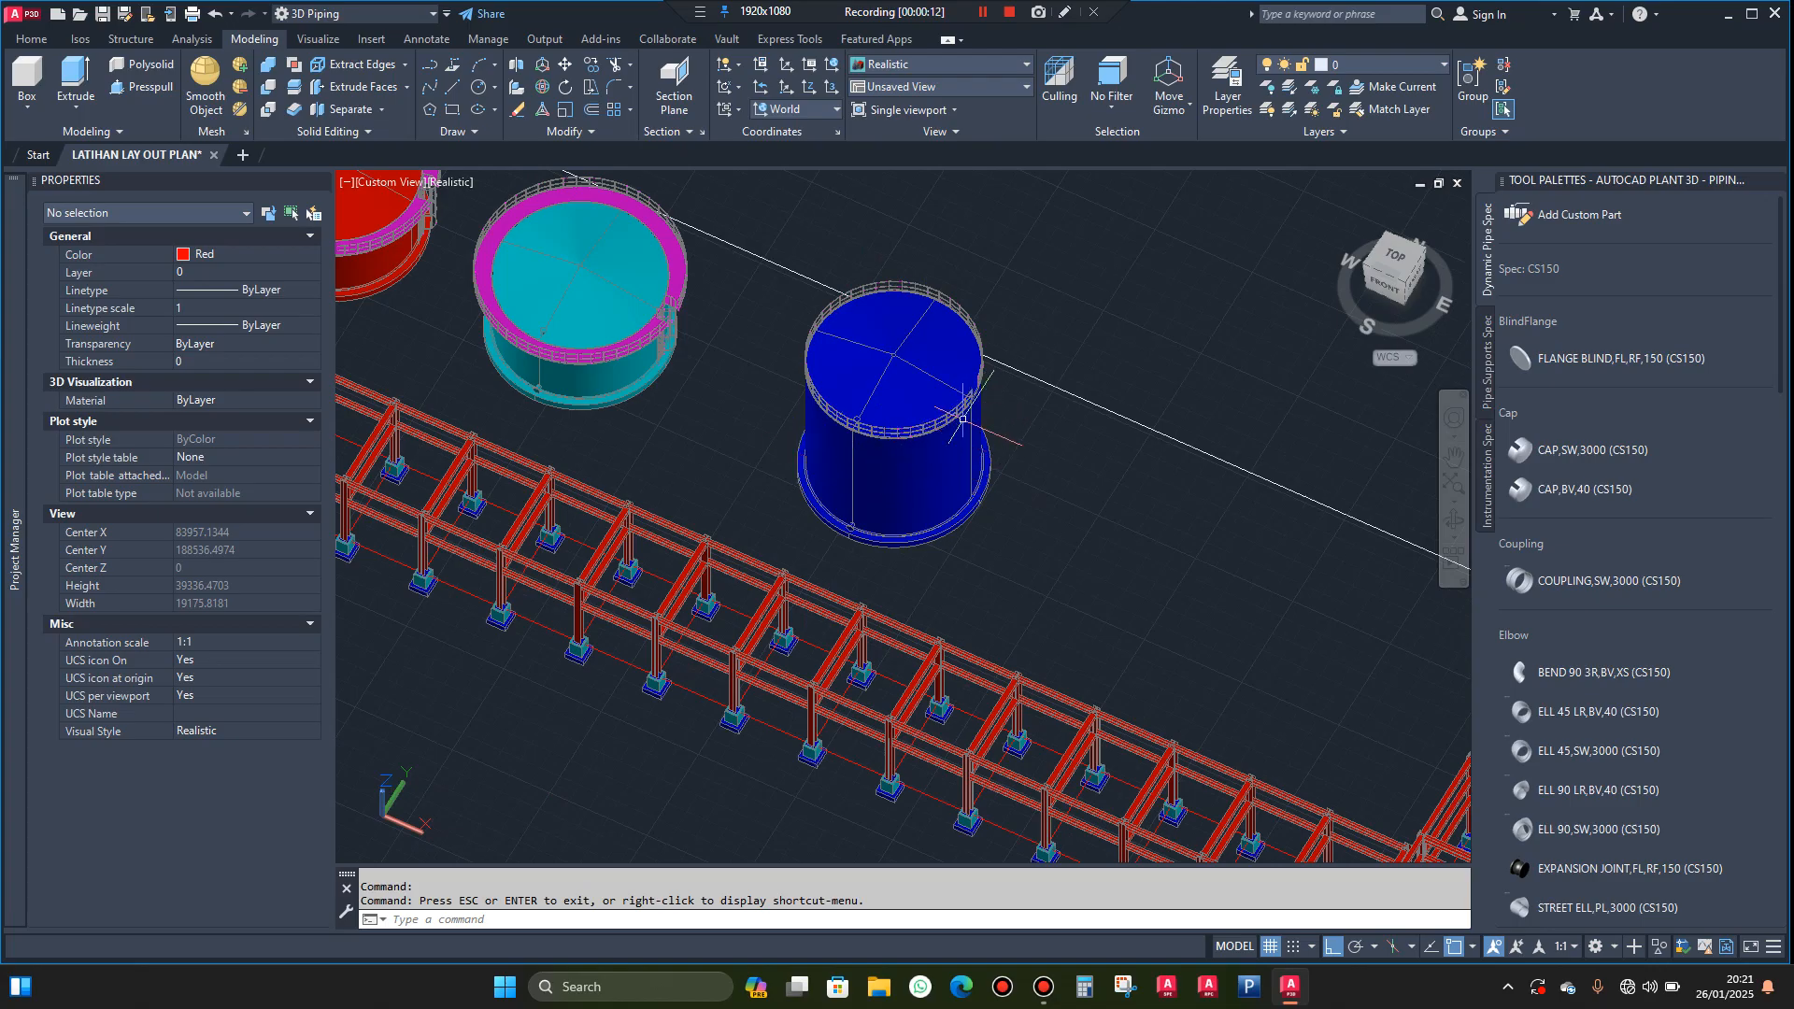
Set the viewport's visual style to 2D Wireframe to expose the blue tank's edges
scroll(962, 419, up, 4)
scroll(958, 412, down, 3)
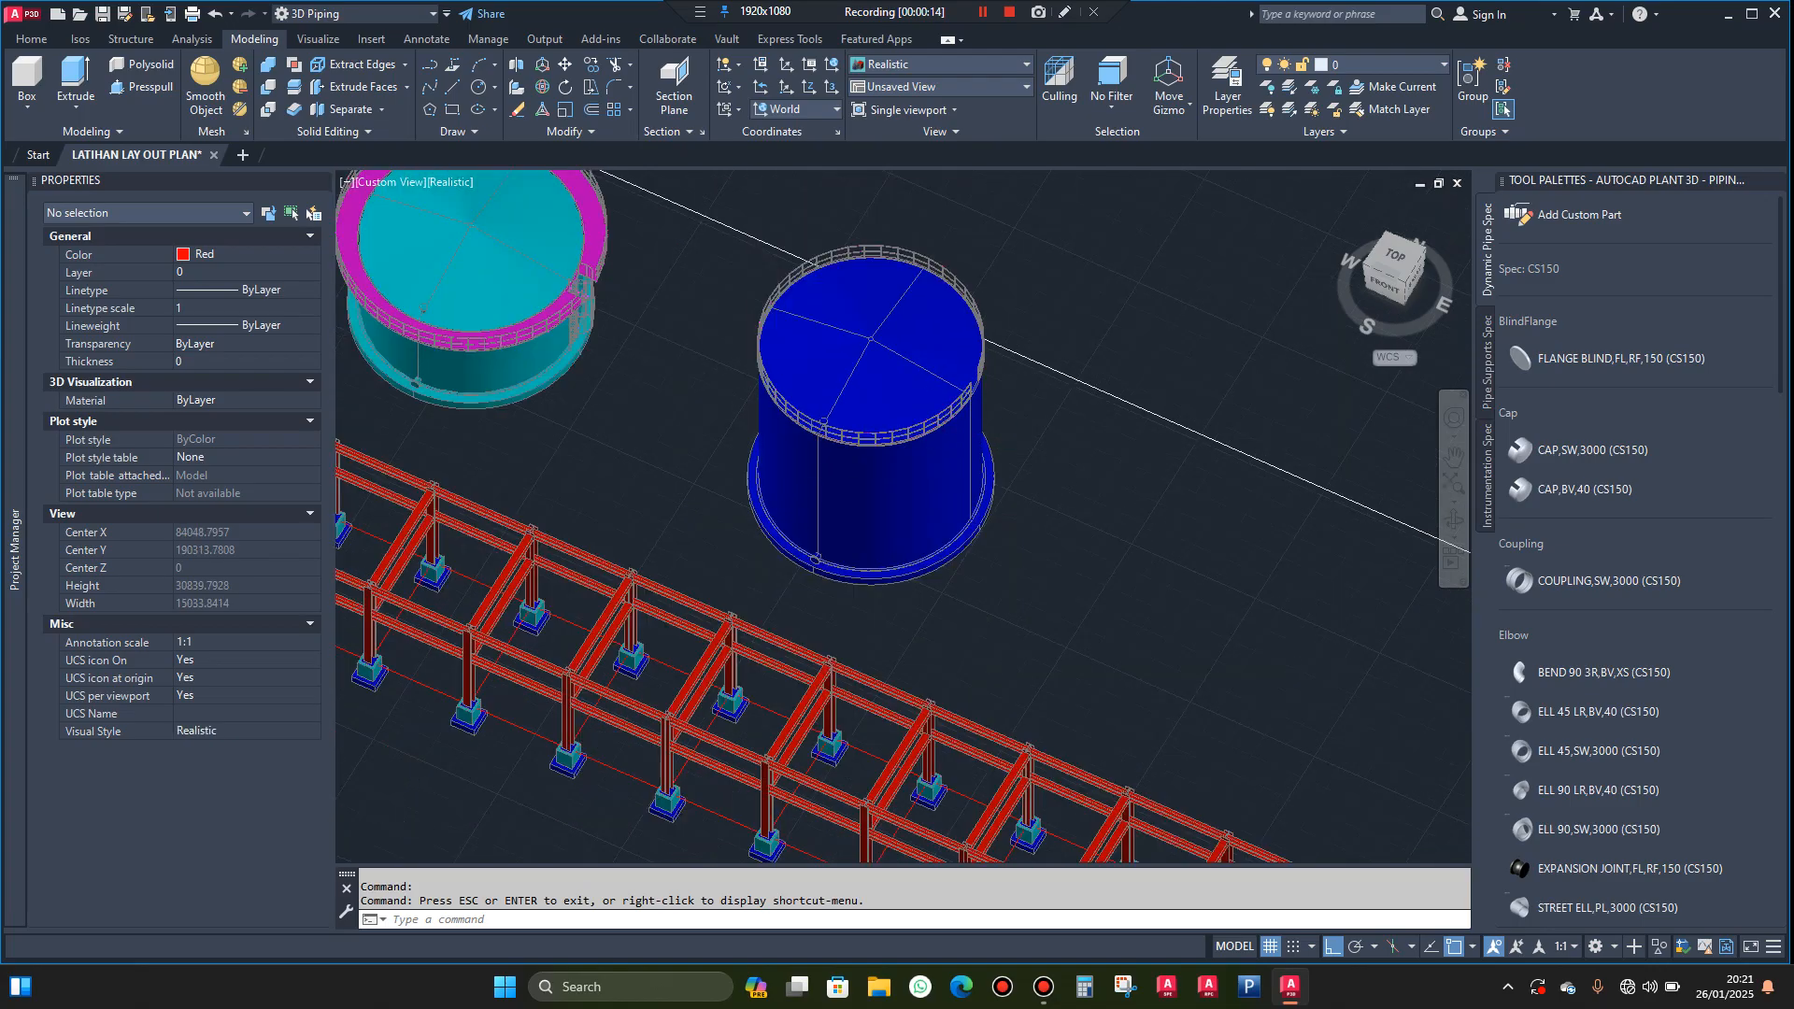
scroll(973, 324, down, 2)
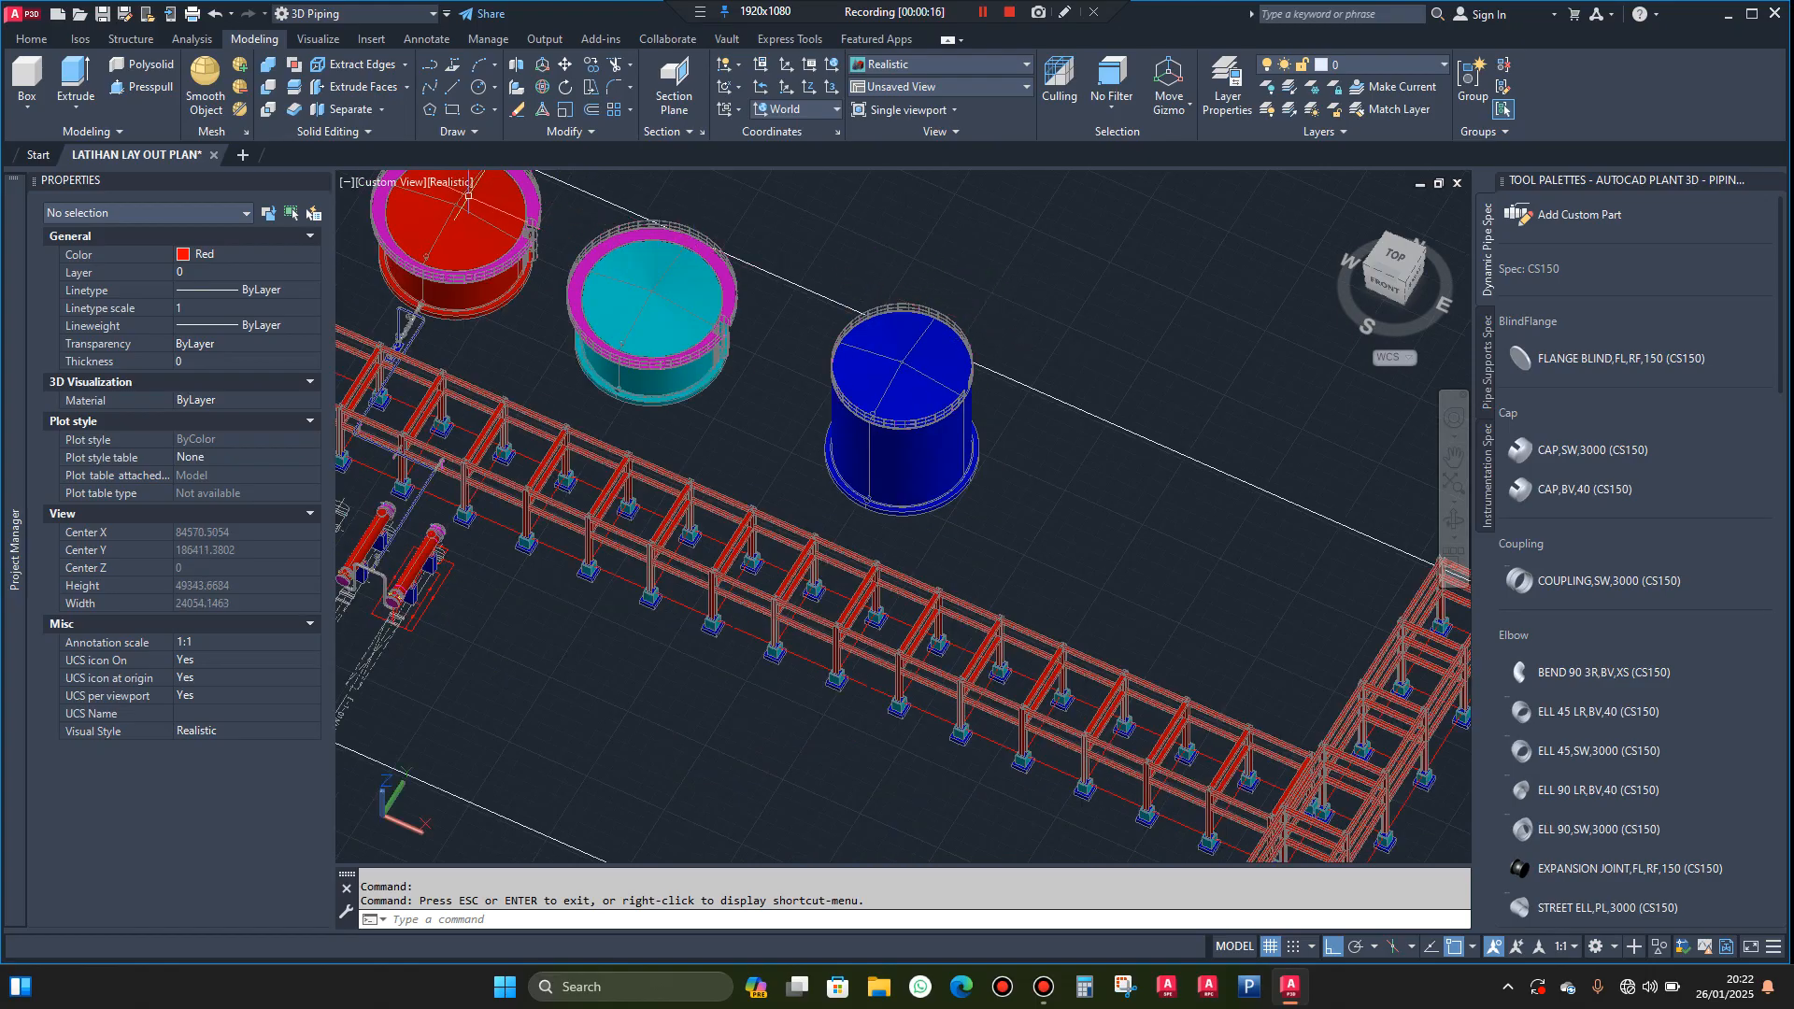
click(455, 184)
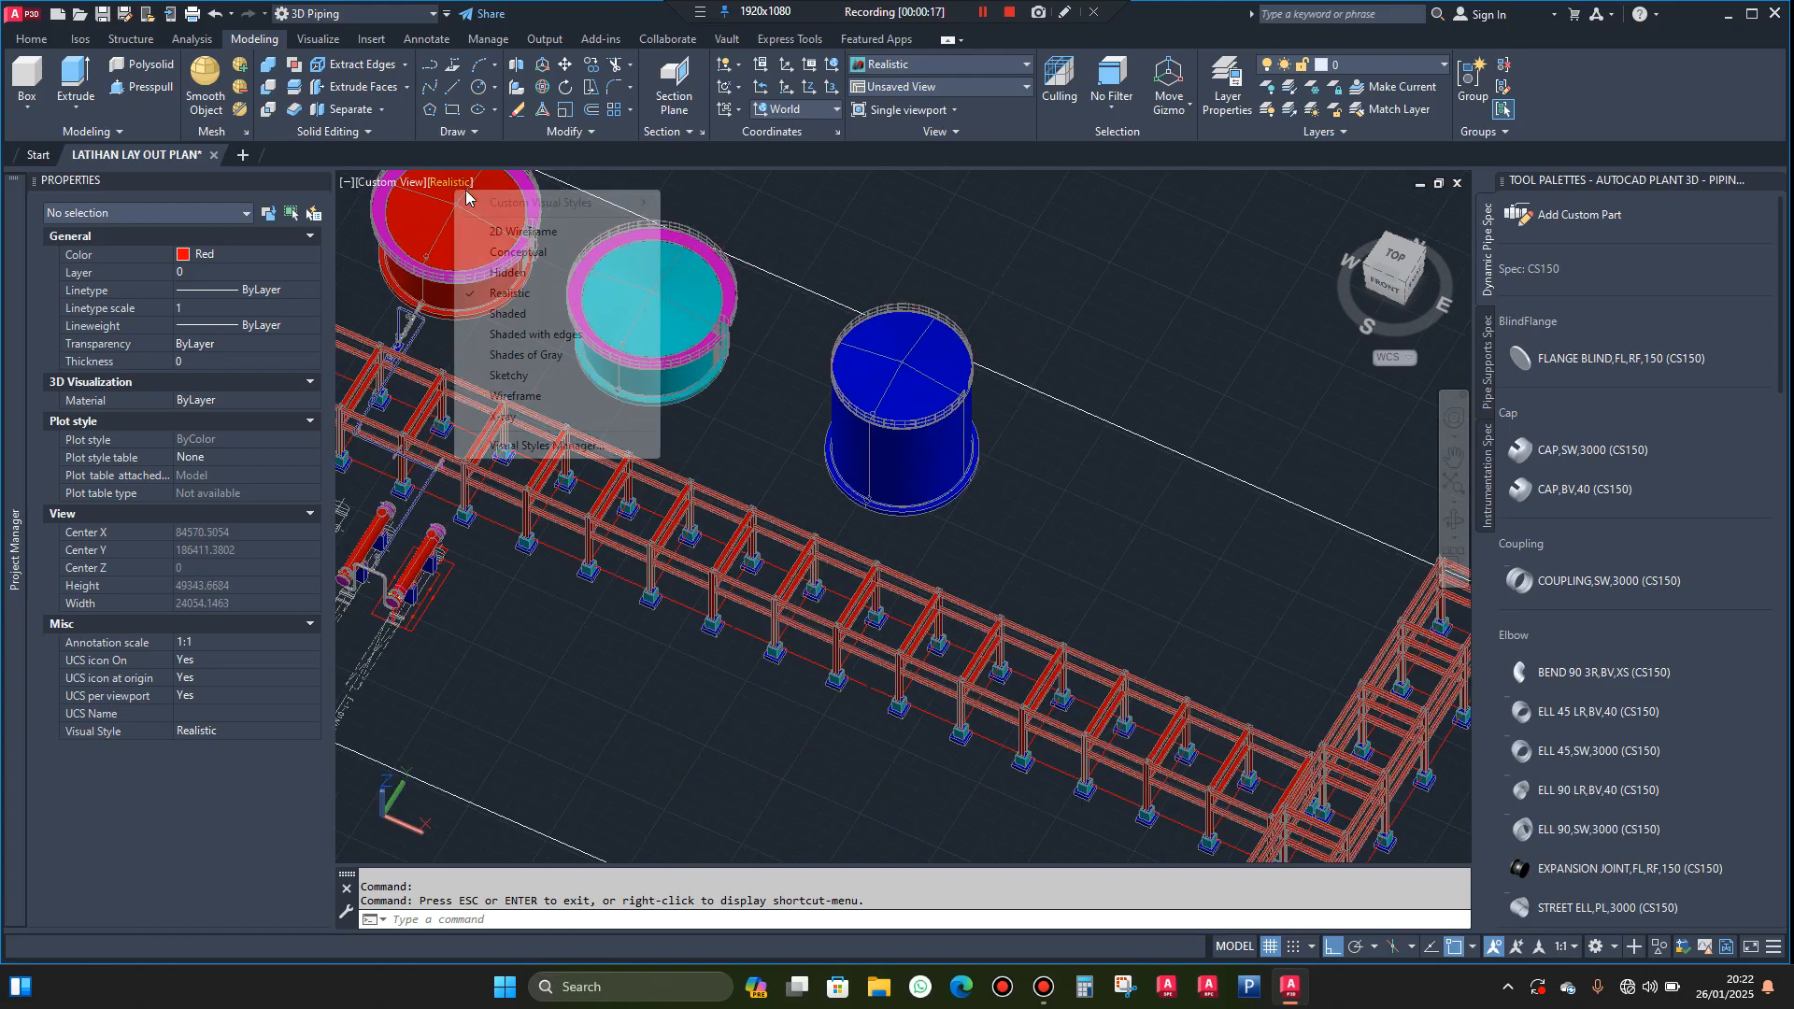
click(542, 233)
Draw a horizontal 10000-unit line across the blue tank's upper rim, from one quadrant to the opposite one
scroll(959, 333, up, 6)
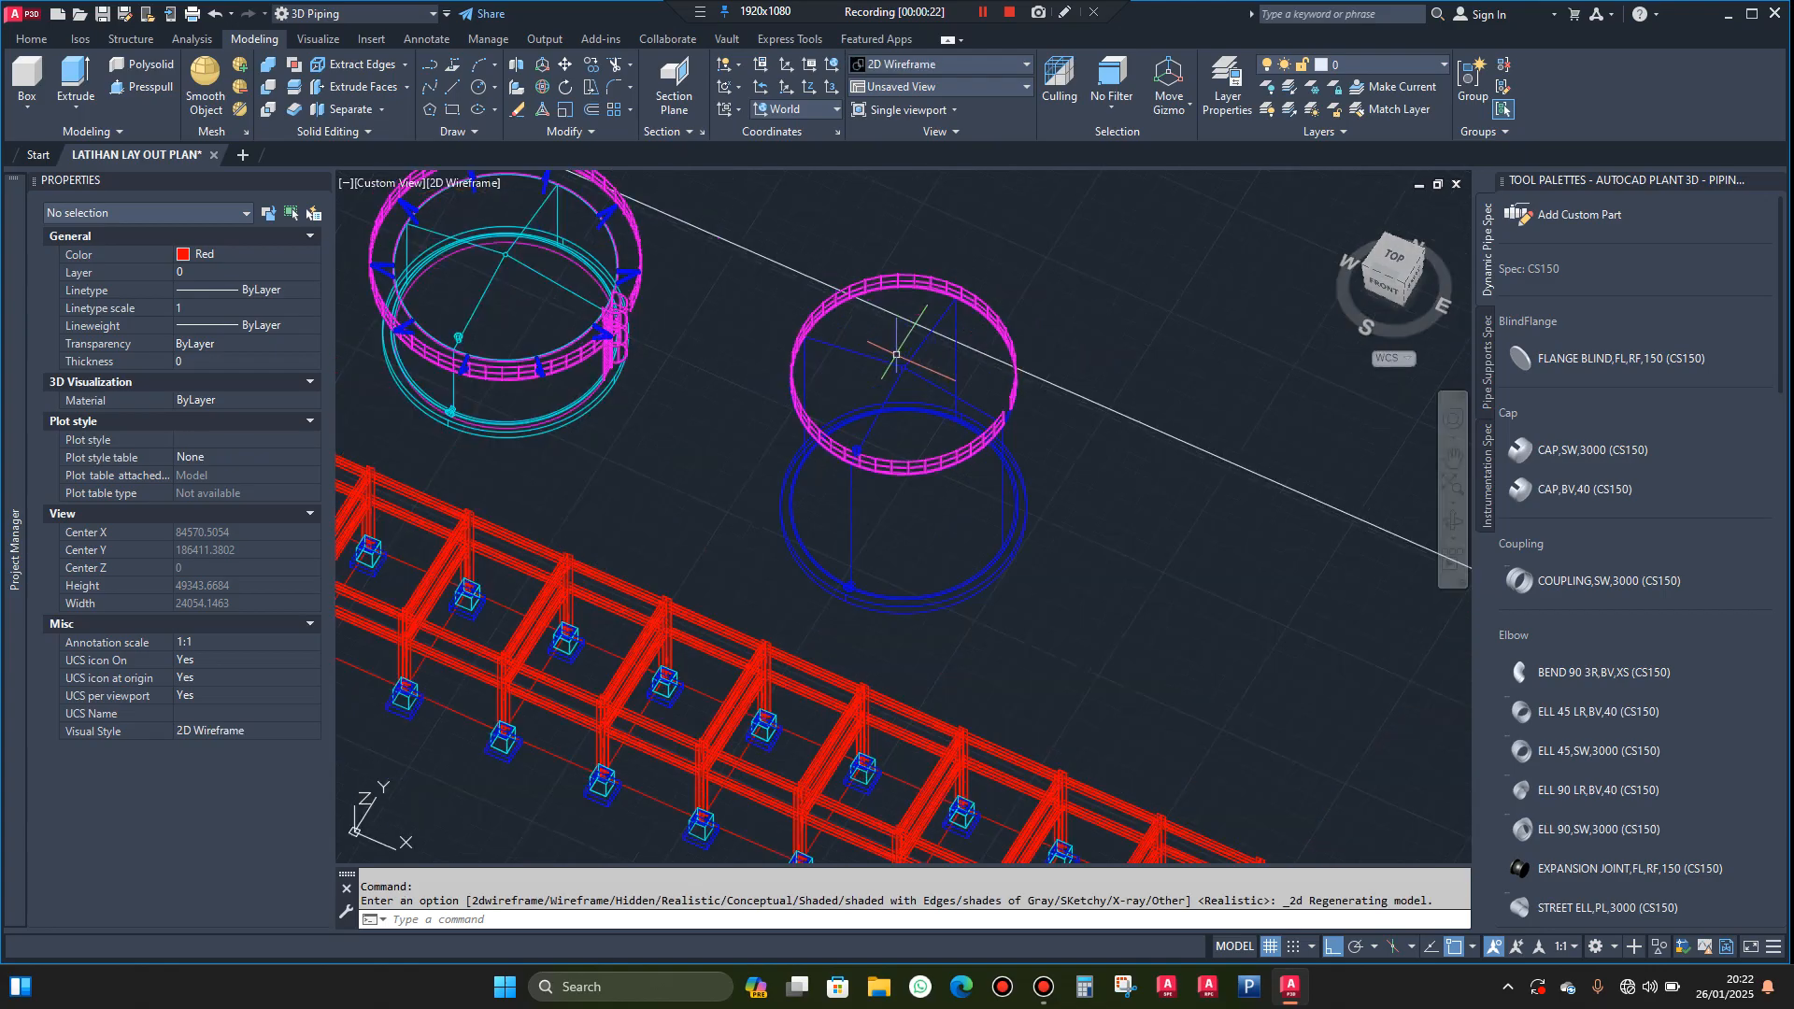
scroll(817, 347, up, 2)
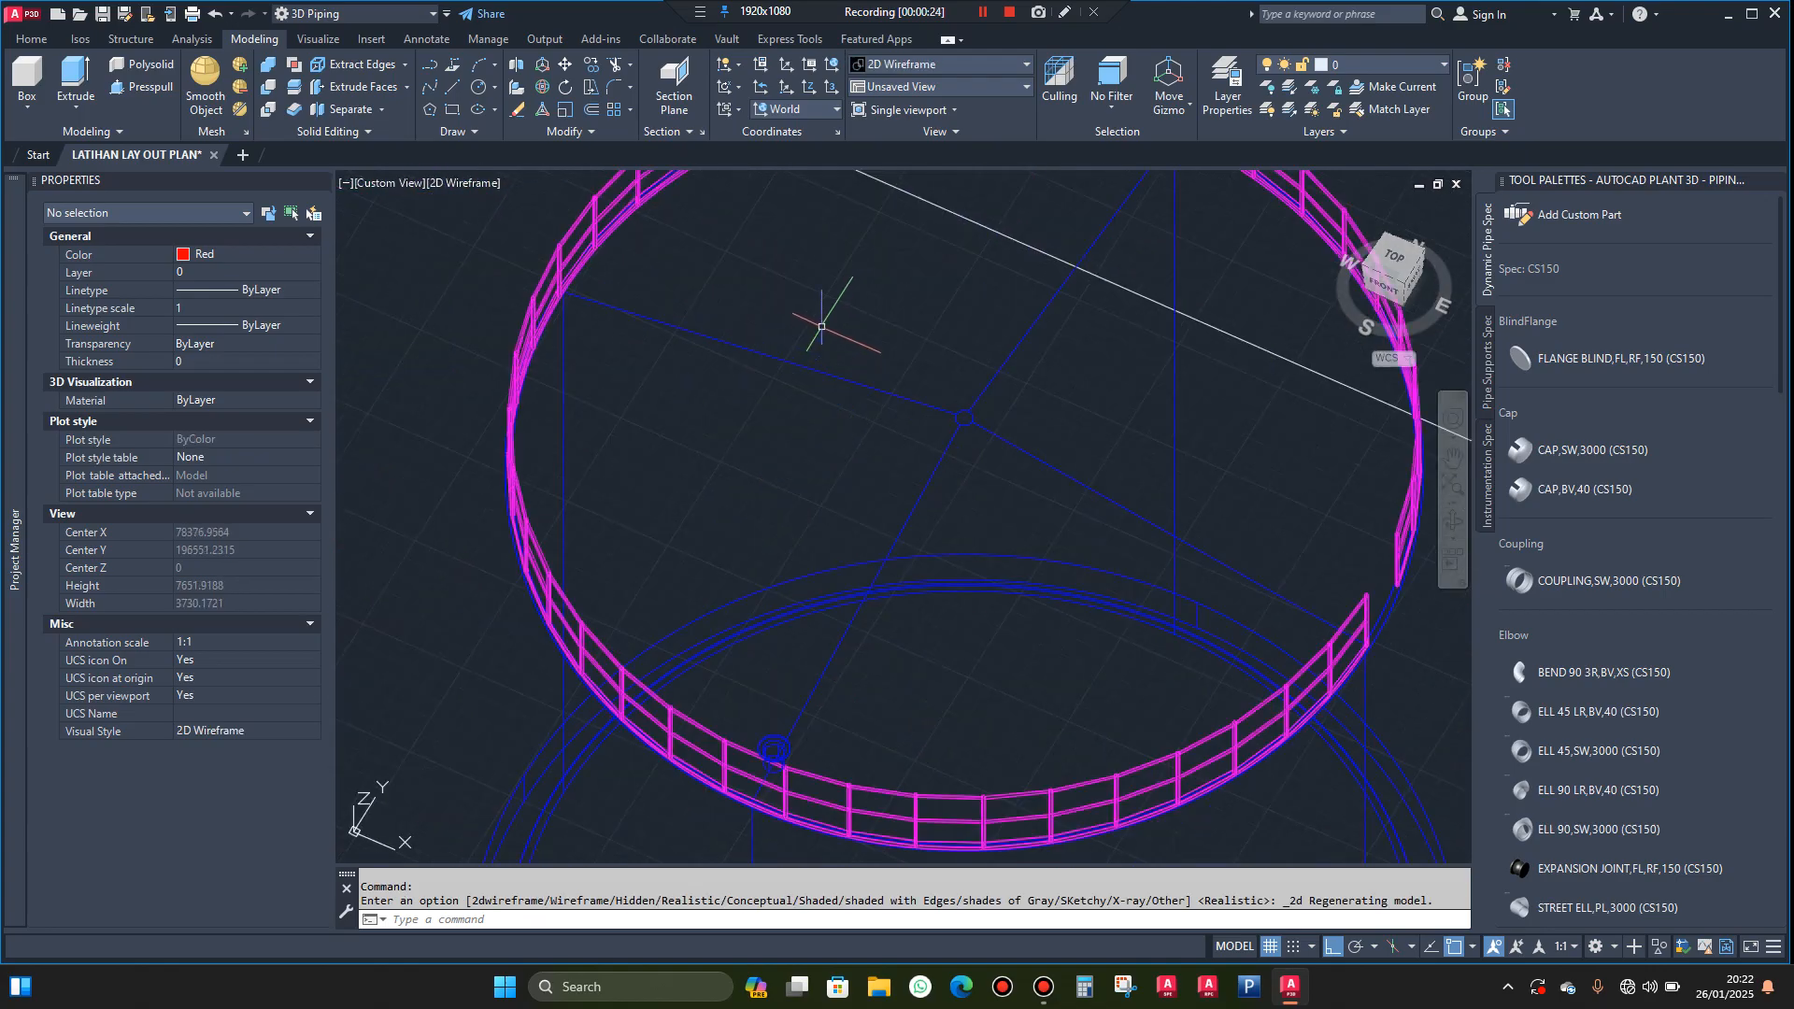
scroll(819, 327, down, 4)
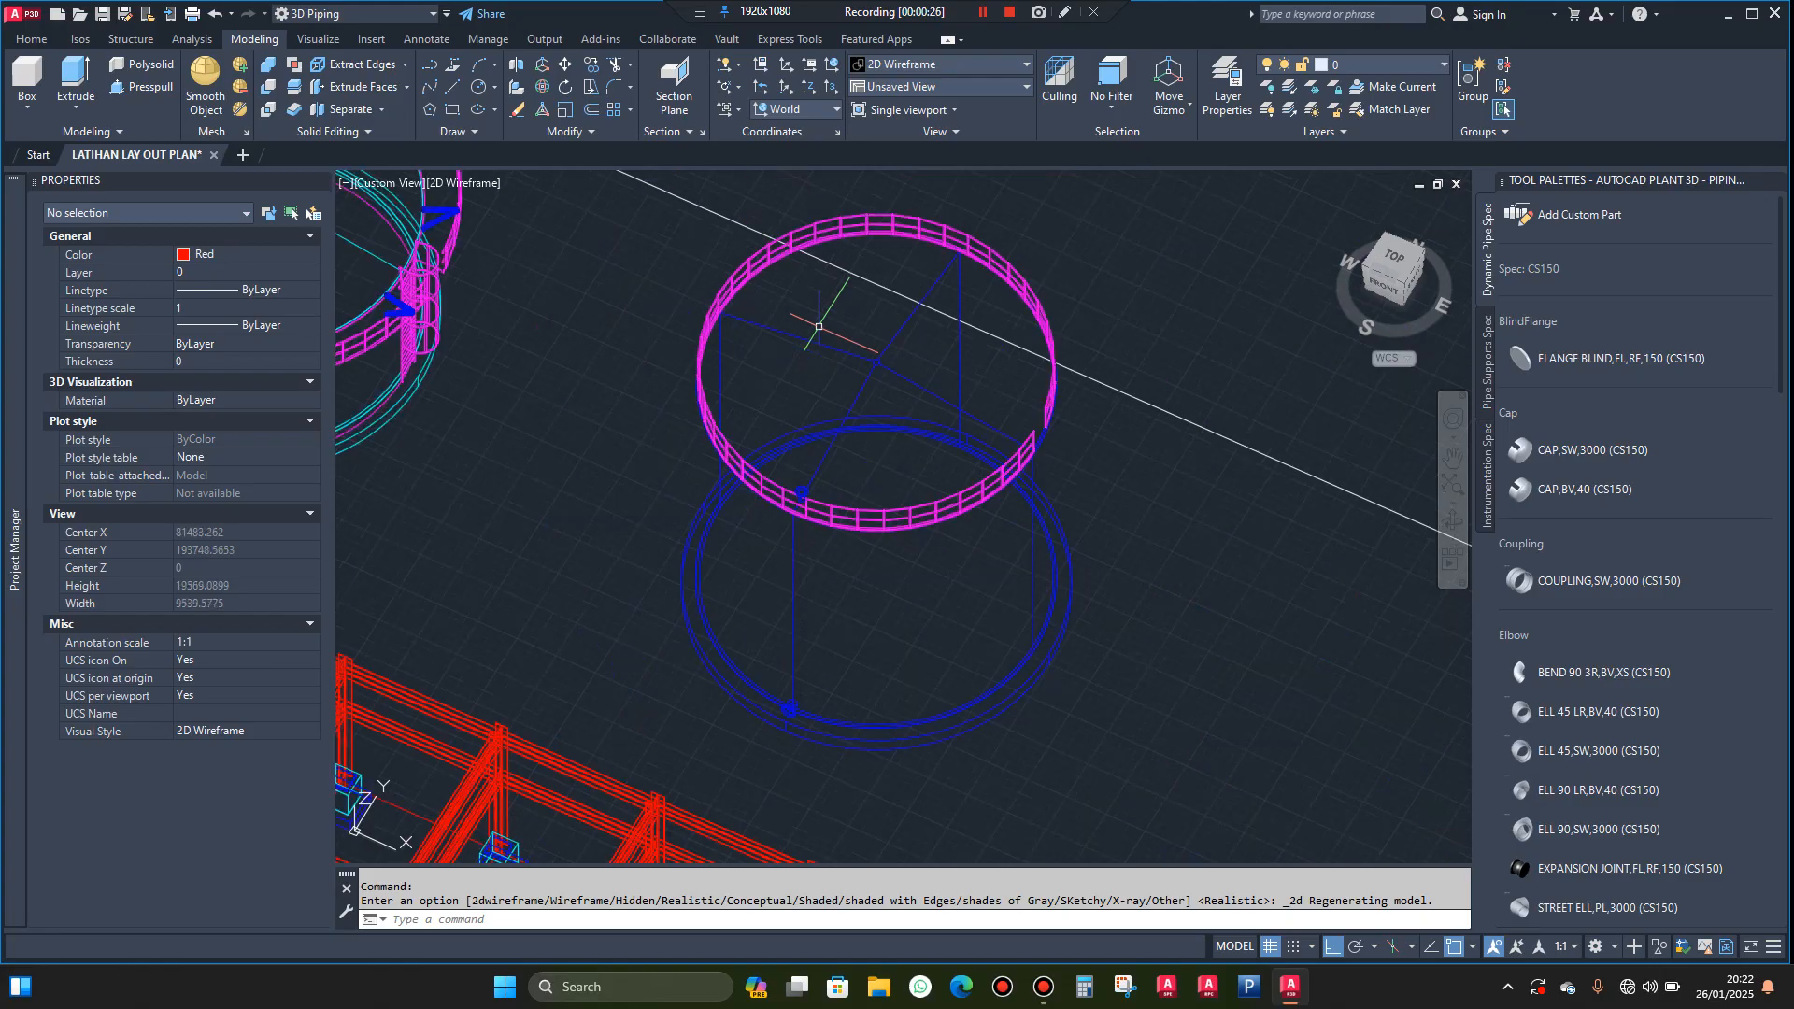
text(l)
key(Return)
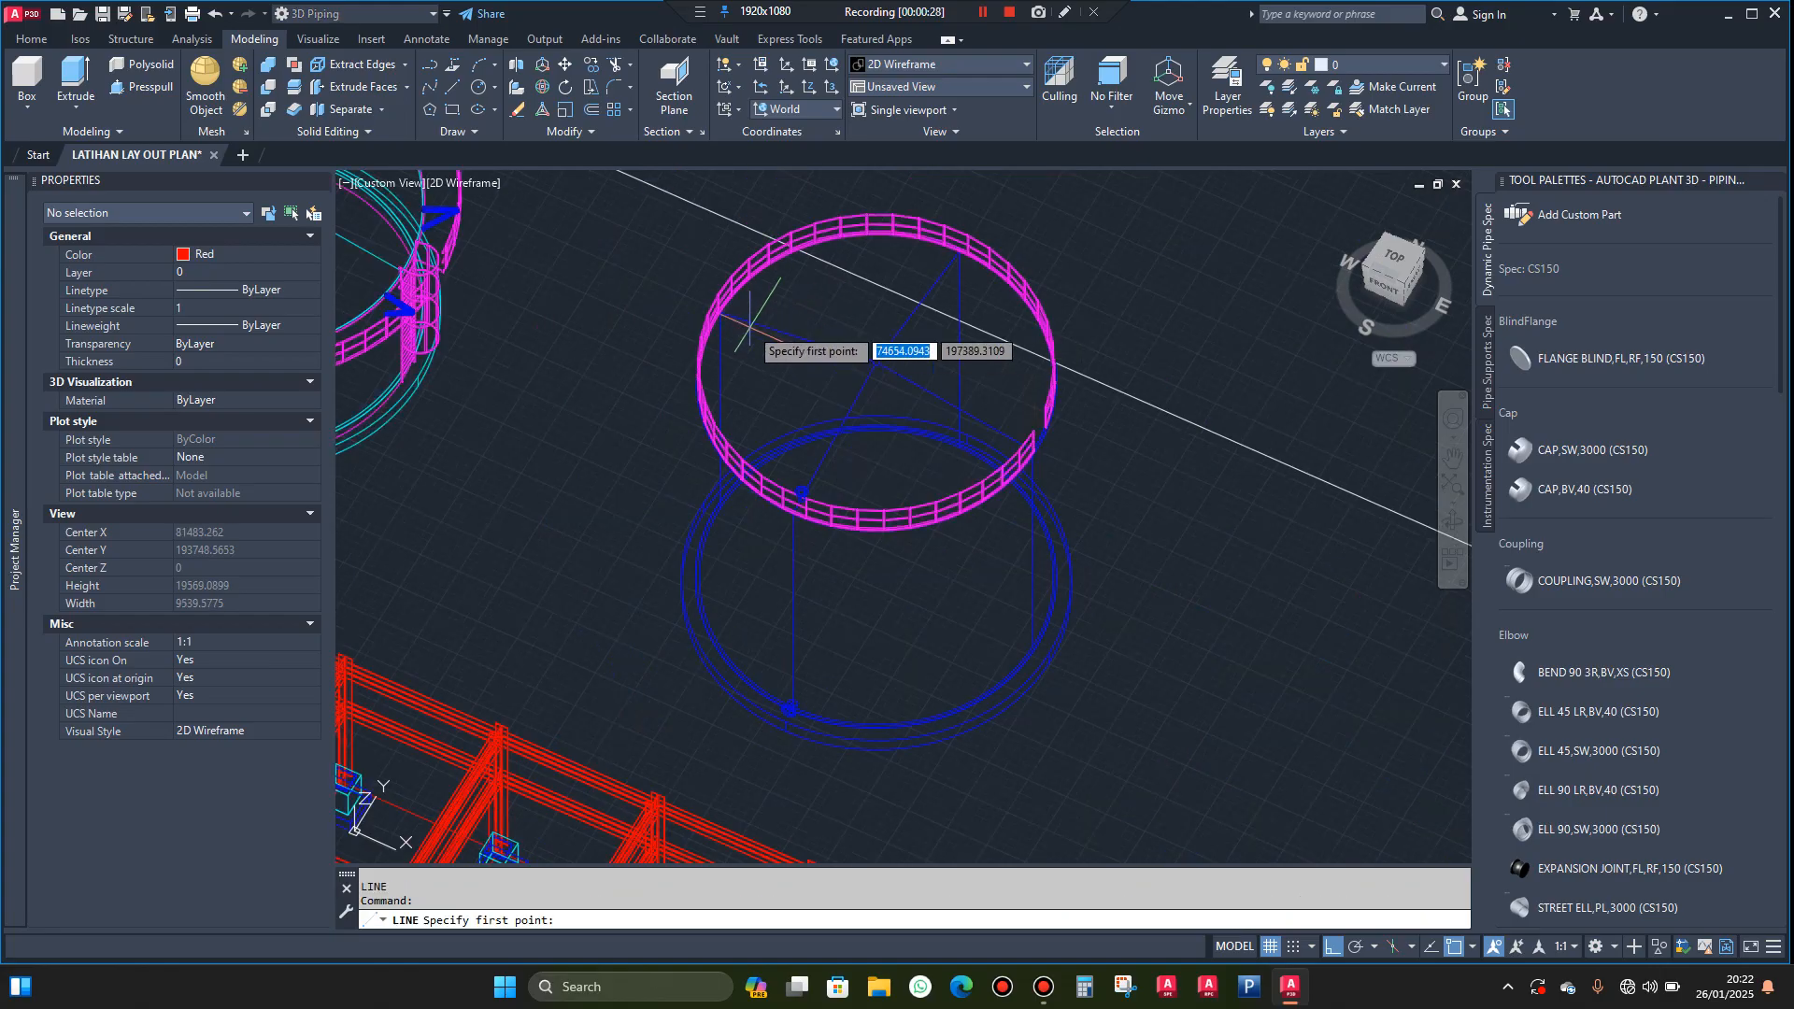
scroll(763, 327, up, 6)
scroll(599, 266, up, 12)
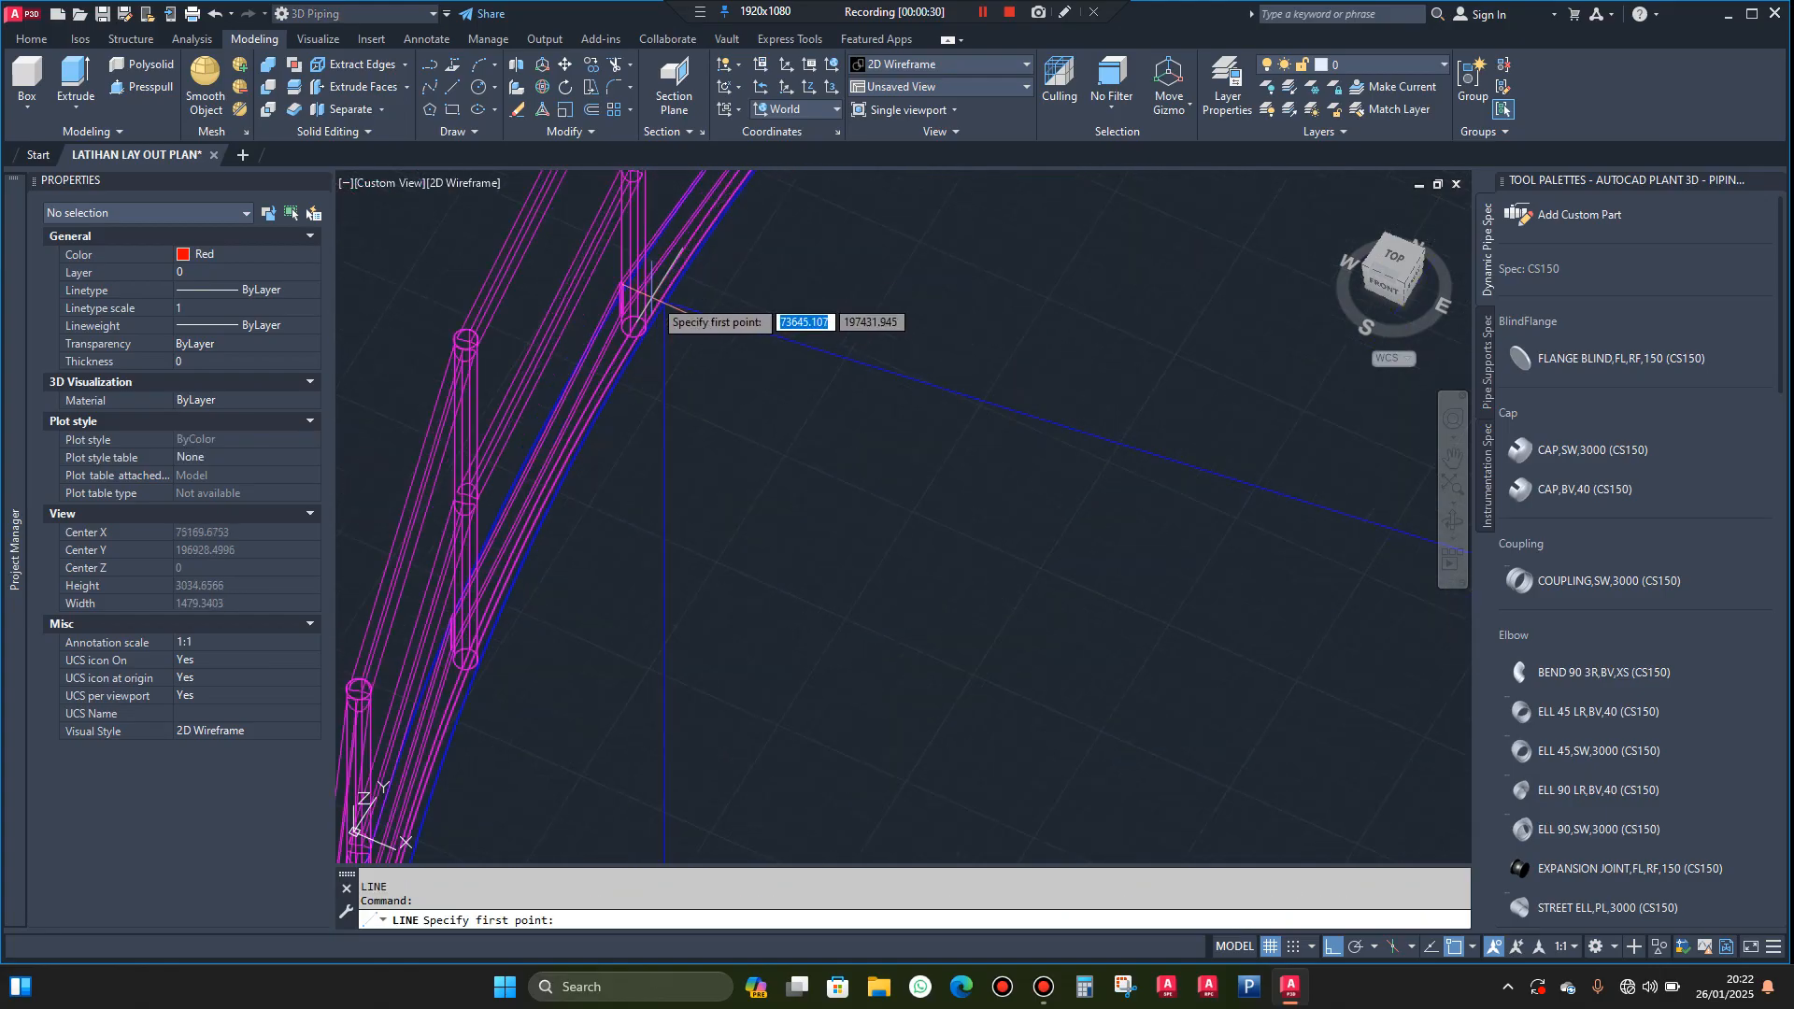
scroll(678, 303, up, 4)
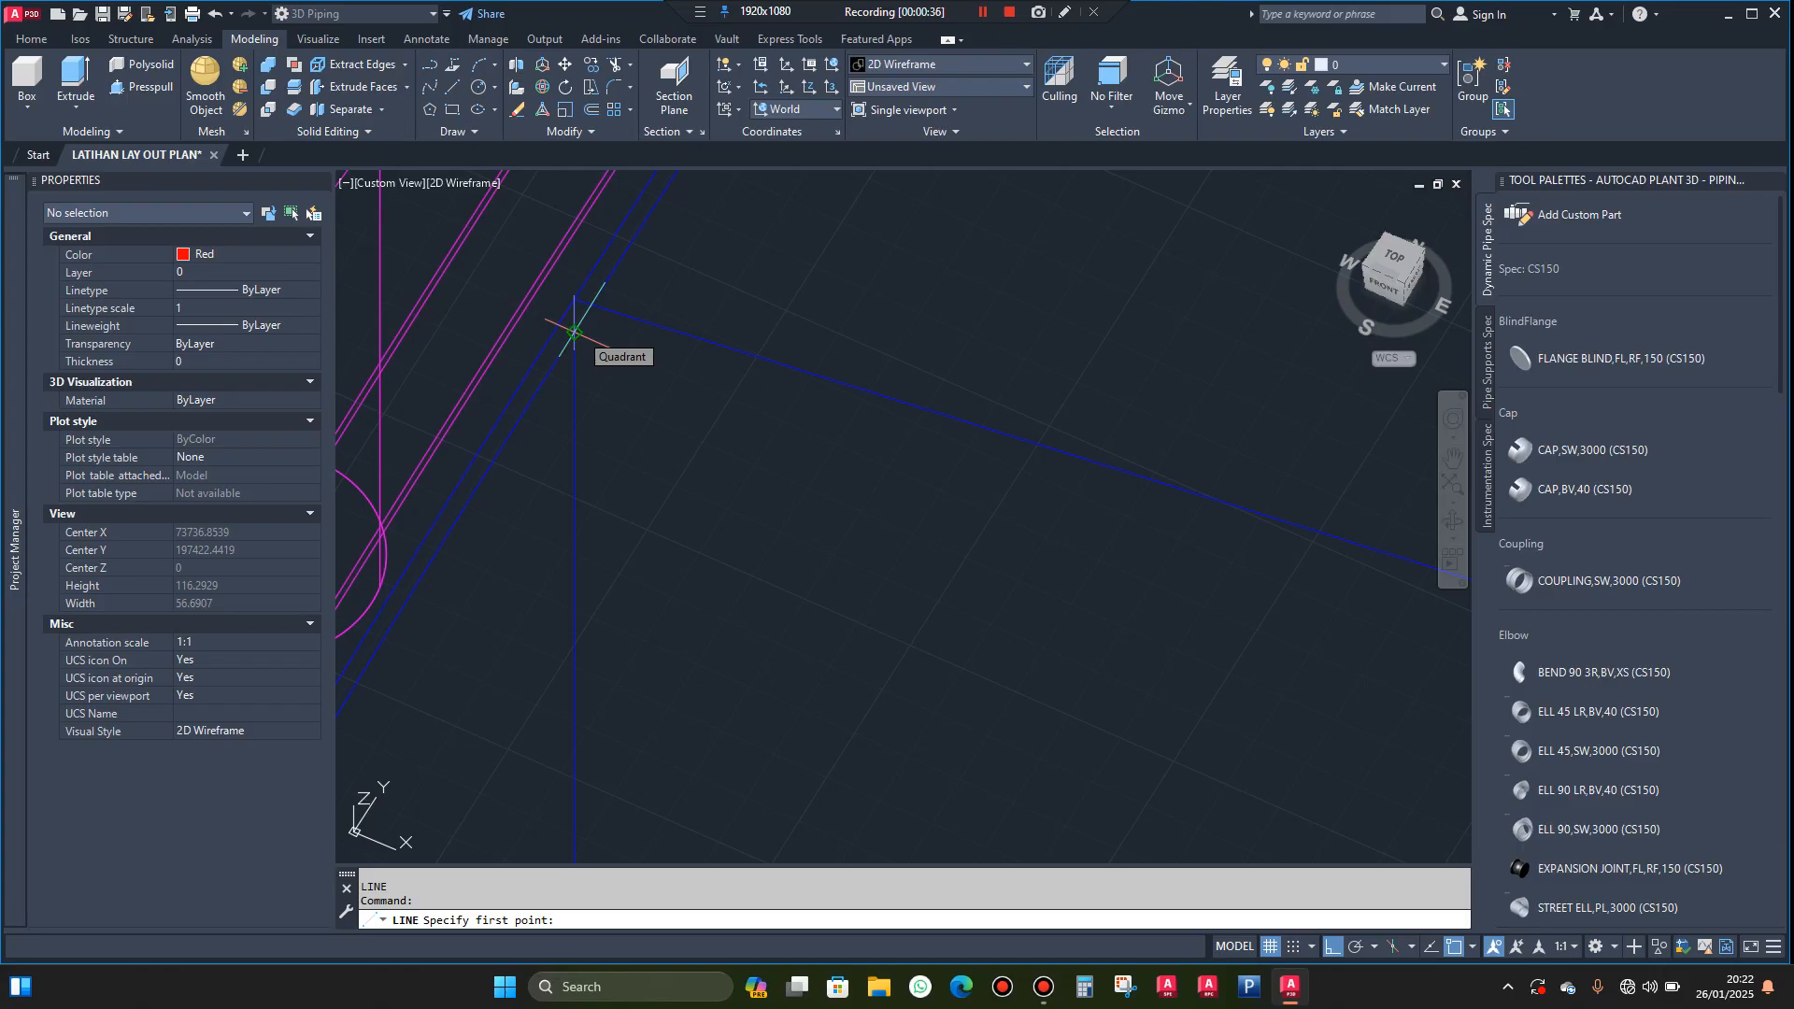
click(574, 333)
scroll(645, 353, down, 12)
scroll(643, 353, down, 5)
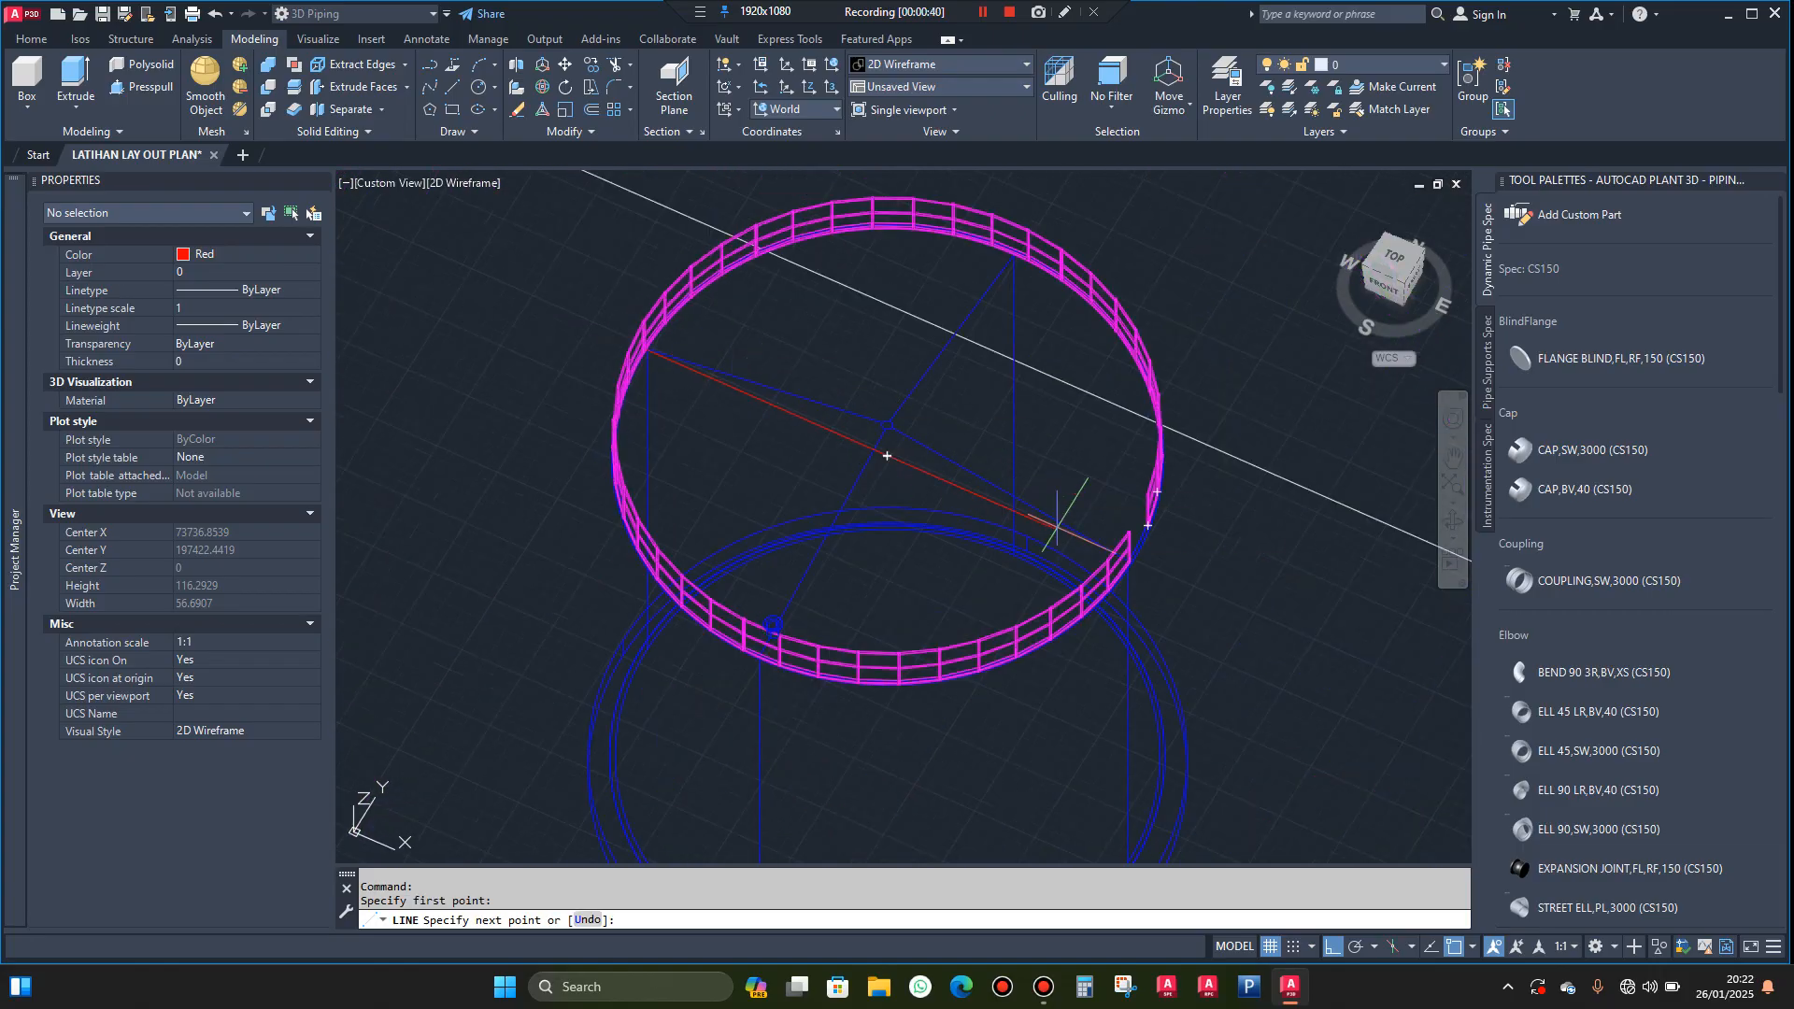
scroll(1121, 556, up, 7)
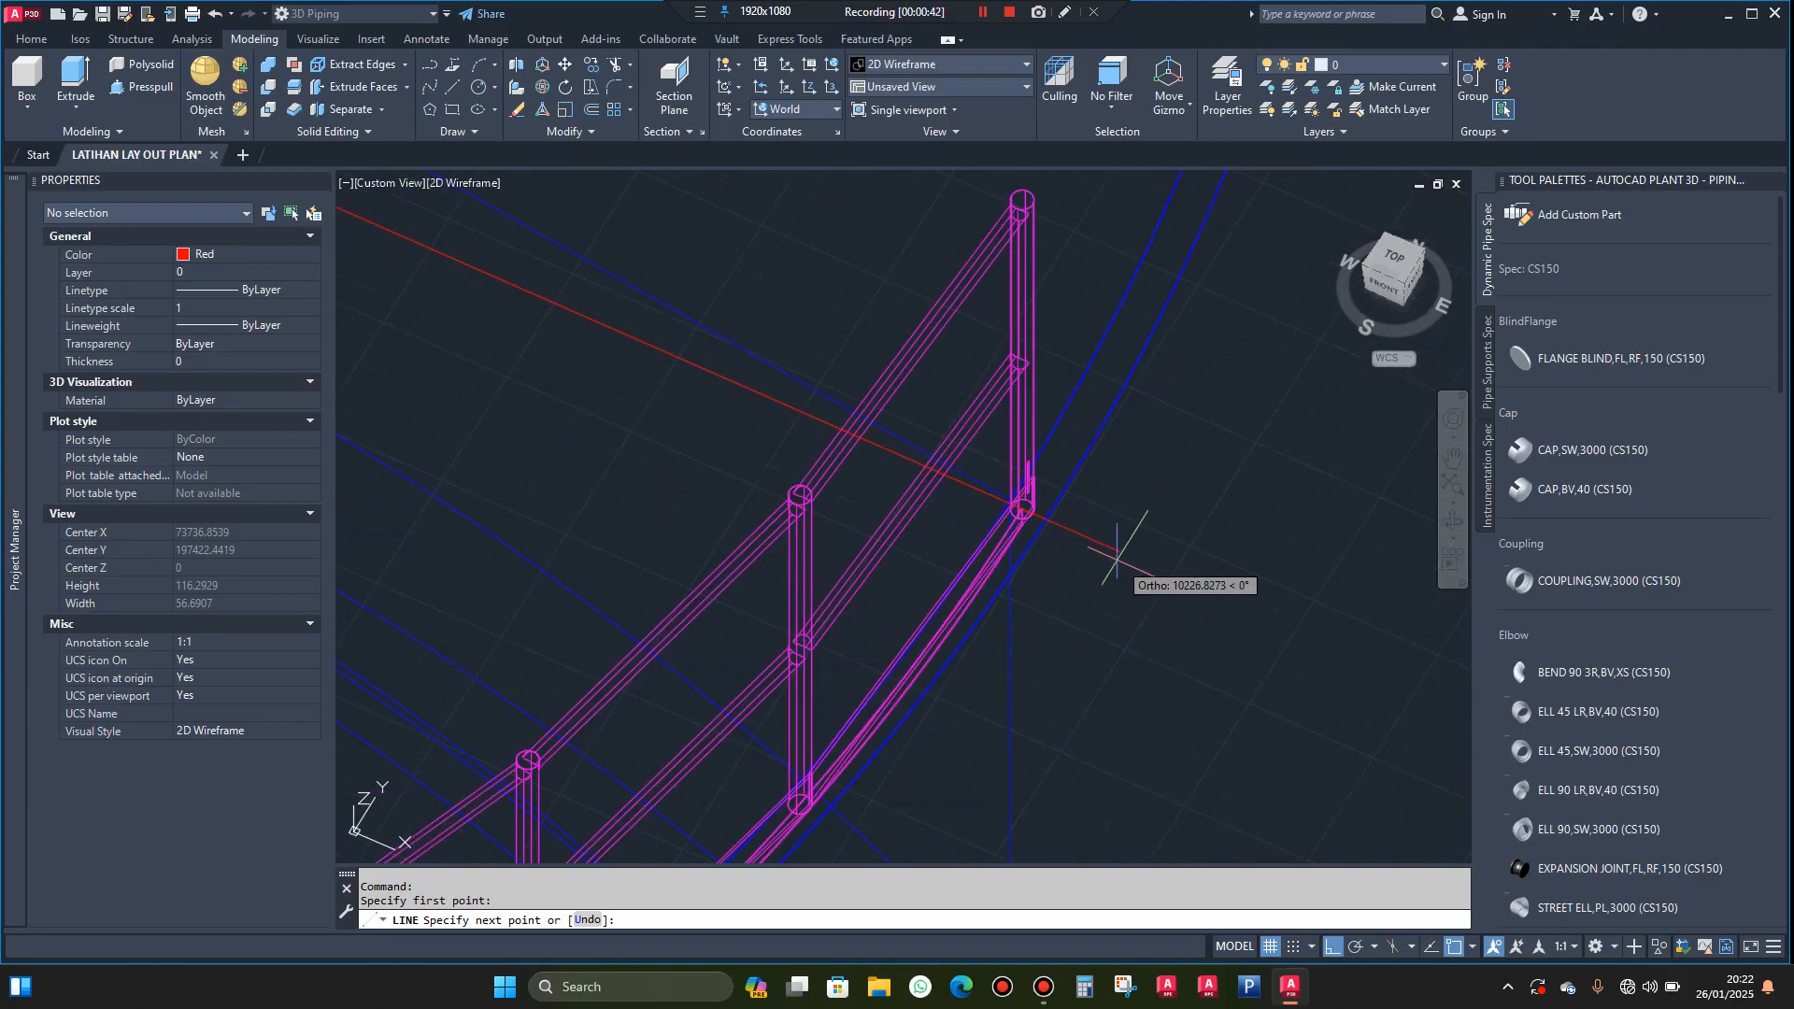
scroll(1117, 558, up, 6)
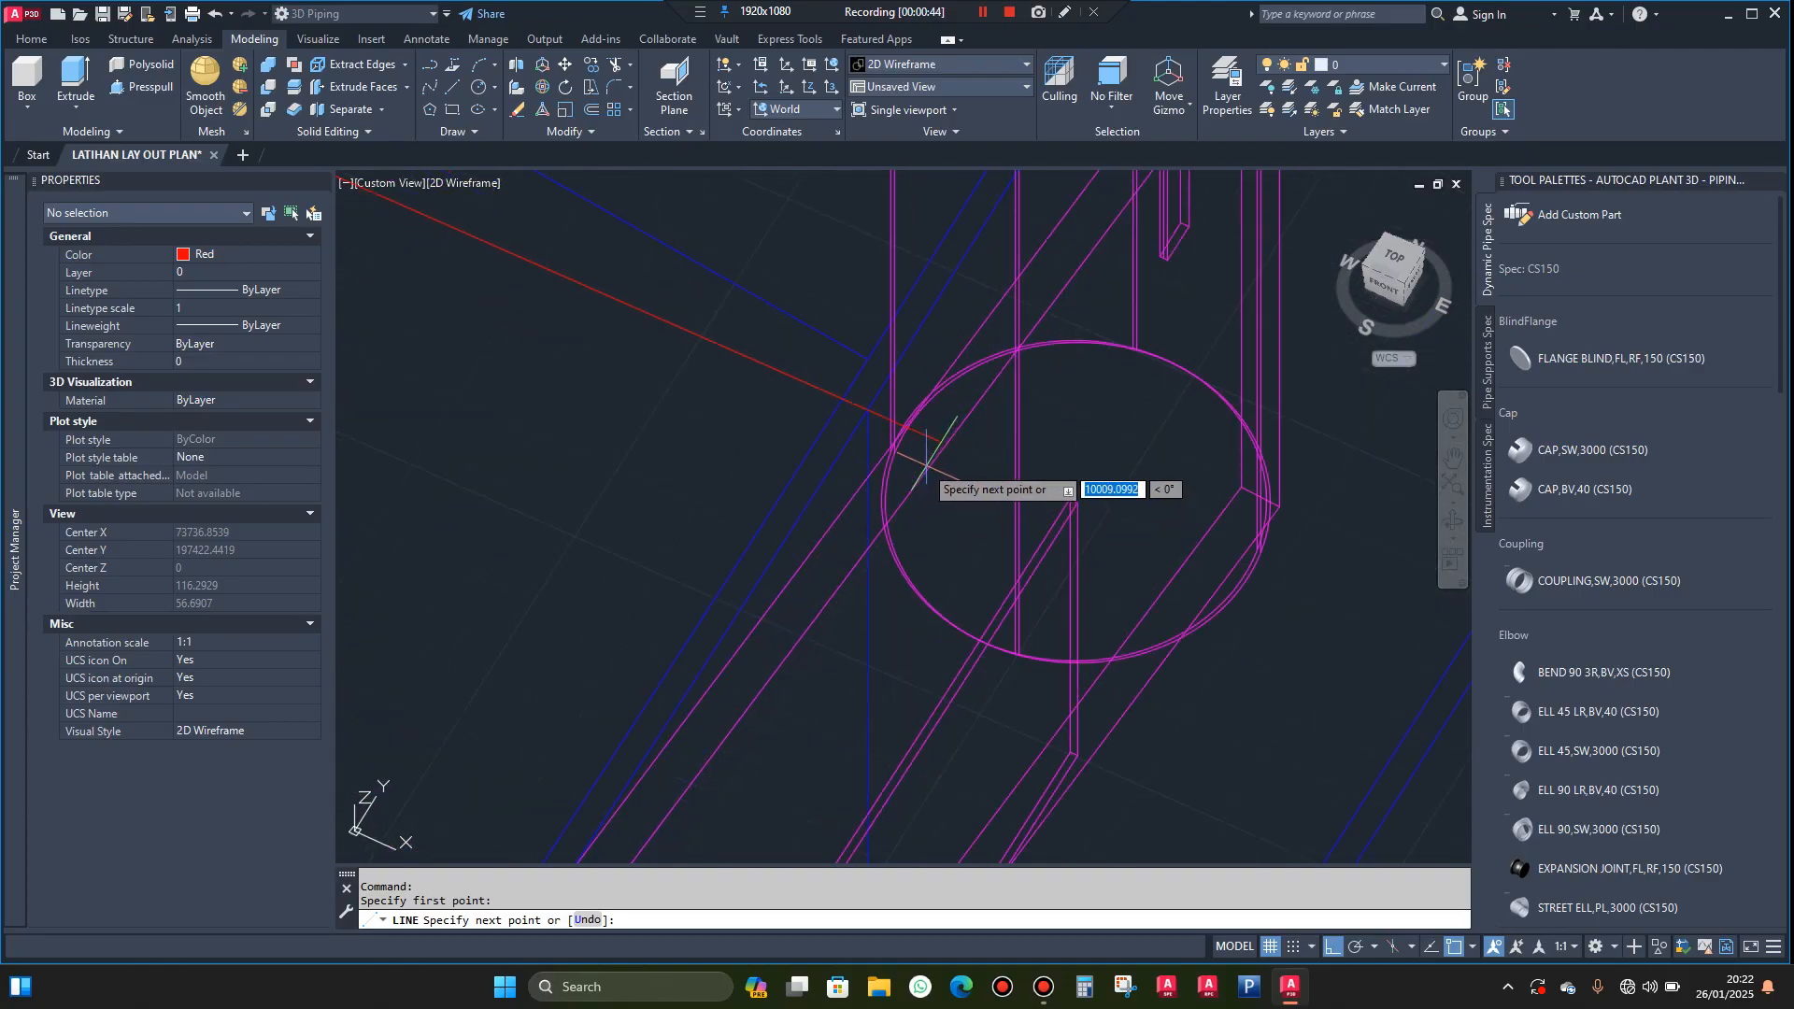
scroll(876, 430, up, 3)
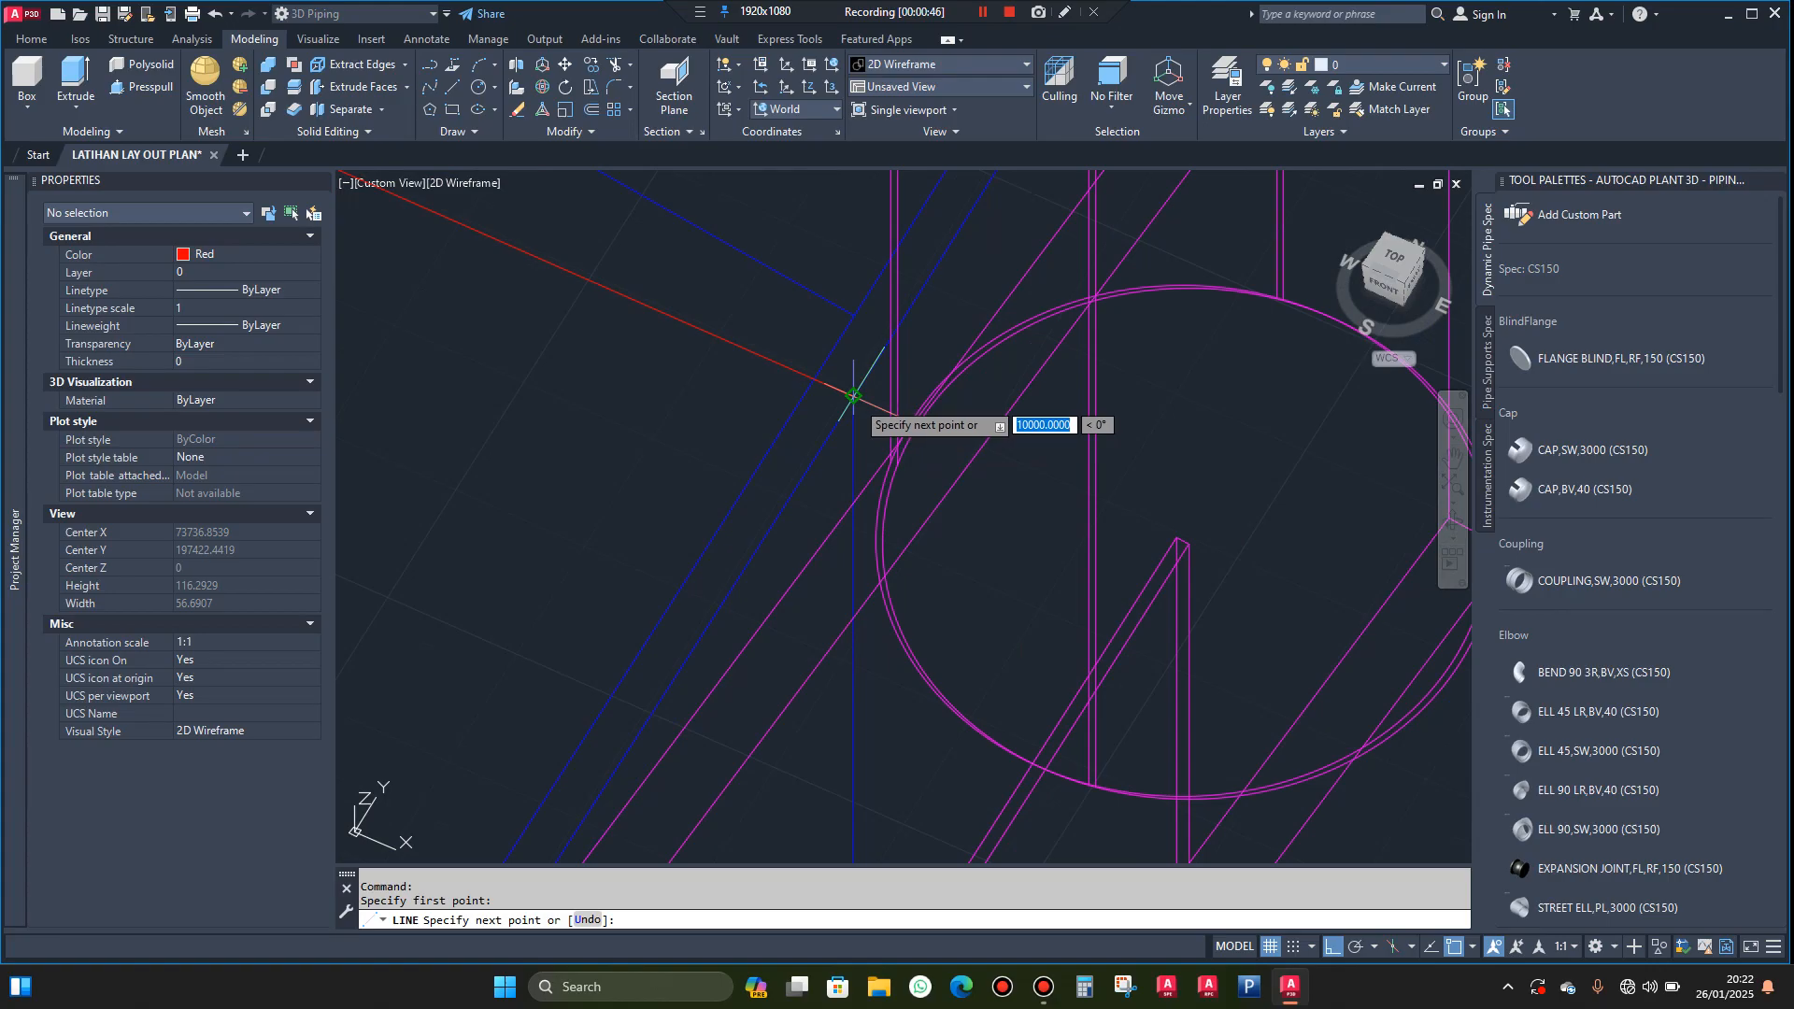
key(Escape)
Draw a vertical line from the centre of the small roof circle down to the midpoint of the tank's diameter line
scroll(847, 365, down, 2)
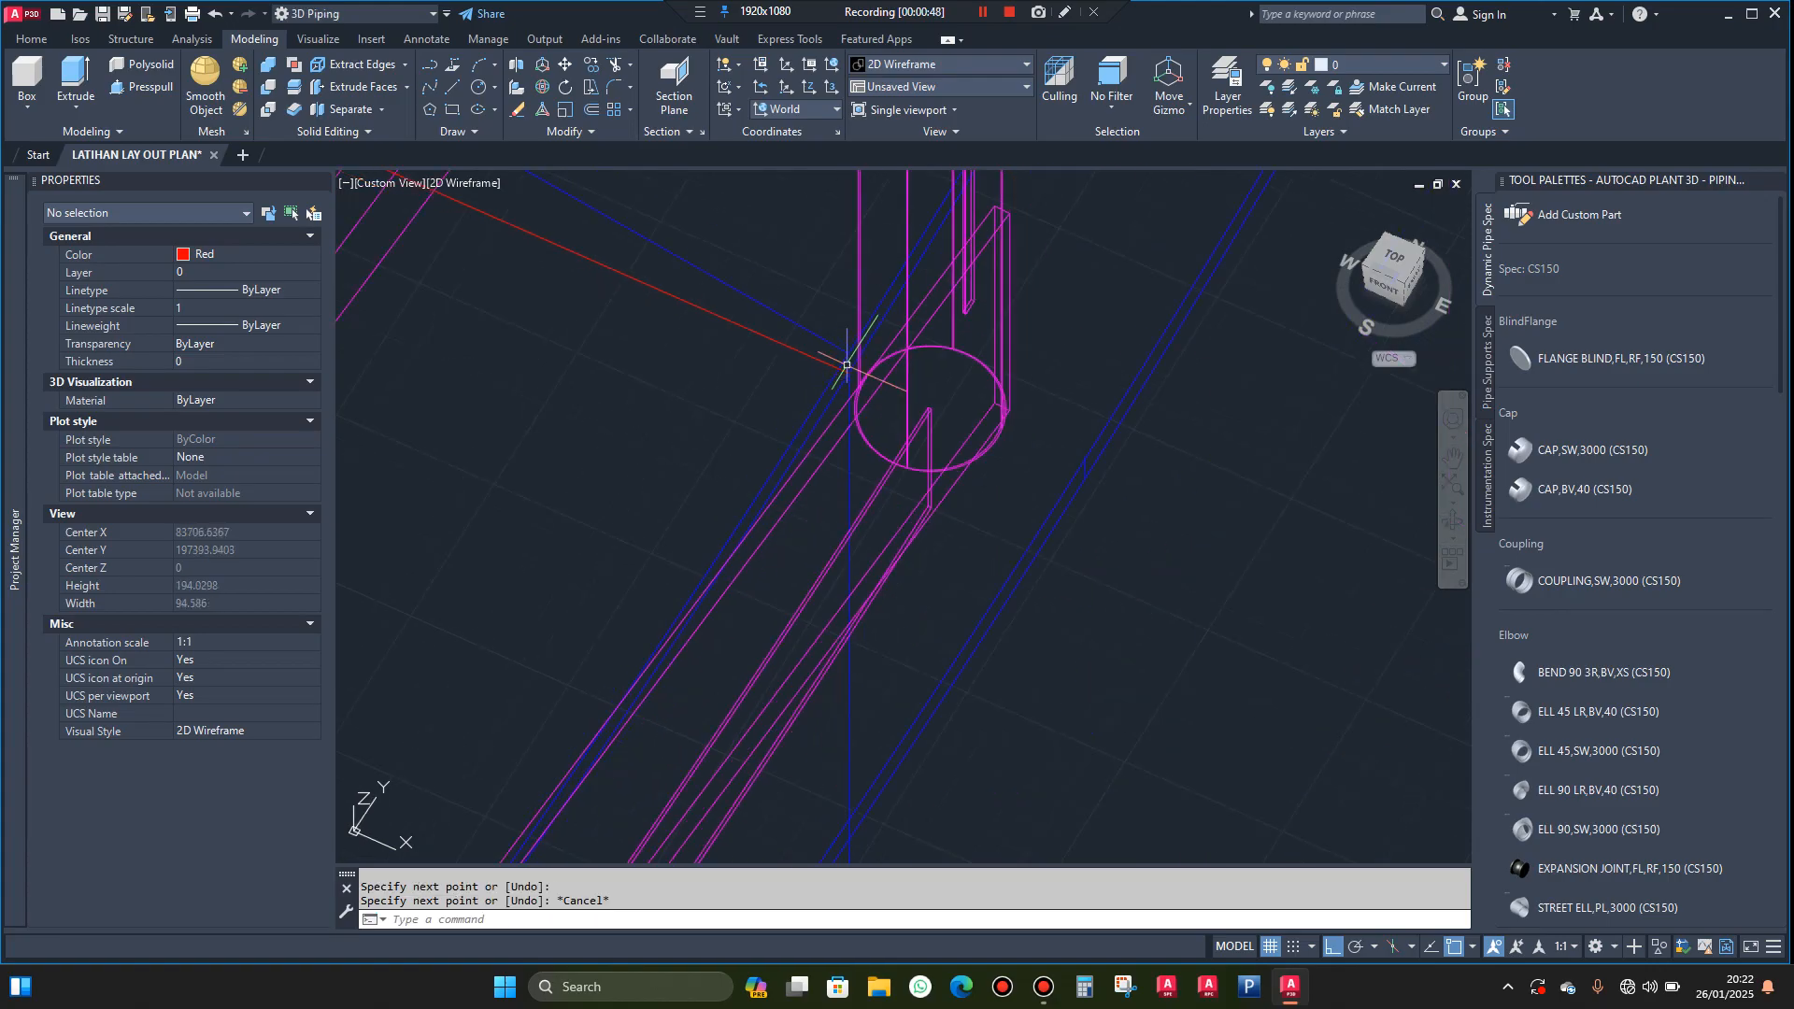
scroll(995, 383, down, 8)
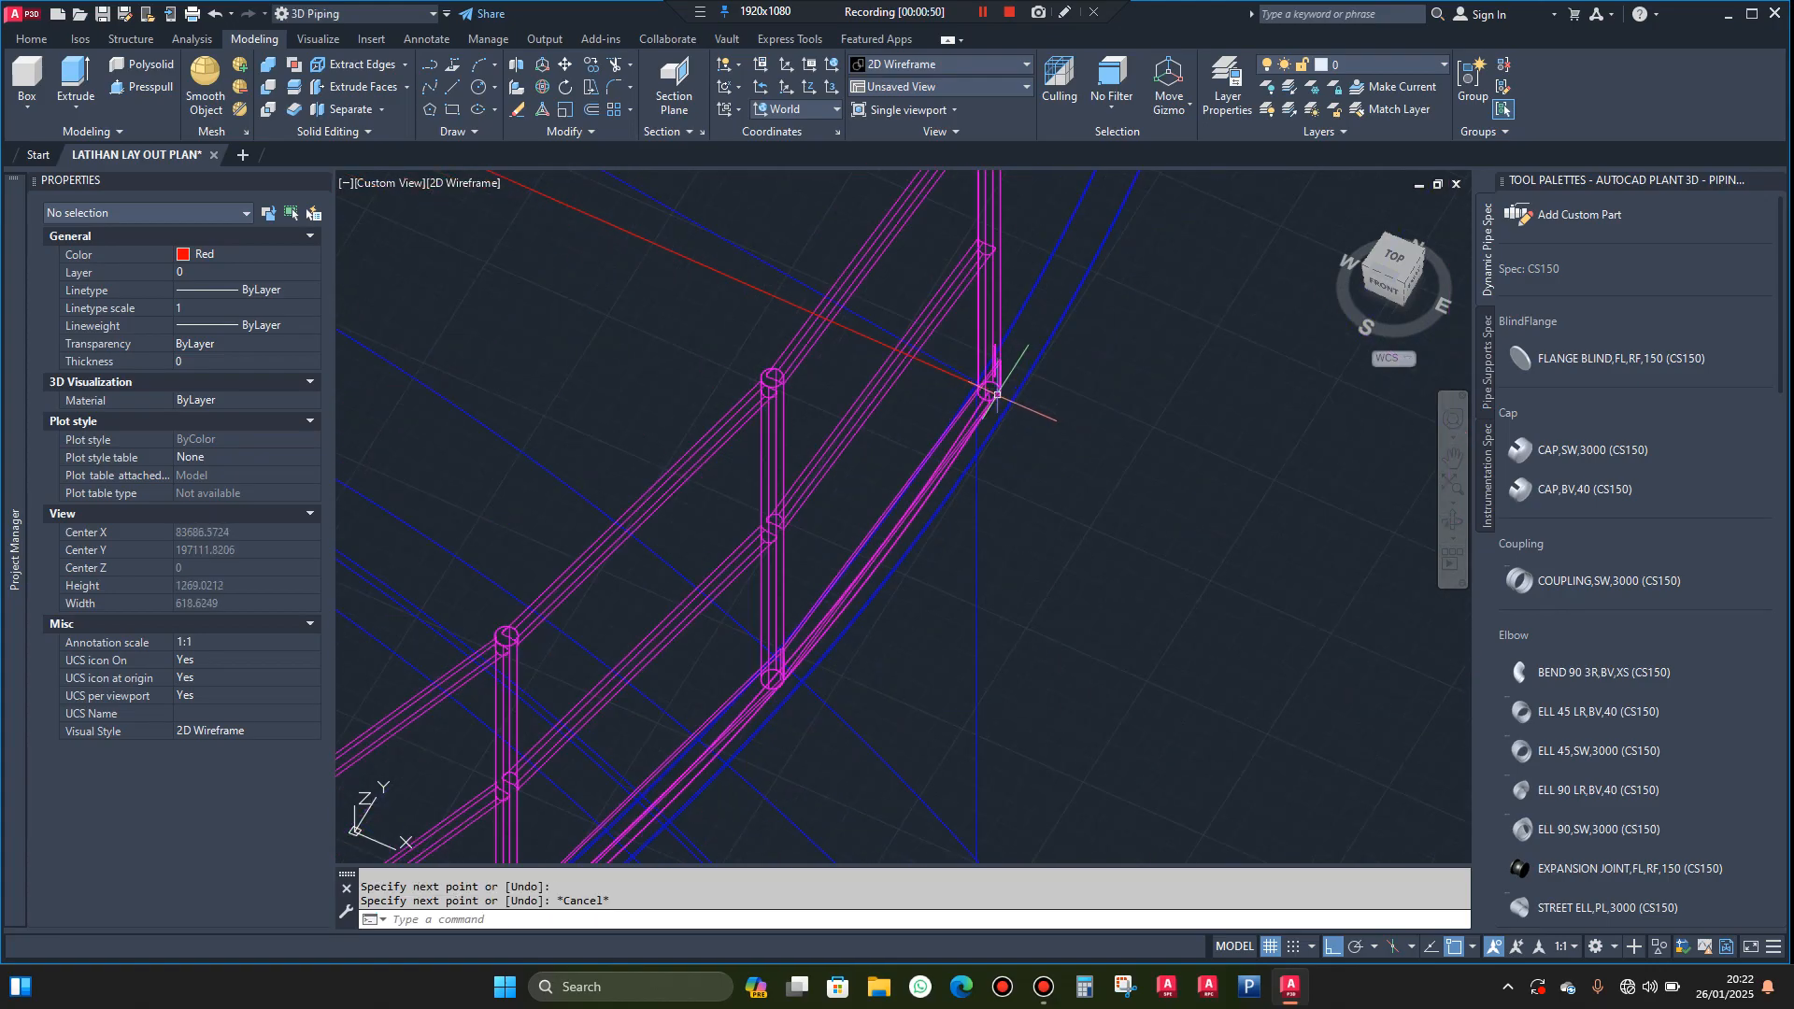
scroll(947, 367, down, 1)
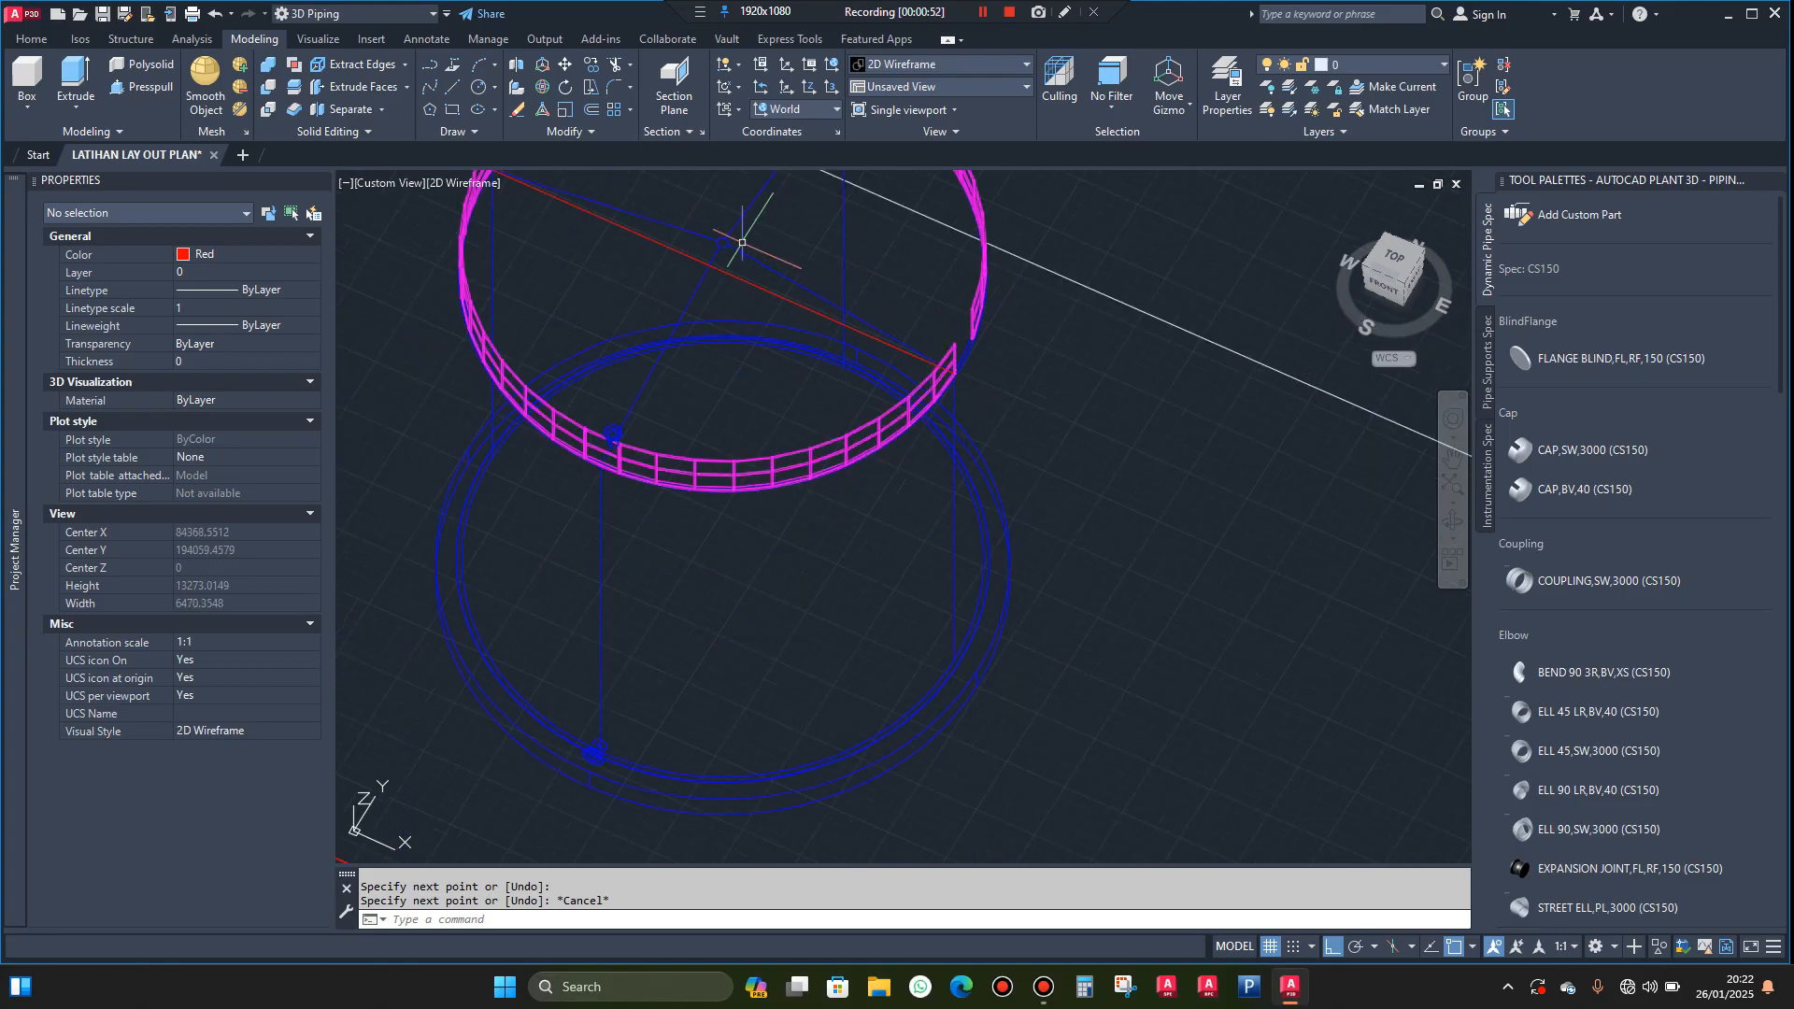
scroll(742, 243, up, 2)
text(Lb)
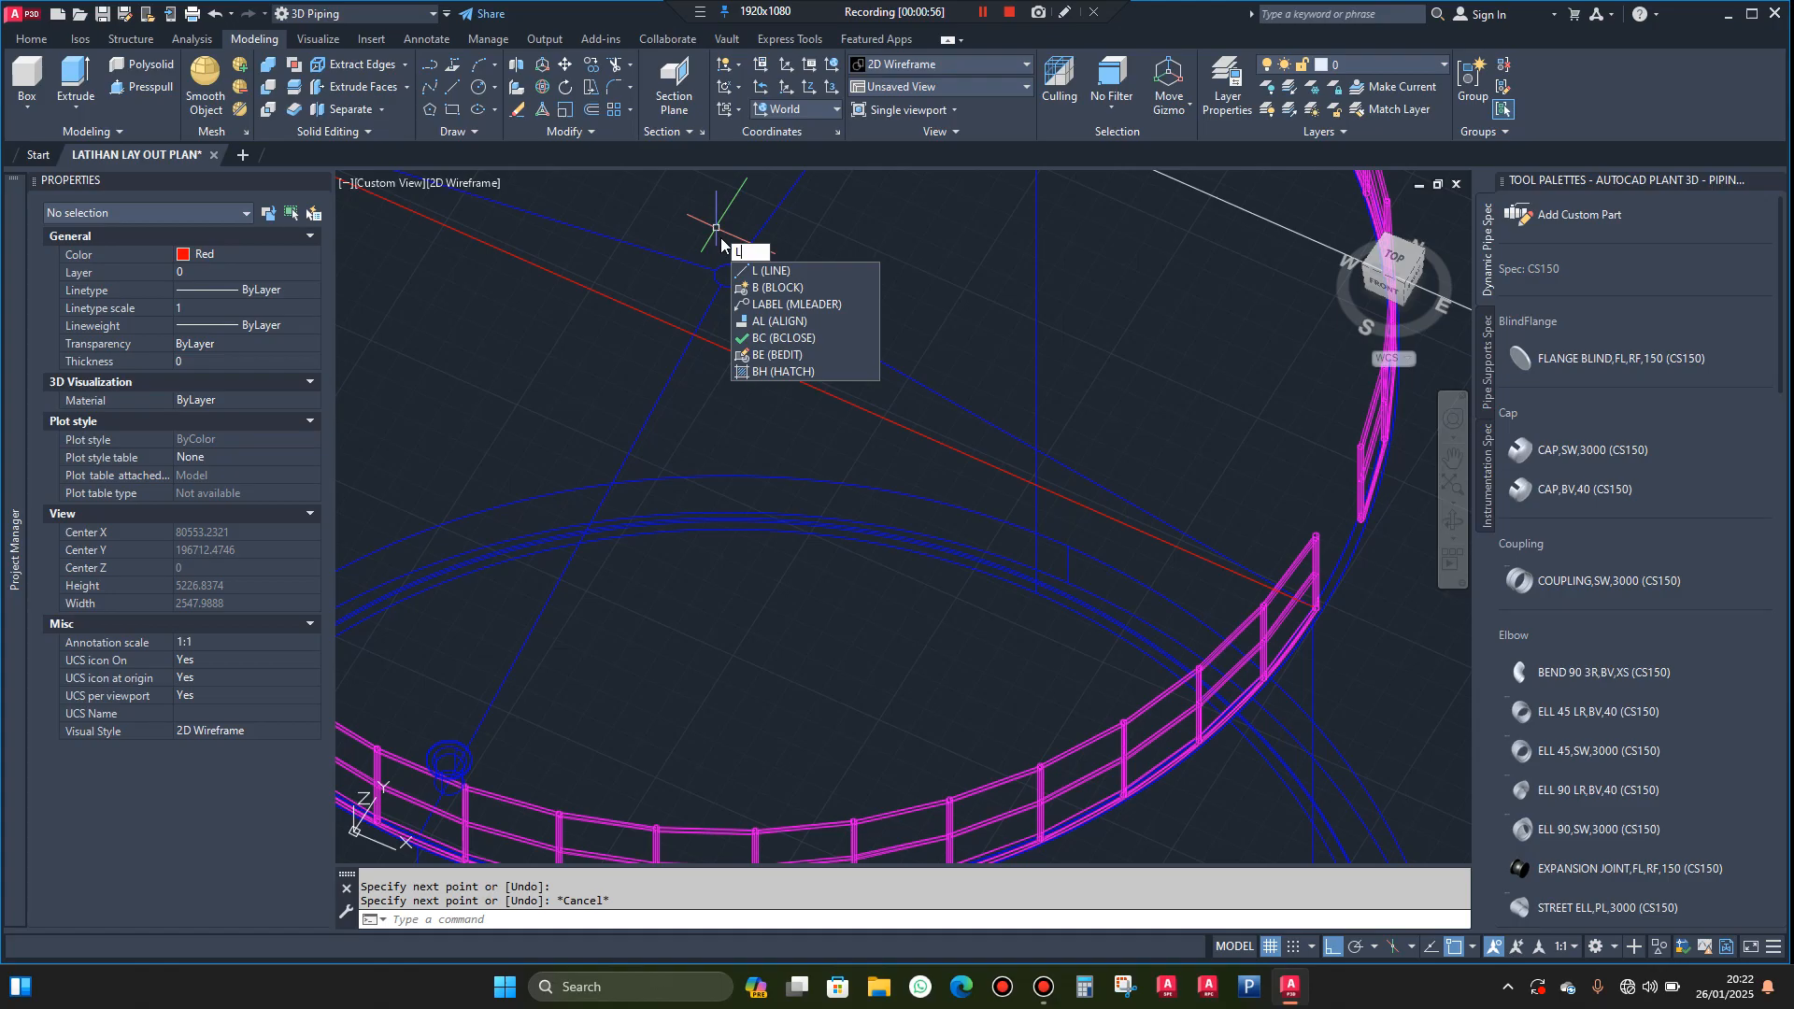
key(BackSpace)
key(Return)
scroll(734, 257, up, 2)
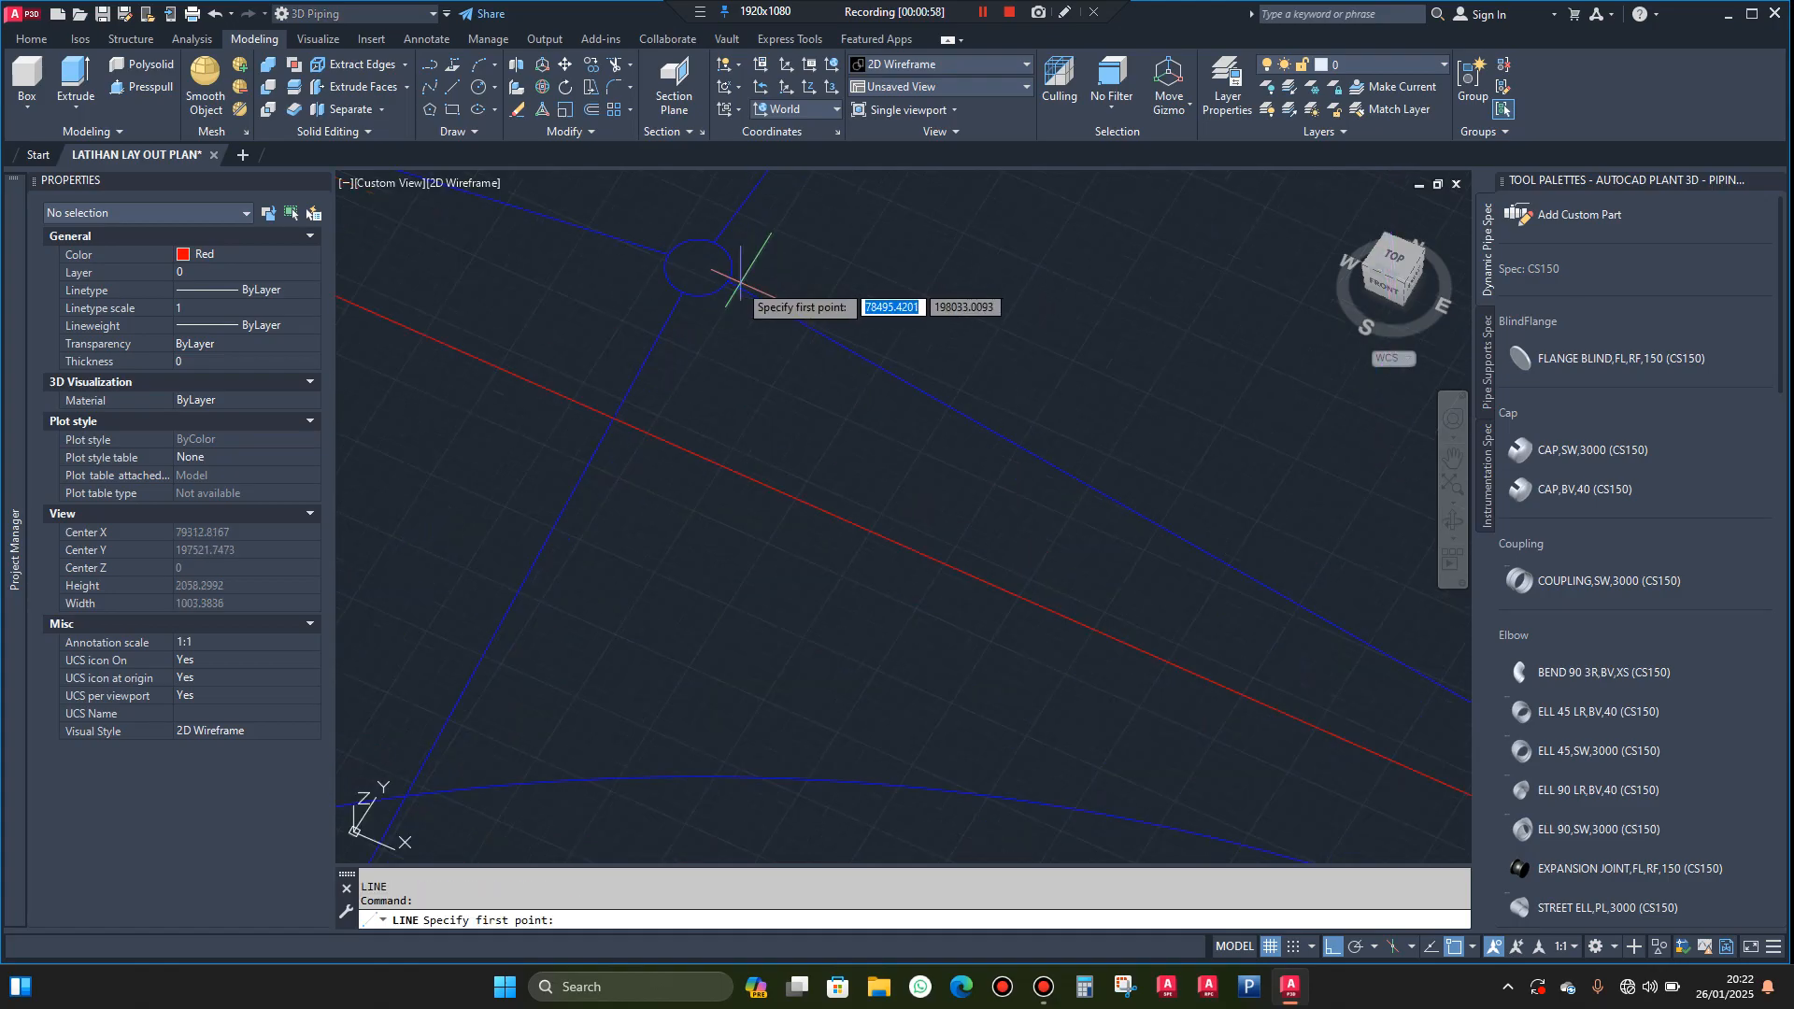
click(697, 268)
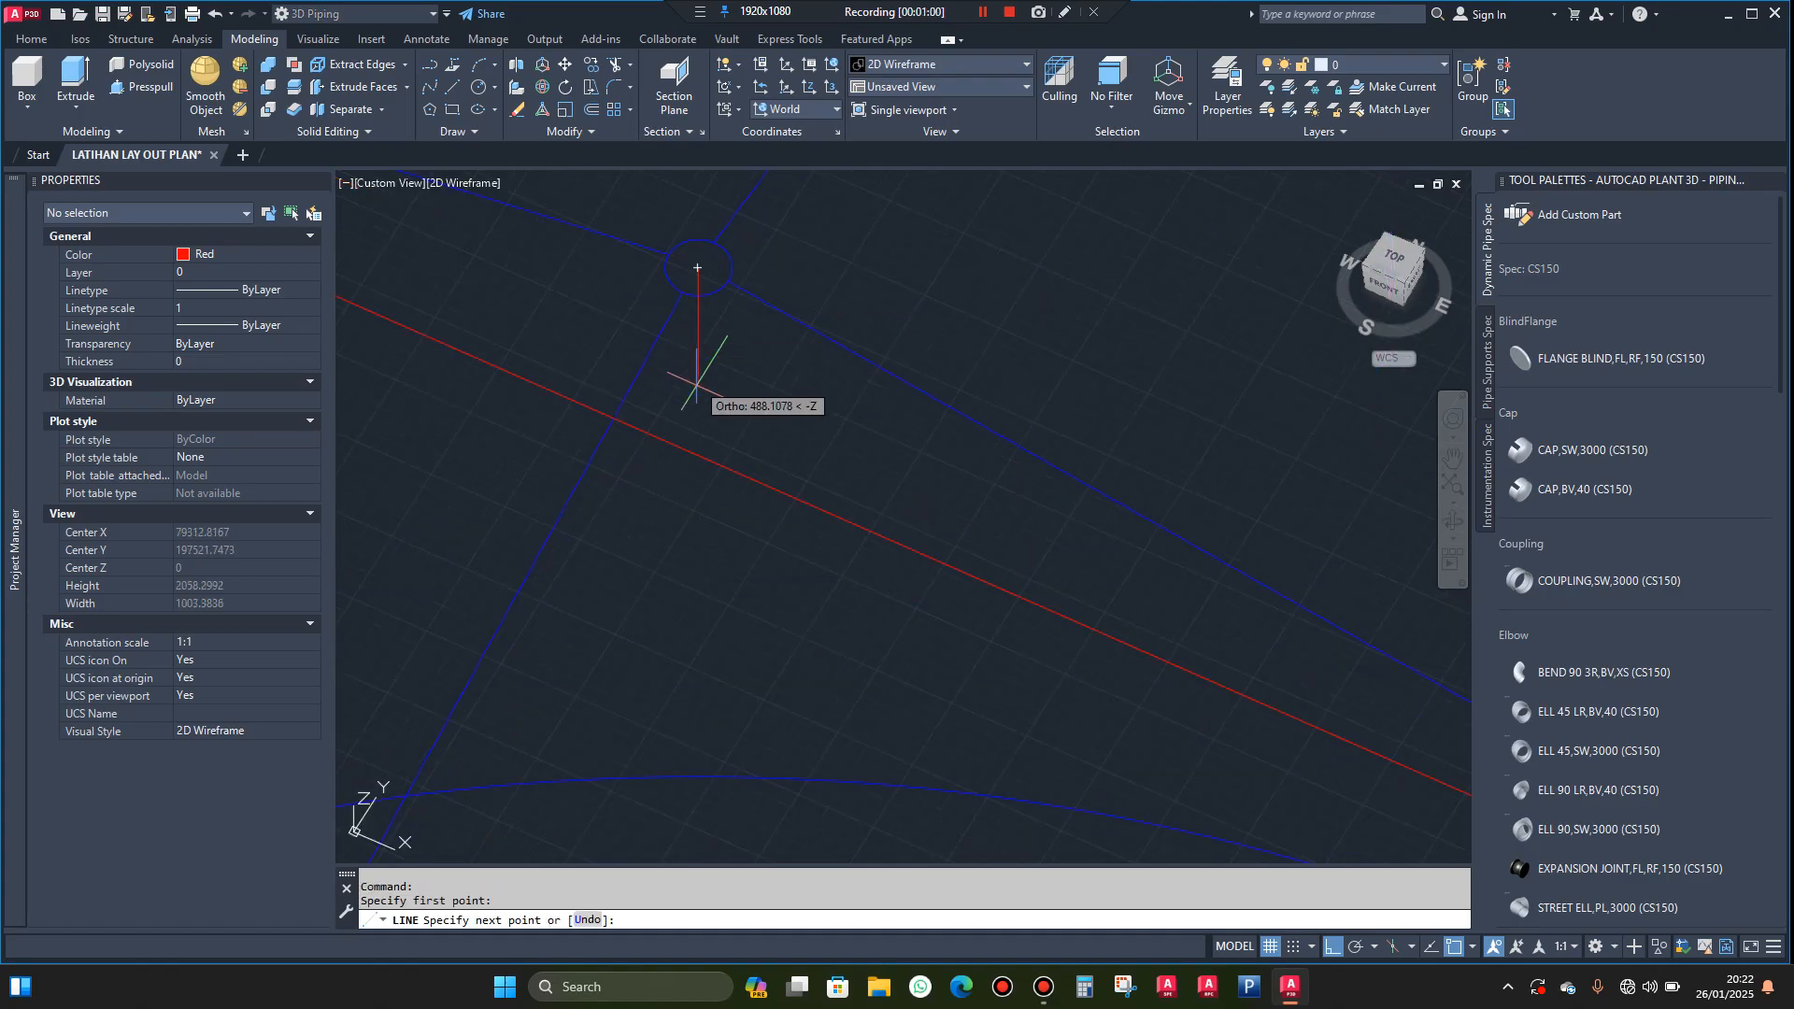
click(697, 456)
key(Escape)
scroll(688, 412, down, 3)
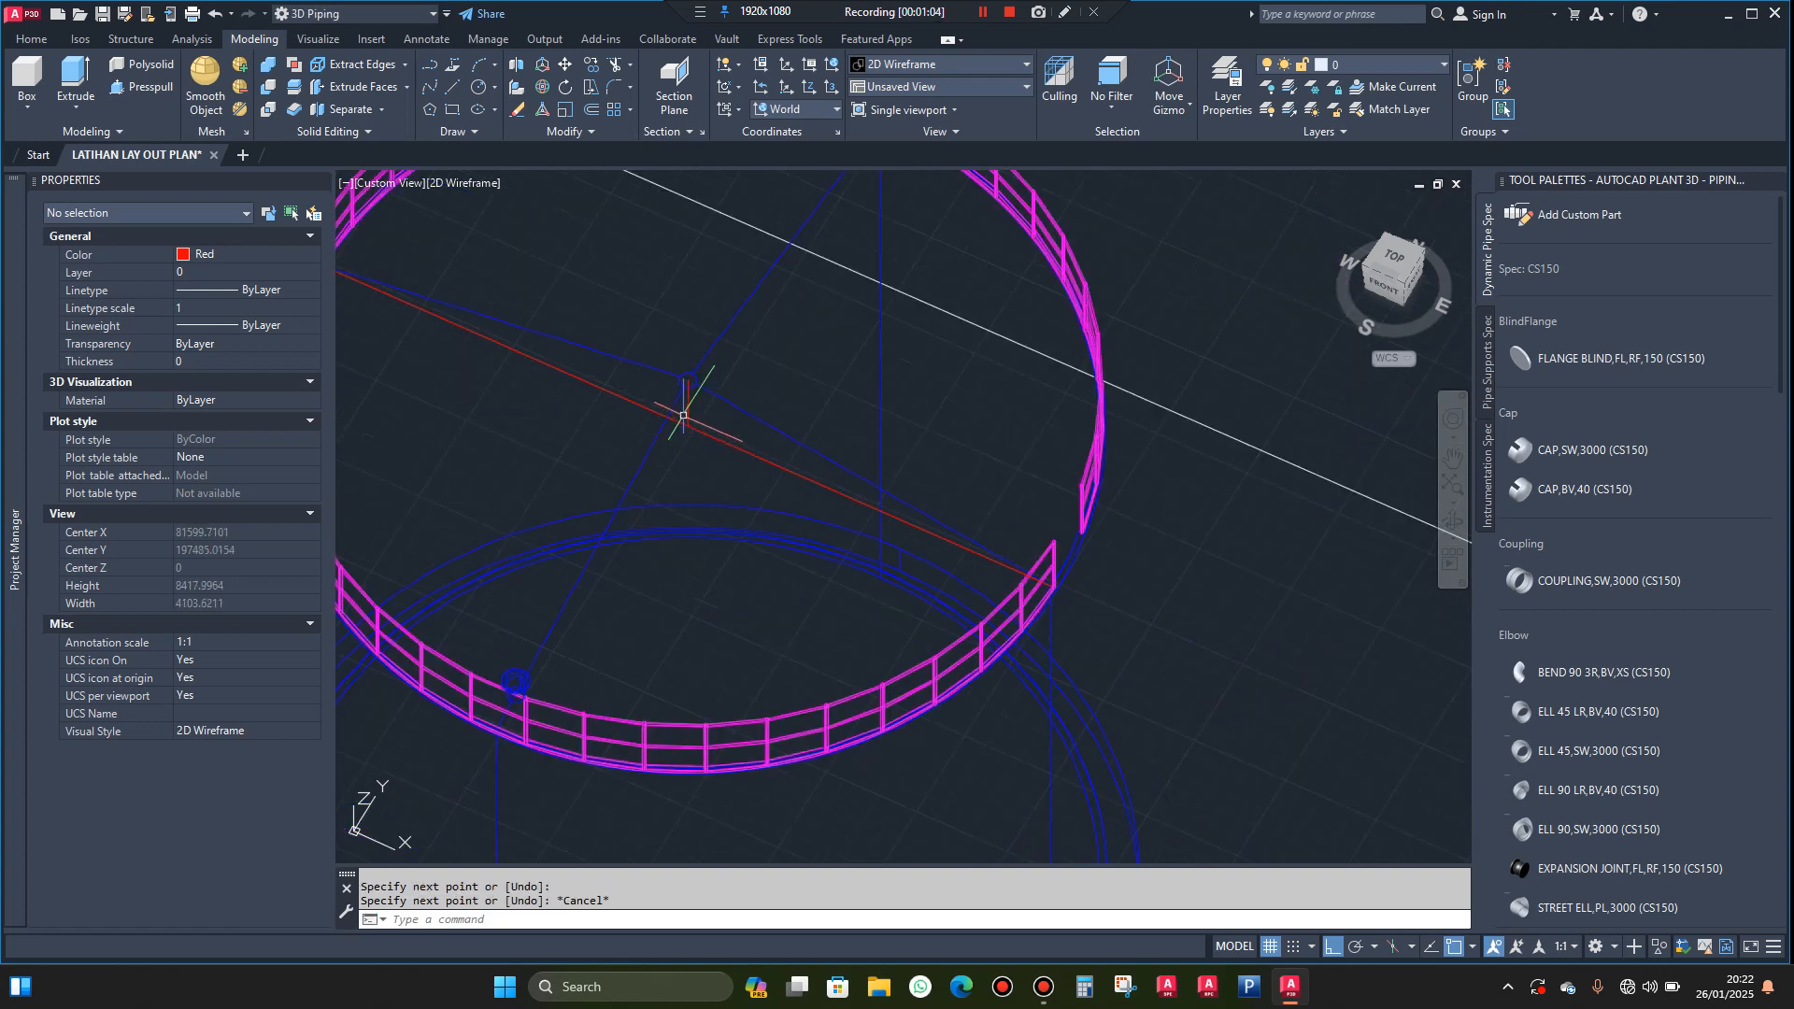
Shorten the diameter line to a radius by stretching its far-side endpoint to the lower end of the vertical centre line
click(640, 388)
scroll(626, 391, down, 3)
click(608, 397)
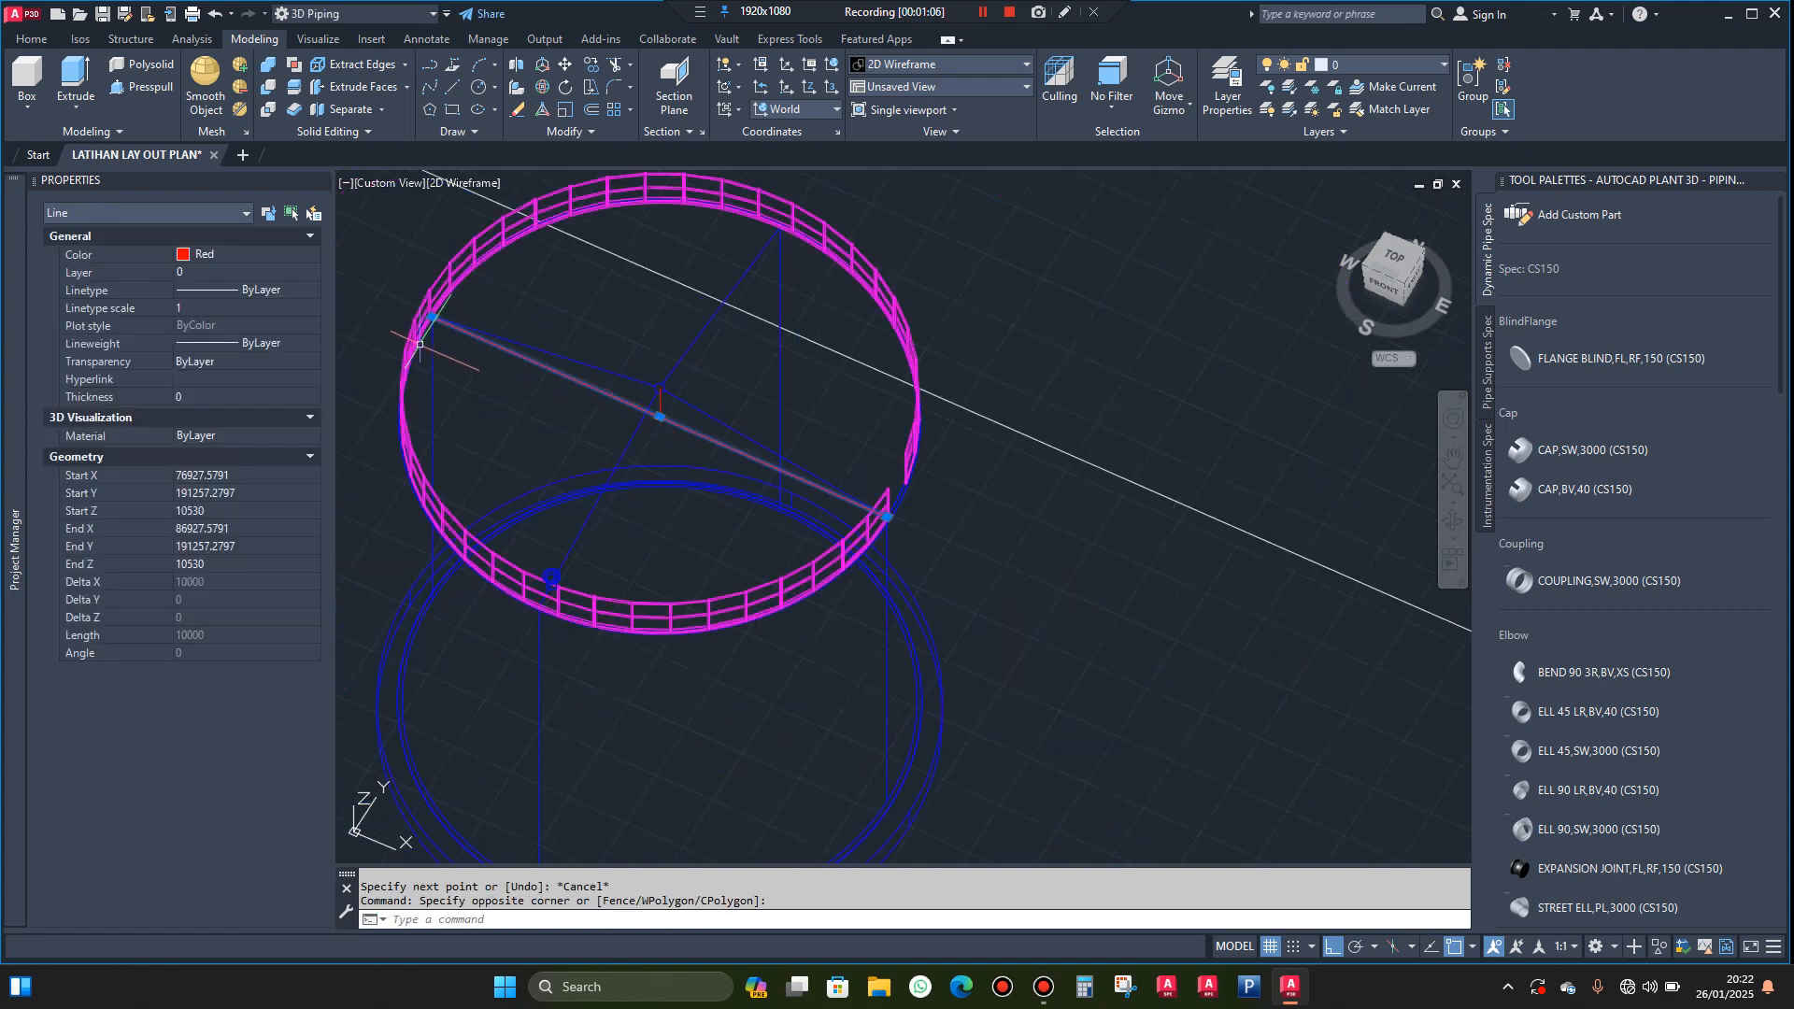
click(426, 315)
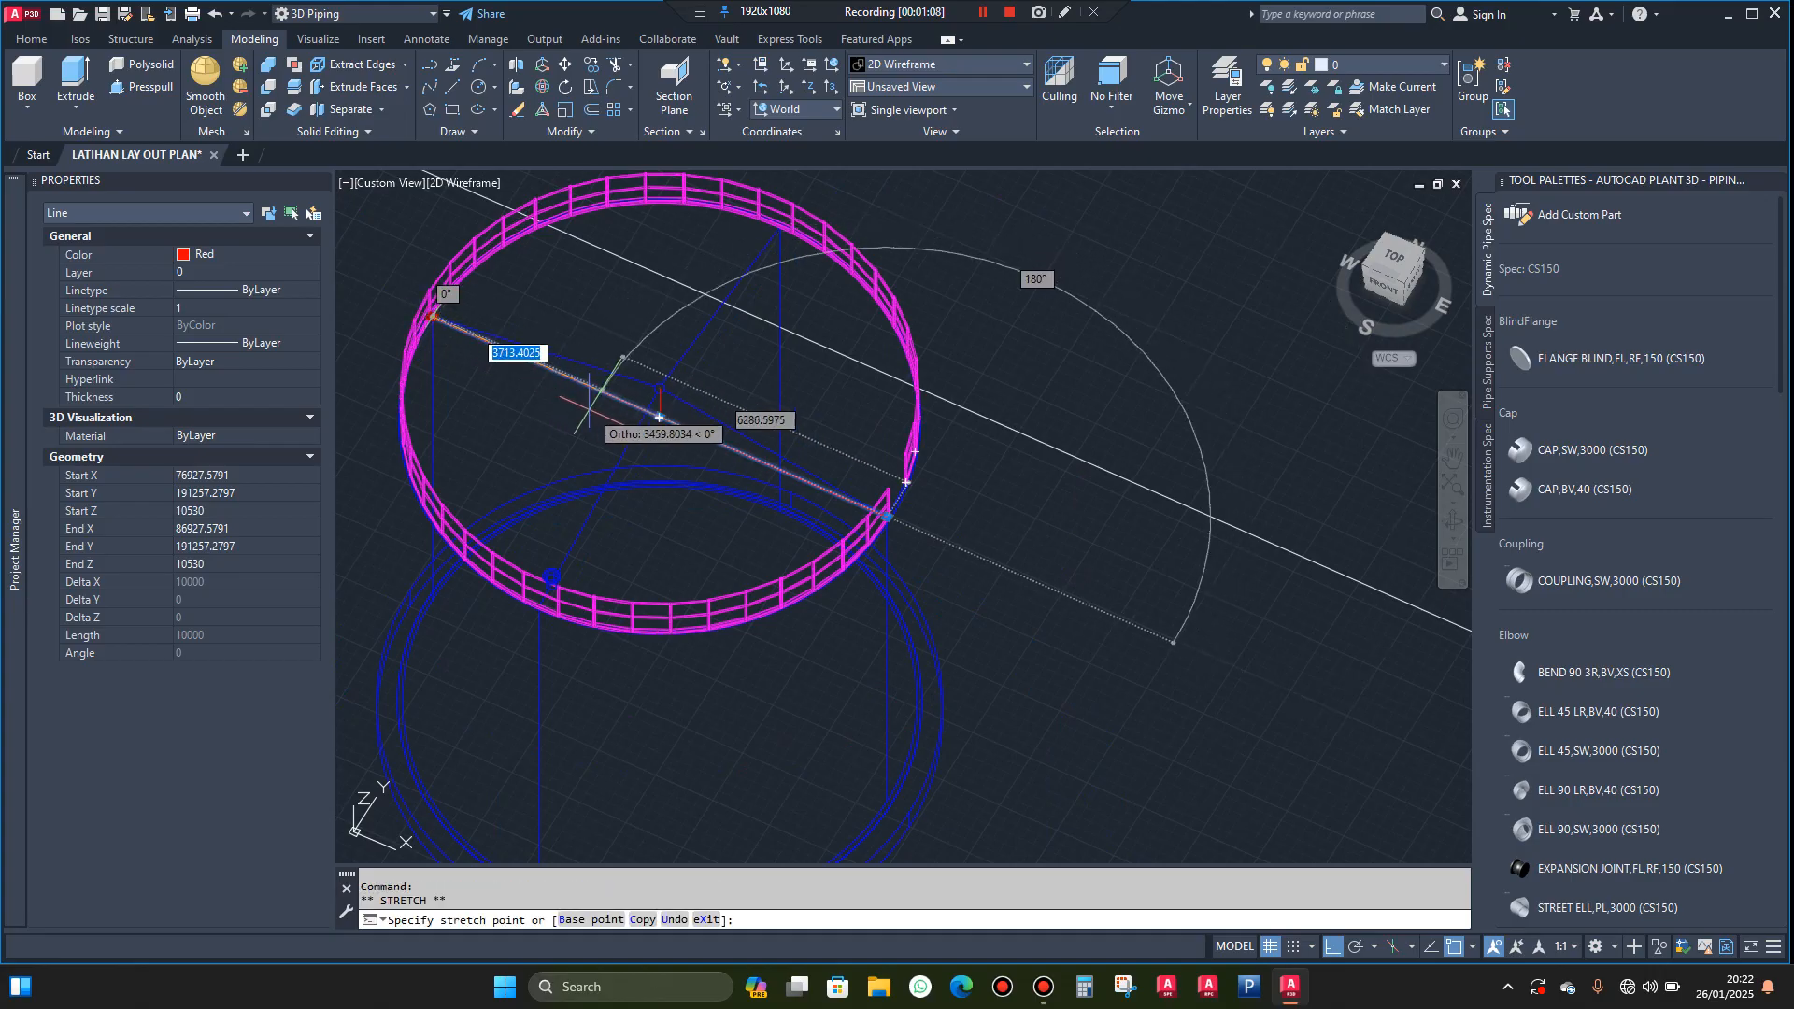
scroll(638, 408, up, 3)
scroll(638, 408, up, 4)
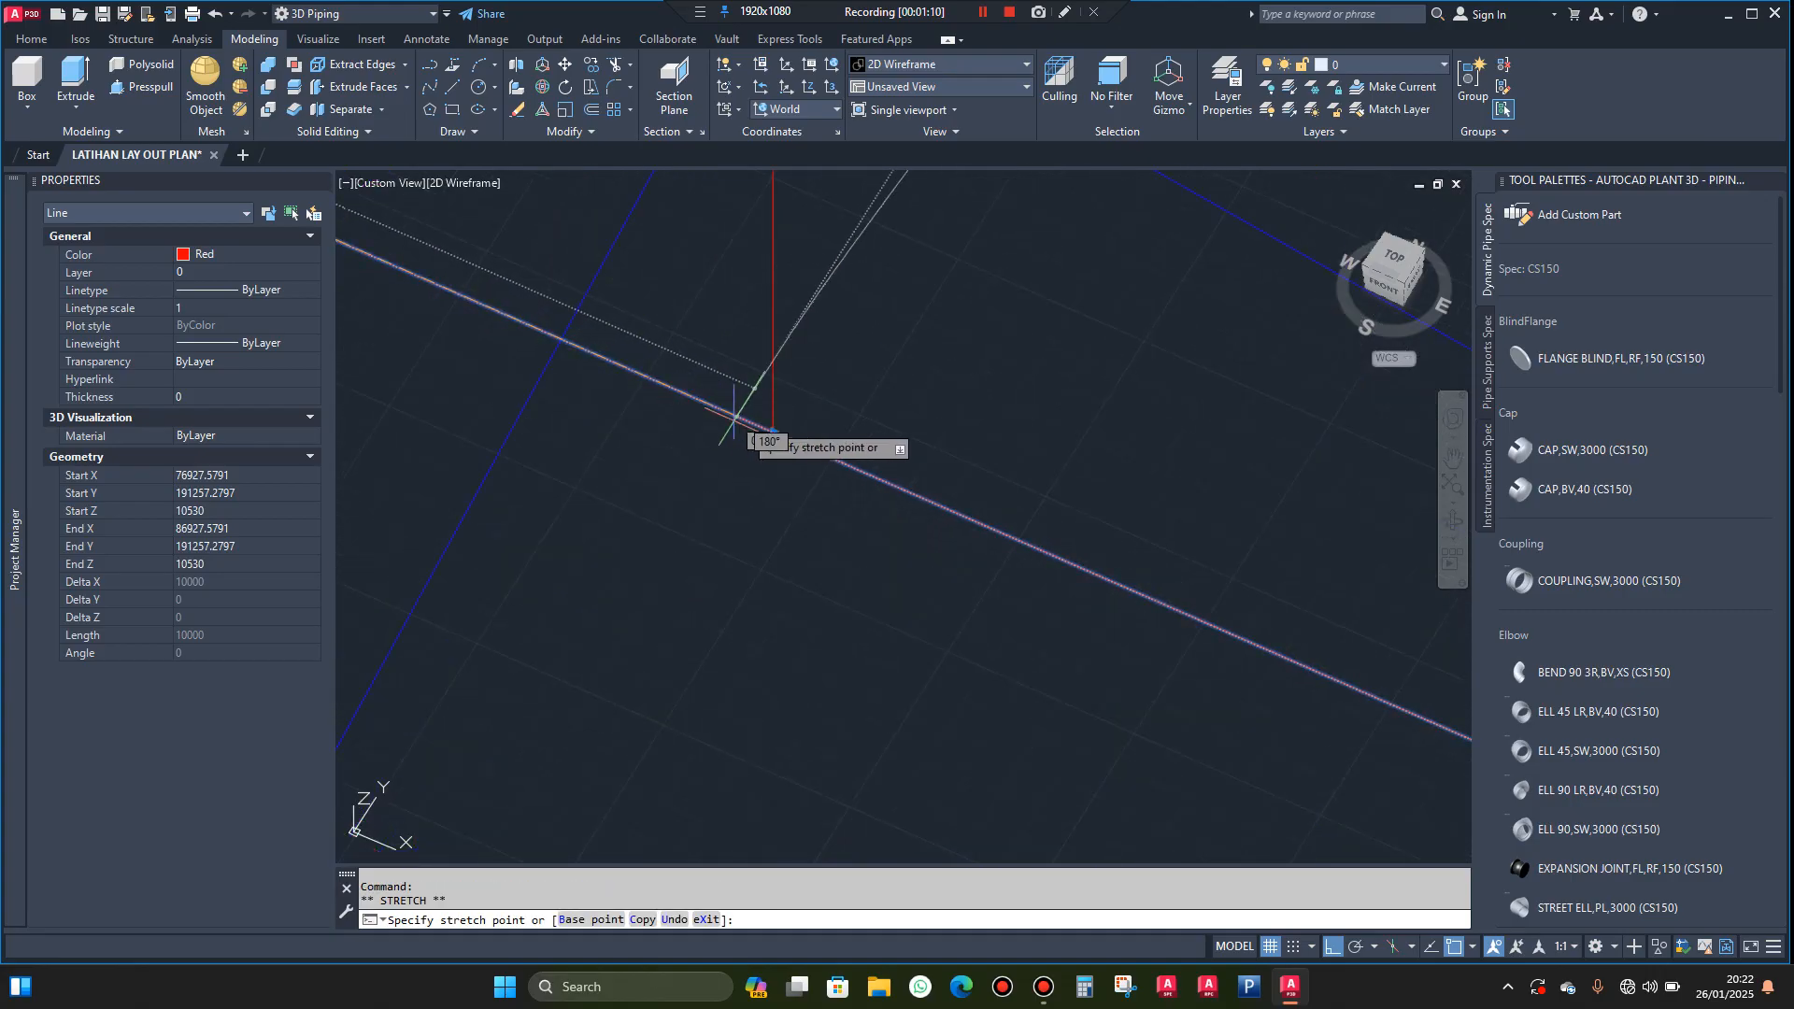
scroll(775, 430, down, 2)
key(Escape)
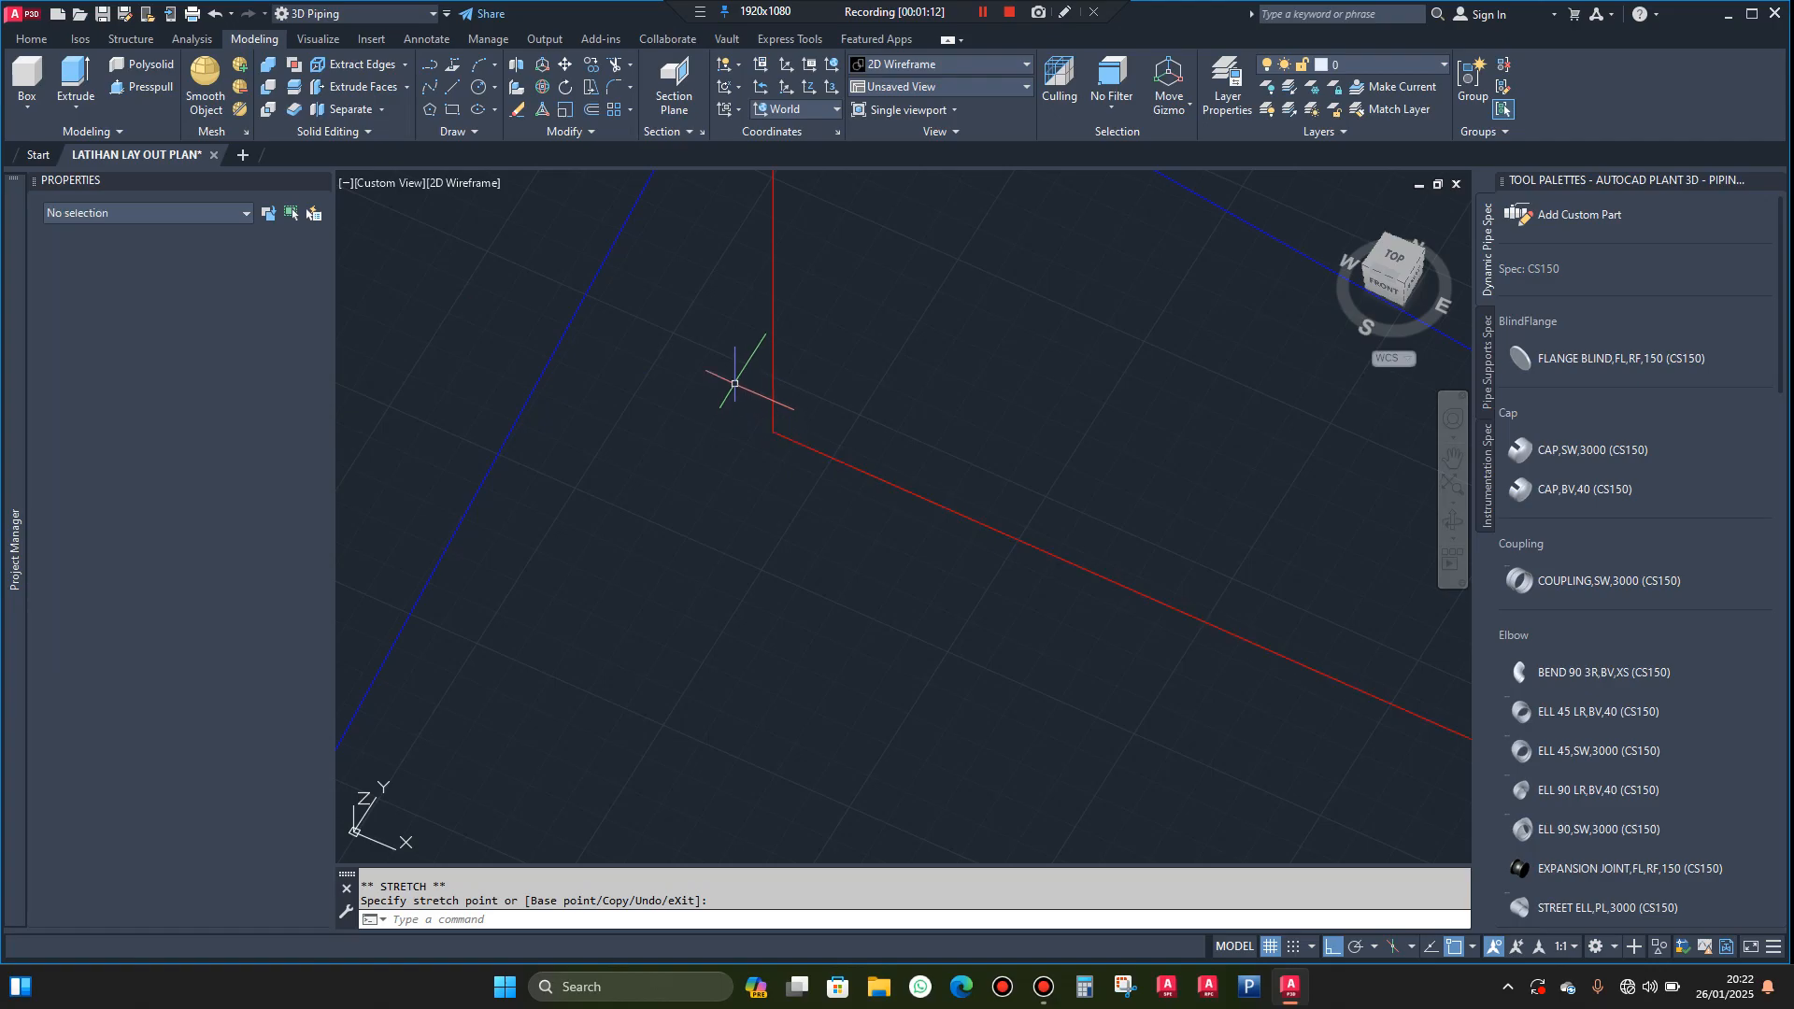
Draw a line about 306 units long from the radius line's rim endpoint, straight outward past the railing
scroll(913, 400, down, 2)
scroll(817, 374, up, 6)
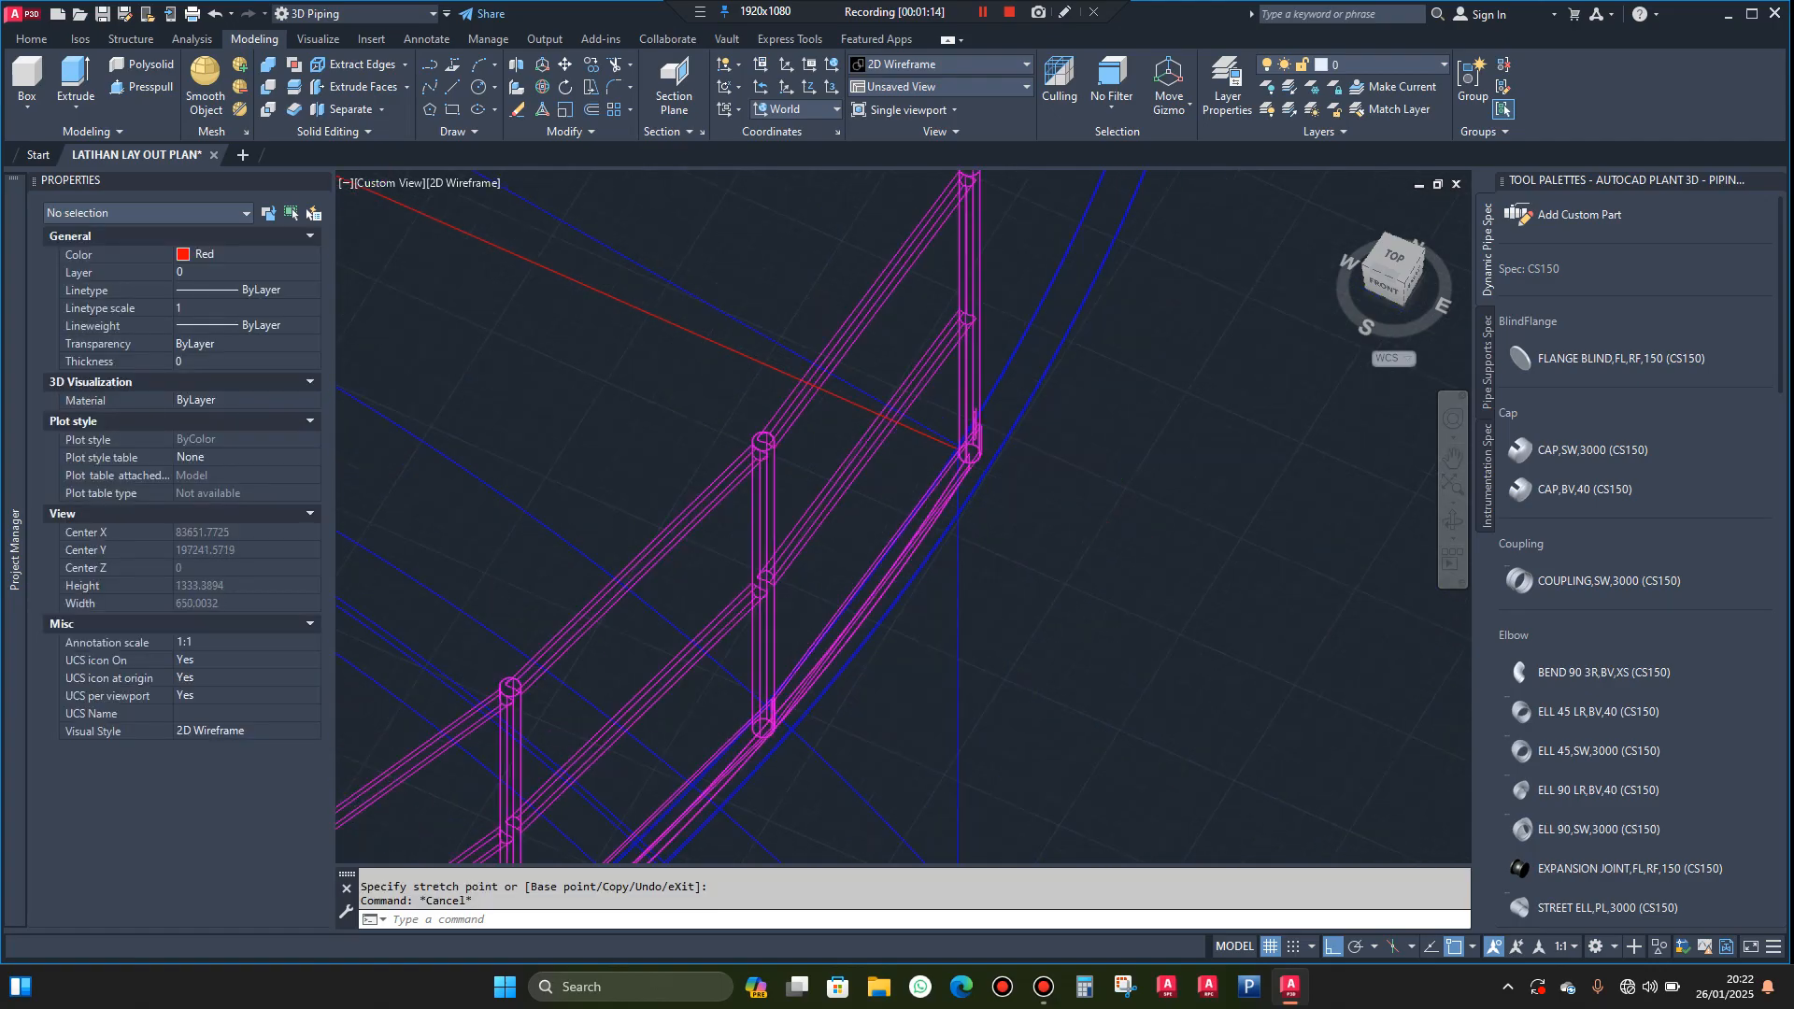
scroll(817, 374, up, 8)
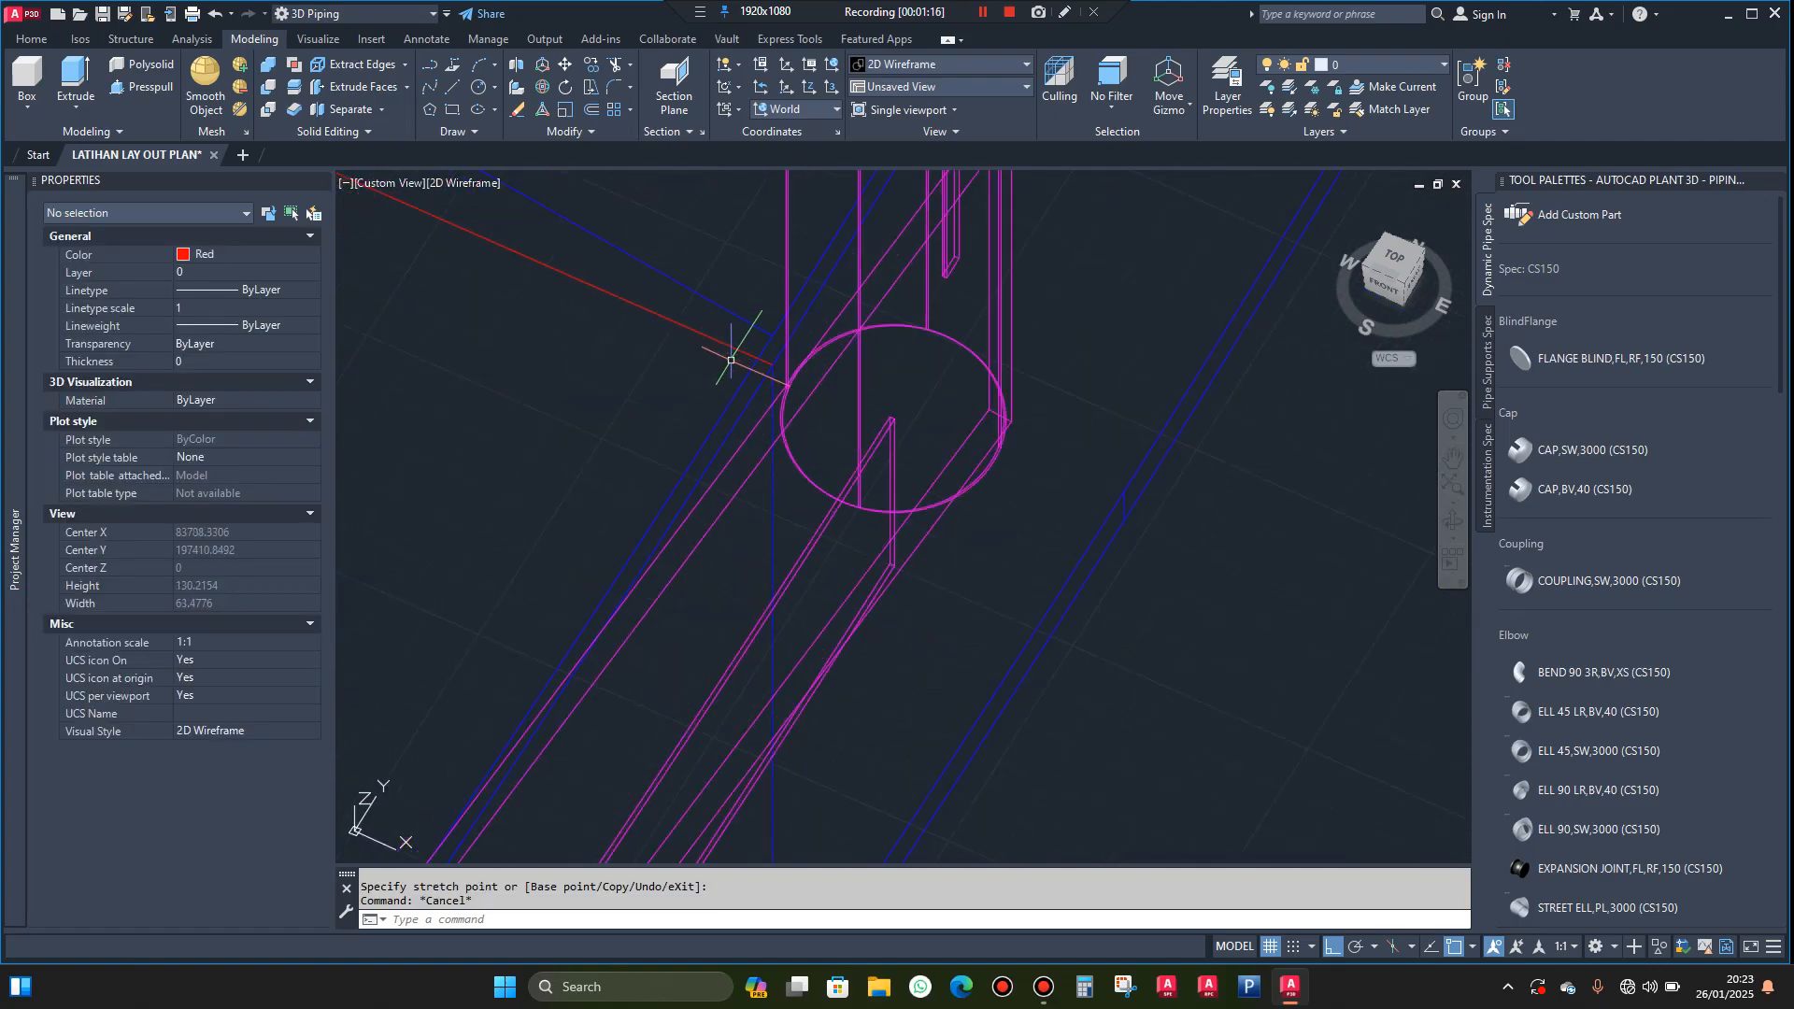
text(l)
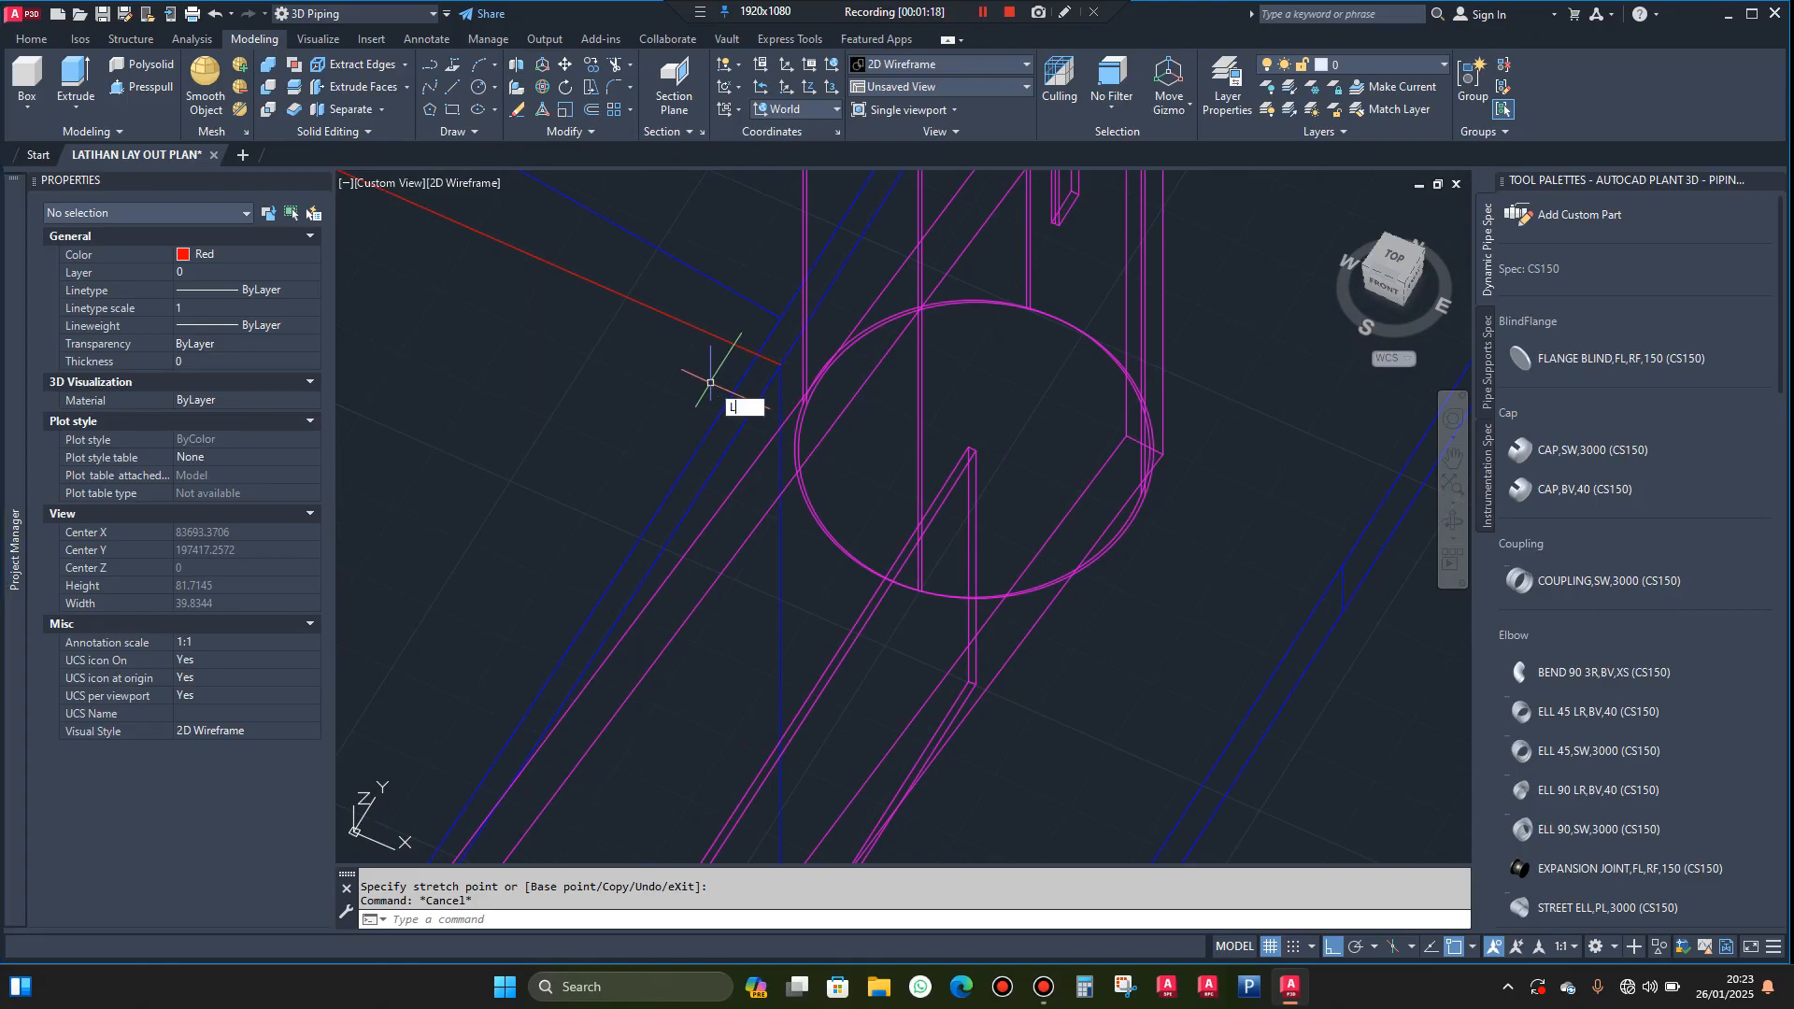
key(Return)
click(781, 366)
scroll(785, 369, down, 6)
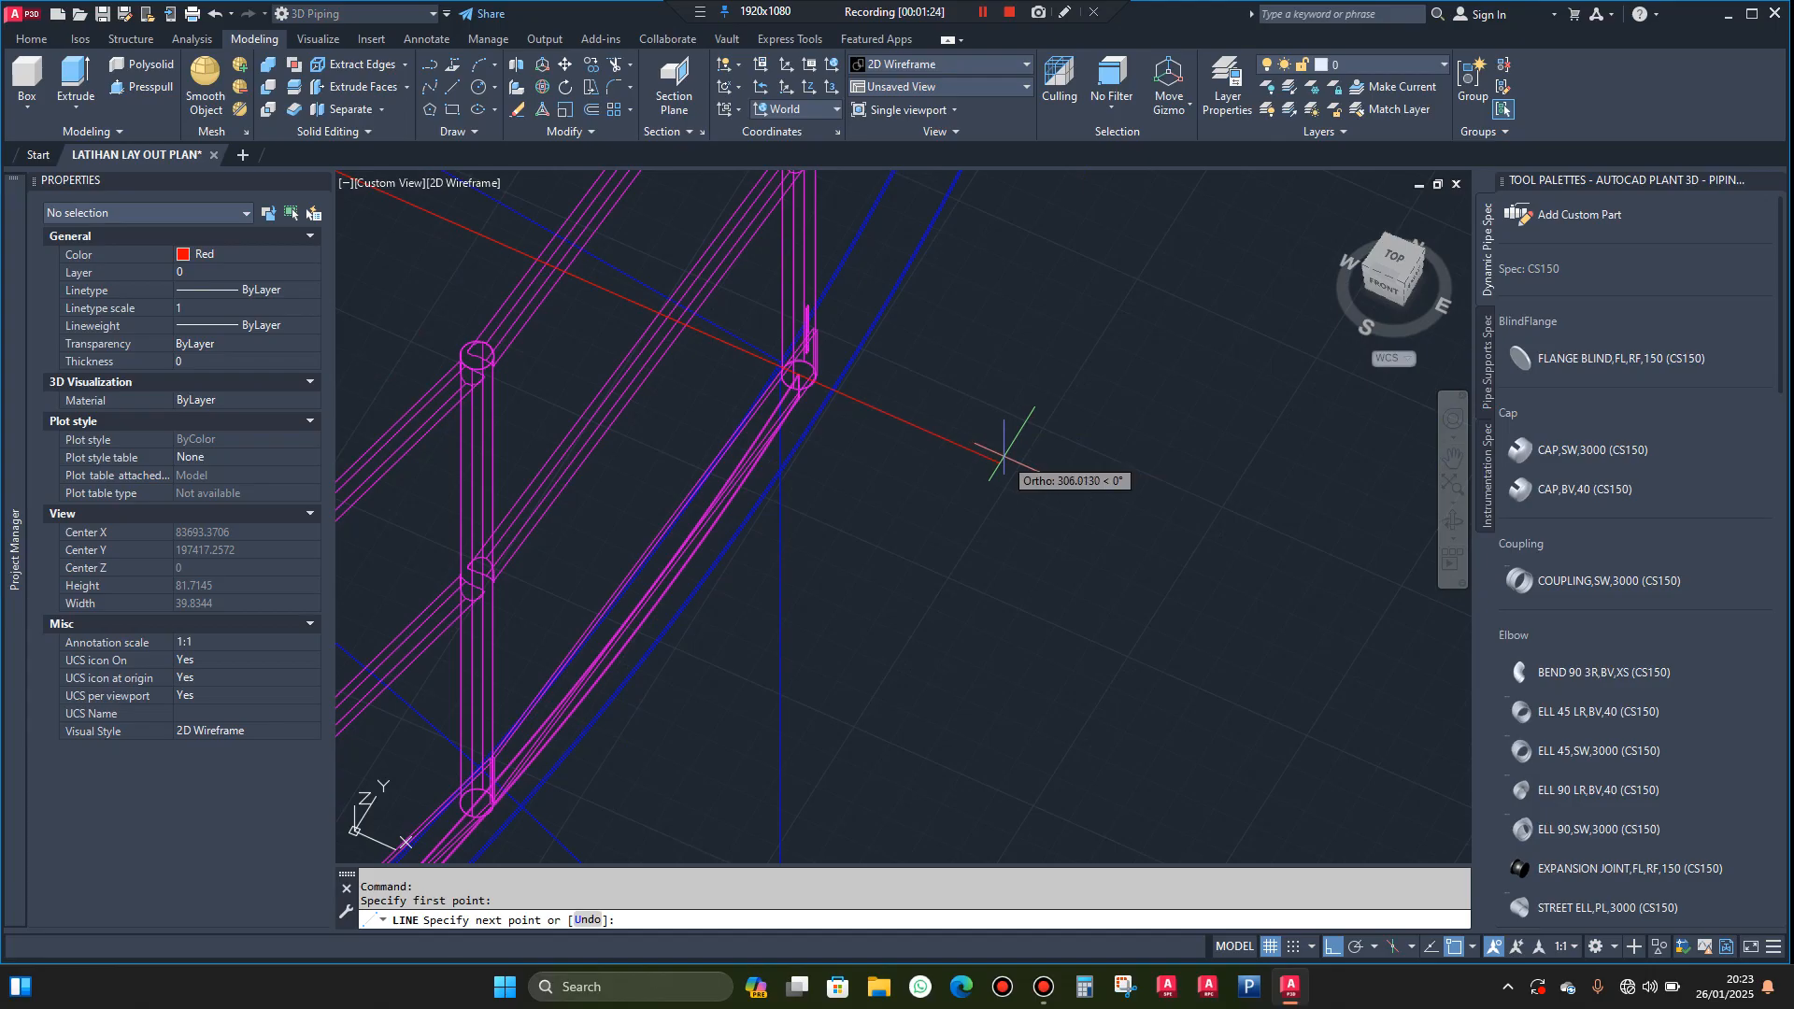
click(1004, 457)
key(Escape)
scroll(1074, 337, down, 15)
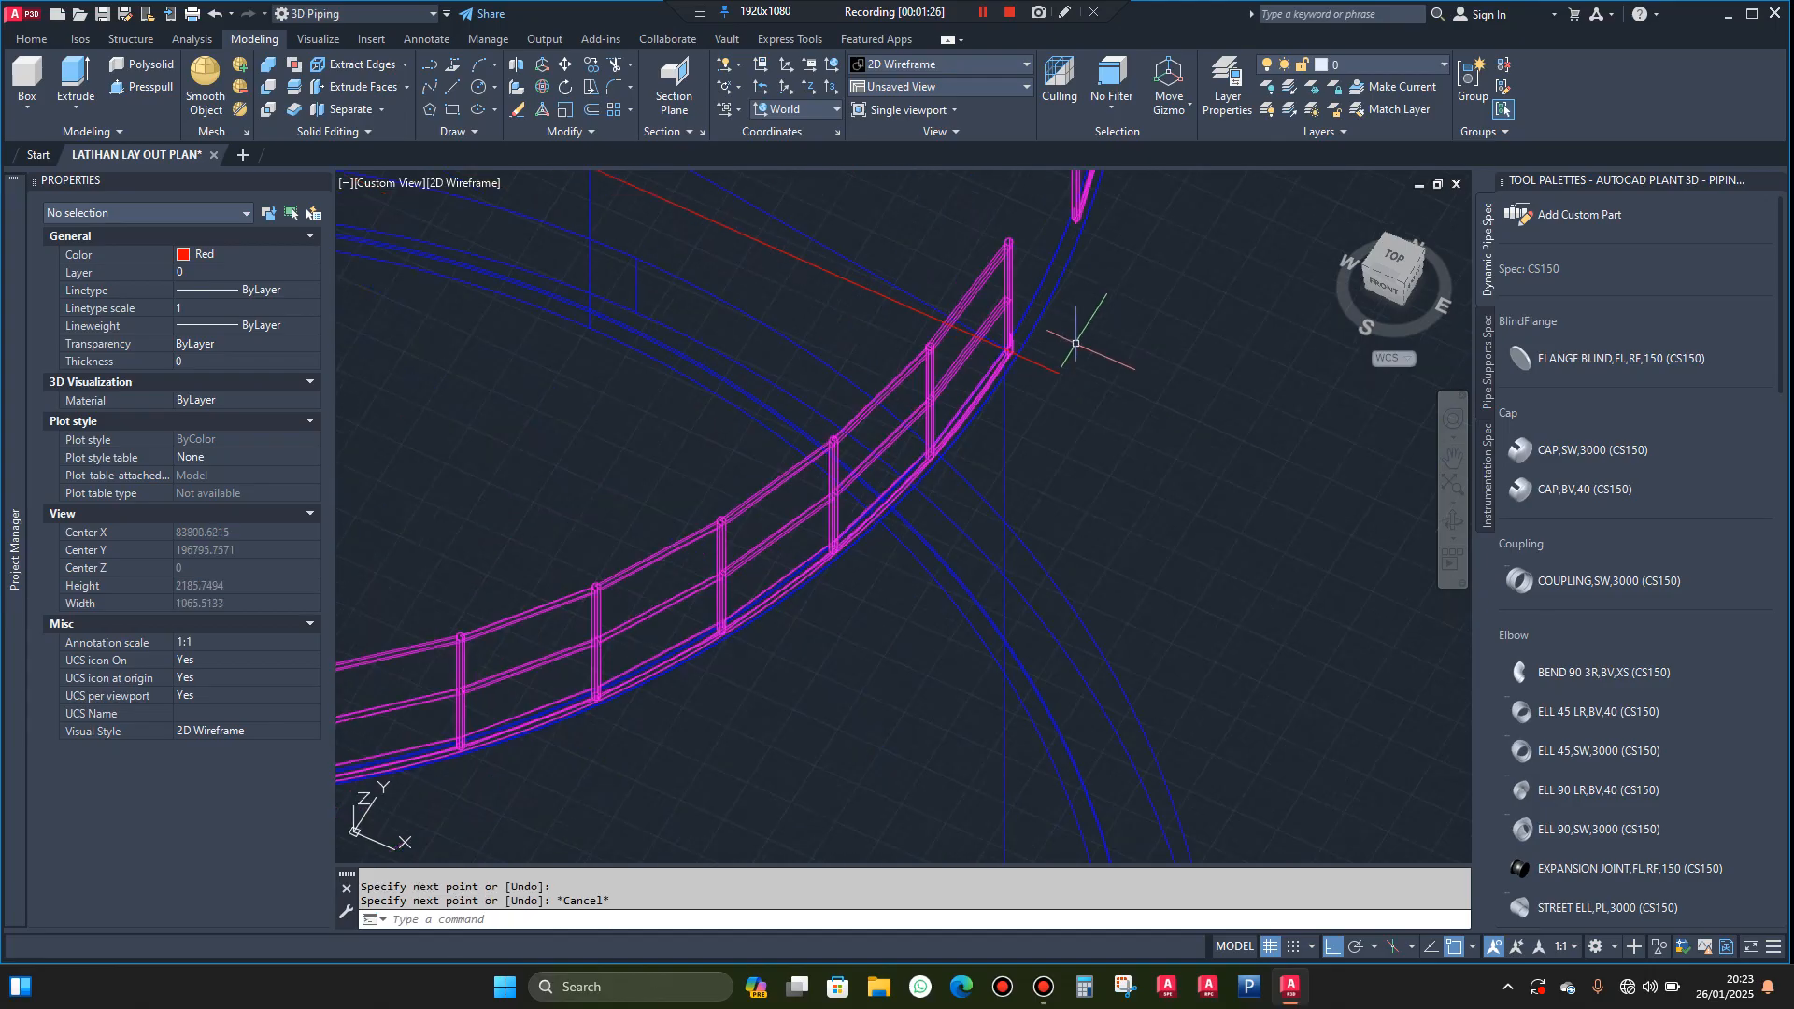
scroll(1074, 344, up, 8)
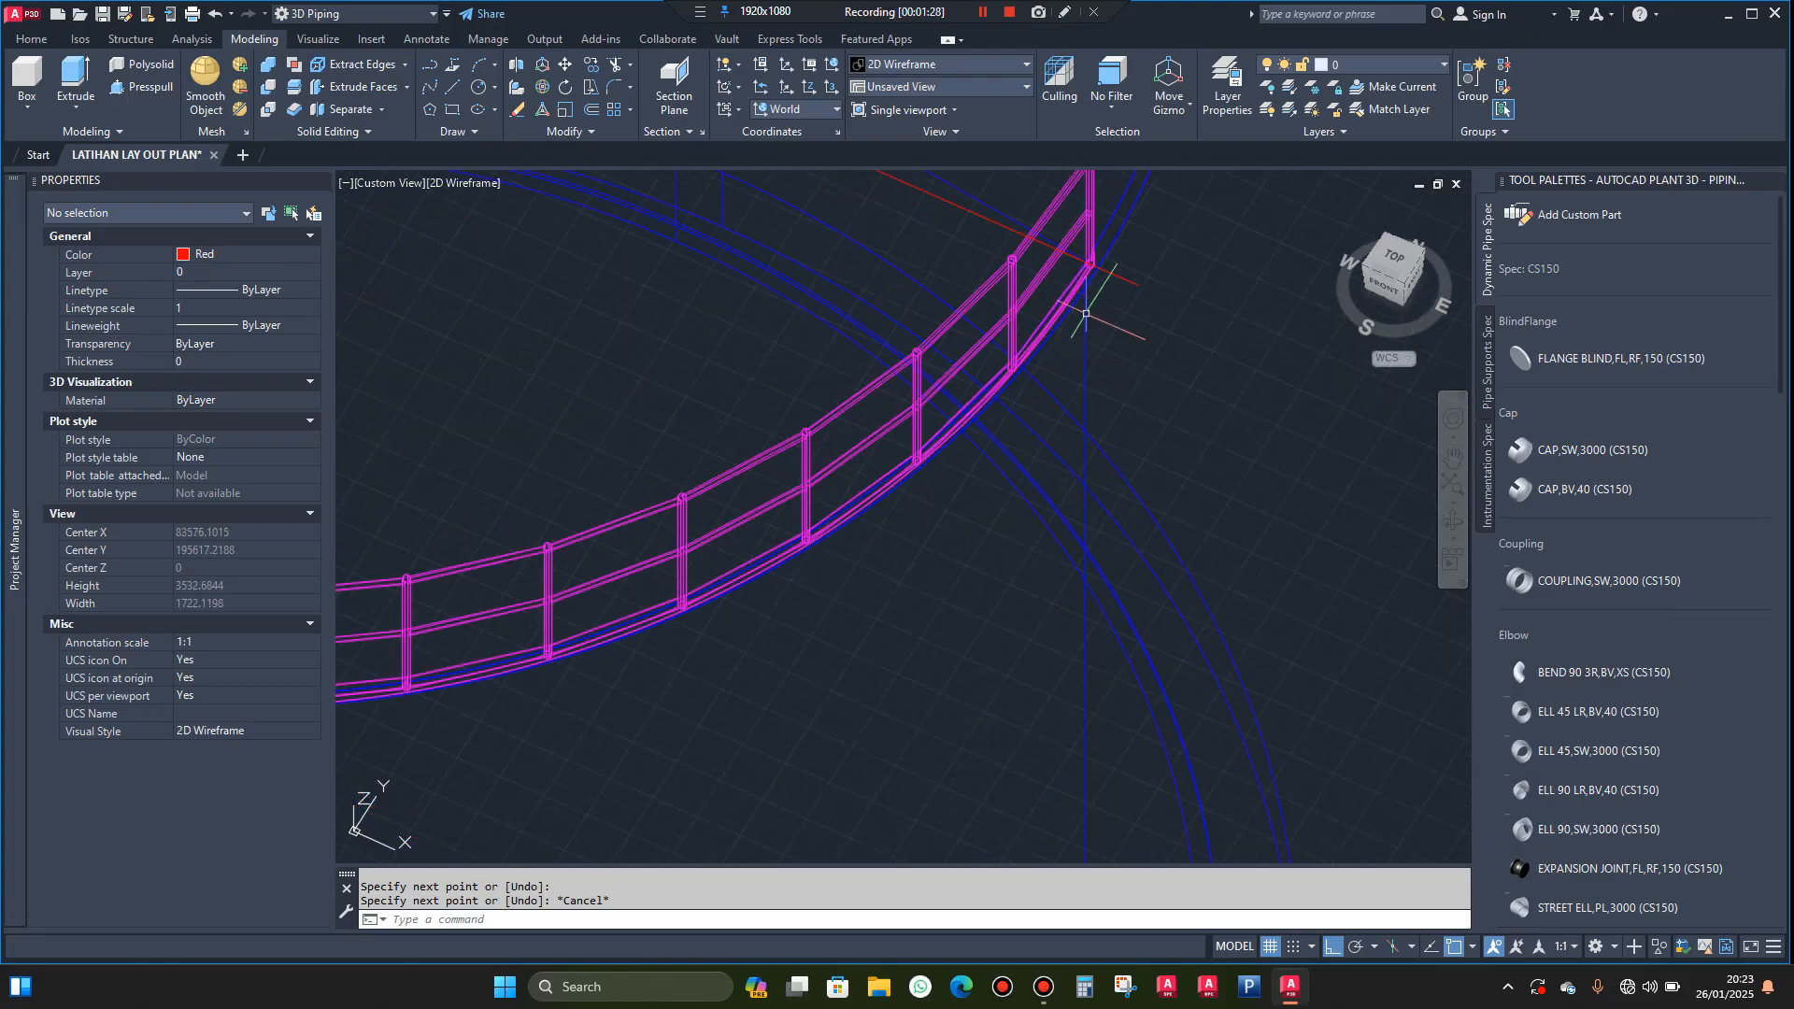
scroll(1136, 276, down, 4)
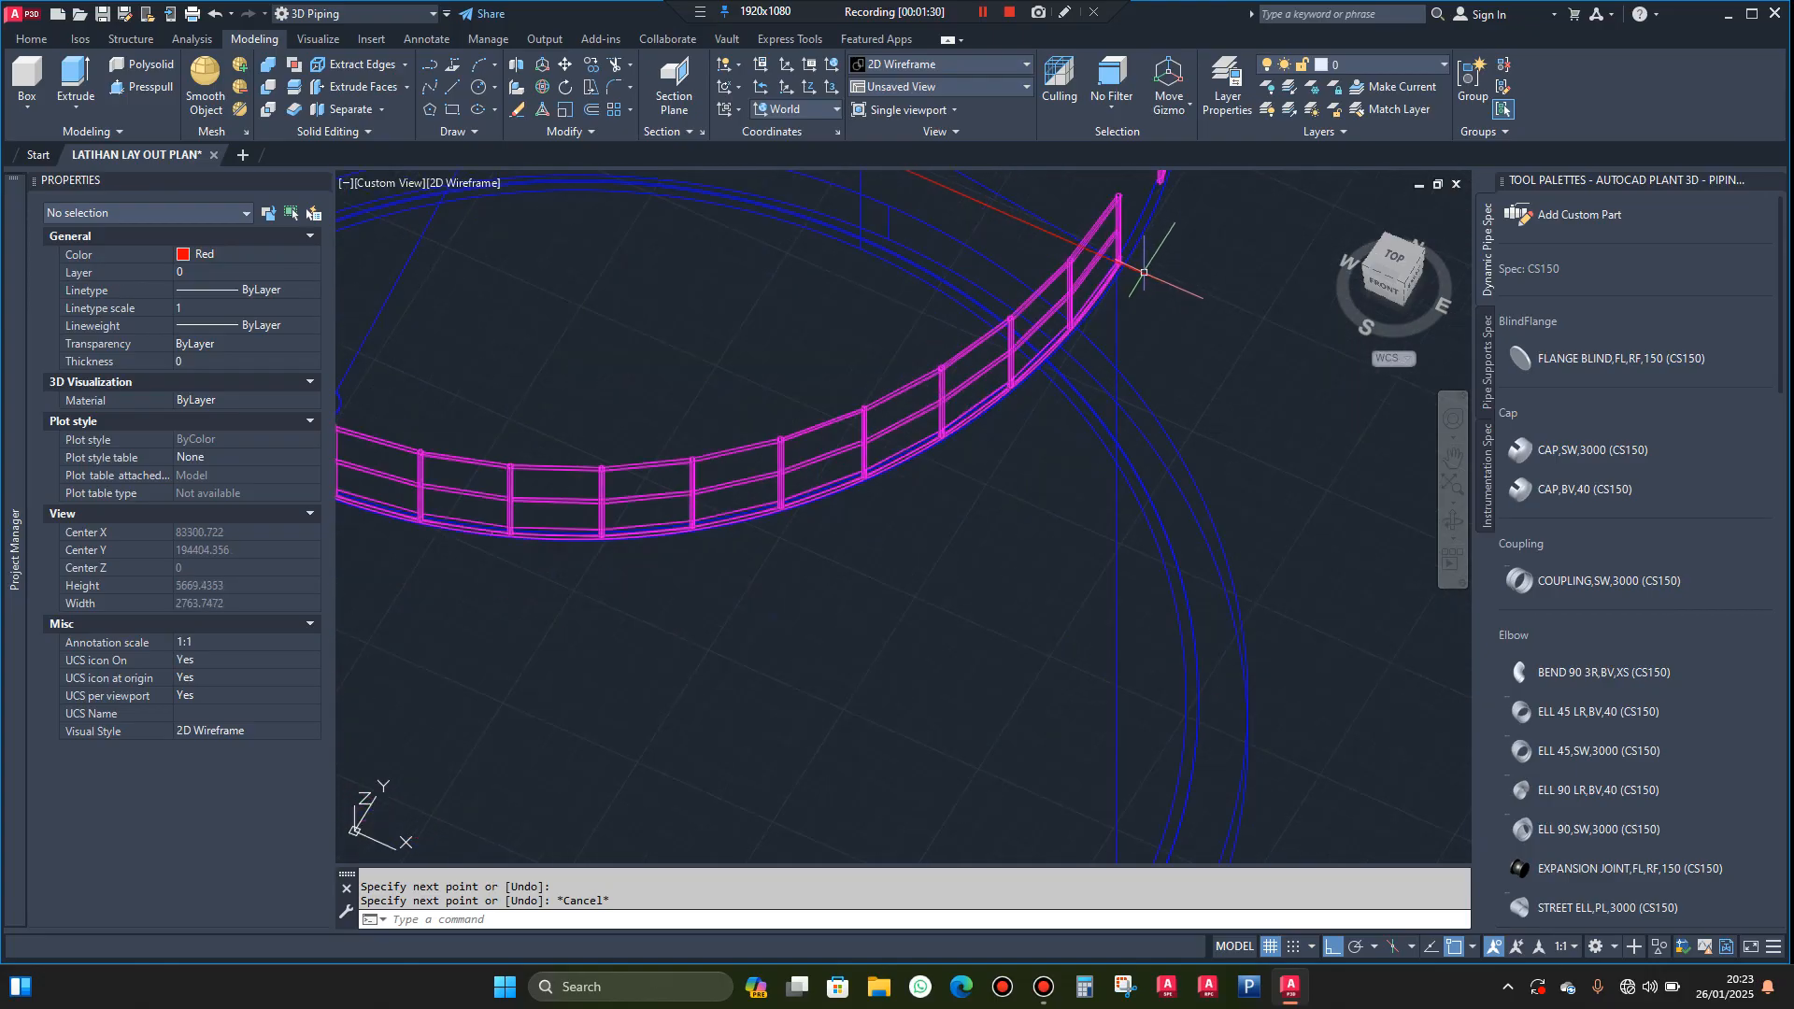
scroll(1144, 271, up, 4)
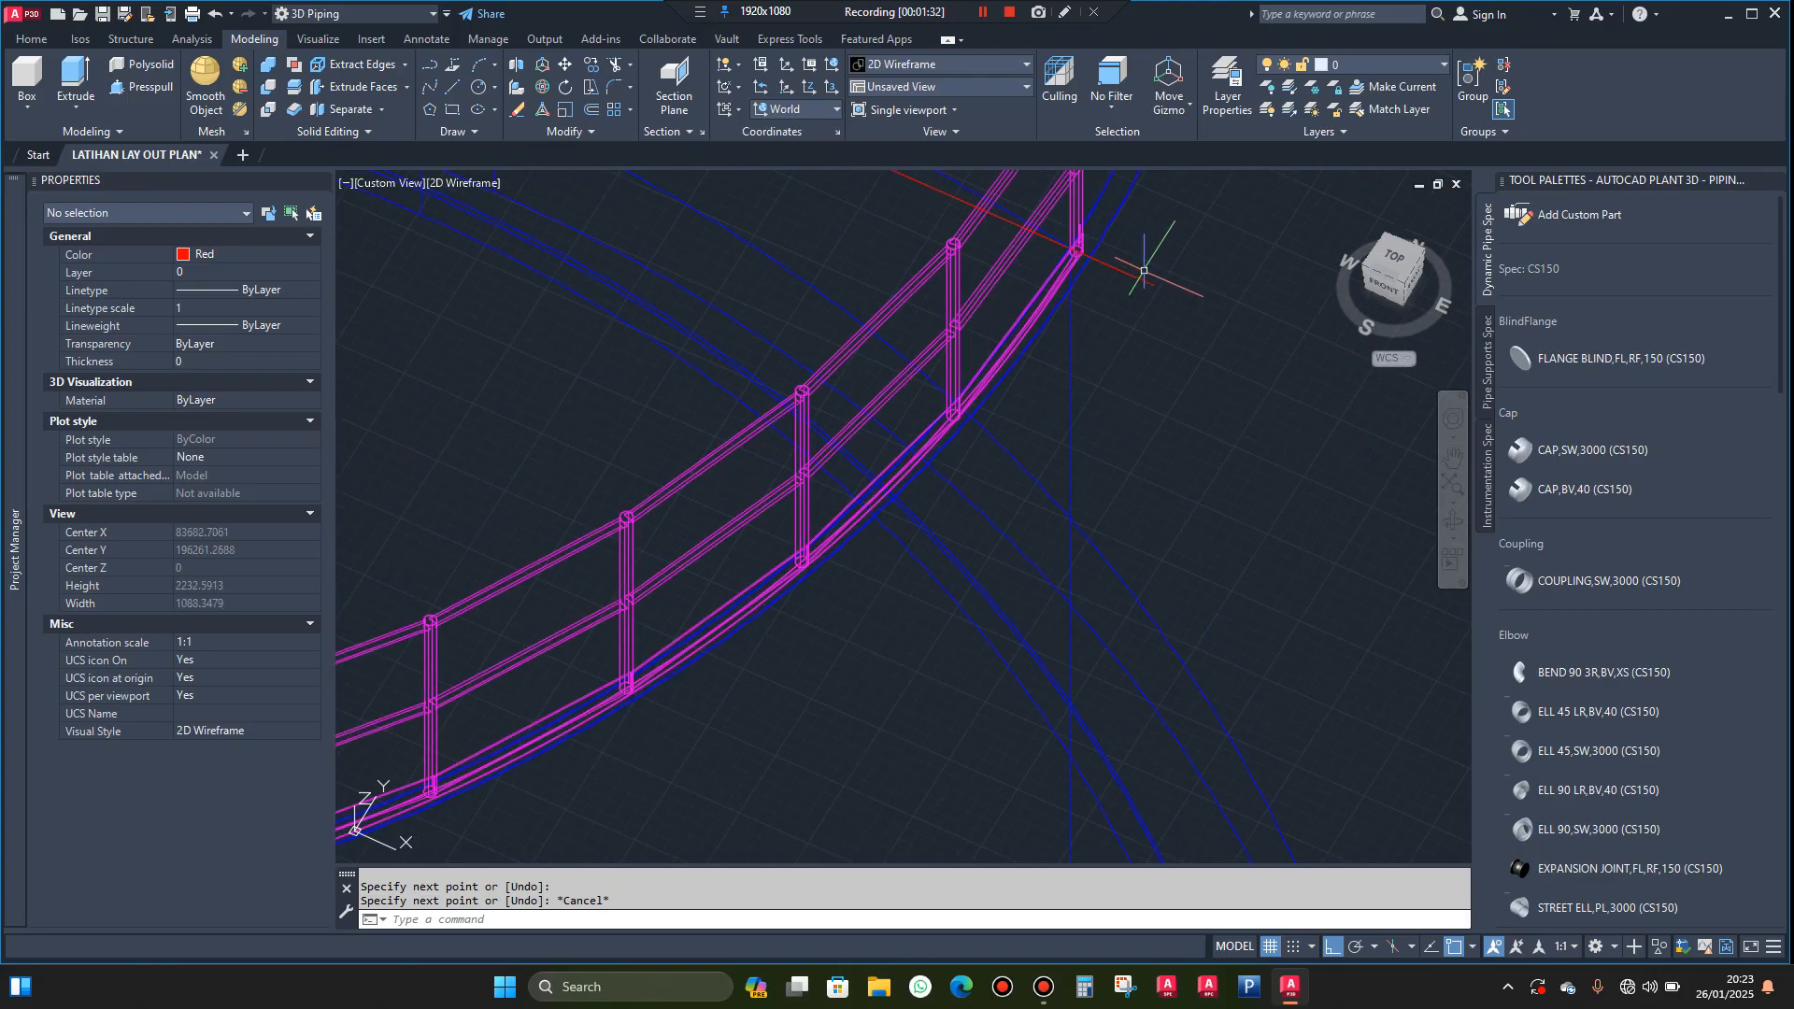
scroll(1144, 279, down, 8)
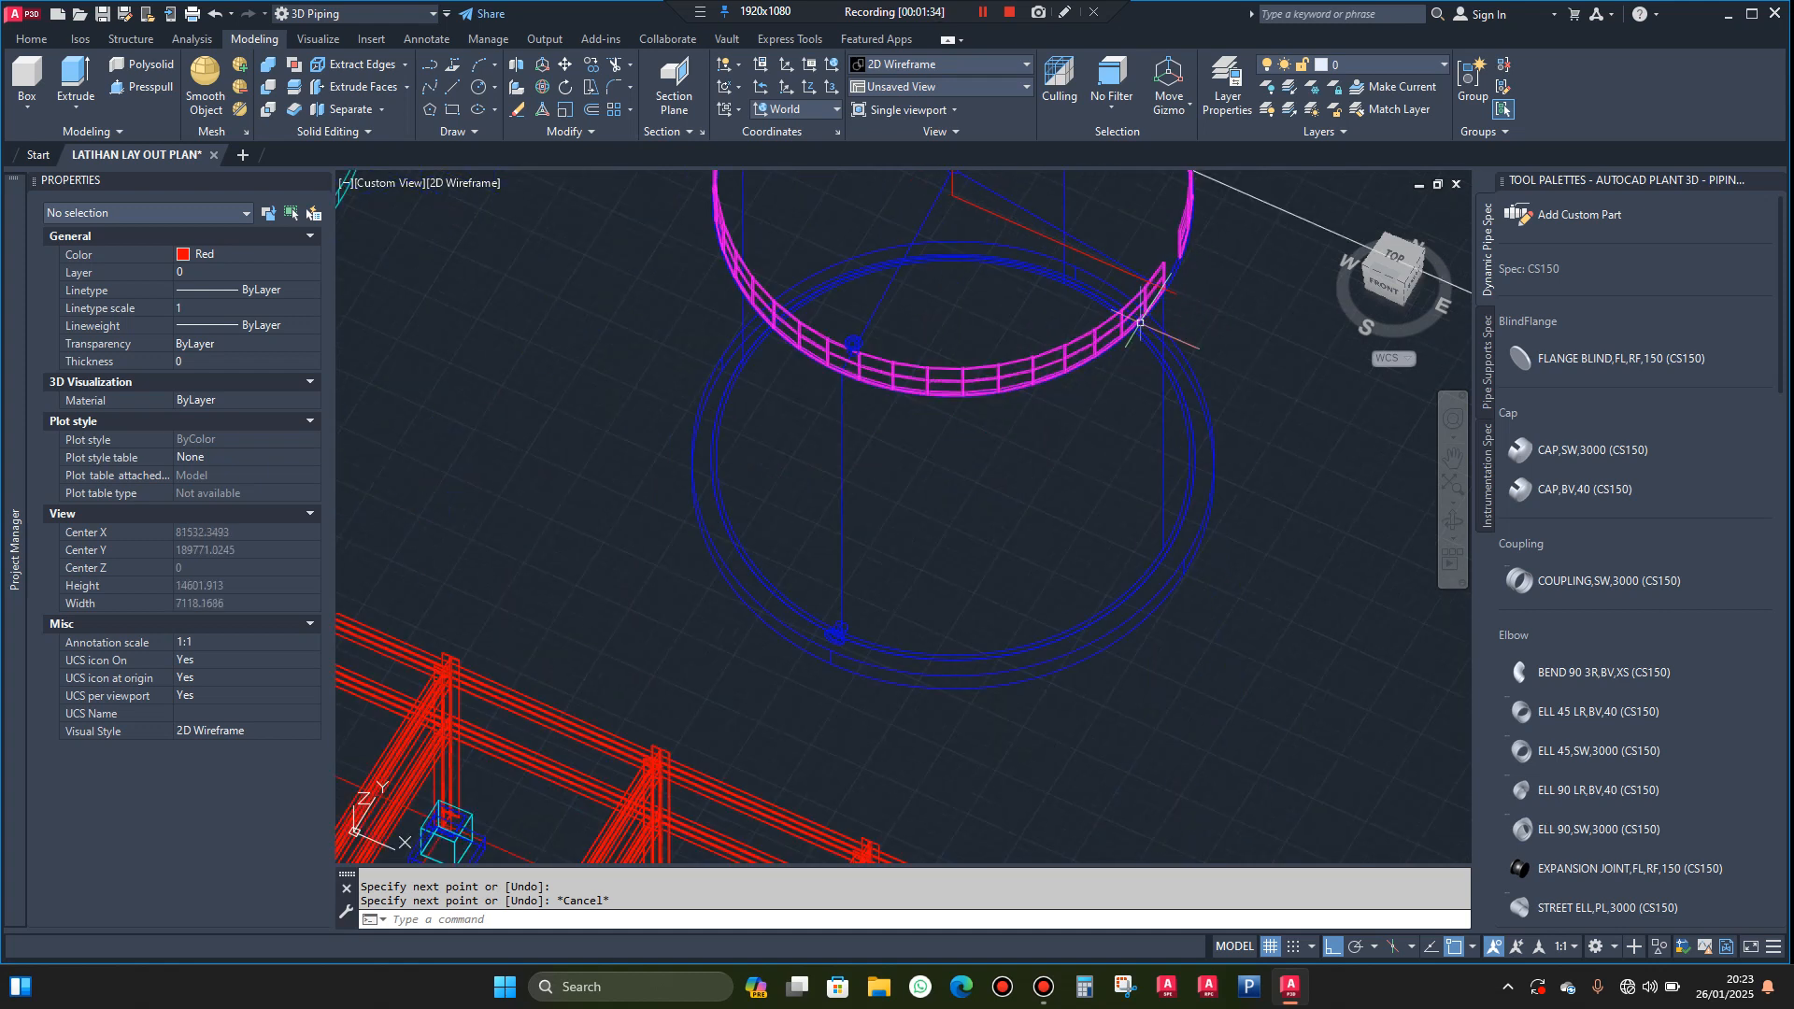
scroll(1244, 449, down, 2)
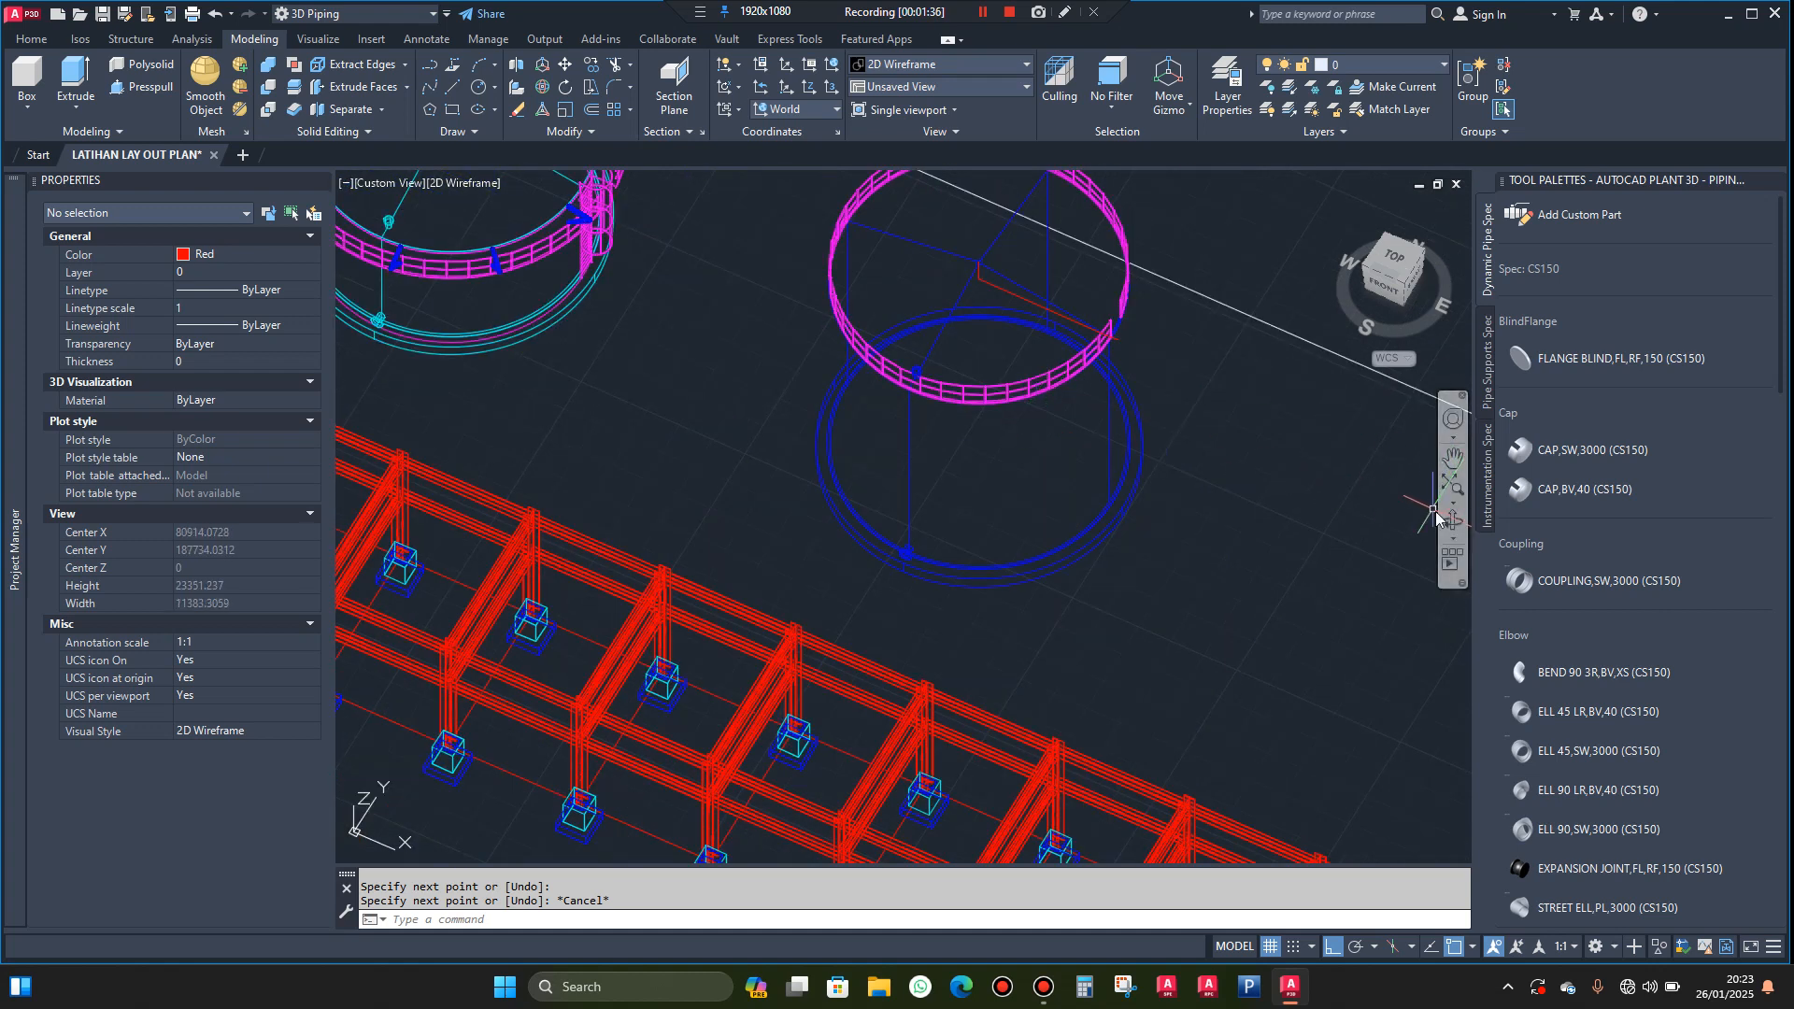
Draw a horizontal 10100-unit line across the blue tank's base, from the outer shell edge to the quadrant on the opposite side
click(1446, 525)
drag(1109, 509, 791, 414)
scroll(791, 414, up, 6)
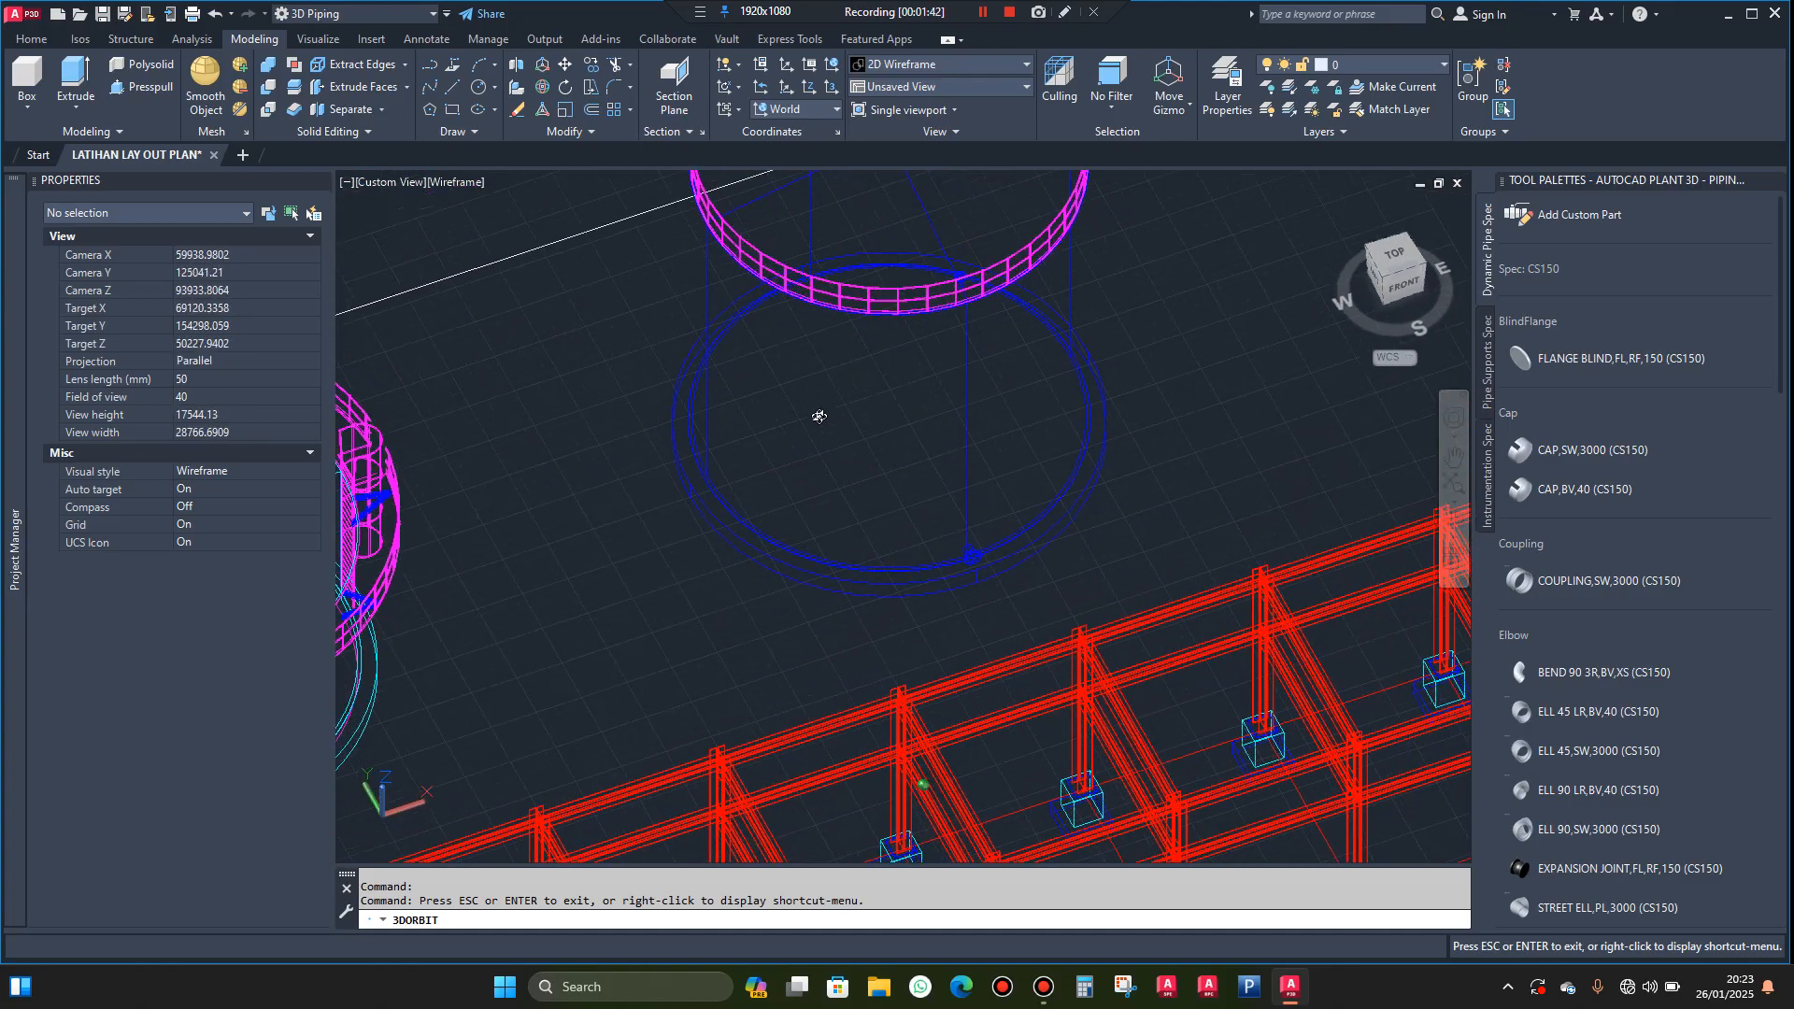
scroll(741, 454, up, 1)
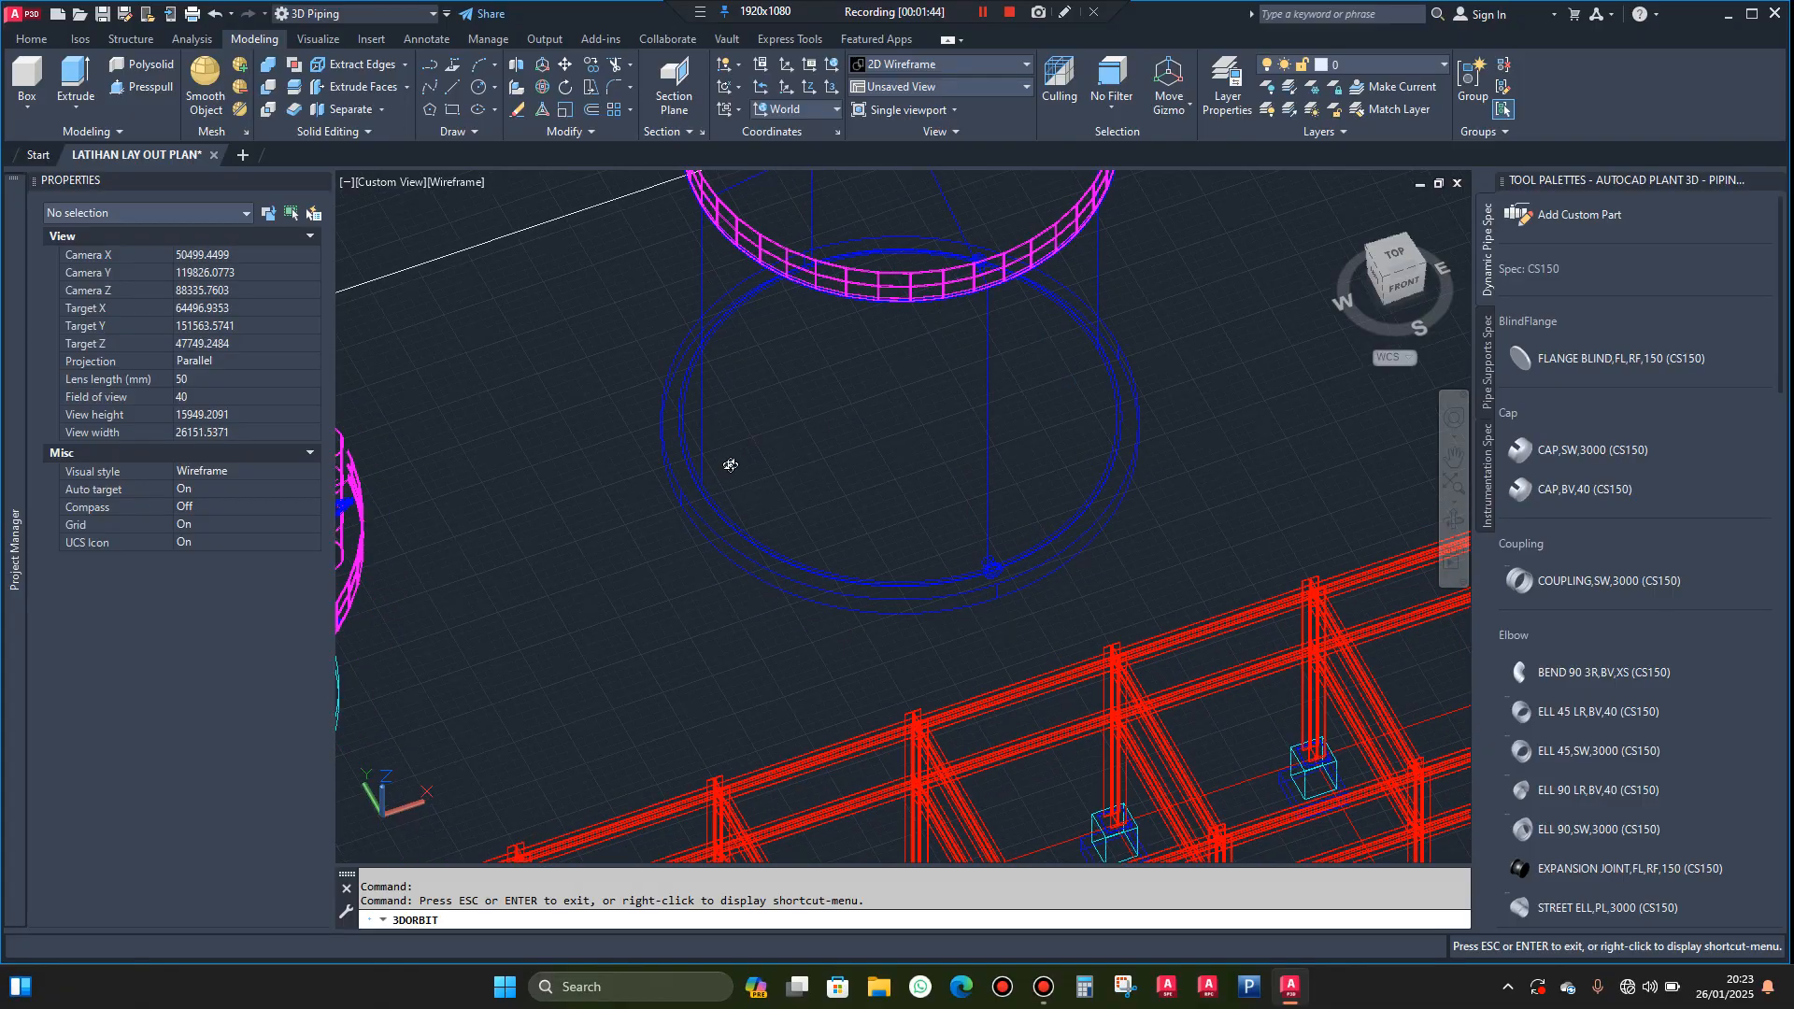
key(Escape)
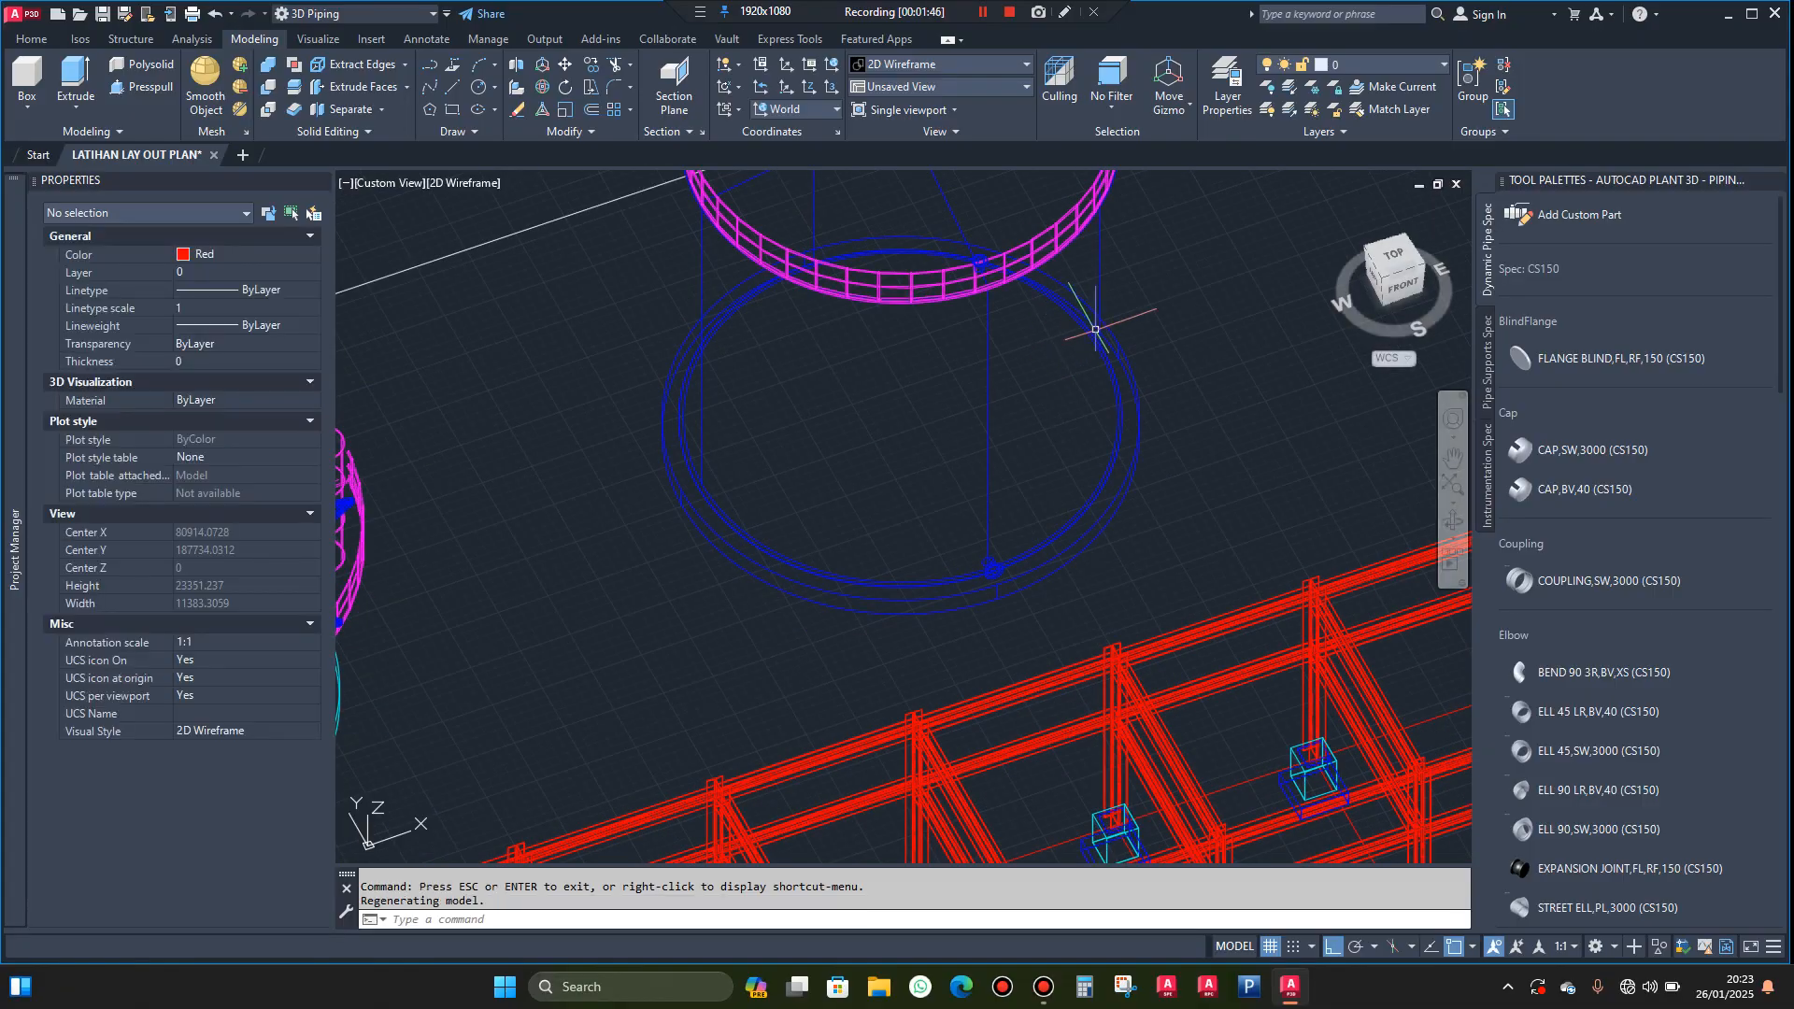
scroll(1097, 330, up, 5)
scroll(1097, 336, up, 10)
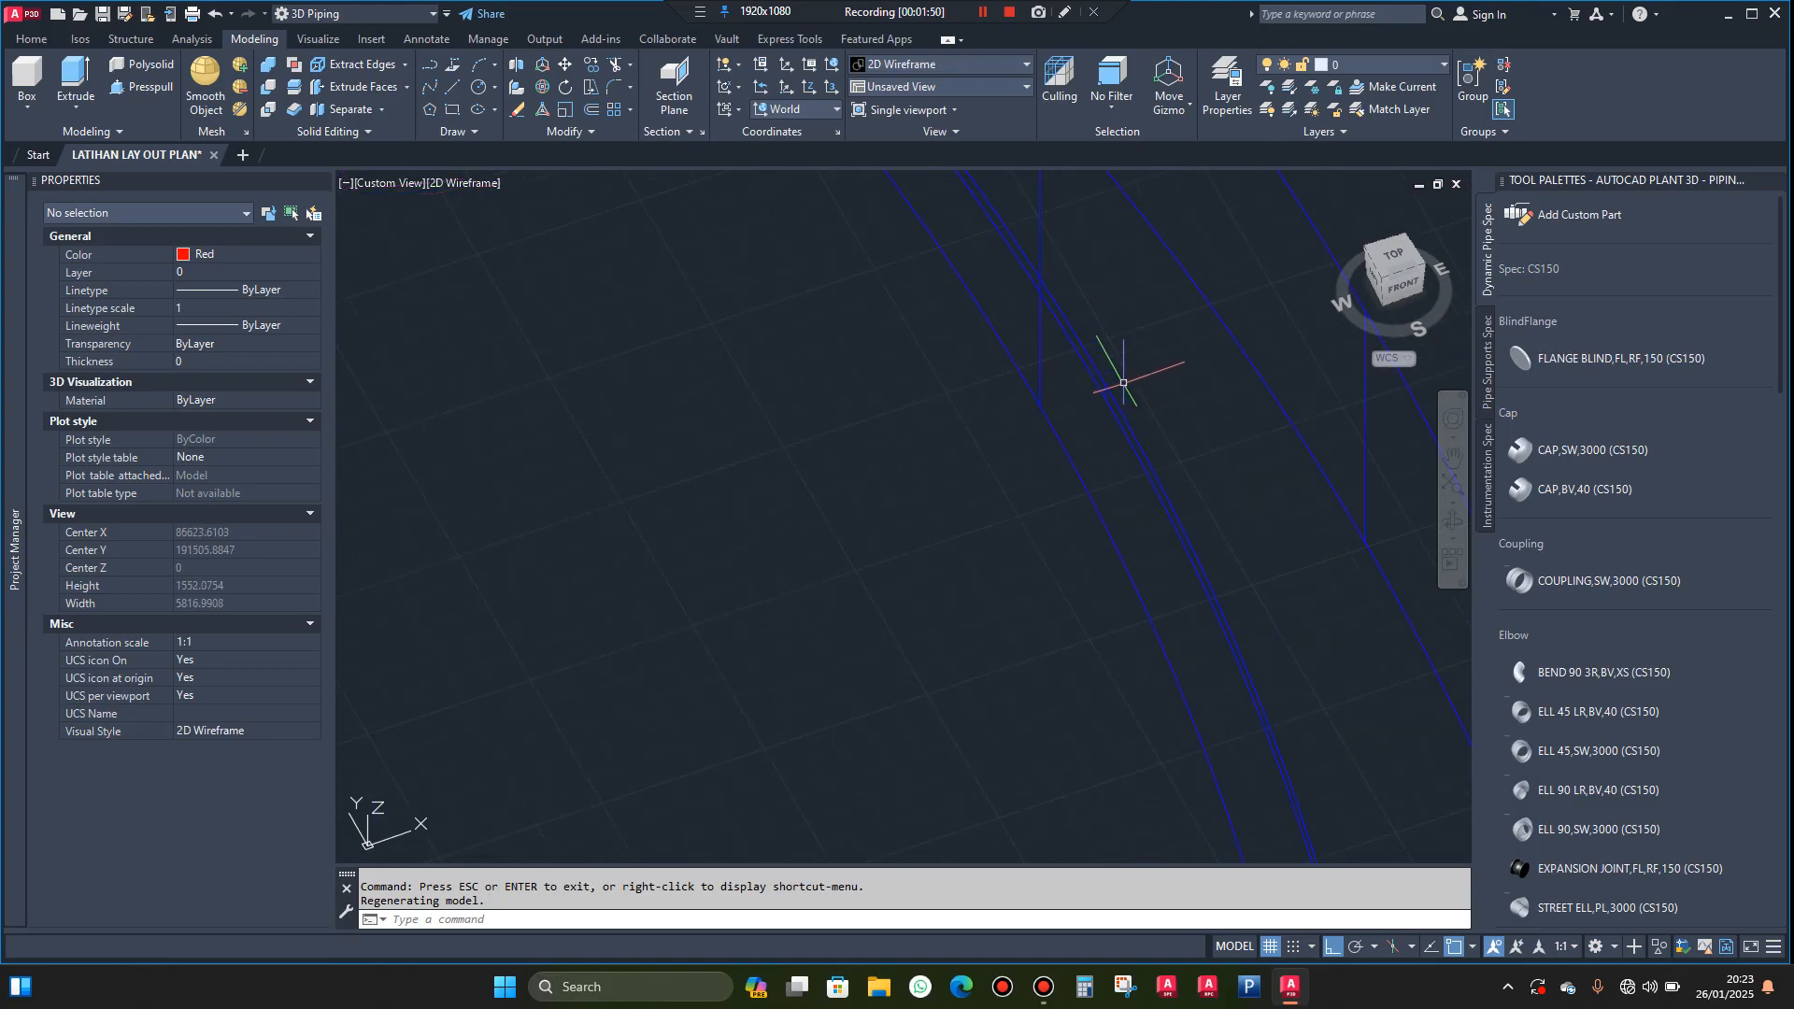
text(l)
key(Return)
scroll(1112, 378, up, 4)
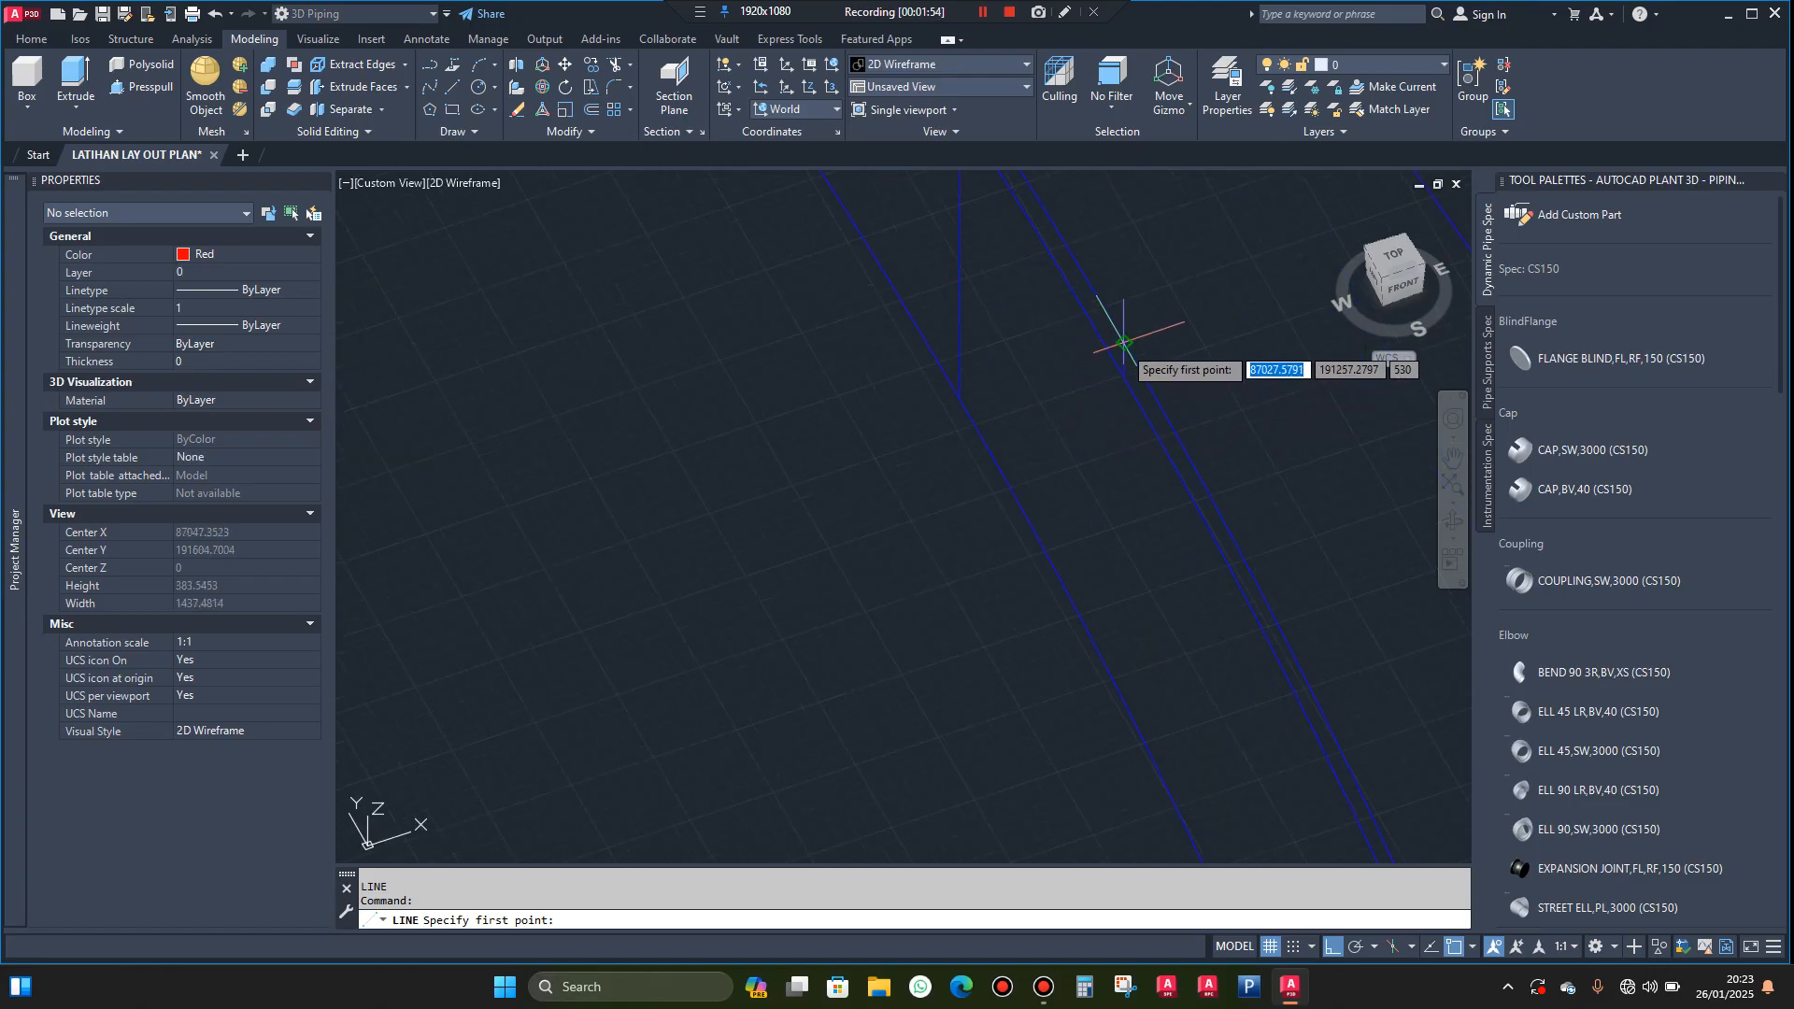
click(1124, 344)
scroll(1002, 368, down, 3)
scroll(972, 374, down, 3)
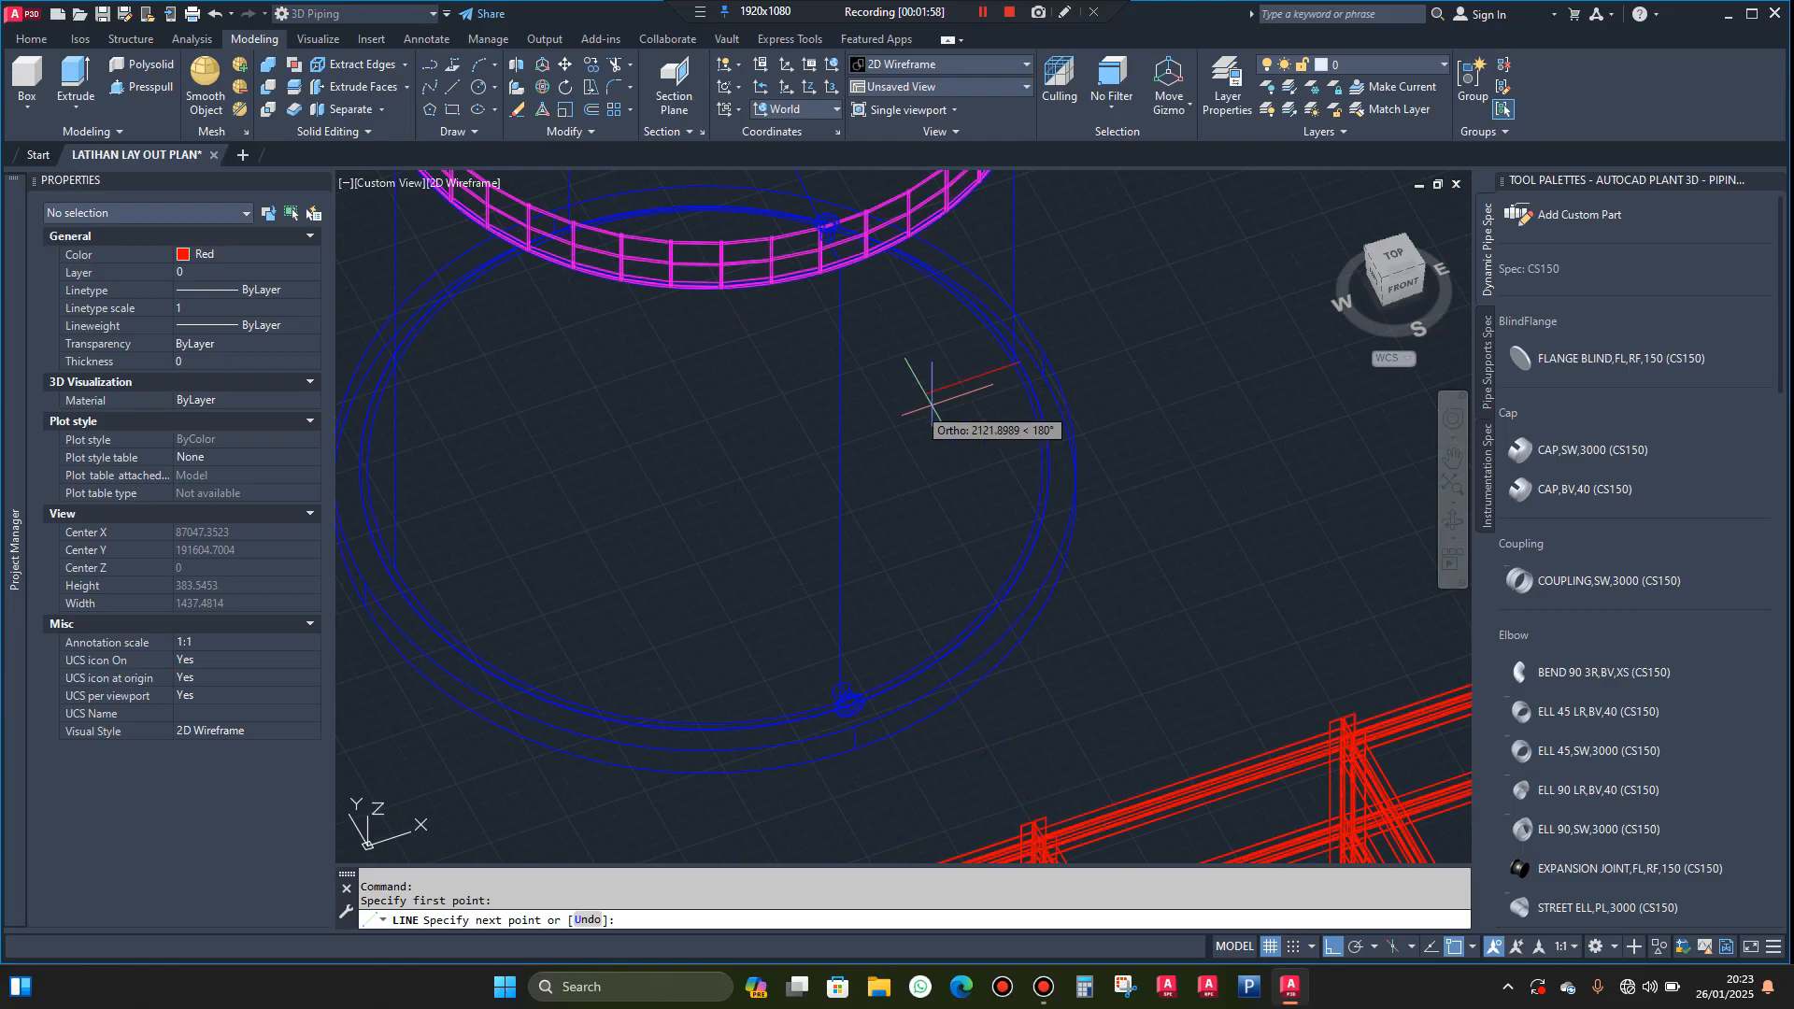
scroll(841, 416, up, 1)
scroll(580, 507, up, 4)
scroll(592, 510, up, 5)
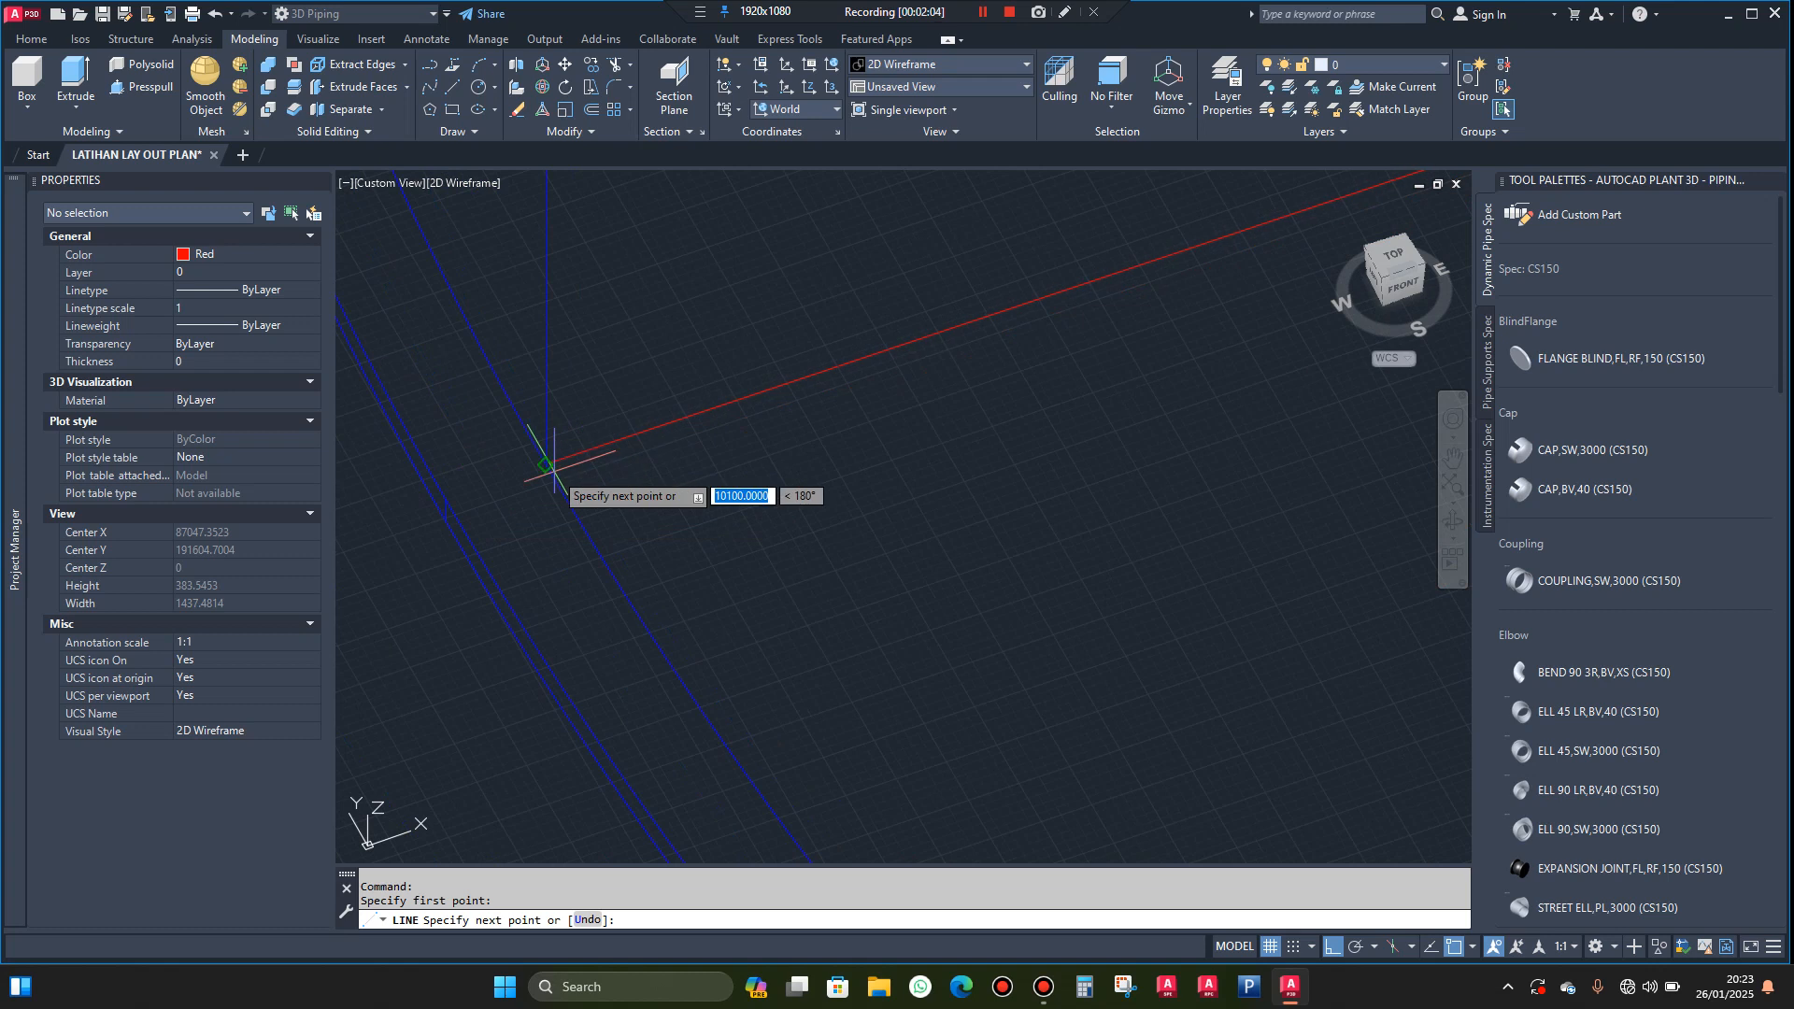
key(Escape)
Shorten the base line to a 10000-unit diameter by stretching its overshooting endpoint to the inner circle's quadrant
scroll(537, 500, down, 6)
scroll(828, 400, up, 3)
scroll(768, 358, up, 8)
click(761, 290)
click(742, 336)
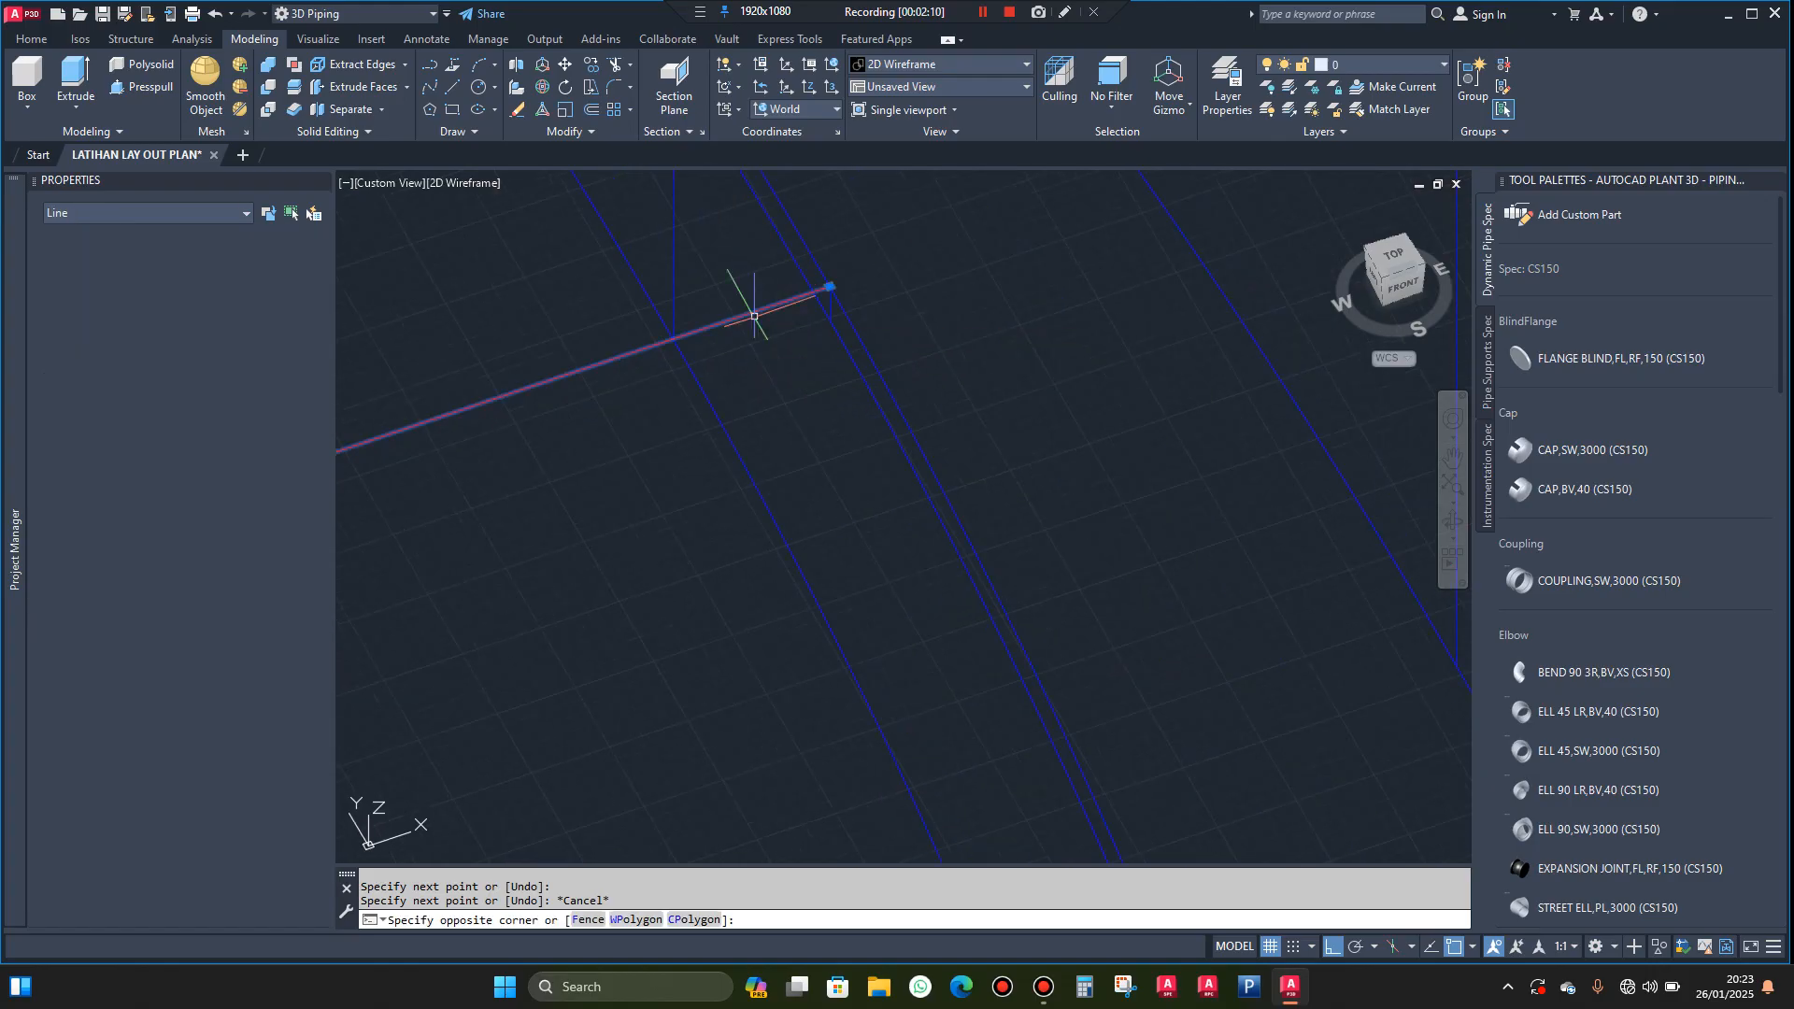
click(756, 315)
click(830, 287)
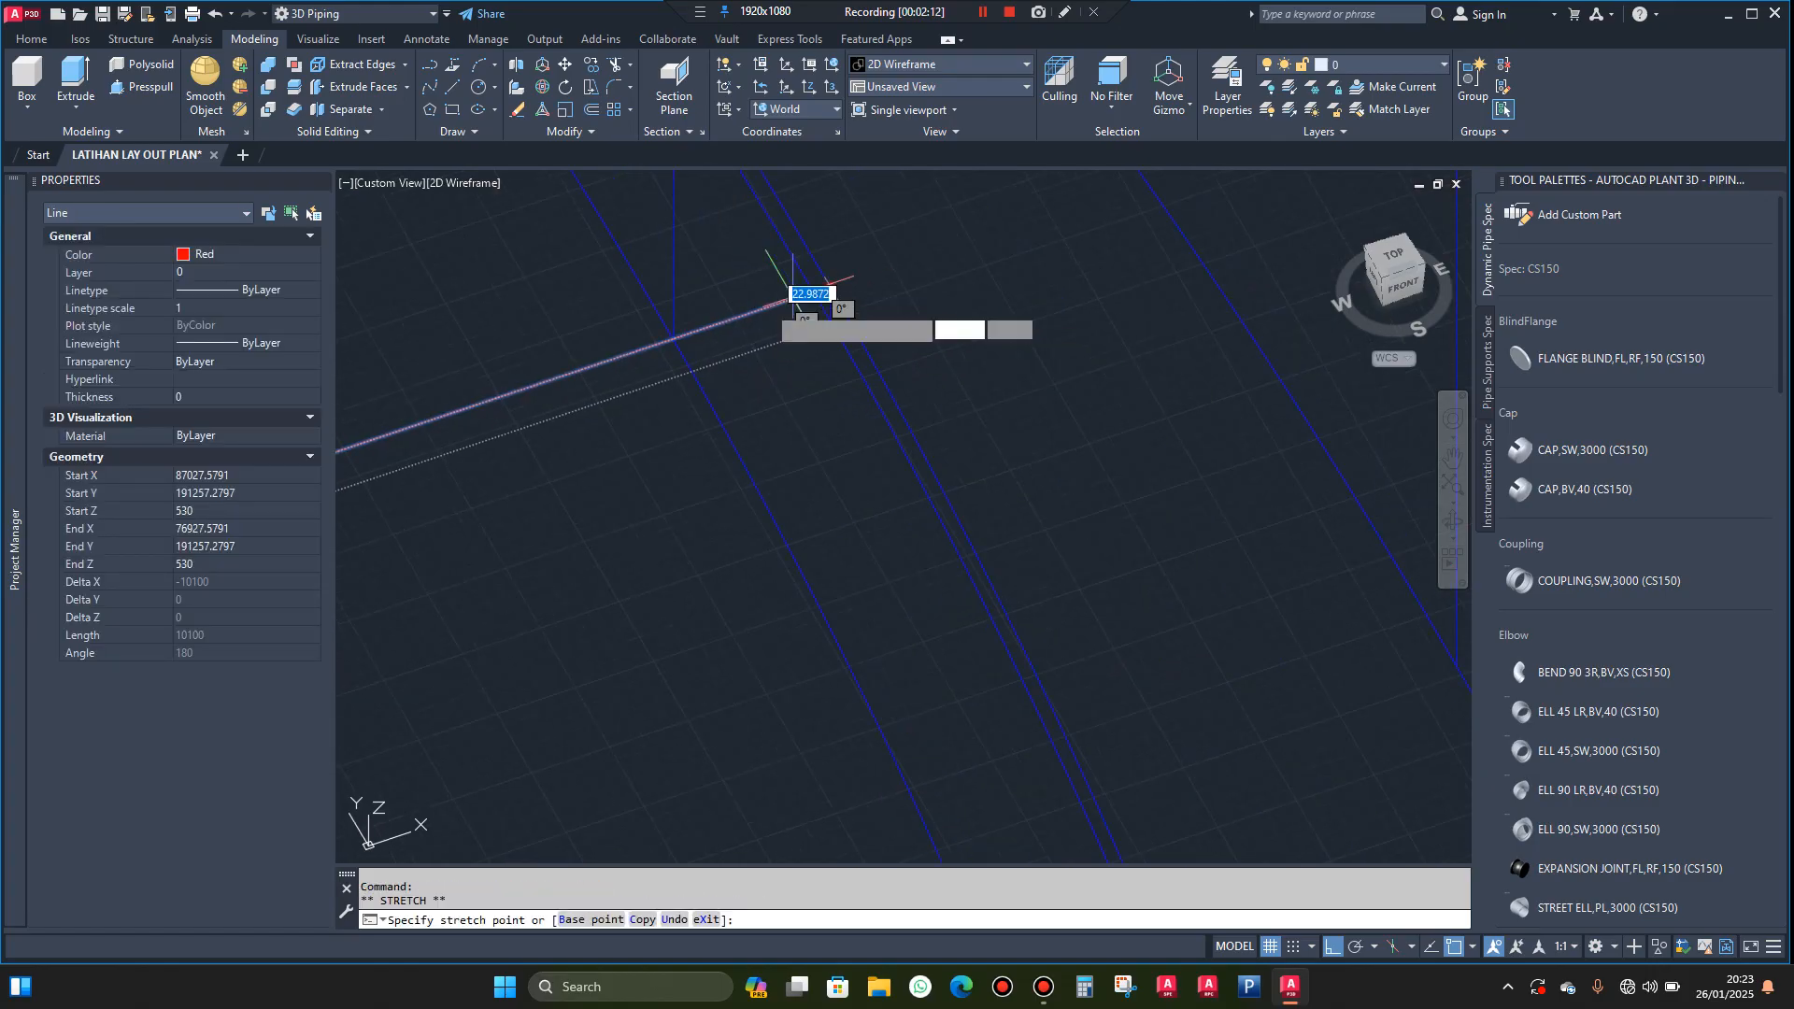
click(673, 339)
scroll(807, 351, down, 4)
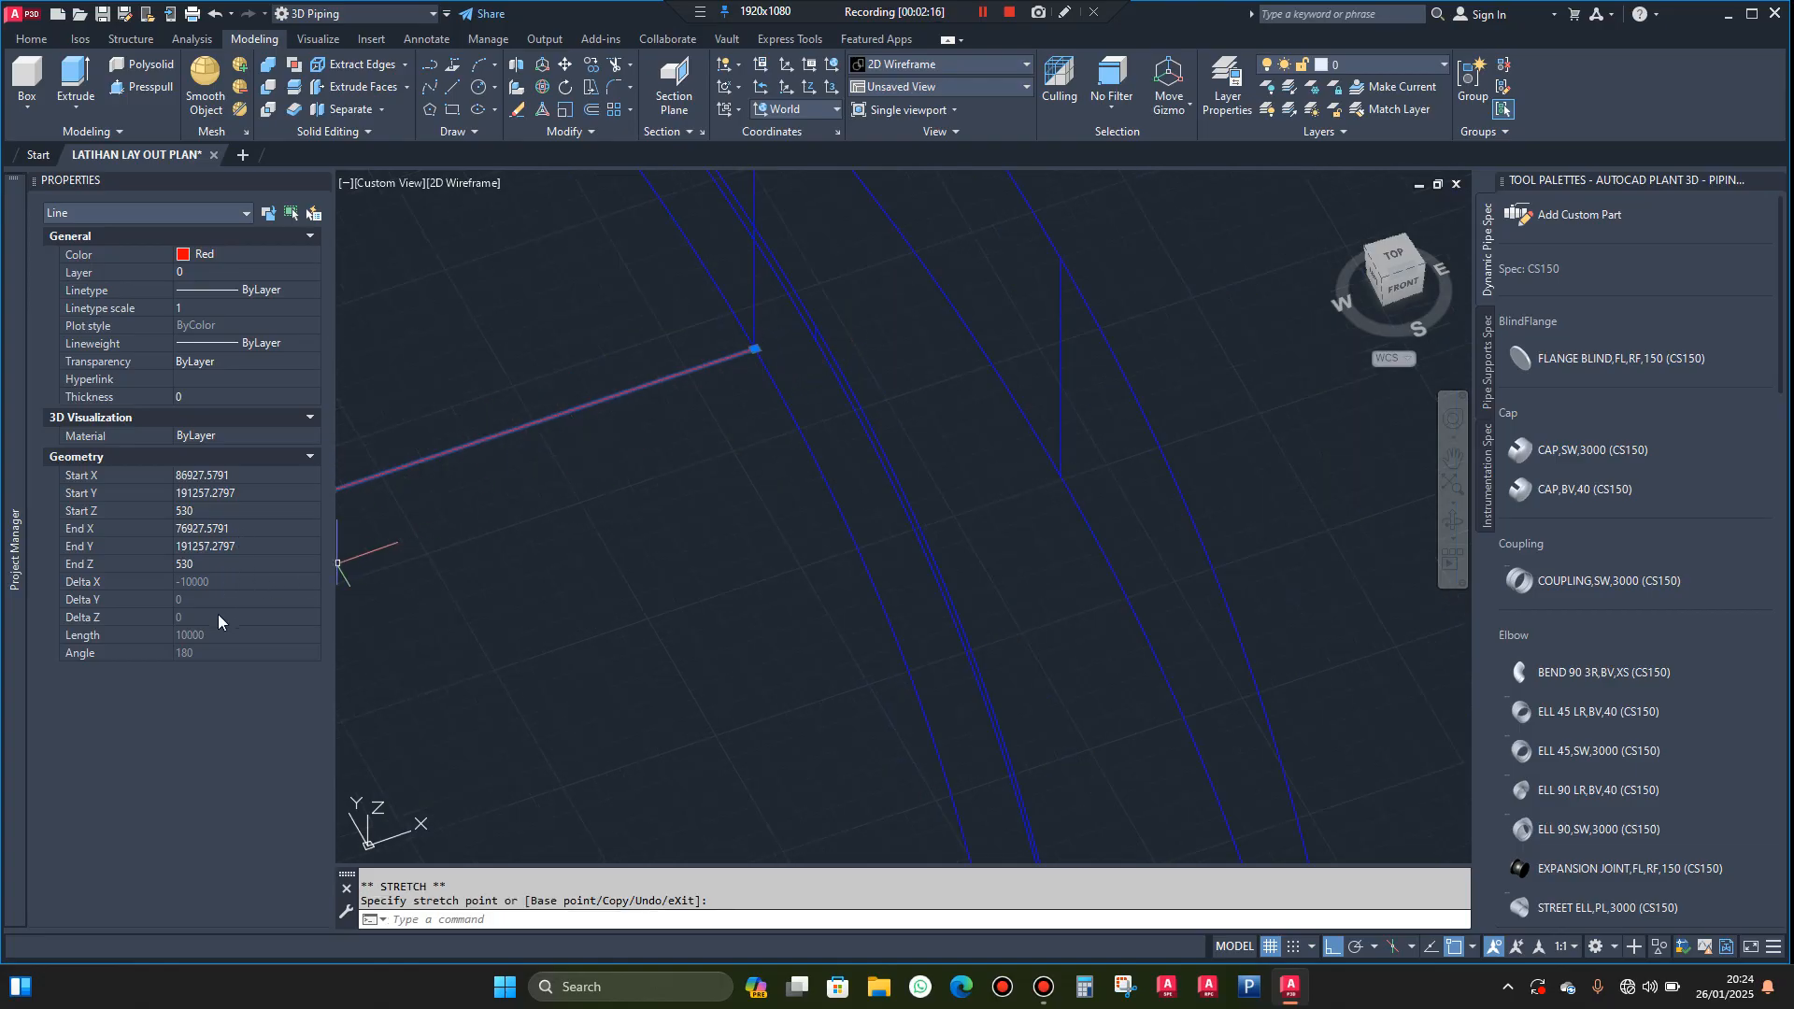
key(Escape)
scroll(1008, 440, down, 10)
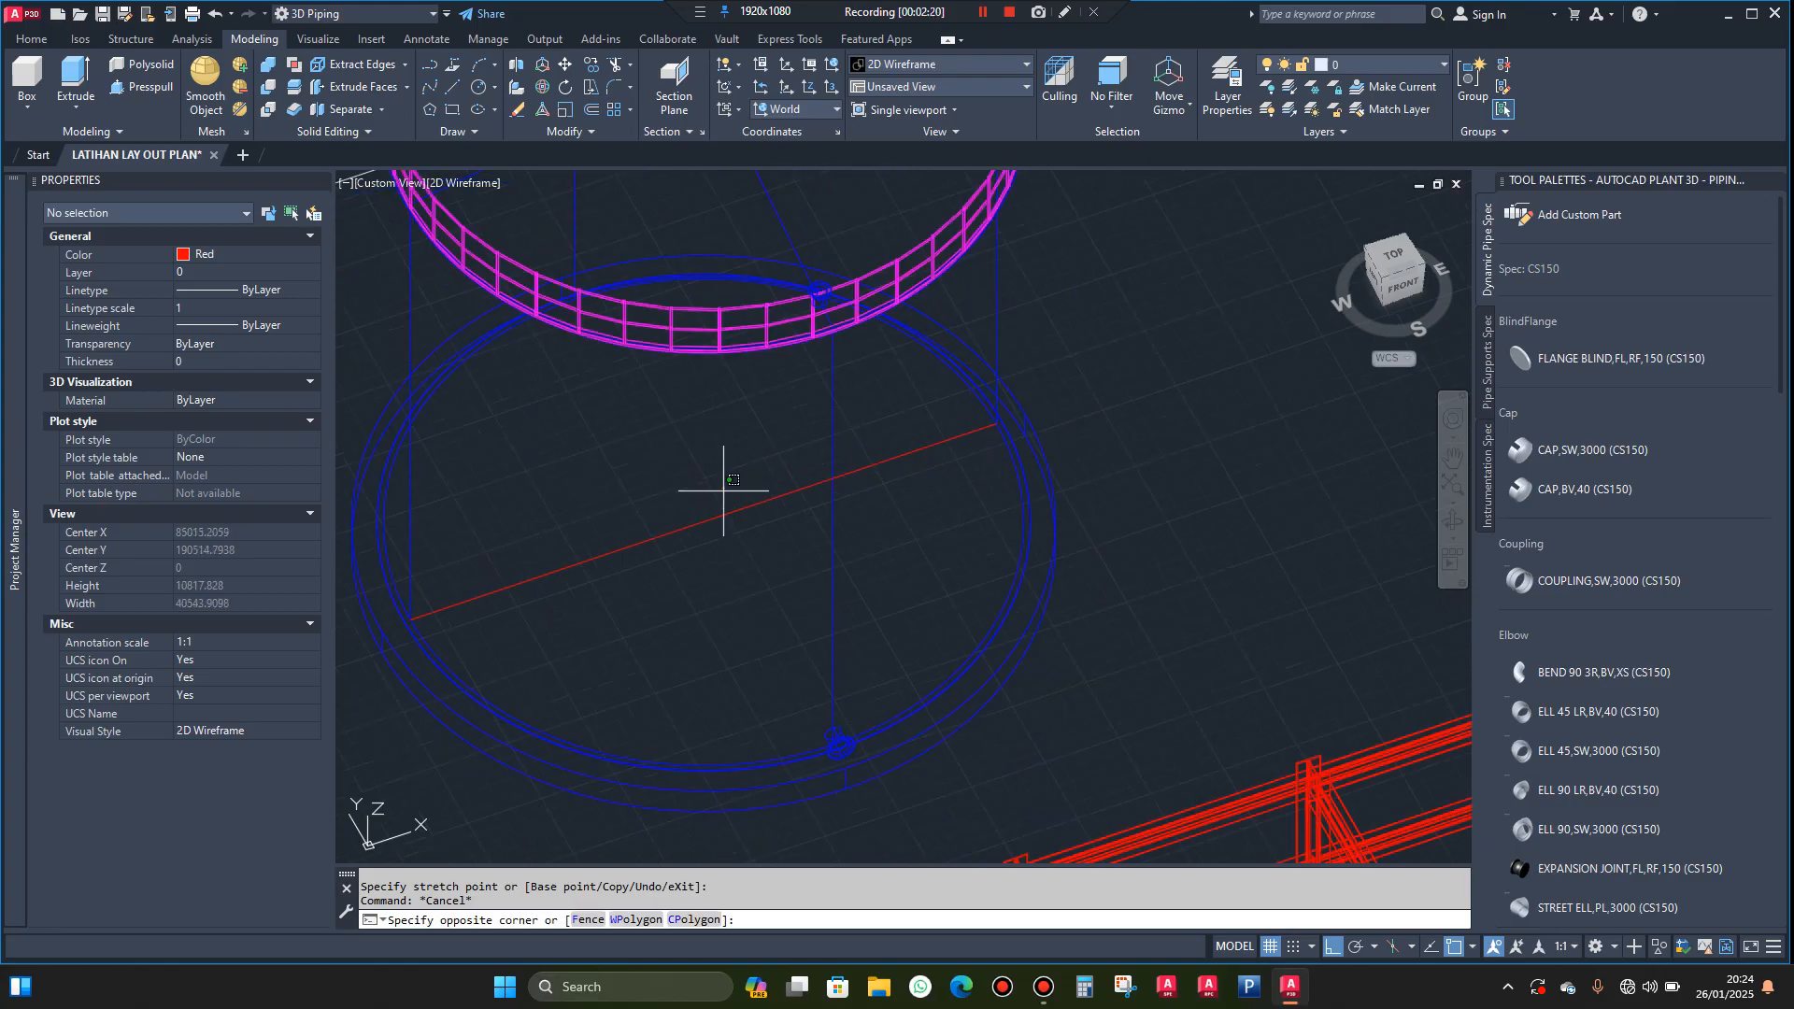
click(682, 526)
scroll(761, 477, down, 3)
scroll(760, 476, down, 1)
scroll(748, 491, up, 1)
scroll(738, 500, down, 2)
key(Escape)
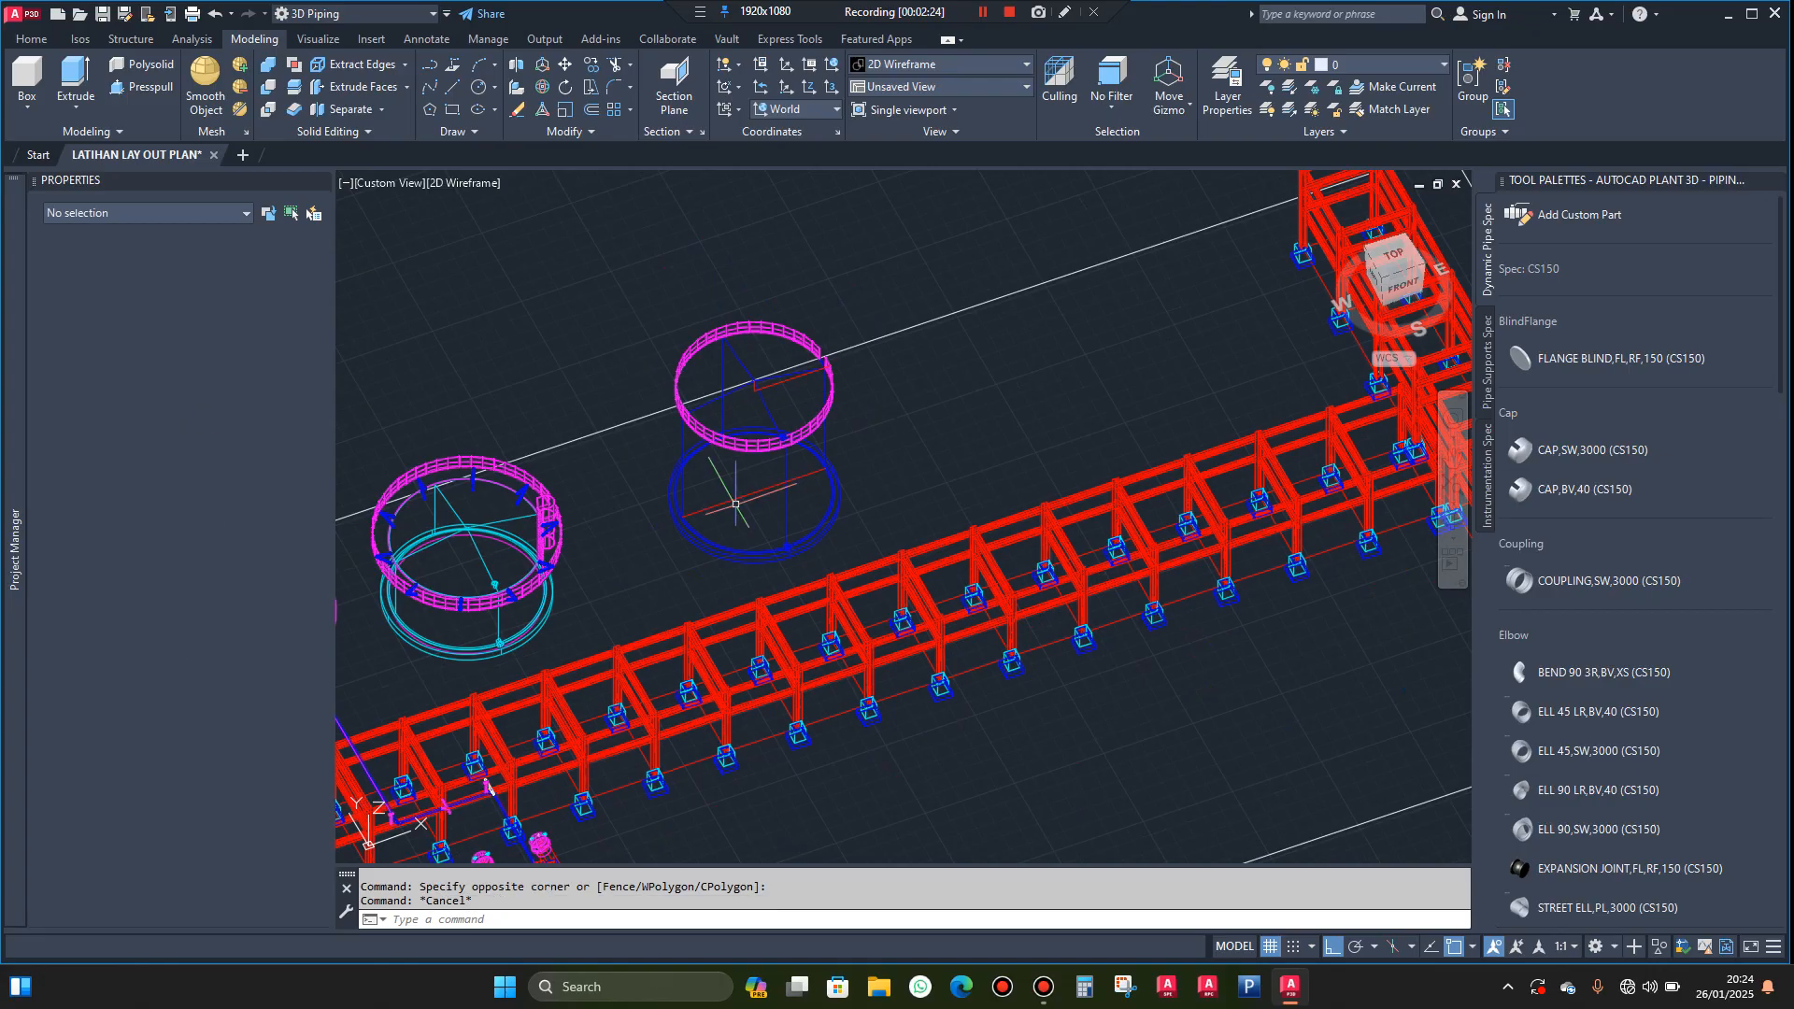
Draw a 1200-unit line from the base diameter line's west endpoint, straight outward beyond the tank's base
scroll(738, 495, up, 4)
scroll(737, 485, up, 3)
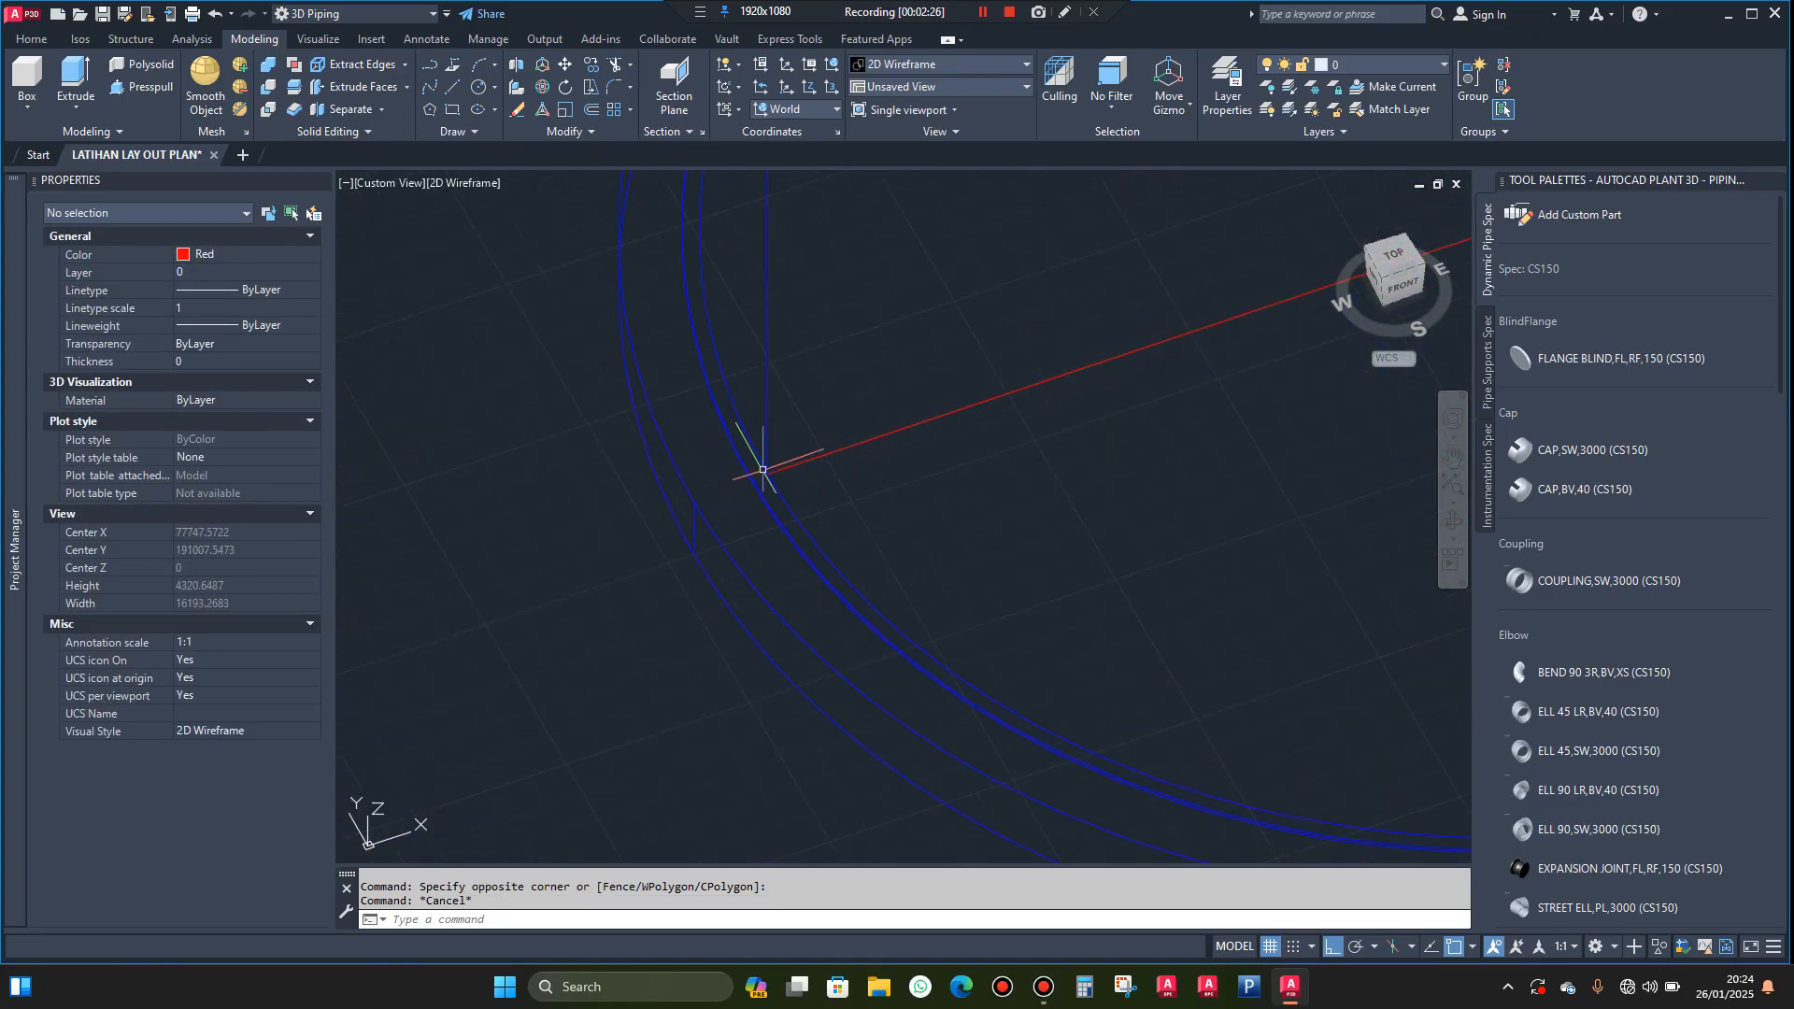
key(Return)
scroll(785, 472, up, 3)
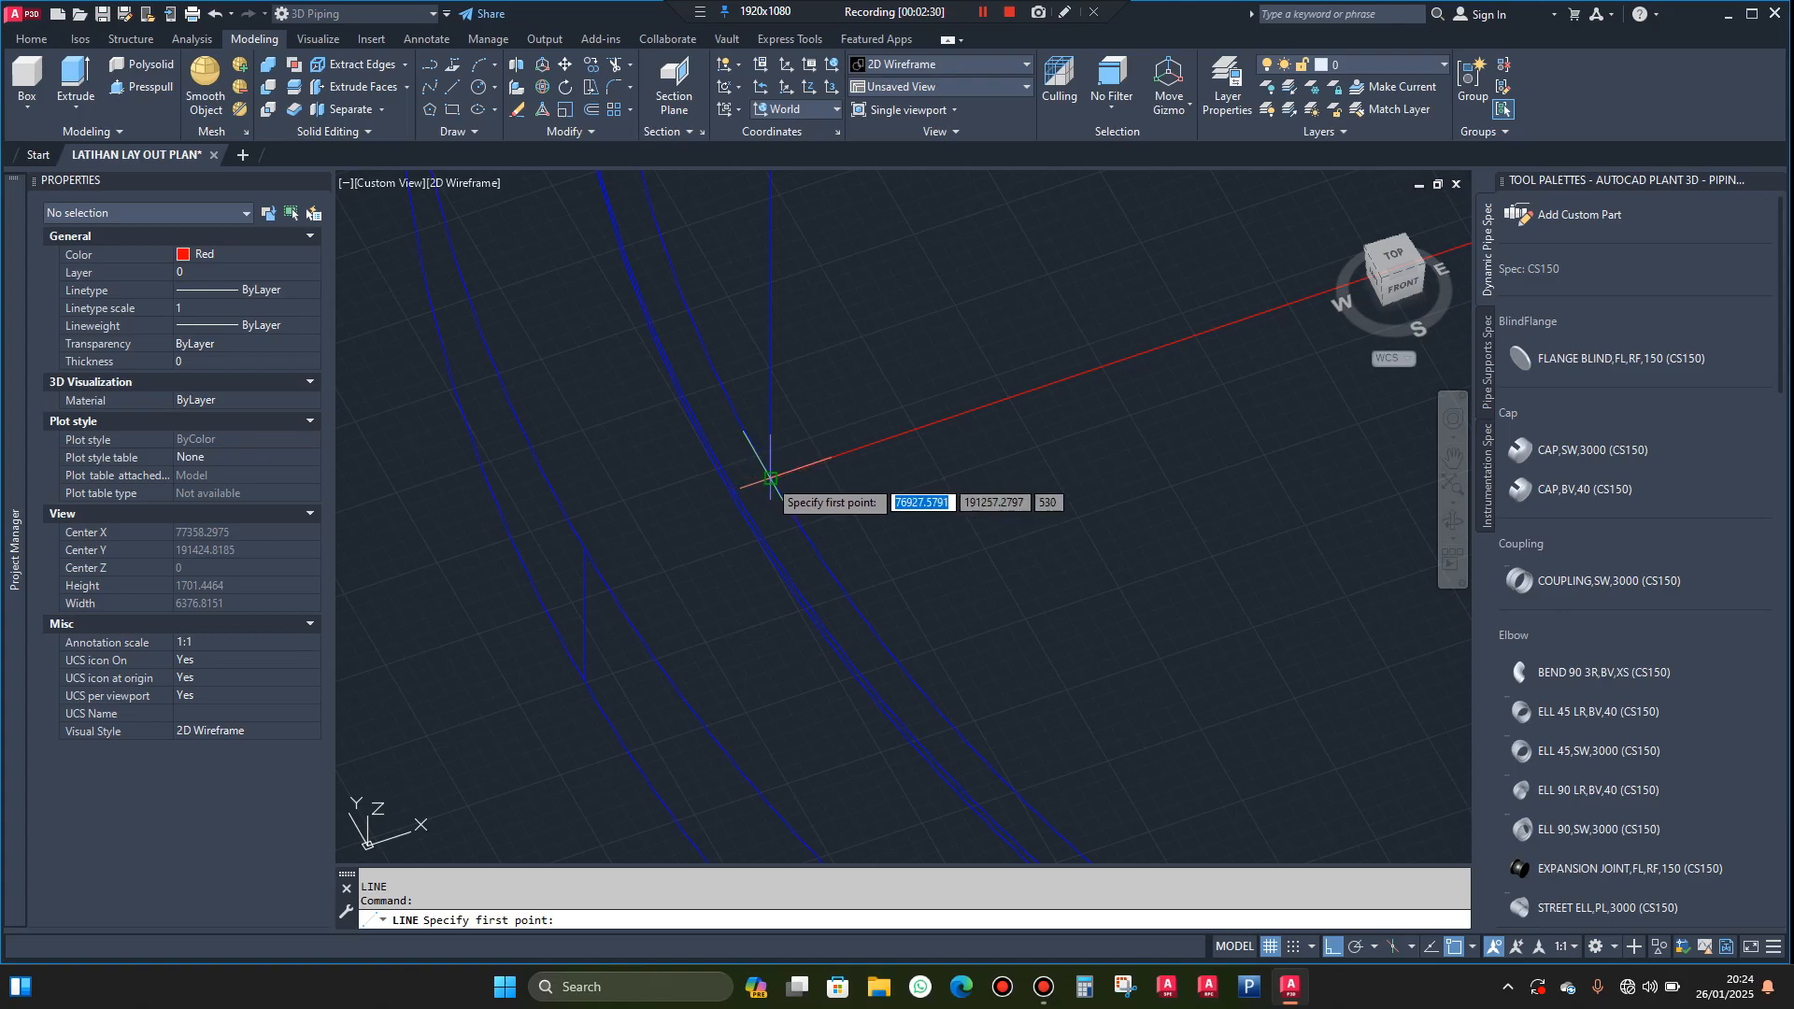
click(766, 477)
text(1200)
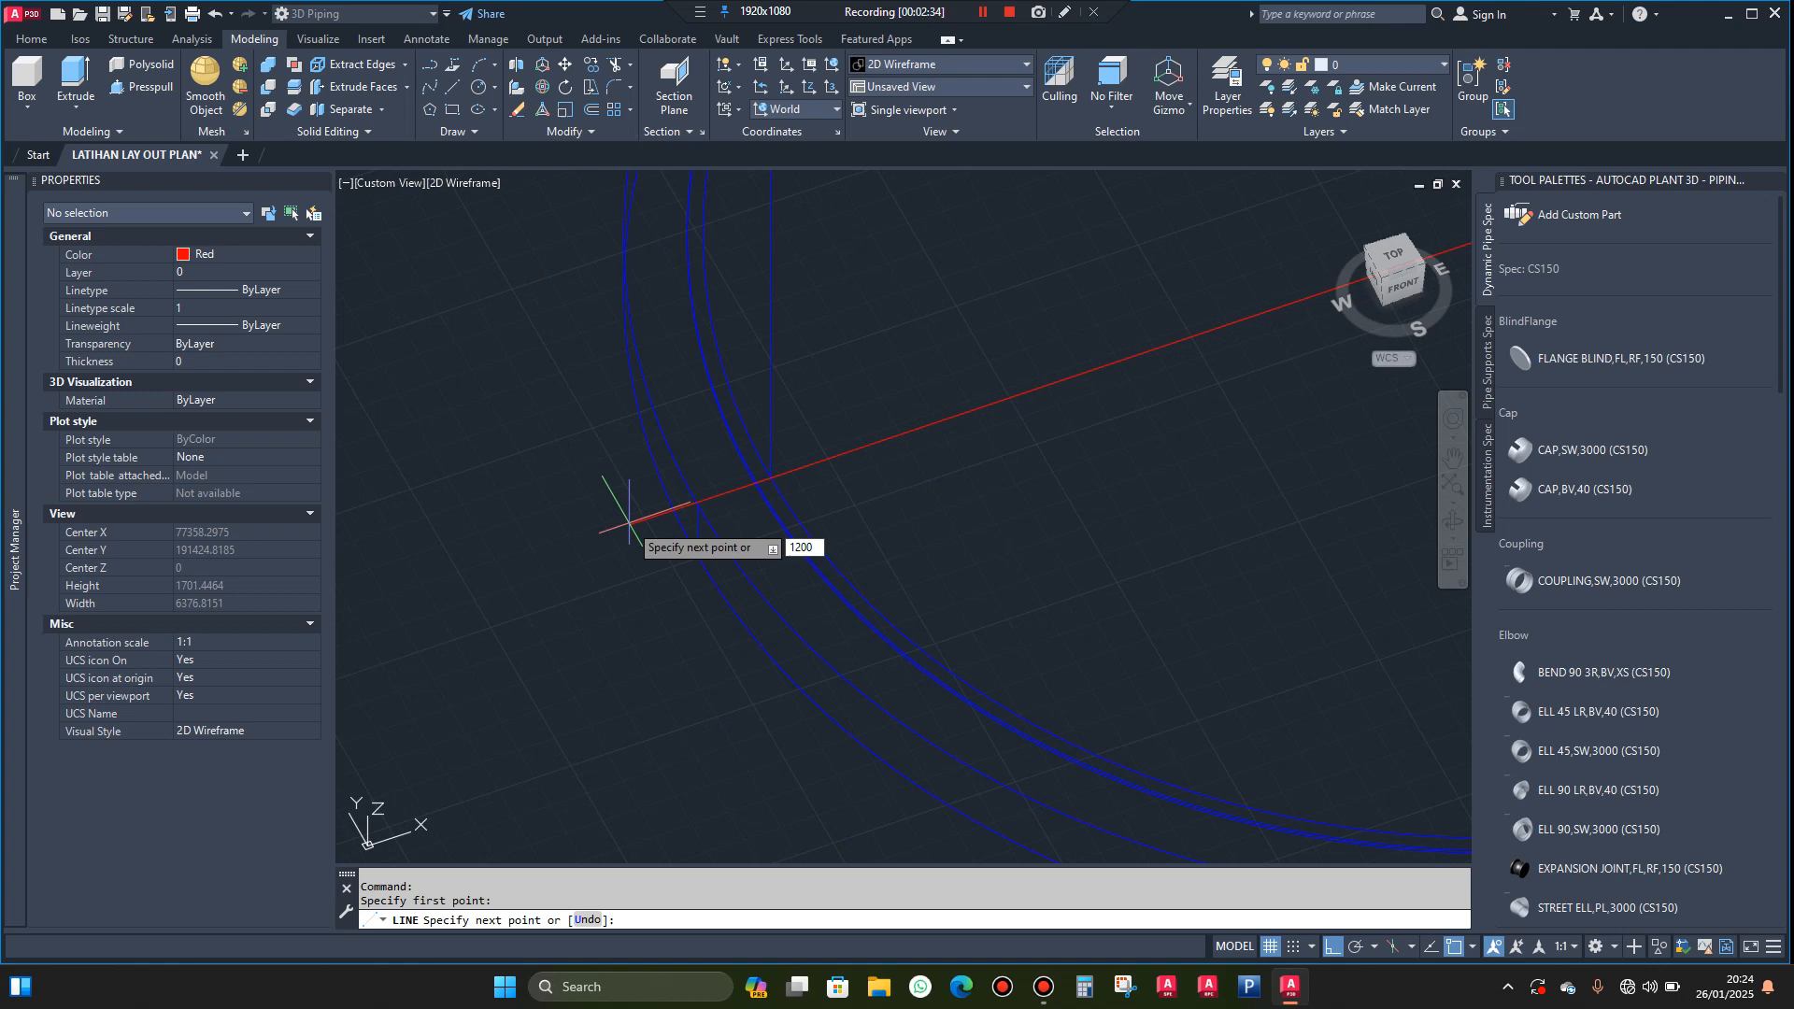
key(Return)
key(Escape)
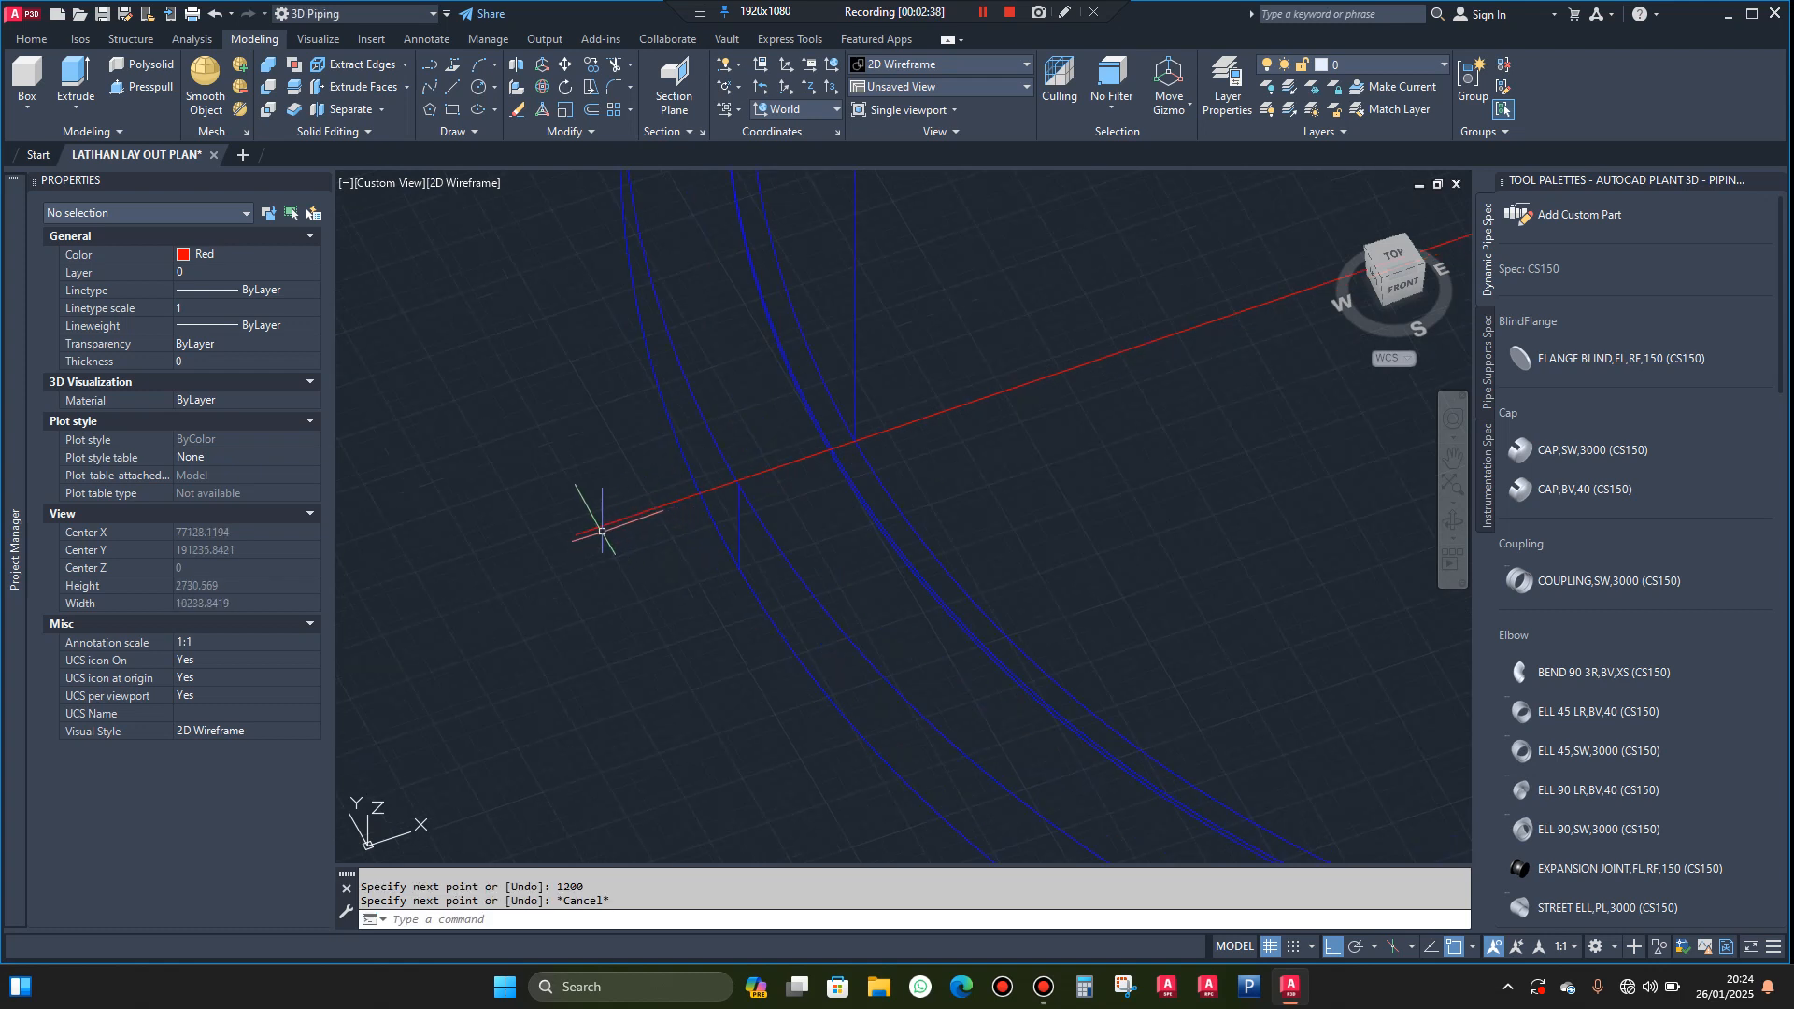
Draw a circle of radius 1000 centred on the outer end of the 1200-unit line
text(c)
key(Return)
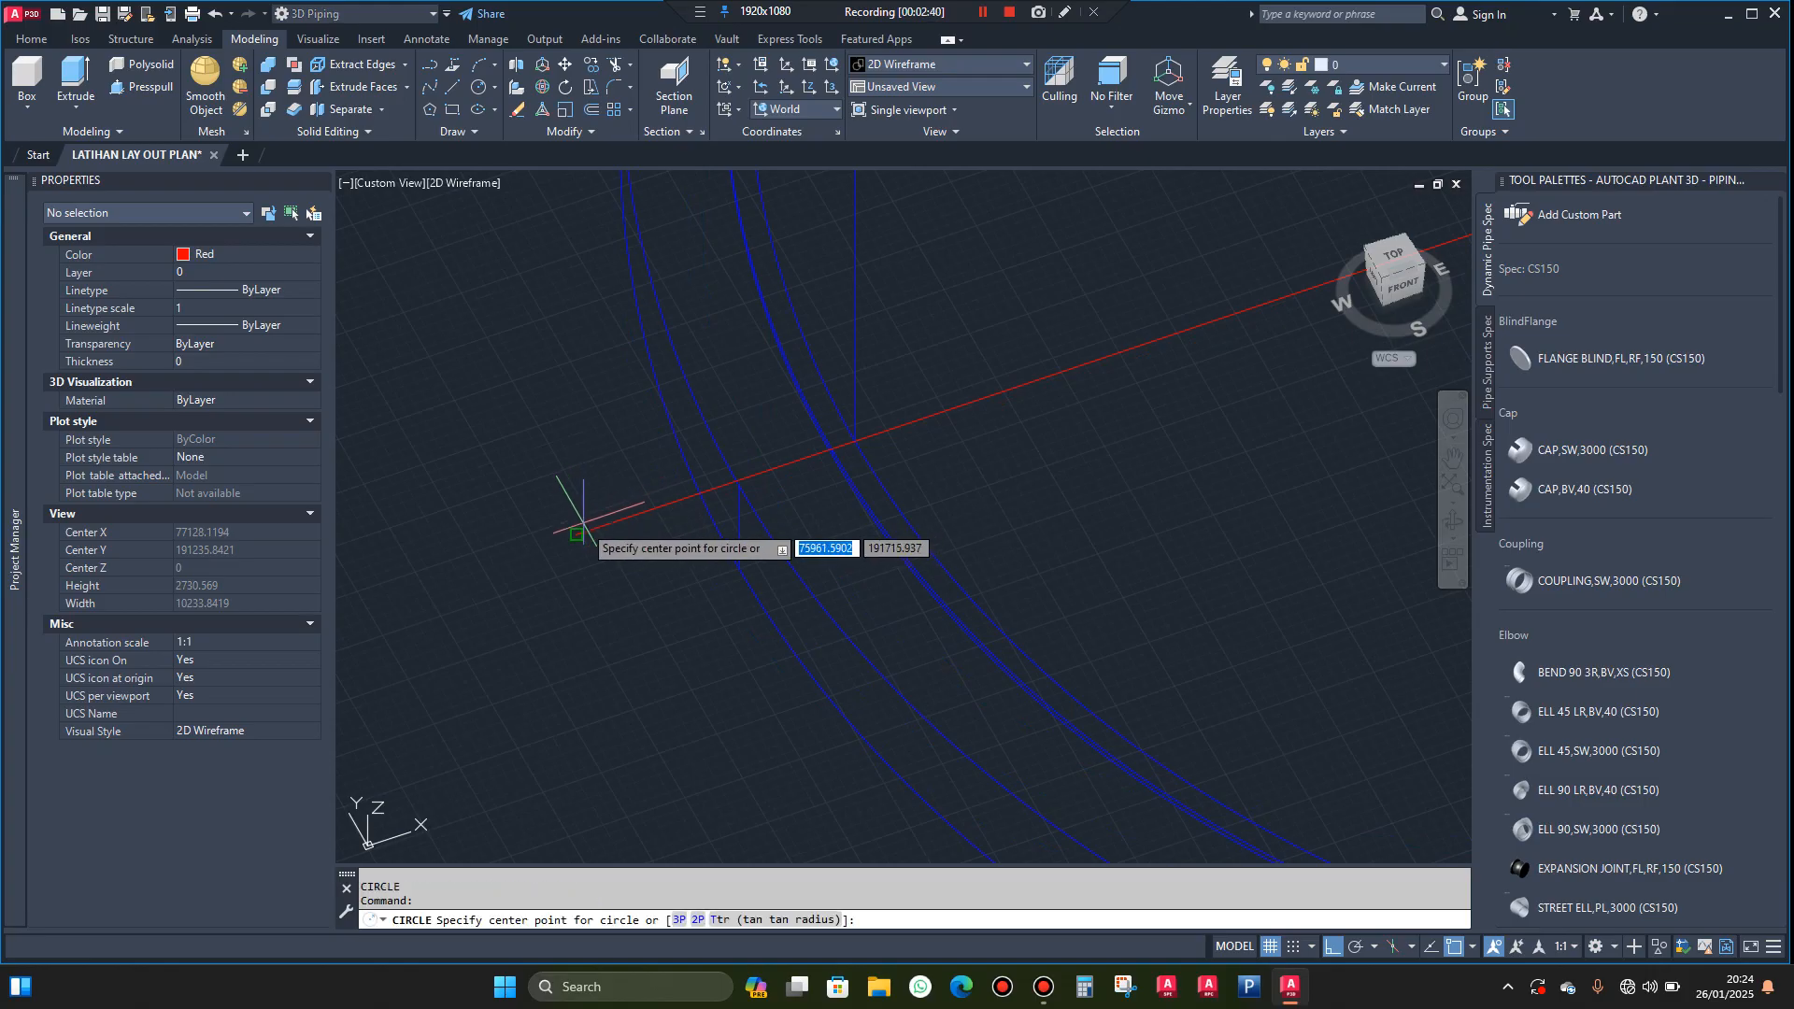
click(576, 533)
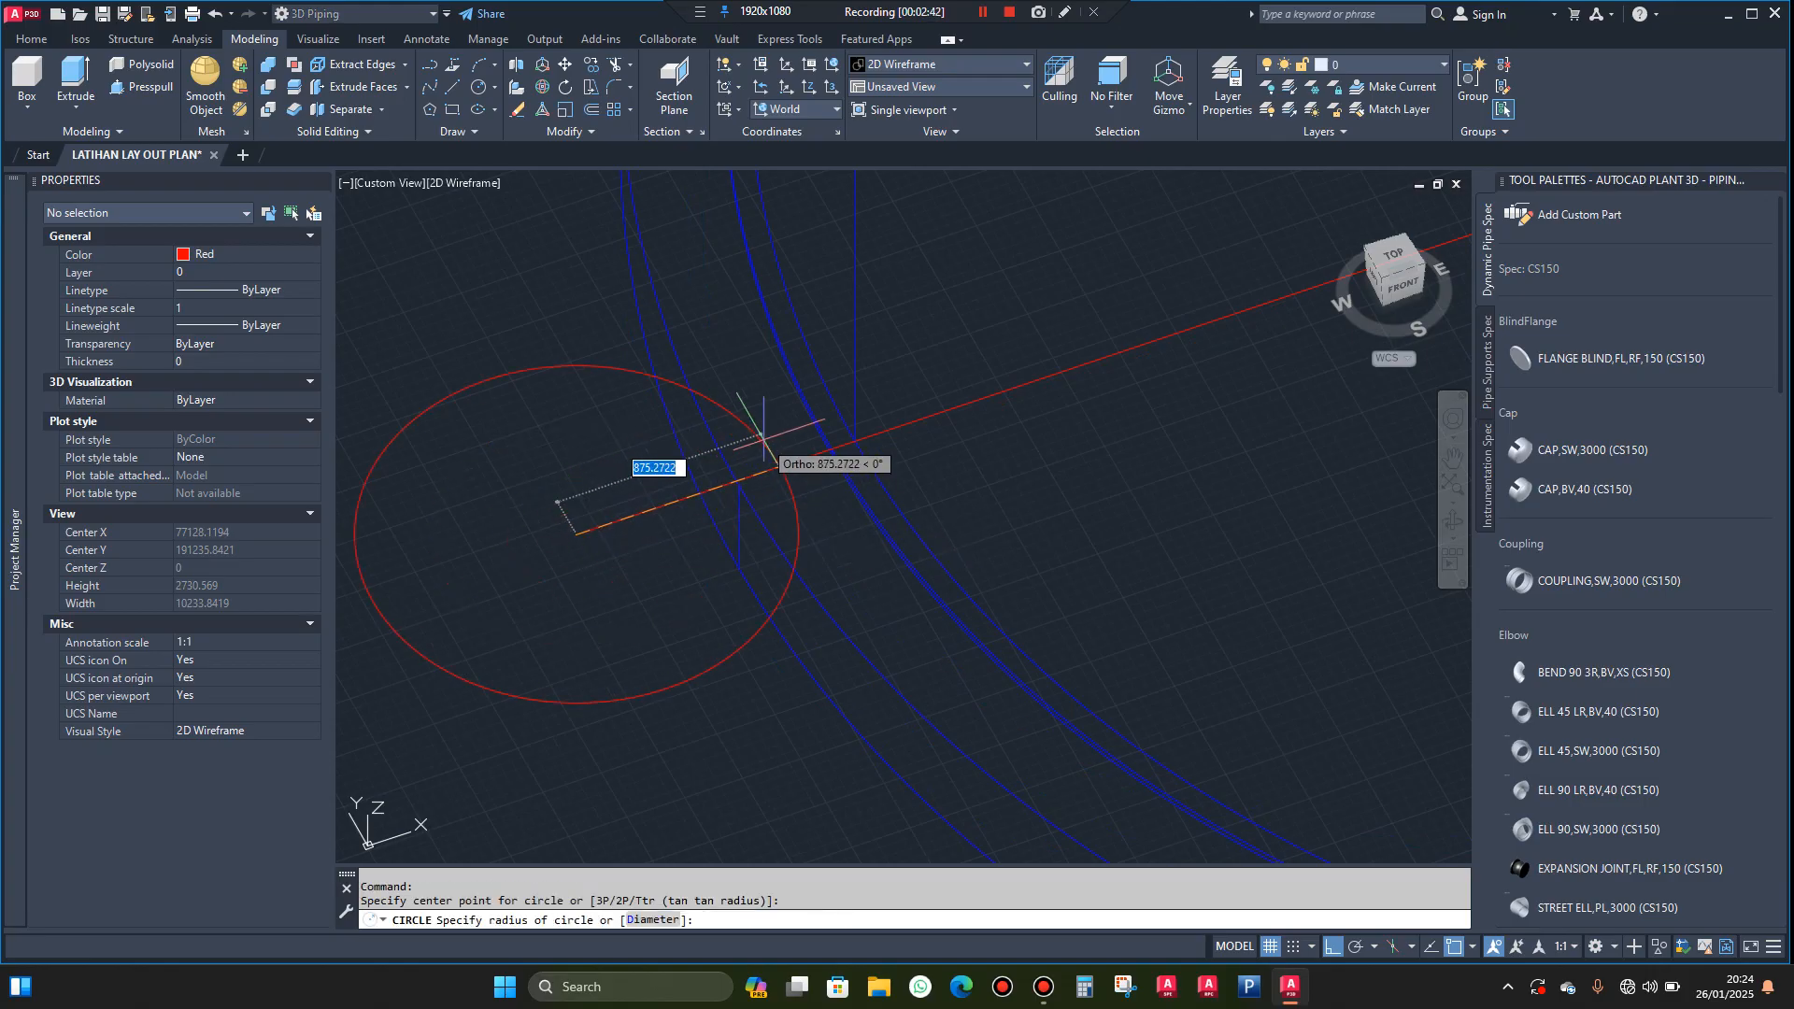
text(1000)
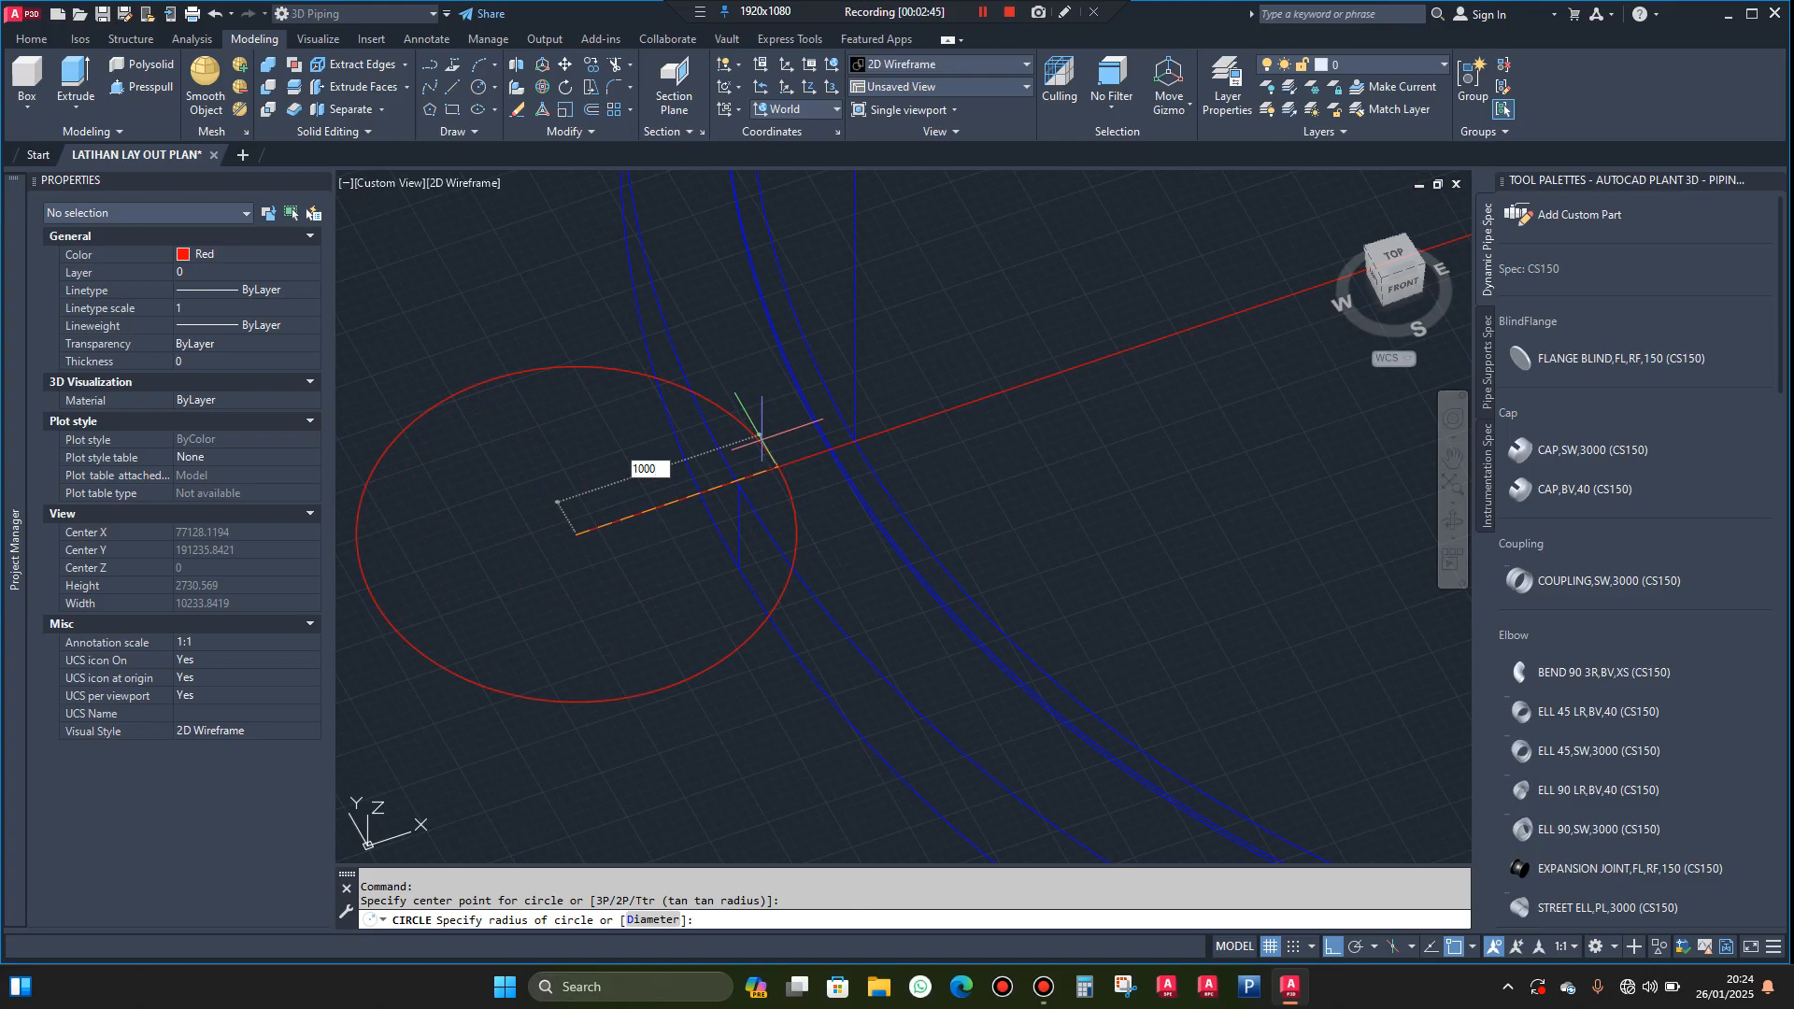
key(Return)
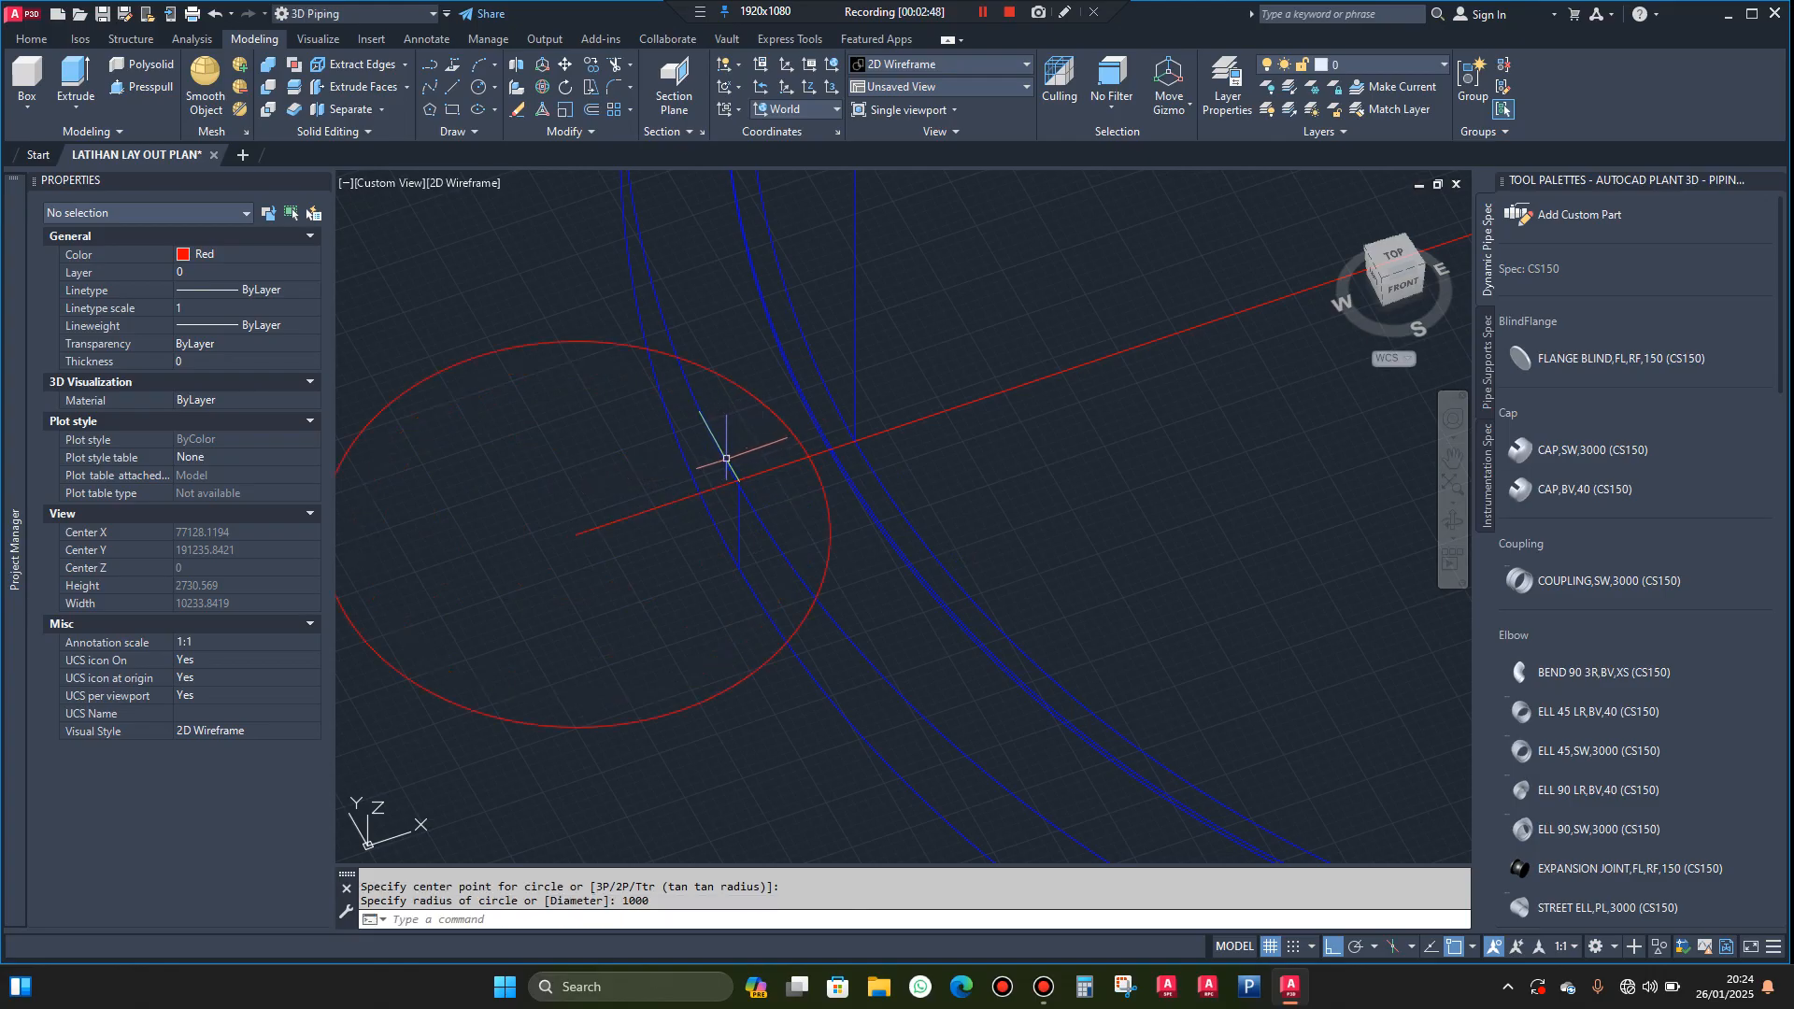
scroll(757, 441, down, 8)
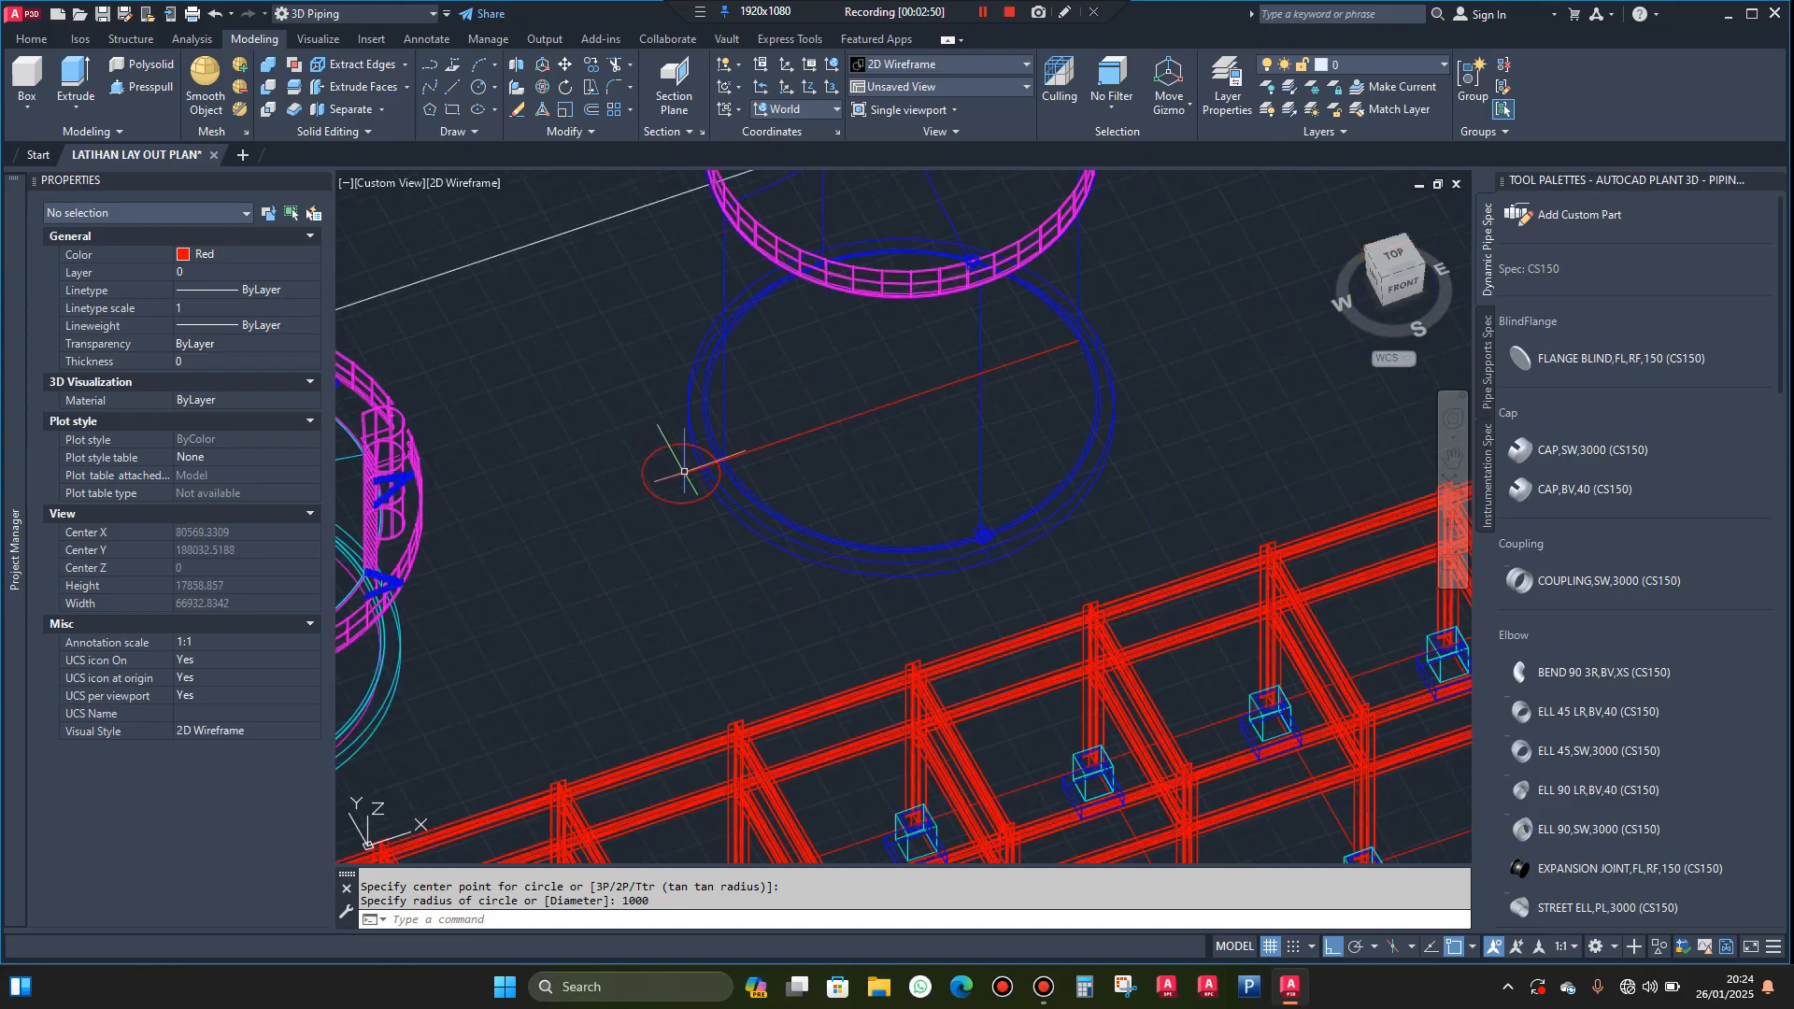
Start a helix centred on the base diameter line's midpoint, with base and top radii of 6200 reaching the small circle's centre
text(he)
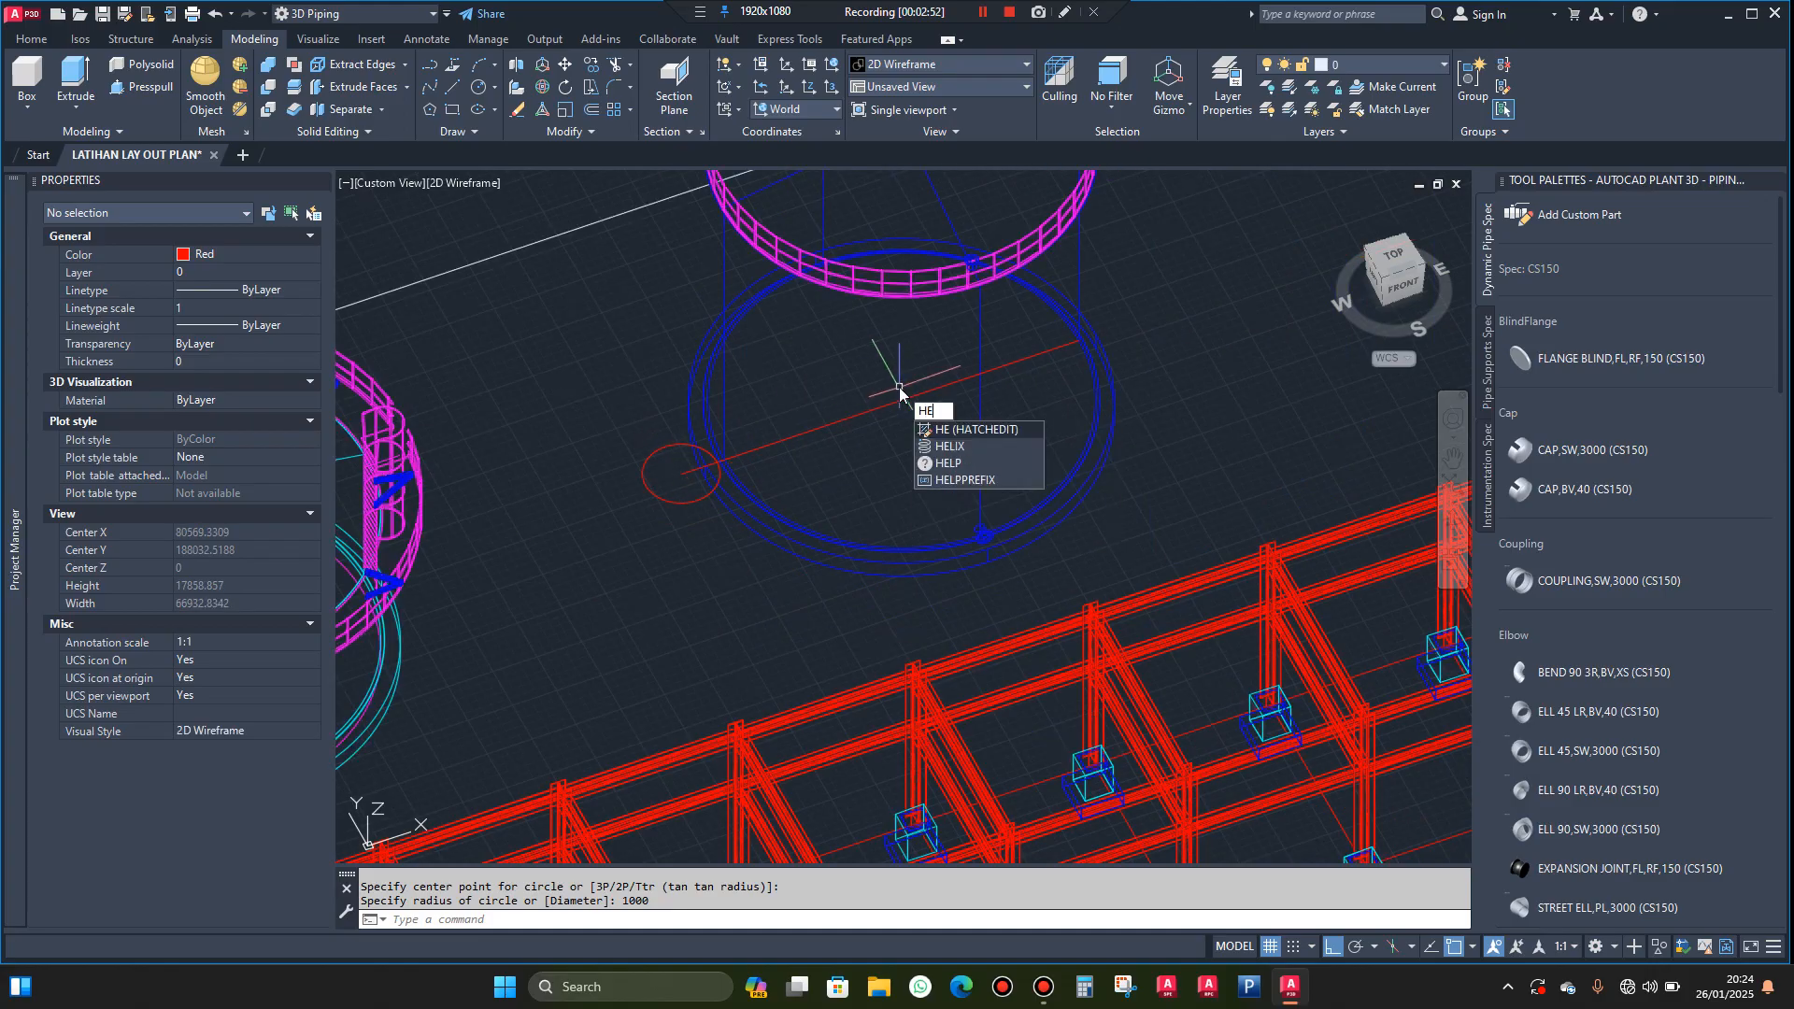
click(949, 447)
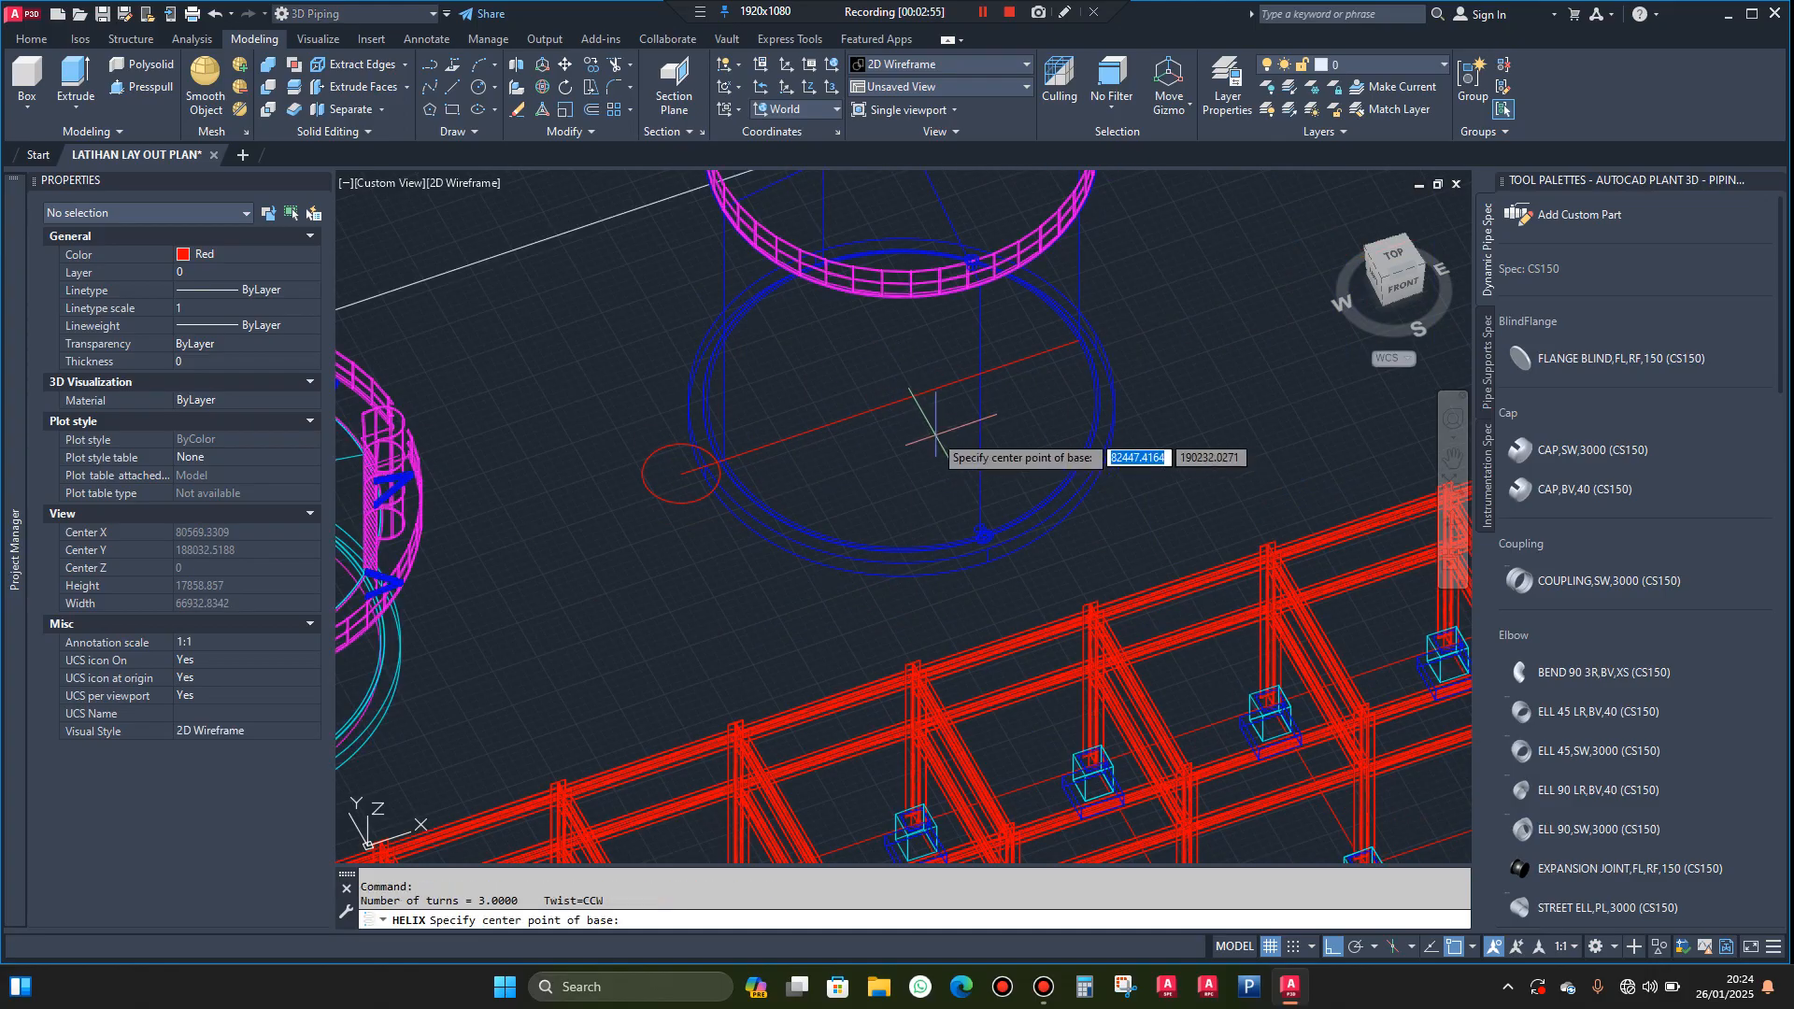
click(902, 400)
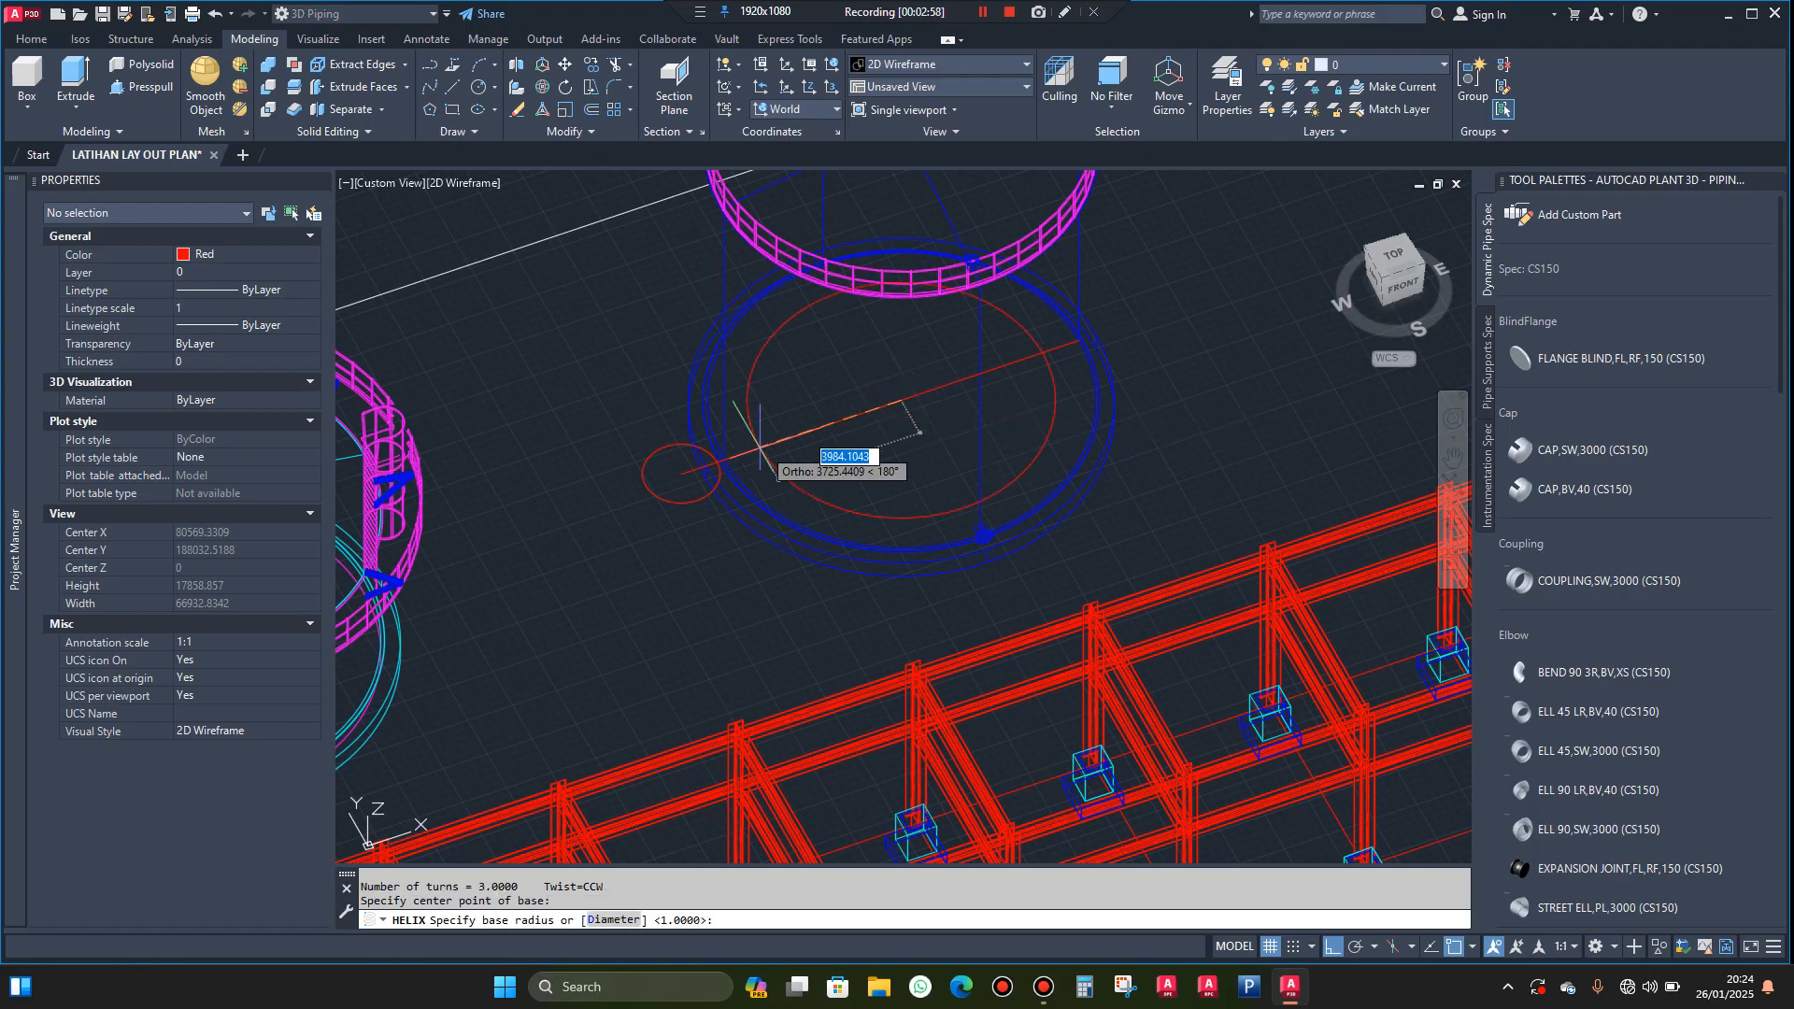
scroll(665, 463, up, 6)
click(626, 476)
scroll(621, 486, up, 4)
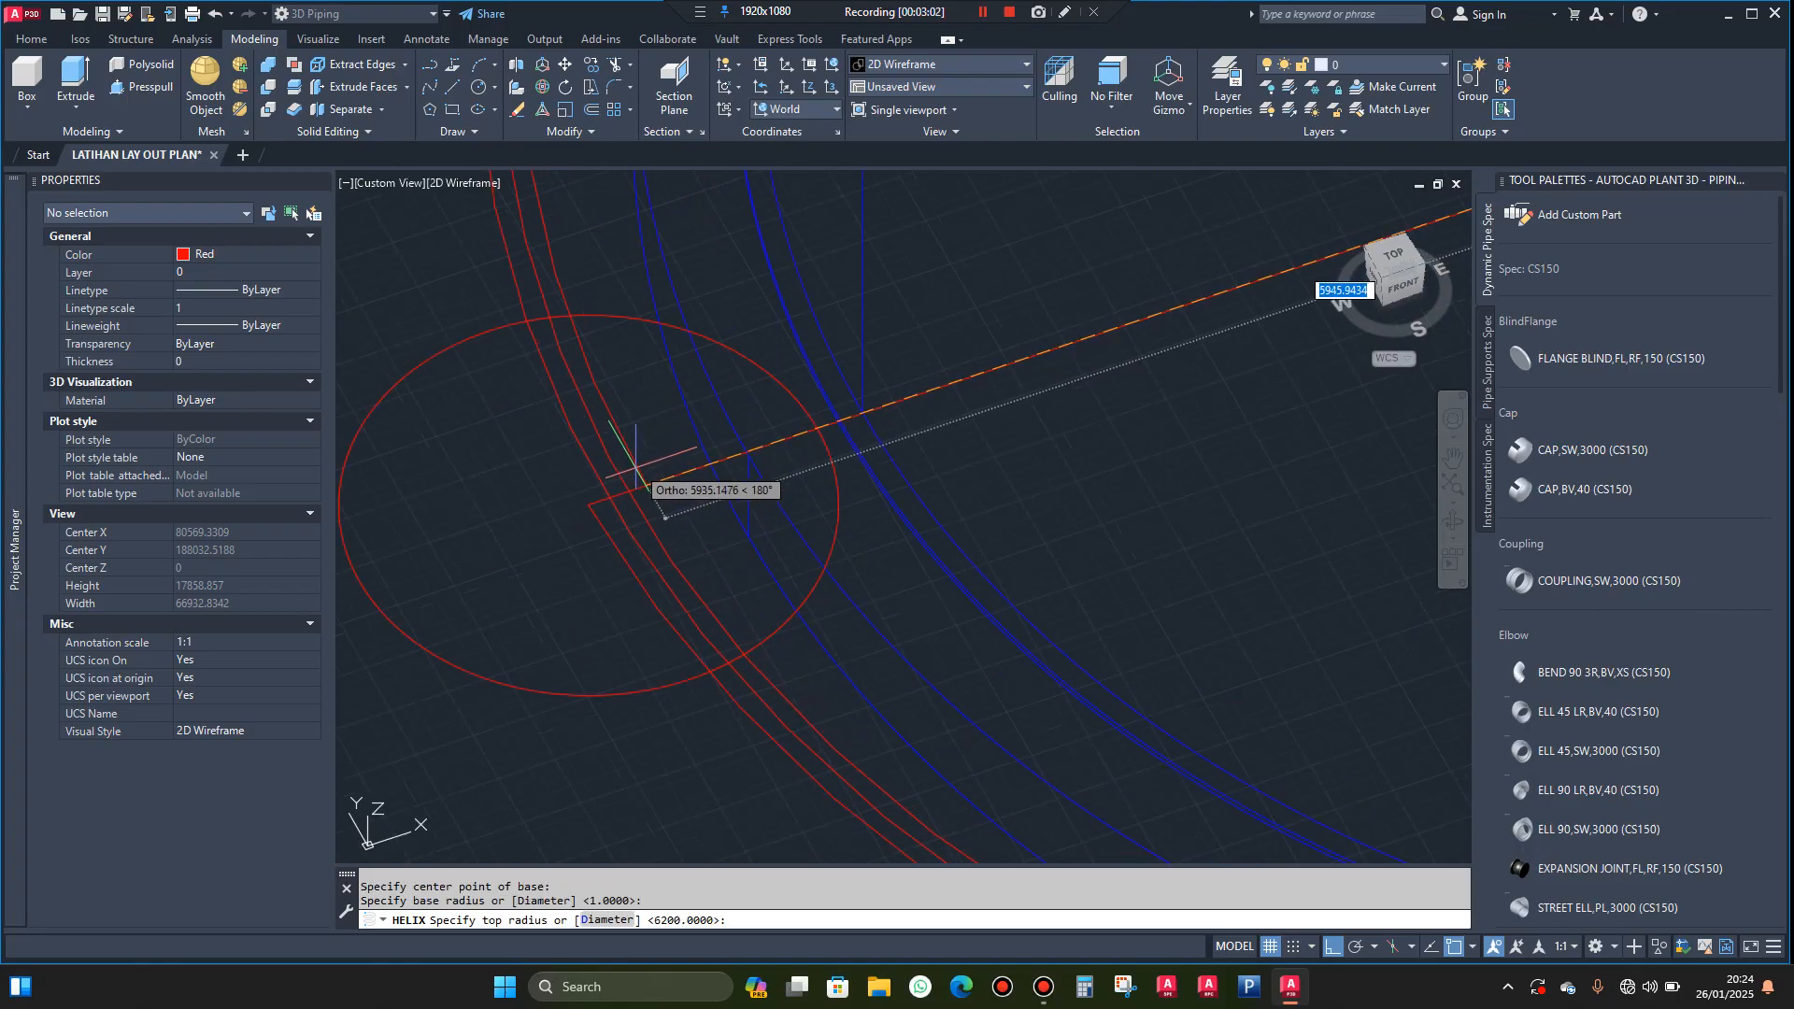
scroll(598, 514, down, 4)
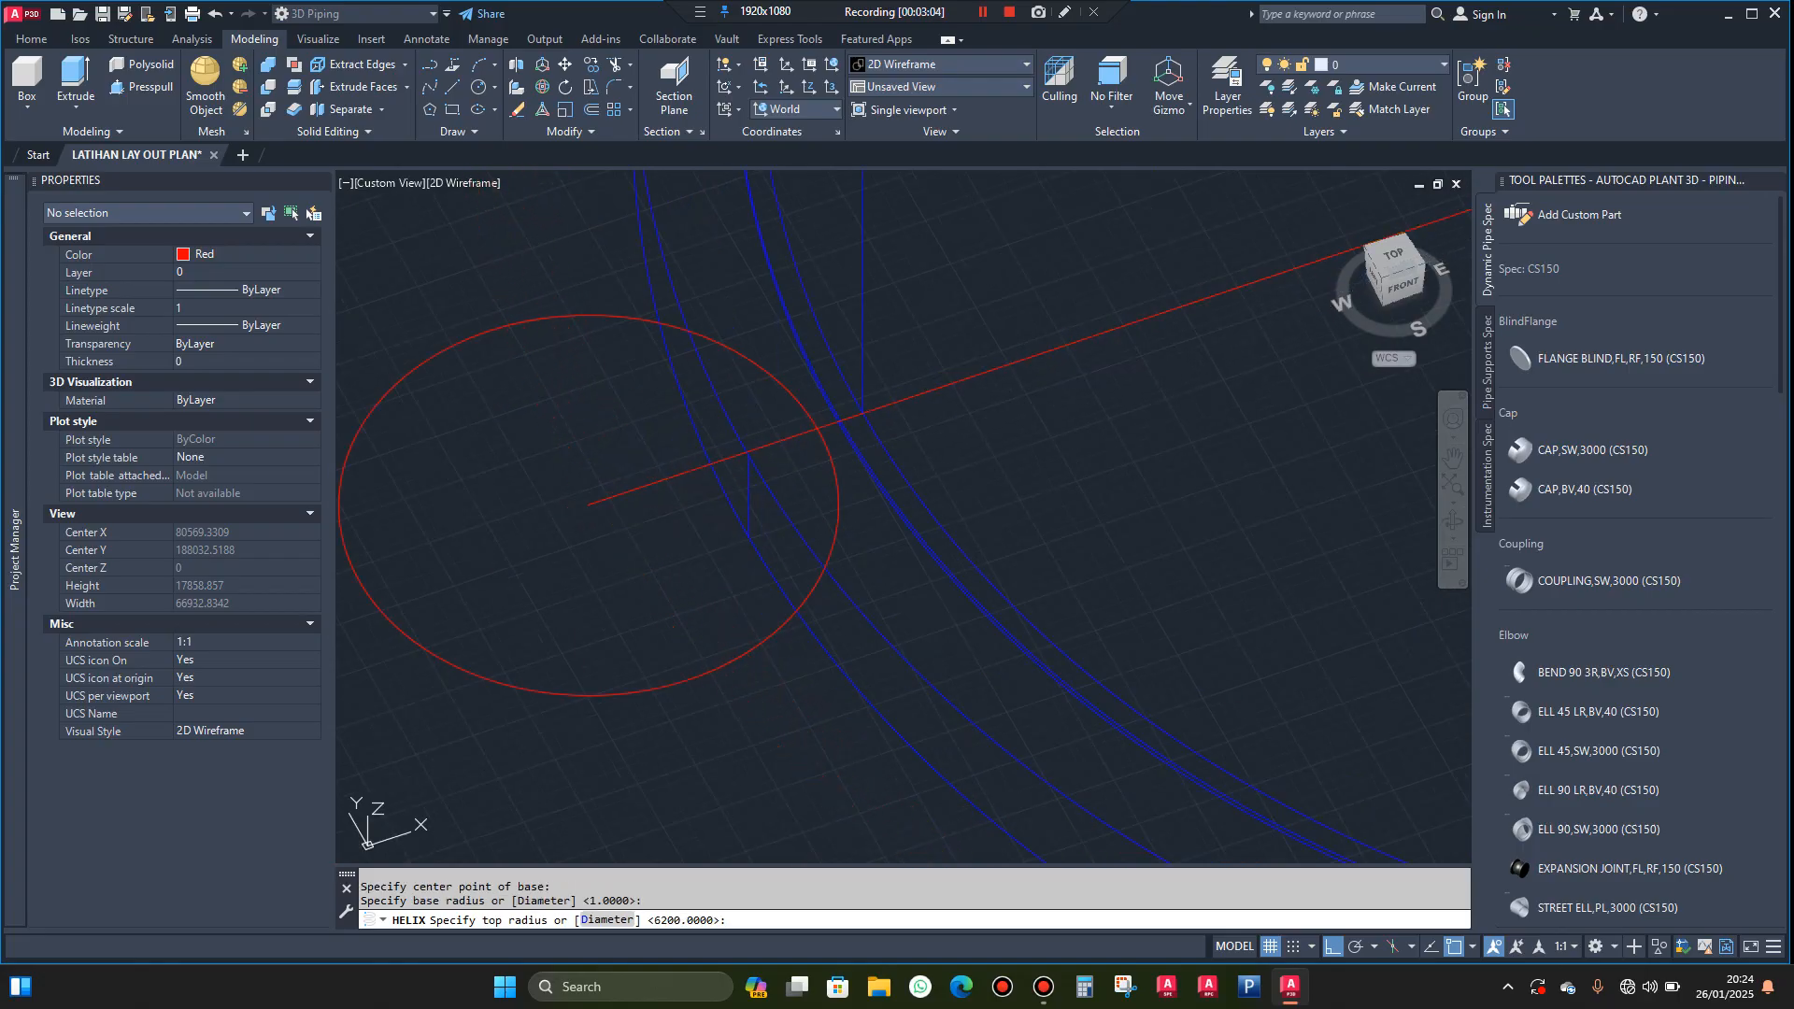
key(Return)
Set the helix height by snapping to the lower end of the vertical centre line at the tank's upper rim
scroll(589, 524, down, 3)
scroll(696, 430, down, 3)
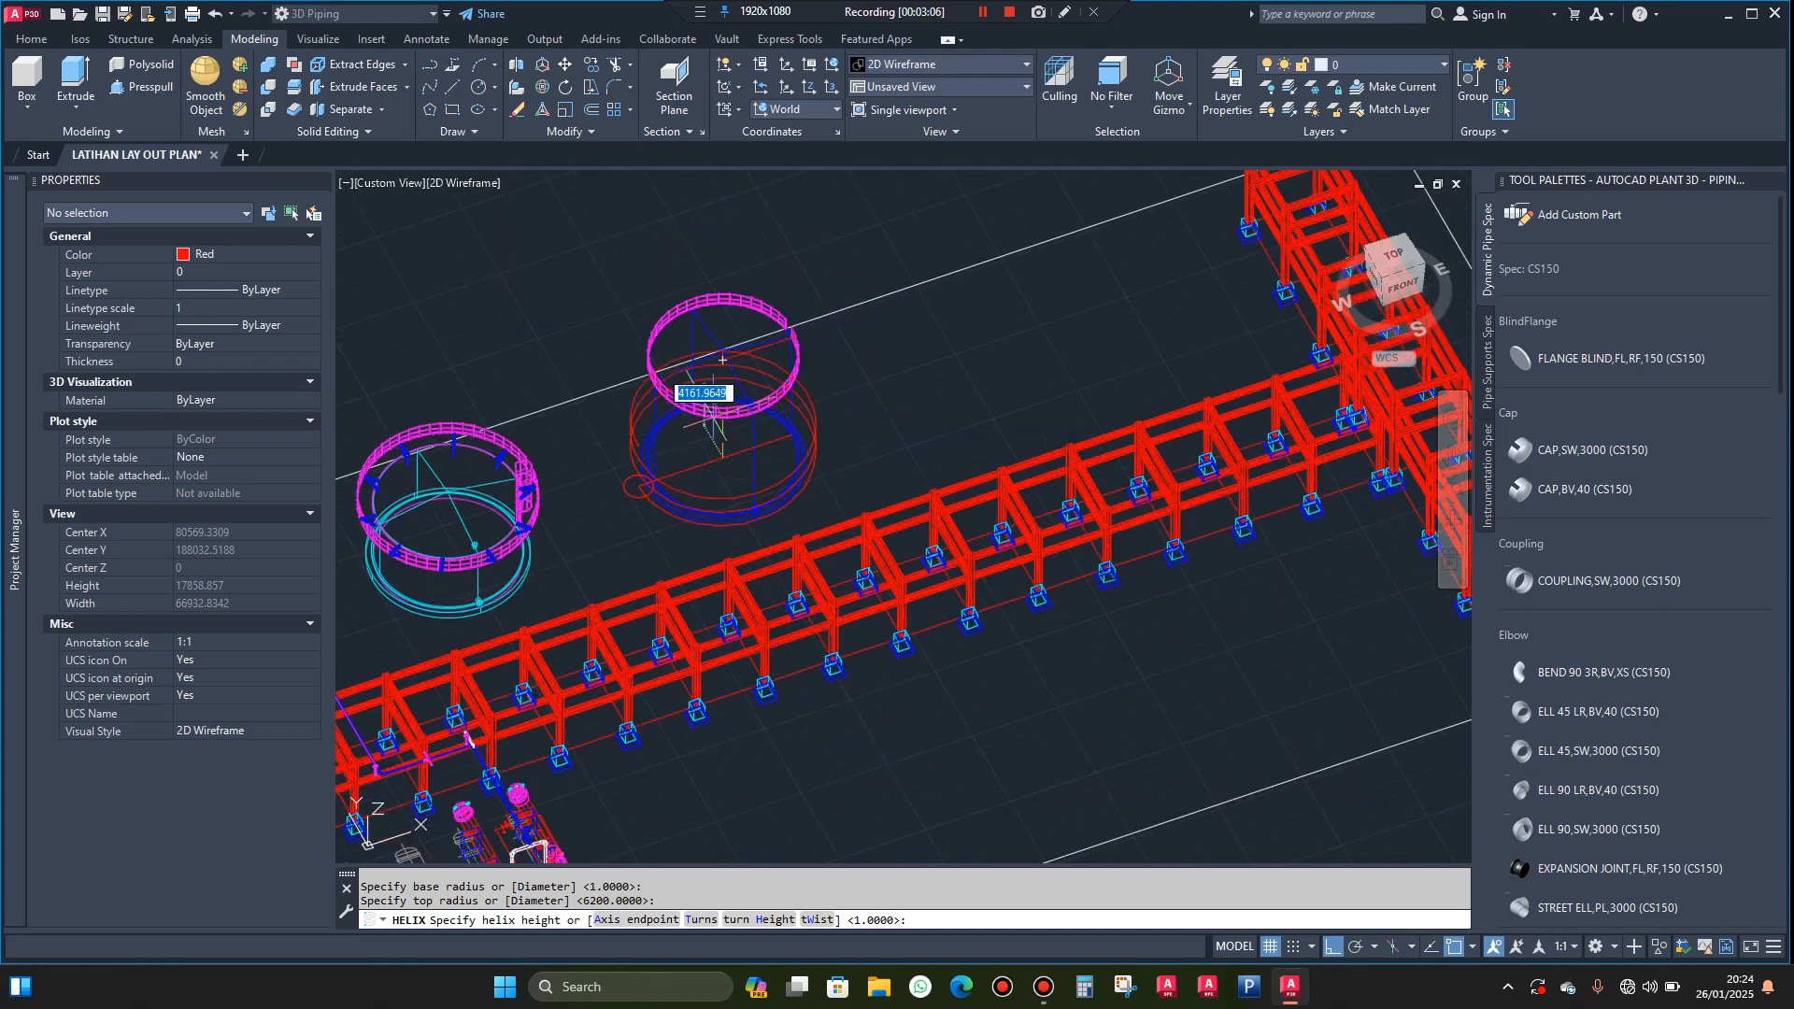
scroll(705, 402, up, 3)
scroll(713, 319, up, 6)
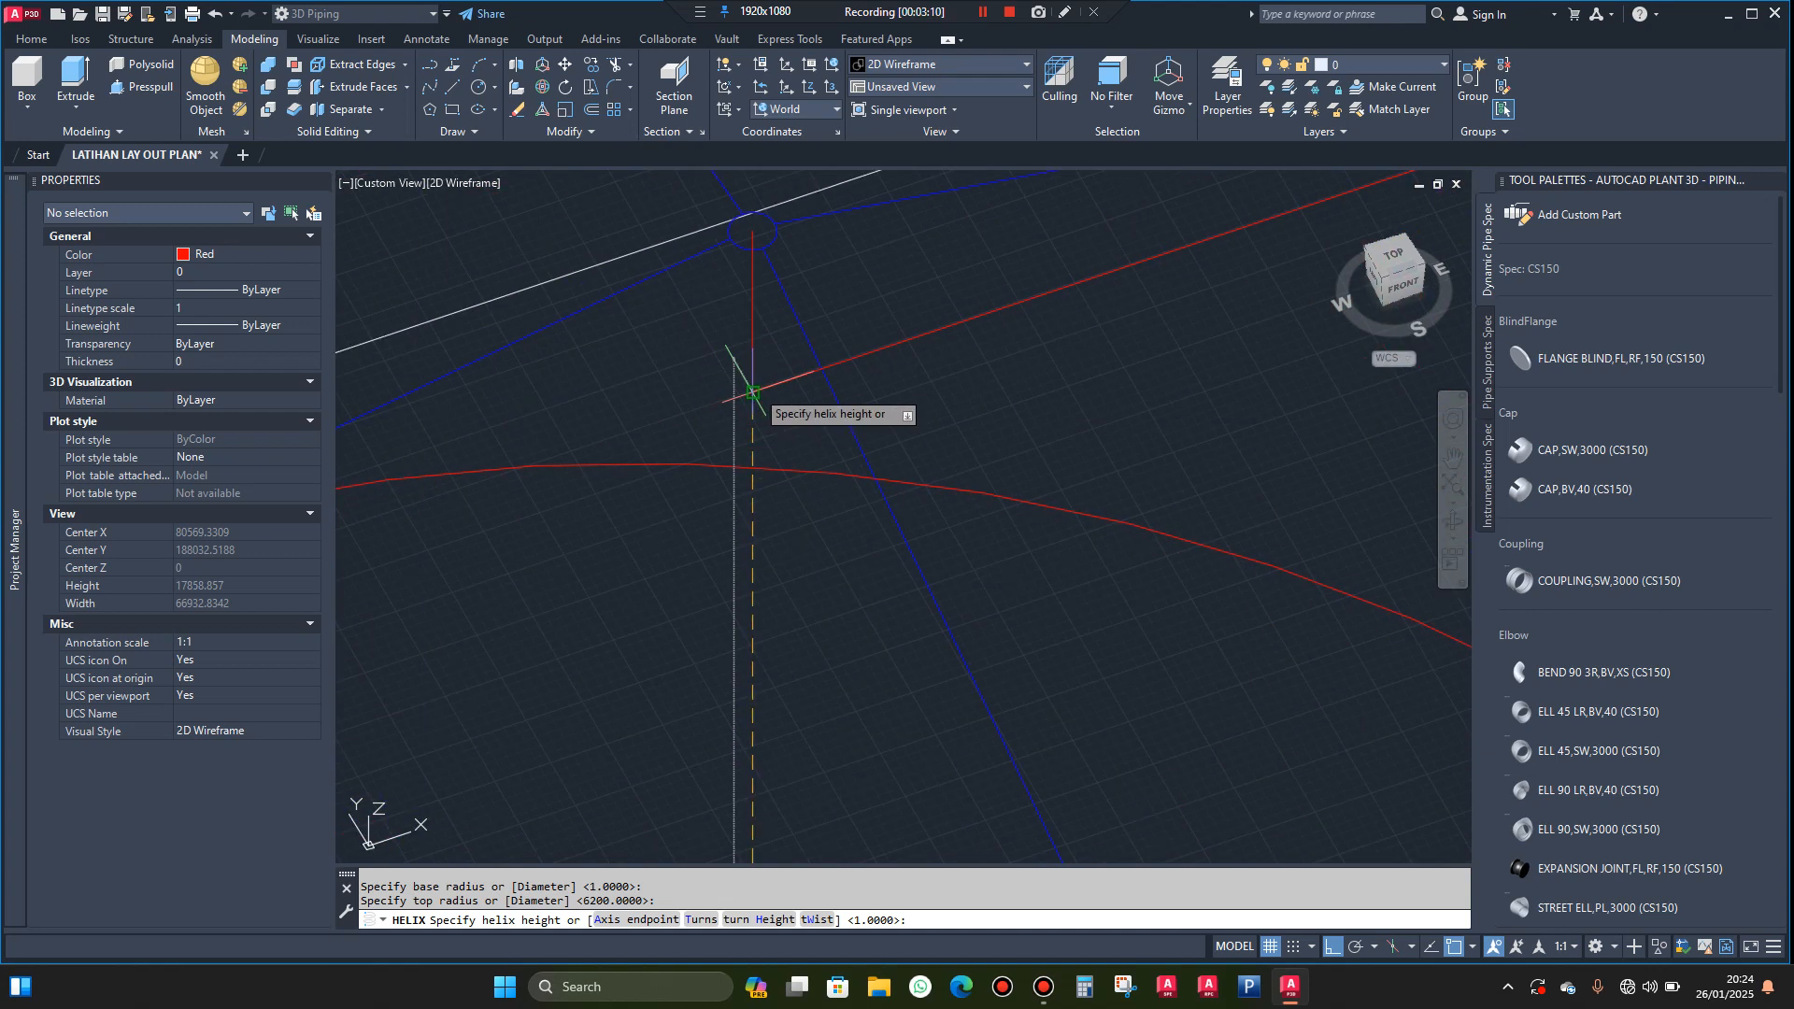
click(753, 392)
scroll(733, 412, down, 5)
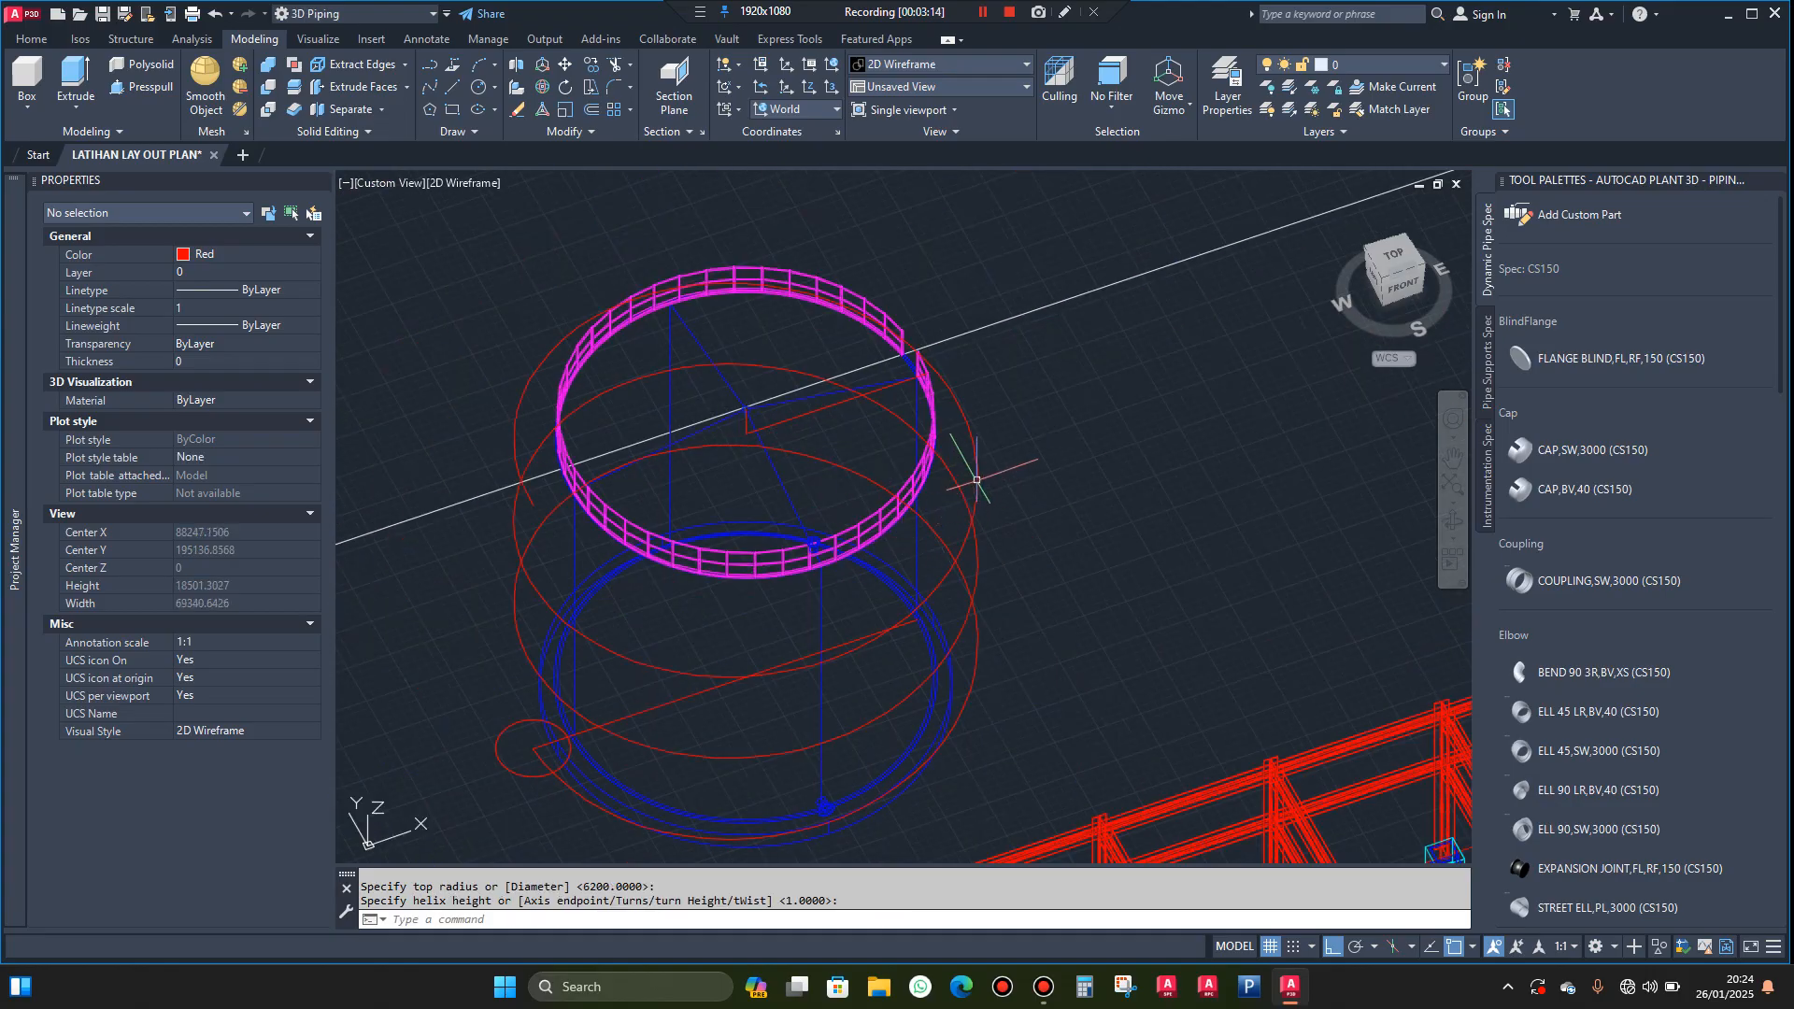
Set the number of turns of the outer helix around the tank to 0.5
click(976, 470)
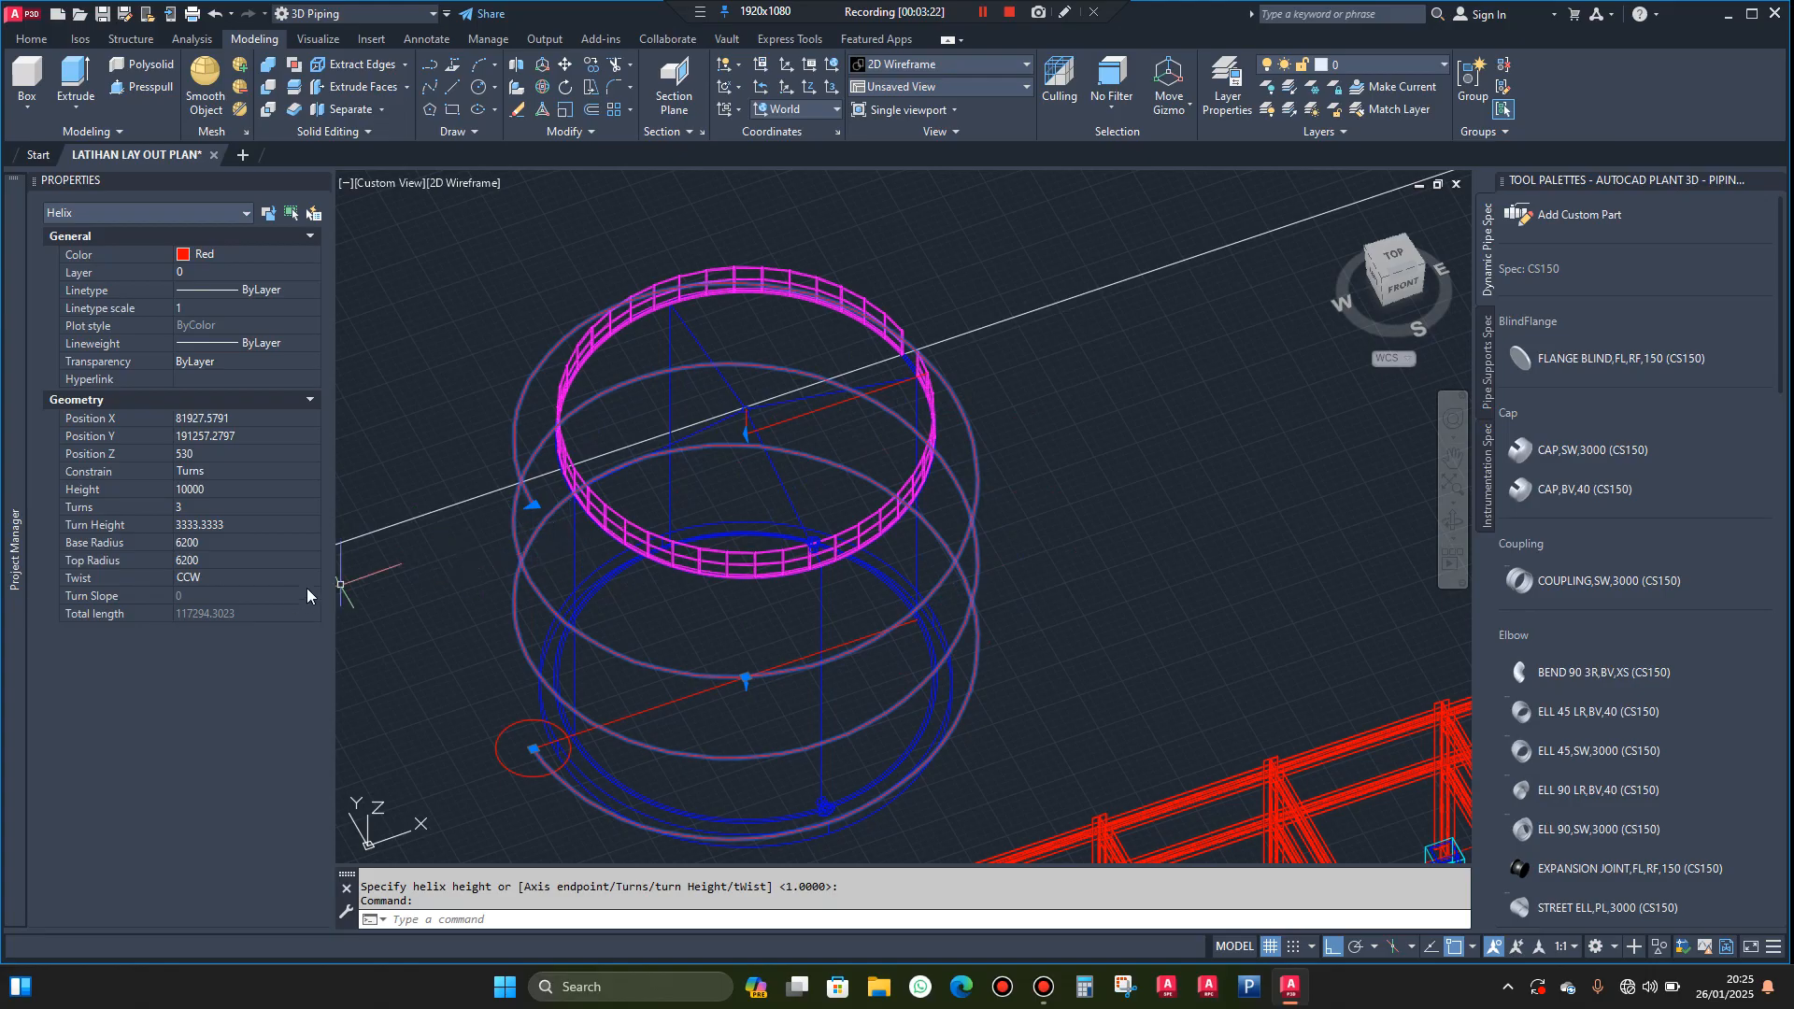
click(229, 506)
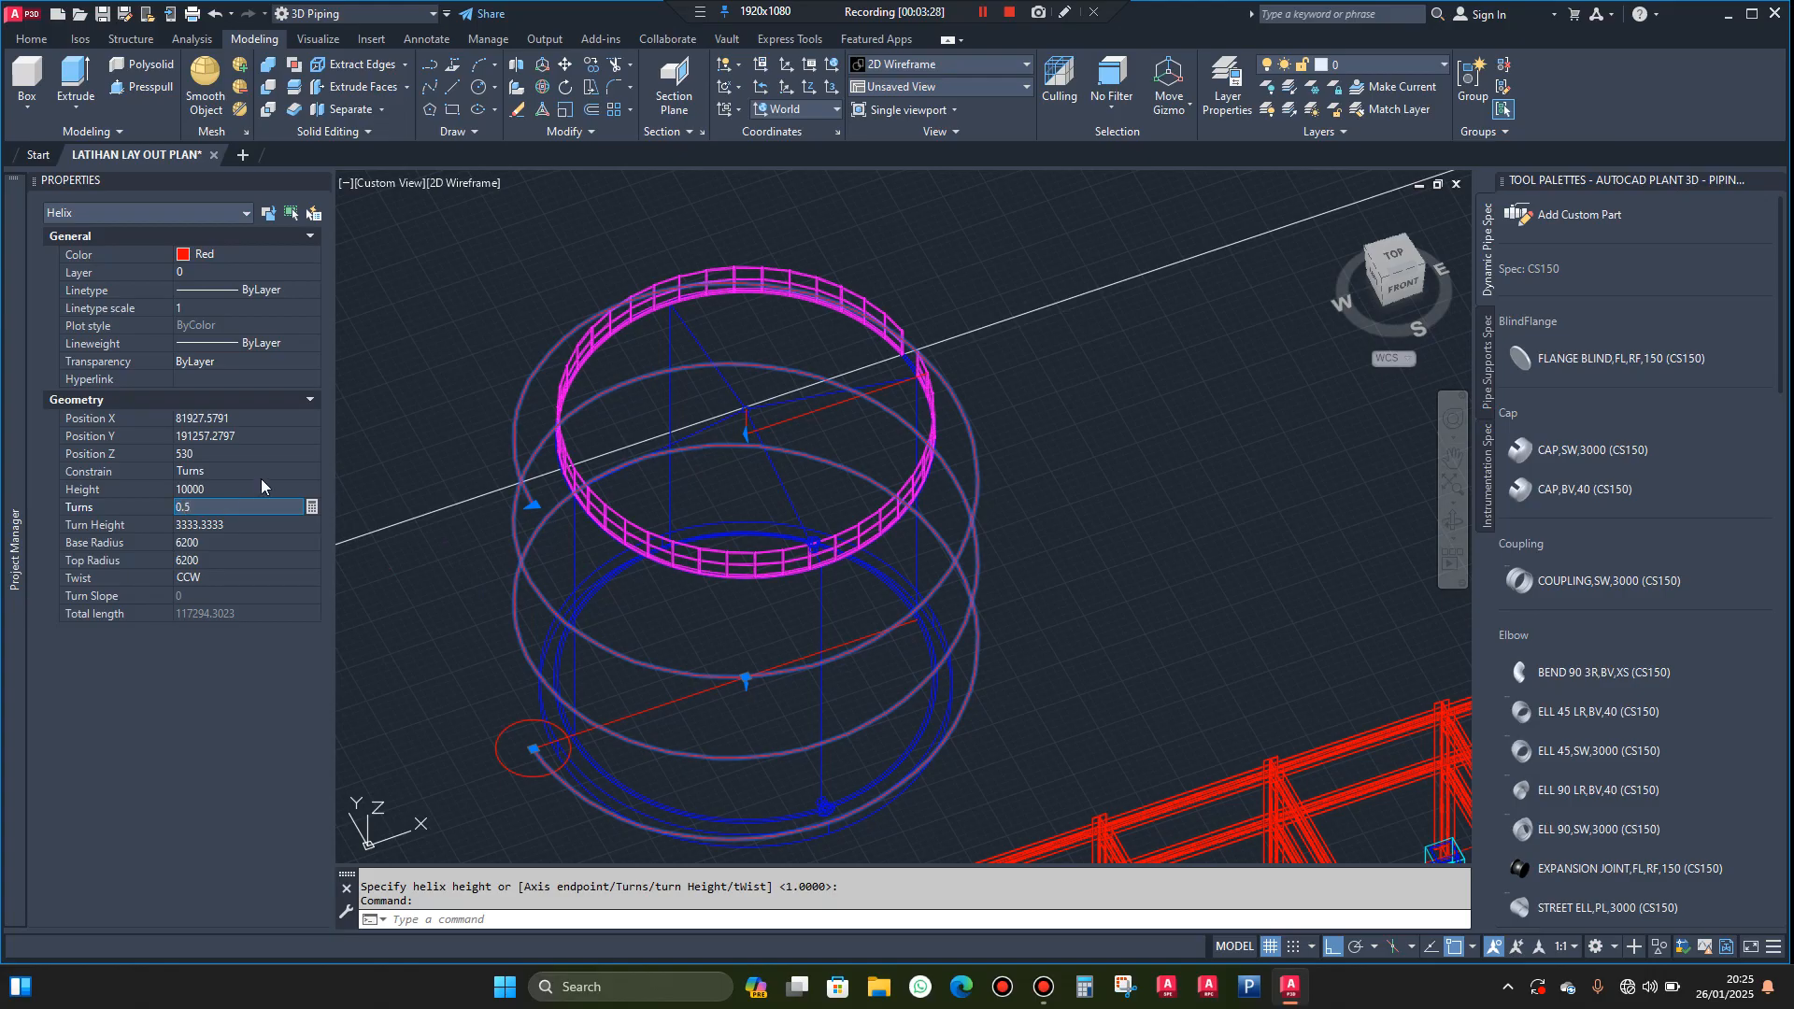
click(261, 488)
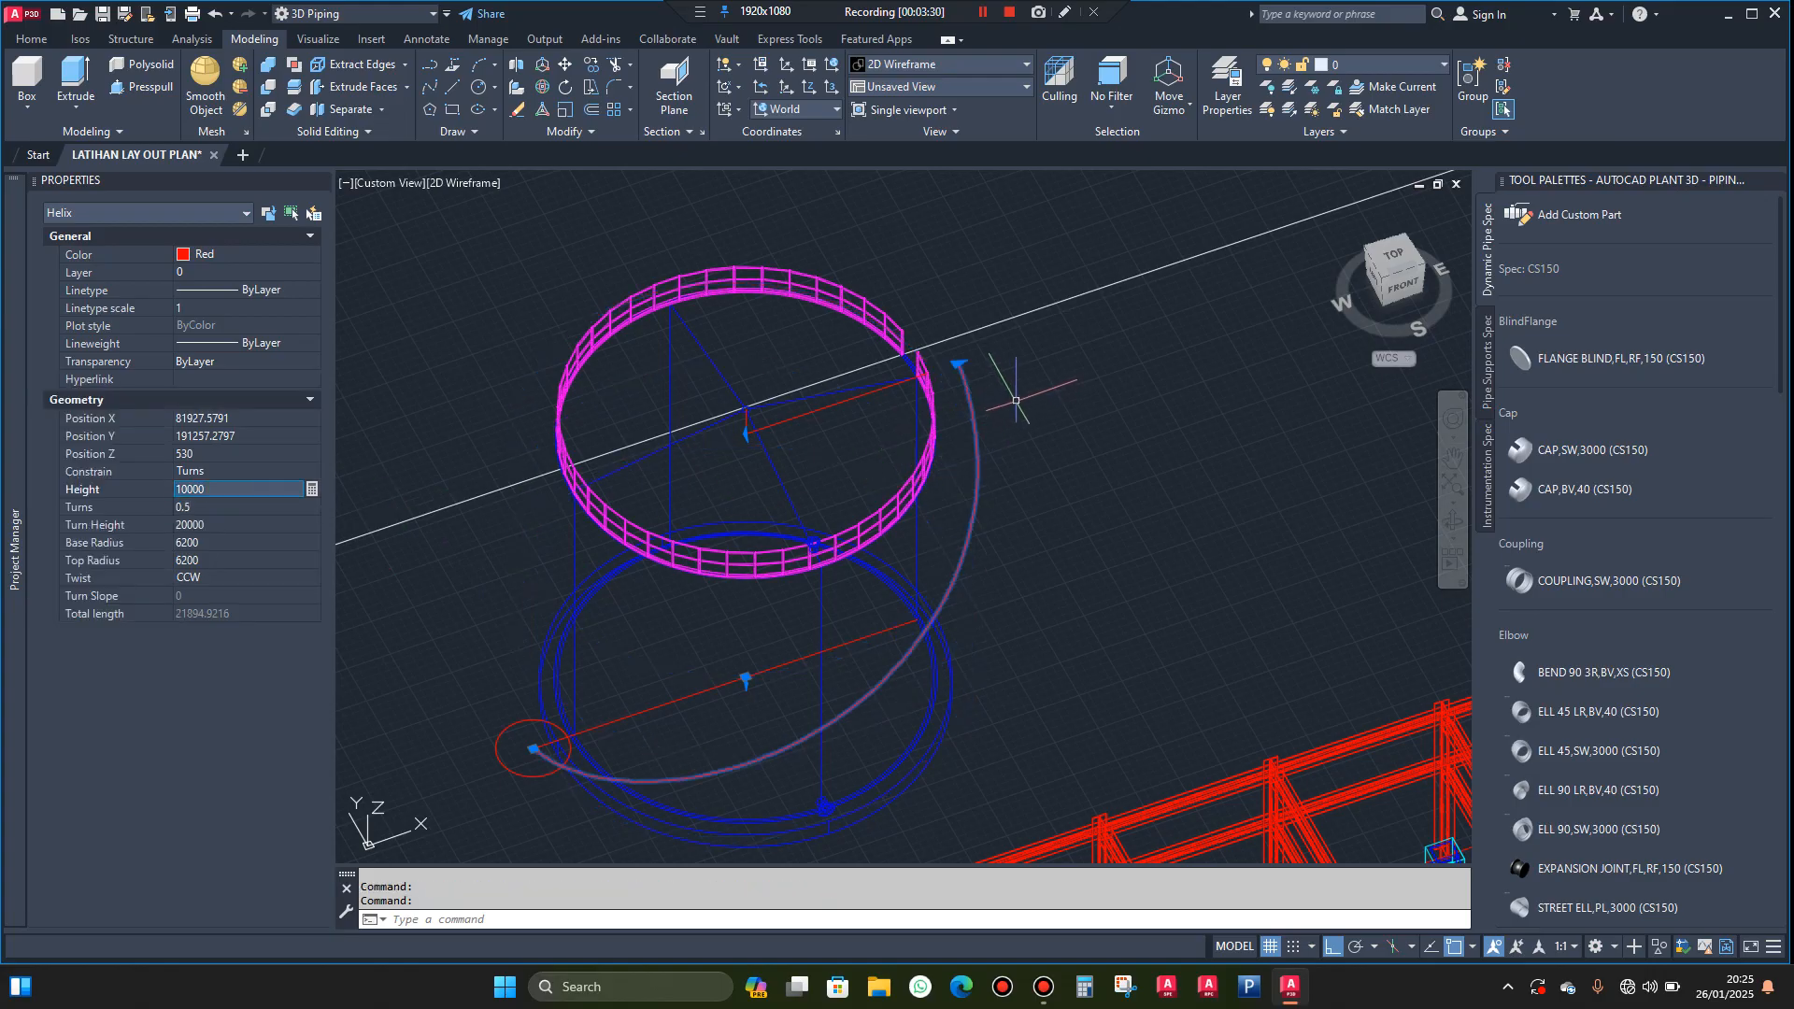
key(Escape)
Stretch the short line's outer end at the upper railing opening out to the upper end of the helix
scroll(942, 367, up, 2)
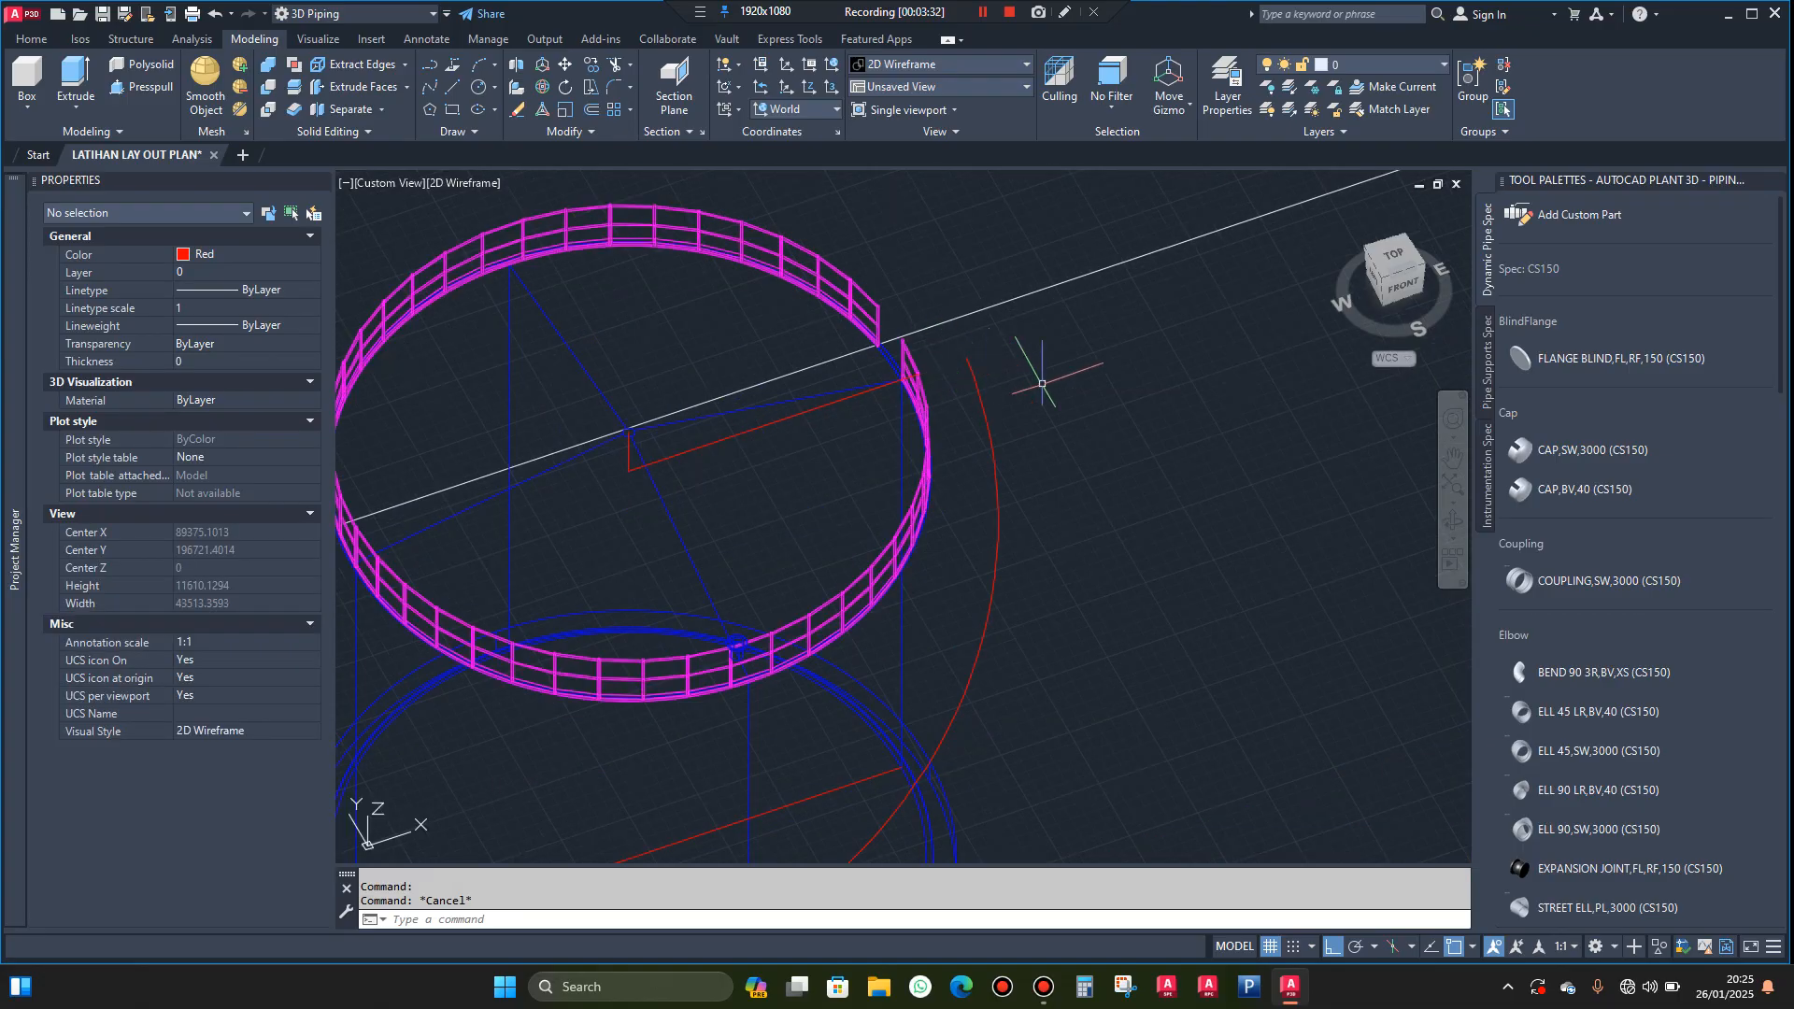
click(1453, 520)
drag(1393, 508, 1150, 527)
scroll(885, 522, up, 4)
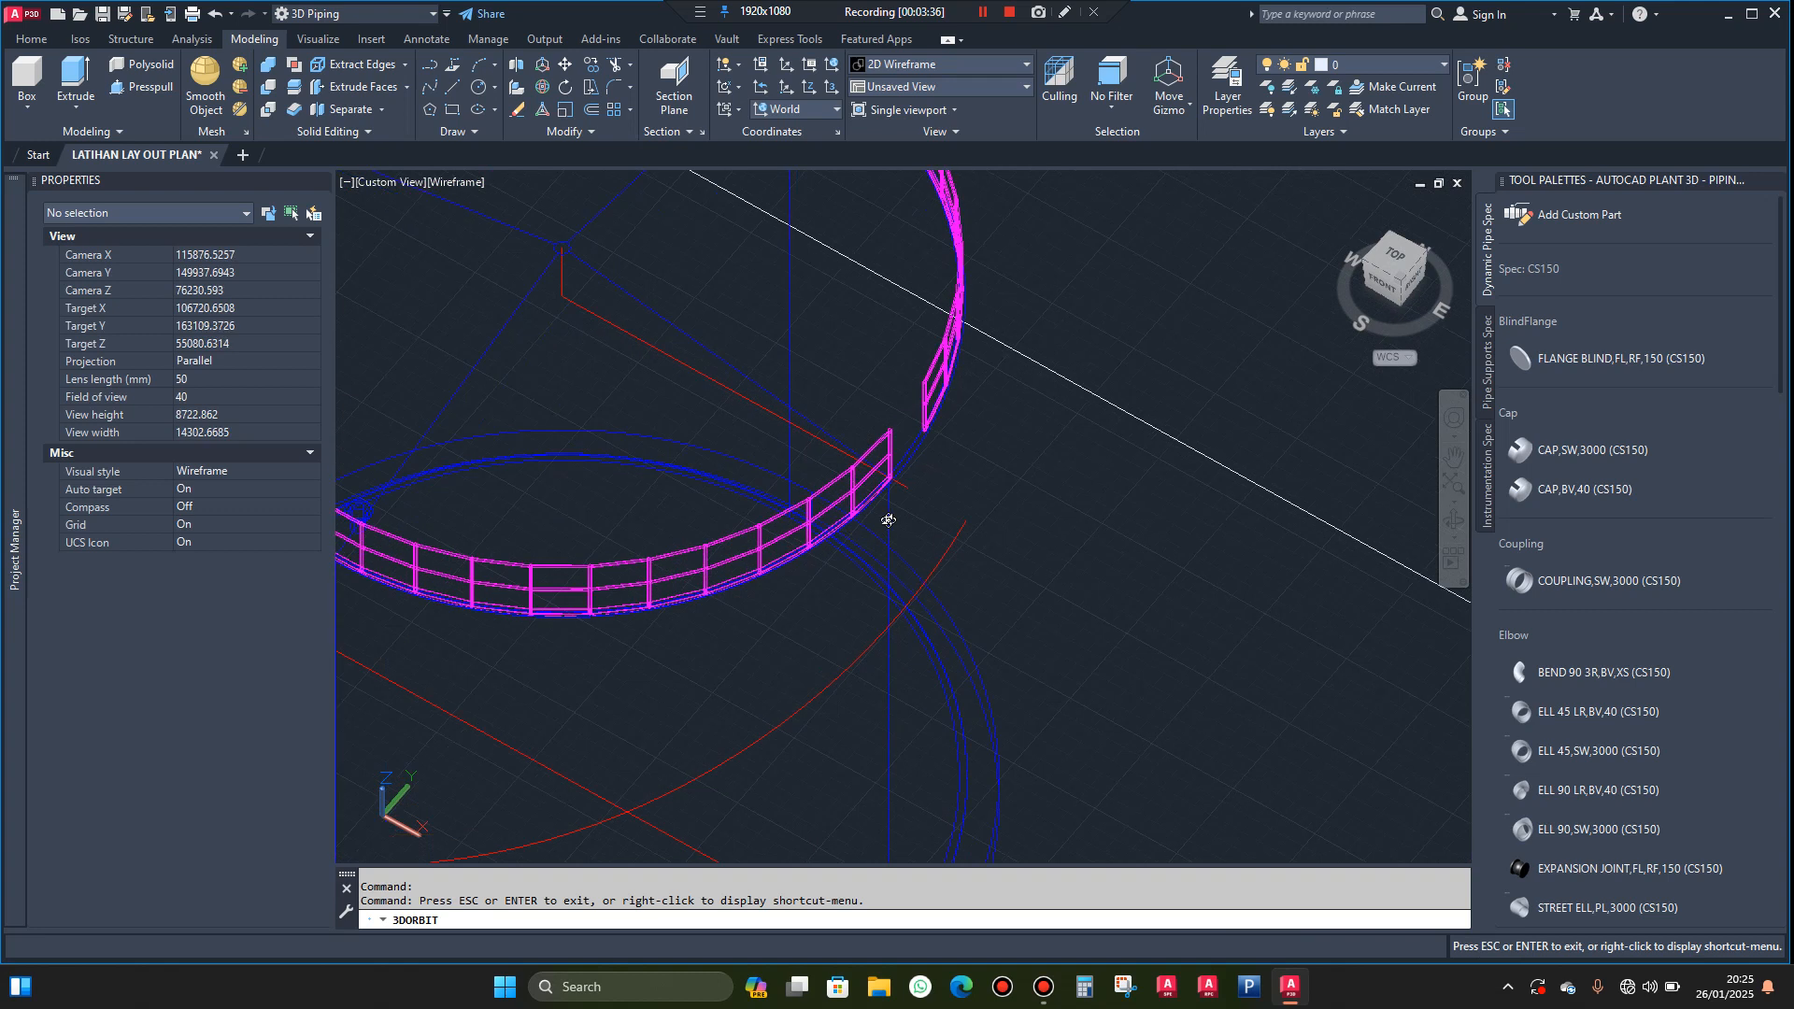
key(Escape)
scroll(913, 490, up, 6)
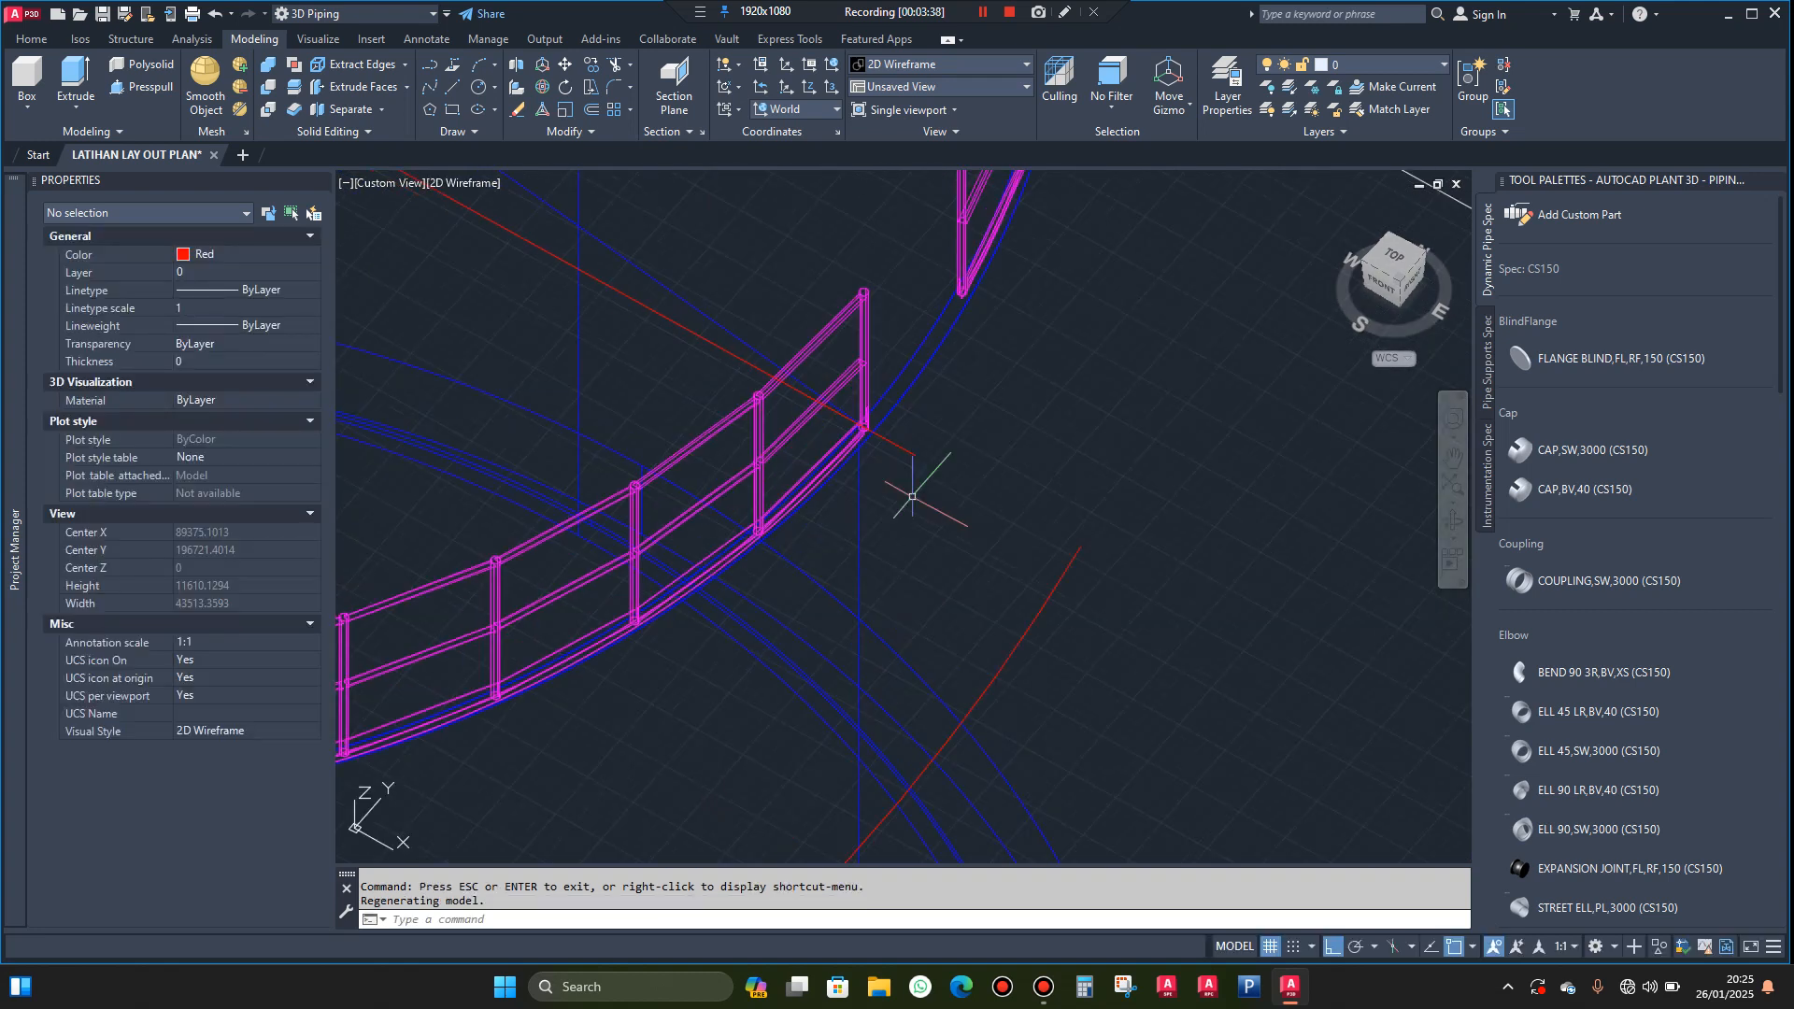
click(943, 371)
click(876, 417)
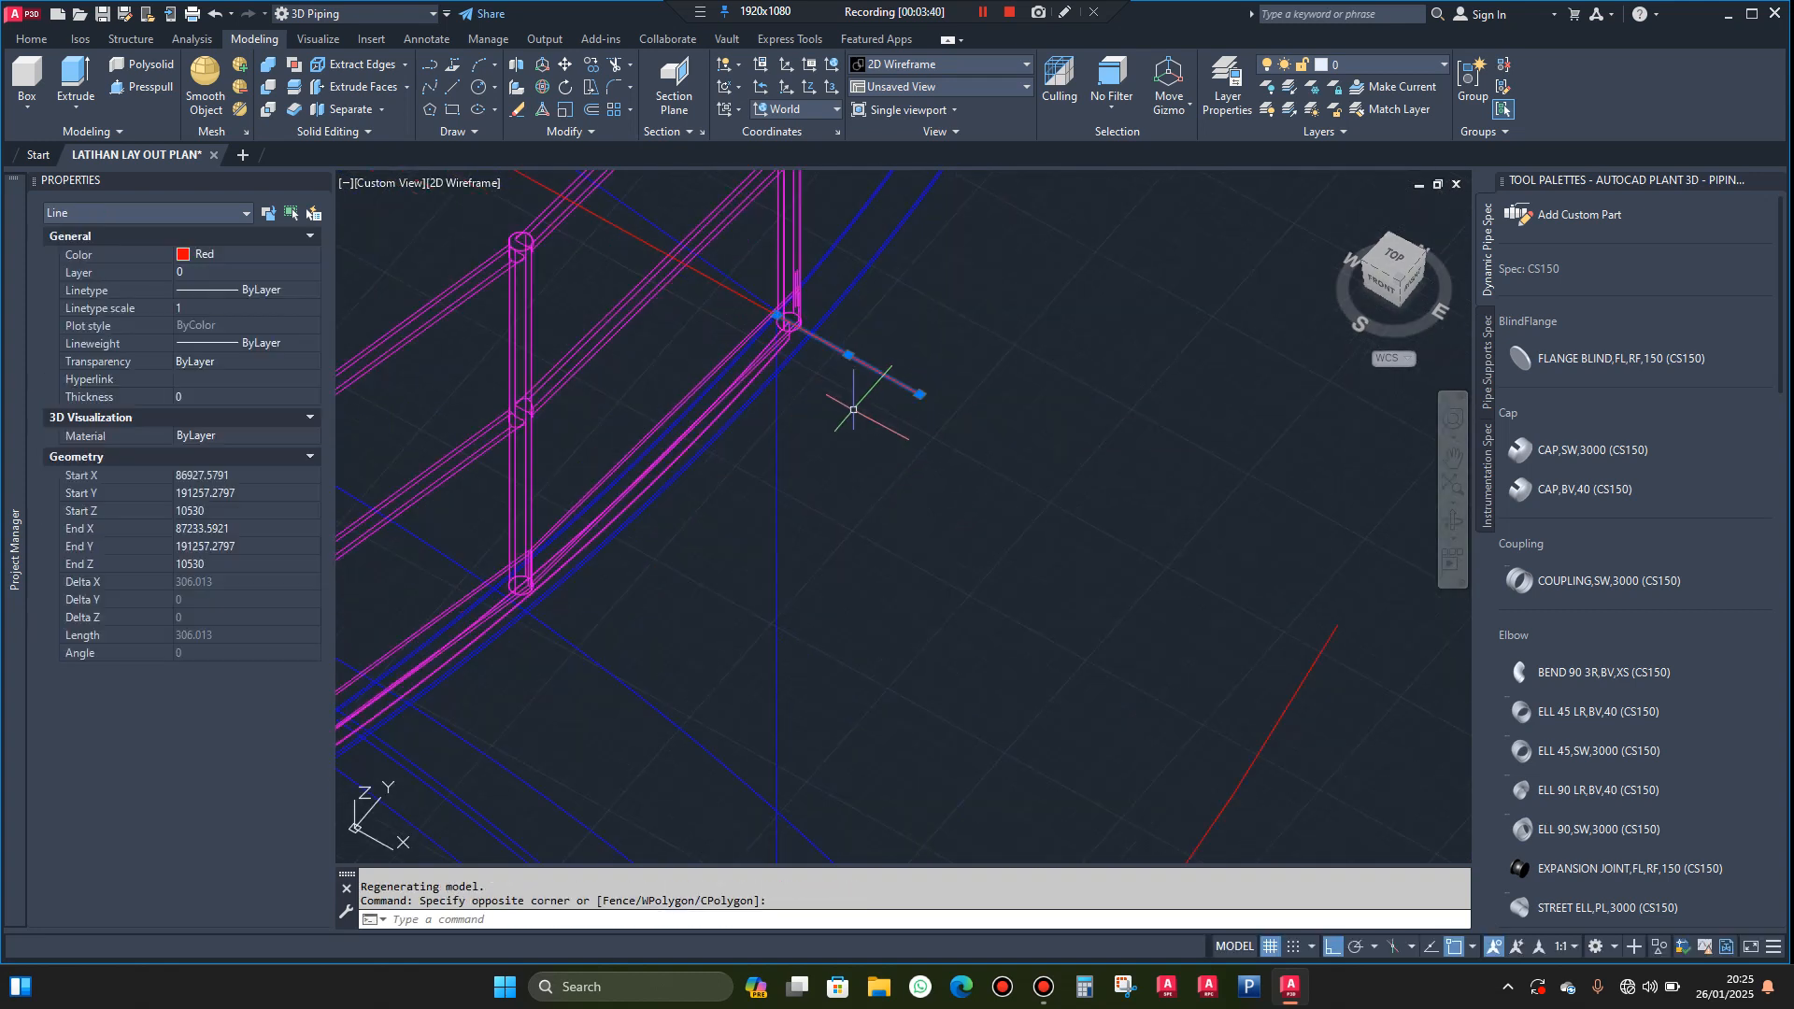
scroll(844, 409, down, 2)
click(892, 400)
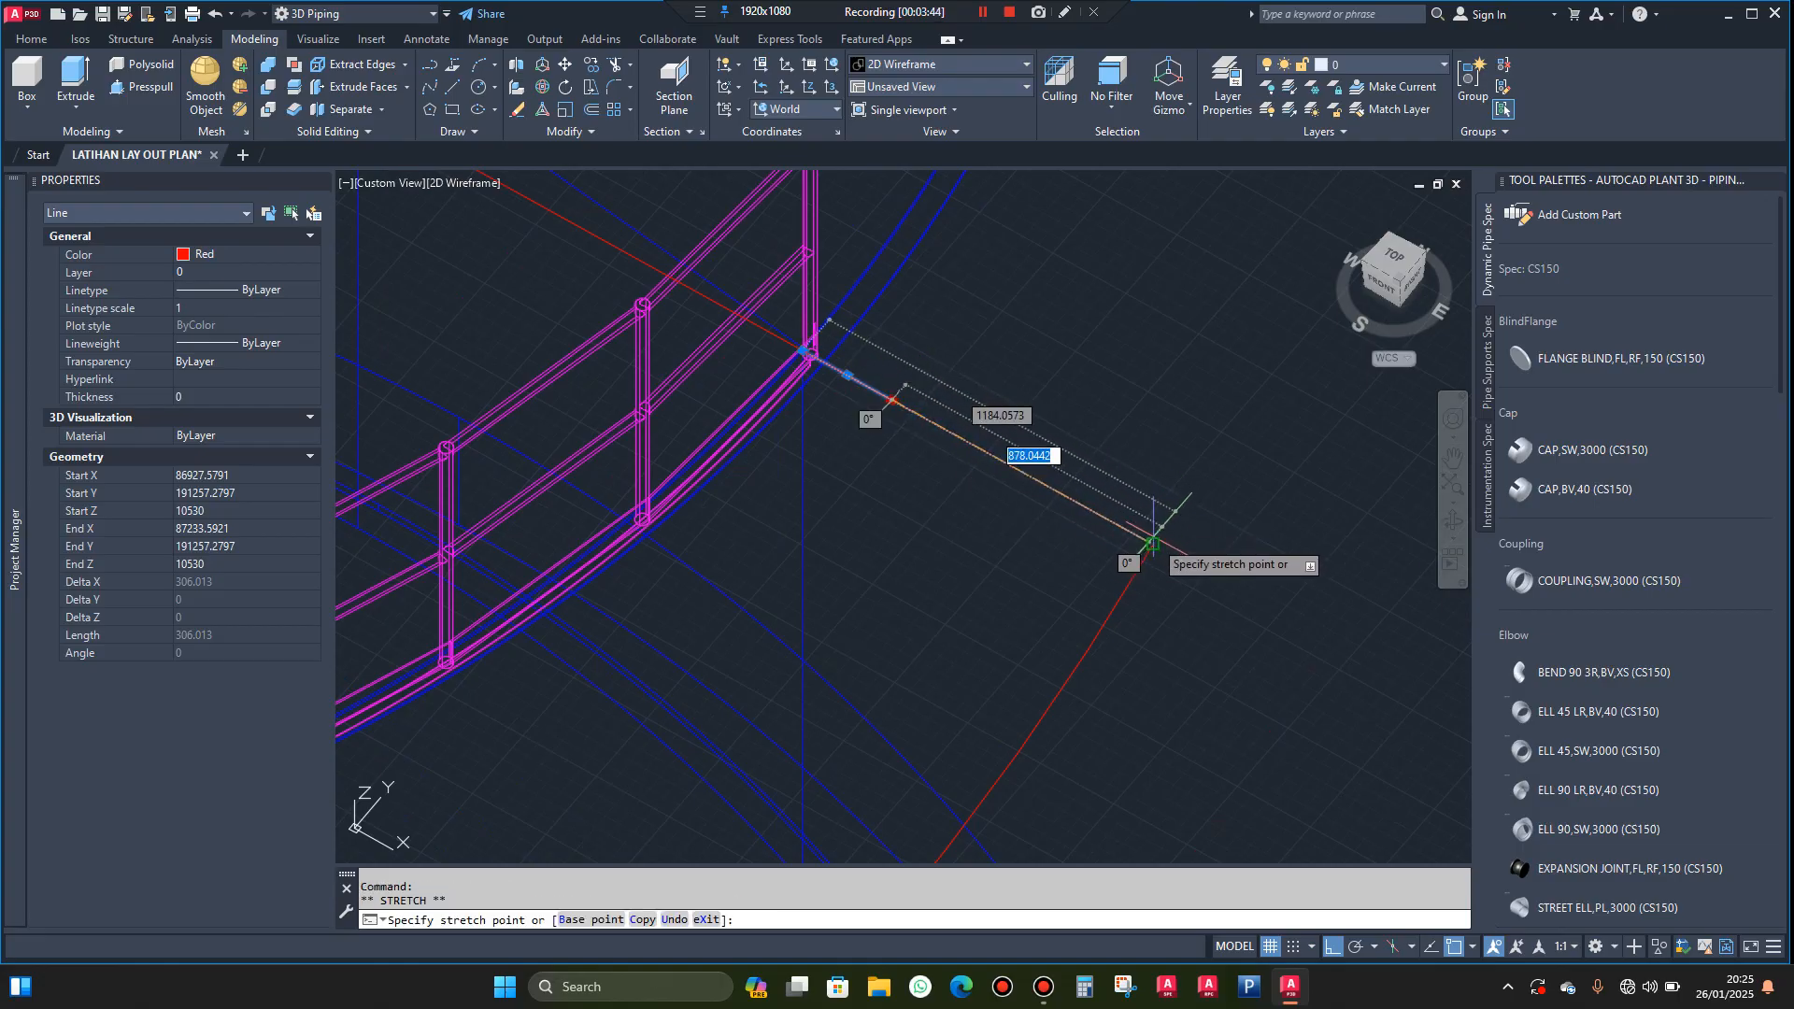
key(Escape)
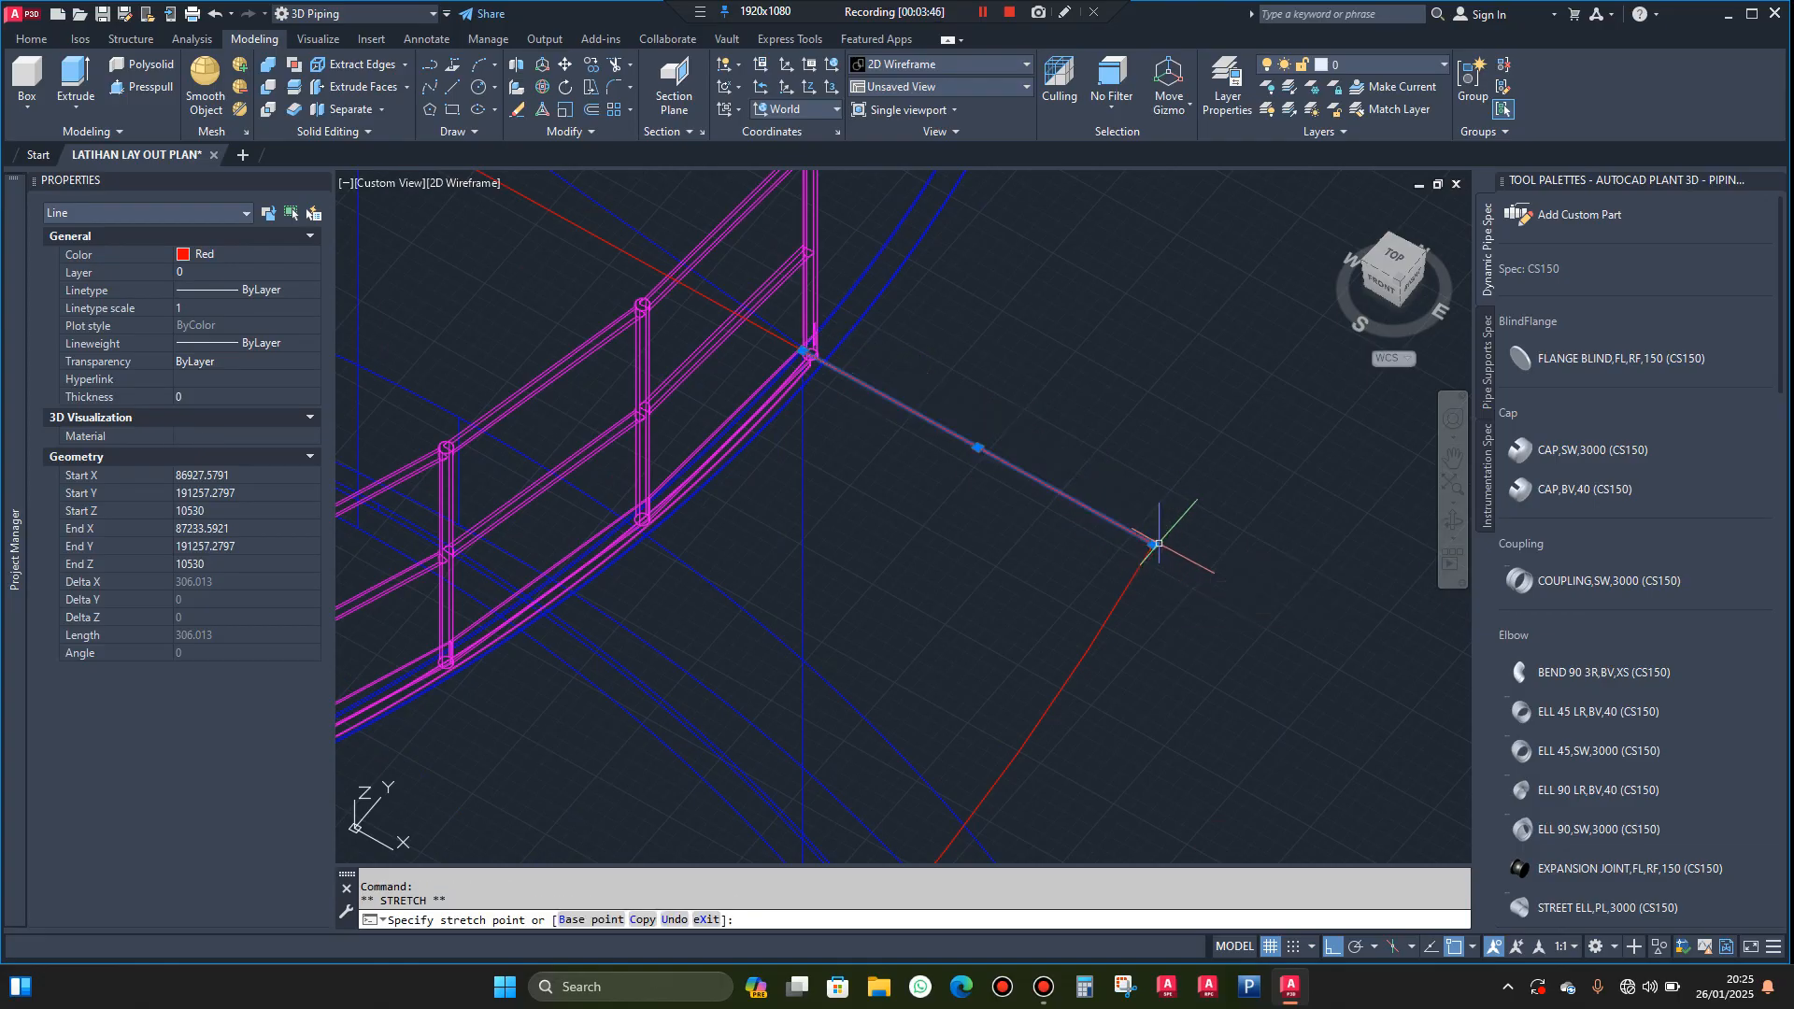
key(Escape)
Start a second helix centred on the base diameter line's midpoint, with base and top radii of 5200 reaching the small circle's inner crossing
scroll(1153, 371, down, 3)
scroll(1153, 371, down, 2)
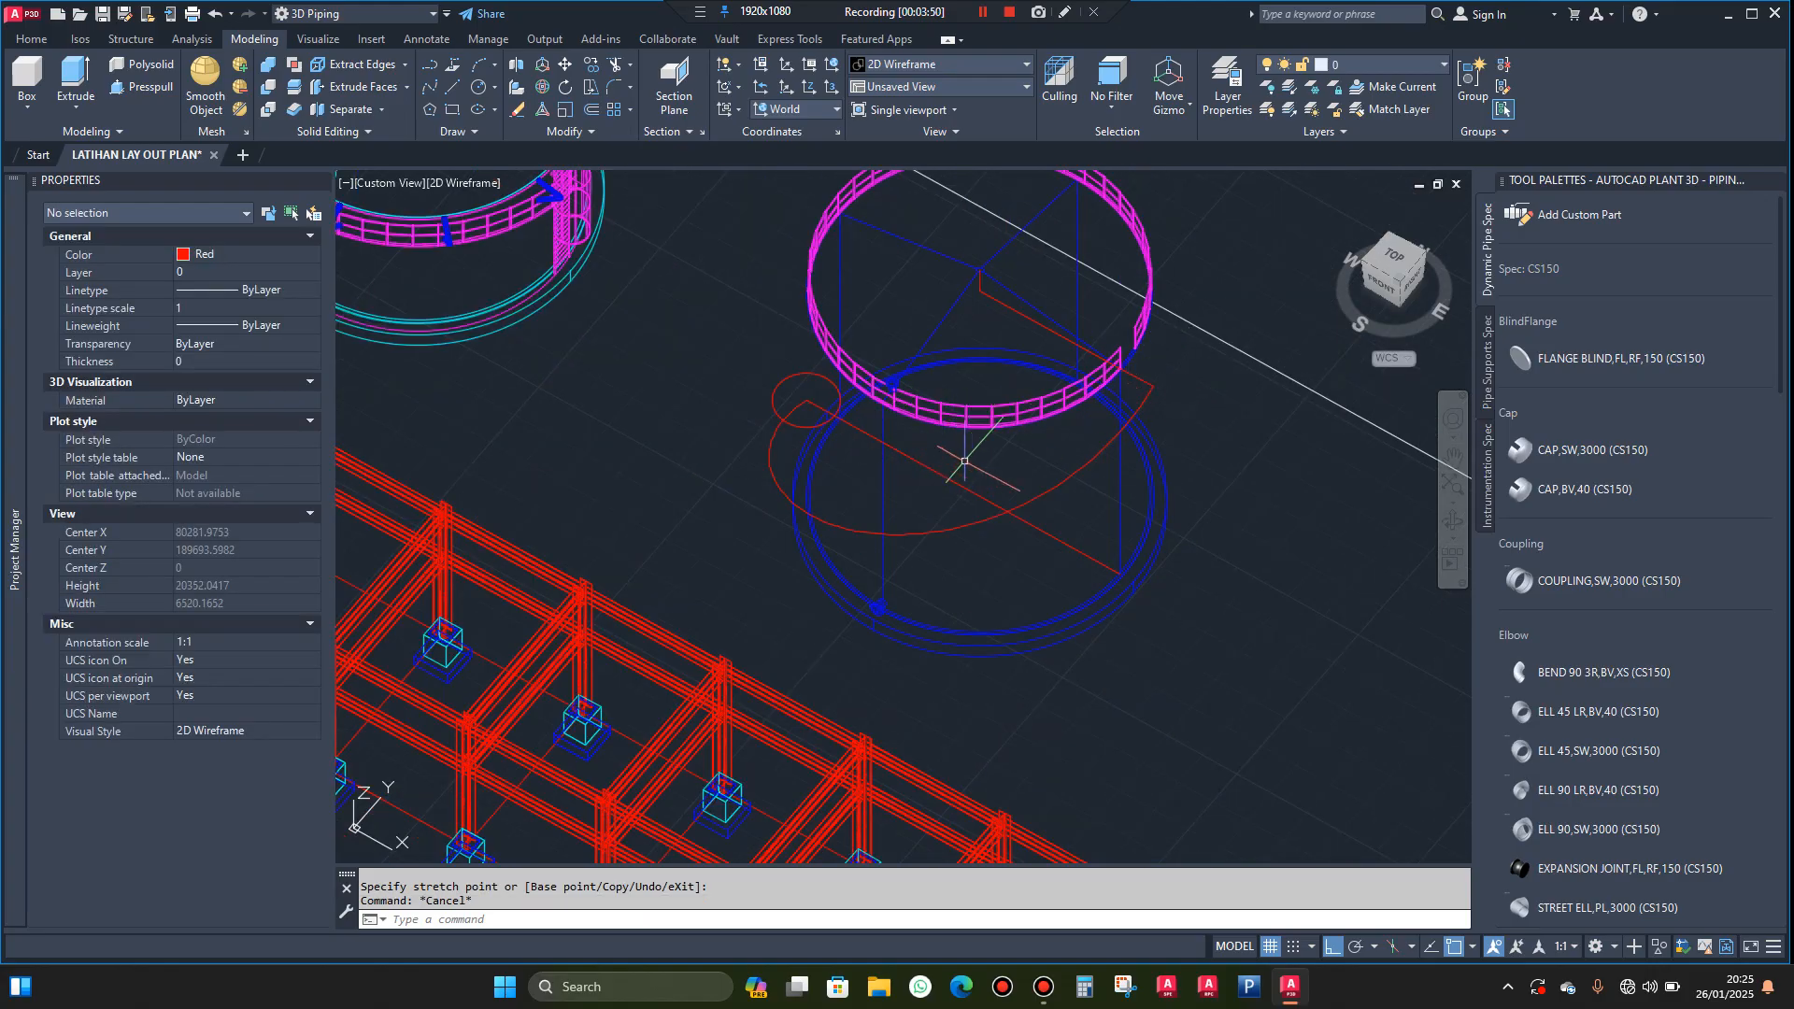
text(e)
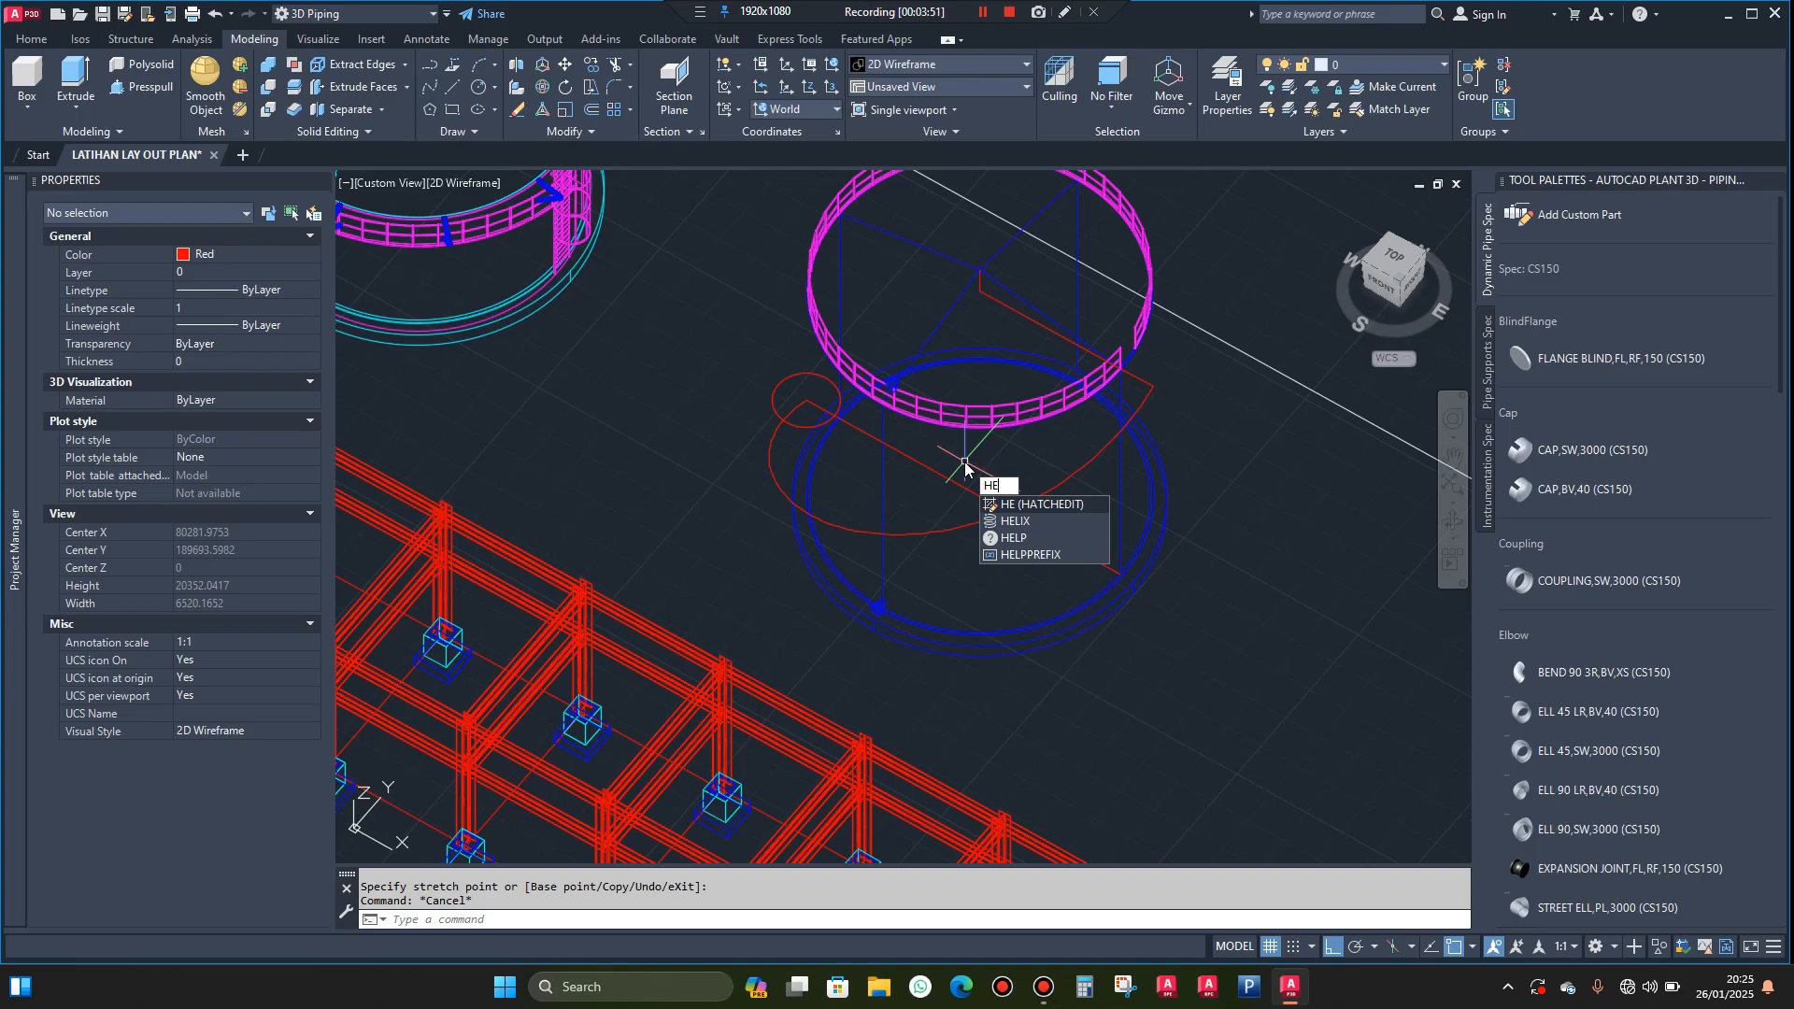
click(1016, 522)
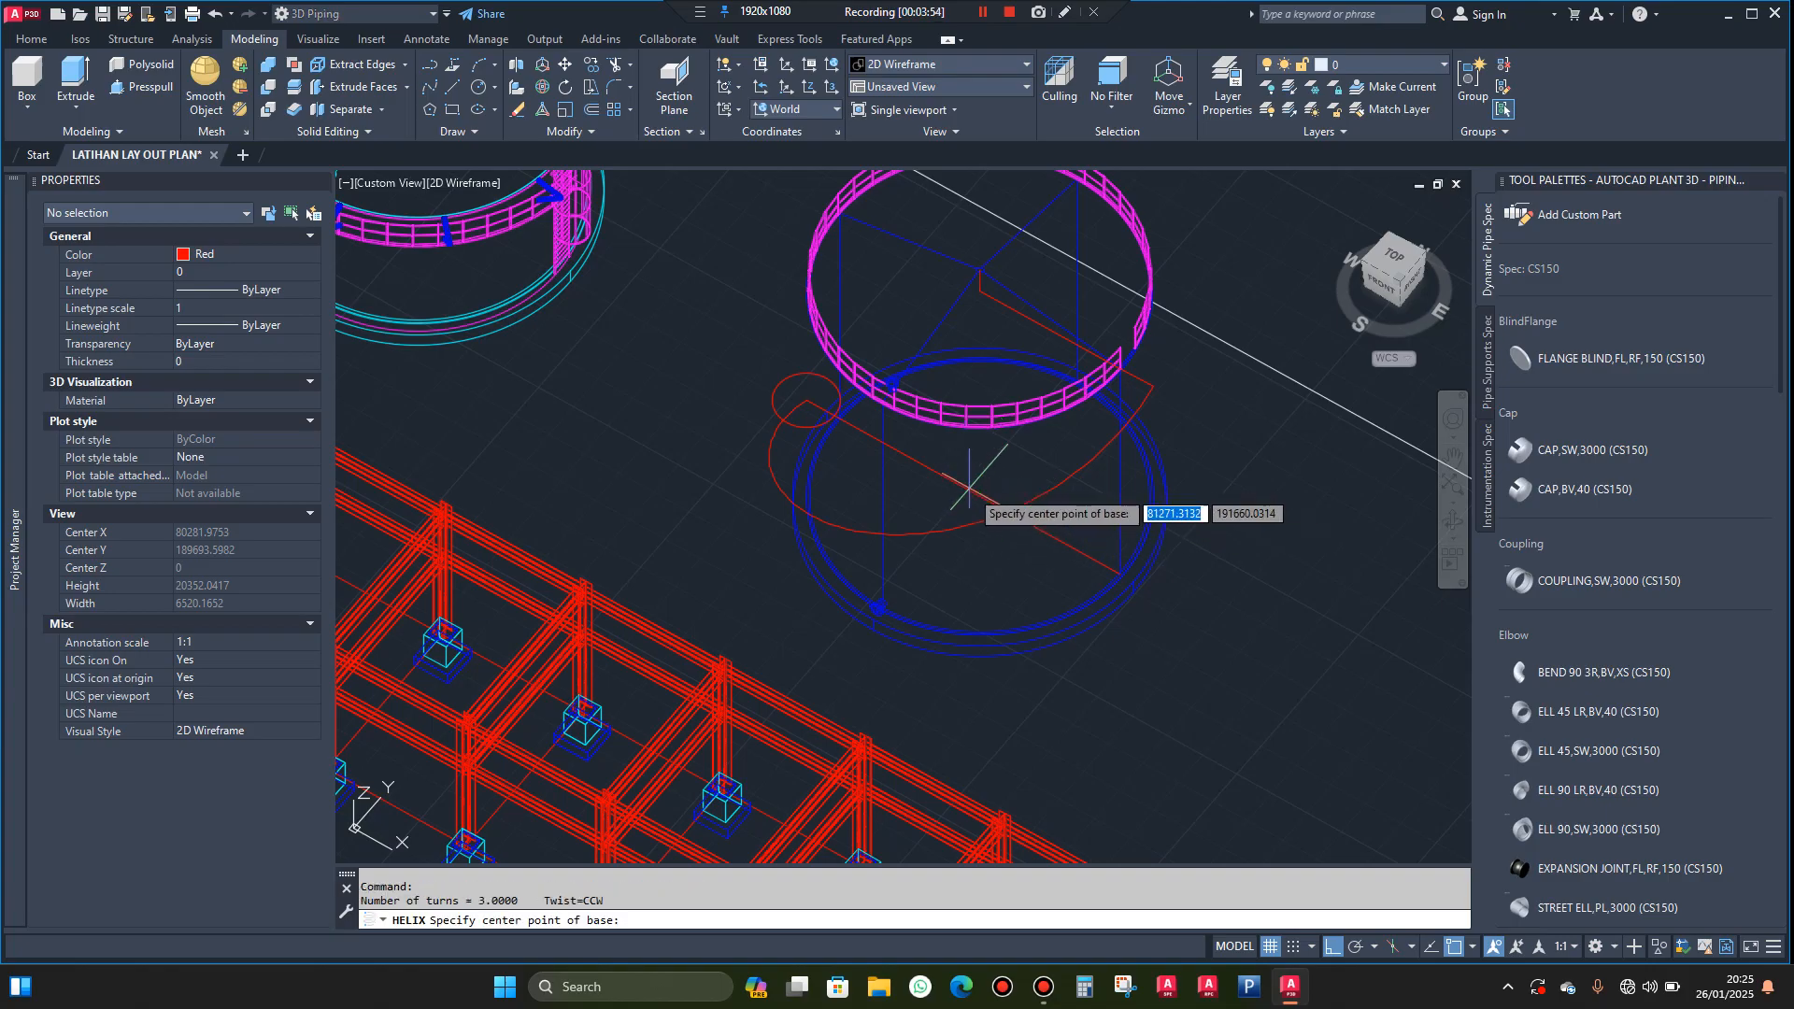
click(979, 497)
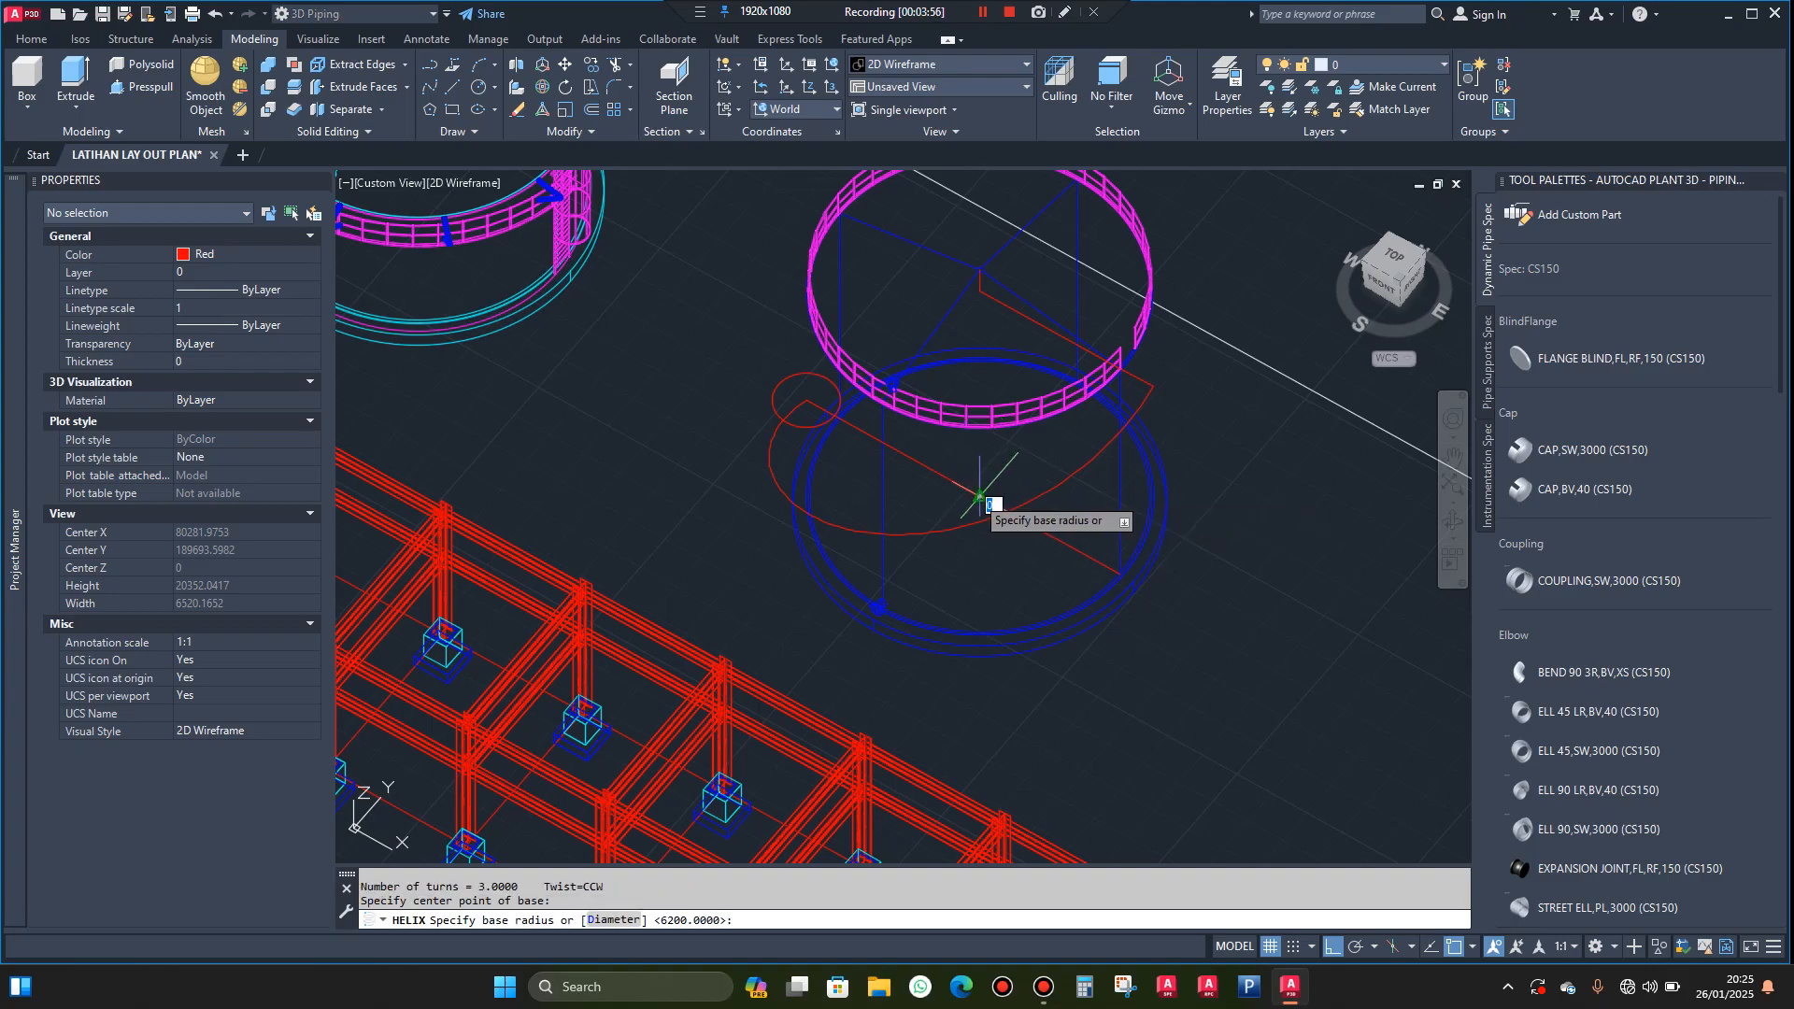
scroll(822, 420, up, 5)
scroll(809, 425, up, 4)
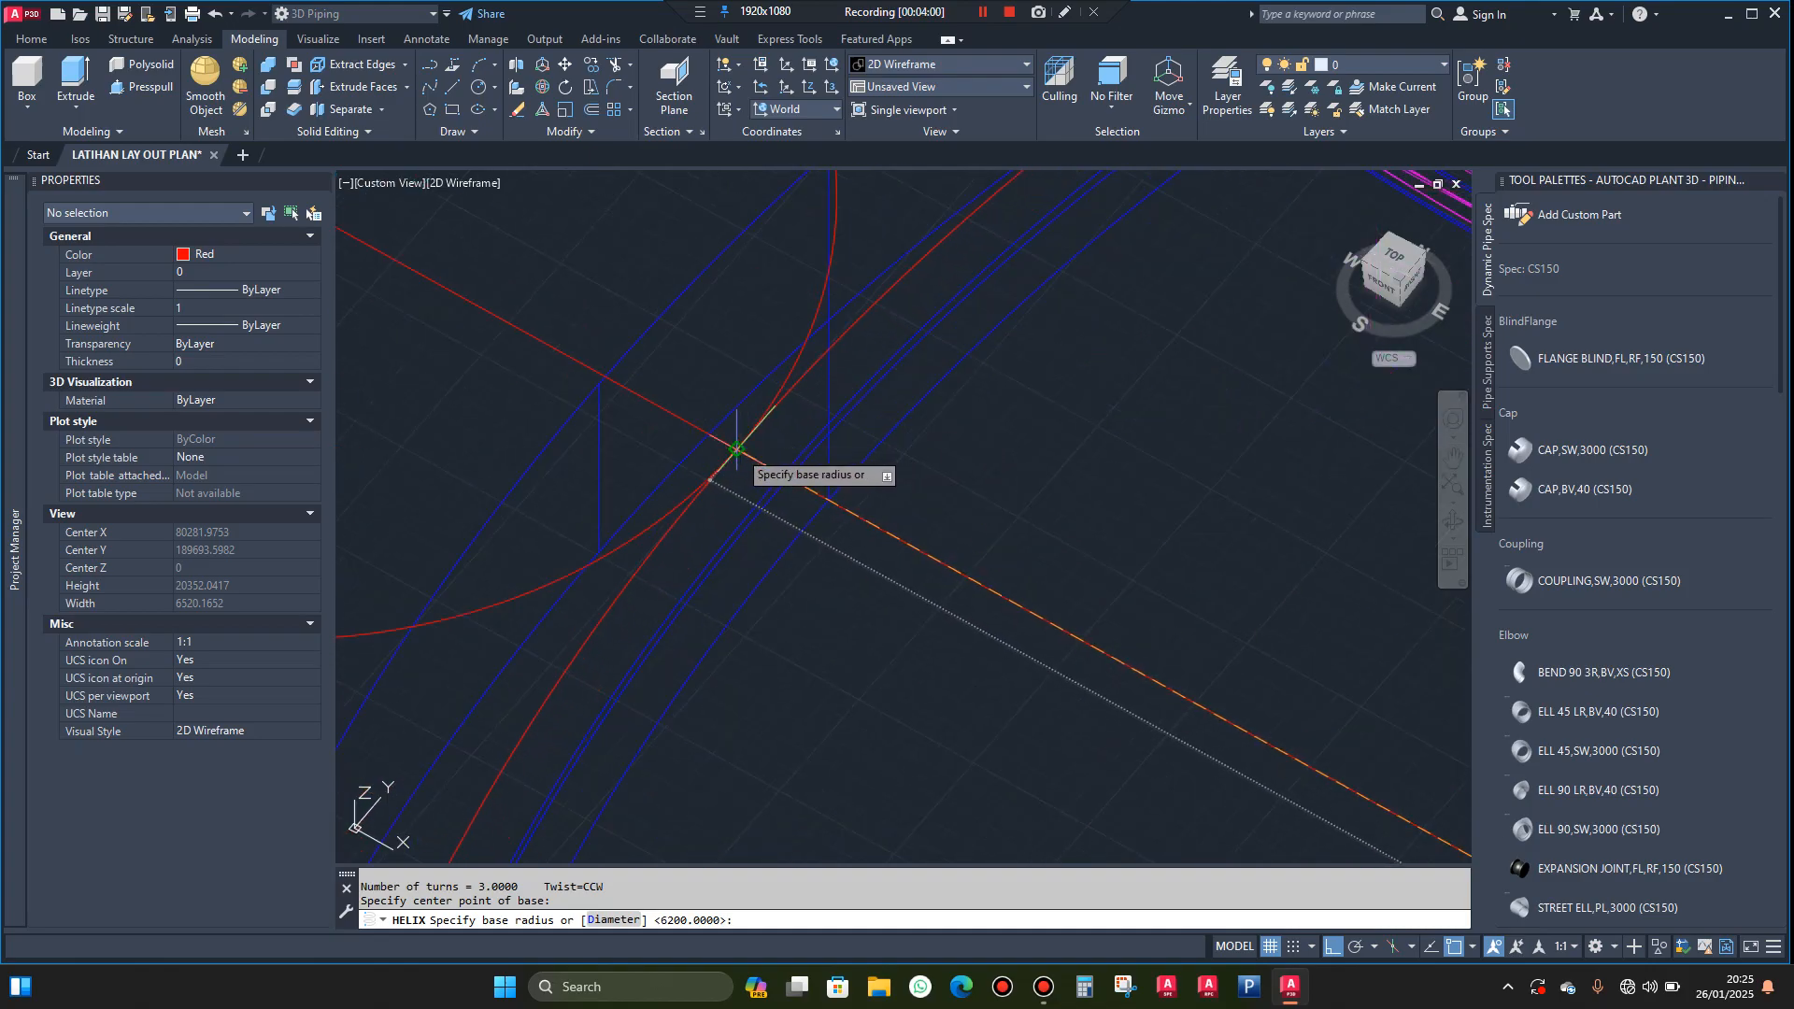
click(737, 449)
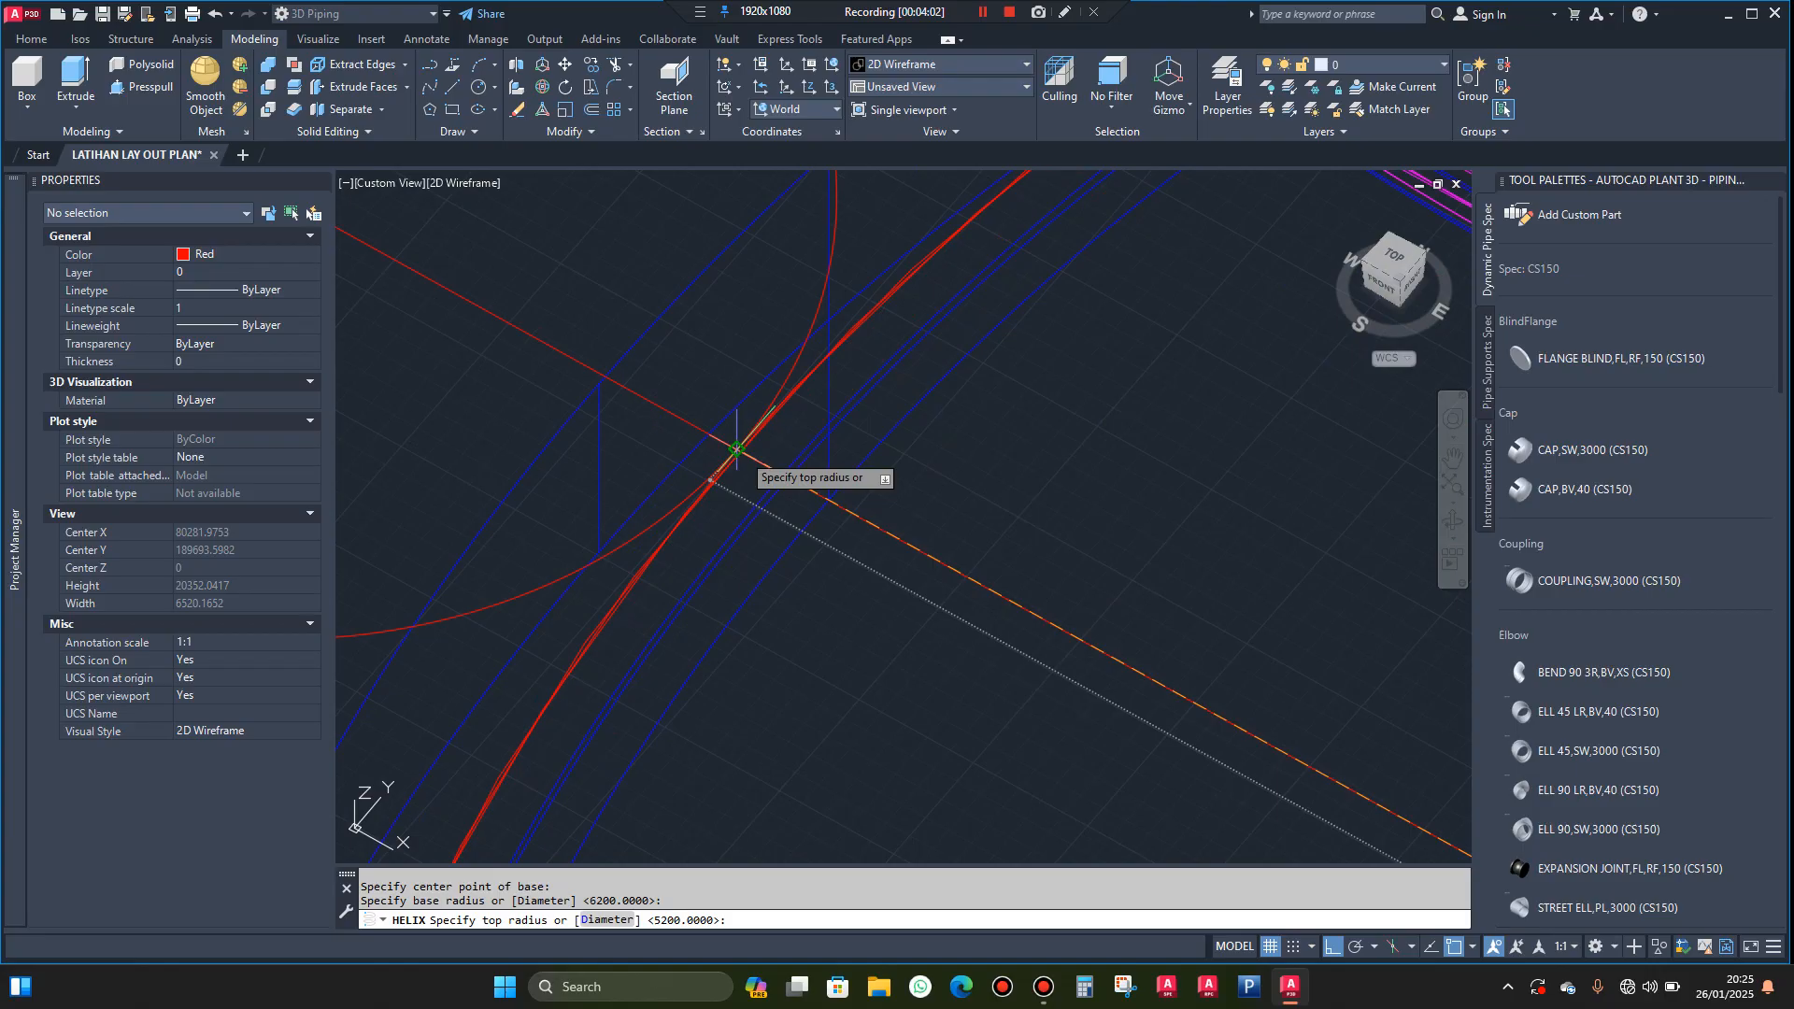
key(Return)
Give the inner helix a height of 10000 by snapping to the lower end of the vertical centre line at the upper rim
scroll(776, 477, down, 4)
scroll(822, 439, down, 2)
scroll(920, 363, up, 6)
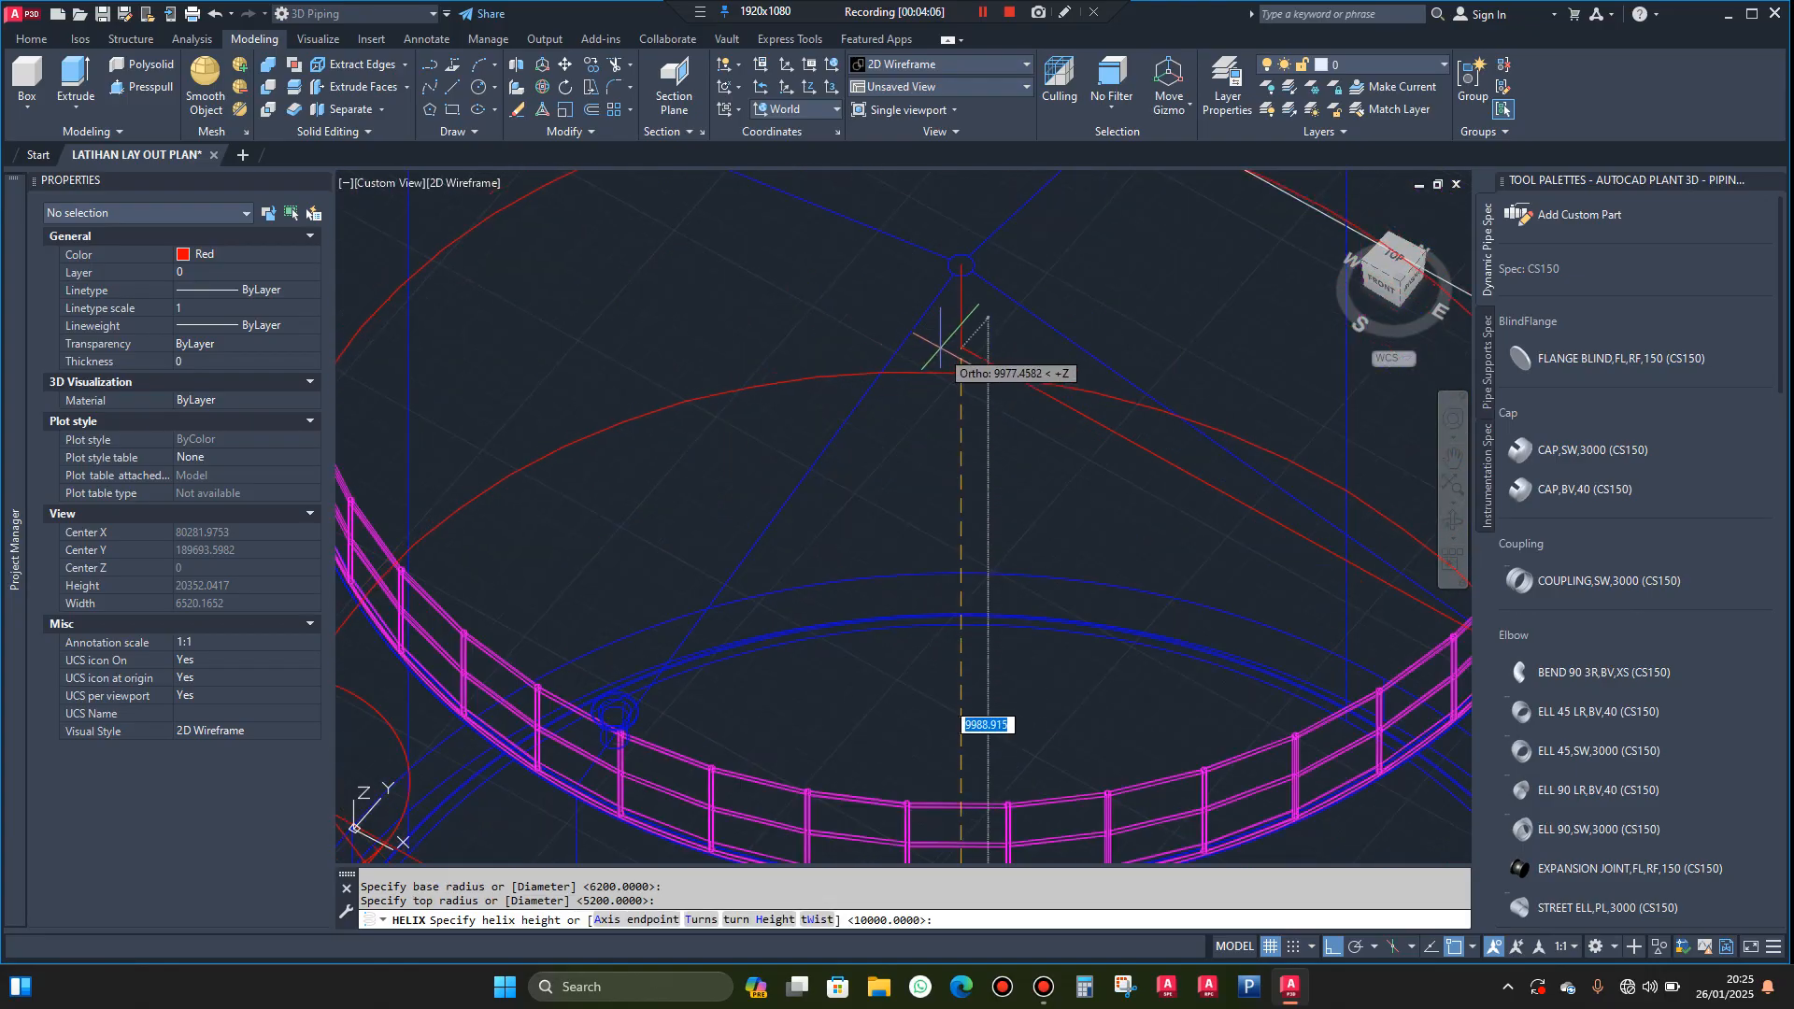
key(Escape)
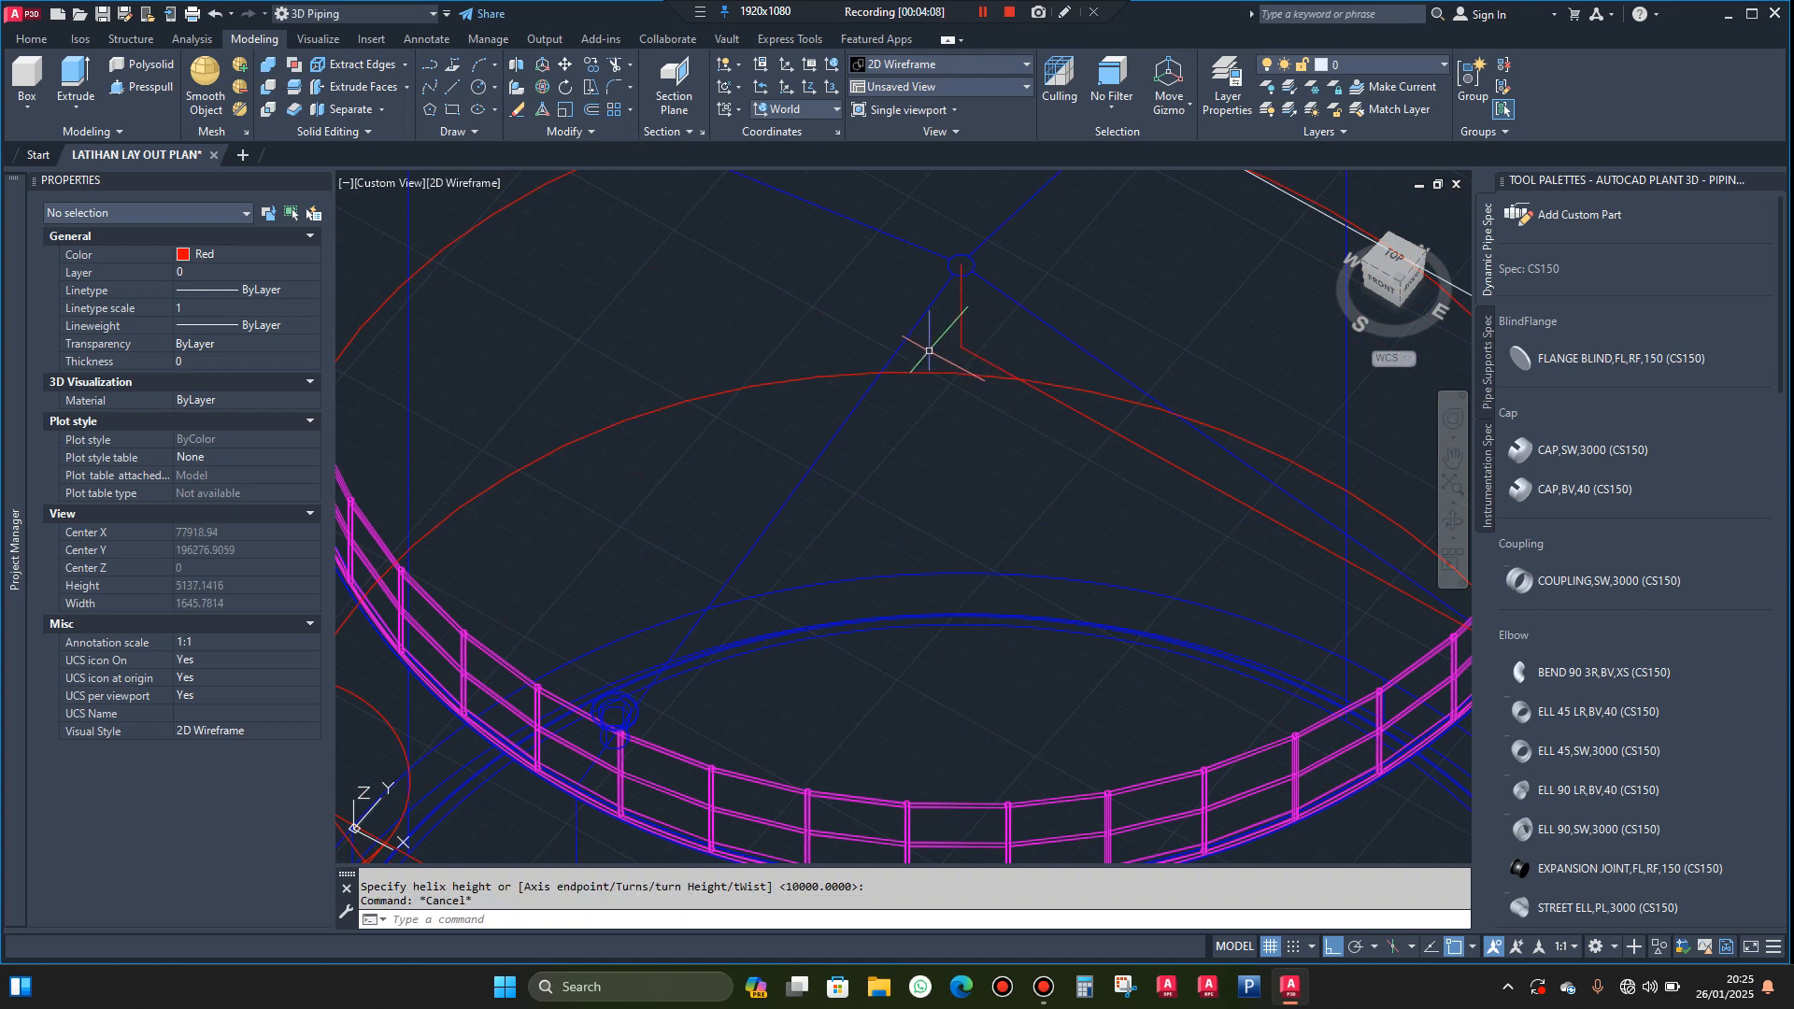
Set the number of turns of the inner 5200-radius helix to 0.5
scroll(911, 351, down, 5)
scroll(1008, 529, up, 2)
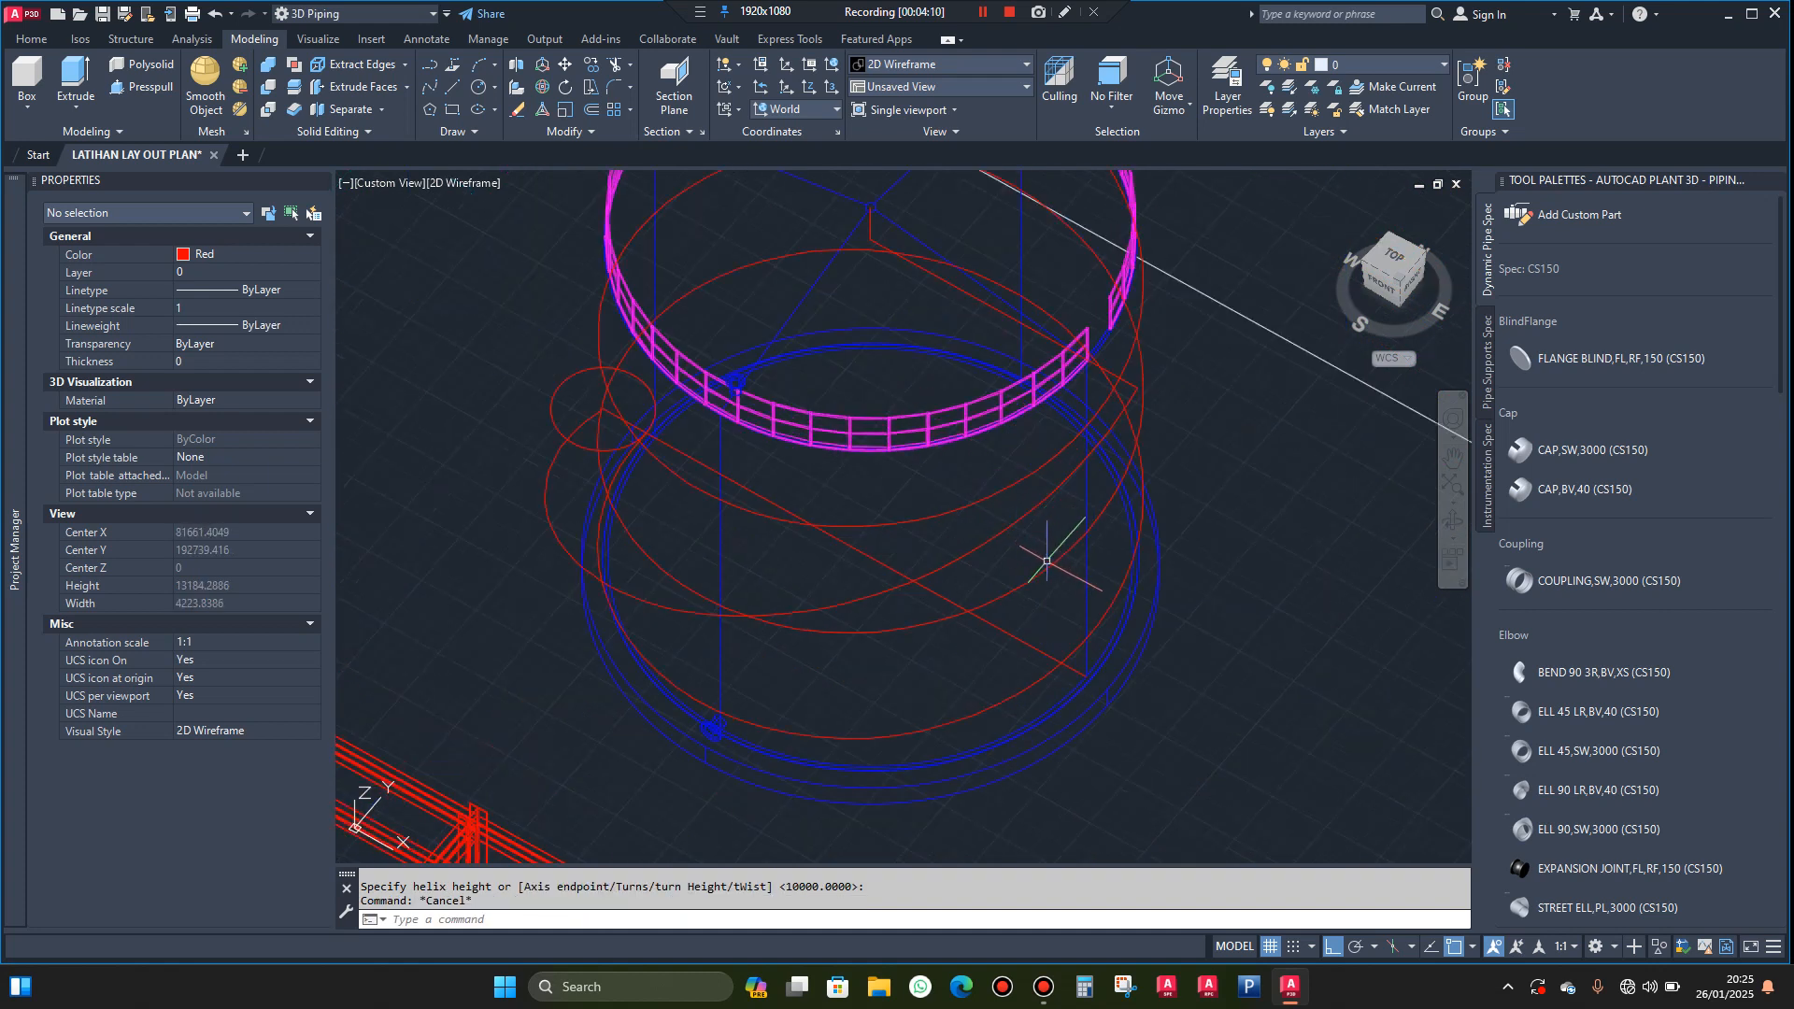
click(1054, 565)
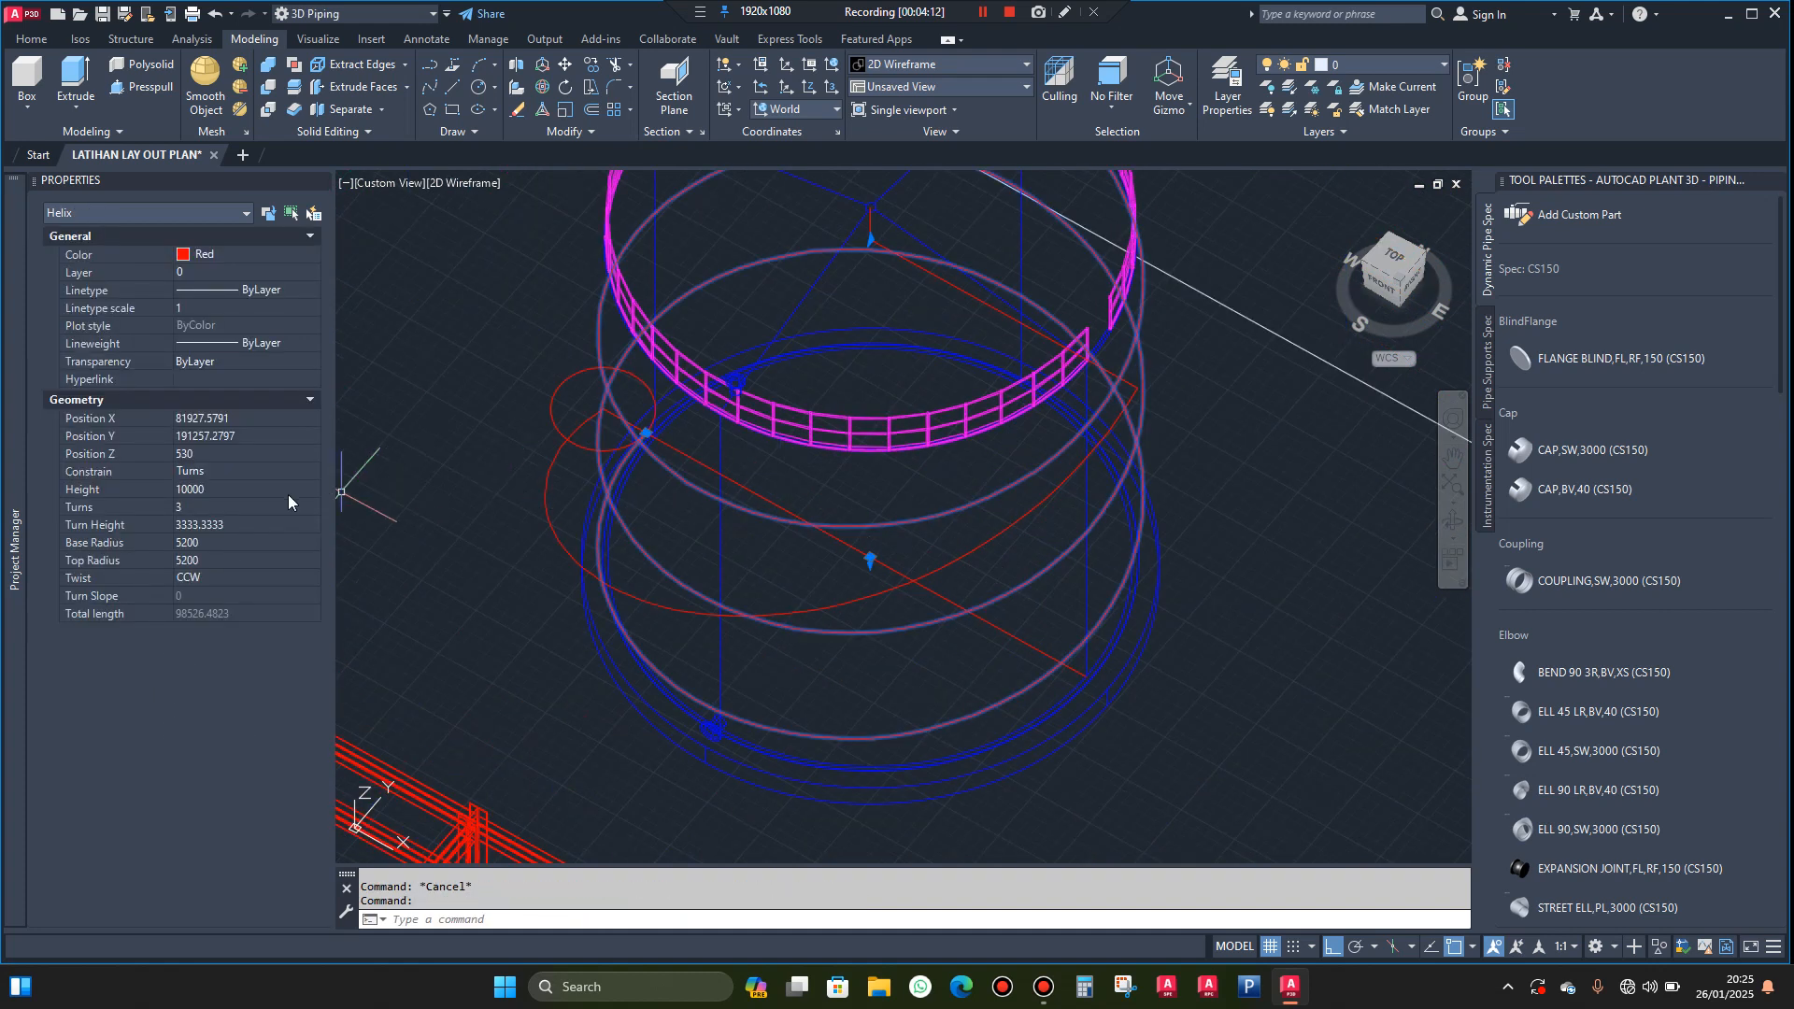
click(227, 506)
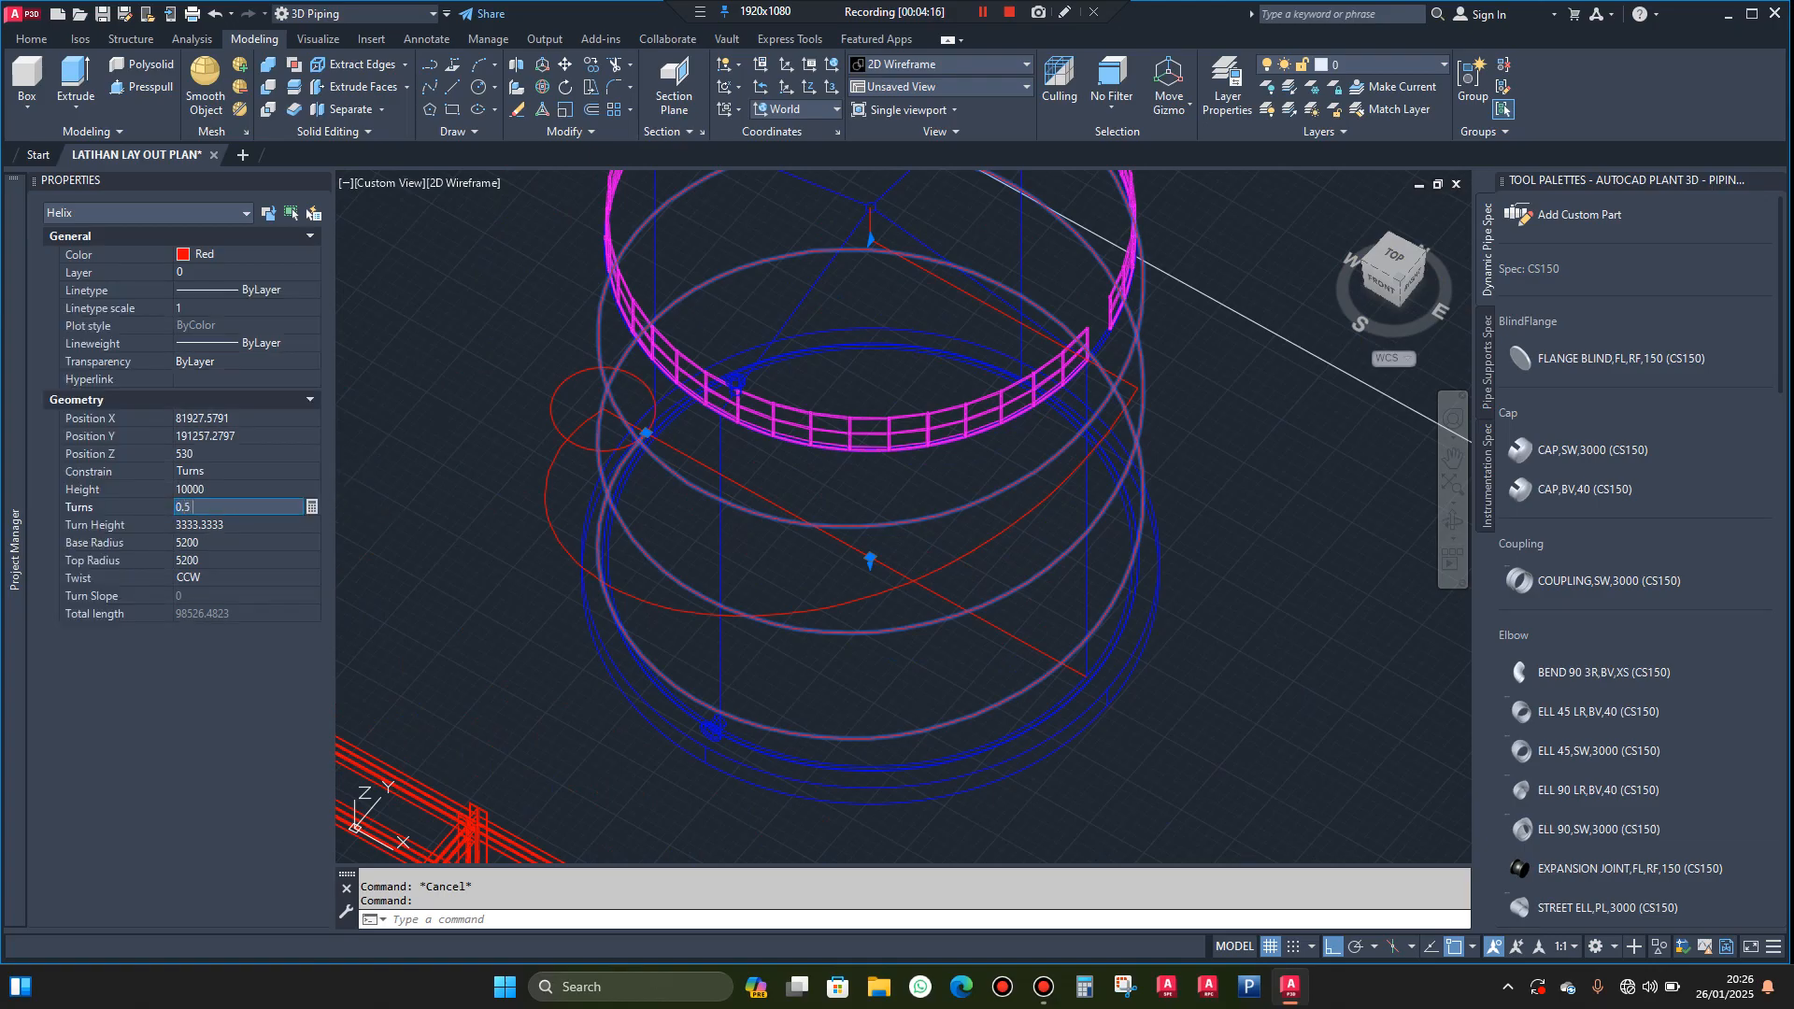
text(0.5)
click(228, 488)
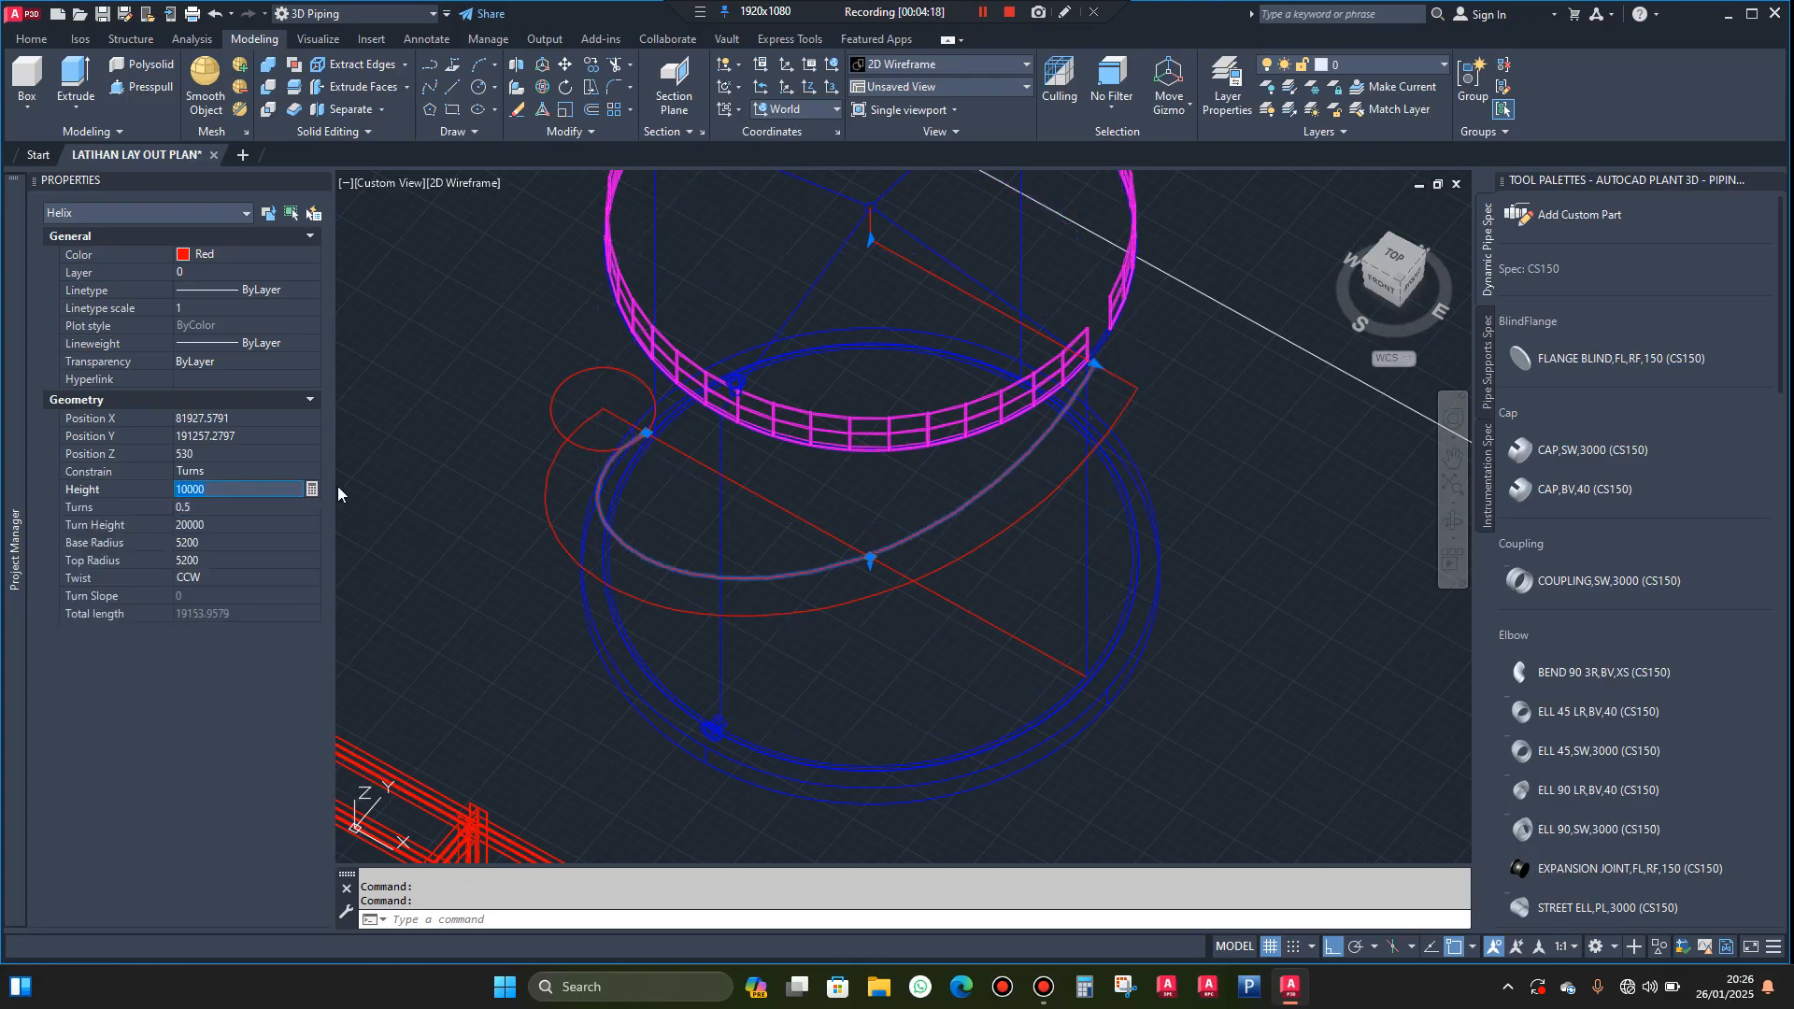
key(Escape)
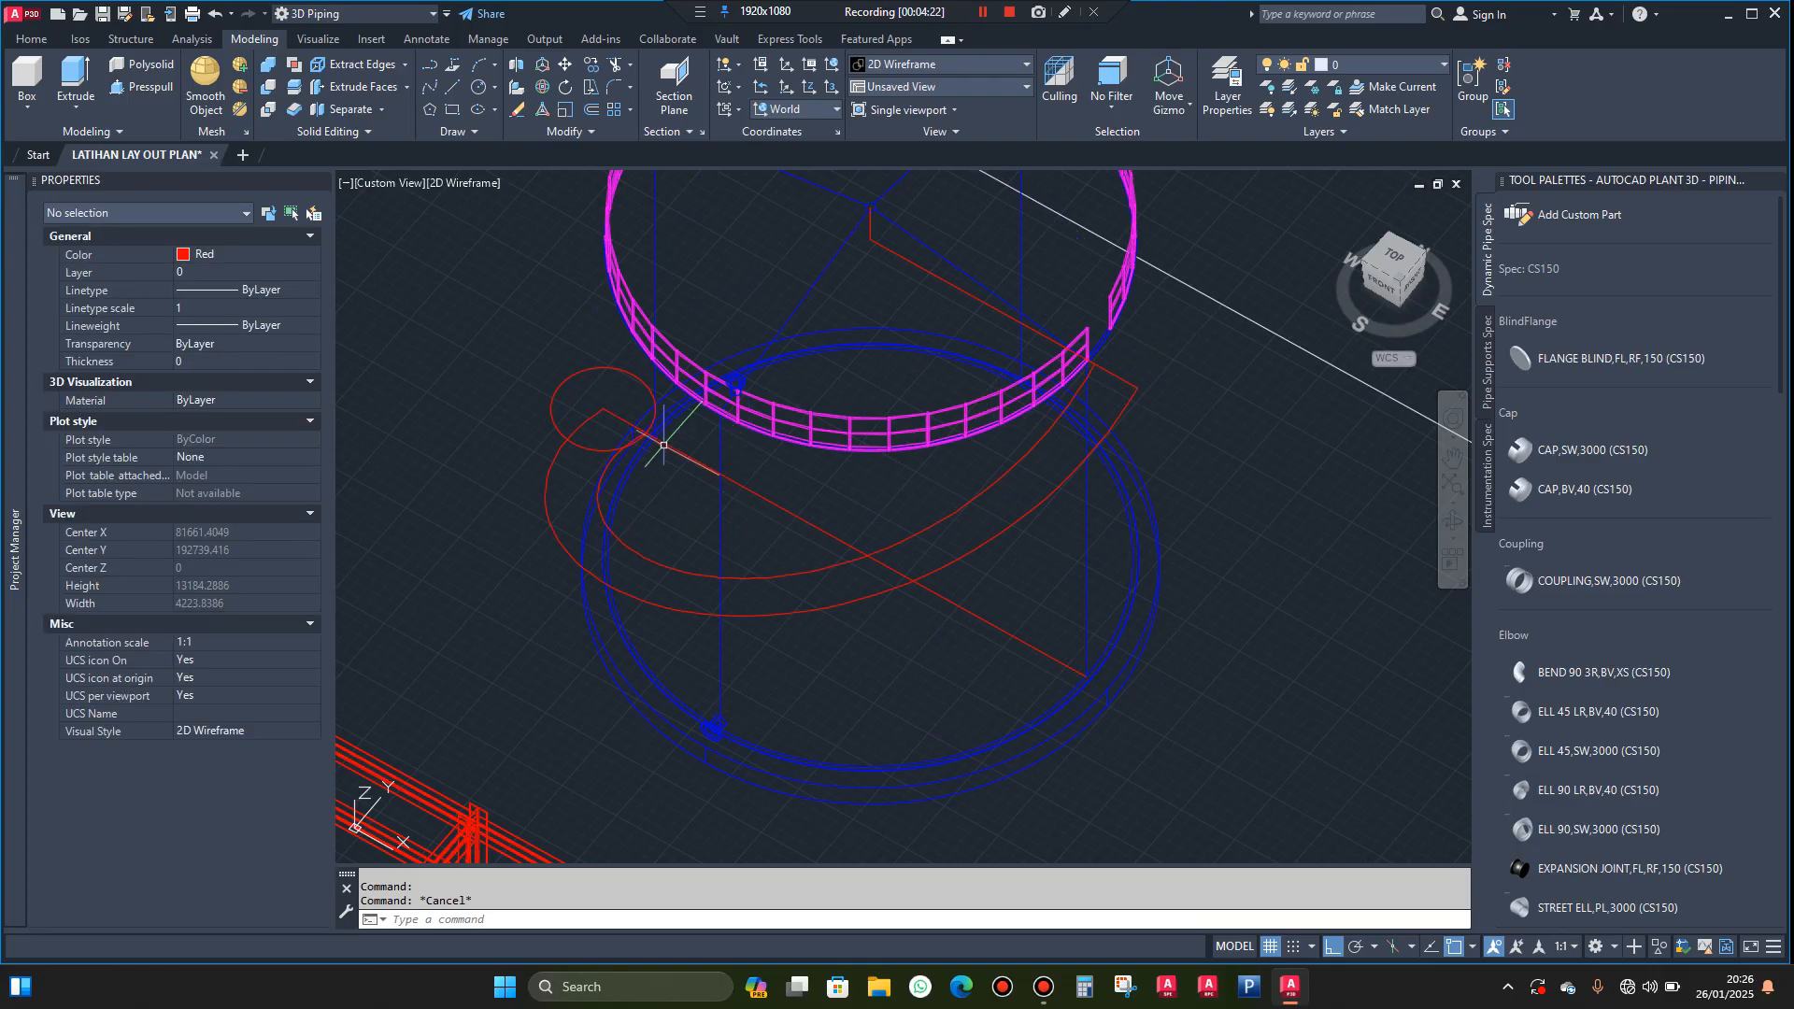
Delete the small construction circle at the lower ends of the two helices
click(1447, 523)
drag(1102, 513, 1050, 667)
scroll(1050, 667, up, 5)
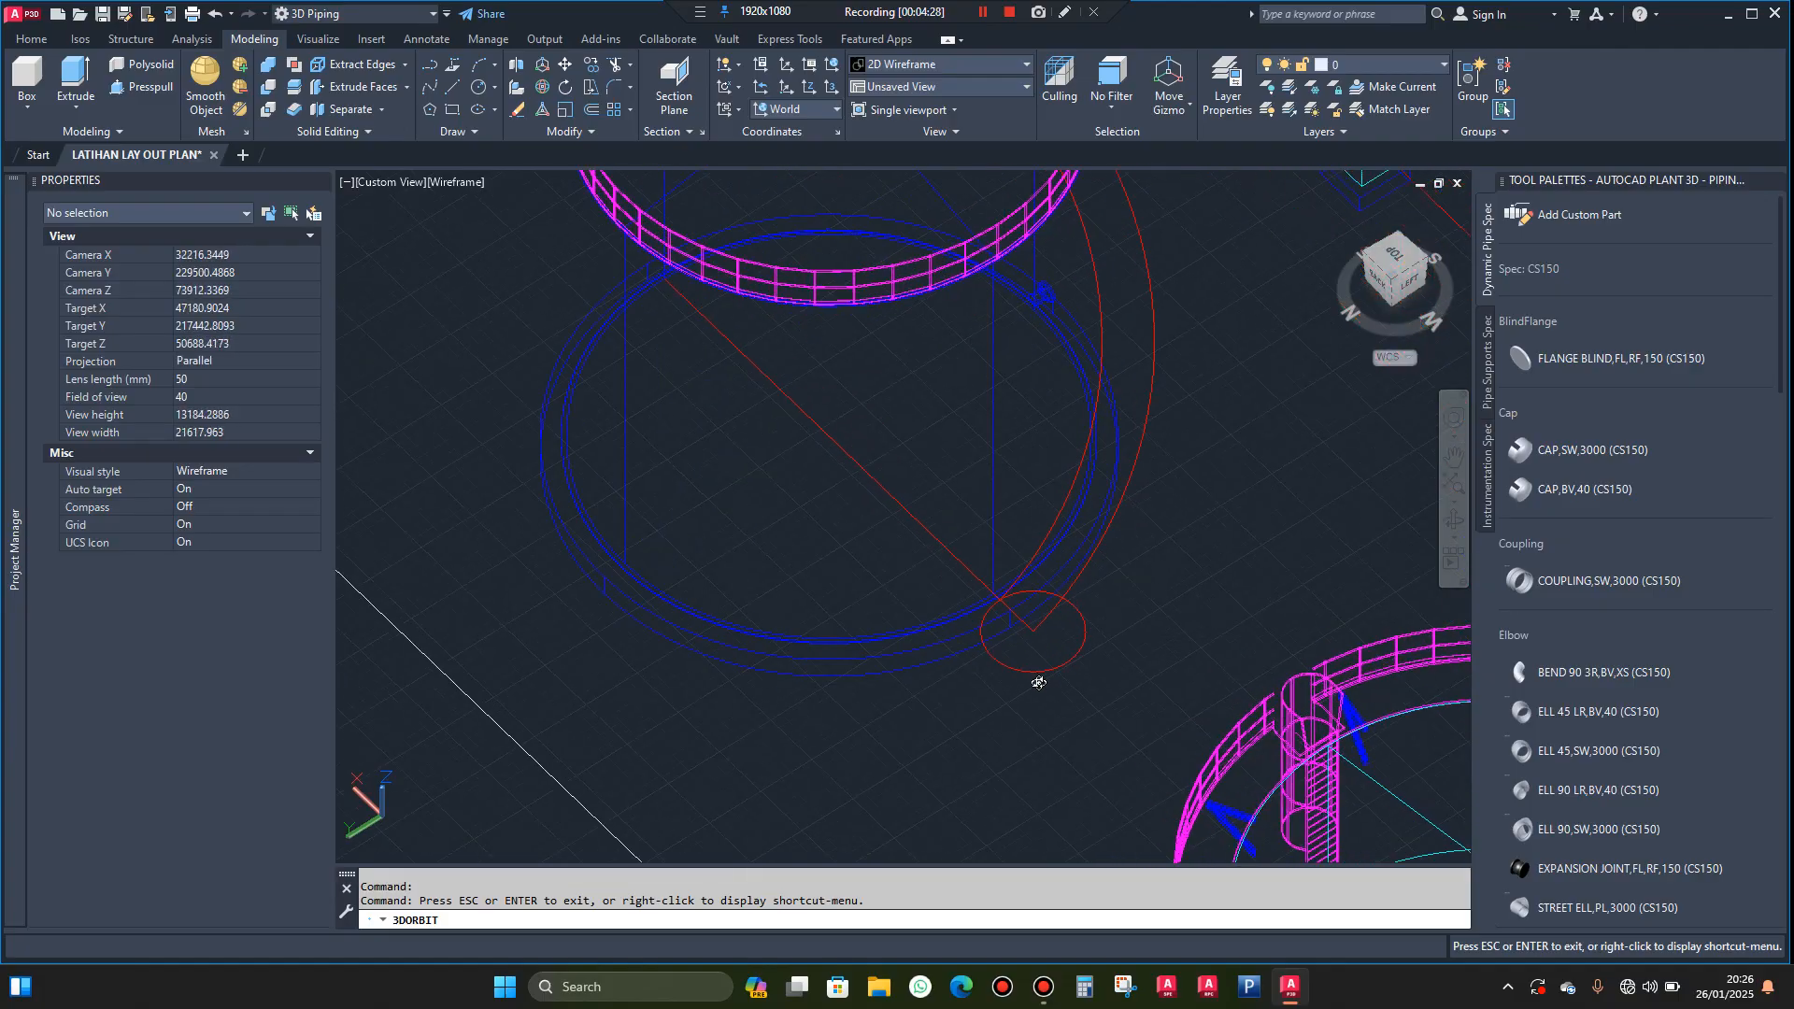
key(Escape)
scroll(1120, 604, up, 2)
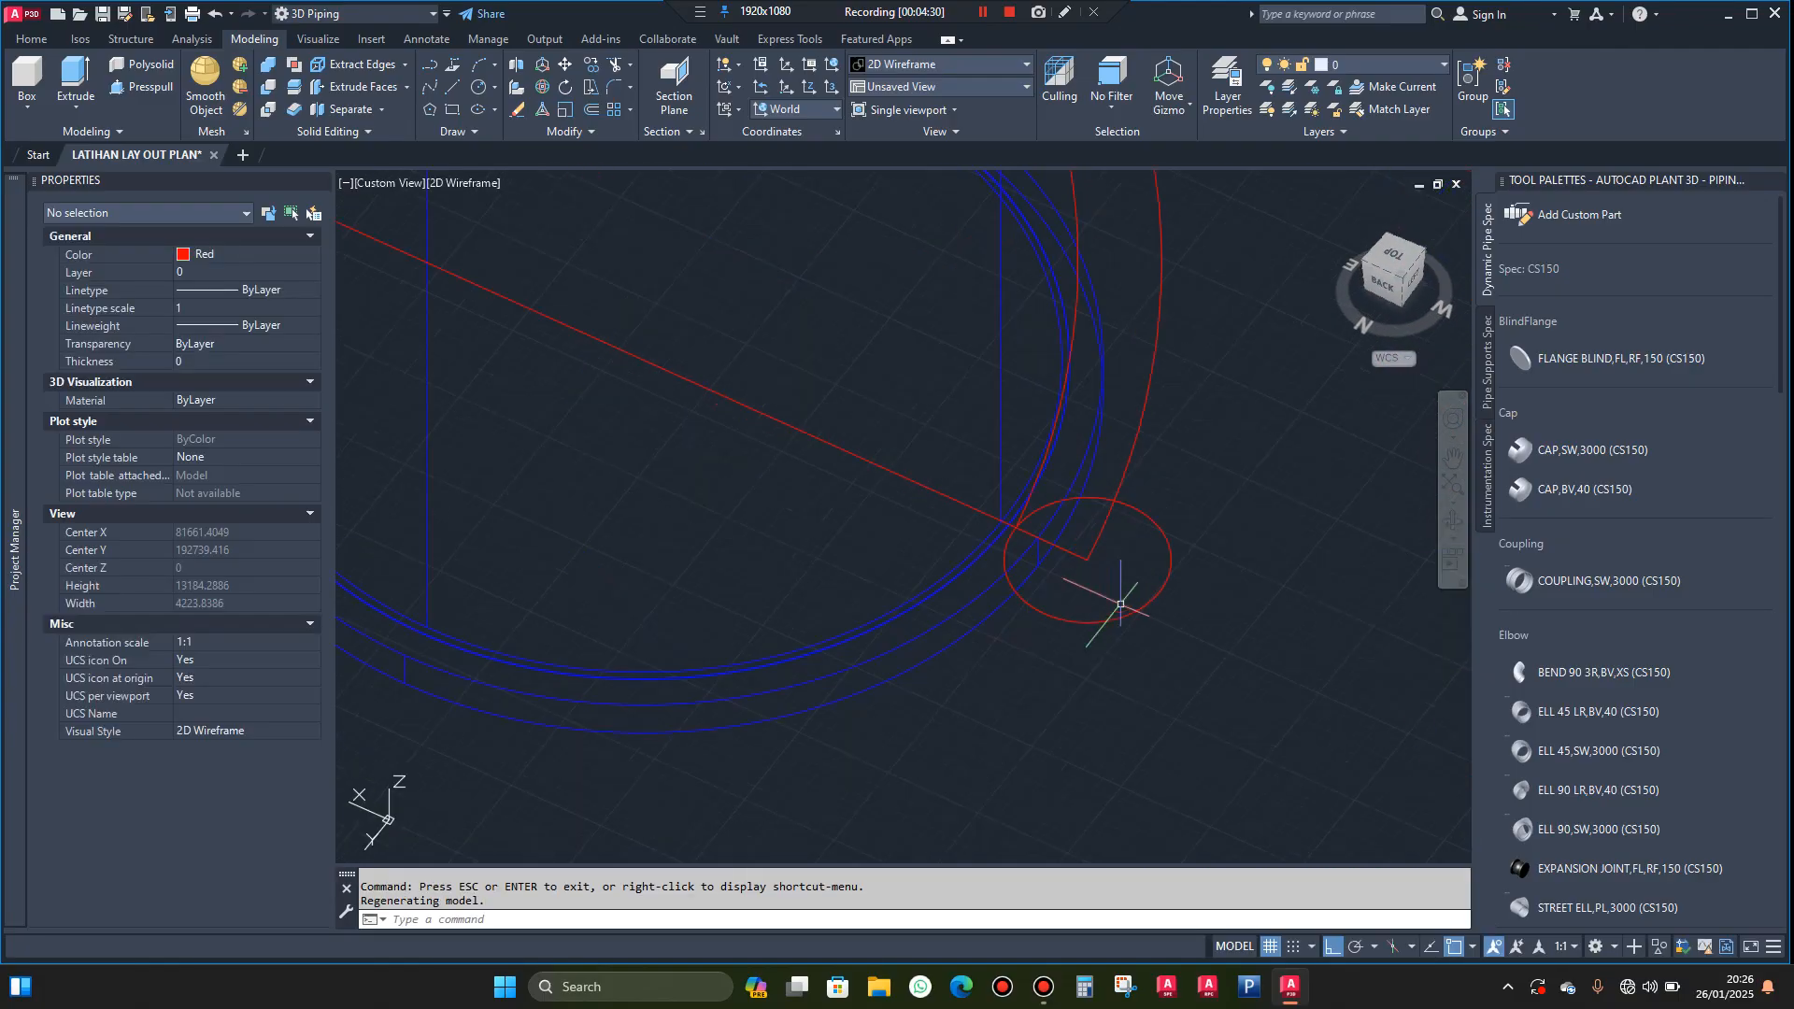
click(1189, 535)
click(1143, 576)
key(Delete)
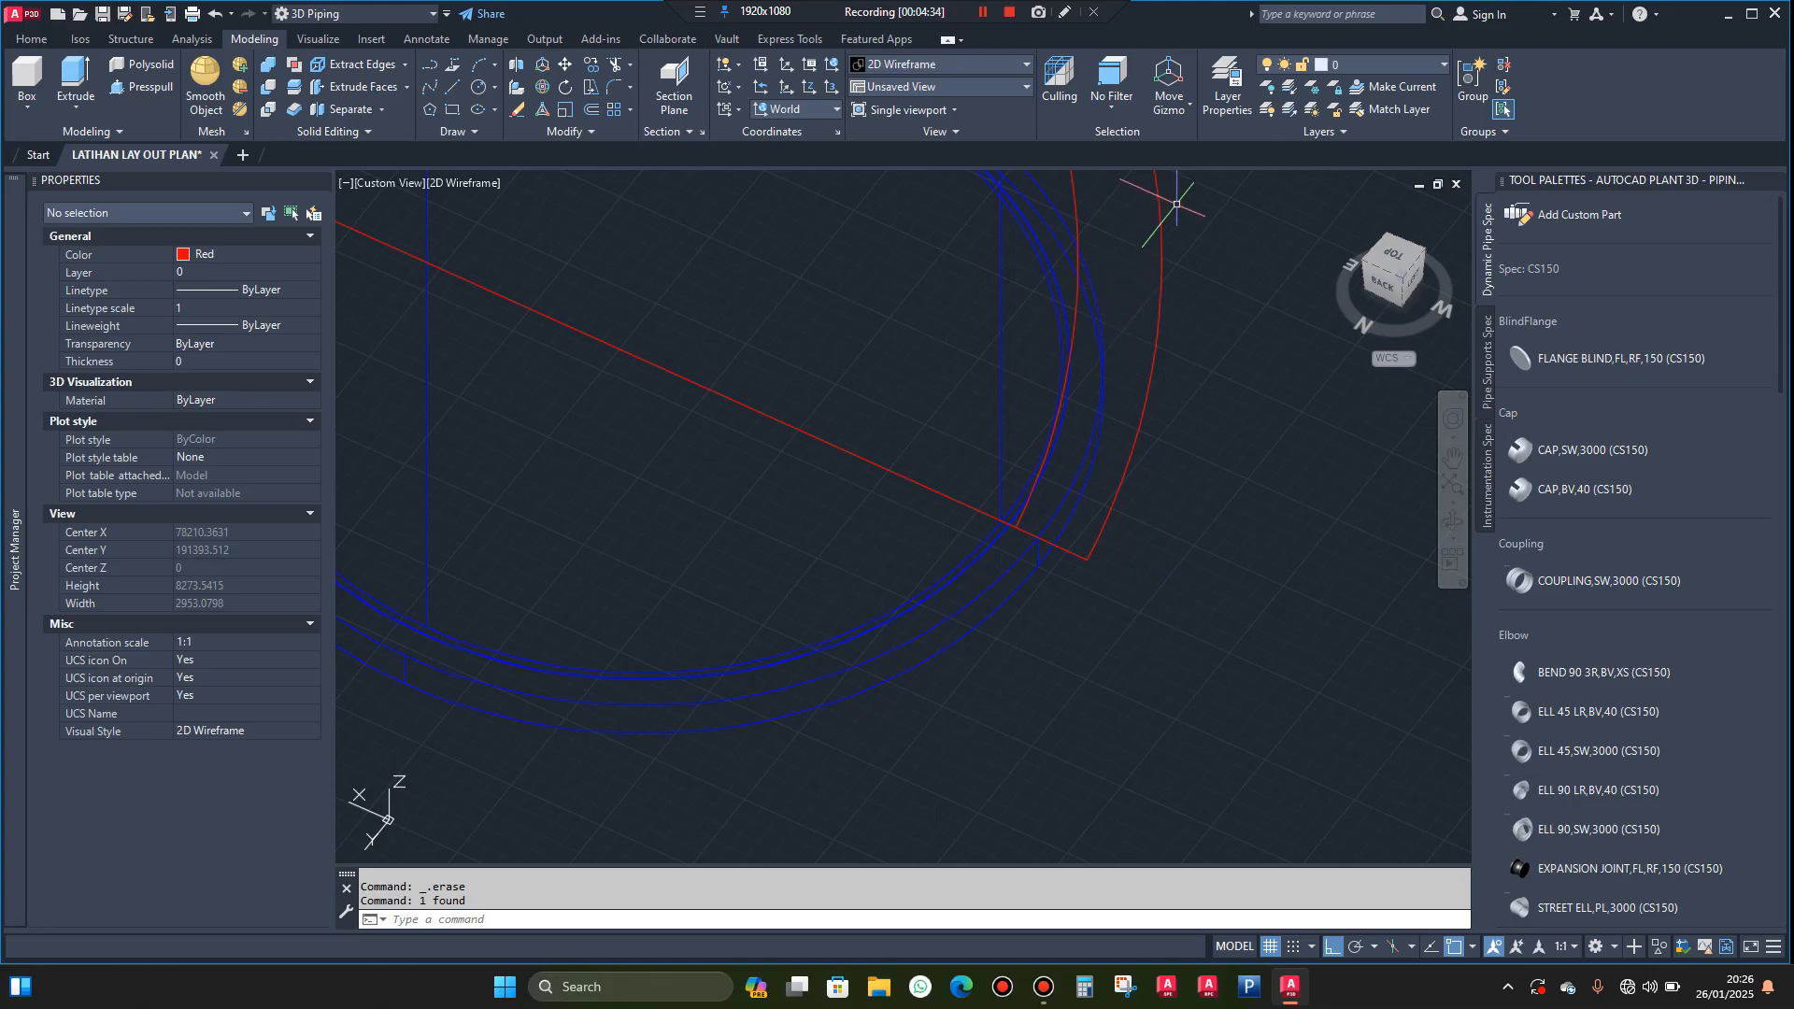
Copy both the inner and outer helices 1000 units straight up along Z
click(1178, 205)
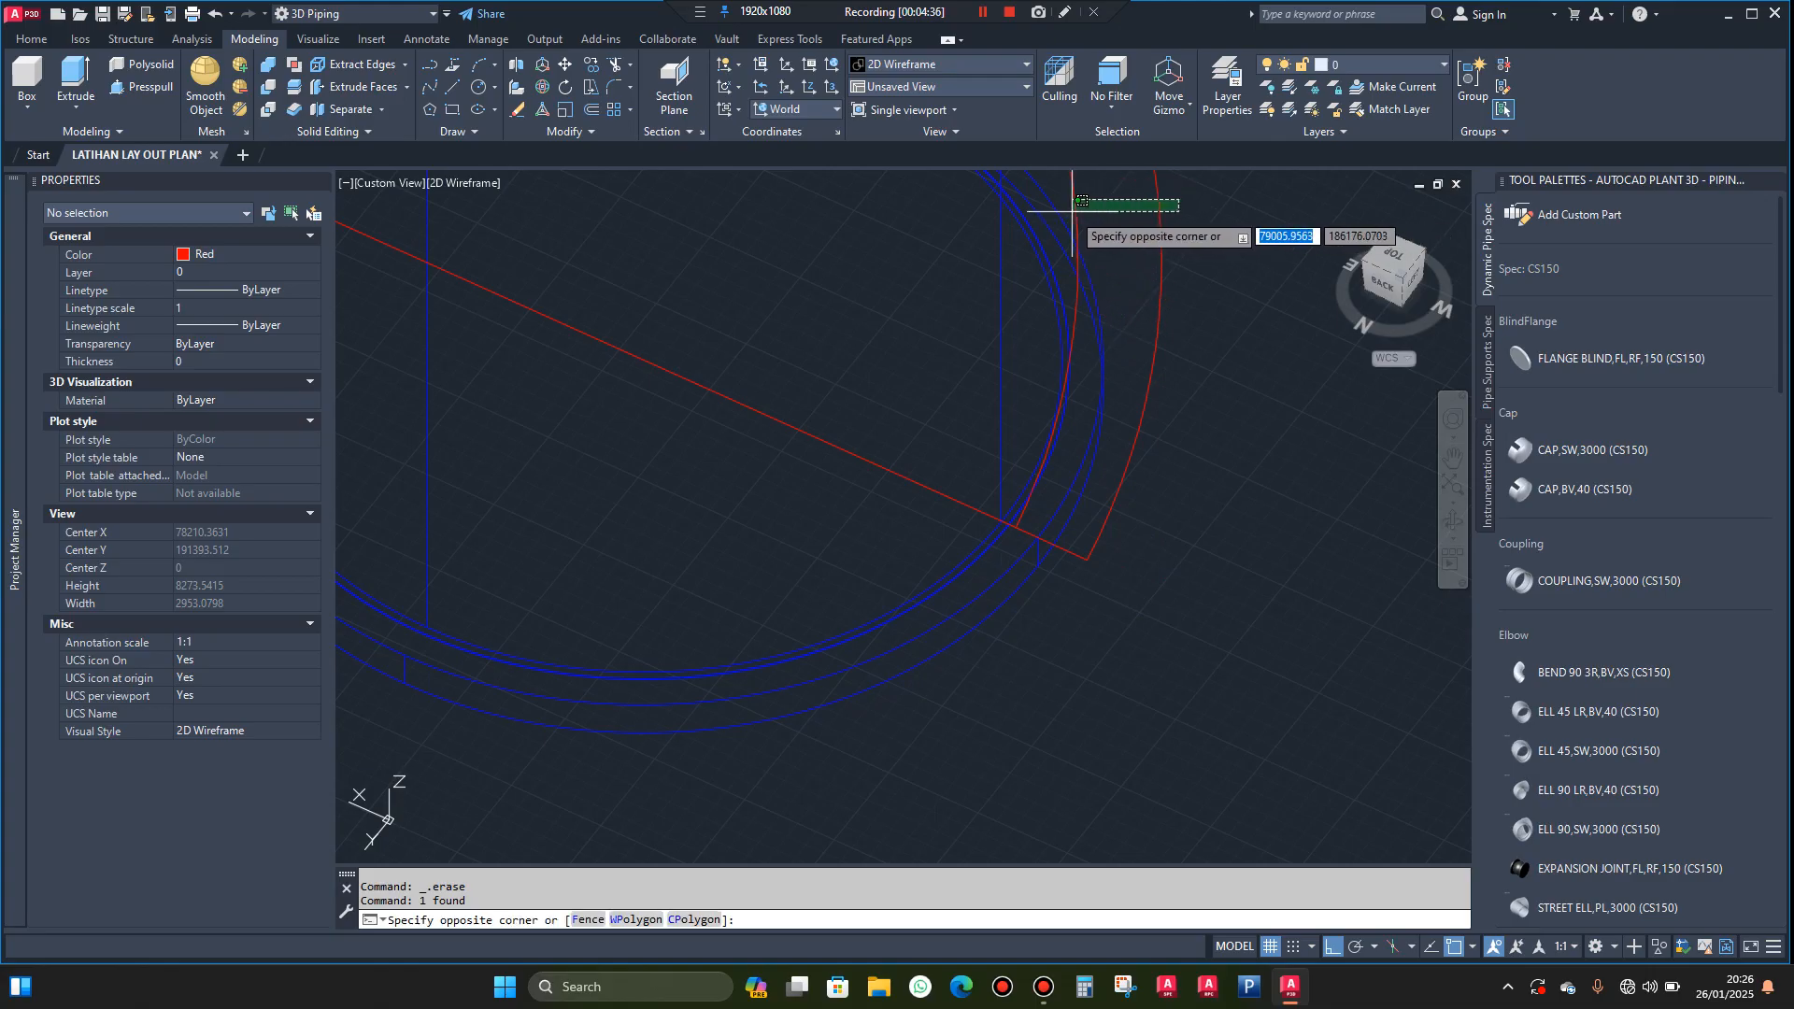
click(1073, 211)
text(co)
key(Return)
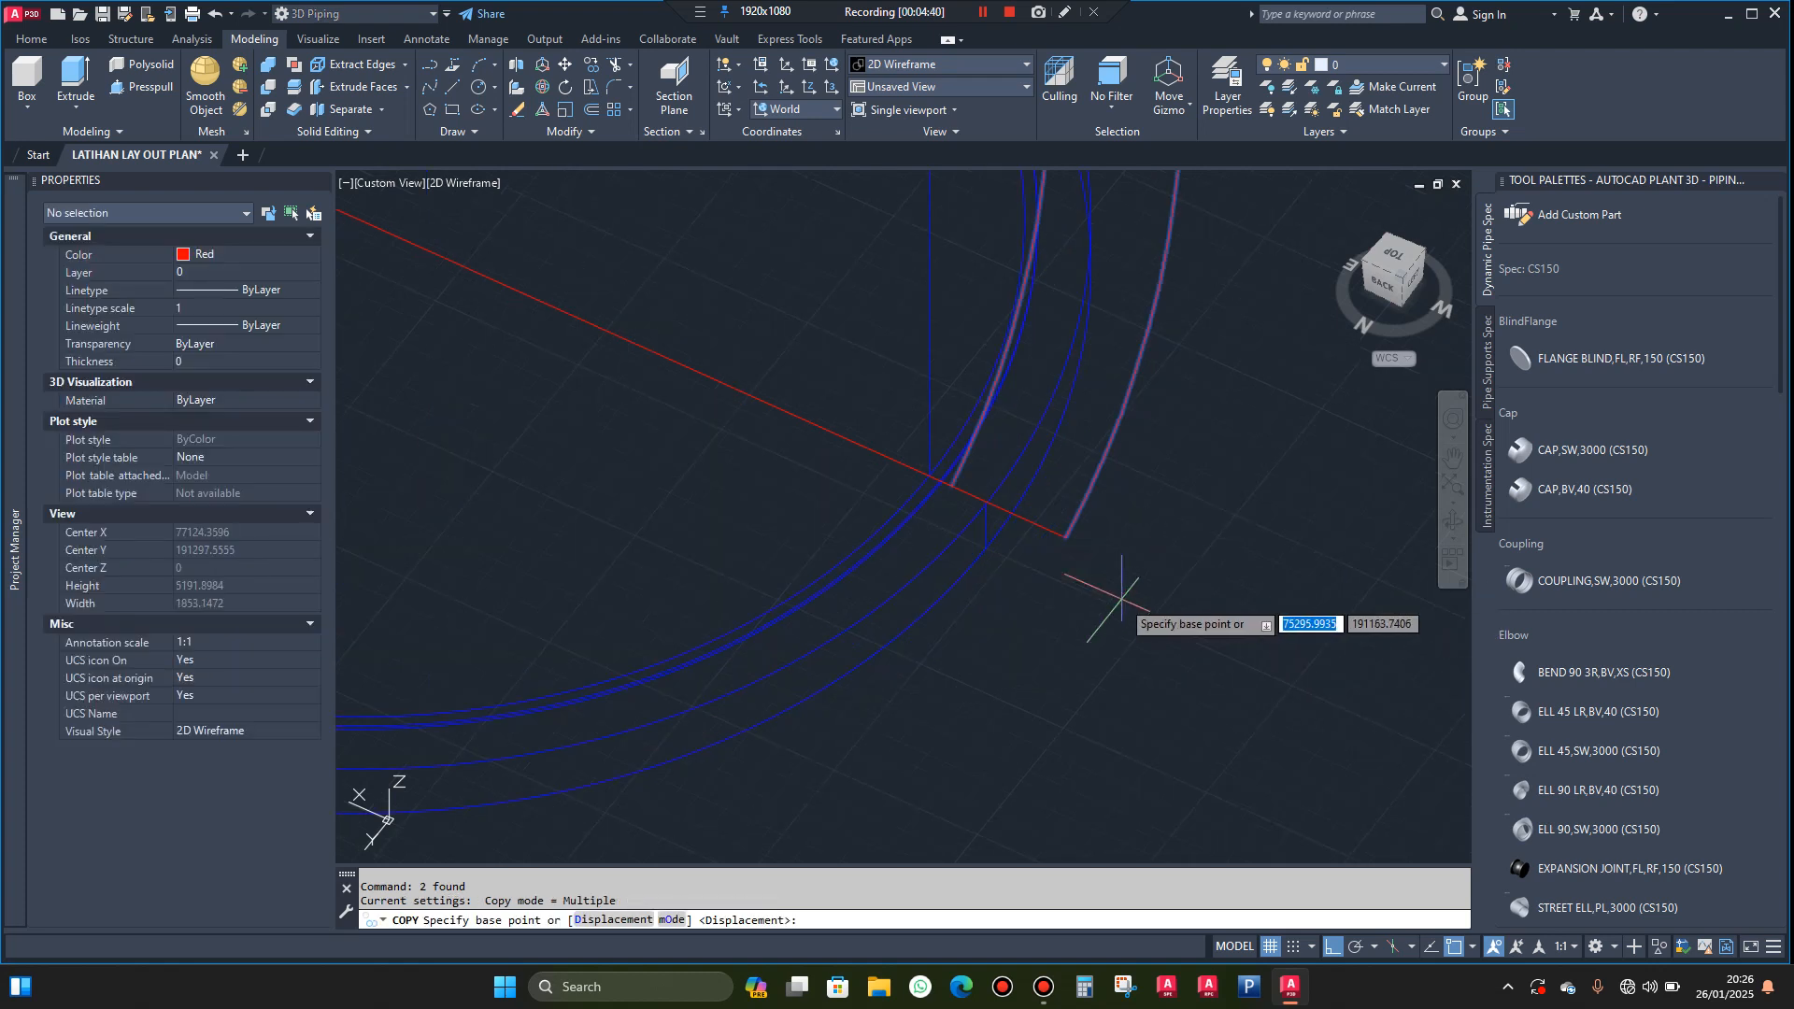
click(1188, 595)
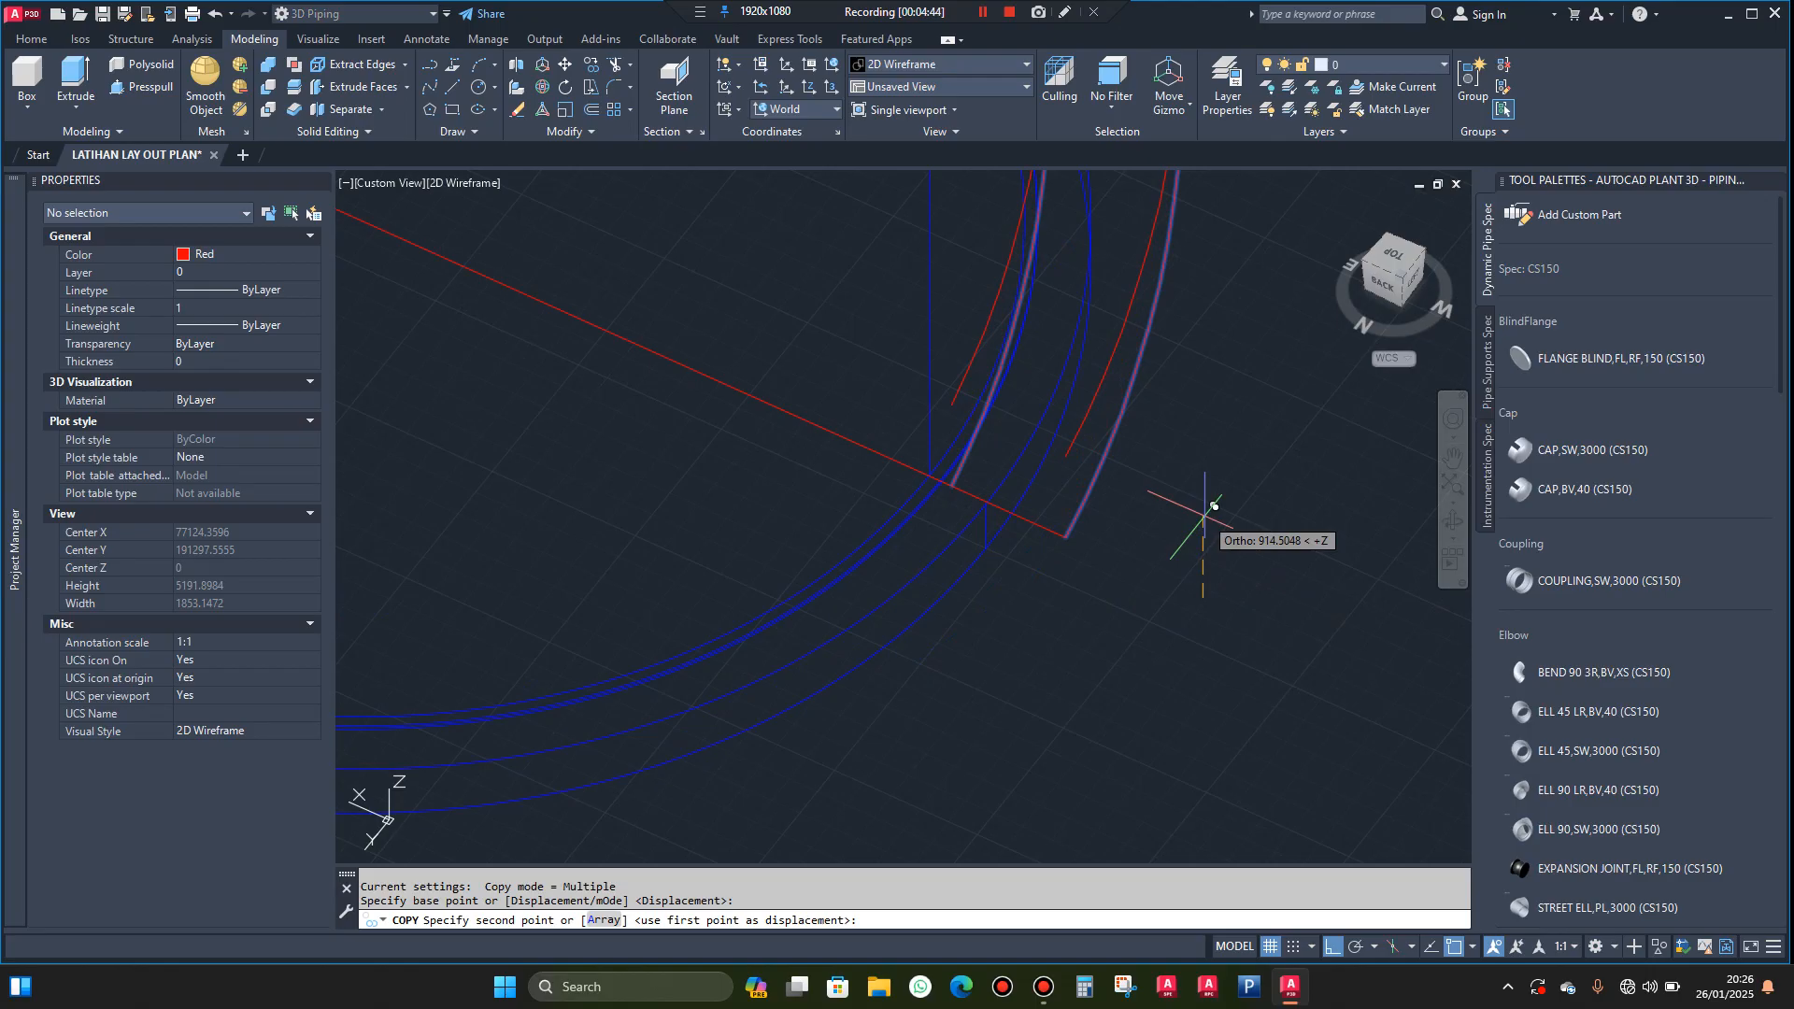
text(100)
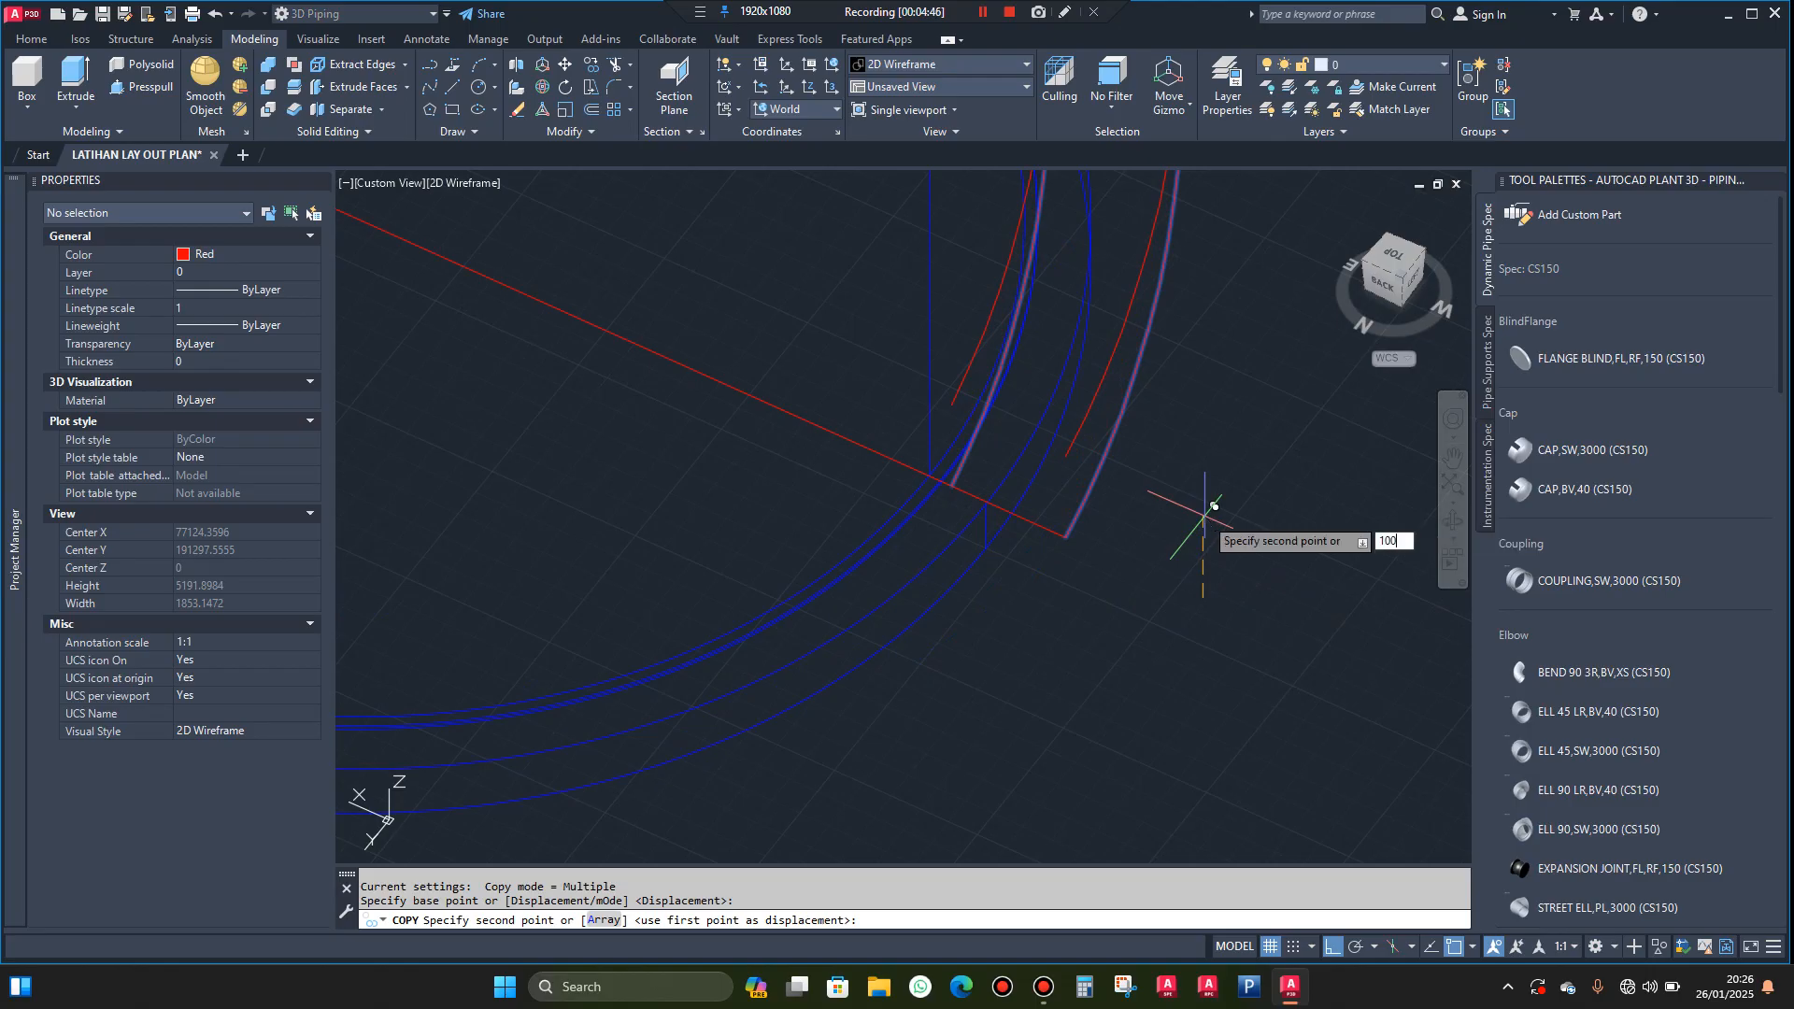
key(Return)
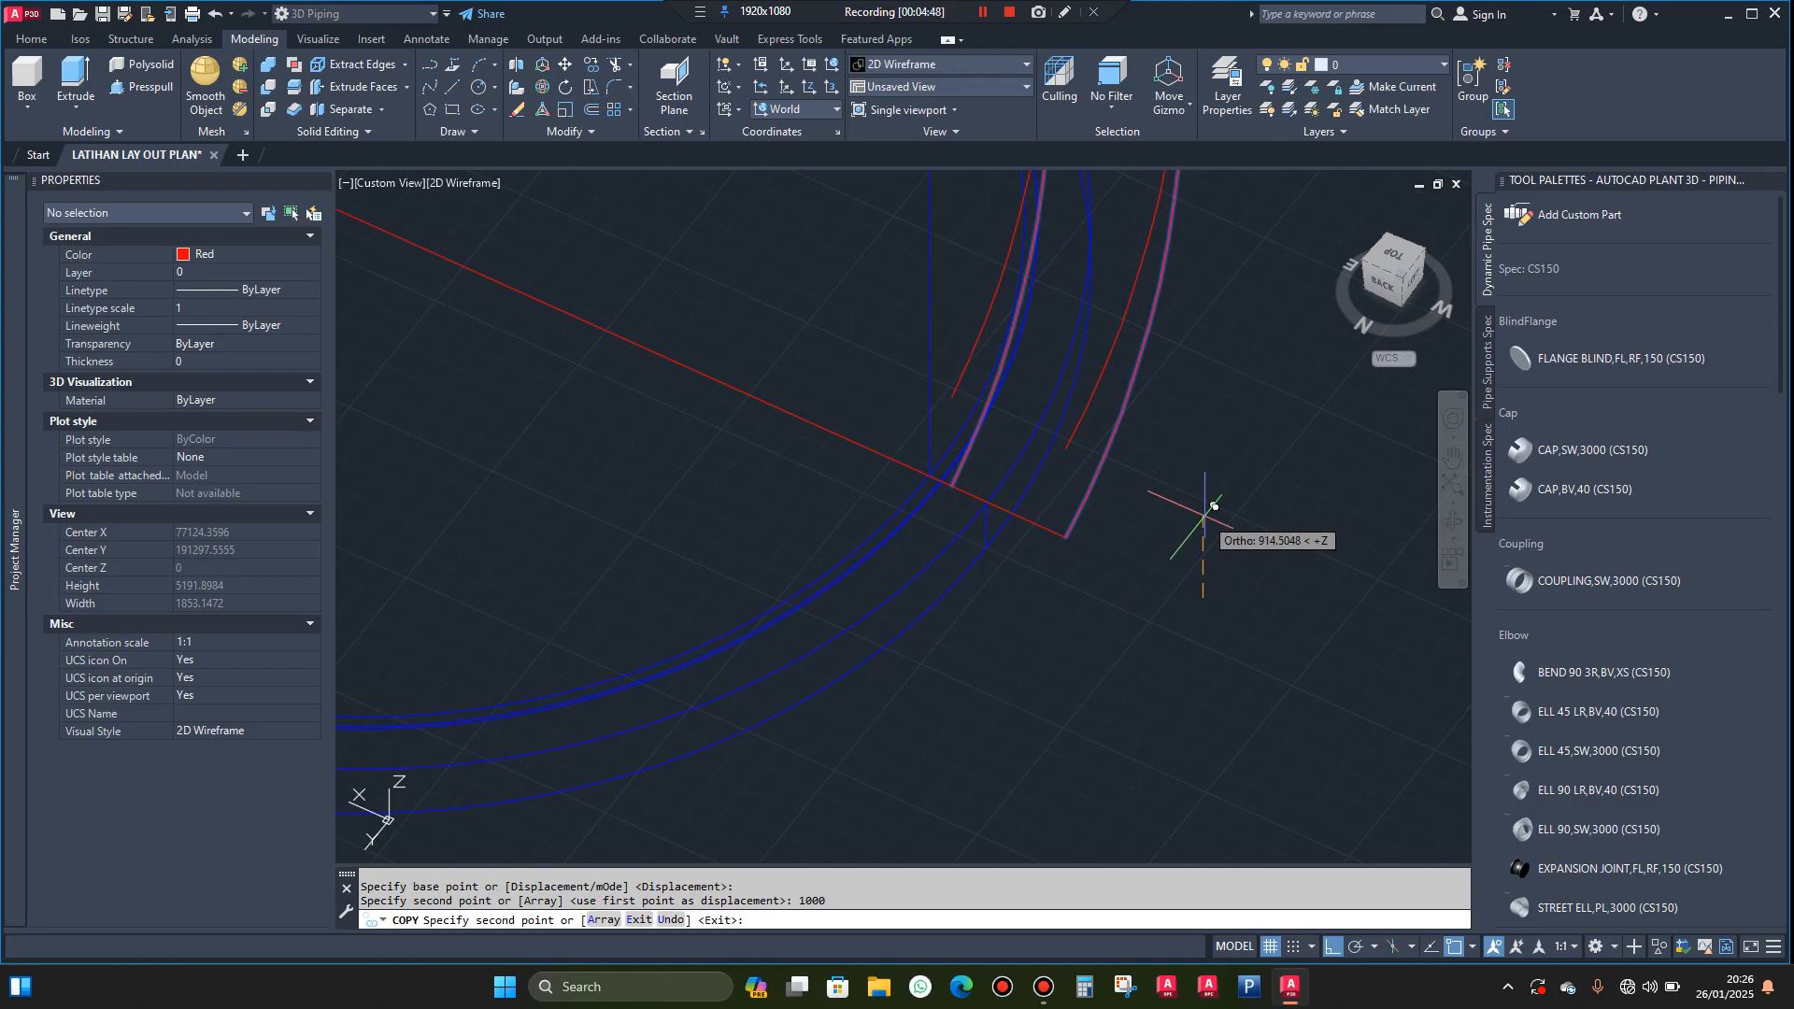
key(Escape)
Draw a vertical line joining the lower end of the outer helix to the lower end of its raised copy
key(l)
key(Return)
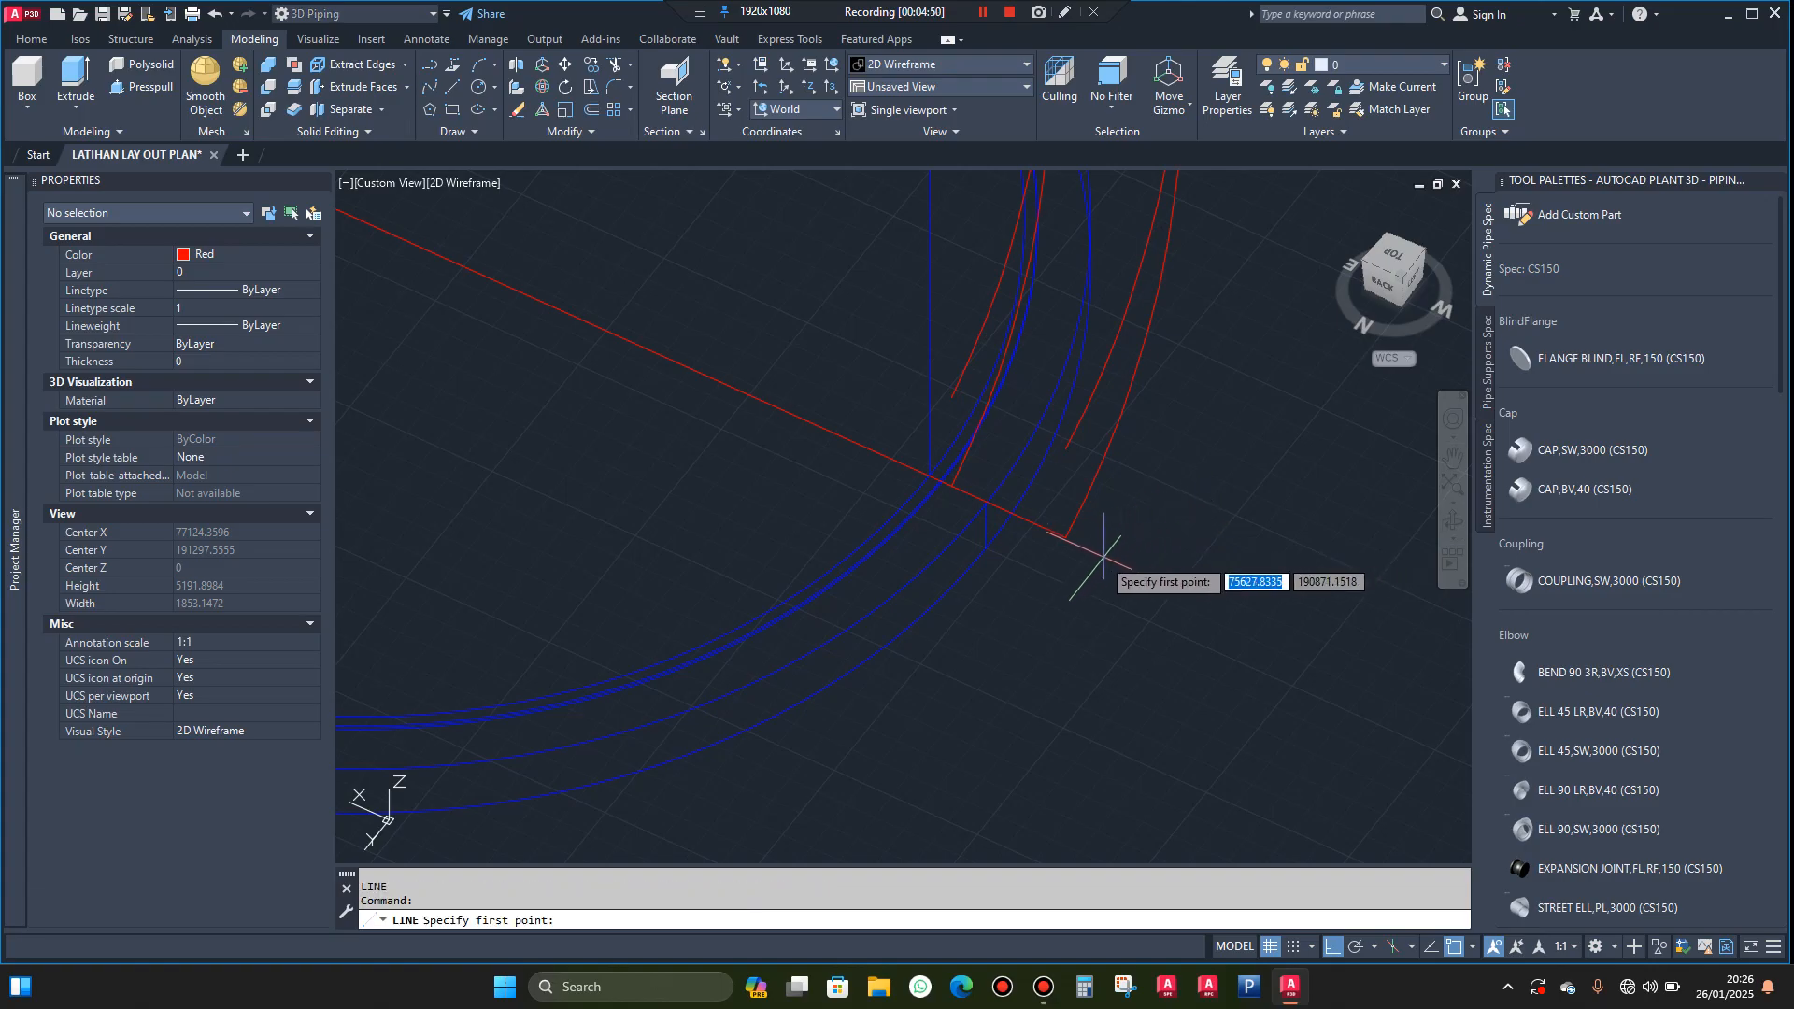
click(1067, 536)
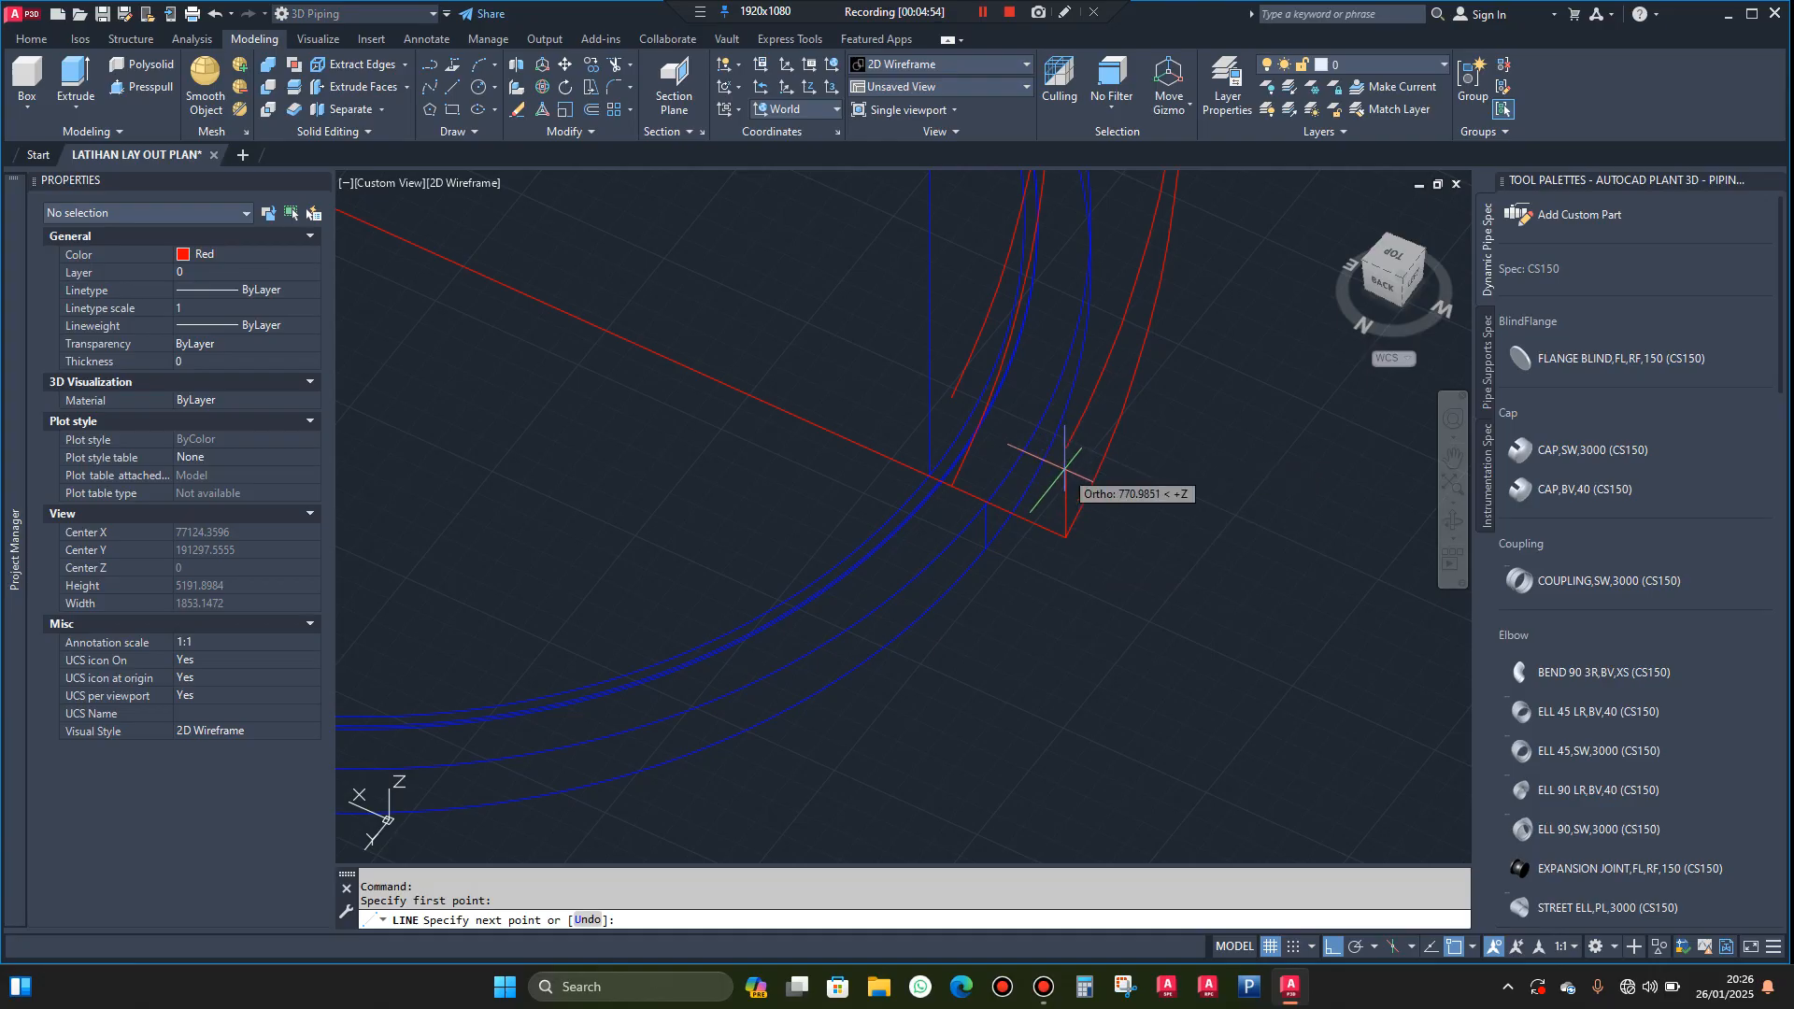
click(1065, 449)
key(Escape)
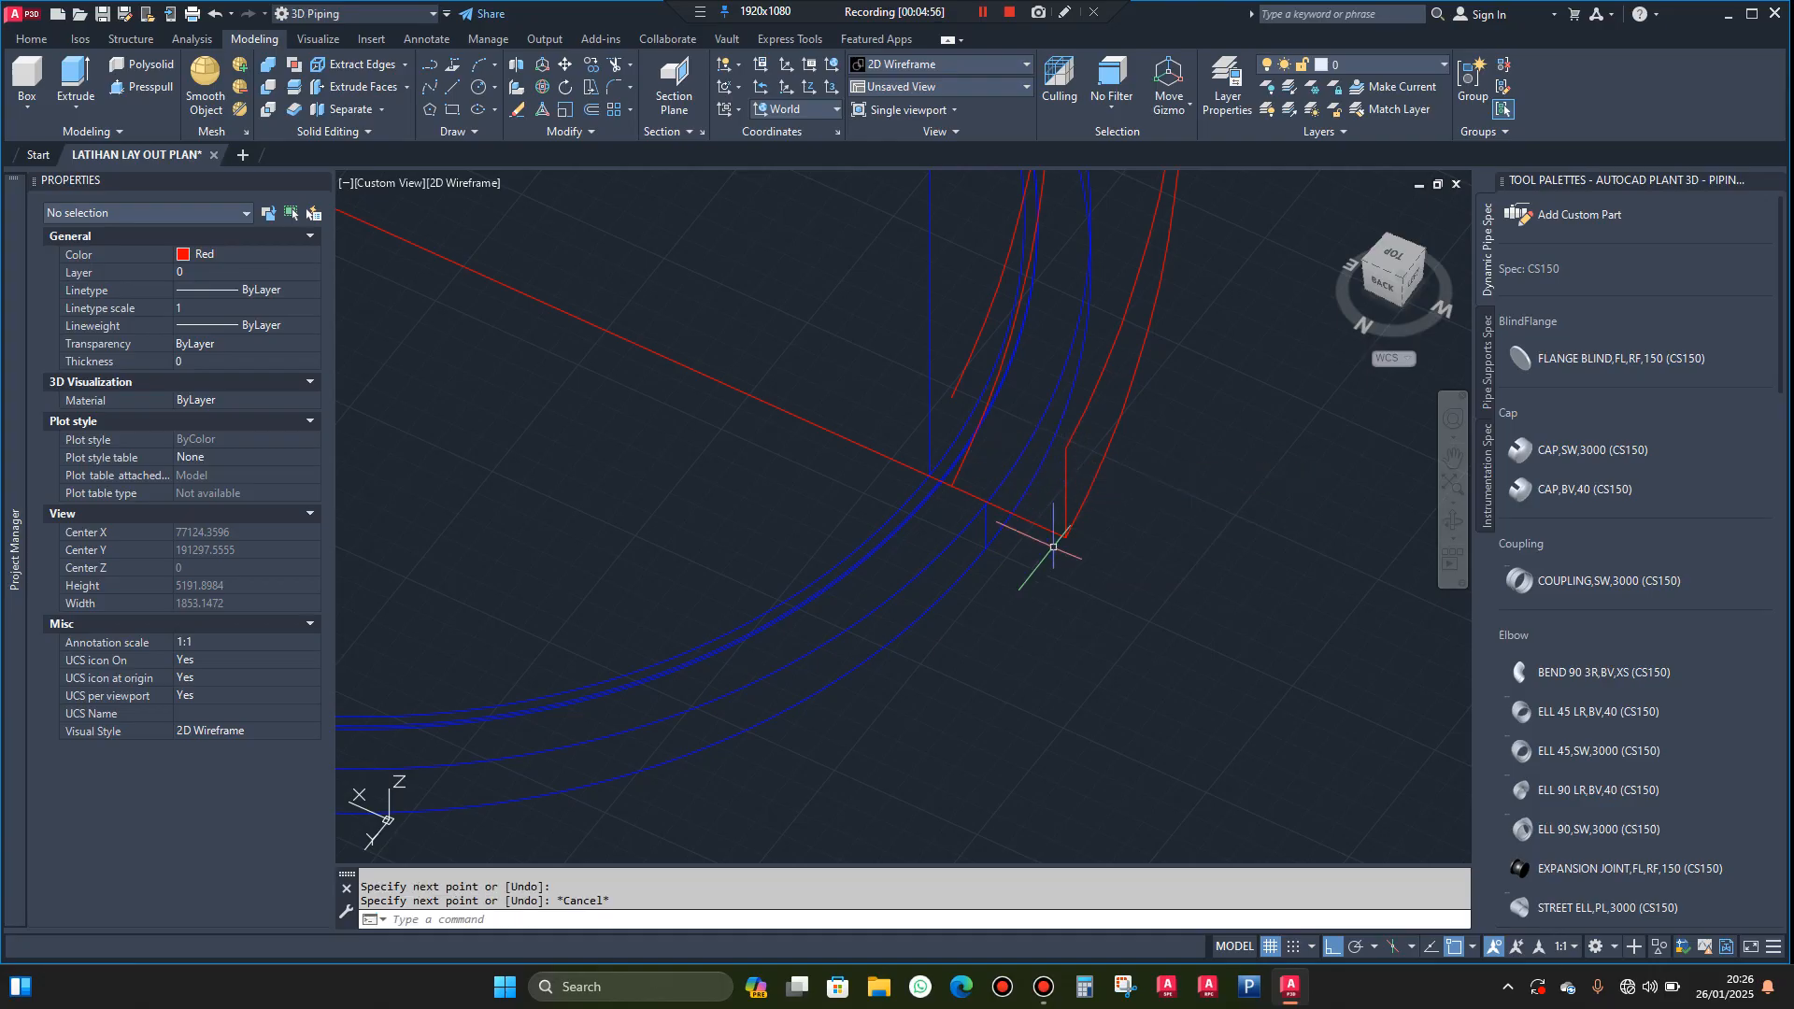
Draw a vertical line joining the lower ends of the inner helix and its raised copy
key(Return)
click(1065, 535)
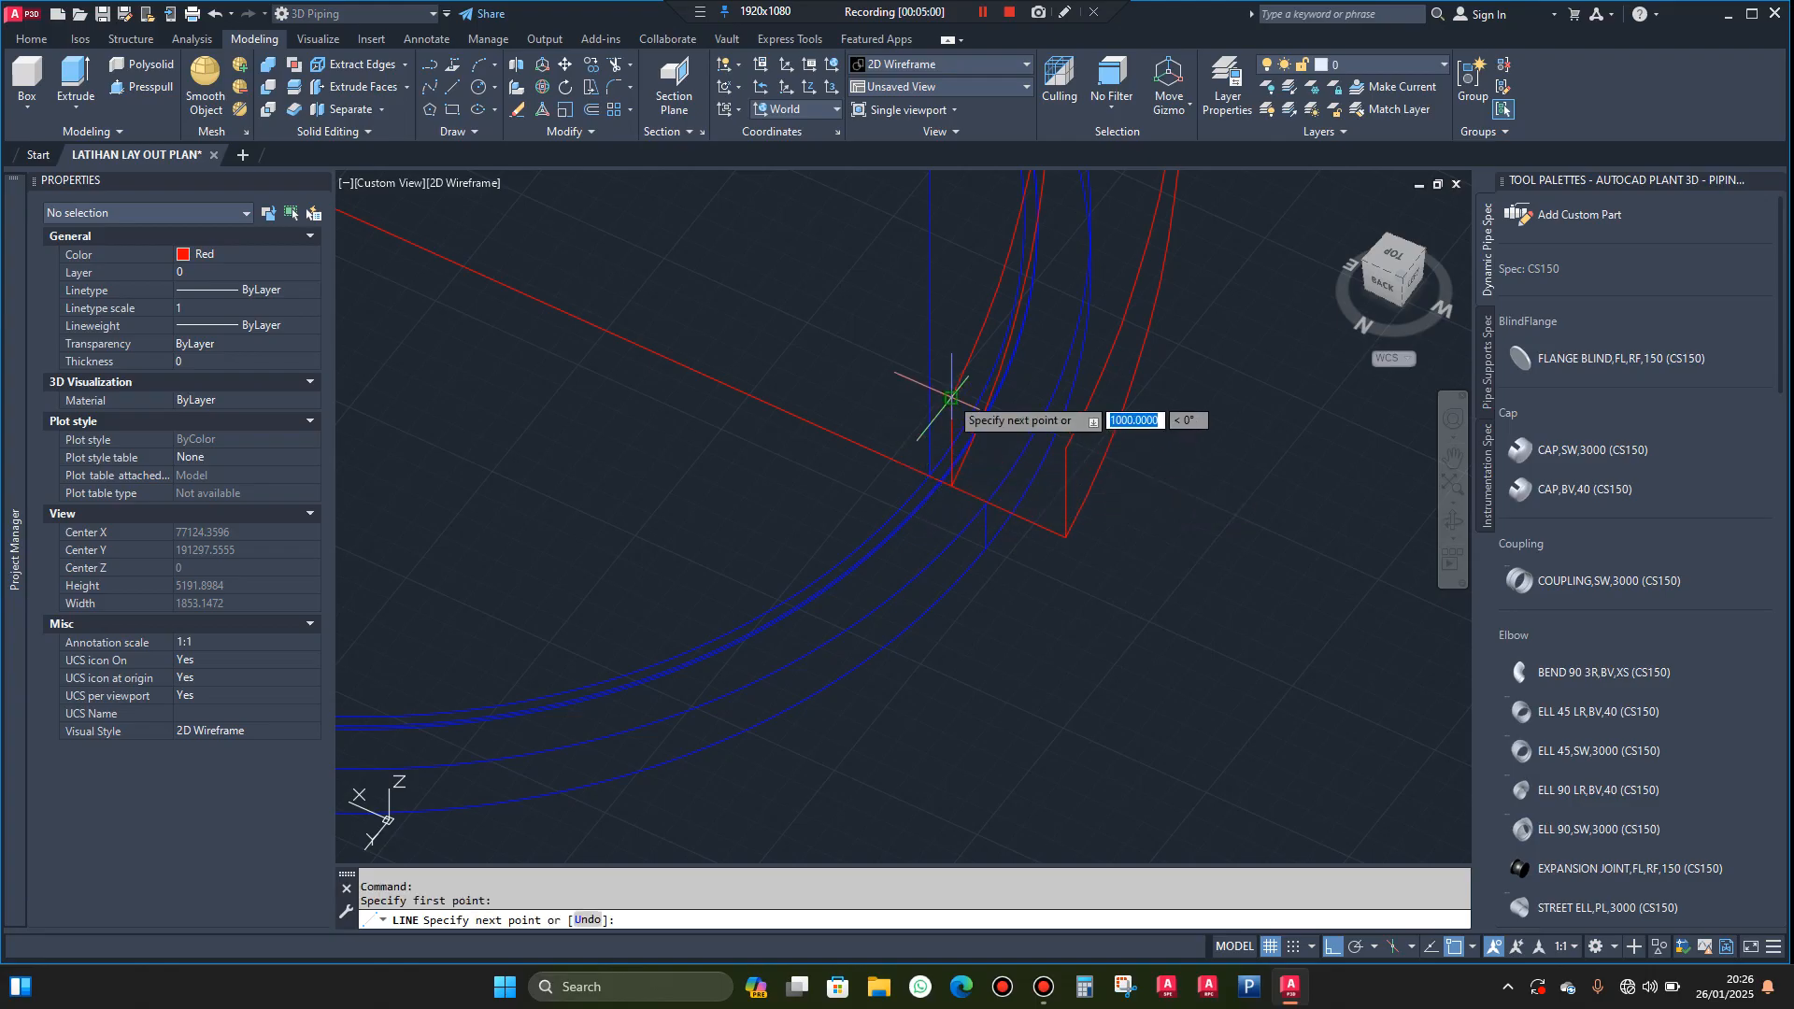
click(953, 482)
key(Escape)
scroll(983, 551, down, 4)
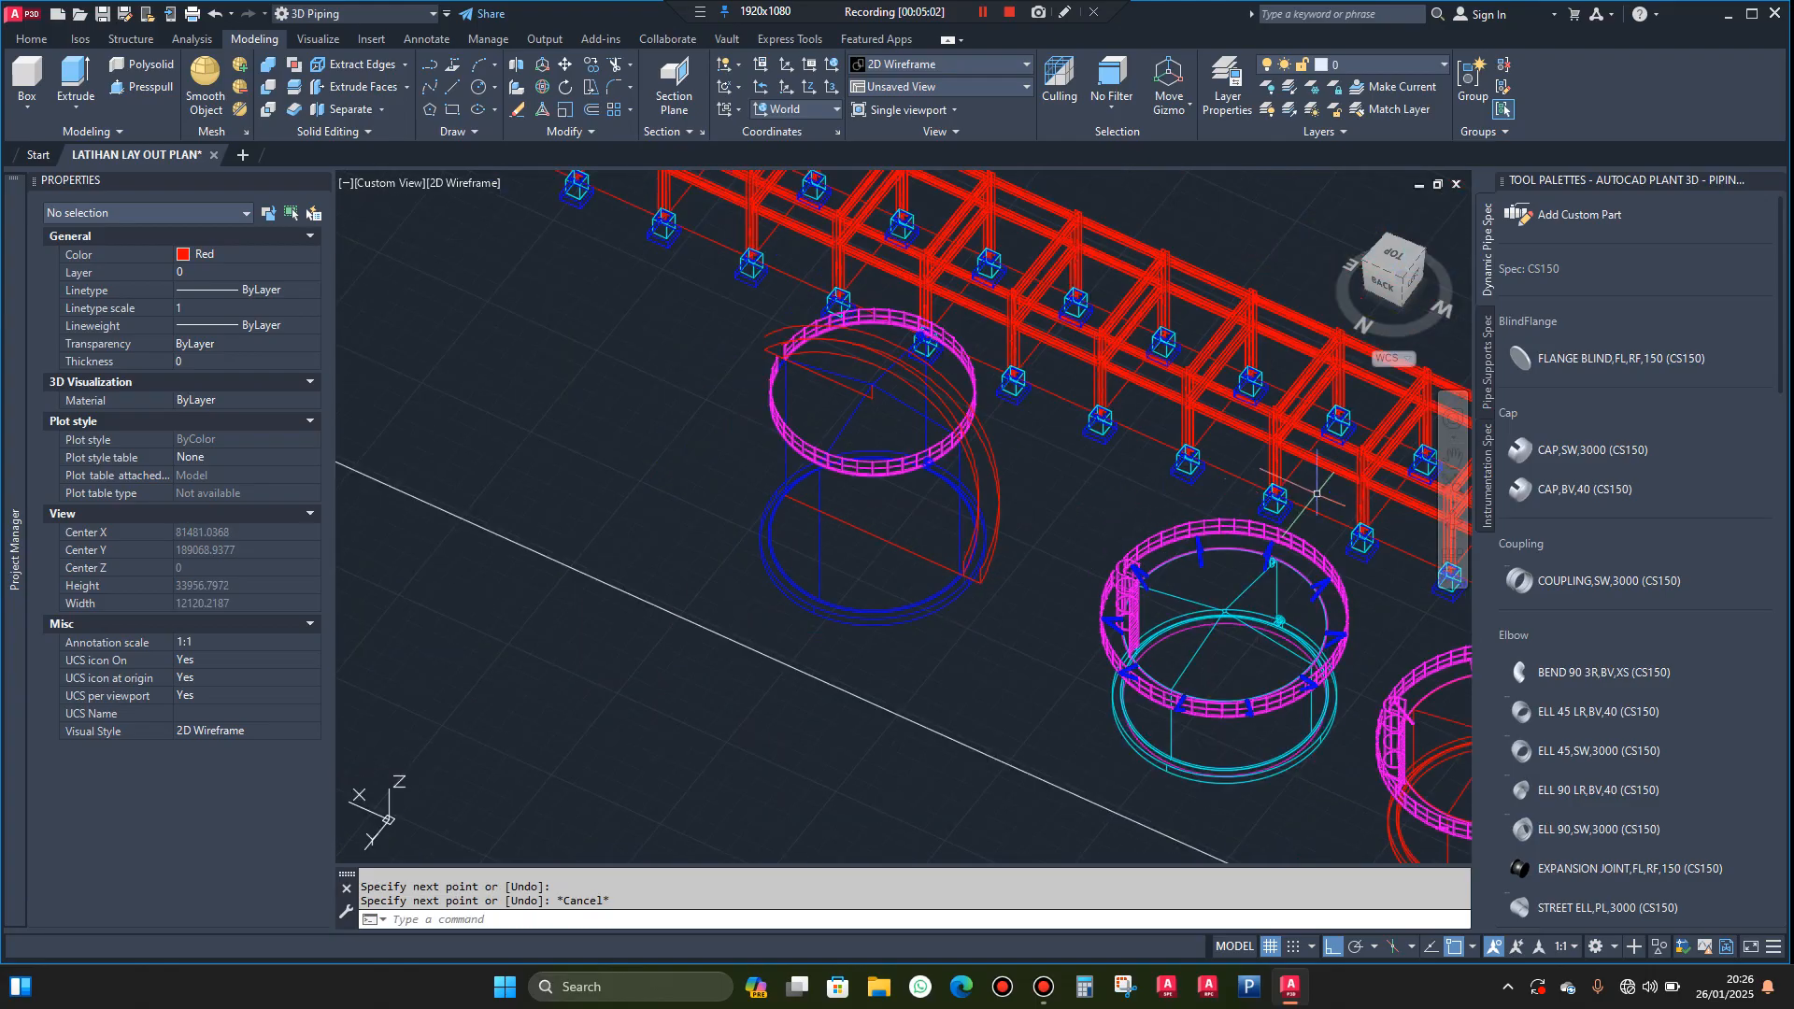
Draw a vertical line joining the upper end of the outer helix to the upper end of its raised copy
click(1456, 523)
drag(1312, 551, 748, 648)
scroll(749, 648, down, 2)
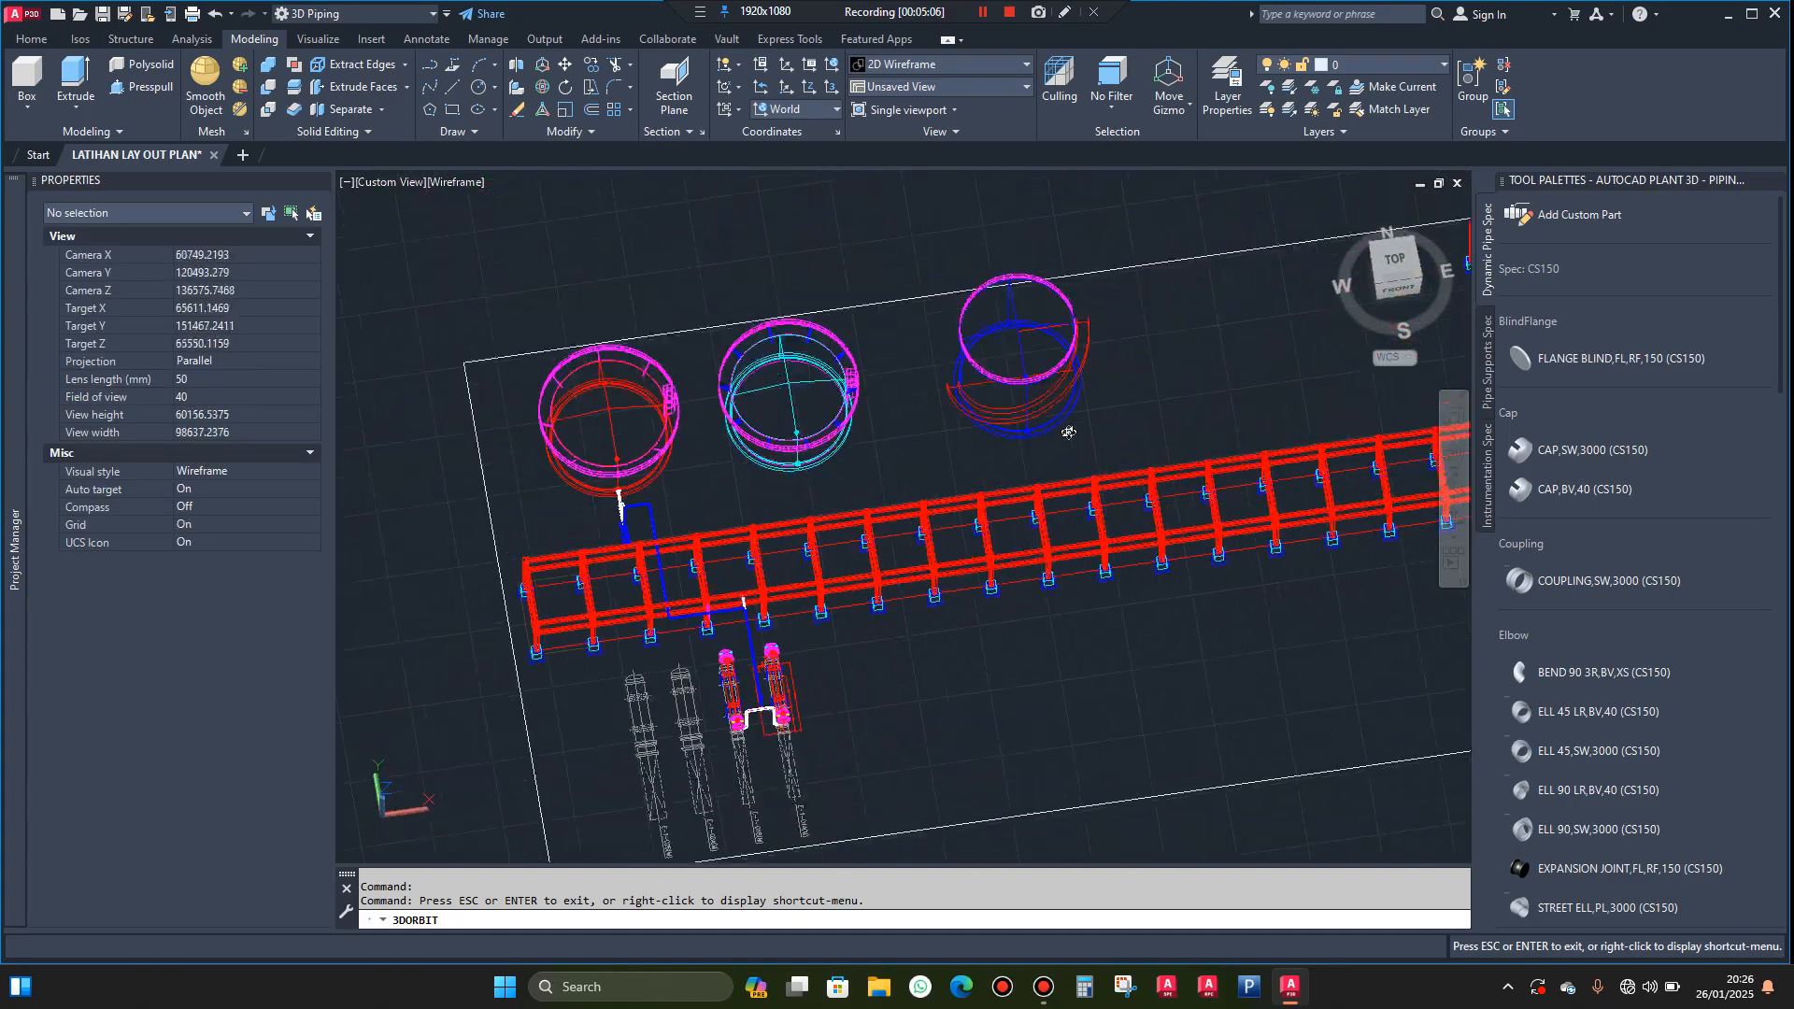
scroll(1124, 346, up, 5)
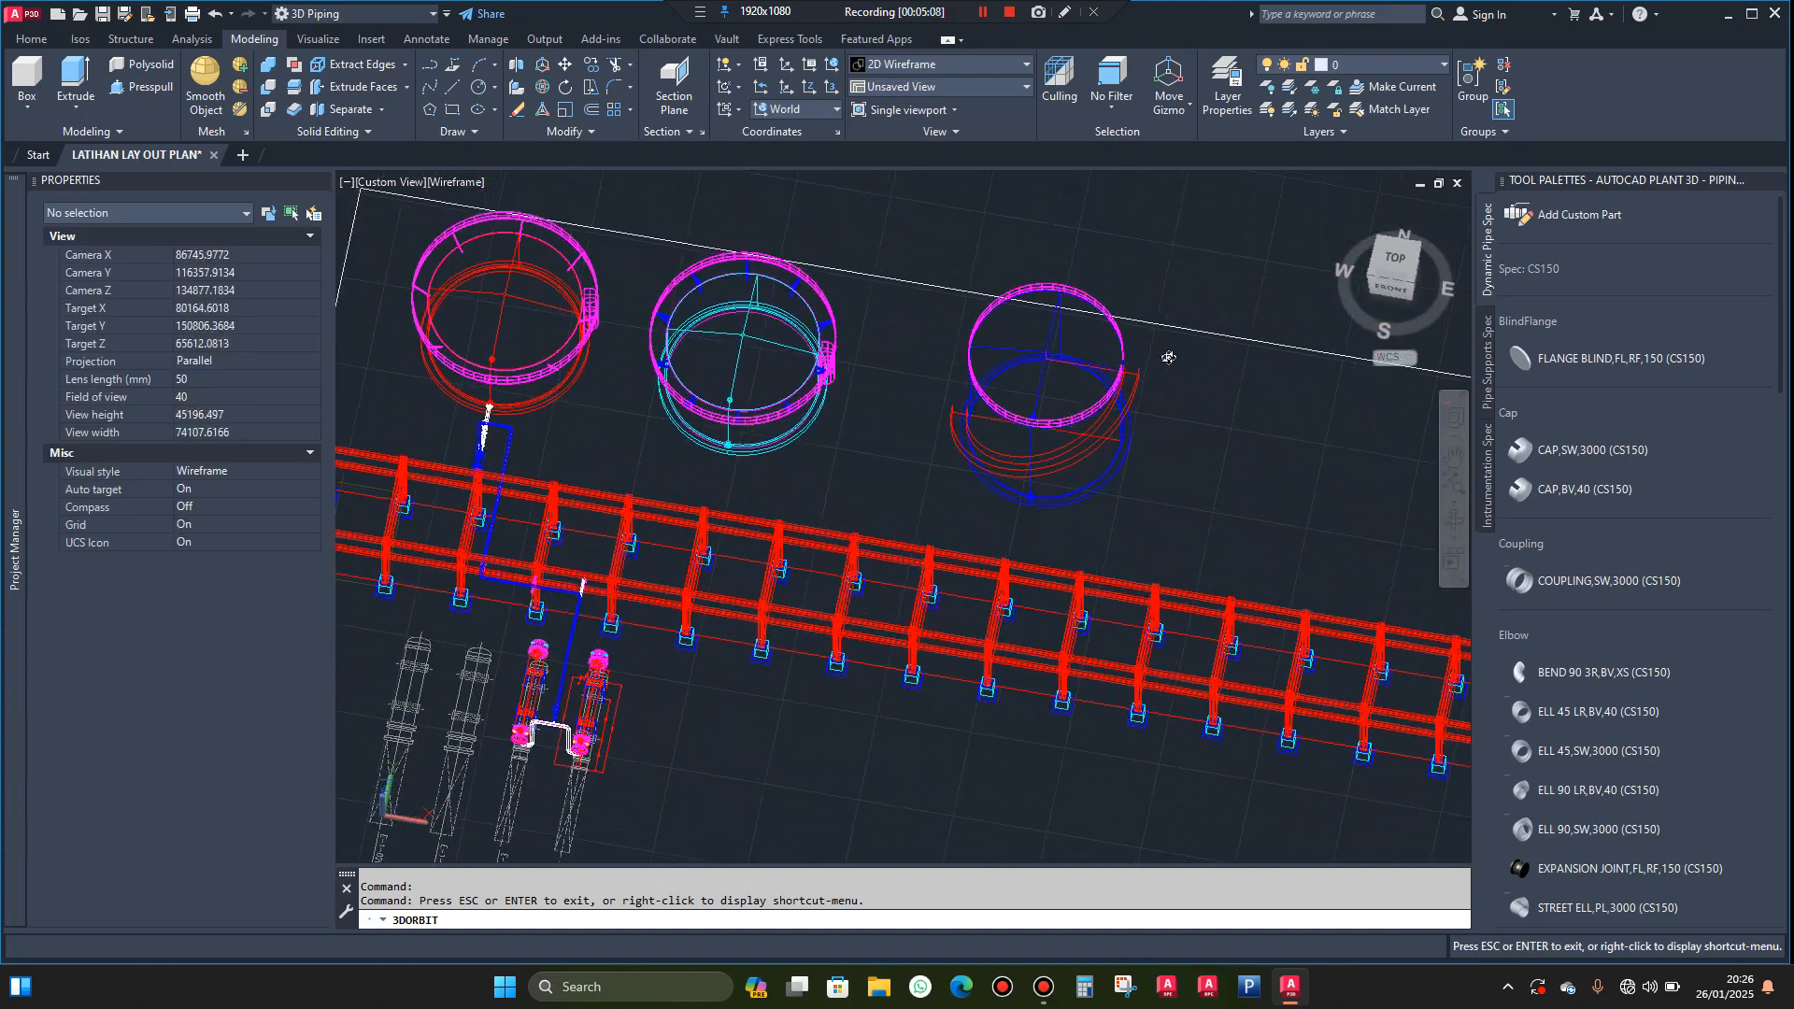
scroll(1150, 356, up, 1)
drag(1143, 441, 1092, 413)
scroll(1089, 412, up, 3)
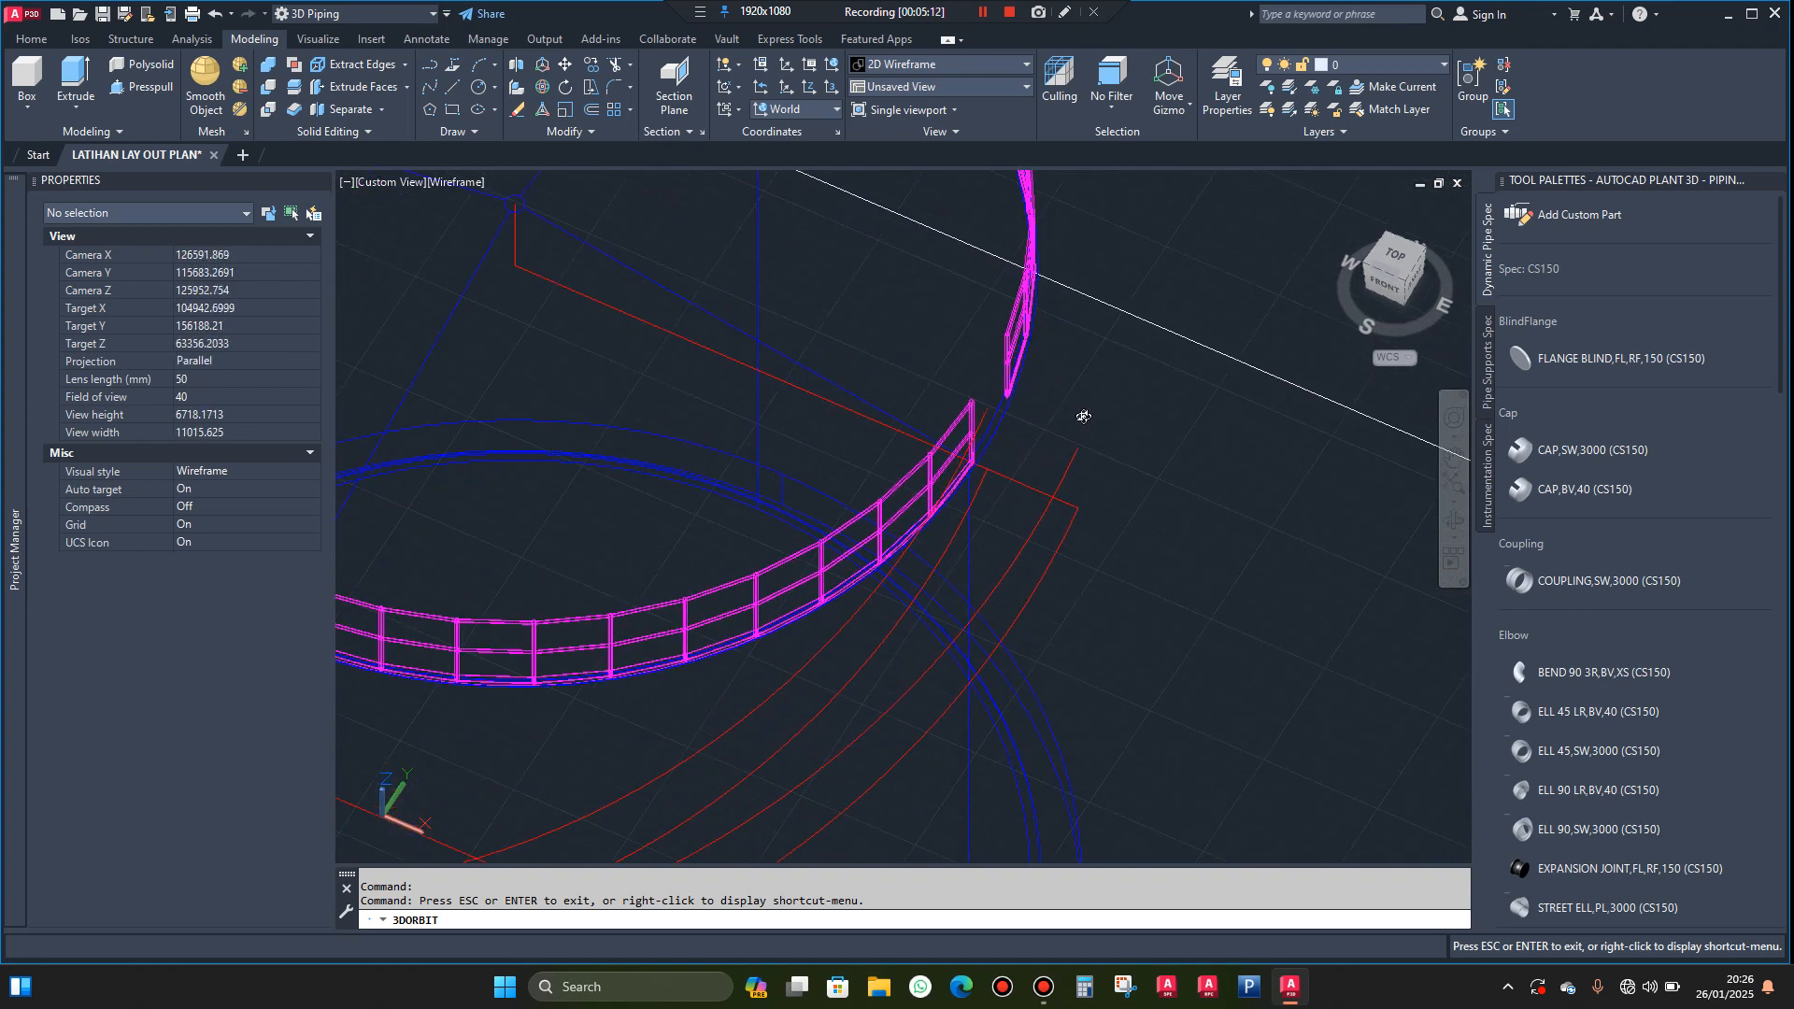
key(Escape)
text(l)
key(Return)
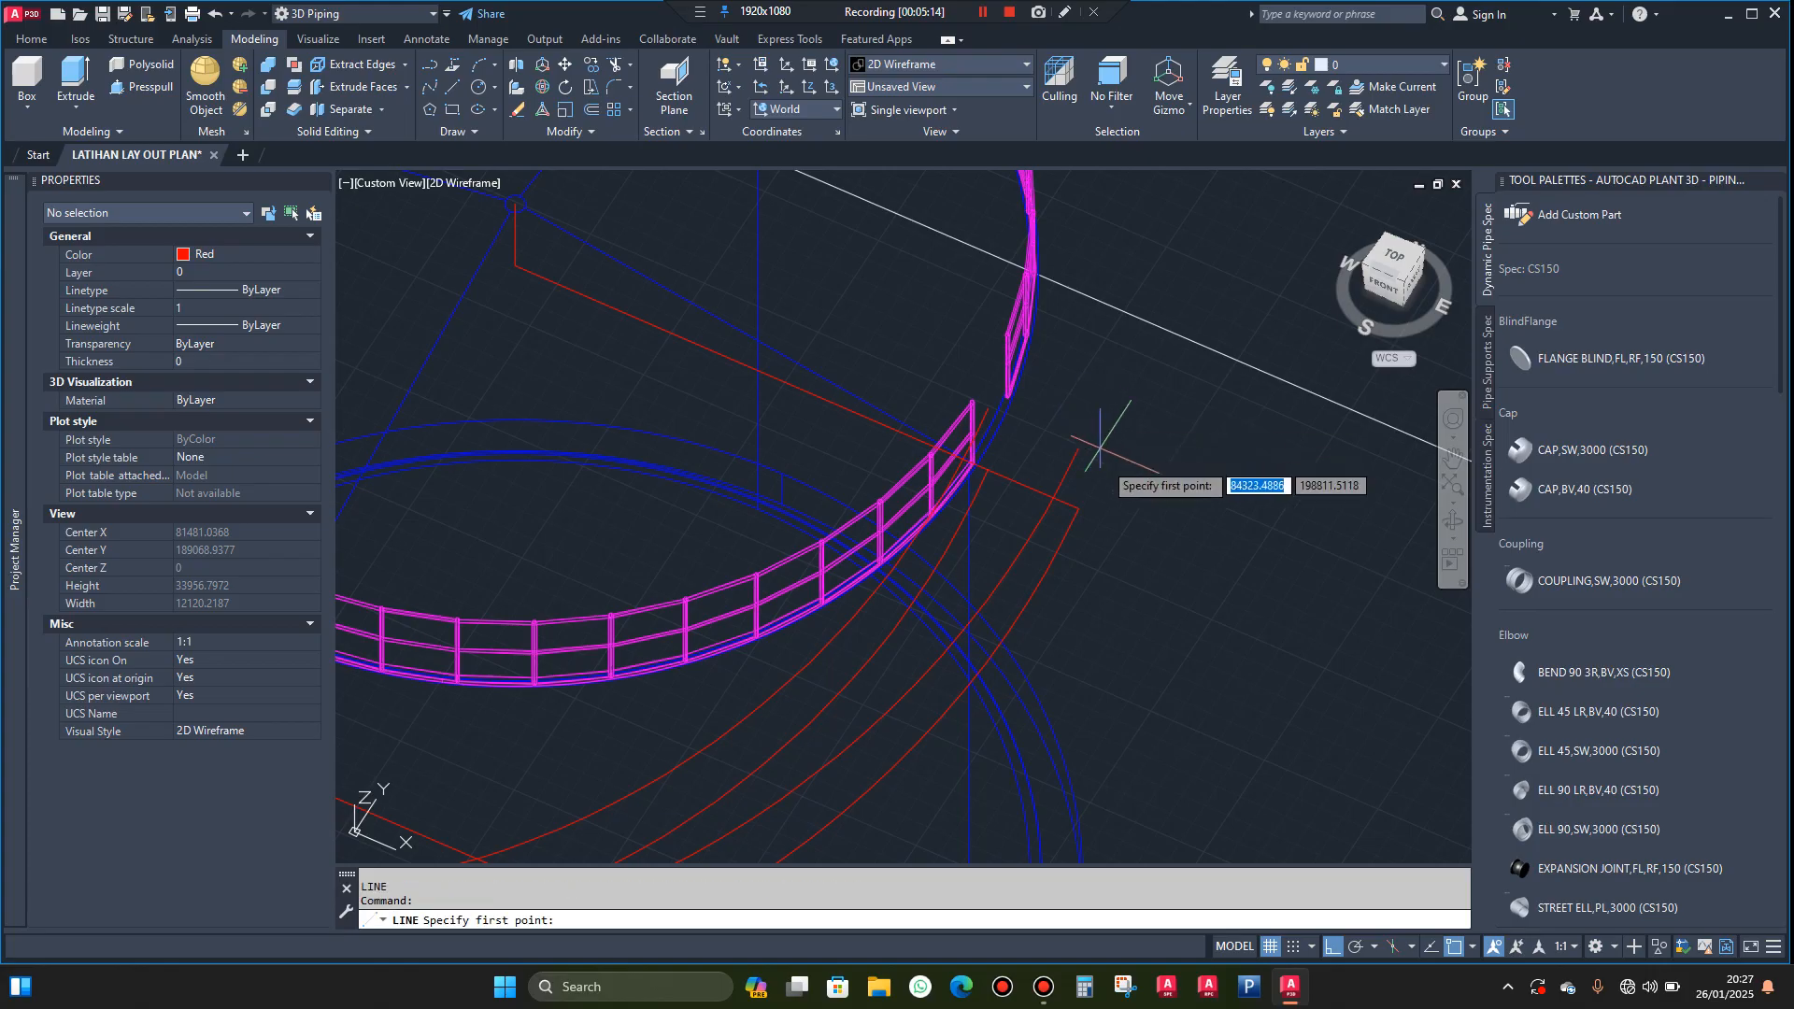
click(1078, 509)
key(Escape)
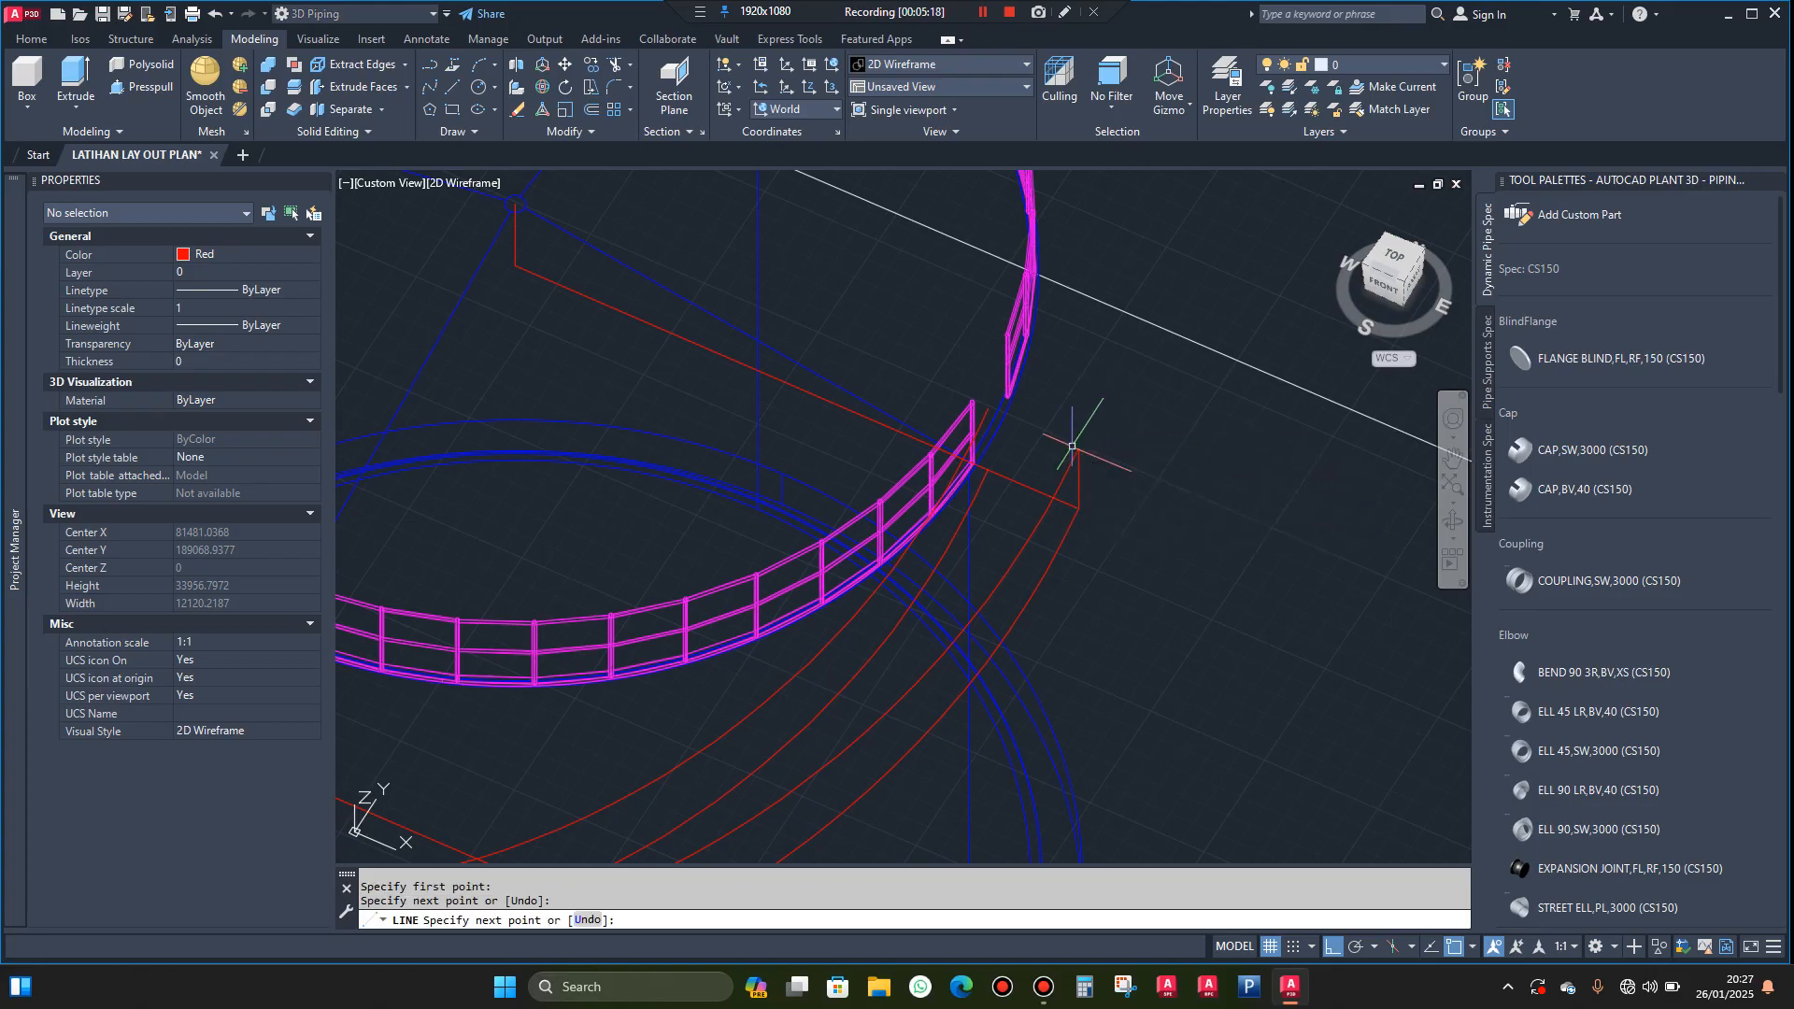
Draw a vertical line joining the upper ends of the inner helix and its raised copy
scroll(1025, 458, up, 2)
text(l)
key(Return)
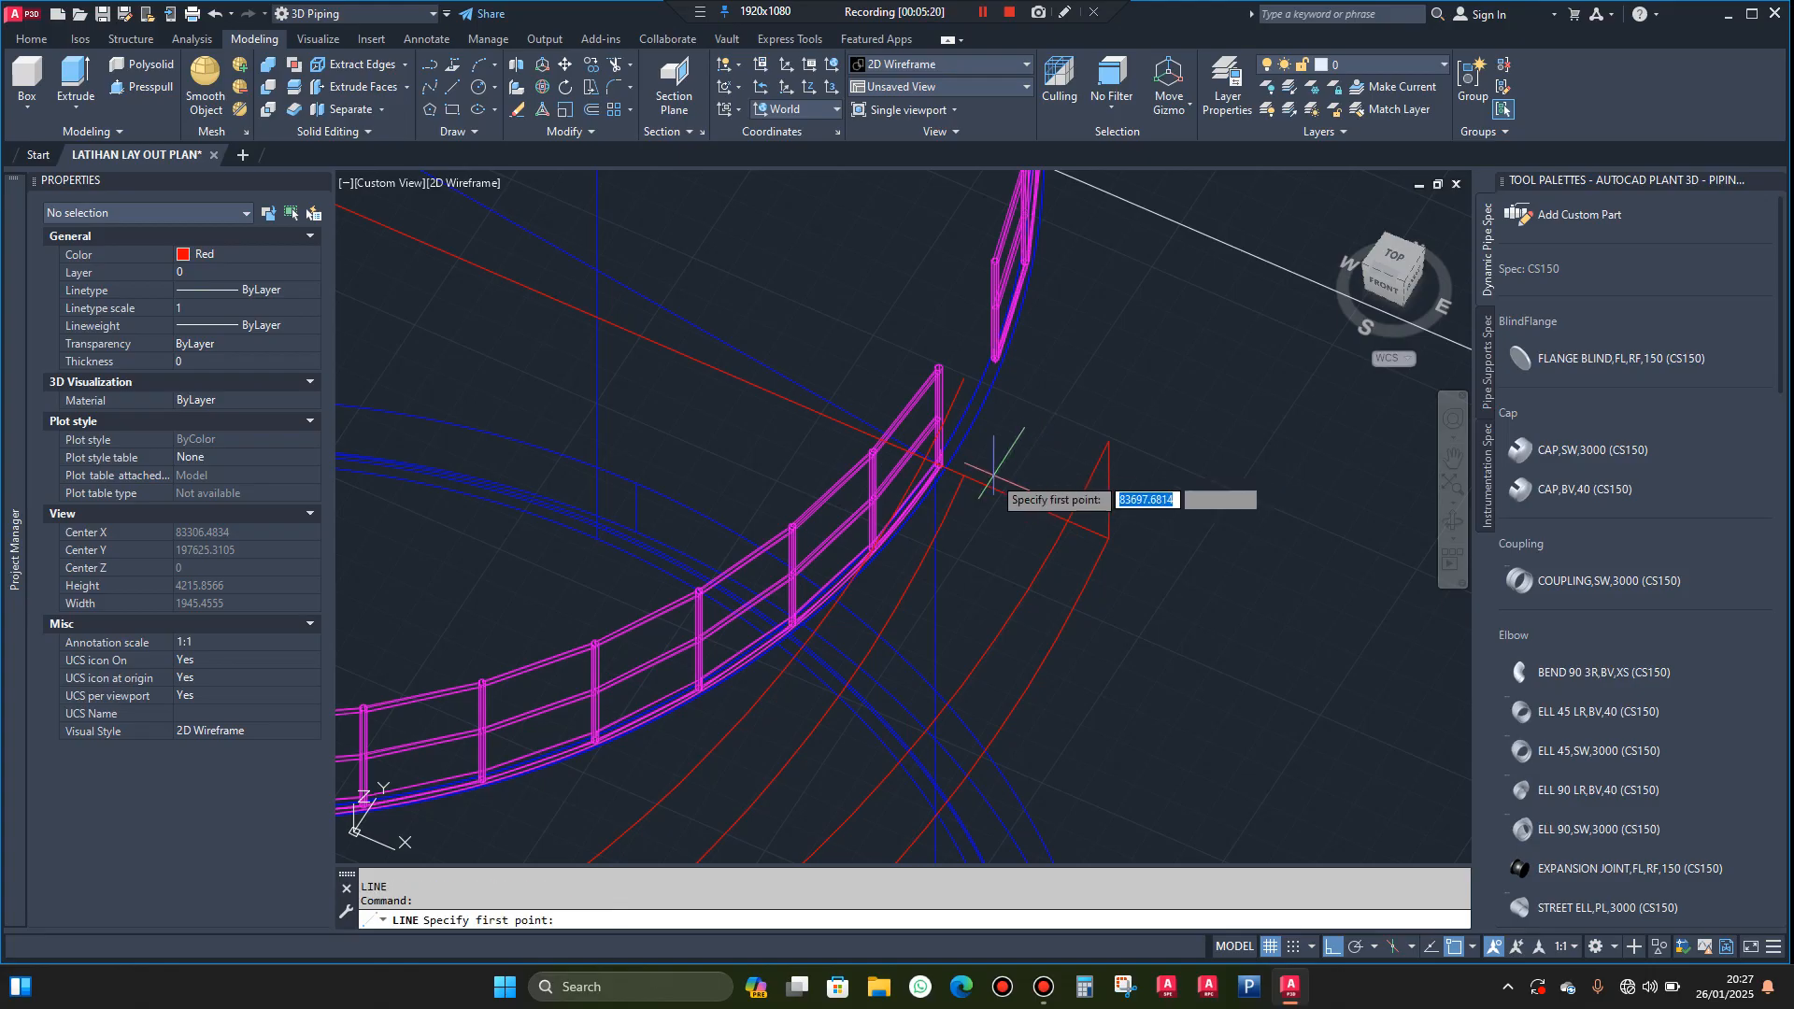
scroll(986, 472, up, 2)
click(951, 476)
key(Escape)
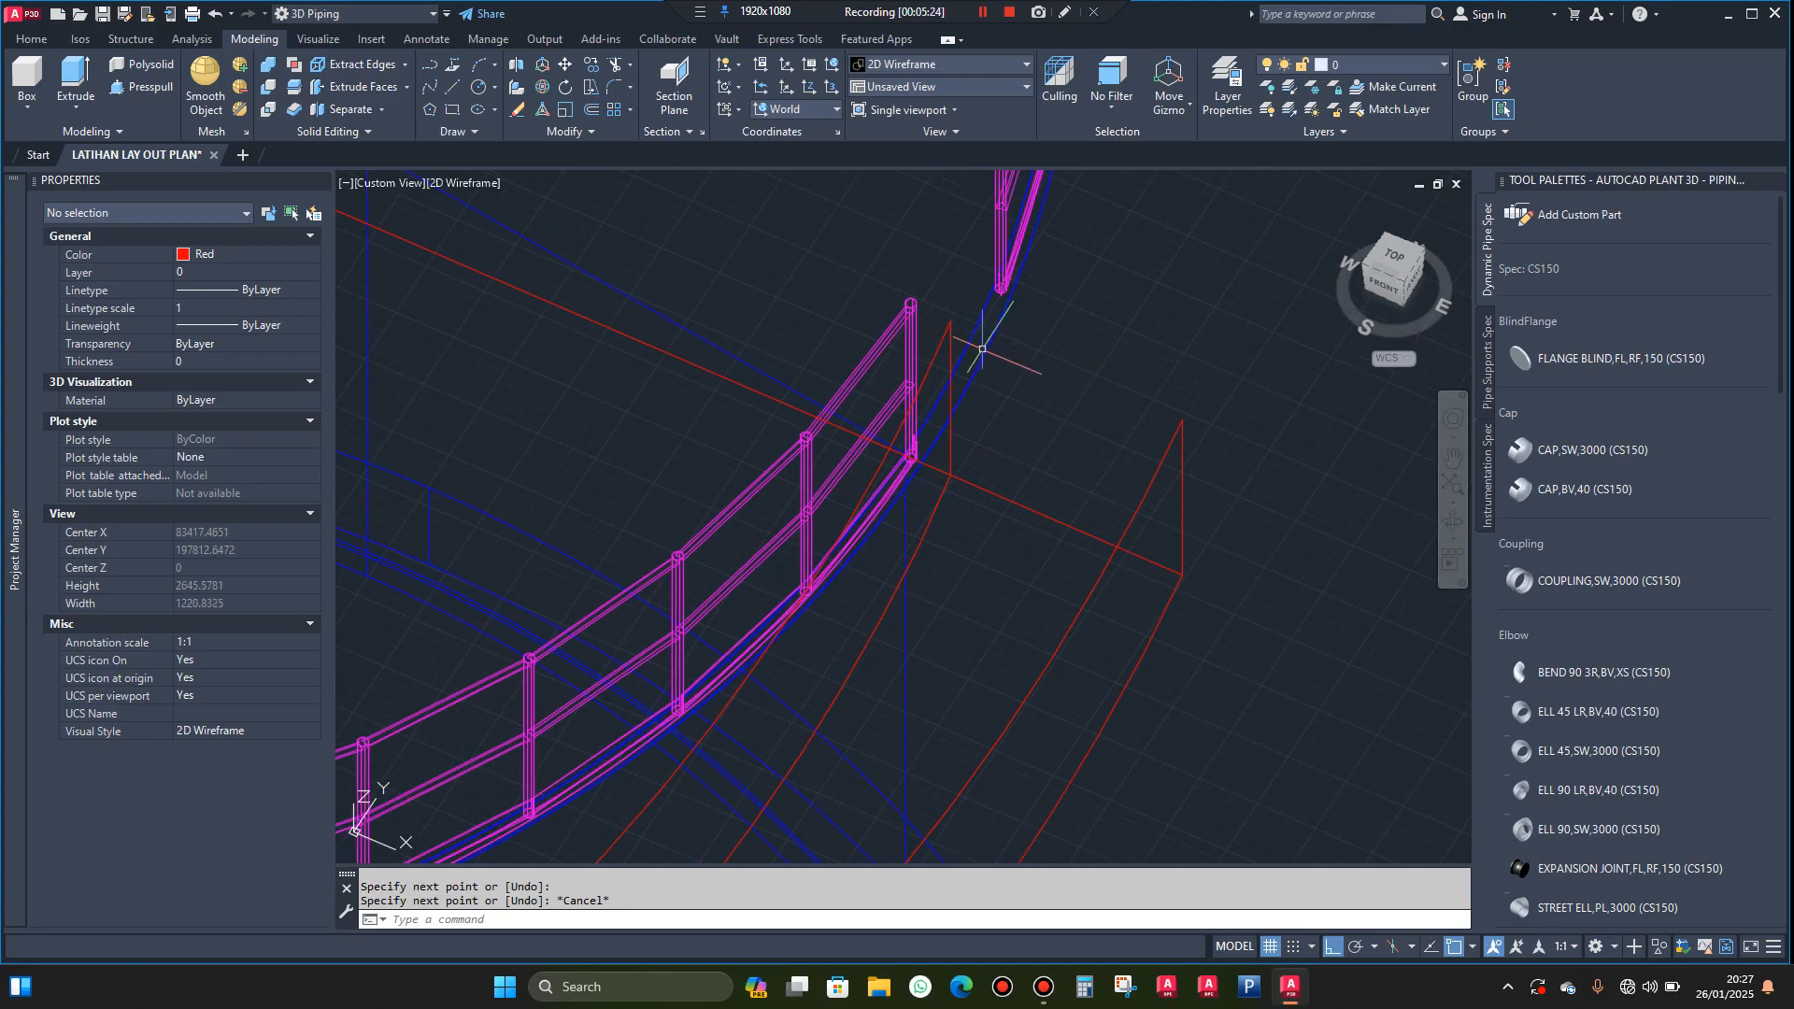
Set the structural member shape to Sloping channel, size 200x80
scroll(973, 341, down, 8)
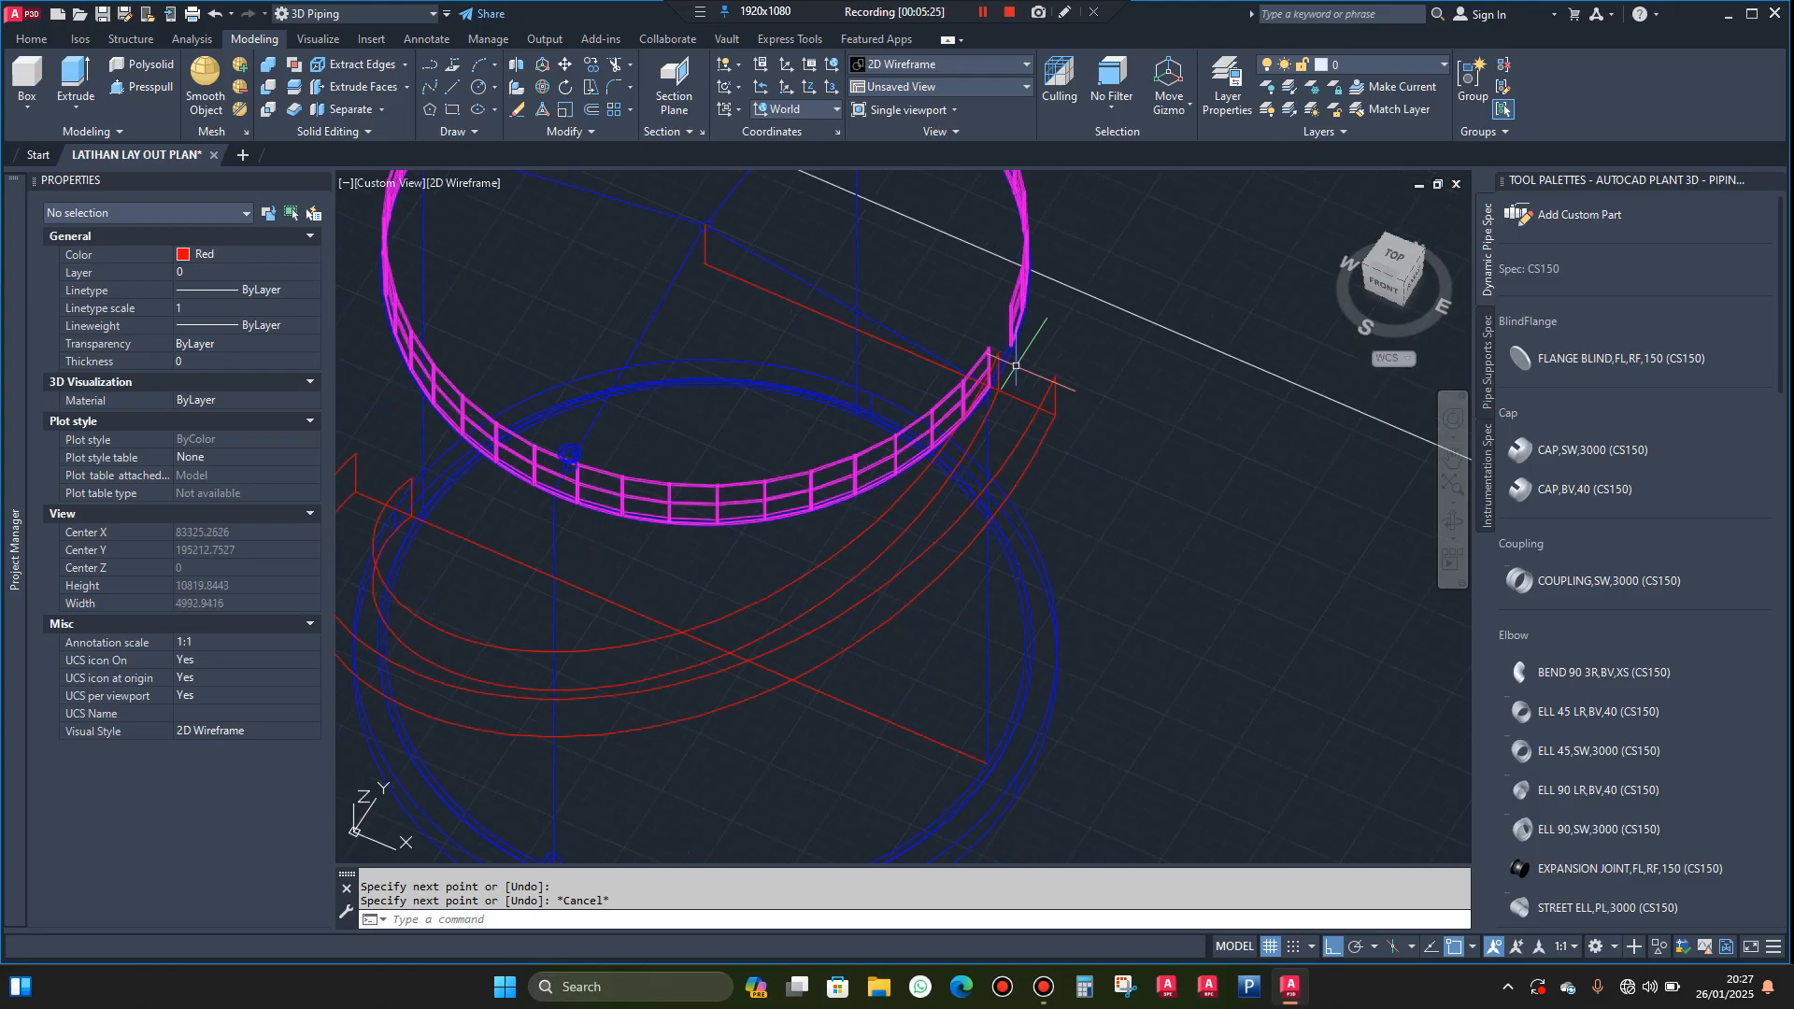
click(1453, 521)
drag(1149, 518, 1005, 536)
scroll(1210, 513, down, 4)
scroll(1006, 536, down, 3)
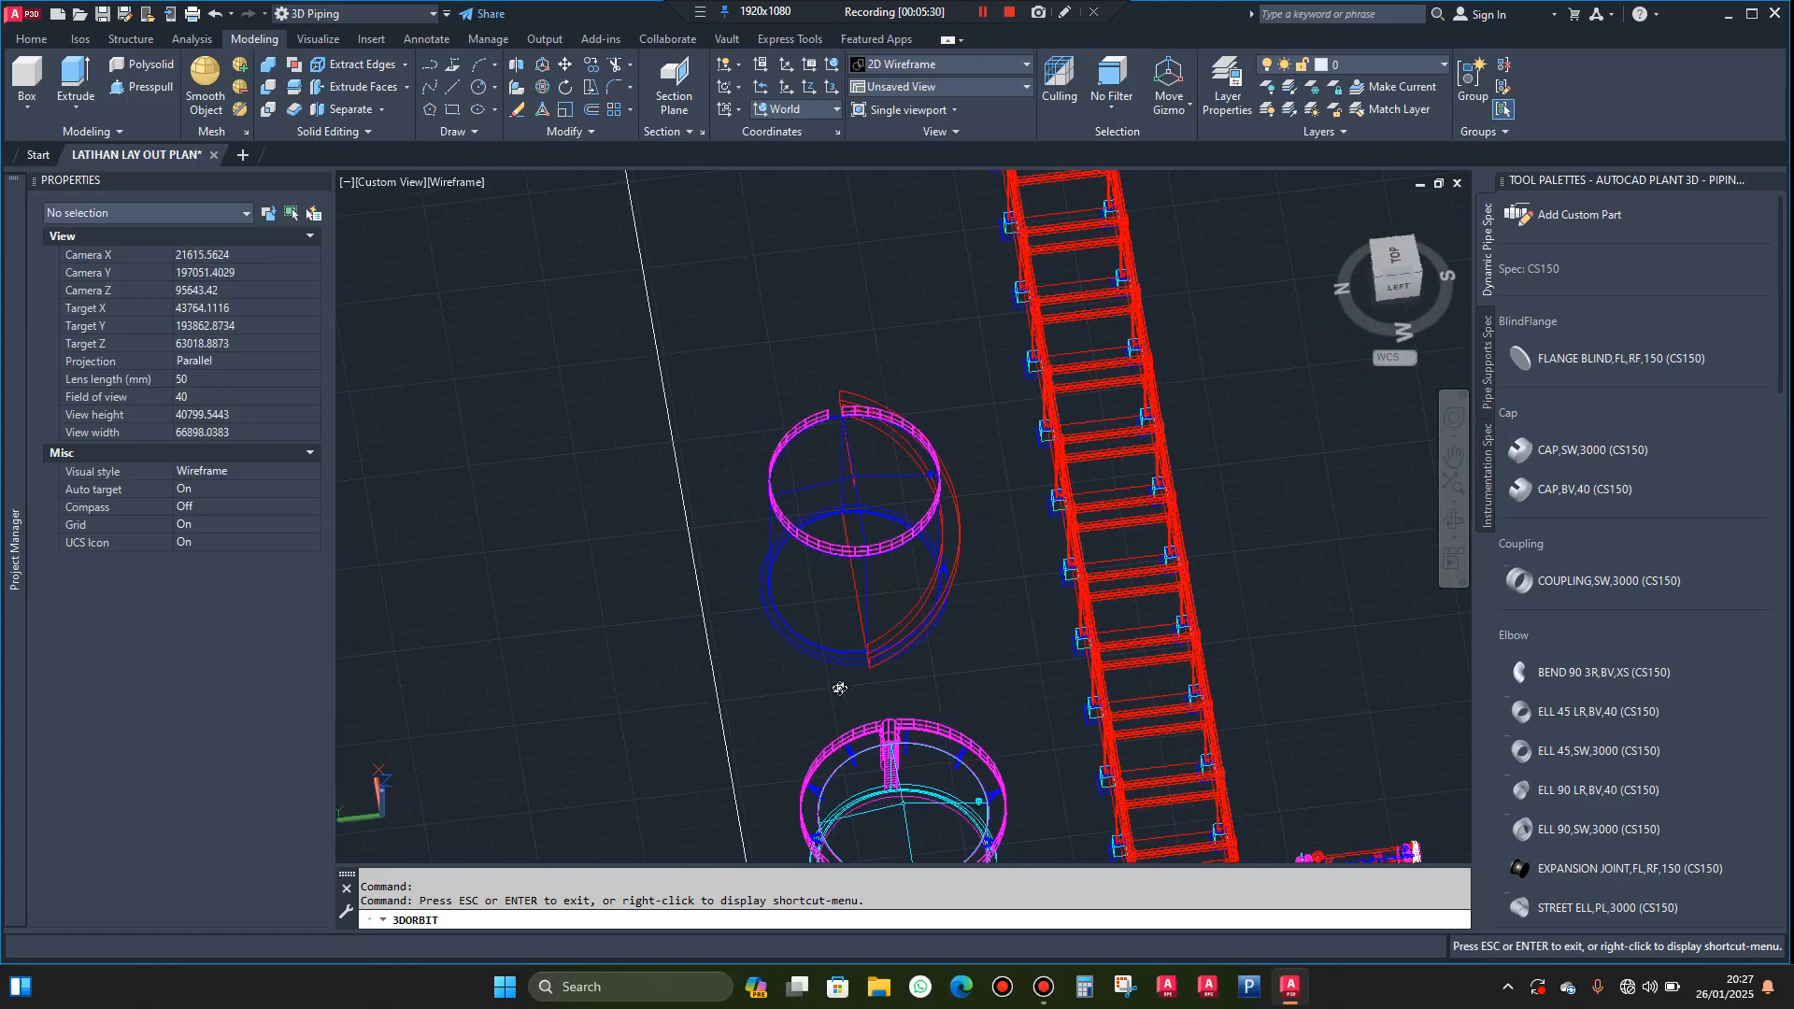
drag(841, 688, 916, 683)
scroll(934, 701, up, 9)
scroll(941, 701, up, 5)
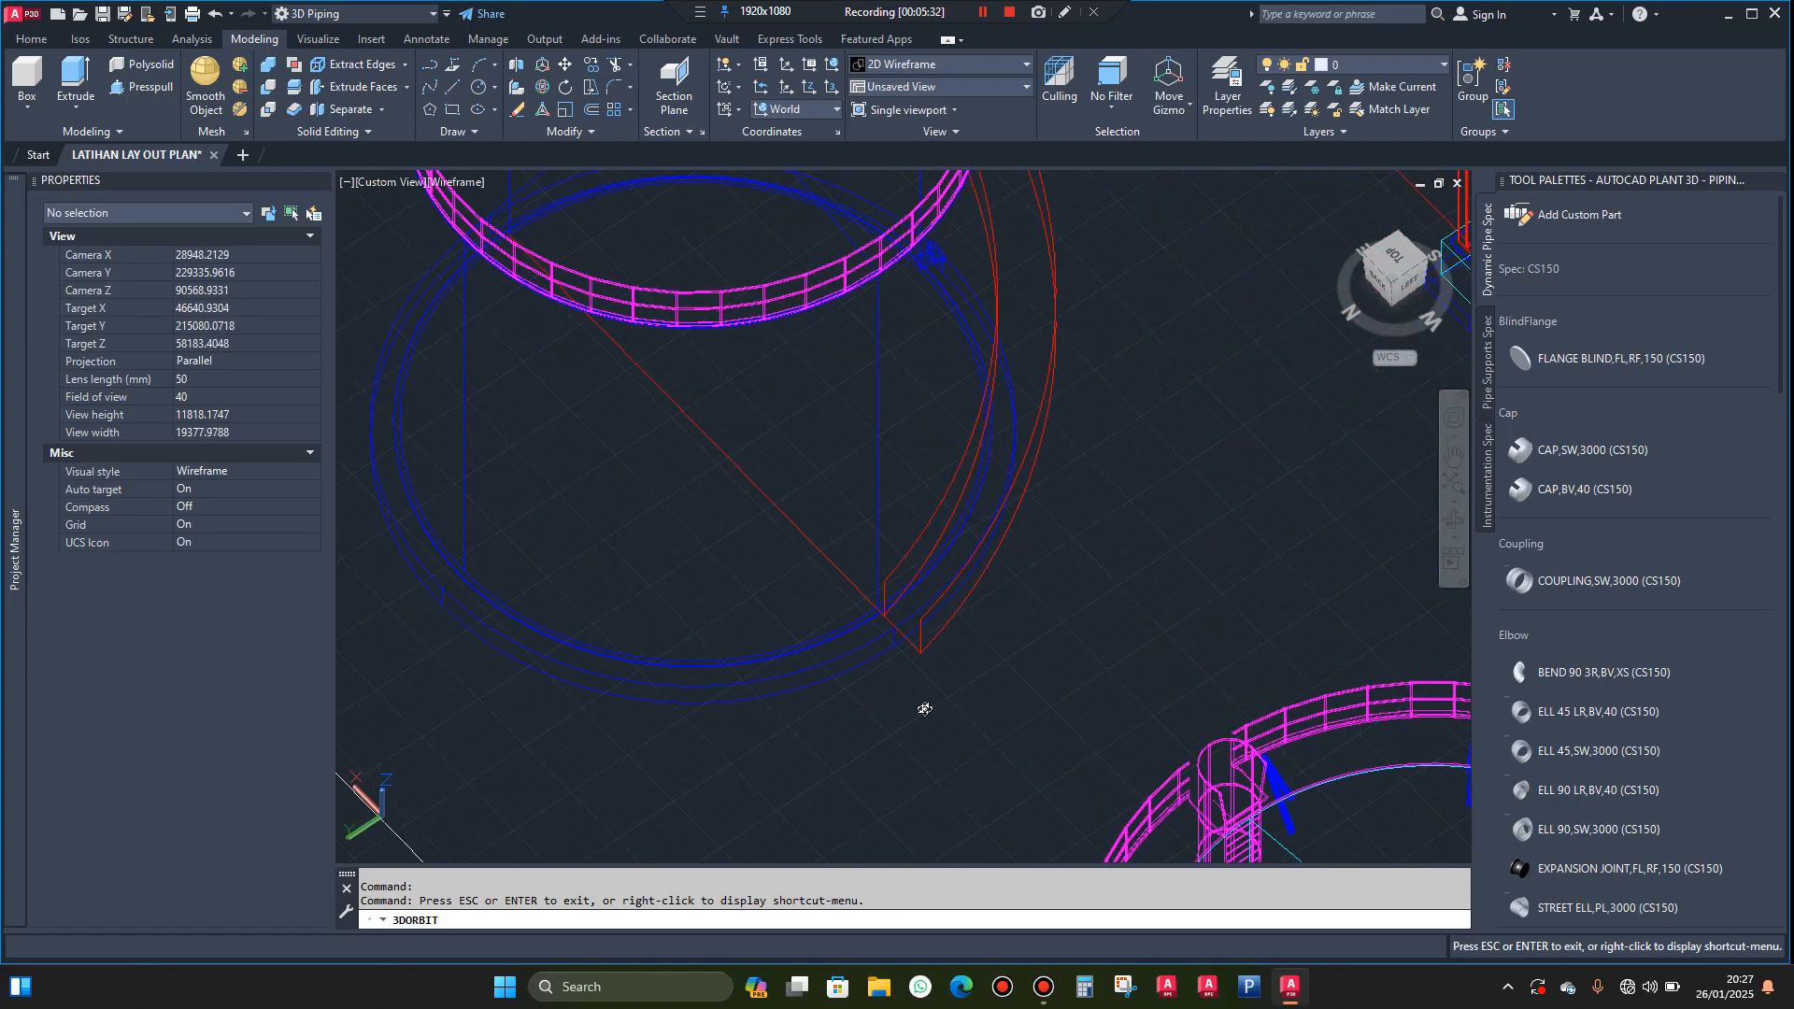
key(Escape)
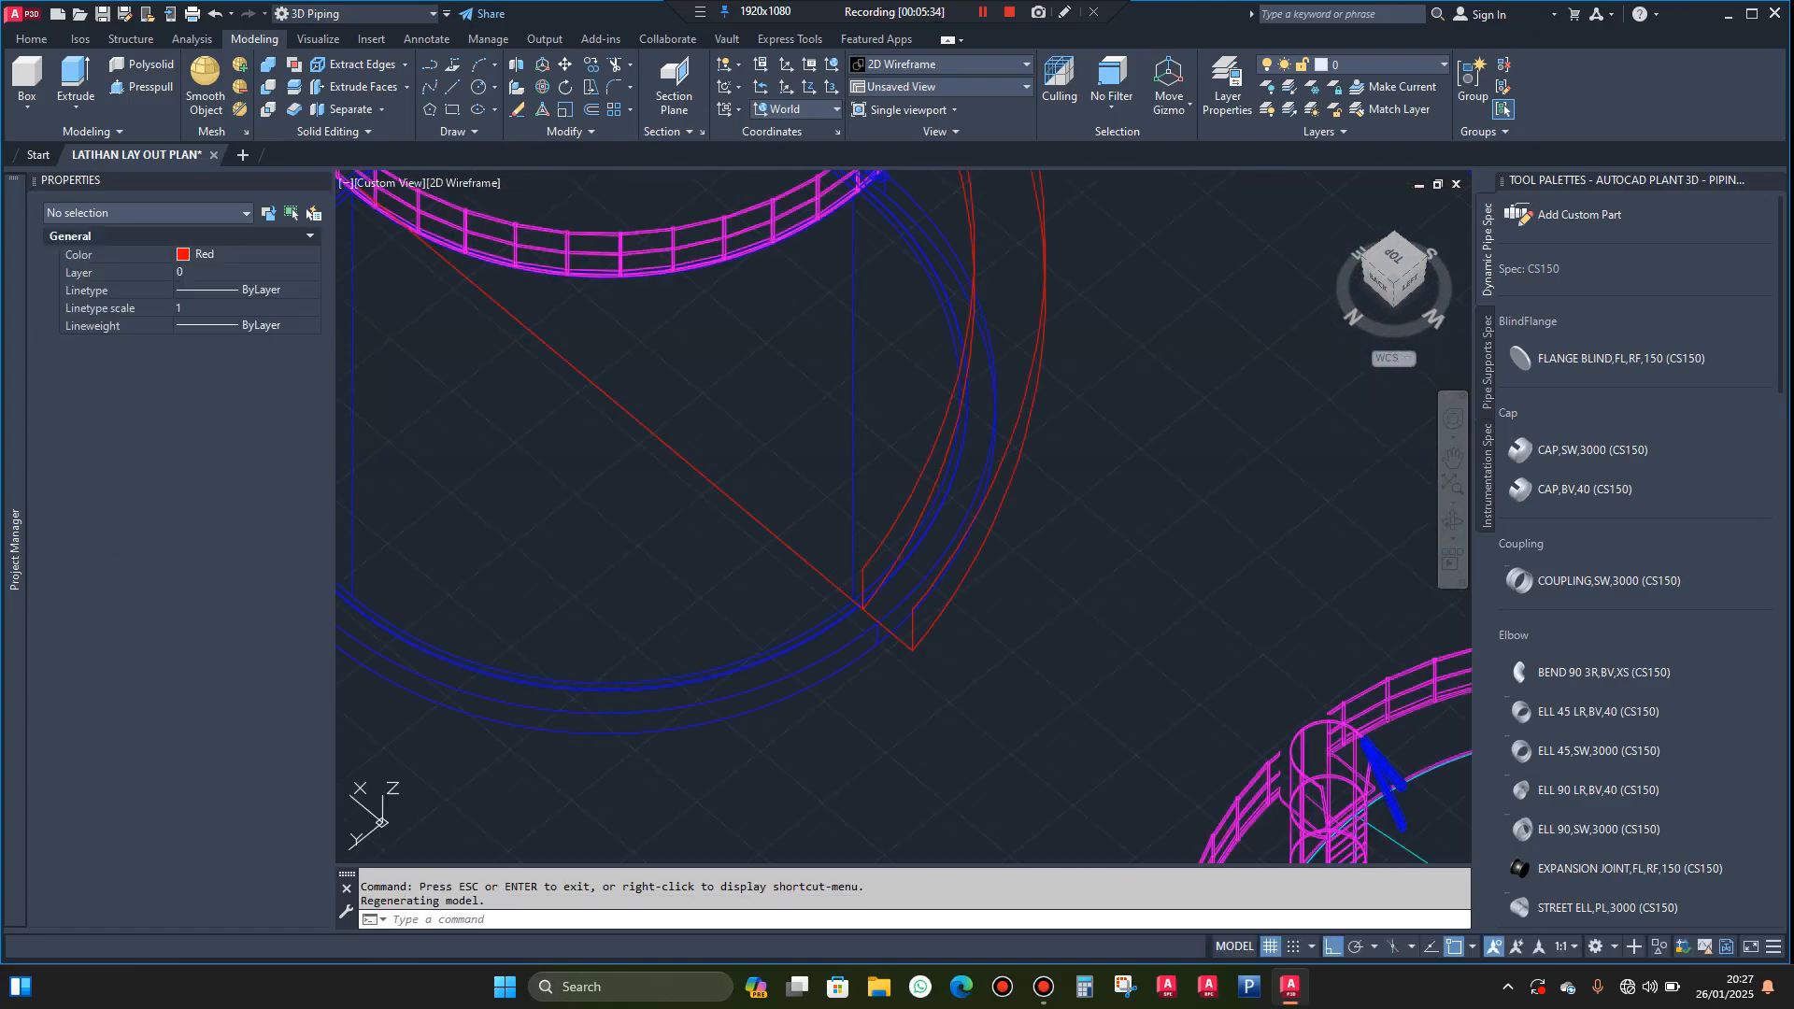
click(130, 38)
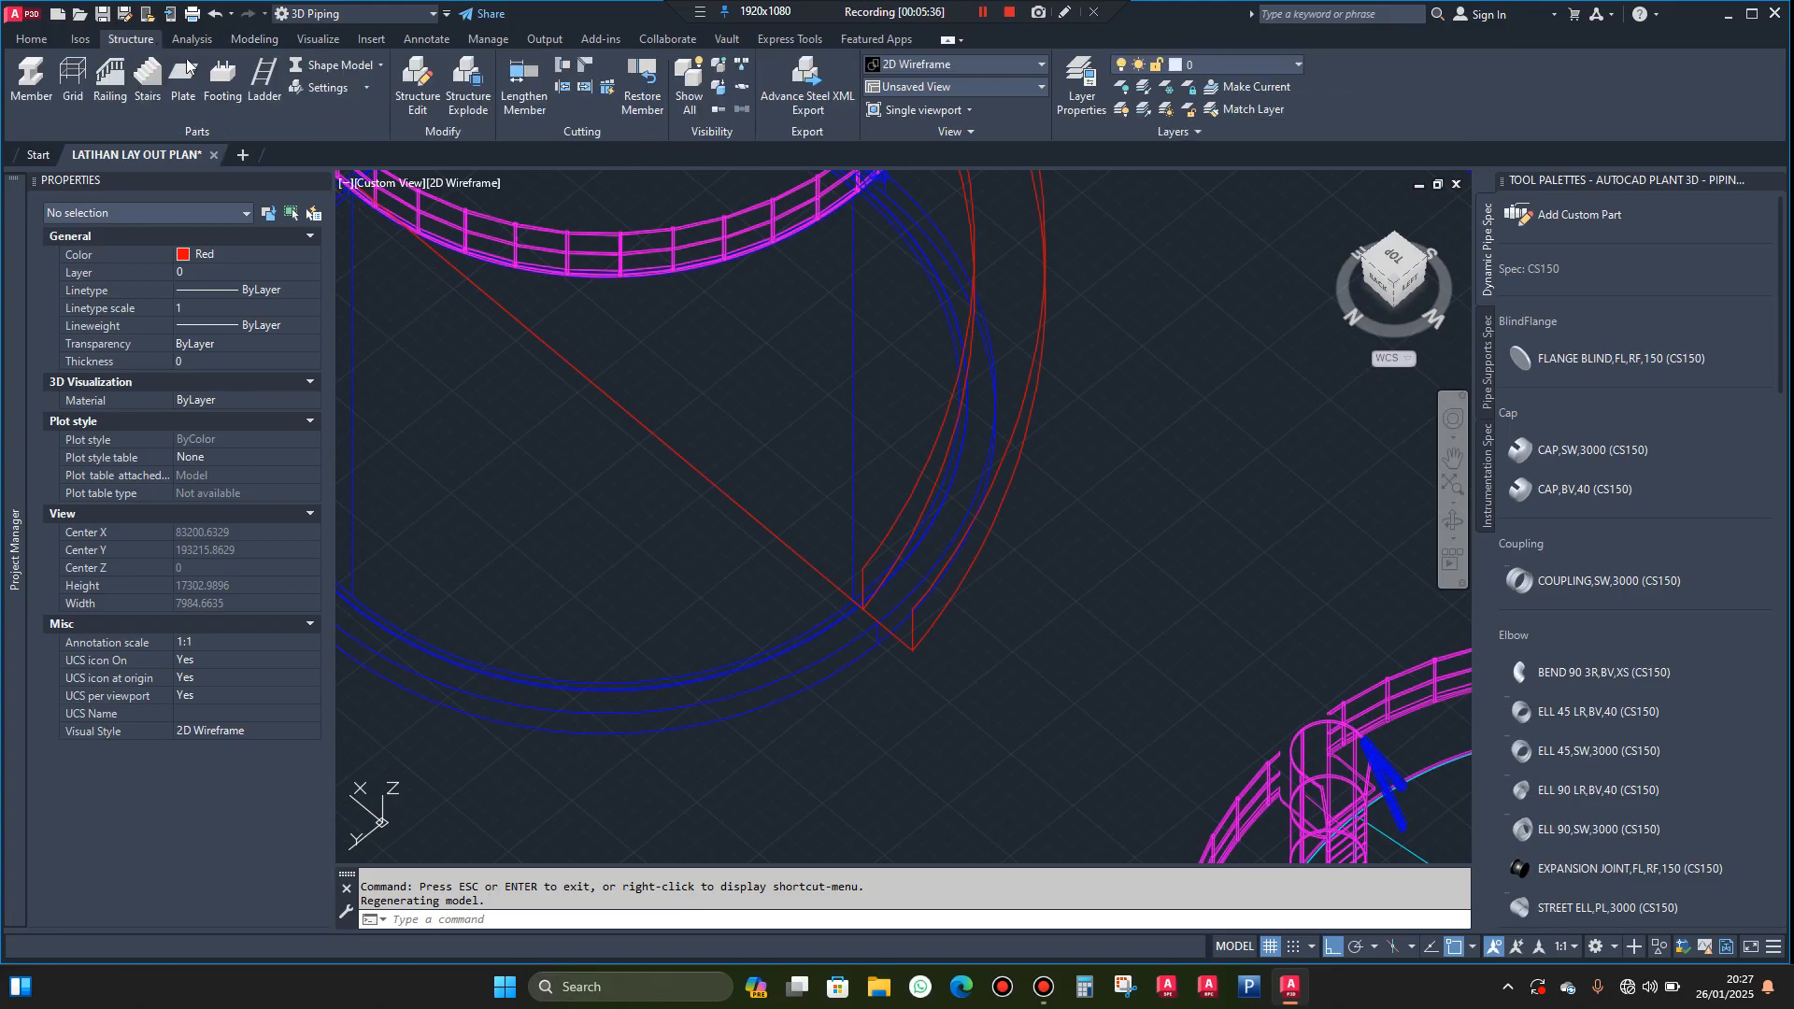
click(323, 89)
click(365, 114)
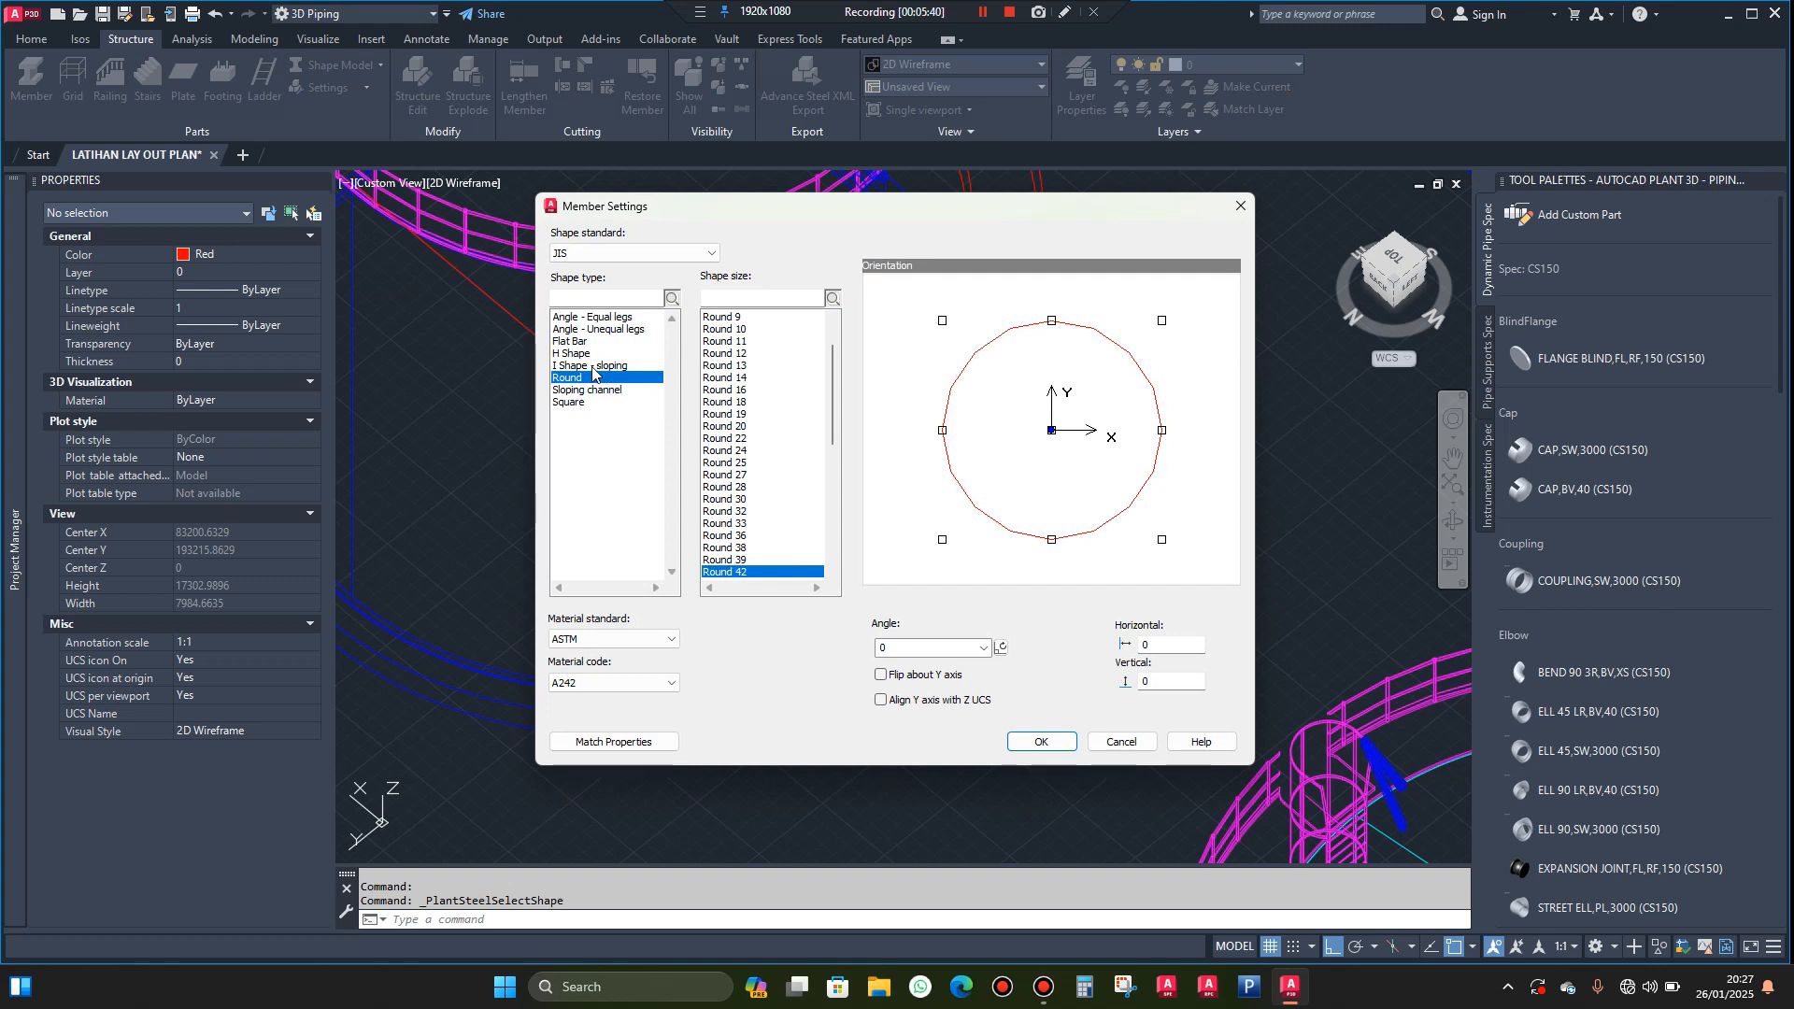
click(594, 391)
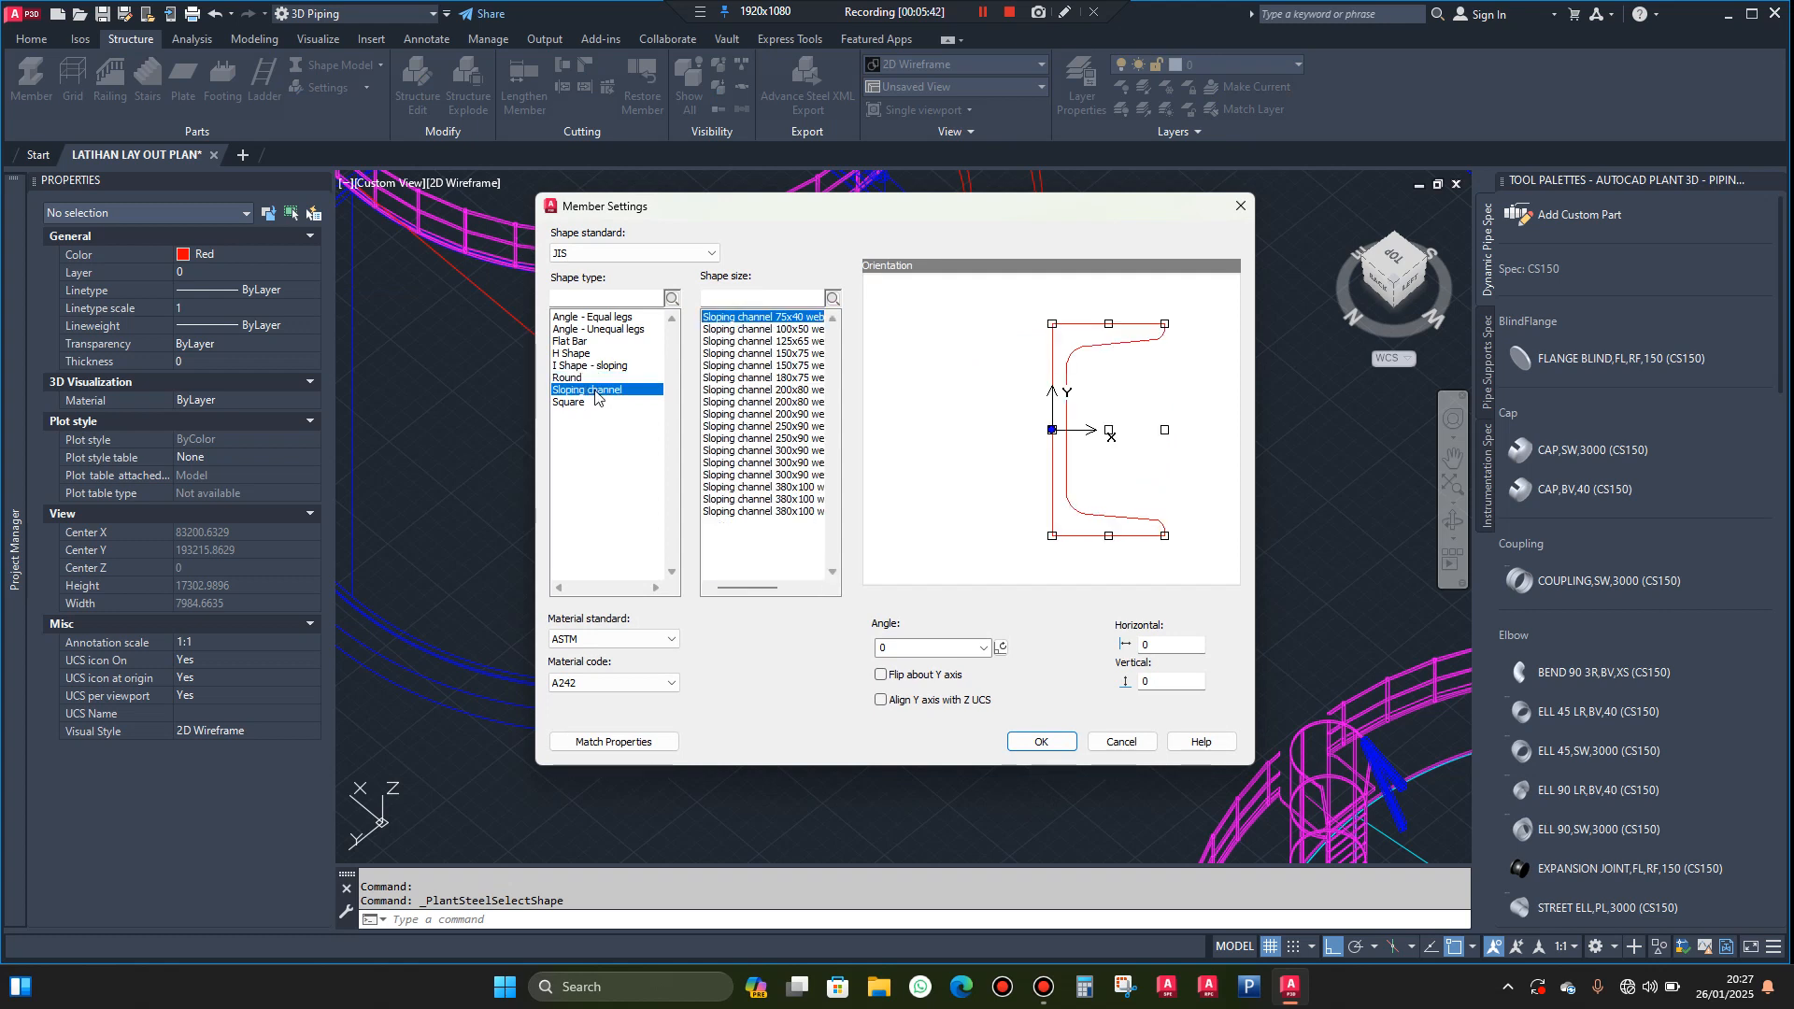
click(795, 390)
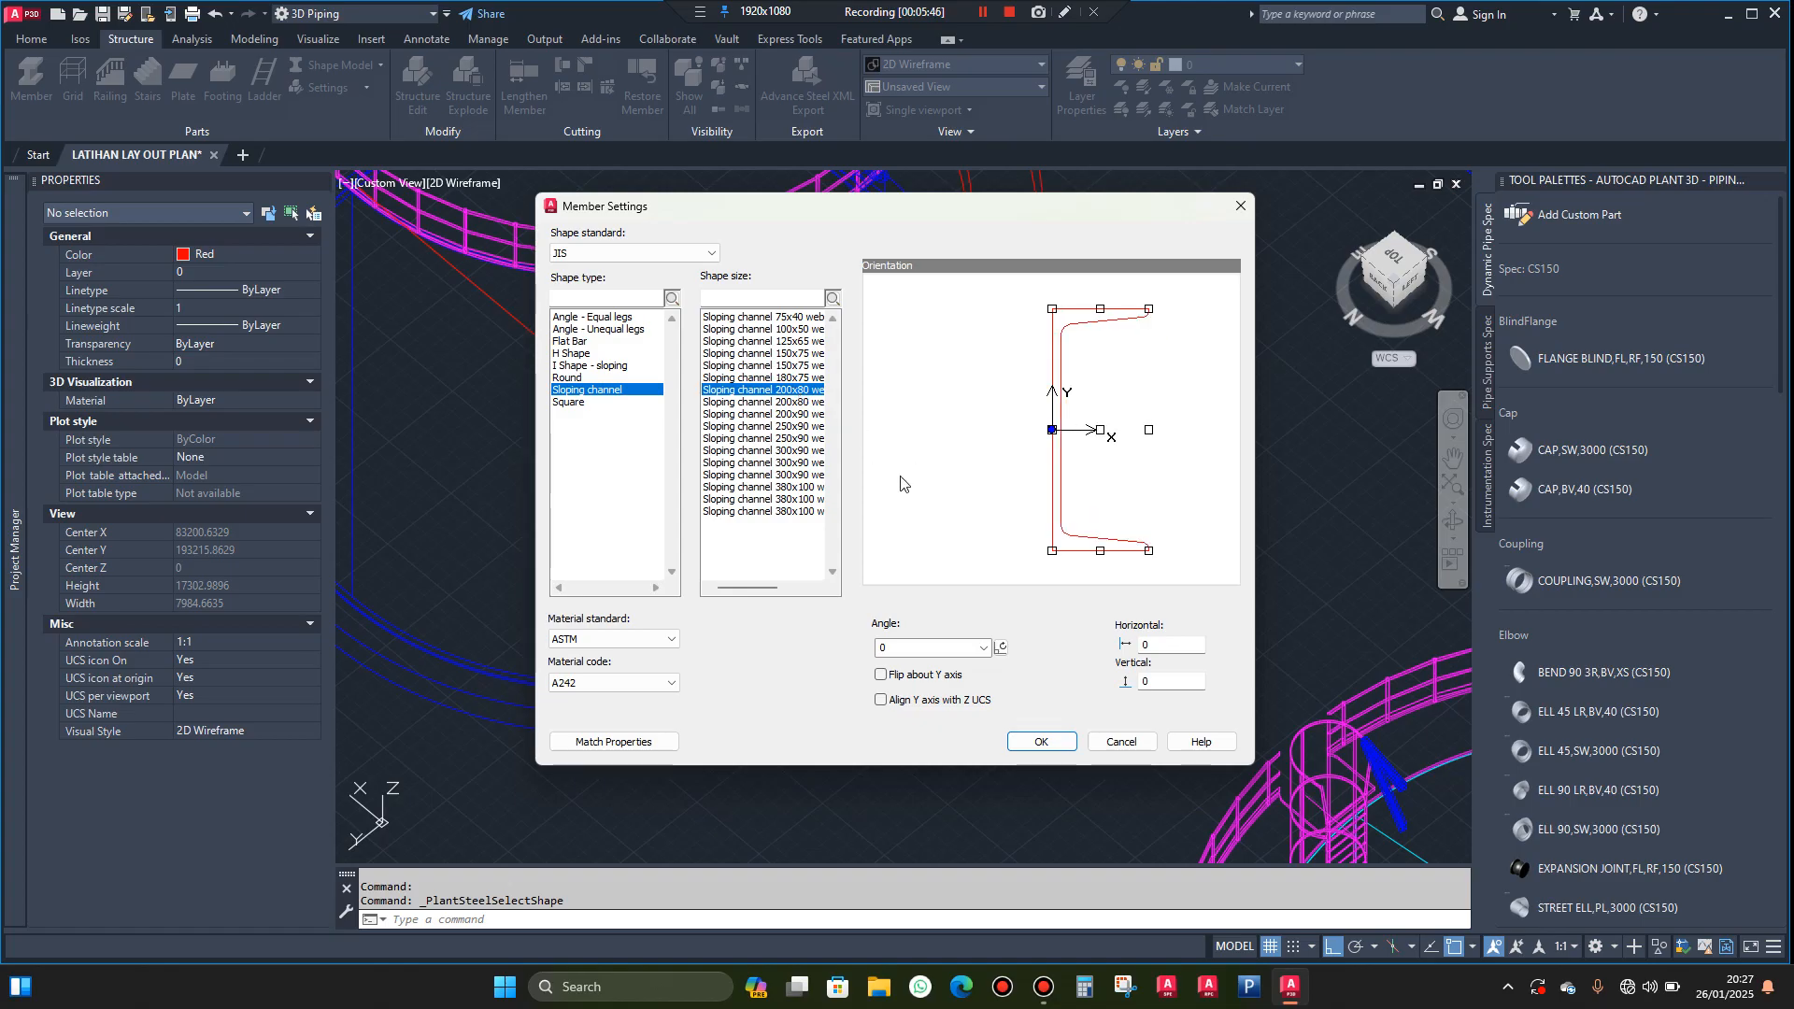
click(1044, 743)
Place a straight channel member starting at the lower end of the outer helix and running outward from the tank
click(39, 100)
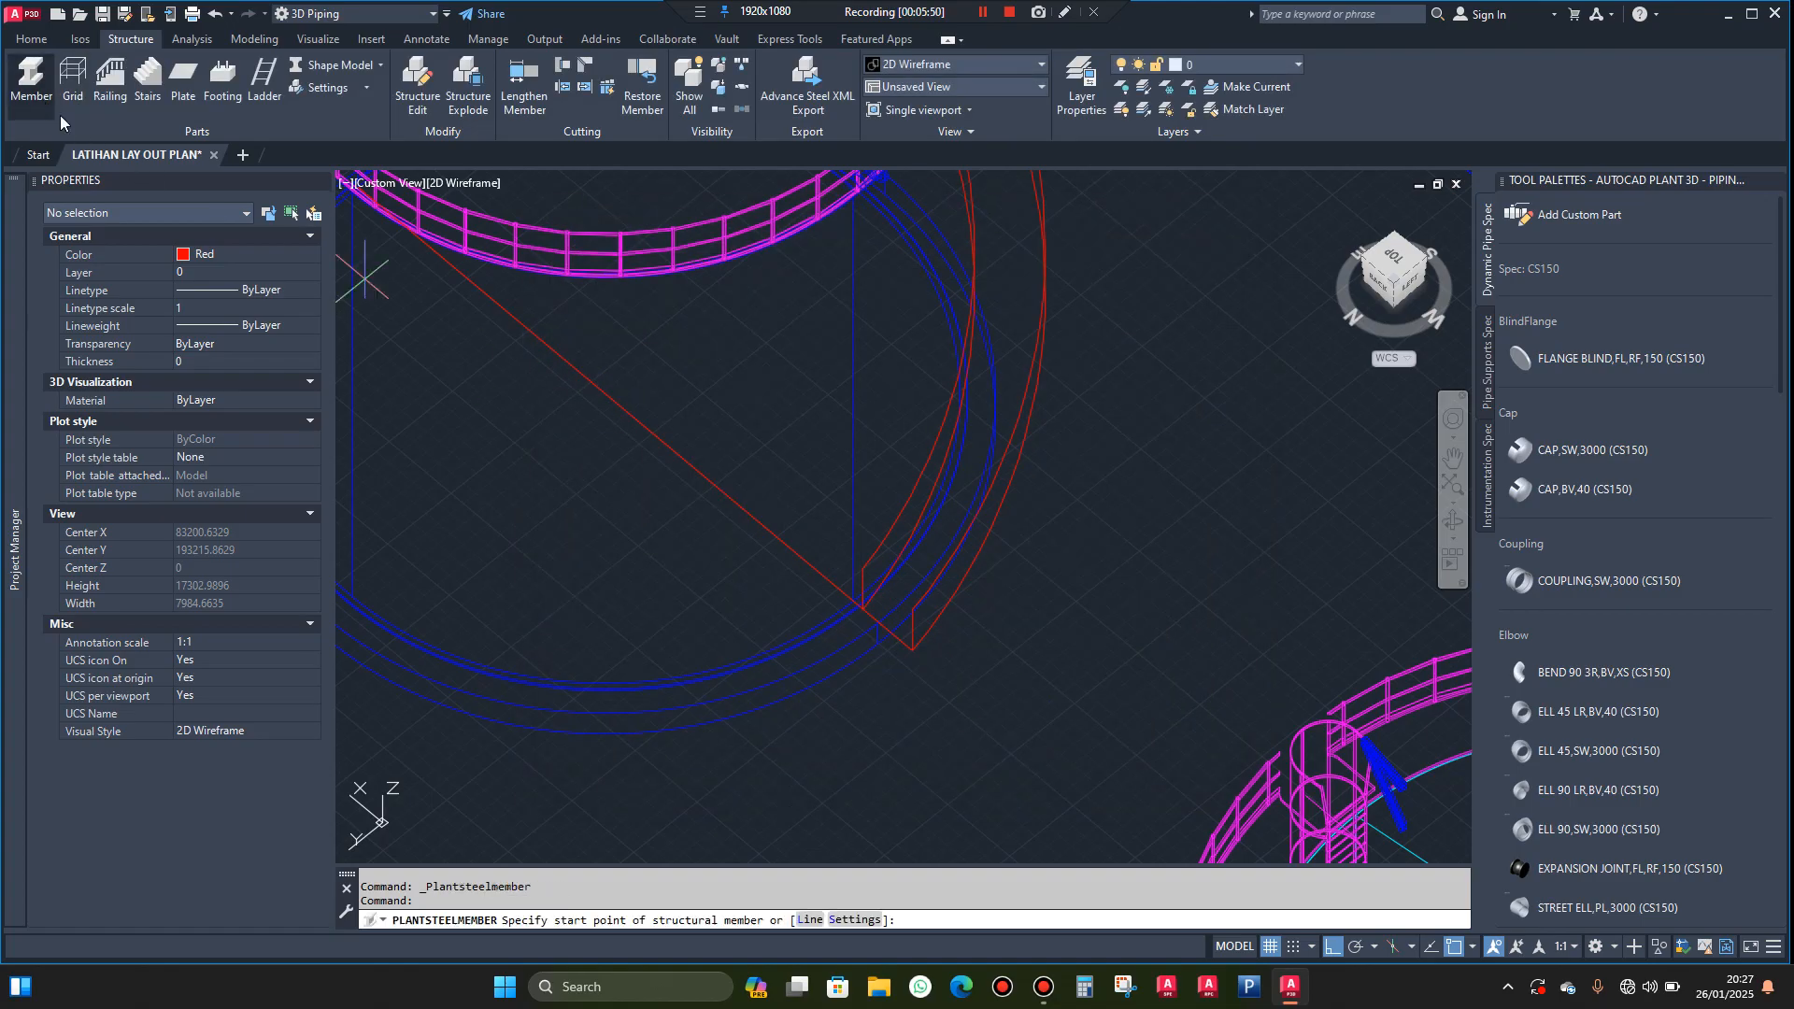
scroll(854, 601, up, 10)
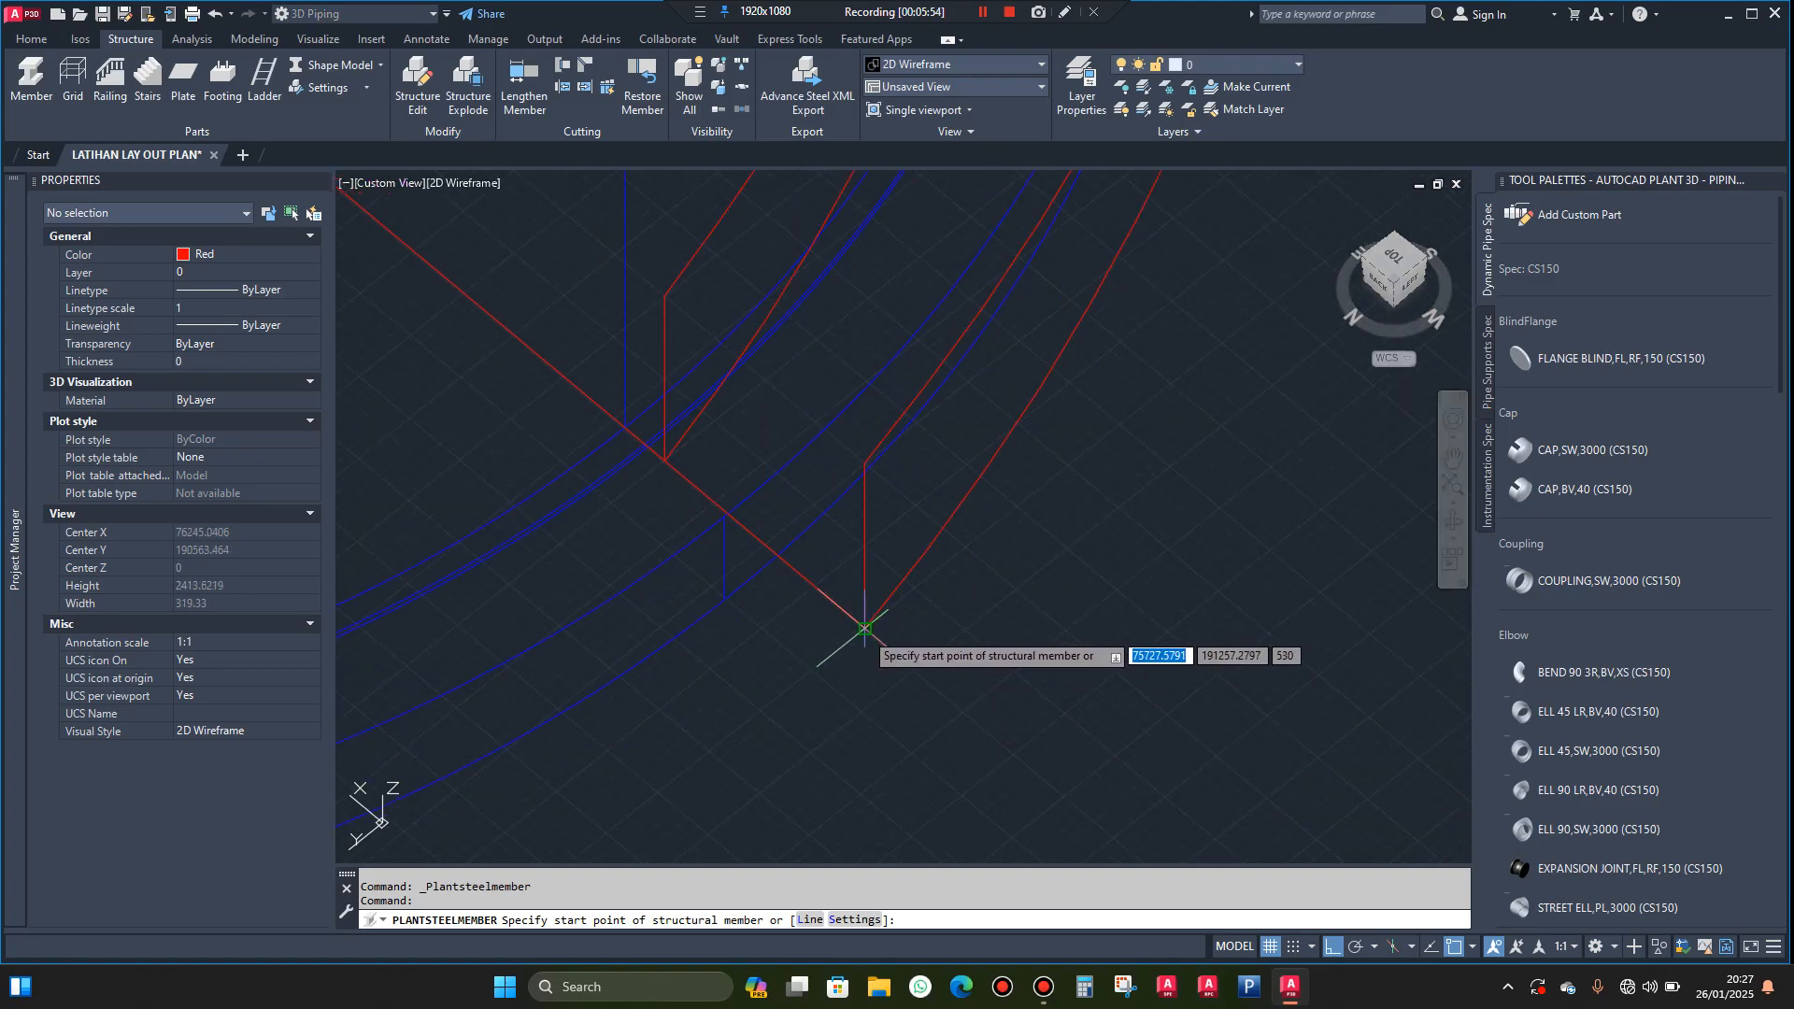
click(856, 627)
scroll(947, 567, down, 4)
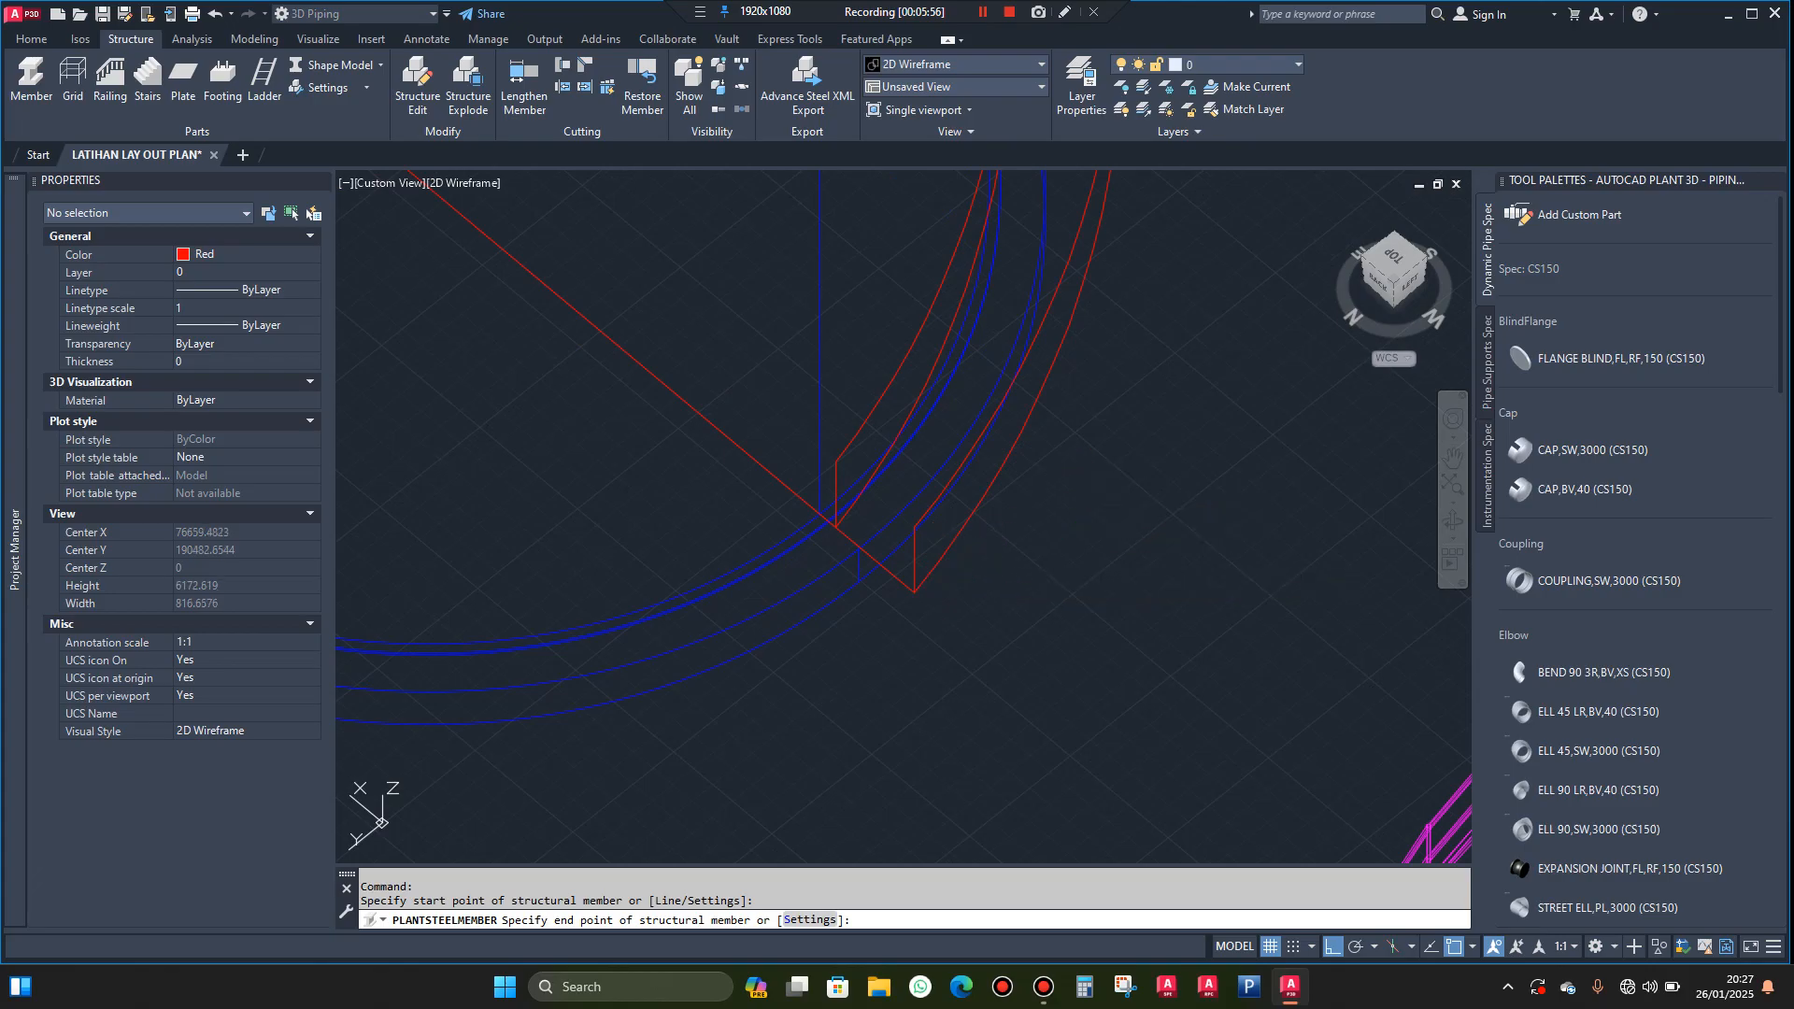
click(1076, 456)
key(Escape)
scroll(1043, 513, up, 4)
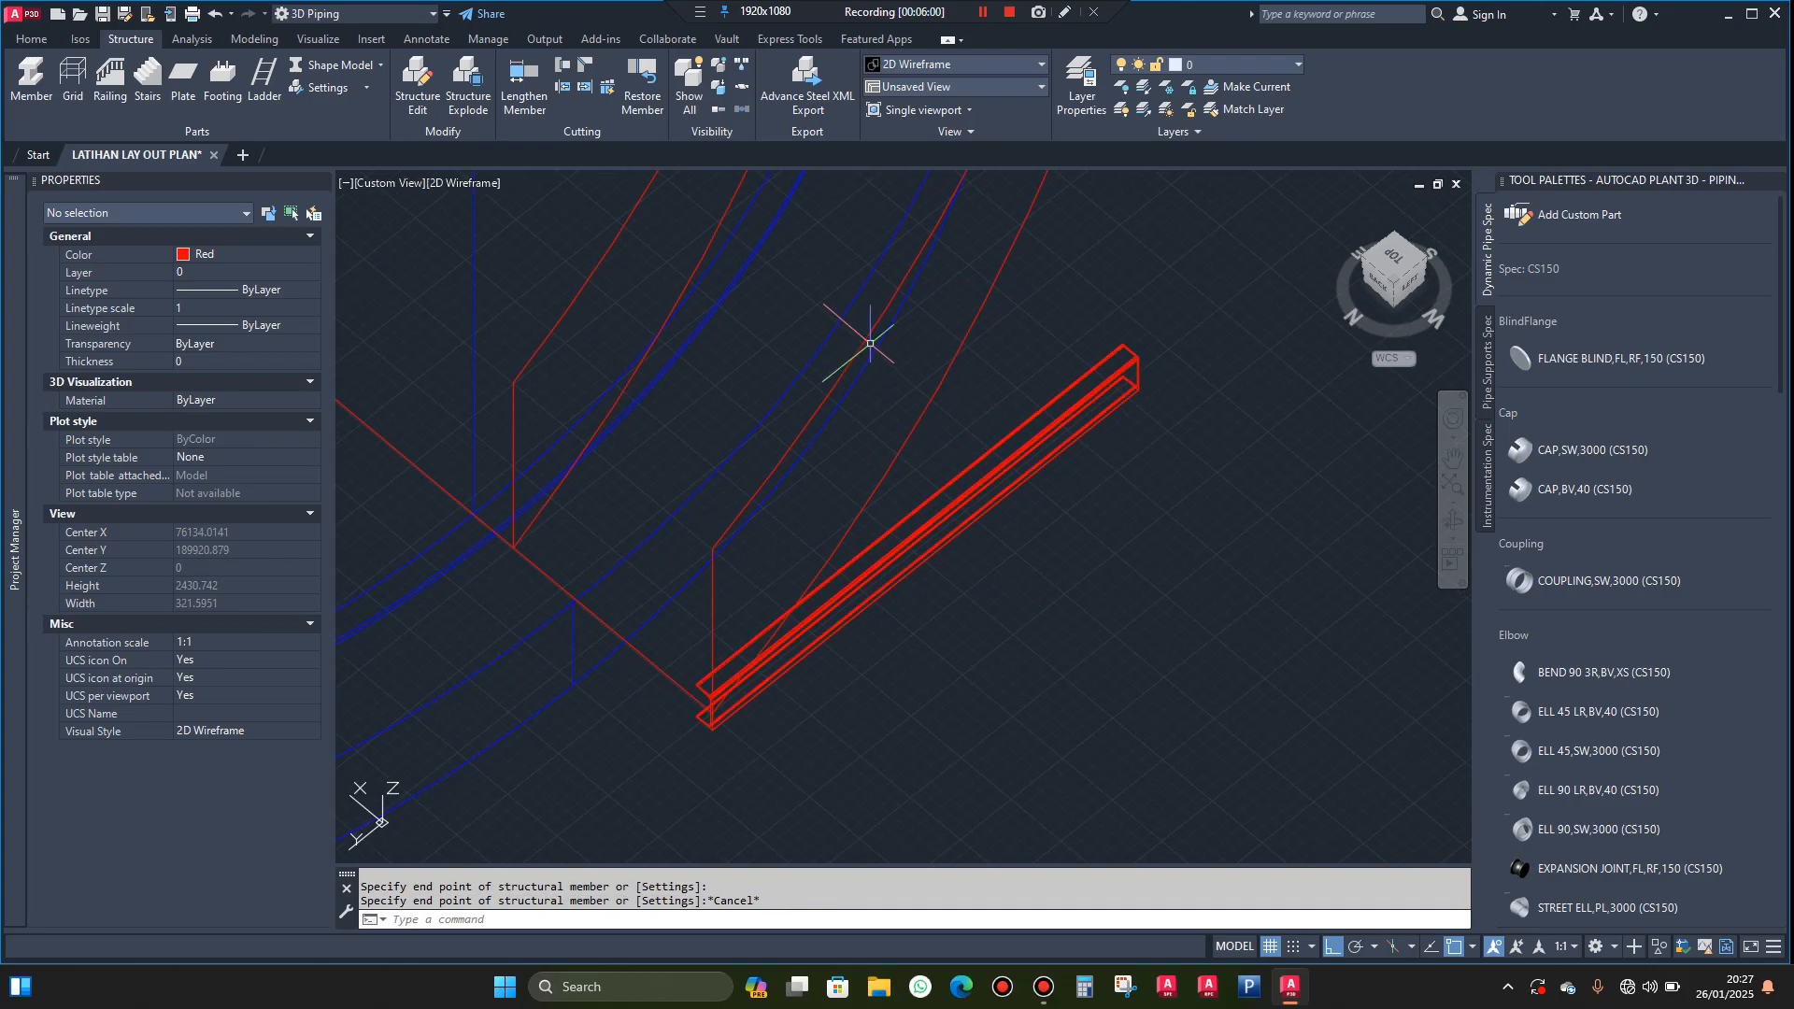
Switch the visual style to Realistic and move the channel member away from the lower end of the outer helix
click(480, 183)
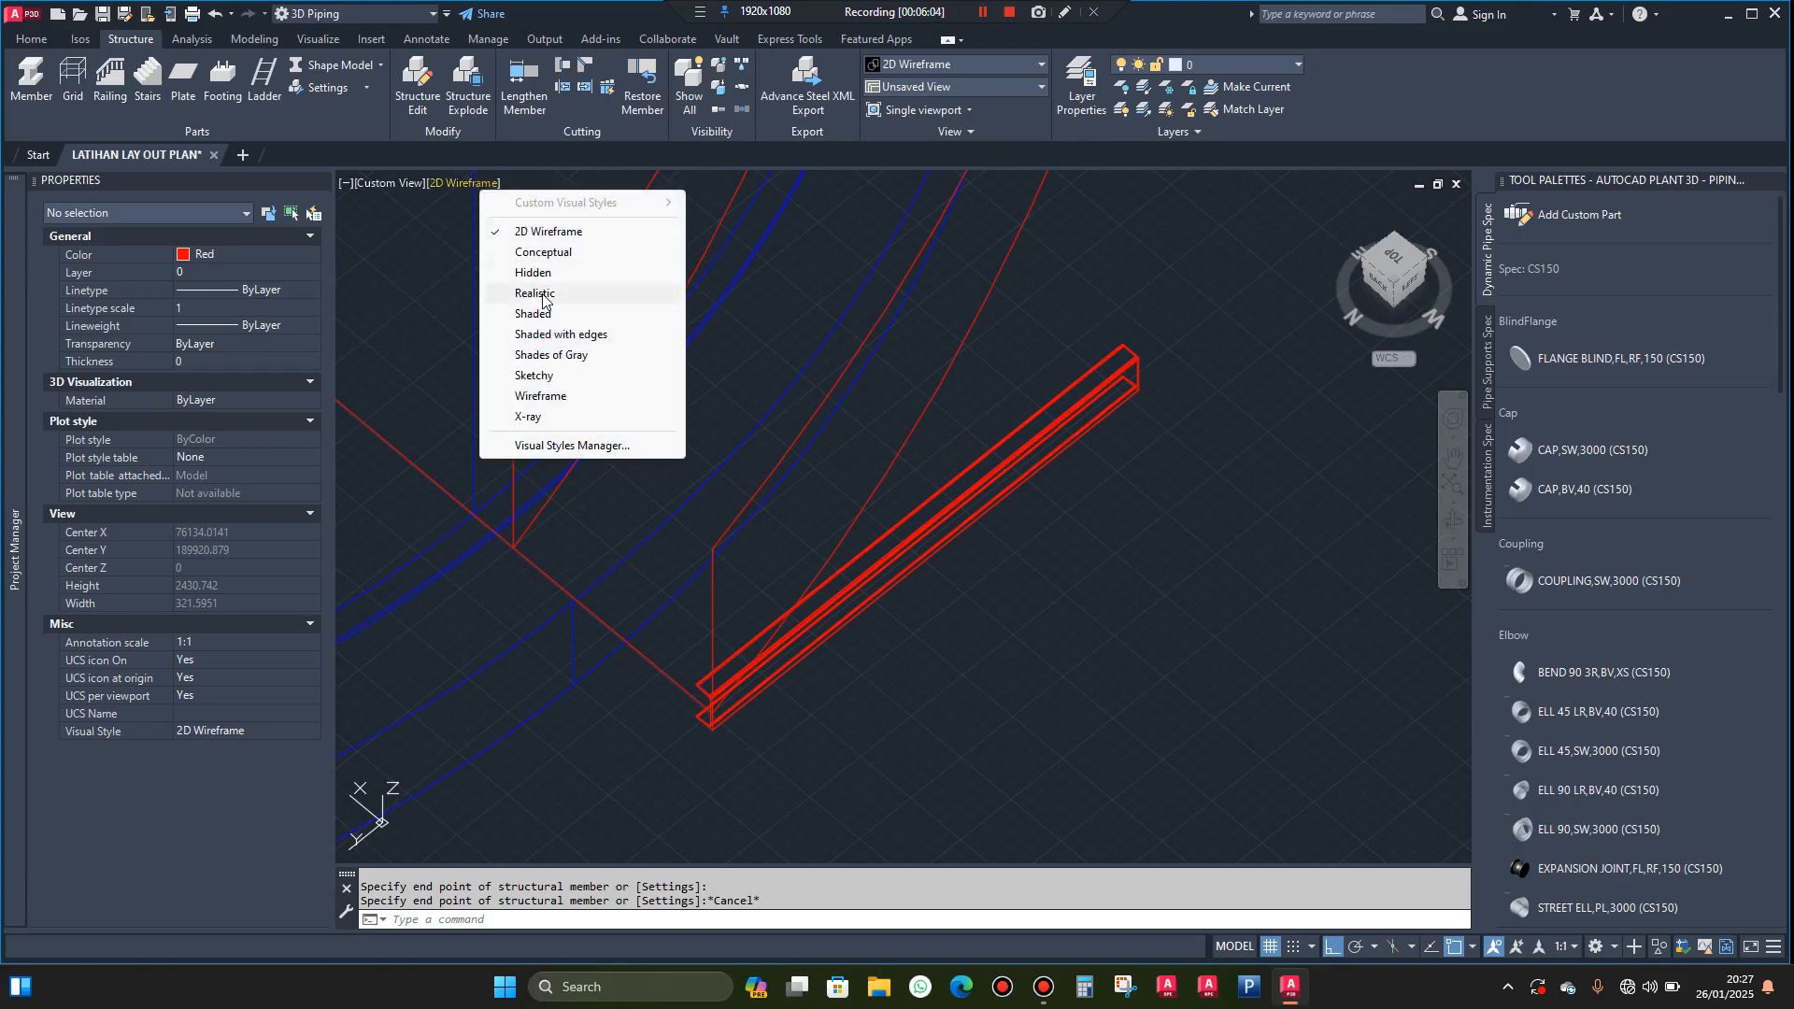
click(543, 296)
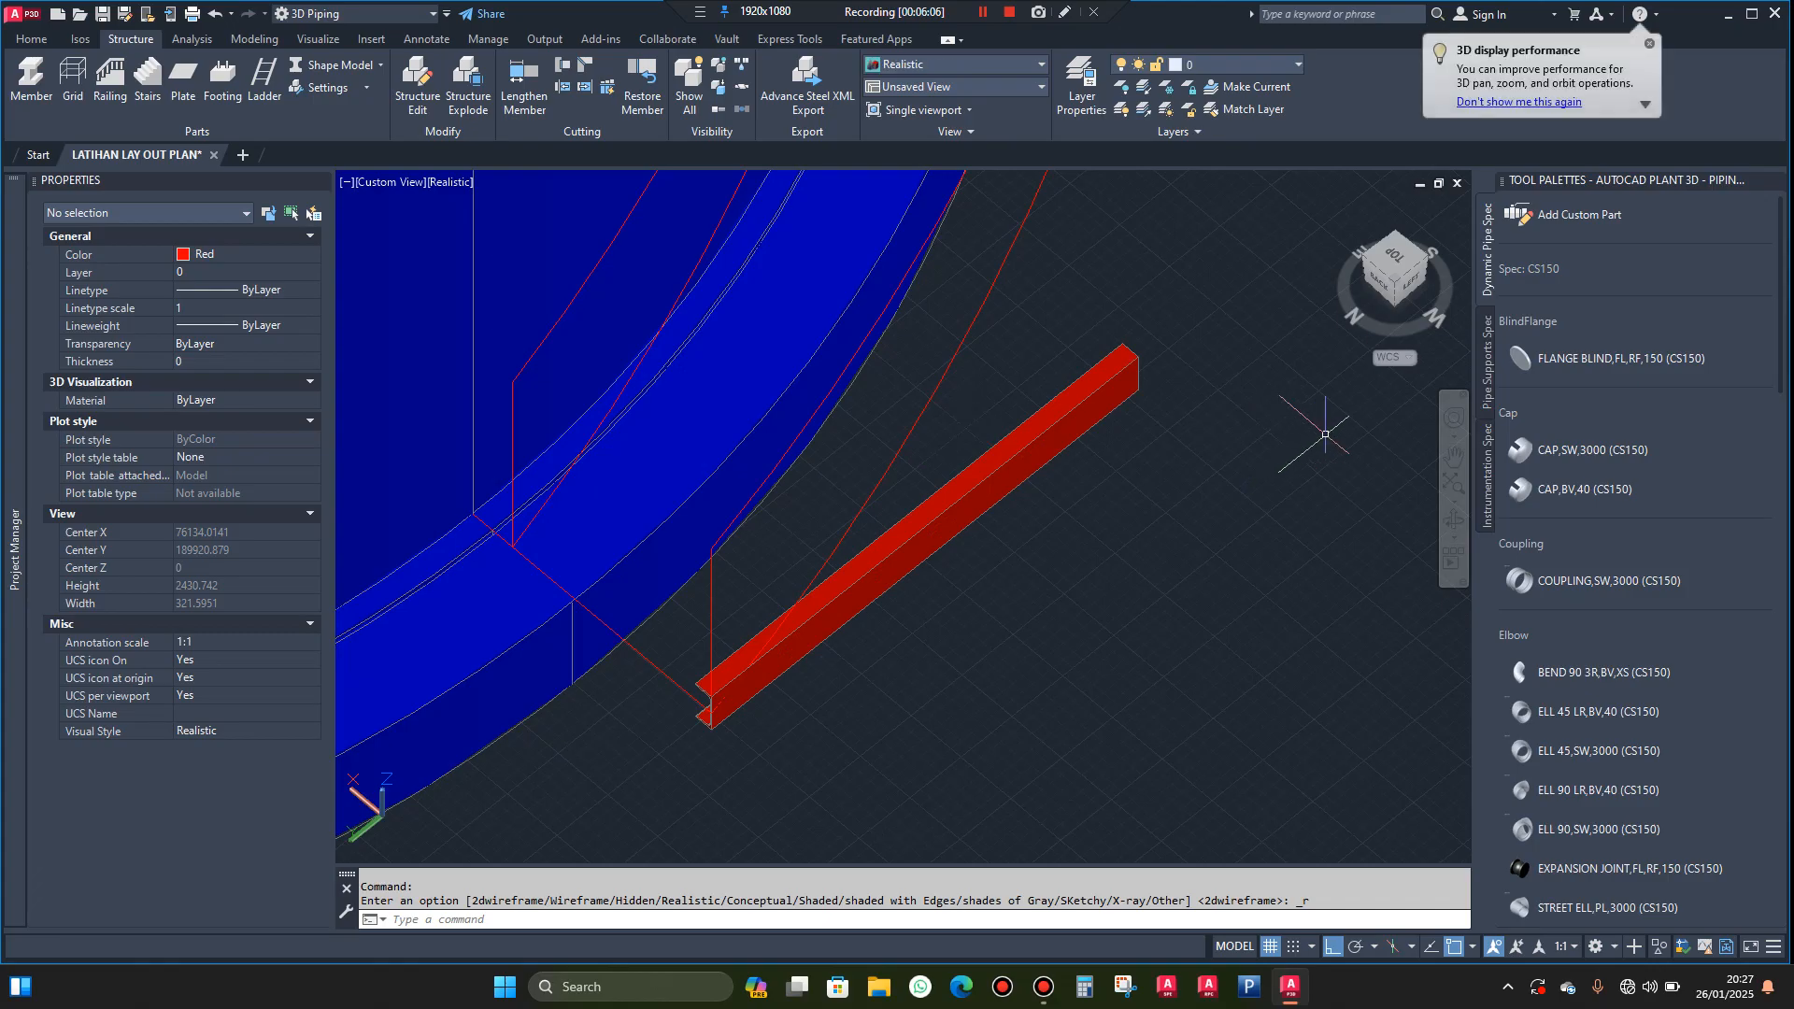
scroll(1221, 481, down, 3)
click(1144, 383)
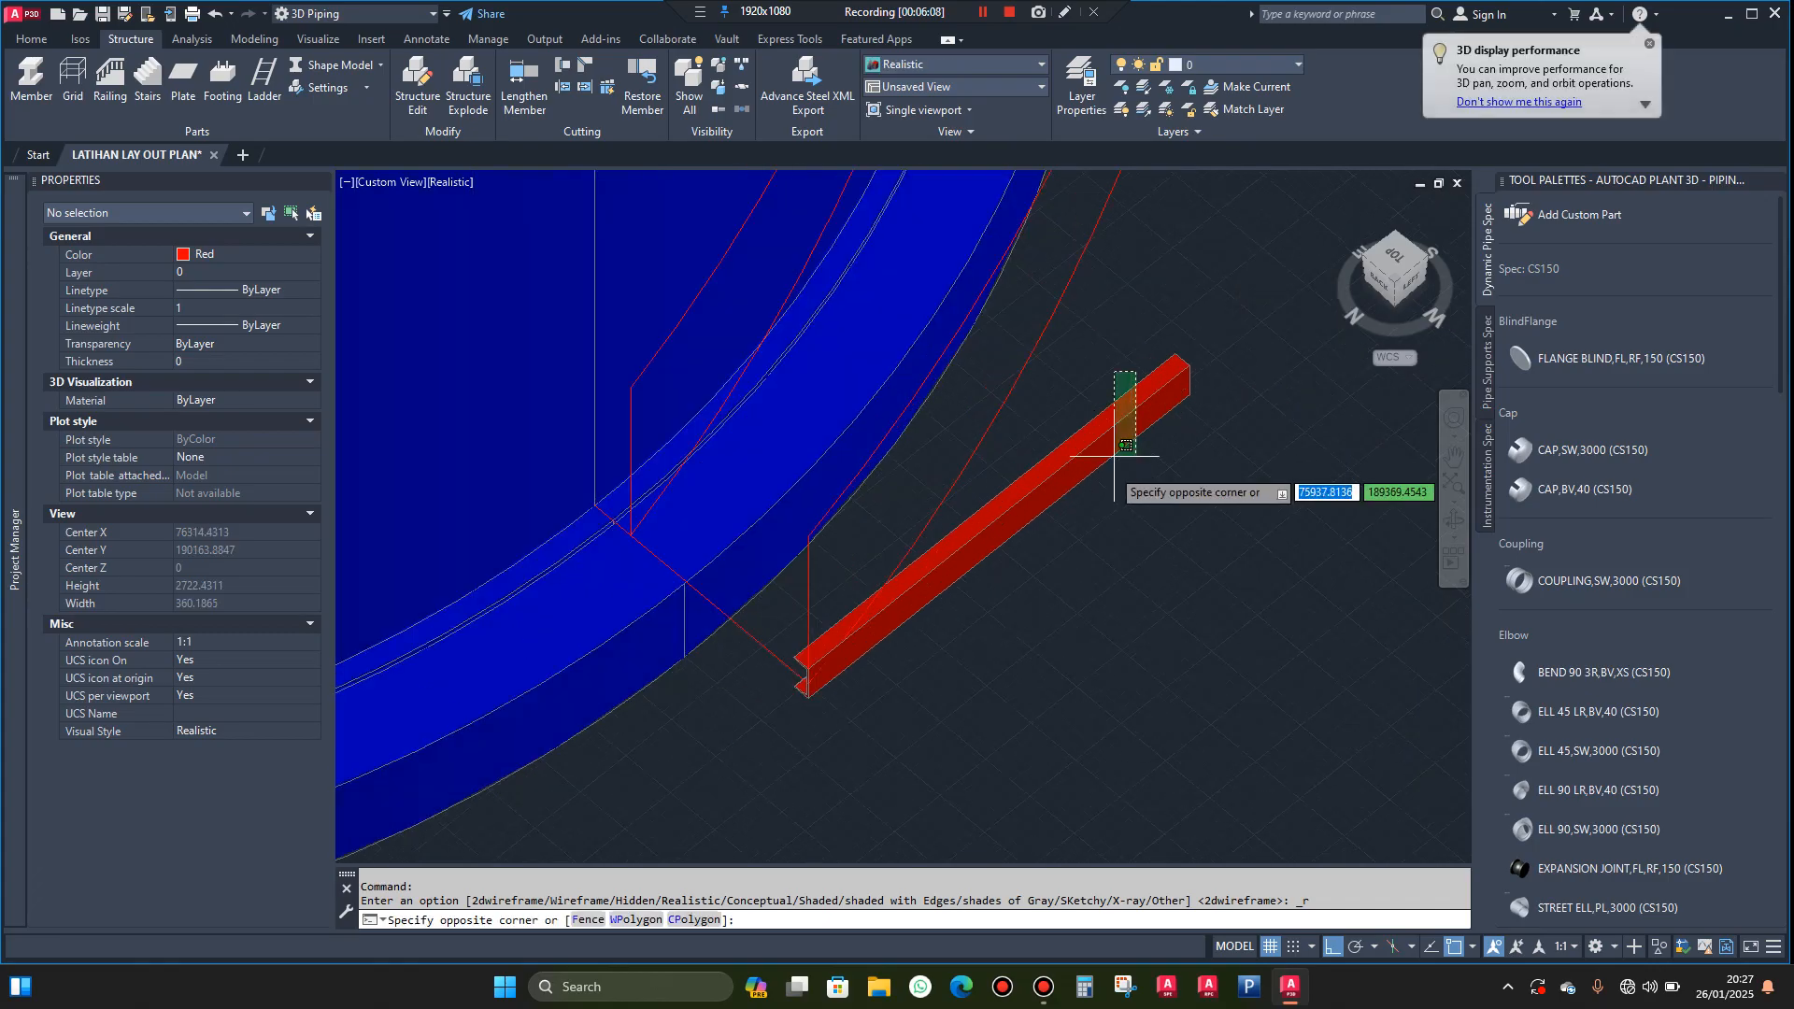
click(1102, 493)
text(m)
key(Return)
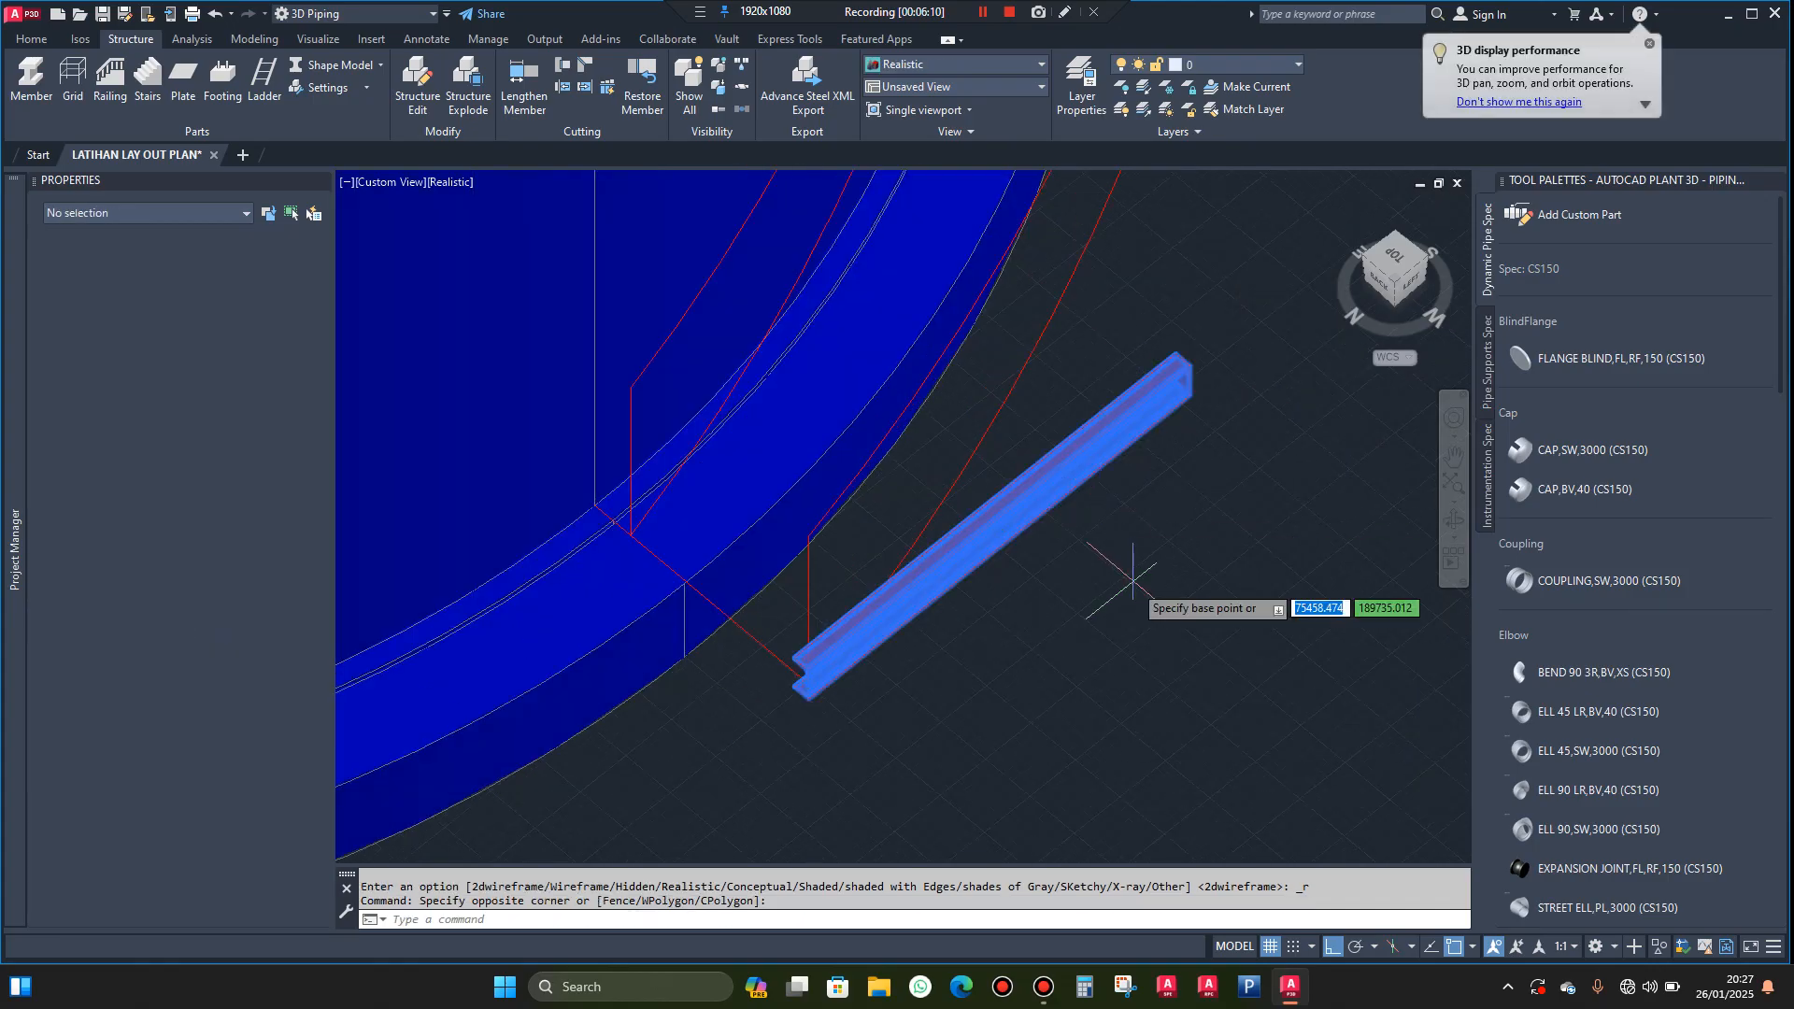
click(1103, 584)
key(Escape)
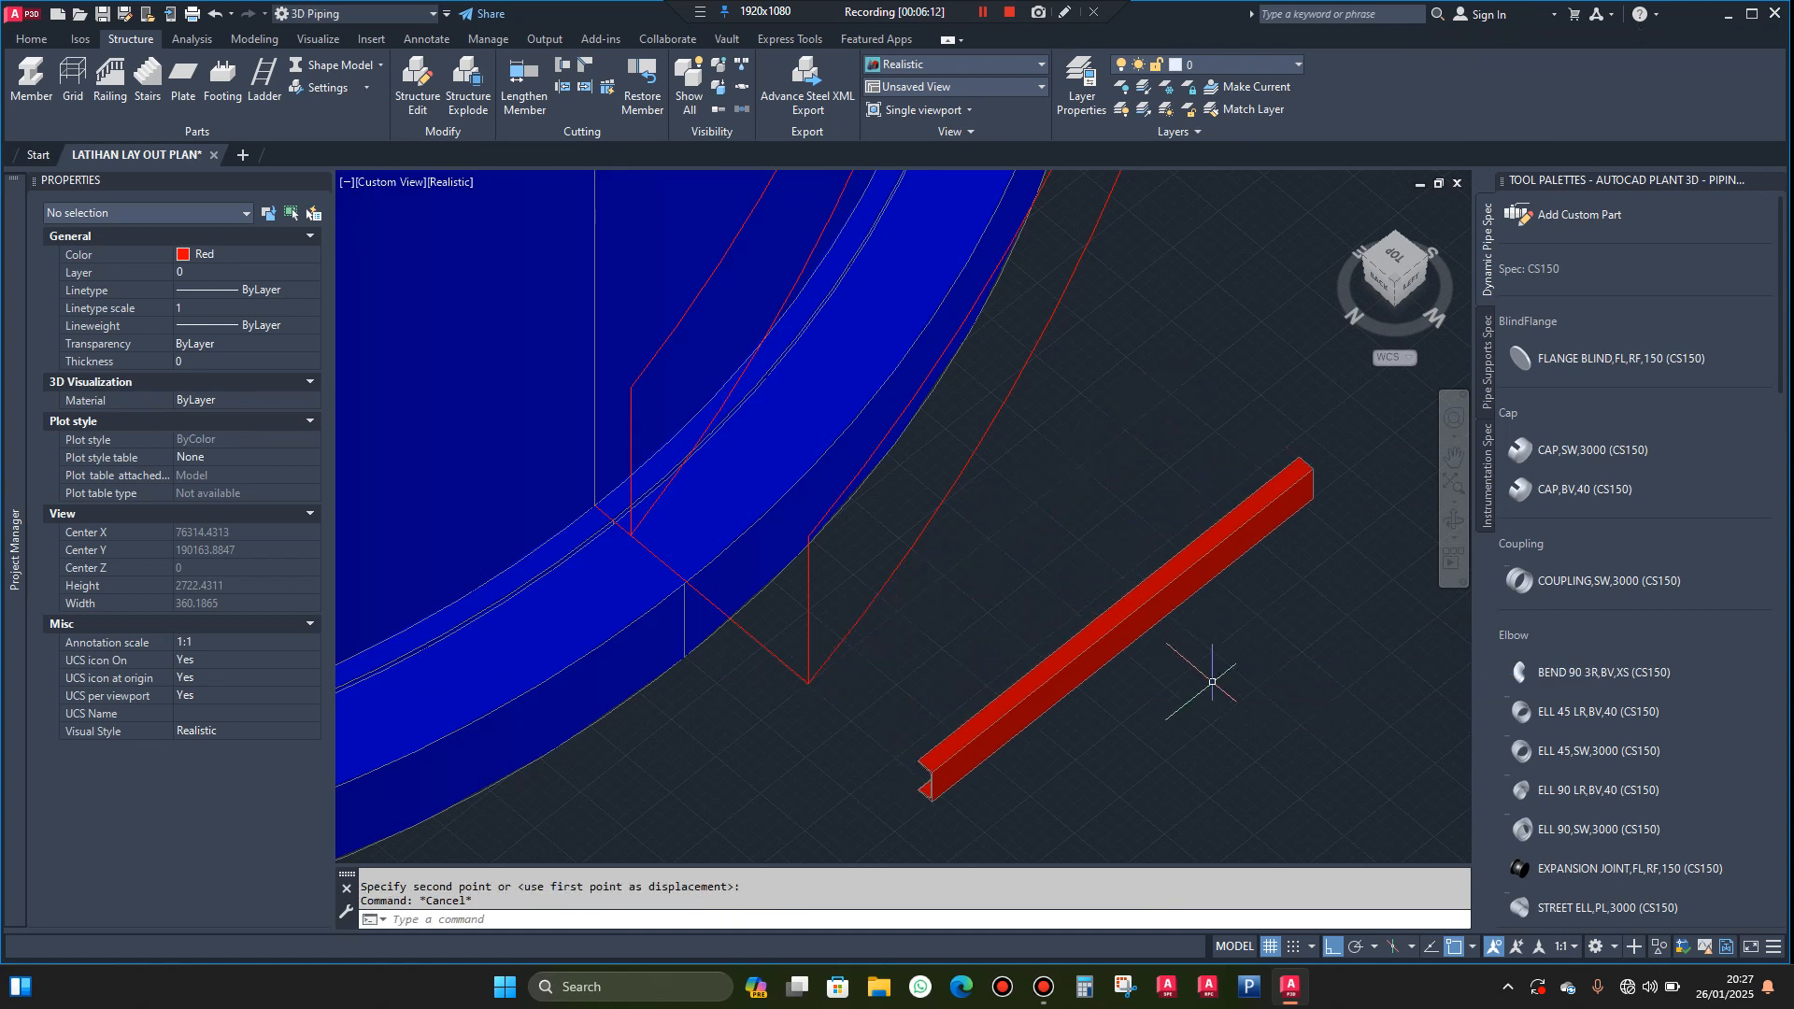
Explode the channel structure member into a plain 3D solid
click(1173, 515)
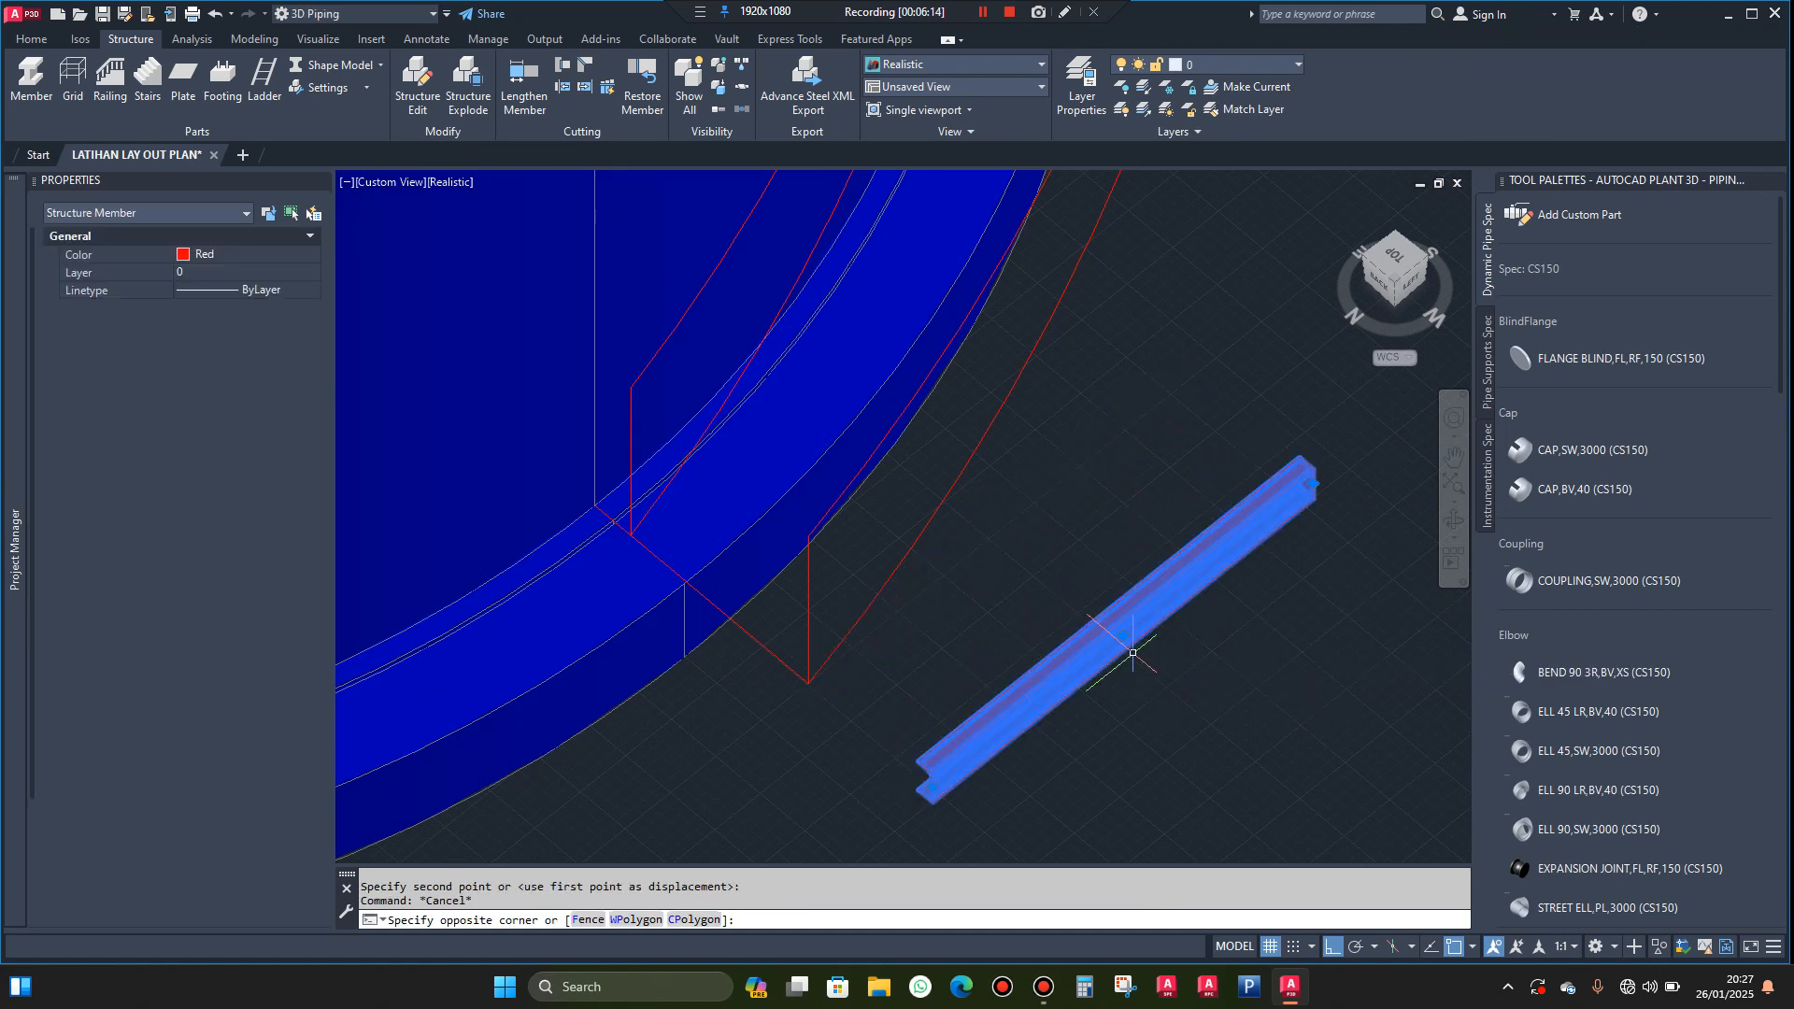
key(Escape)
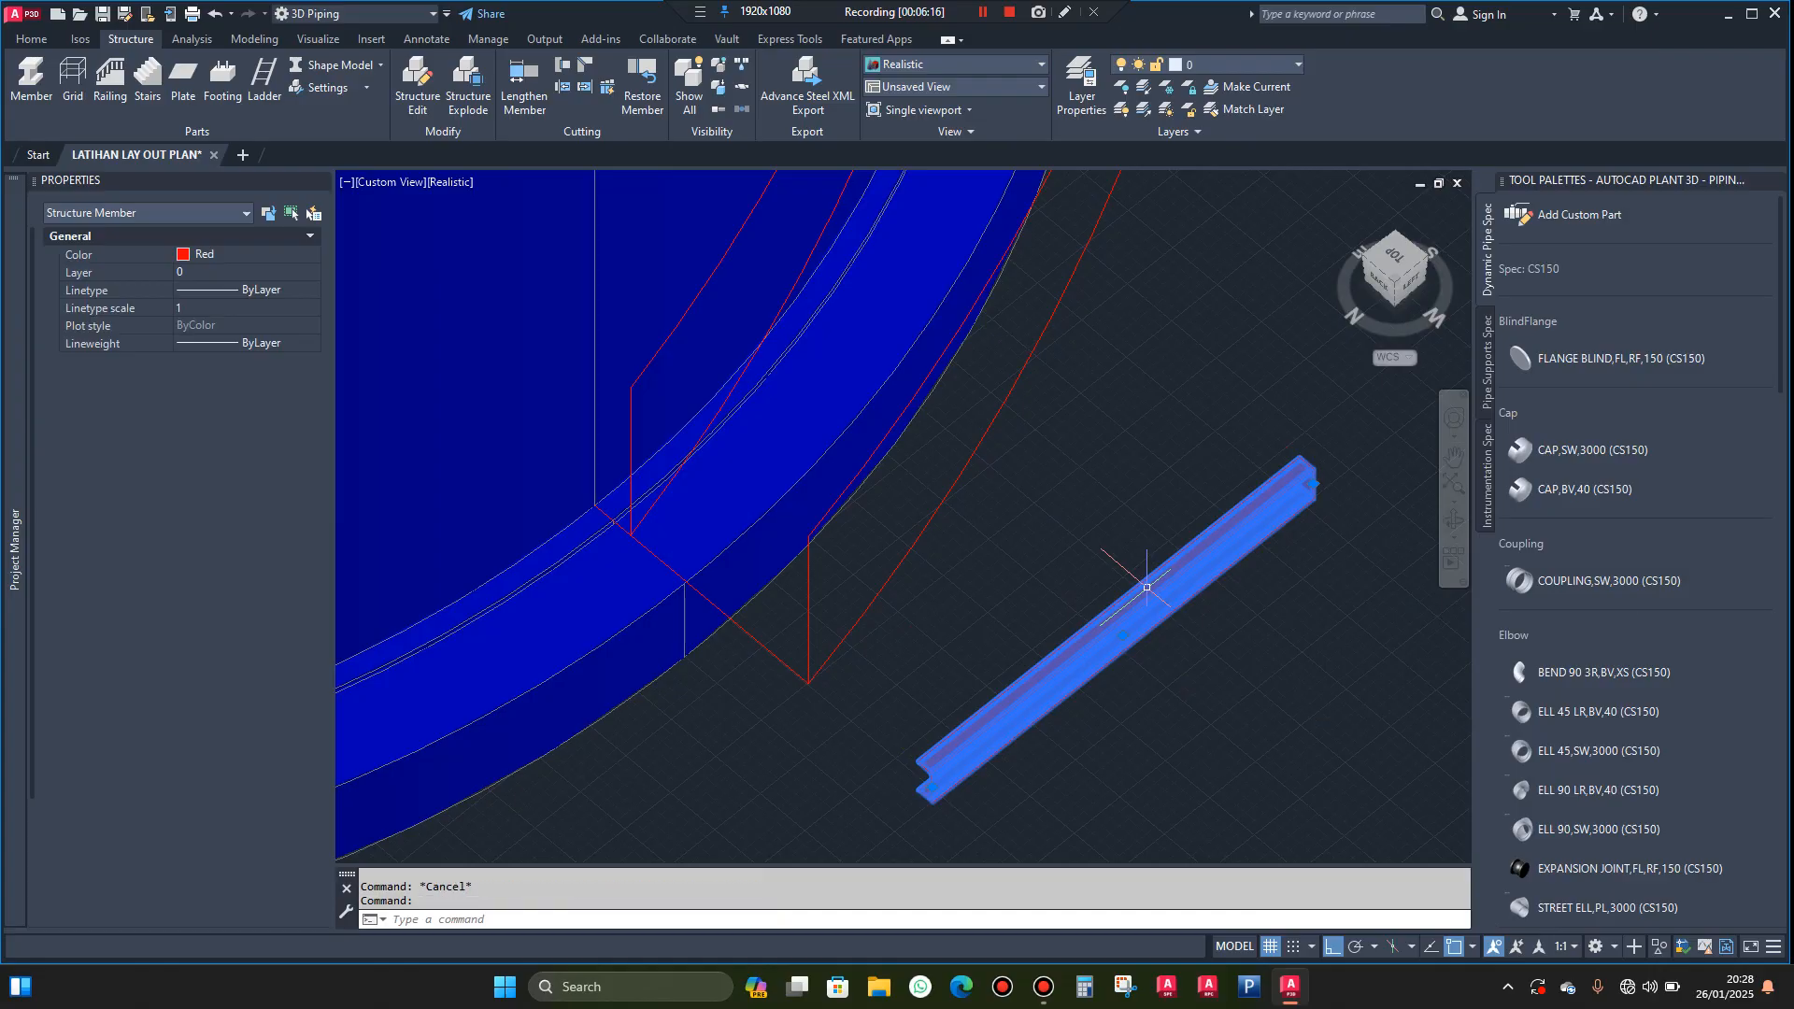
key(Escape)
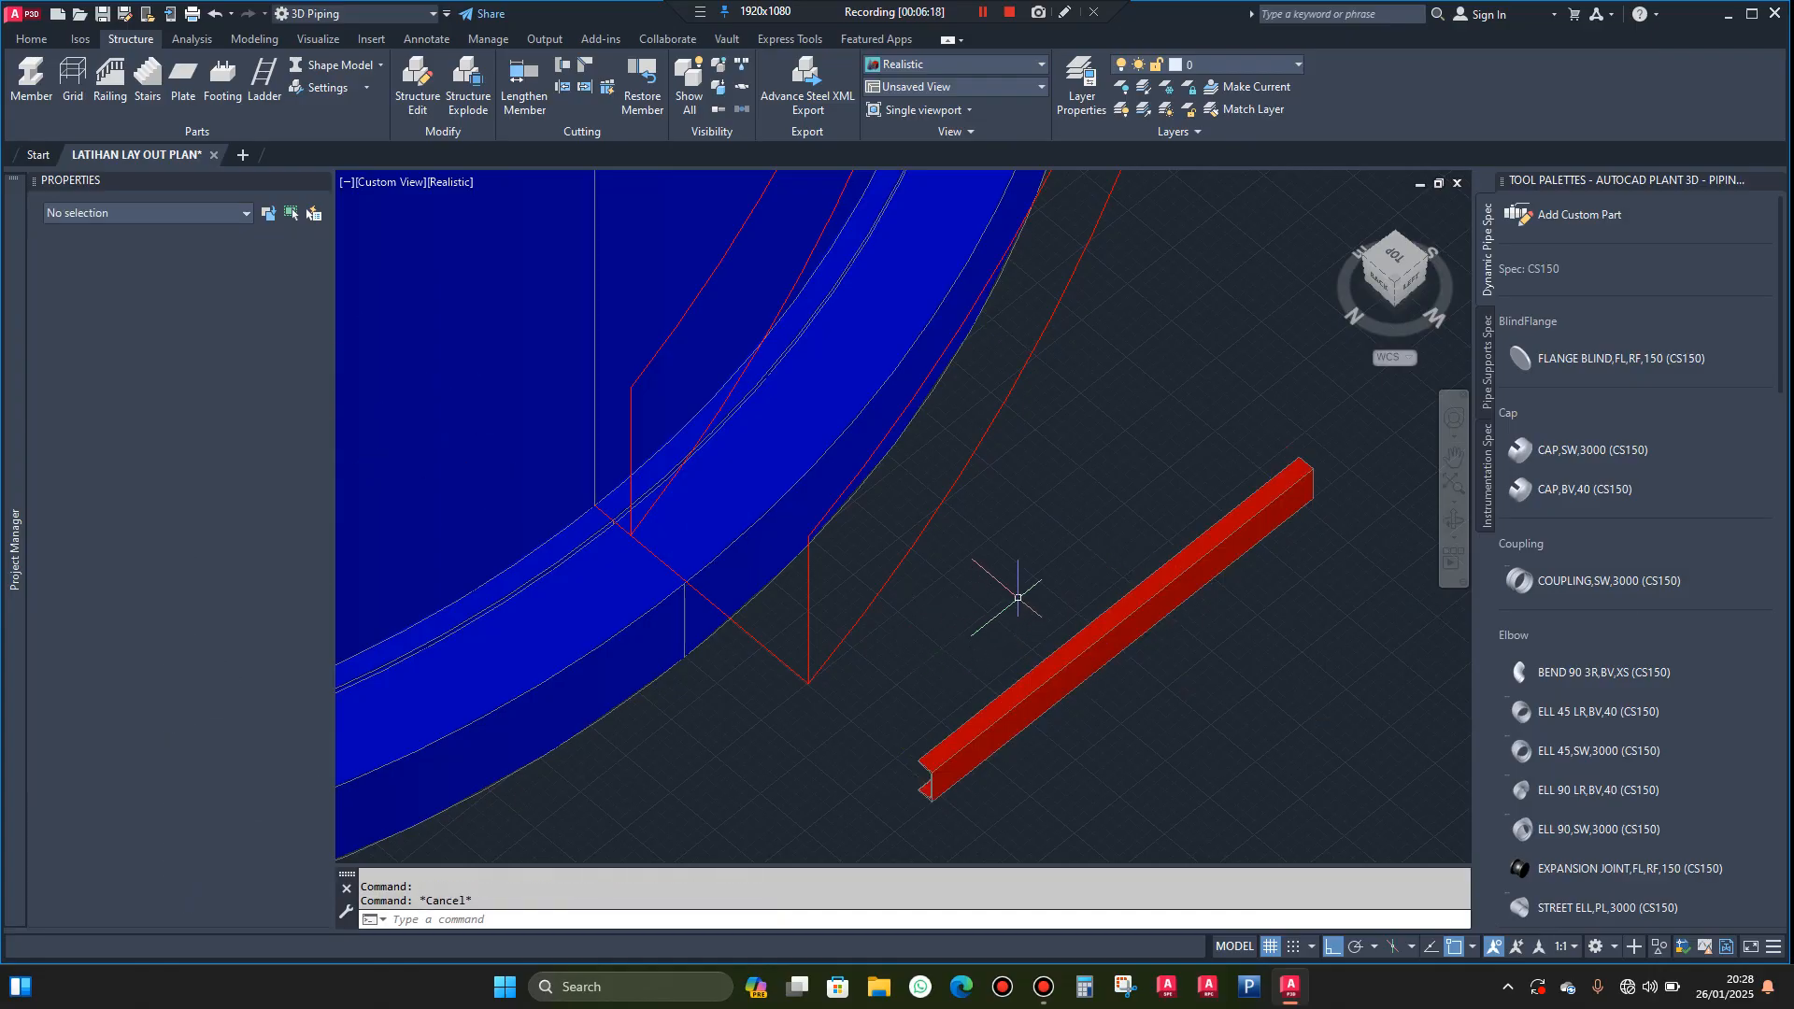
text(exp)
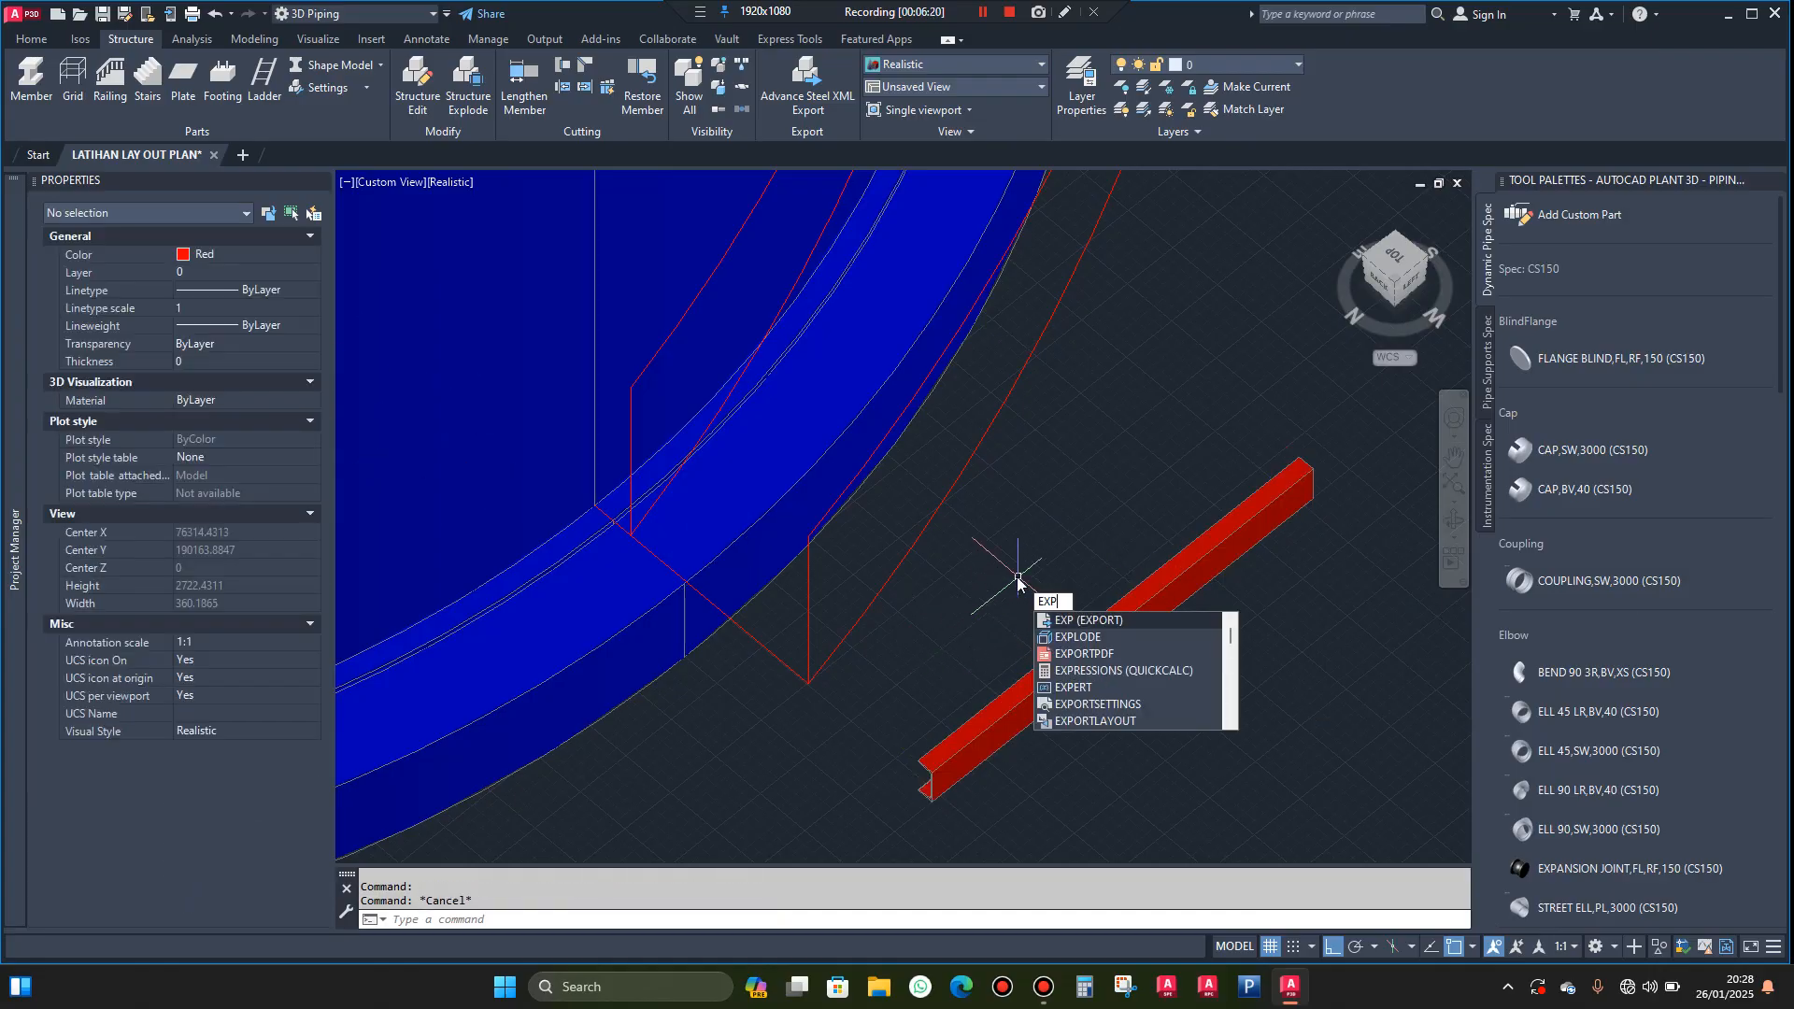
click(1088, 638)
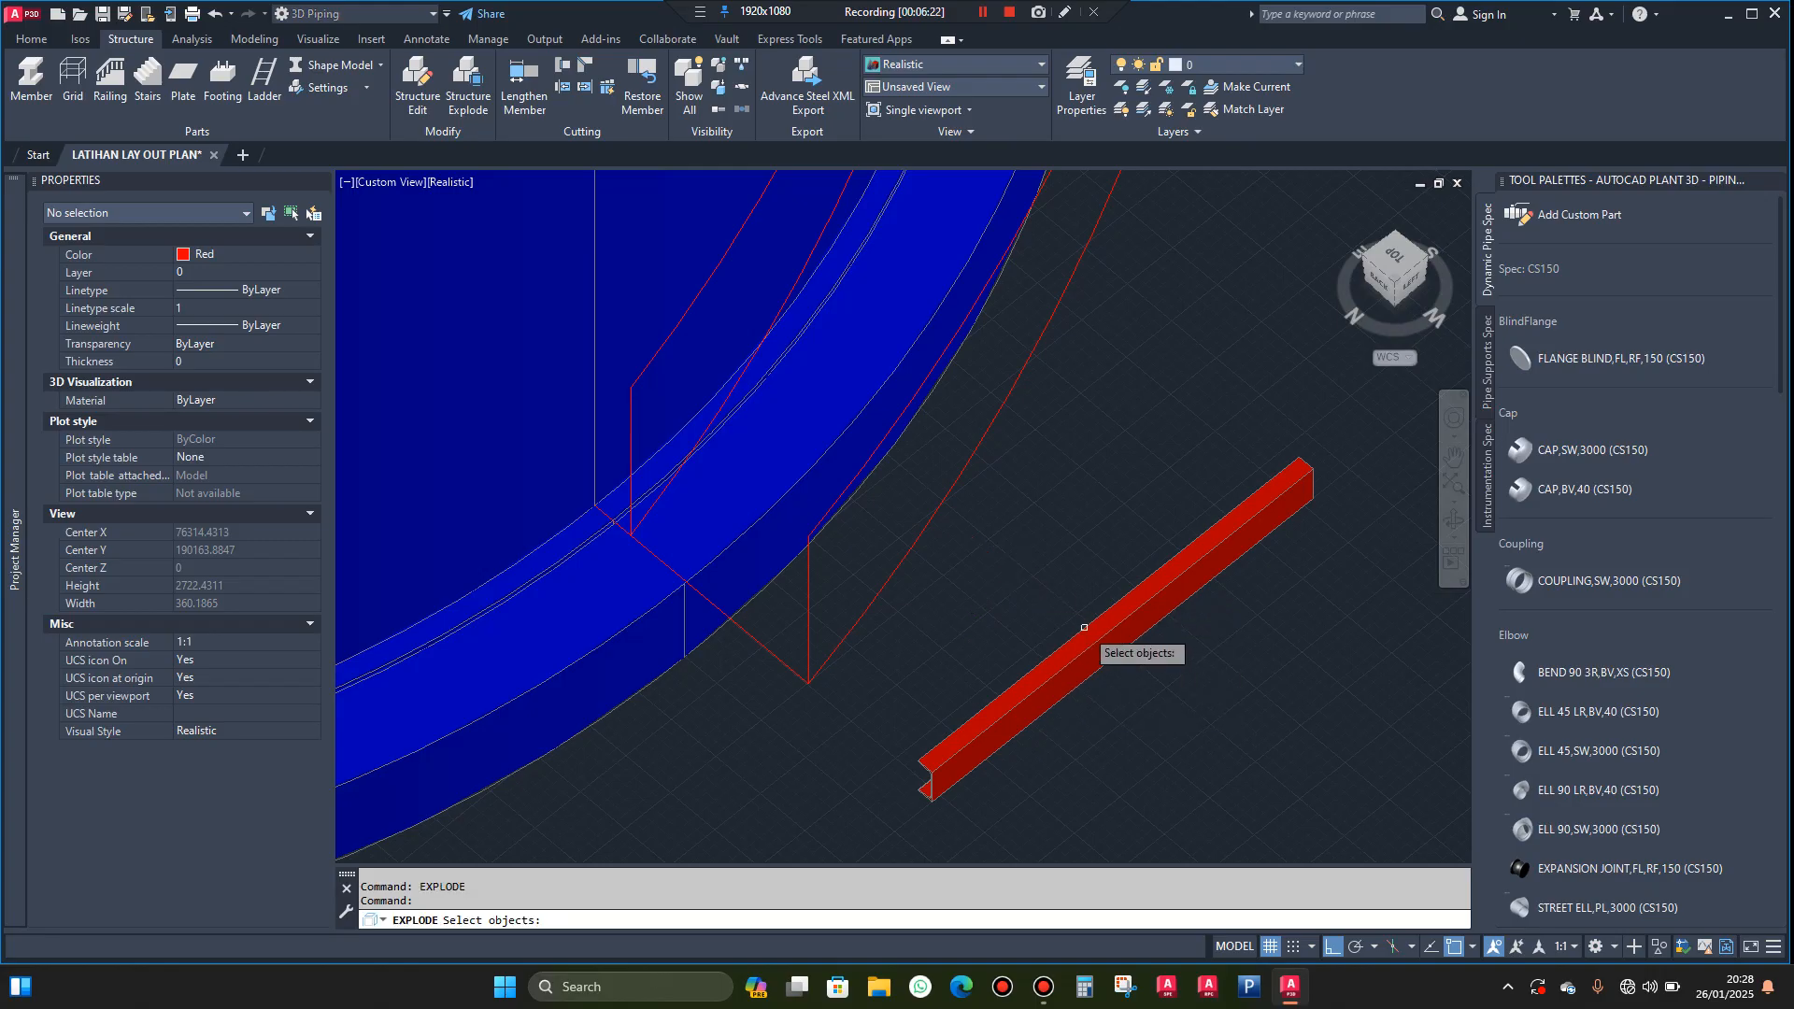
click(1109, 626)
key(Return)
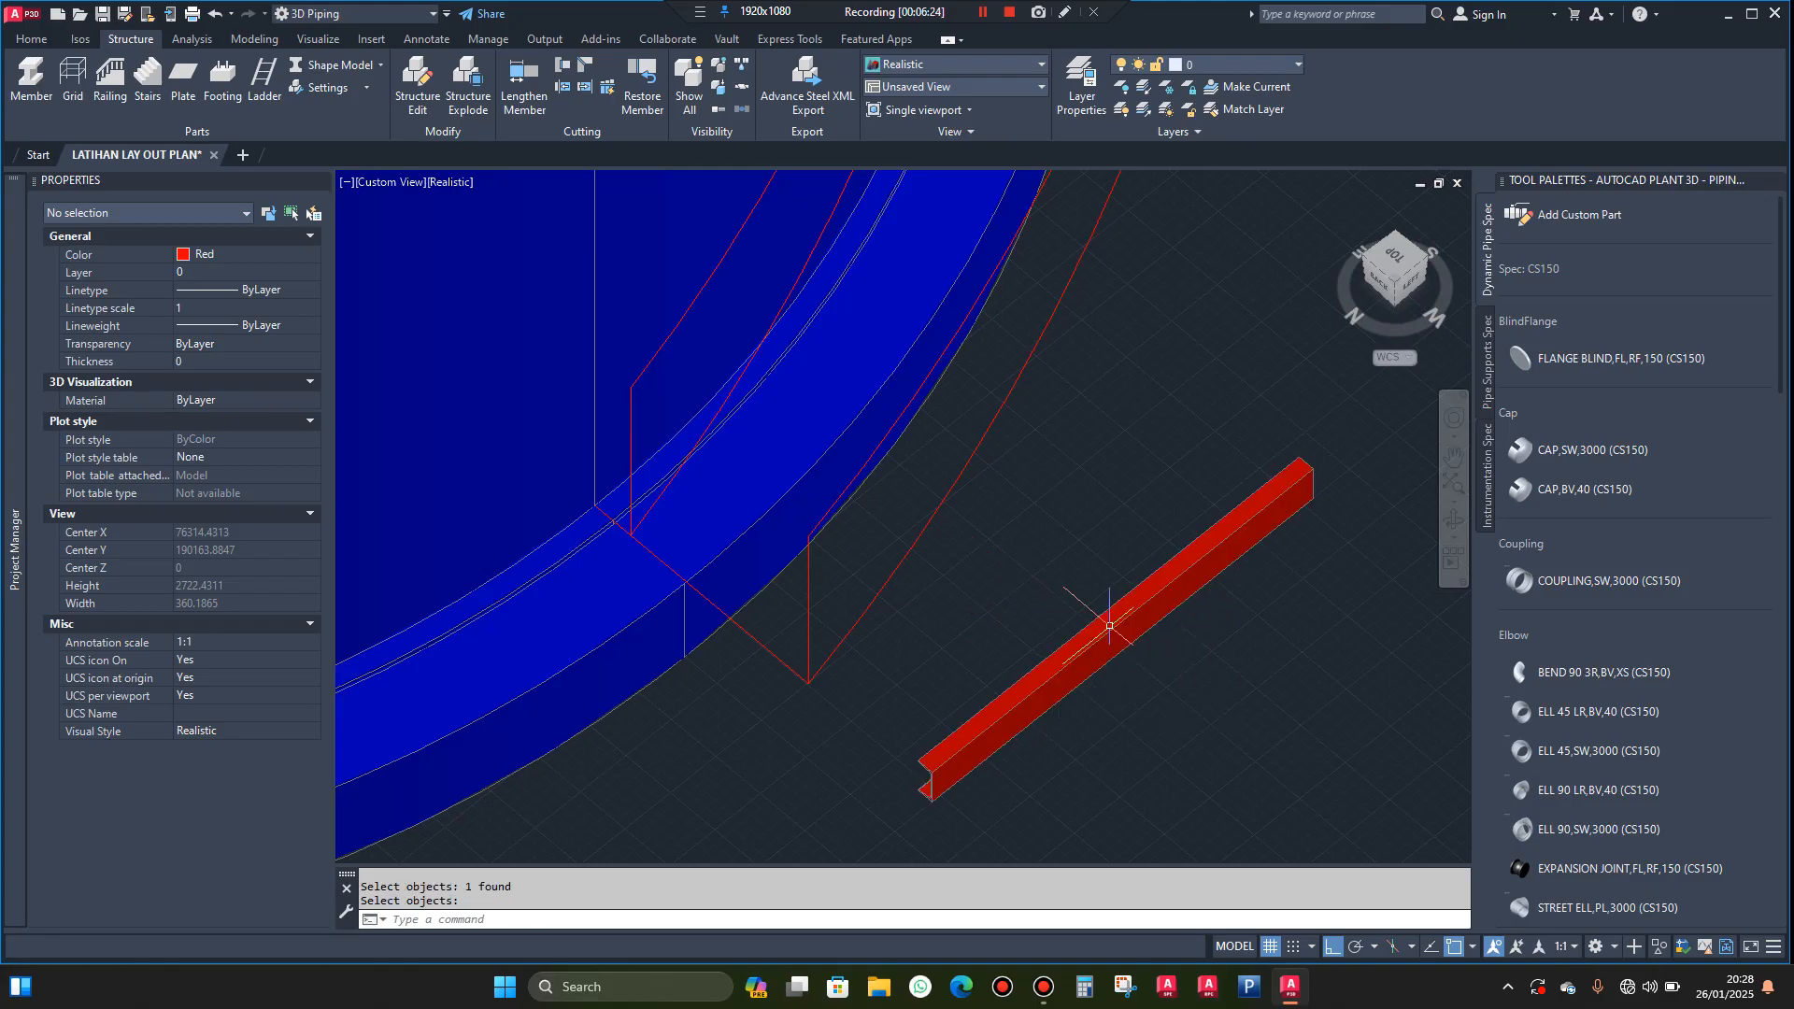
click(1109, 615)
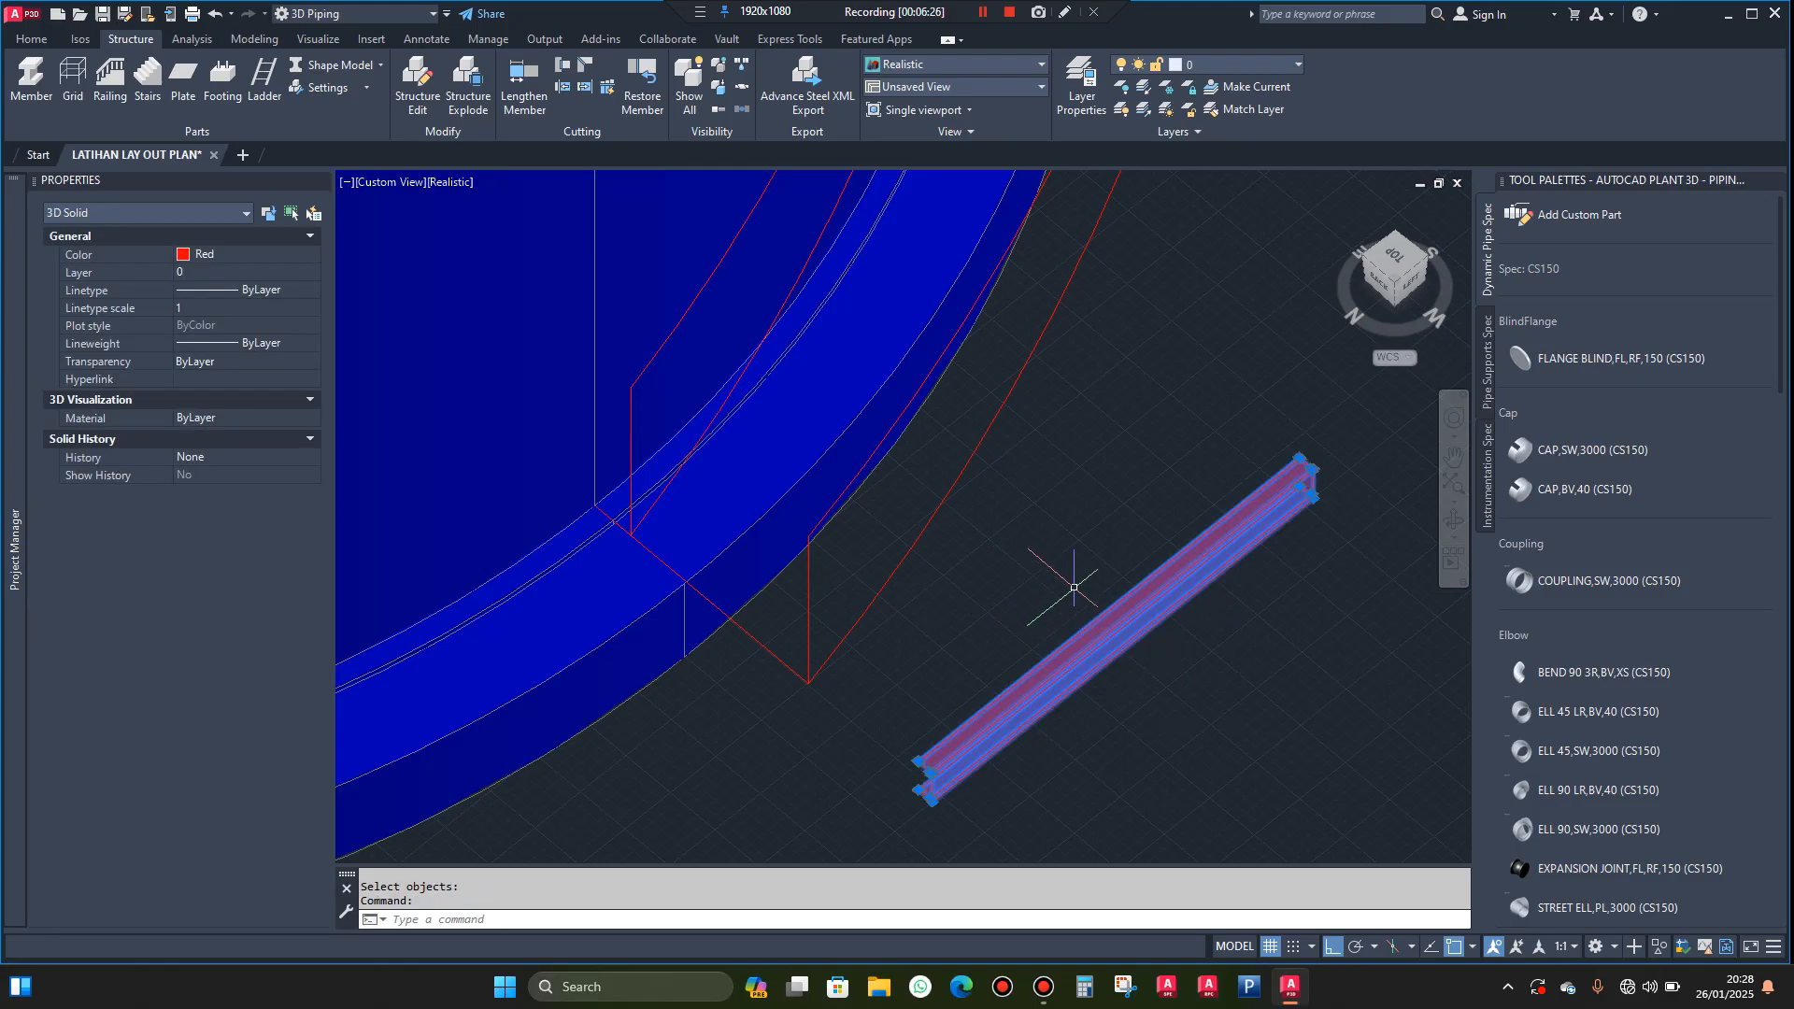
key(Escape)
Explode the channel solid into separate face regions and select its top face region
text(expl)
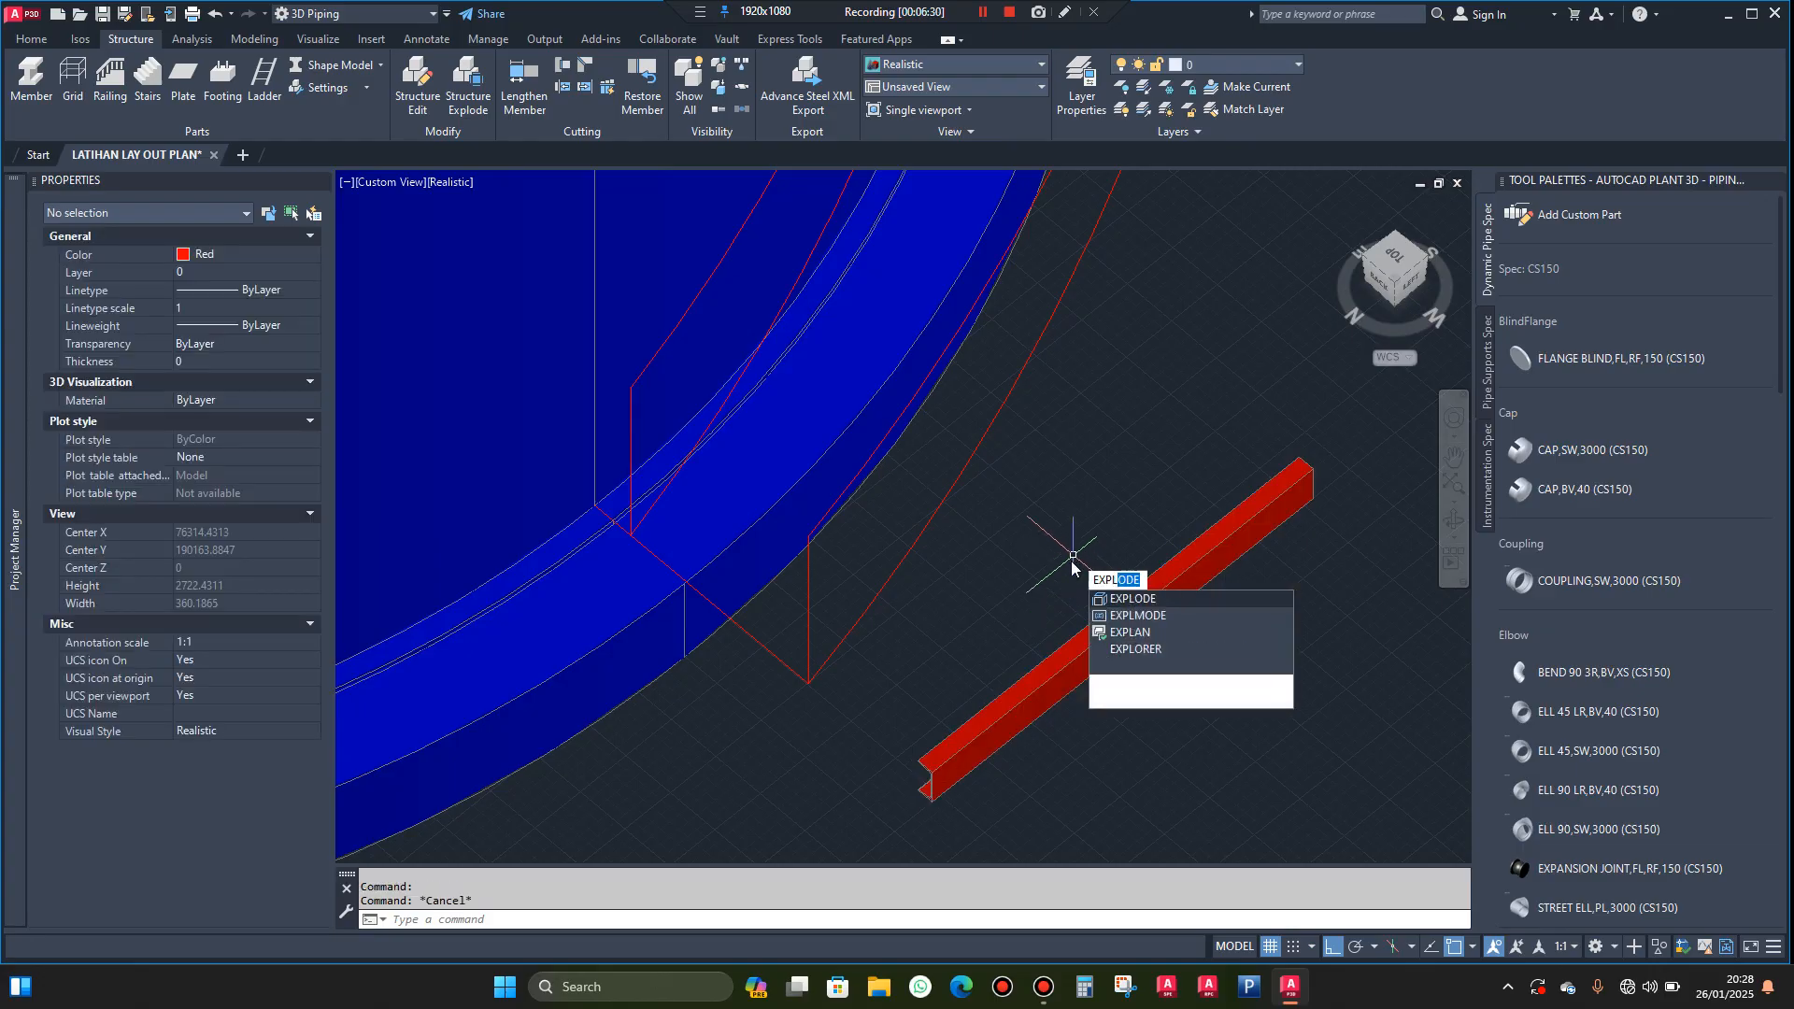
click(1140, 598)
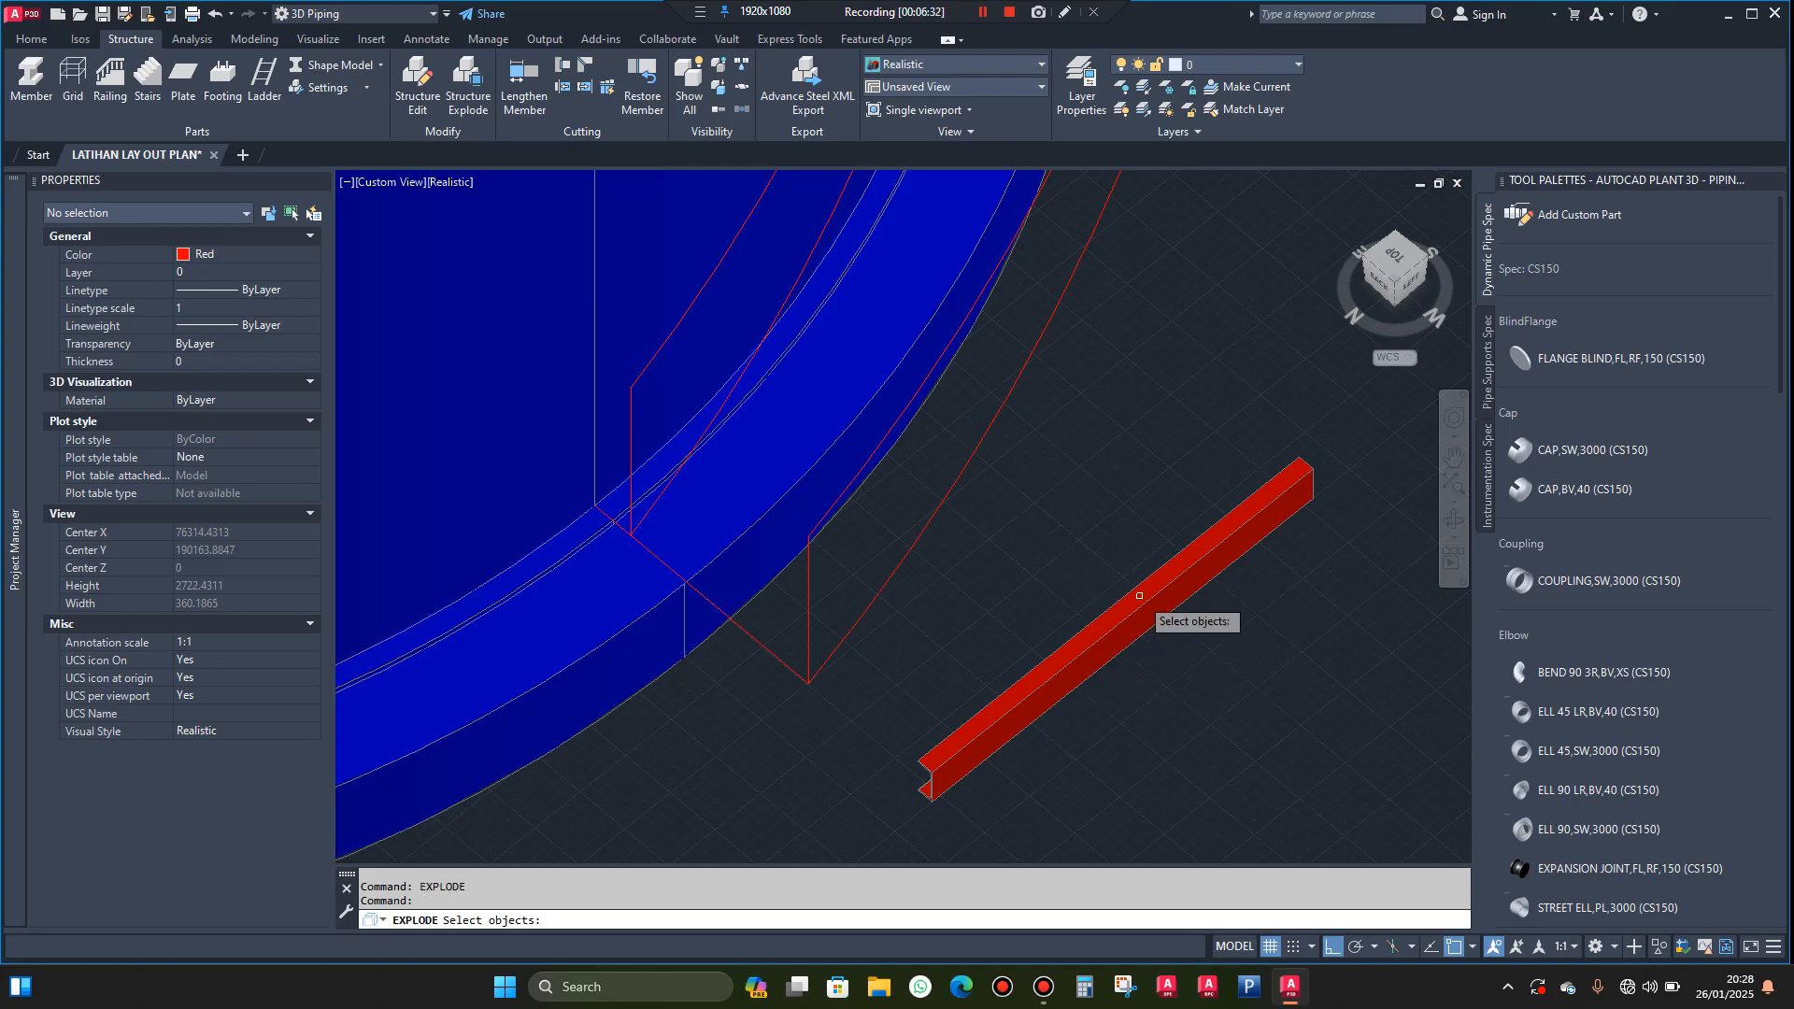
click(1141, 586)
key(Return)
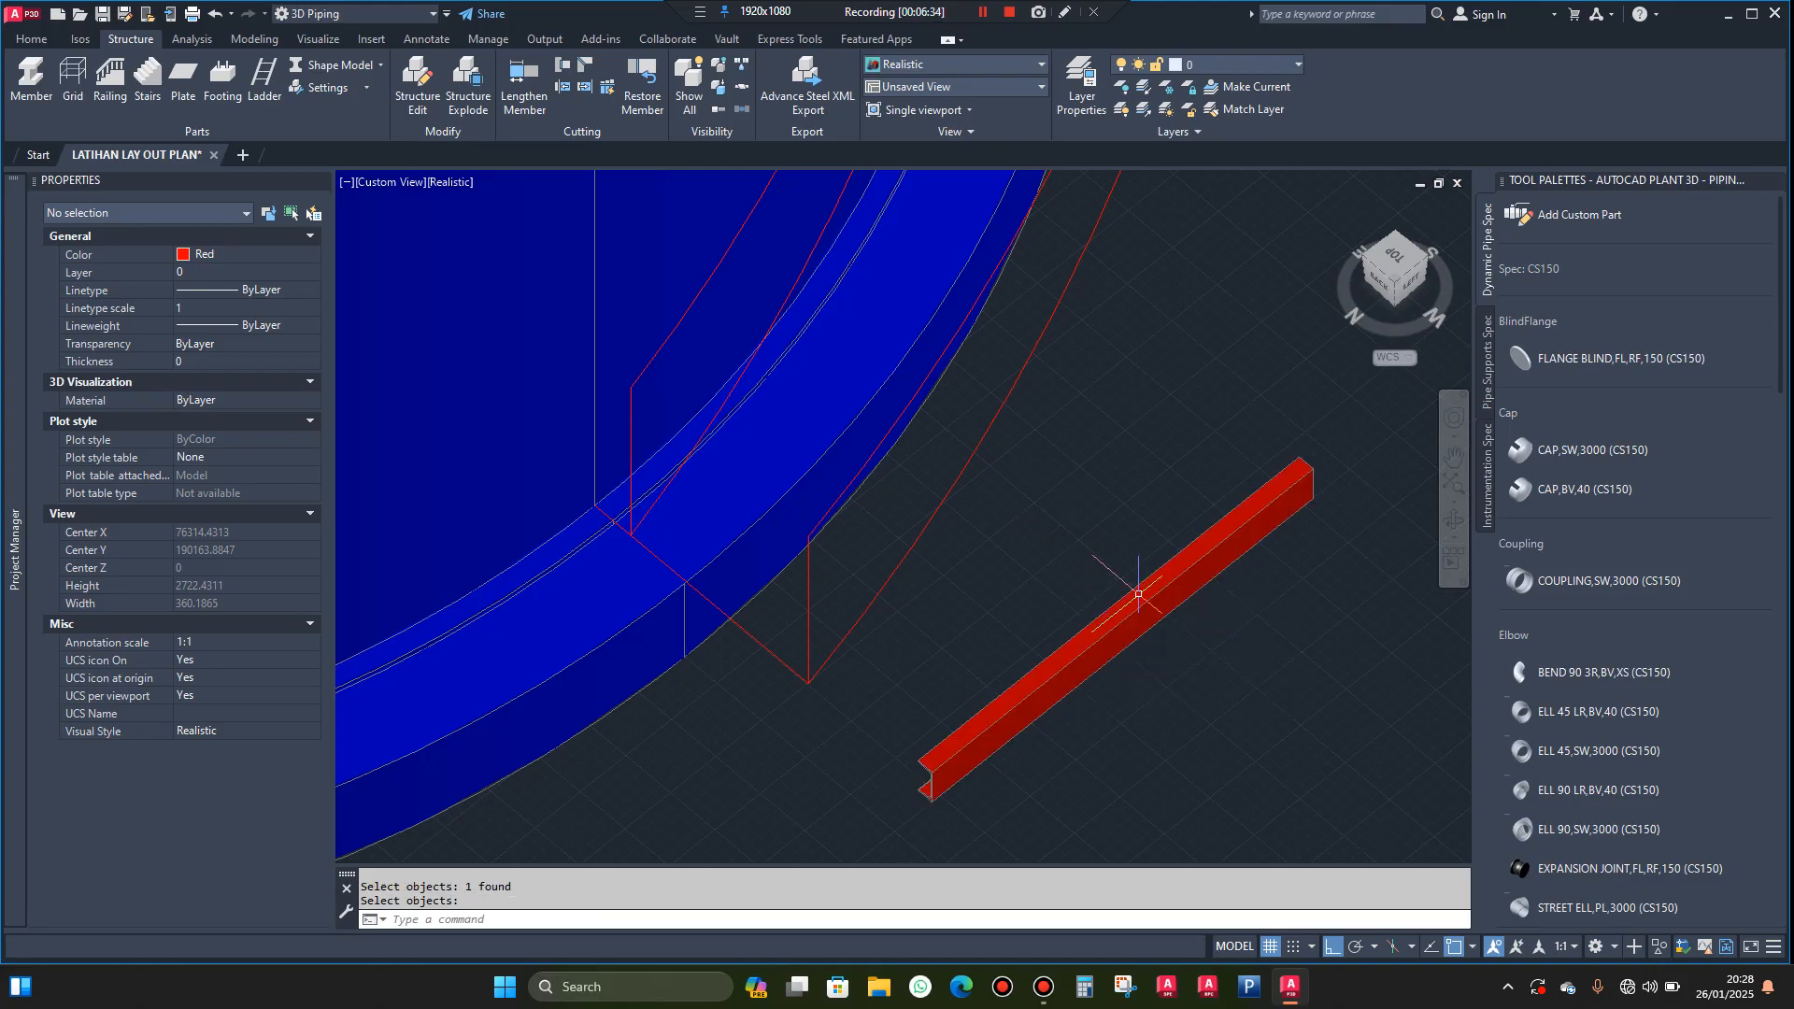
click(1139, 594)
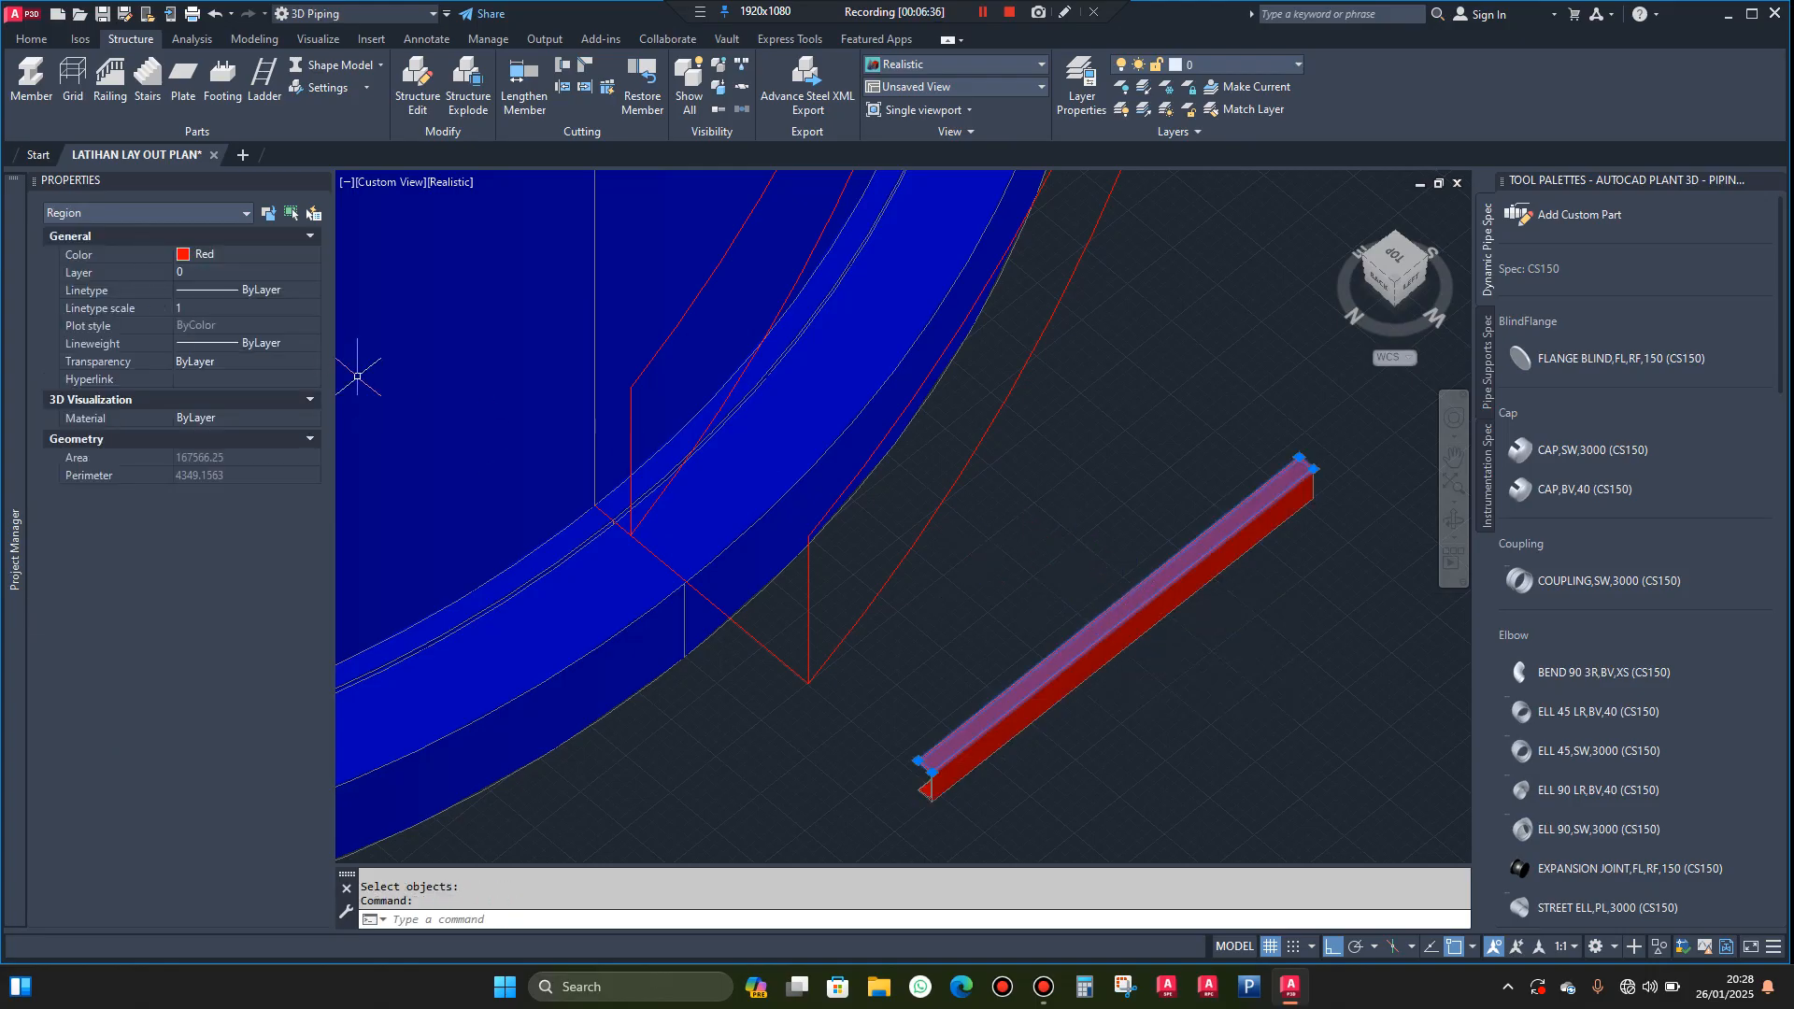
Delete the long face regions of the exploded channel and its far end profile, keeping only the end profile nearer the helix start
key(Escape)
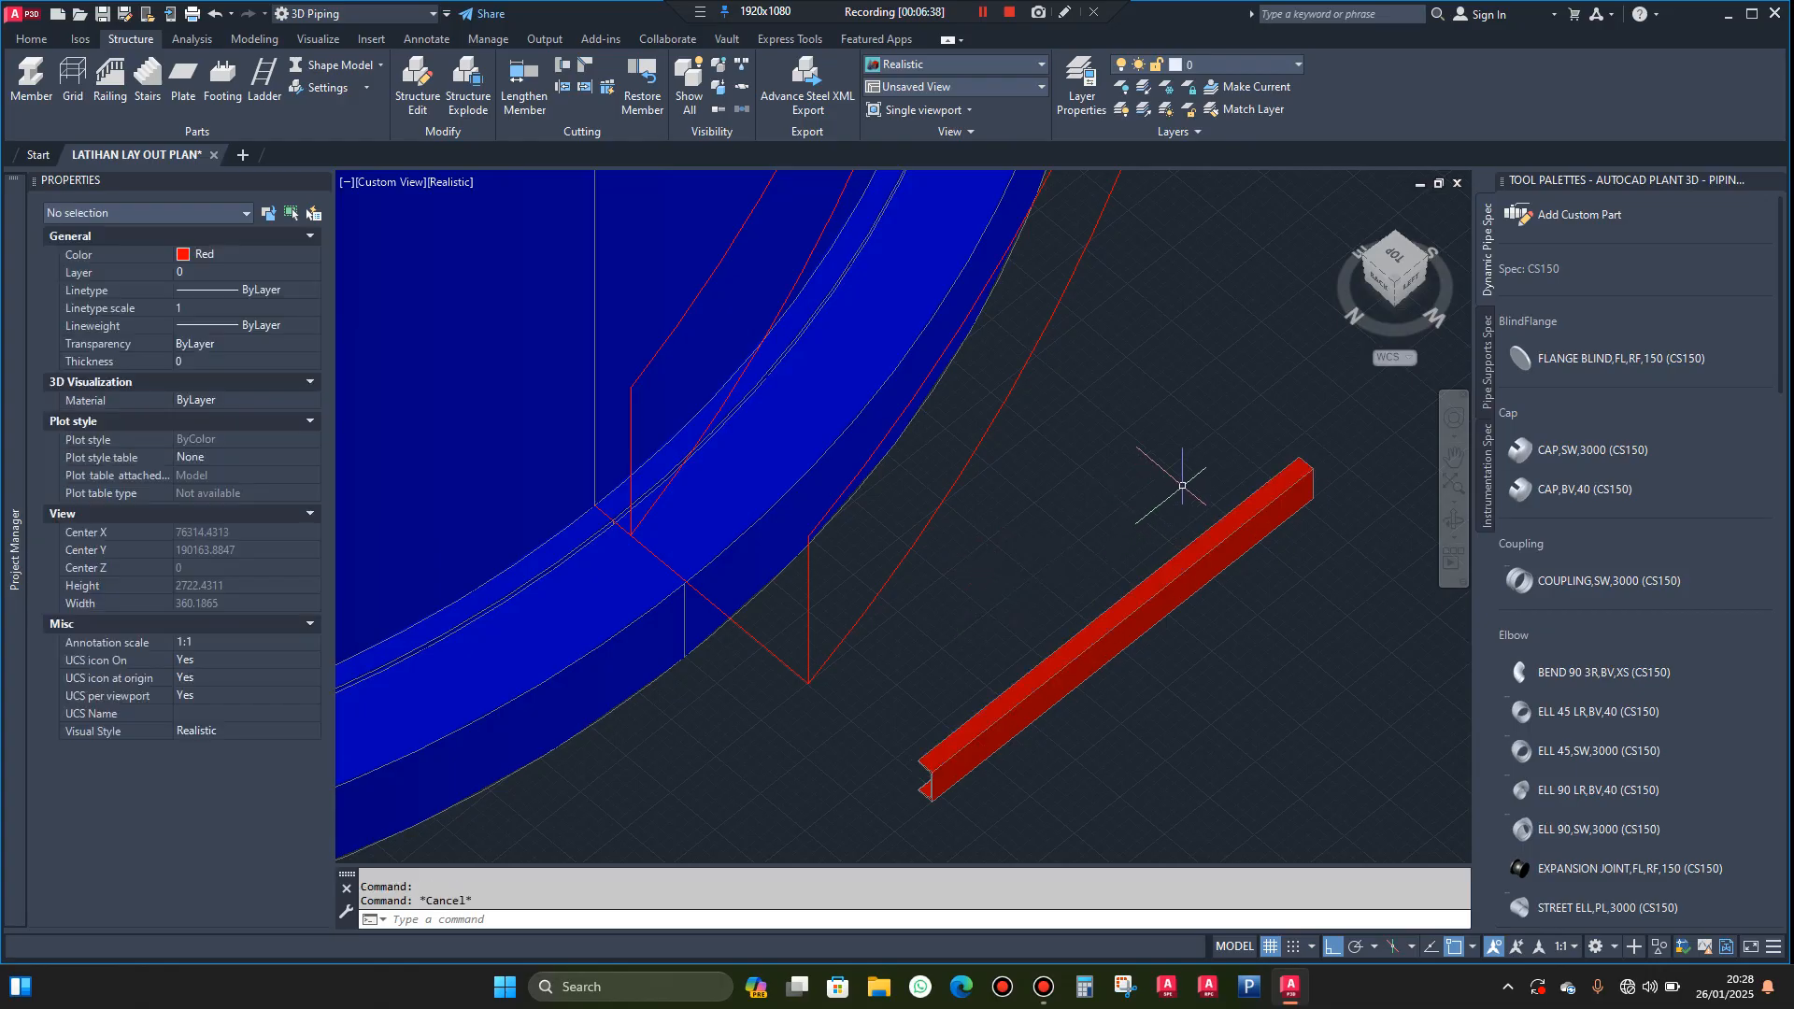
click(1182, 486)
click(1124, 691)
key(Delete)
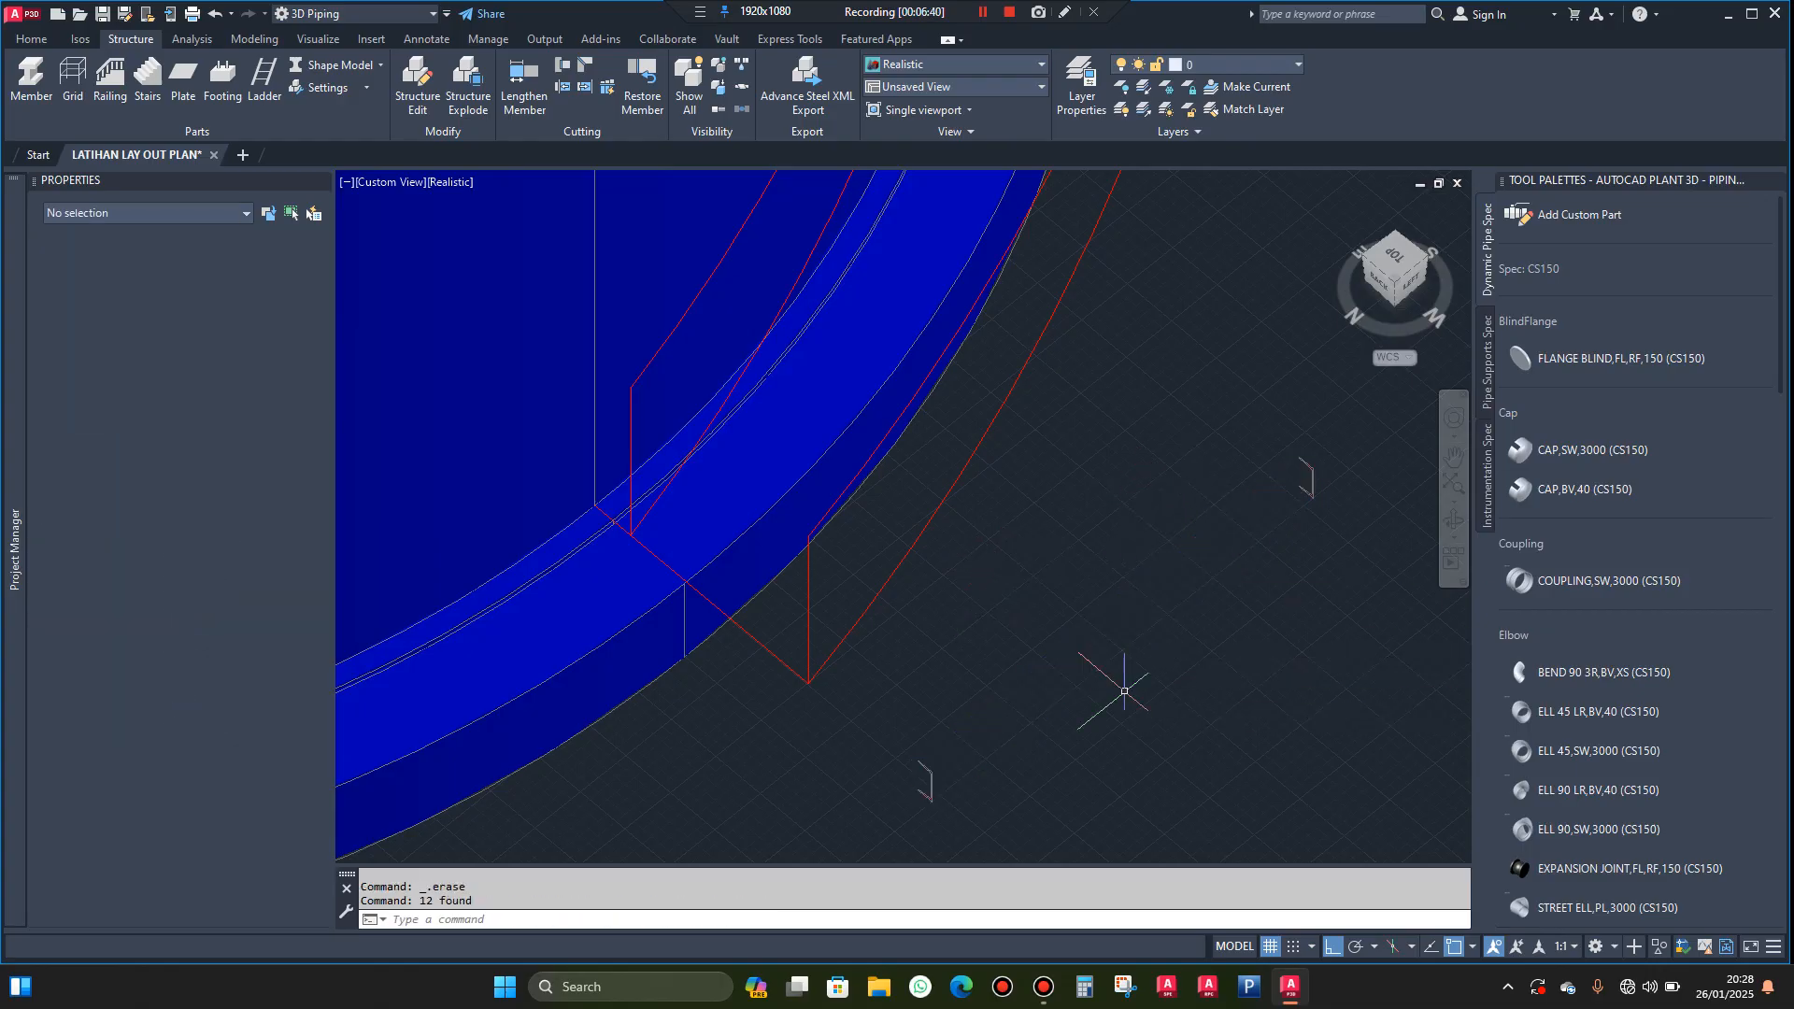
click(1335, 450)
click(1273, 551)
key(Delete)
Mirror the remaining channel profile in 3D about a three-point plane along the back of its web, keeping the source profile
scroll(928, 825, up, 6)
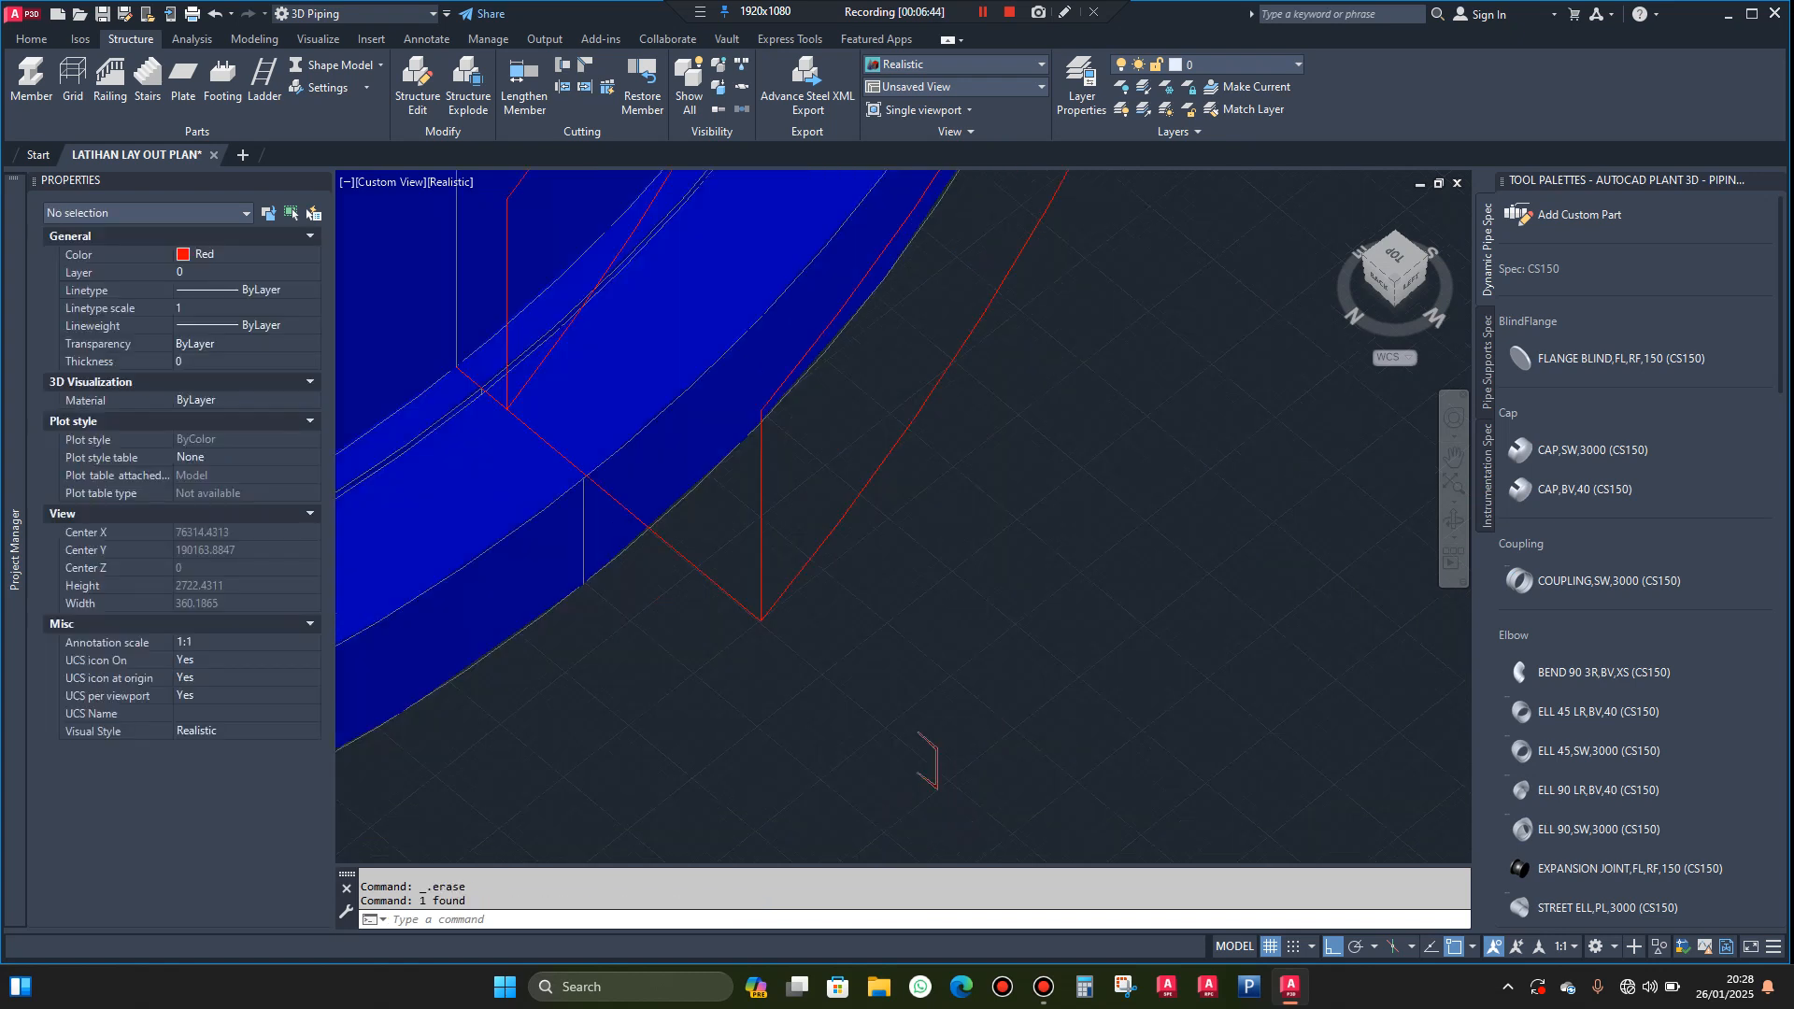
scroll(996, 598, down, 4)
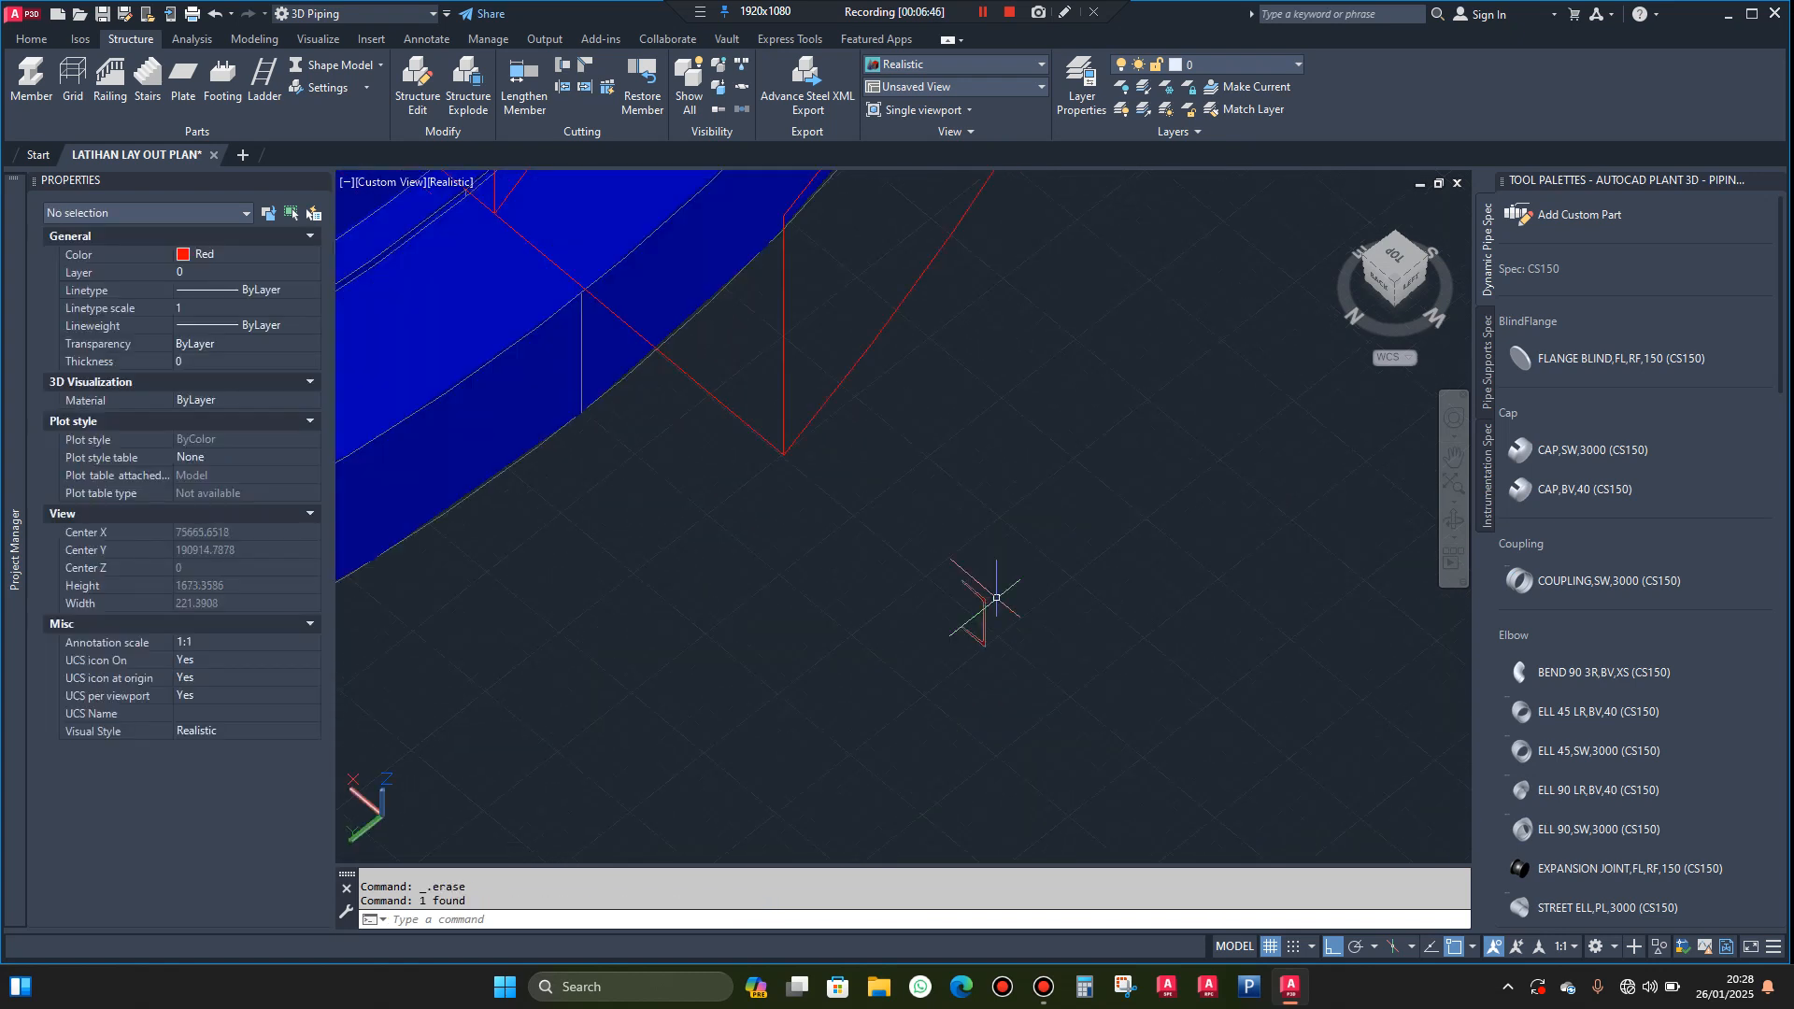
scroll(996, 621, up, 3)
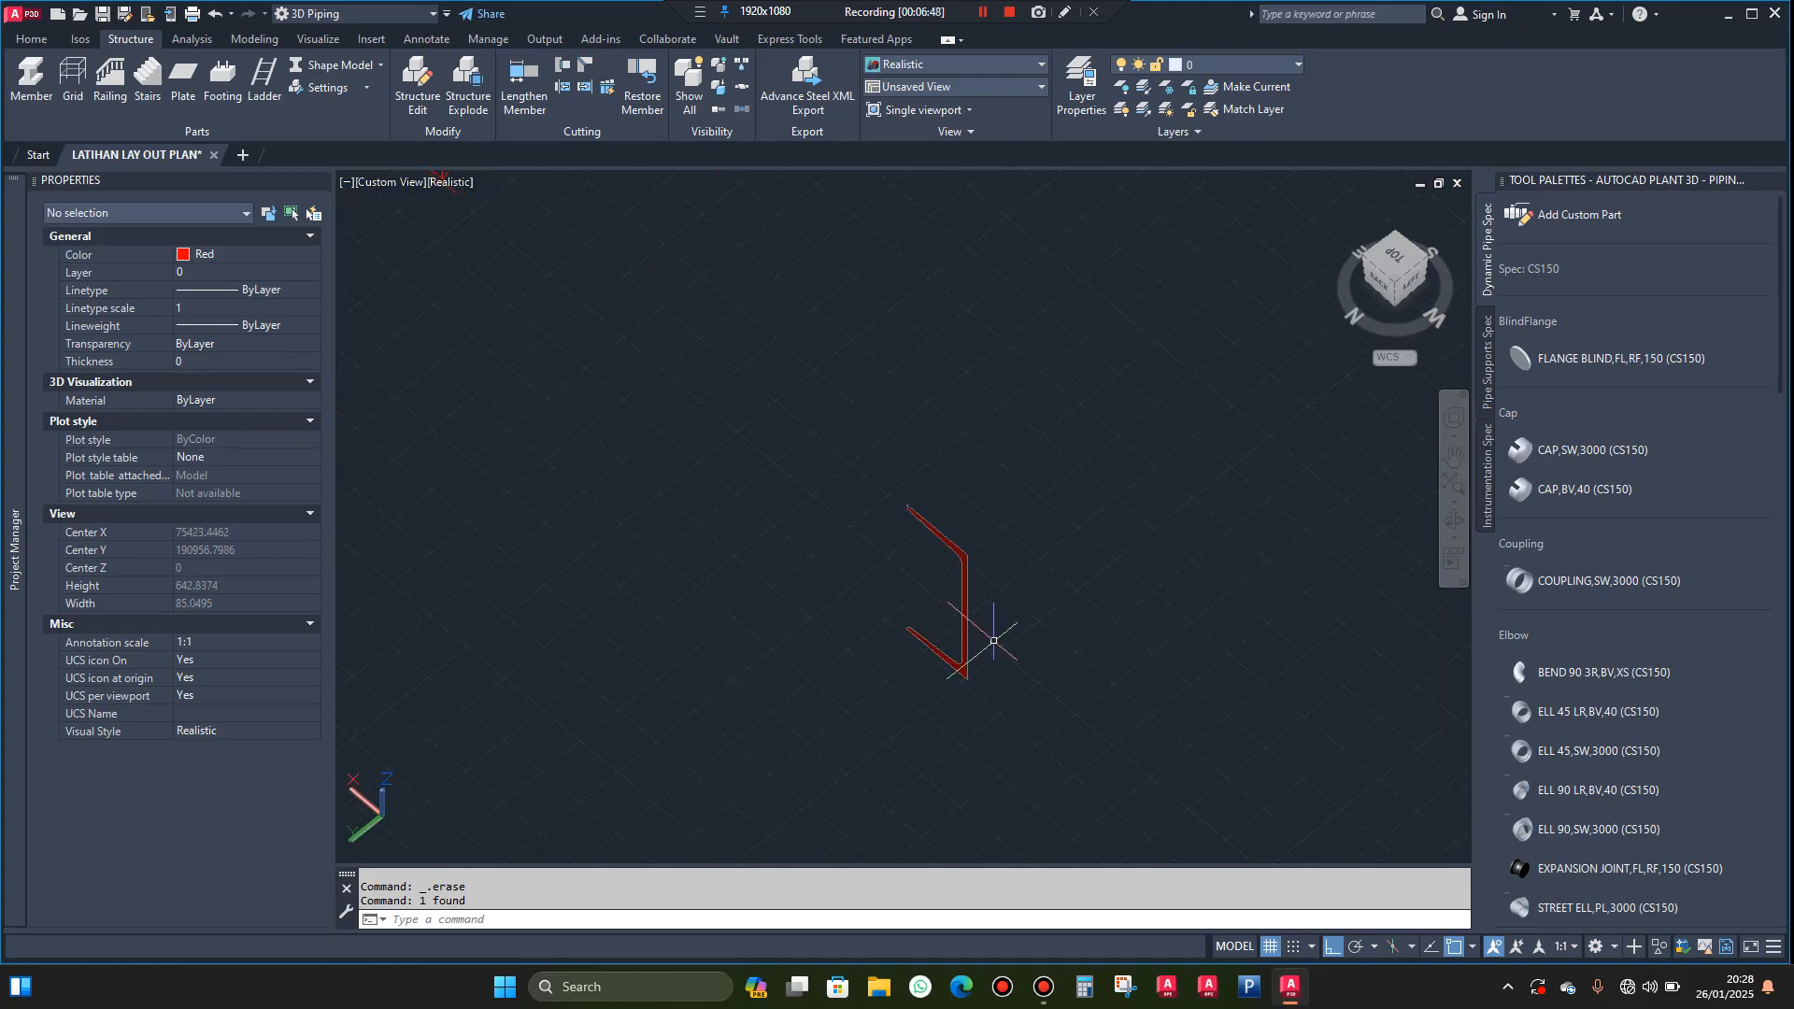
scroll(991, 626, down, 3)
scroll(995, 638, up, 3)
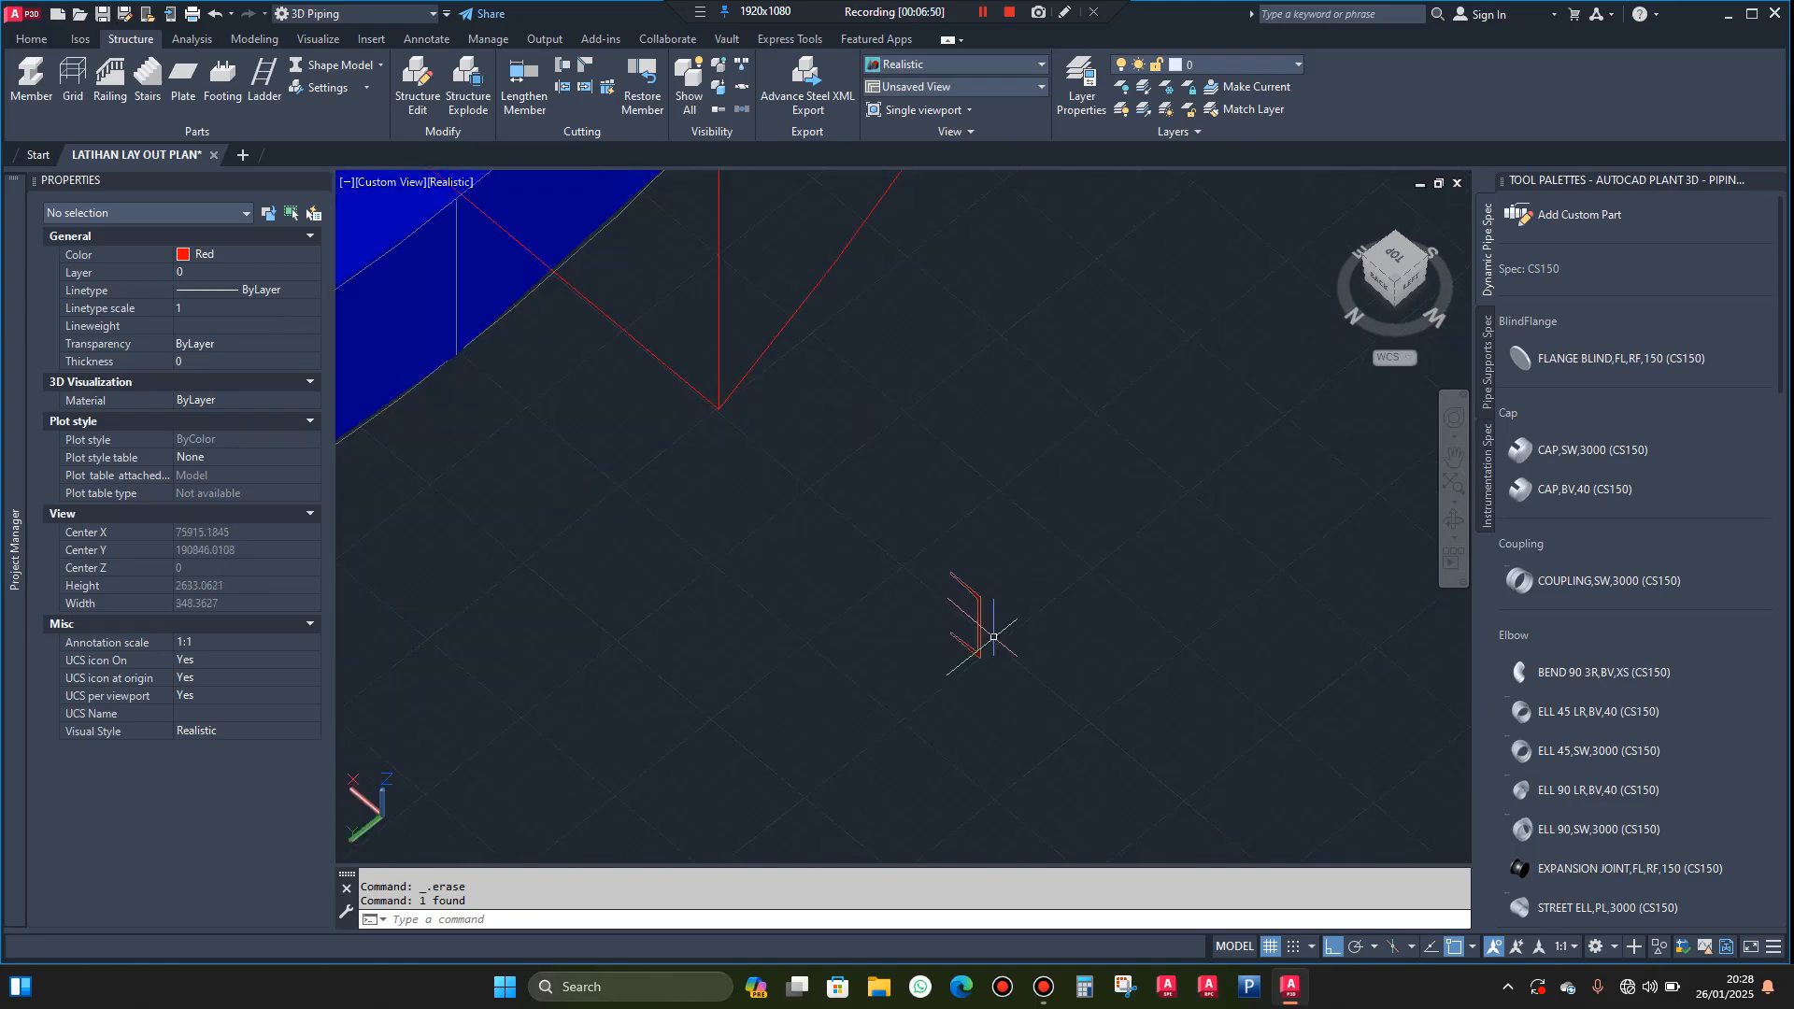
click(1013, 595)
click(921, 656)
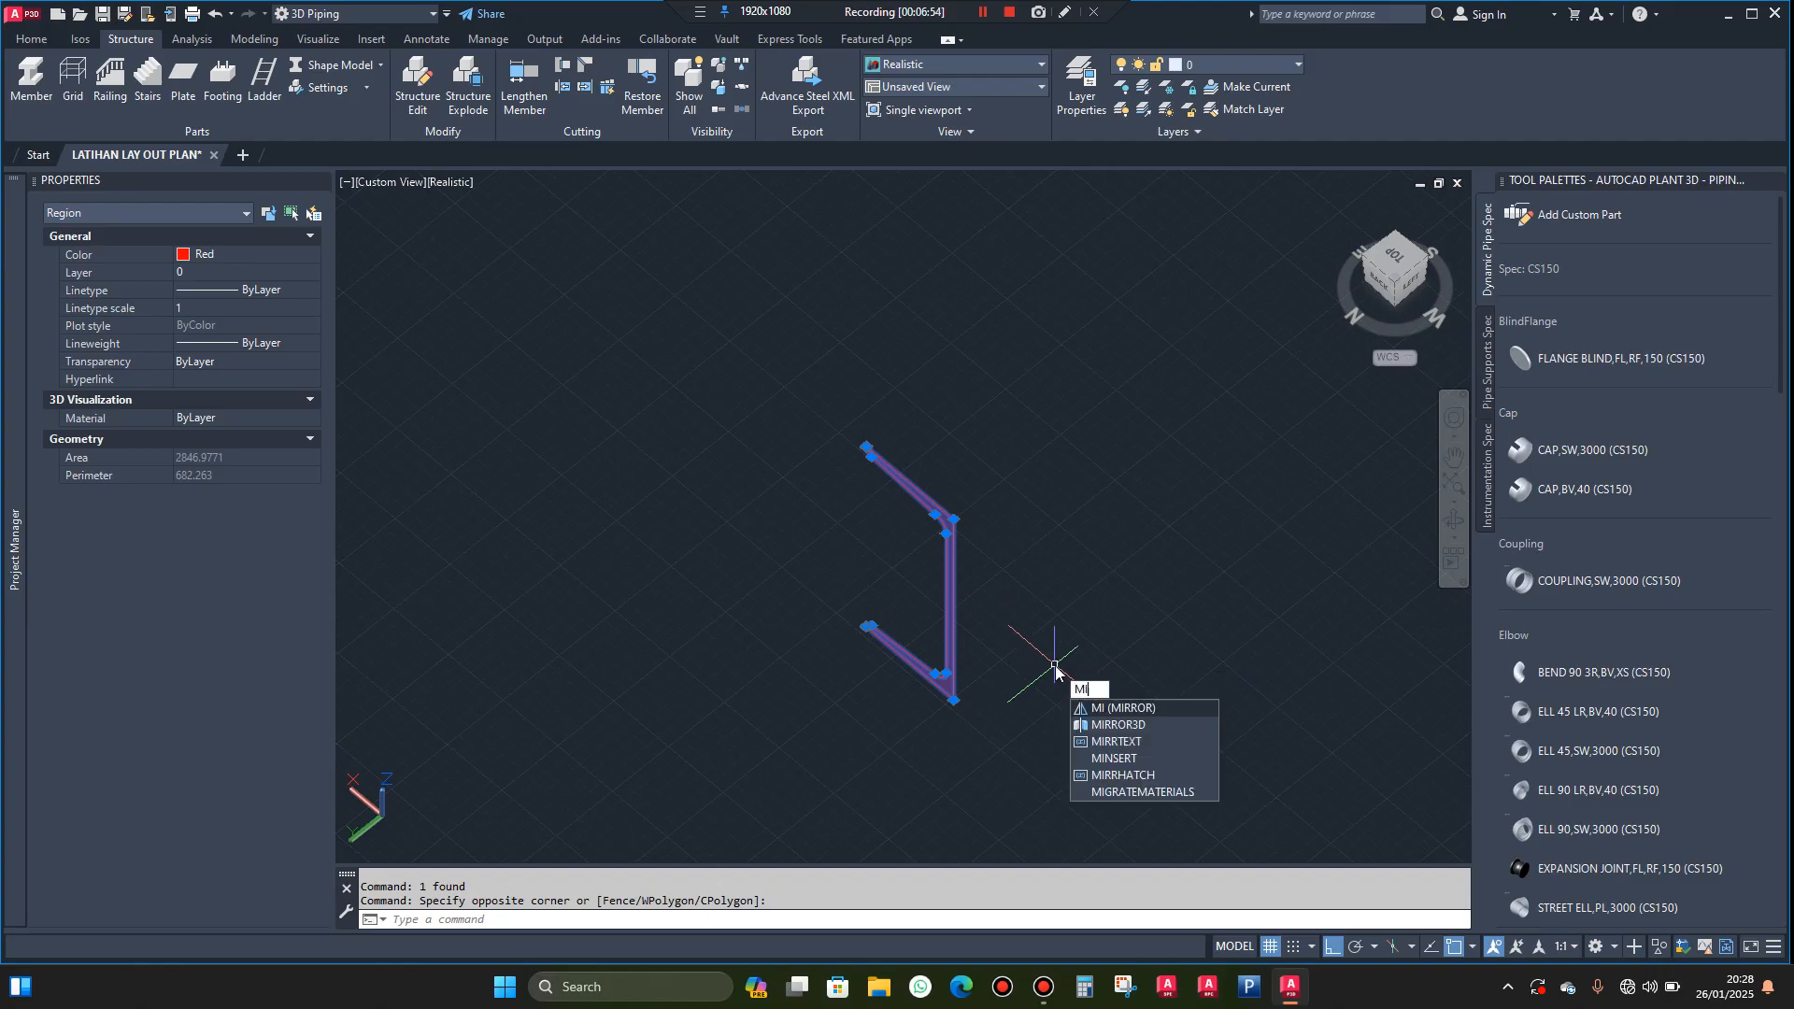
click(1119, 725)
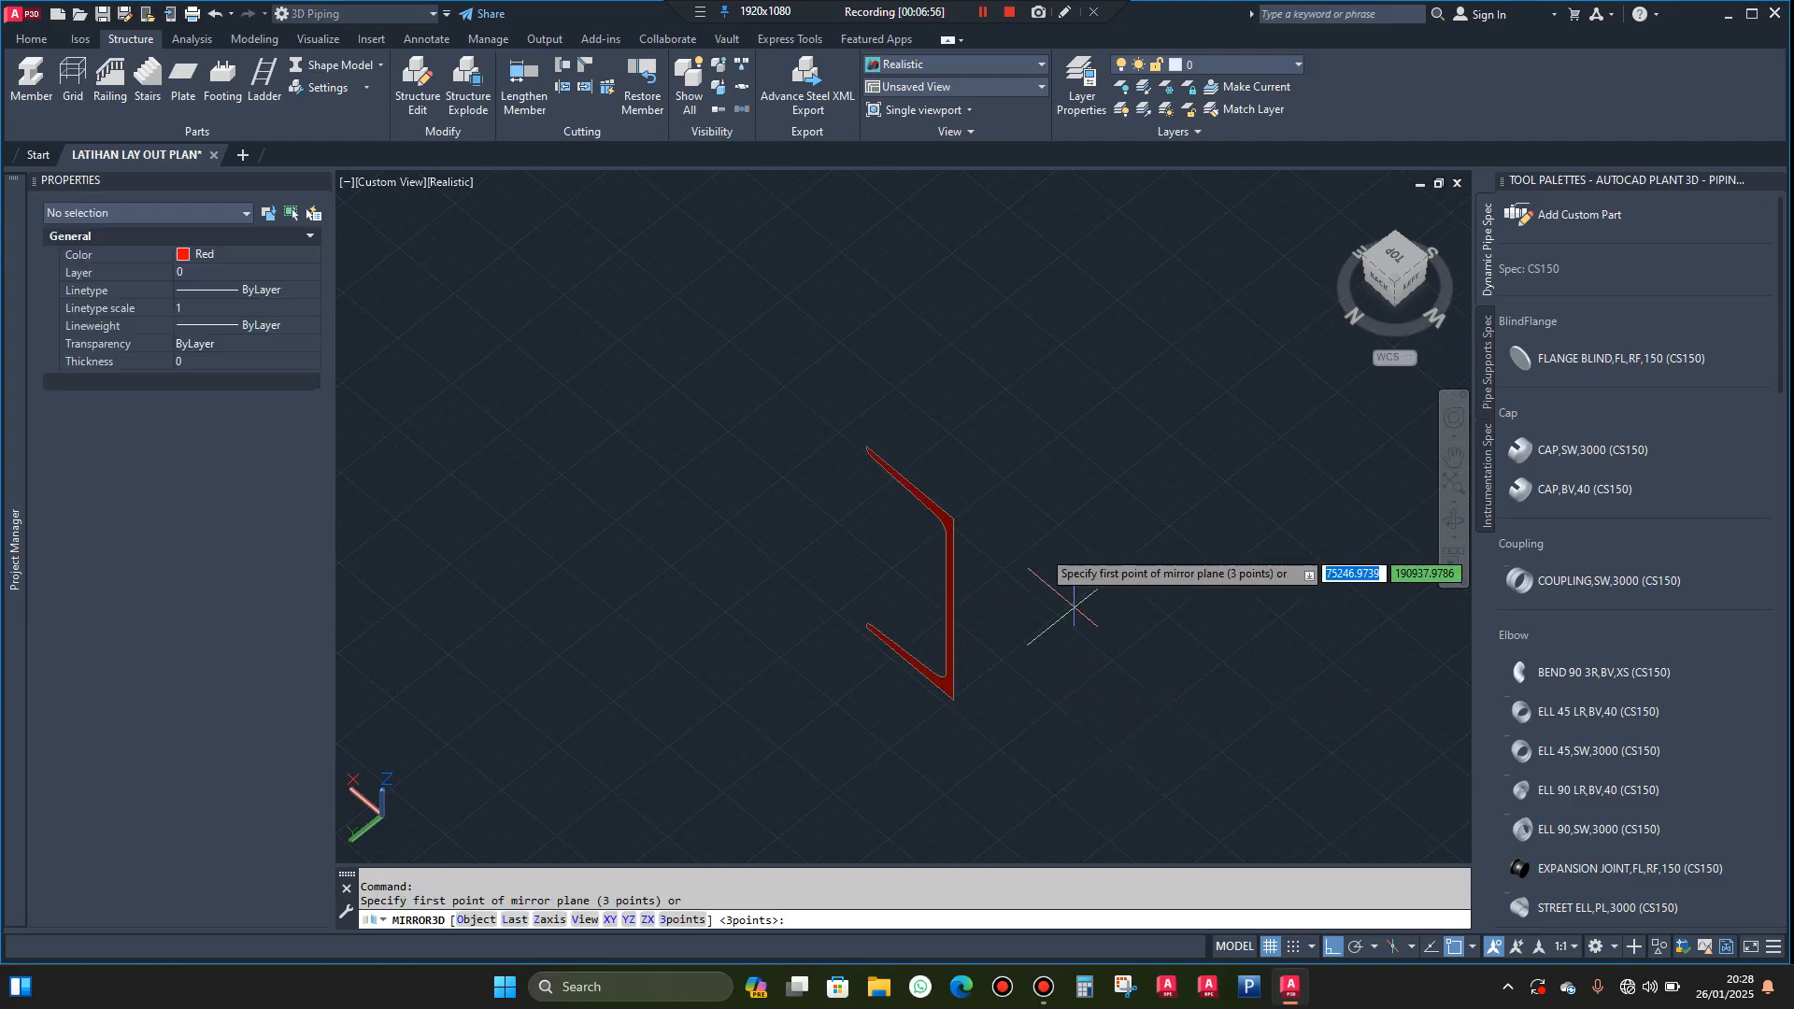
click(949, 515)
click(1082, 446)
click(1072, 348)
key(Return)
key(Return)
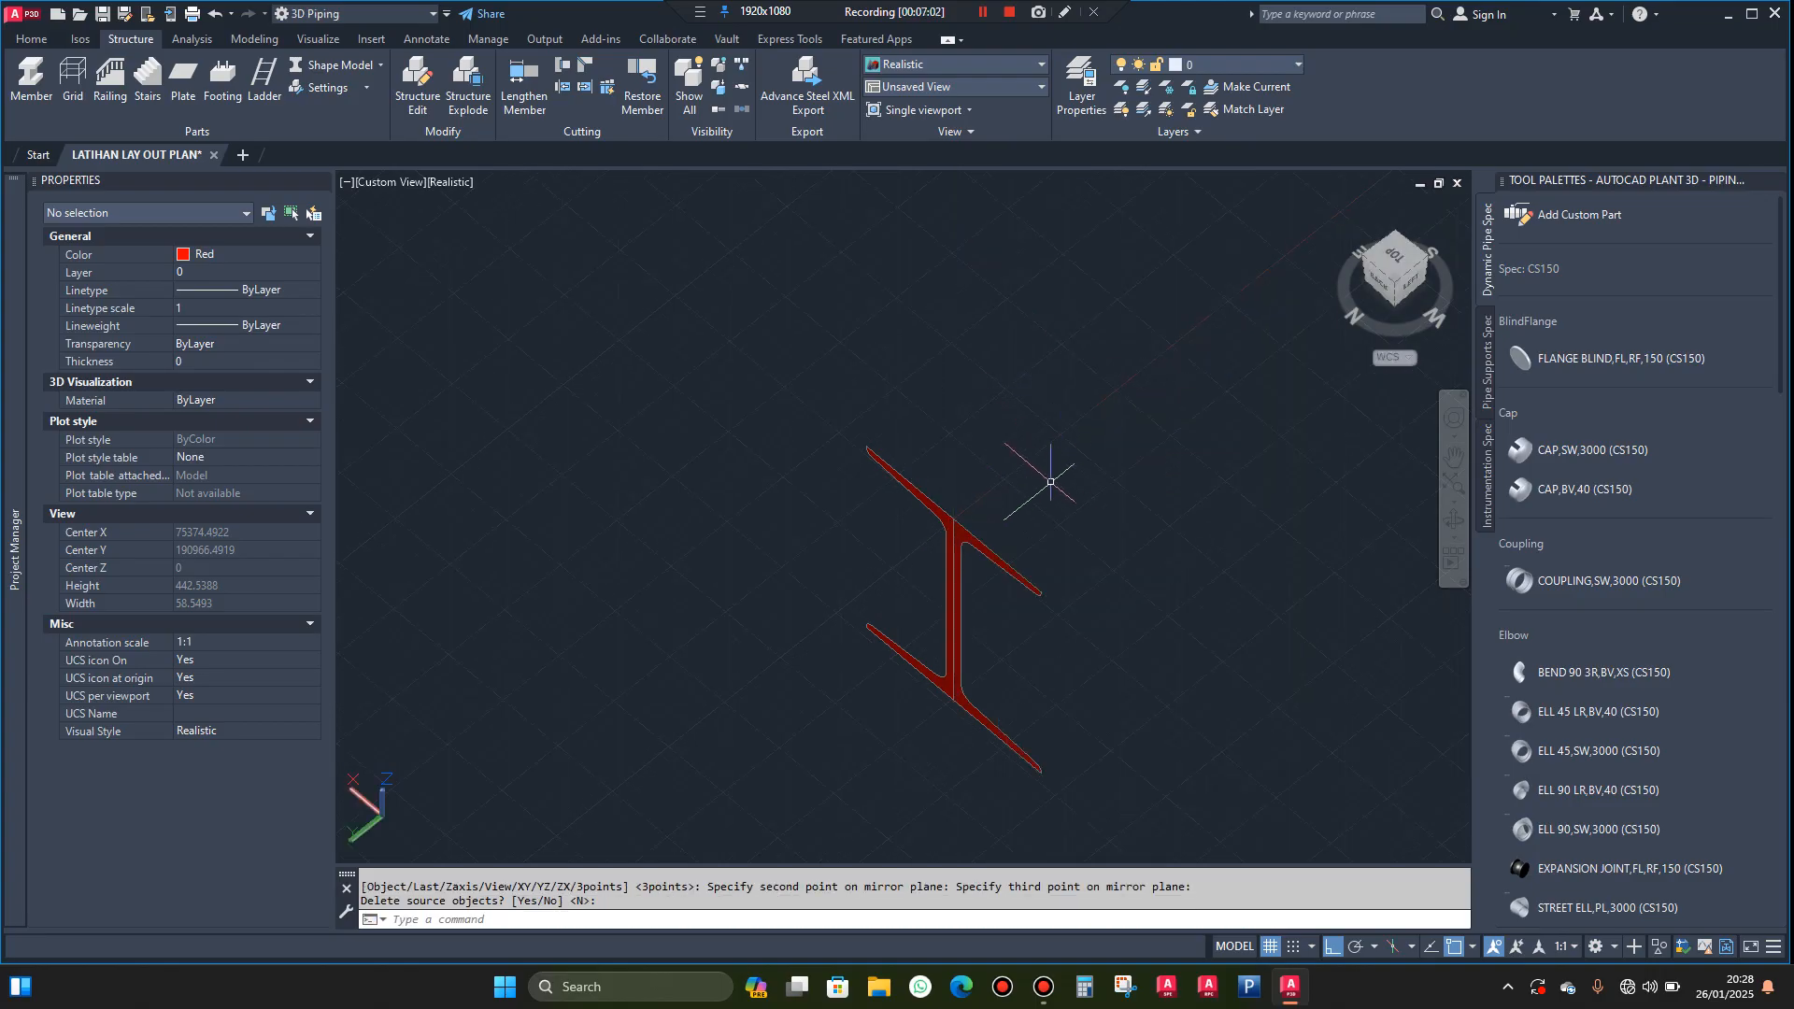
Move the original channel profile sideways, clear of the mirrored one
click(881, 498)
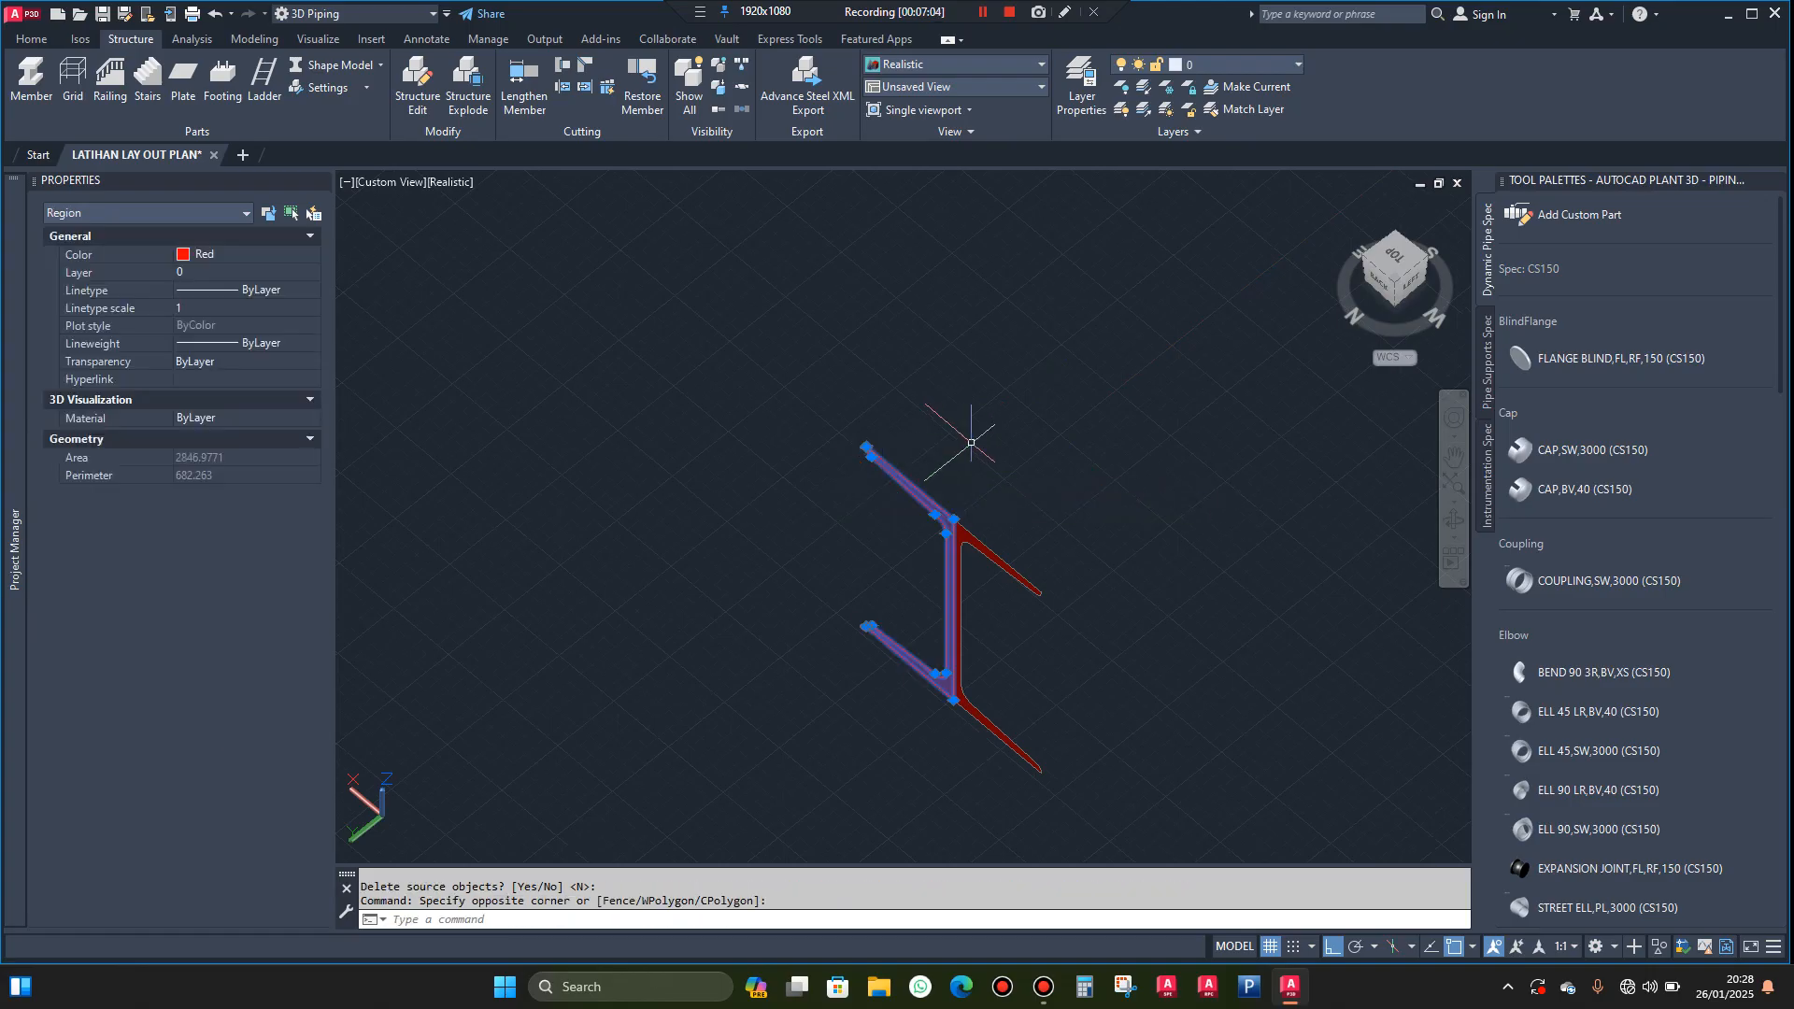
text(m)
key(Return)
click(967, 437)
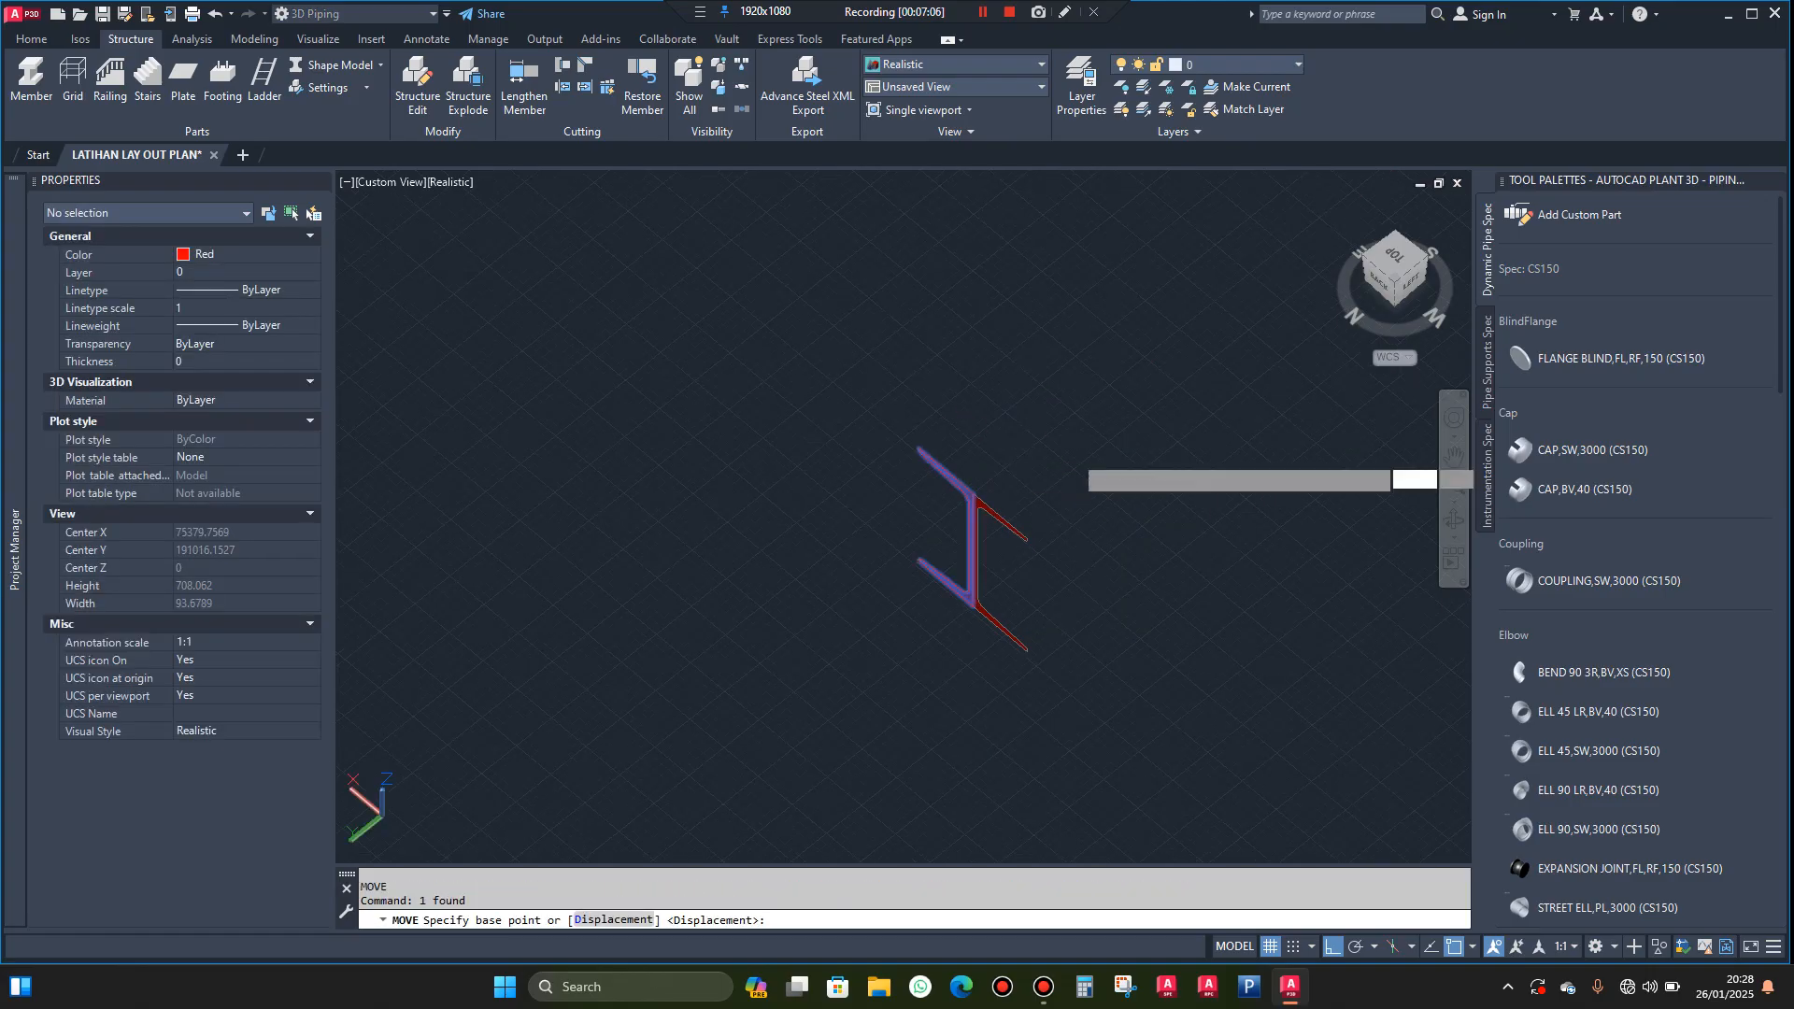
key(Escape)
Copy the original channel profile from its lower flange onto the lower end of the inner helix
scroll(1000, 457, down, 4)
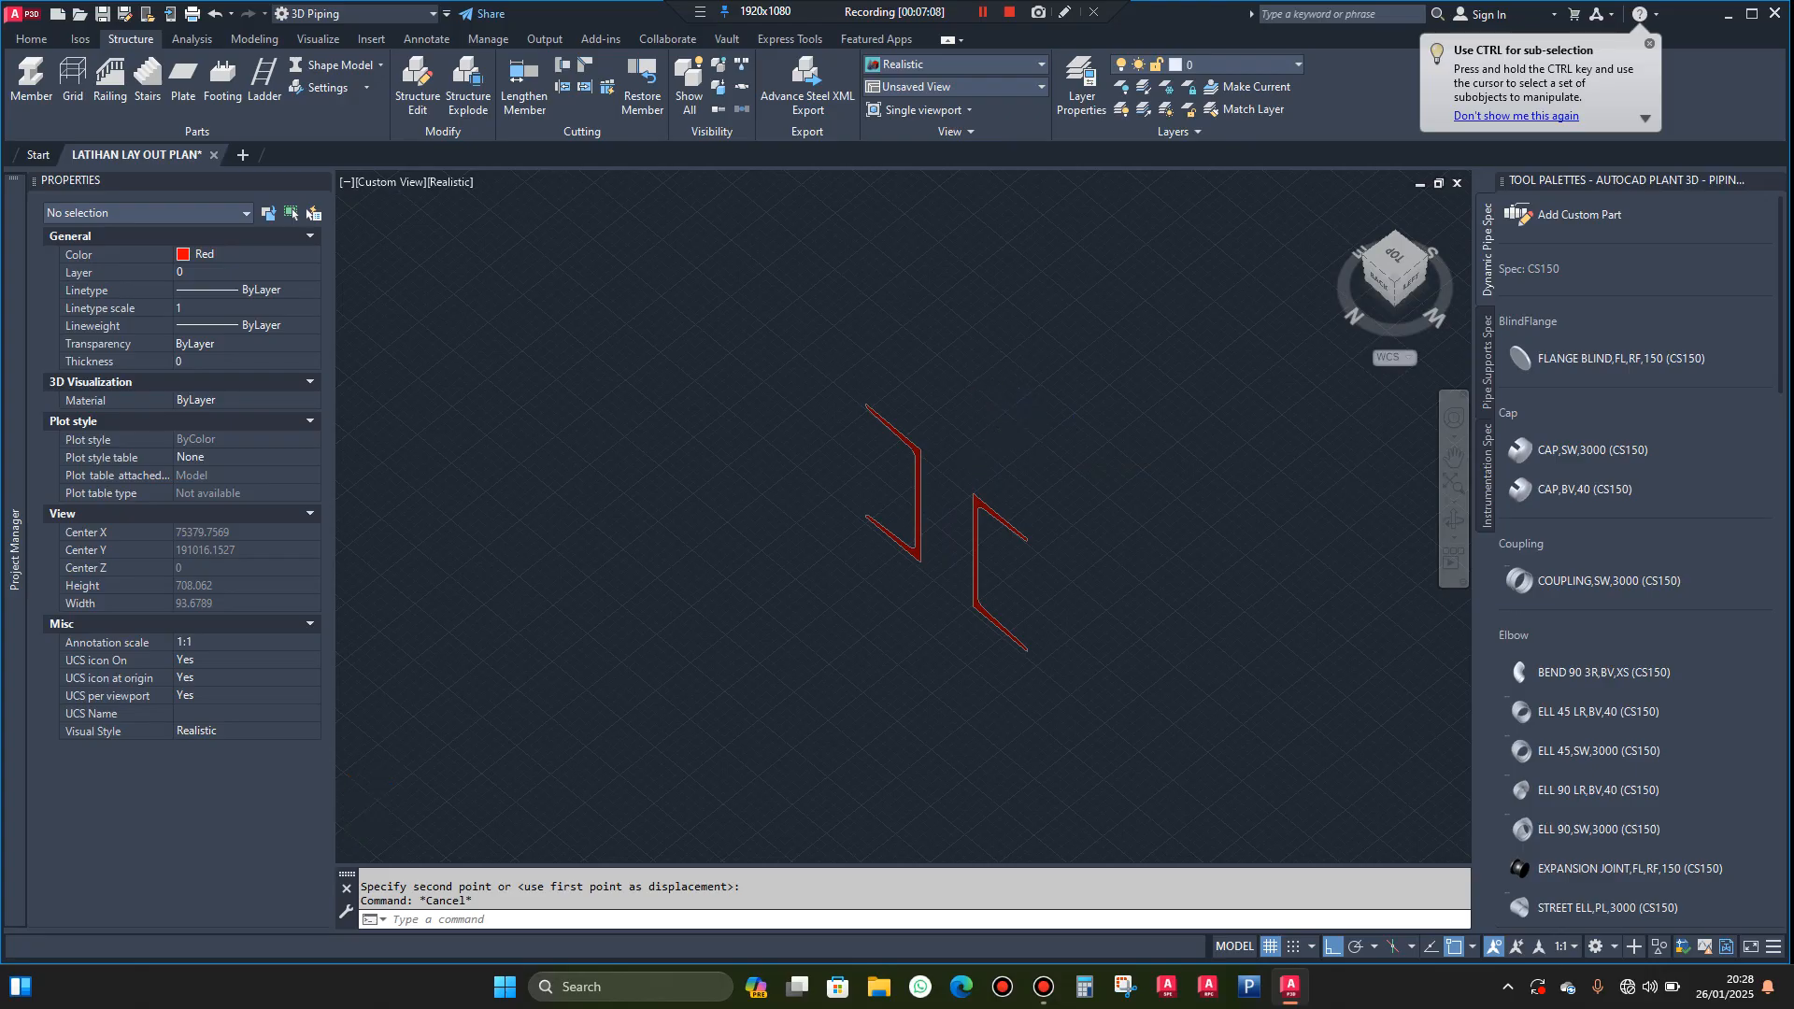
scroll(981, 468, up, 7)
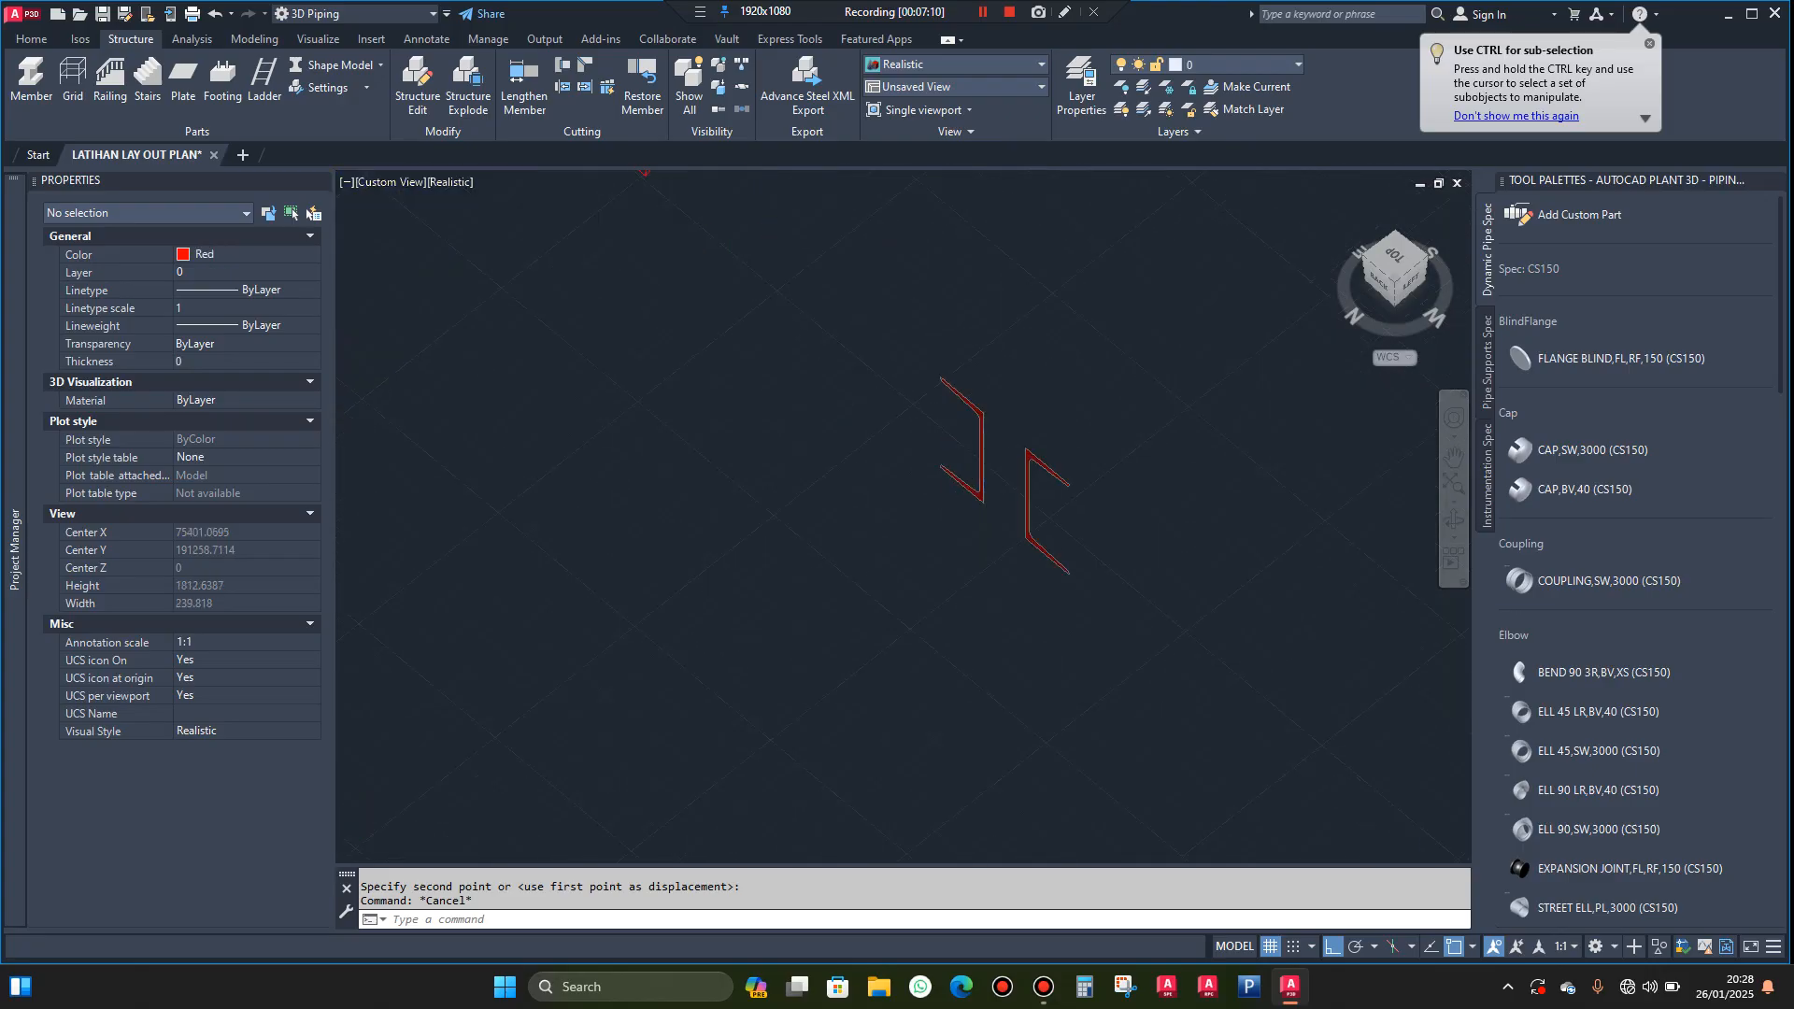
click(996, 463)
click(955, 480)
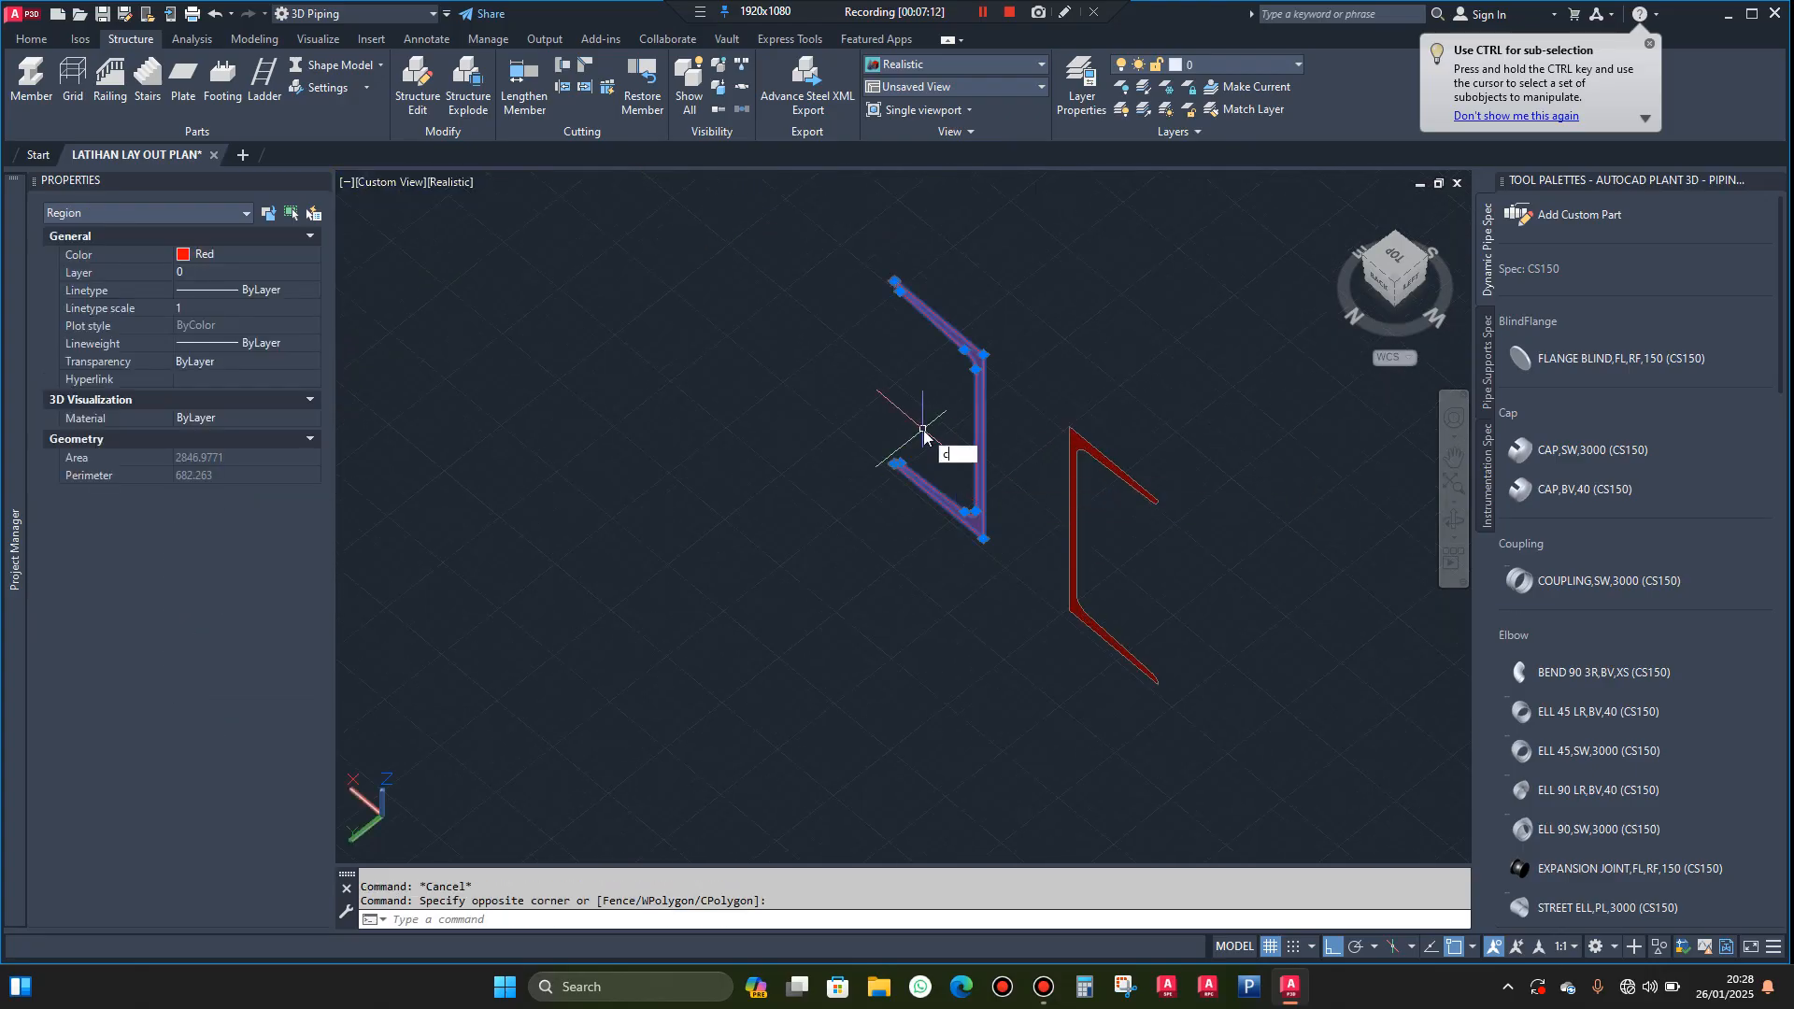
text(op)
key(Return)
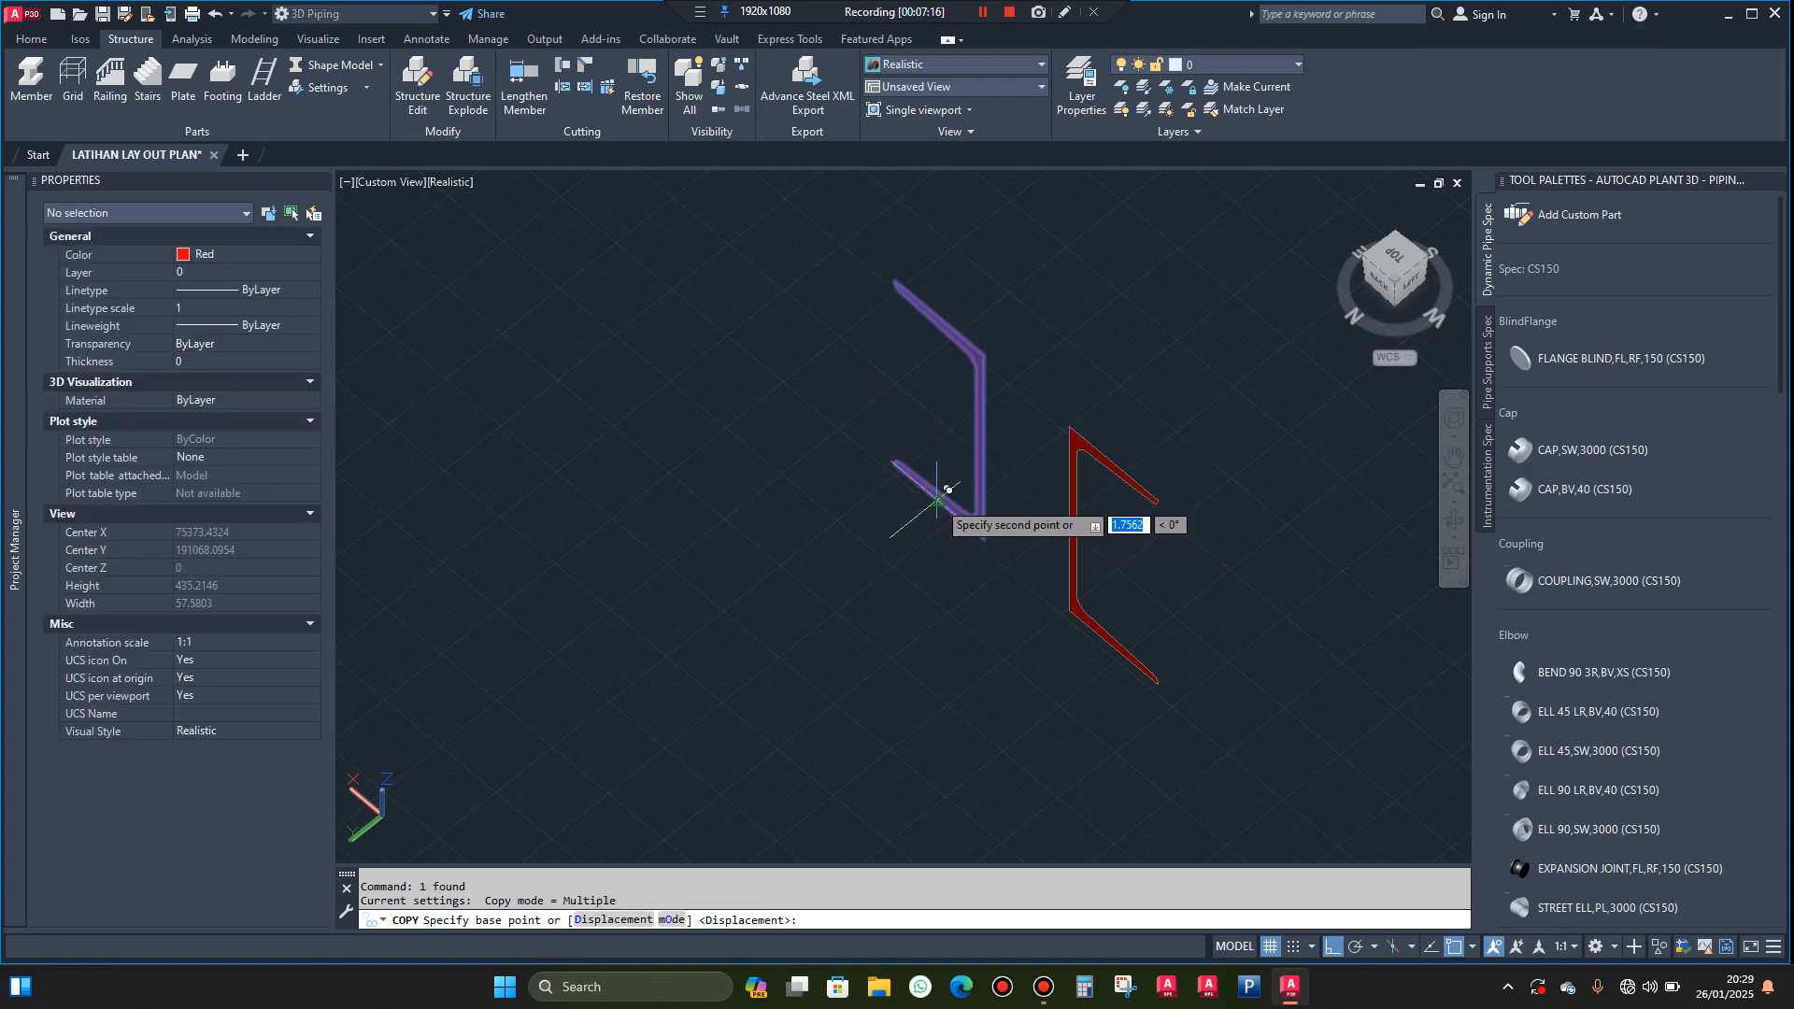
scroll(934, 509, up, 10)
scroll(794, 374, up, 8)
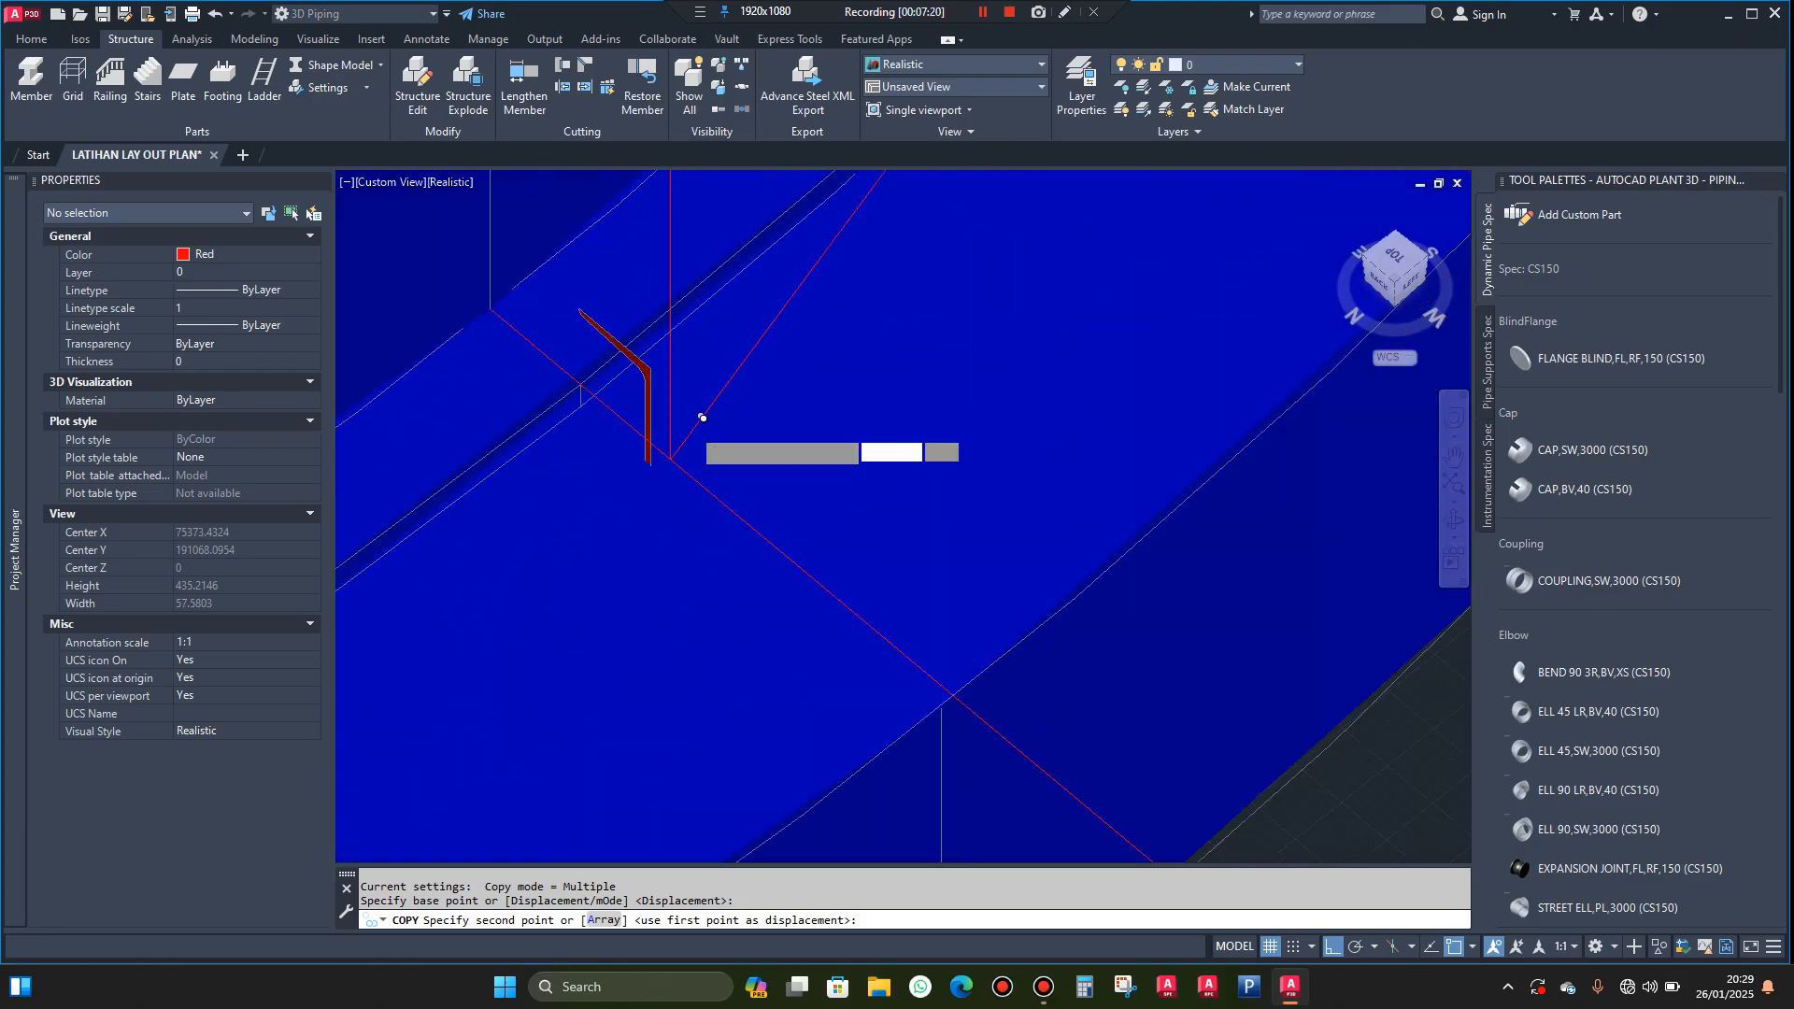
scroll(703, 418, up, 2)
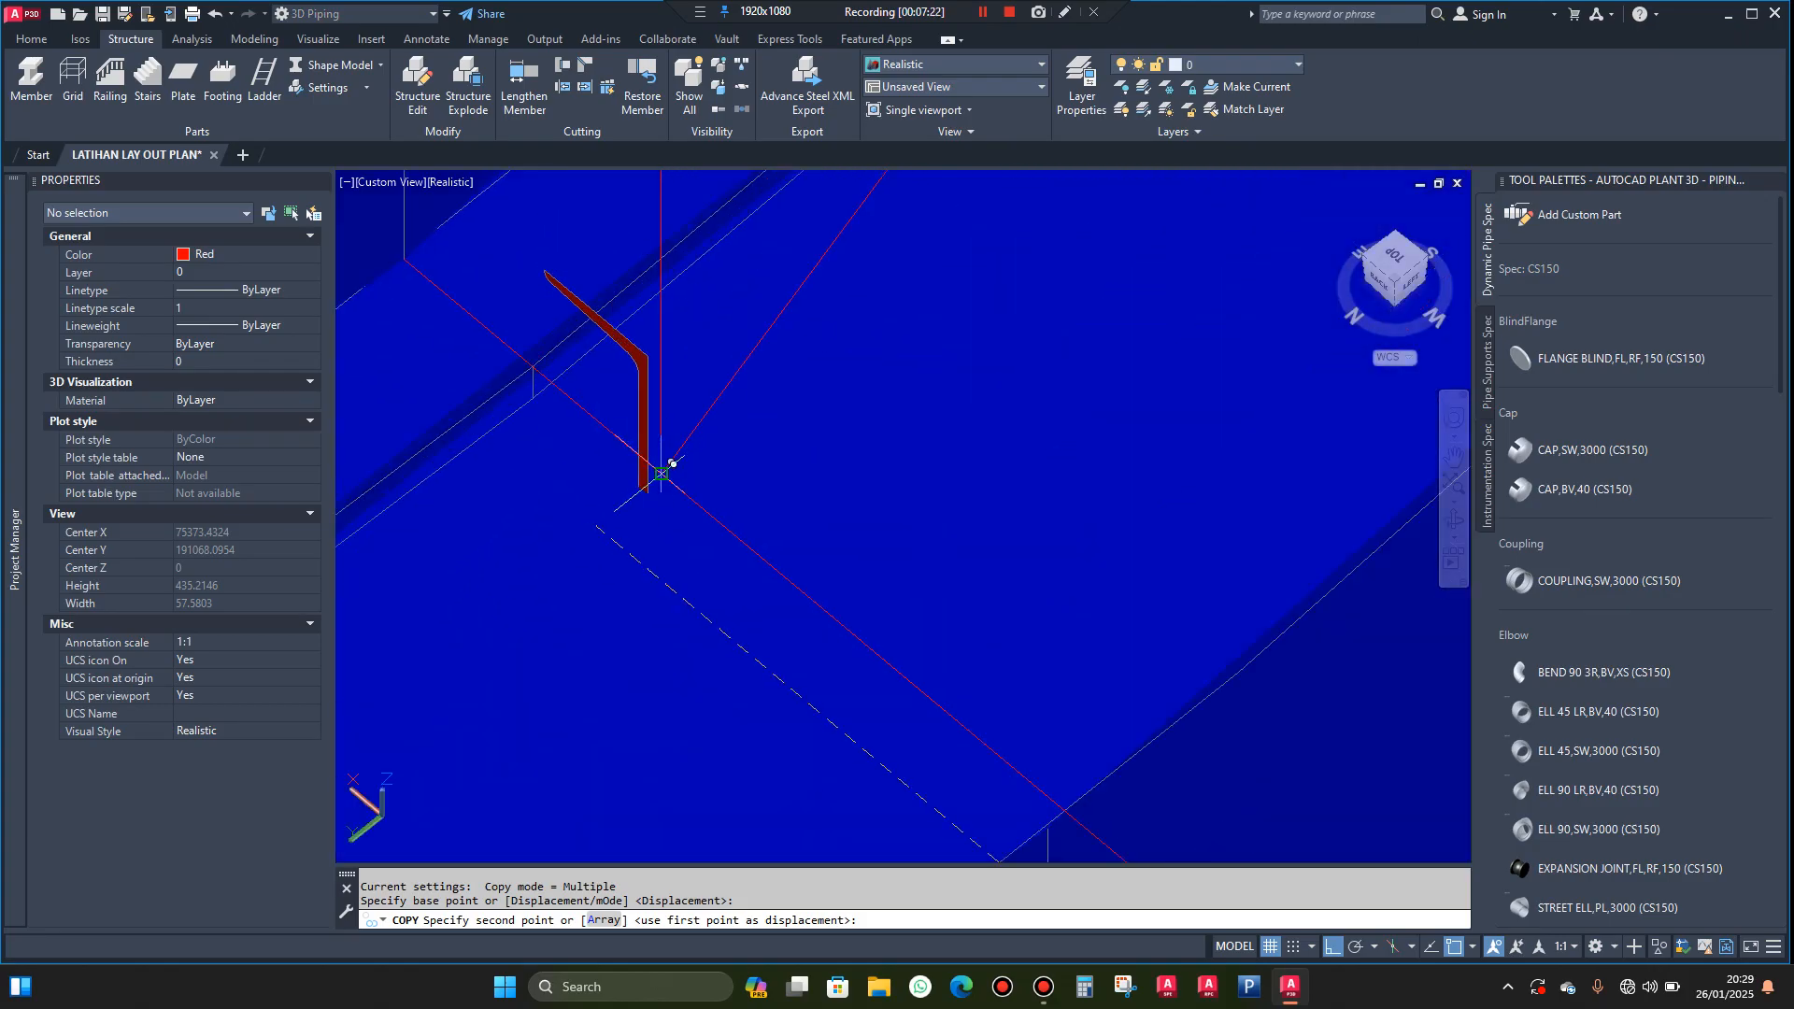
click(672, 463)
key(Escape)
Copy the mirrored channel profile from its lower flange onto the lower end of the outer helix
scroll(837, 439, down, 5)
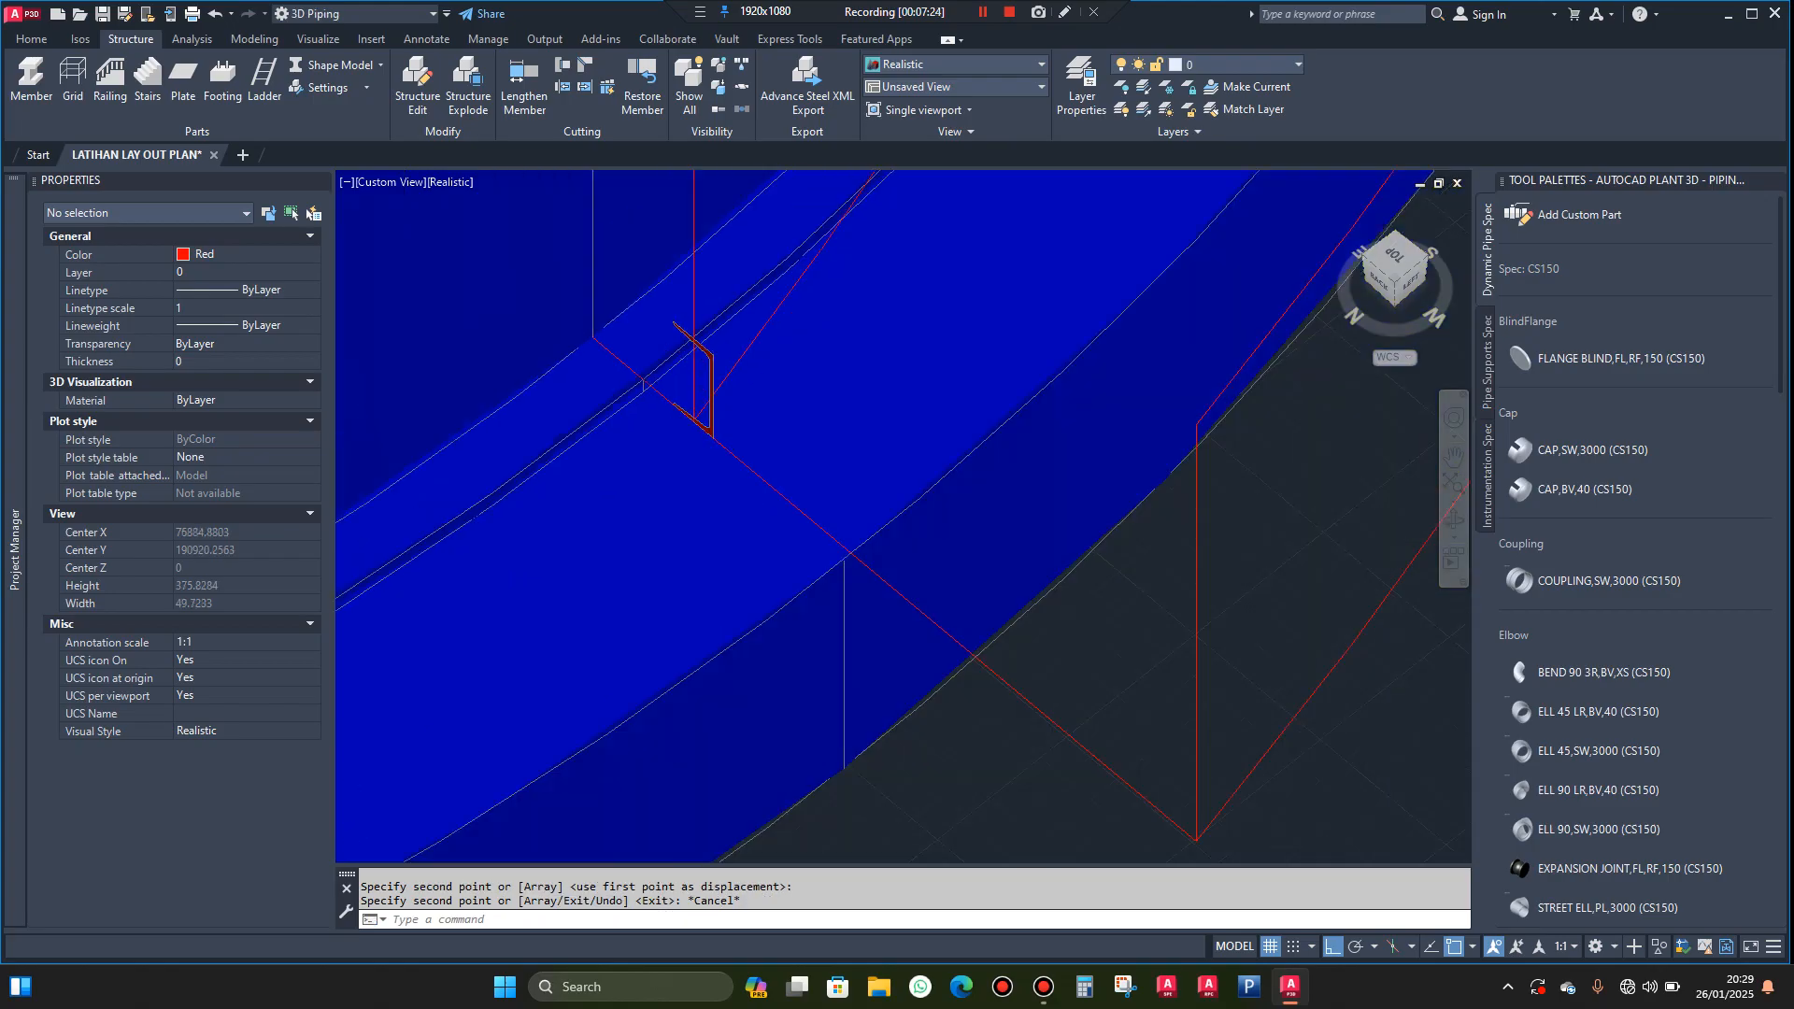
scroll(1046, 696, up, 7)
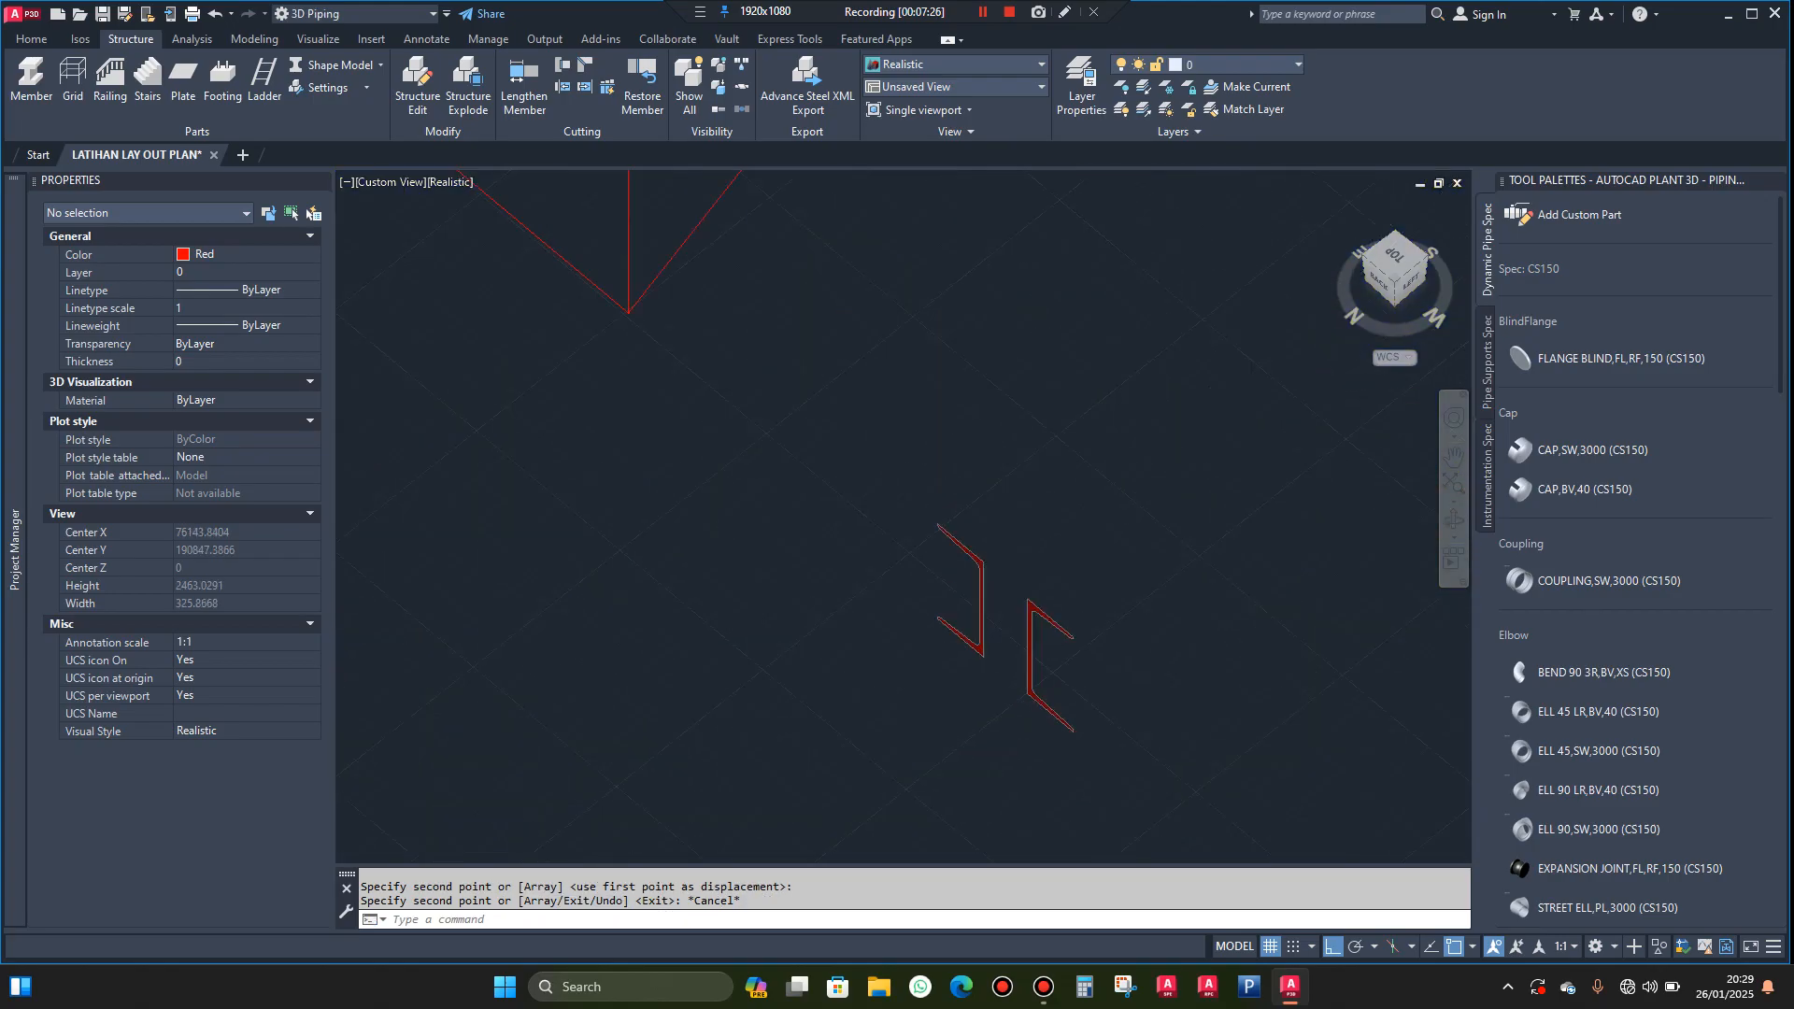
click(1106, 628)
click(1017, 721)
text(co)
key(Return)
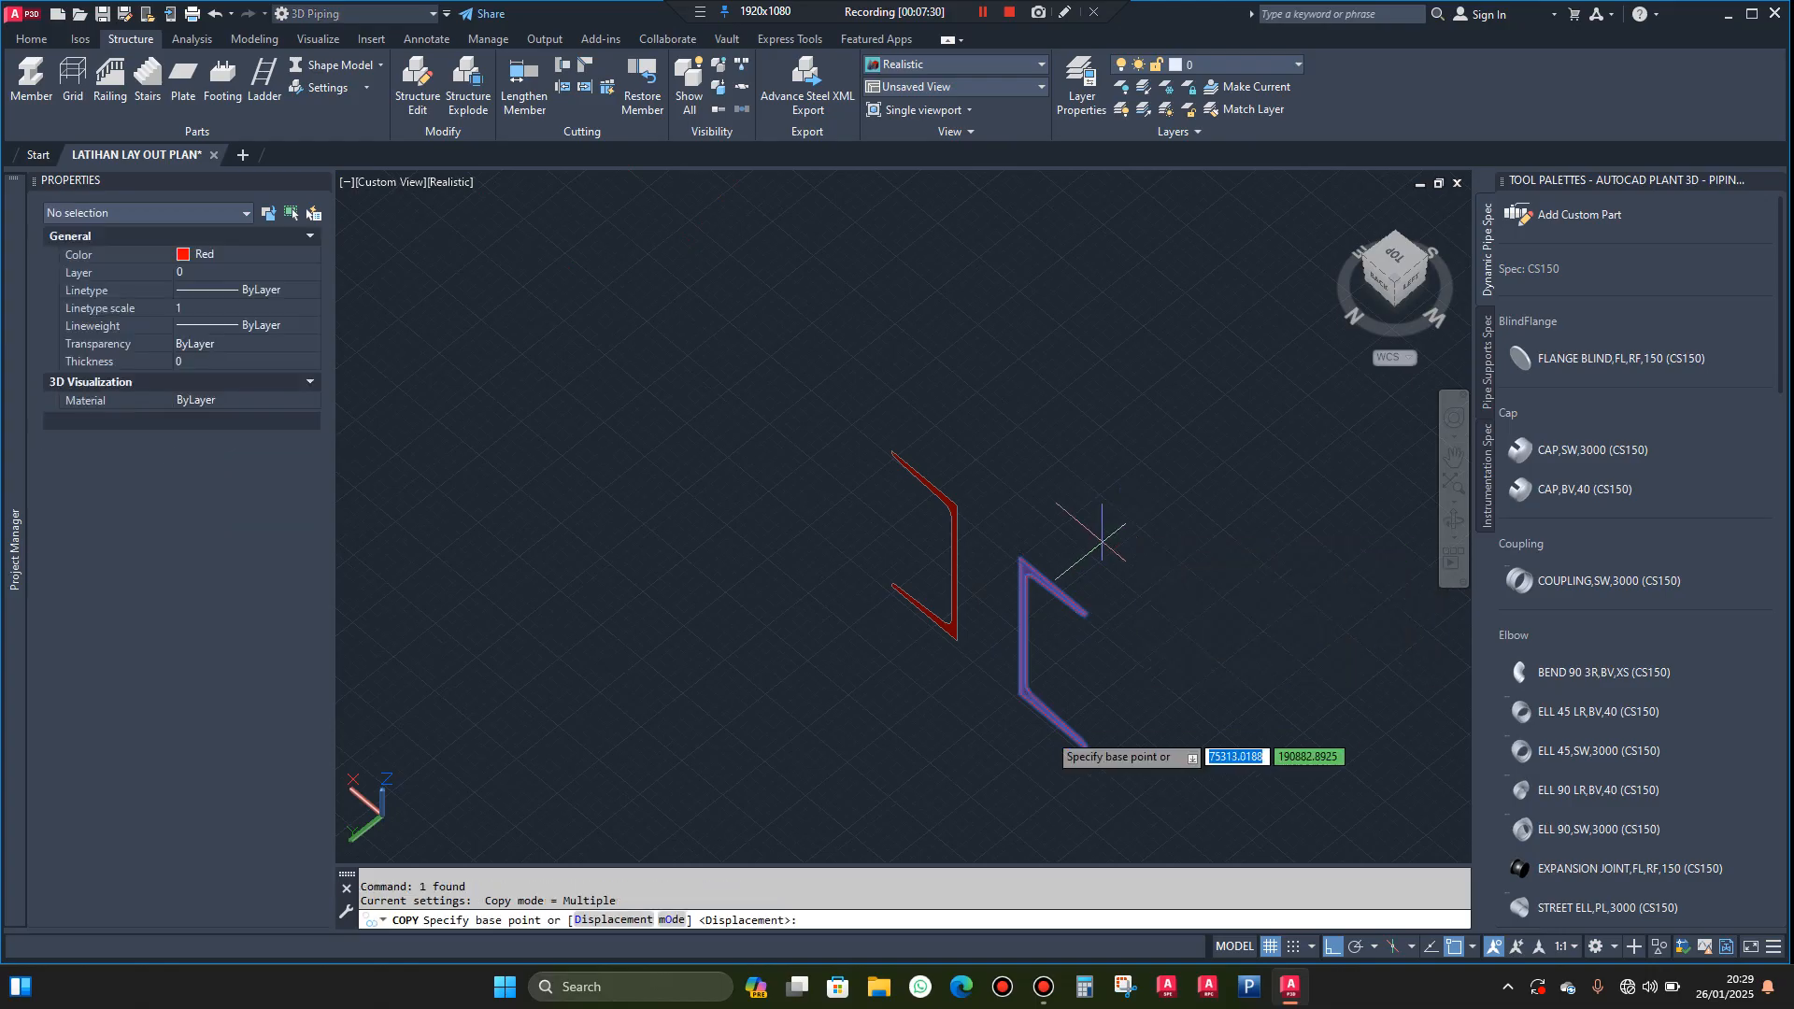
click(1056, 714)
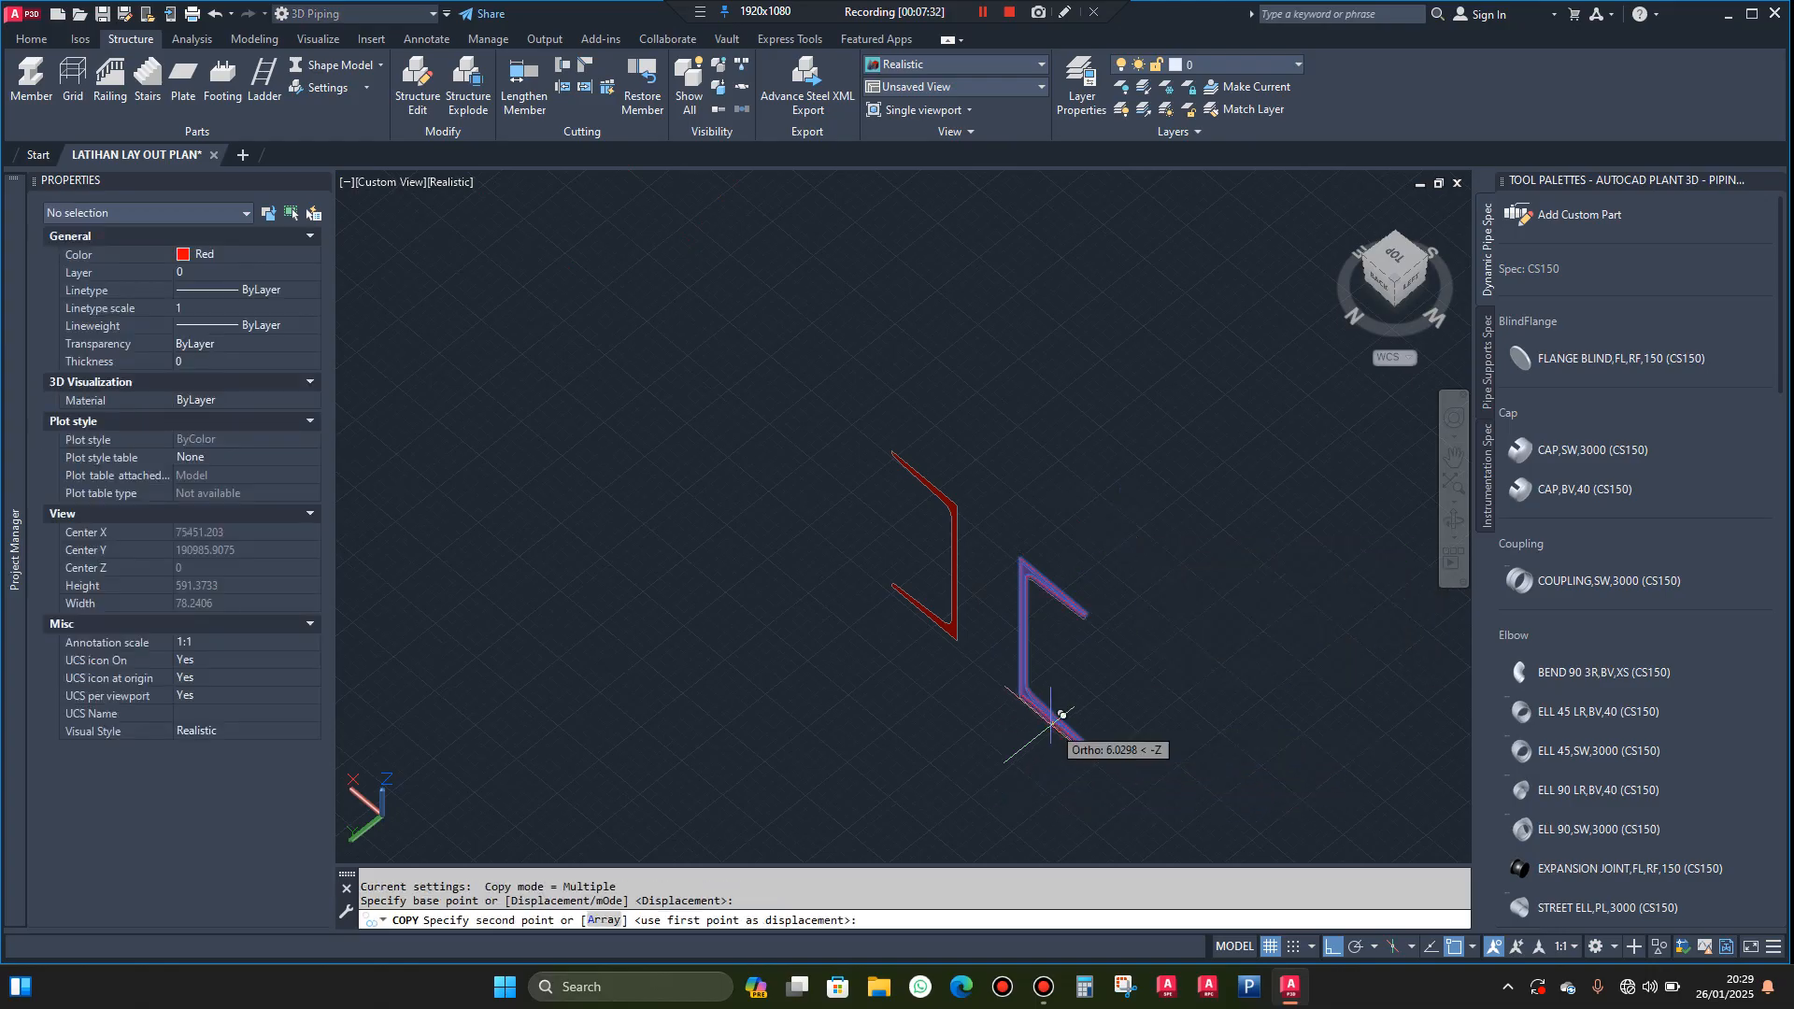
scroll(1056, 712, down, 3)
scroll(1054, 708, up, 4)
scroll(913, 560, down, 4)
scroll(926, 621, up, 2)
scroll(928, 628, up, 2)
click(932, 679)
key(Escape)
Sweep the mirrored channel profile as a solid along the lower outer helix
scroll(897, 599, up, 3)
scroll(897, 598, down, 4)
click(890, 588)
click(853, 580)
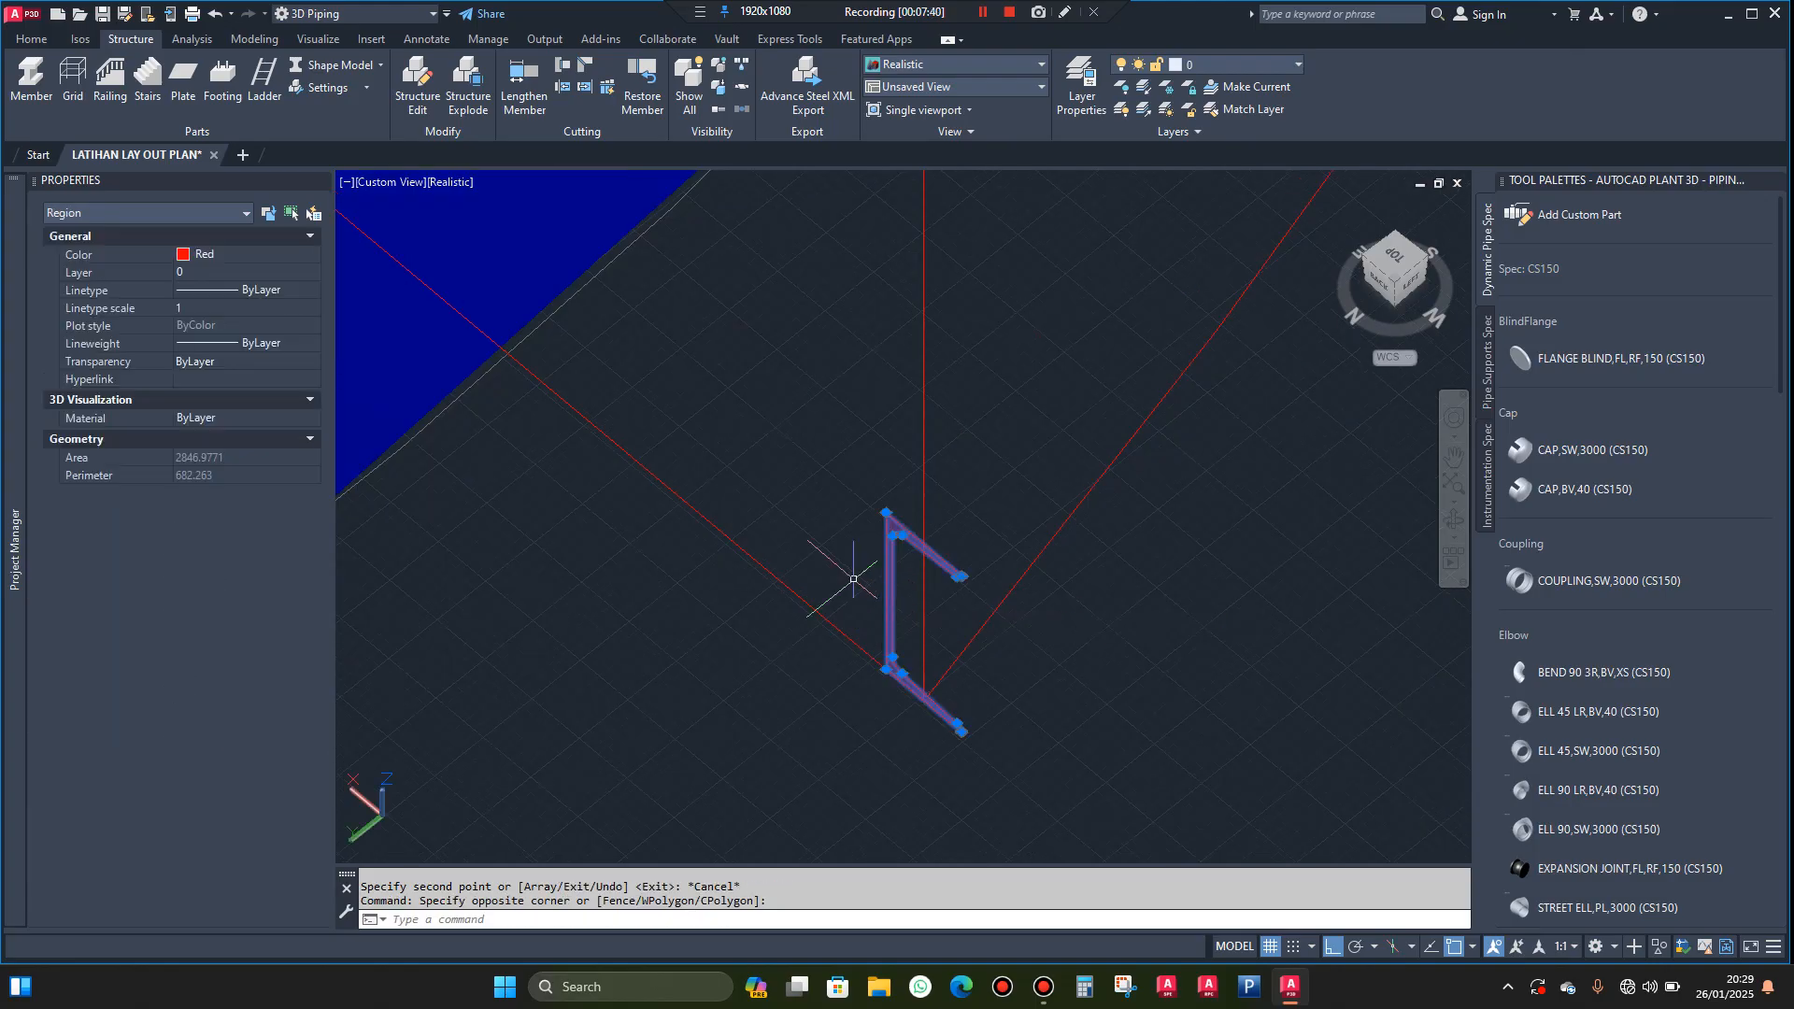
click(255, 39)
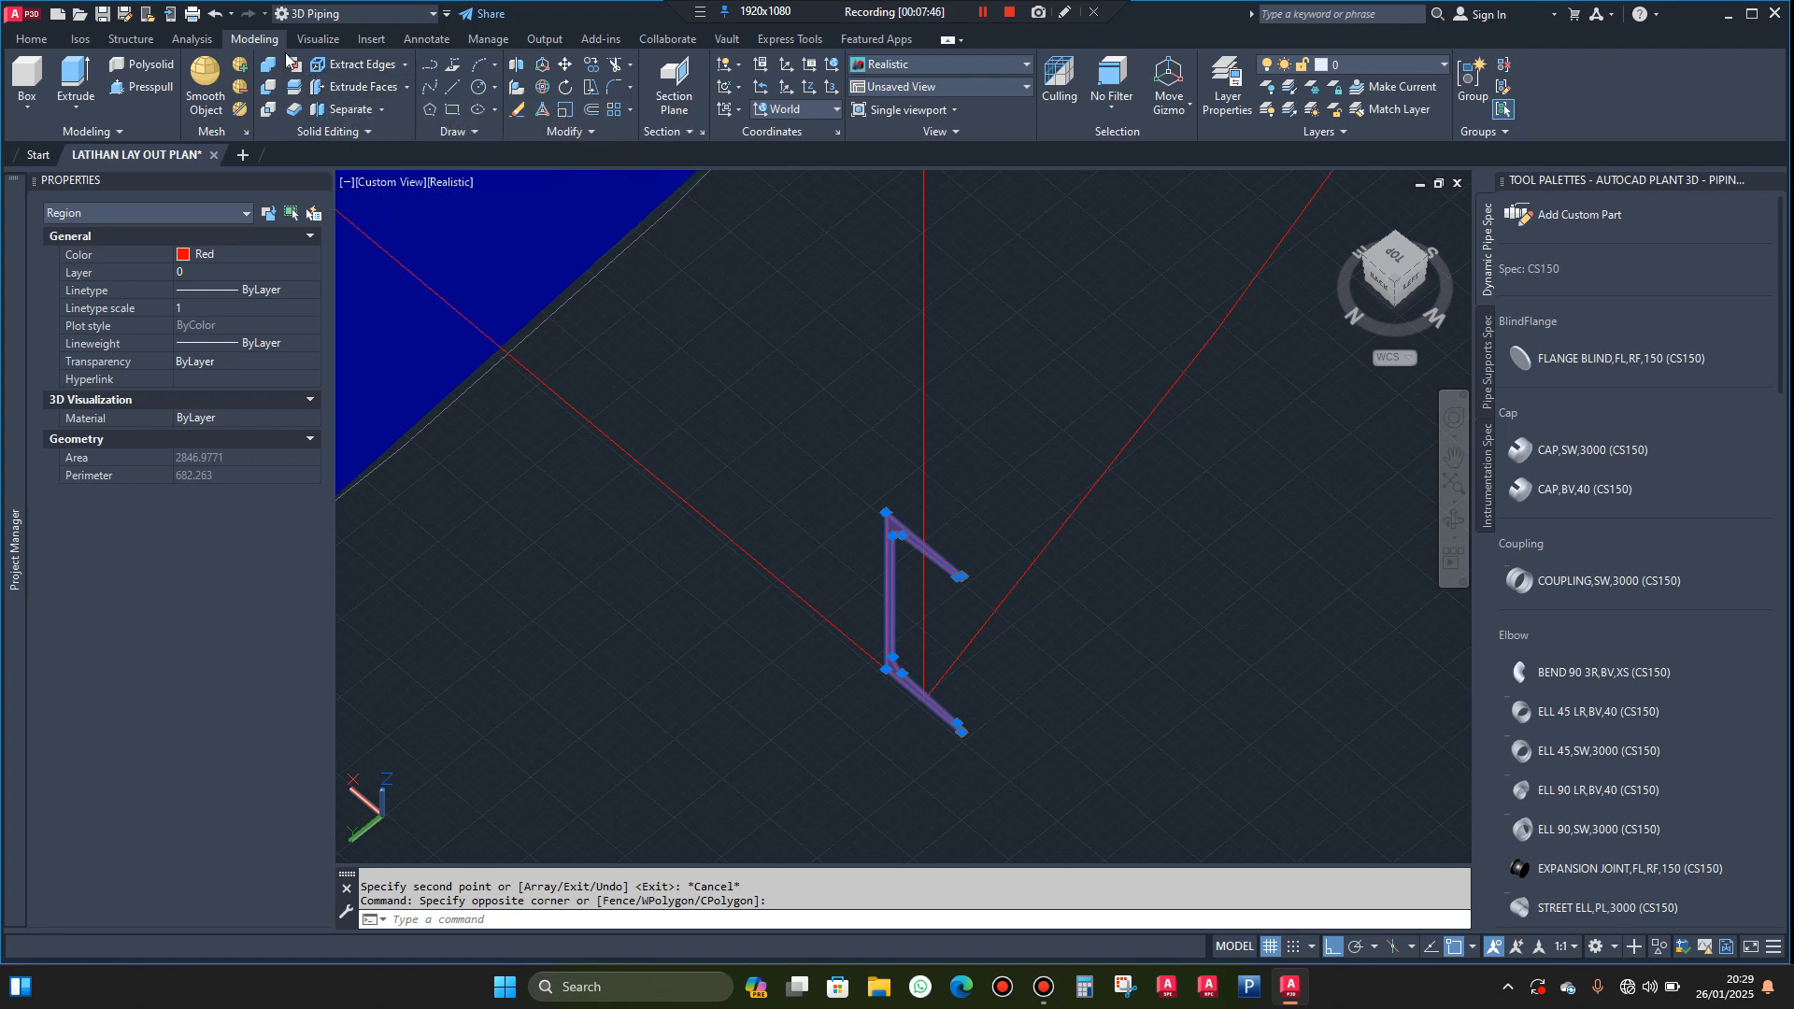
click(75, 108)
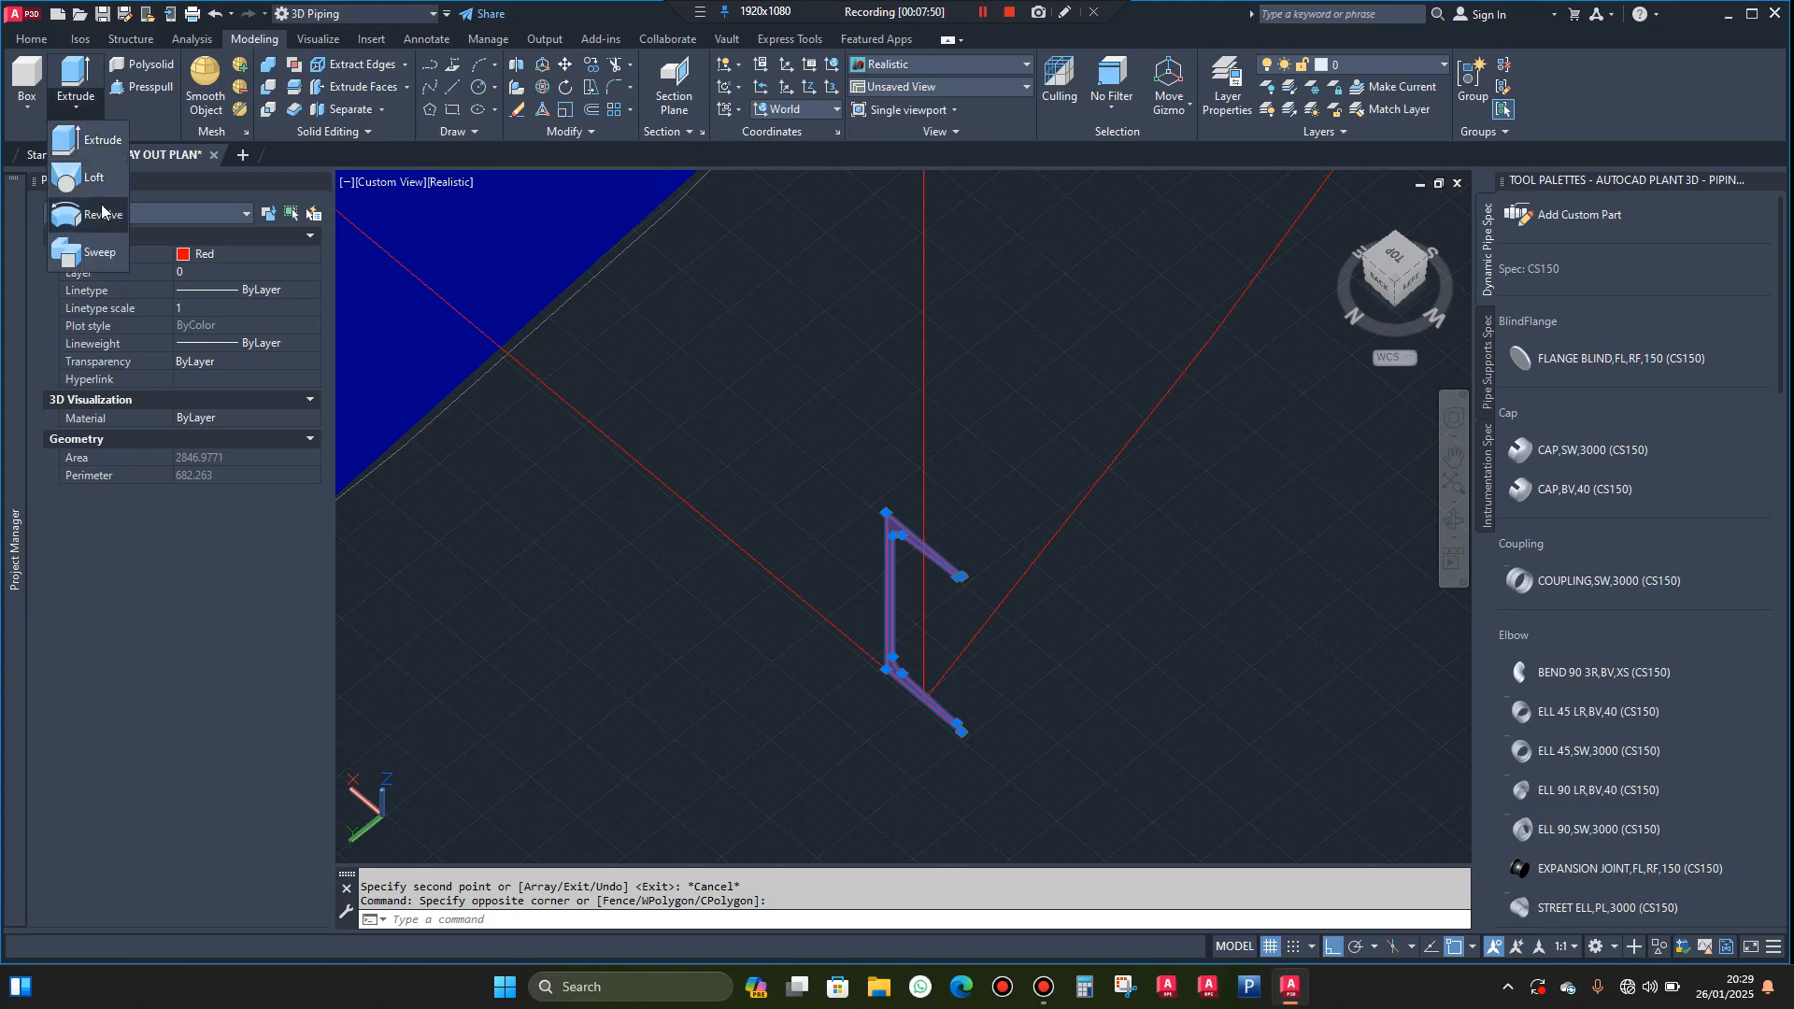
click(99, 252)
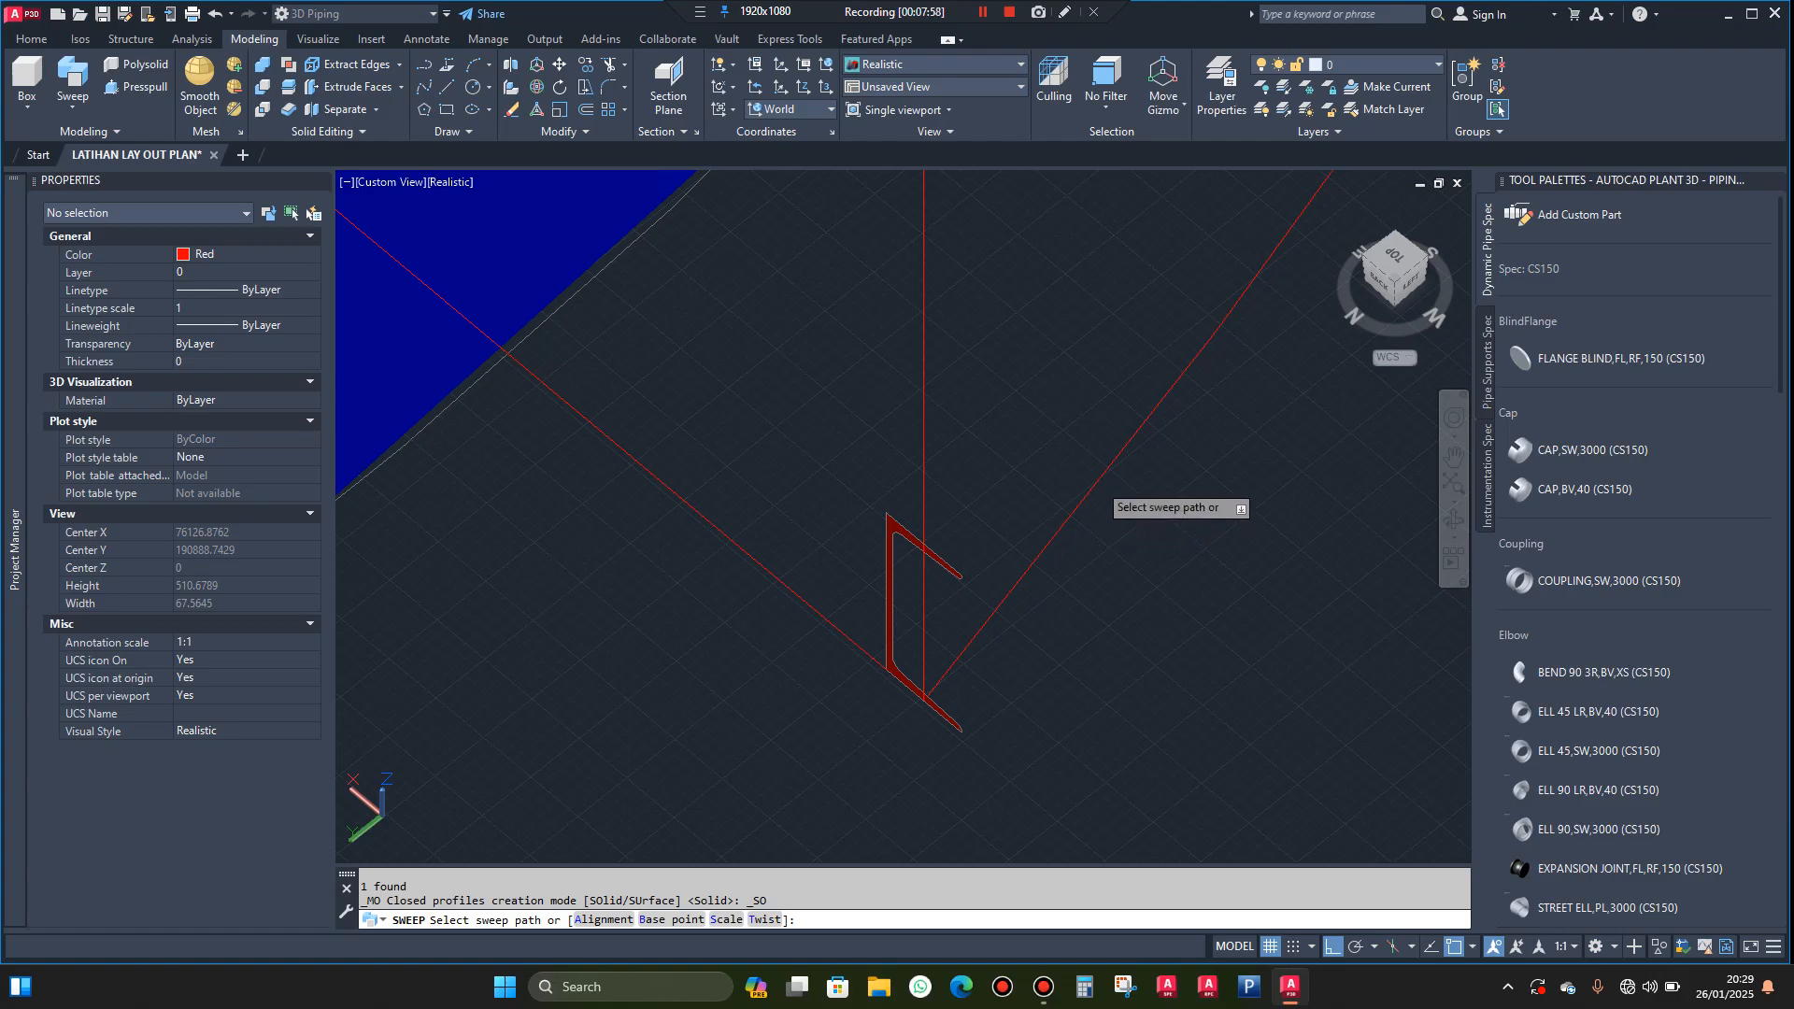
click(1093, 480)
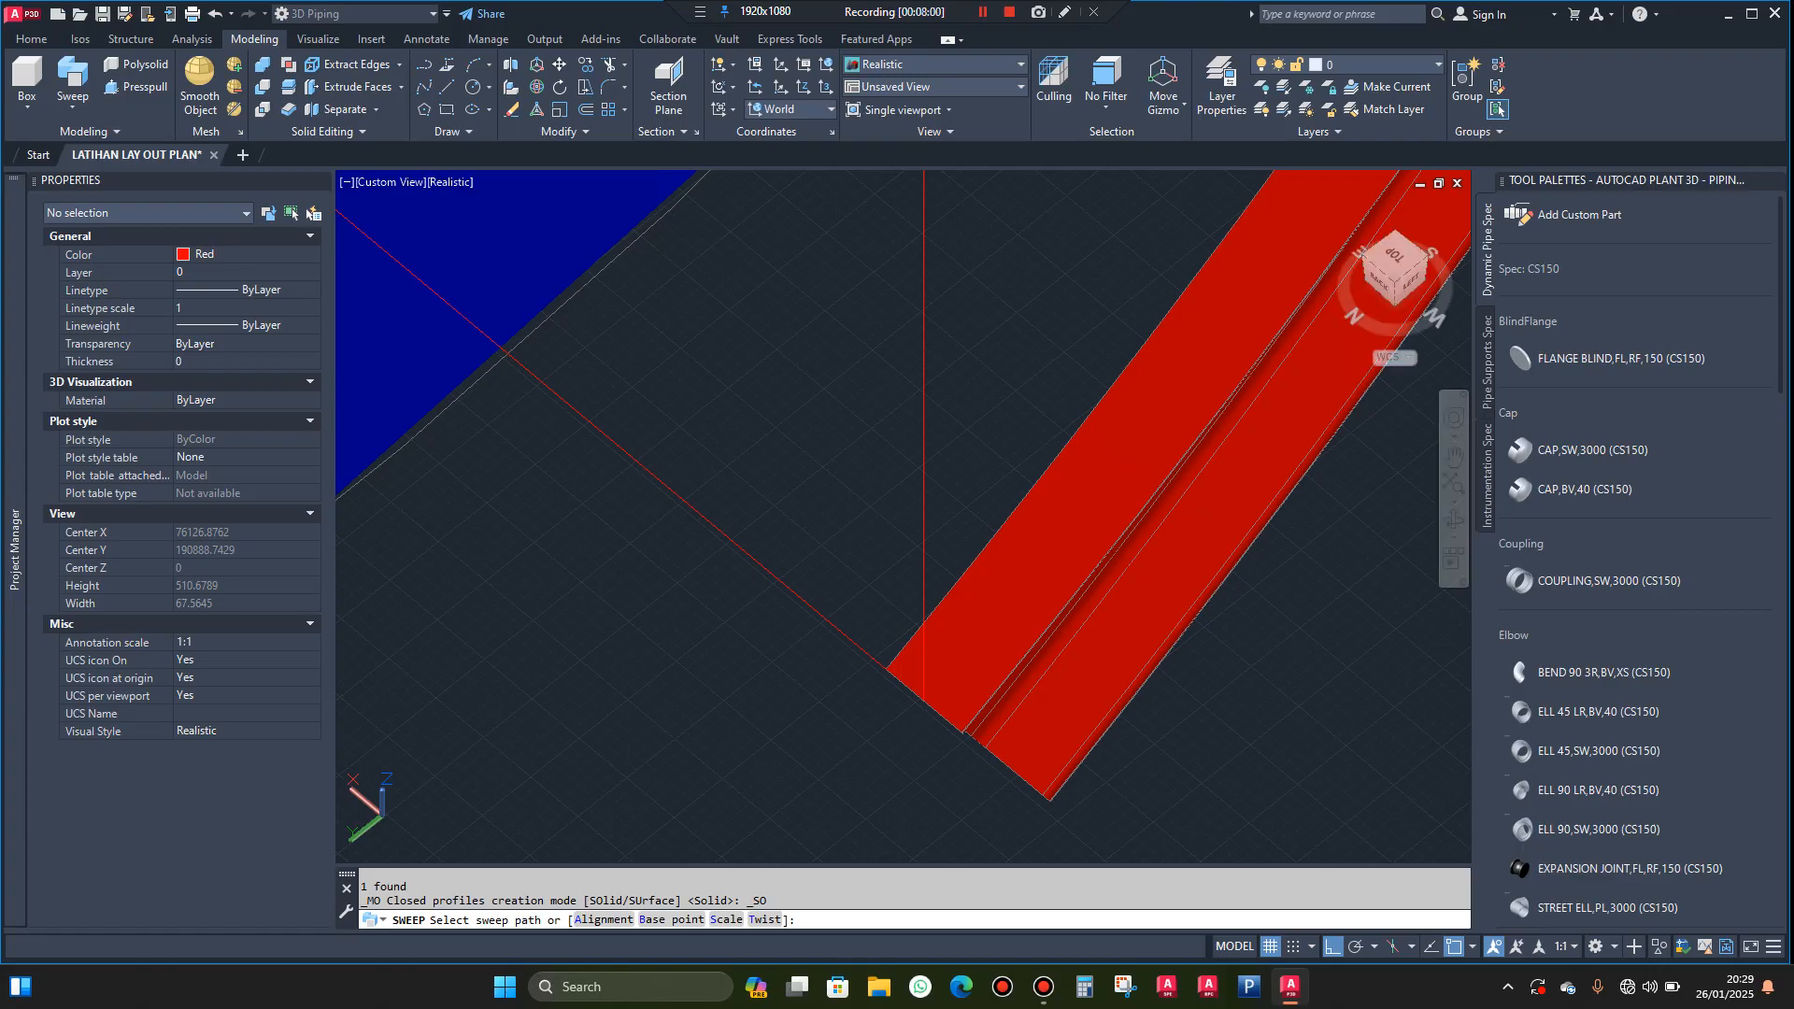
Sweep the channel profile at the inner helix start as a solid along the lower inner helix
scroll(965, 516, down, 2)
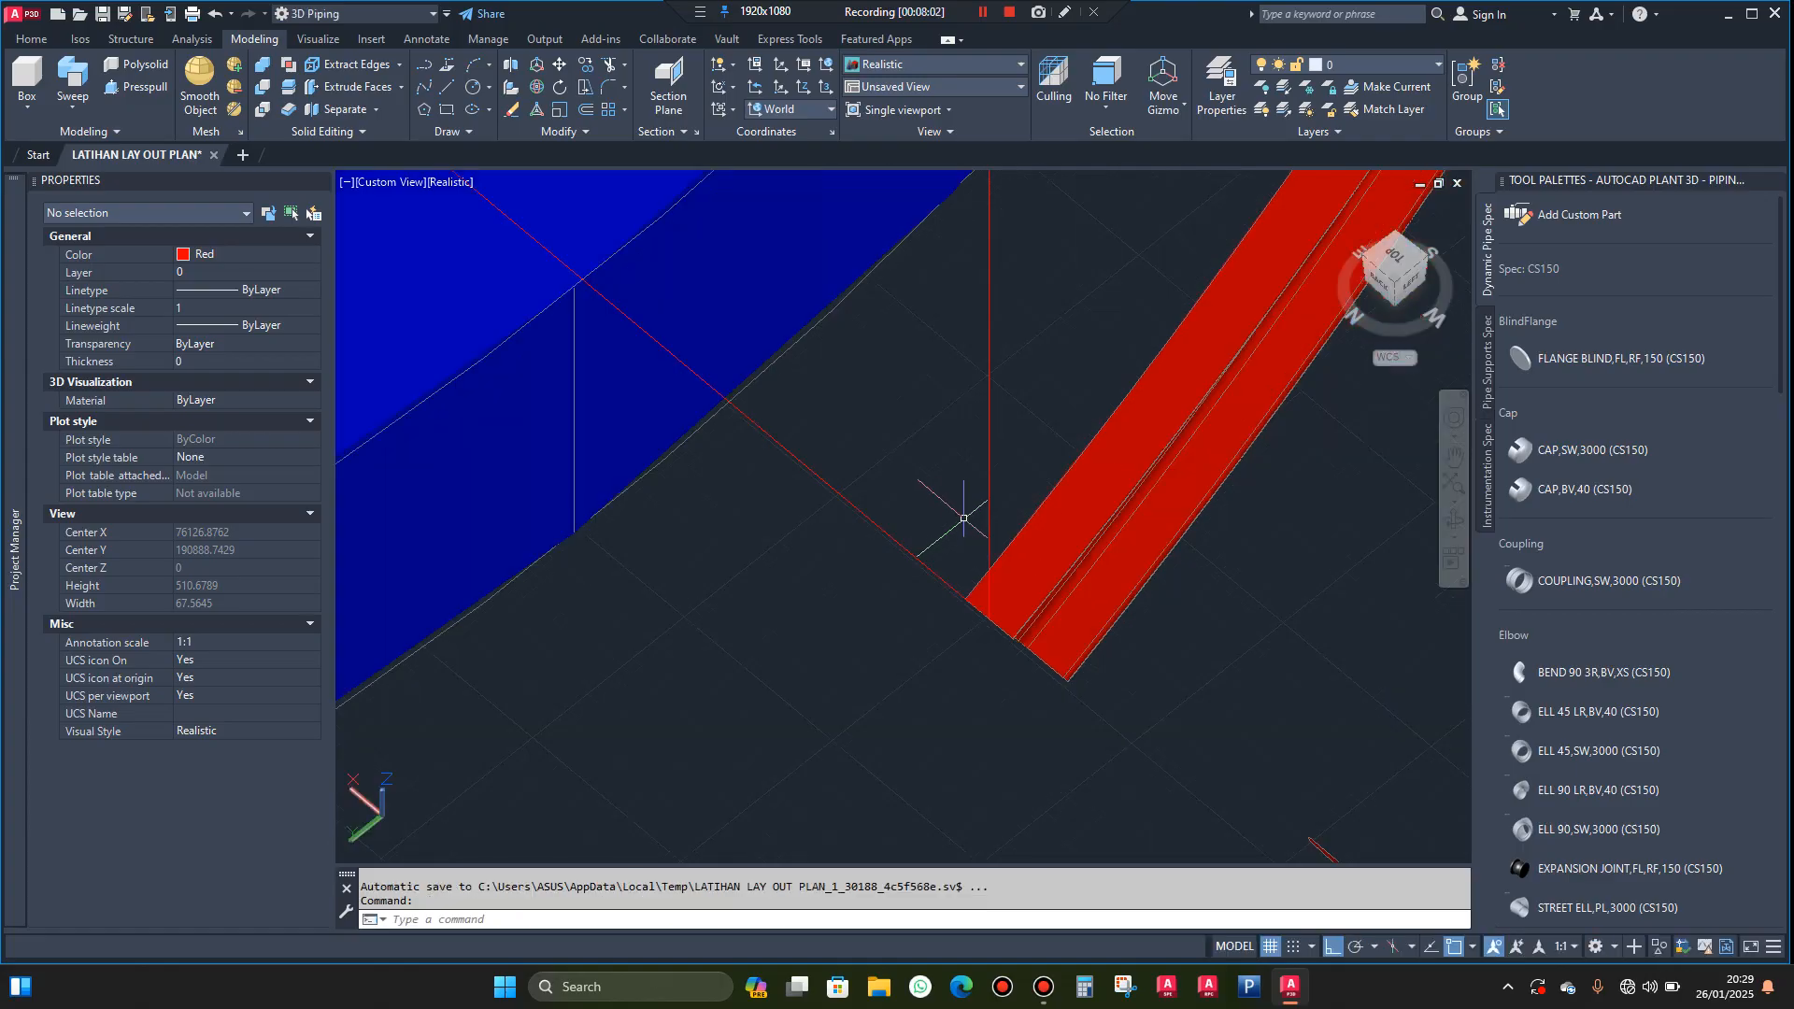
scroll(966, 516, down, 2)
scroll(768, 331, up, 6)
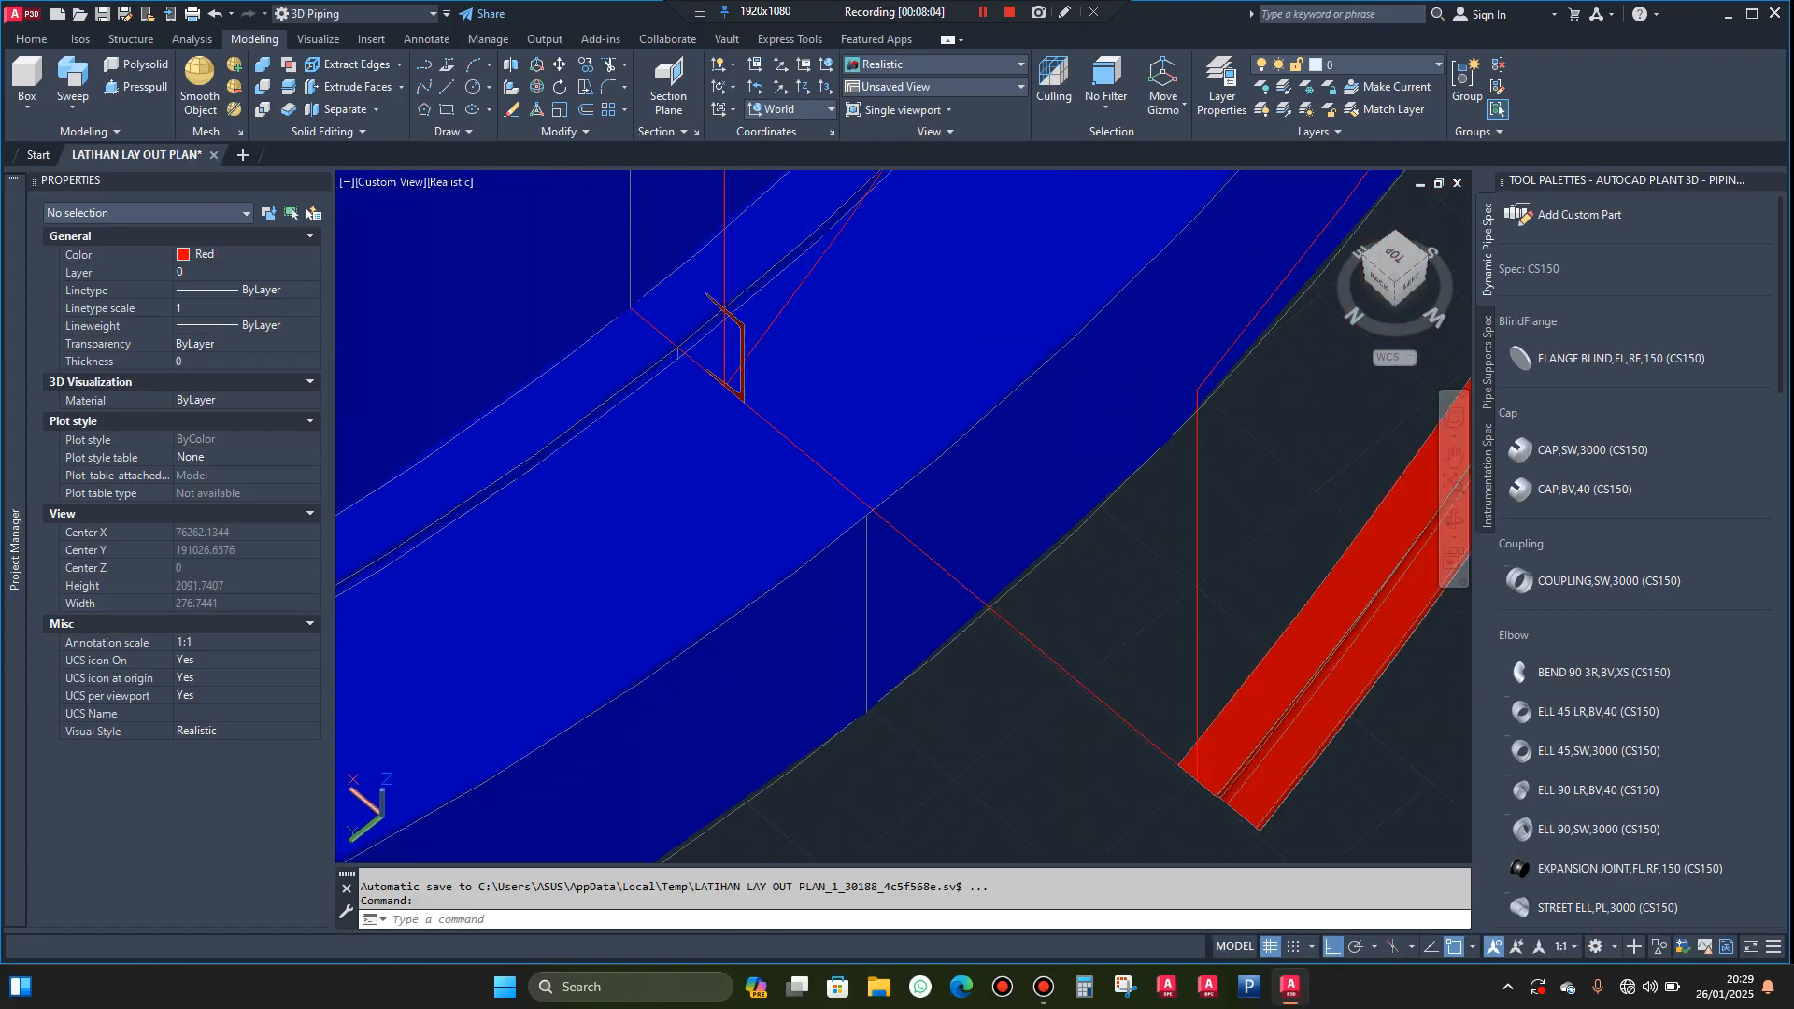
click(734, 306)
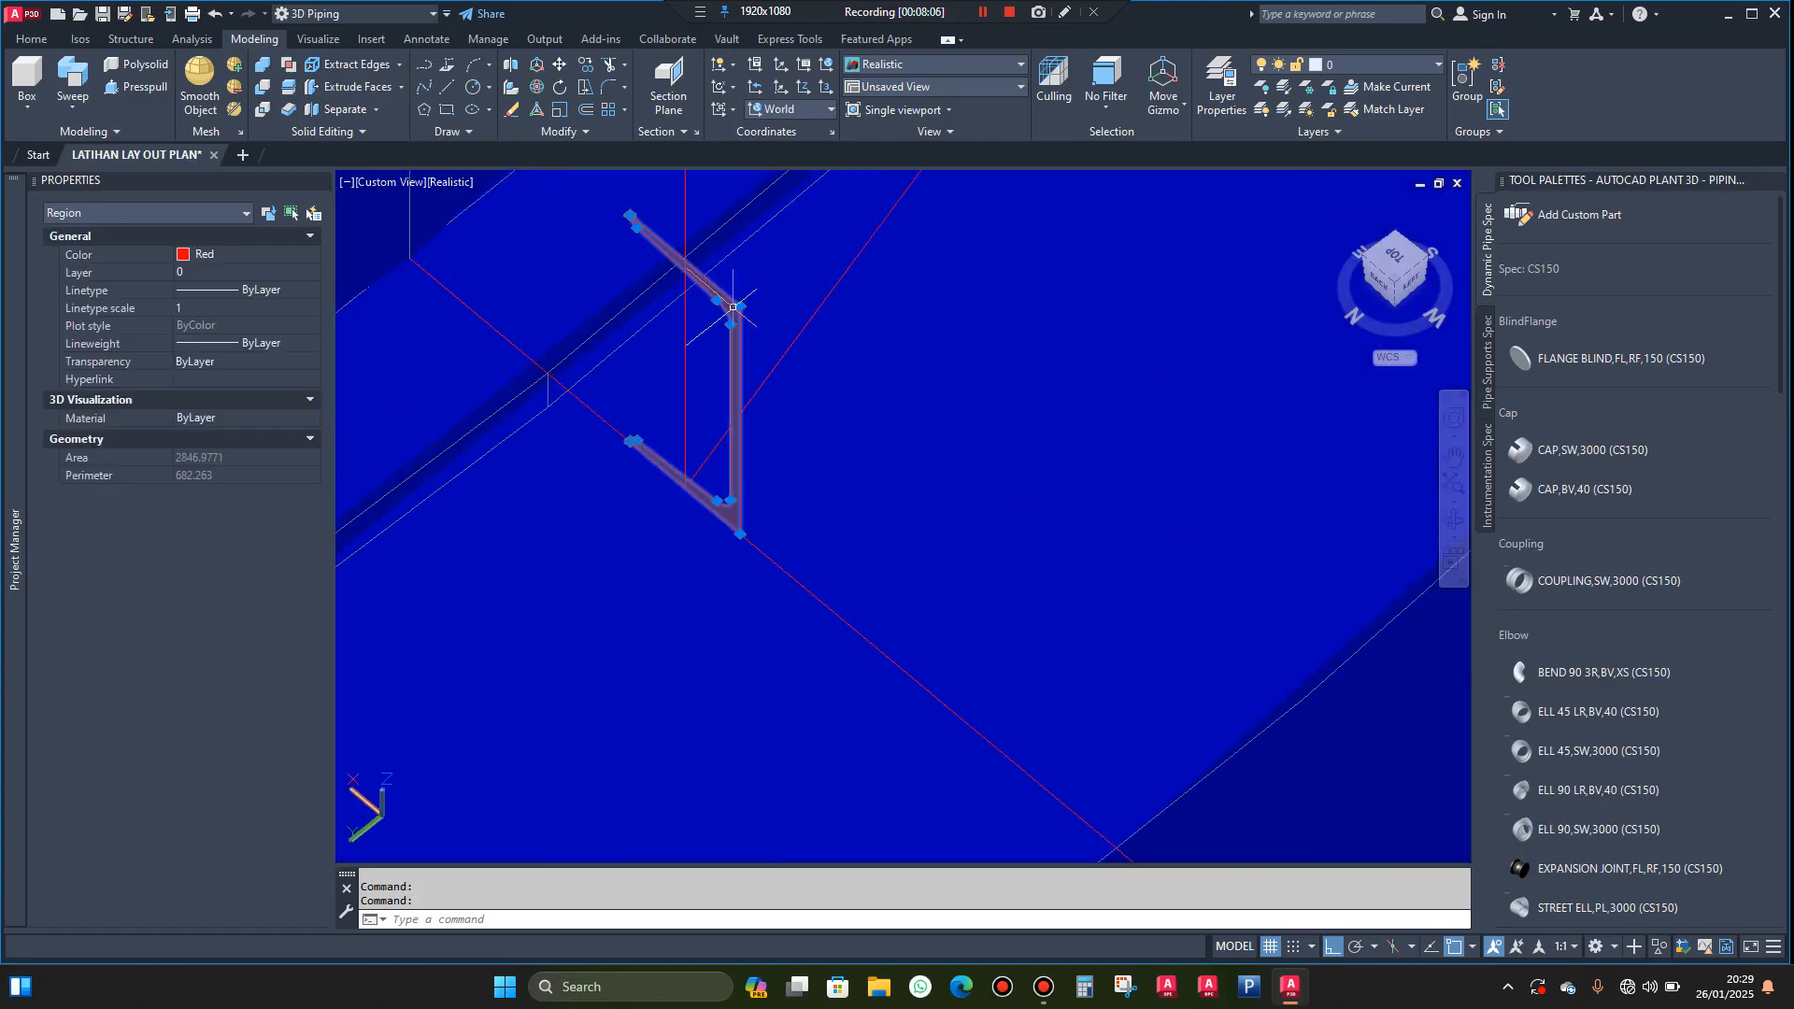
click(74, 82)
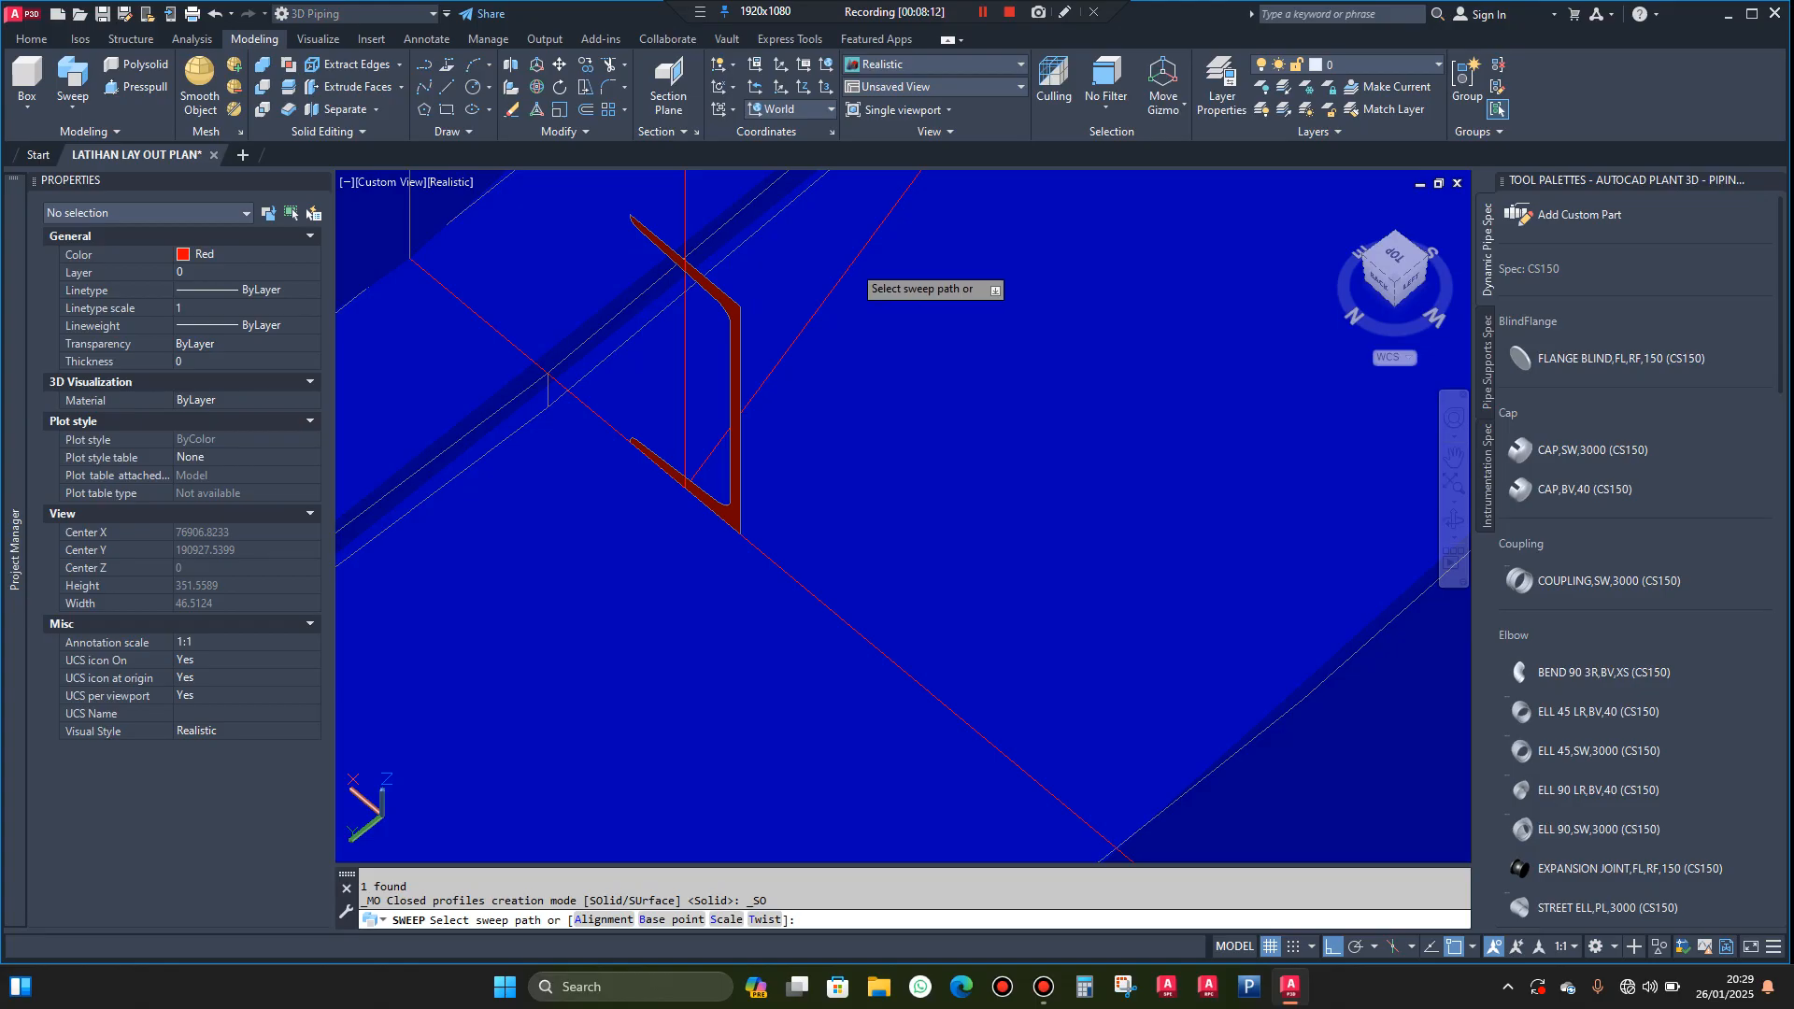
click(852, 263)
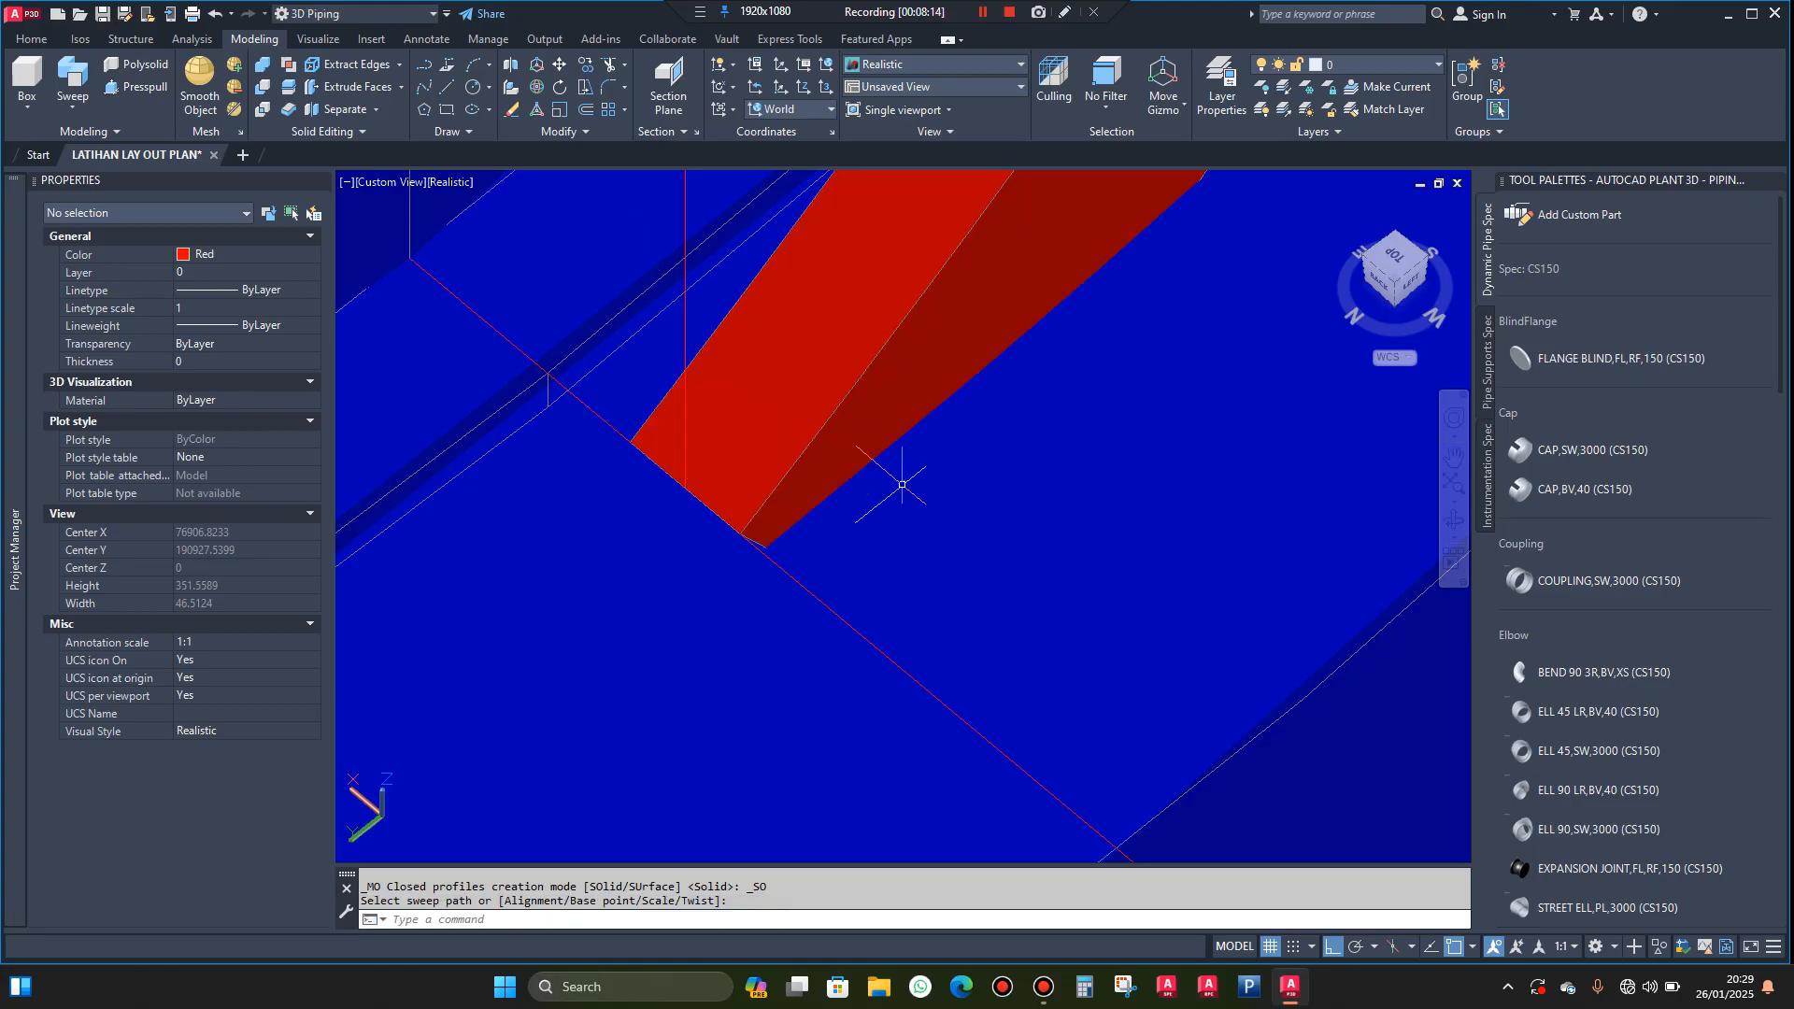
Examine both swept channel stringers around the tank and their upper ends beside the roof railing
scroll(913, 446, down, 6)
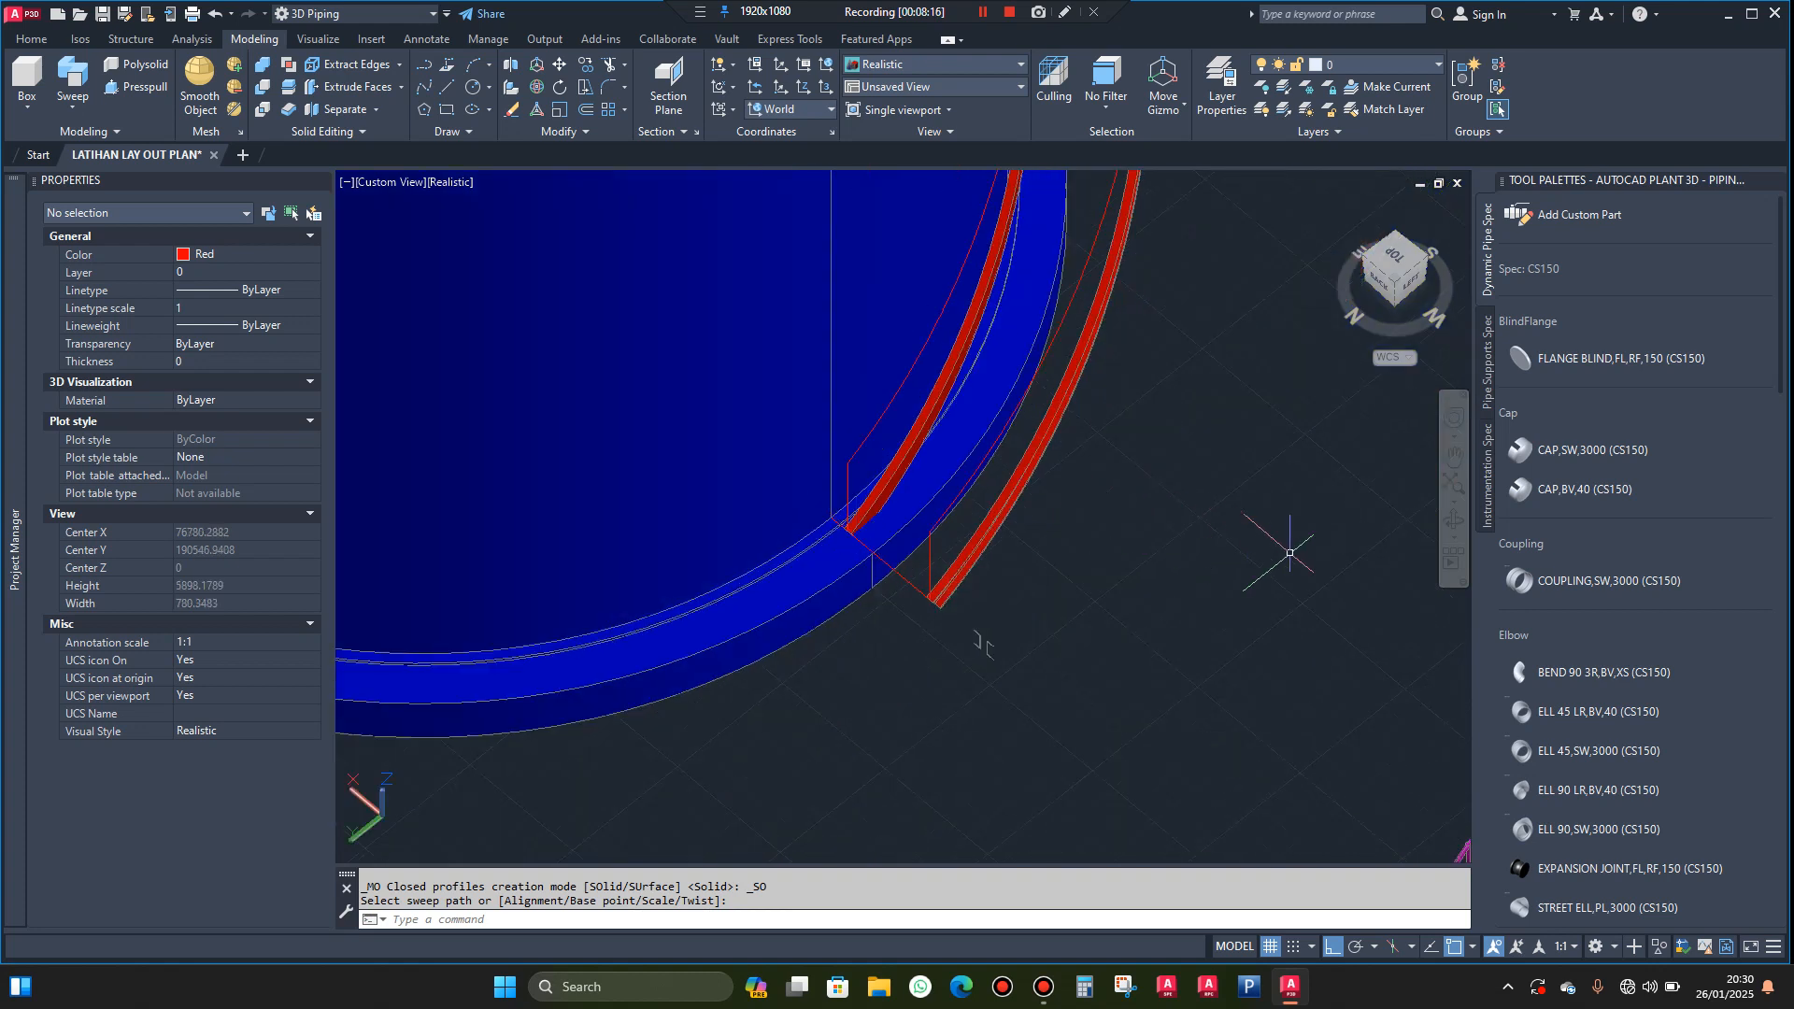
shift+middle_drag(972, 629, 1202, 557)
scroll(897, 589, down, 5)
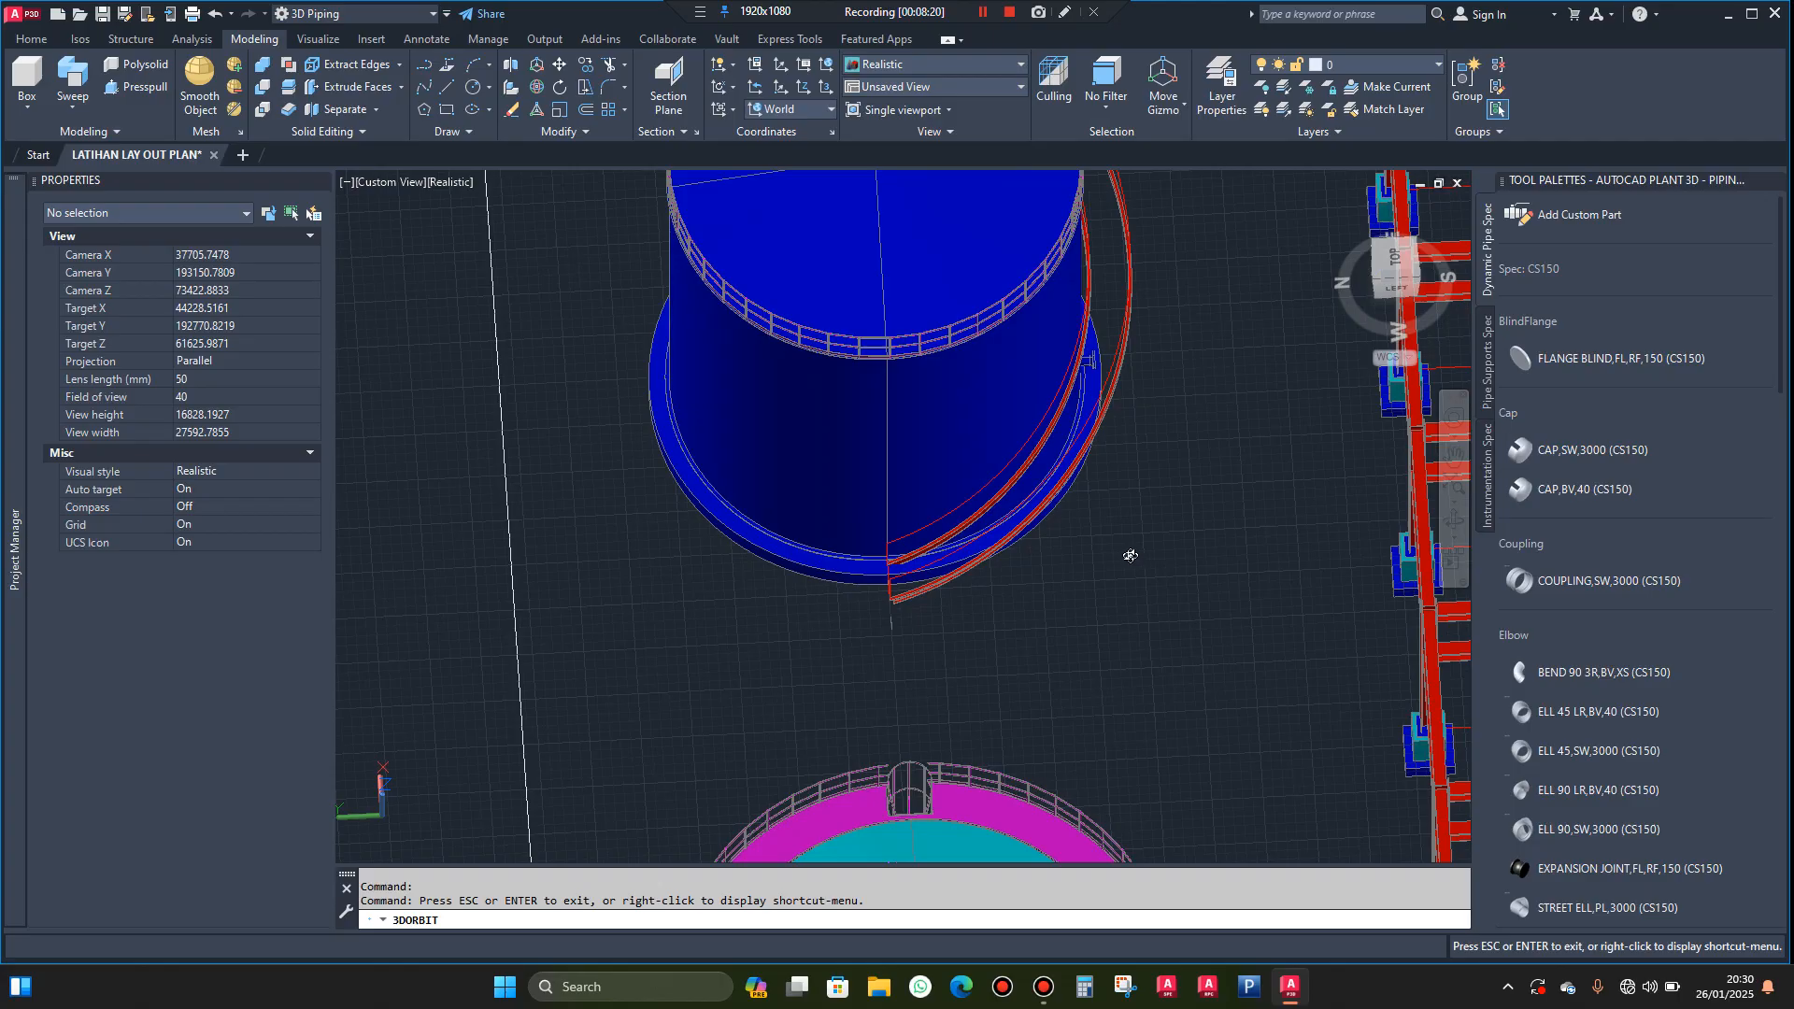
shift+middle_drag(977, 560, 826, 532)
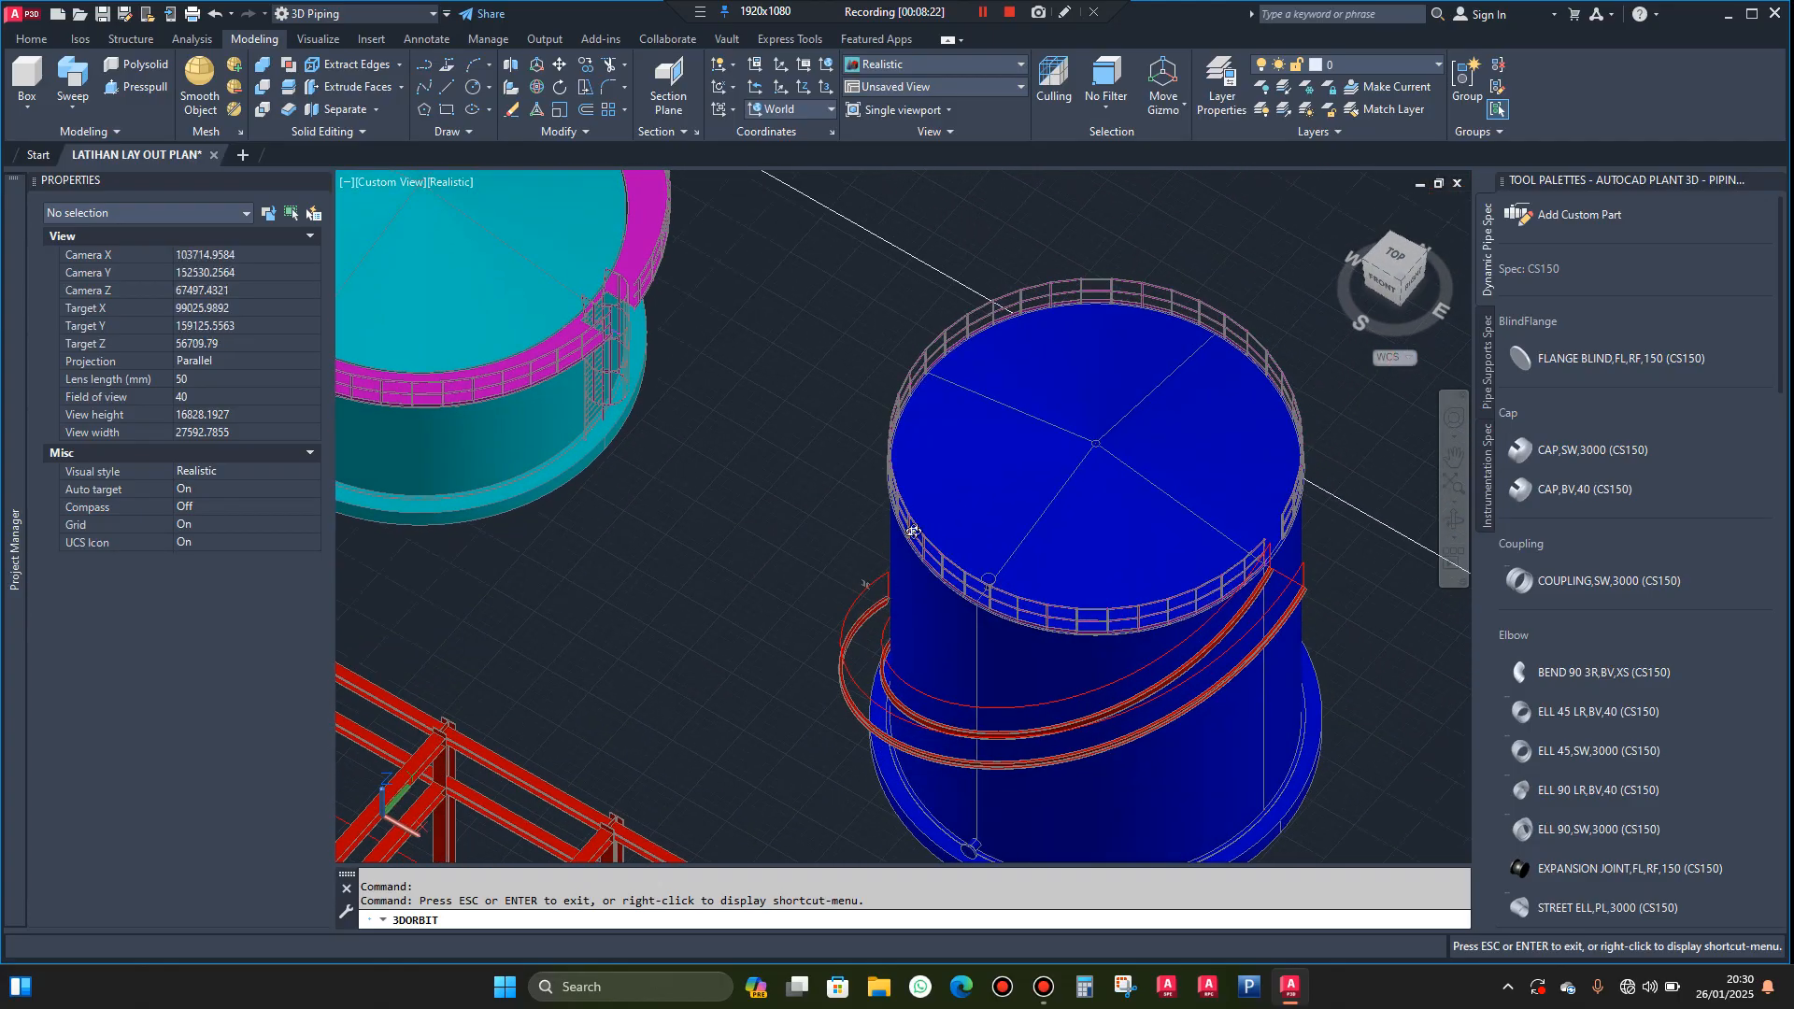
scroll(1331, 587, up, 8)
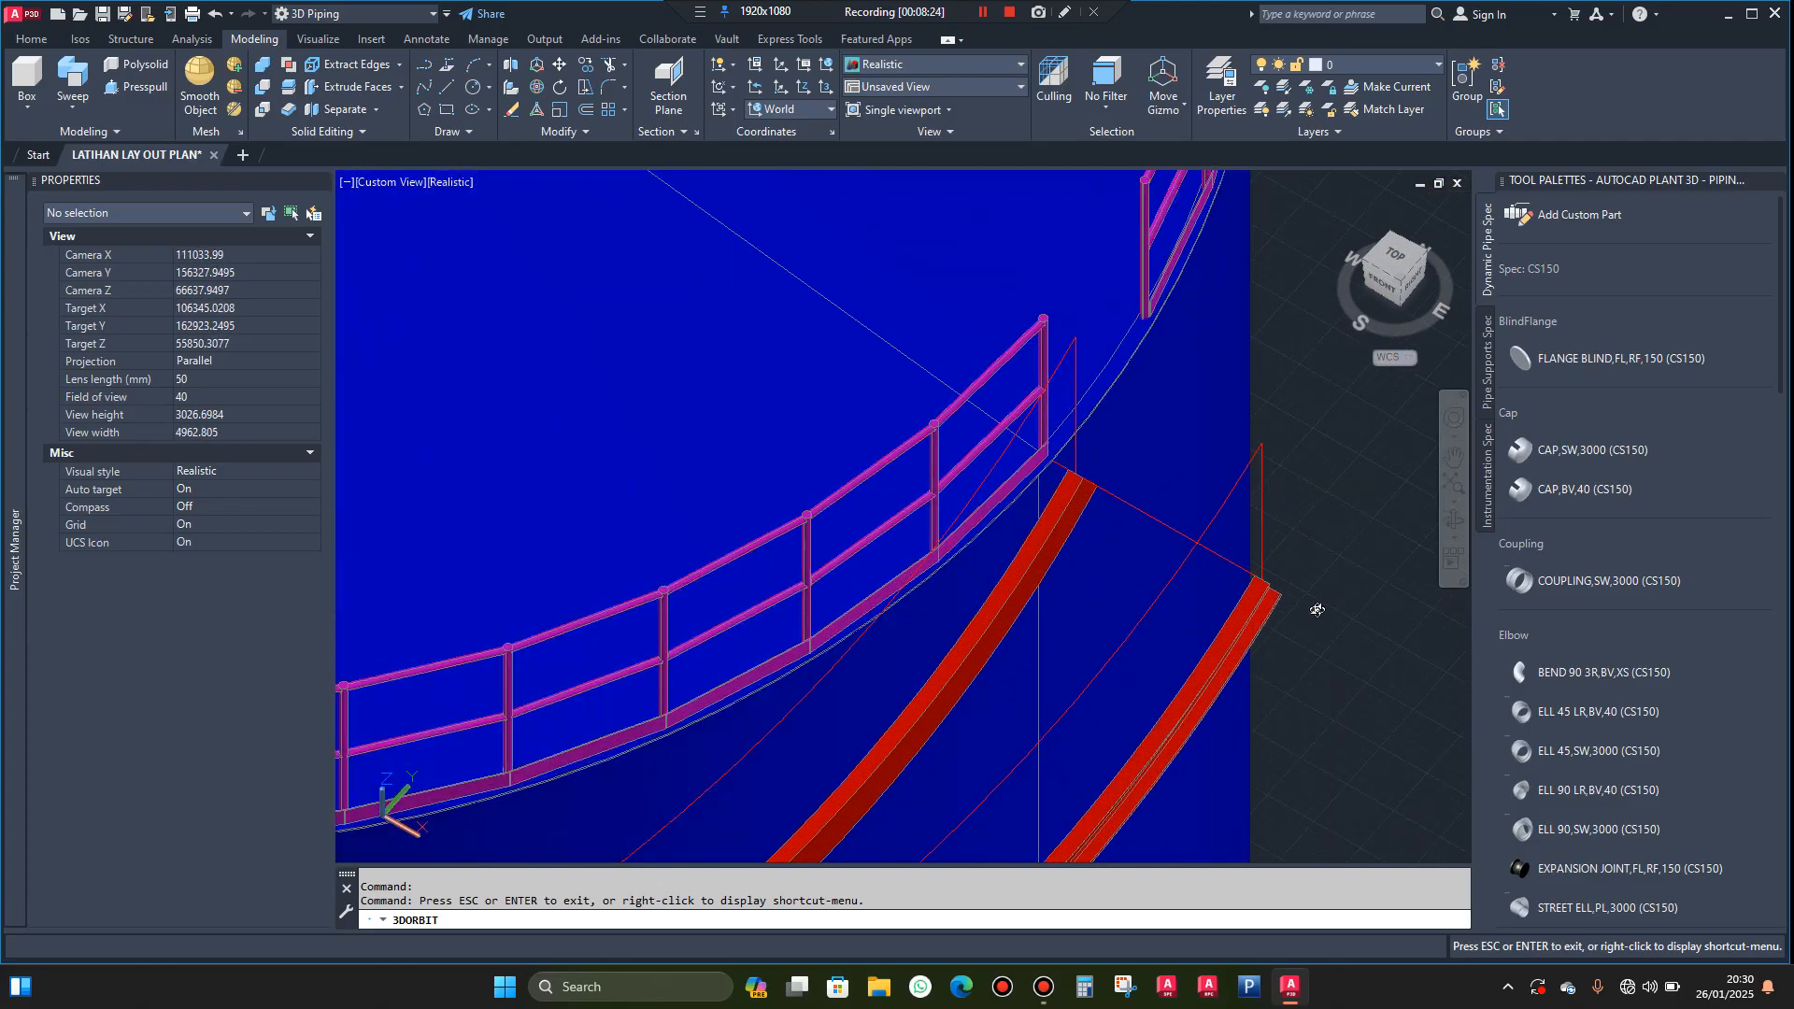
Erase the two leftover channel profiles lying beside the lower end of the outer stringer
shift+middle_drag(1250, 605, 1239, 483)
scroll(1239, 483, down, 6)
shift+middle_drag(941, 596, 1103, 473)
scroll(1103, 472, down, 5)
shift+middle_drag(994, 573, 1189, 633)
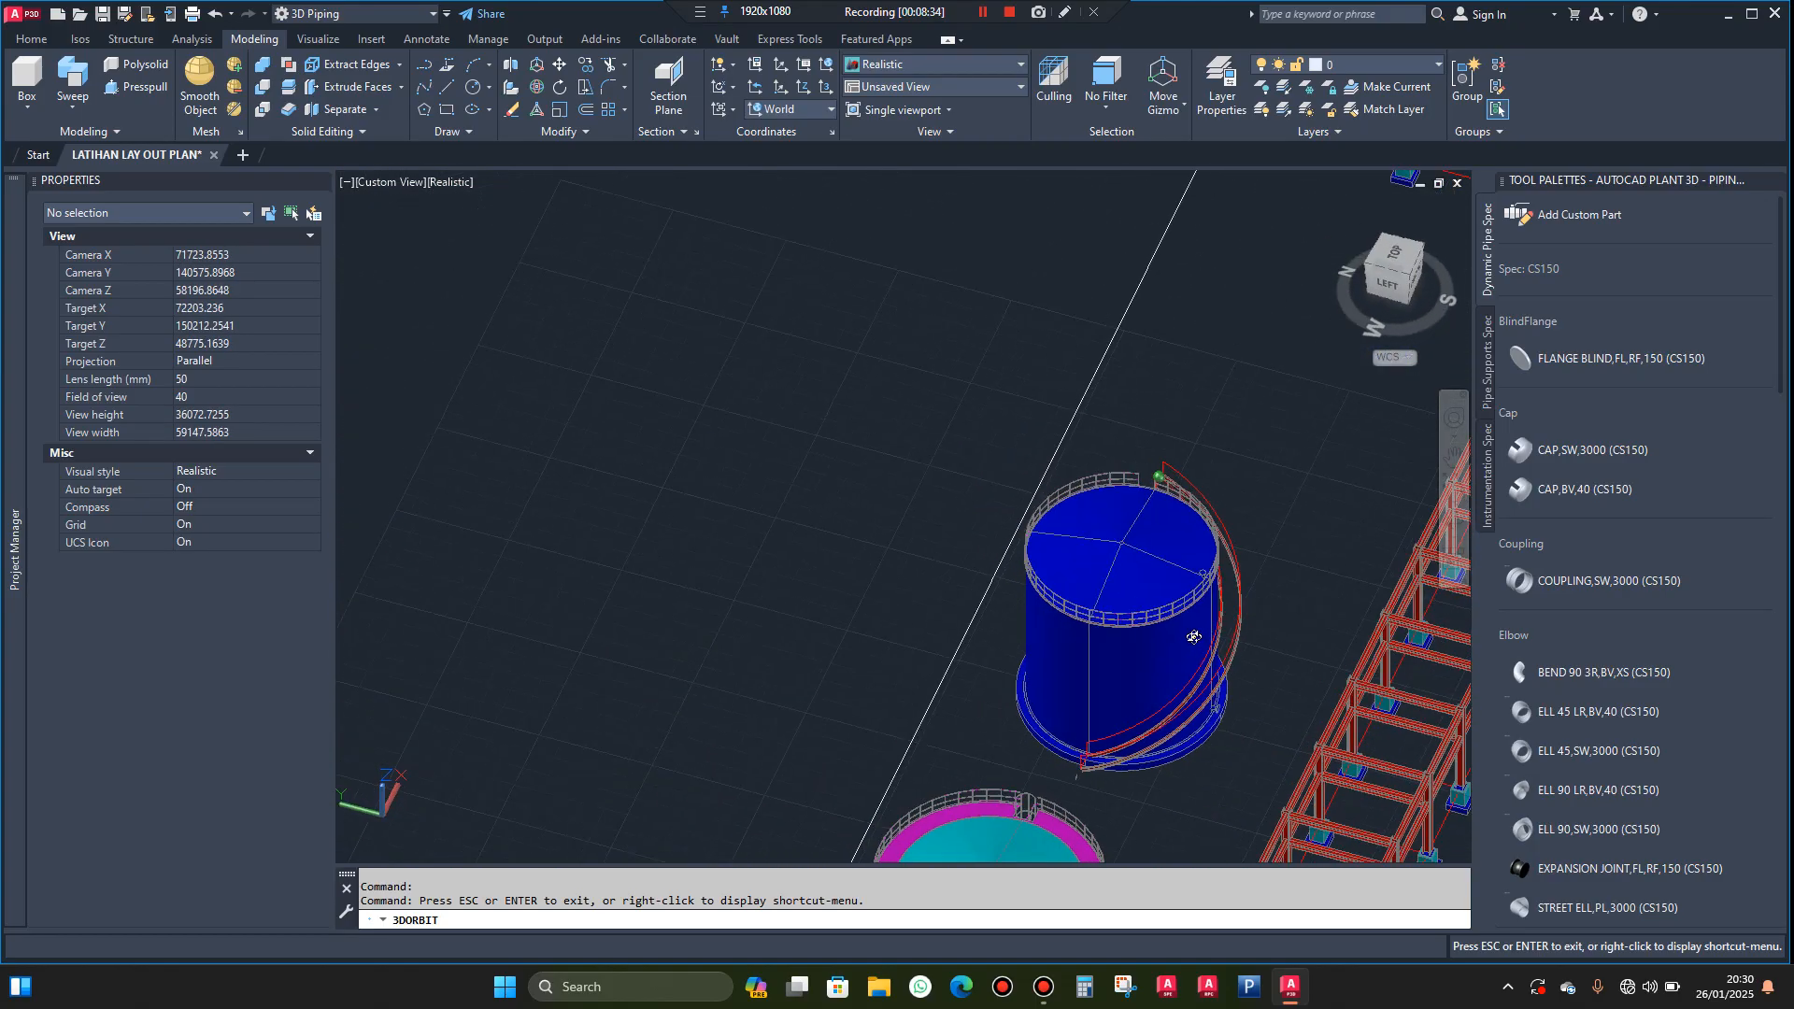
shift+middle_drag(1037, 496, 1230, 687)
scroll(1230, 687, up, 10)
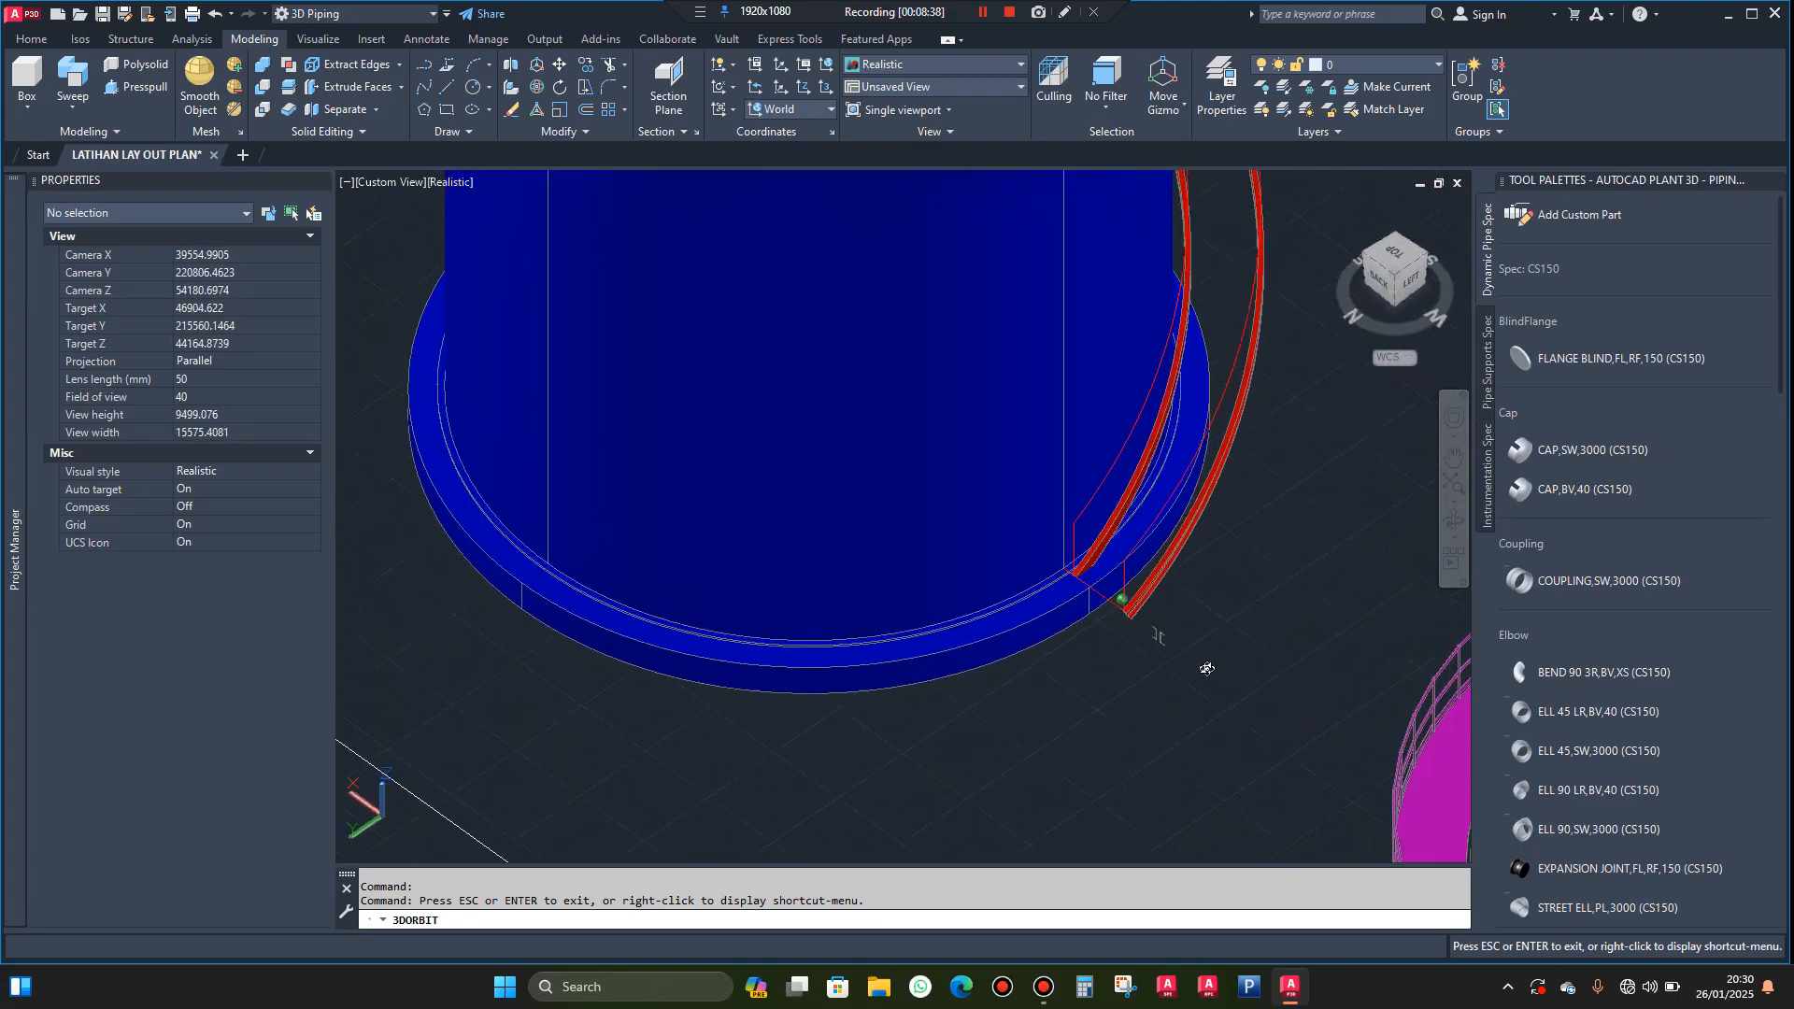
scroll(1168, 635, up, 4)
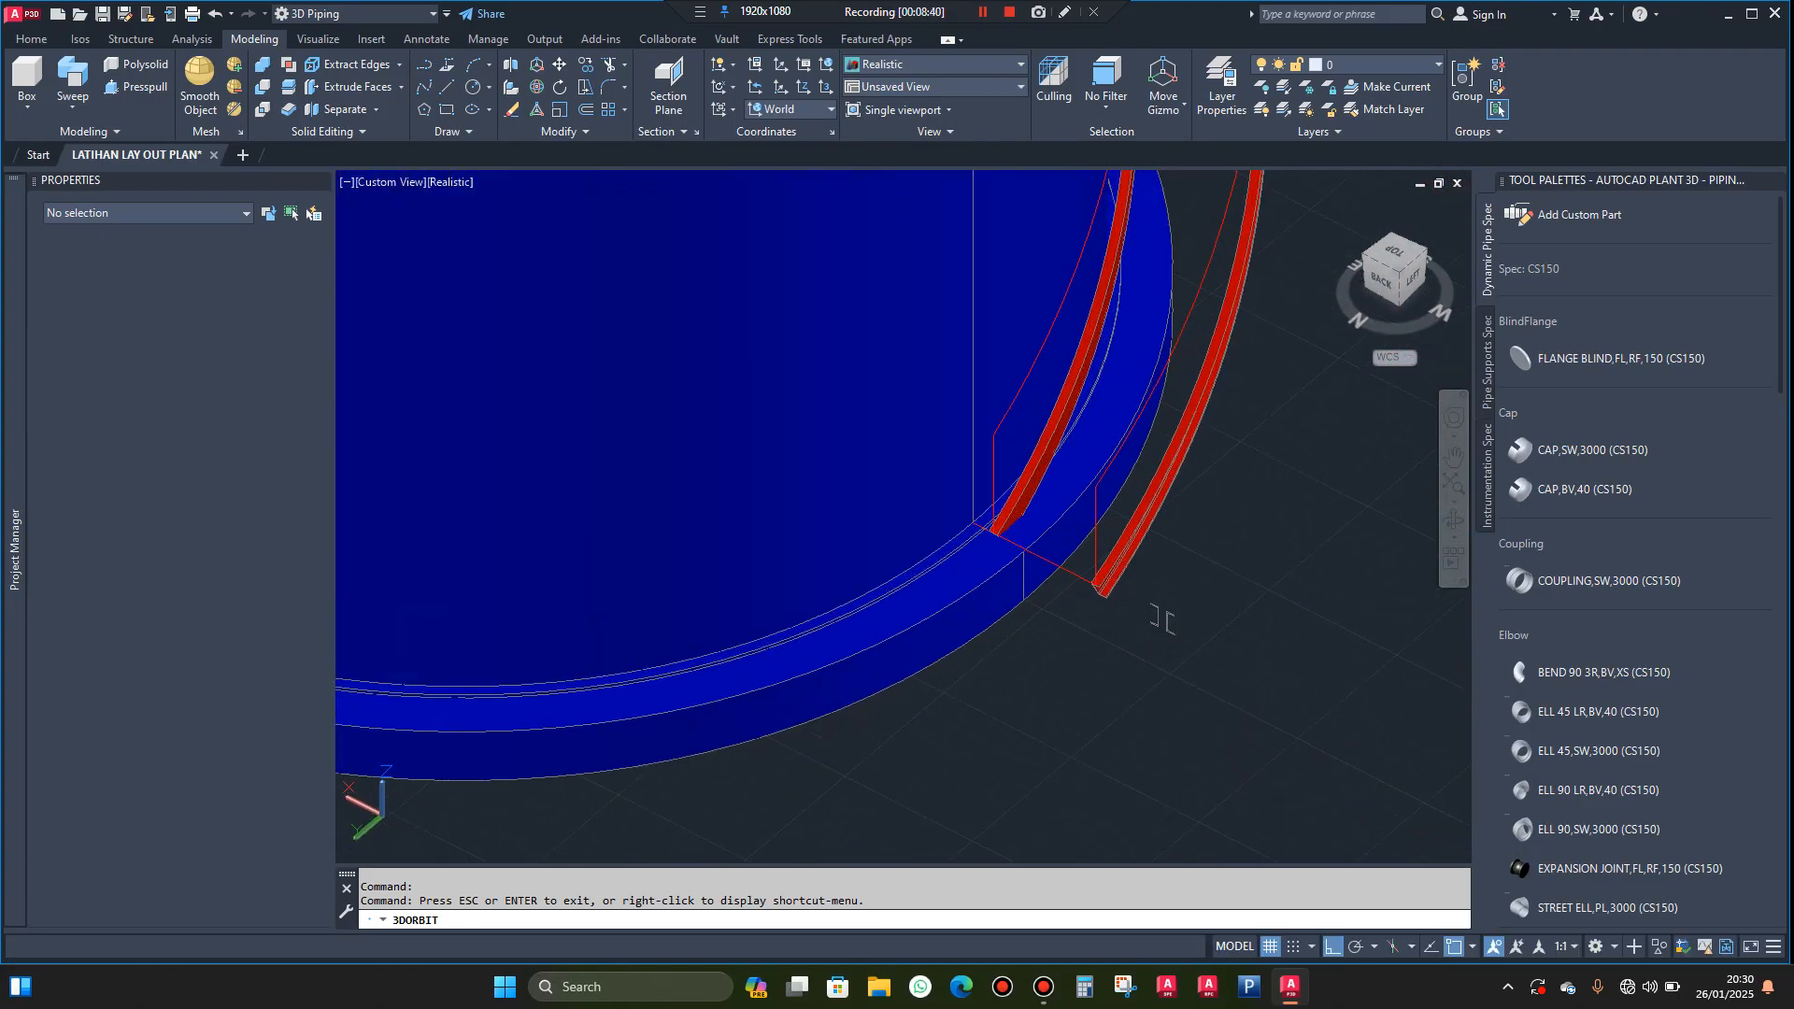
scroll(1179, 624, up, 4)
click(1199, 544)
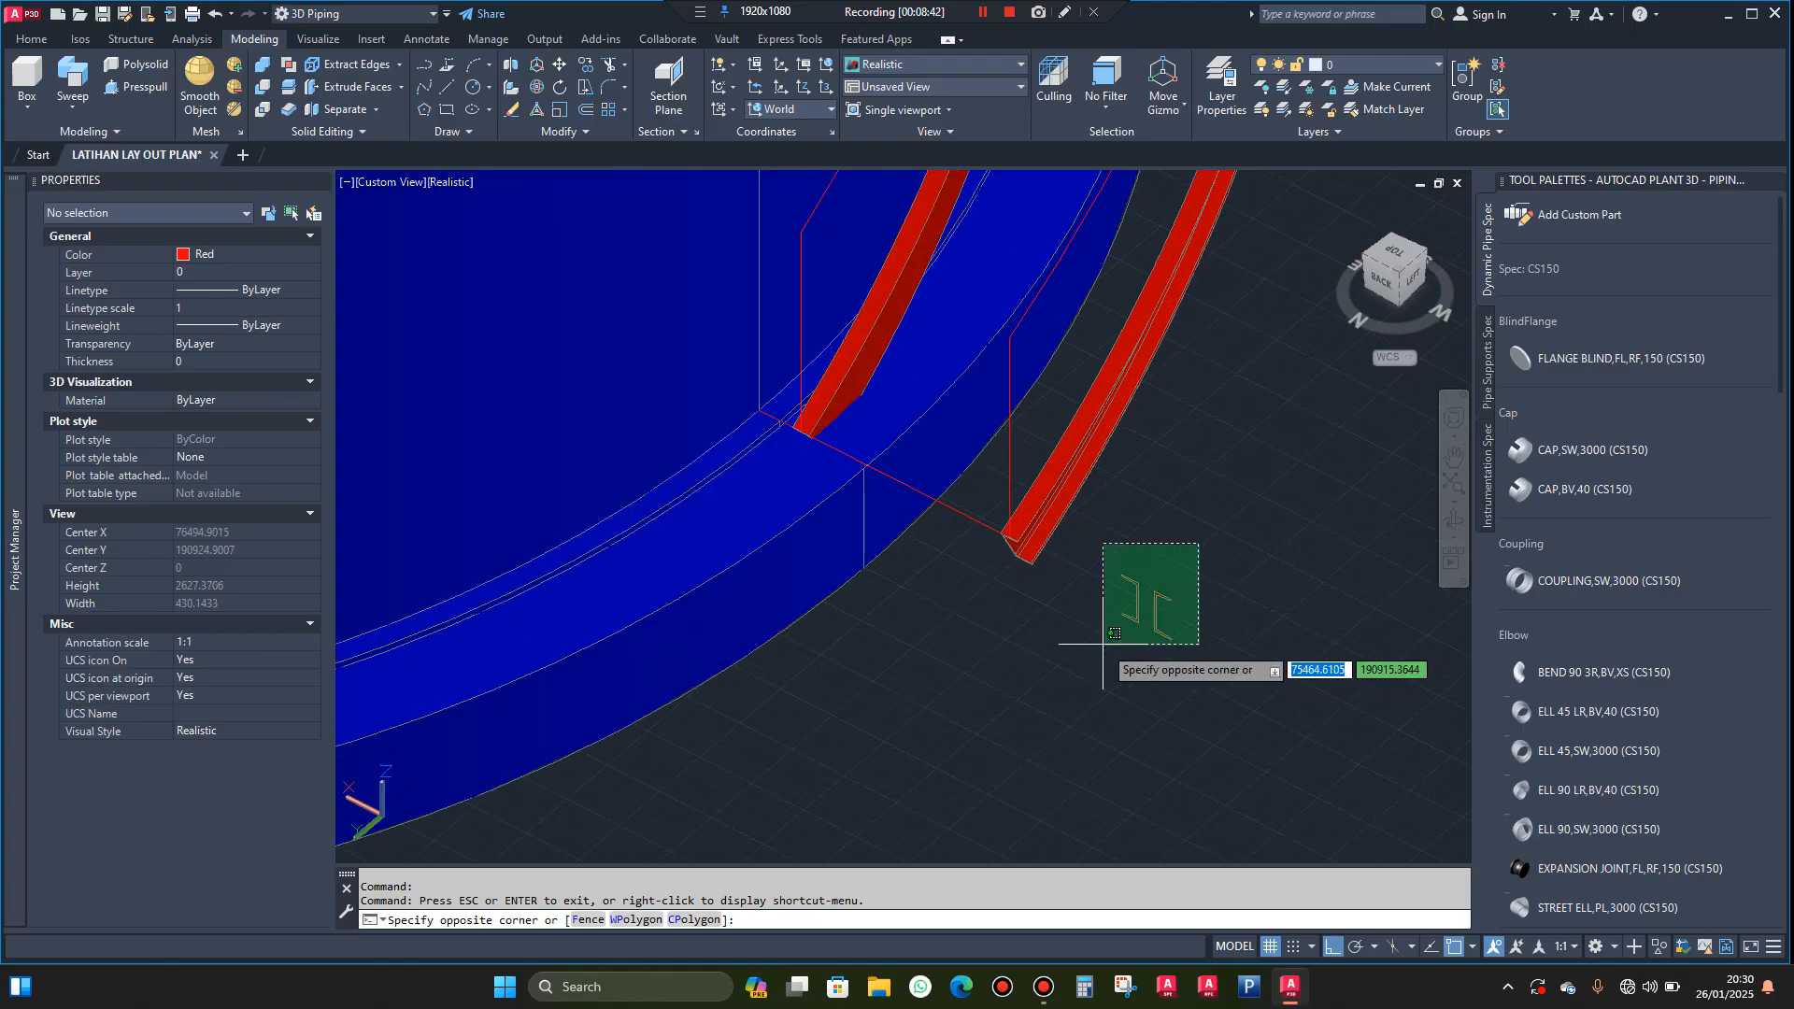
click(1094, 658)
key(Delete)
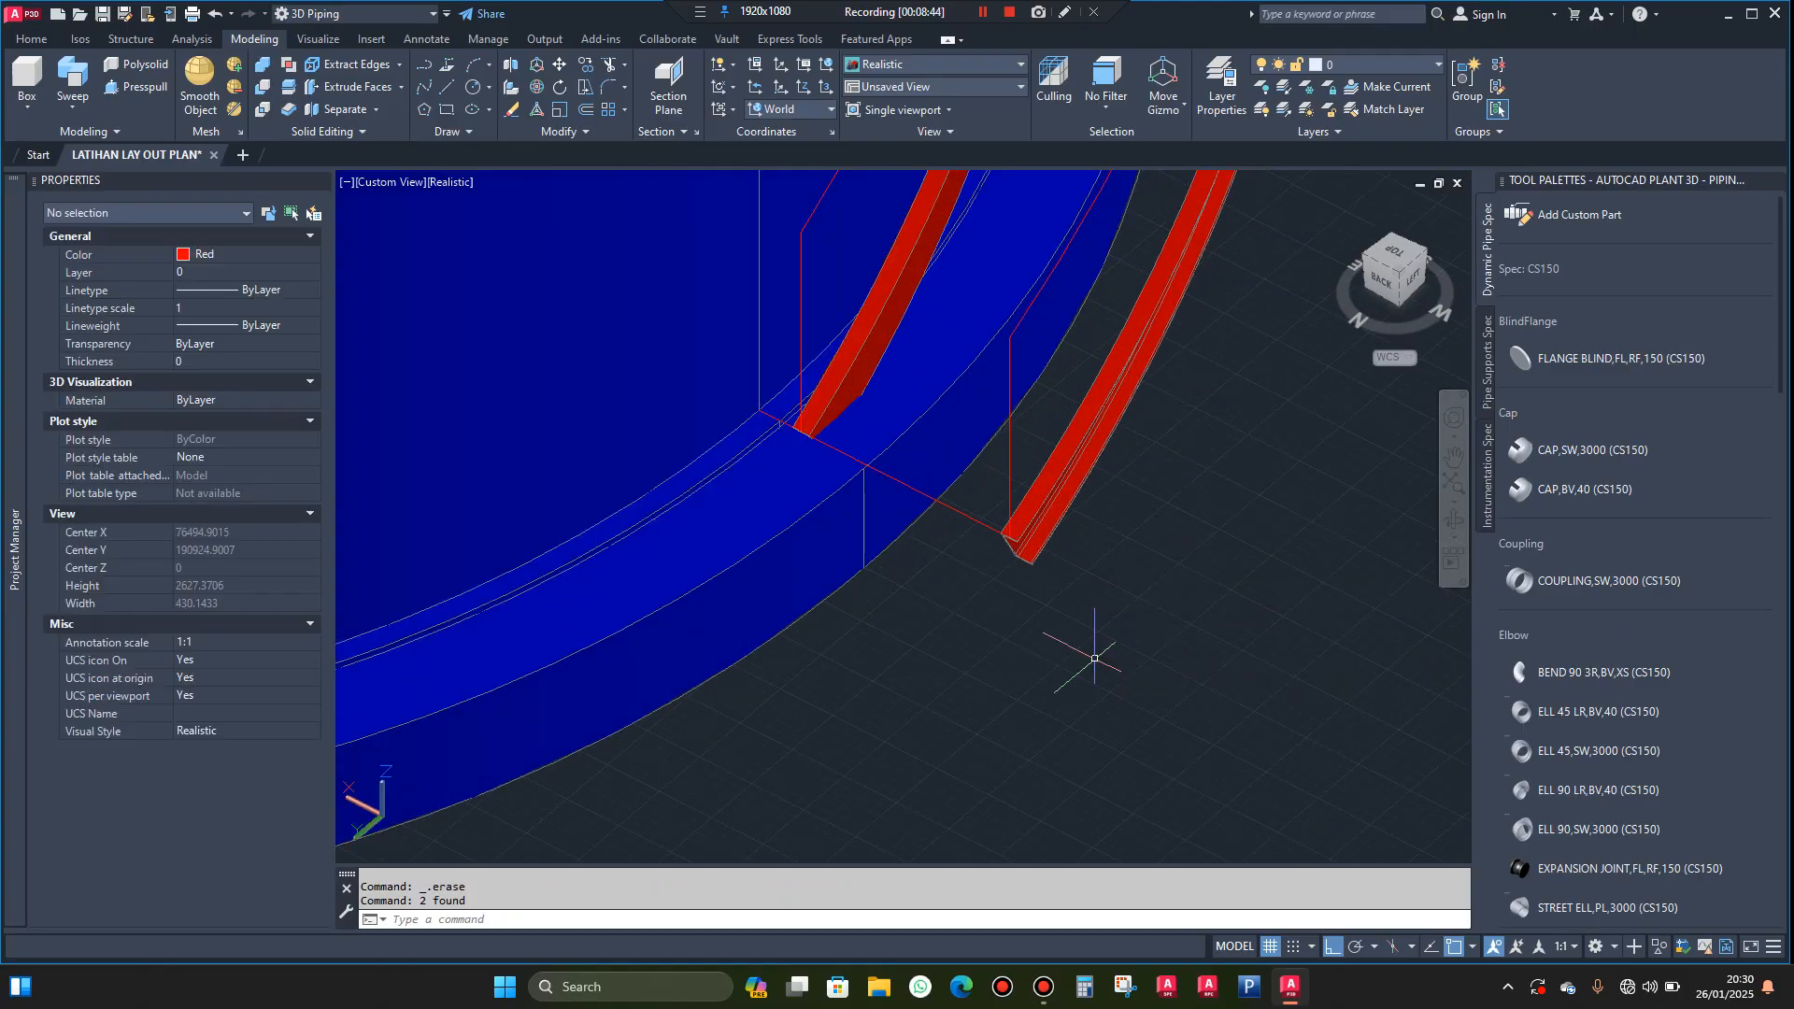
Draw a circle centred on the outer stringer's lower inner corner, with its radius reaching the inner stringer's facing corner
scroll(985, 524, up, 3)
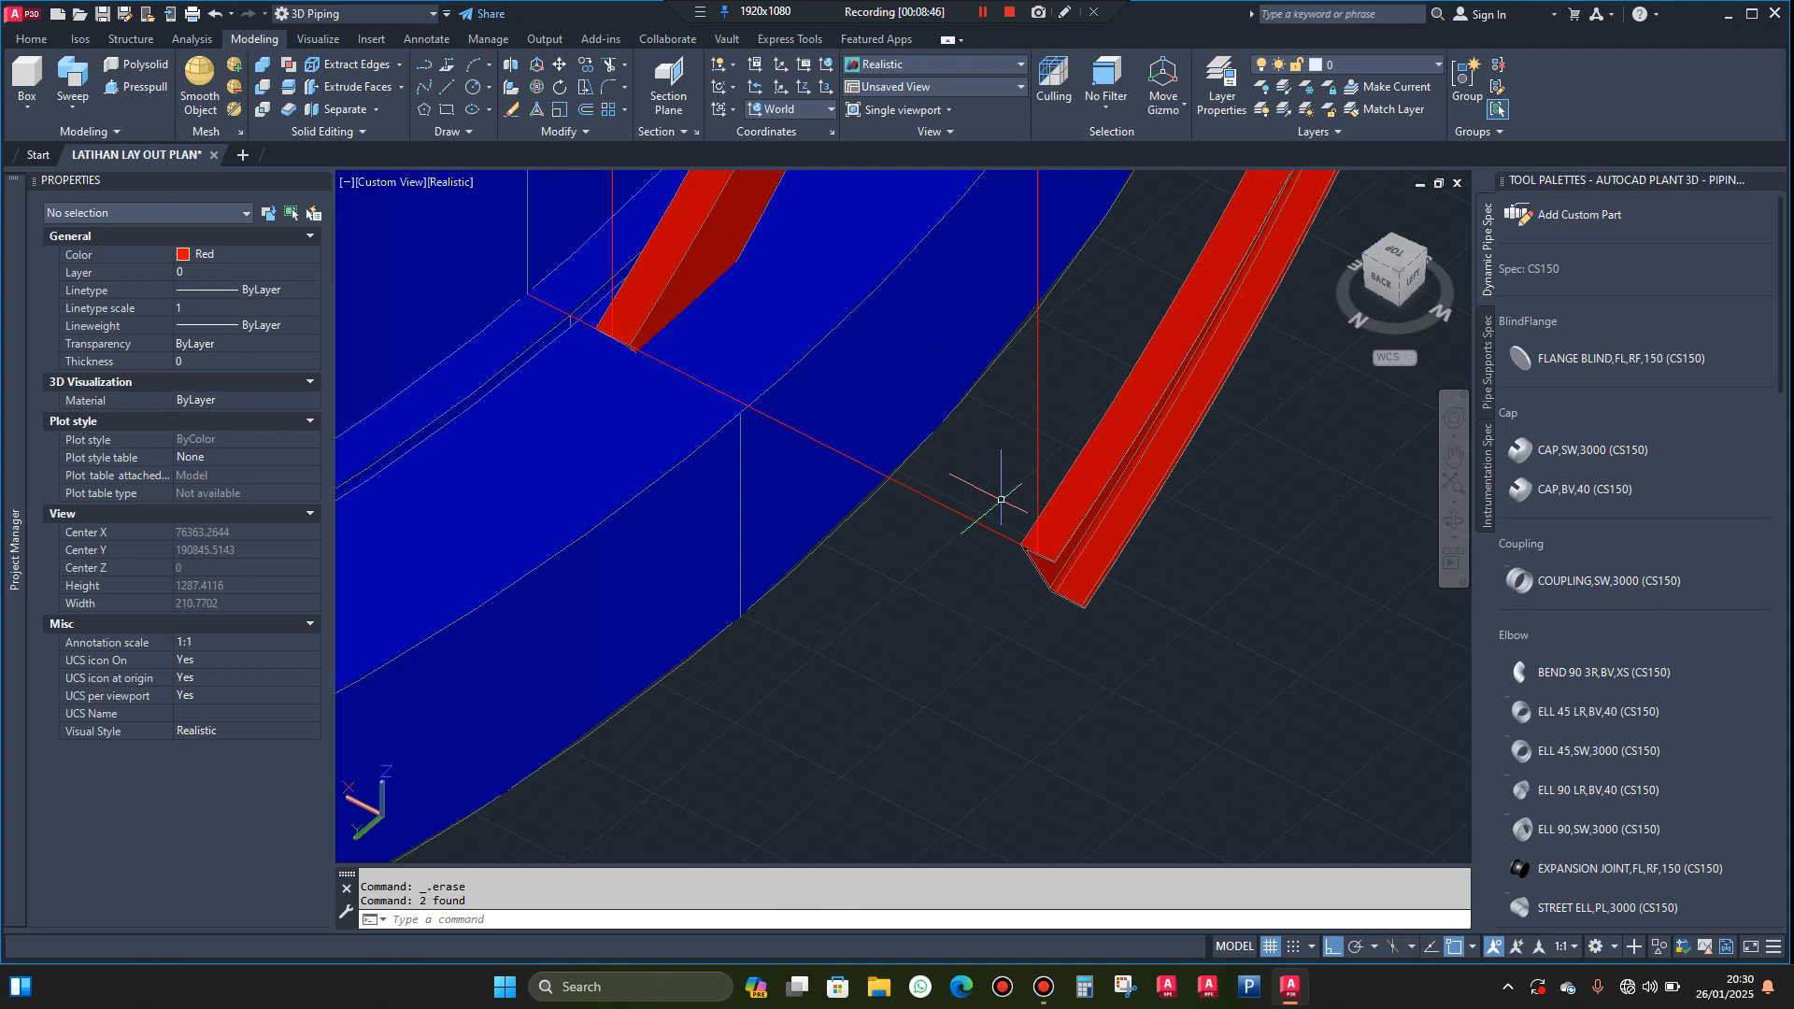
text(c)
key(Return)
scroll(995, 542, up, 2)
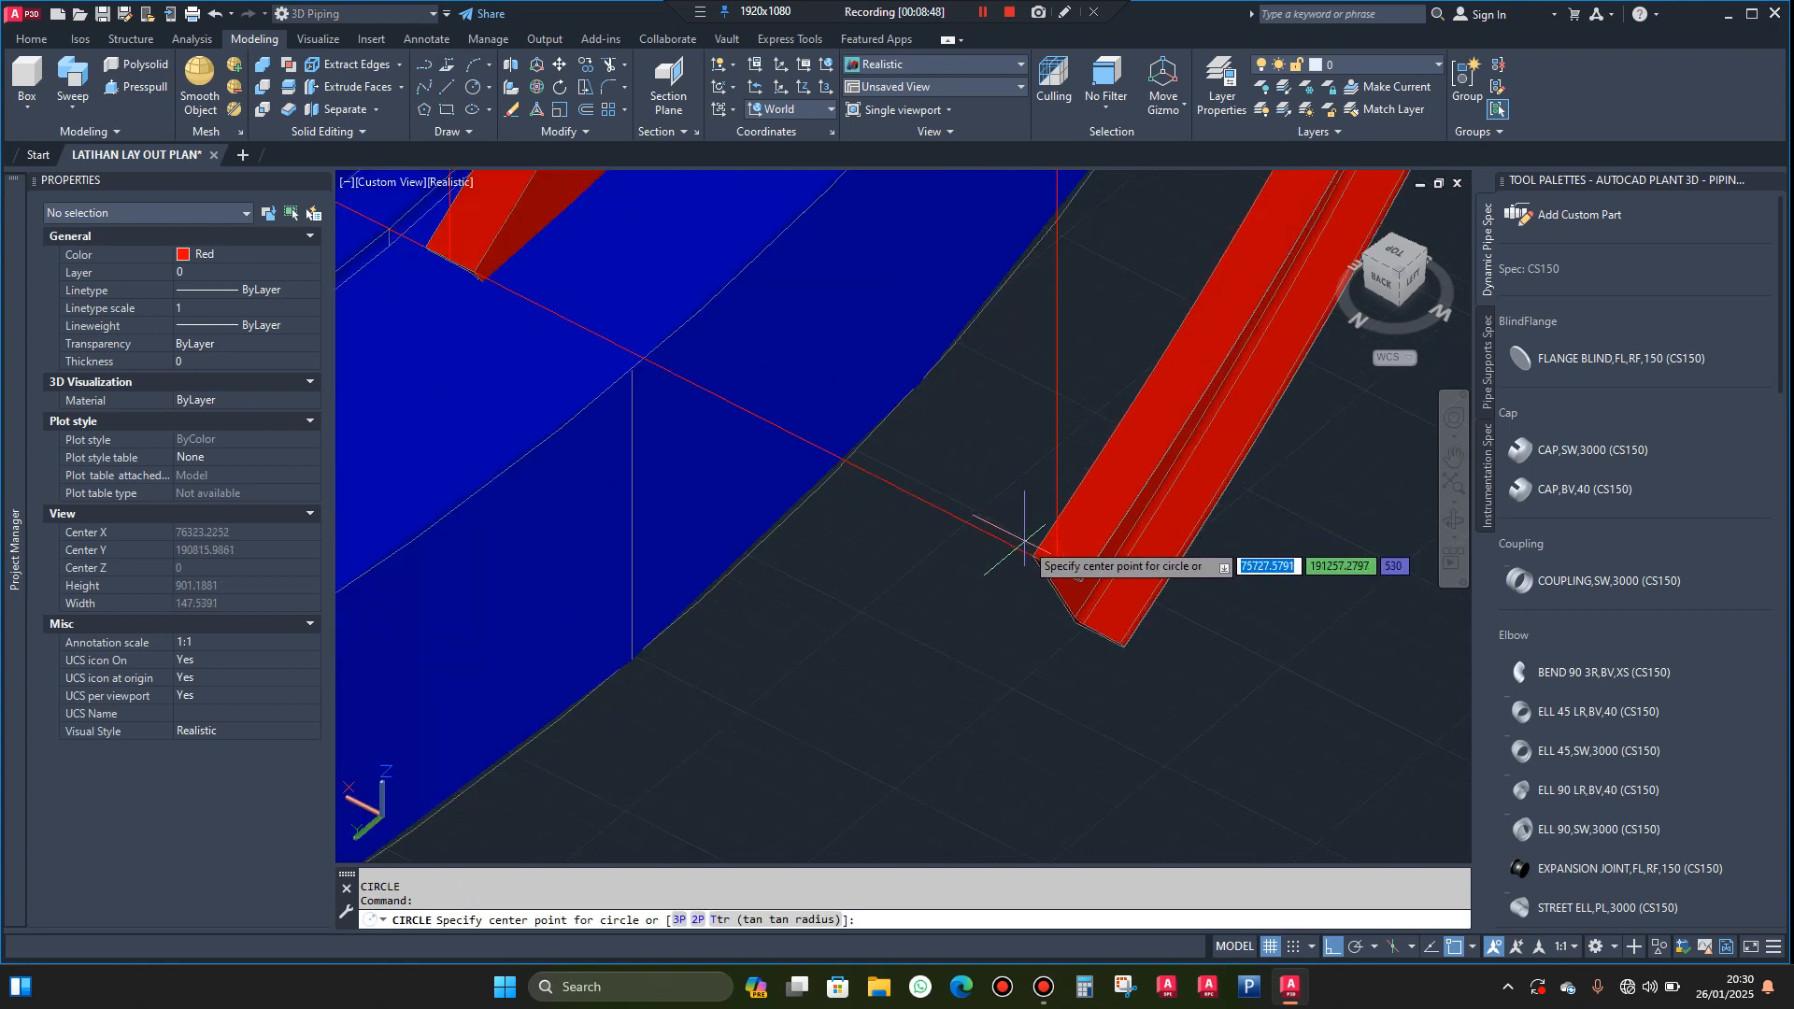
click(1004, 574)
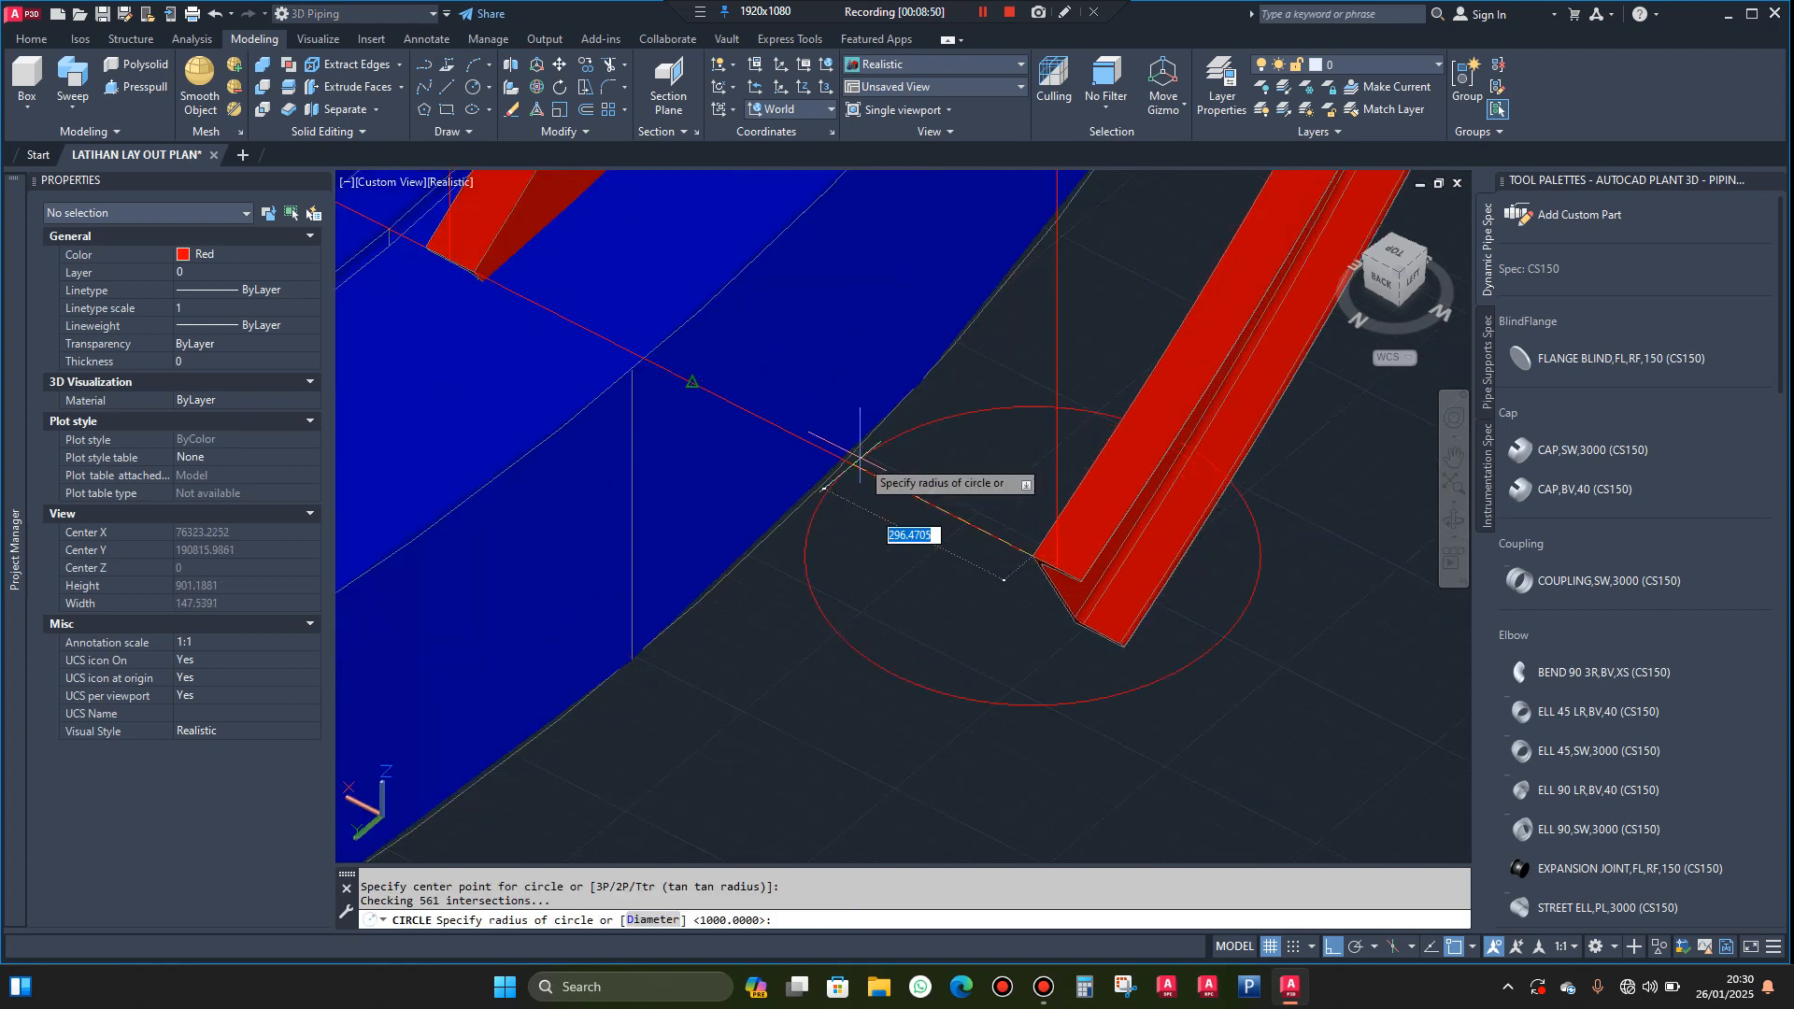
middle_drag(860, 468, 787, 402)
scroll(787, 402, up, 6)
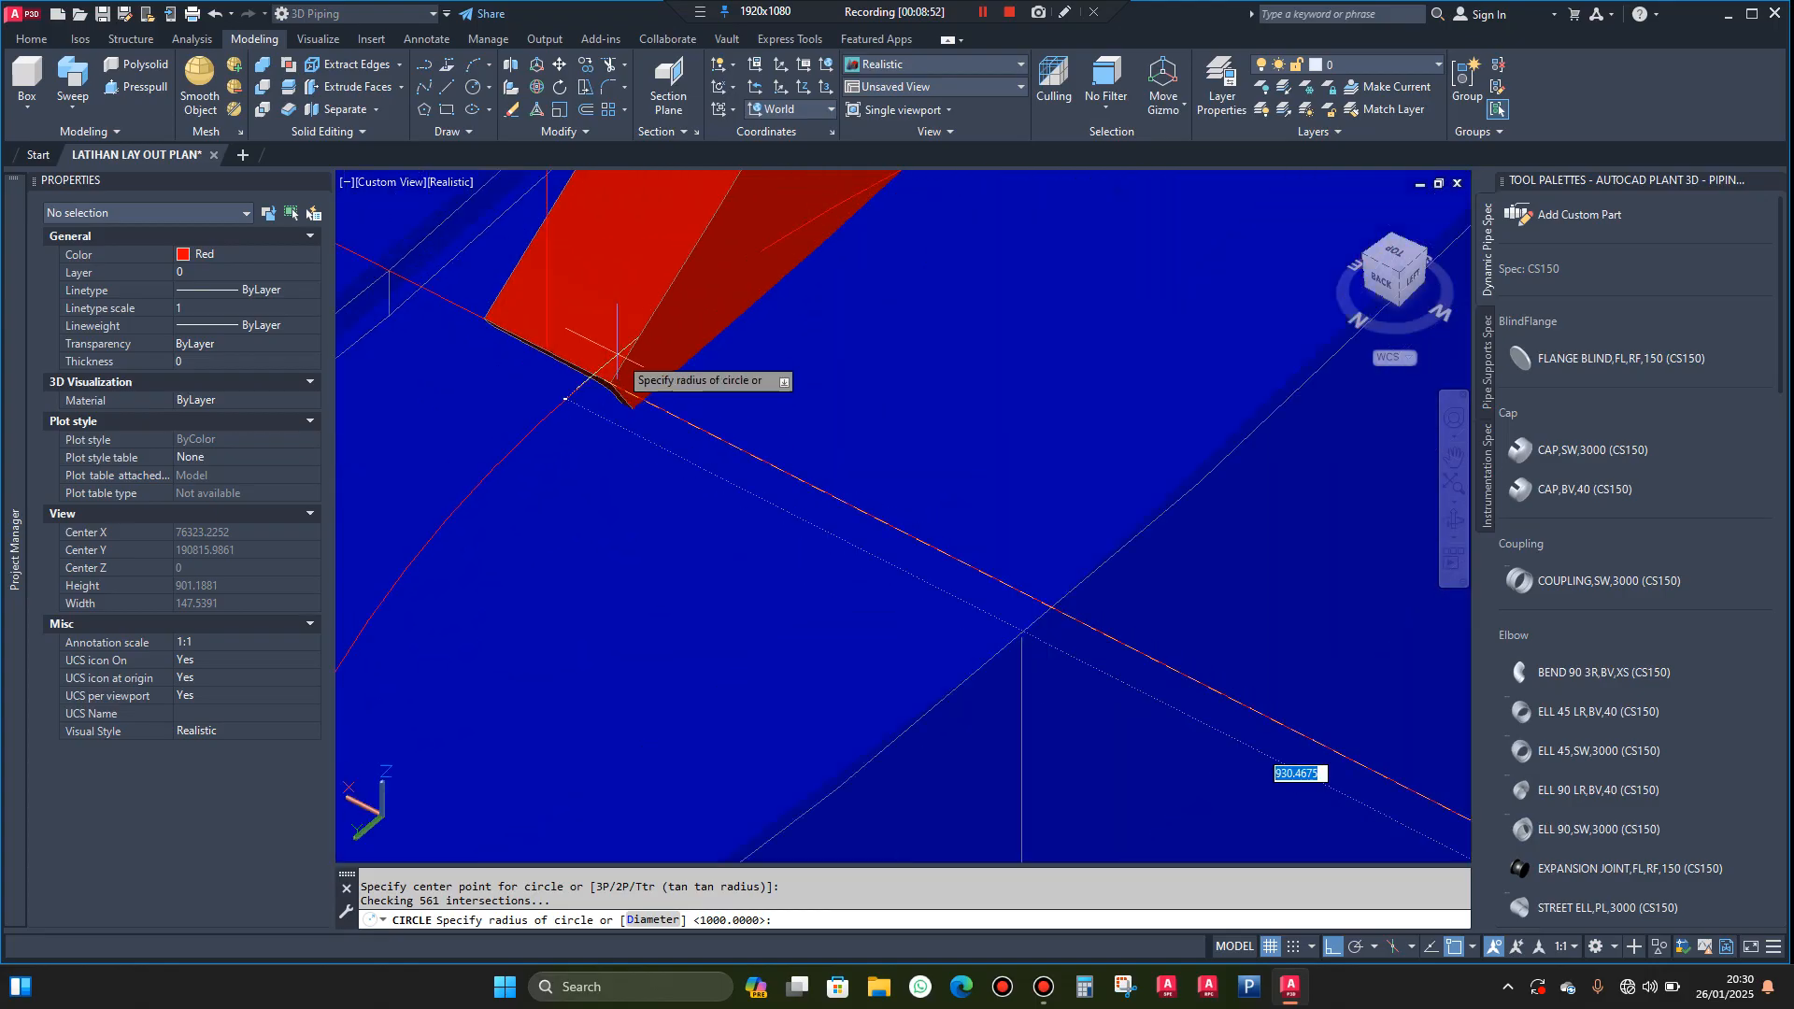
click(609, 384)
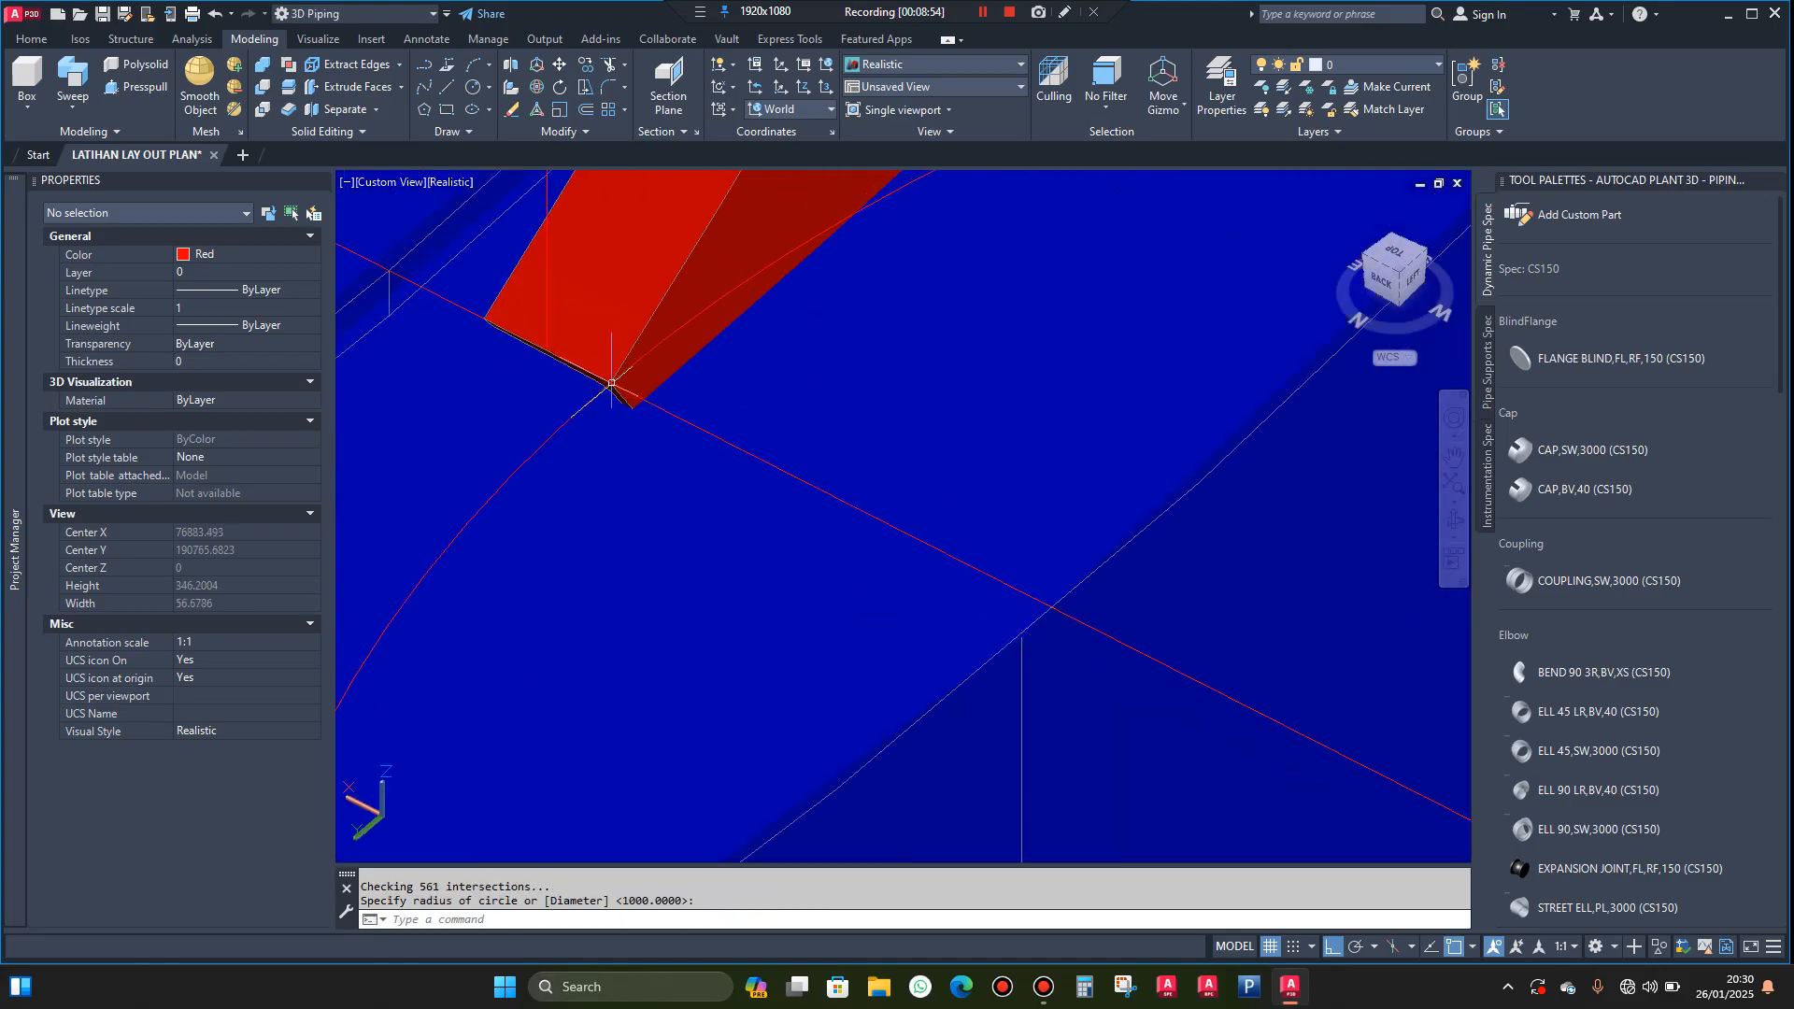
Move the reference circle away from the tank to the open area beside the outer stringer
scroll(749, 349, down, 6)
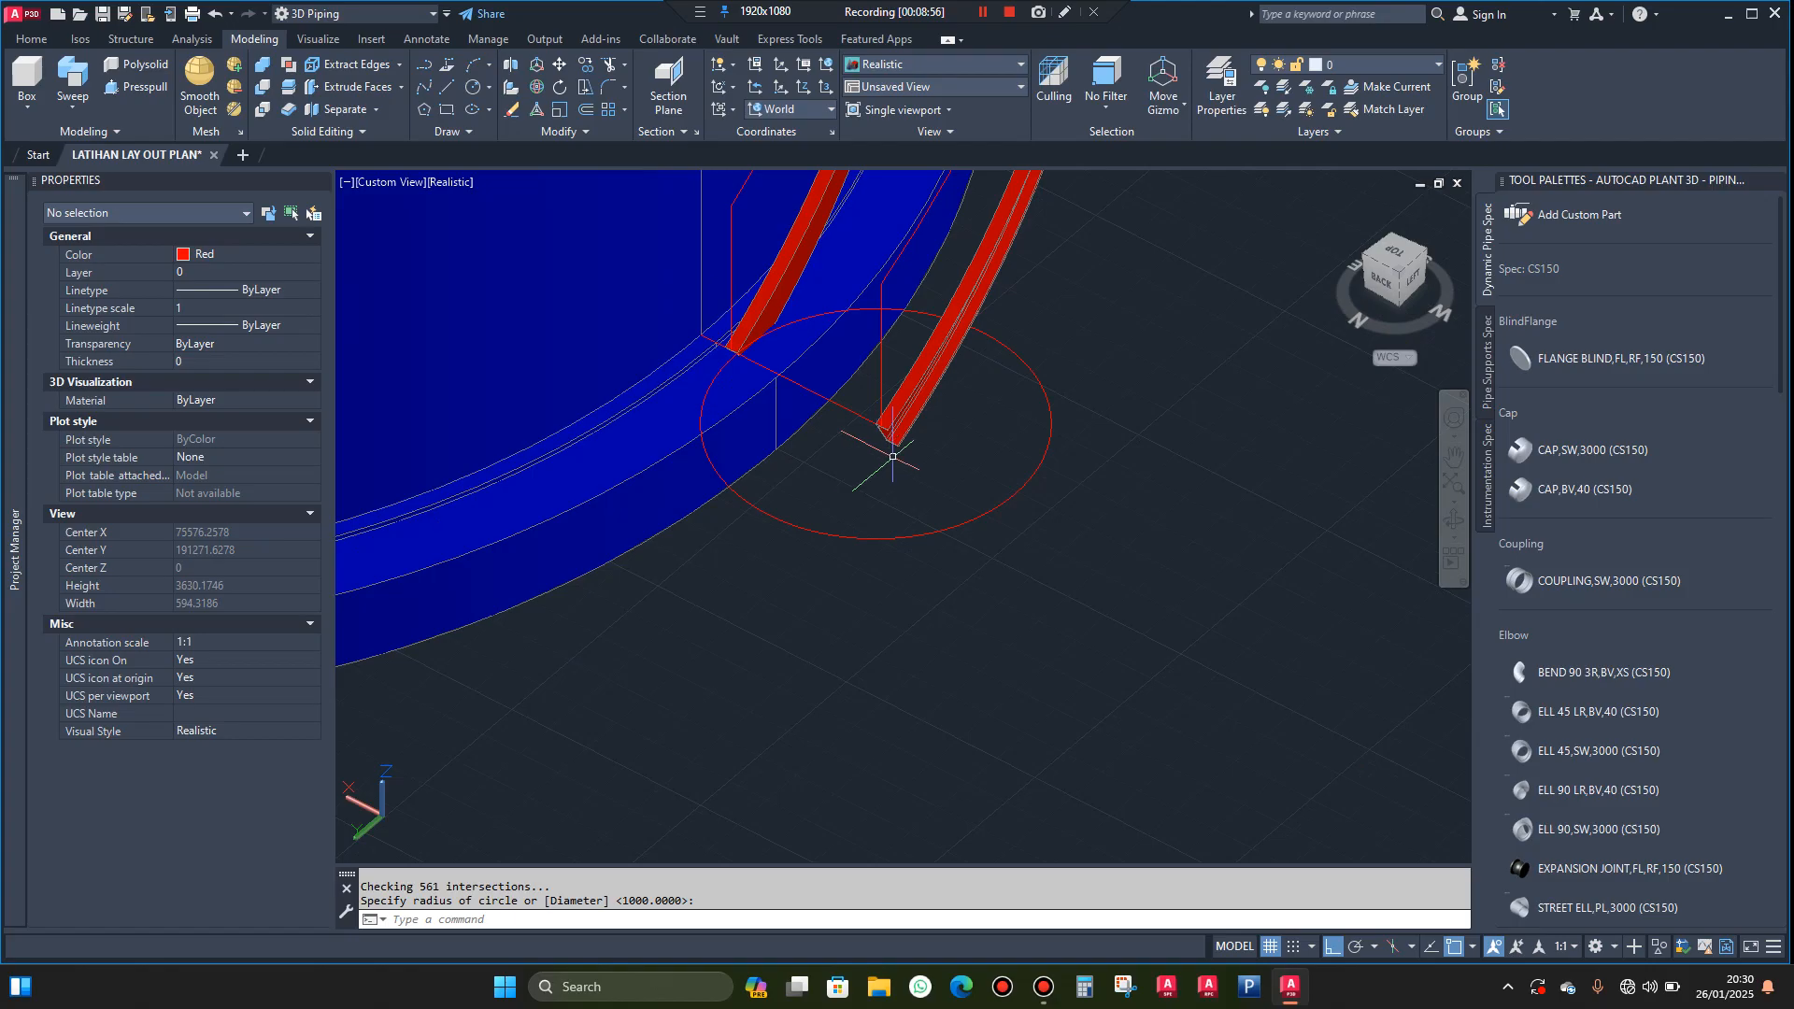
click(946, 484)
click(911, 556)
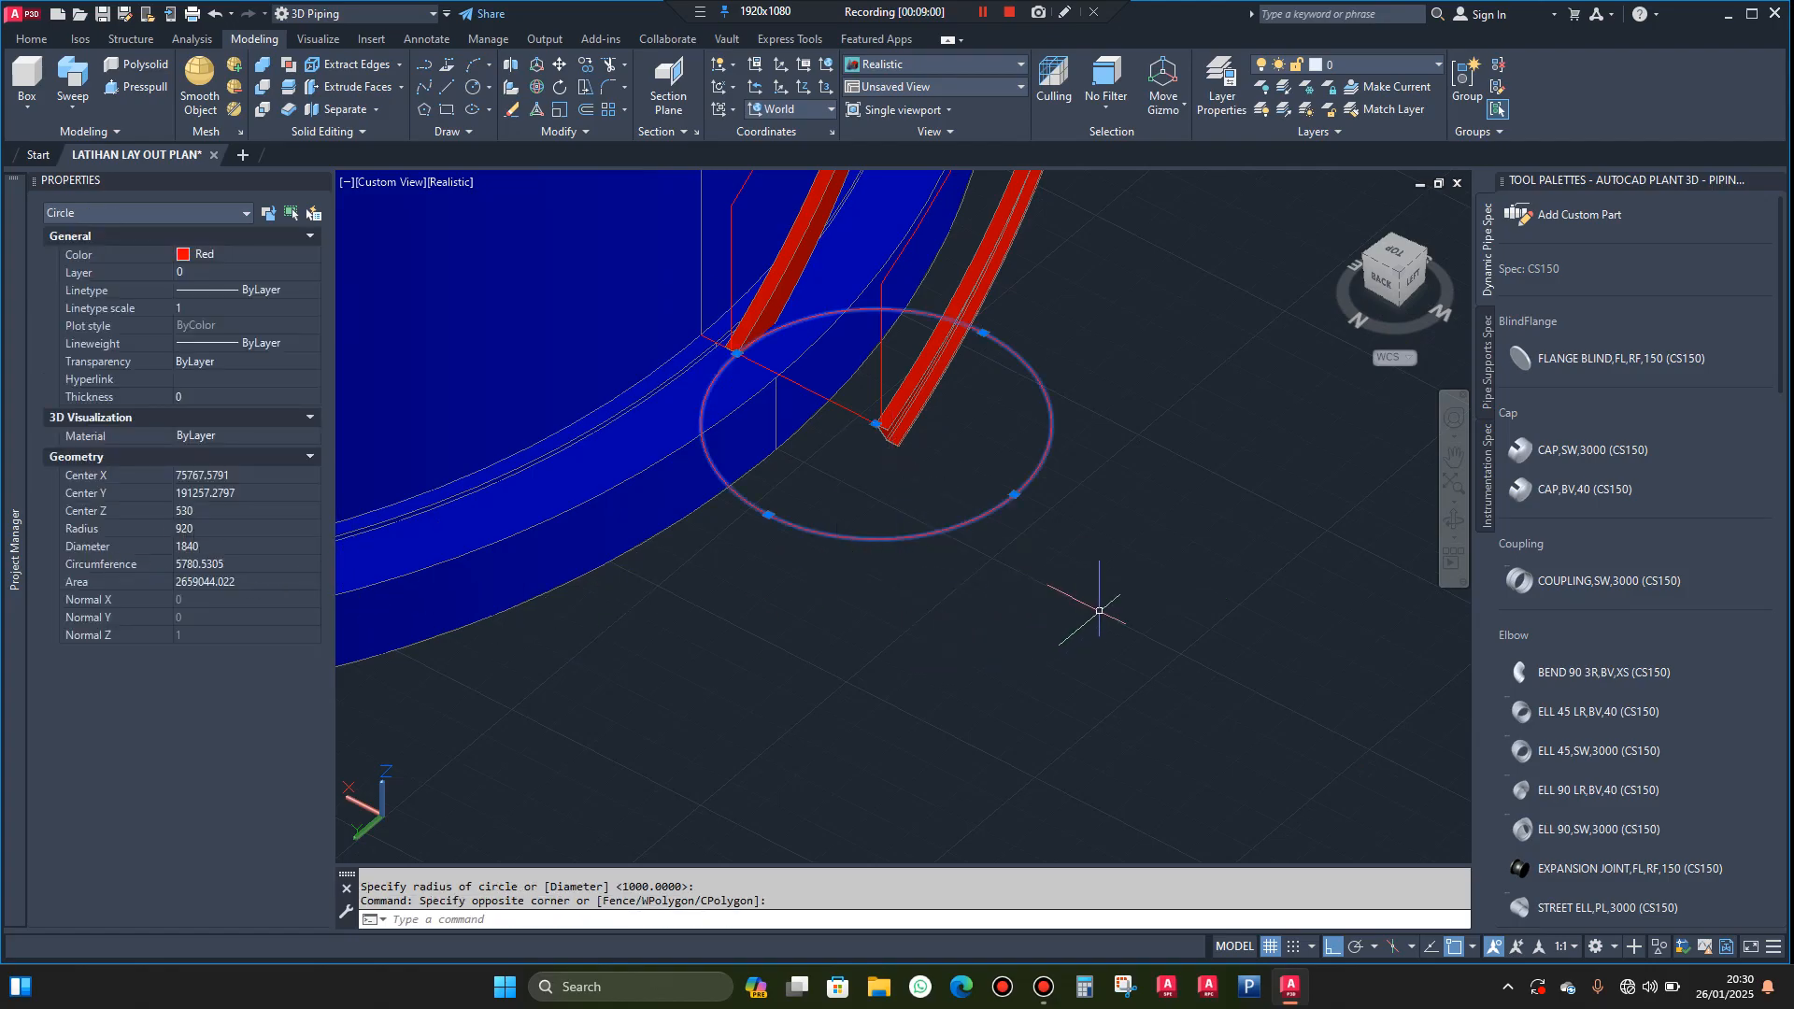
text(m)
key(Return)
click(979, 600)
click(1260, 667)
key(Escape)
Draw a line from the circle's tank-side quadrant to its centre, continued by a perpendicular segment 200 long
text(l)
key(Return)
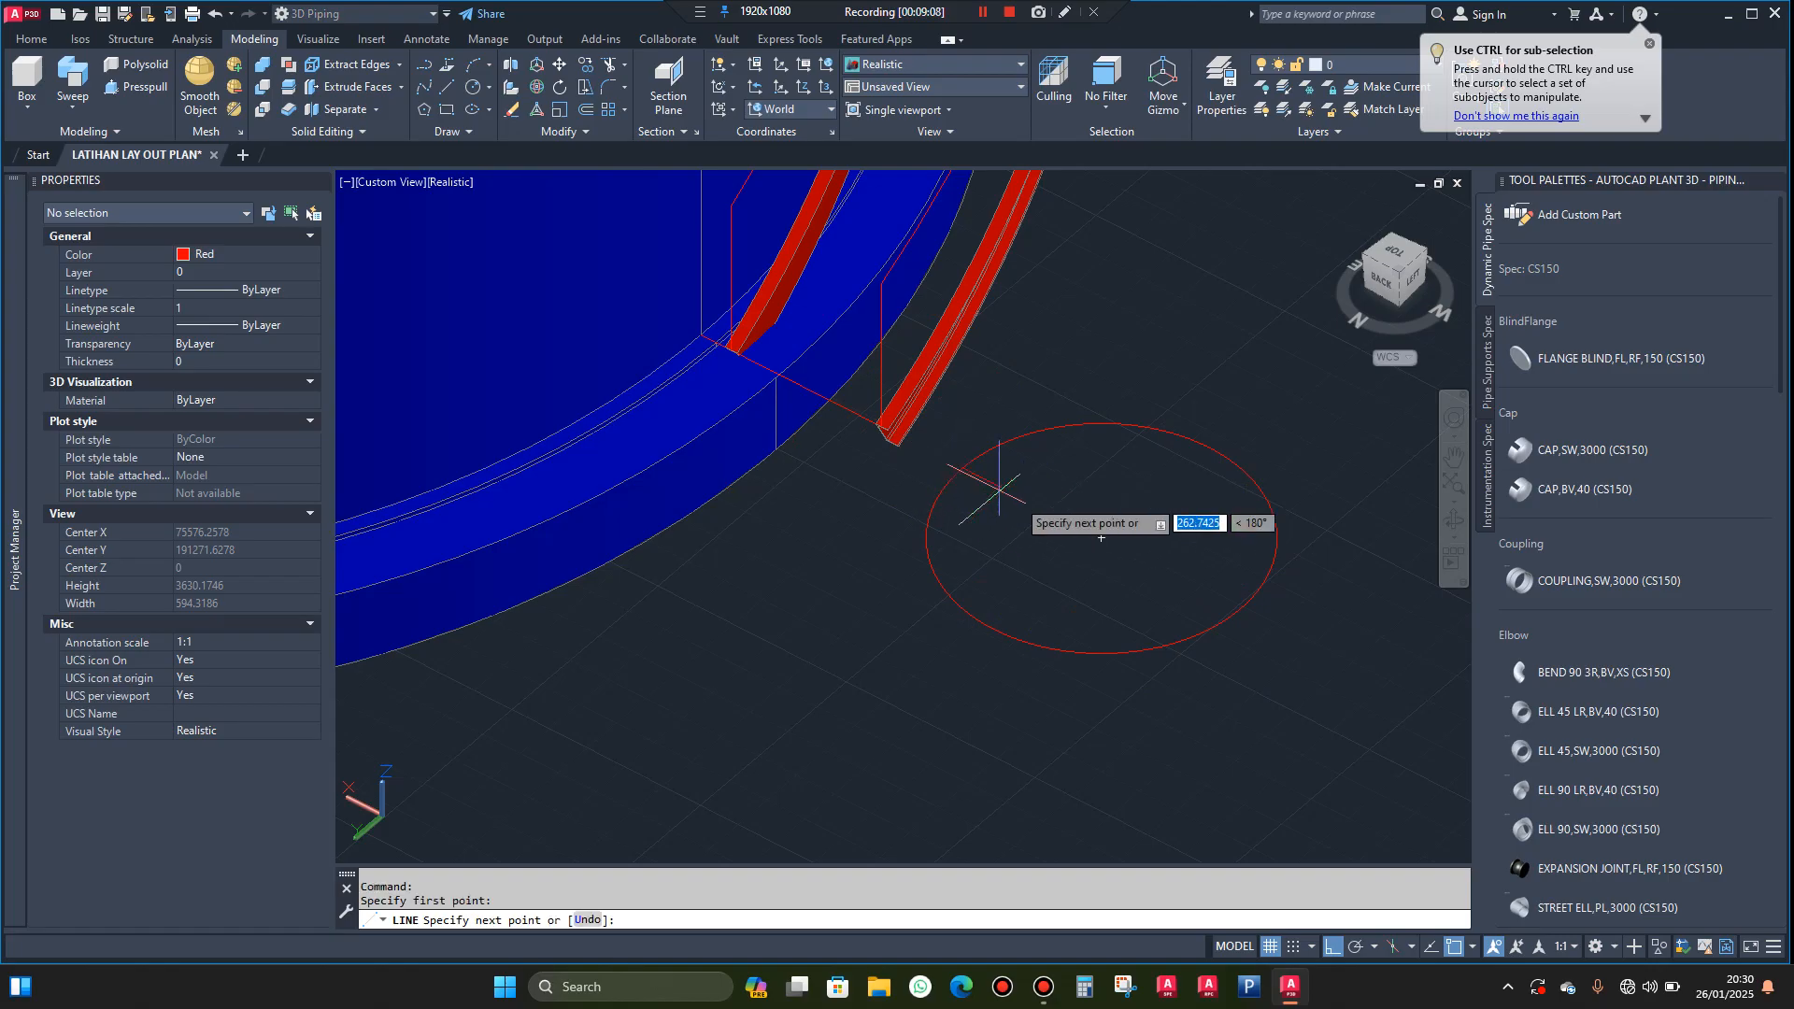
click(963, 467)
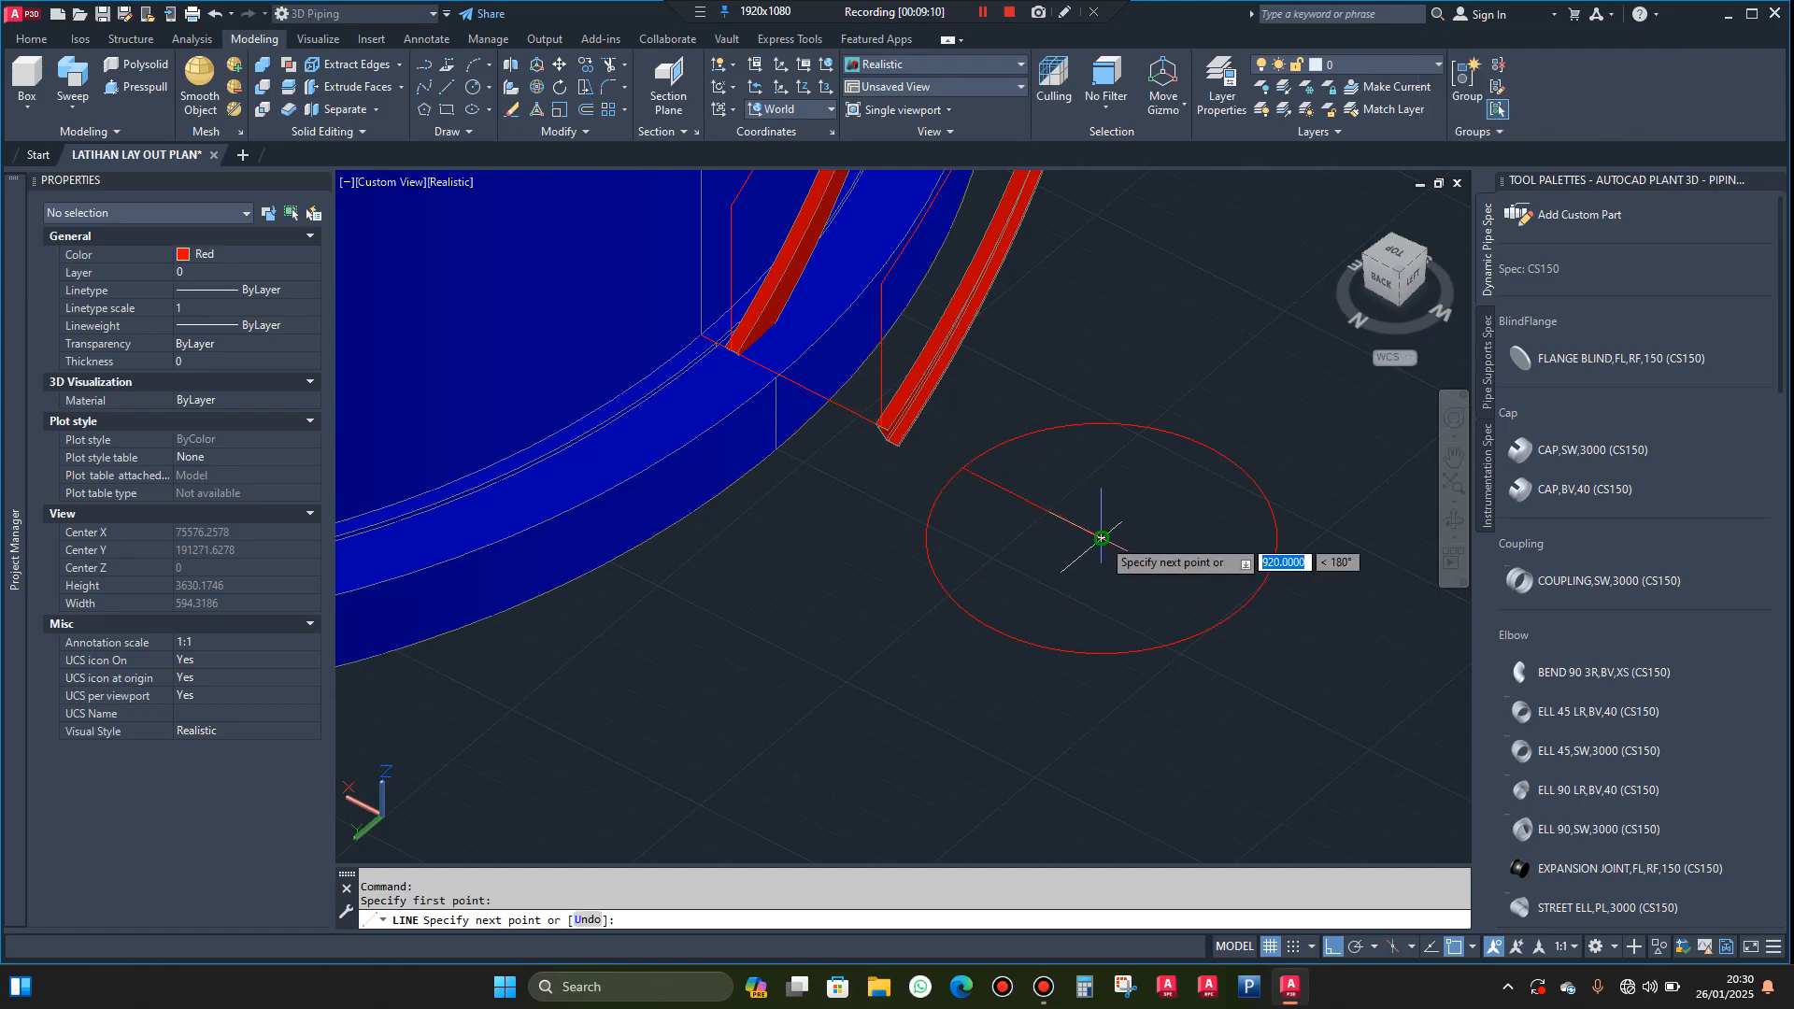
click(1102, 538)
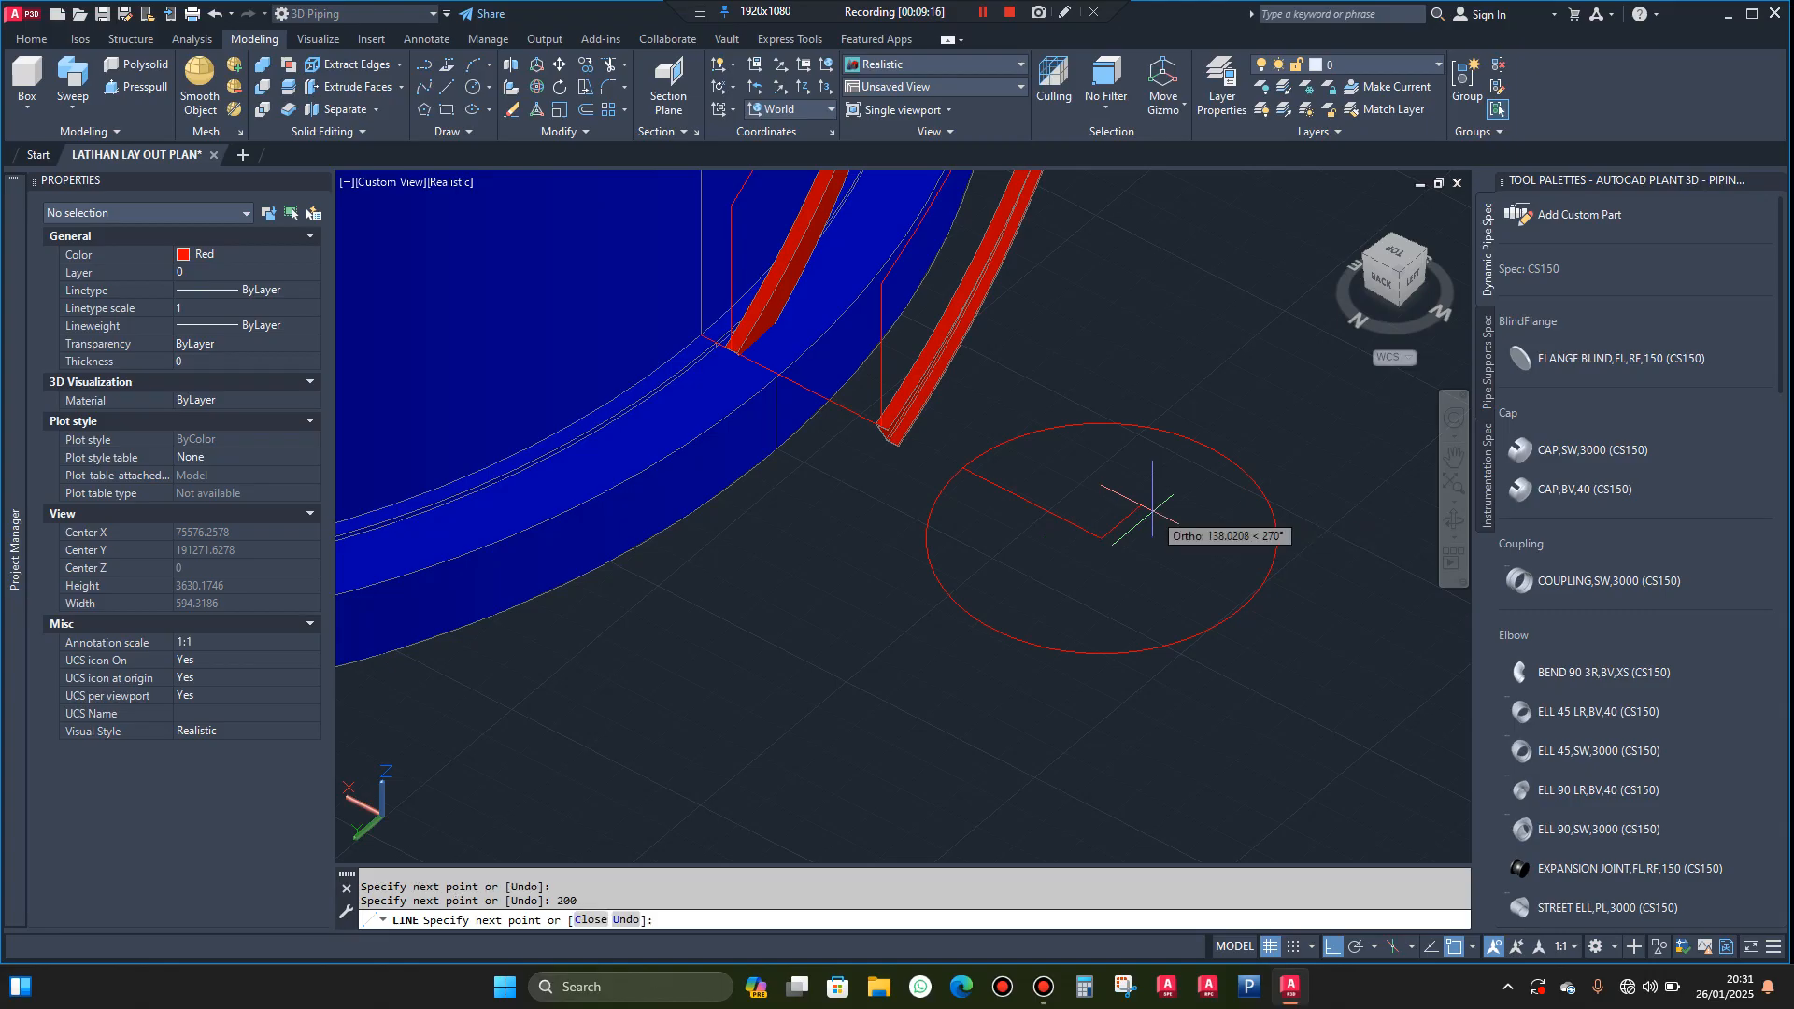
key(Escape)
Erase the reference circle, keeping the two line segments
click(1250, 429)
click(1207, 497)
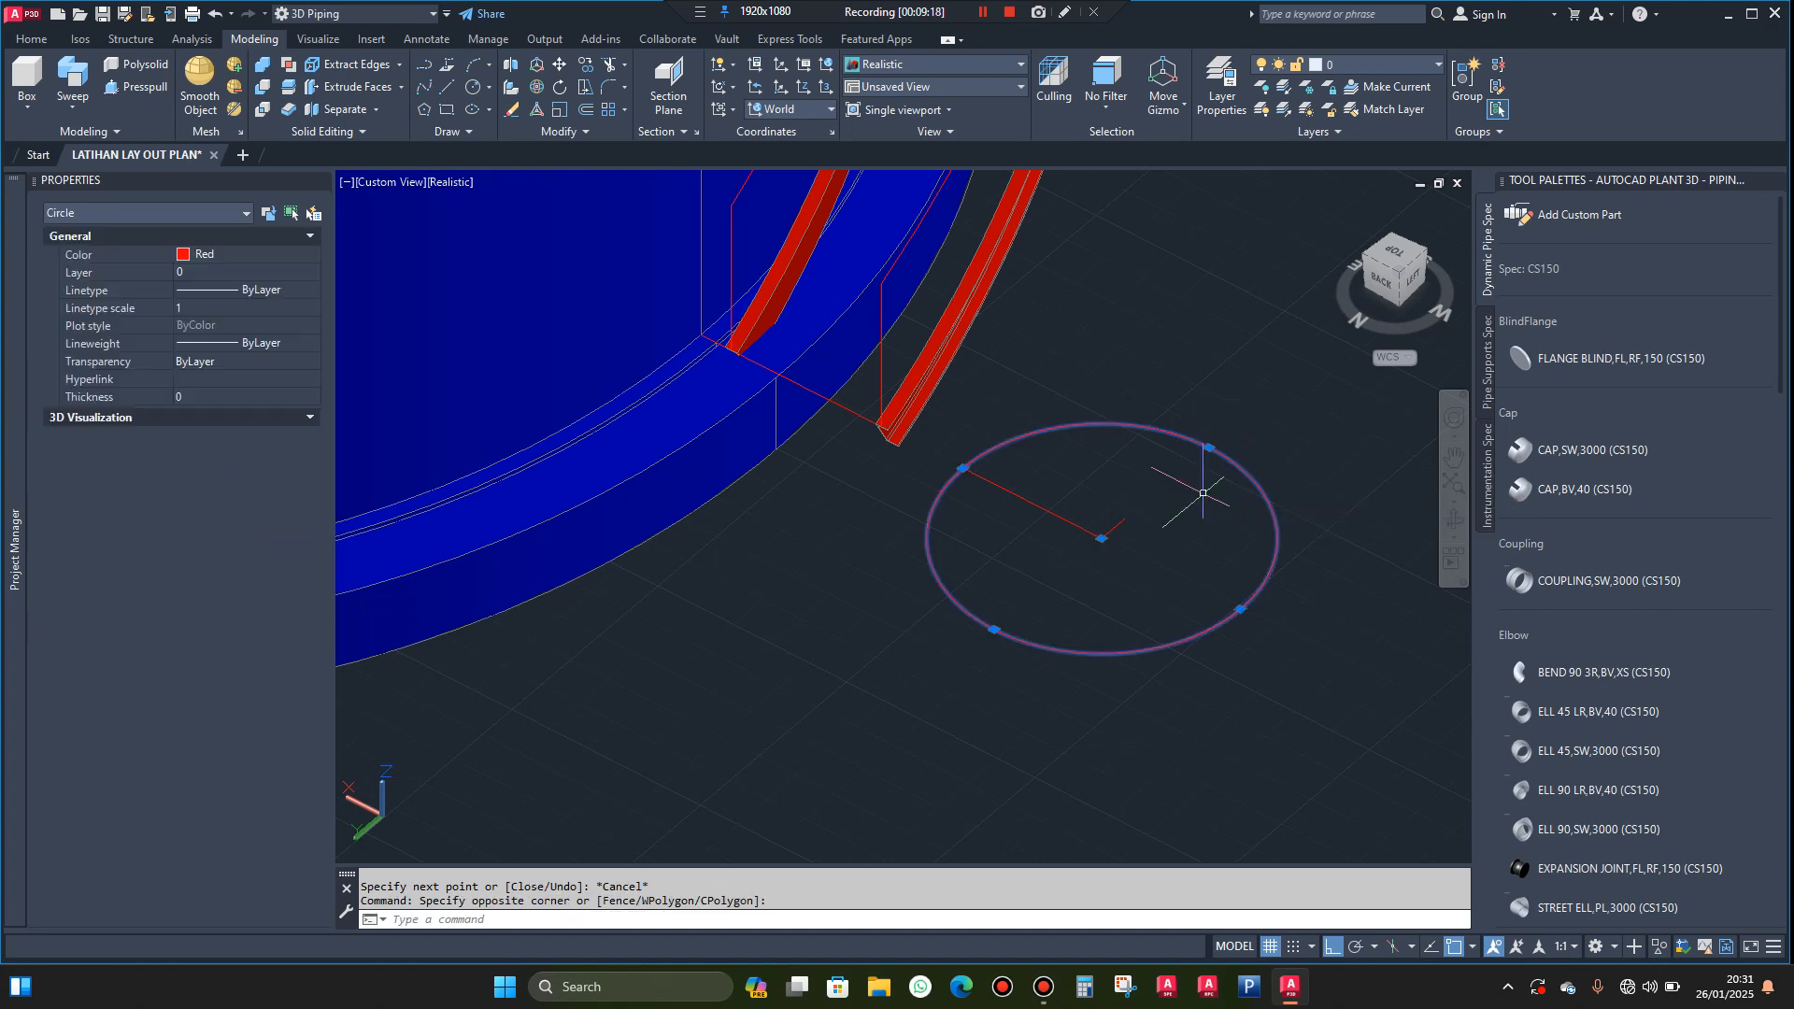
key(Delete)
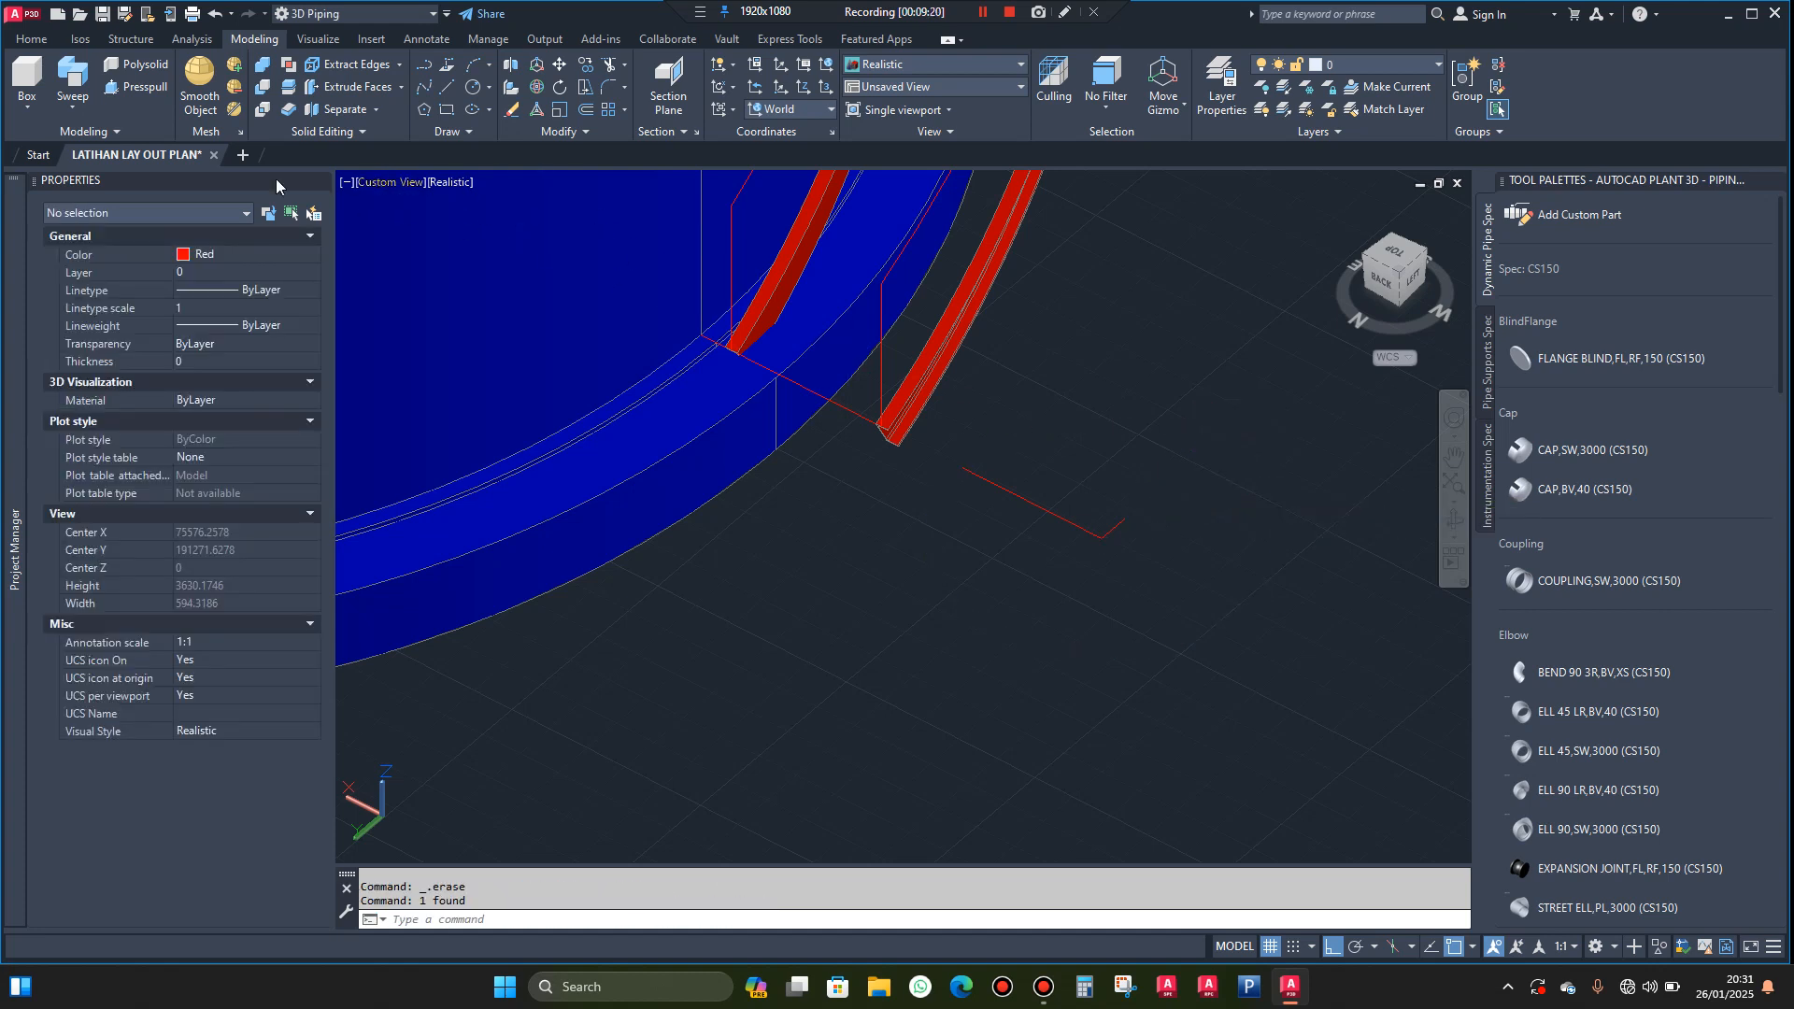
Model a stair tread as a box 920 long and 200 wide on the reference lines, with a height of 30
click(27, 81)
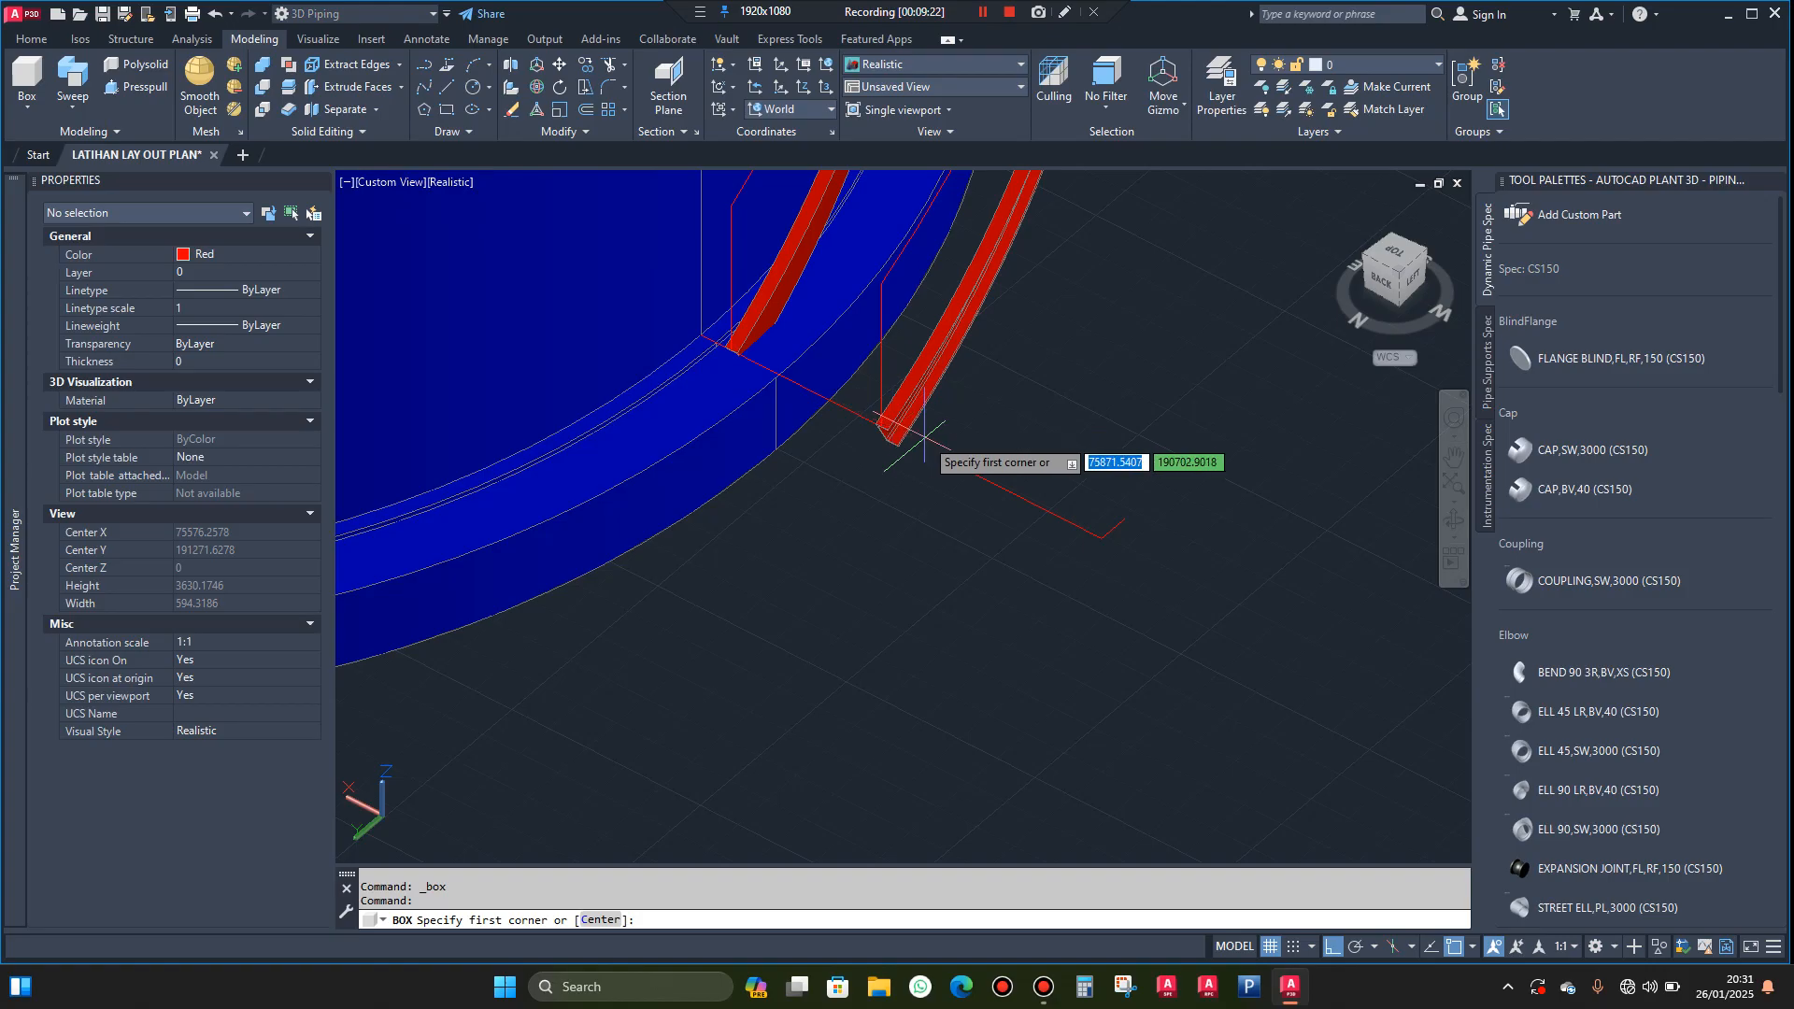
click(963, 467)
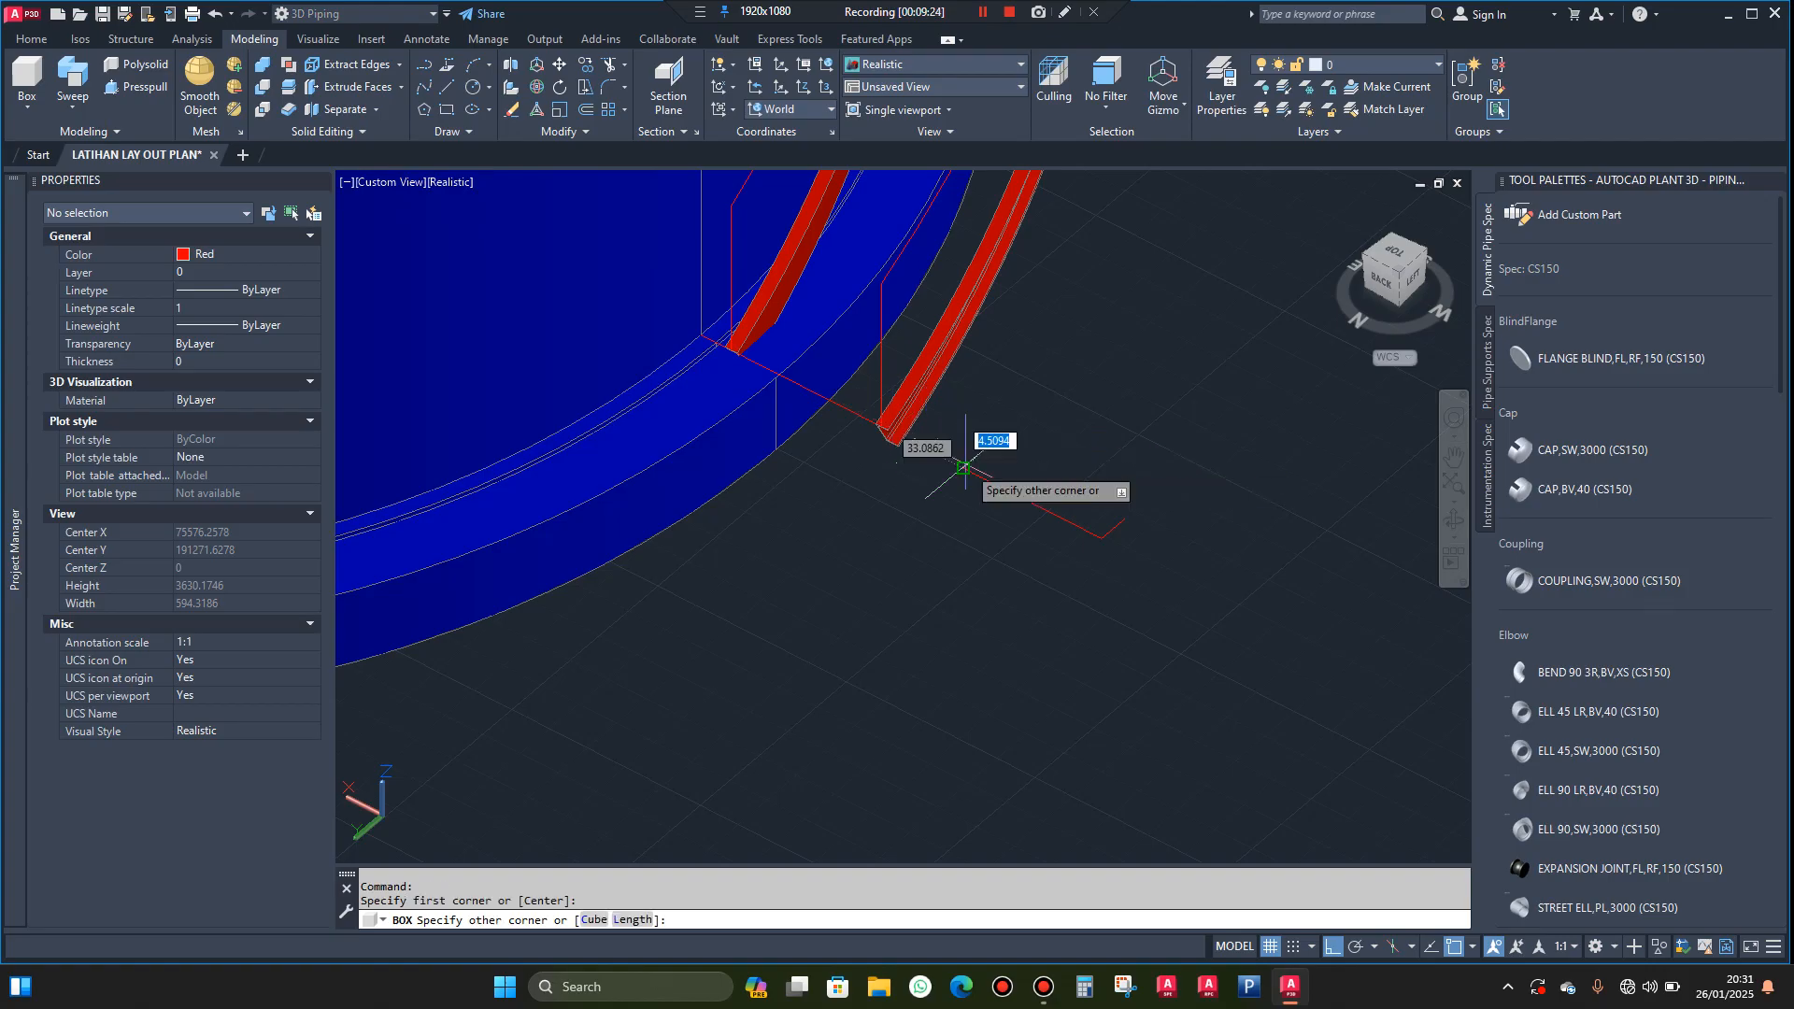
scroll(1095, 488, up, 3)
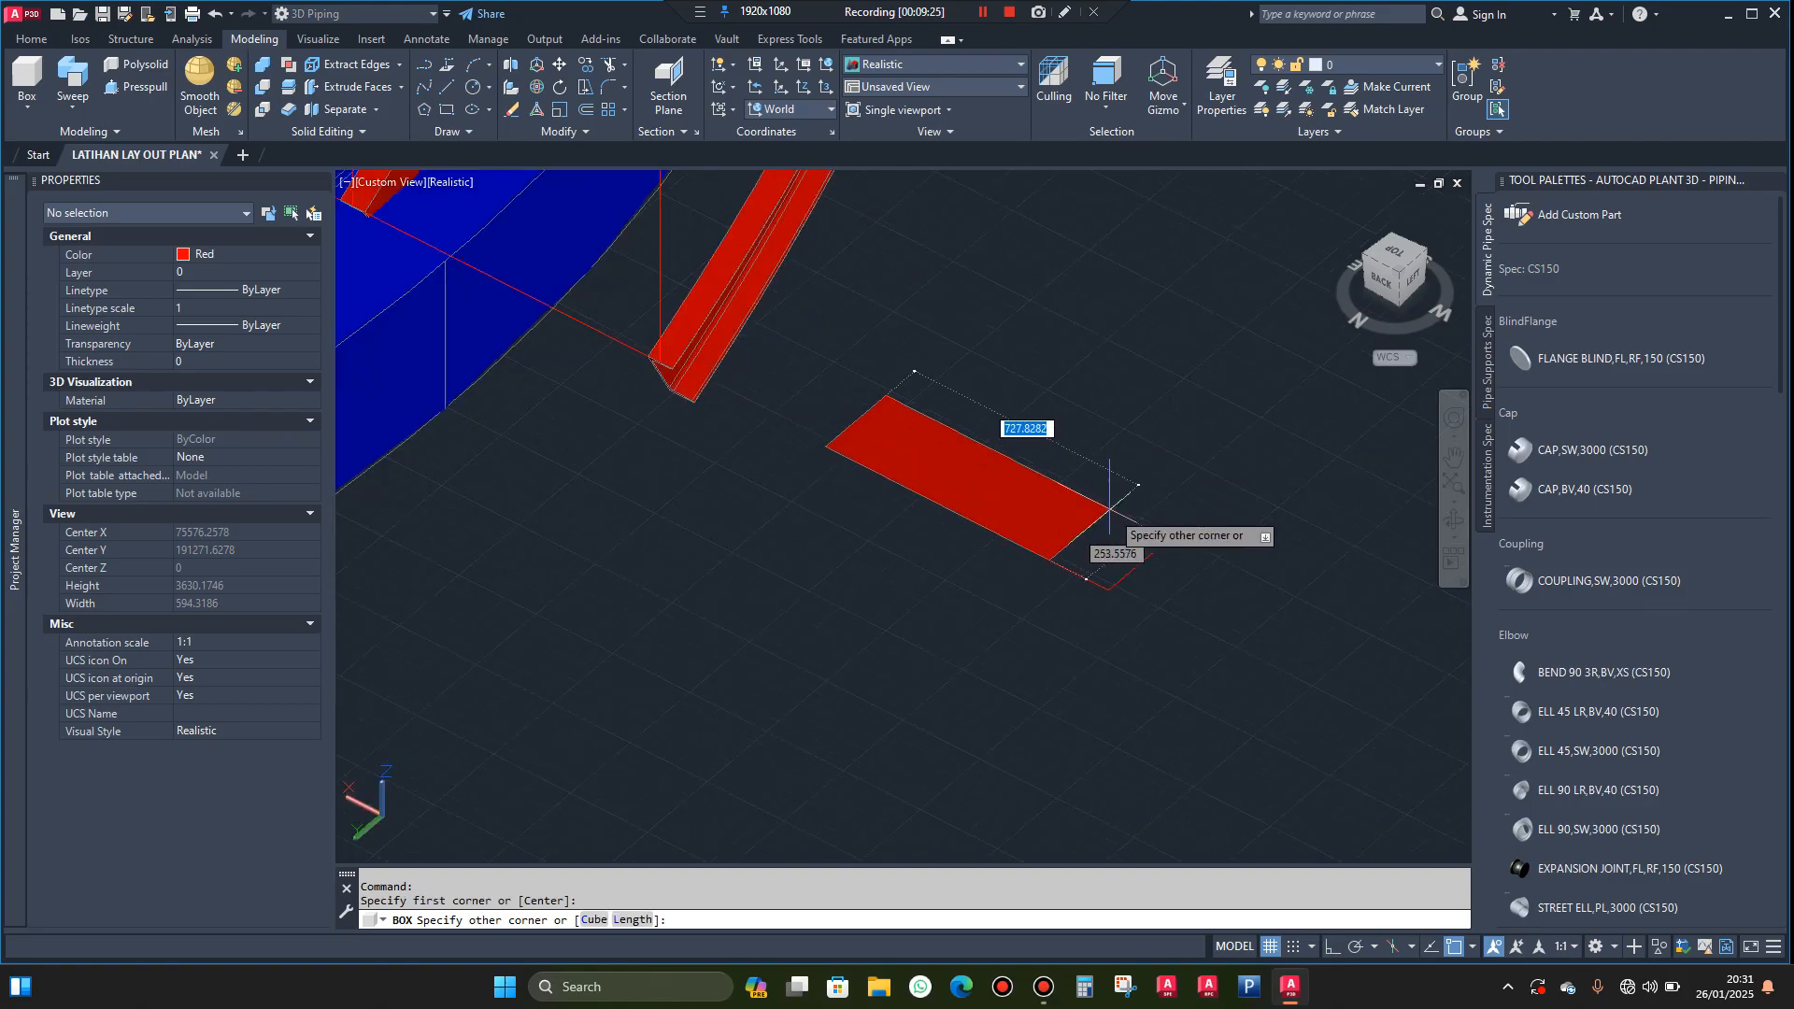
click(1155, 541)
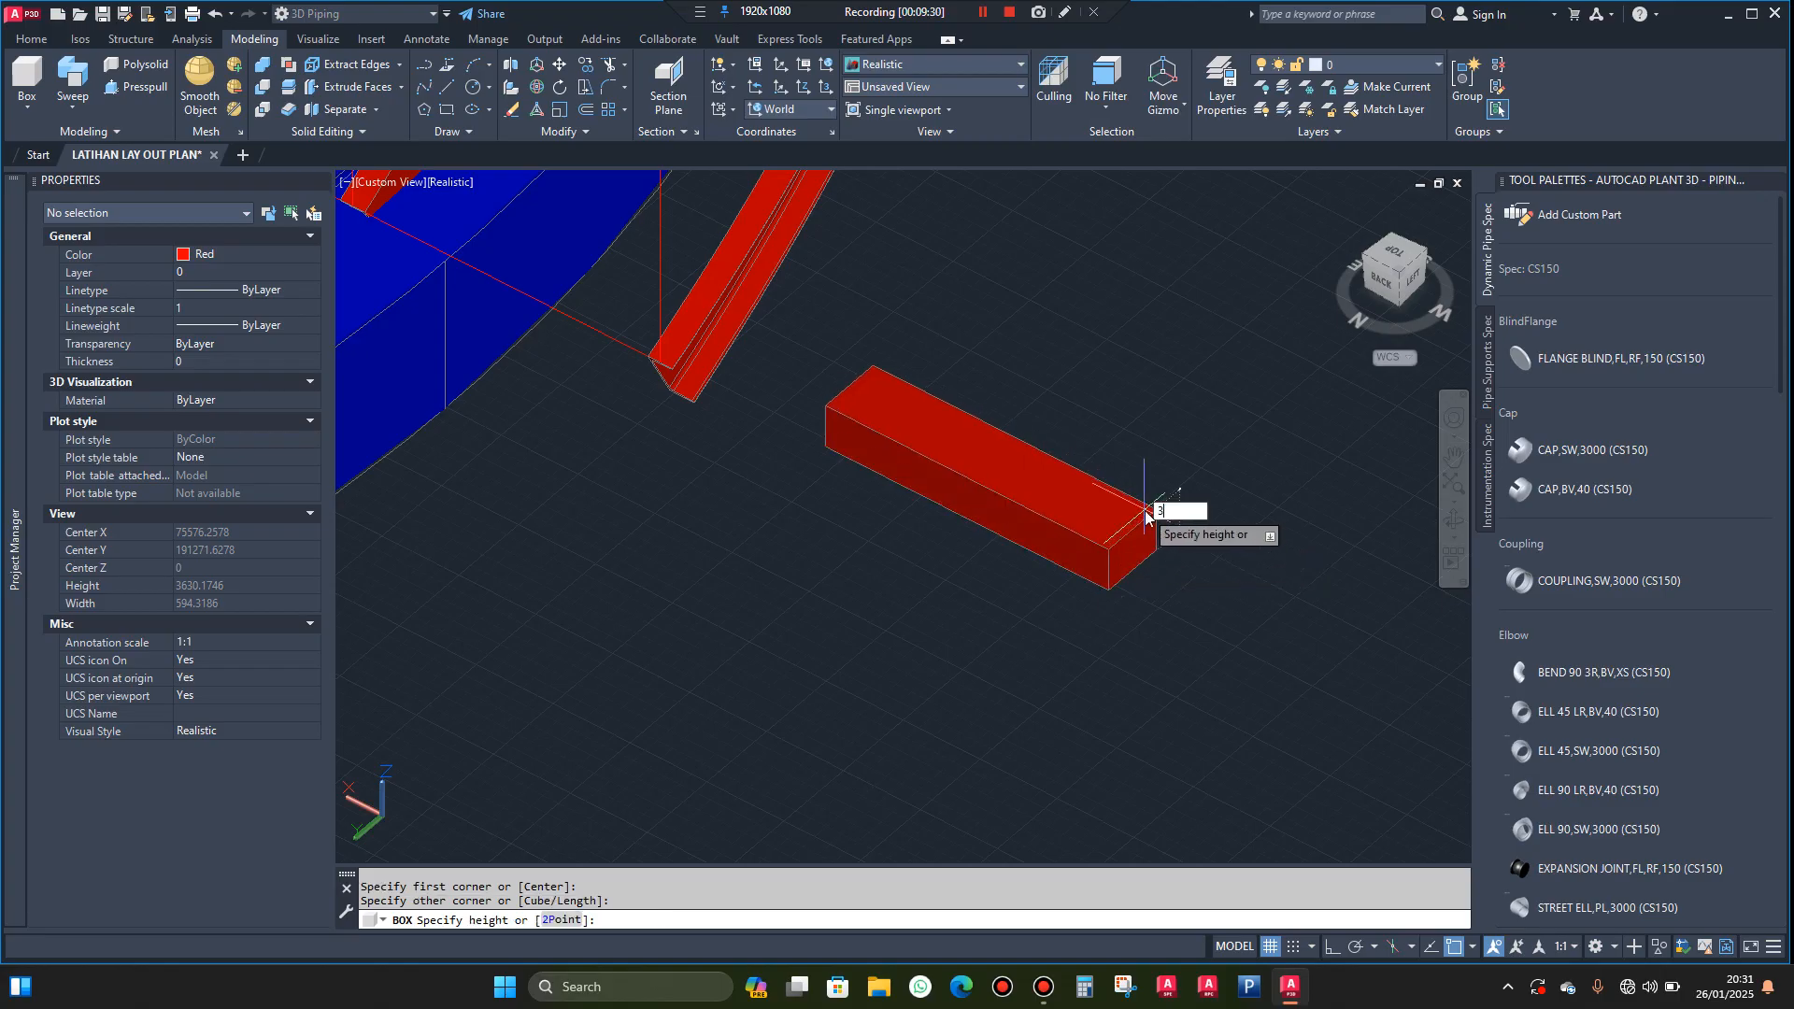
text(30)
key(Return)
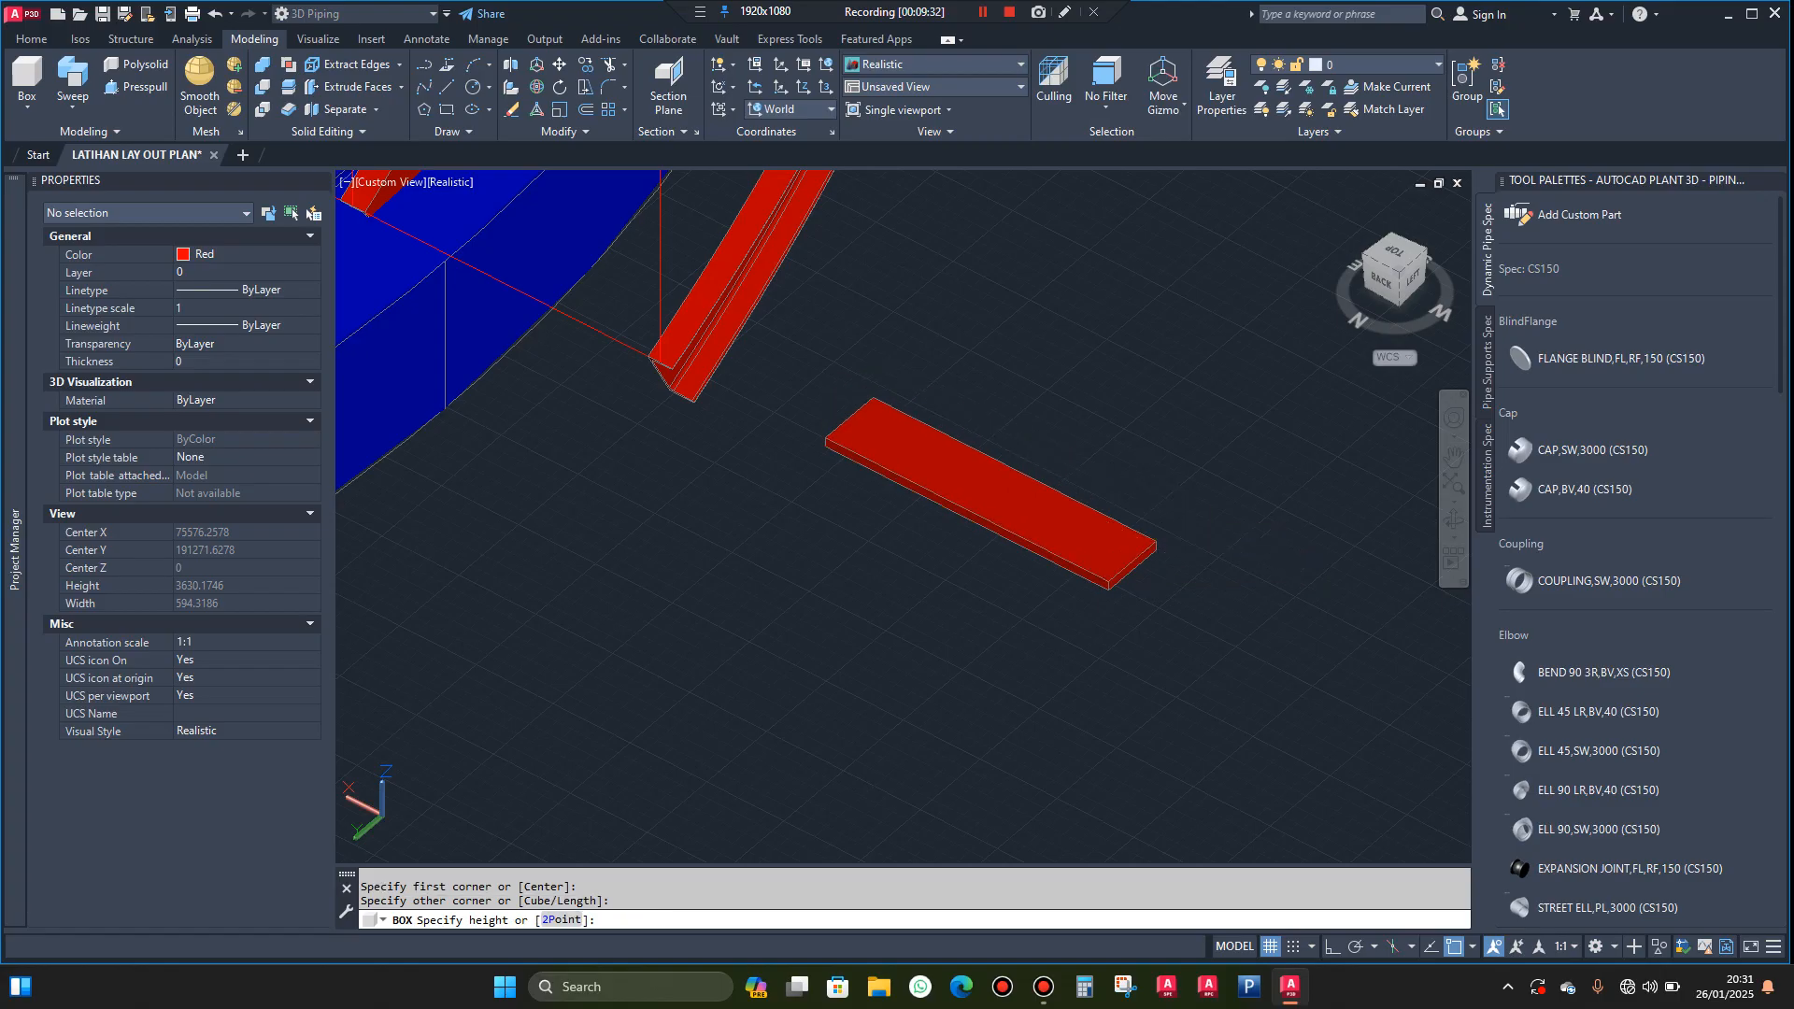
Change the tread box's colour to Magenta
click(879, 448)
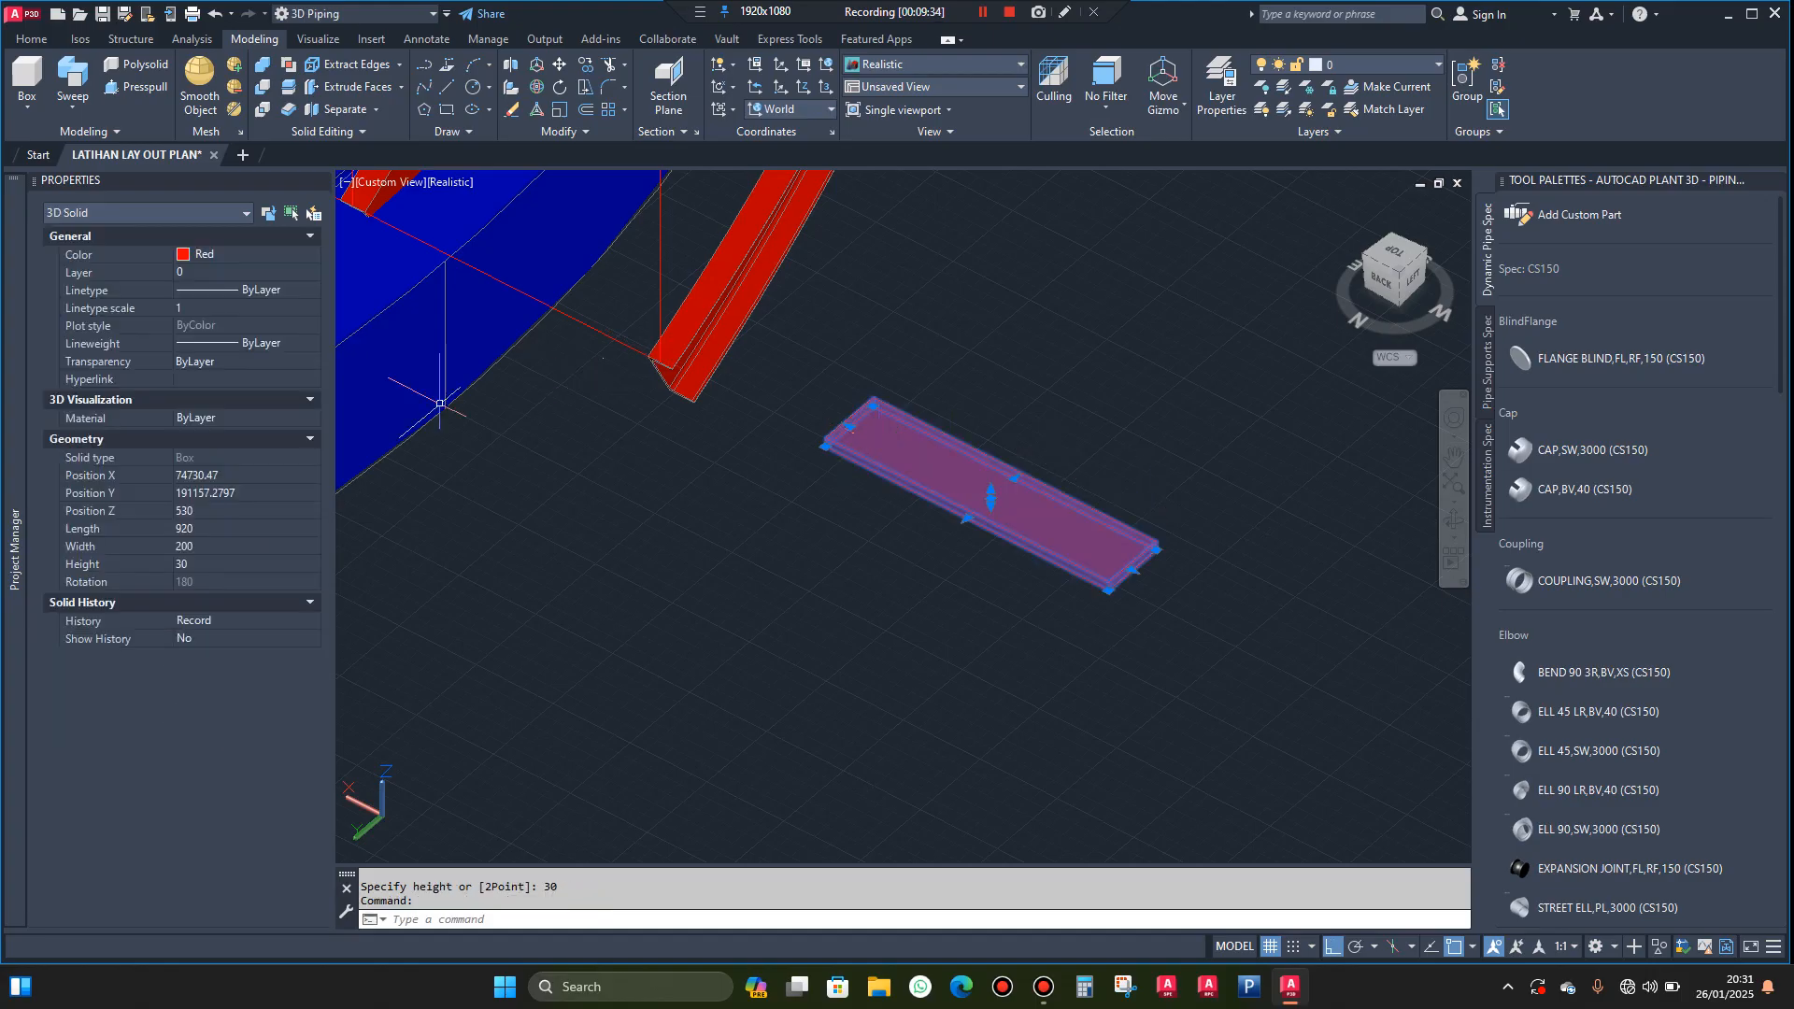
click(271, 252)
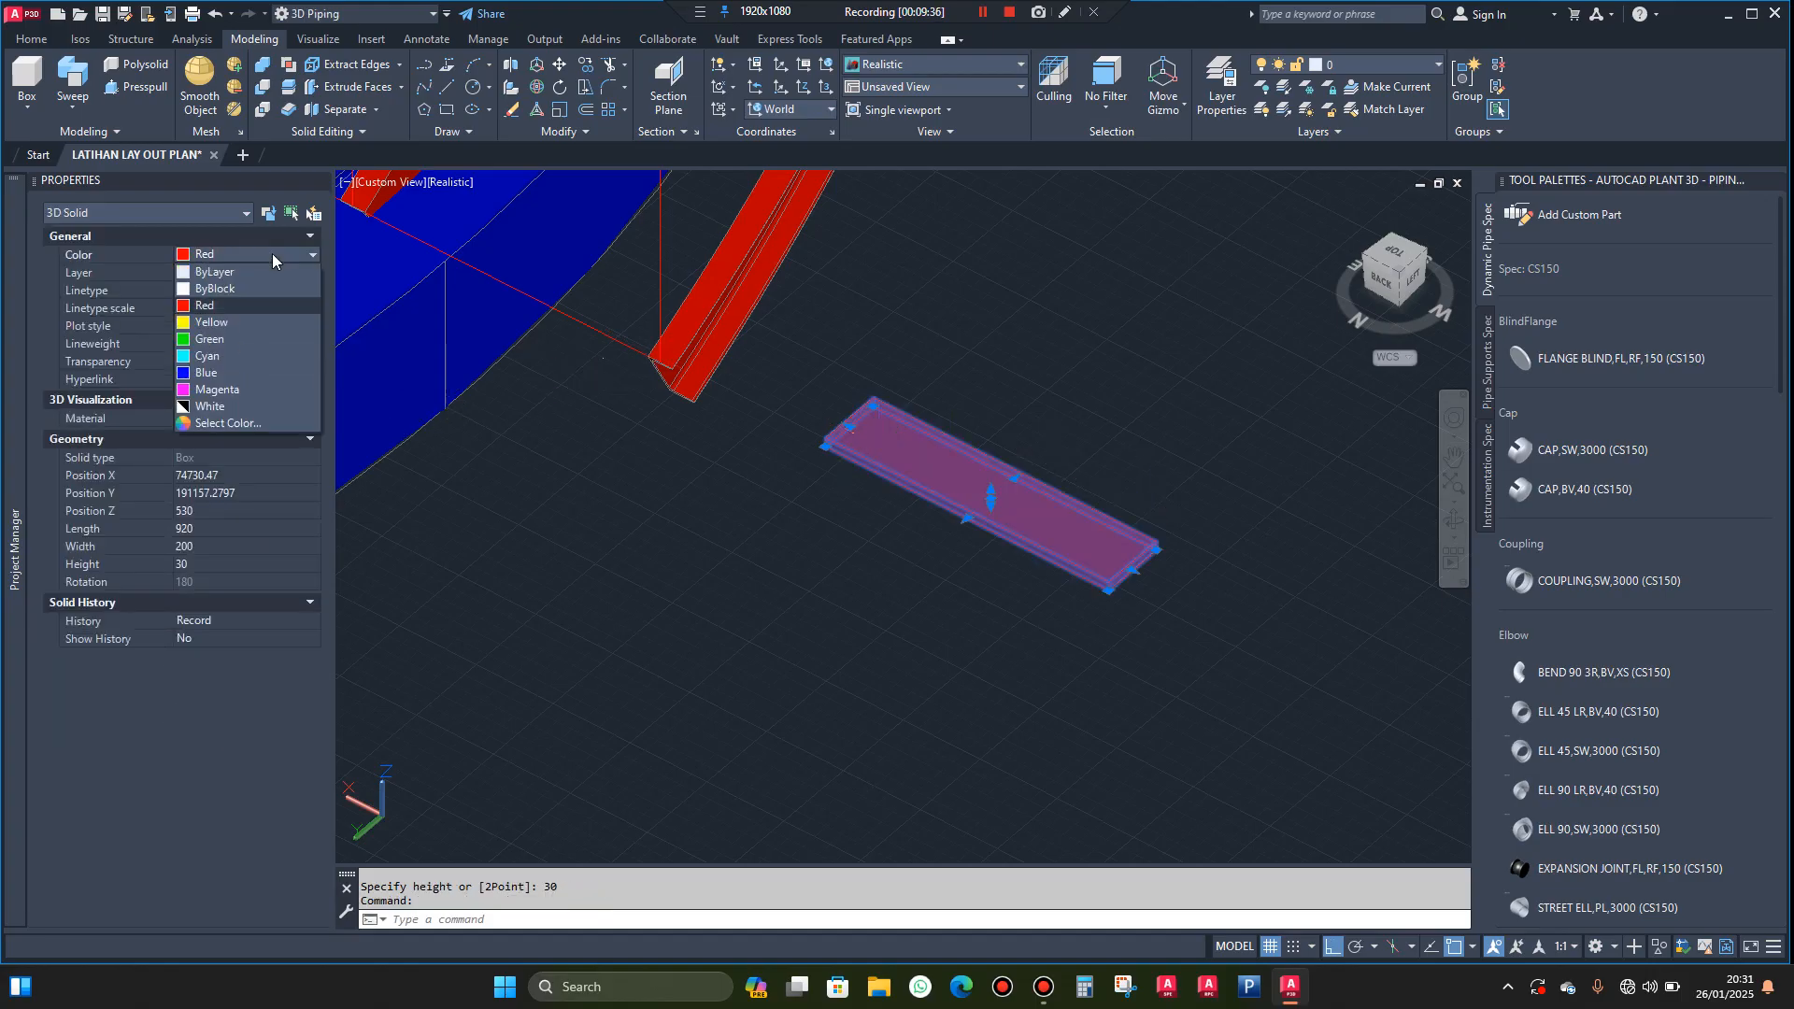
click(210, 390)
key(Escape)
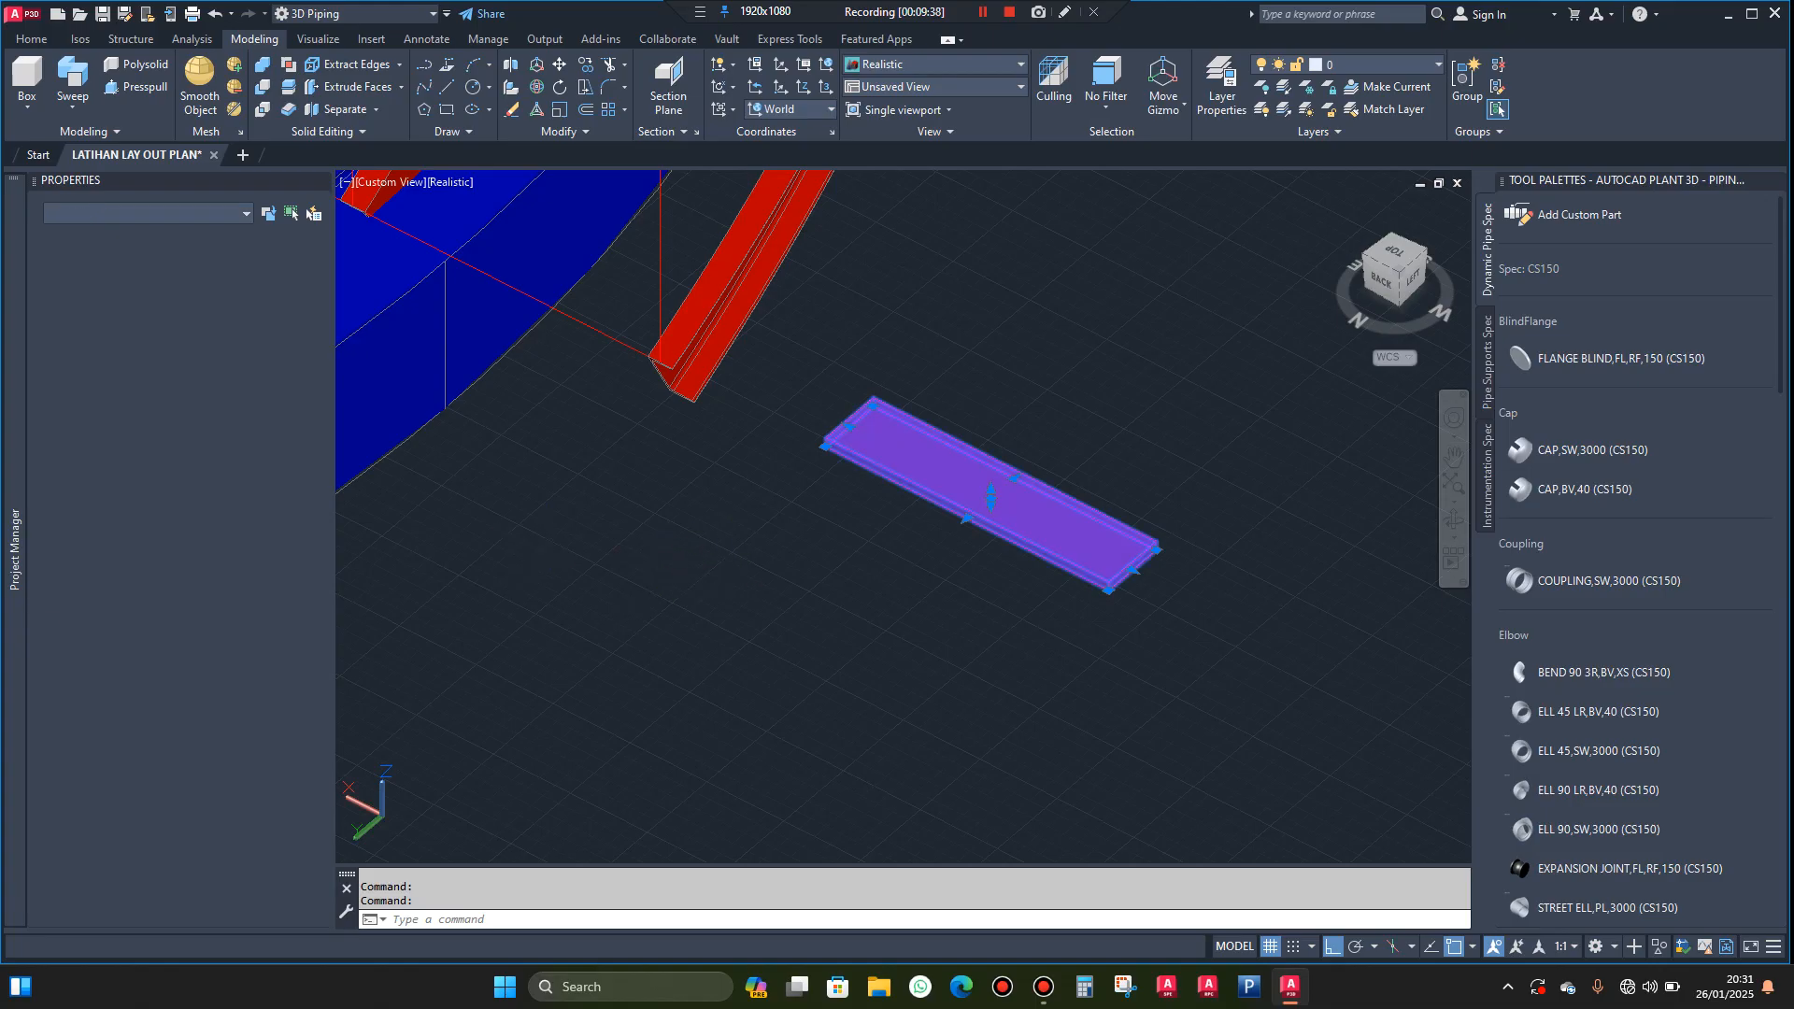
key(Escape)
Copy the magenta tread from its lower near corner to the inner stringer's lower end so it spans both stringers
scroll(846, 432, up, 1)
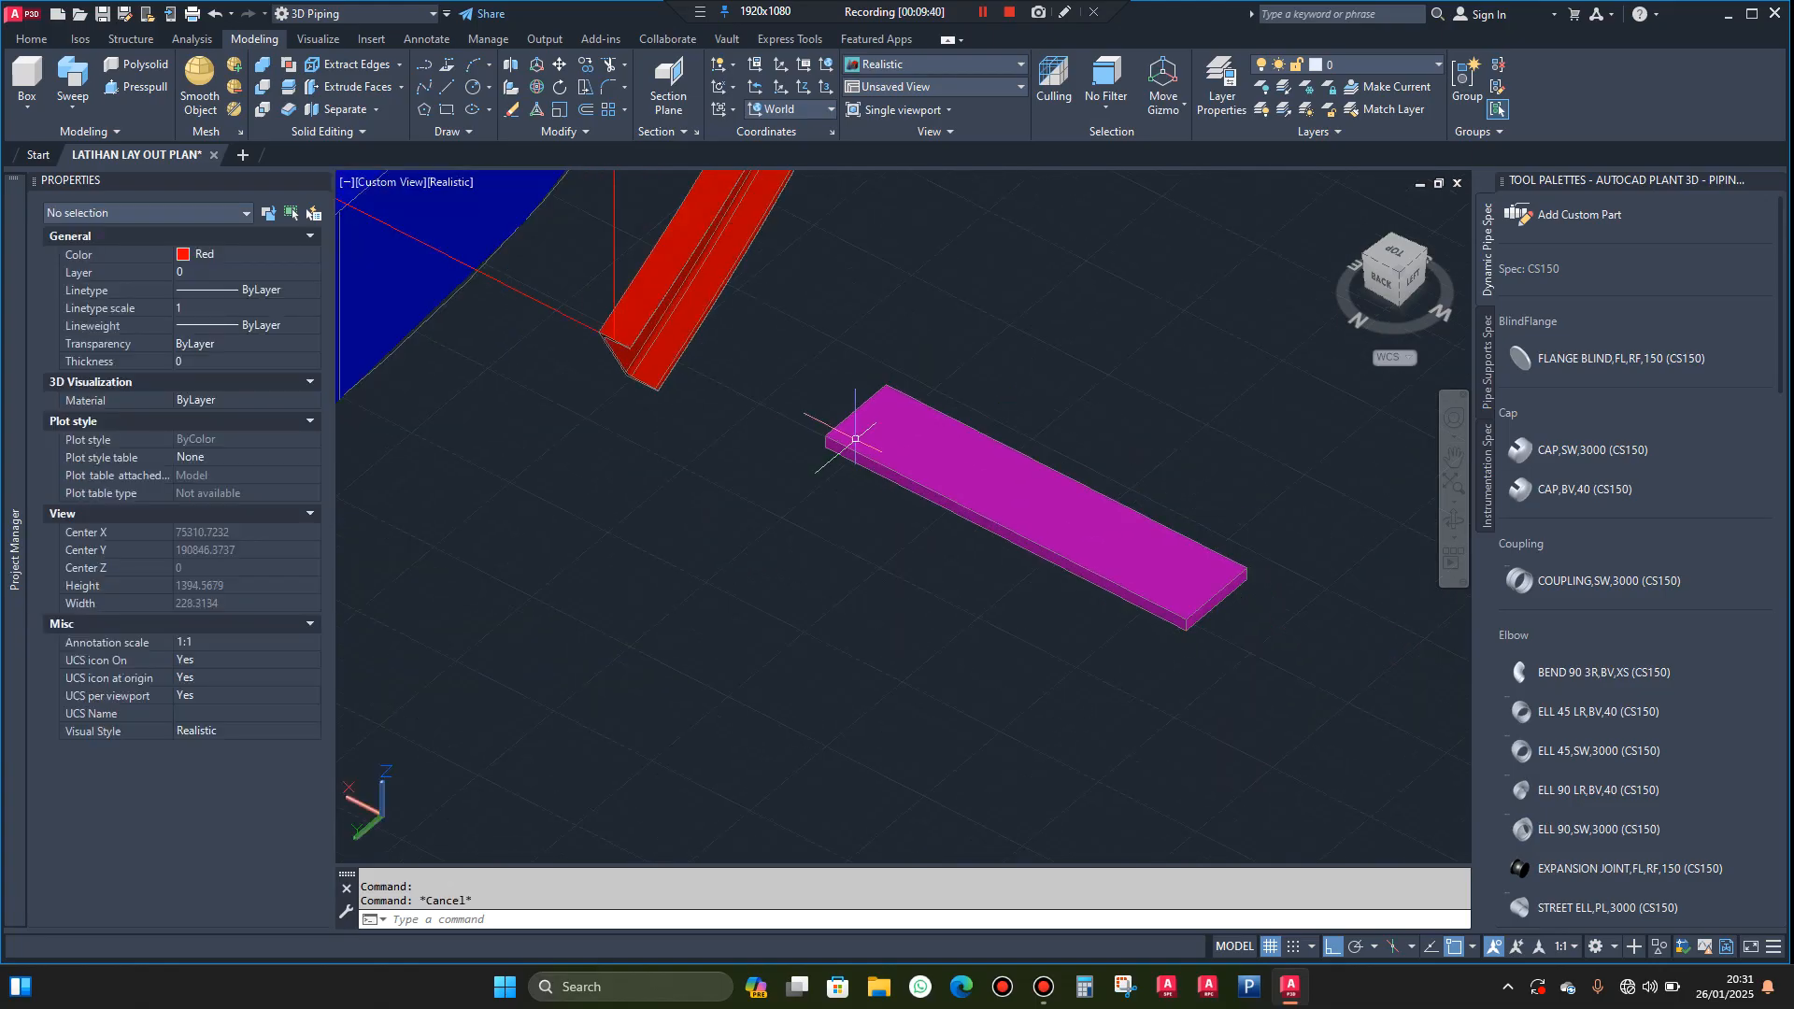
click(869, 430)
scroll(859, 600, down, 1)
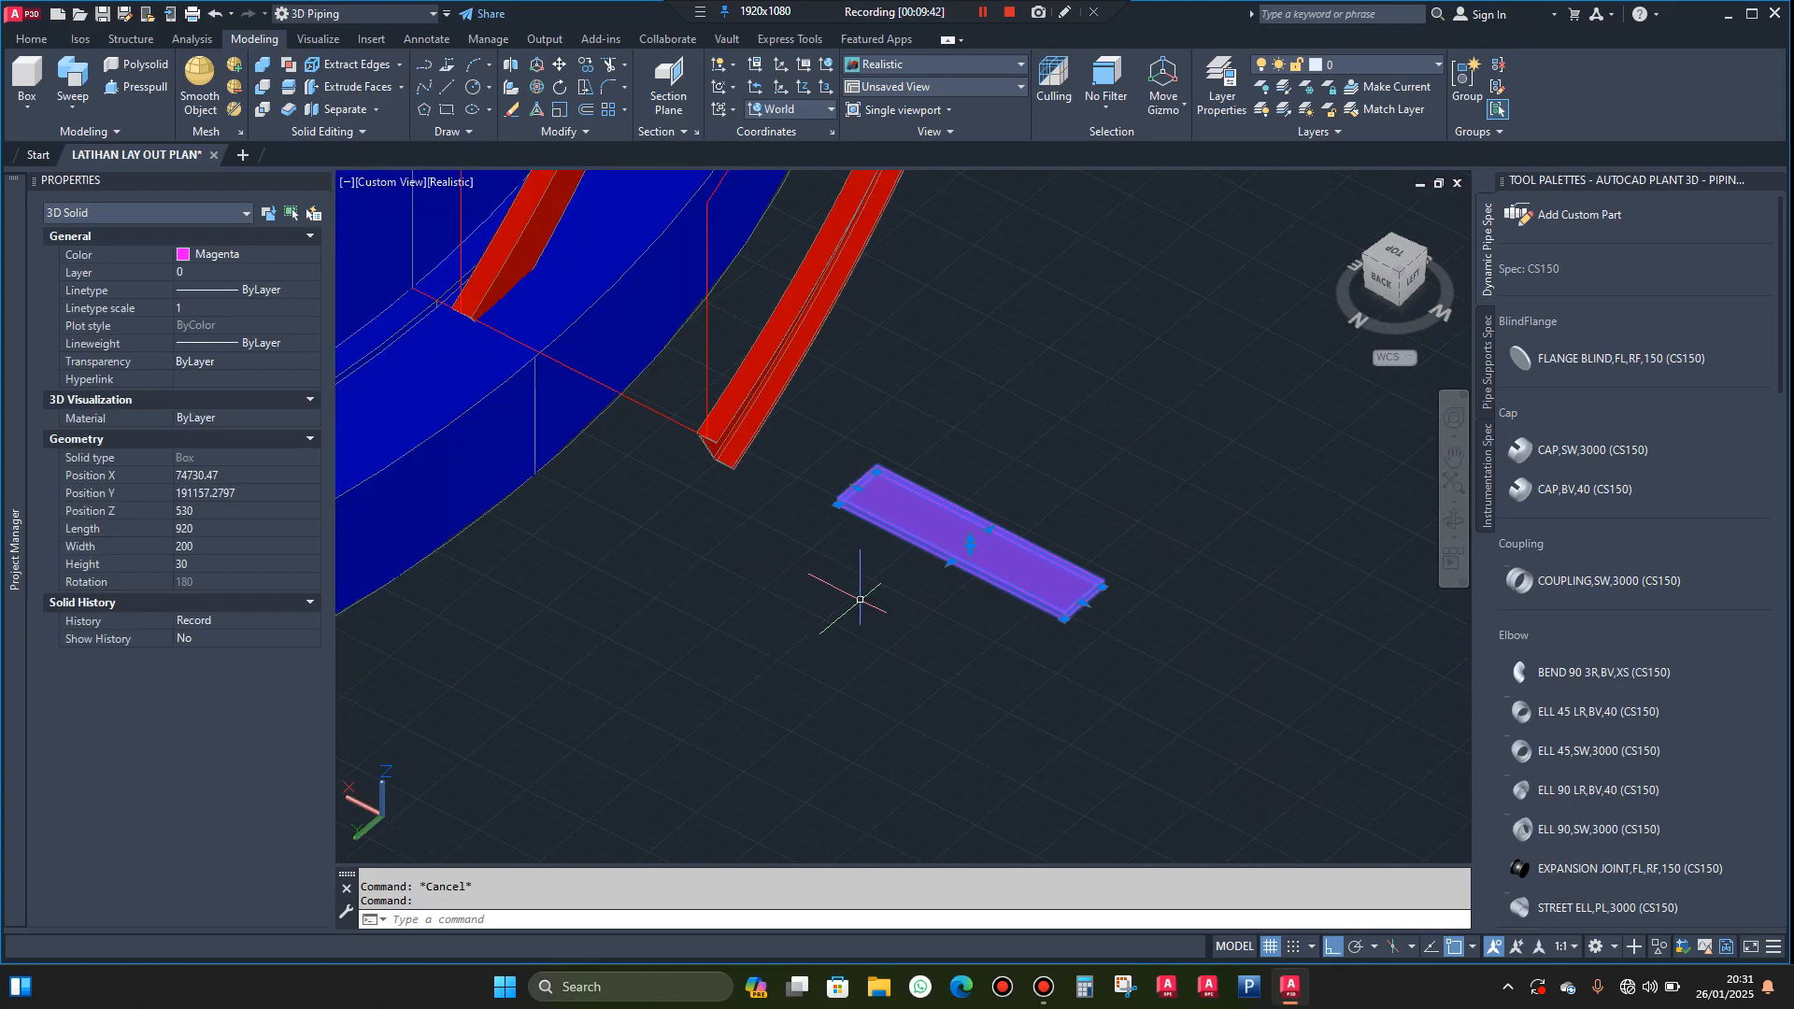
text(o)
key(Return)
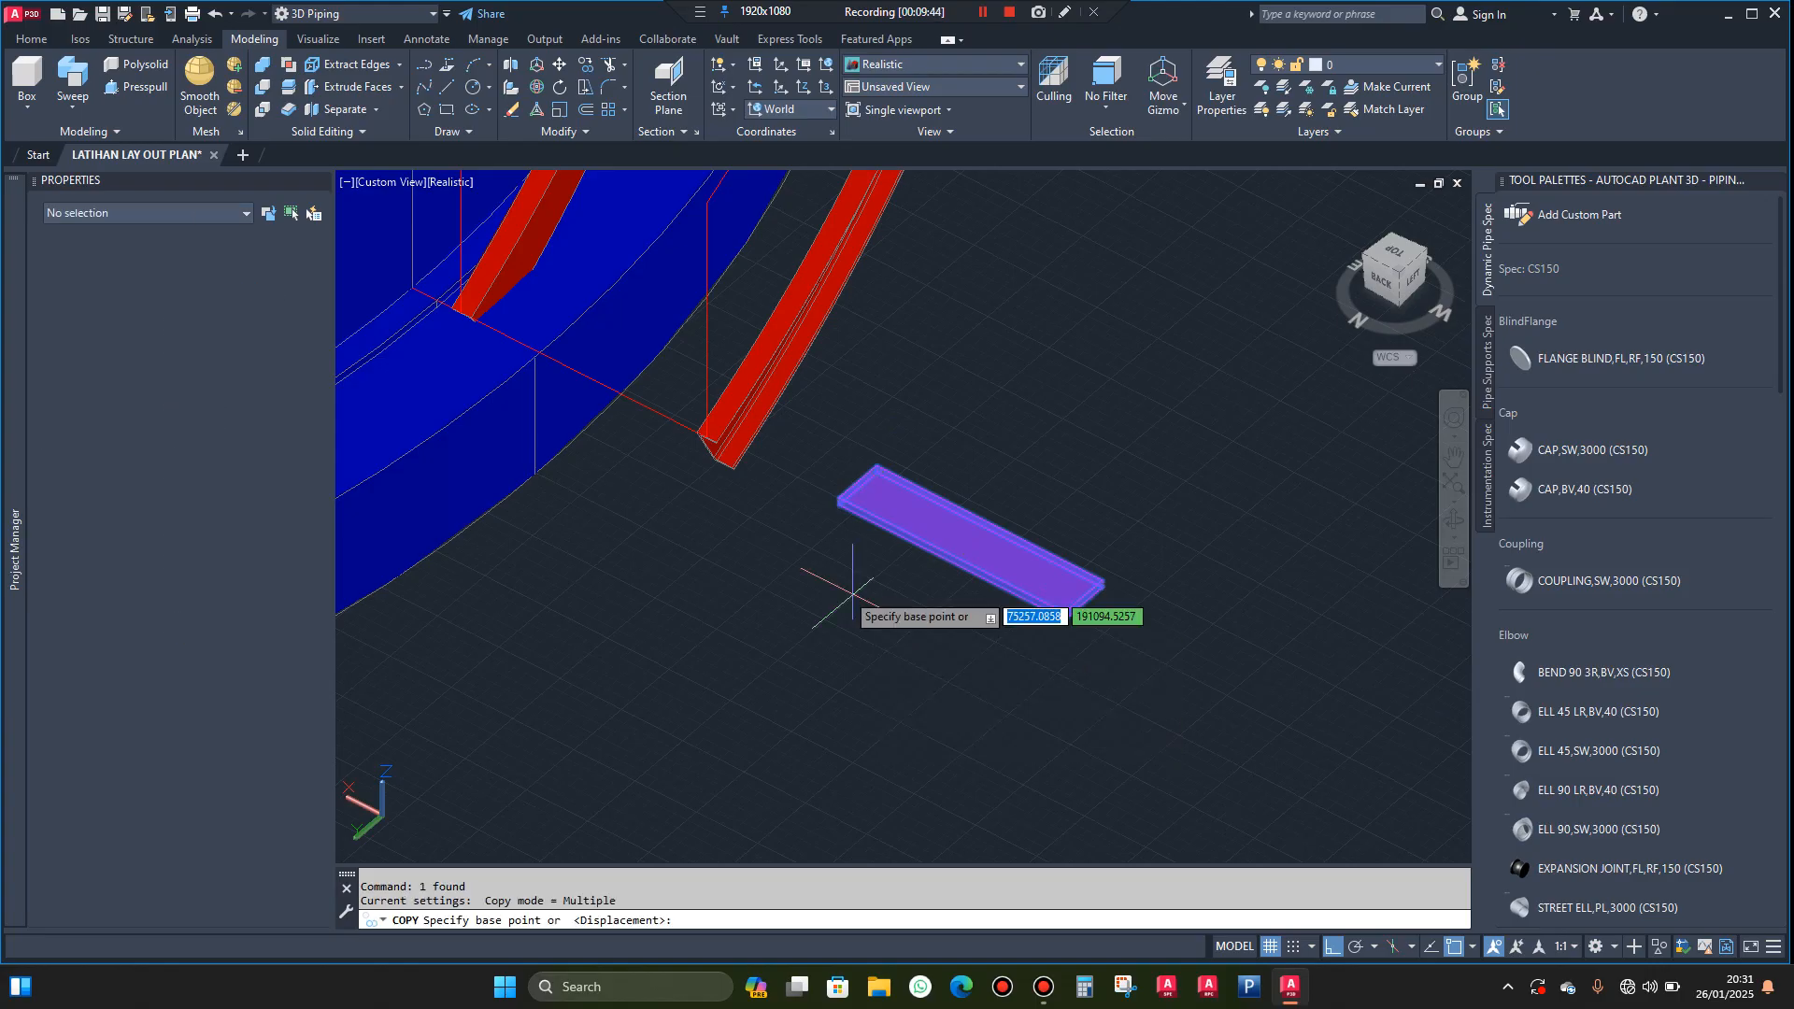
scroll(805, 504, up, 1)
scroll(805, 505, up, 1)
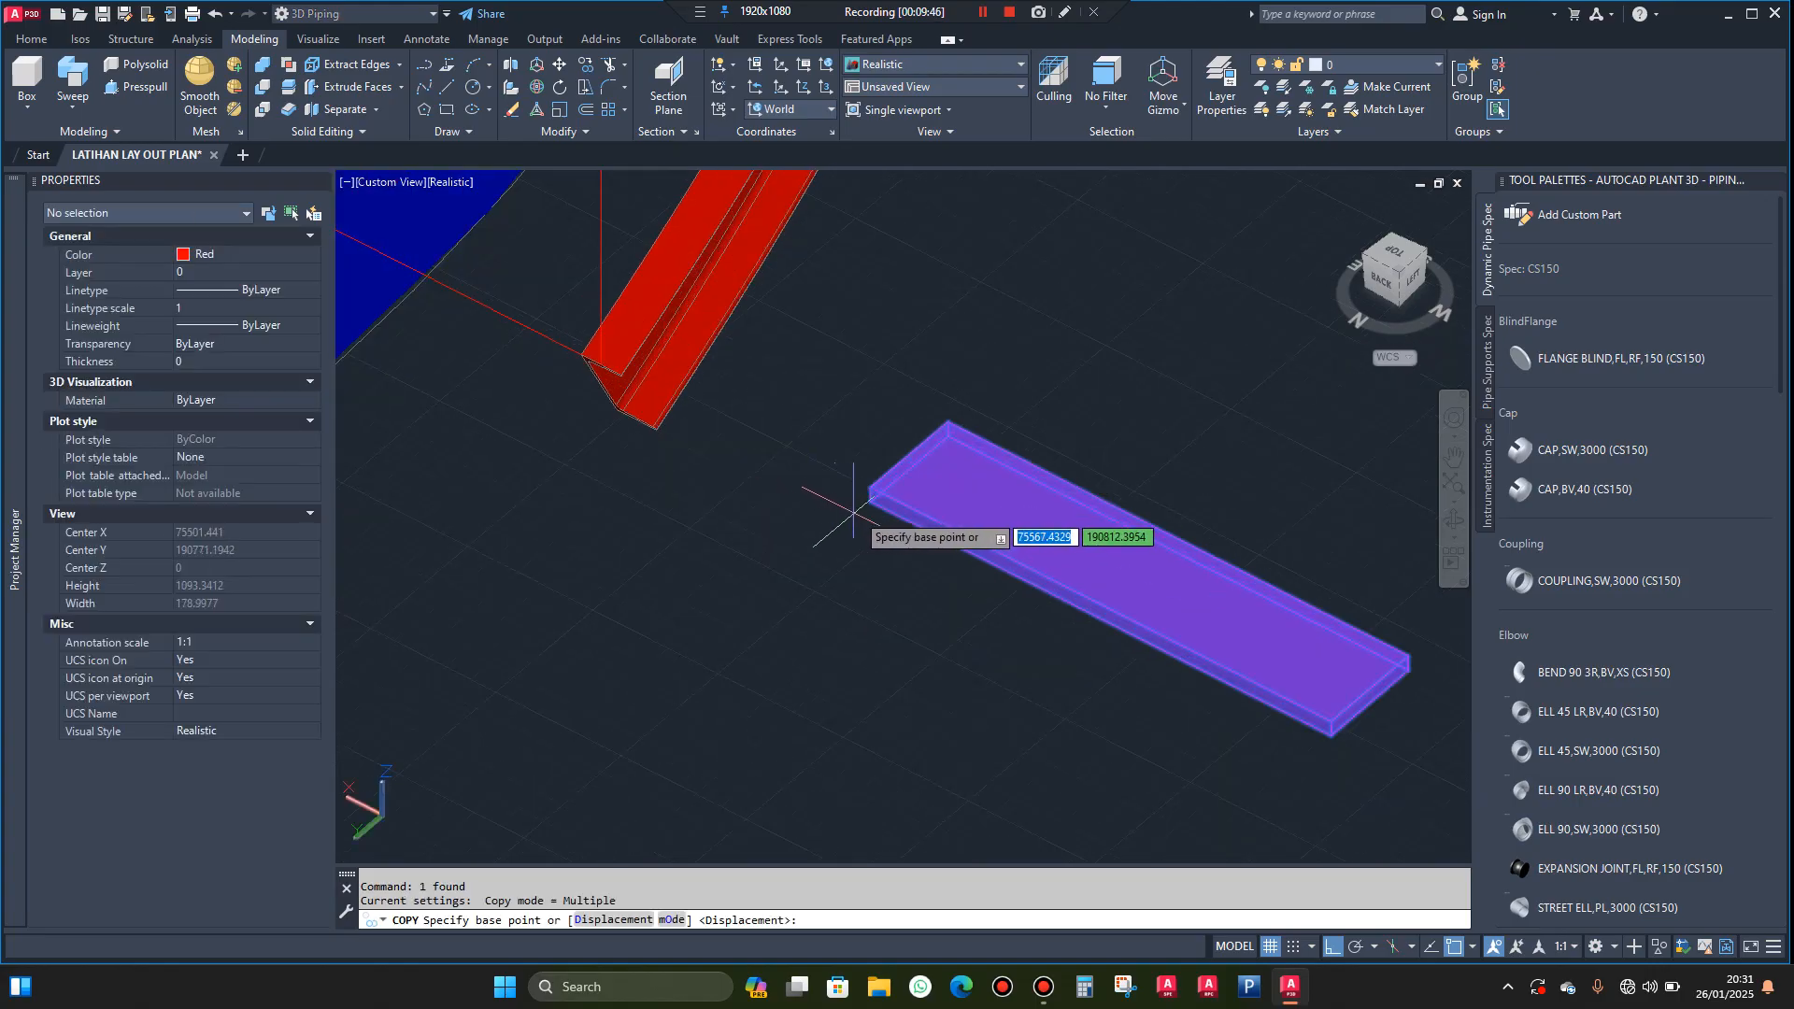
click(870, 502)
scroll(972, 519, down, 2)
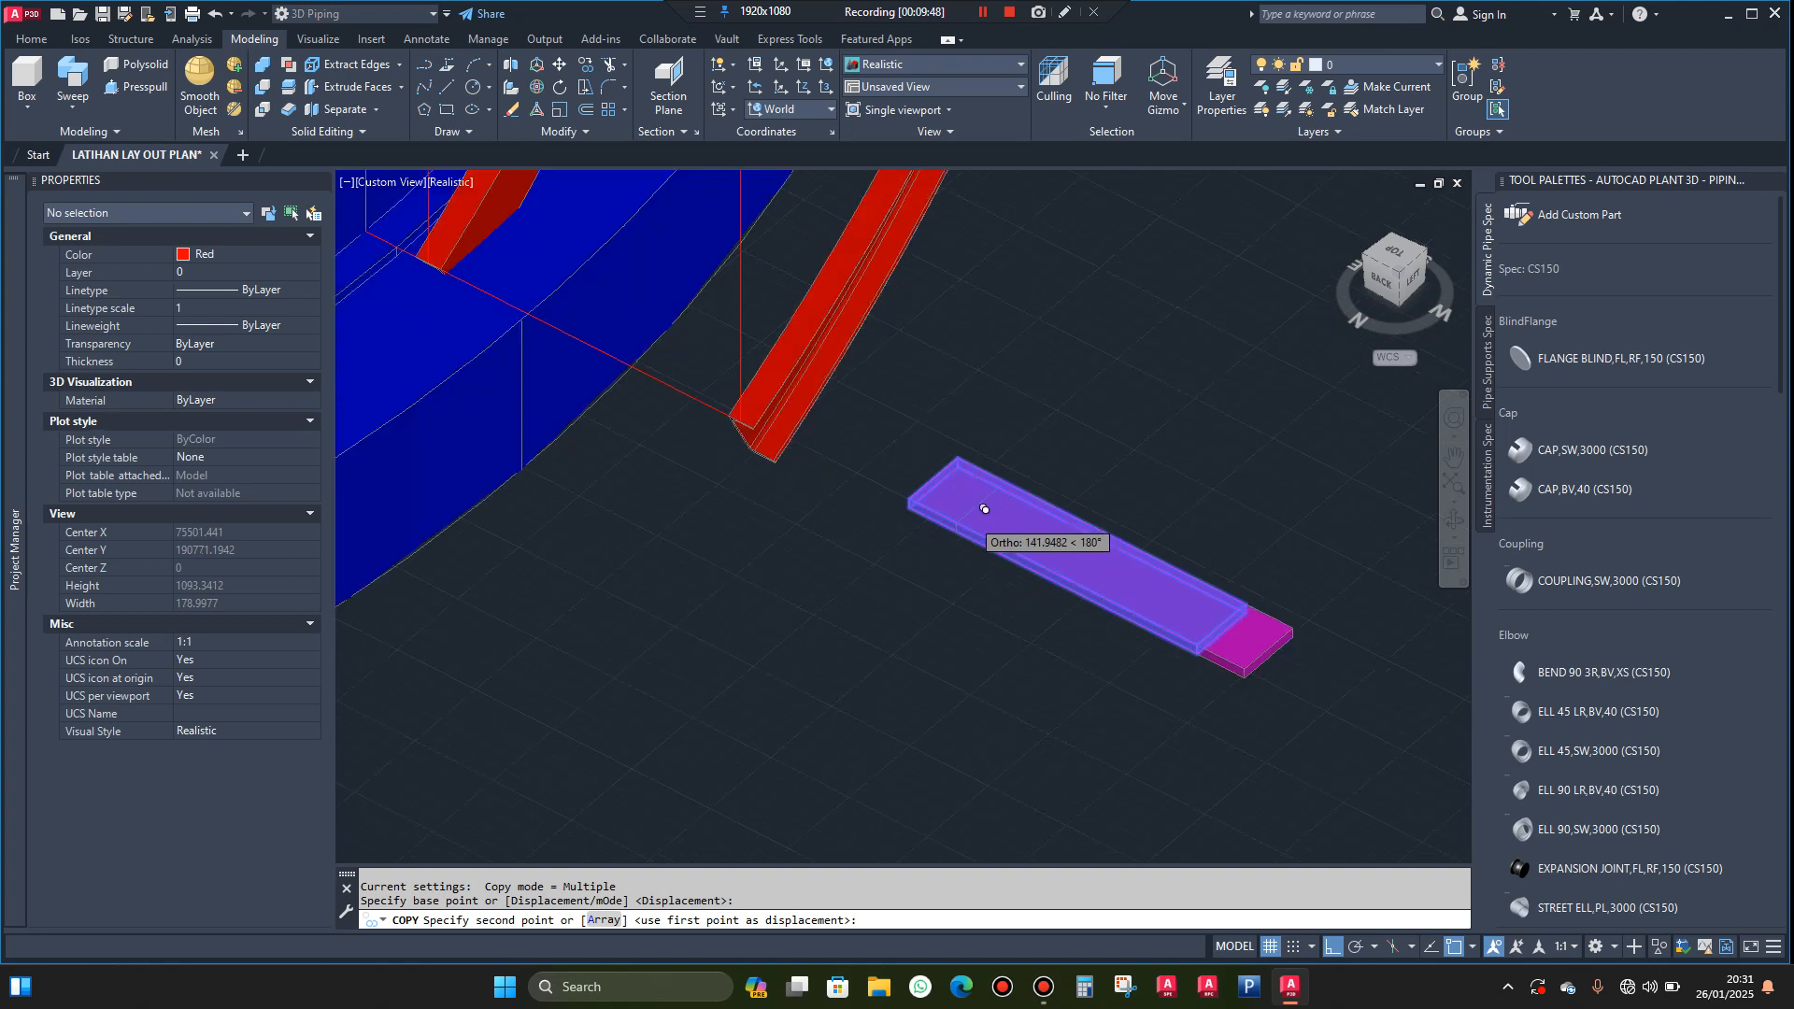
scroll(654, 343, up, 4)
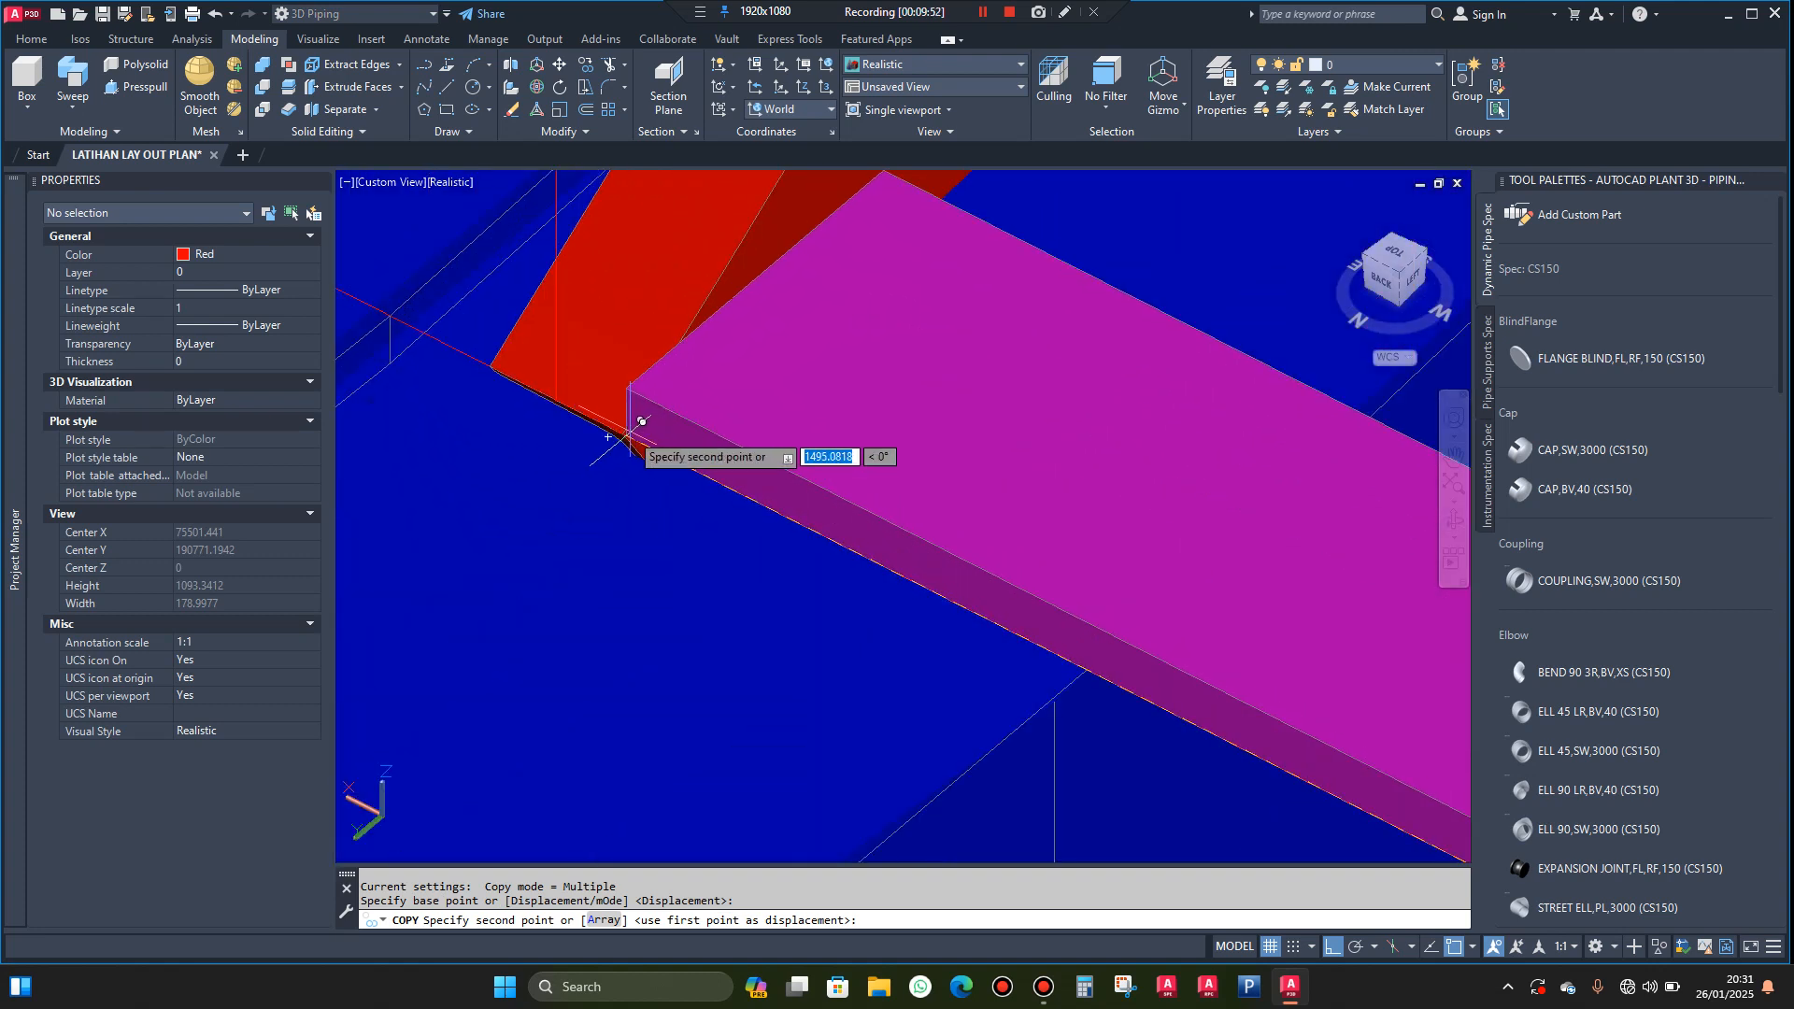
key(Escape)
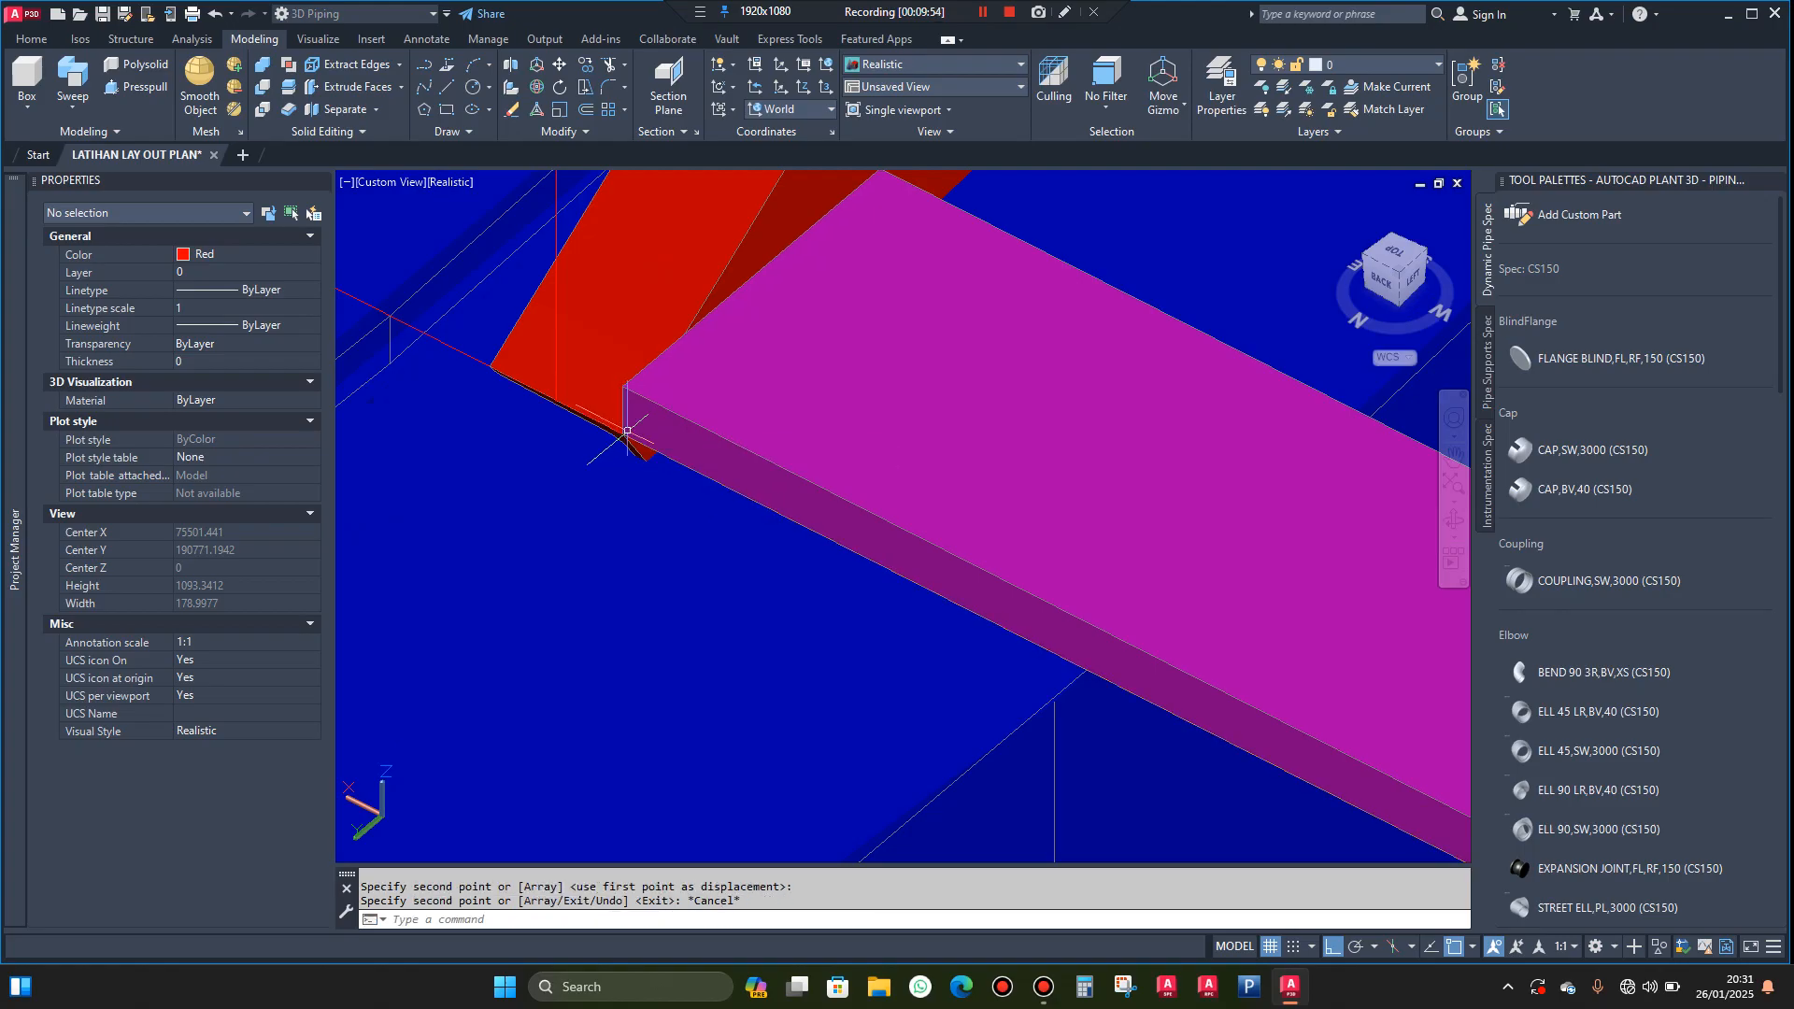
Move the magenta tread about 60 mm along the stringers, away from their lower ends
scroll(670, 391, down, 3)
click(675, 393)
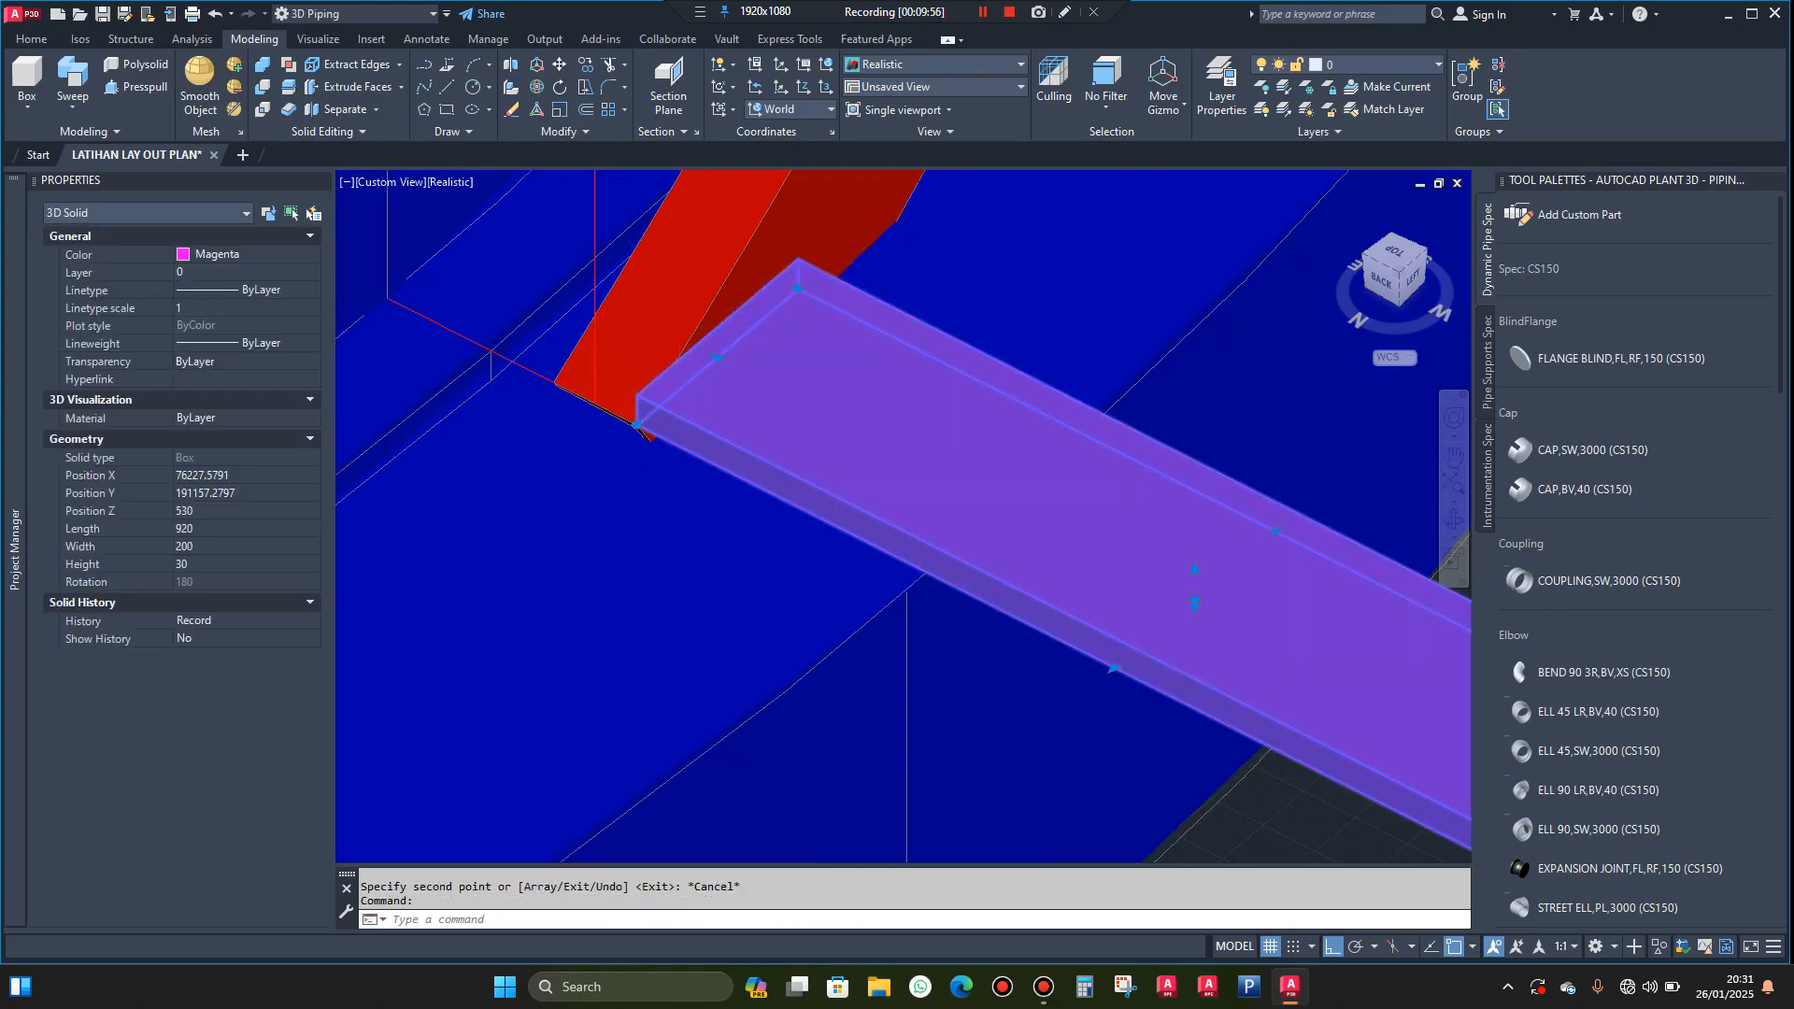
scroll(674, 393, down, 2)
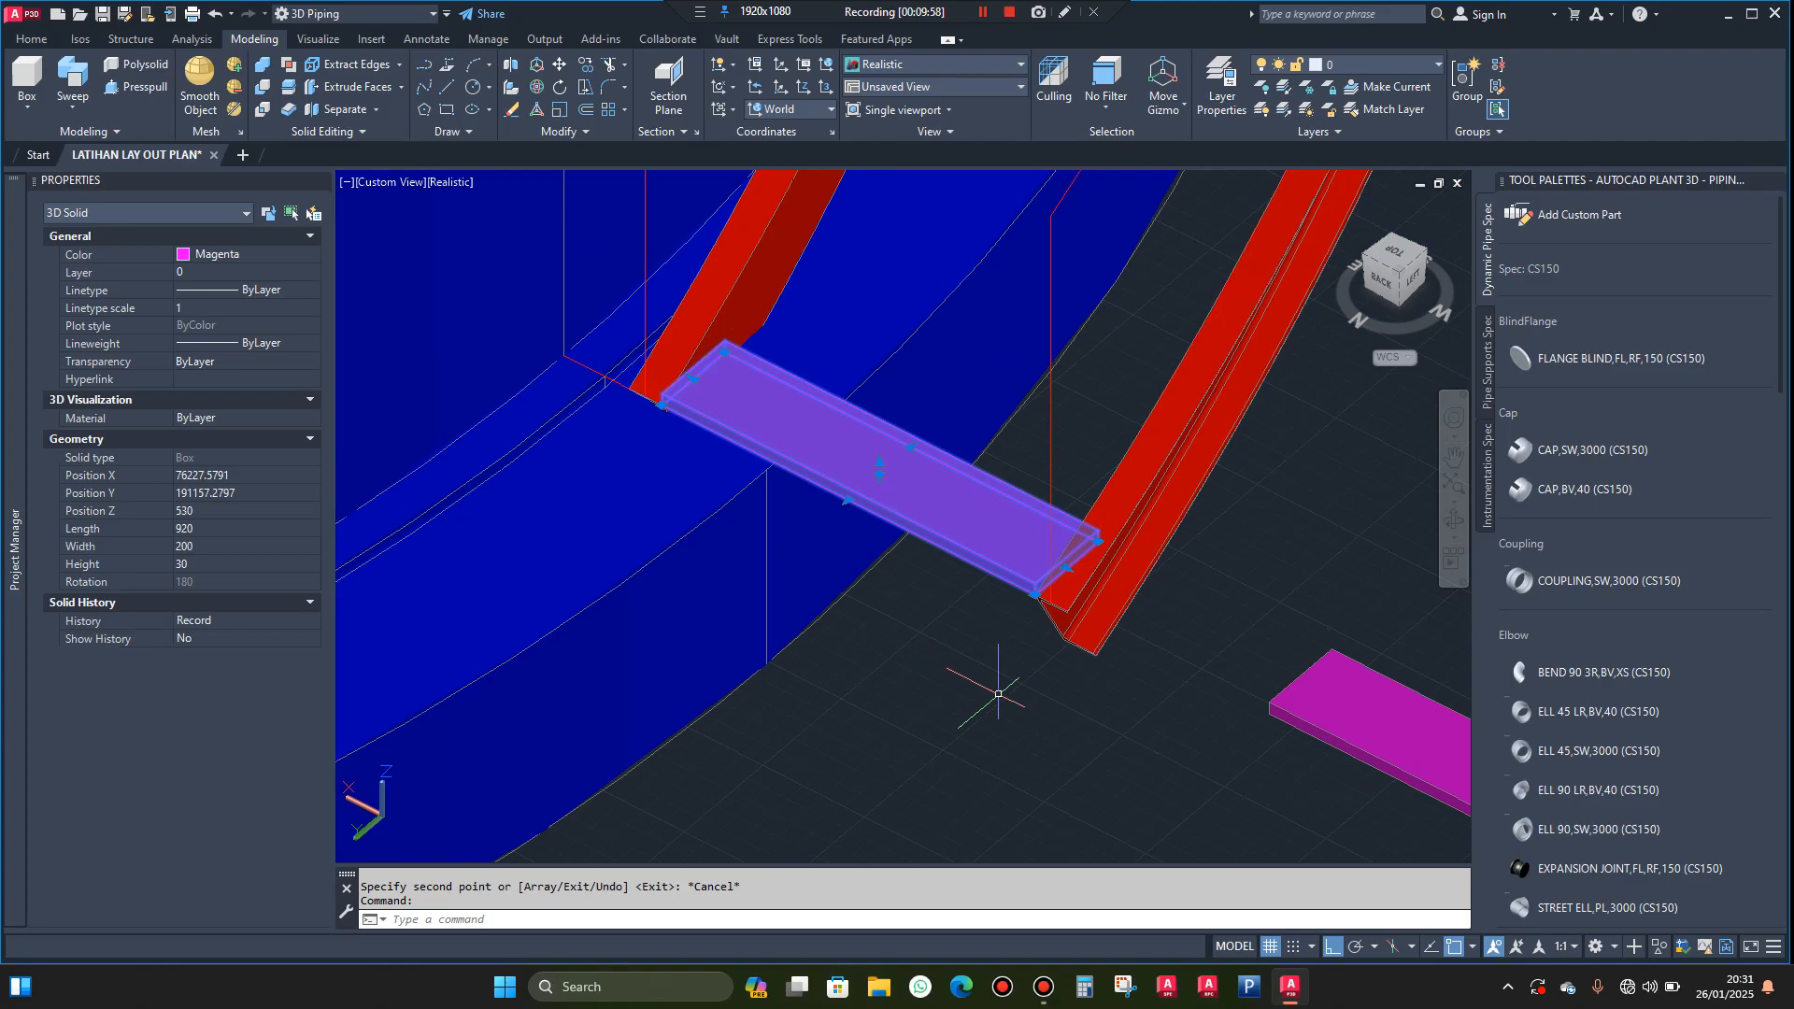
text(m)
key(Return)
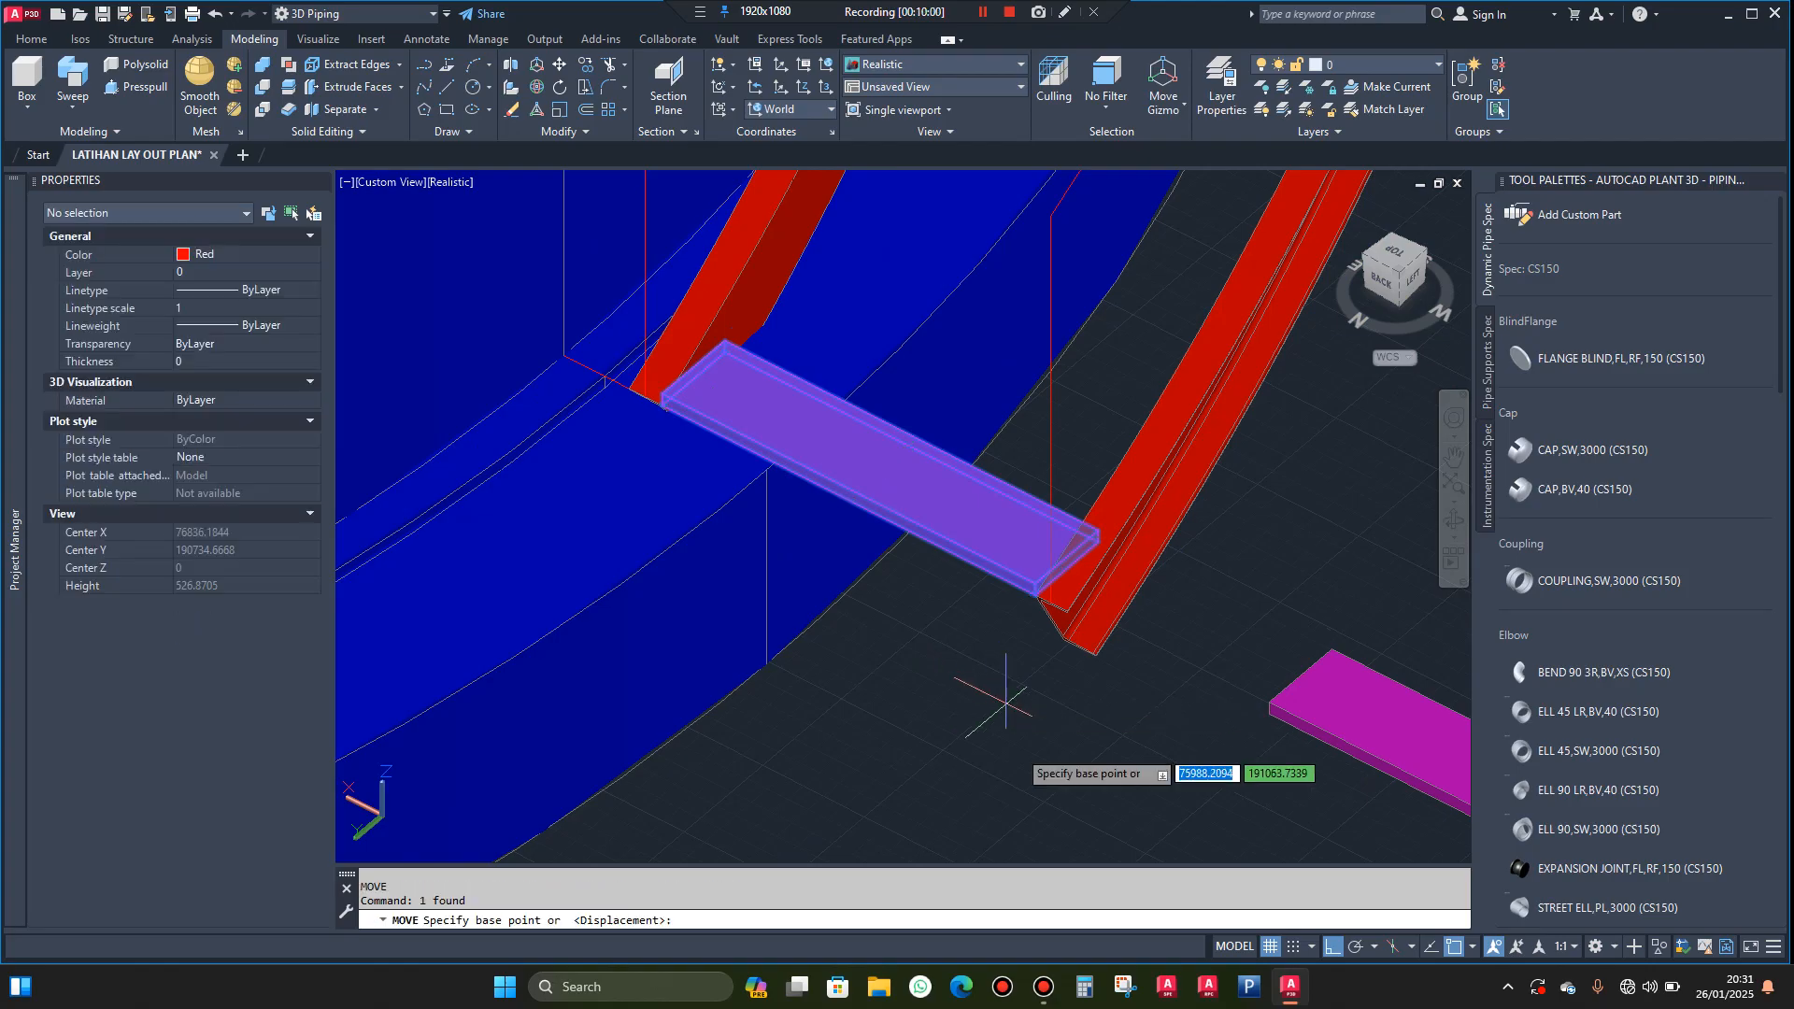
click(1026, 739)
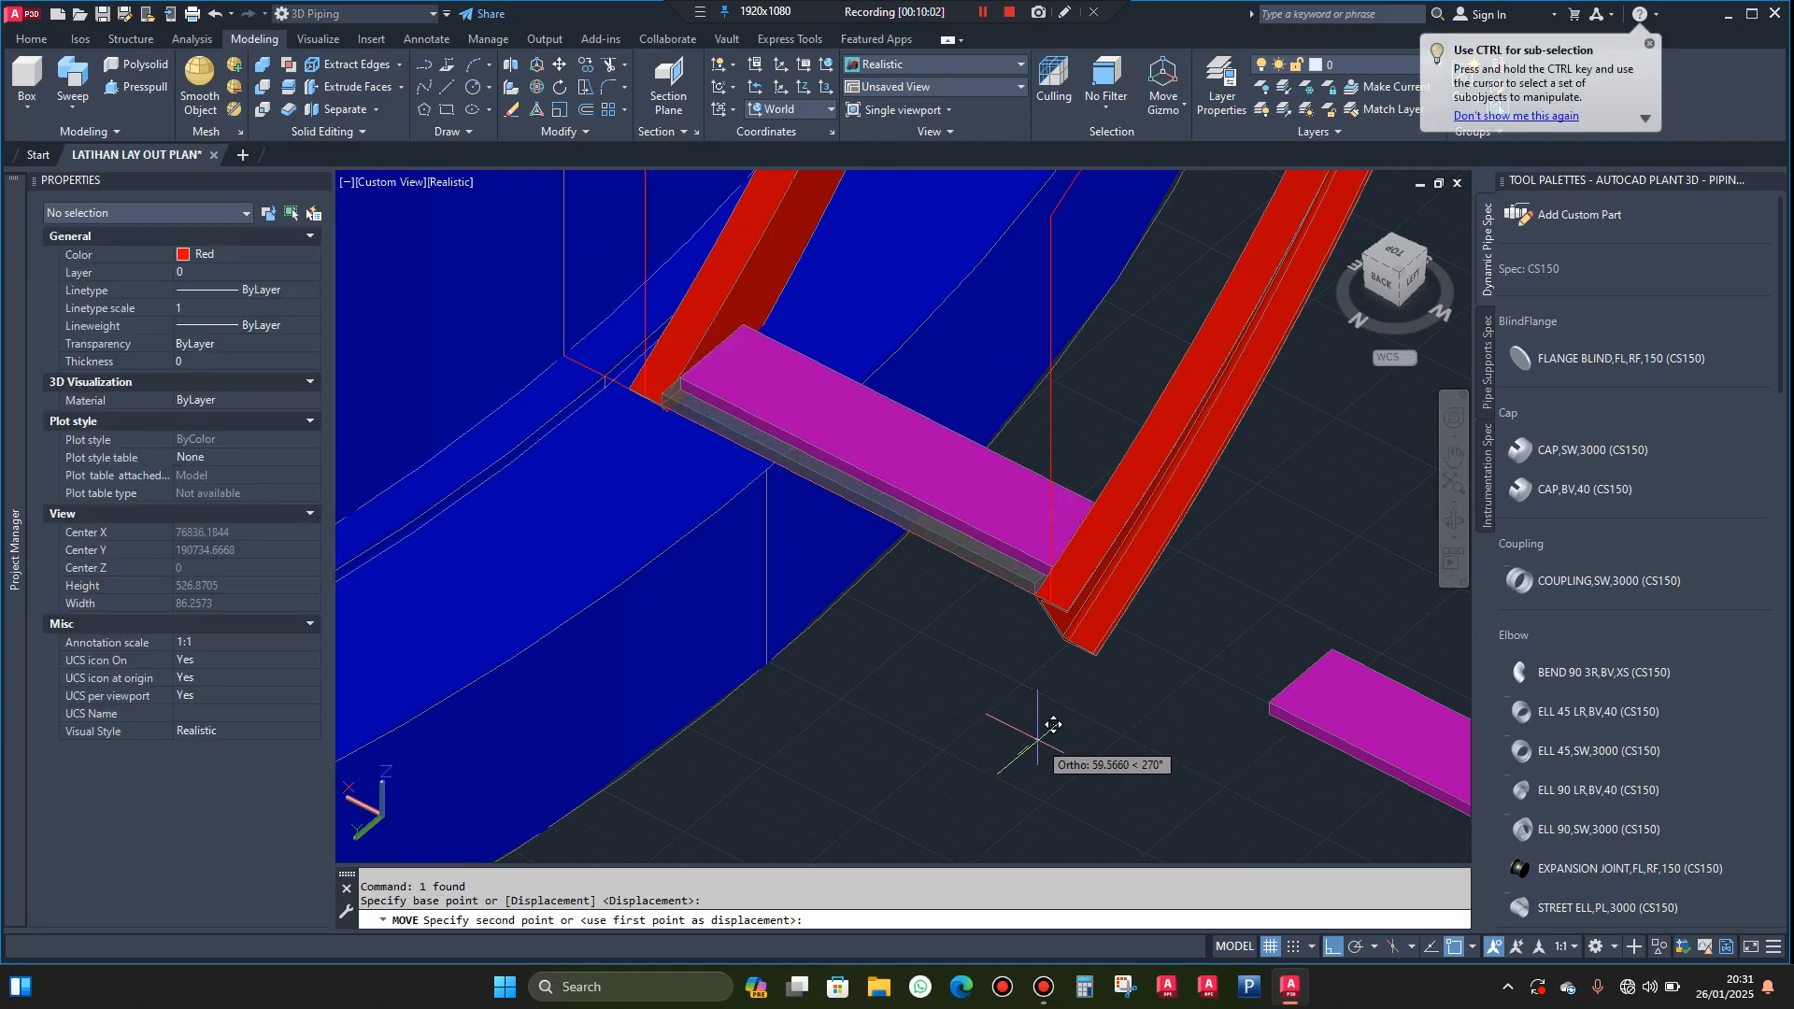
click(1036, 739)
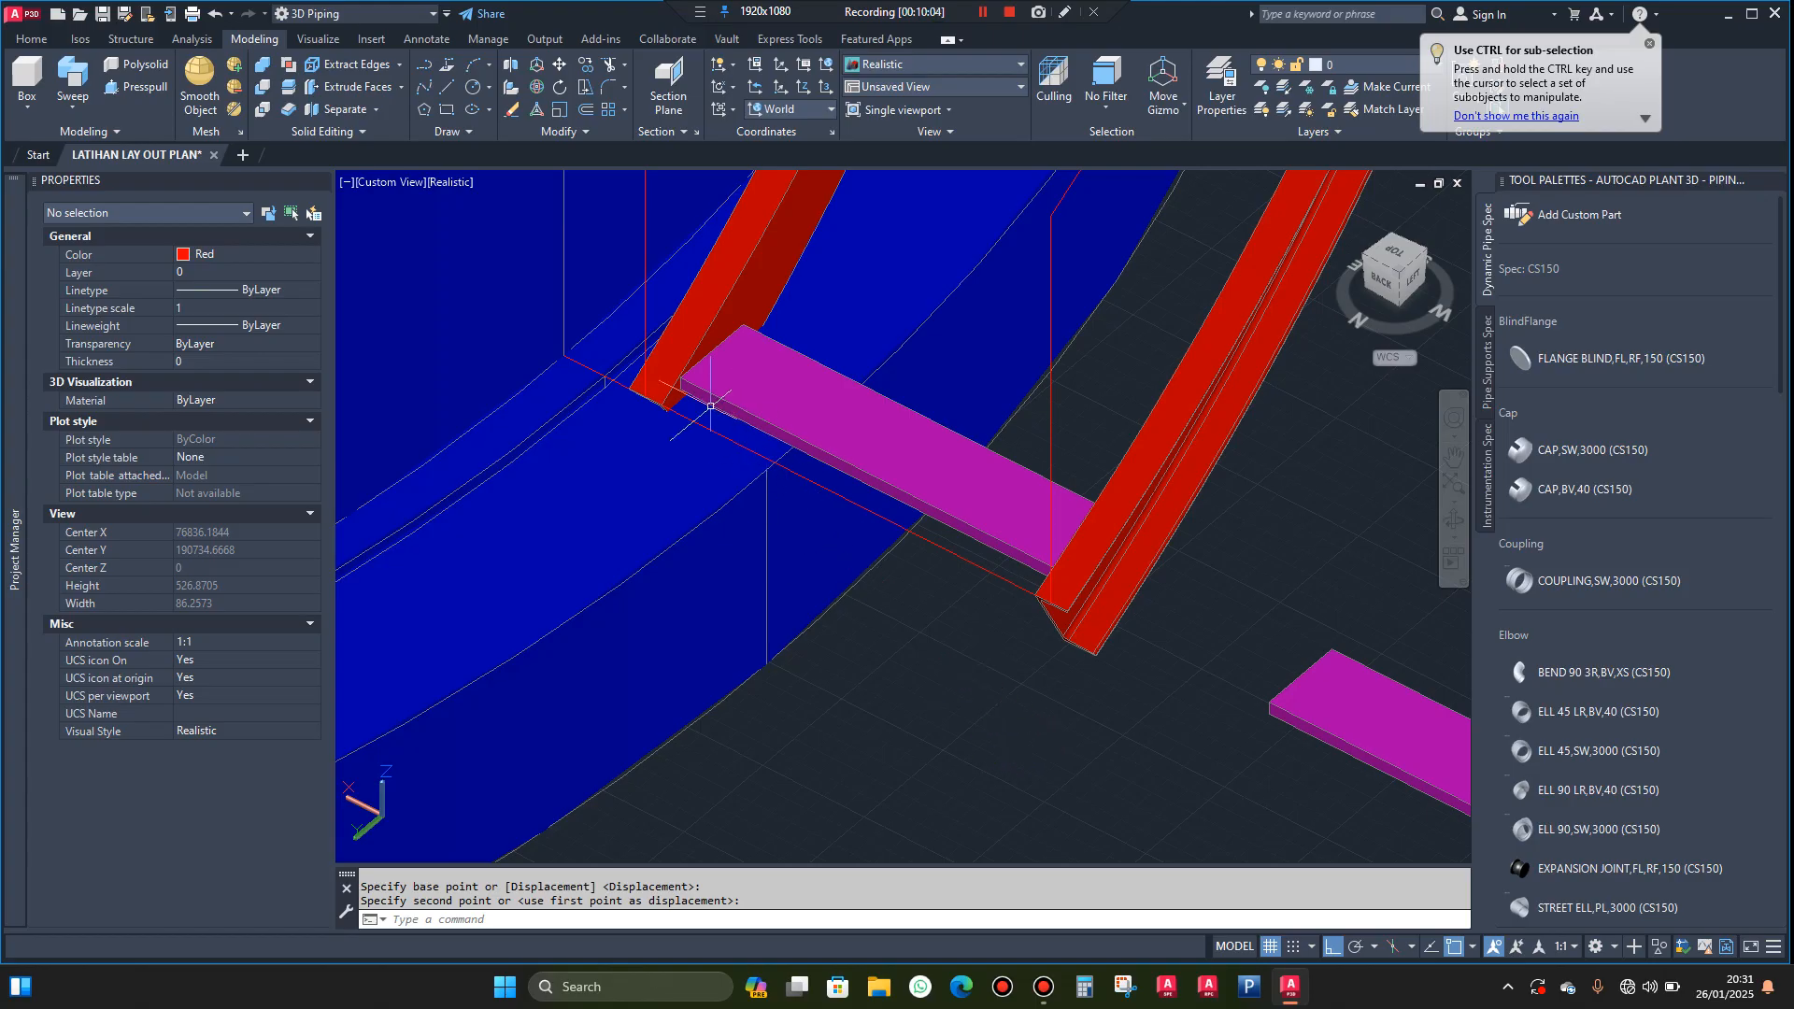
Examine from several angles how the moved tread sits between the two stringers' lower ends
scroll(711, 406, up, 3)
scroll(669, 357, up, 3)
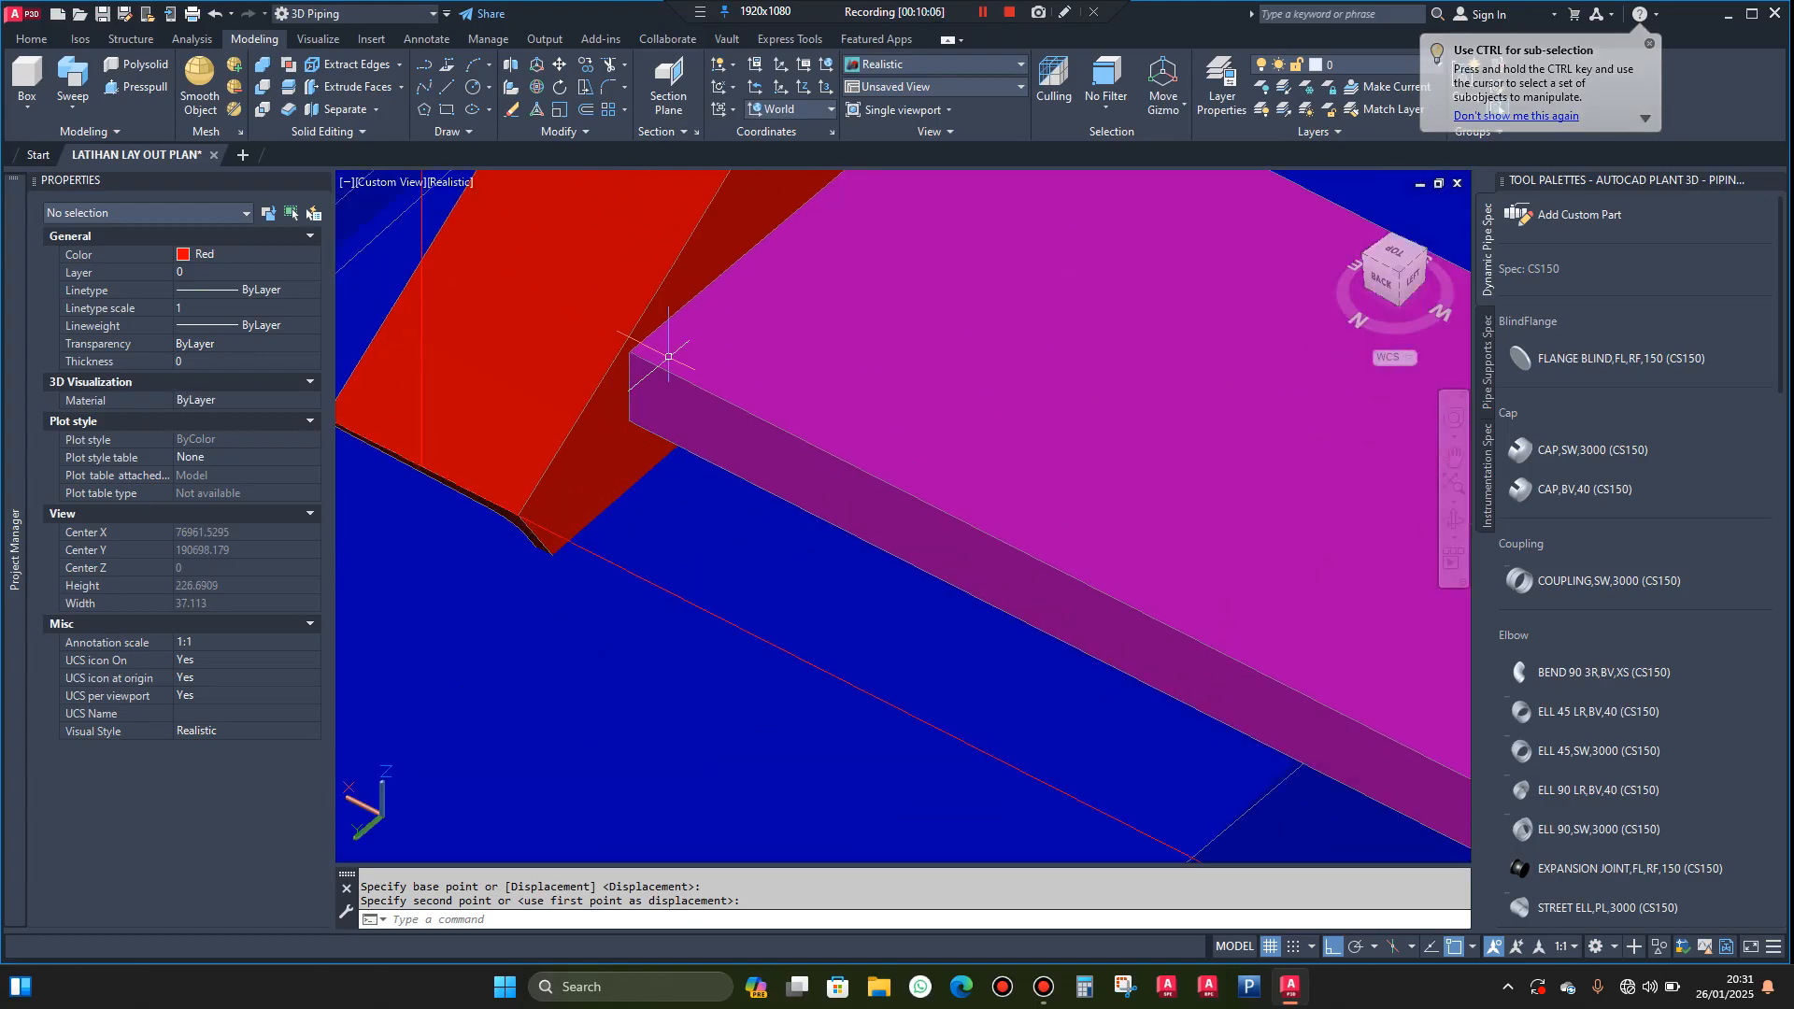
scroll(688, 383, down, 2)
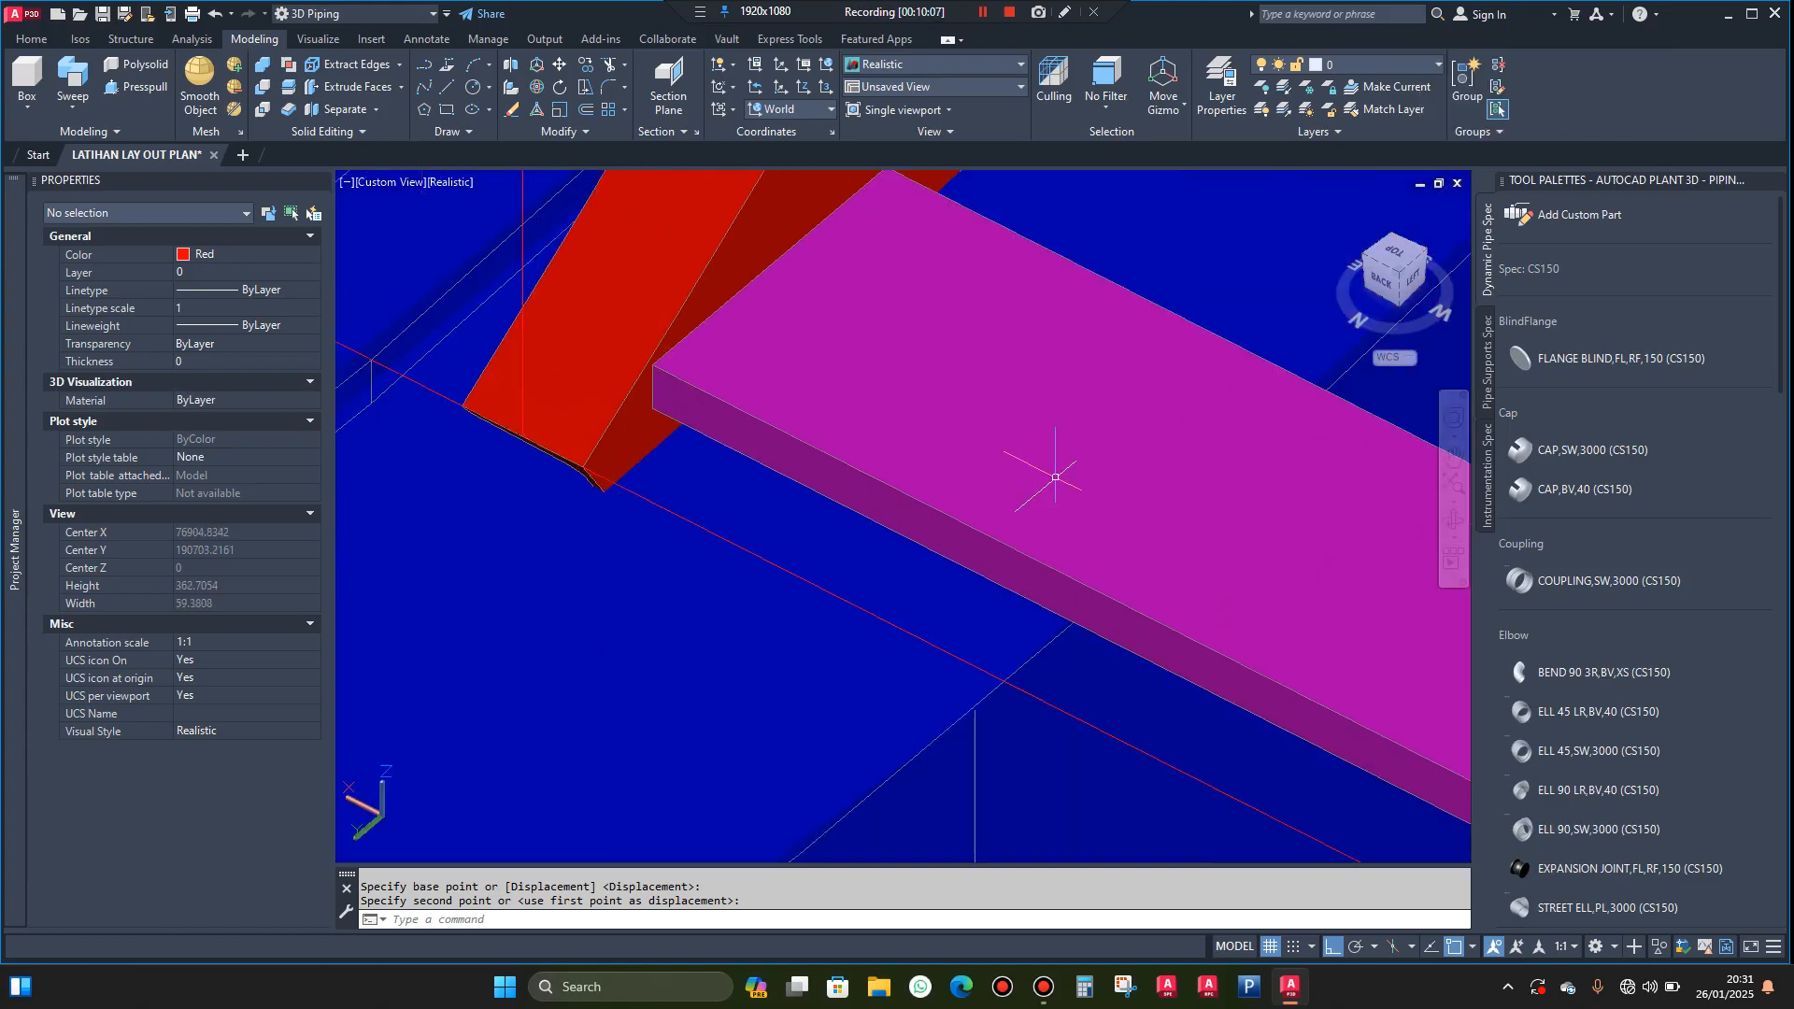
click(1454, 521)
drag(1311, 502, 777, 460)
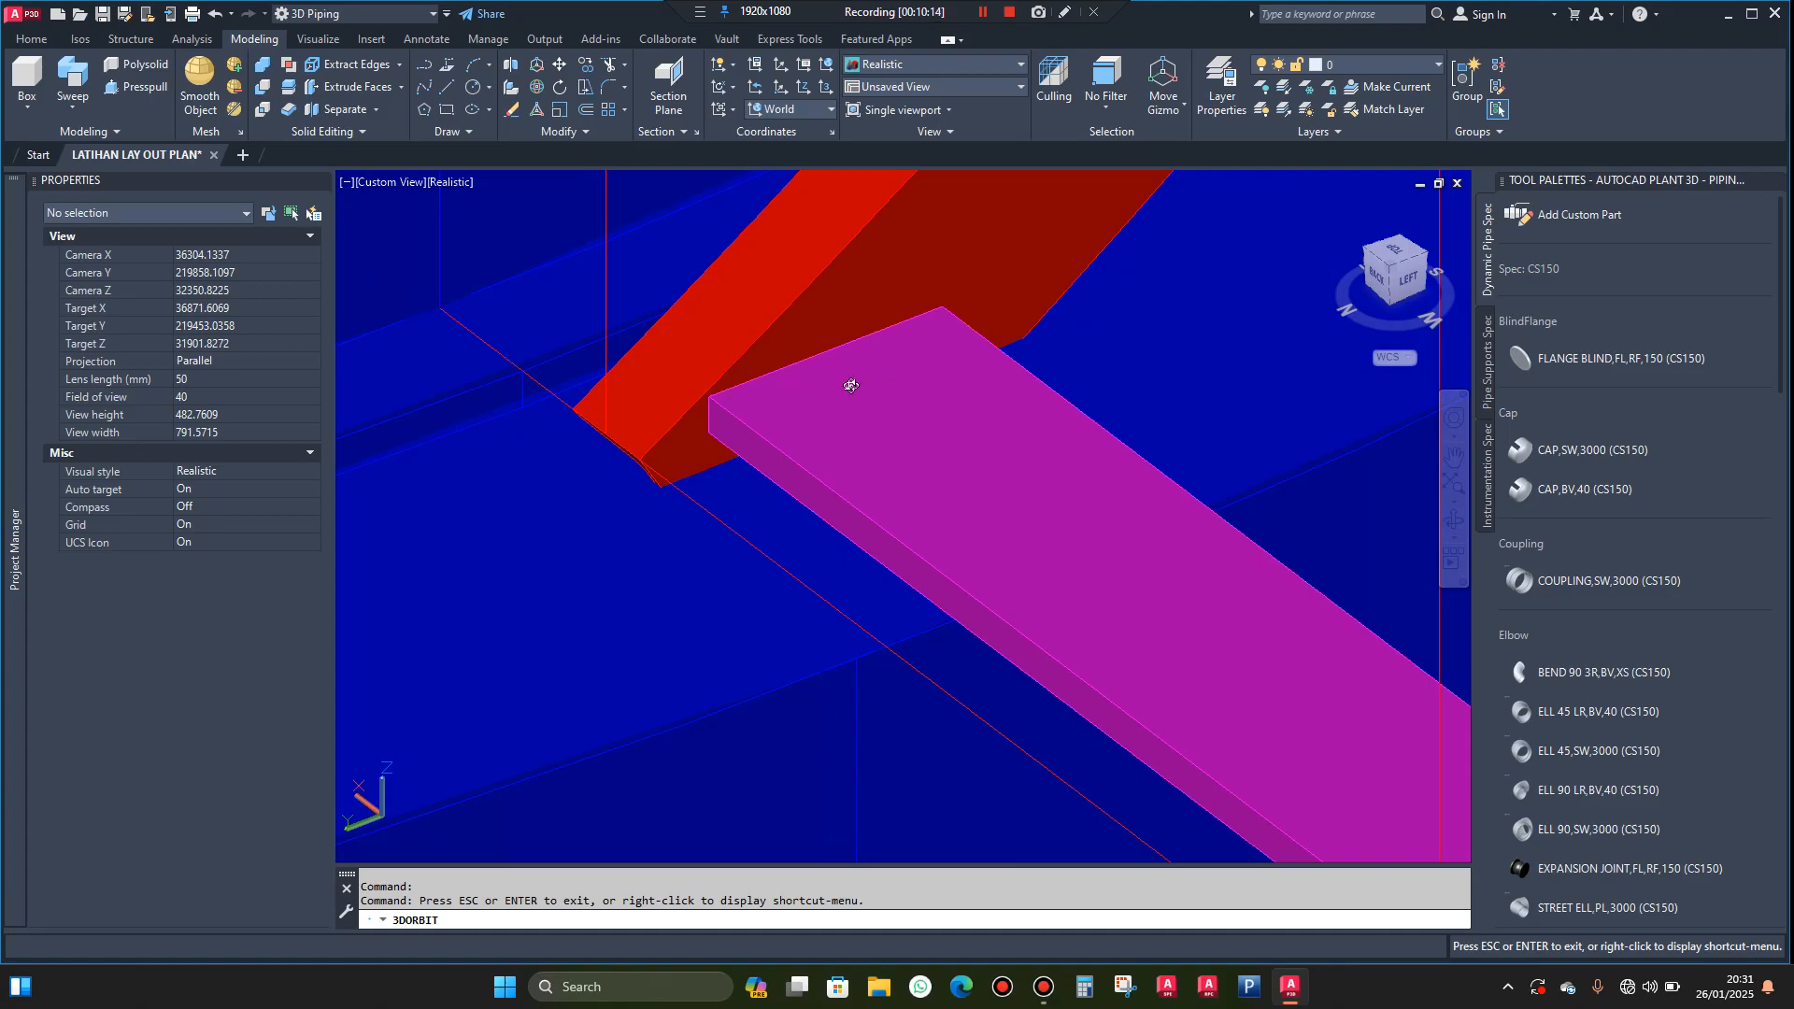
scroll(850, 384, down, 5)
drag(904, 547, 901, 549)
scroll(833, 566, down, 6)
drag(937, 705, 1020, 700)
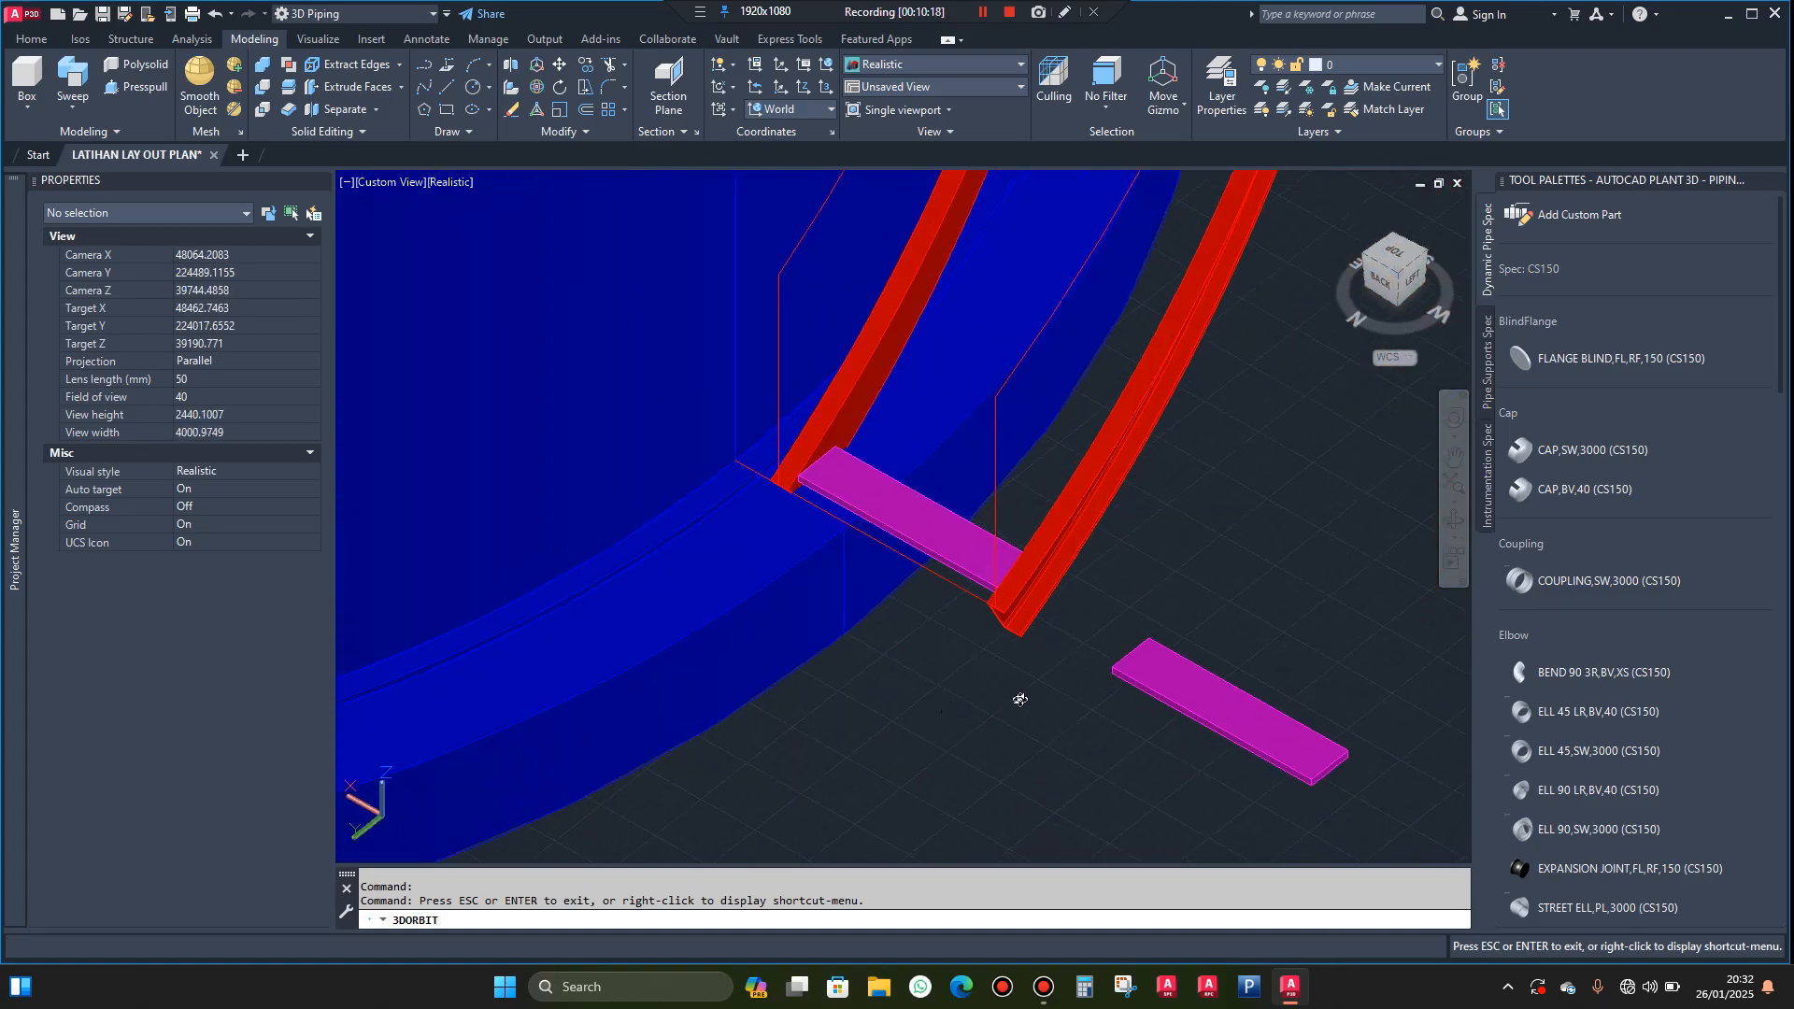
Erase the spare original tread beside the stairway together with its two reference lines
click(1212, 619)
click(1120, 742)
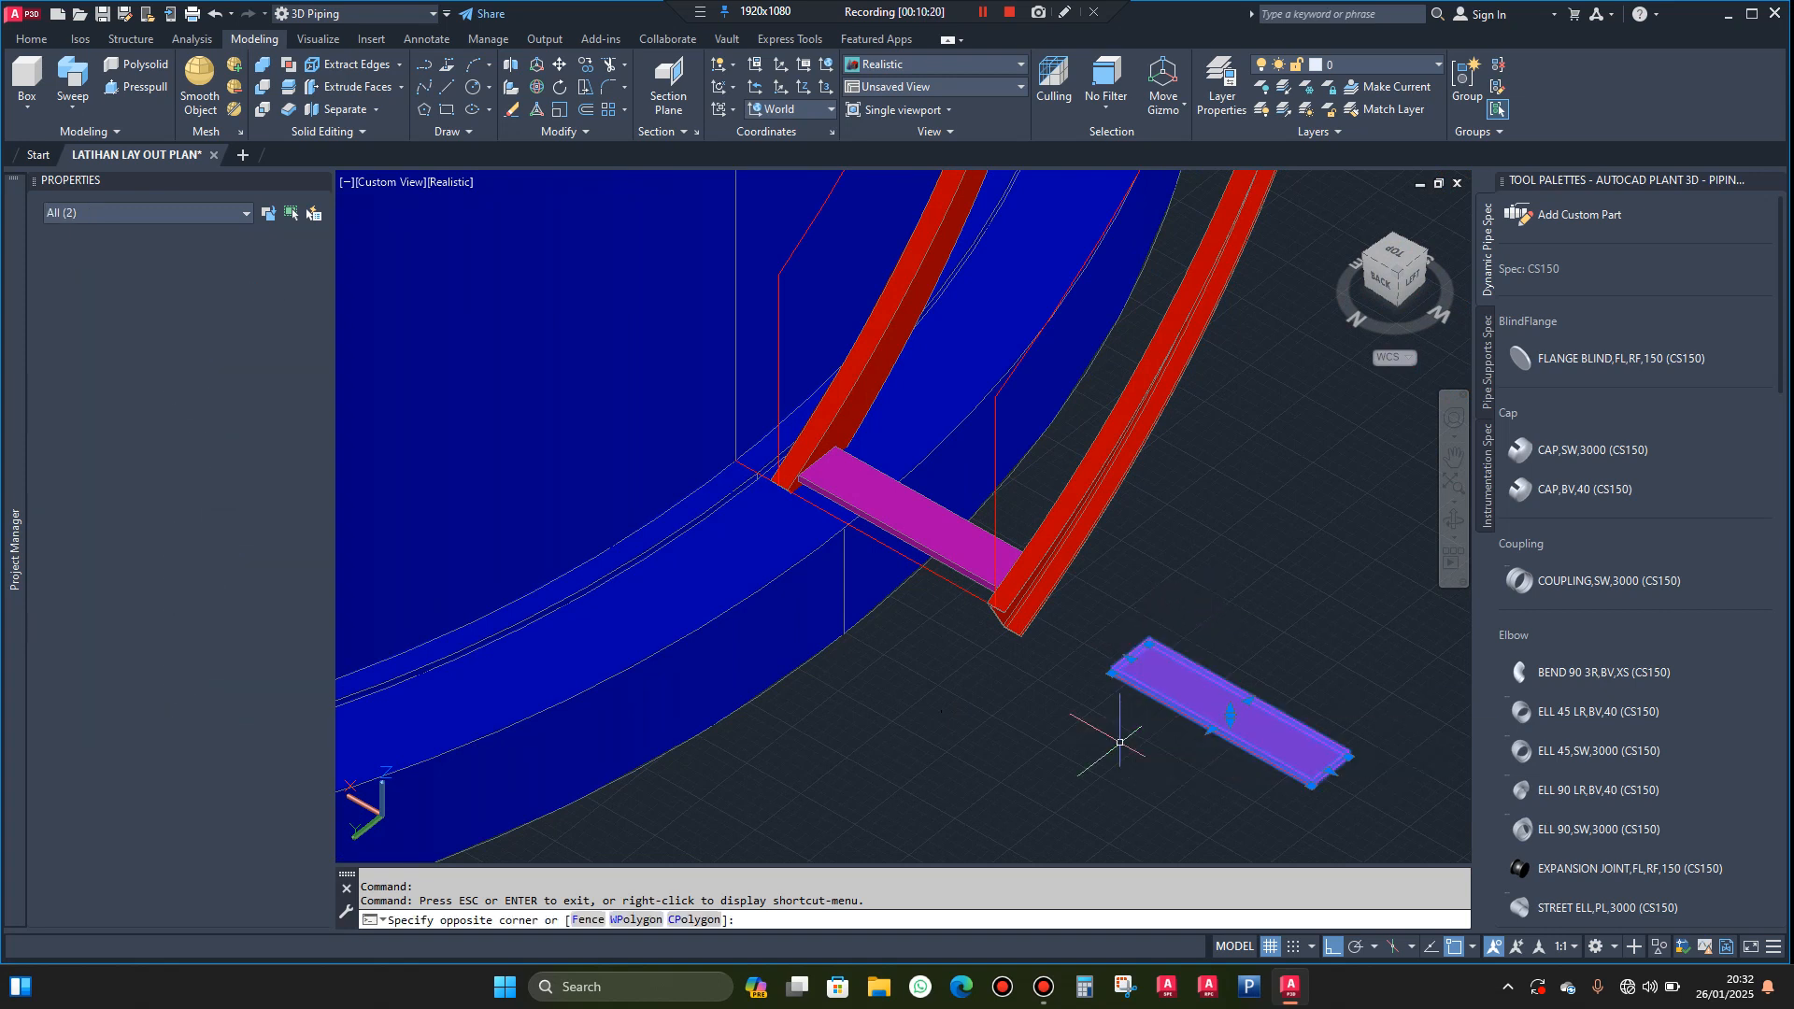
key(Delete)
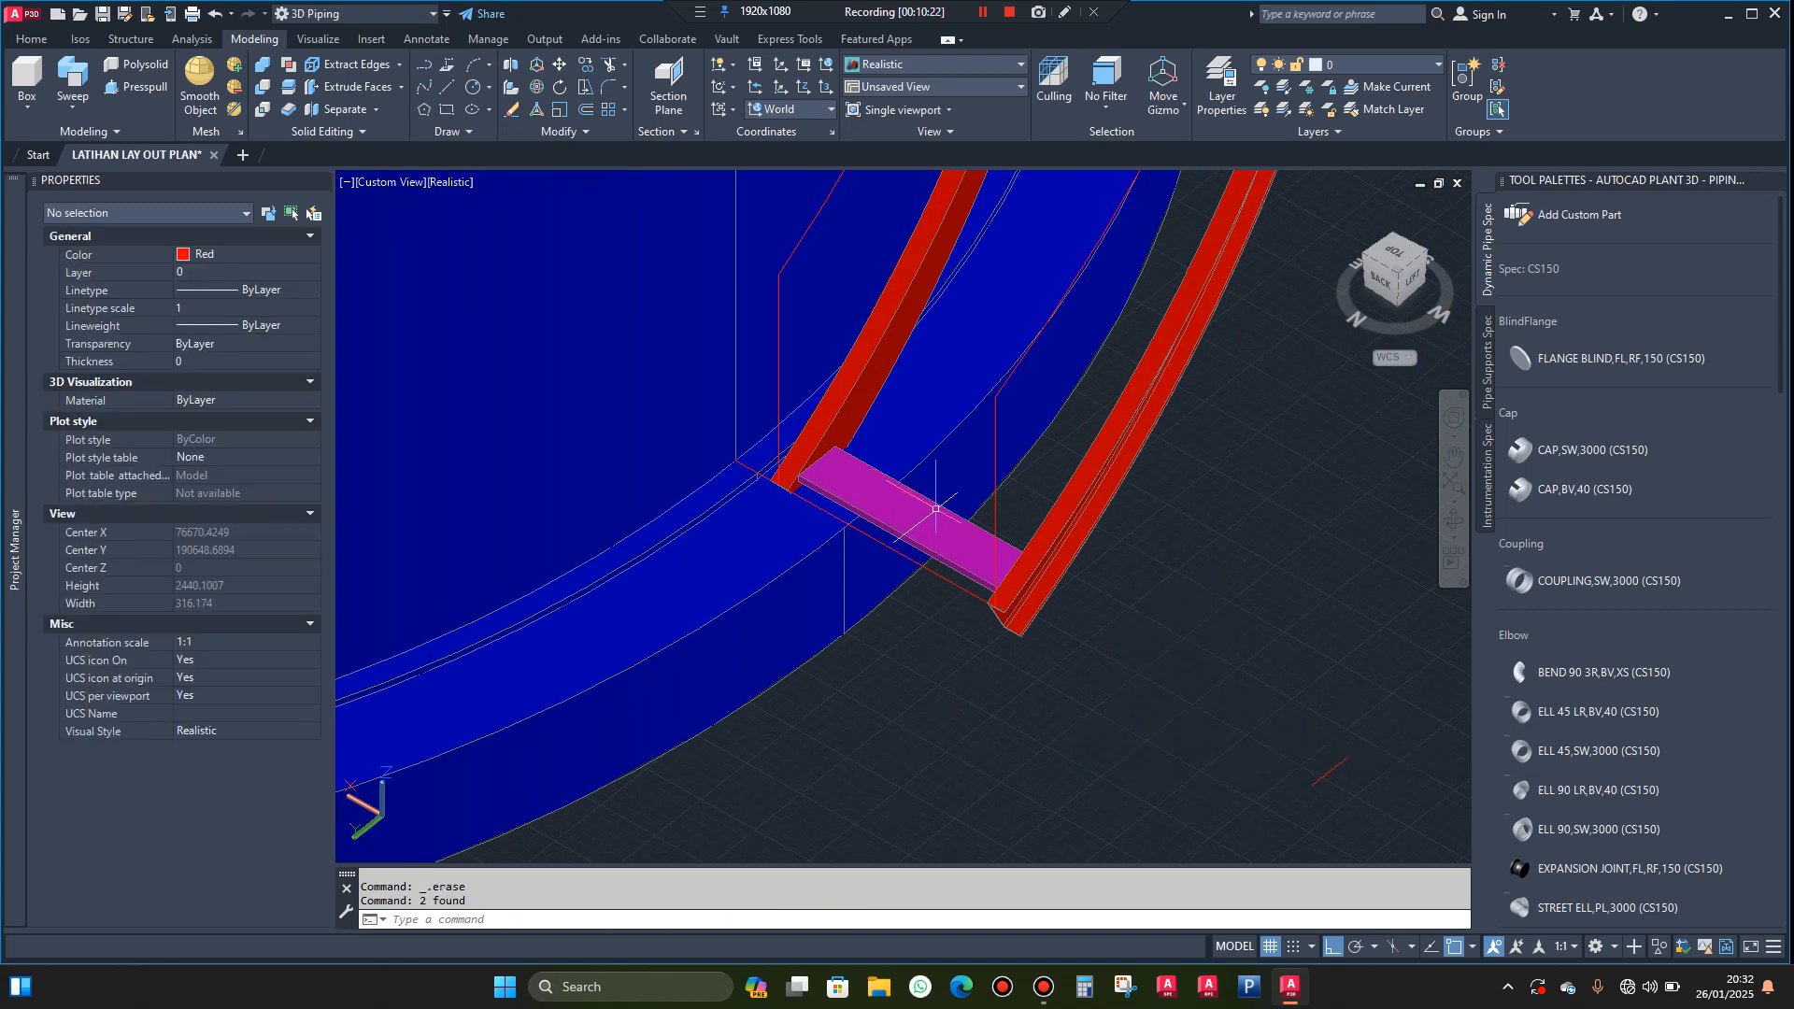
click(1357, 711)
click(1304, 815)
key(Delete)
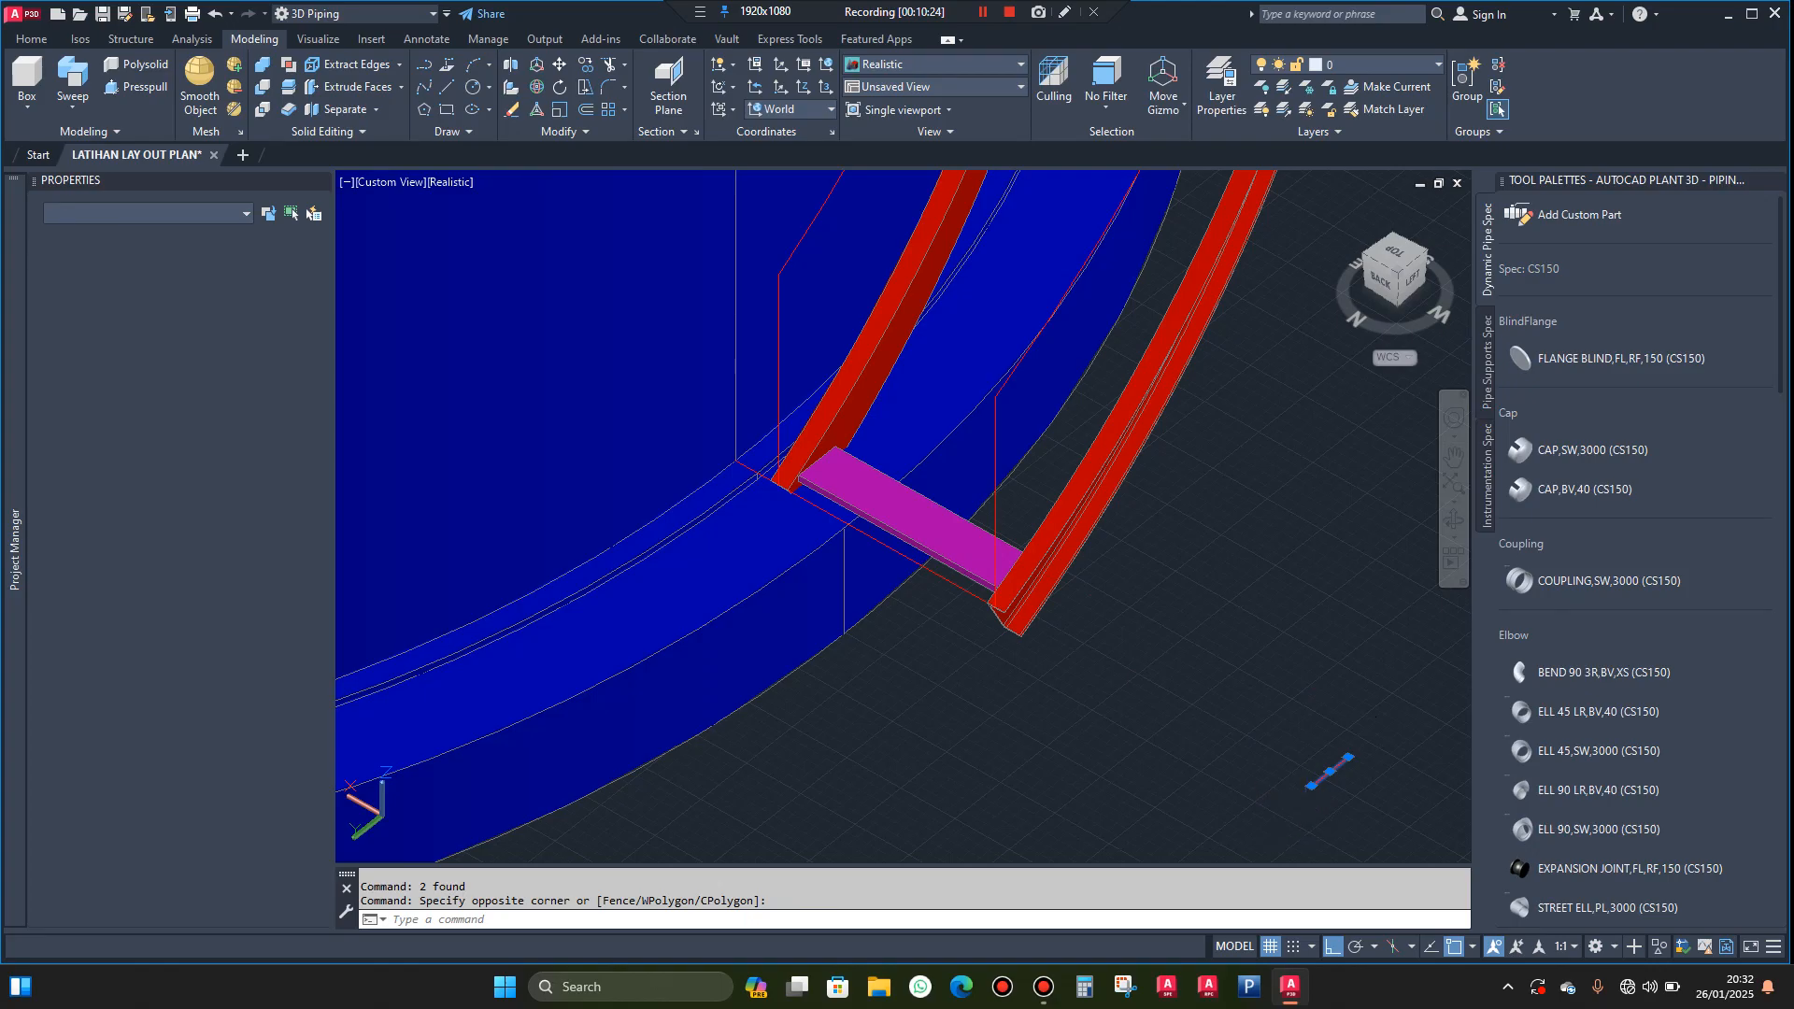
Create a path array of the tread along the red helix curve above the outer stringer
click(976, 542)
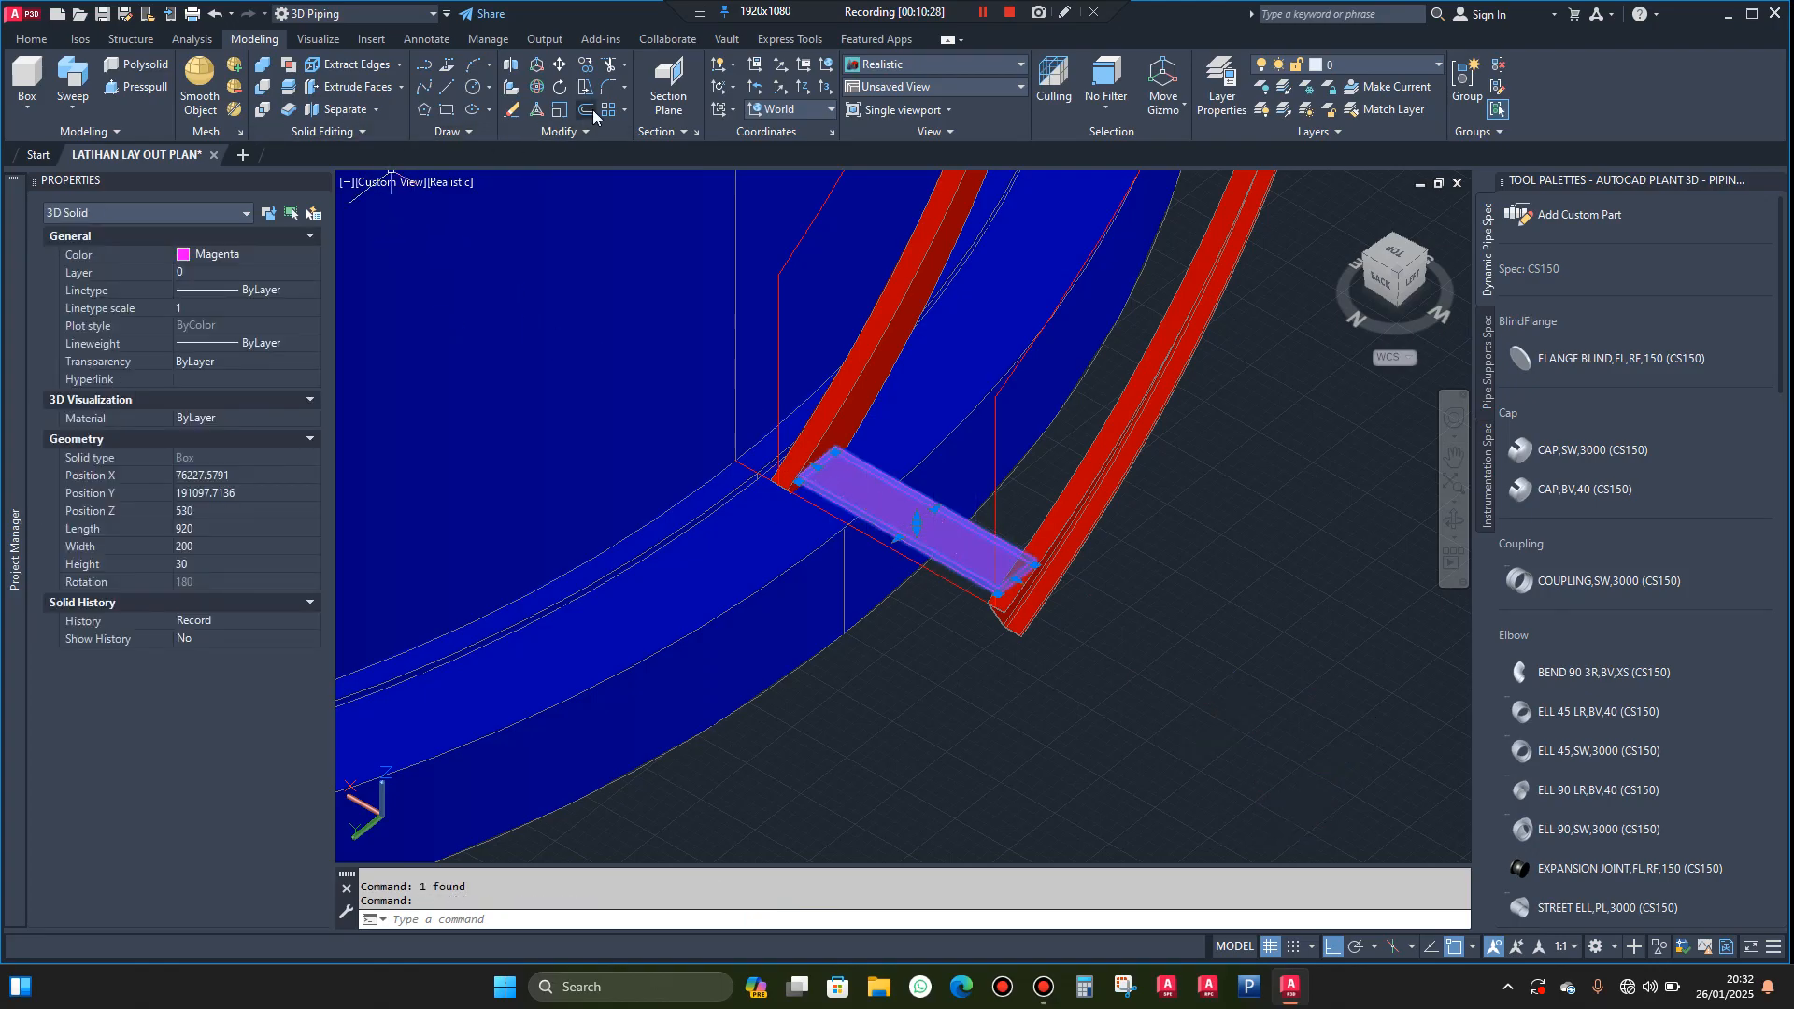
click(625, 112)
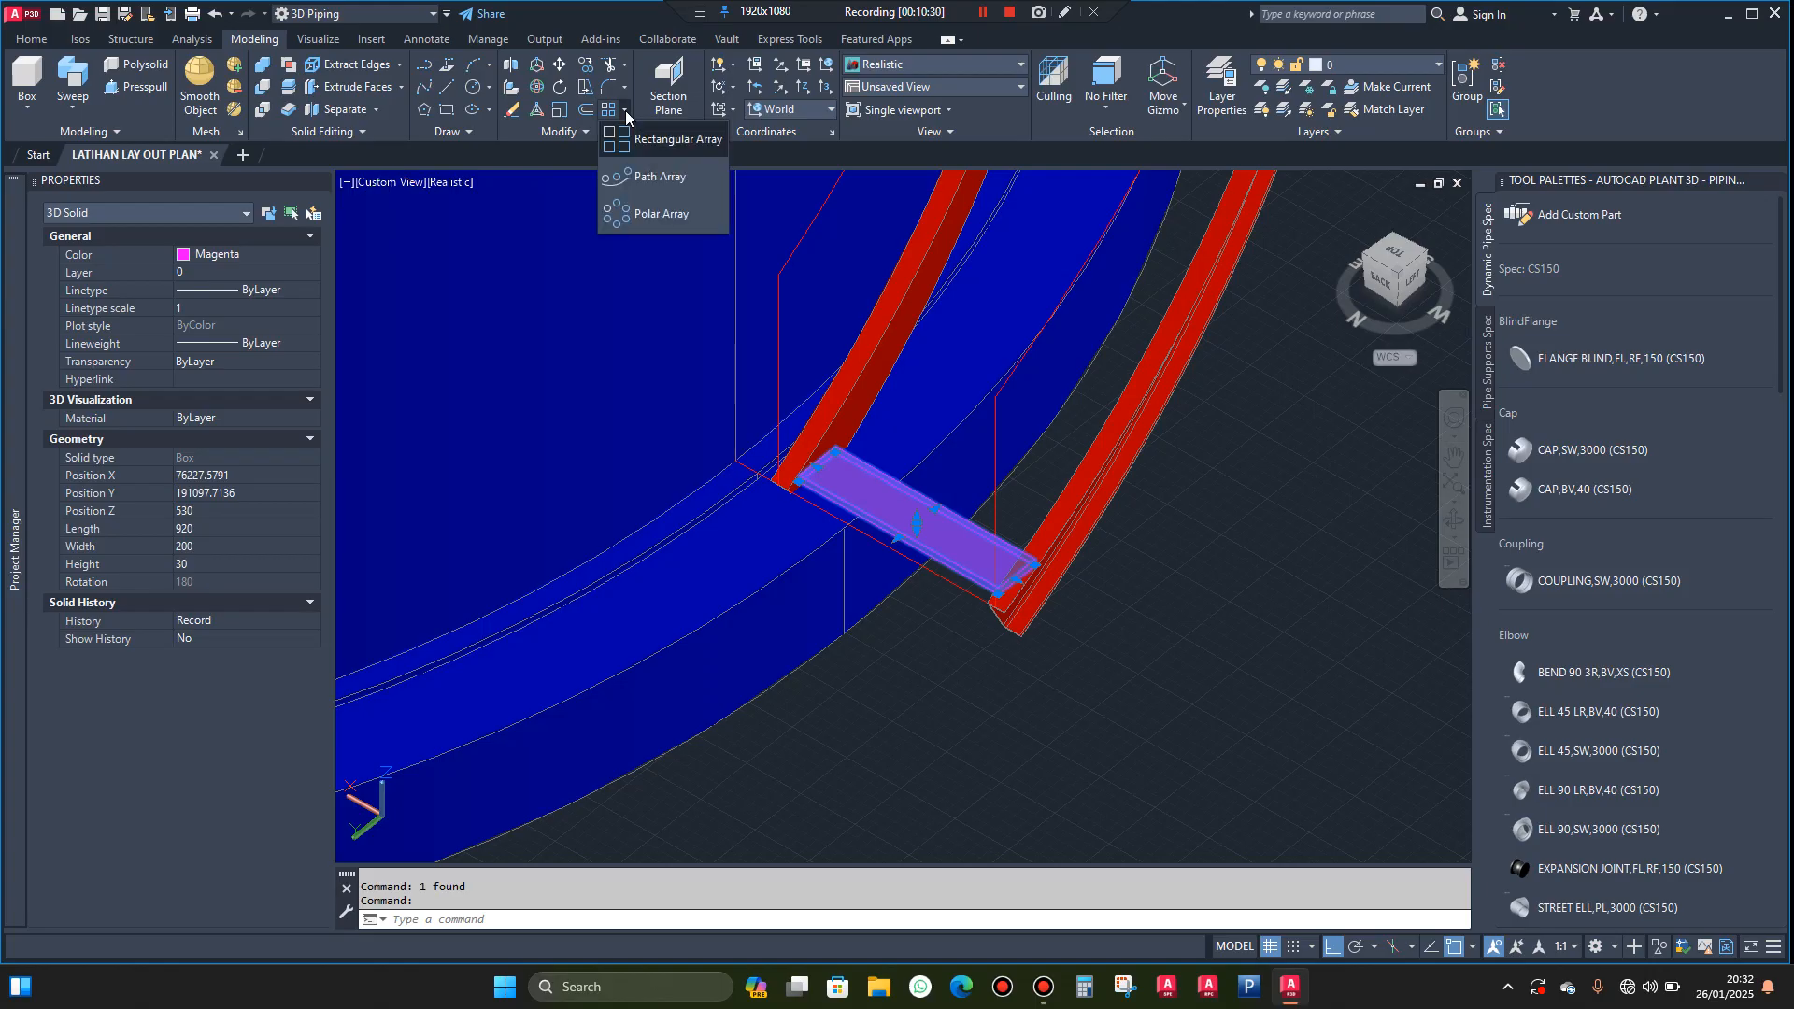
click(667, 177)
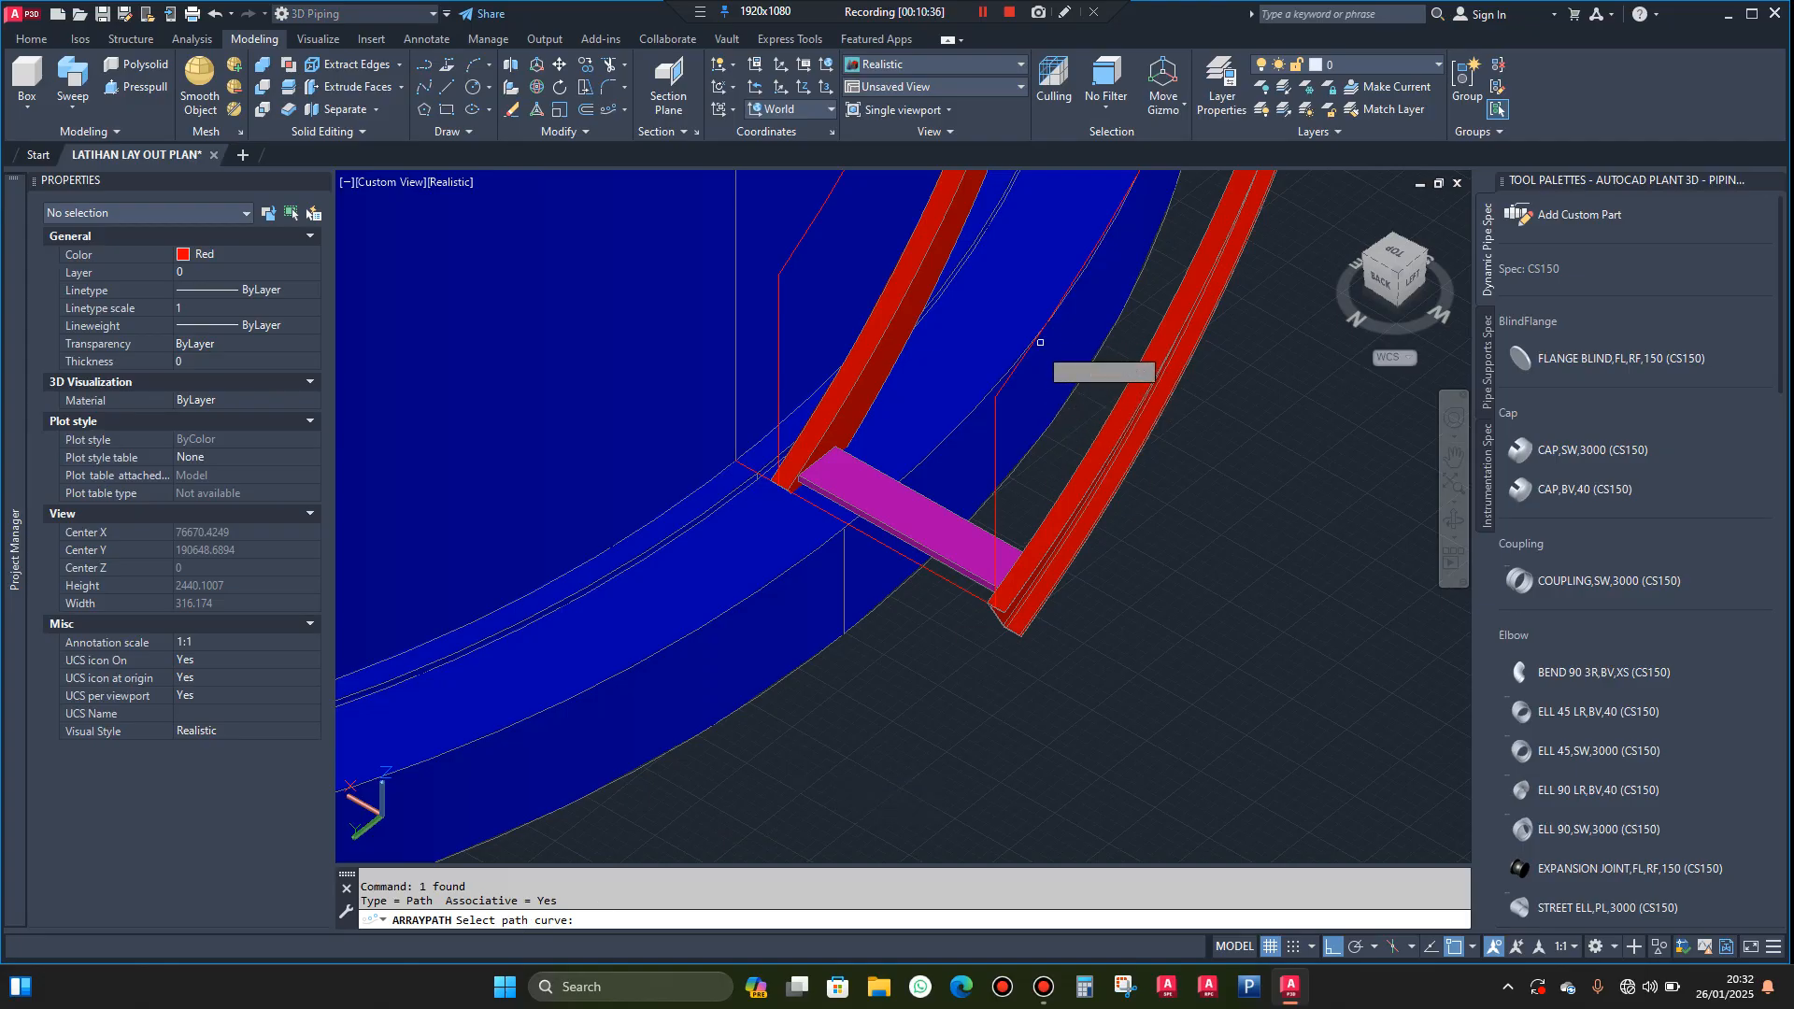
click(1023, 369)
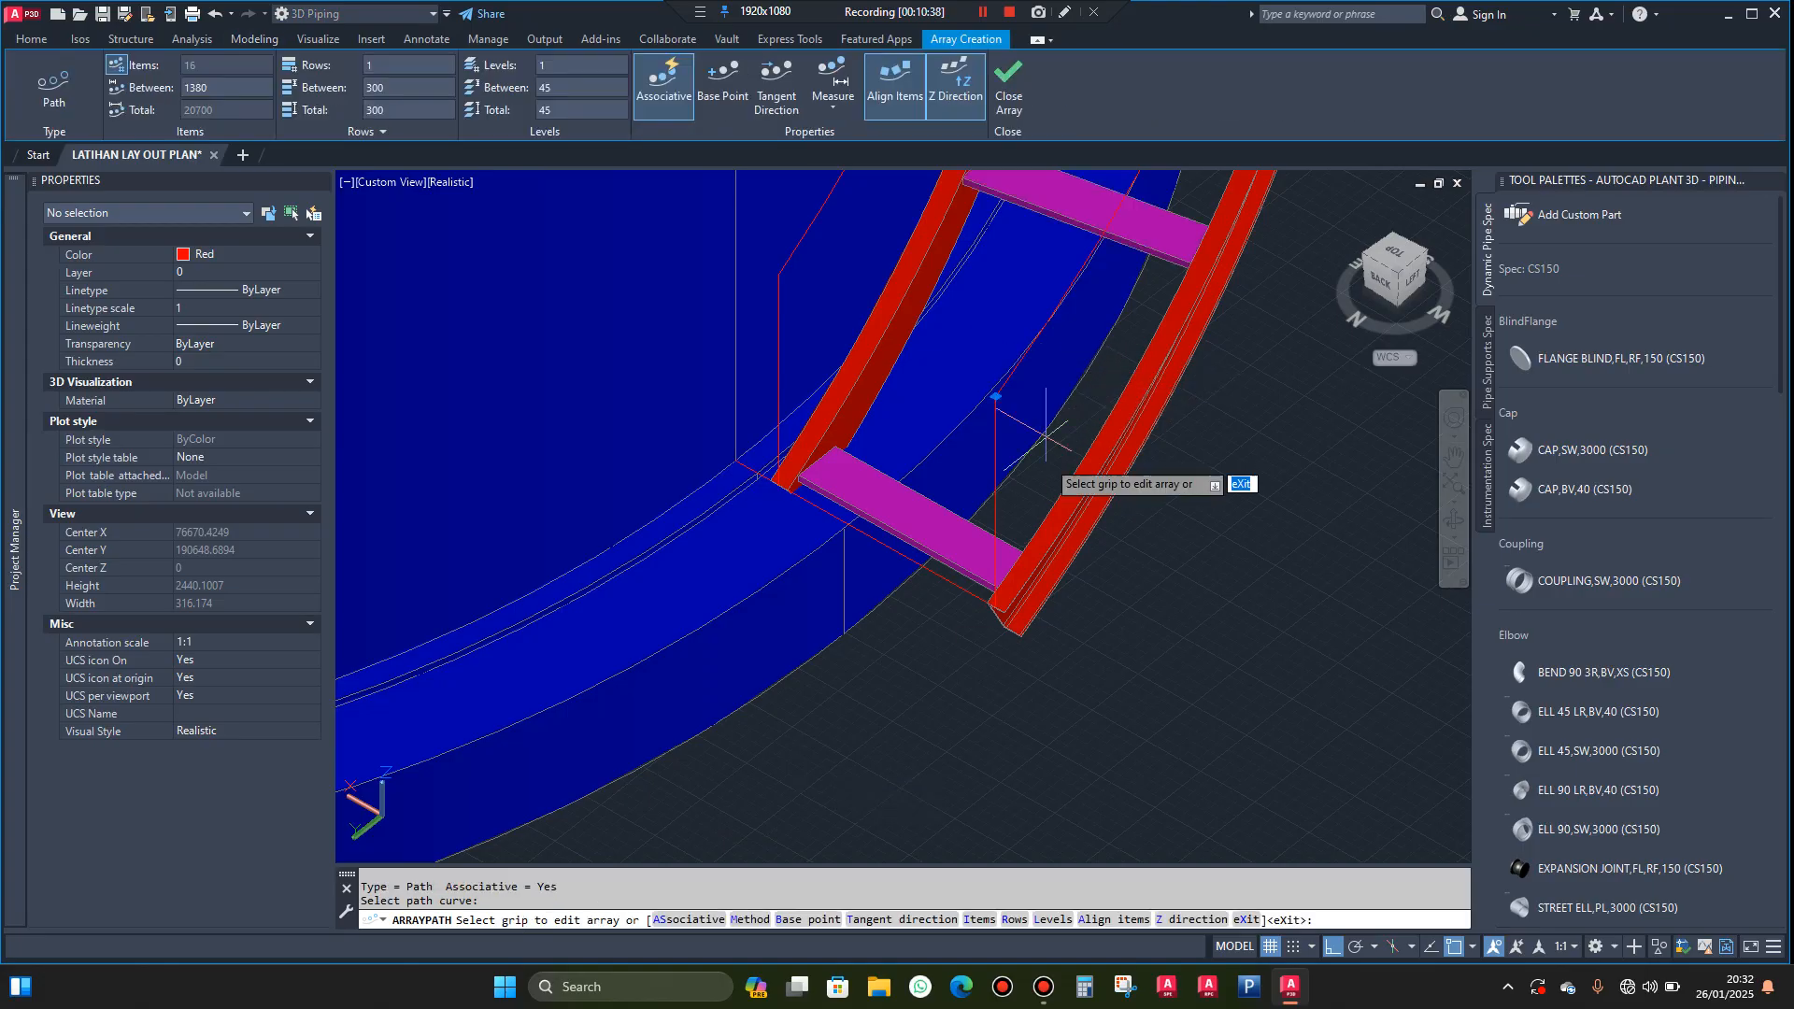
scroll(958, 559, down, 3)
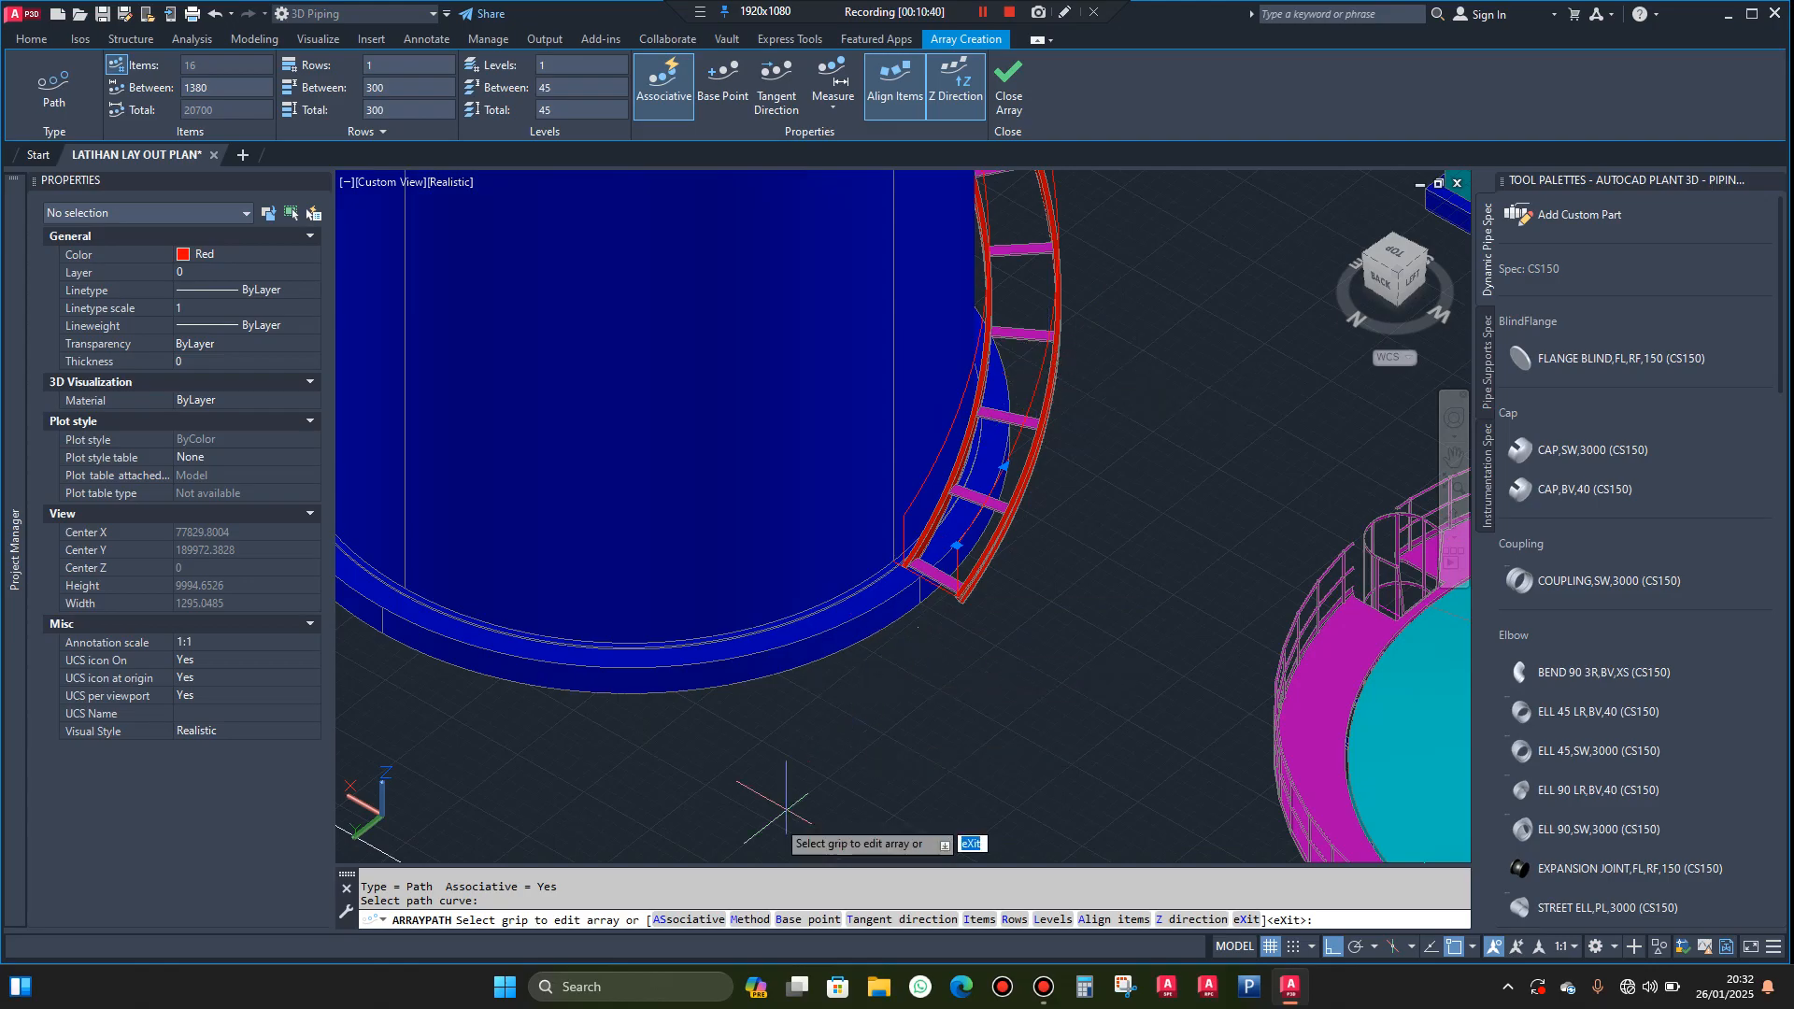
Keep the tread array associative, set its path method to Divide, and finish the array
click(660, 922)
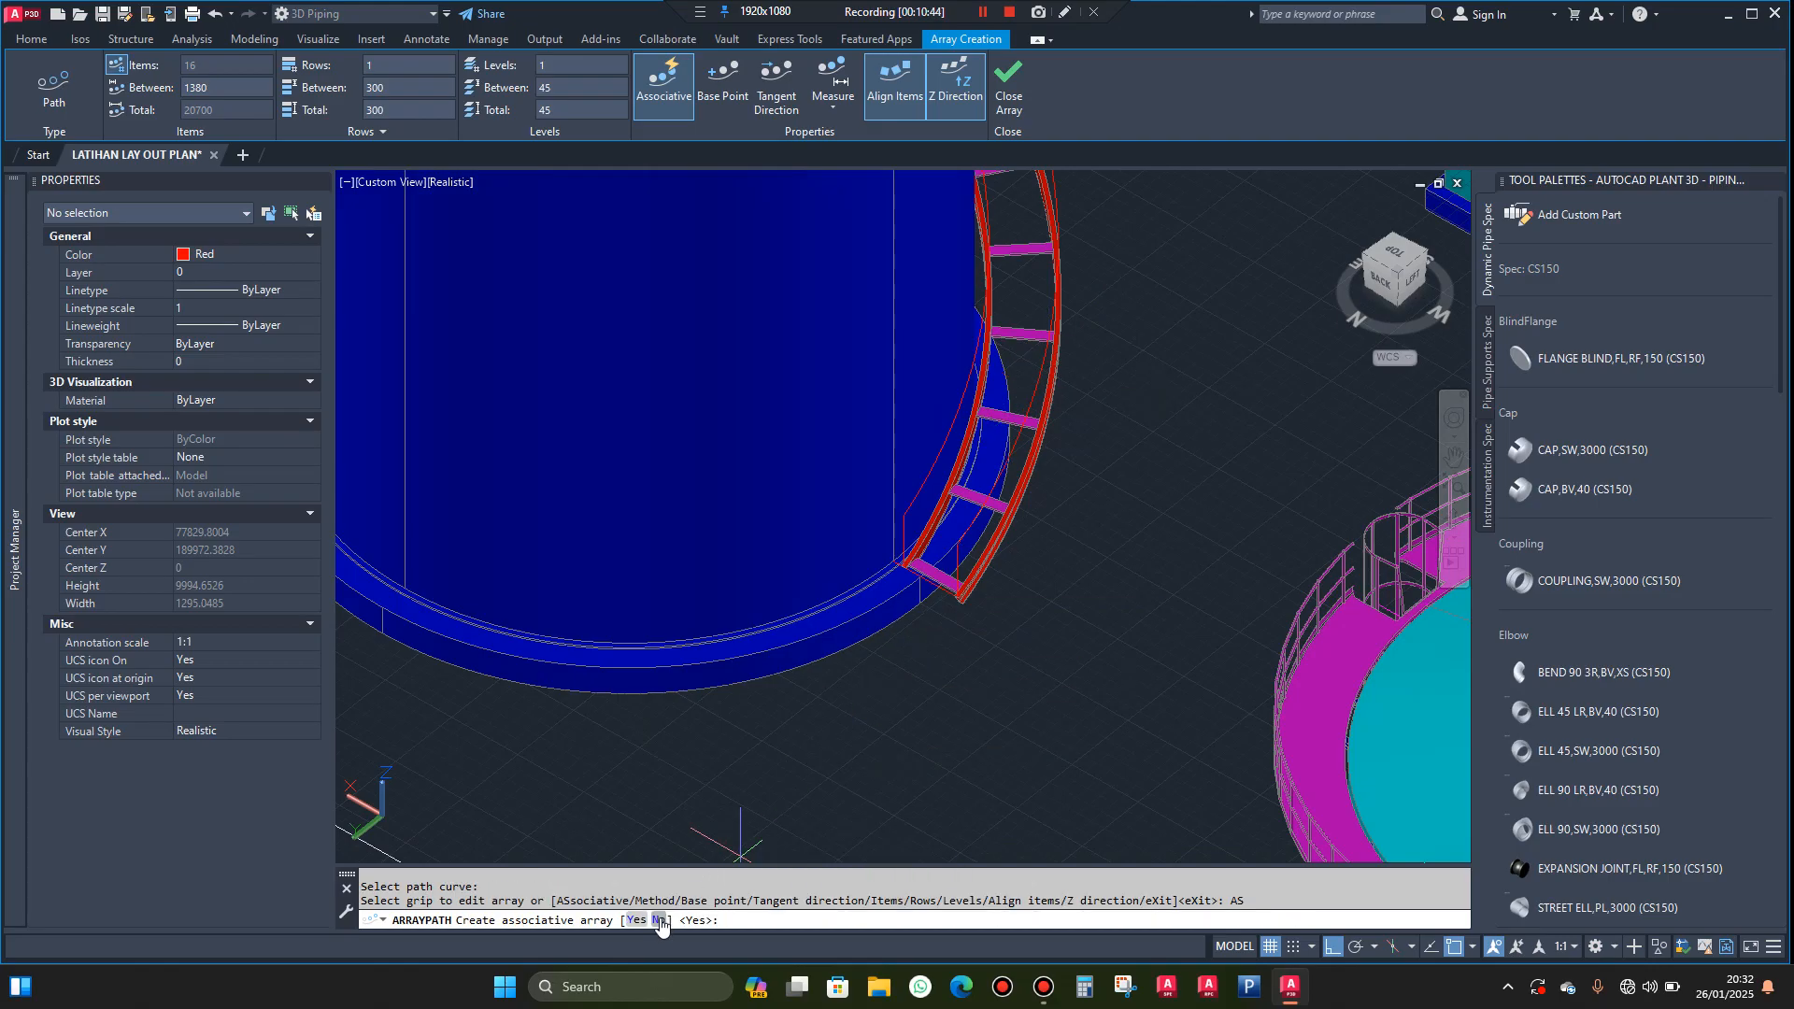
click(637, 920)
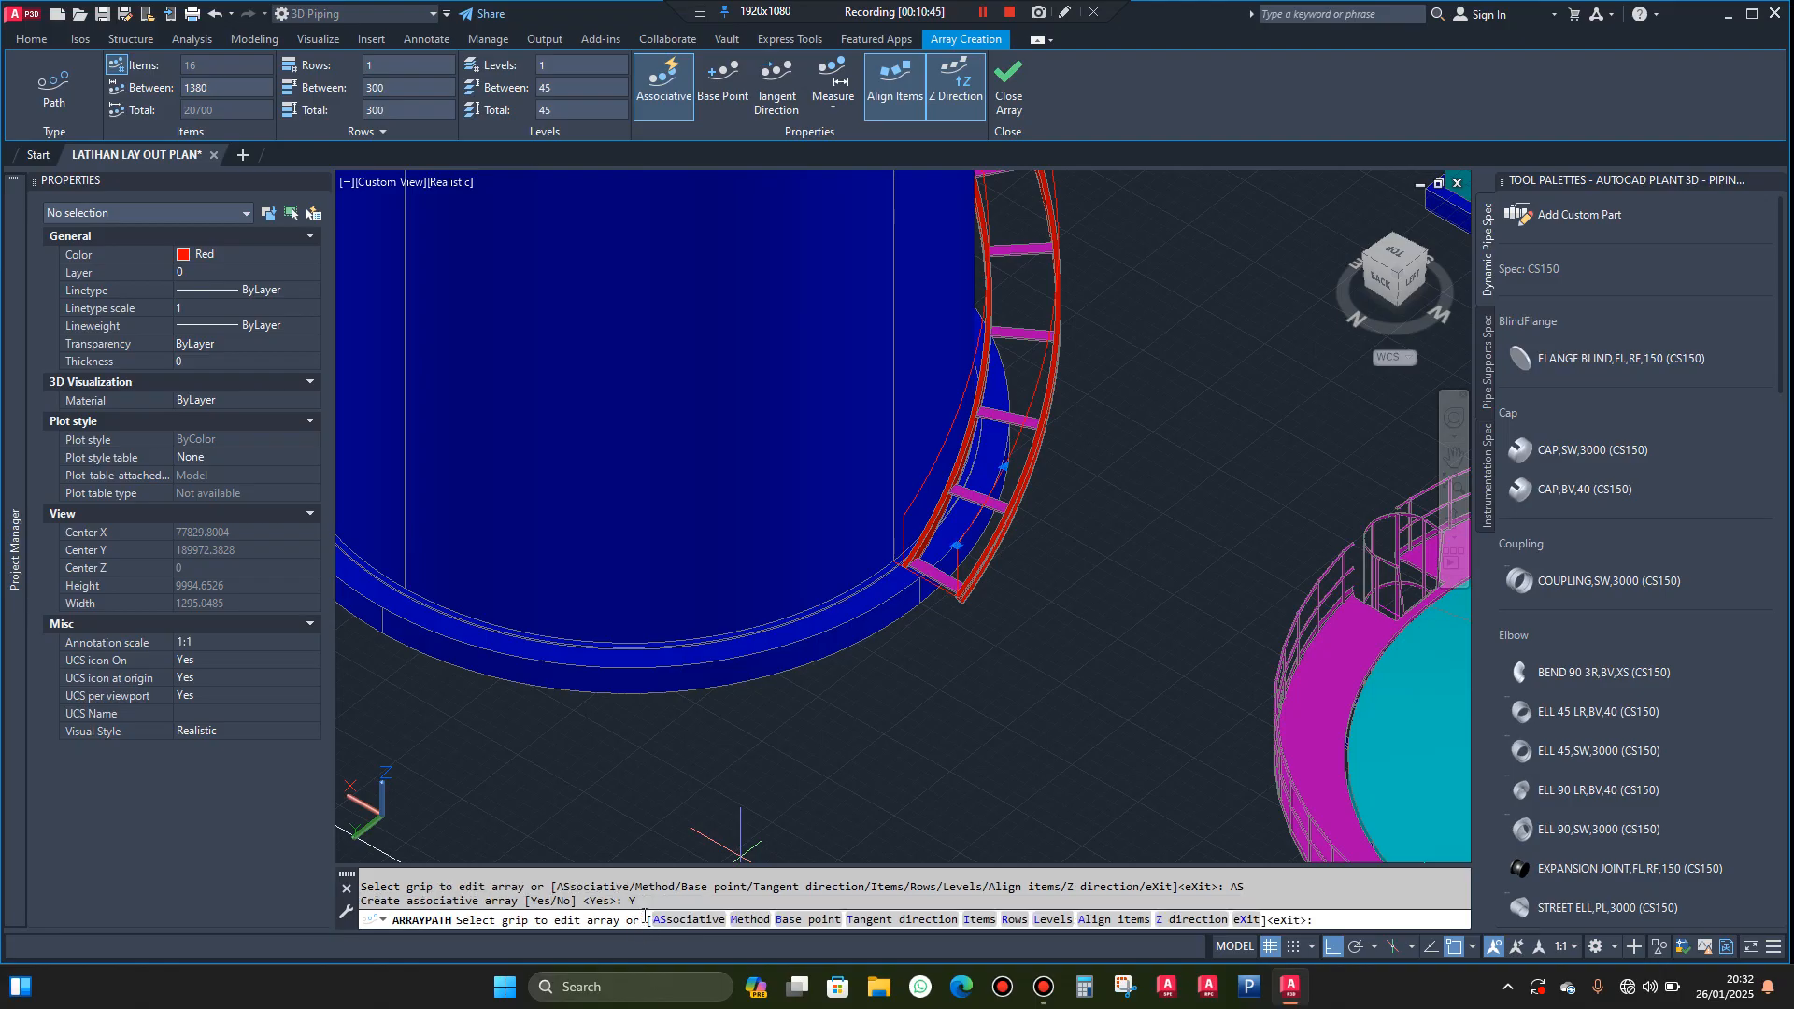
click(733, 920)
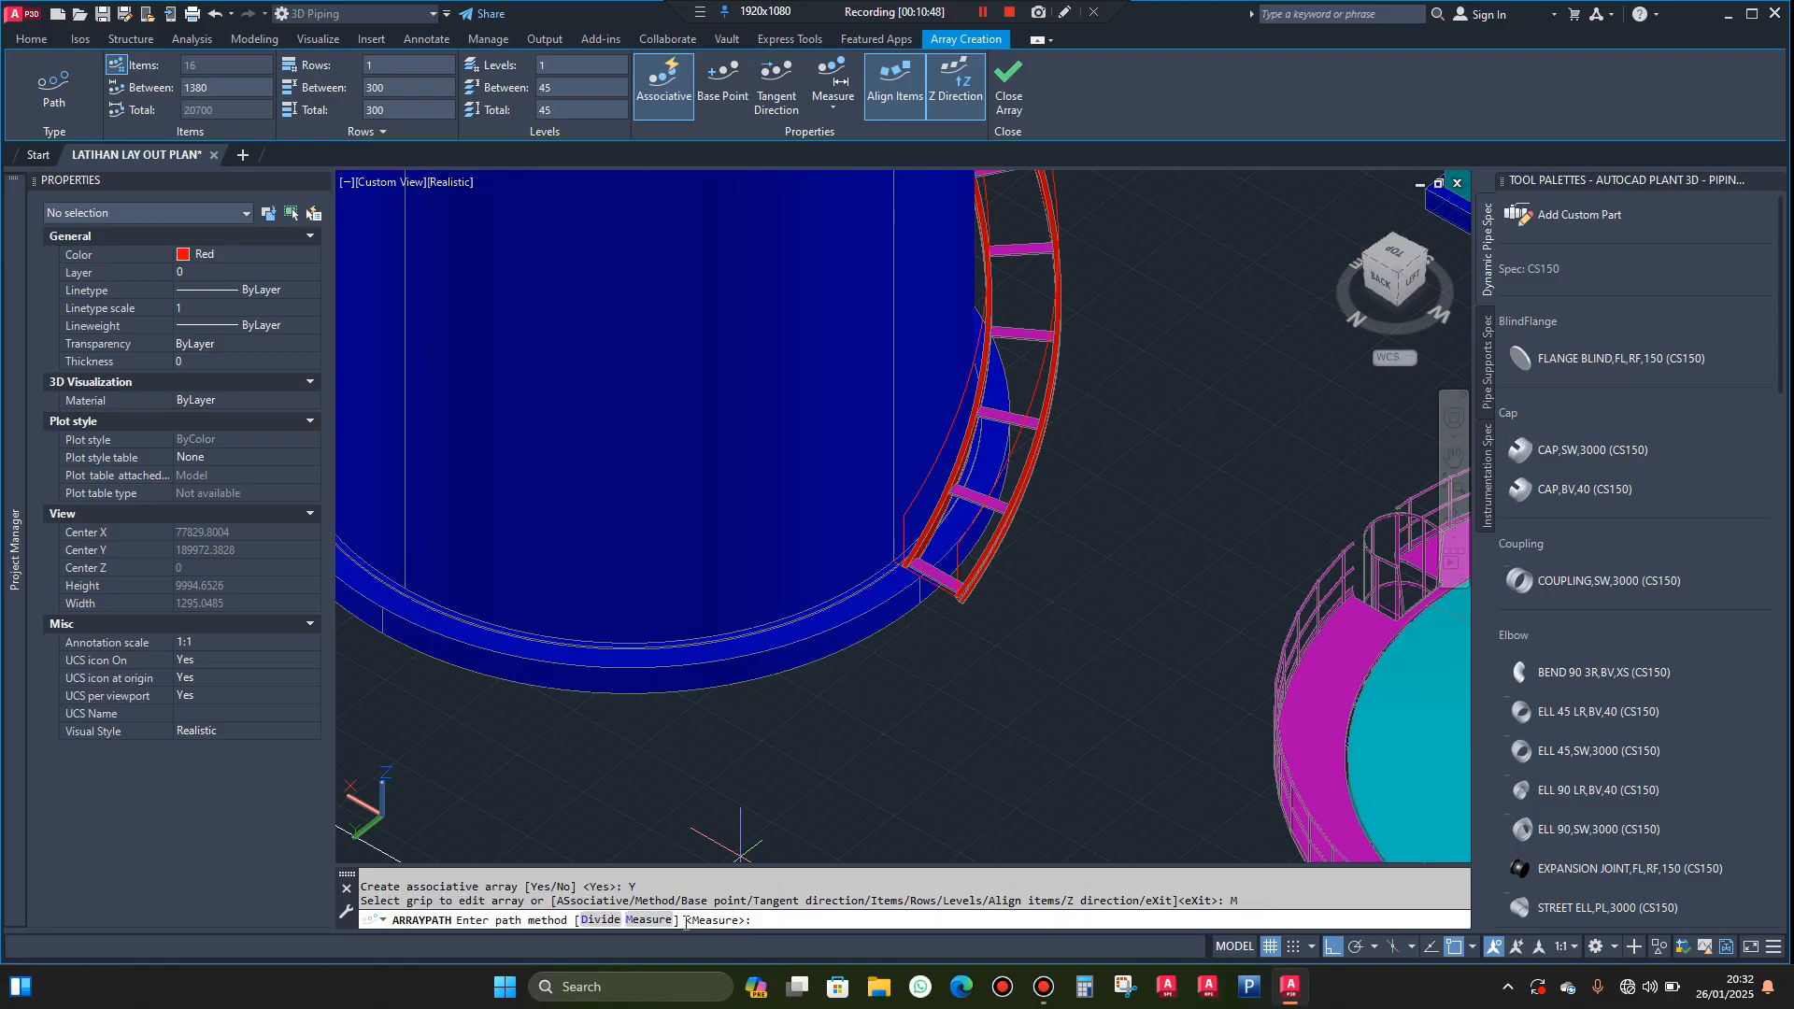
click(599, 921)
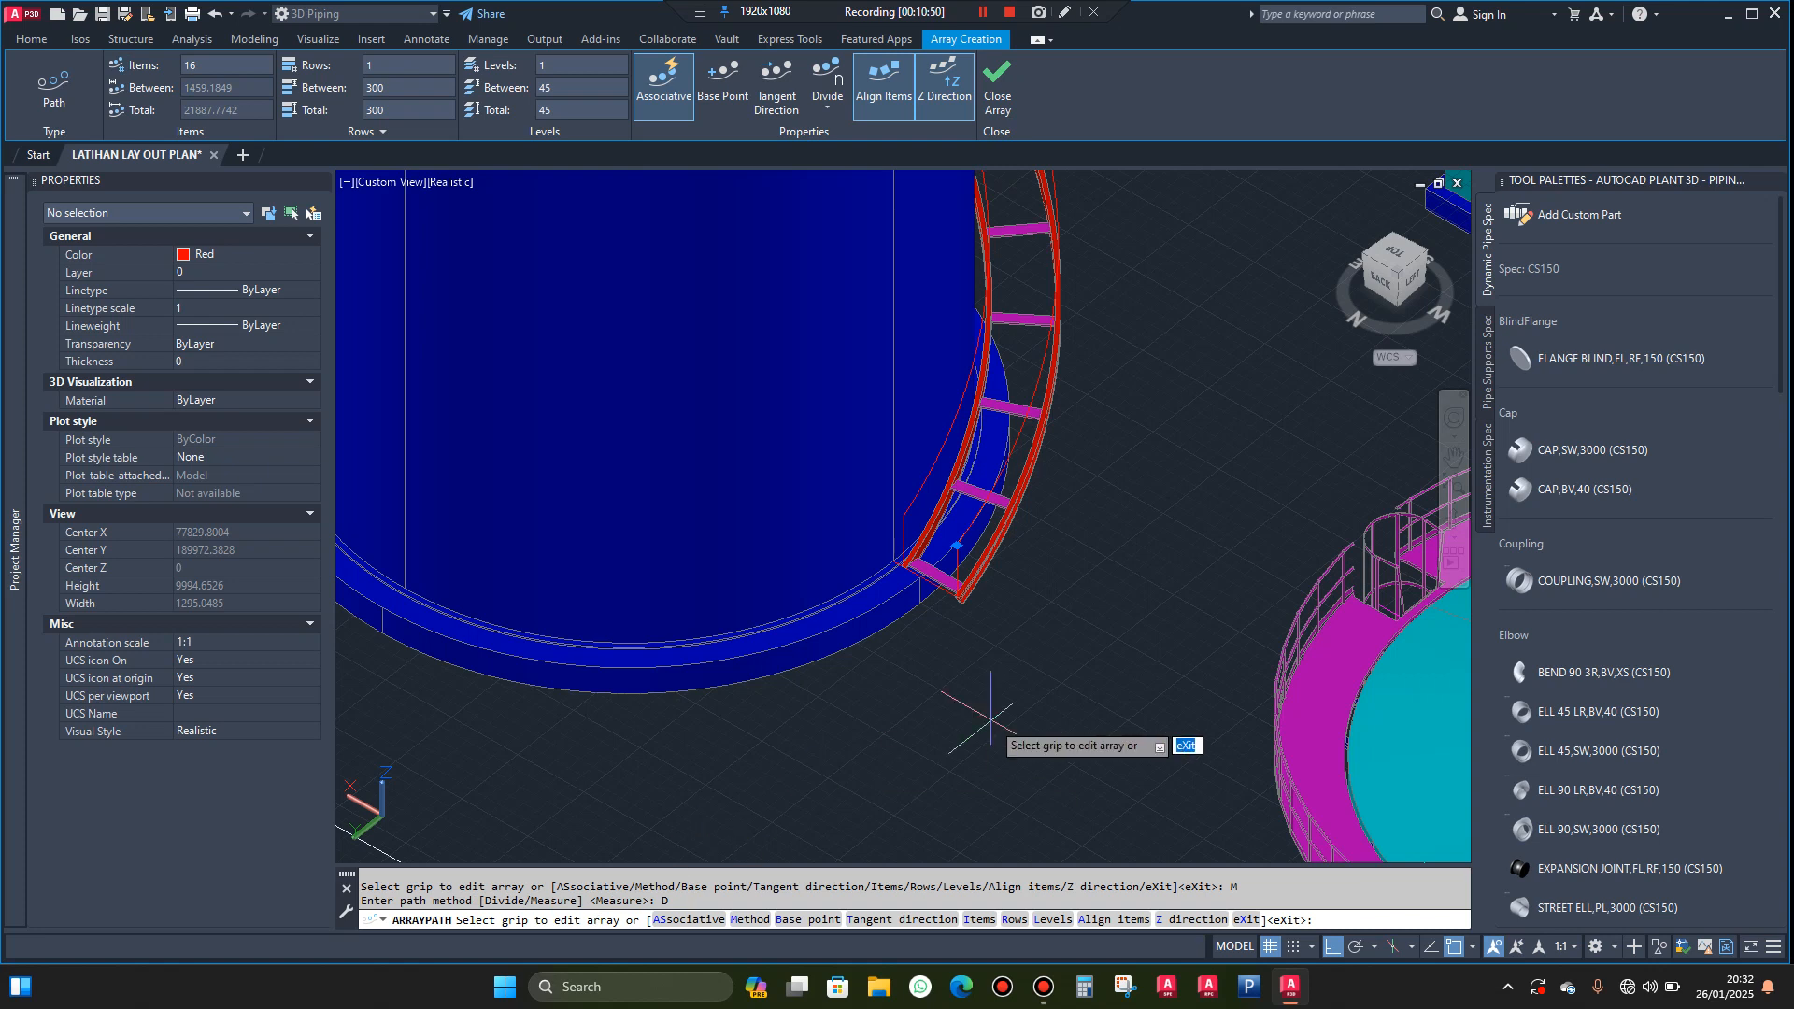
key(Return)
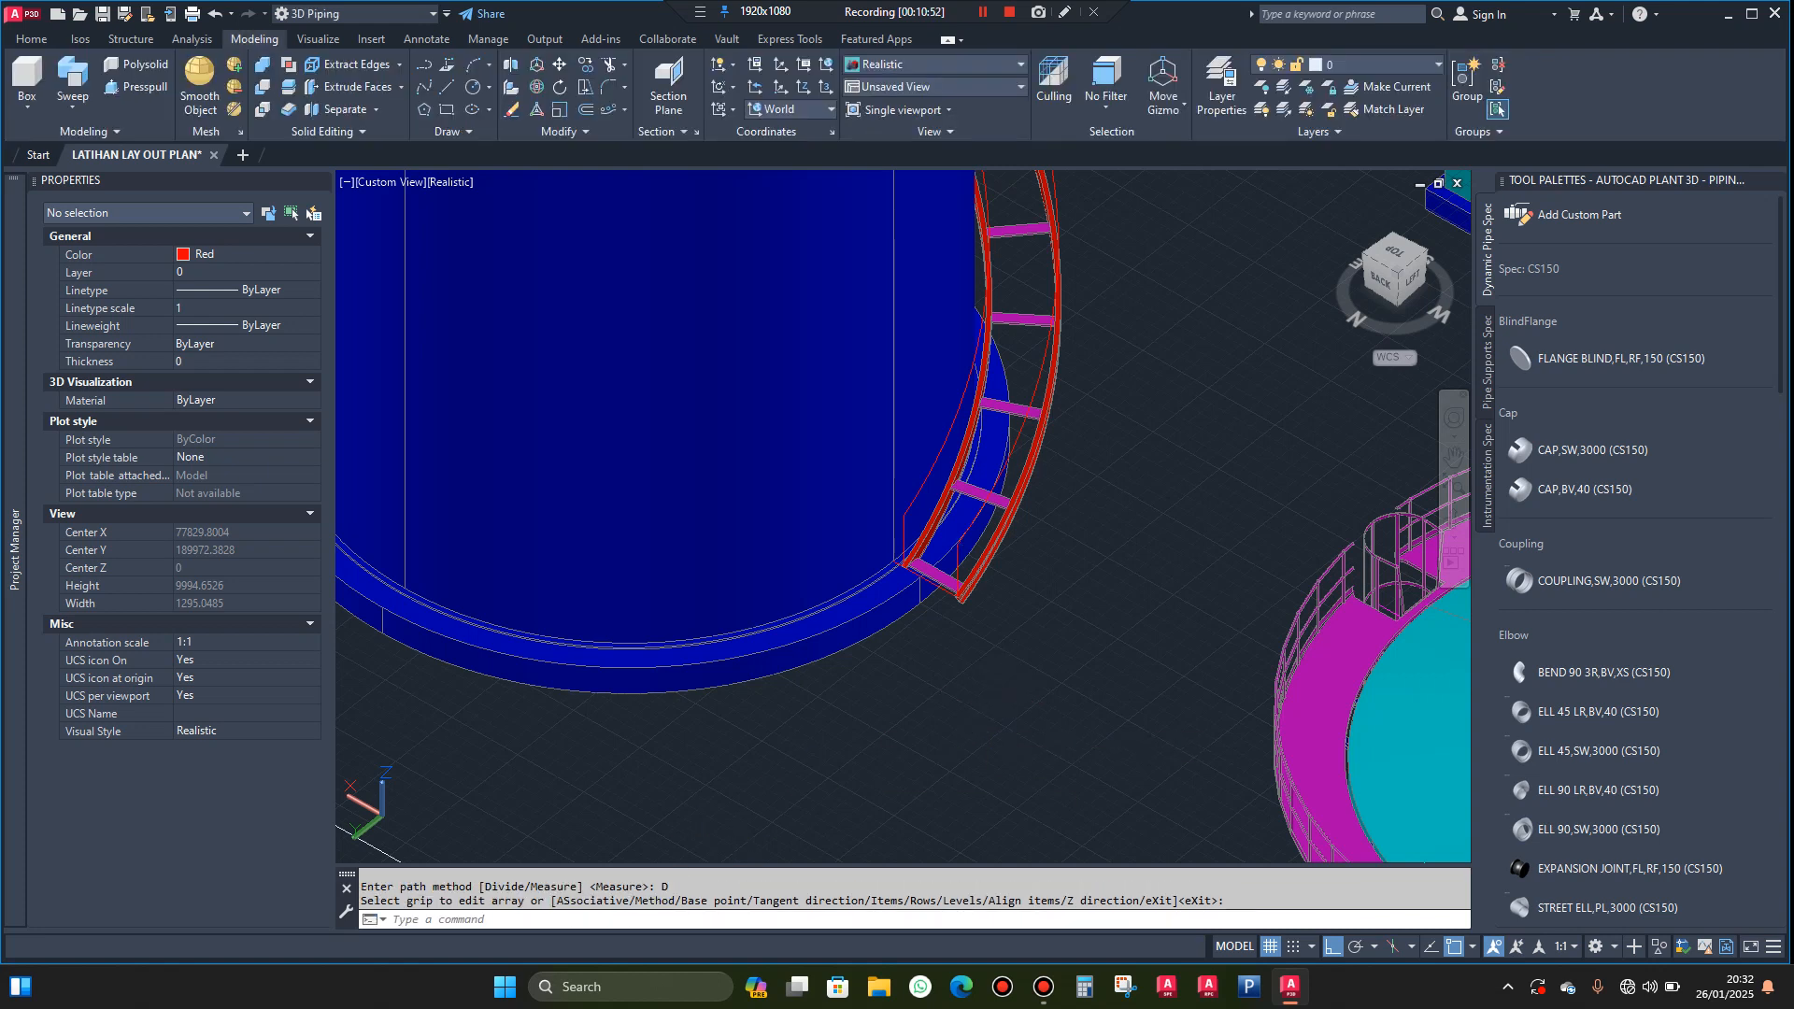
key(Escape)
Set the tread path array's item count to 85
scroll(943, 585, up, 5)
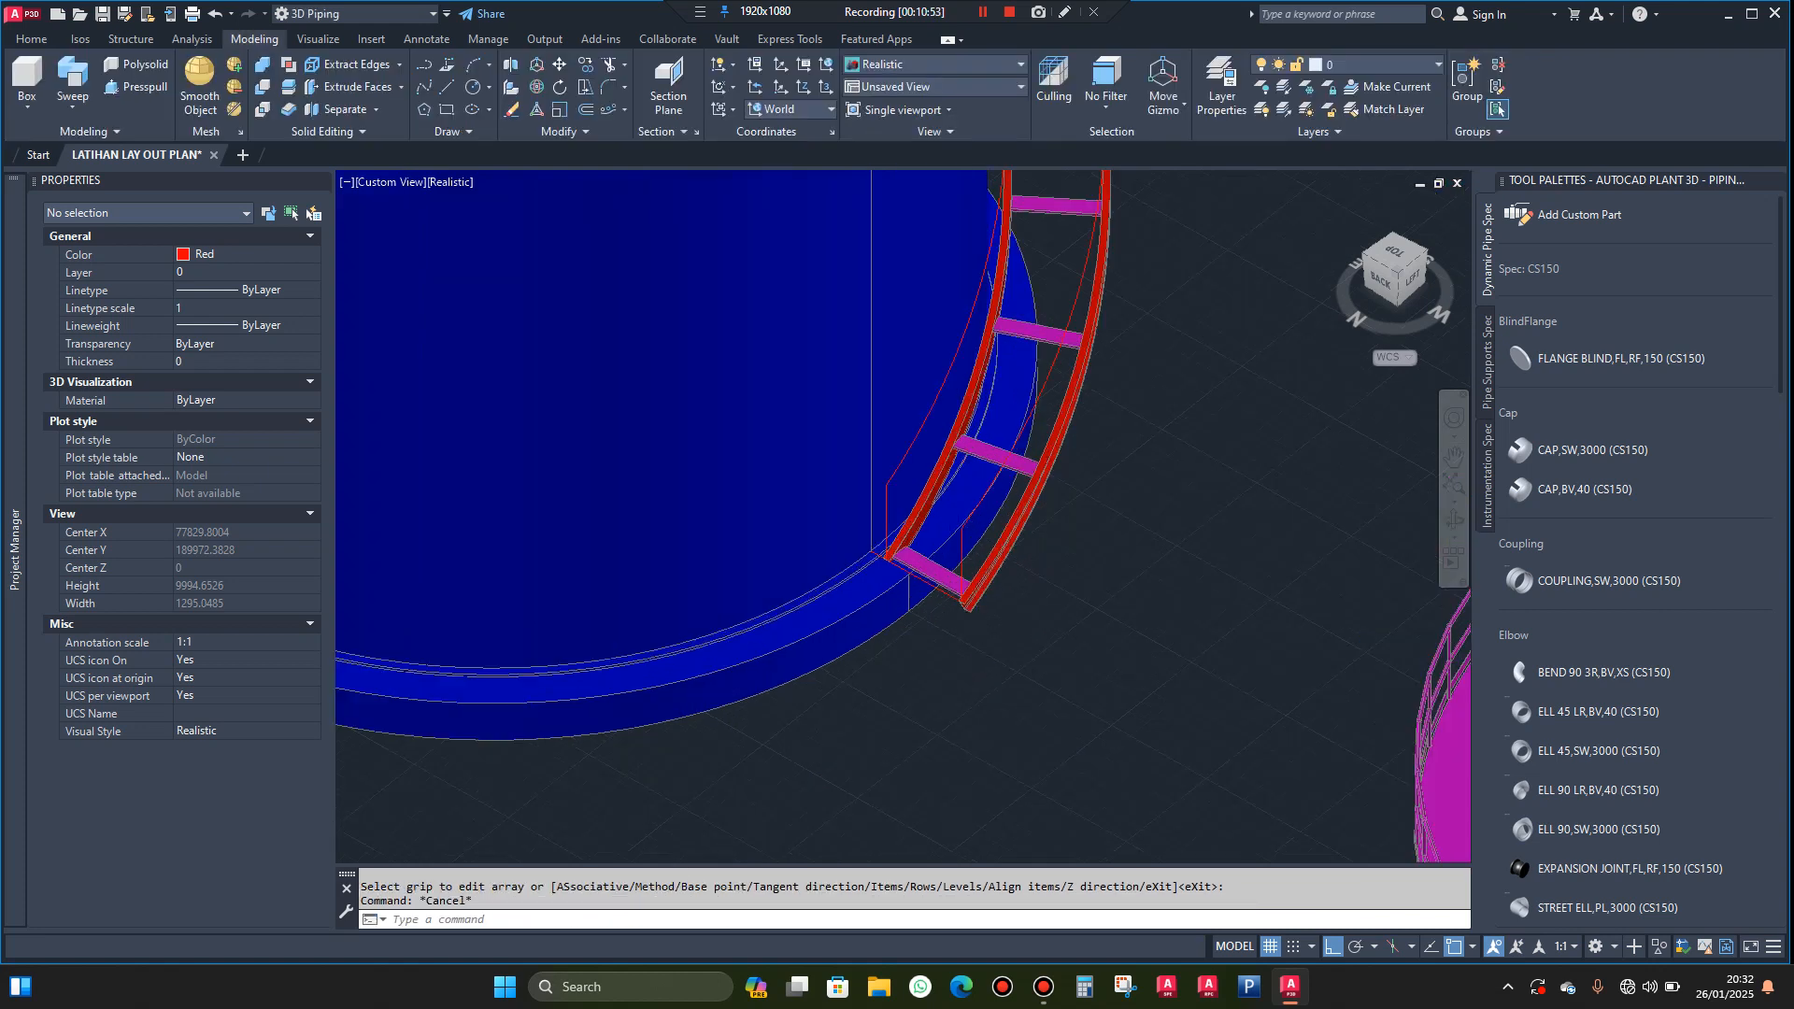
click(961, 586)
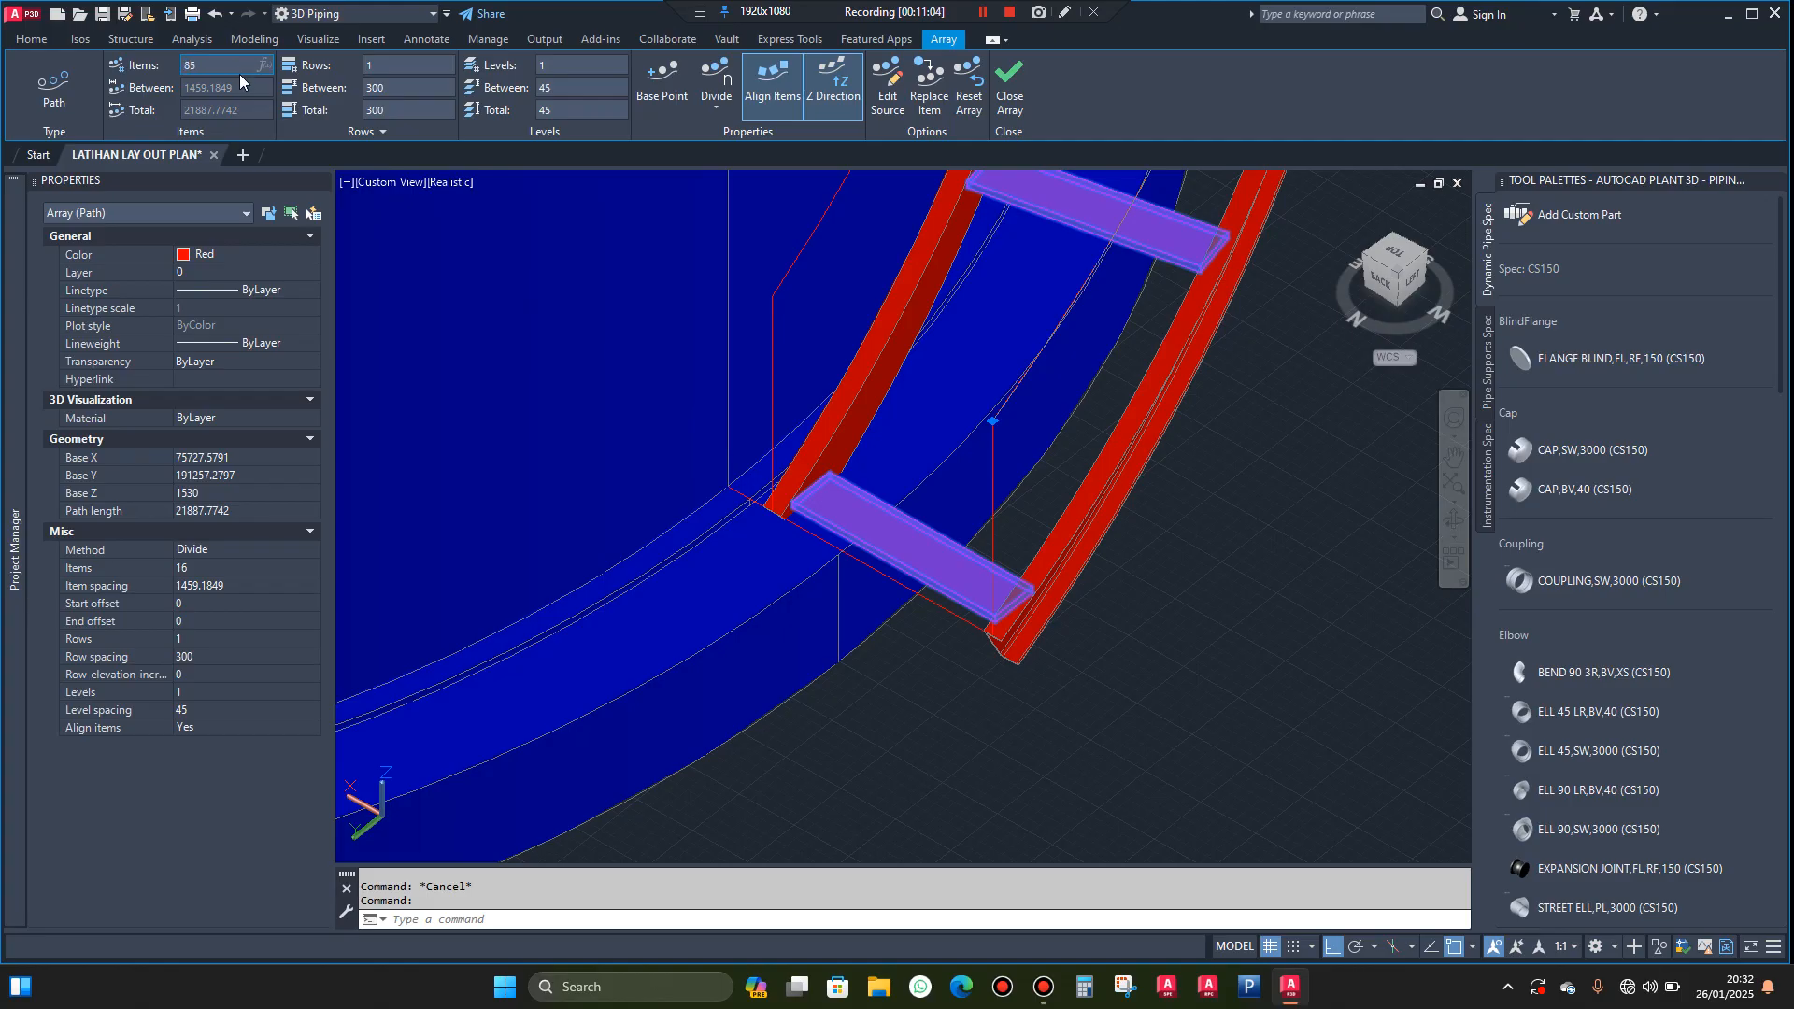
key(Return)
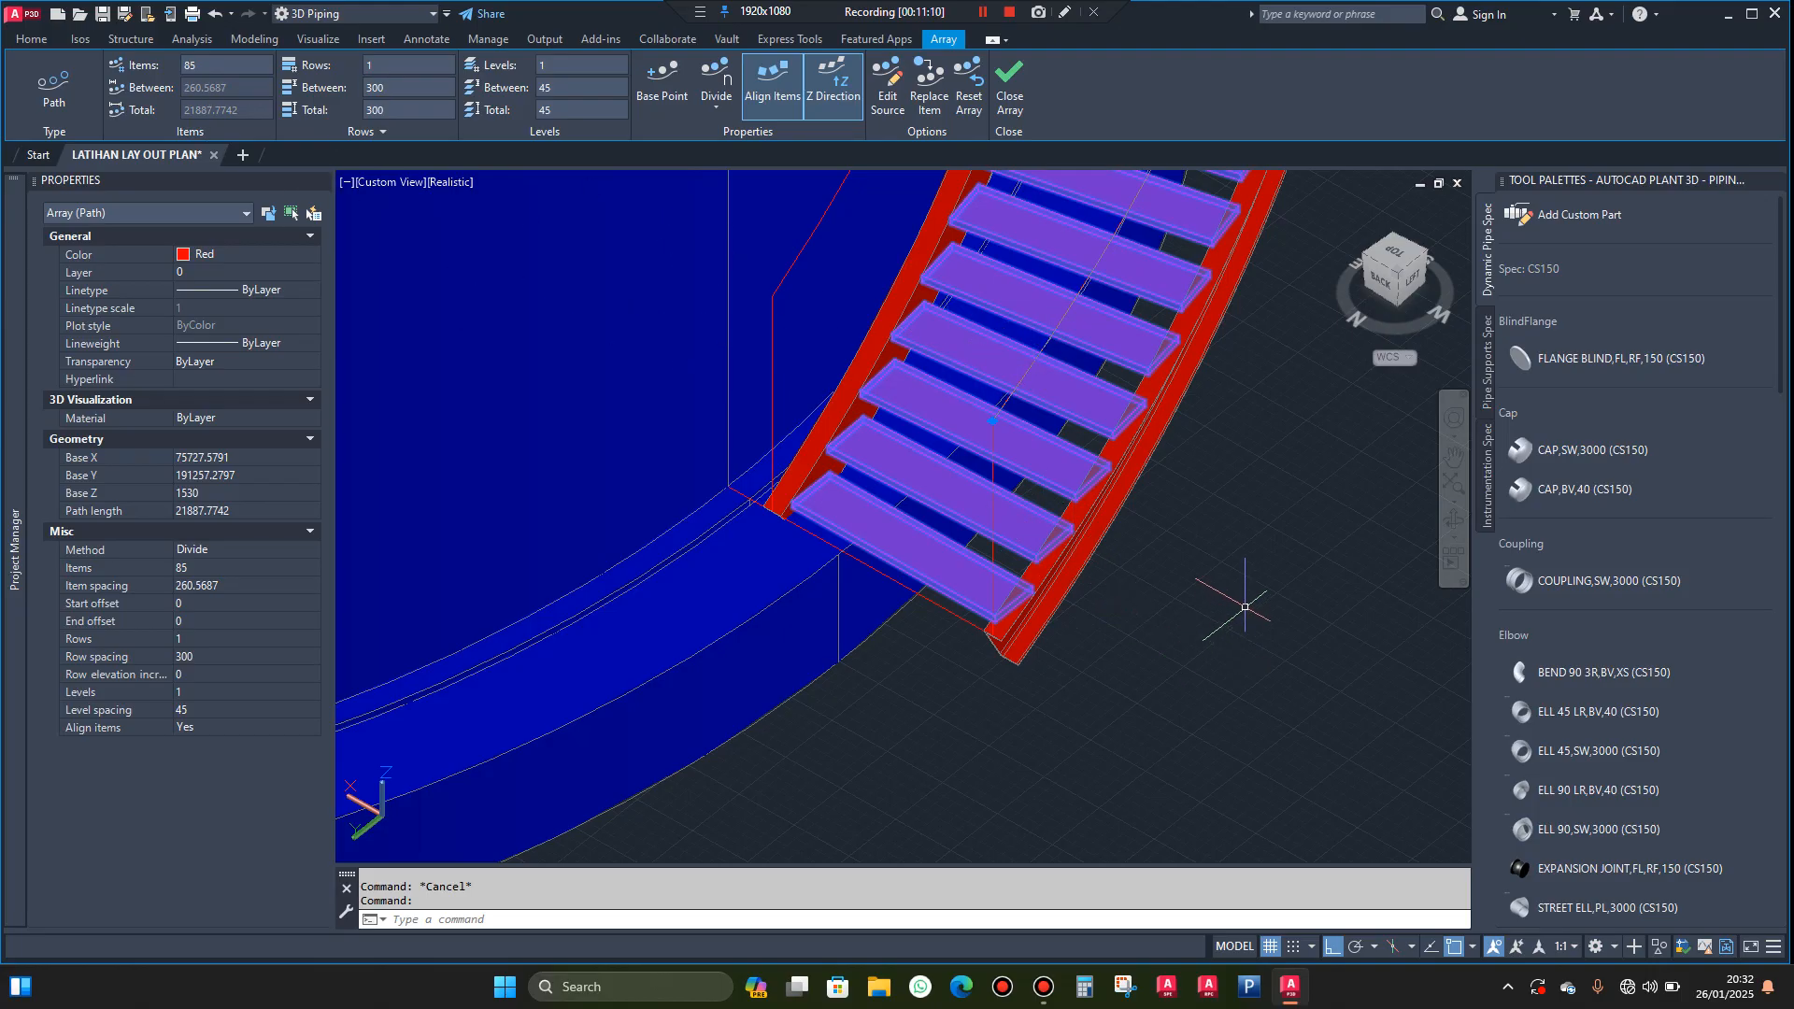
key(Escape)
Examine the treads at the stairway's upper end, including how the last one meets the stringers and the tank's railing
scroll(983, 744, down, 5)
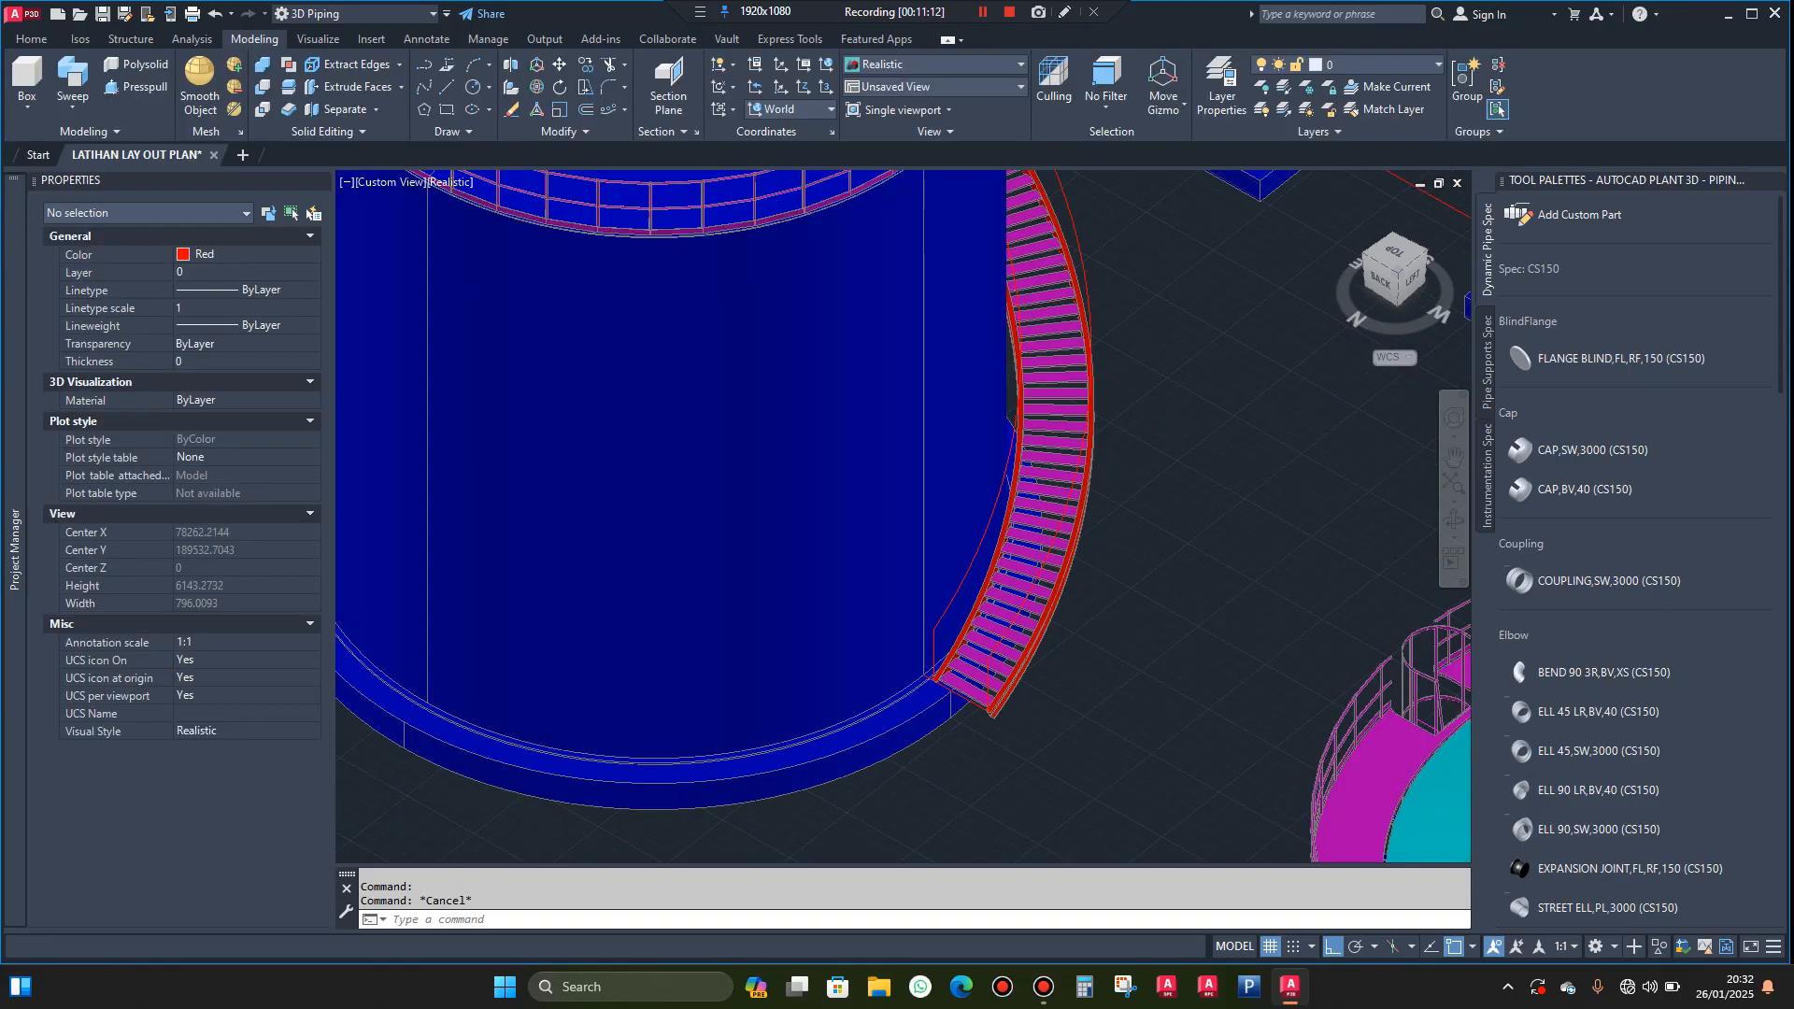
scroll(983, 721, down, 5)
shift+middle_drag(1327, 598, 1150, 456)
scroll(1266, 284, up, 10)
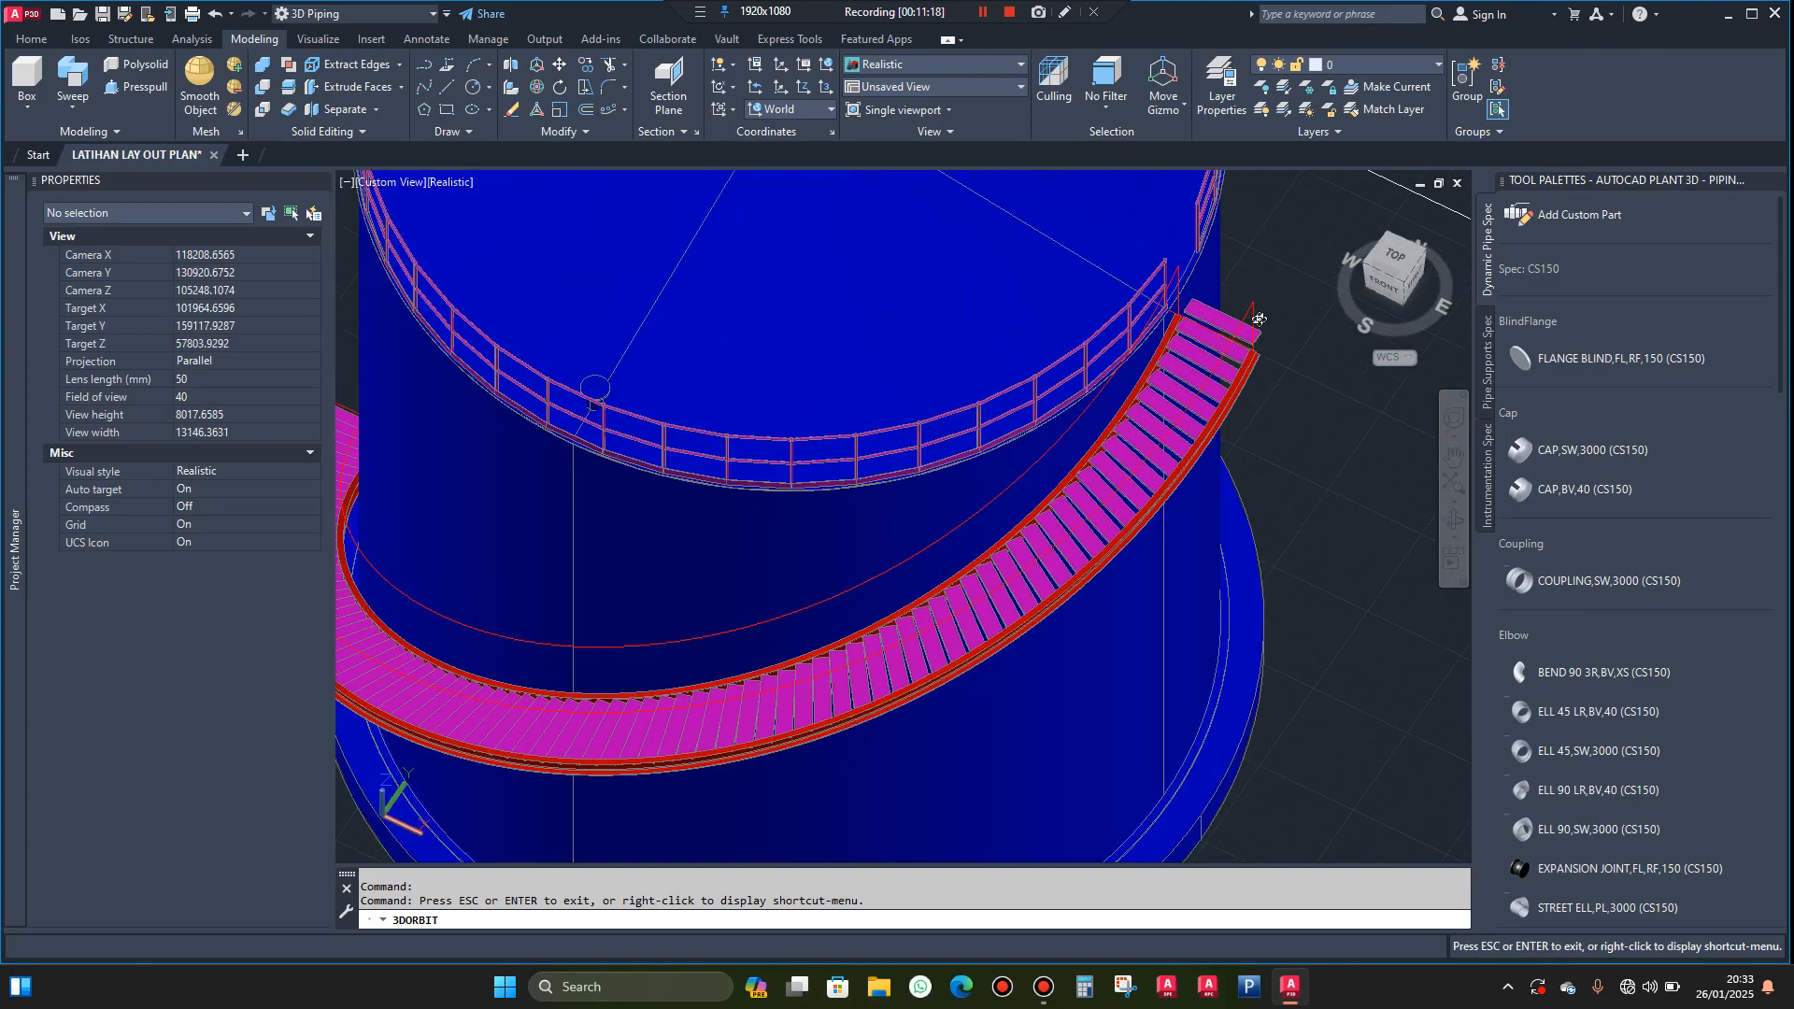
scroll(1237, 367, up, 8)
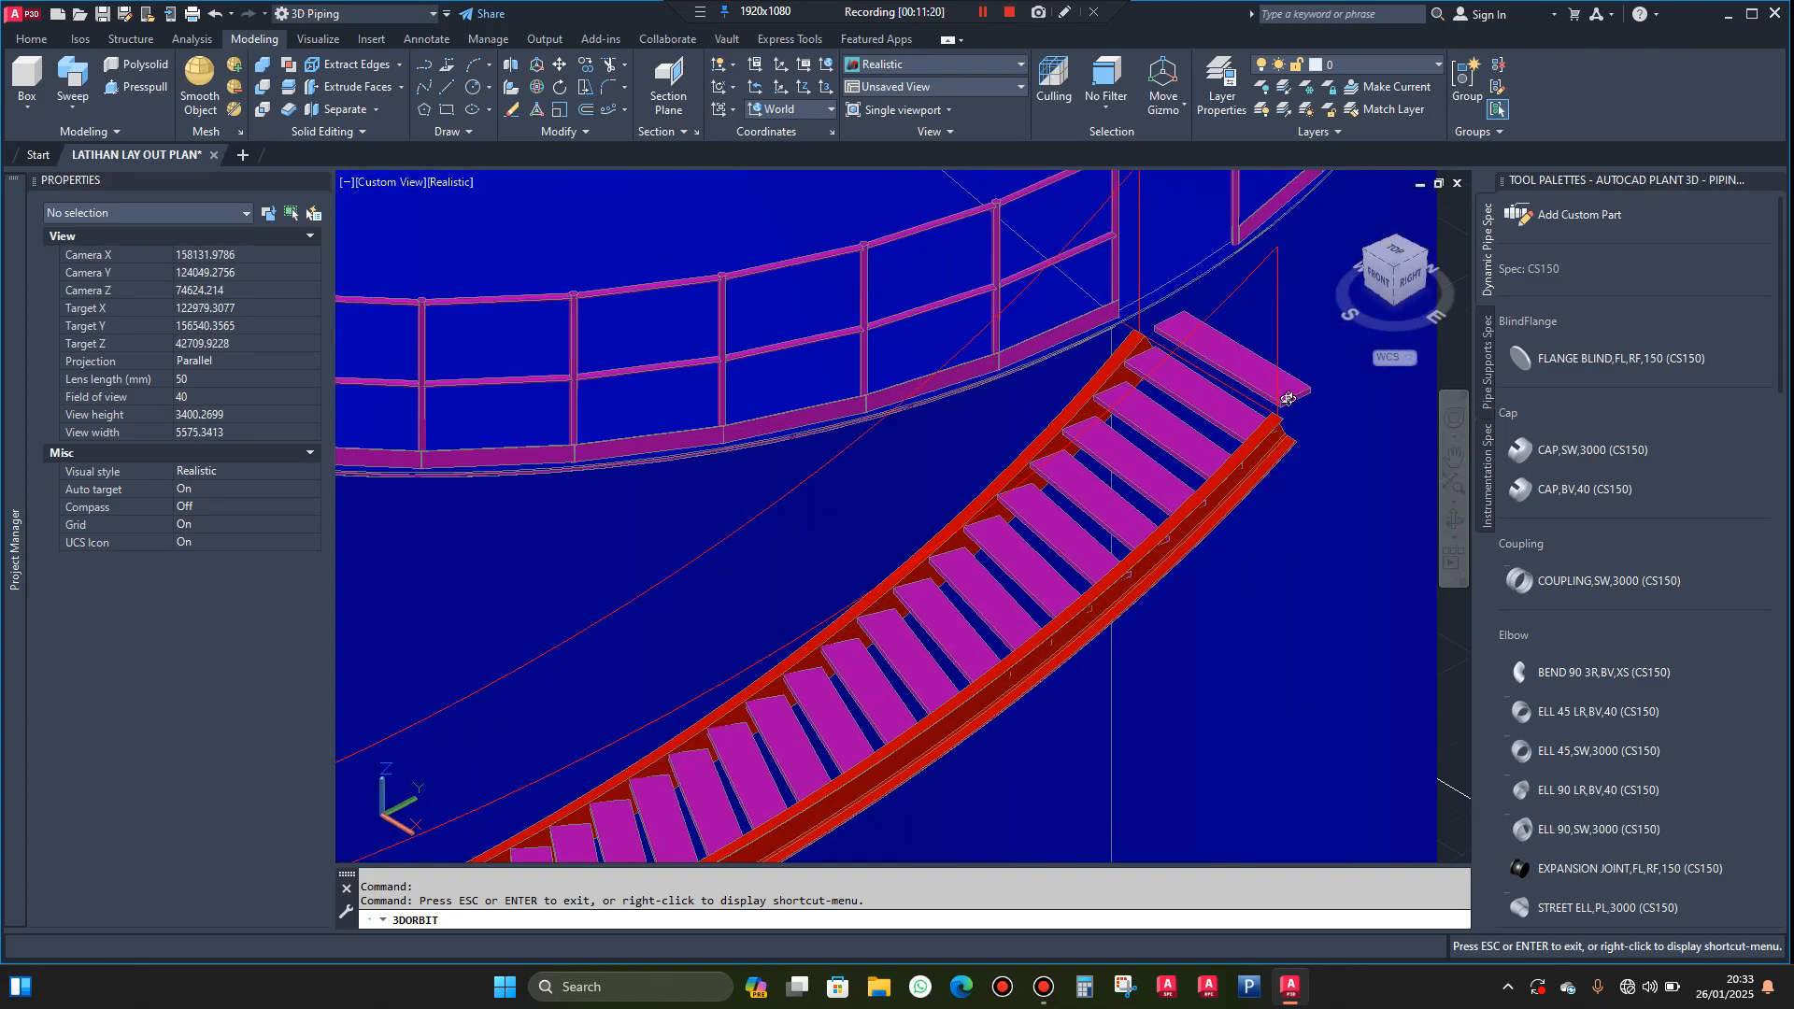
shift+middle_drag(1271, 451, 1165, 426)
scroll(1048, 347, up, 5)
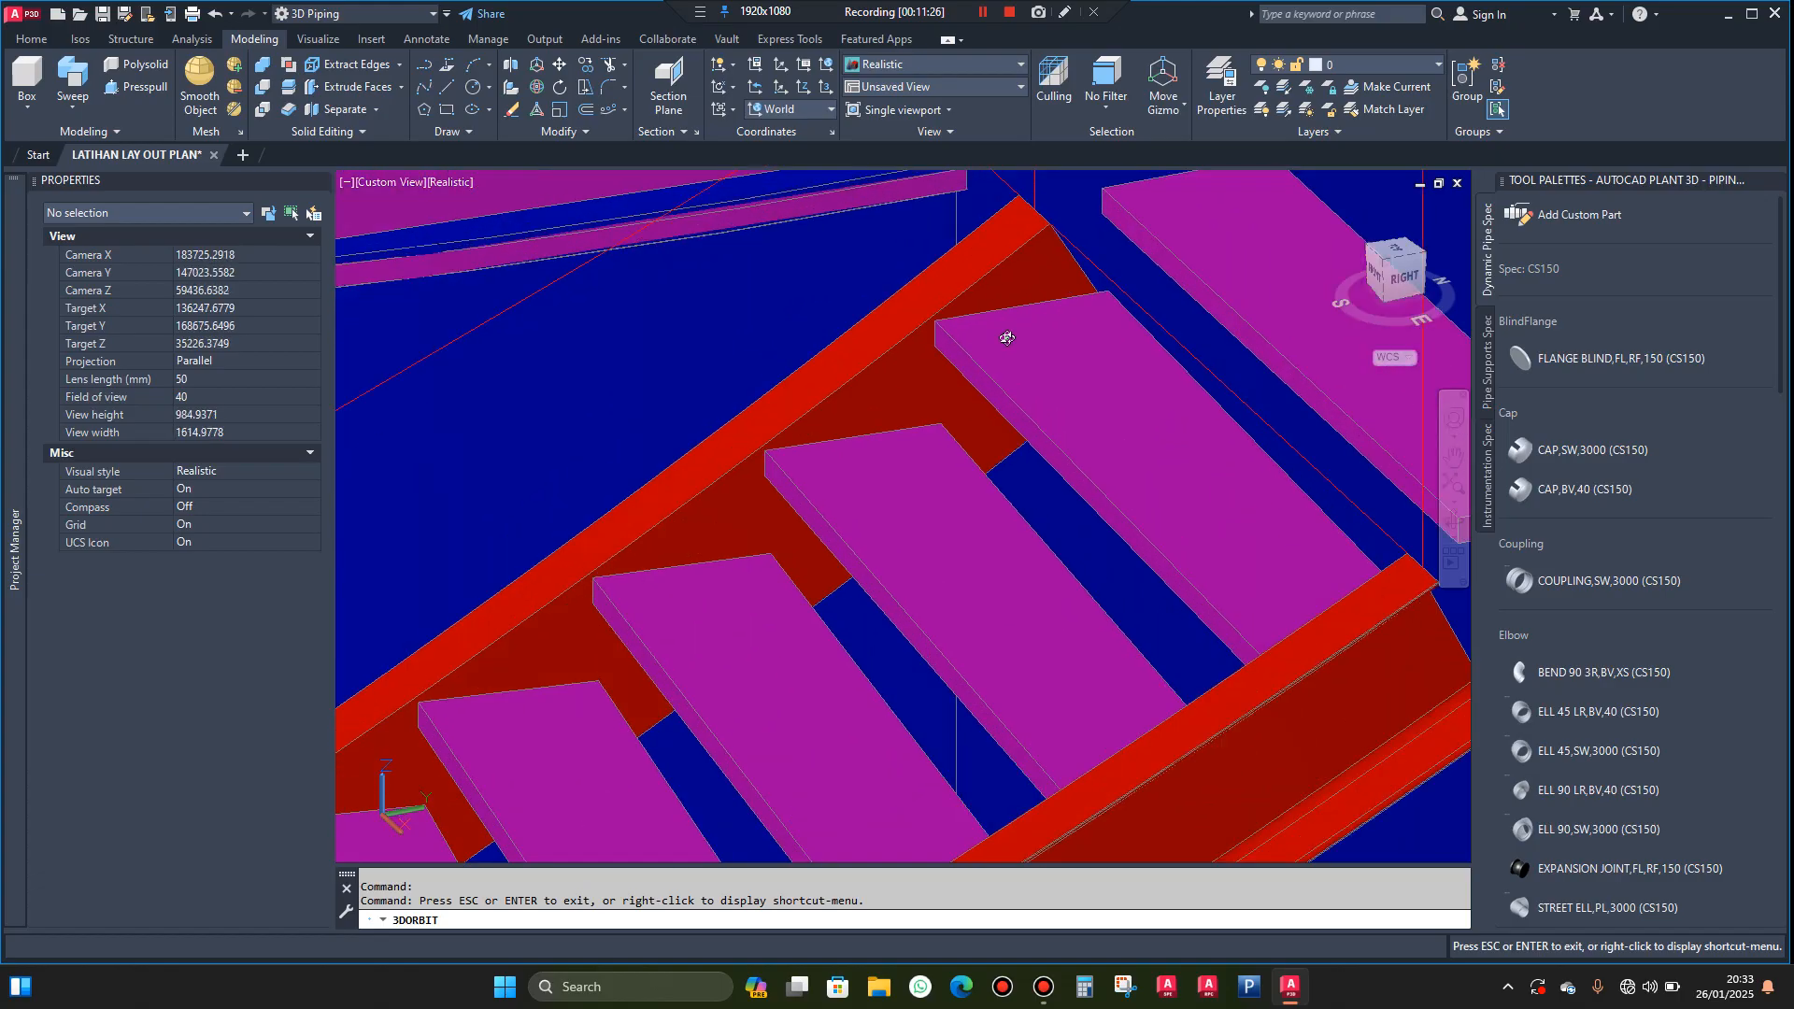
scroll(991, 301, down, 8)
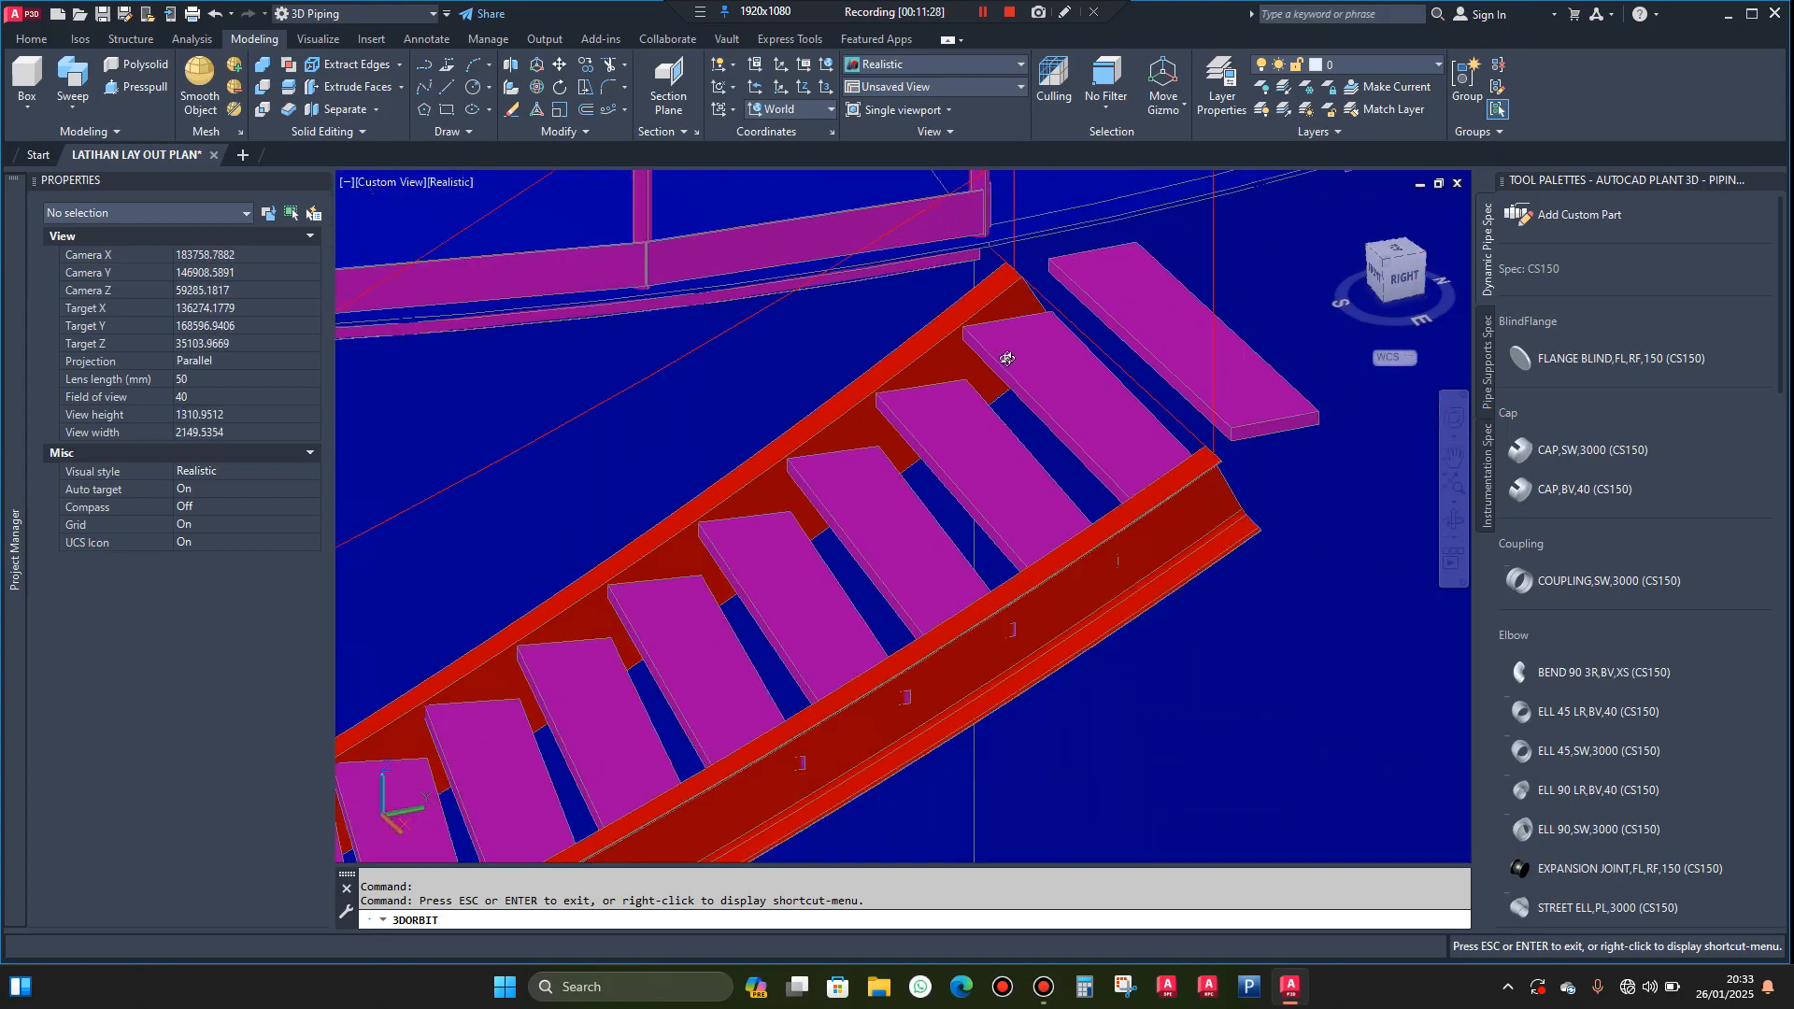
shift+middle_drag(1097, 442, 1137, 362)
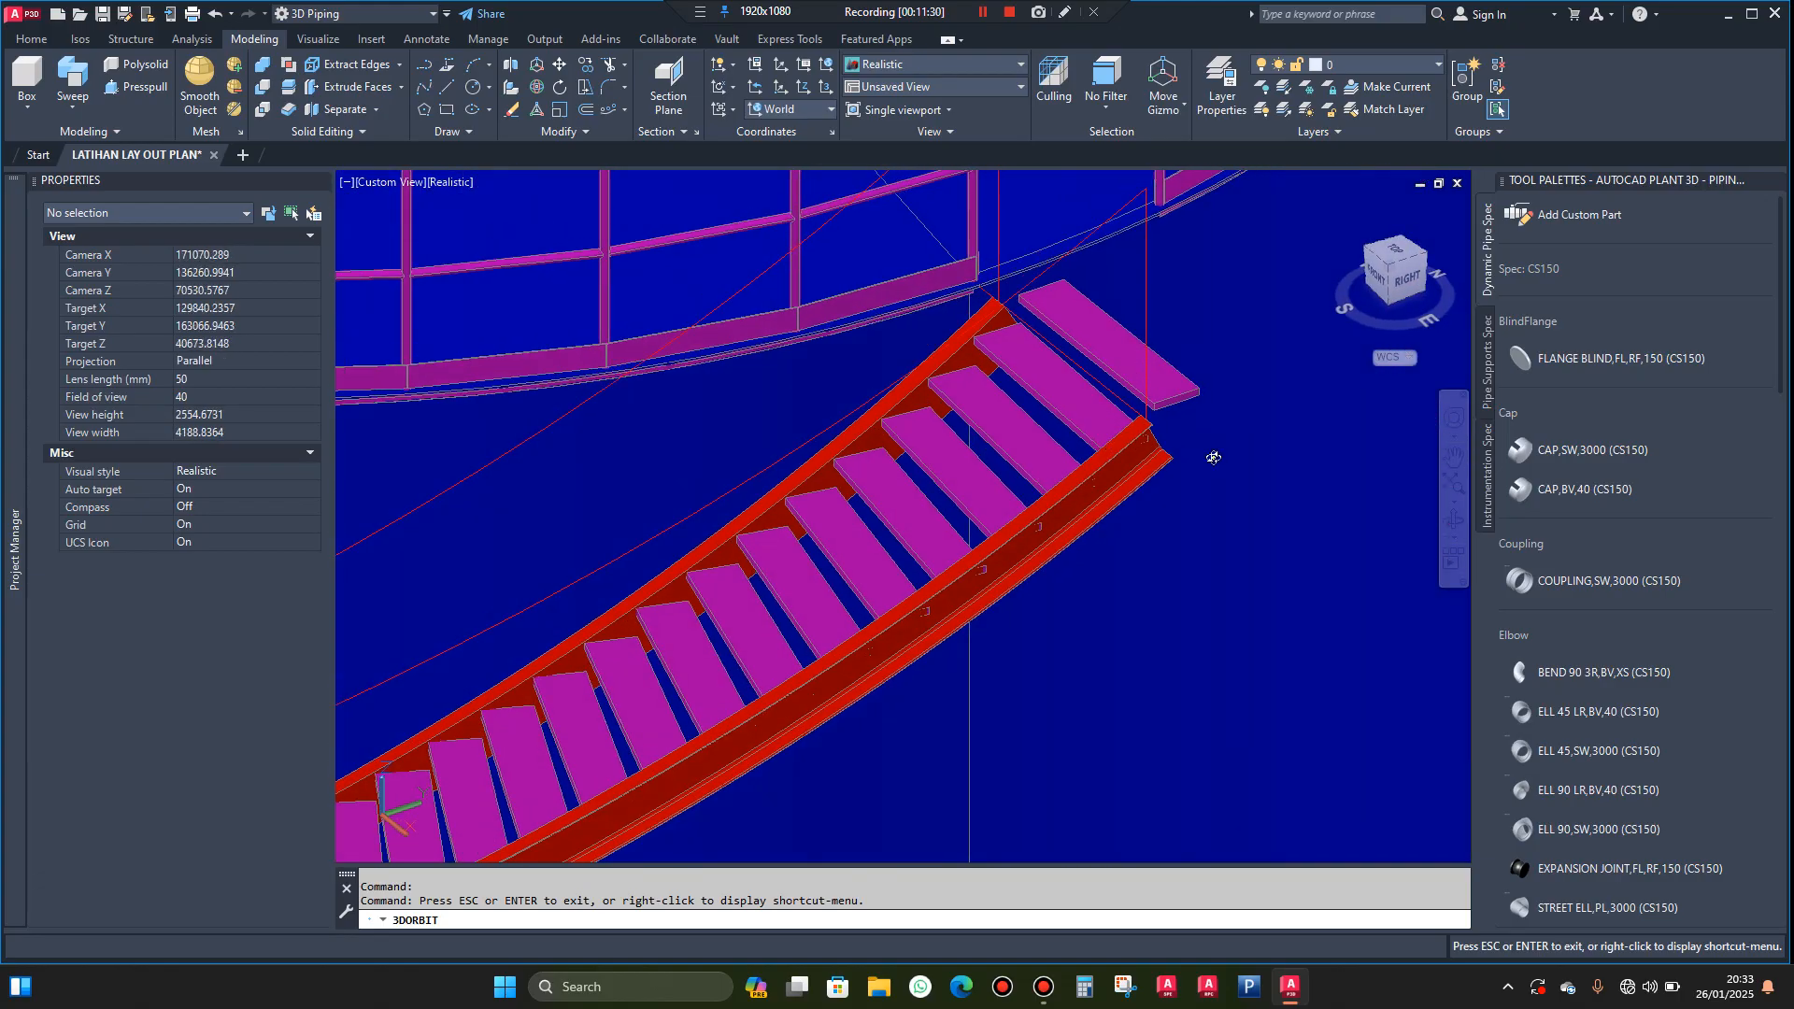
Review the whole spiral stairway around the blue tank from several directions
scroll(1178, 420, down, 7)
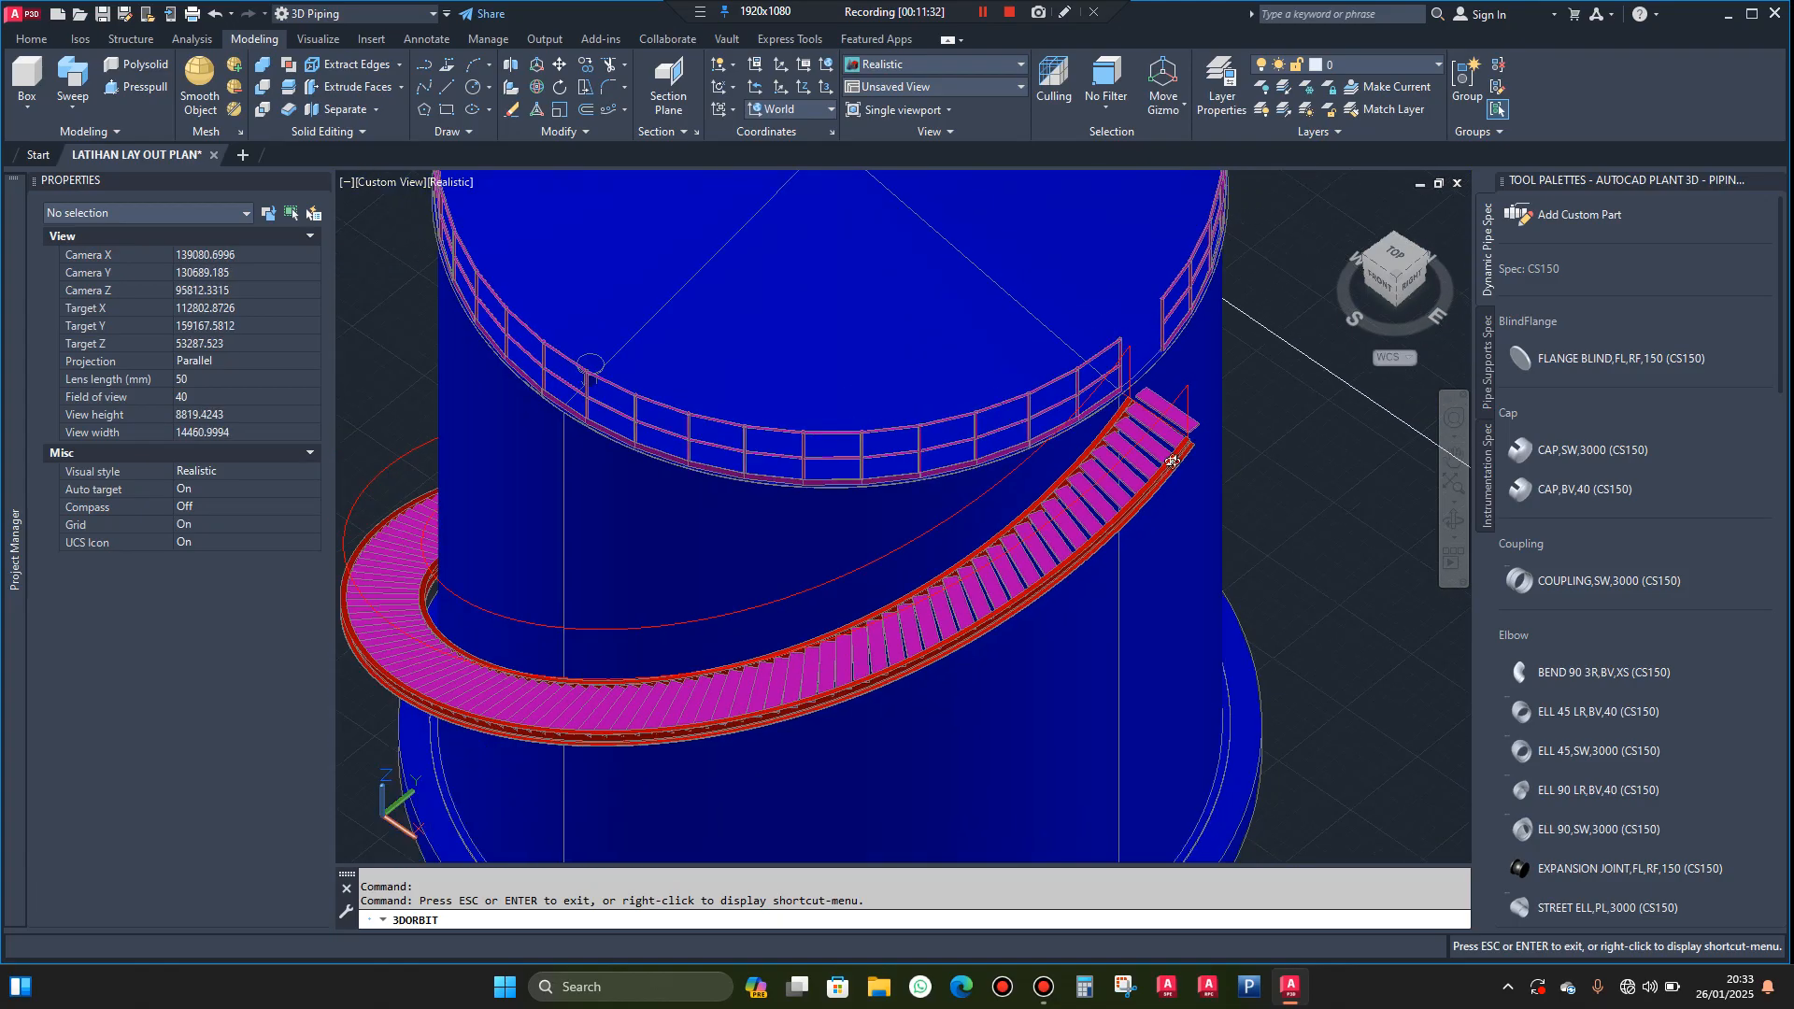
shift+middle_drag(1173, 461, 1225, 469)
scroll(1223, 446, down, 4)
shift+middle_drag(882, 617, 1008, 474)
scroll(994, 506, down, 3)
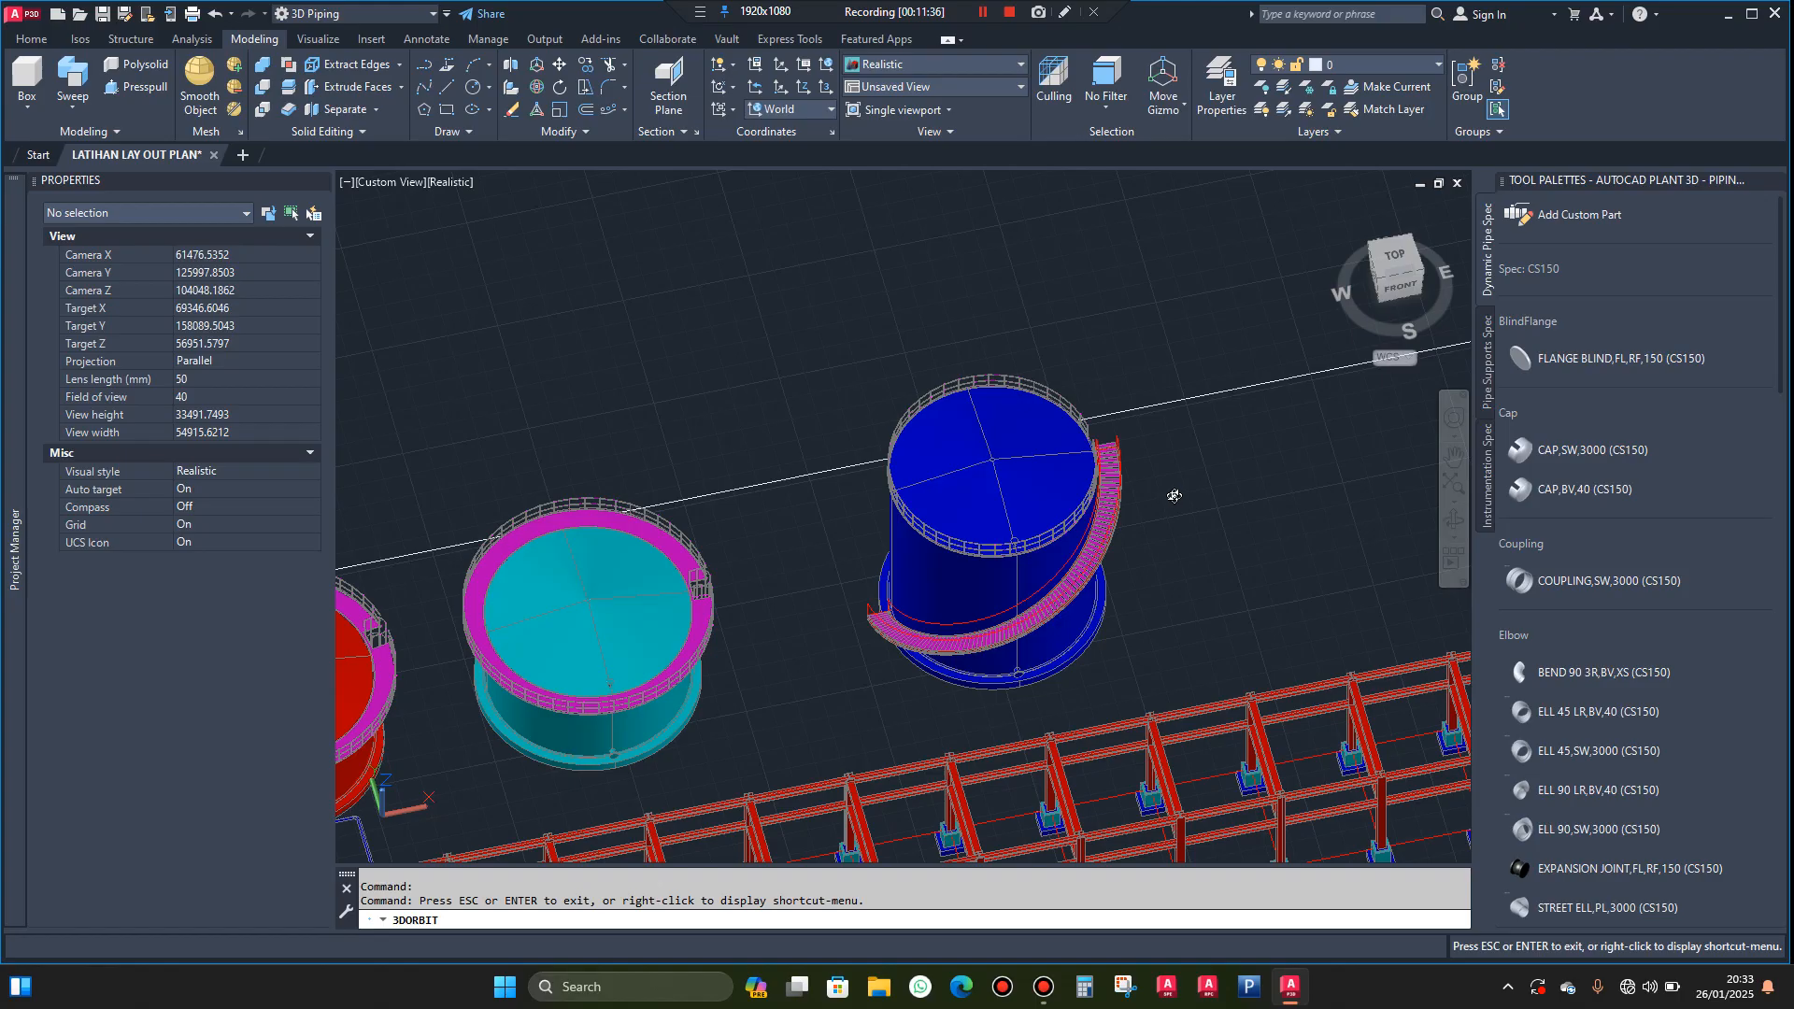
scroll(1174, 496, up, 2)
scroll(1110, 533, down, 1)
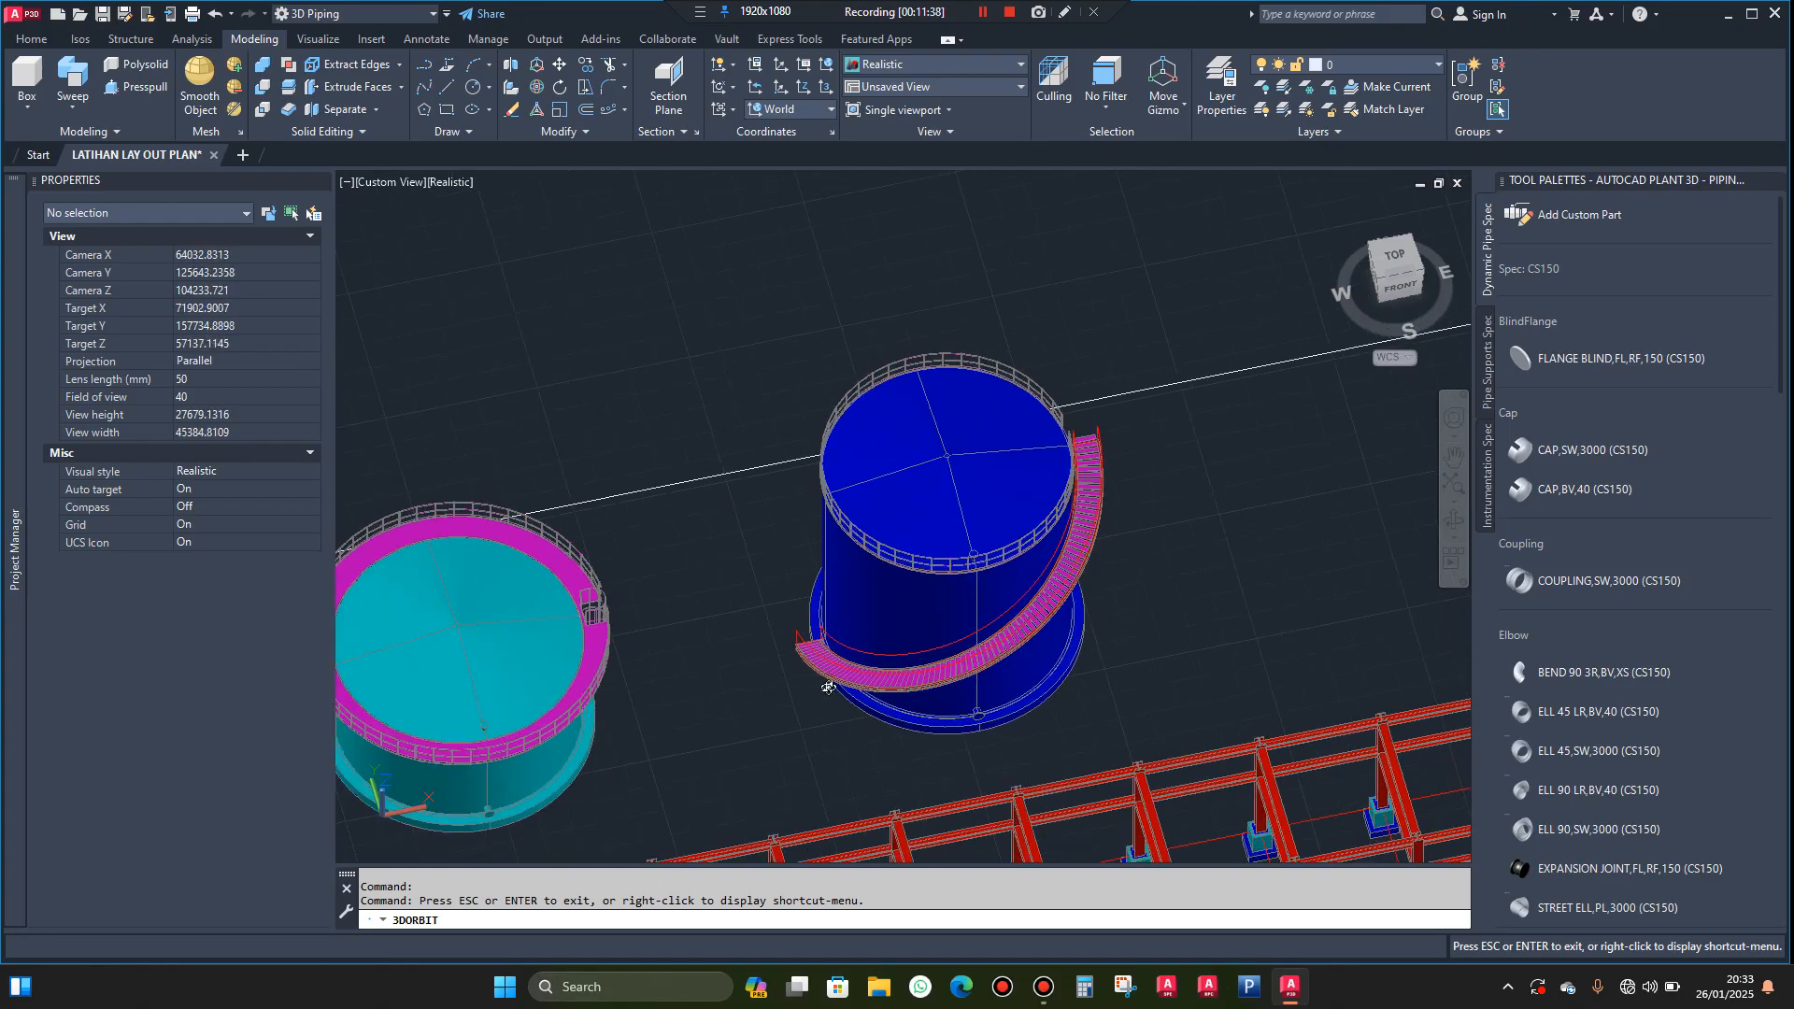
shift+middle_drag(1188, 552, 1018, 521)
scroll(1104, 441, up, 9)
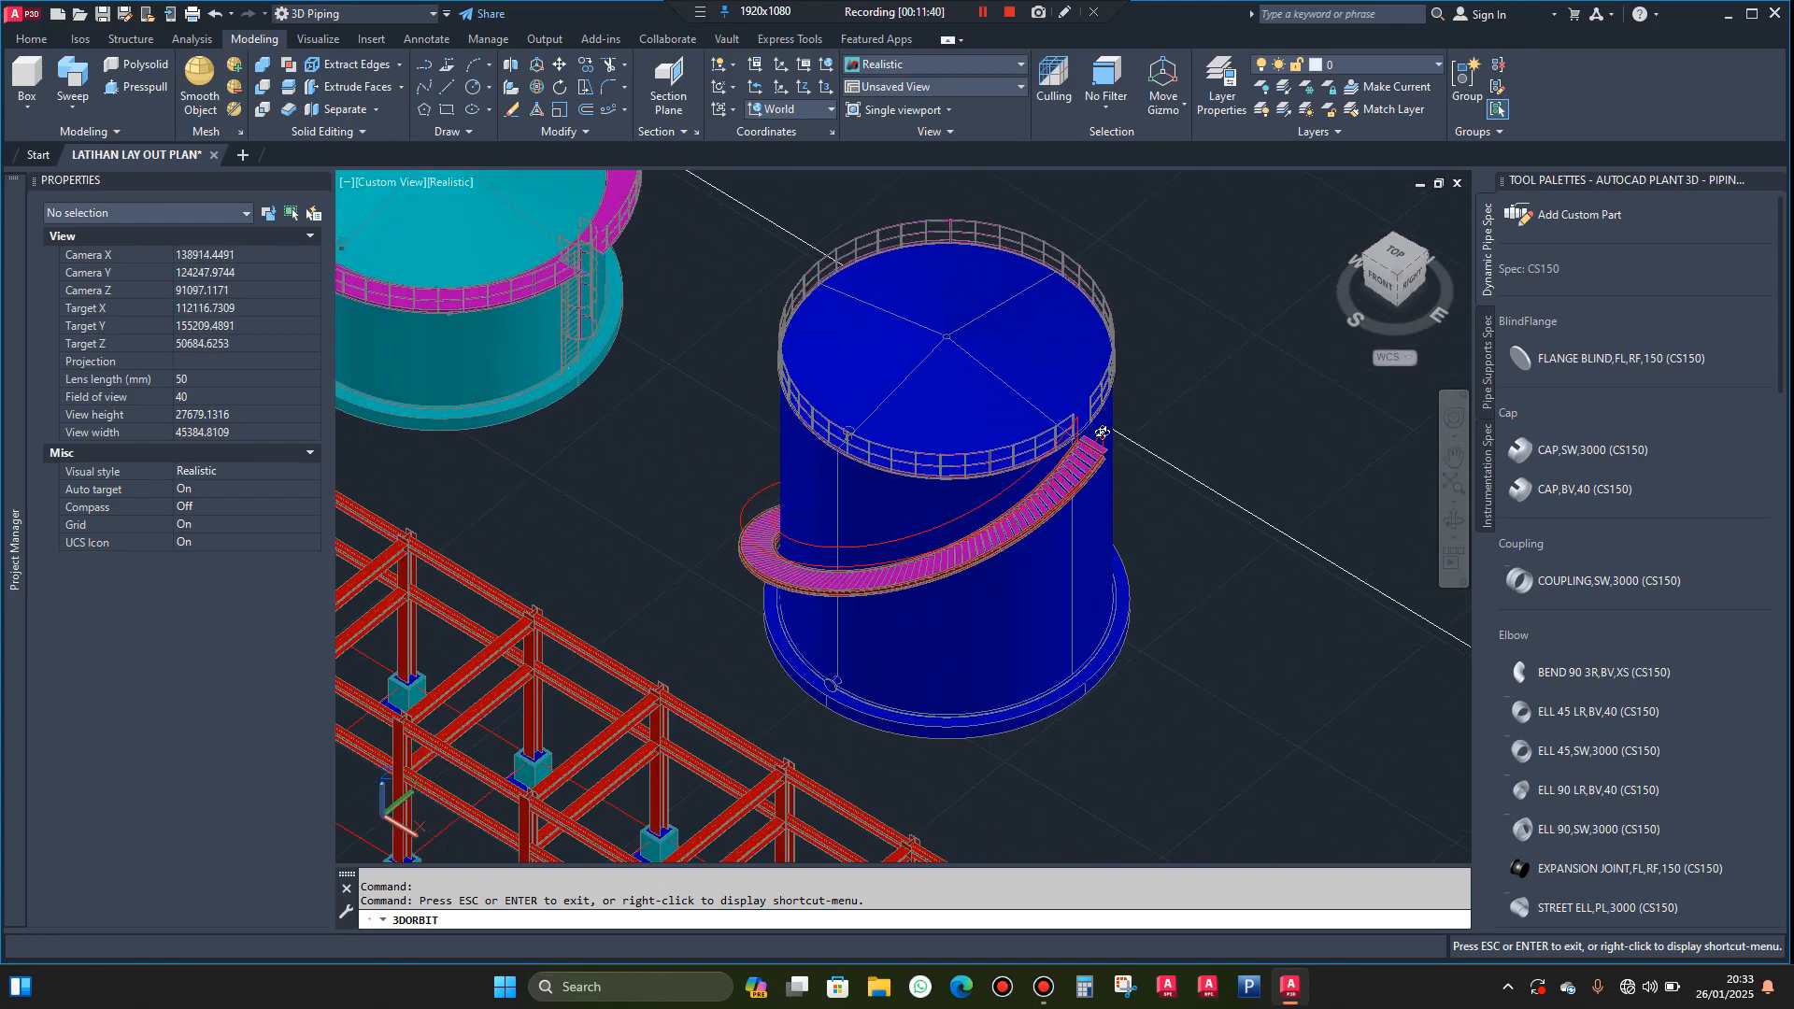
Explode the tread array on the spiral stairway into individual treads
scroll(1114, 448, up, 8)
key(Escape)
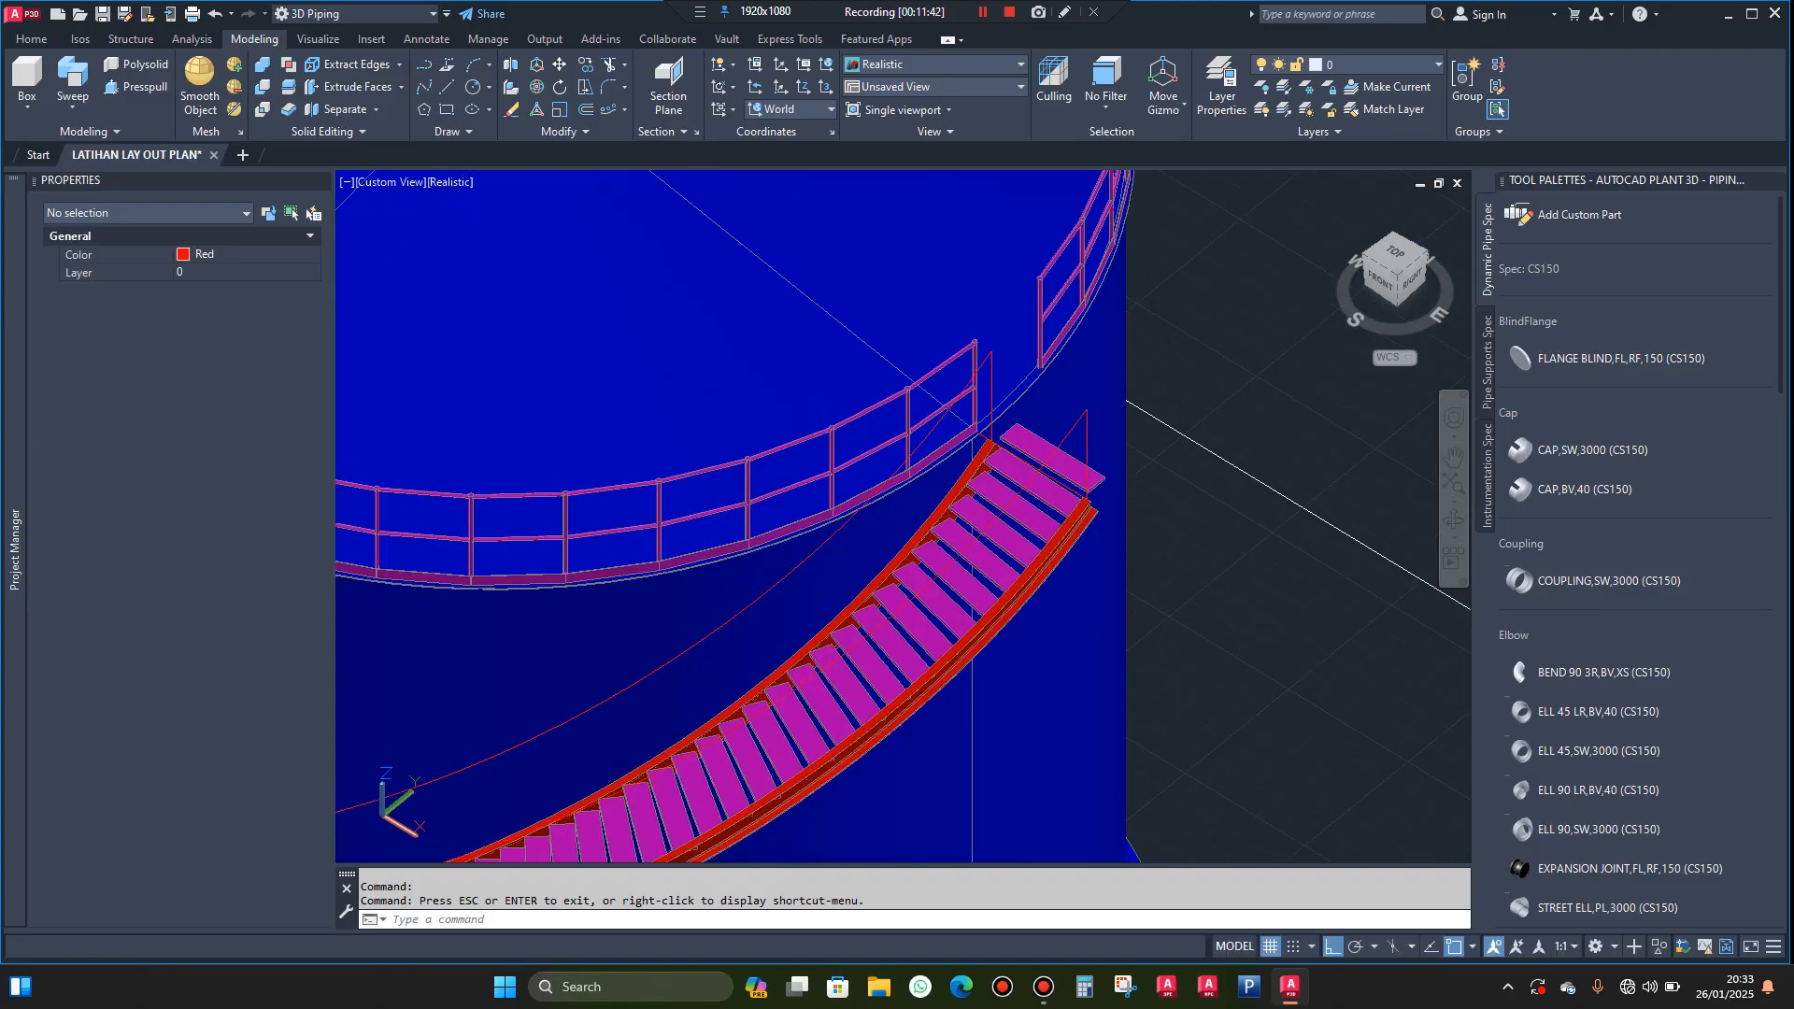
scroll(1133, 485, up, 5)
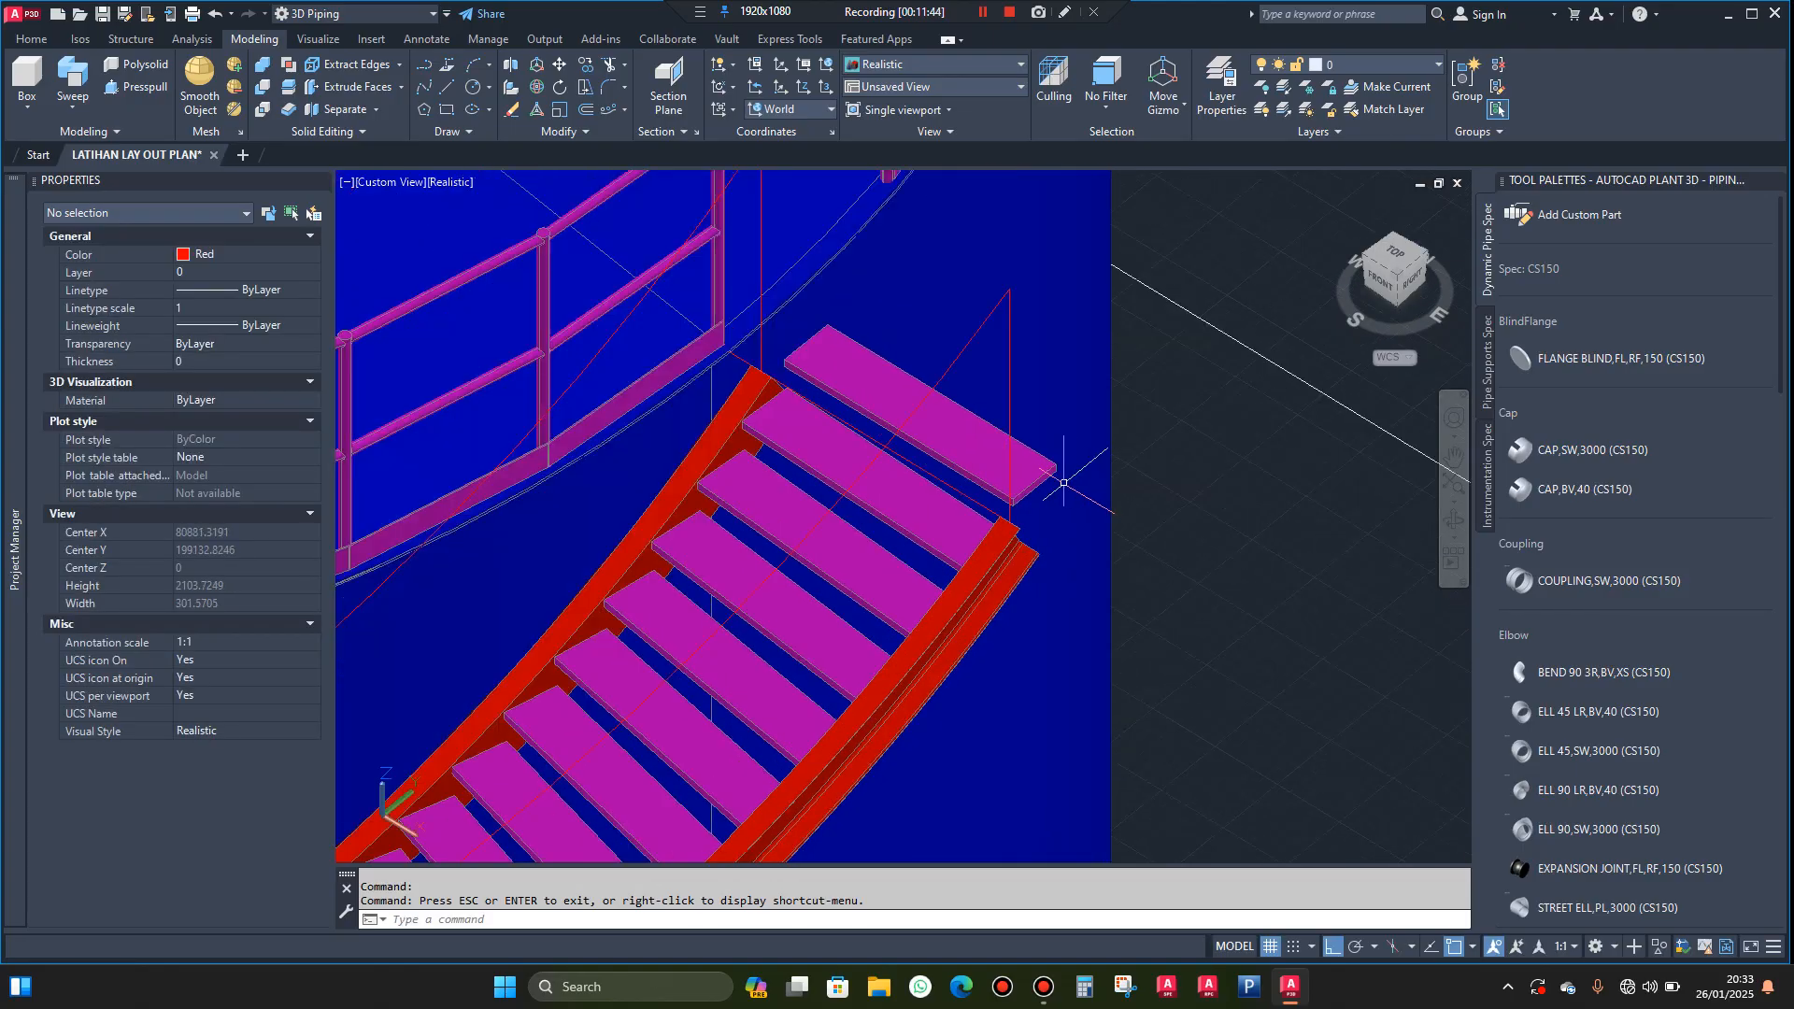
text(exp)
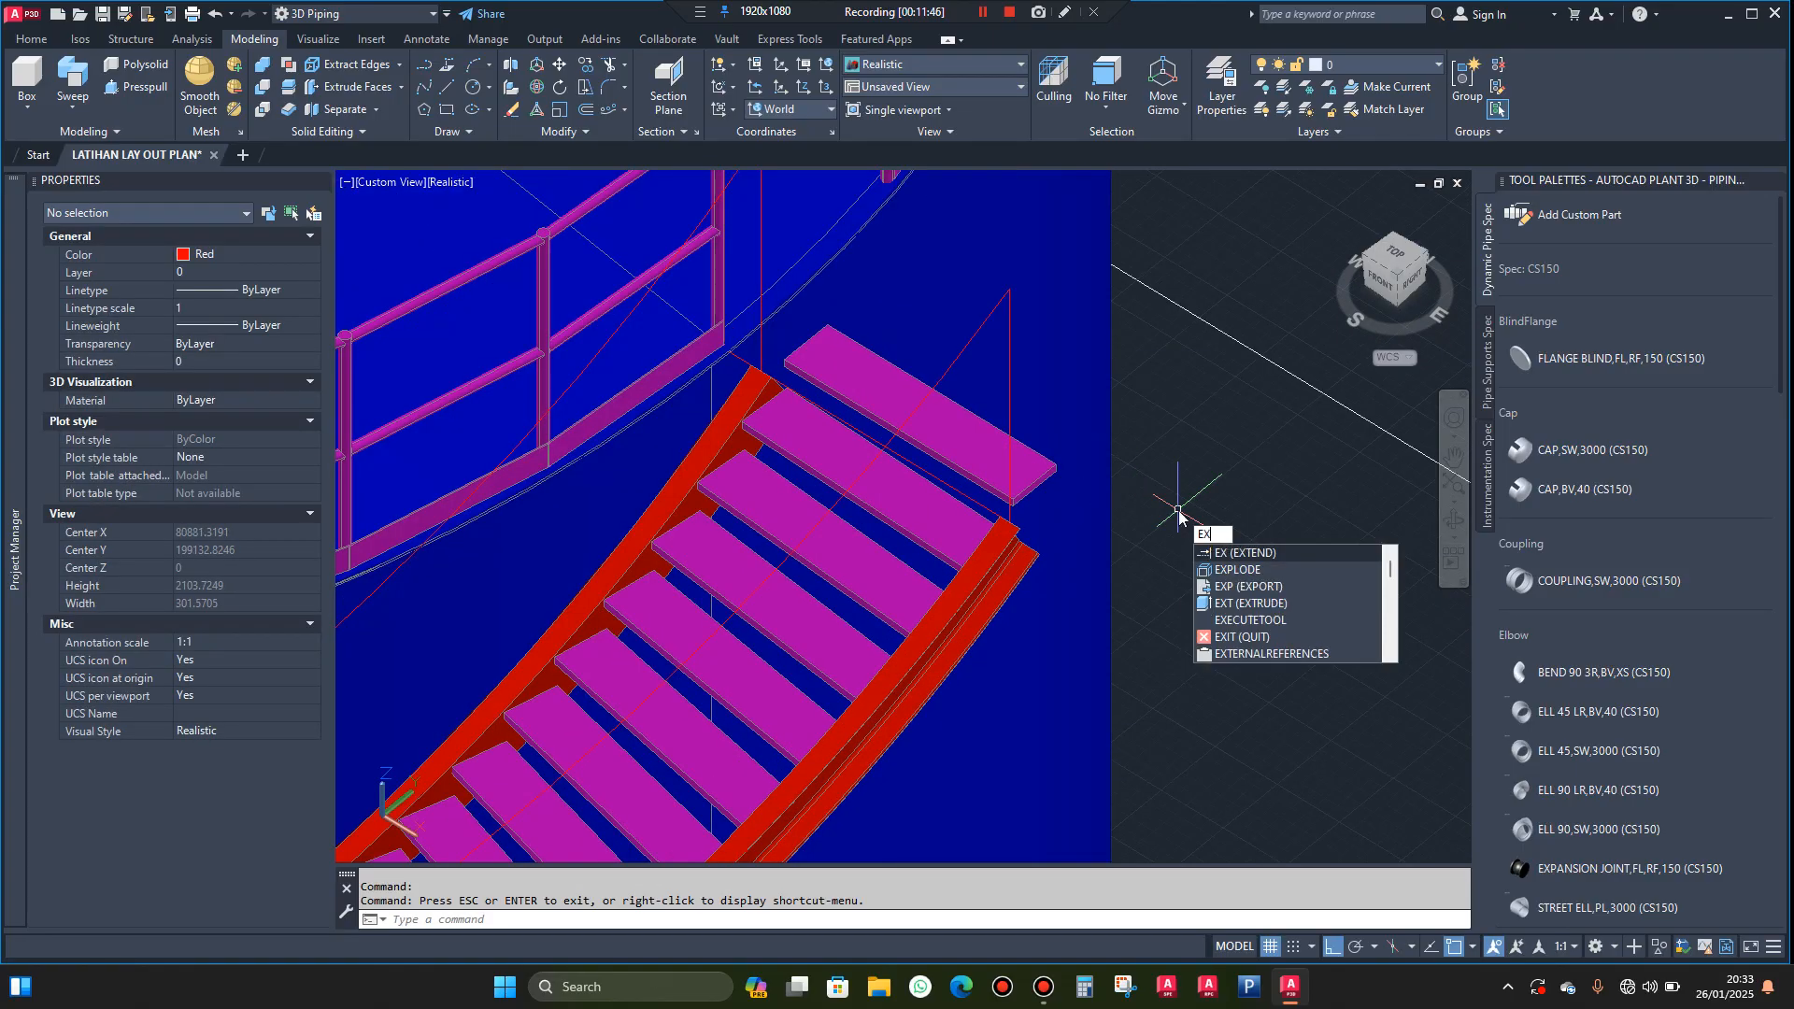
click(1242, 569)
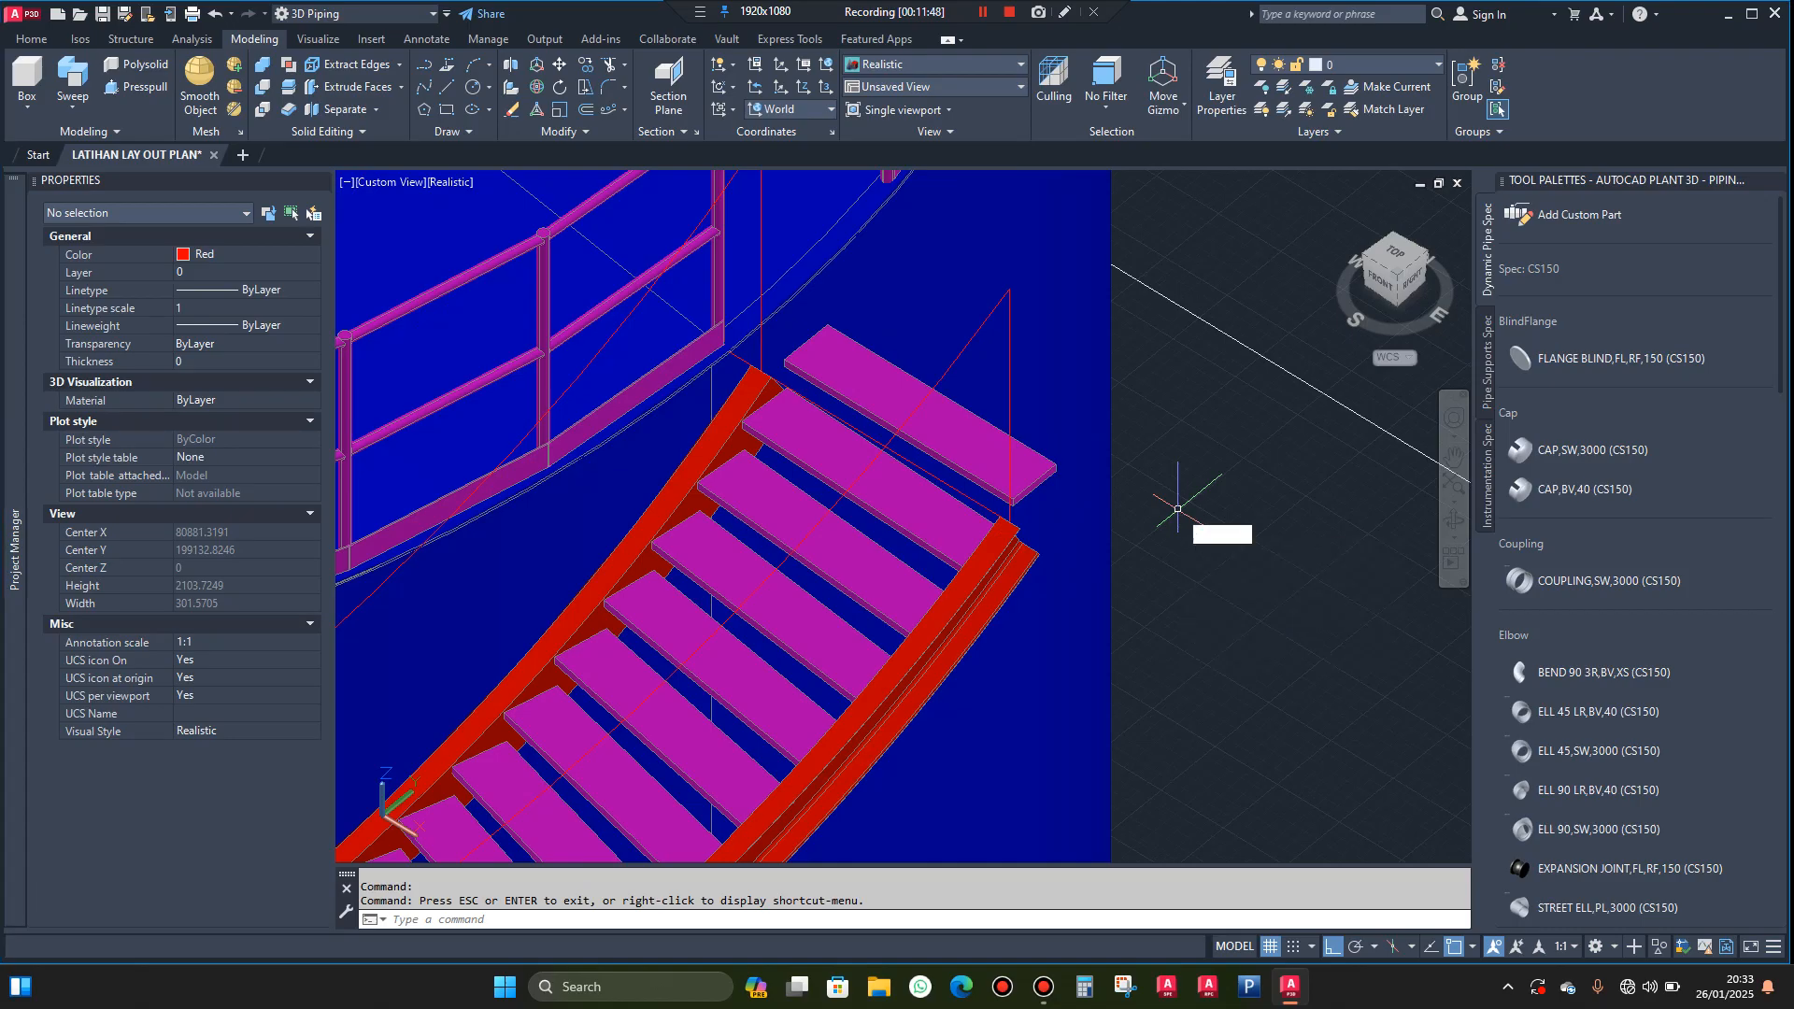
click(989, 449)
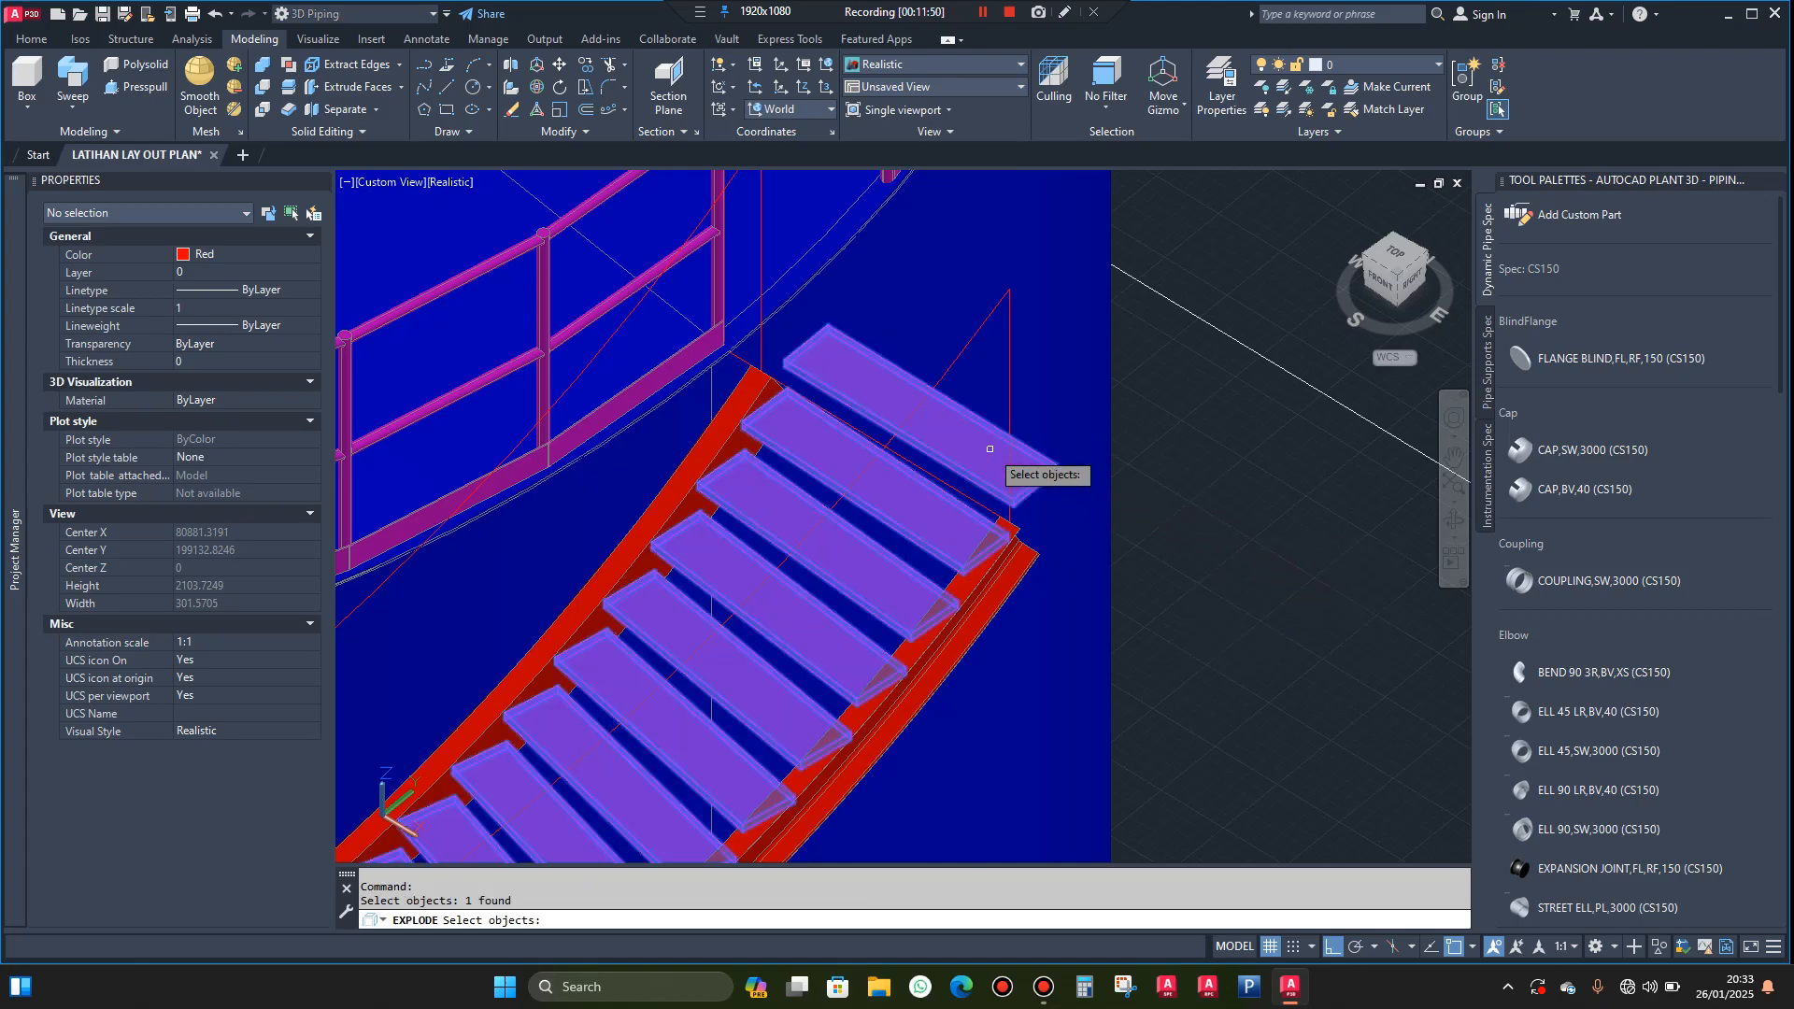
key(Return)
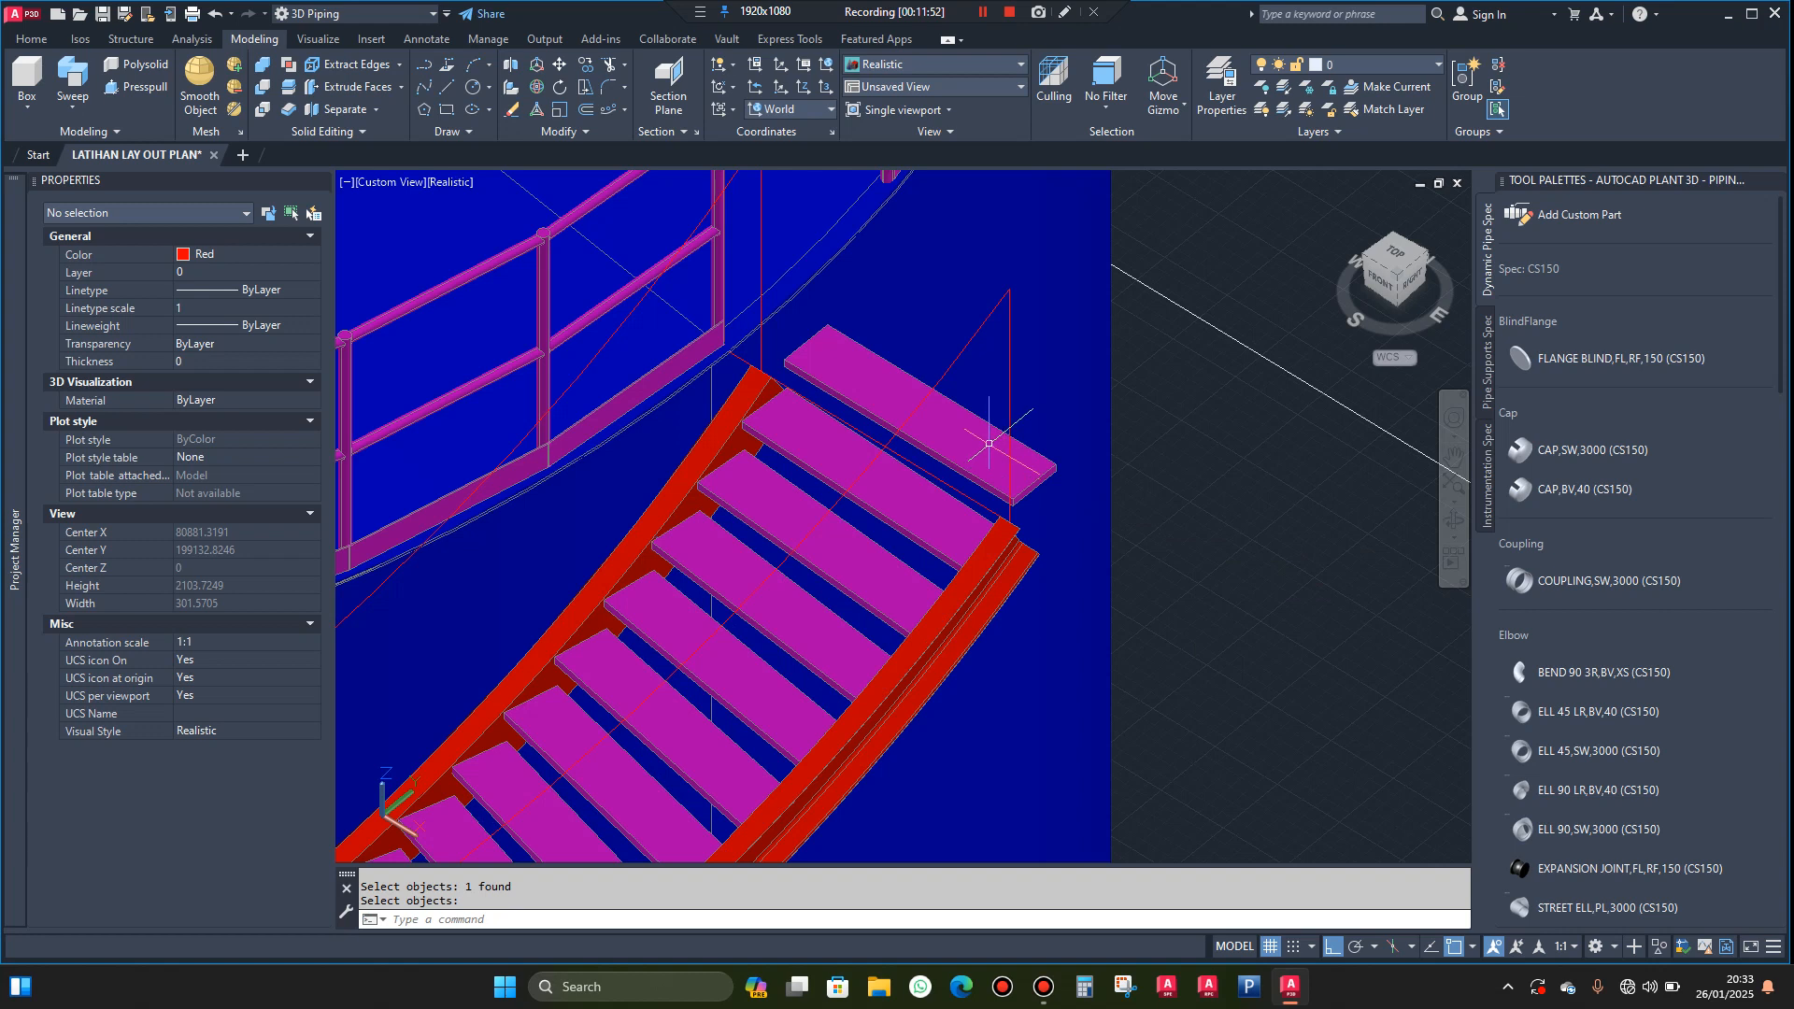
Delete the uppermost tread that extends beyond the upper ends of the stringers
click(989, 443)
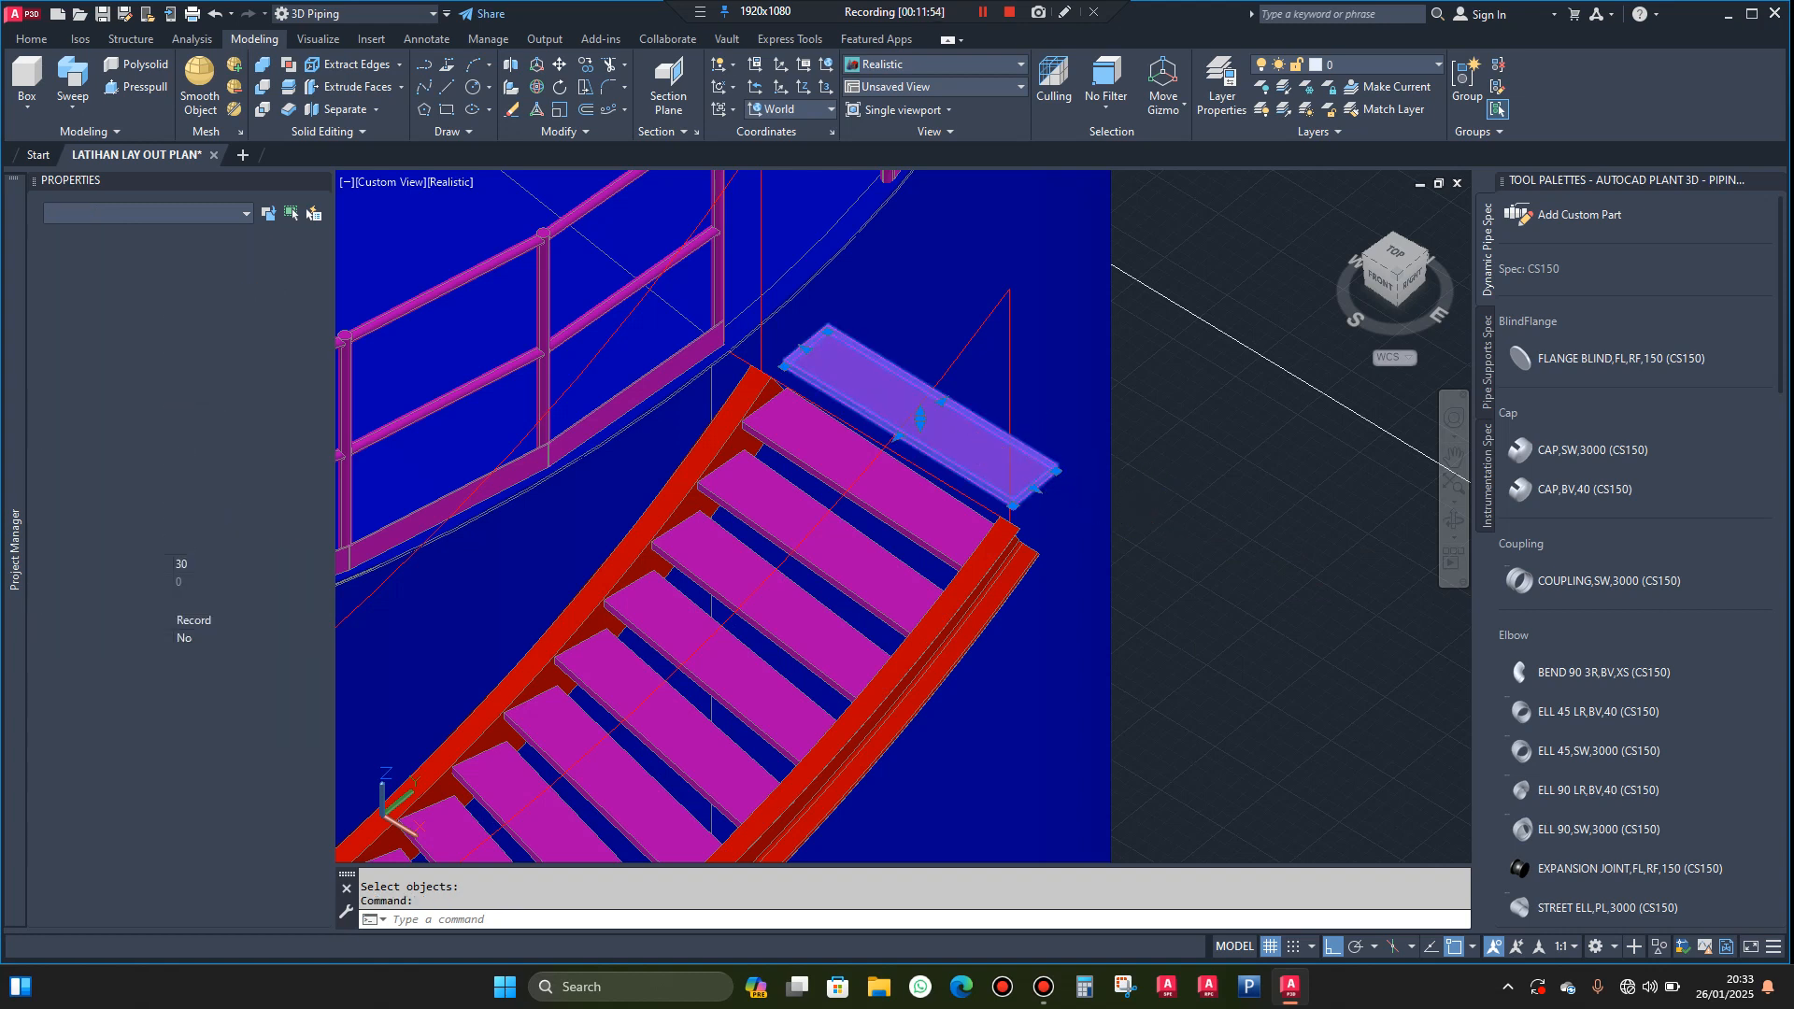
key(Delete)
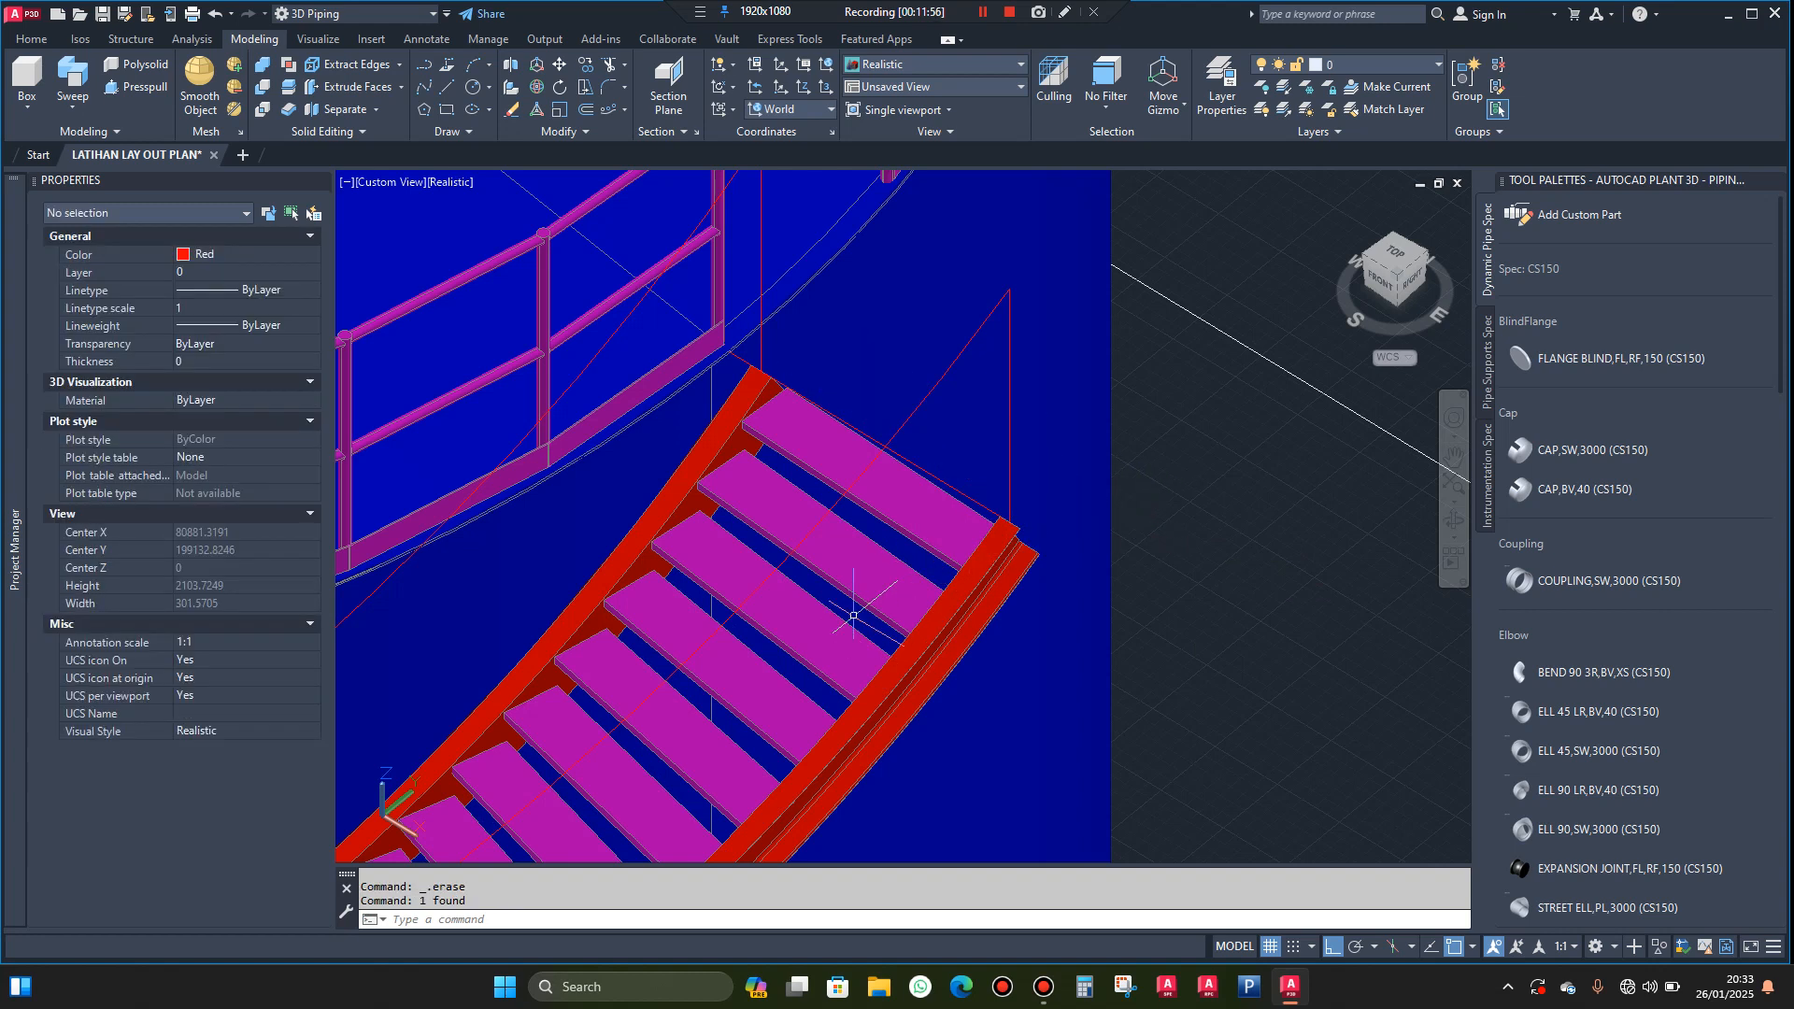
key(Escape)
scroll(1175, 513, down, 2)
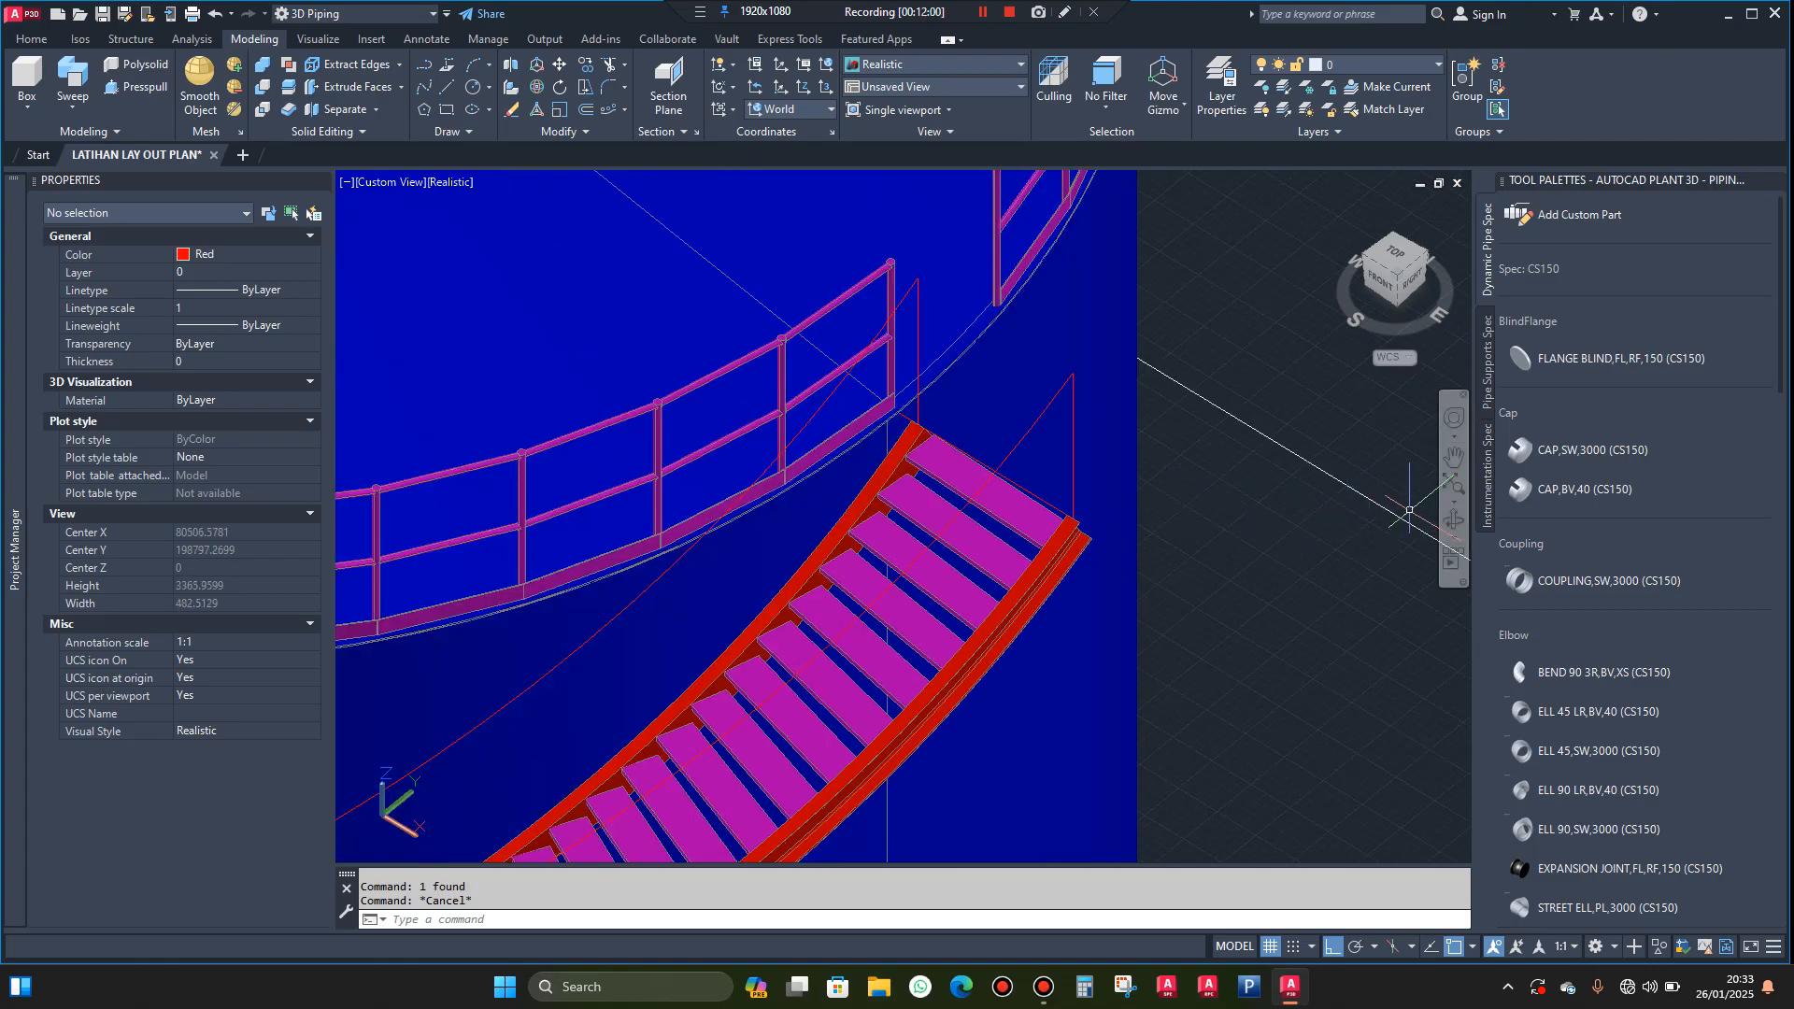
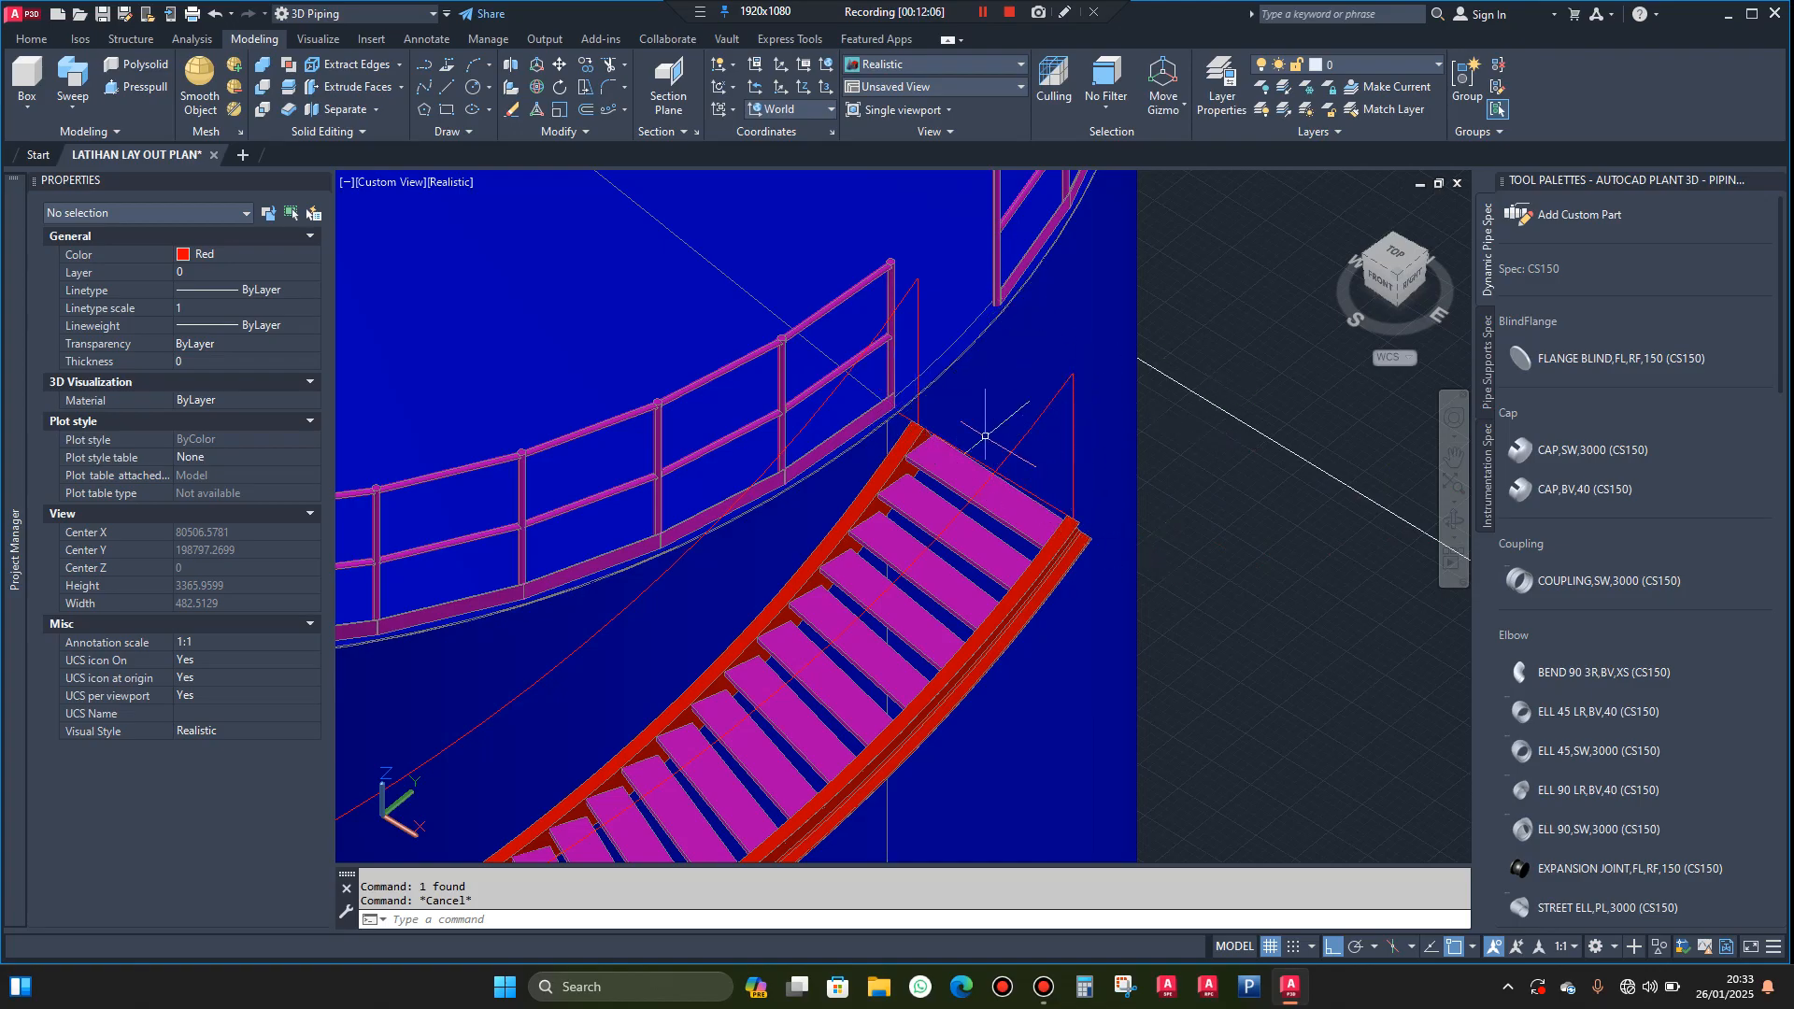
Display the model in the 2D Wireframe visual style, turned toward the stairway's upper end
click(459, 191)
click(523, 232)
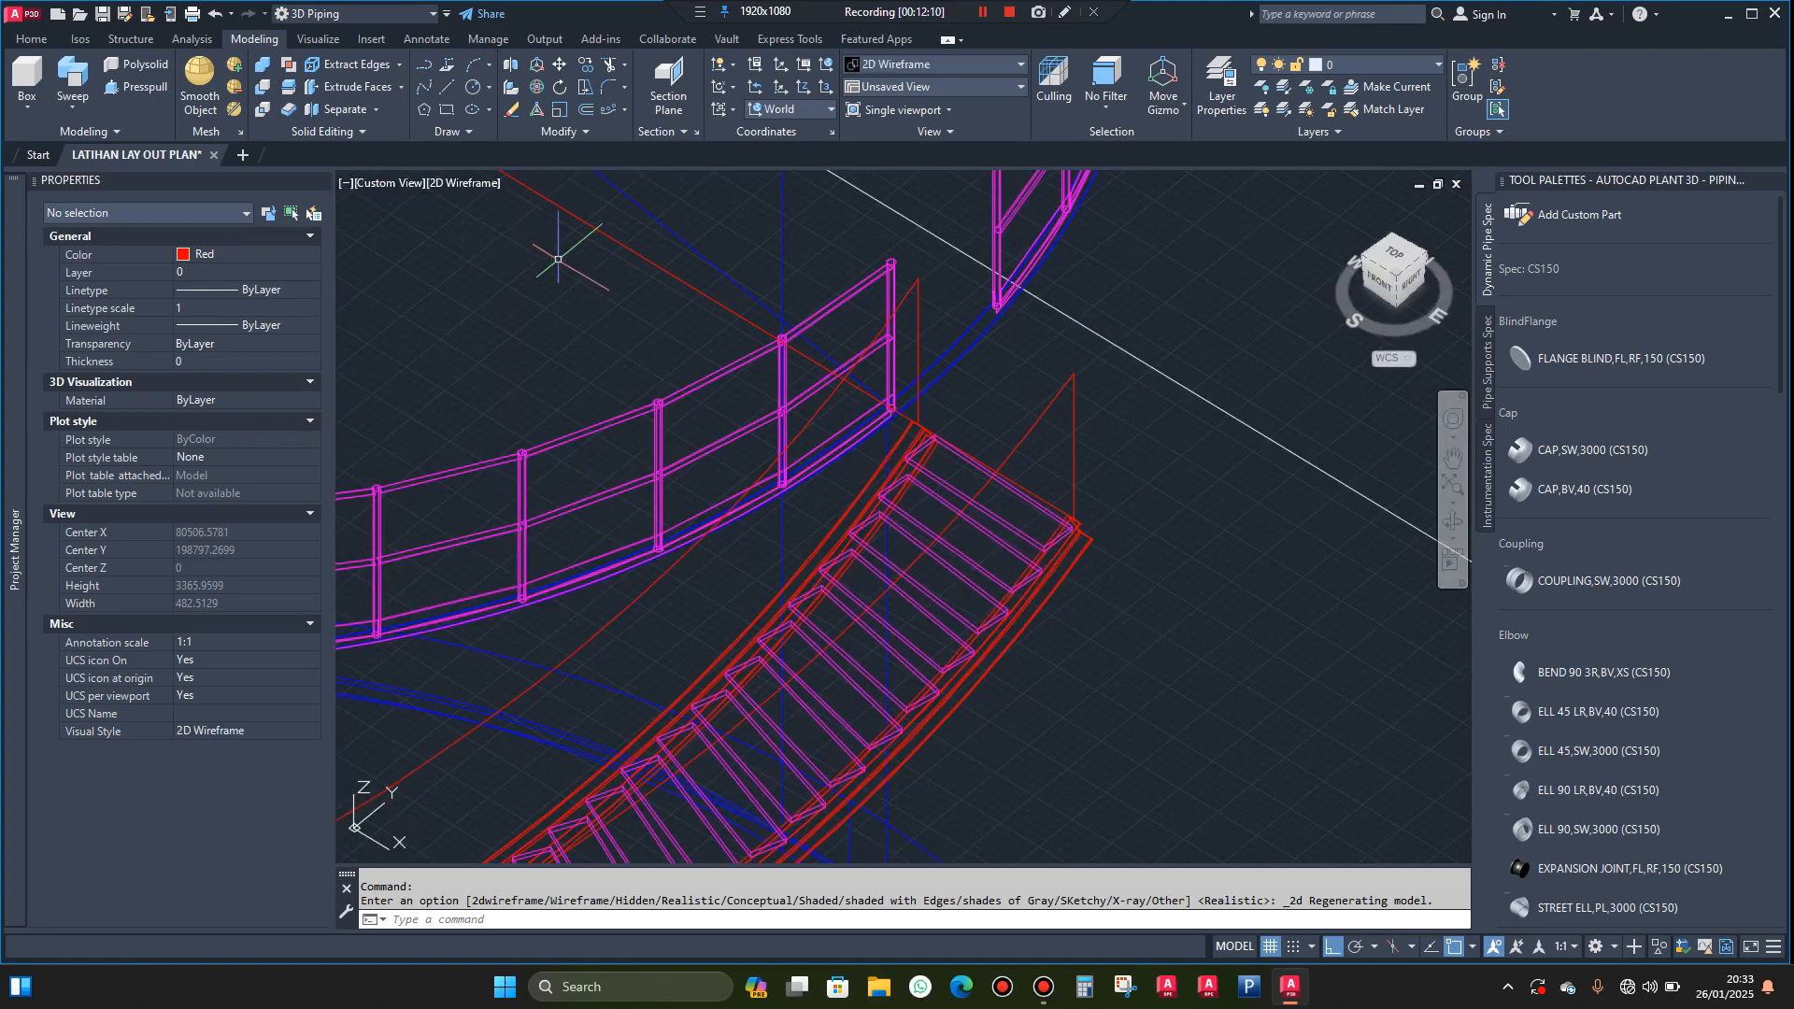
click(1448, 531)
drag(1394, 537, 1333, 539)
key(Escape)
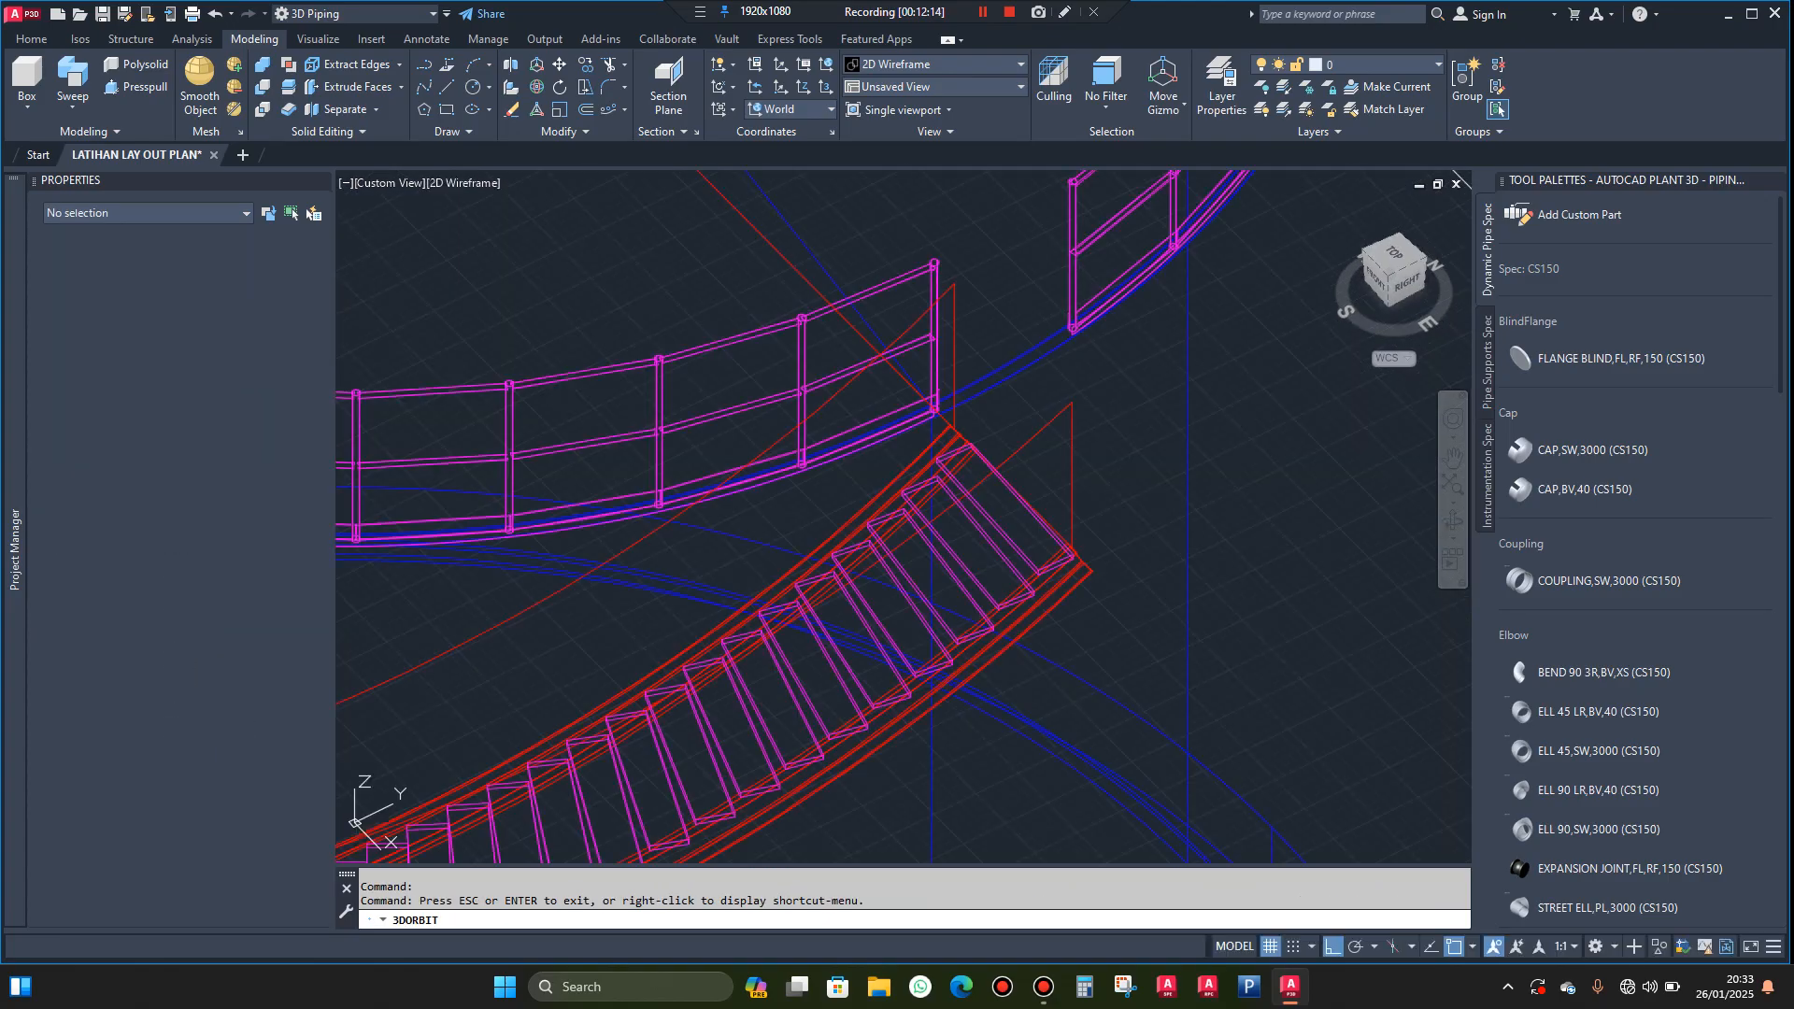
Set the structural member shape to JIS H Shape 100x100, with the insertion point at the middle of the upper flange
click(131, 40)
click(330, 89)
click(356, 114)
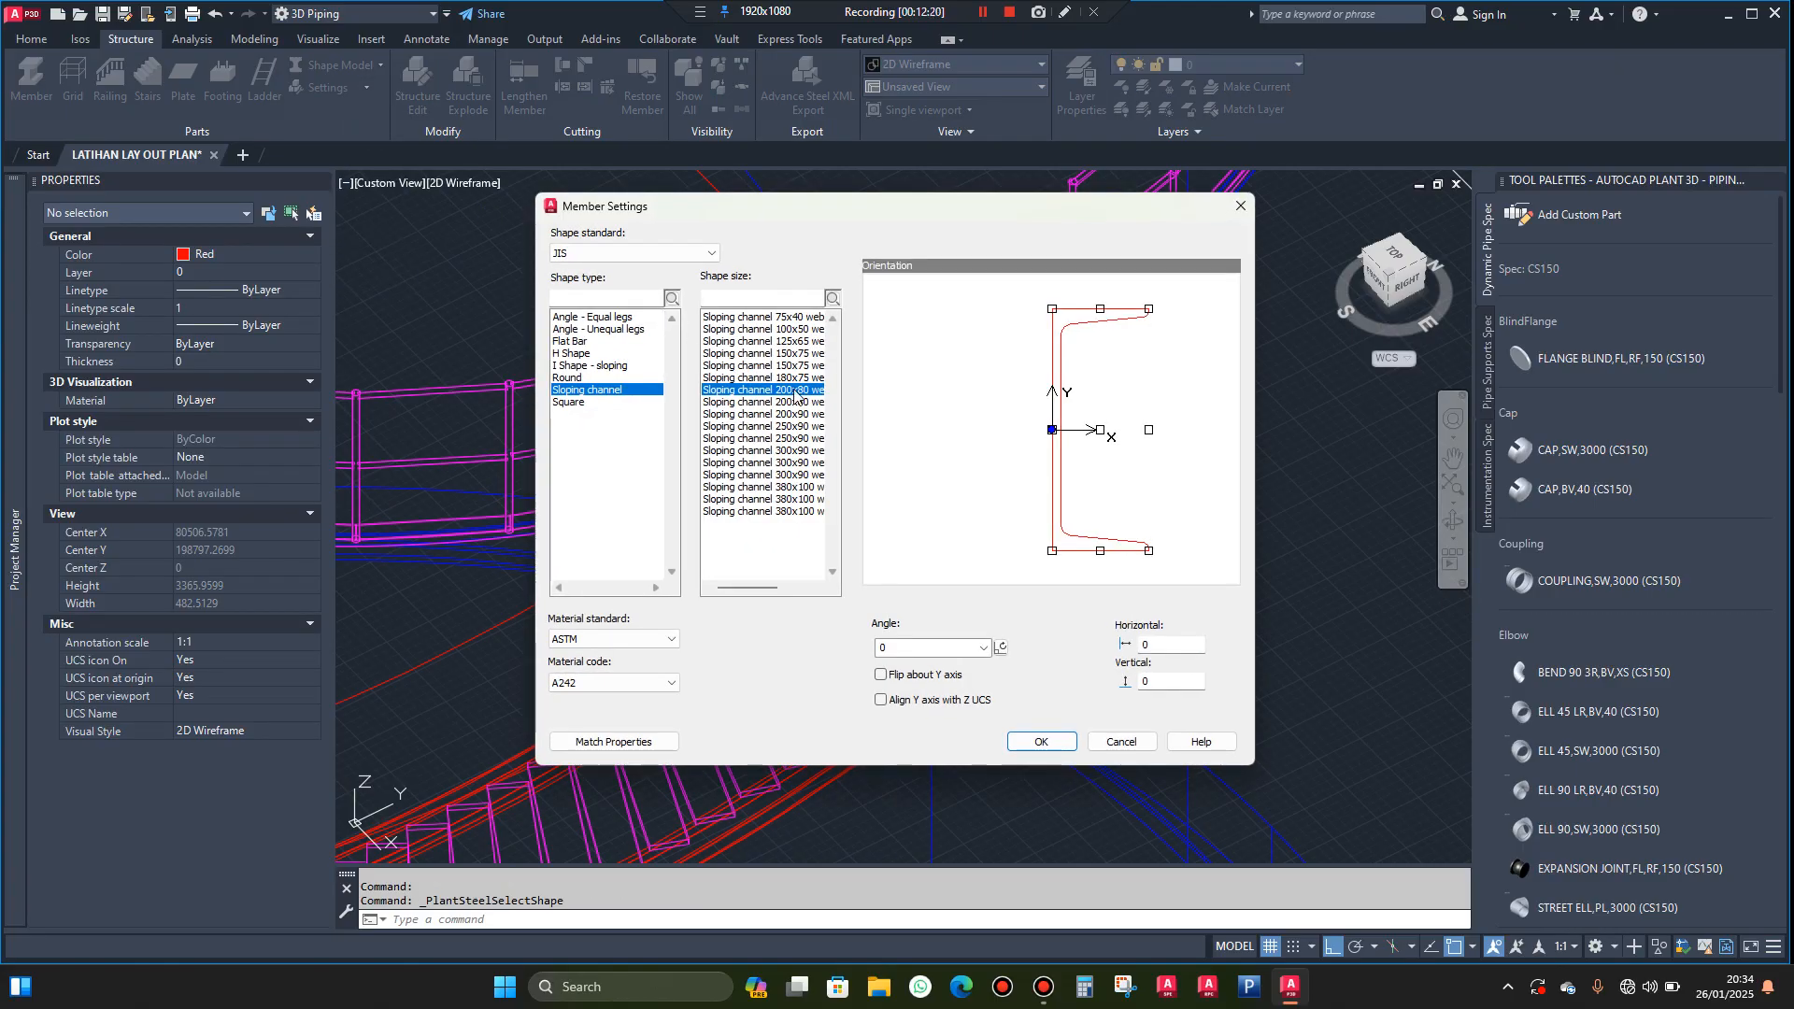
click(595, 354)
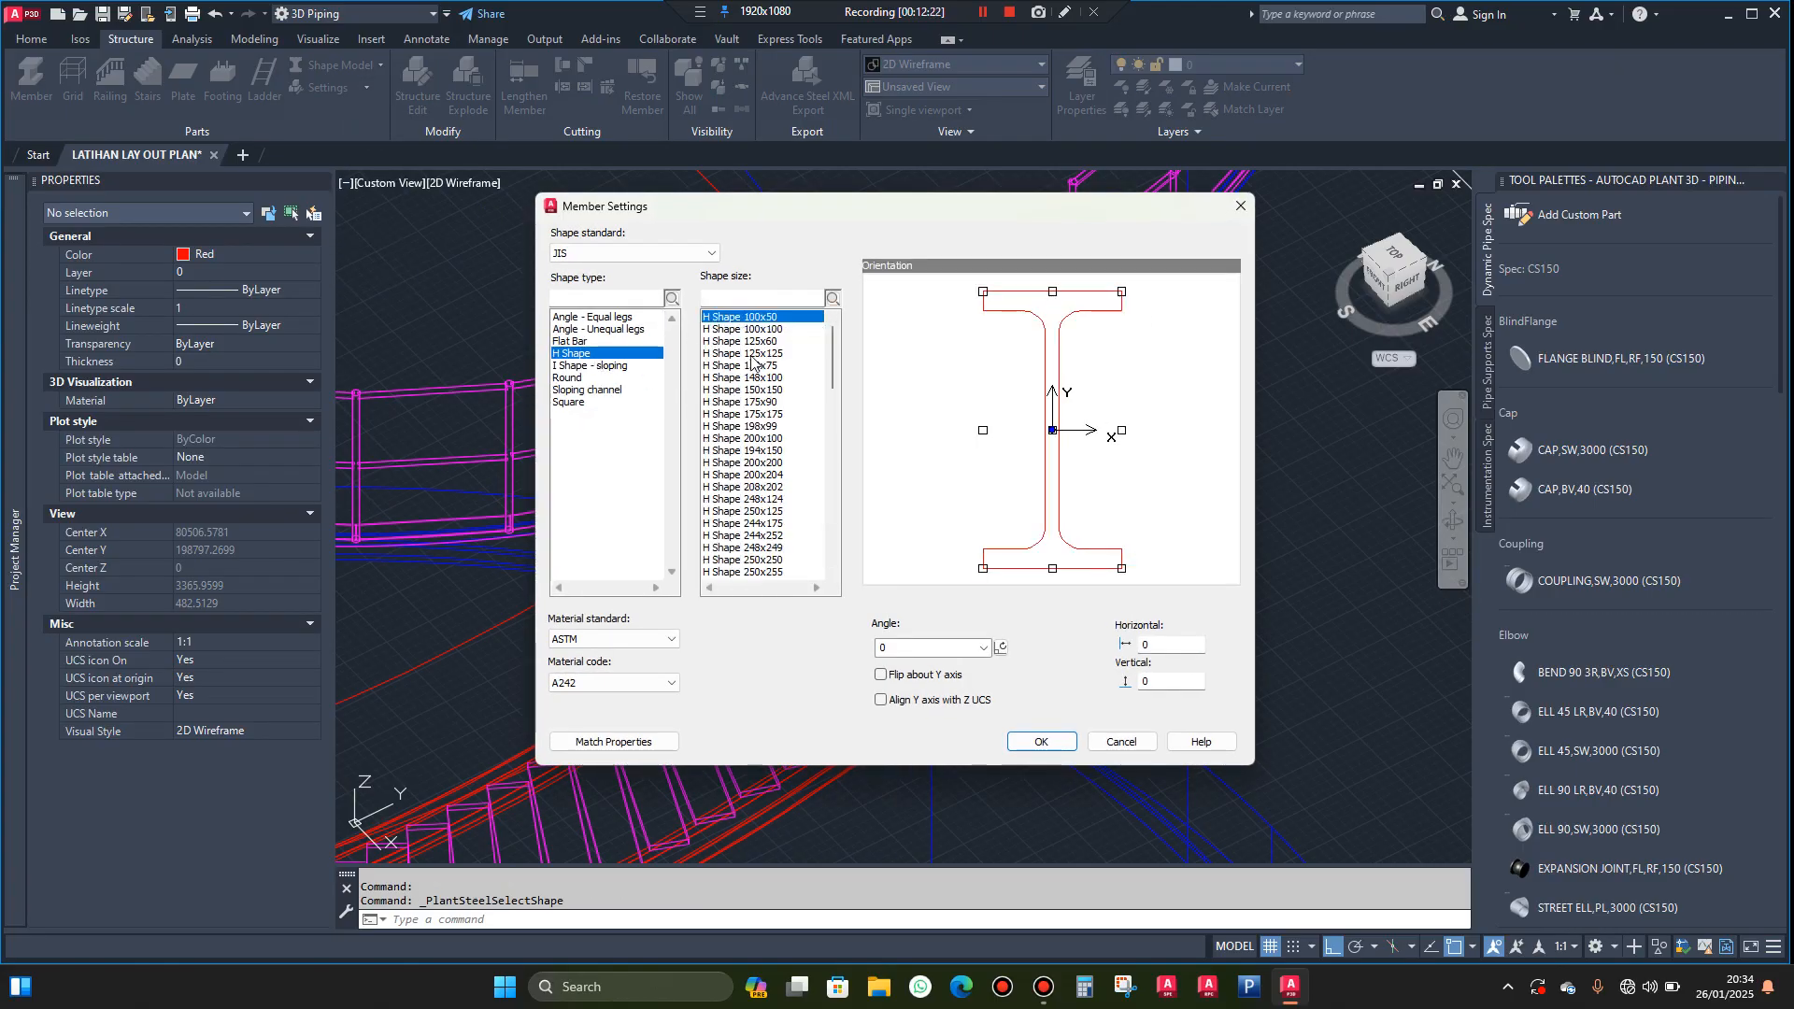
click(765, 330)
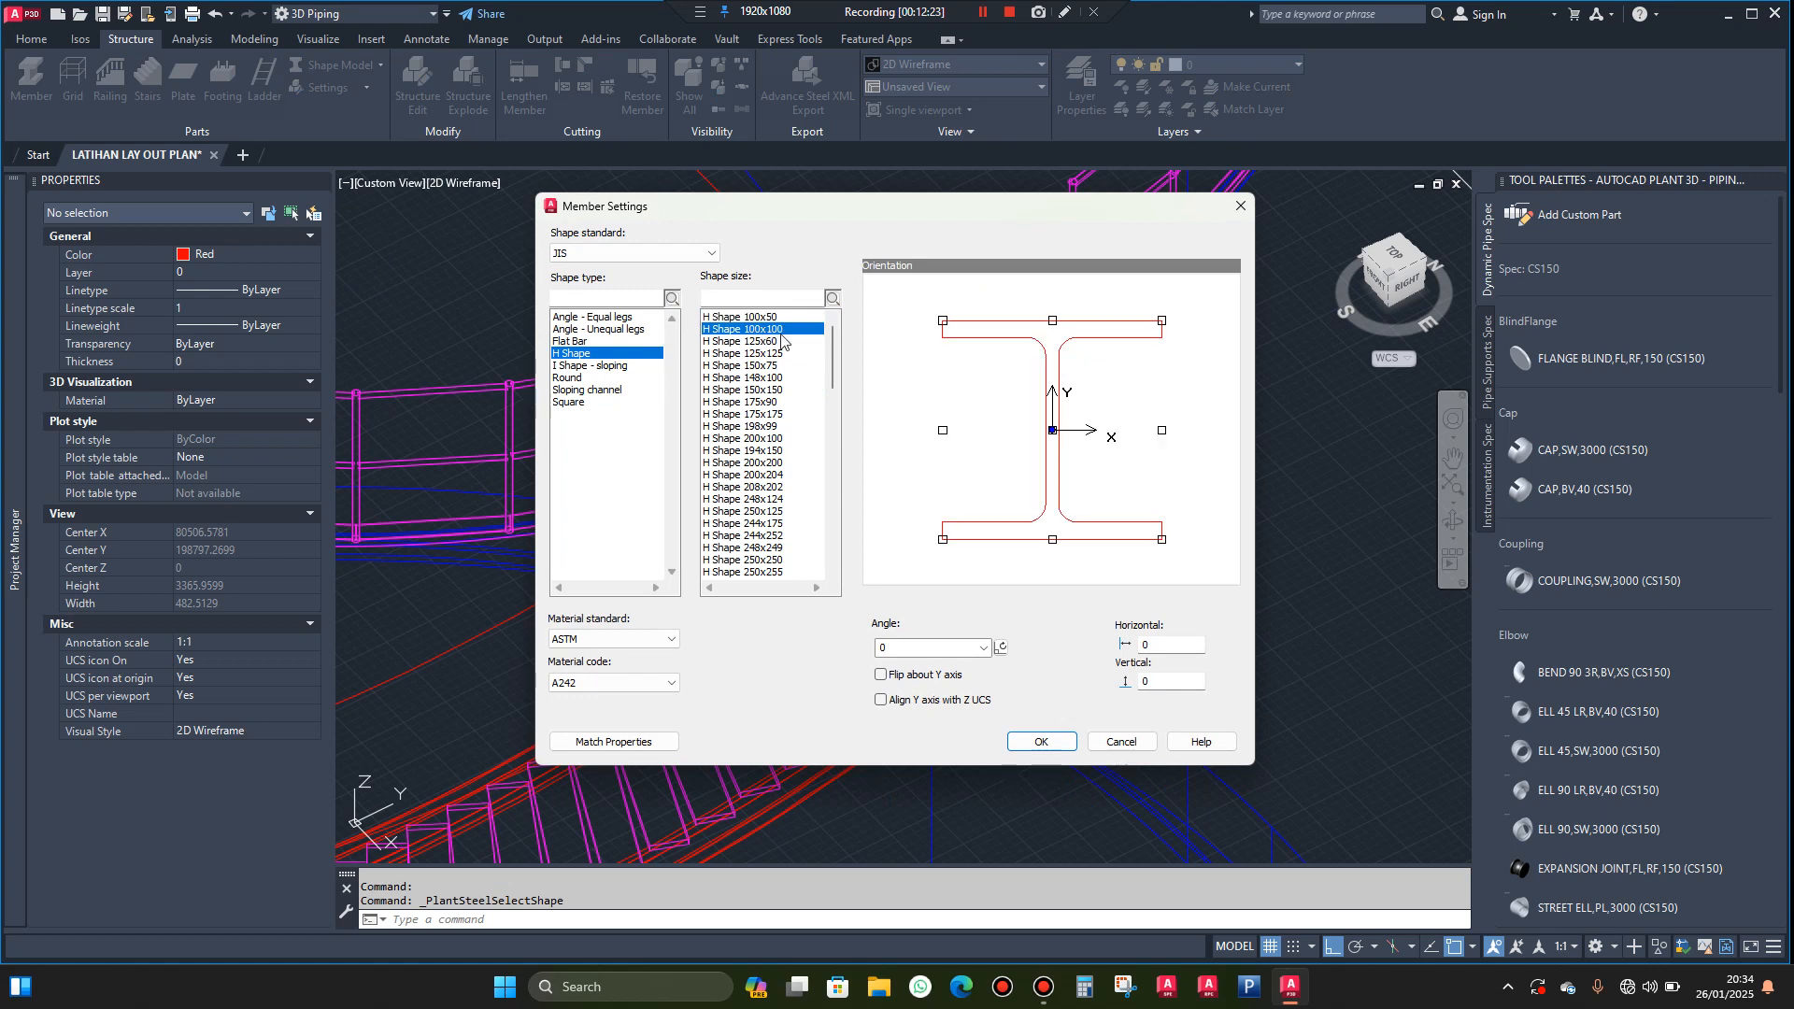
click(1053, 322)
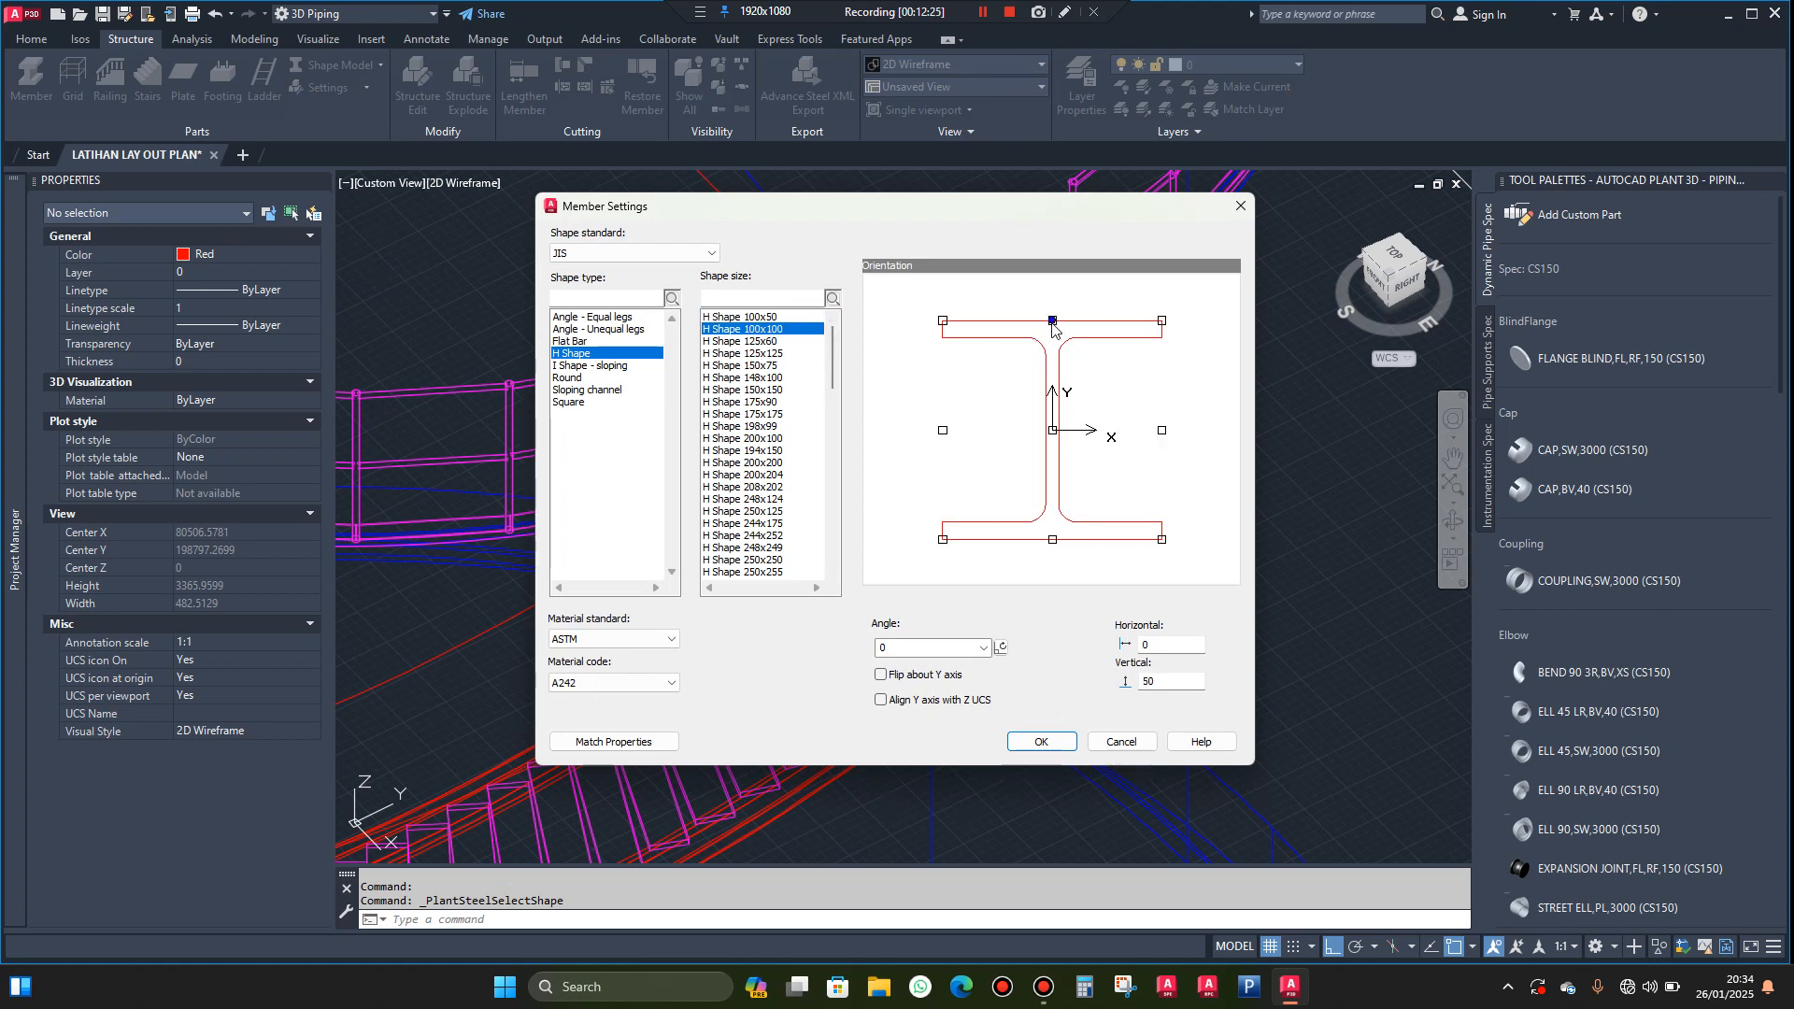
click(1040, 743)
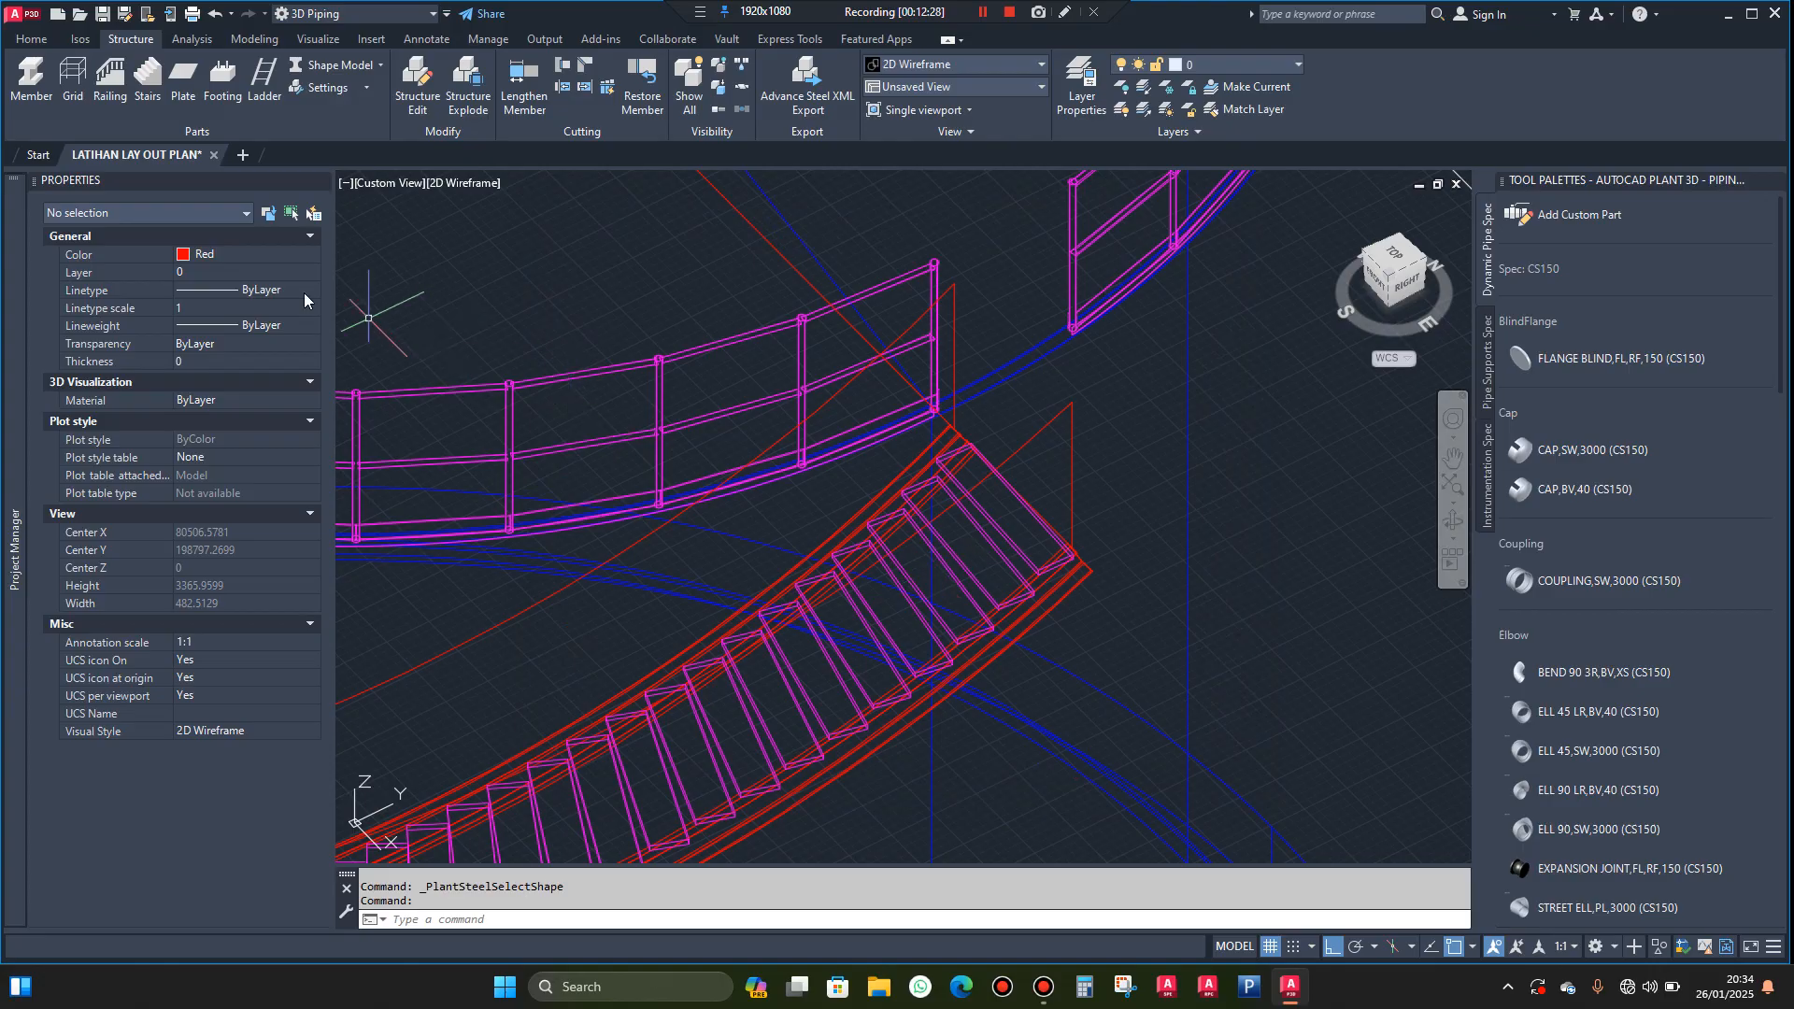
Place an H-shaped member about 1240 mm long across the stairway's upper end, from the tank railing's base to the outer stringer's end
click(30, 99)
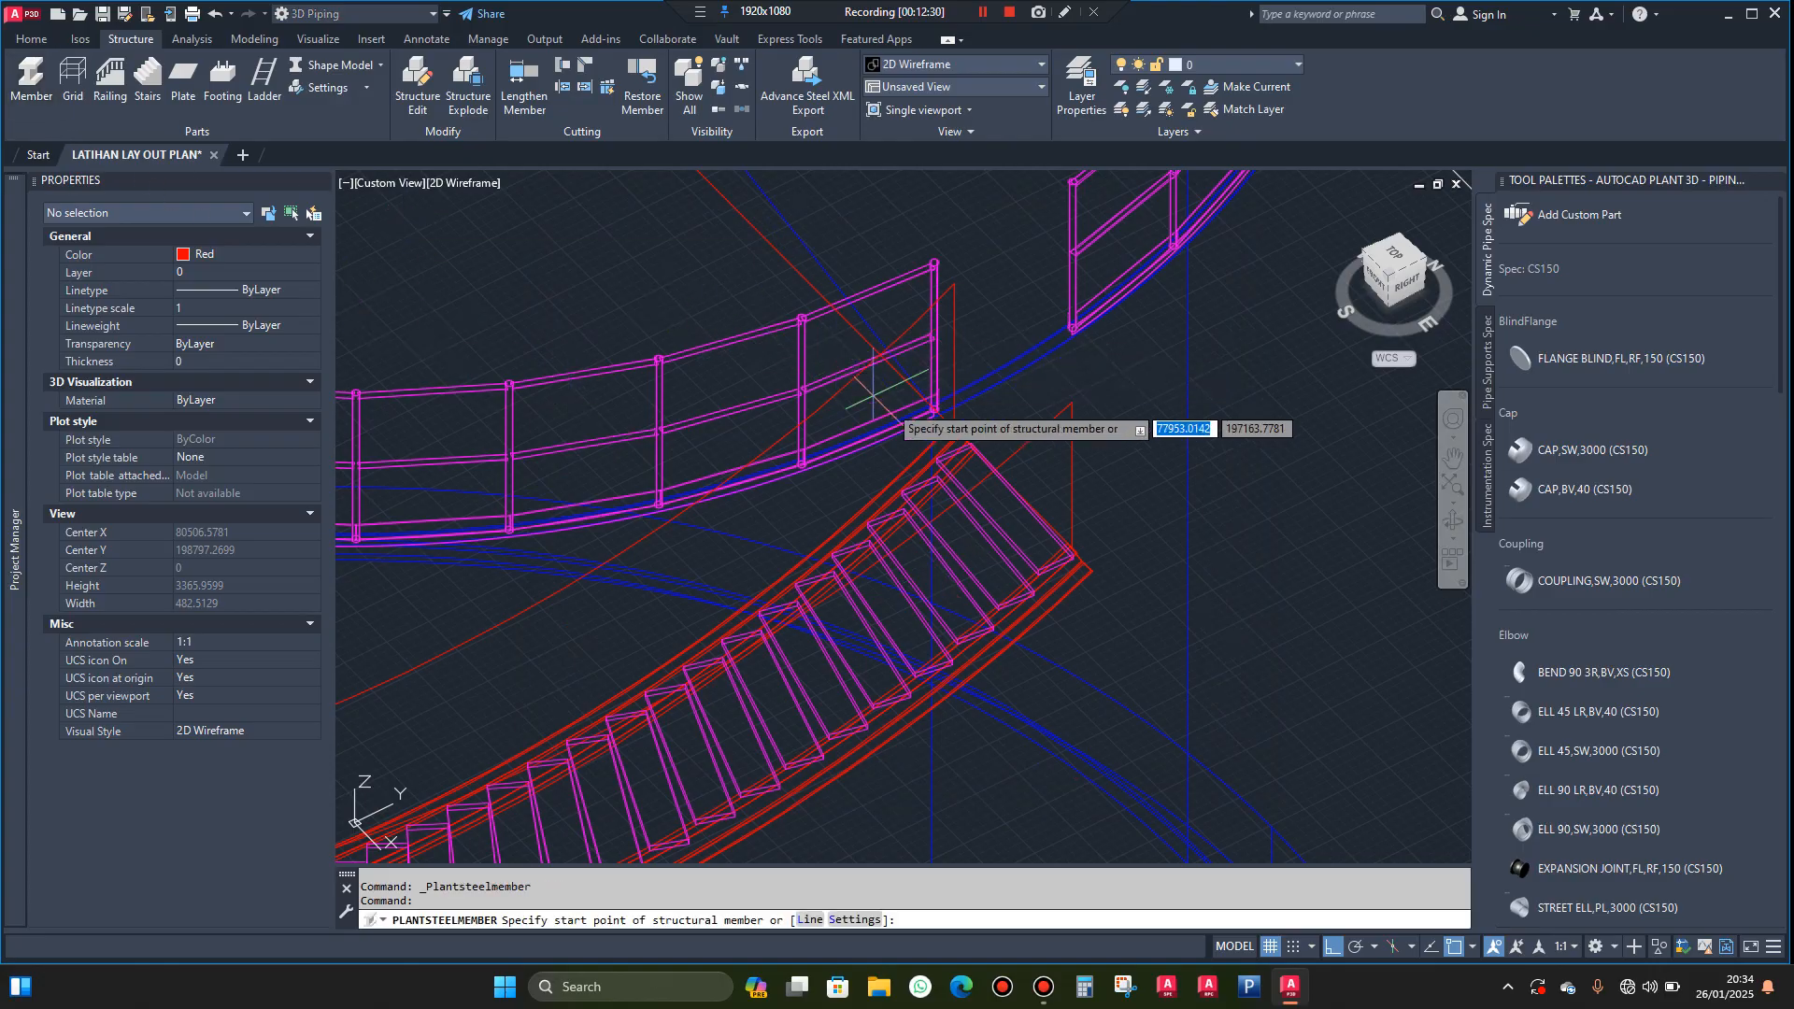
scroll(931, 411, up, 2)
scroll(932, 412, up, 6)
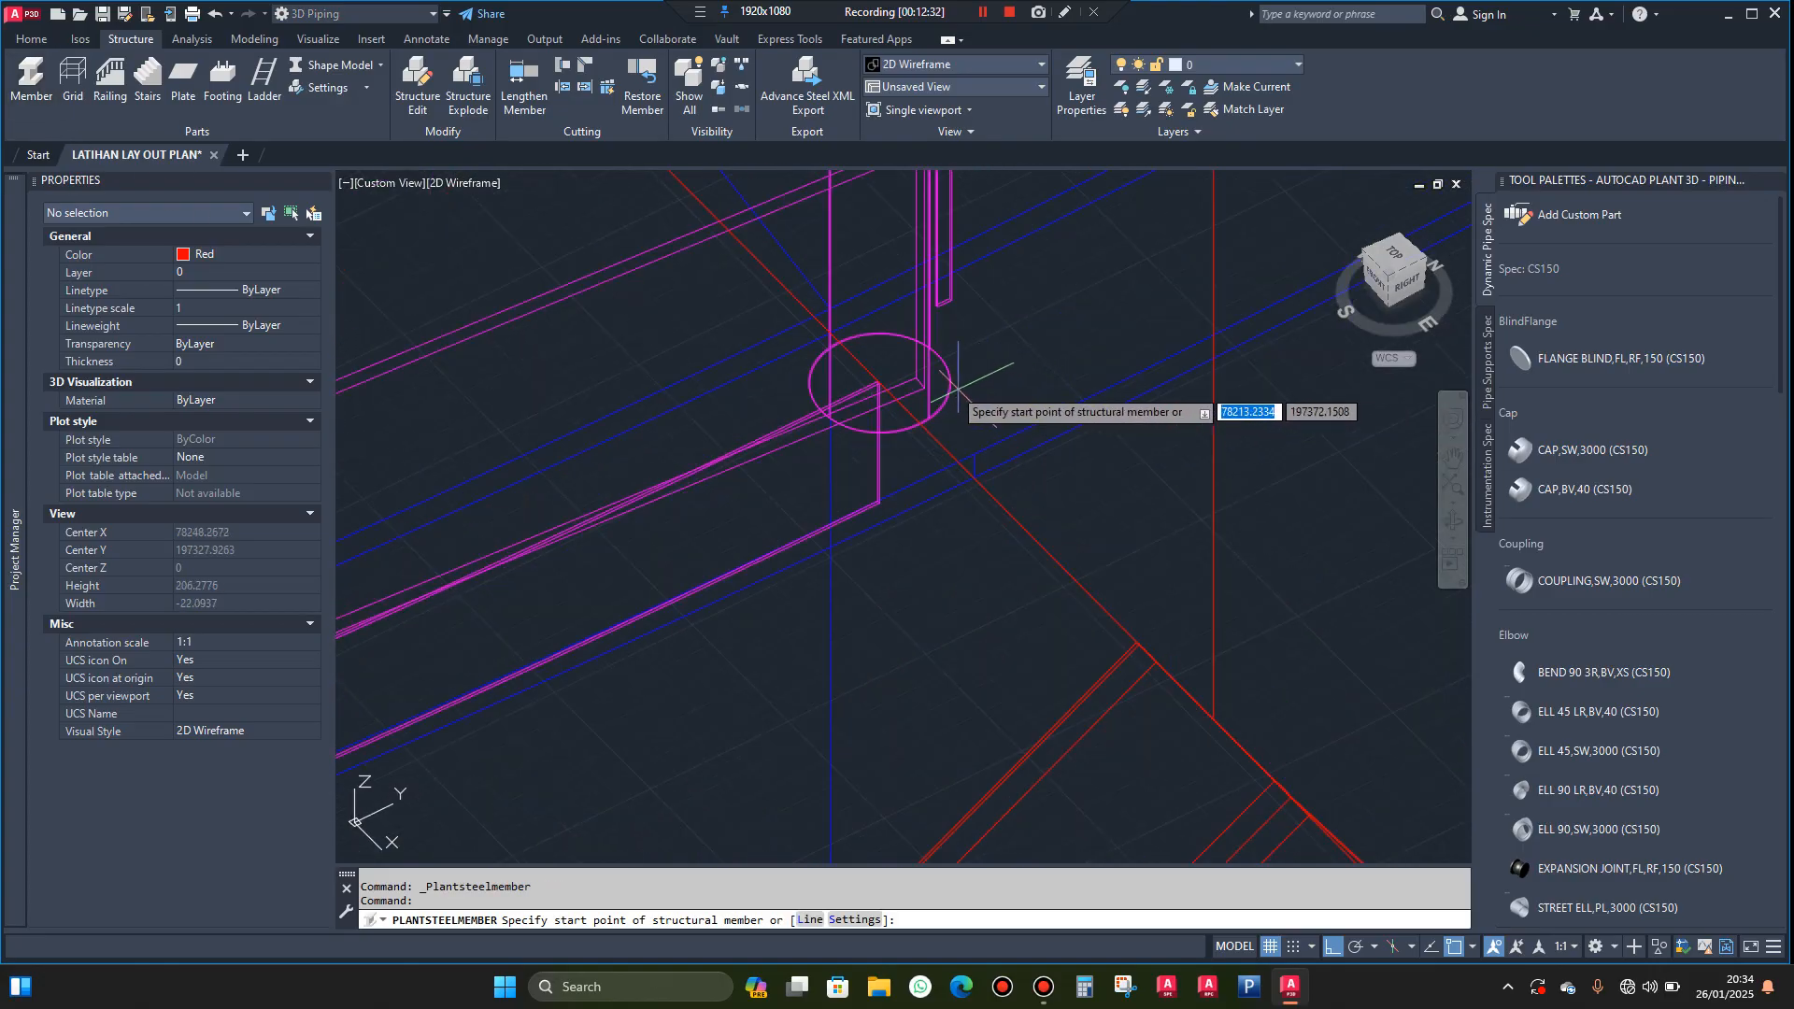
scroll(818, 327, up, 4)
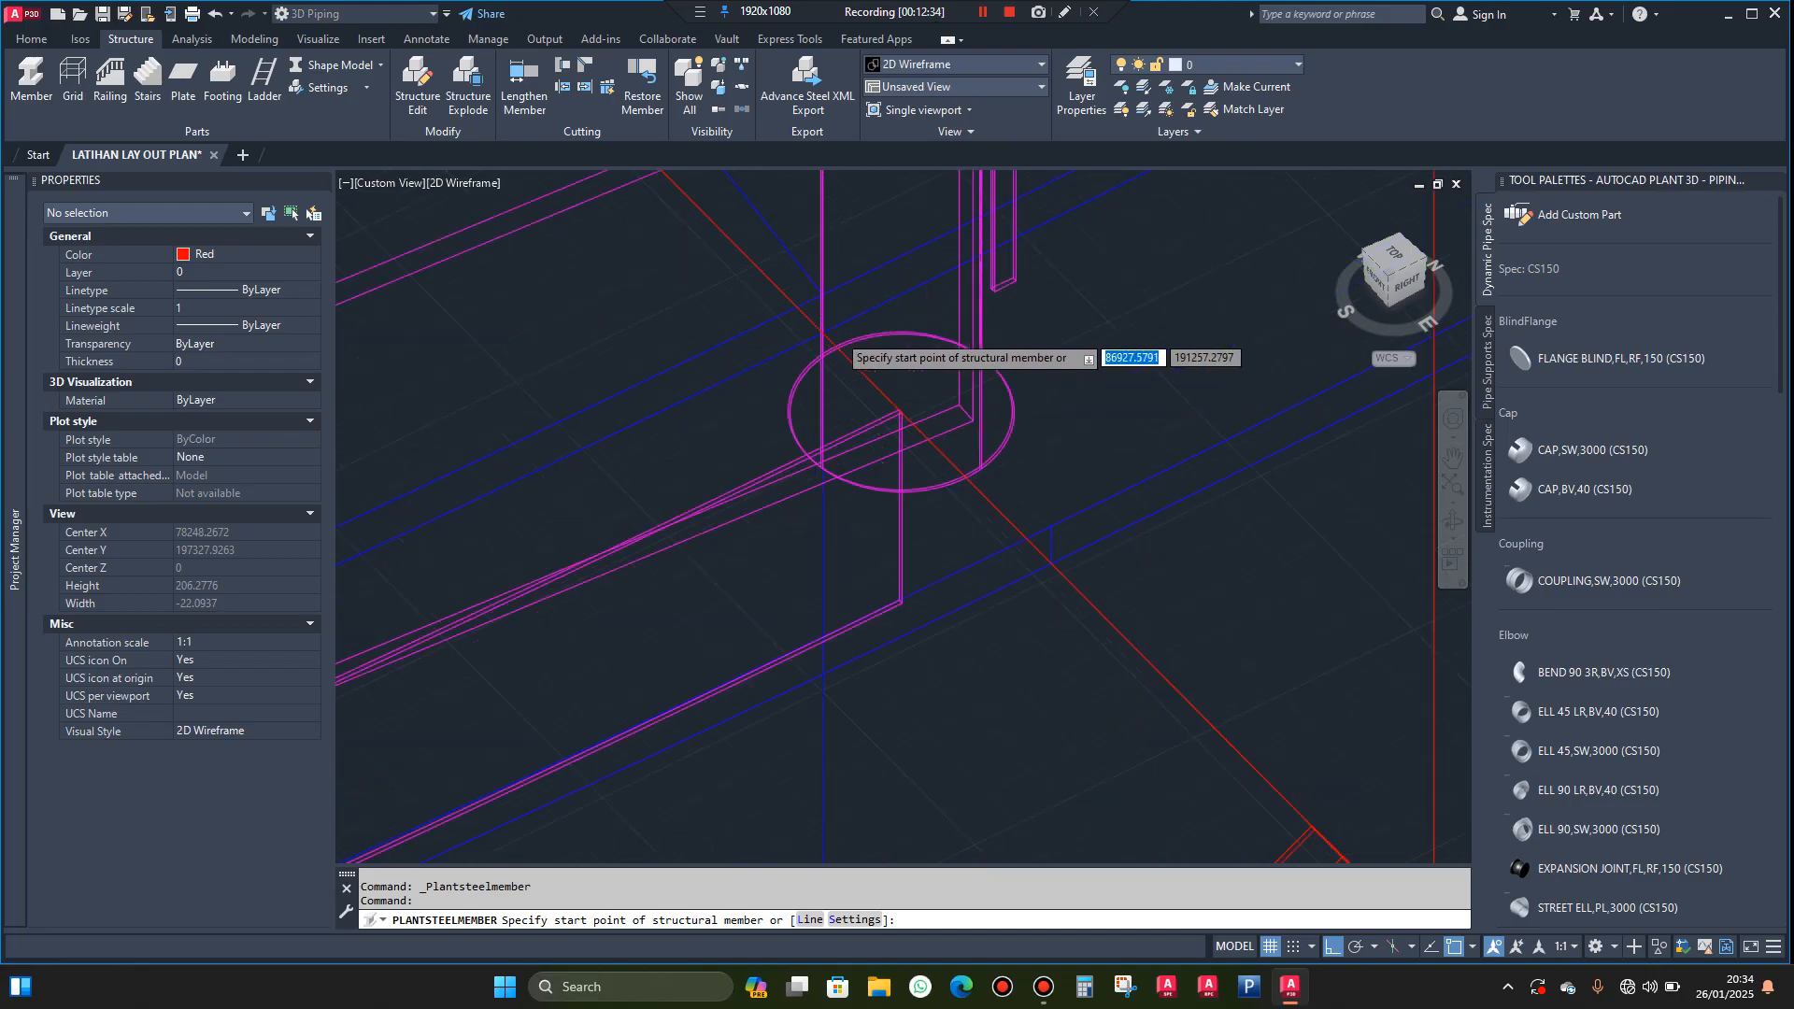
click(811, 332)
scroll(846, 359, down, 10)
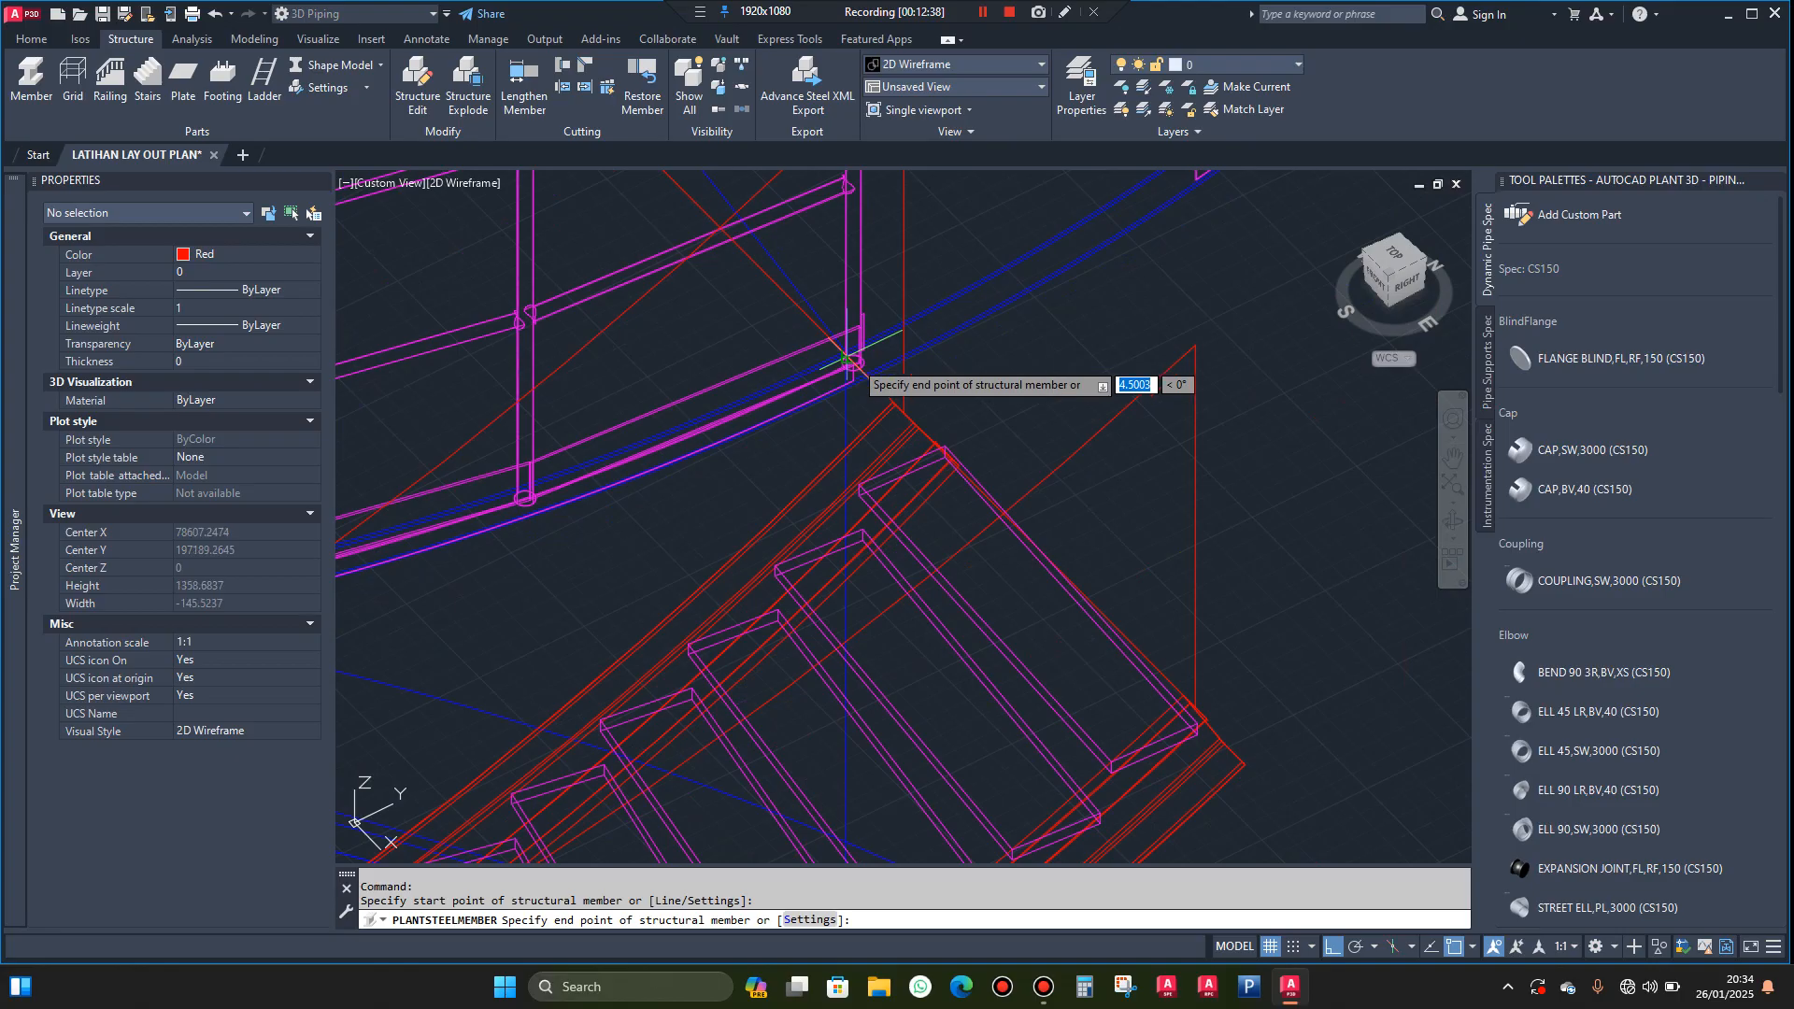
scroll(845, 369, up, 1)
scroll(1084, 608, up, 4)
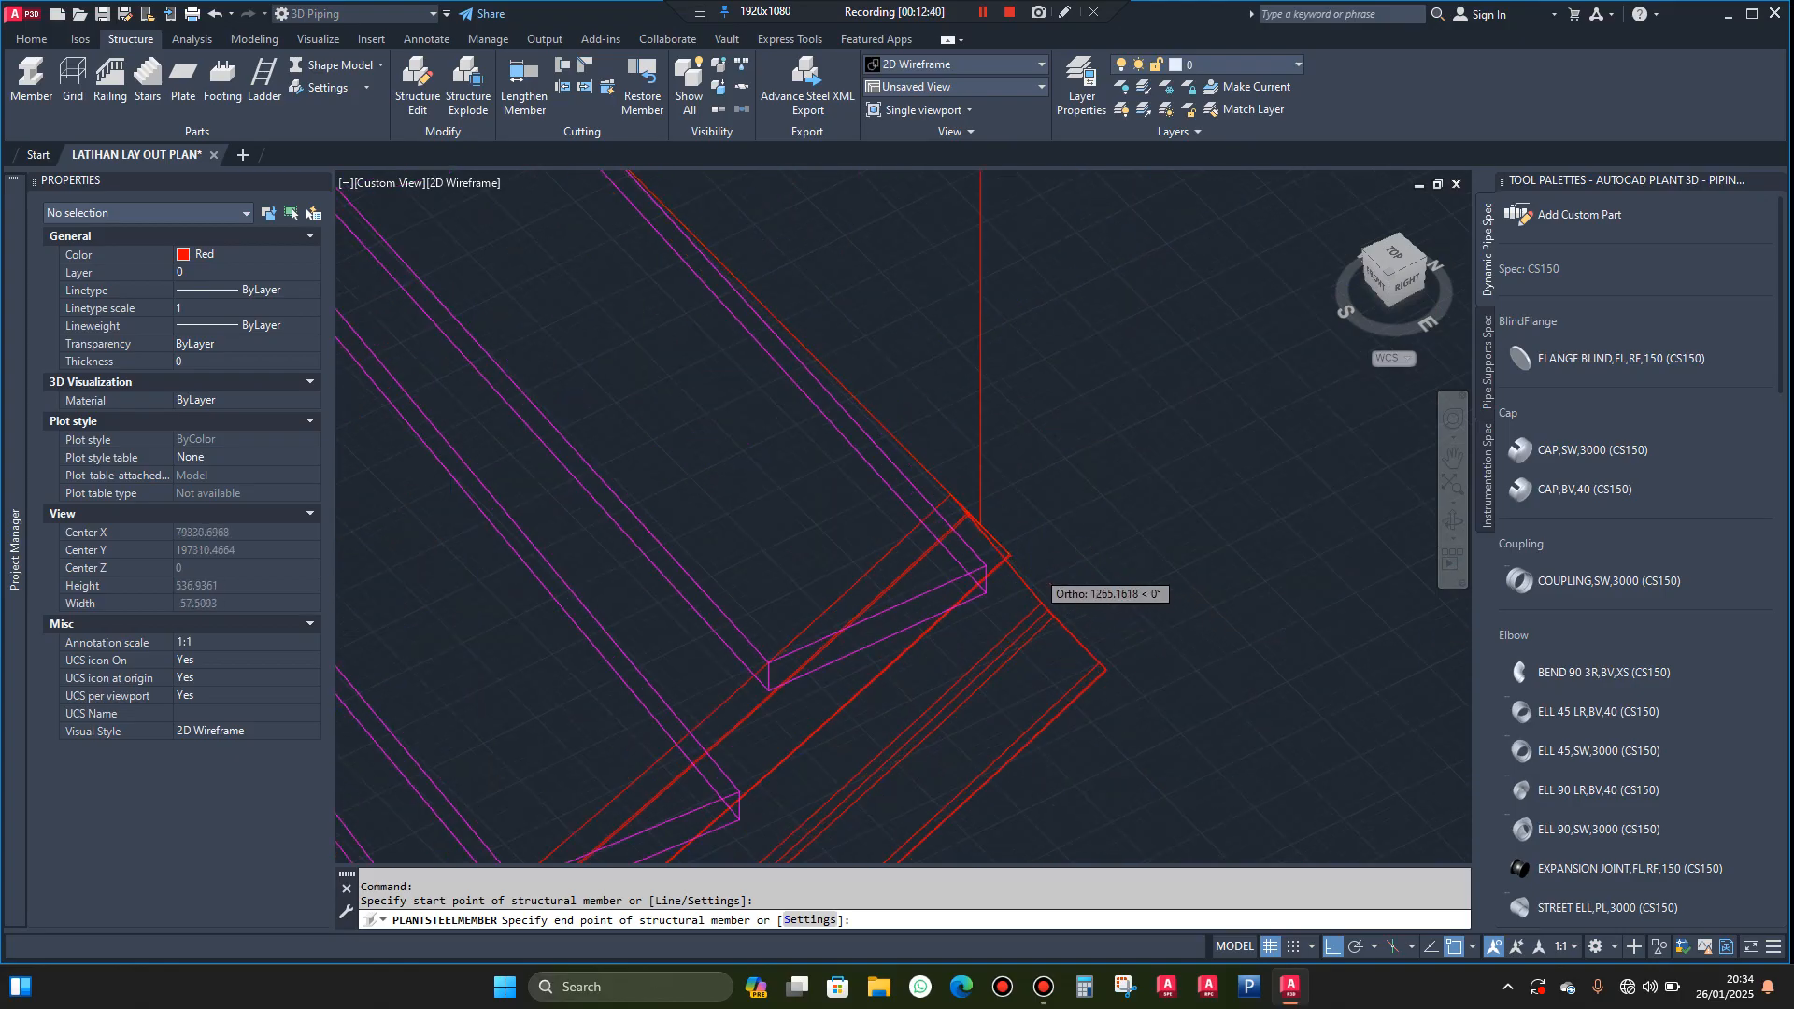
scroll(1028, 556, up, 3)
scroll(986, 524, up, 3)
scroll(981, 529, up, 2)
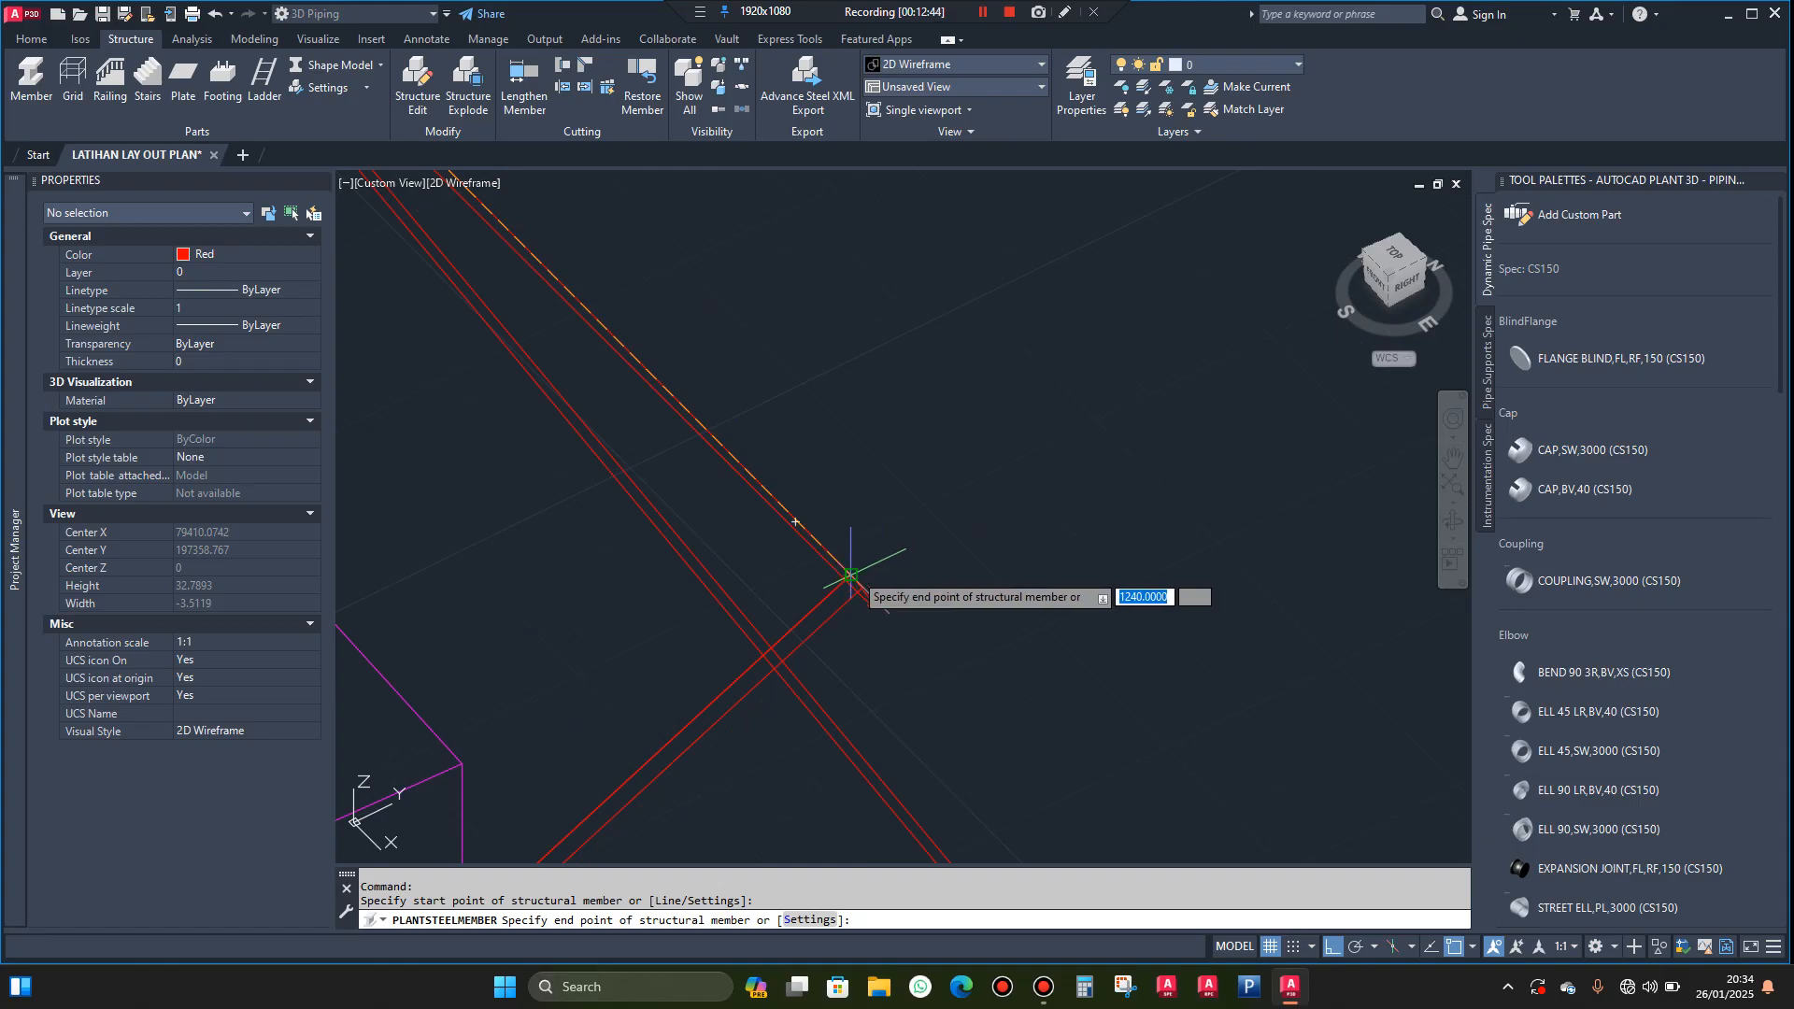
scroll(860, 584, up, 4)
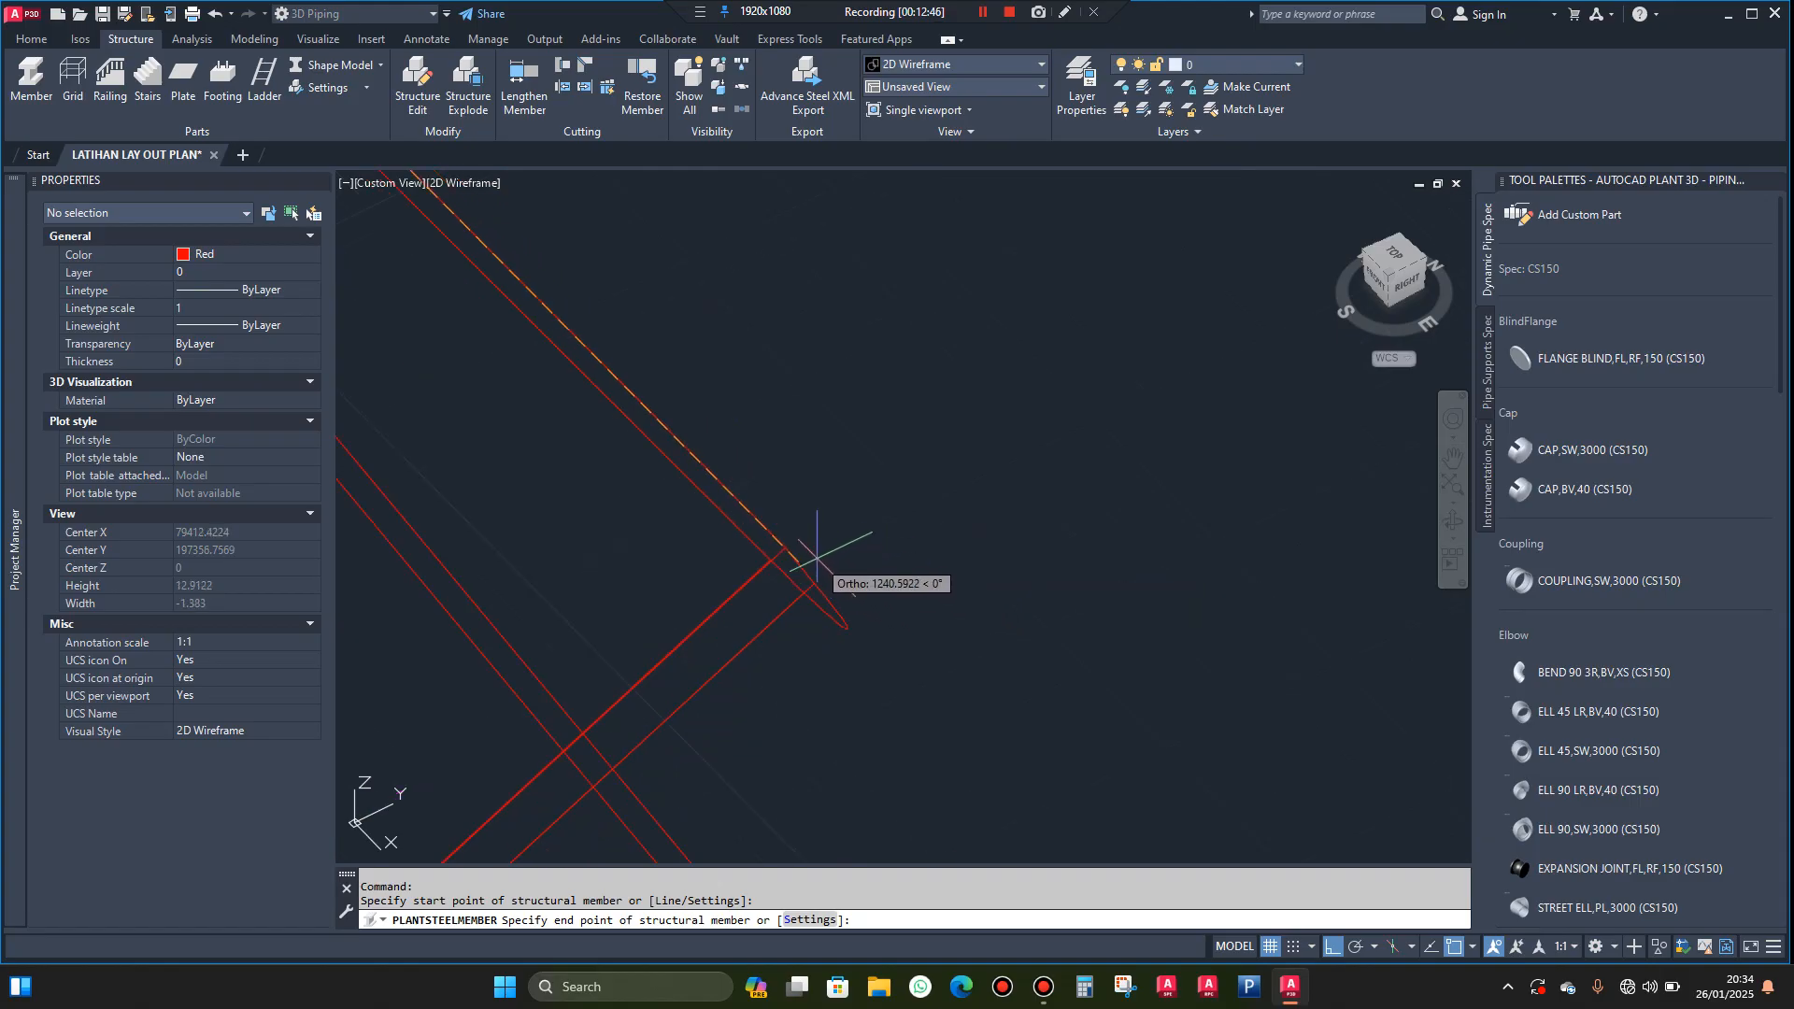
click(790, 547)
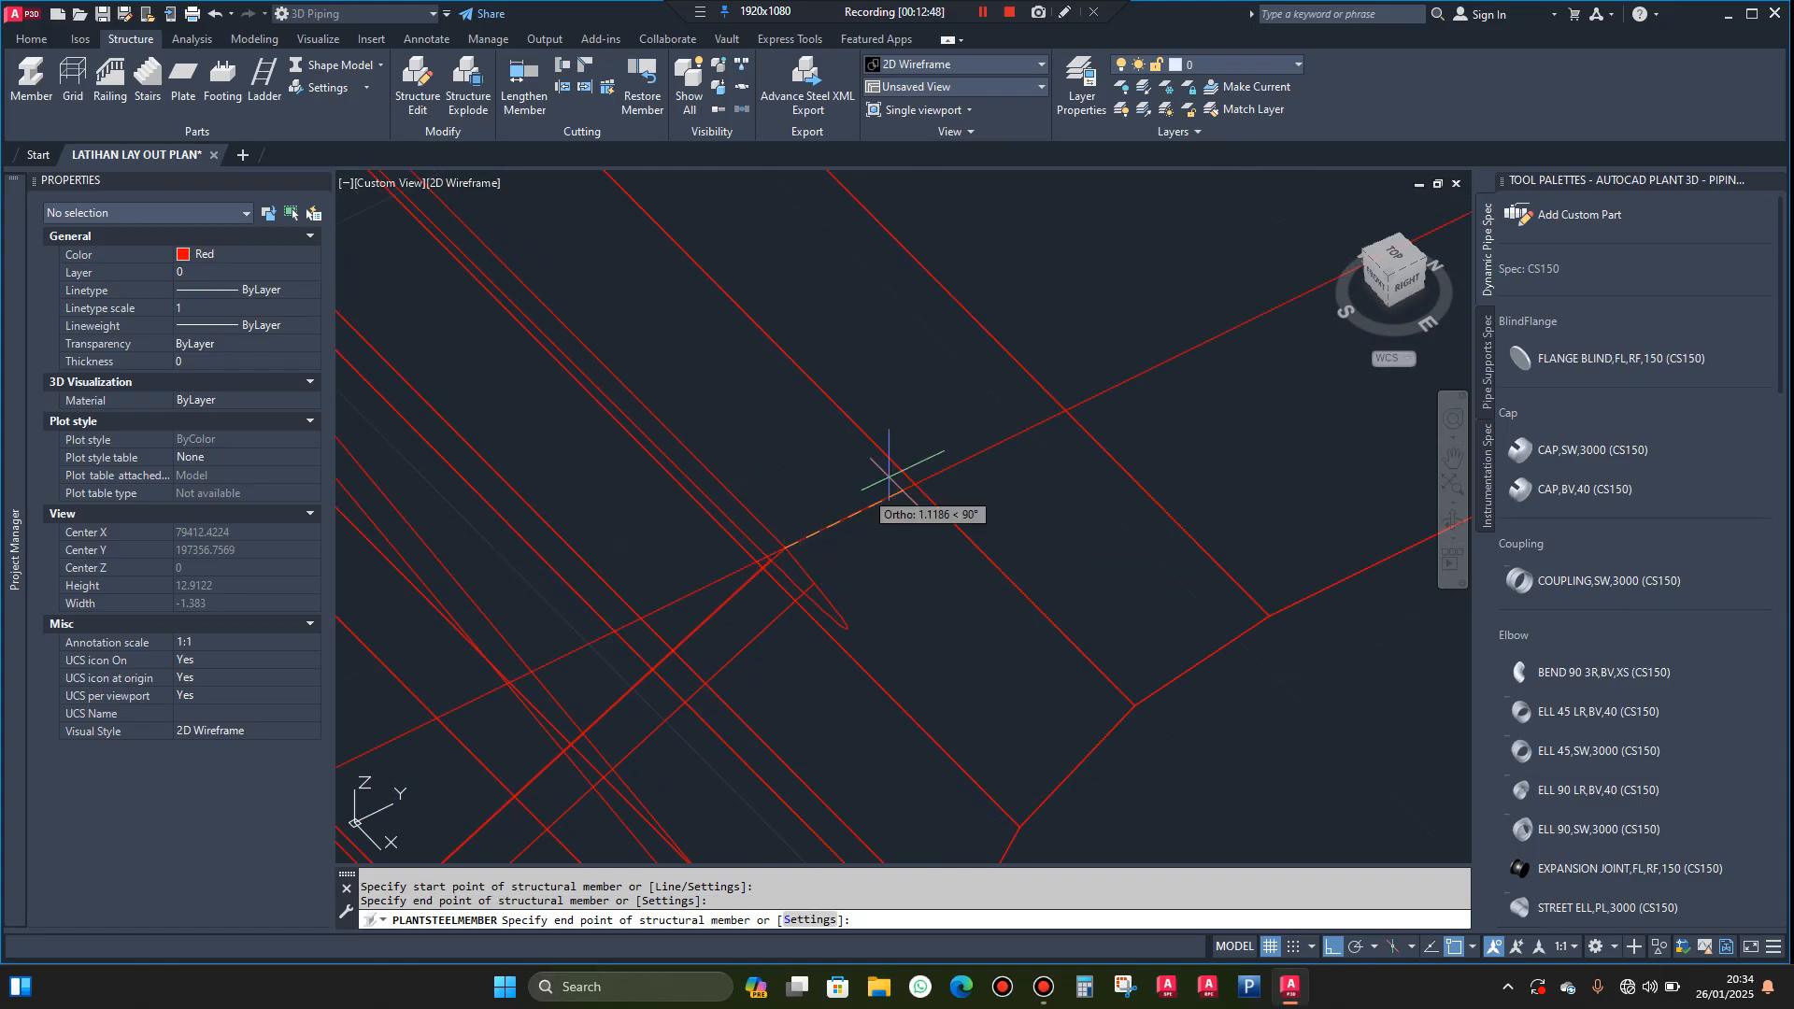
click(889, 476)
key(Escape)
scroll(963, 478, down, 10)
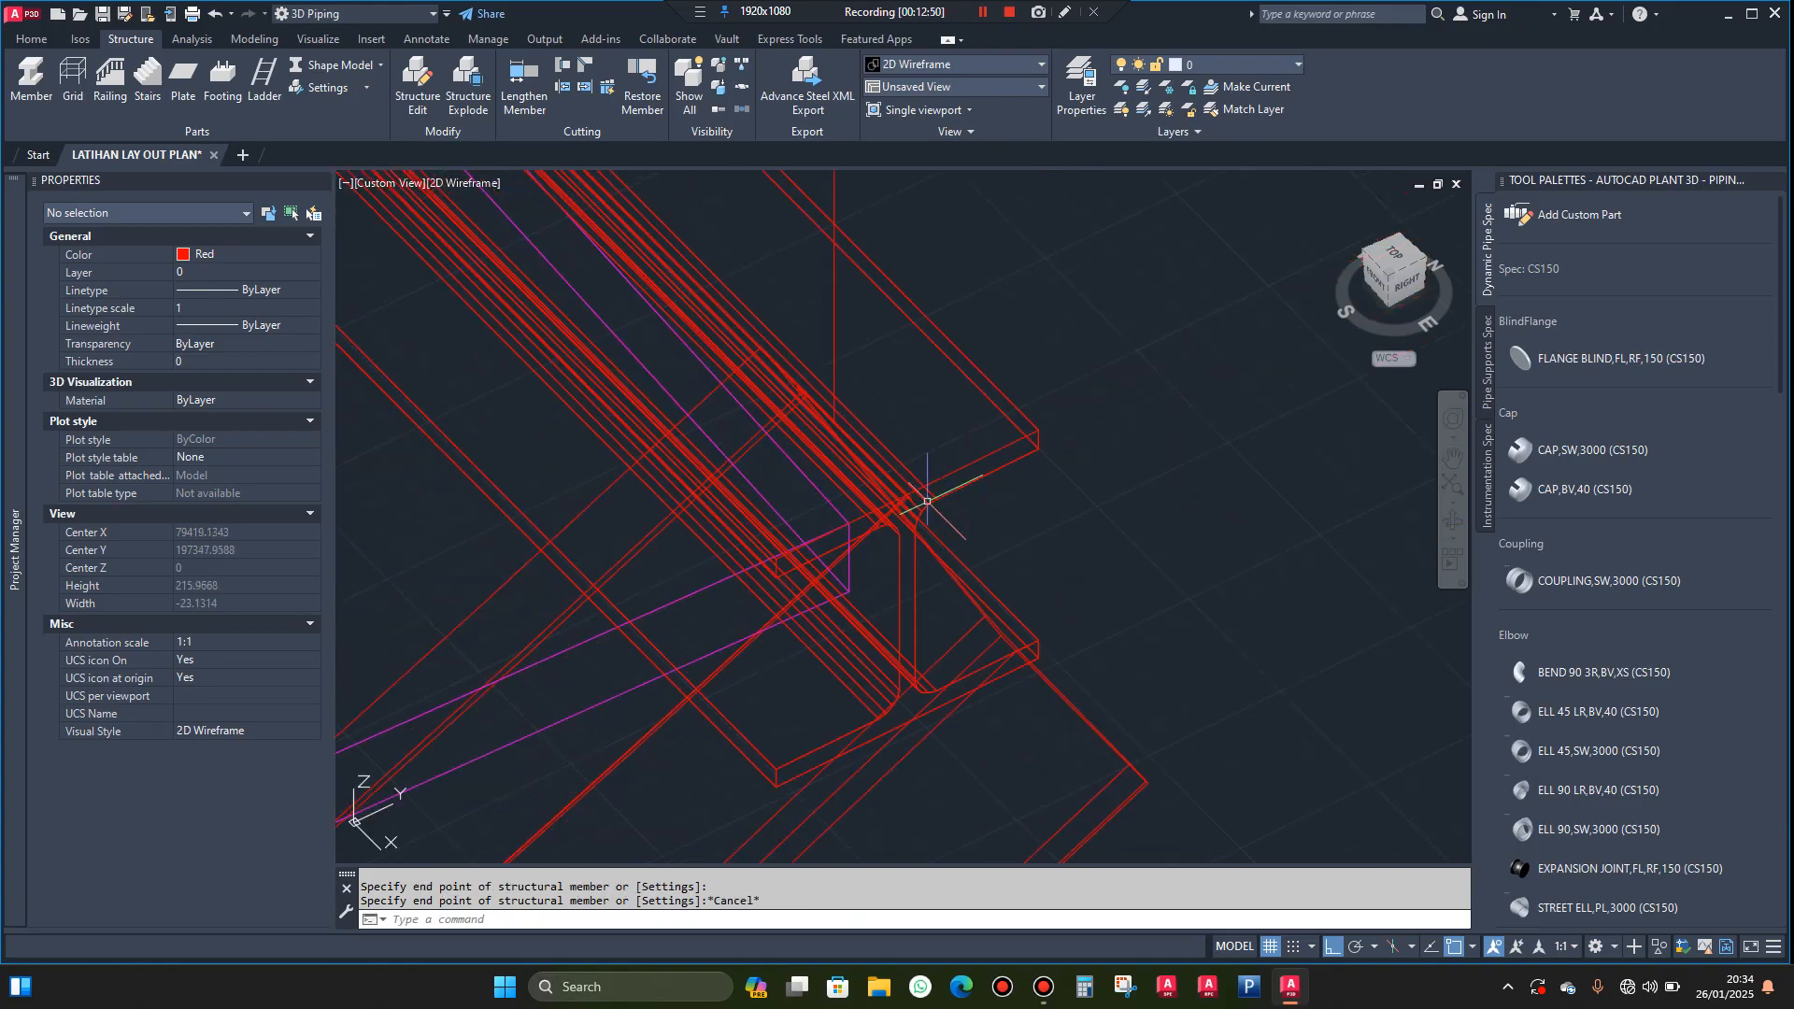
scroll(969, 482, down, 4)
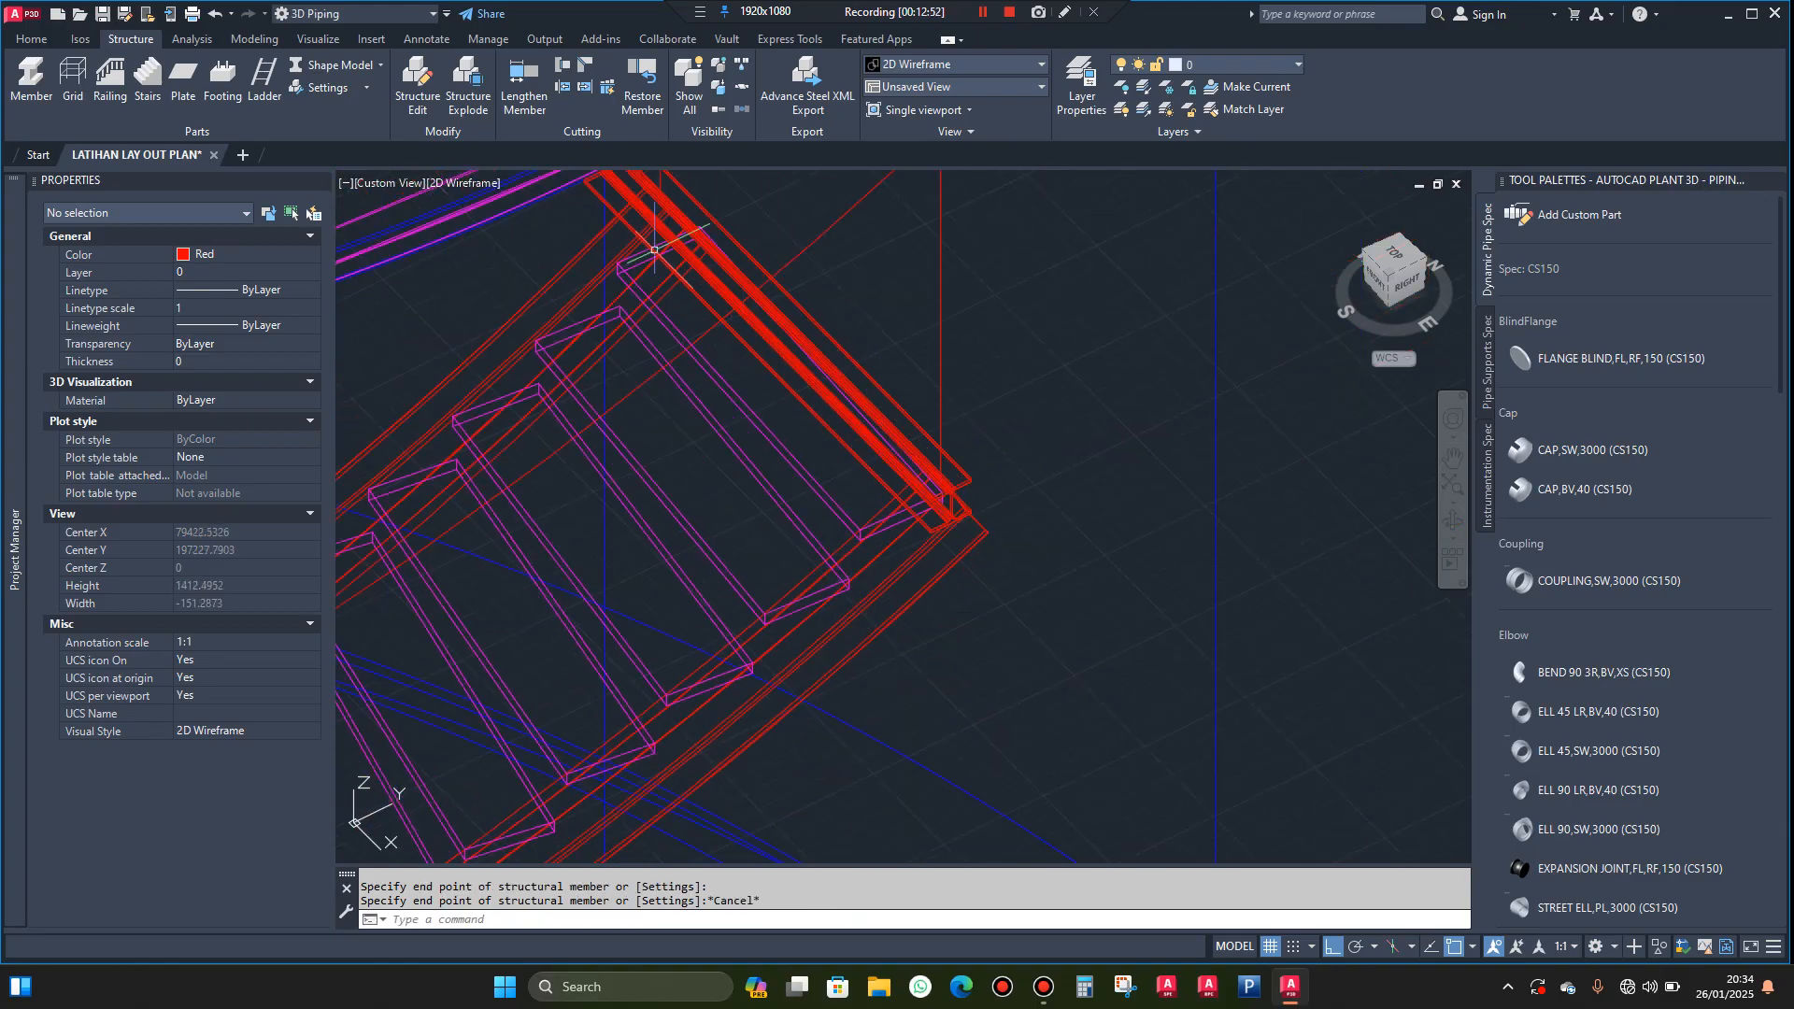
Display the stairway and its new H beam in the Realistic visual style
click(479, 183)
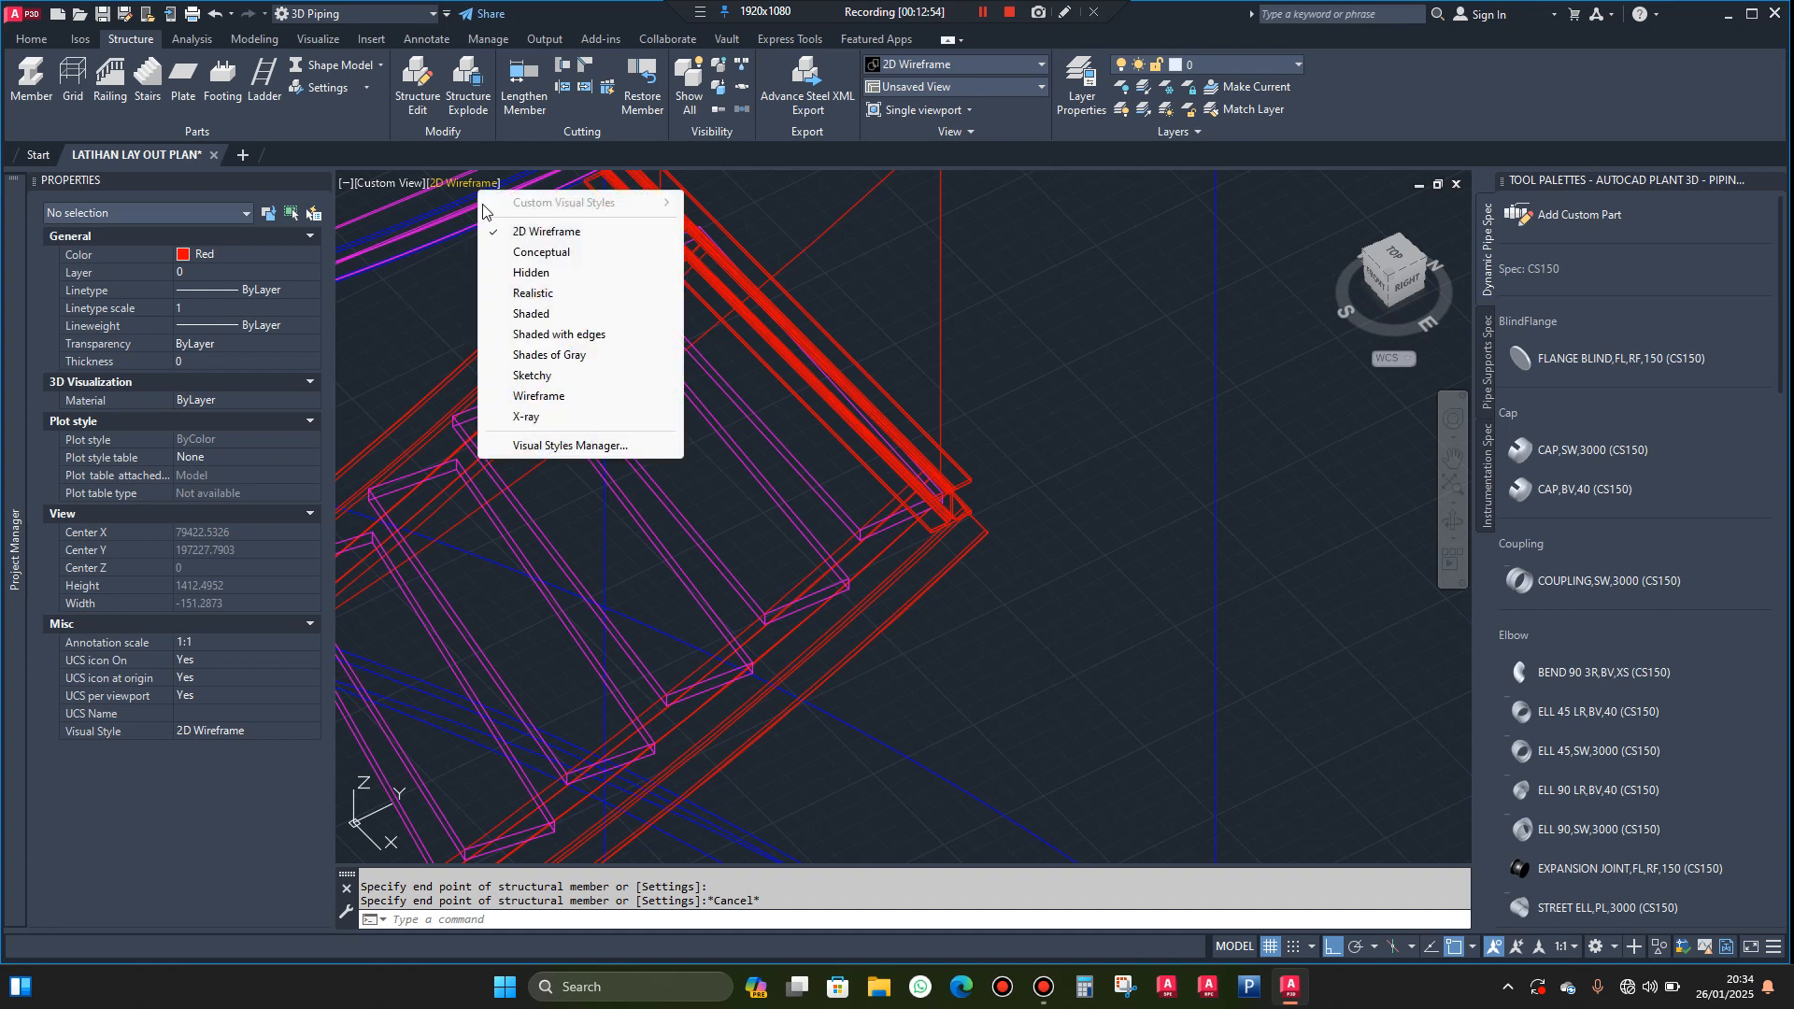
click(534, 293)
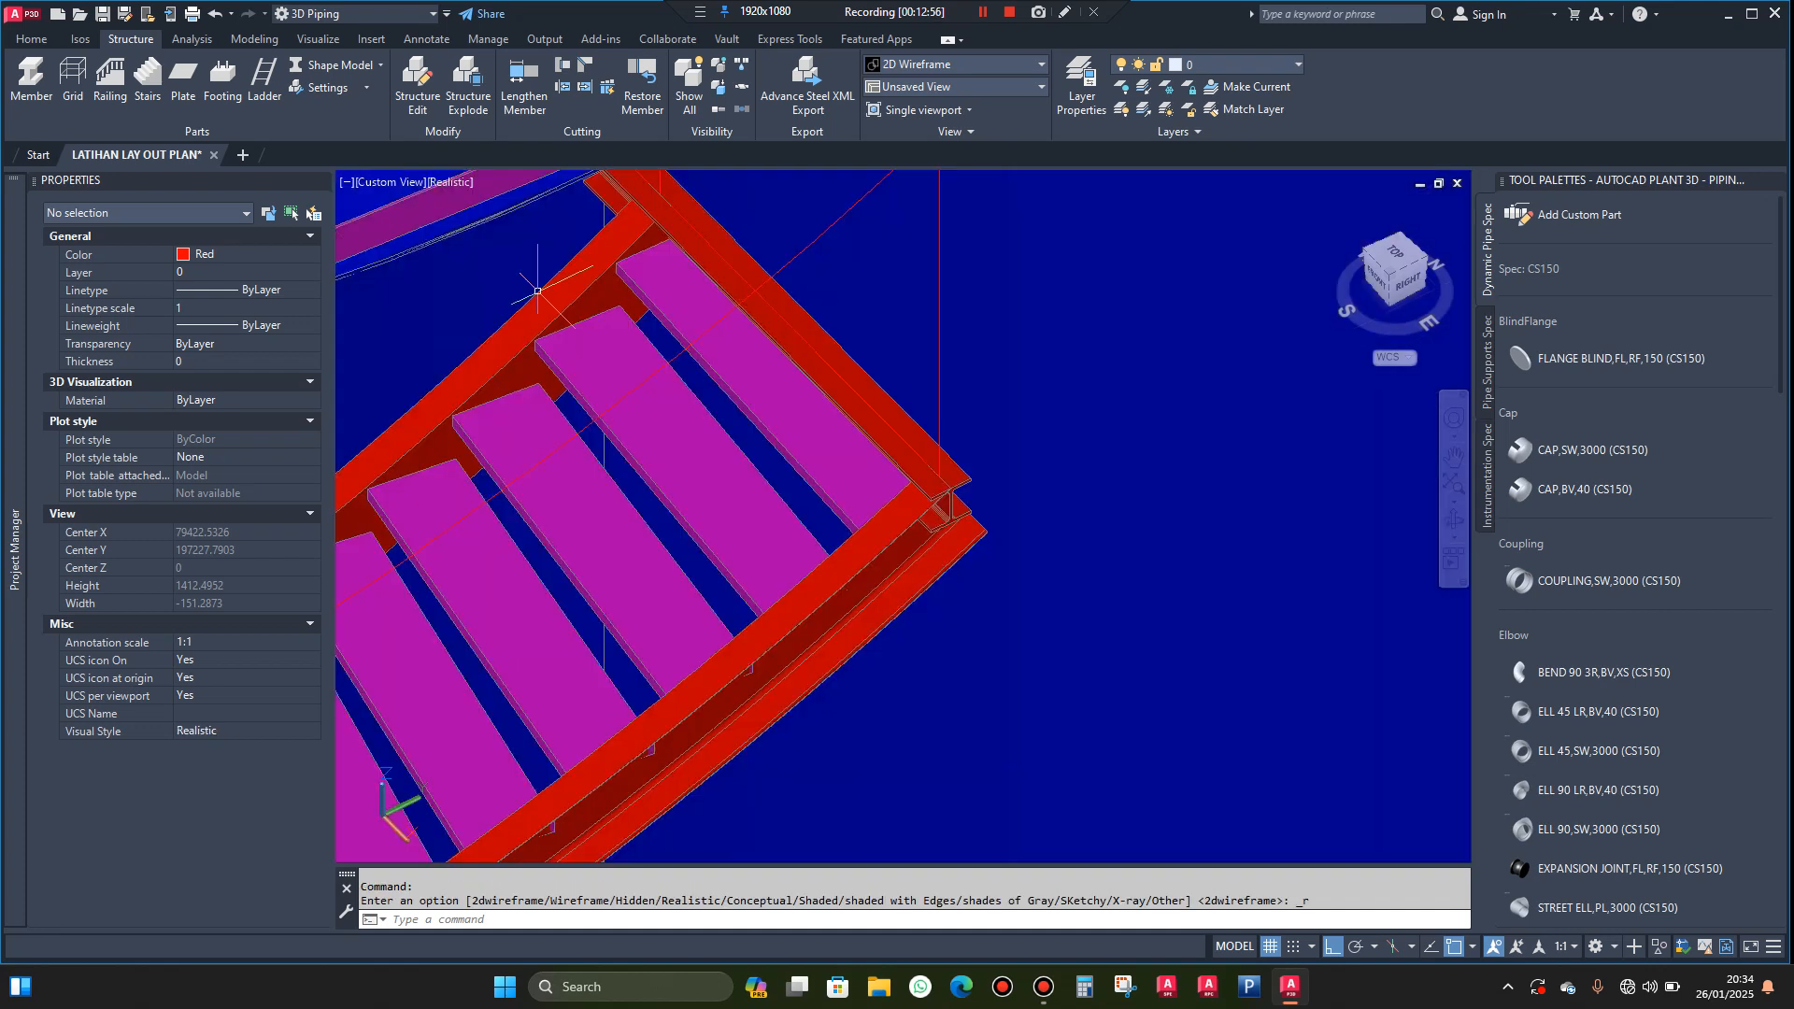
scroll(1015, 460, down, 2)
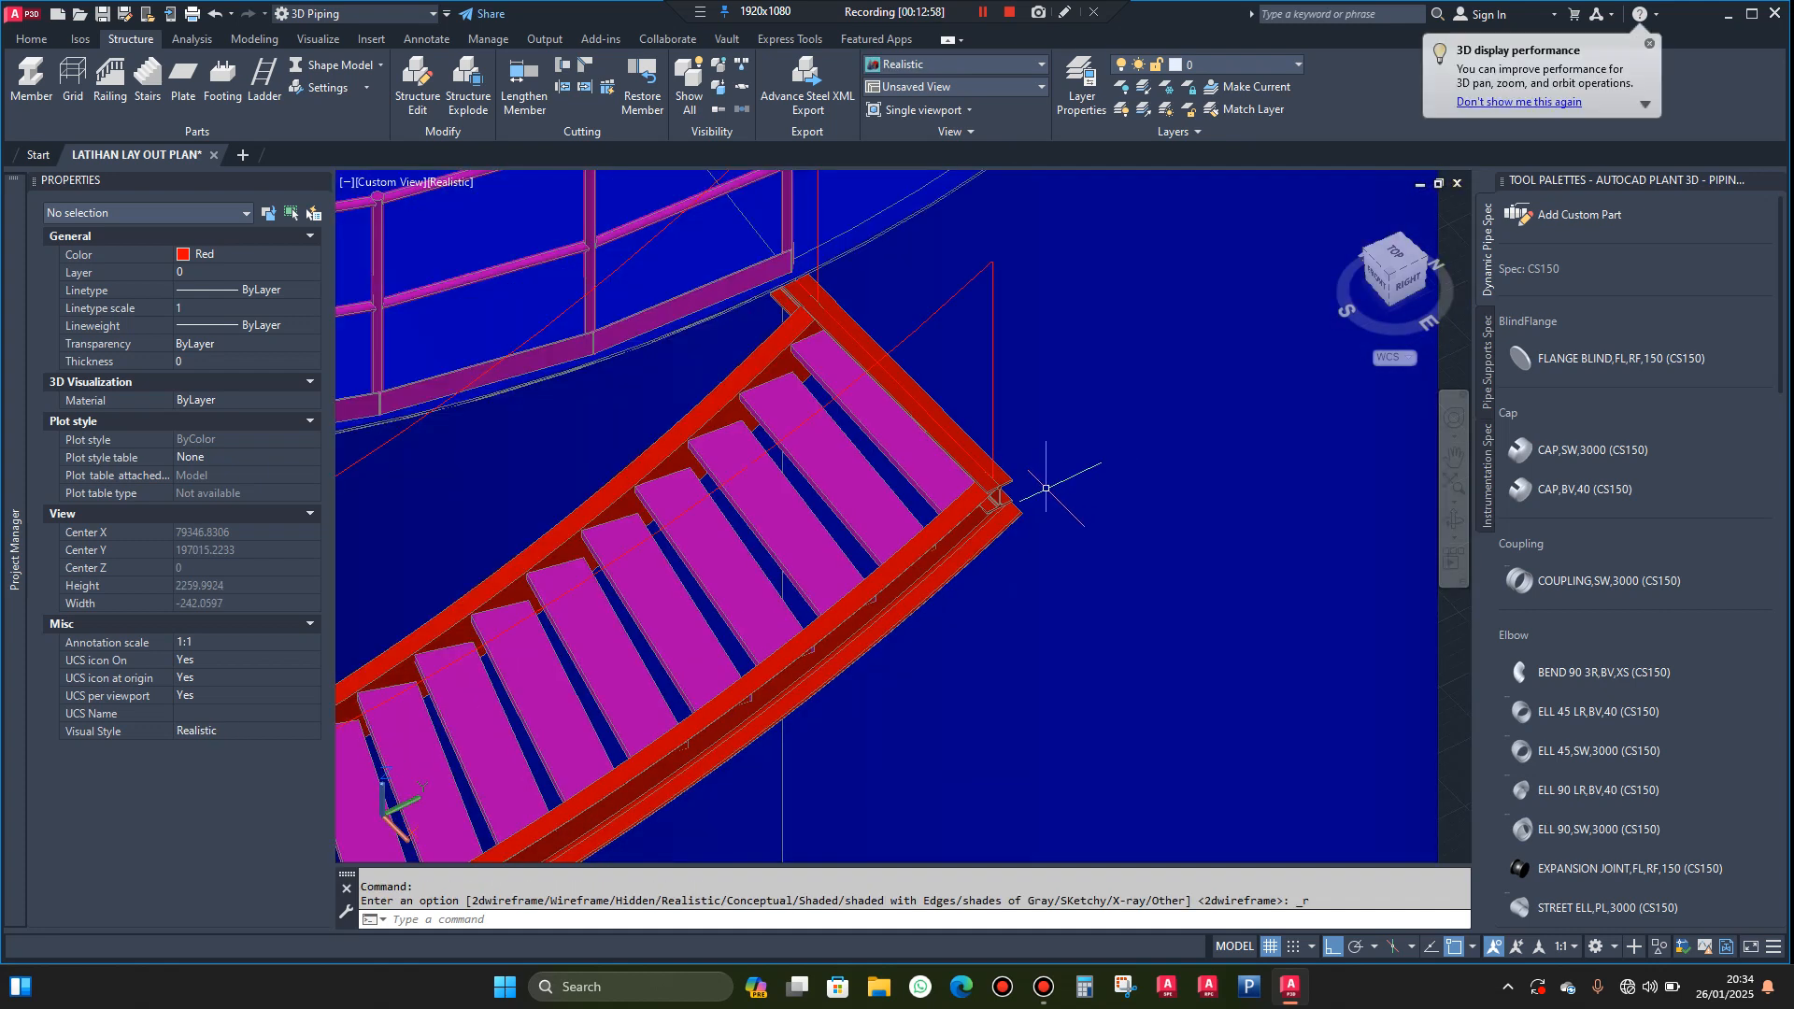
scroll(1045, 488, up, 1)
scroll(1046, 488, down, 2)
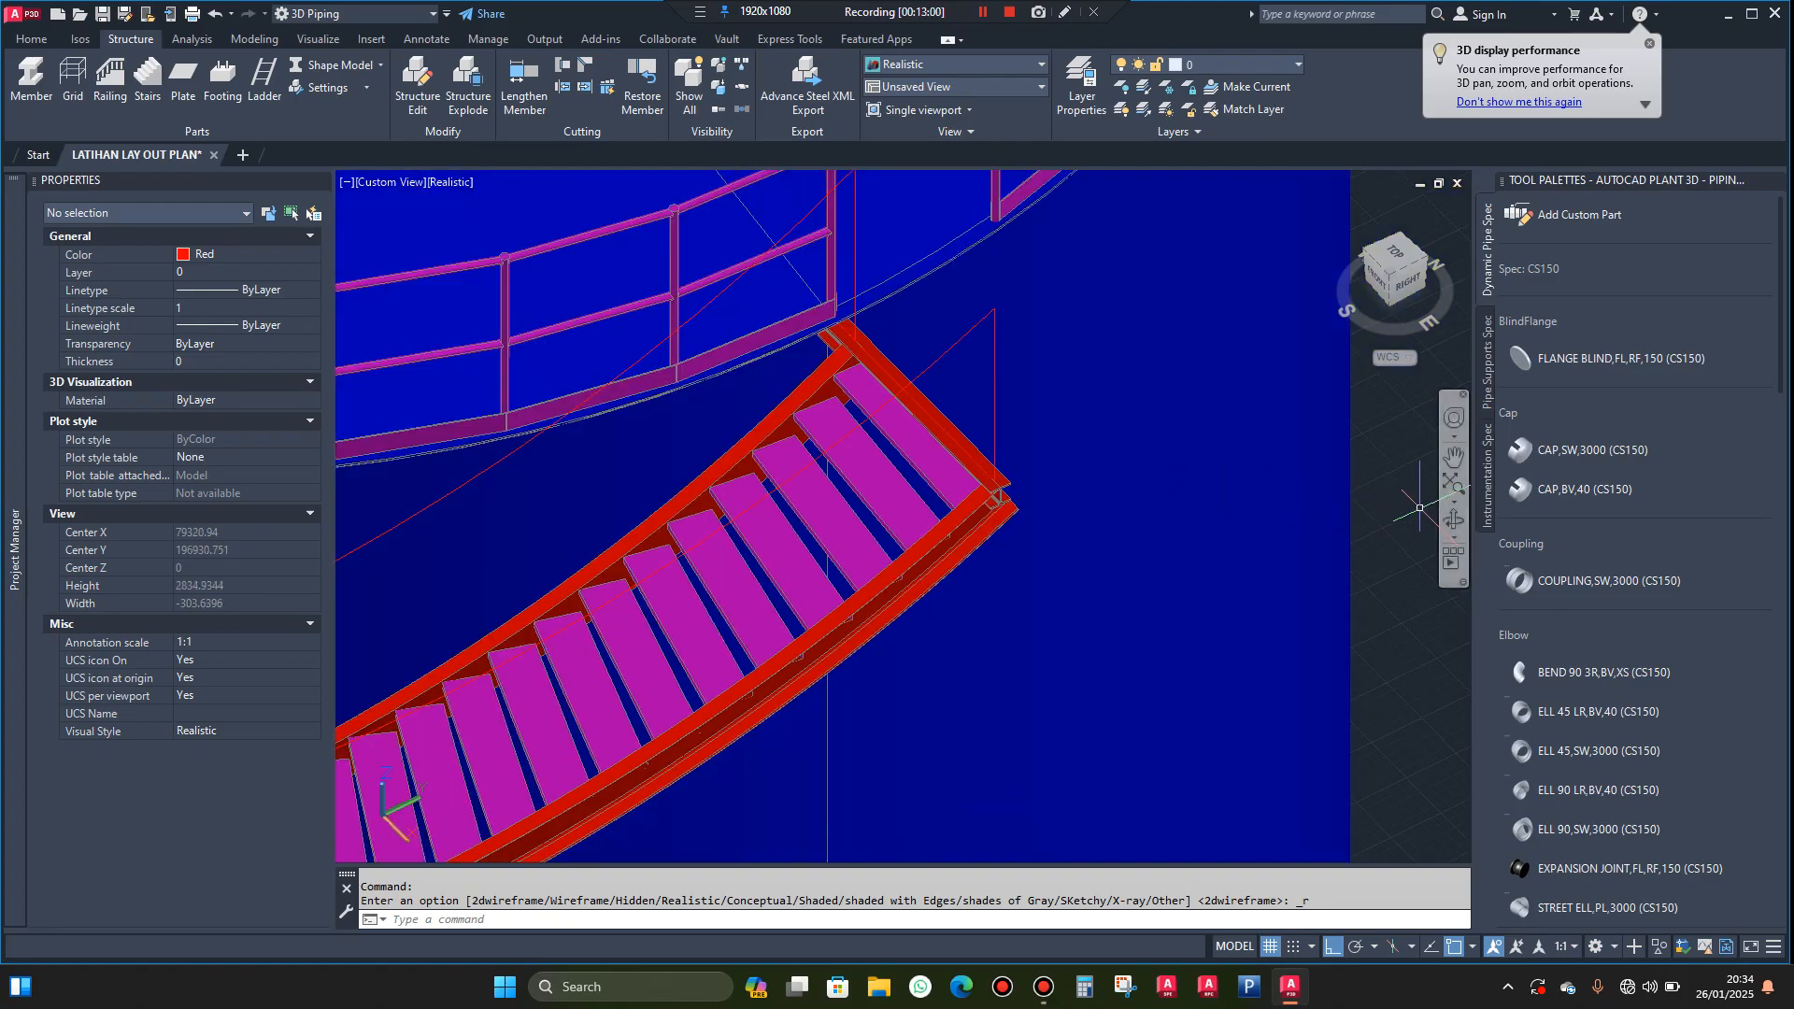
Examine both ends of the H beam where it meets the stringers, the top tread and the tank railing
shift+middle_drag(1215, 474, 1157, 359)
scroll(804, 394, up, 2)
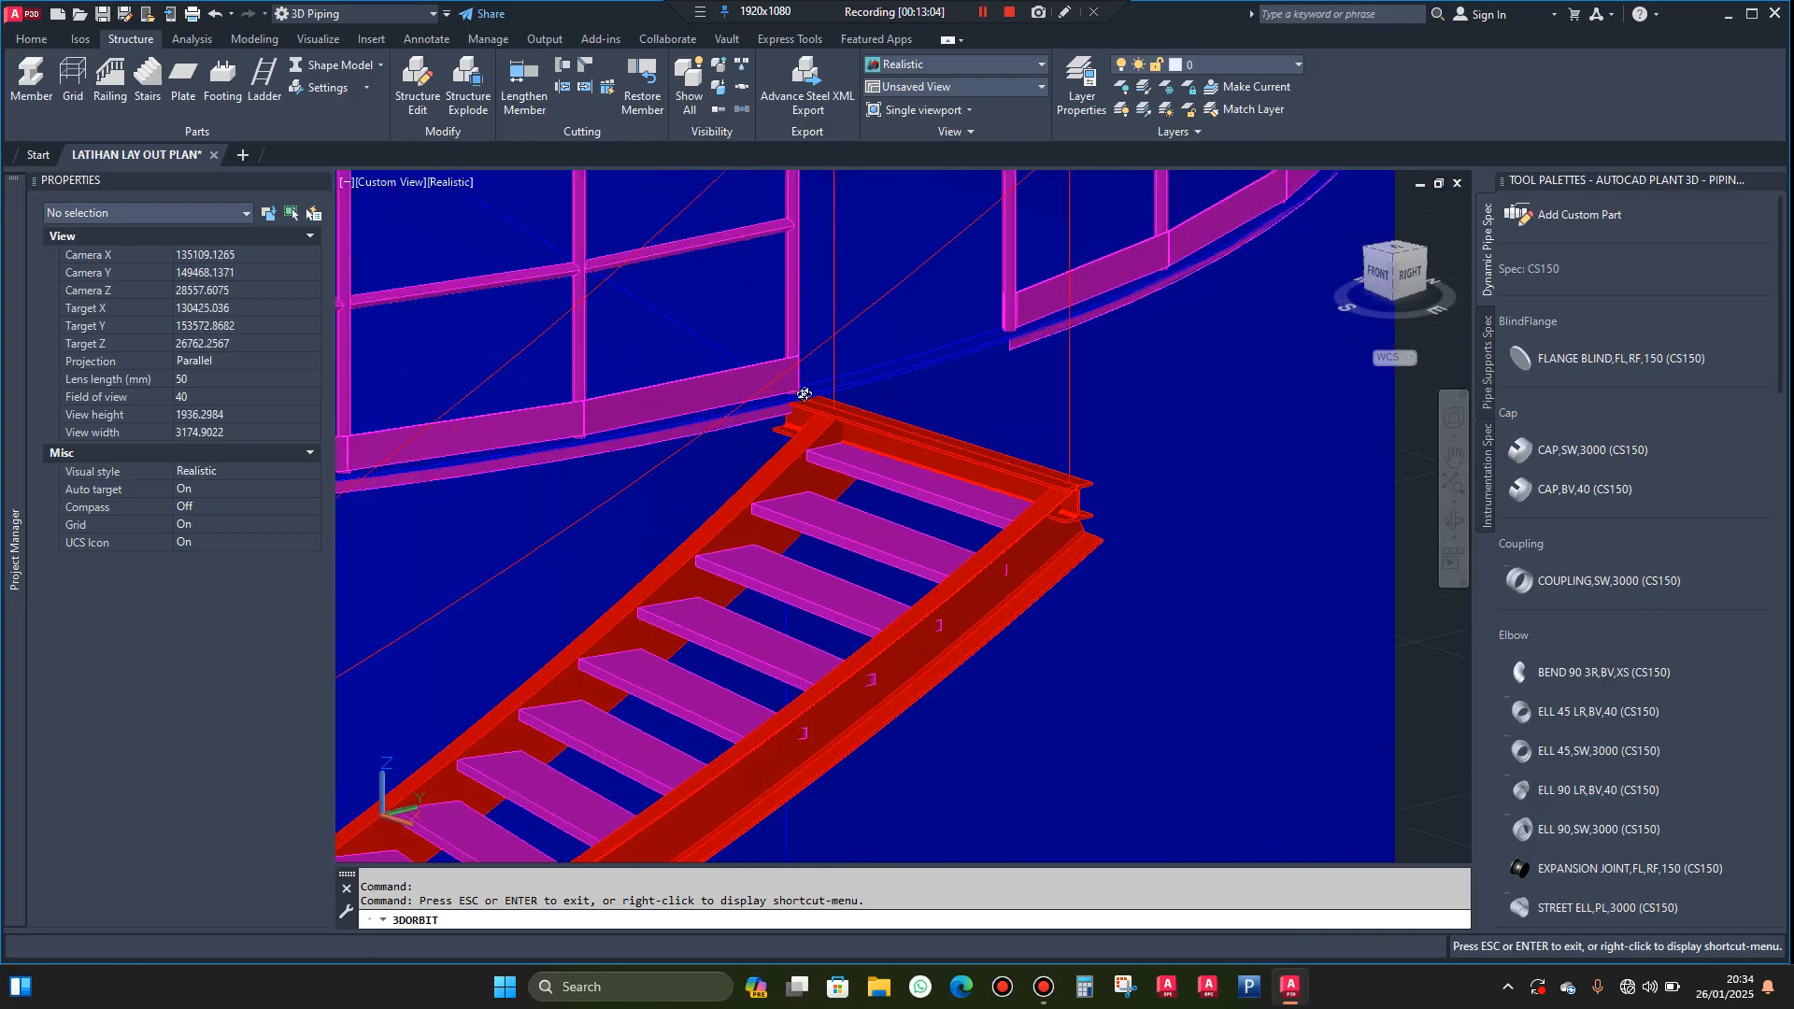
scroll(804, 395, up, 5)
shift+middle_drag(852, 418, 845, 467)
scroll(844, 467, down, 6)
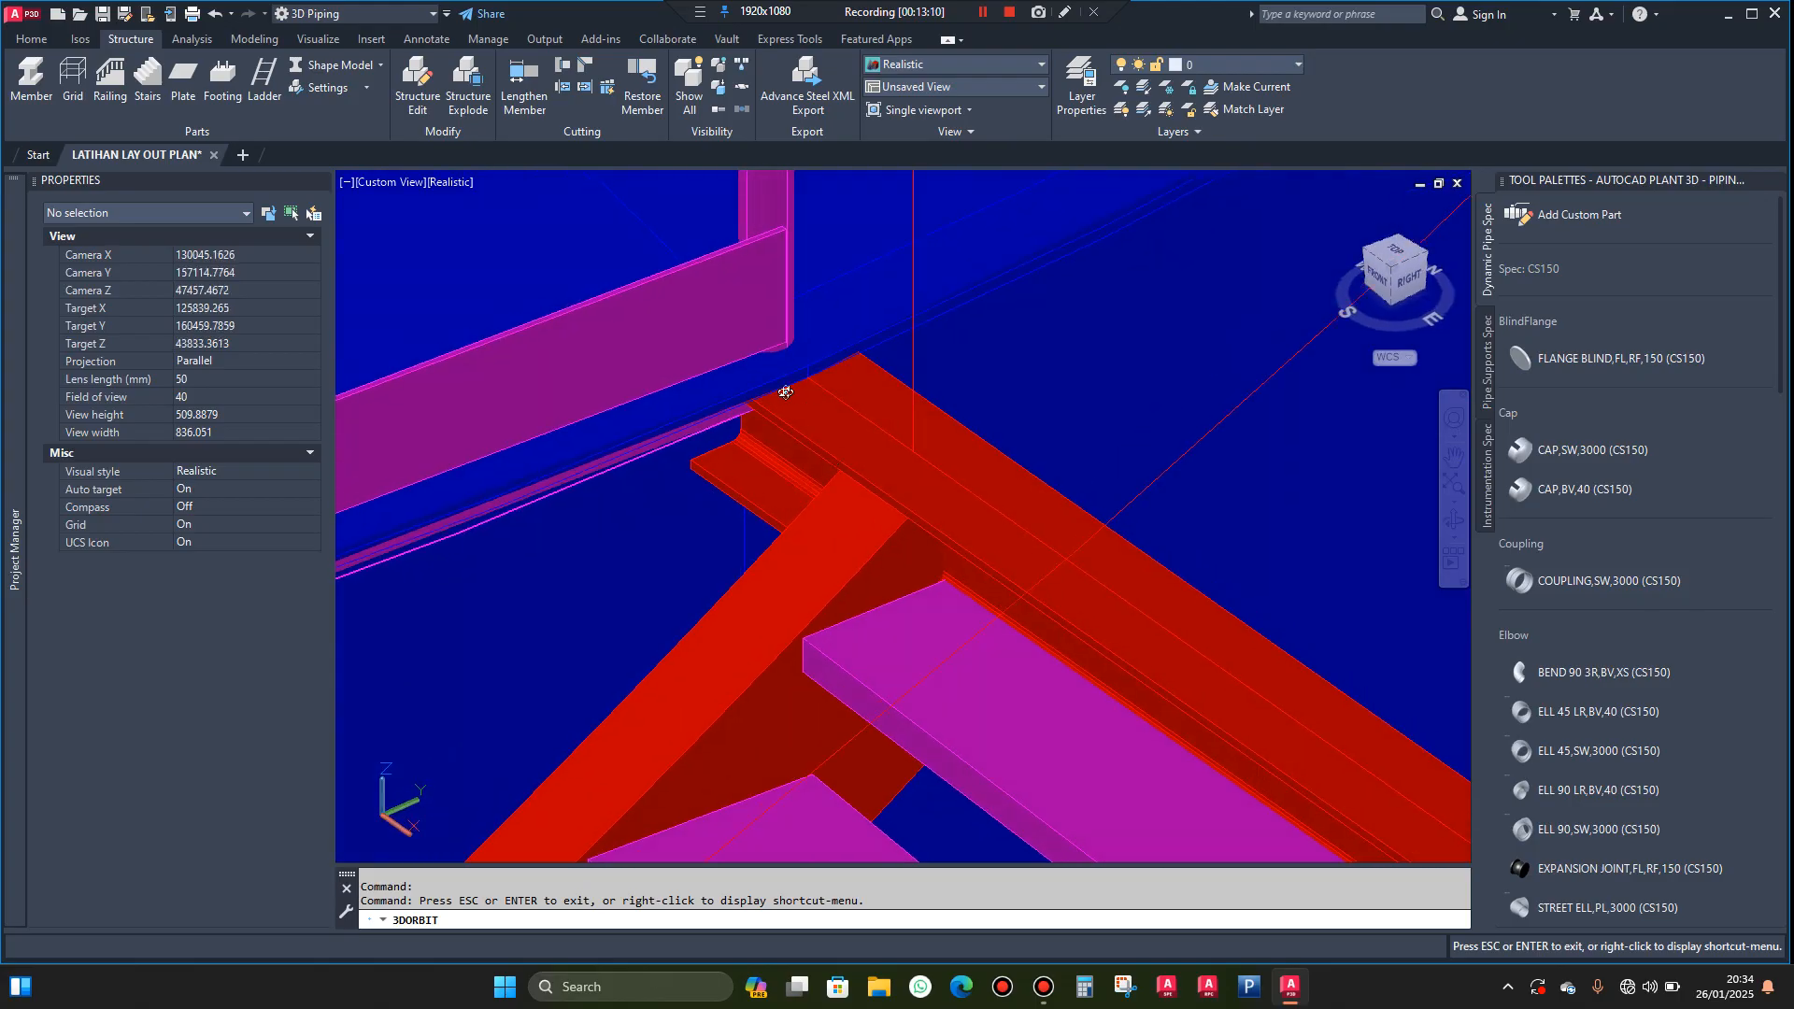
shift+middle_drag(908, 447, 950, 536)
scroll(1007, 587, up, 3)
scroll(1018, 586, up, 3)
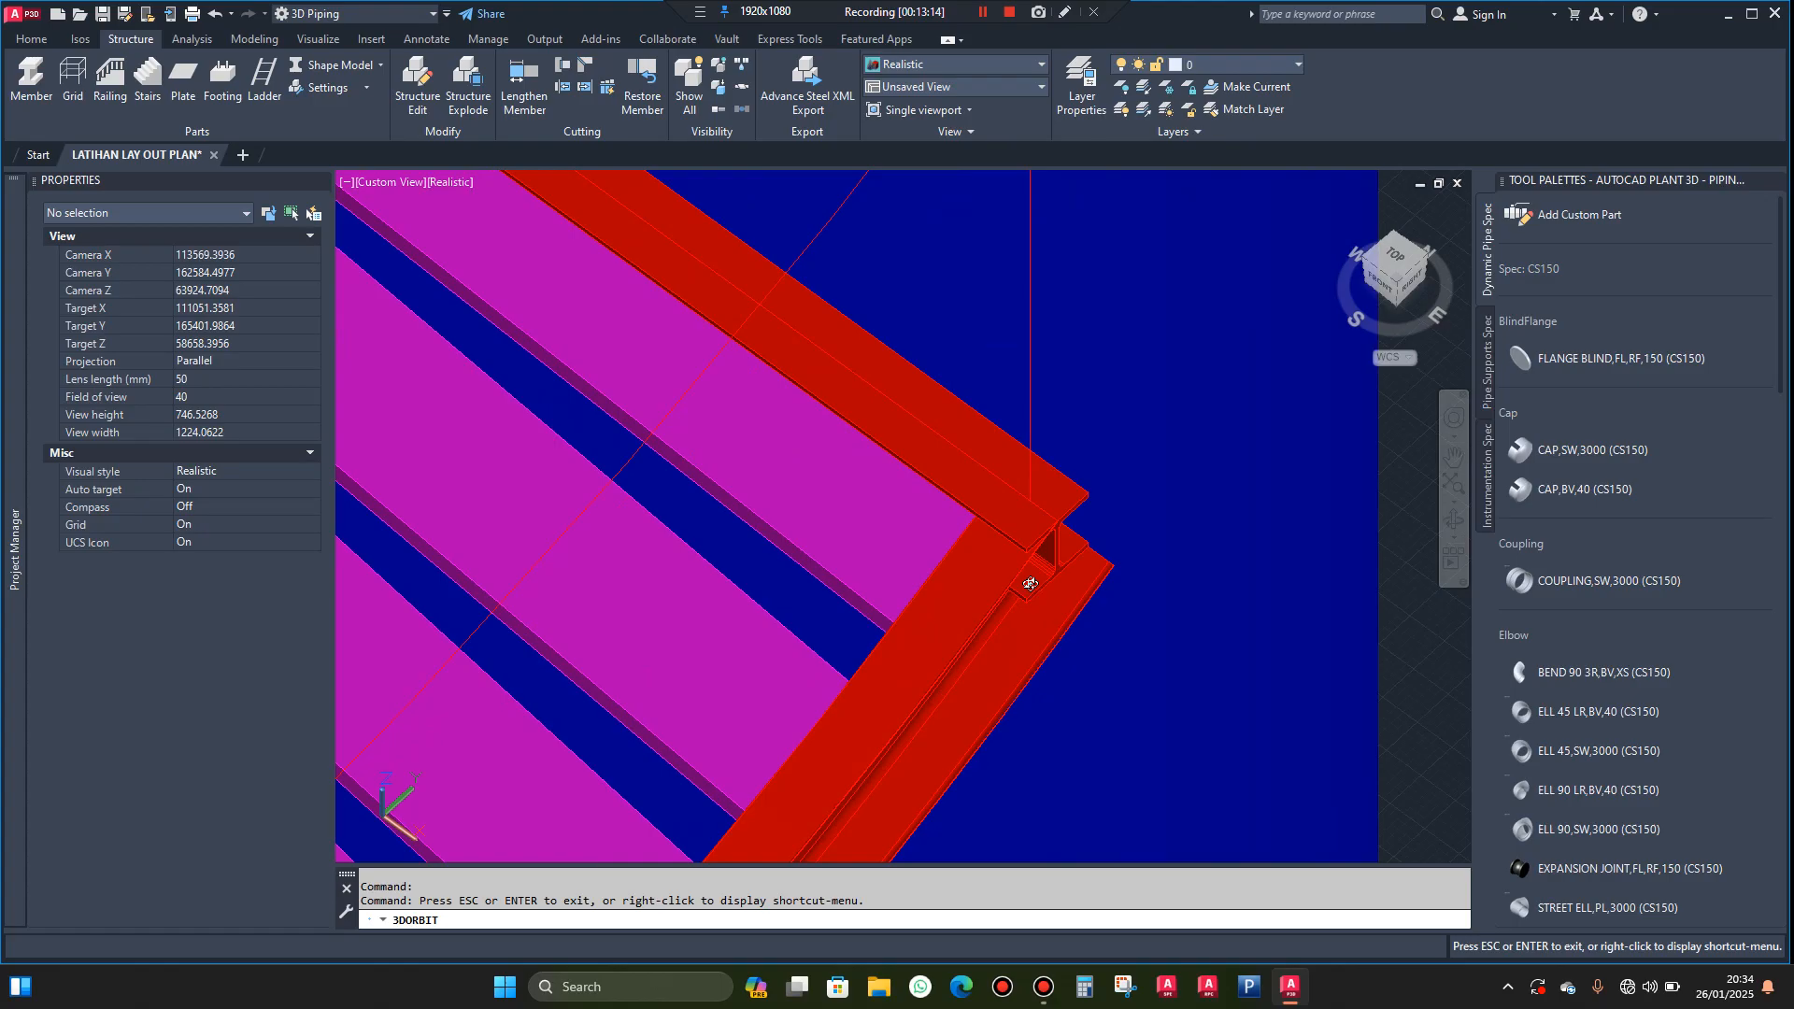
shift+middle_drag(1021, 585, 1123, 549)
scroll(1059, 545, down, 5)
scroll(1124, 549, down, 2)
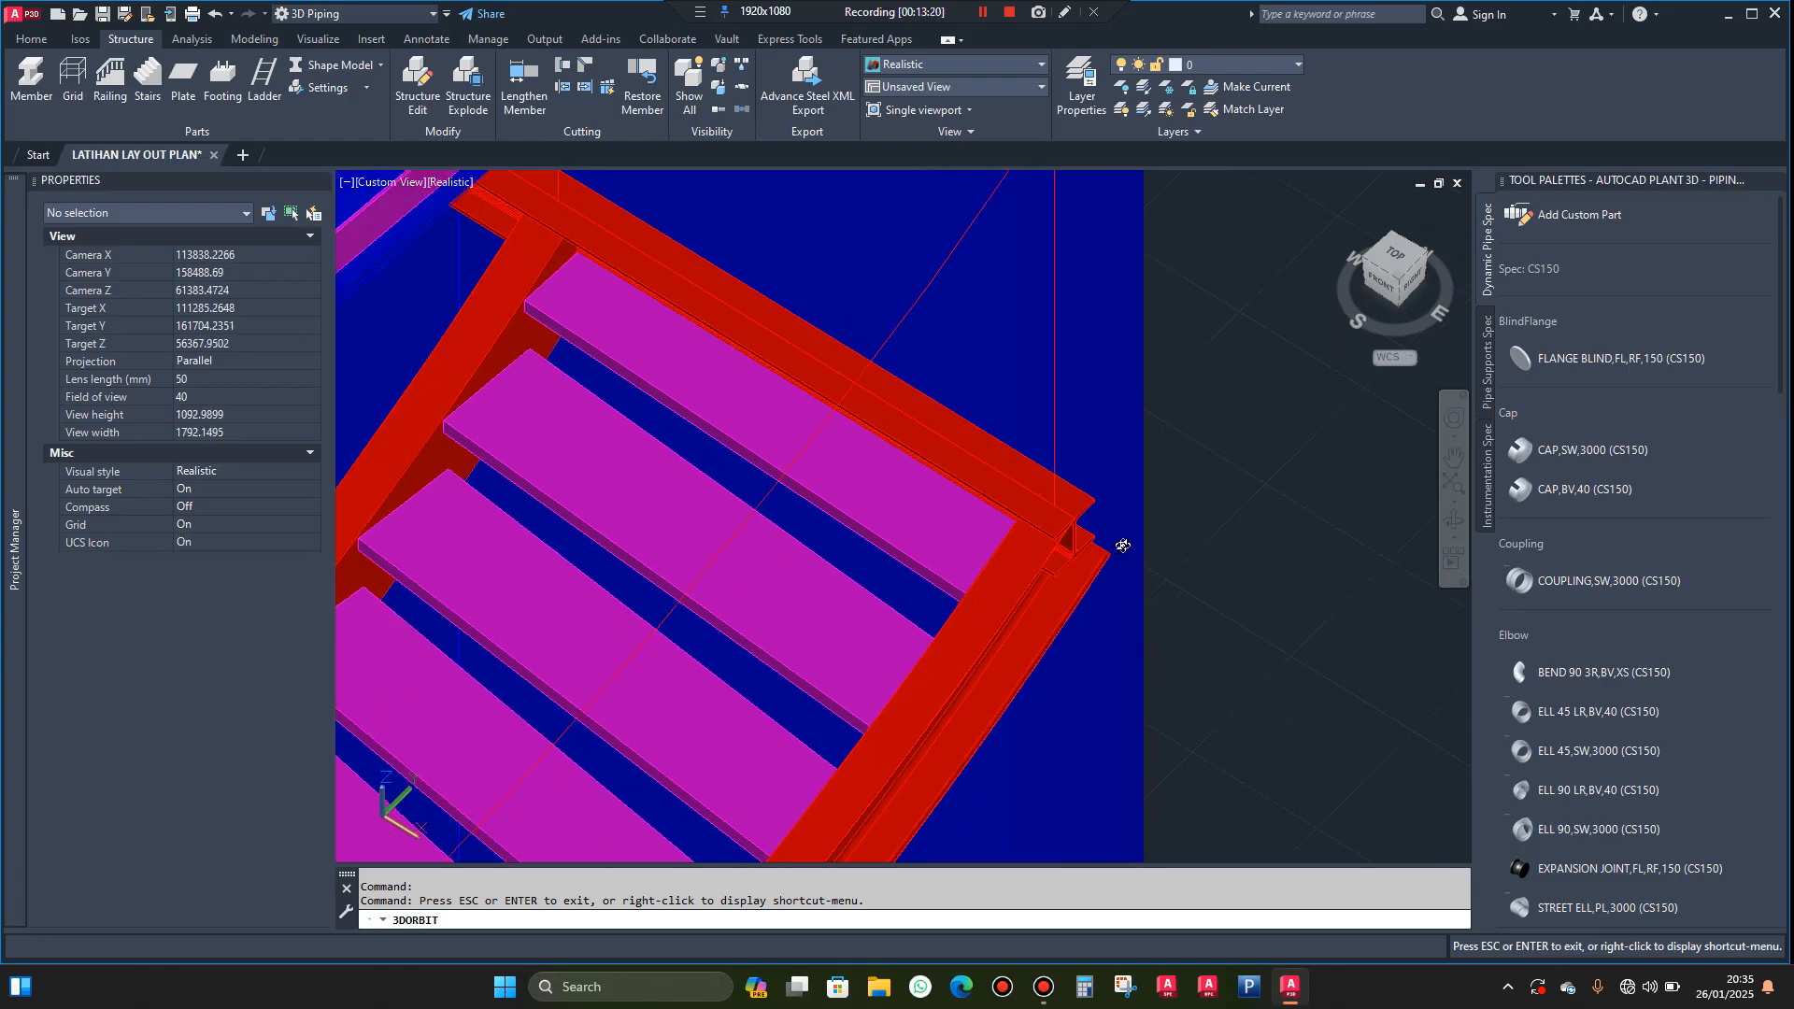
scroll(1103, 542, up, 4)
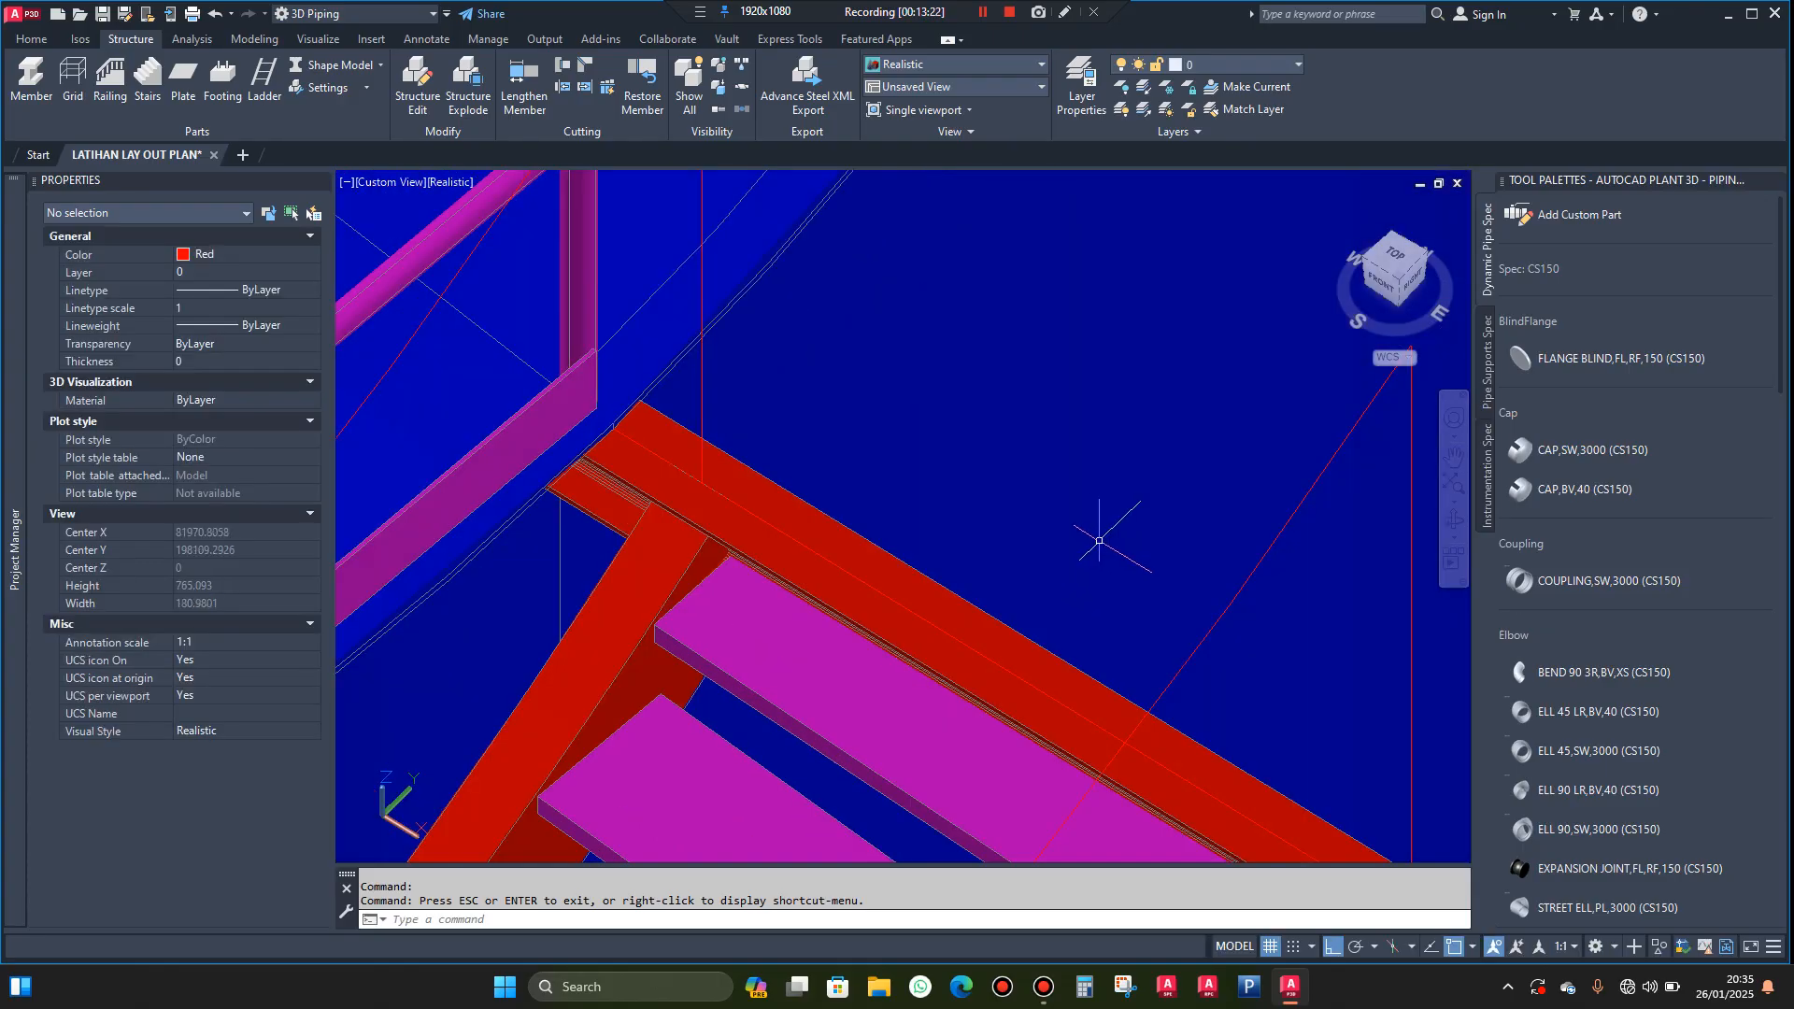
scroll(1100, 541, down, 5)
Move the H beam outward from the top tread along the 90° direction, using its lower flange corner as the base point
scroll(1093, 551, up, 2)
scroll(1165, 668, up, 10)
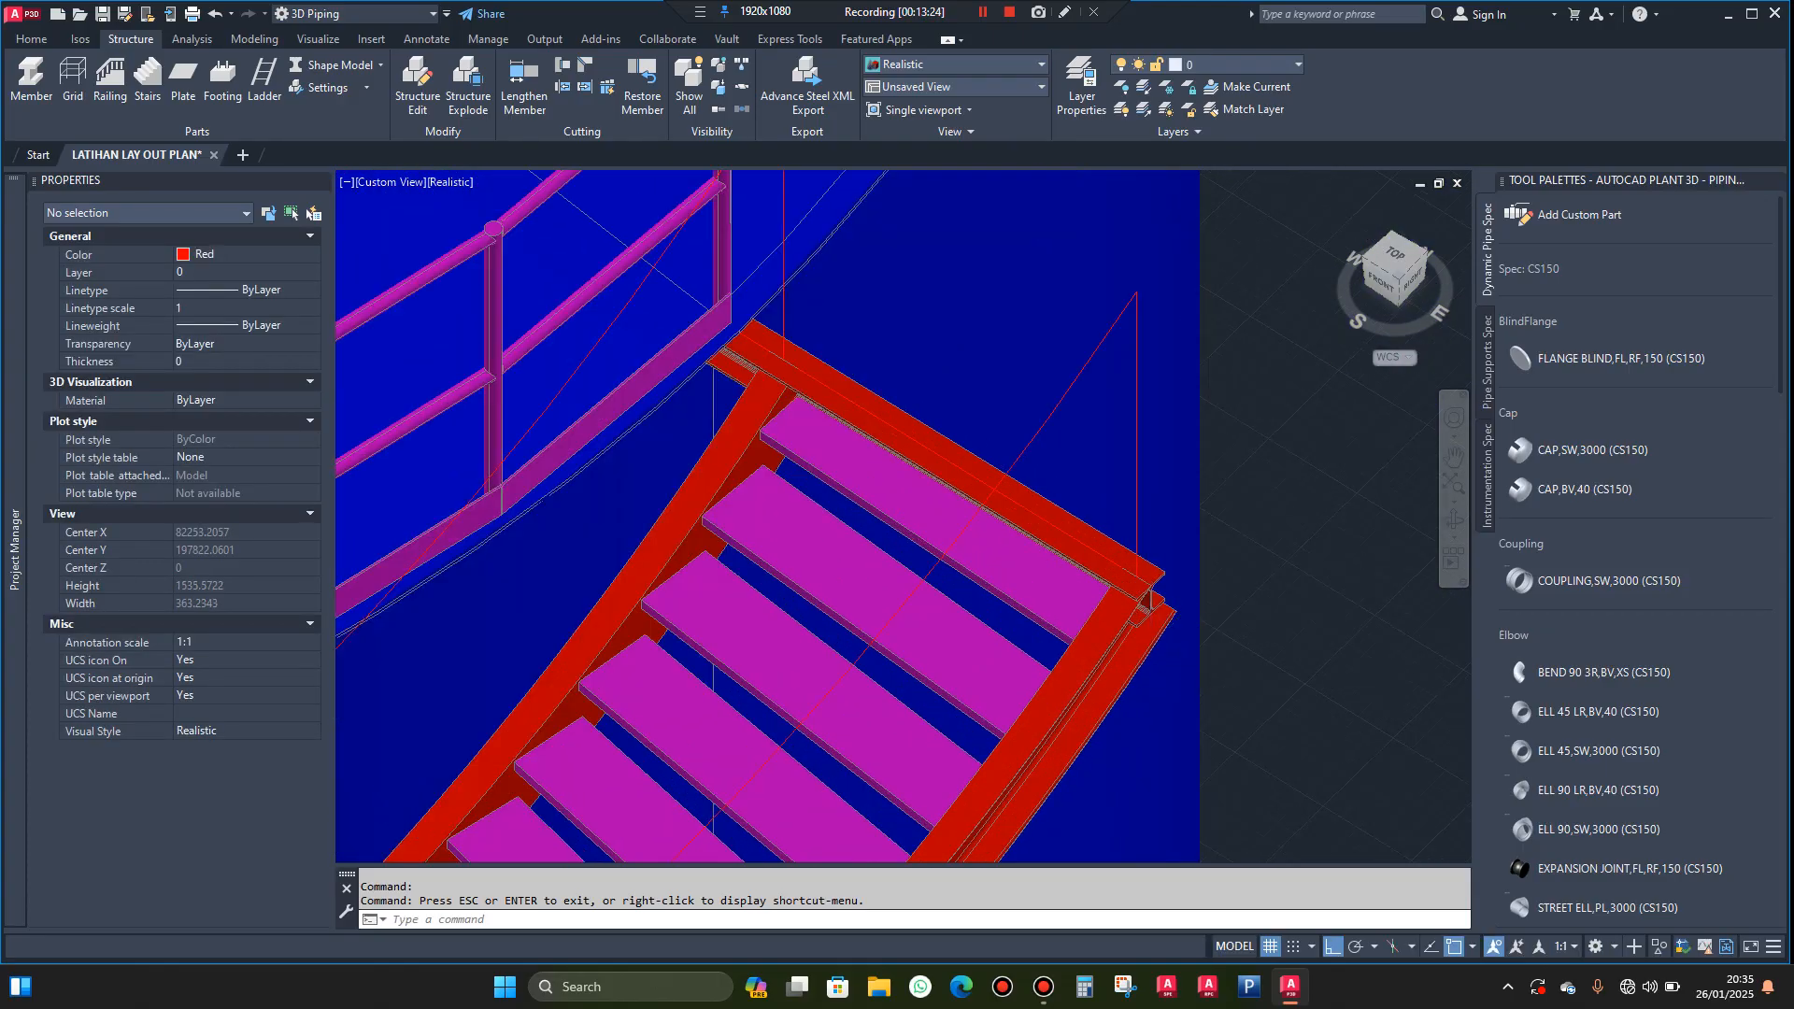
click(1136, 331)
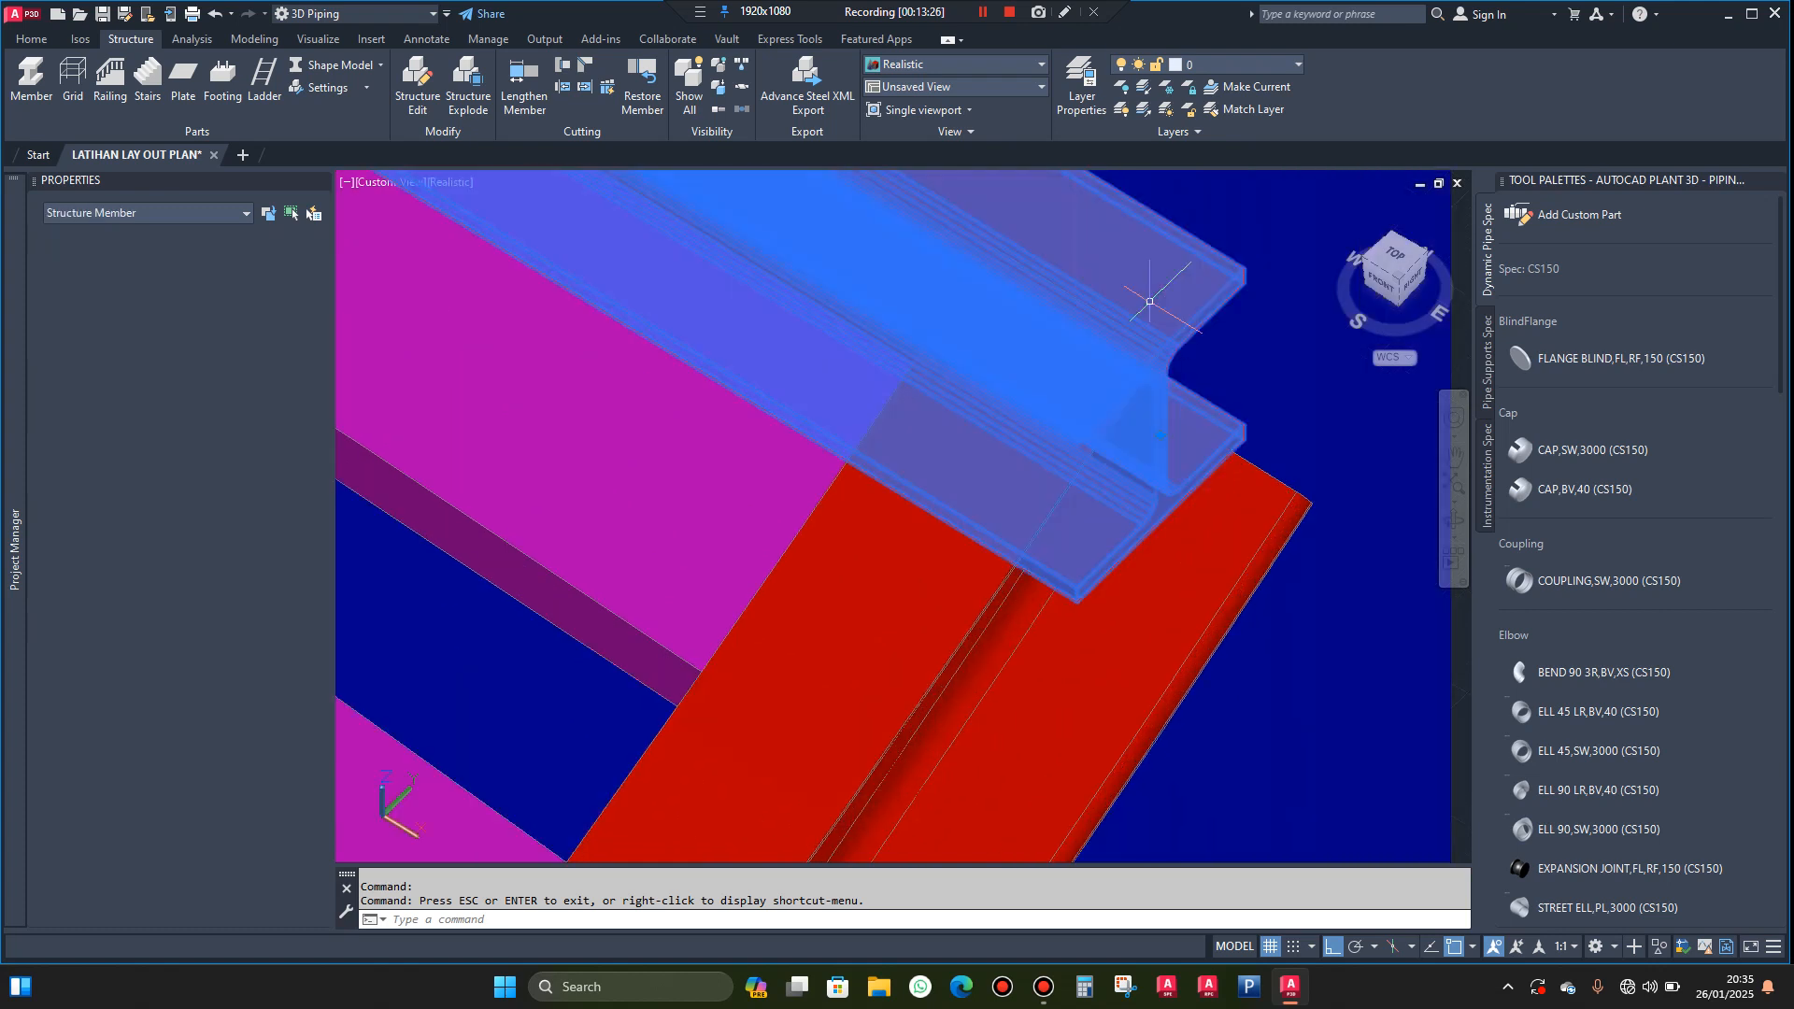
text(m)
key(Return)
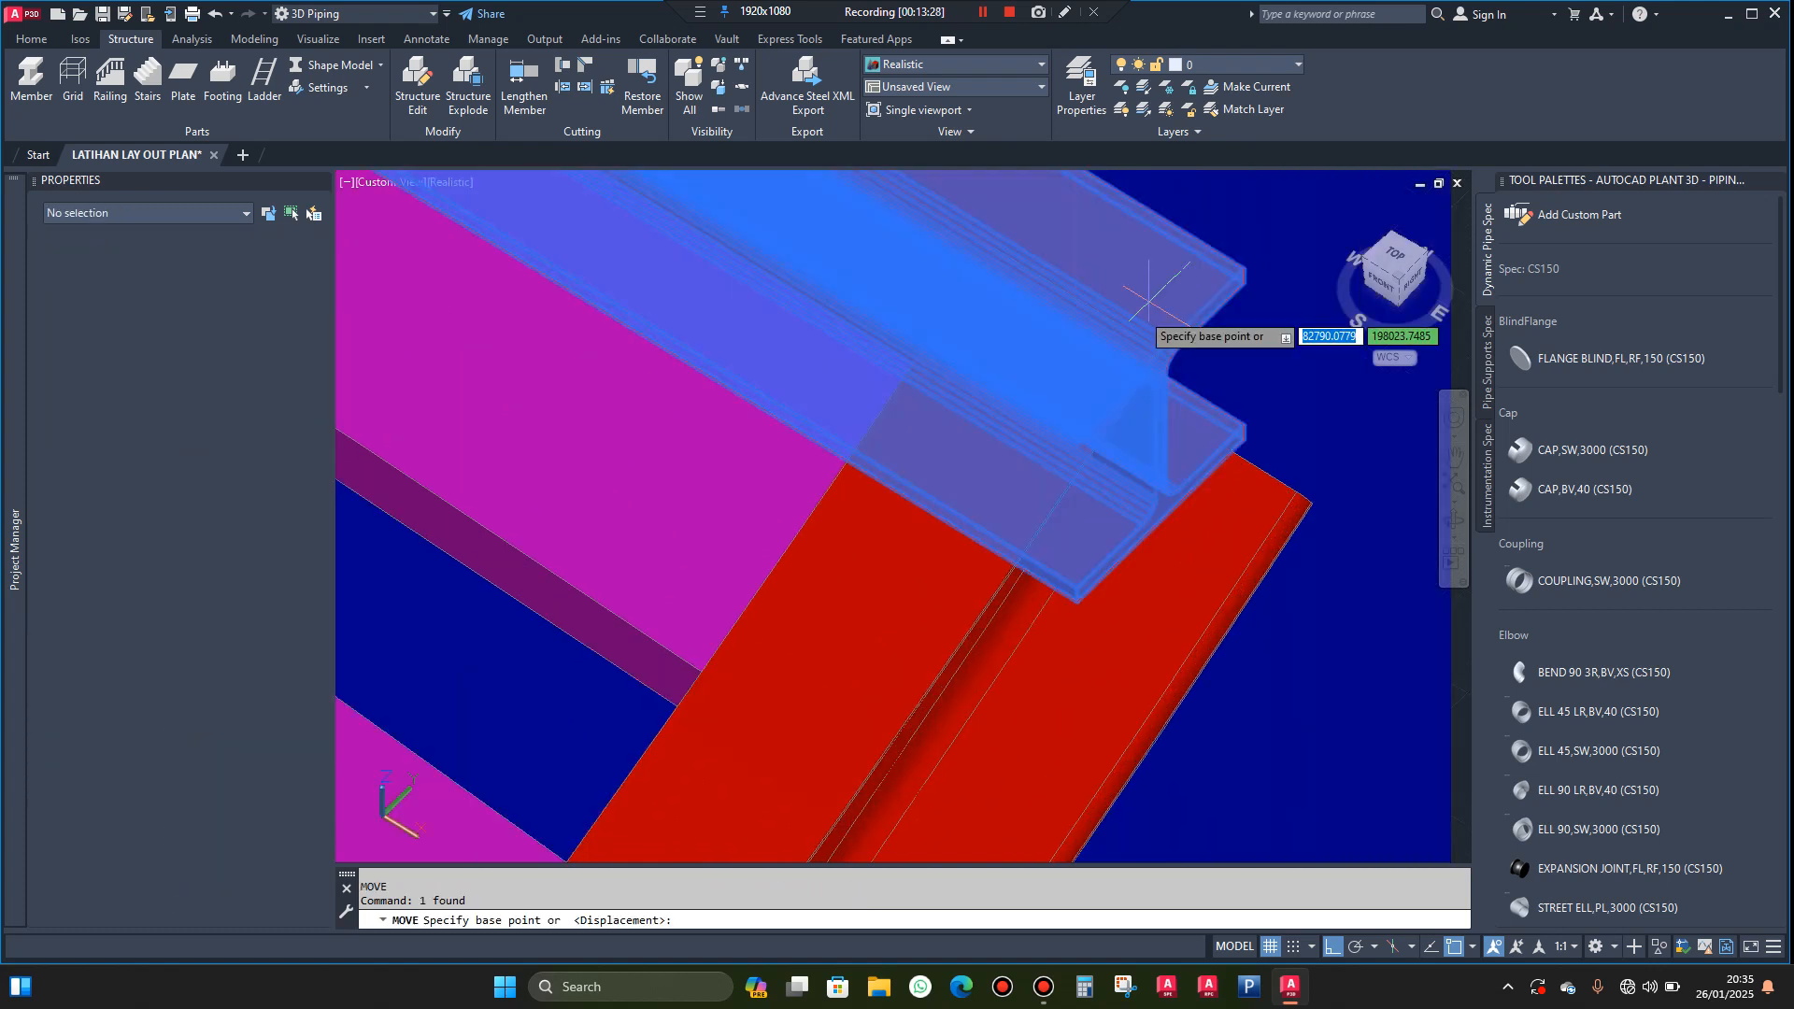
click(1076, 600)
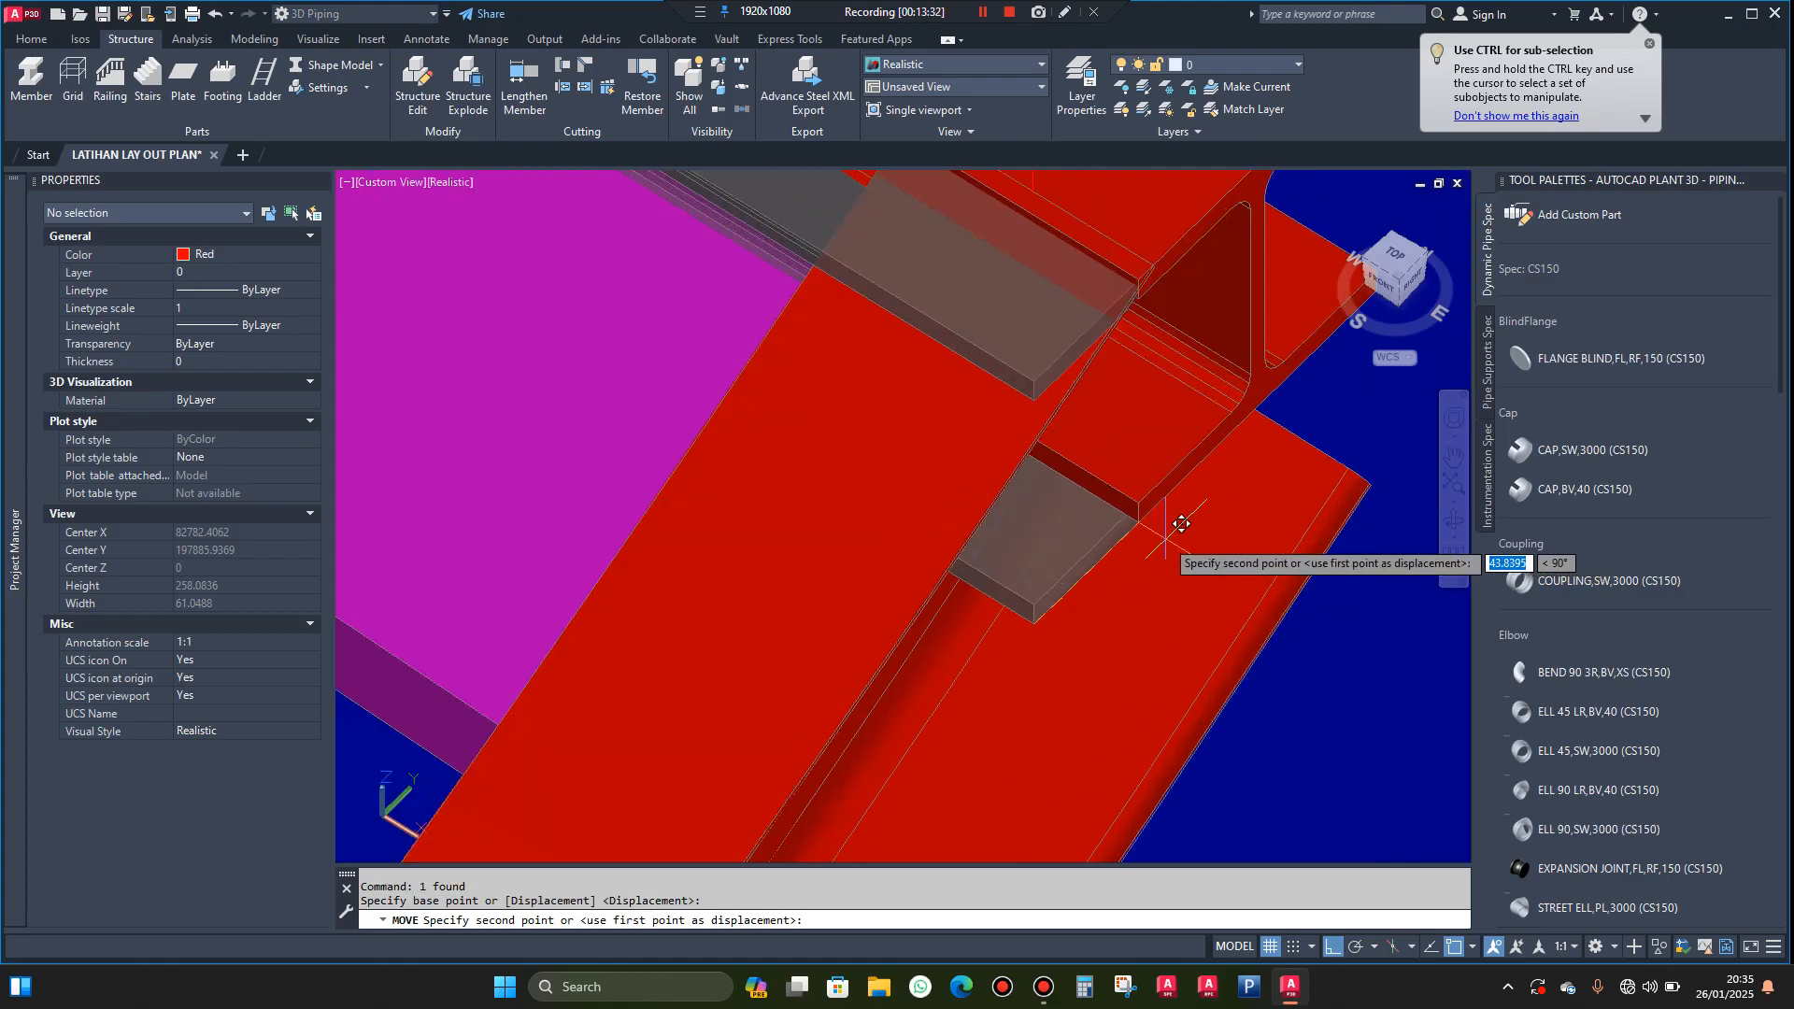
click(1168, 494)
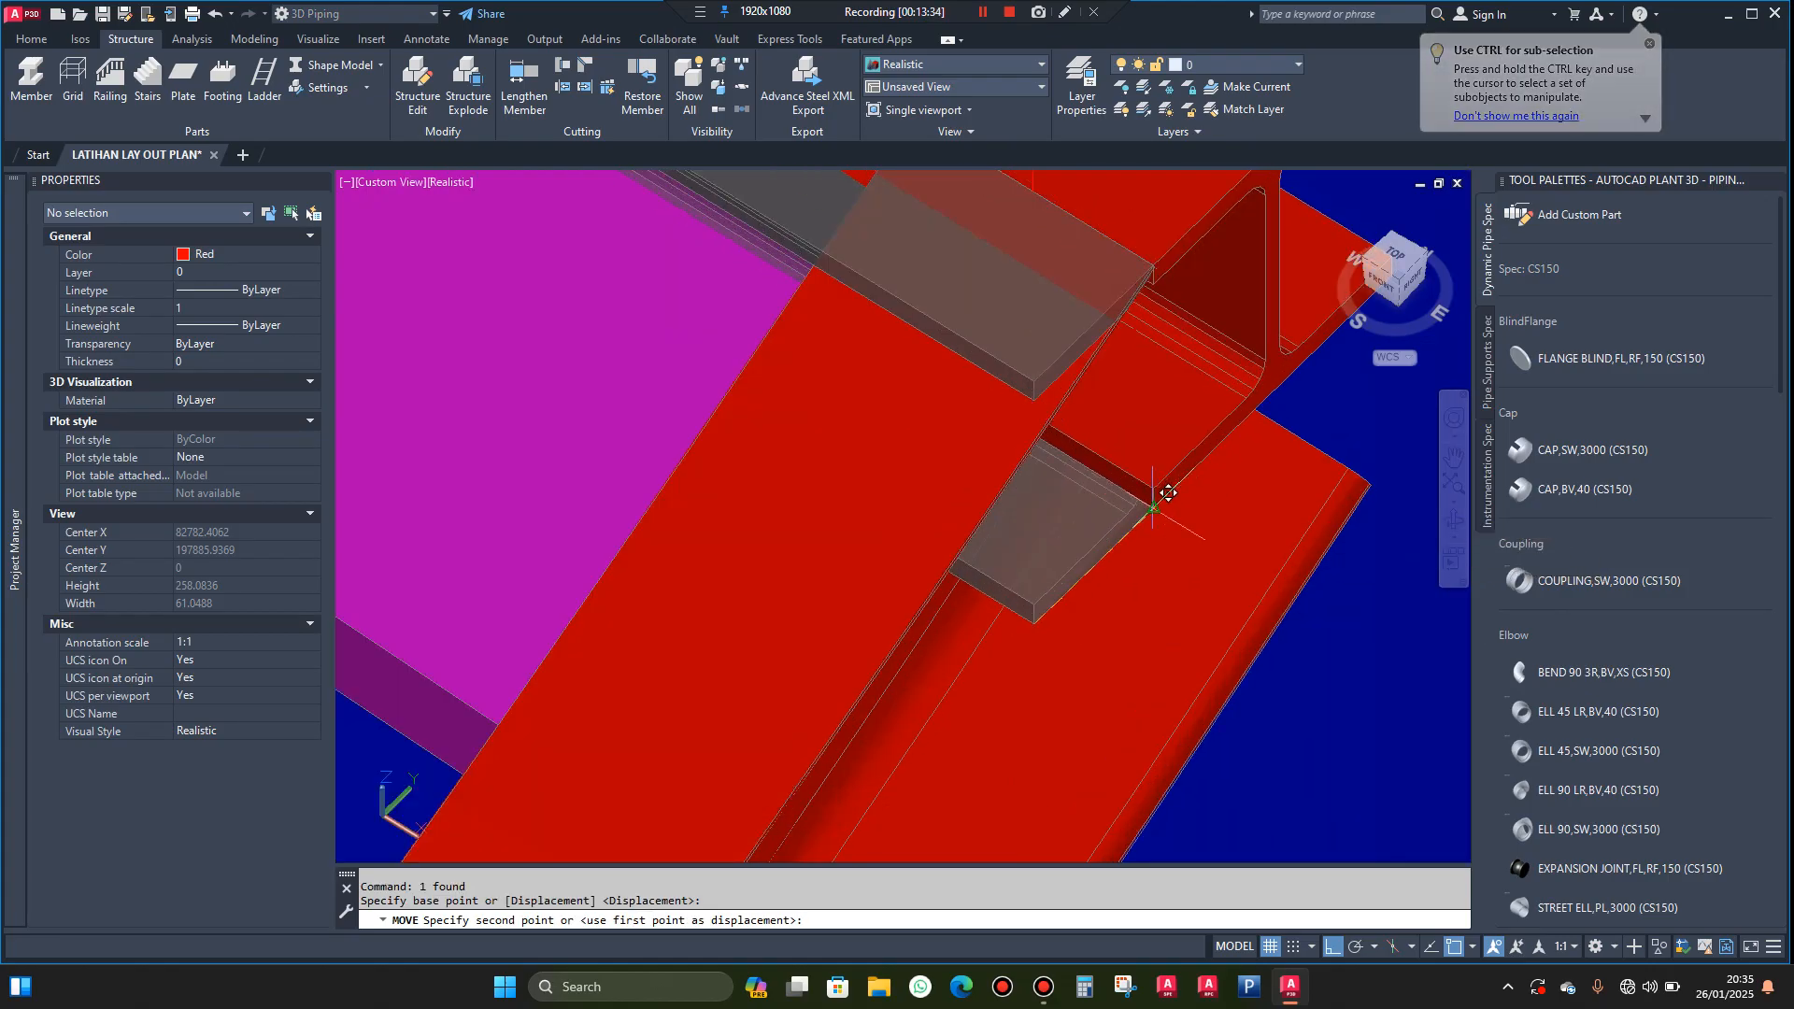
scroll(1116, 536, down, 2)
scroll(1112, 313, up, 3)
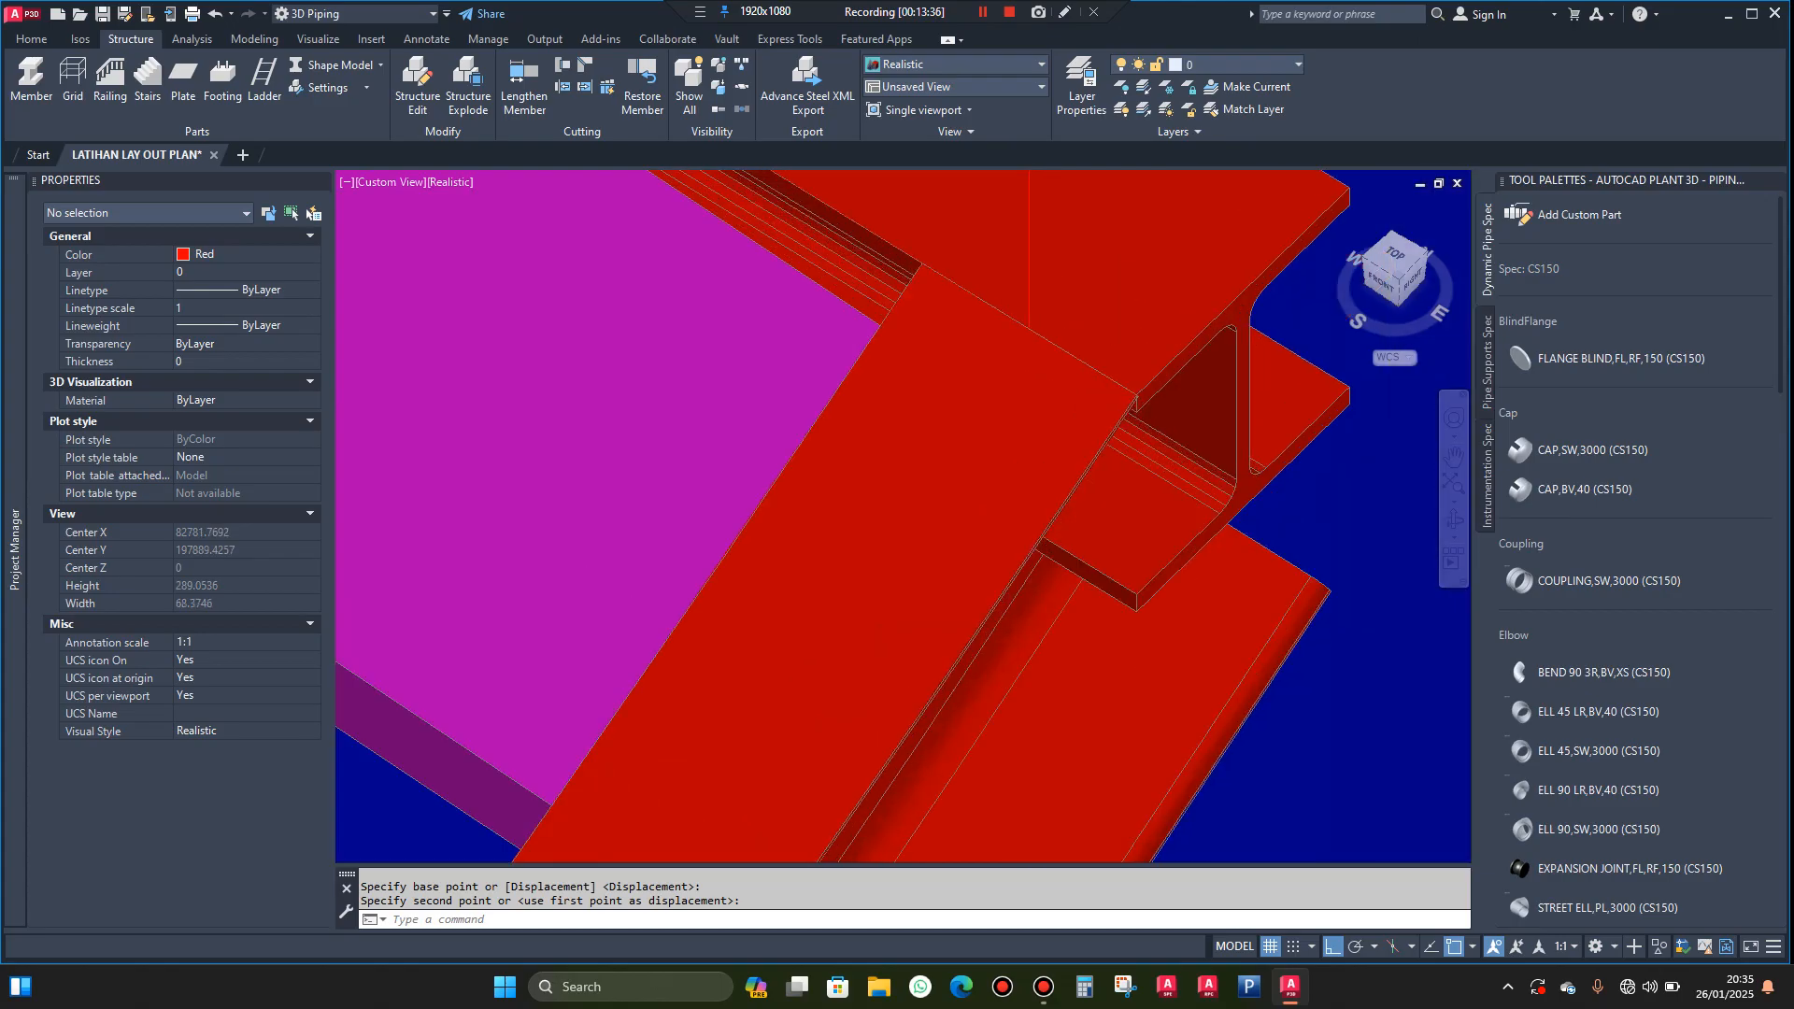
scroll(983, 509, down, 8)
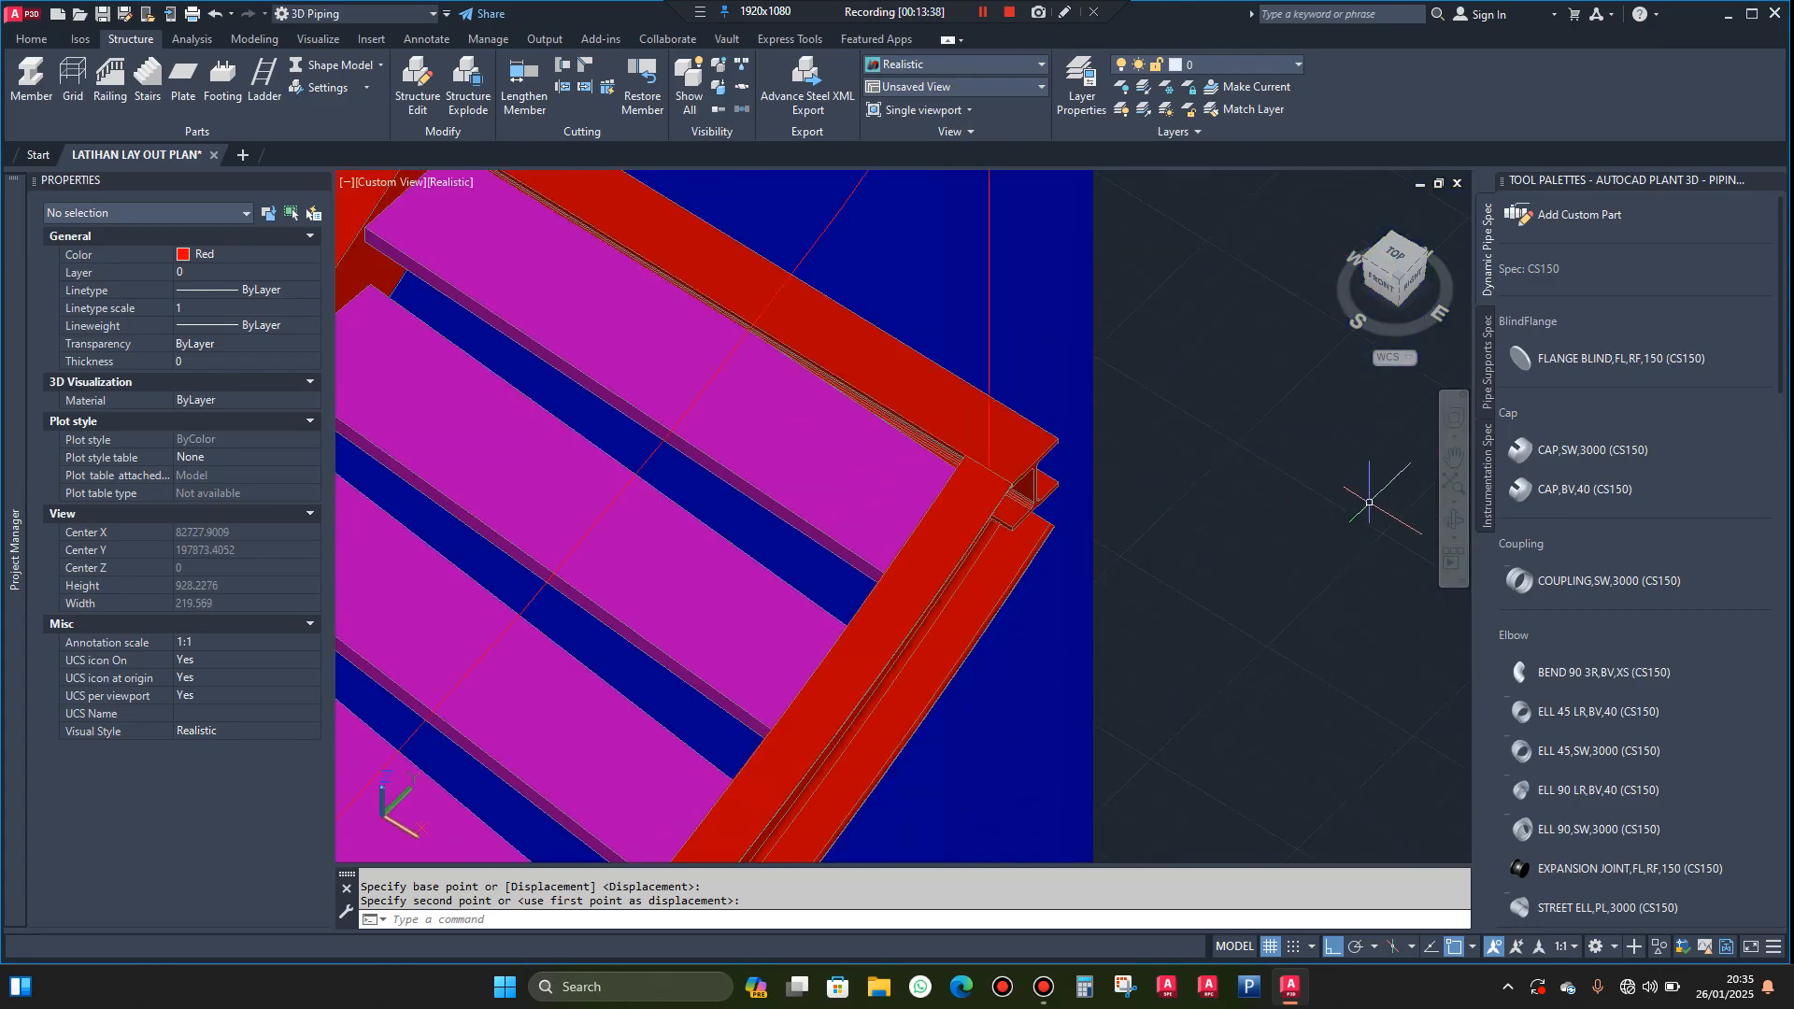
Examine the moved H beam's position against the outer stringer's upper end from several angles
click(1451, 525)
drag(1075, 509, 1294, 486)
scroll(1084, 509, down, 5)
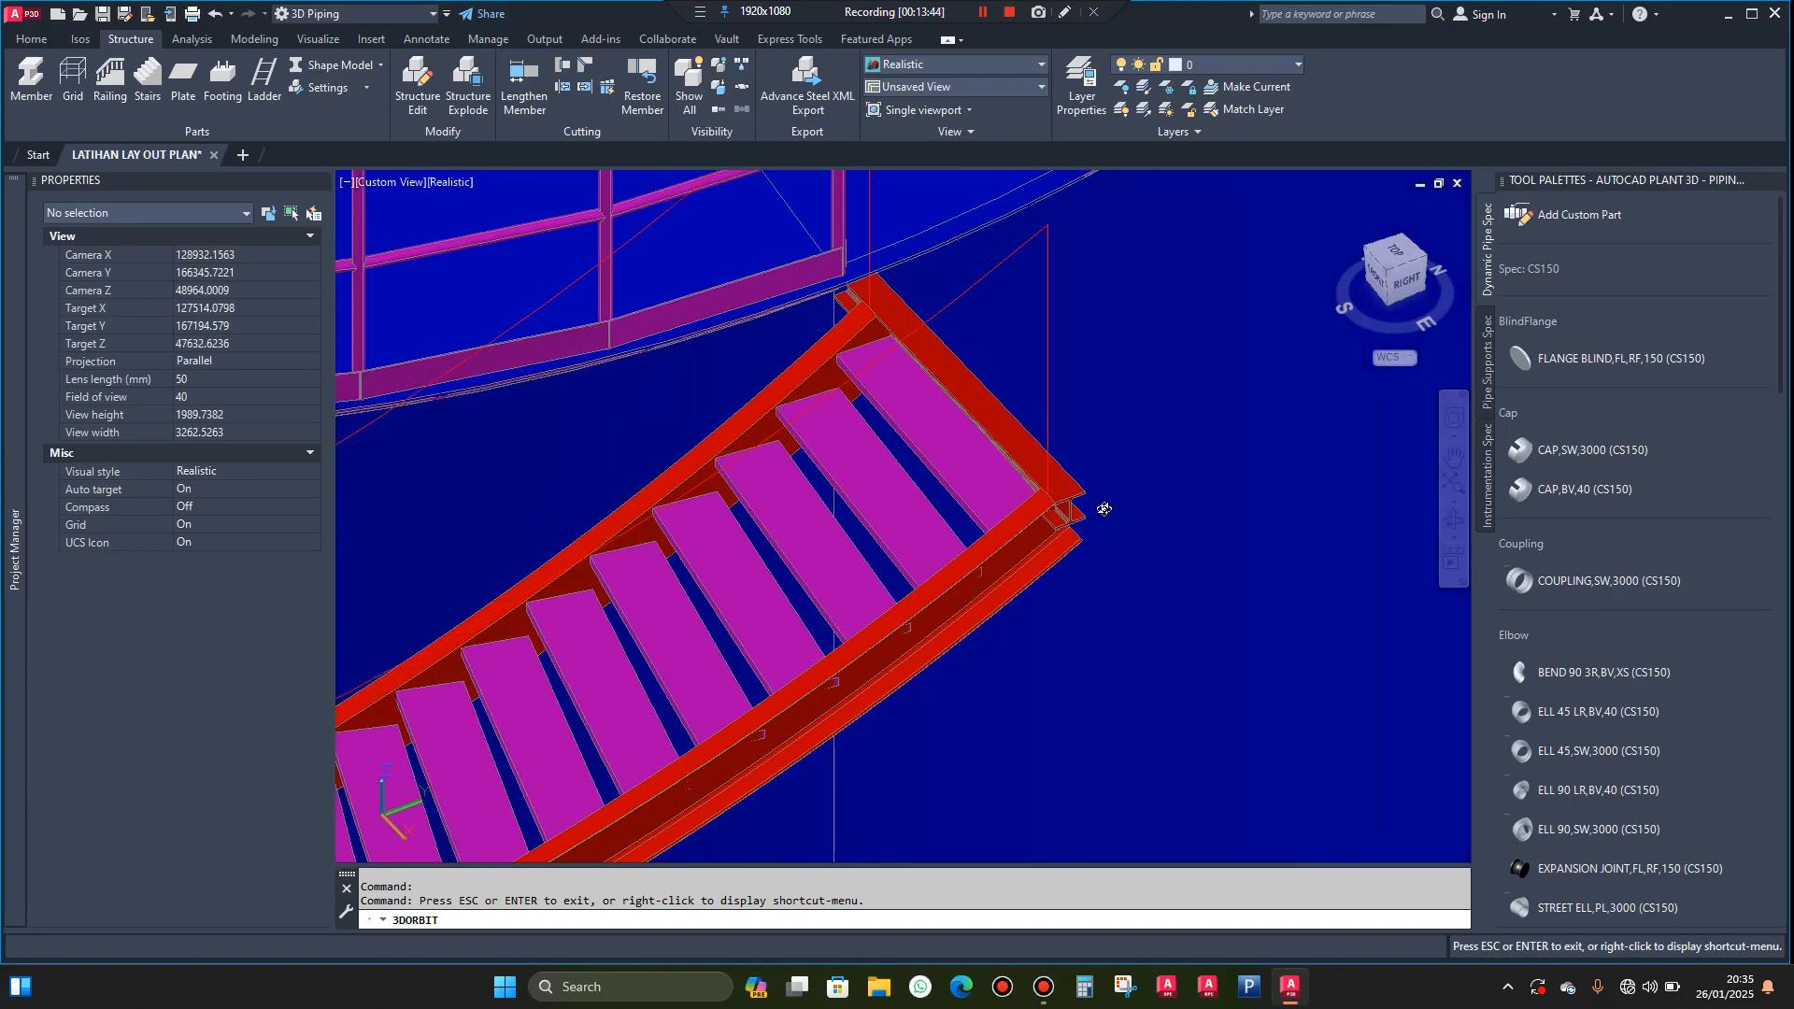
key(Escape)
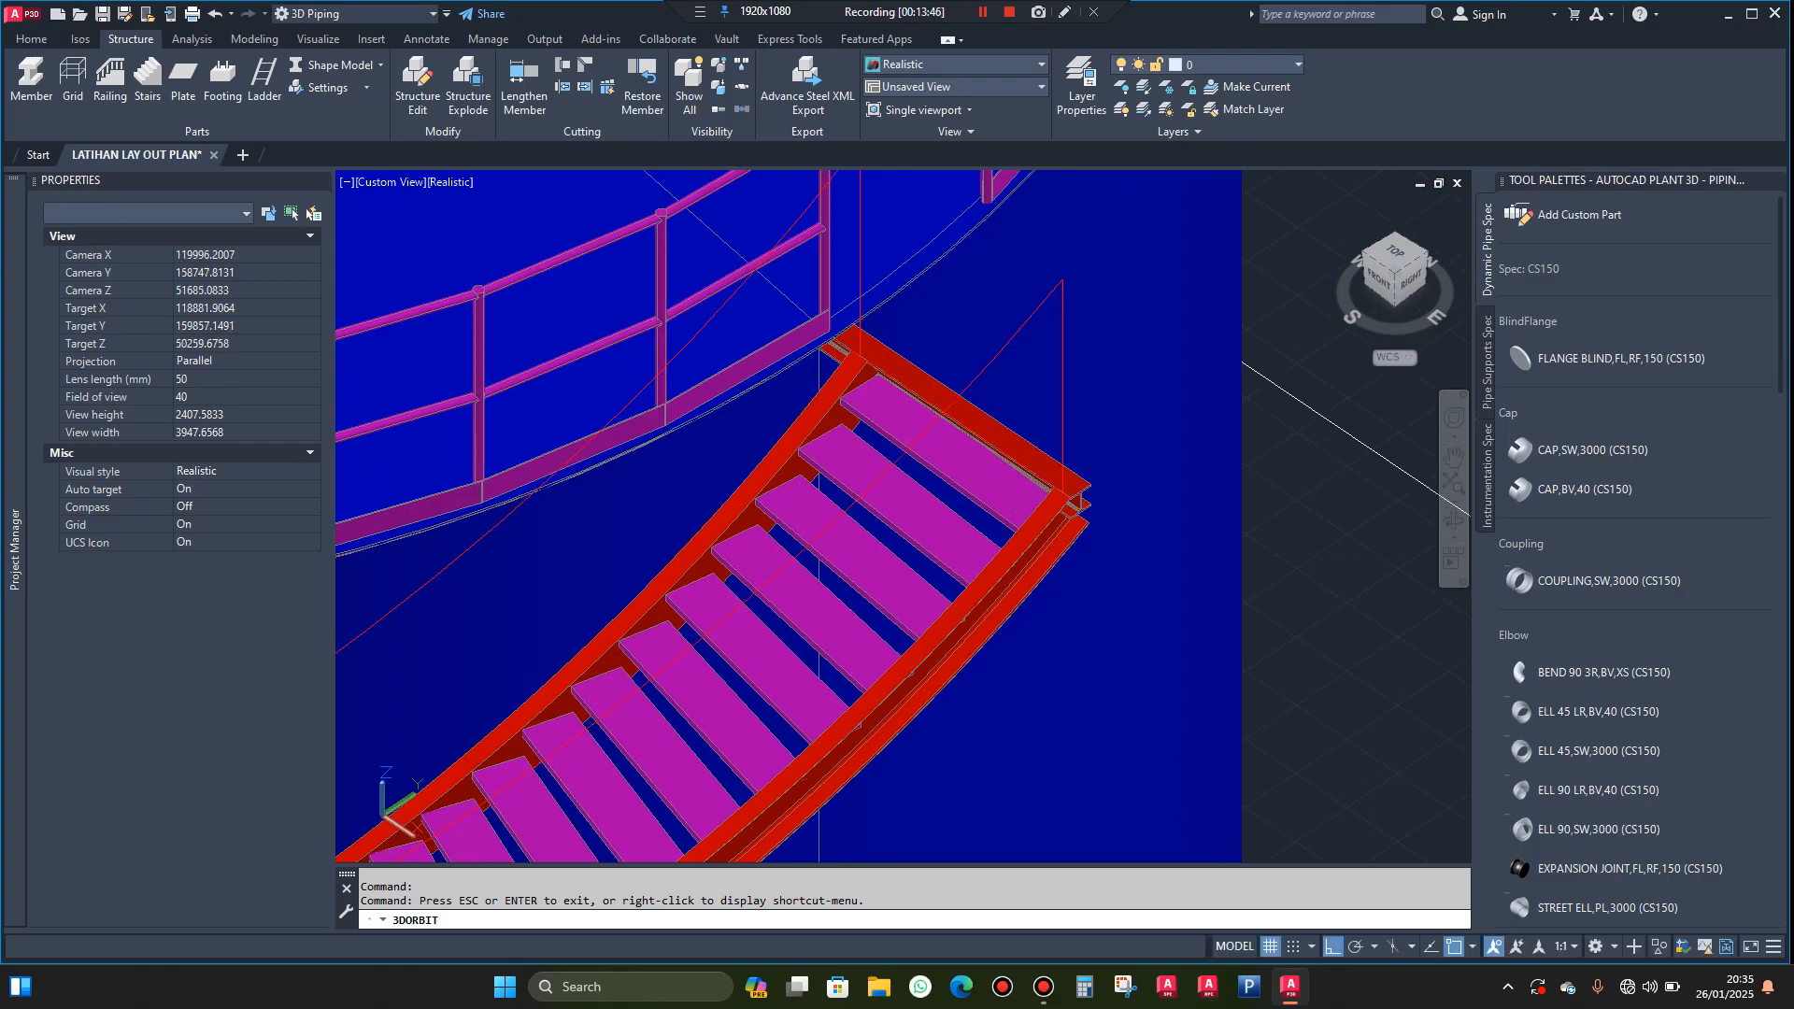
scroll(1069, 454, up, 5)
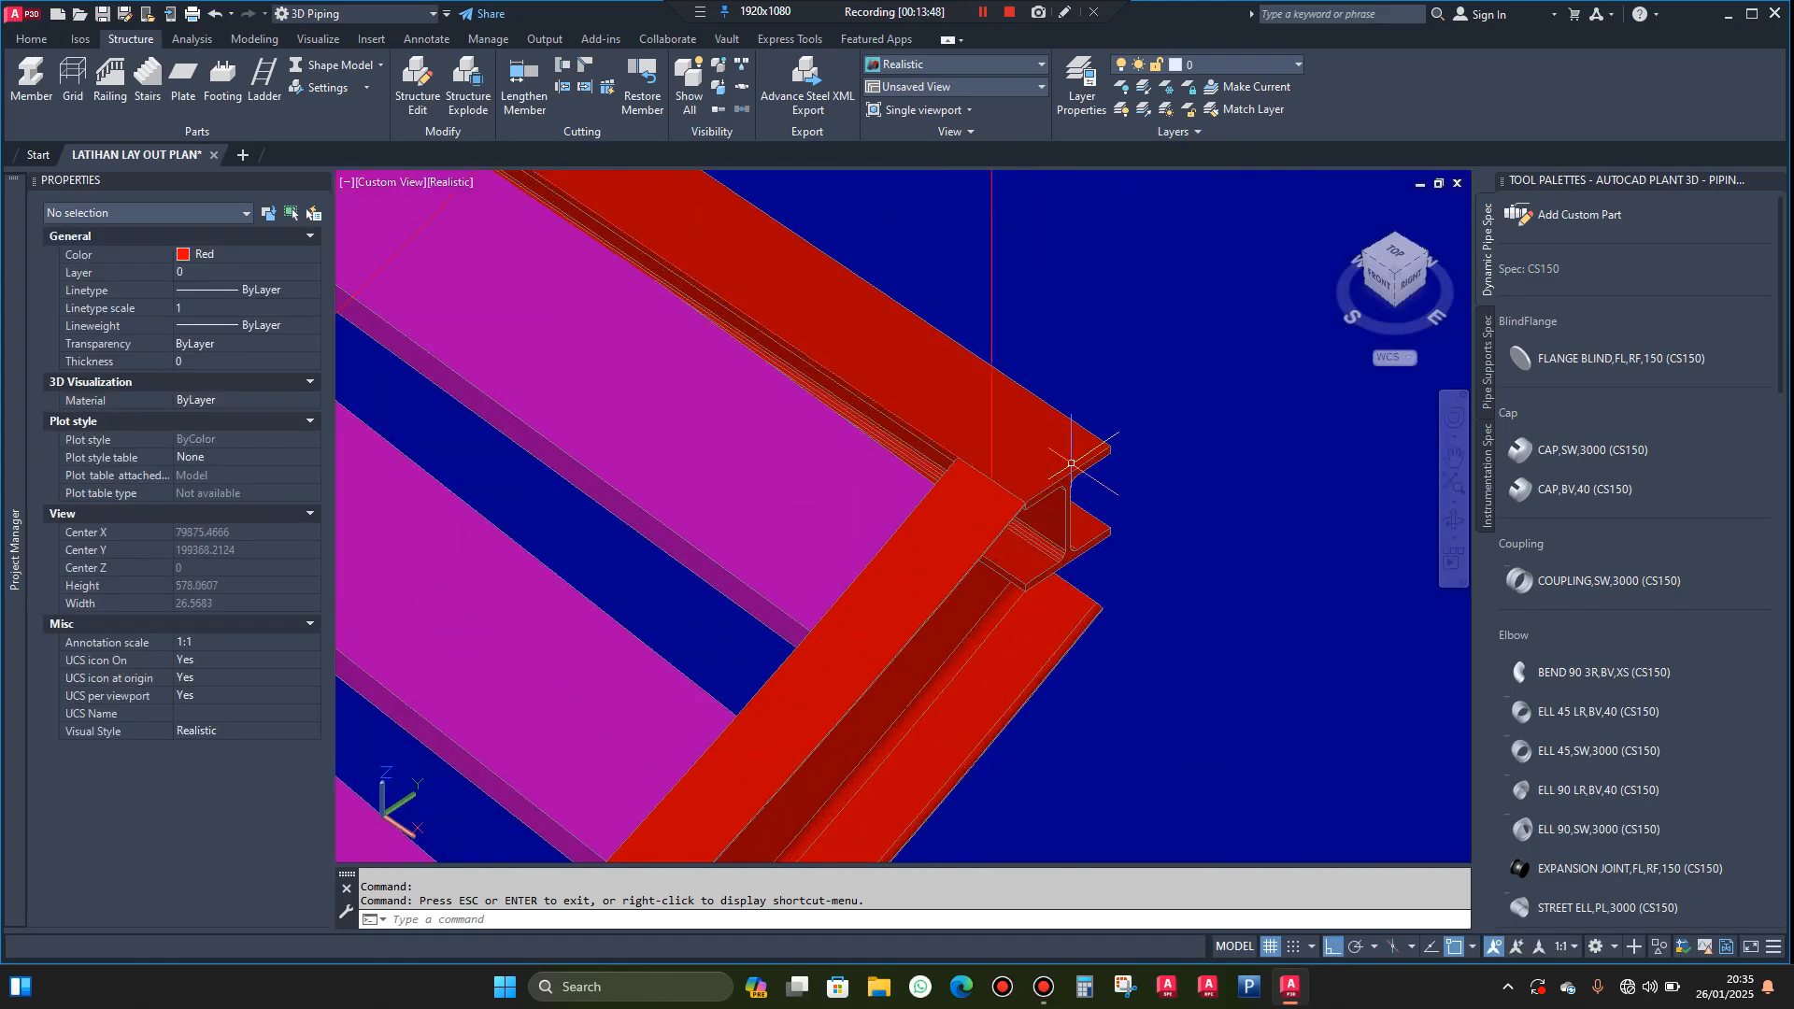
Copy the H beam at the stairway's upper end in place, using its outer upper flange corner as both base and second point
click(1069, 454)
scroll(1069, 454, down, 5)
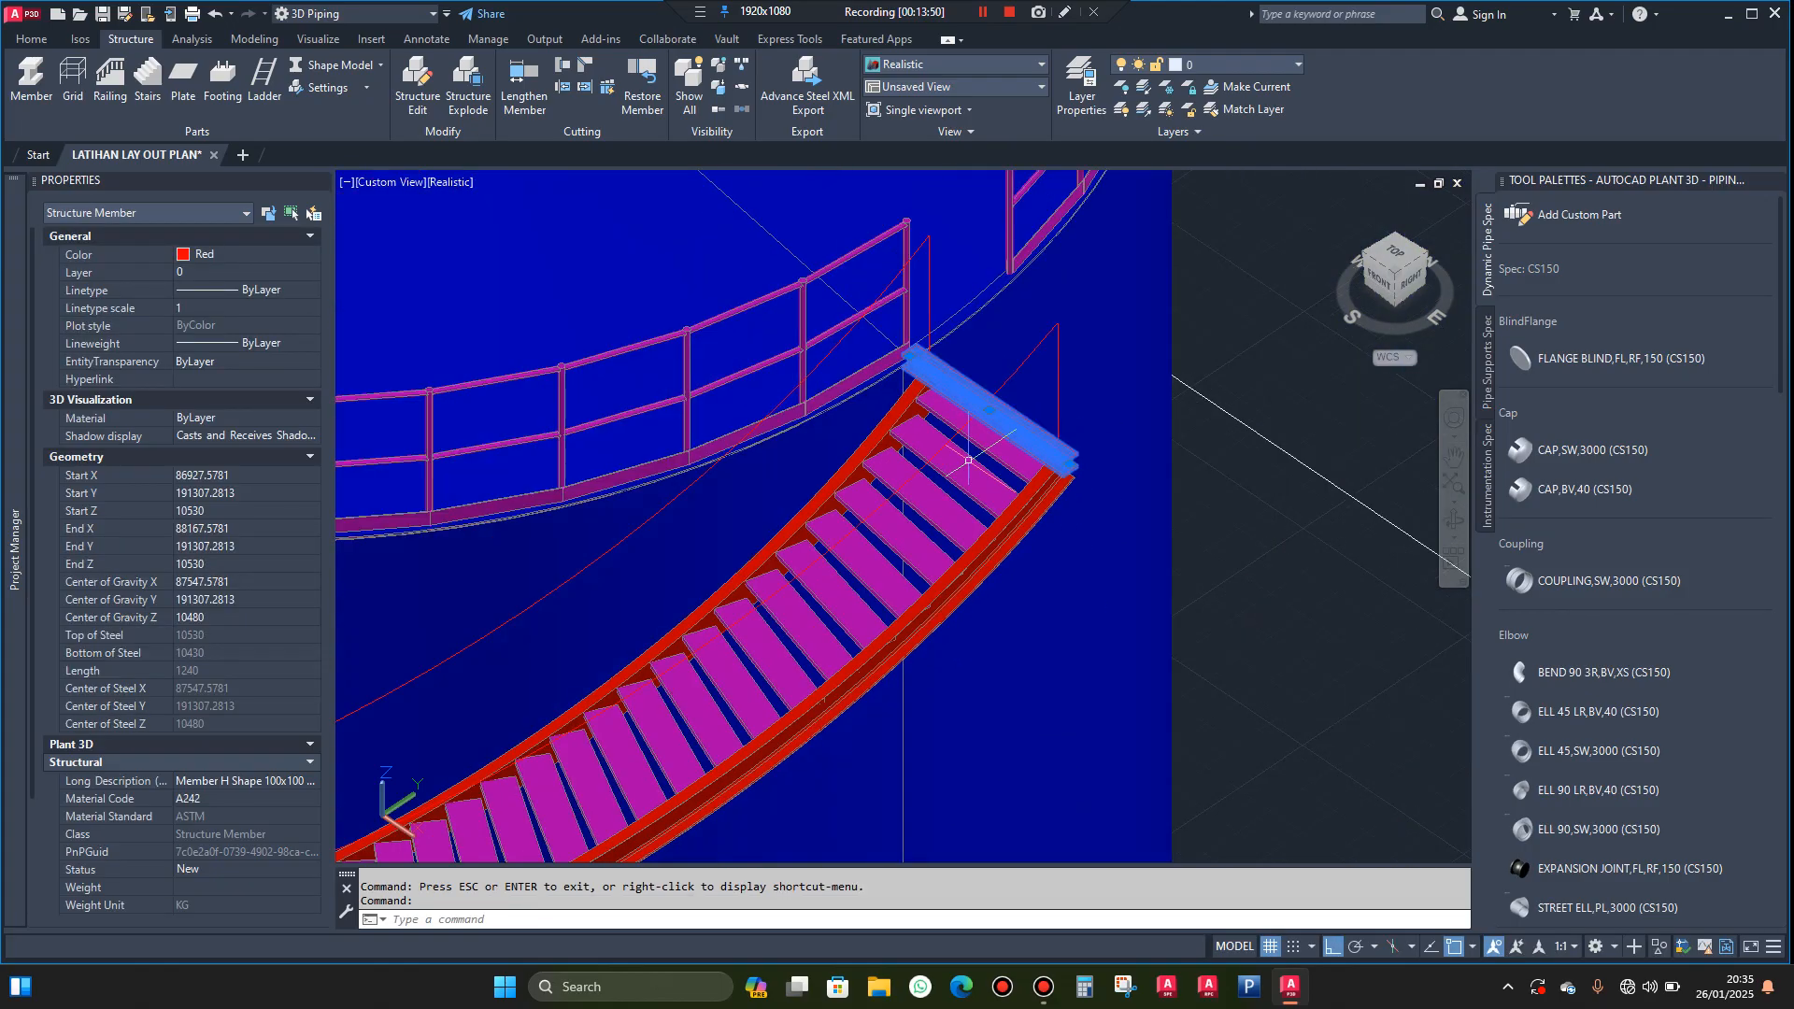
text(cop)
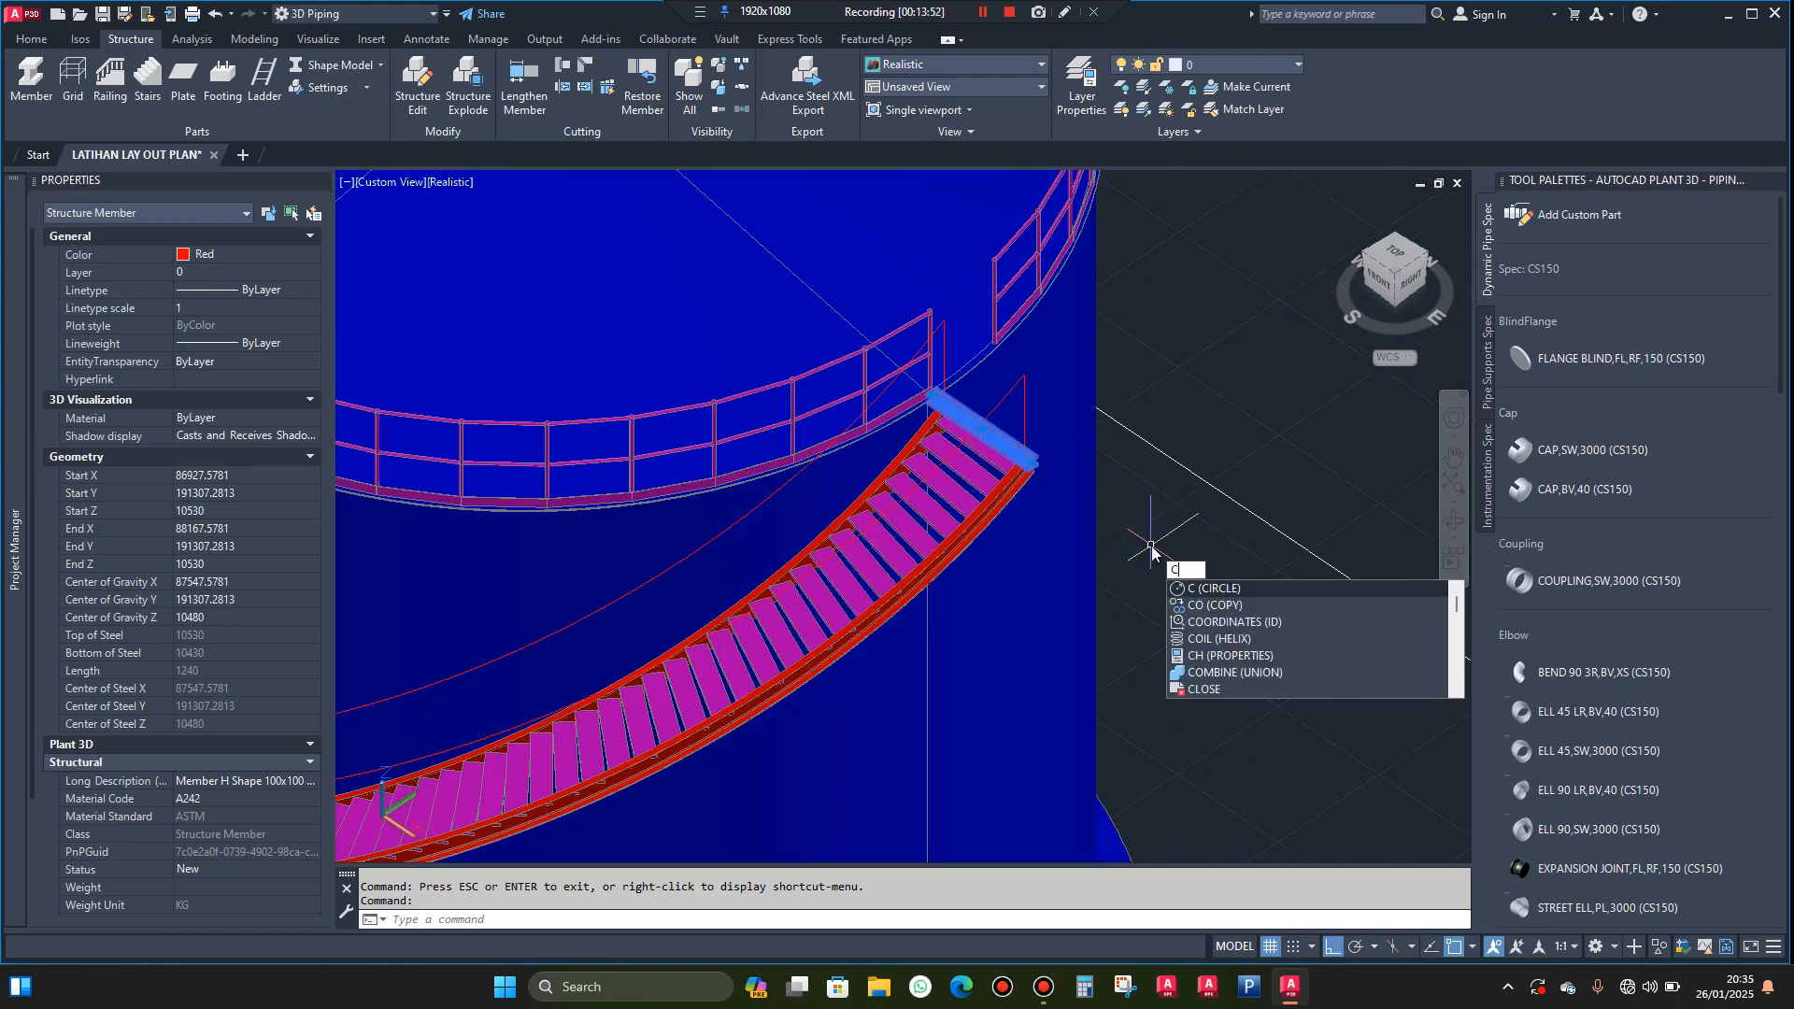
key(Return)
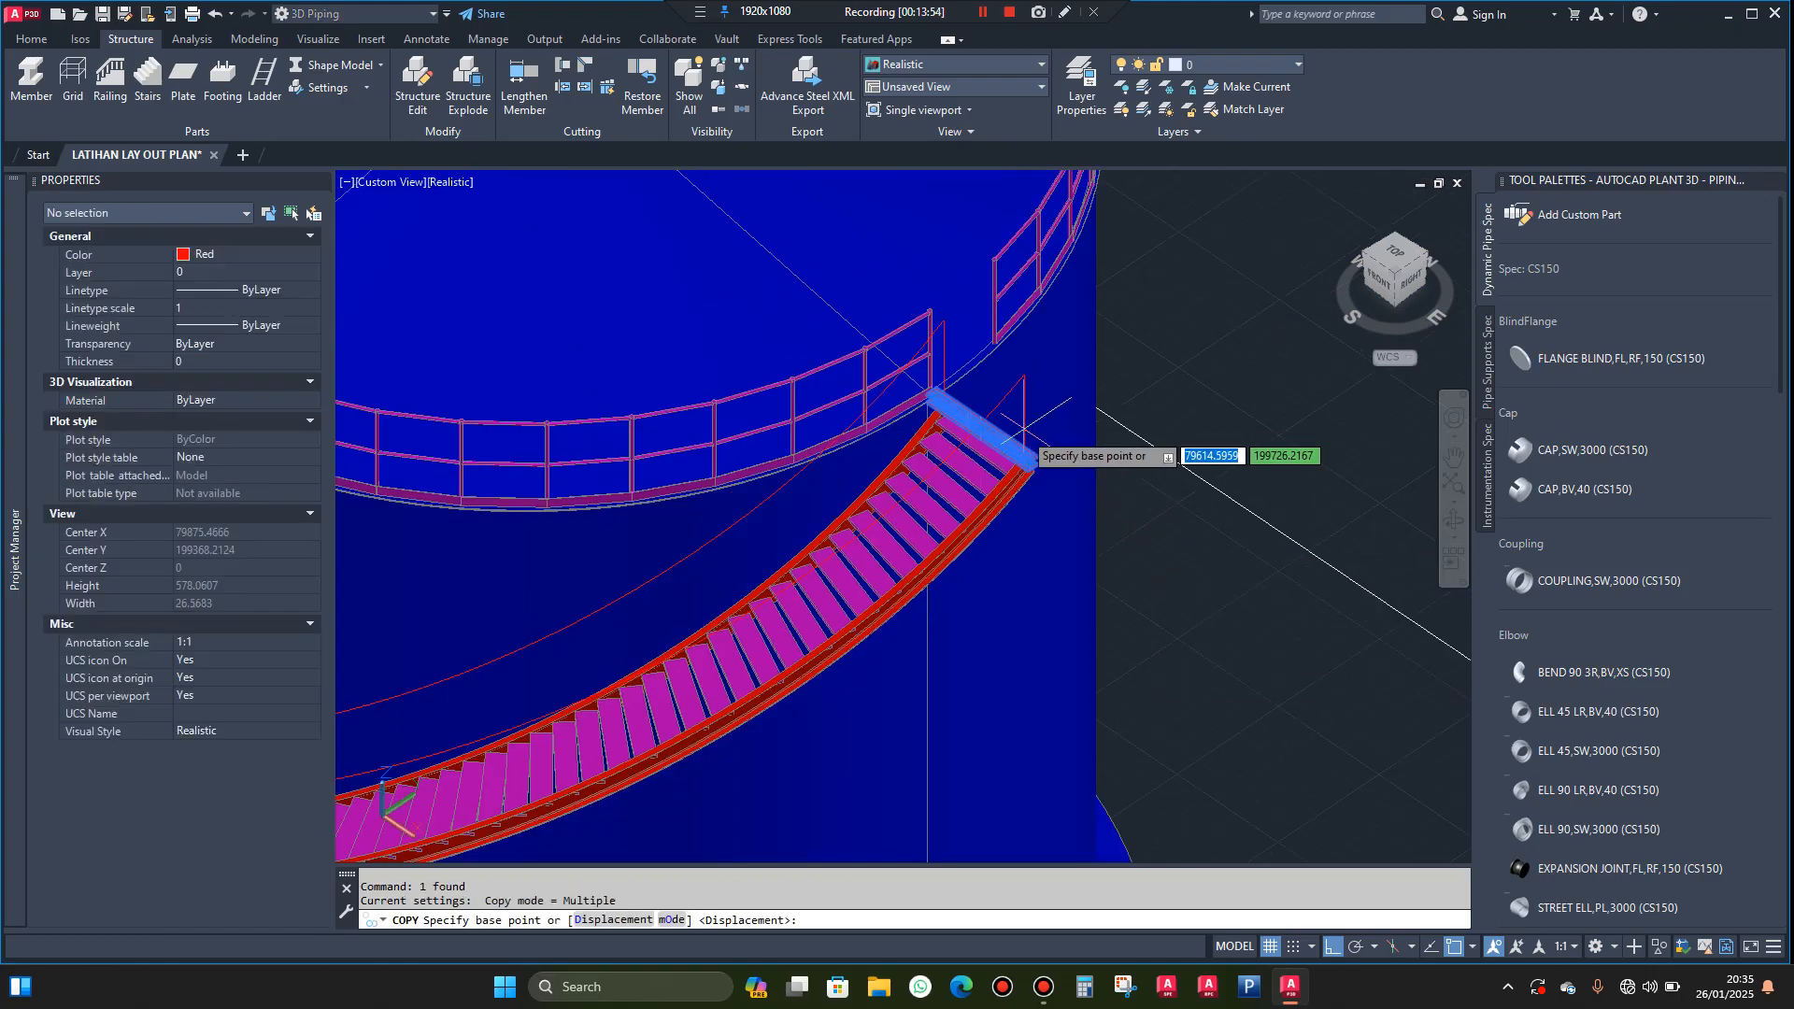
scroll(1037, 458, up, 6)
scroll(1052, 494, up, 2)
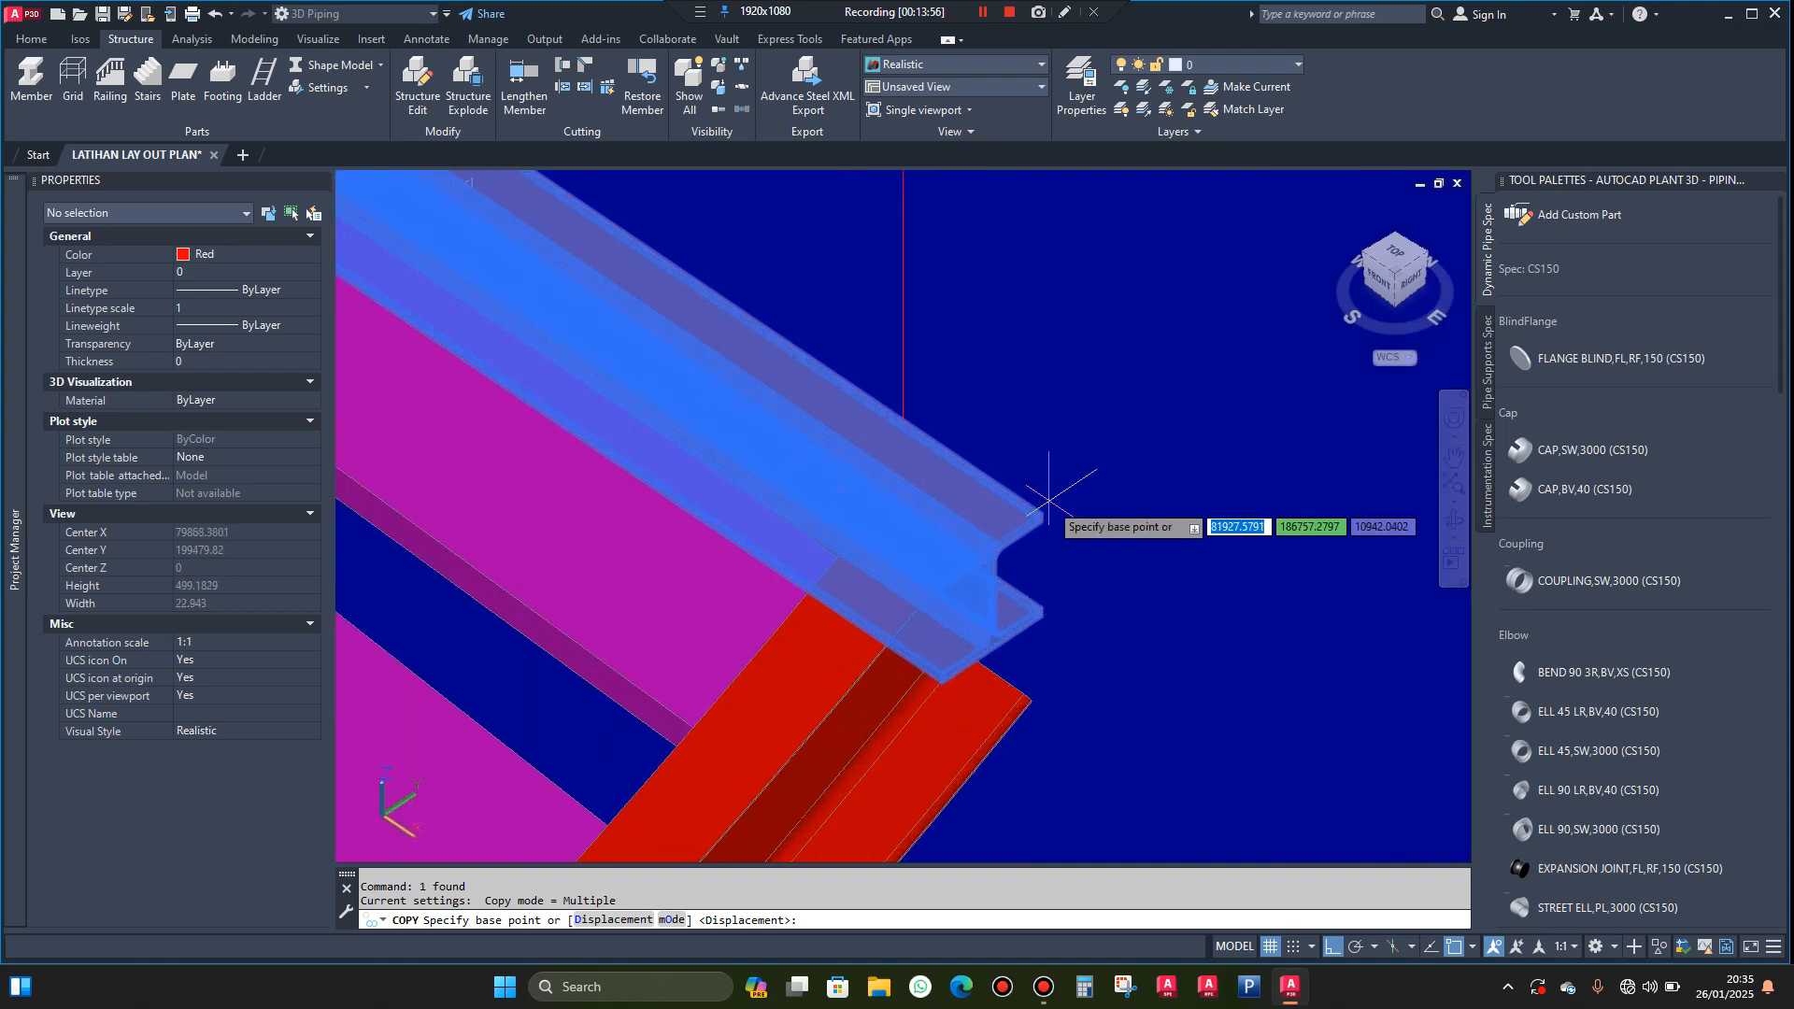
click(1040, 513)
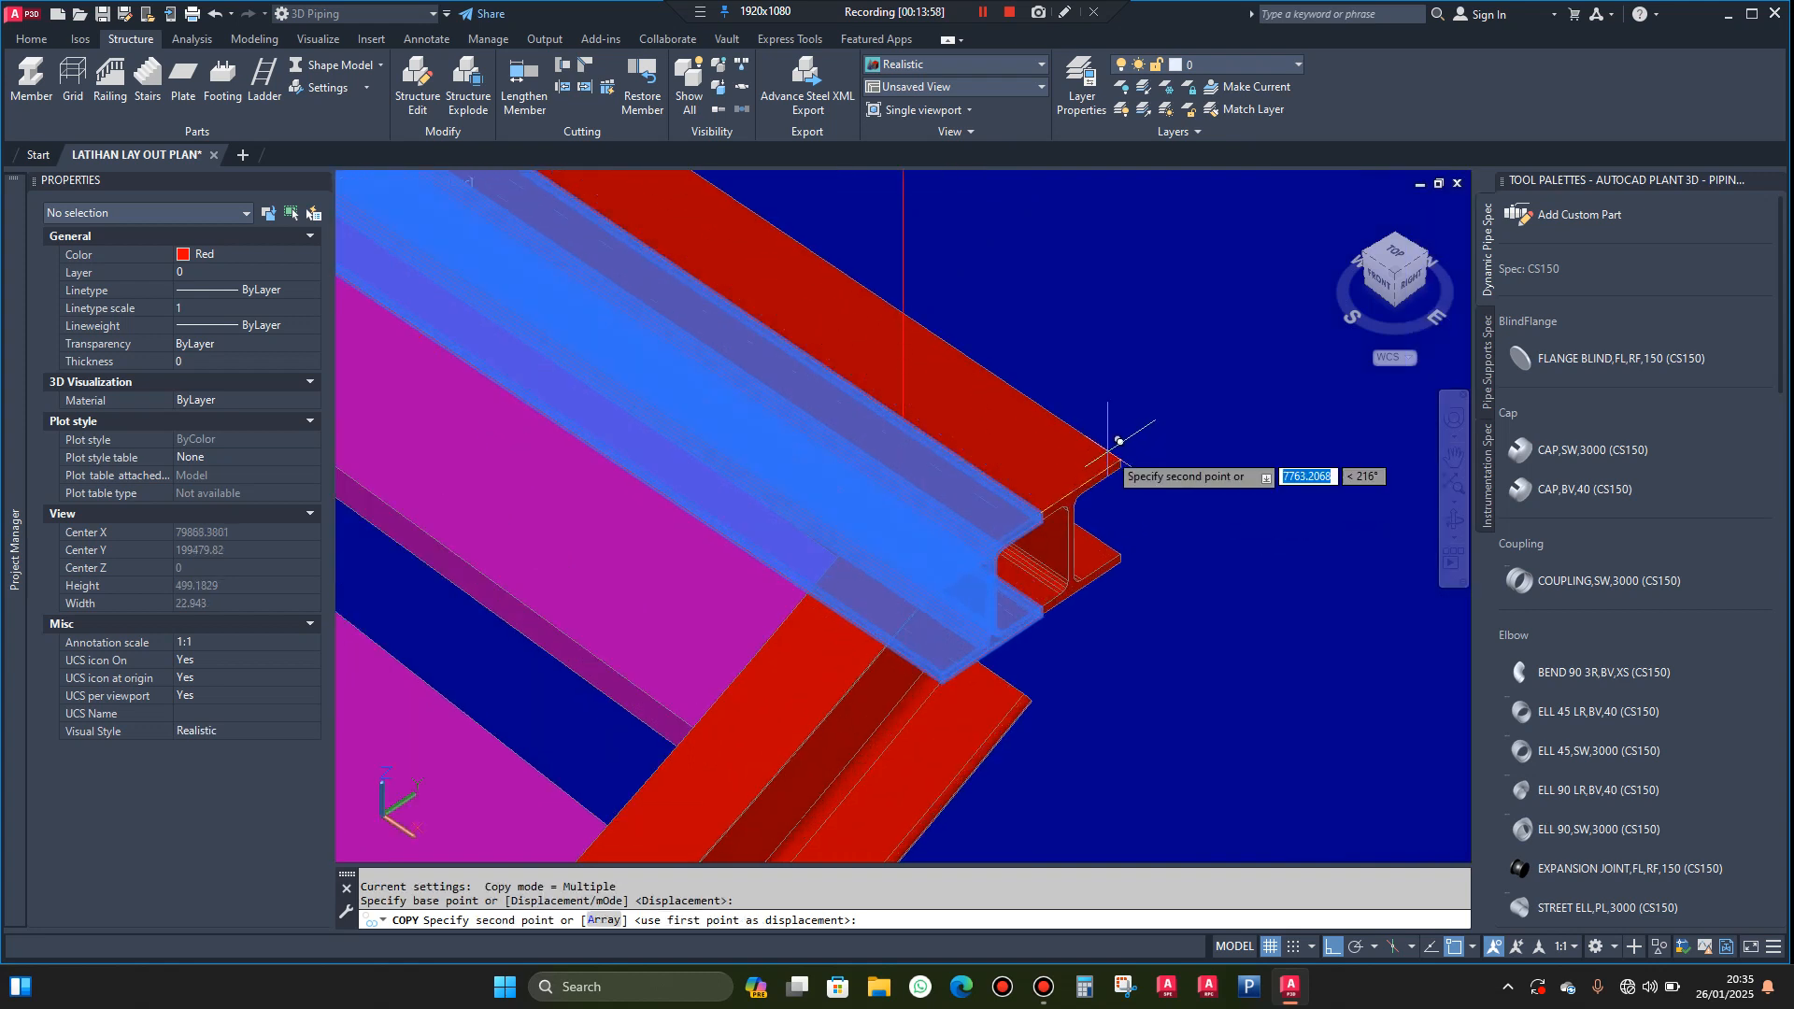
click(1051, 502)
key(Escape)
scroll(1051, 502, down, 5)
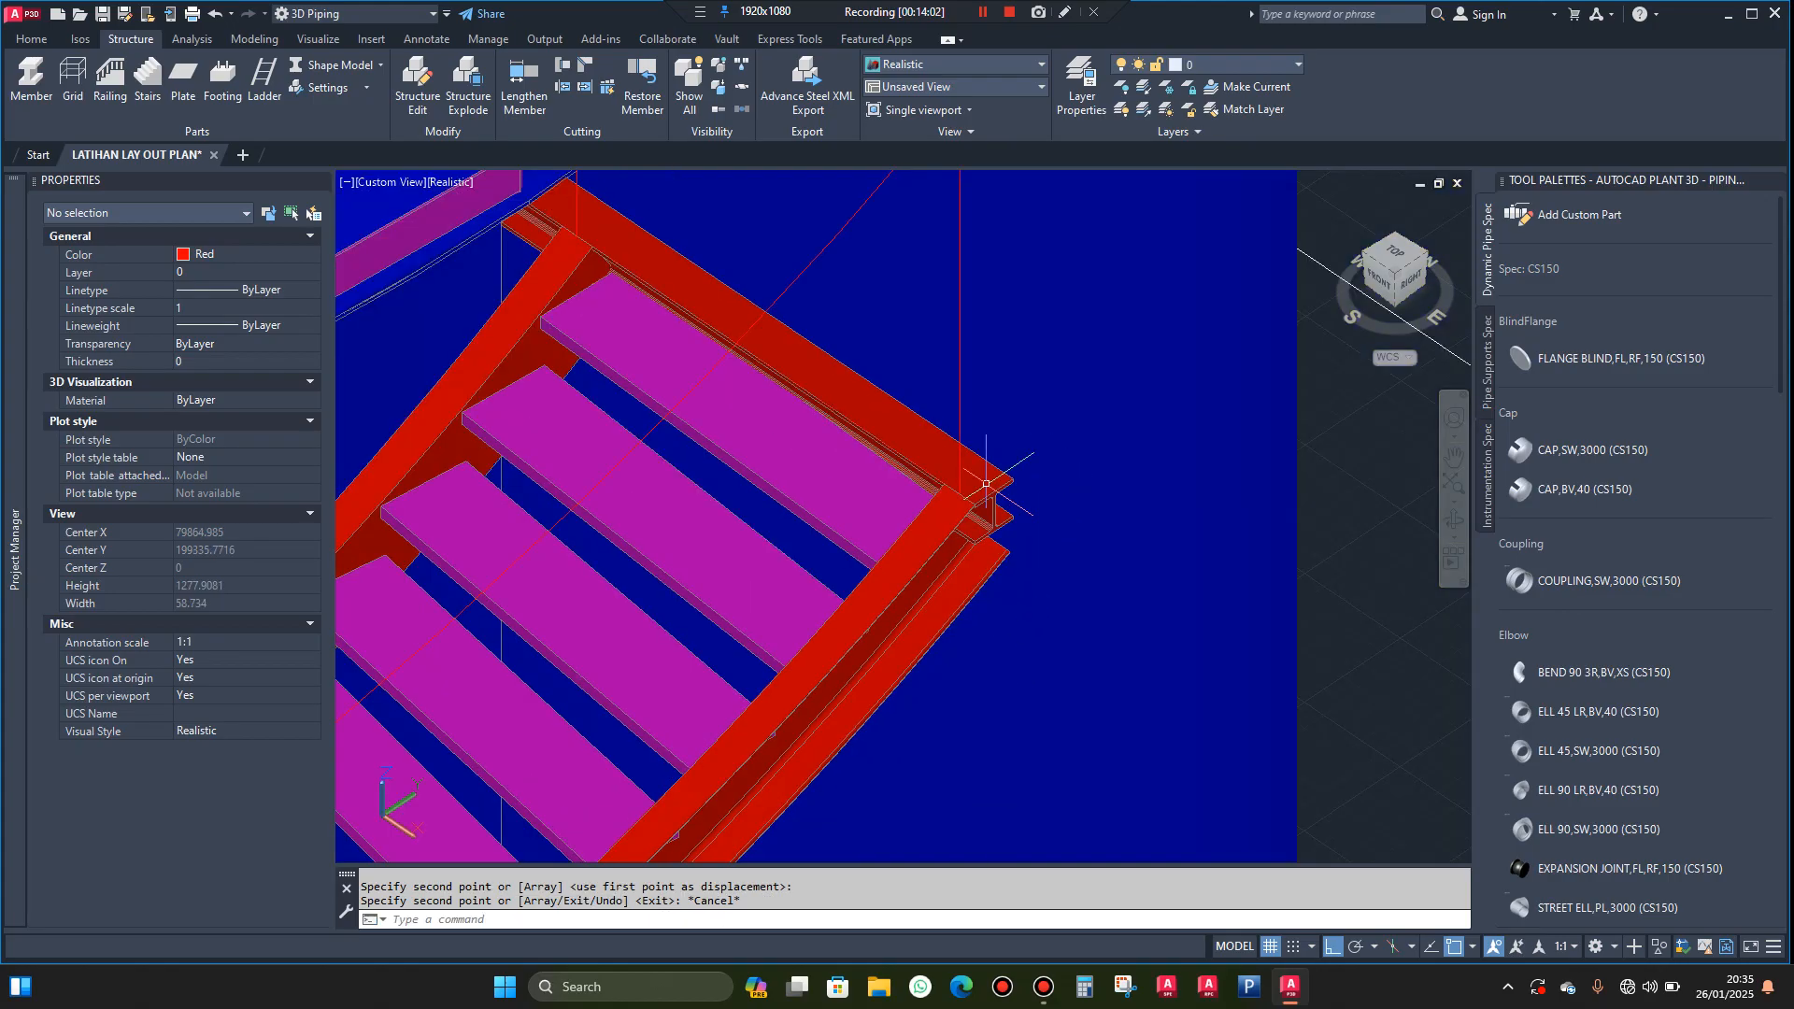
scroll(986, 484, down, 2)
click(974, 461)
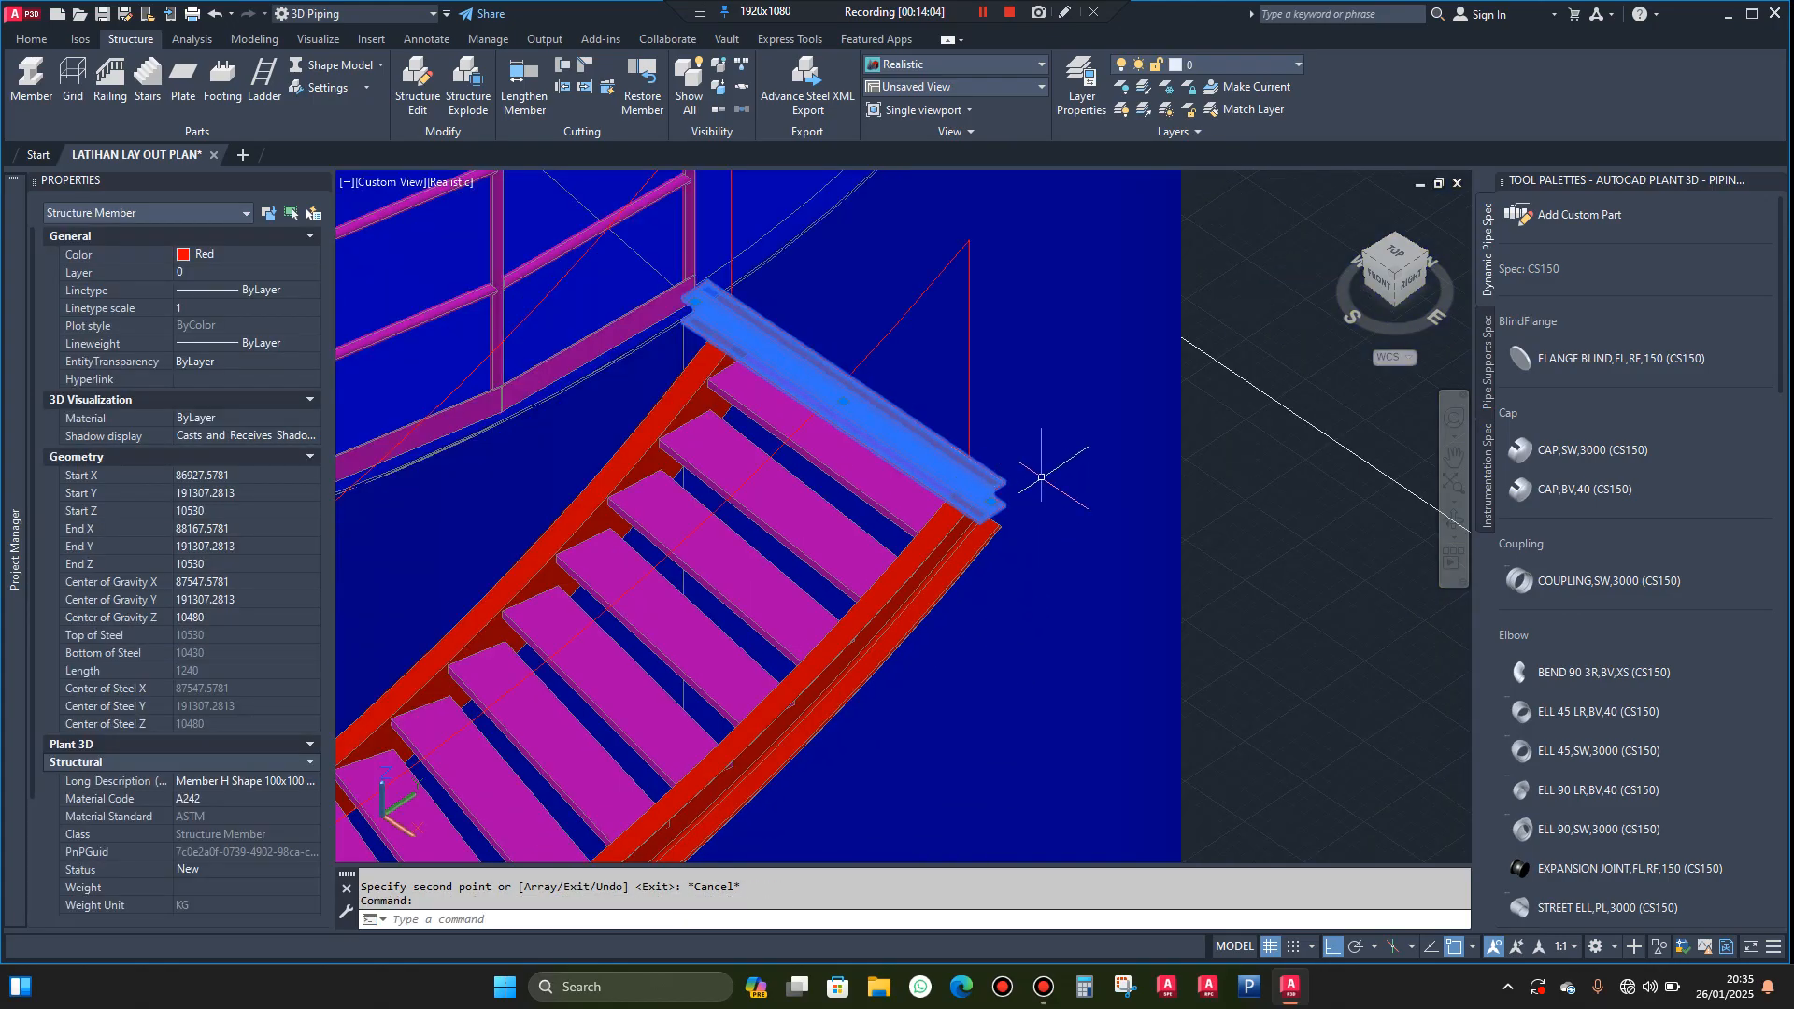
key(Escape)
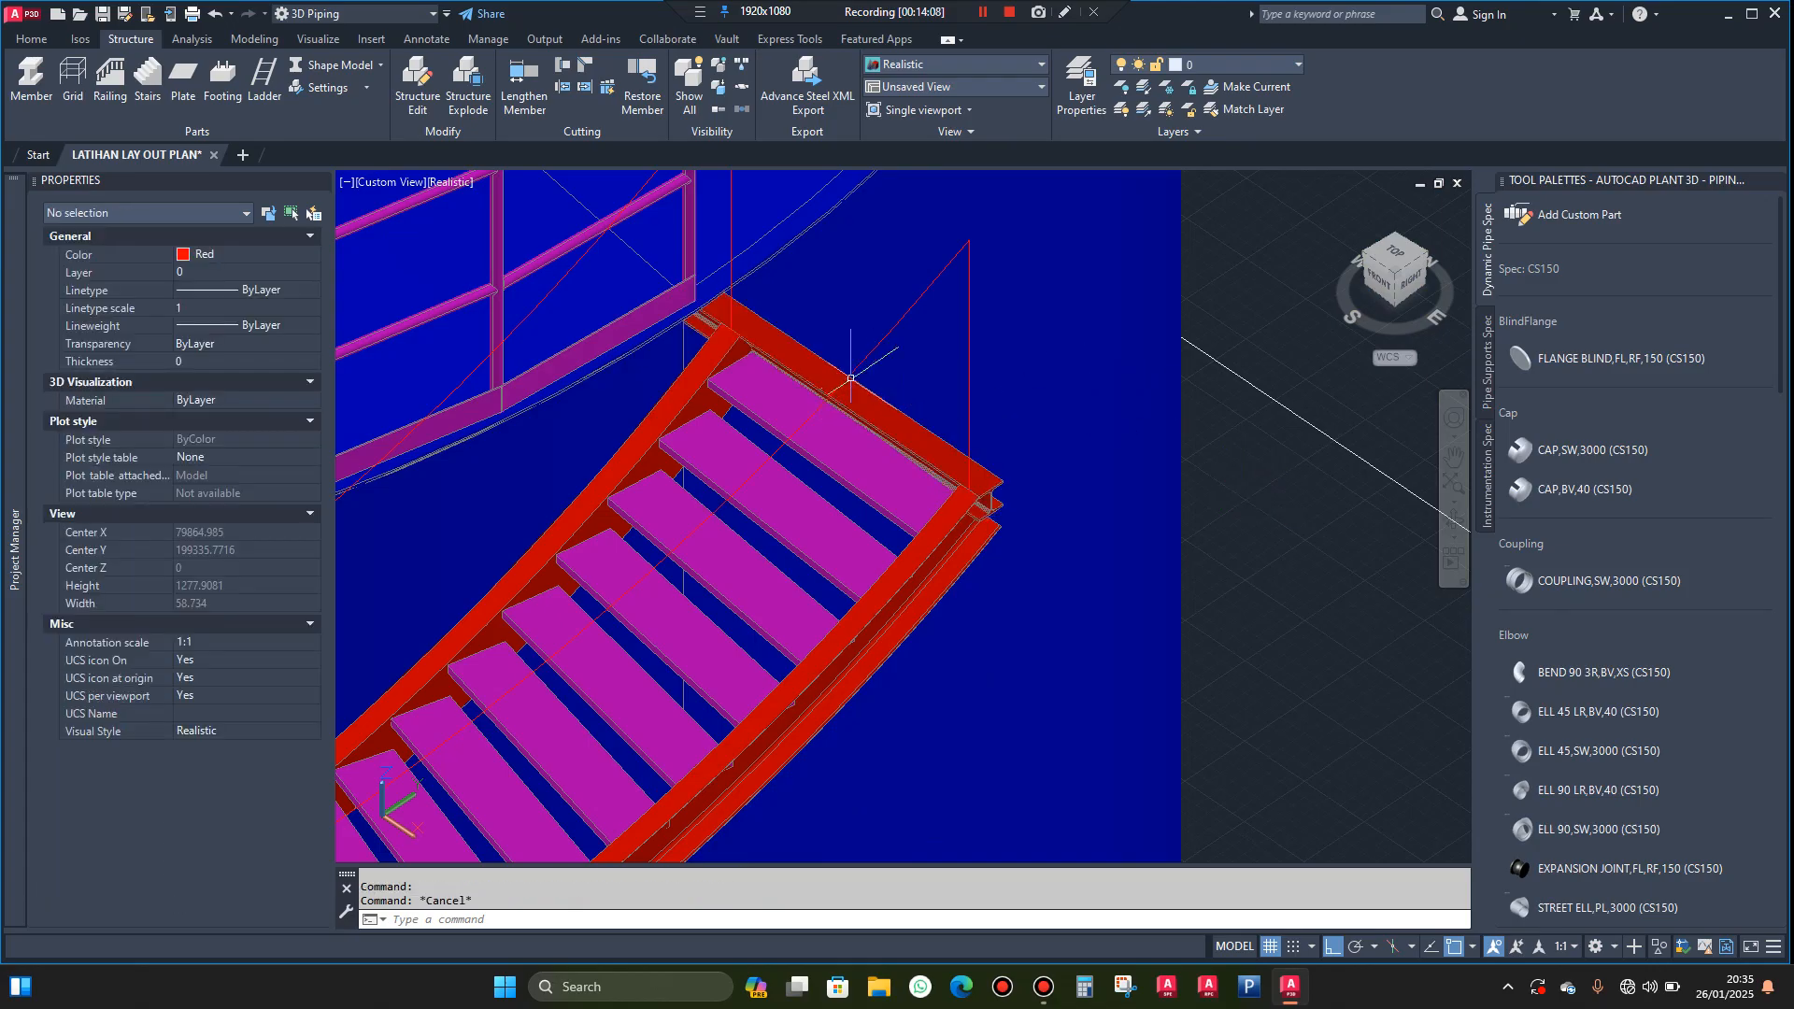
Set the coordinate system to the Front UCS
scroll(945, 434, down, 4)
scroll(921, 439, up, 5)
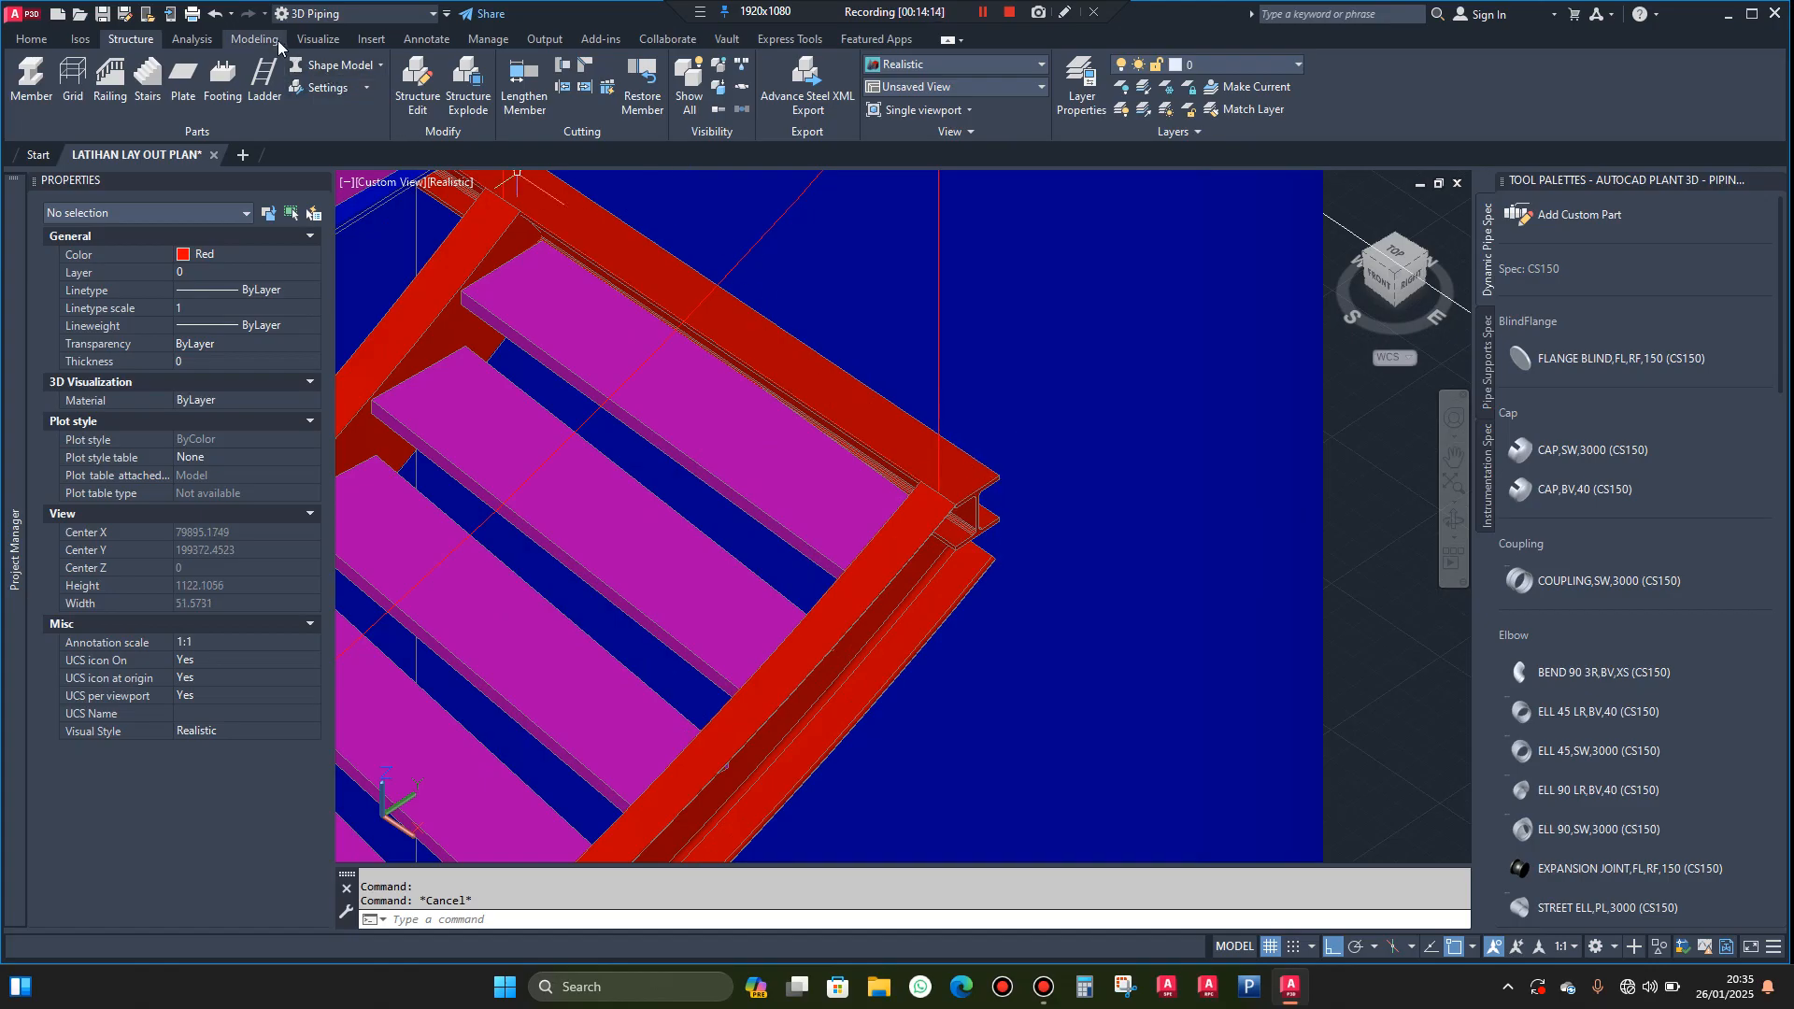
click(254, 39)
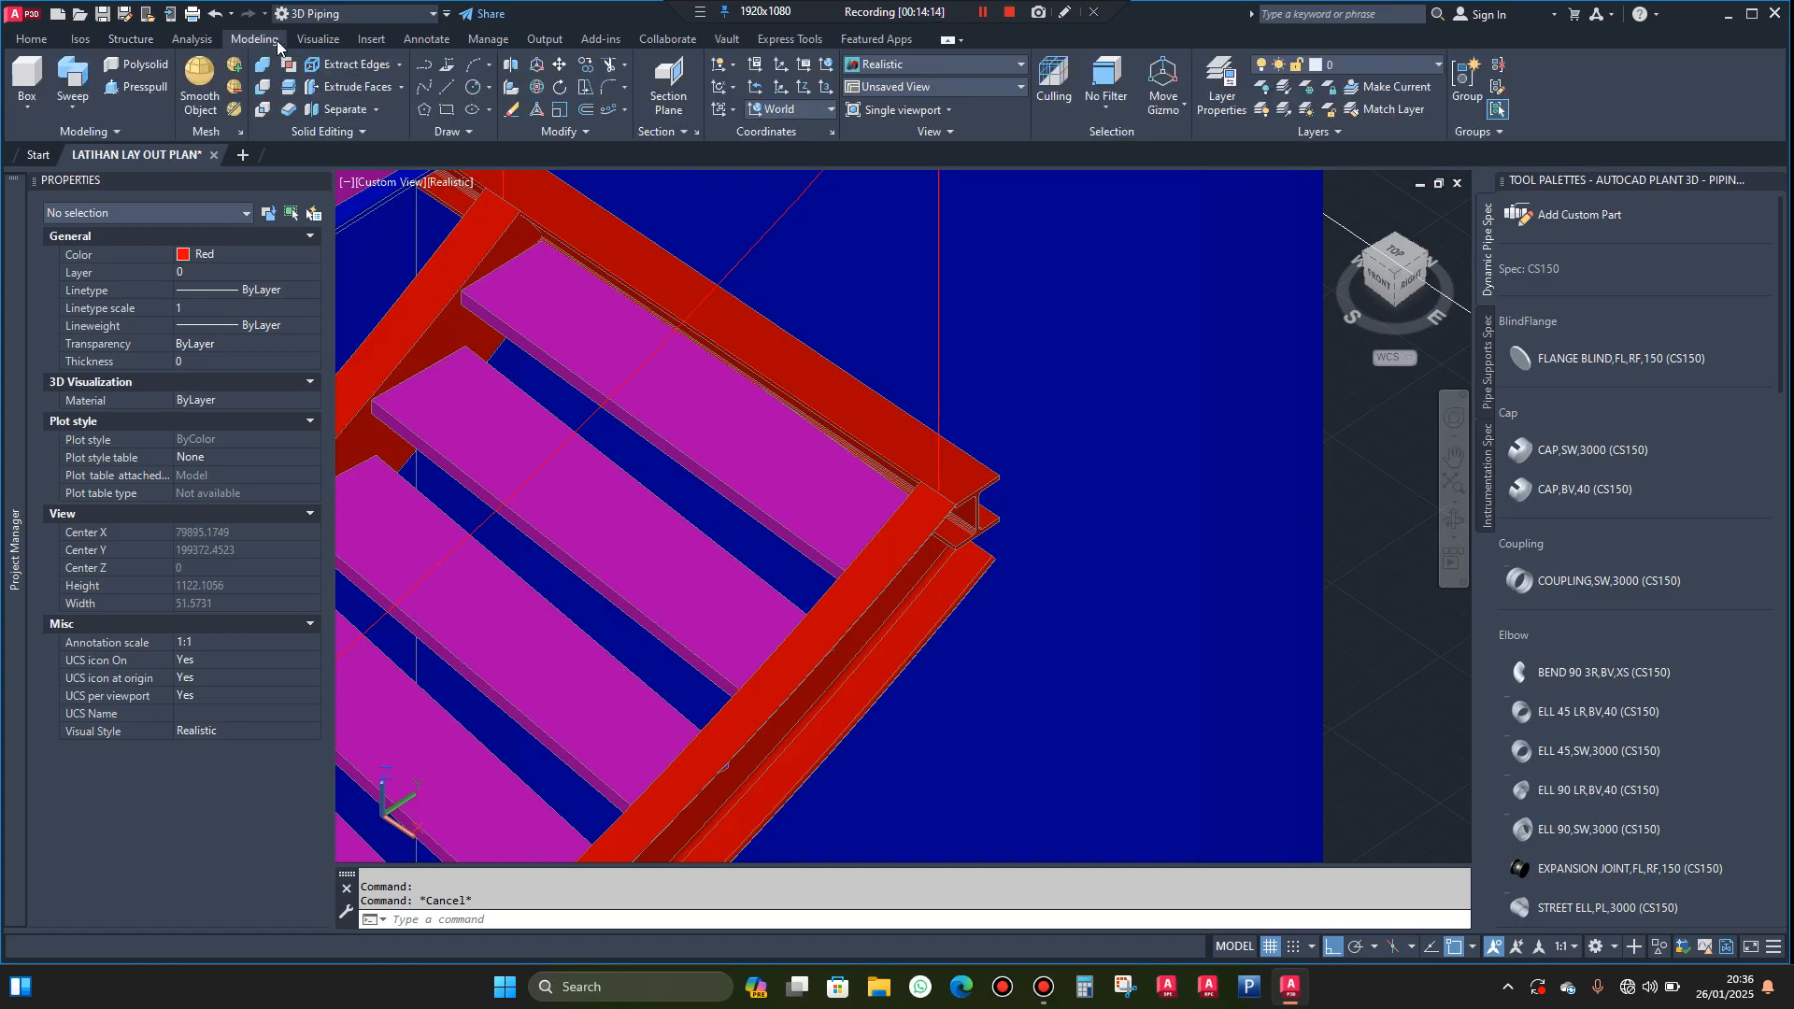
click(829, 110)
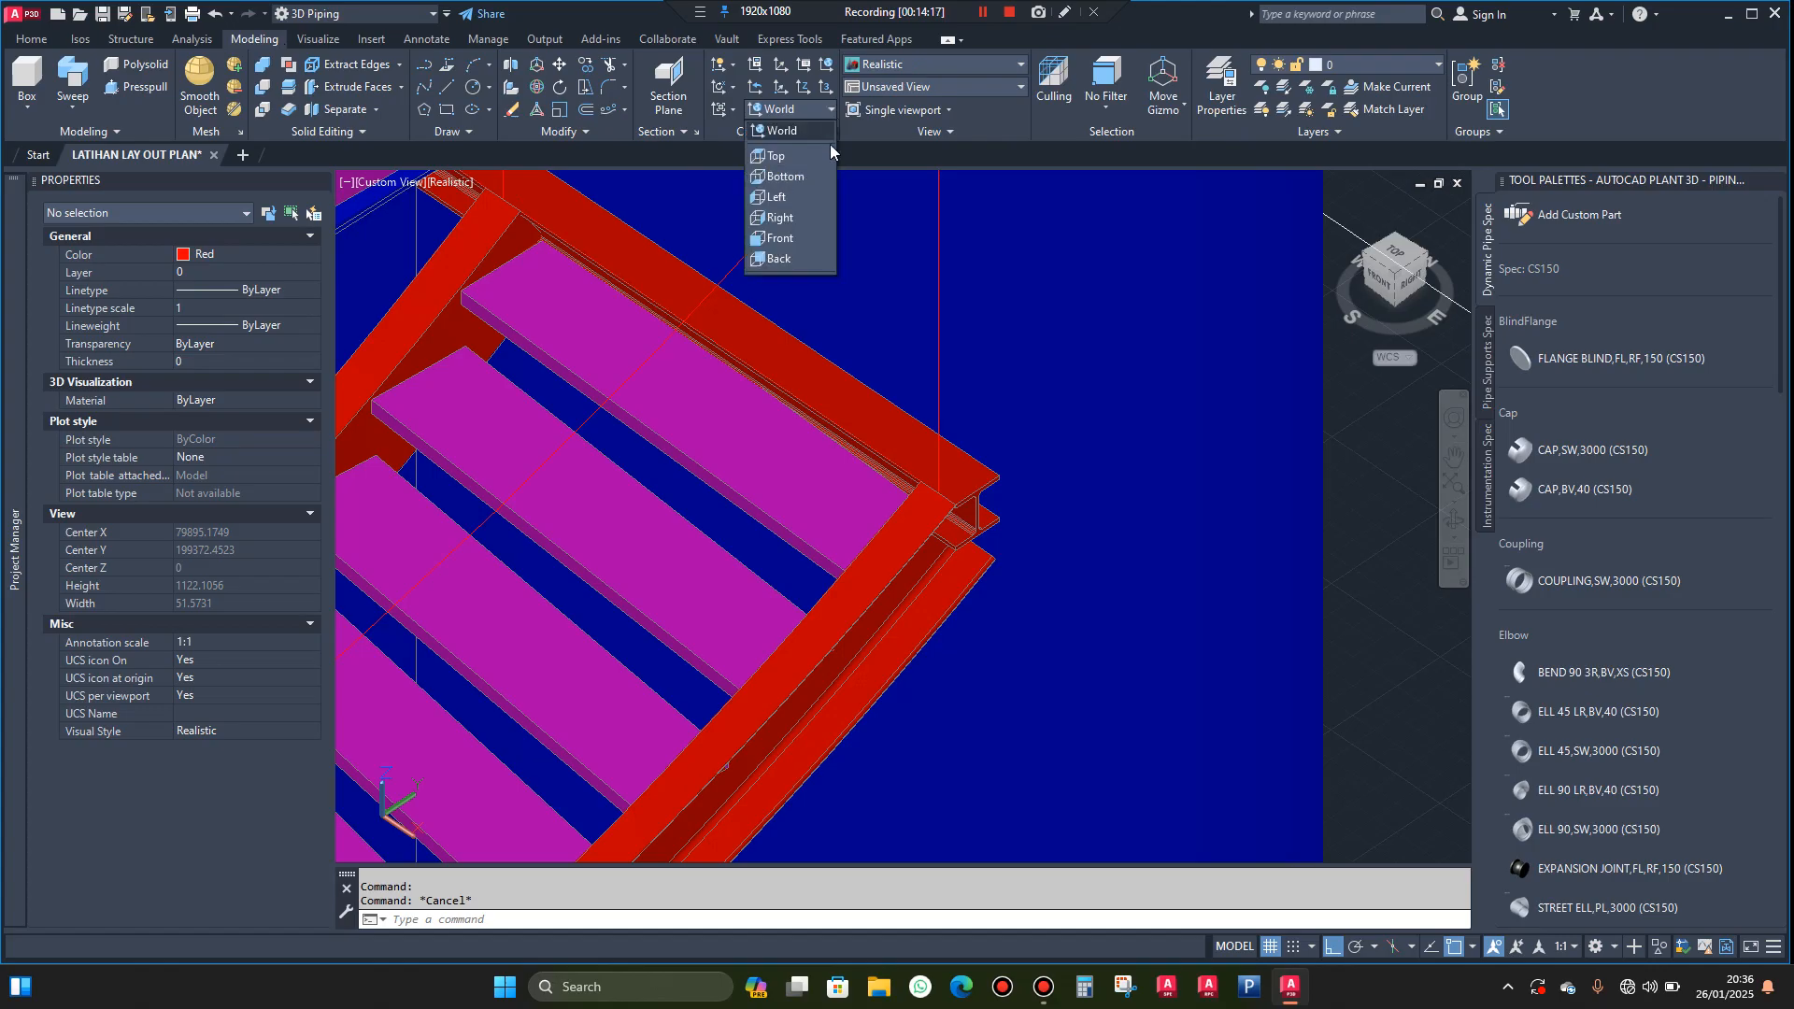
click(807, 238)
scroll(870, 292, down, 4)
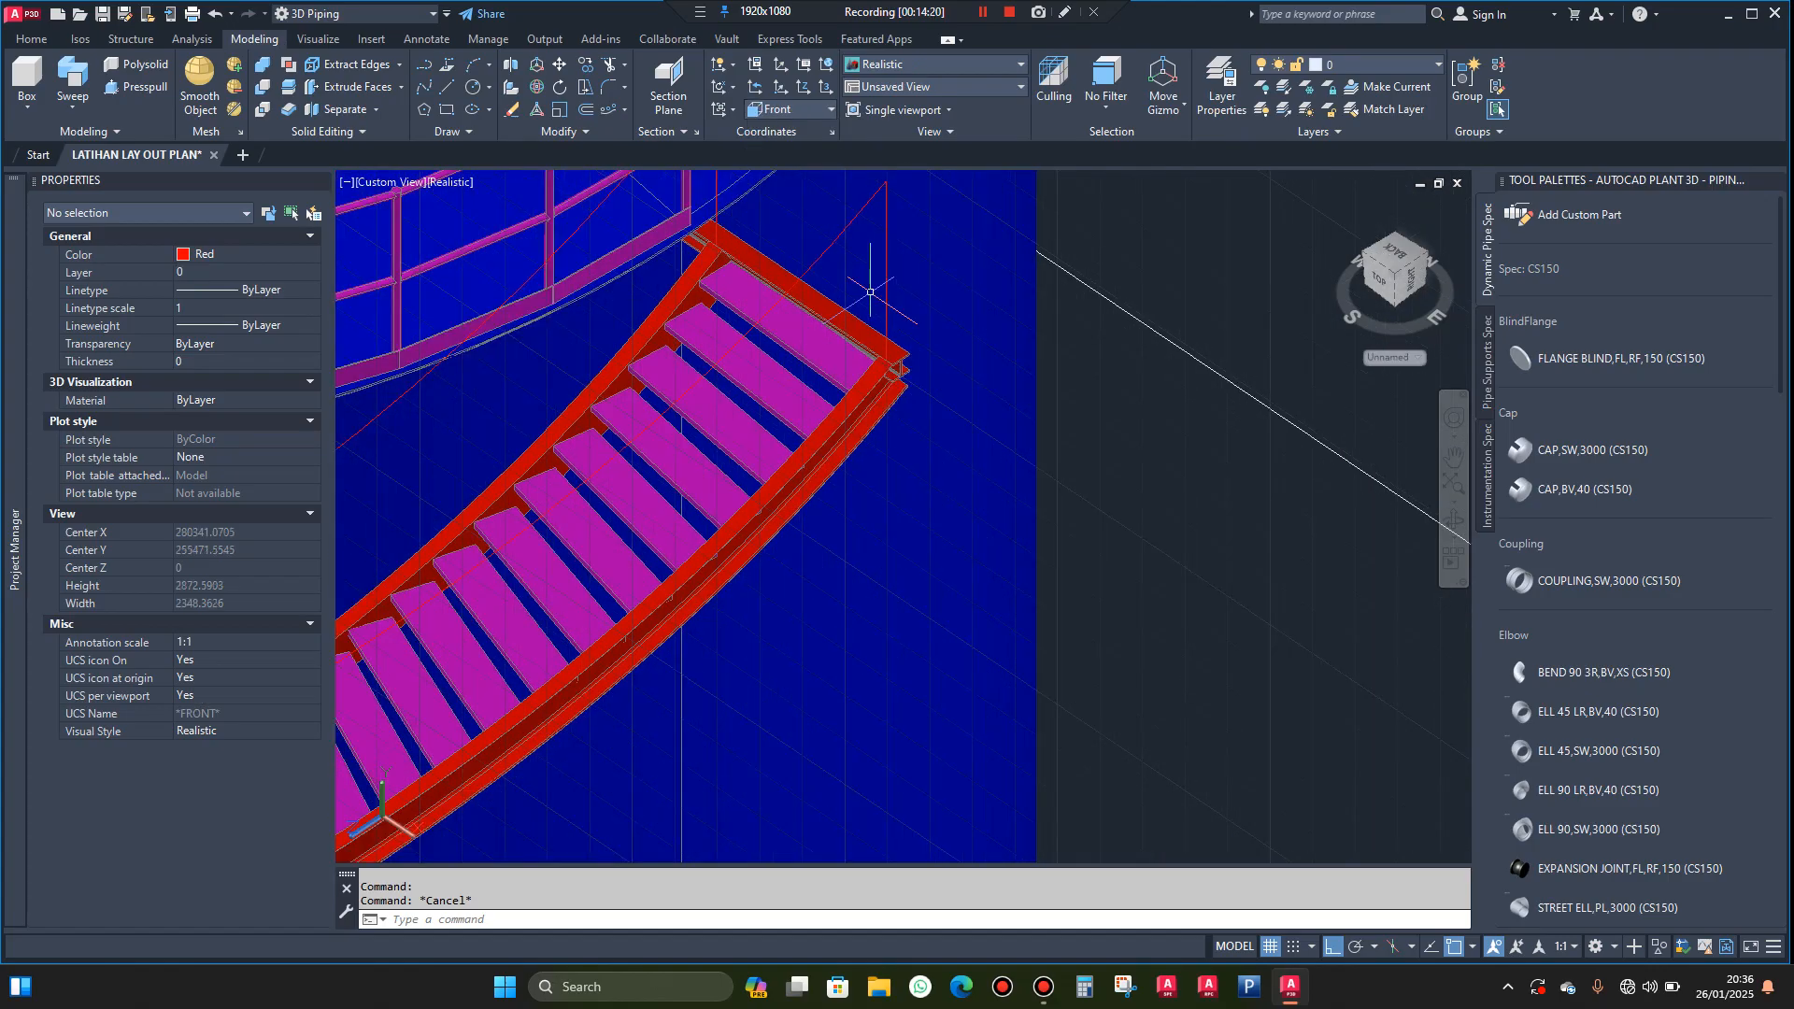
scroll(887, 355, up, 5)
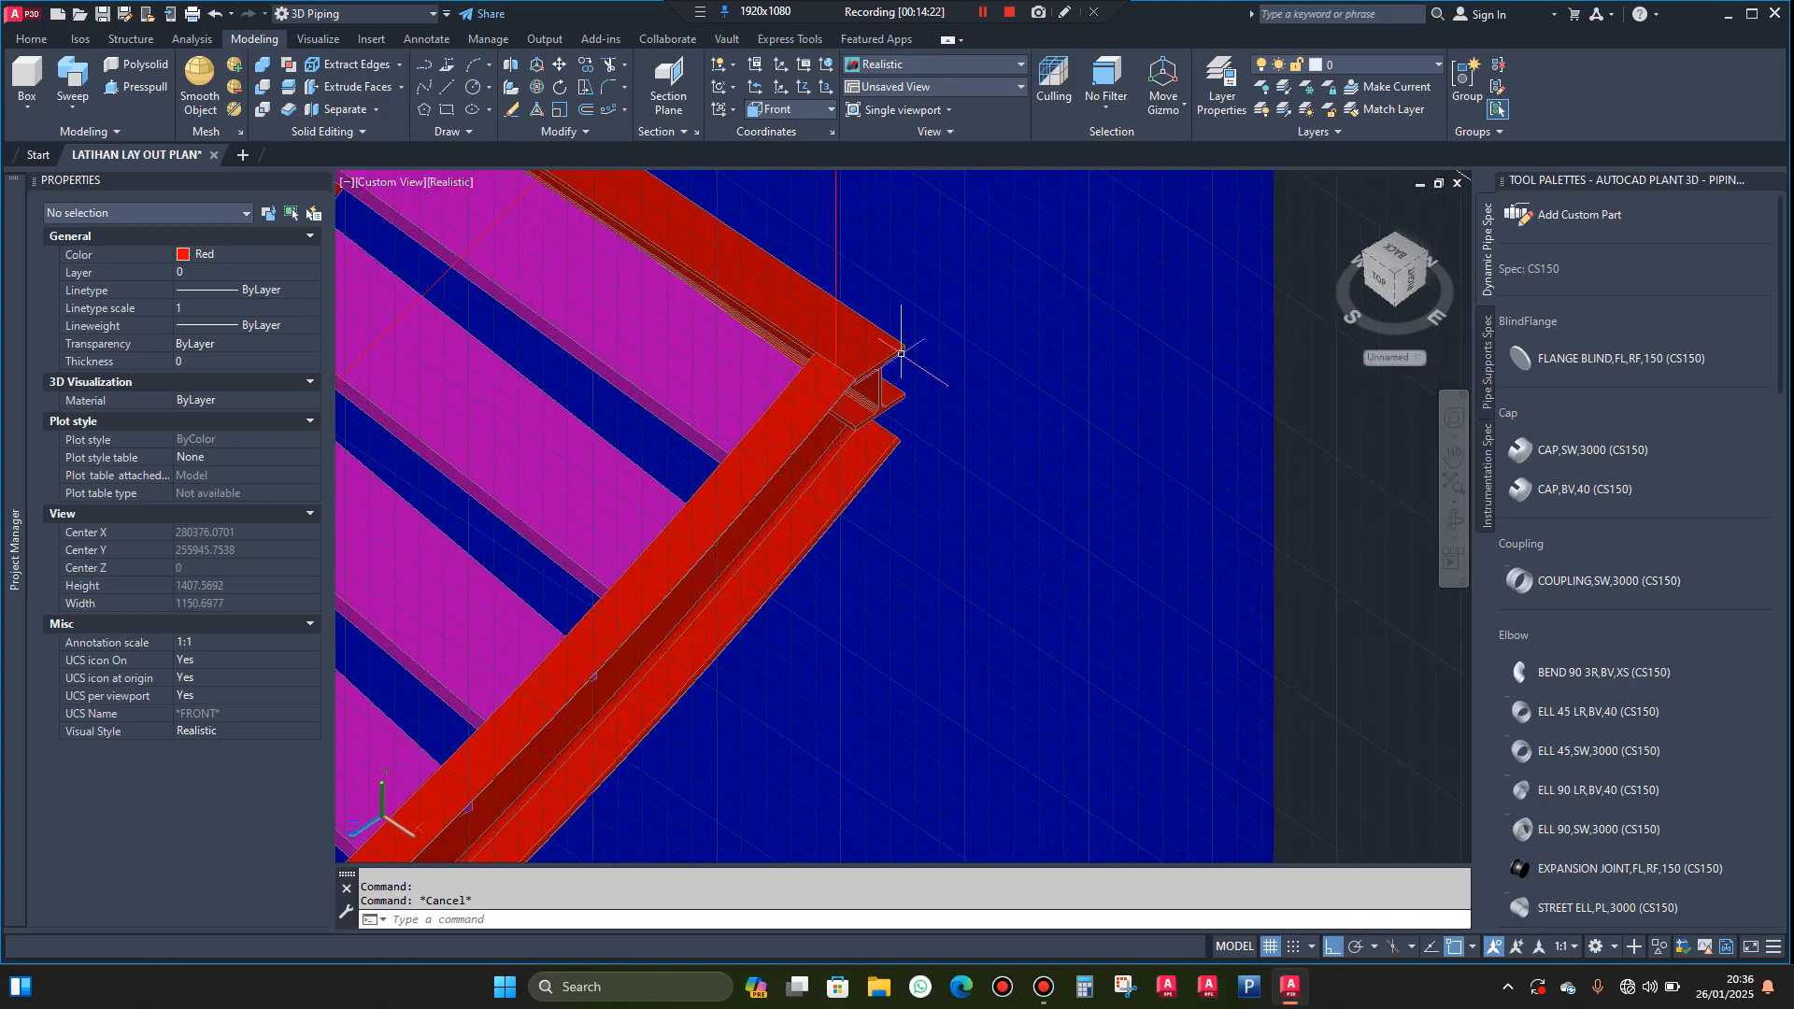
Rotate one of the two coincident H beams 90° about its outer upper flange corner so it stands vertically below the stairway's outer corner
click(876, 332)
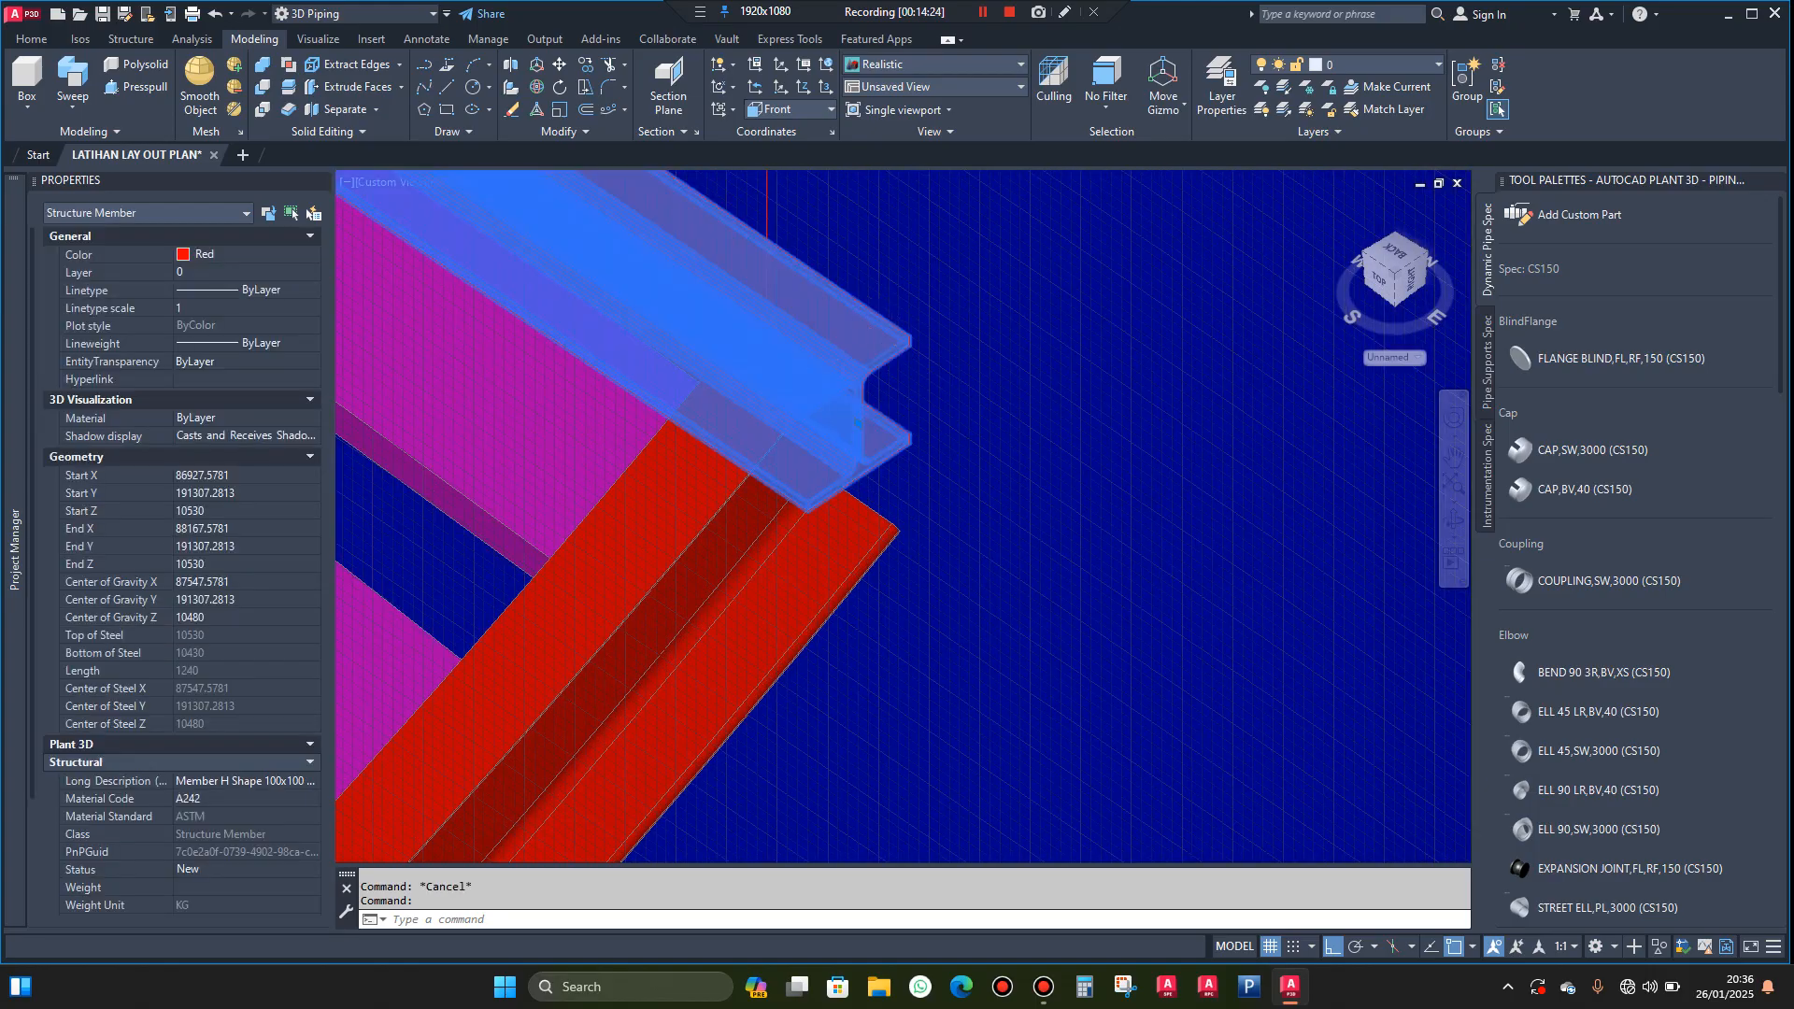
scroll(897, 393, down, 5)
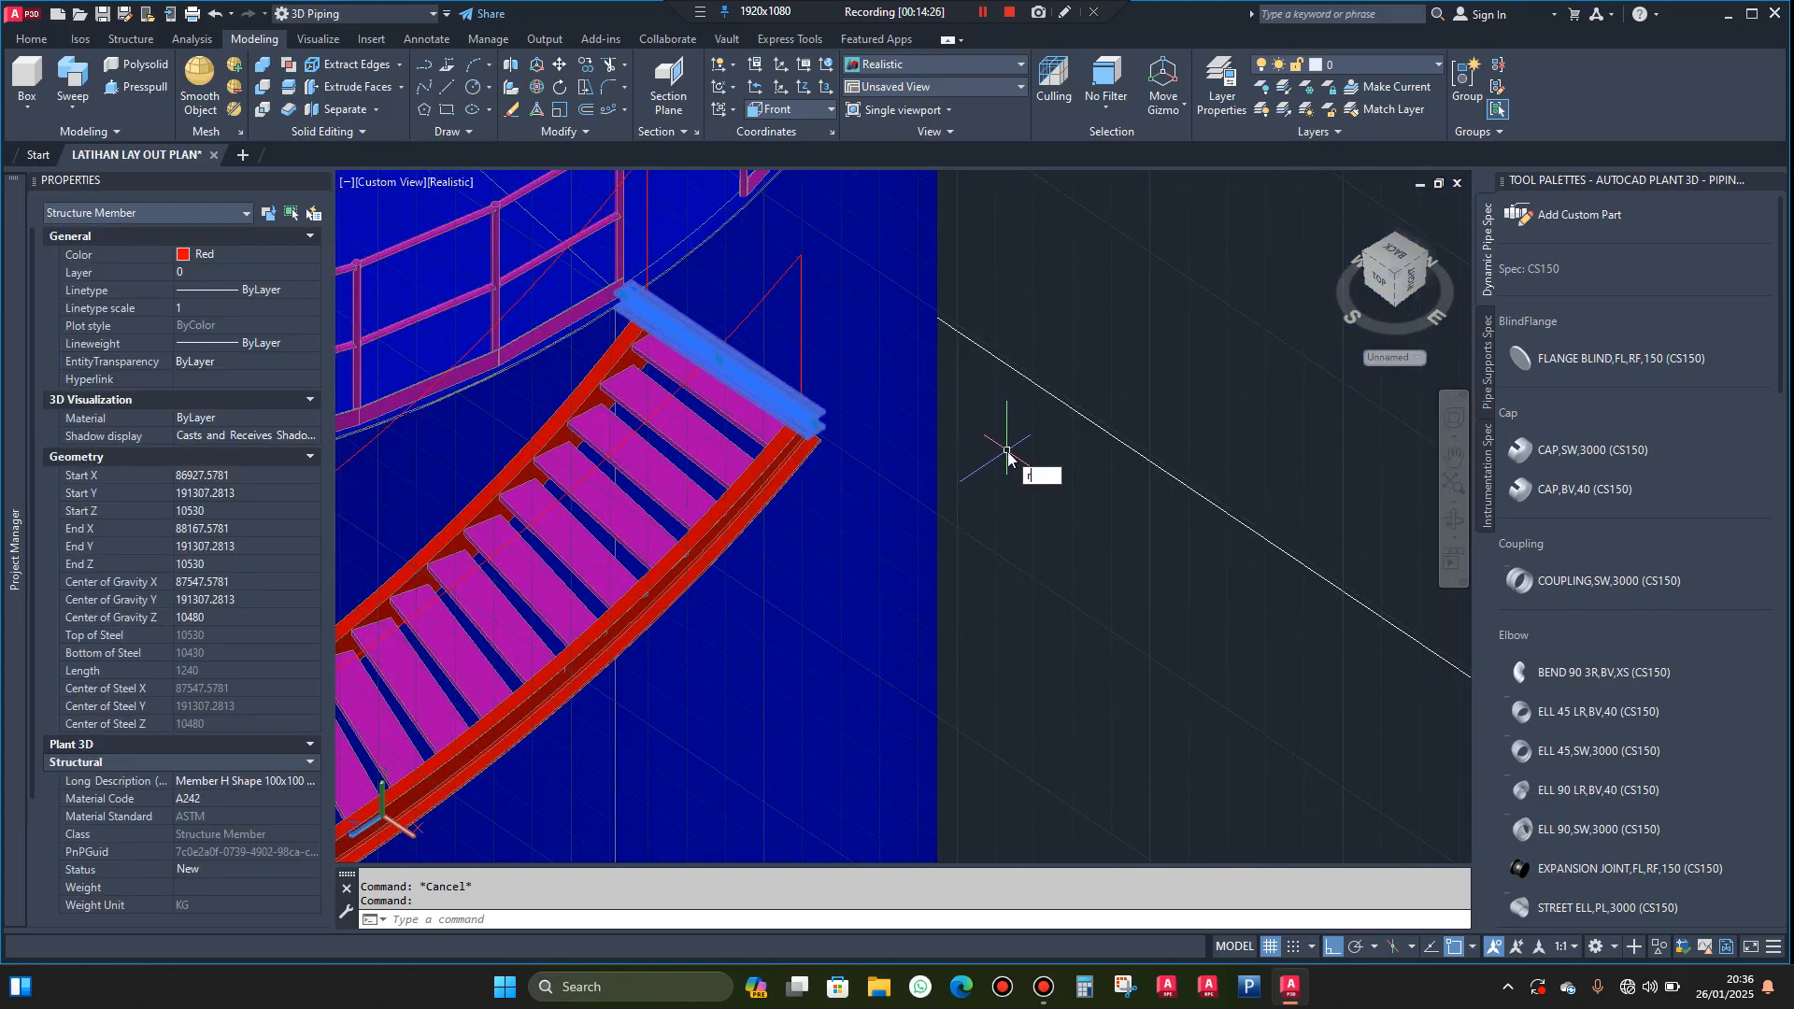
text(o)
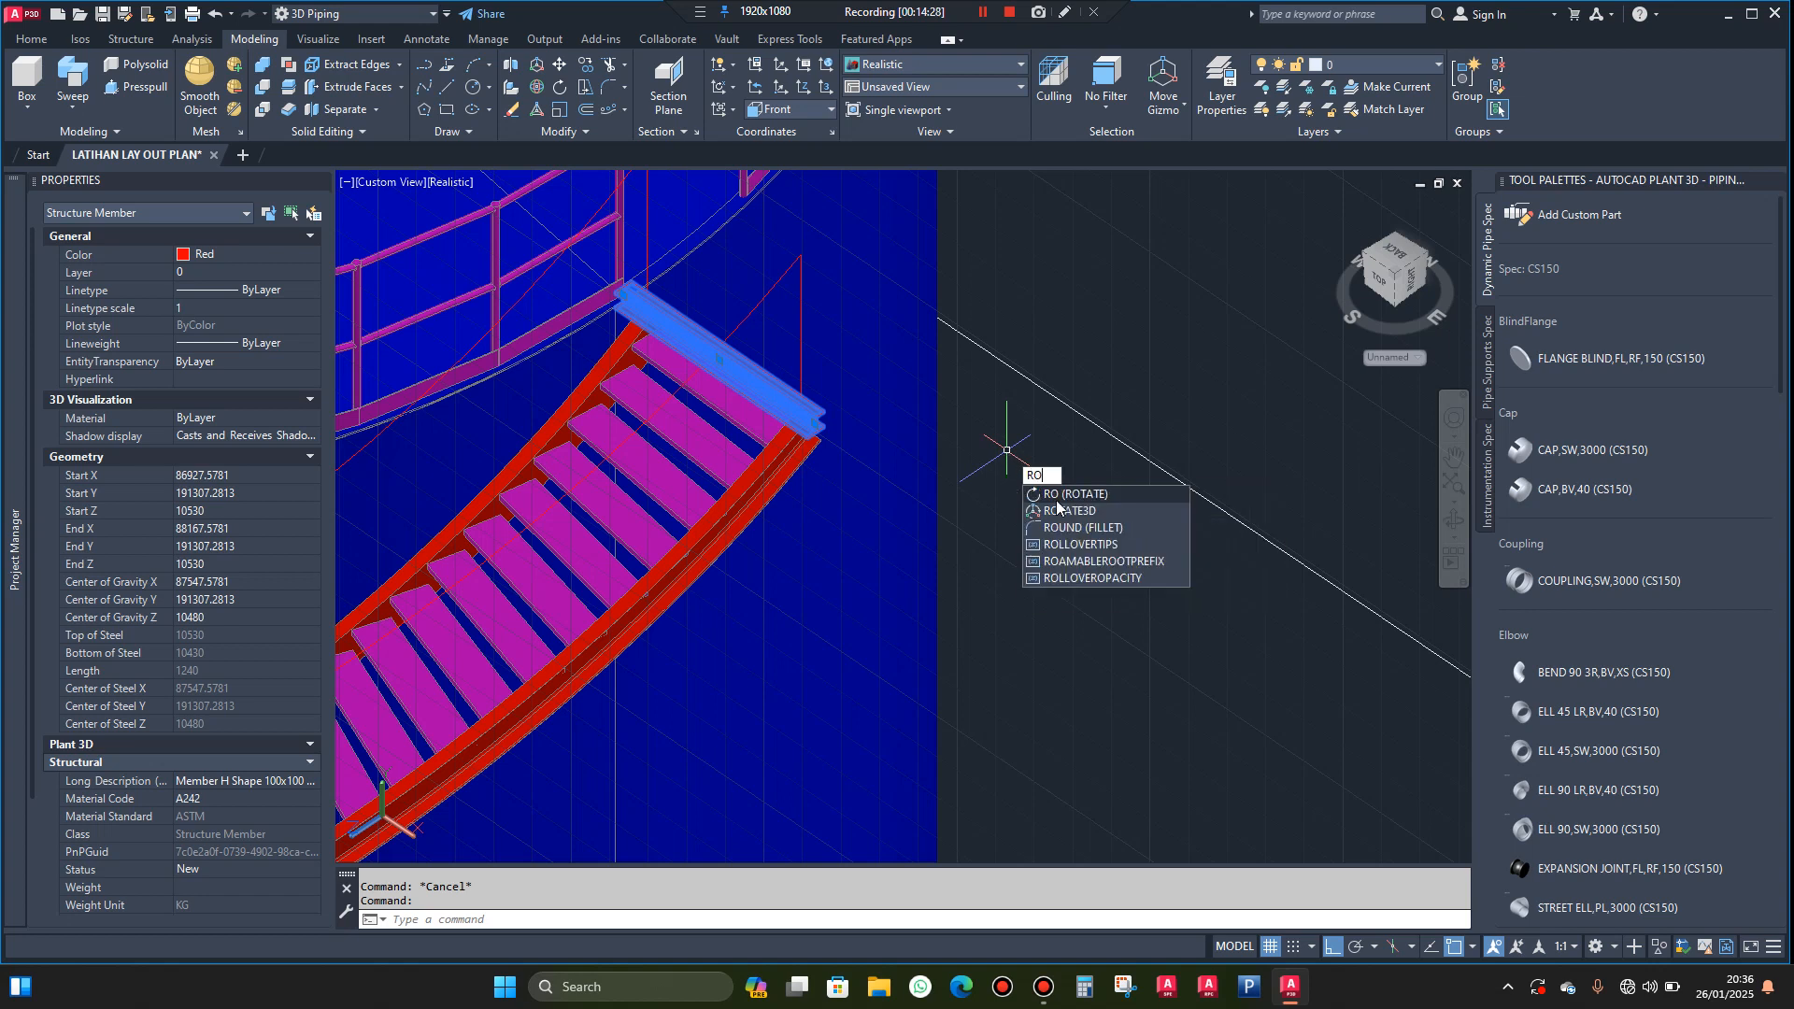
click(1068, 496)
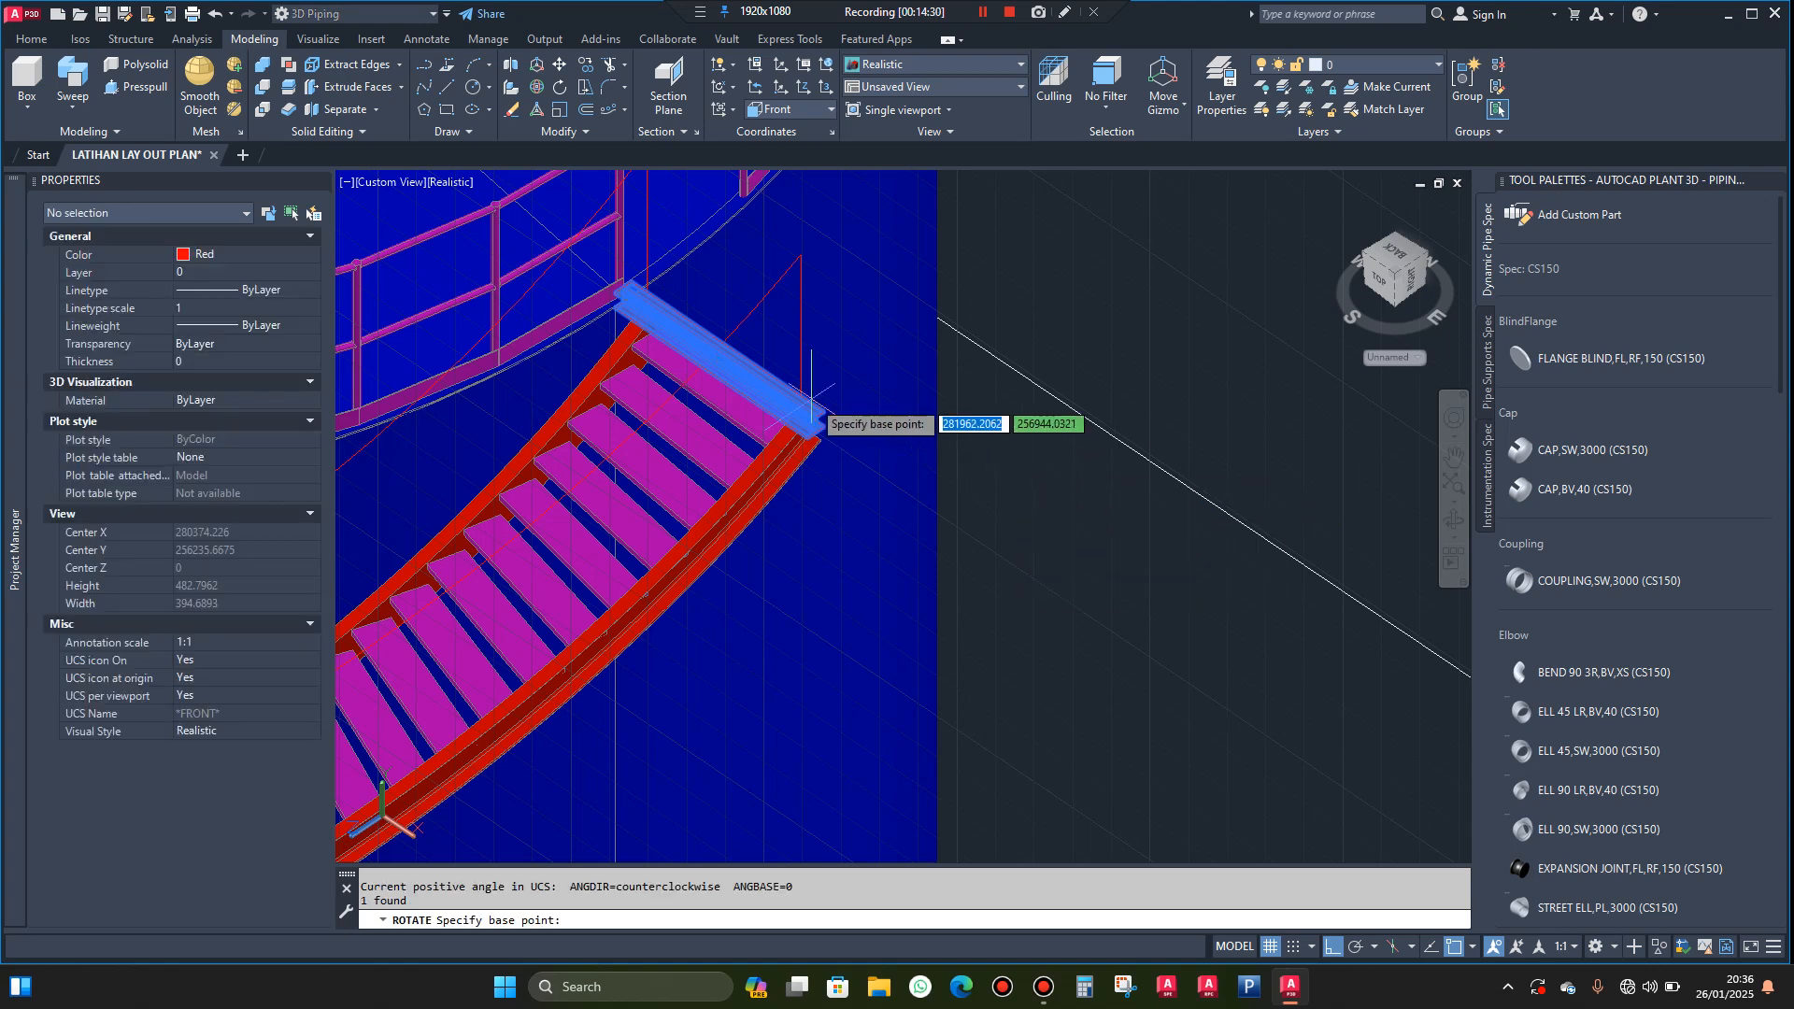
scroll(841, 425, up, 4)
scroll(832, 410, up, 3)
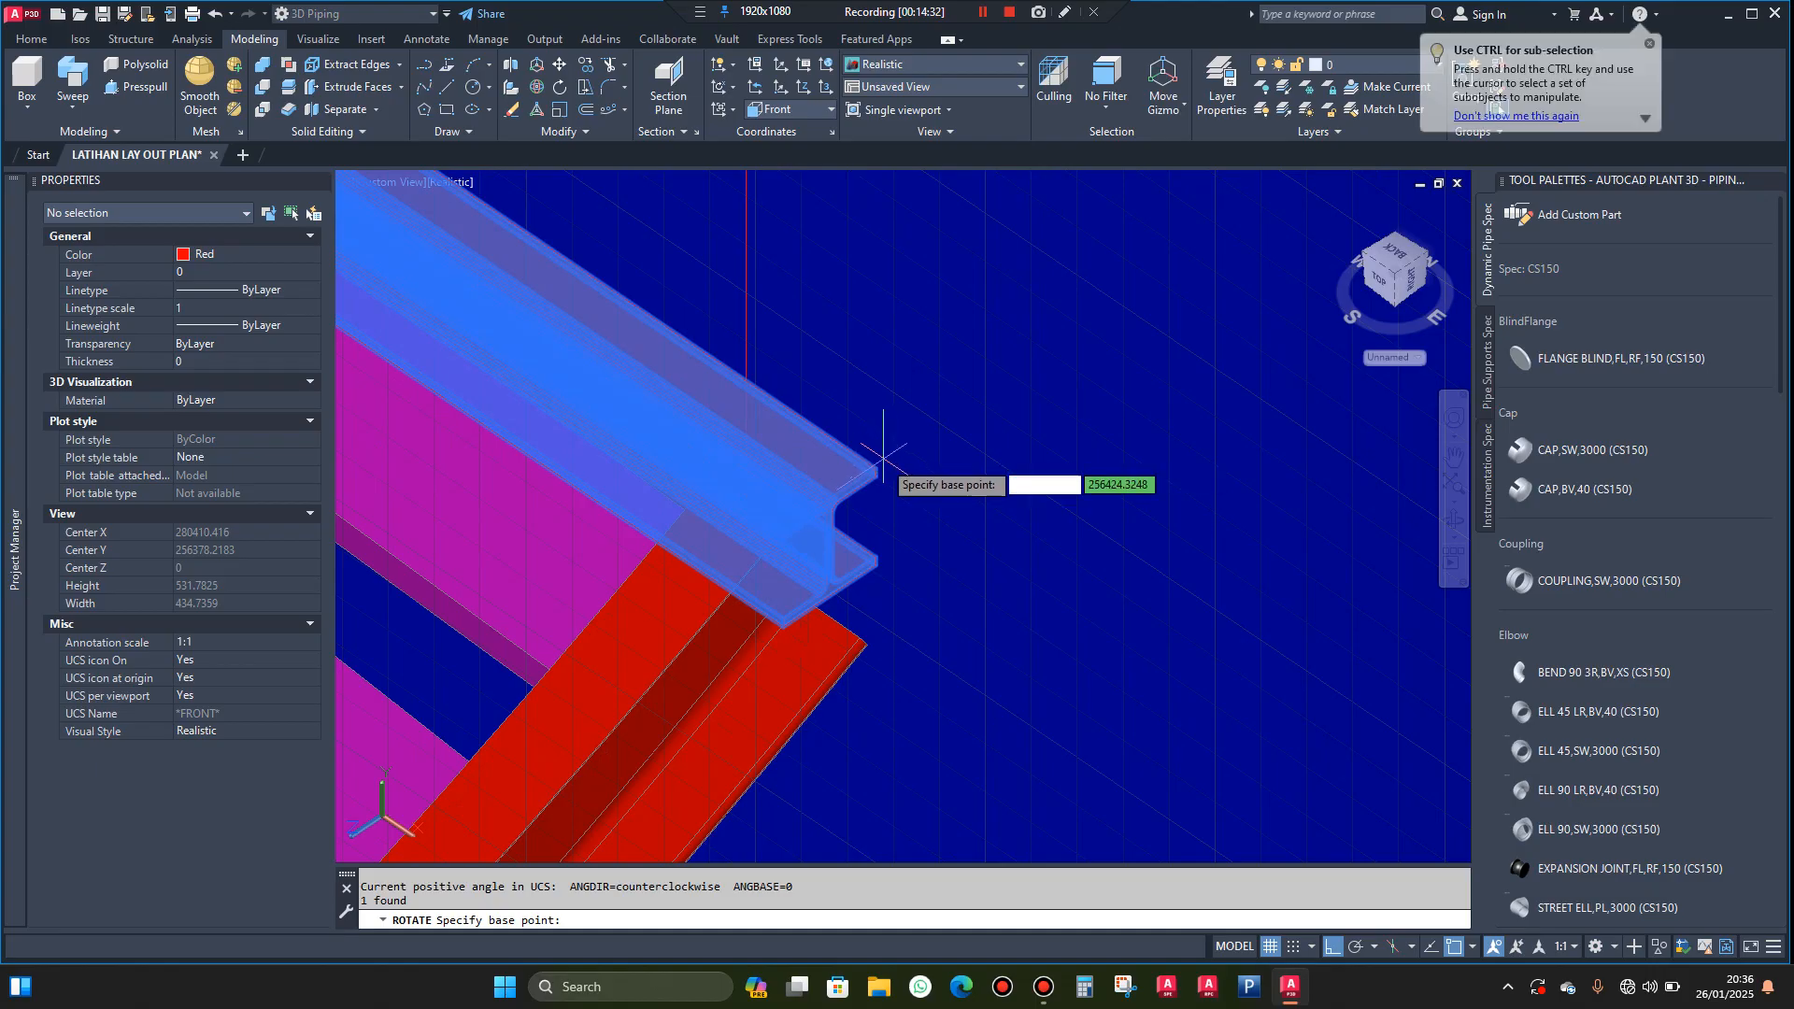
click(875, 467)
scroll(869, 374, down, 6)
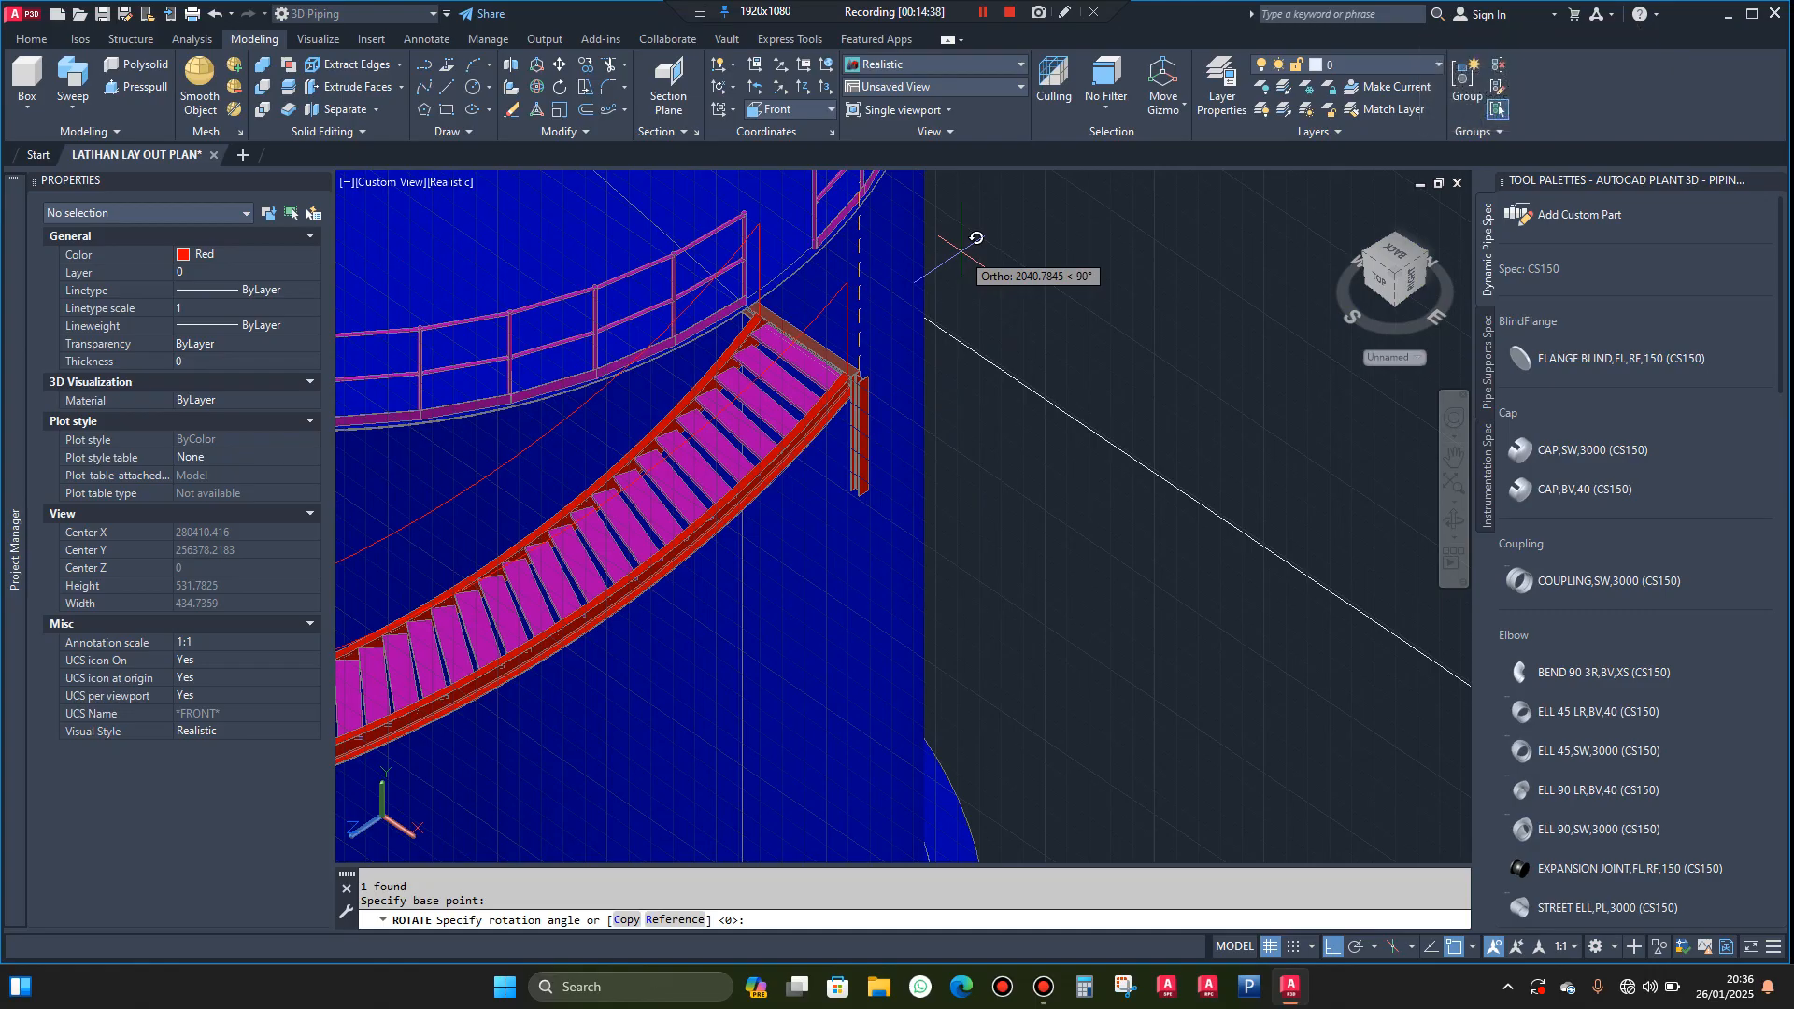
click(960, 250)
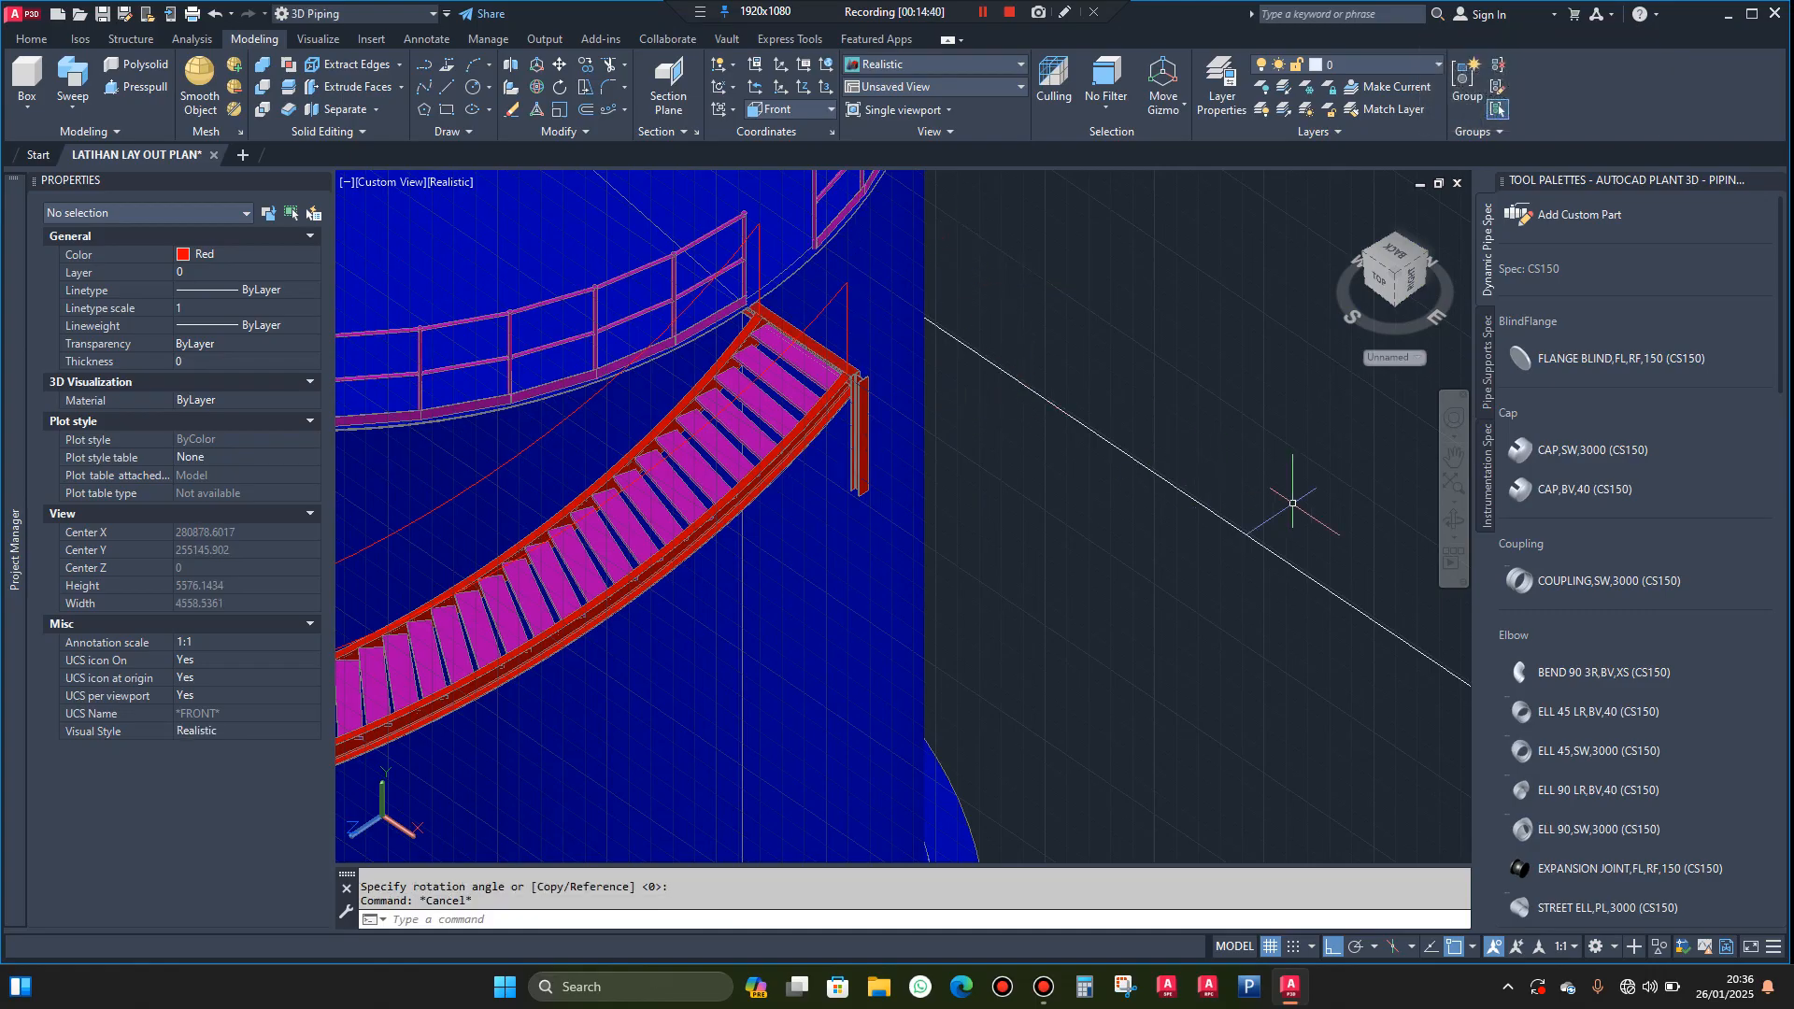
Switch the coordinate system to World and back to the Front UCS
click(832, 109)
click(803, 131)
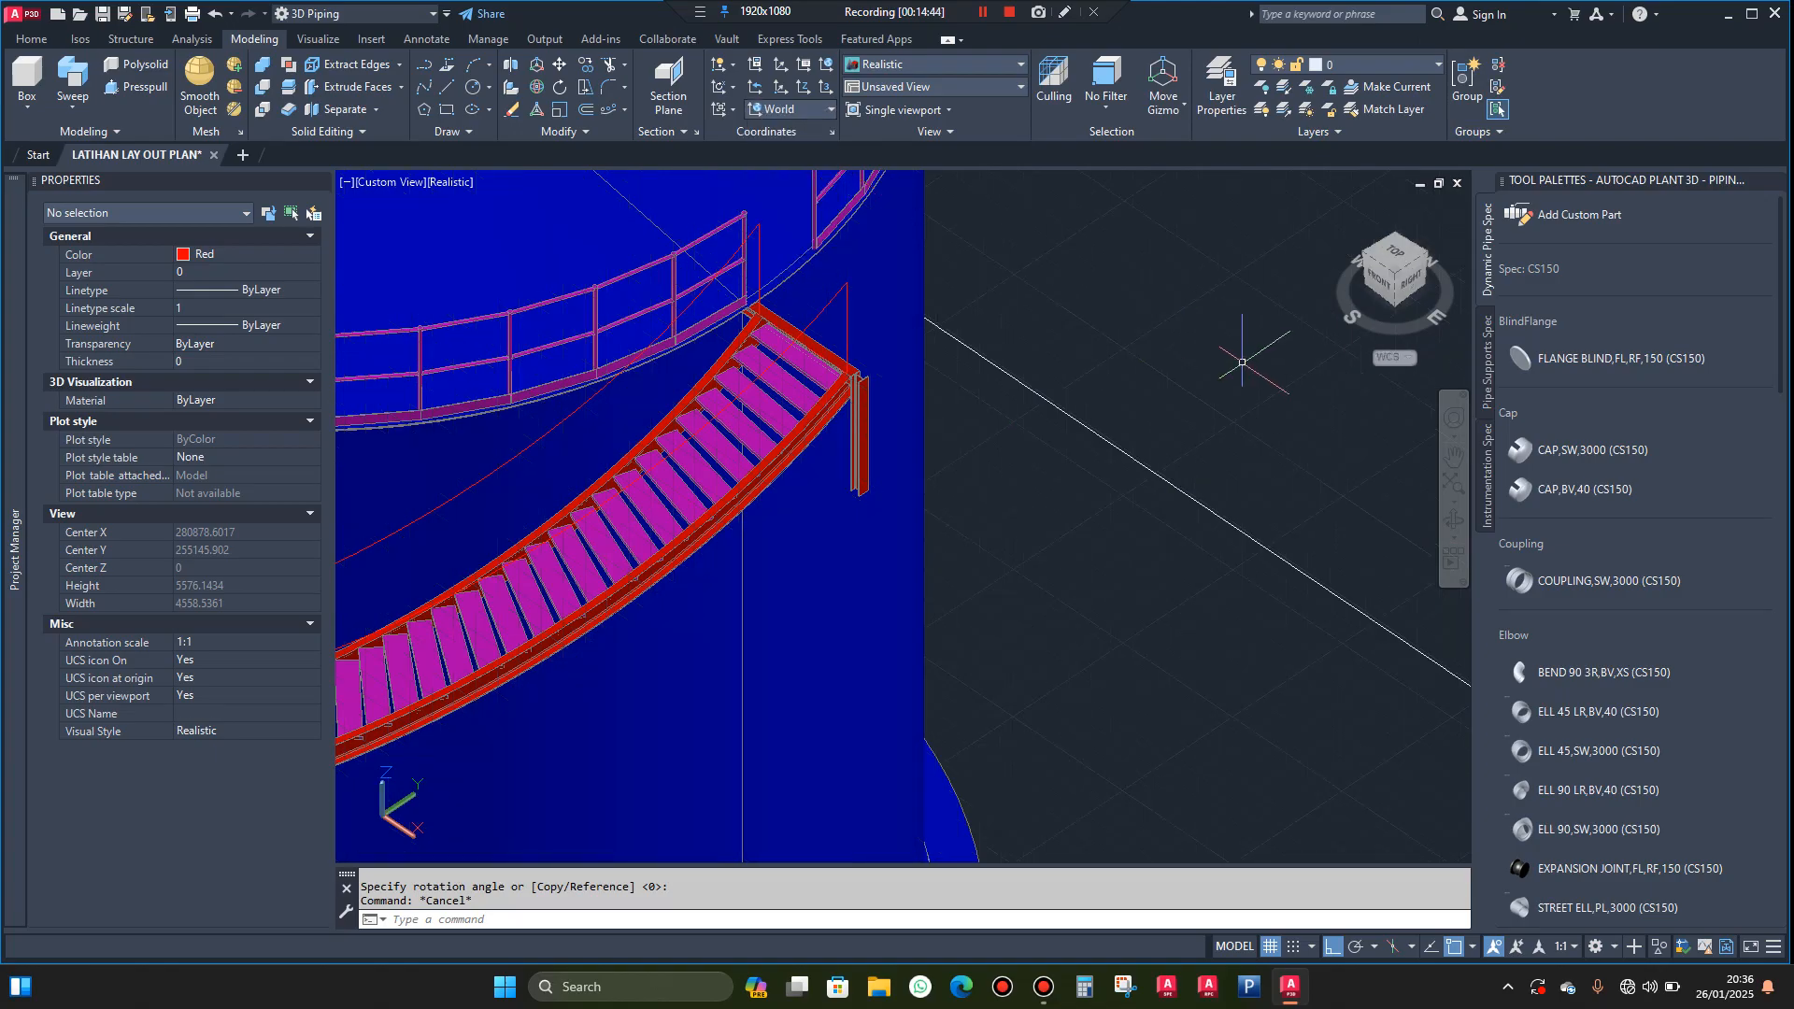
click(828, 109)
click(793, 238)
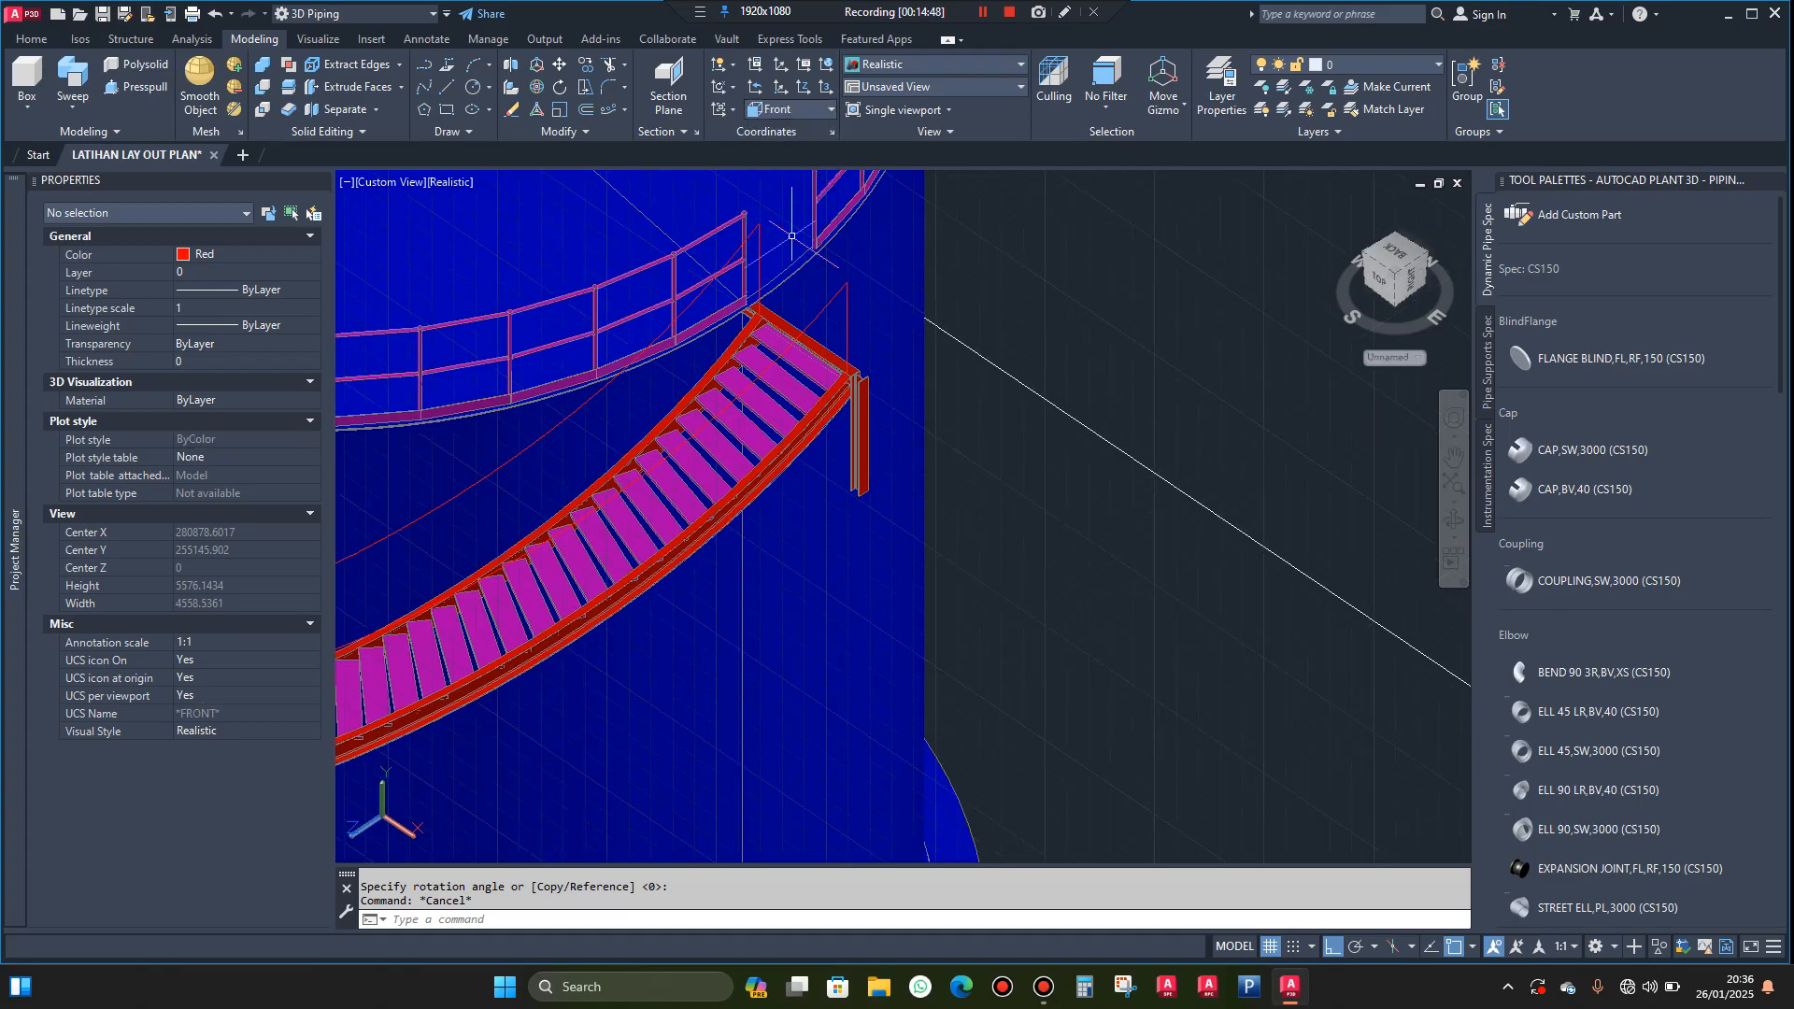
Try to stretch the vertical H beam's lower end downward along the 270° direction, and undo the stretch
click(1447, 520)
drag(1168, 495, 836, 483)
scroll(840, 480, up, 2)
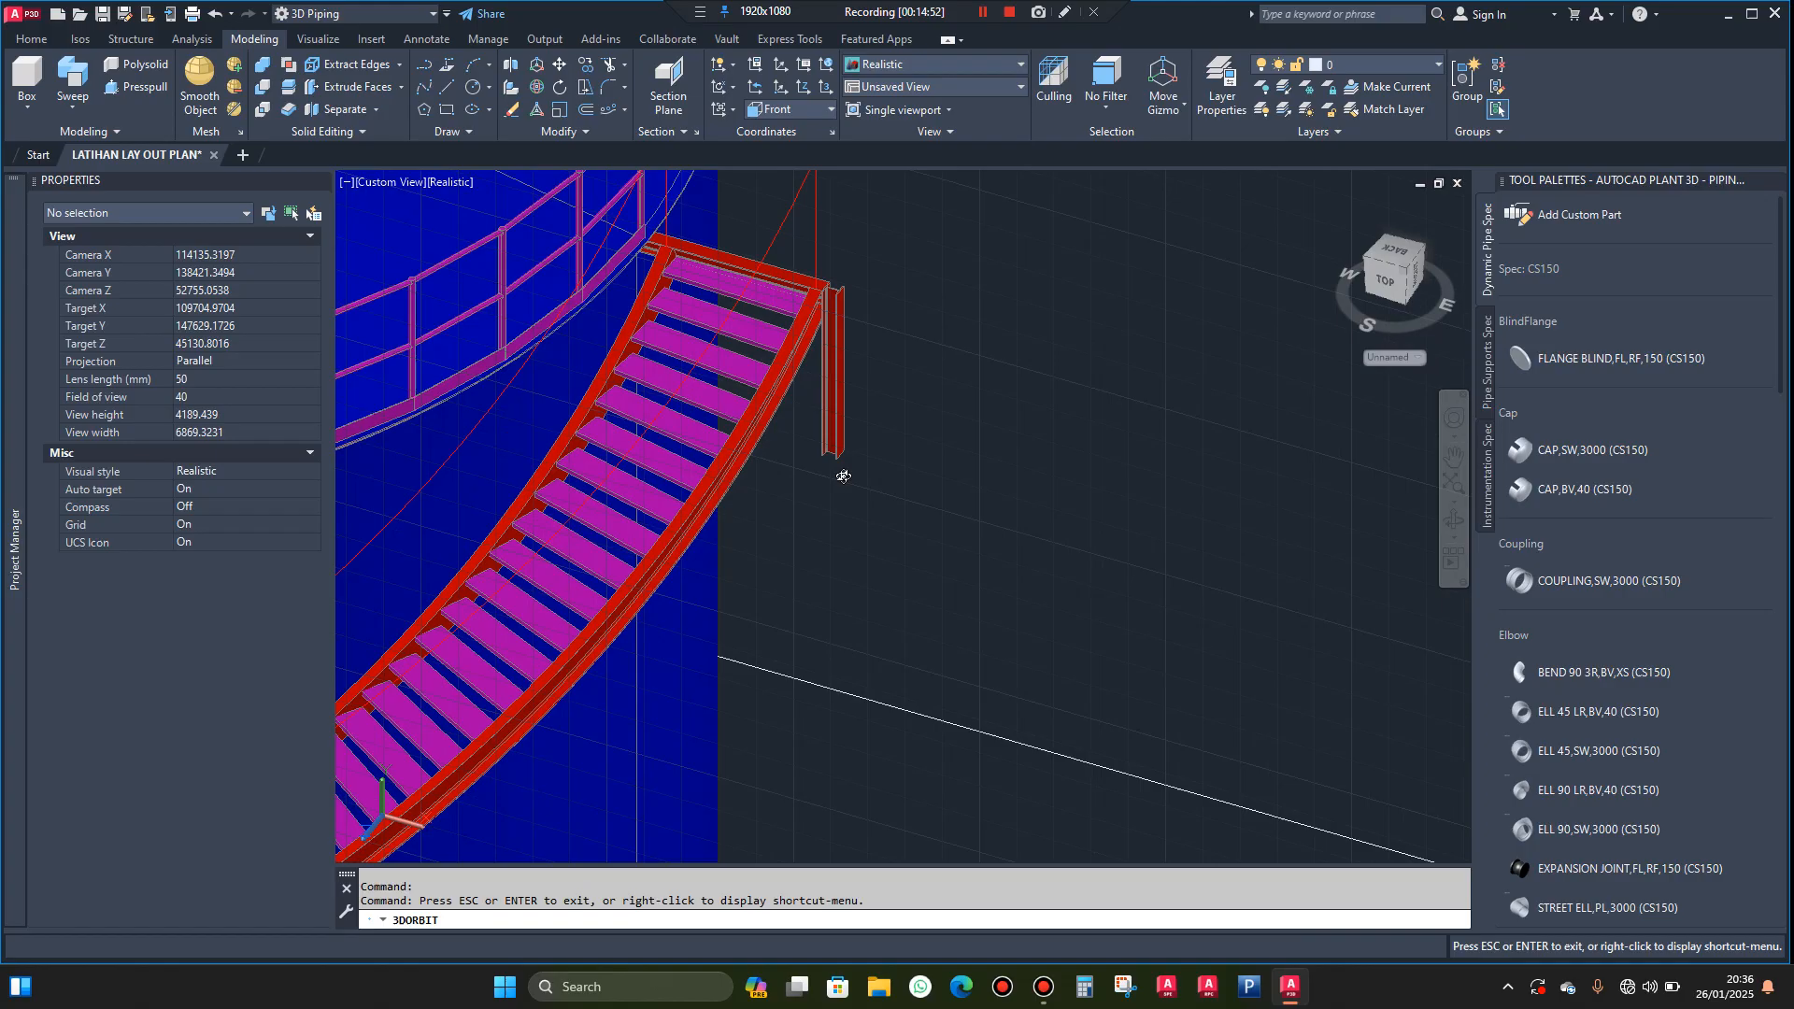
key(Escape)
scroll(843, 462, up, 2)
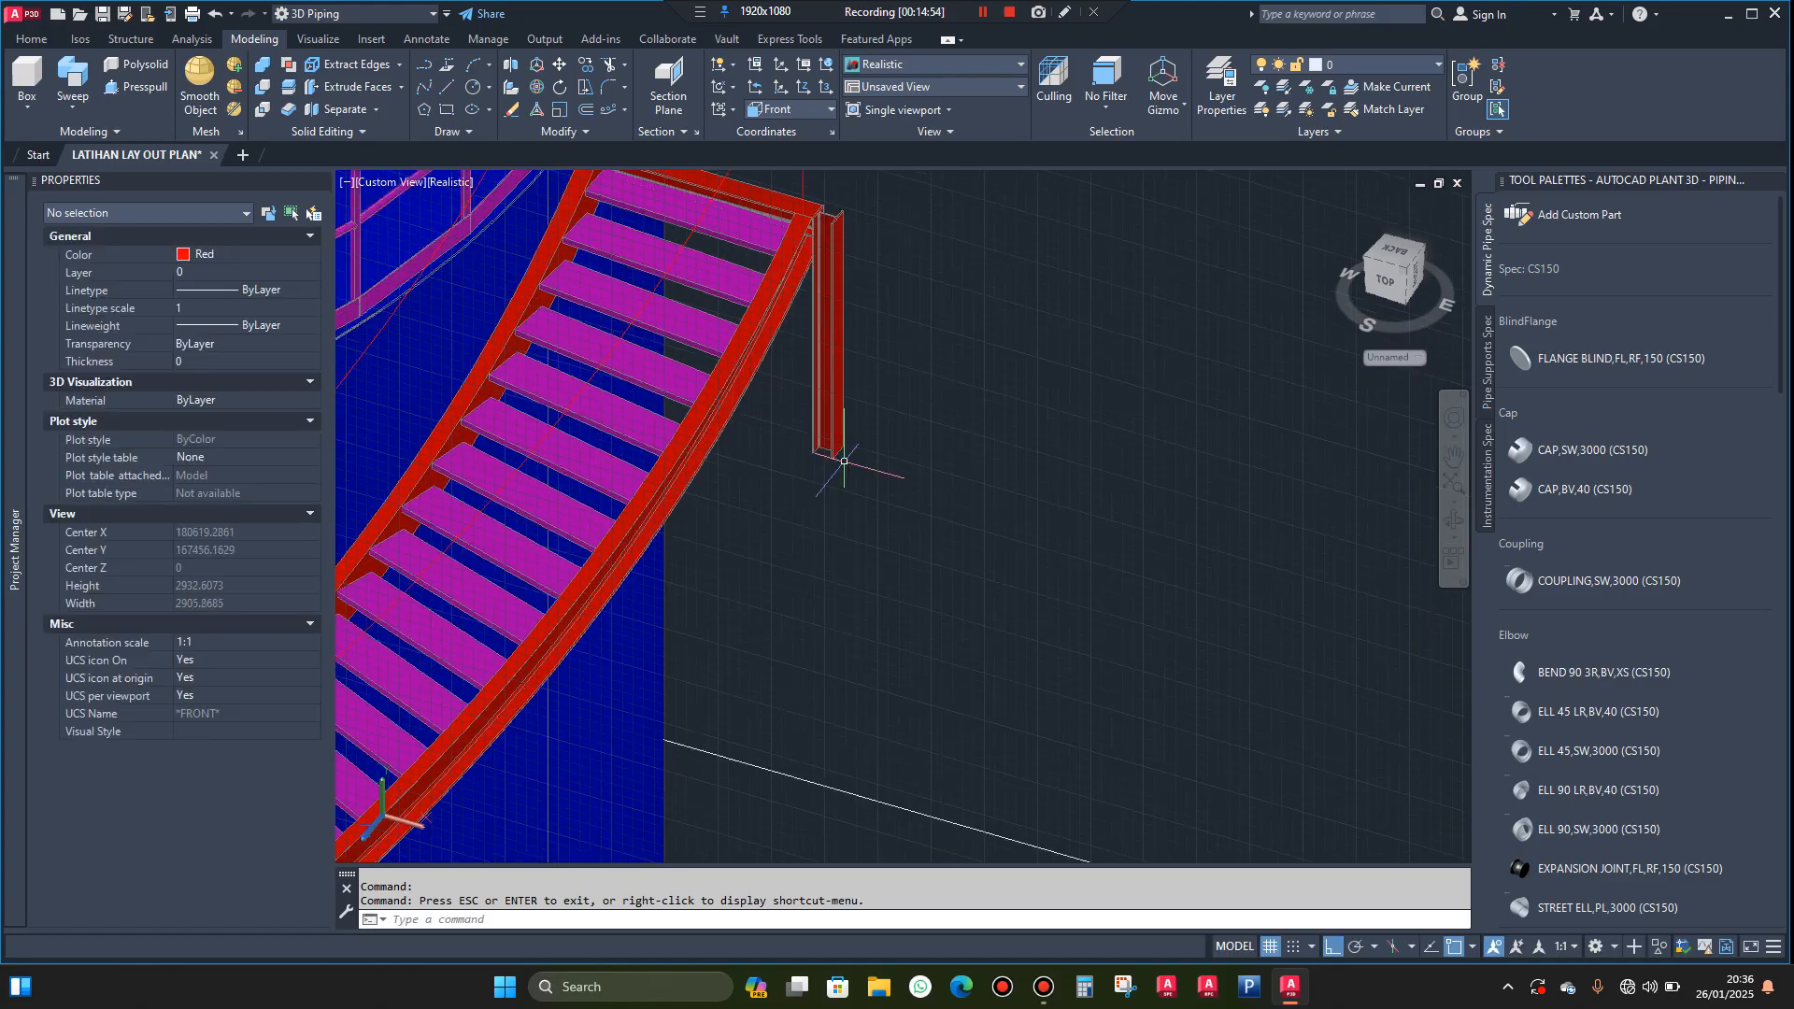
scroll(841, 447, up, 2)
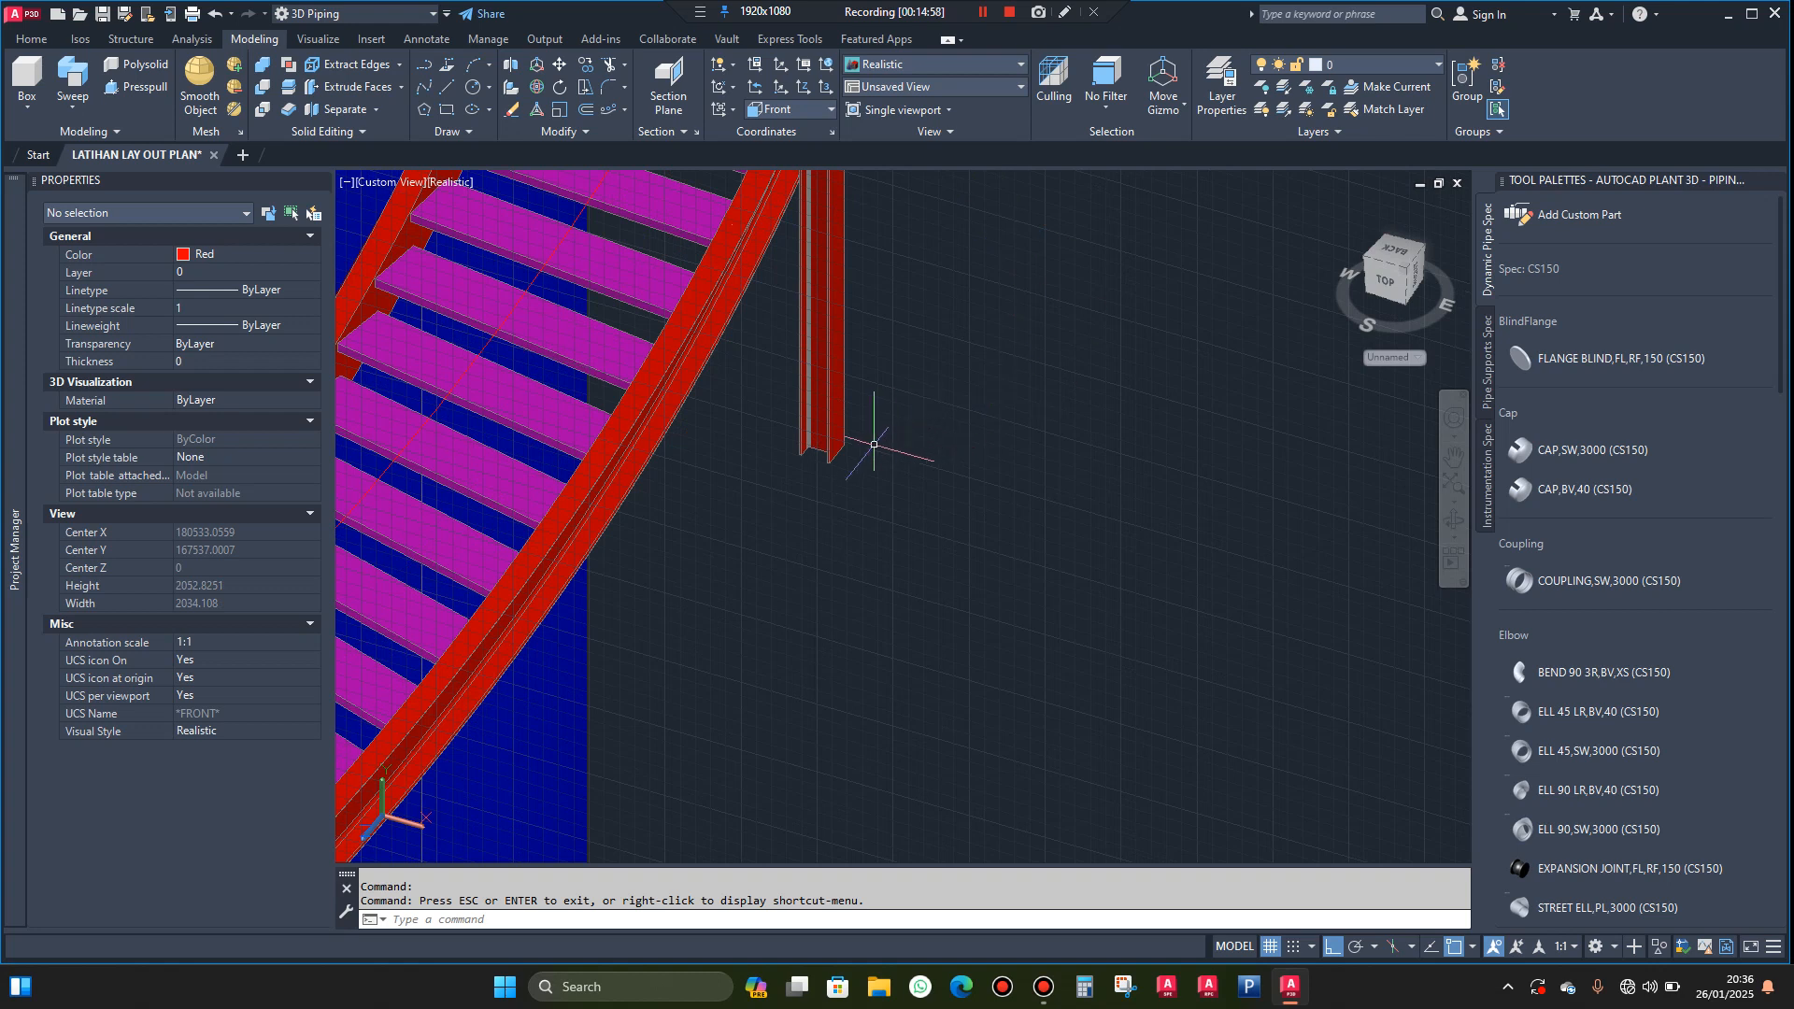
scroll(871, 444, up, 2)
click(815, 411)
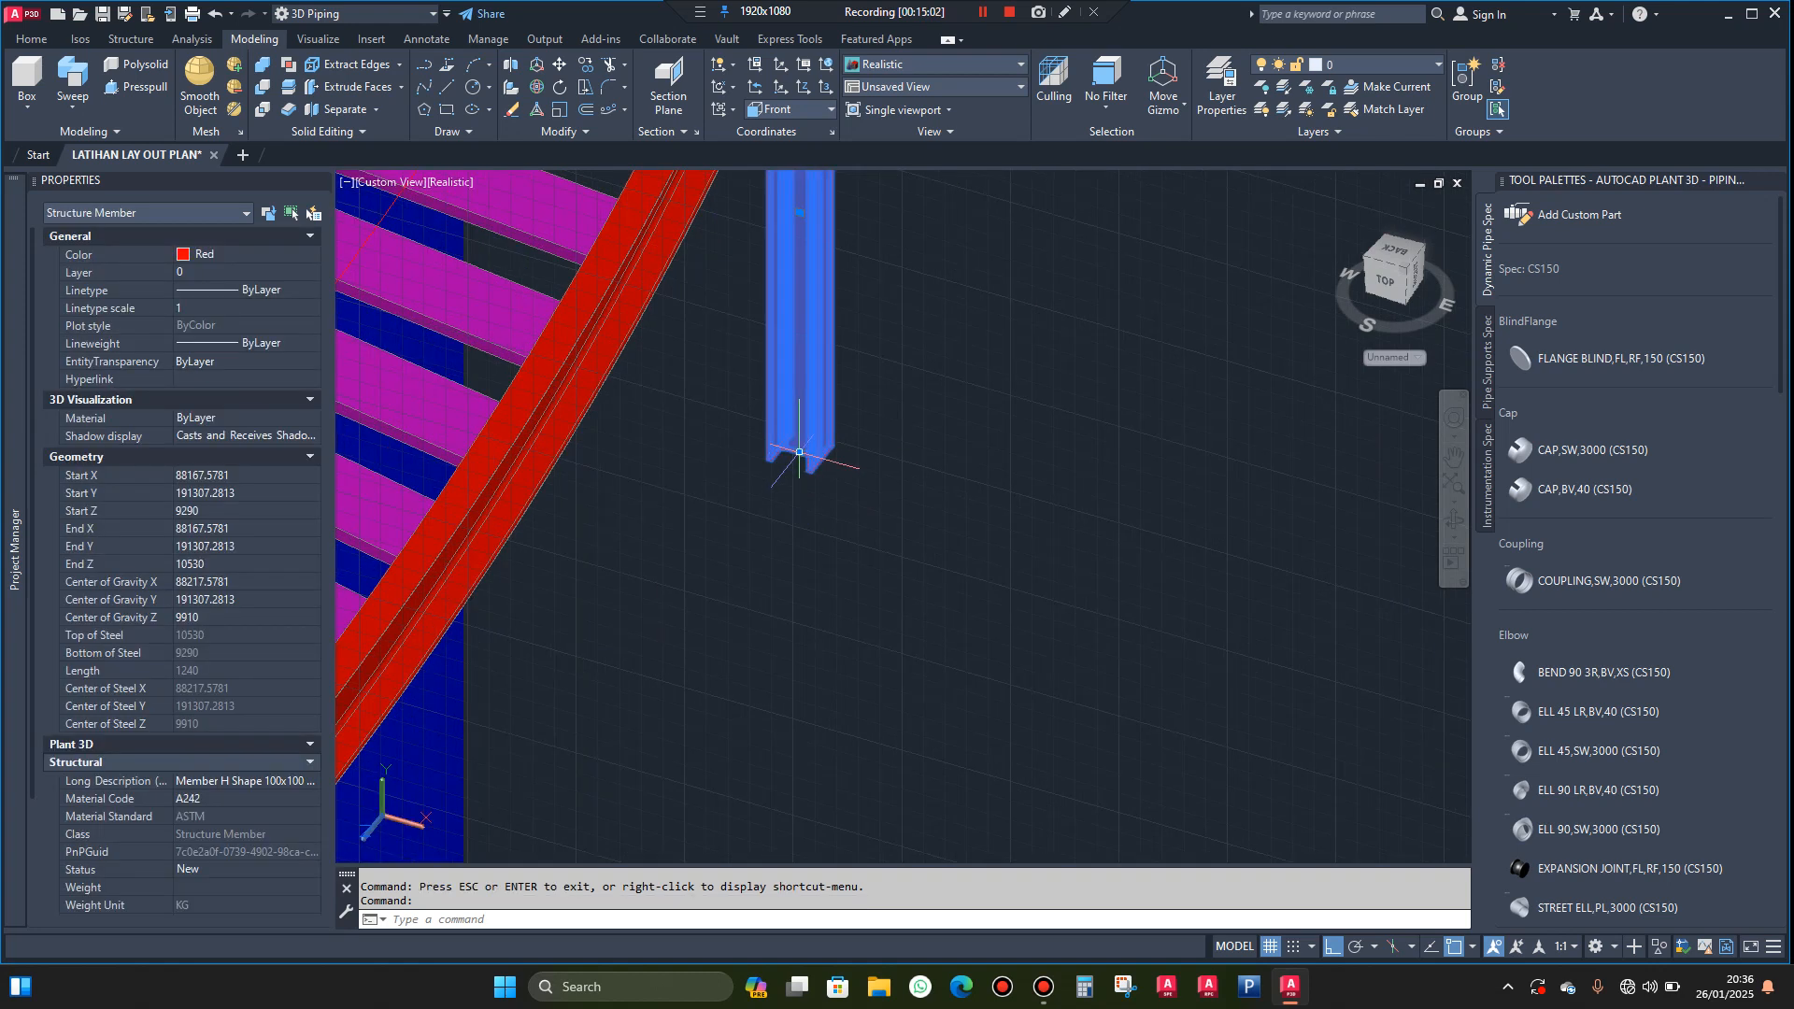
click(799, 453)
scroll(802, 537, down, 2)
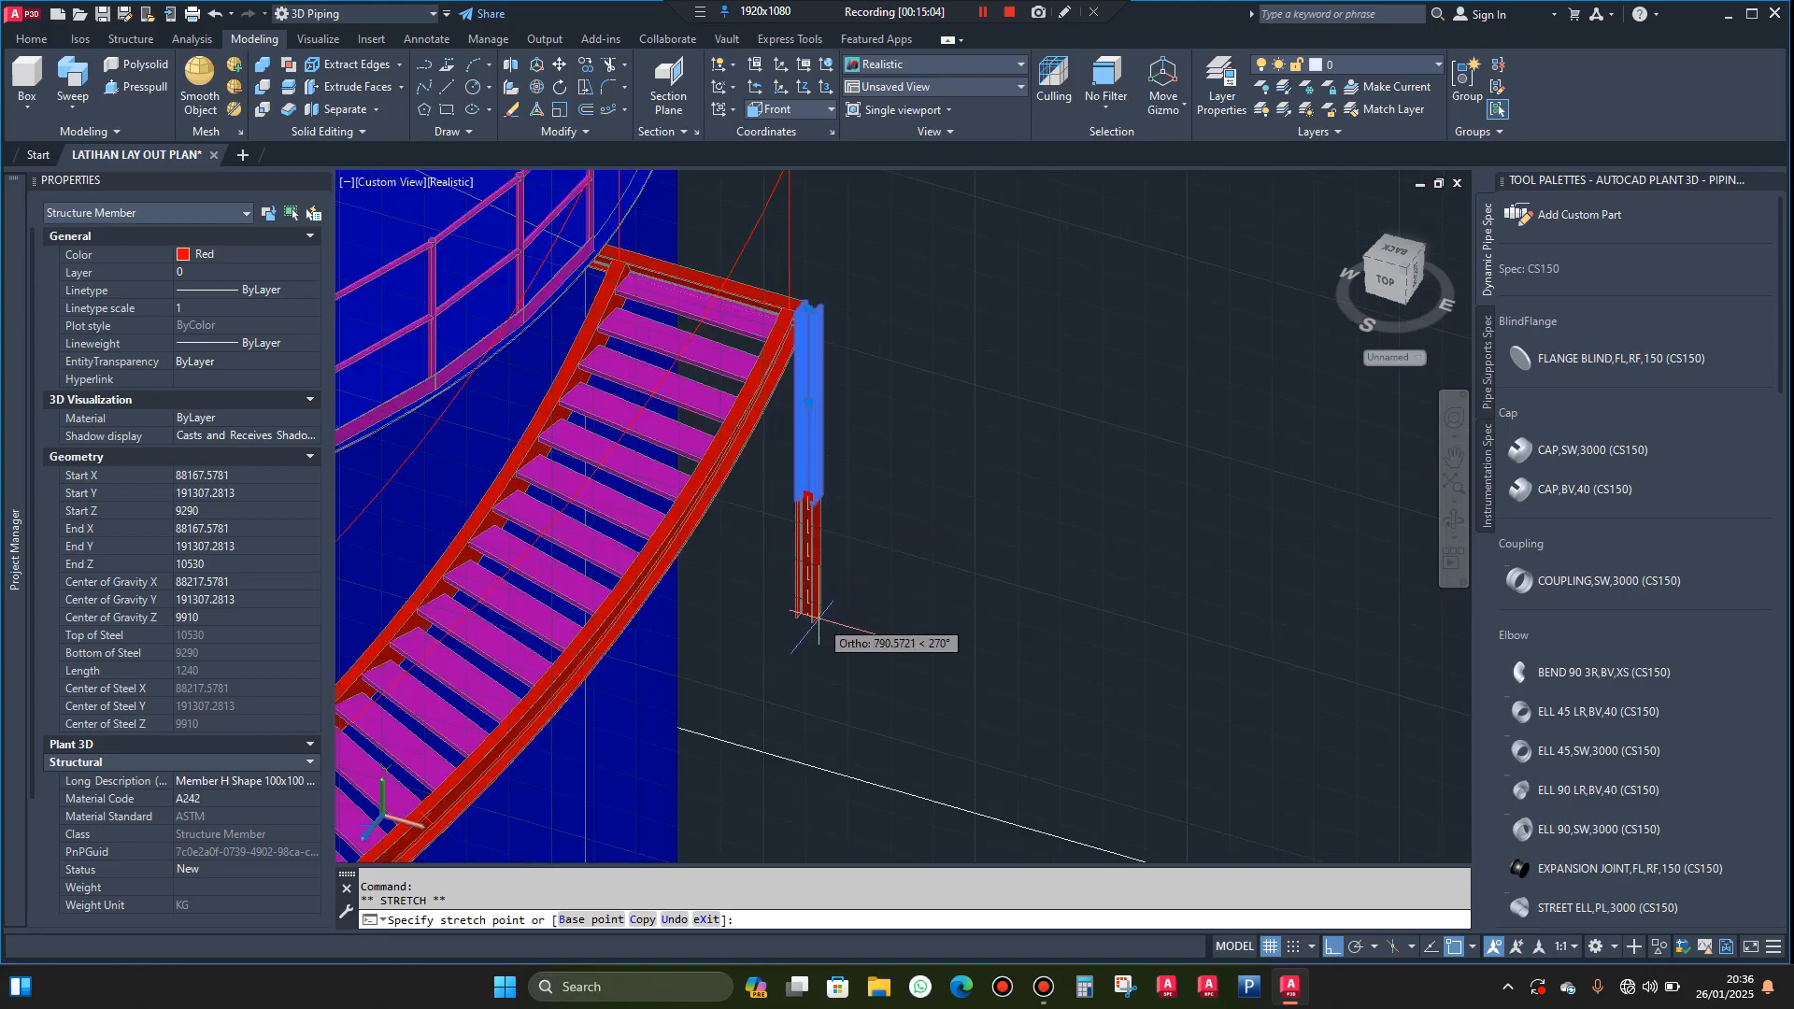
click(819, 635)
key(Escape)
scroll(794, 299, up, 3)
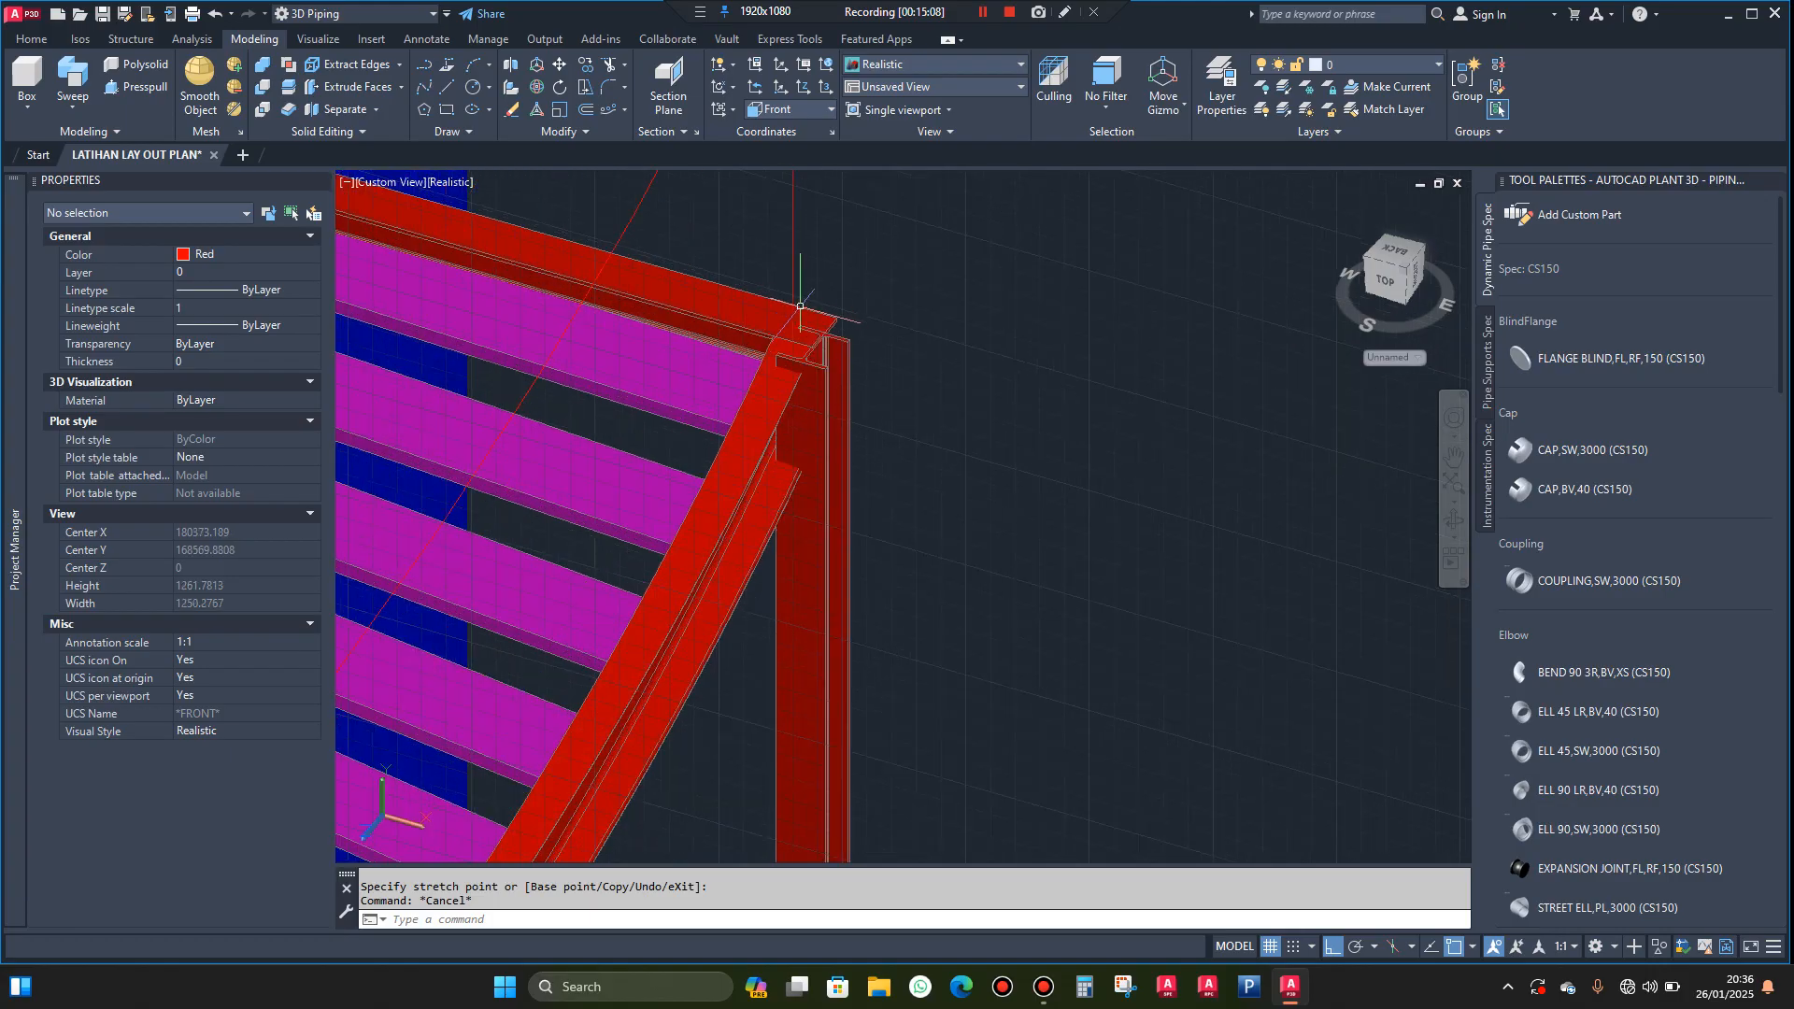
scroll(819, 325, up, 2)
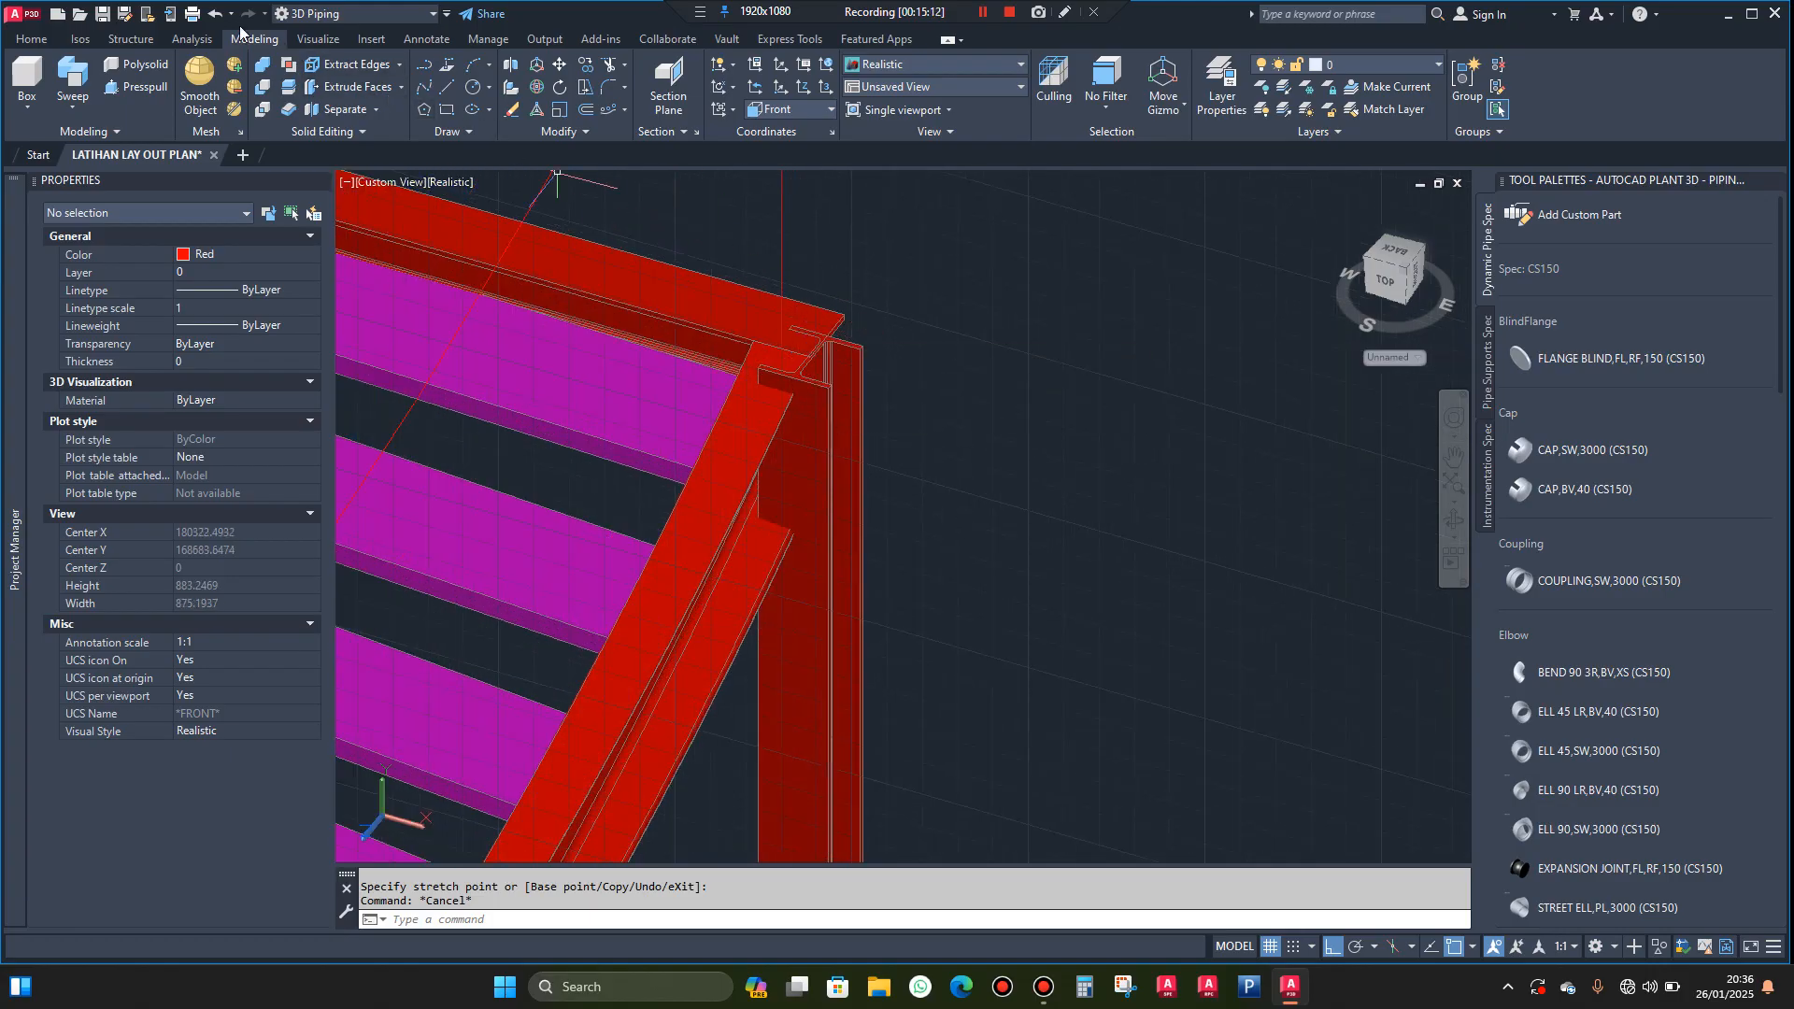
click(215, 16)
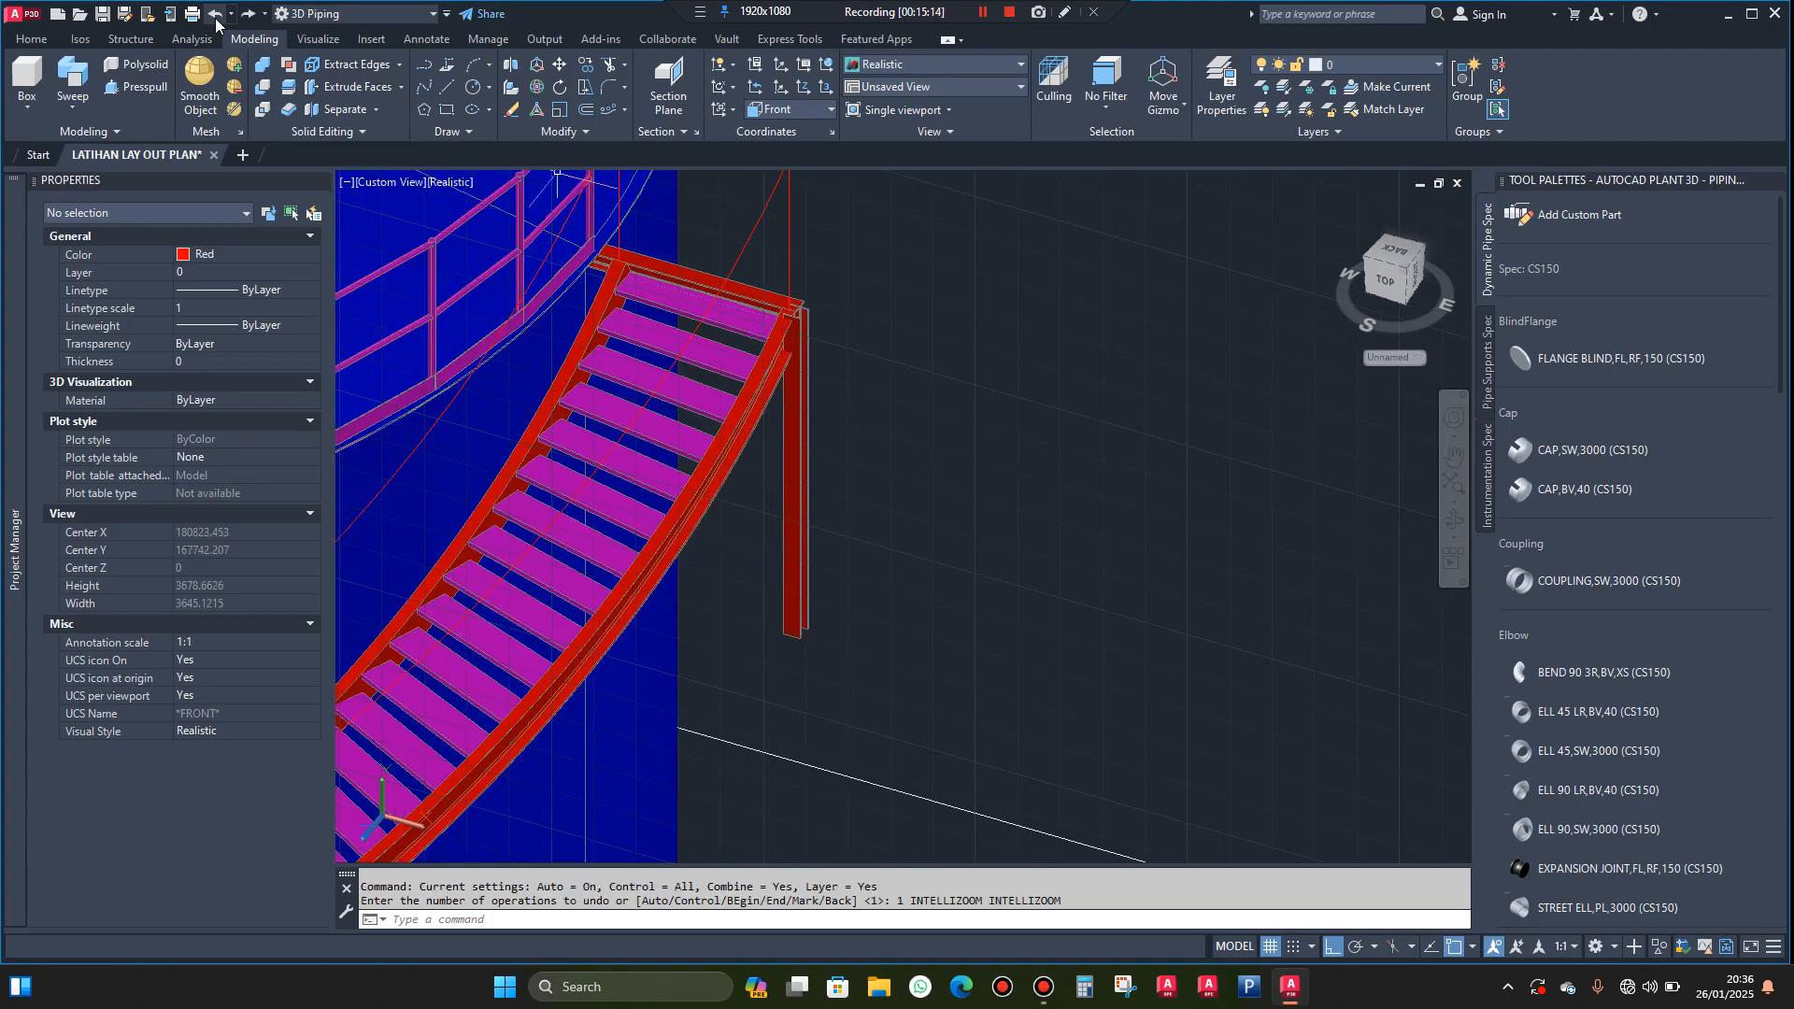
click(216, 17)
Stretch the vertical H beam's lower end straight down by its web grip to a total length of about 2086 mm
scroll(801, 428, up, 1)
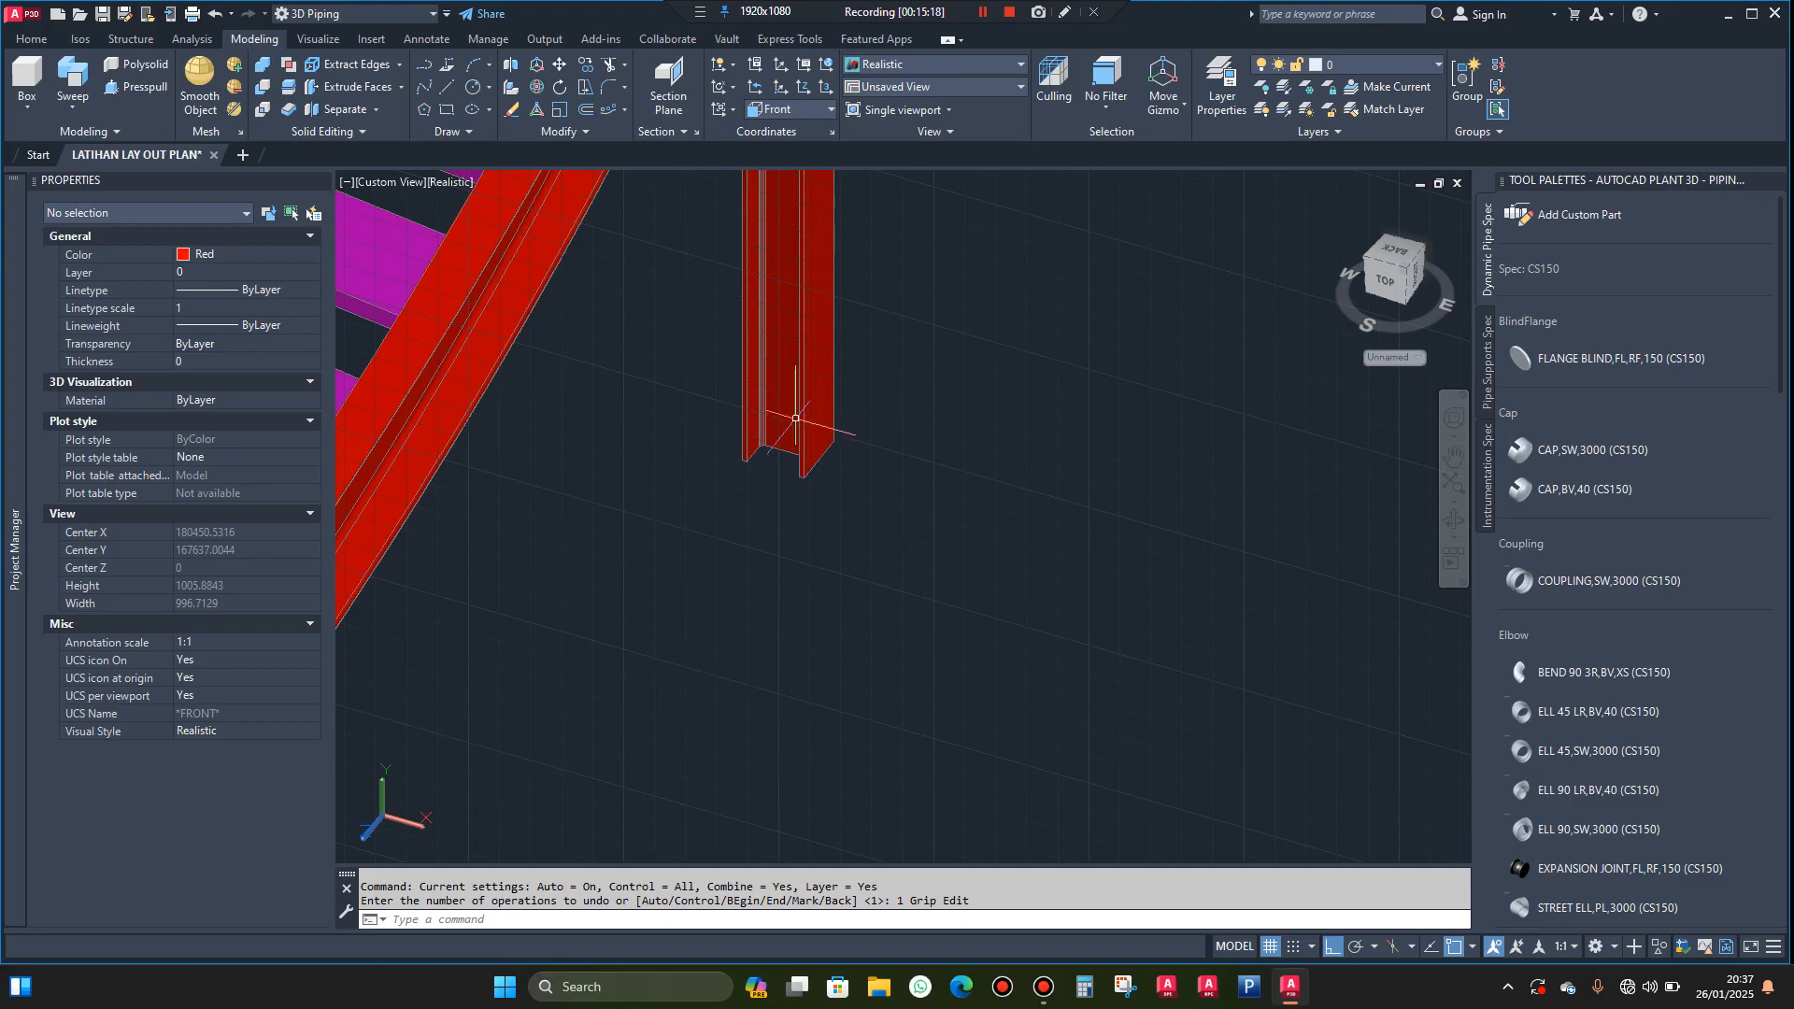
click(787, 408)
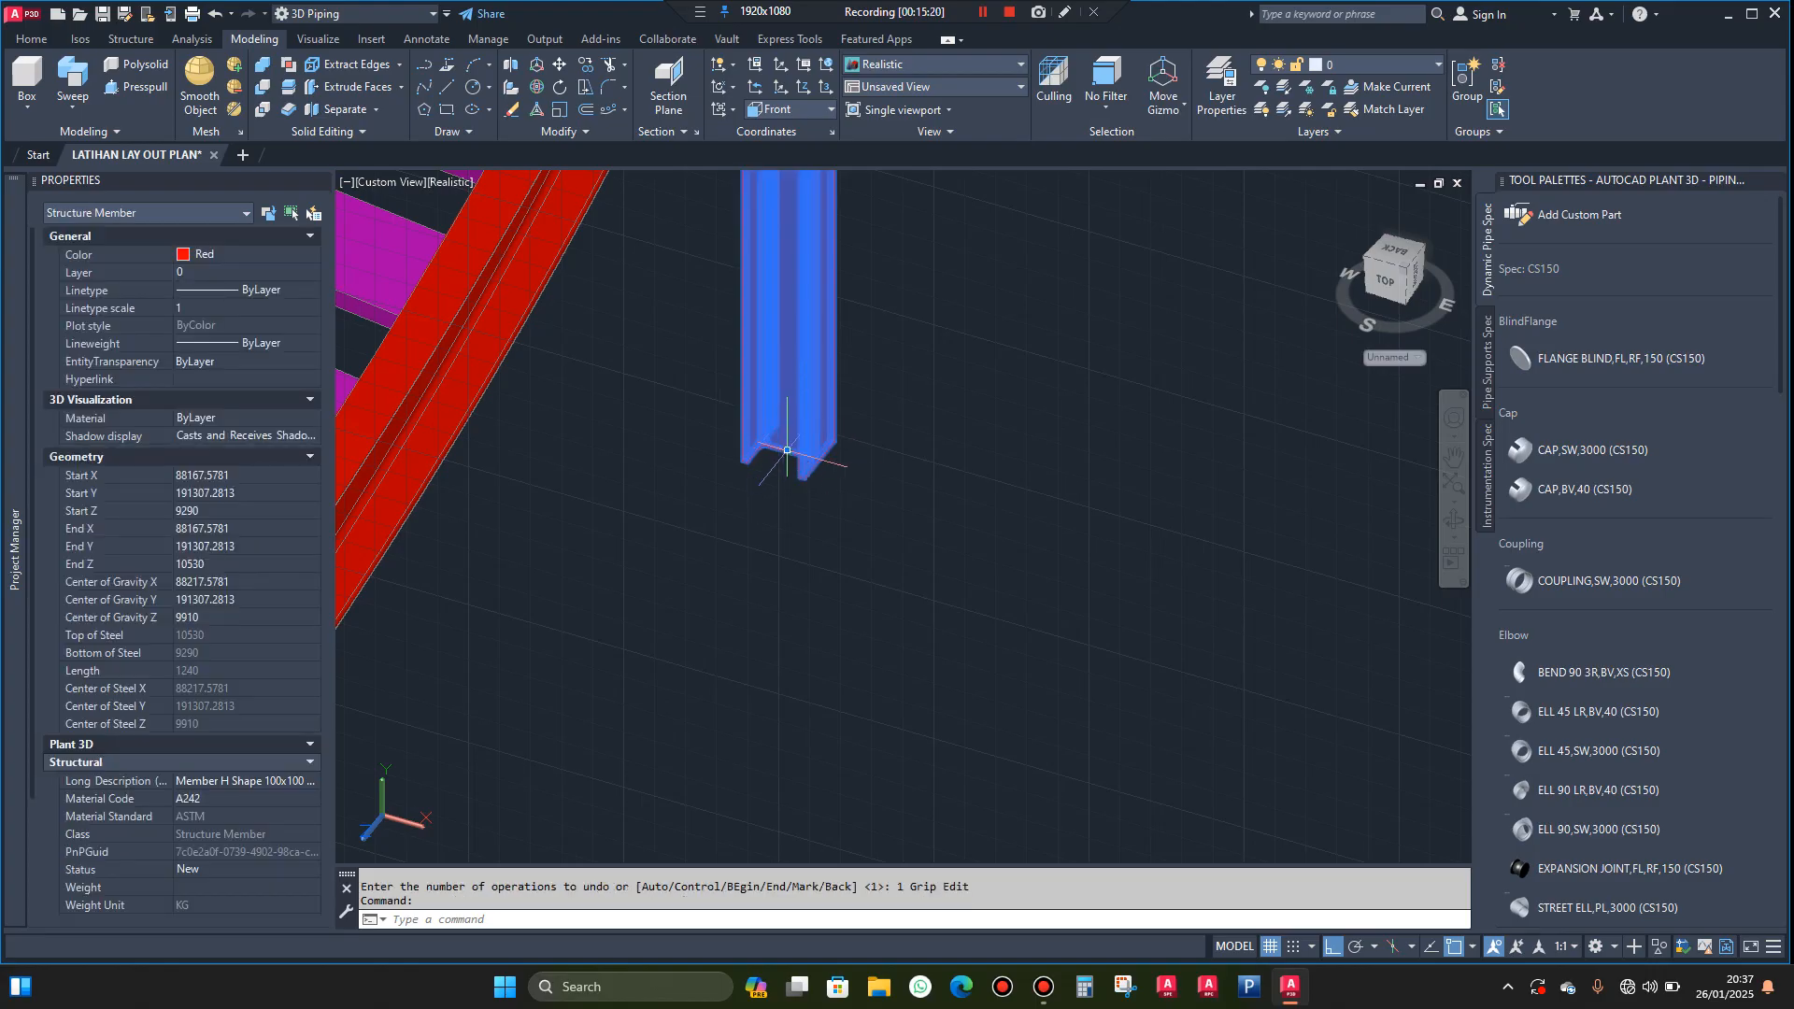
click(788, 450)
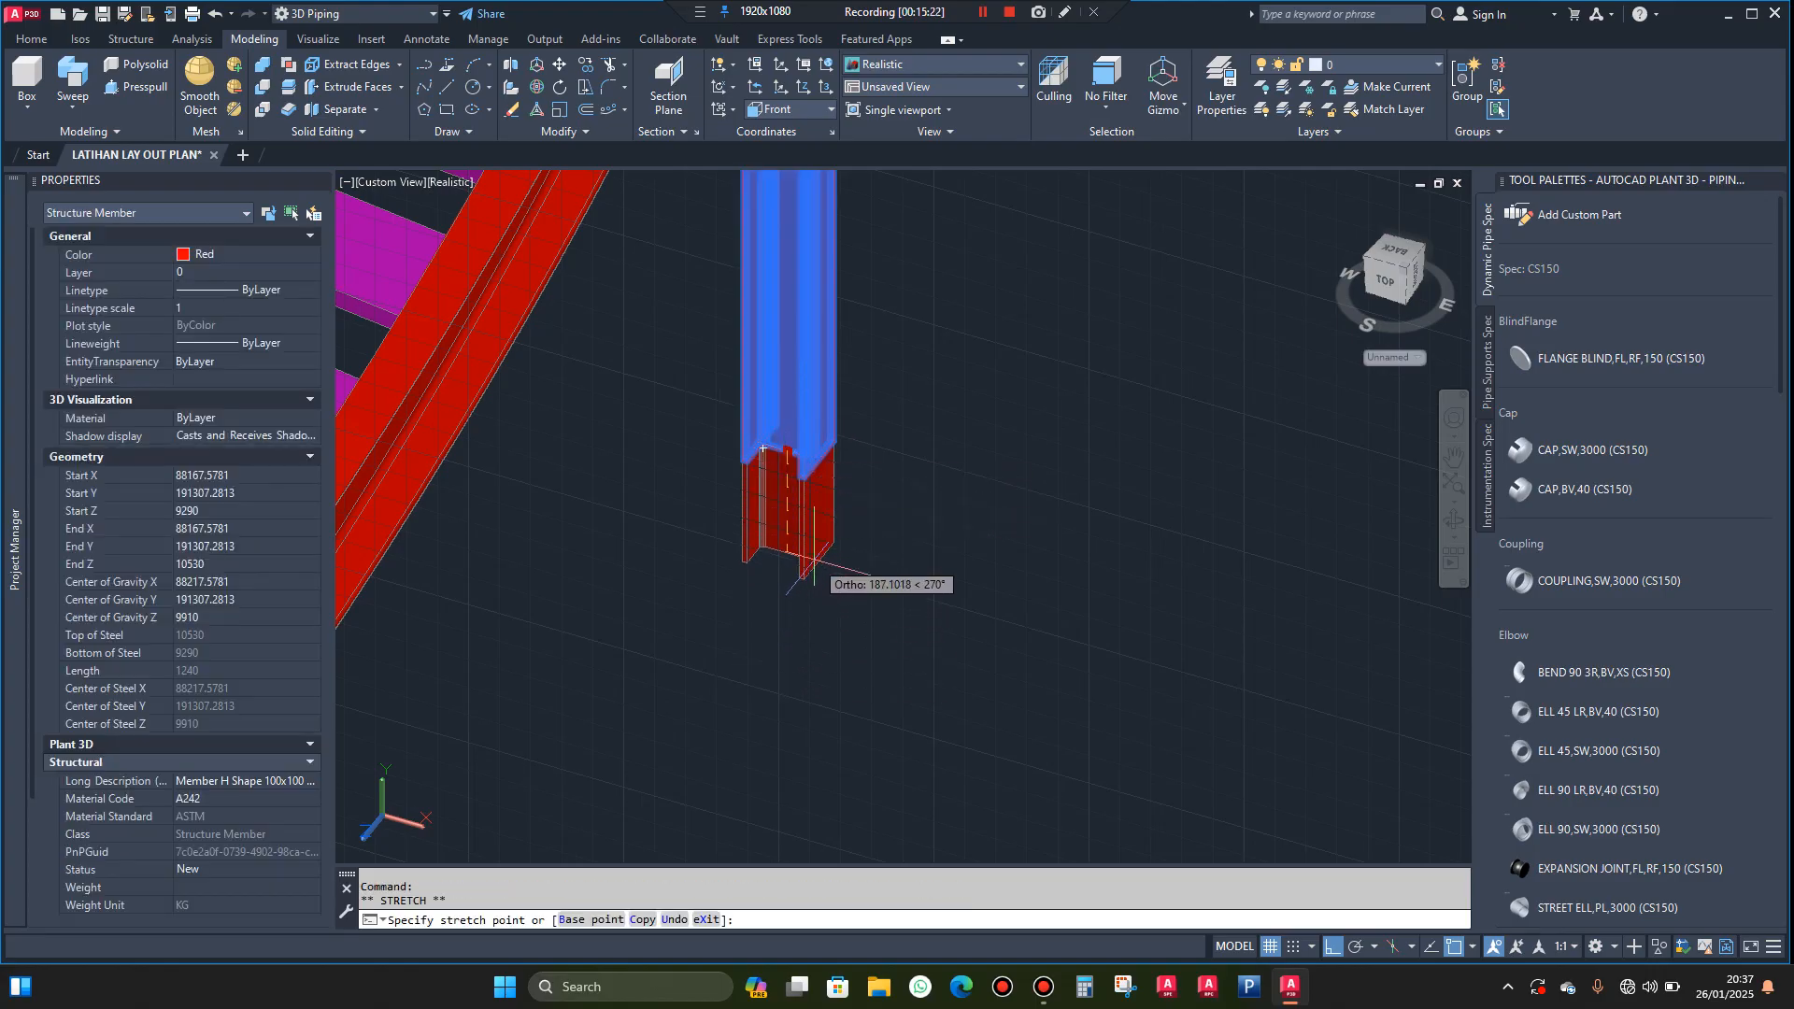
scroll(821, 570, down, 3)
click(819, 650)
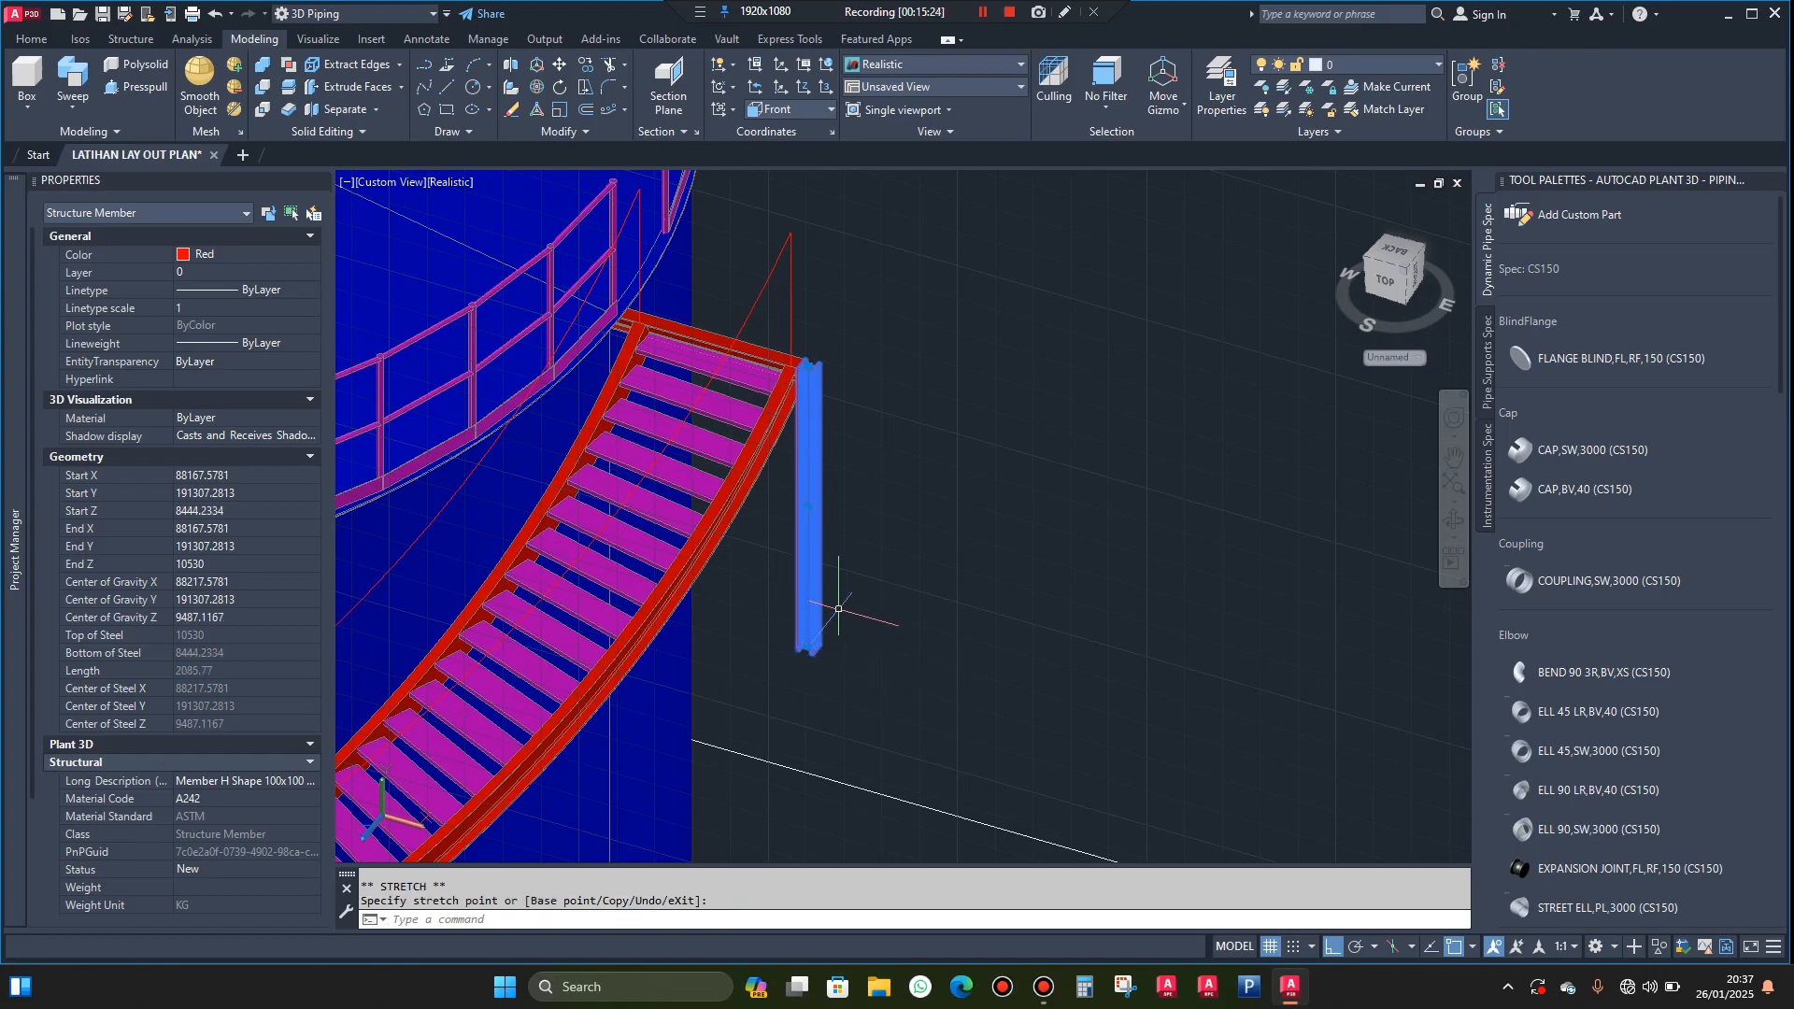
key(Escape)
scroll(813, 373, up, 3)
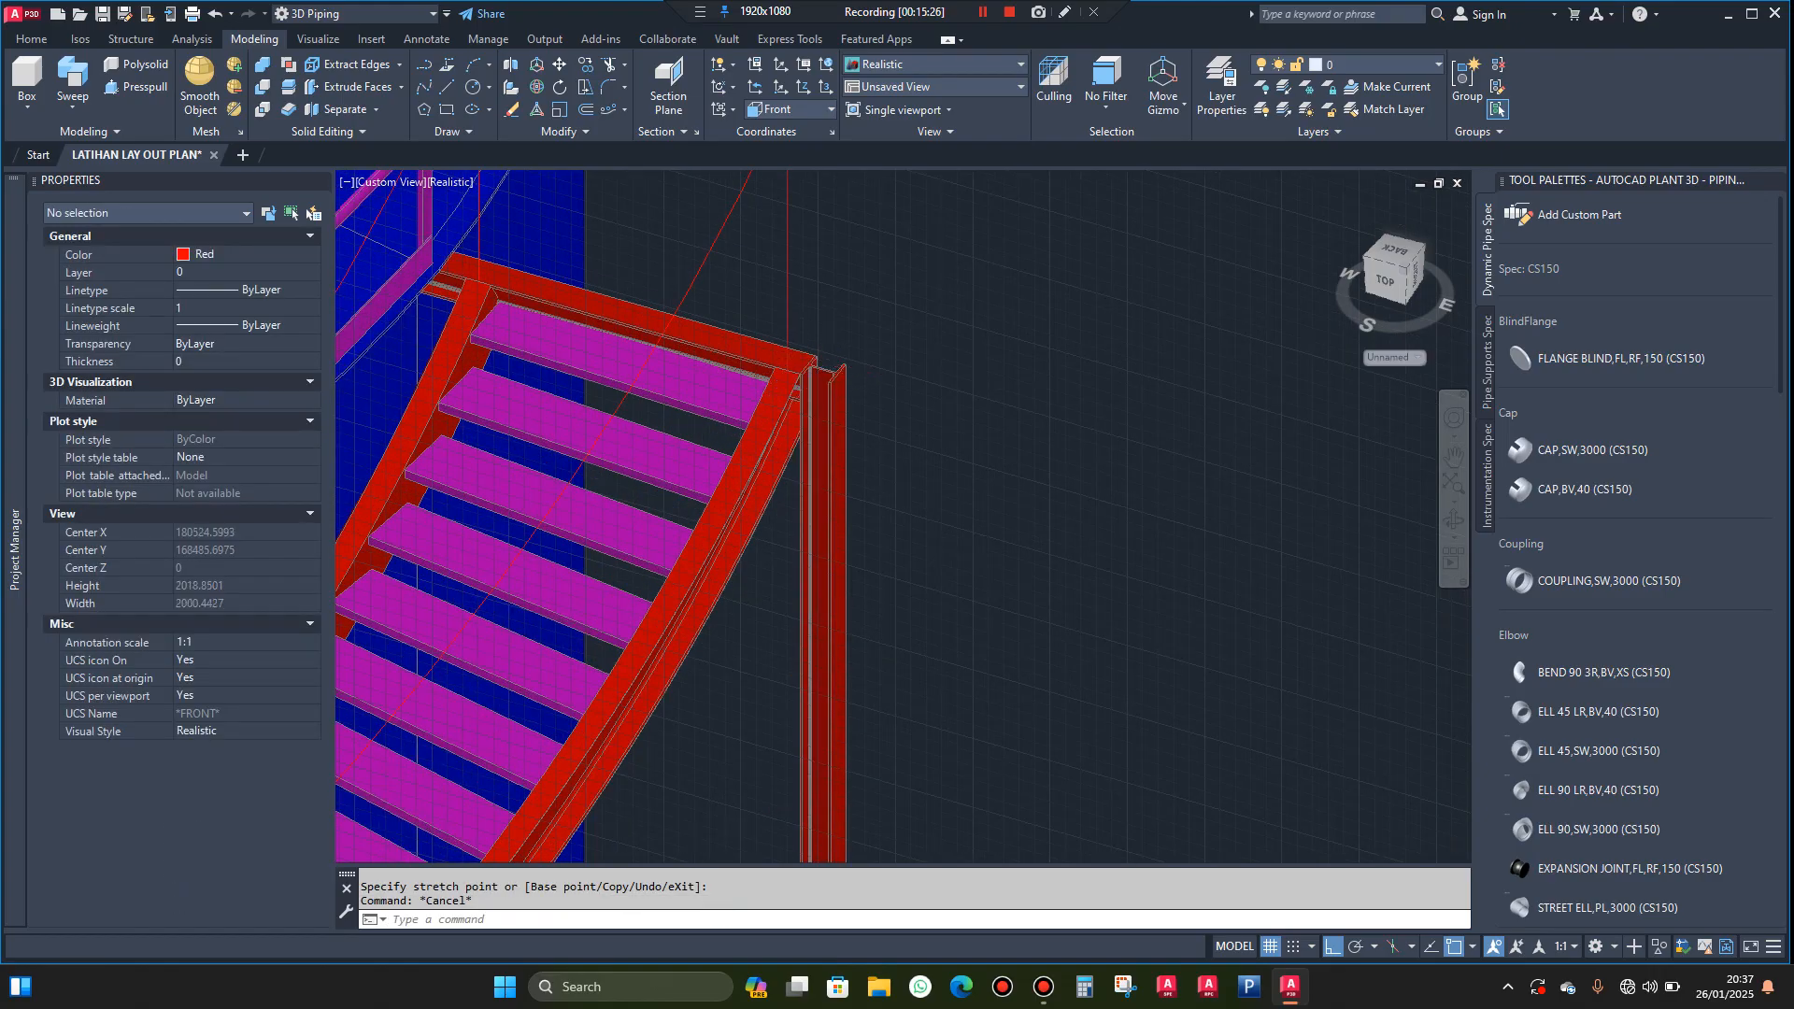
Rotate the vertical H beam -45° about its upper flange corner at the stairway's outer end so it becomes a diagonal brace
scroll(834, 370, up, 5)
click(872, 427)
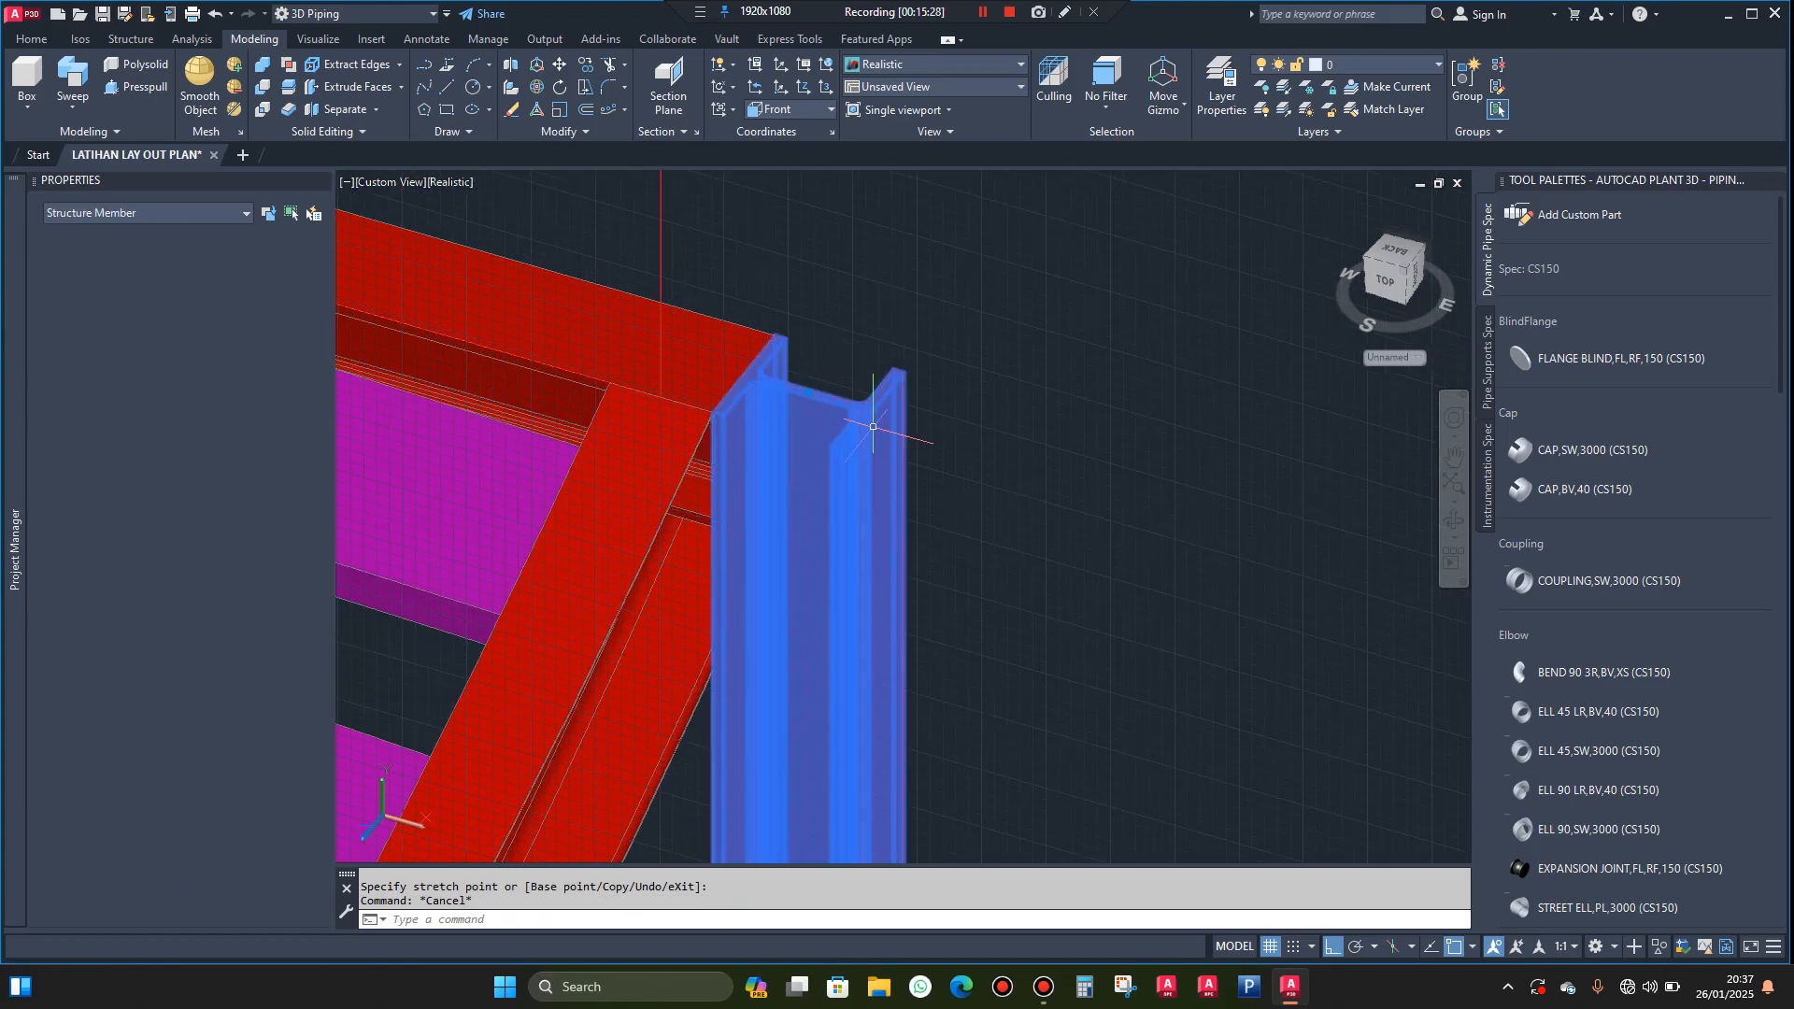
text(ro)
key(Return)
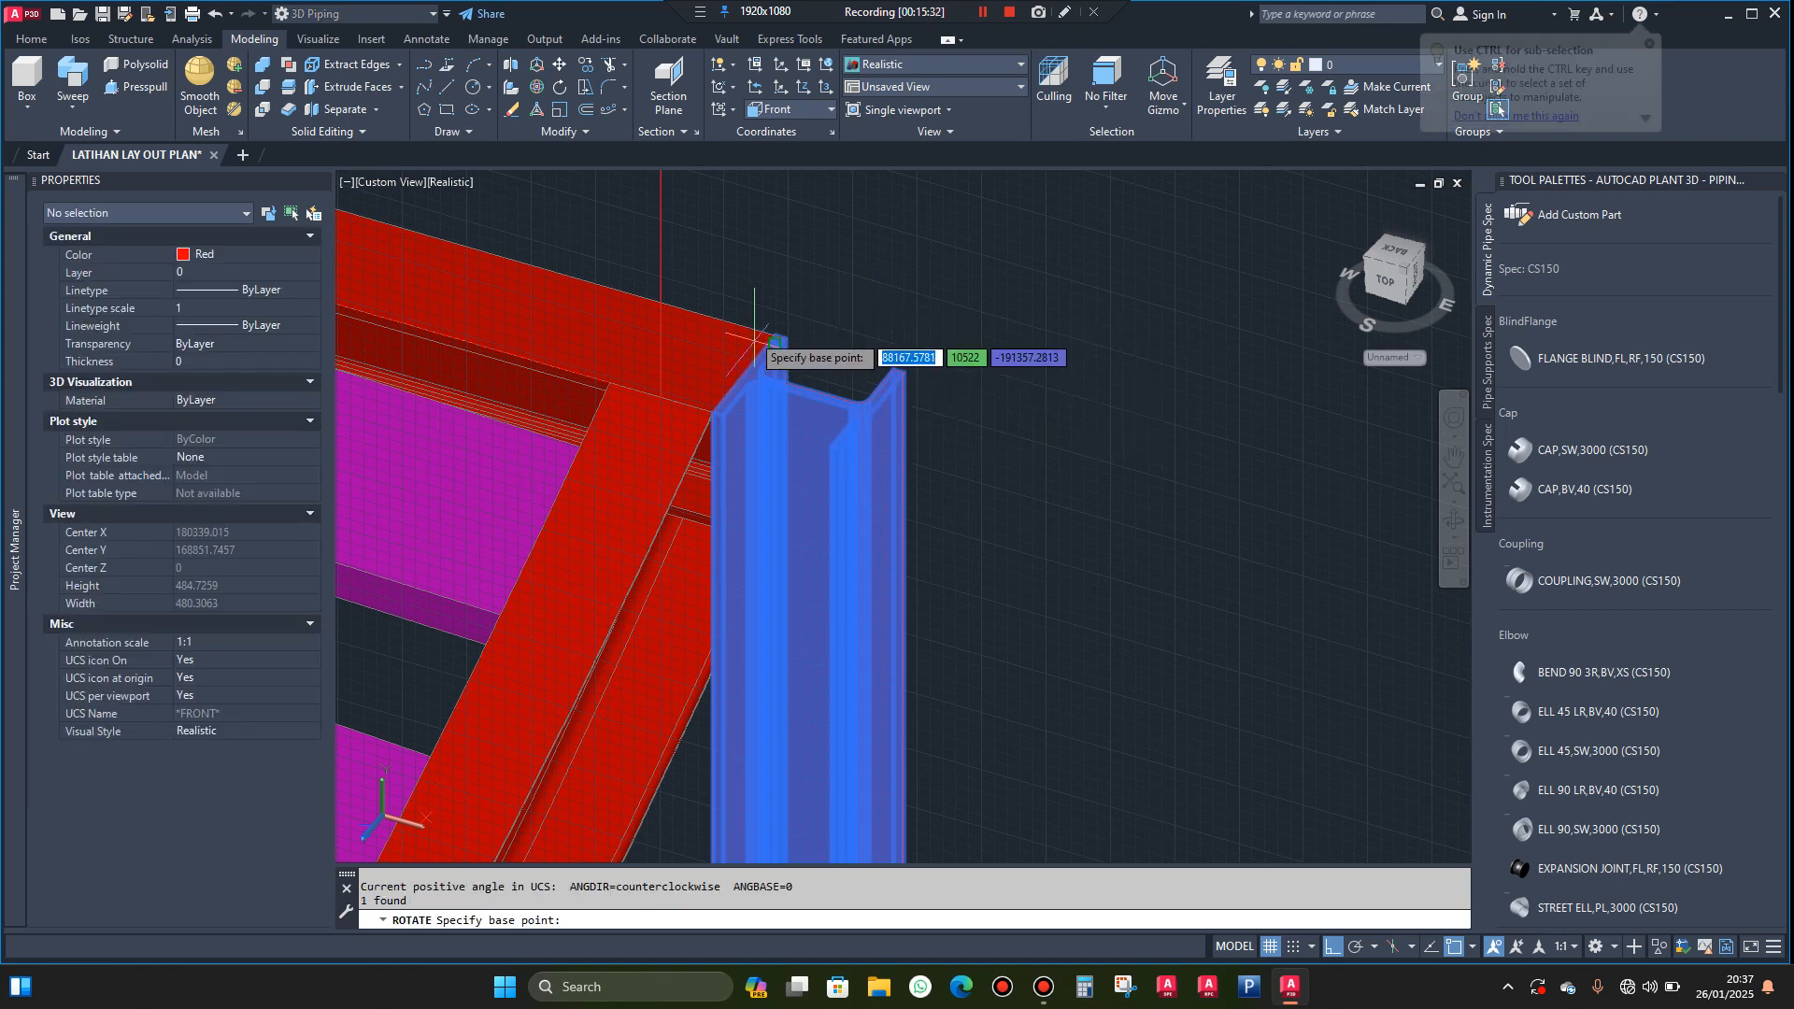
scroll(757, 344, up, 1)
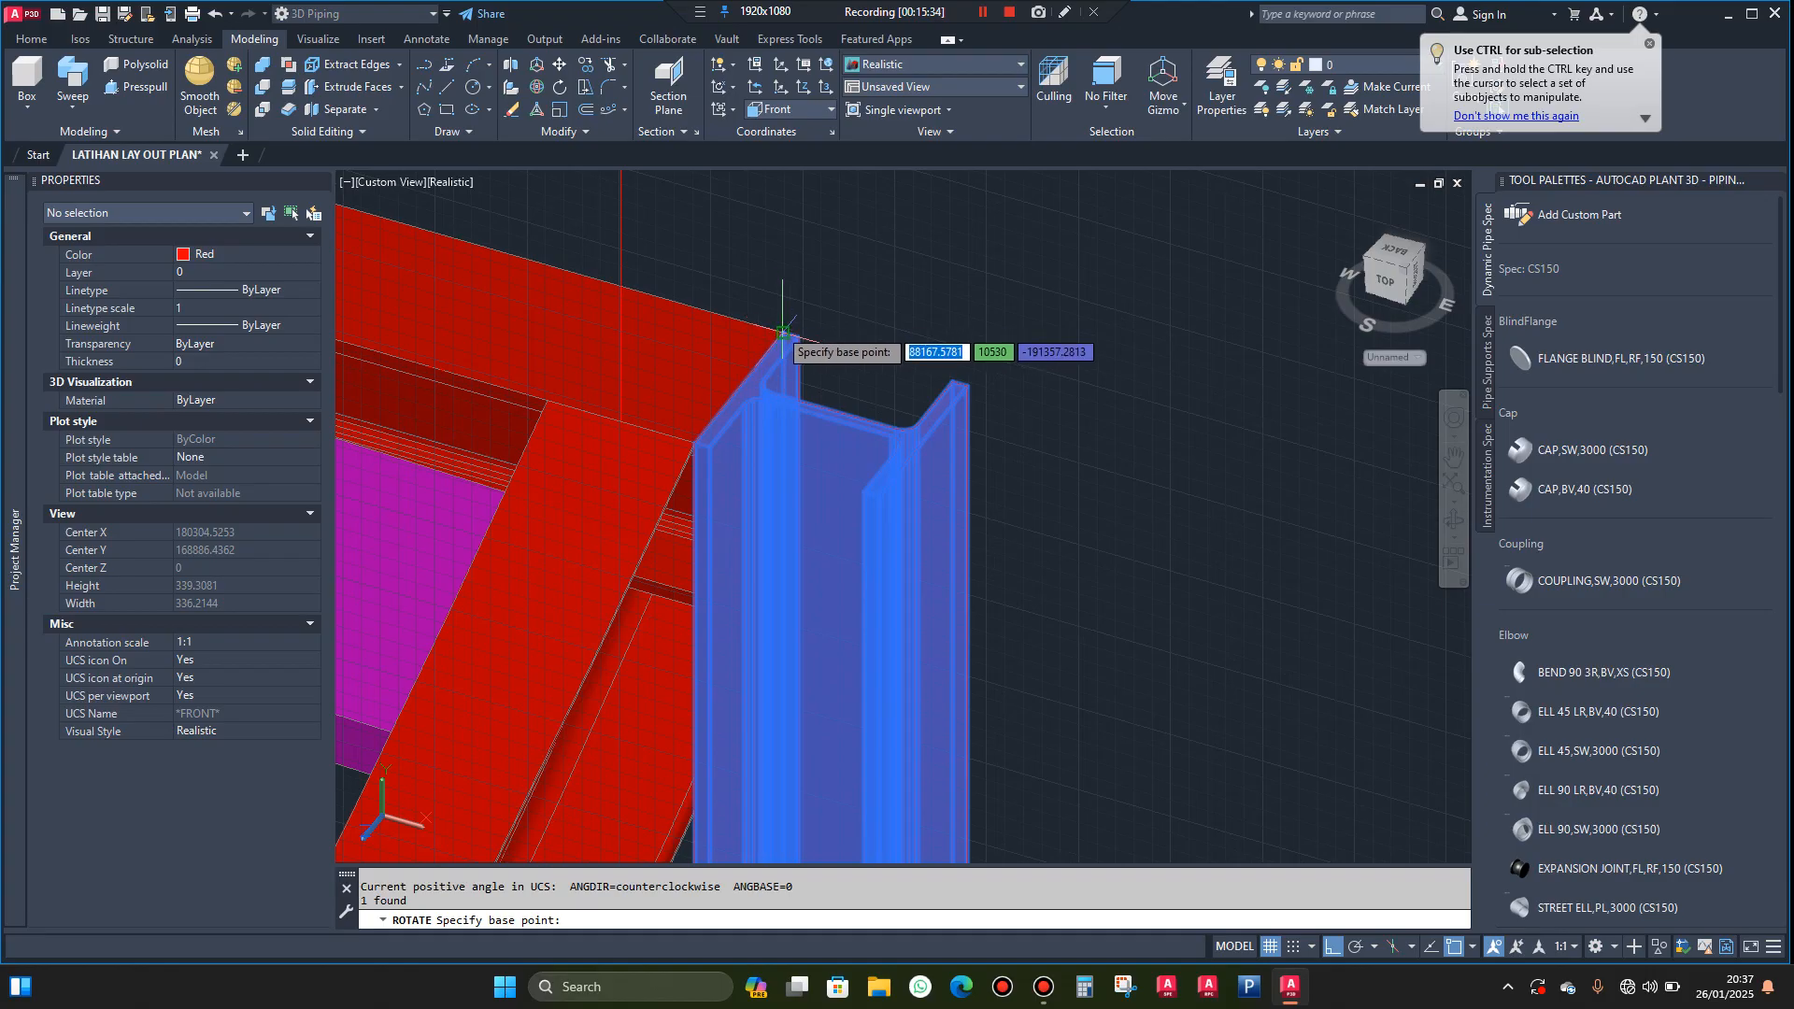
click(783, 333)
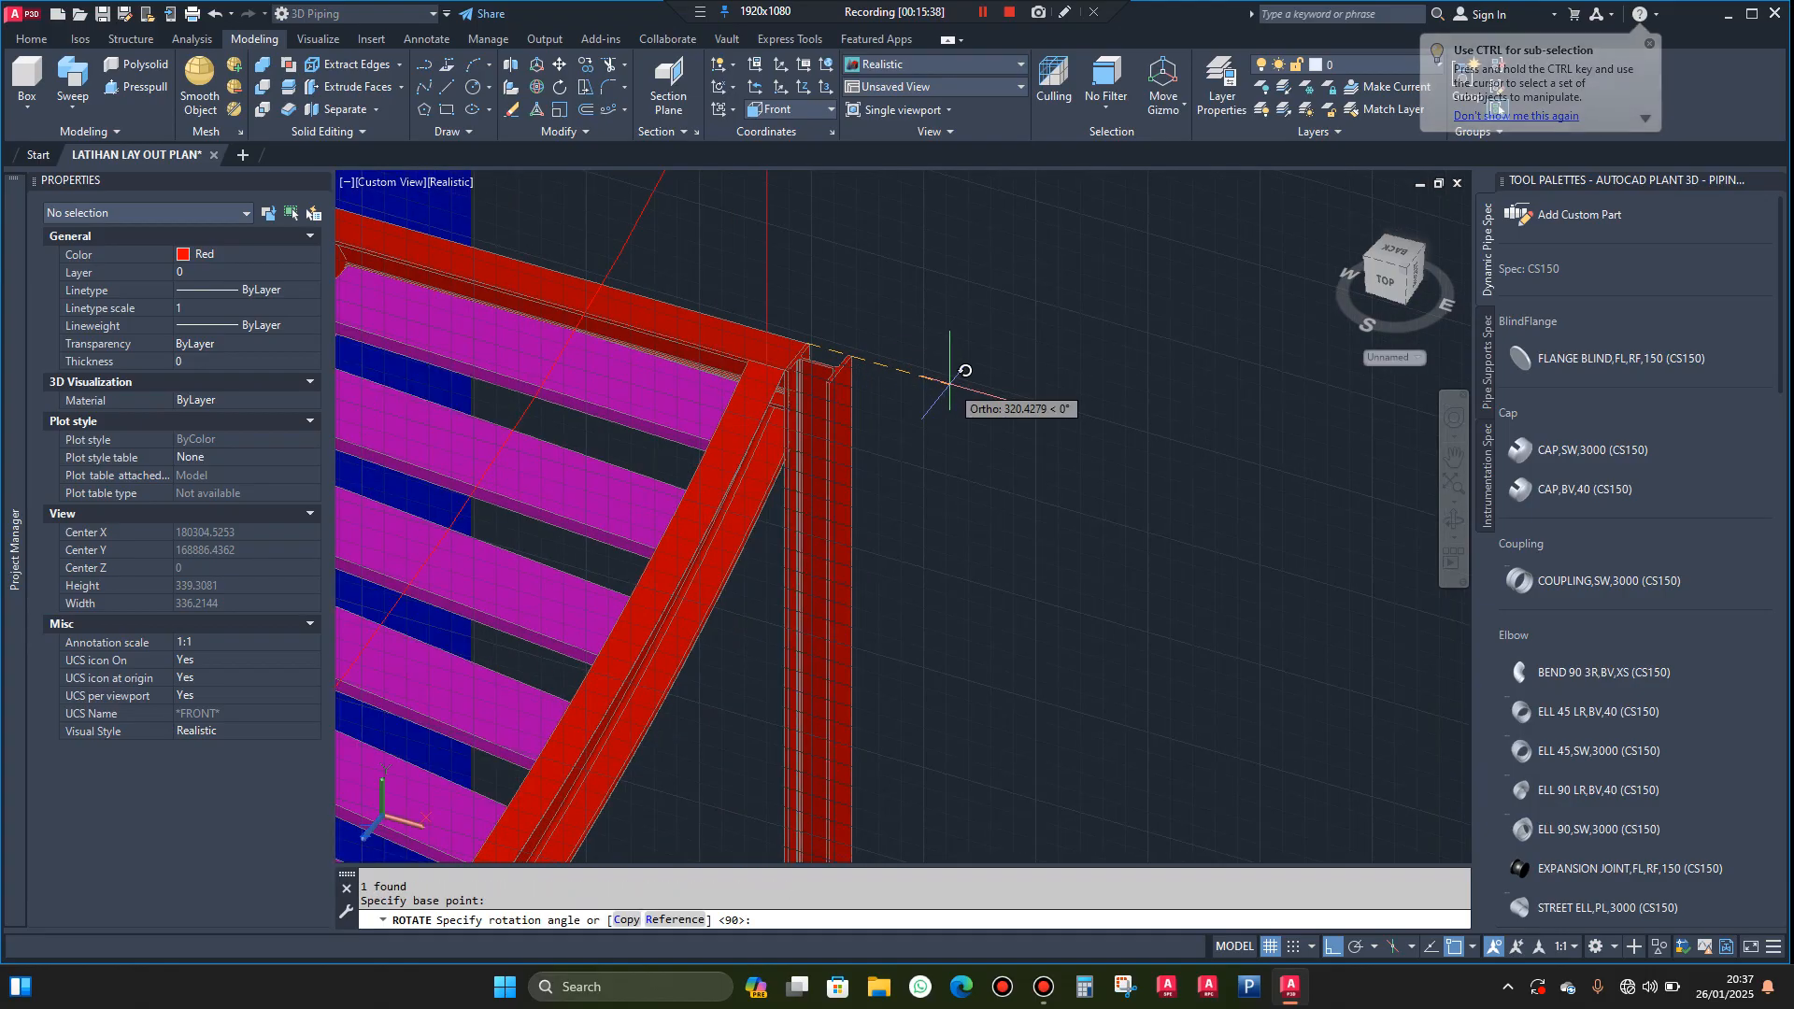
text(-45)
key(Return)
Switch the coordinate system from Front to World
scroll(949, 383, down, 4)
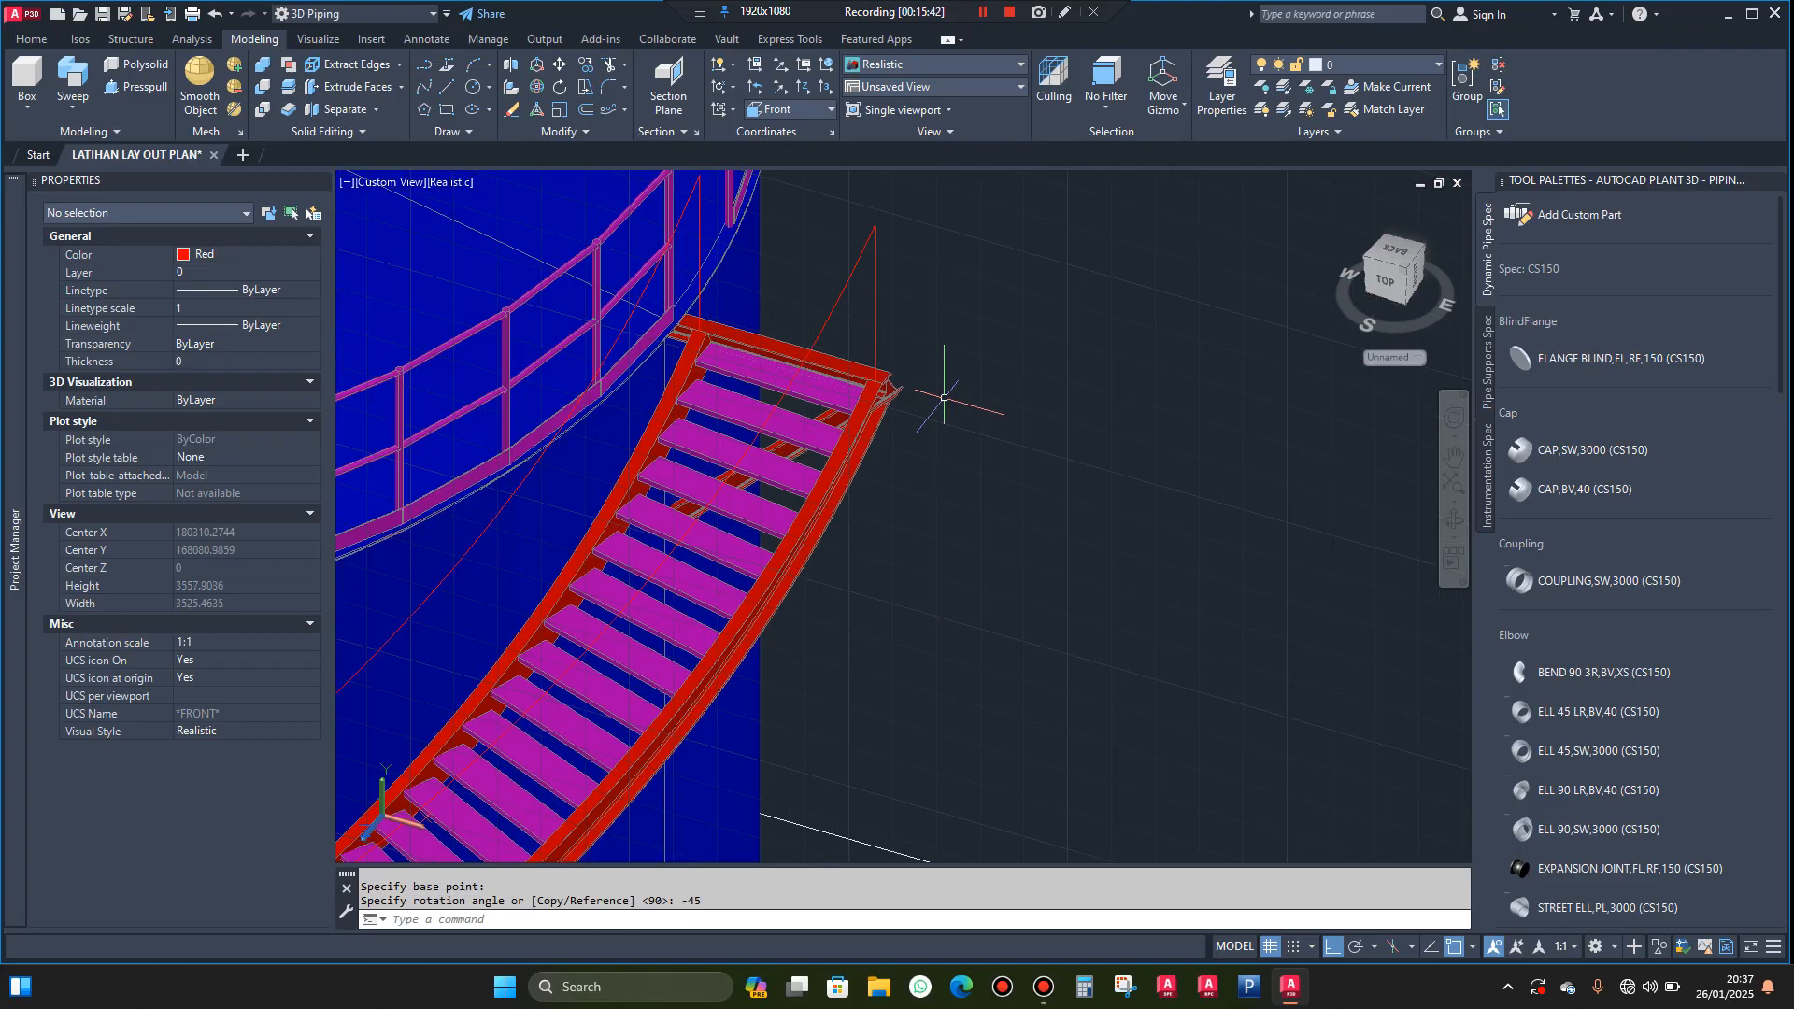
click(1447, 526)
drag(1386, 513, 1021, 599)
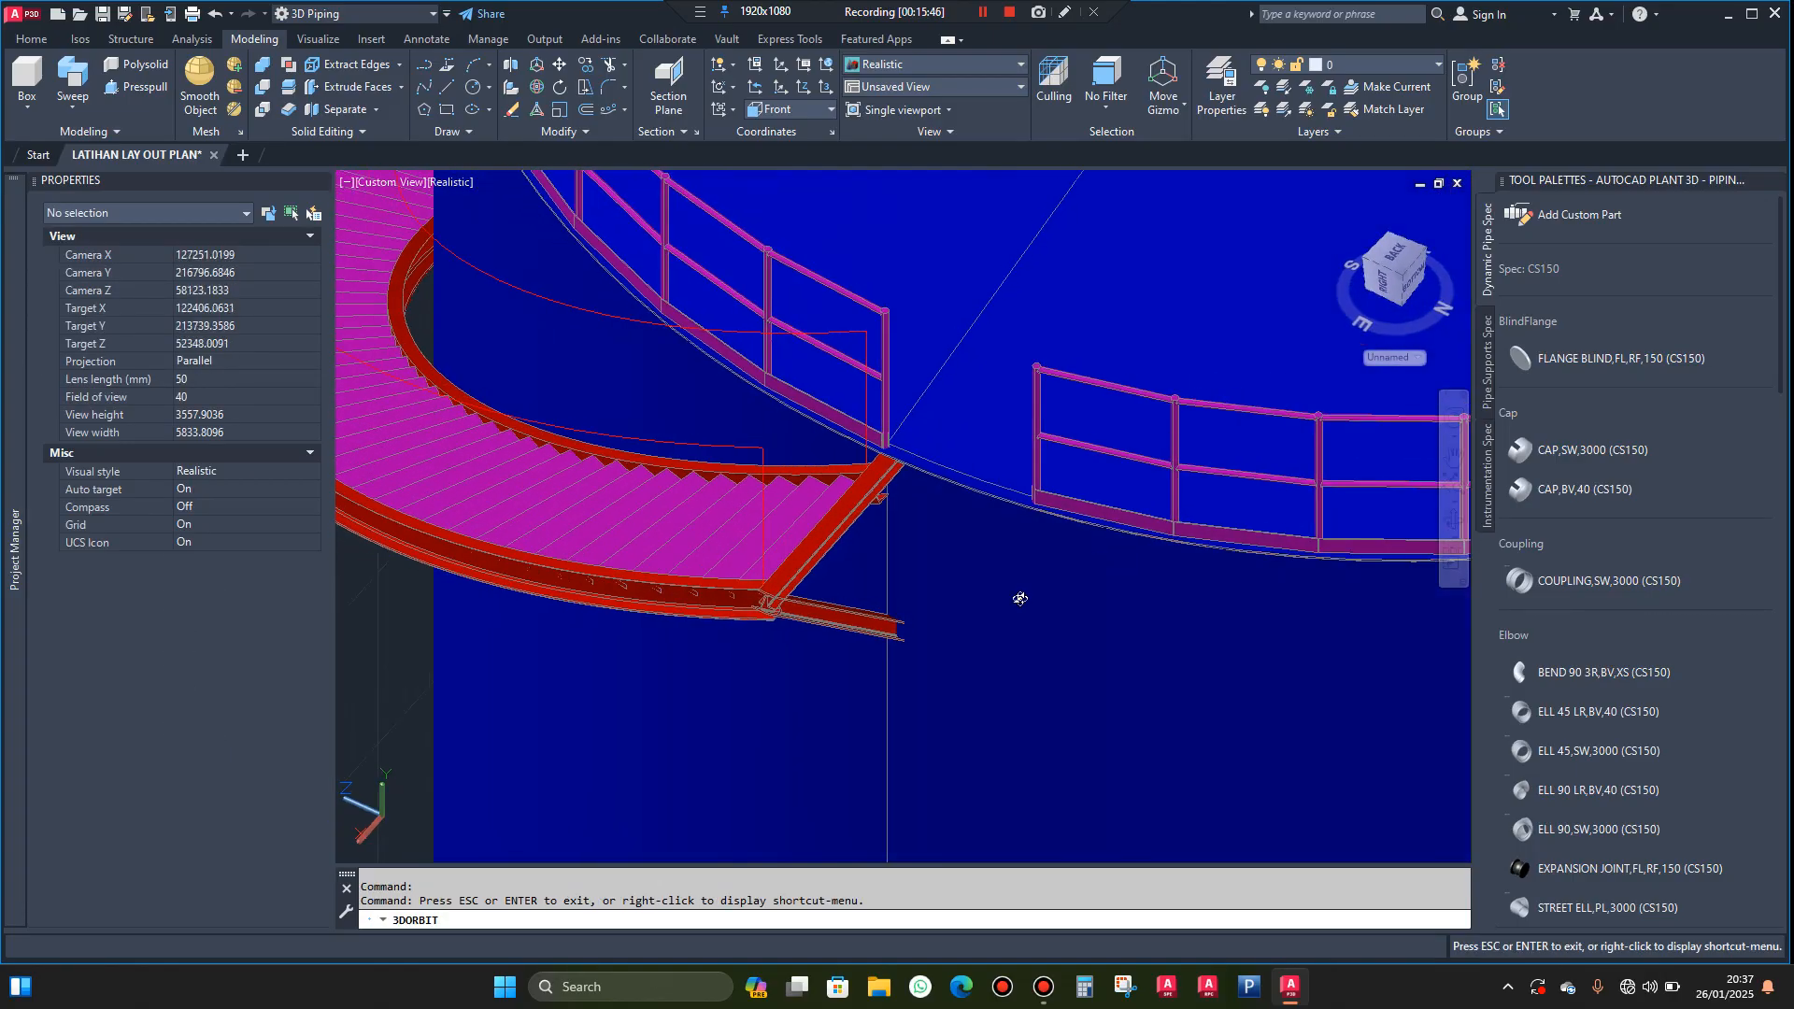
scroll(881, 653, up, 3)
drag(897, 632, 1164, 587)
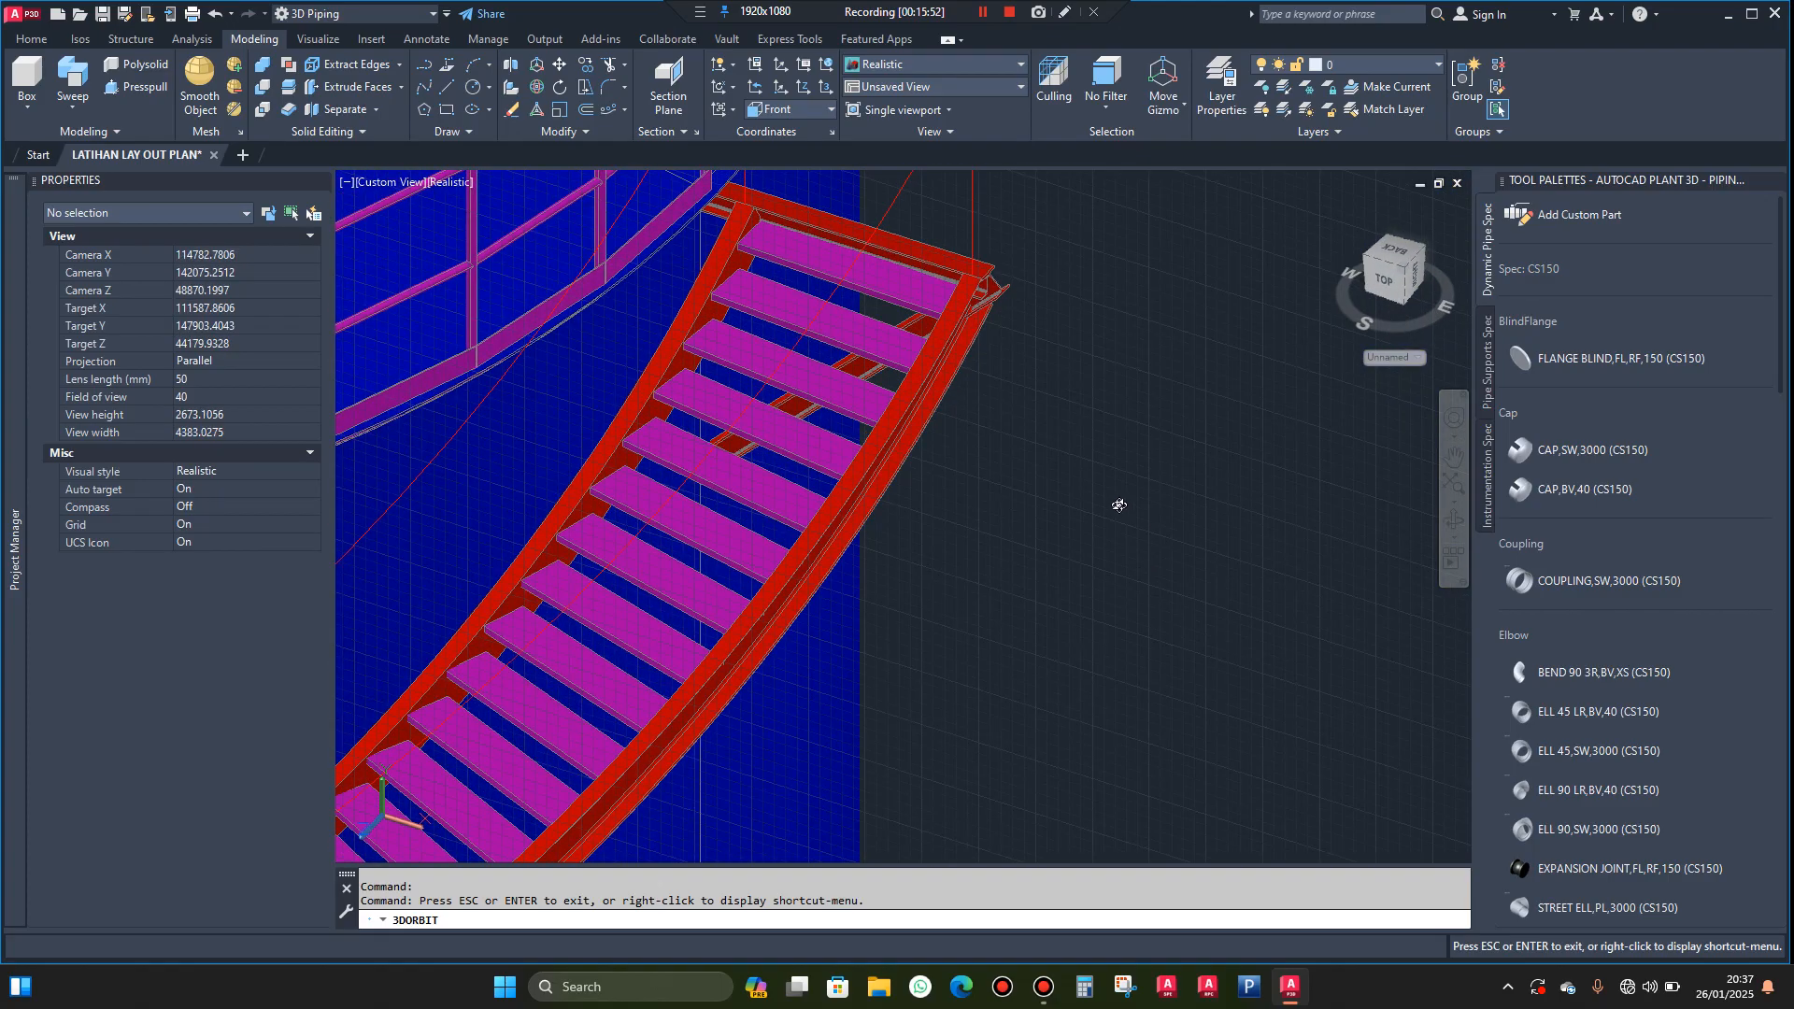
key(Escape)
scroll(1002, 258, up, 3)
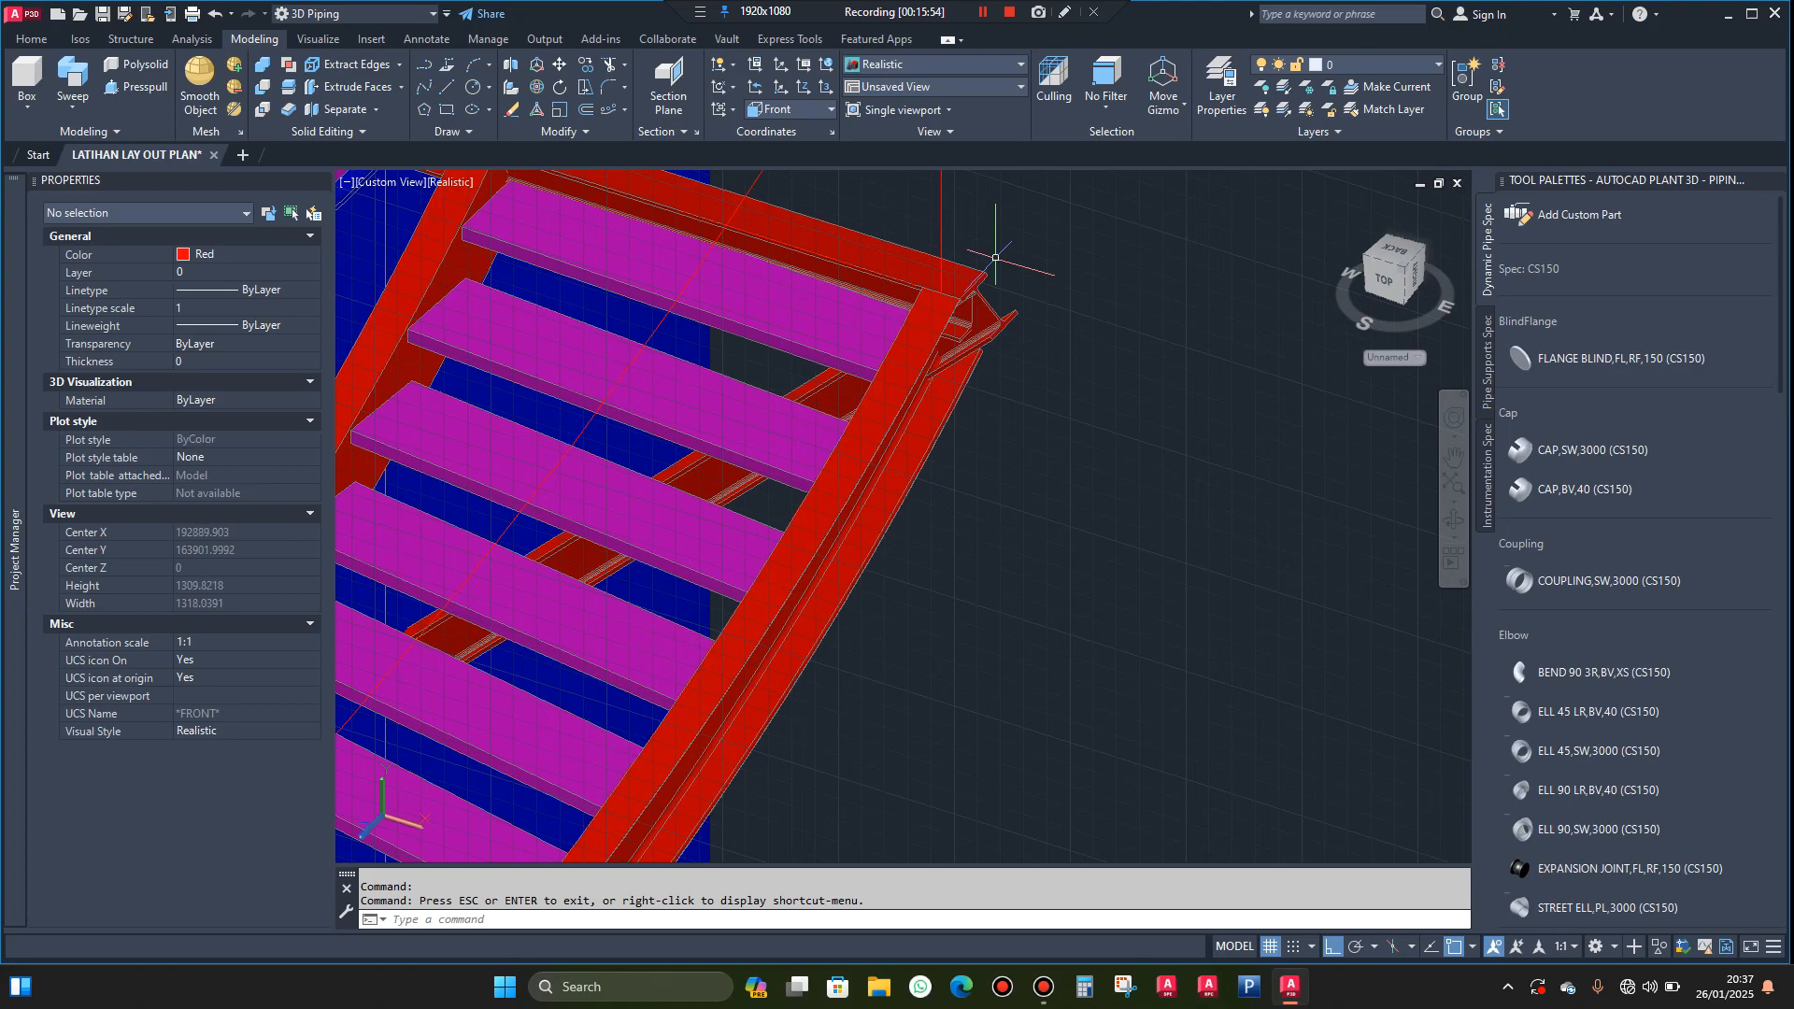
click(830, 108)
click(813, 126)
Move the diagonal brace so its outer end corner meets the lower flange corner of the horizontal H beam
scroll(1000, 289, up, 2)
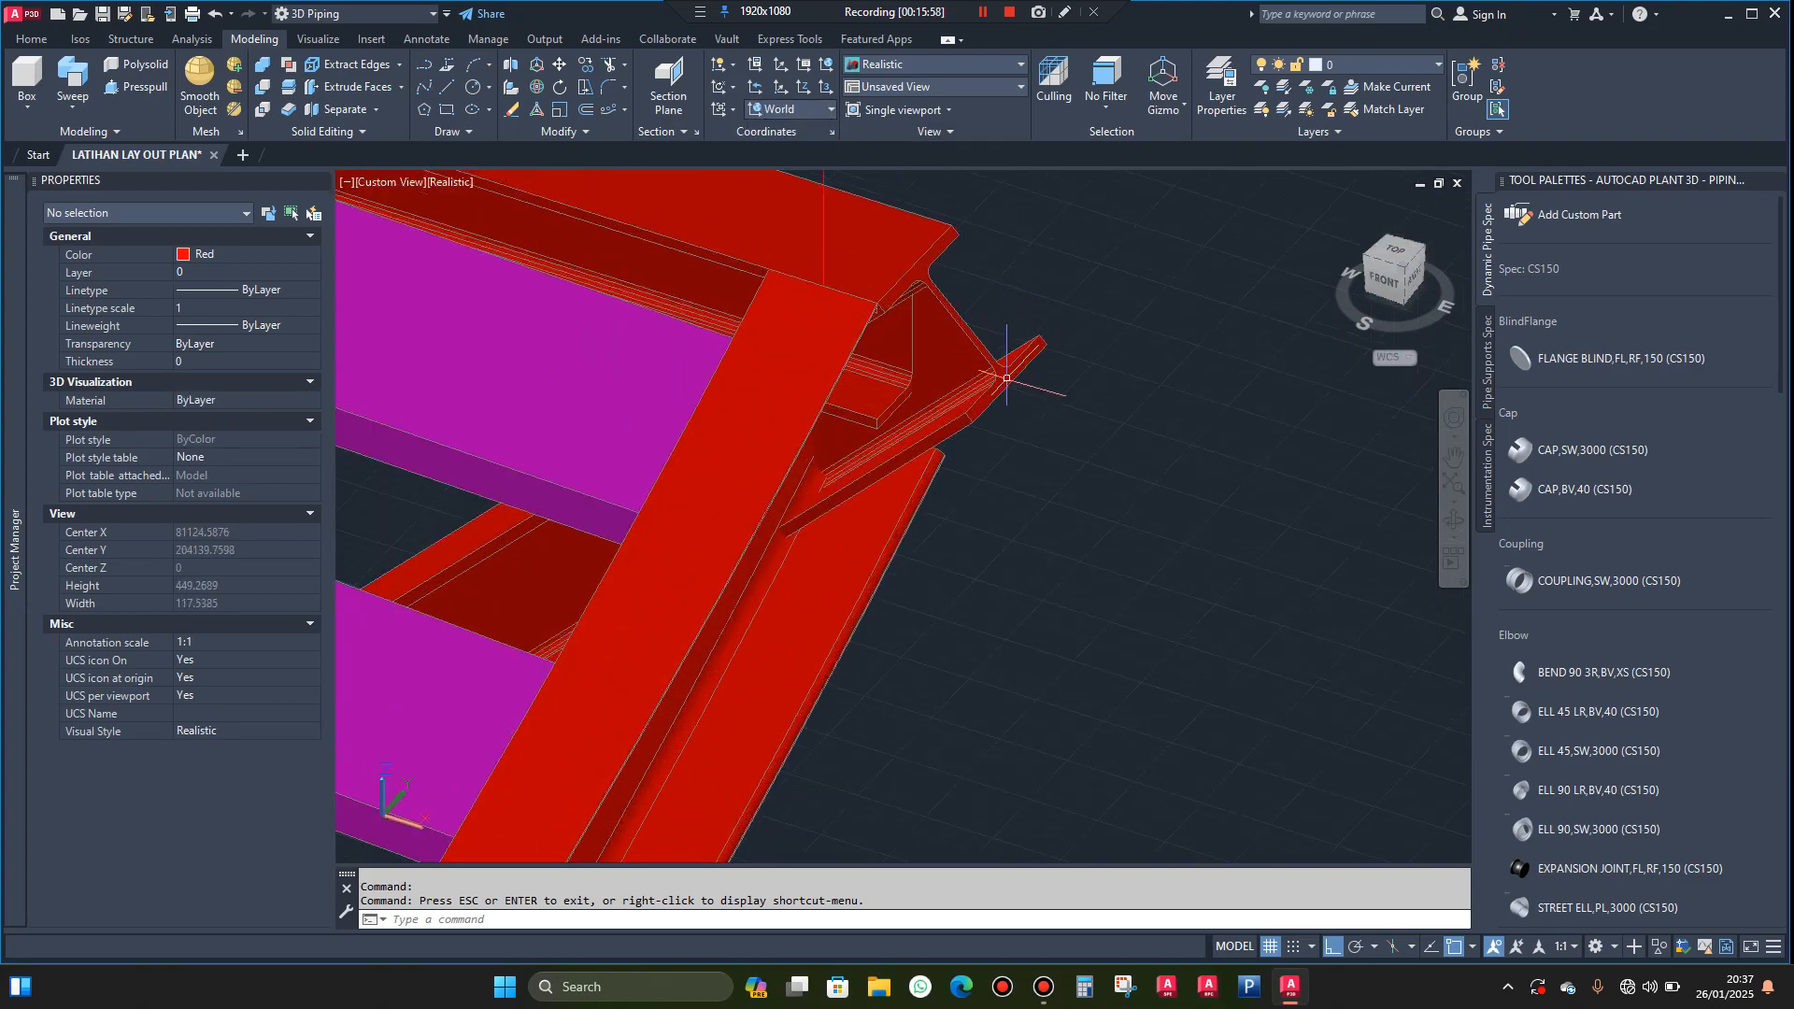
click(1007, 372)
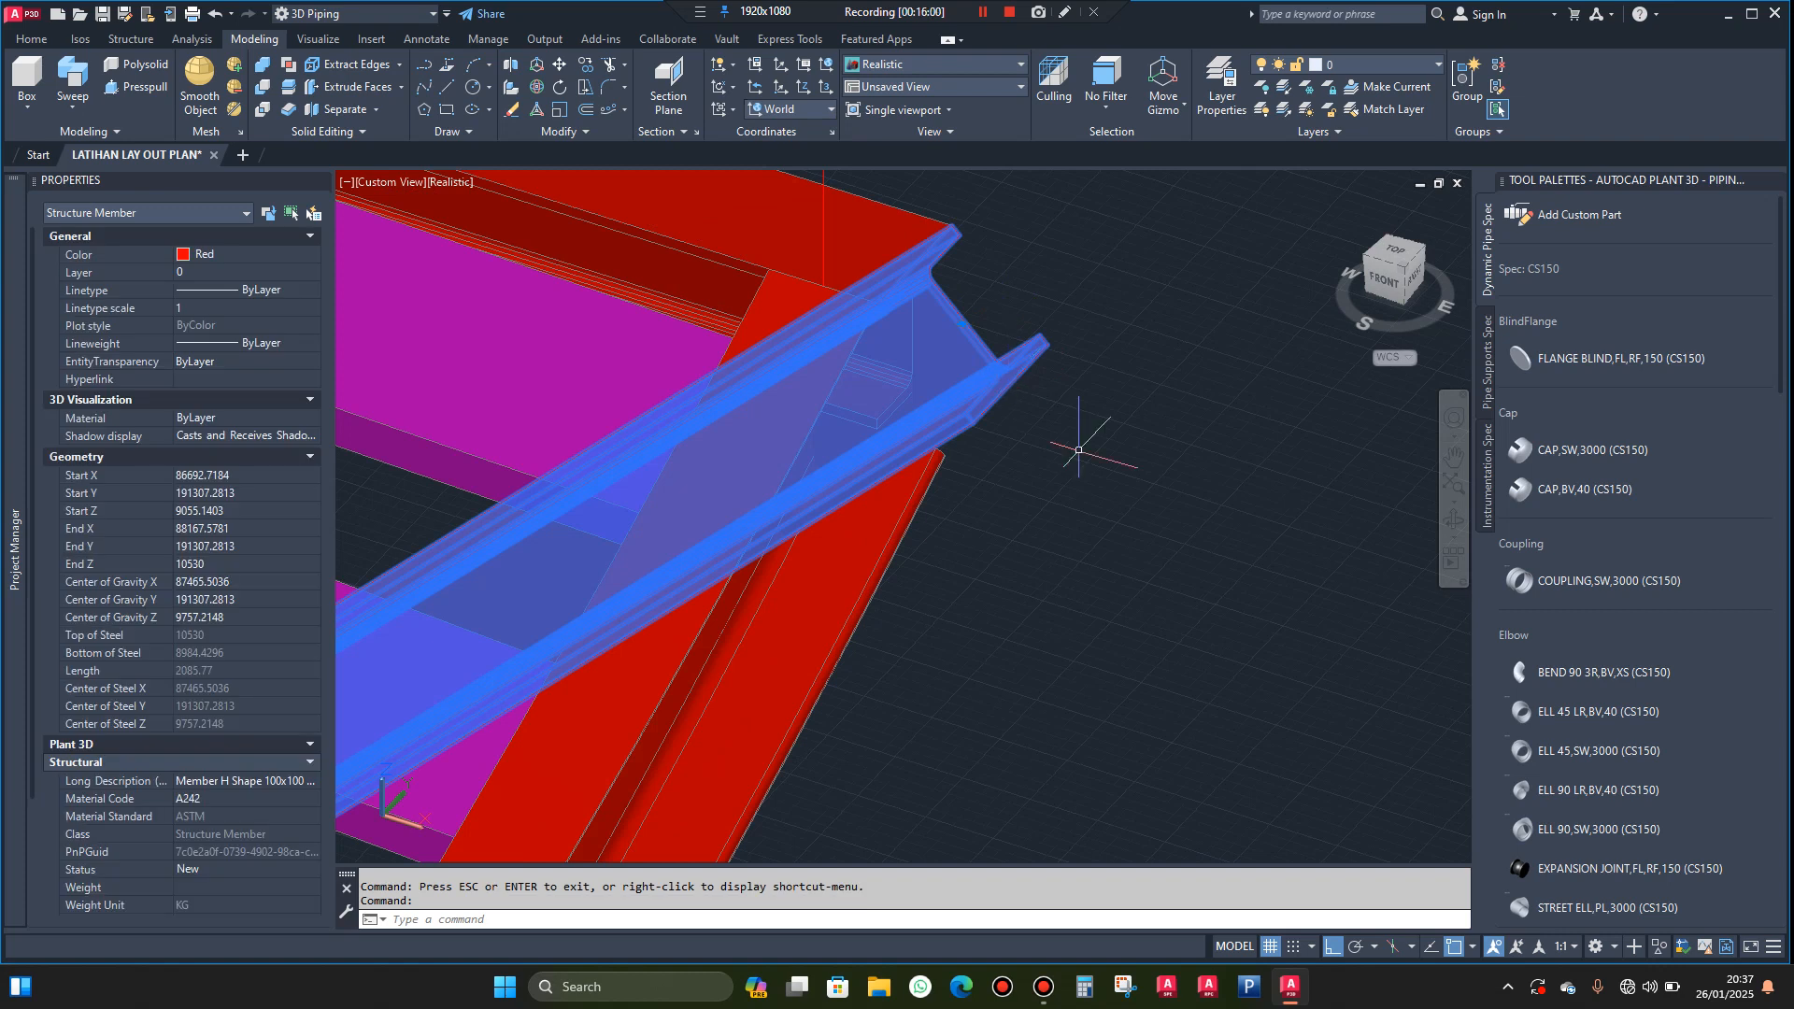
text(m)
key(Return)
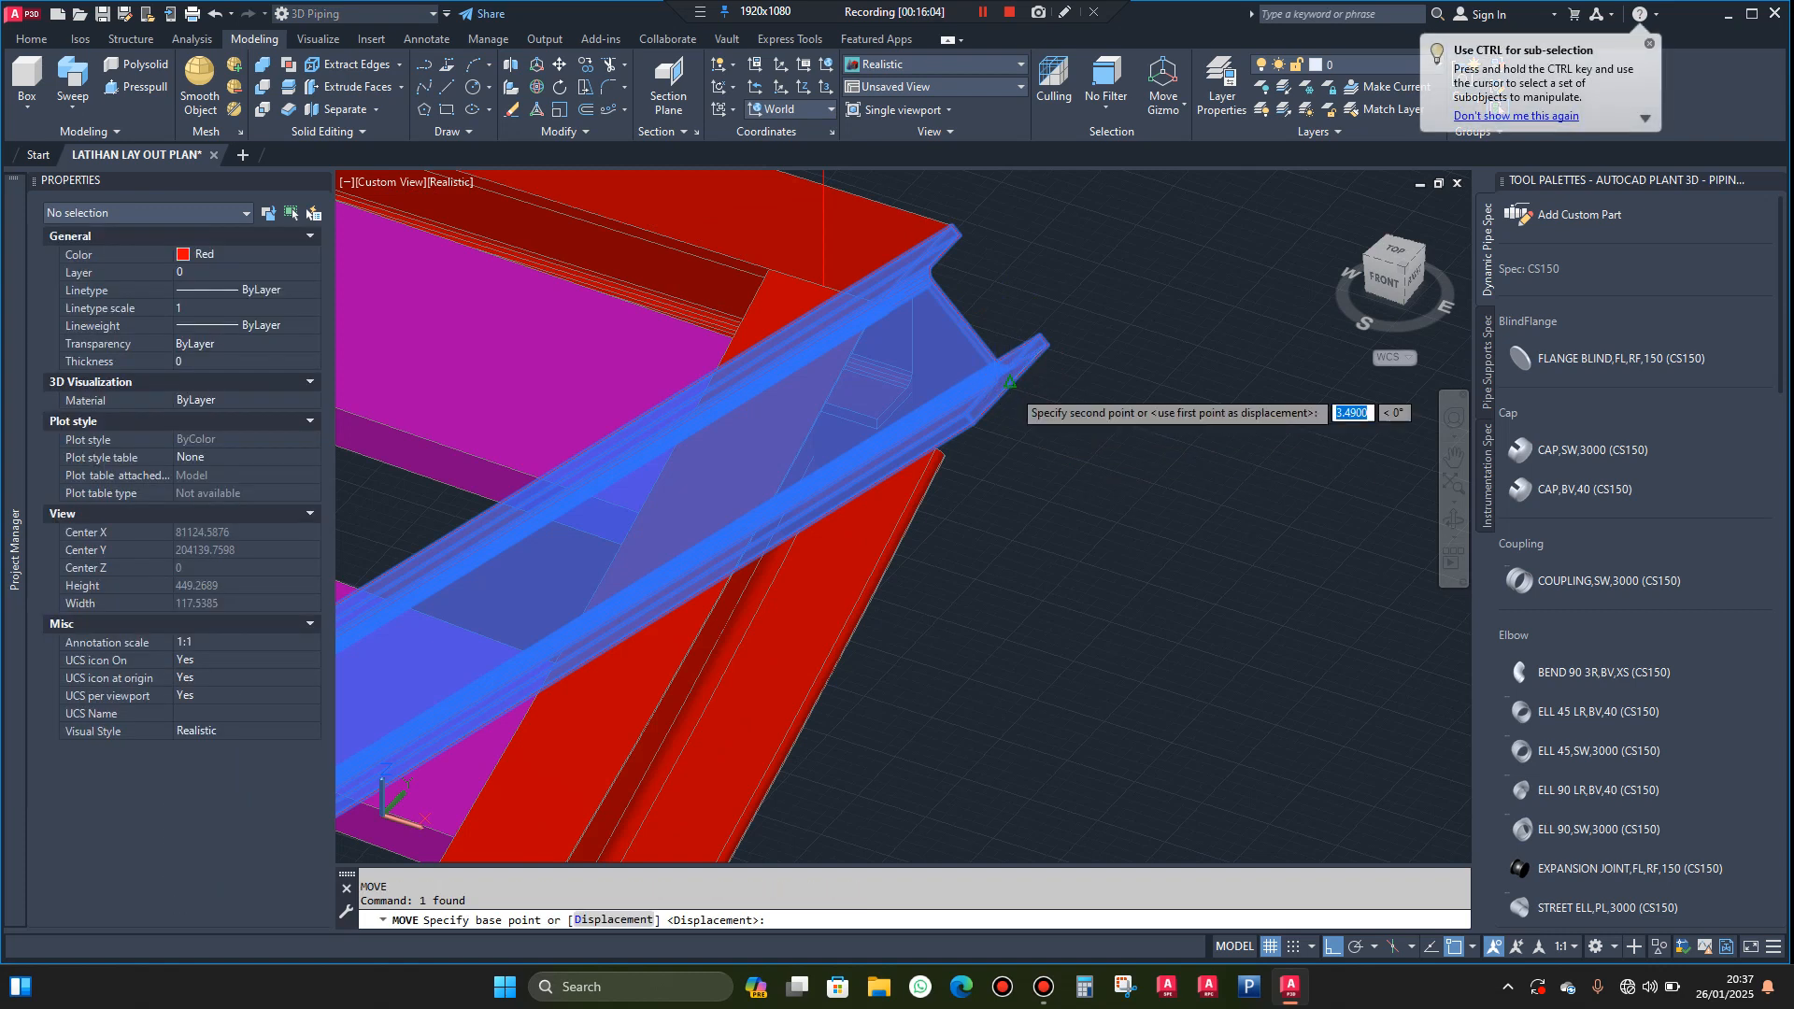
click(1009, 383)
scroll(948, 388, up, 4)
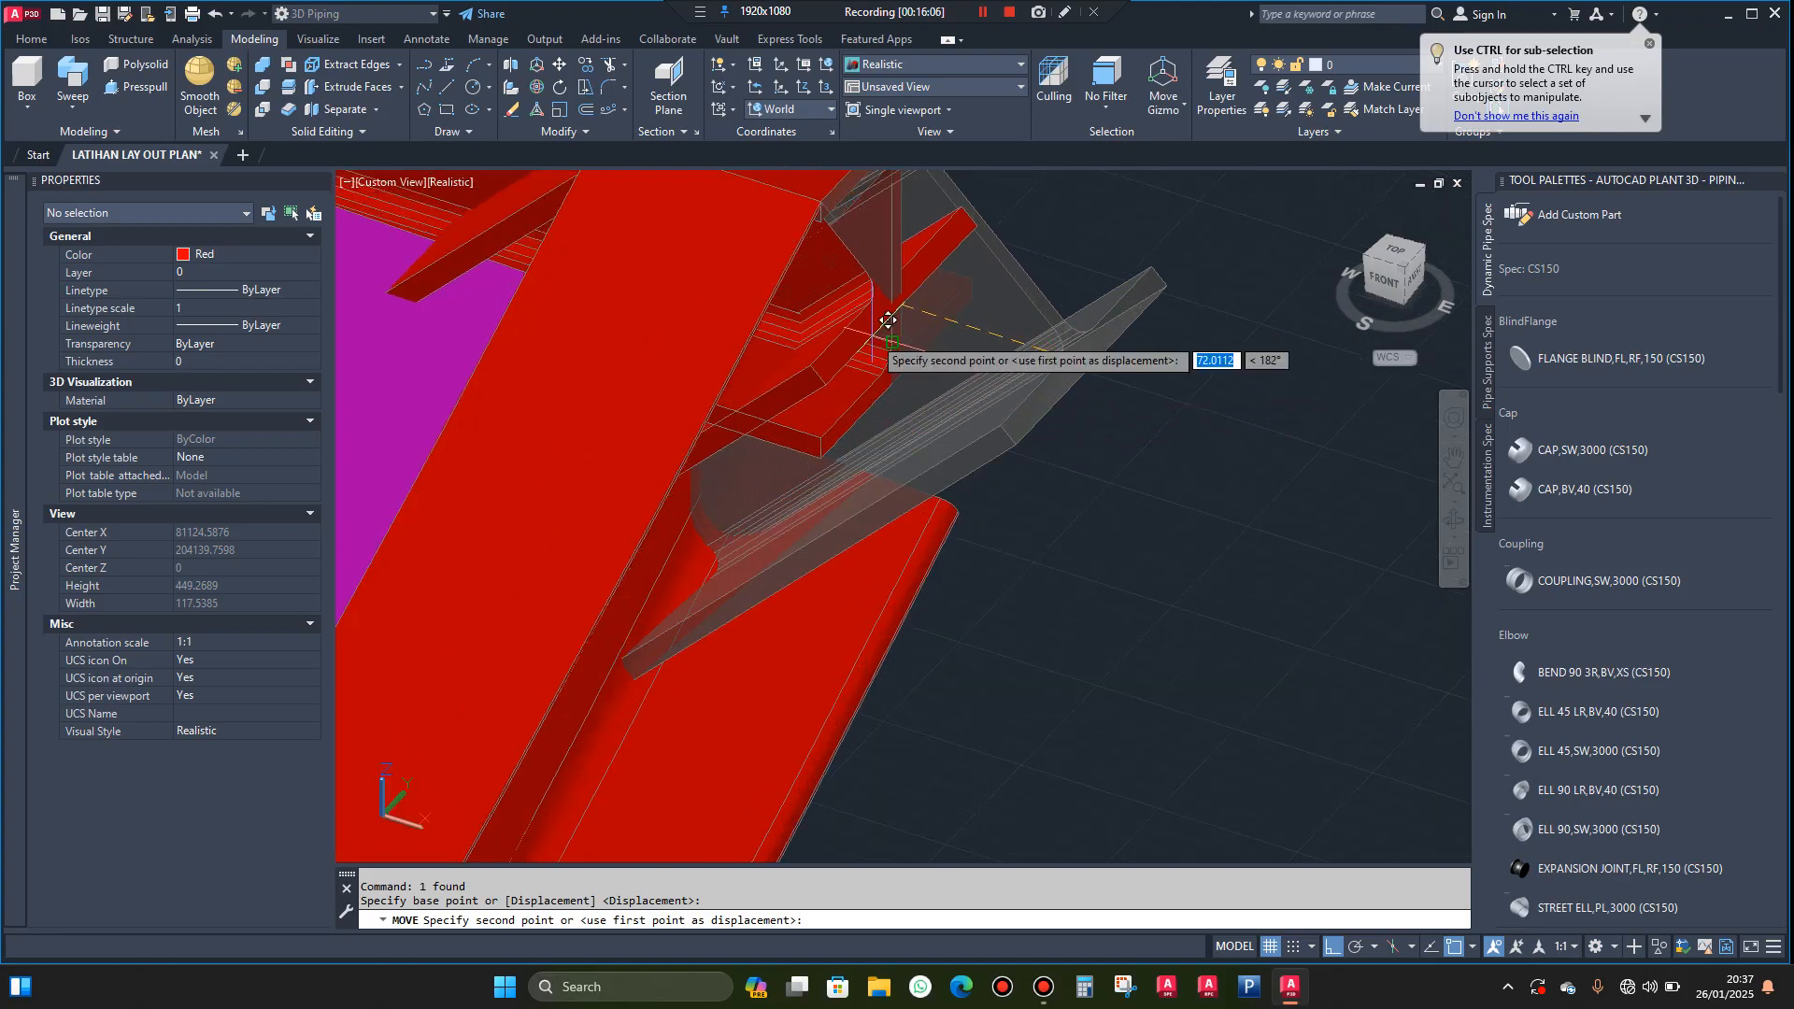
click(898, 377)
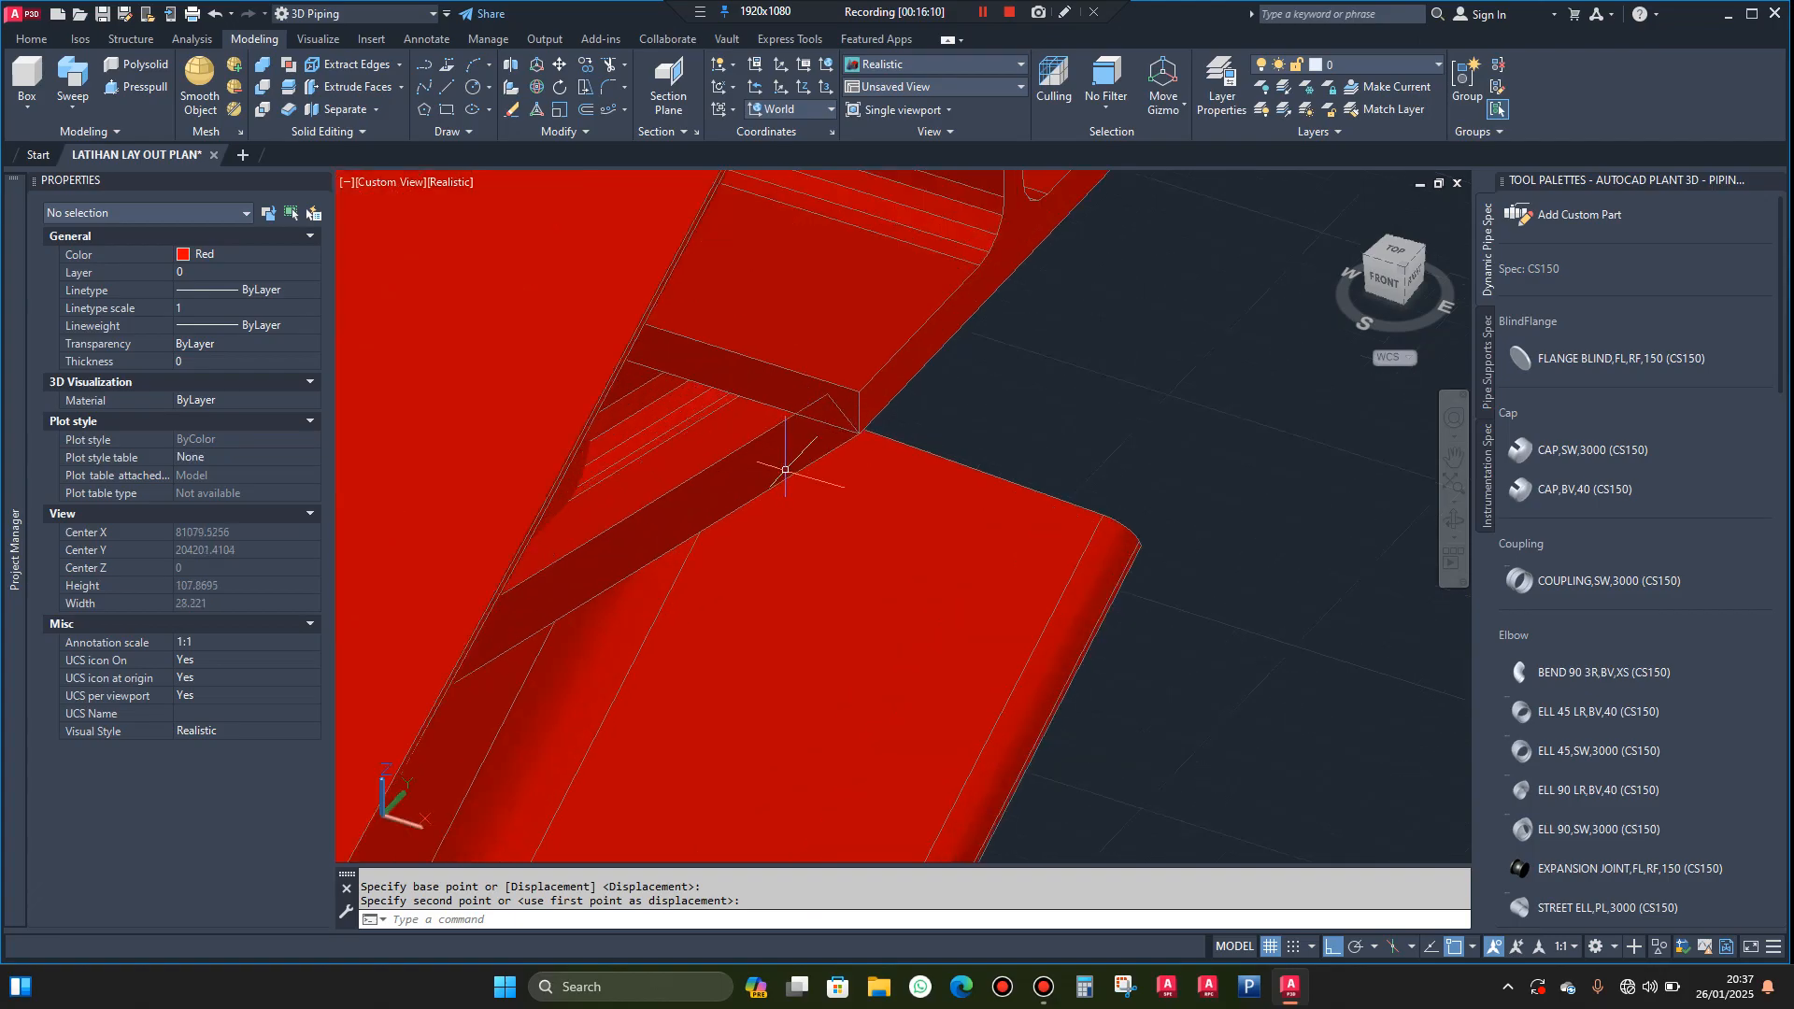
Move the diagonal brace a further 12 mm
click(788, 439)
scroll(799, 450, down, 2)
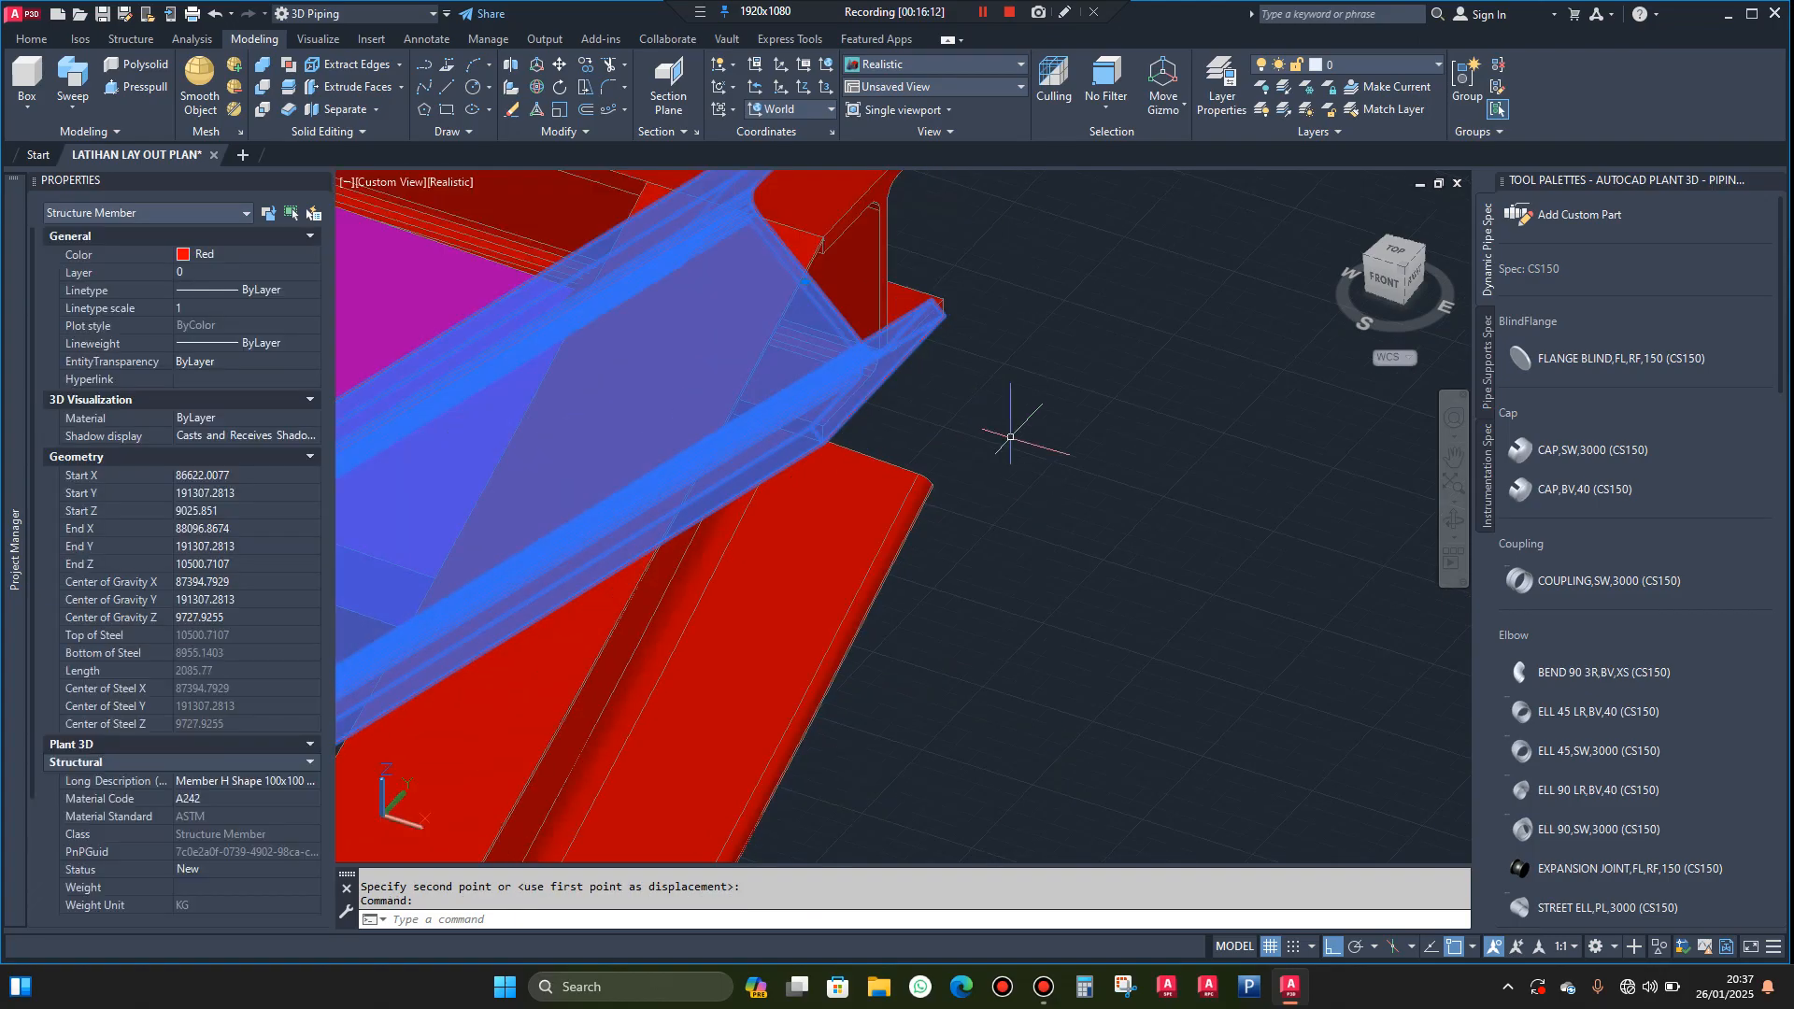
key(space)
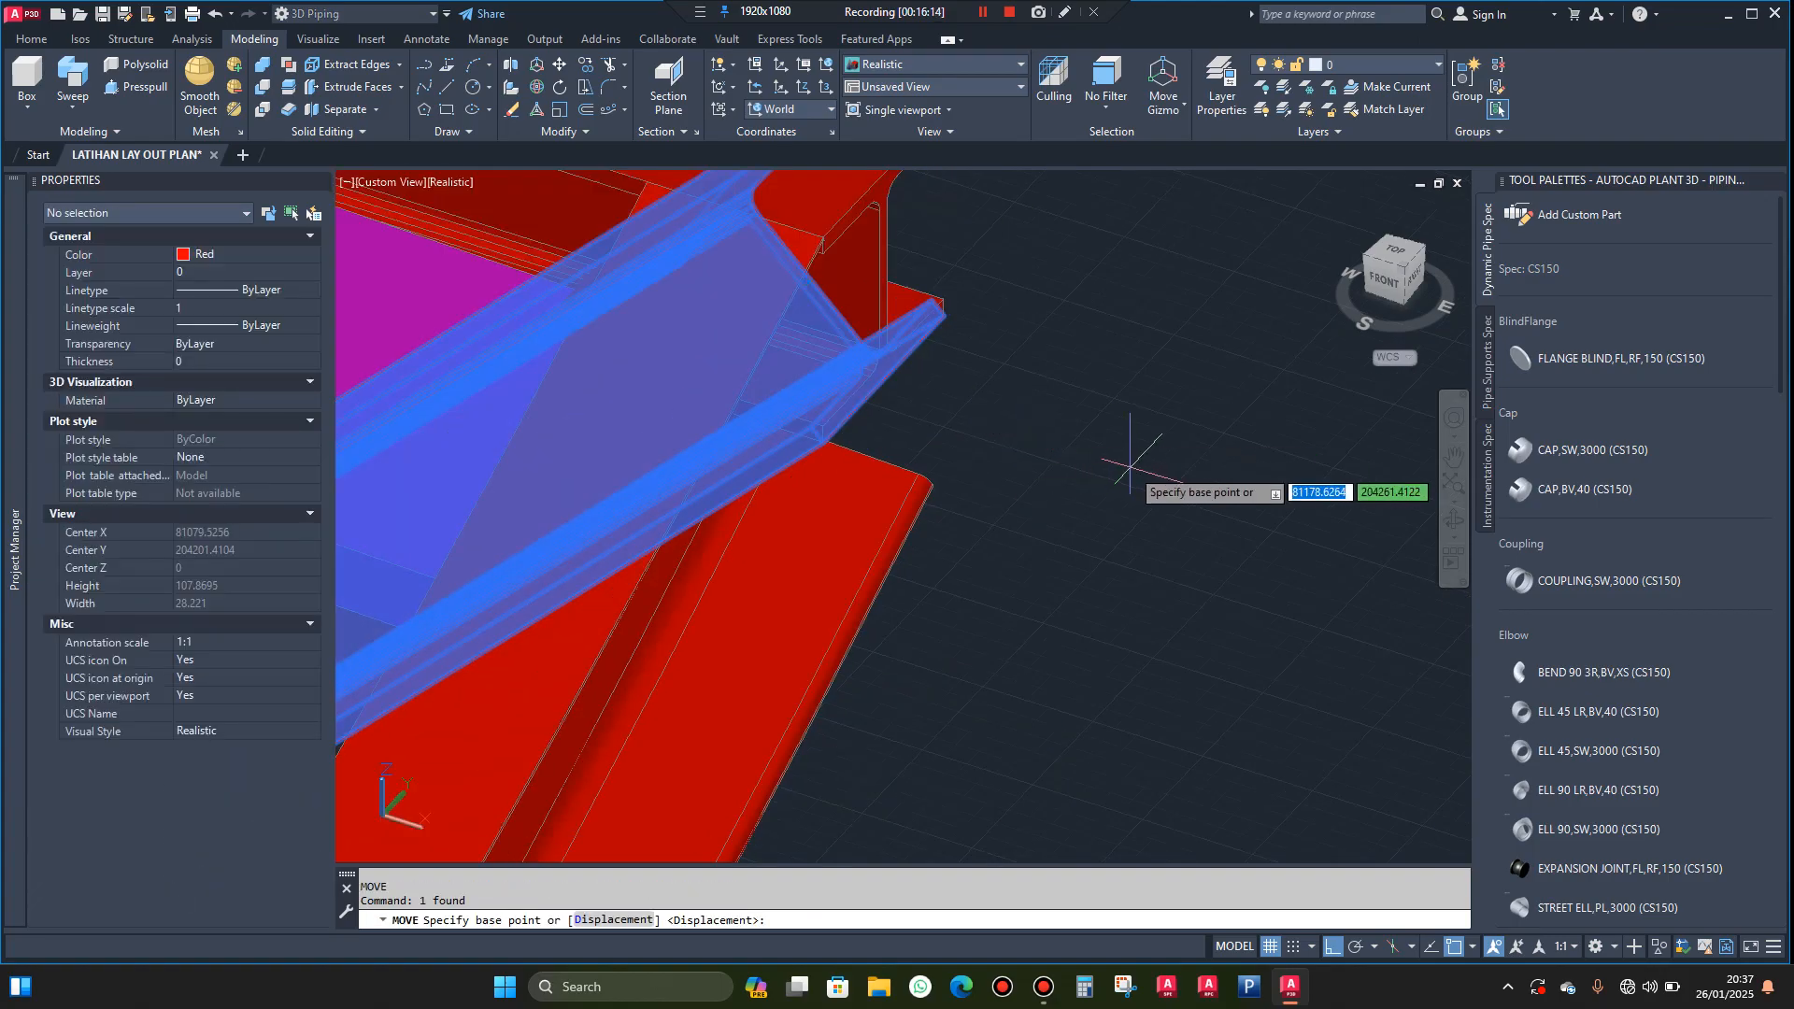
click(1131, 465)
text(12)
key(Return)
key(Escape)
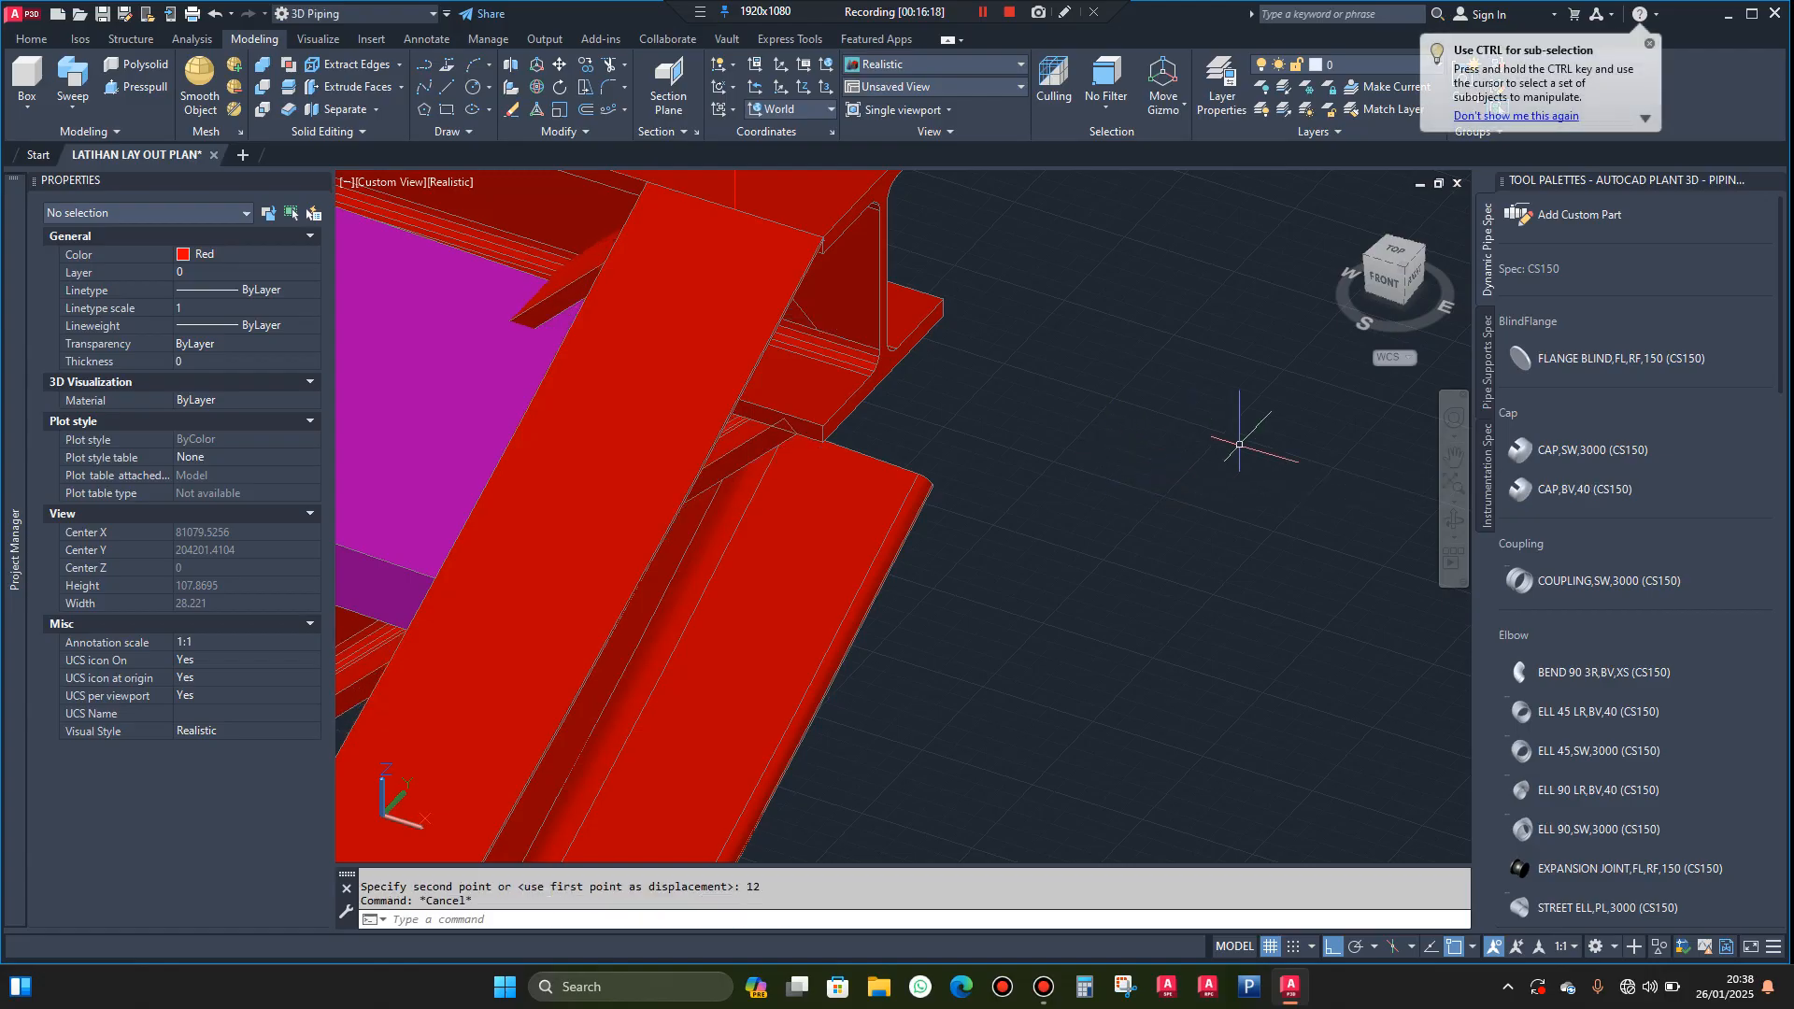
Copy the horizontal H beam and its diagonal brace in place, using the beam's outer flange corner as both base and destination point
drag(1414, 517, 1095, 515)
scroll(1096, 515, down, 10)
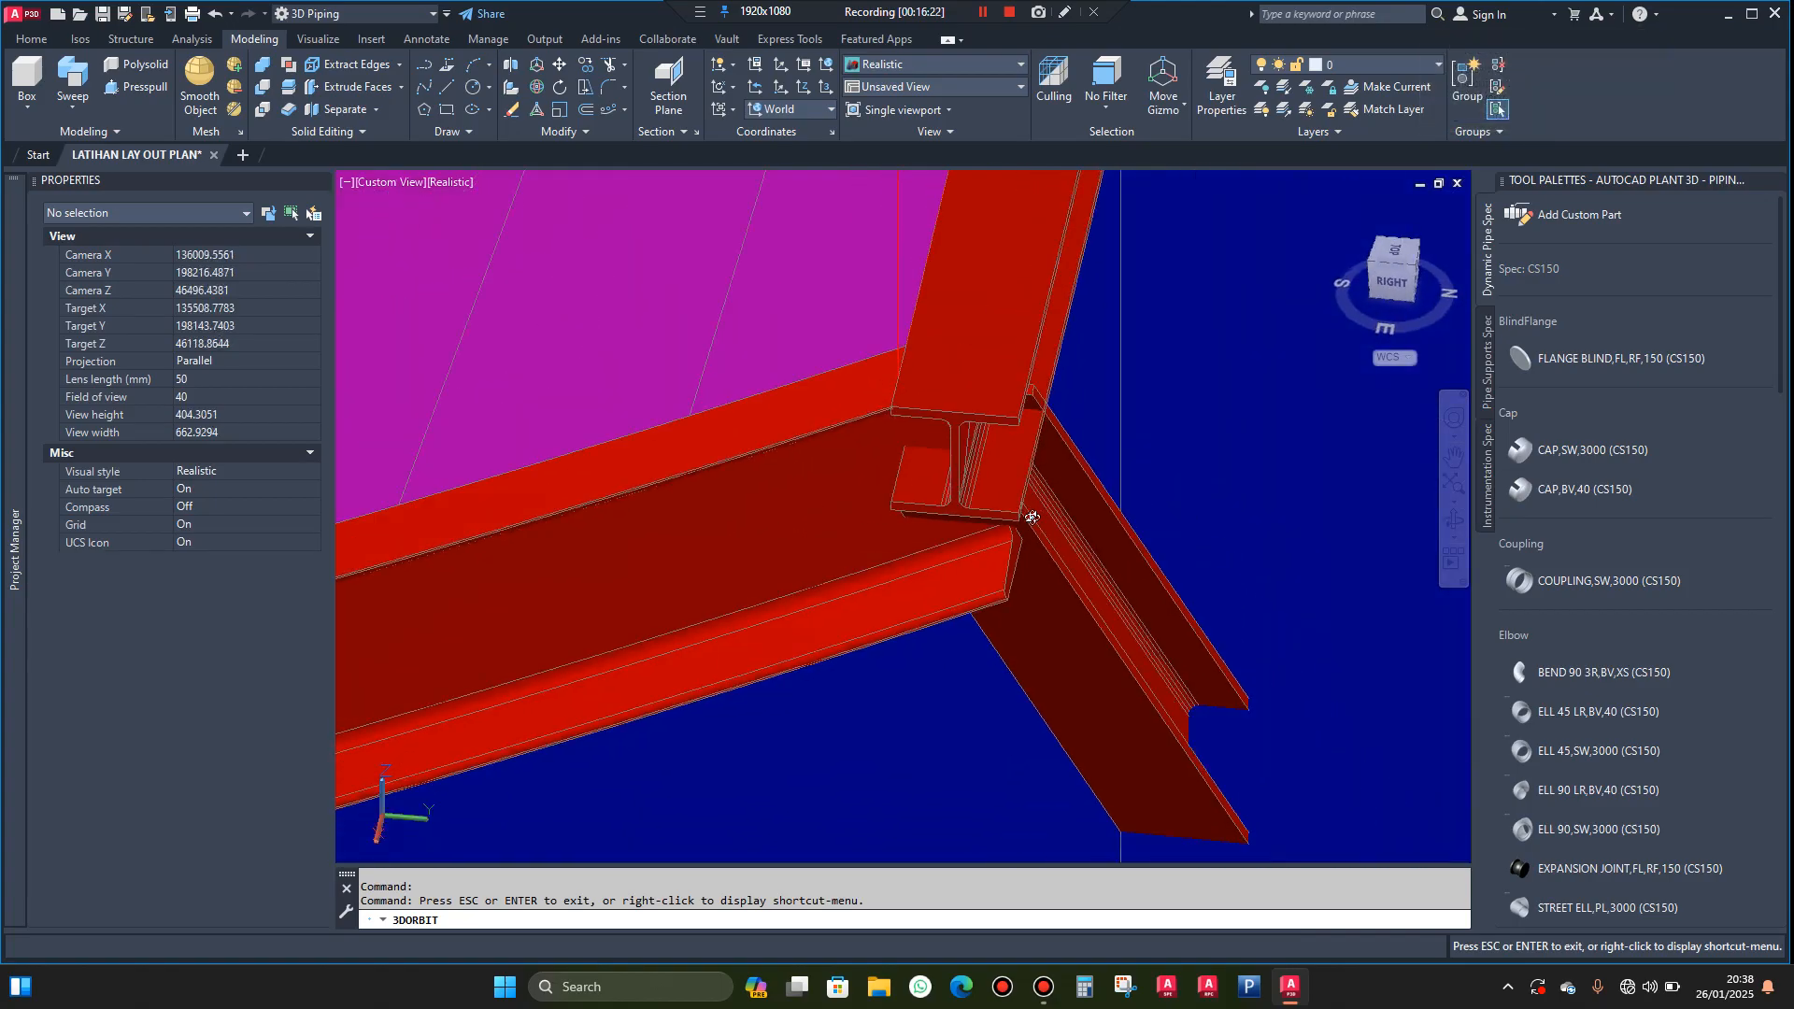
drag(1098, 523, 1200, 522)
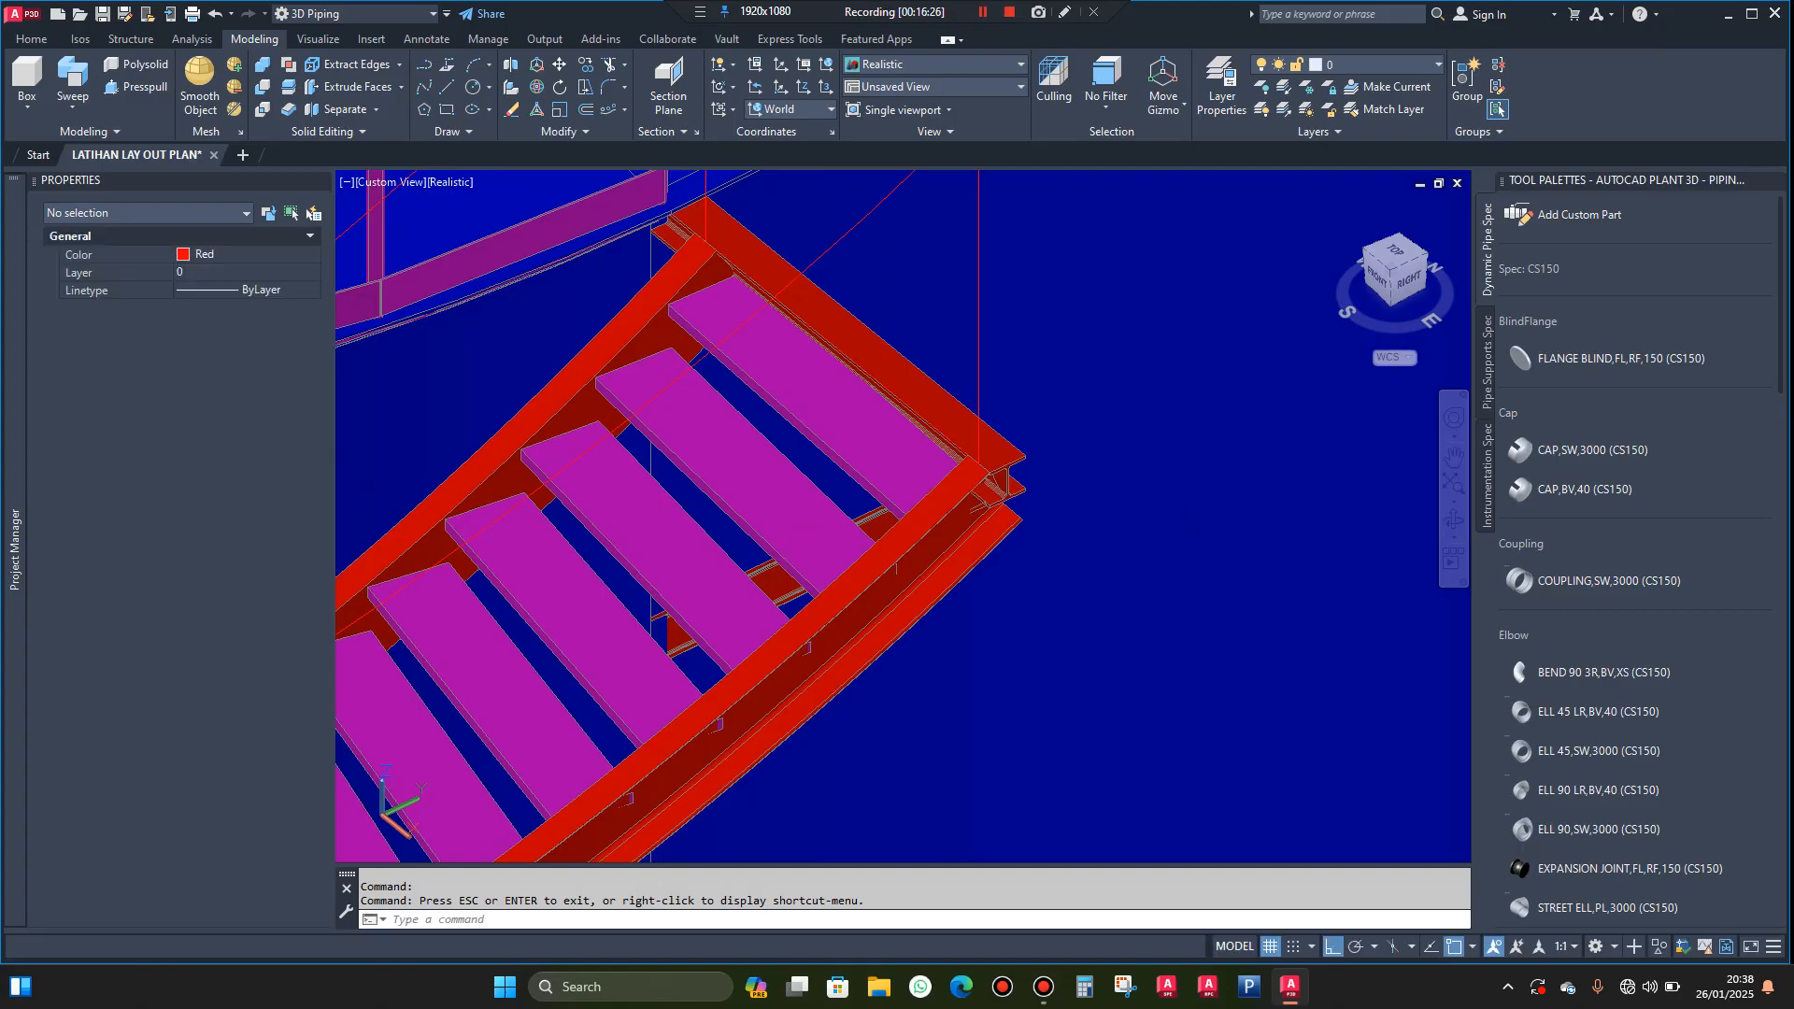
scroll(1000, 470, up, 4)
click(1004, 436)
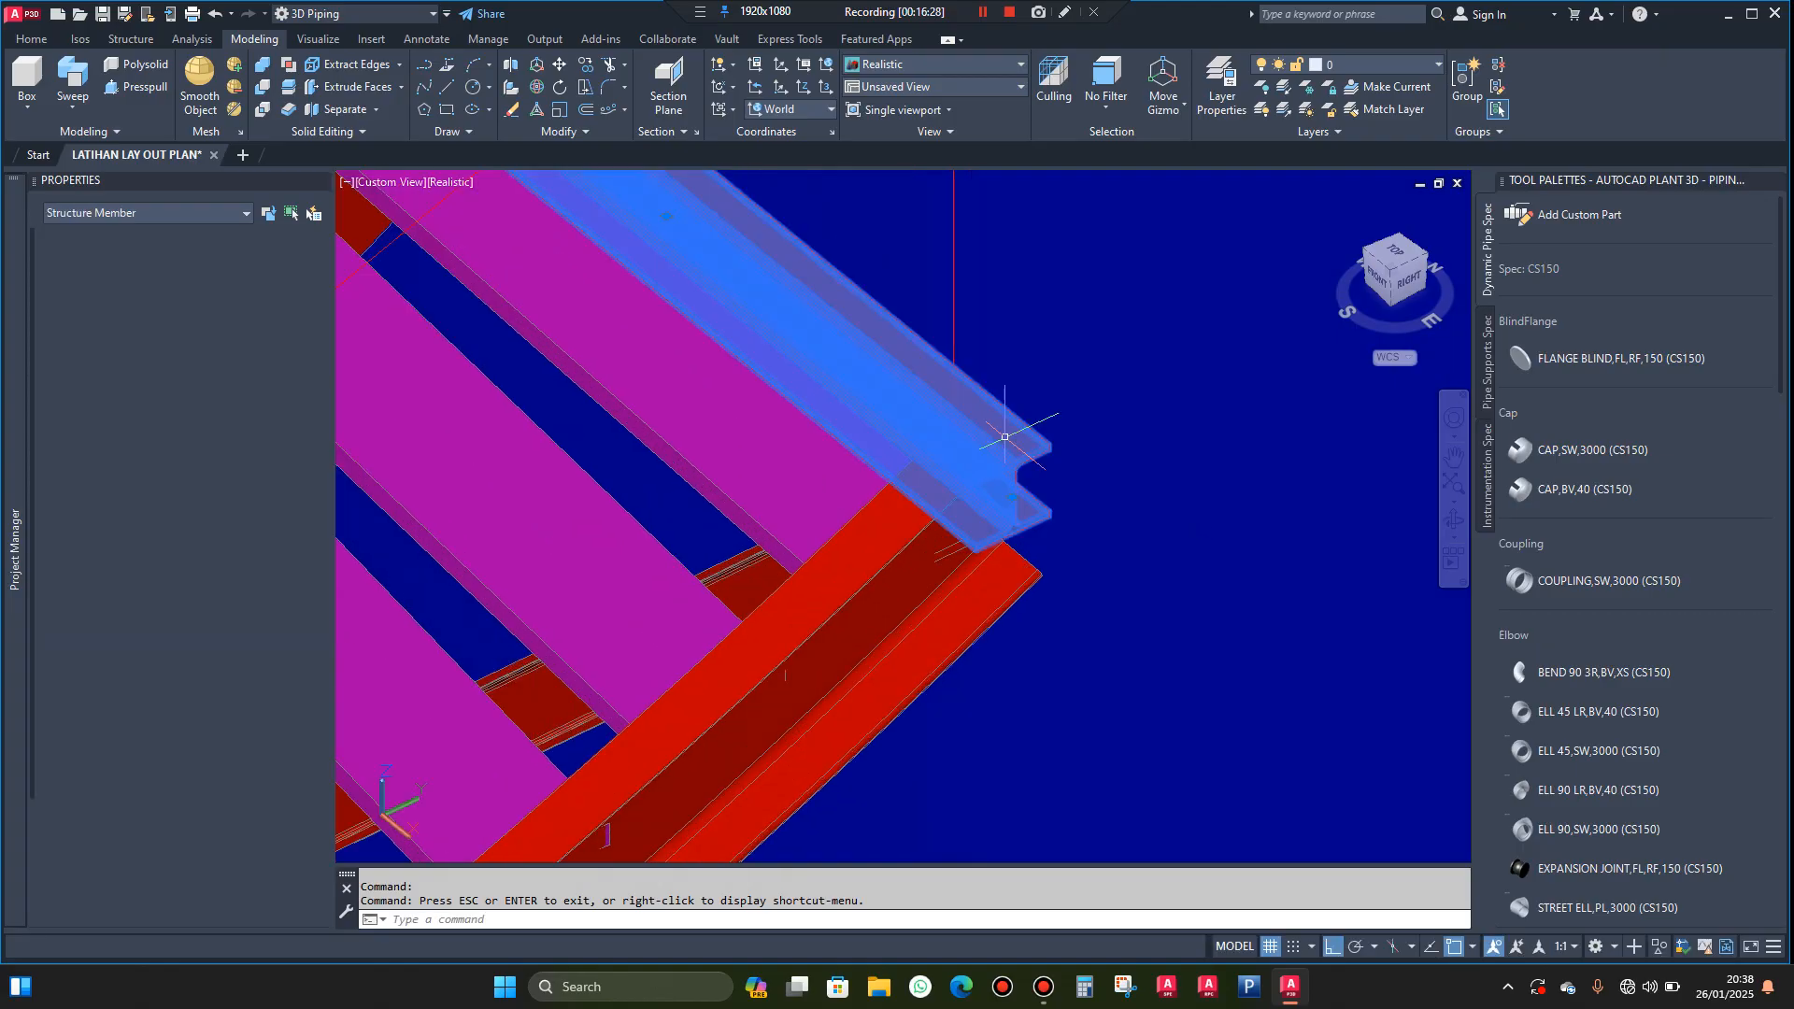
click(767, 575)
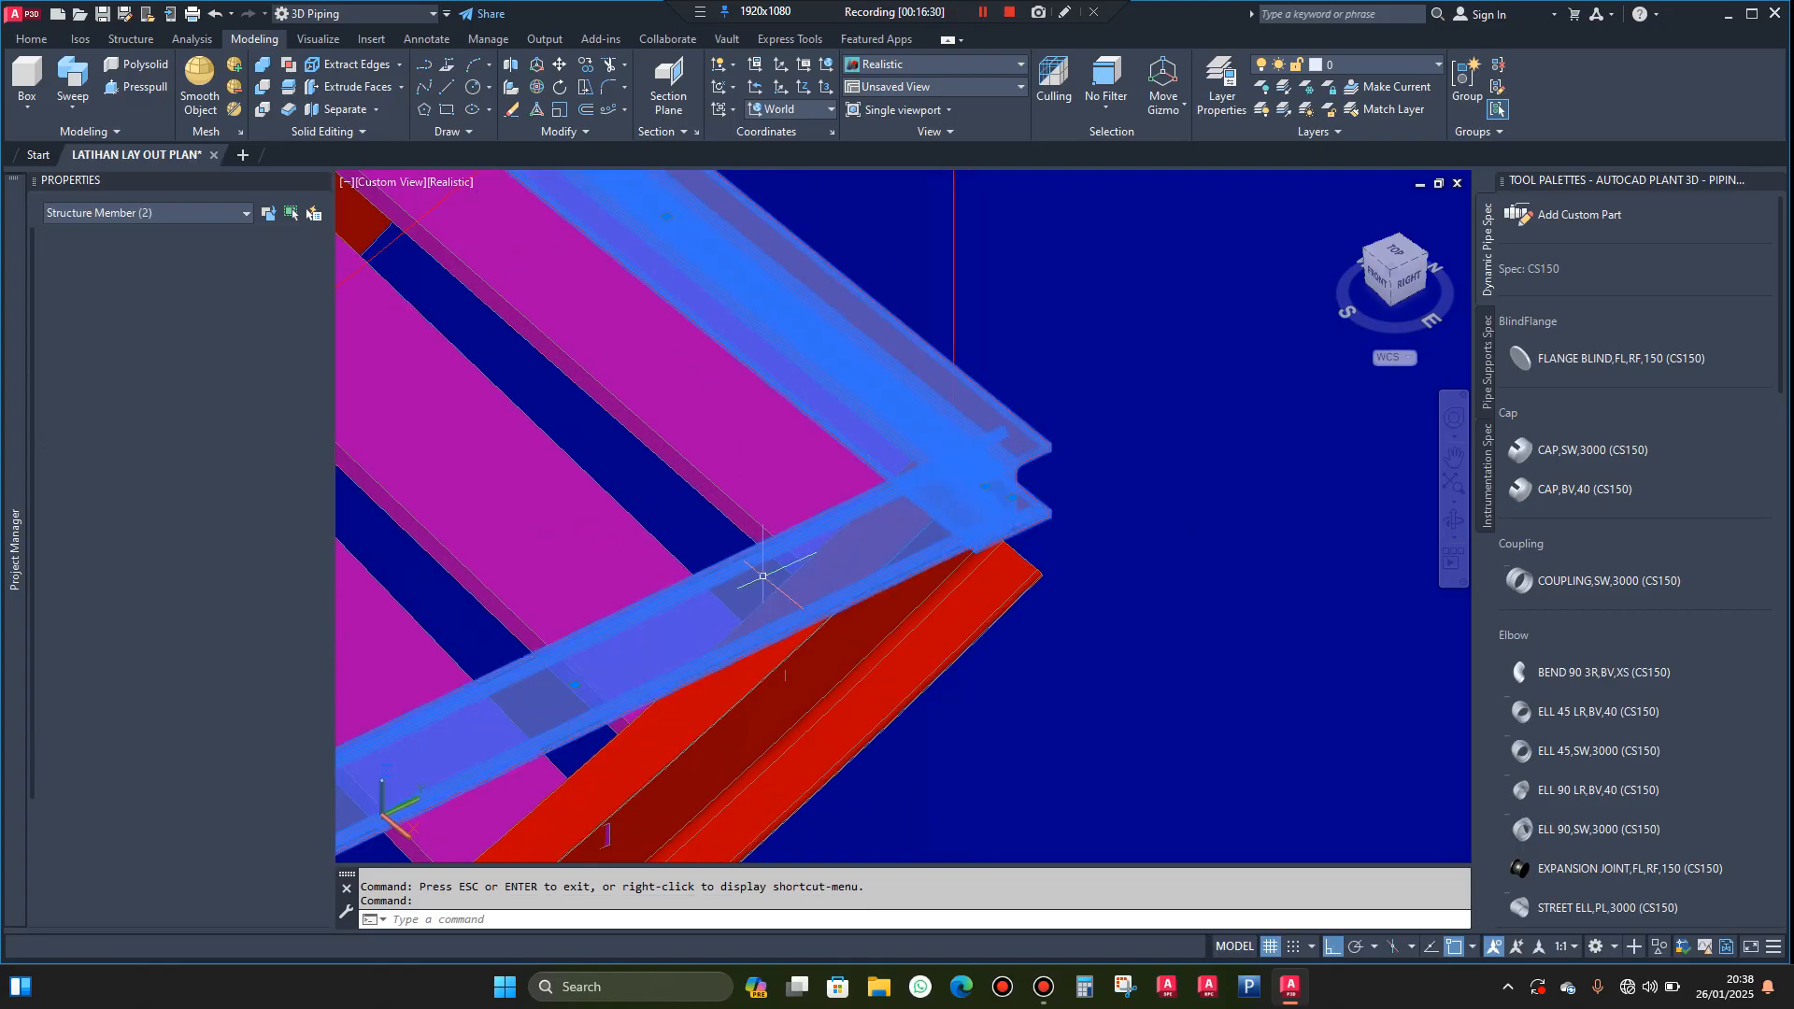
text(o)
key(Return)
scroll(1058, 434, up, 3)
click(1038, 456)
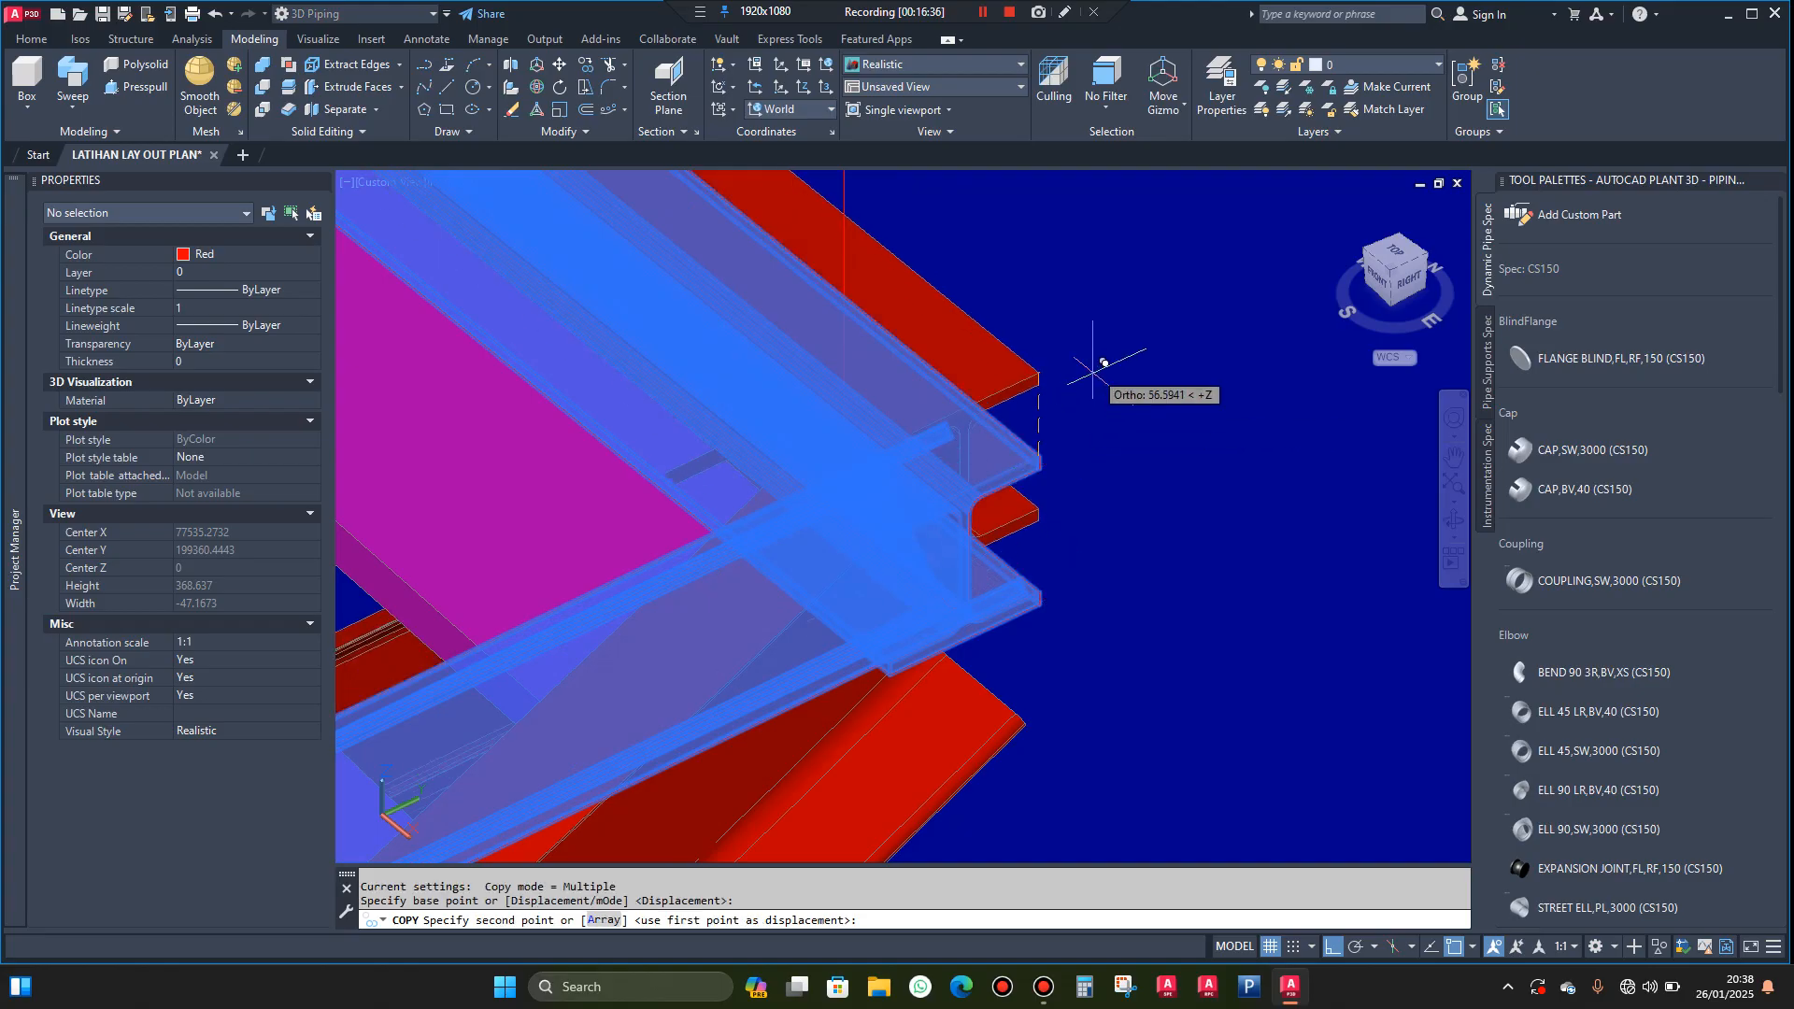
click(1039, 456)
key(Escape)
scroll(1039, 407, down, 2)
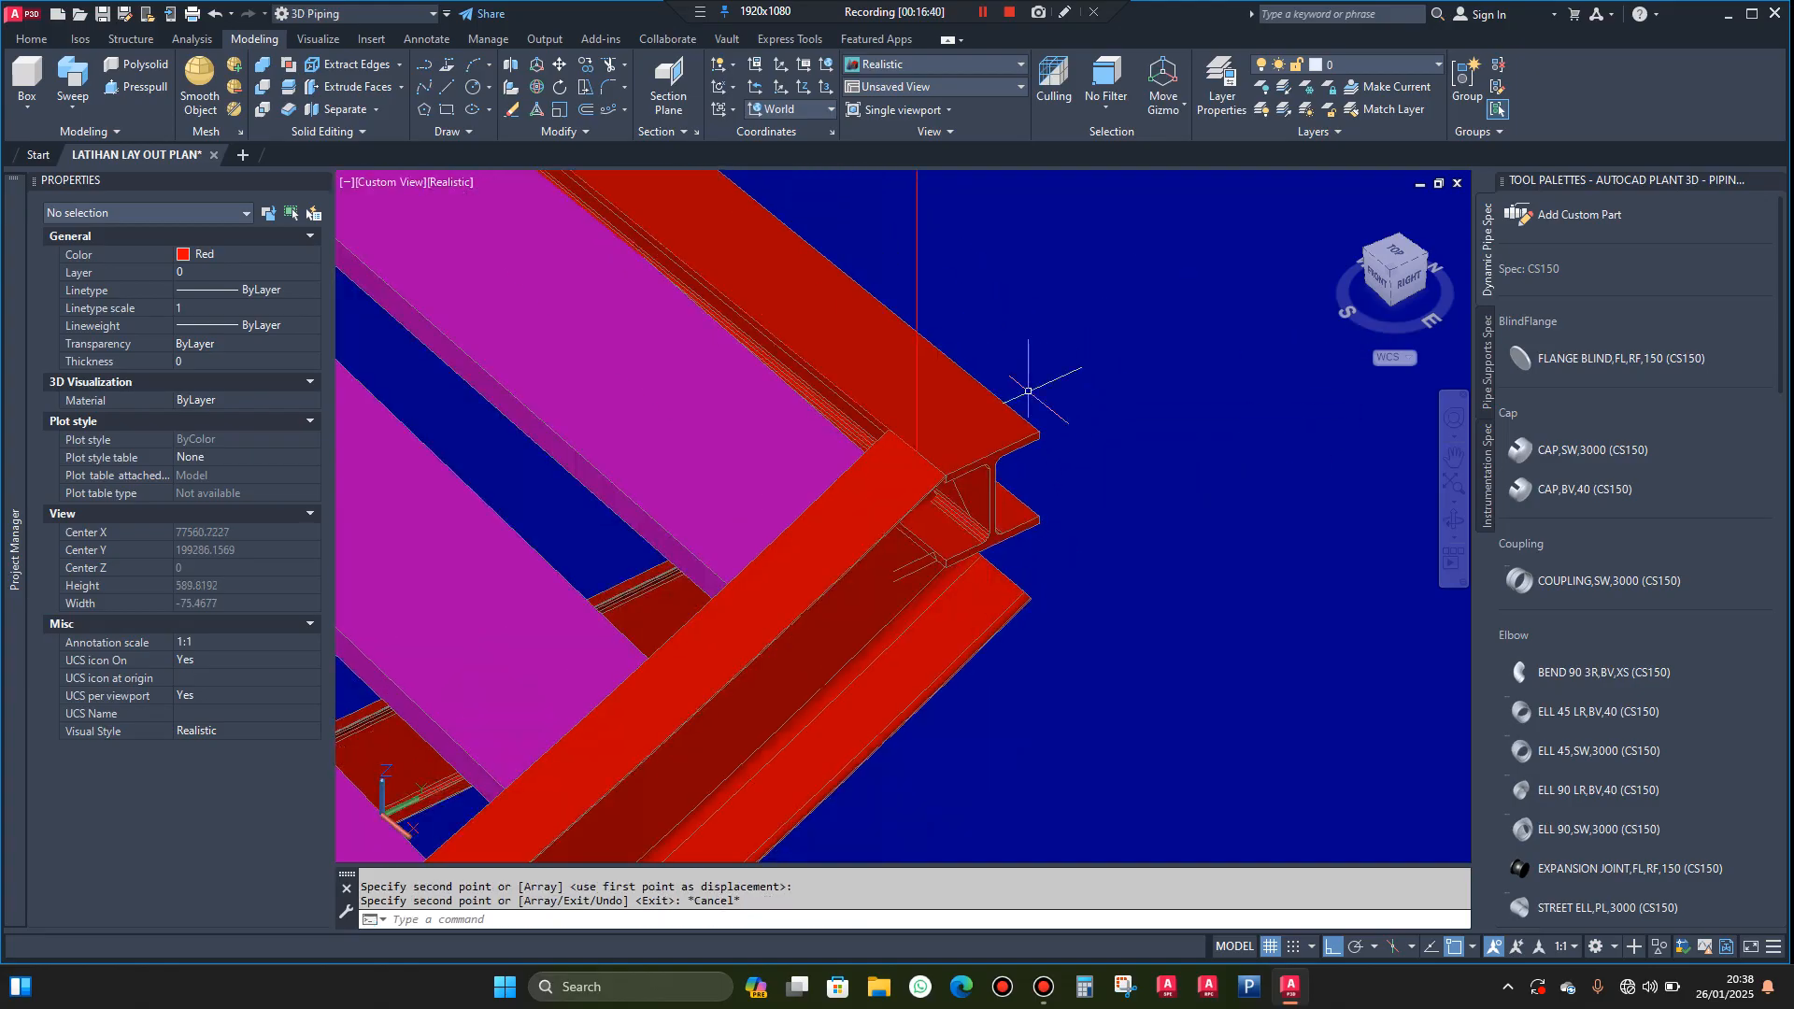
Rotate one set of the coincident horizontal H beam and diagonal brace 10° about the tank's centre
click(1009, 416)
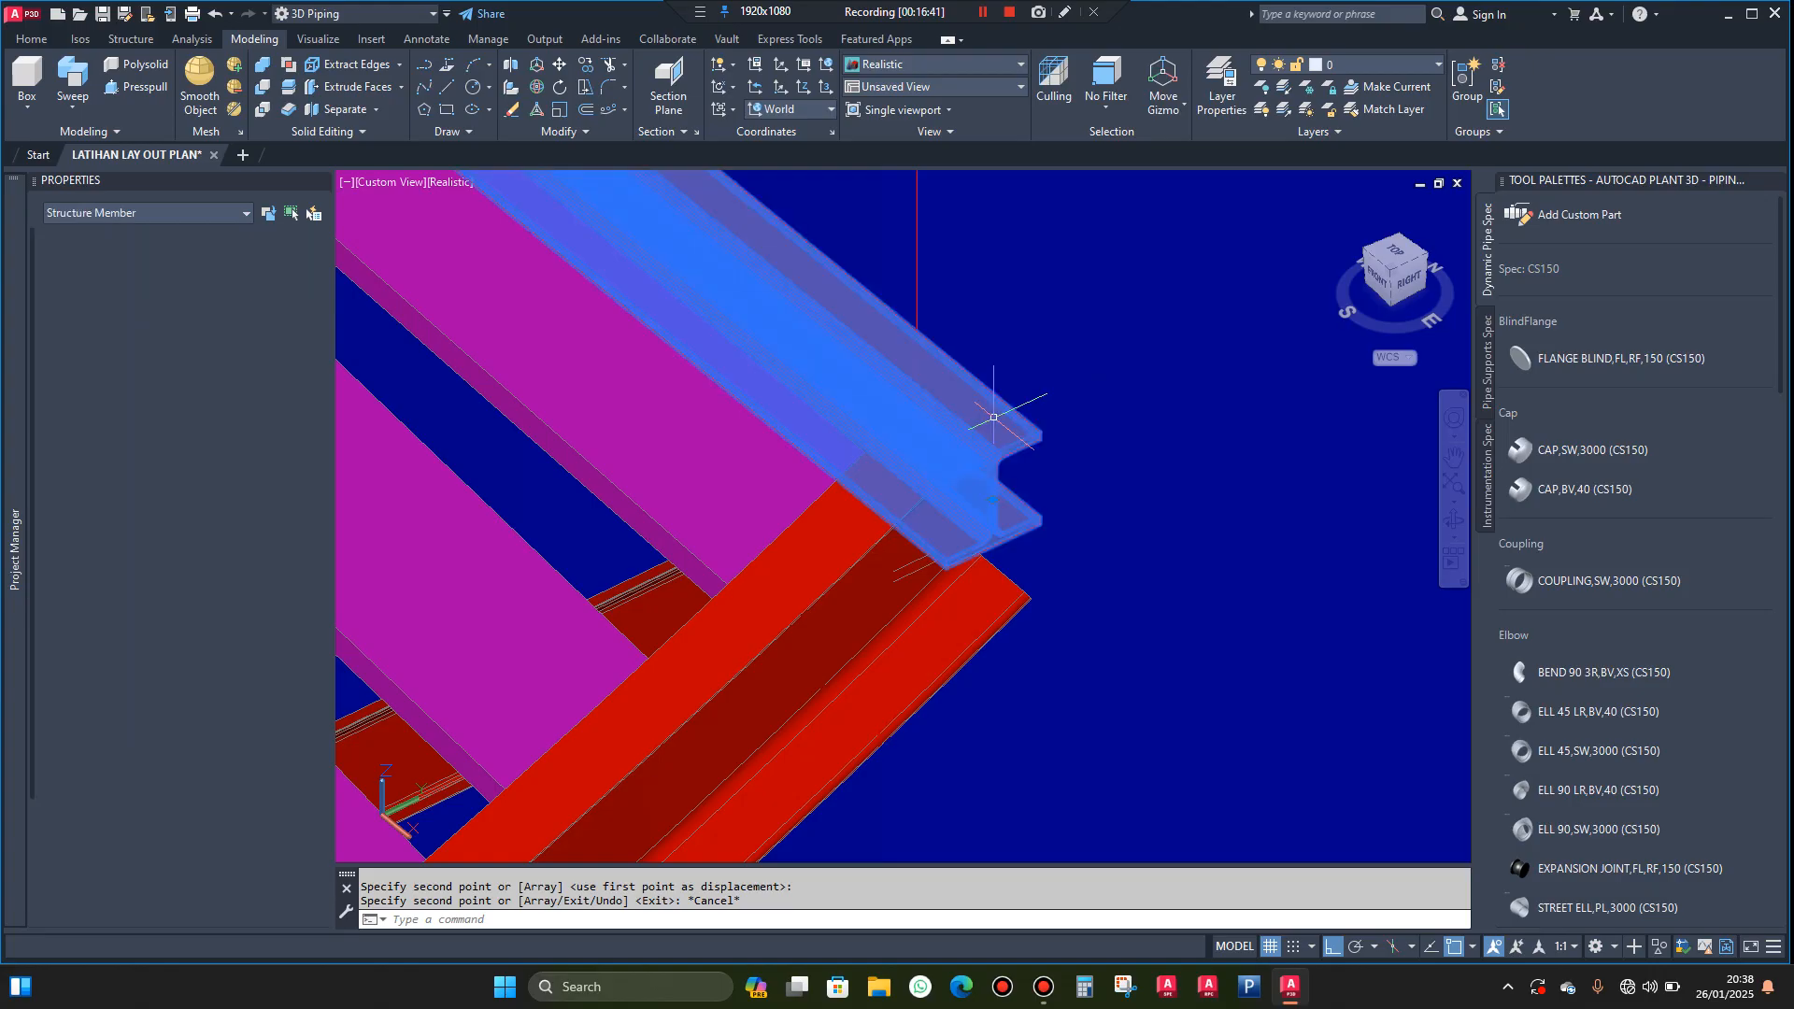
click(668, 593)
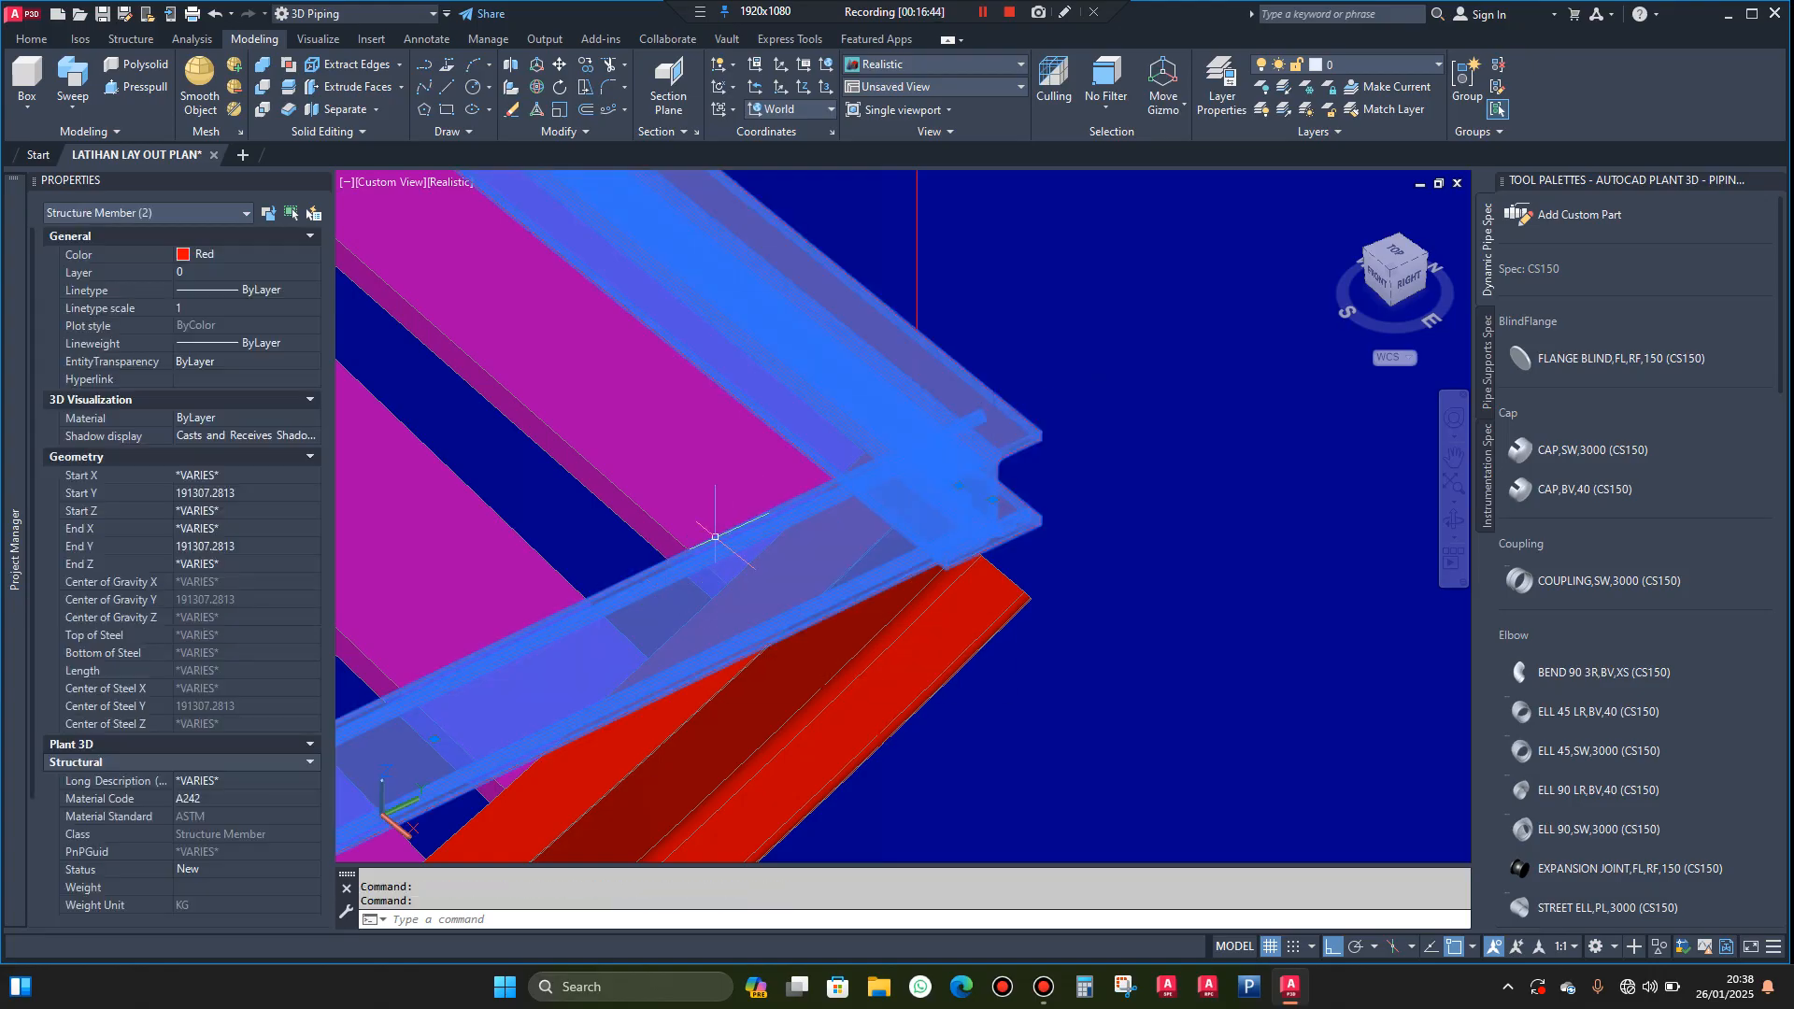
scroll(713, 534, down, 4)
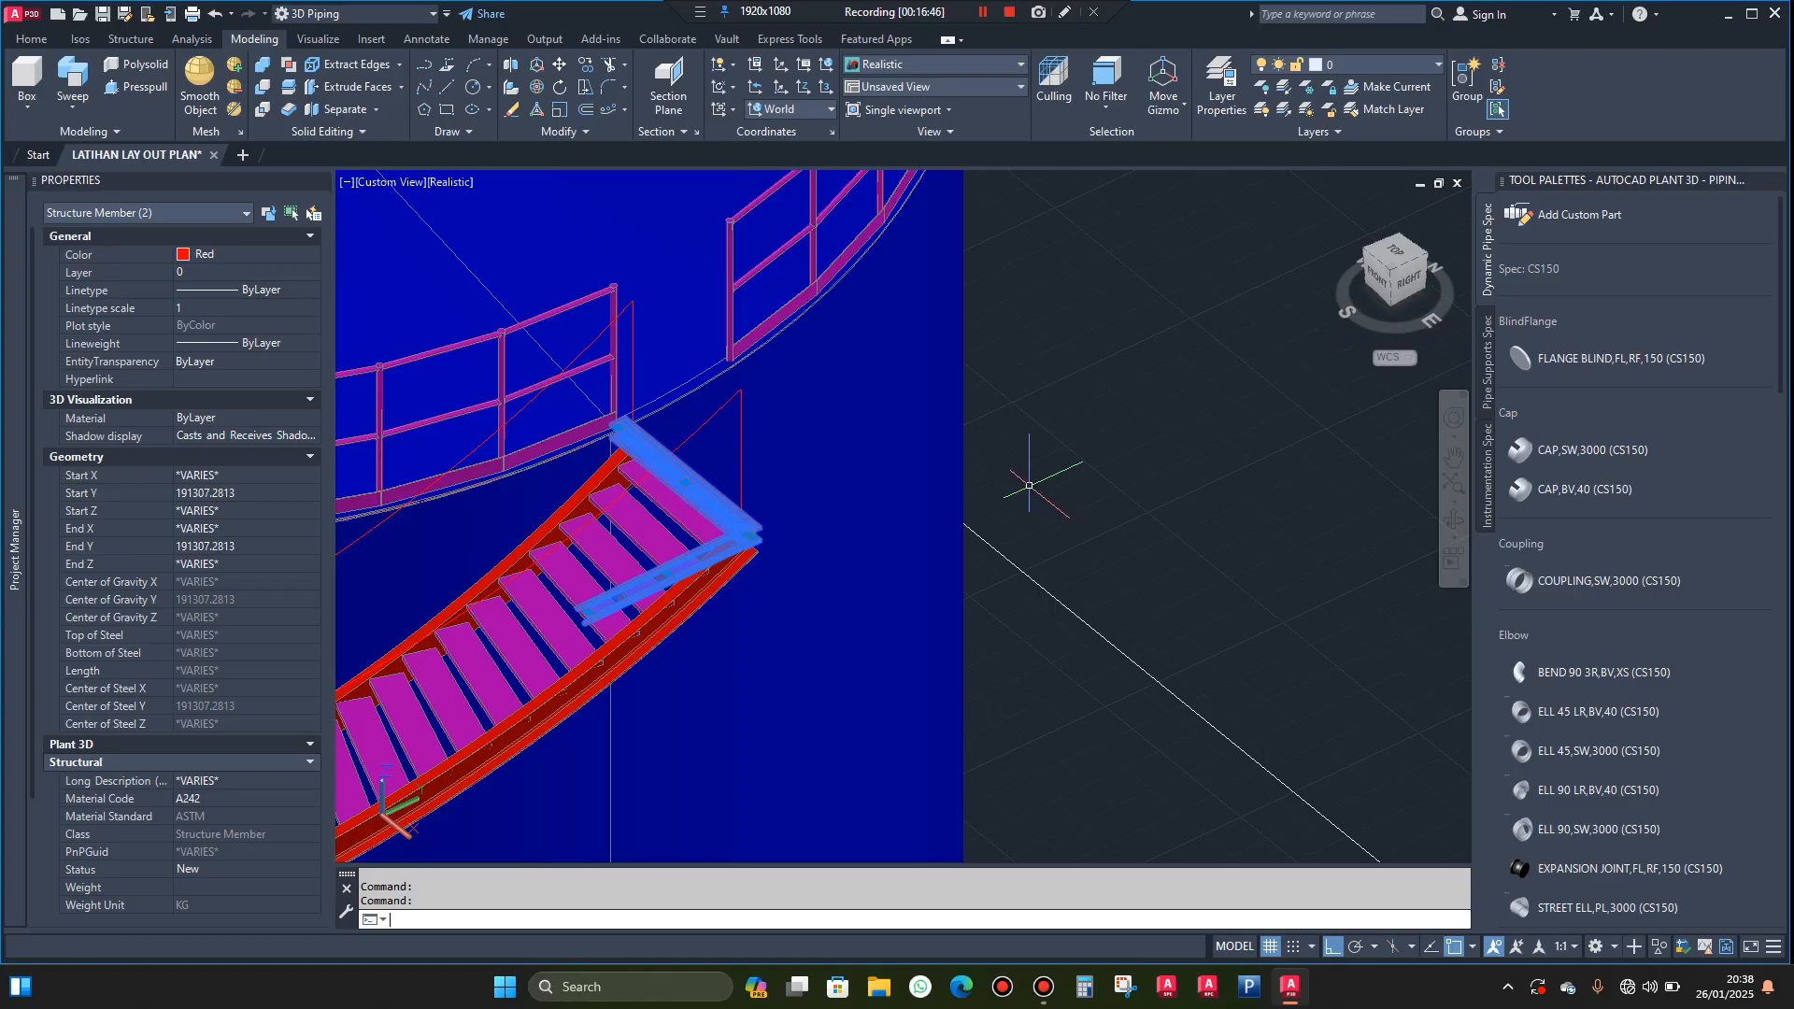
text(o)
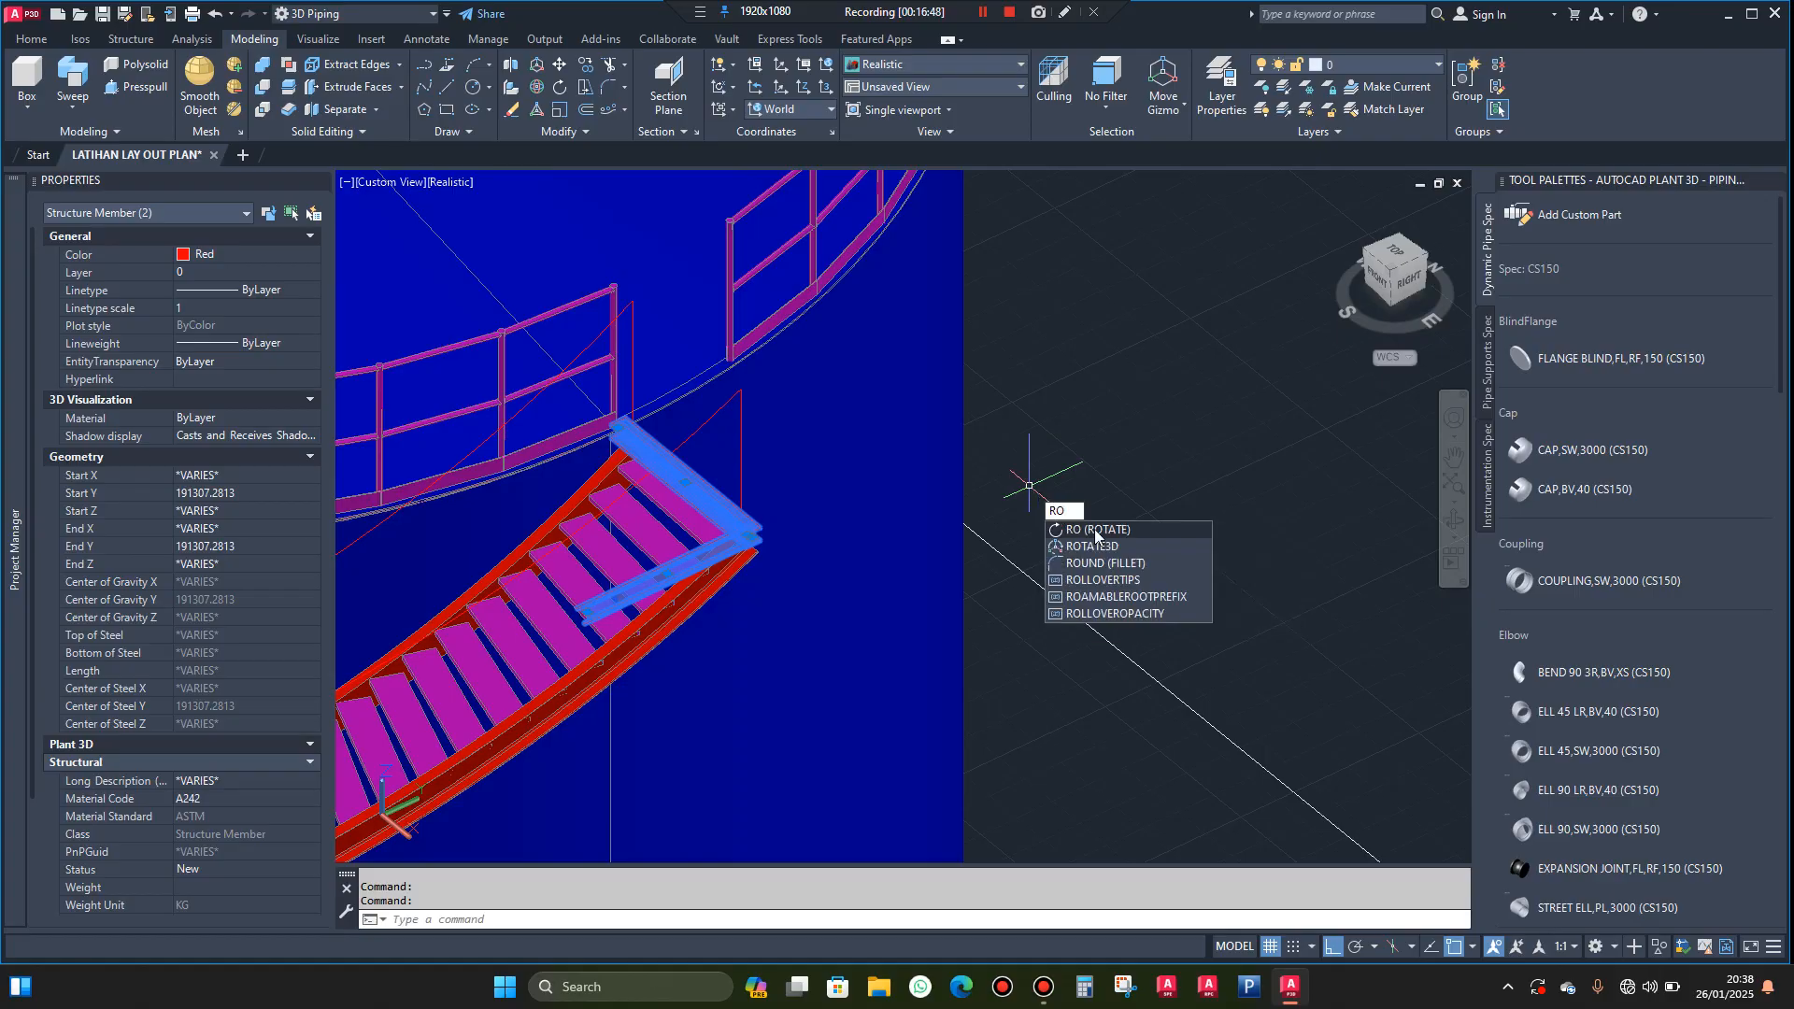
click(1095, 529)
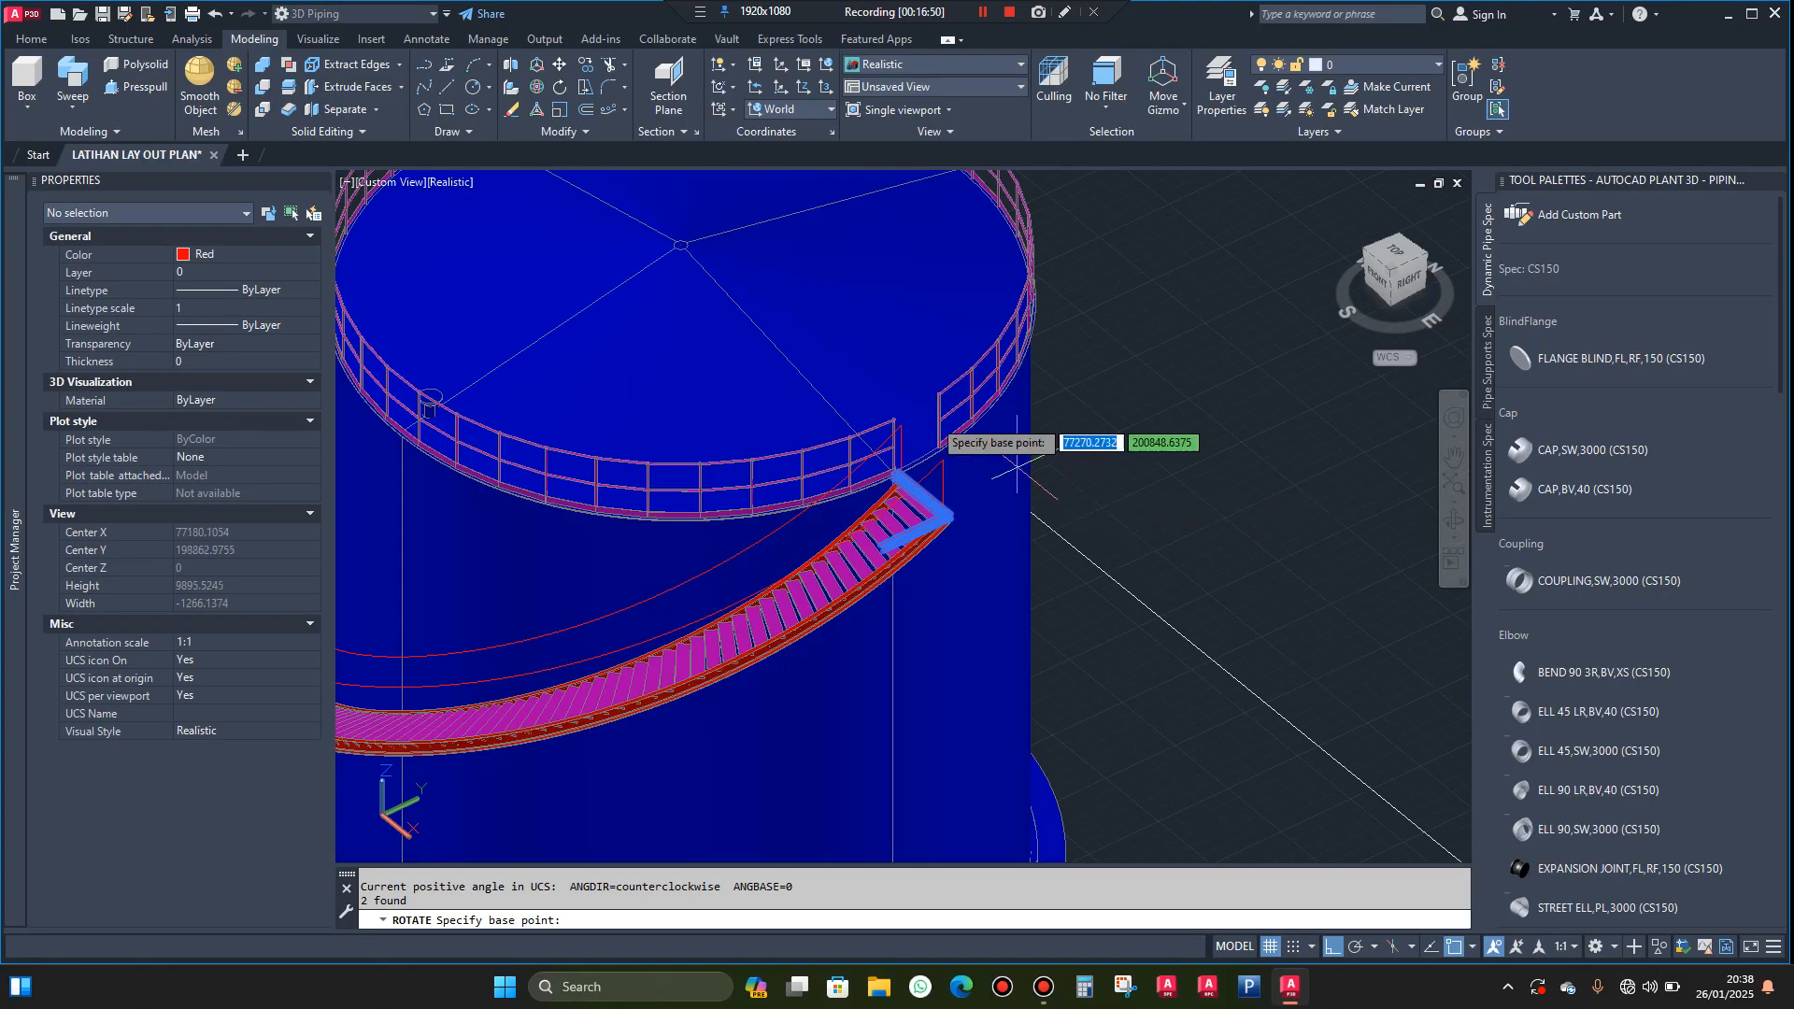
click(680, 301)
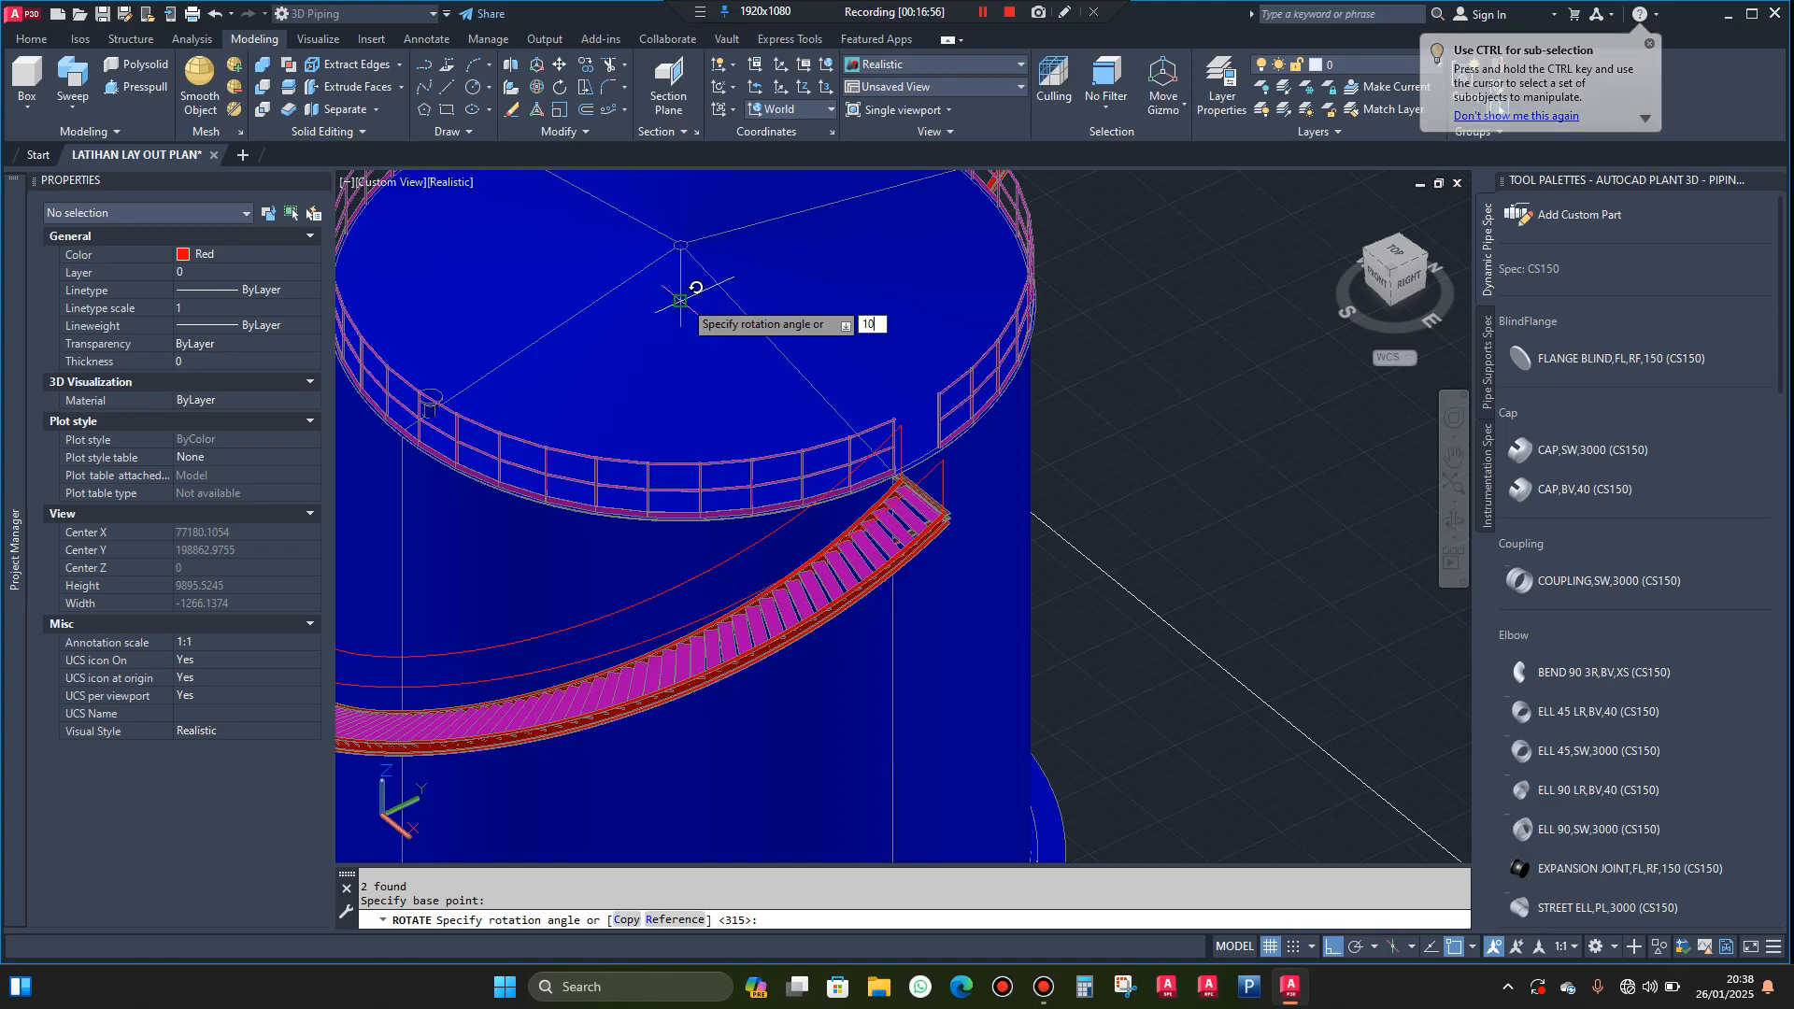
text(10)
key(Return)
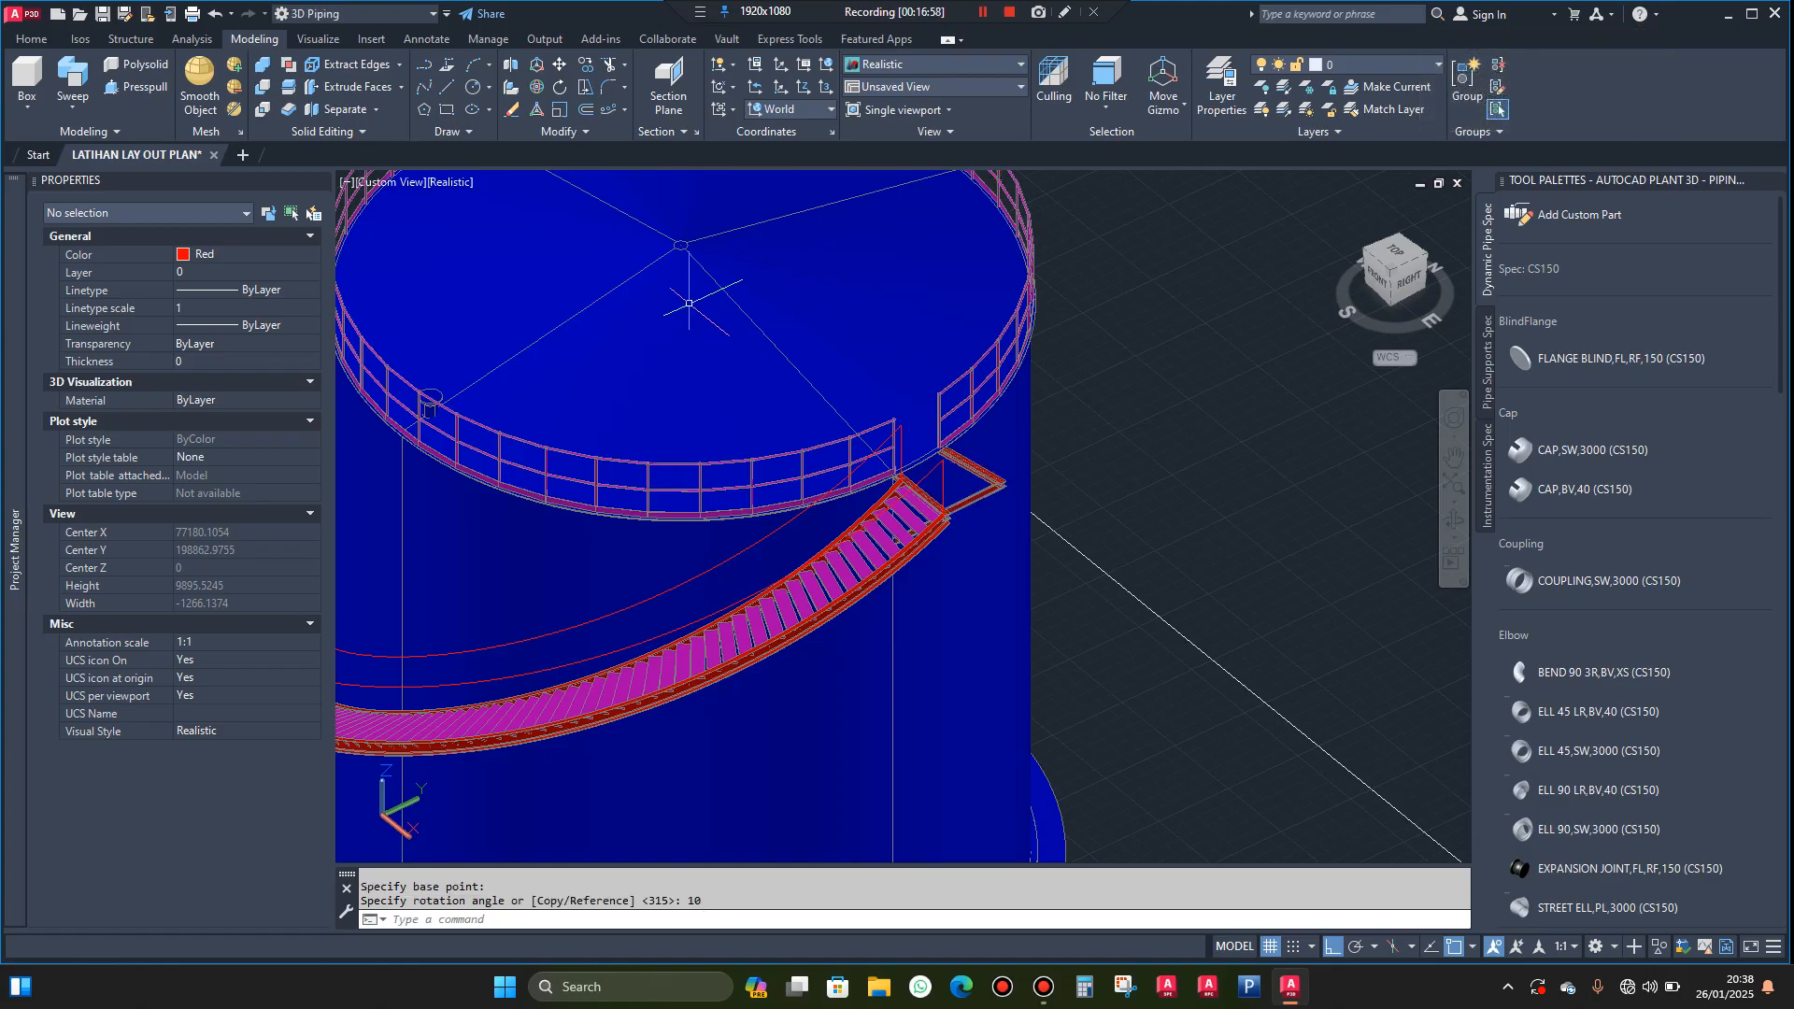
Copy the horizontal H beam at the stairway's upper end outward along the X axis into the open space beside the stairway
scroll(930, 456, up, 6)
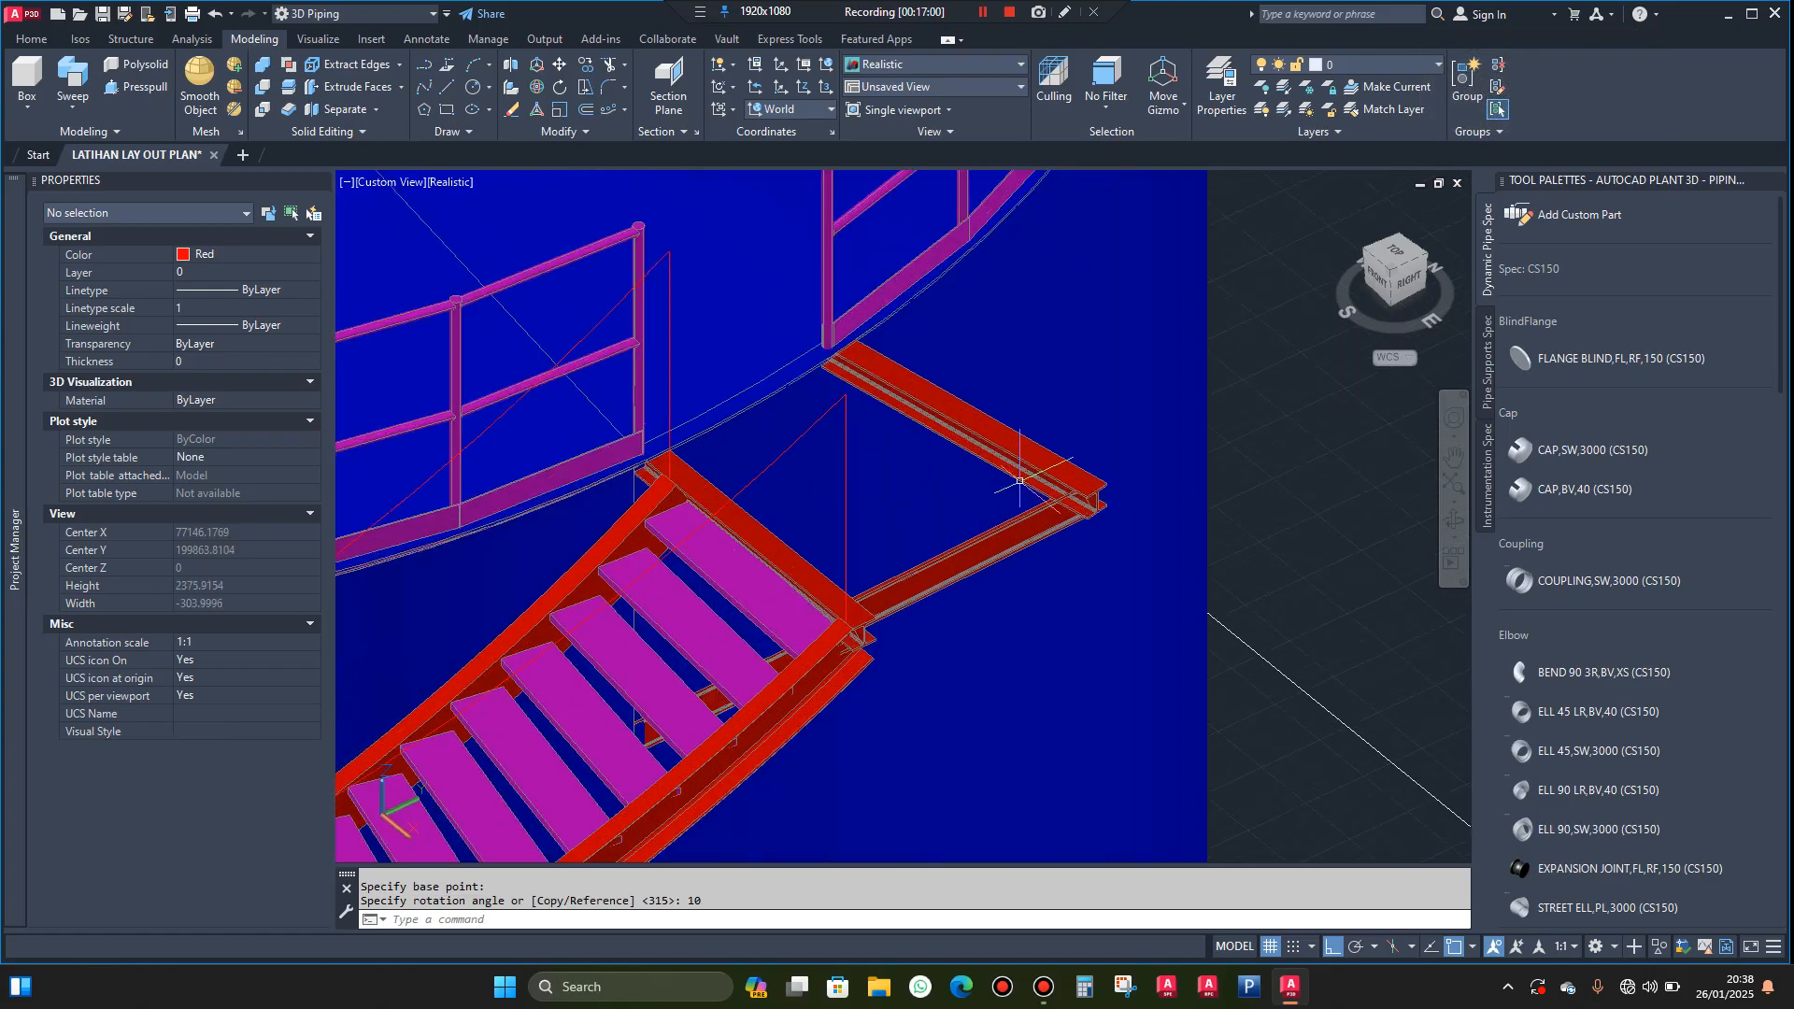
click(1450, 532)
drag(1285, 542, 1343, 570)
key(Escape)
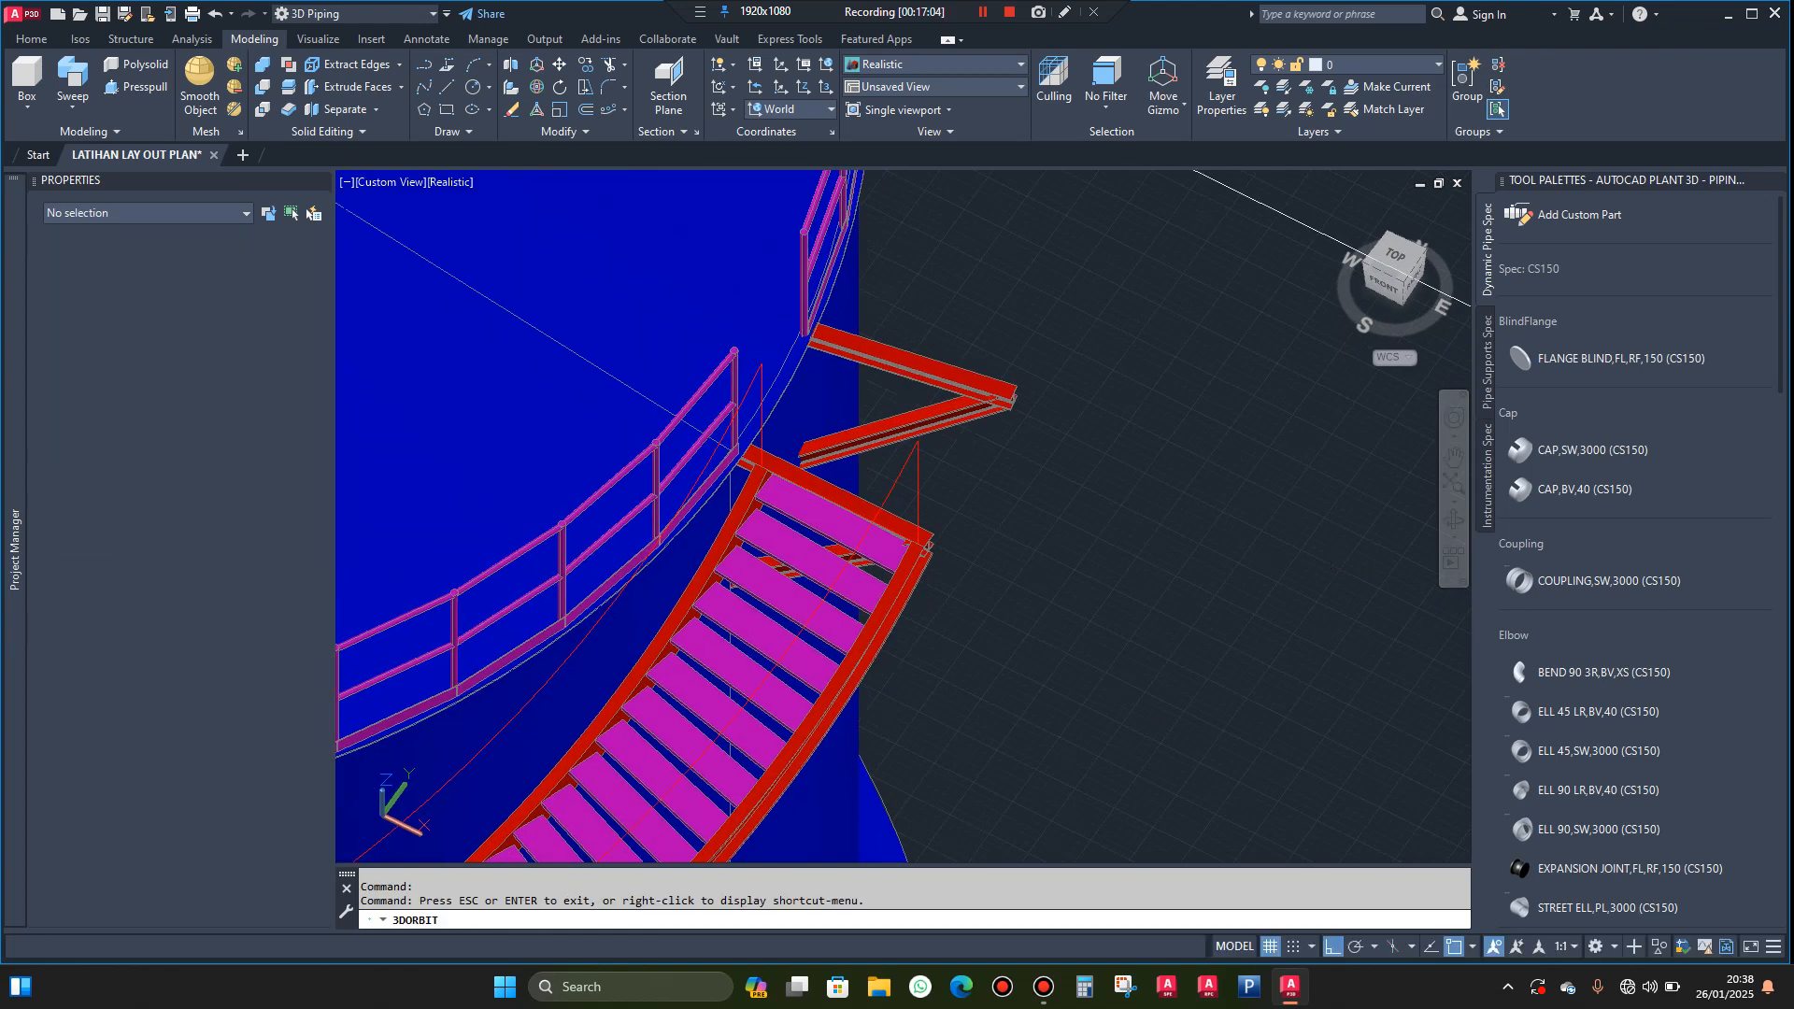
scroll(899, 522, up, 3)
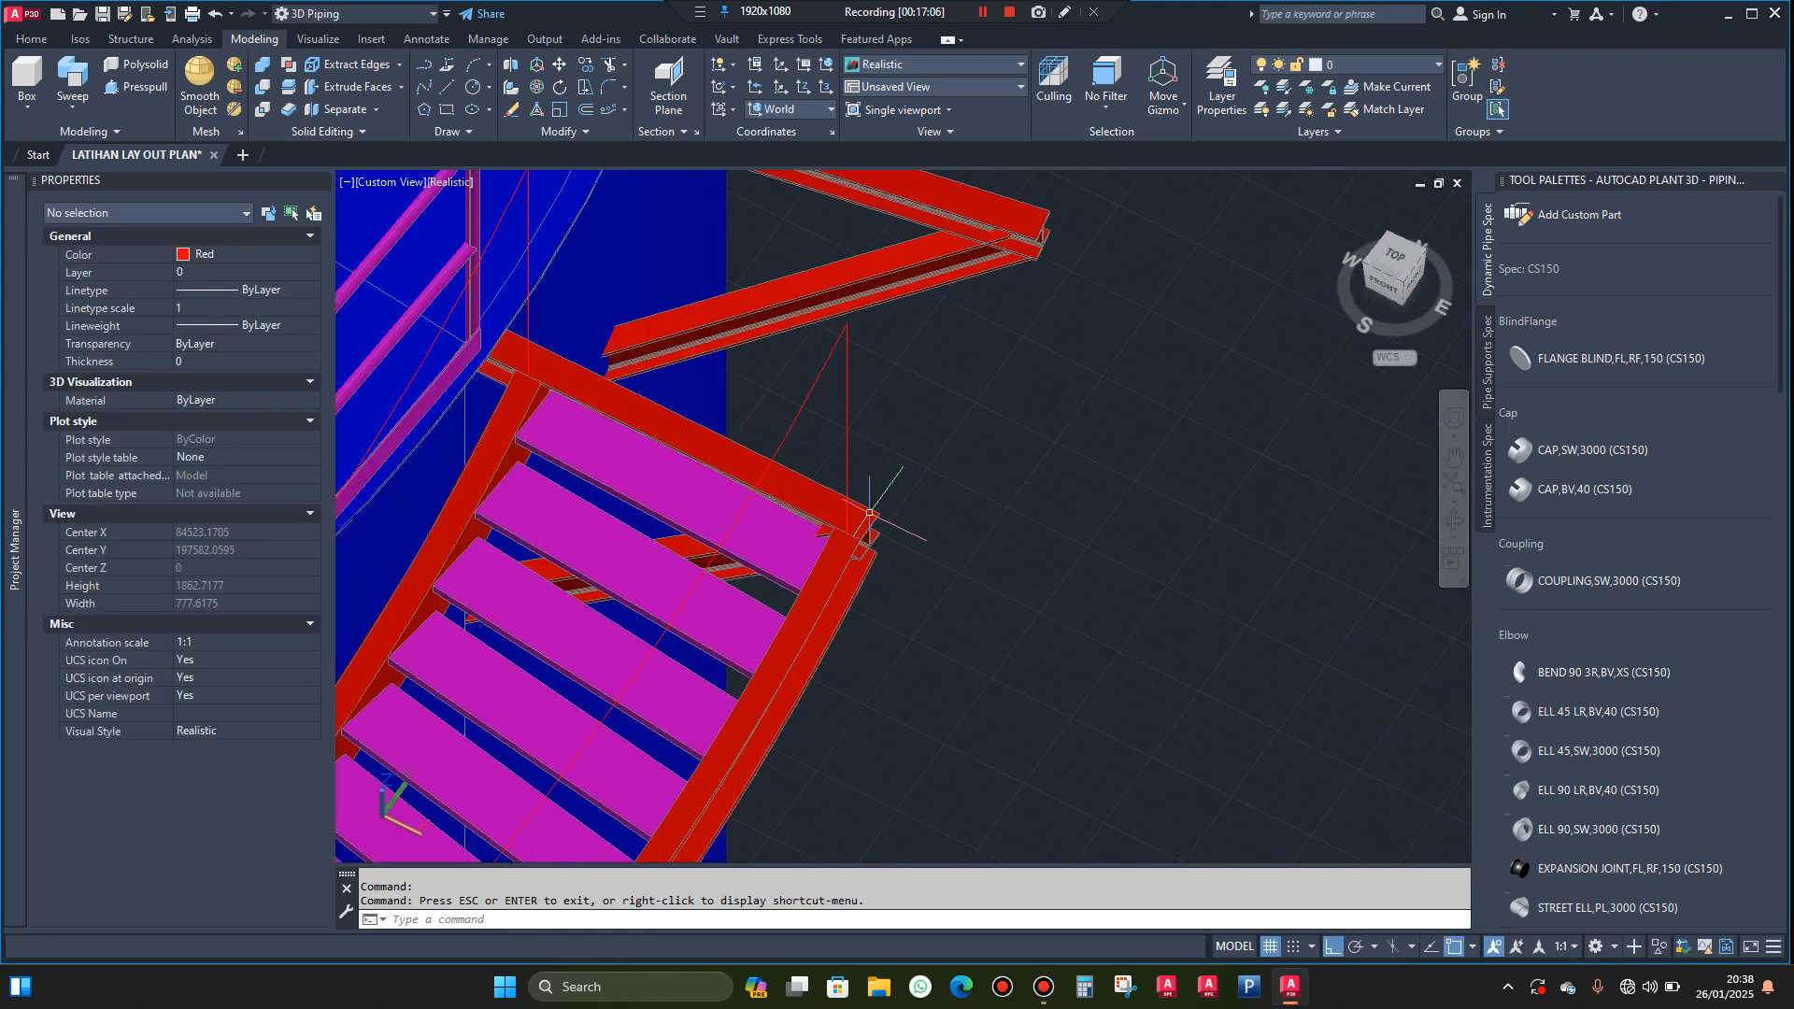
click(869, 513)
text(co)
key(Return)
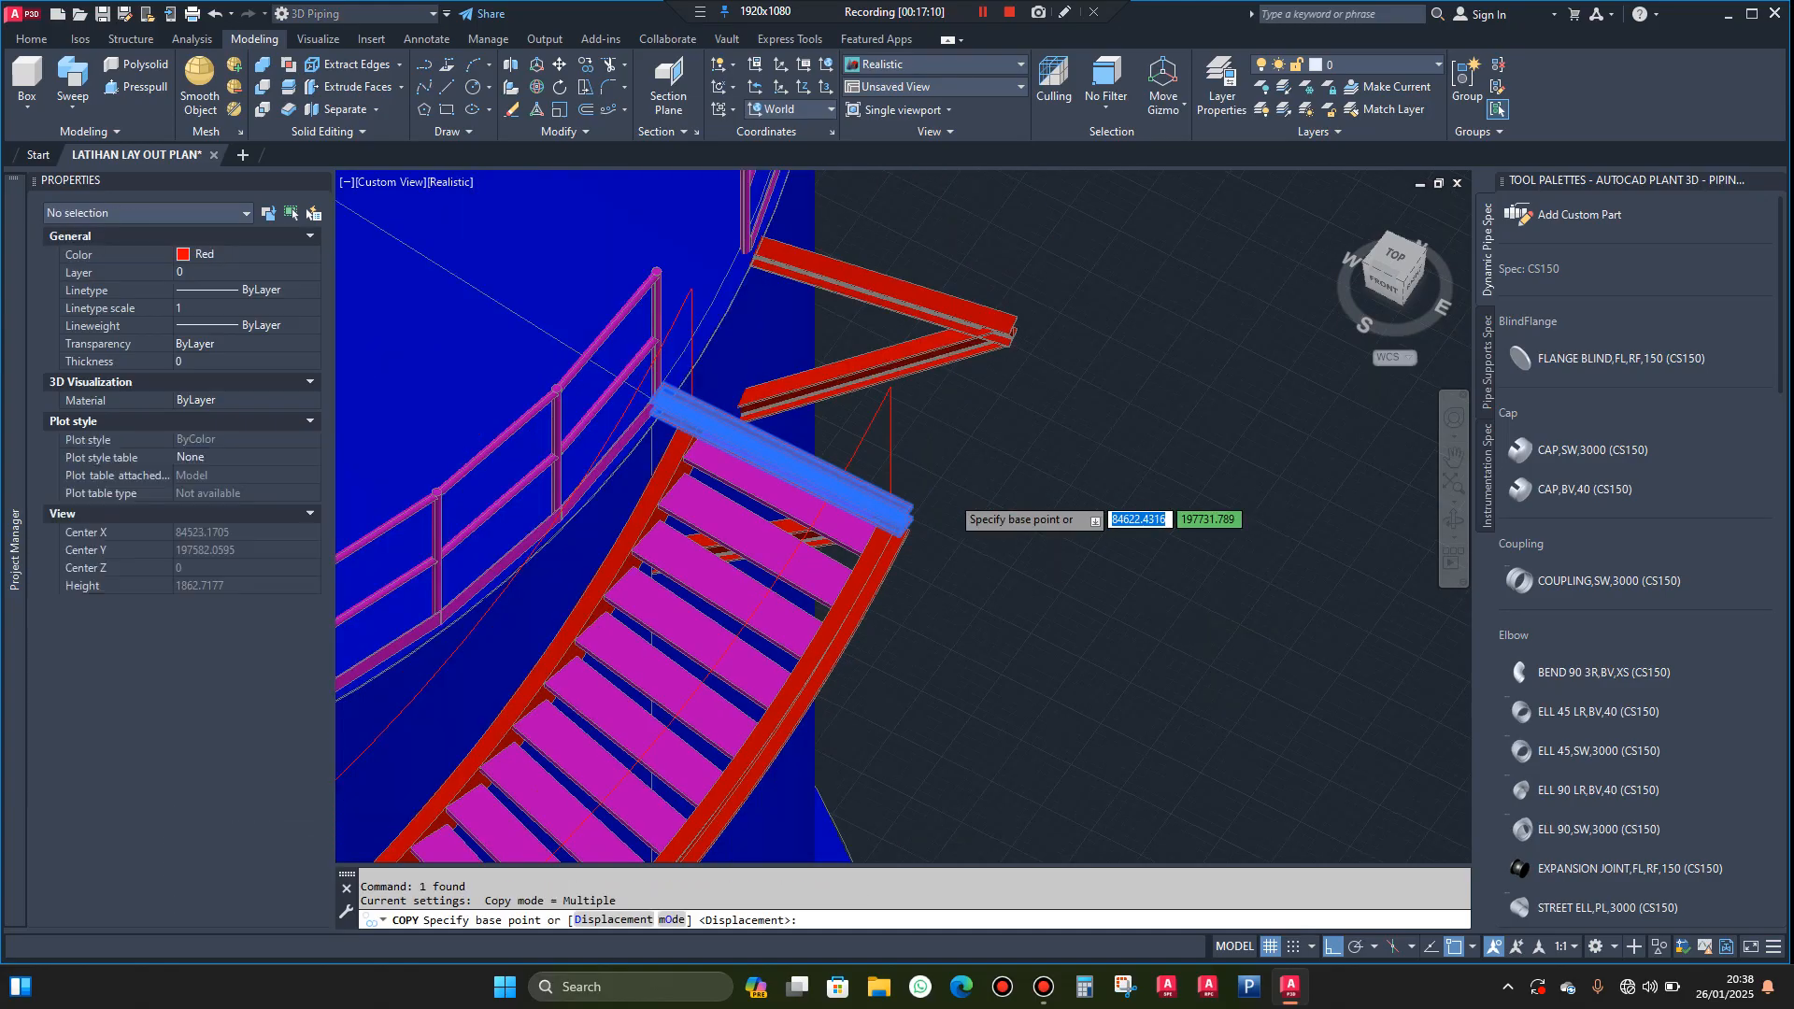
scroll(993, 505, down, 2)
click(953, 452)
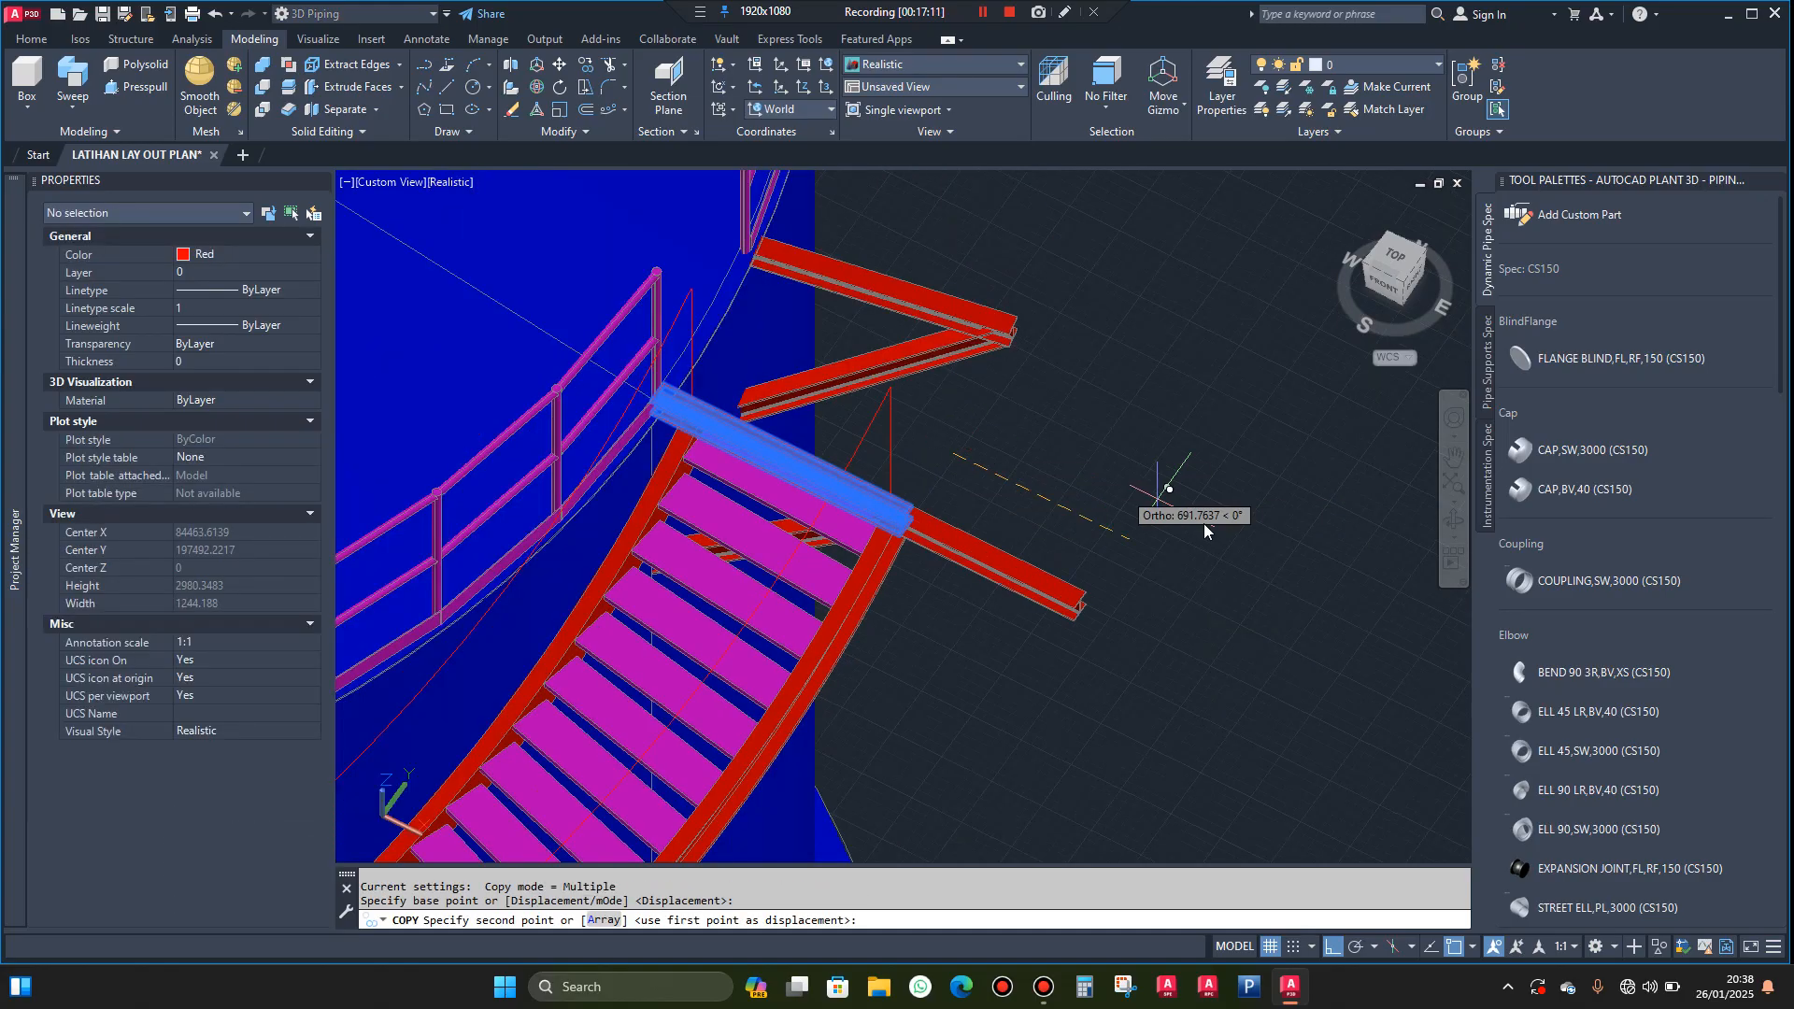
click(1314, 584)
key(Escape)
Rotate the copied H beam a quarter turn counterclockwise about its end nearest the stairway
scroll(1053, 521, up, 3)
click(1021, 577)
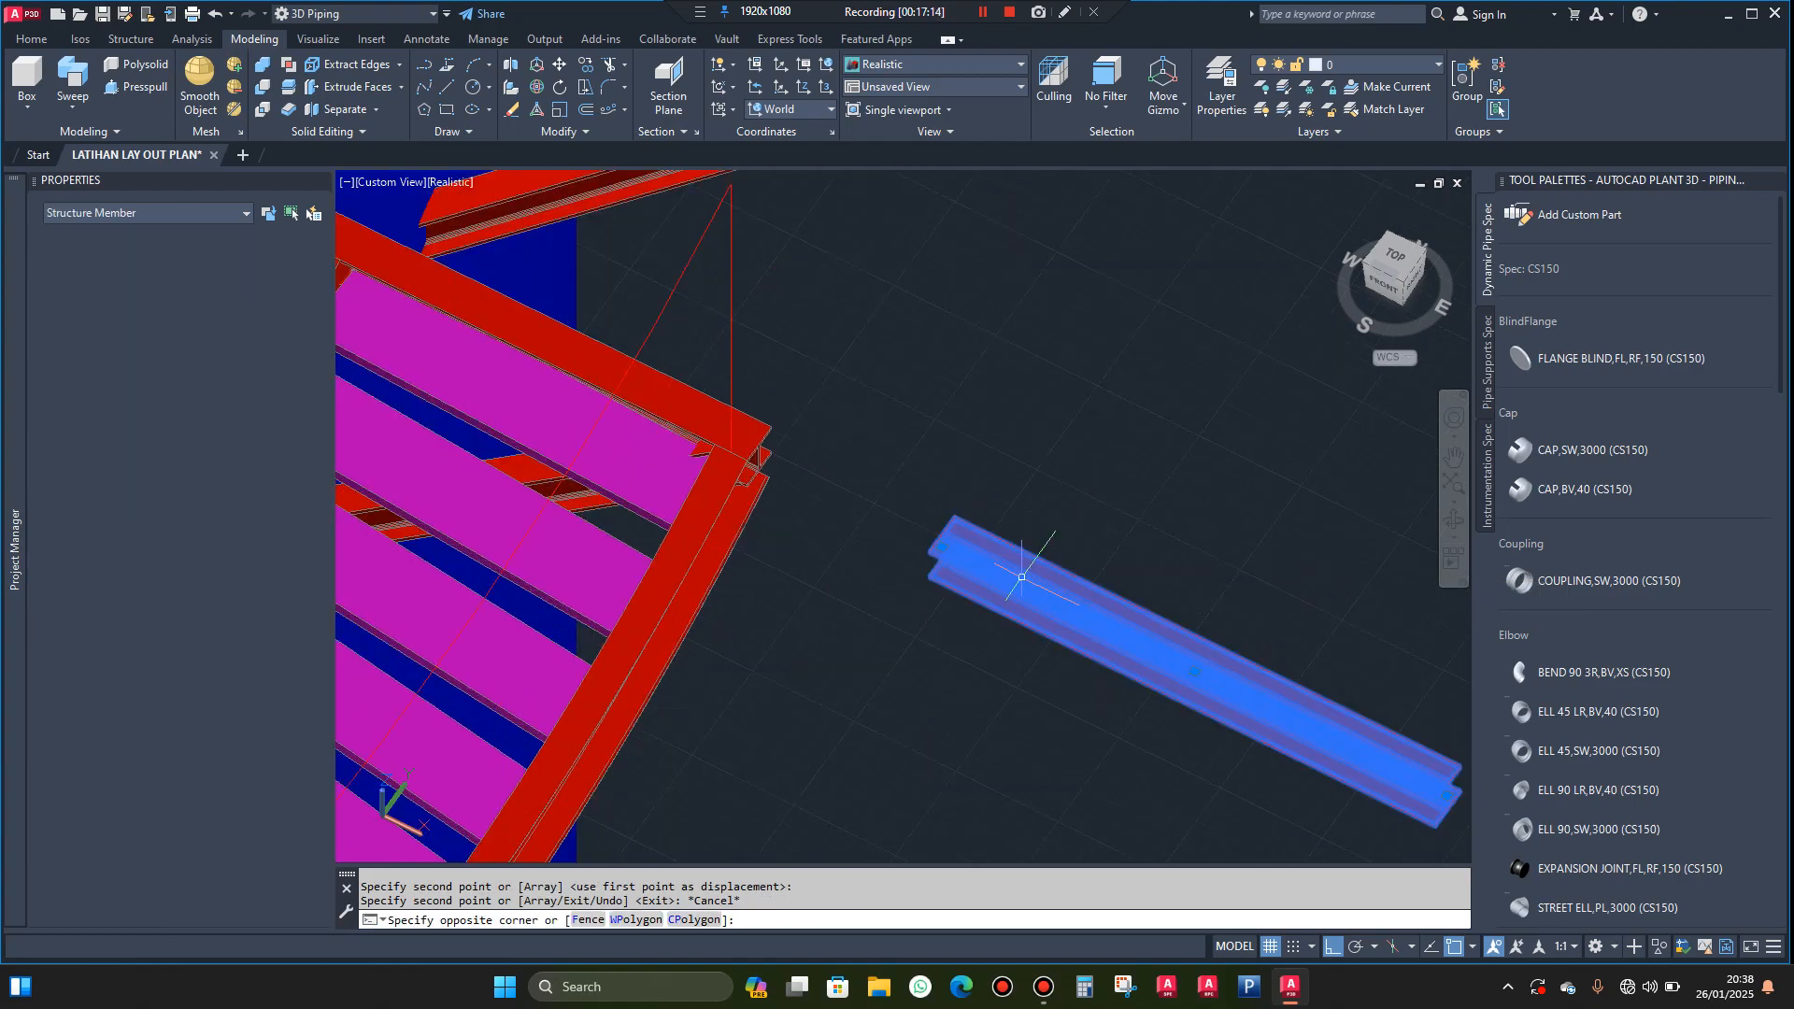
click(981, 441)
text(ro)
key(Return)
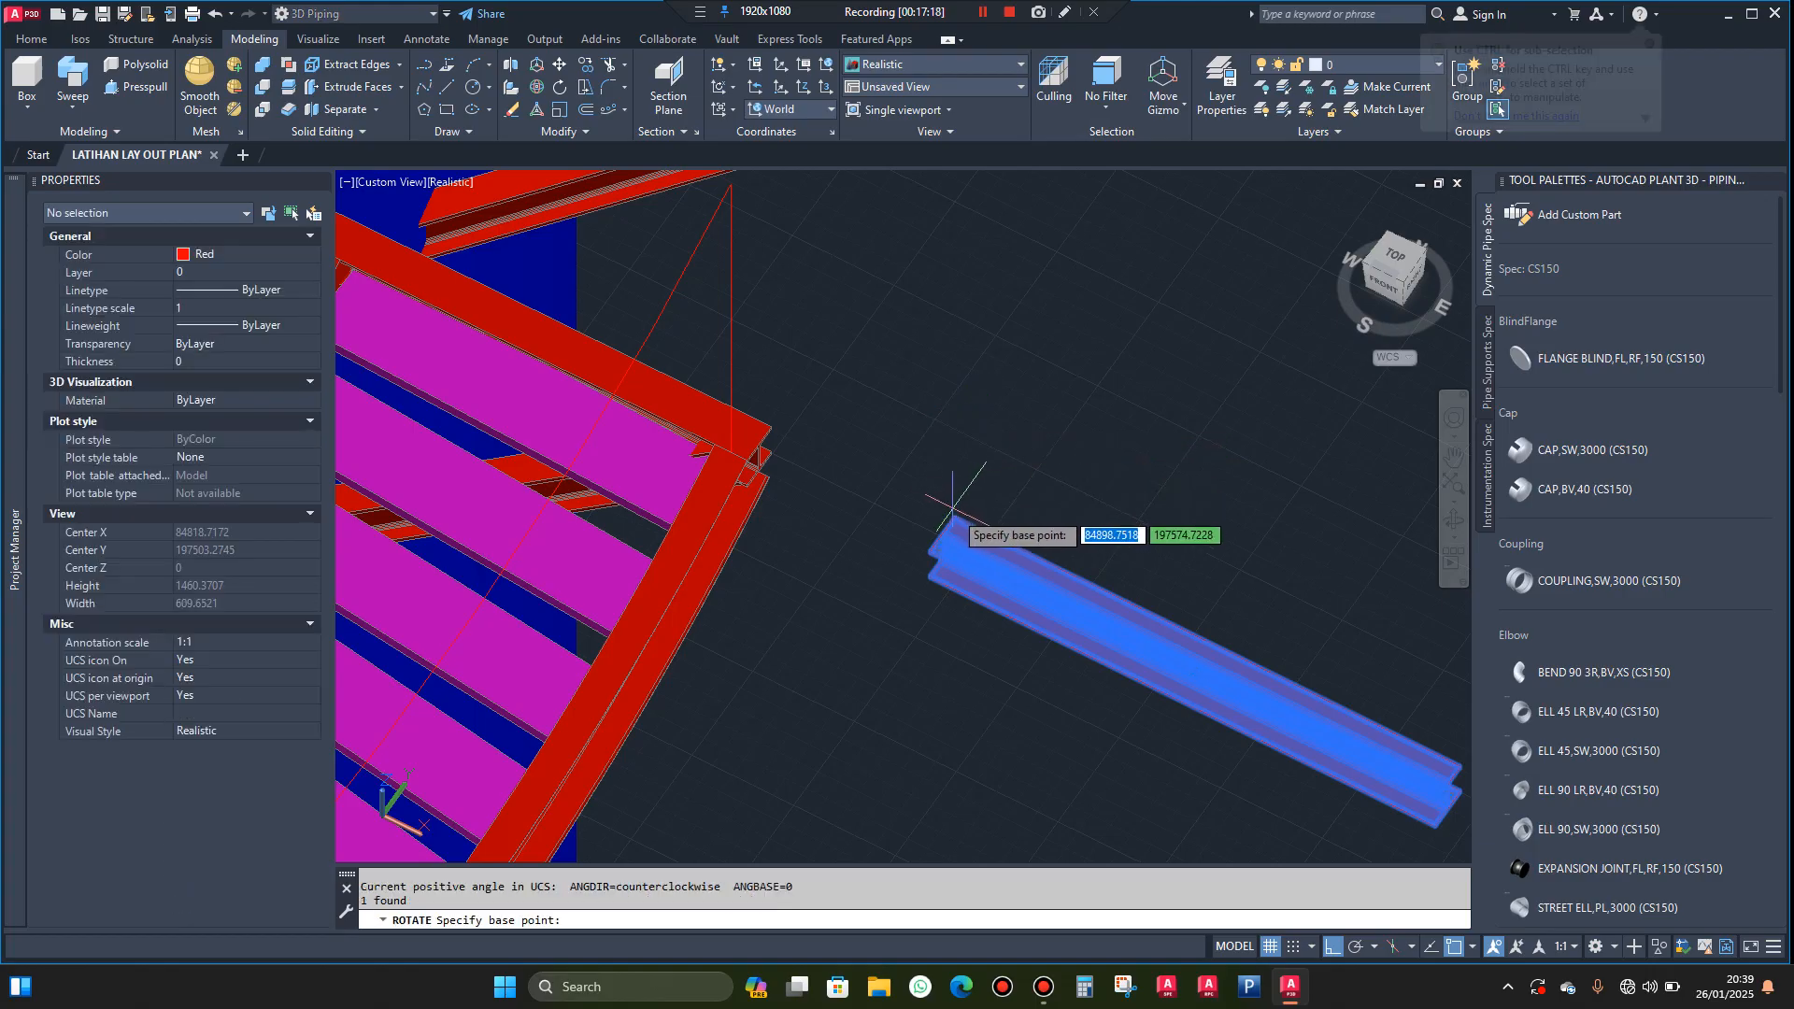
click(968, 530)
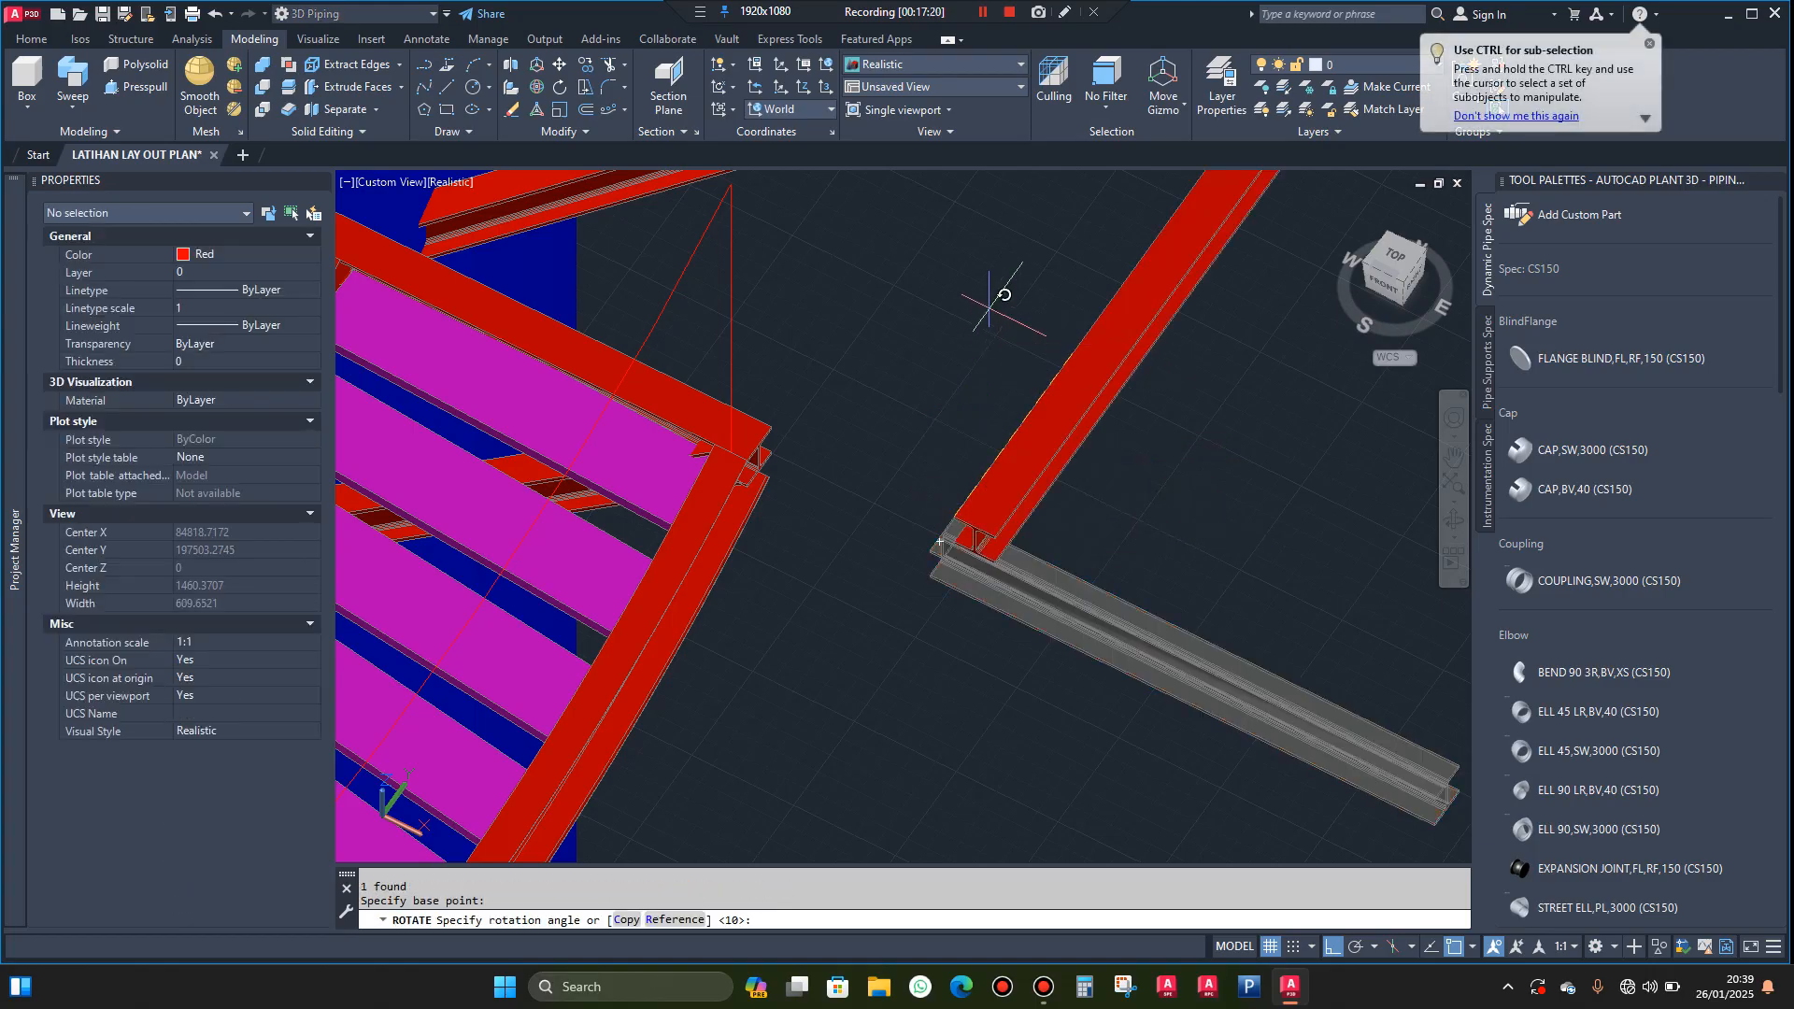
click(1004, 295)
Explode the rotated H beam structure member into a 3D solid
scroll(991, 472, up, 2)
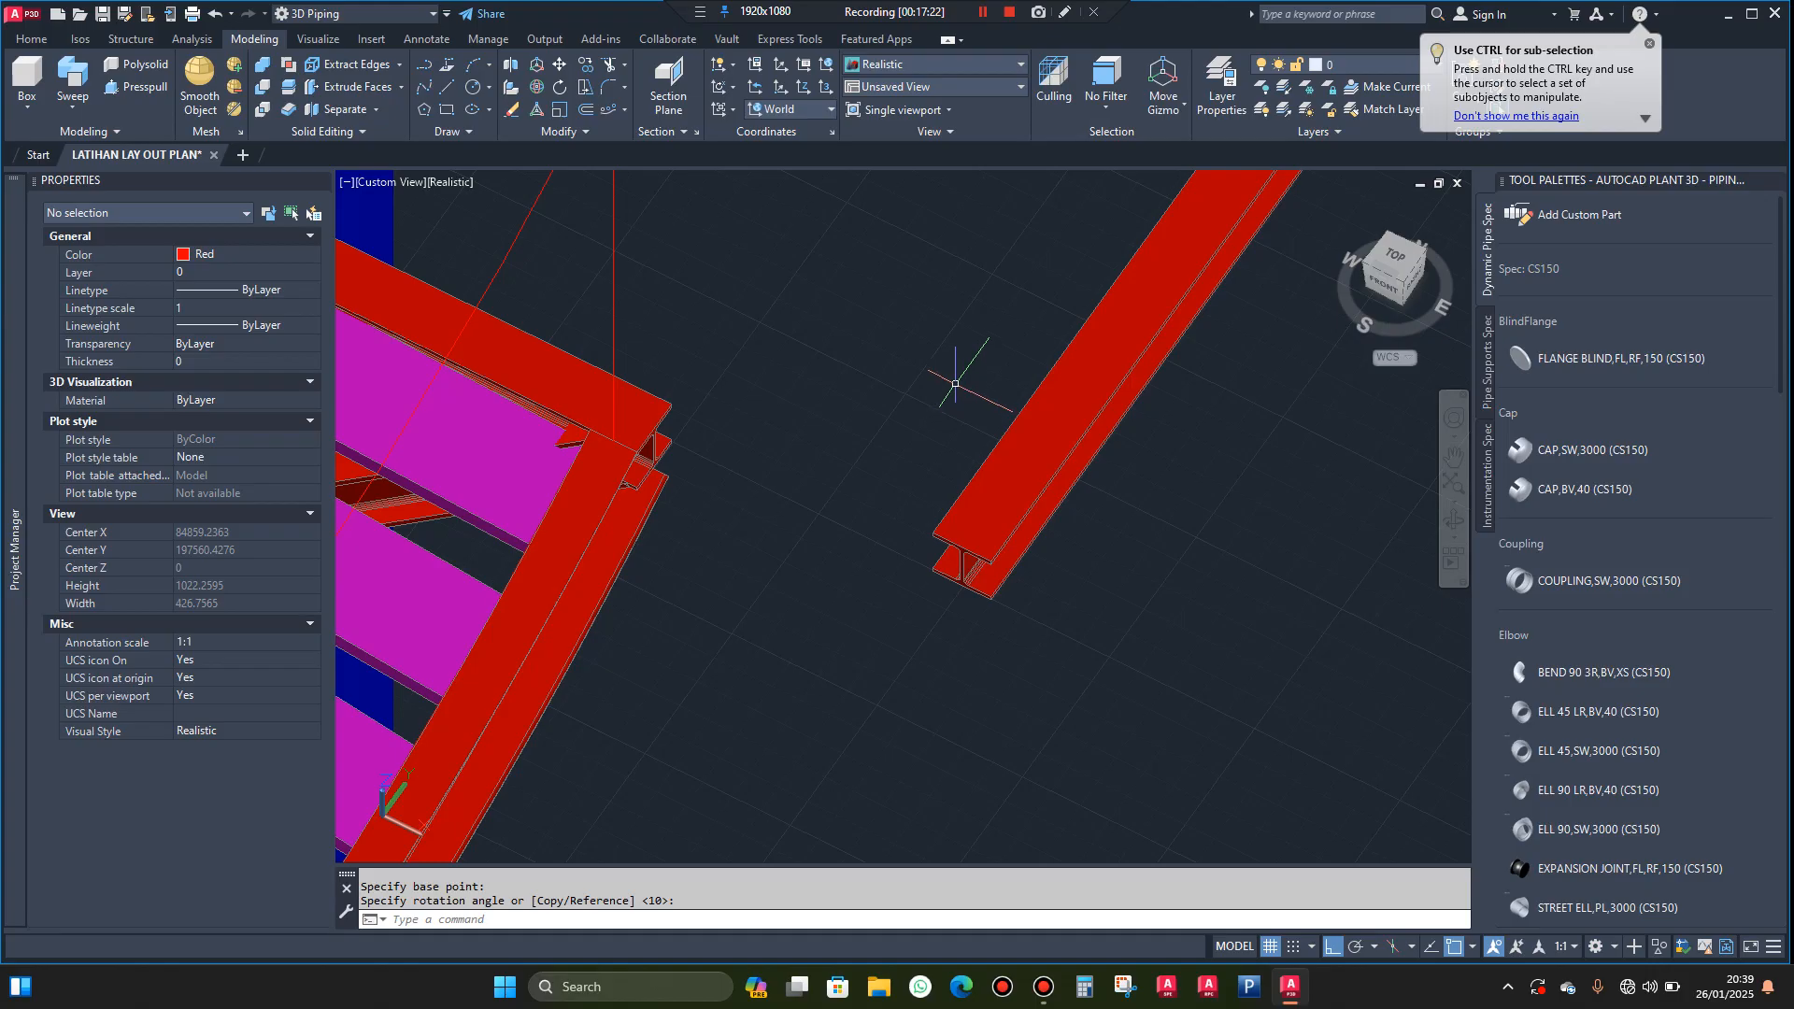
text(exp)
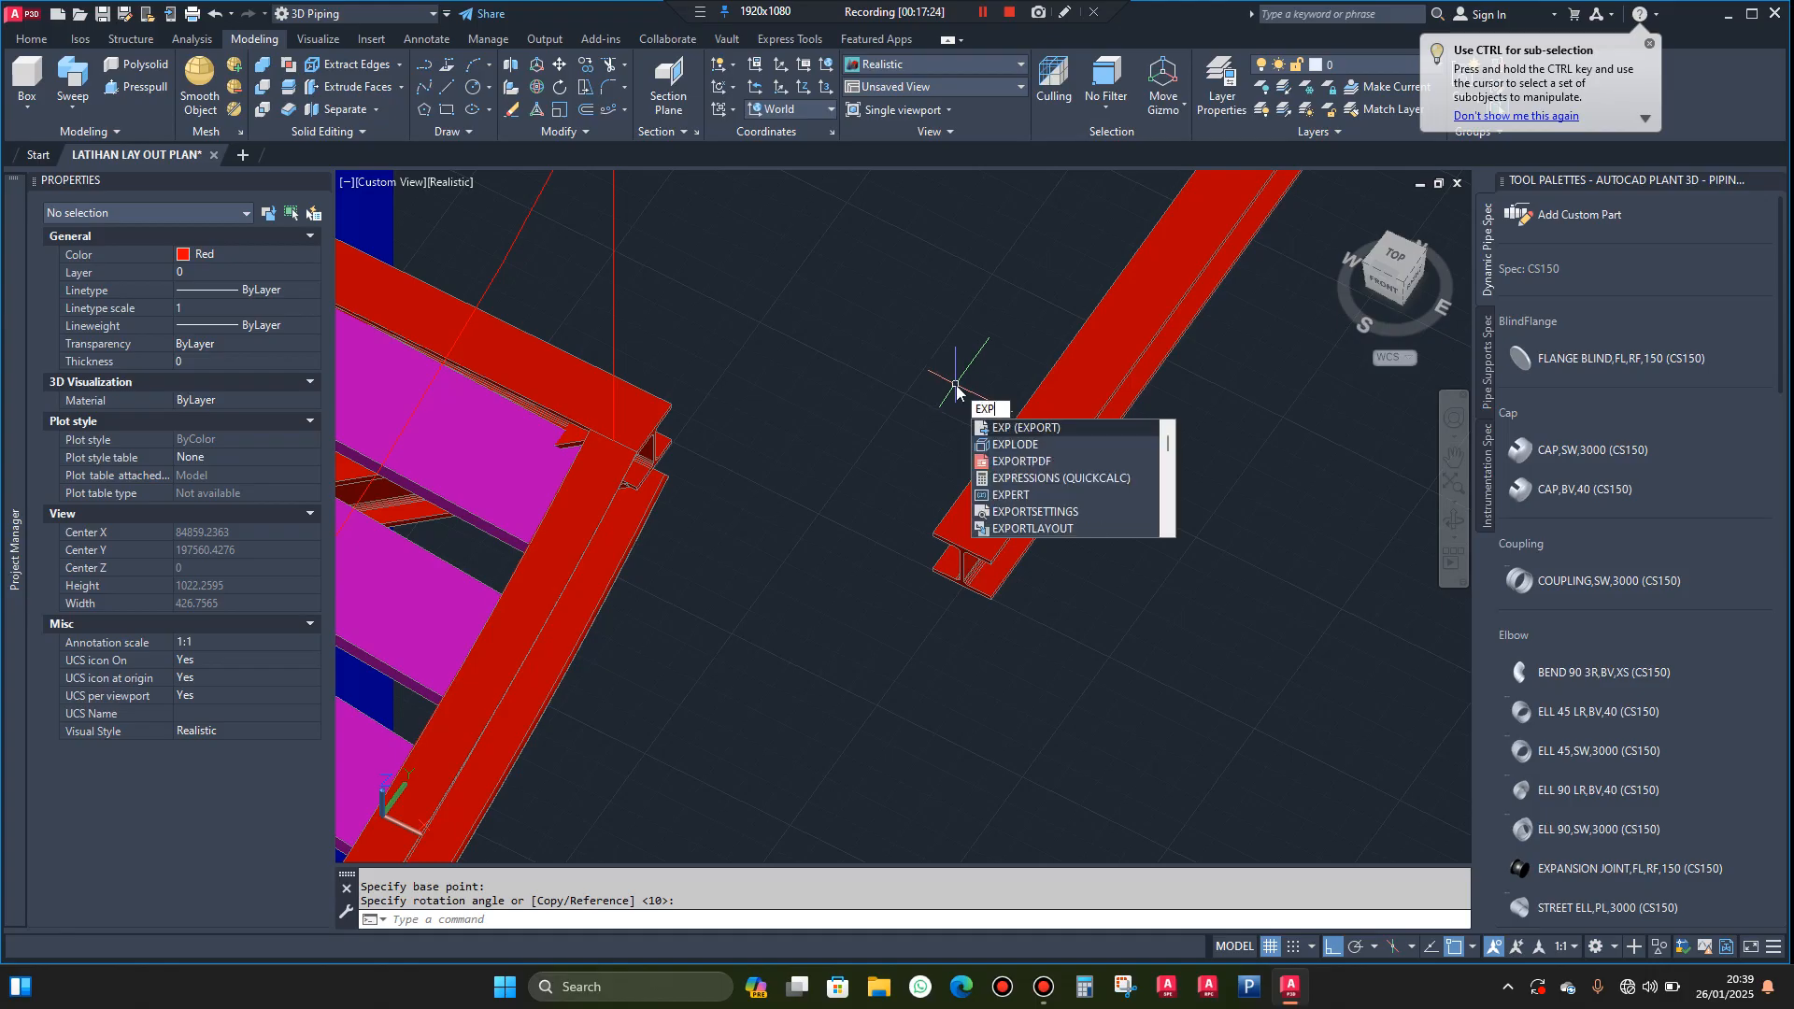
click(1034, 446)
click(1071, 387)
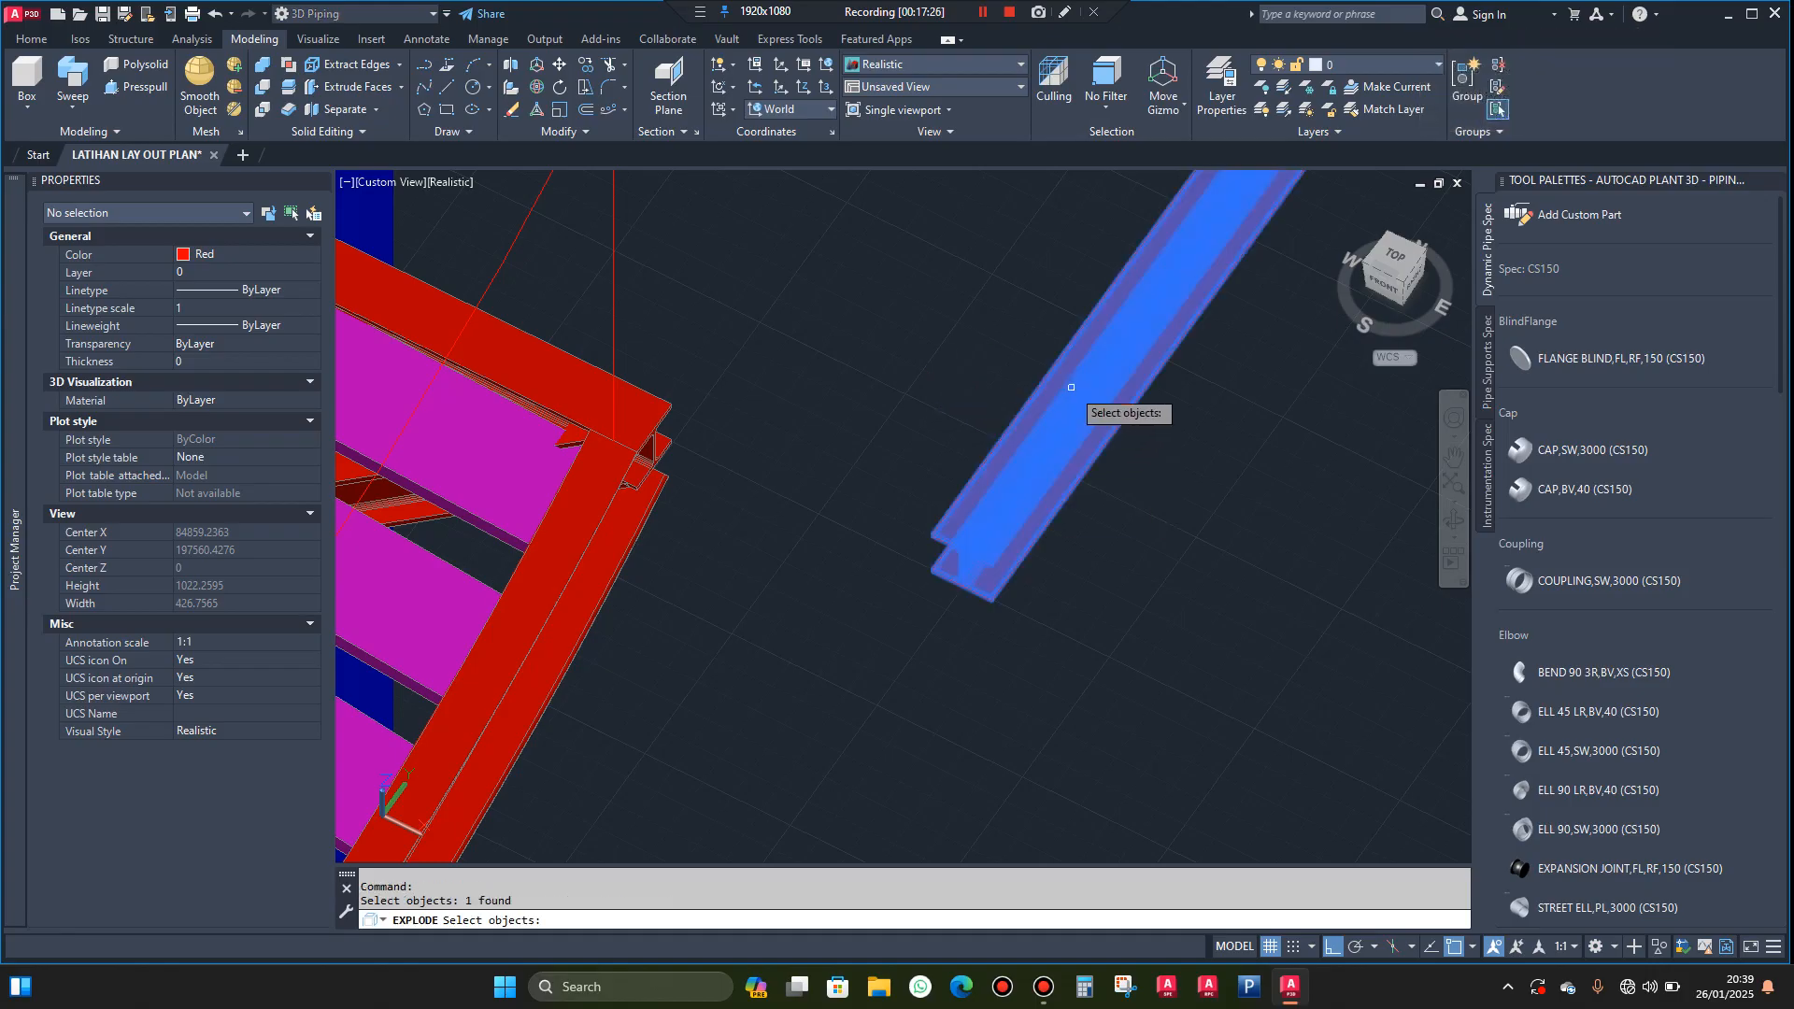
key(Return)
click(1031, 418)
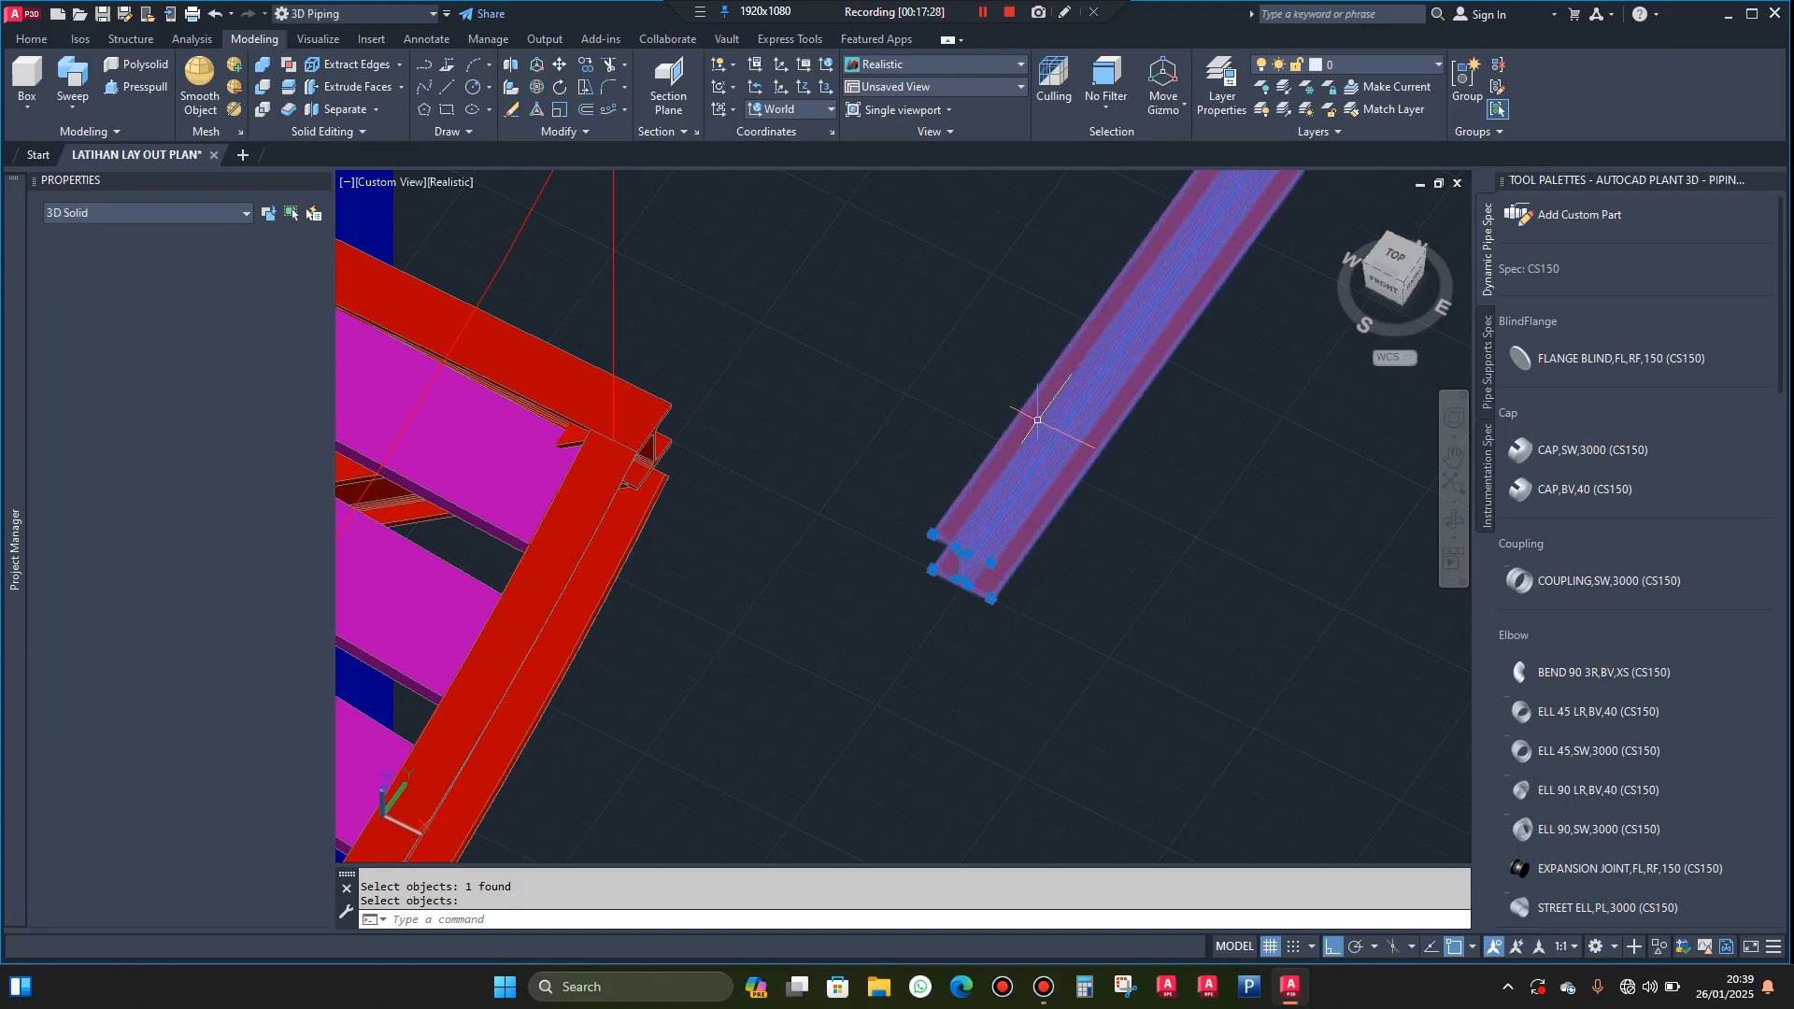
key(Escape)
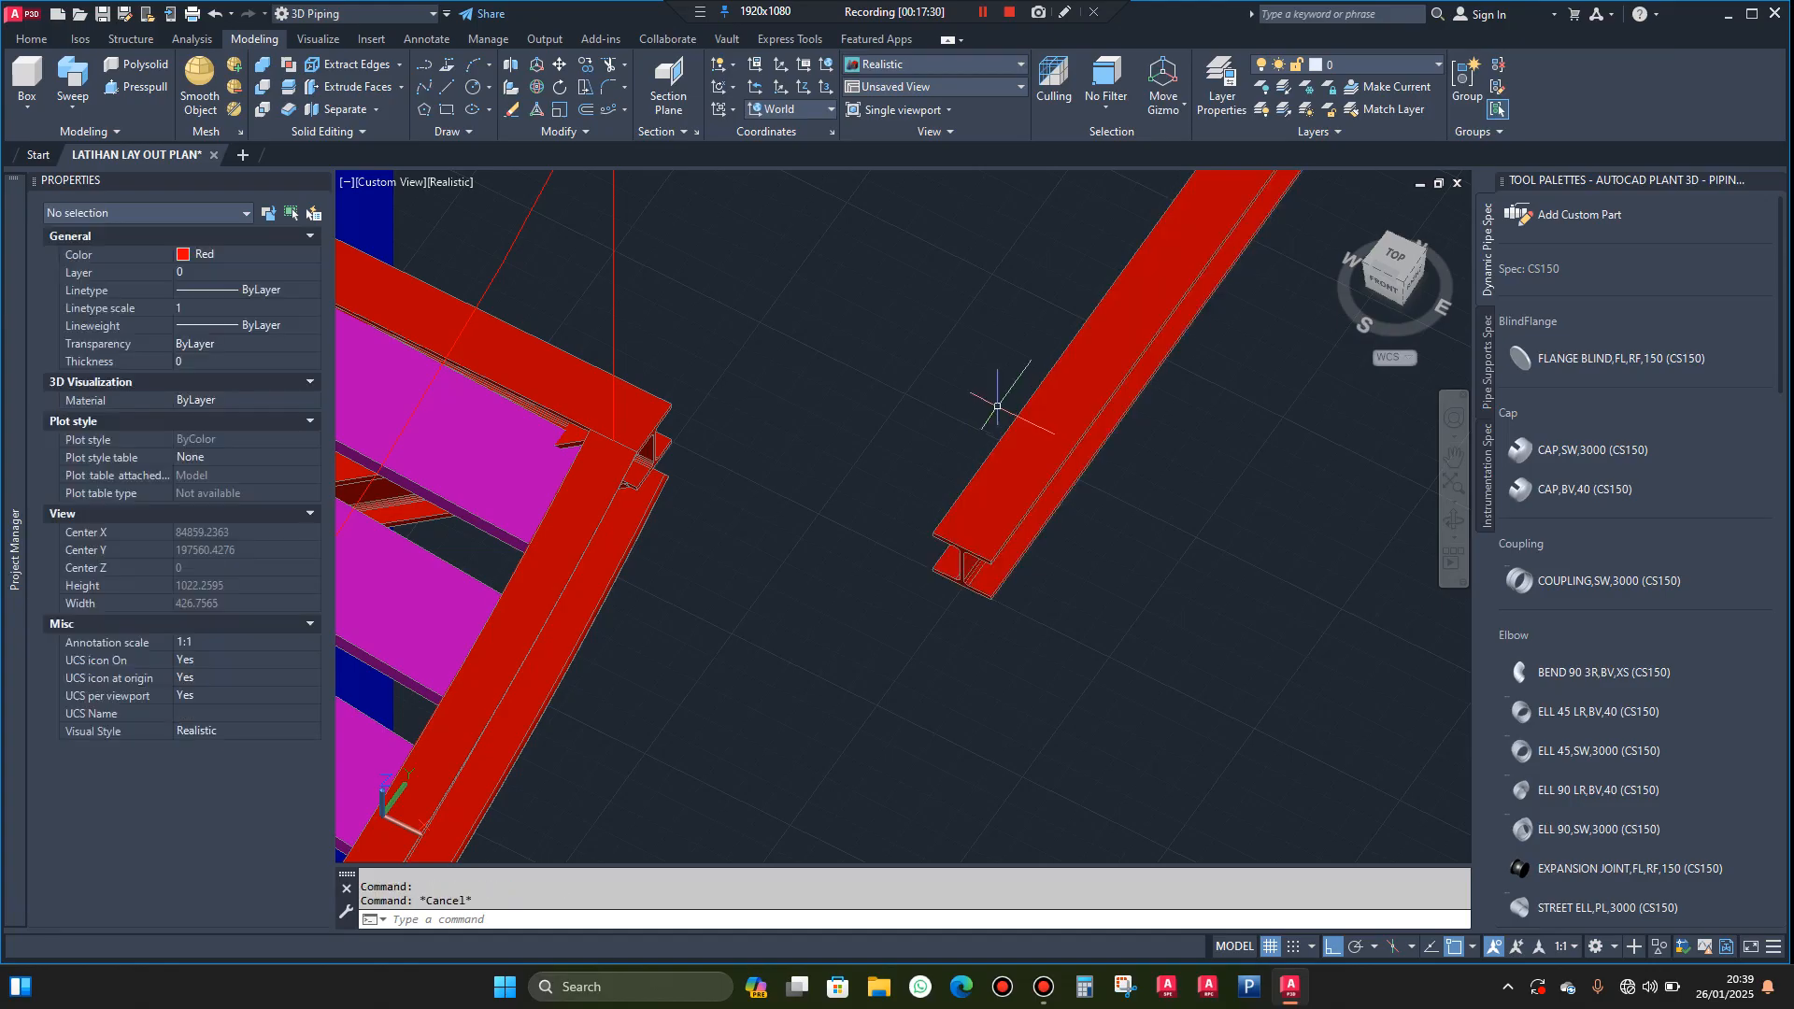
Explode the H beam's 3D solid into separate face regions
text(exp)
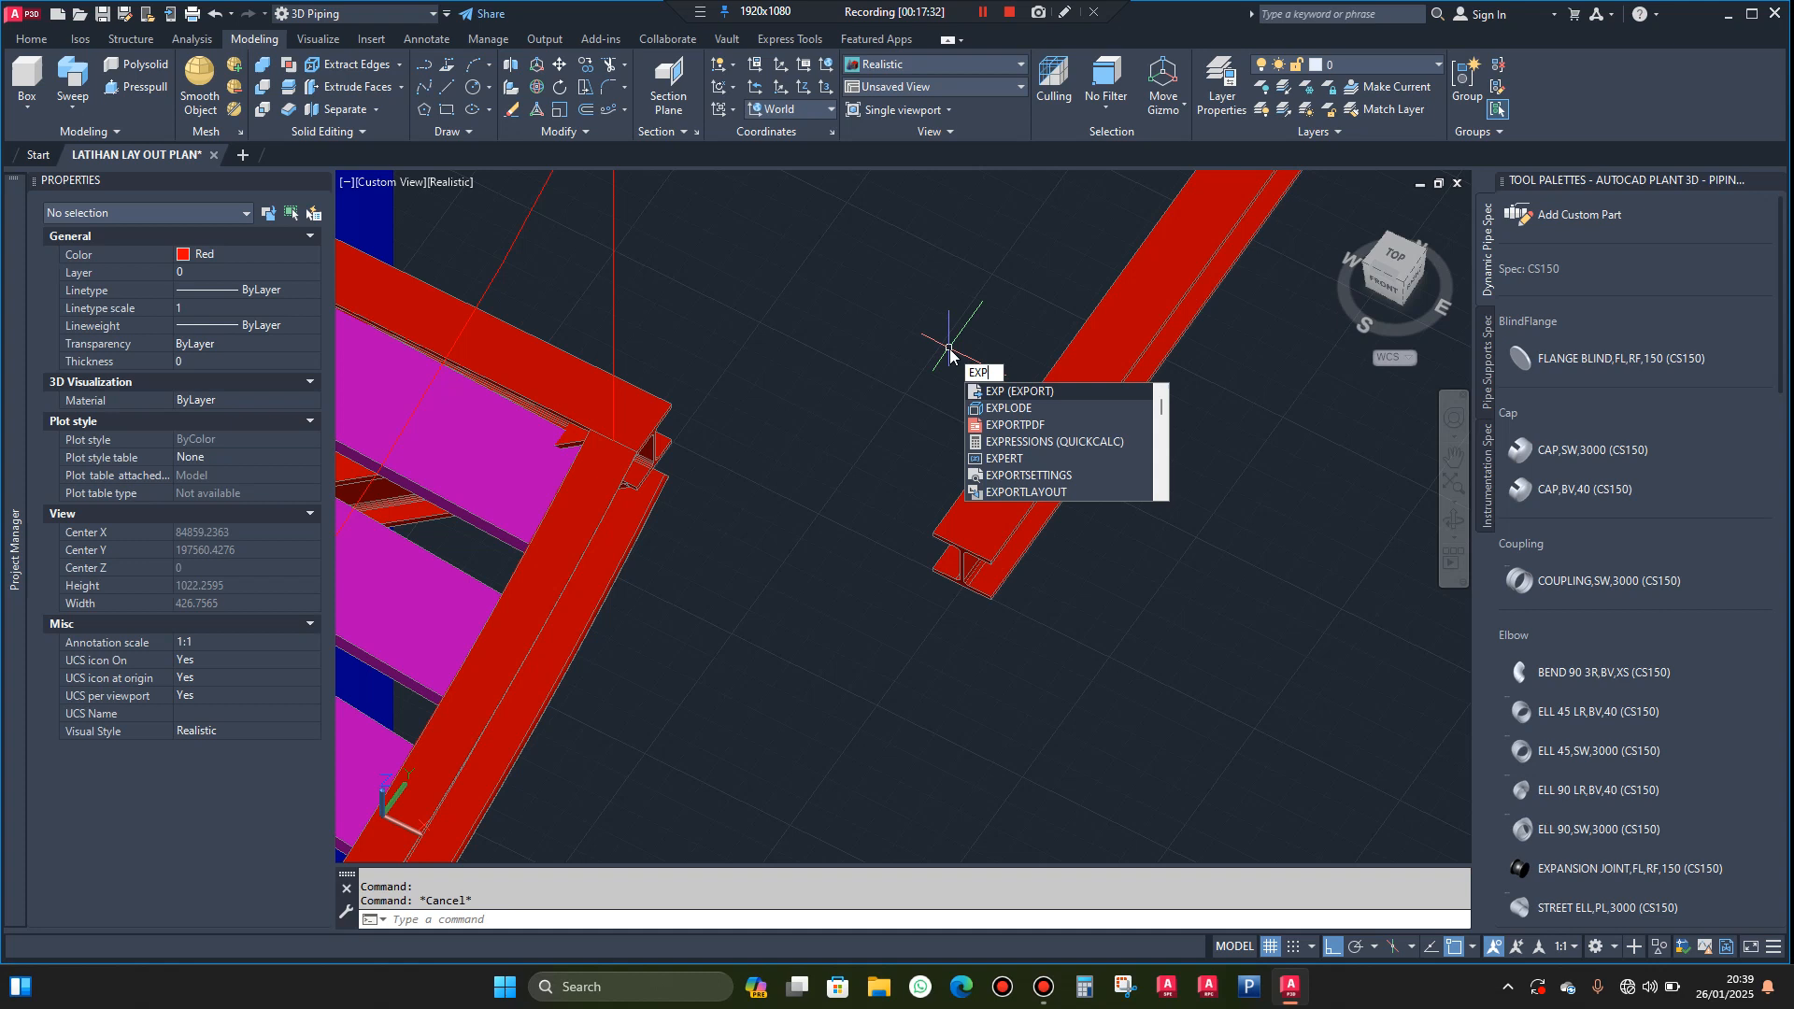
click(1021, 407)
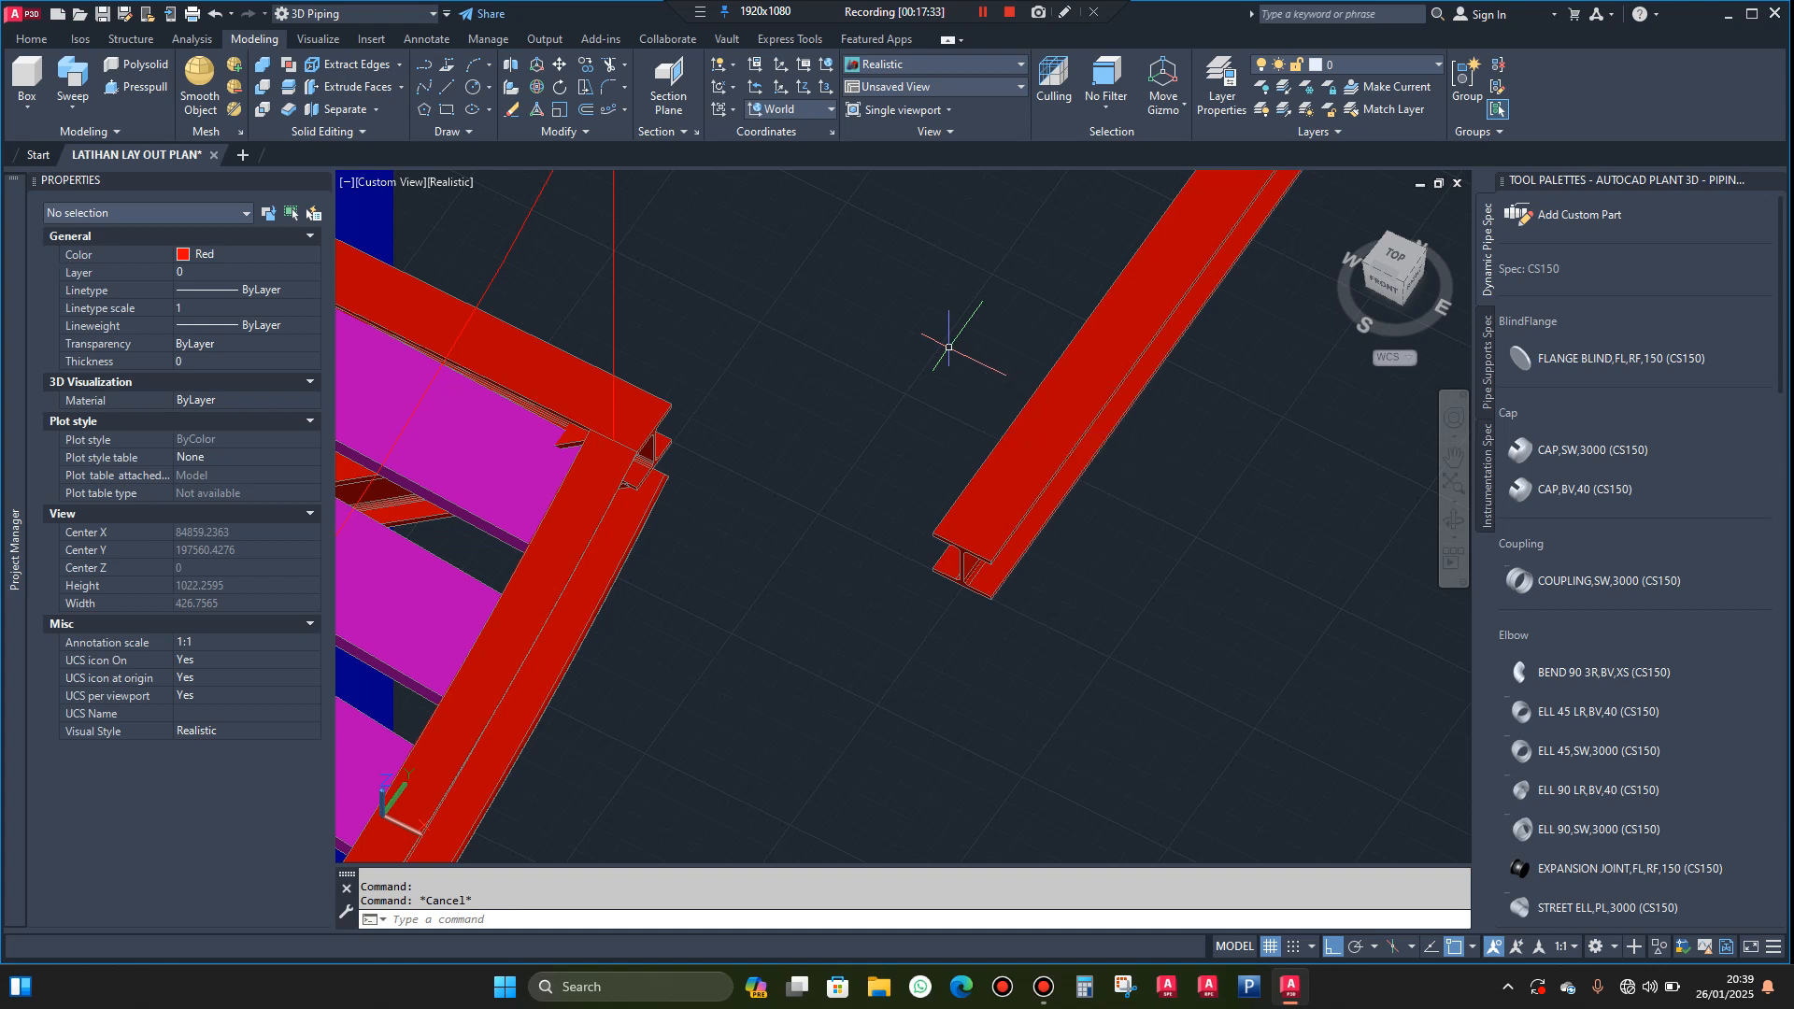
click(1078, 379)
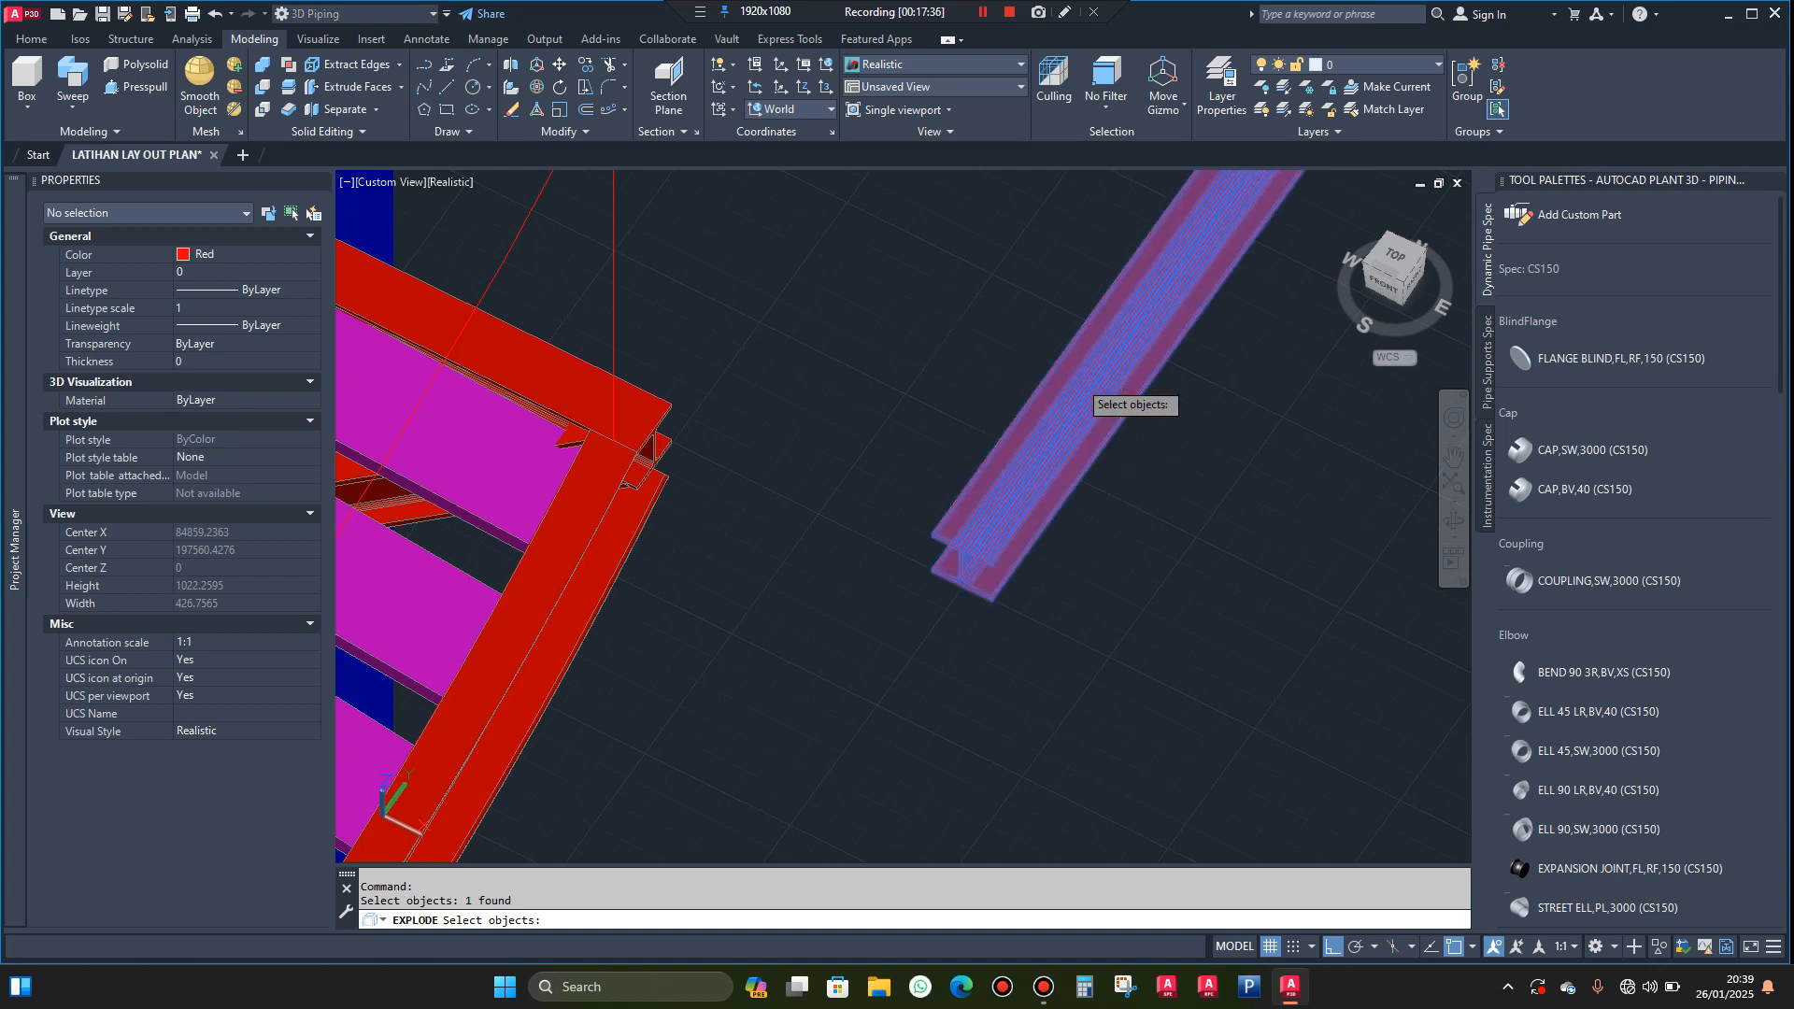
key(Return)
click(1081, 357)
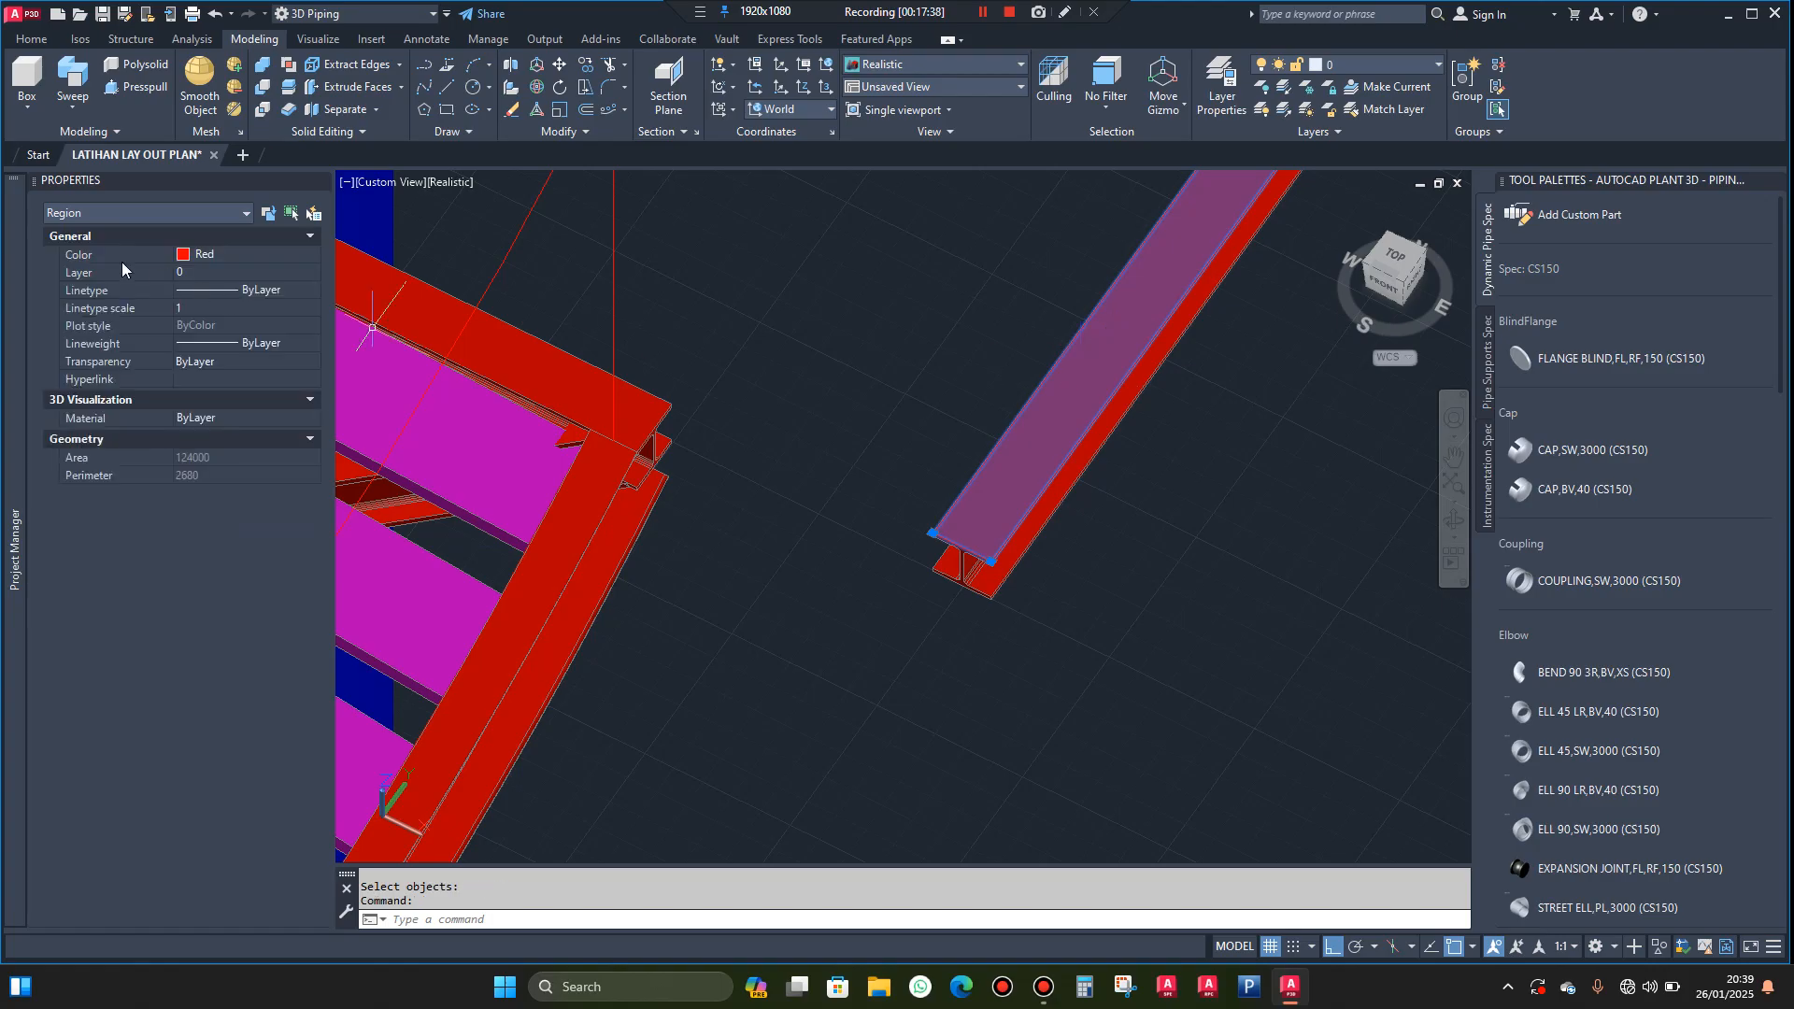
scroll(729, 513, down, 3)
key(Escape)
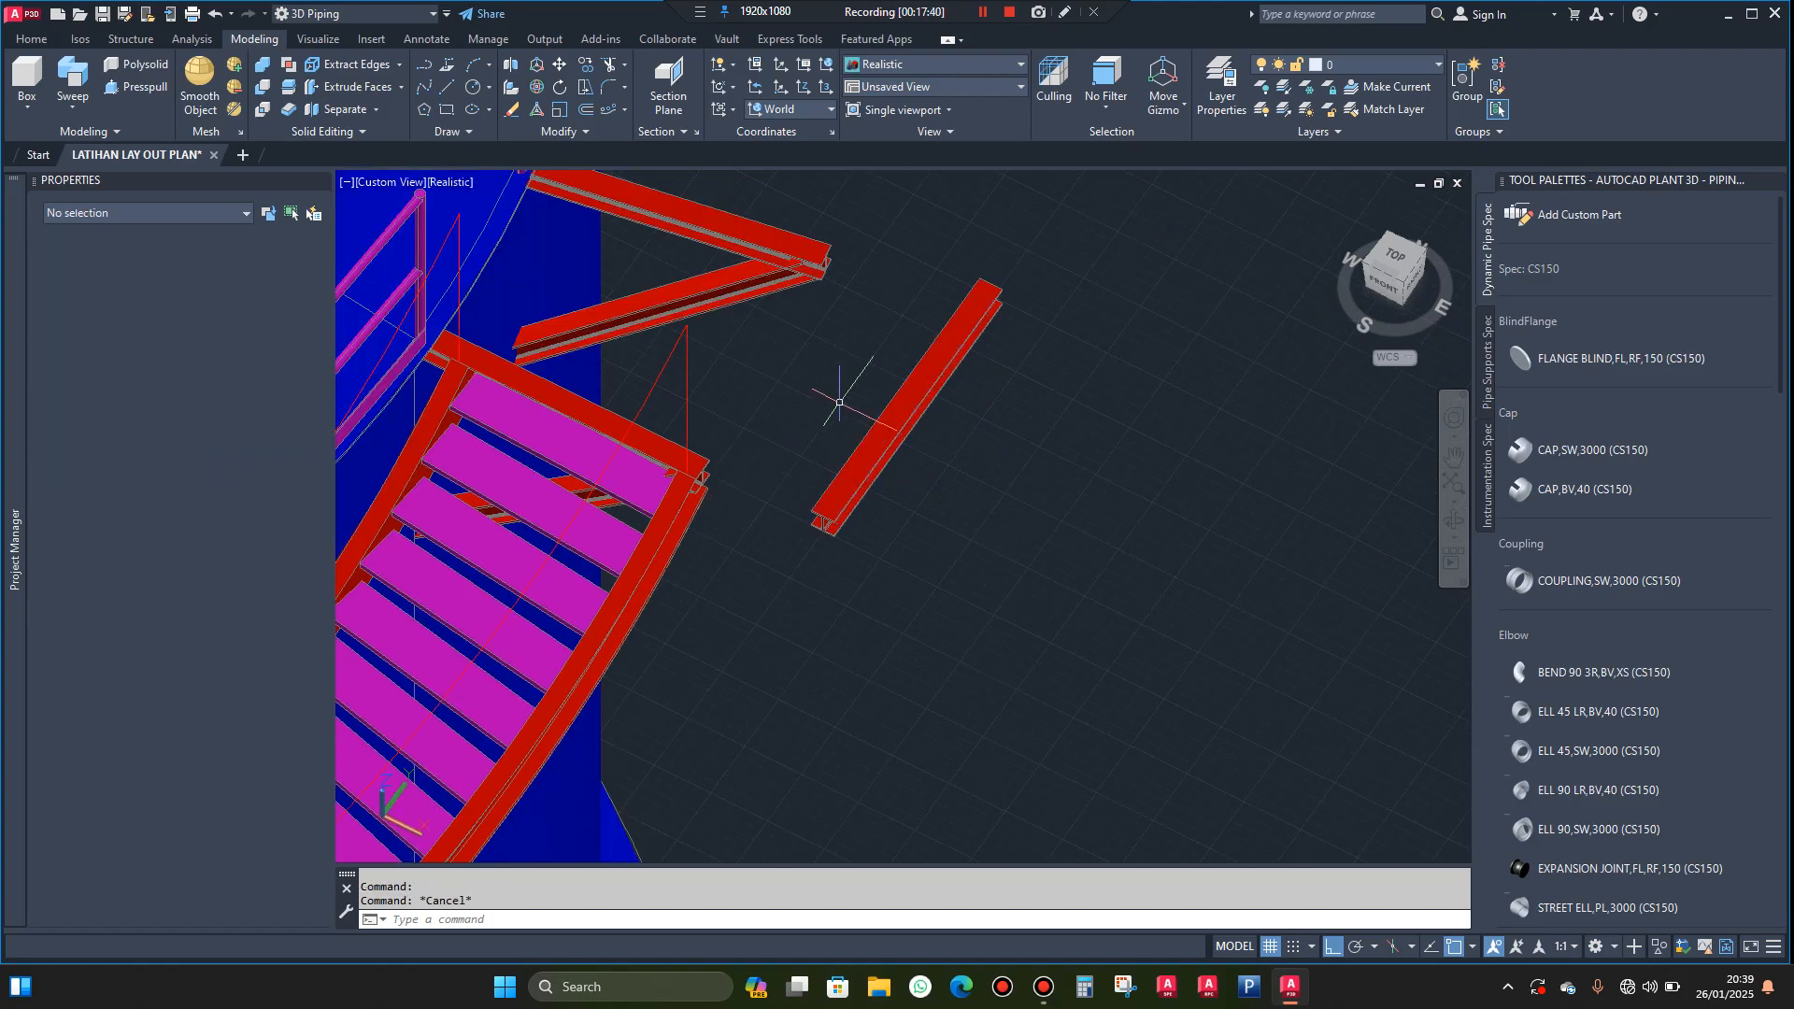
Delete the beam's lengthwise faces and its far end profile, keeping only the H-shaped end region nearest the stairway
click(921, 303)
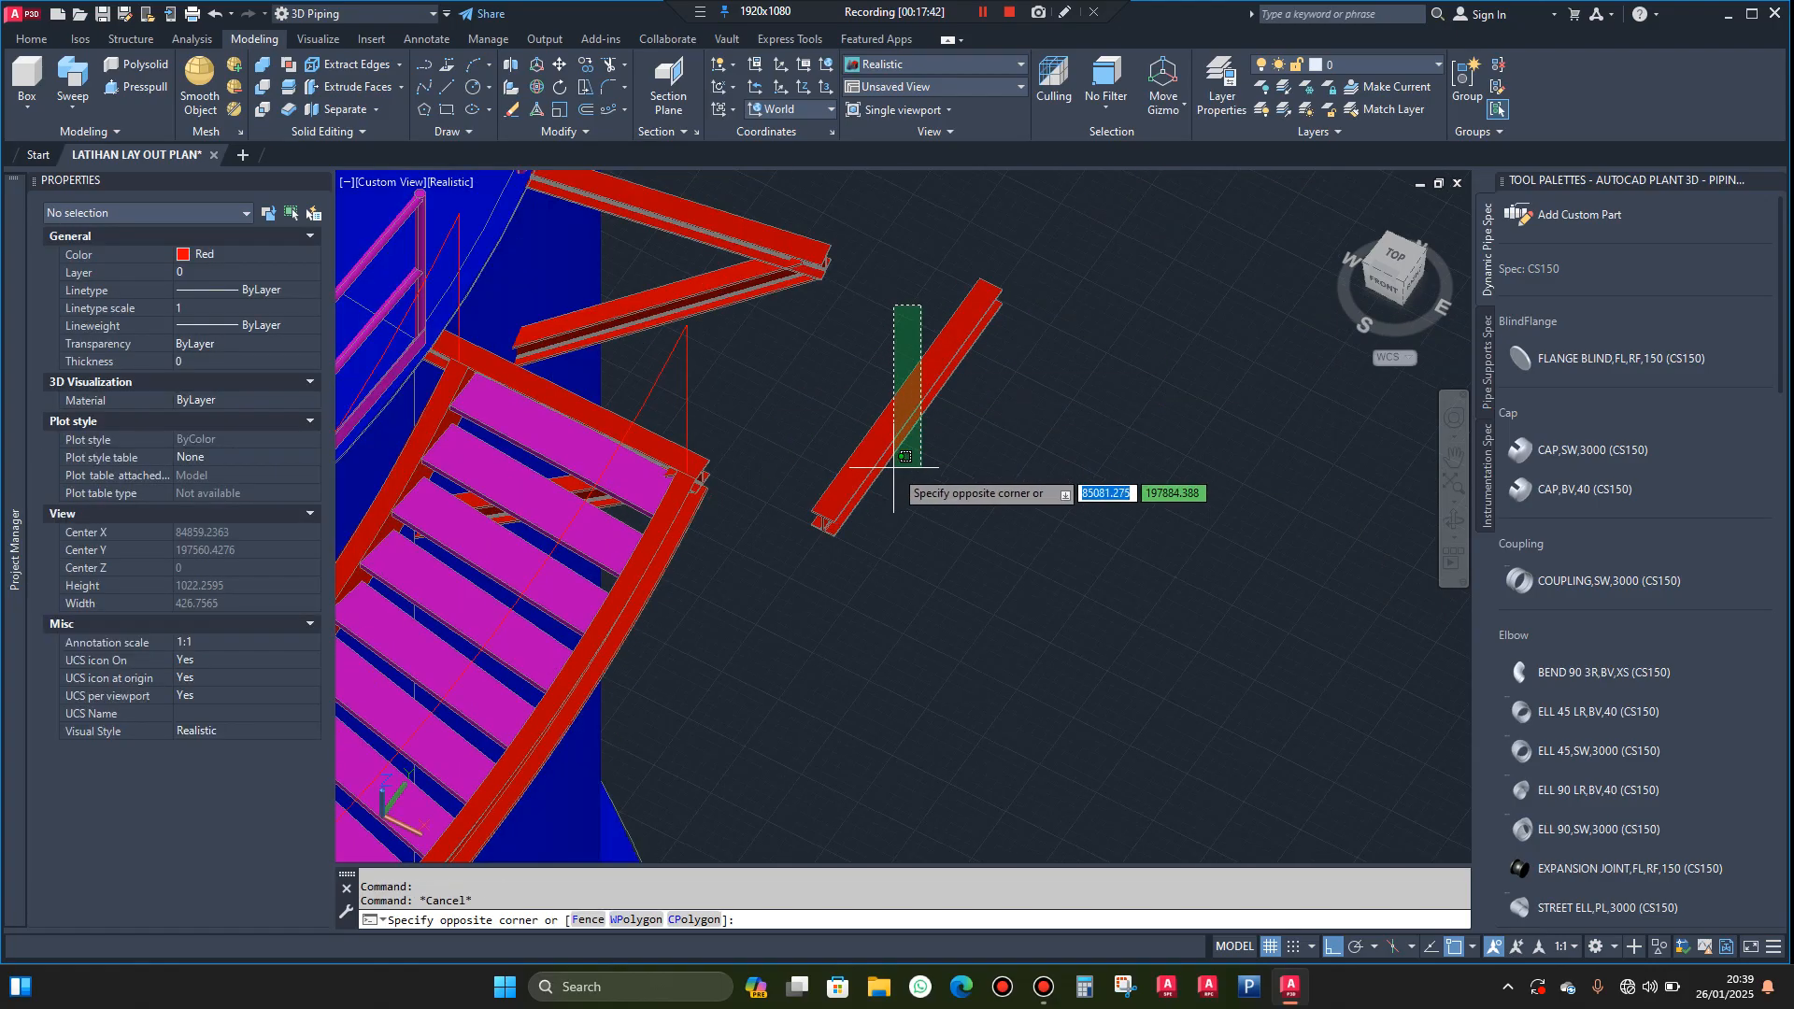
click(898, 420)
key(Delete)
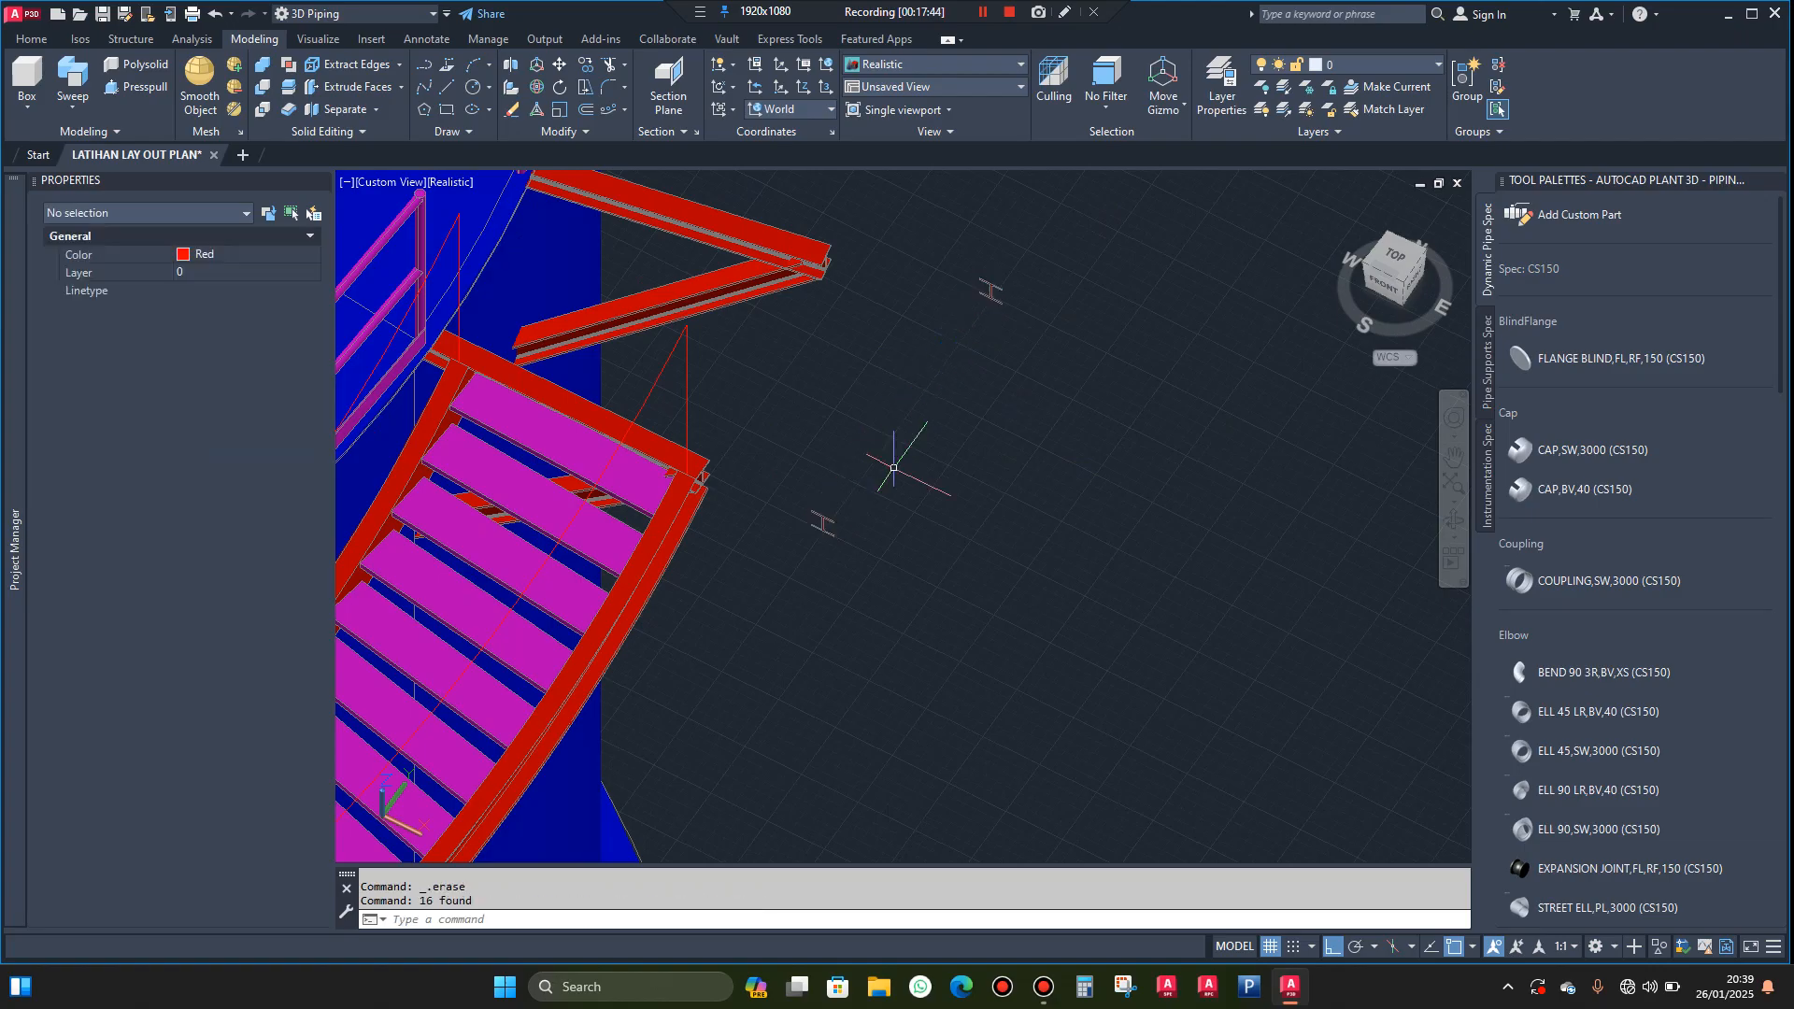
click(1026, 254)
click(968, 341)
key(Delete)
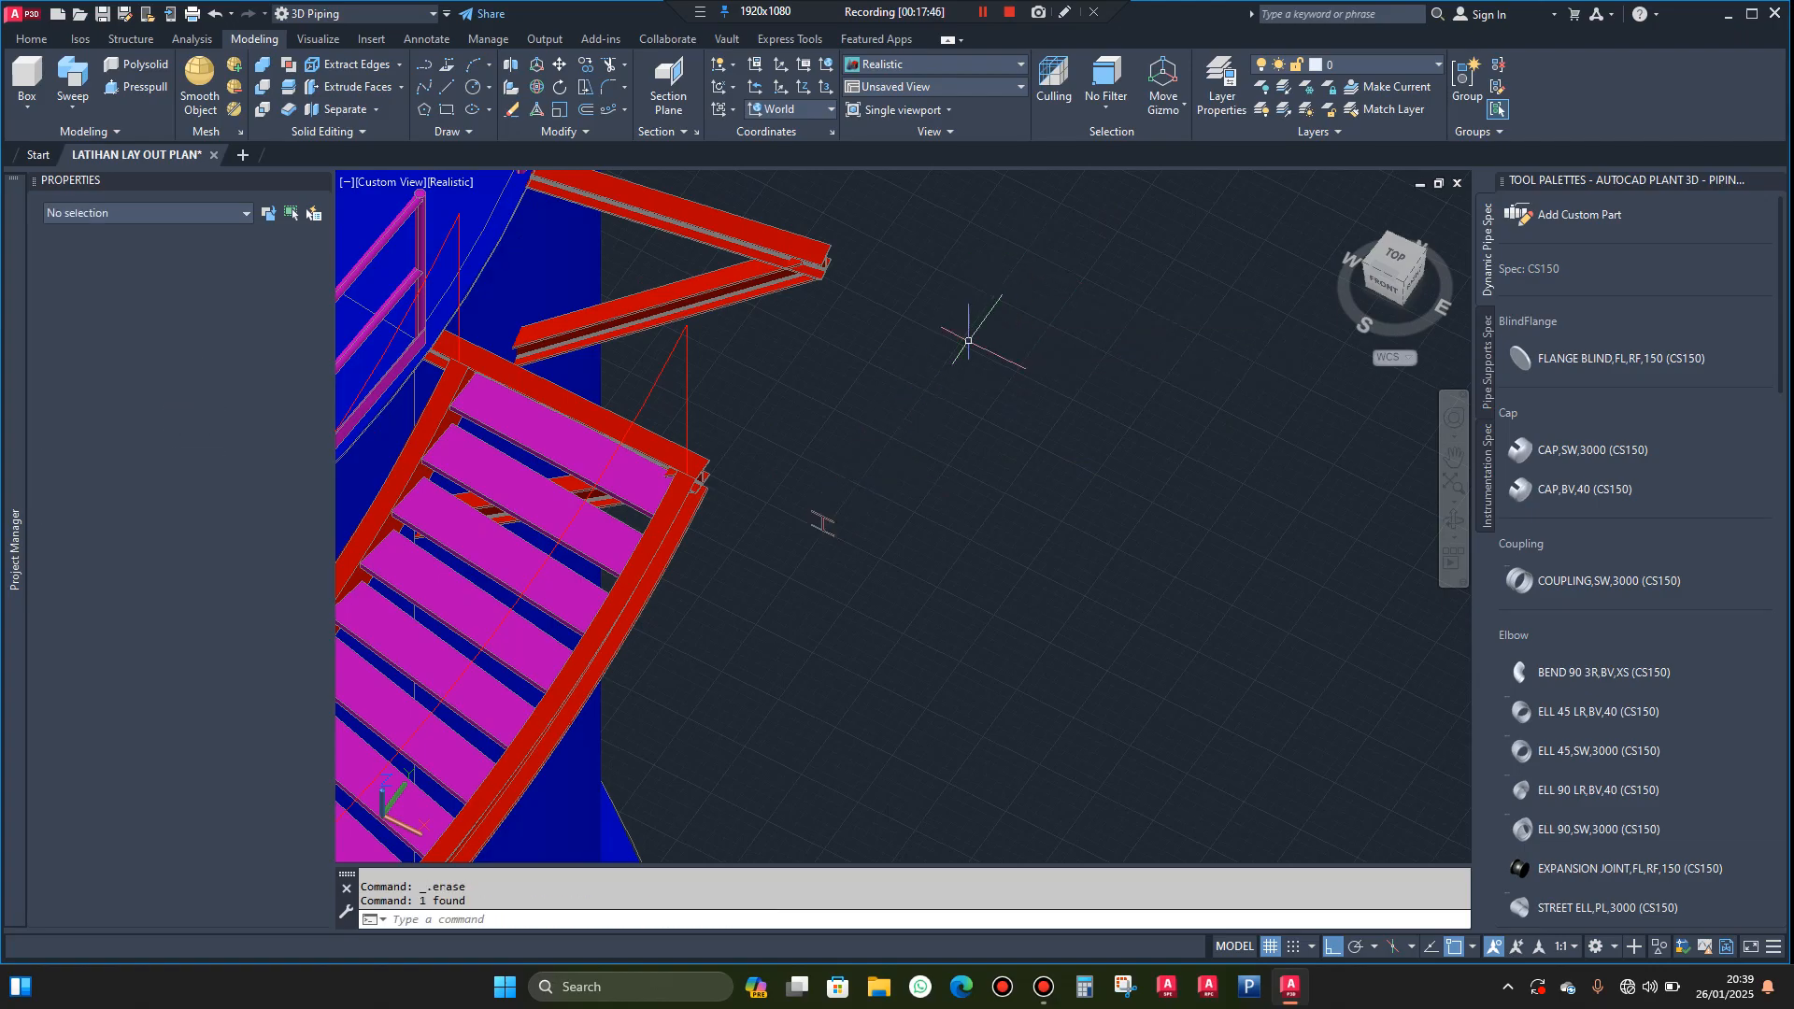
Change the color of the remaining H-shaped profile region to Magenta
scroll(804, 539, up, 3)
scroll(841, 509, up, 6)
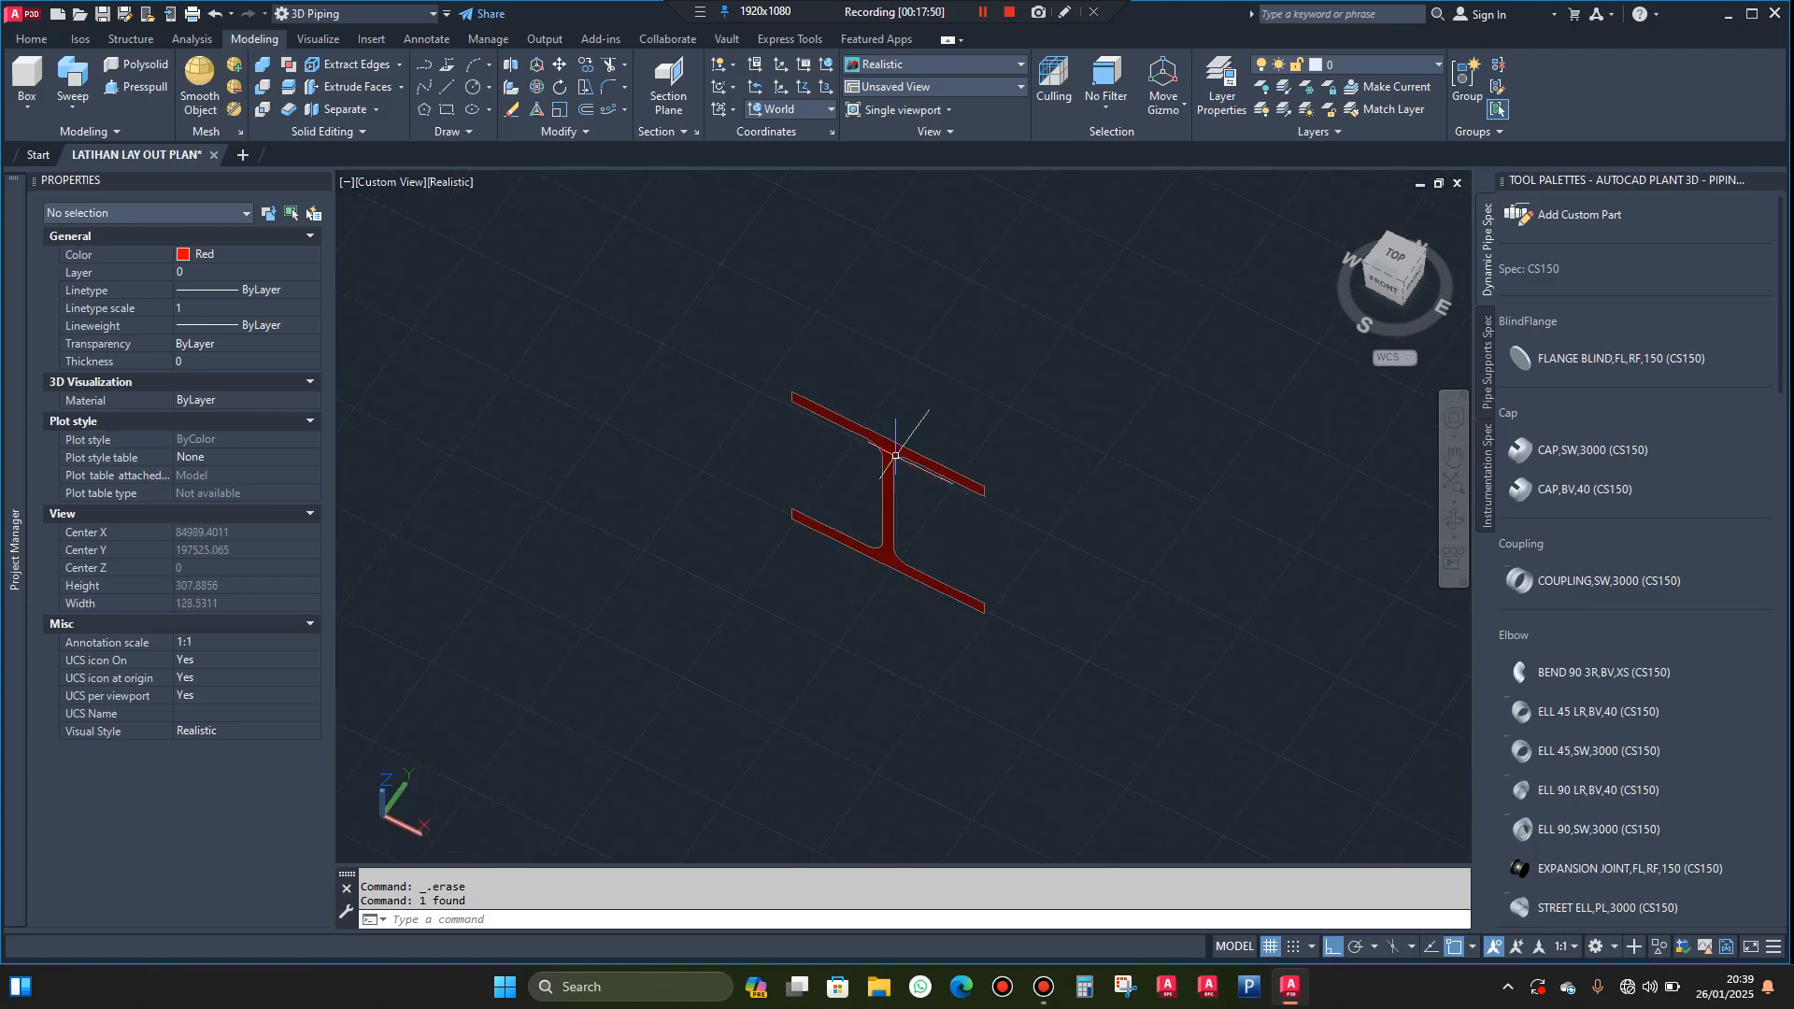
scroll(895, 456, down, 3)
scroll(899, 457, down, 2)
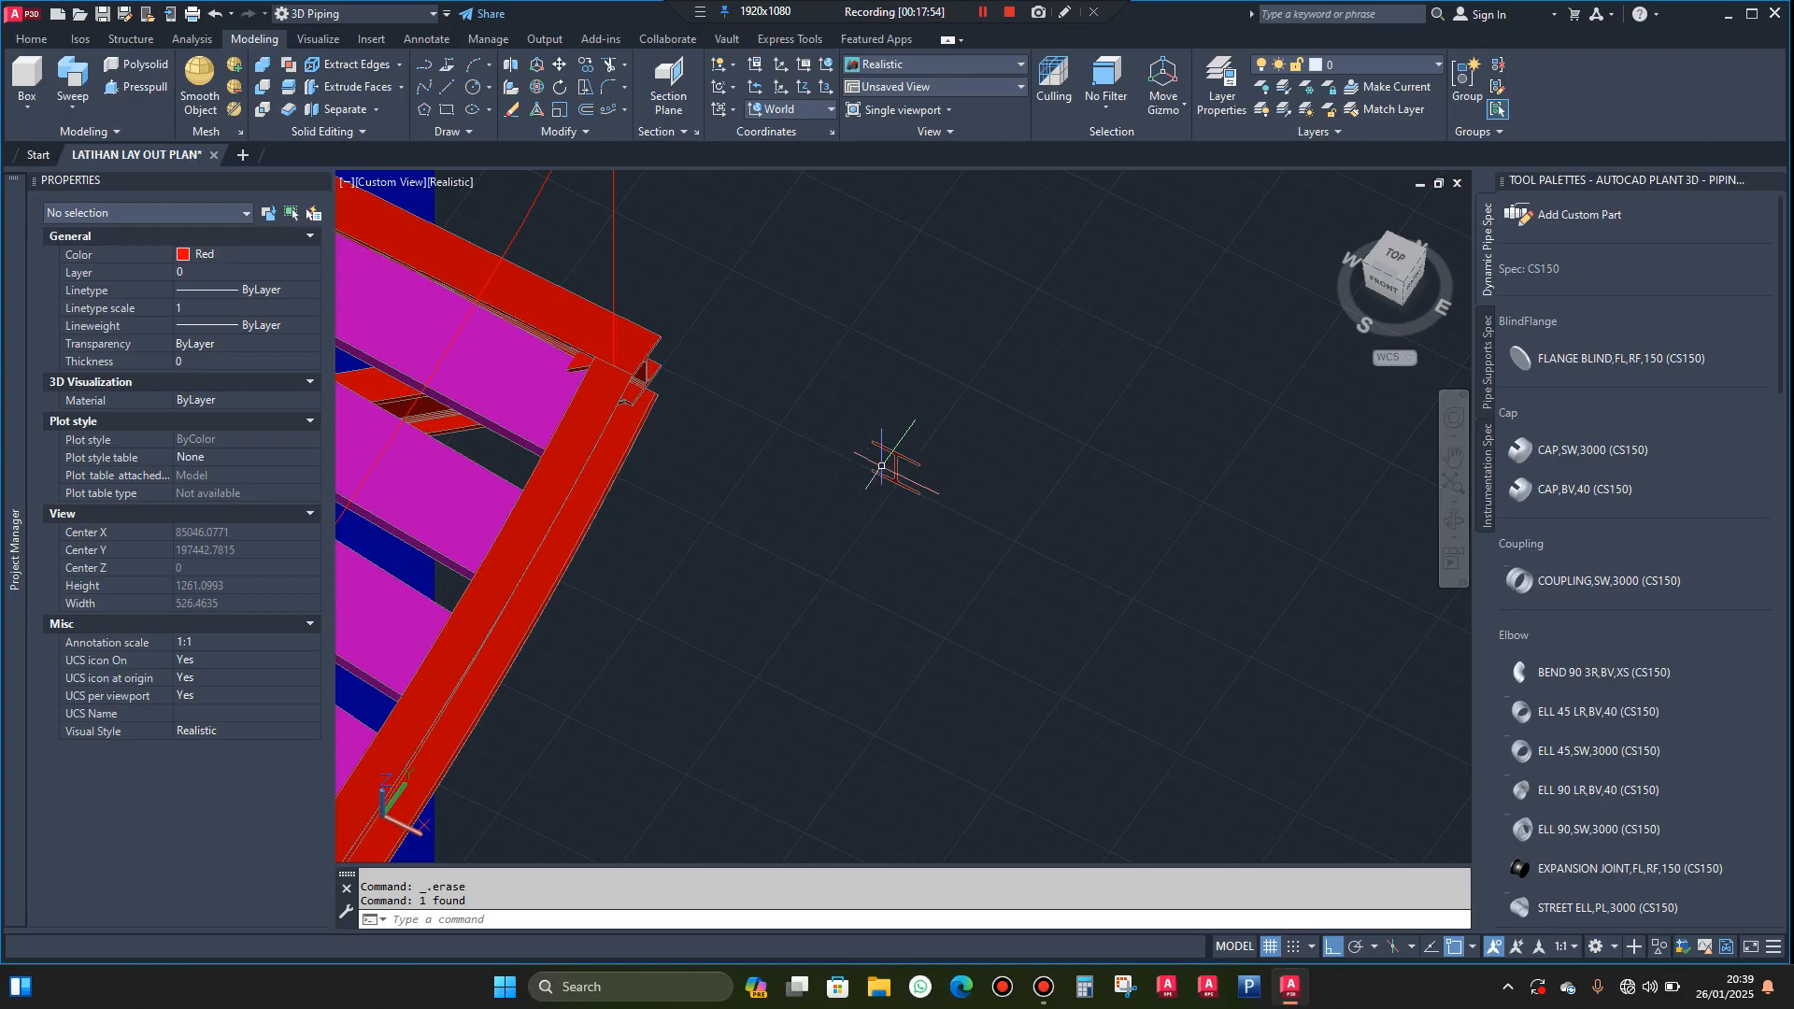
scroll(881, 464, up, 5)
click(1002, 426)
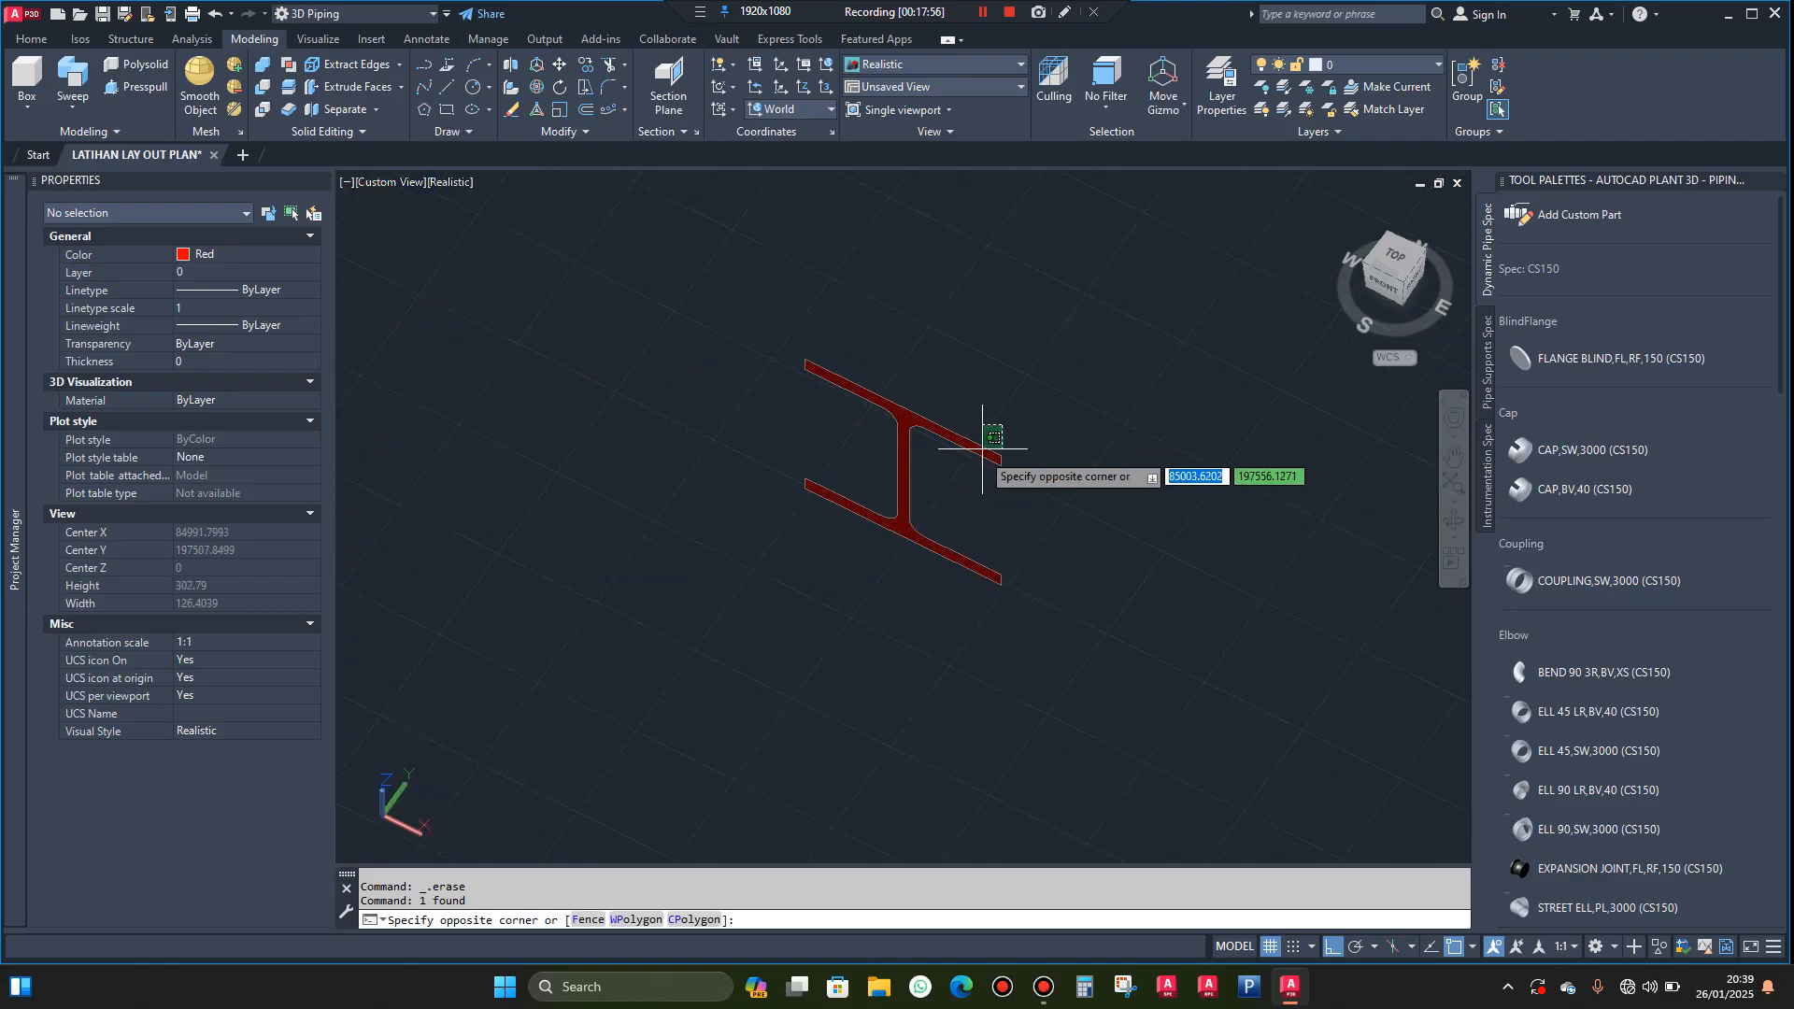
click(975, 459)
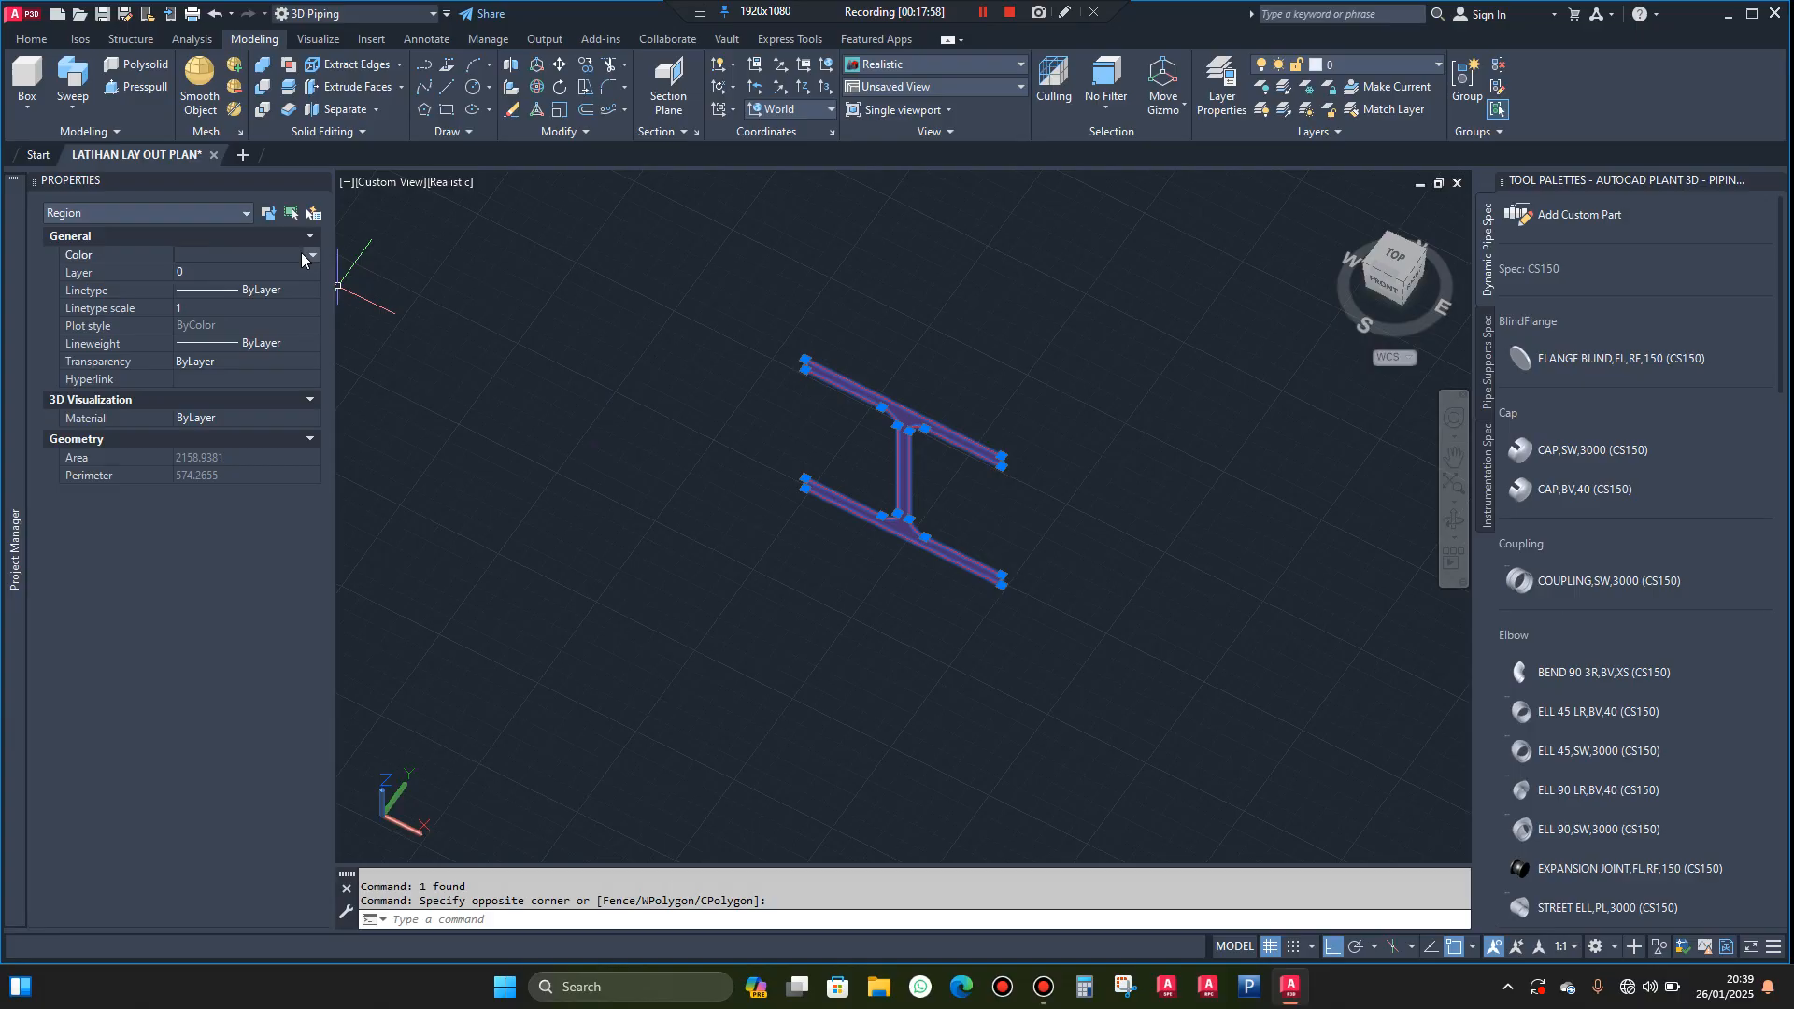
click(301, 253)
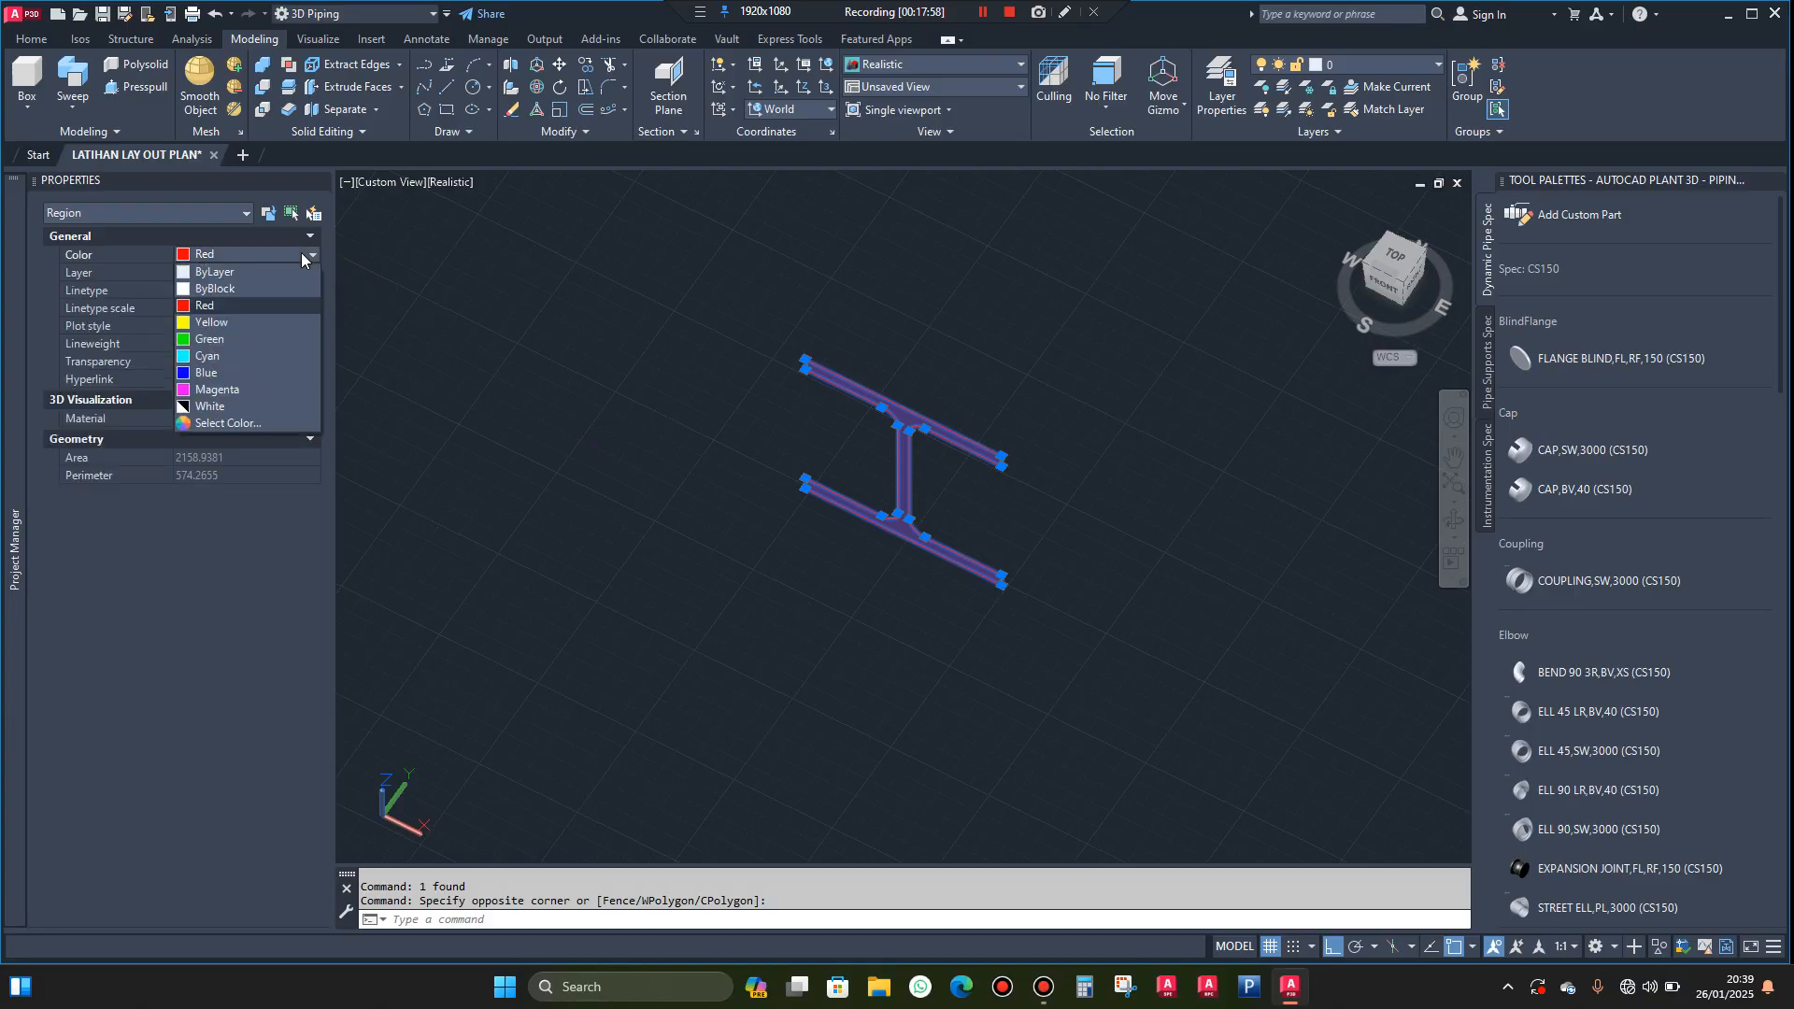
click(193, 387)
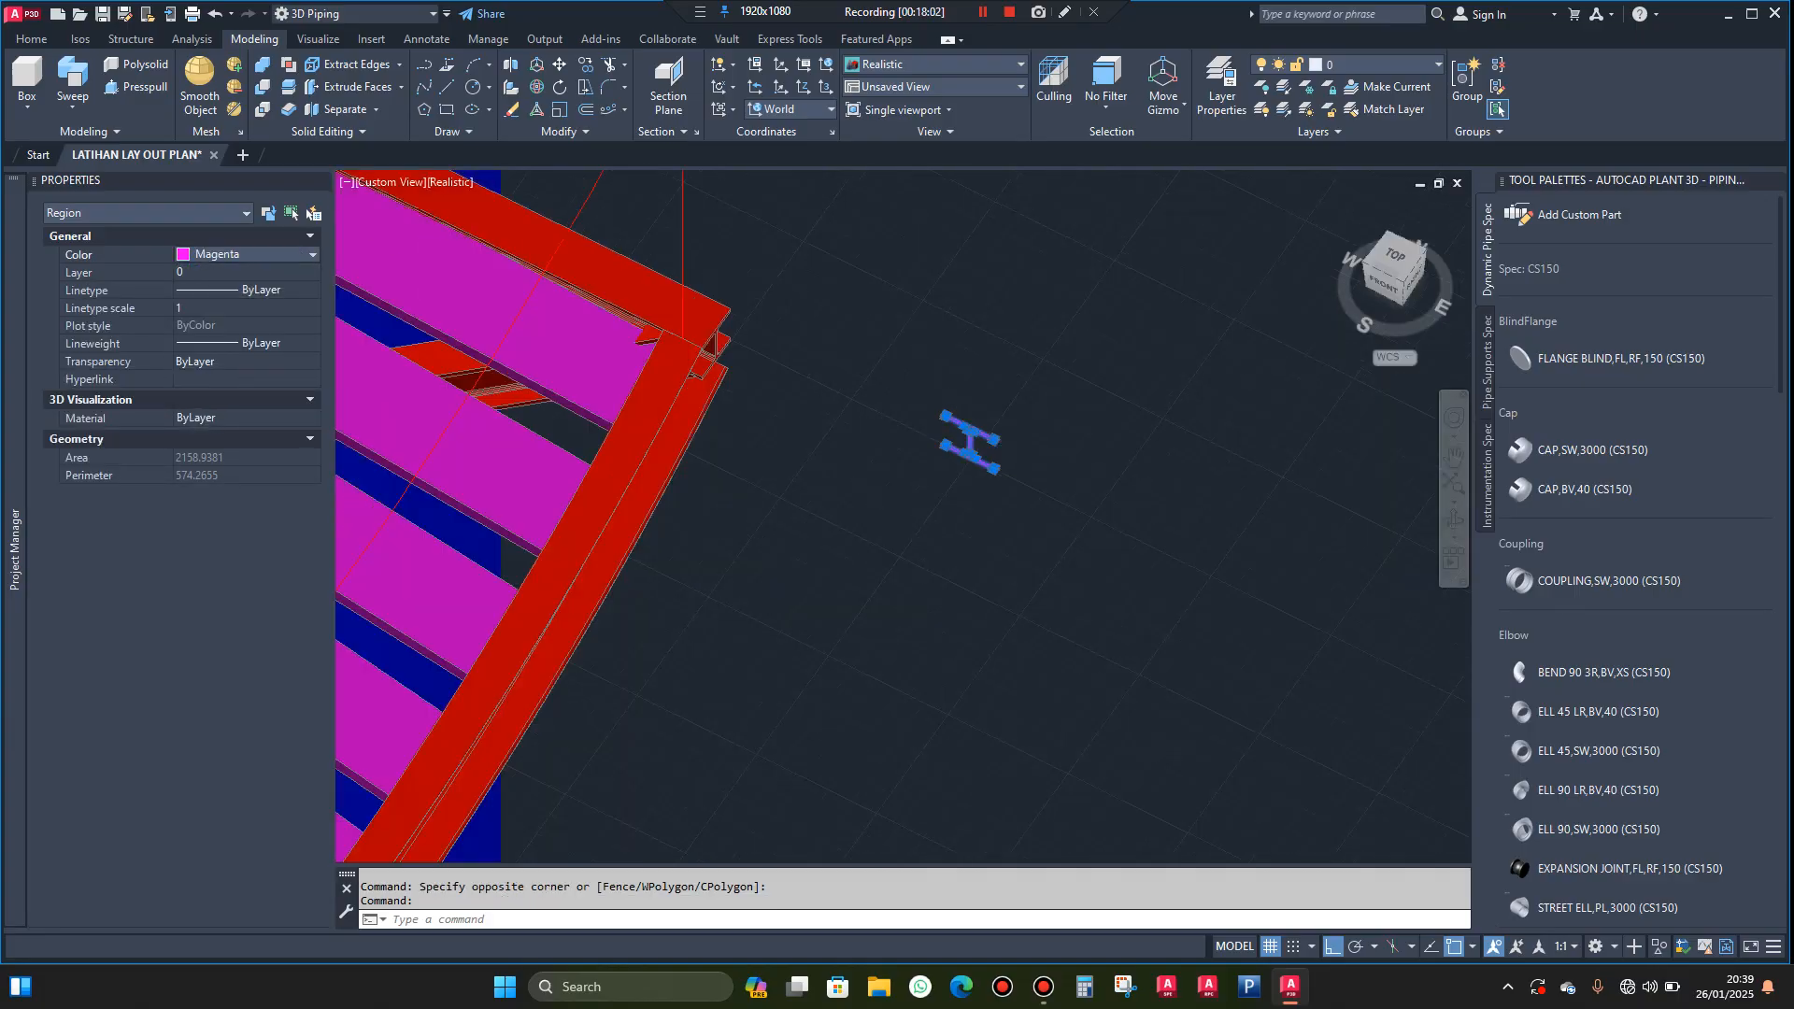
key(Escape)
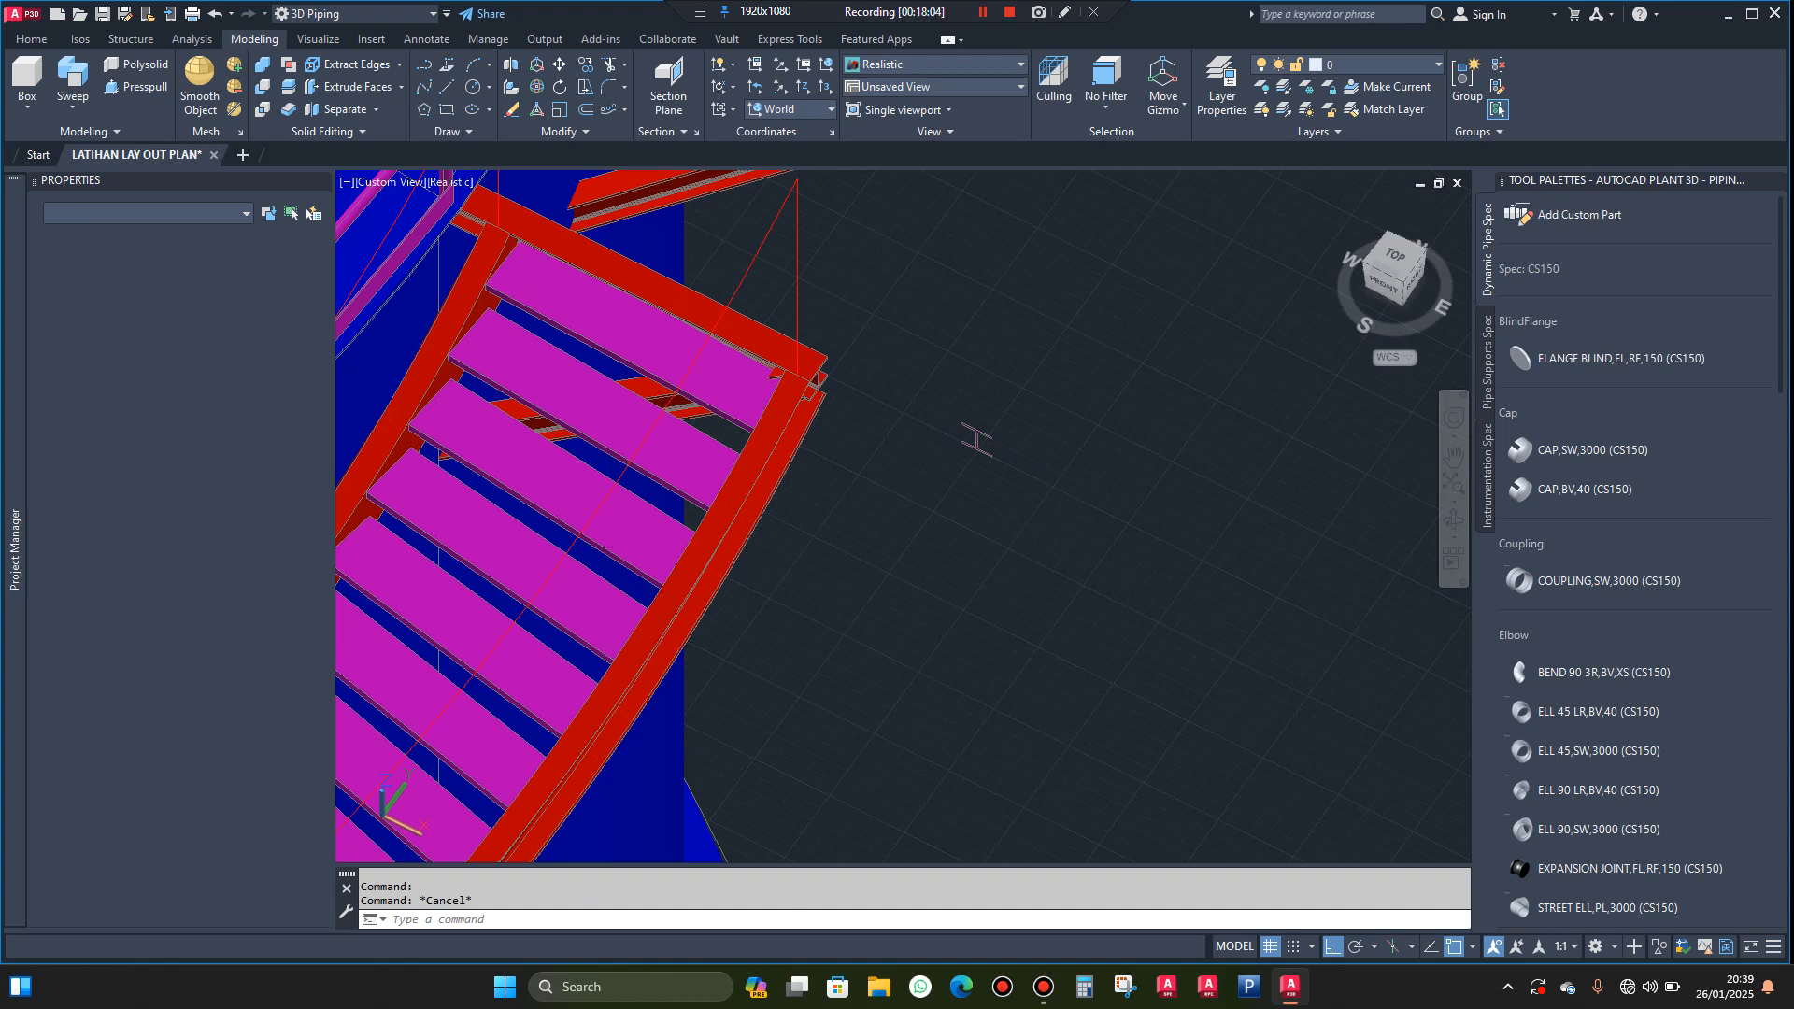
Draw a circle centred on the tank's centre, its radius reaching the guide line's endpoint on the outer stringer's upper end
scroll(977, 440, down, 2)
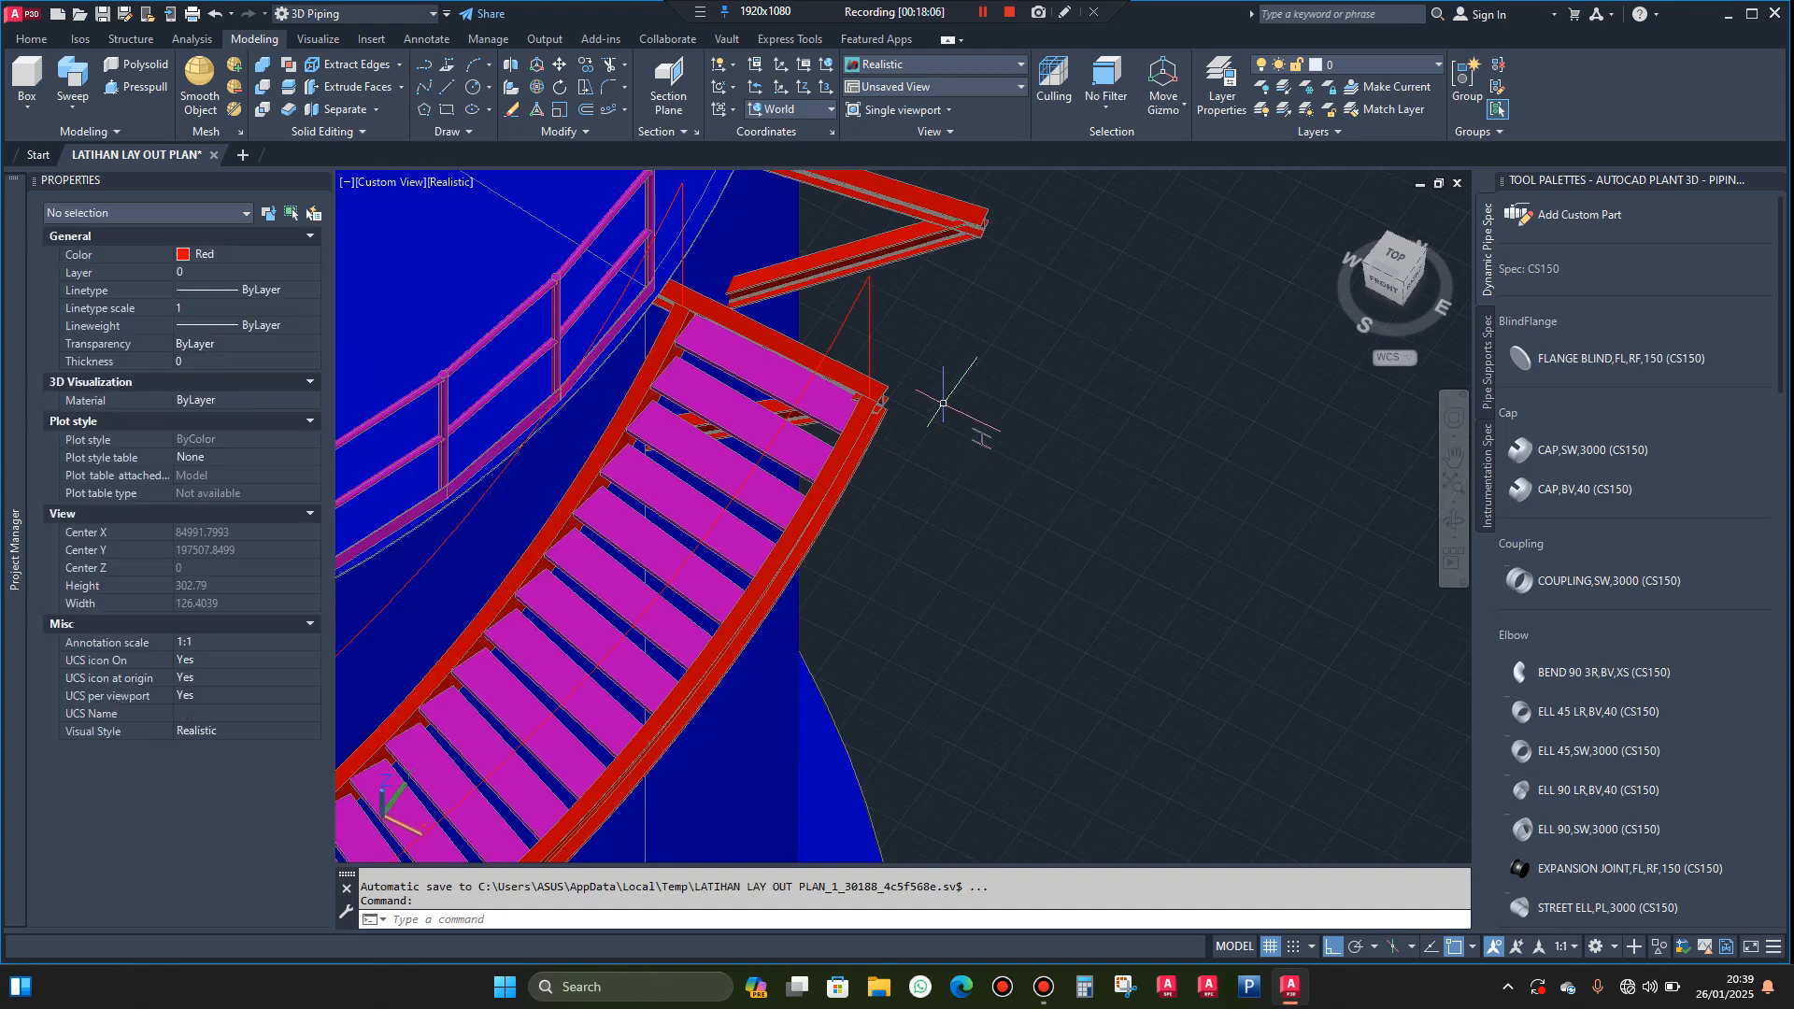
scroll(926, 372, up, 2)
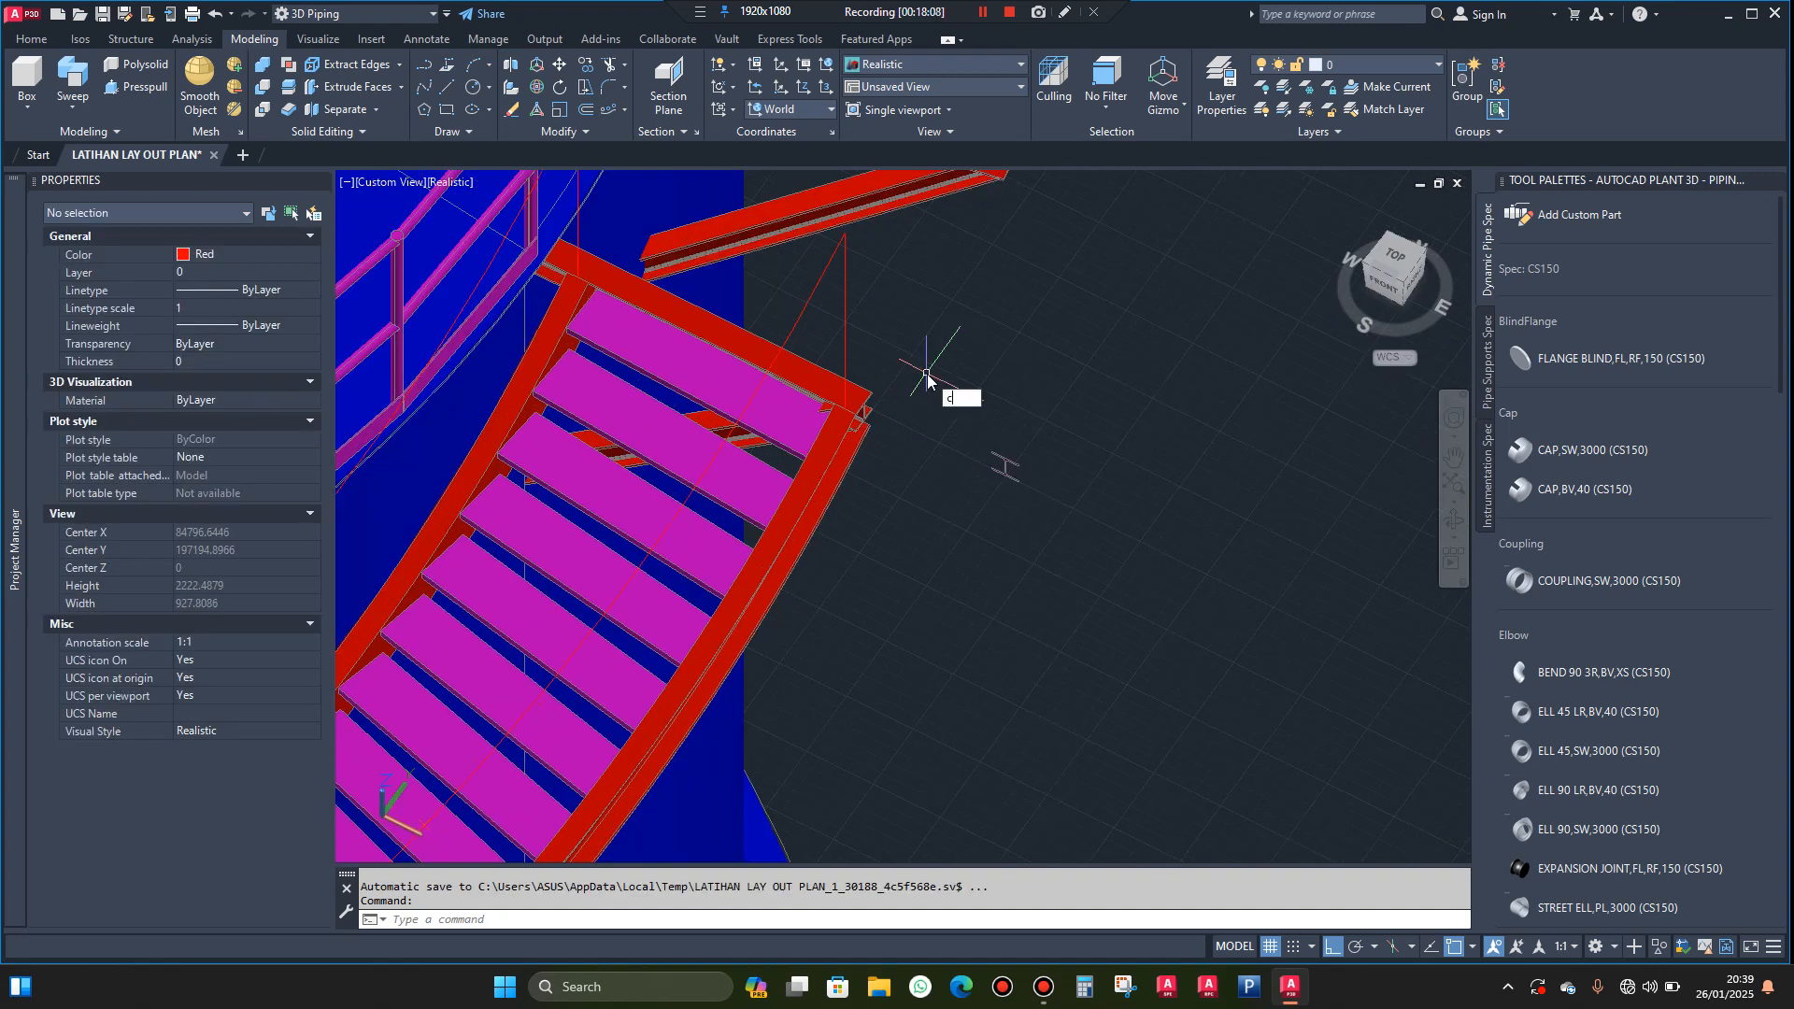
key(Return)
scroll(927, 392, down, 4)
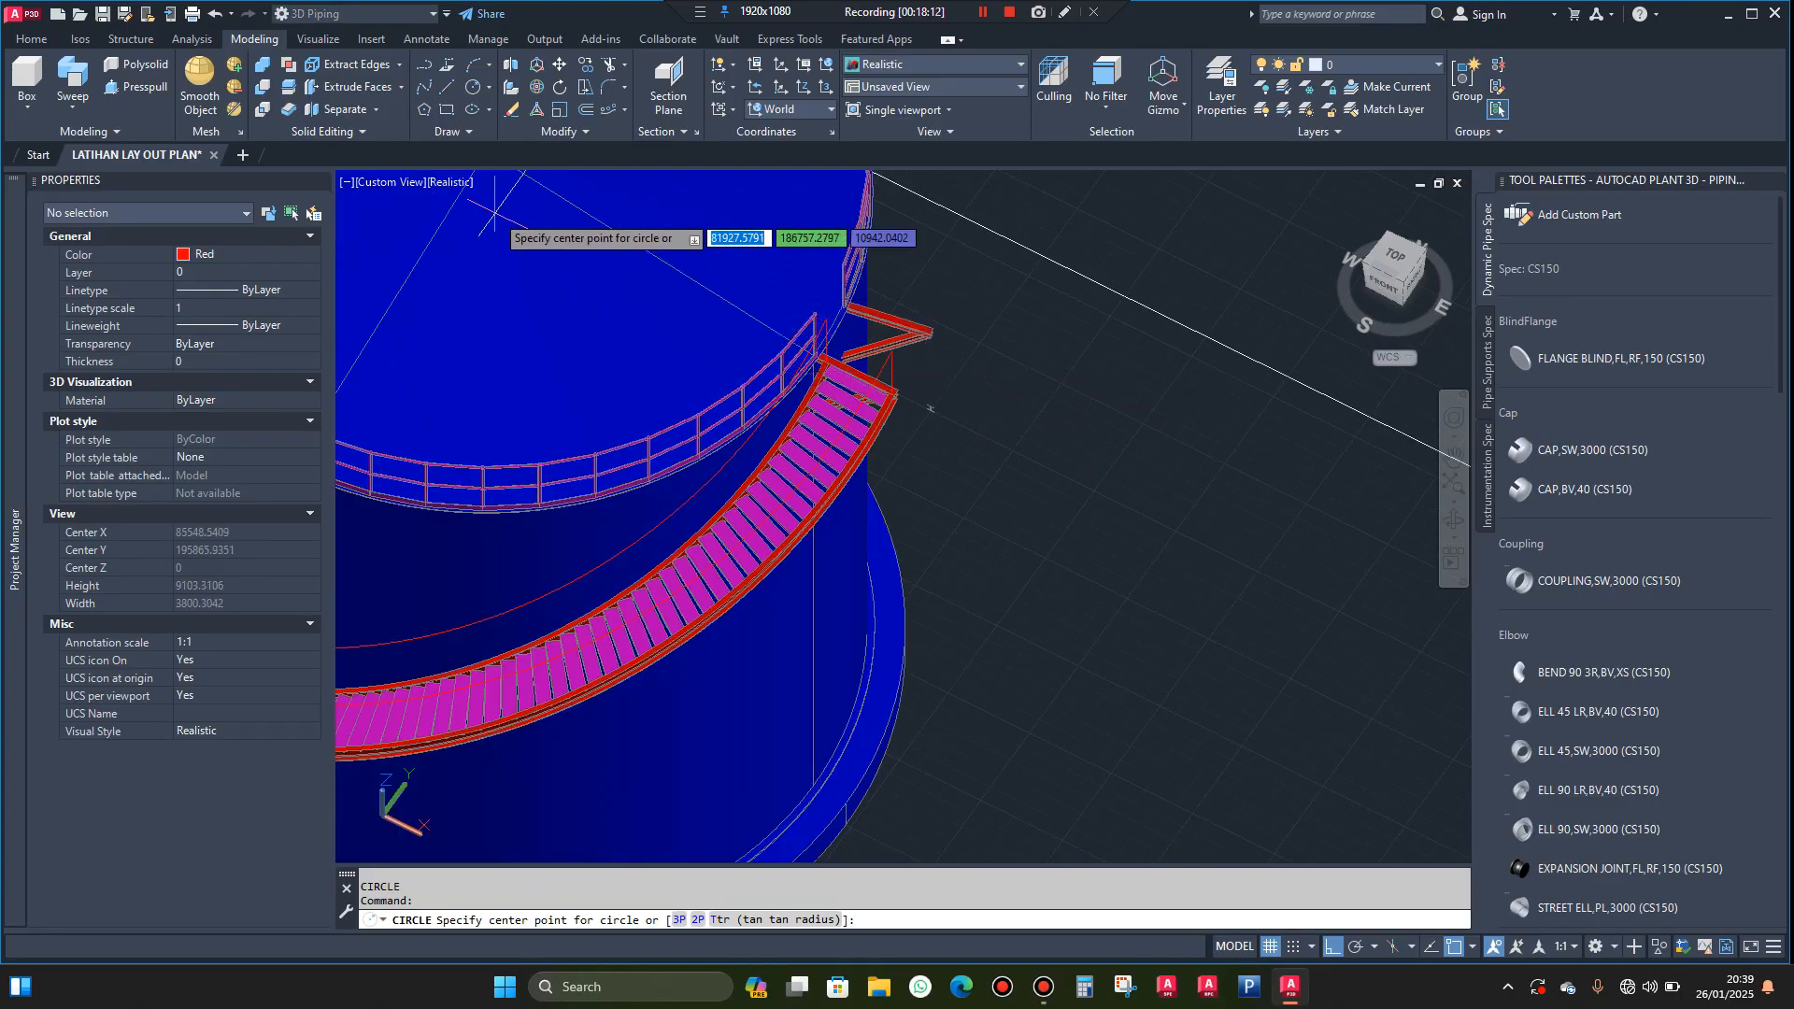
scroll(509, 217, down, 2)
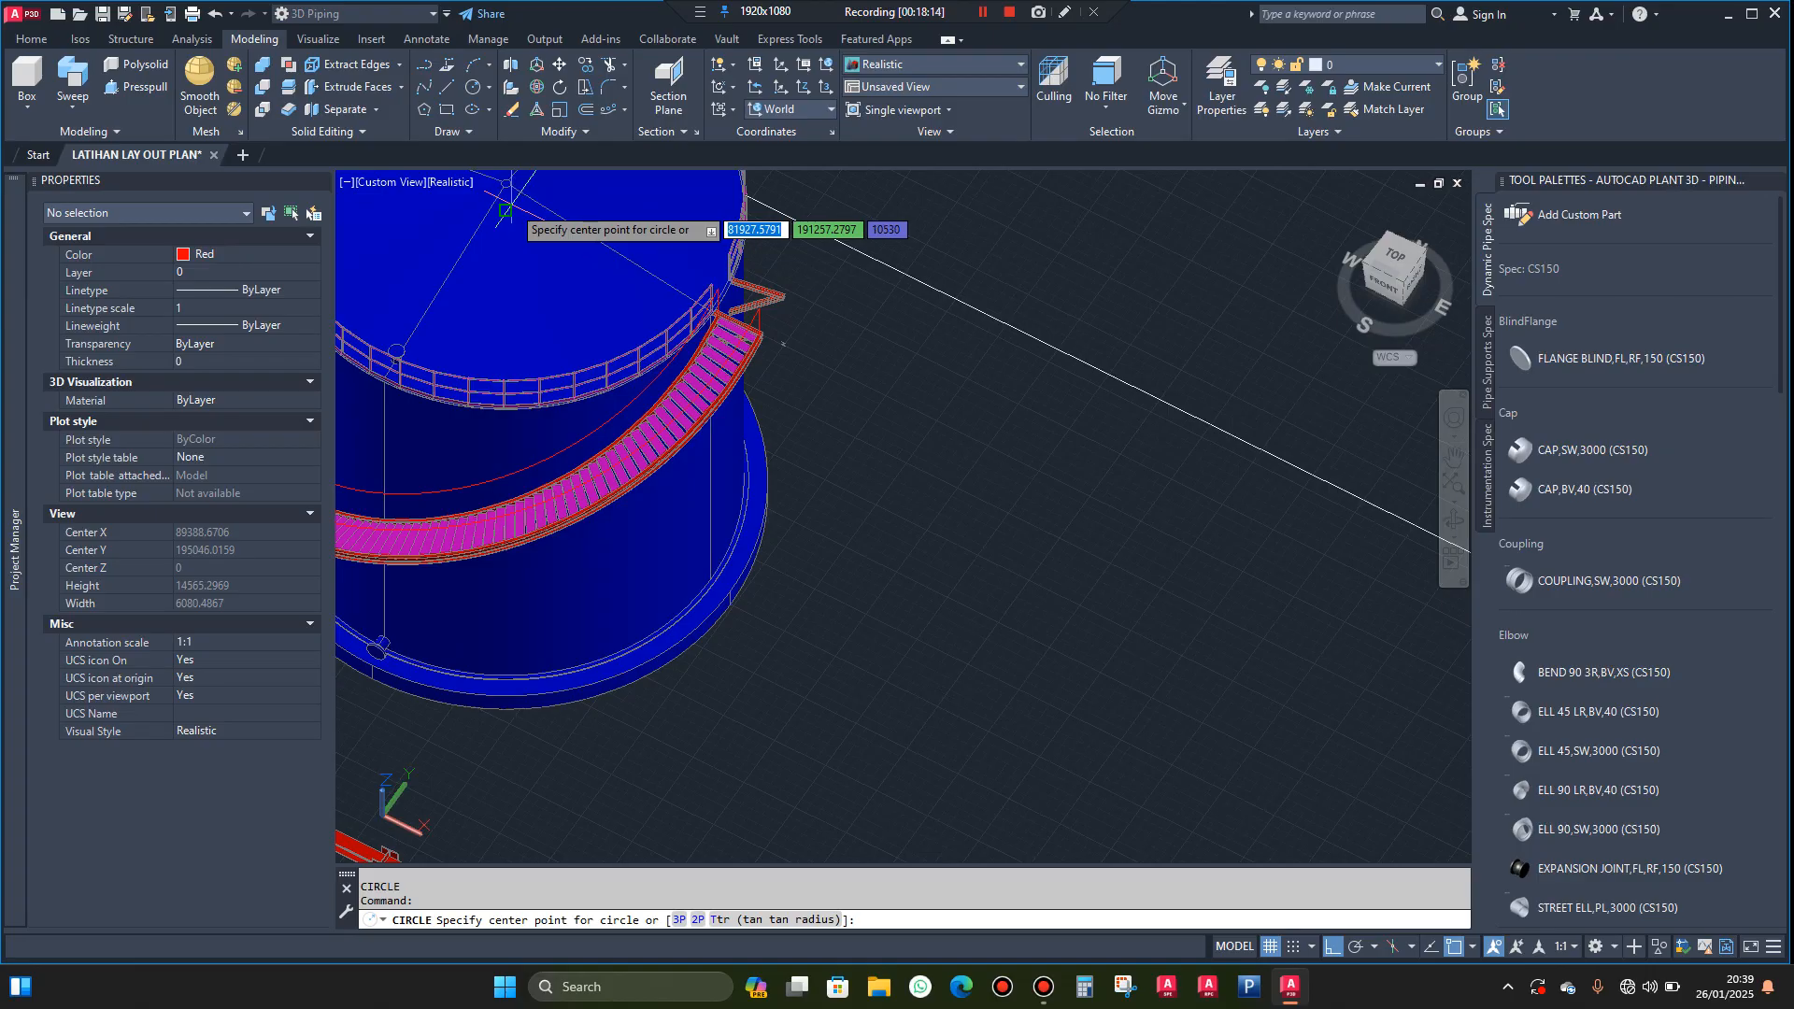
scroll(759, 338, up, 3)
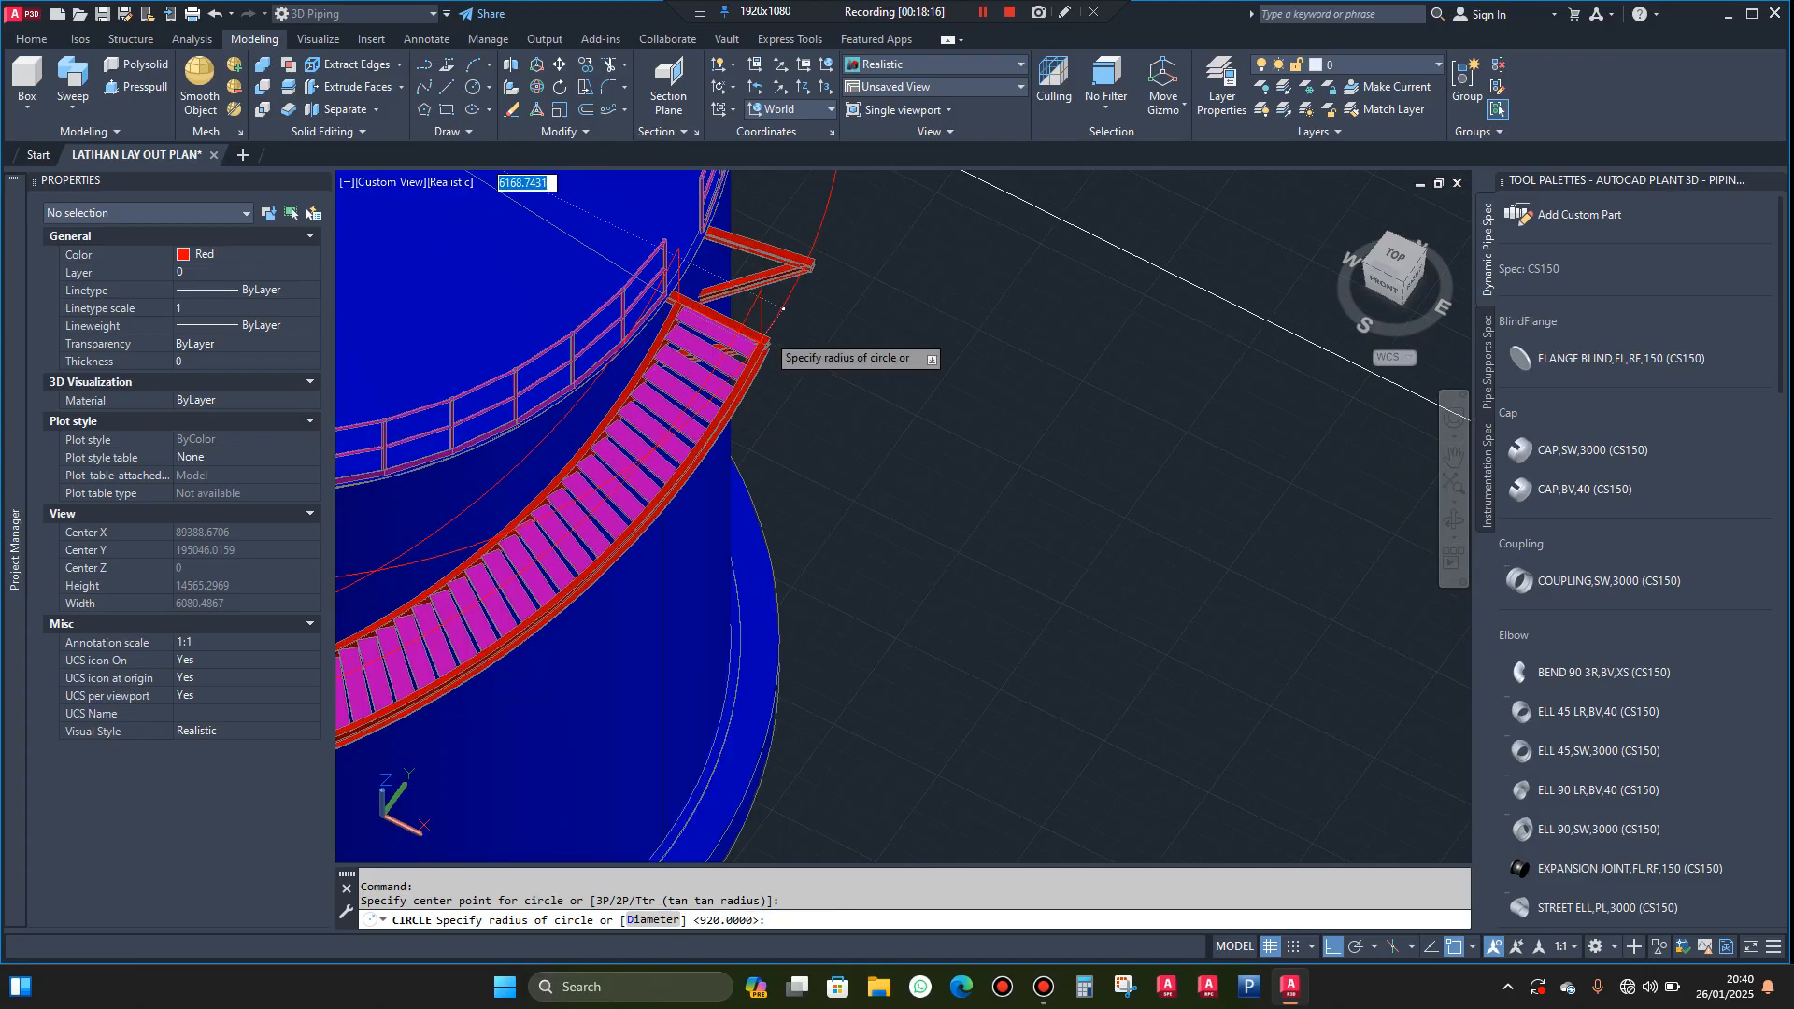
click(764, 348)
scroll(764, 347, up, 5)
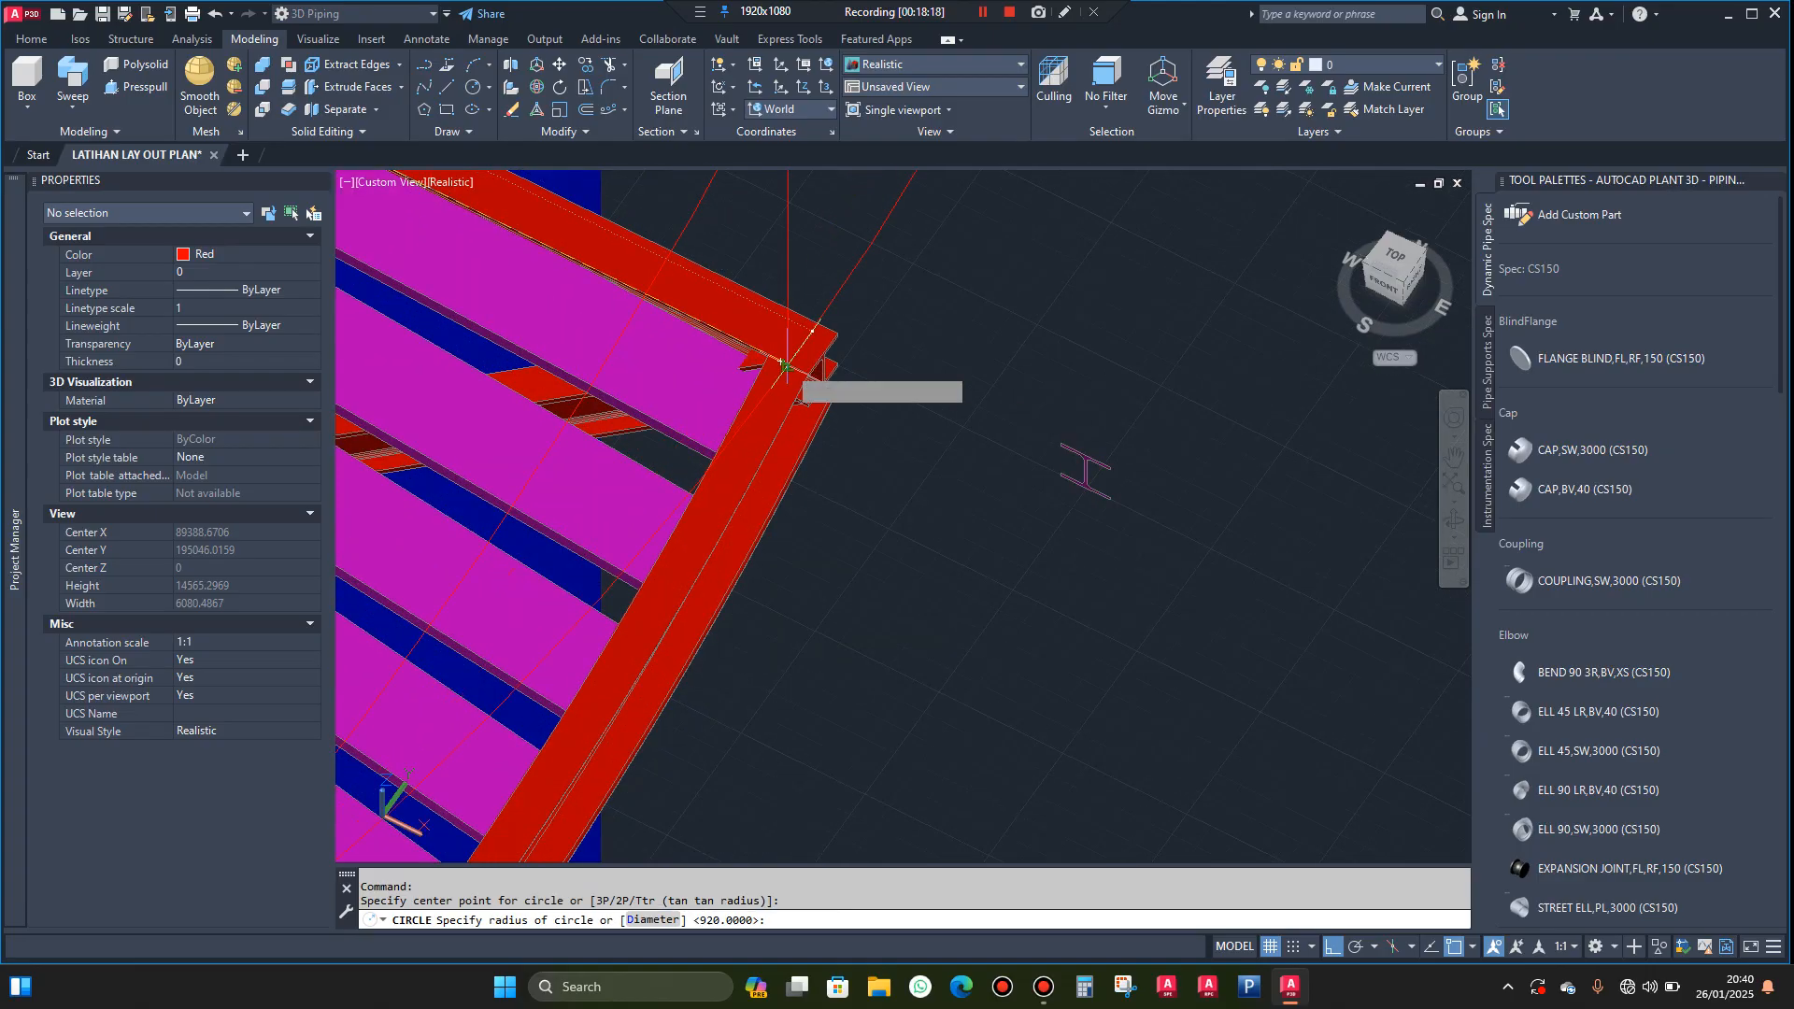
scroll(788, 367, up, 2)
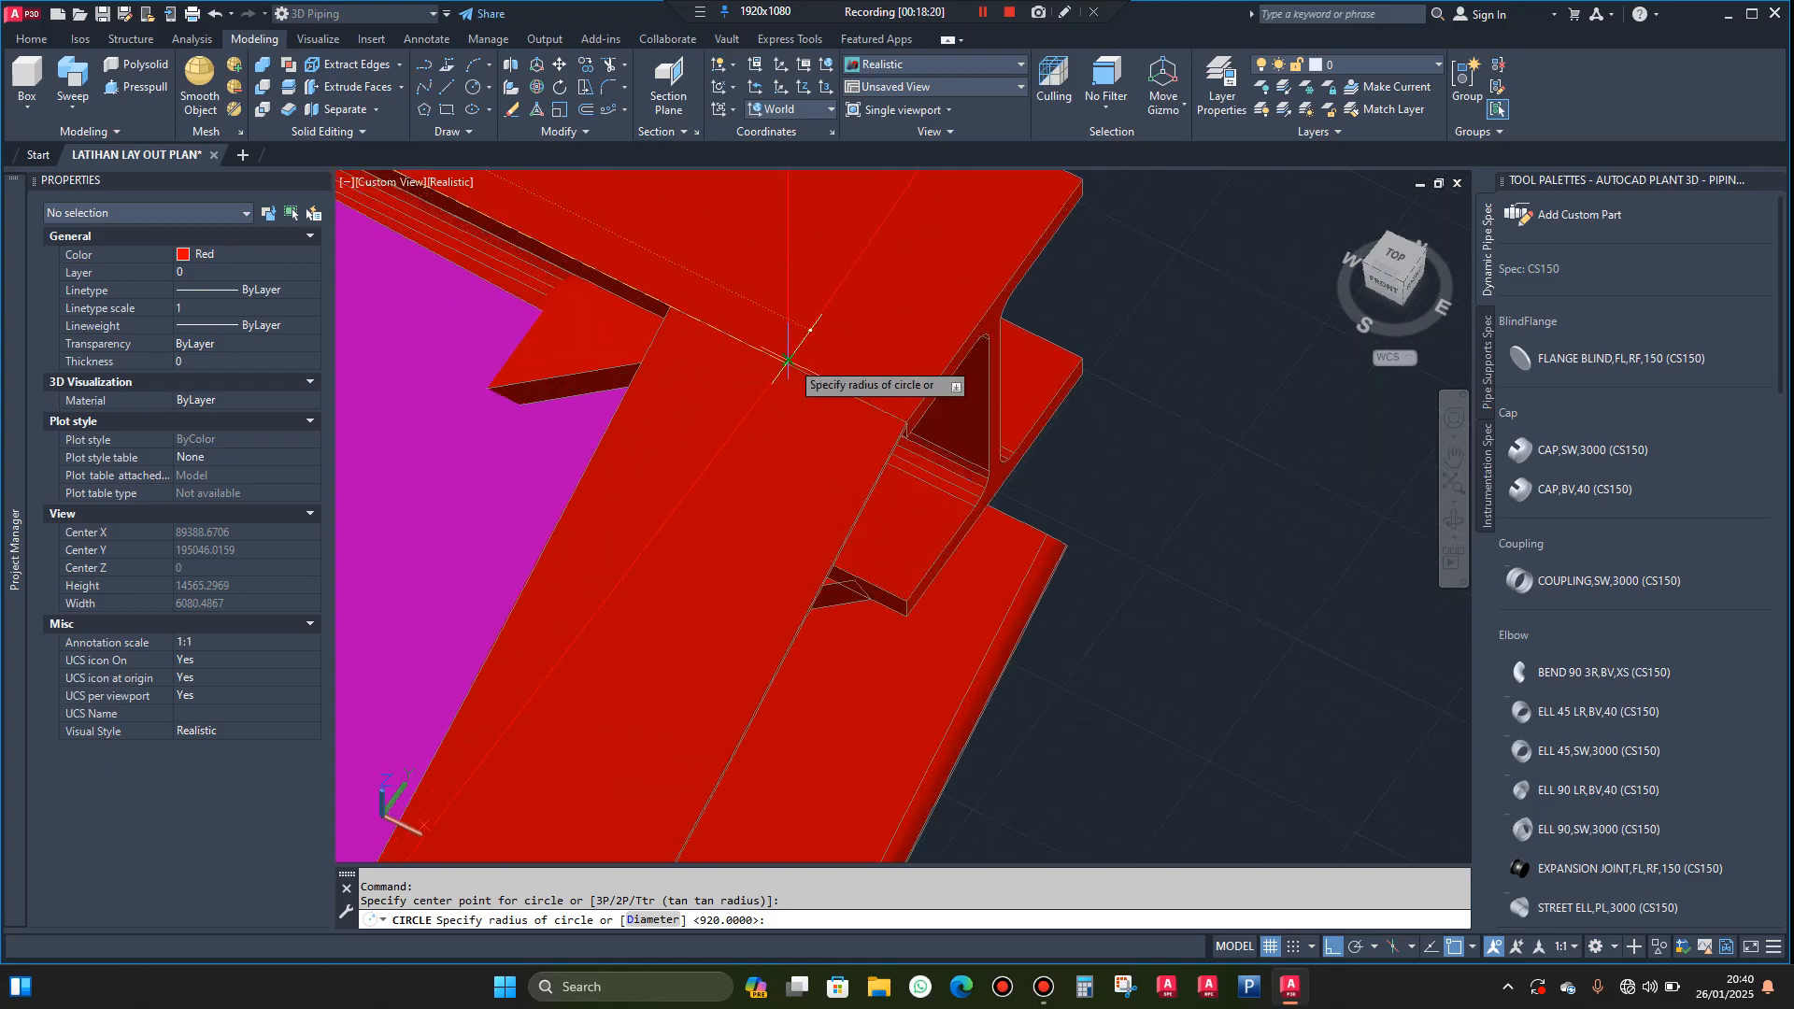
scroll(787, 365, up, 2)
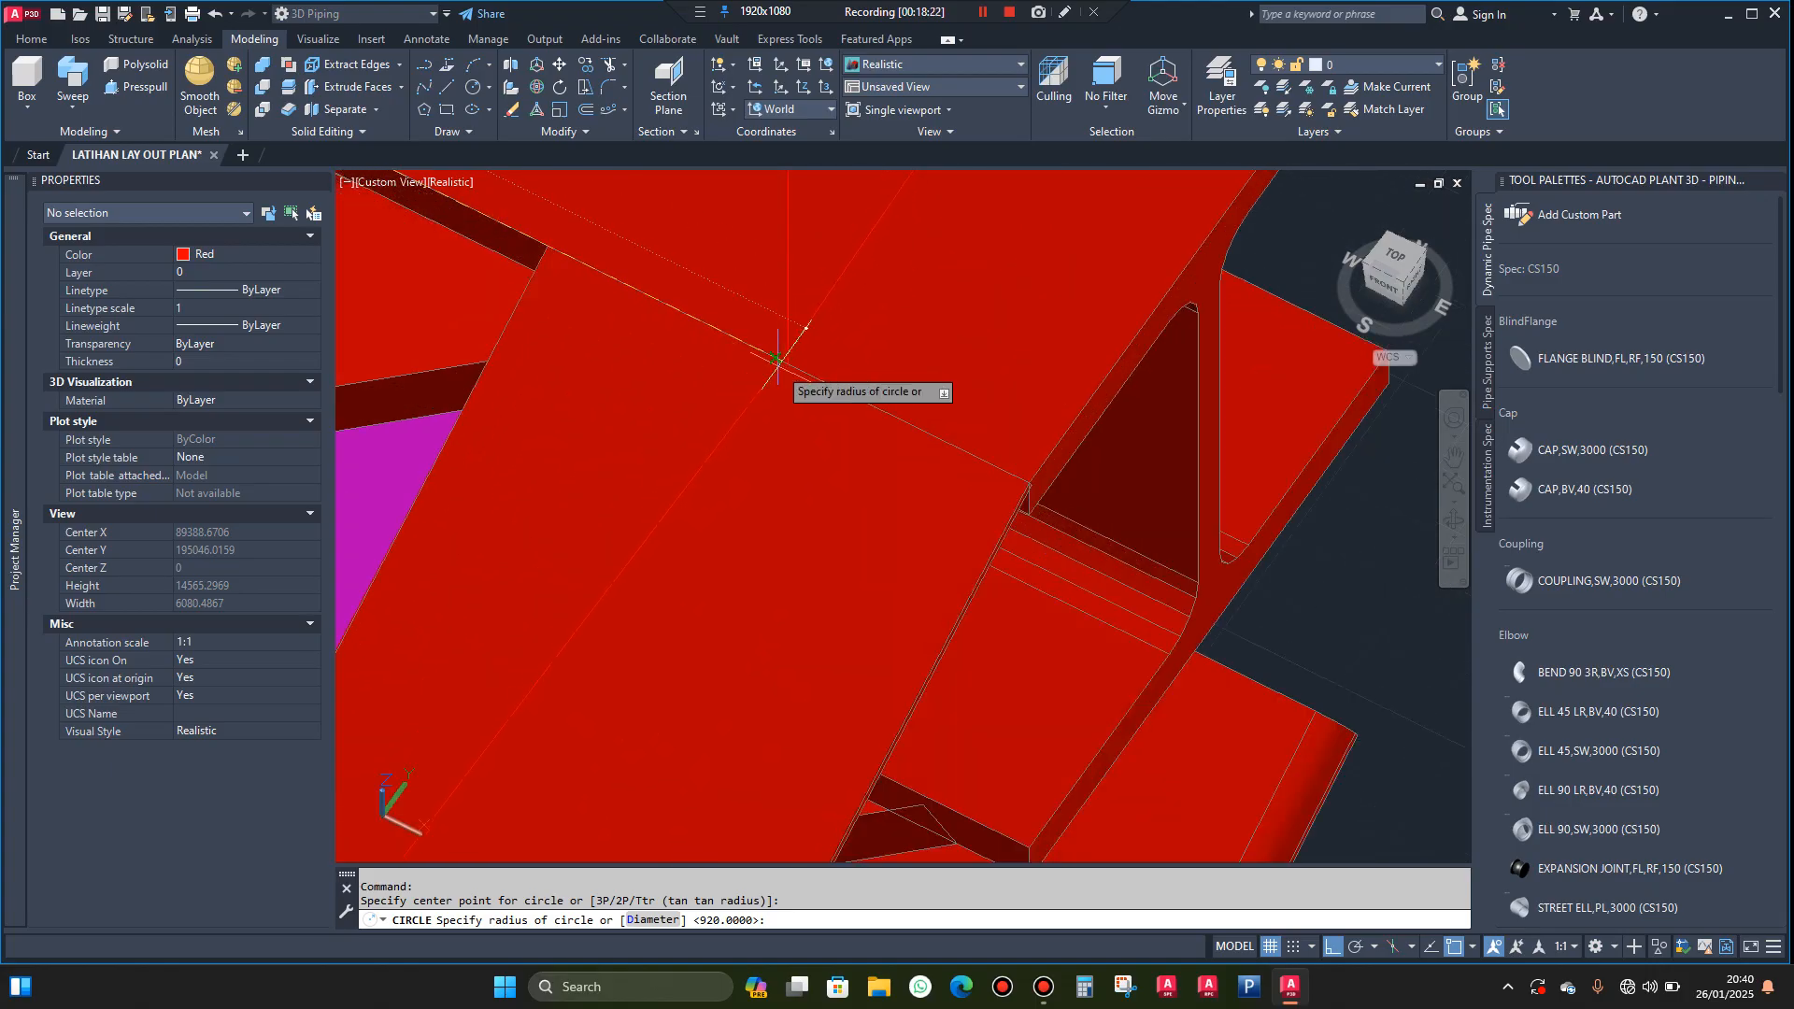
click(788, 365)
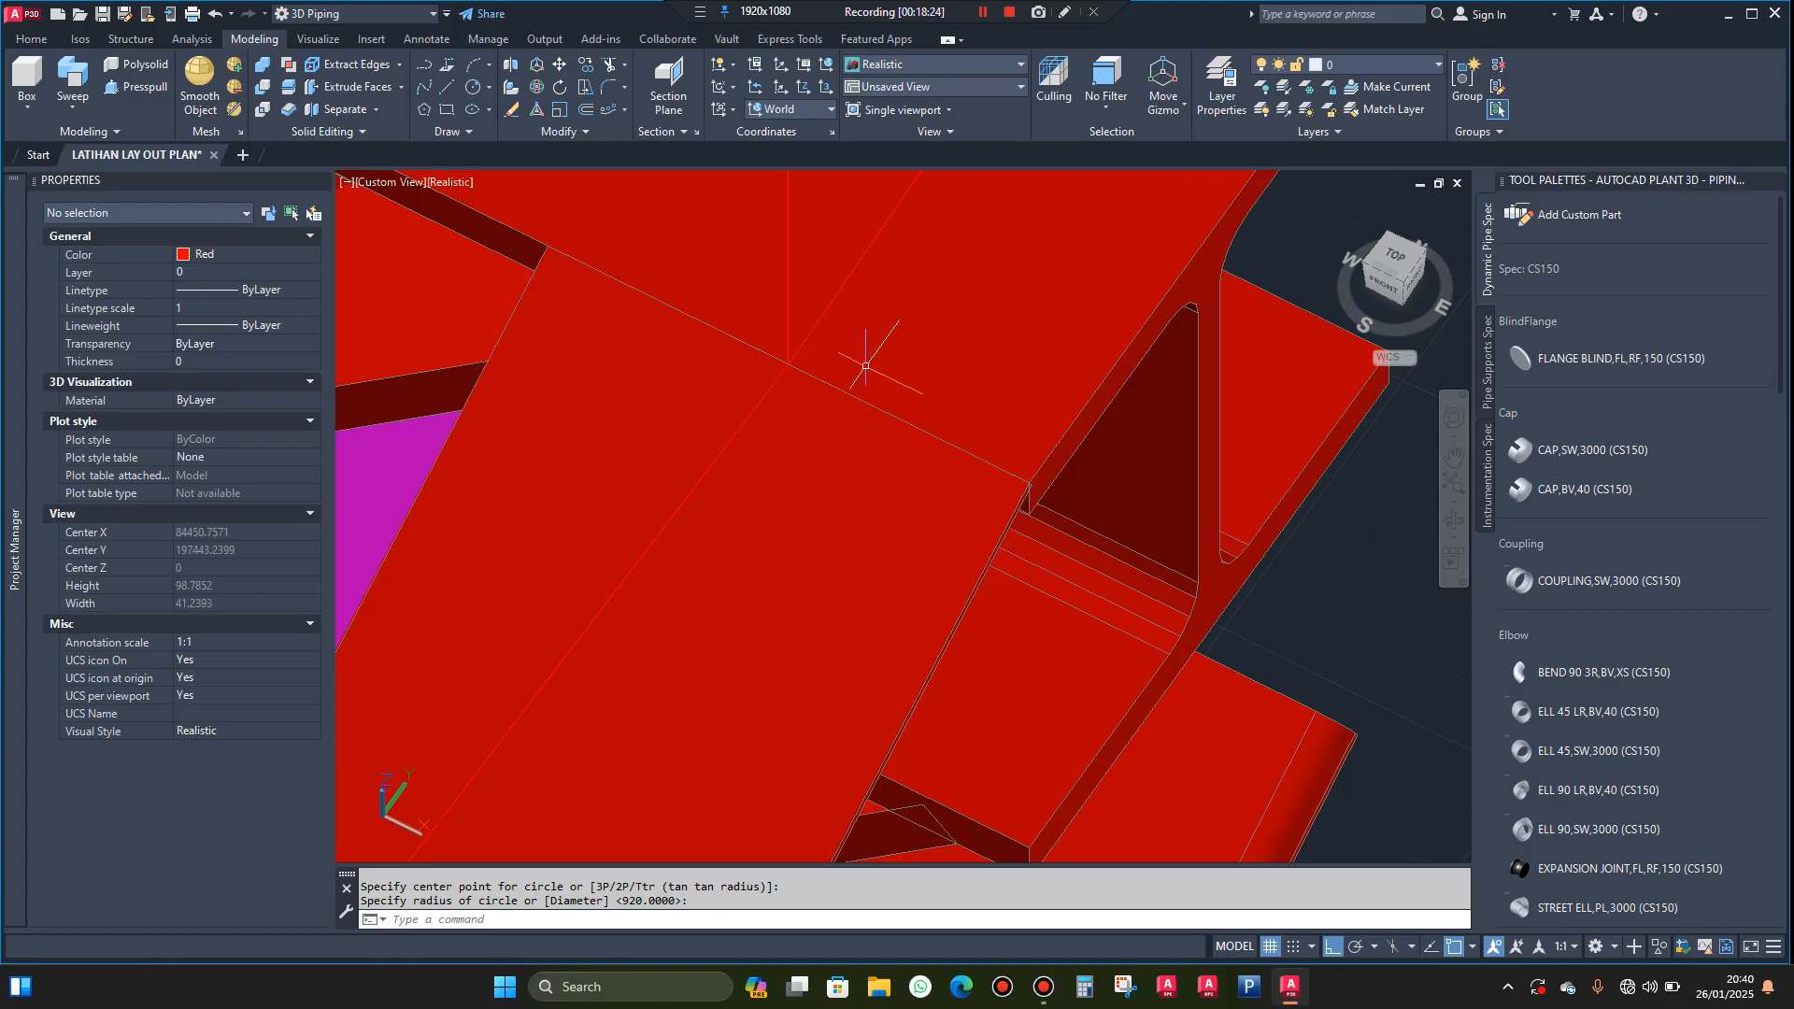
scroll(854, 386, down, 5)
scroll(944, 418, down, 2)
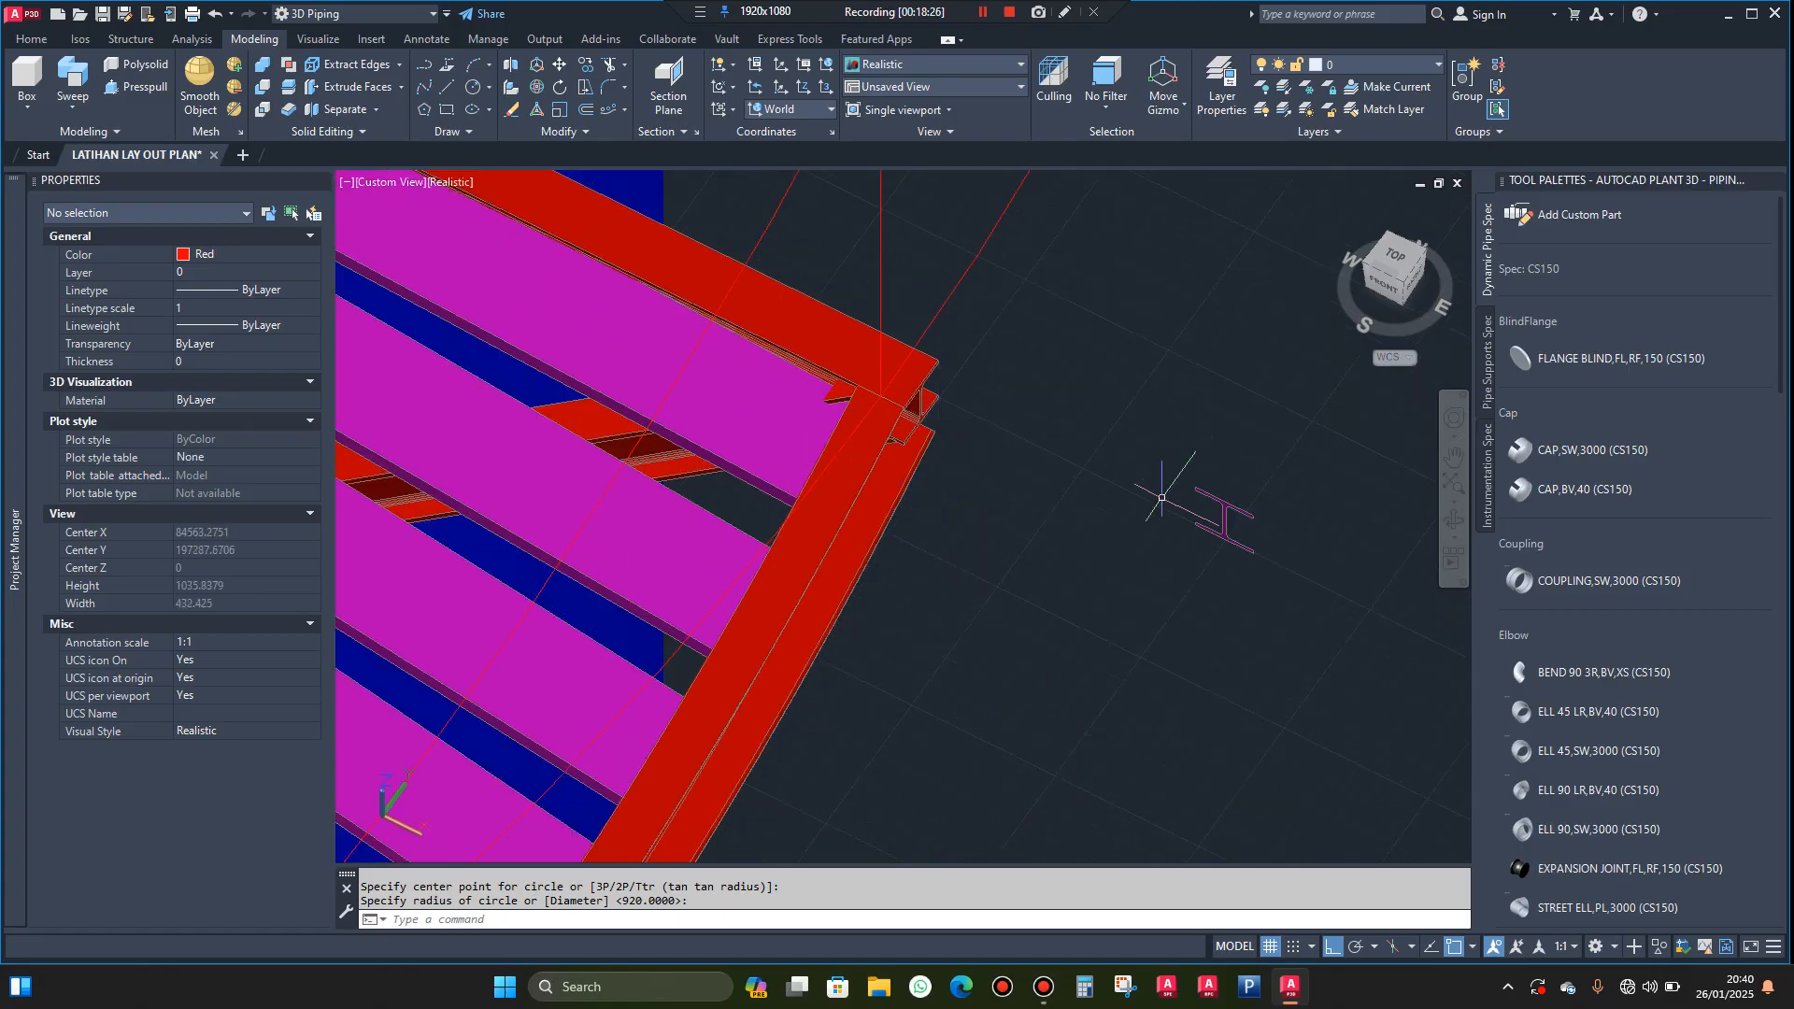
Copy the magenta H-shaped region from its top flange midpoint to the guide line's endpoint at the outer stringer's upper end
click(1449, 526)
drag(1383, 504, 1263, 530)
key(Escape)
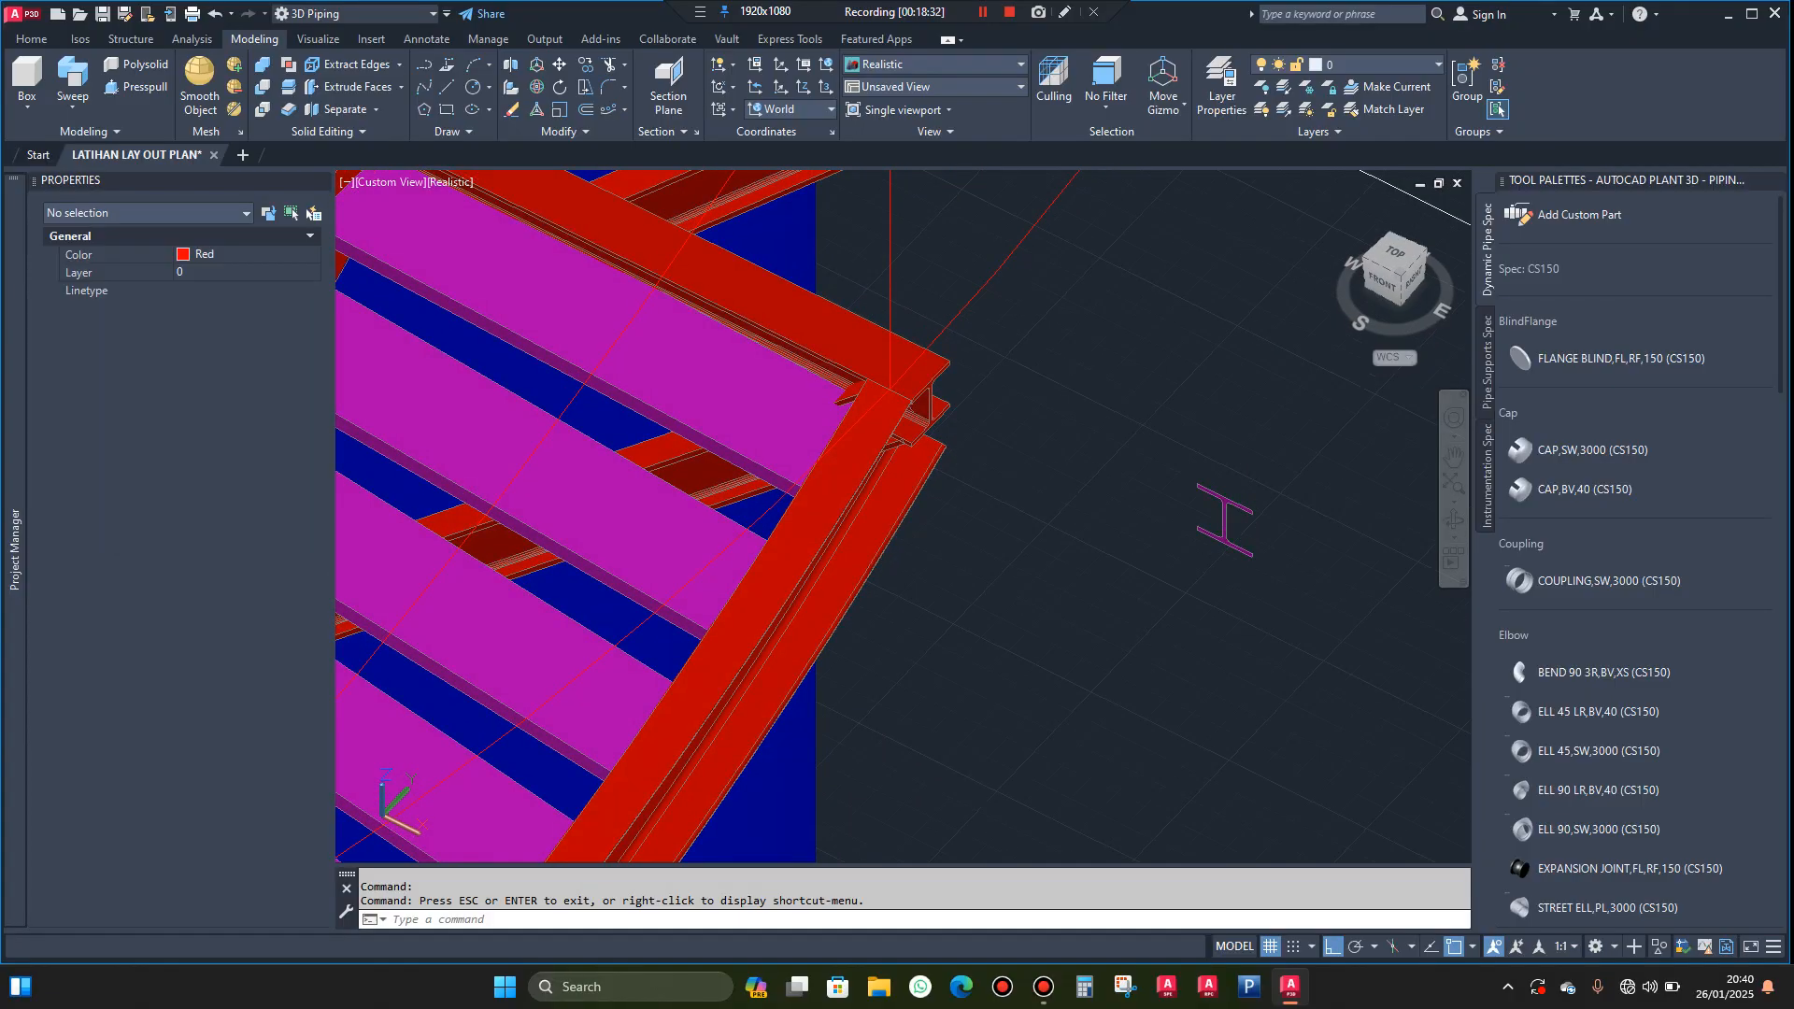
click(1272, 505)
click(1229, 526)
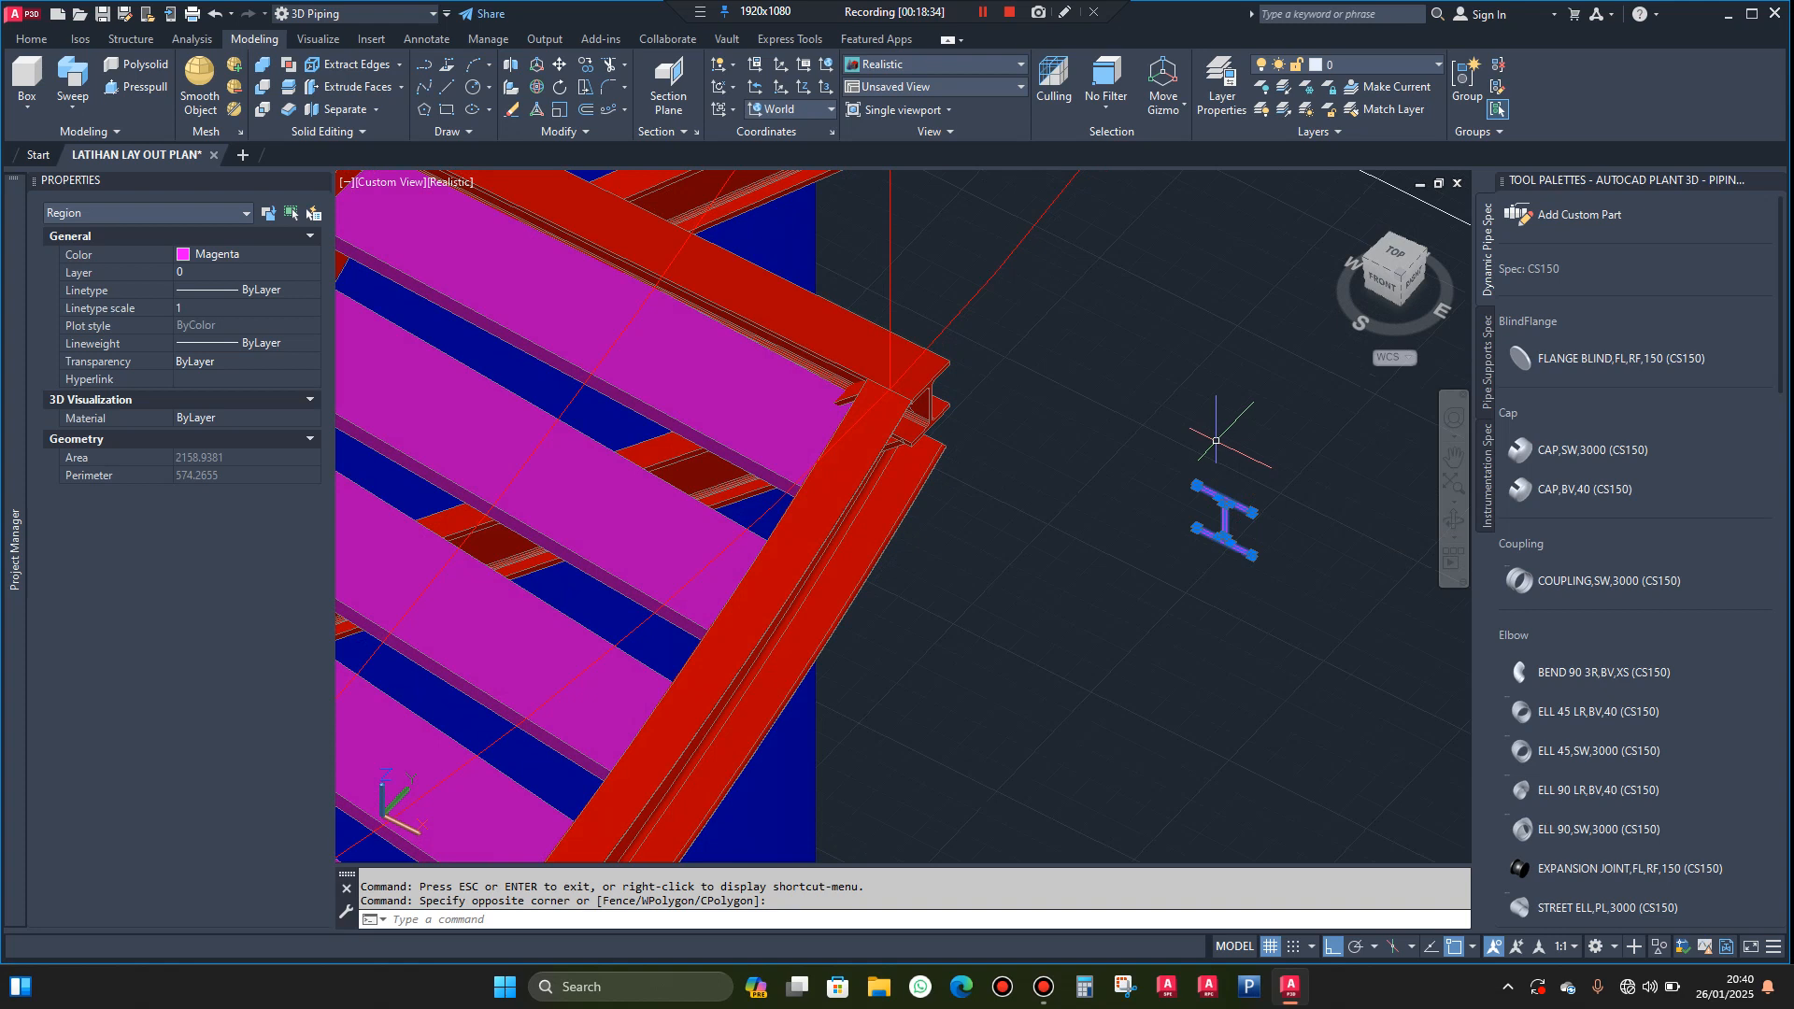
text(co)
key(Return)
scroll(1219, 455, up, 2)
scroll(1220, 455, up, 3)
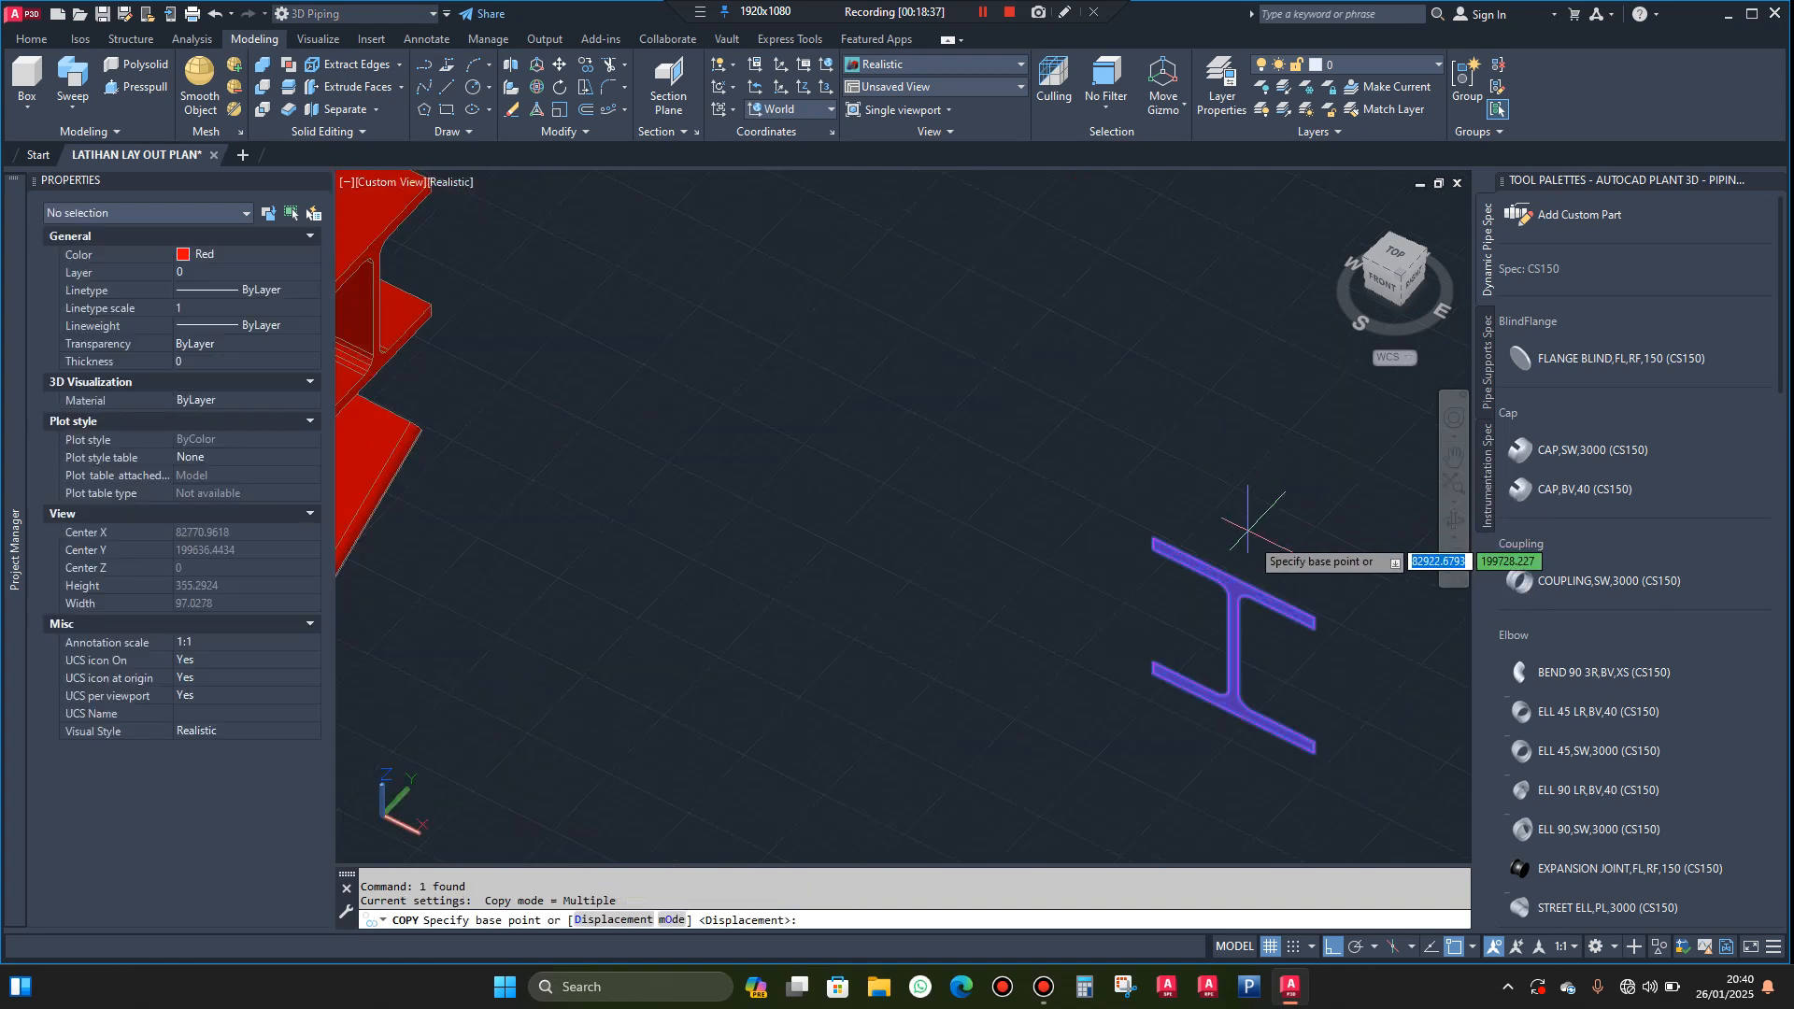
click(1233, 577)
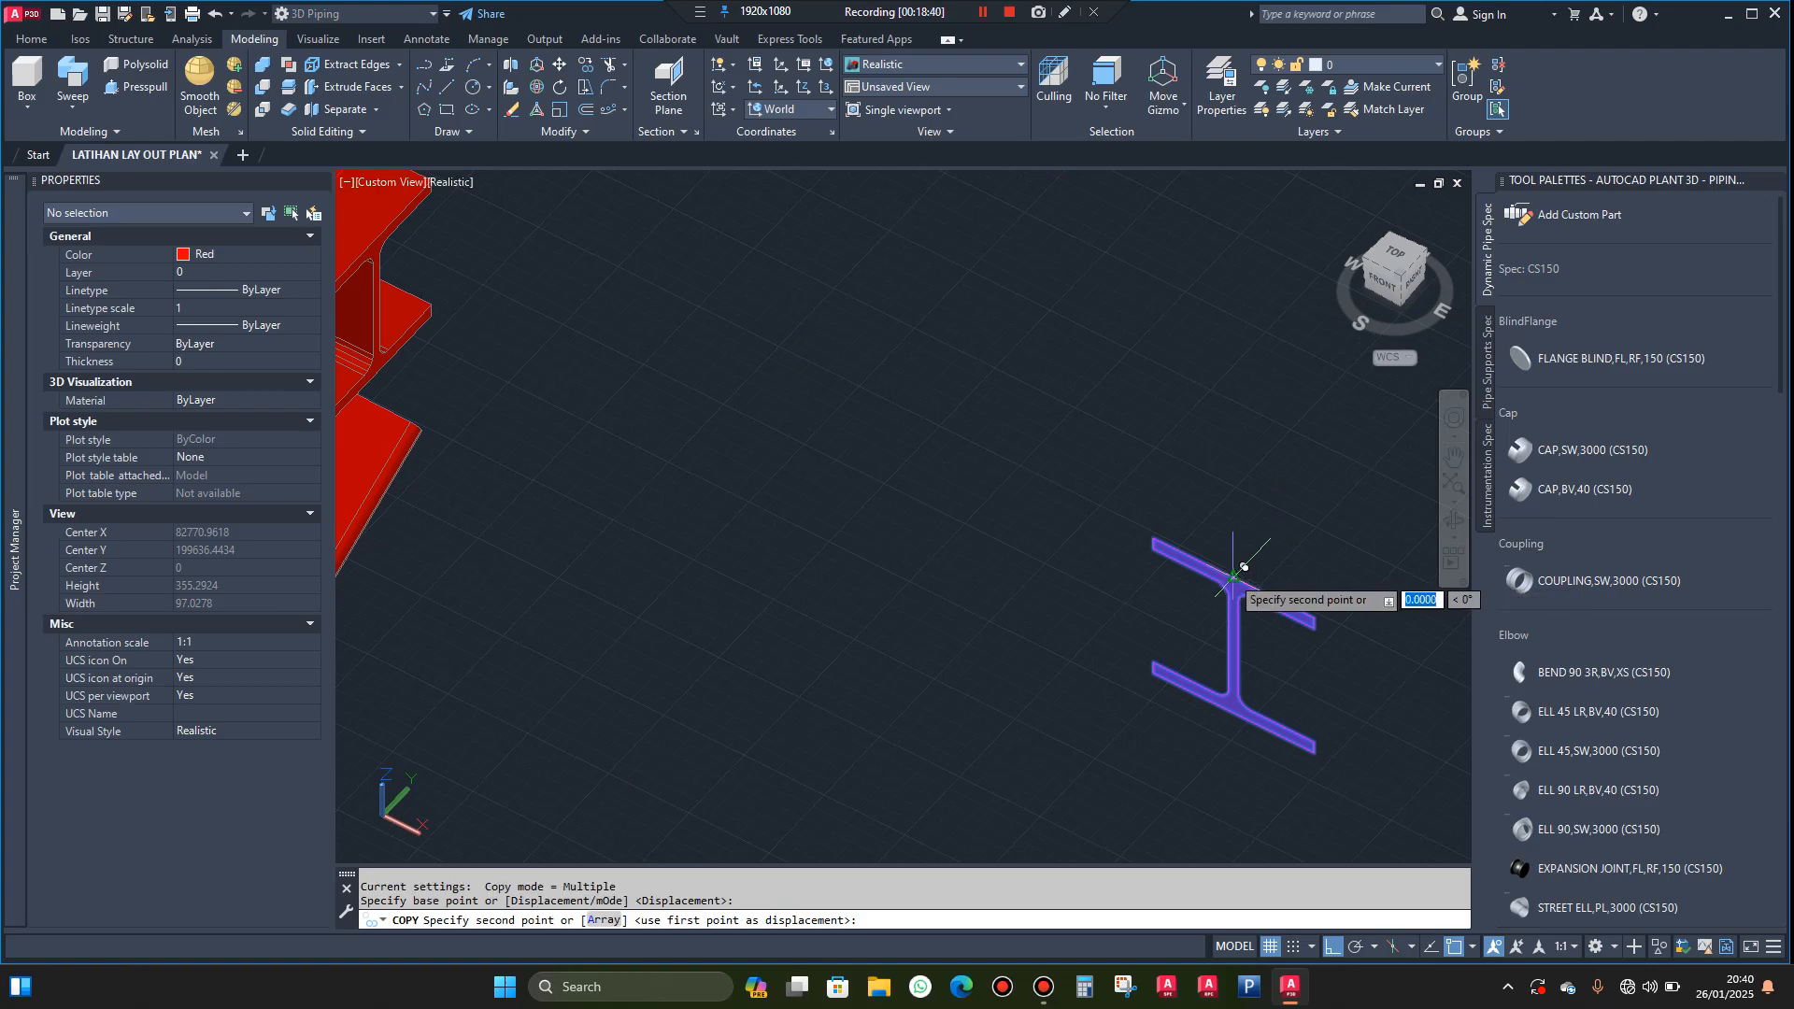
scroll(1130, 542, down, 4)
scroll(846, 458, up, 5)
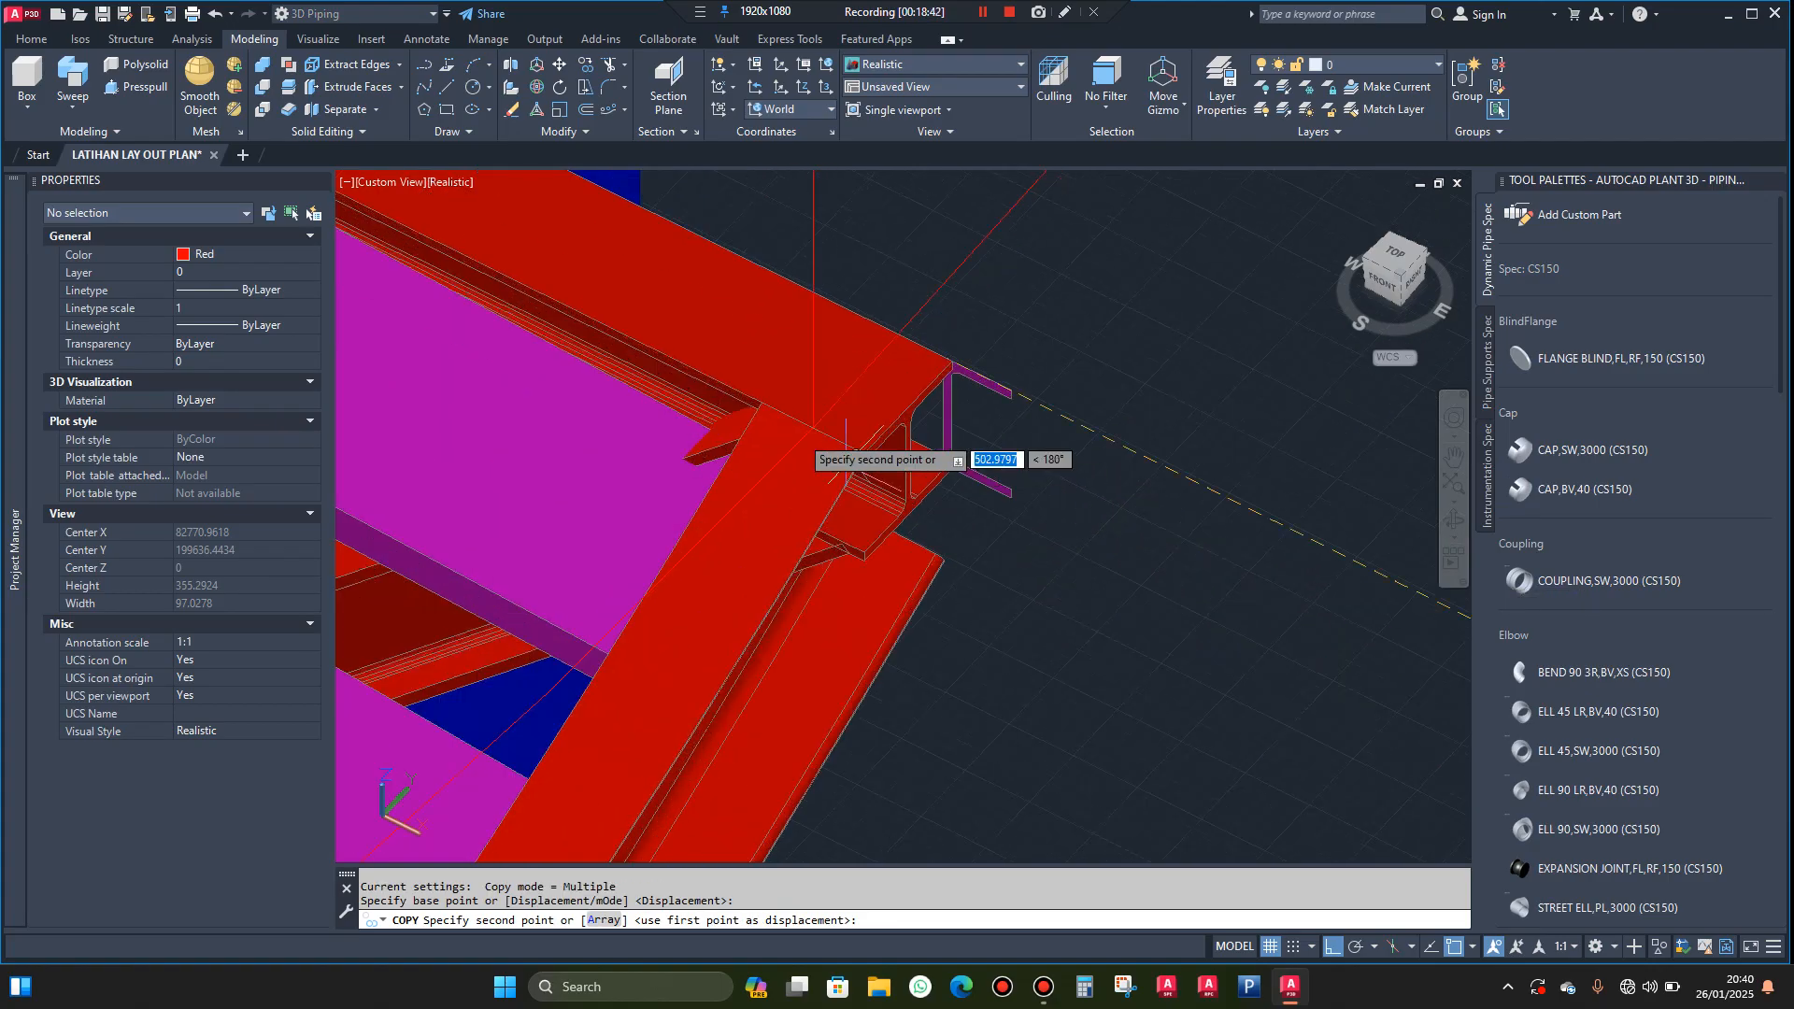
scroll(813, 401, up, 2)
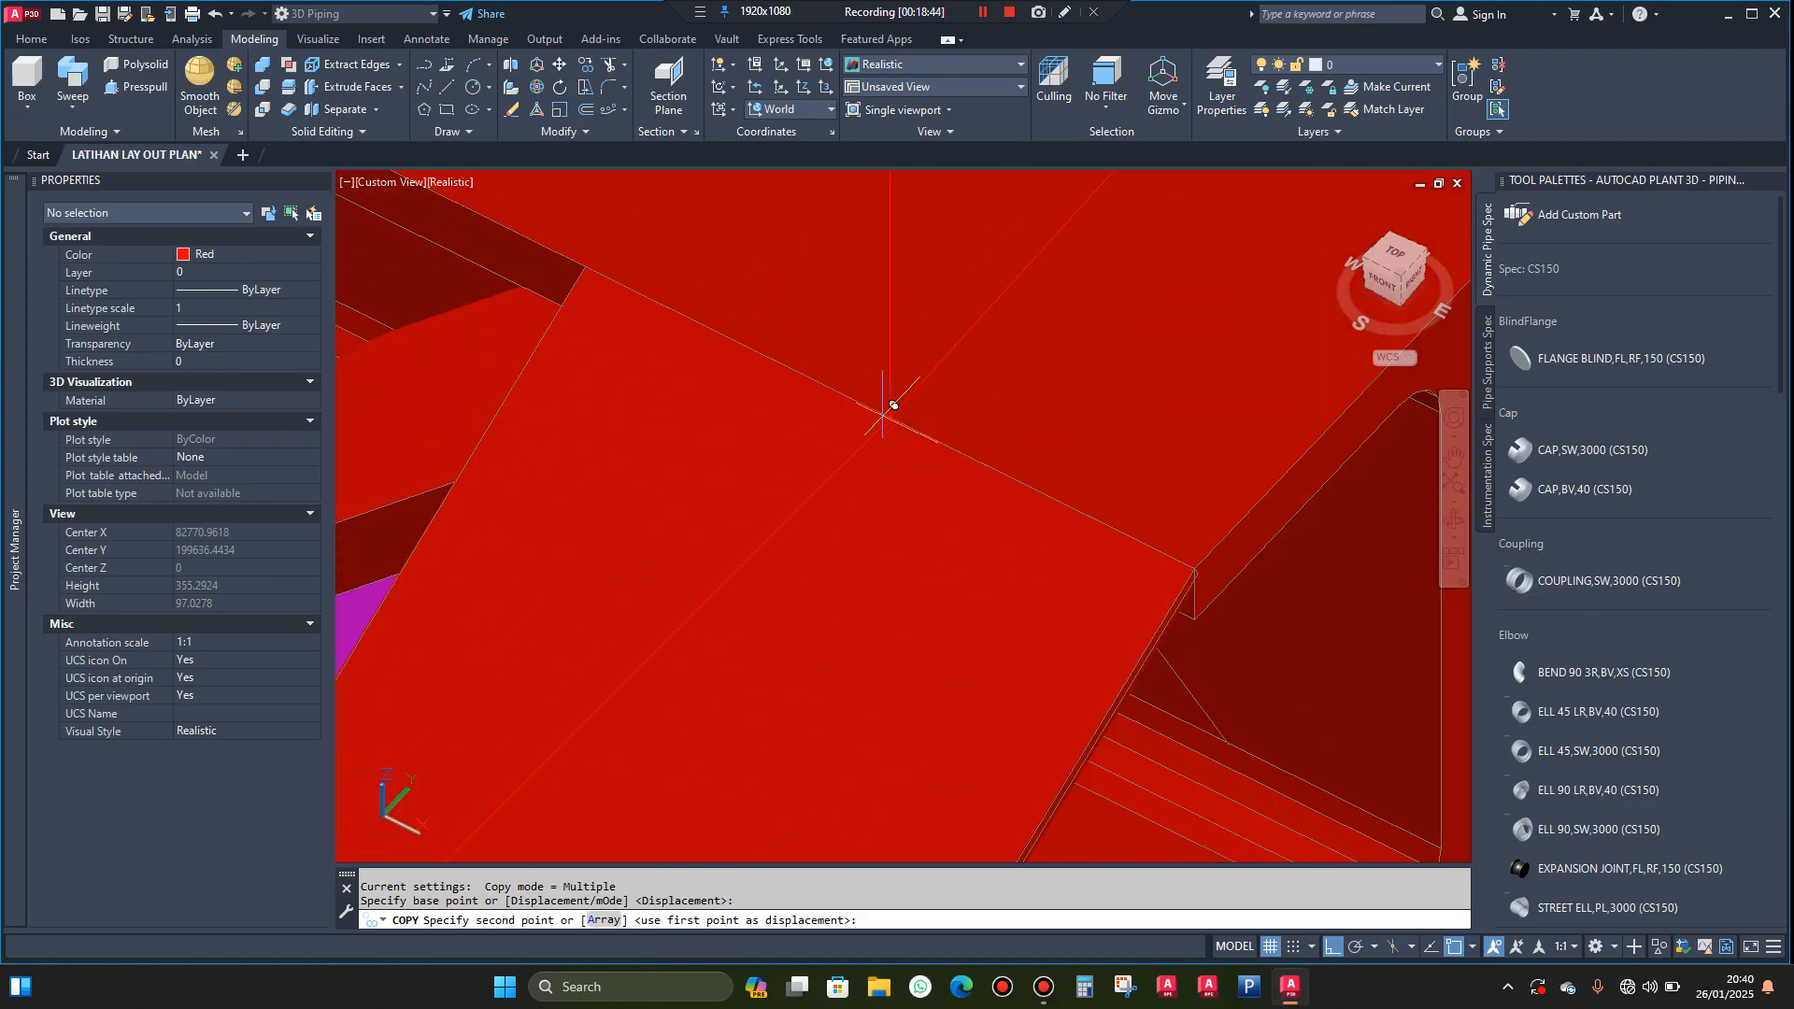
scroll(900, 407, down, 2)
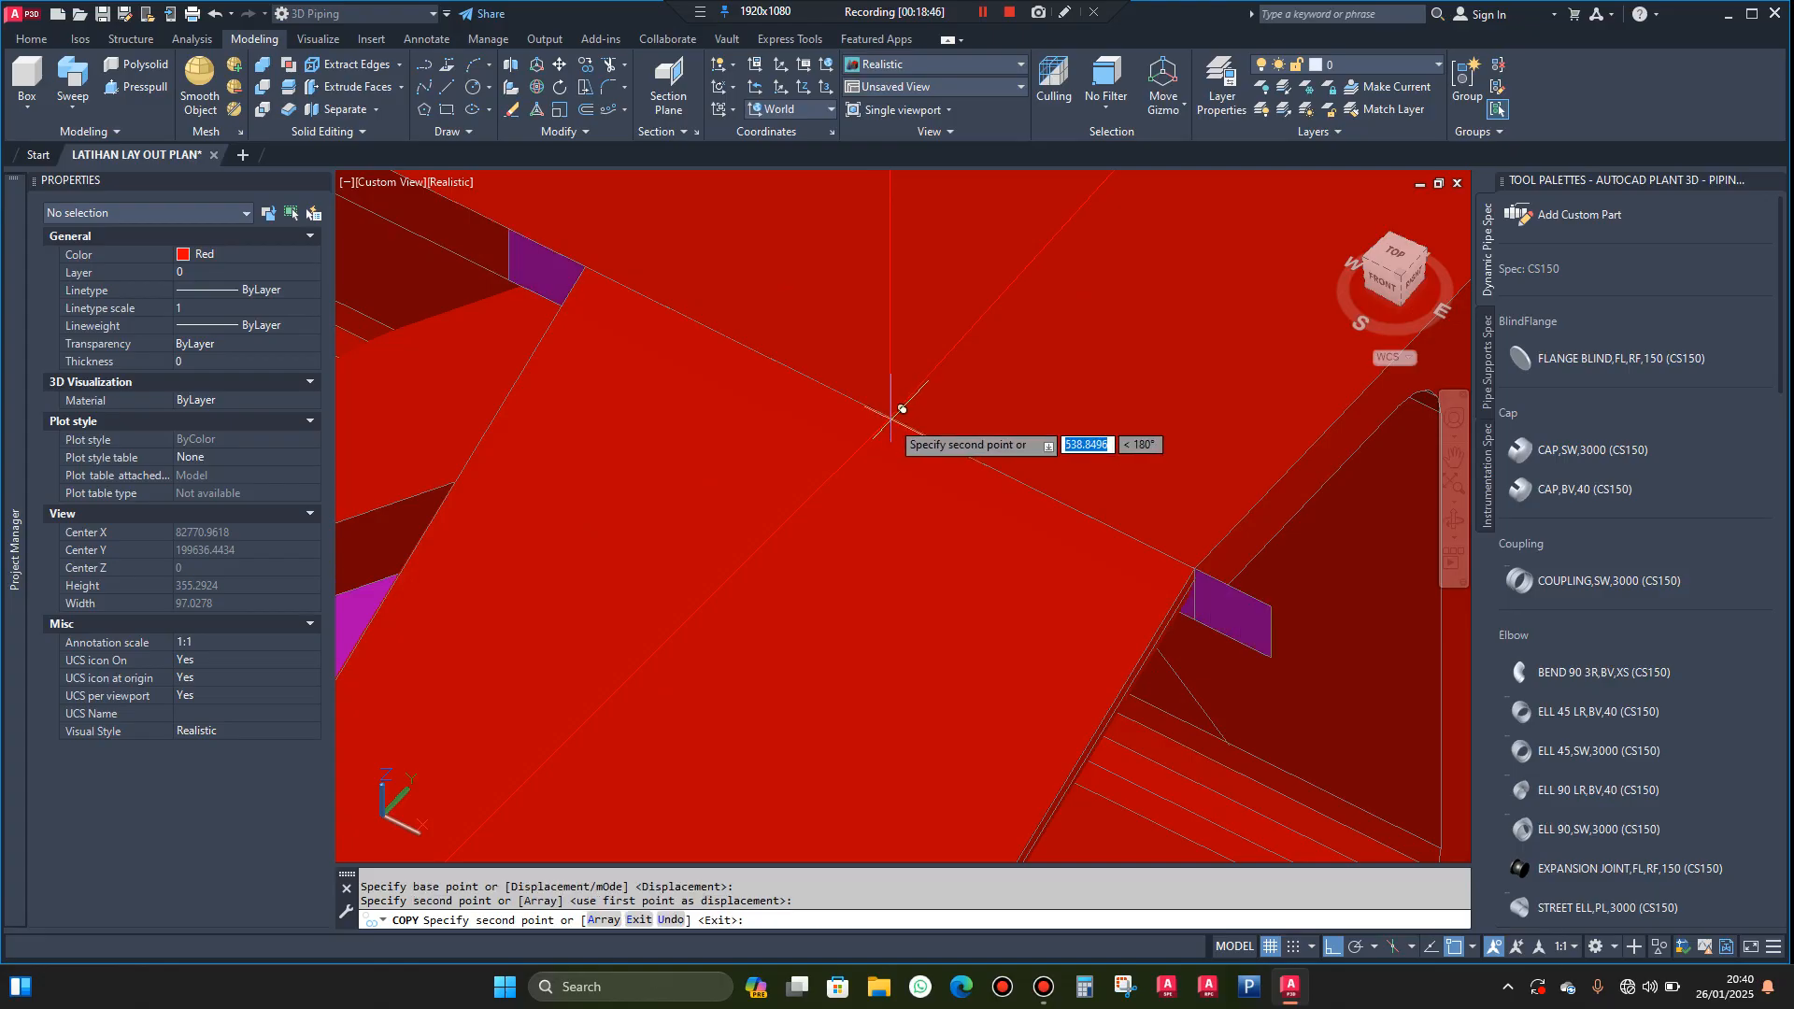
key(Escape)
Delete the original magenta H-shaped region standing free beside the stairway, keeping the copy at the stringer's end
scroll(874, 411, down, 2)
scroll(1060, 493, down, 4)
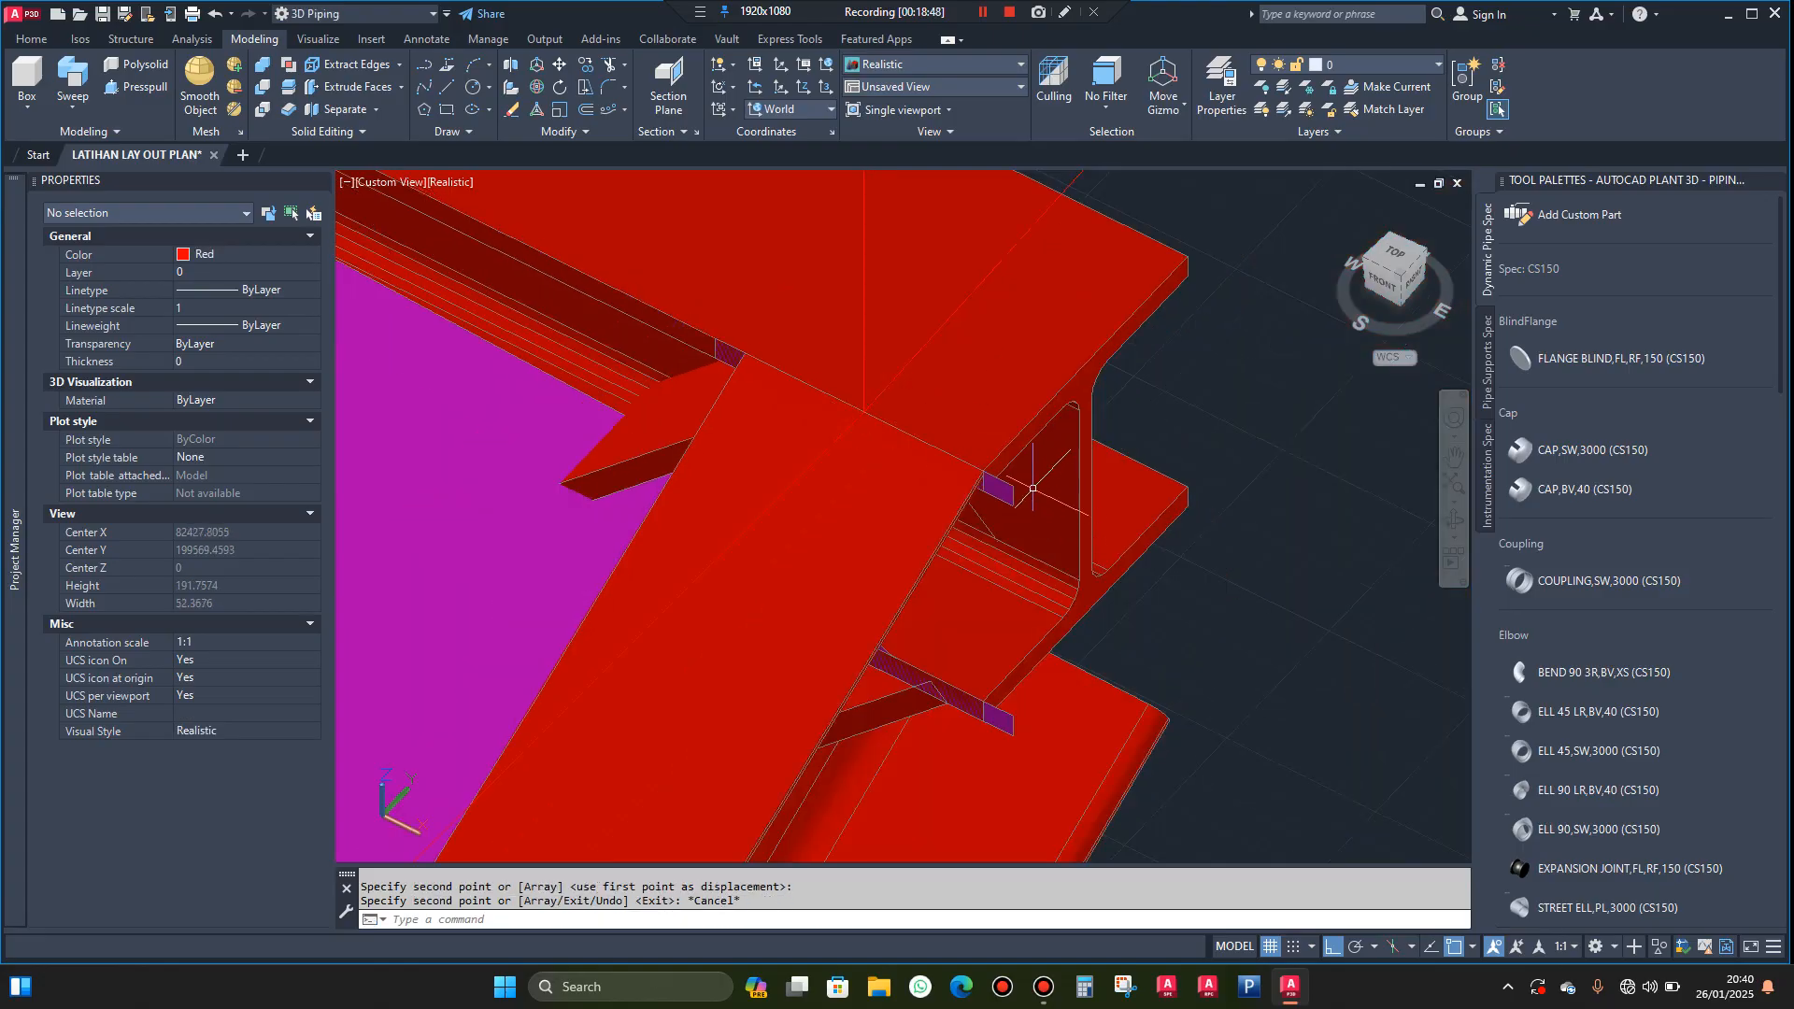
scroll(1028, 479, down, 1)
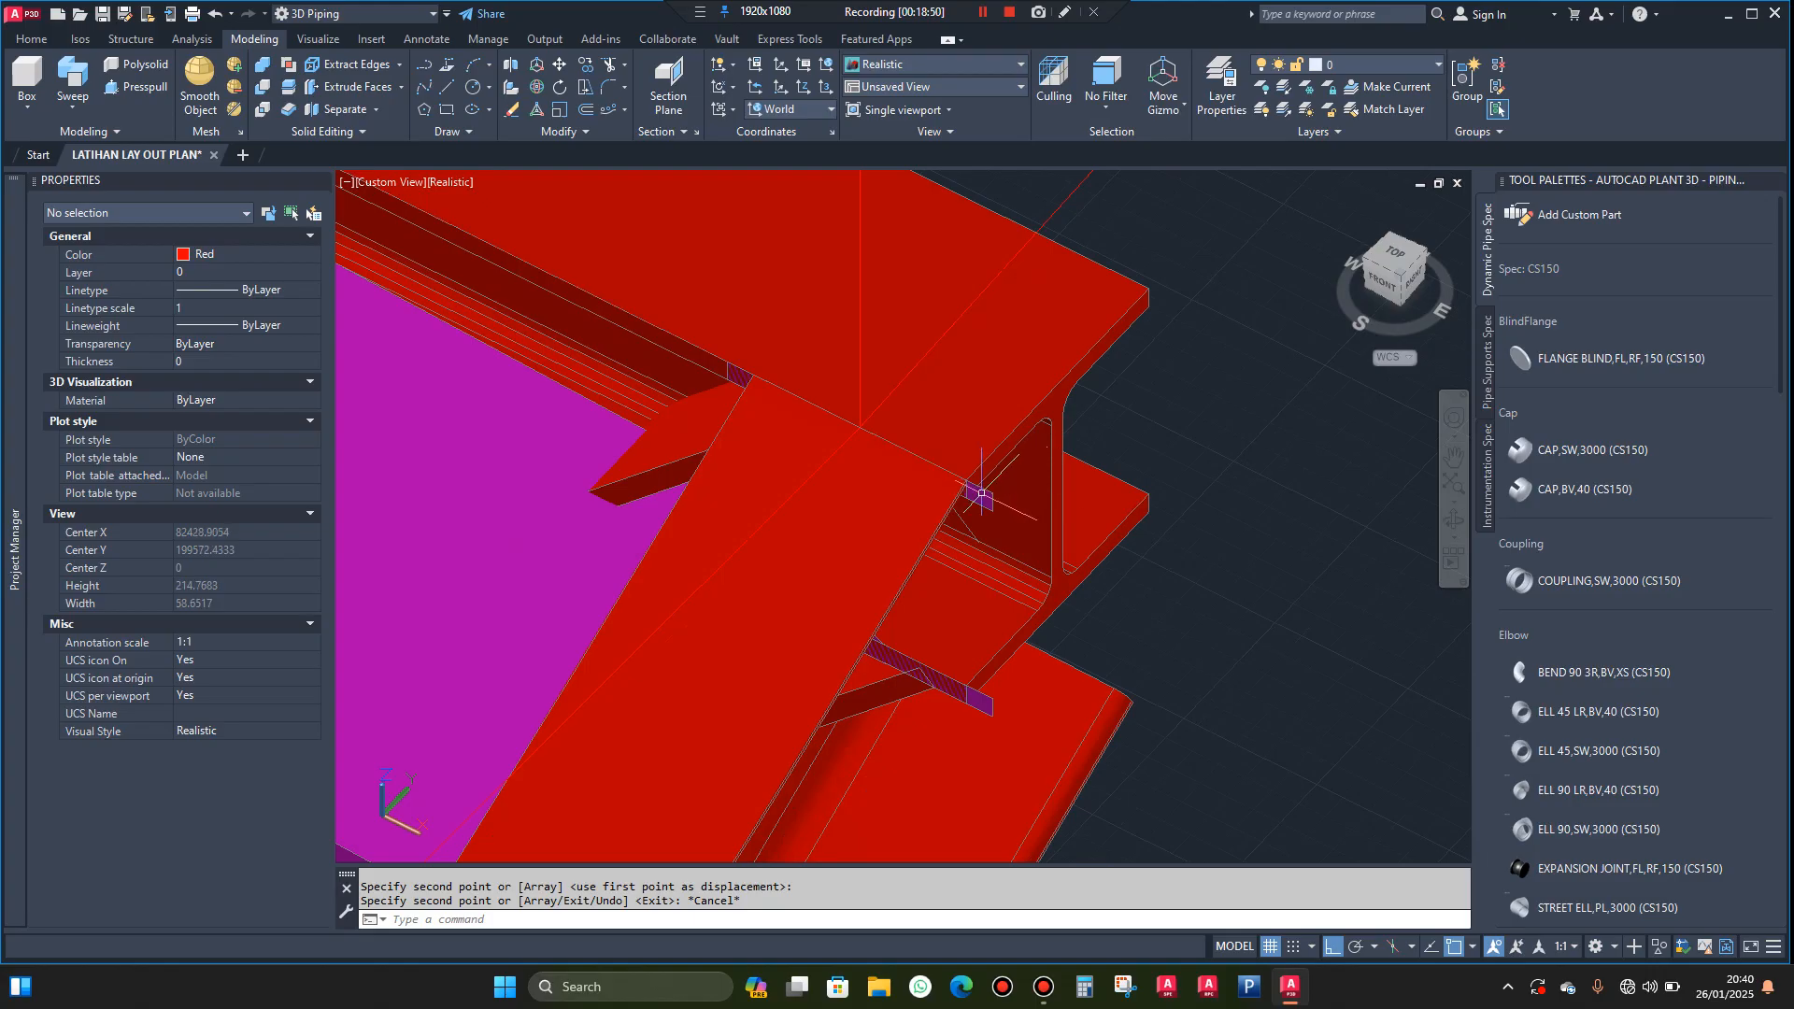
click(1040, 393)
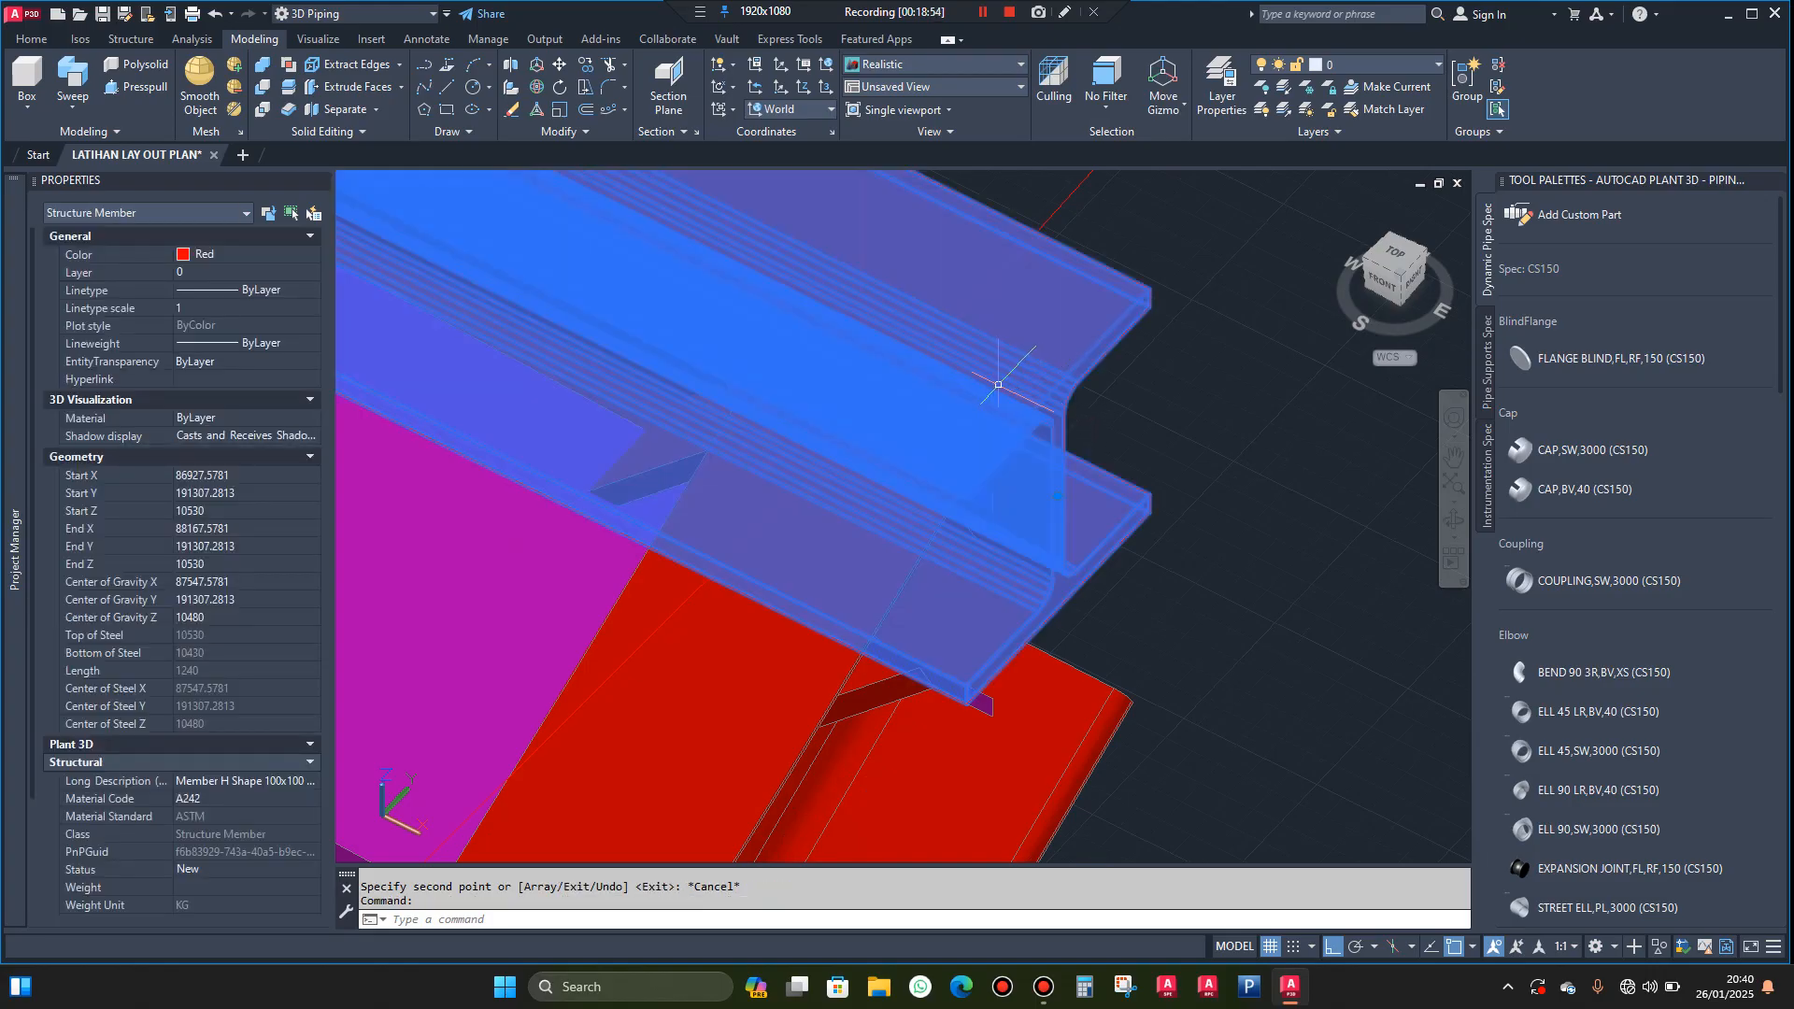
key(Escape)
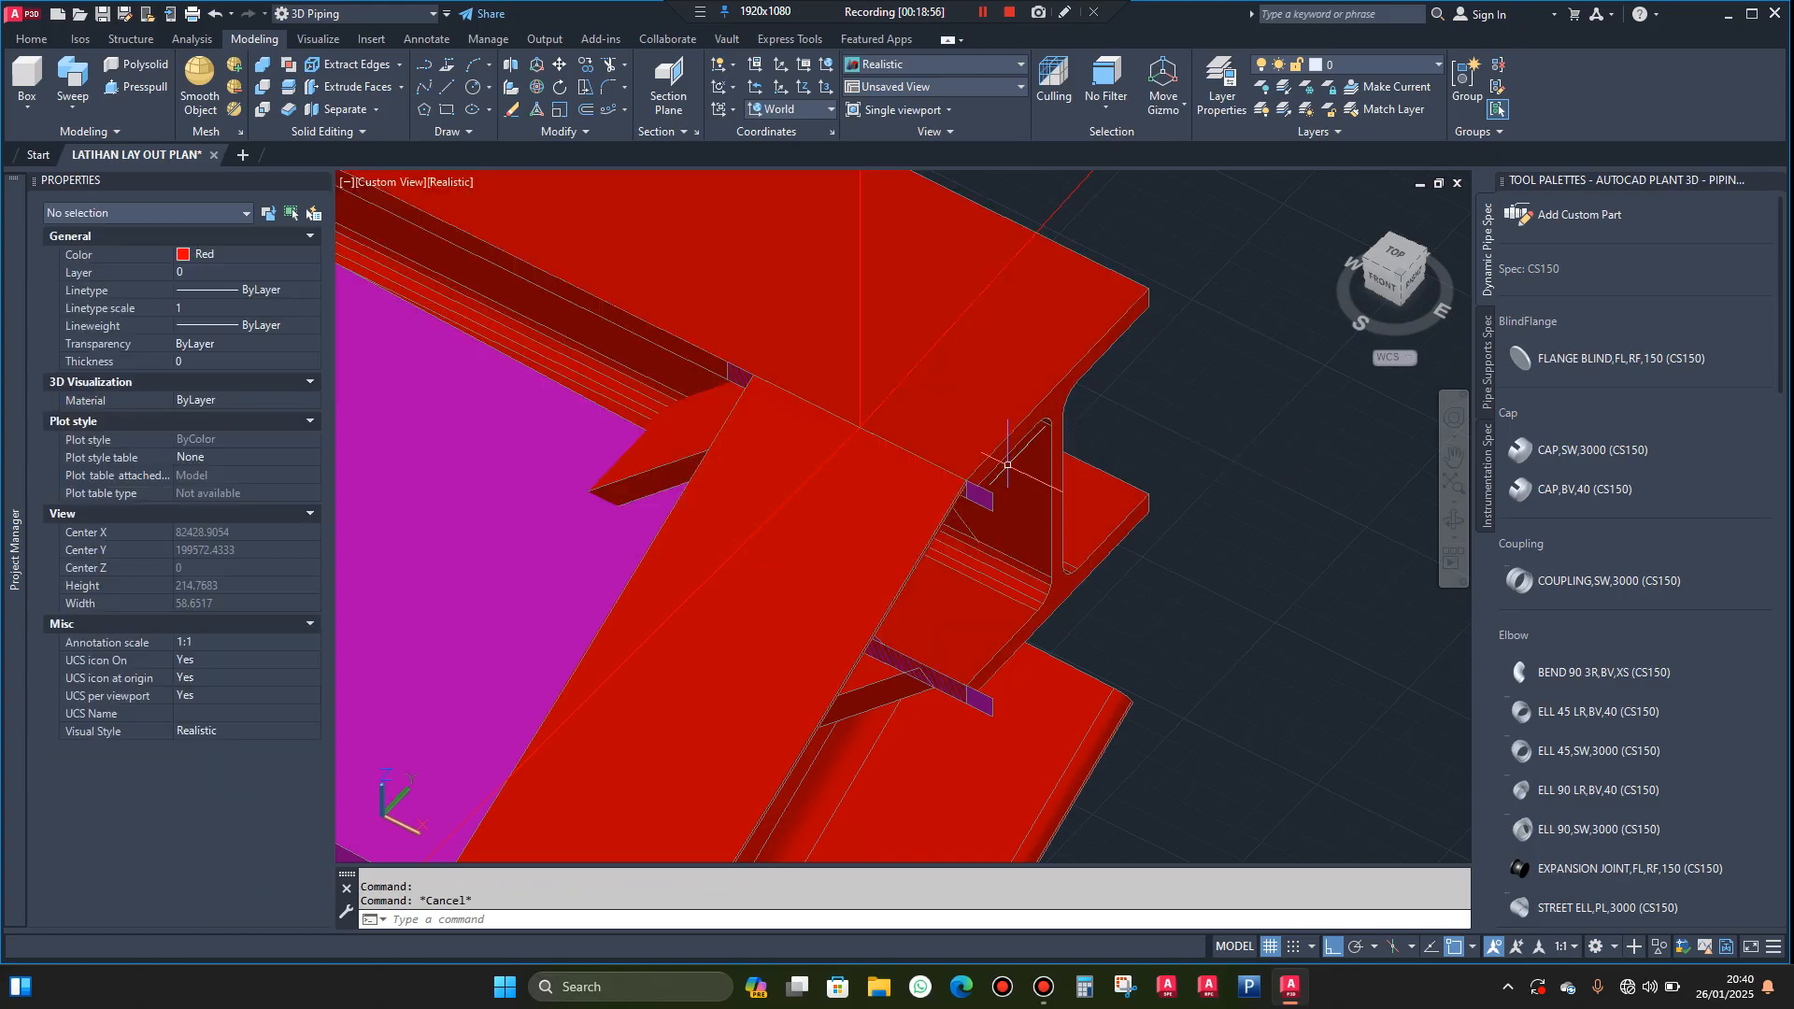
scroll(976, 465, down, 4)
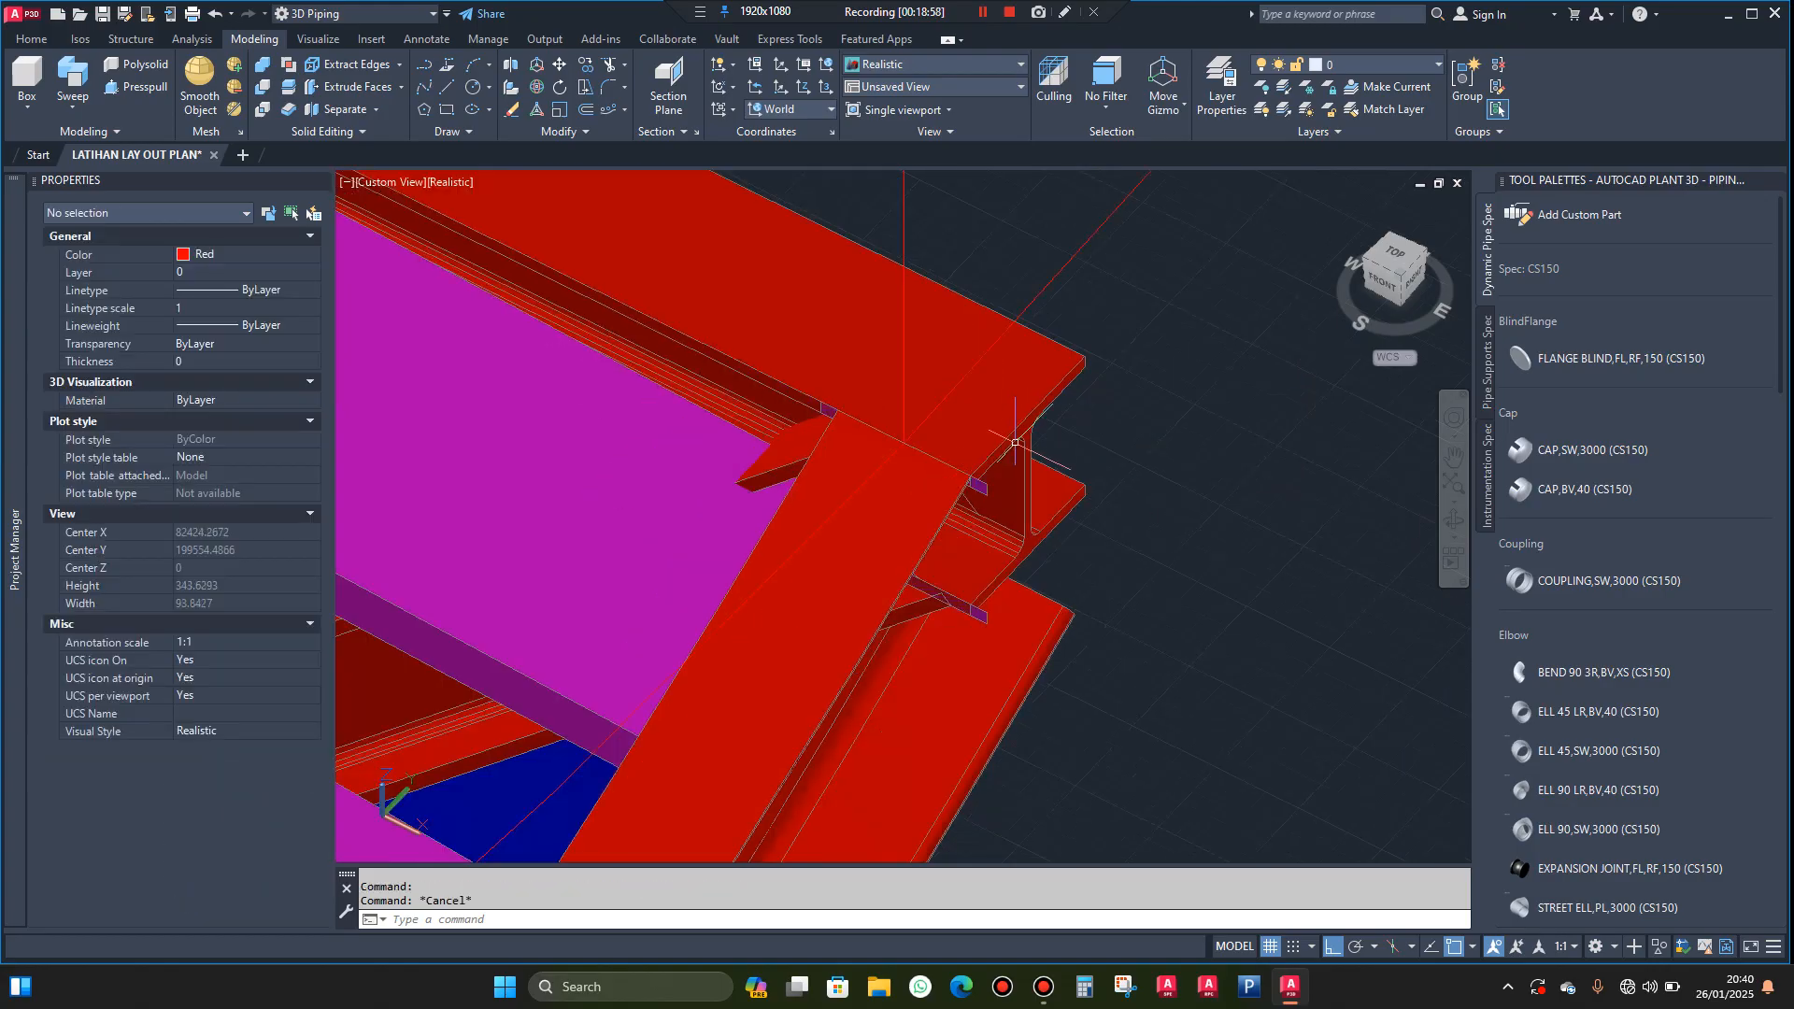
scroll(985, 471, down, 6)
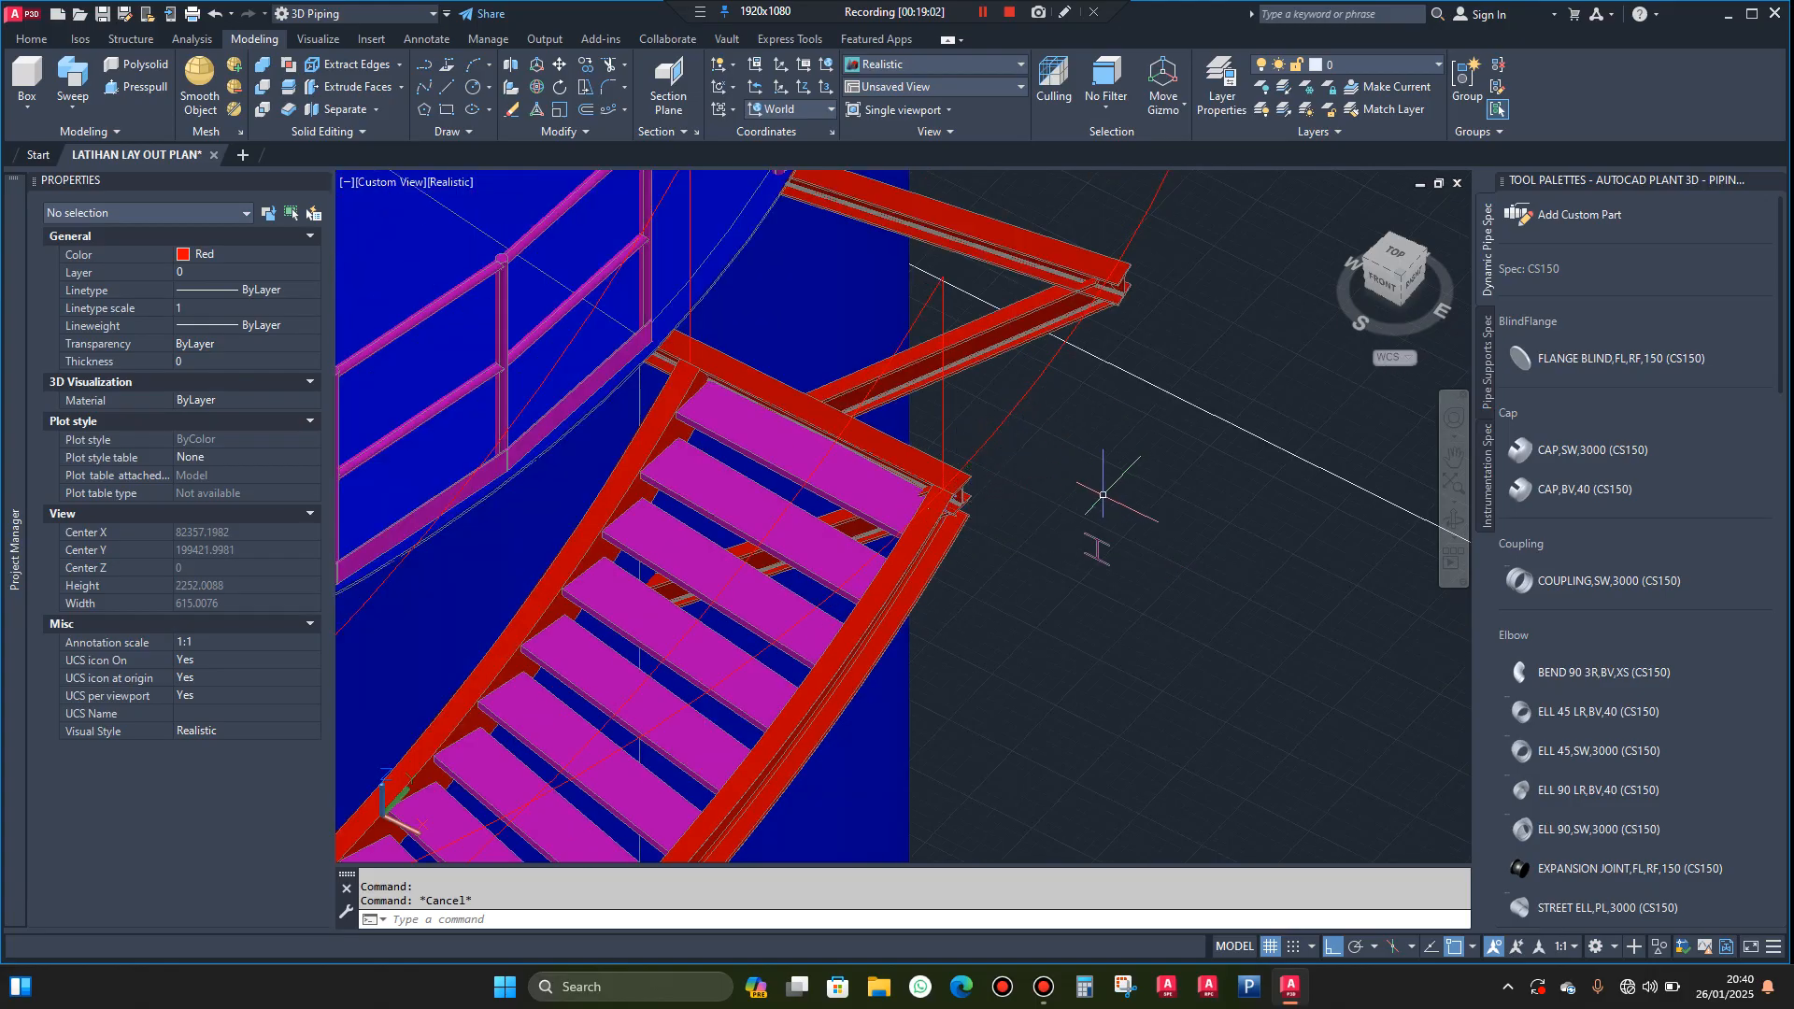
click(1144, 481)
click(1028, 628)
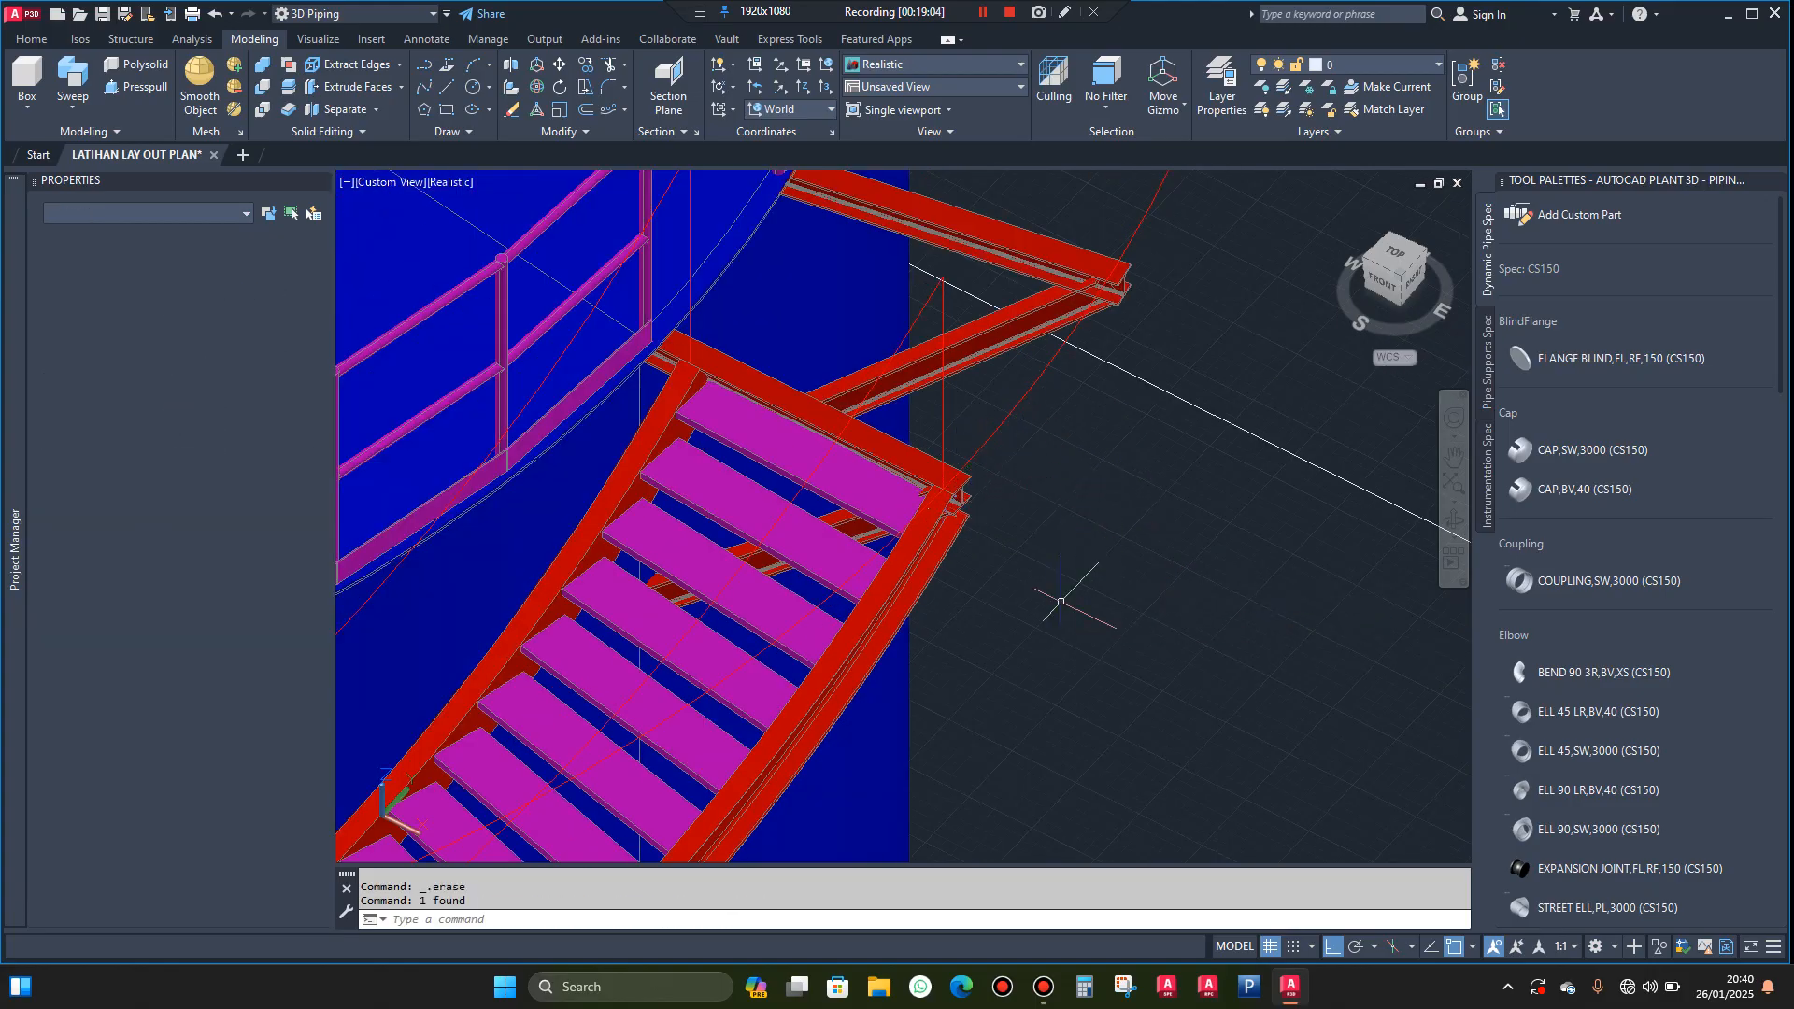
key(Delete)
Sweep the copied H-shaped region along the circle around the tank to form a solid ring beam
scroll(962, 482, up, 9)
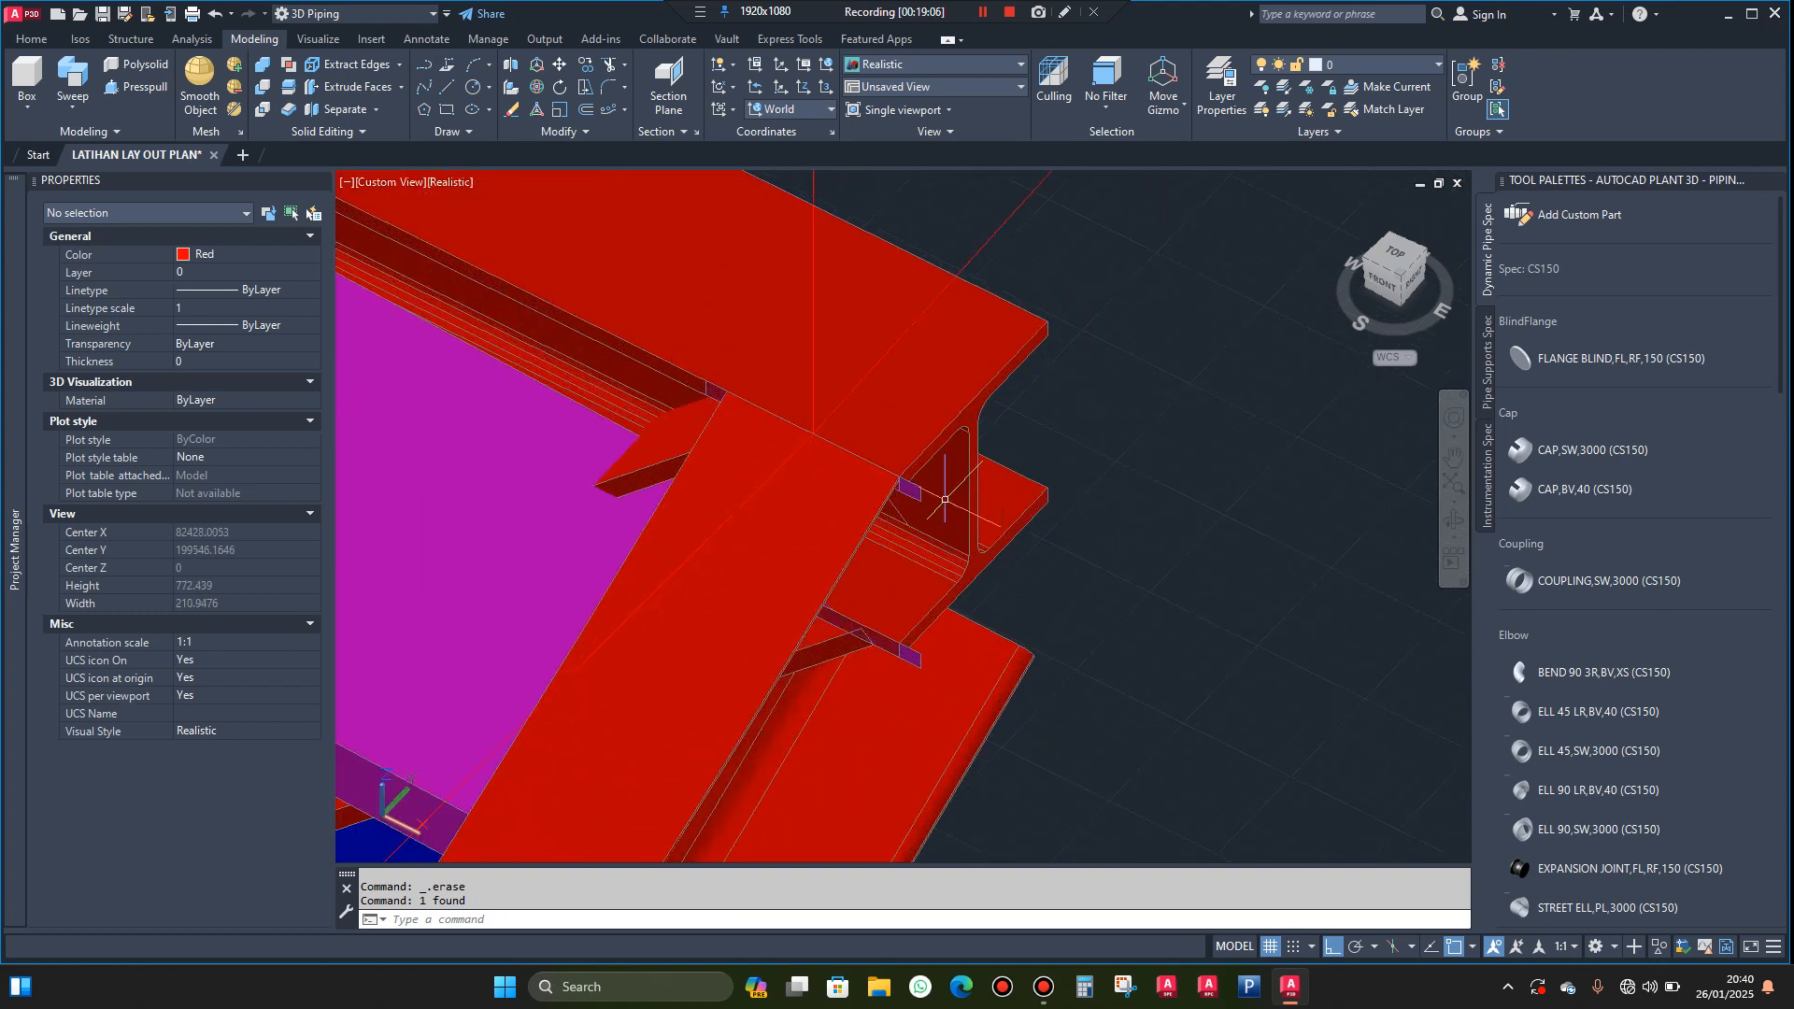
scroll(888, 481, down, 3)
click(837, 504)
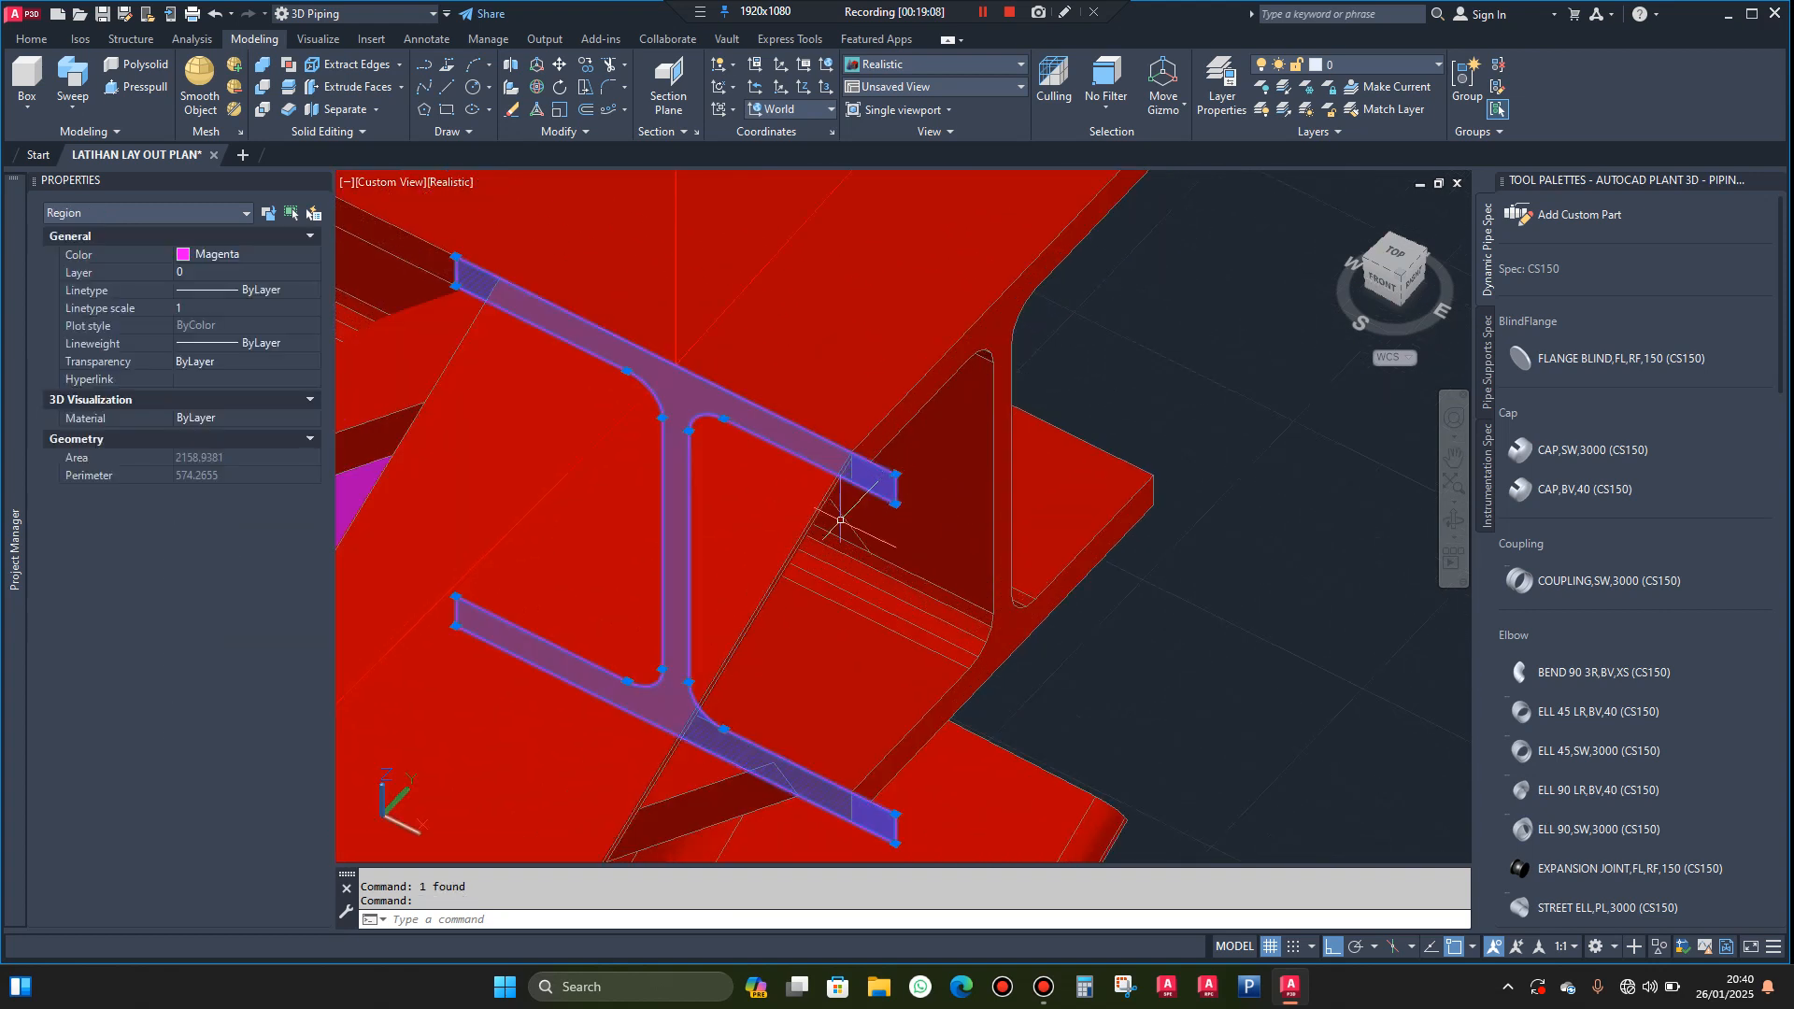
scroll(832, 509, down, 5)
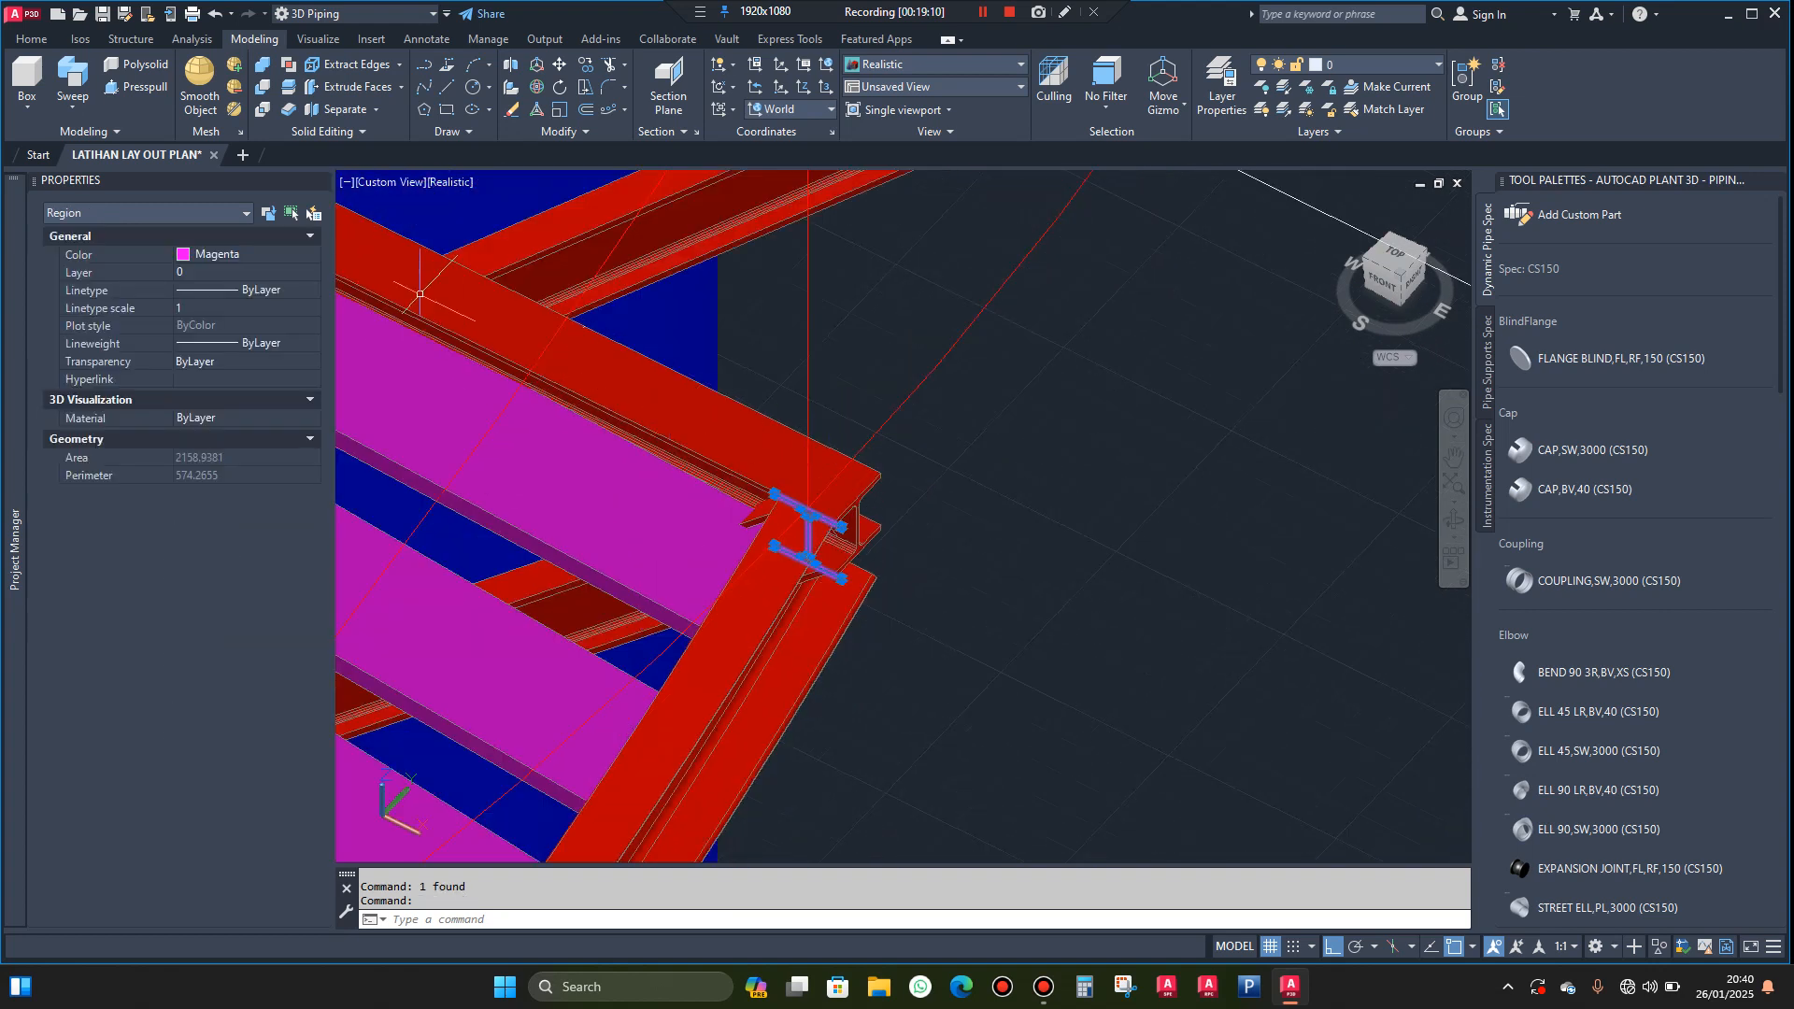
click(73, 84)
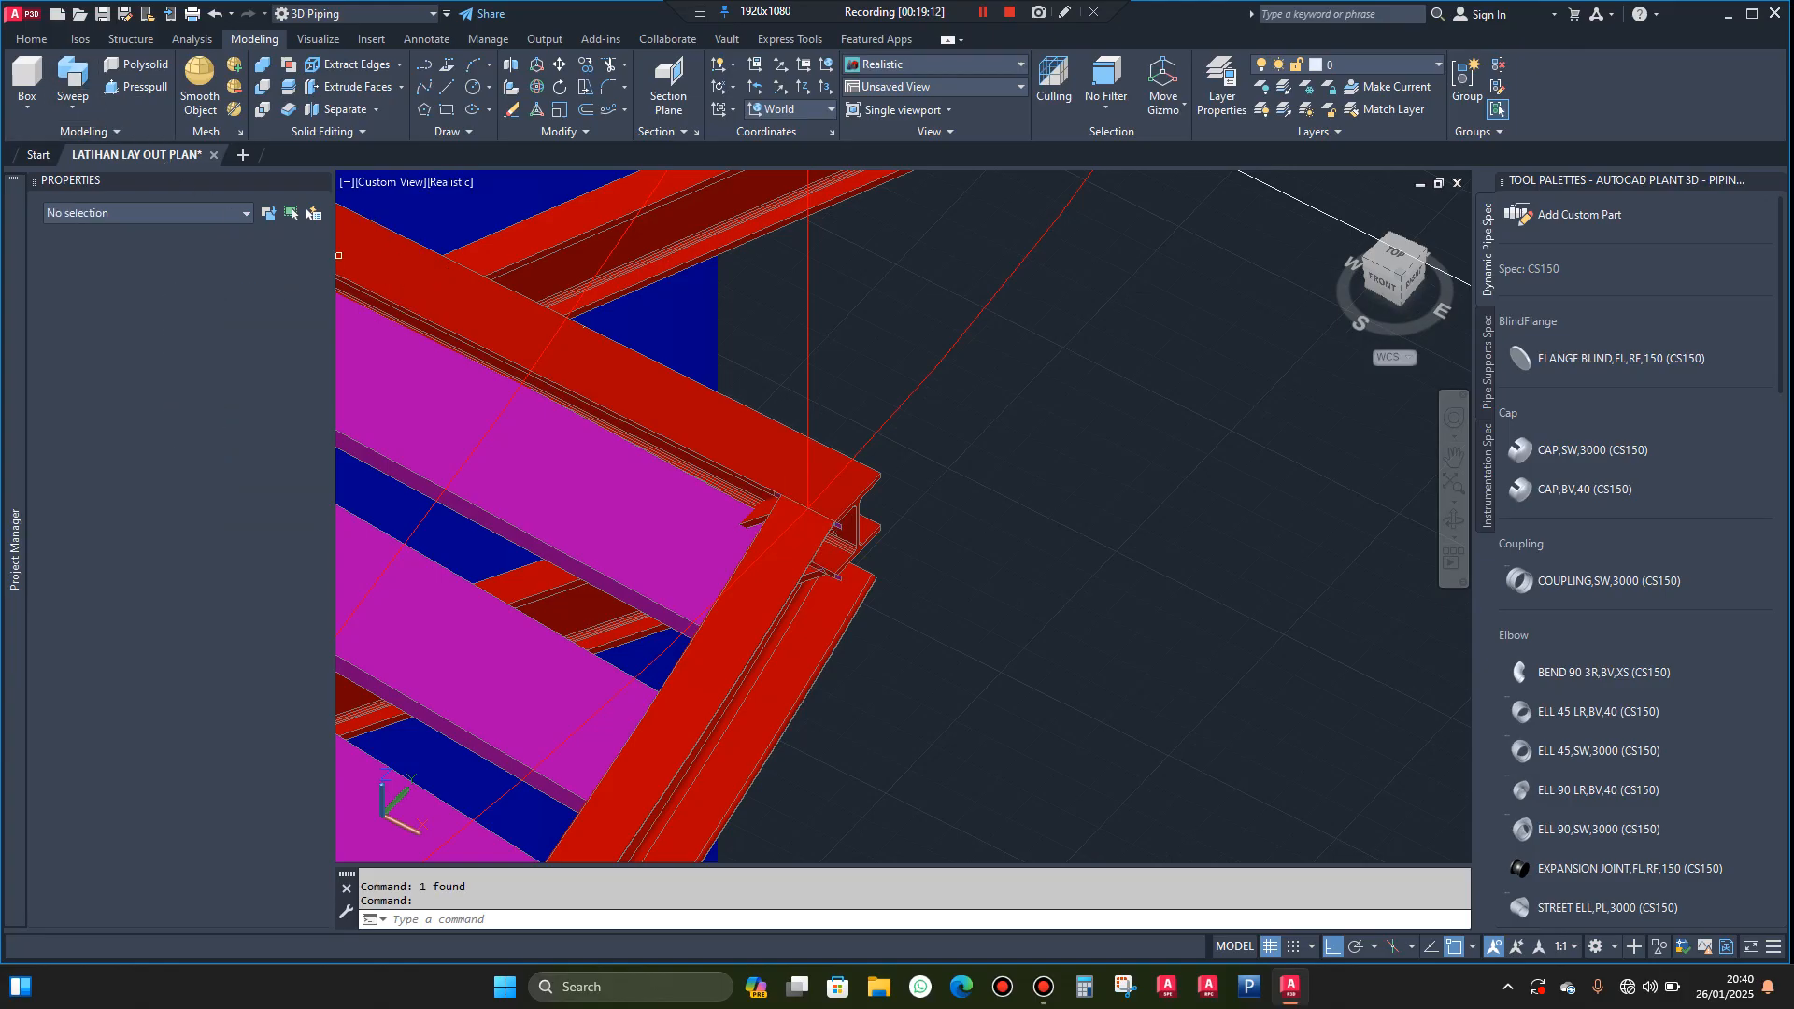
scroll(890, 449, down, 1)
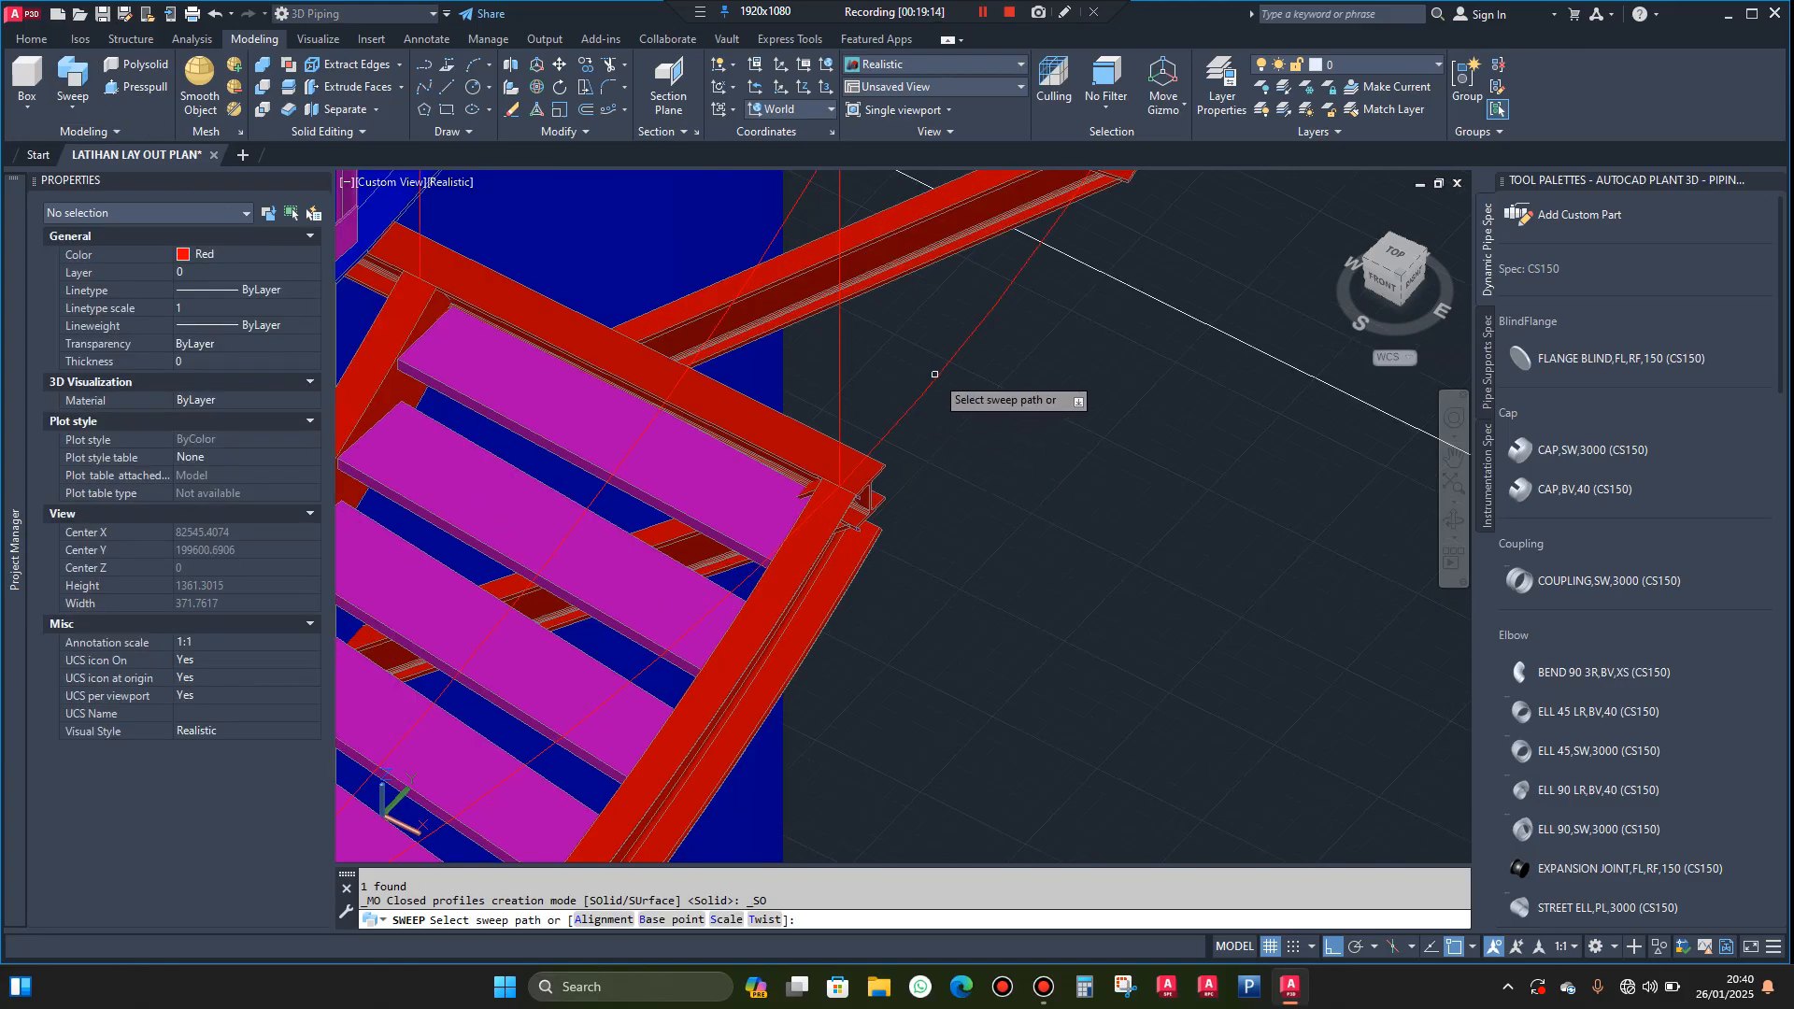
click(935, 376)
scroll(984, 488, down, 1)
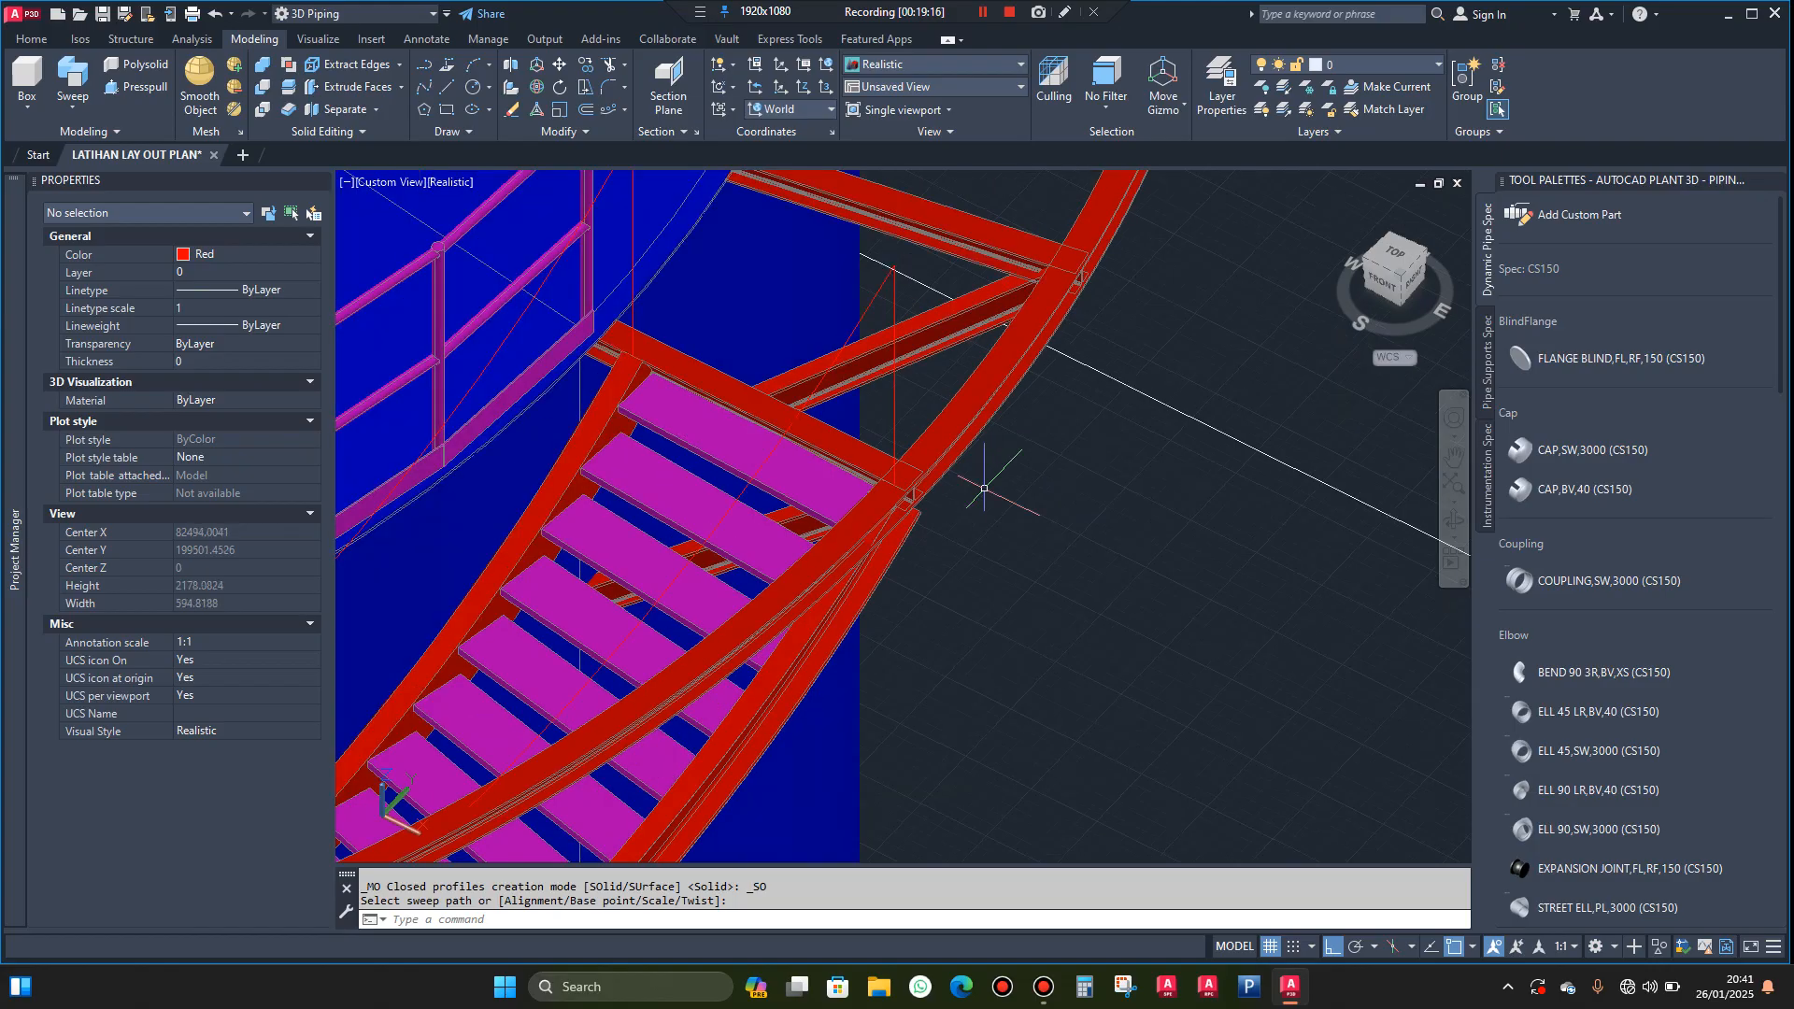
key(Escape)
Examine the swept ring beam around the tank and where it meets the stairway and landing support beams
scroll(1011, 460, down, 1)
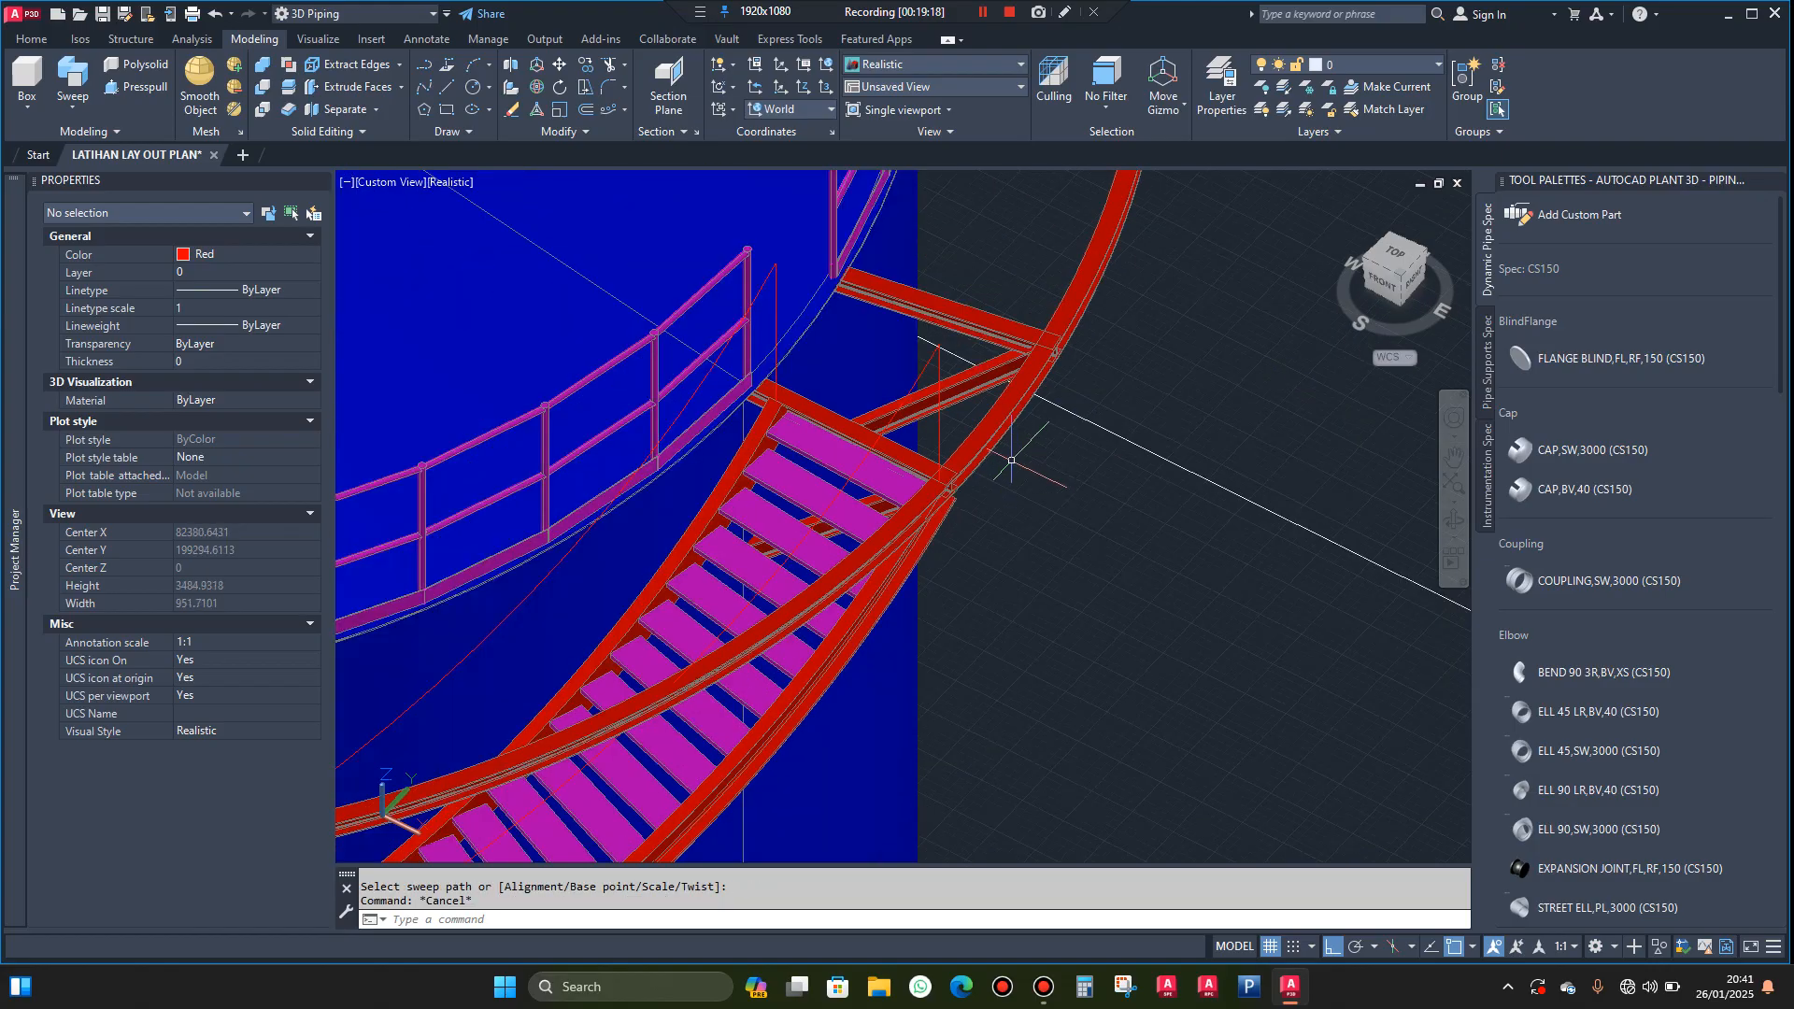
click(1450, 520)
drag(1308, 472, 984, 532)
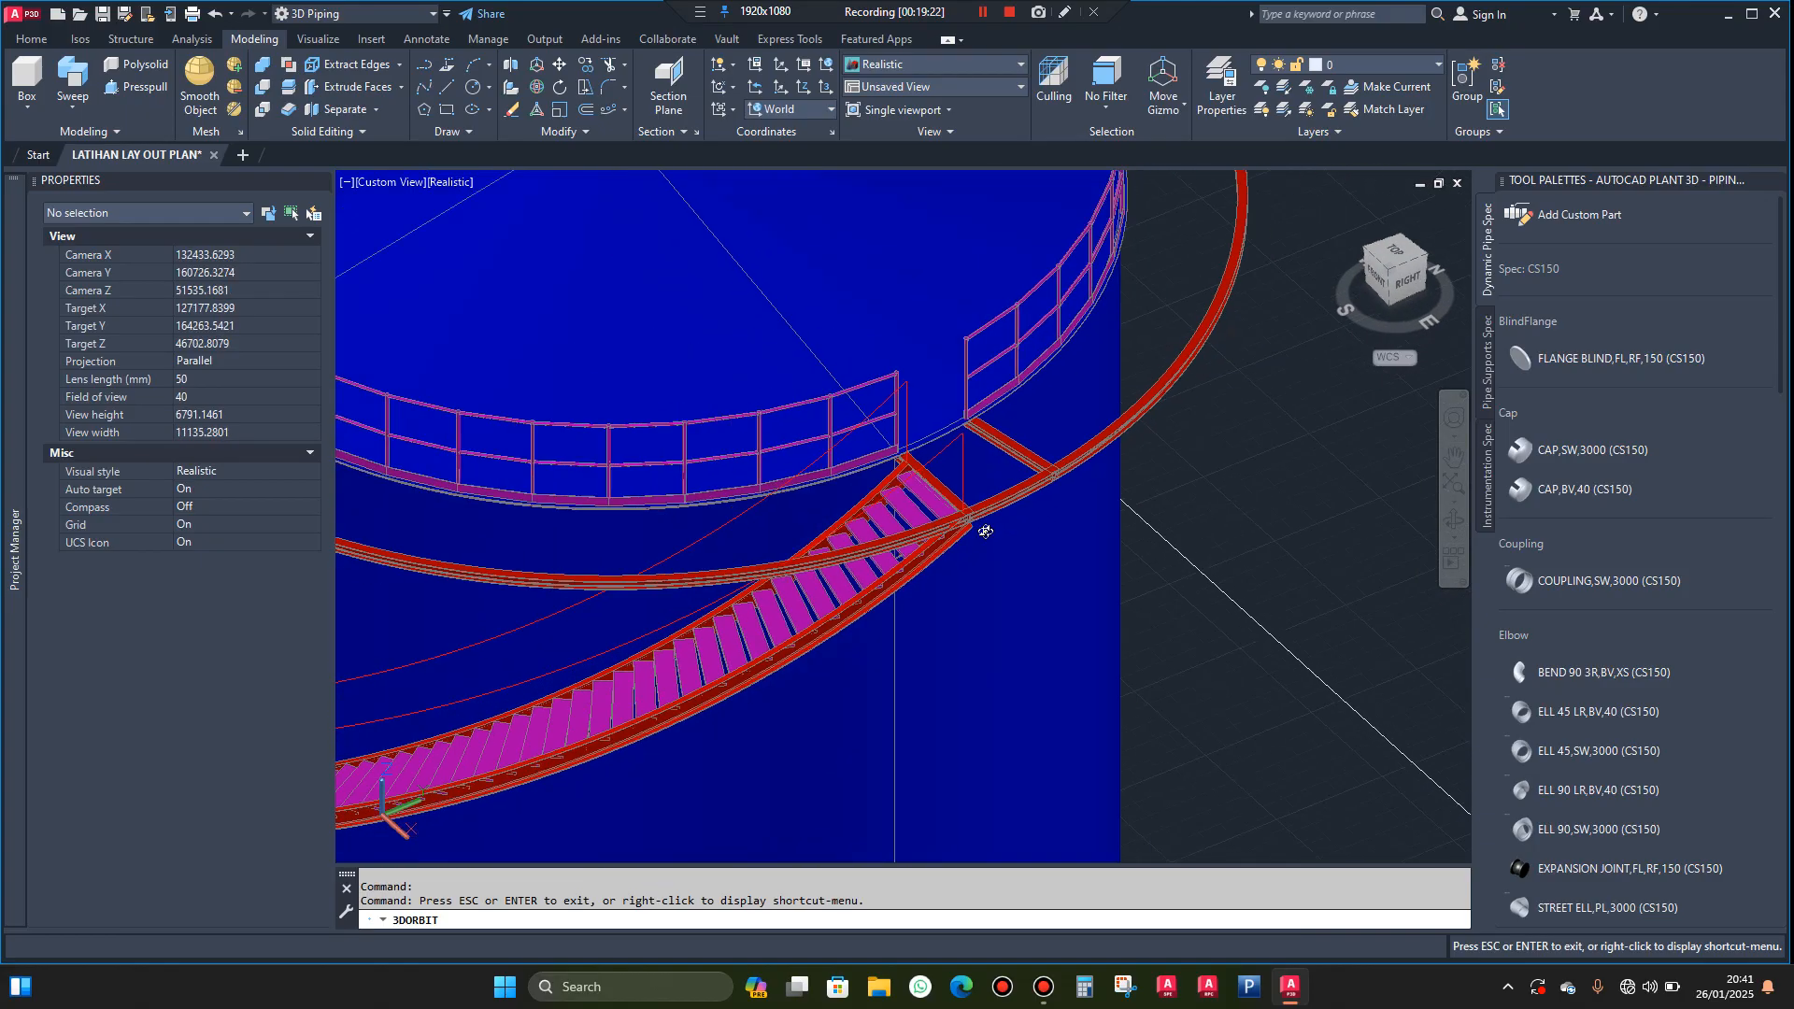
scroll(985, 531, down, 2)
scroll(1009, 530, up, 6)
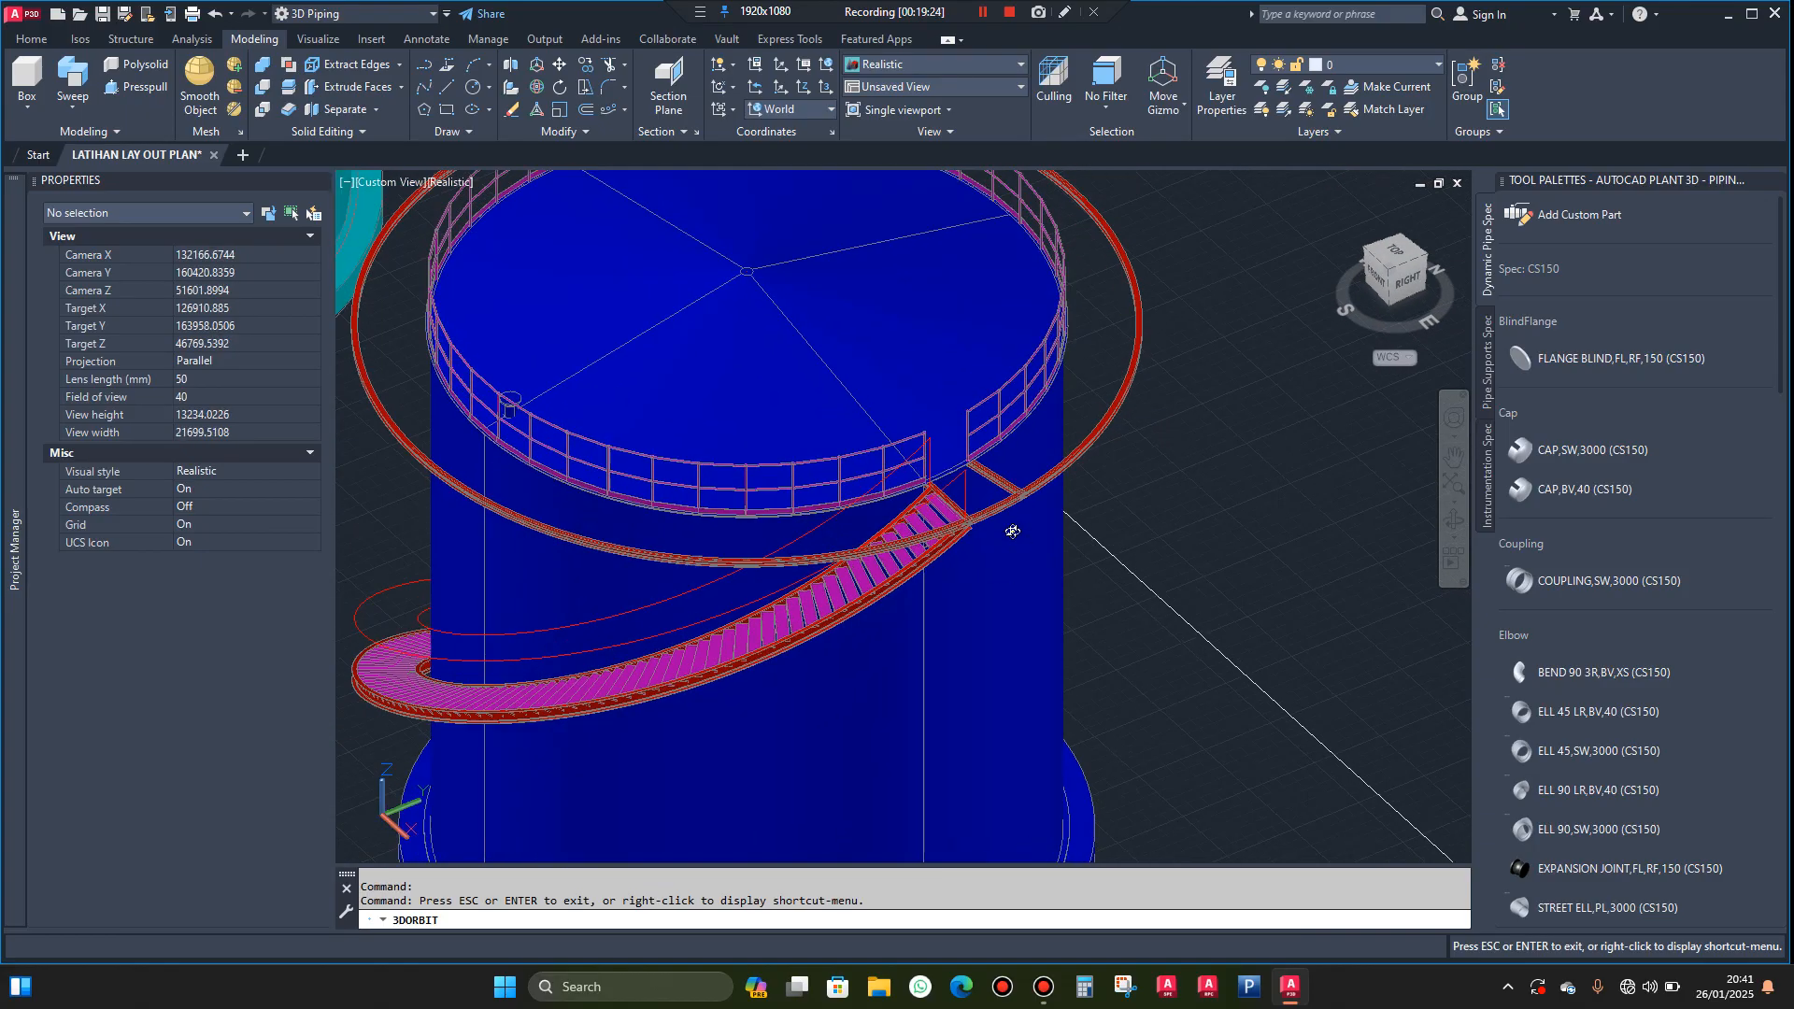
drag(1085, 549, 1119, 550)
scroll(920, 490, up, 7)
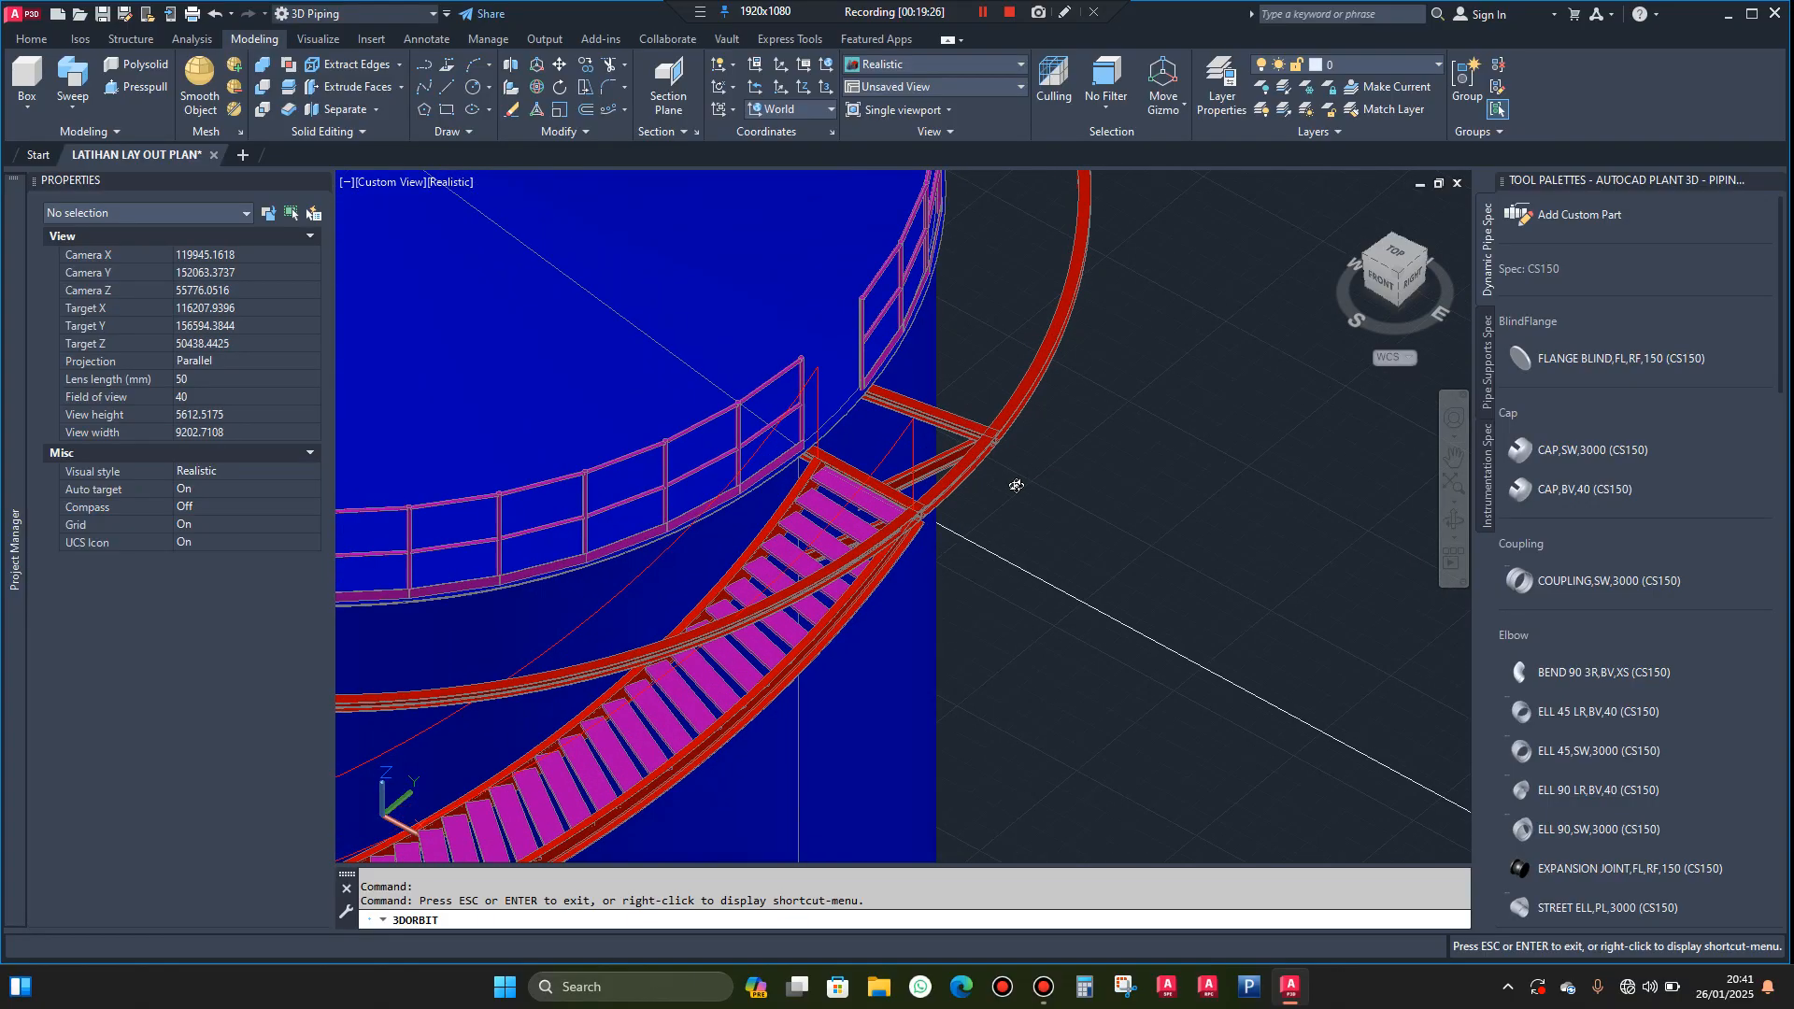
key(Escape)
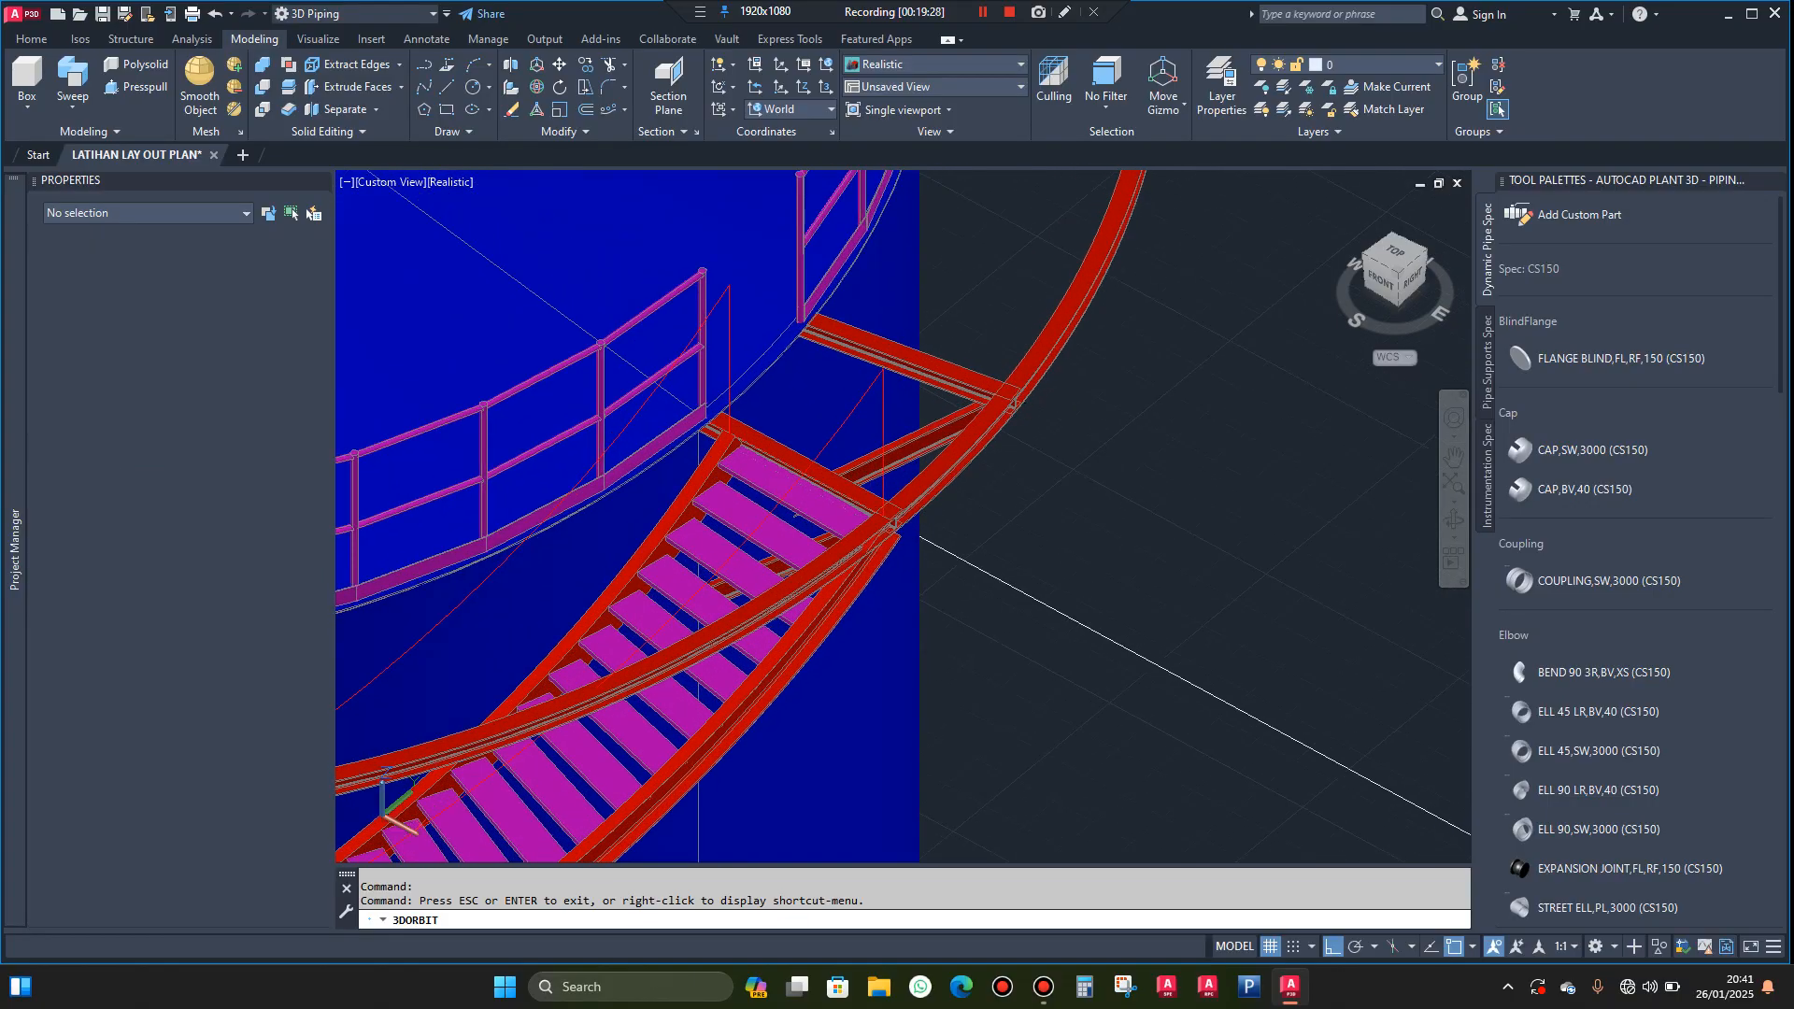
scroll(970, 345, up, 3)
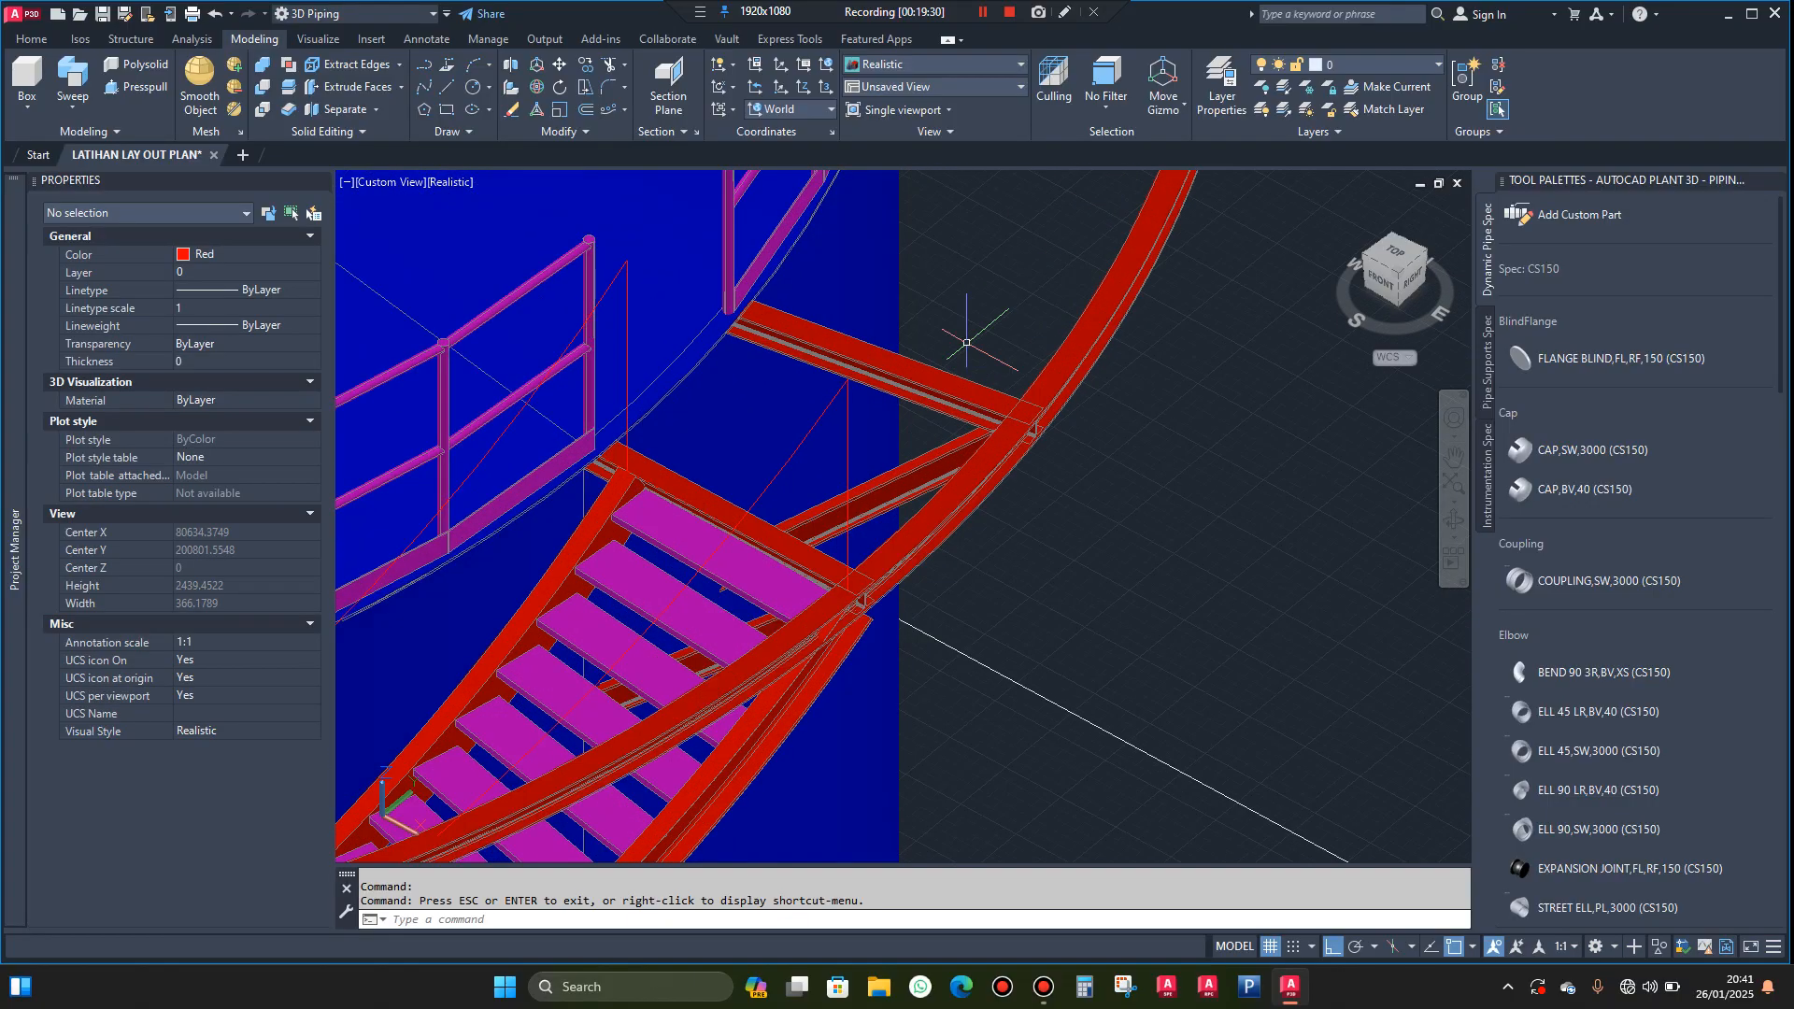
Draw a line from the midpoint of the far landing beam's outer top edge to its end corner, continuing with a vertical segment downward
text(l)
key(Return)
scroll(930, 342, up, 3)
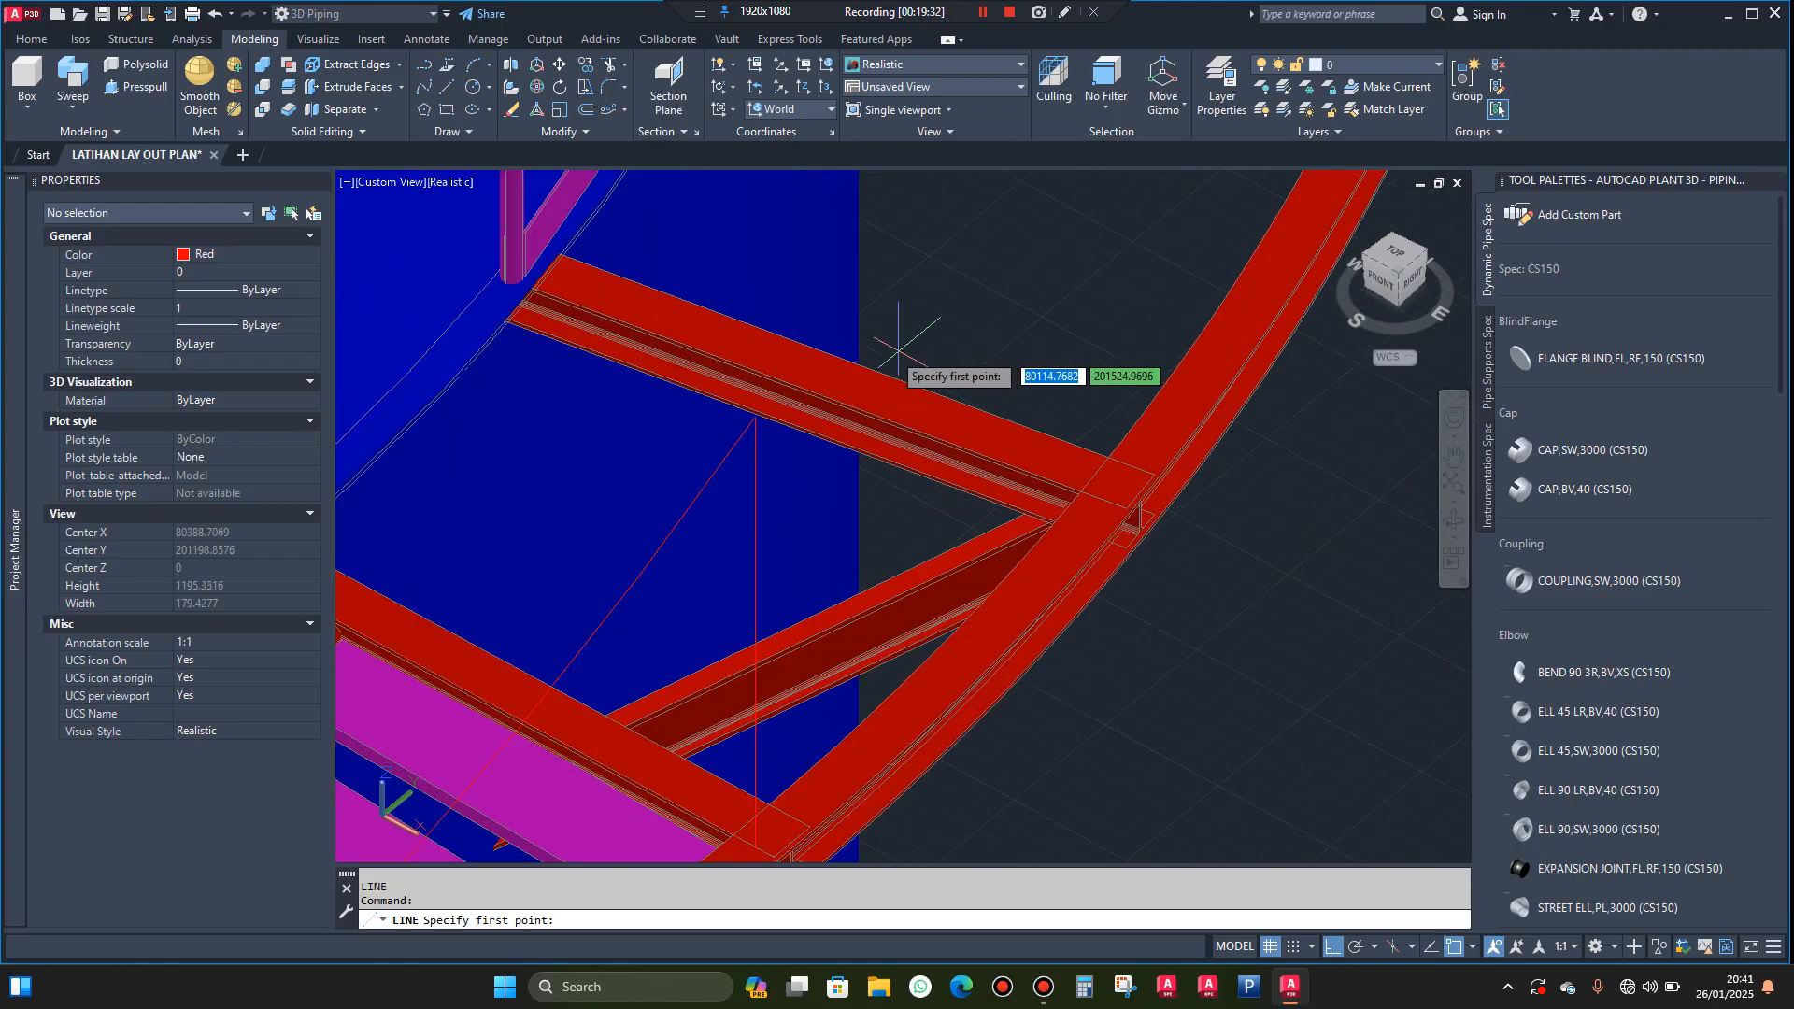
click(844, 358)
scroll(1005, 487, up, 3)
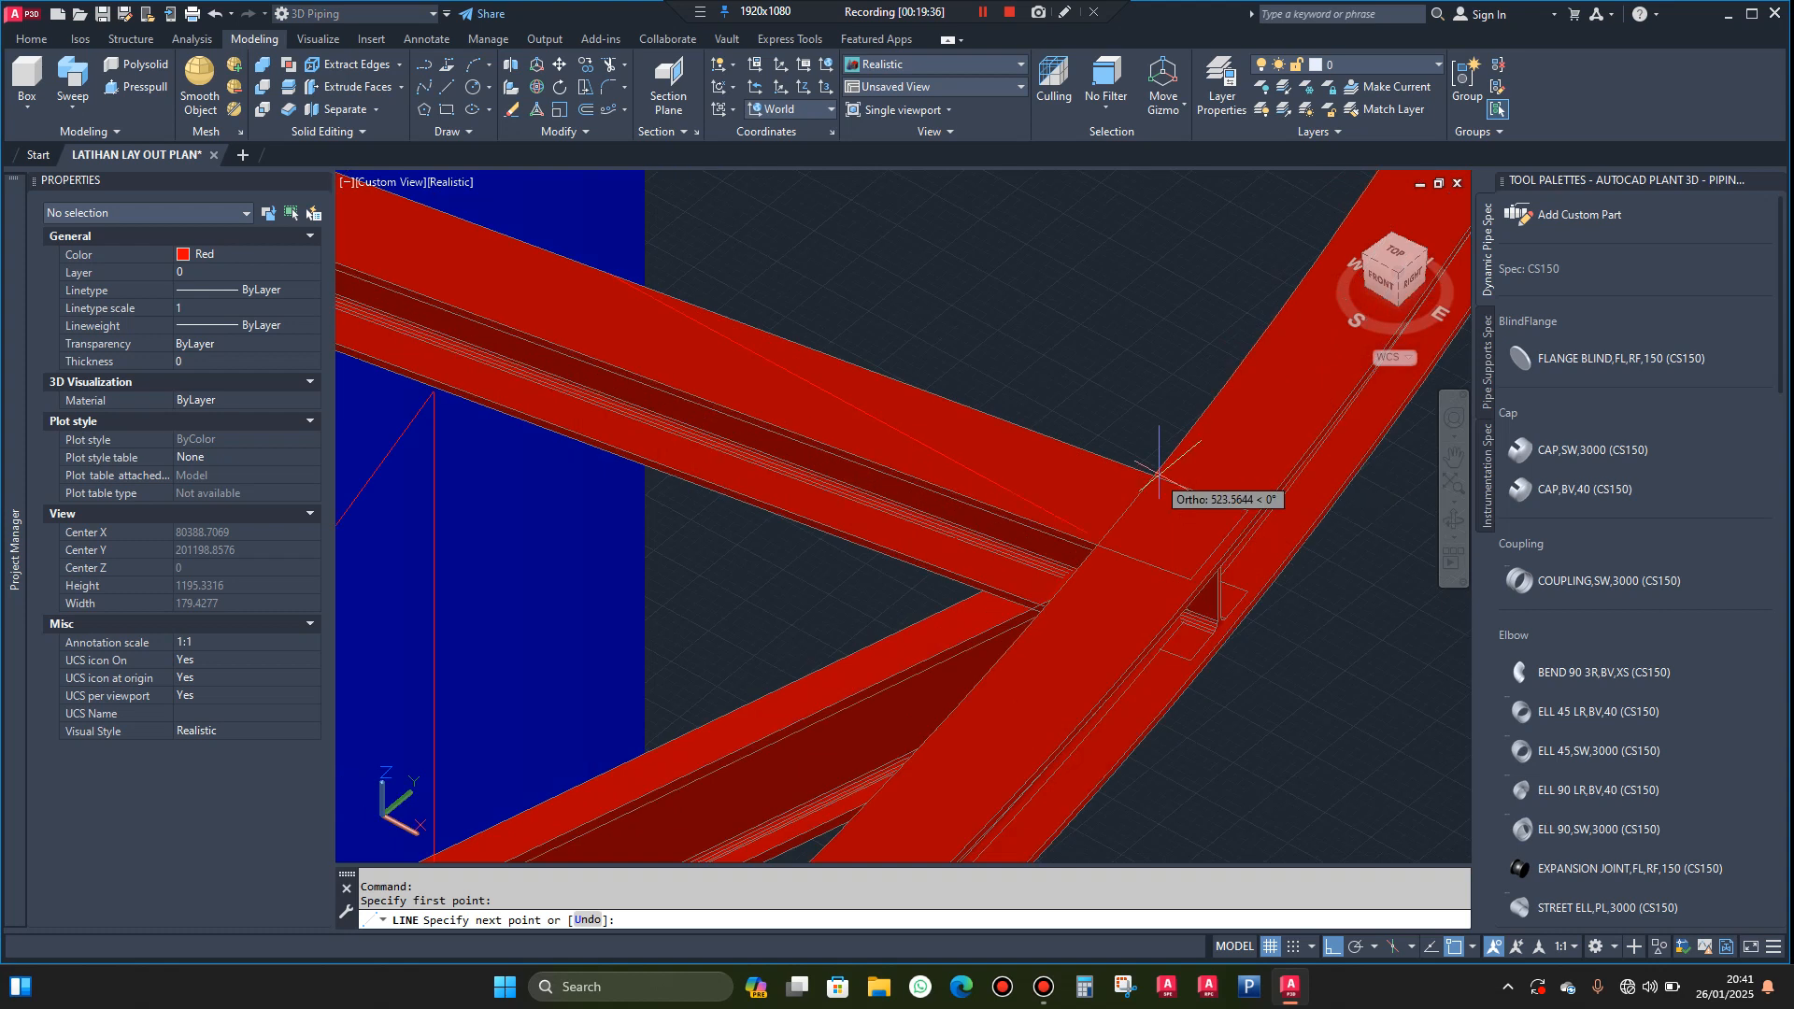
scroll(1220, 512, up, 2)
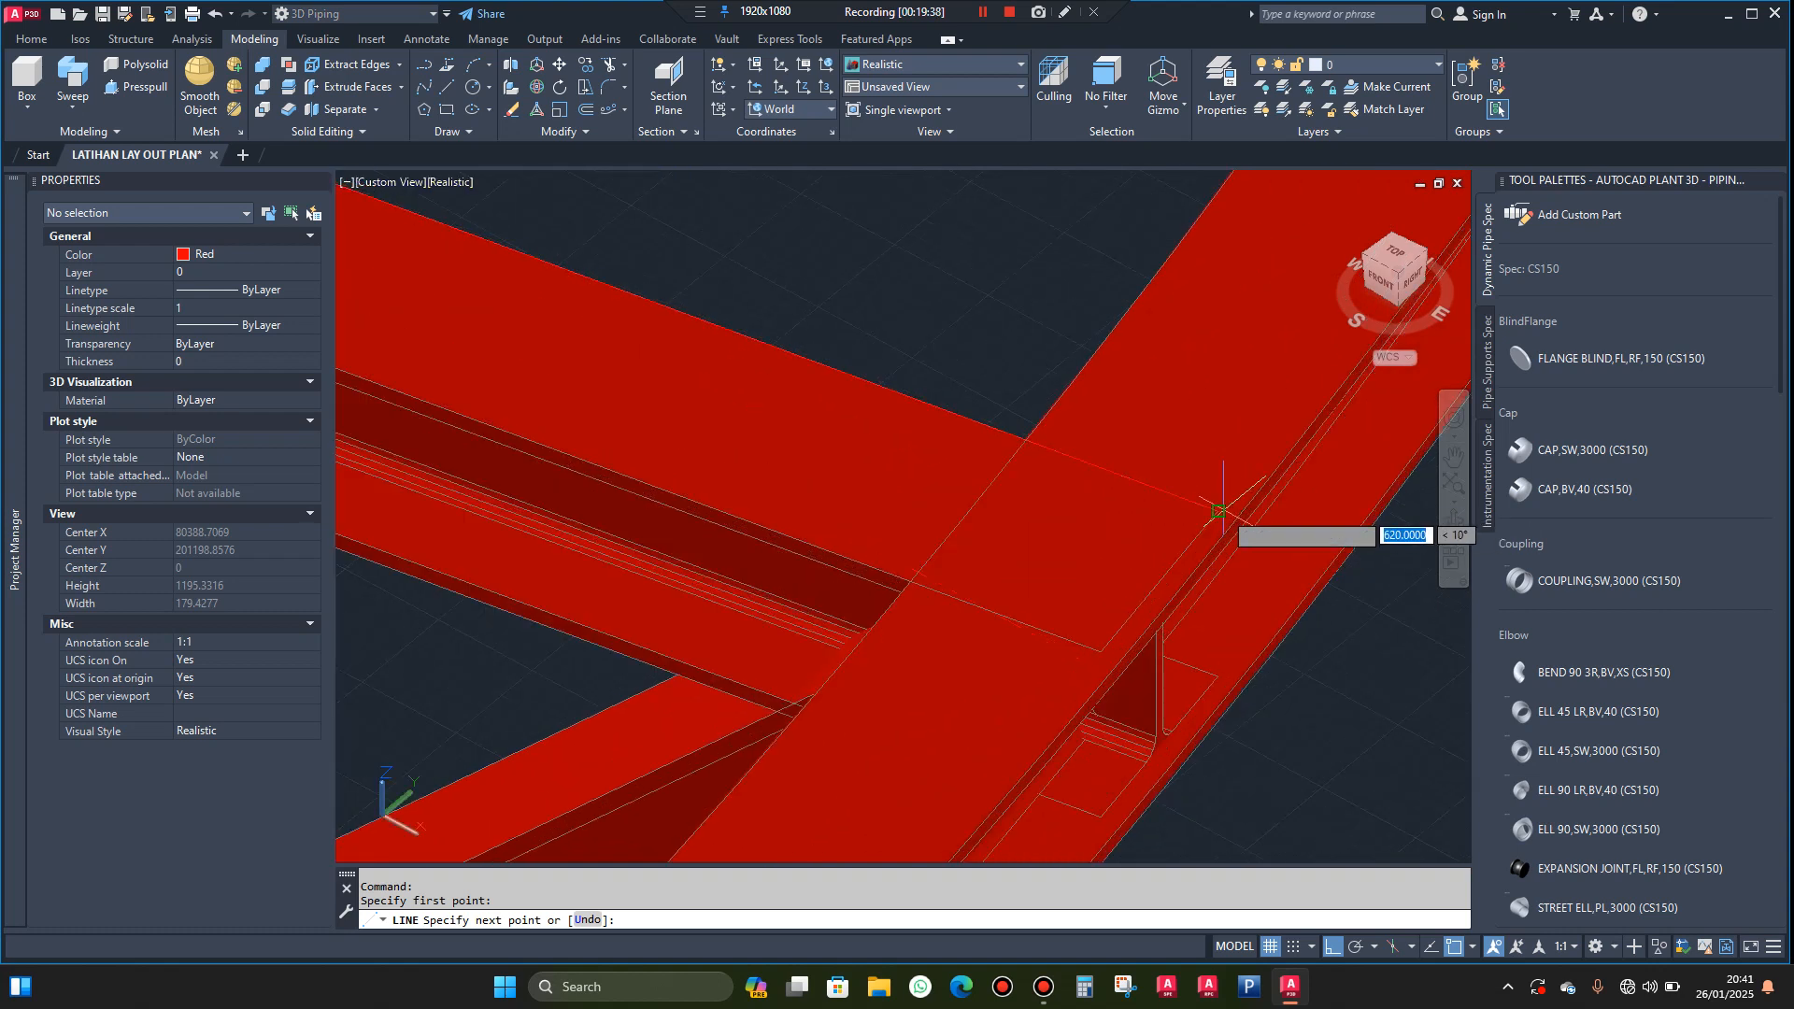
click(1218, 512)
scroll(1218, 512, down, 4)
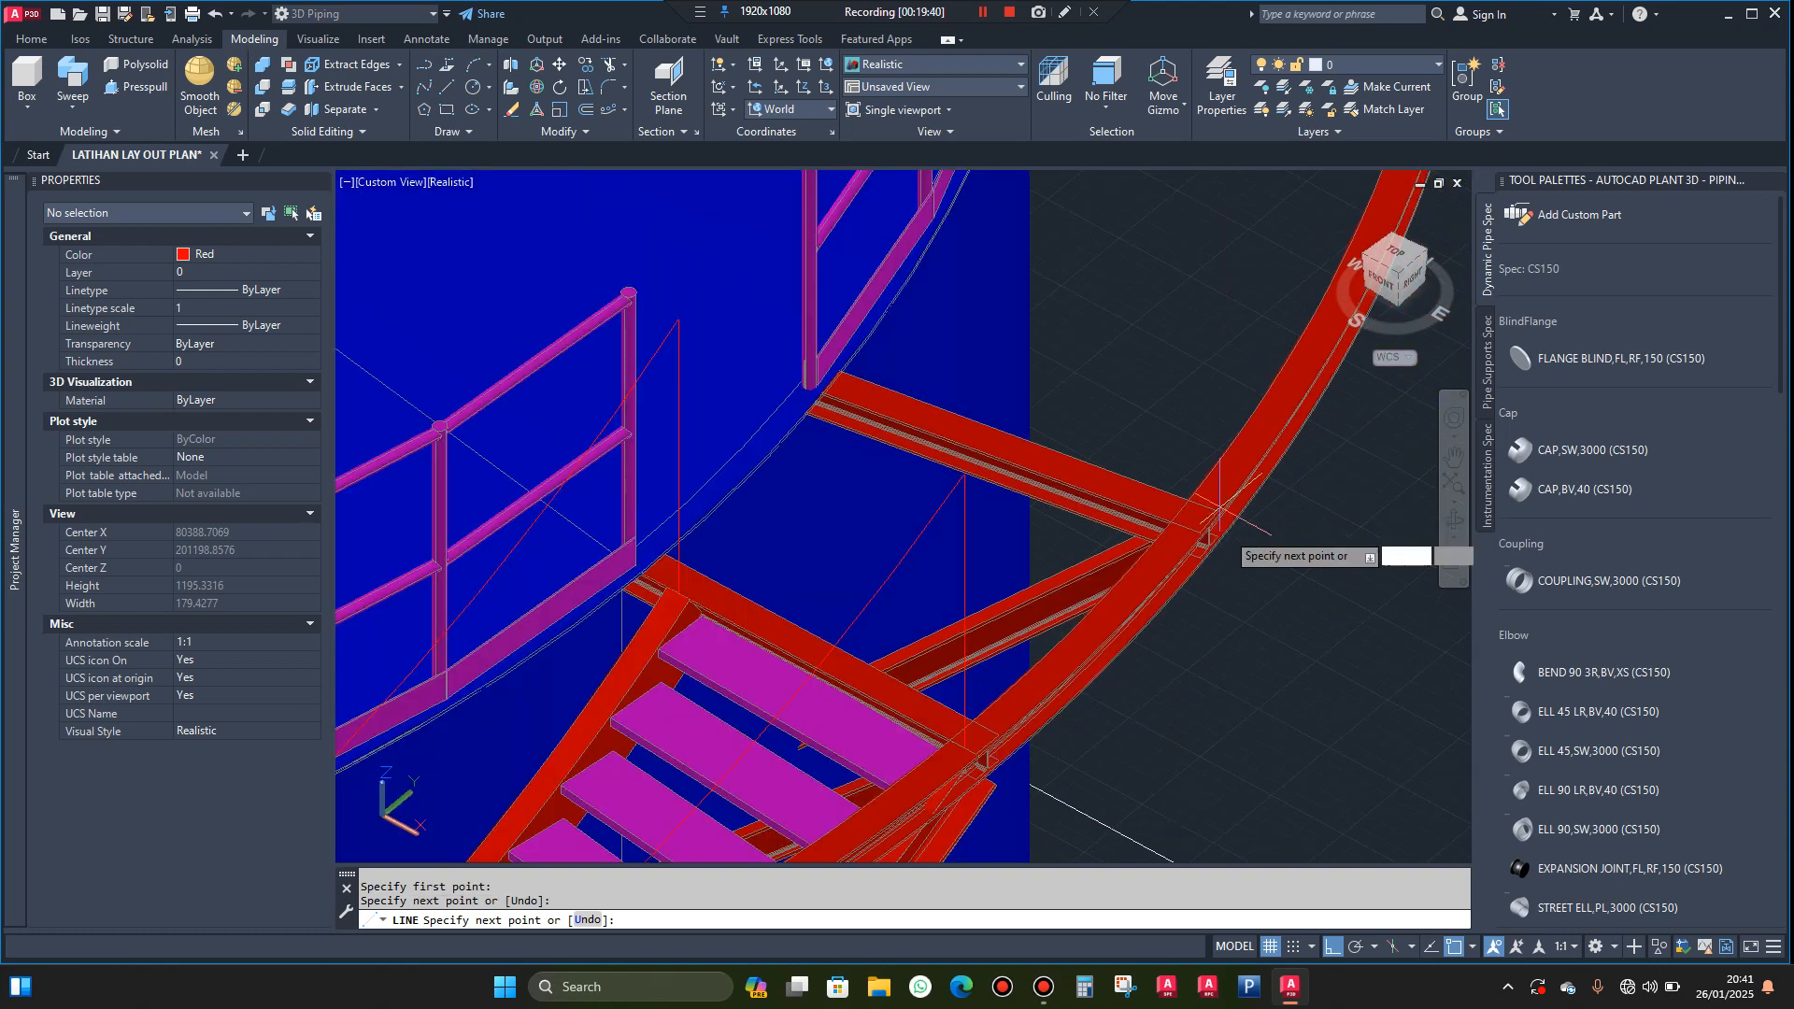
scroll(1245, 596, up, 3)
click(1245, 603)
key(Escape)
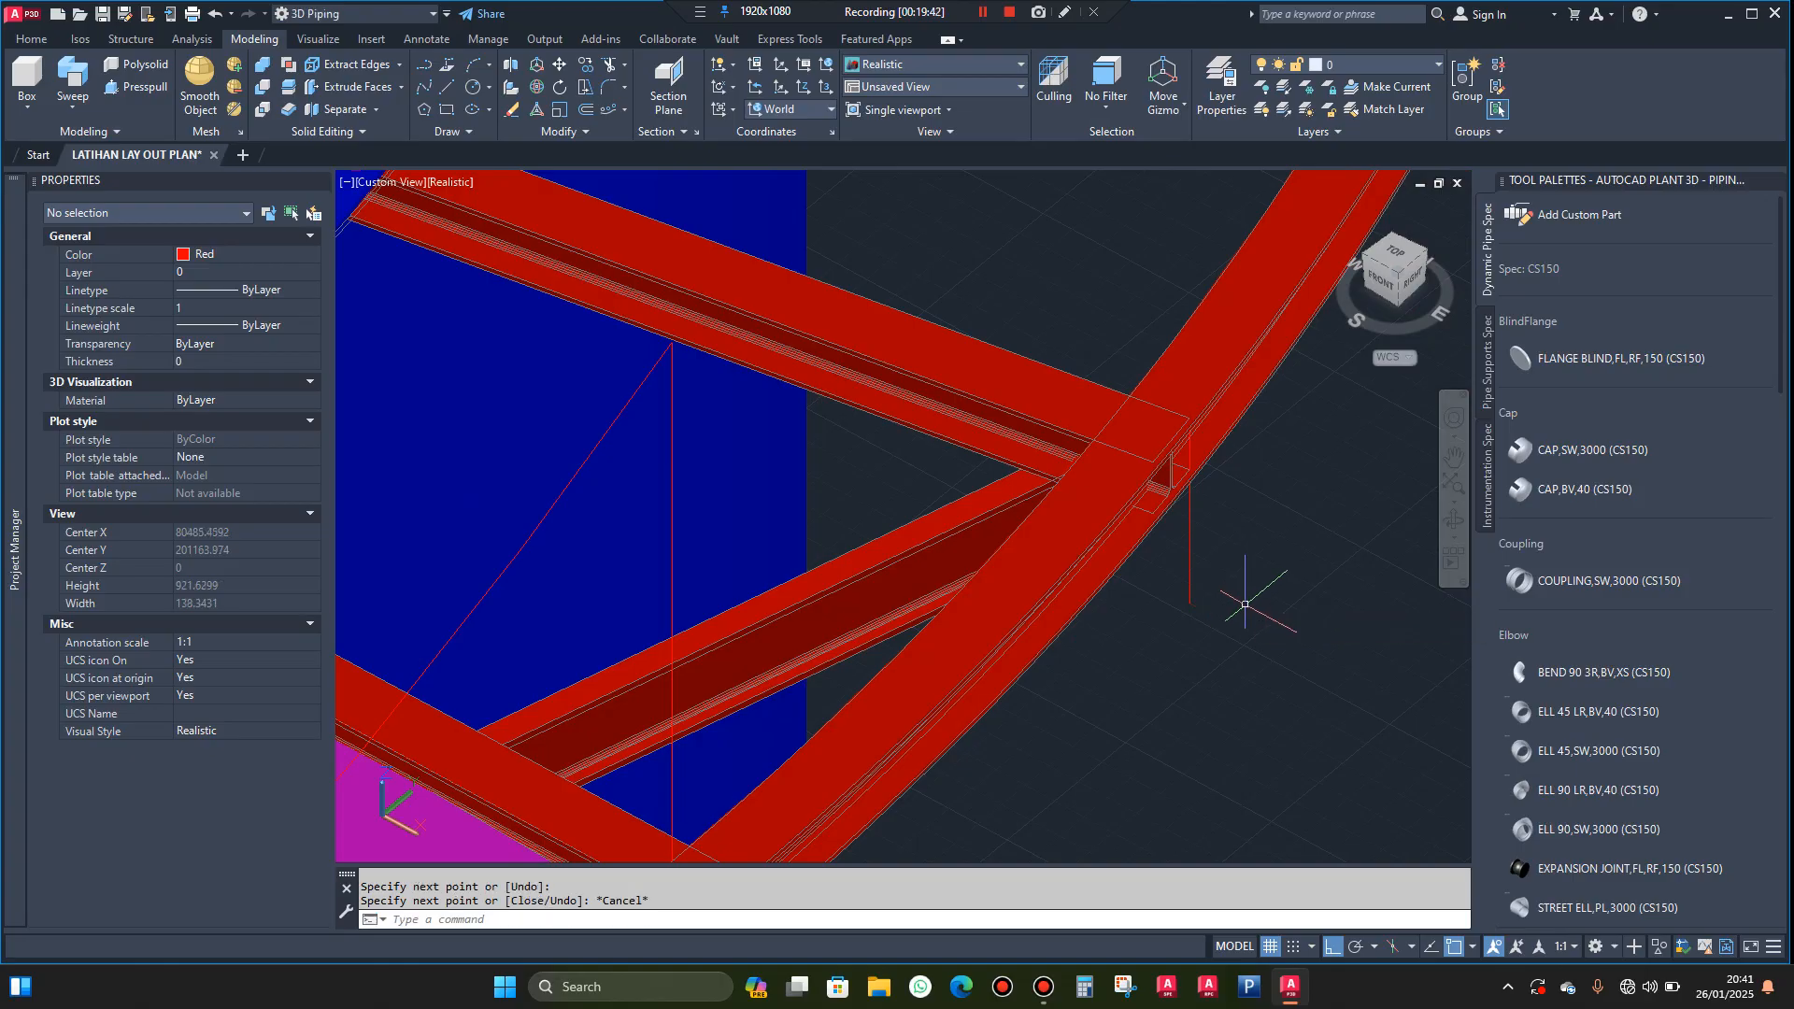
Slice the swept ring beam along the far landing beam's outer top edge, from its midpoint to its end corner, keeping both sides
click(290, 87)
click(1207, 337)
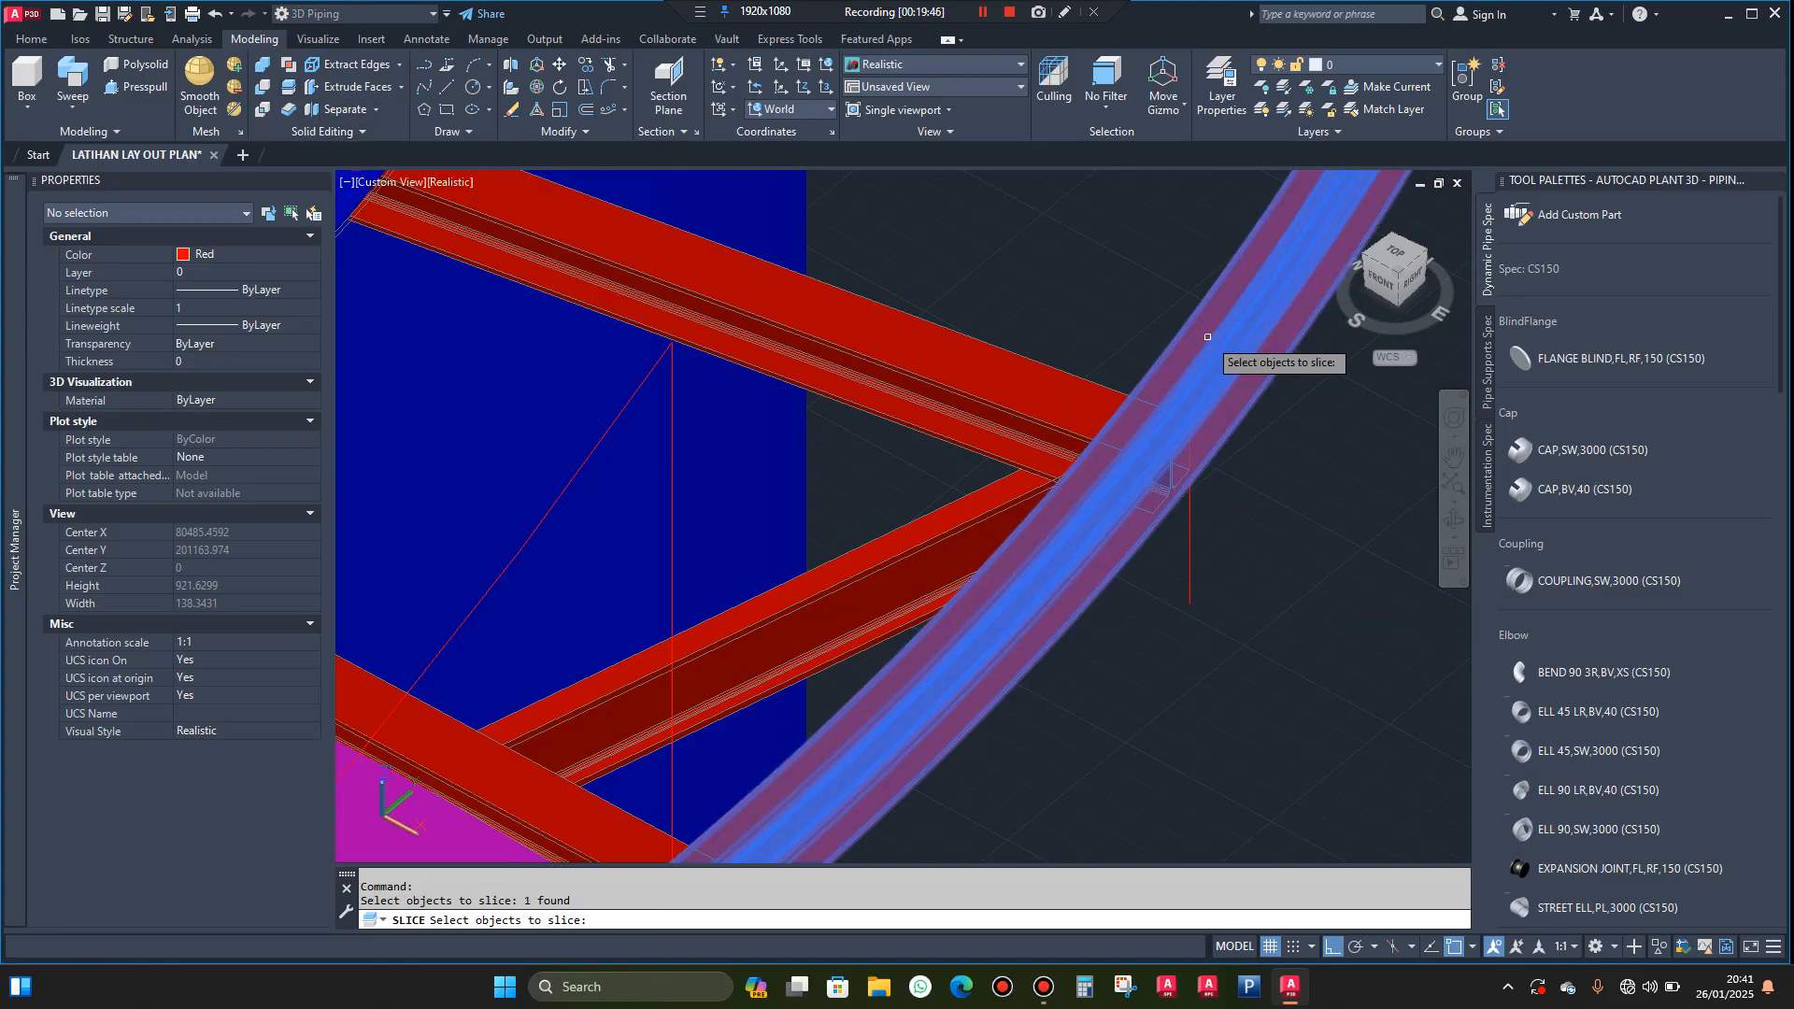
key(Return)
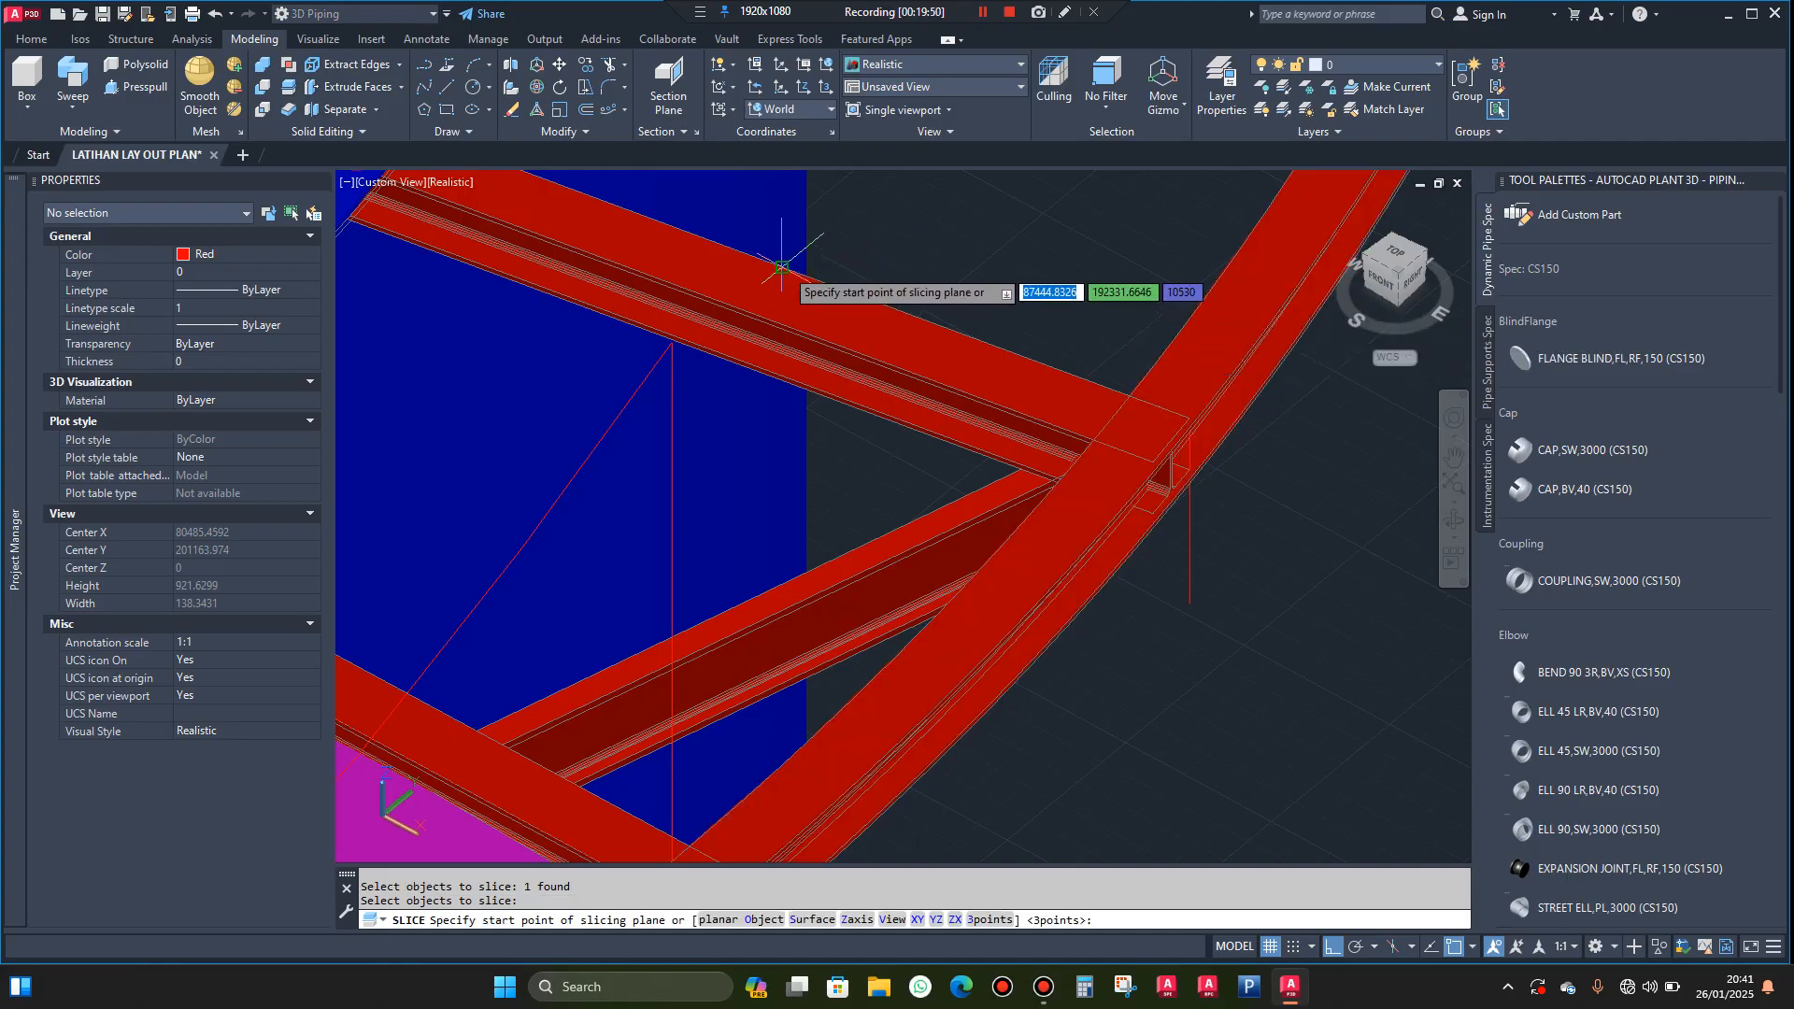
click(785, 269)
scroll(1163, 402, up, 3)
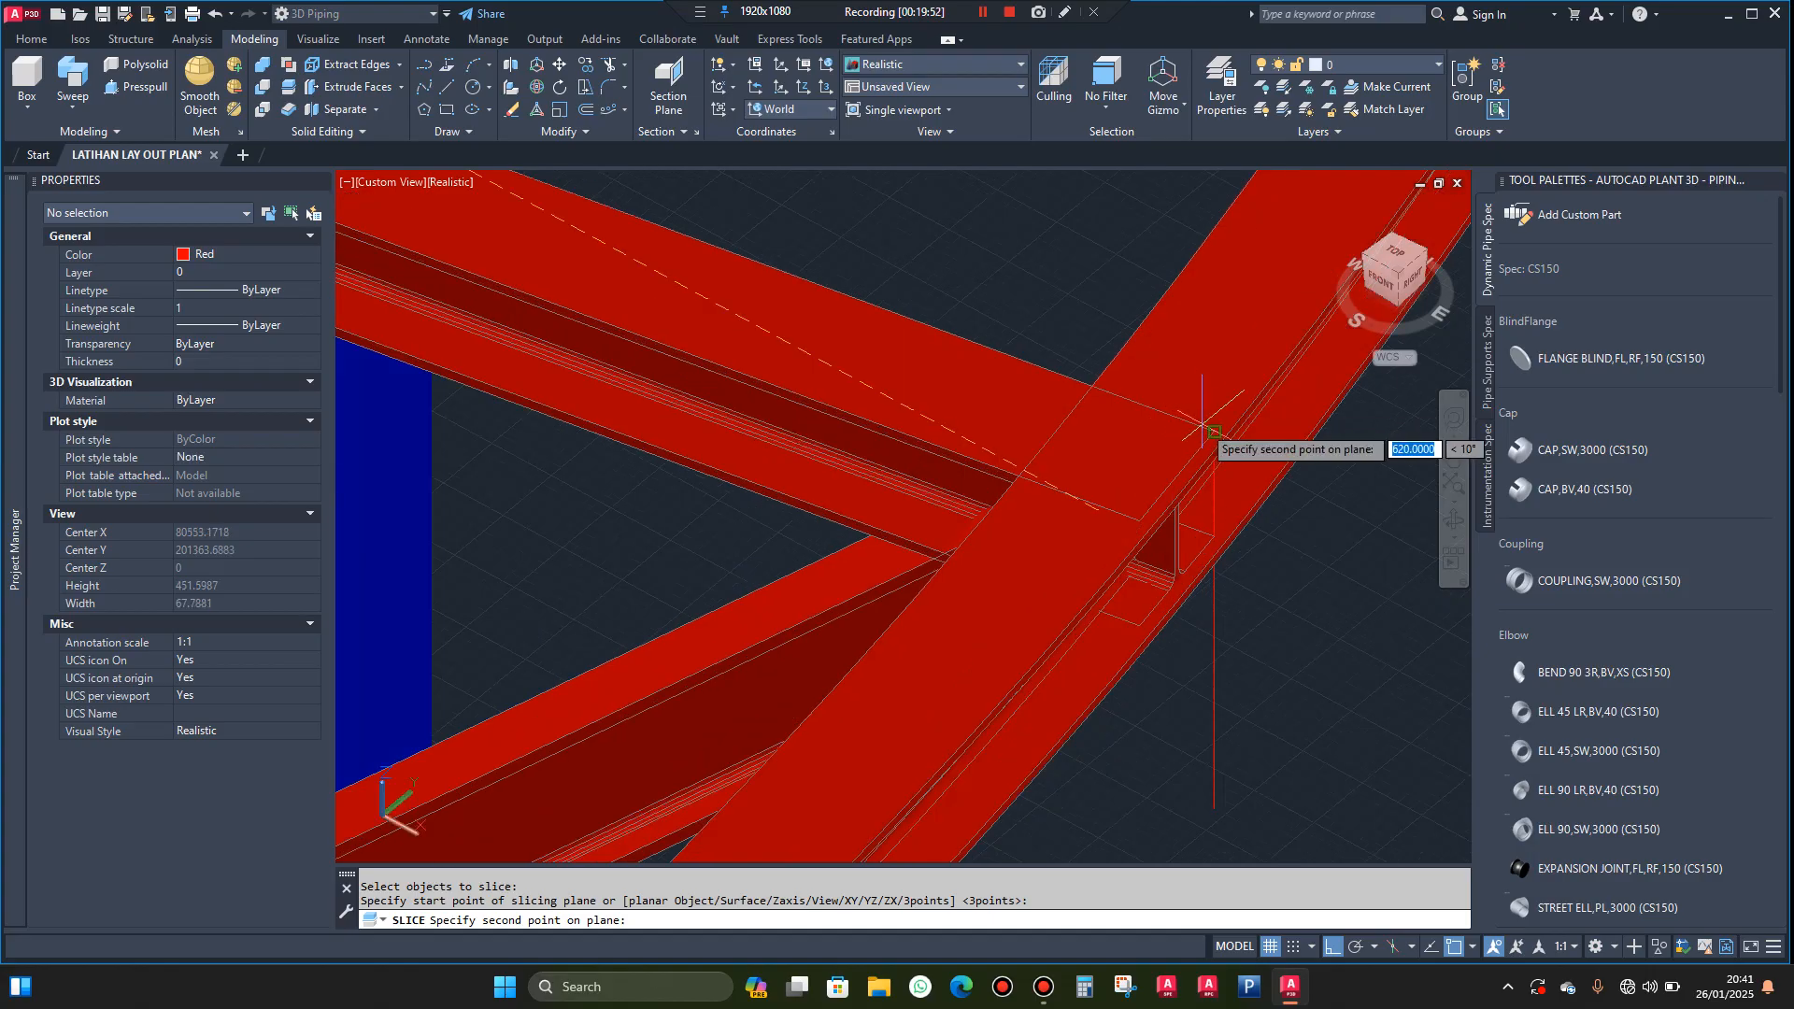
click(1213, 433)
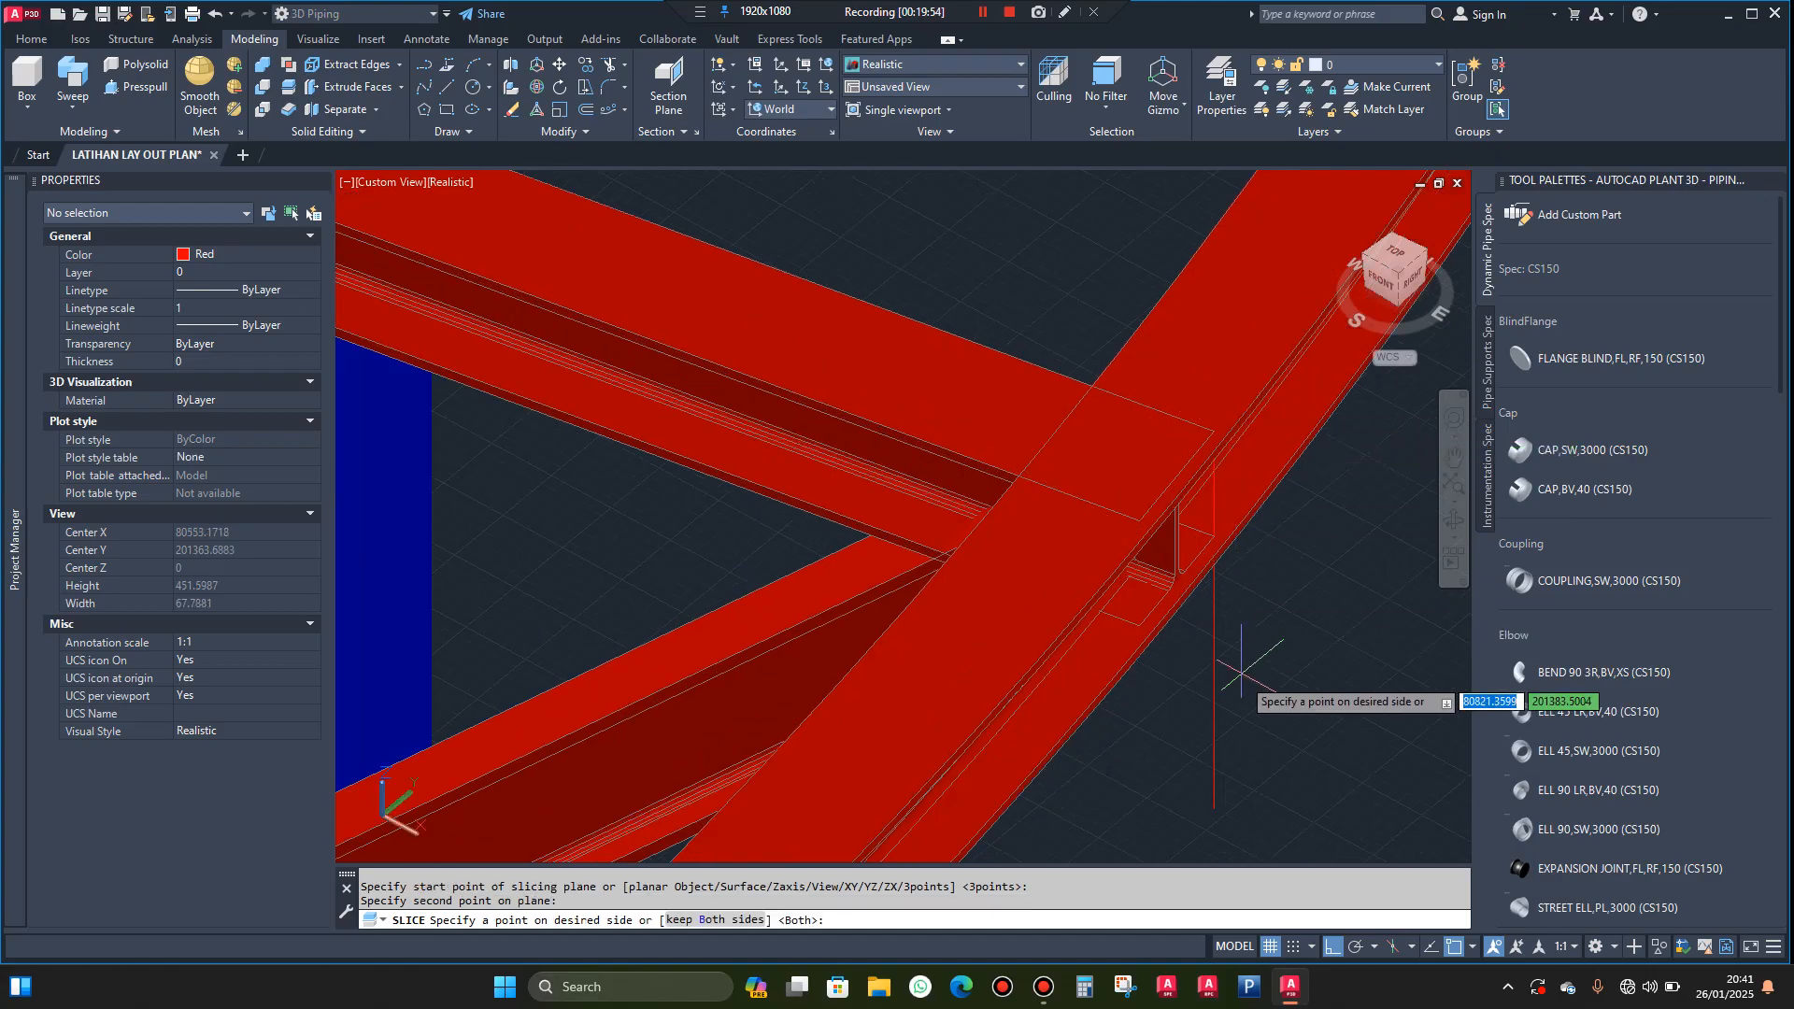
click(1214, 621)
scroll(1212, 472, down, 4)
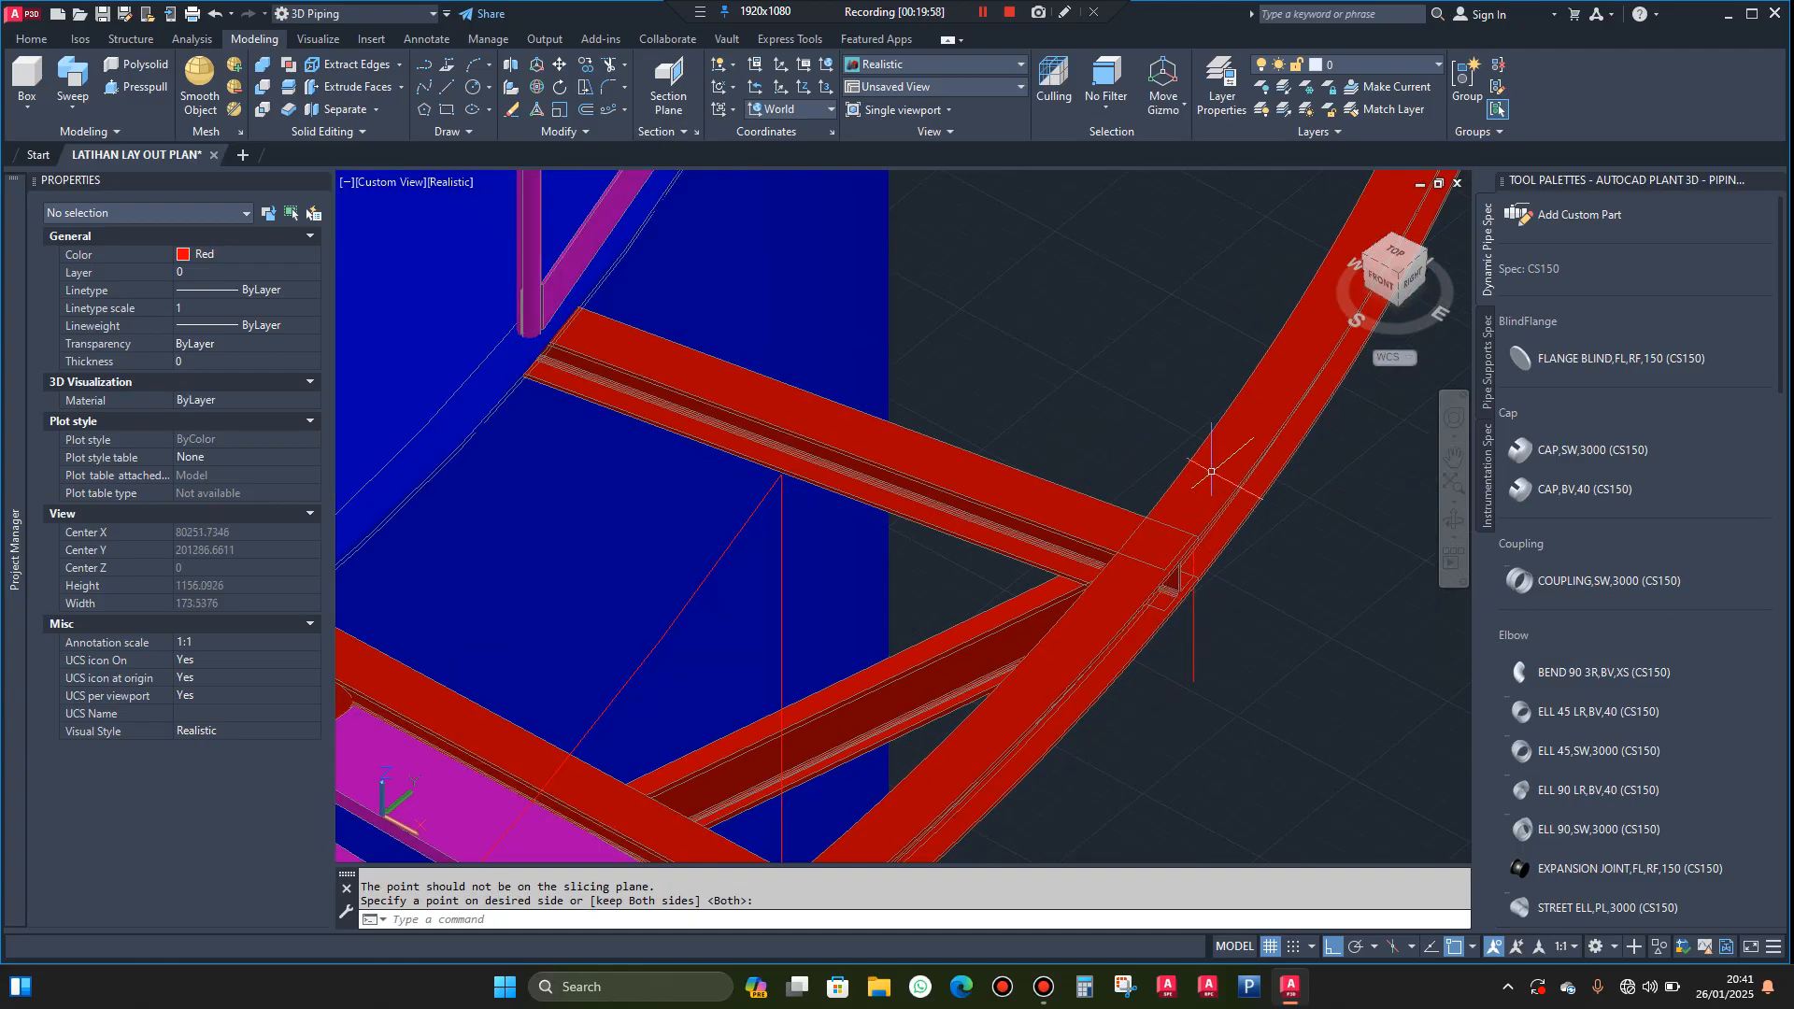
Delete the cut ring beam portion that extends beyond the far landing beam, away from the stairway
click(1212, 472)
scroll(1102, 557, down, 5)
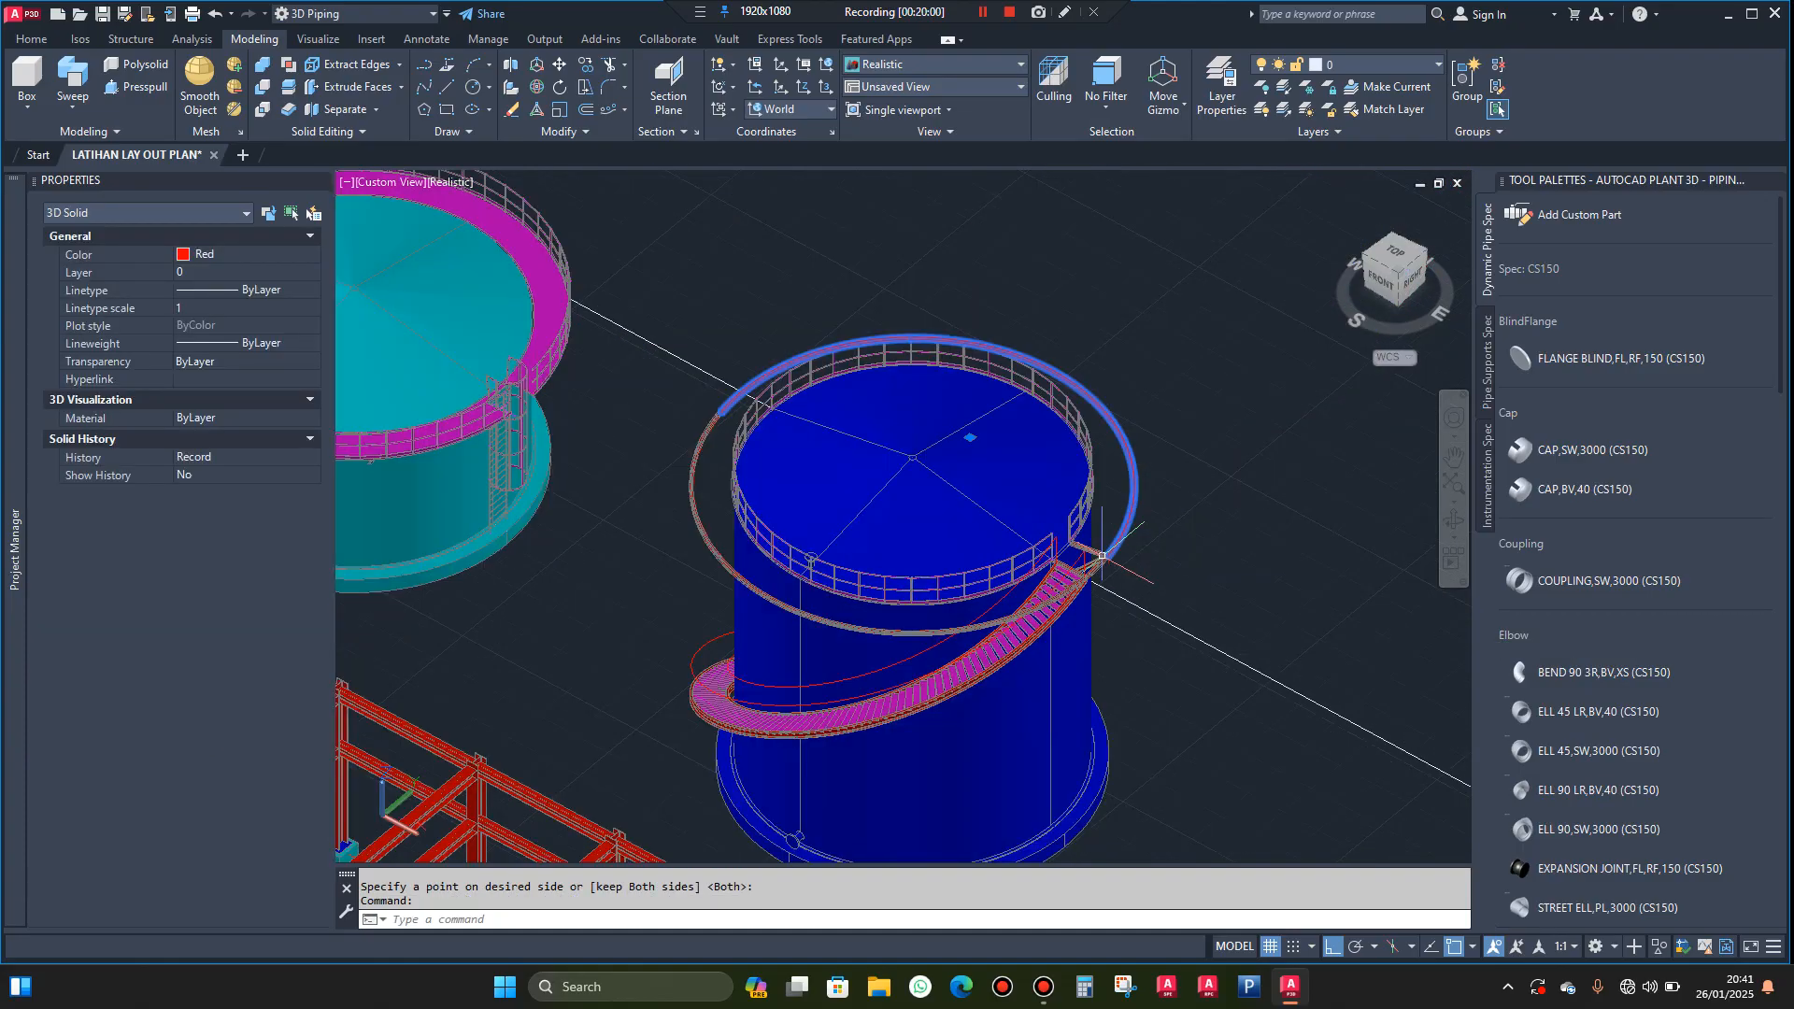
key(Delete)
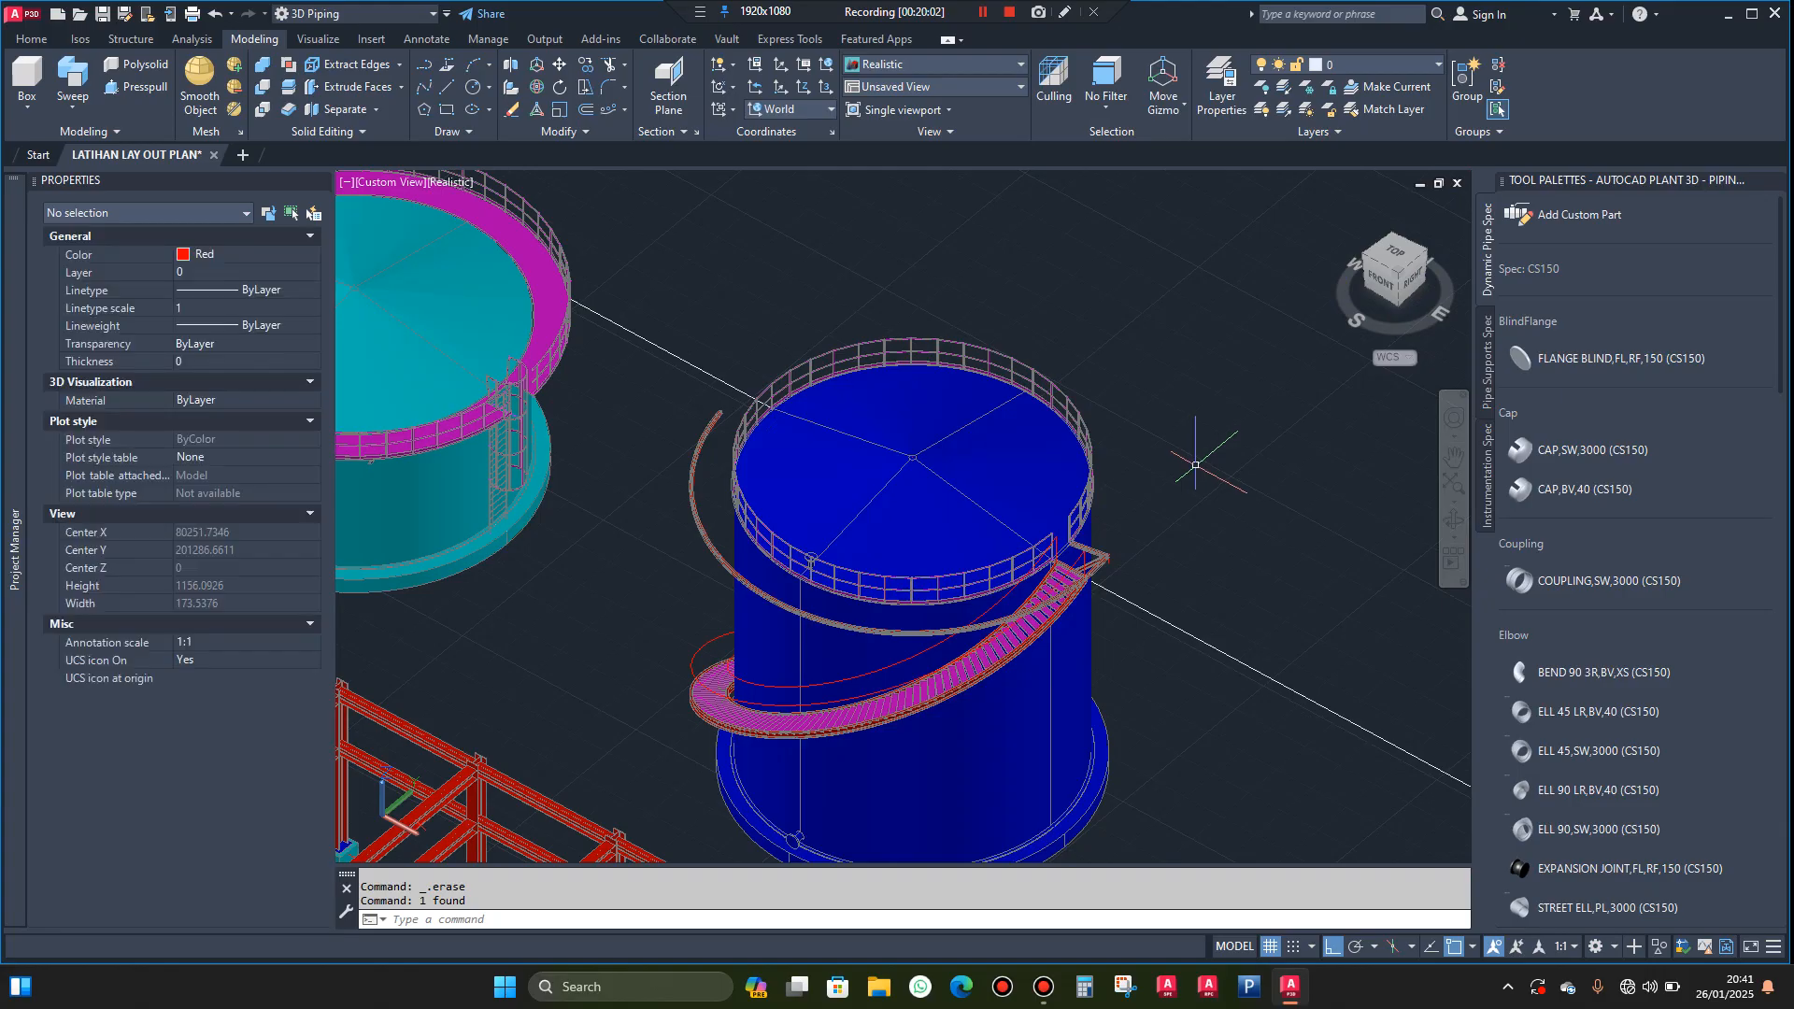
Draw a line from the midpoint of the near landing beam's stair-side top edge to its end corner, continuing with a vertical segment downward
scroll(1075, 535, up, 3)
scroll(1075, 535, up, 1)
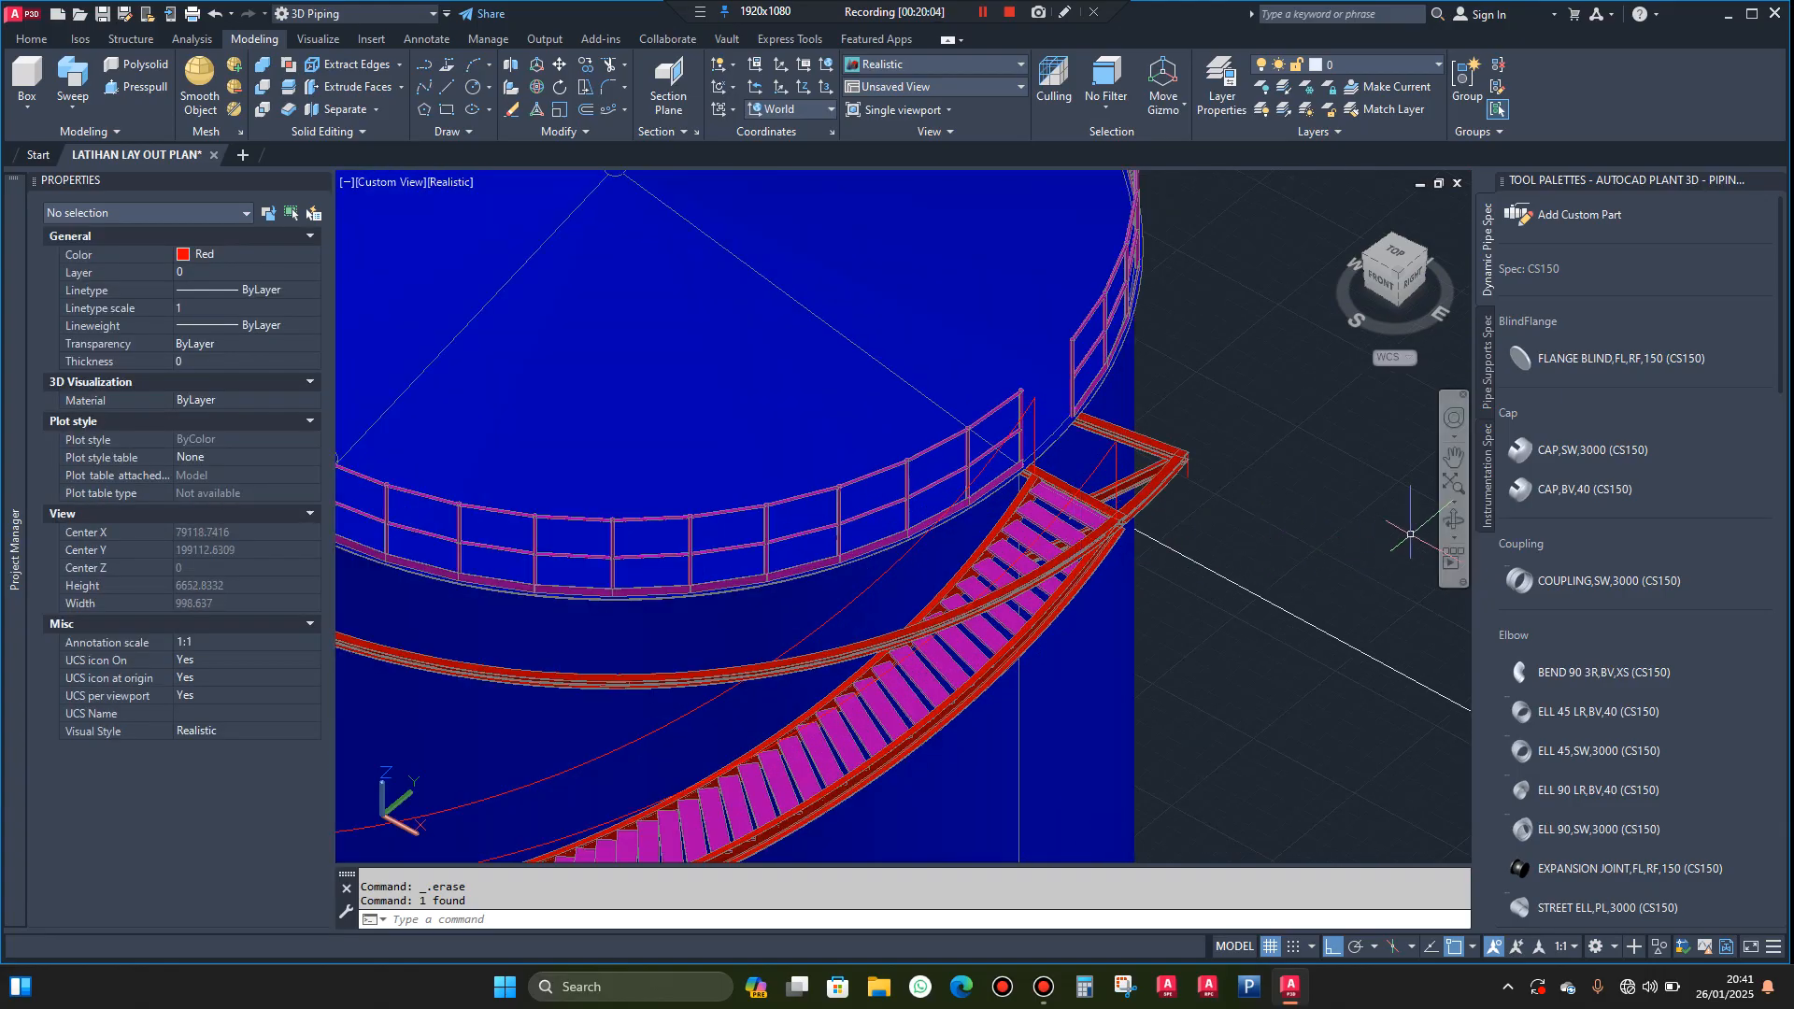
click(1454, 520)
drag(1218, 557, 1136, 526)
scroll(1136, 523, up, 2)
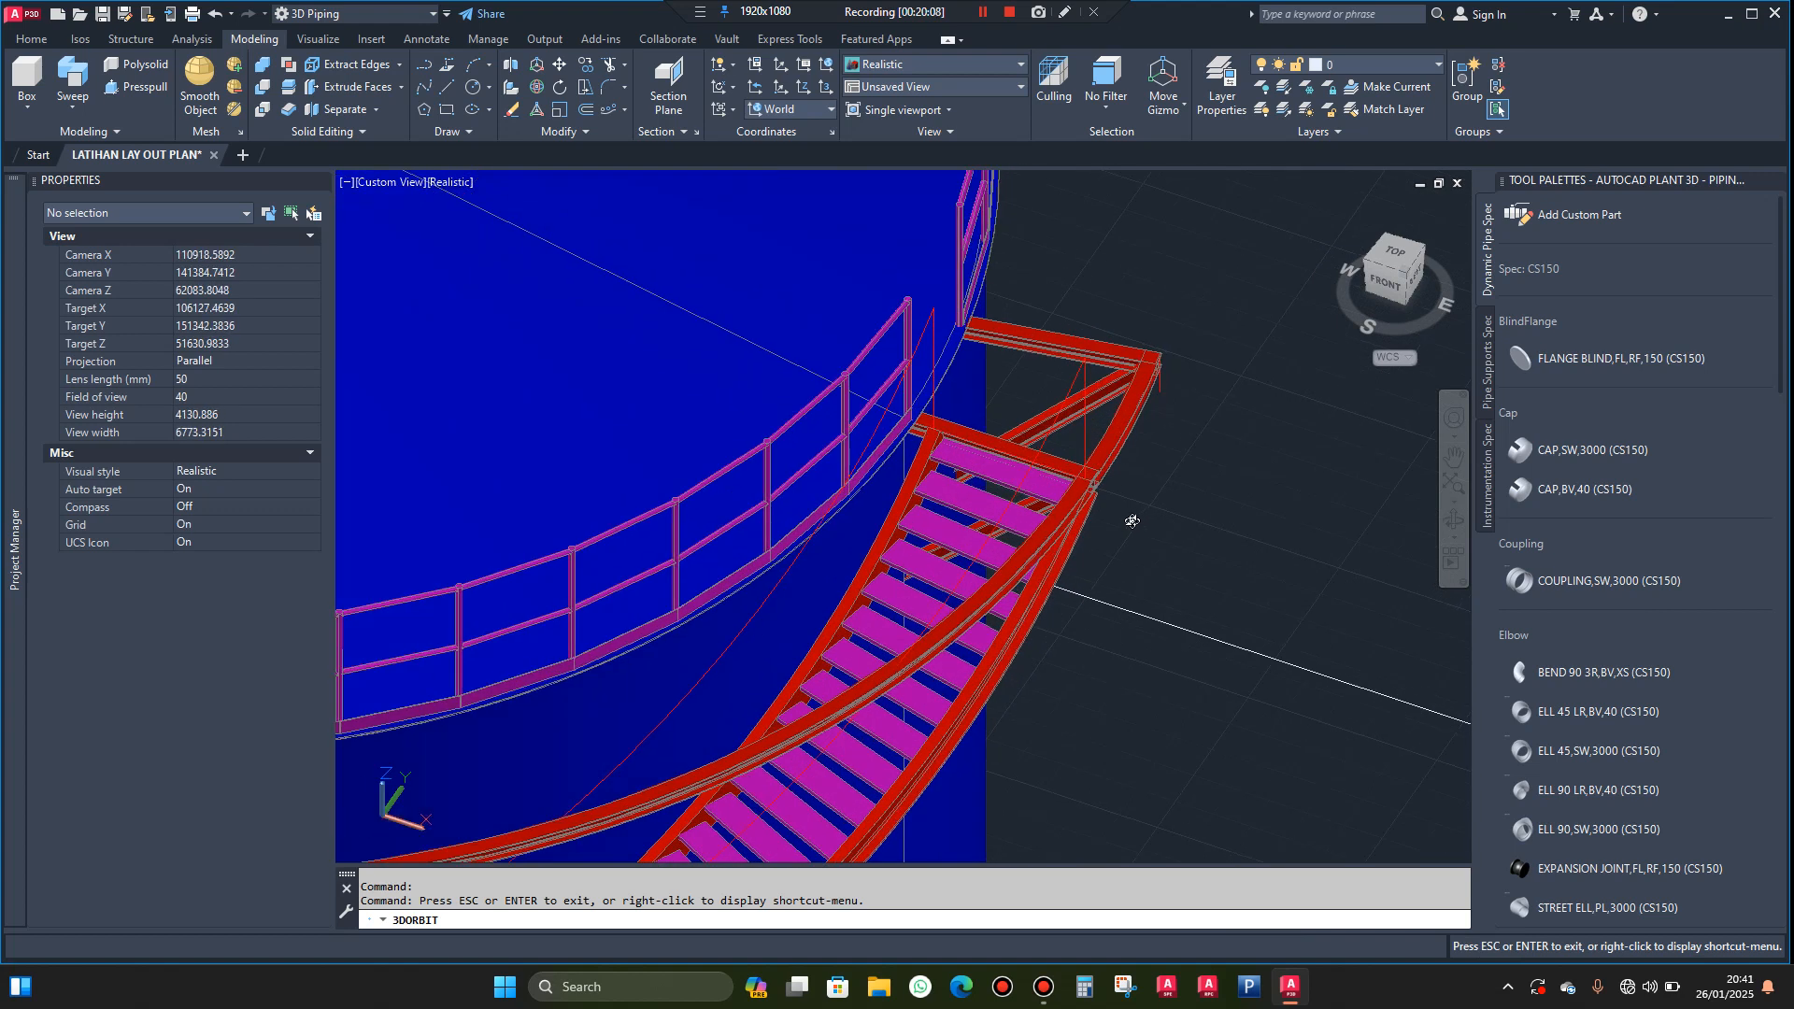
key(Escape)
text(l)
key(Return)
scroll(1019, 461, up, 6)
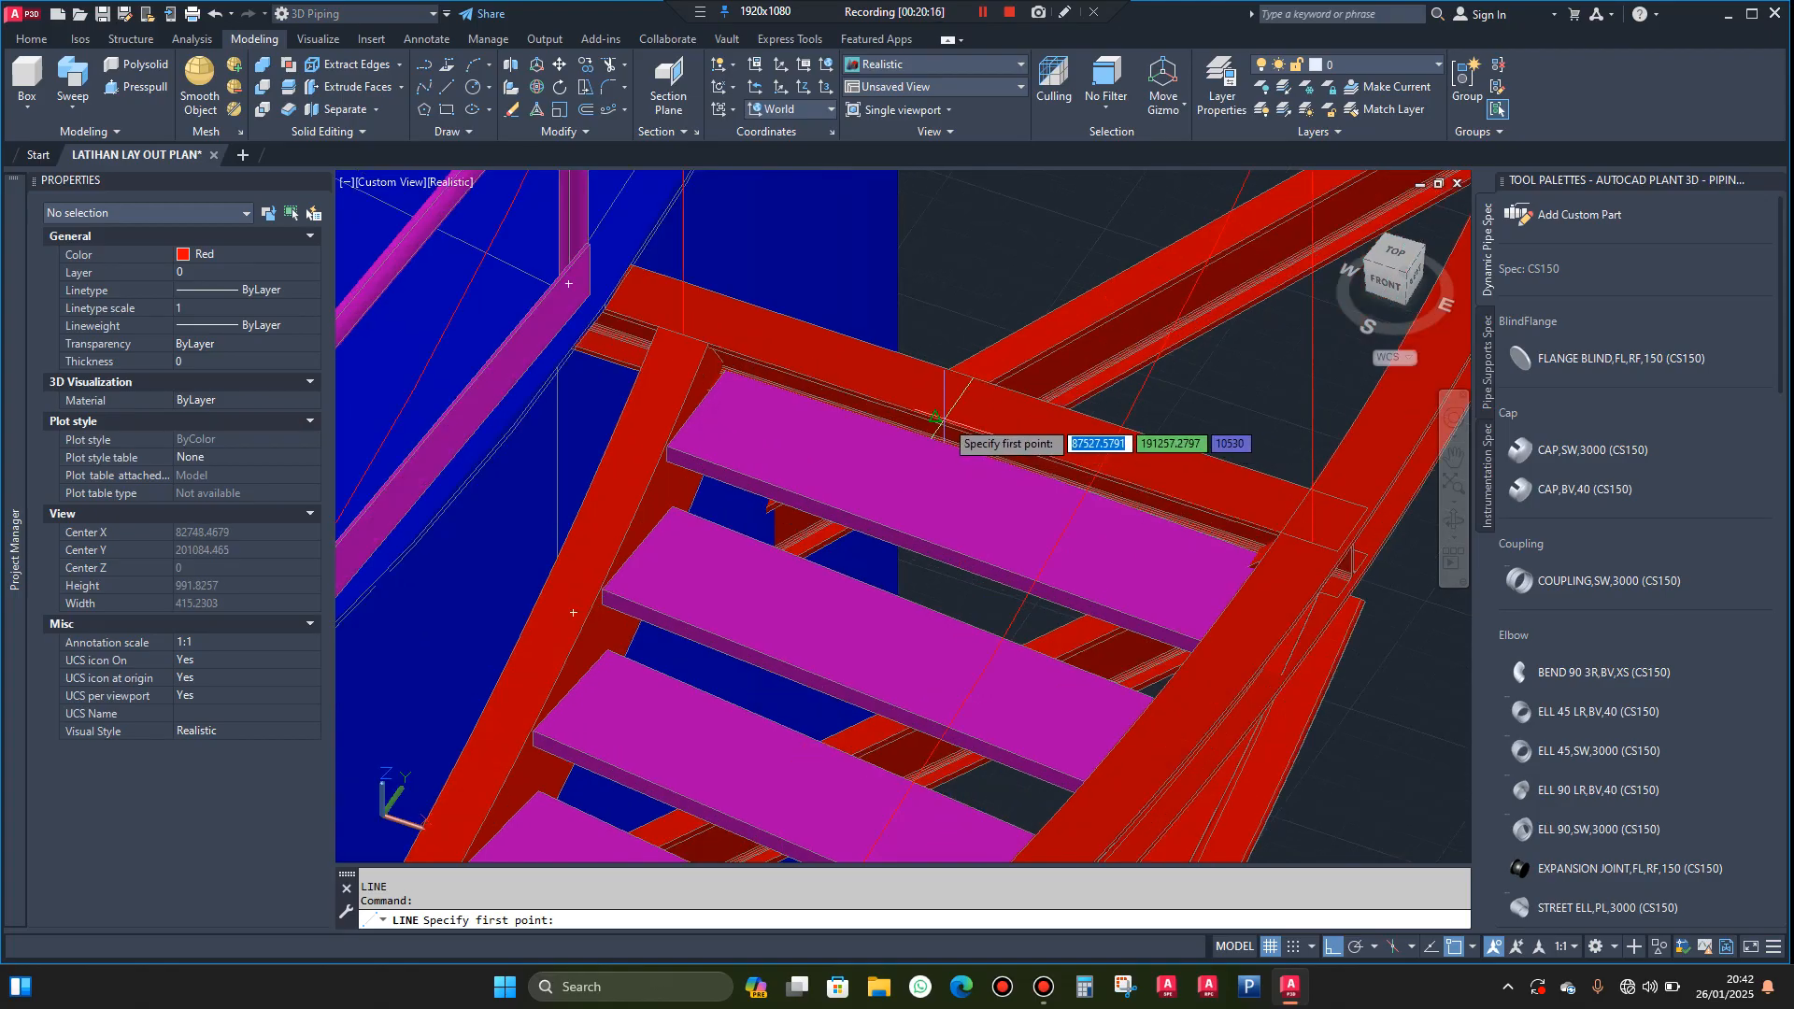
scroll(934, 417, up, 4)
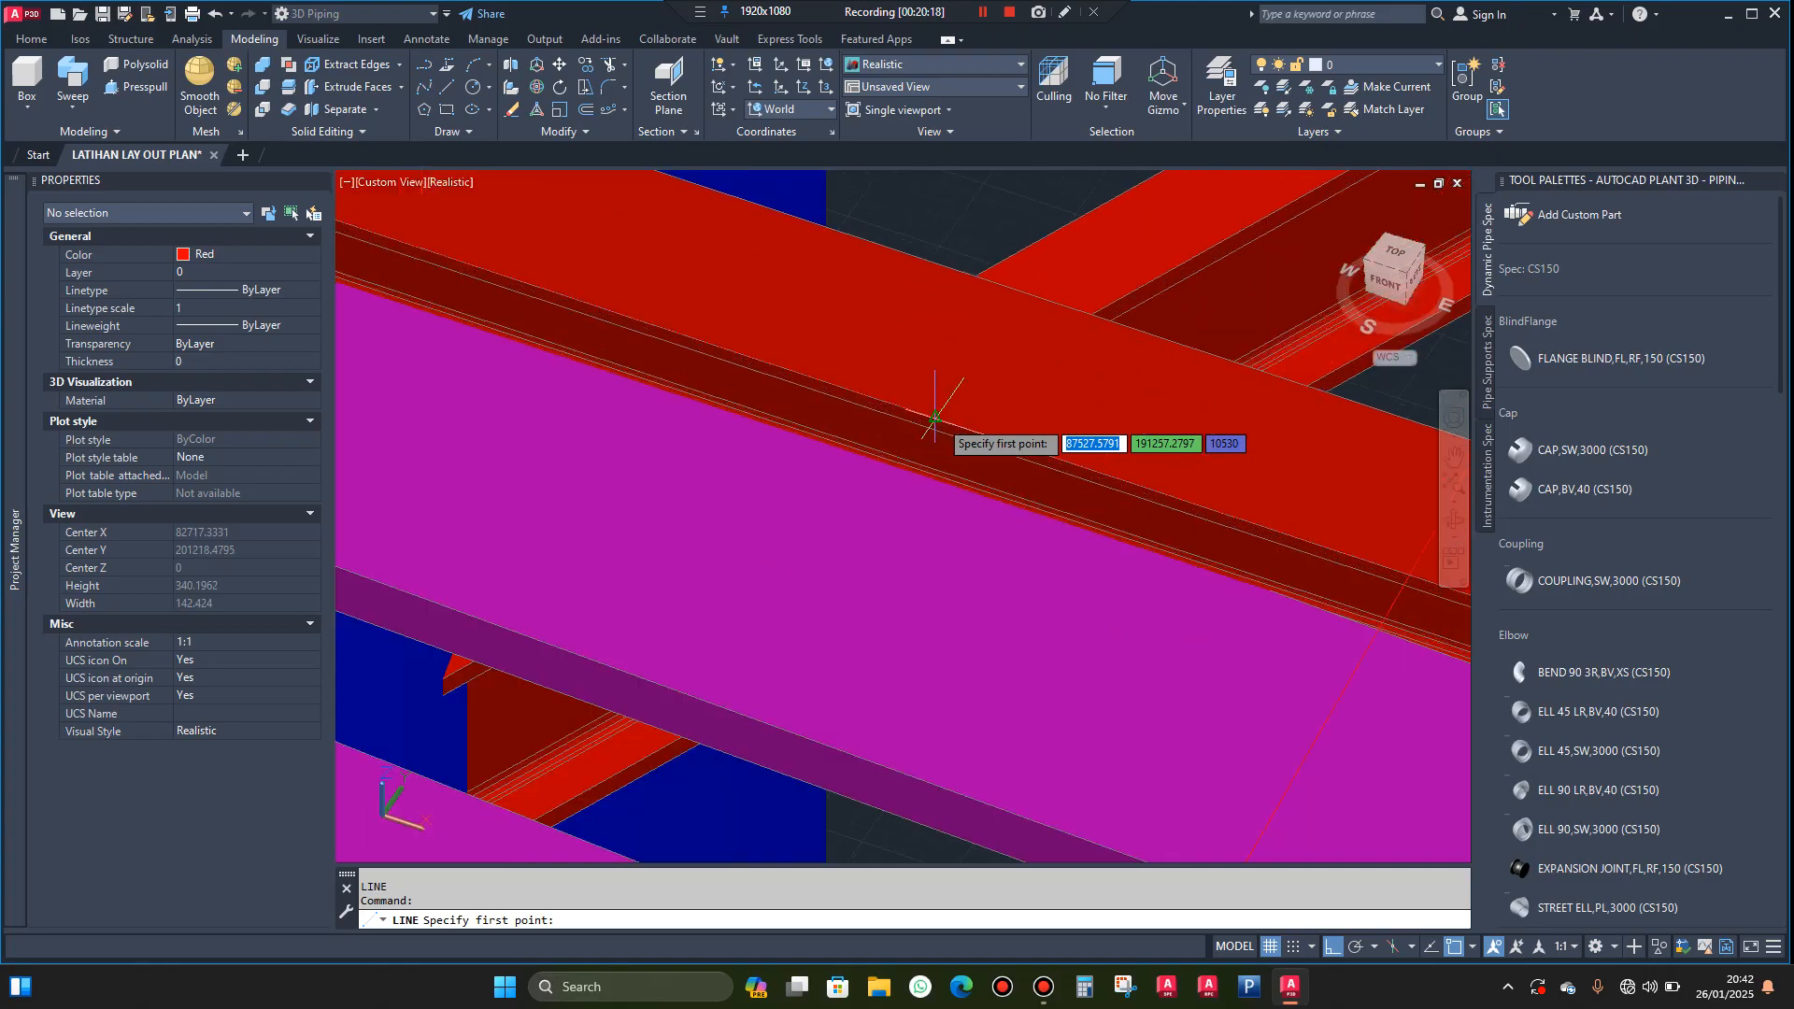
click(934, 417)
scroll(934, 418, down, 5)
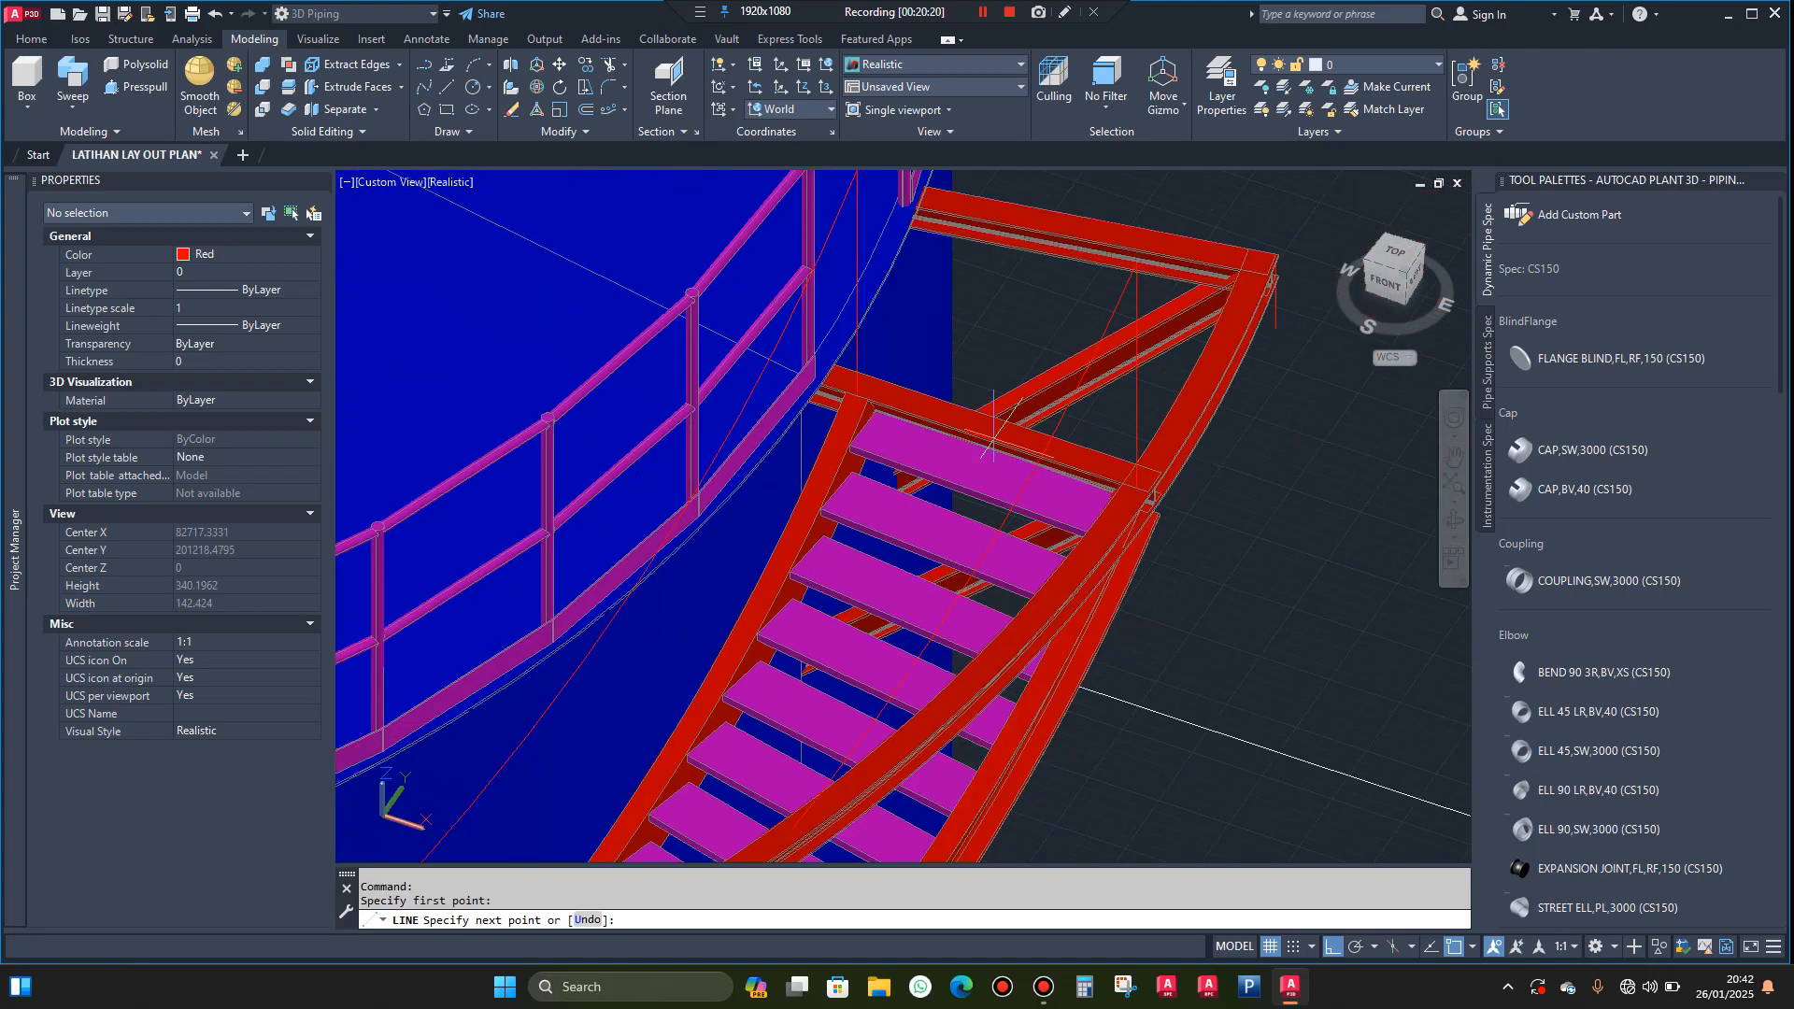
scroll(1164, 493, up, 6)
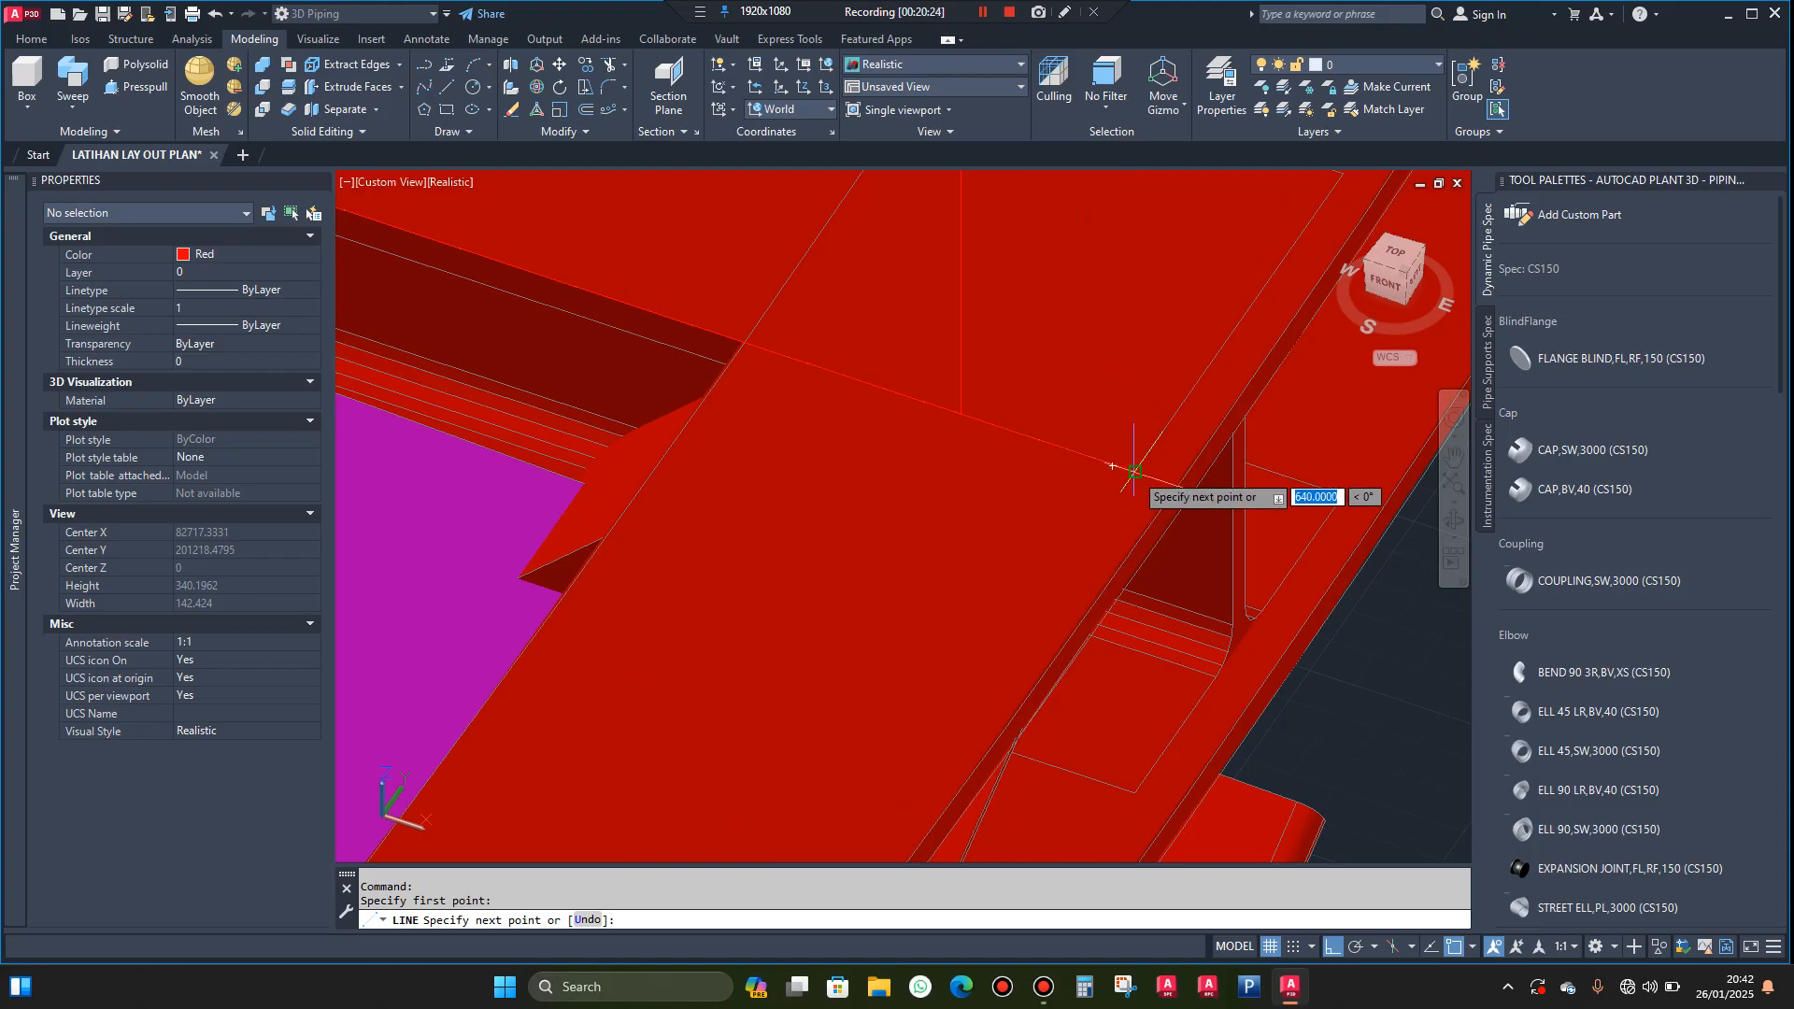
scroll(1132, 467, down, 5)
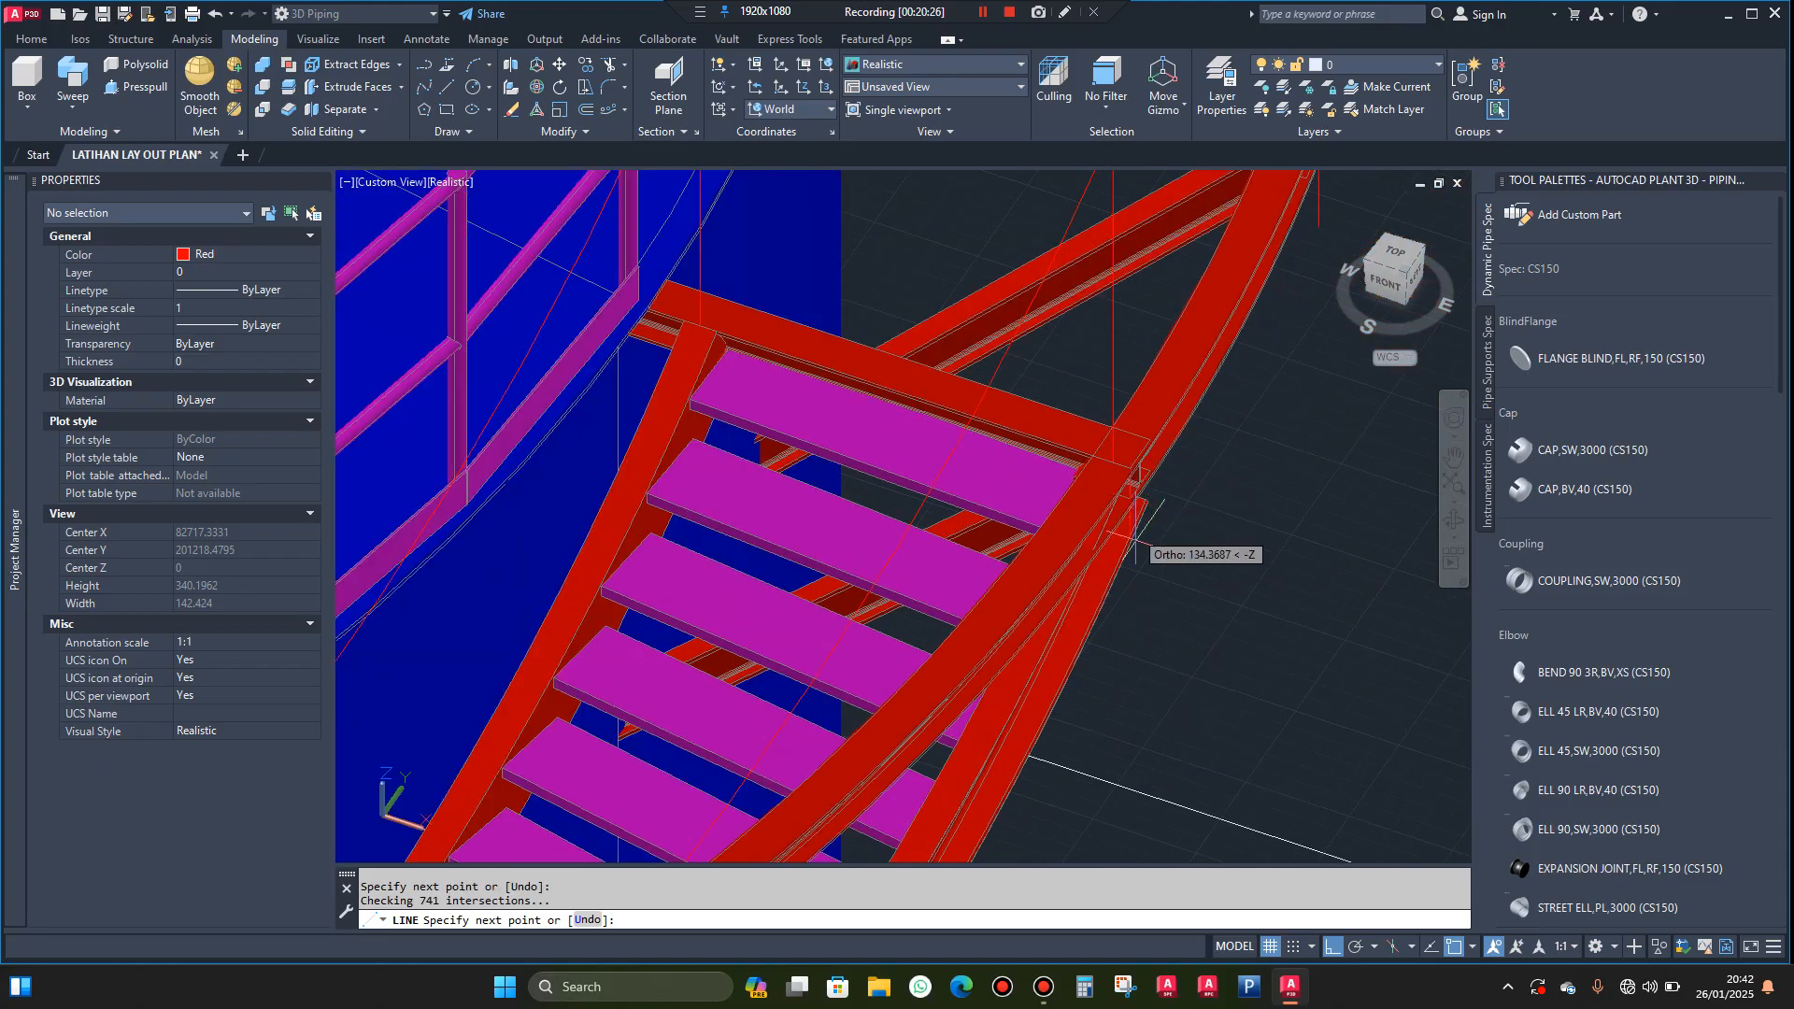
click(1144, 665)
key(Escape)
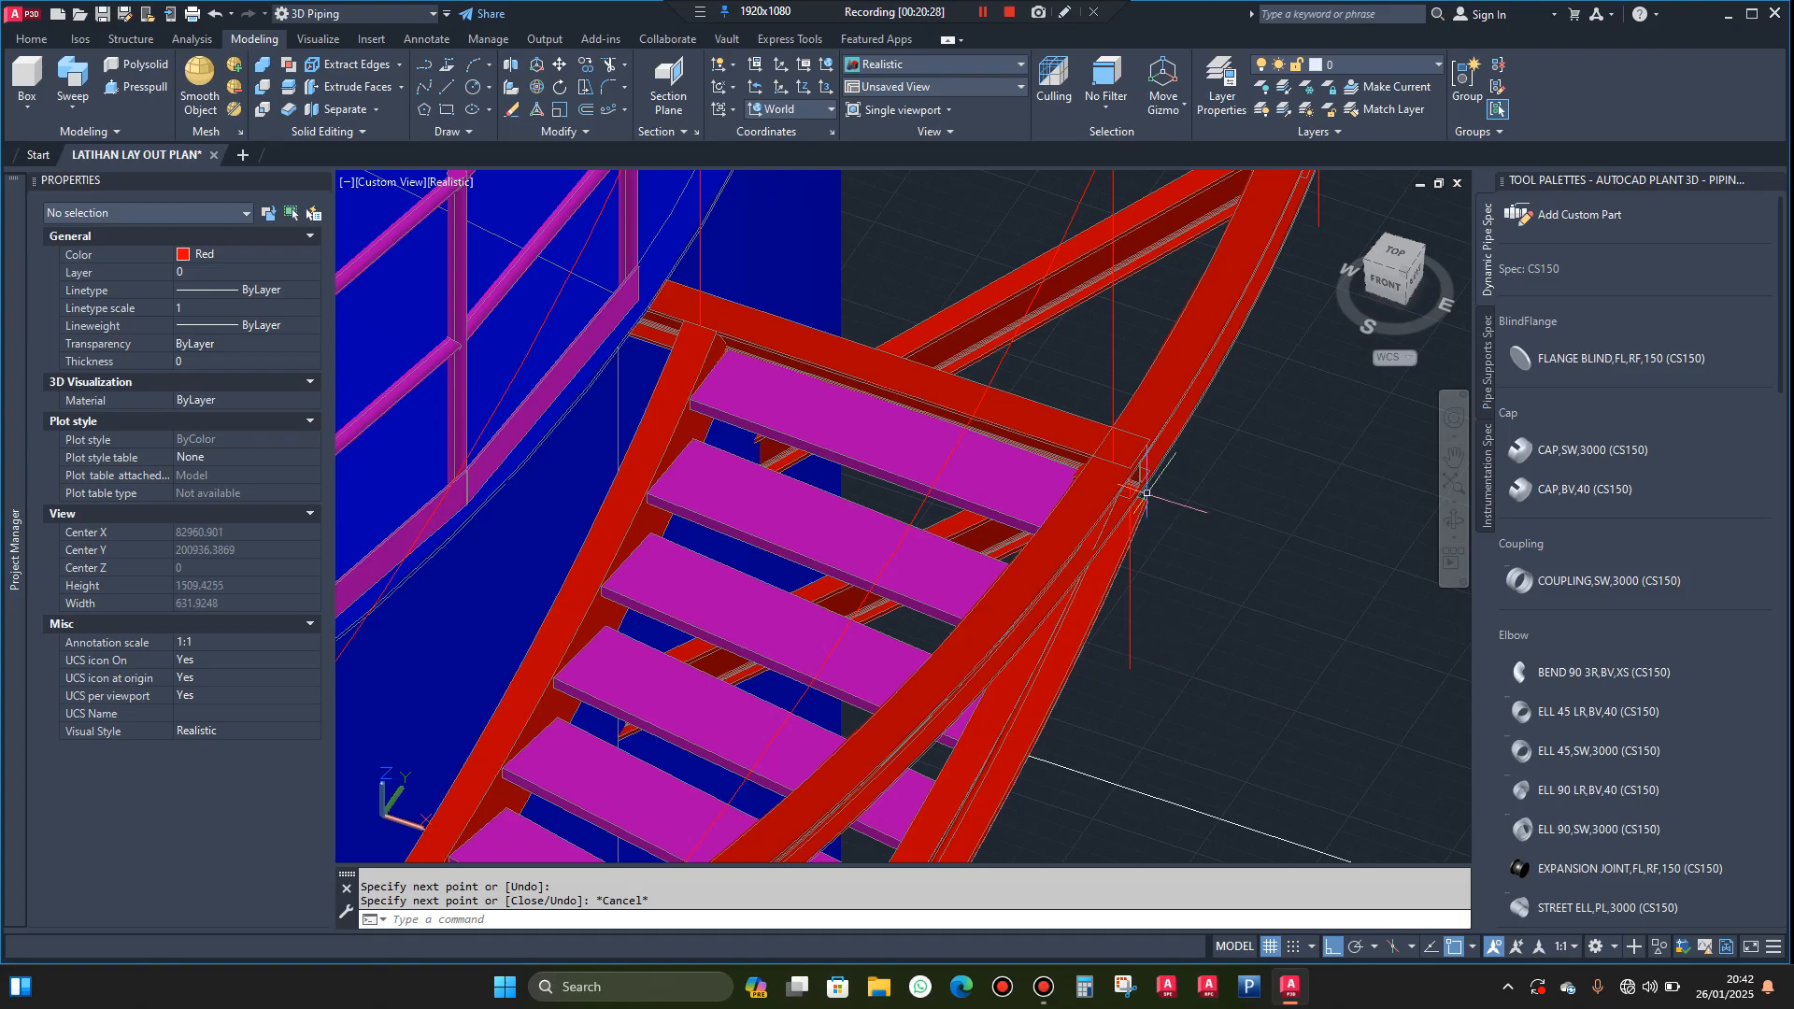
Try to slice the remaining ring beam along the near landing beam's stair-side top edge by picking a point on the side to keep
click(287, 90)
click(1058, 538)
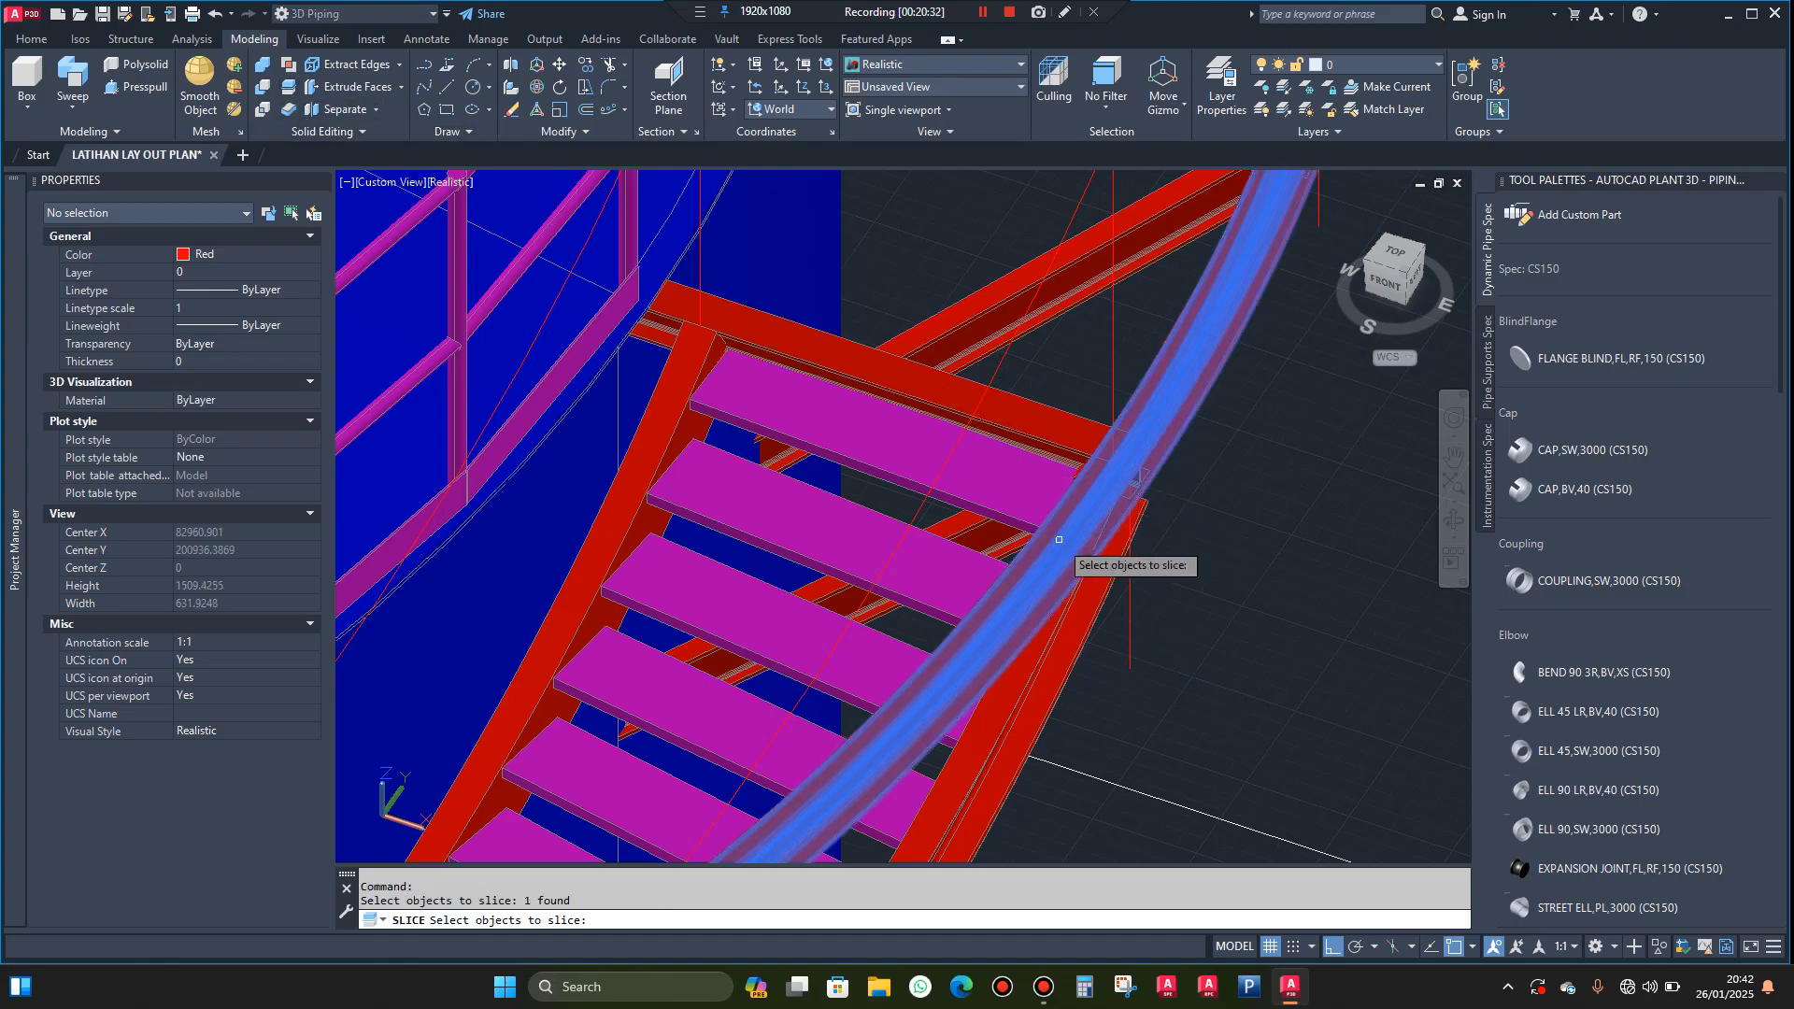
key(Return)
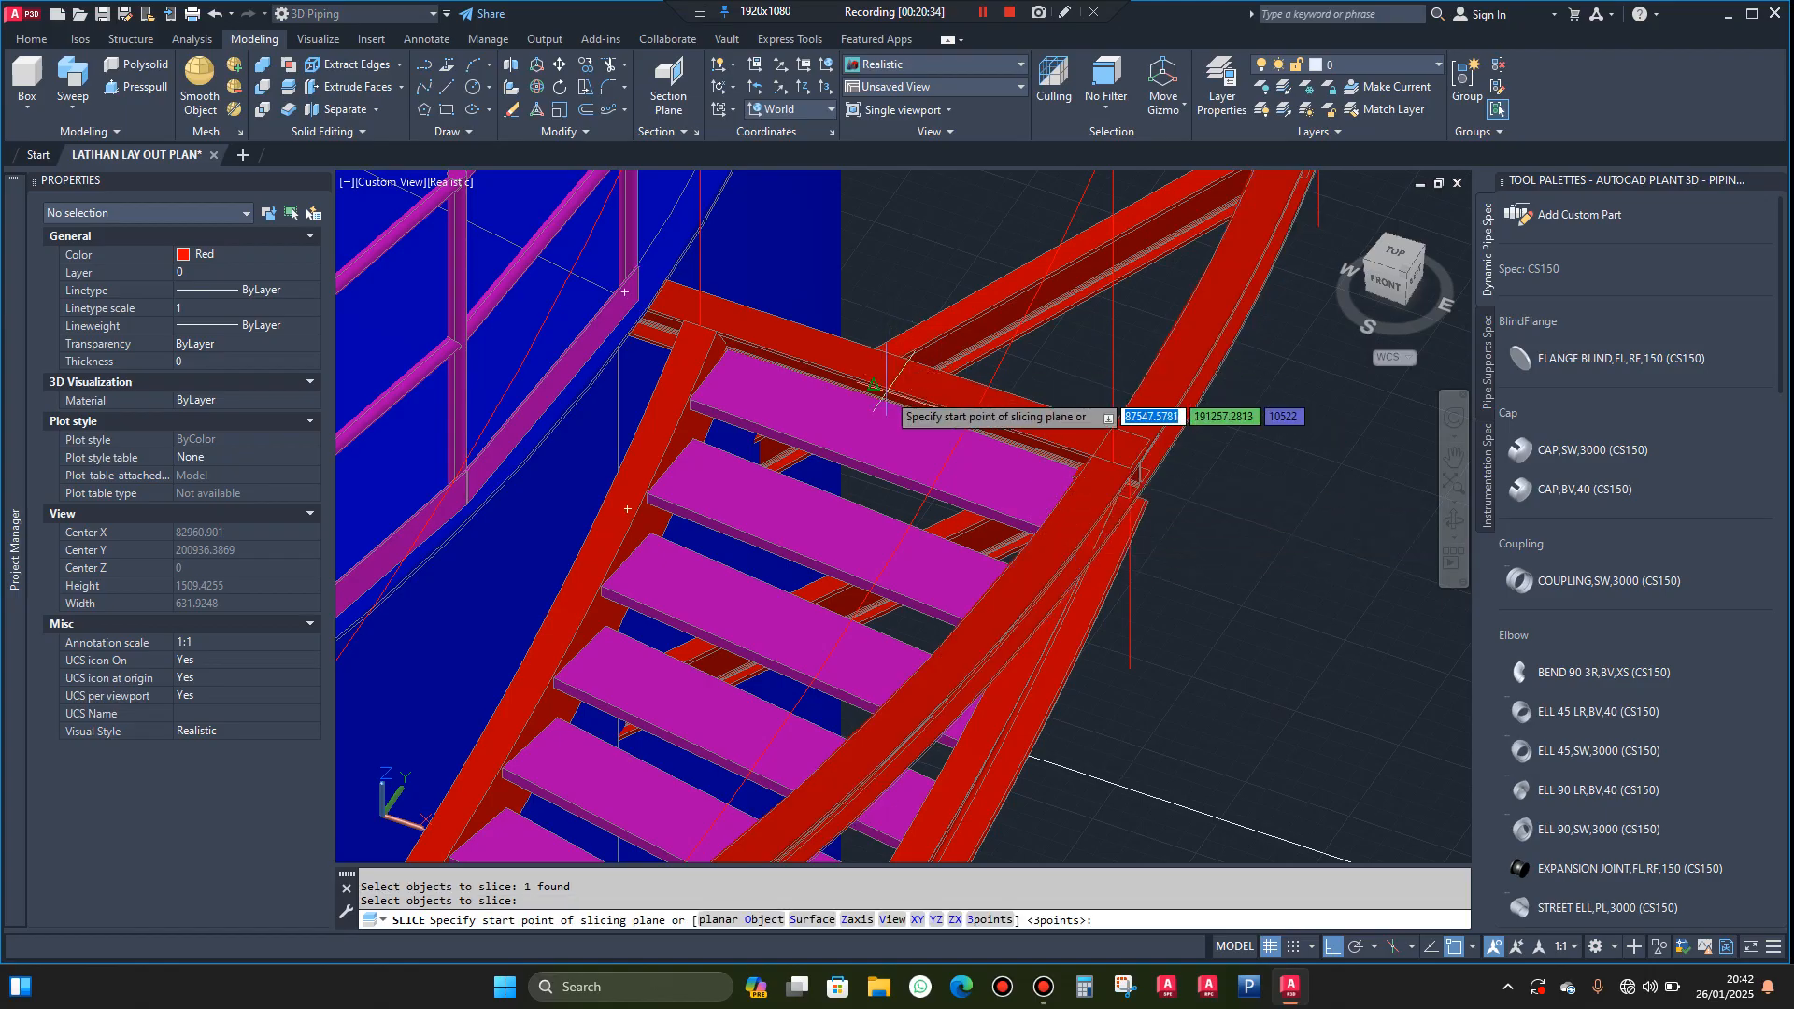
scroll(869, 383, up, 3)
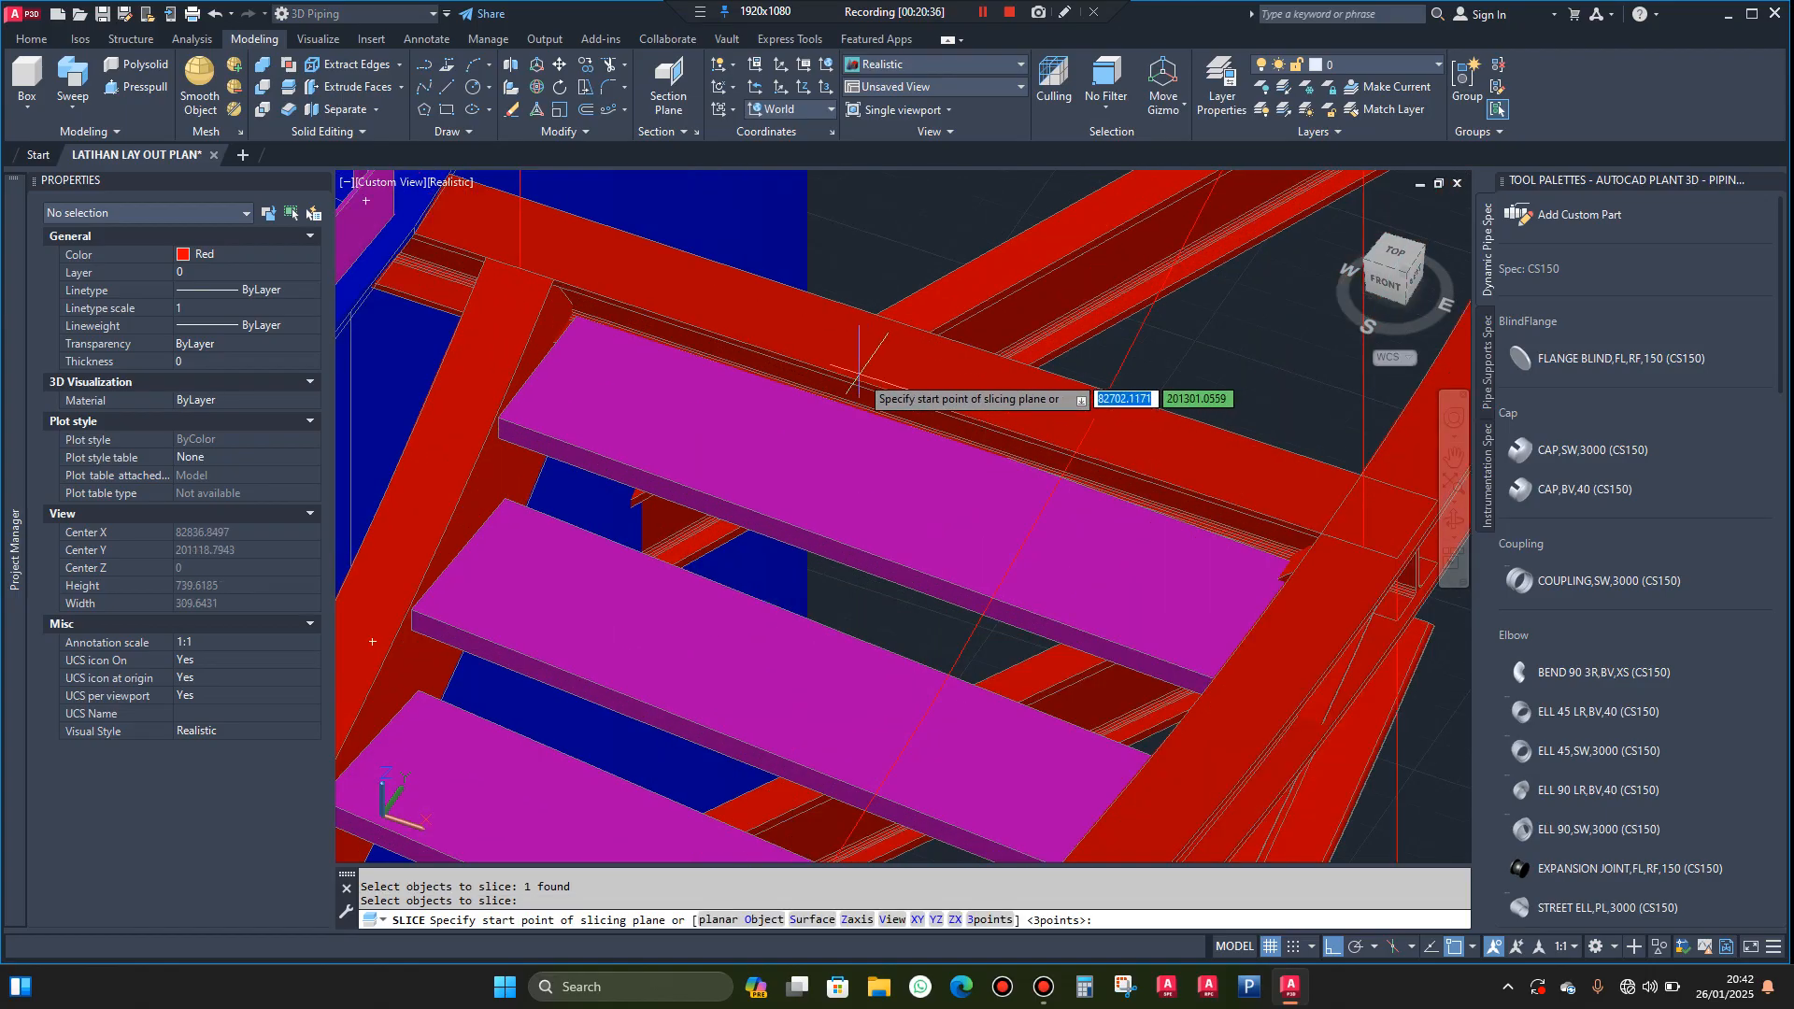
click(858, 381)
scroll(1168, 467, down, 4)
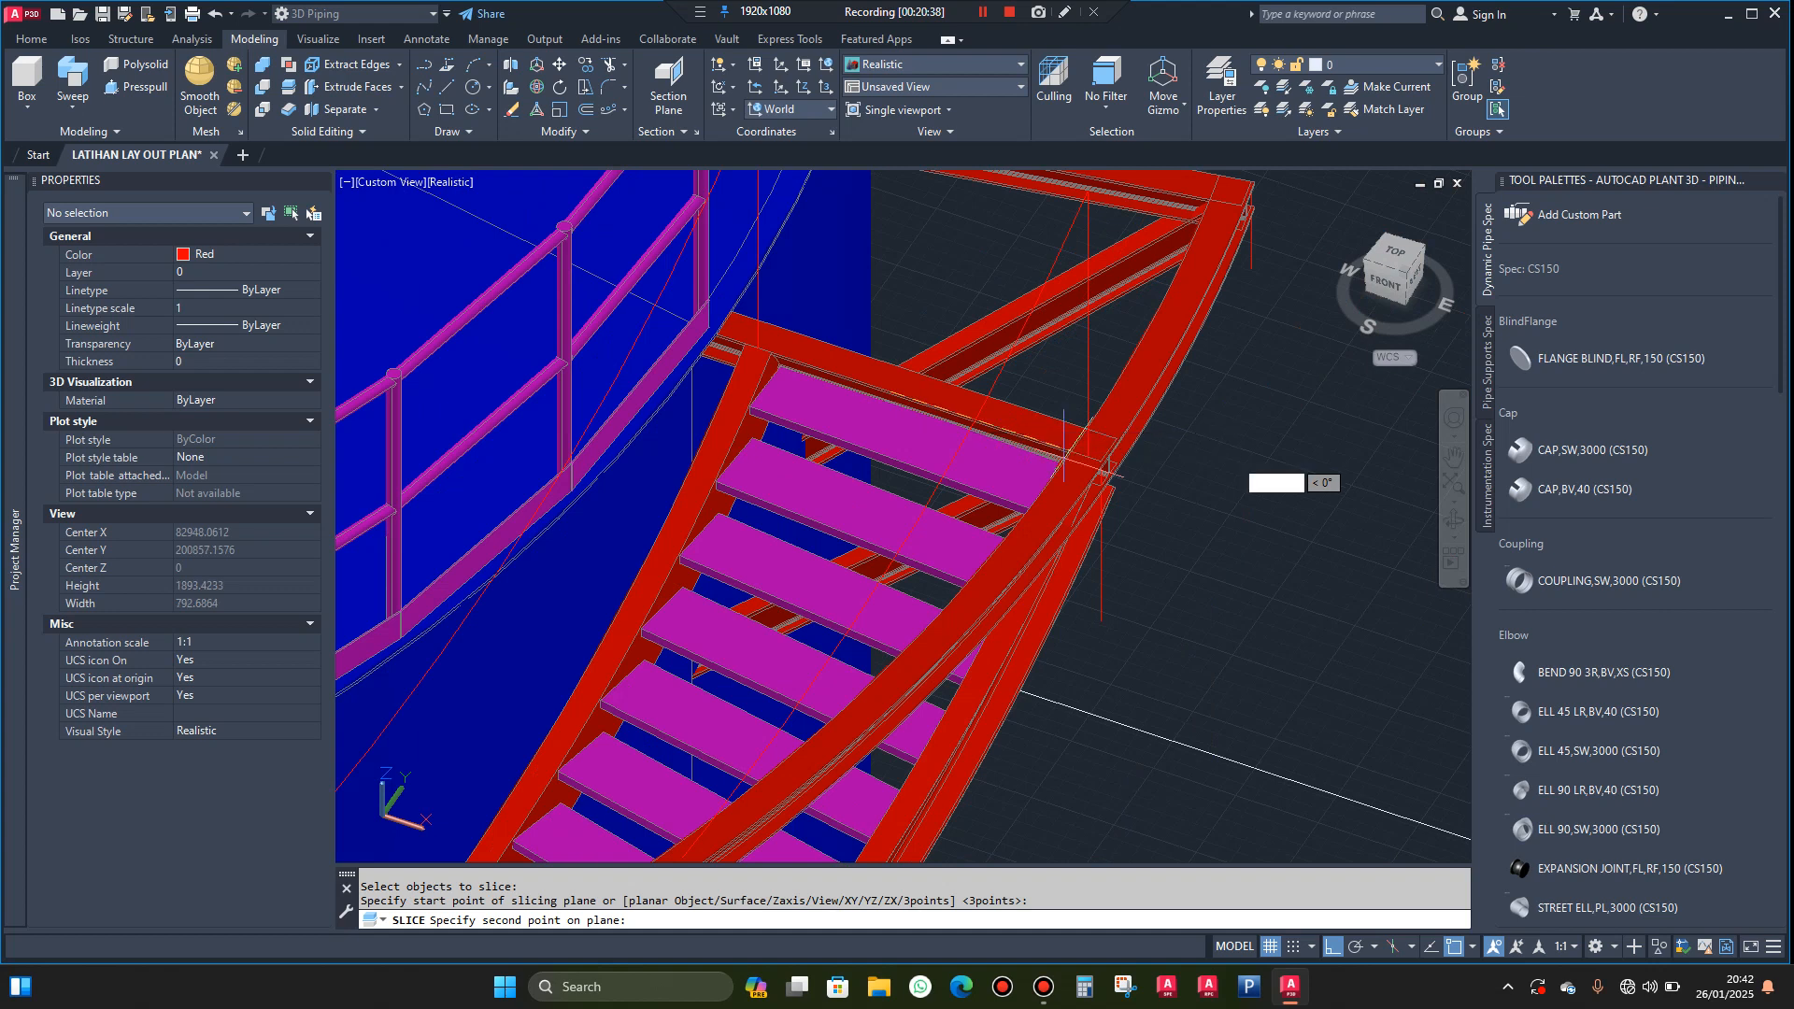
scroll(1095, 468, up, 2)
scroll(1100, 458, up, 9)
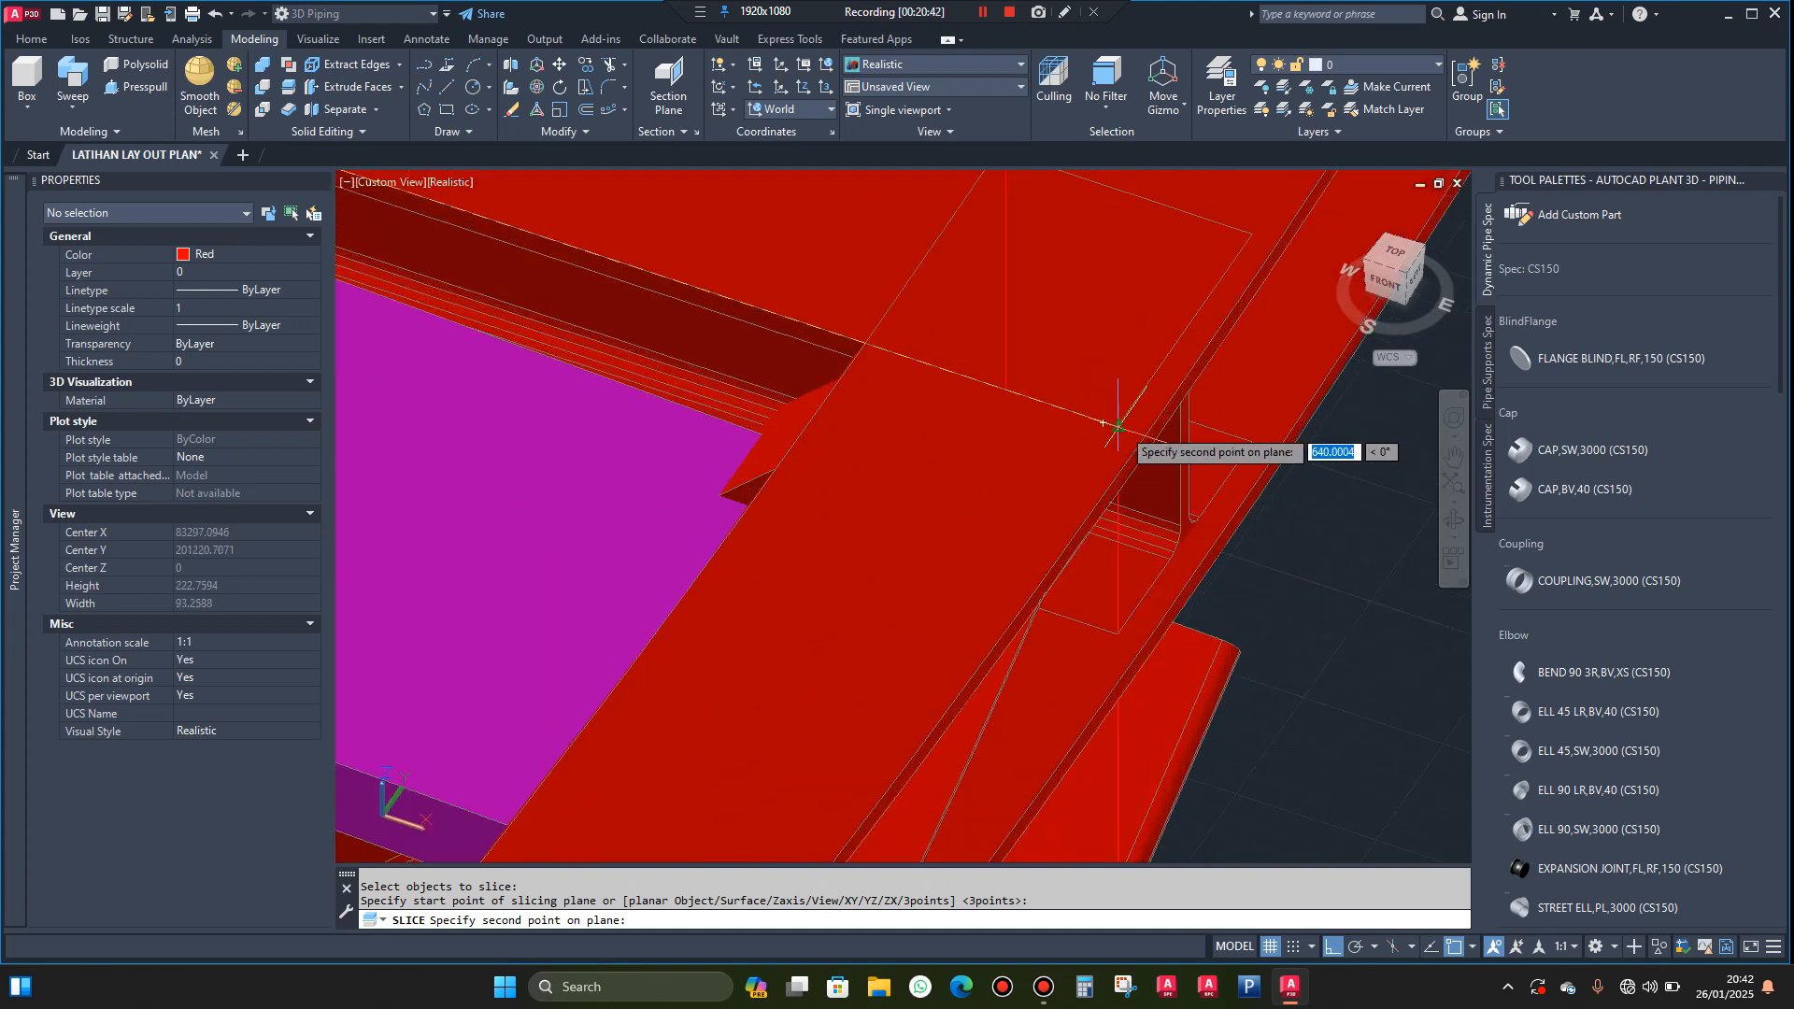
click(1117, 426)
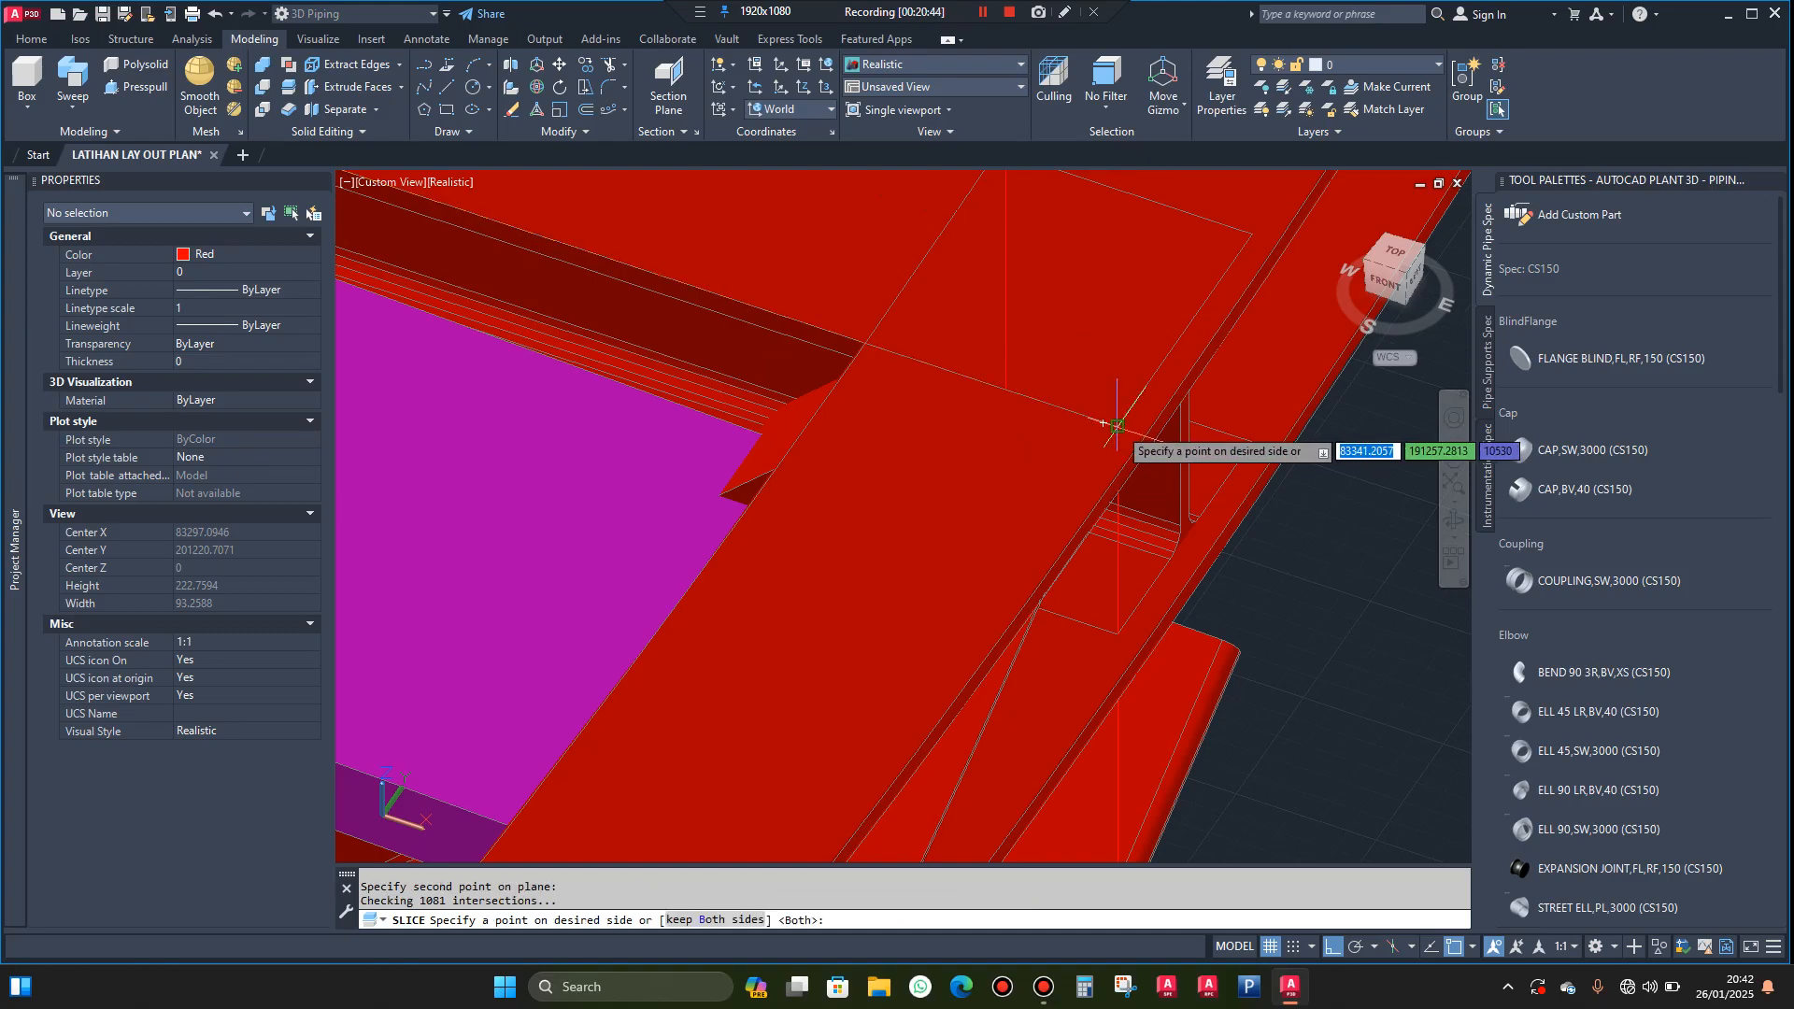
scroll(1117, 425, down, 8)
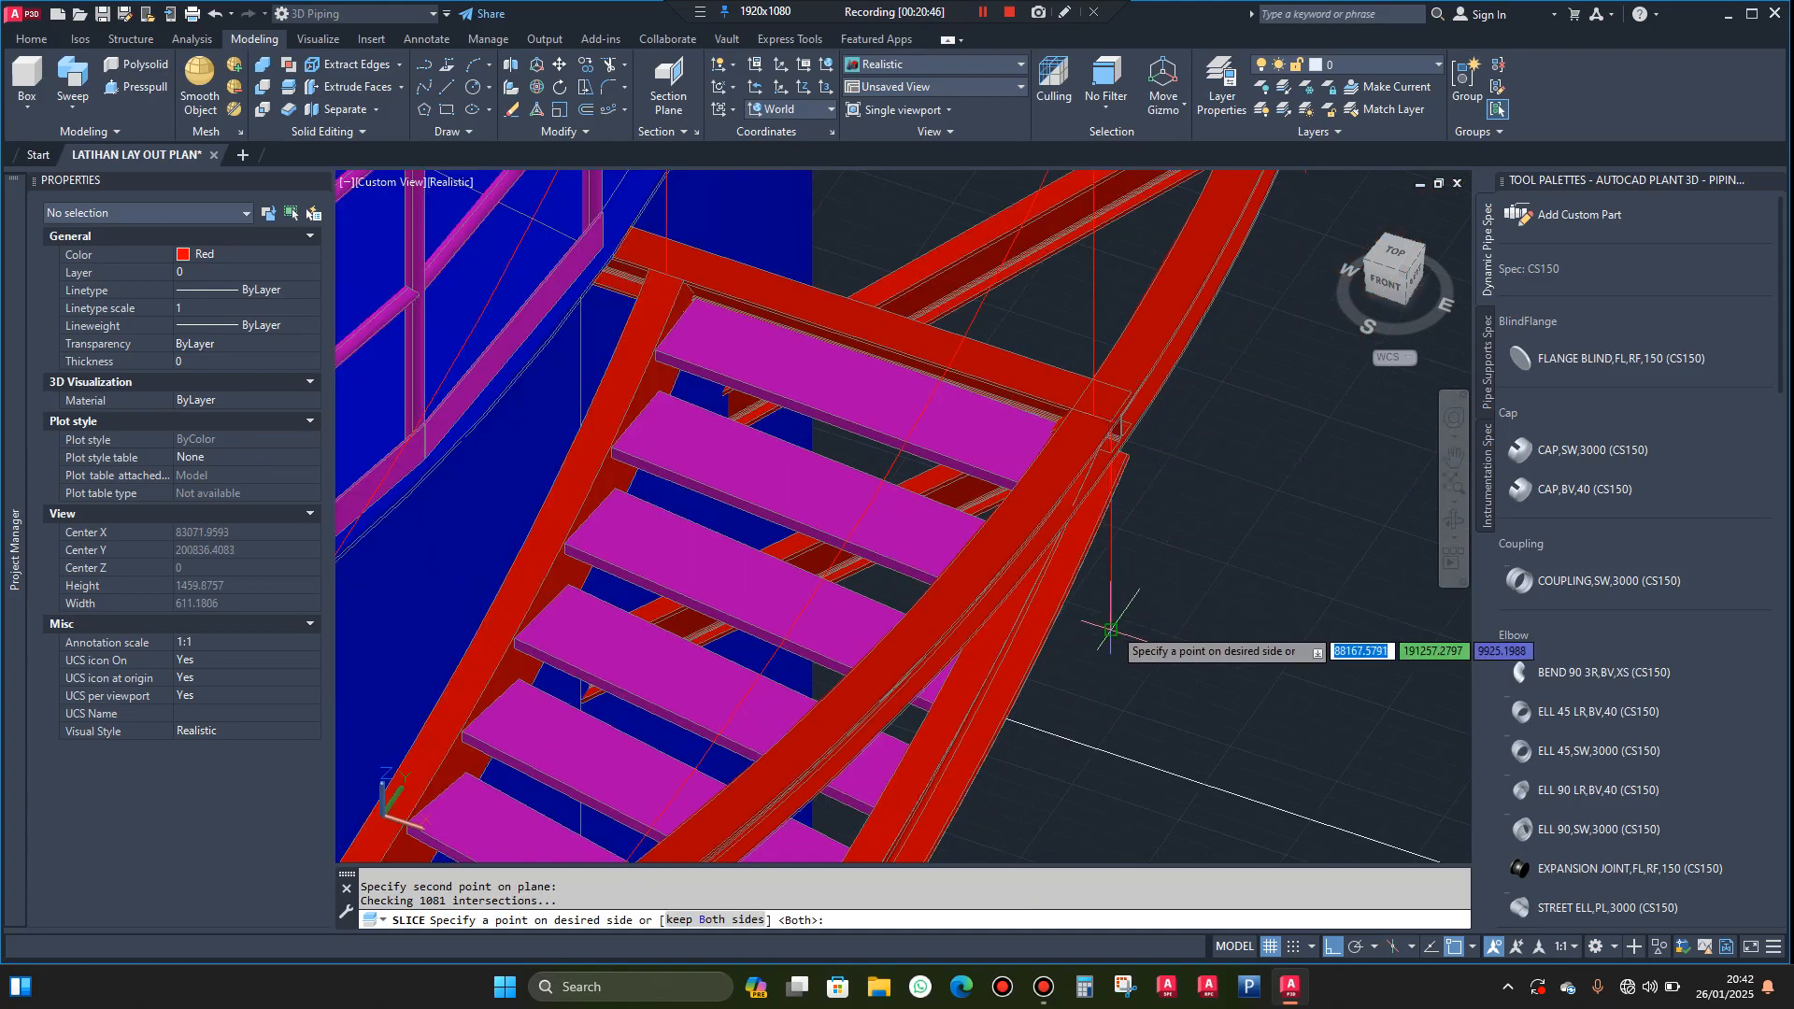
click(1110, 631)
Leave the restarted Slice command and undo the last slice of the ring beam
key(Return)
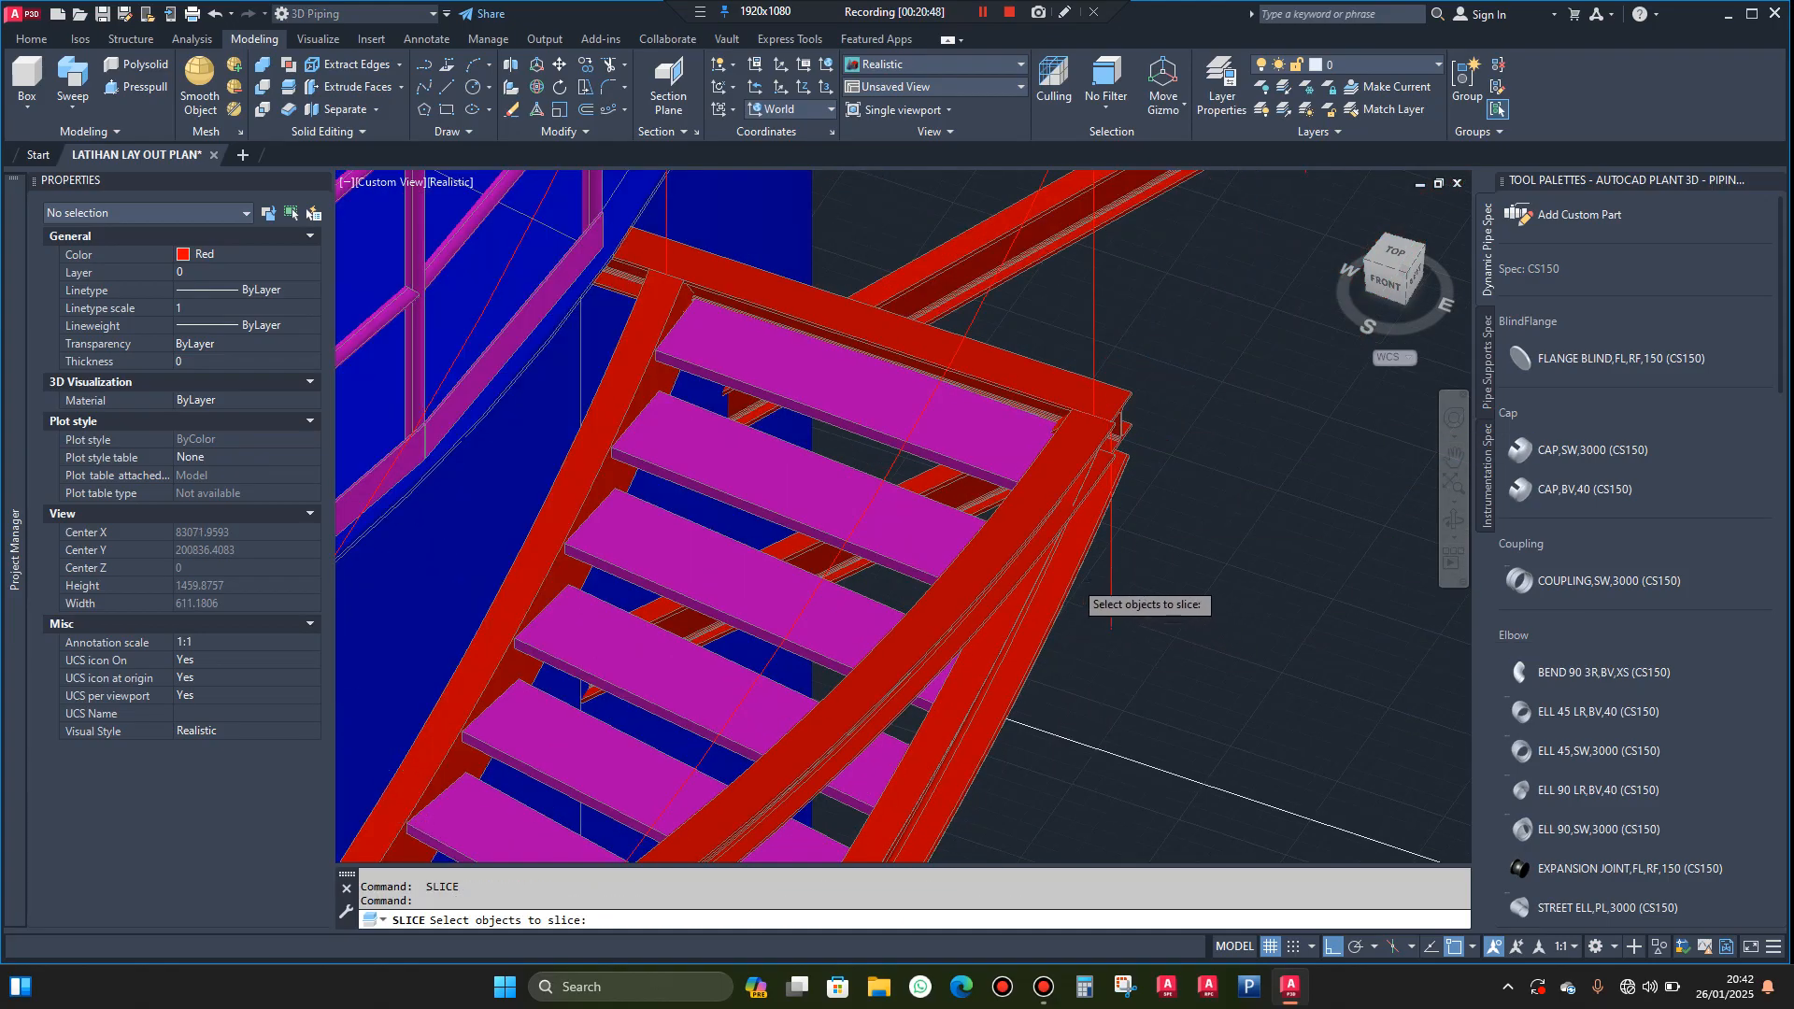
scroll(1072, 581, down, 4)
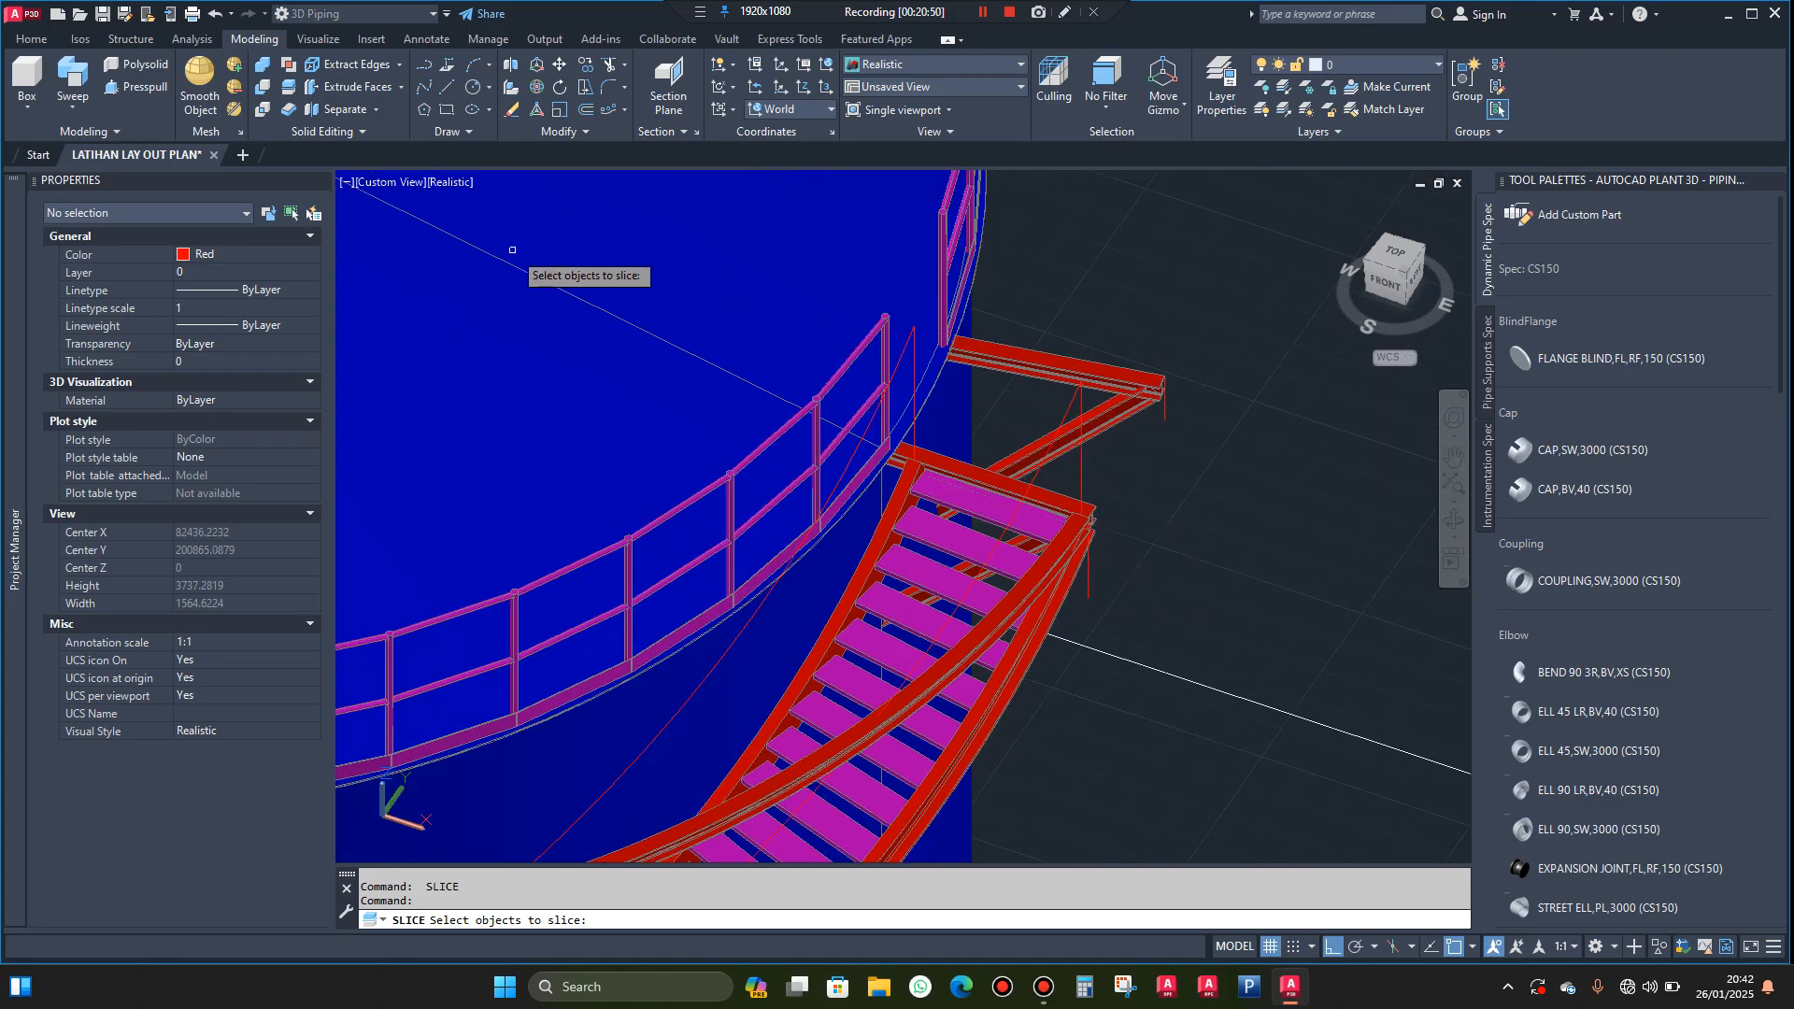
click(213, 16)
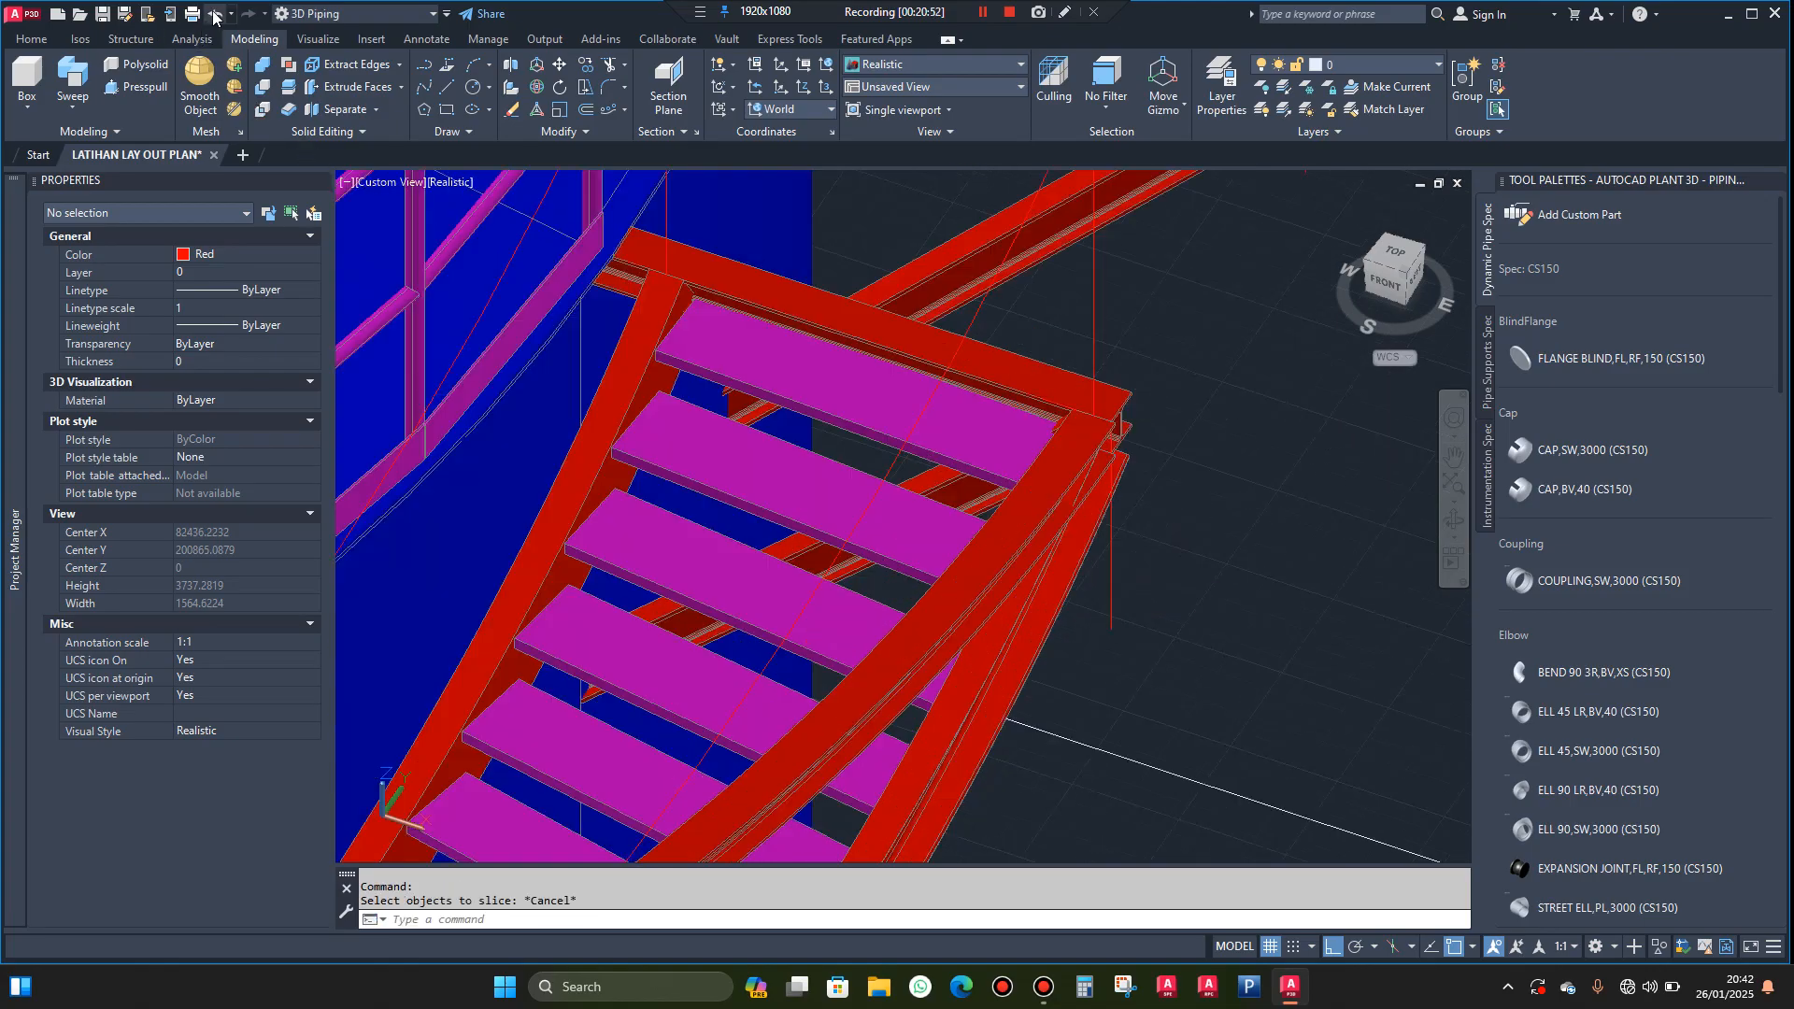
Slice the ring beam through the vertical guide line's lower end and the midpoint of the near landing beam's top edge, keeping both sides
scroll(838, 324, down, 2)
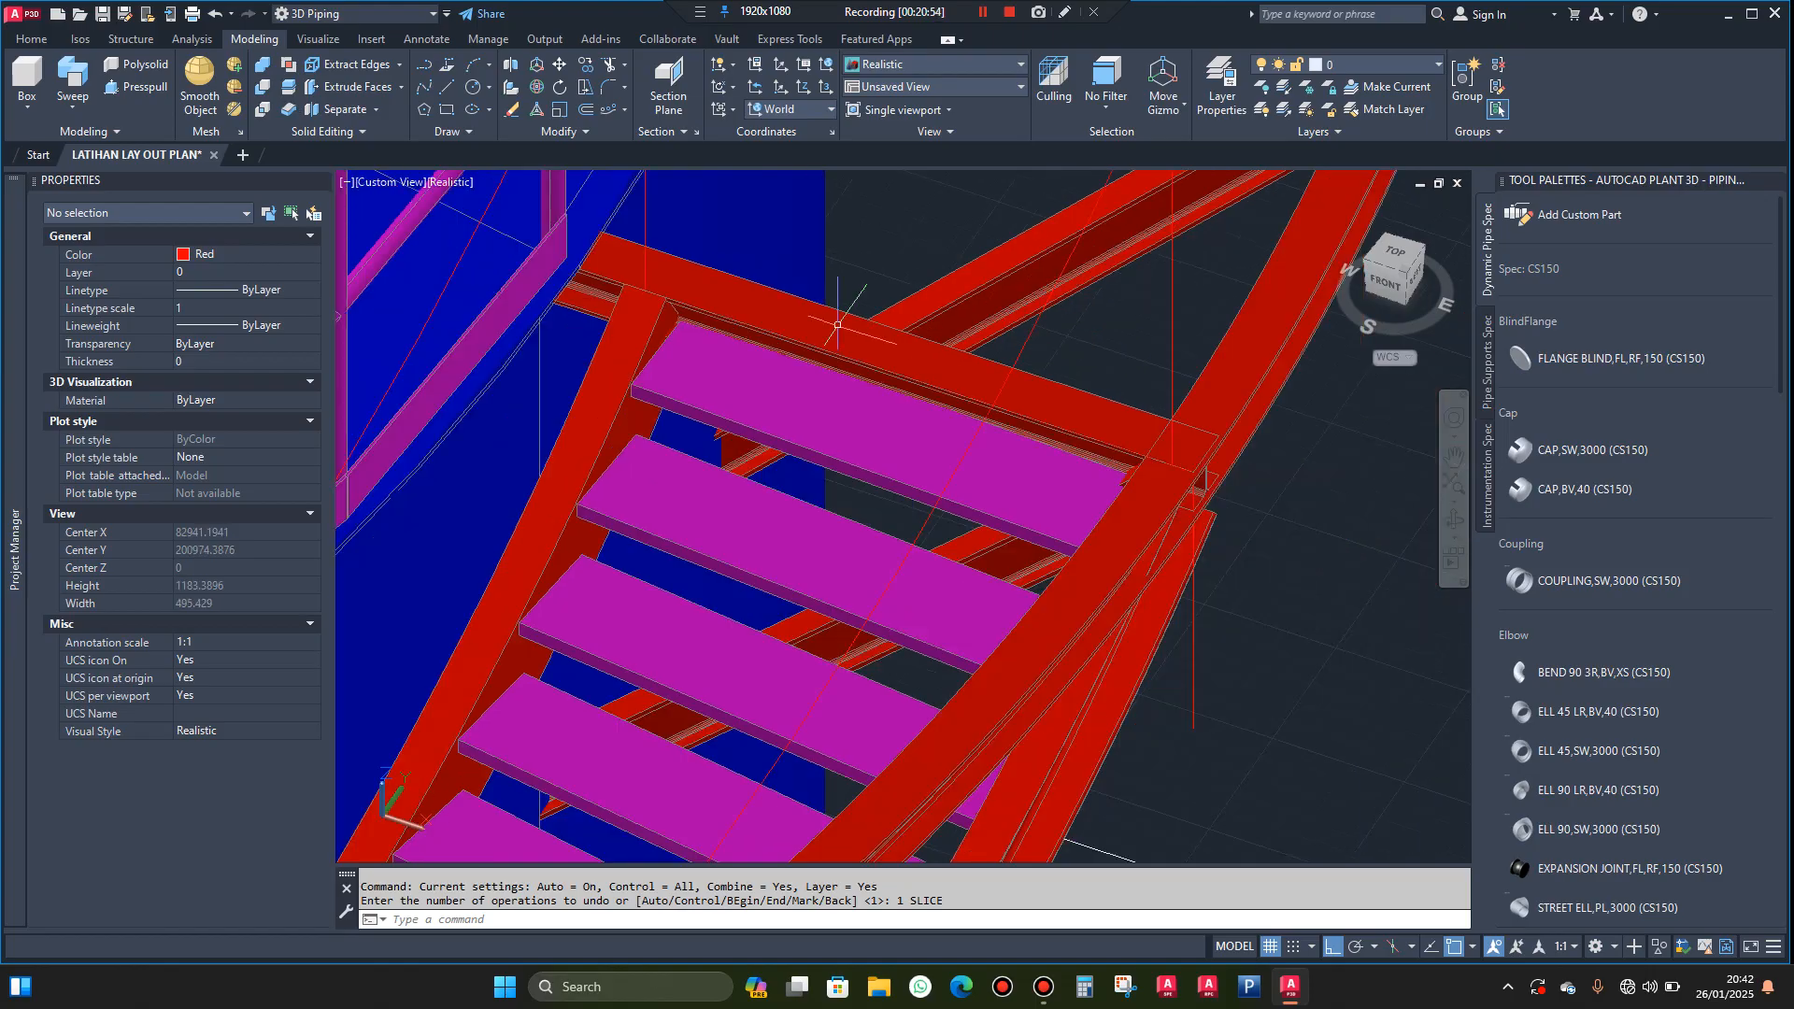
click(1454, 523)
drag(1242, 446, 1332, 529)
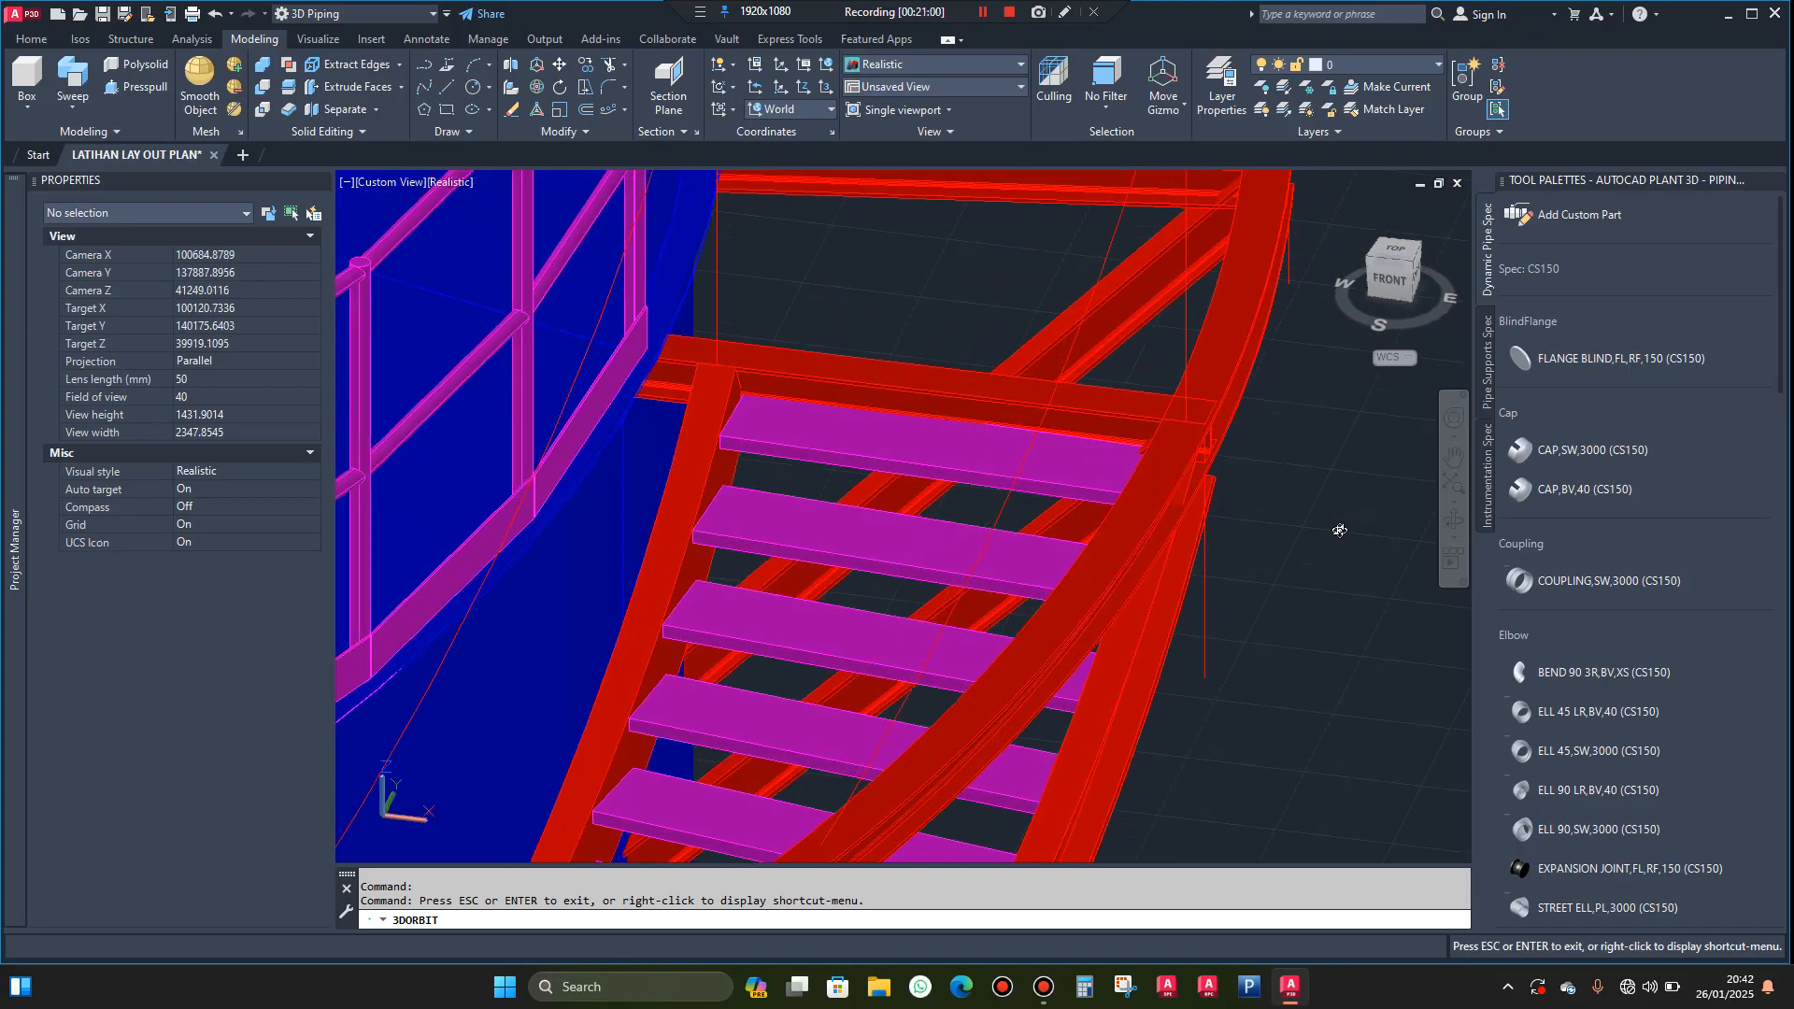
key(Escape)
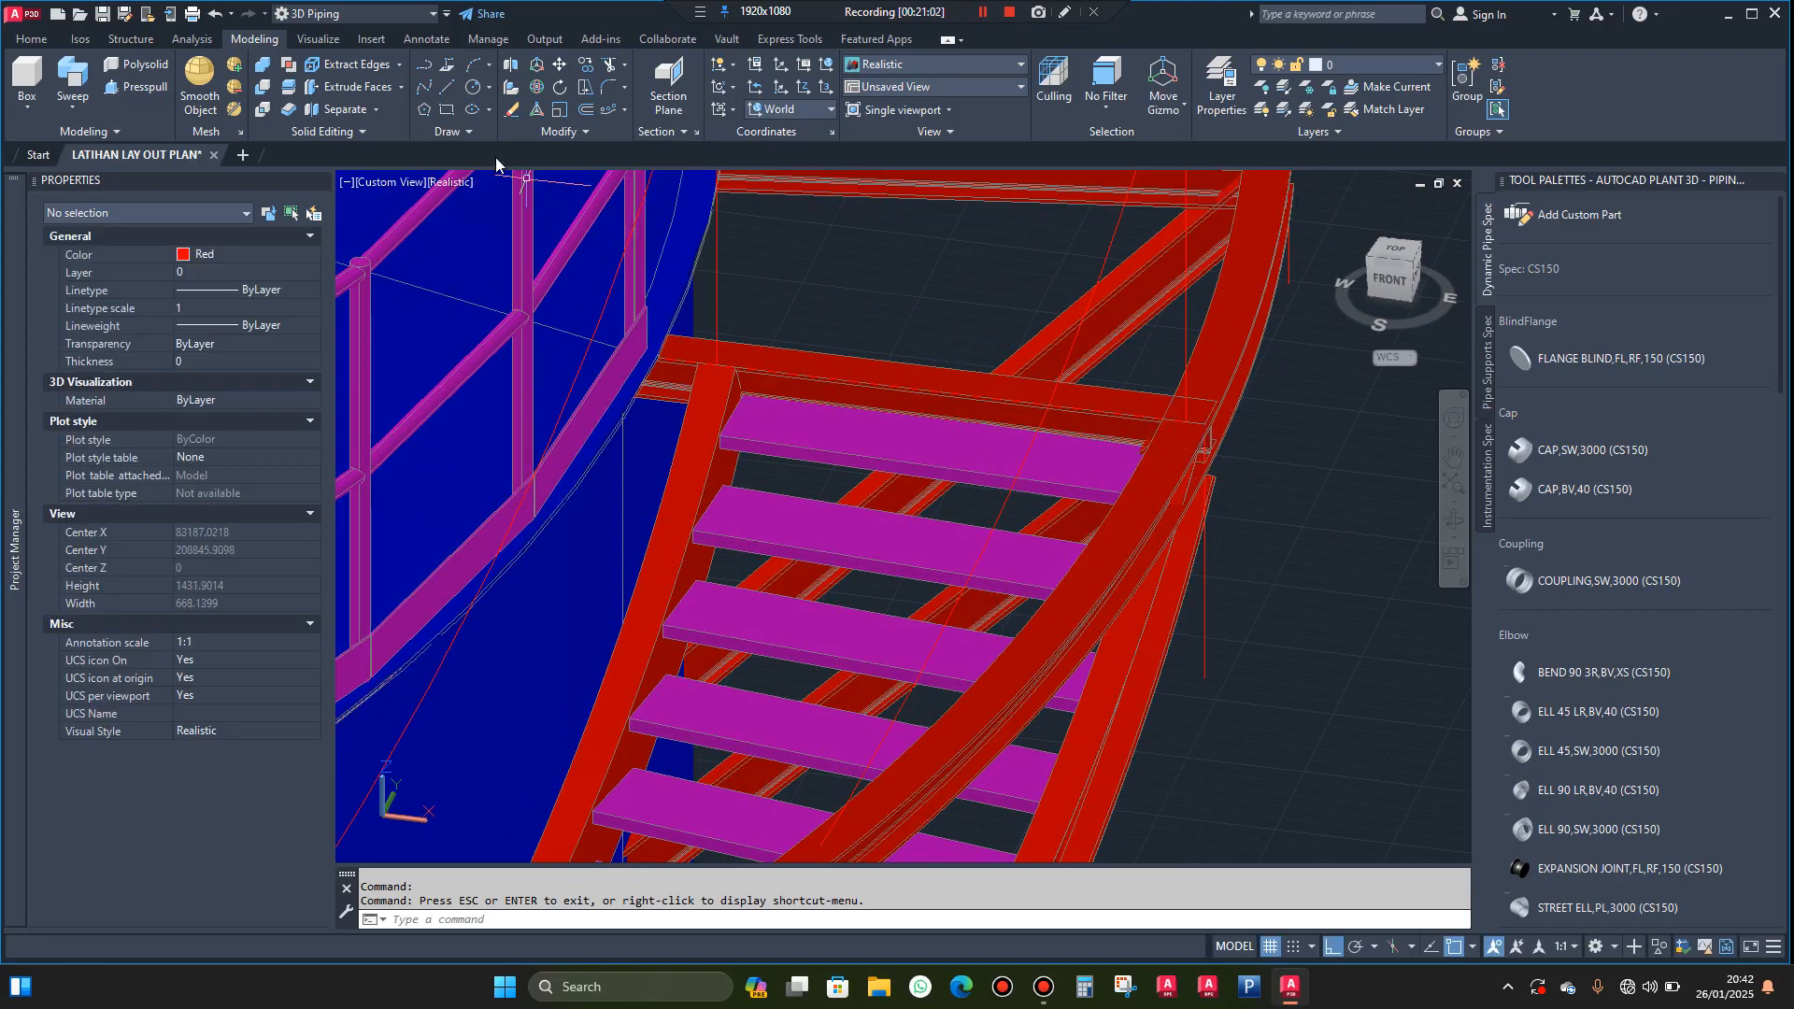
click(1145, 490)
key(Return)
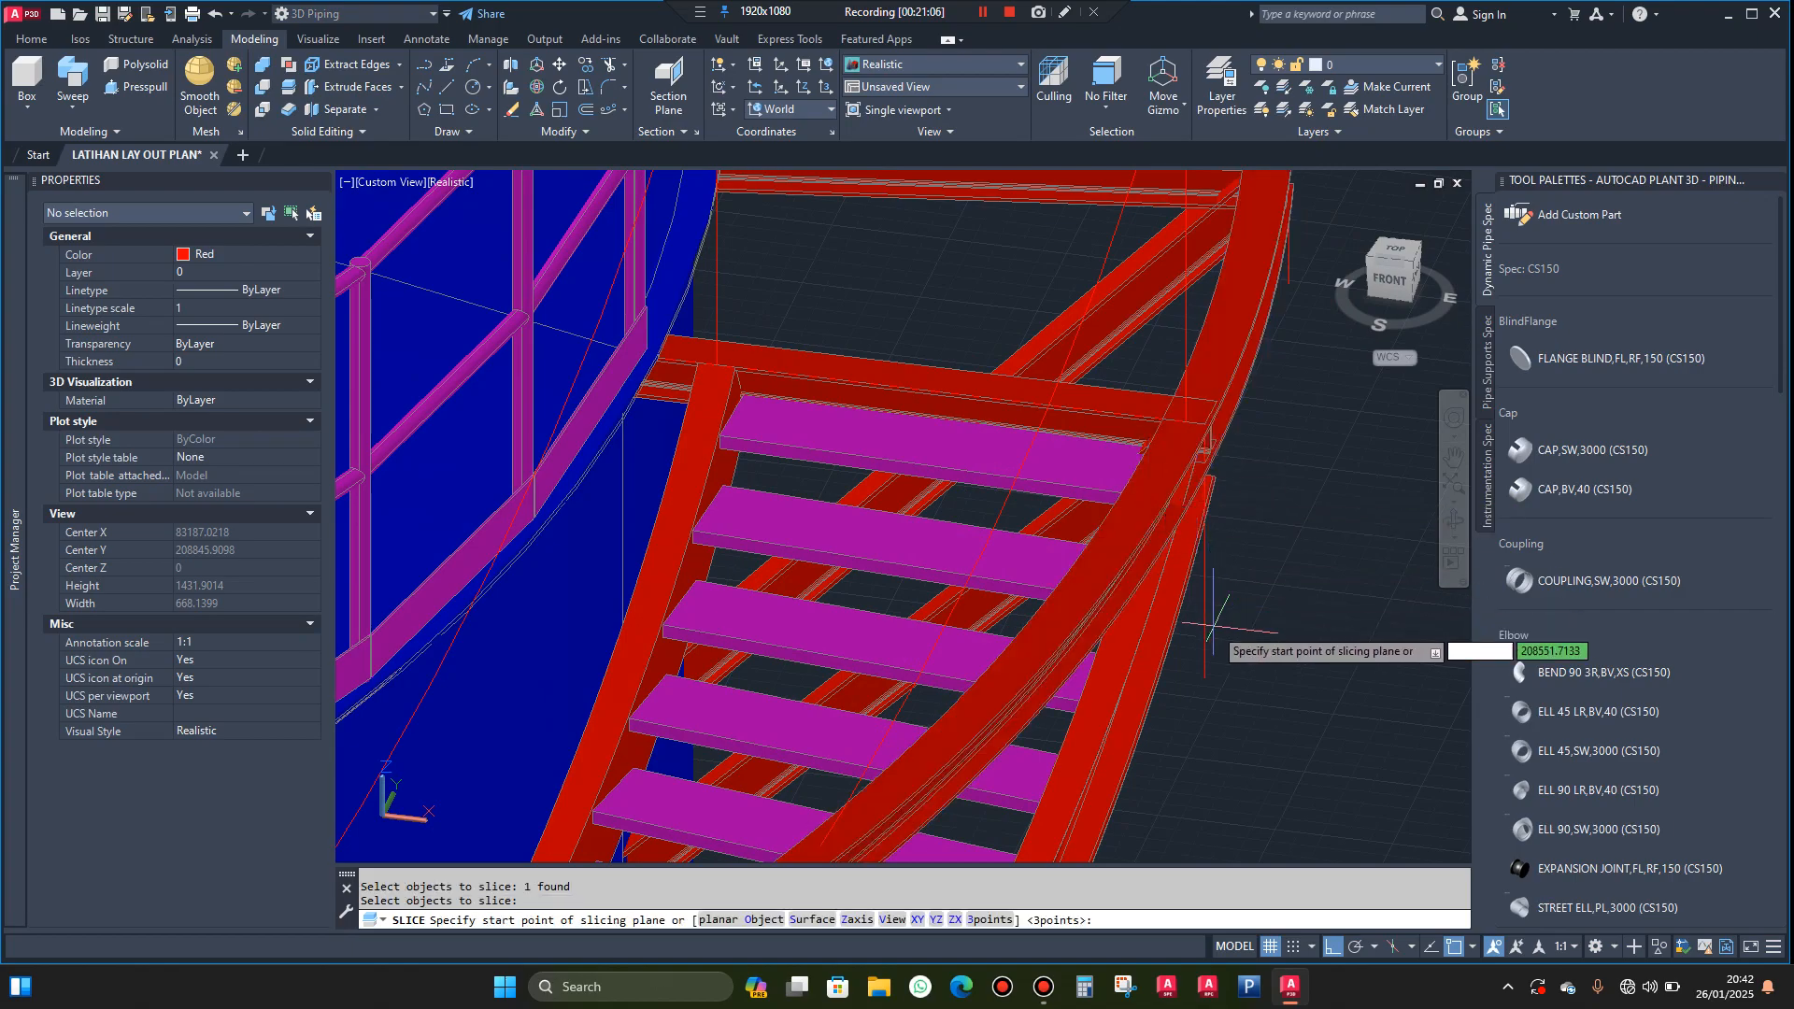
click(1205, 680)
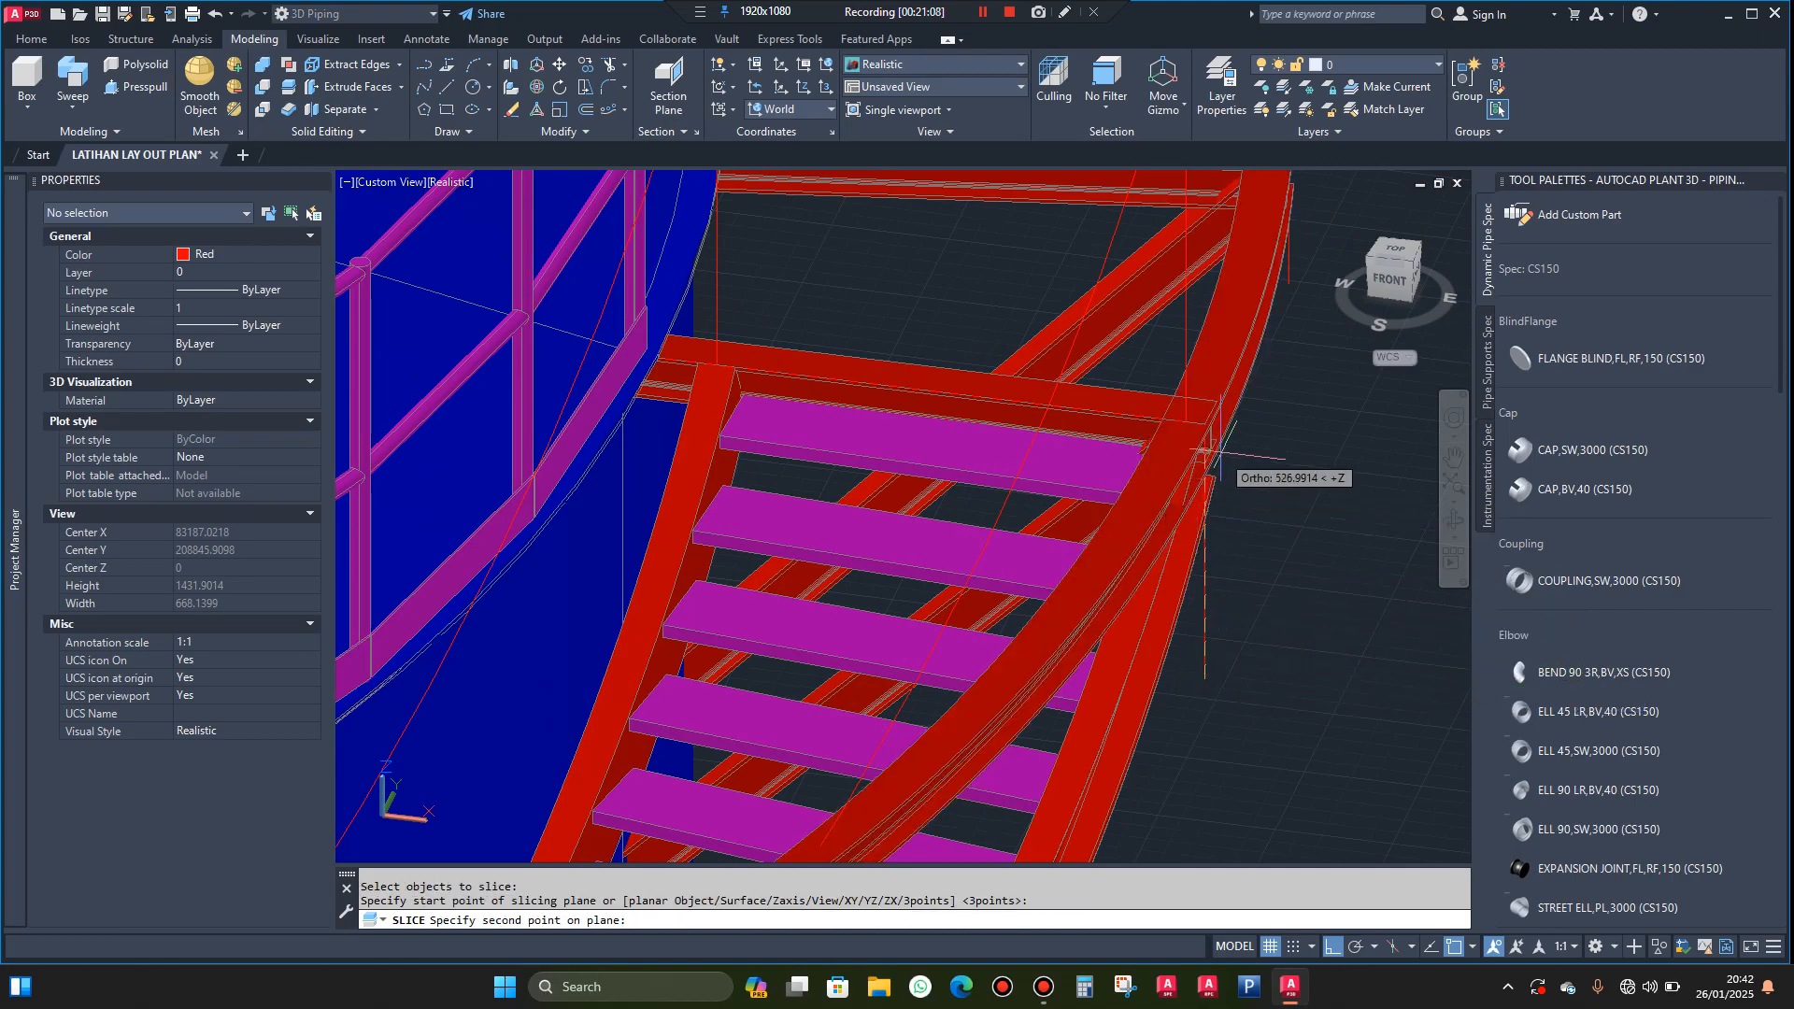
scroll(1200, 430, up, 3)
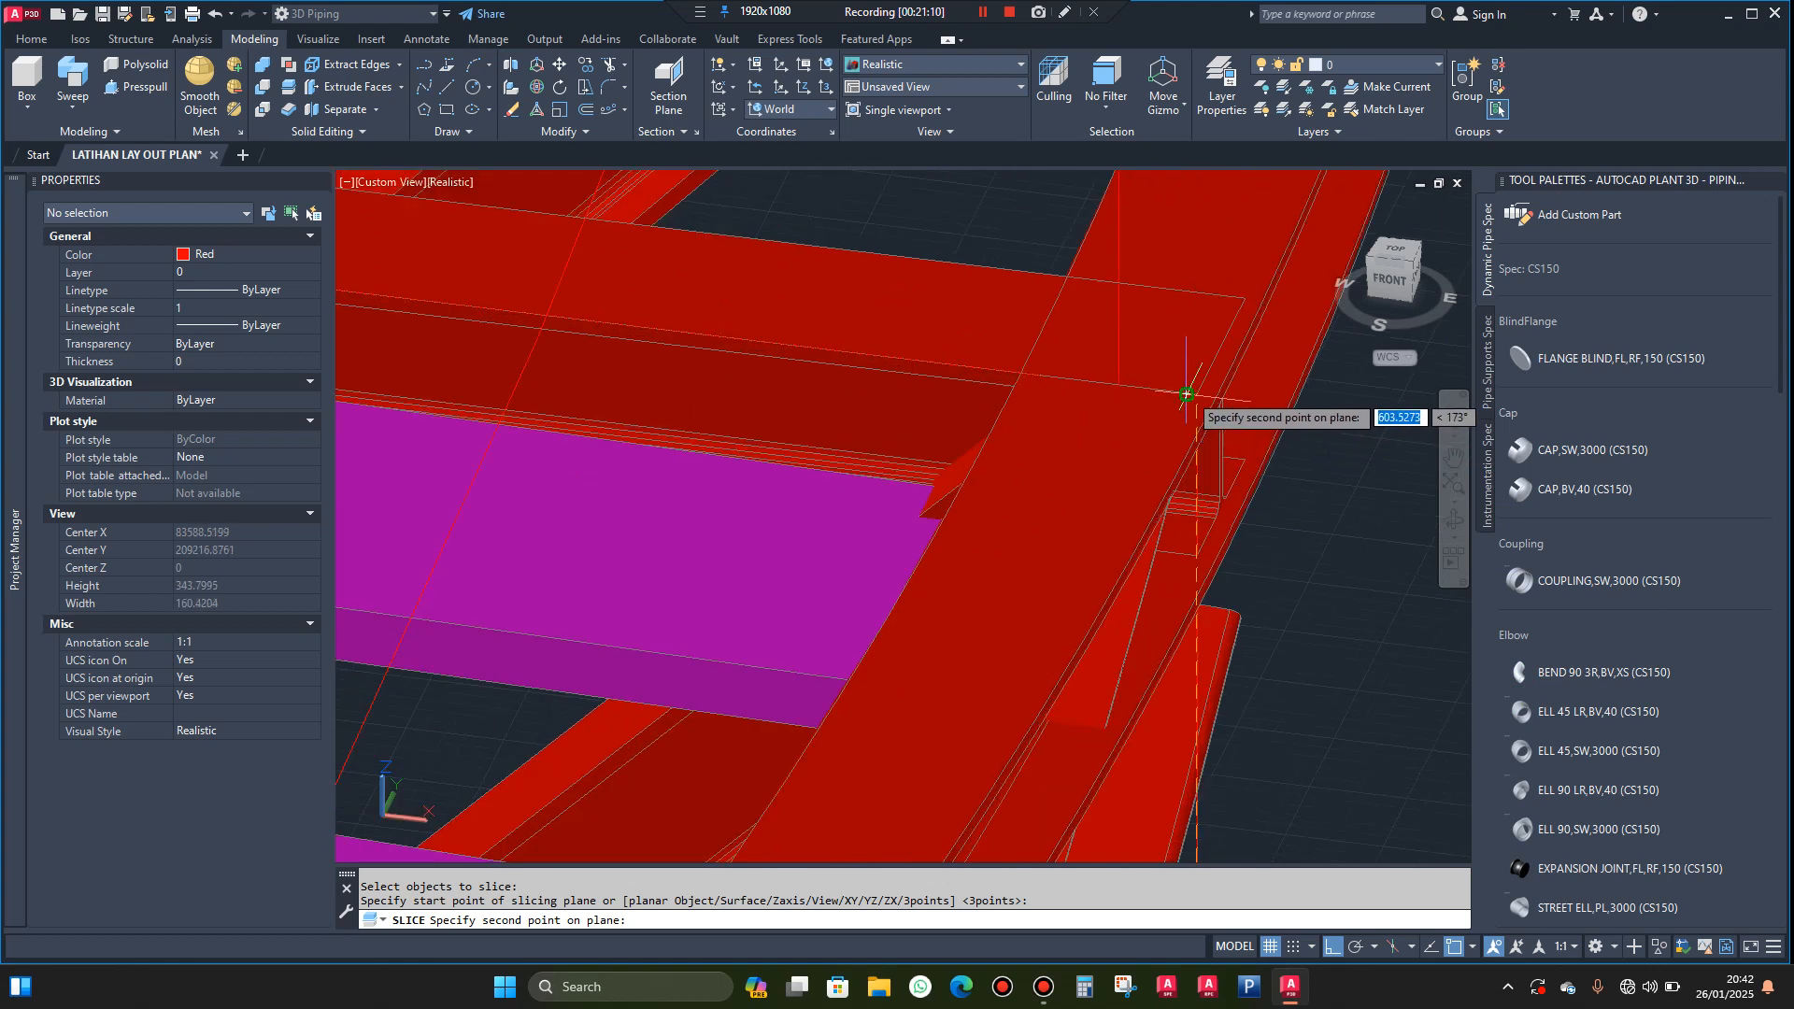
scroll(1185, 394, up, 2)
click(1196, 394)
scroll(1198, 397, down, 4)
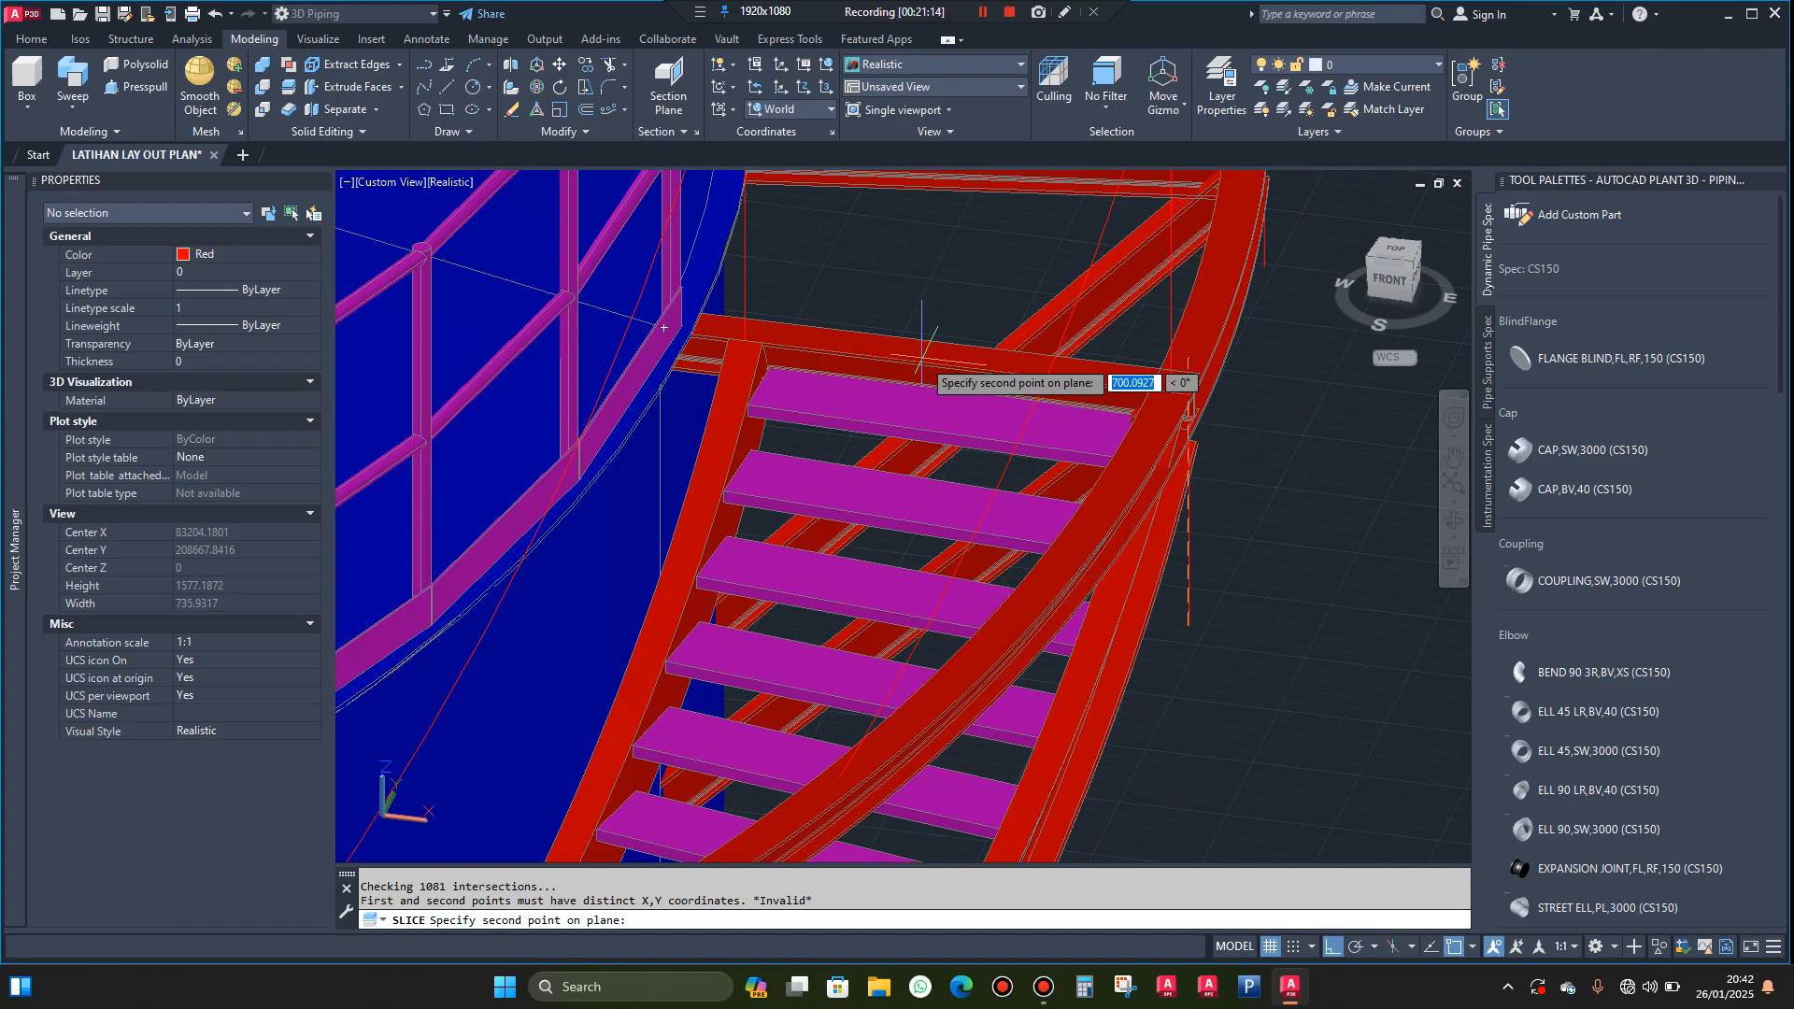
scroll(921, 358, up, 5)
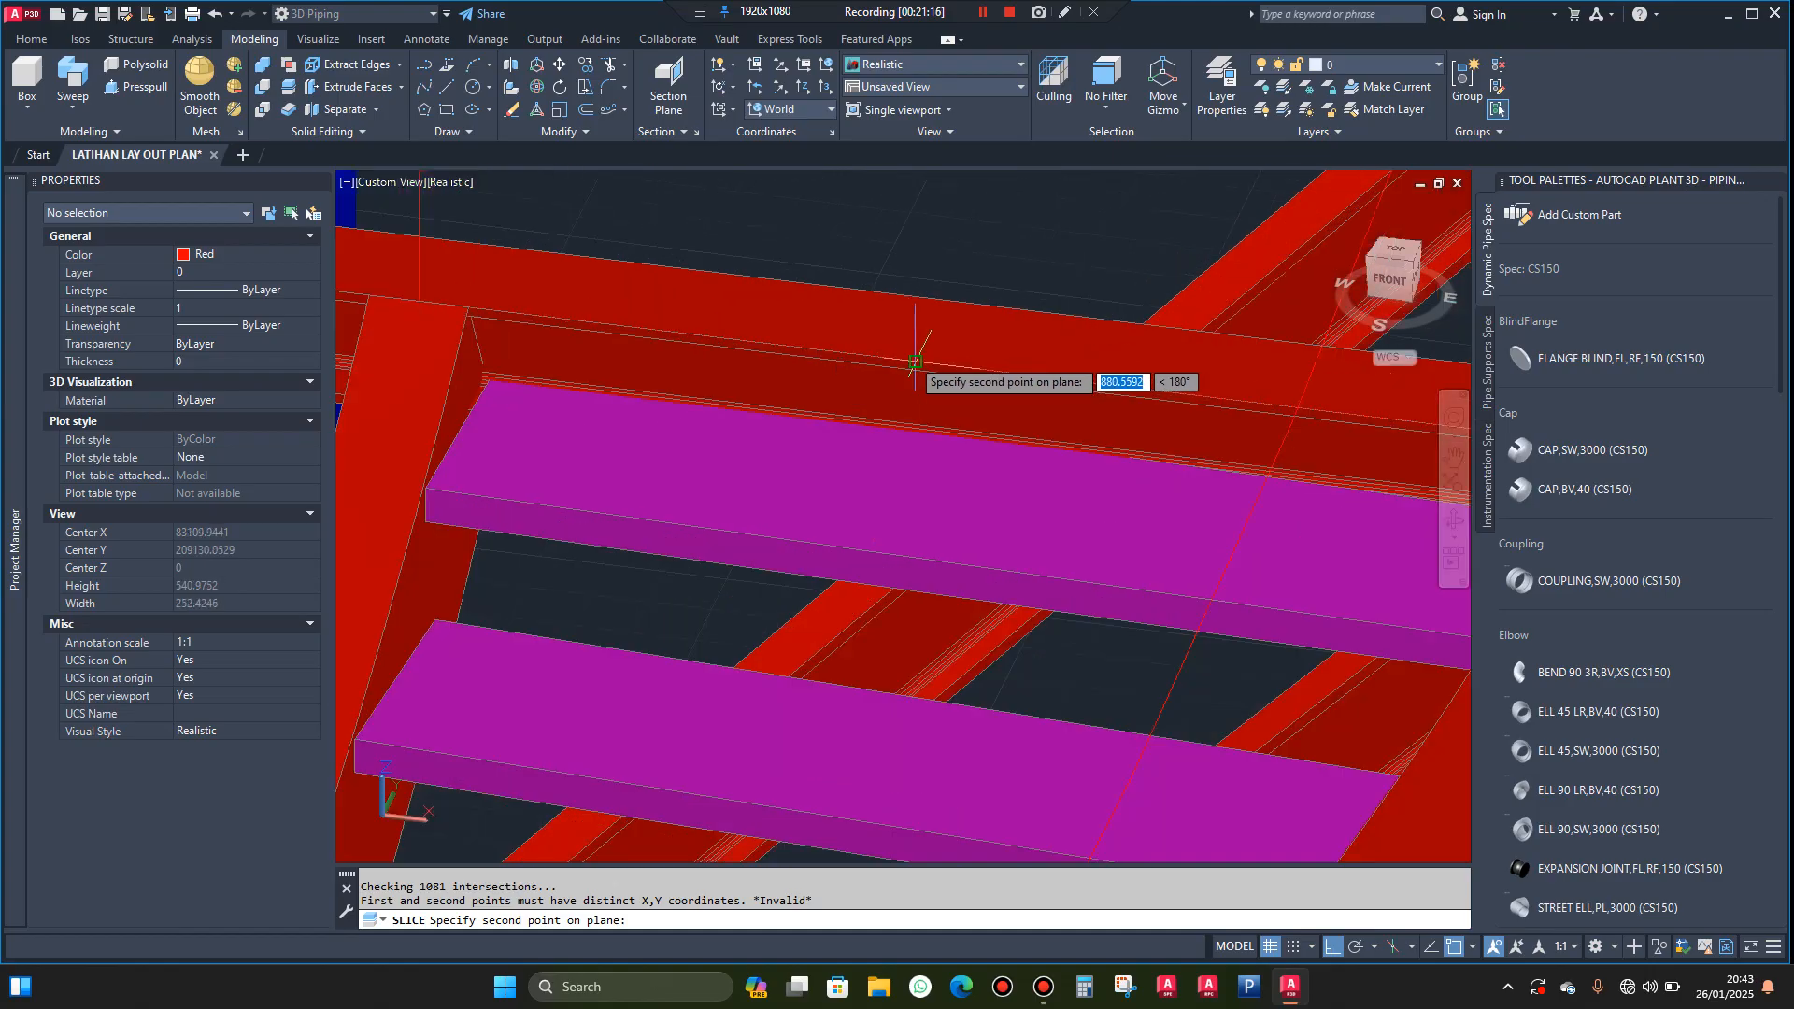
click(916, 362)
scroll(869, 366, down, 6)
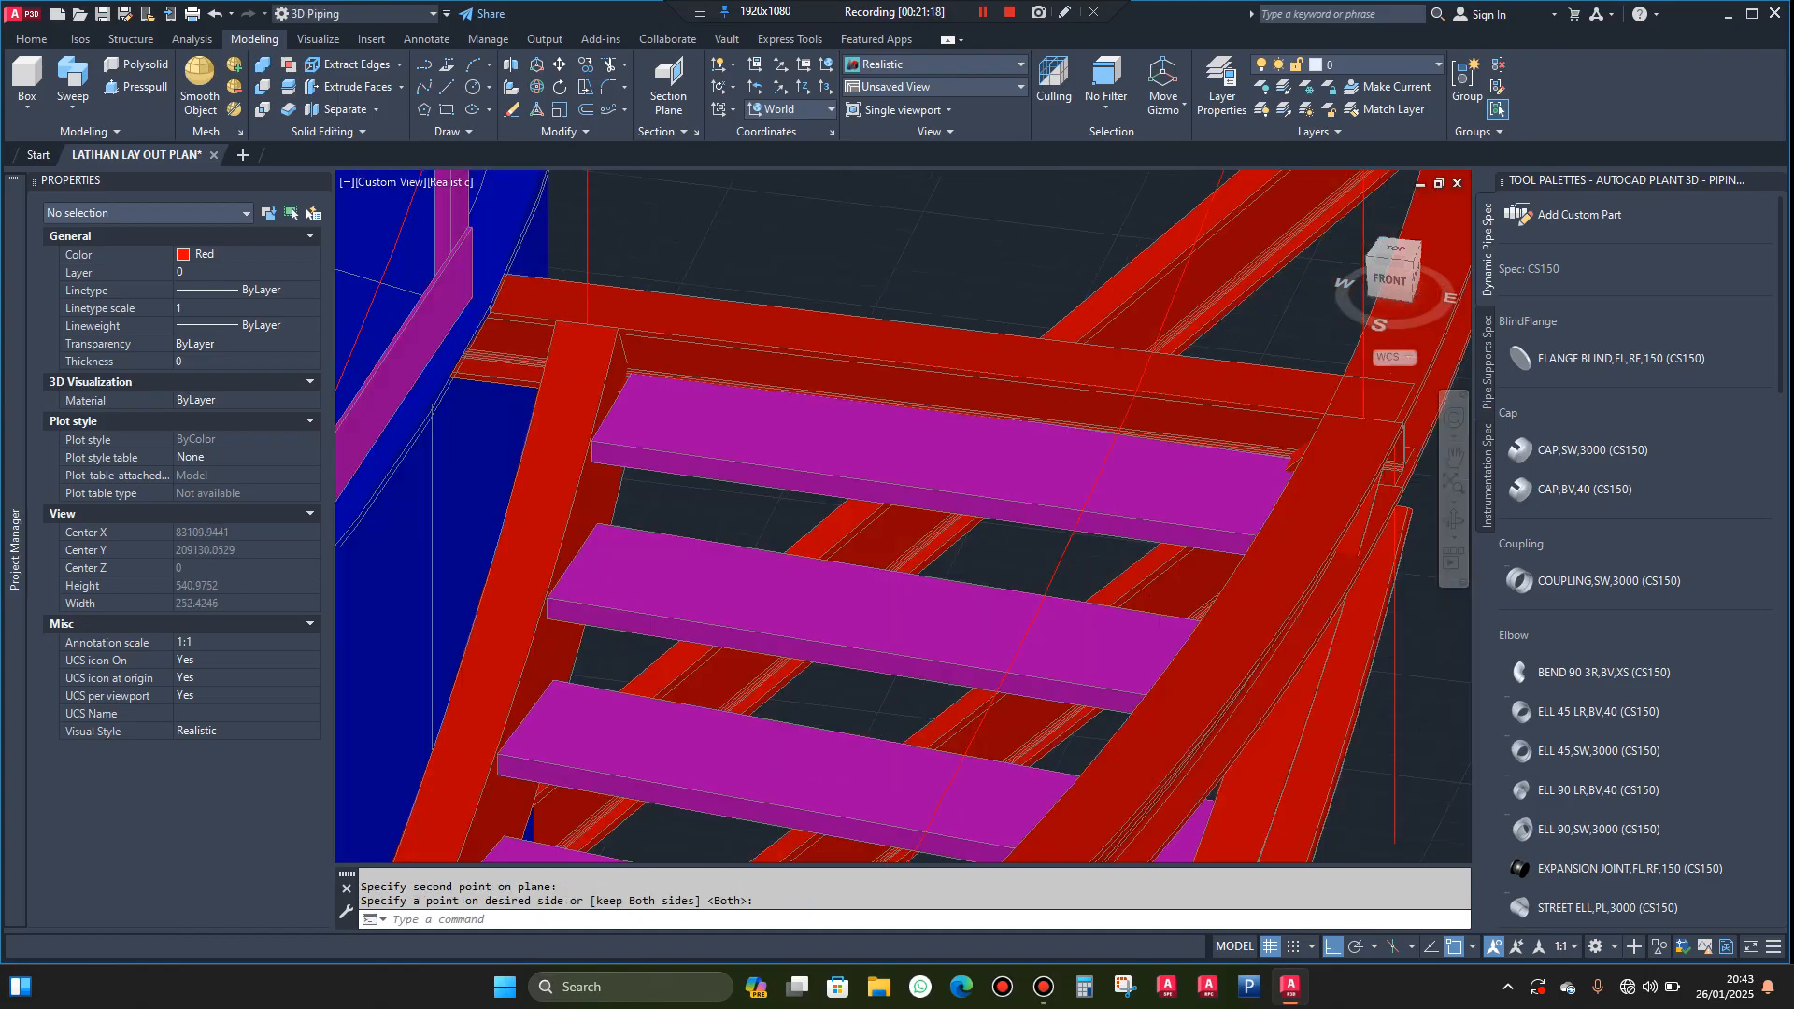
Delete the cut-off ring beam section running along the stair and the vertical guide line beside the near landing beam's end
scroll(1025, 437, up, 3)
click(1028, 430)
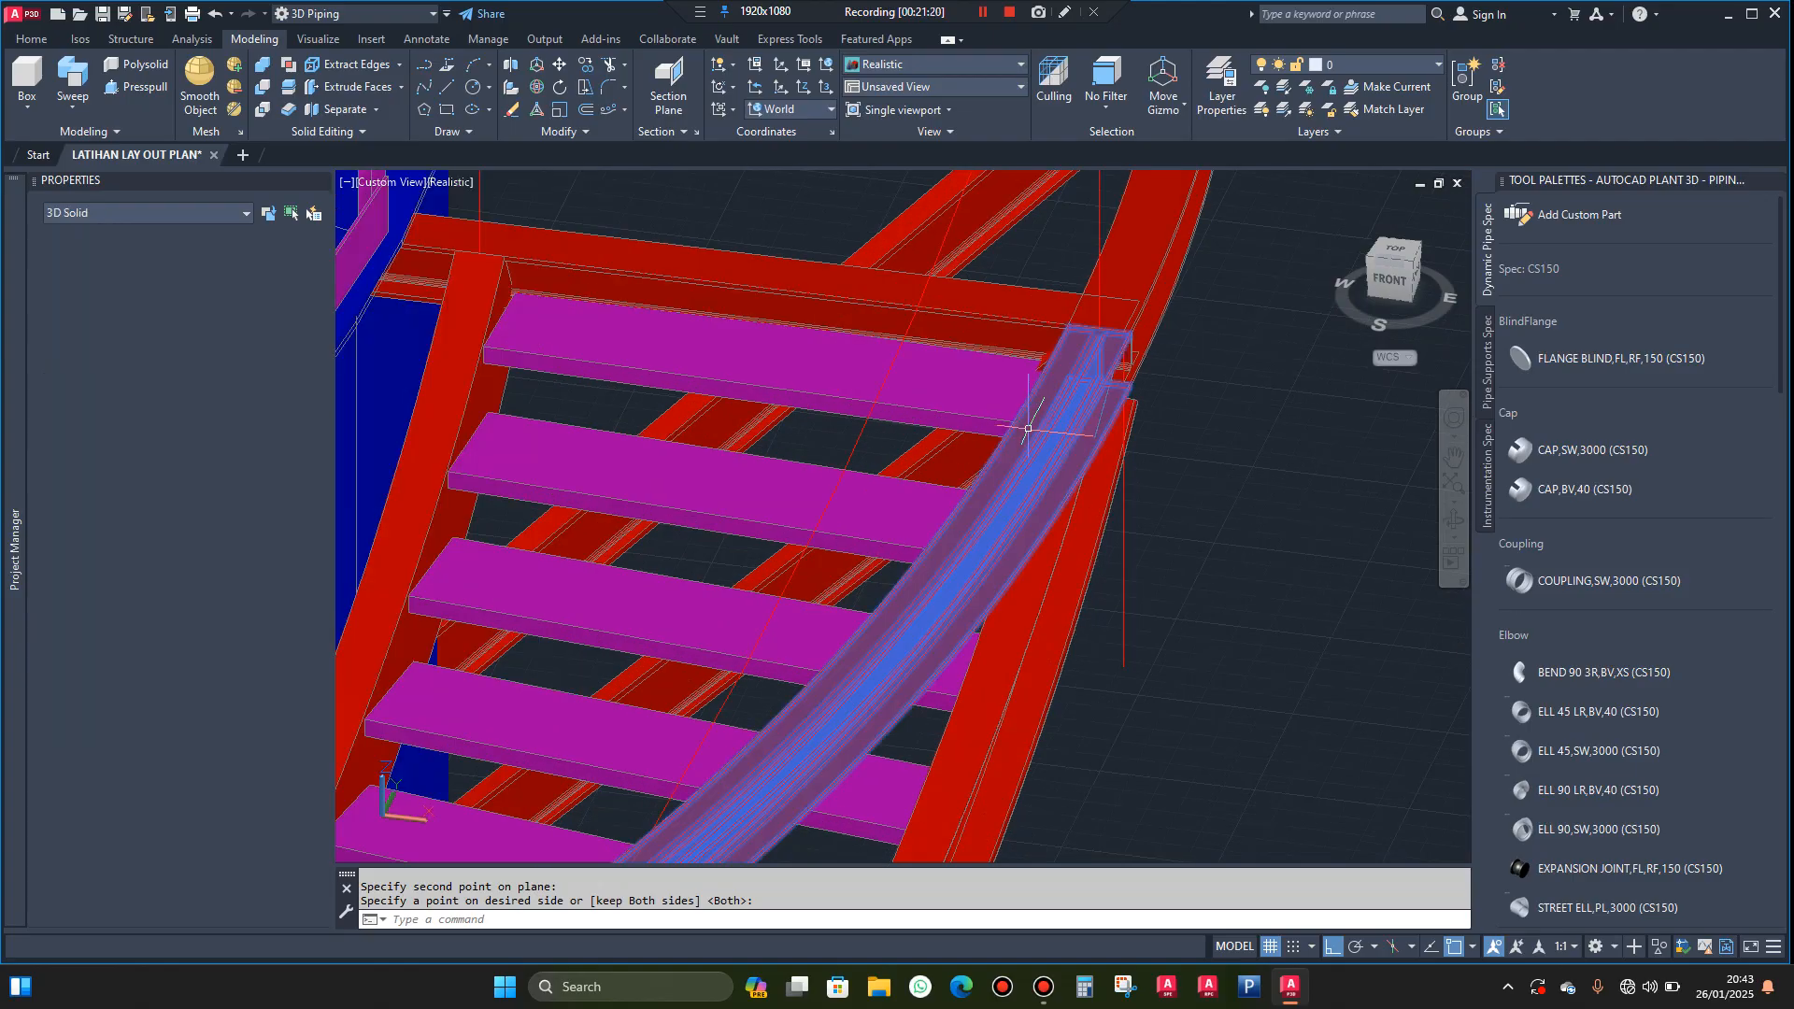
key(Delete)
click(1175, 628)
click(1126, 668)
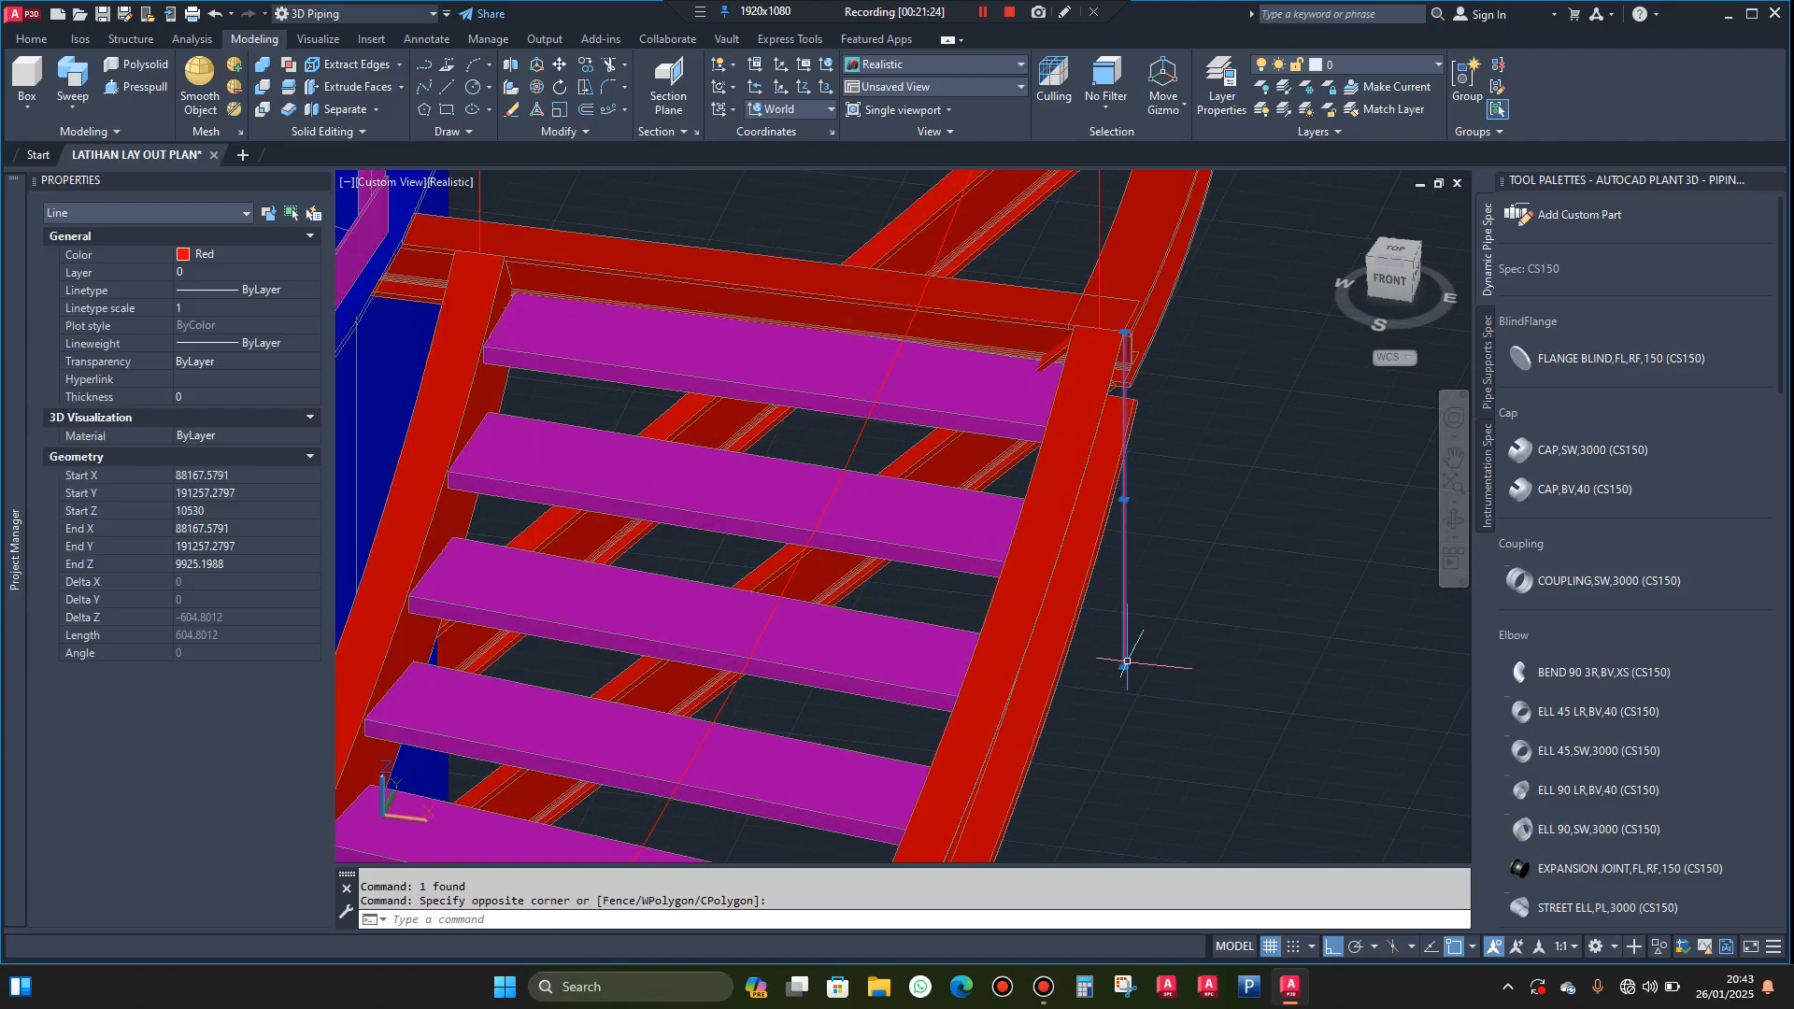
key(Delete)
scroll(1142, 633, down, 2)
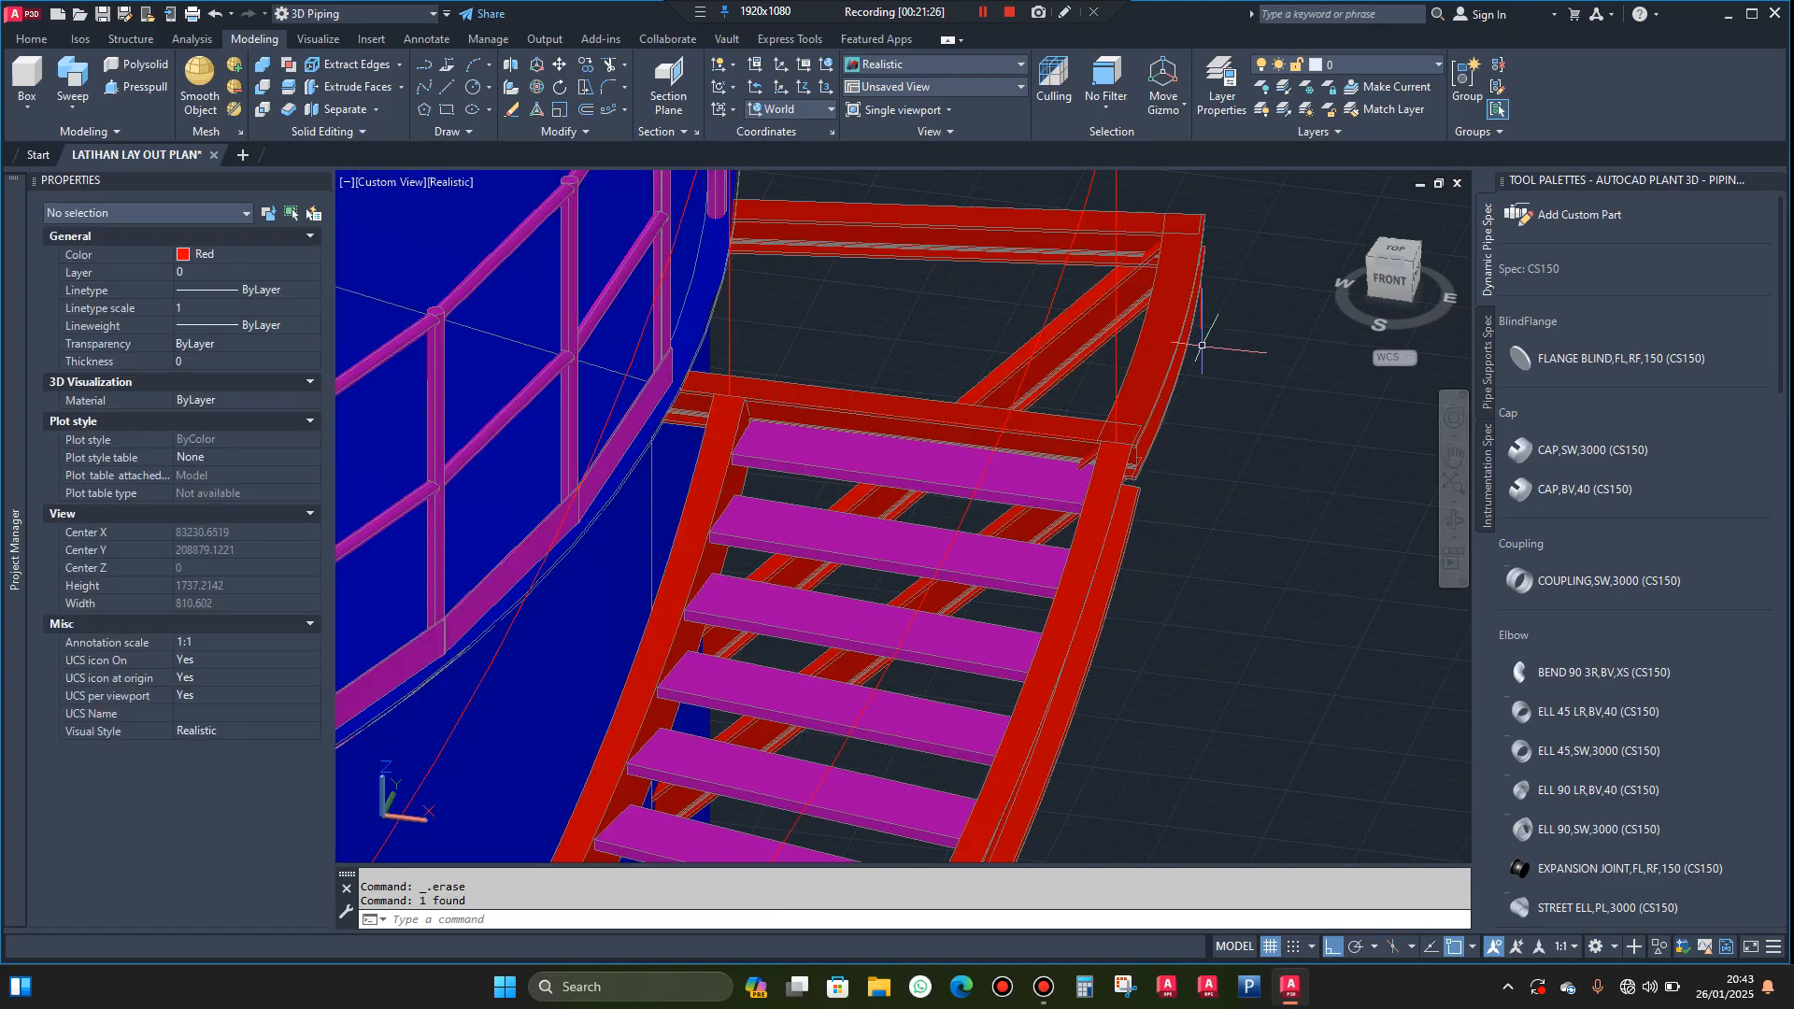
scroll(1202, 345, up, 5)
click(1189, 327)
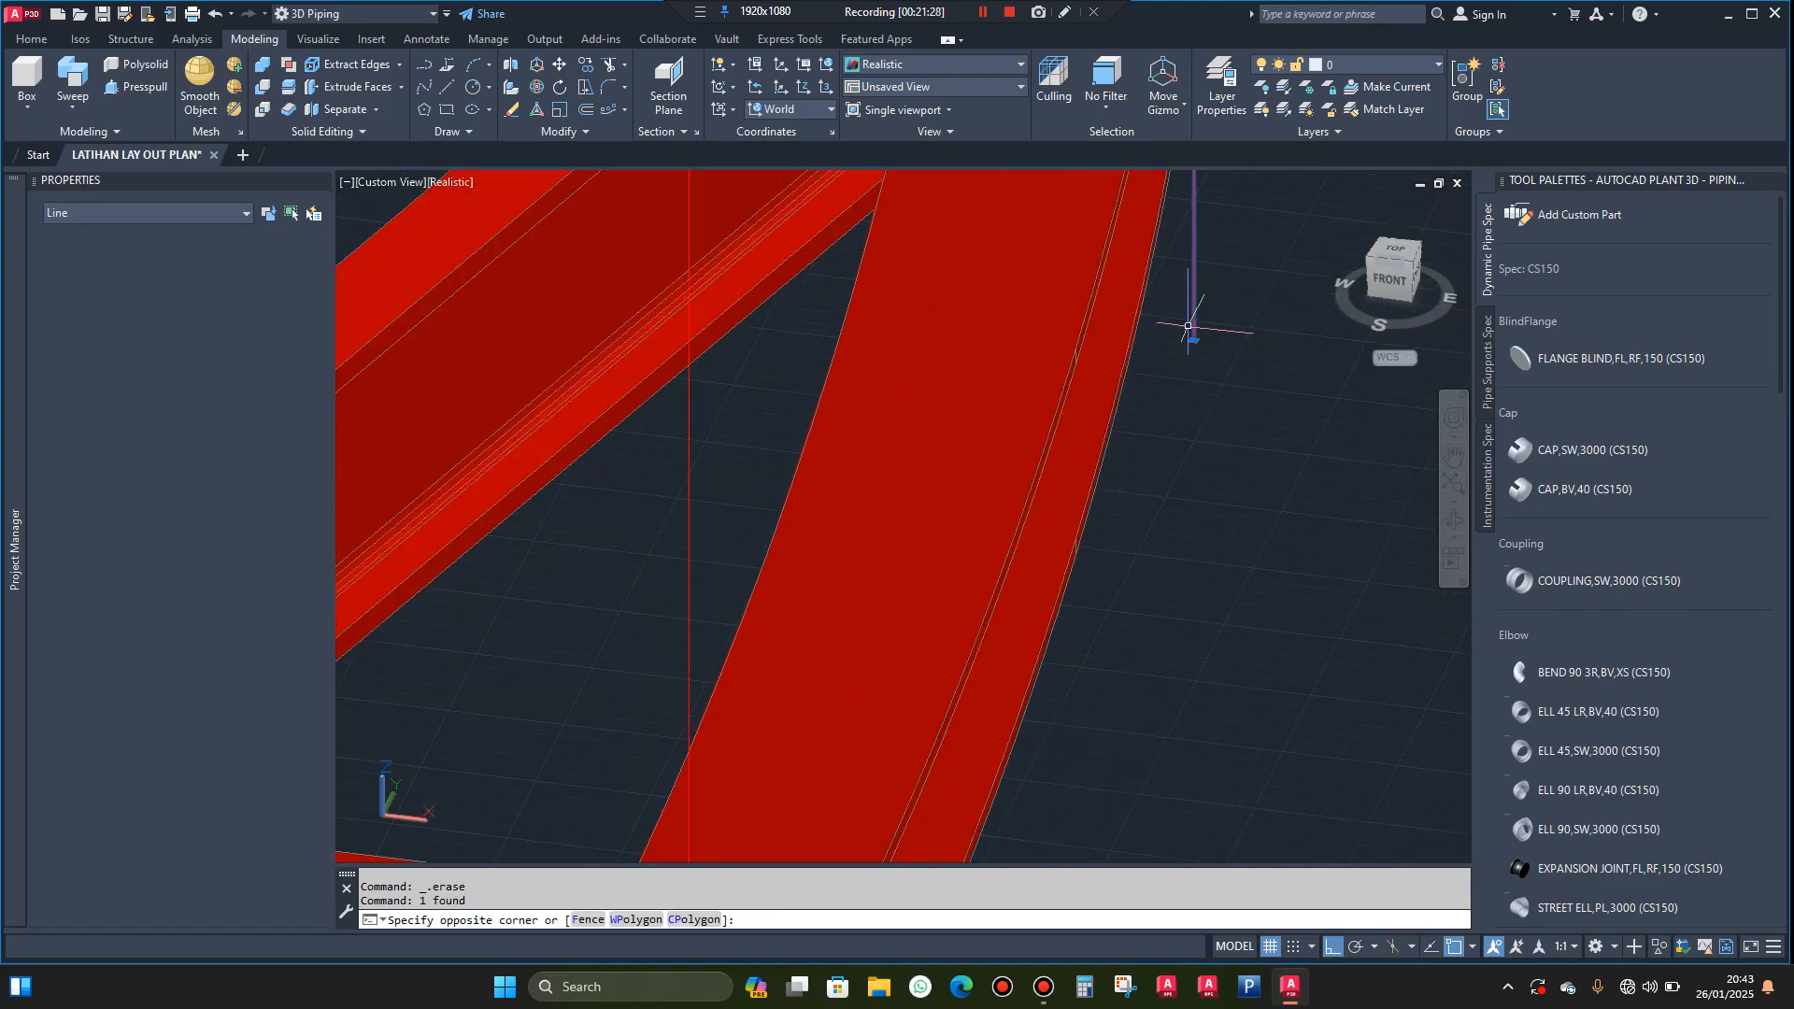
key(Escape)
scroll(1204, 408, down, 2)
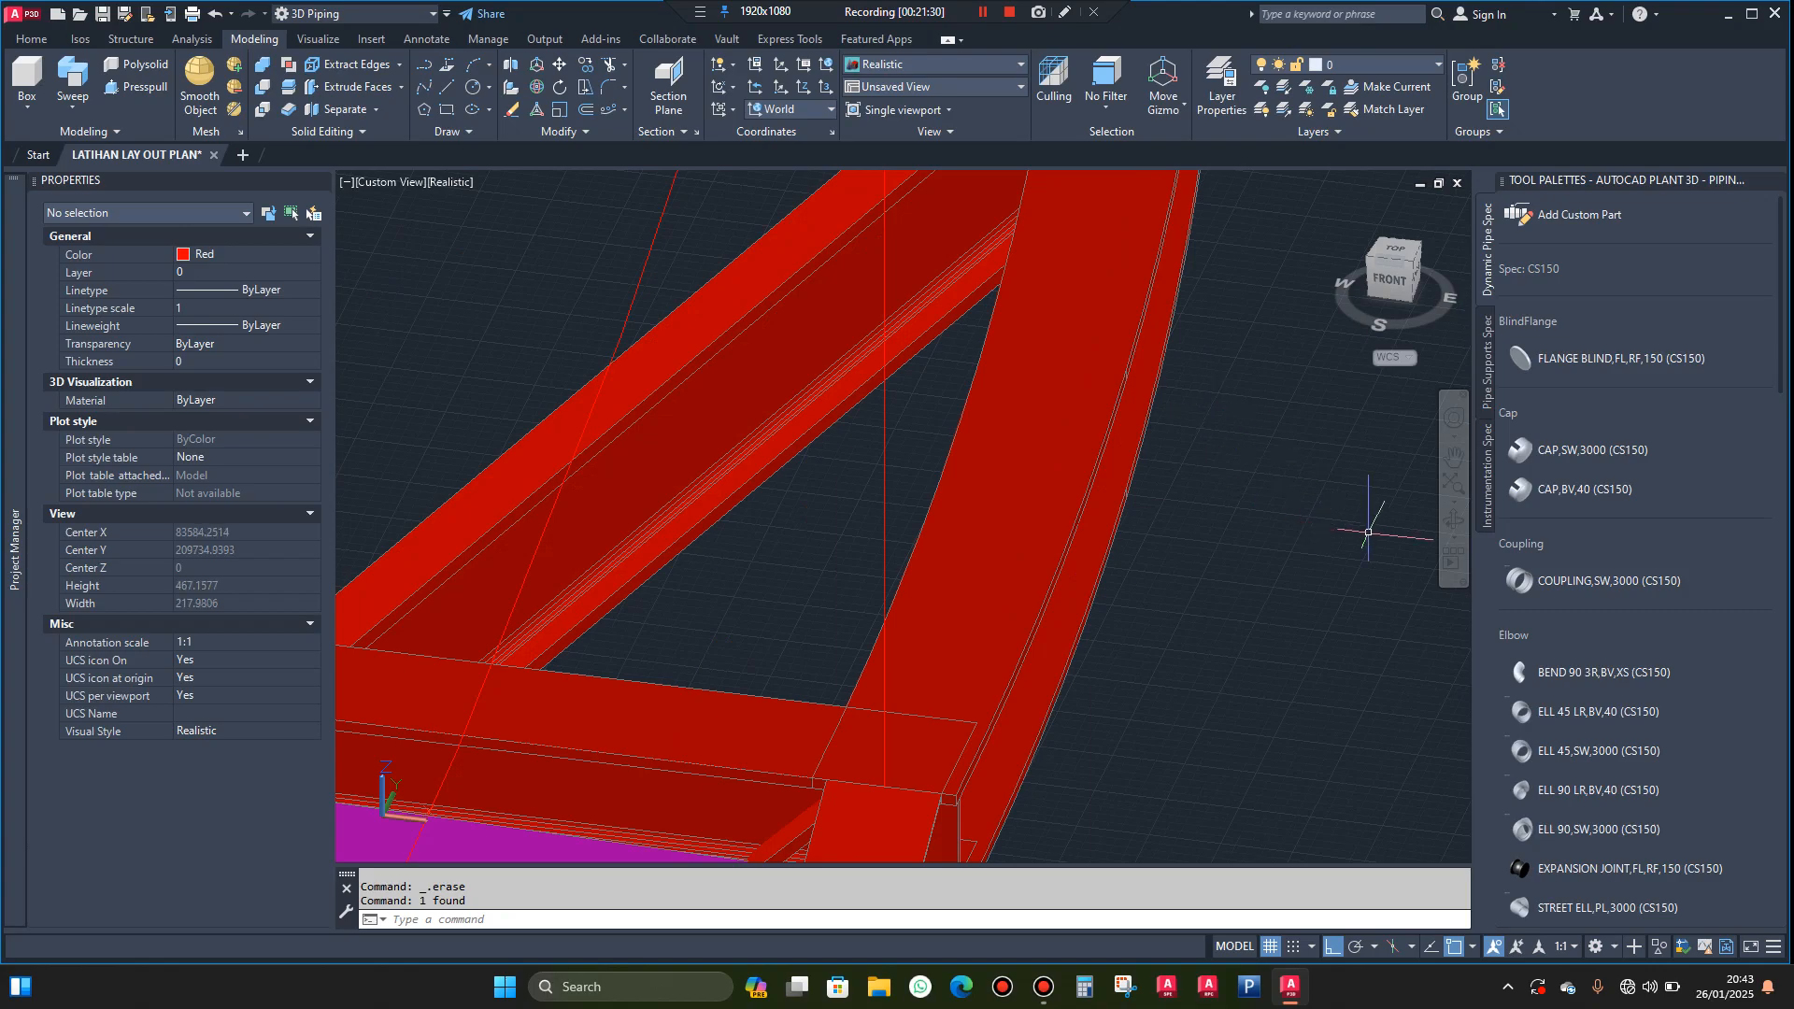
Stretch the far landing beam's outer end so it reaches the outer edge of the curved edge beam
click(1453, 521)
drag(1409, 537, 1313, 580)
scroll(953, 508, down, 10)
drag(1151, 511, 1132, 519)
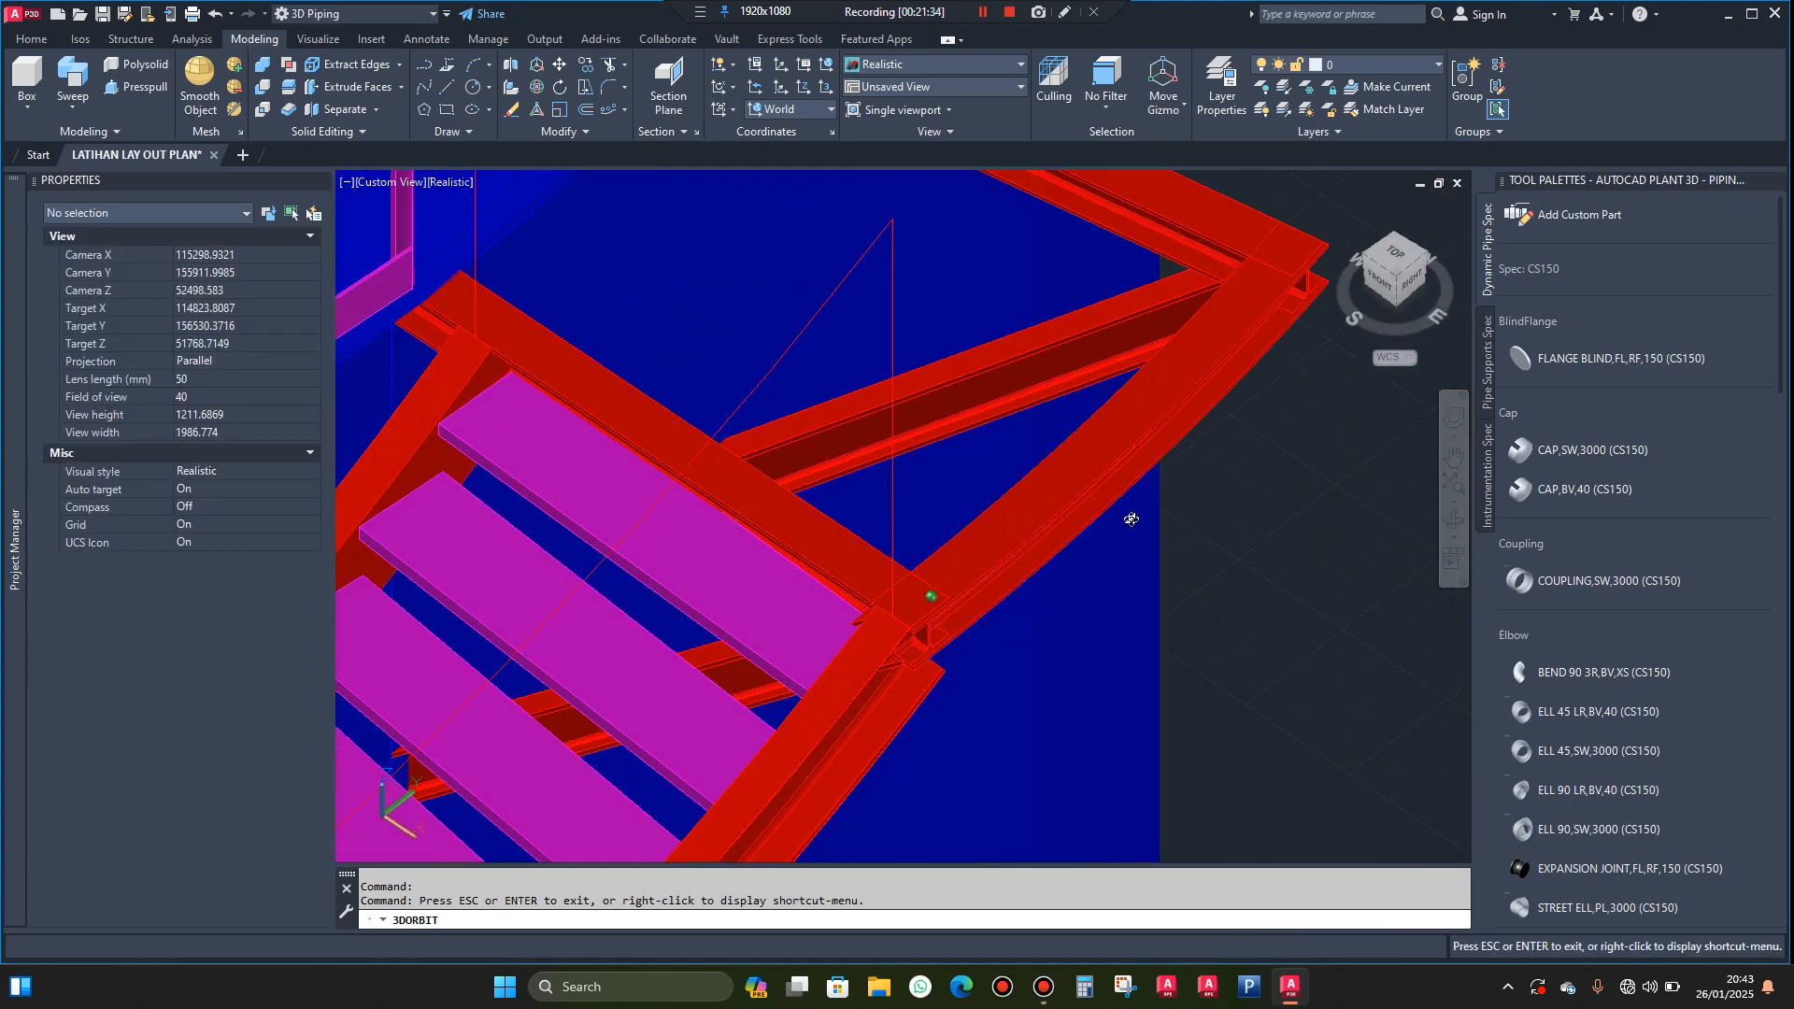
scroll(1068, 517, up, 9)
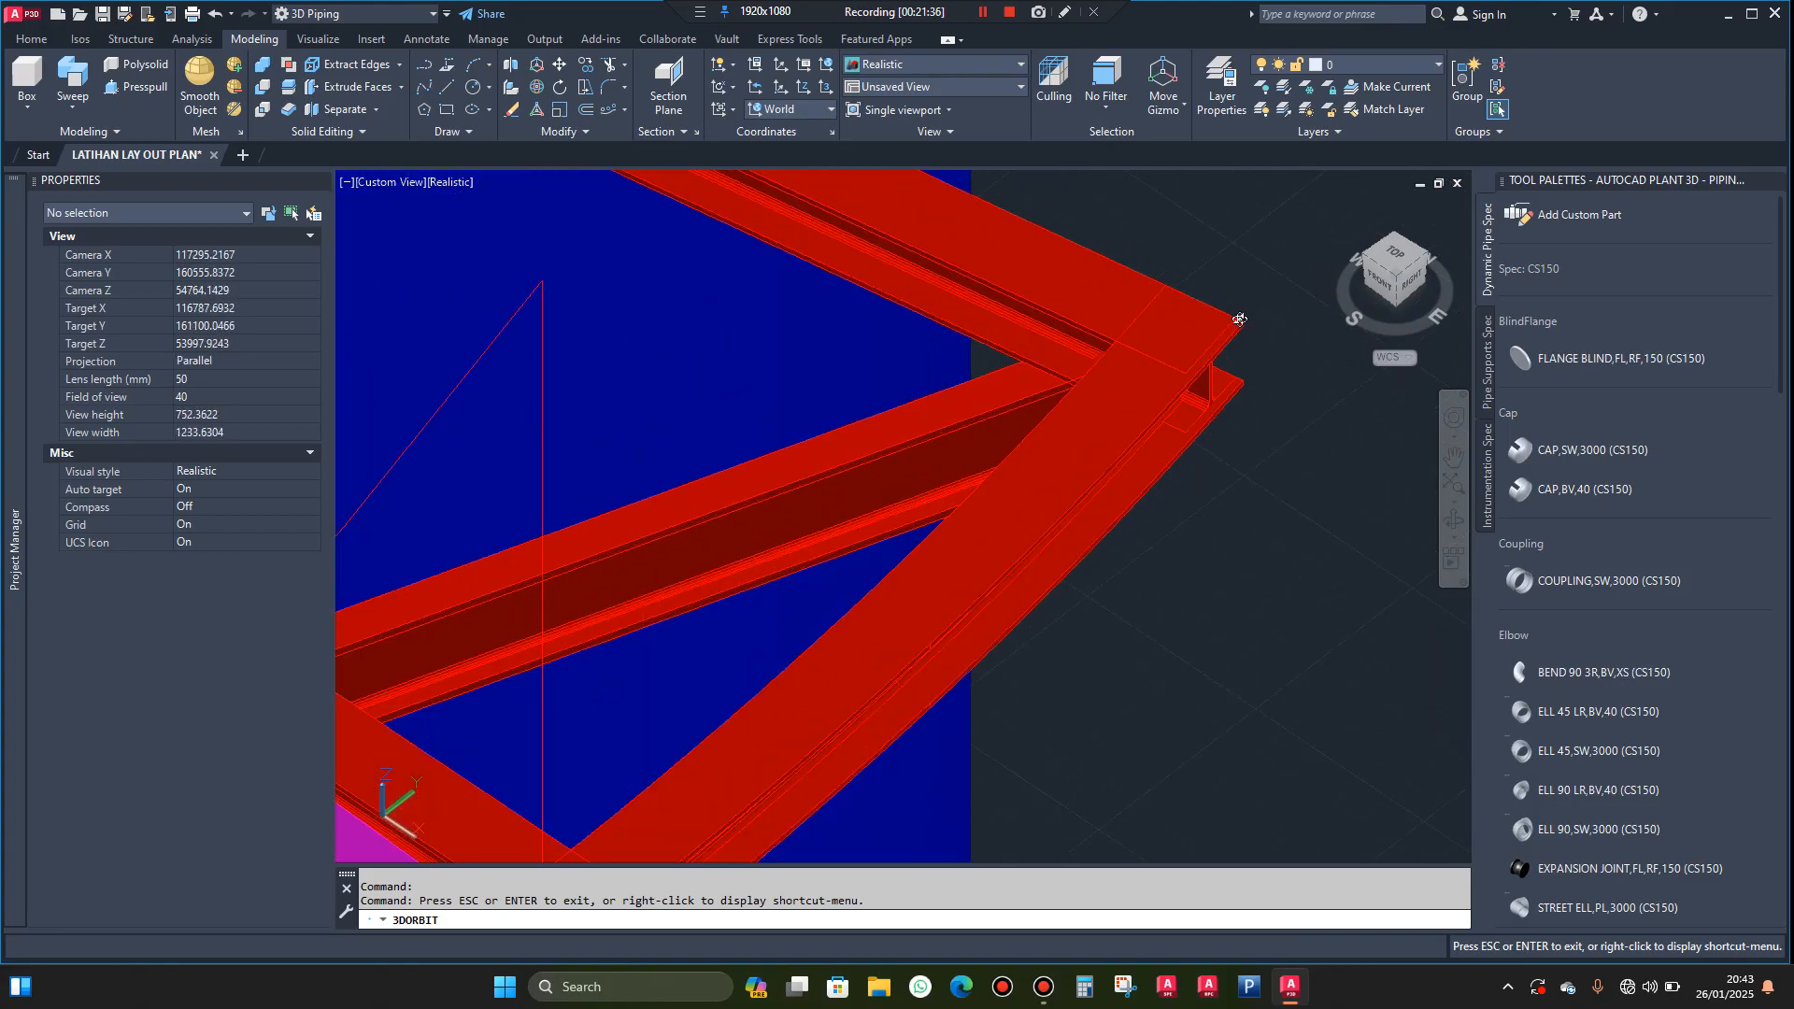
drag(1282, 455, 1271, 458)
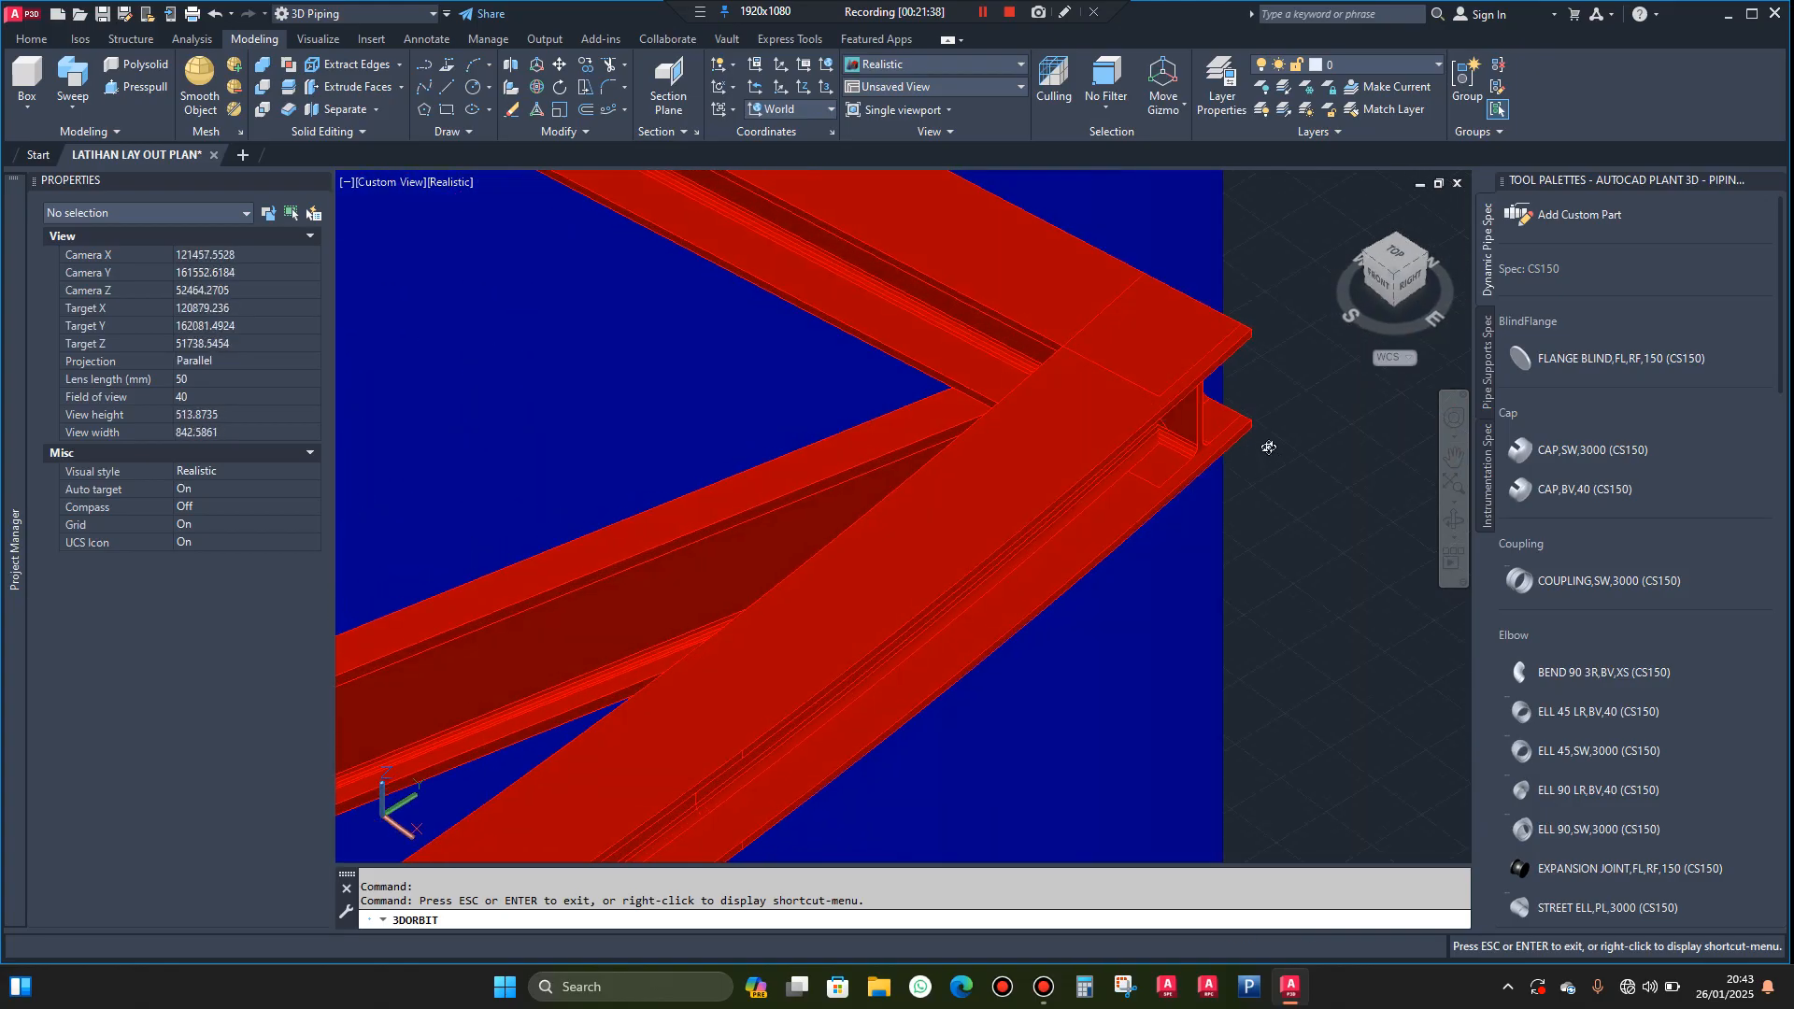
key(Escape)
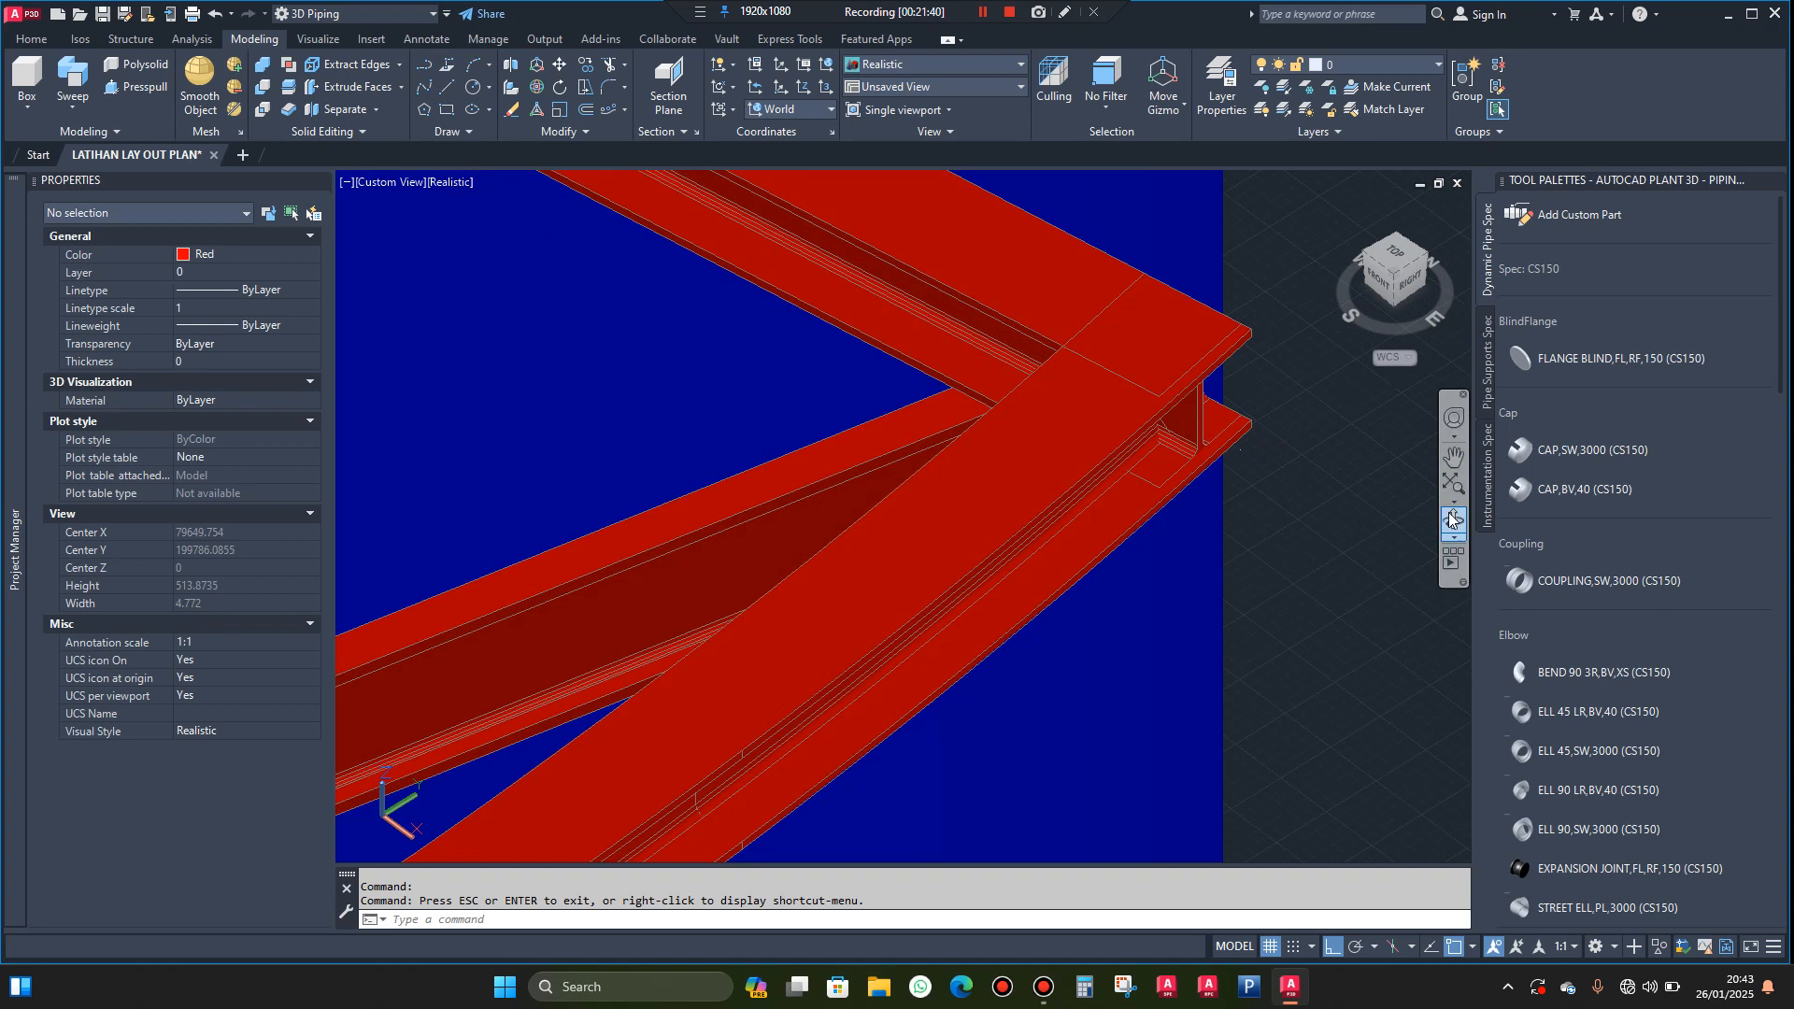
click(1452, 519)
mouse_move(1243, 467)
mouse_down()
mouse_move(1215, 449)
mouse_move(1231, 465)
mouse_up()
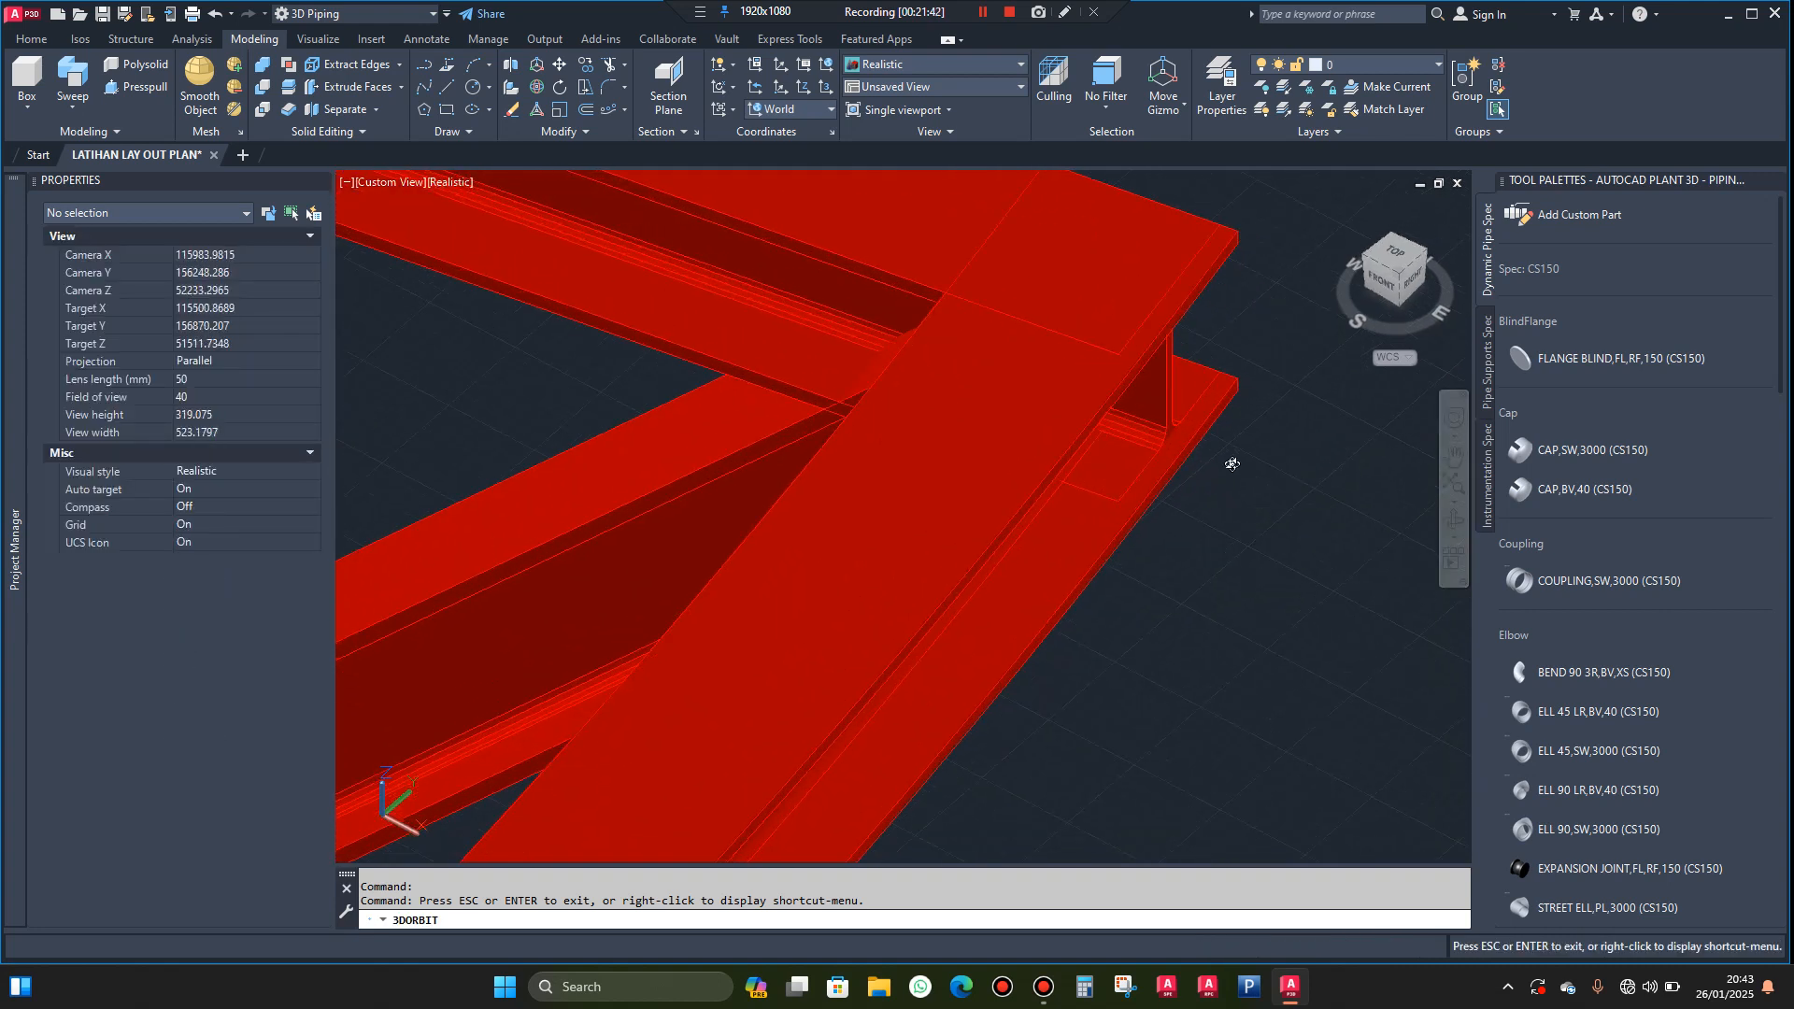
key(Escape)
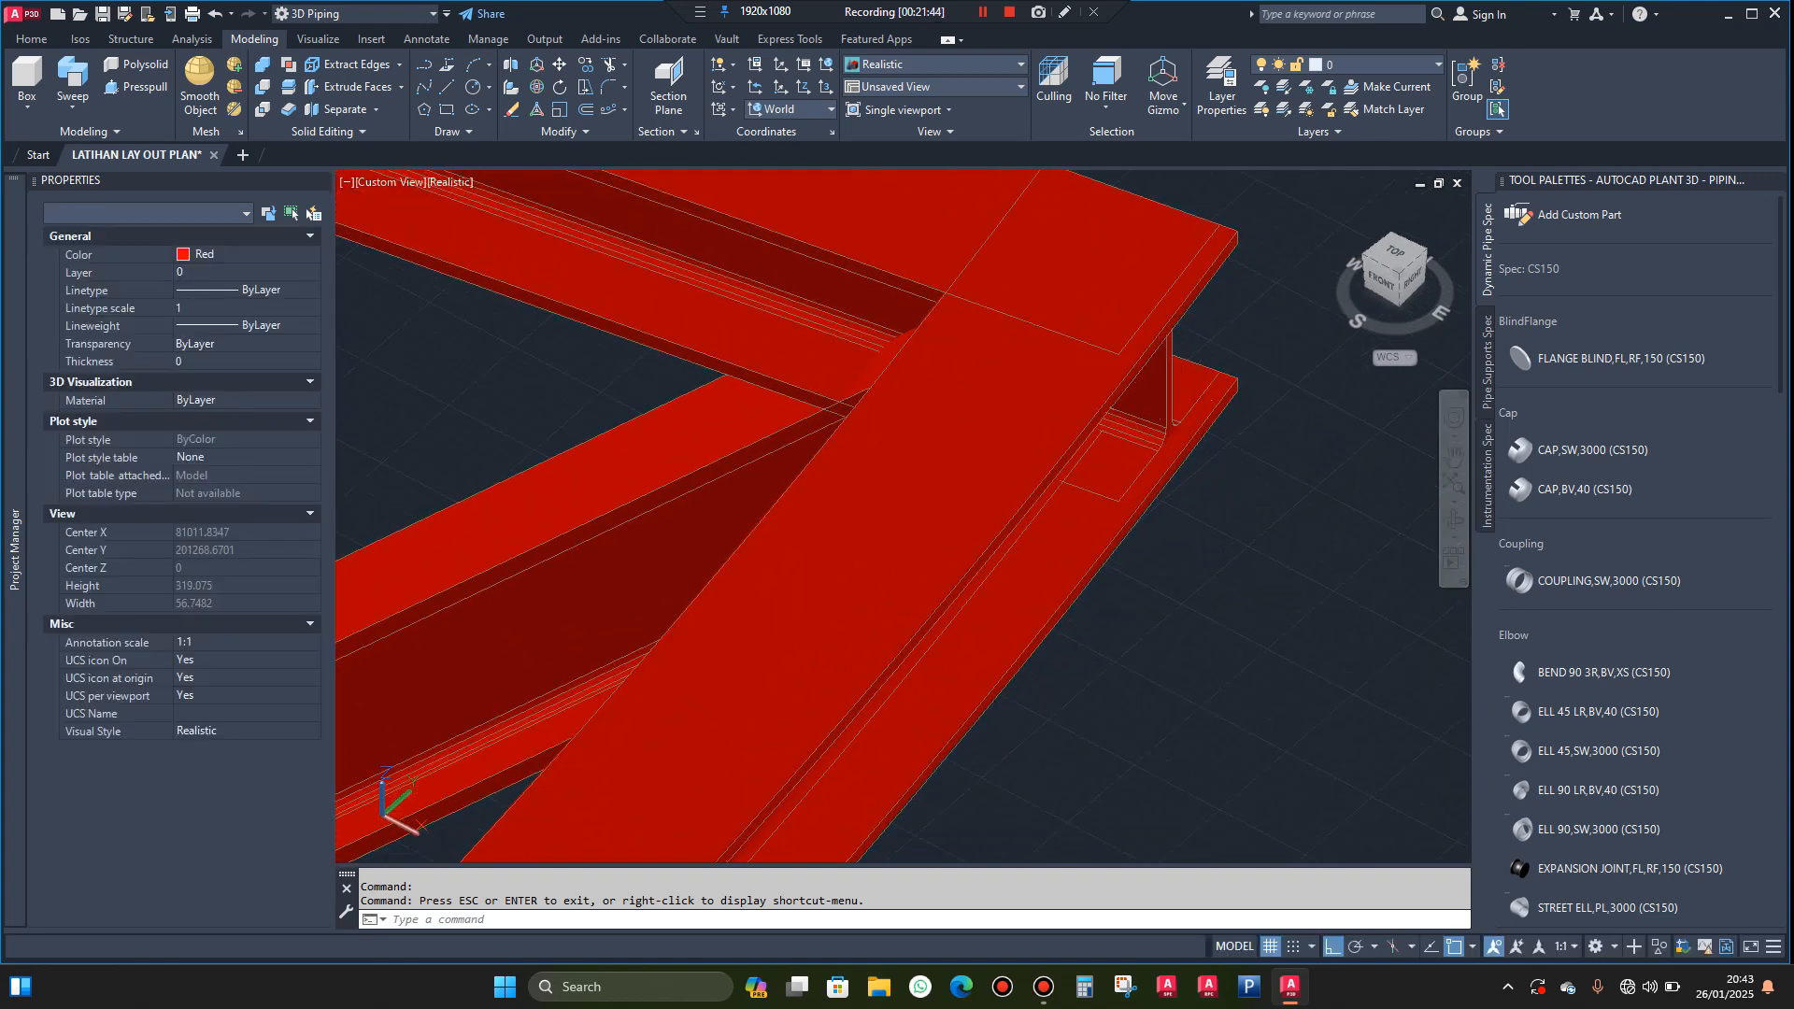
click(1160, 387)
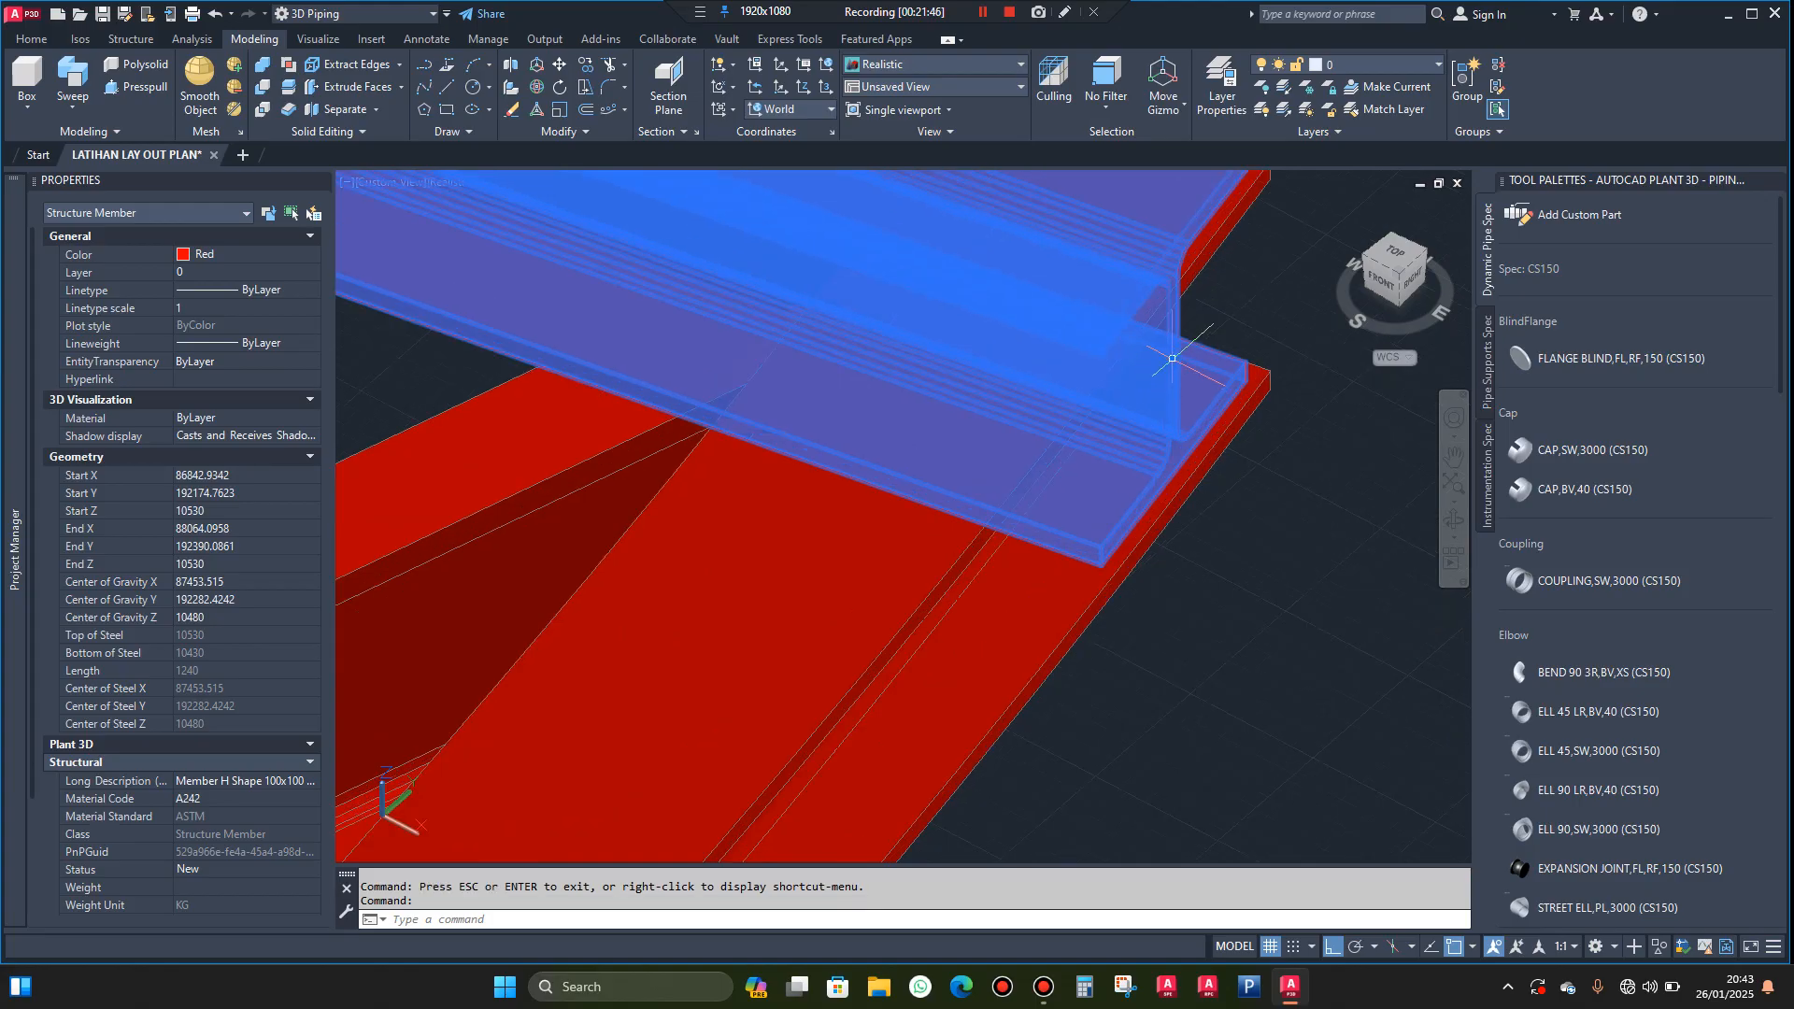
click(1173, 358)
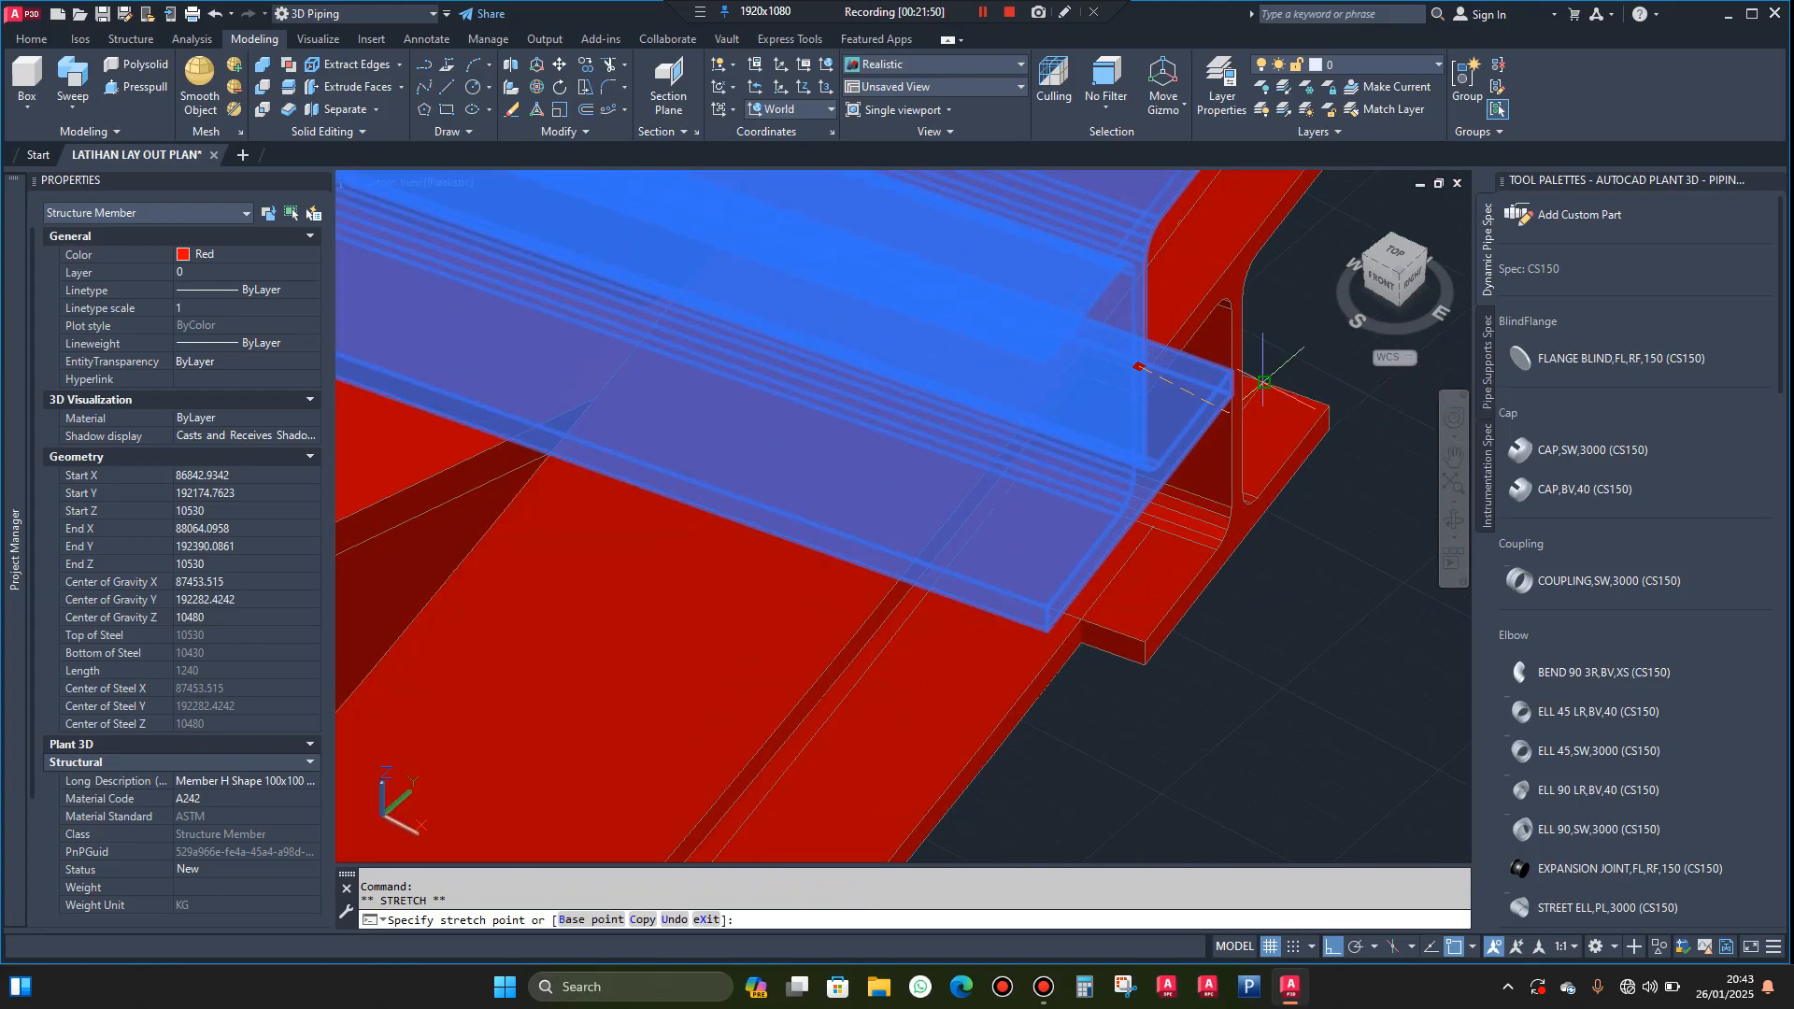
scroll(1234, 350, down, 3)
key(Escape)
key(Escape)
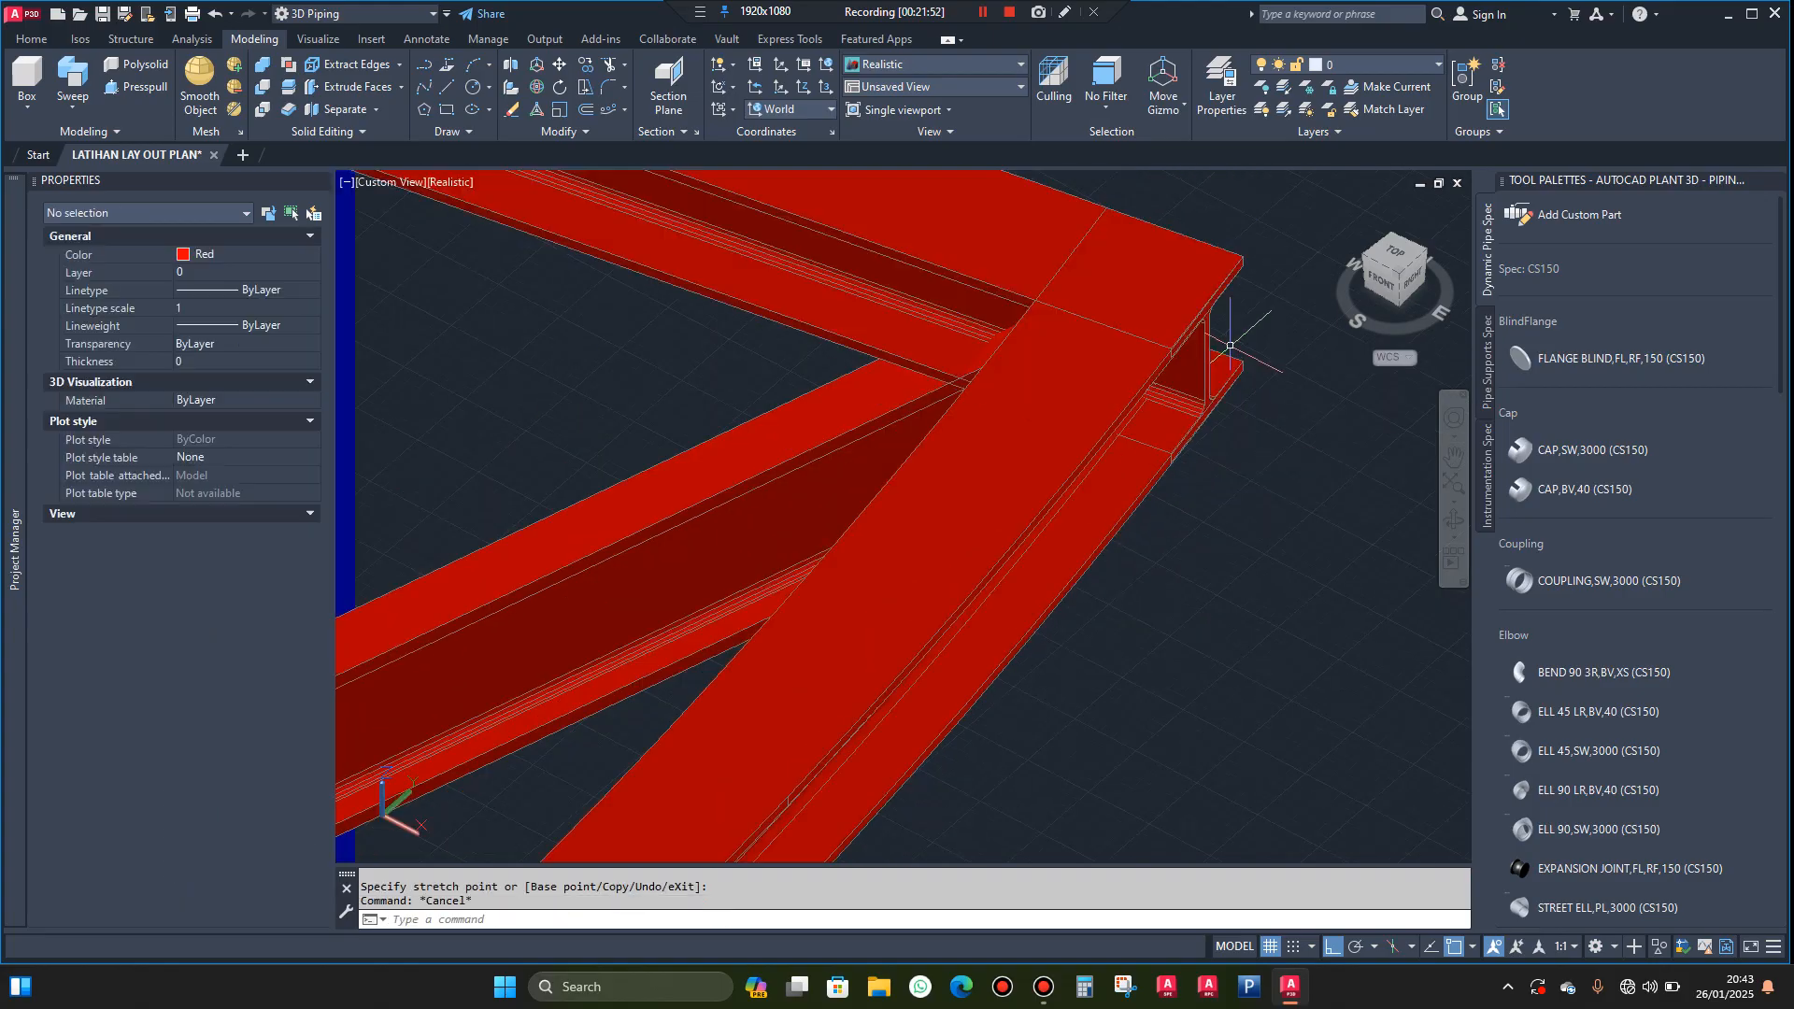
Stretch the near landing beam's outer end to the outer corner of the curved edge beam's lower flange
scroll(1230, 346, down, 5)
scroll(1084, 473, up, 10)
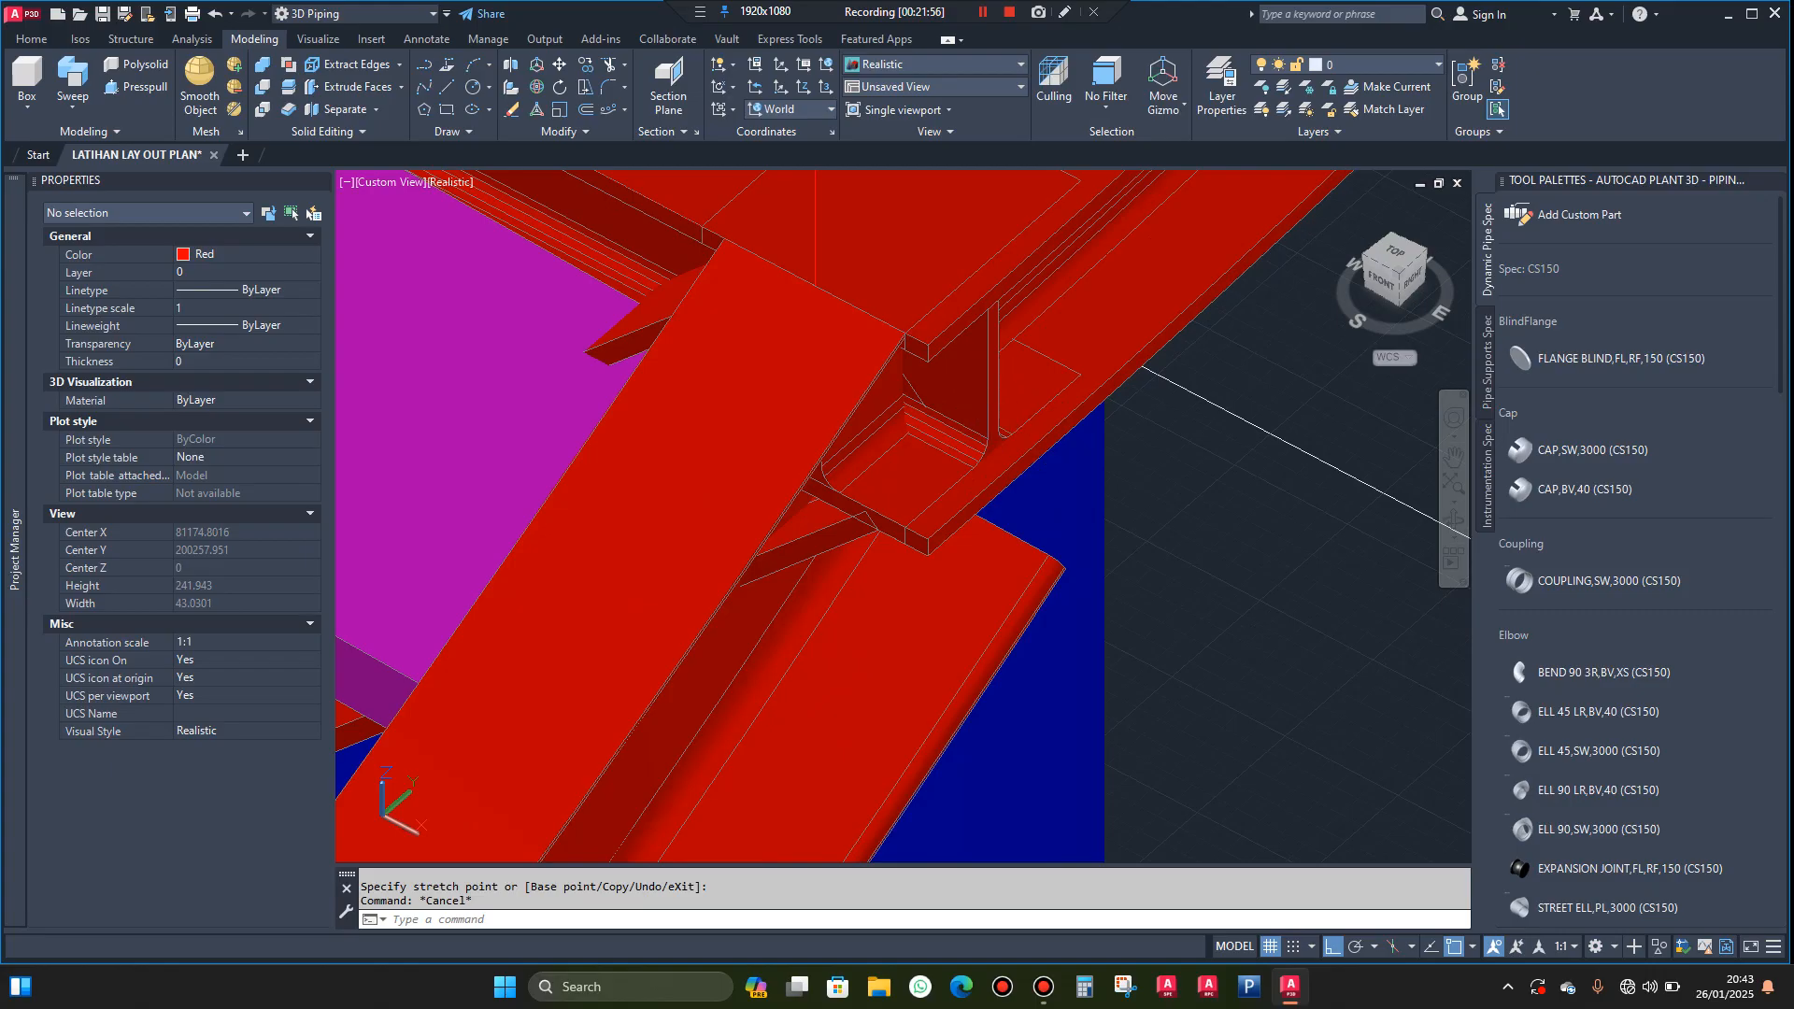
click(978, 392)
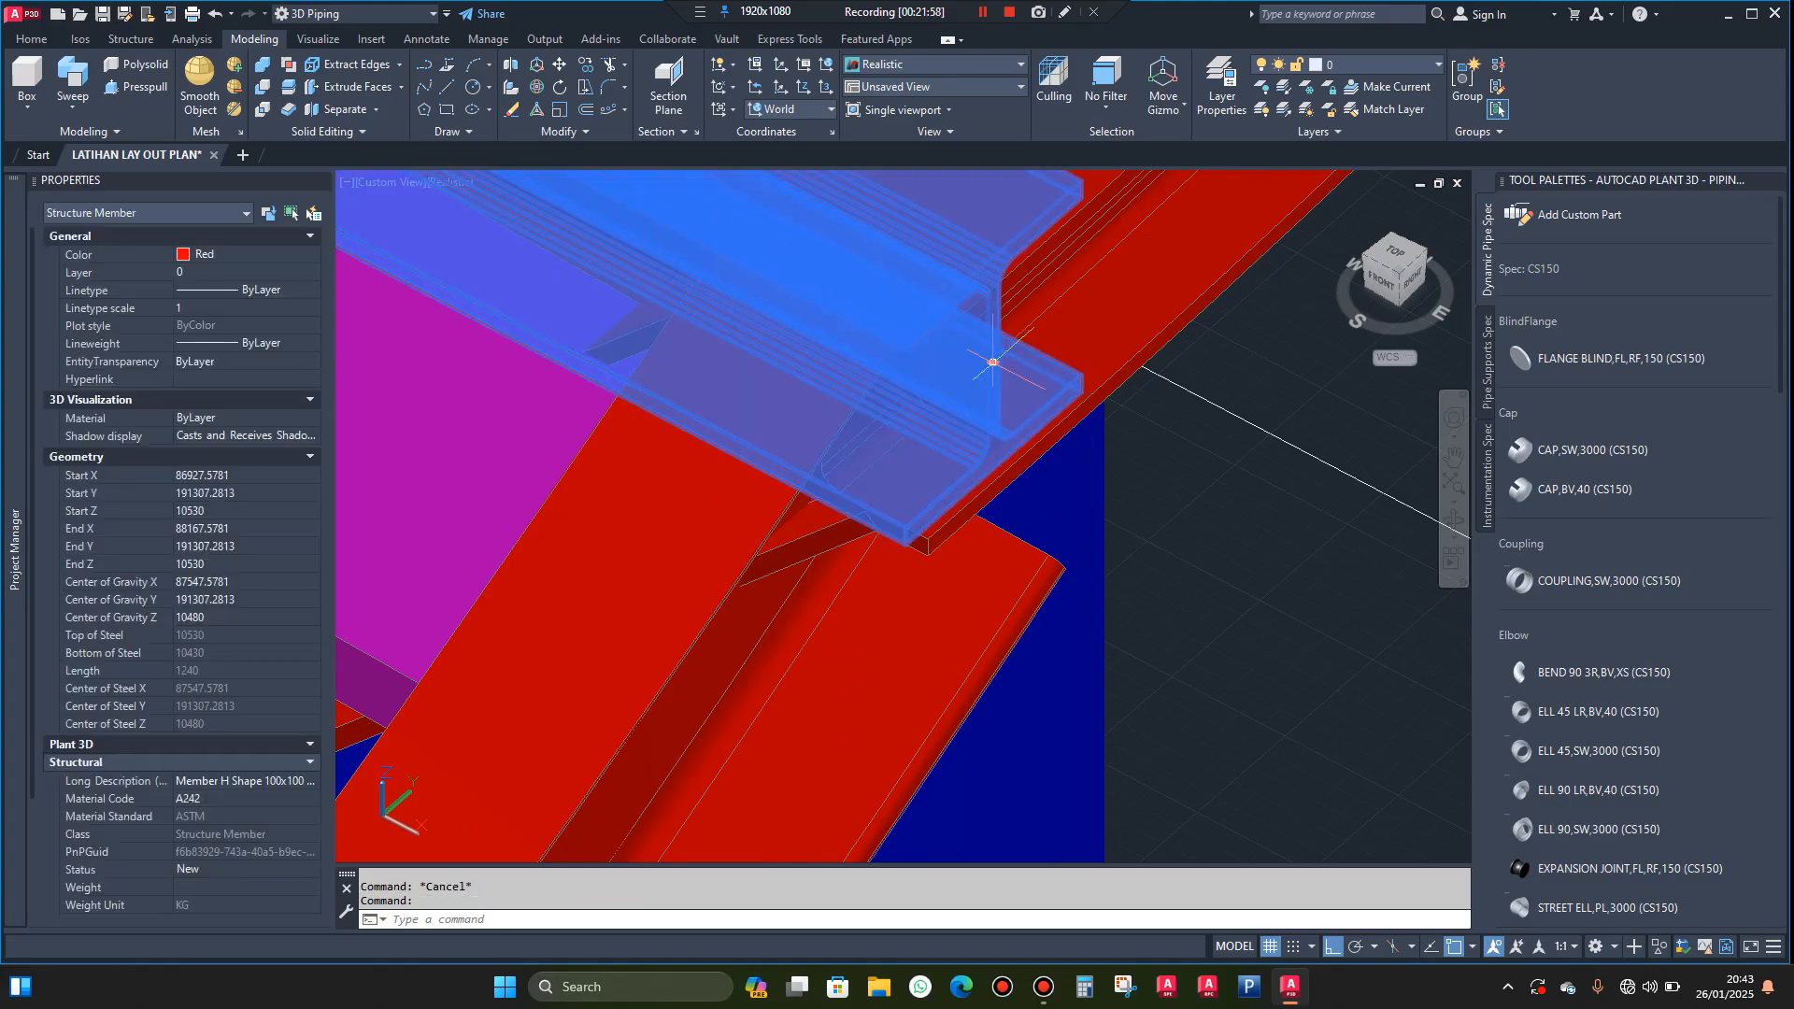
click(993, 362)
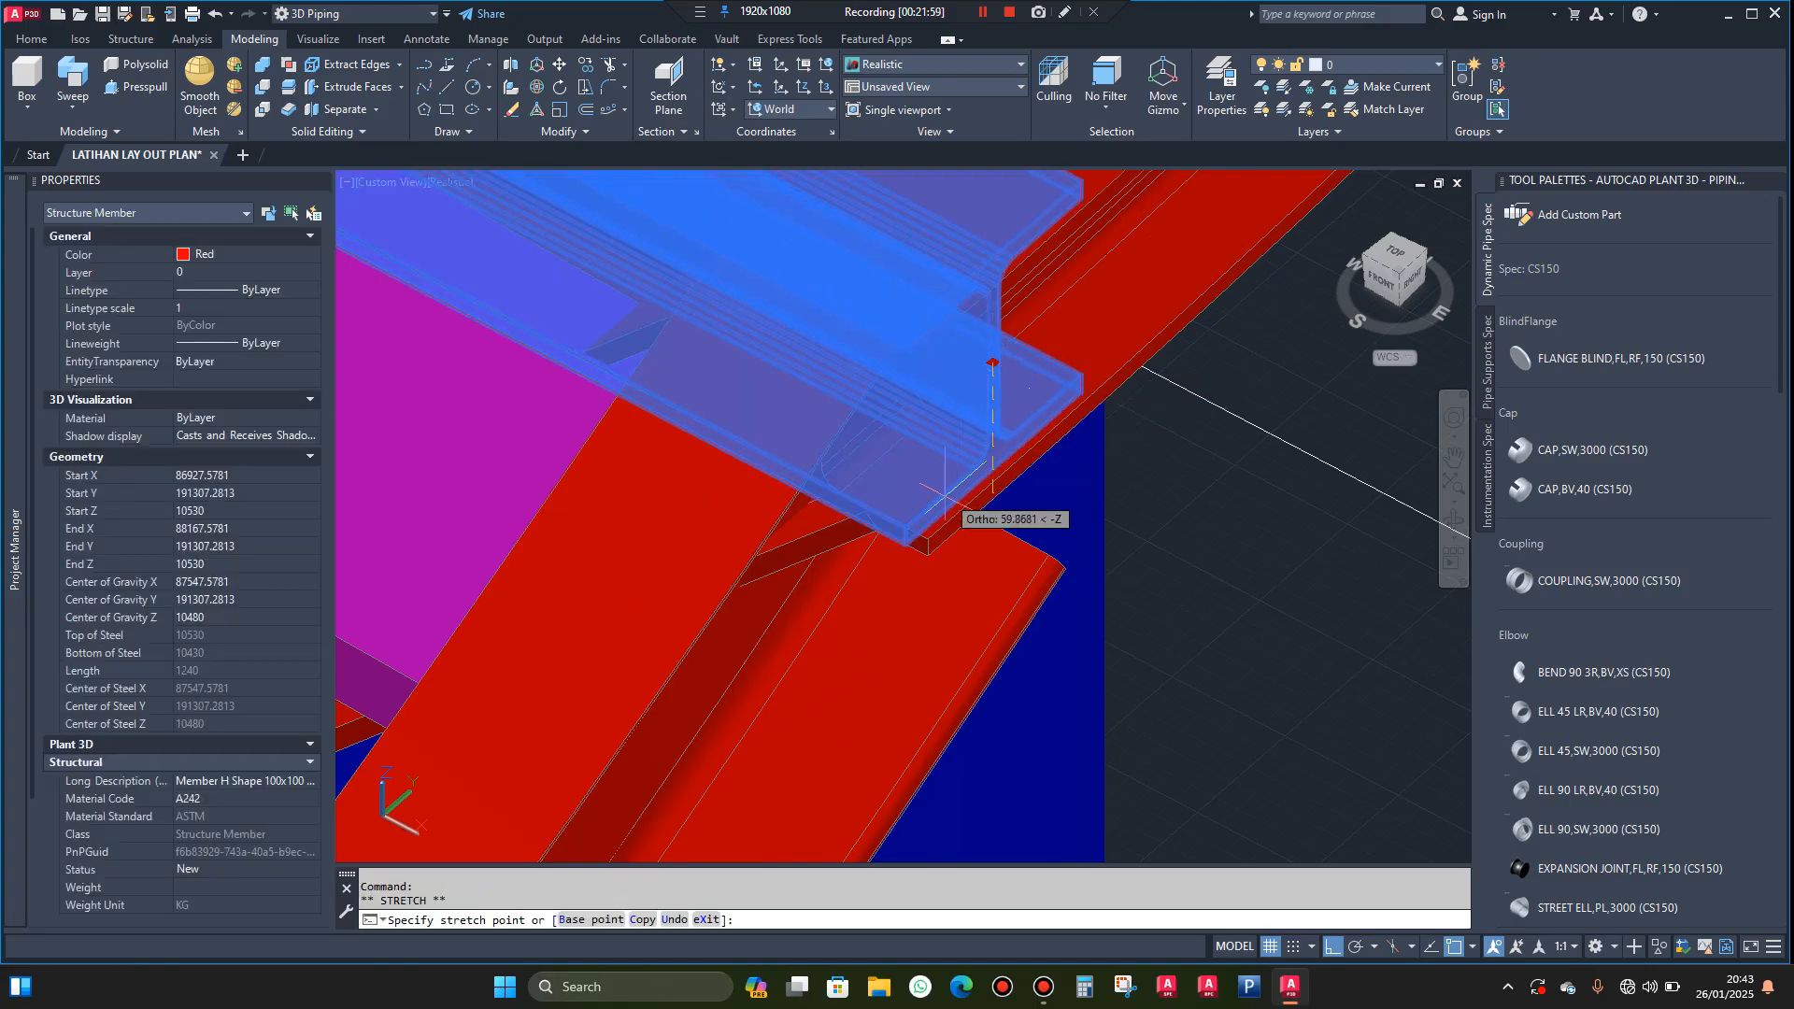
click(928, 556)
key(Escape)
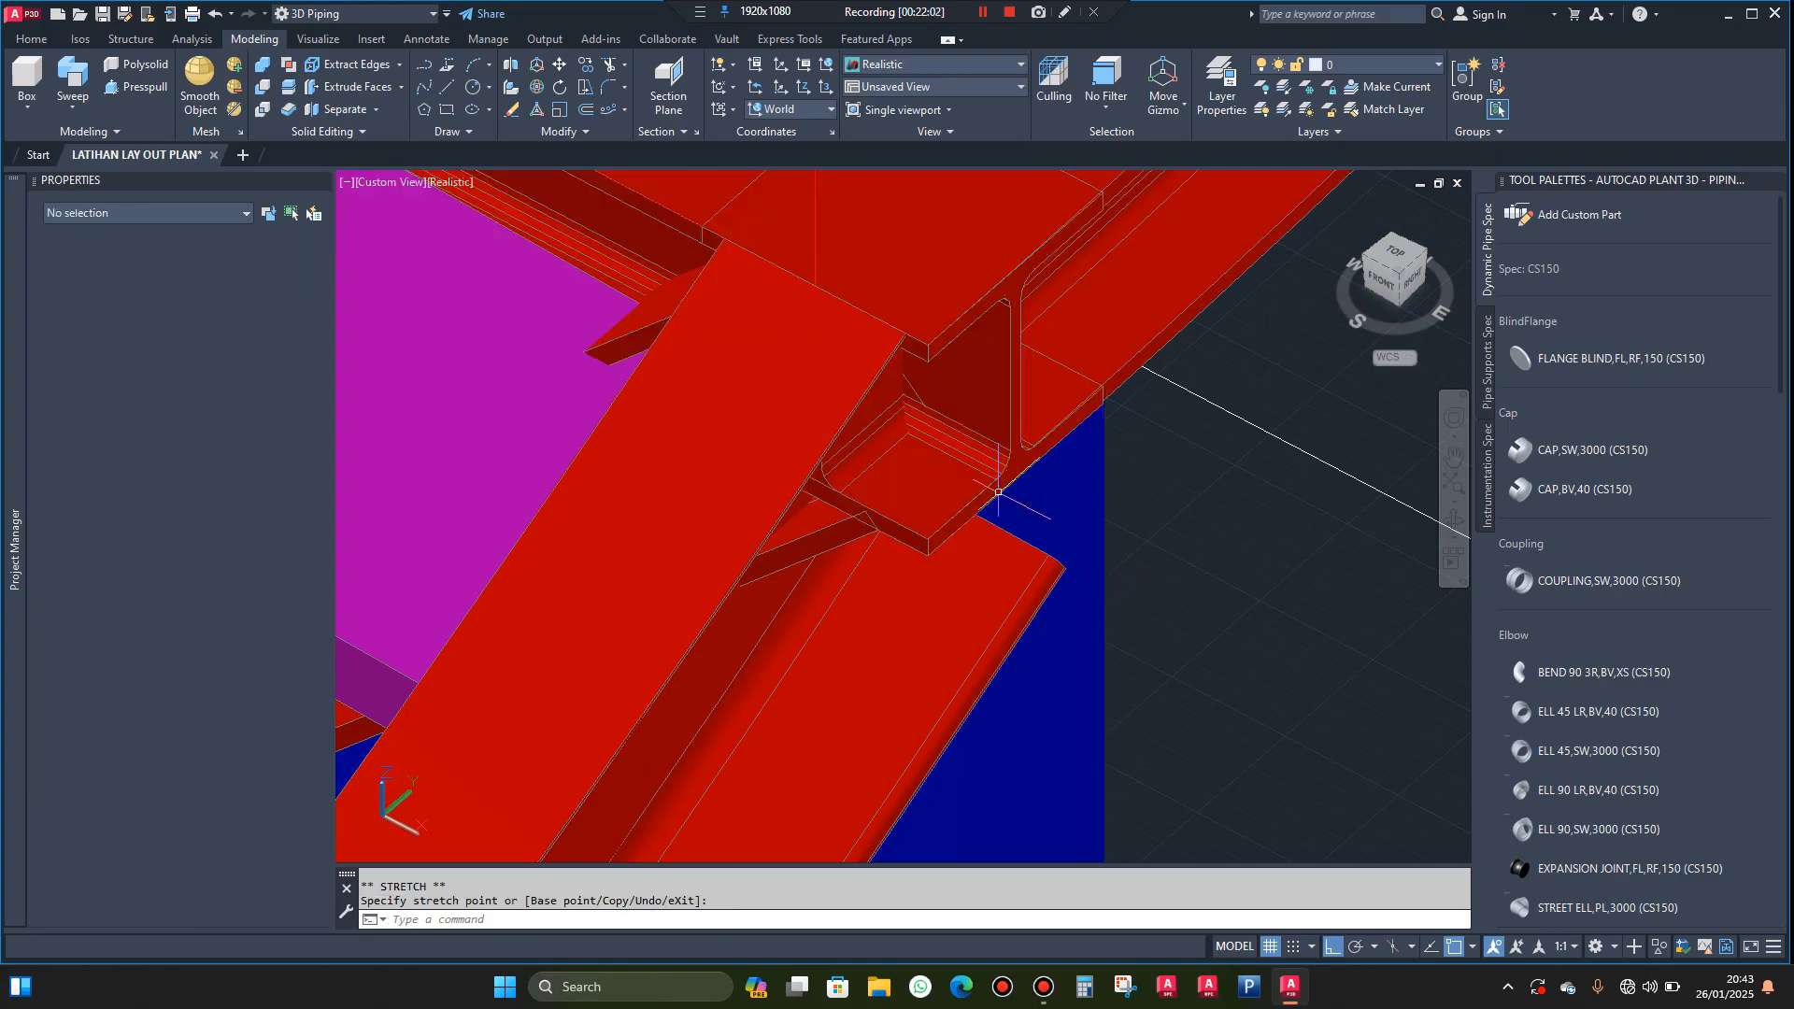
Start copying the curved edge beam segment that joins the near and far landing beams
scroll(997, 492, down, 5)
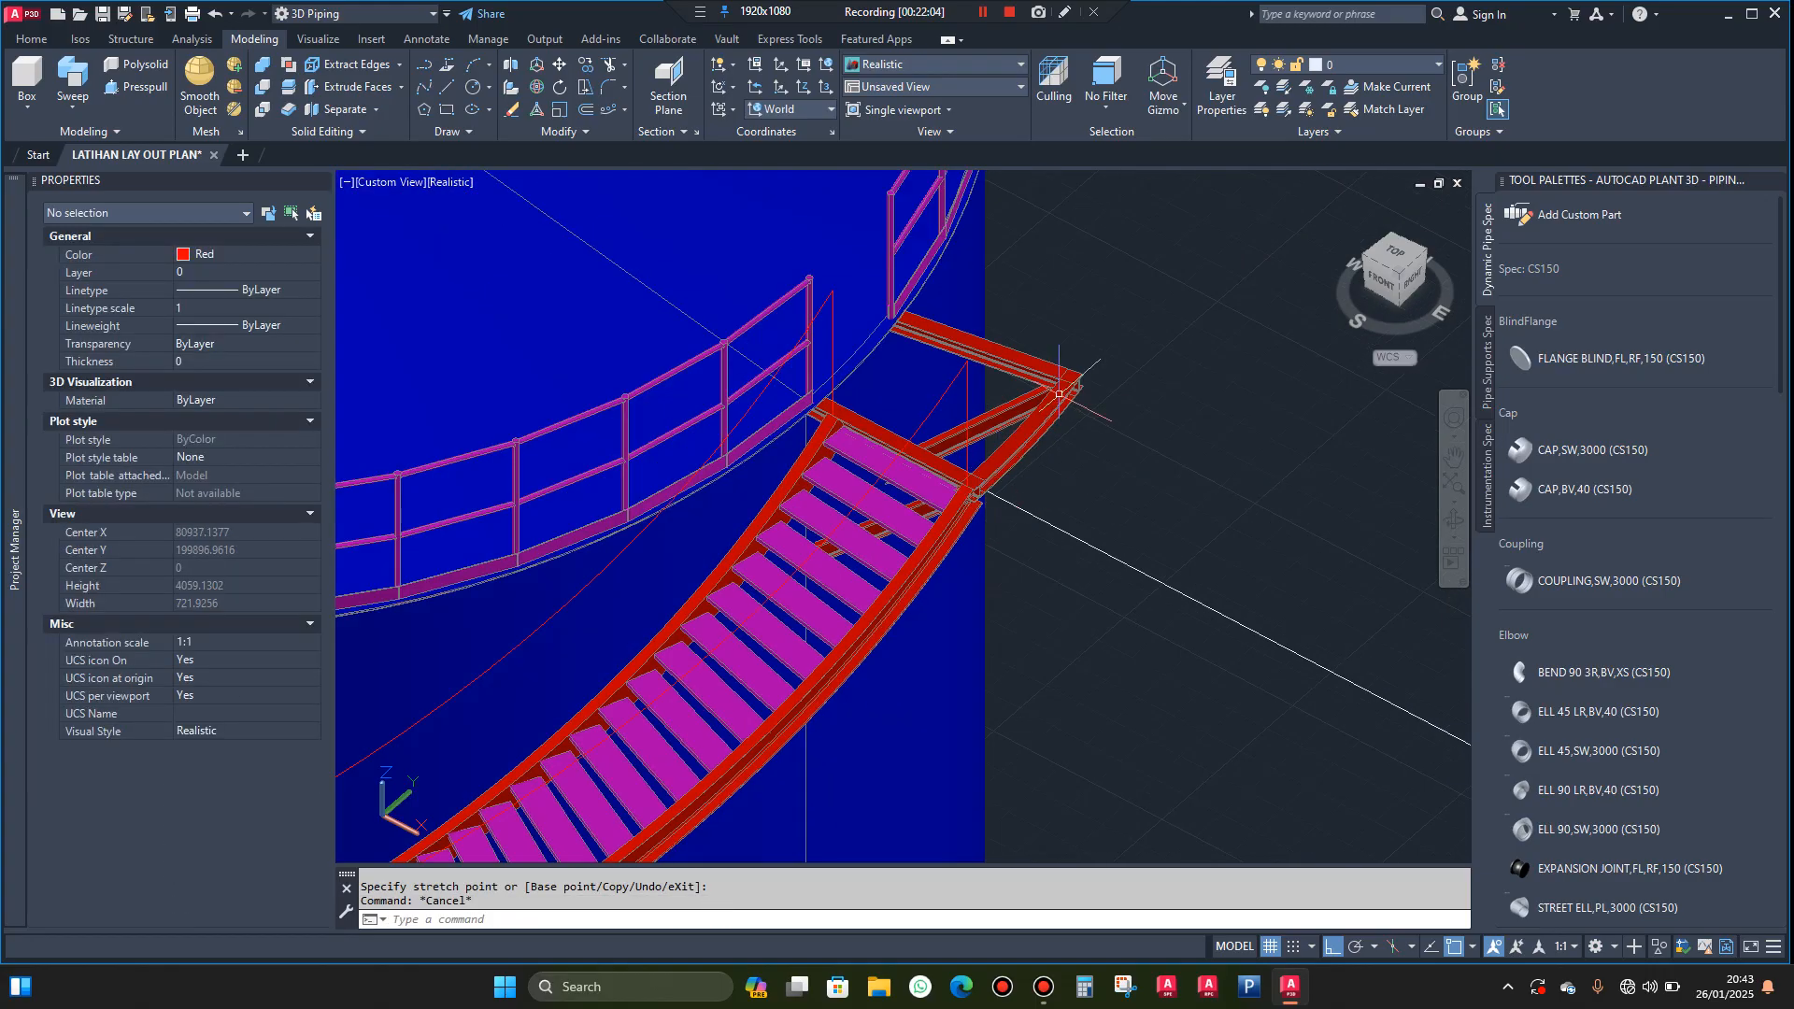
scroll(1059, 394, up, 5)
click(1058, 411)
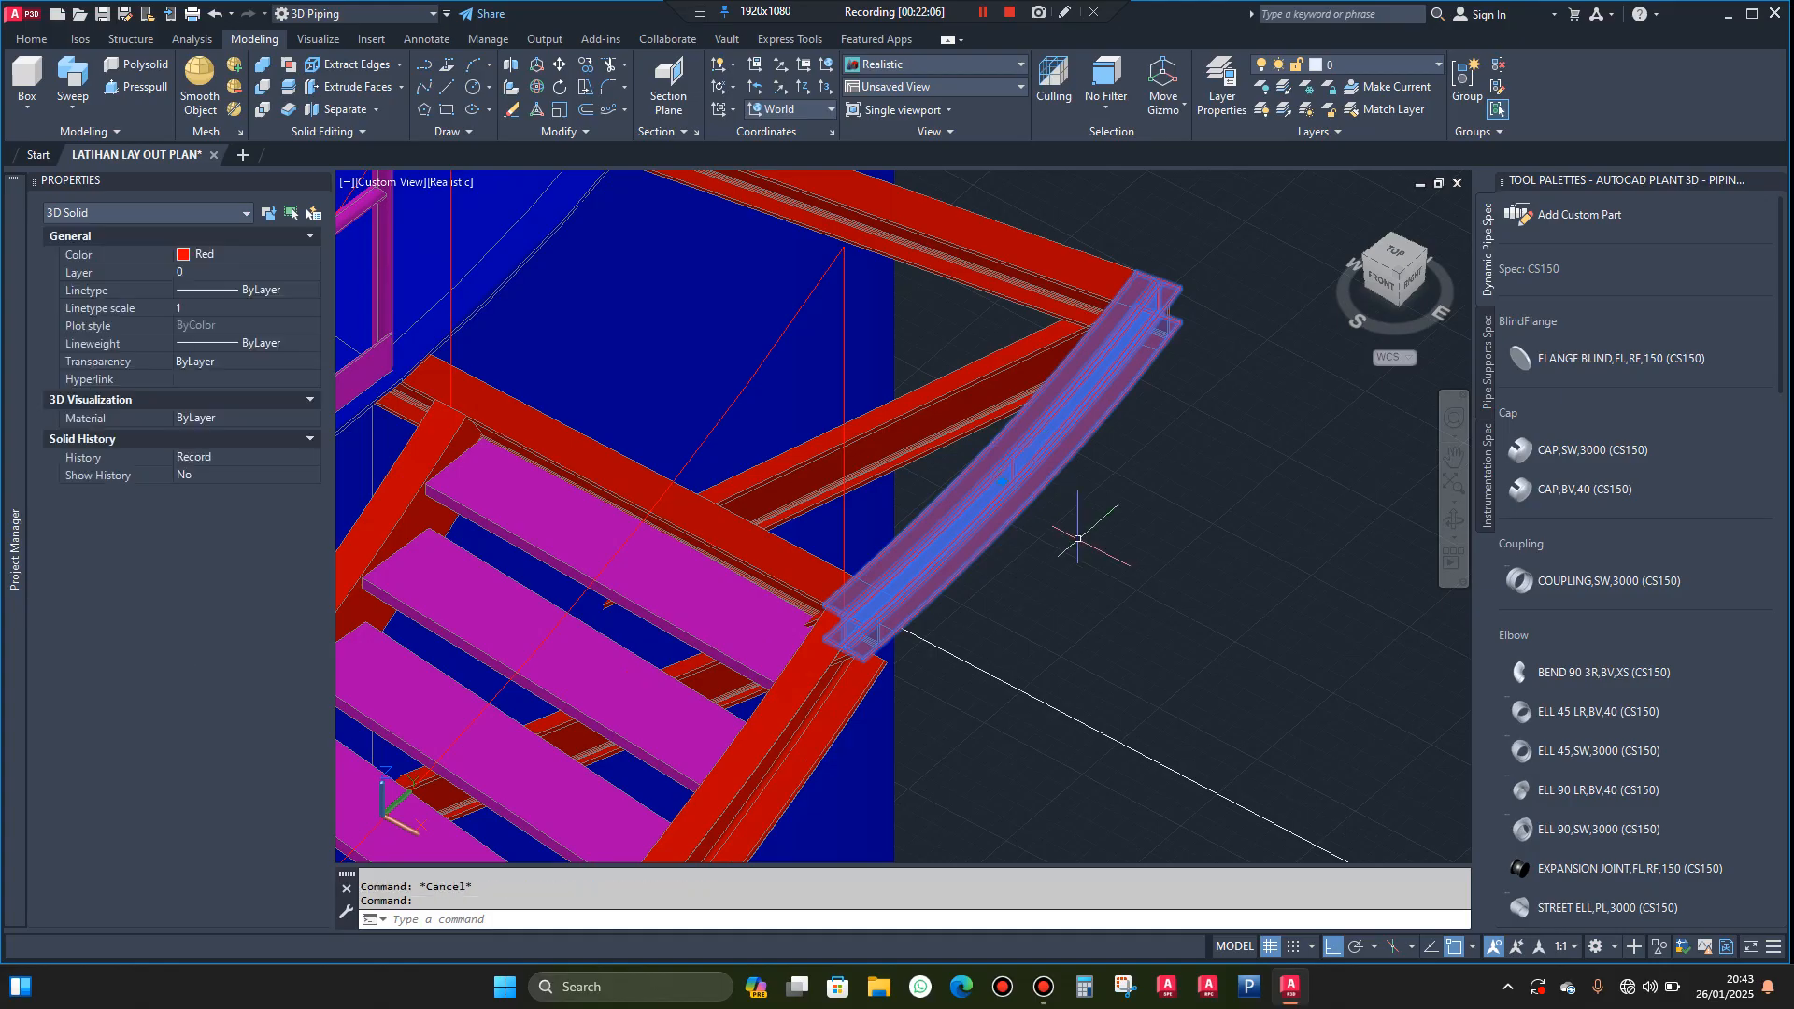
text(co)
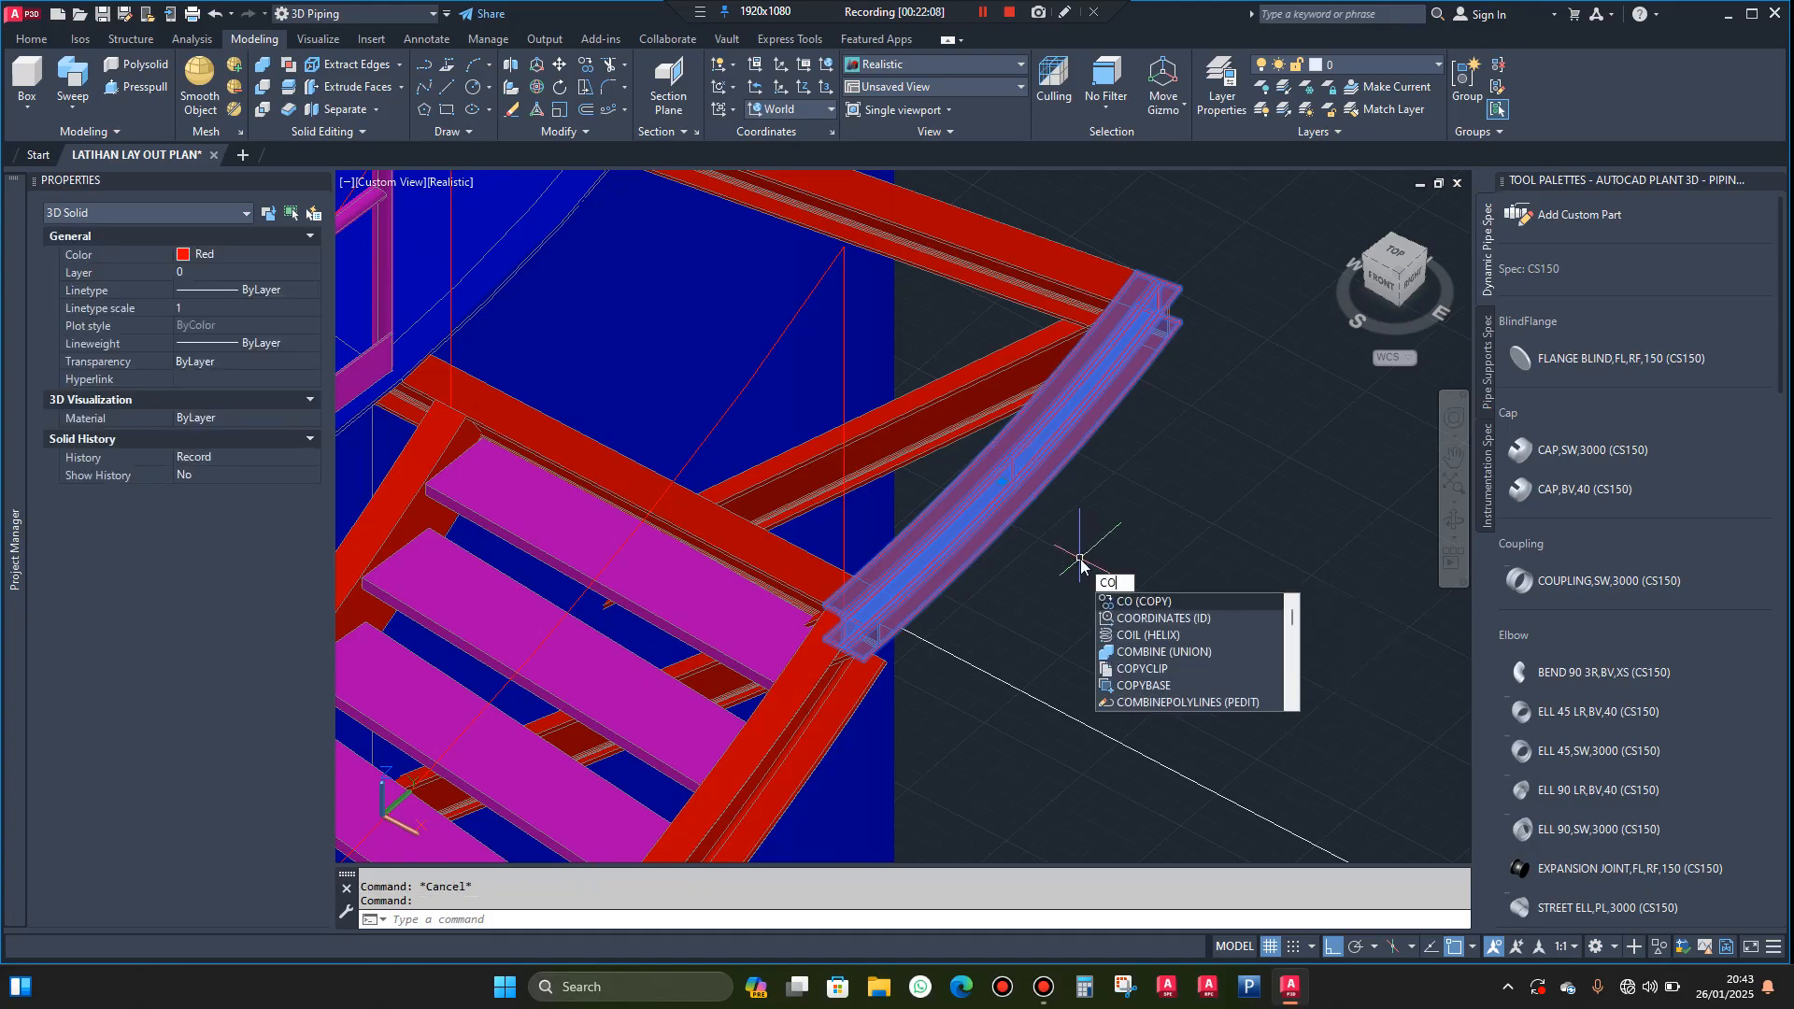
key(Return)
scroll(841, 561, up, 6)
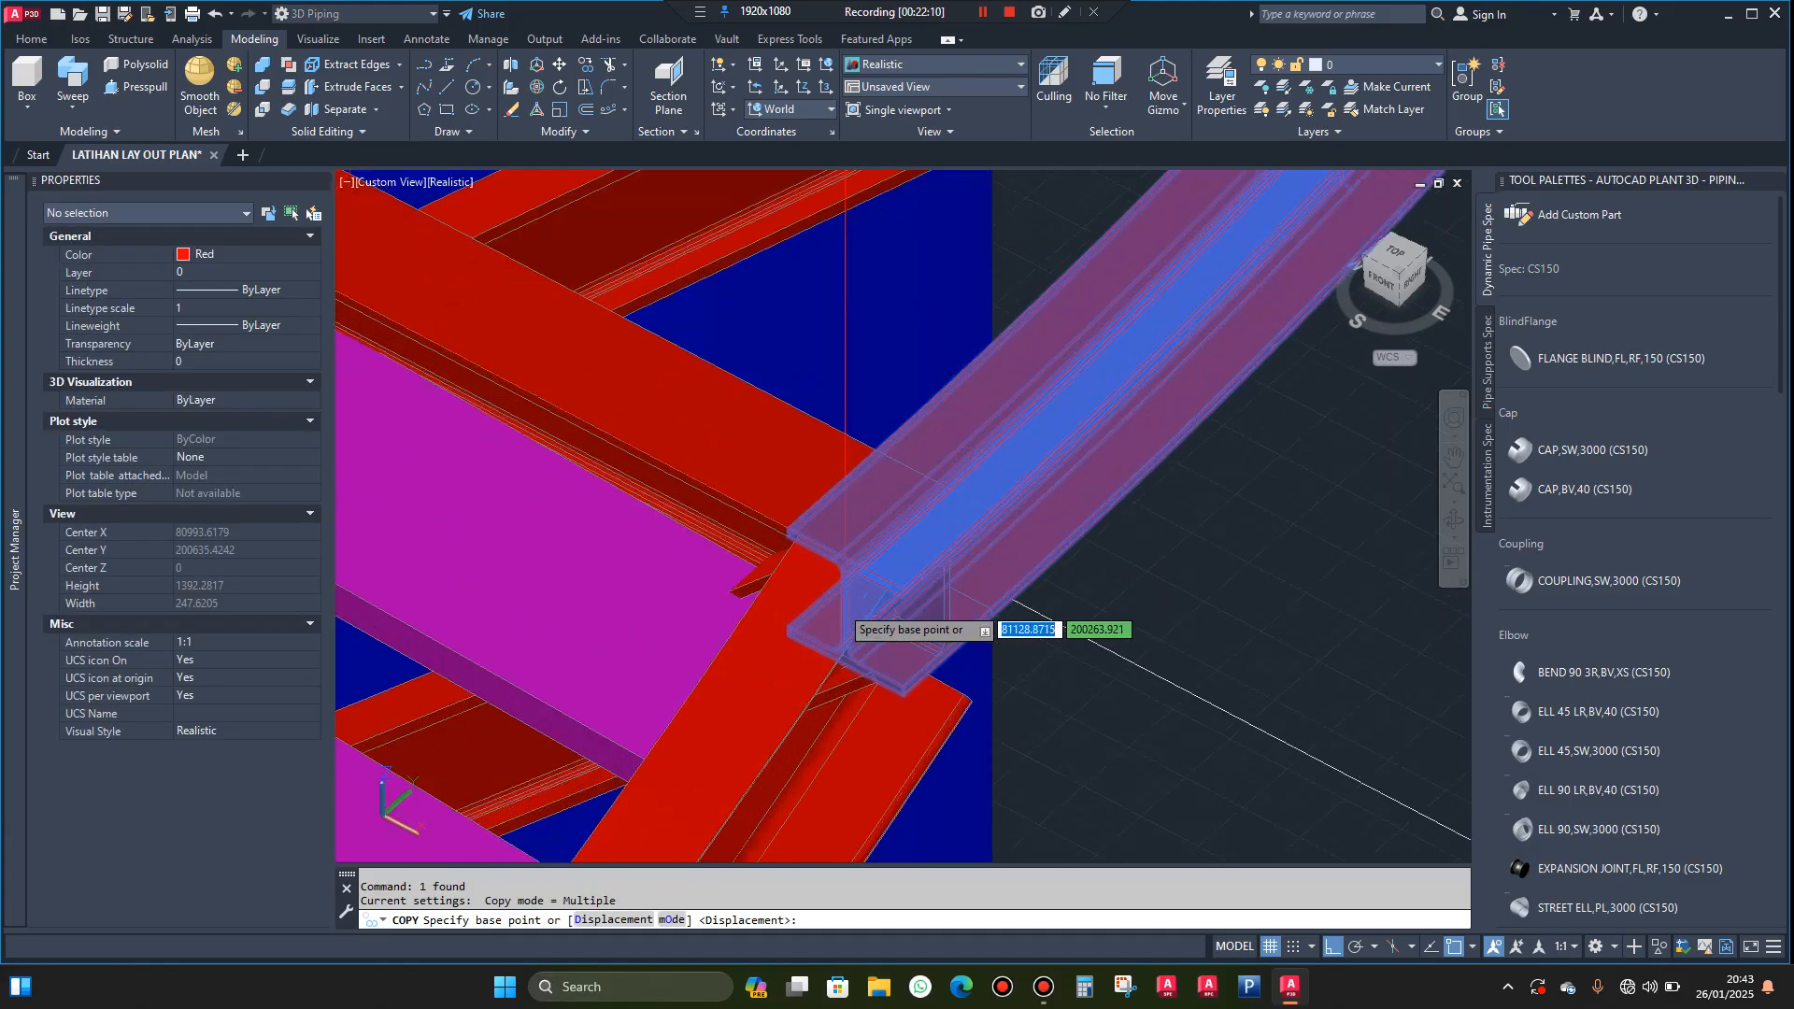
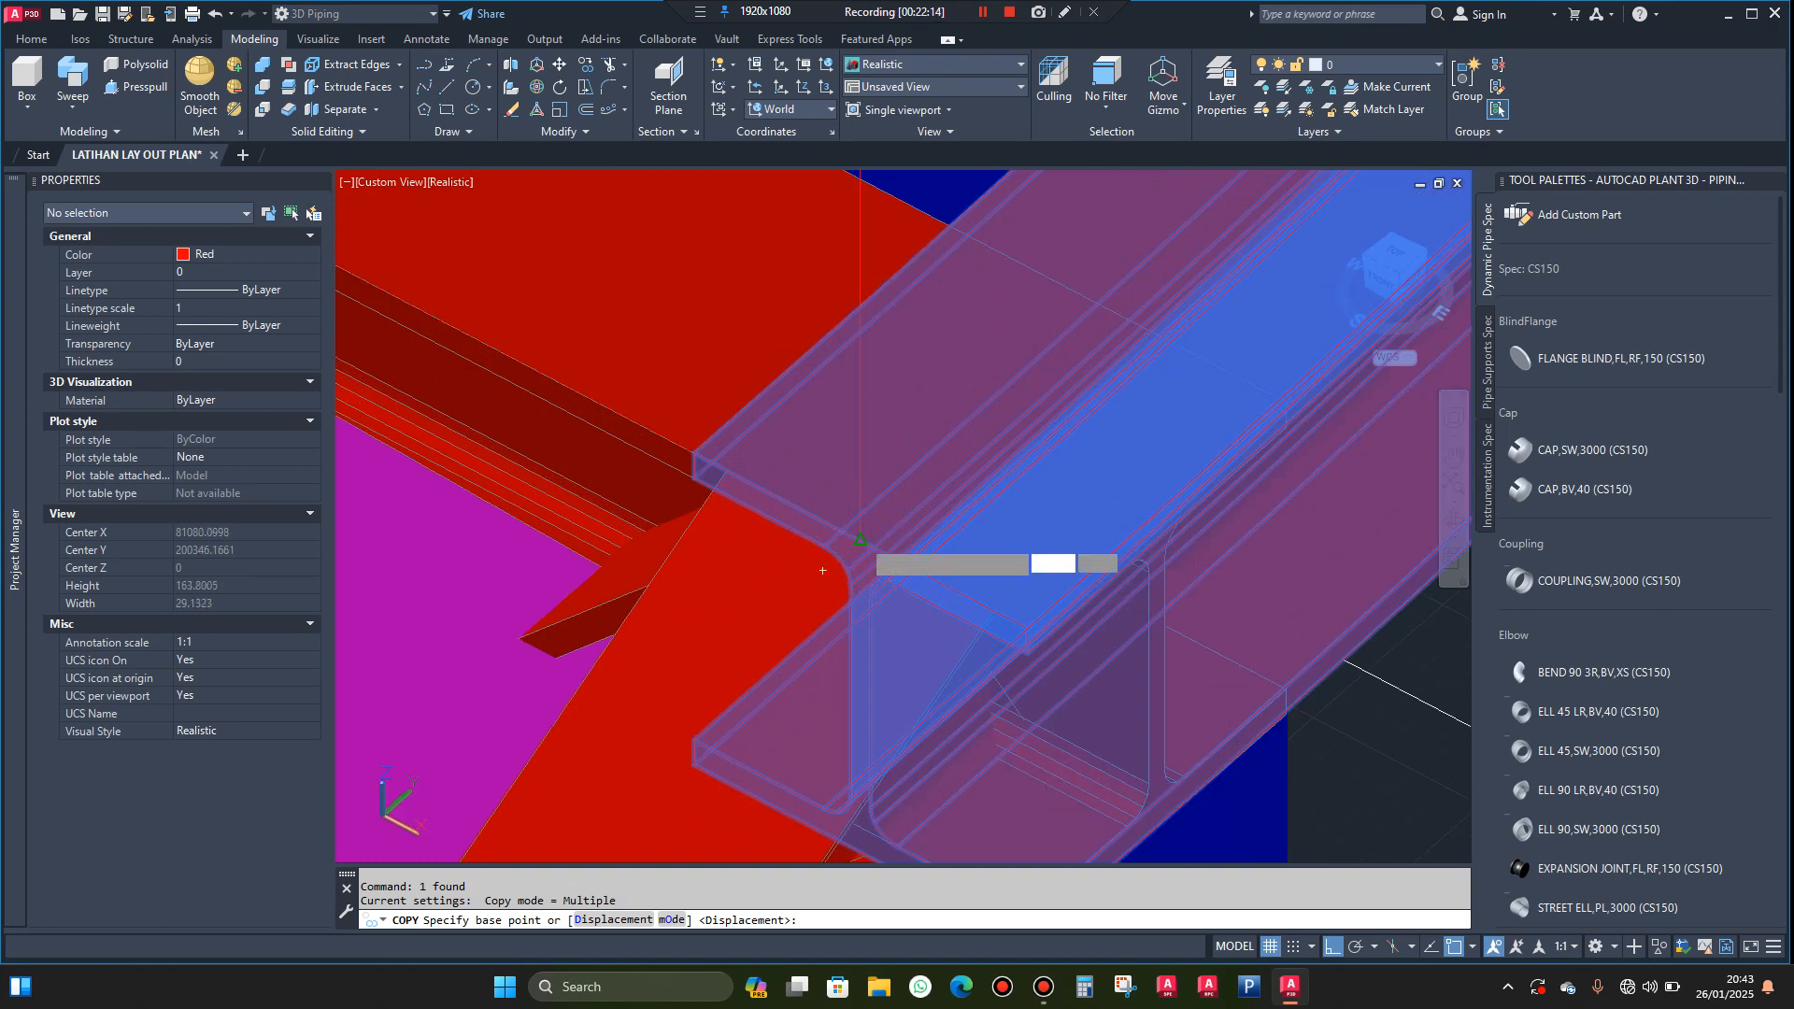
Copy the curved edge beam segment from its near-end corner to the middle of the near landing beam
click(861, 540)
scroll(987, 525, down, 5)
scroll(972, 542, down, 3)
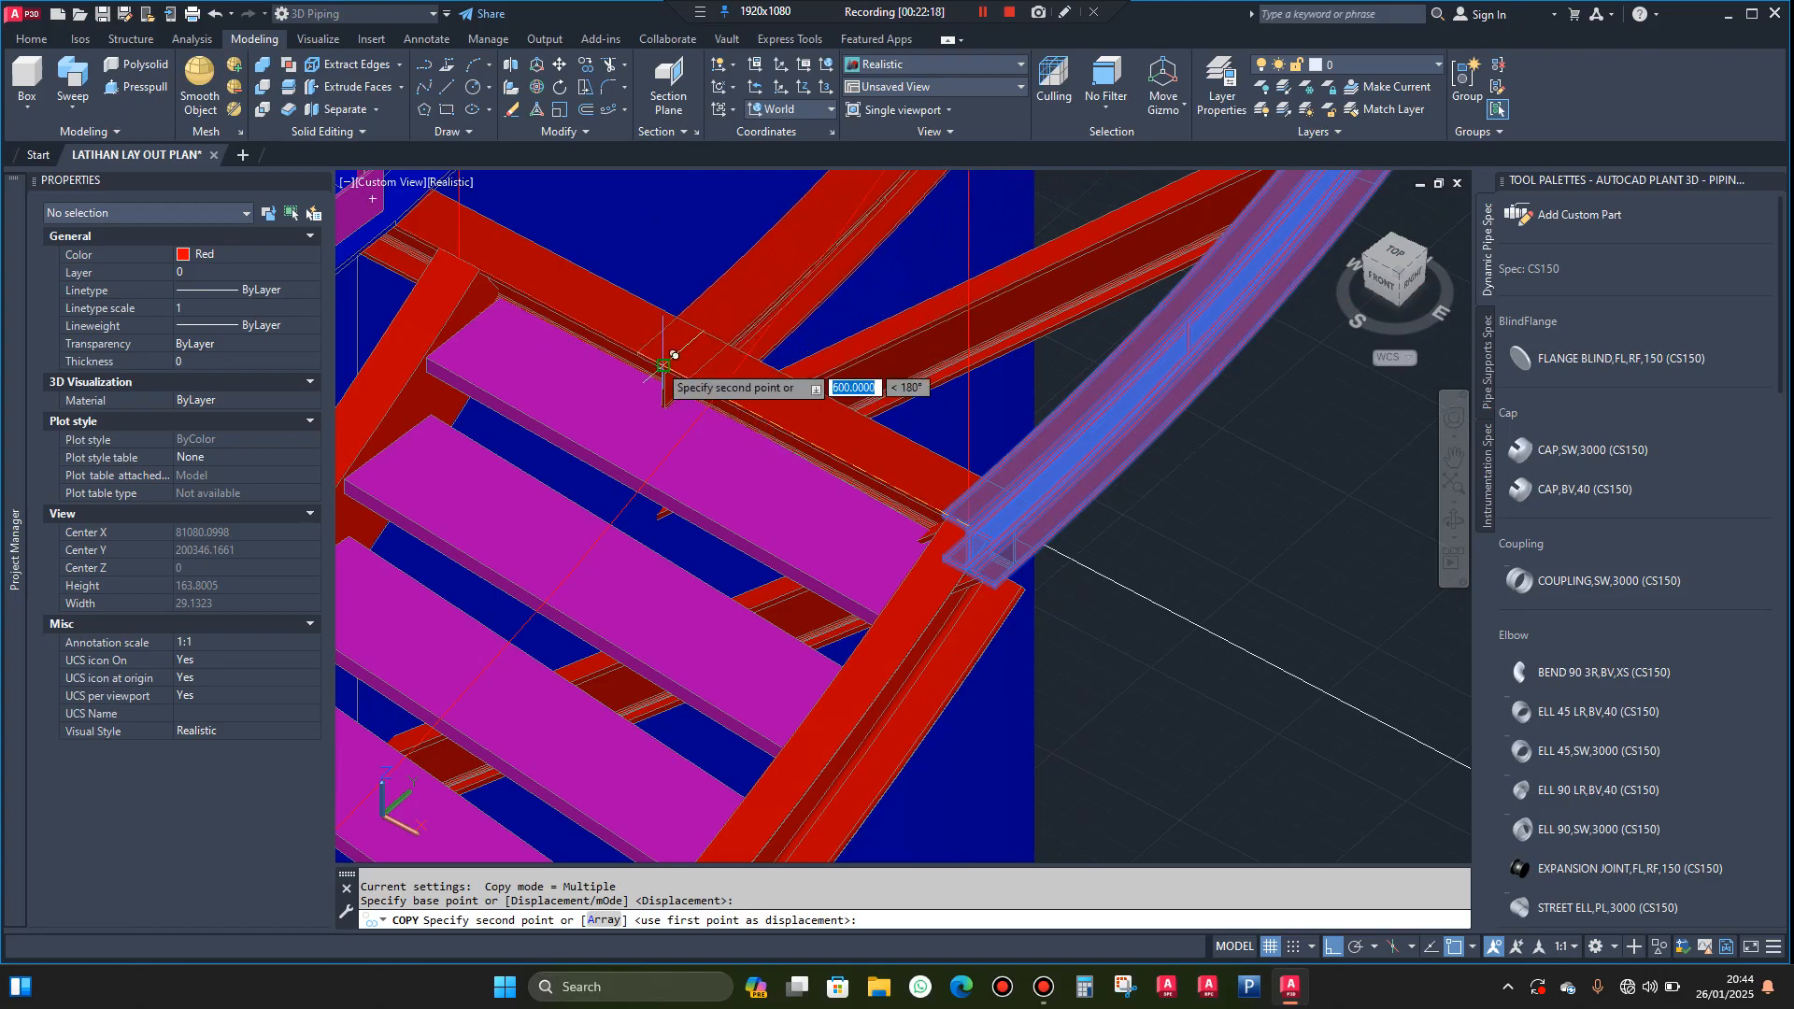
scroll(691, 359, up, 3)
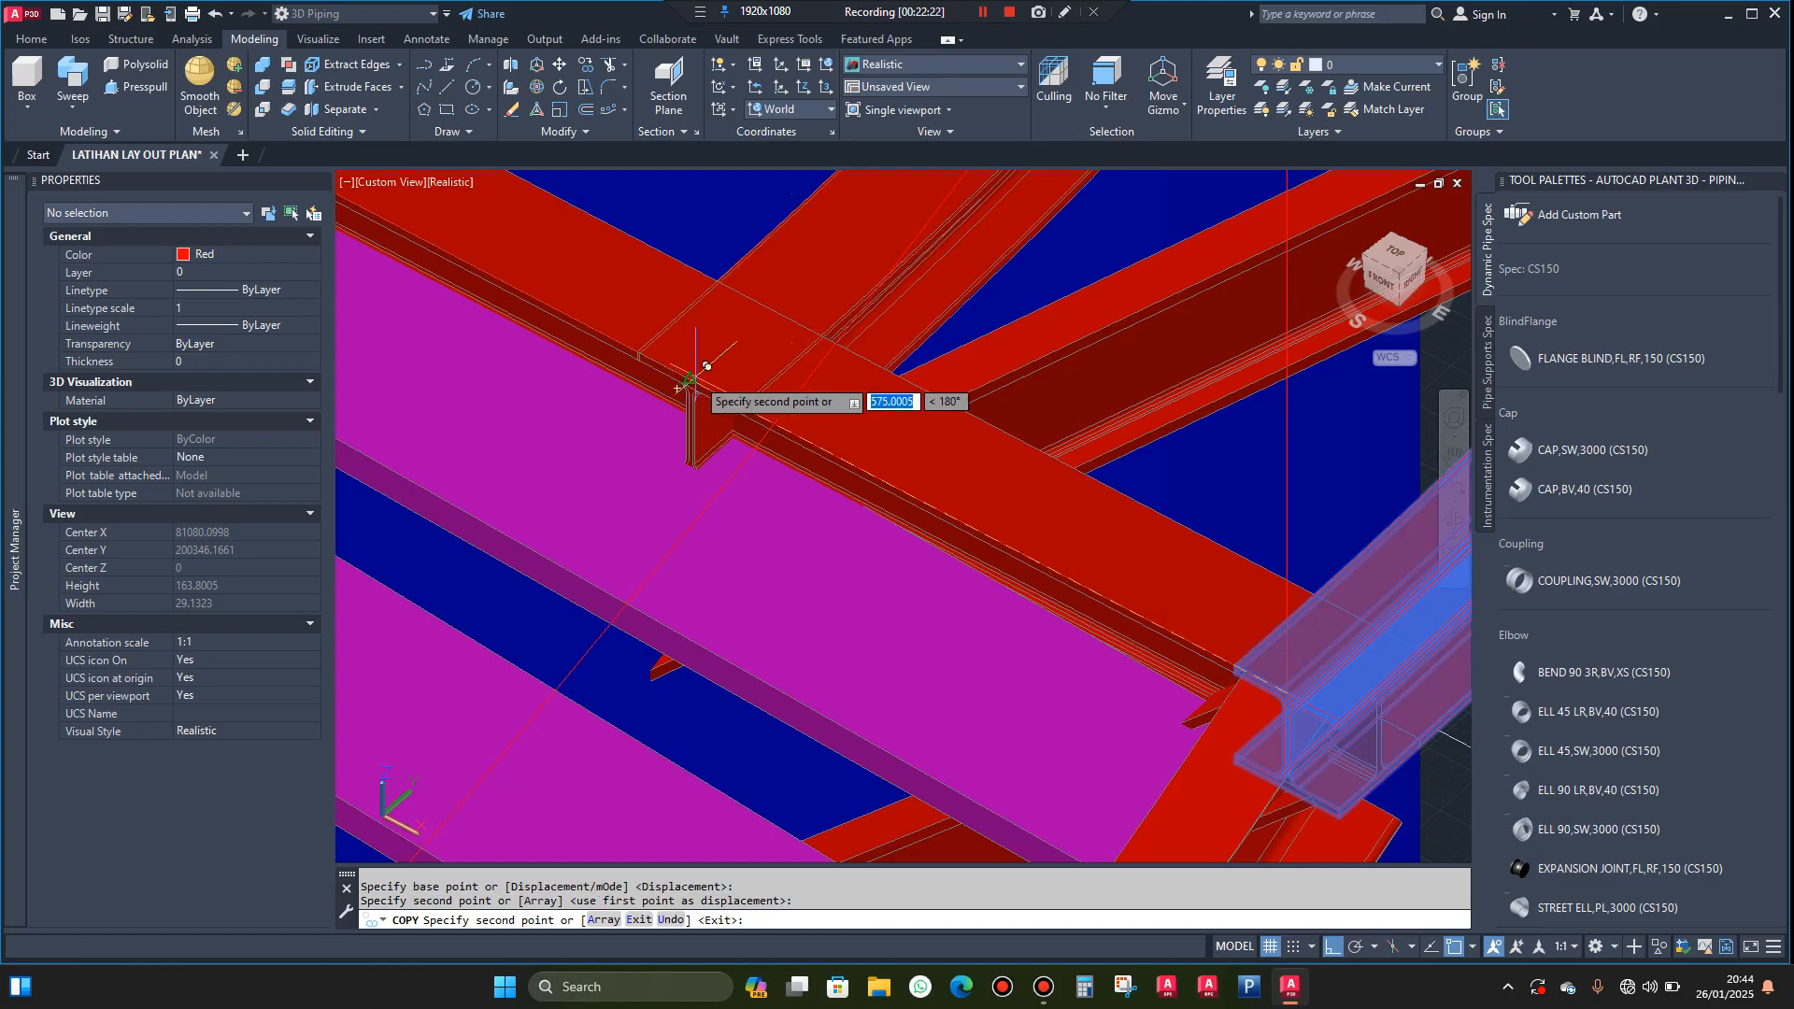
click(691, 381)
key(Escape)
scroll(773, 492, down, 4)
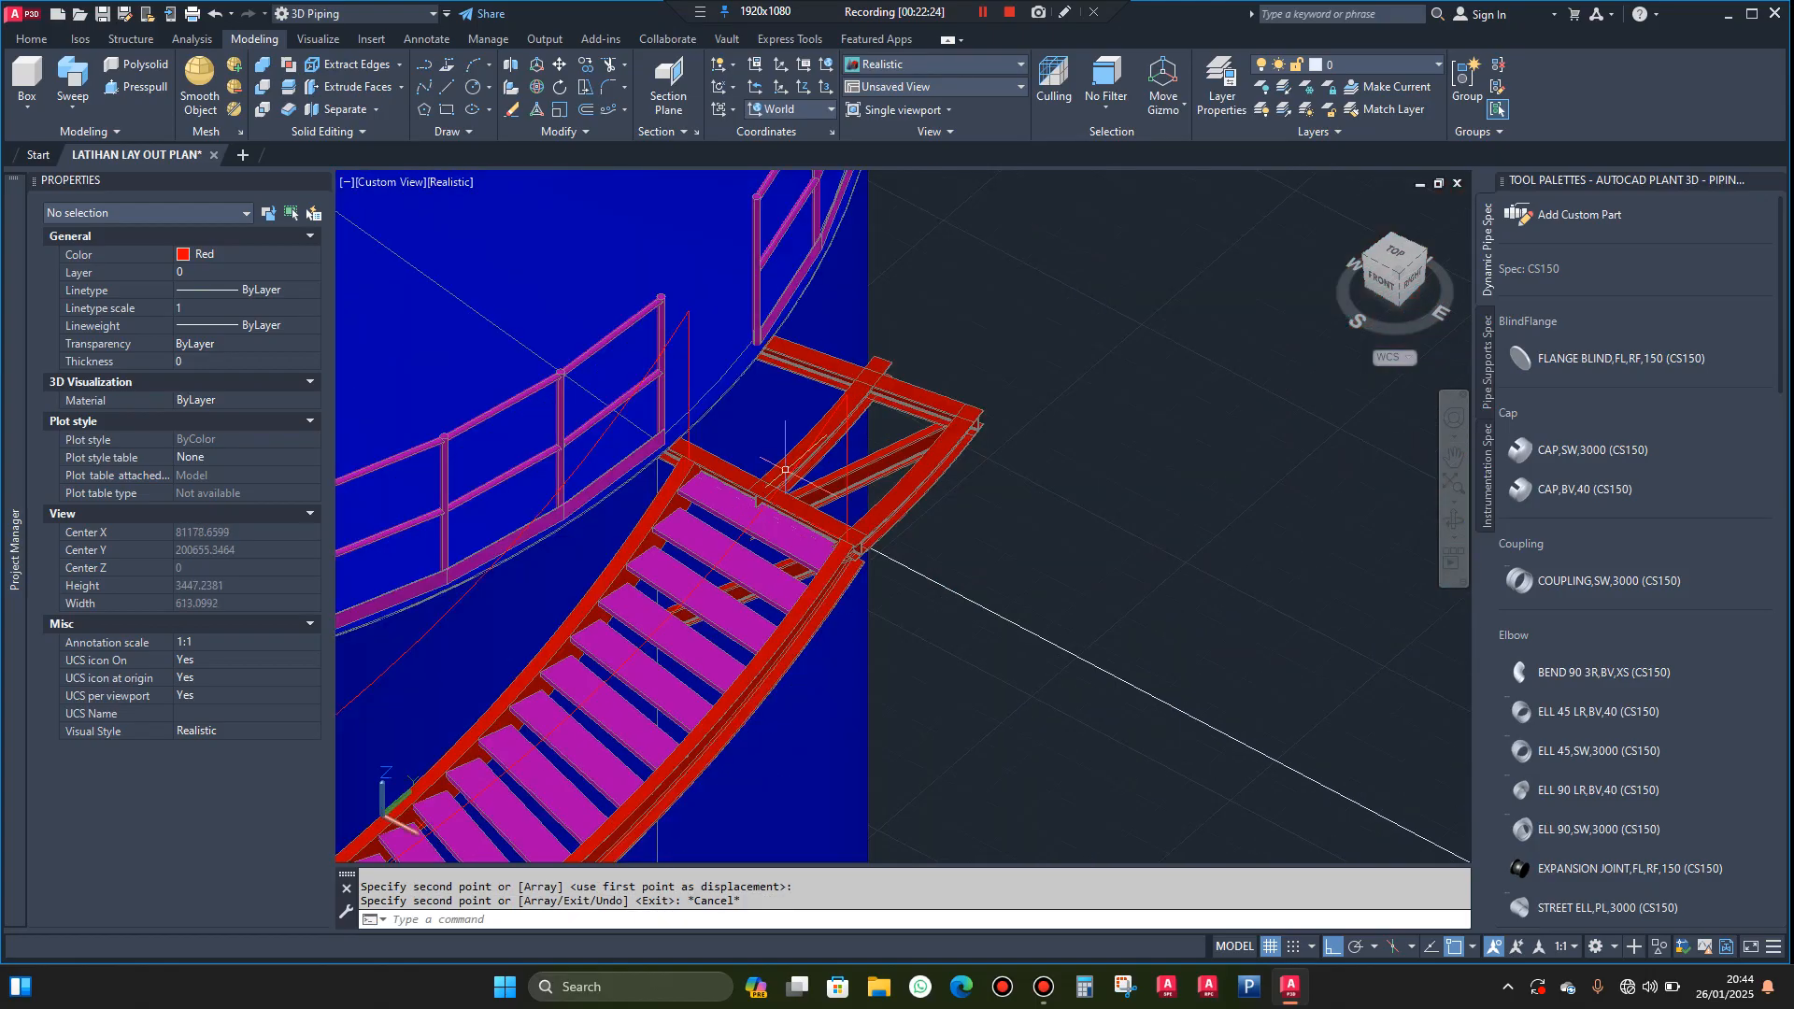
Draw a guide line along the far landing beam's outer edge to its outer corner and straight down from there
scroll(827, 374, up, 2)
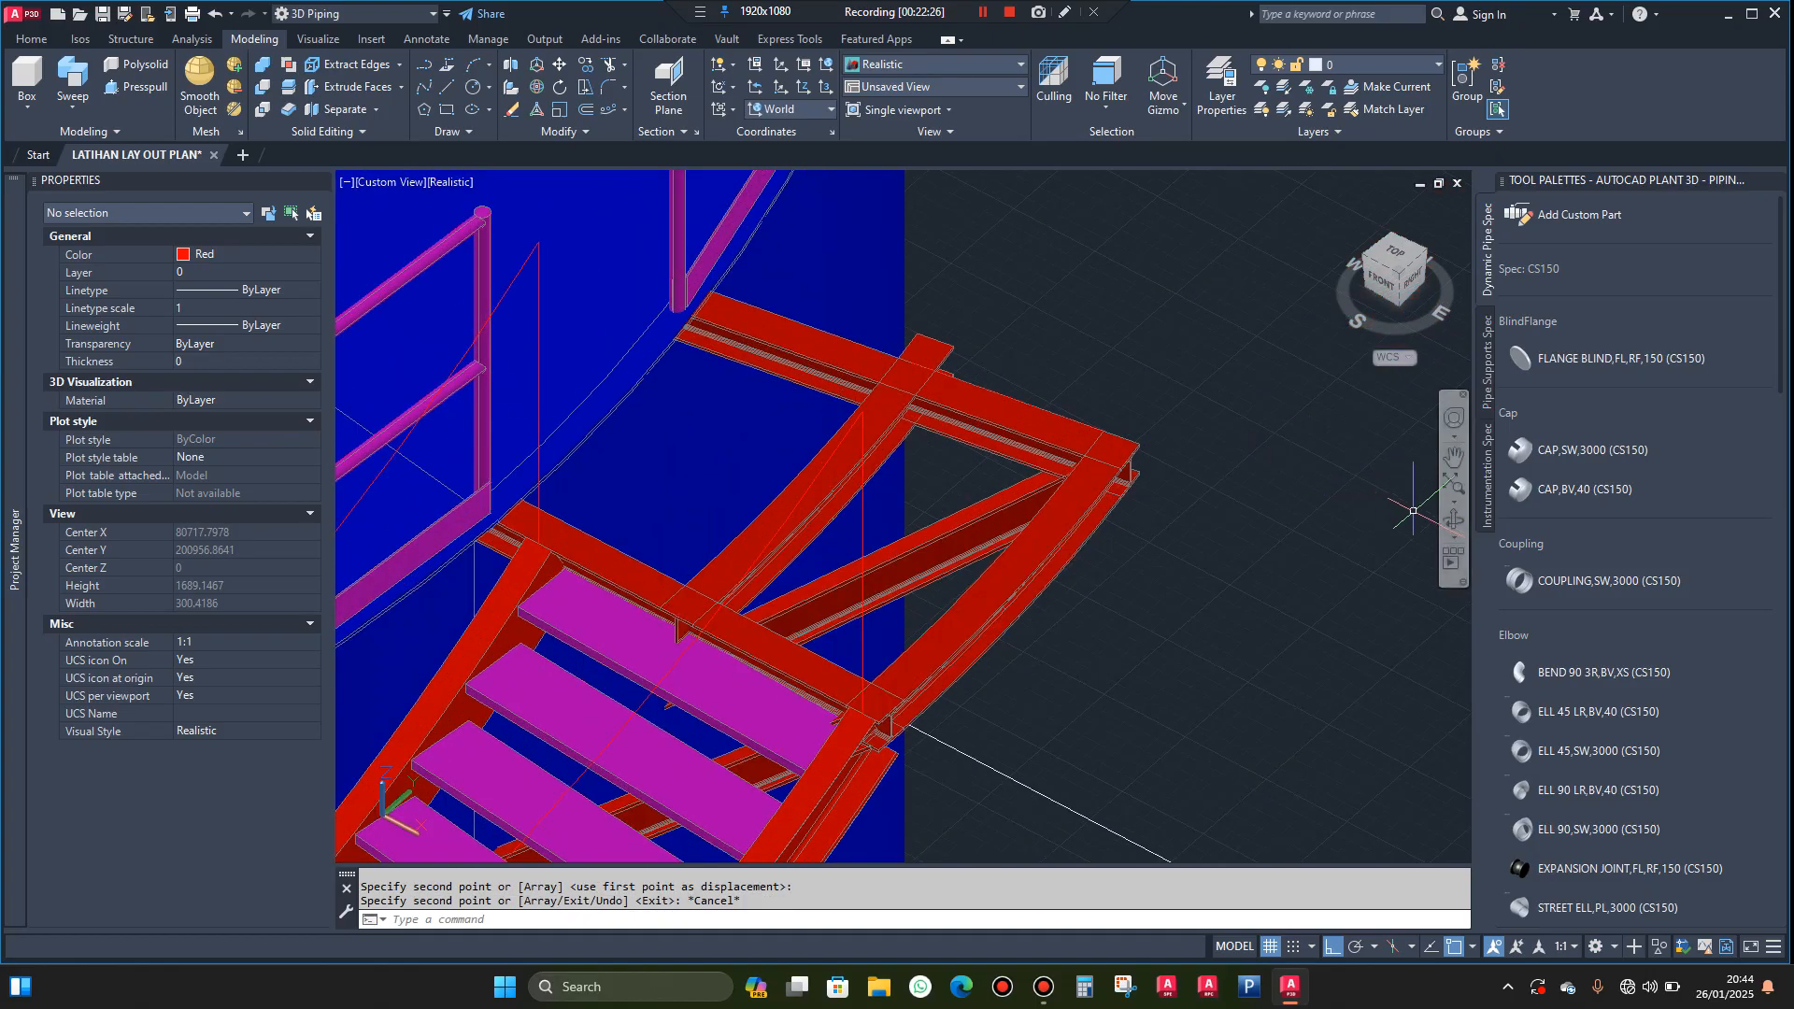
click(1453, 520)
mouse_move(1233, 513)
mouse_down()
mouse_move(1276, 513)
mouse_move(1144, 508)
mouse_move(1265, 520)
mouse_up()
scroll(825, 308, up, 1)
key(Escape)
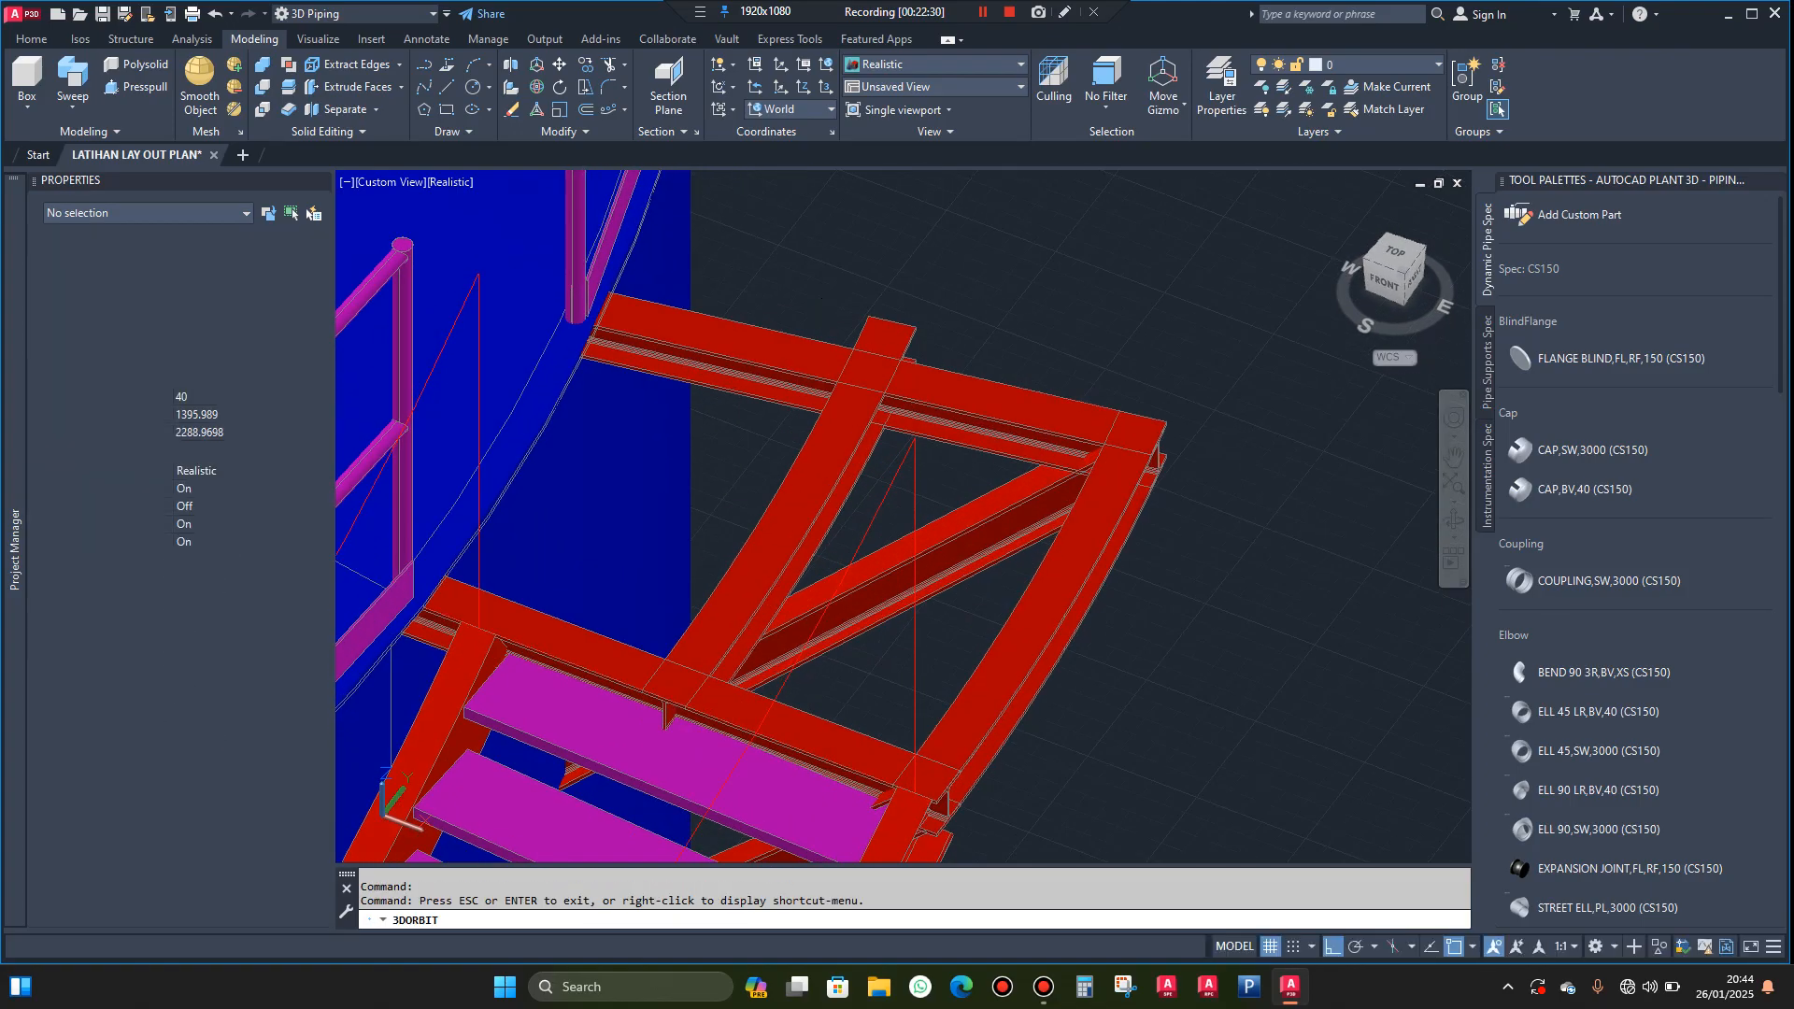
text(l)
key(Return)
scroll(830, 332, up, 3)
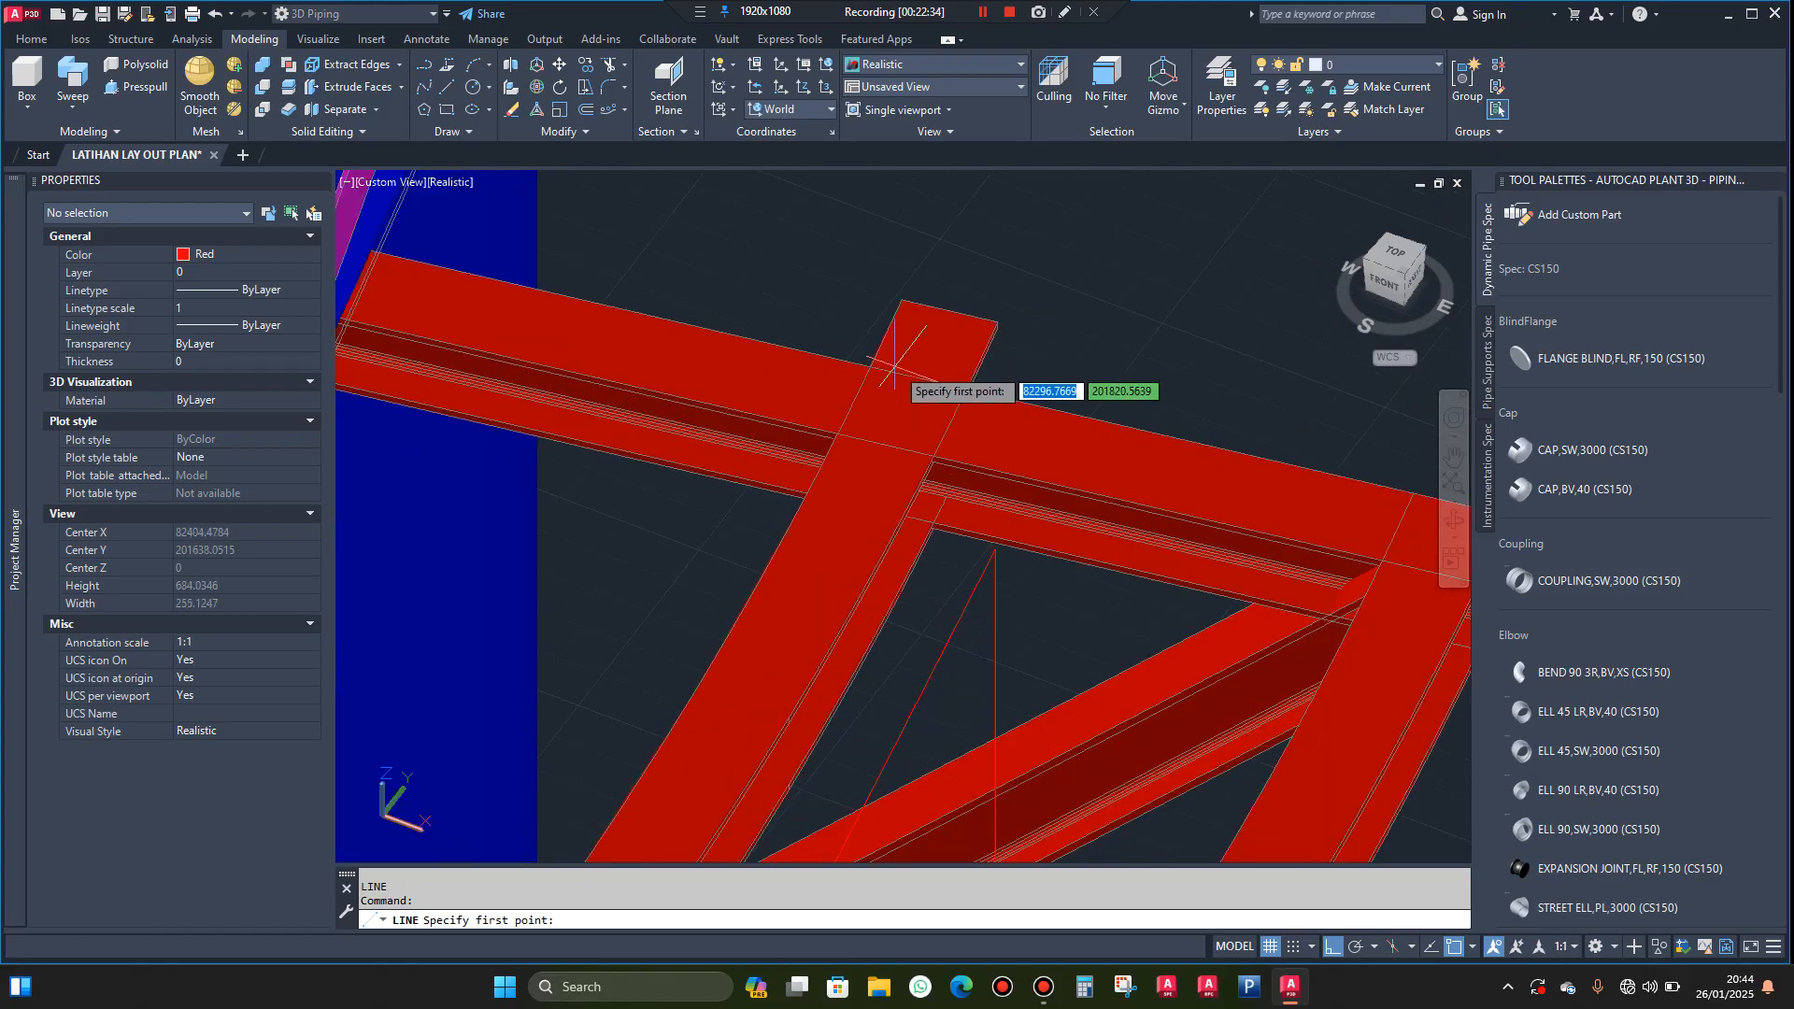
scroll(904, 375, up, 2)
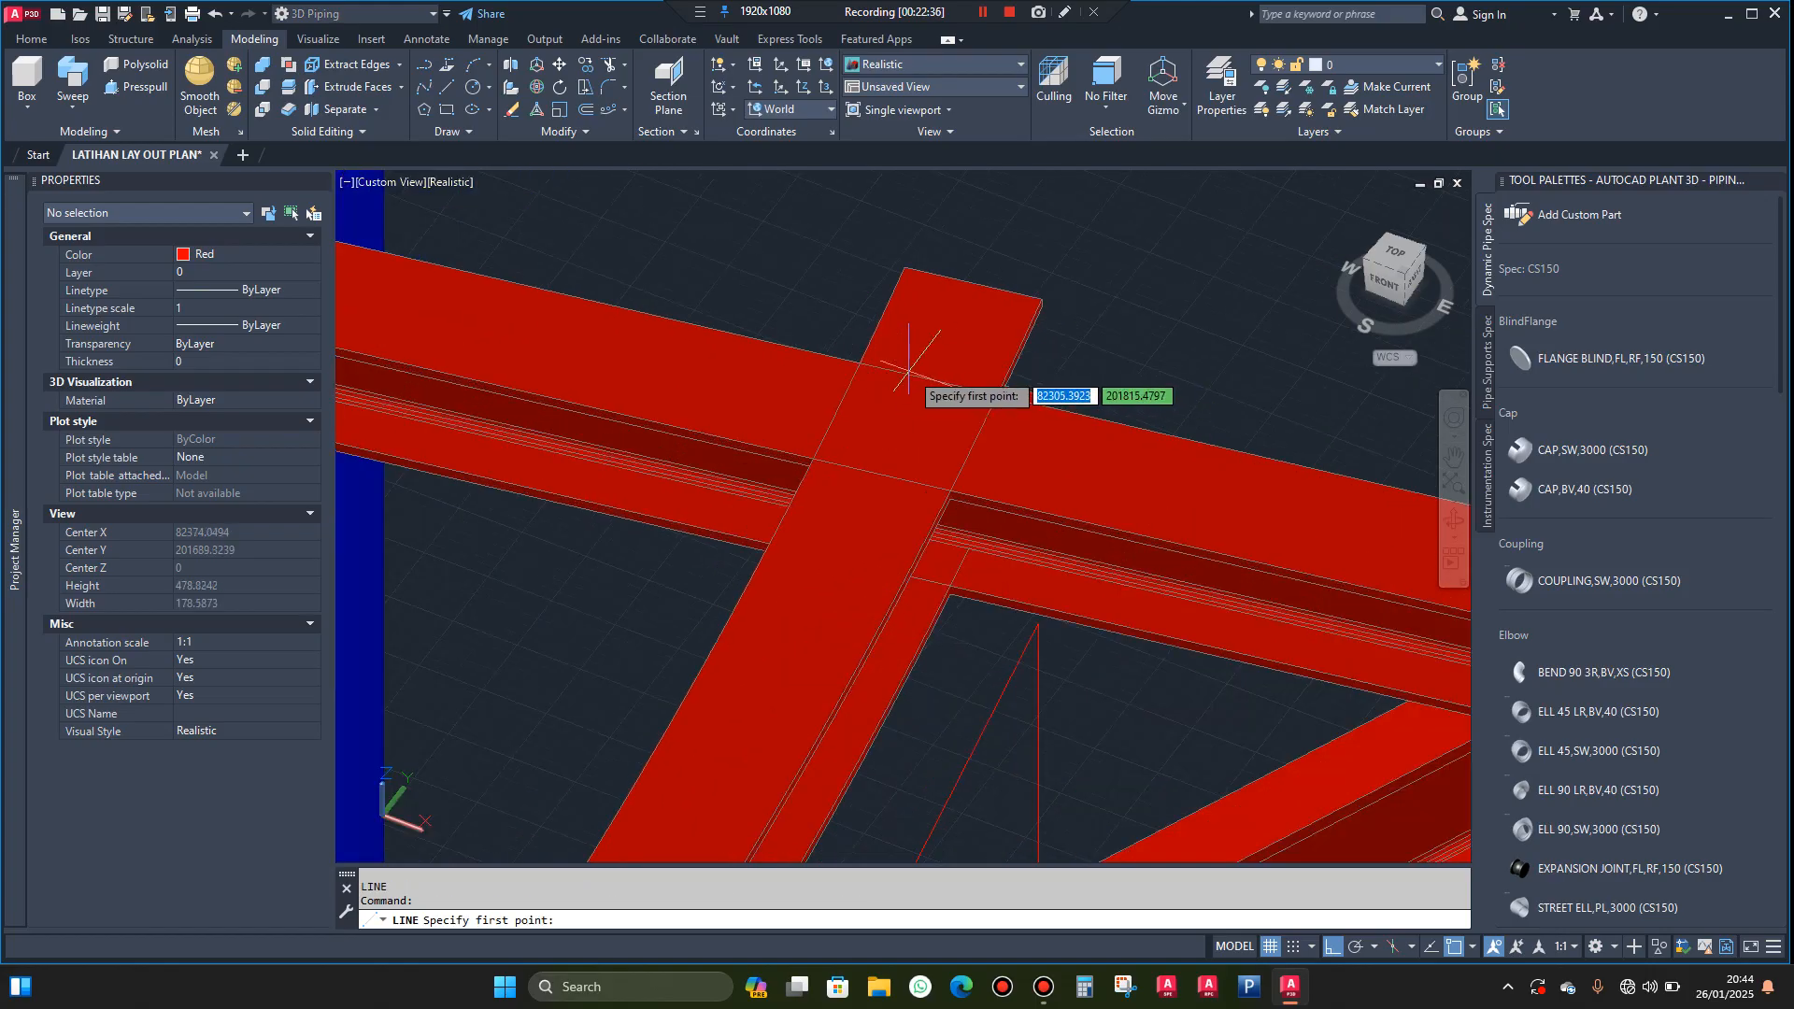
click(917, 377)
scroll(925, 383, down, 4)
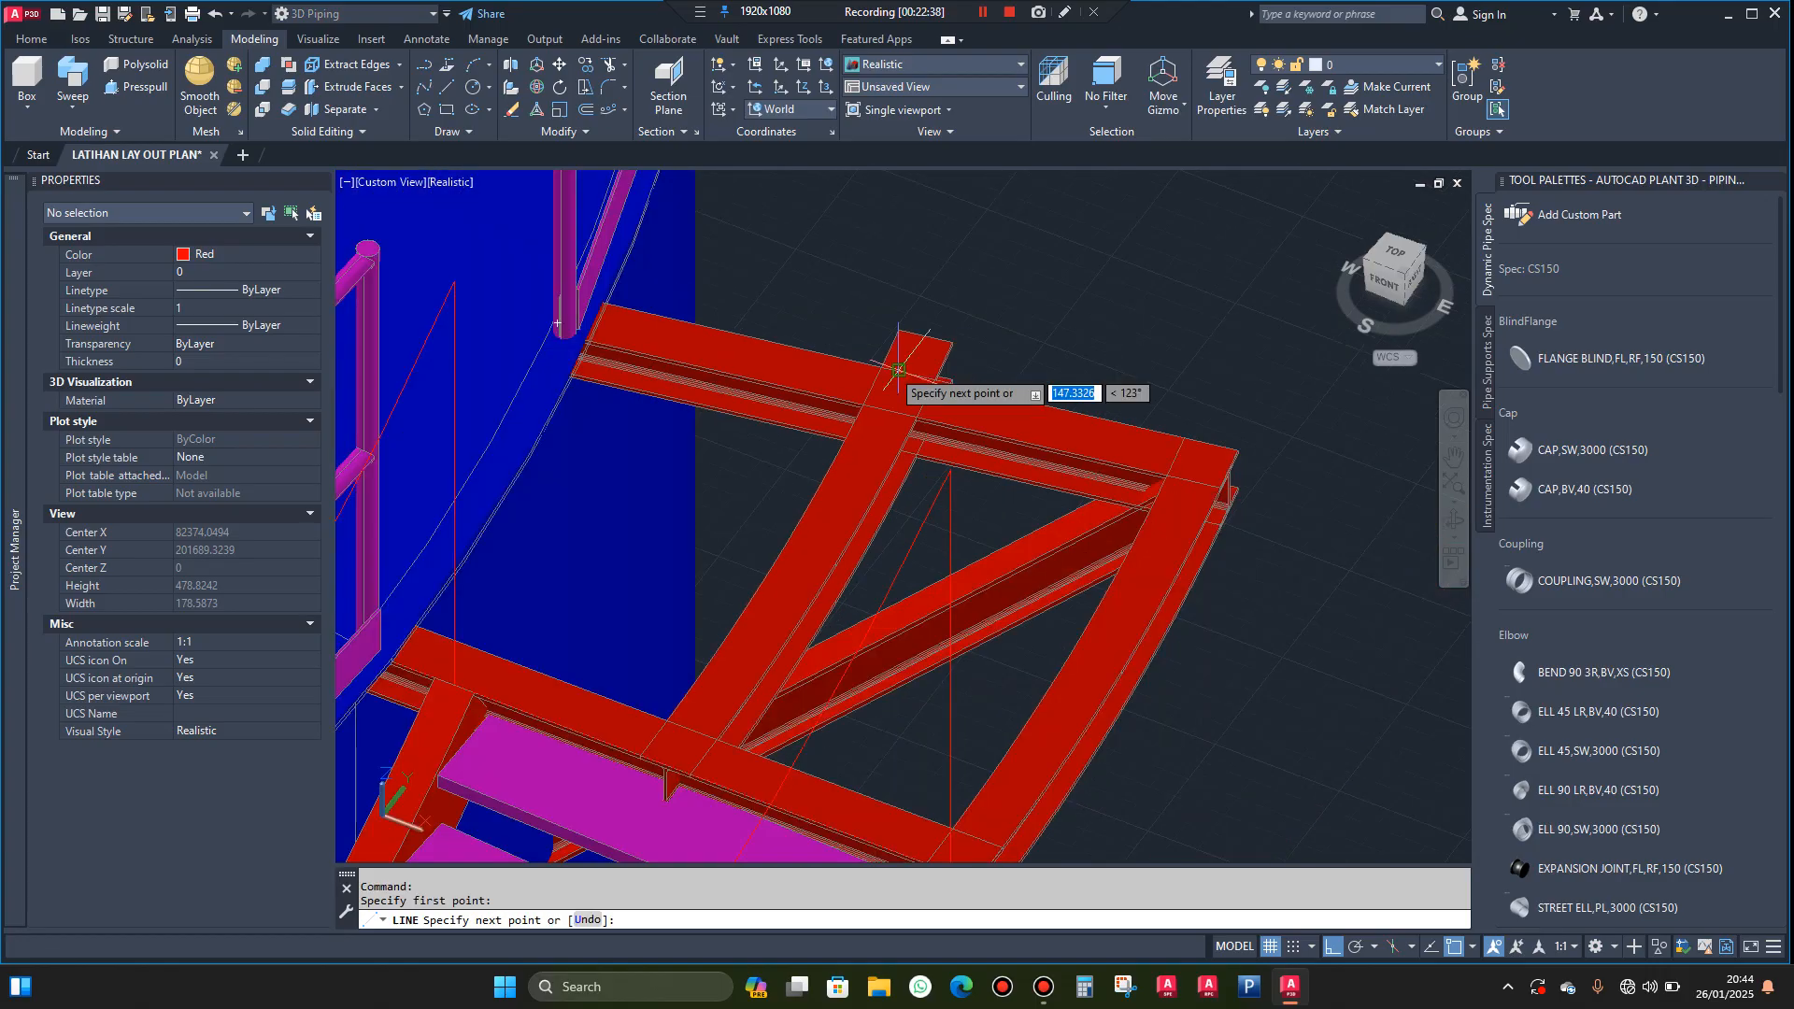
scroll(1082, 430, up, 3)
scroll(1099, 417, up, 2)
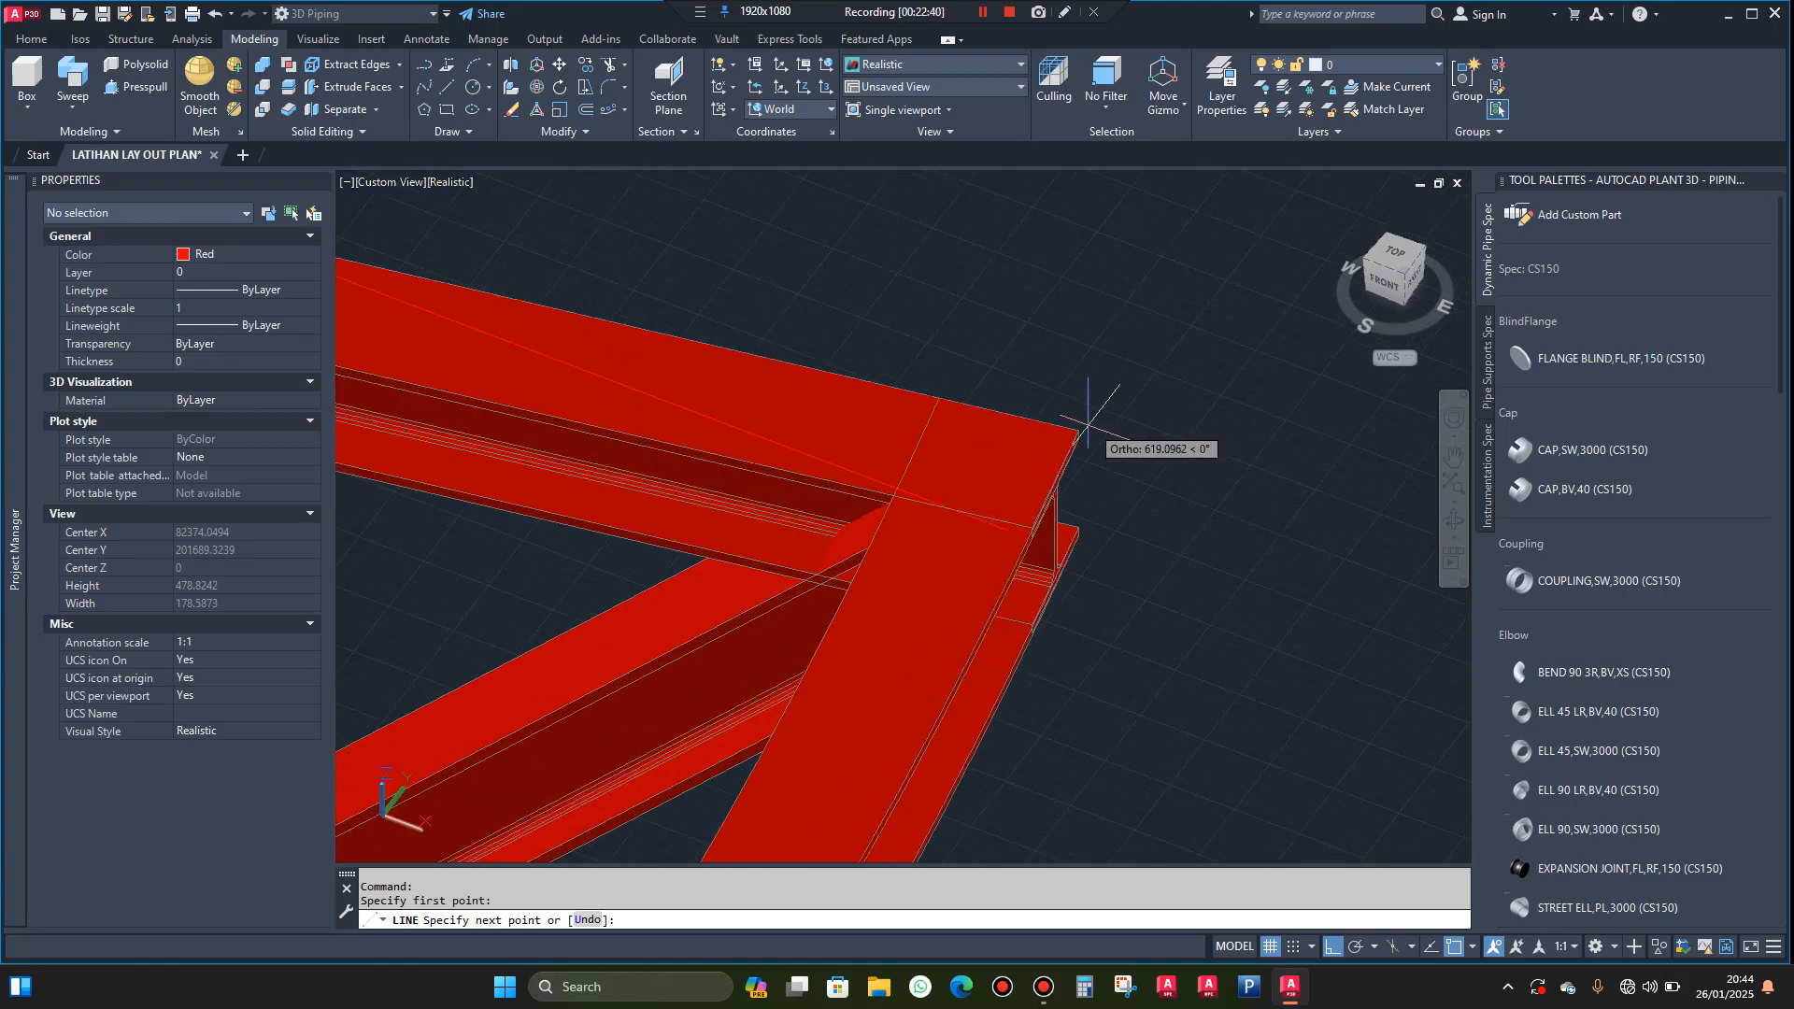
scroll(1081, 430, down, 5)
click(1110, 568)
key(Escape)
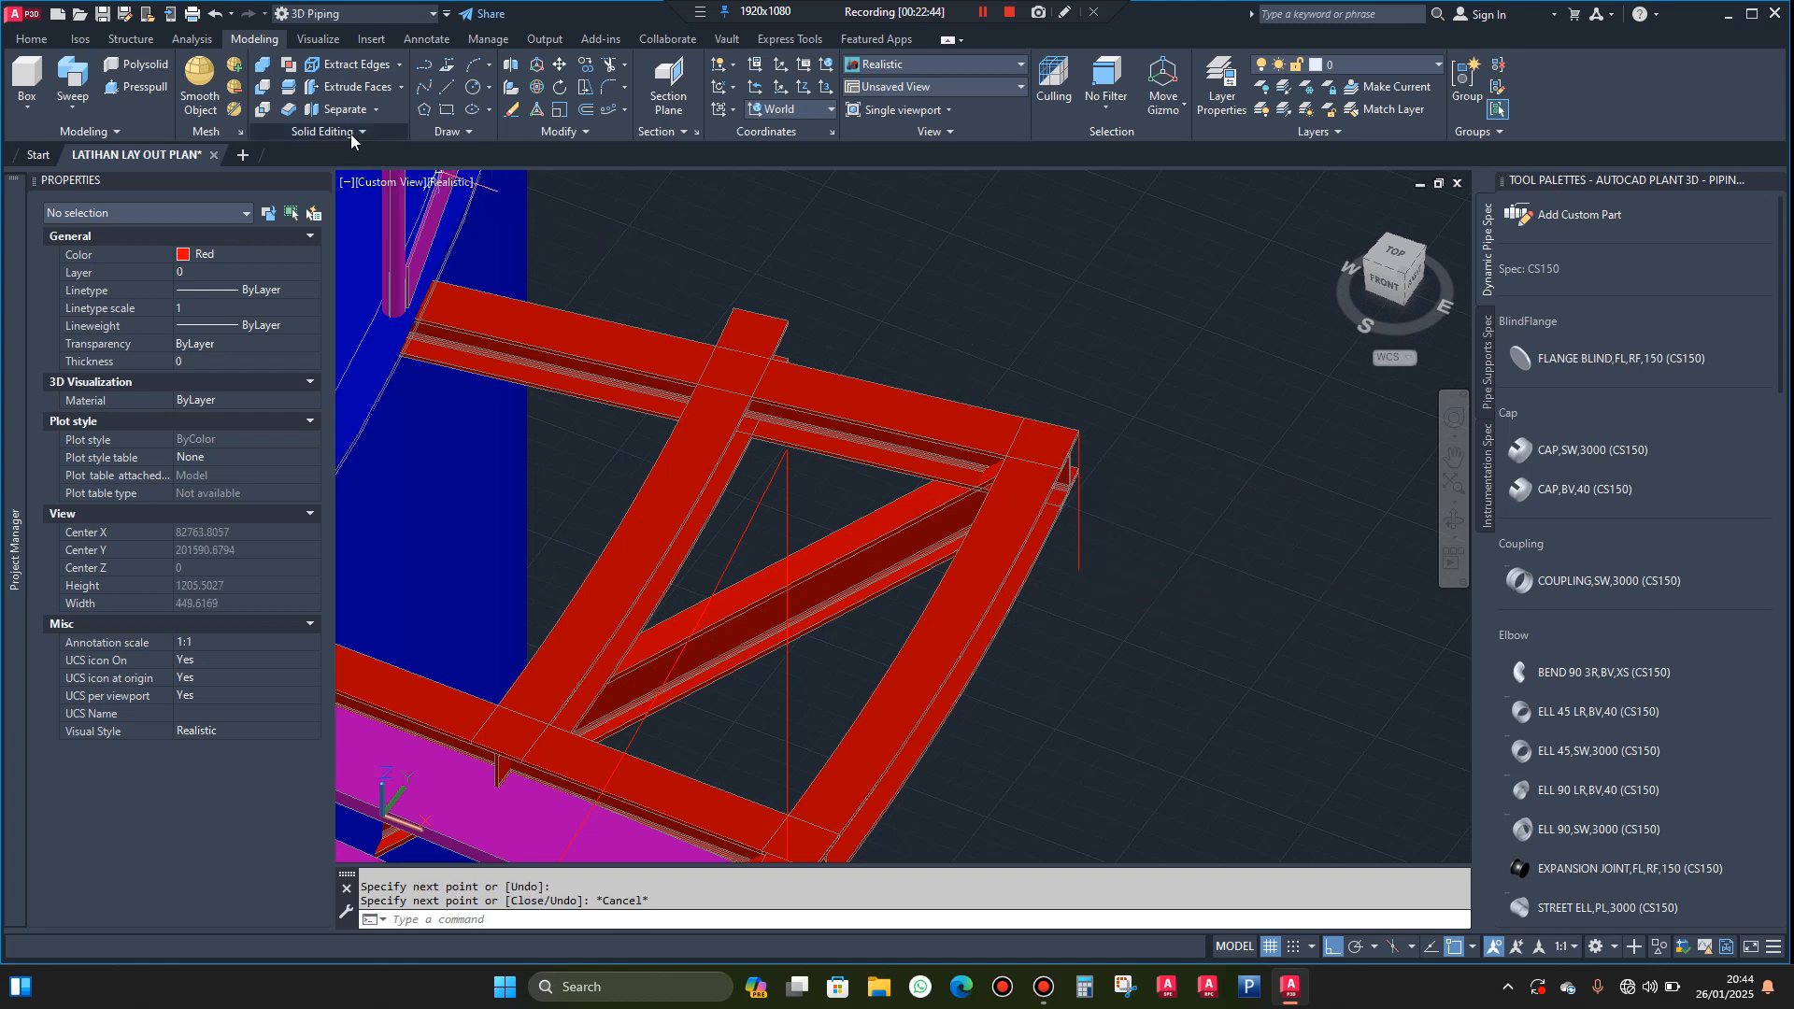
Slice the copied curved beam along the far landing beam's outer edge, keeping both sides, and delete the protruding end piece
scroll(696, 295, up, 2)
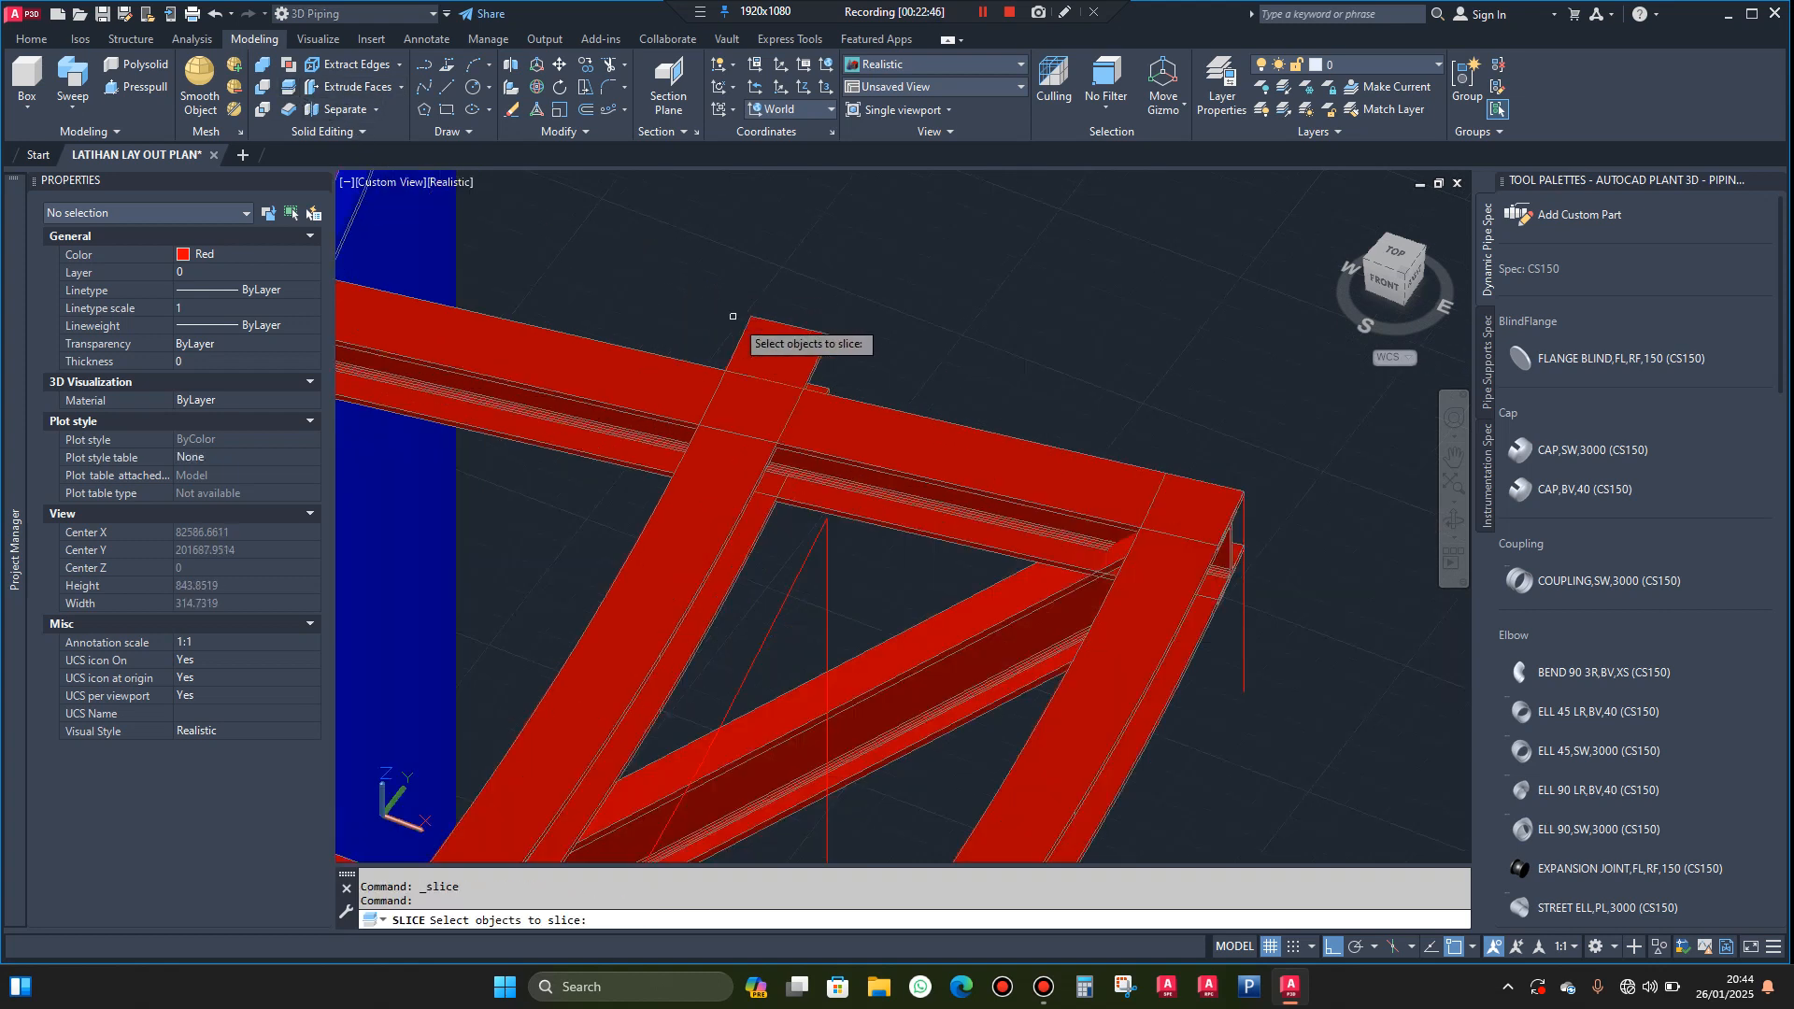
click(763, 341)
key(Return)
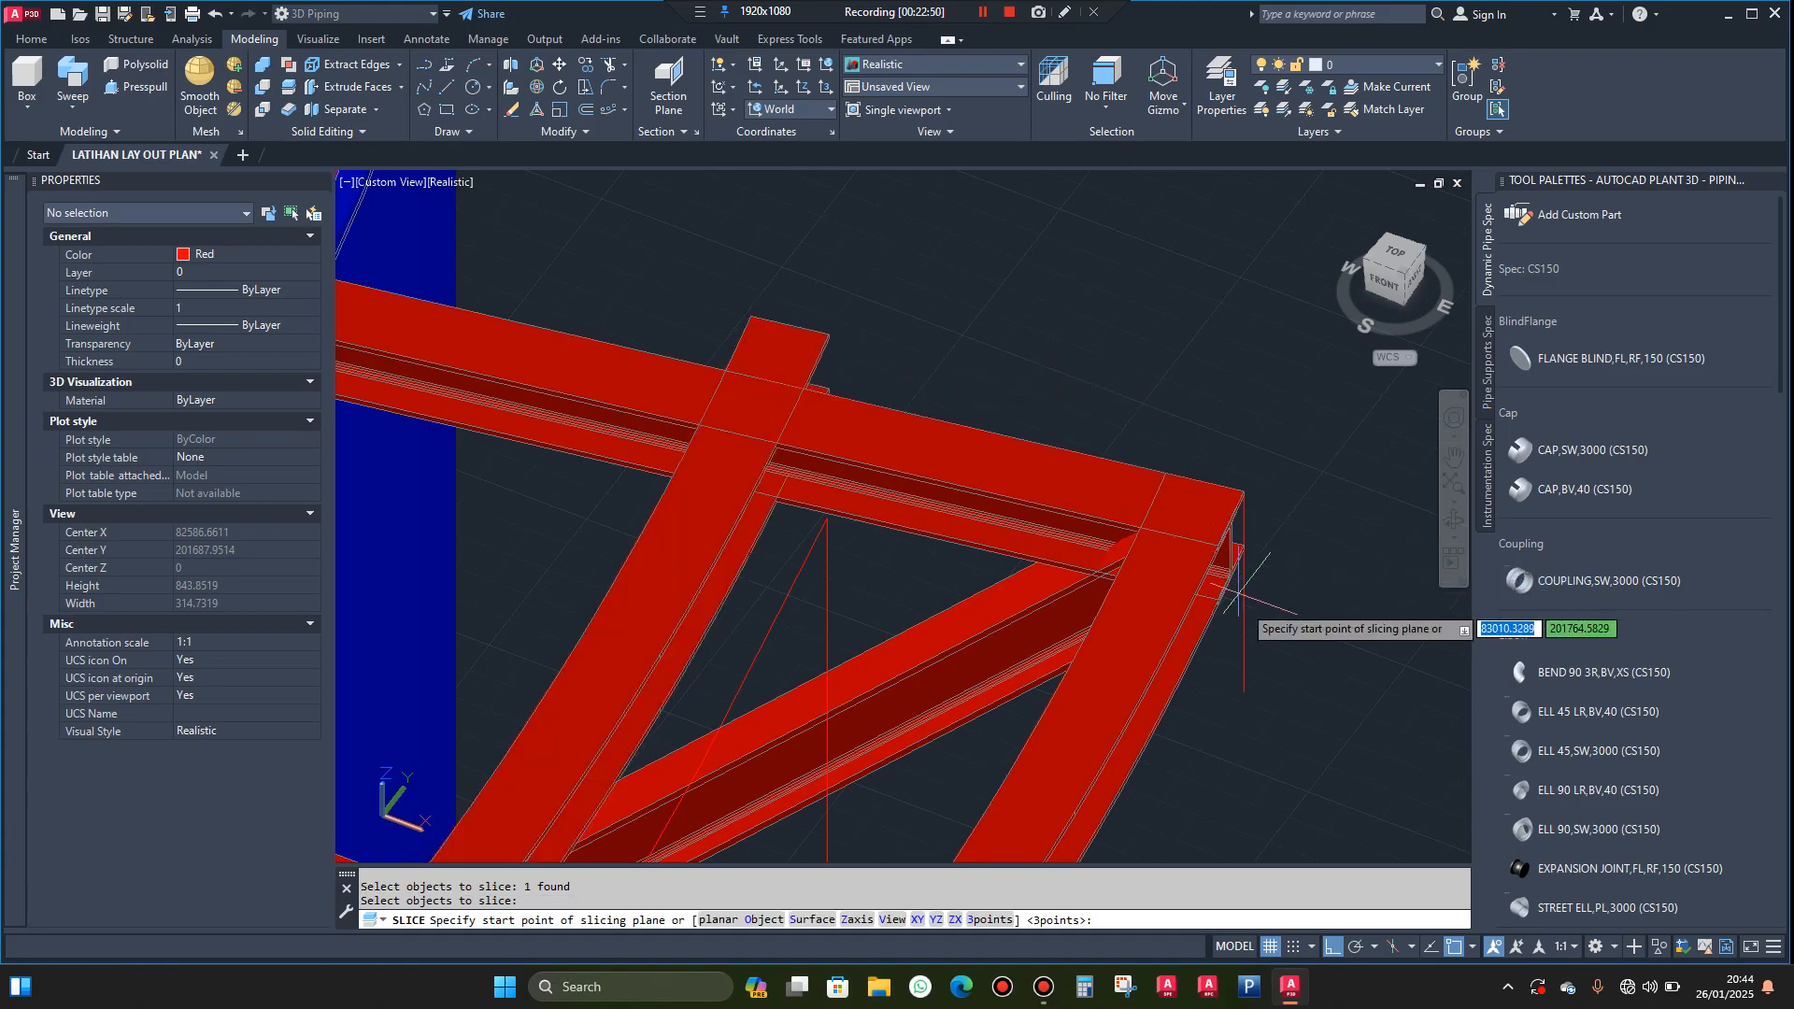
click(1244, 671)
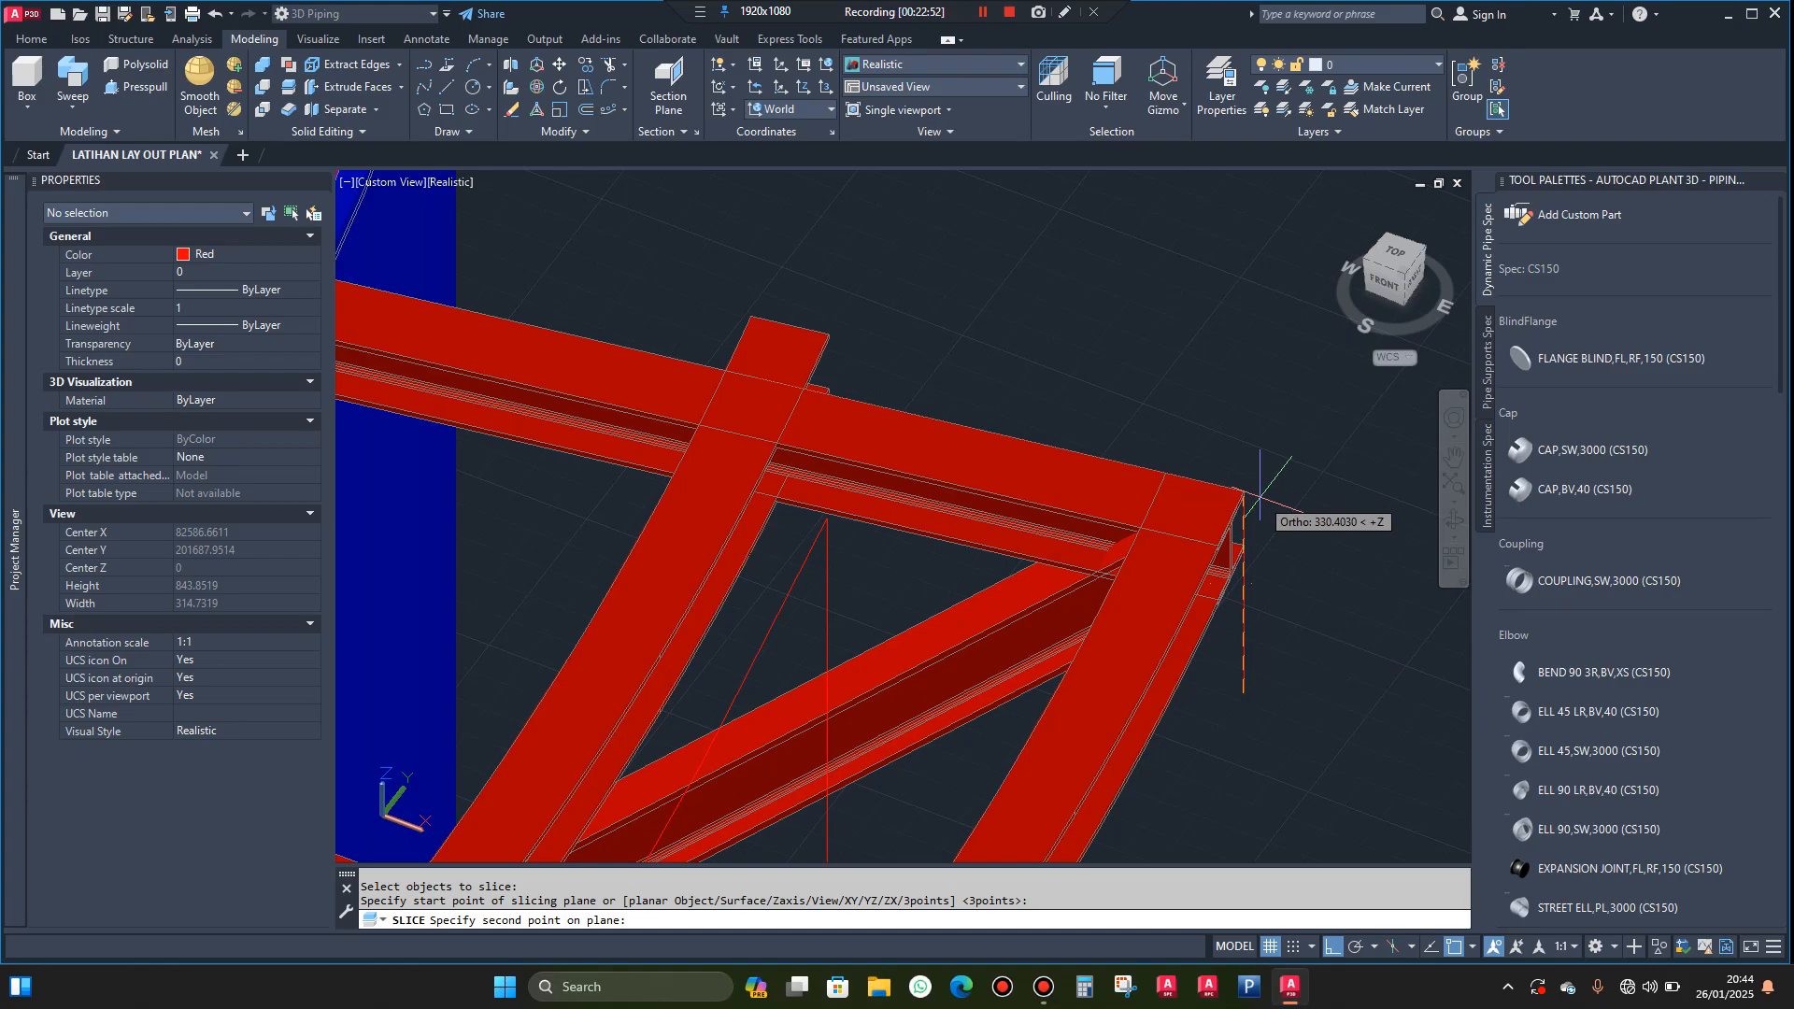
scroll(1215, 490, up, 2)
scroll(1217, 480, up, 3)
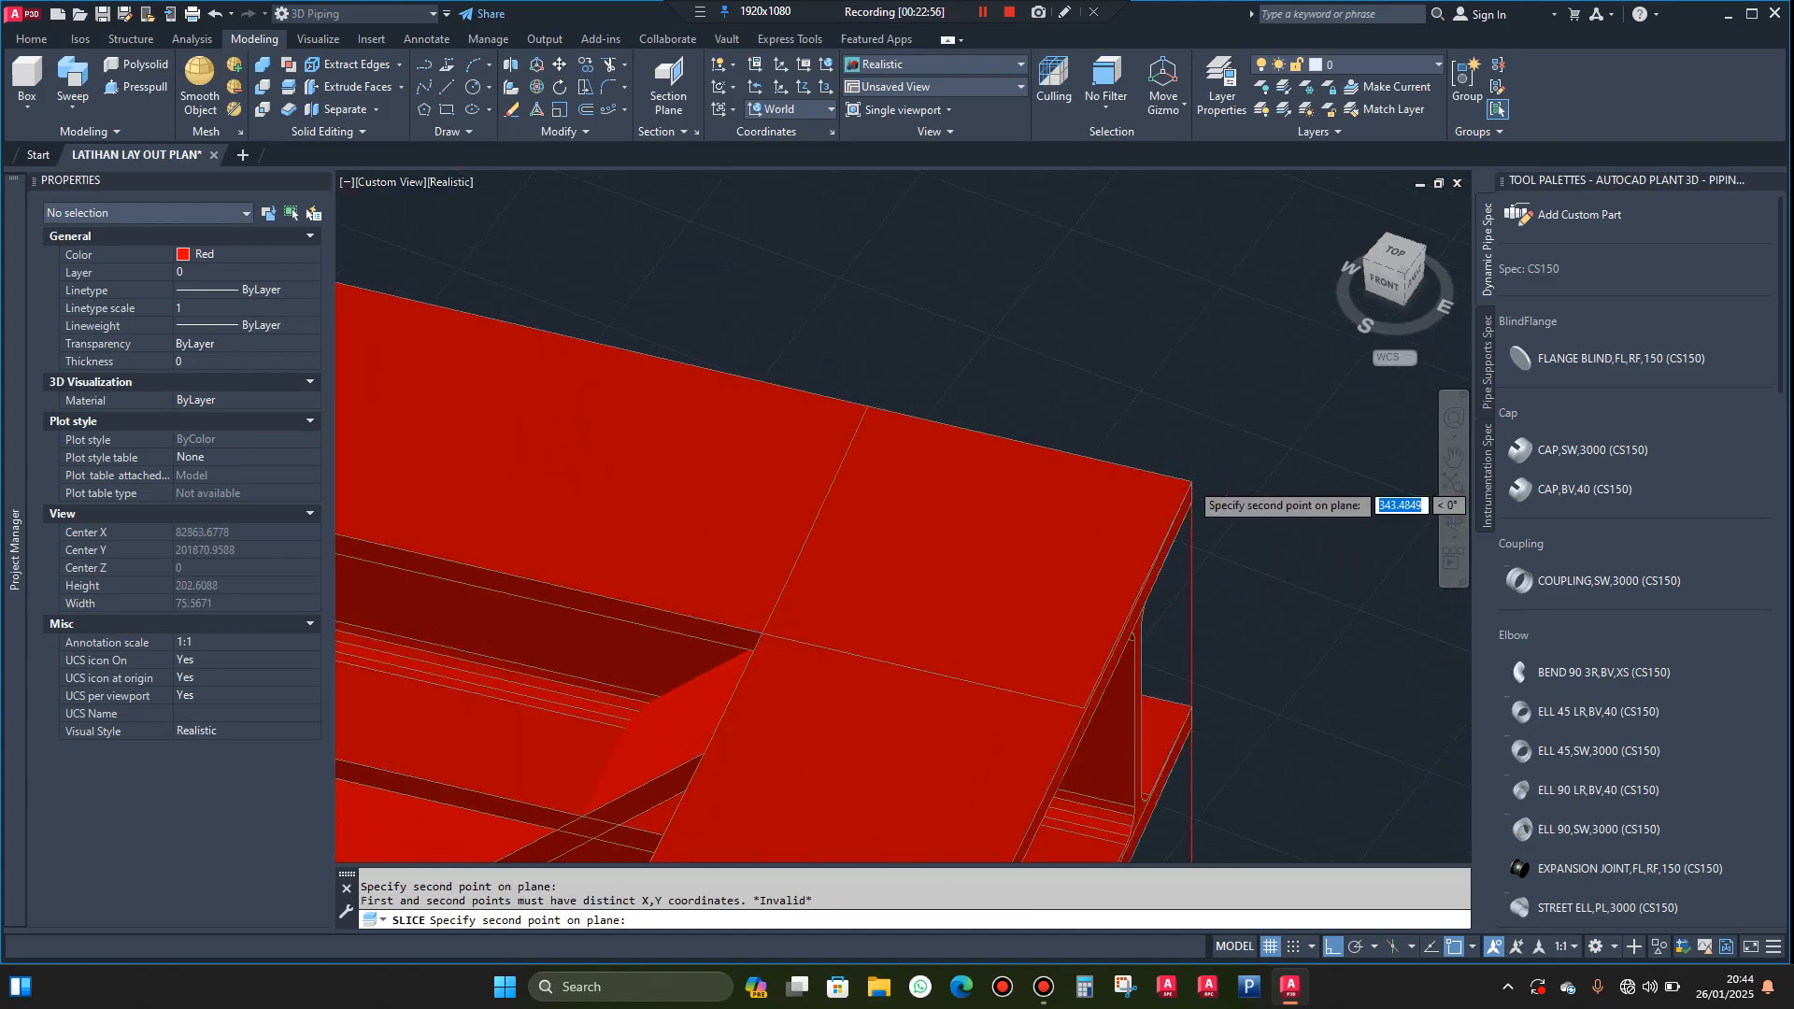
scroll(1192, 484, down, 3)
scroll(684, 367, up, 2)
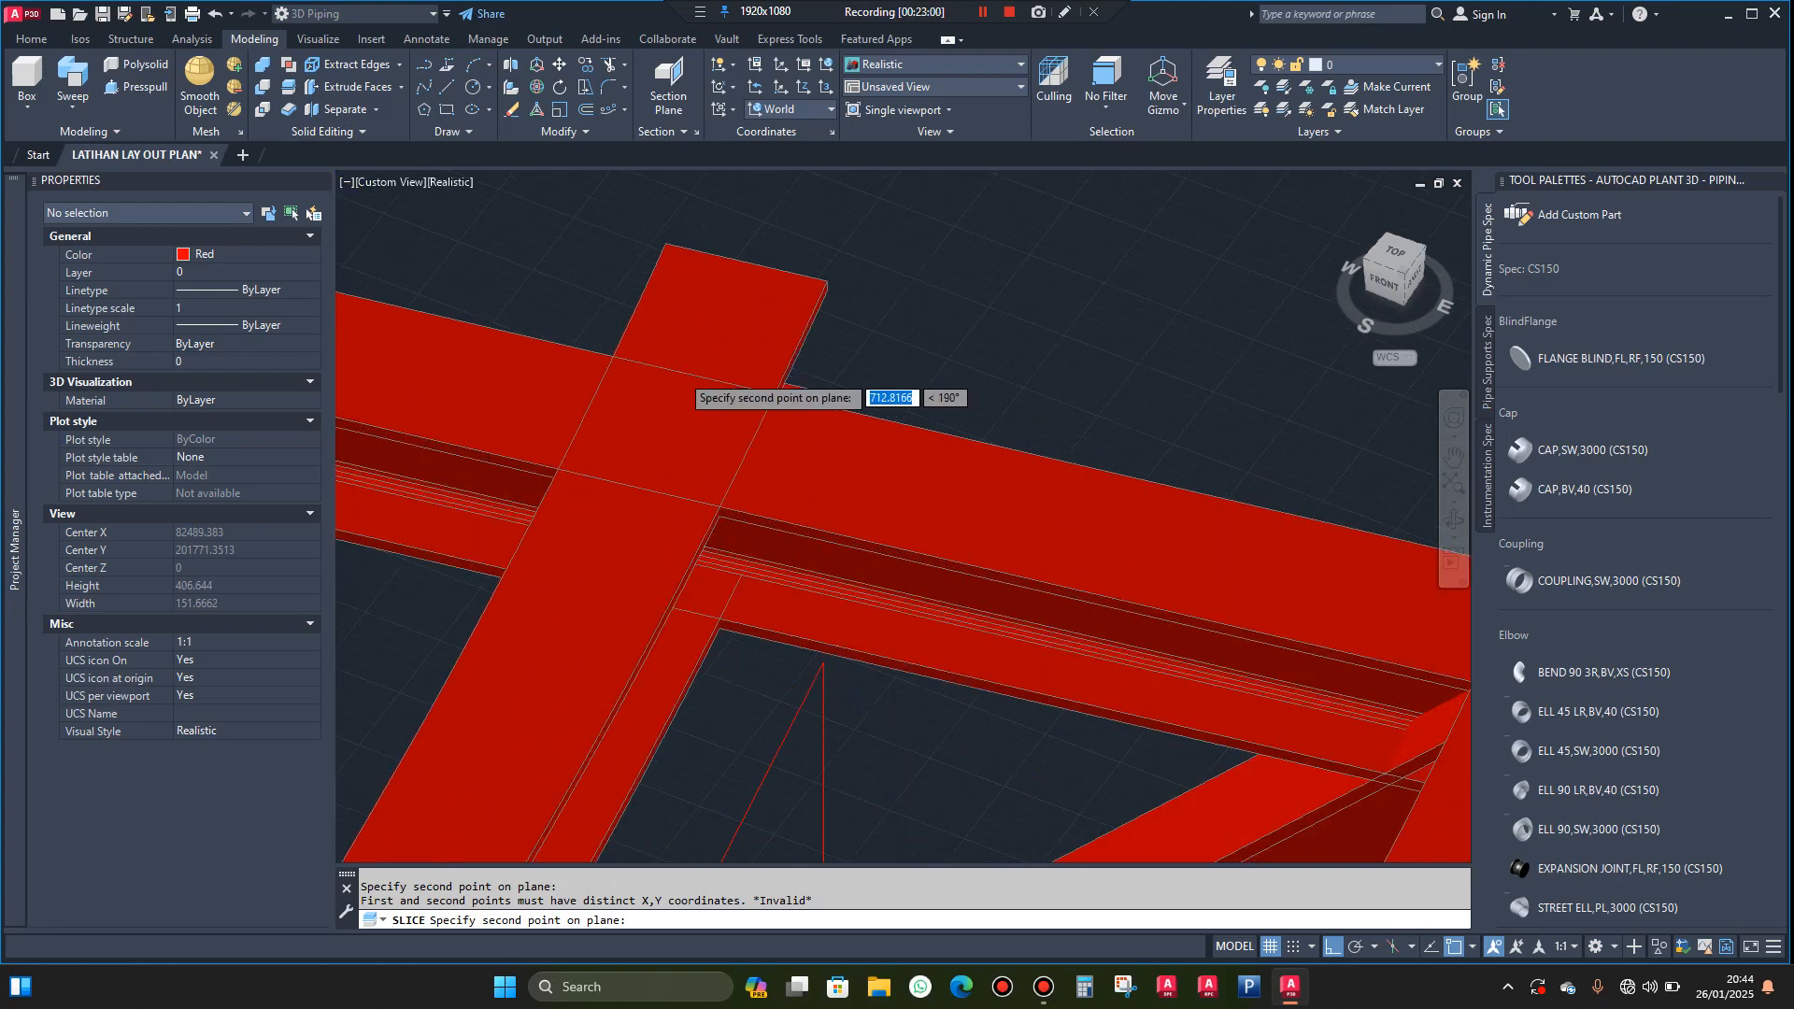
scroll(693, 374, up, 1)
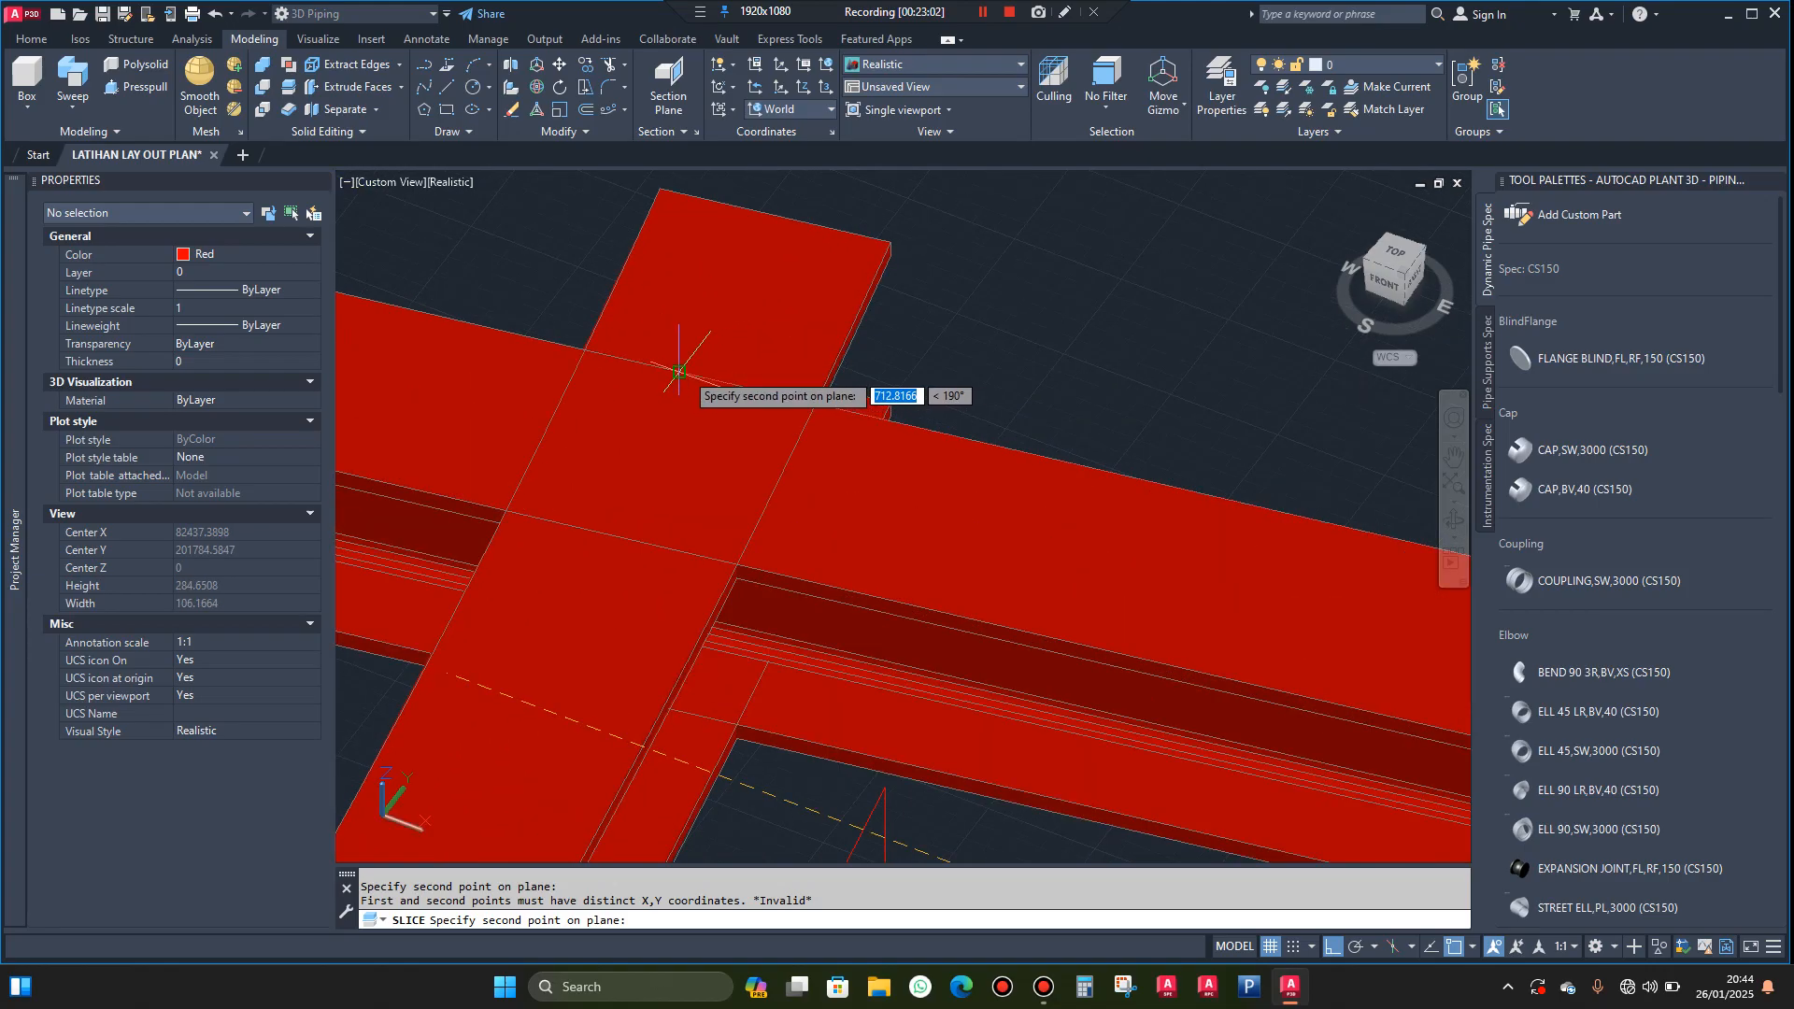
click(680, 371)
key(Return)
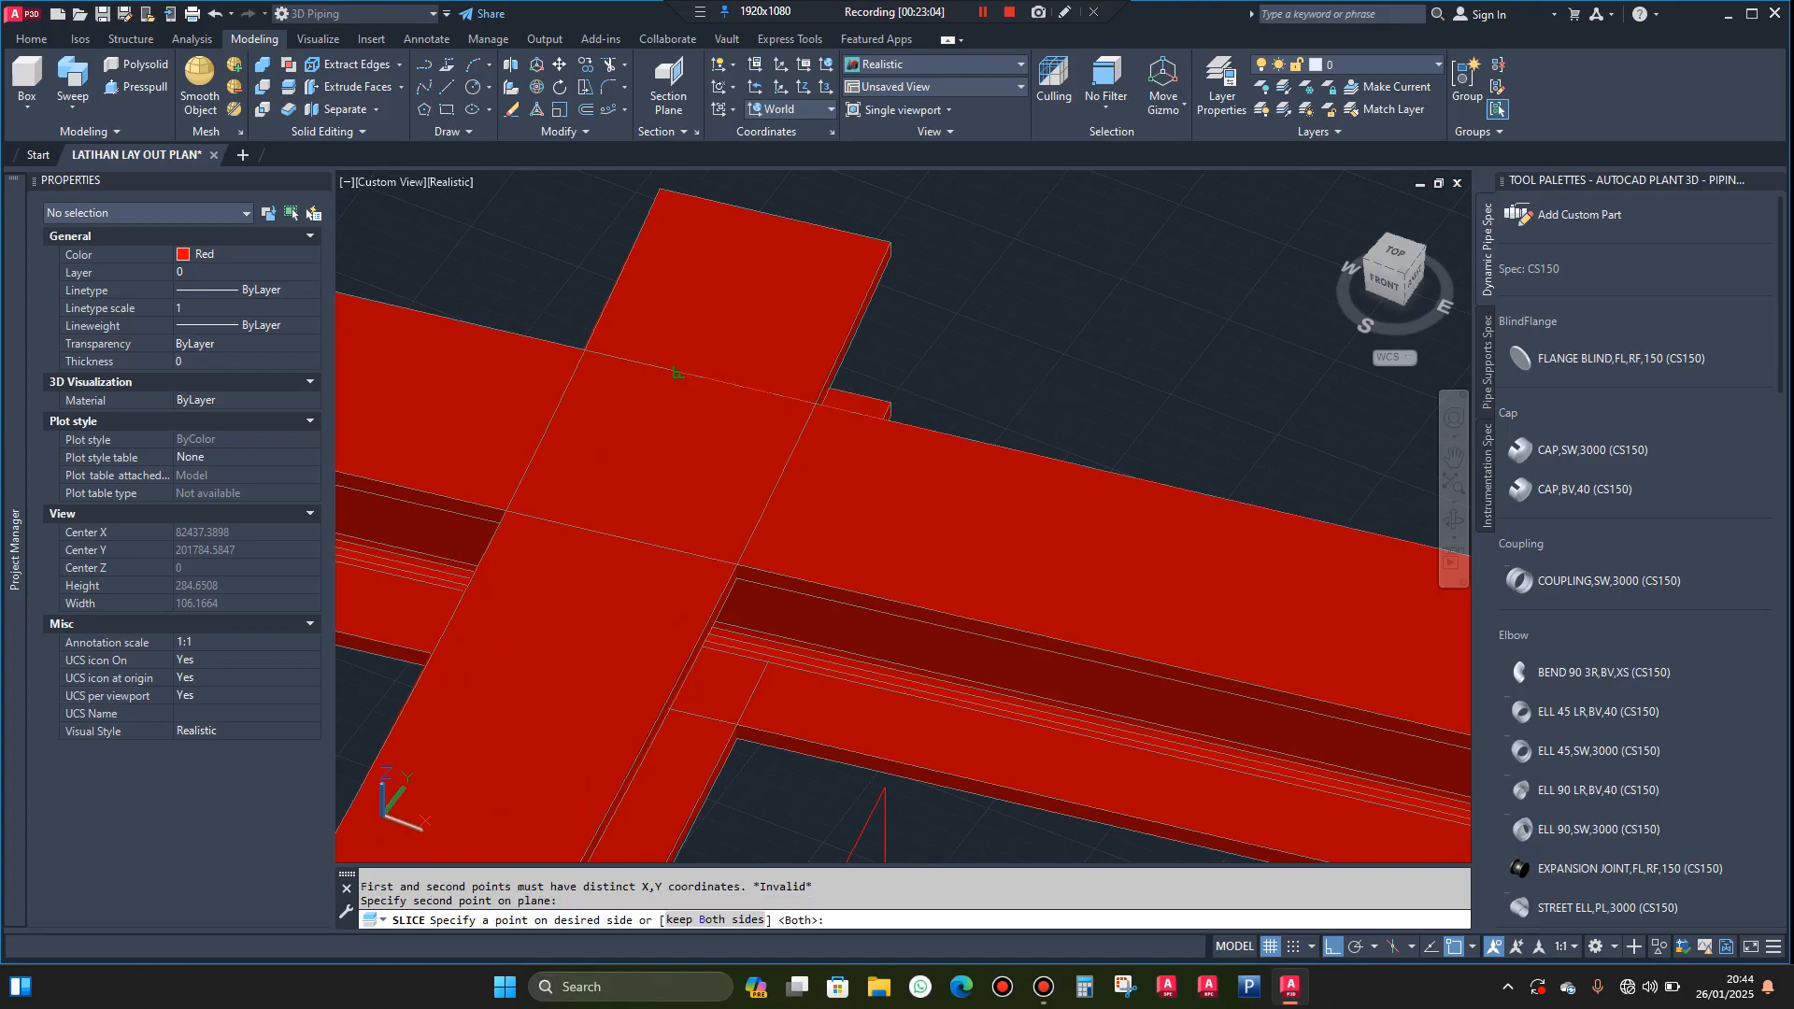
click(761, 309)
key(Delete)
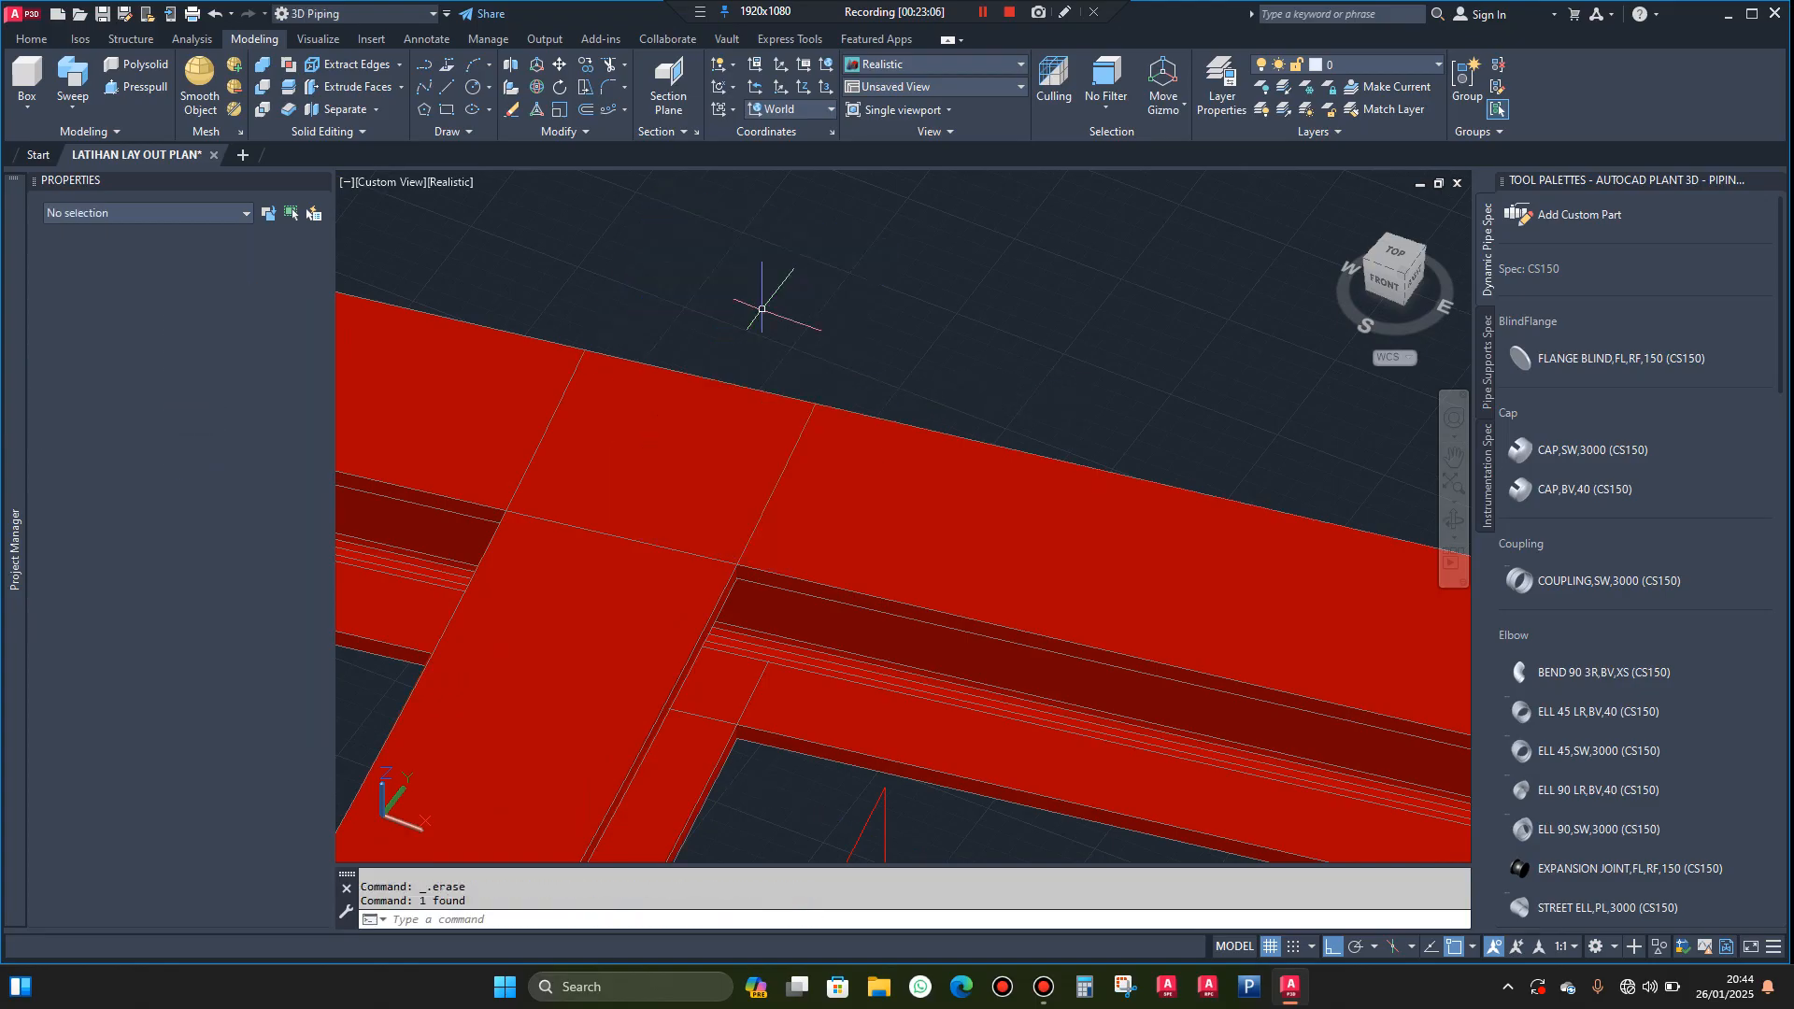
Delete the vertical guide line at the far landing beam's outer corner
scroll(762, 308, down, 4)
scroll(974, 402, down, 4)
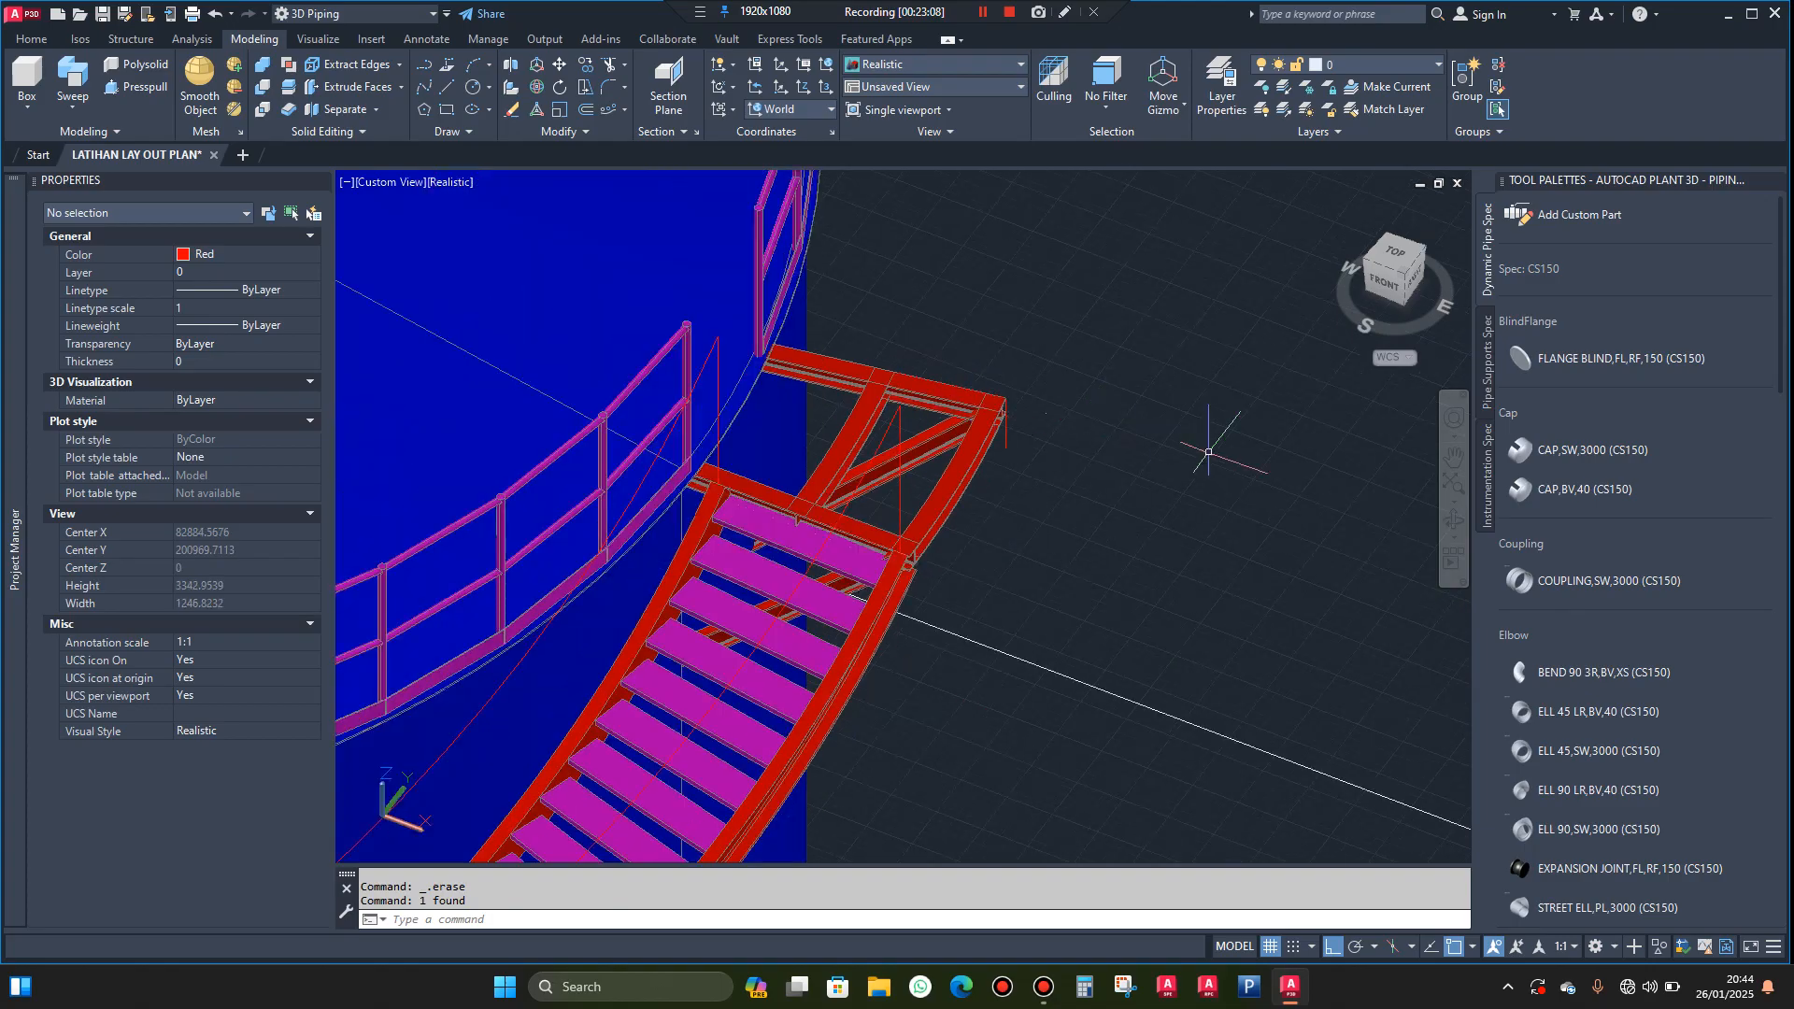
click(1447, 526)
drag(1392, 512, 1318, 497)
scroll(1014, 539, up, 1)
key(Escape)
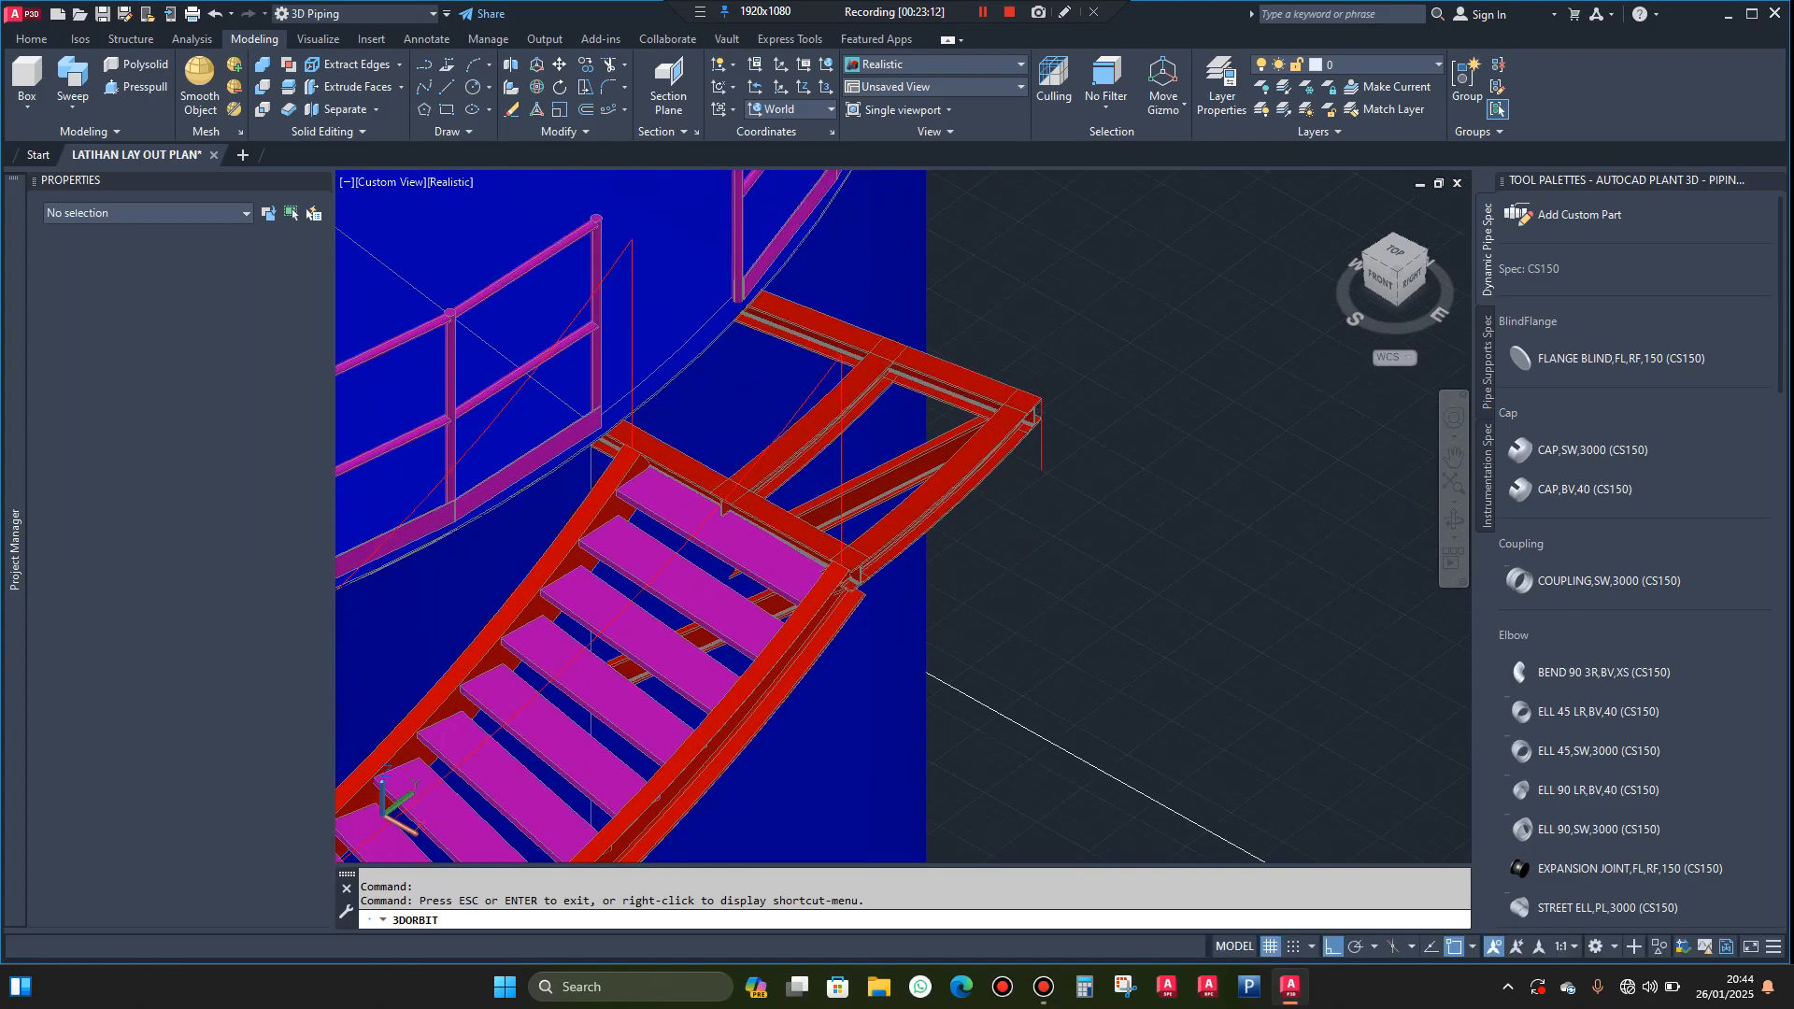
scroll(1051, 478, up, 2)
click(1039, 460)
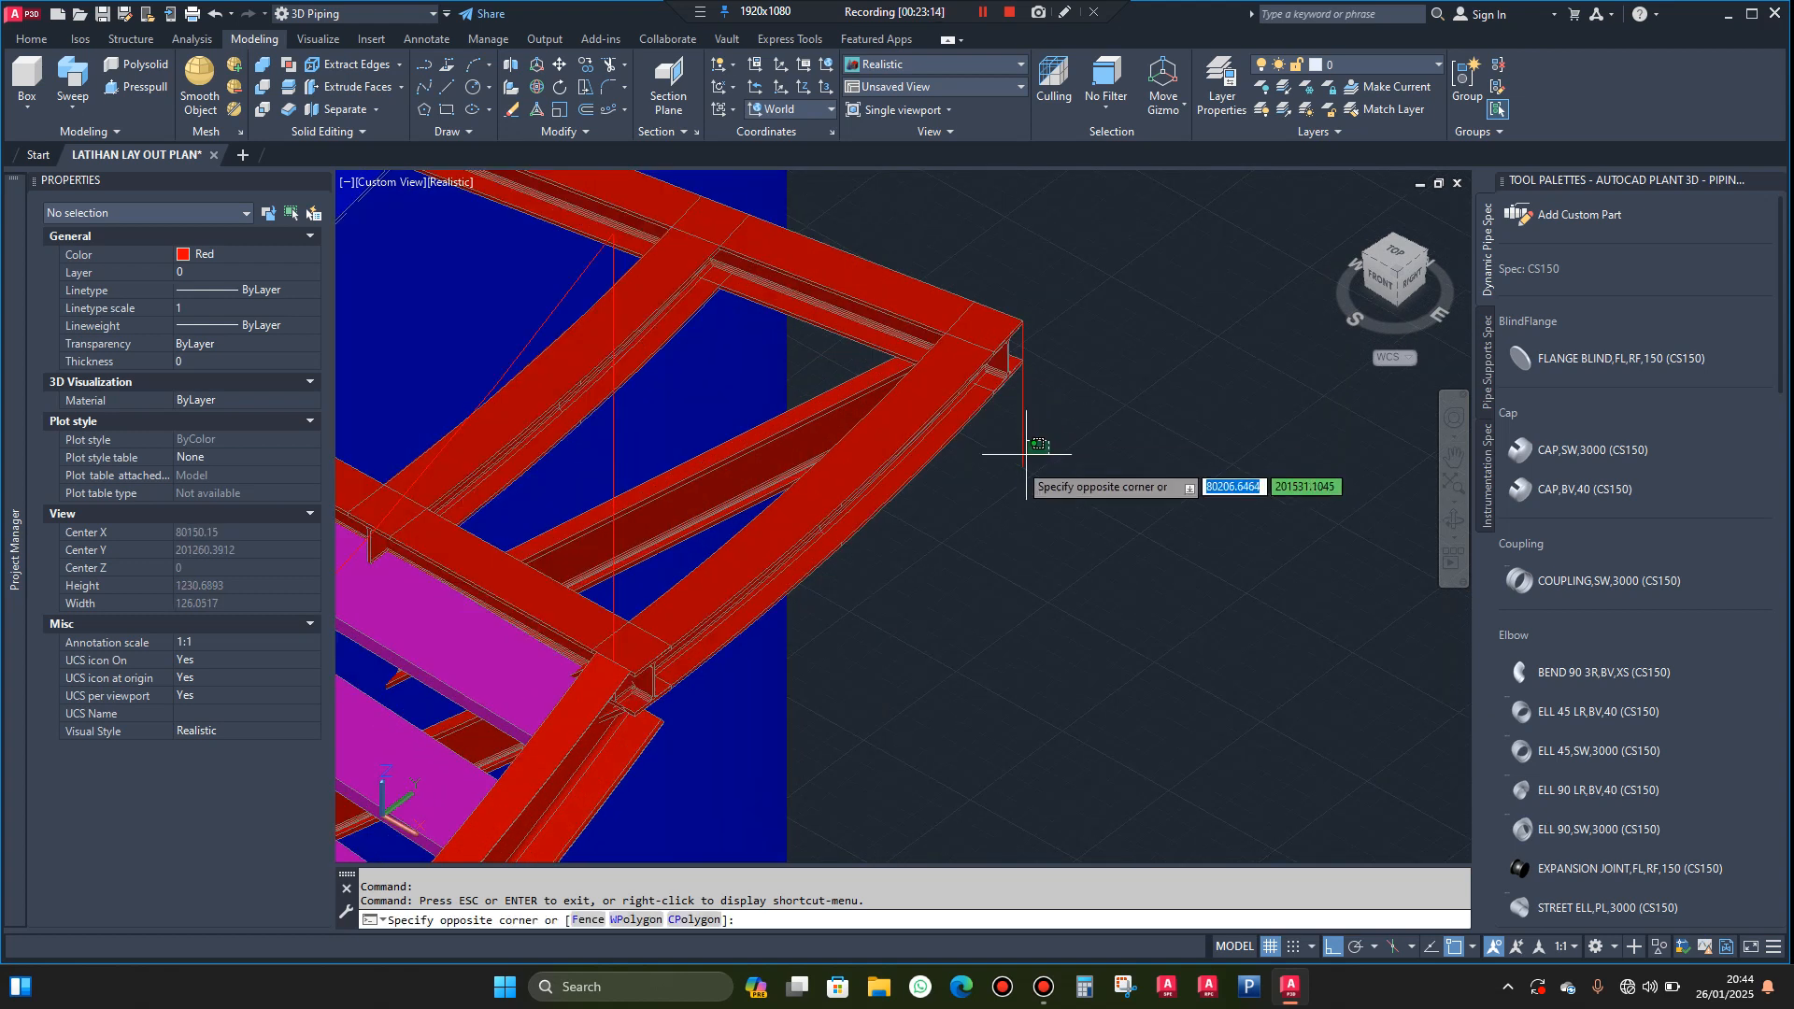
click(999, 477)
key(Delete)
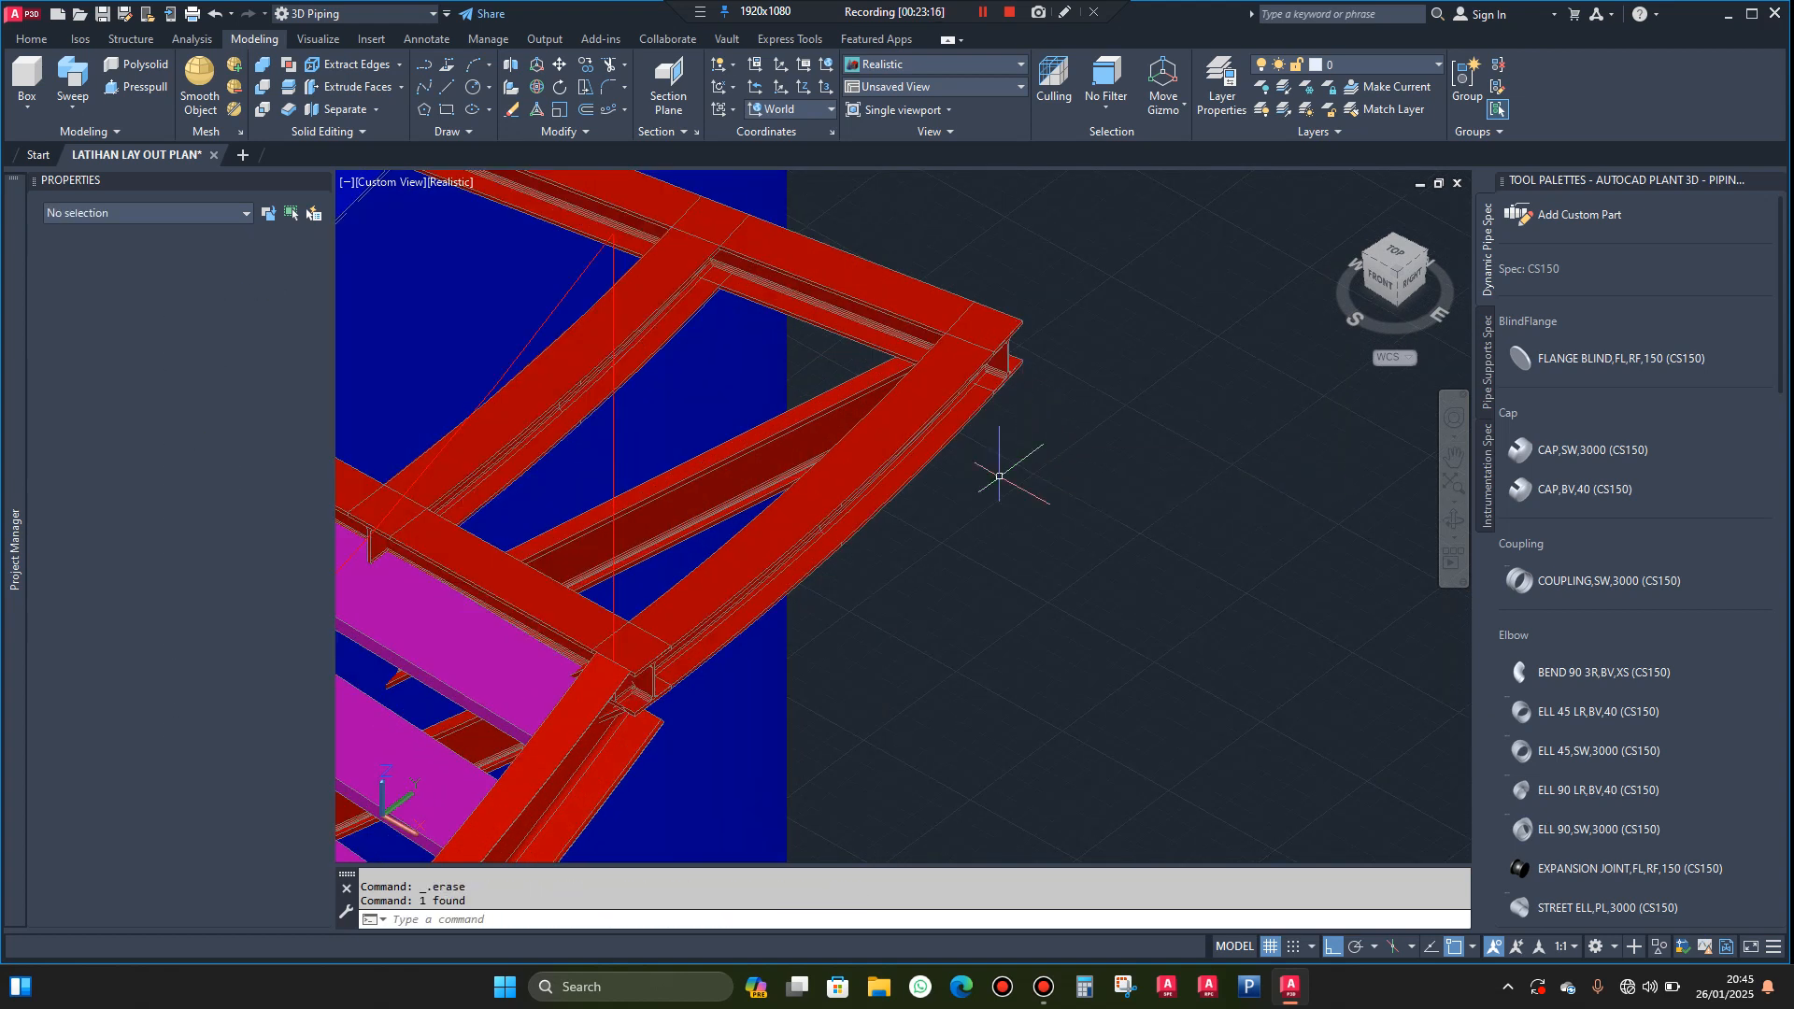
Draw a circle centred on the tank's axis with its radius reaching the top end of the outer stair stringer
scroll(1010, 467, down, 3)
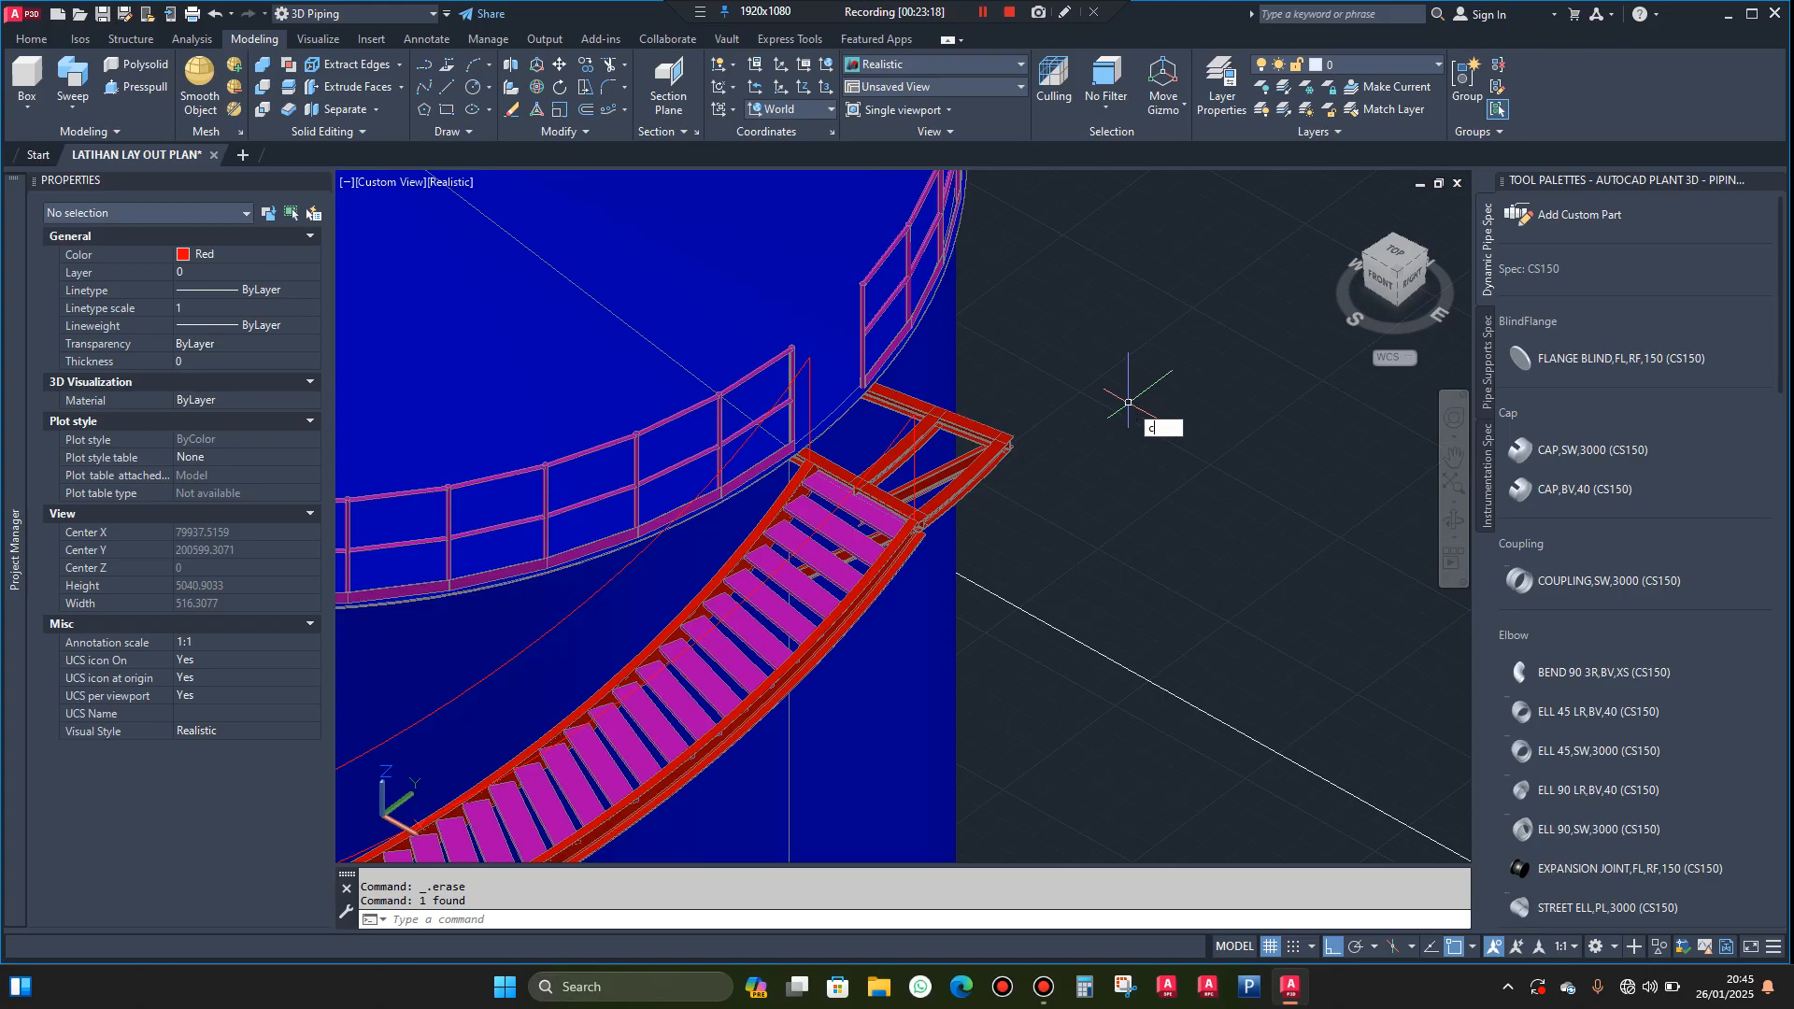
key(Return)
scroll(580, 313, down, 3)
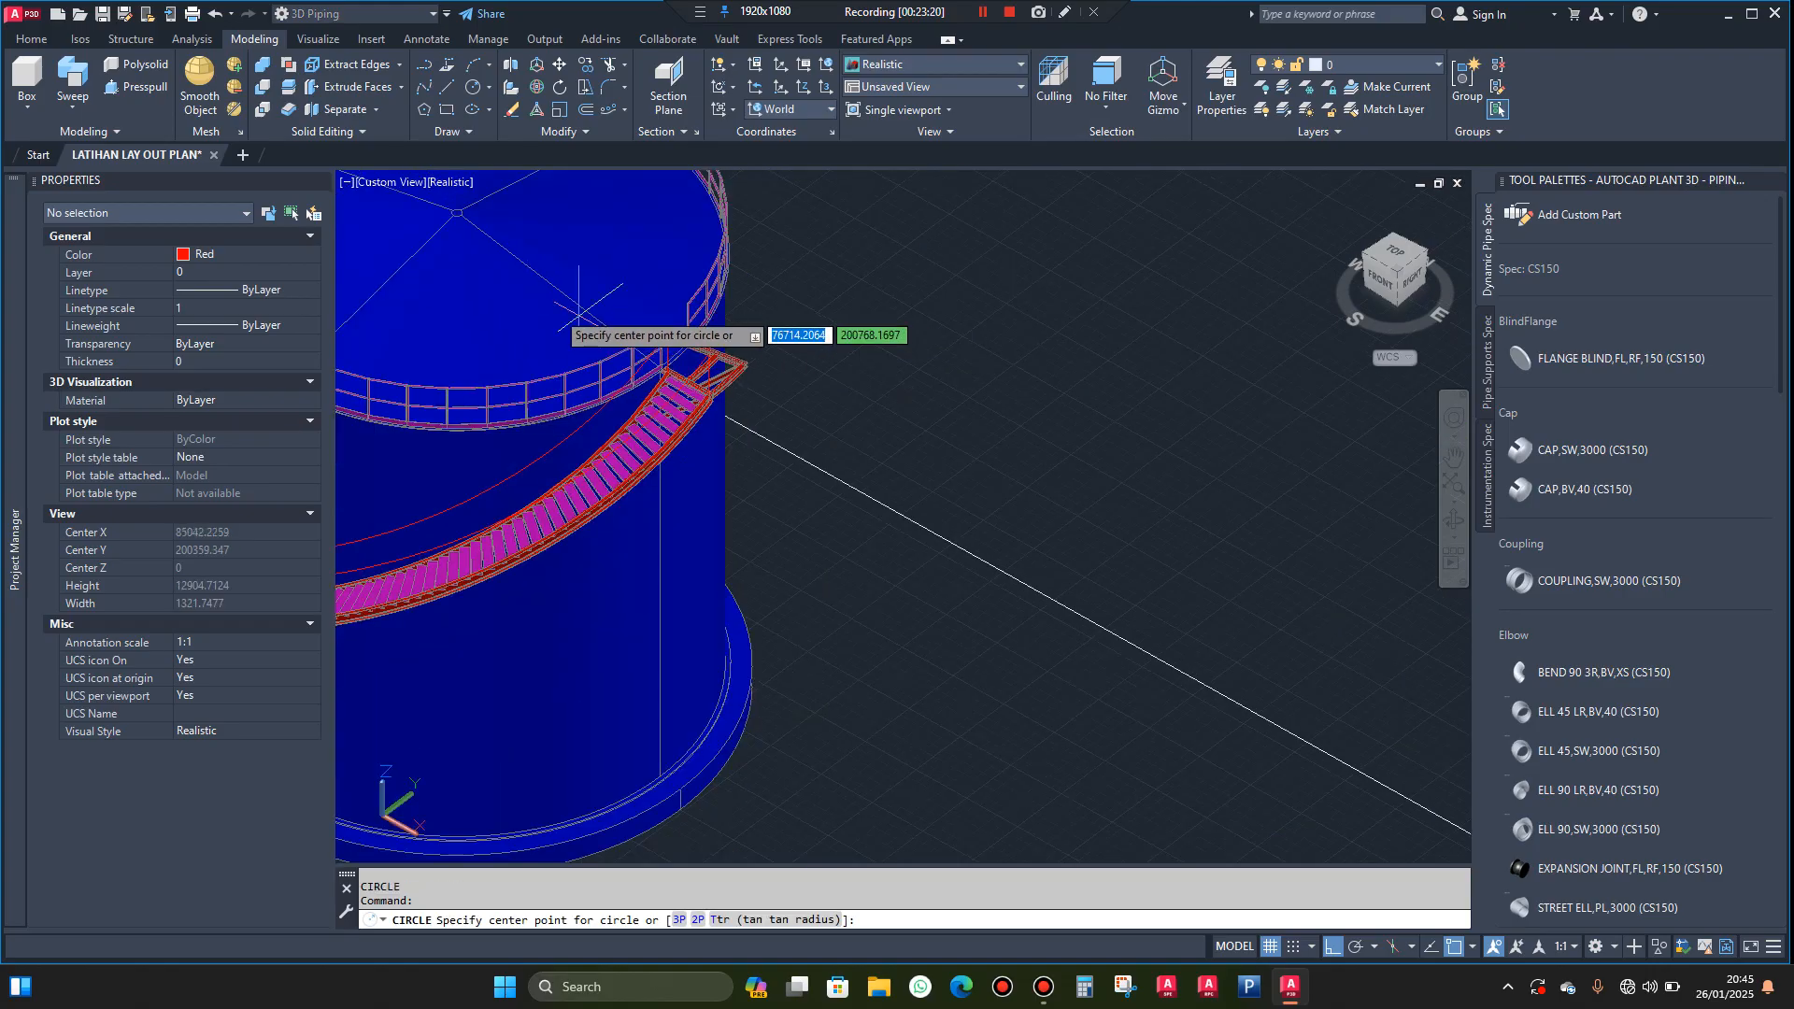
click(457, 254)
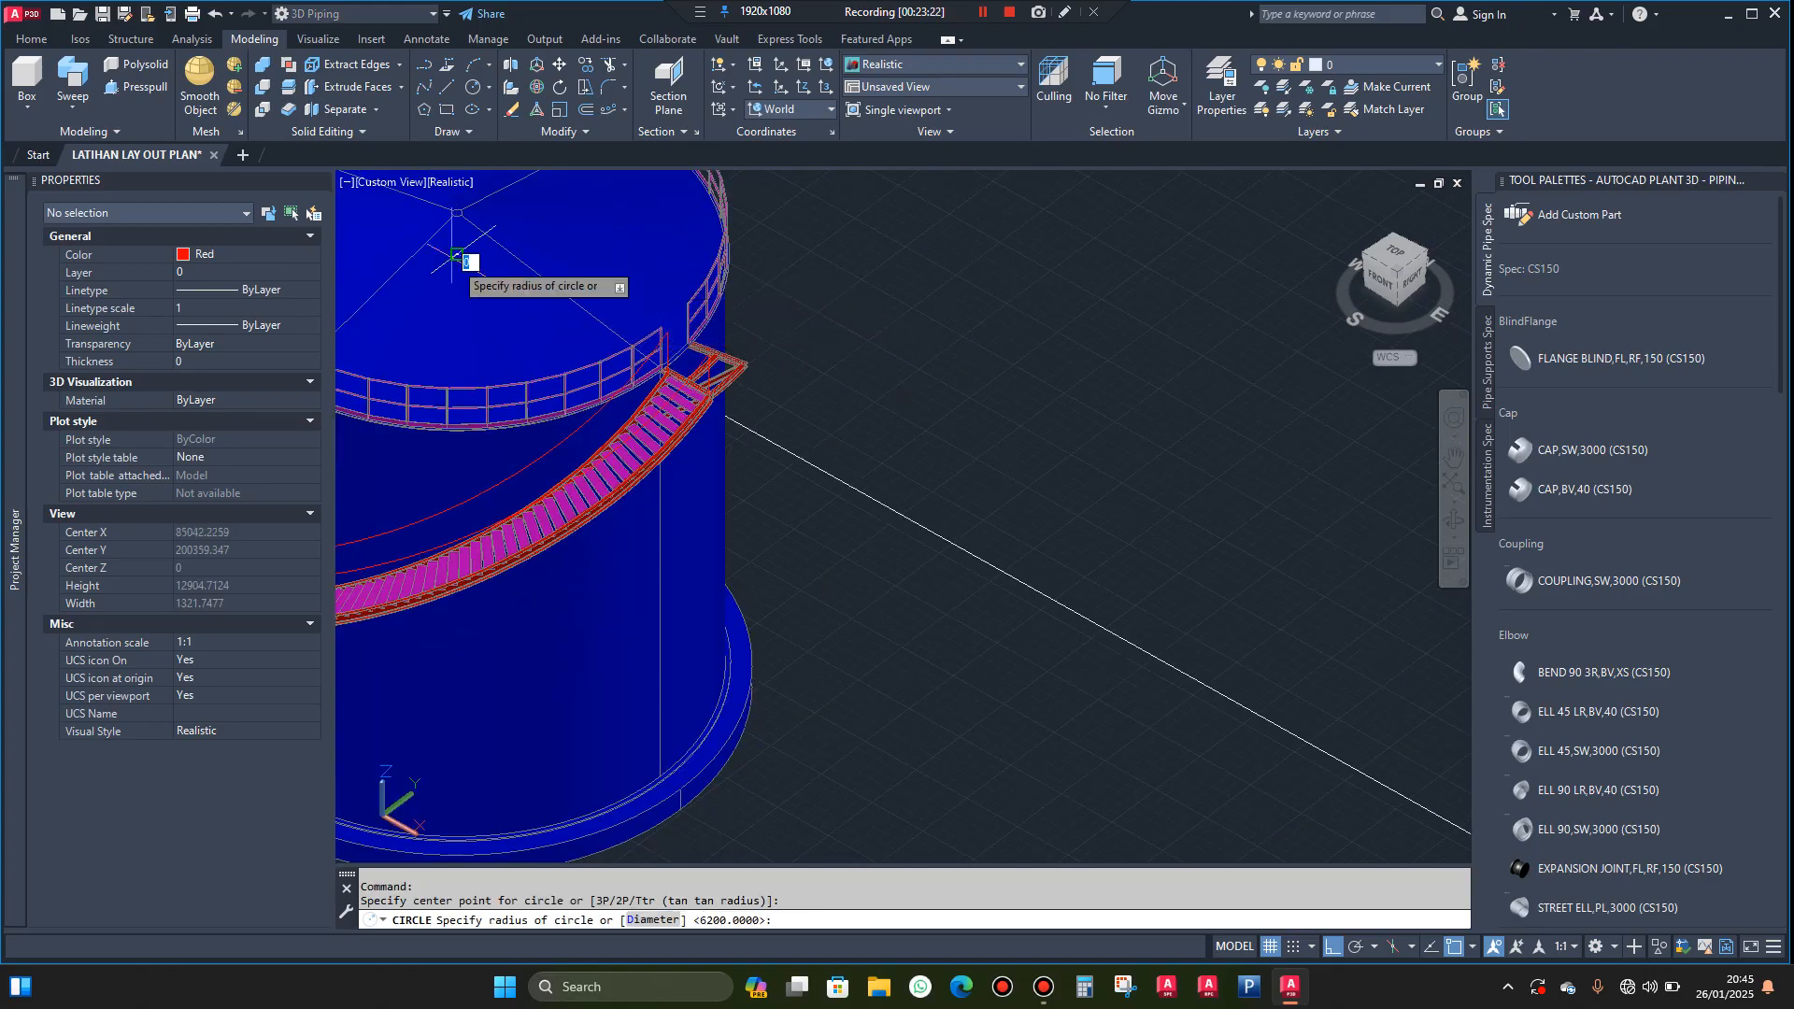
scroll(715, 397, up, 5)
scroll(717, 388, up, 8)
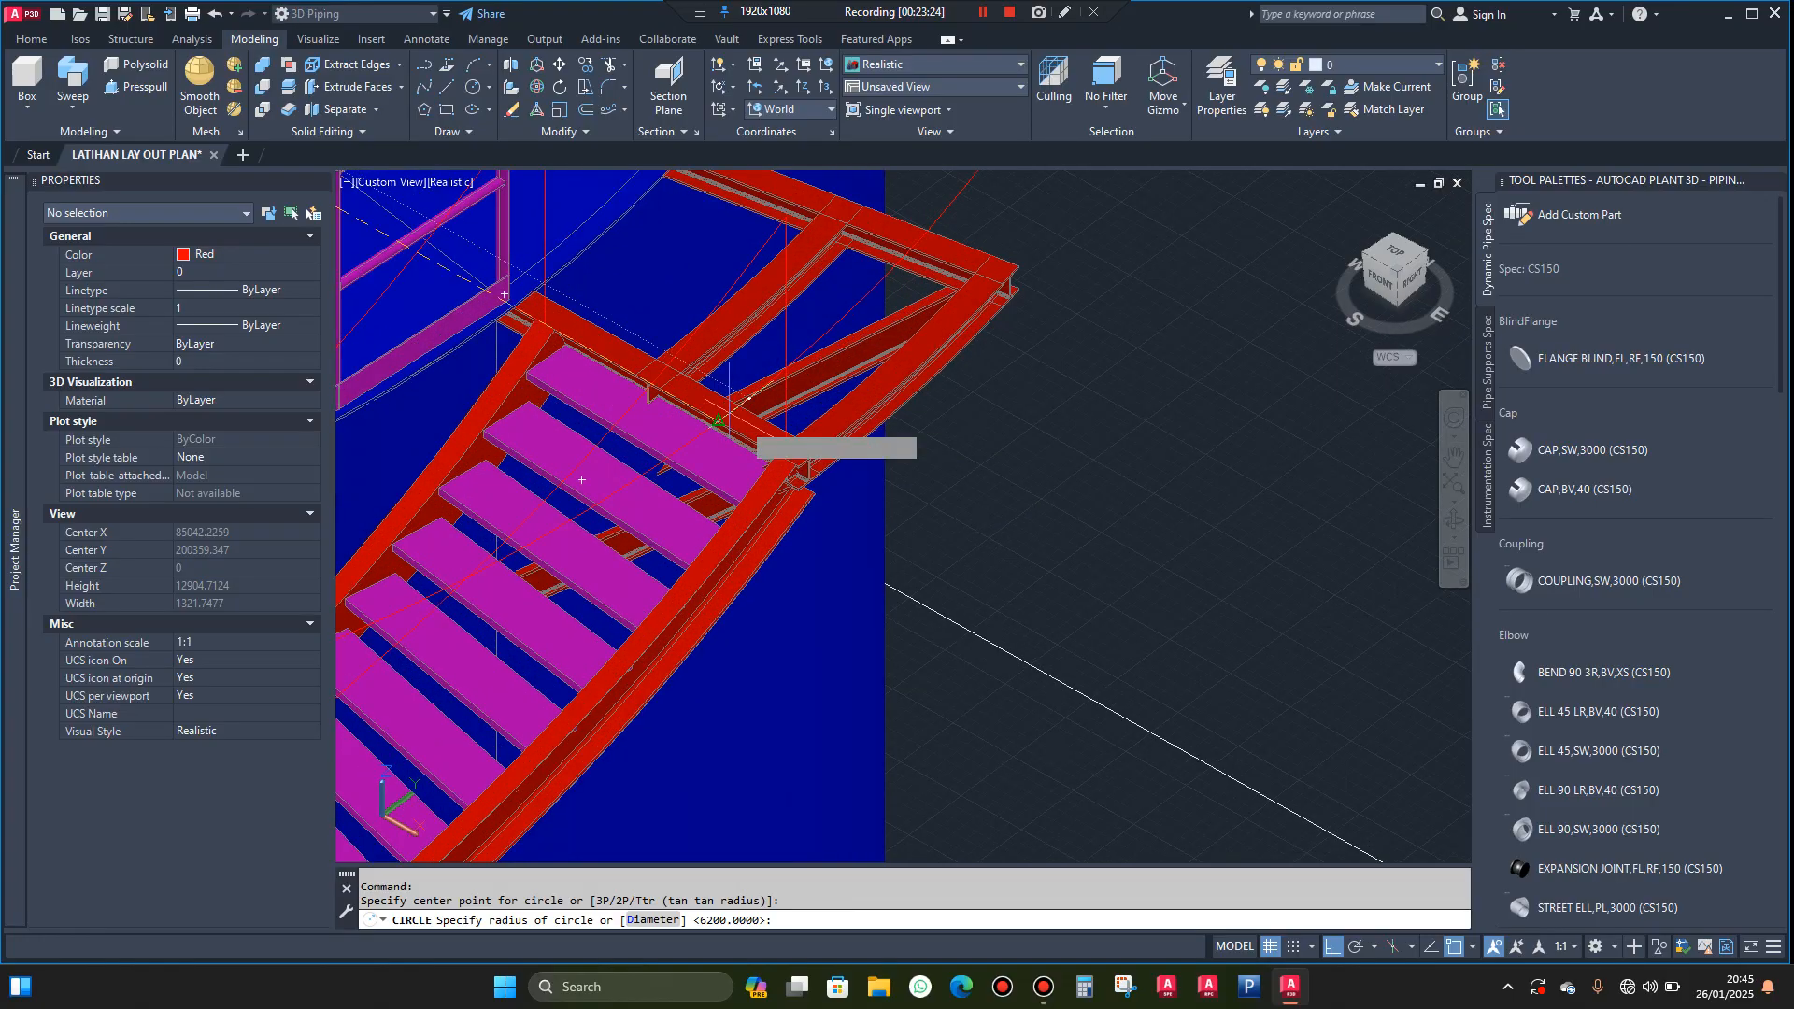
scroll(829, 480, up, 2)
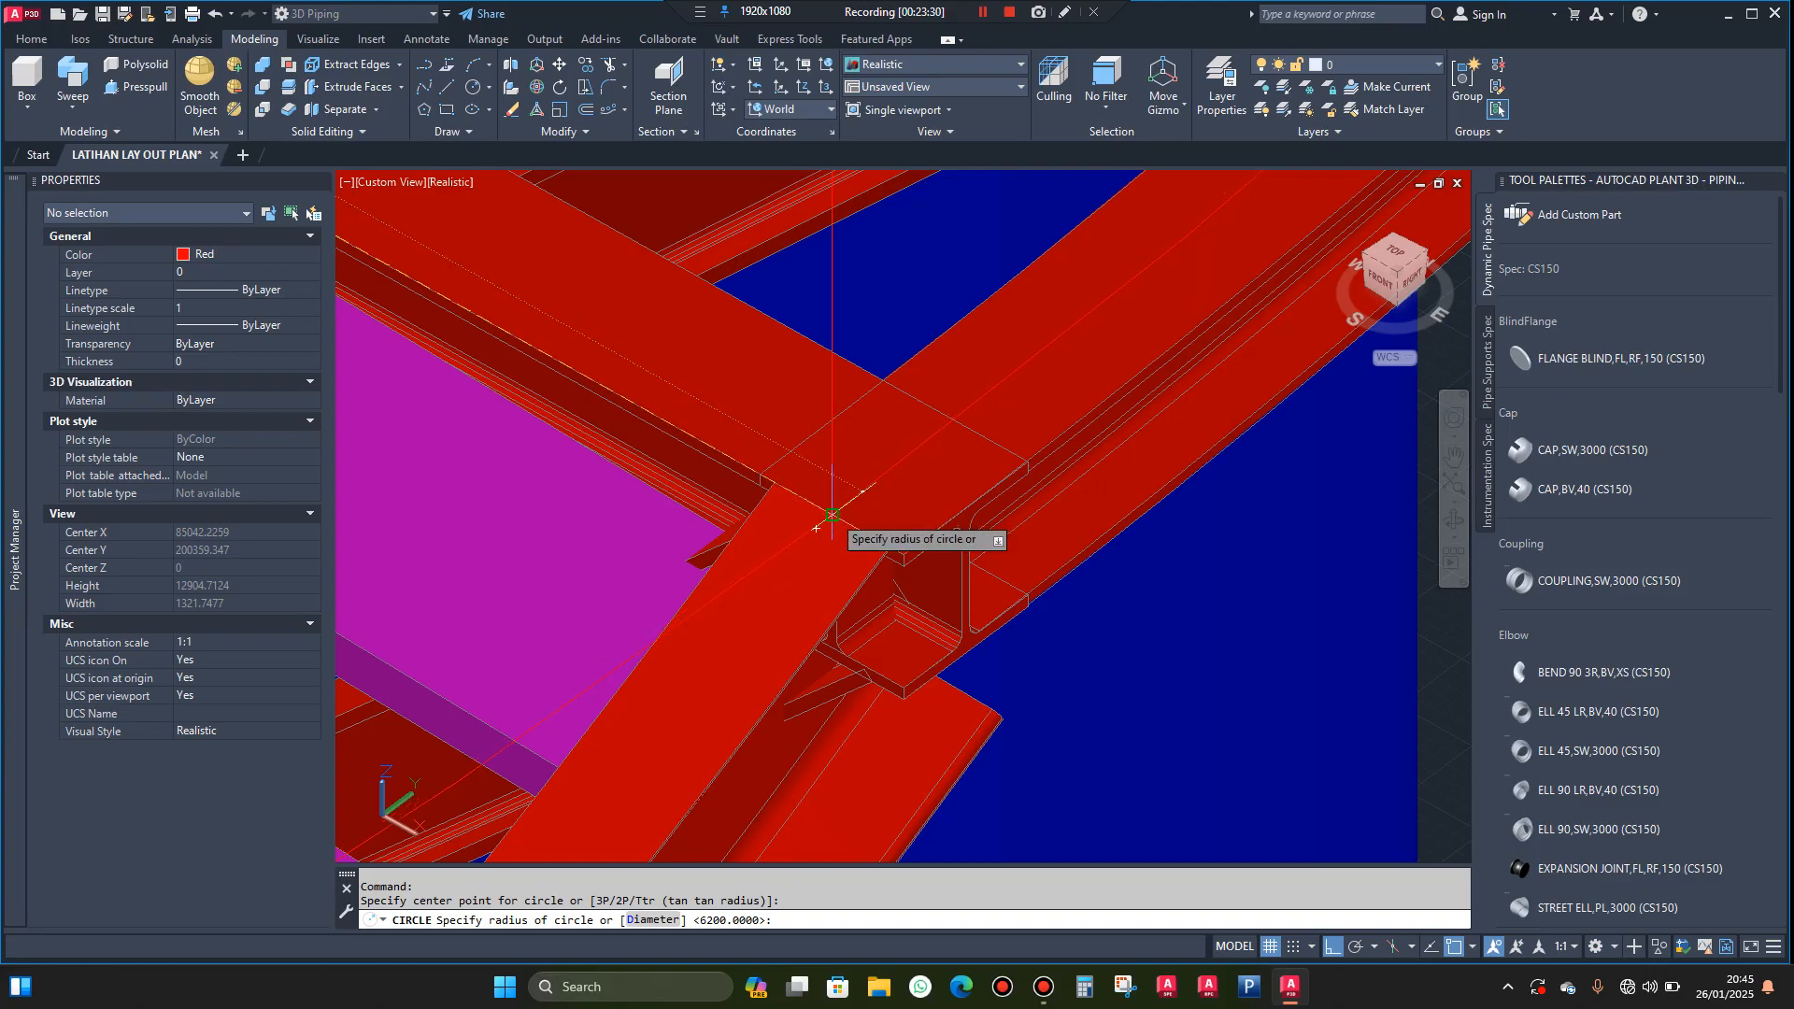
scroll(832, 515, up, 1)
click(832, 515)
scroll(921, 507, down, 4)
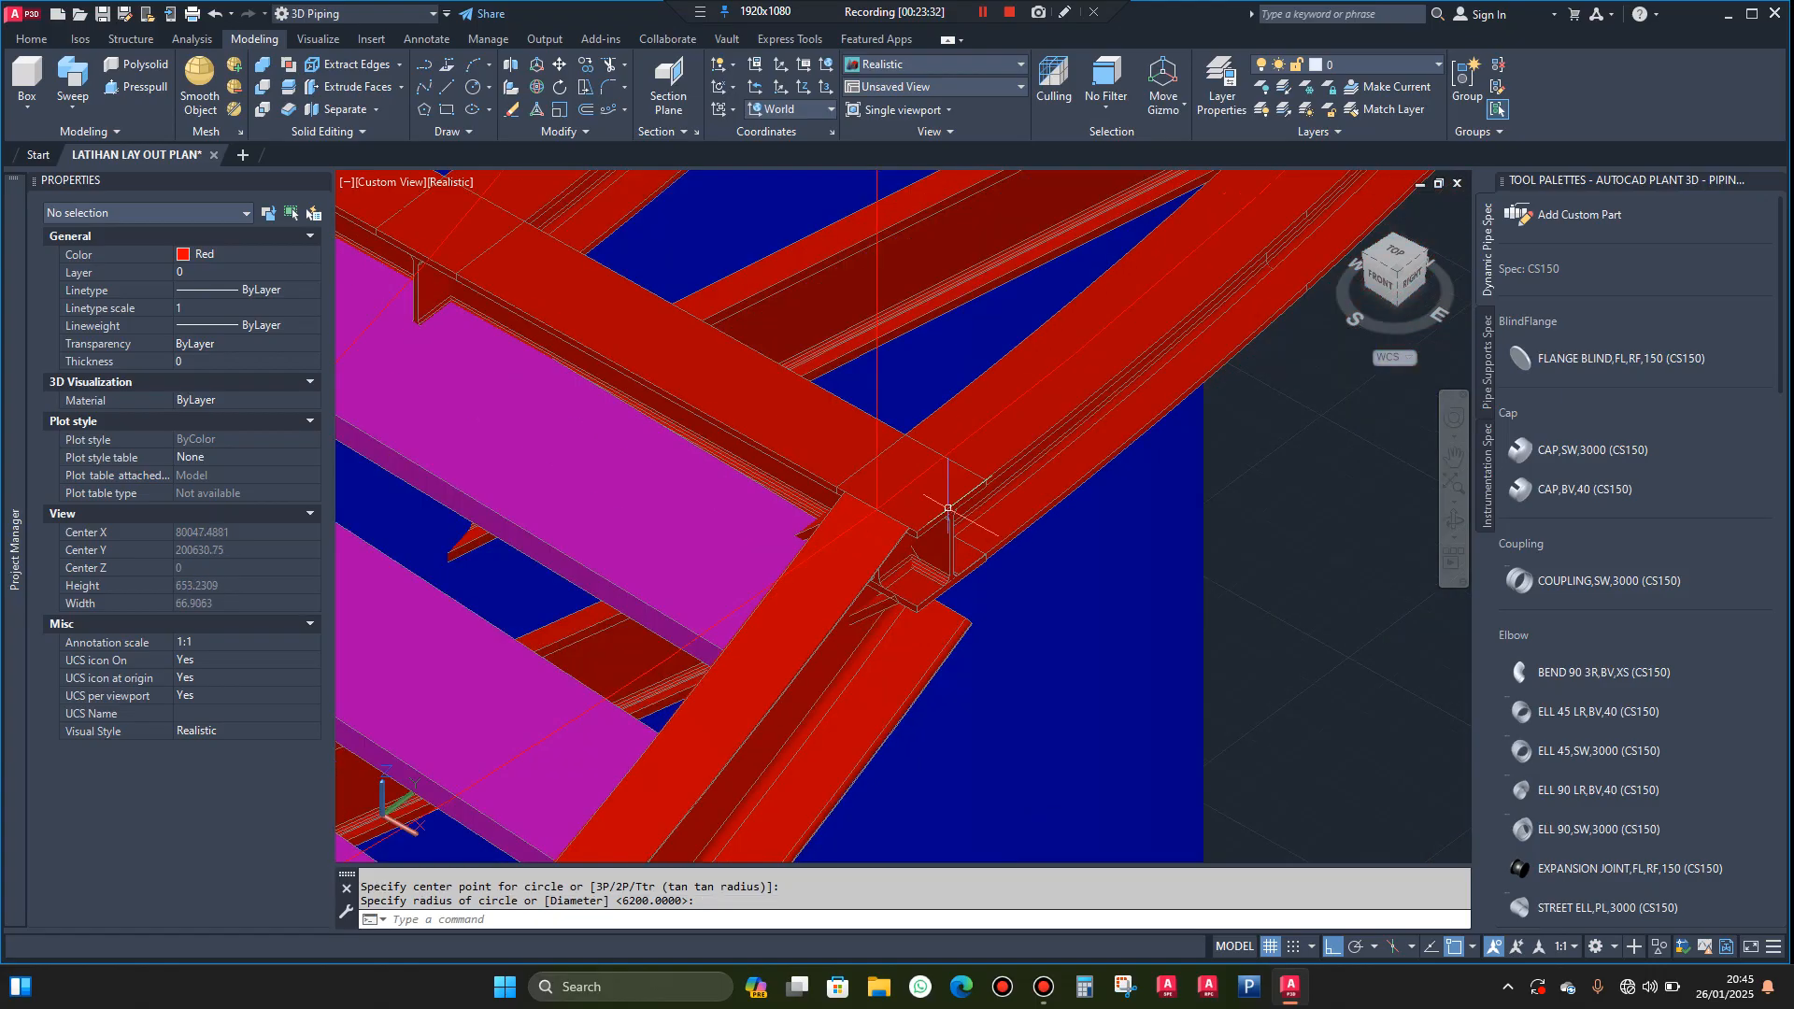
scroll(949, 509, down, 10)
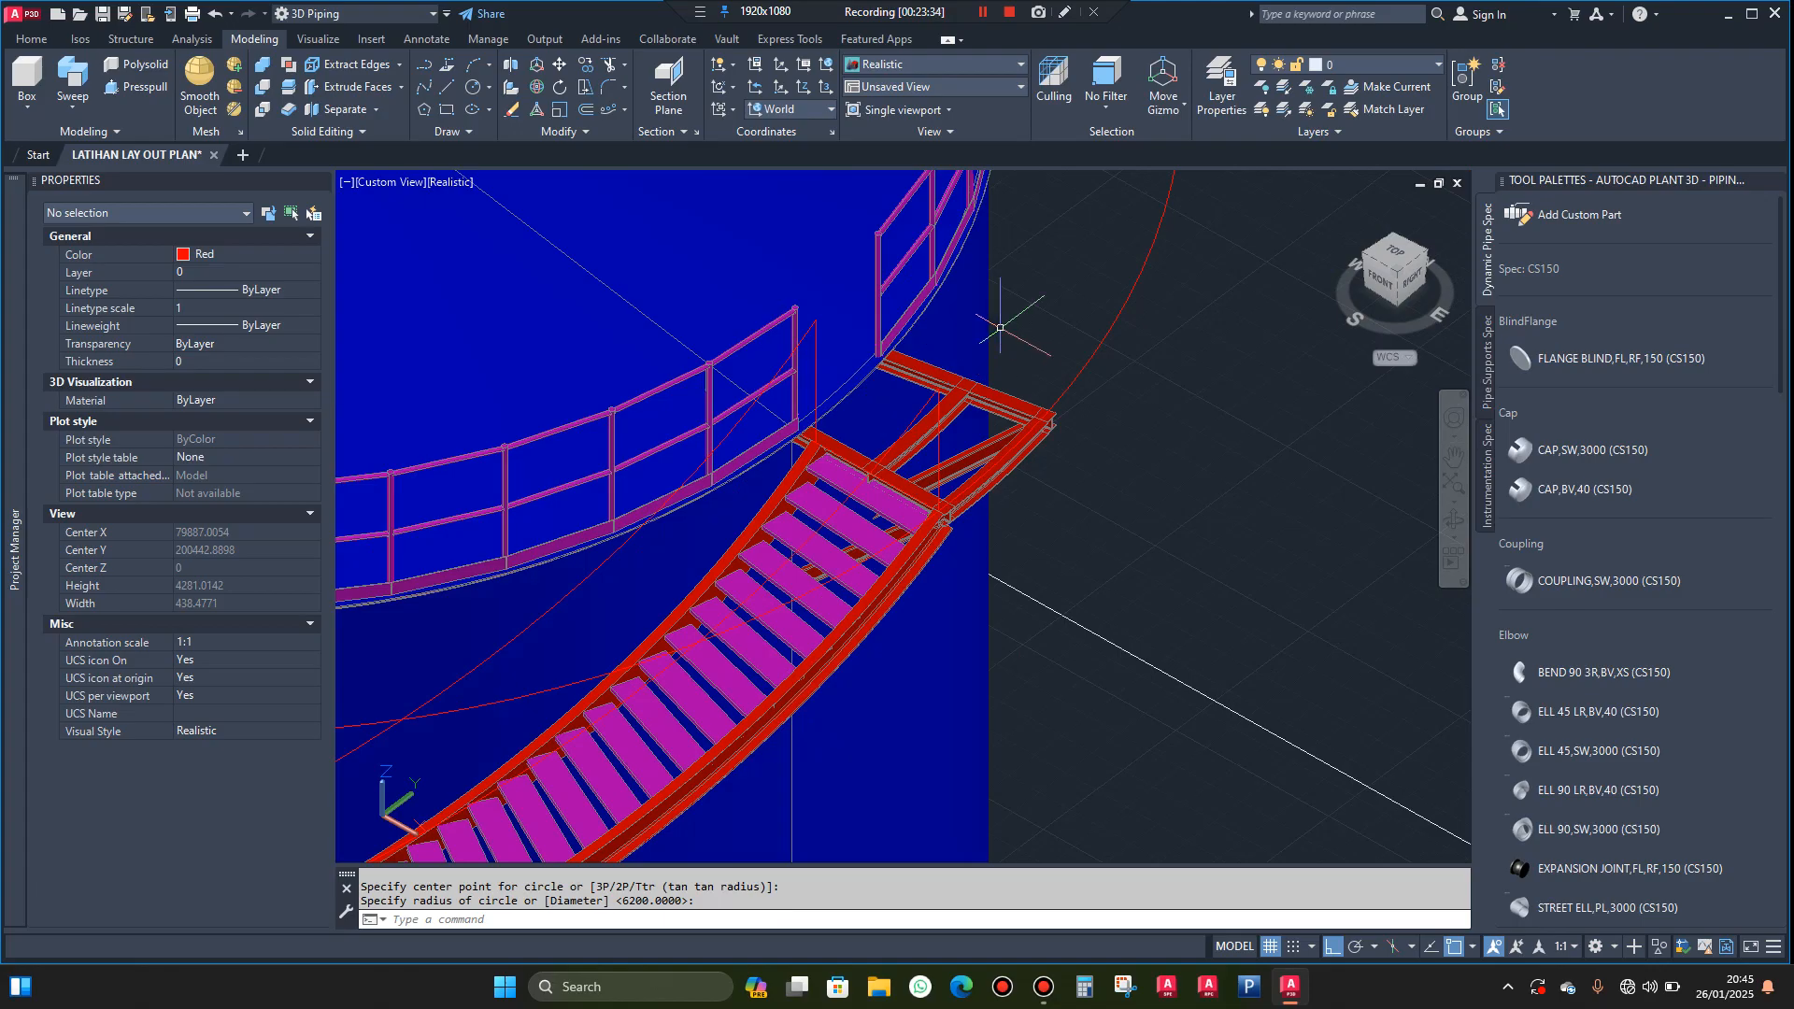
Draw a second circle centred on the tank's axis with its radius reaching the top end of the inner stair stringer
key(Return)
scroll(981, 327, down, 4)
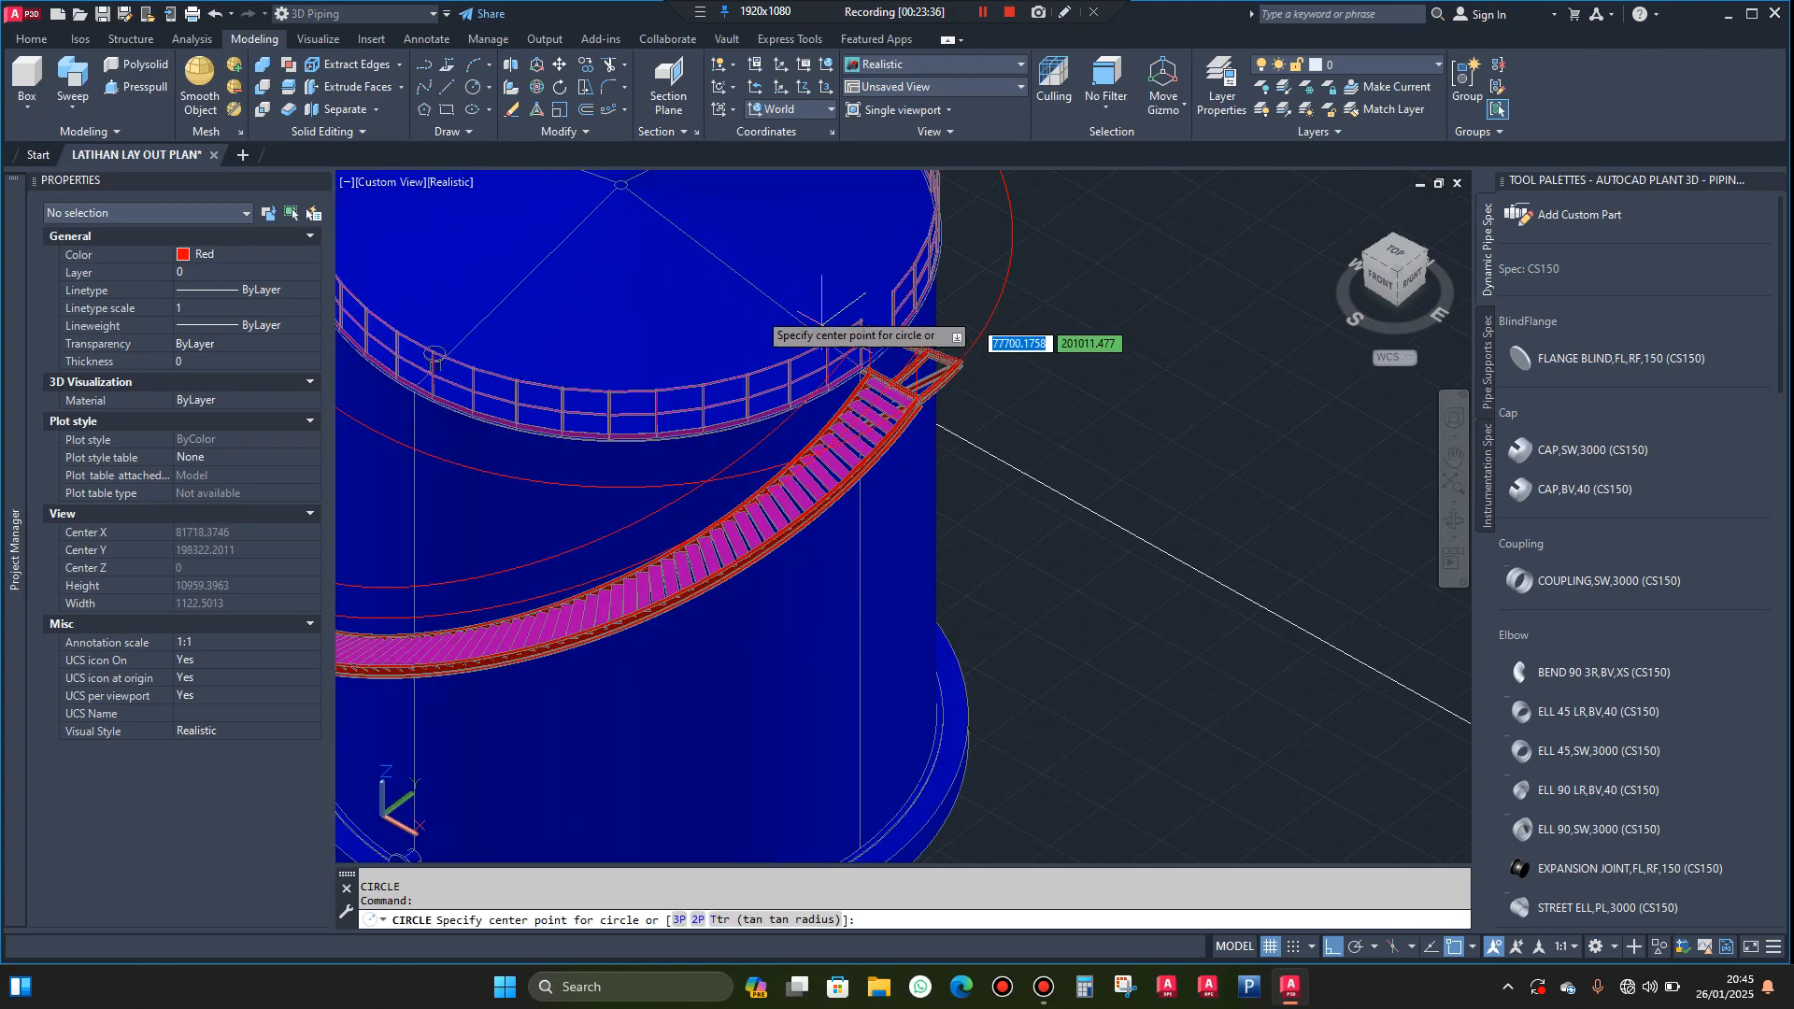
click(621, 234)
scroll(869, 393, up, 5)
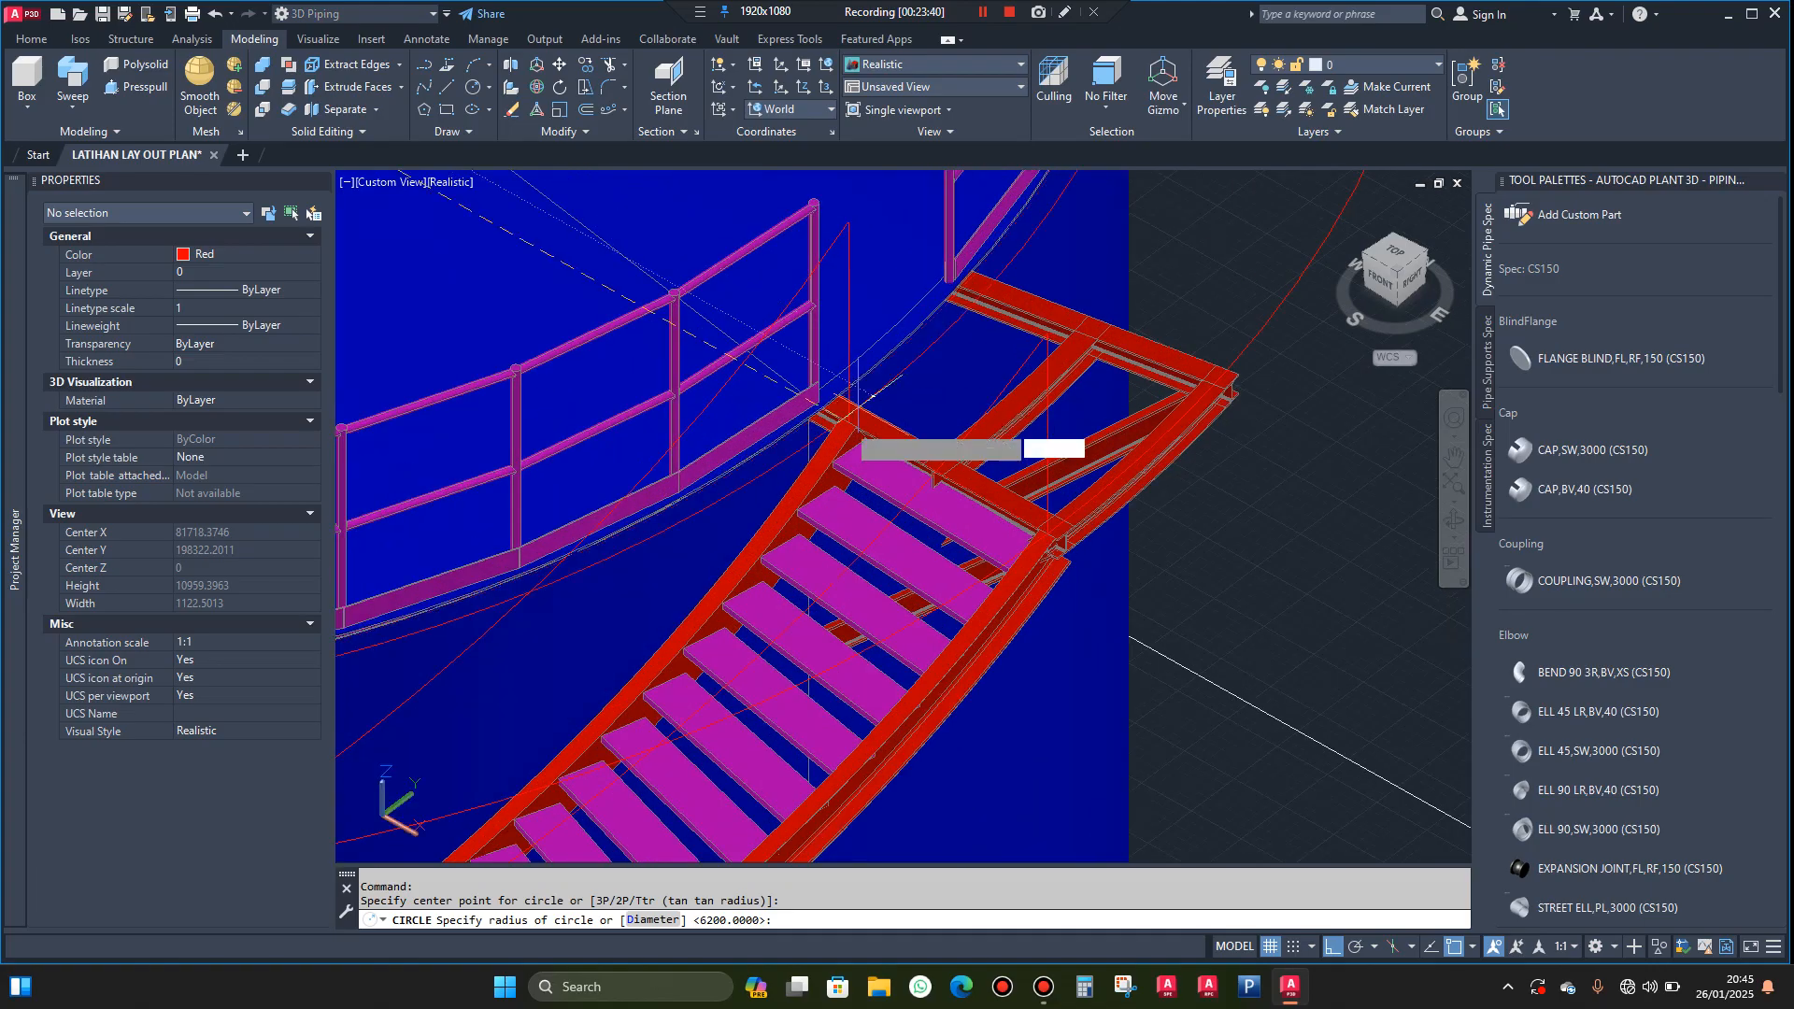
scroll(858, 397, up, 6)
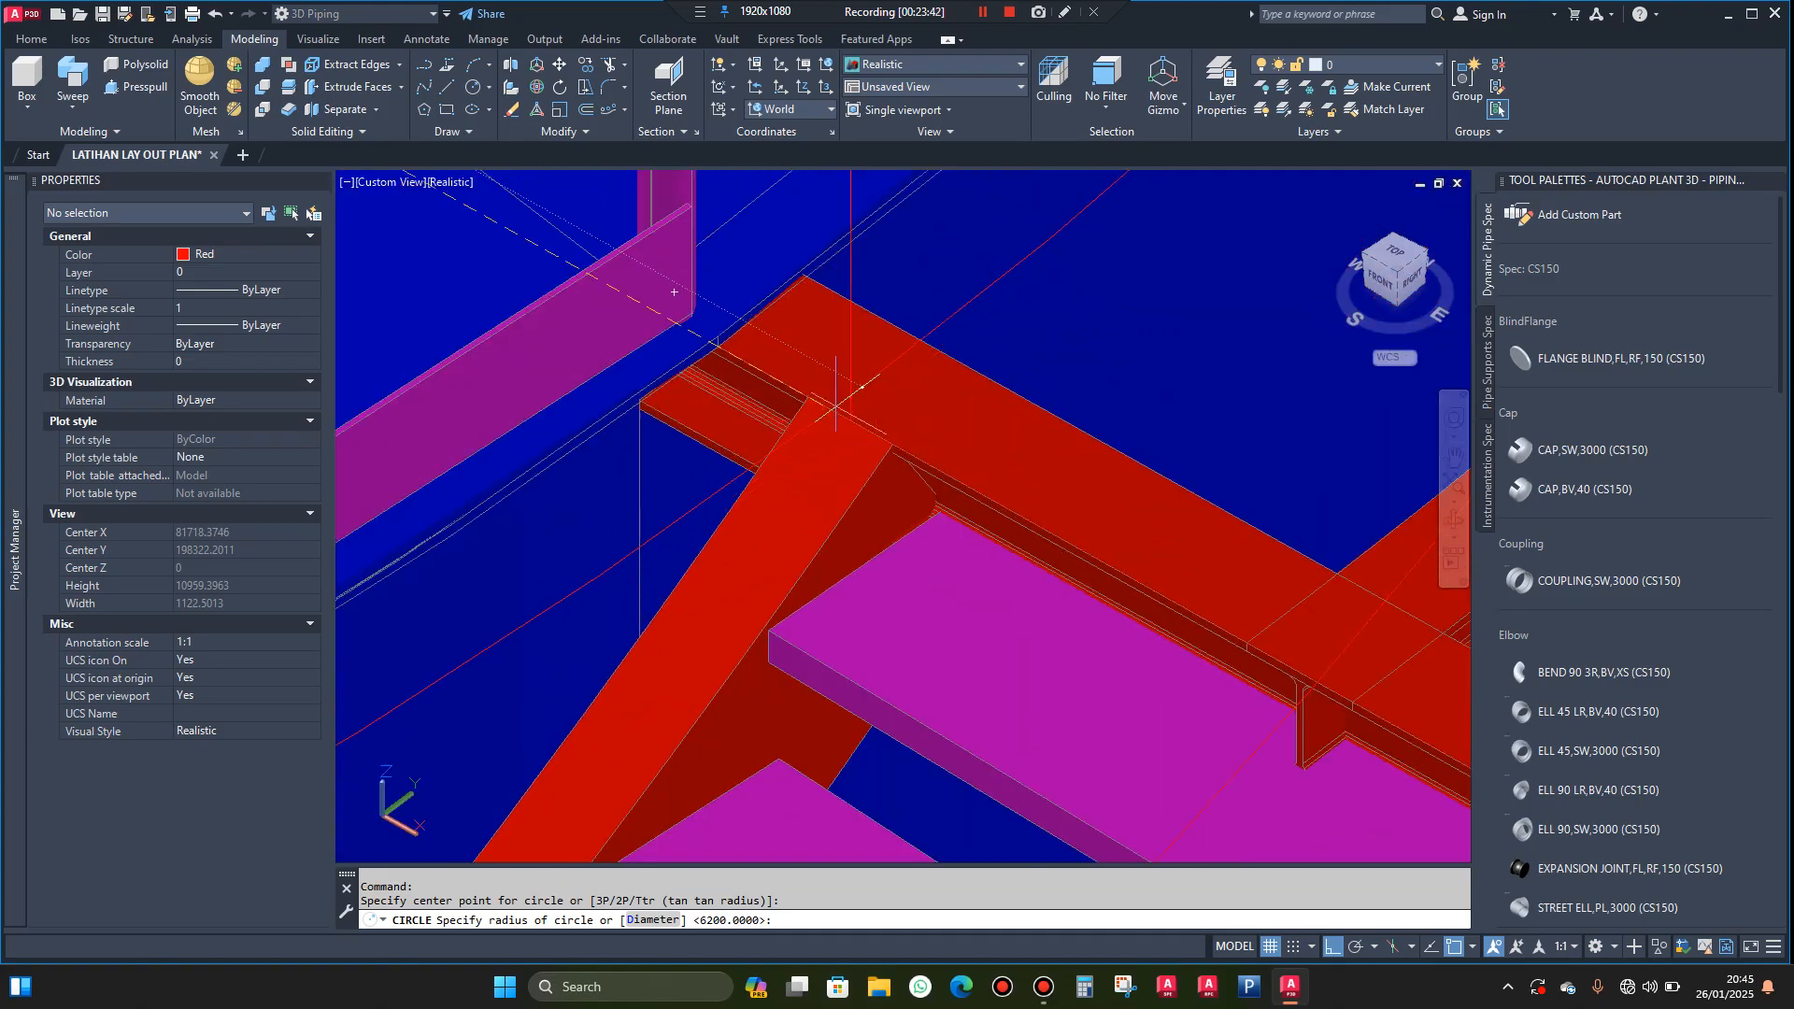
click(844, 398)
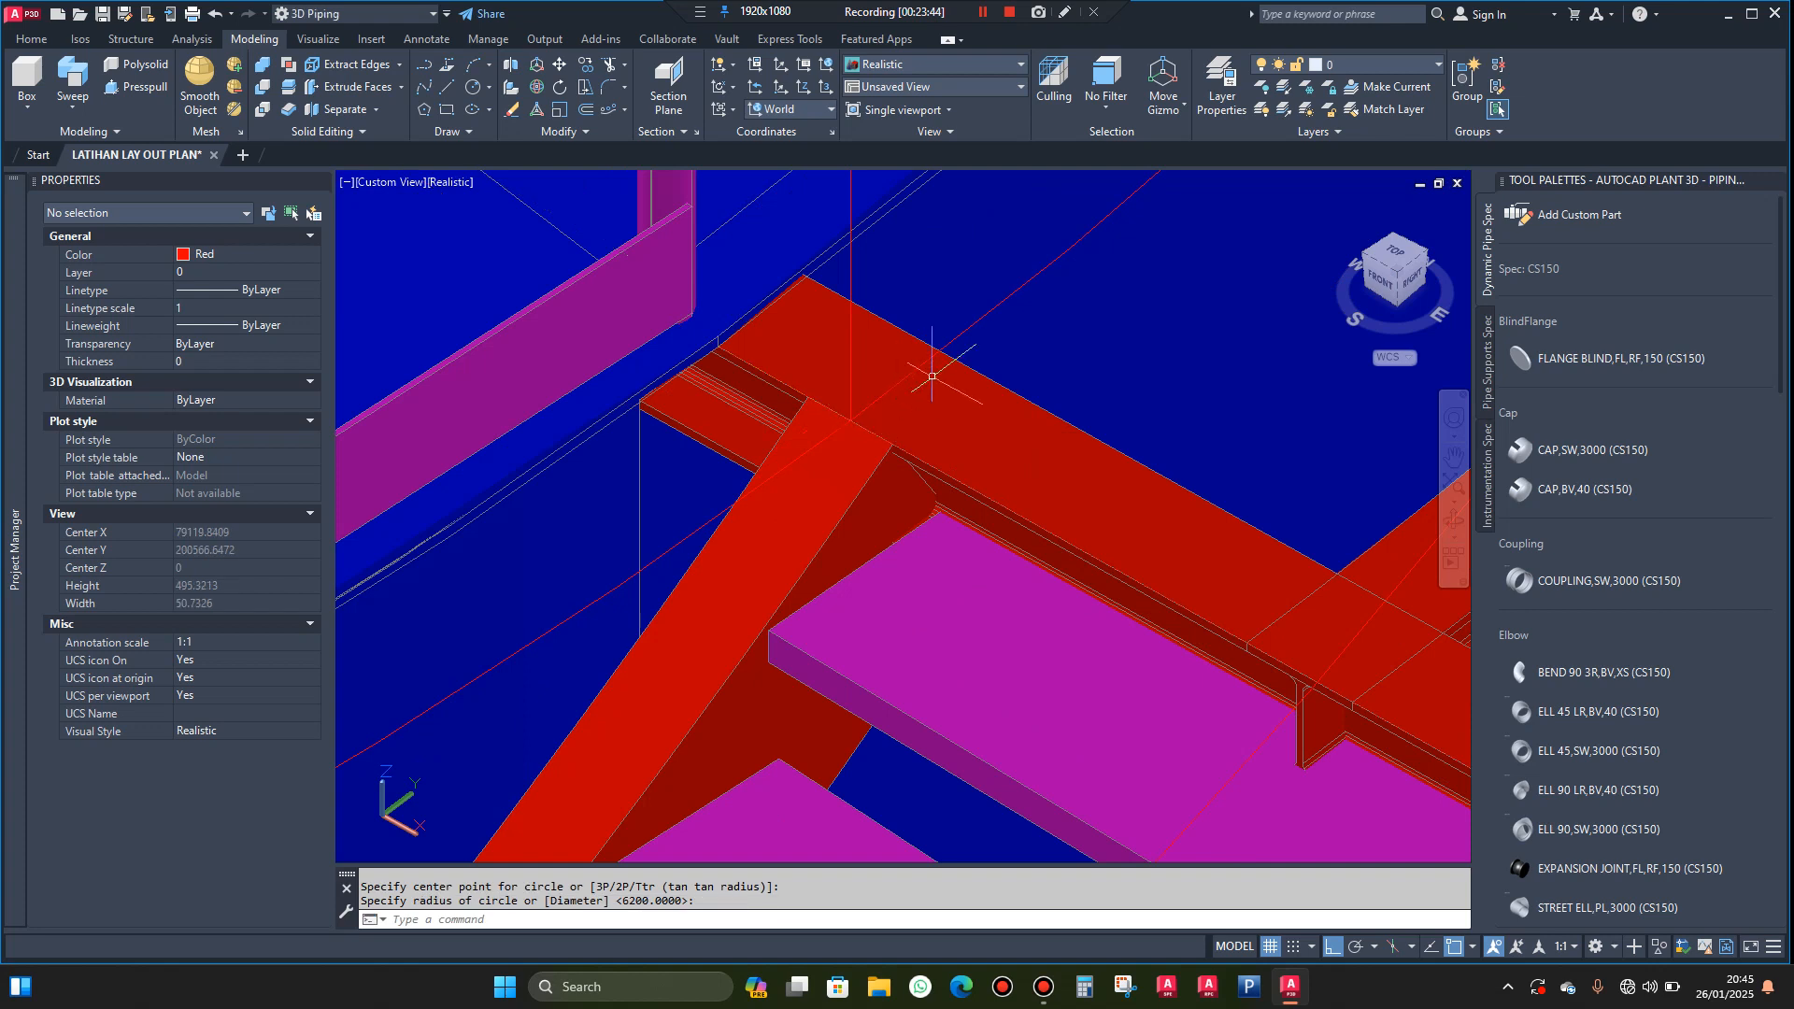
scroll(932, 376, down, 12)
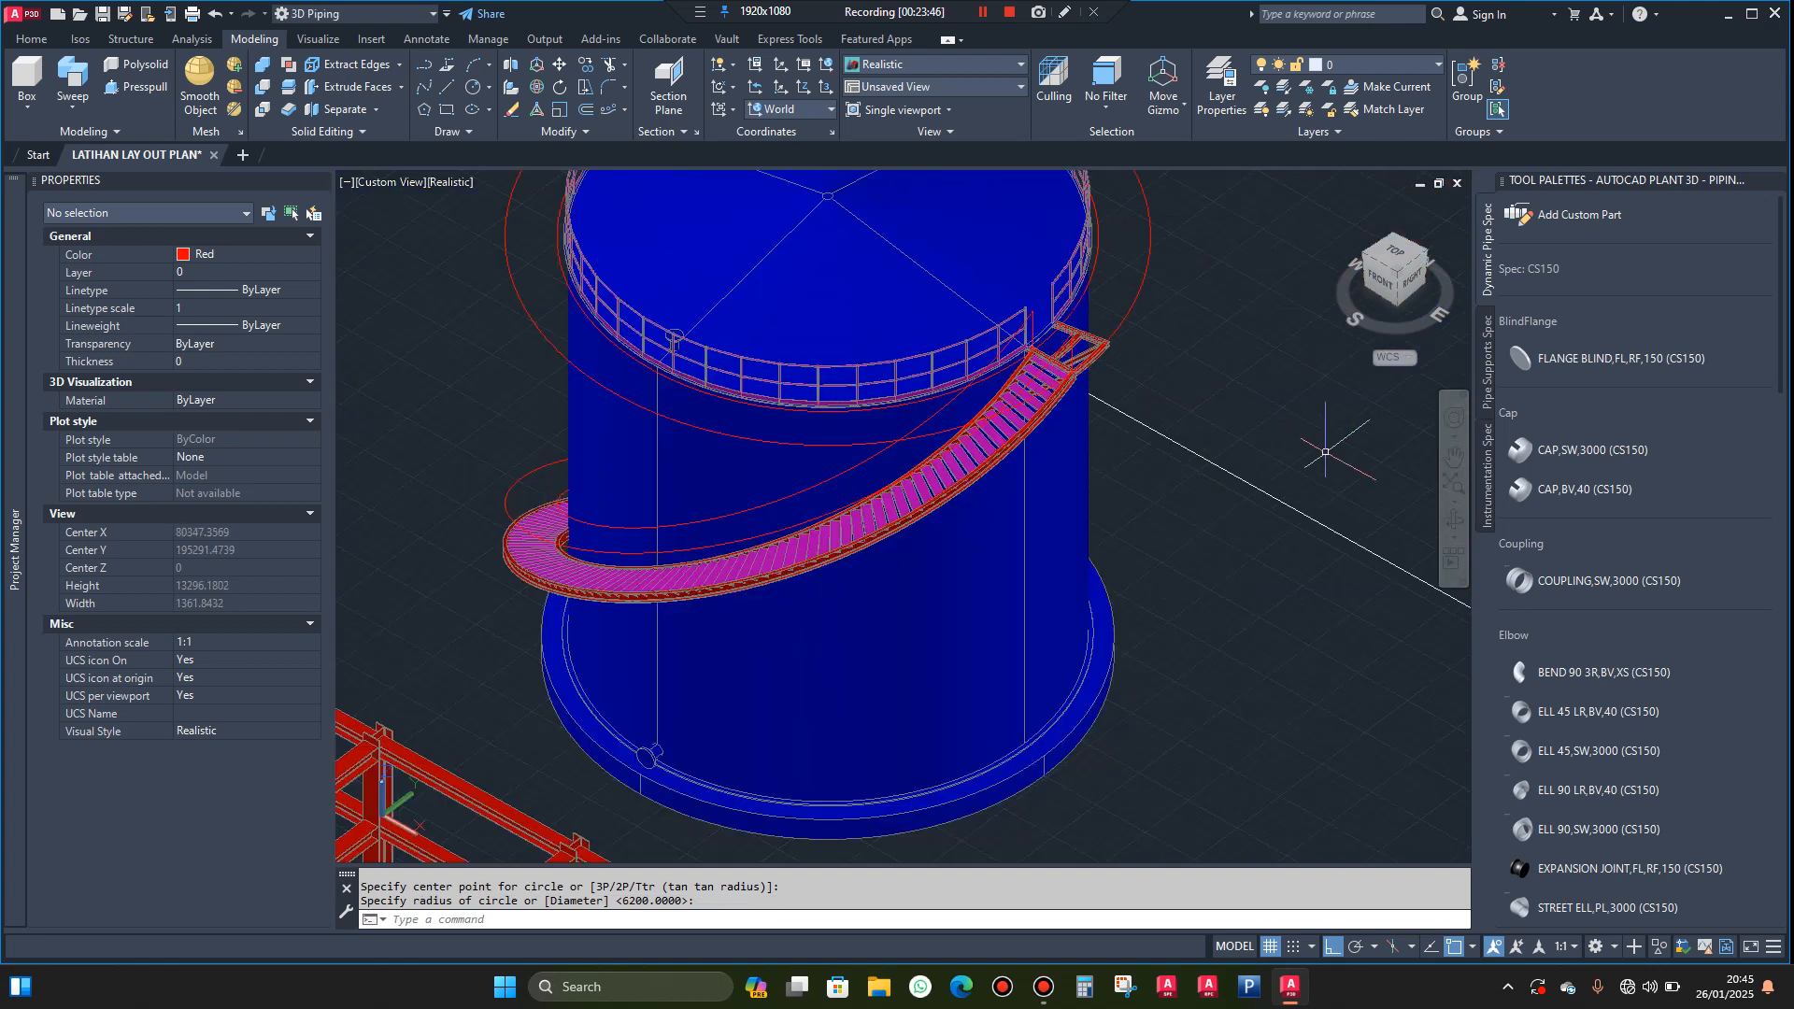
Set the structural member shape to JIS Round, size Round 42
click(1451, 525)
drag(738, 581, 890, 690)
scroll(897, 762, up, 5)
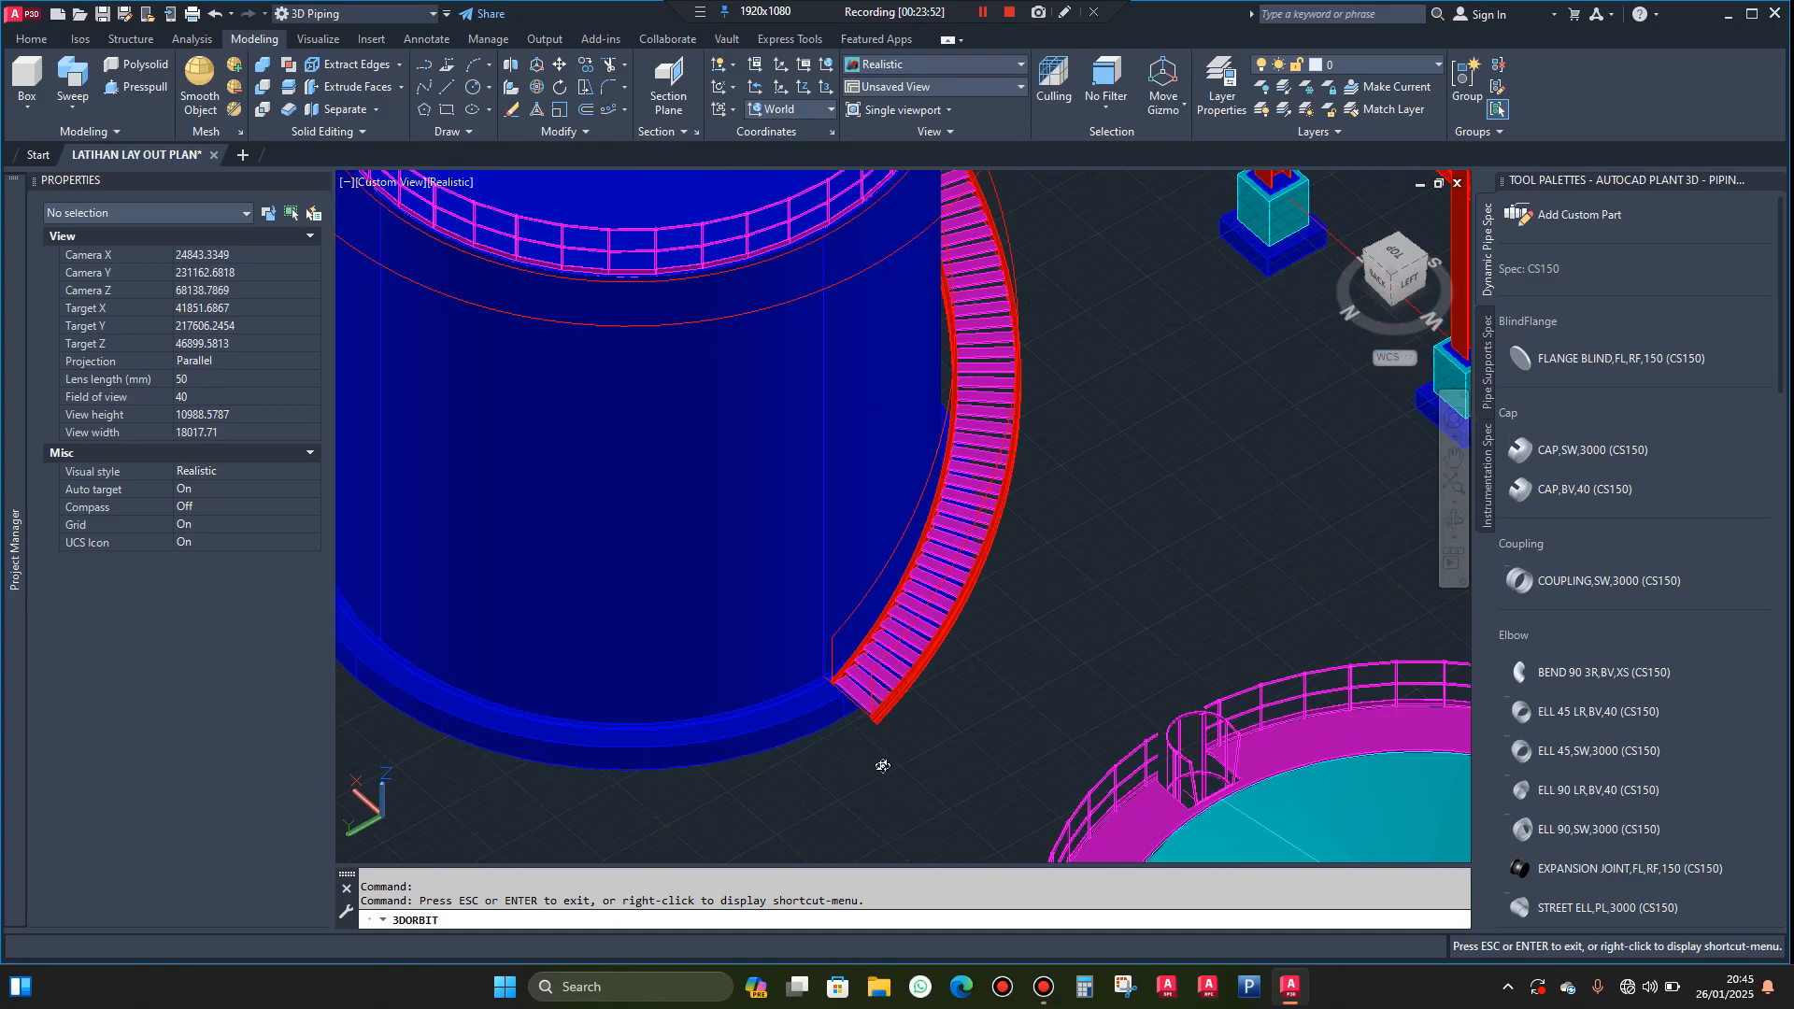
drag(925, 751, 937, 737)
scroll(945, 741, up, 4)
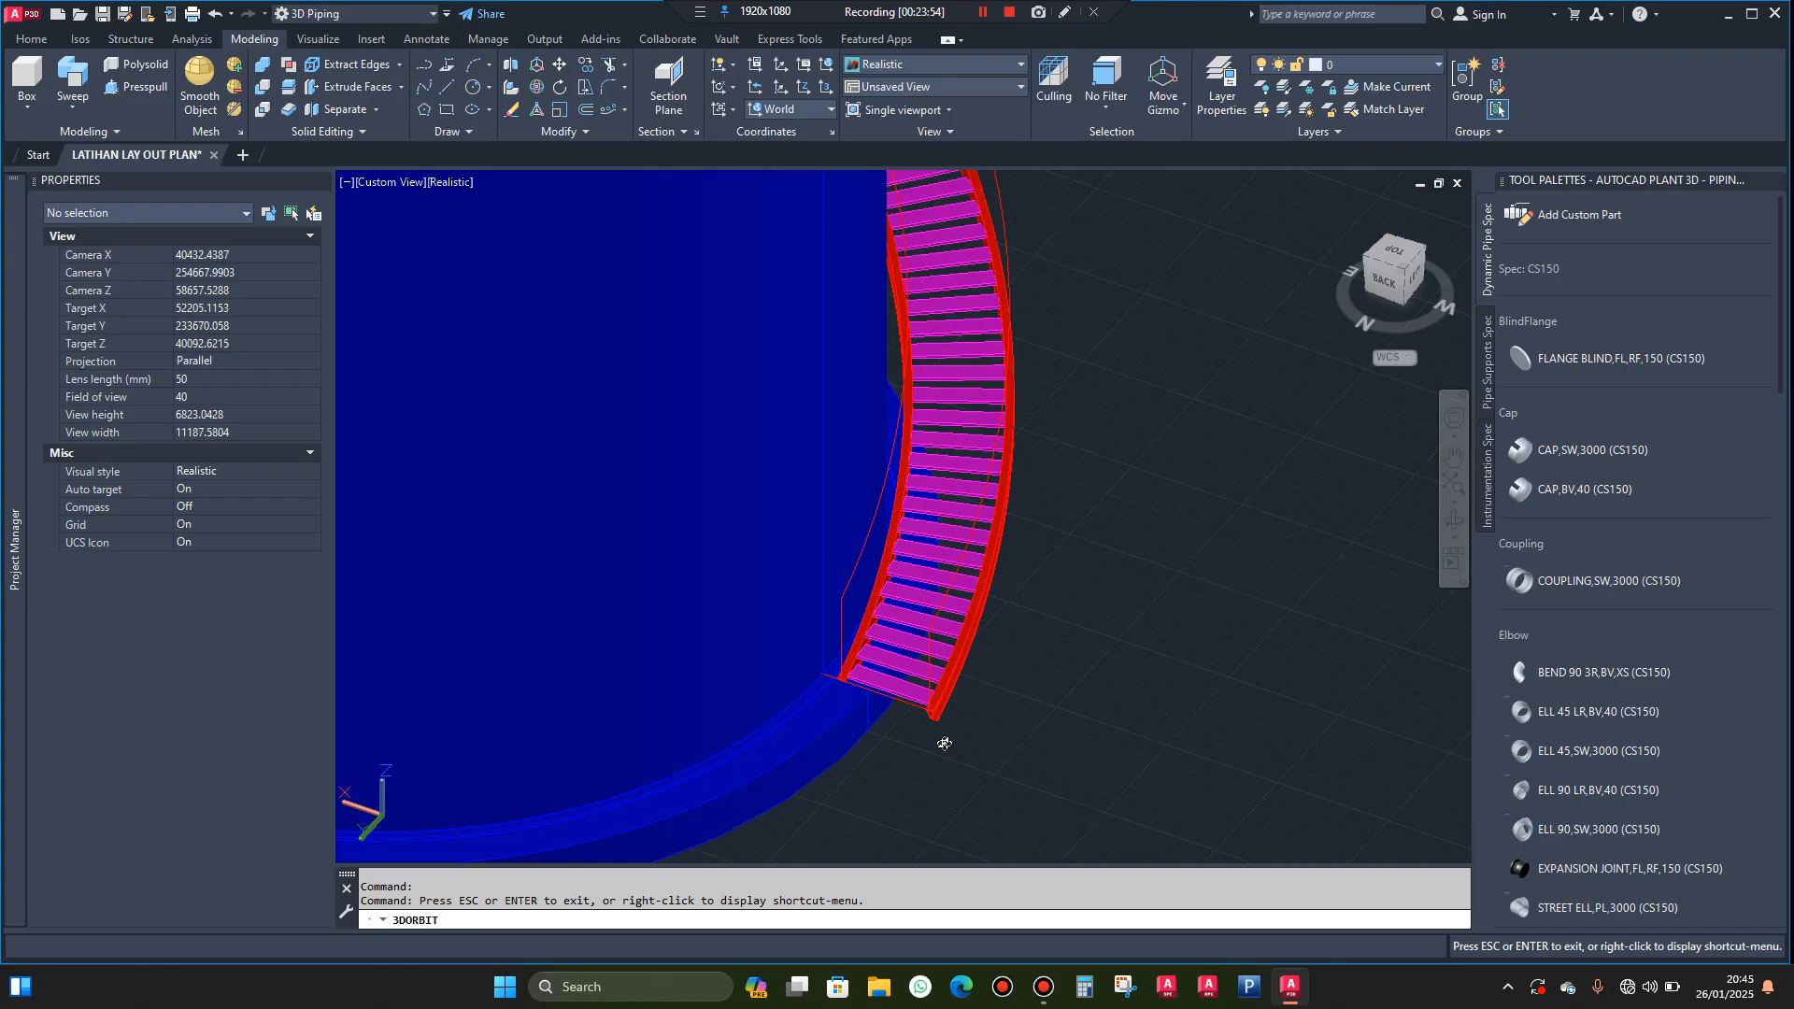
key(Escape)
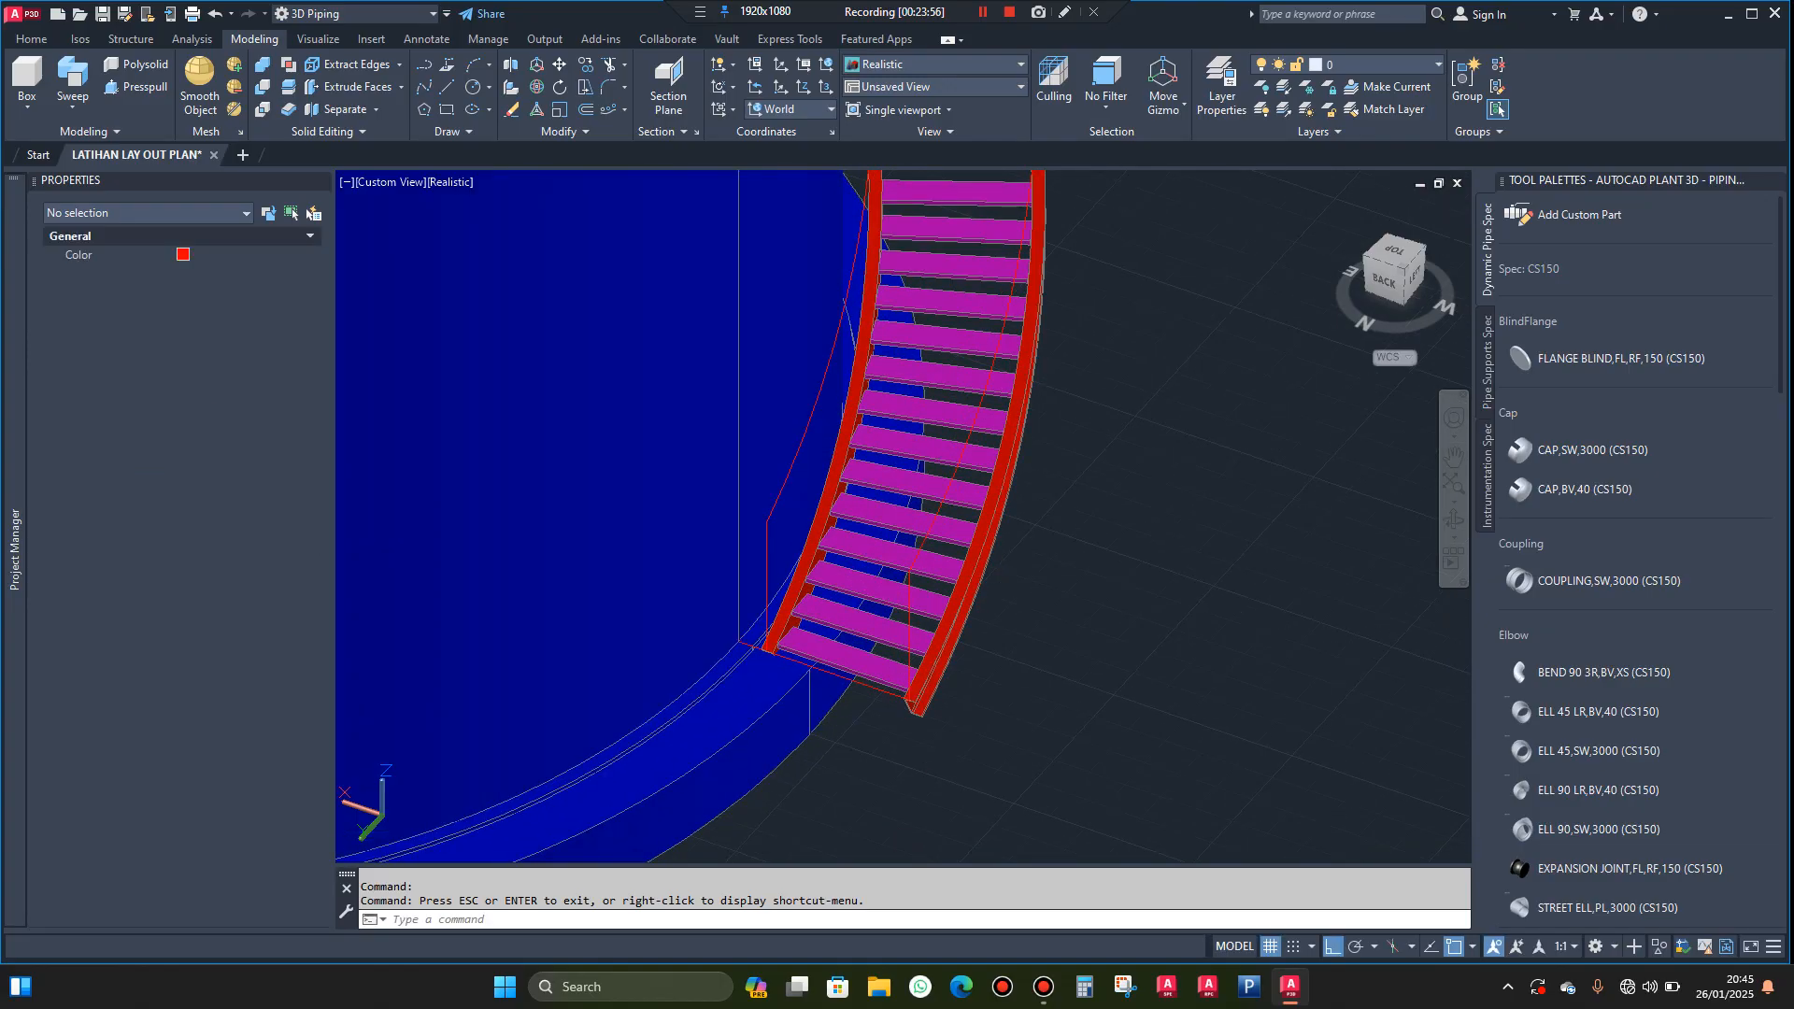
click(130, 40)
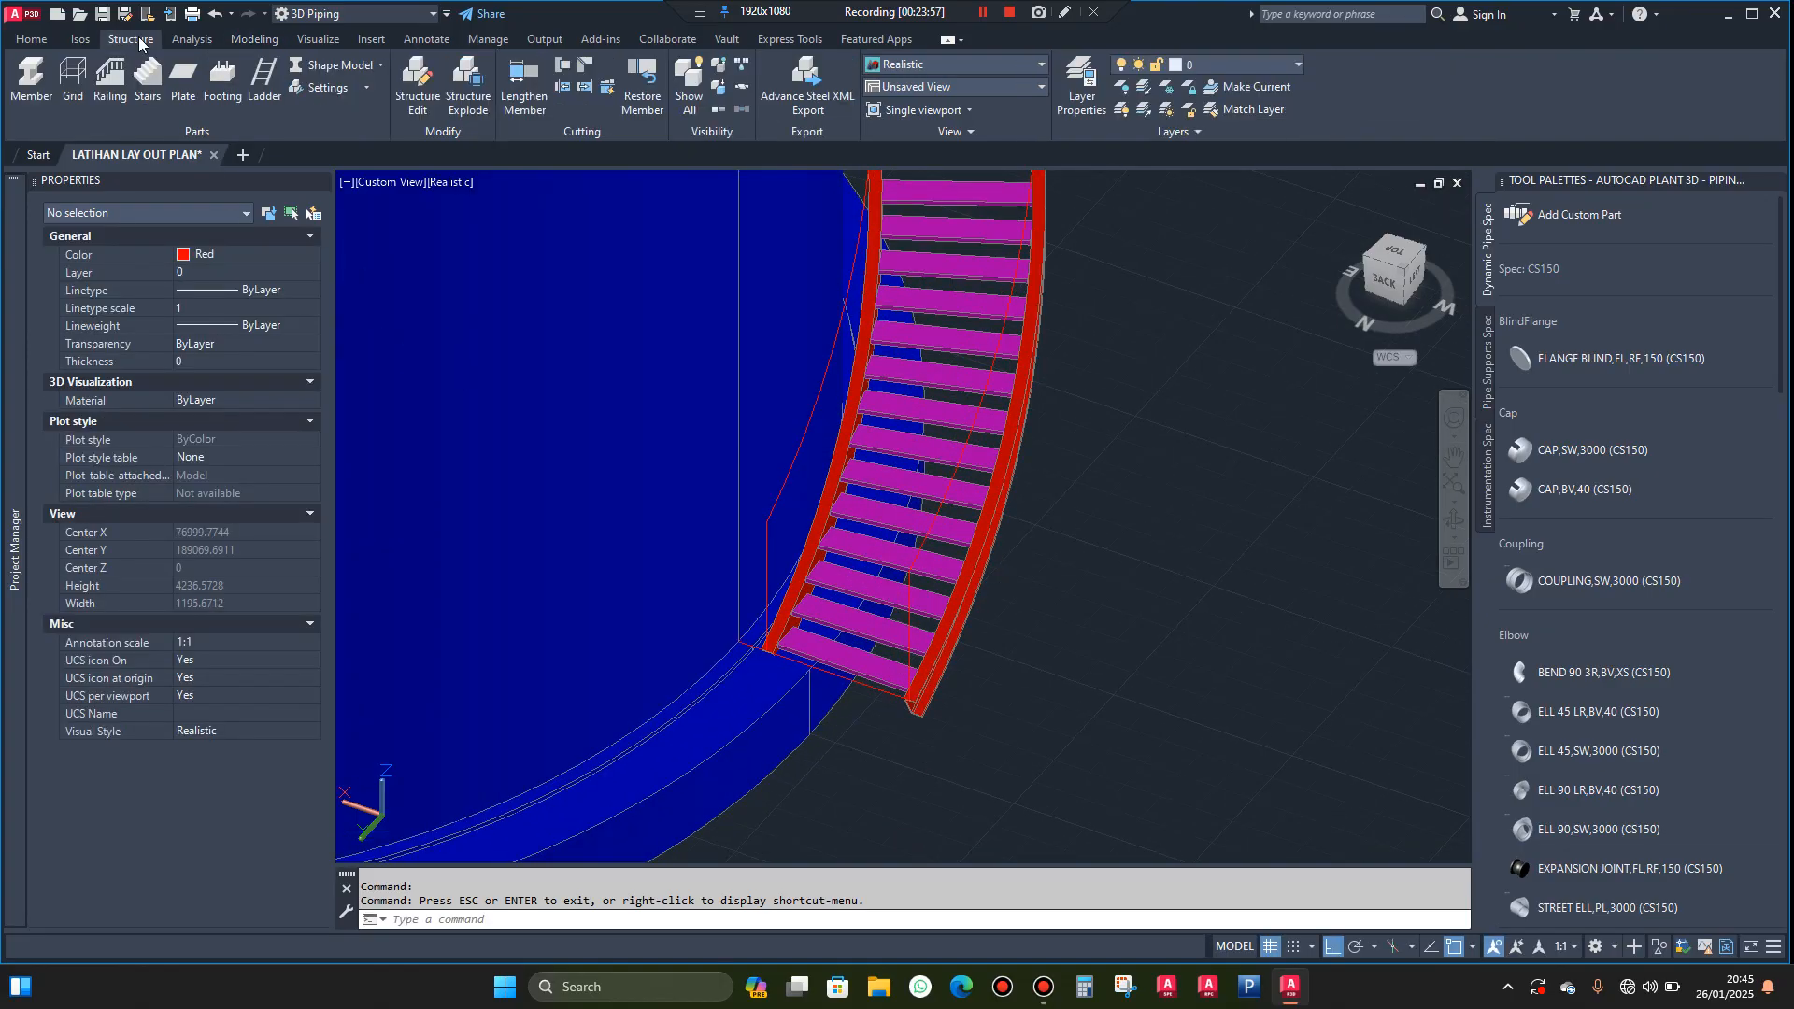
click(312, 86)
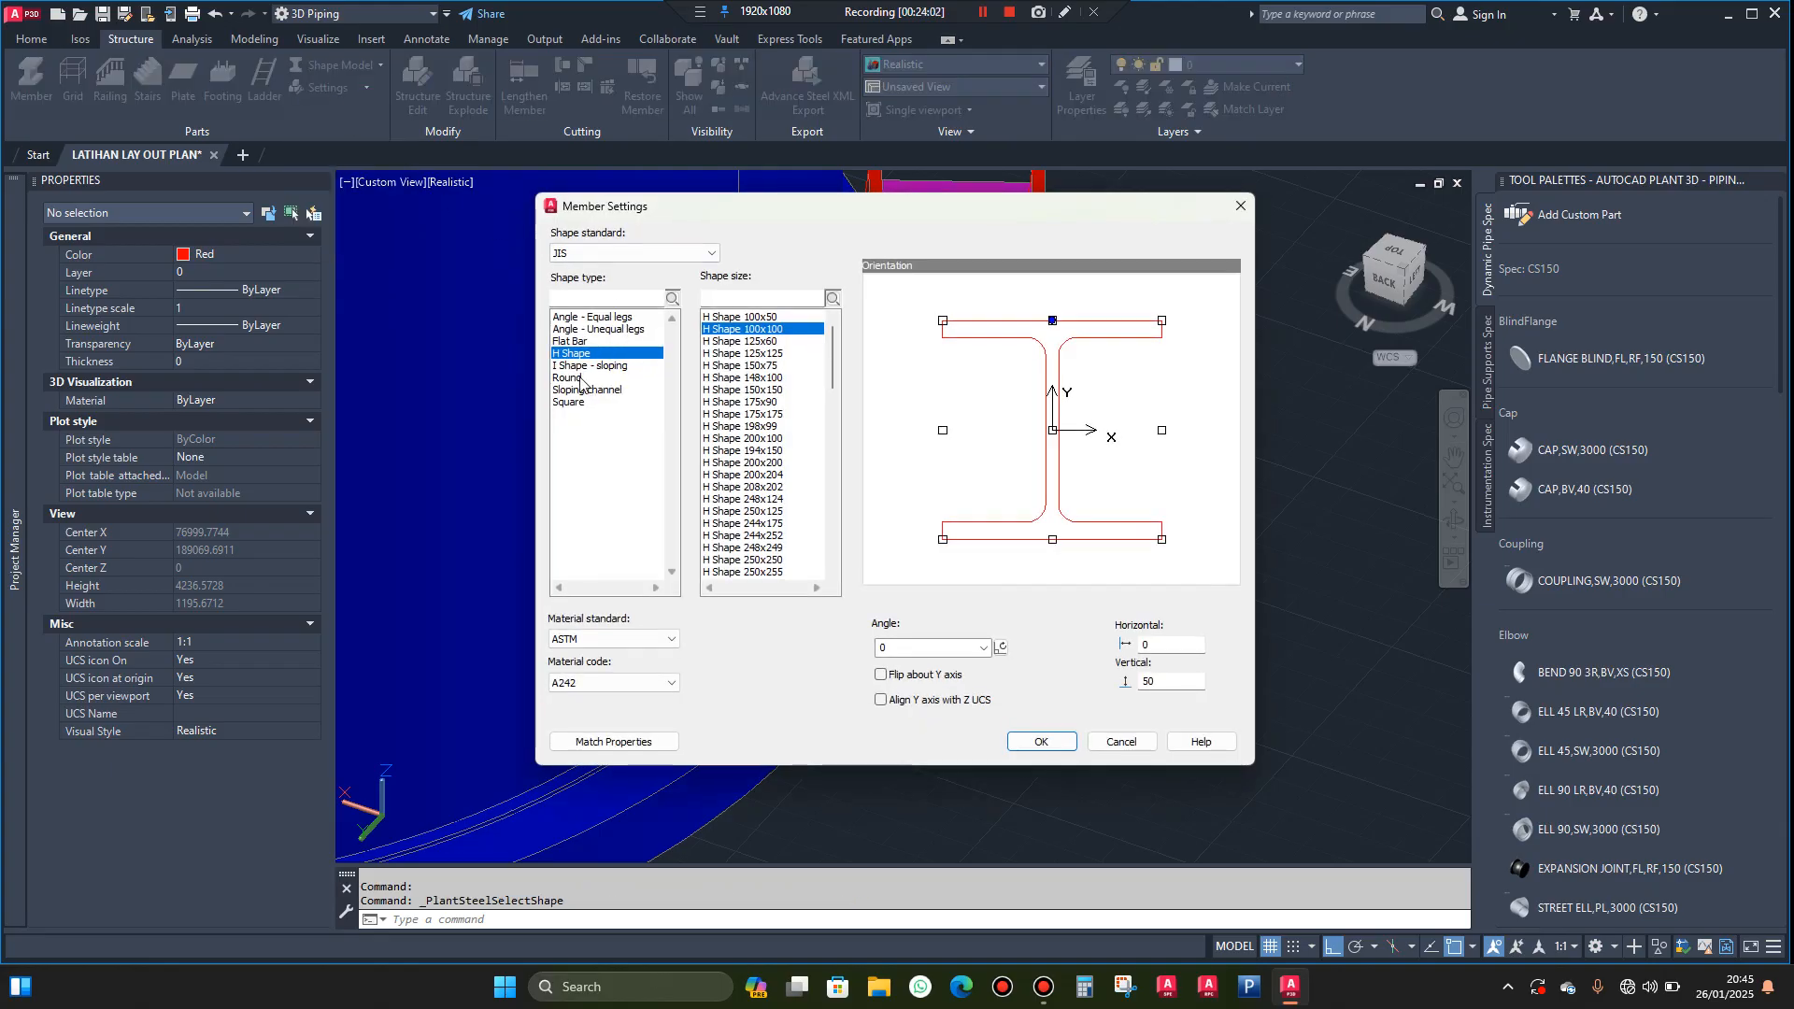
click(580, 380)
scroll(755, 512, down, 4)
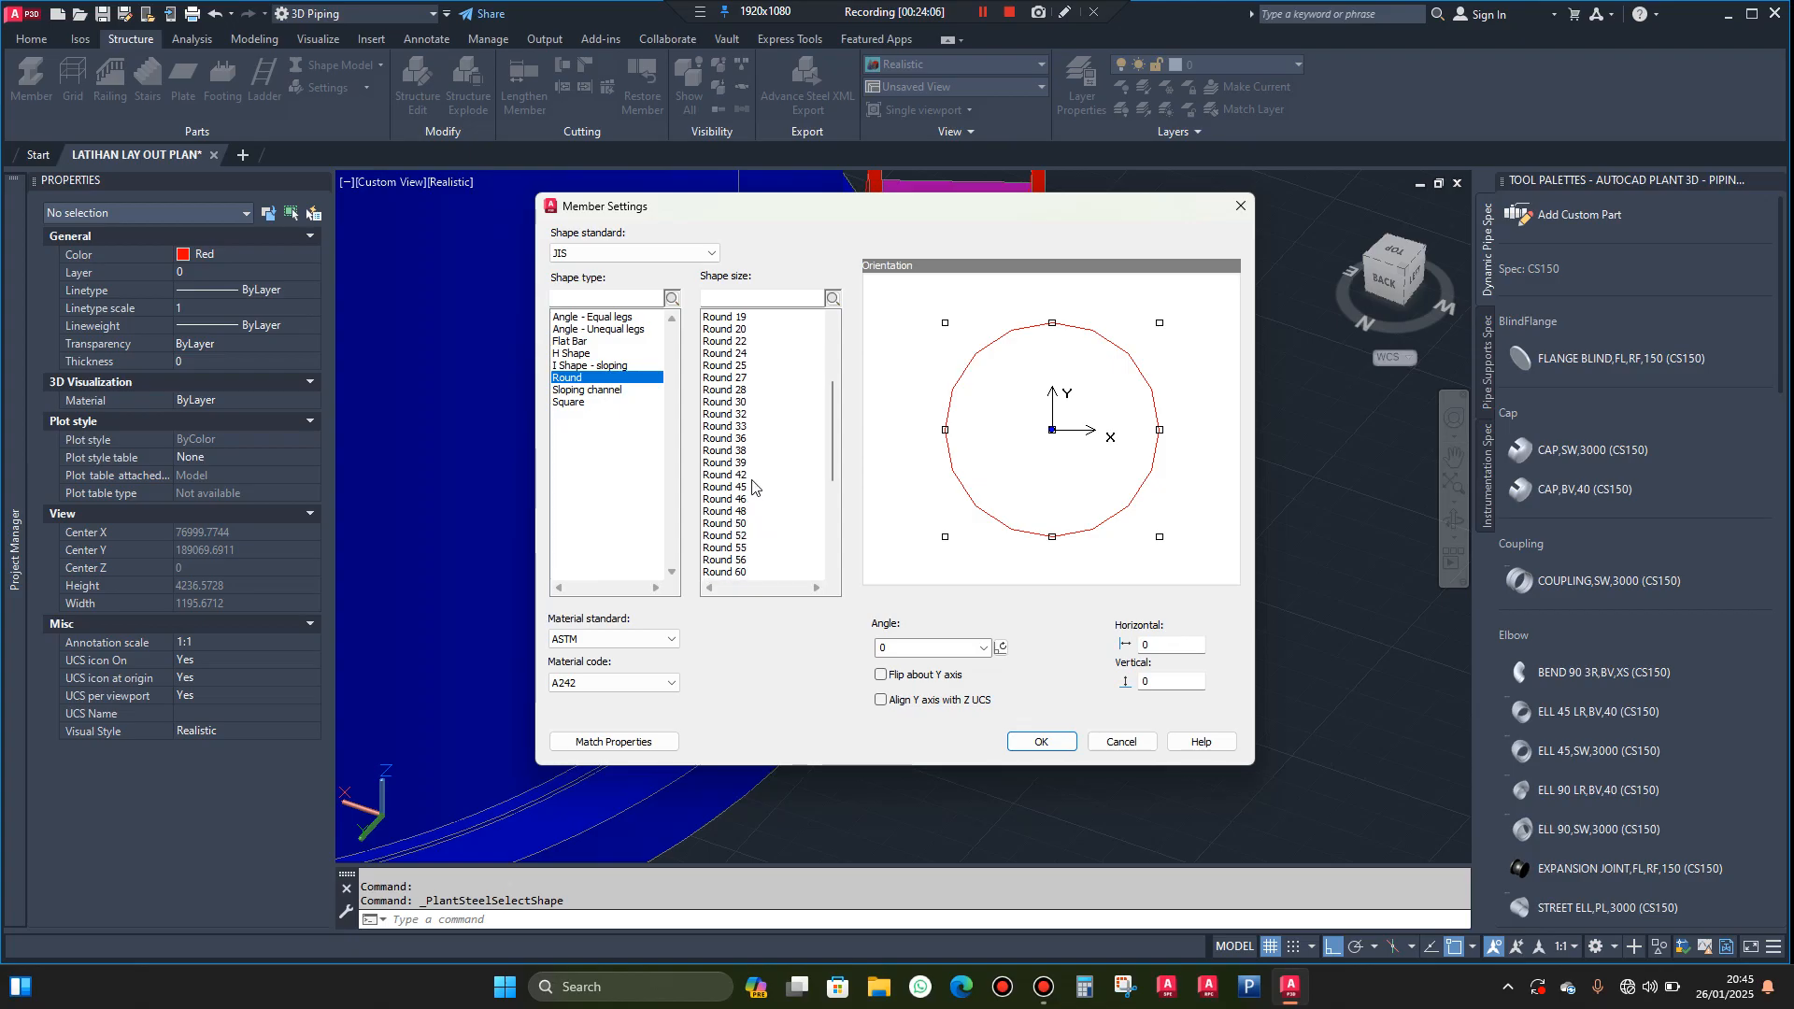
click(739, 476)
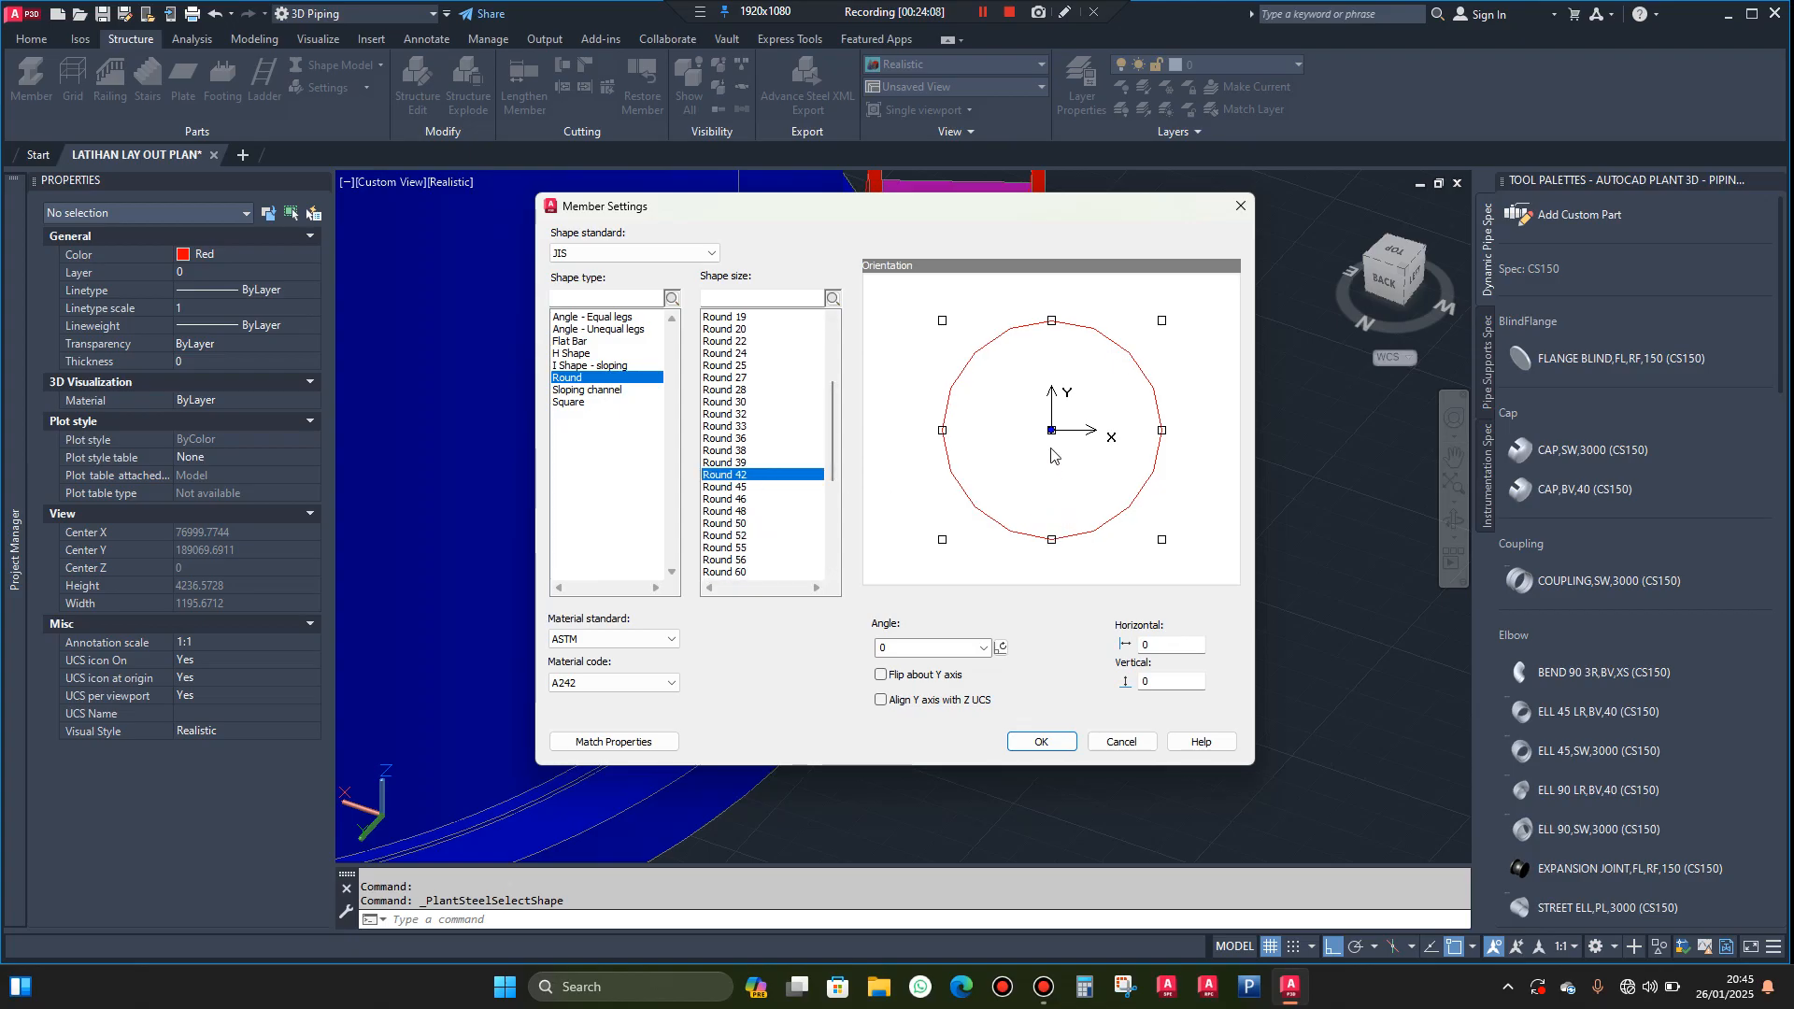
click(1042, 742)
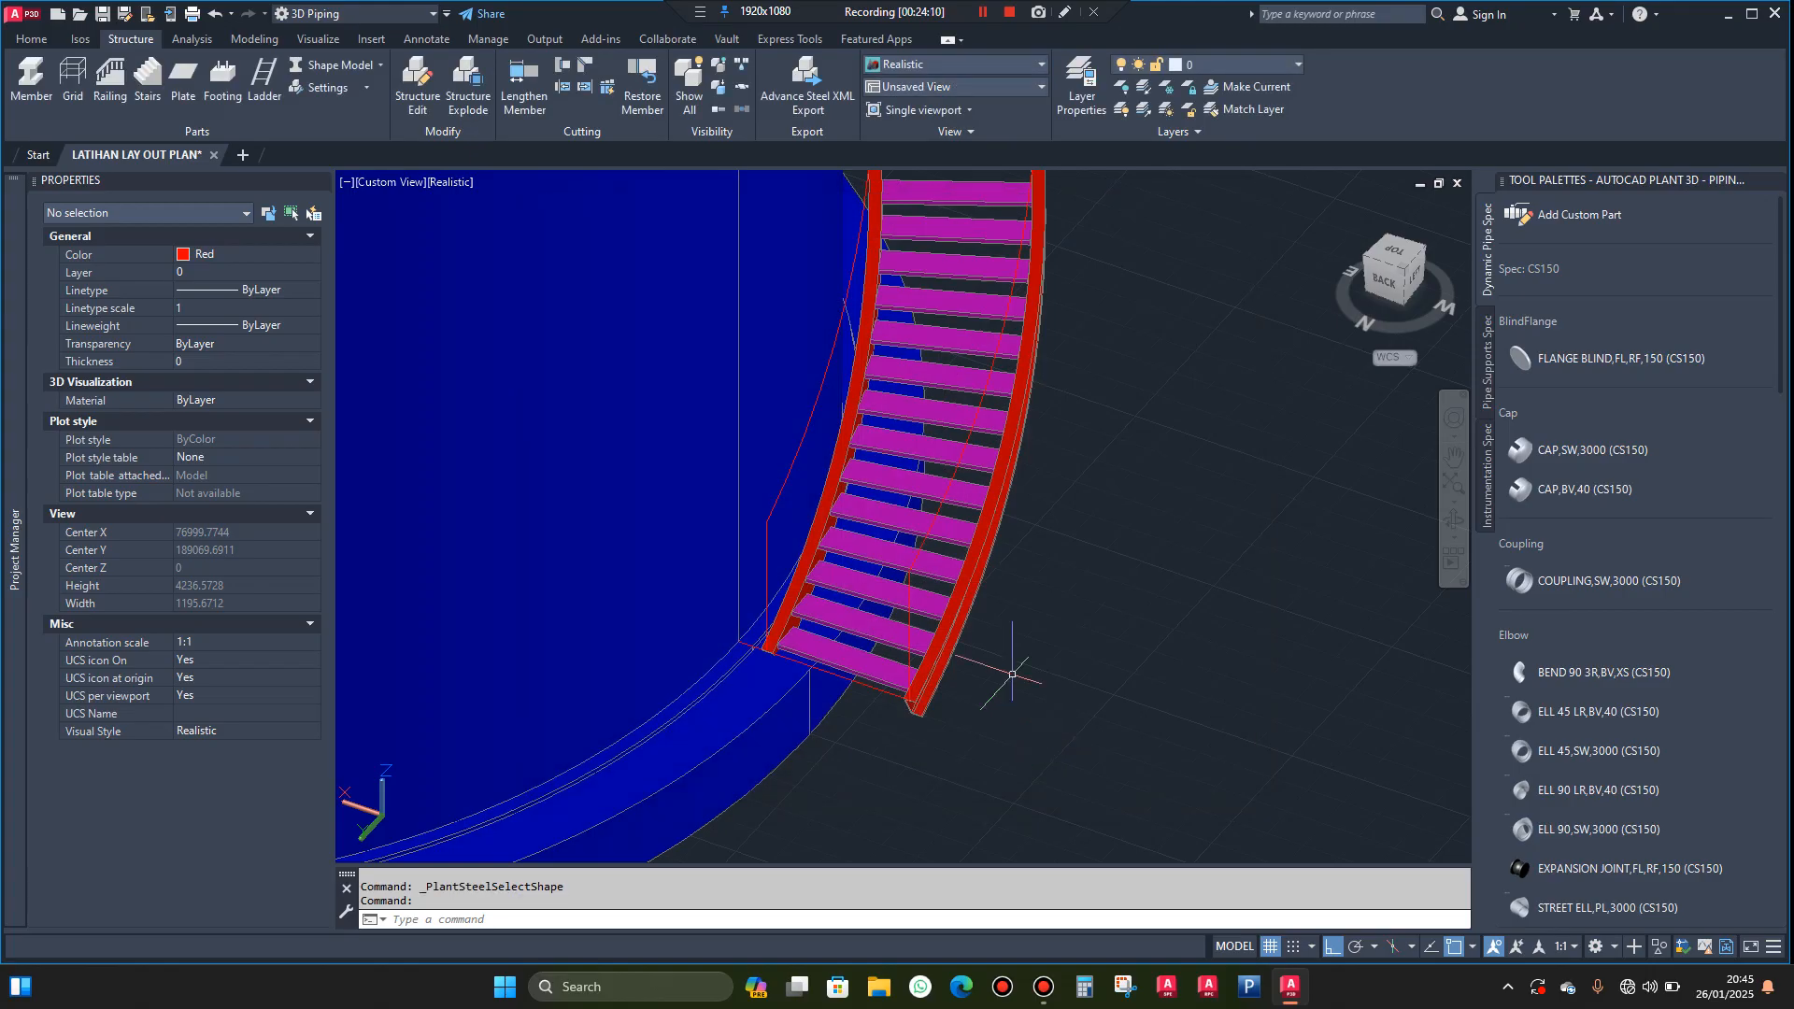
Draw a vertical round post 1000 mm tall at the outer stringer's bottom end, following the vertical guide line
click(30, 80)
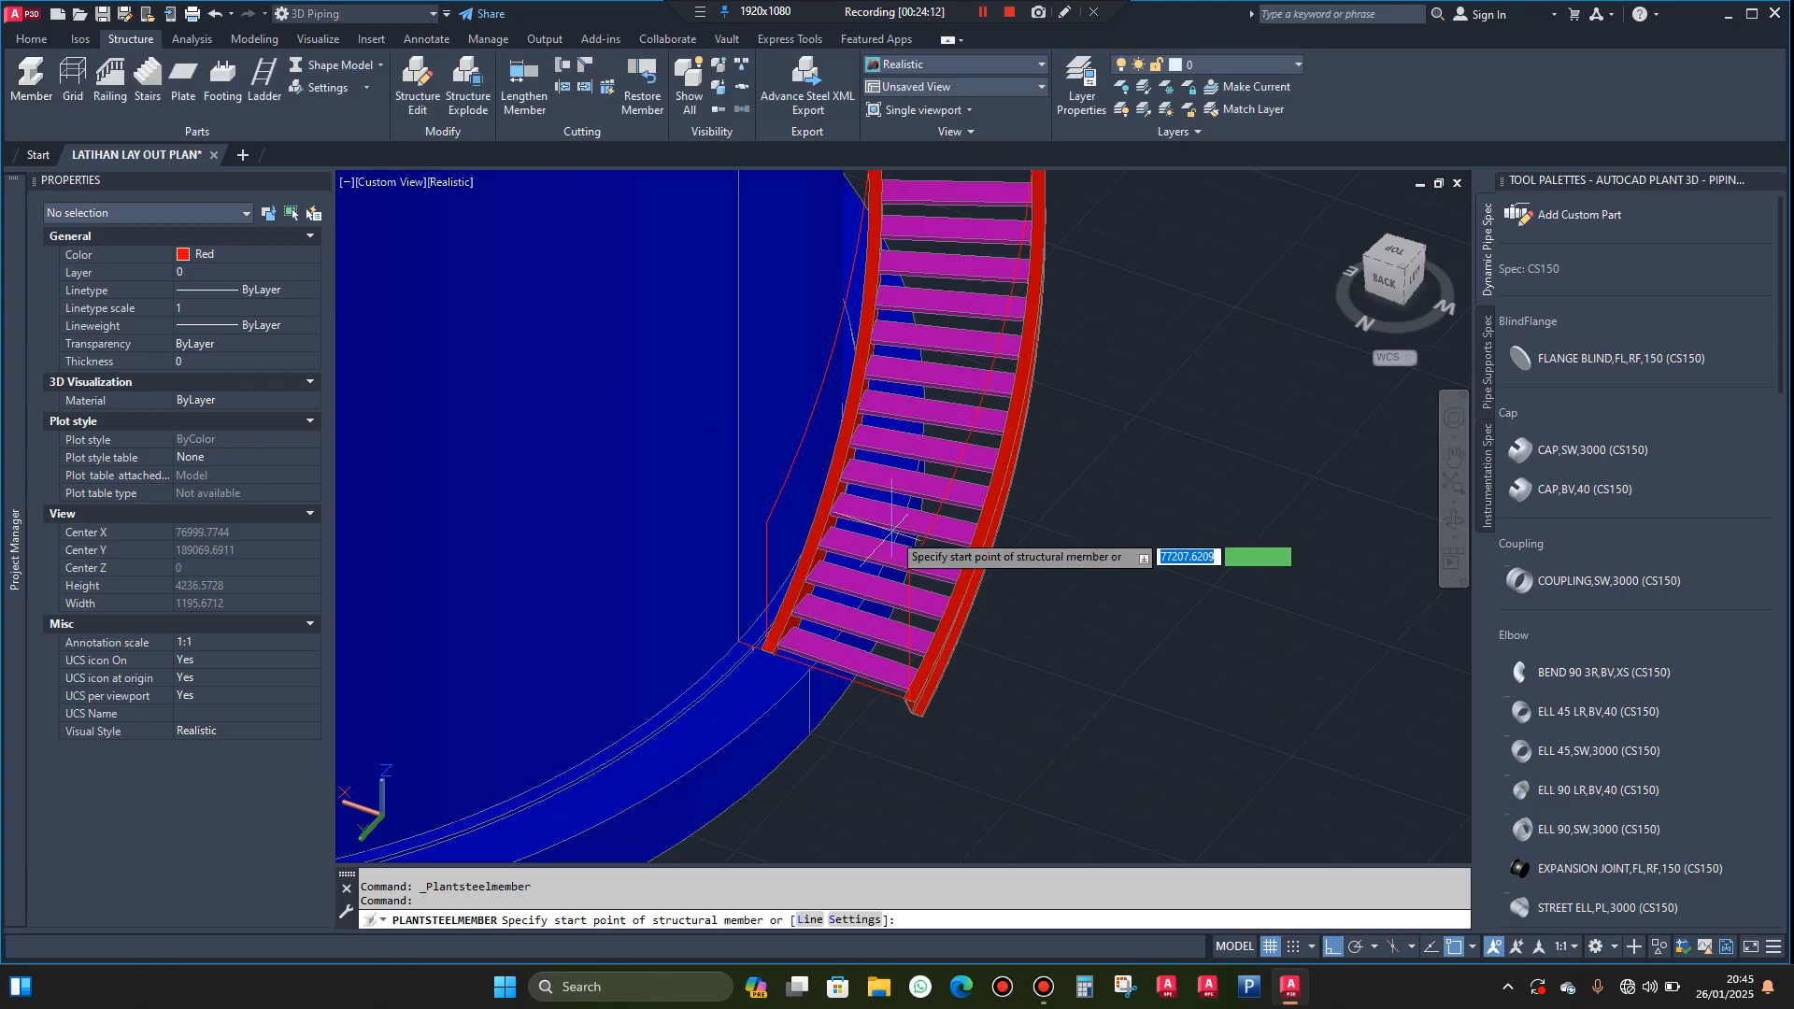
scroll(925, 701, up, 6)
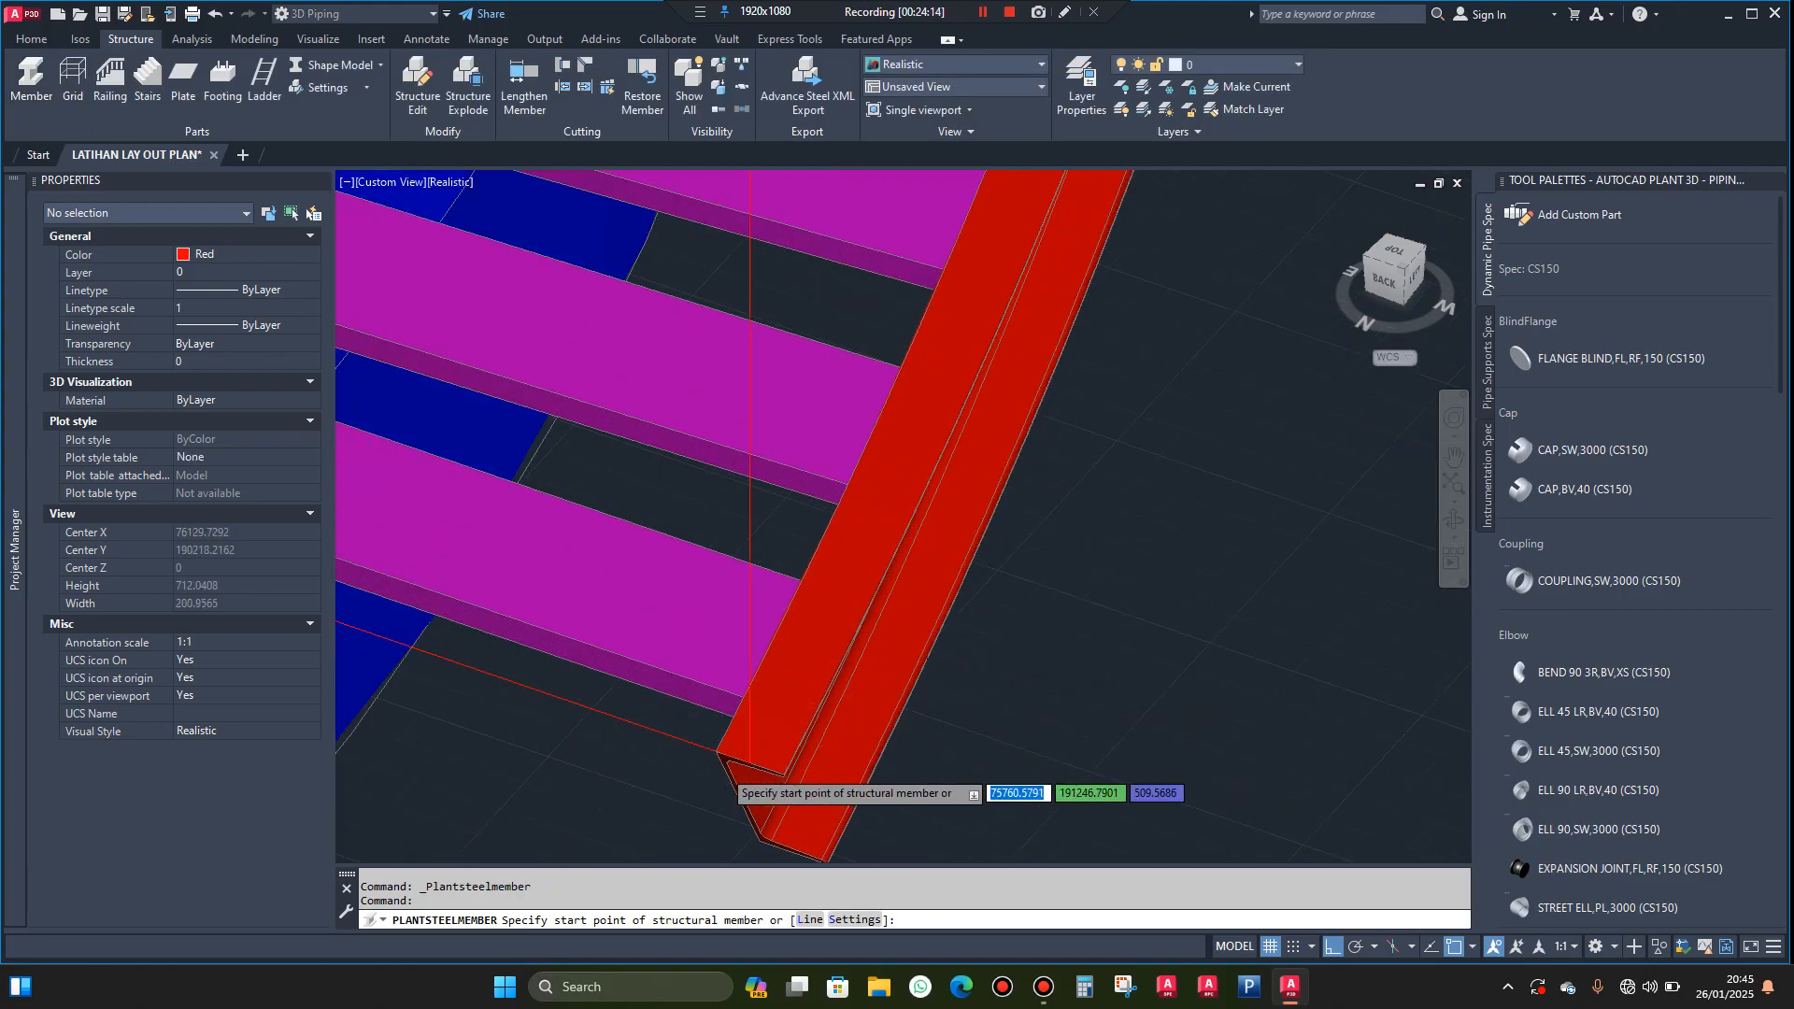
scroll(766, 761, up, 3)
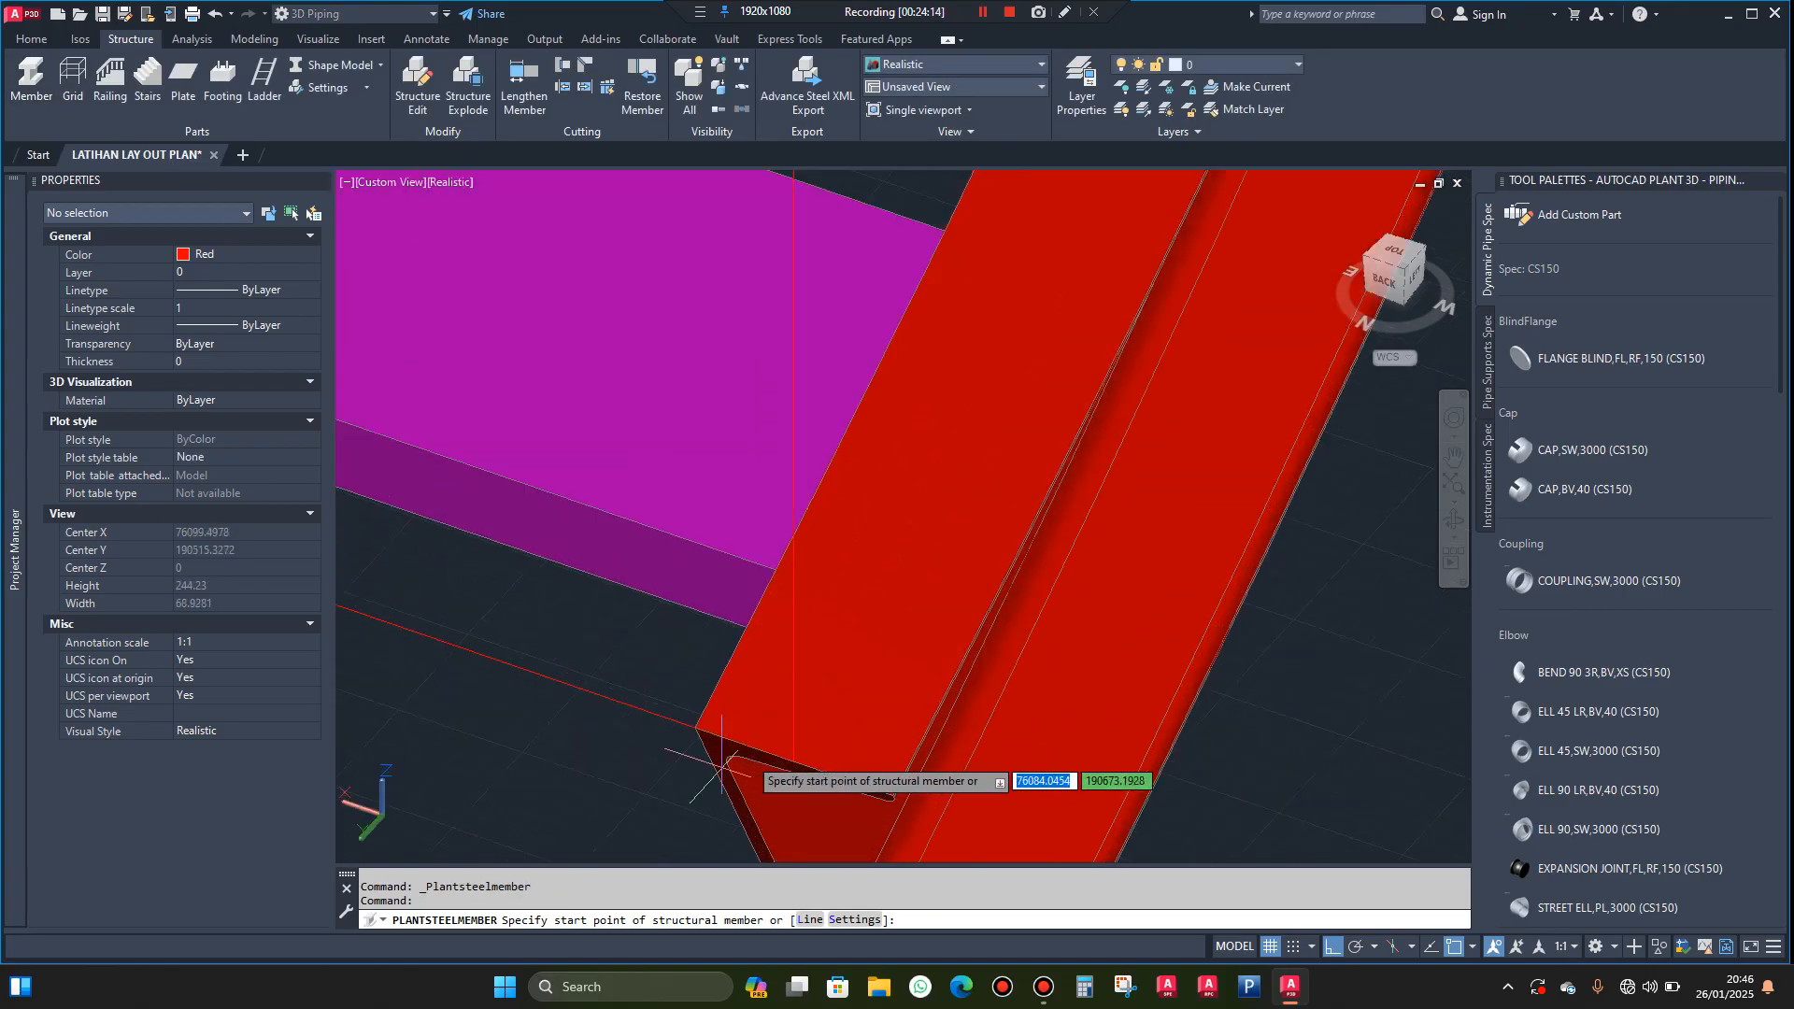
click(785, 758)
scroll(790, 747, down, 3)
scroll(793, 762, down, 3)
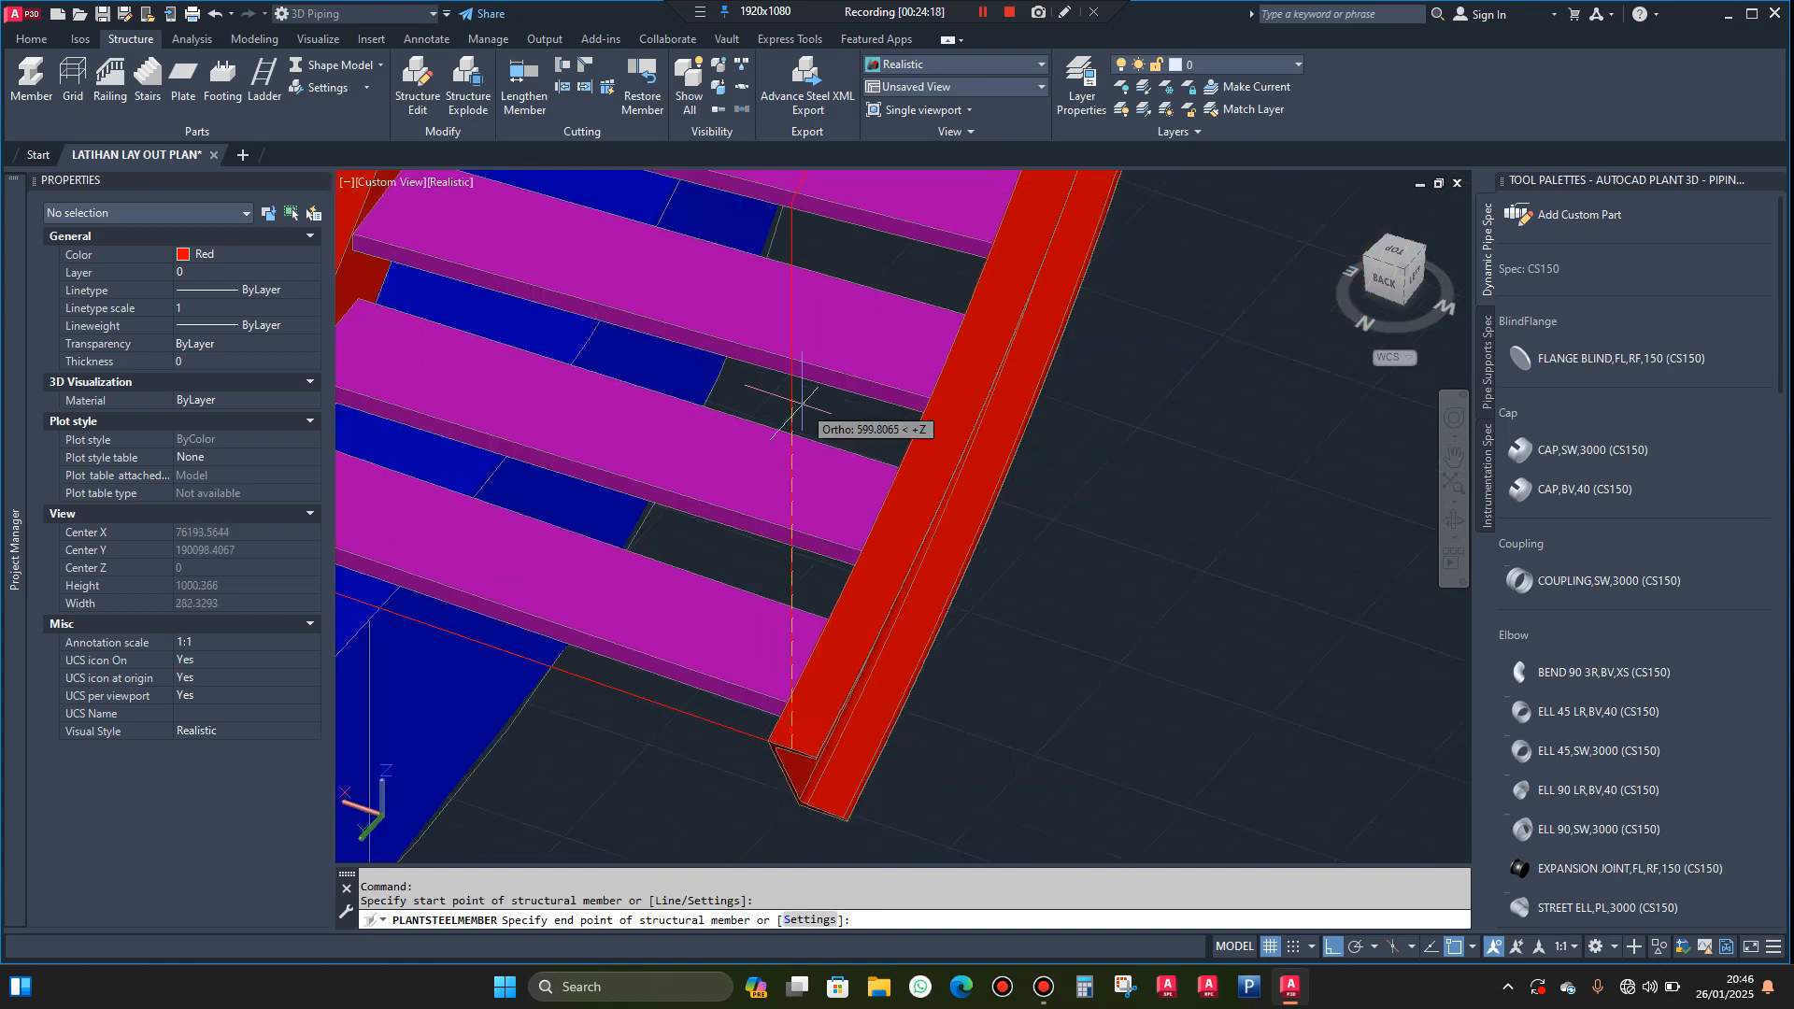
scroll(796, 201, up, 3)
scroll(794, 191, up, 5)
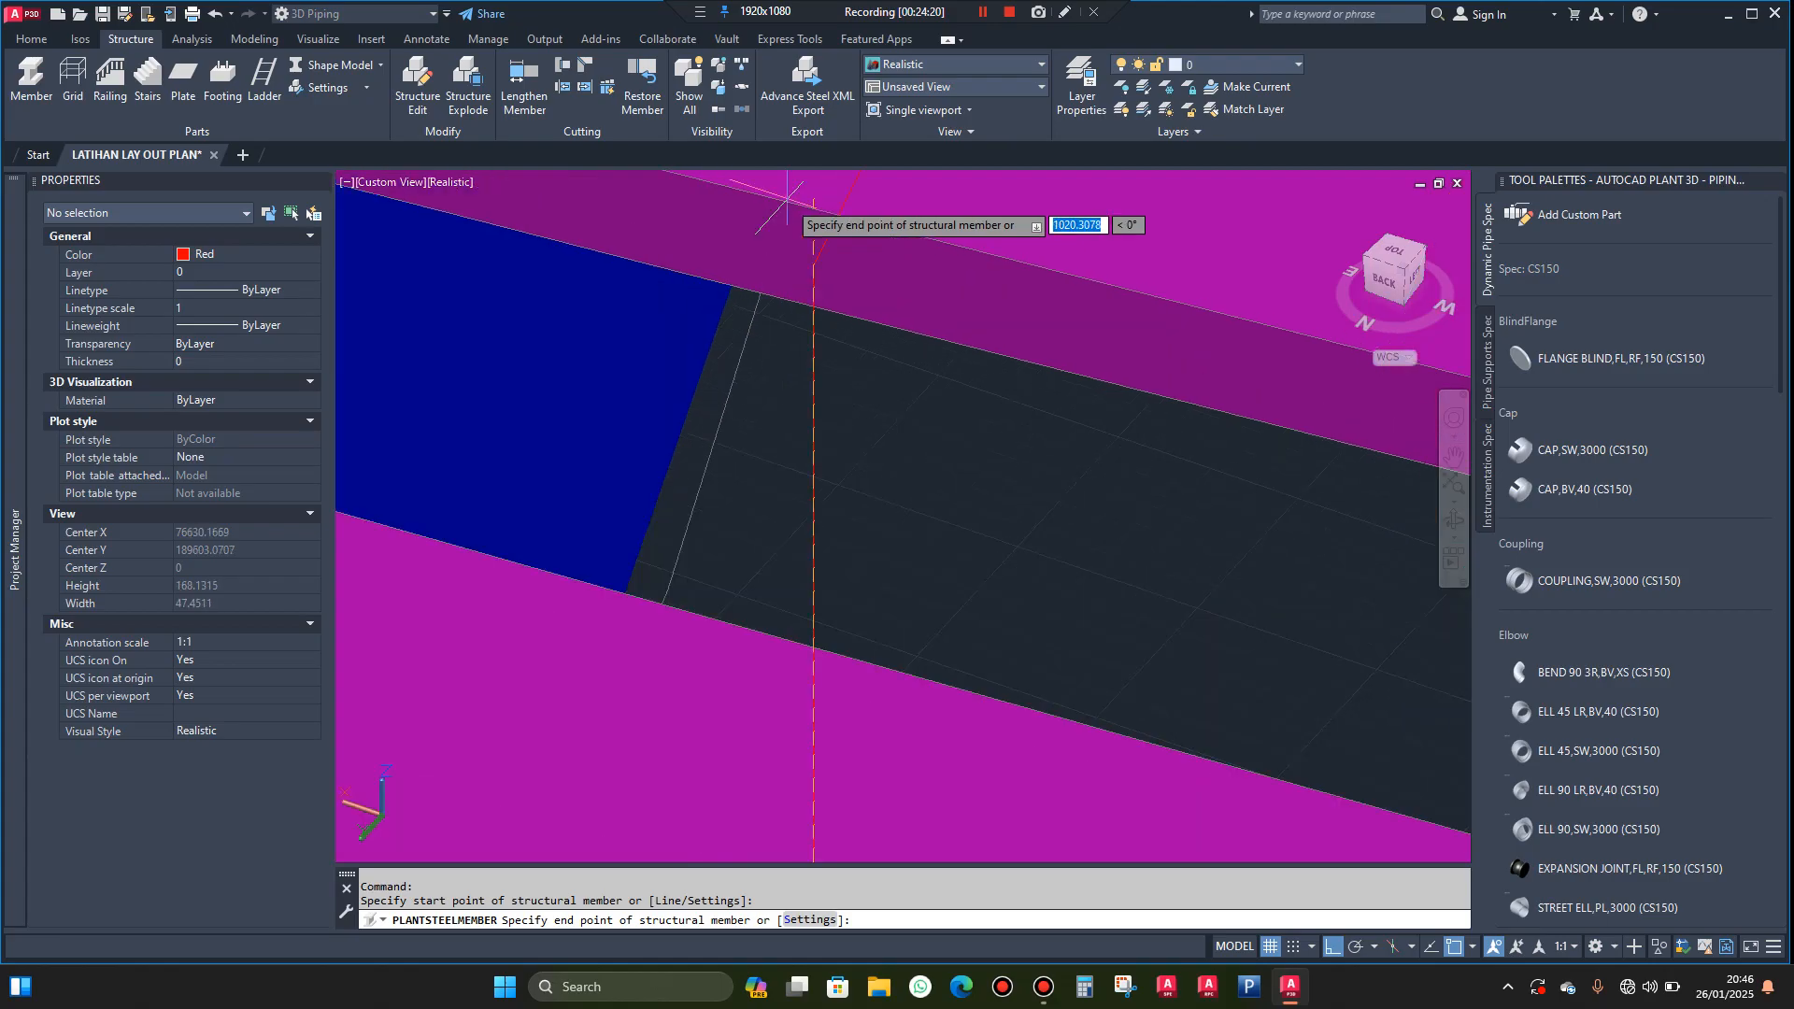
click(813, 266)
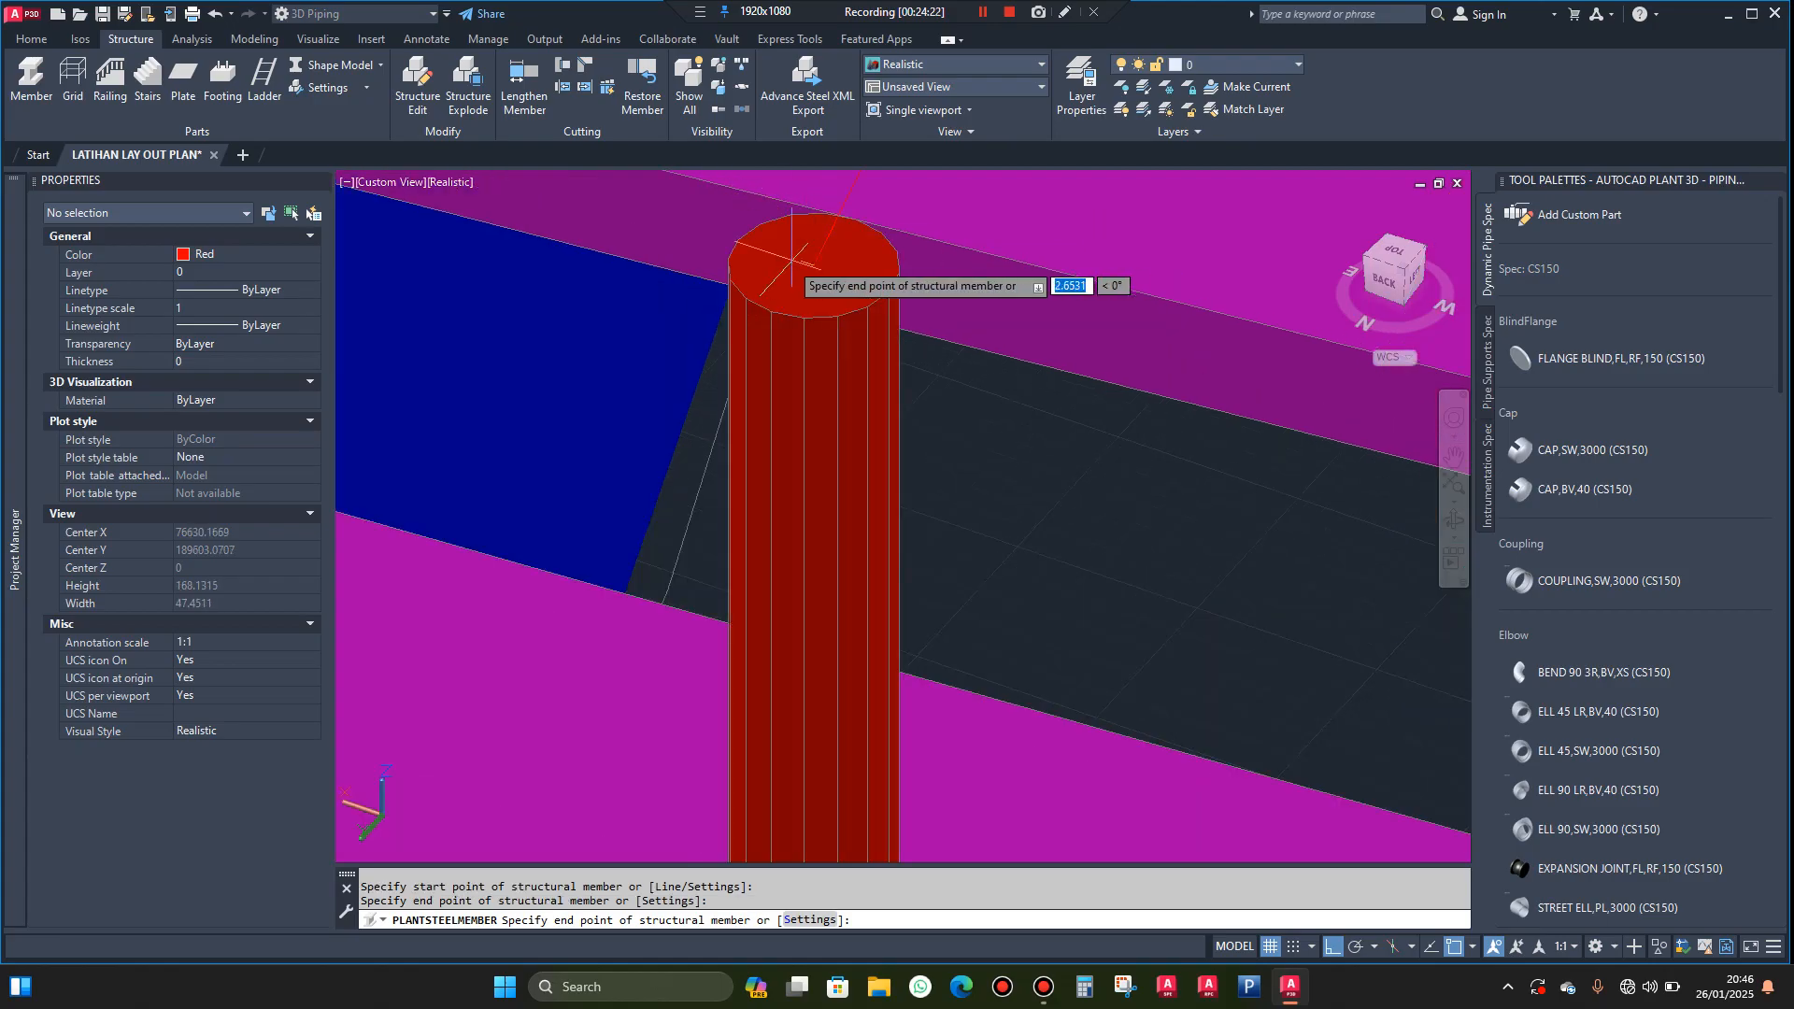
scroll(822, 346, down, 2)
key(Escape)
Change the colour of the new round post to yellow
click(809, 354)
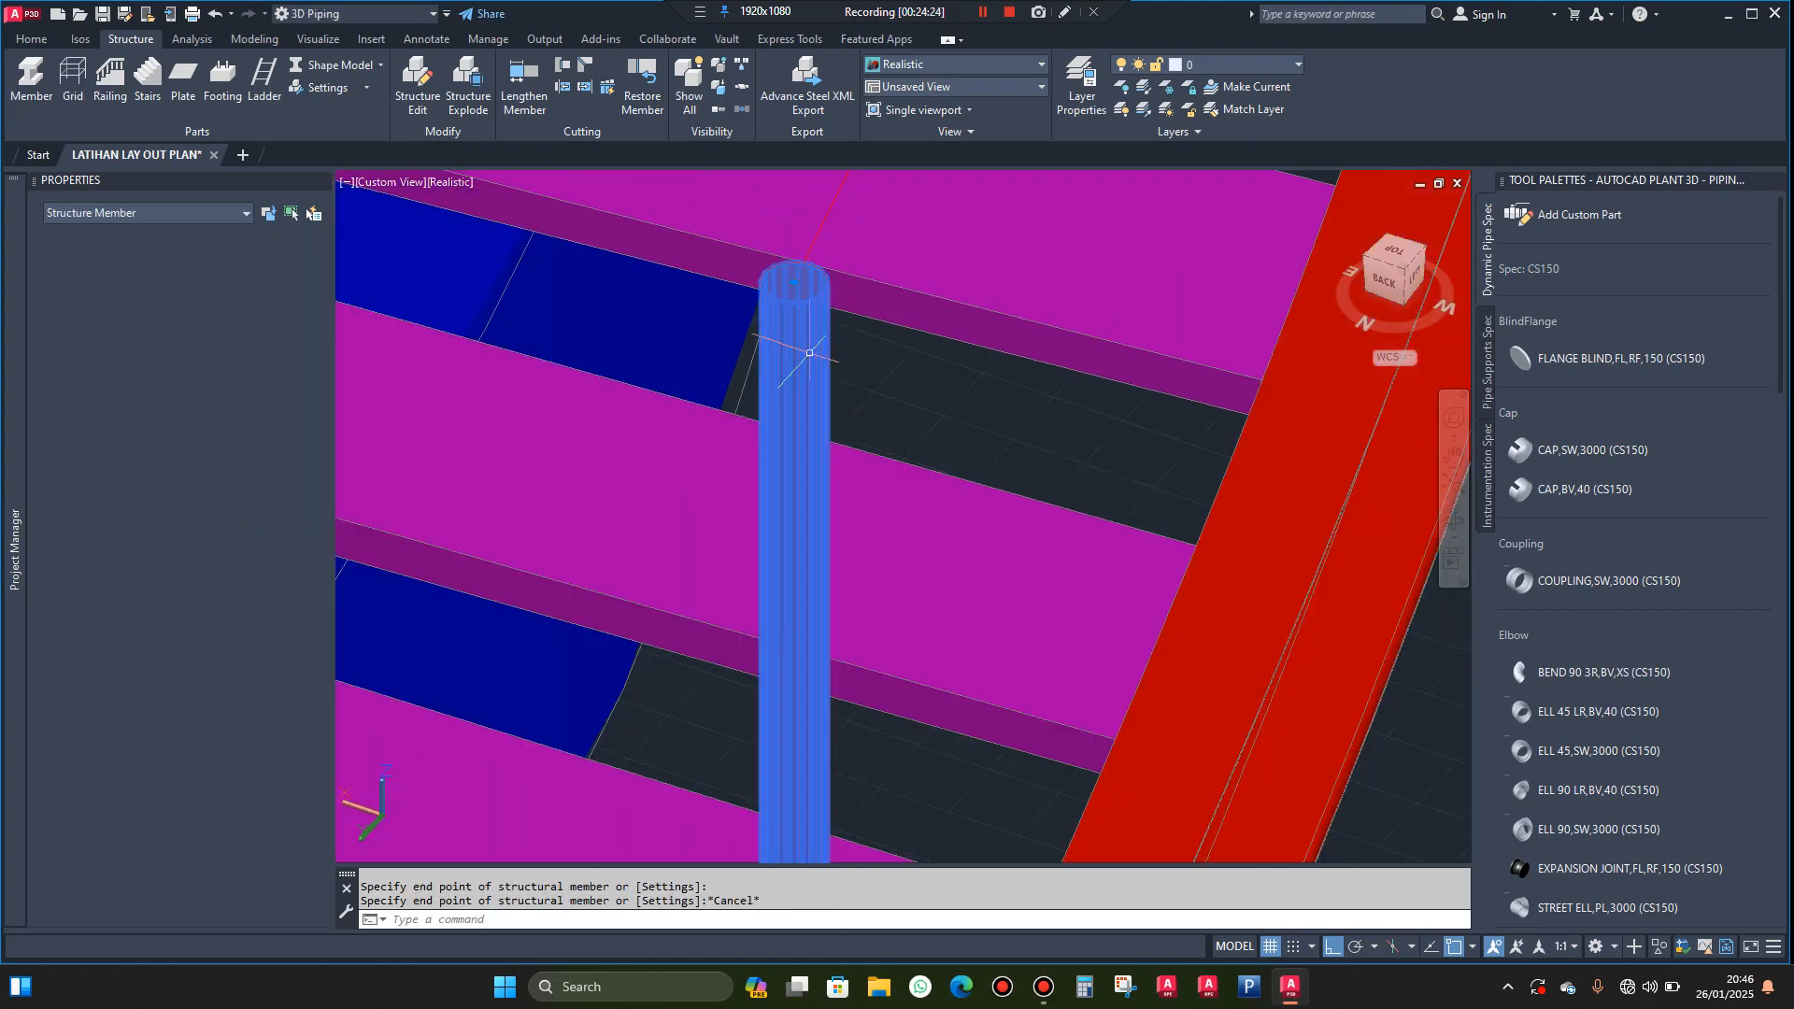
click(280, 255)
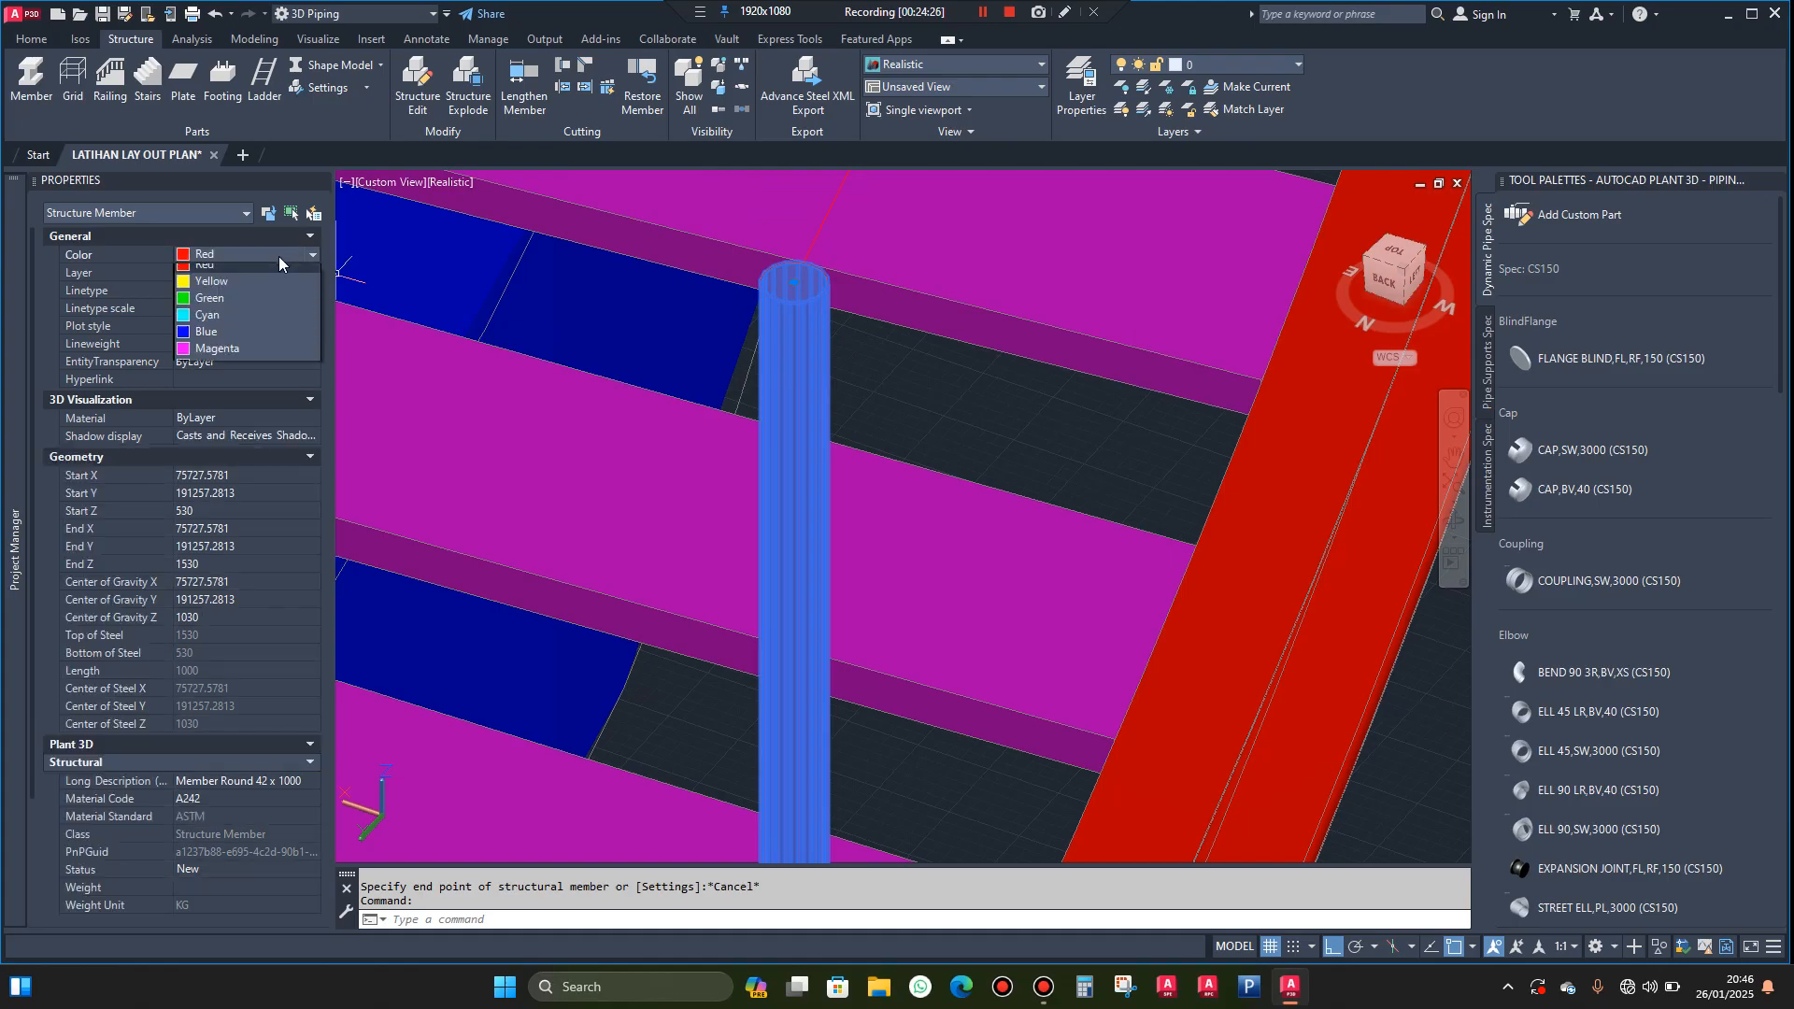
click(187, 322)
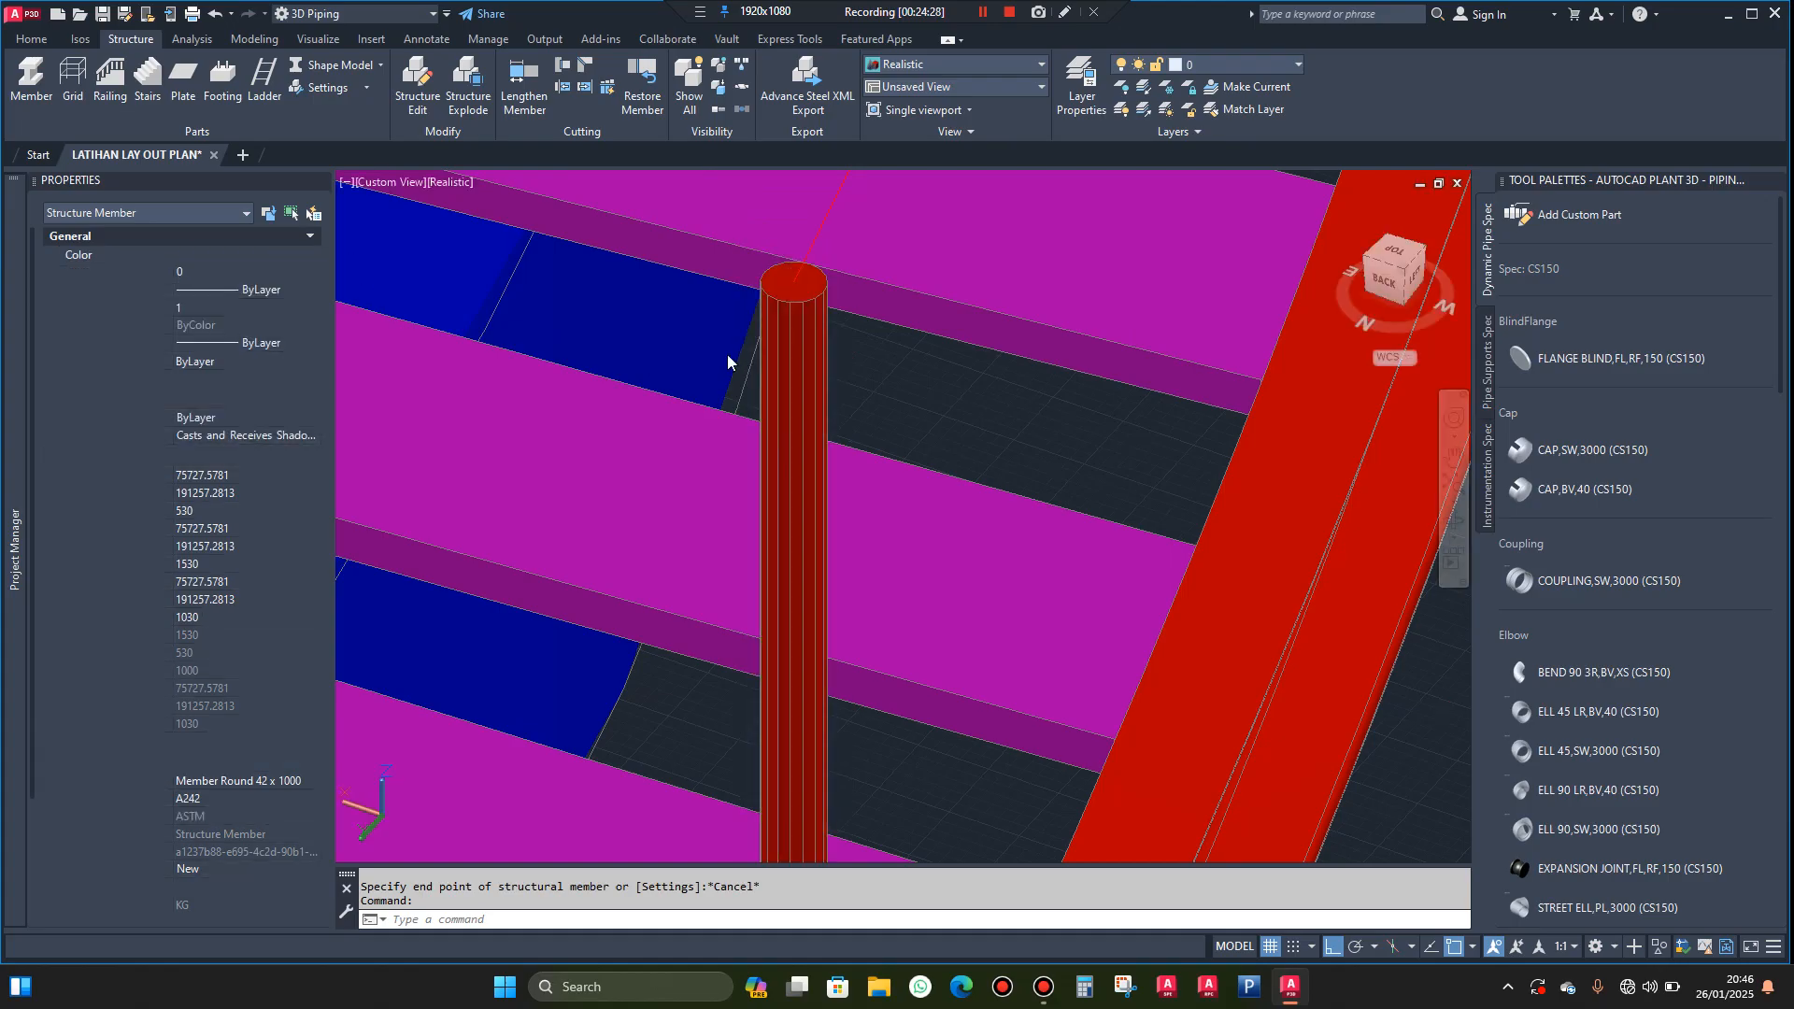
key(Escape)
scroll(925, 299, down, 2)
scroll(929, 300, down, 4)
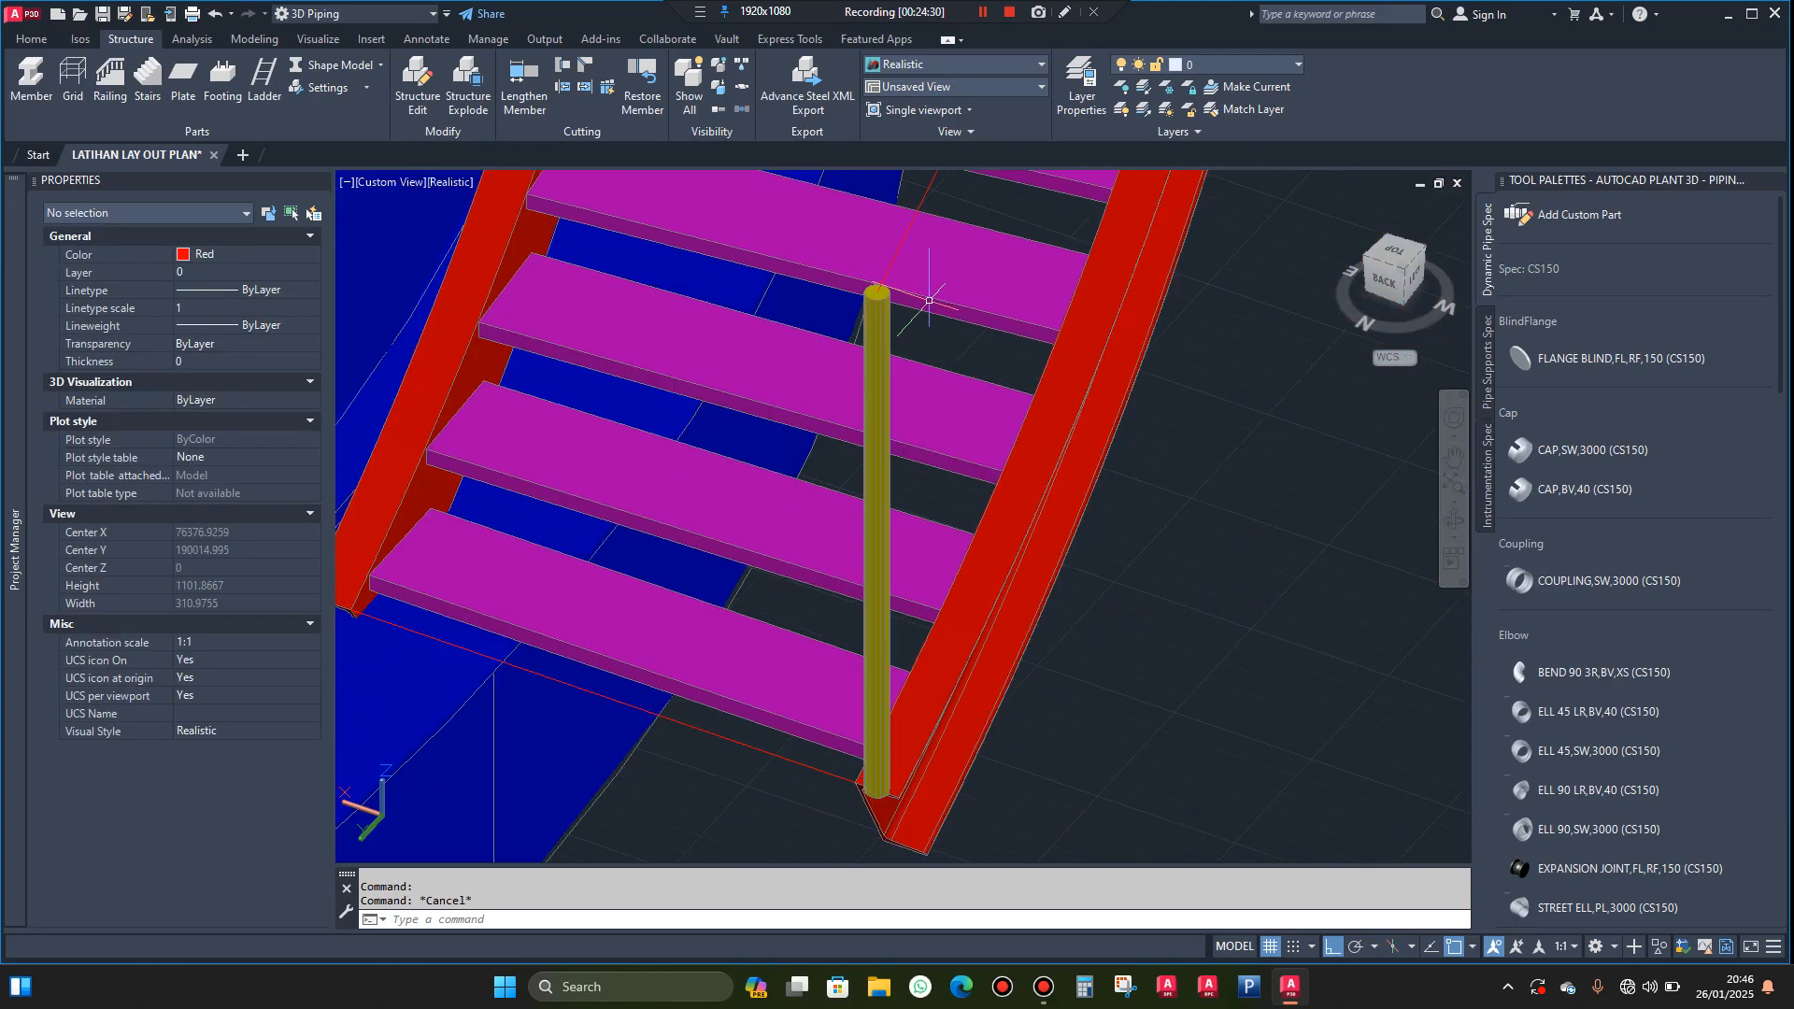
Copy the yellow post from its top centre to the matching guide point at the inner stringer's bottom end
scroll(907, 302, up, 3)
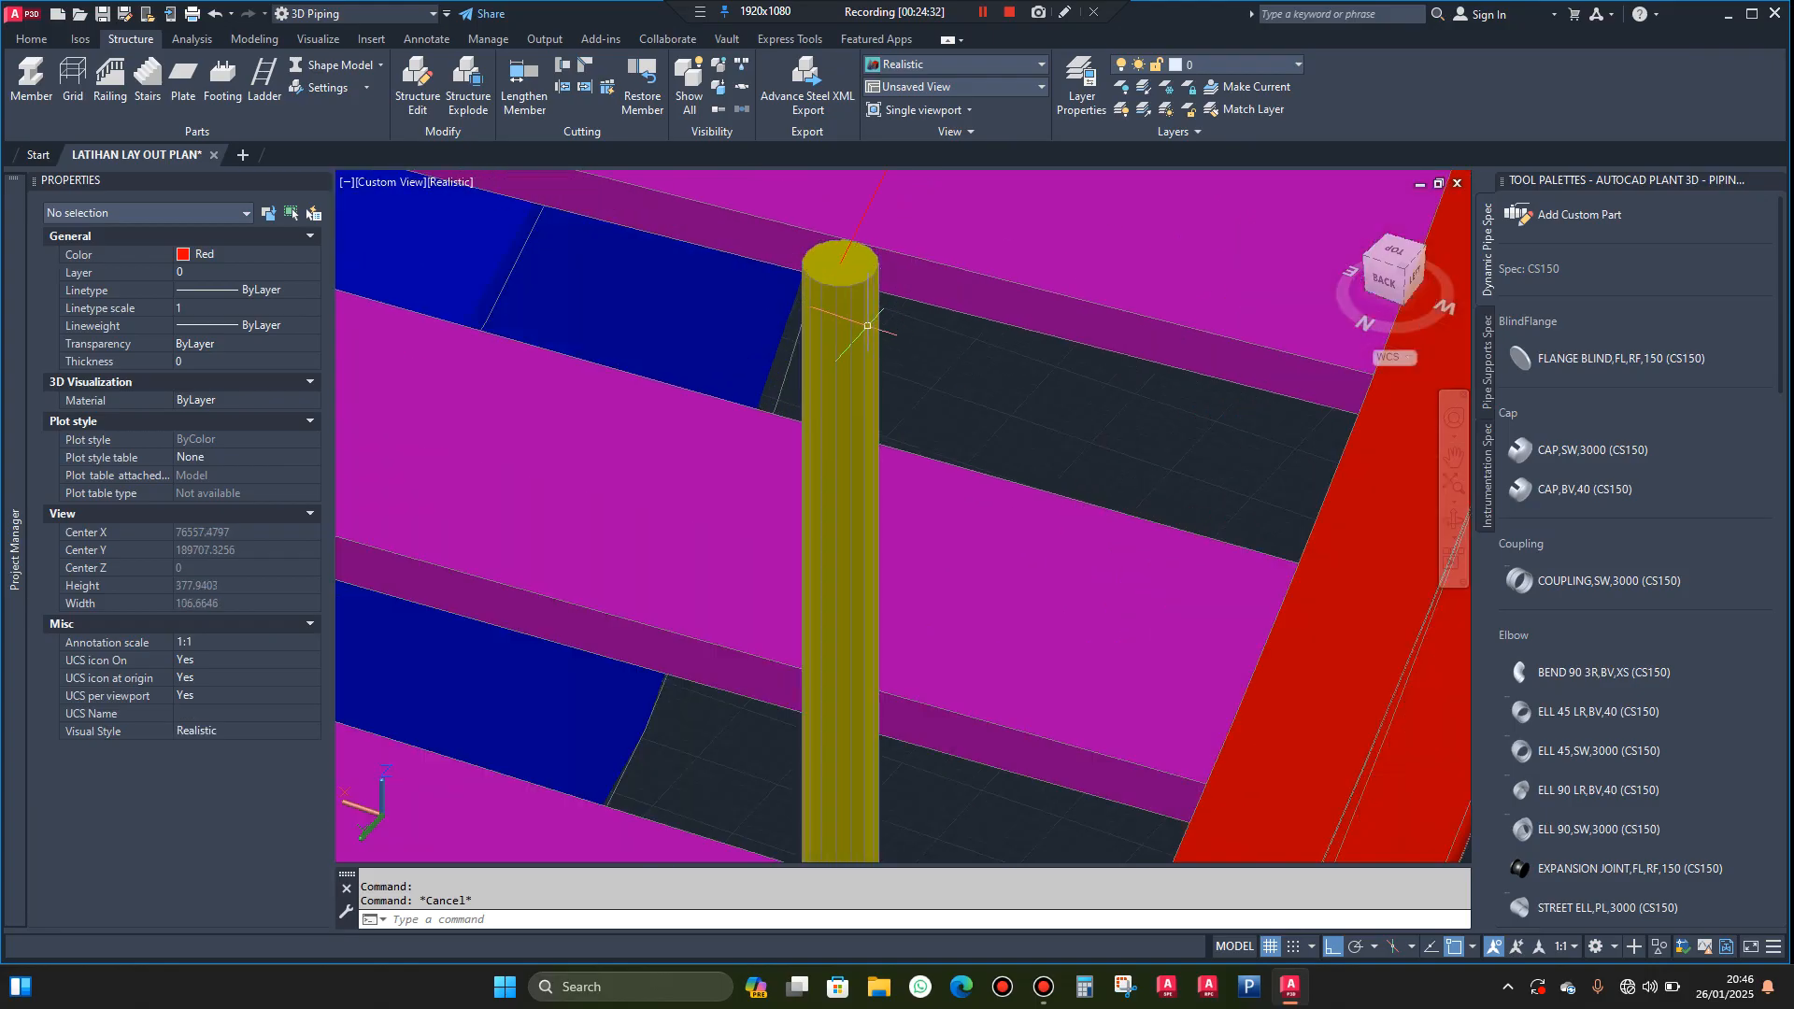
click(867, 325)
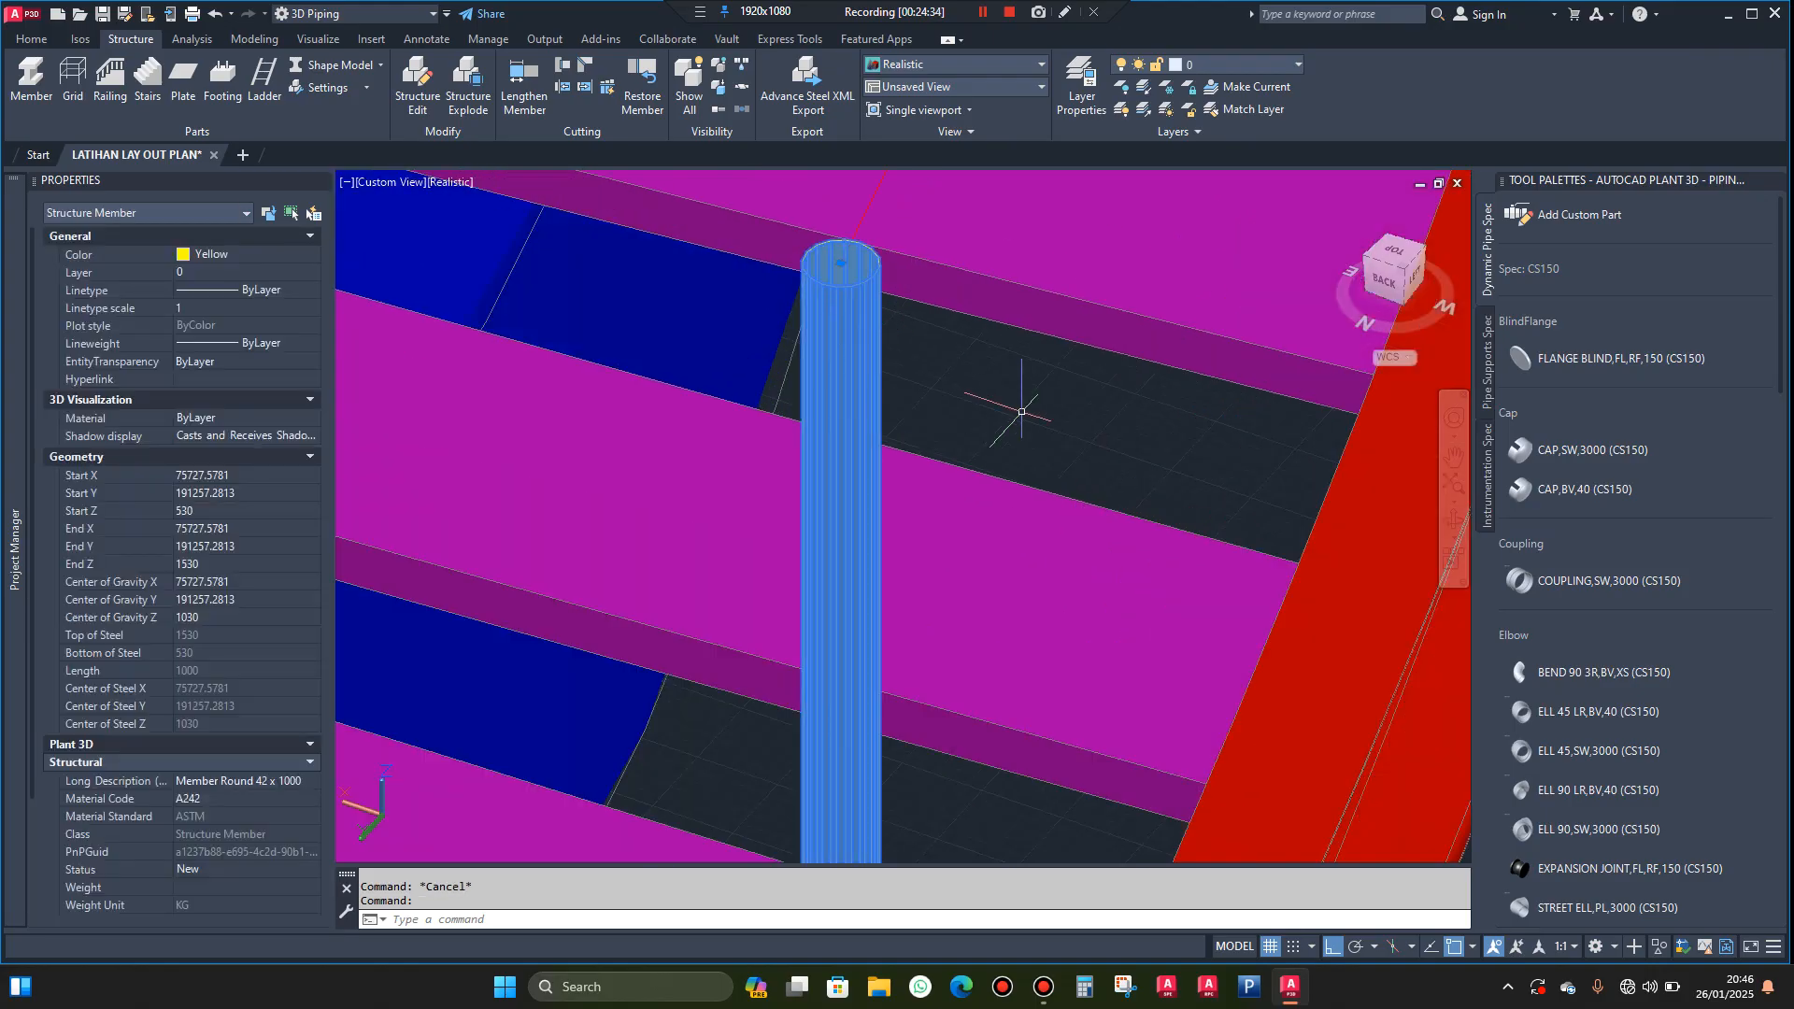
text(o)
key(Return)
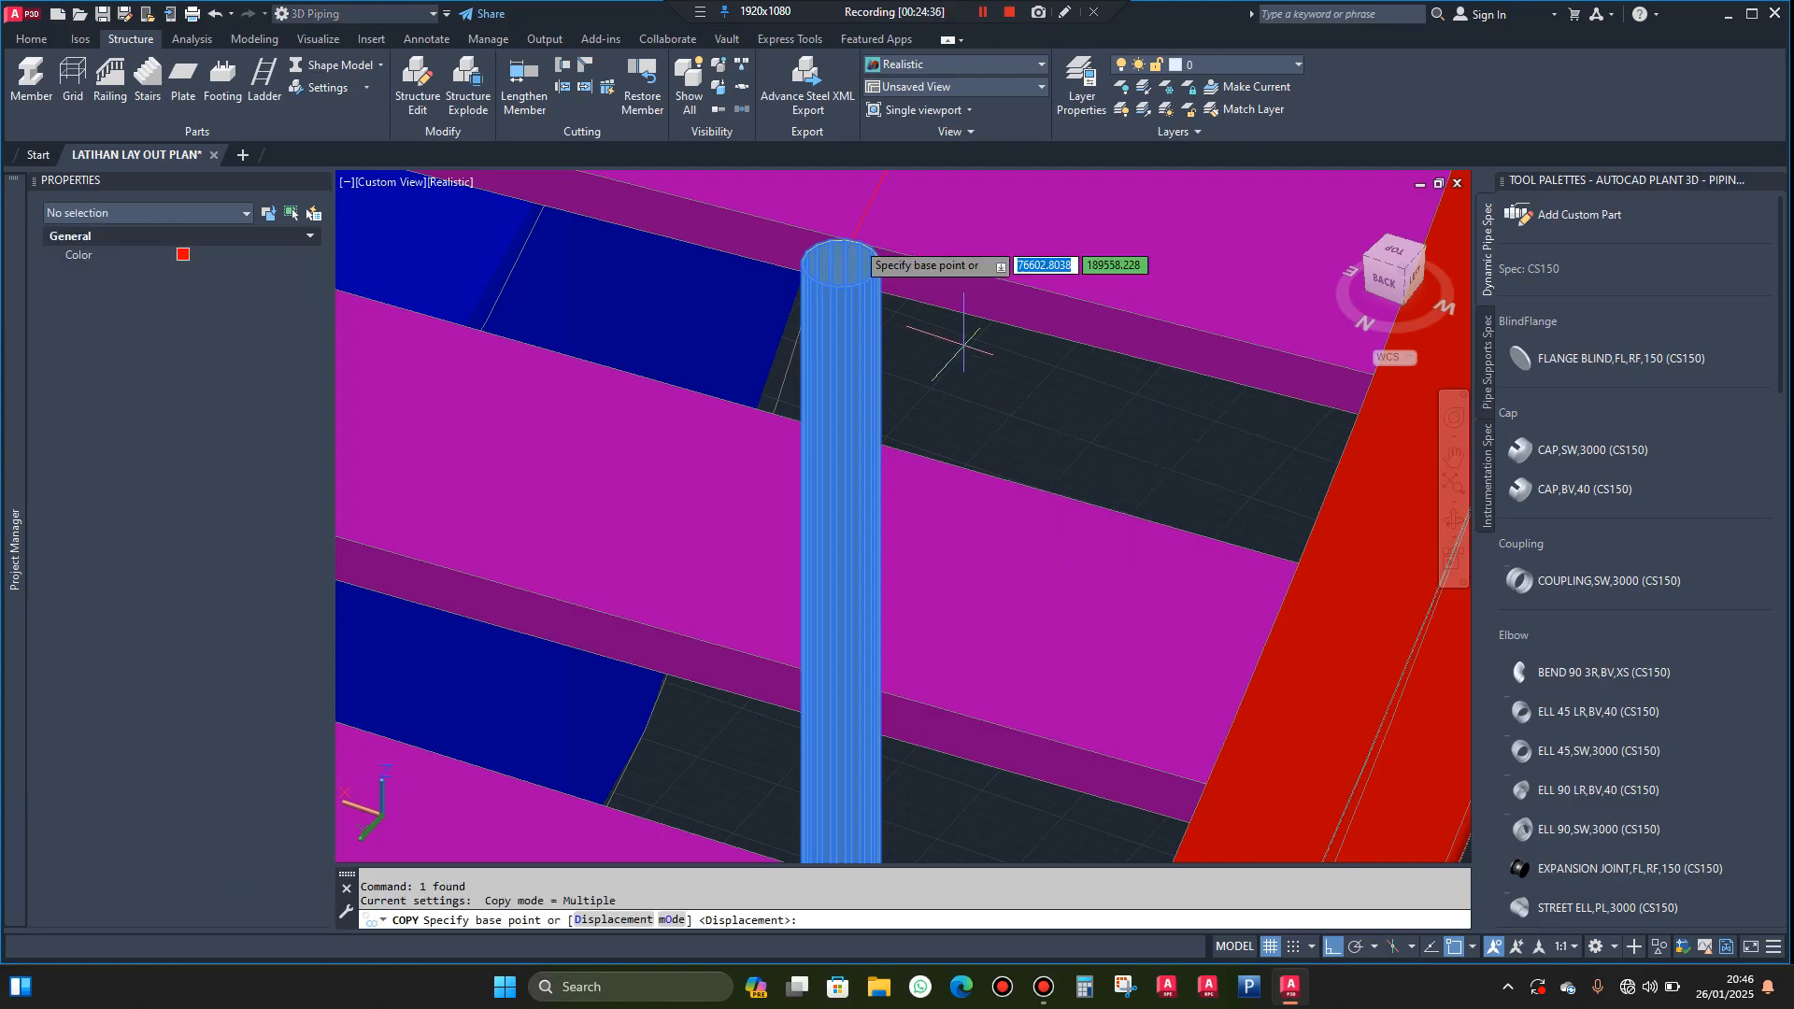
click(840, 263)
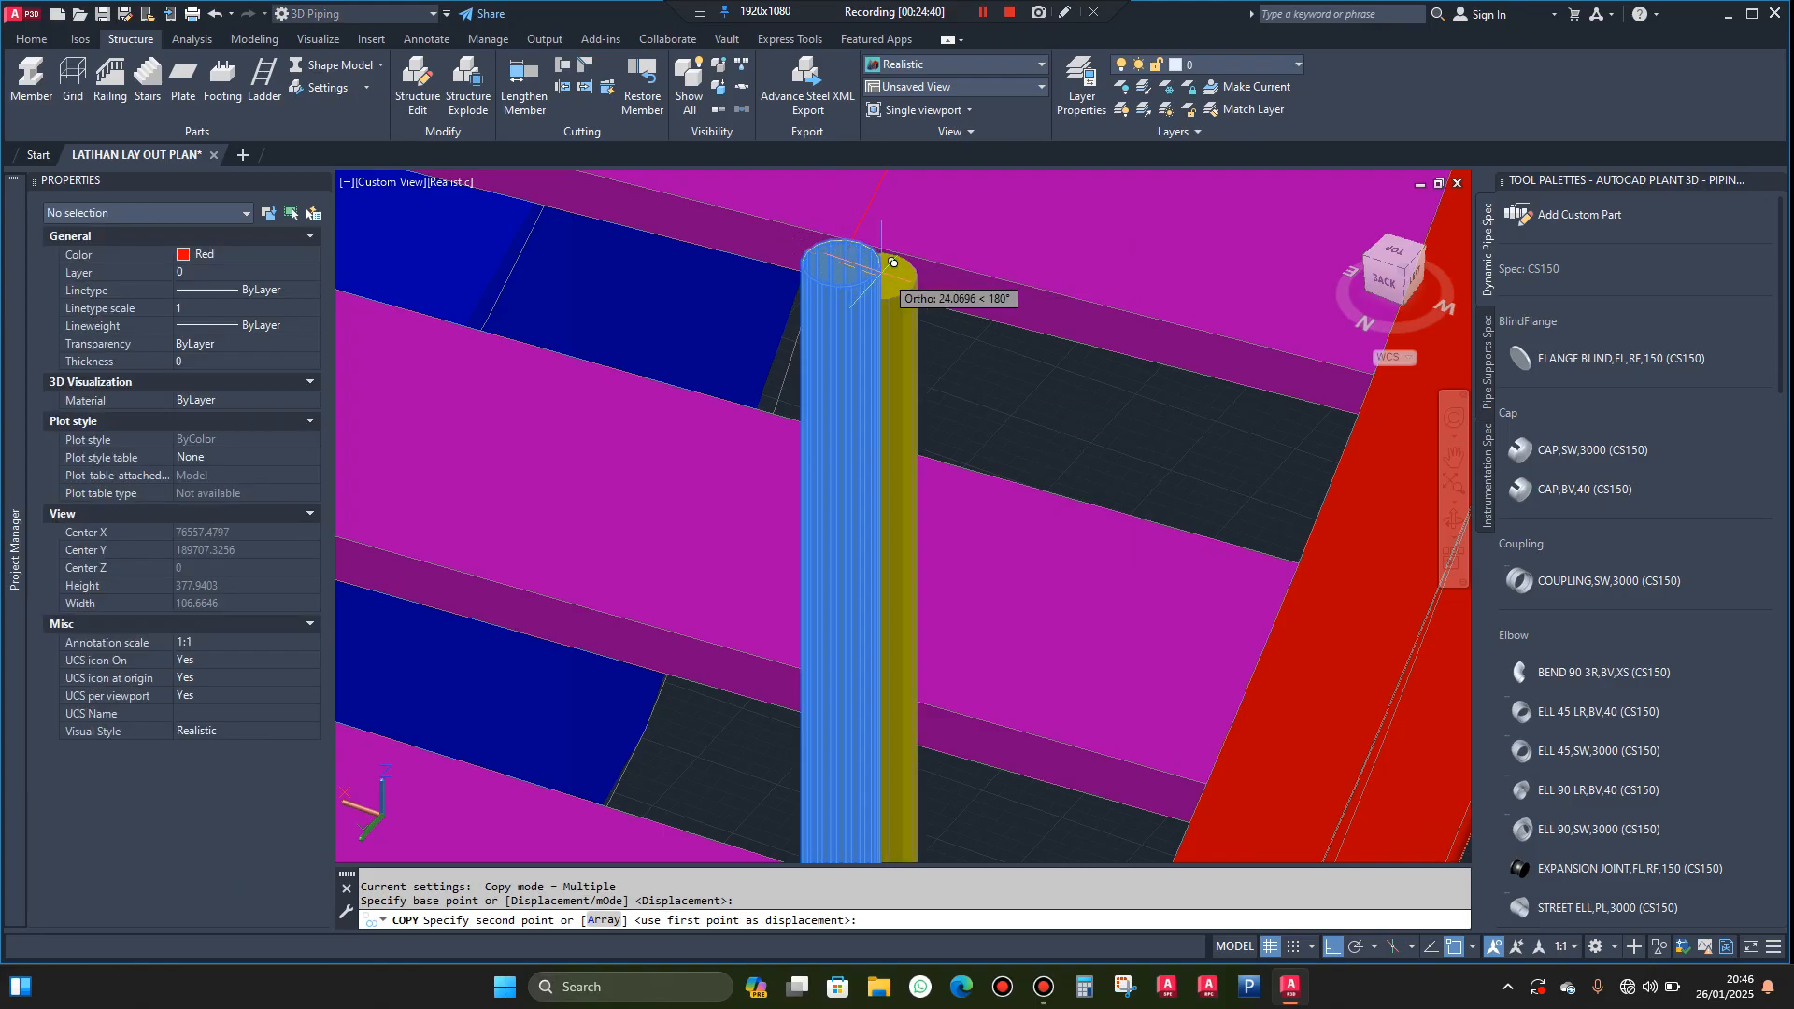
scroll(925, 280, down, 3)
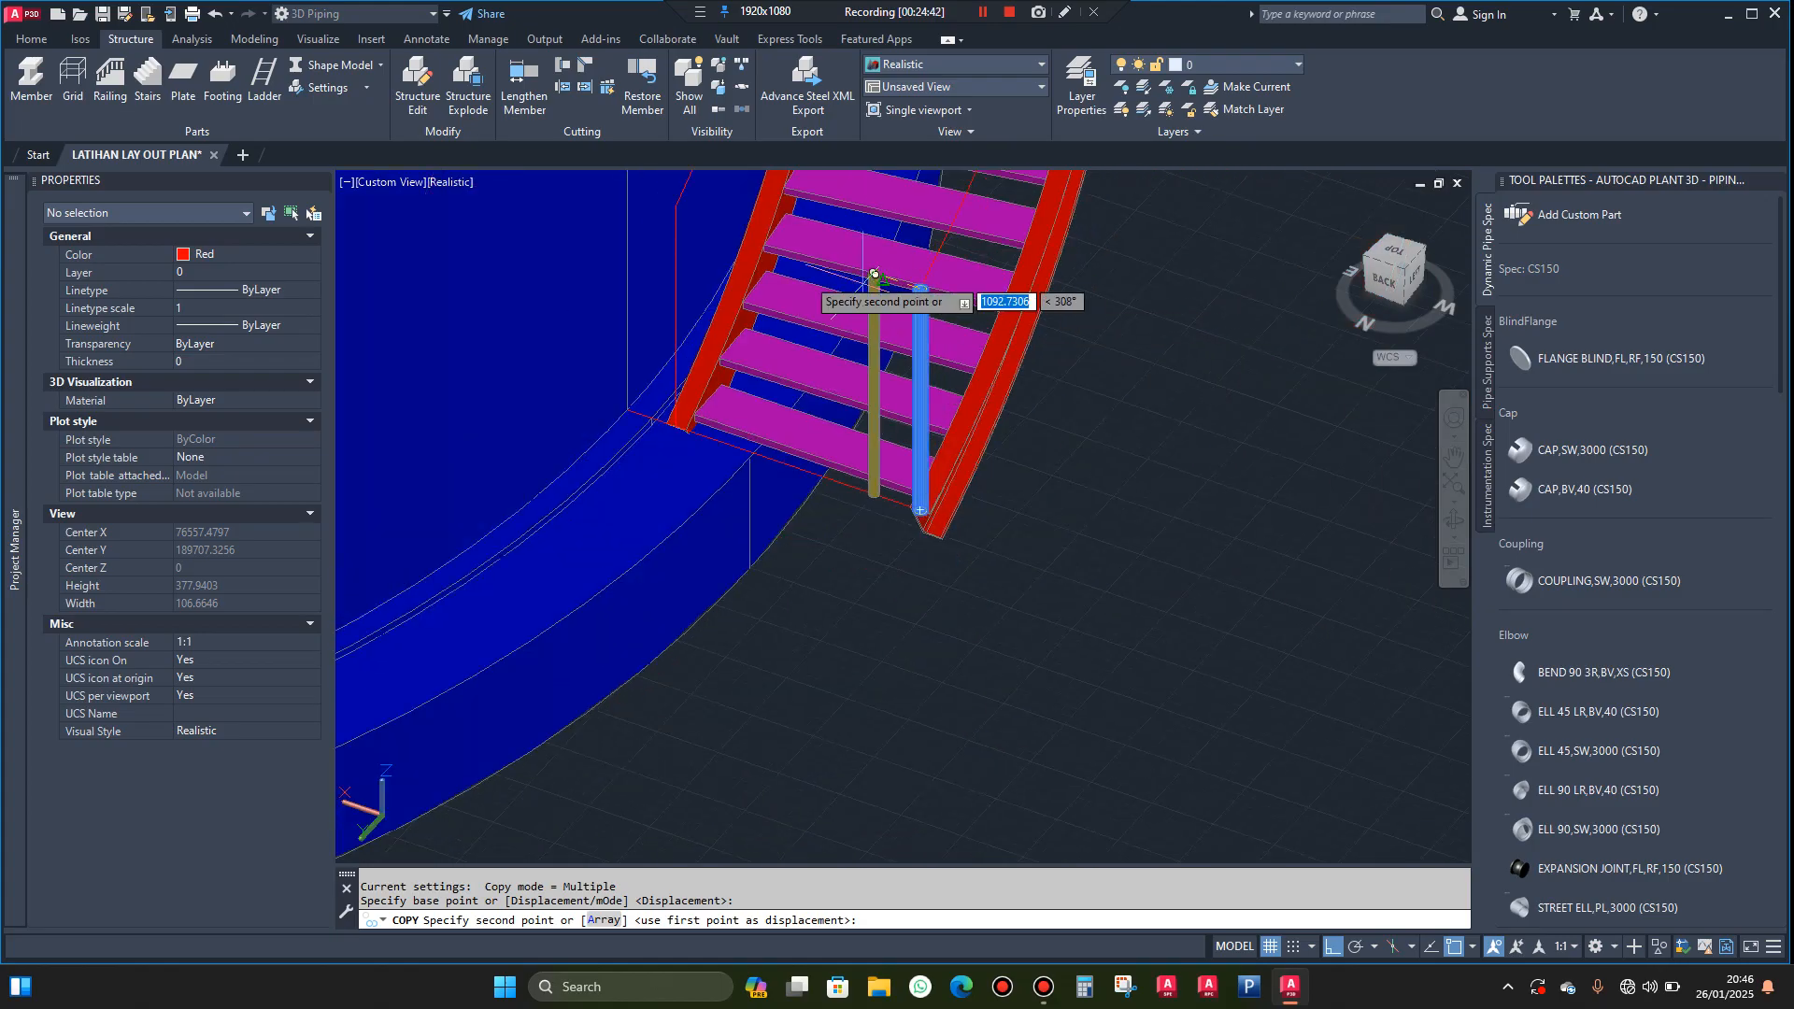
scroll(678, 197, up, 5)
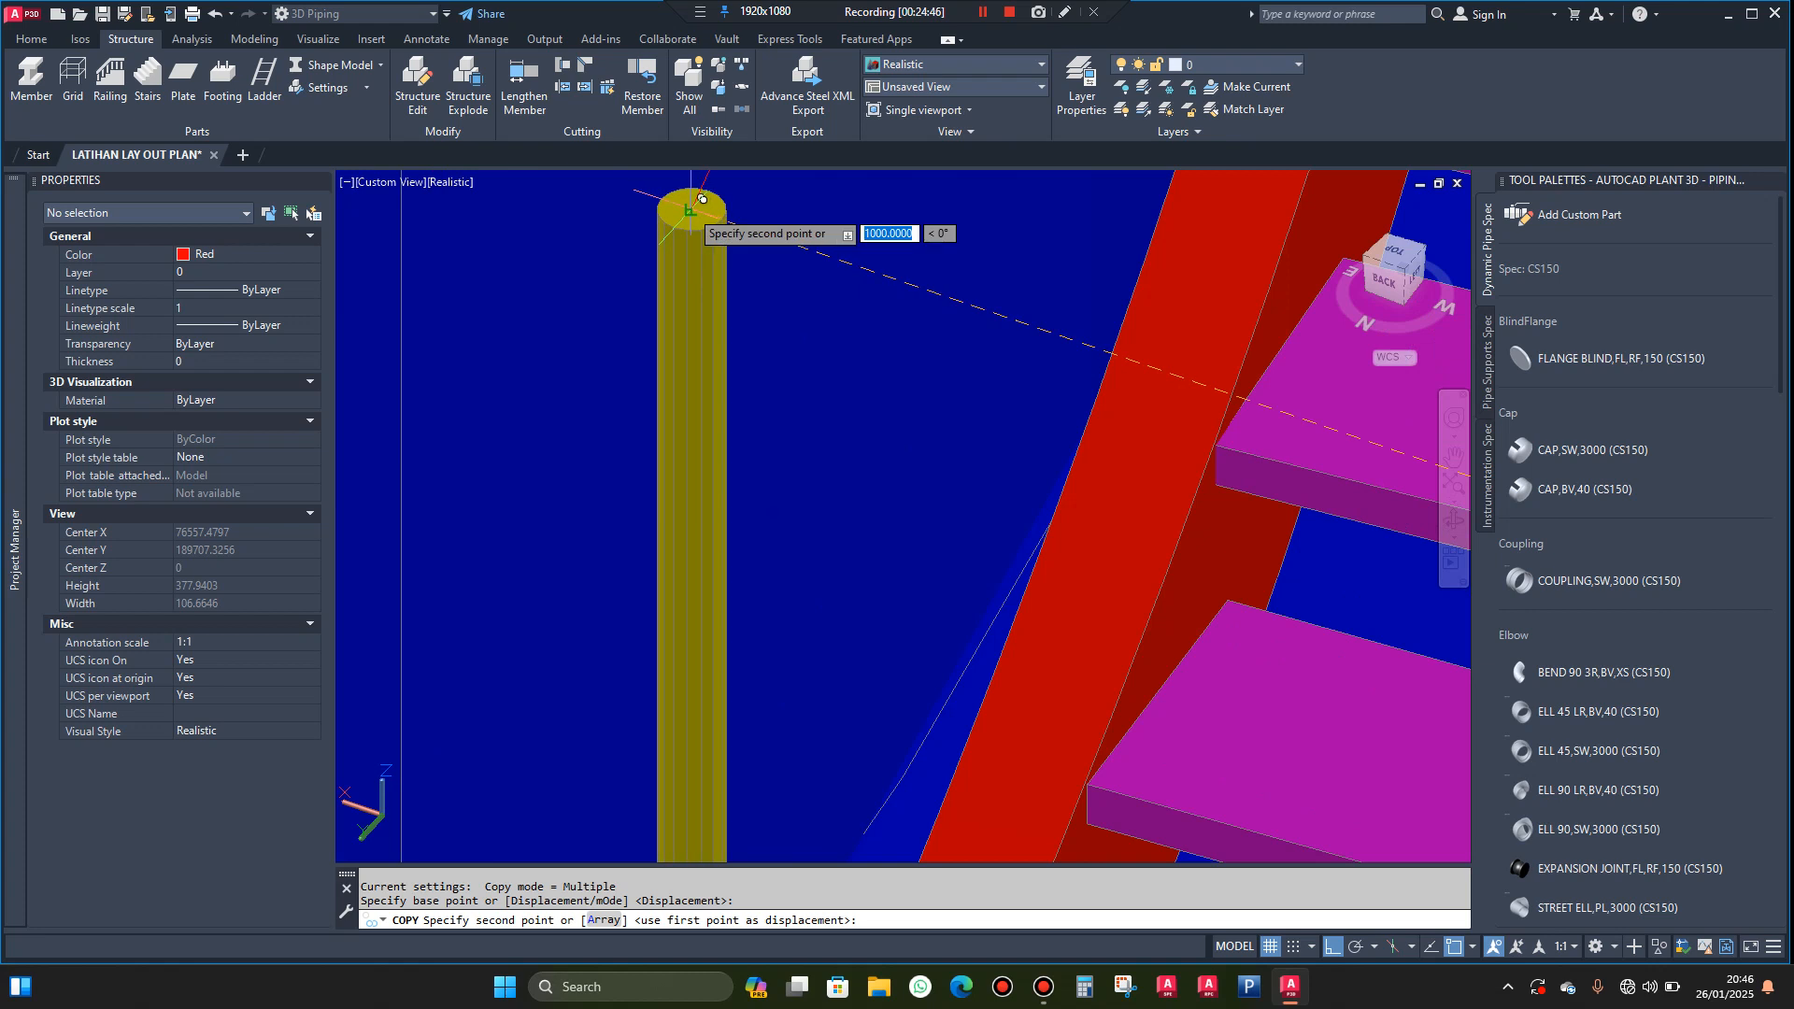
click(690, 207)
key(Escape)
scroll(689, 207, down, 5)
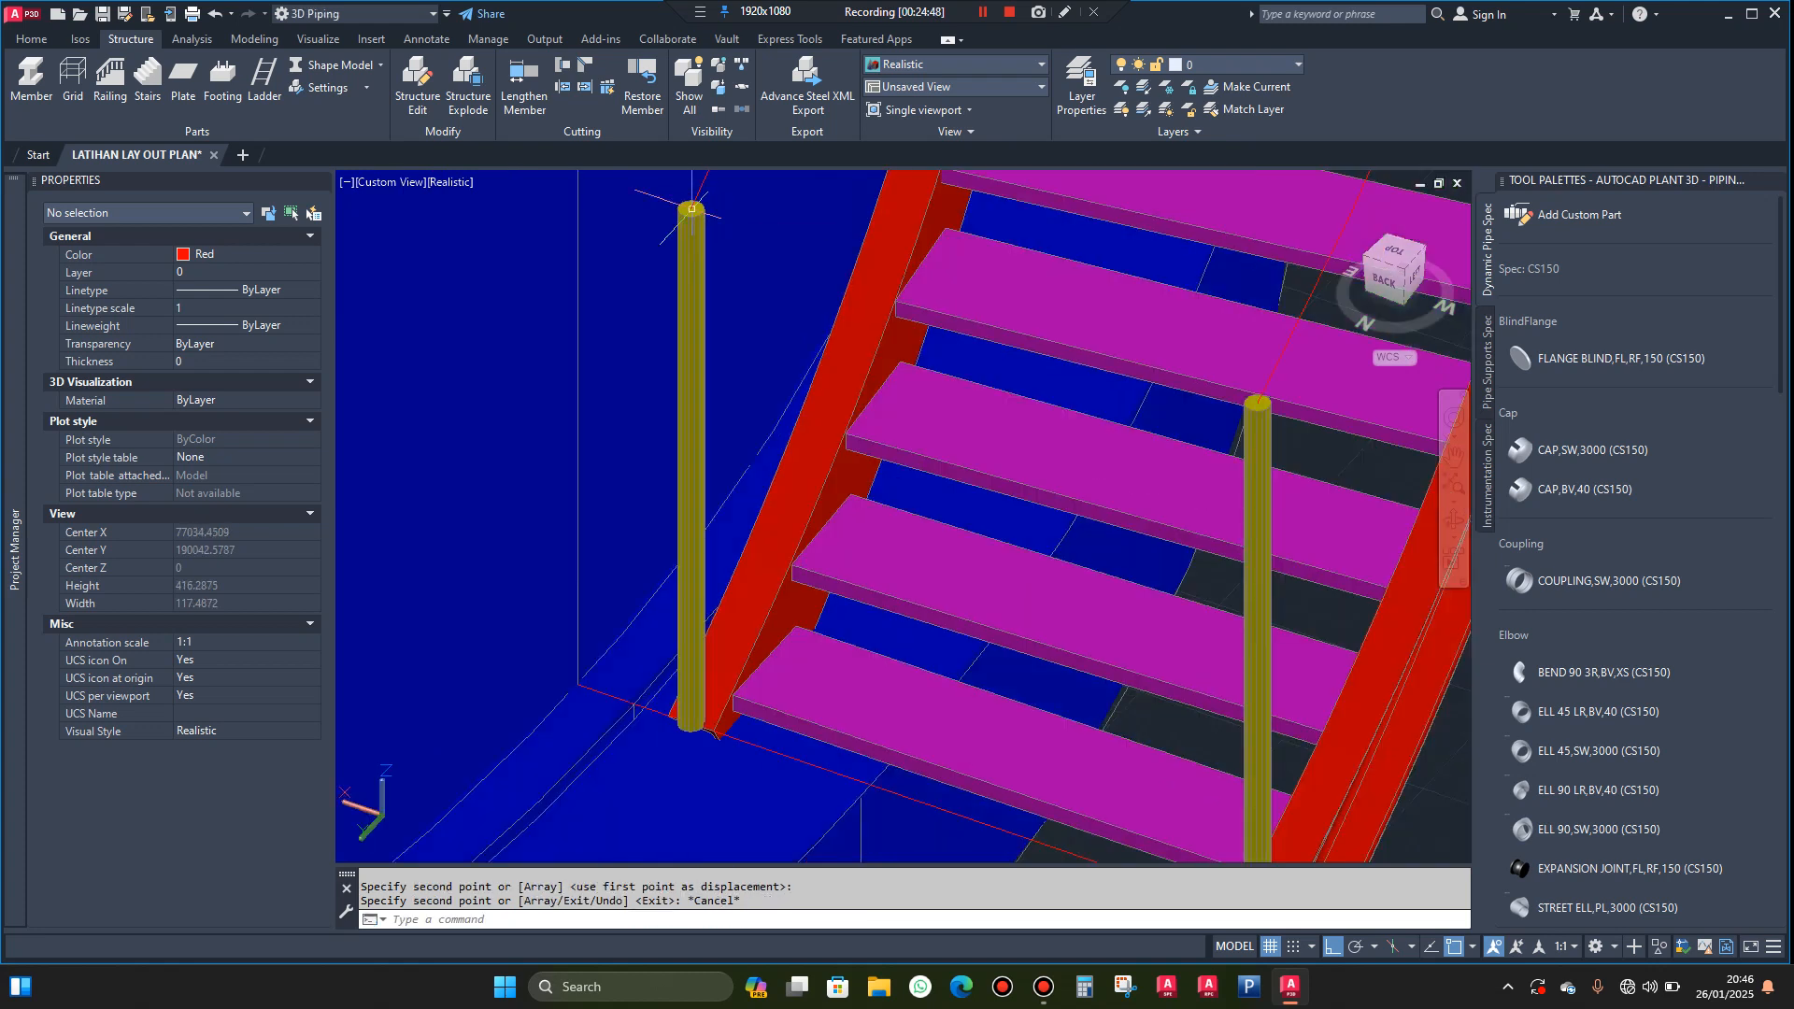
scroll(1079, 678, up, 6)
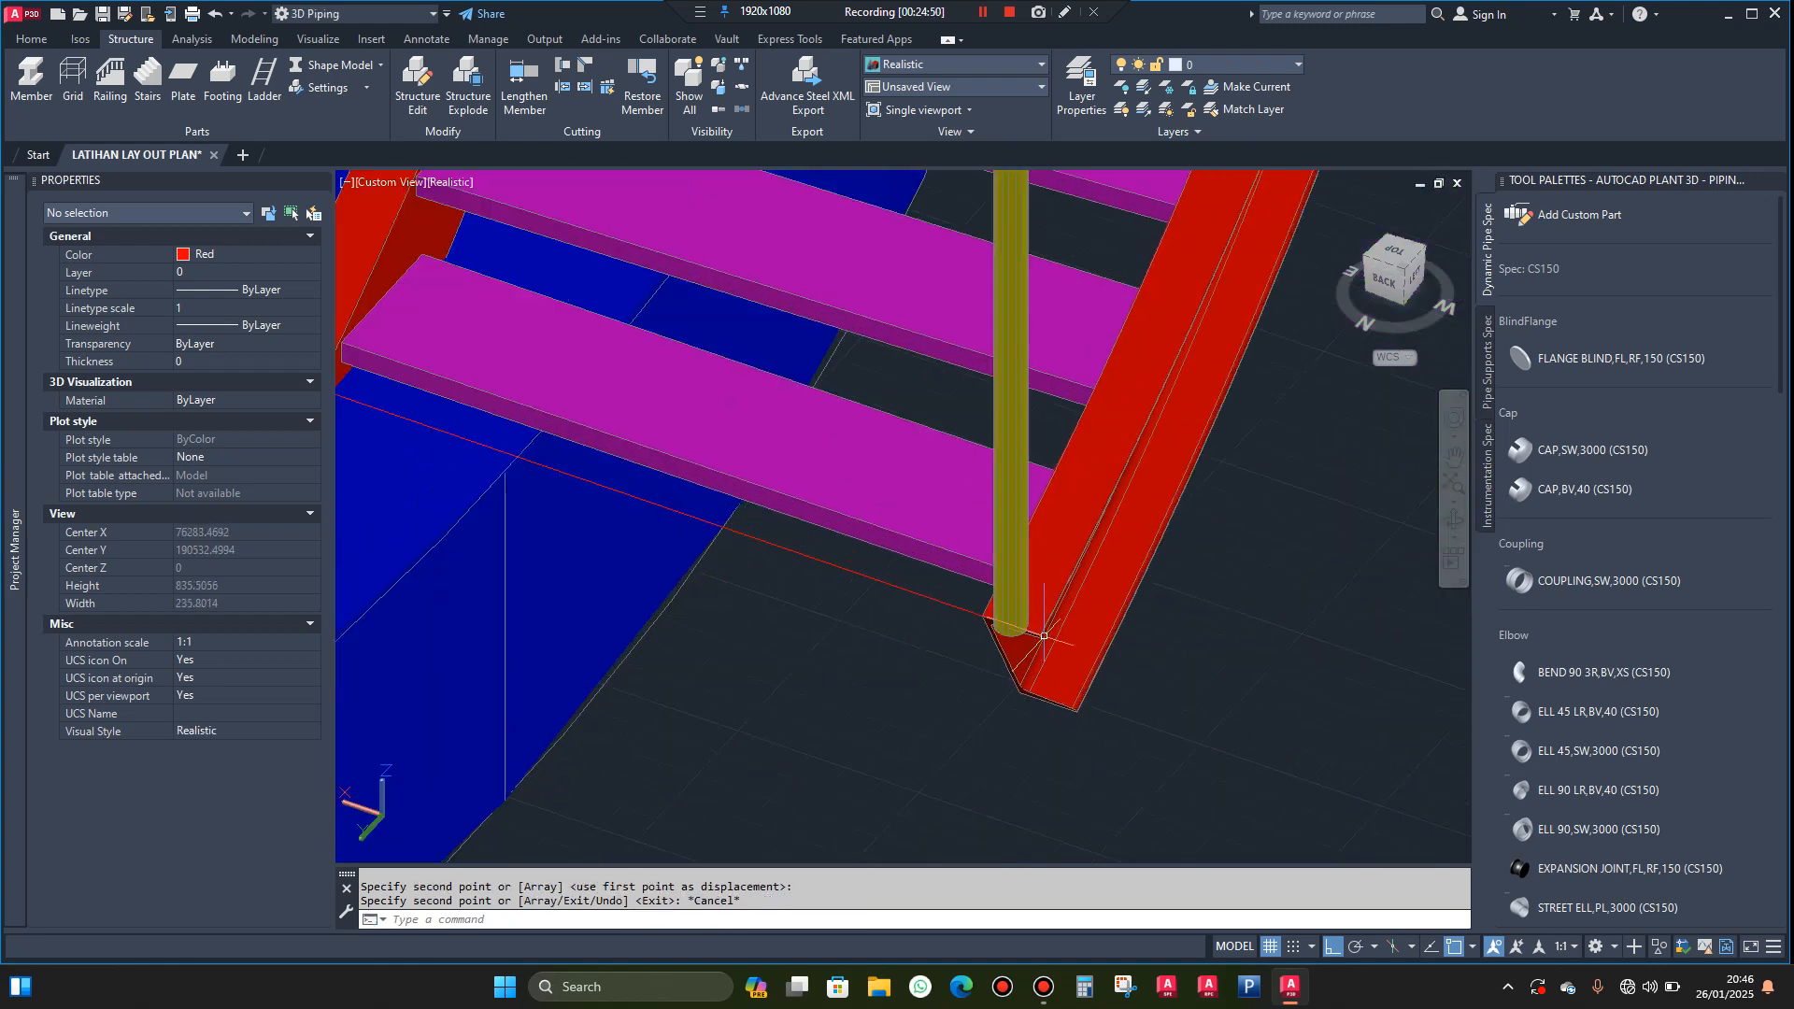
click(977, 580)
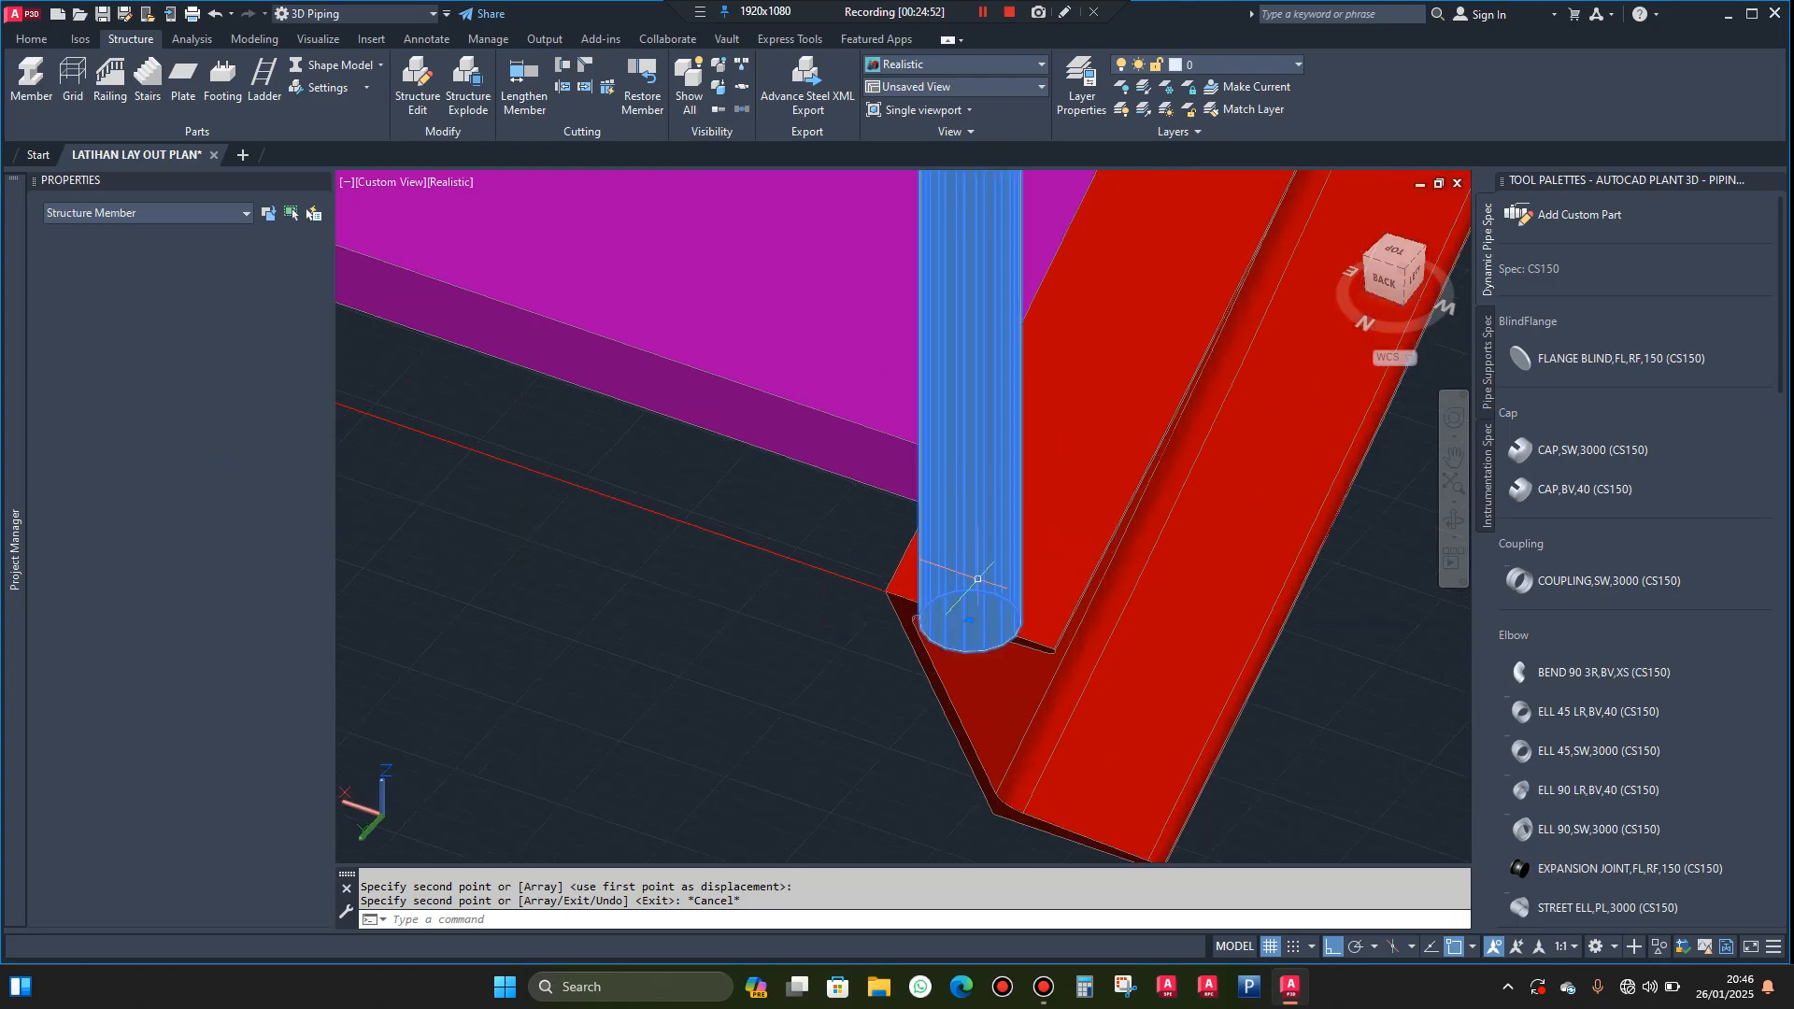
scroll(847, 696, down, 2)
scroll(848, 695, down, 2)
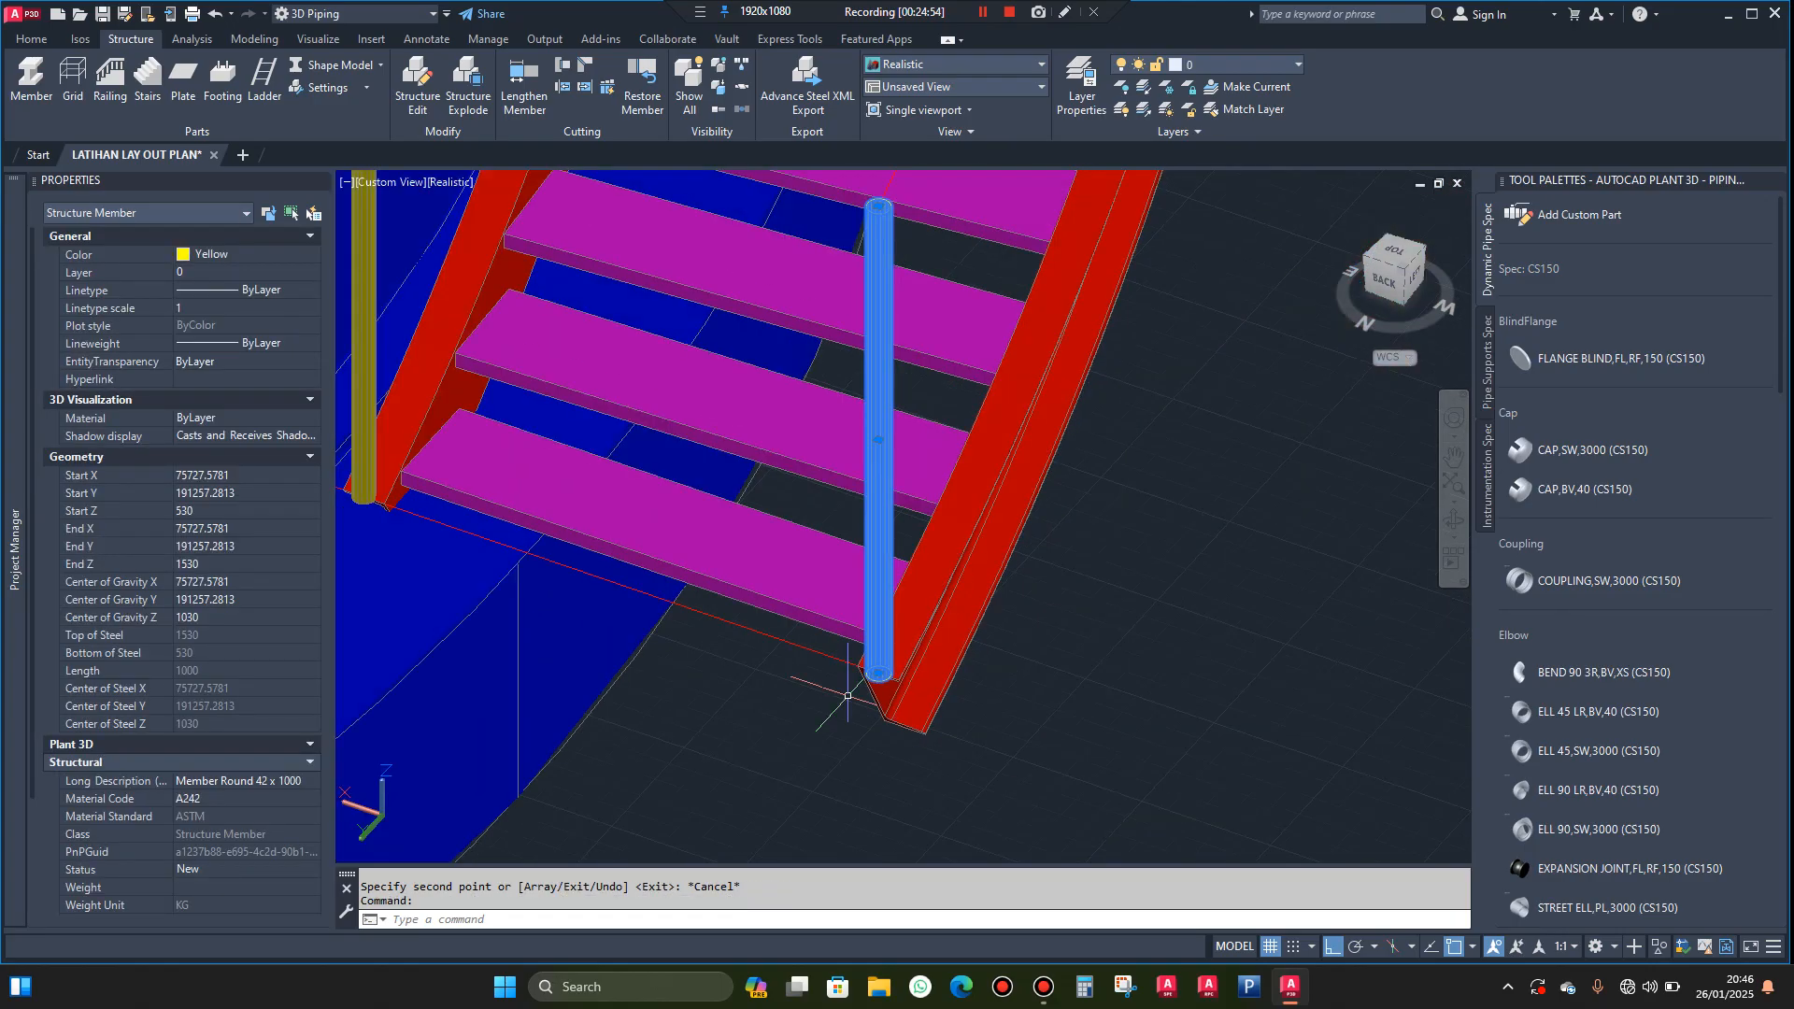
key(Escape)
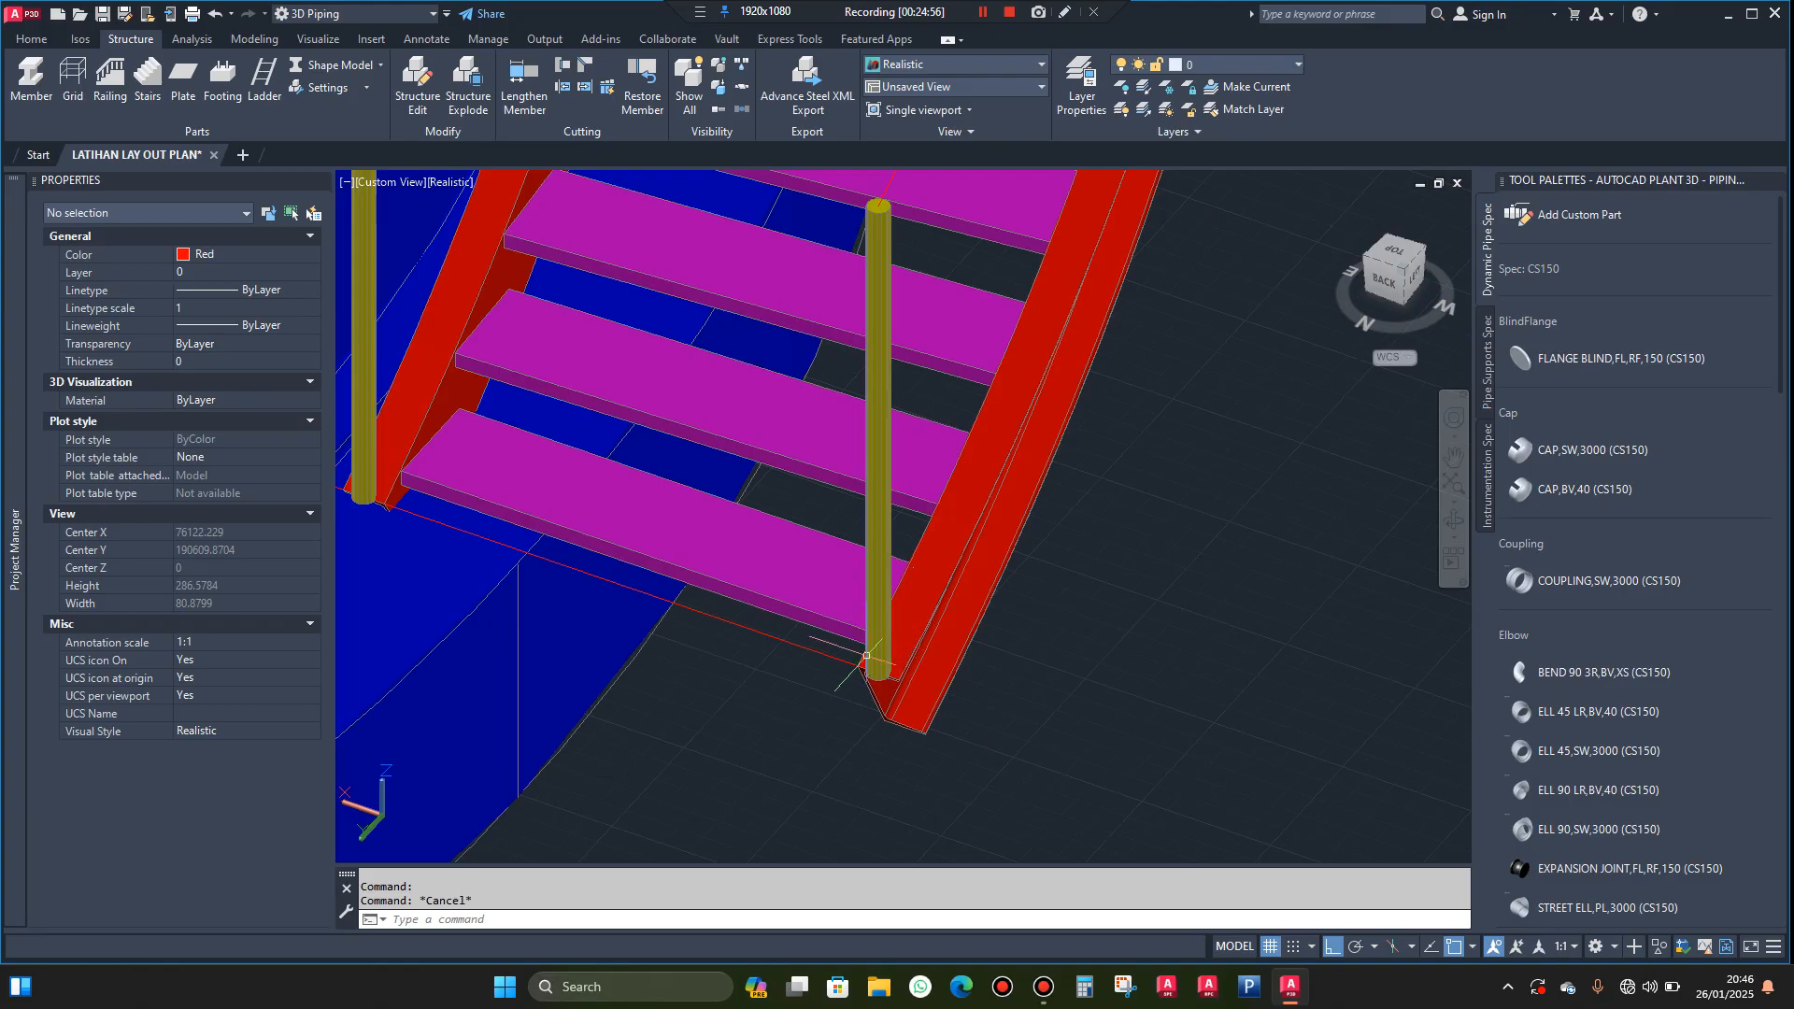
Explode the yellow post at the outer stringer's bottom end into a plain solid
text(exp)
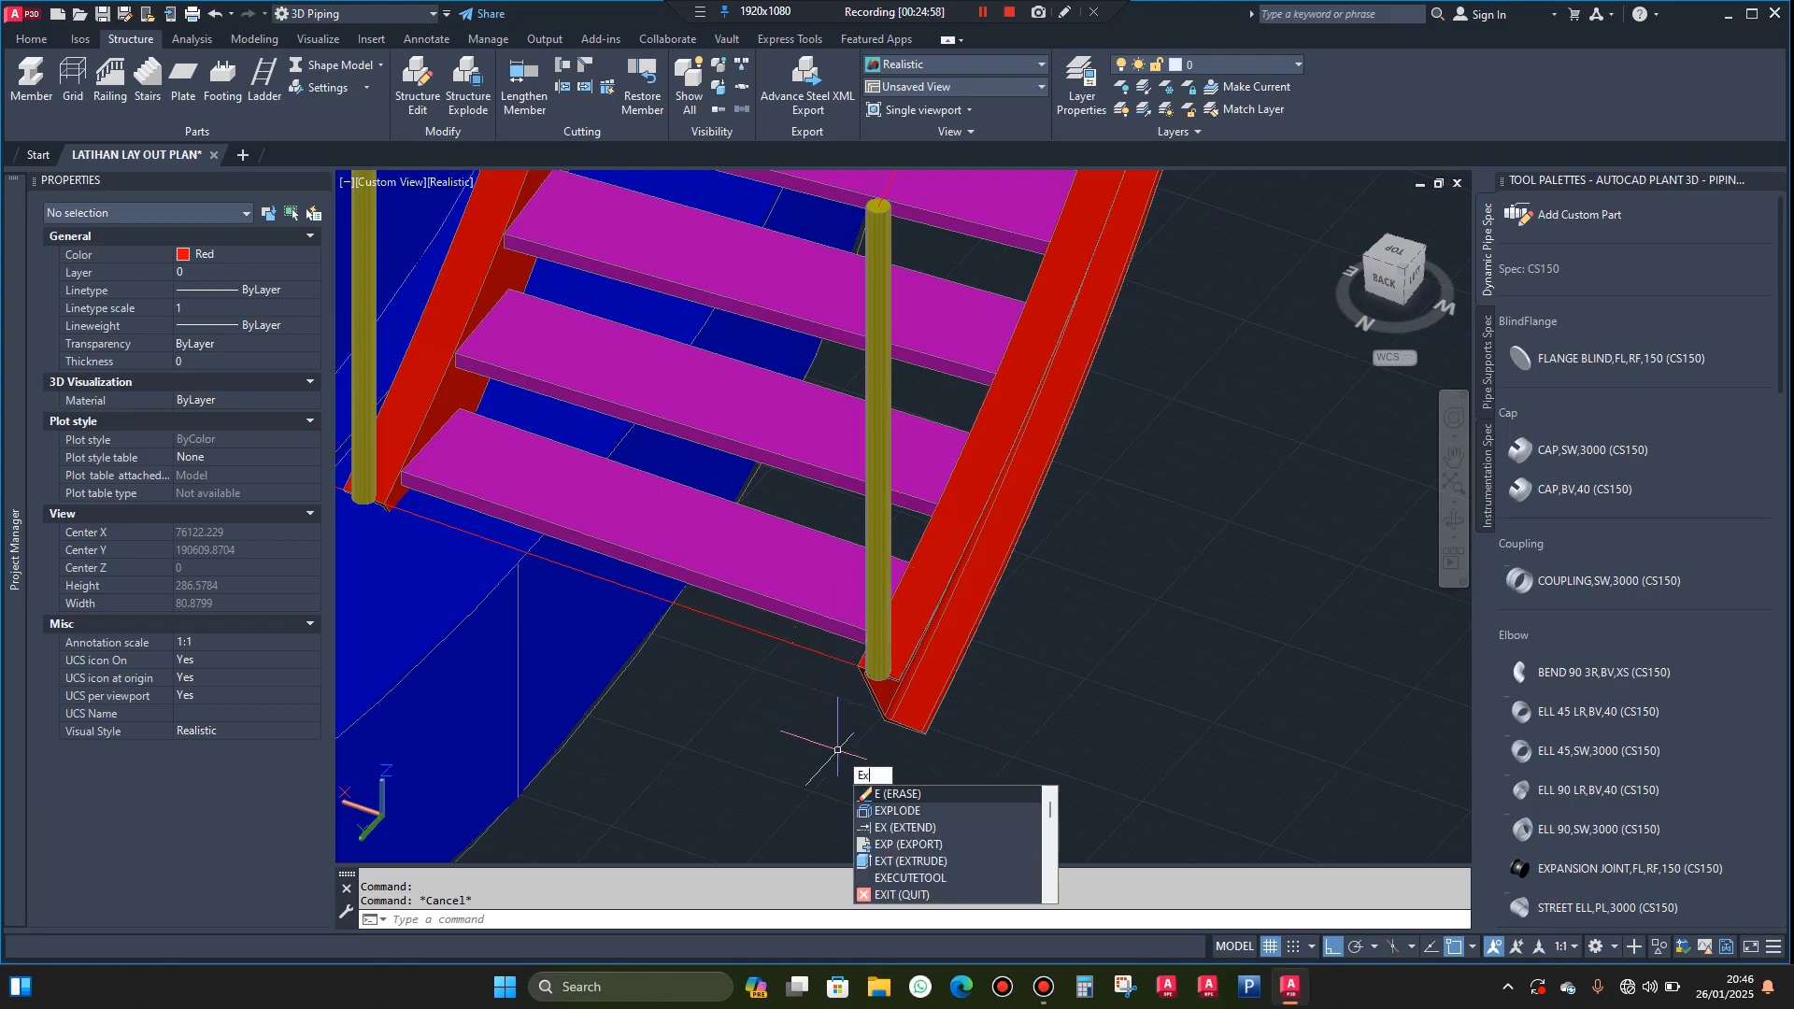
click(893, 810)
scroll(869, 537, up, 2)
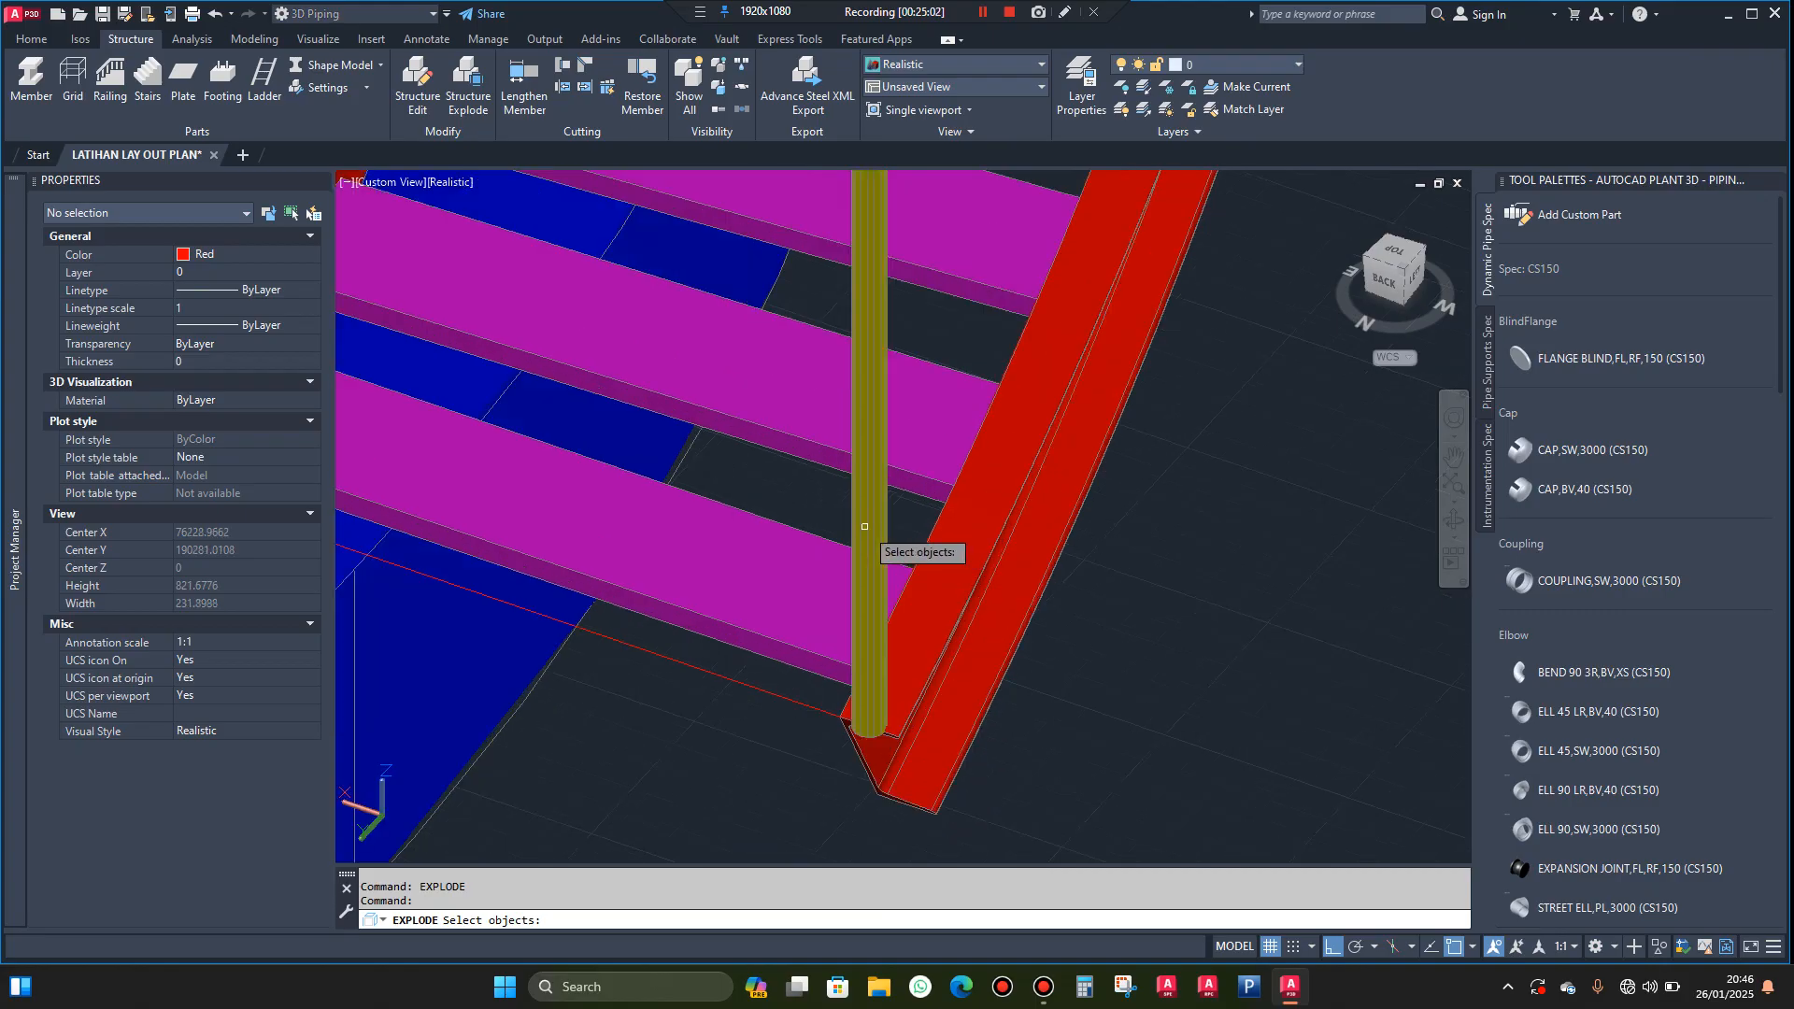
click(867, 519)
key(Return)
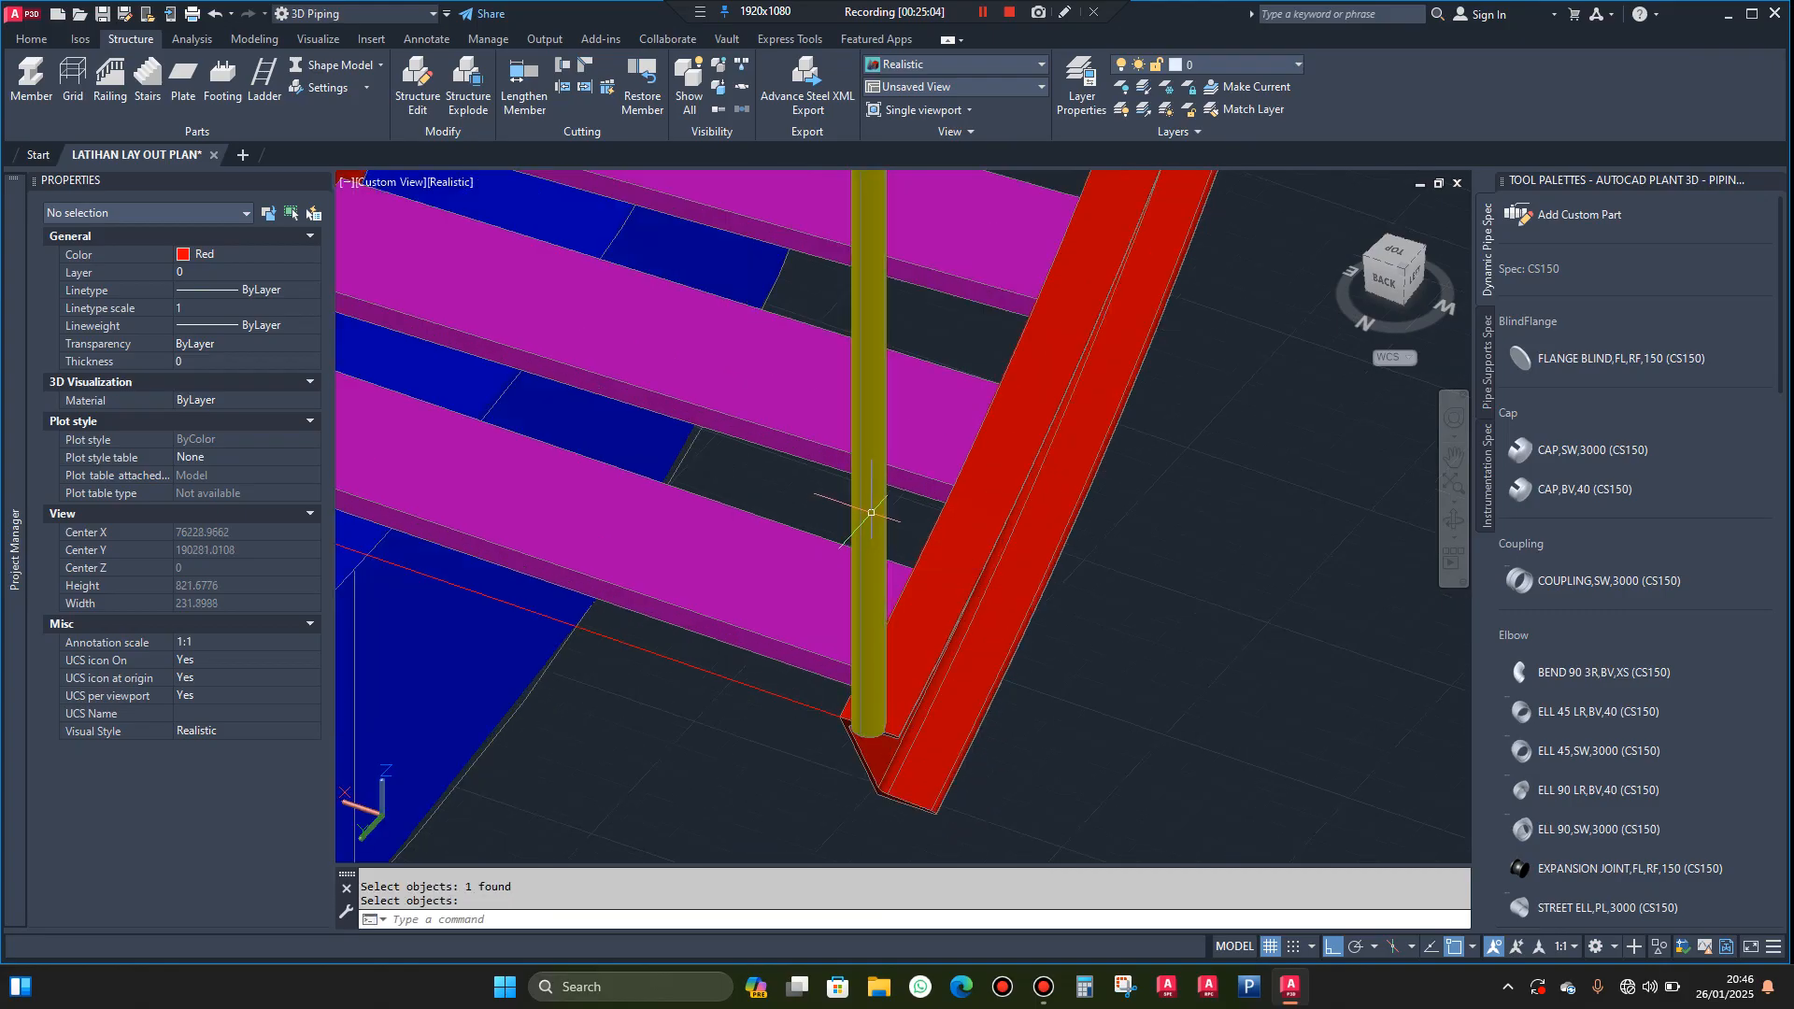
click(871, 513)
key(Escape)
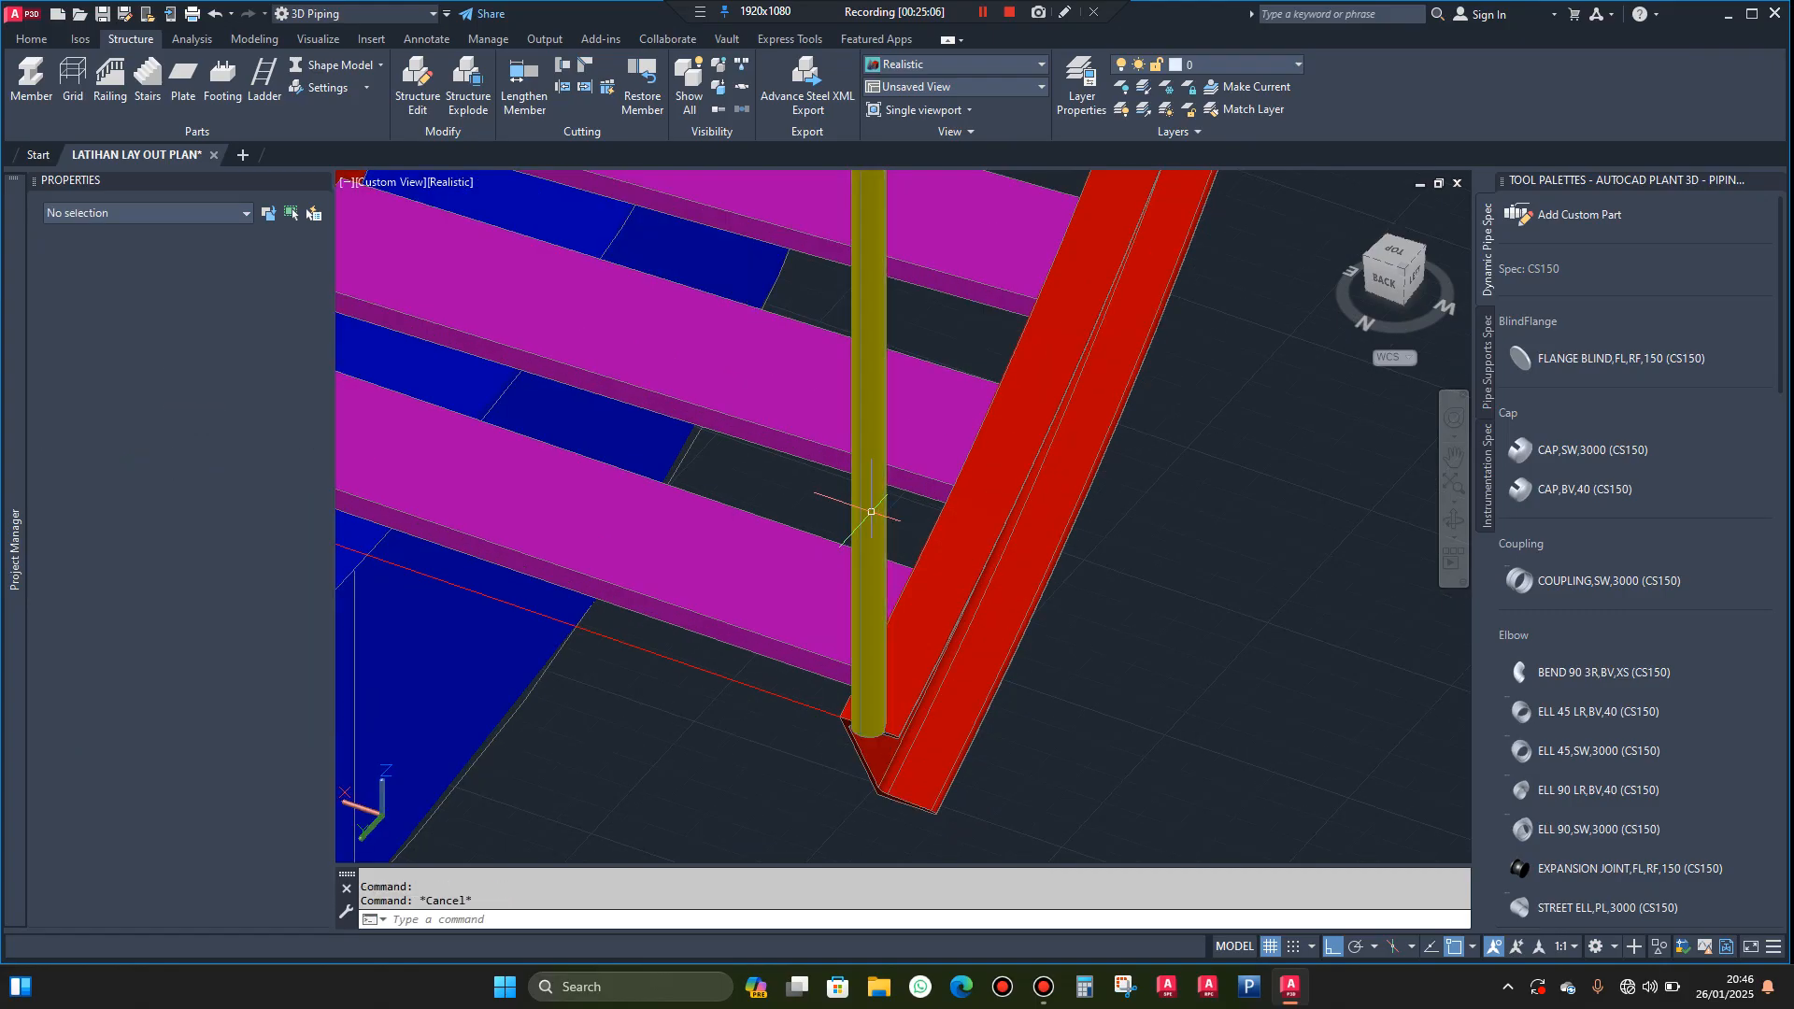
Move the outer stringer's bottom post from its base's front quadrant to its base centre, setting it back onto the stringer
scroll(878, 751, up, 6)
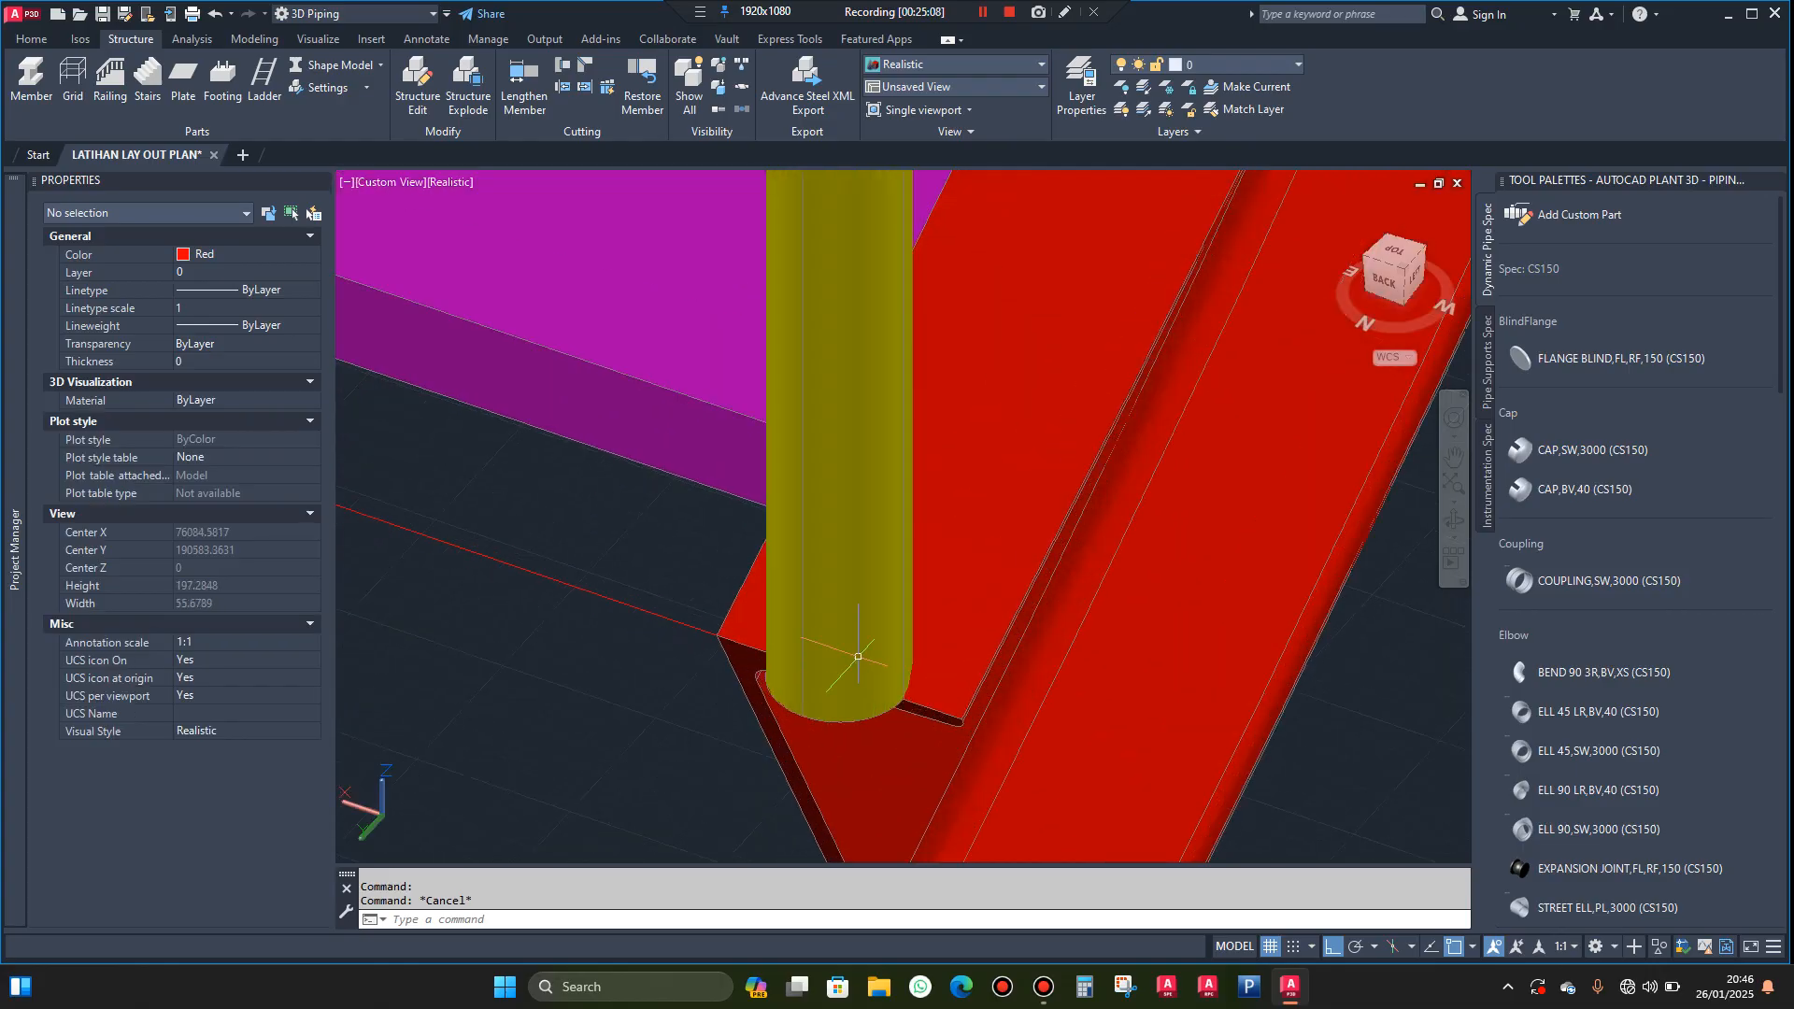
click(799, 713)
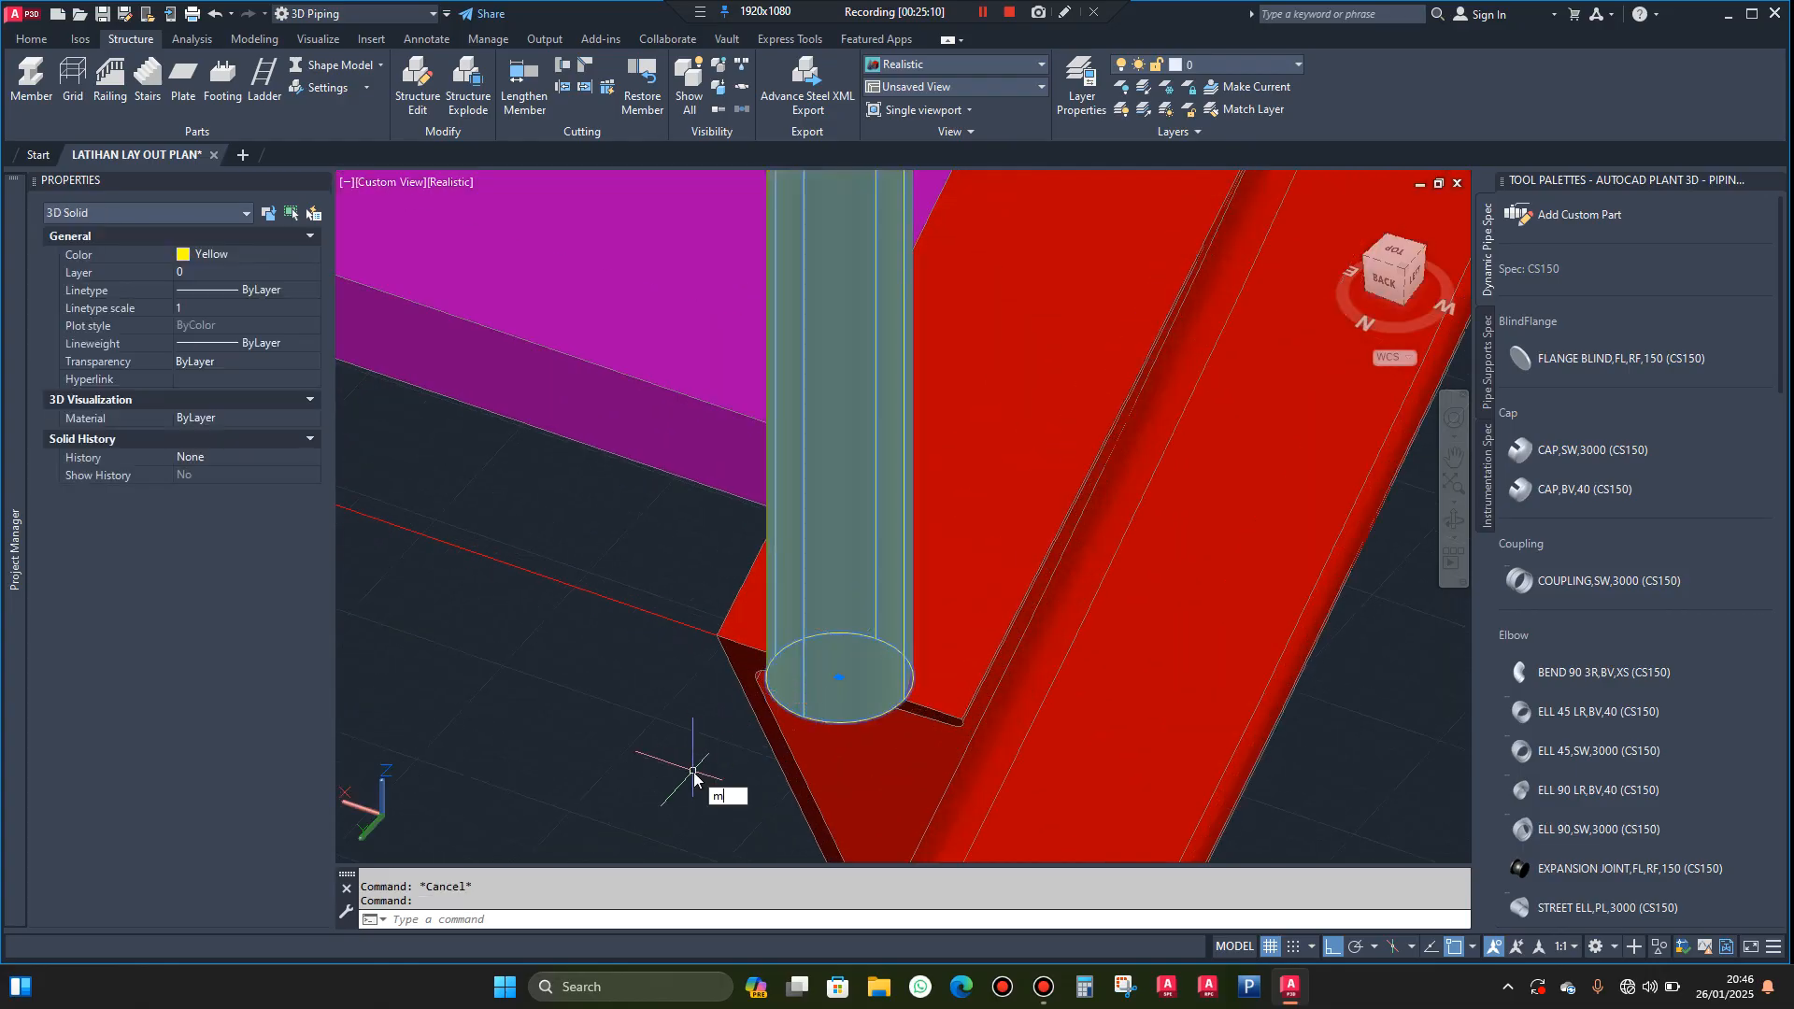
key(Return)
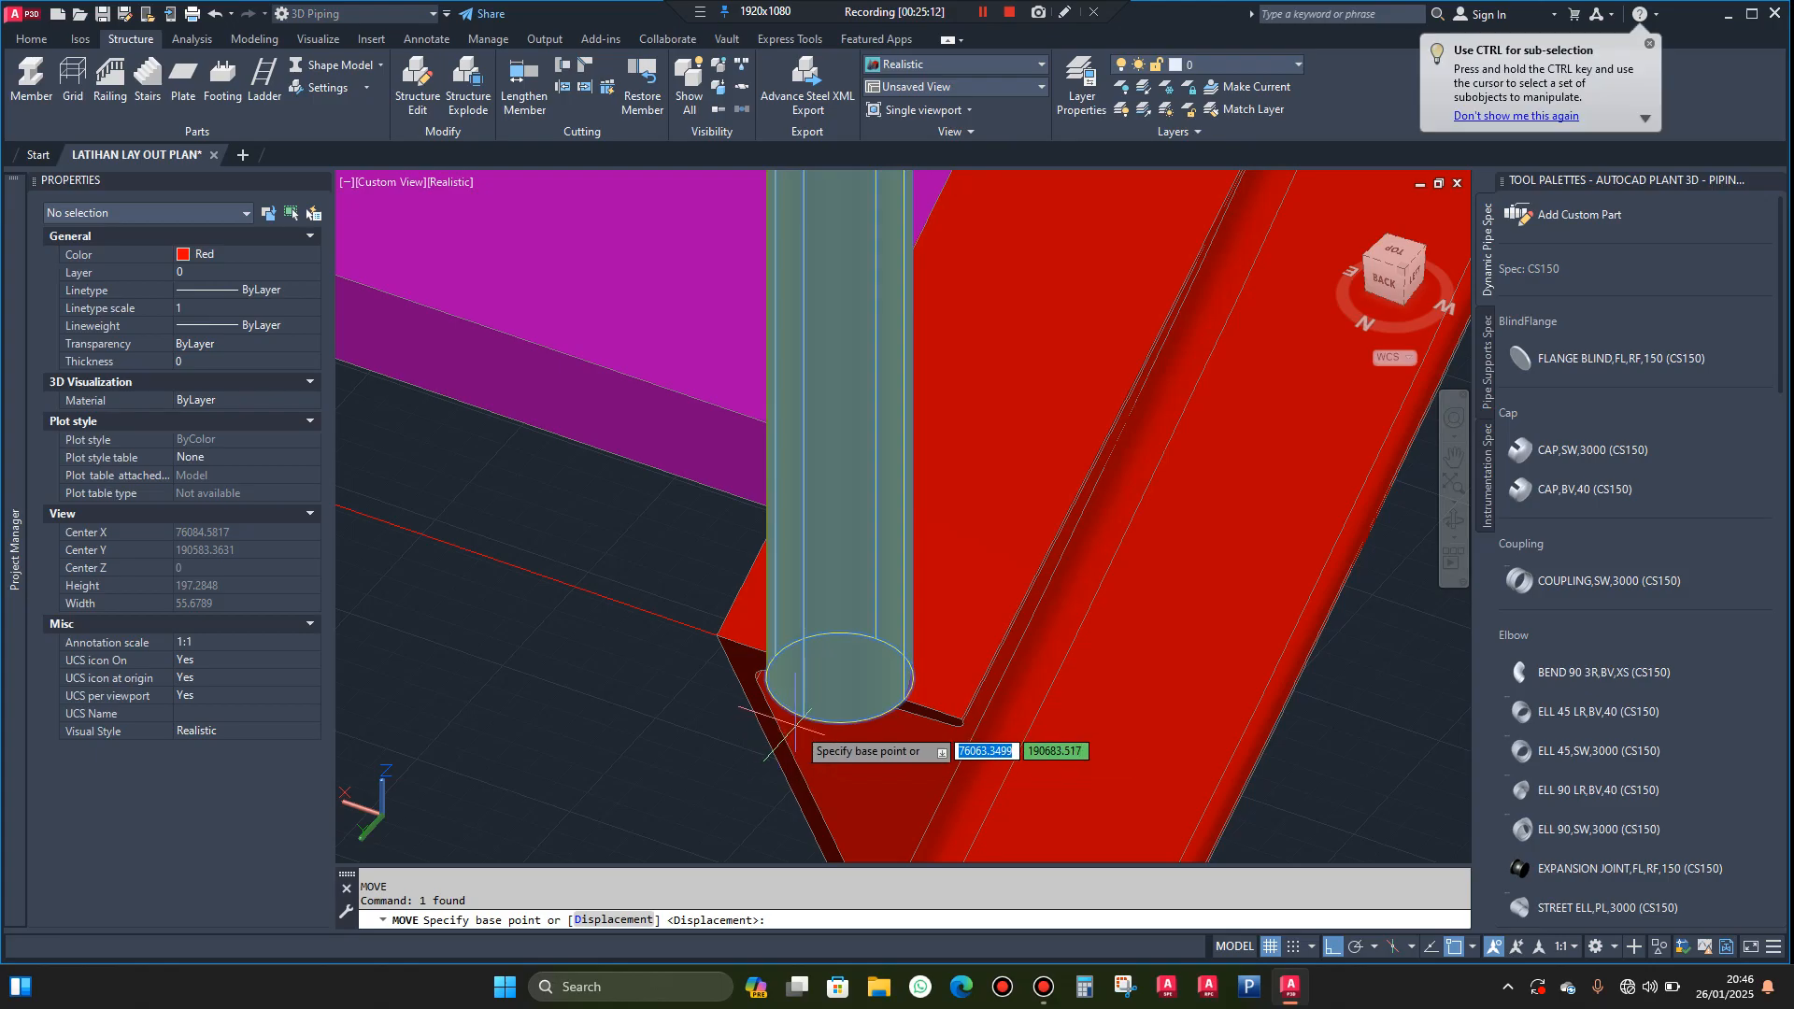
click(838, 677)
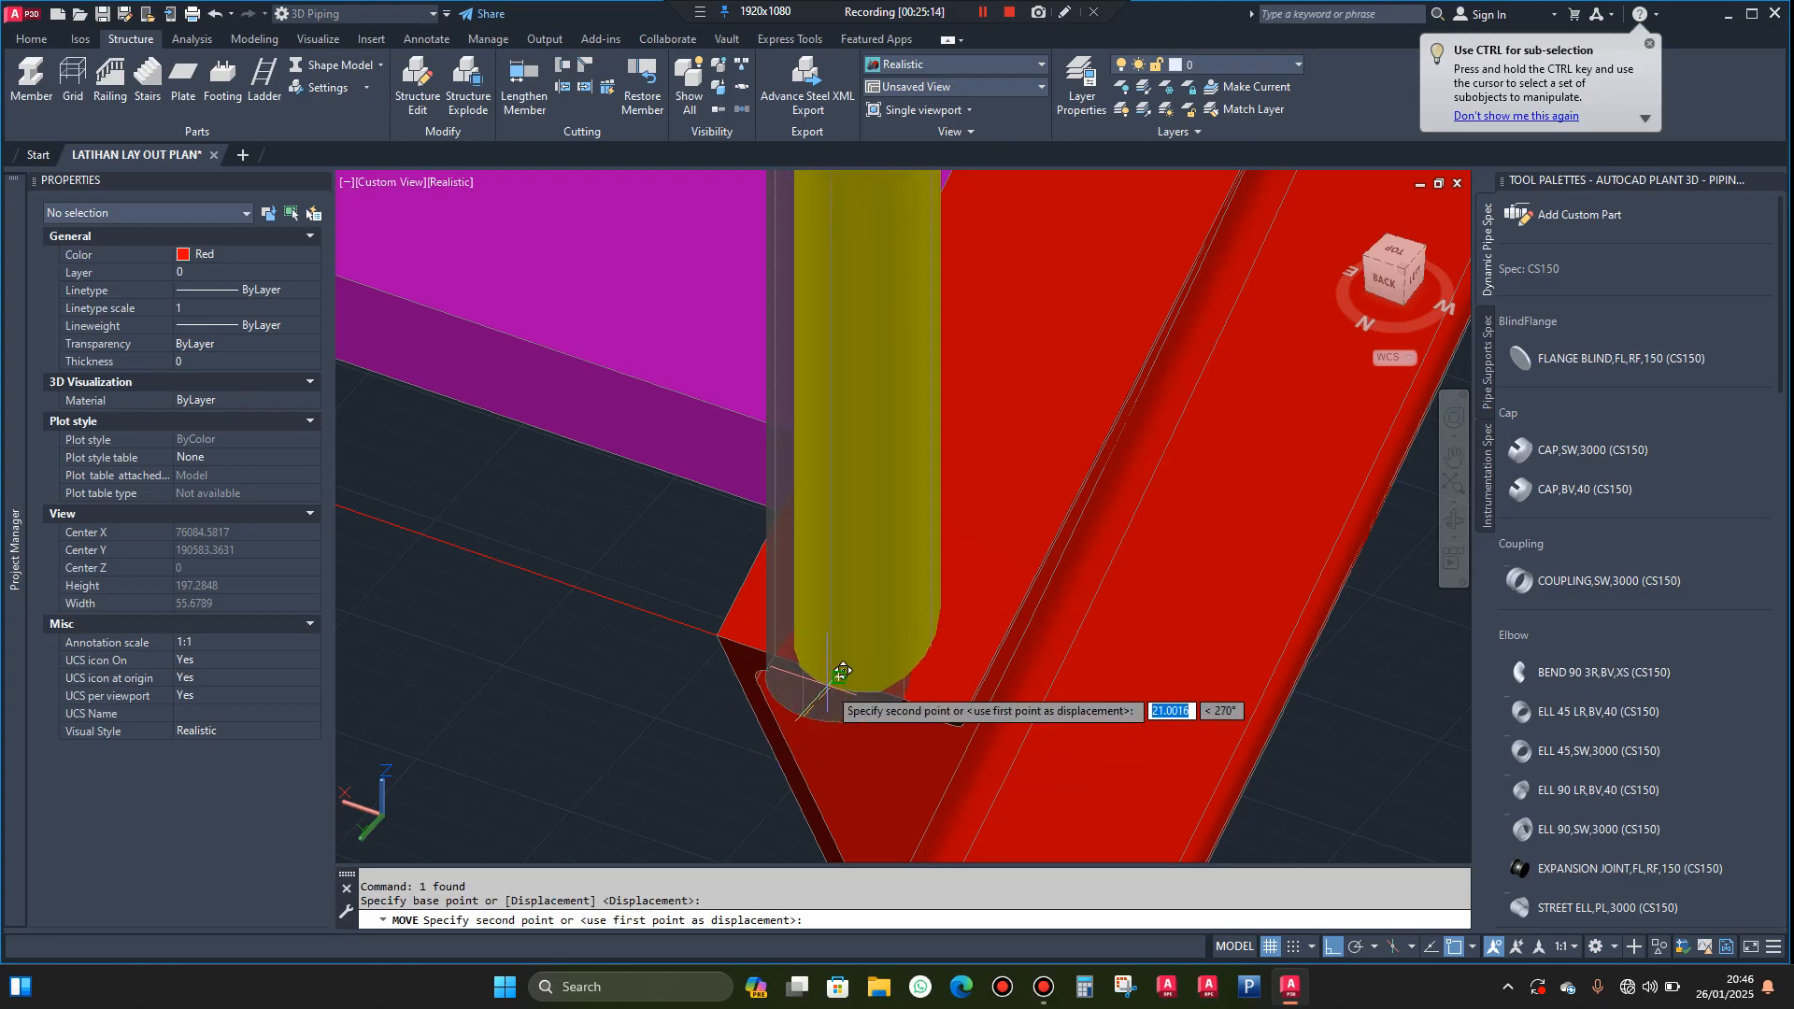
click(849, 665)
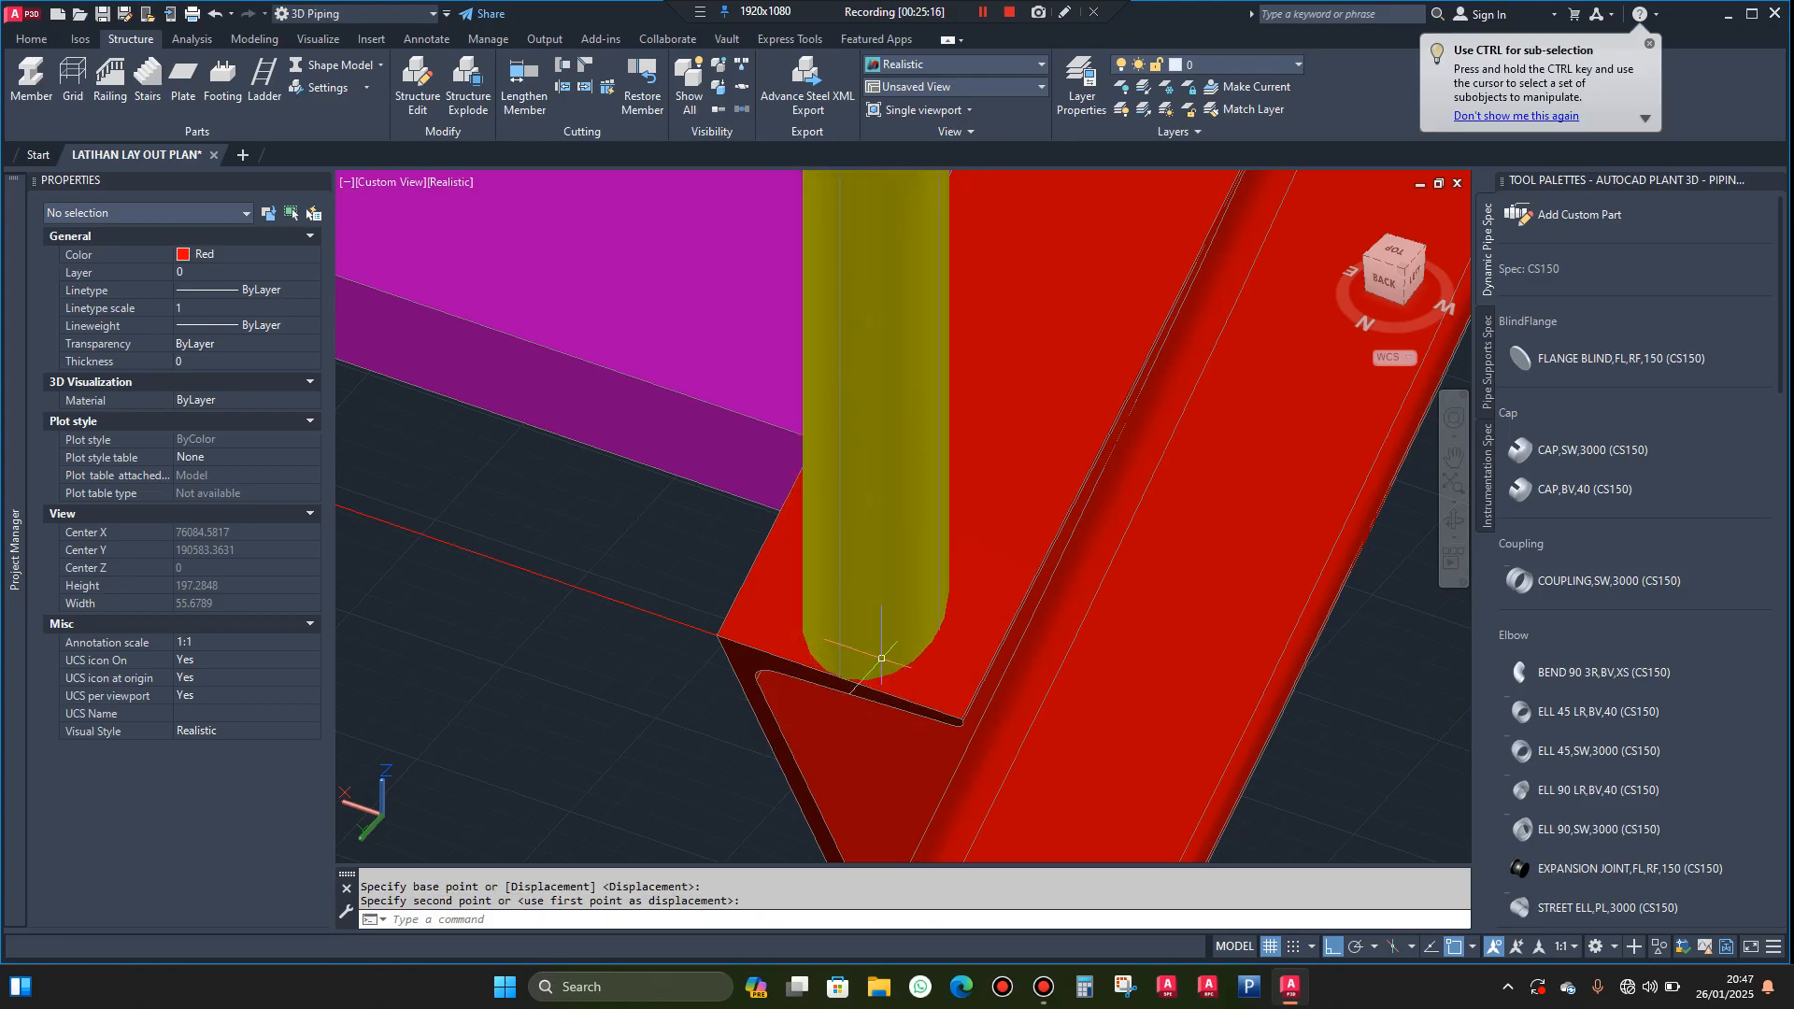
scroll(1113, 679, down, 5)
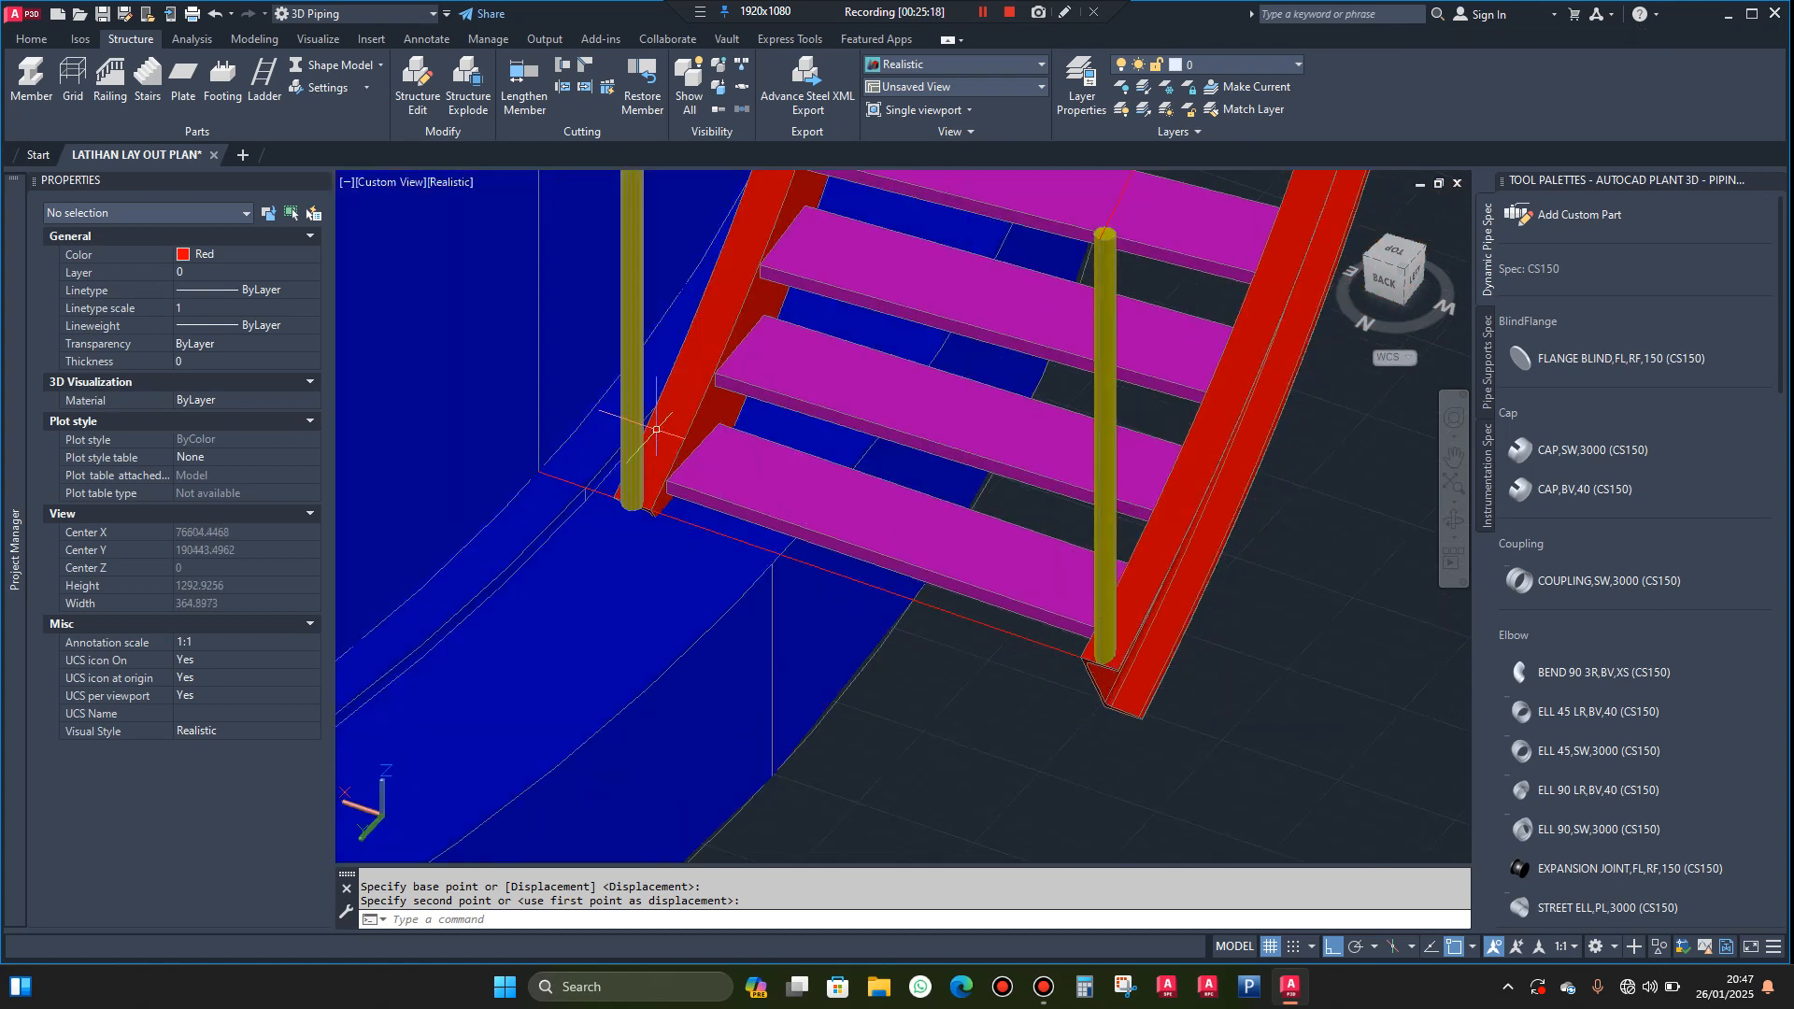
Explode the yellow post at the inner stringer's bottom end into a plain solid
scroll(632, 409, up, 2)
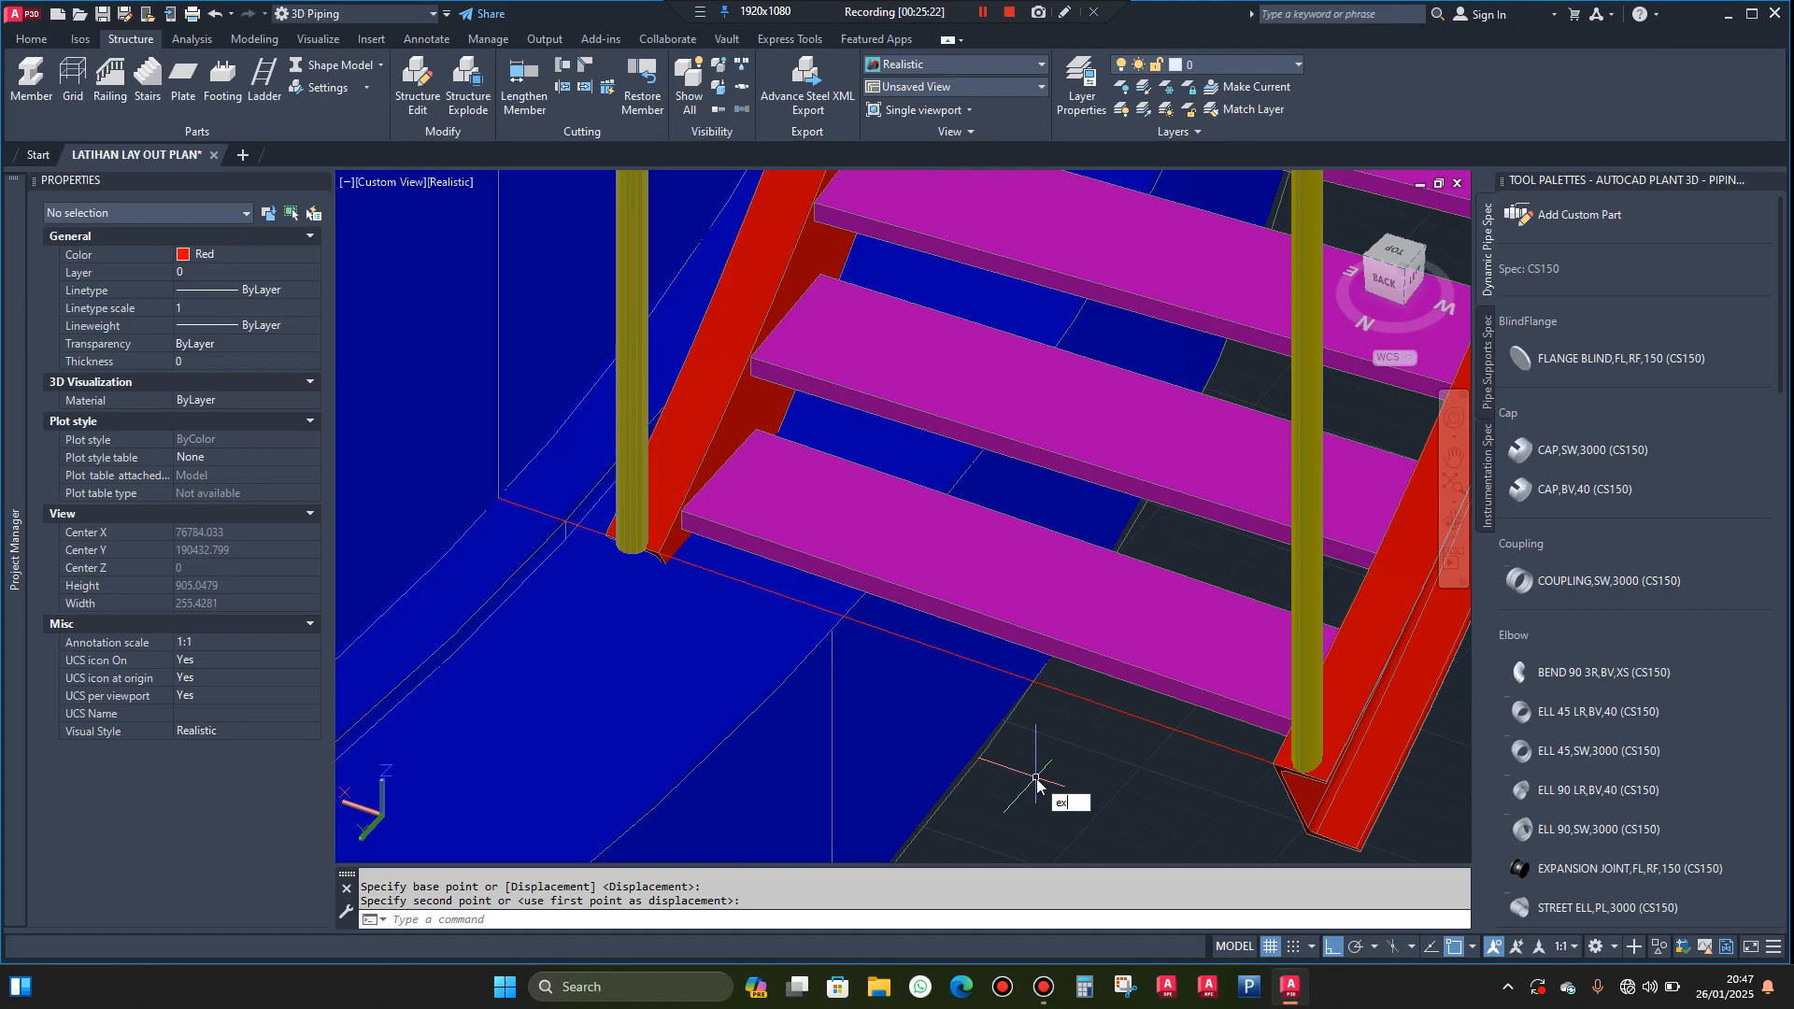
click(1101, 839)
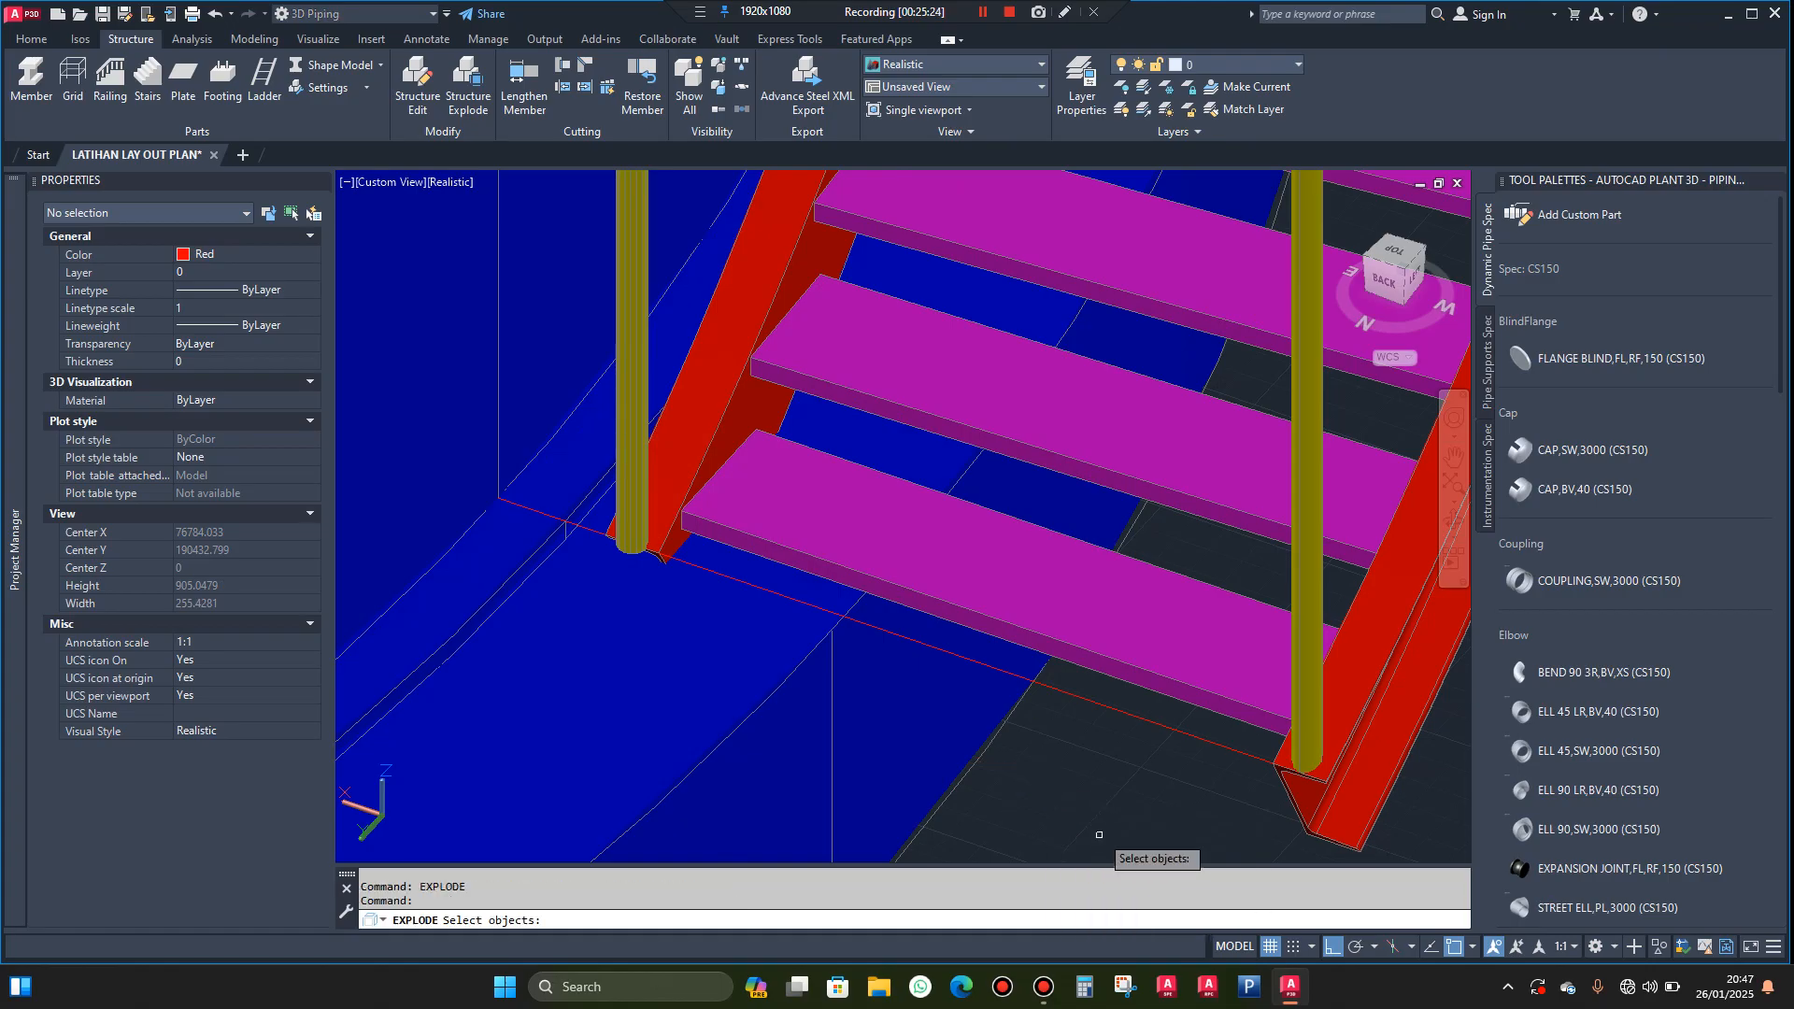
click(629, 355)
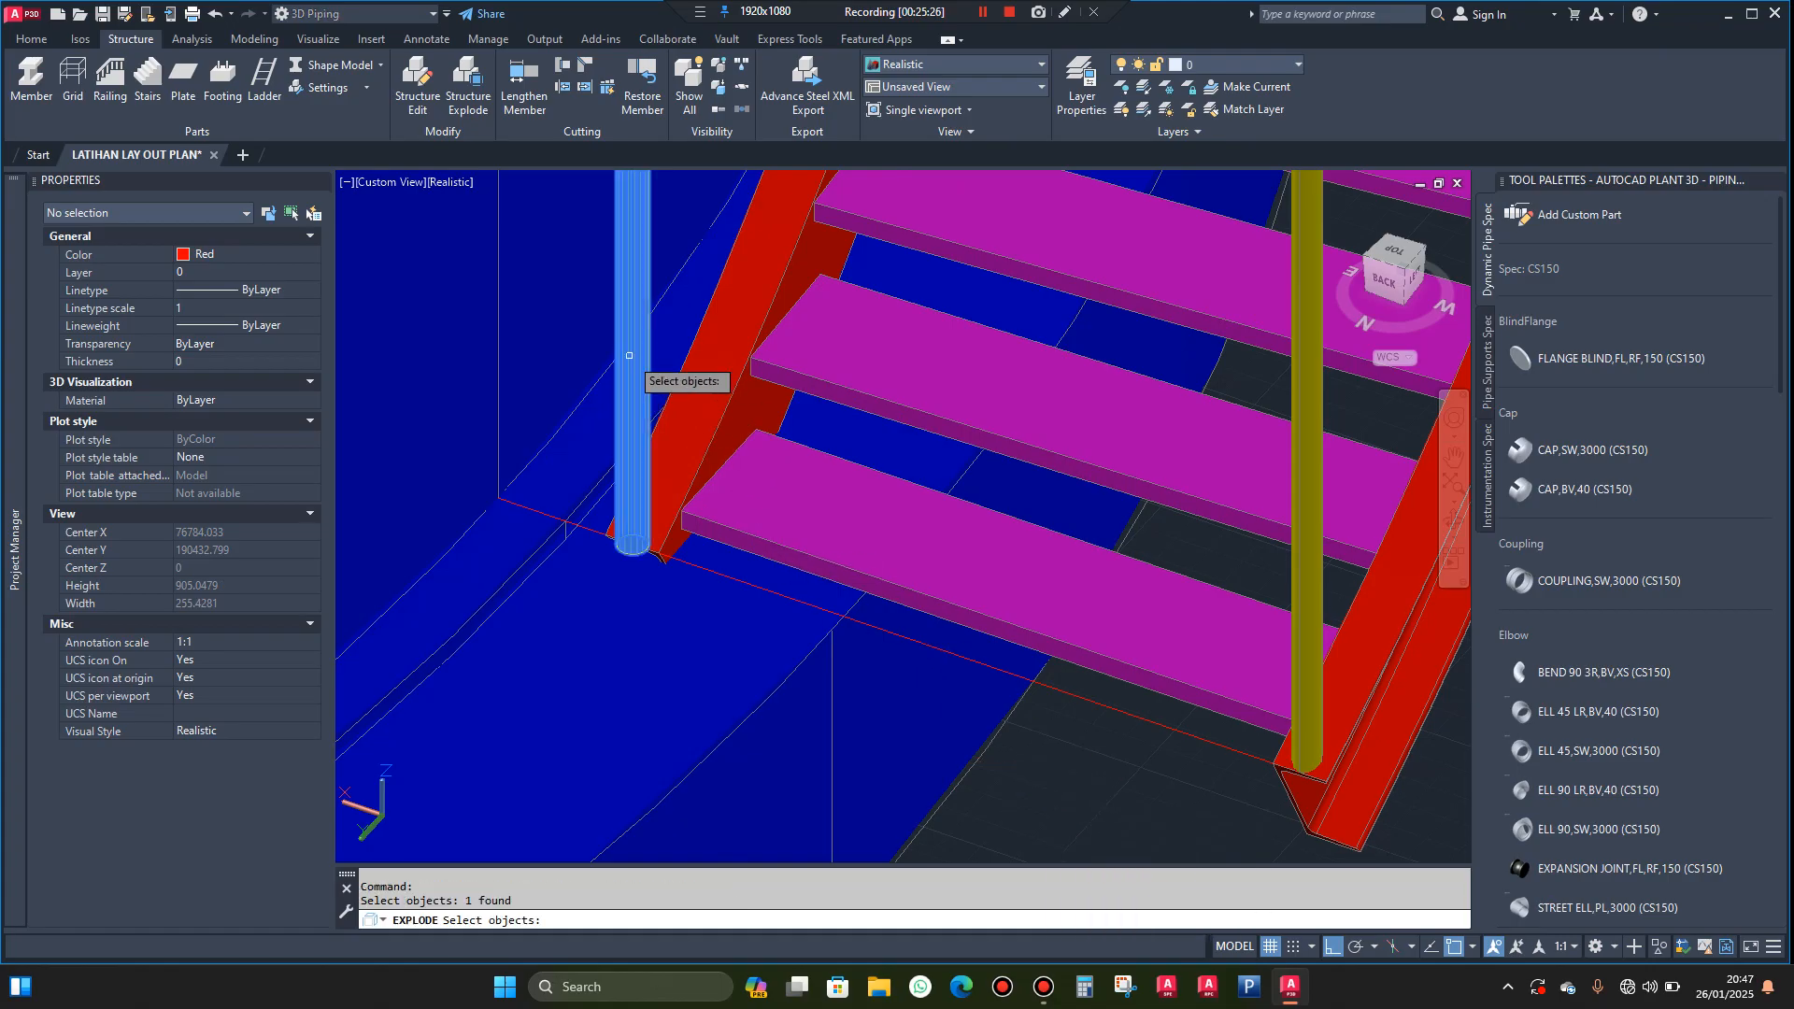
key(Return)
click(630, 355)
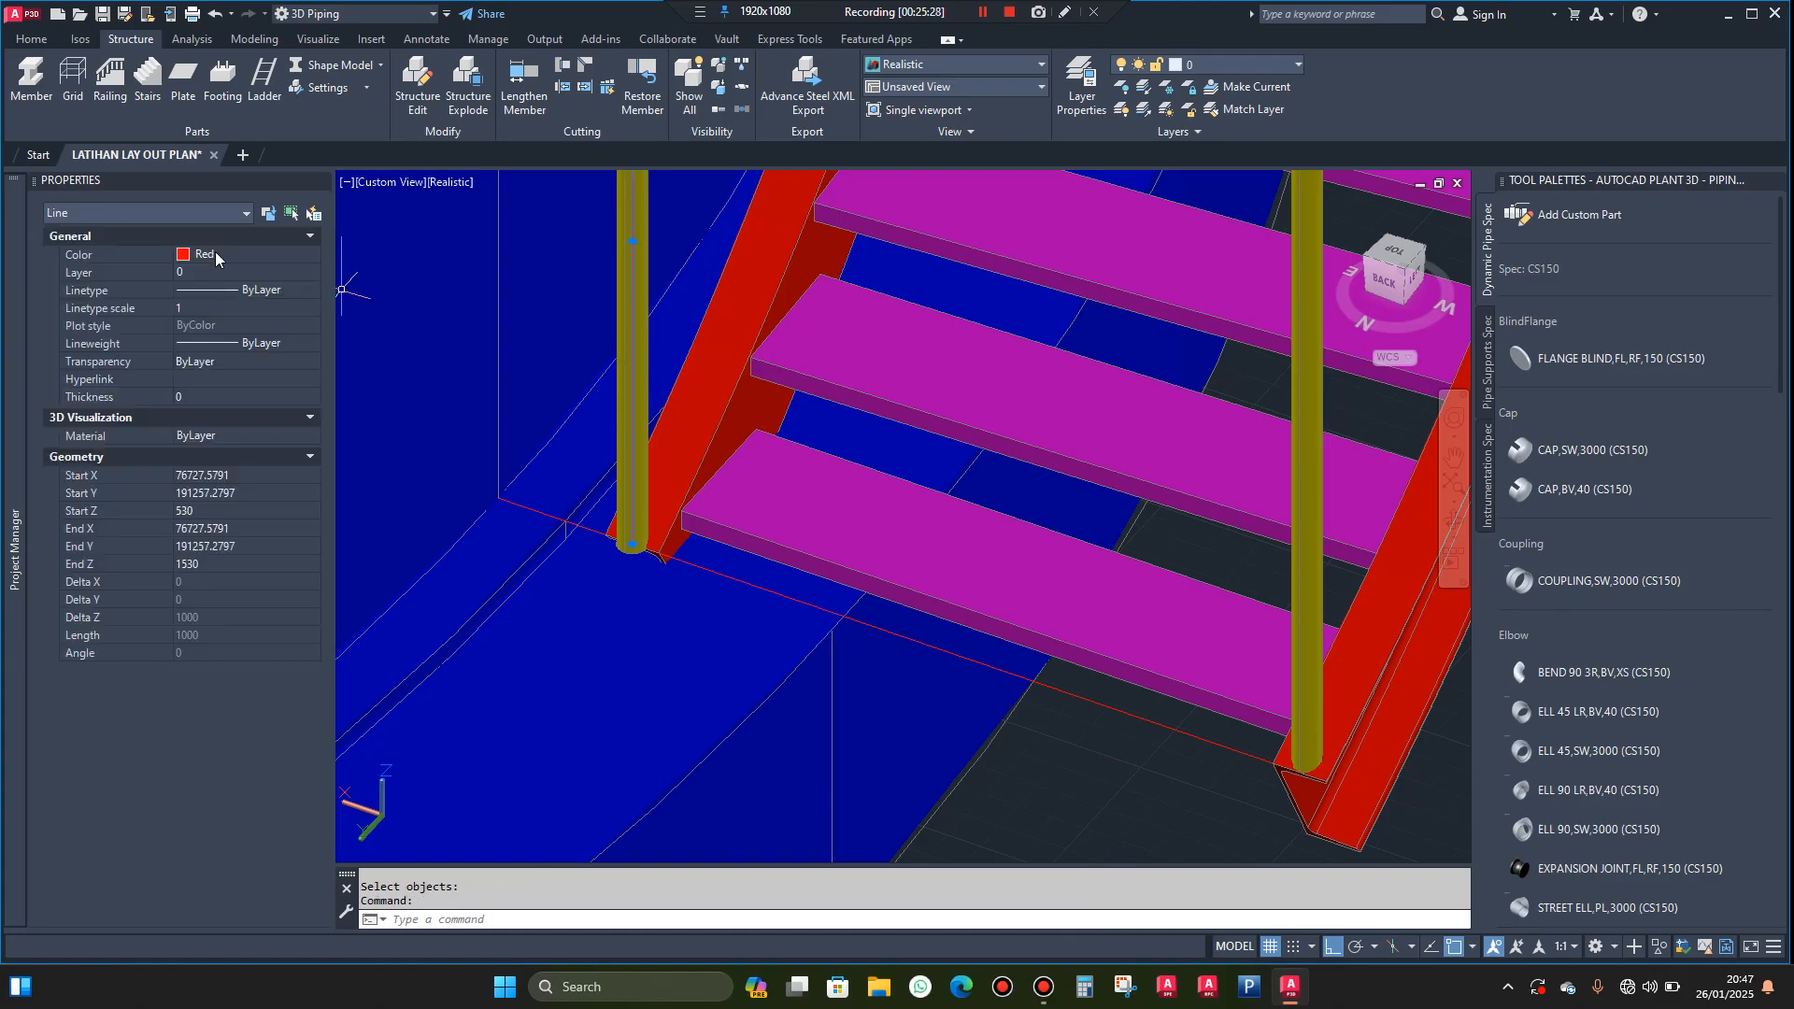
key(Escape)
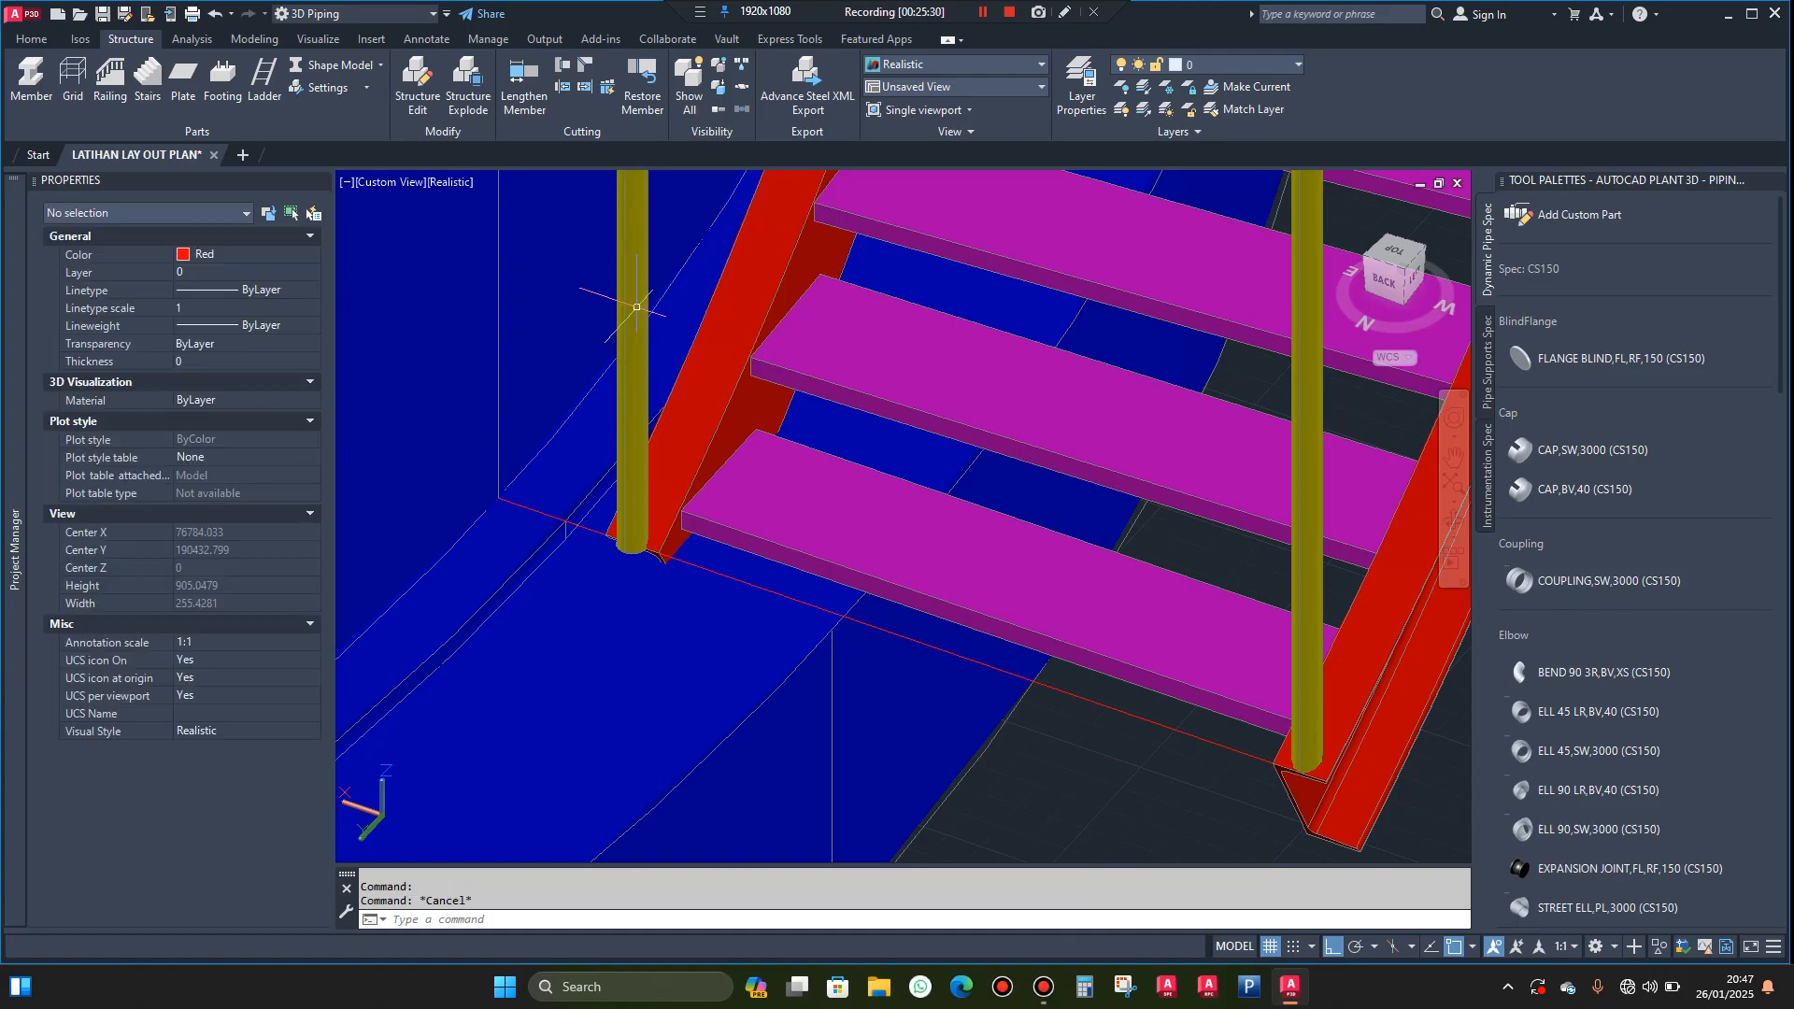
Move the inner stringer's bottom post from its base's front quadrant to its base centre, setting it back onto the stringer
click(627, 296)
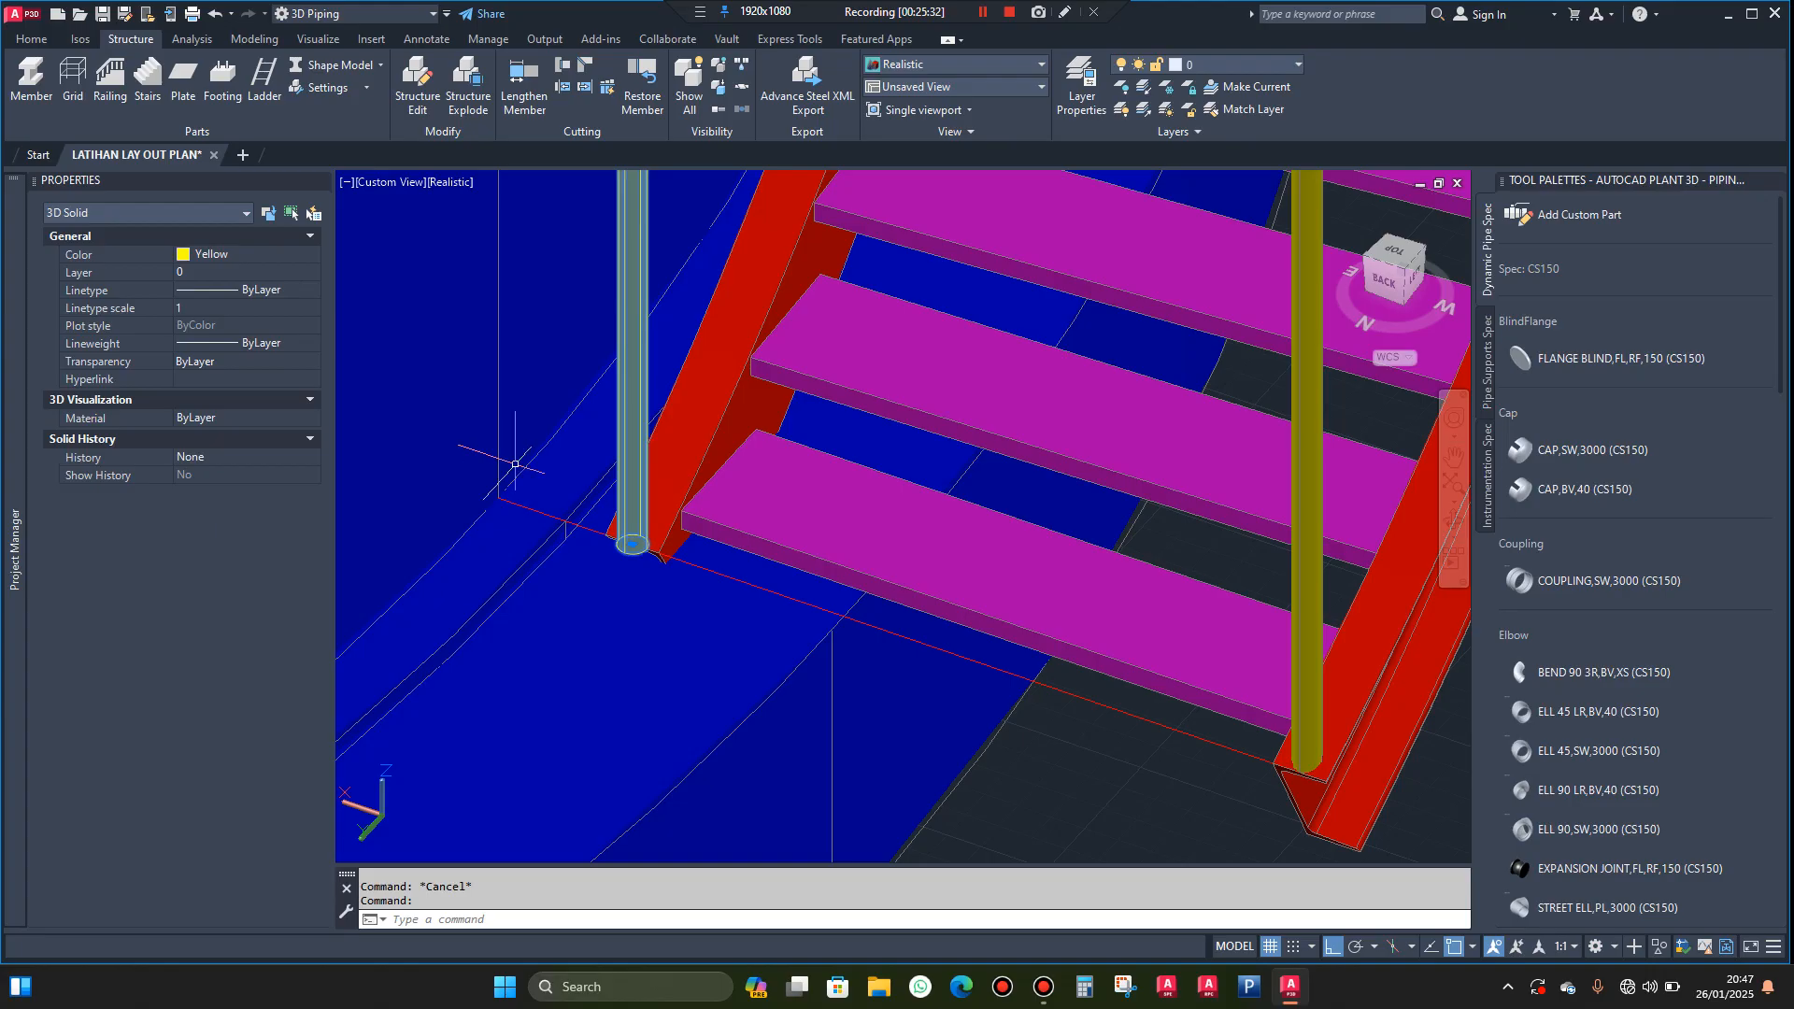
scroll(609, 556, up, 3)
key(Escape)
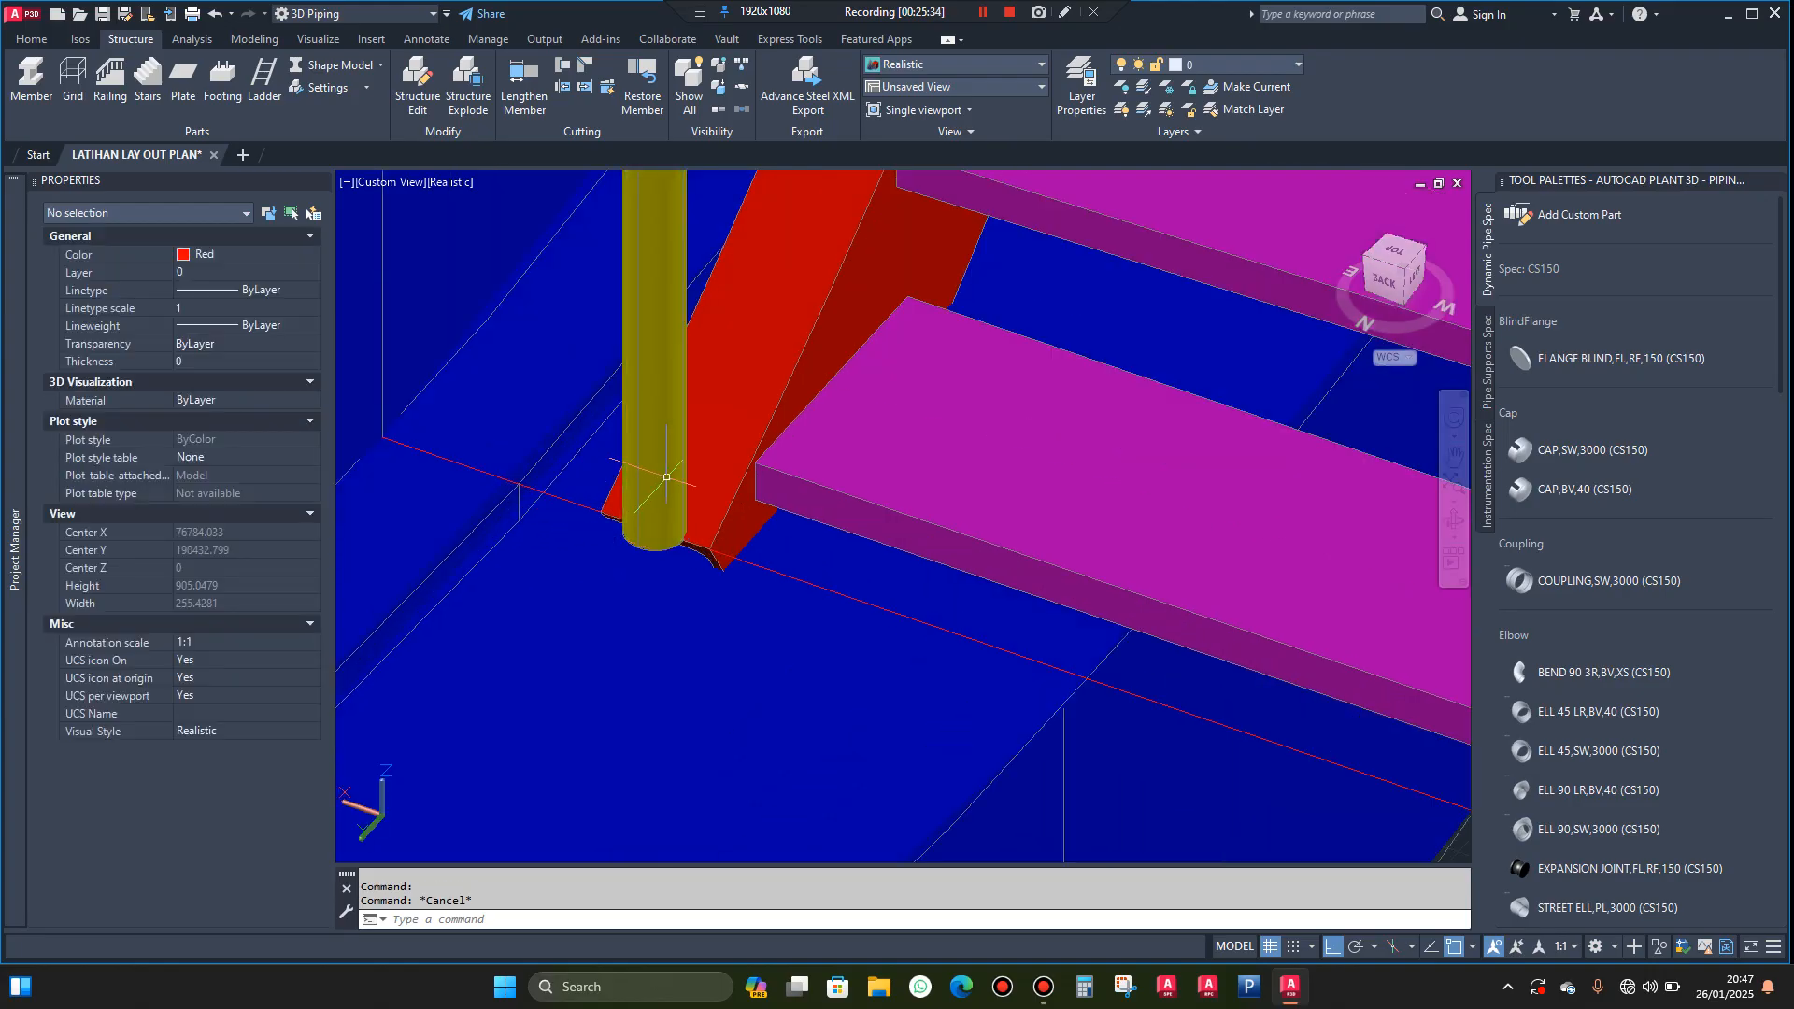
key(Return)
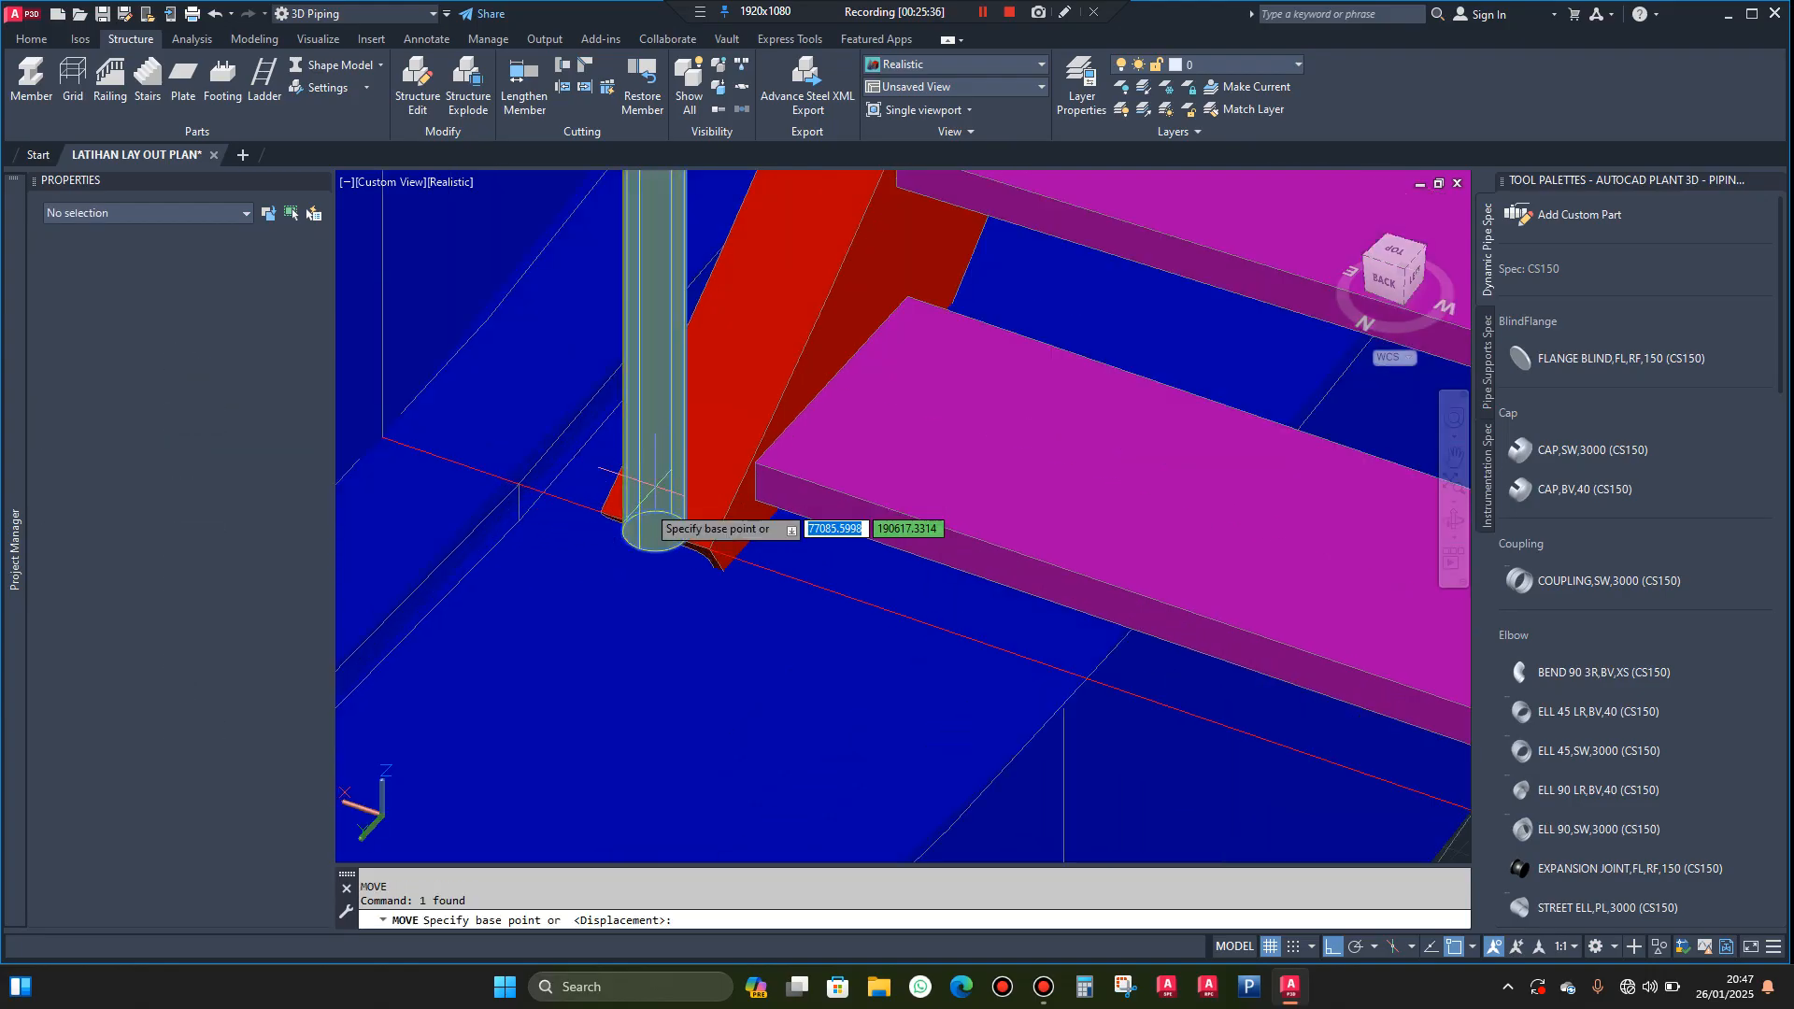
scroll(635, 586, up, 1)
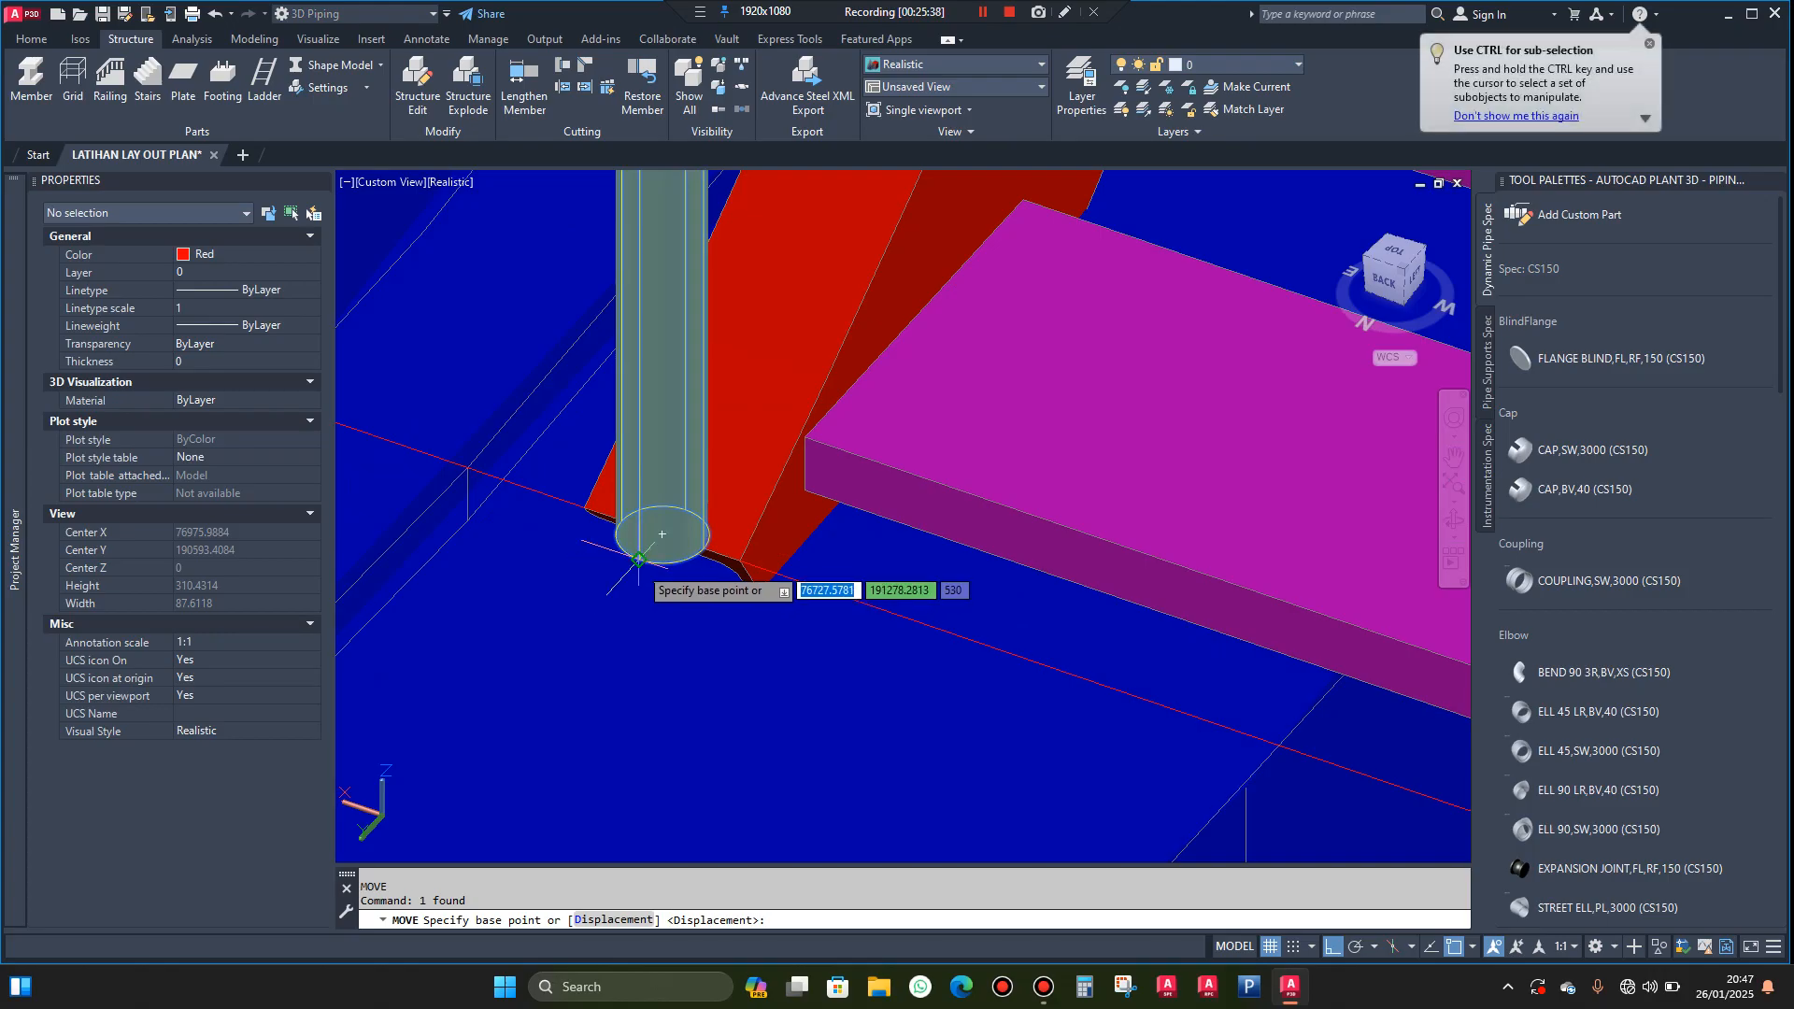
click(639, 559)
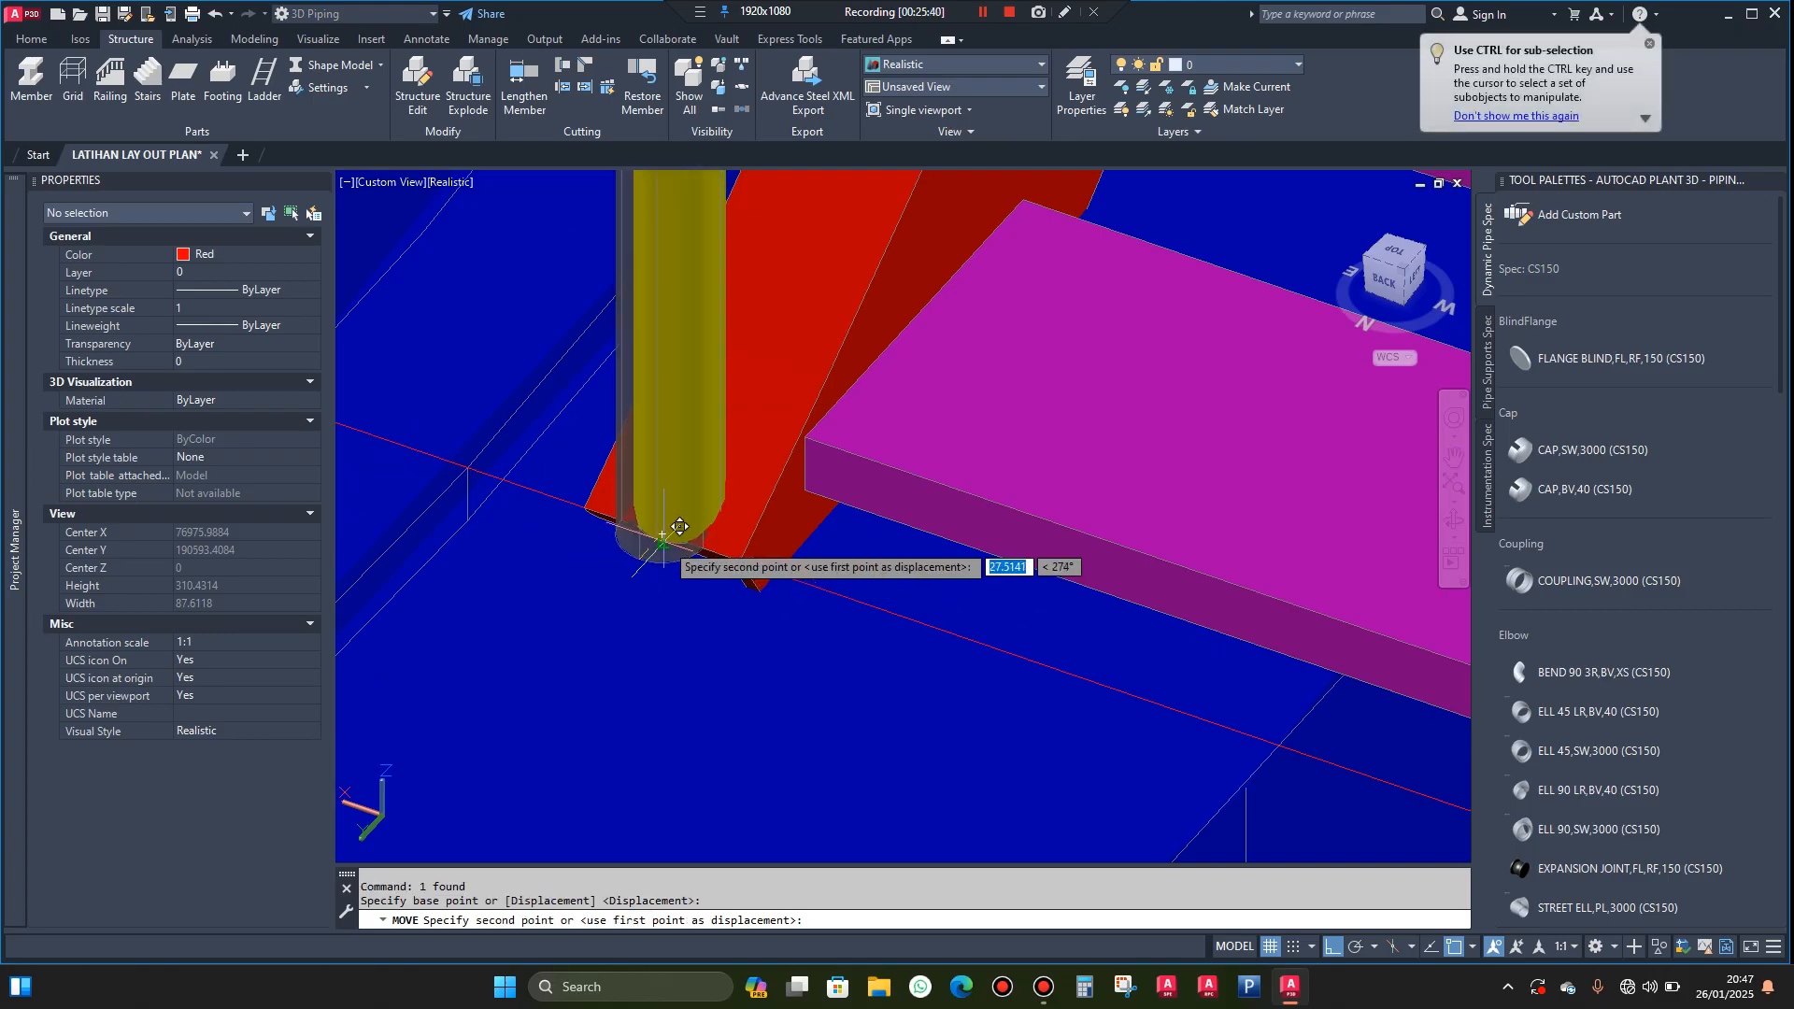
click(662, 532)
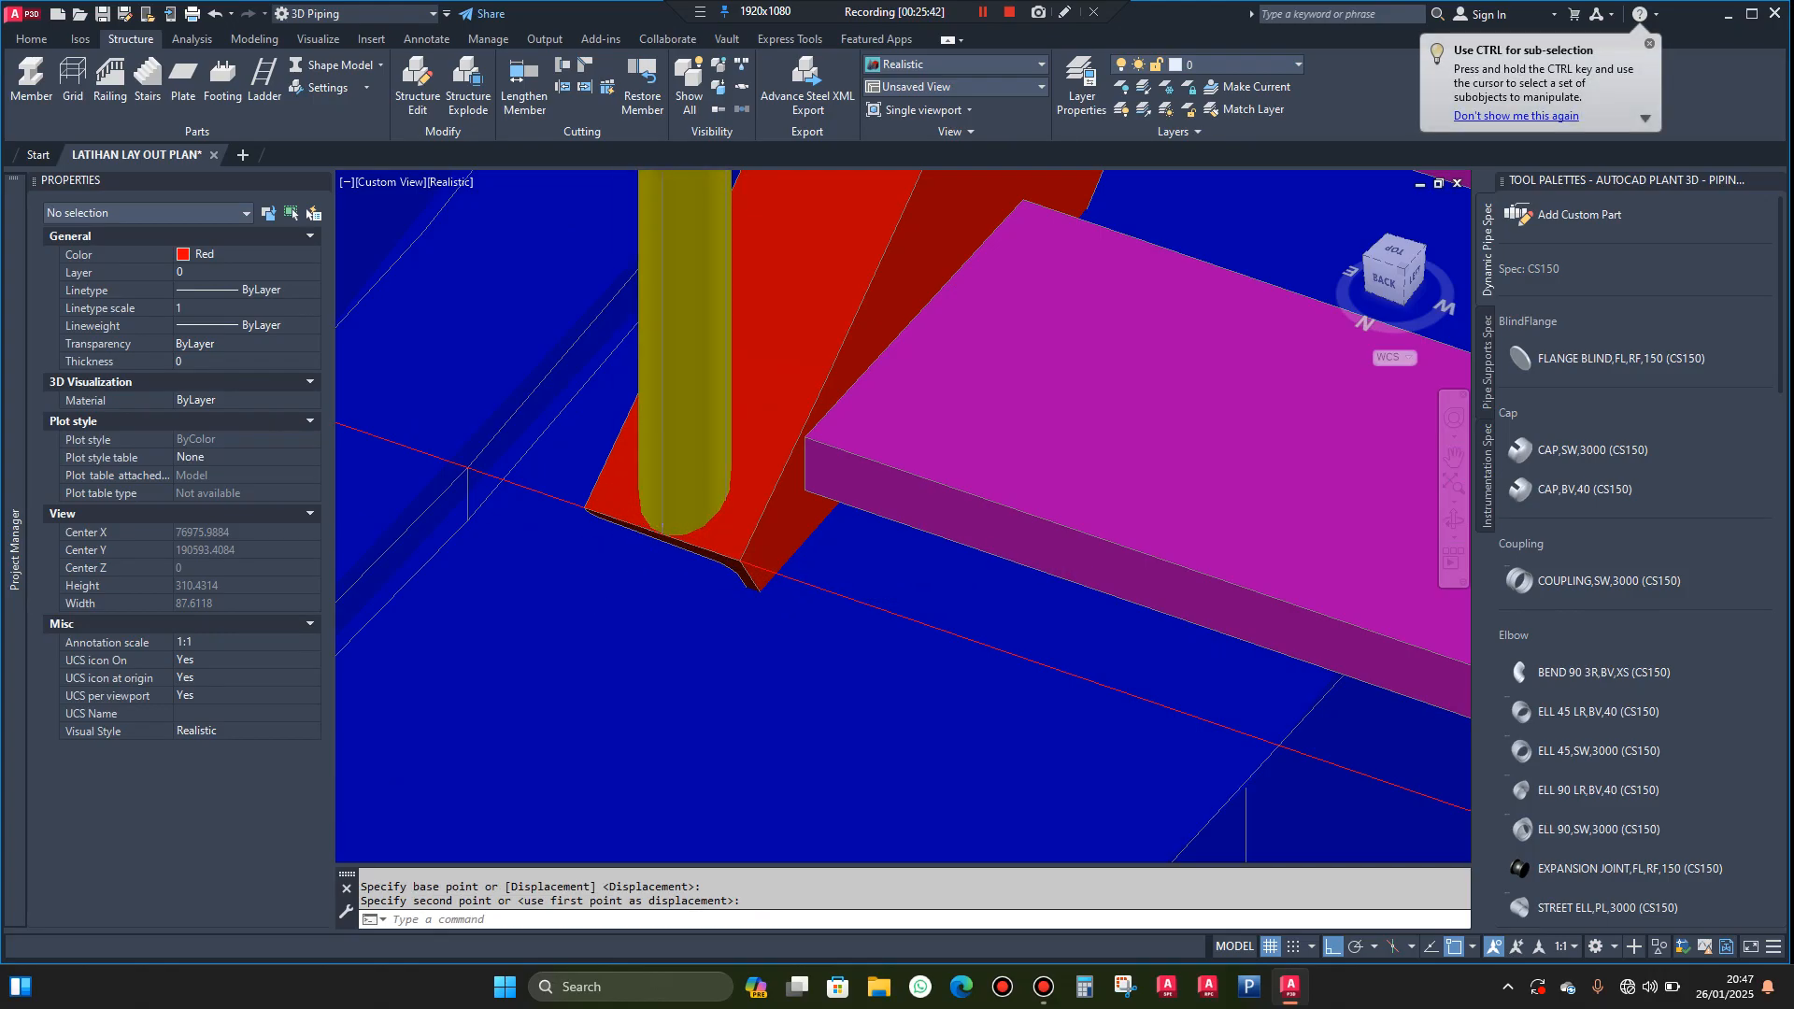
scroll(959, 524, down, 8)
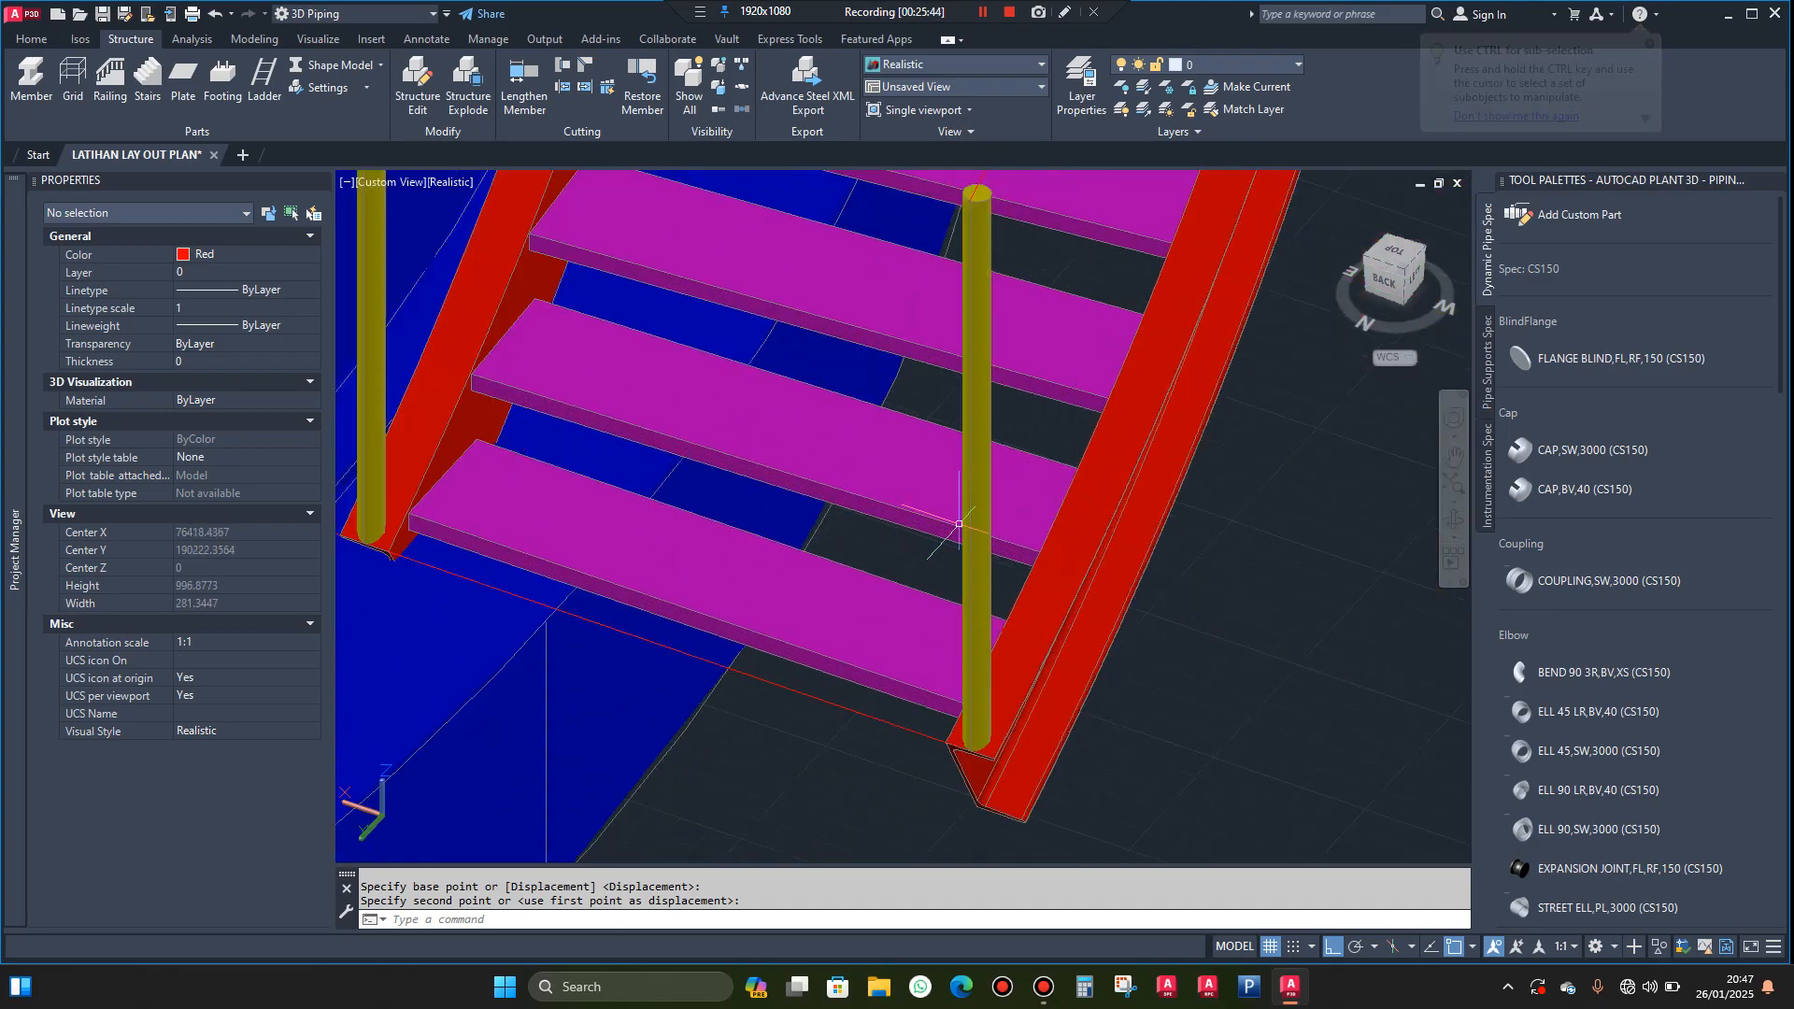
Create an associative path array of the outer post along the red guide curve above the outer stringer, using the Divide method
click(976, 570)
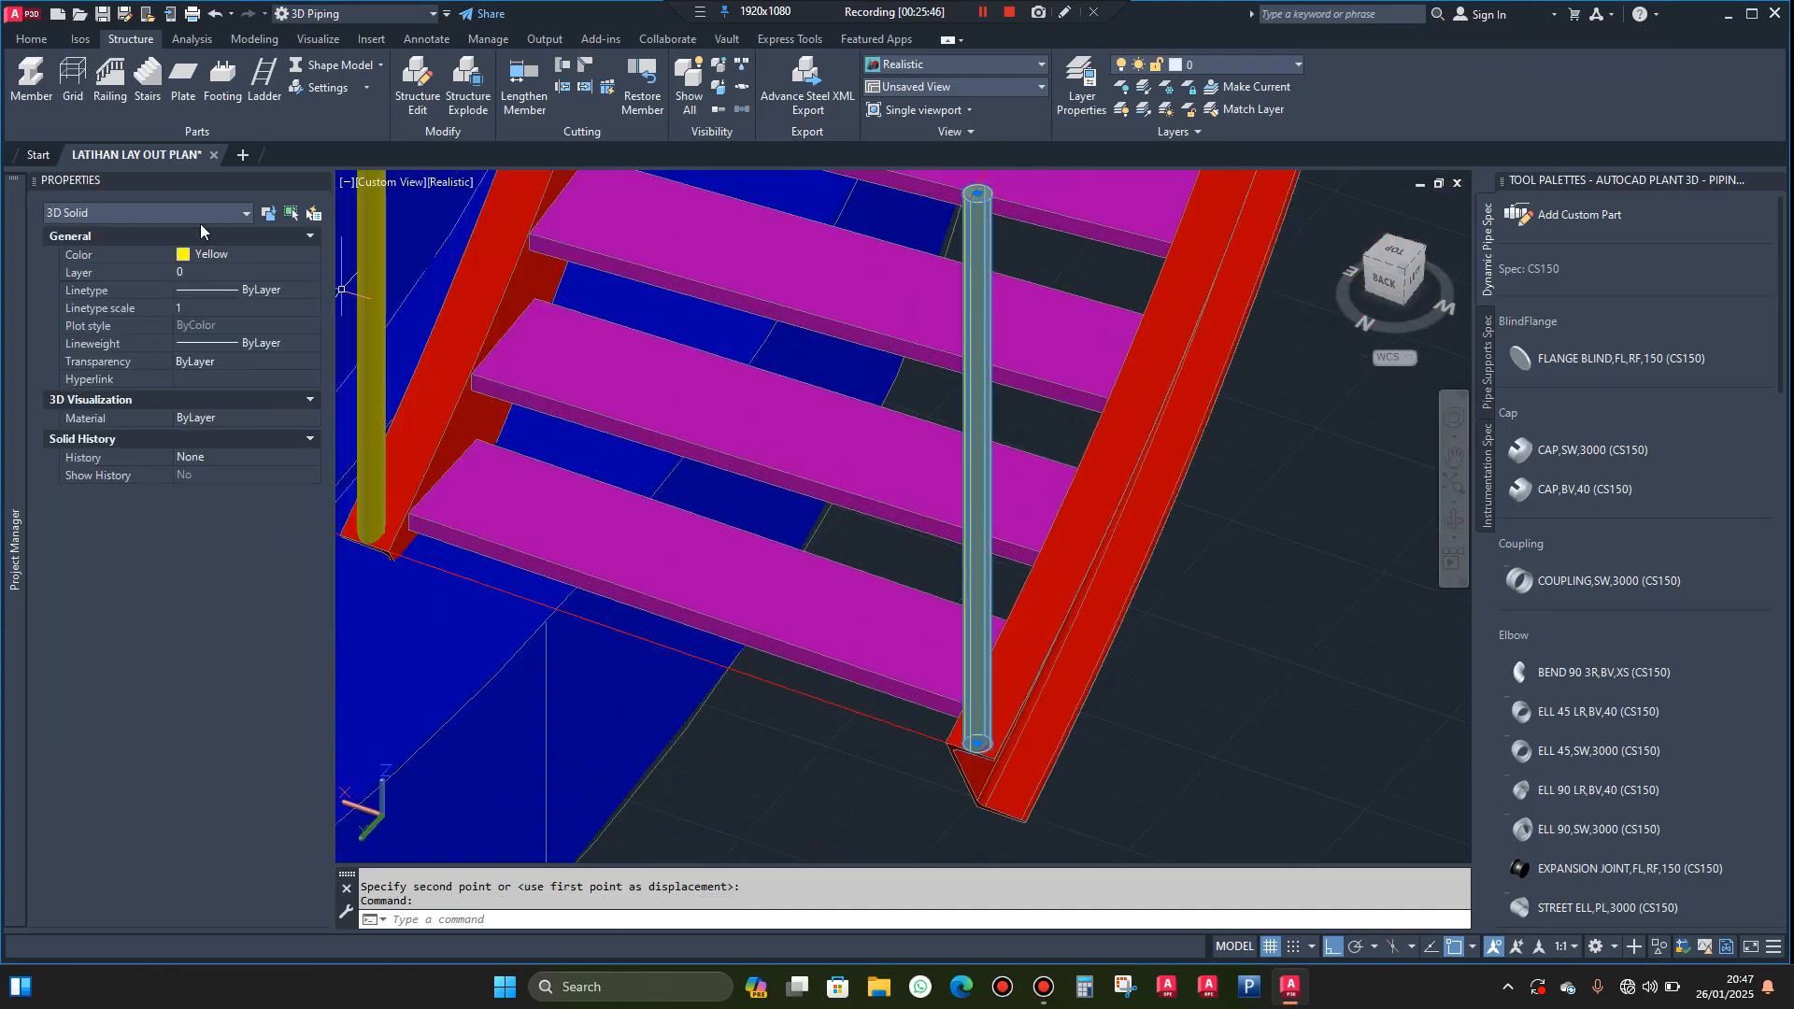
click(271, 41)
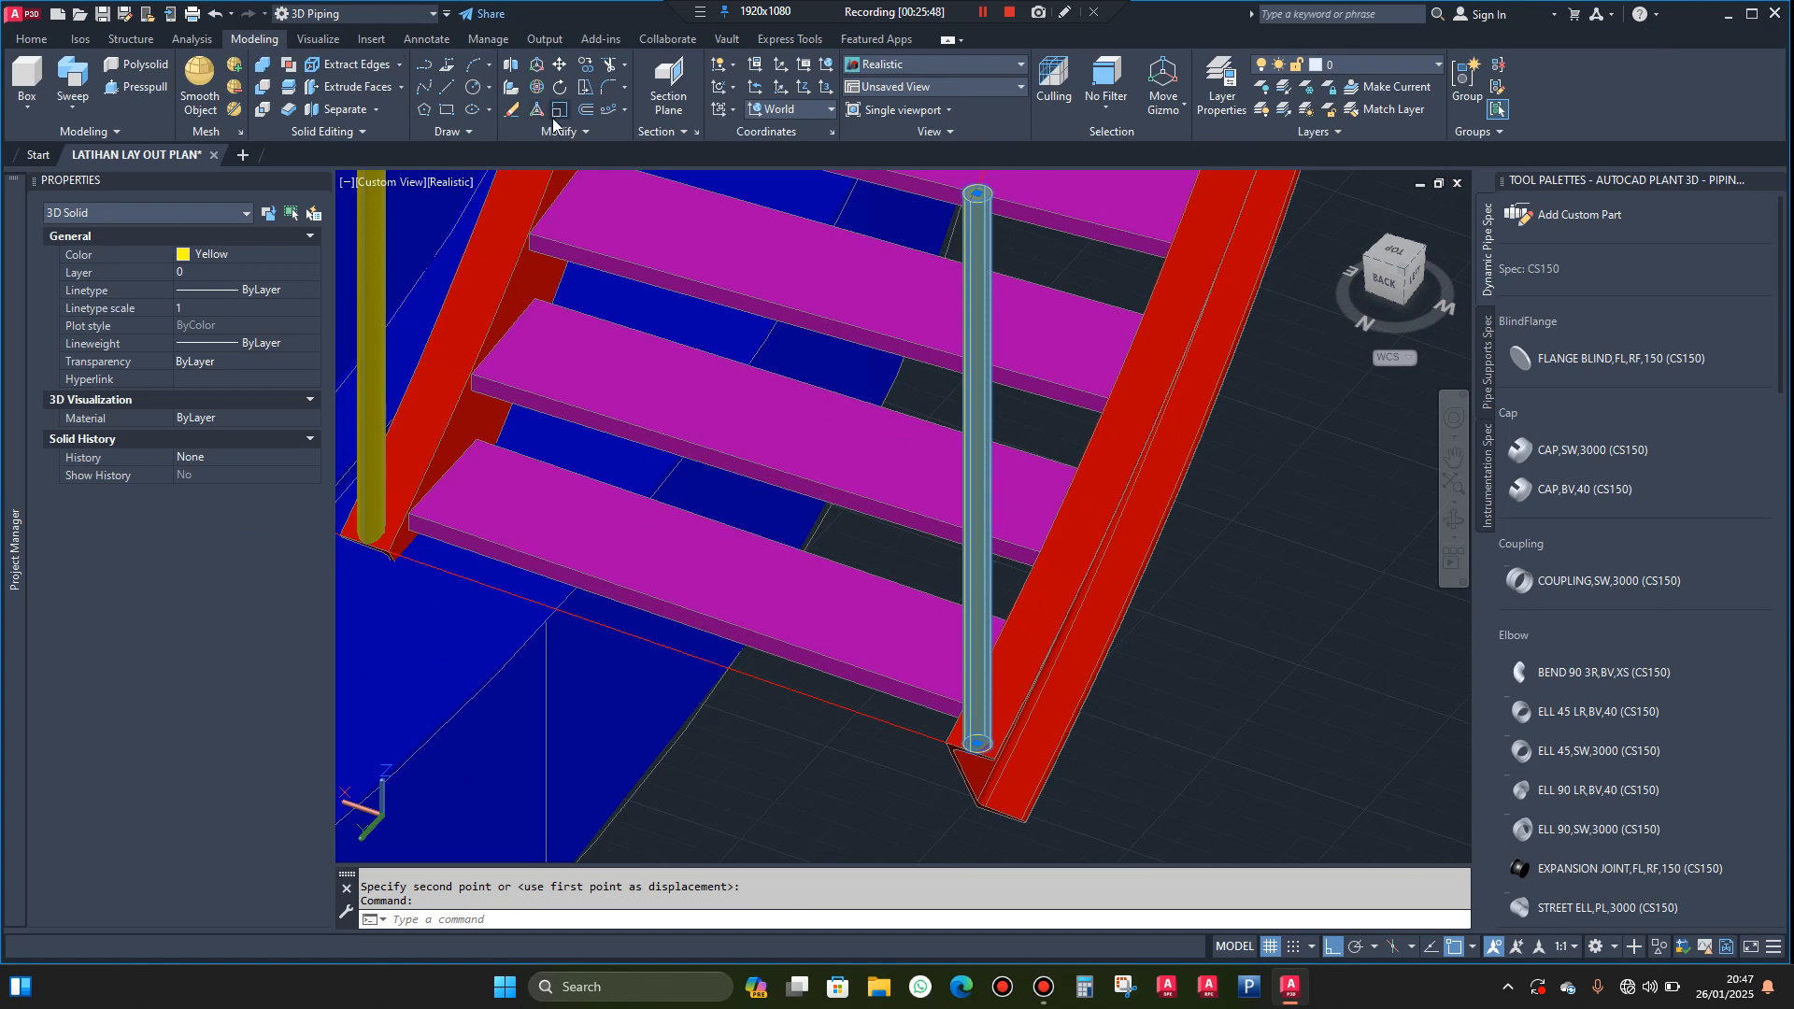
click(608, 111)
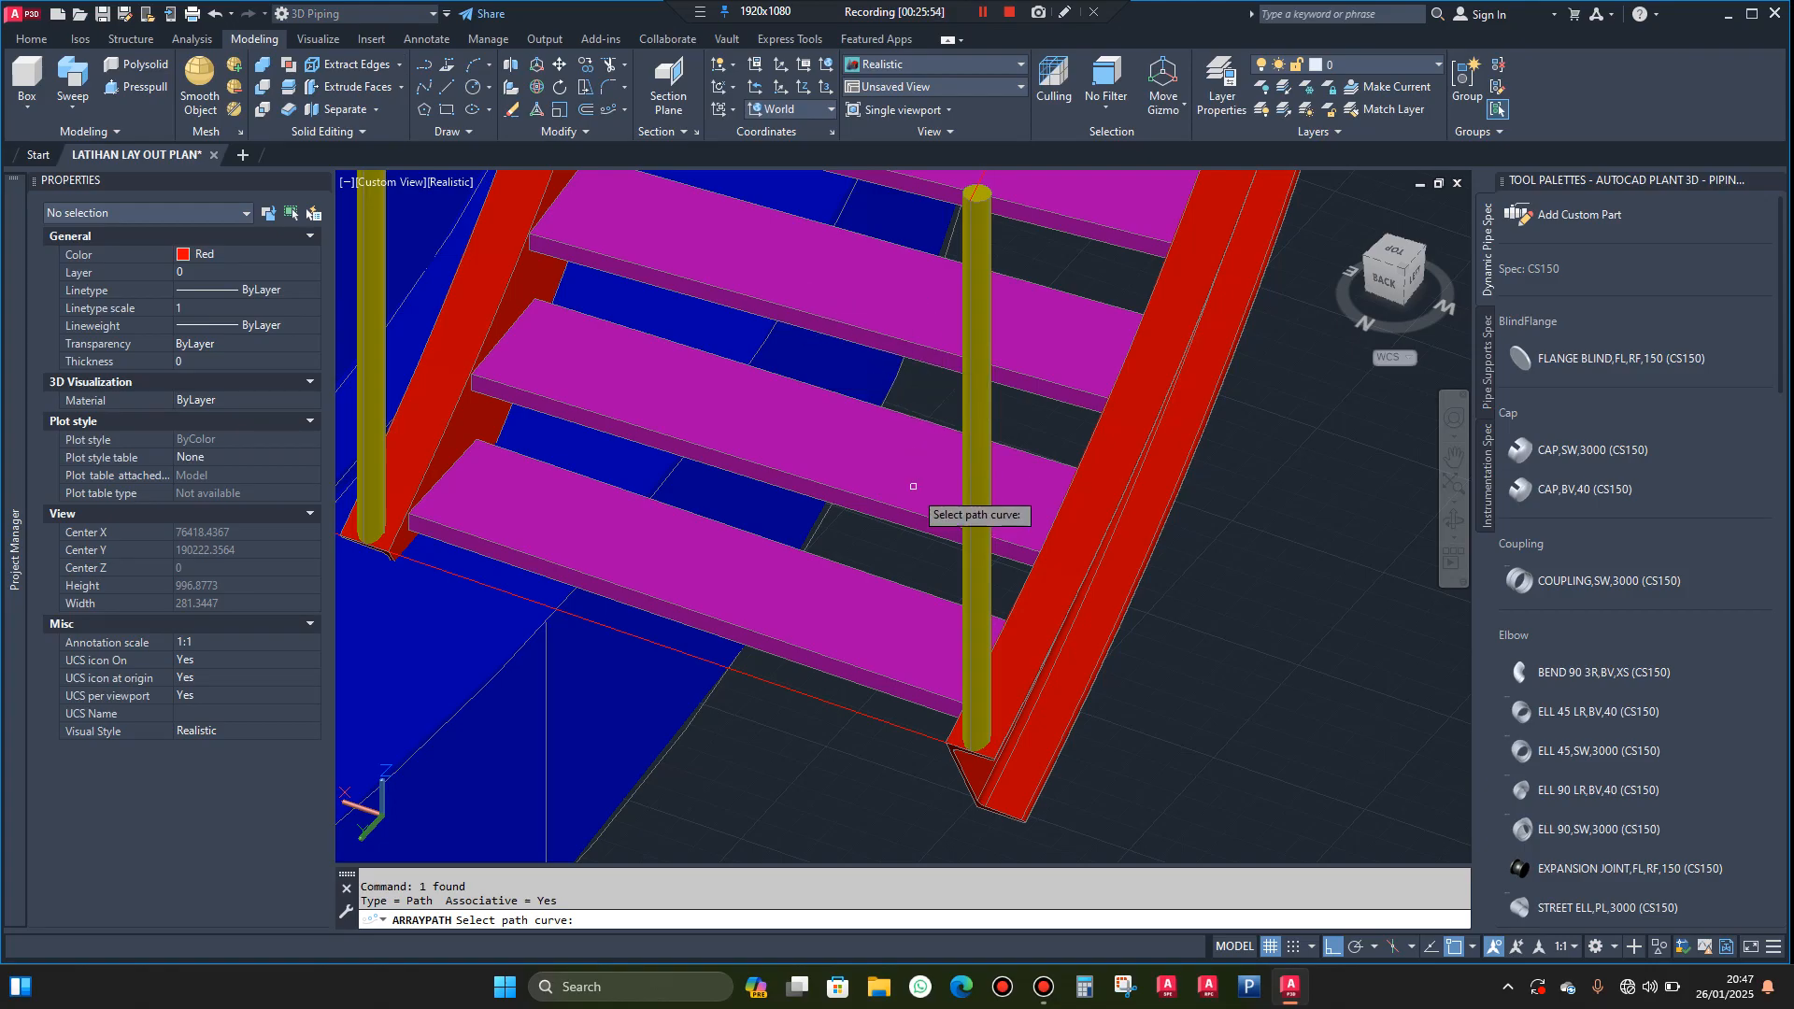
scroll(875, 577, down, 4)
scroll(954, 326, up, 3)
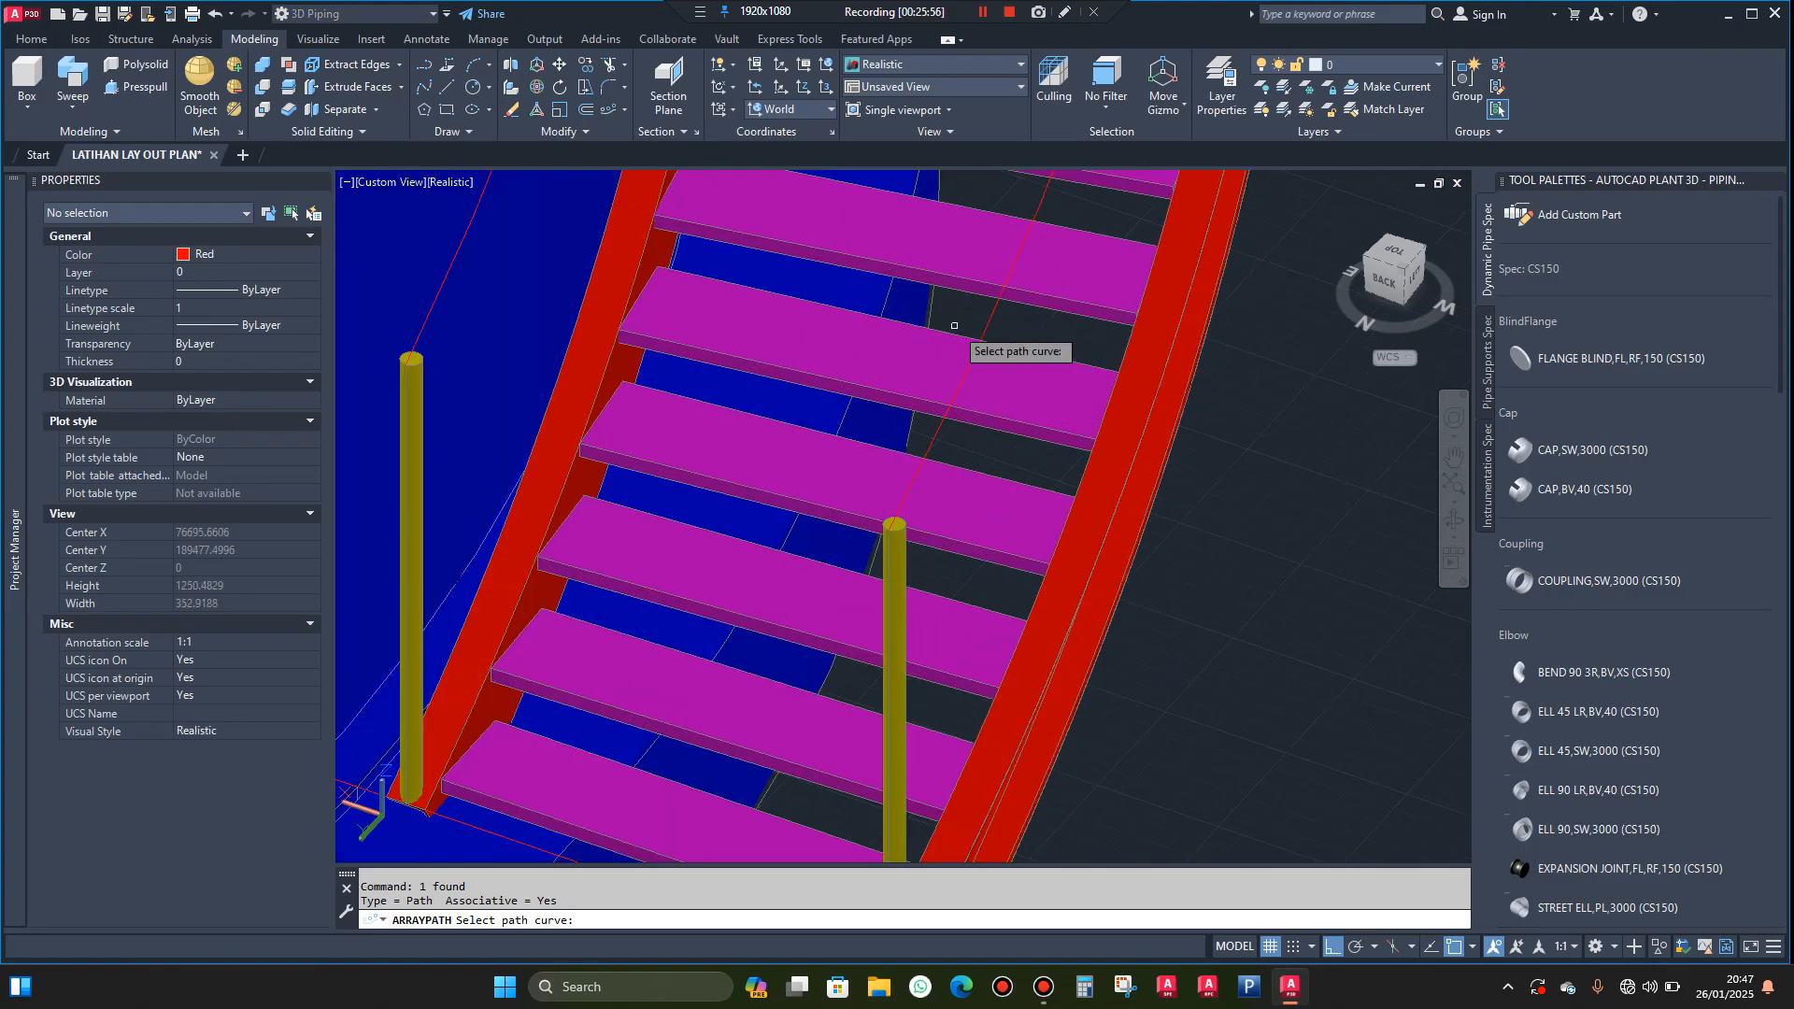
click(987, 321)
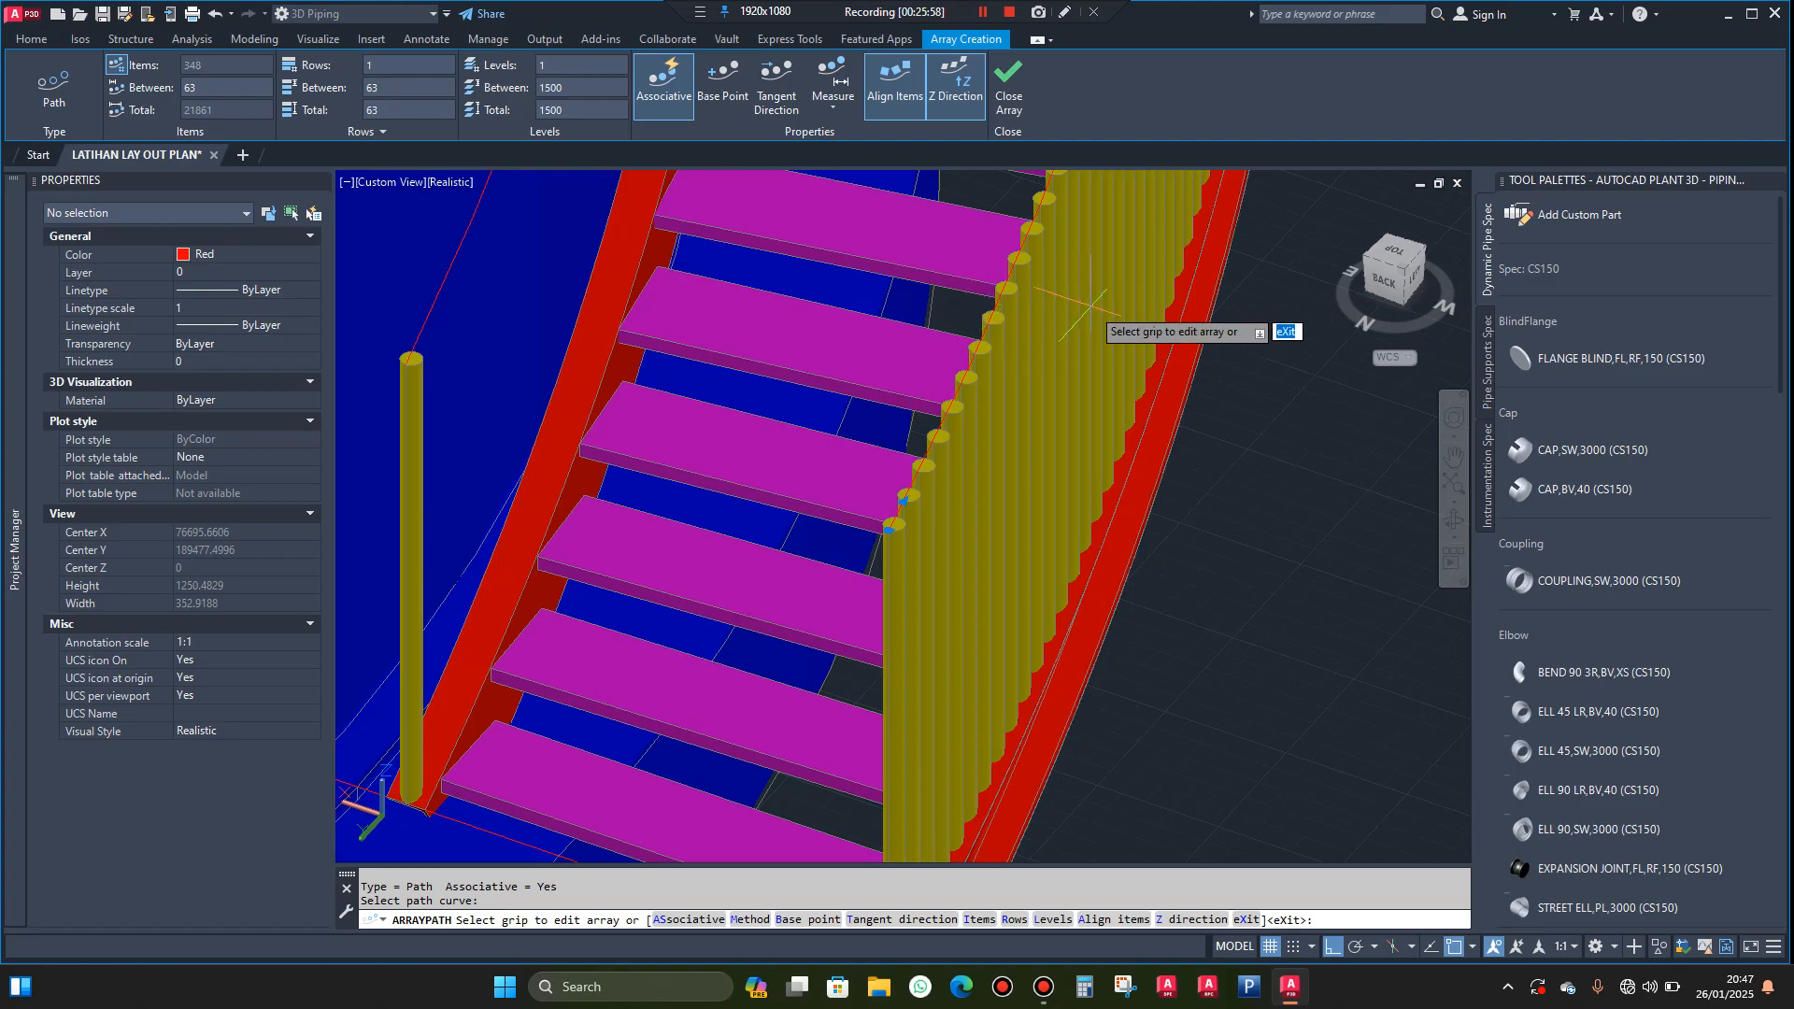
click(664, 920)
click(637, 922)
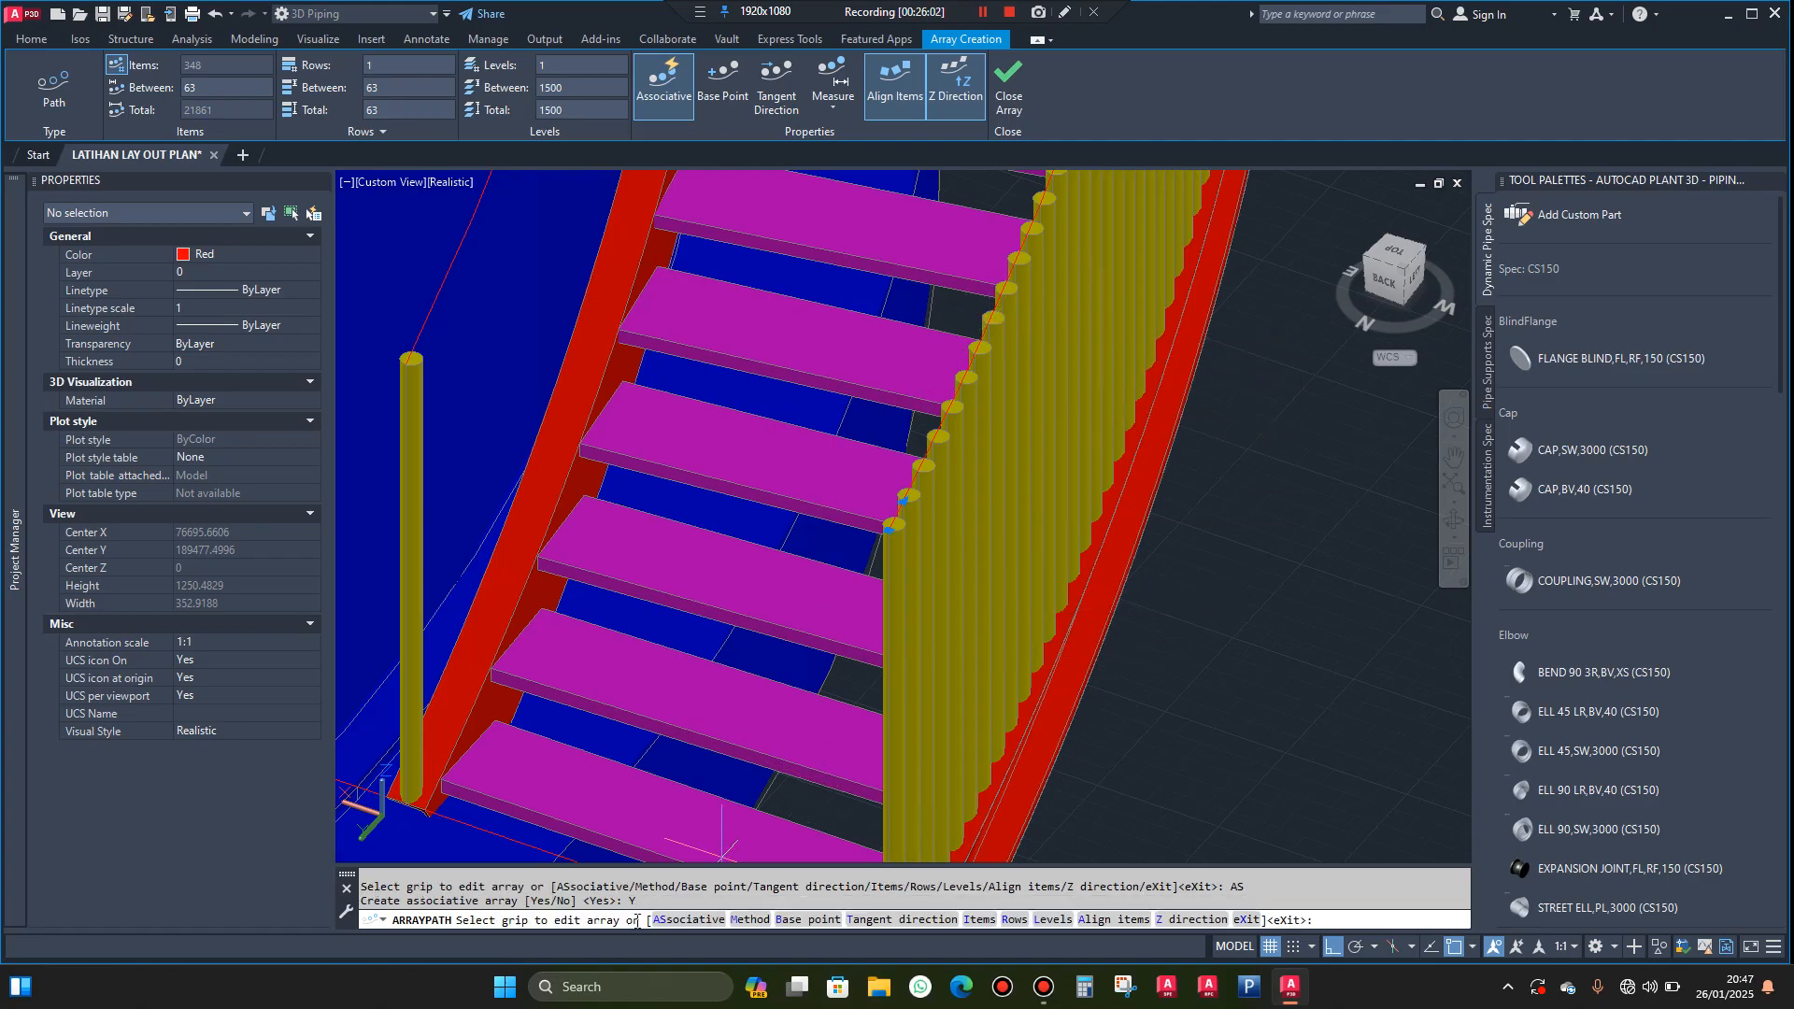
click(740, 921)
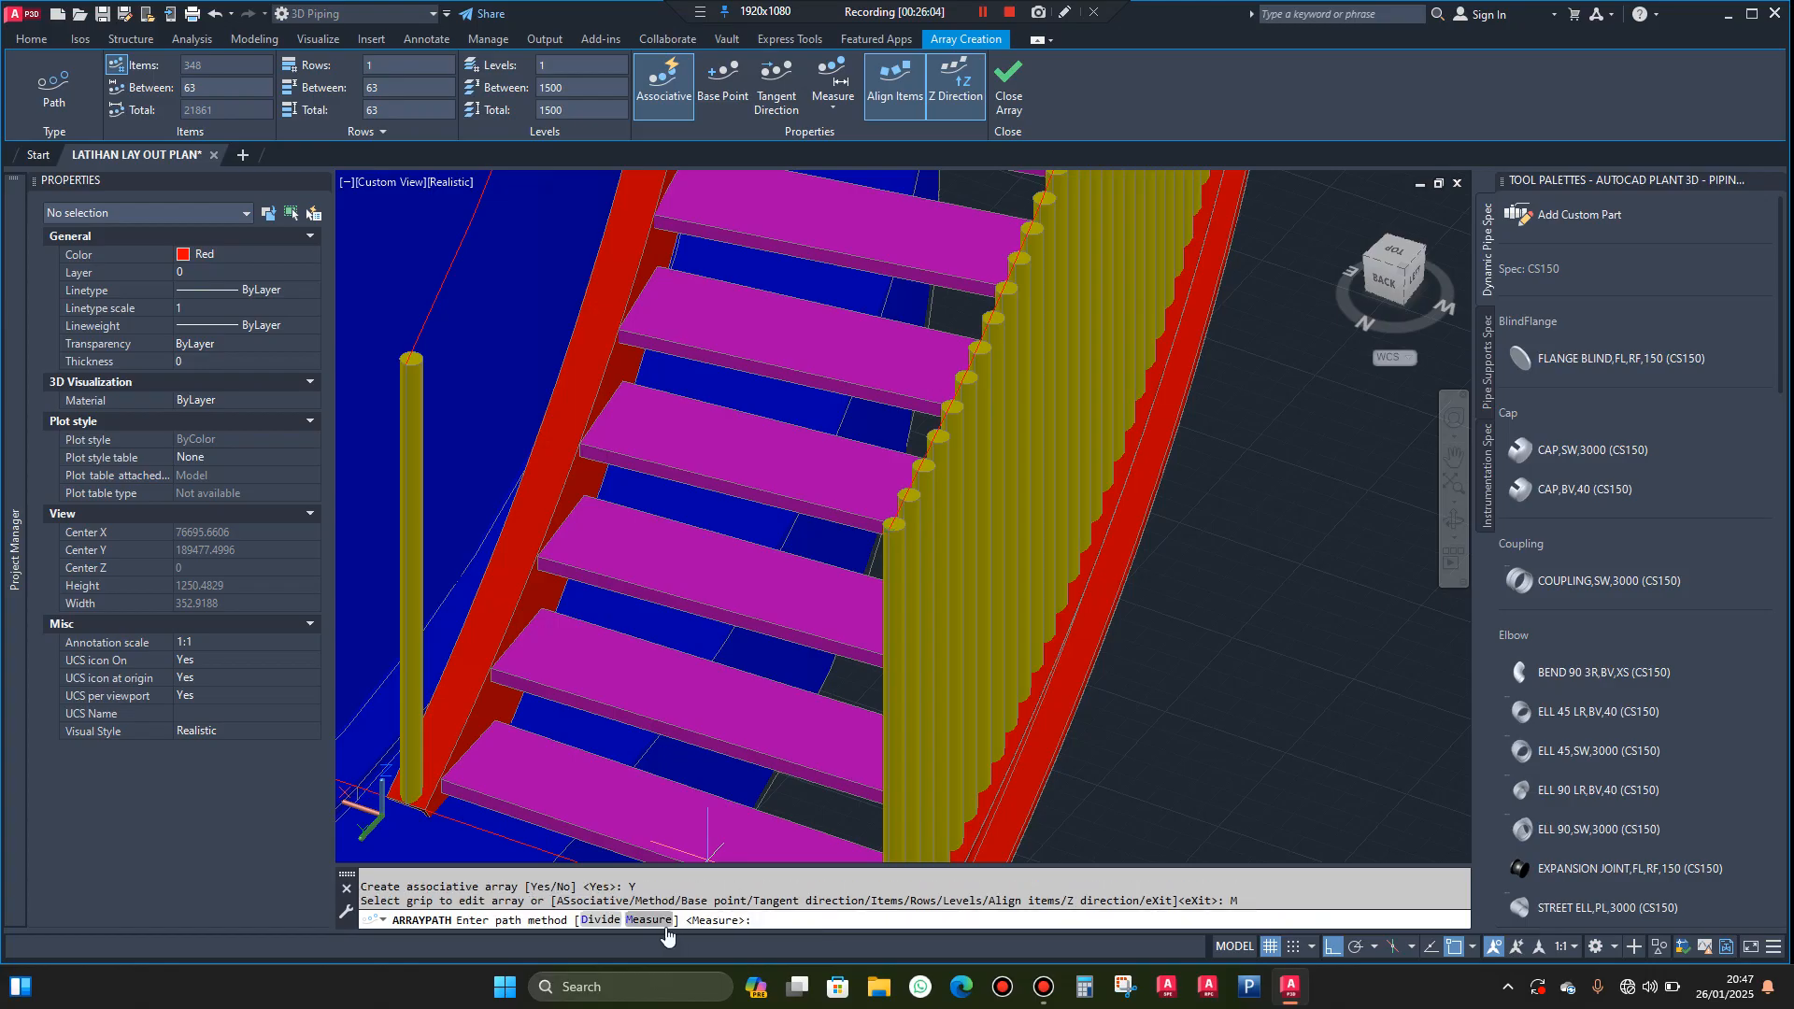
click(601, 920)
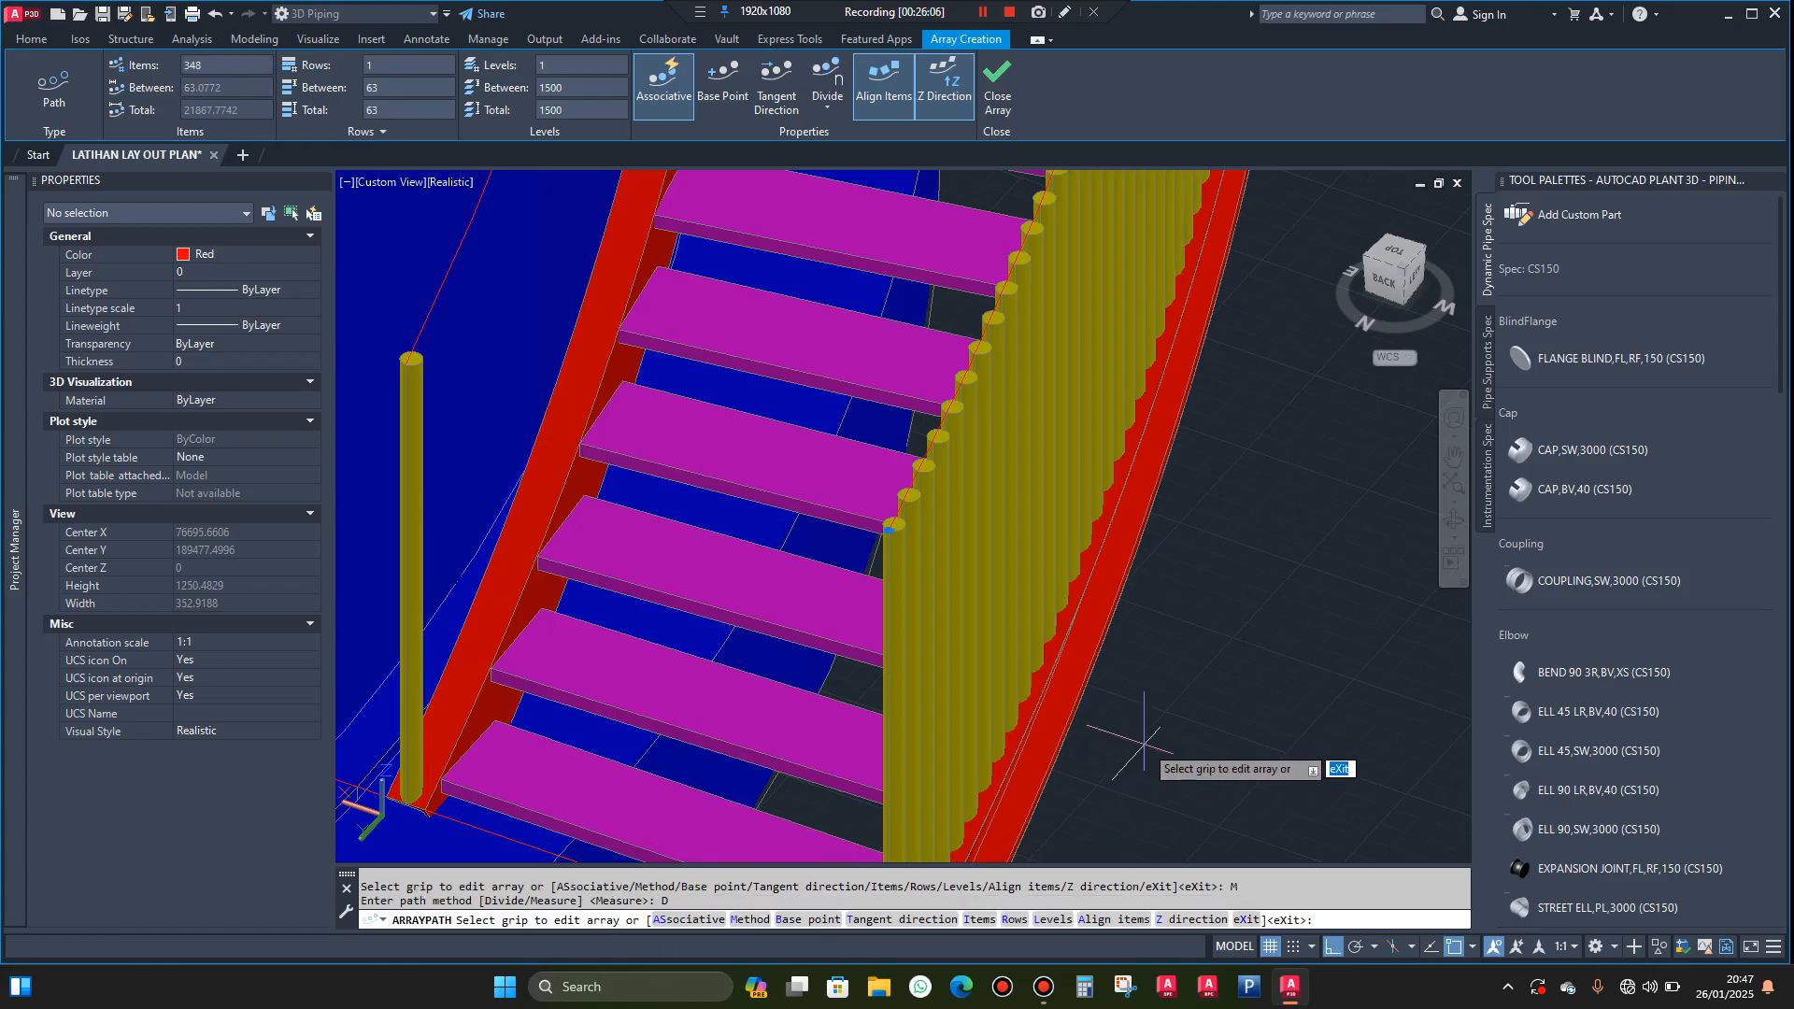
key(Return)
Set the outer post array to 85 items
scroll(913, 598, up, 2)
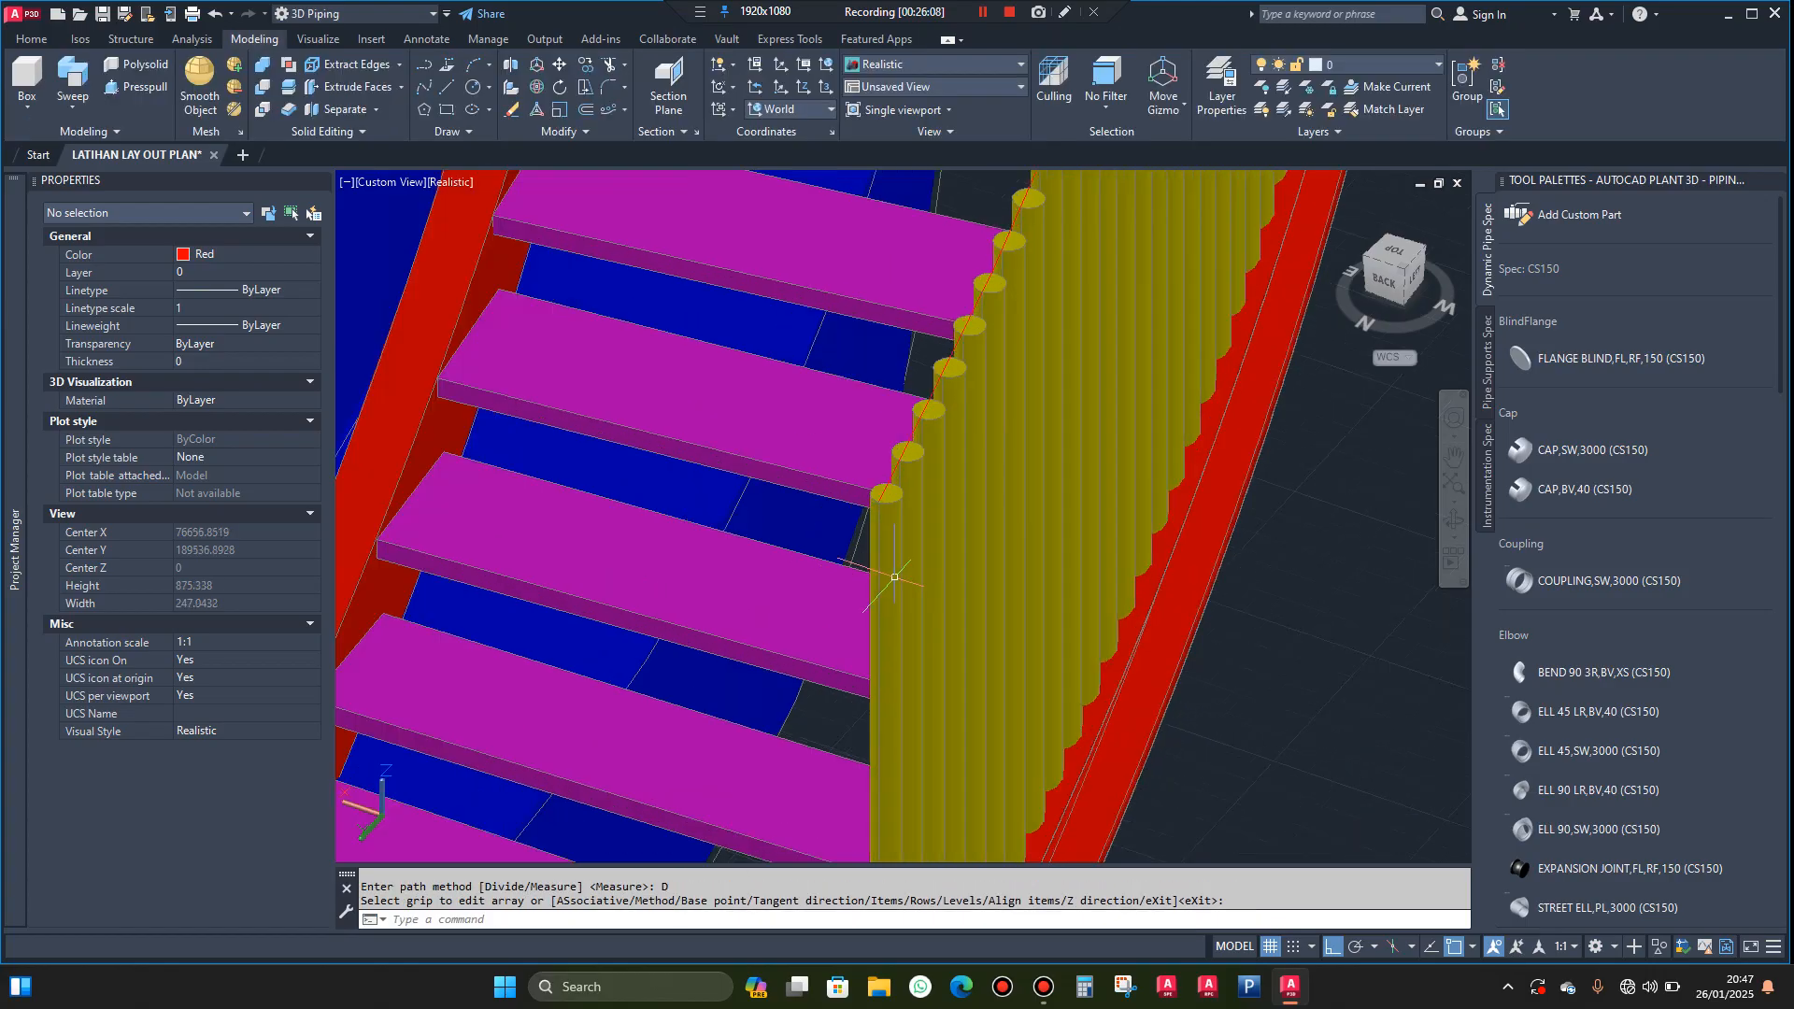
click(890, 570)
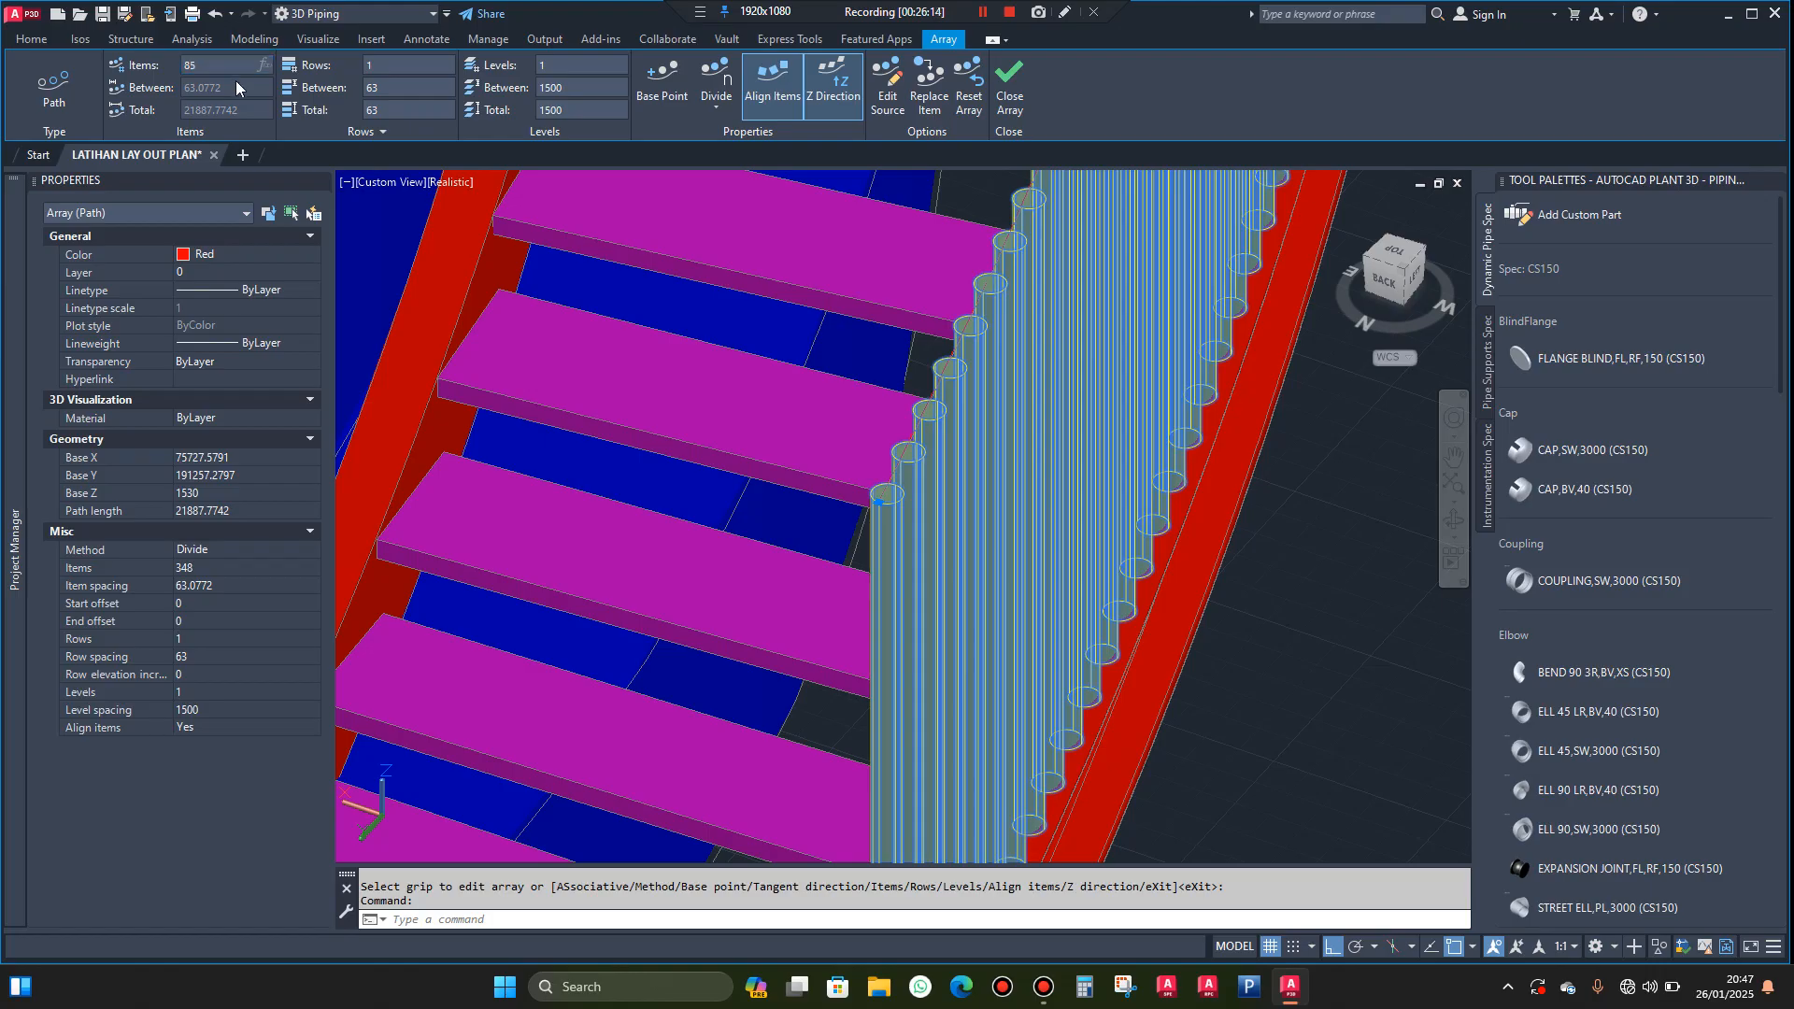
key(Return)
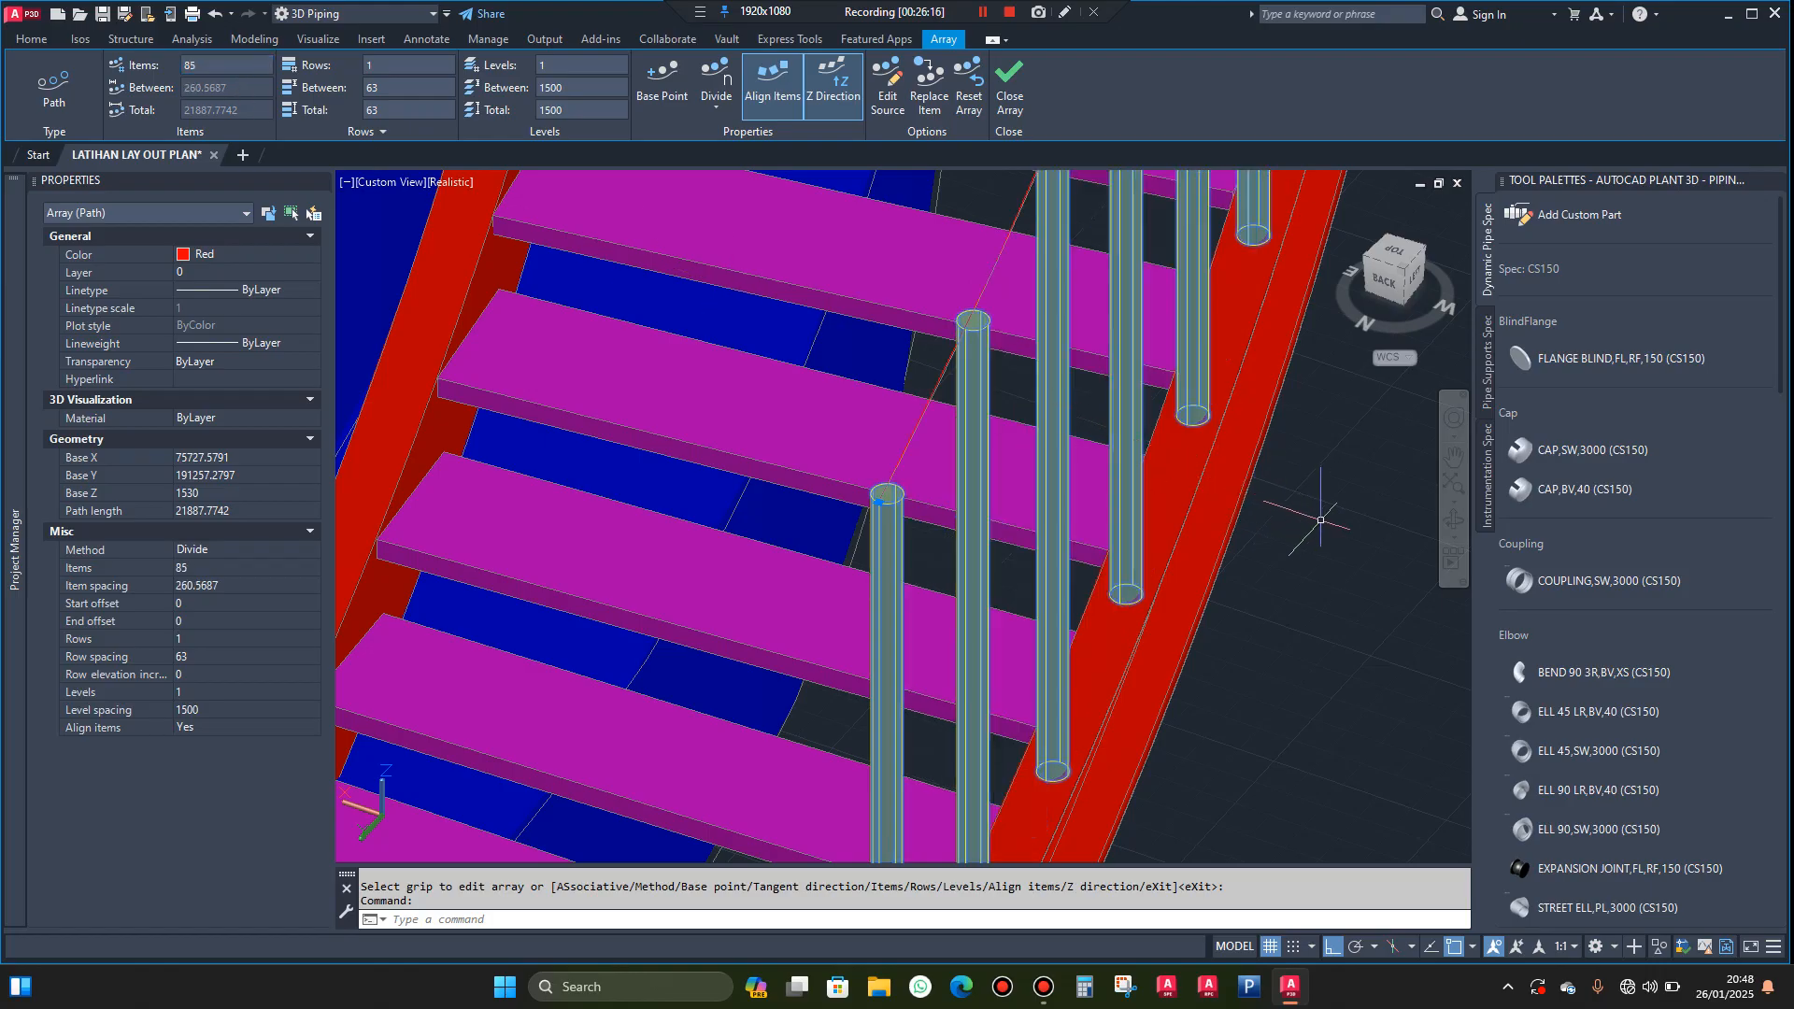
key(Escape)
Create an associative path array of the inner stringer's bottom post along the red guide curve above it, using the Divide method
scroll(1299, 520, down, 3)
scroll(911, 476, up, 3)
click(828, 432)
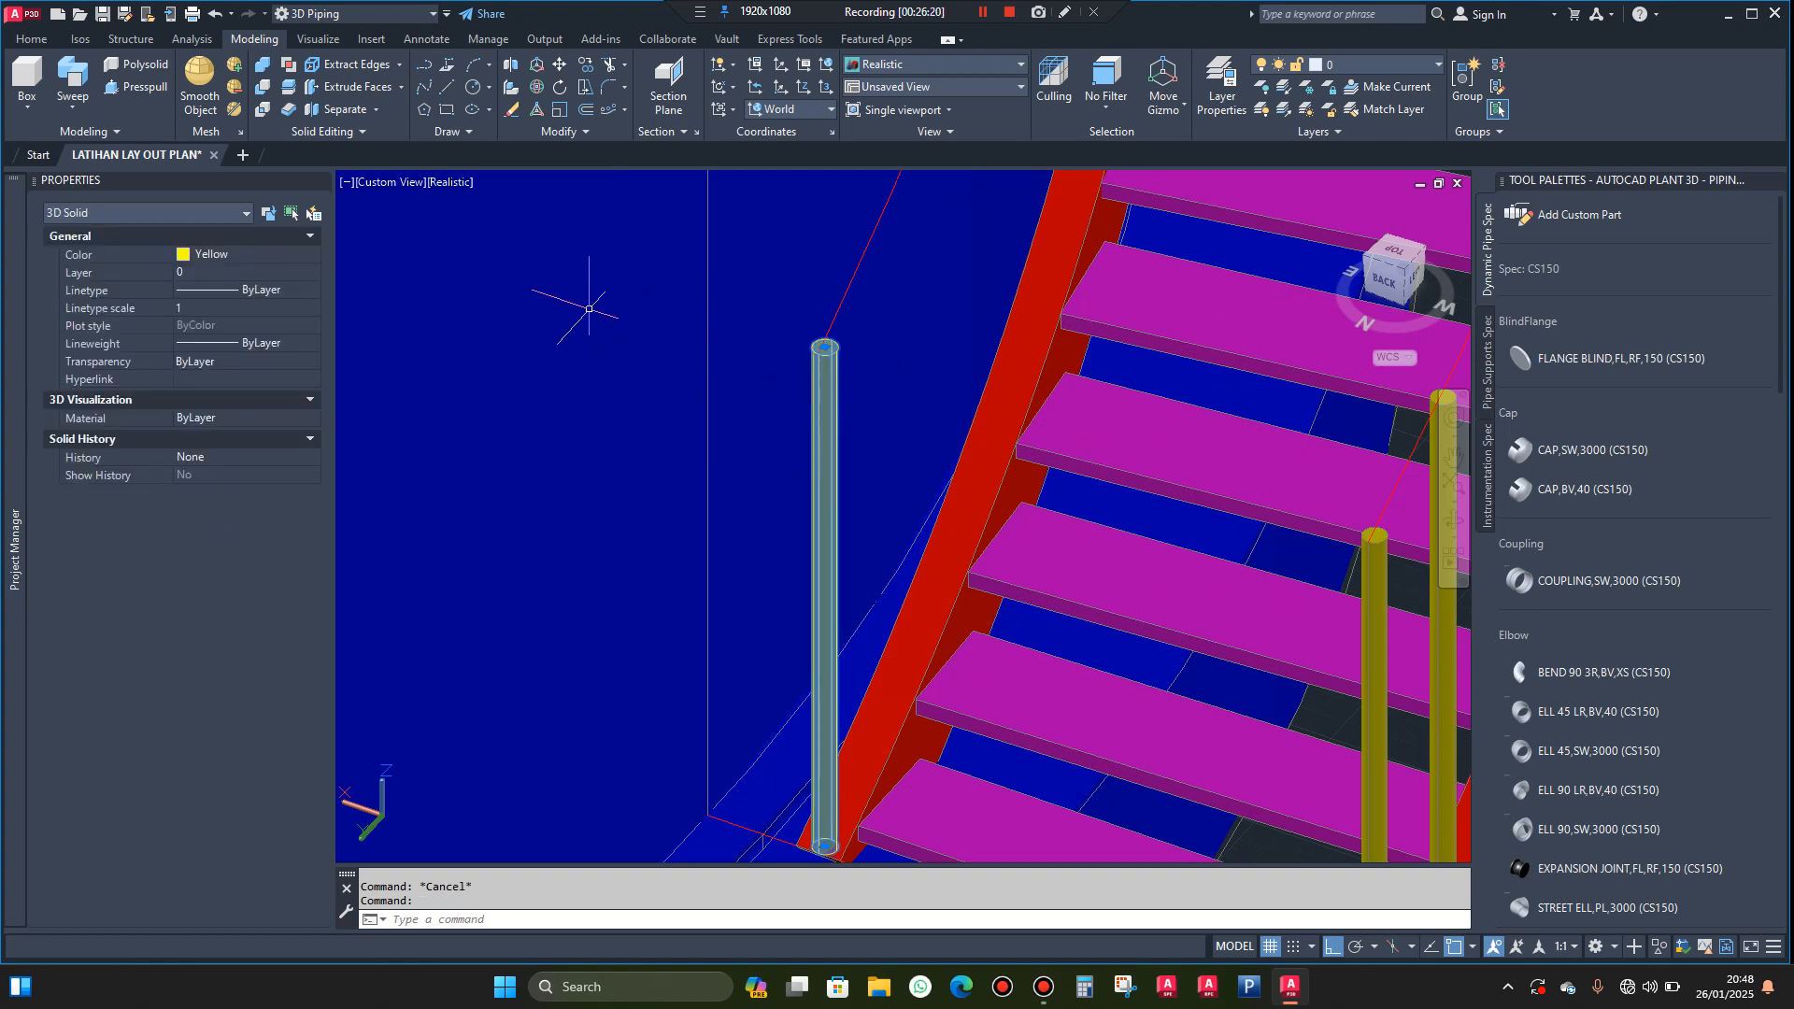
click(606, 111)
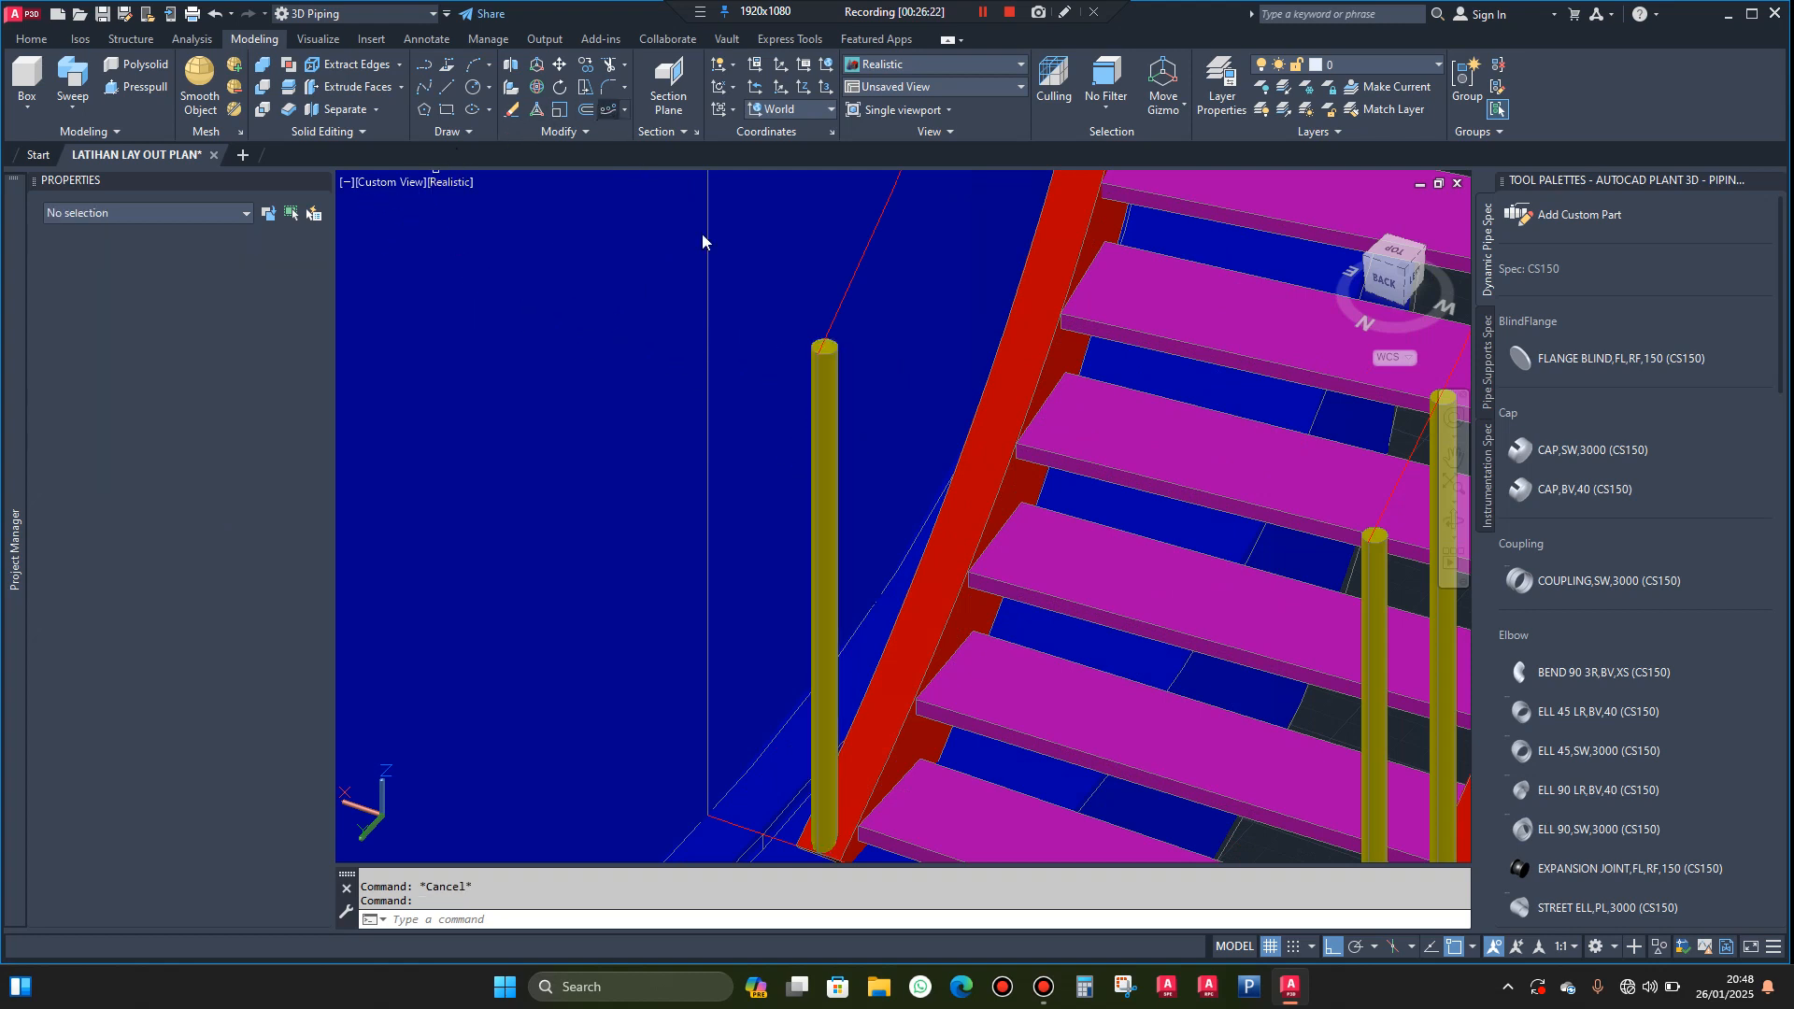
click(858, 266)
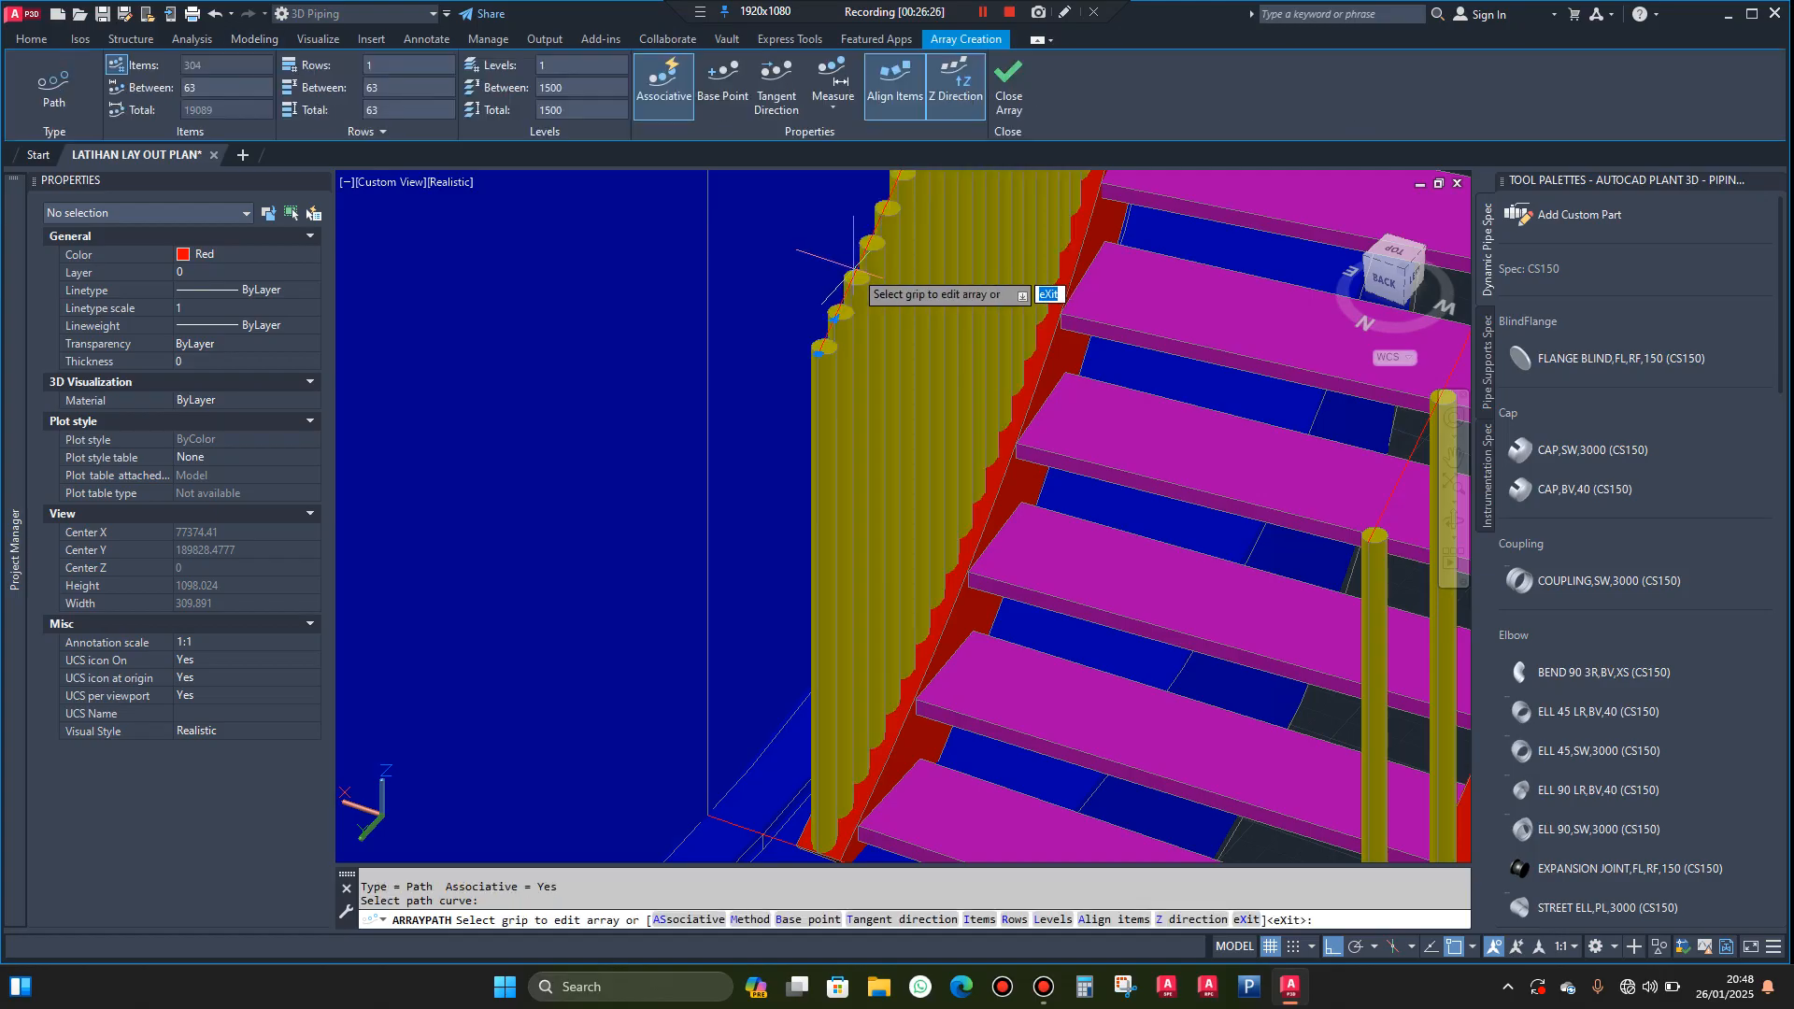
click(662, 920)
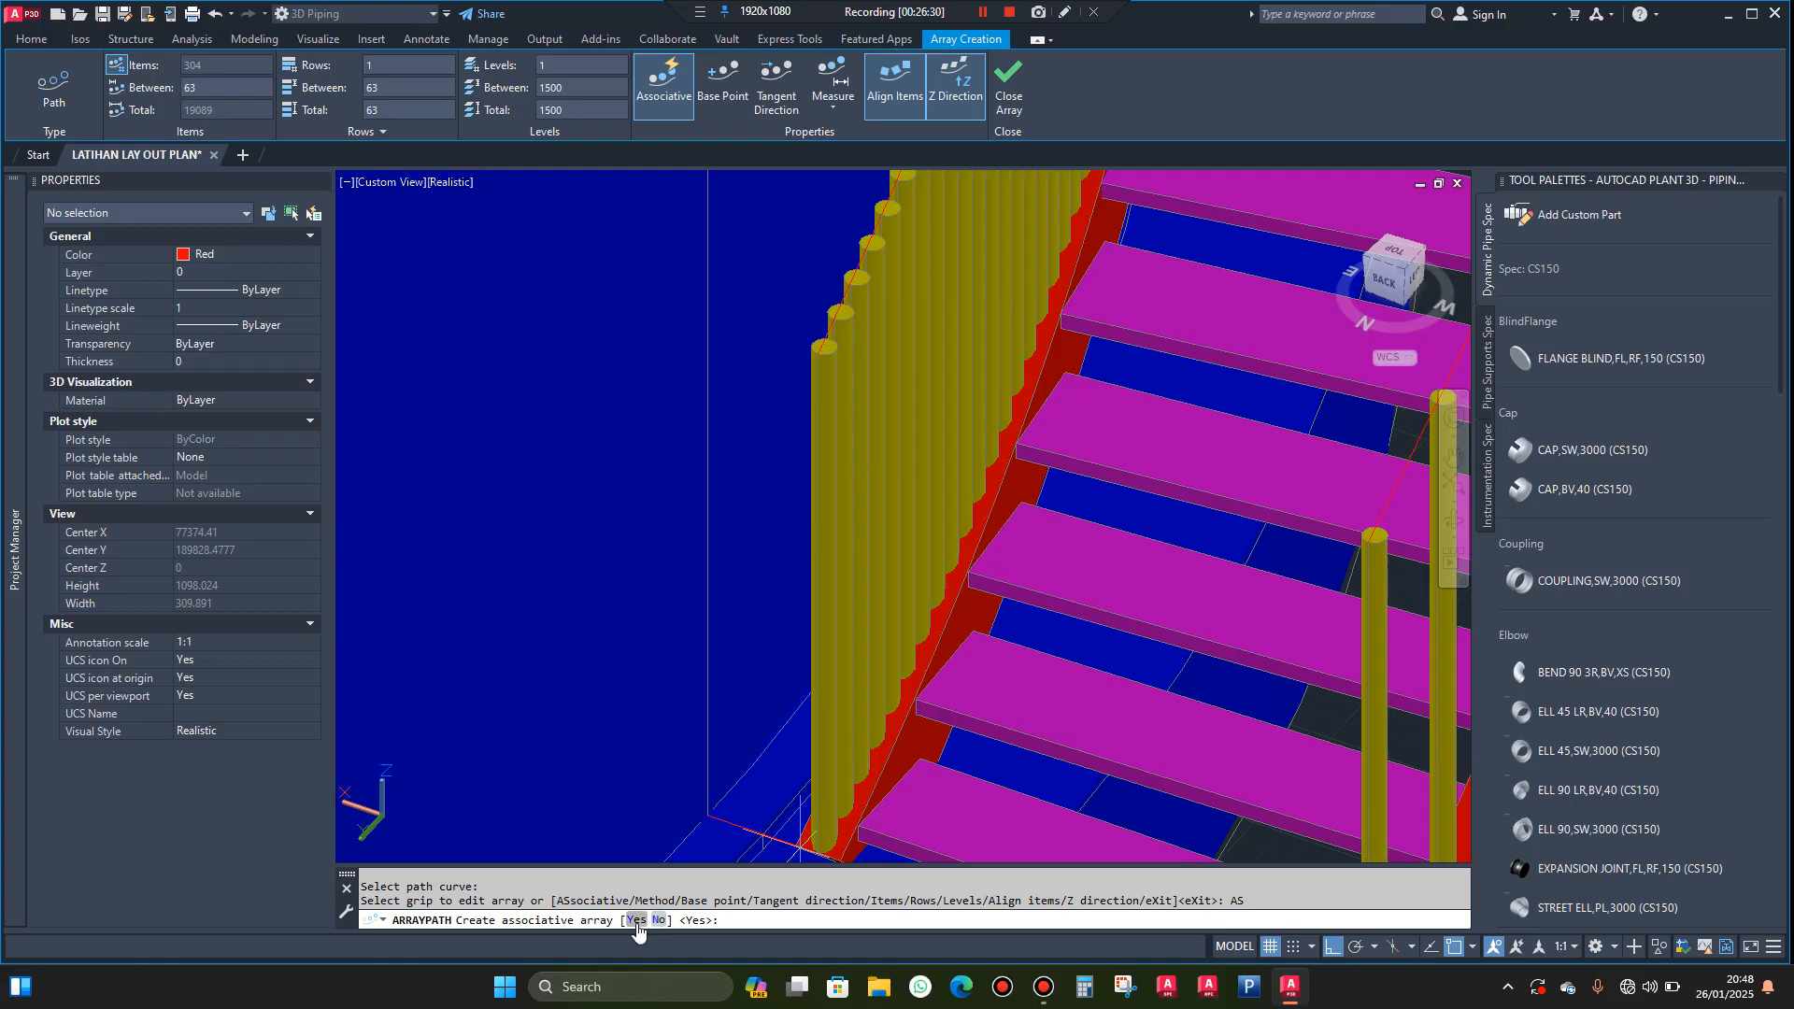
click(637, 921)
click(739, 920)
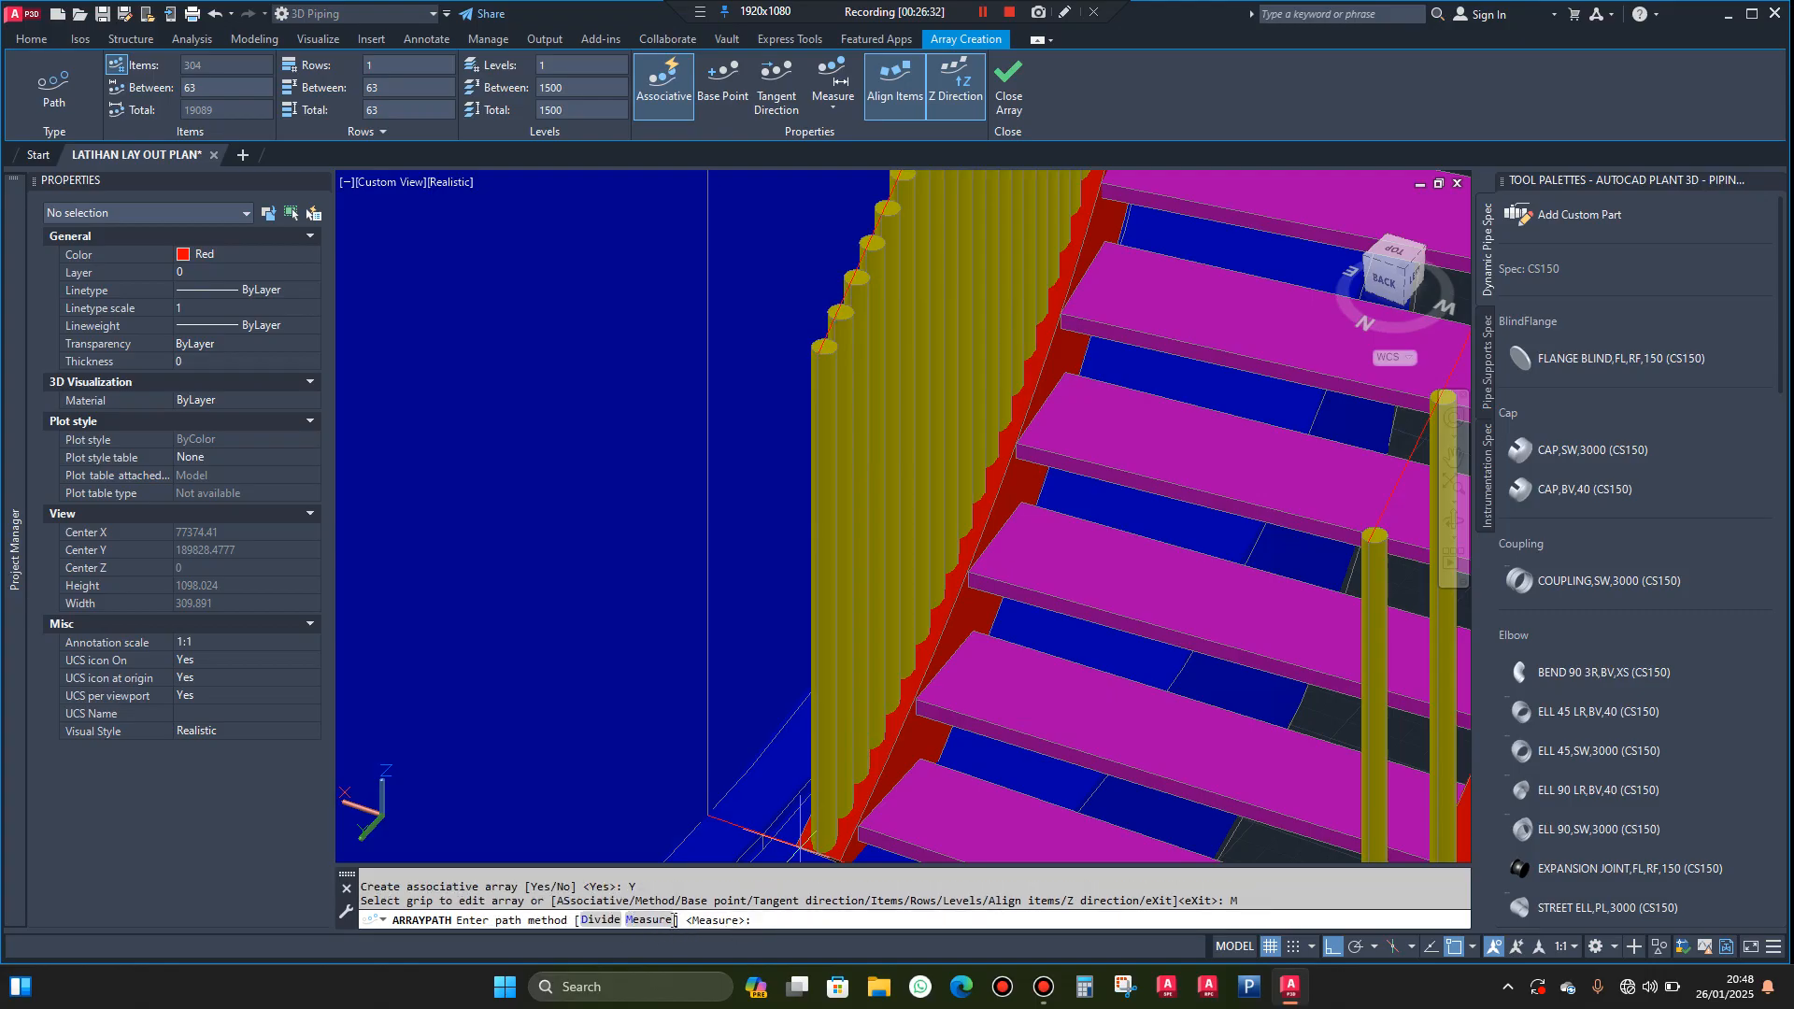
click(597, 920)
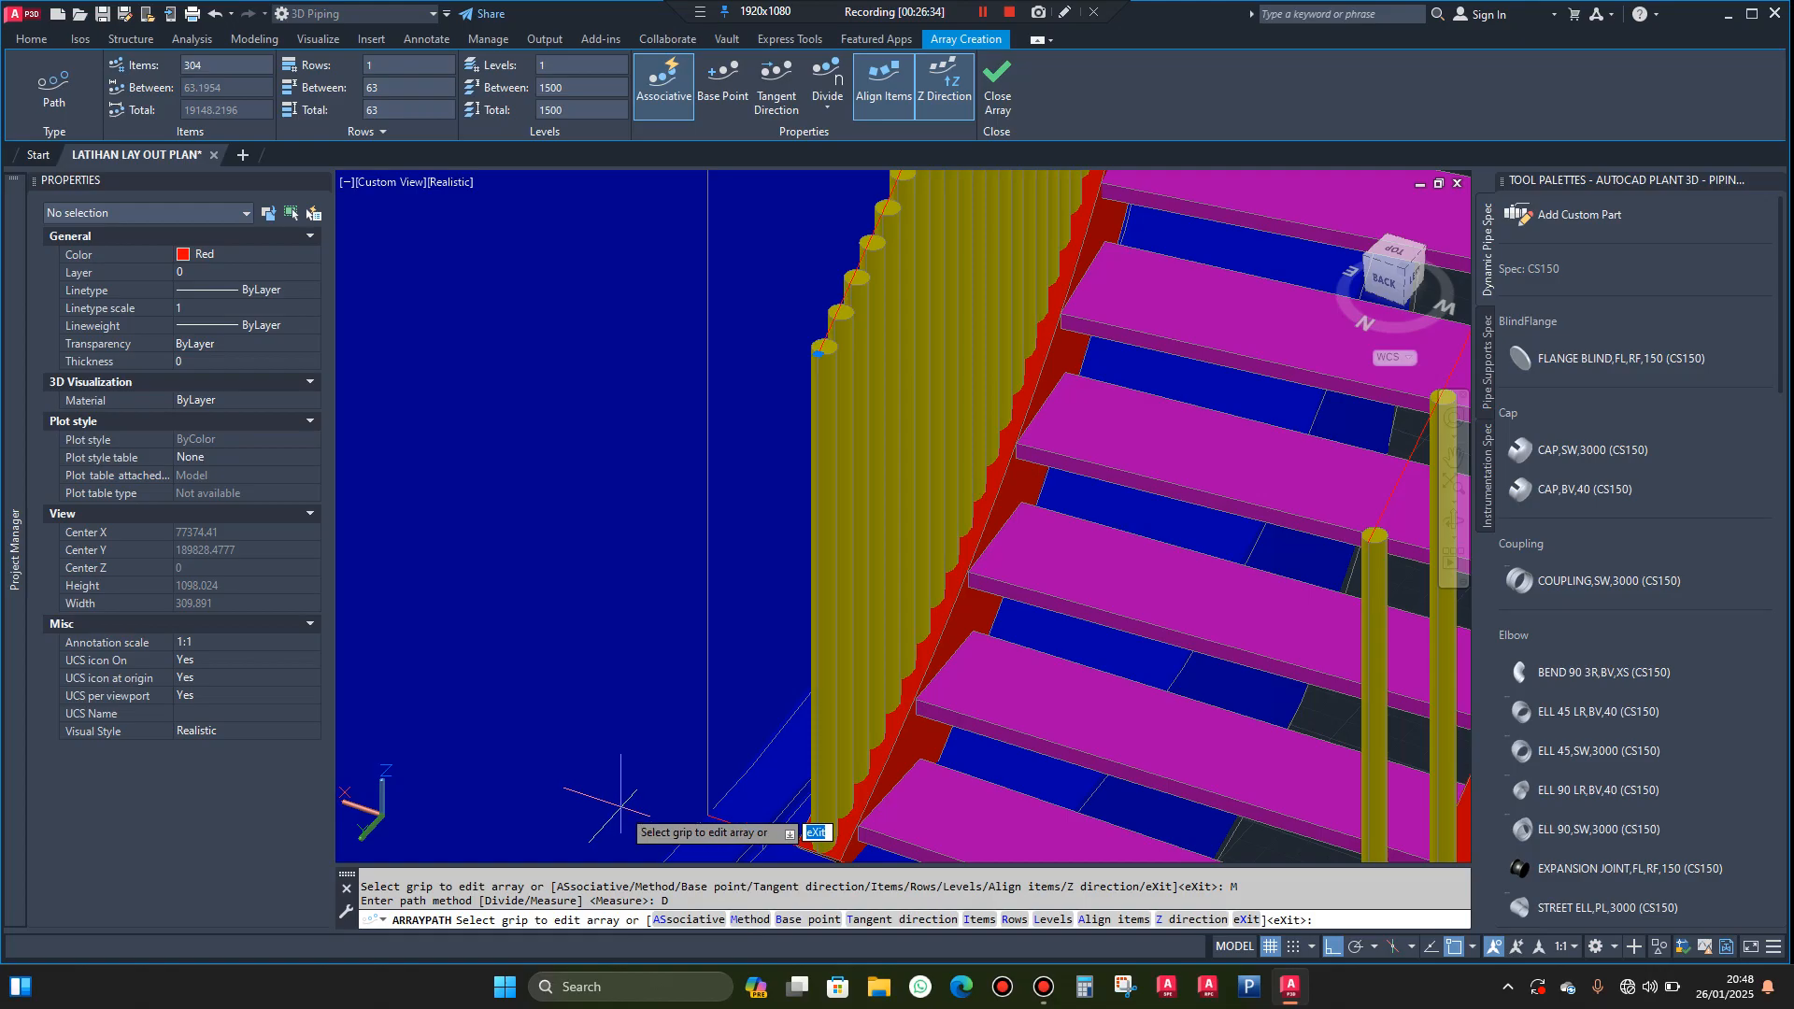
key(Return)
Set the inner post array to 85 items
click(823, 602)
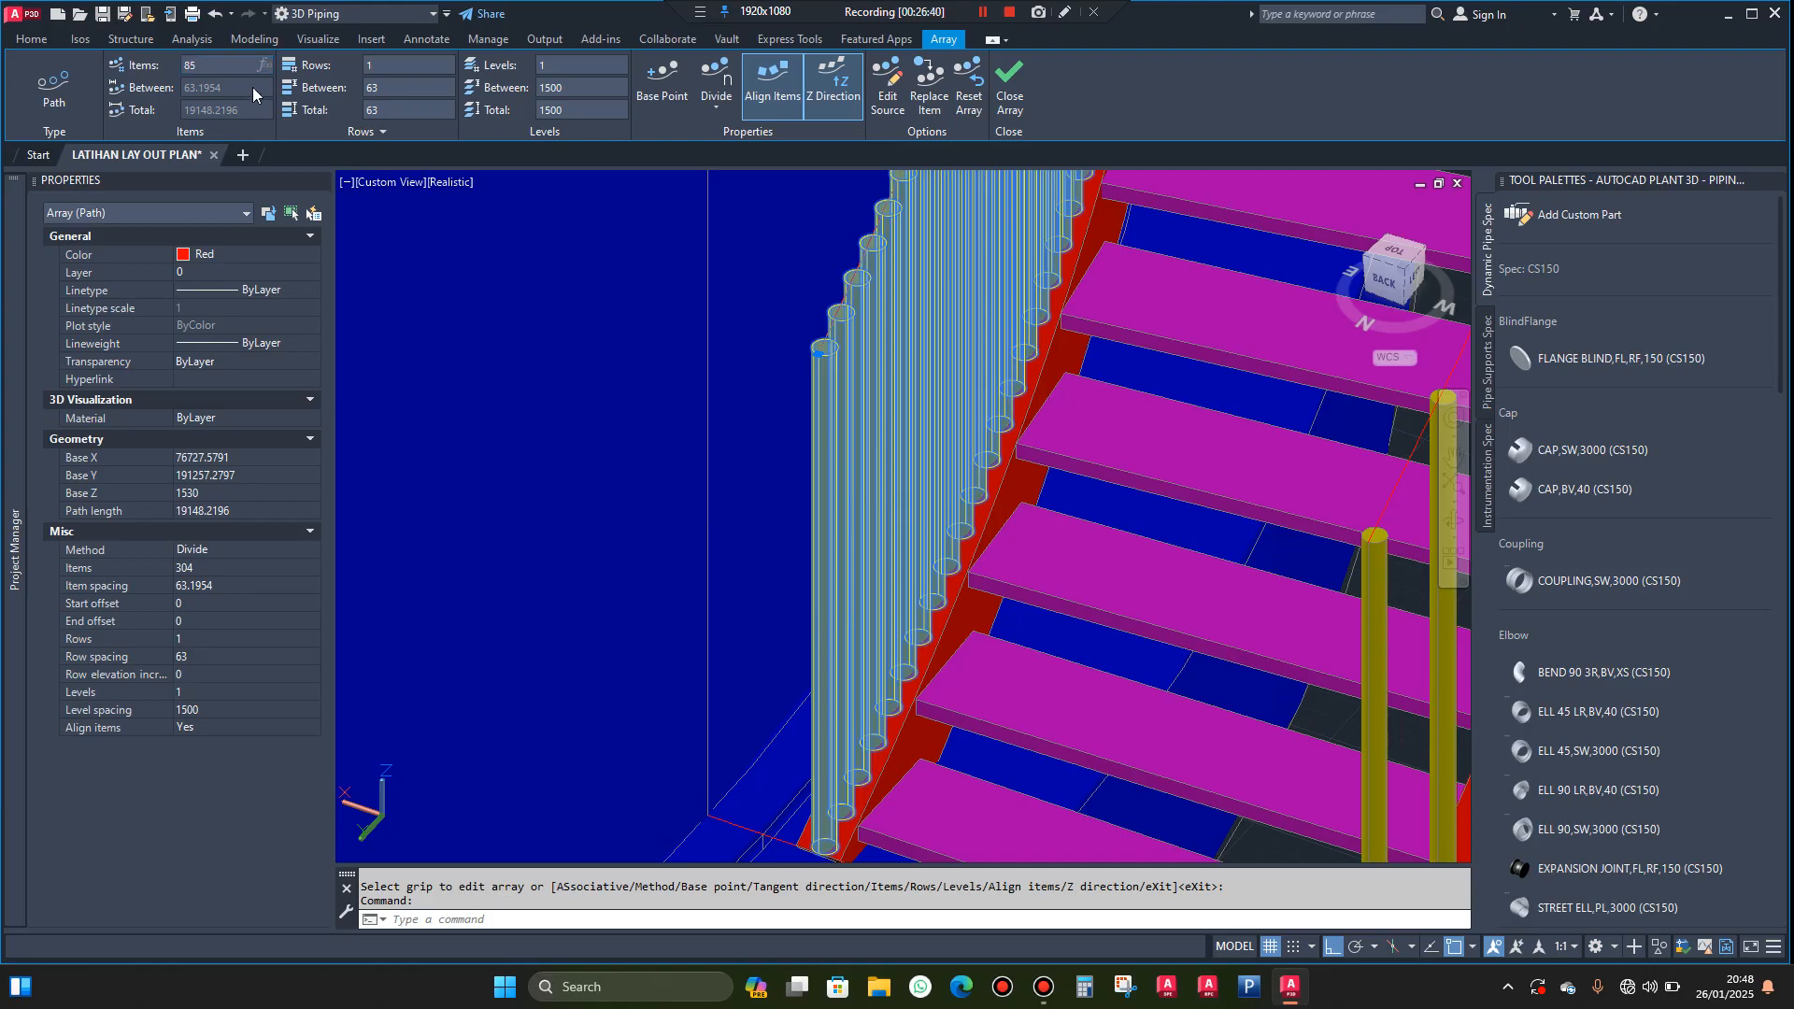
key(Return)
scroll(1108, 452, down, 2)
key(Escape)
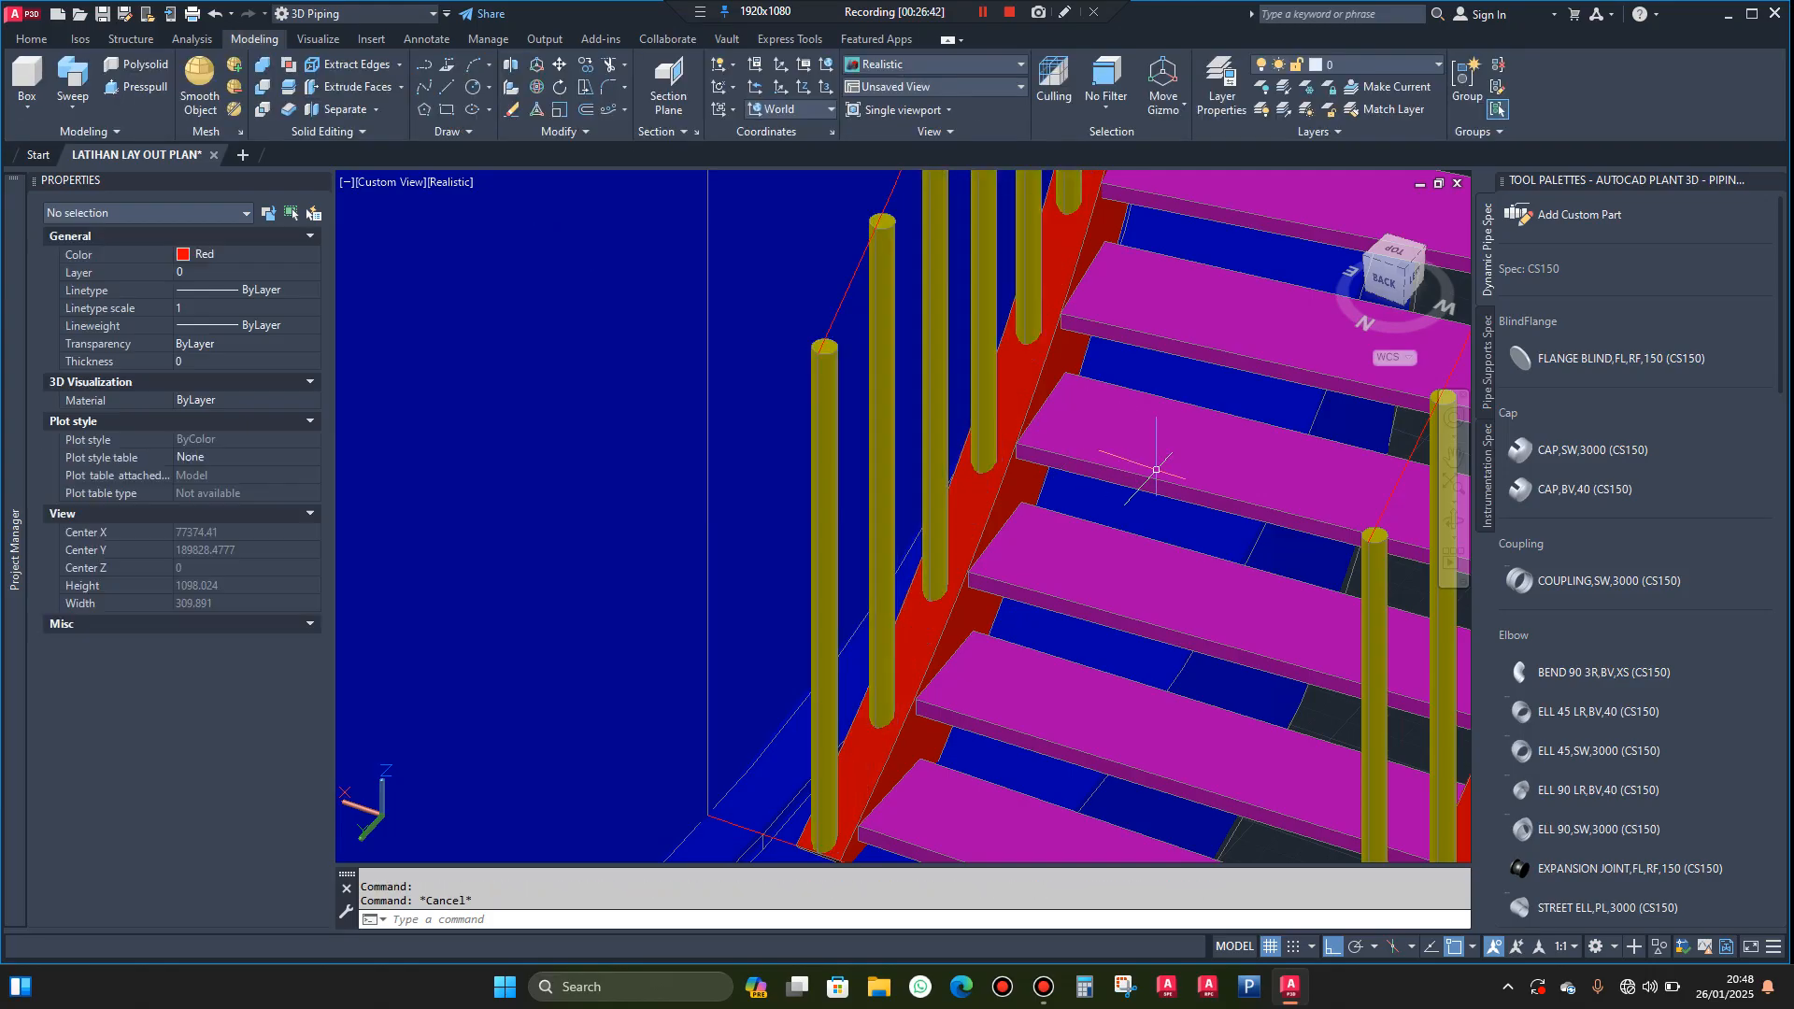
Inspect both rows of posts along the stairway and where they meet the landing at the upper end
scroll(1108, 452, down, 2)
click(1453, 523)
drag(1308, 561, 681, 622)
drag(648, 627, 589, 638)
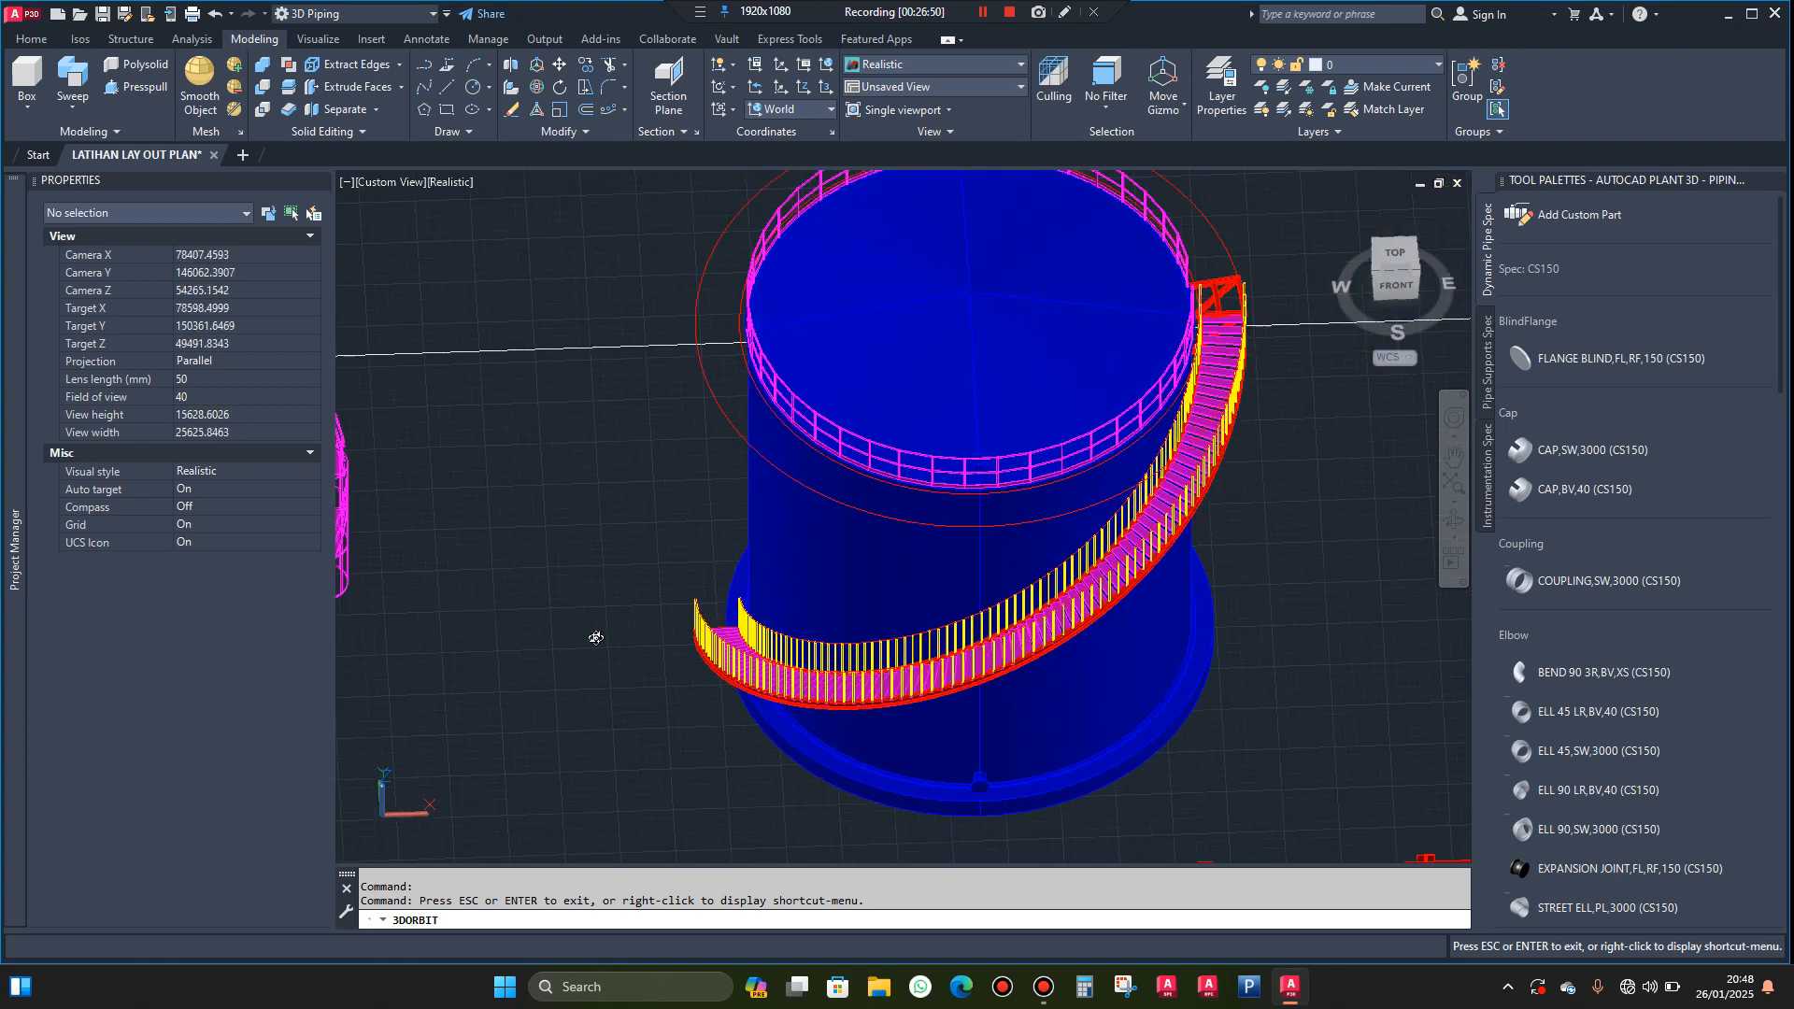
scroll(1254, 282, up, 10)
drag(1268, 413, 1131, 429)
scroll(1131, 428, up, 15)
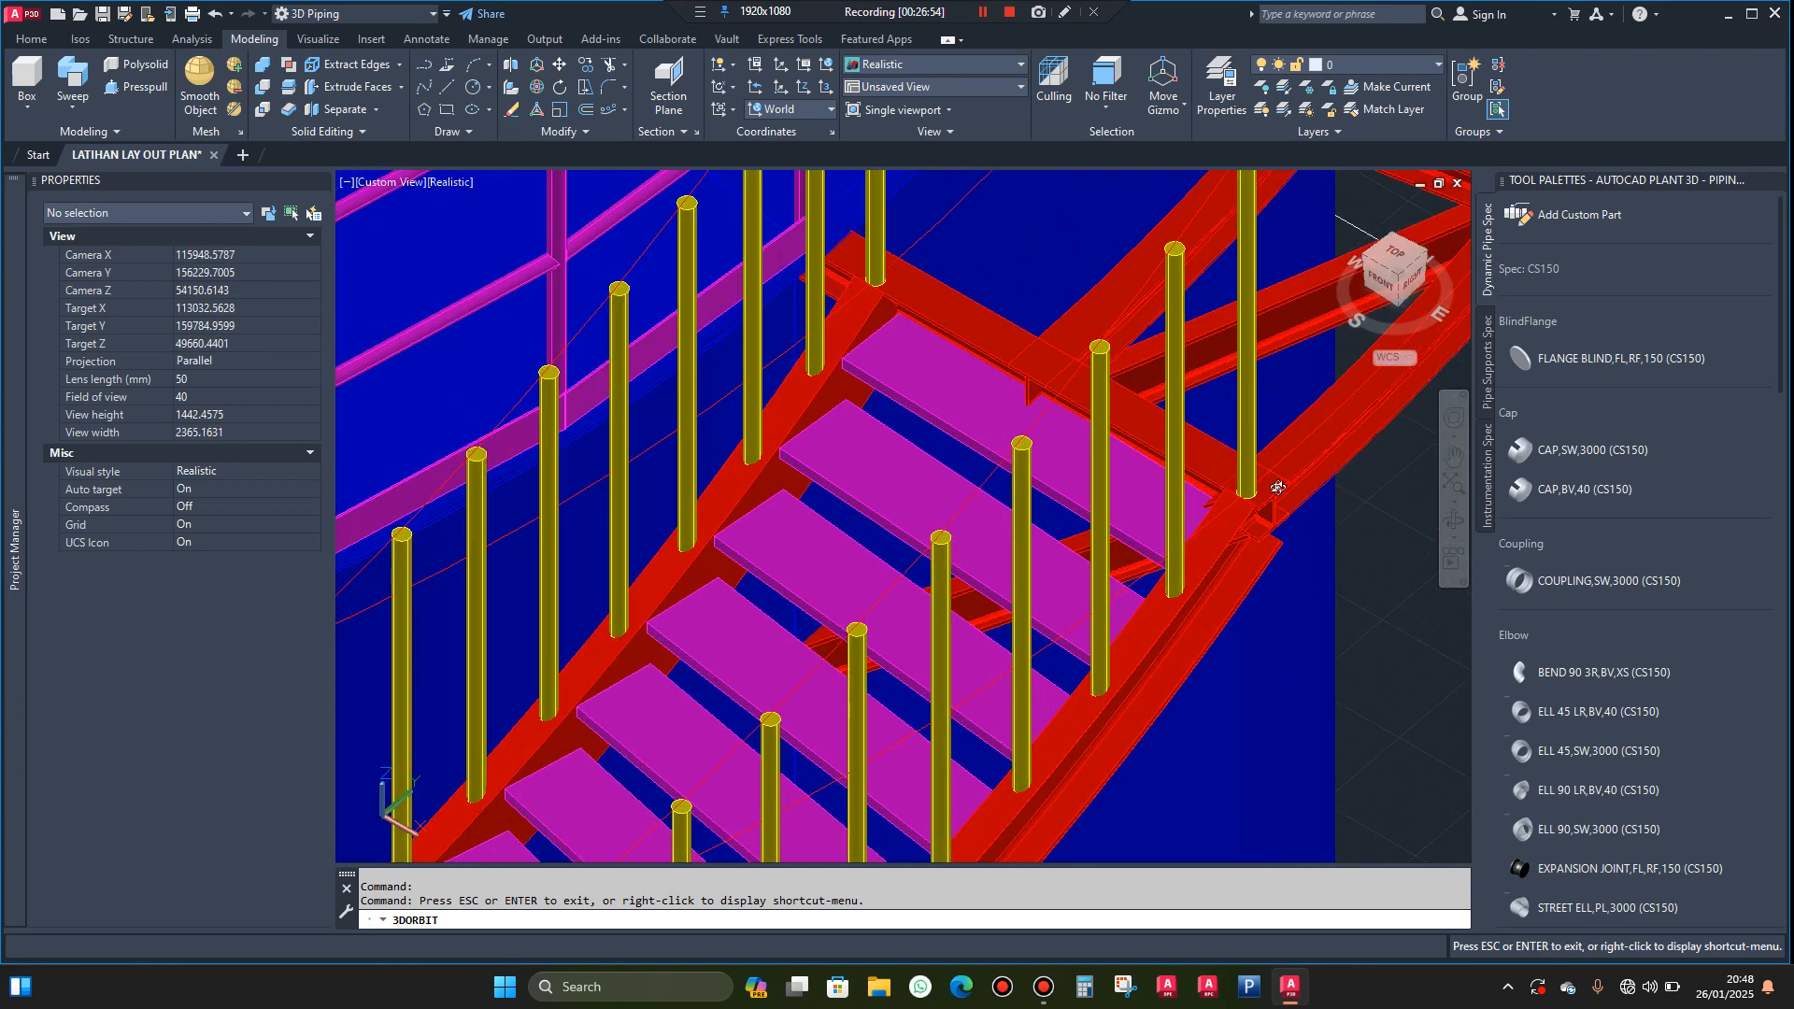
scroll(1292, 505, down, 4)
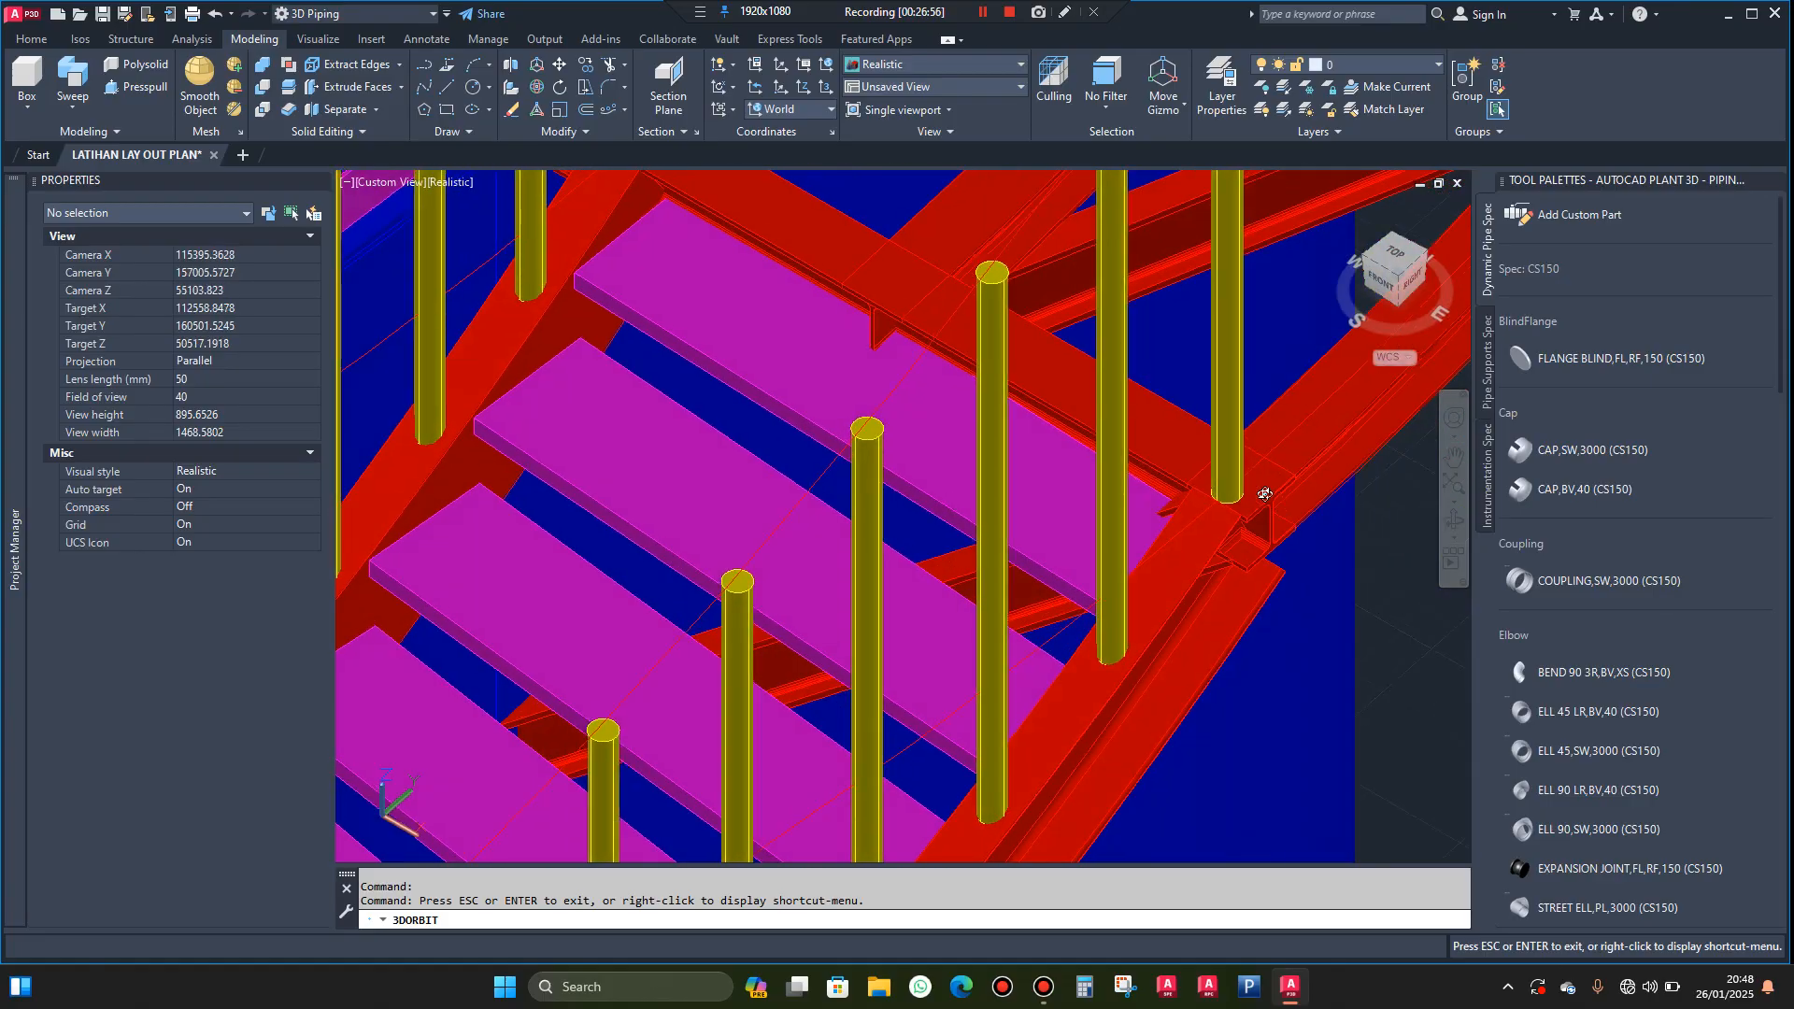
scroll(1245, 487, down, 7)
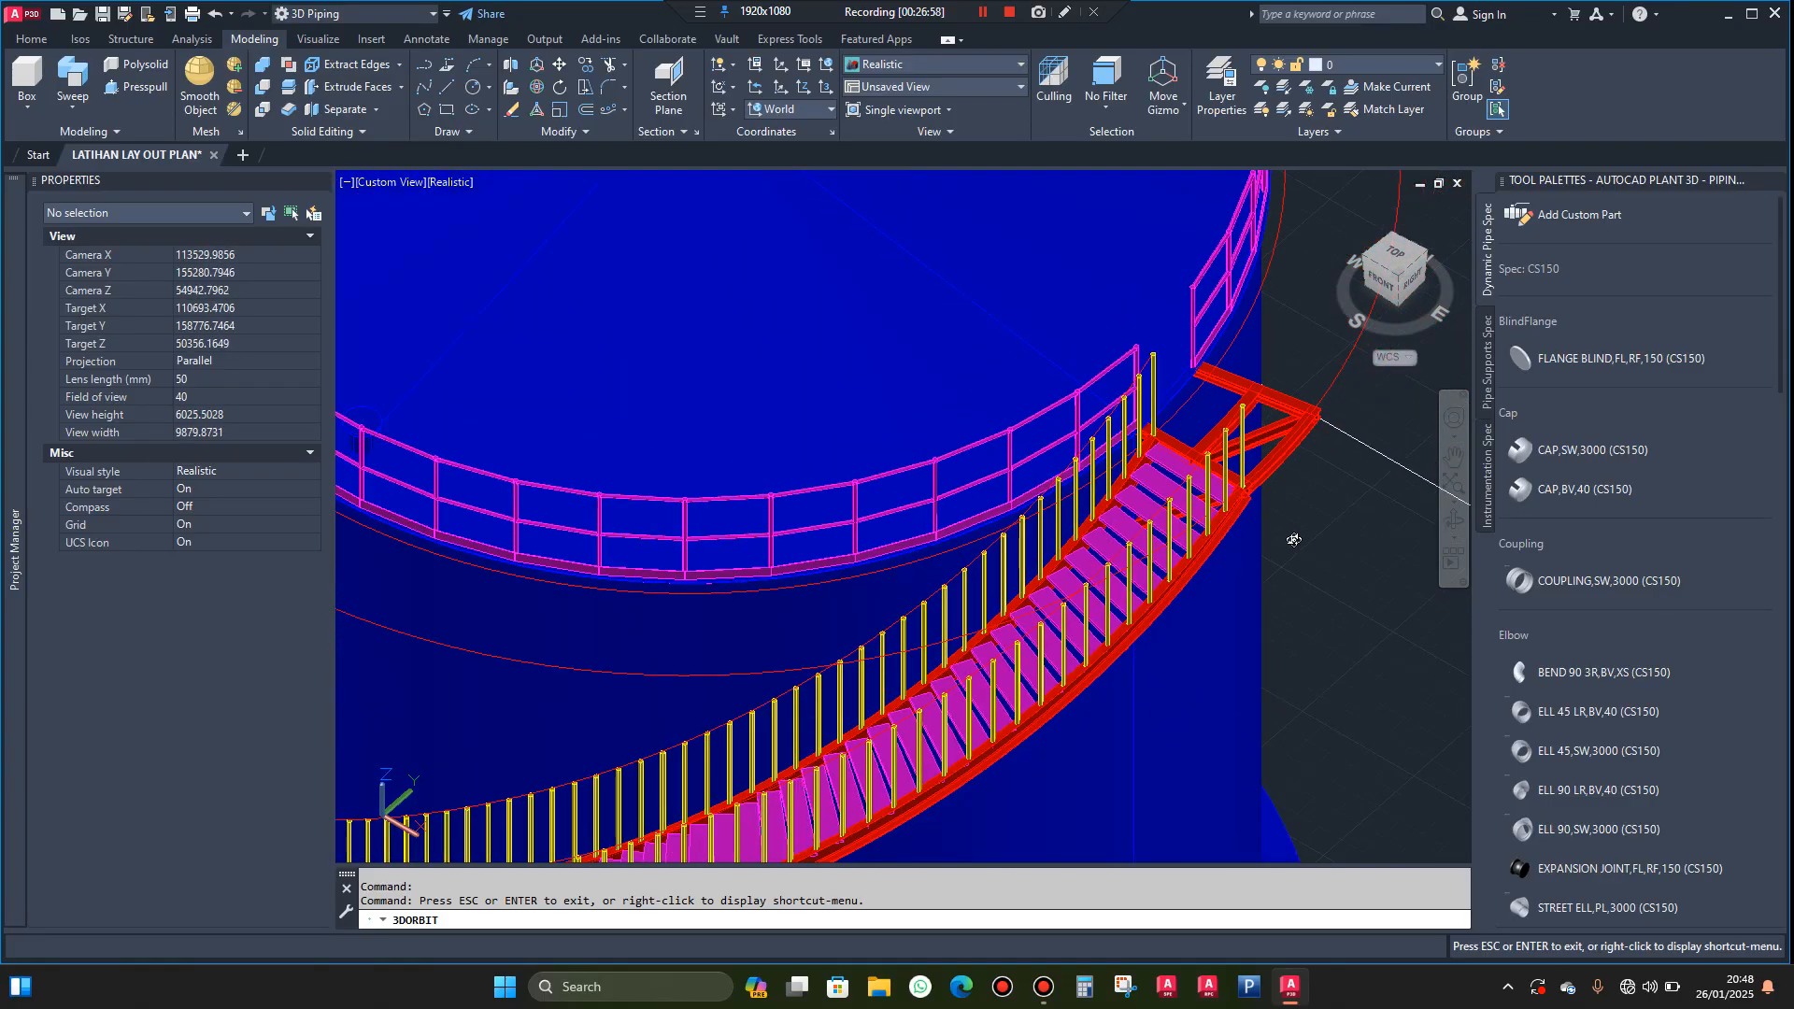
shift+middle_drag(1312, 537, 1314, 535)
key(Escape)
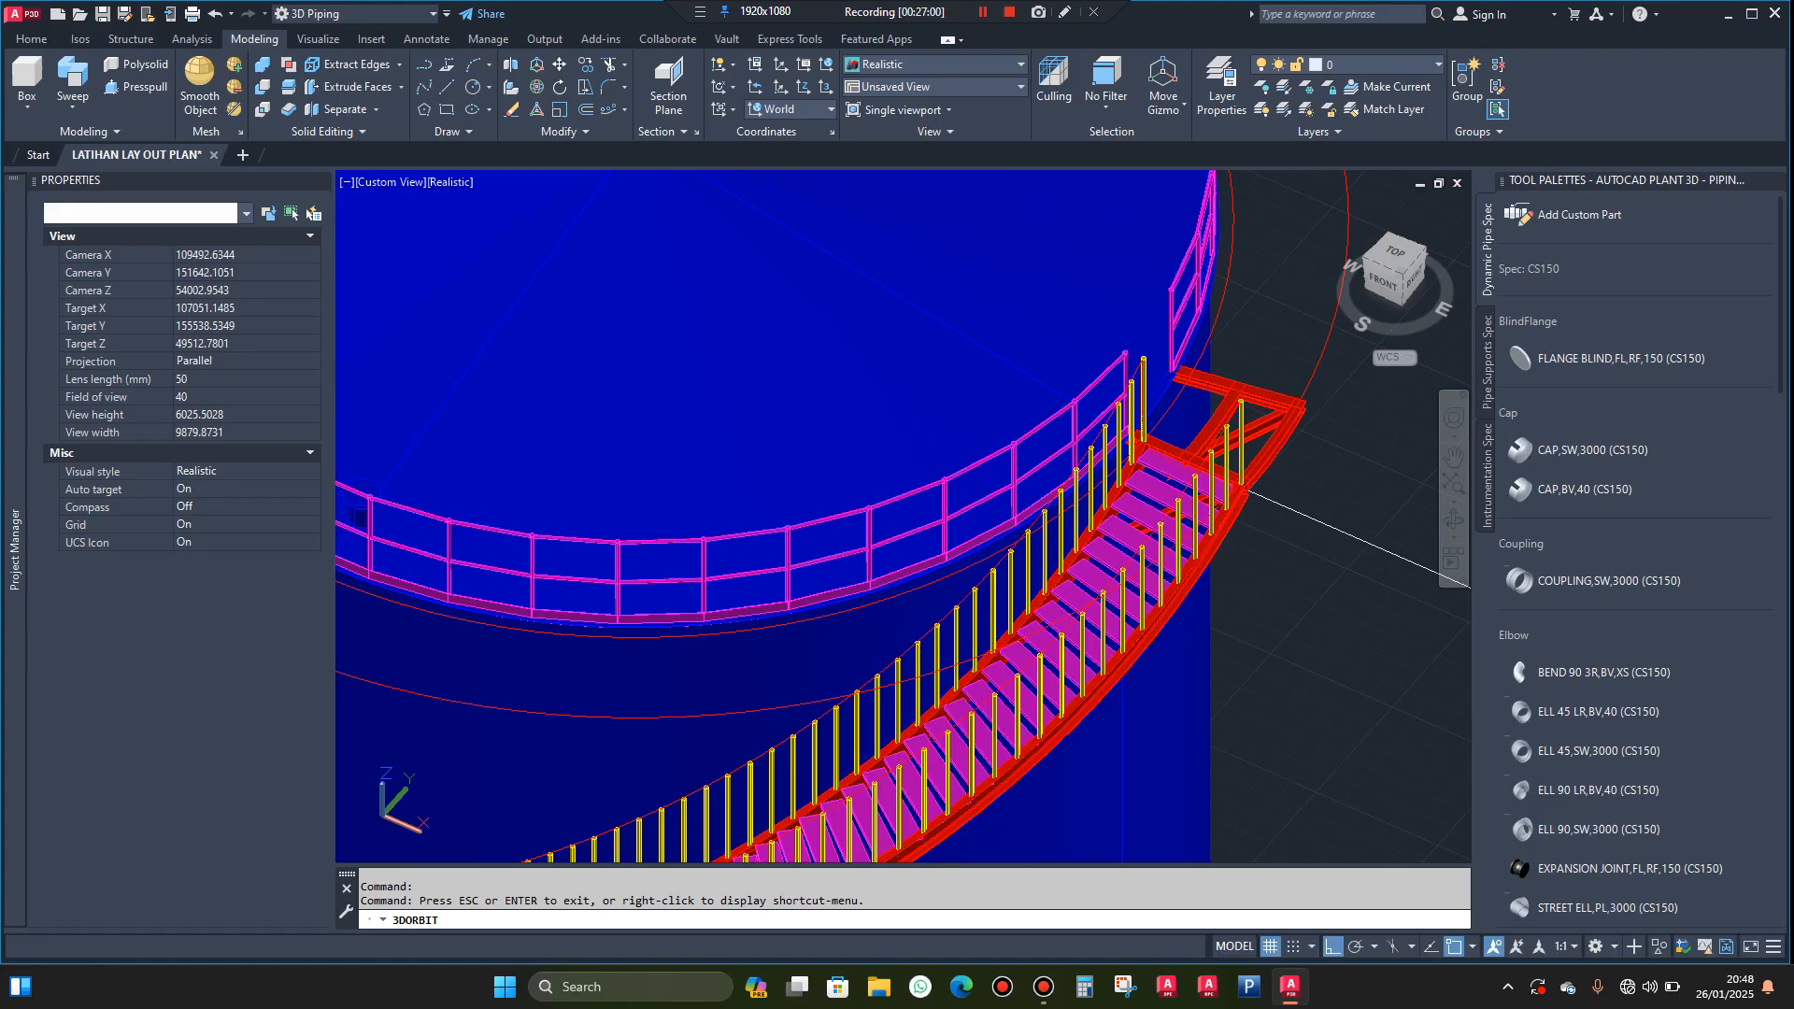
Draw a circle of radius 21 centred on the top face of the outer stringer's bottom post
scroll(1289, 418, down, 7)
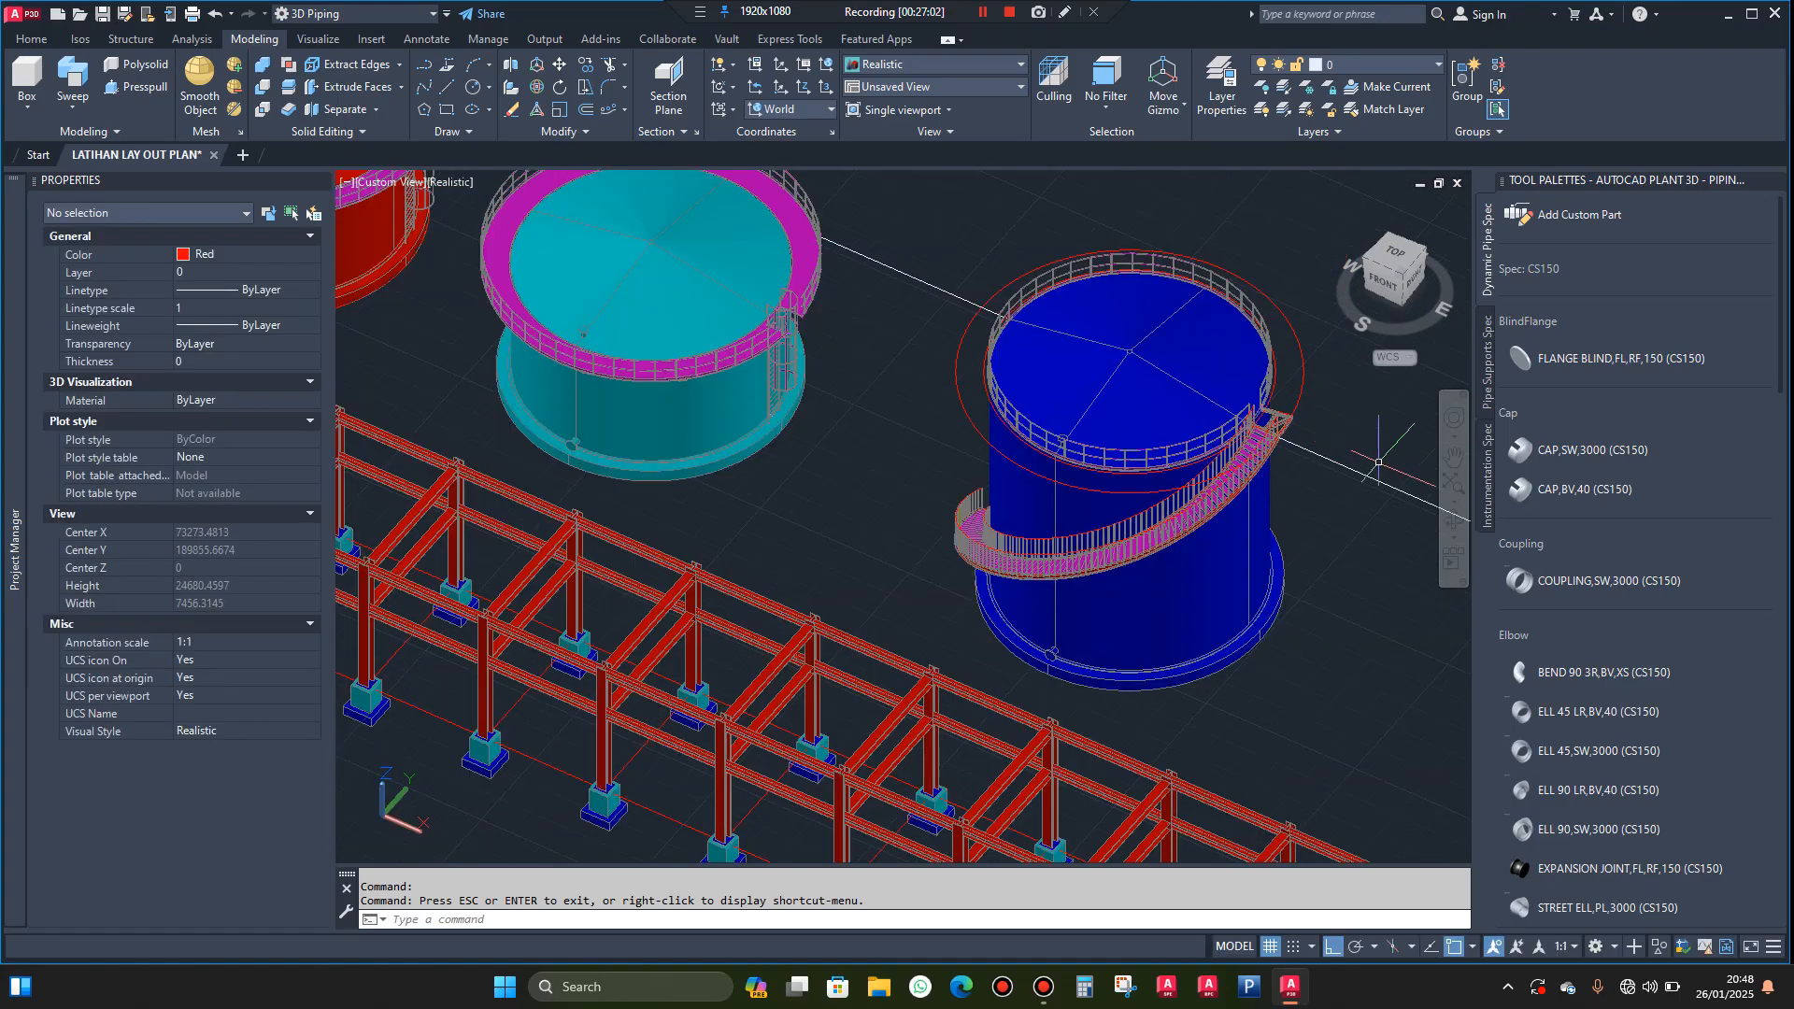
click(1453, 519)
drag(1453, 519, 1174, 829)
scroll(798, 657, up, 7)
scroll(980, 631, down, 4)
scroll(1148, 775, up, 3)
scroll(1148, 774, up, 5)
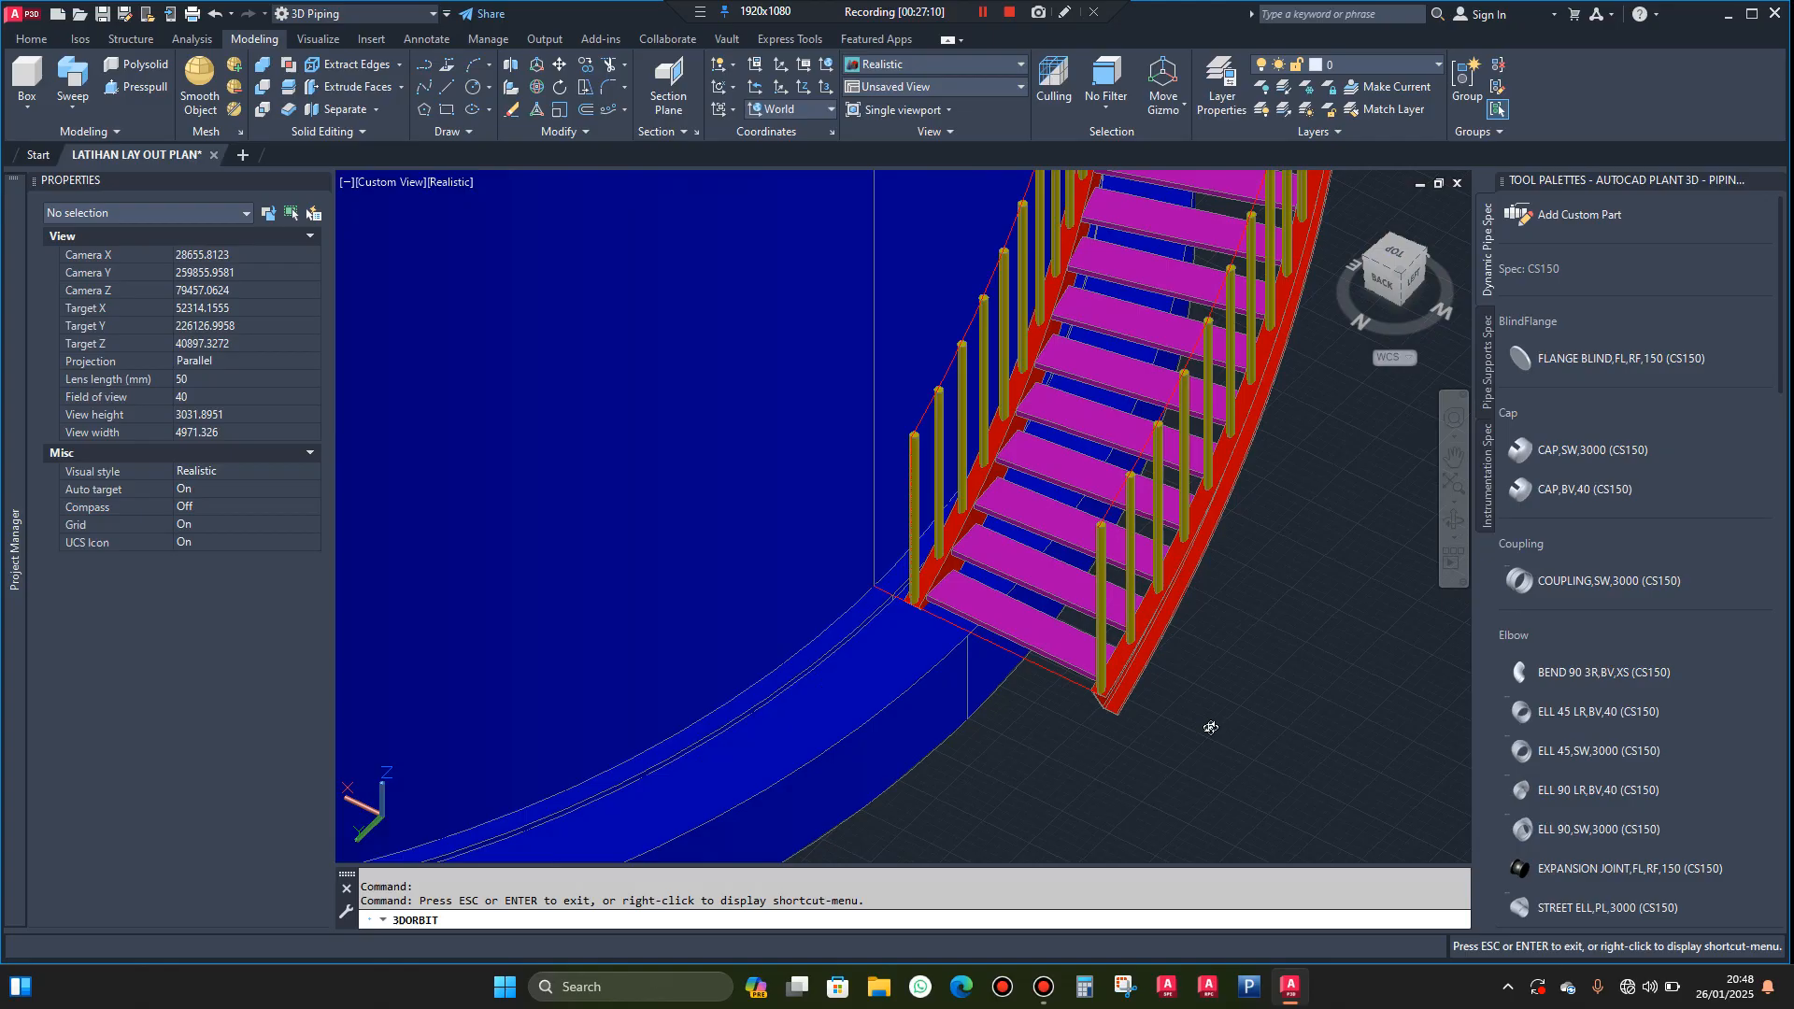
drag(1202, 758, 1203, 763)
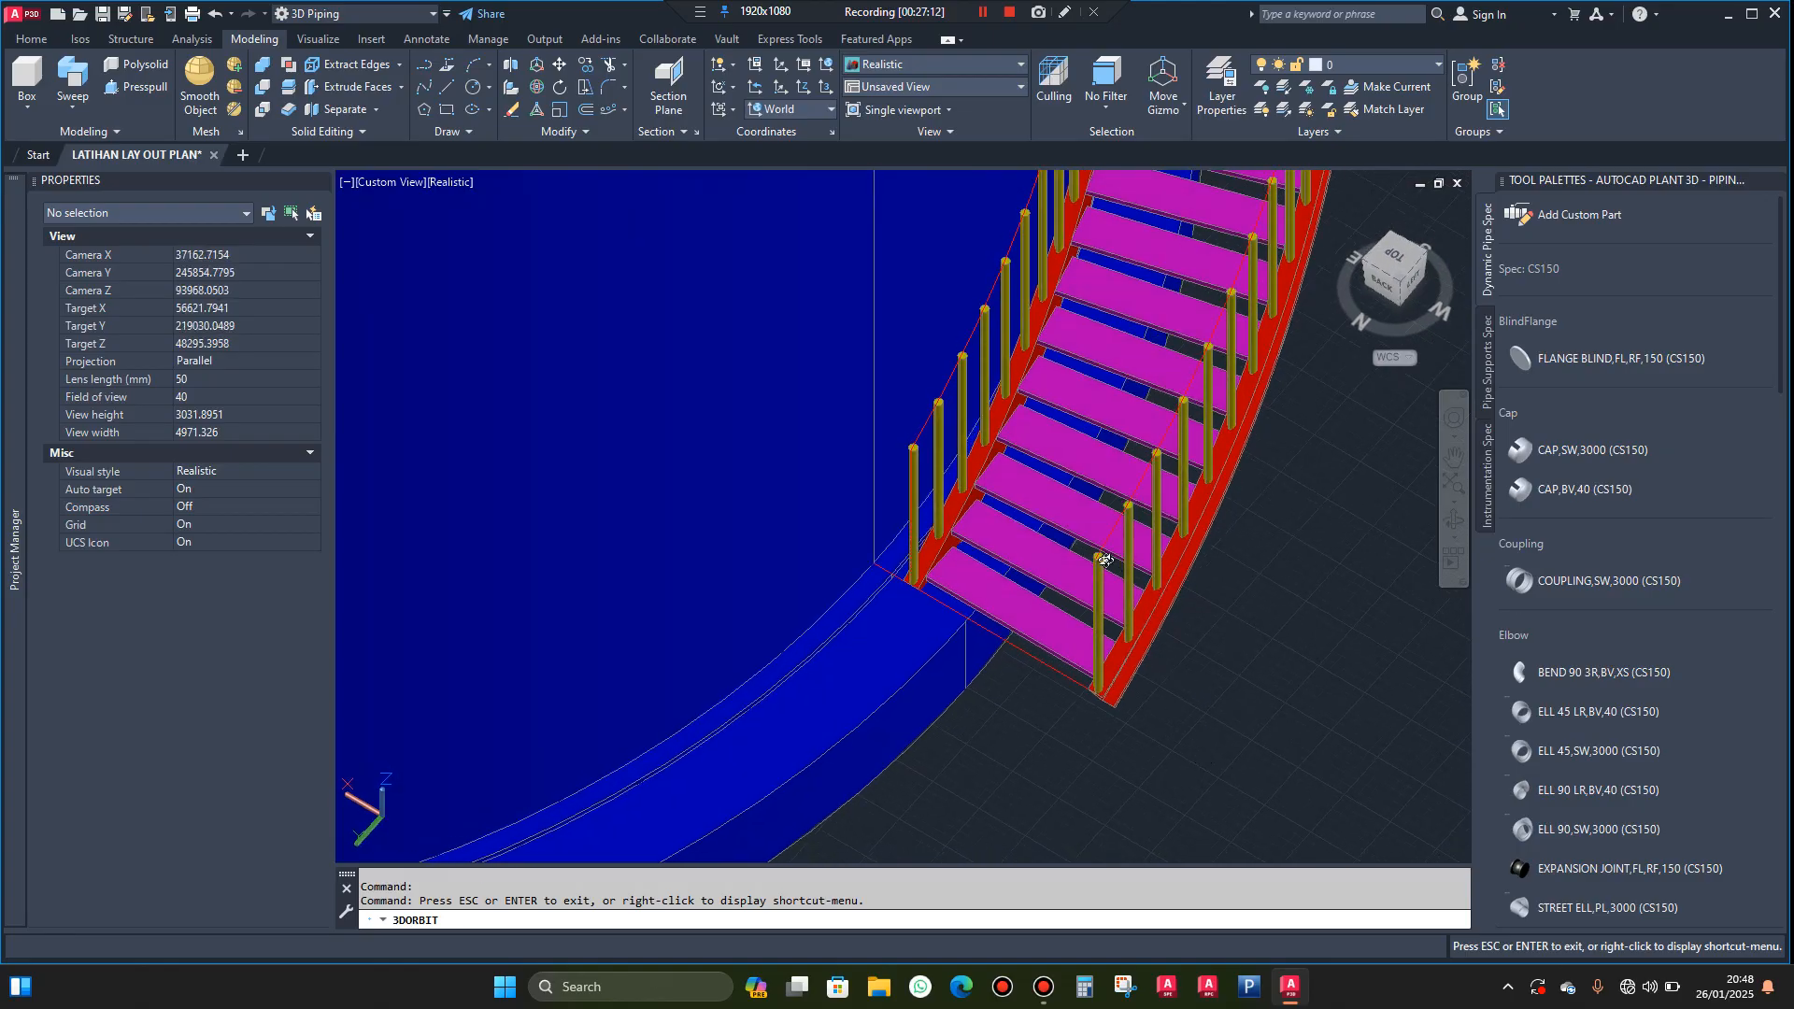
scroll(1106, 560, up, 5)
key(Escape)
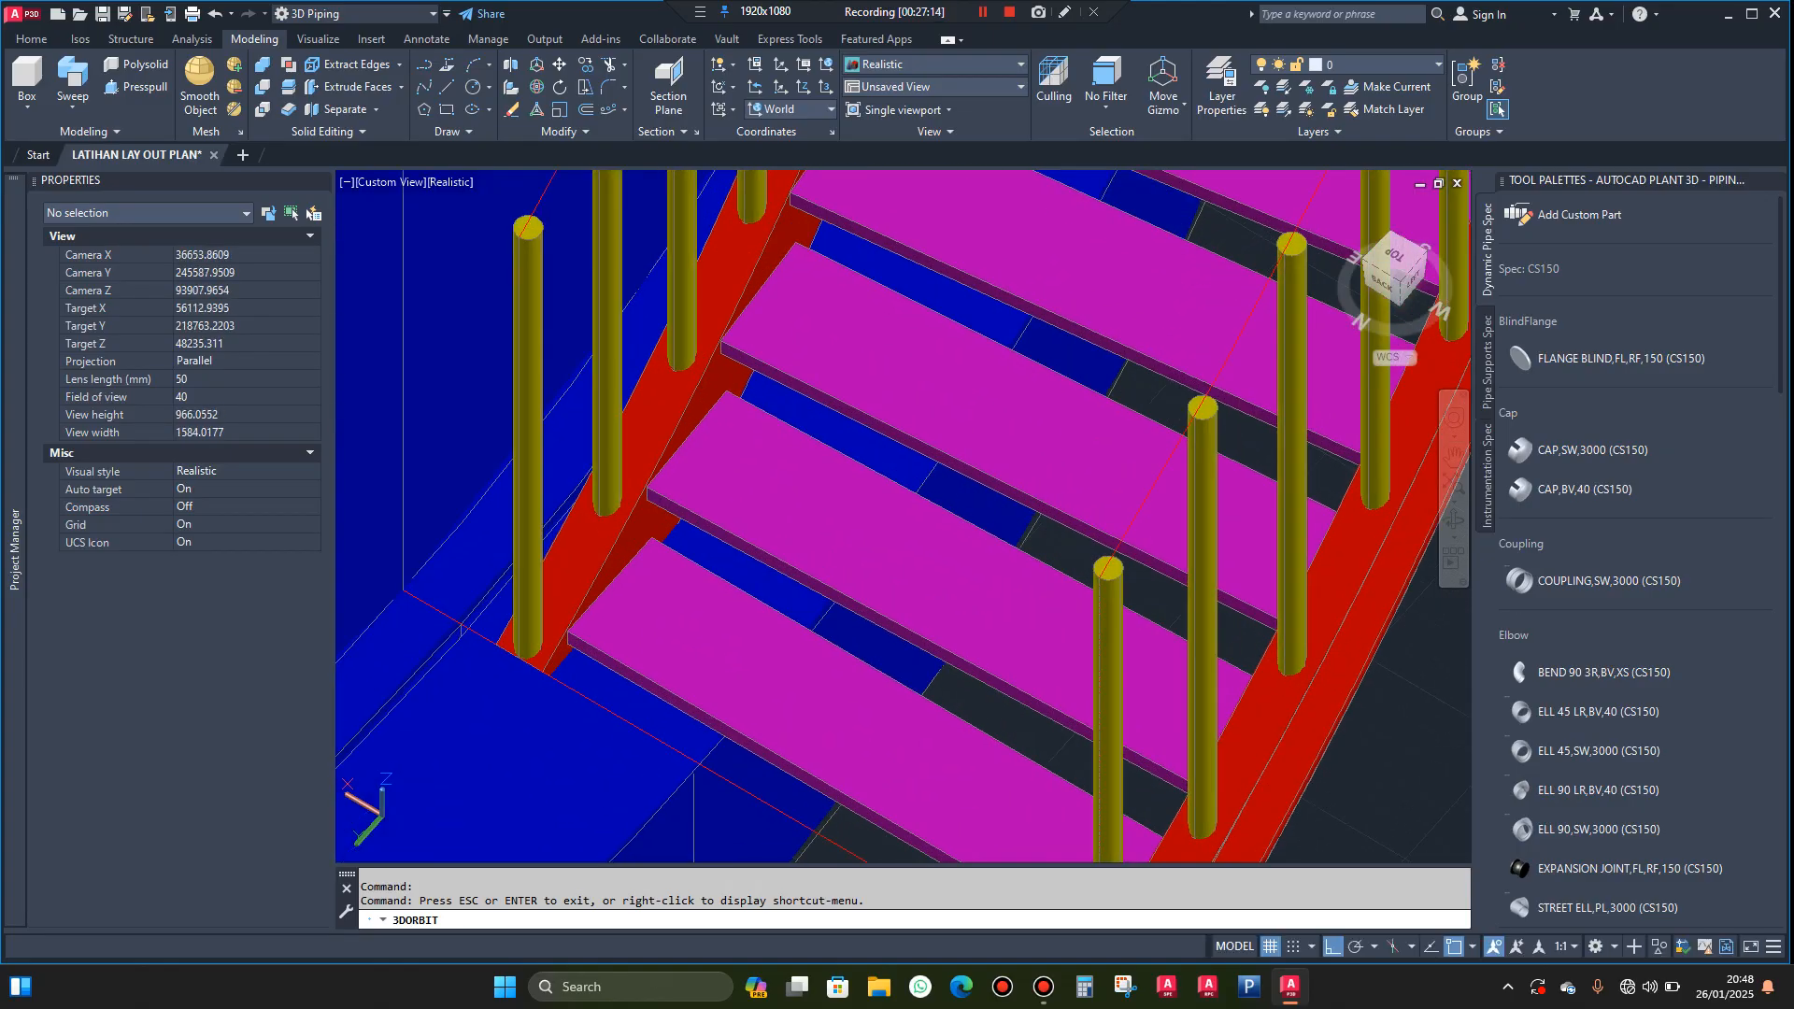
scroll(1076, 552, up, 2)
scroll(1079, 557, up, 3)
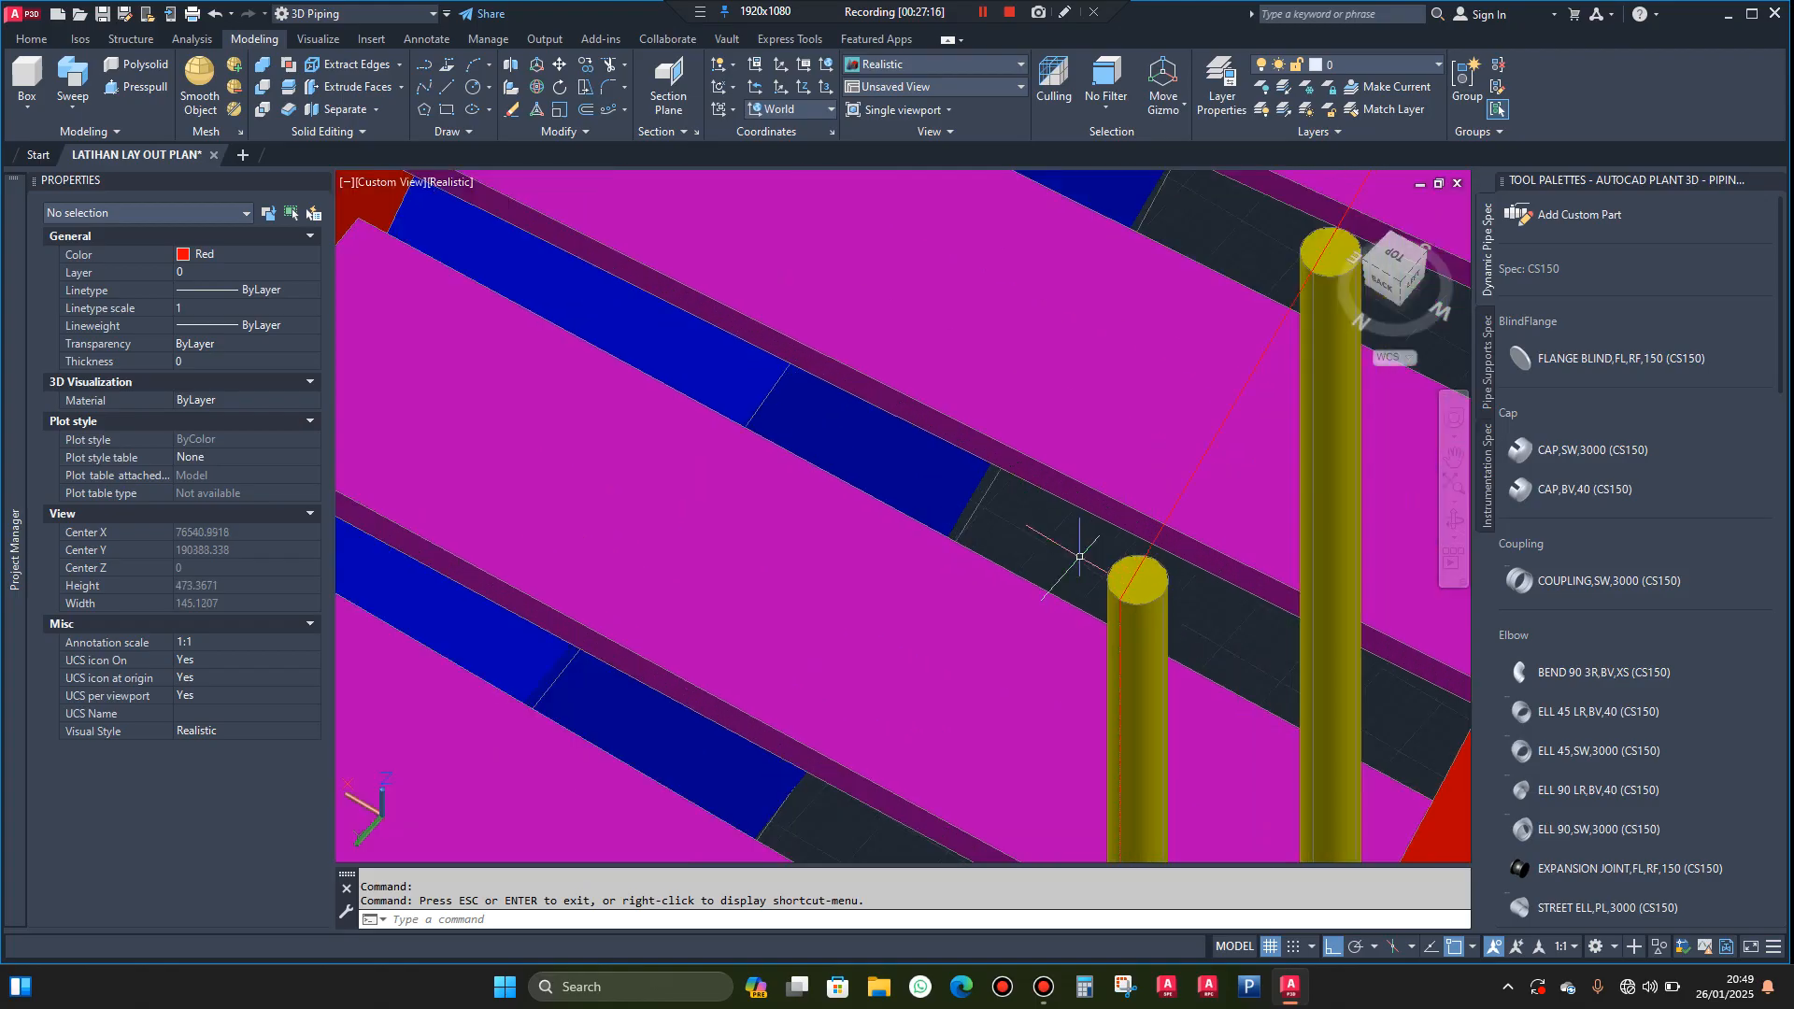
text(c)
key(Return)
scroll(1163, 594, up, 3)
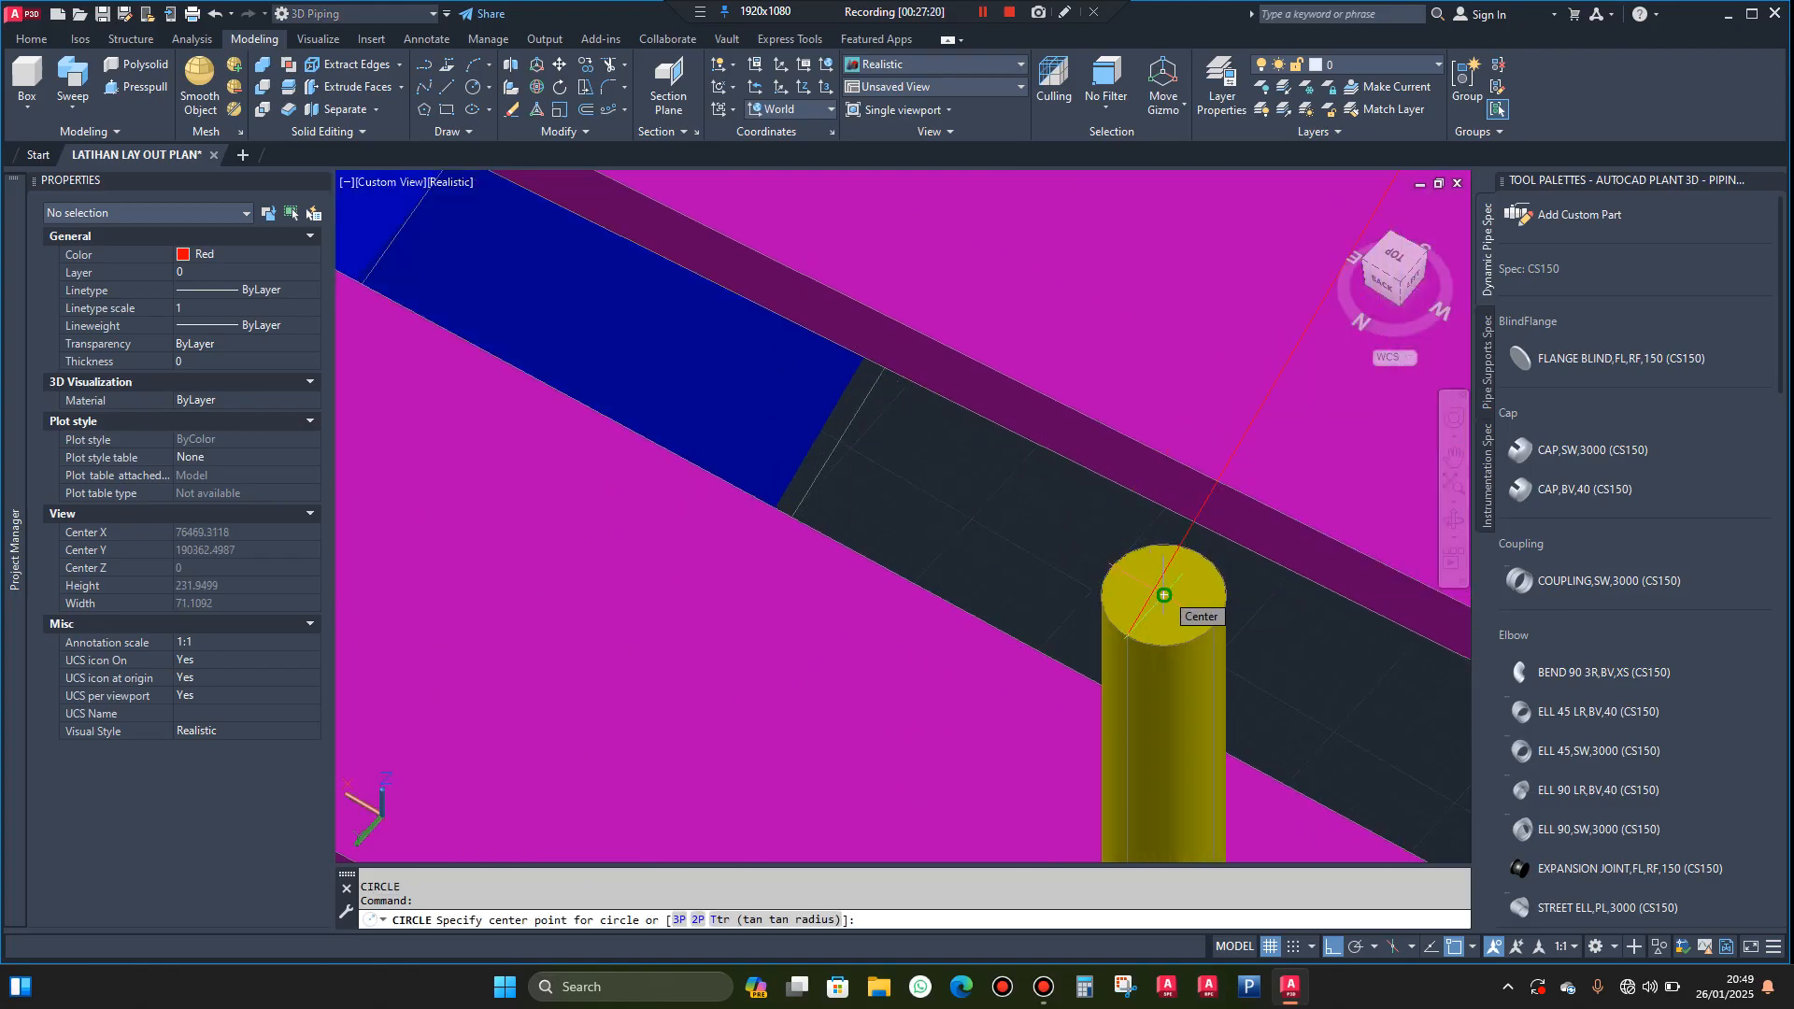
click(1163, 595)
text(21)
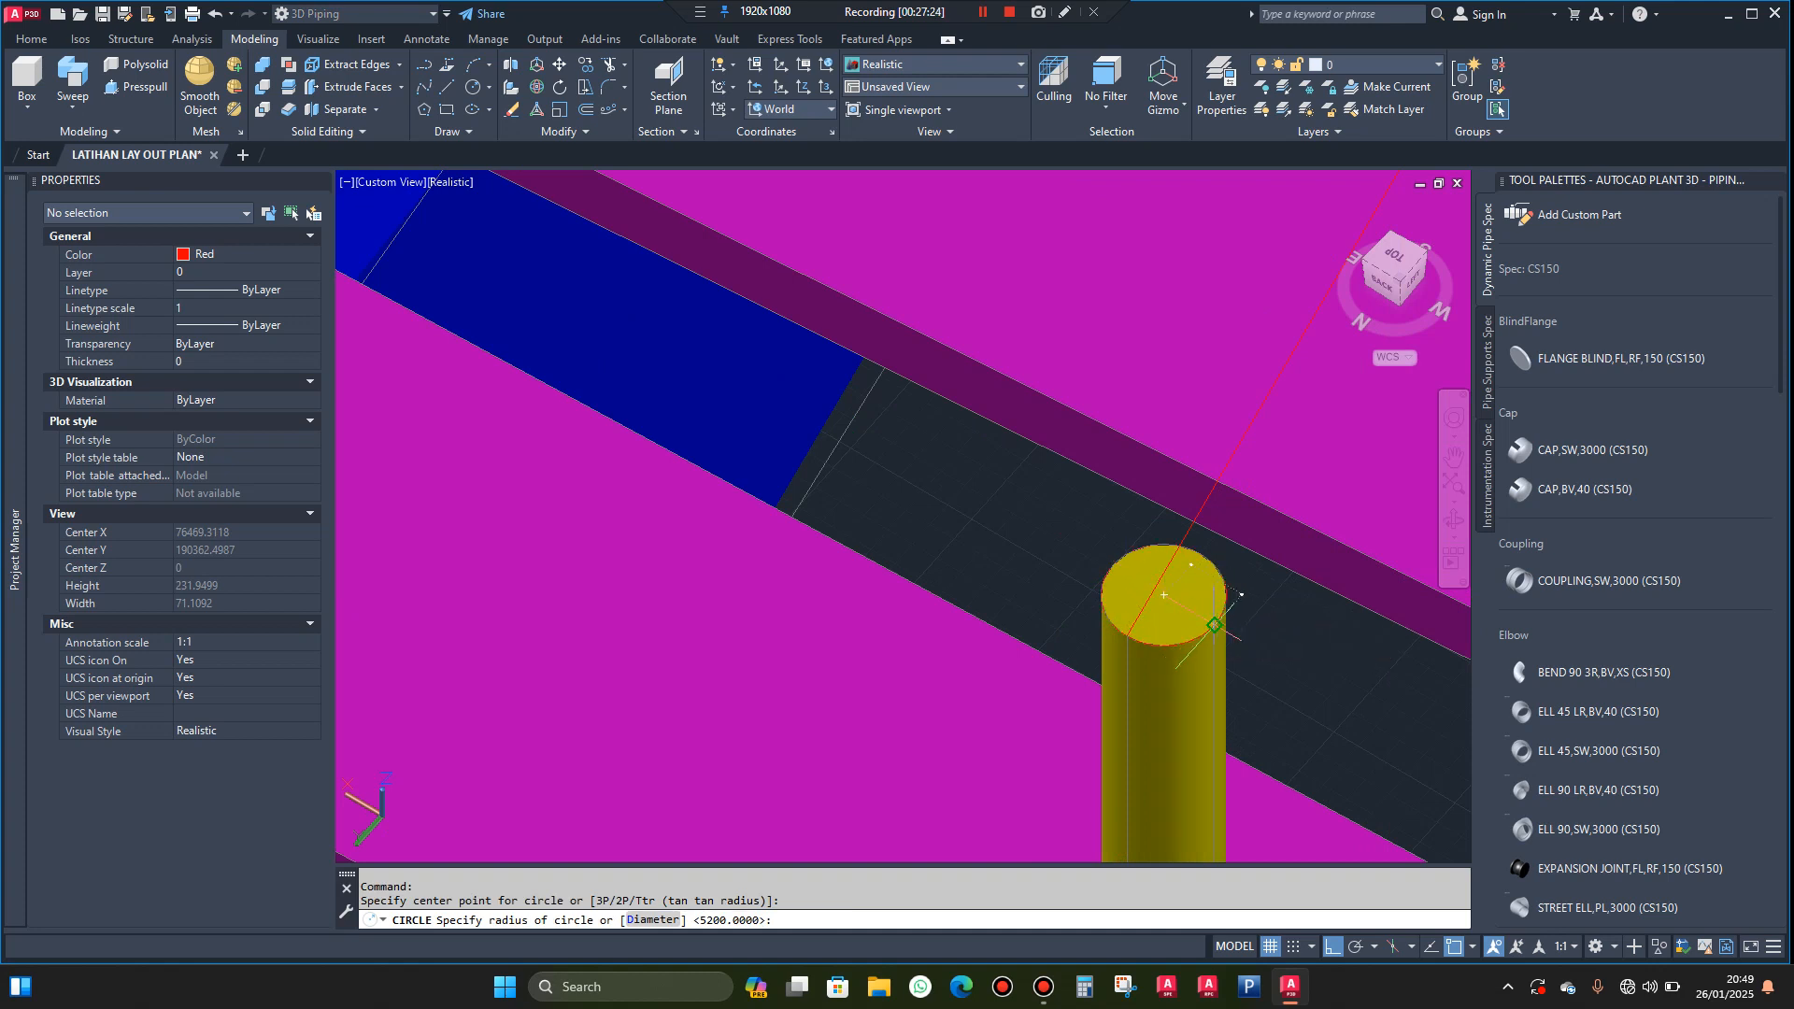
key(Return)
Sweep the circle on the outer bottom post along the red guide curve as a solid handrail
scroll(1187, 610, down, 3)
scroll(1187, 603, up, 10)
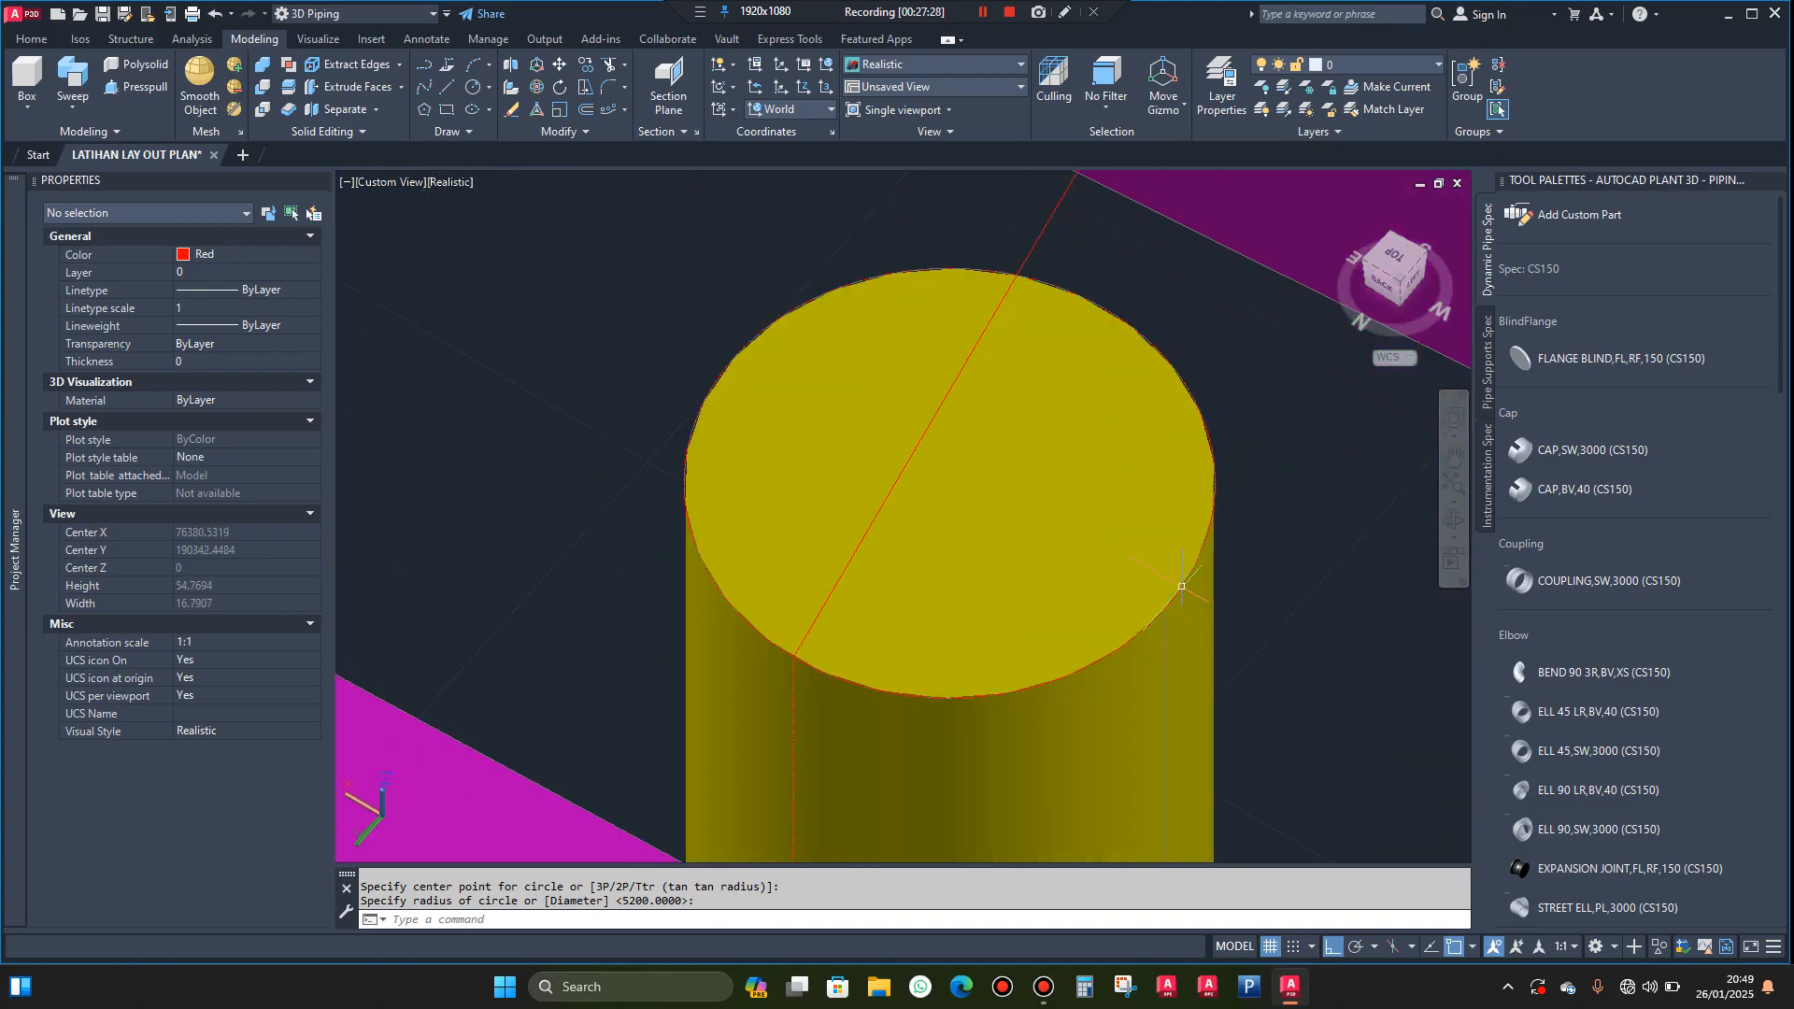
click(1183, 587)
key(Escape)
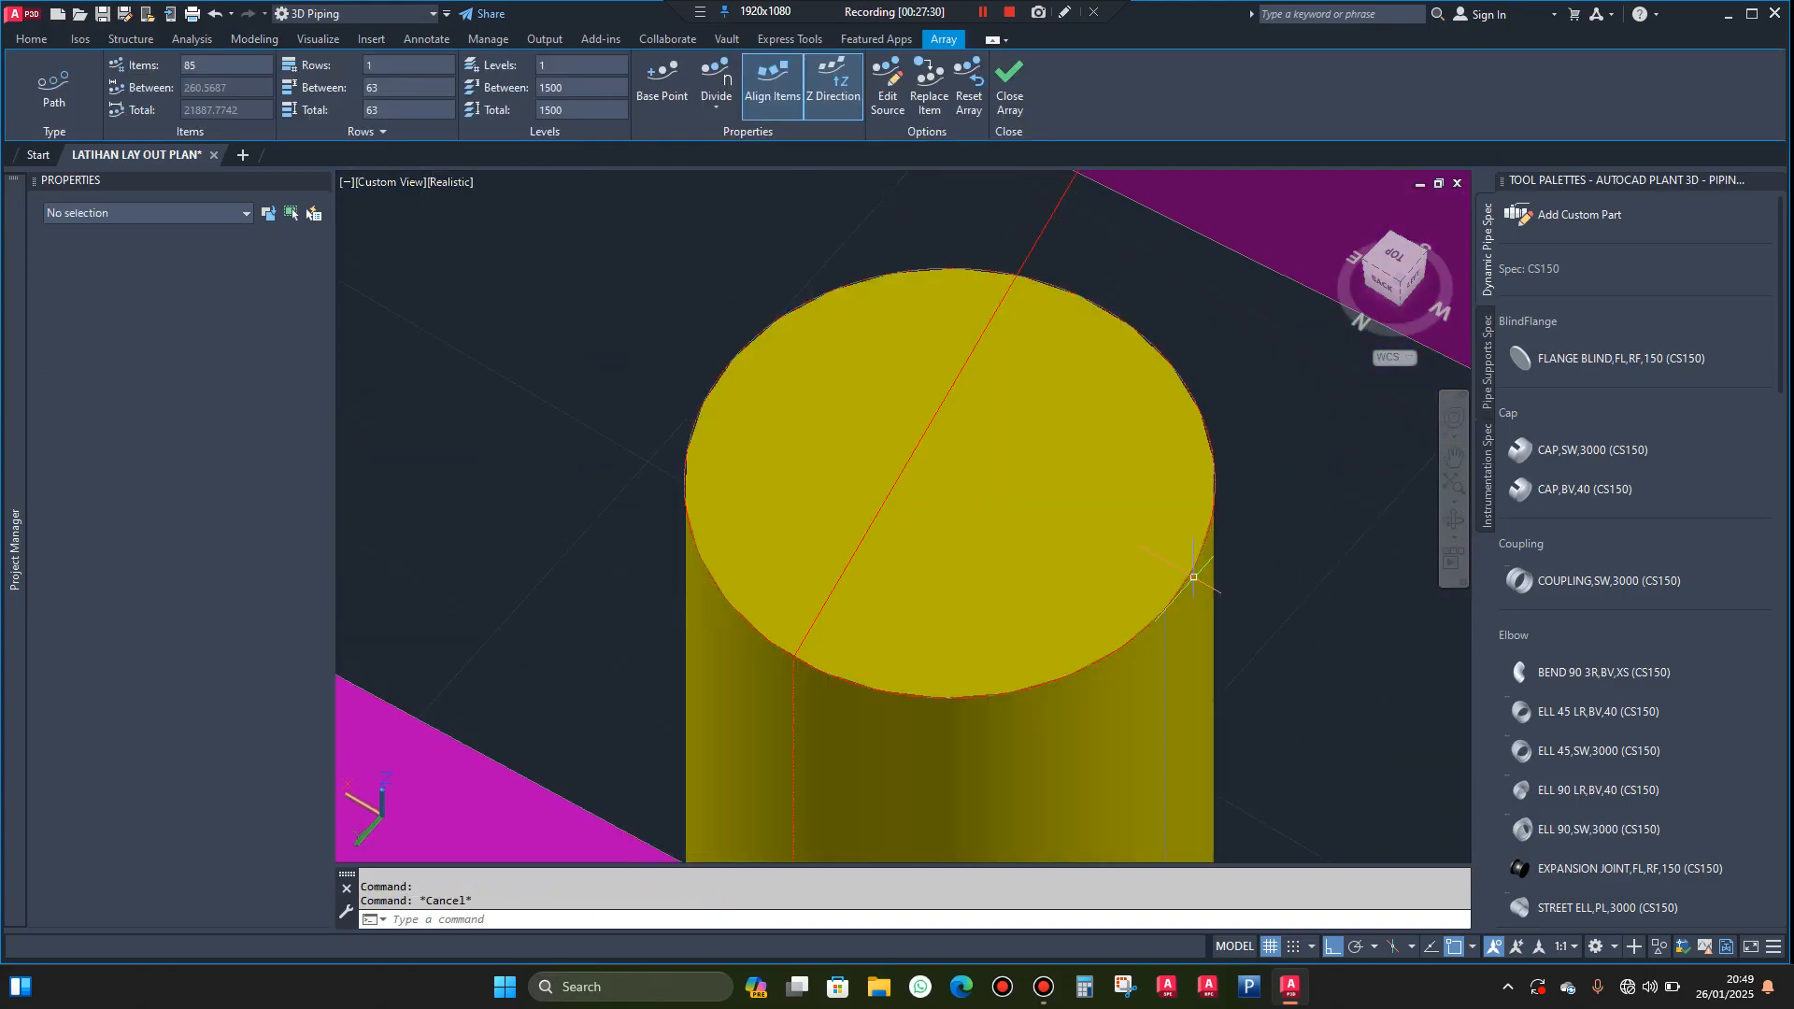
click(1209, 529)
key(Escape)
scroll(1209, 529, up, 3)
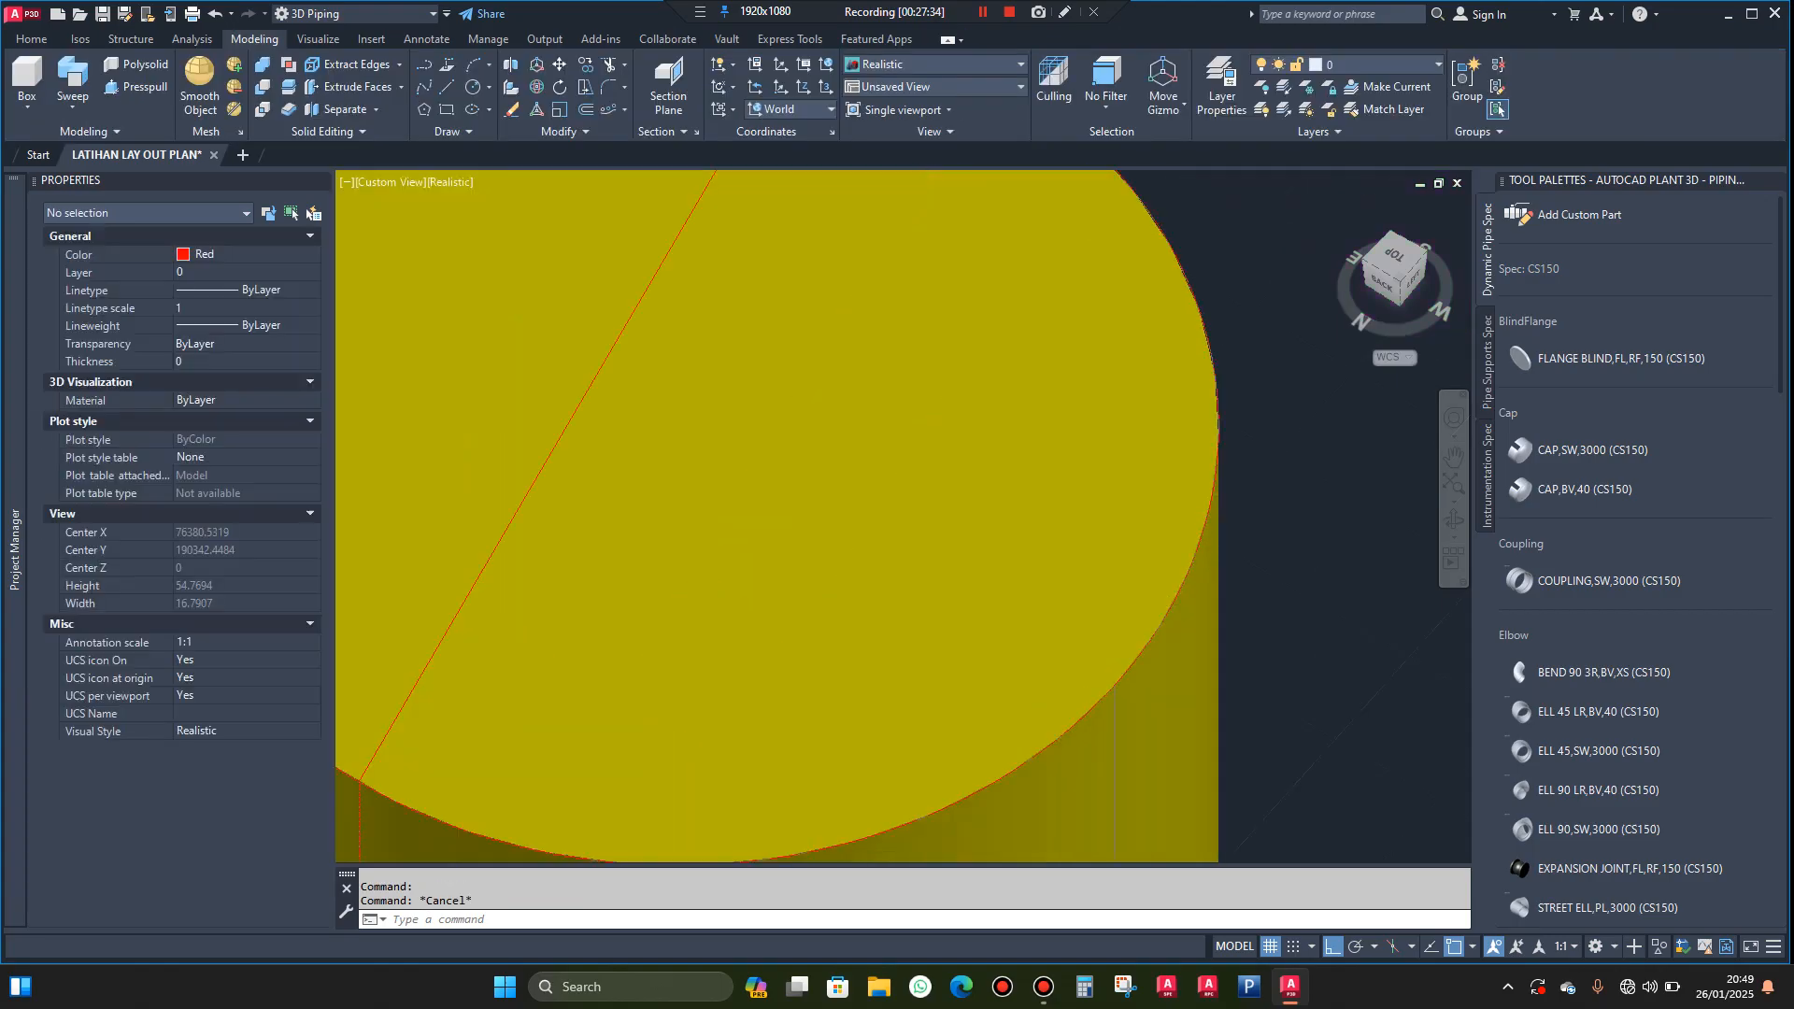
scroll(1229, 470, up, 3)
click(1212, 454)
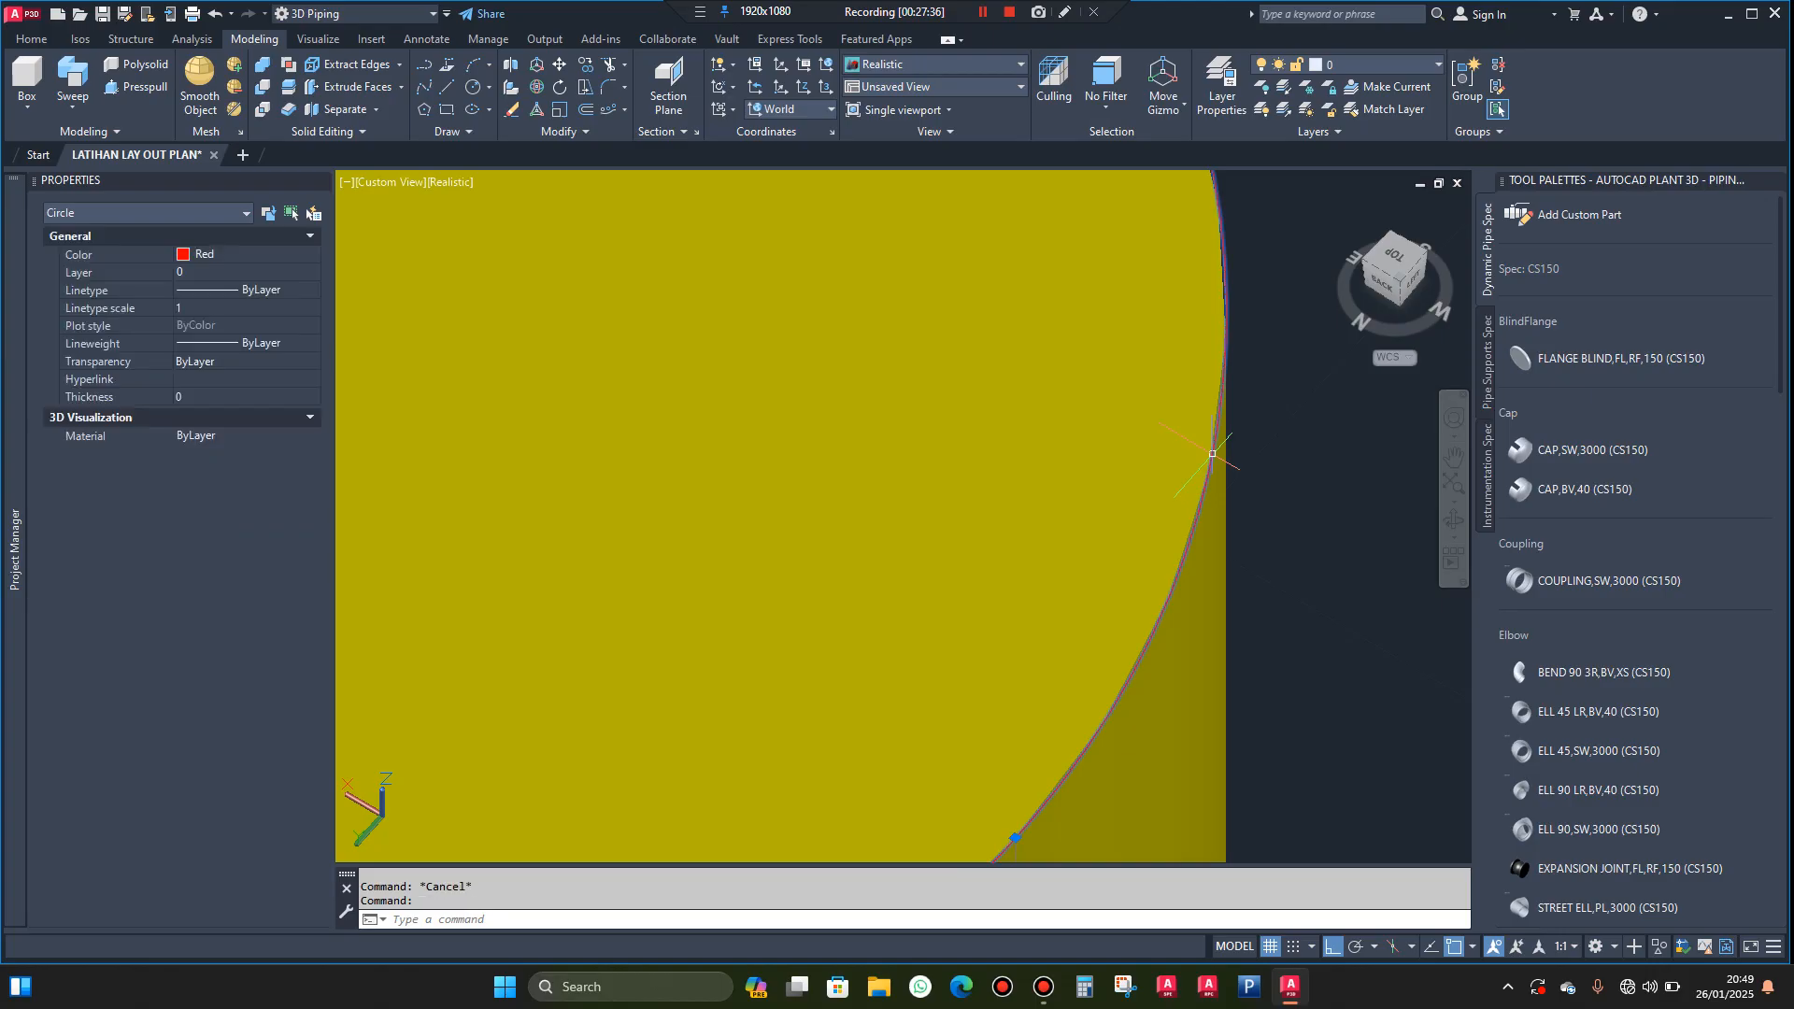
scroll(937, 470, down, 8)
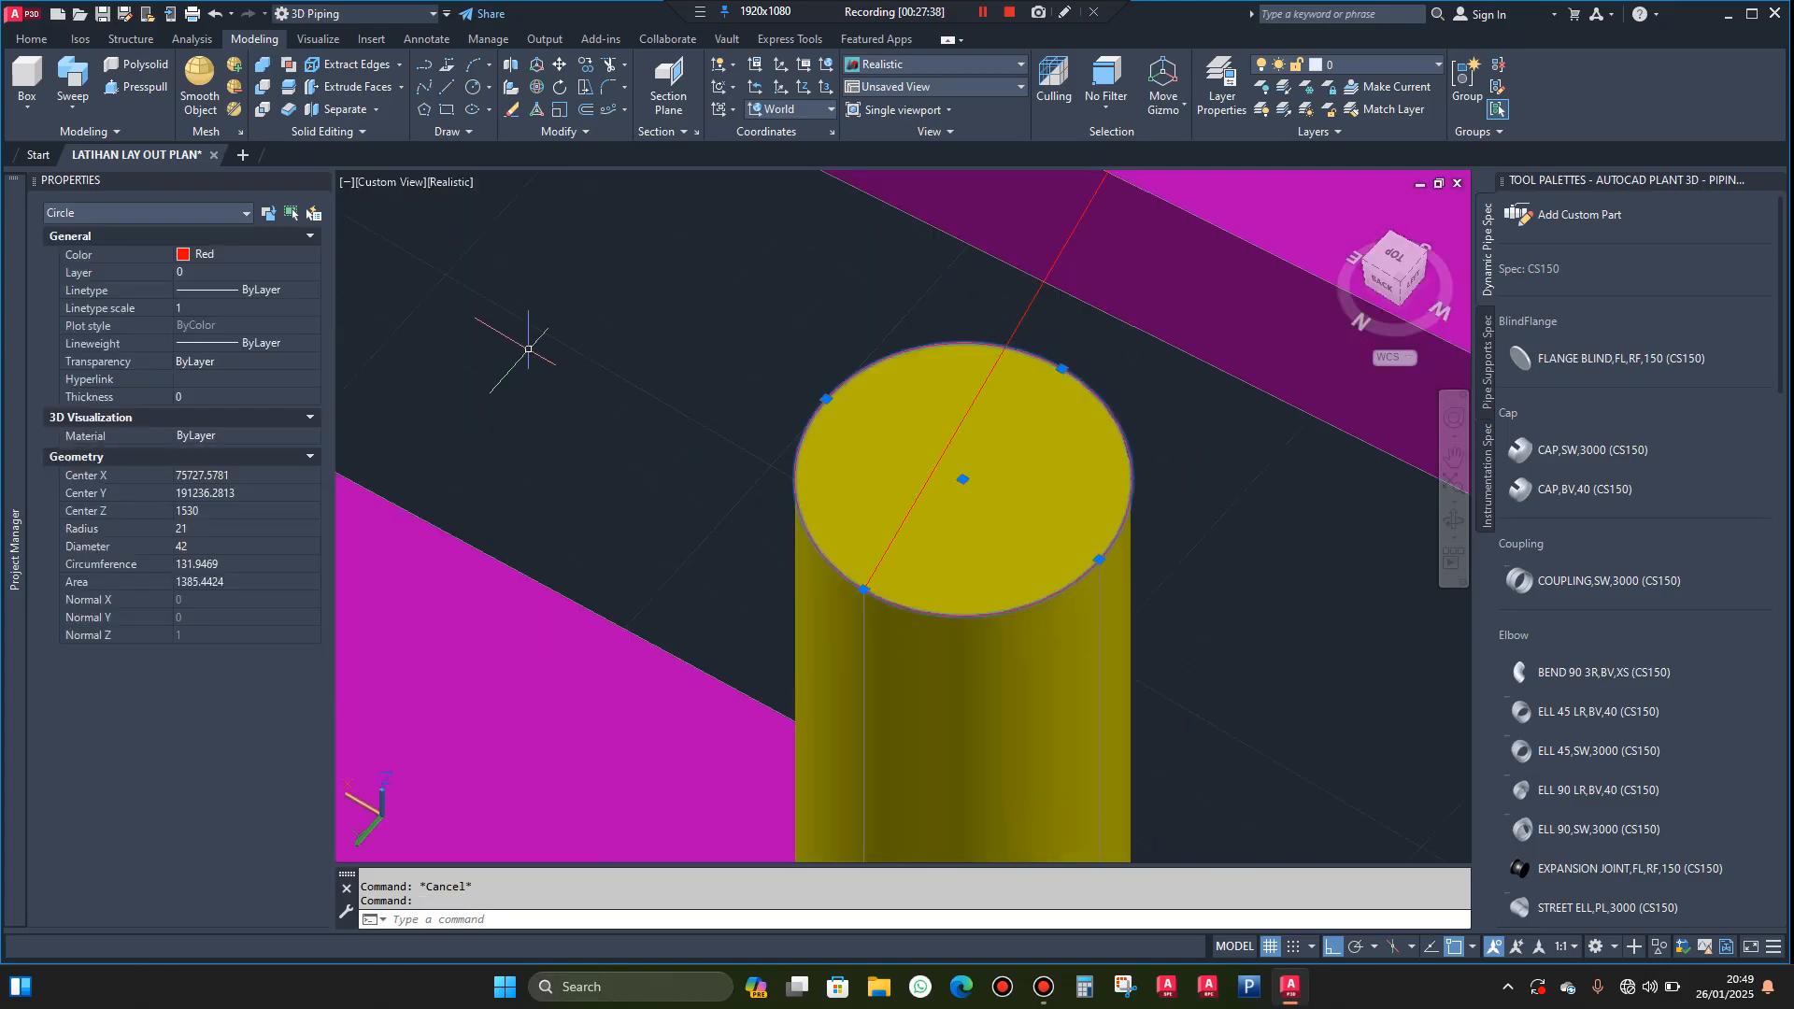
click(72, 82)
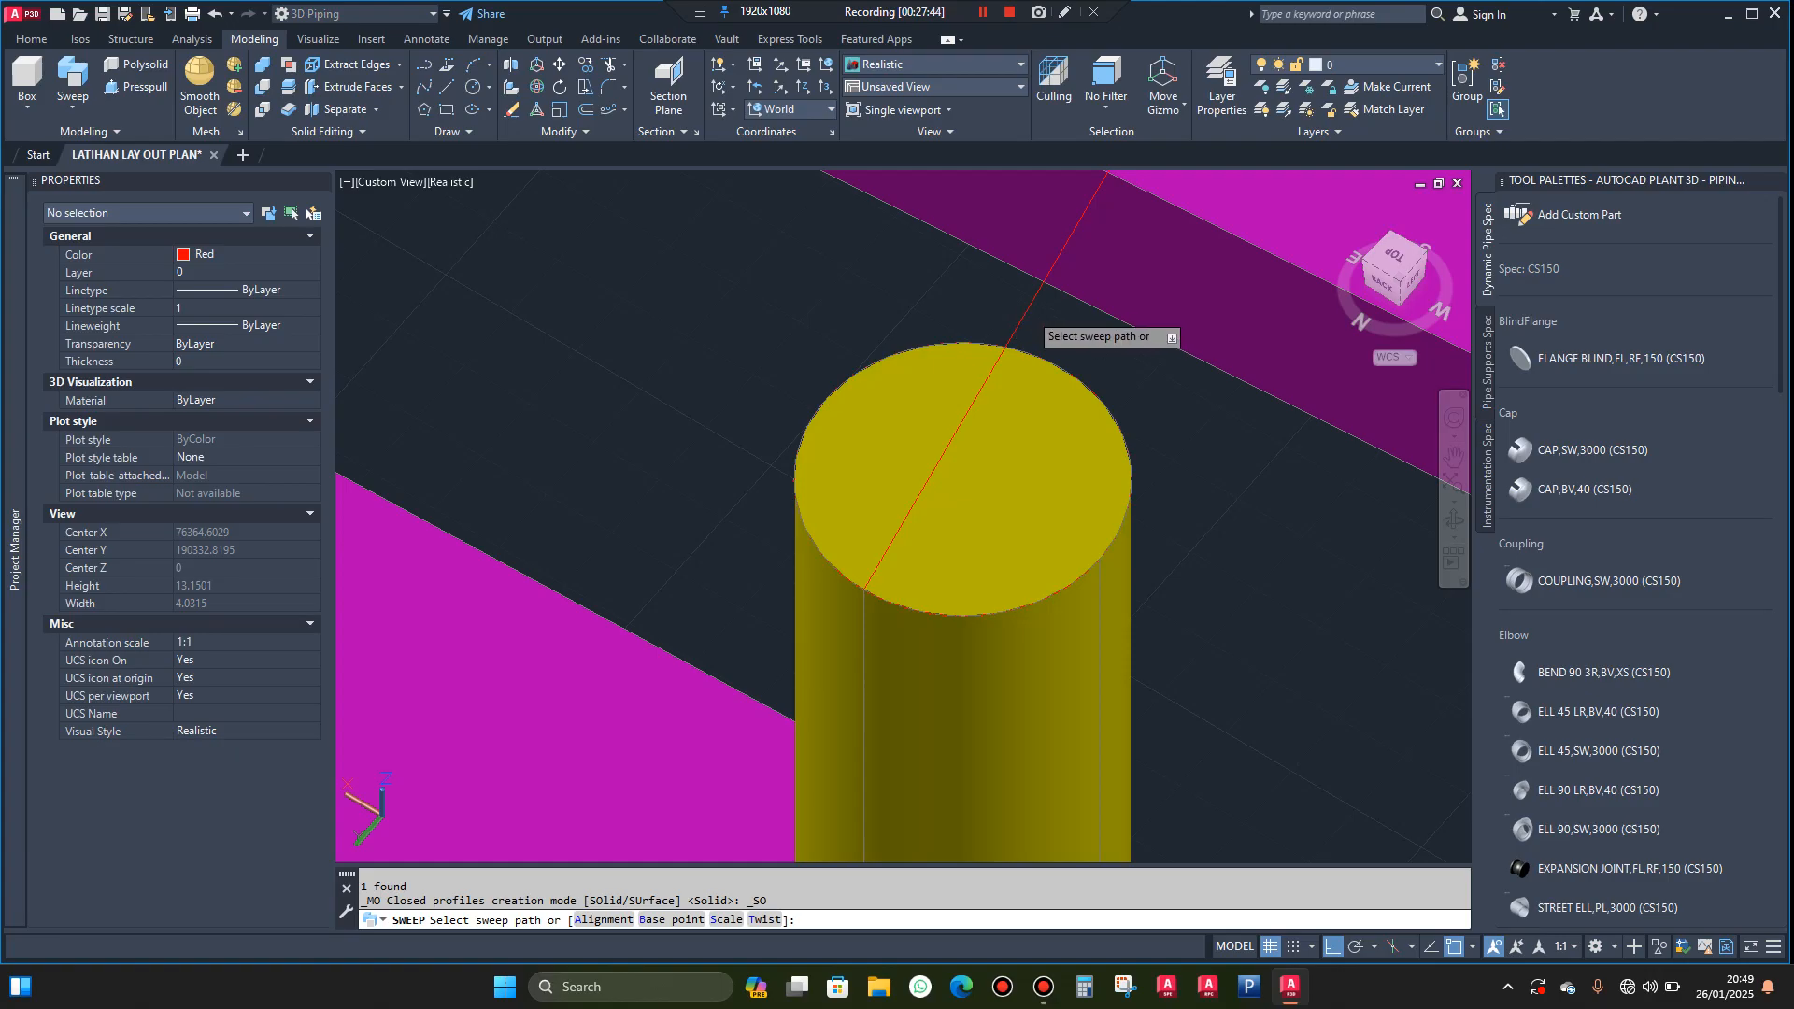
click(1025, 310)
scroll(932, 438, down, 10)
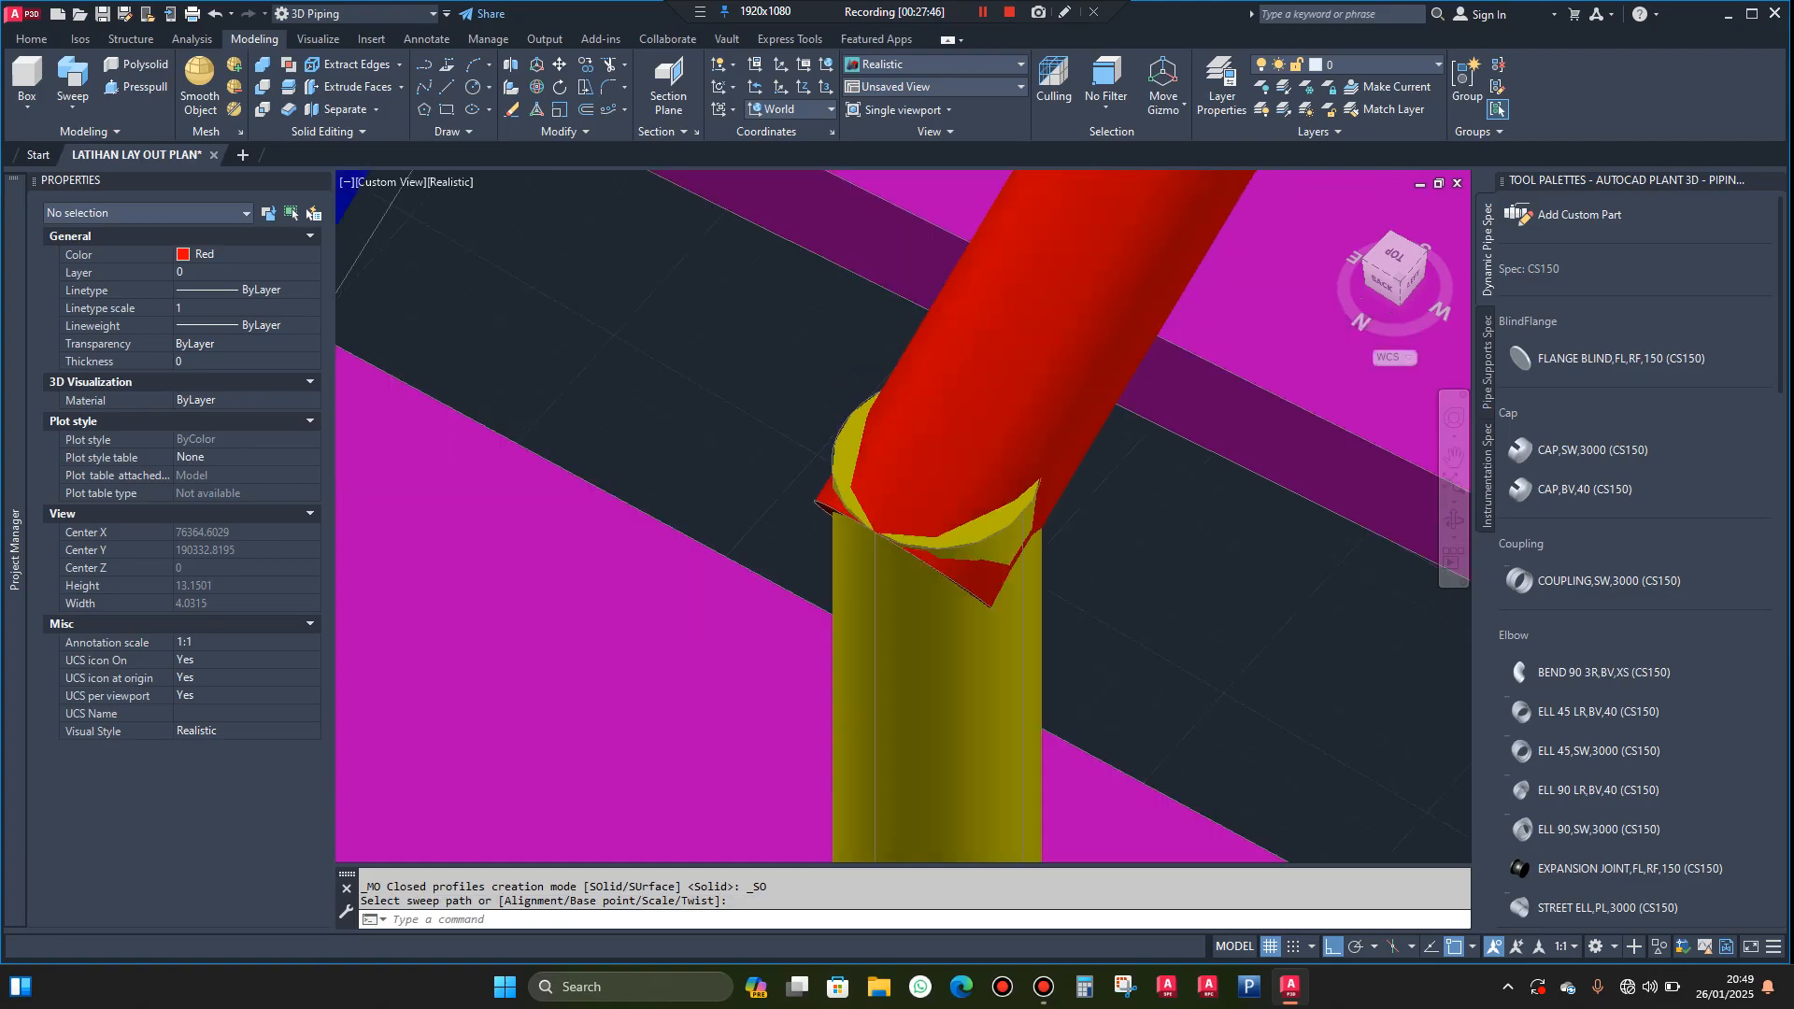
key(Escape)
Change the swept outer handrail's colour to yellow
click(958, 409)
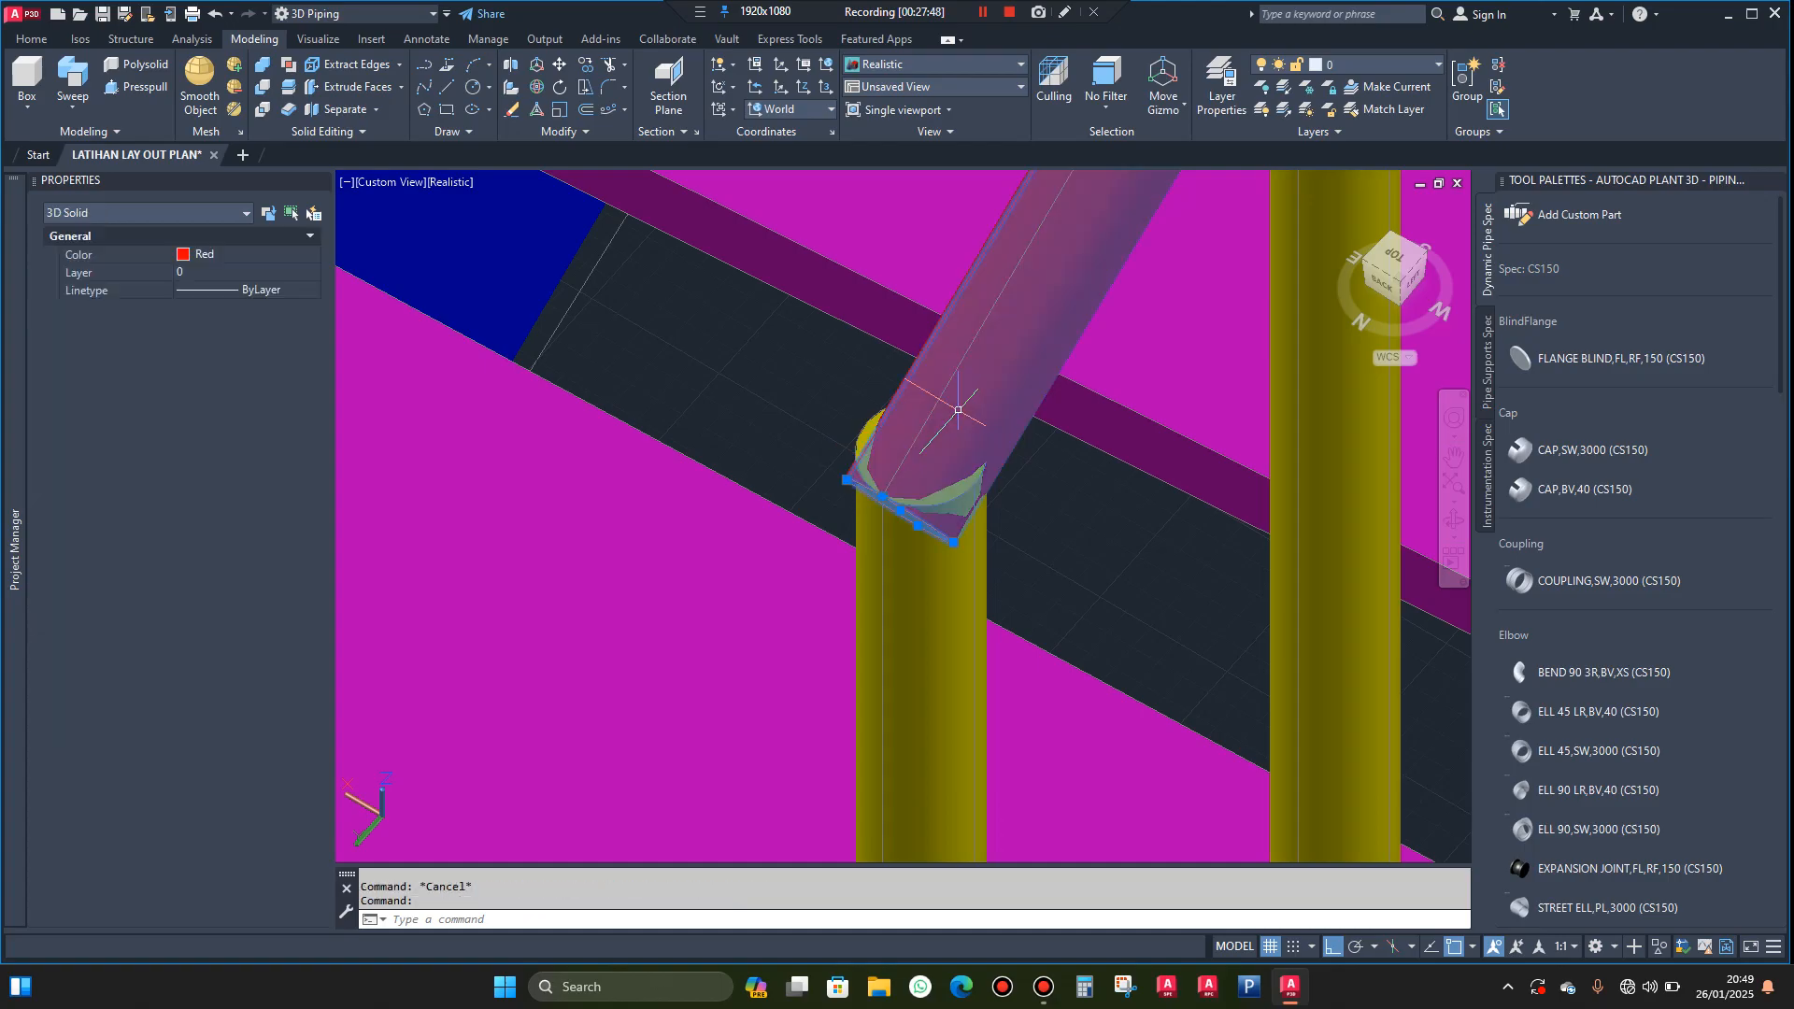
click(265, 252)
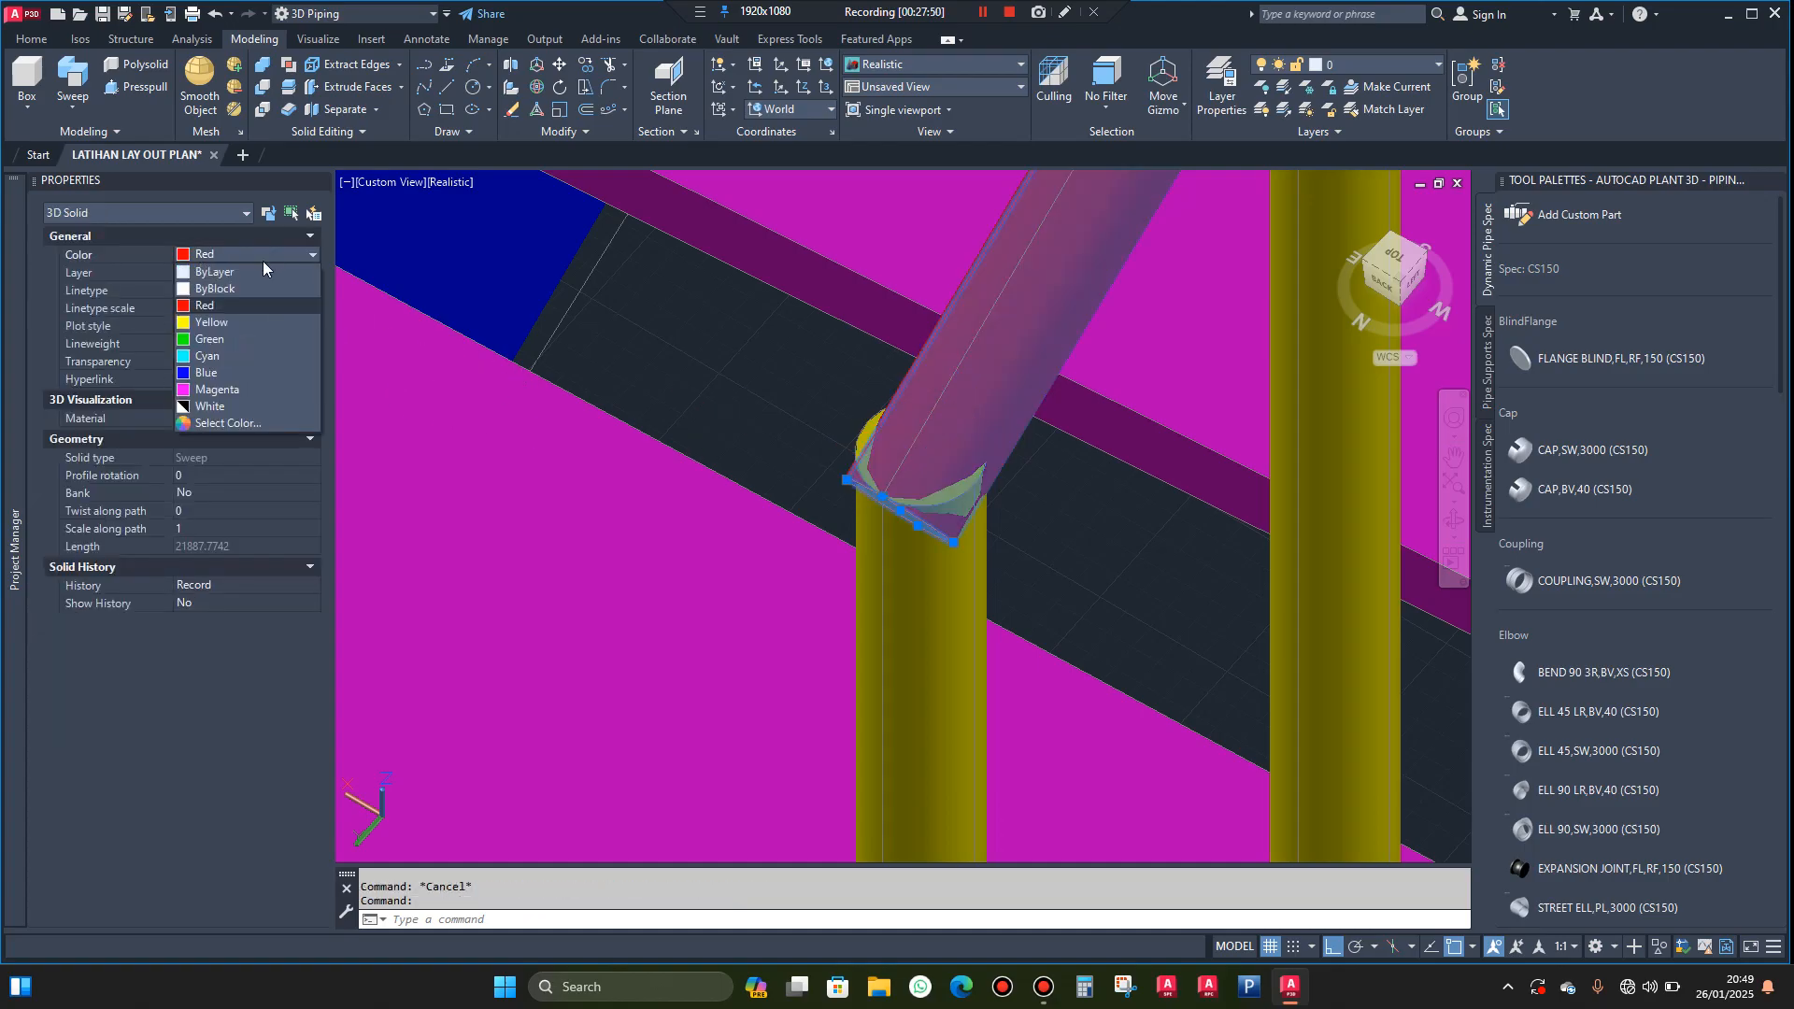
click(223, 323)
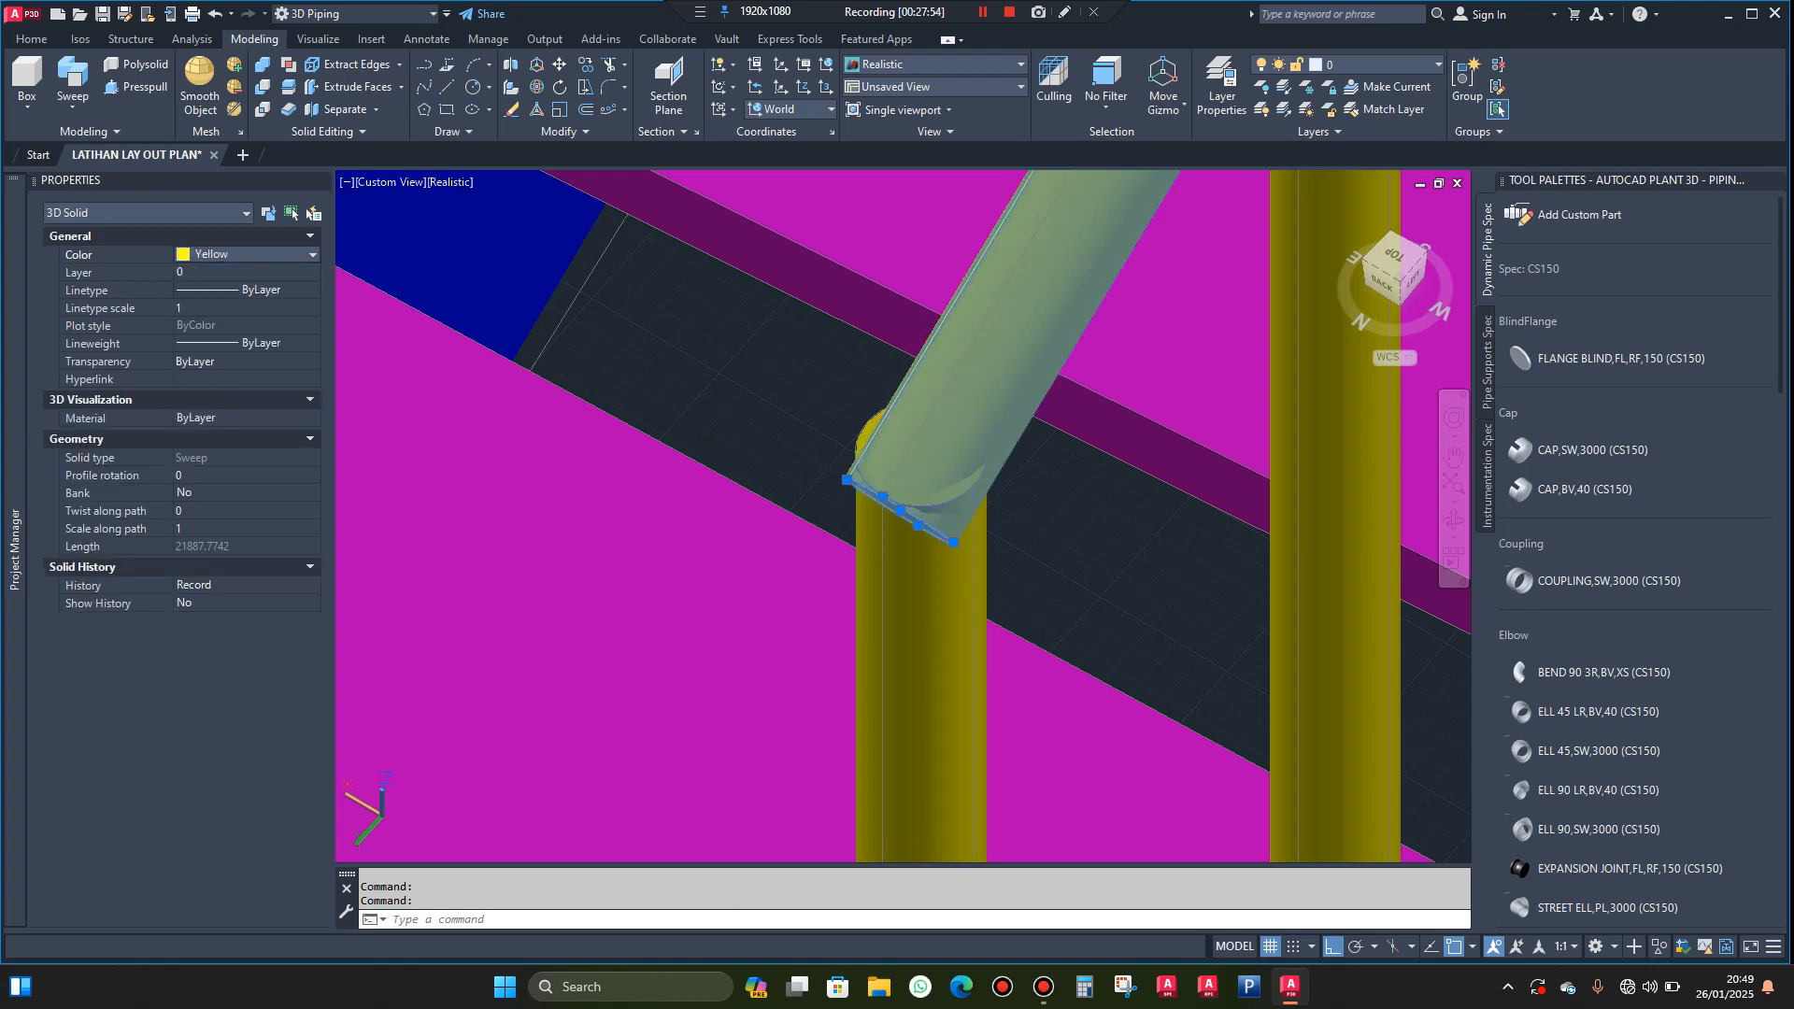
scroll(885, 448, down, 4)
key(Escape)
Set the current drawing colour to yellow with nothing selected
click(272, 252)
click(272, 253)
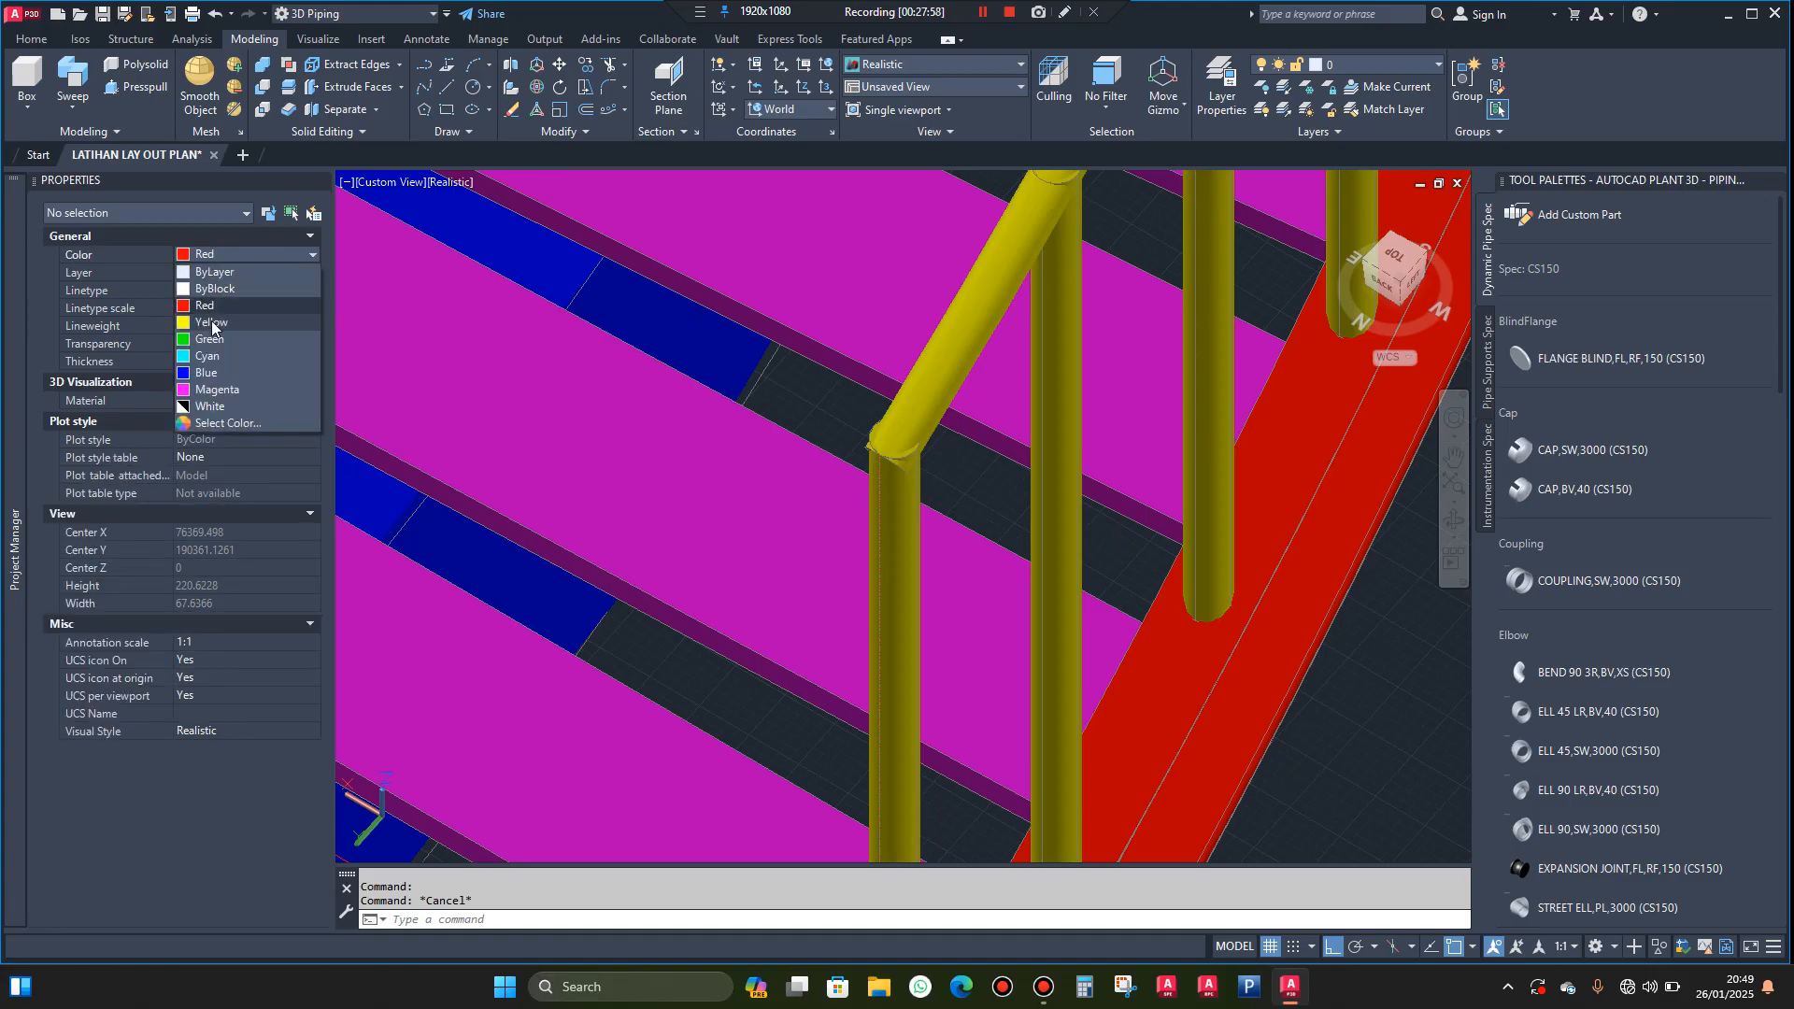
click(211, 322)
Draw a circle of radius 21 centred on the top face of the inner stringer's bottom post
scroll(853, 390, down, 5)
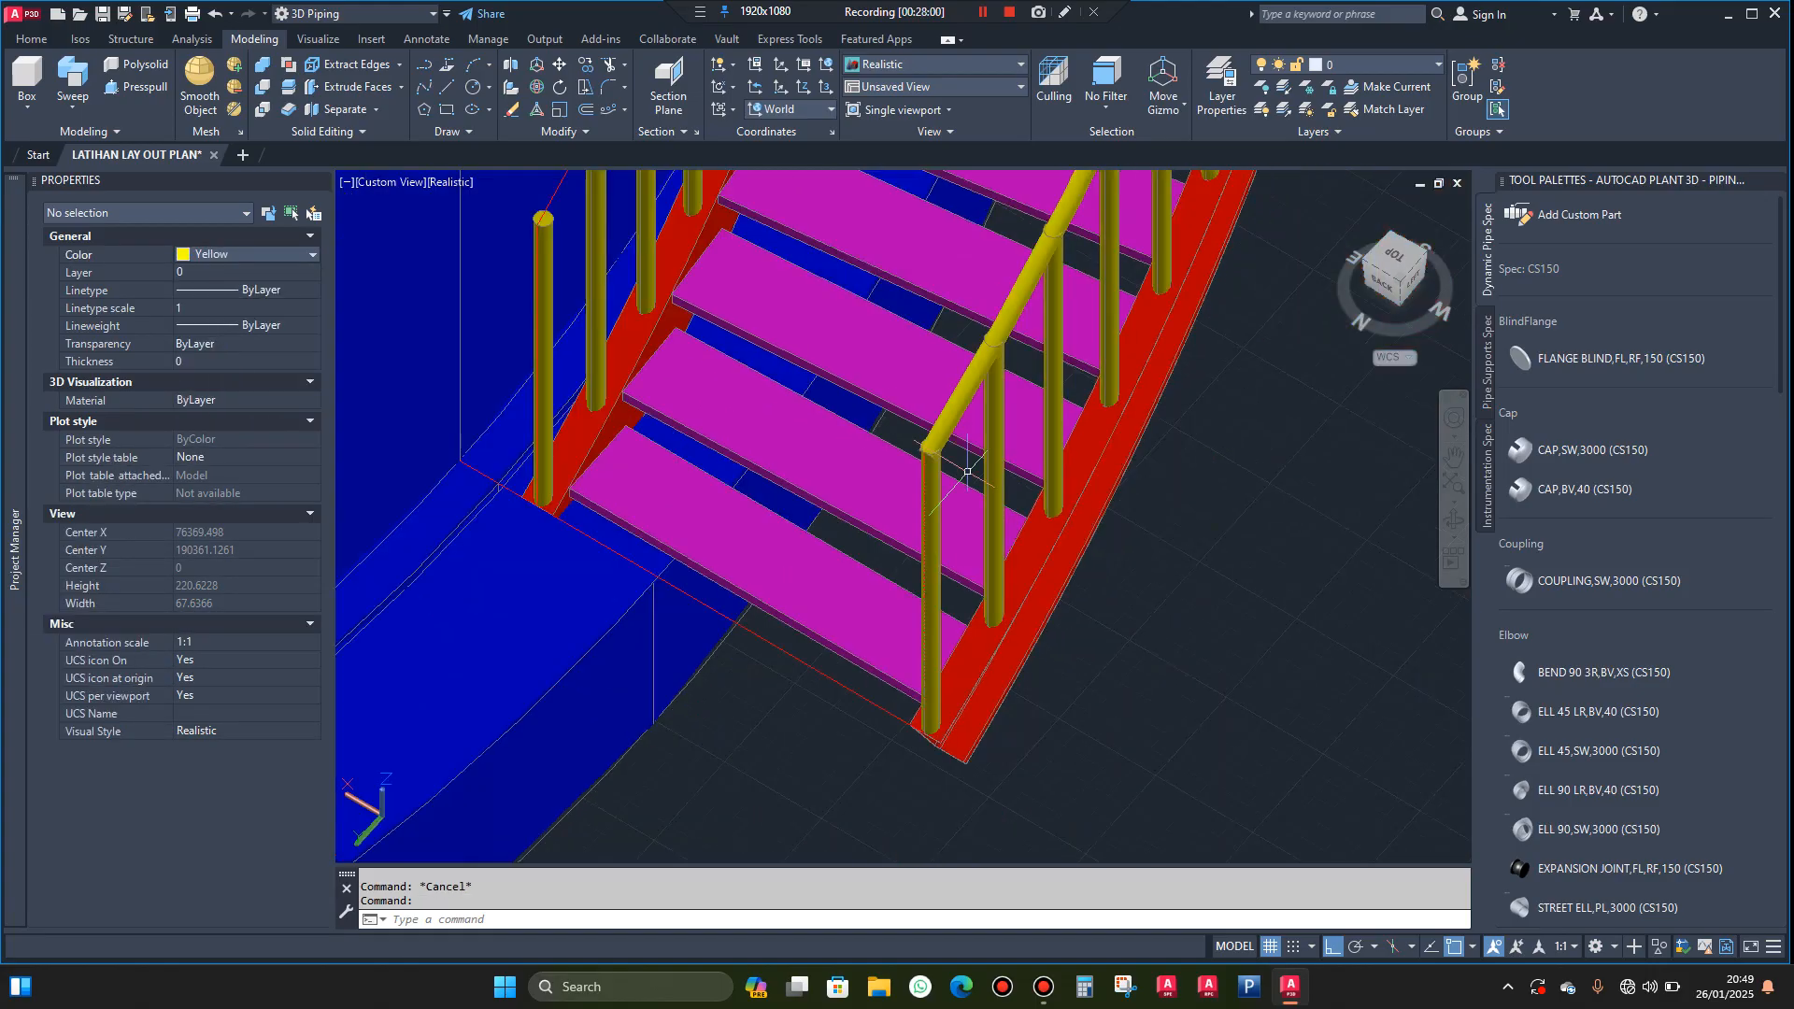
scroll(595, 762, up, 3)
scroll(651, 253, up, 5)
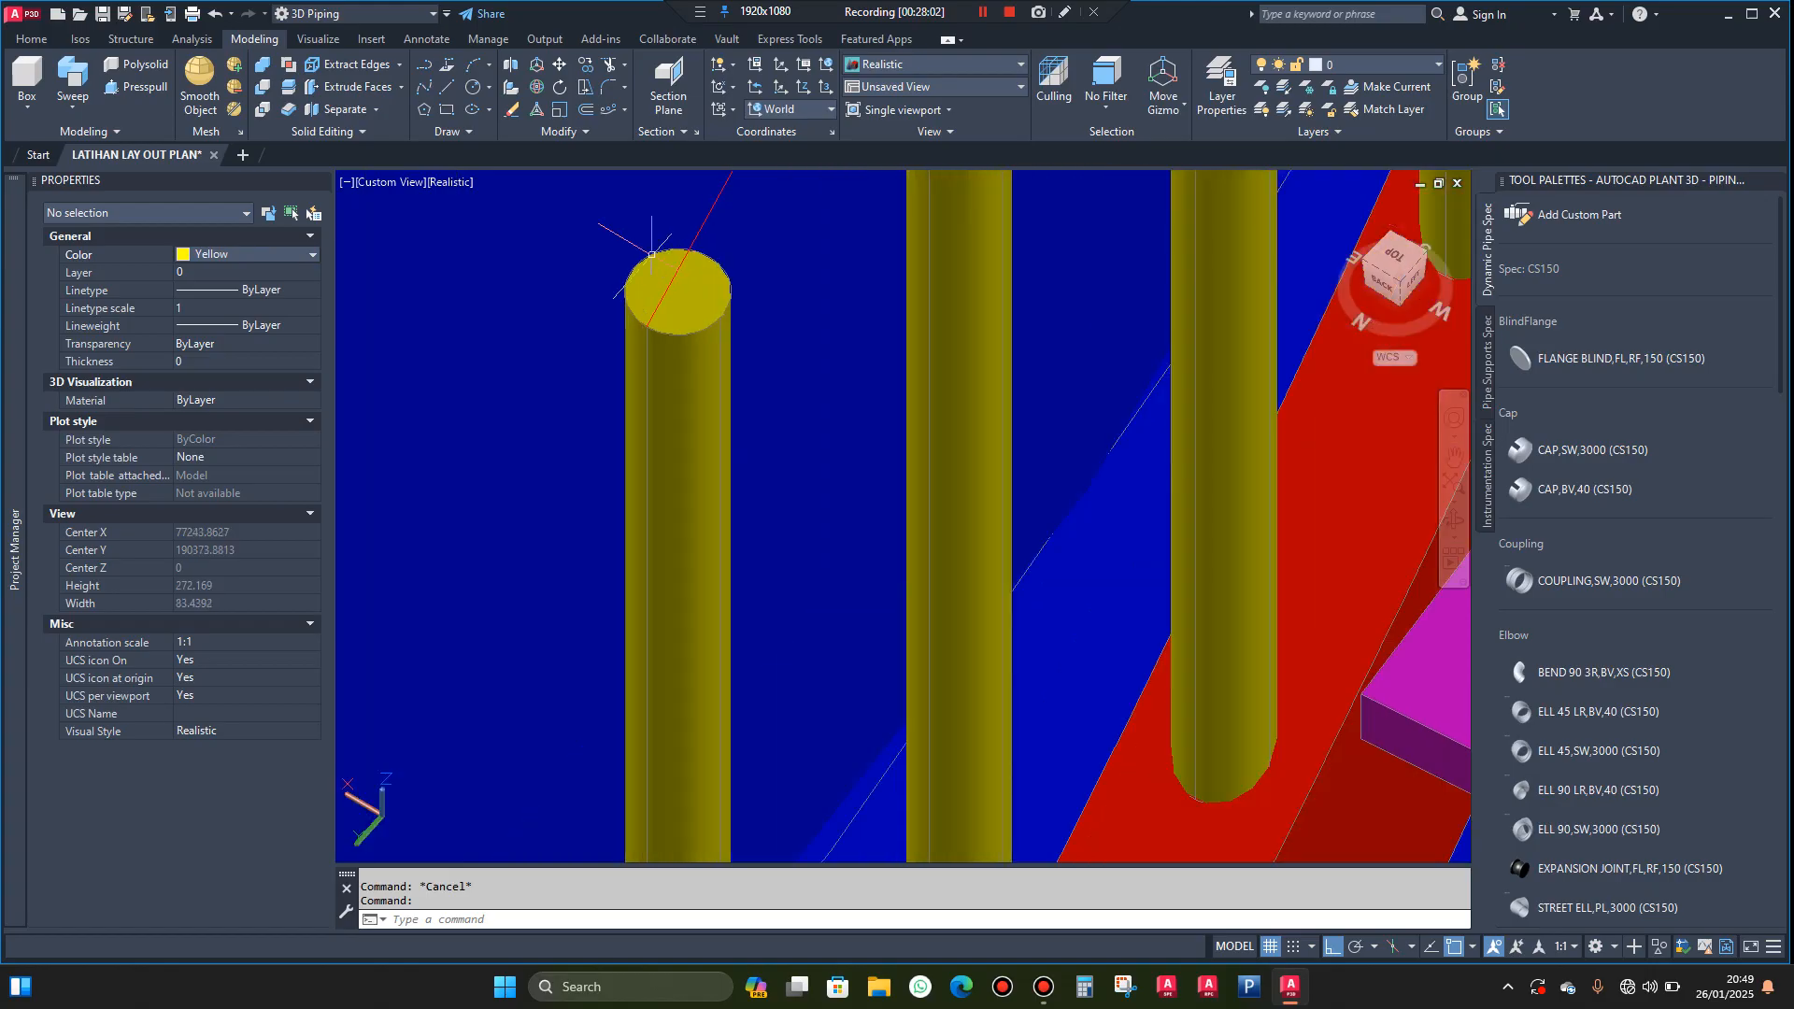
text(c)
key(Return)
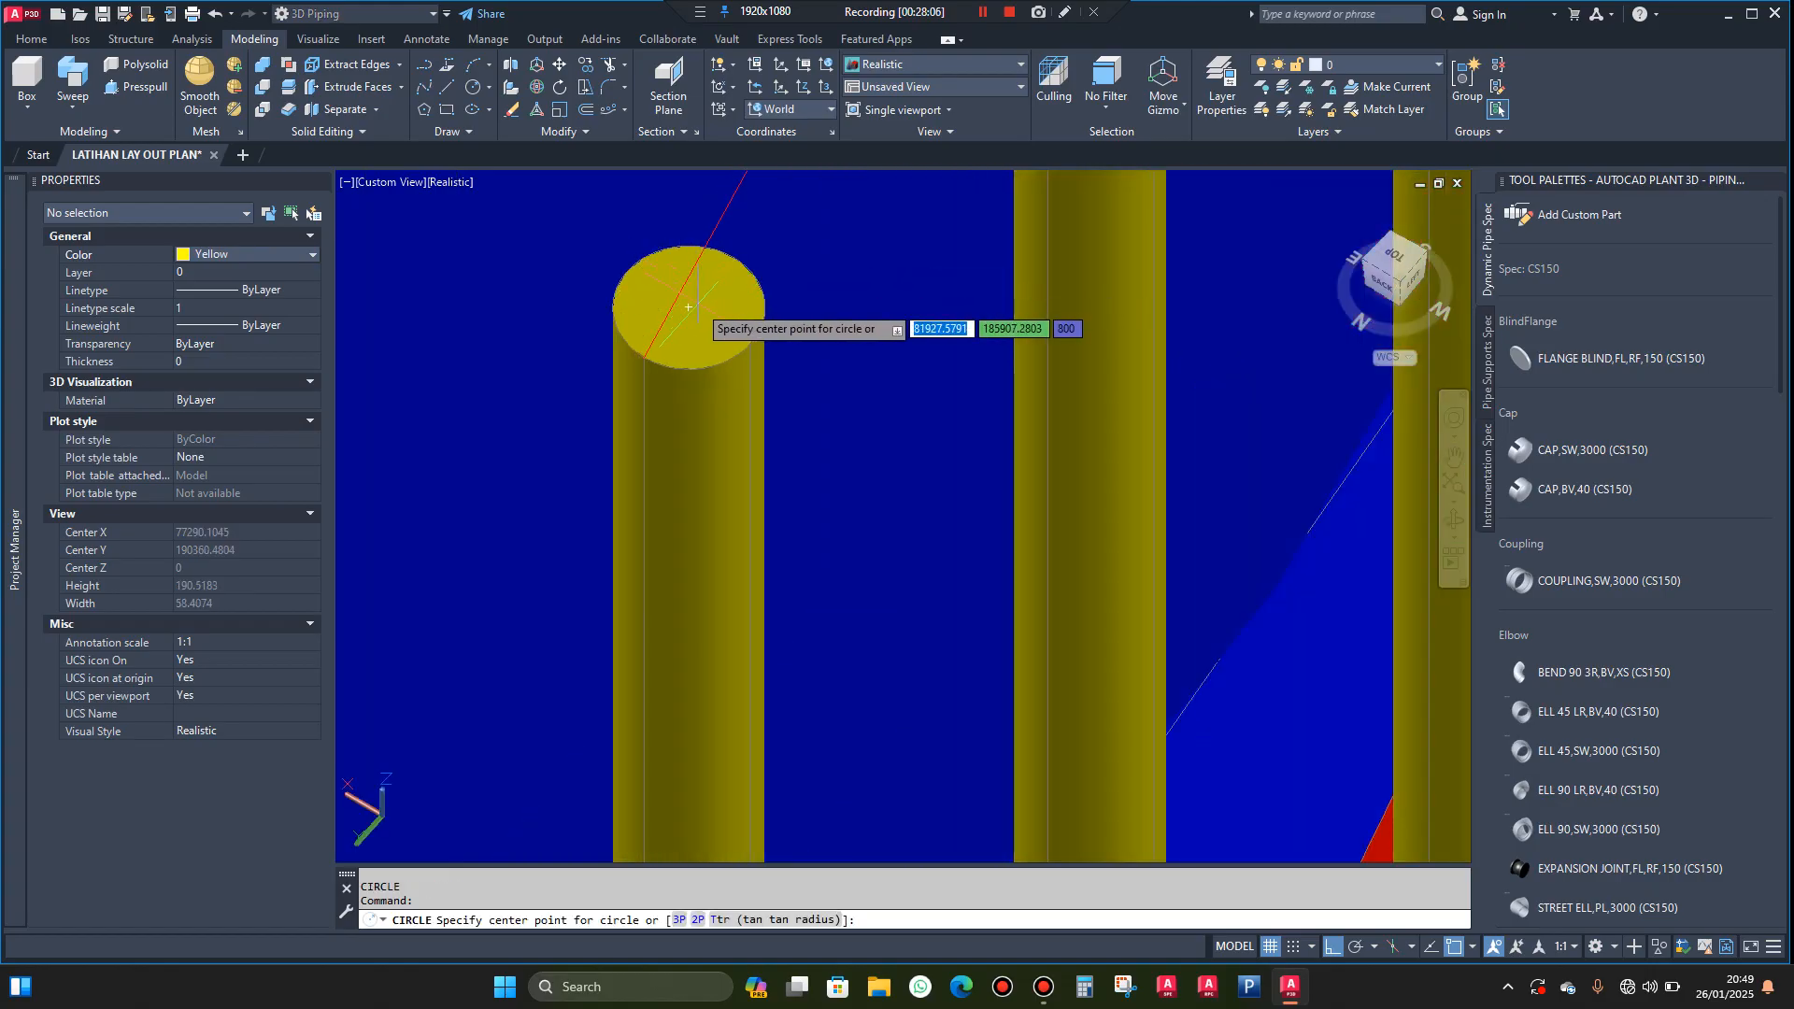
click(688, 307)
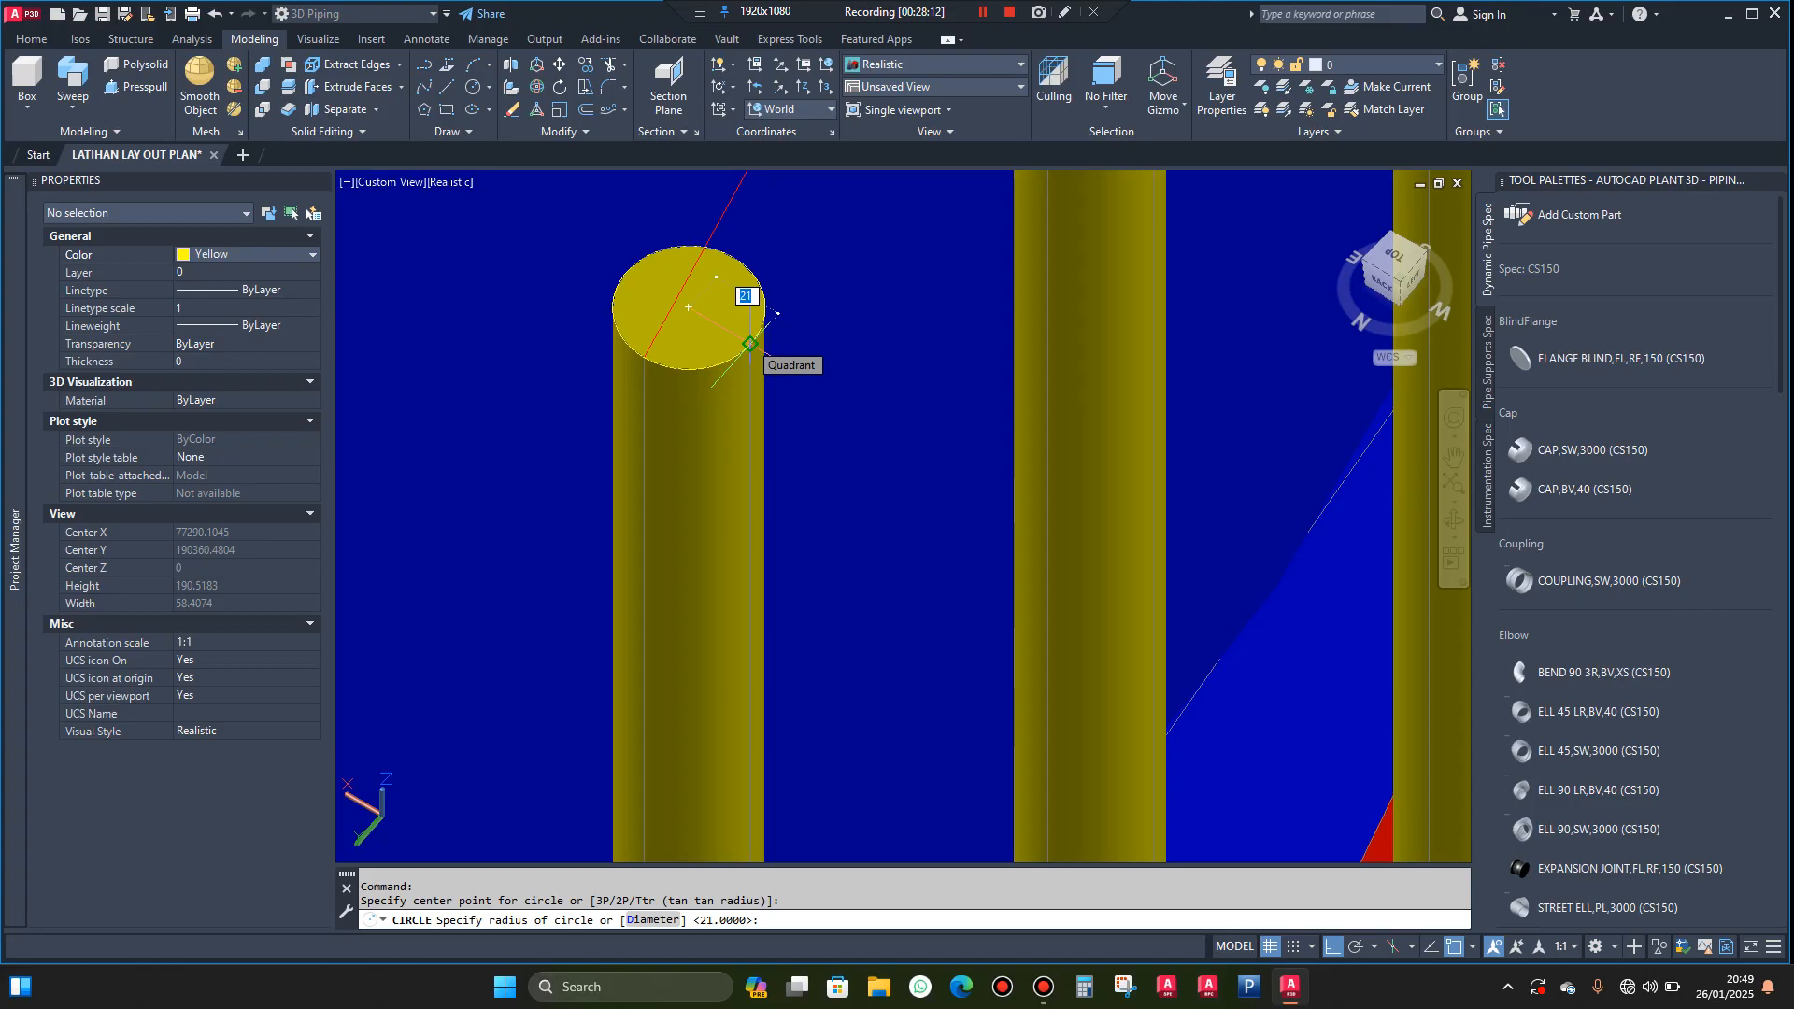
click(750, 344)
Sweep the circle on the inner bottom post along the red guide curve as a solid handrail
scroll(748, 340, up, 2)
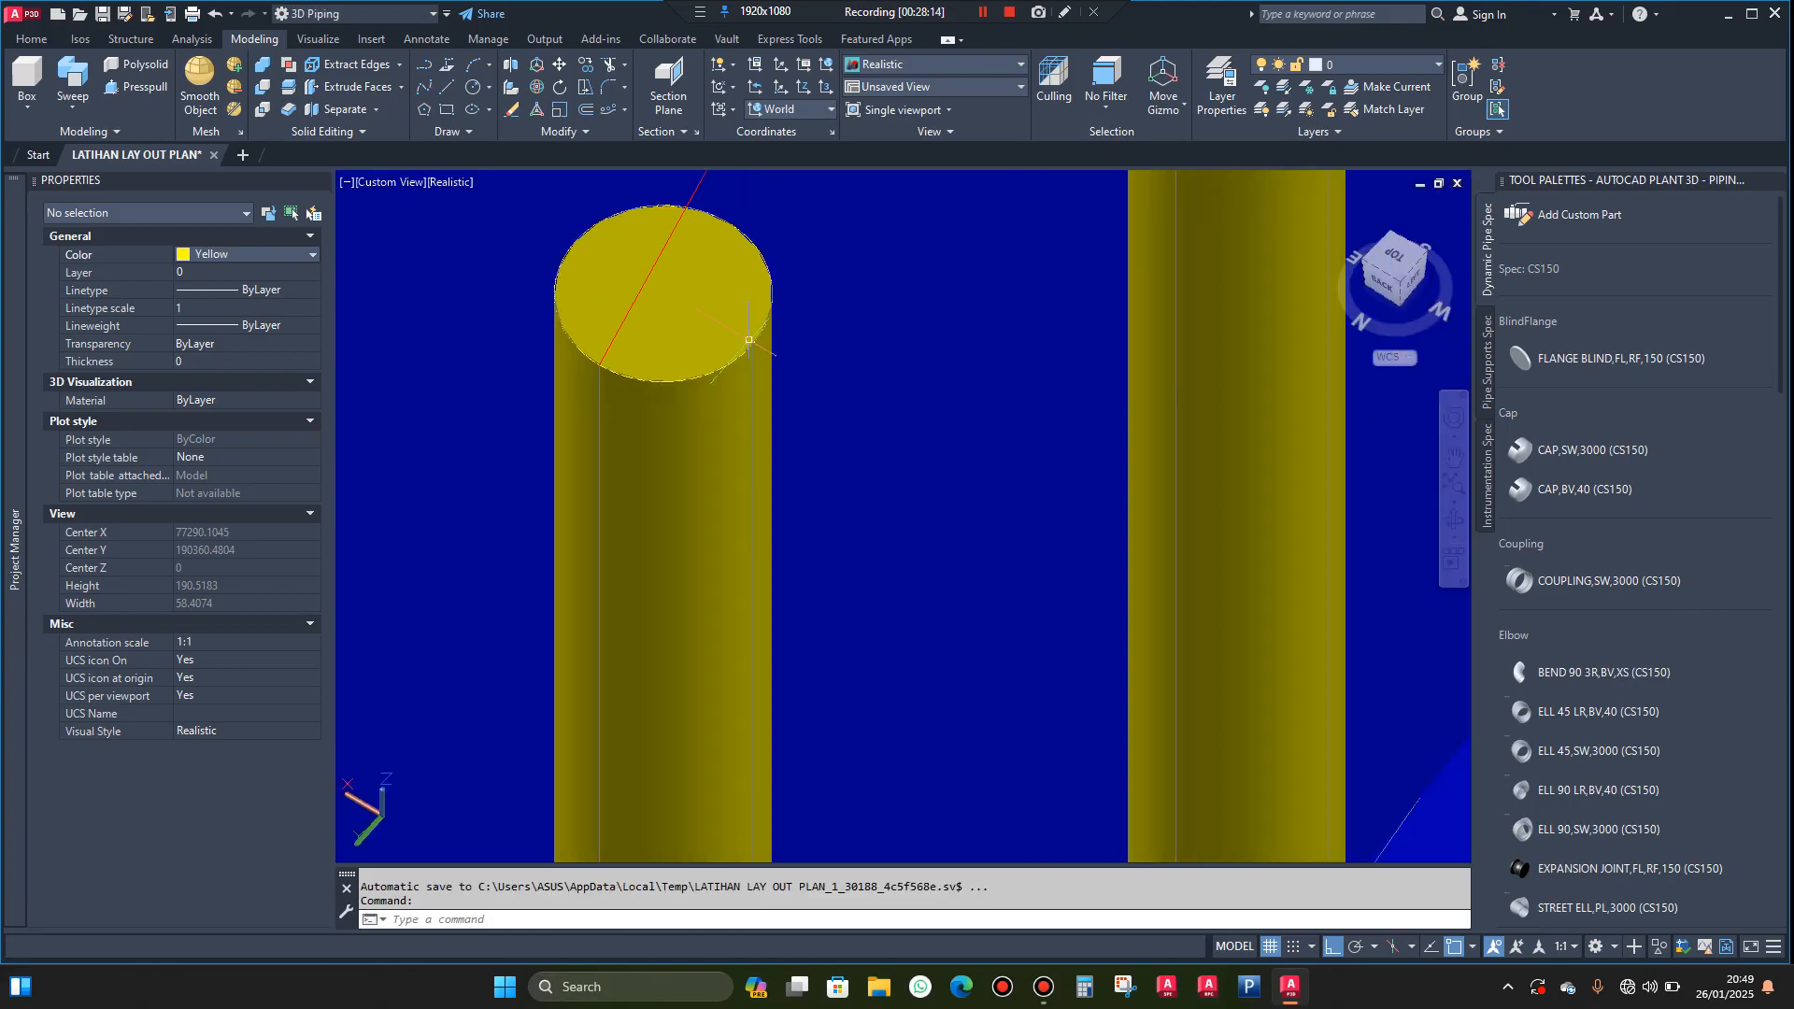
scroll(748, 341, up, 6)
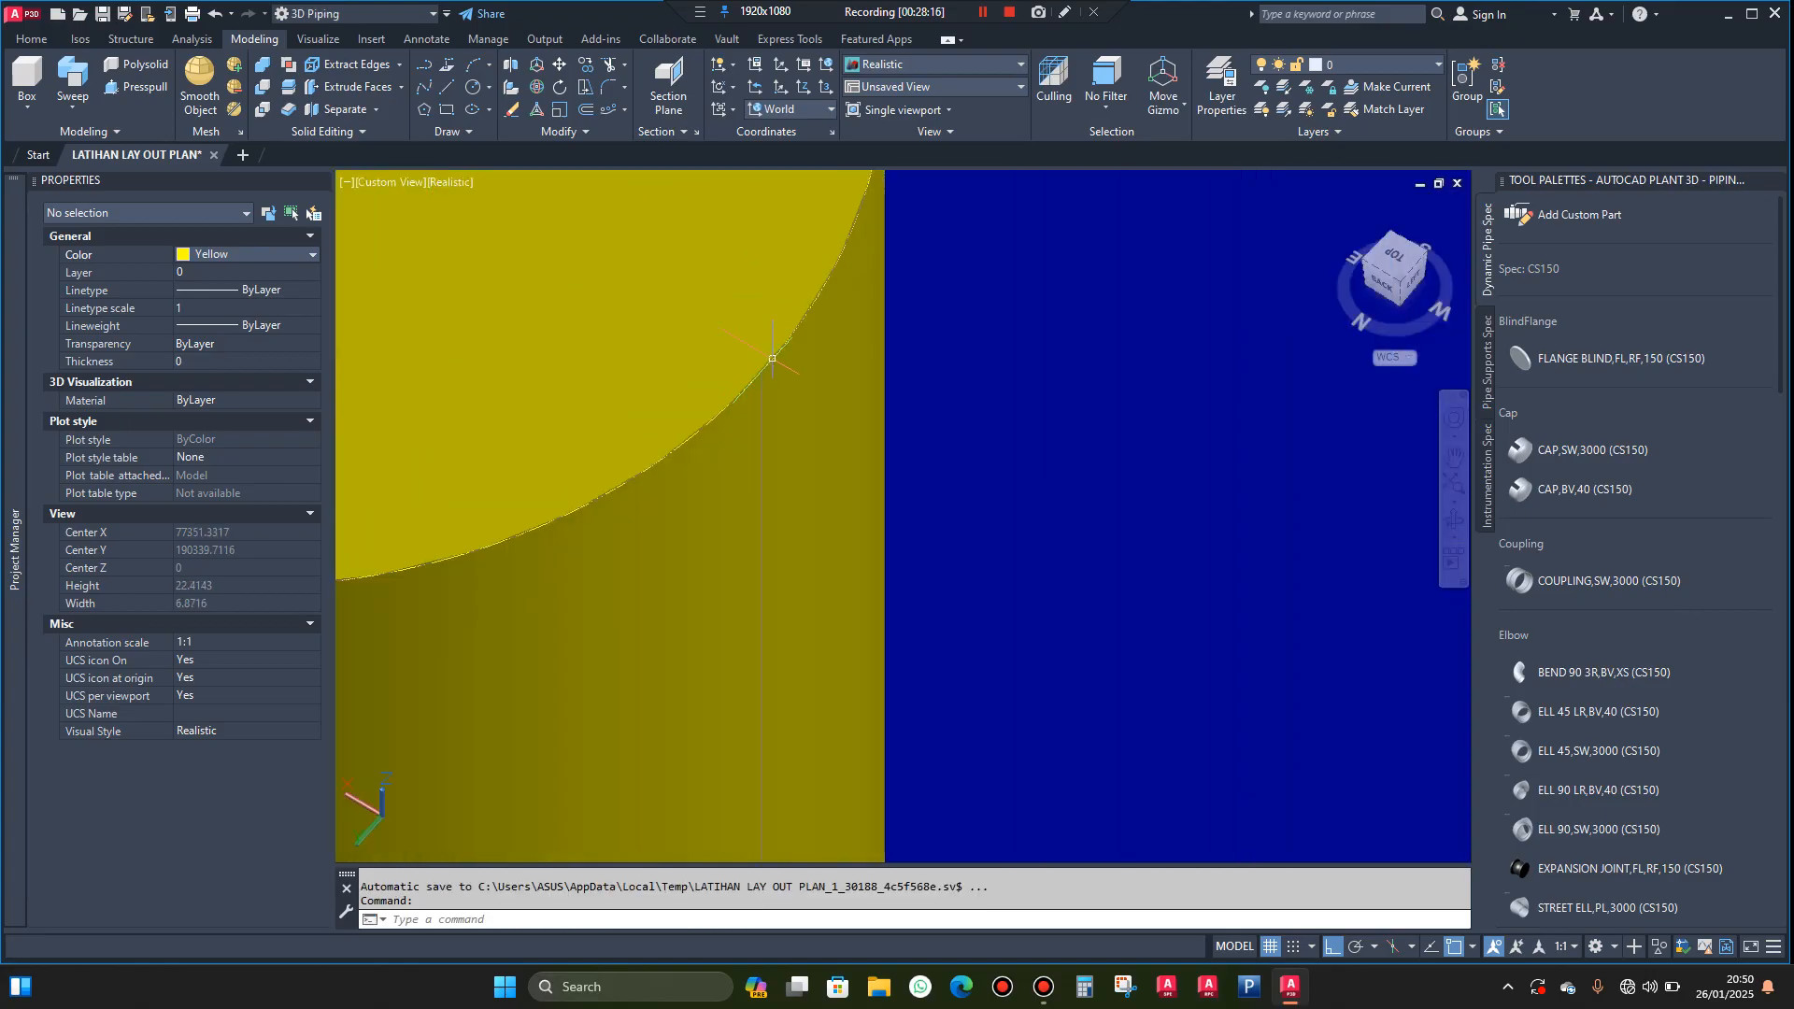
click(772, 357)
key(Escape)
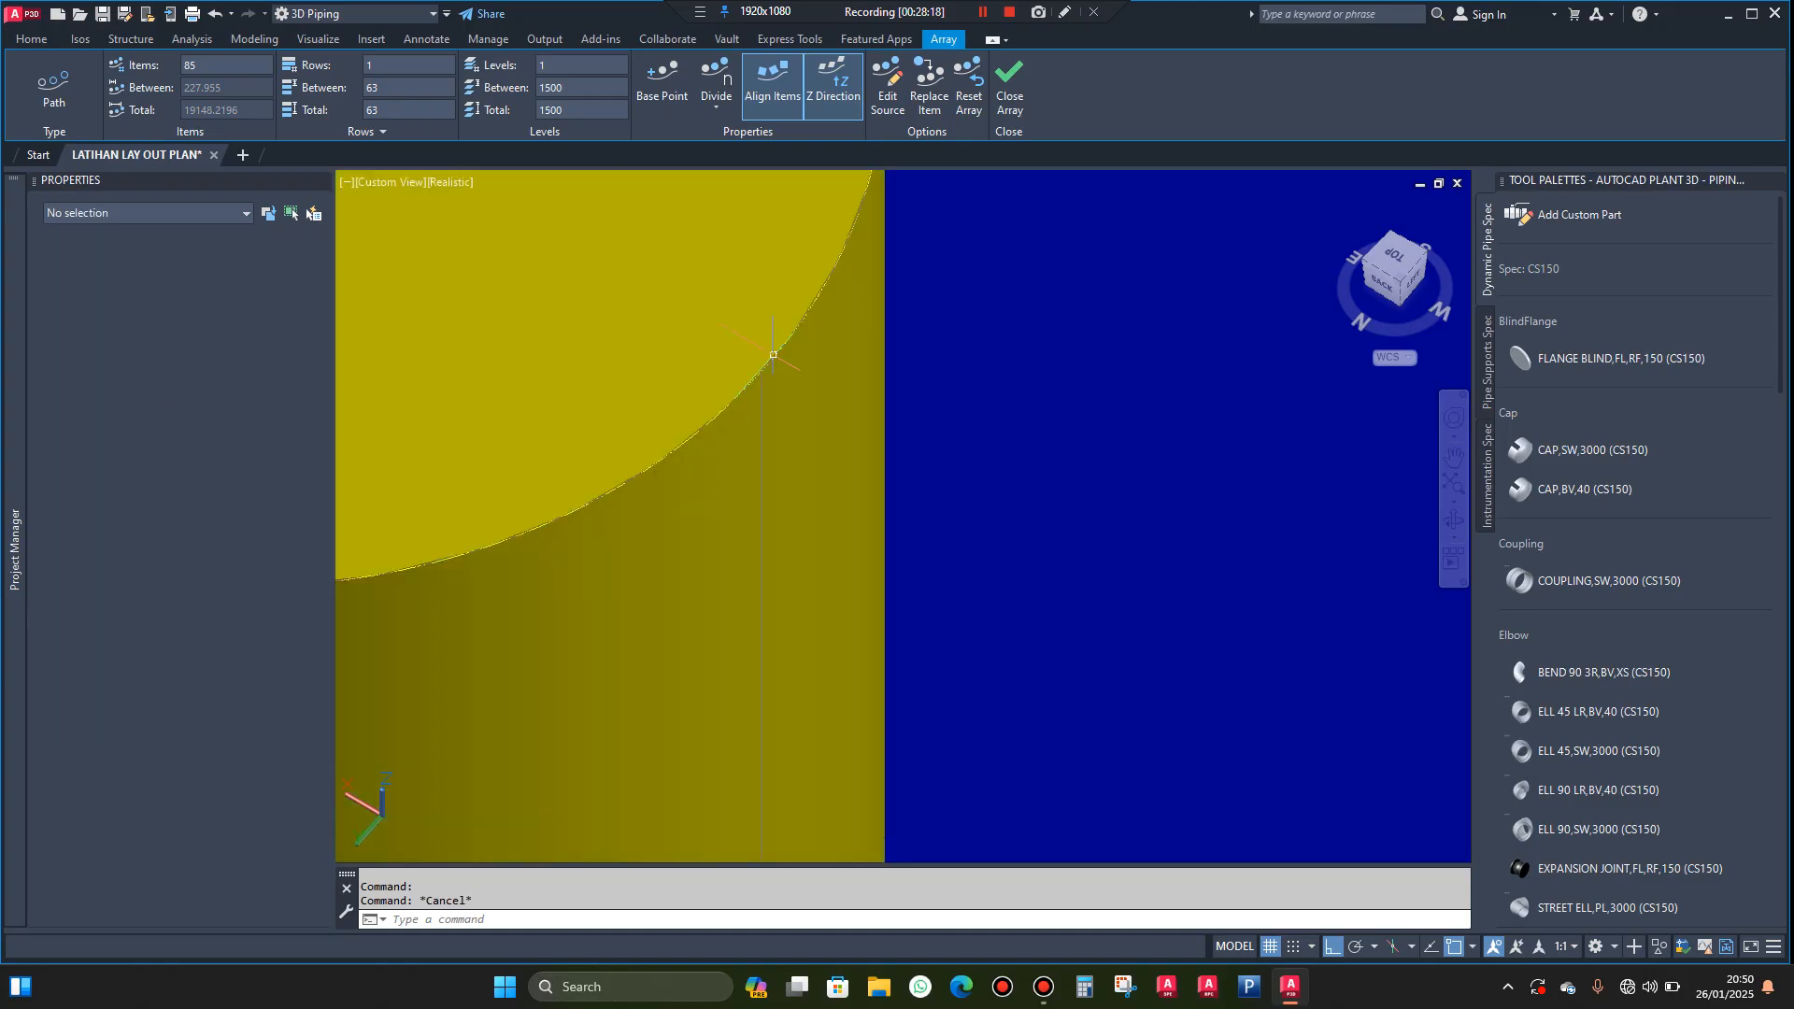
click(796, 331)
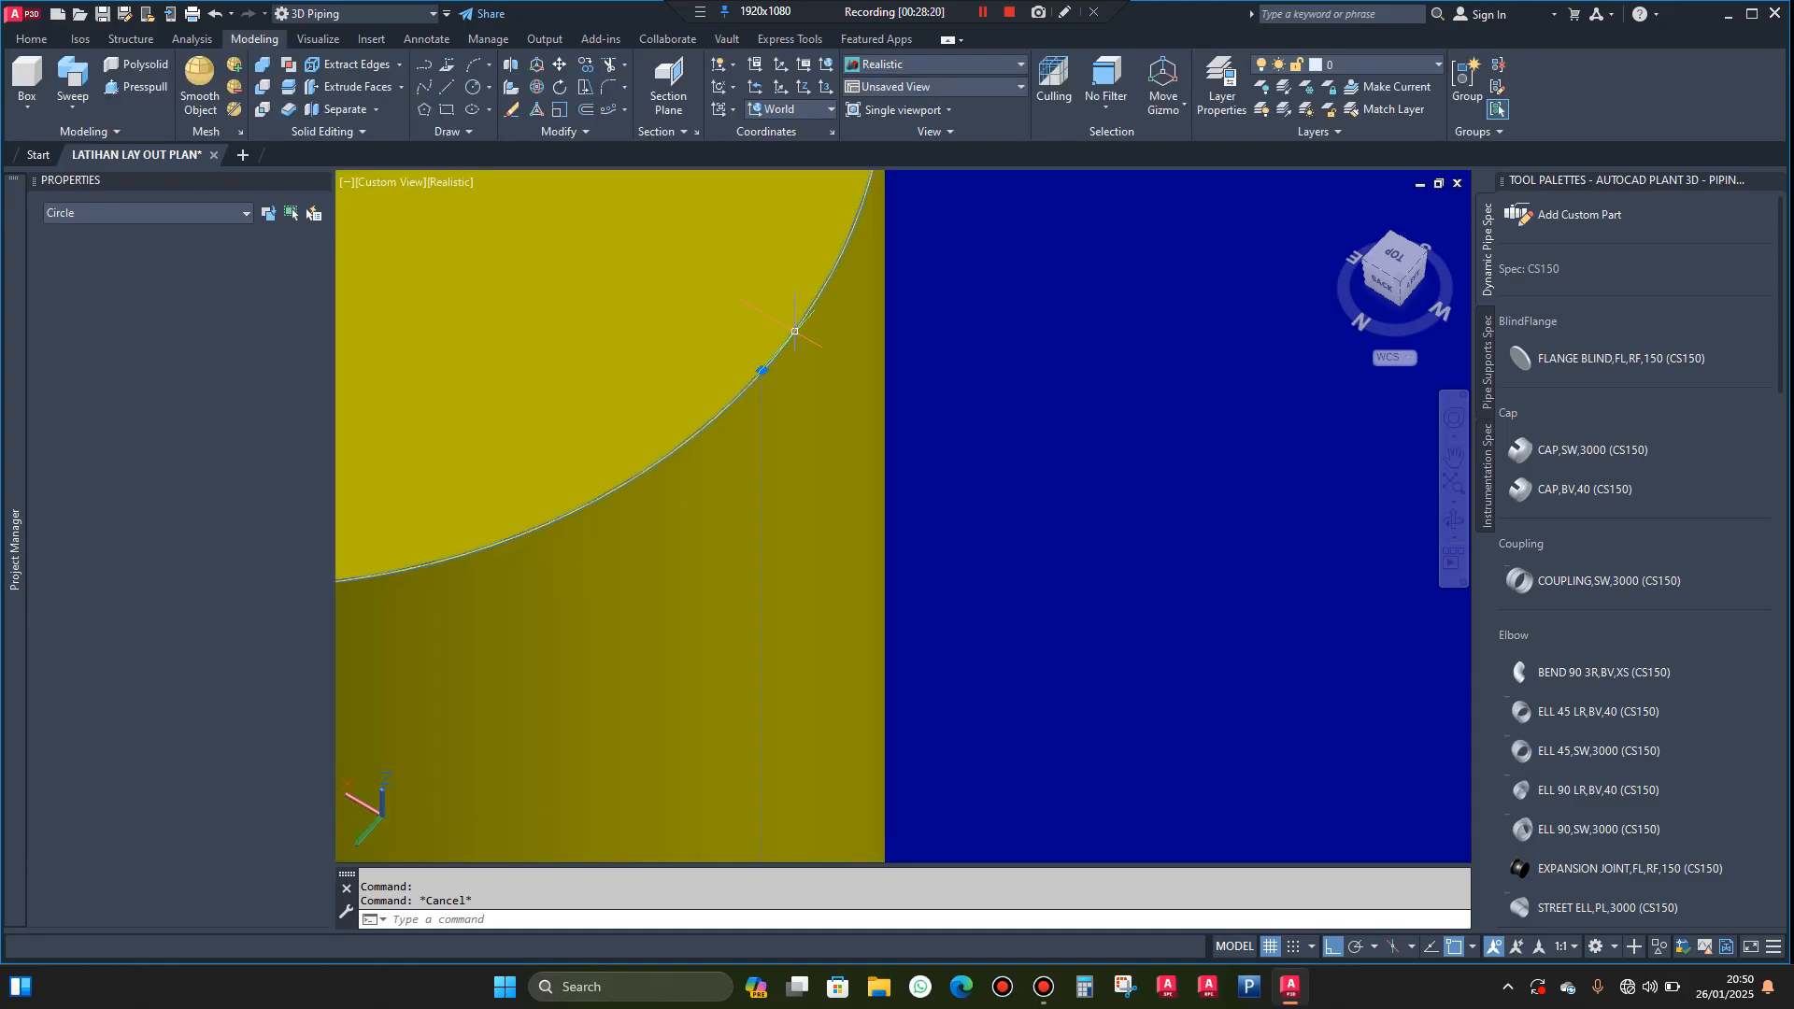
scroll(761, 373, down, 8)
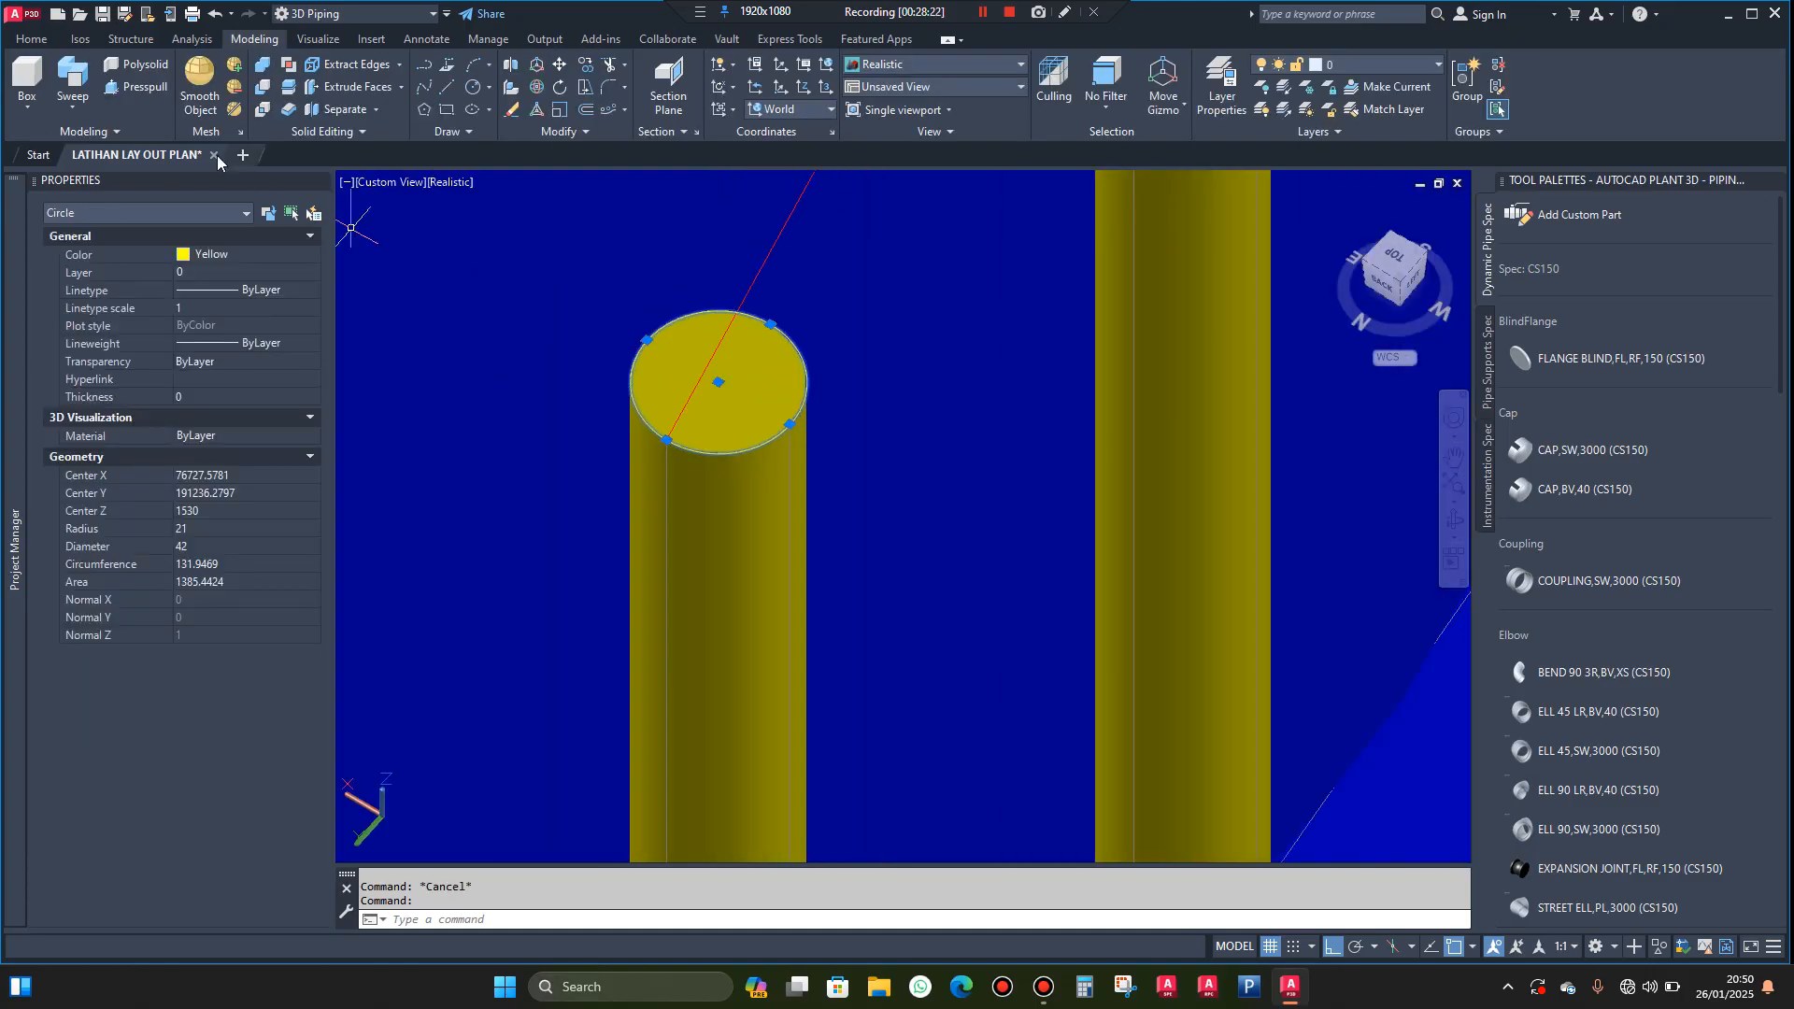
click(75, 84)
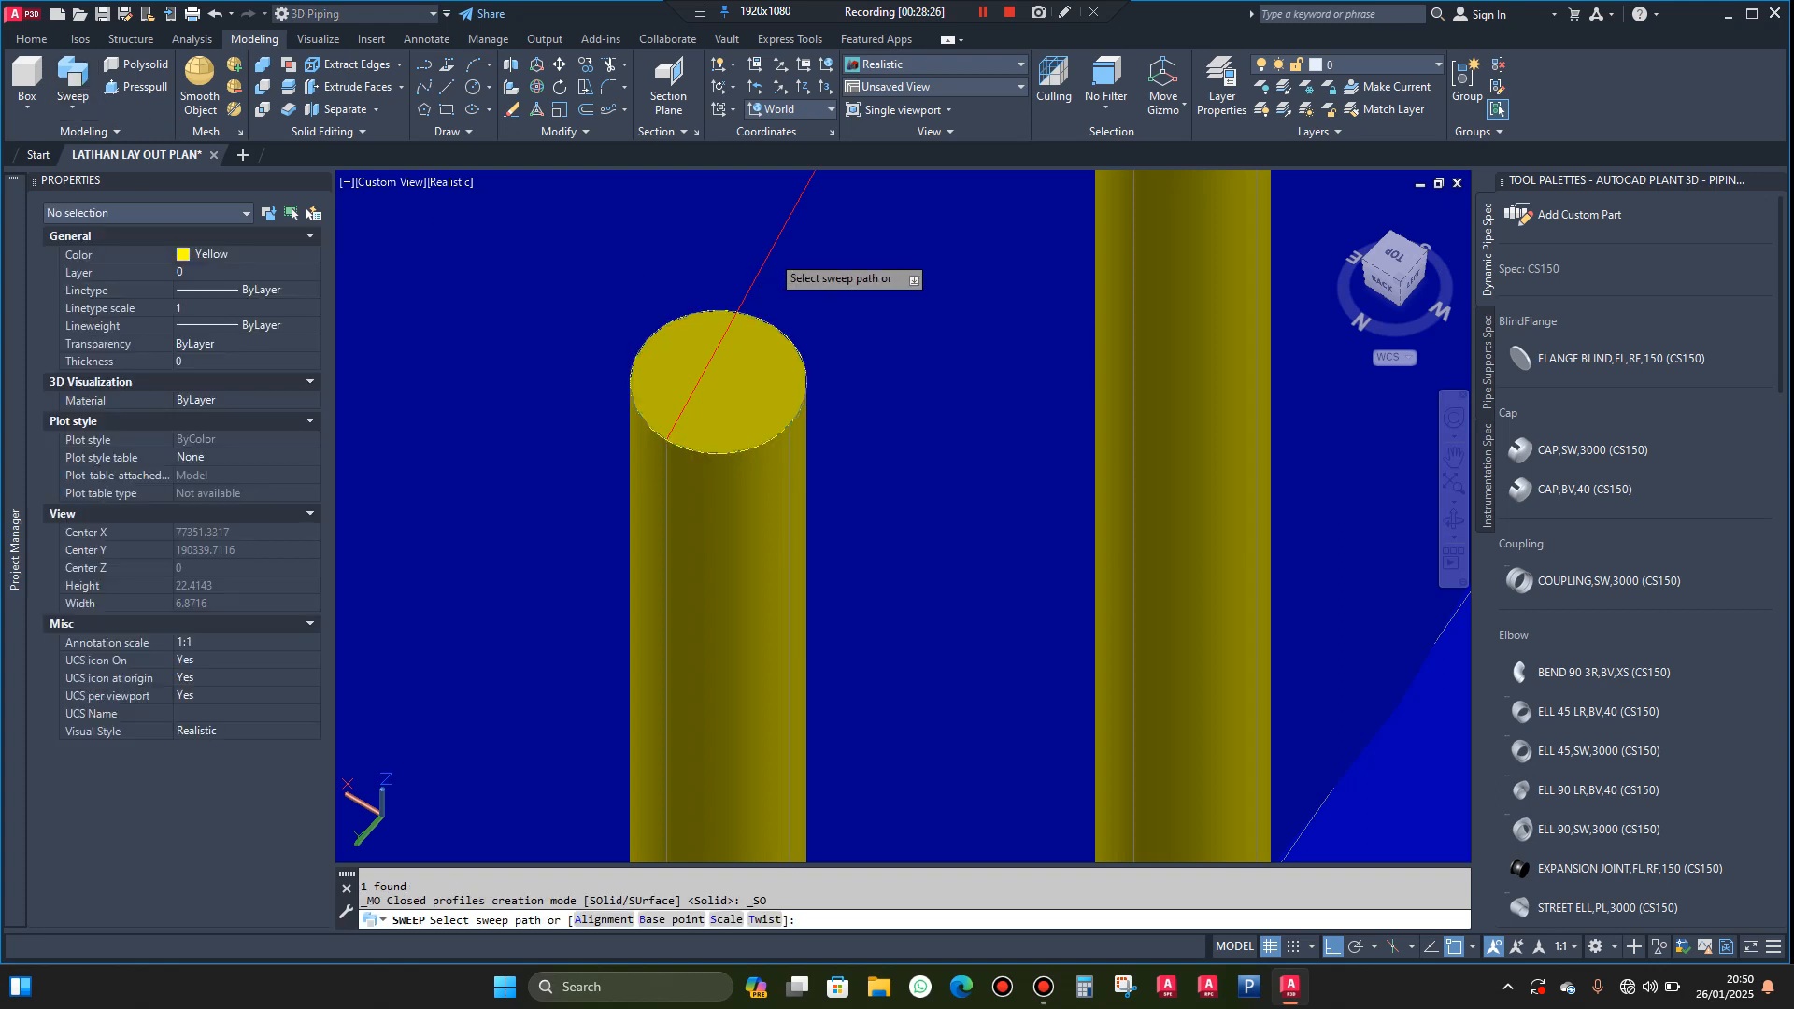
click(770, 253)
key(Escape)
Examine both swept handrails along the spiral stair from its foot up to the landing frame
scroll(854, 519, down, 20)
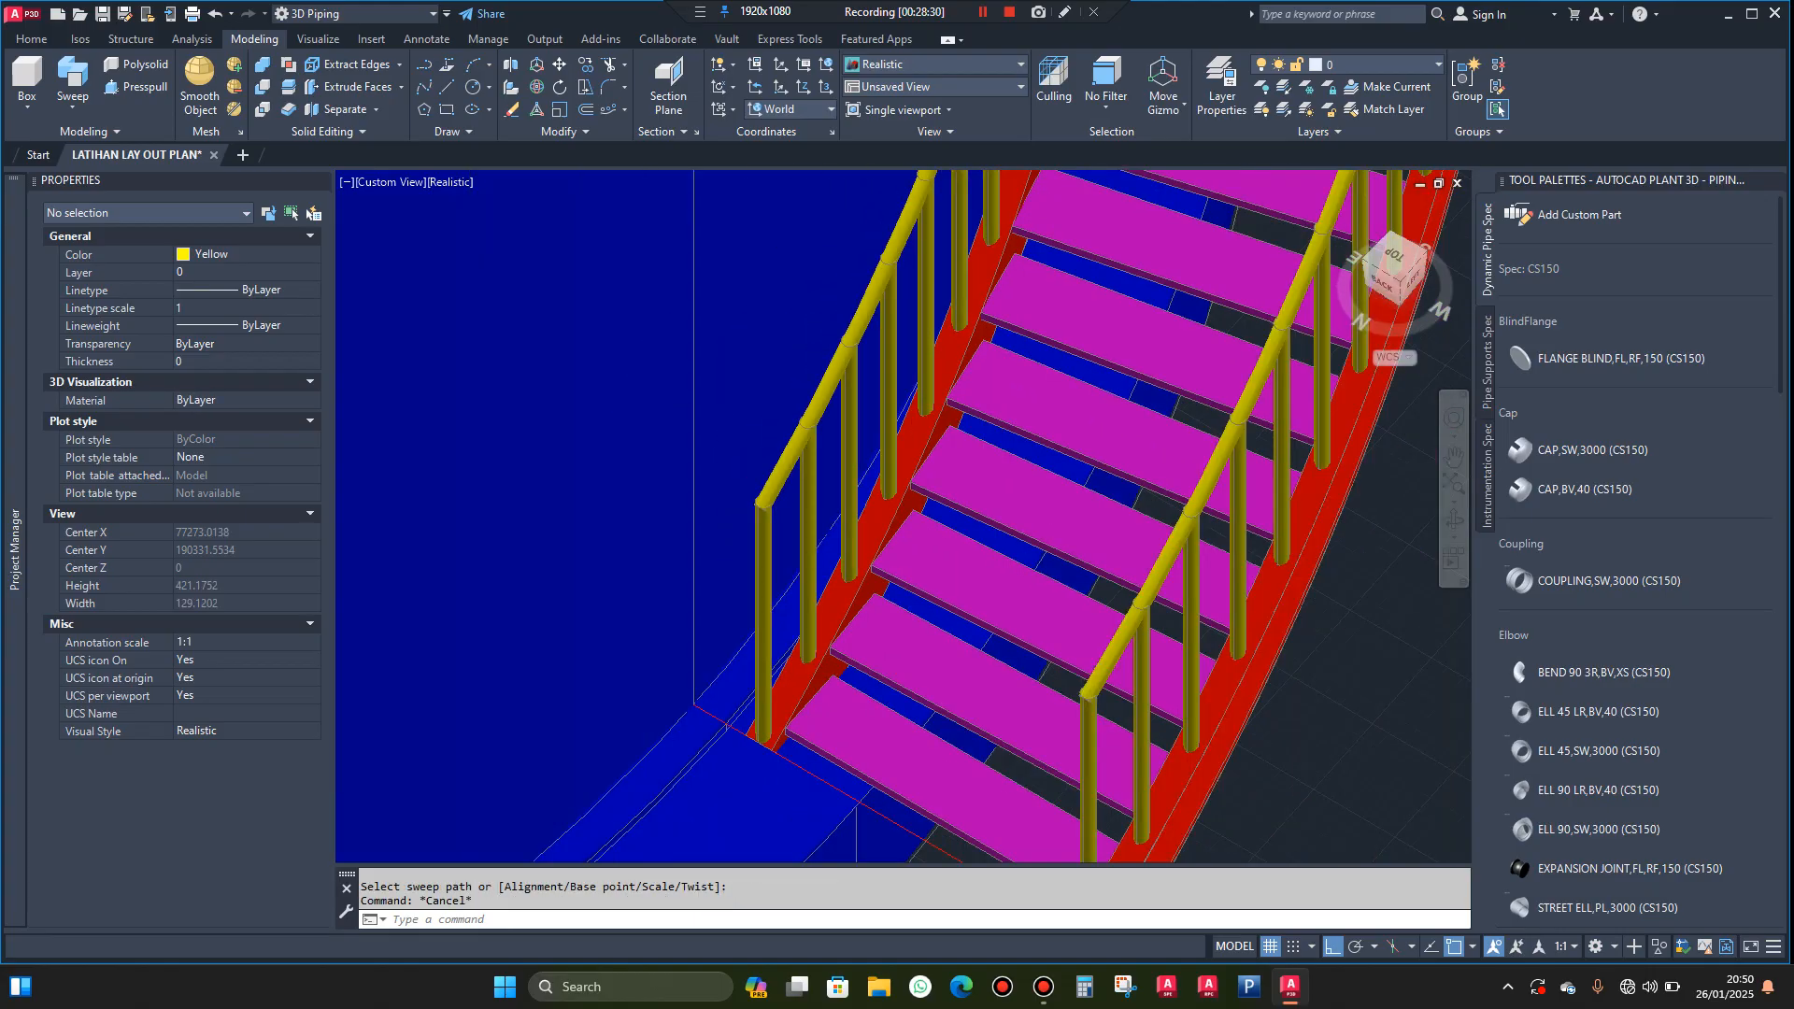
click(1453, 525)
drag(1354, 513, 867, 552)
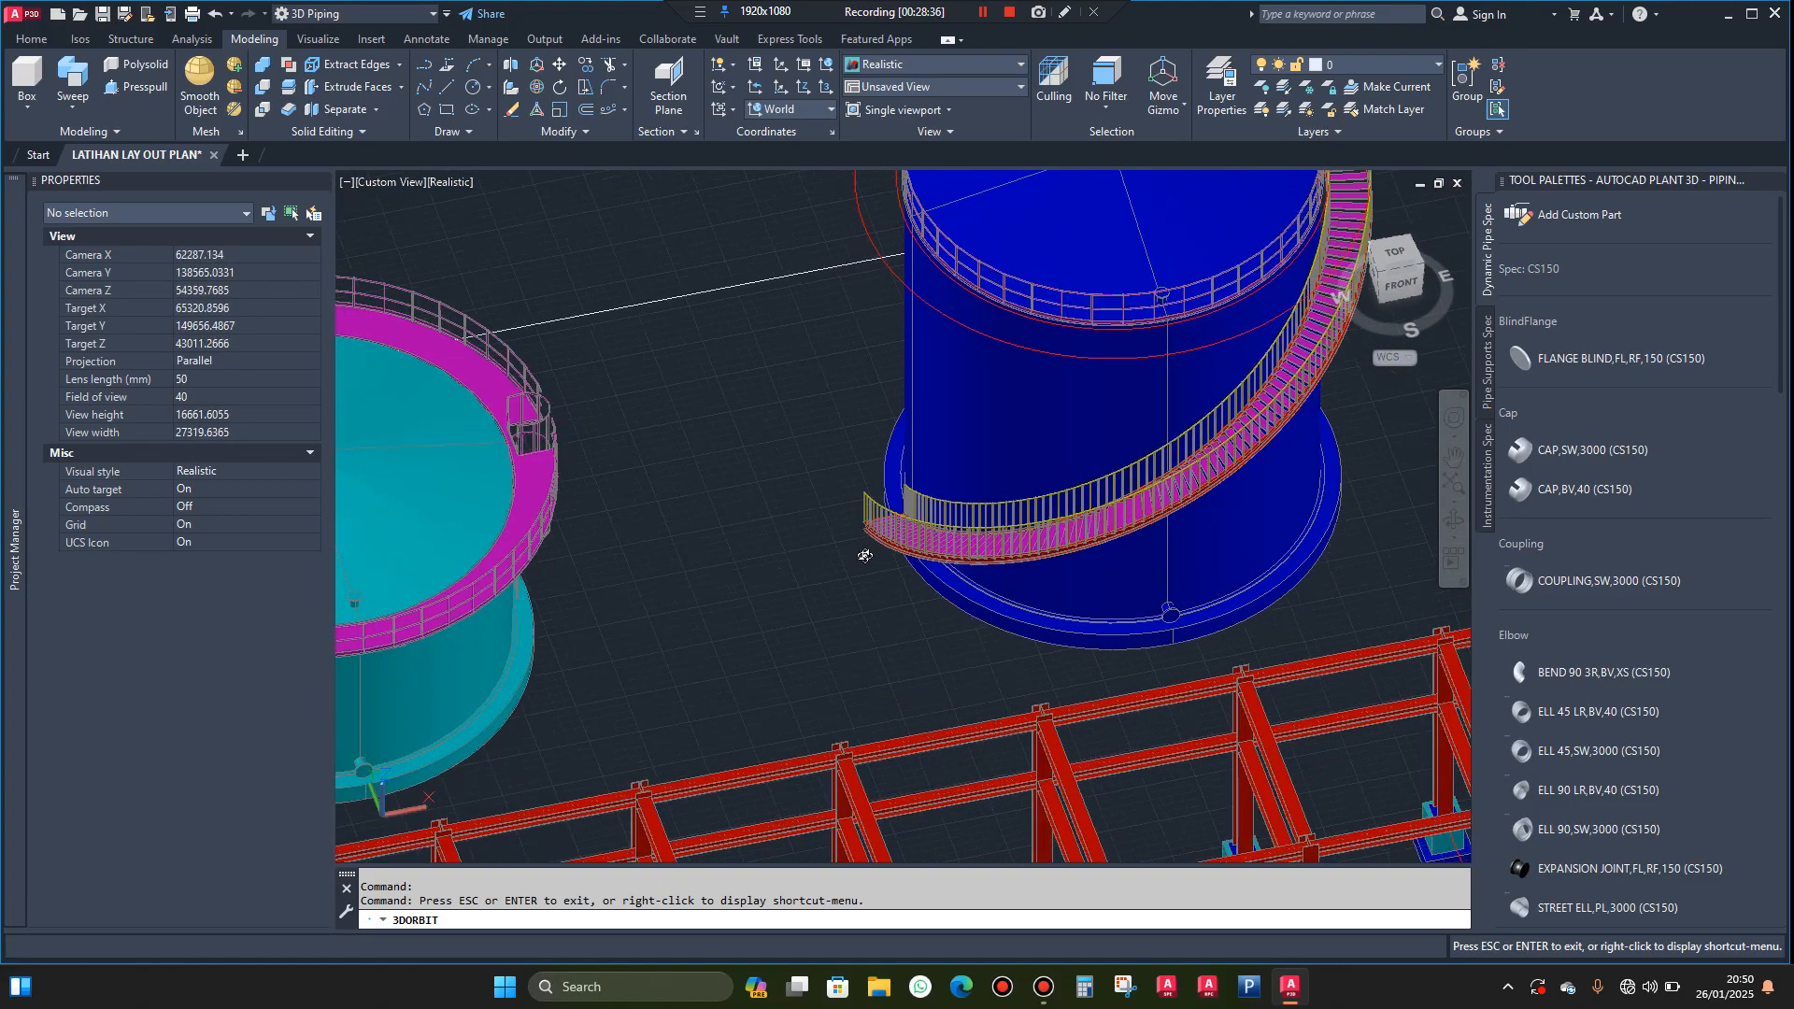
scroll(868, 552, down, 3)
scroll(1141, 322, up, 6)
drag(1141, 322, 1129, 467)
scroll(1128, 467, up, 5)
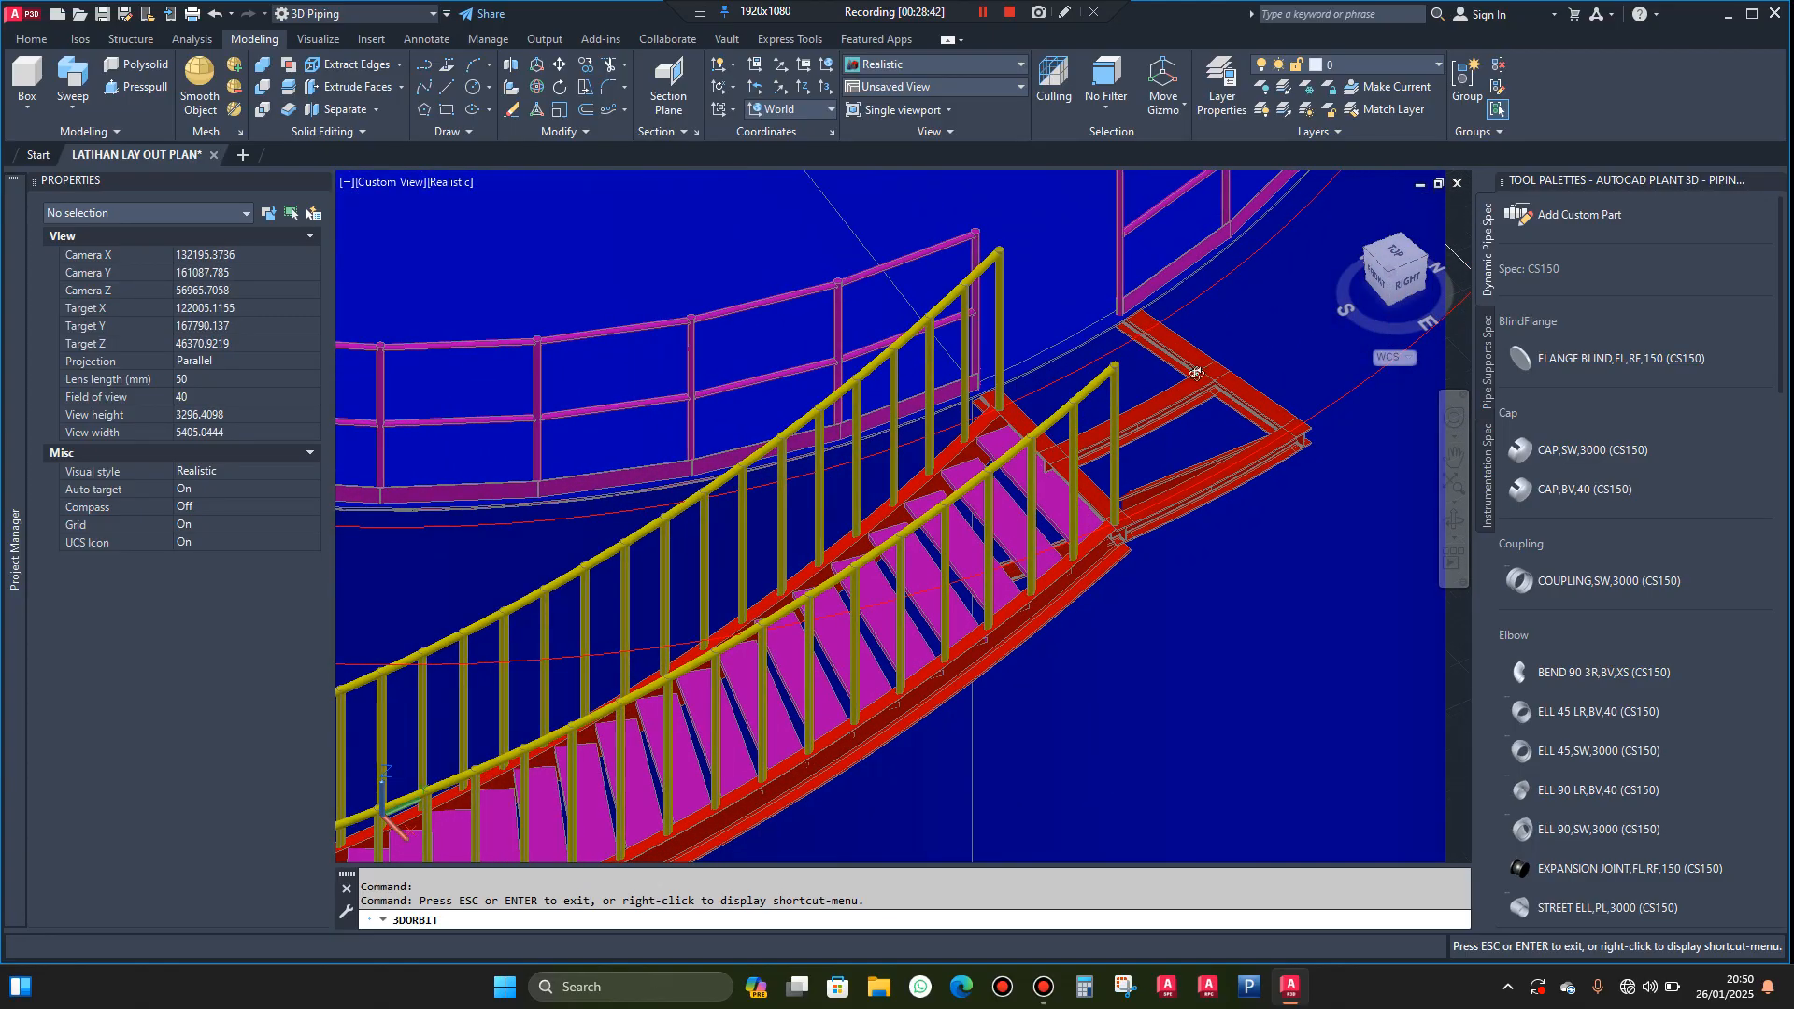
key(Escape)
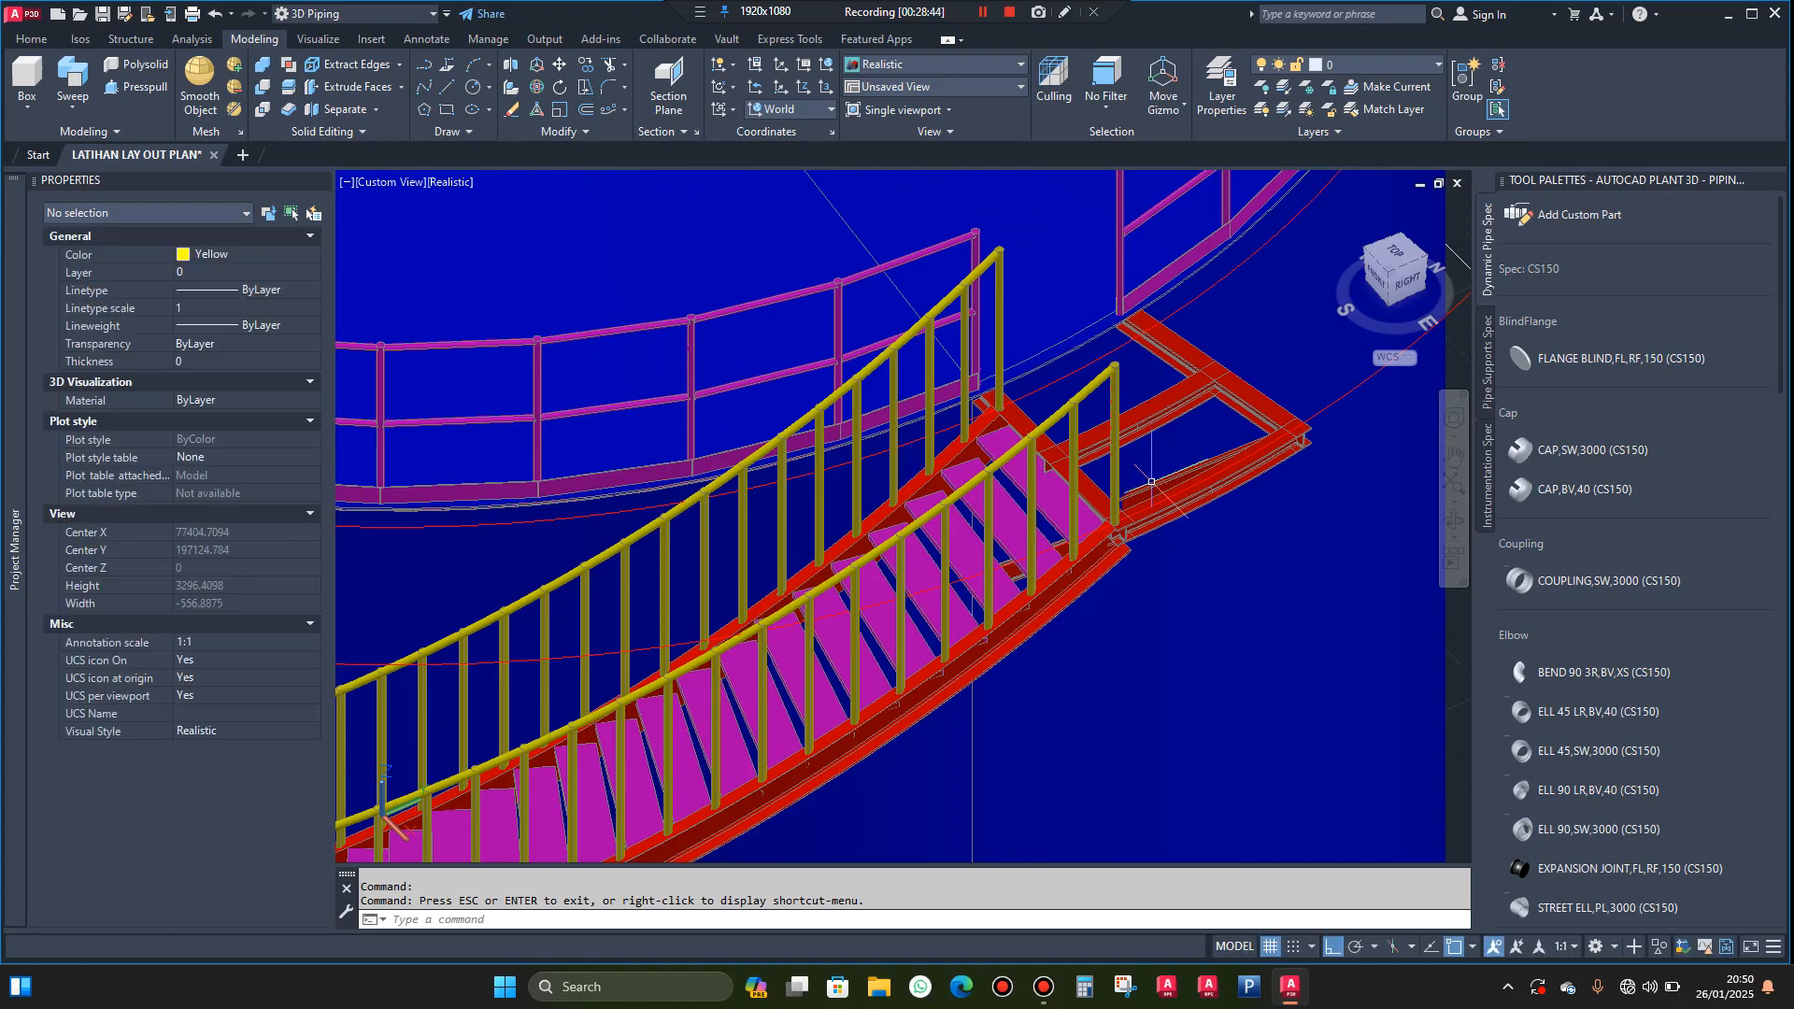
scroll(1147, 490, up, 3)
scroll(1028, 457, down, 5)
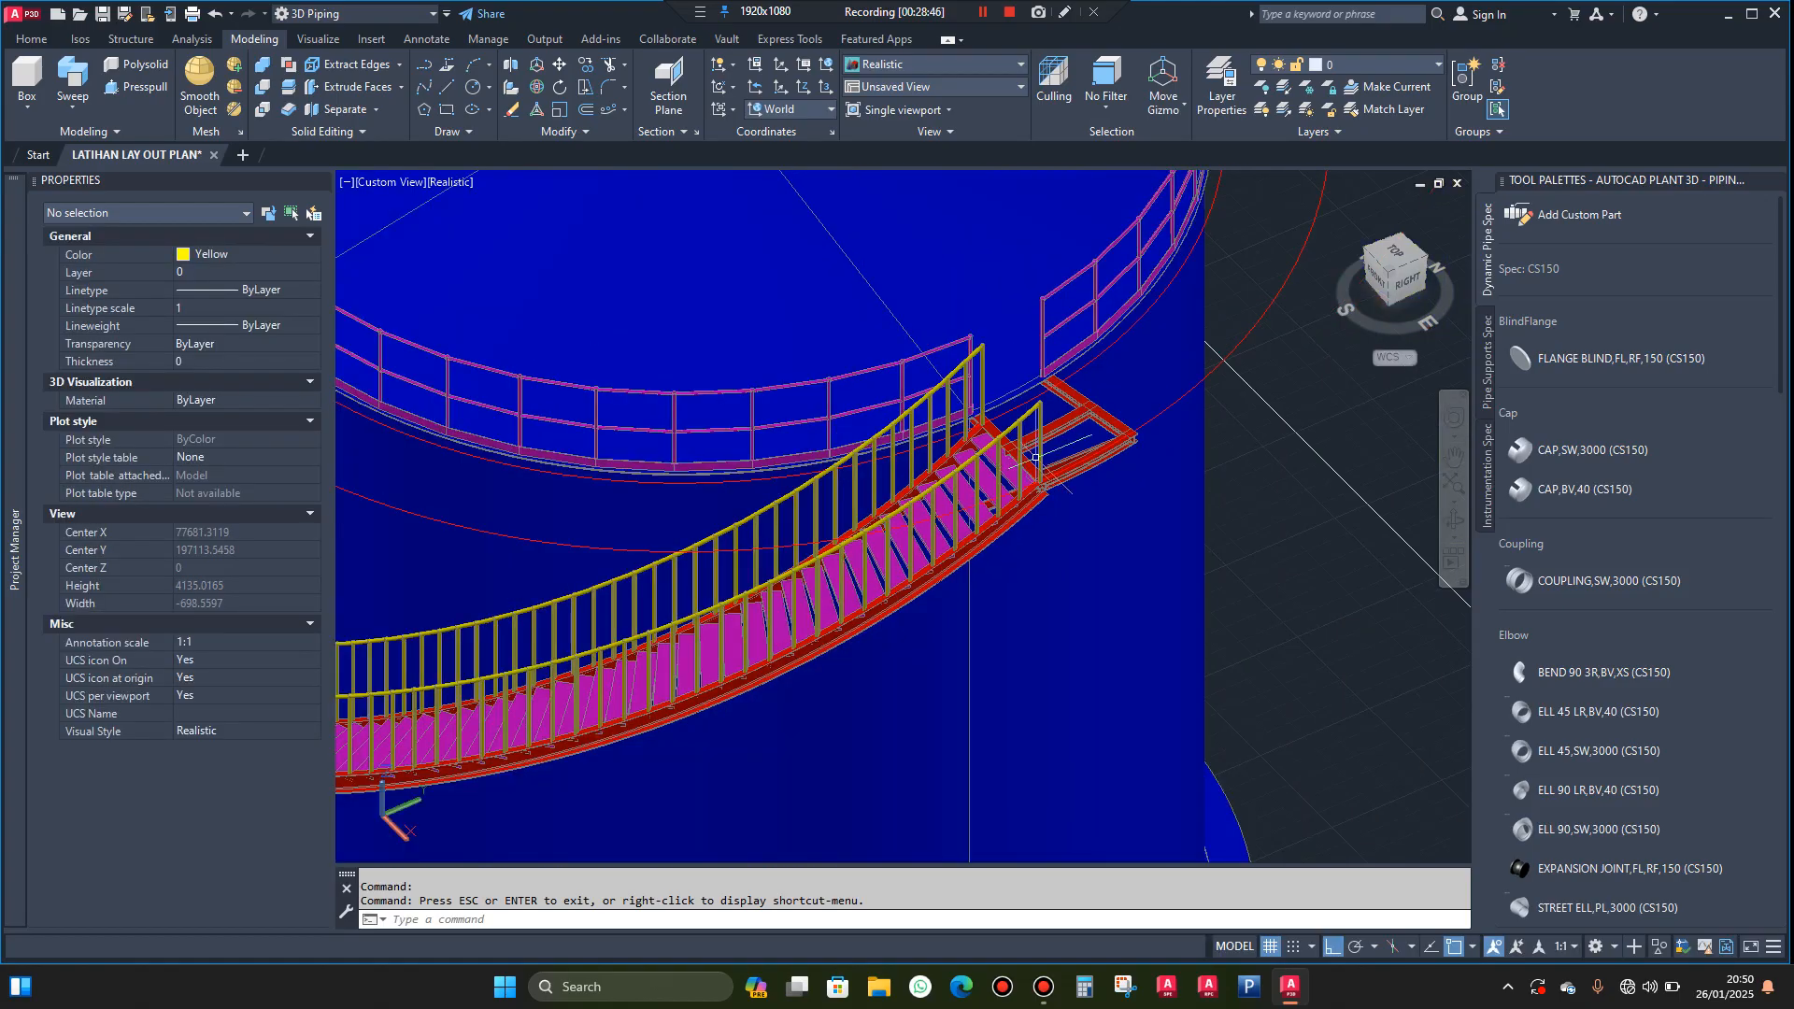
Explode the outer stringer's handrail post array into individual posts
text(exp)
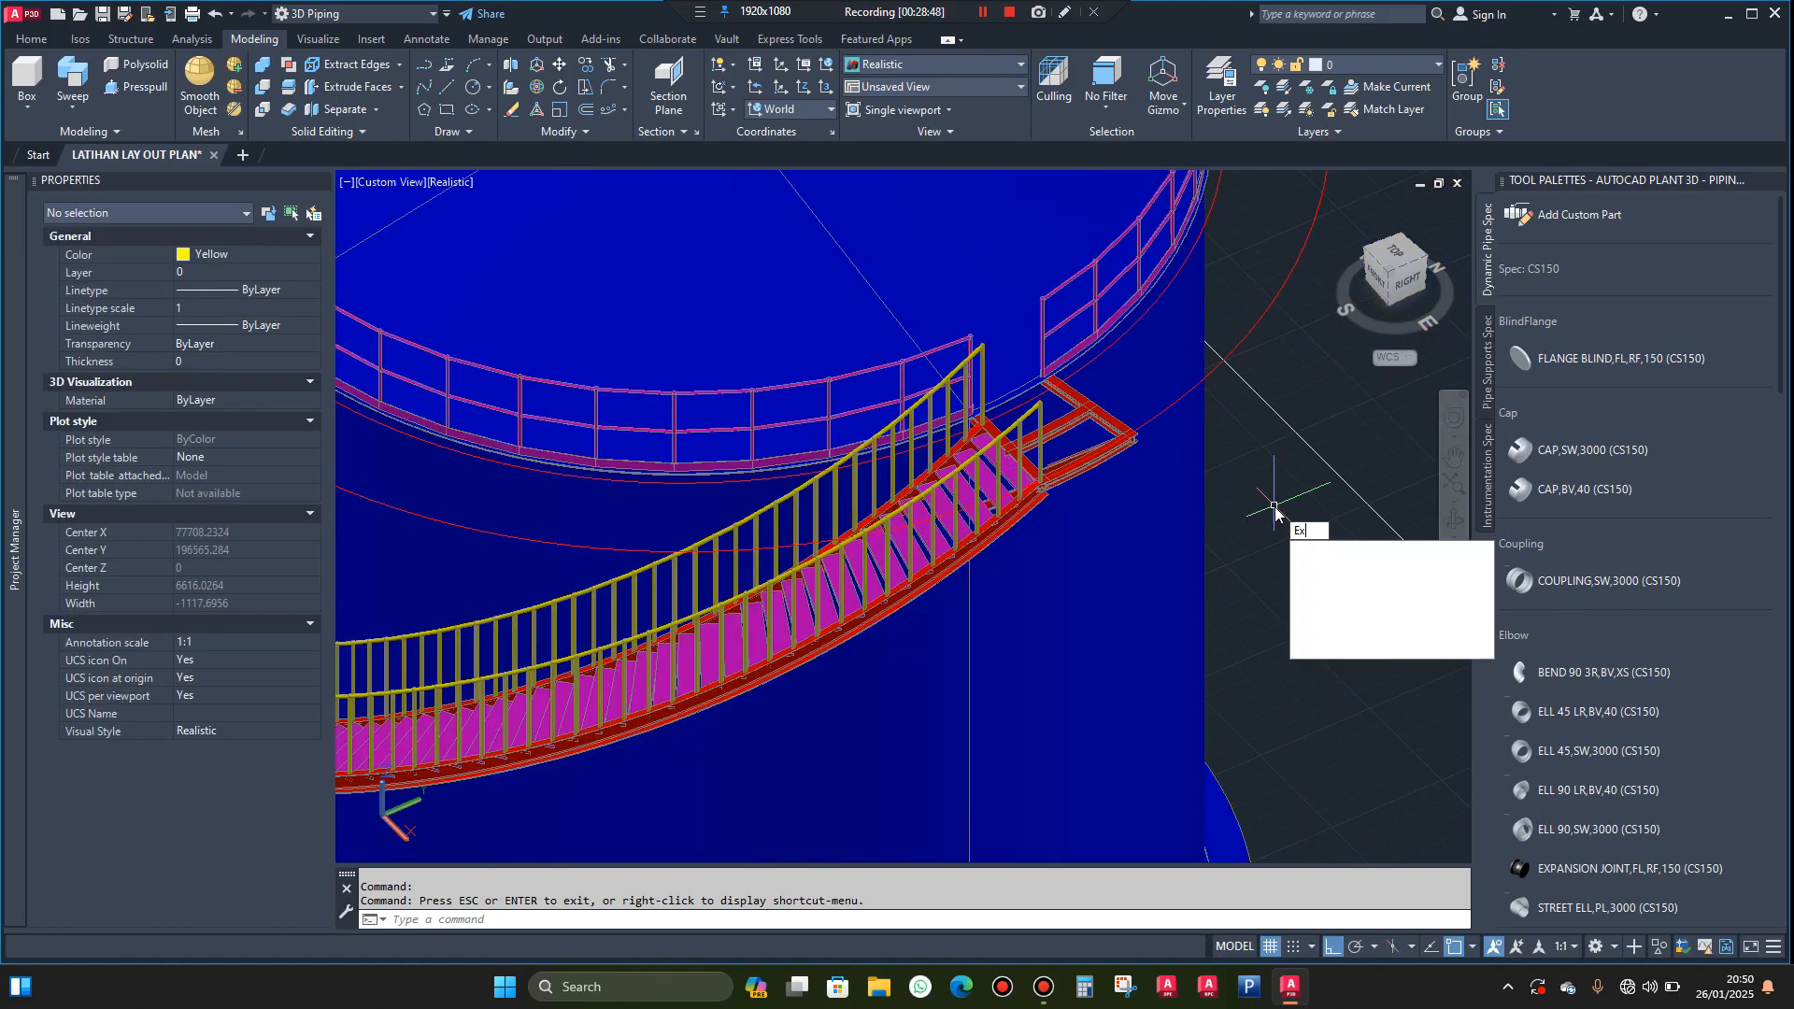
click(1342, 566)
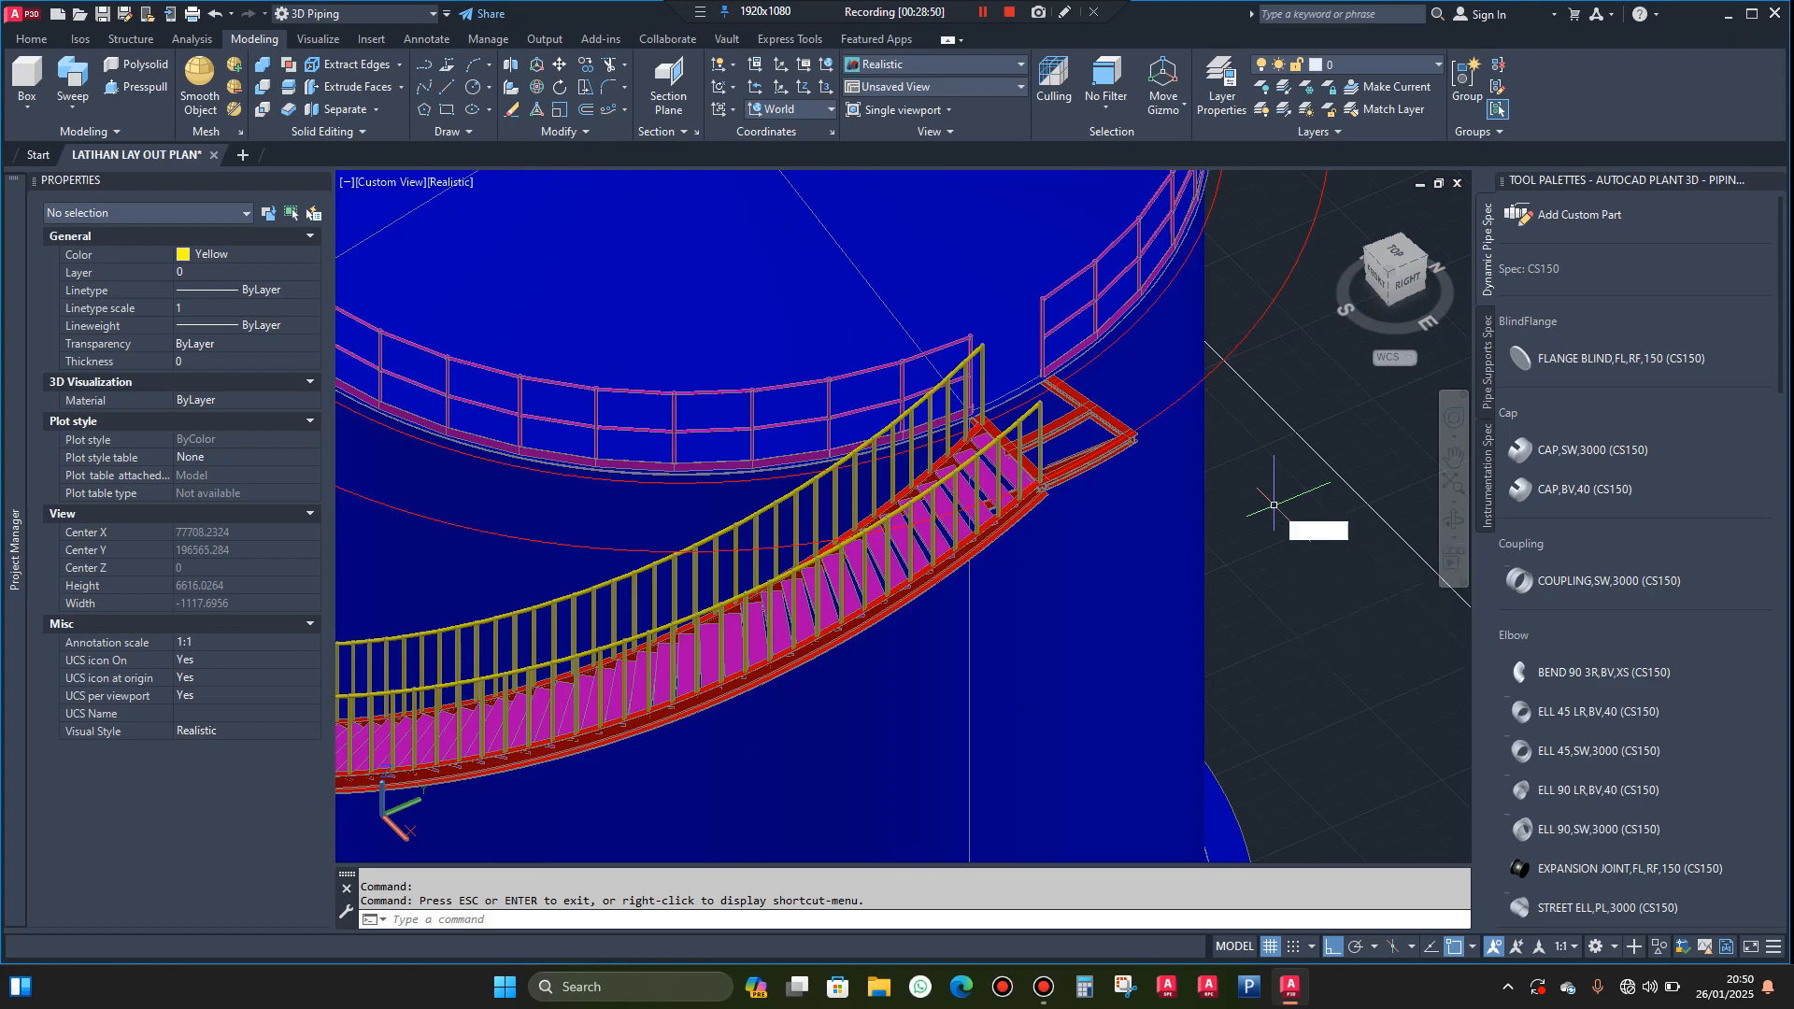
scroll(1056, 476, up, 5)
scroll(1031, 456, up, 3)
click(1028, 427)
key(Return)
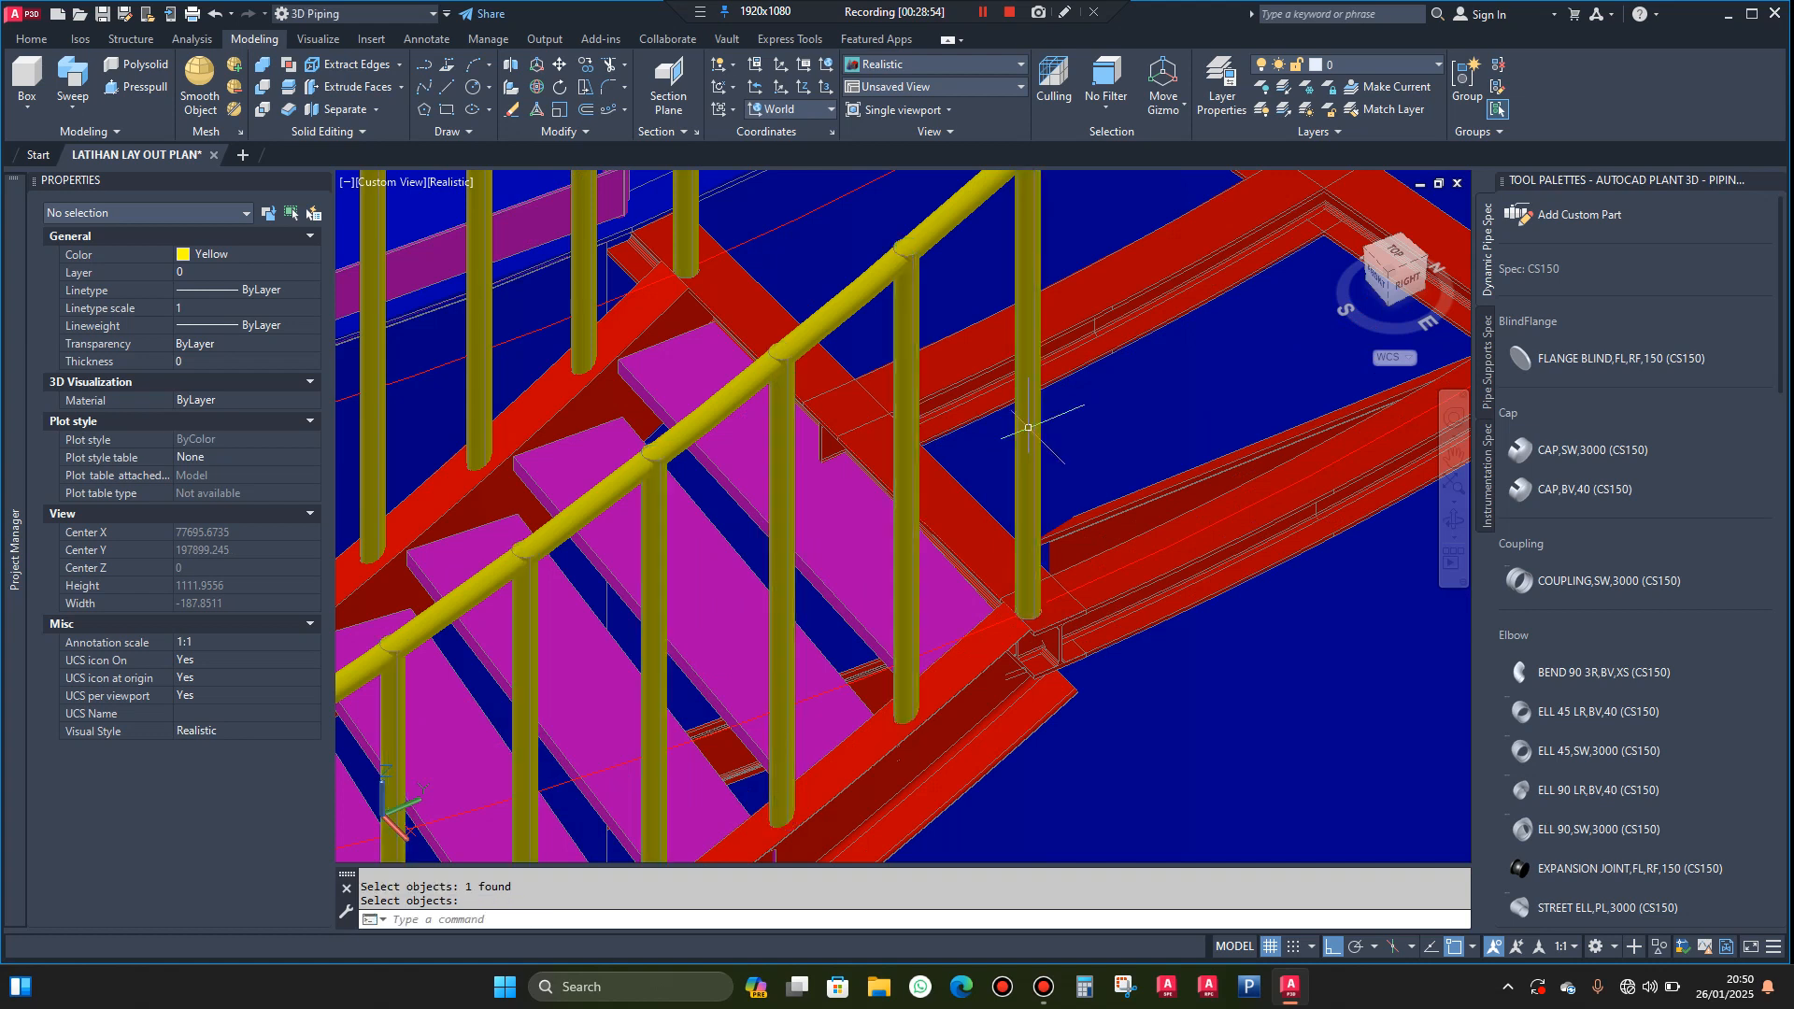
Copy the topmost outer handrail post from its base centre to the landing frame's far outer corner
click(1031, 431)
scroll(1001, 511, down, 3)
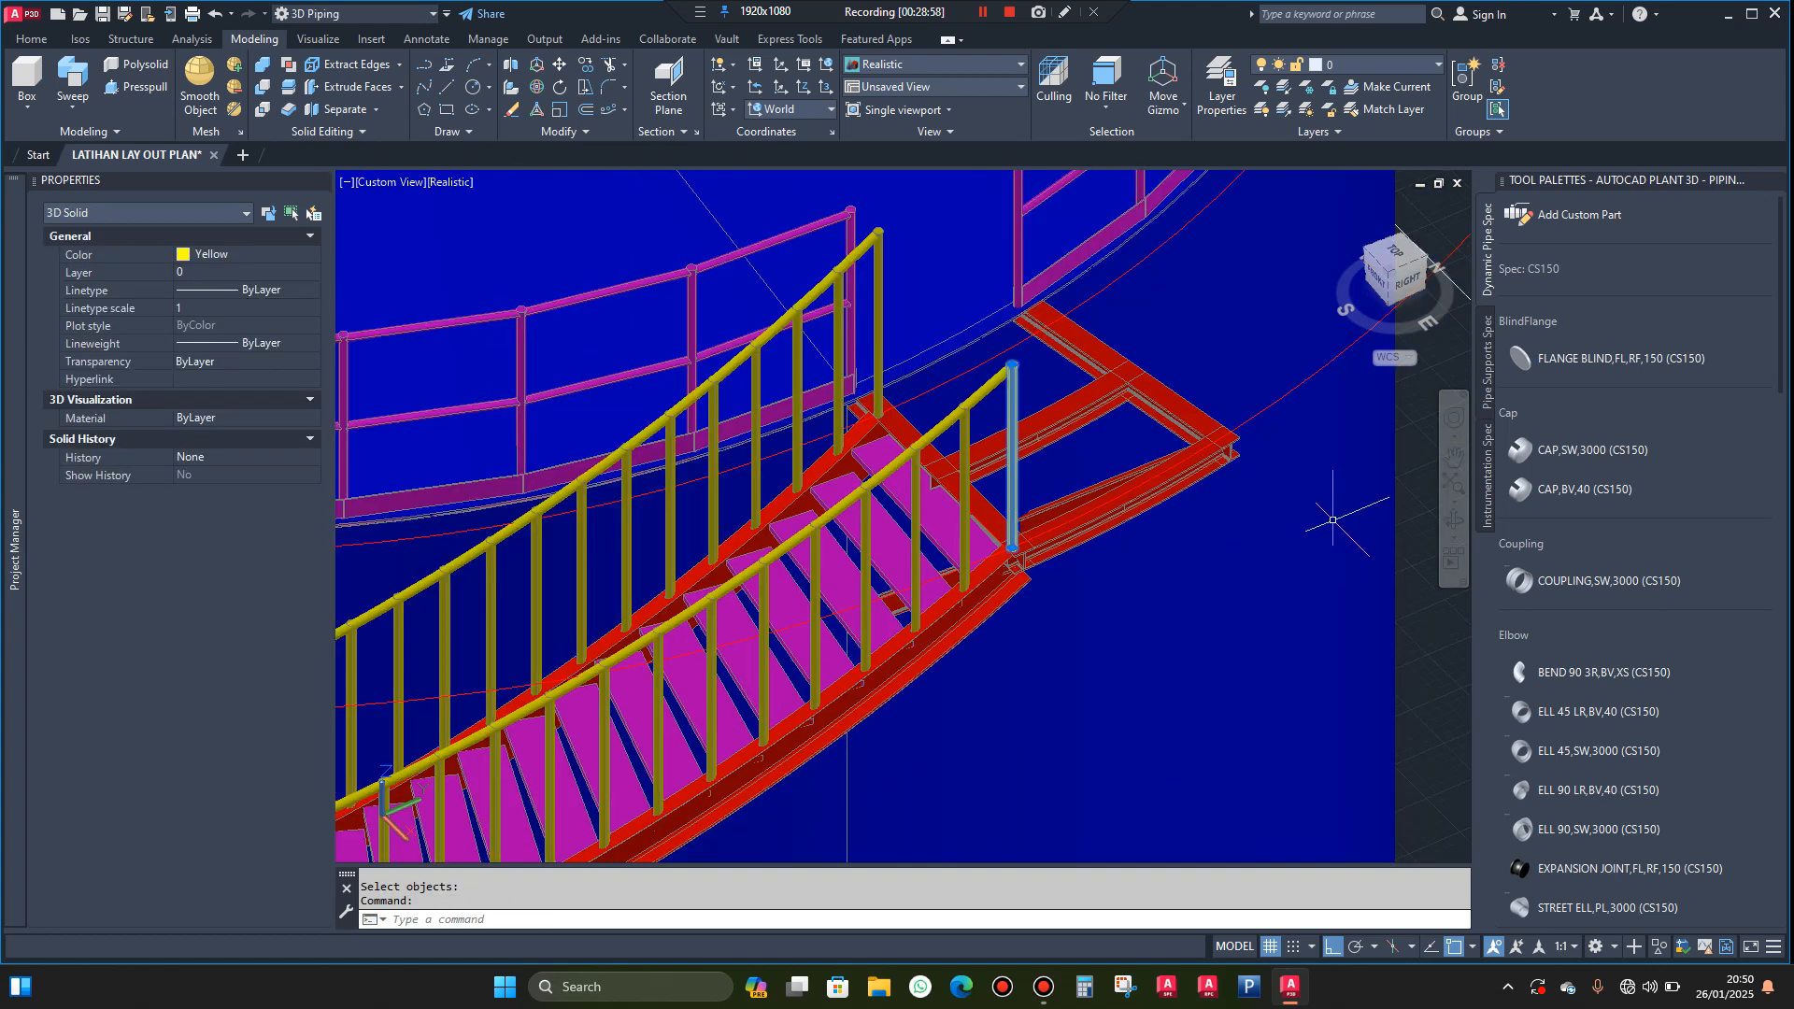
scroll(1070, 548, up, 3)
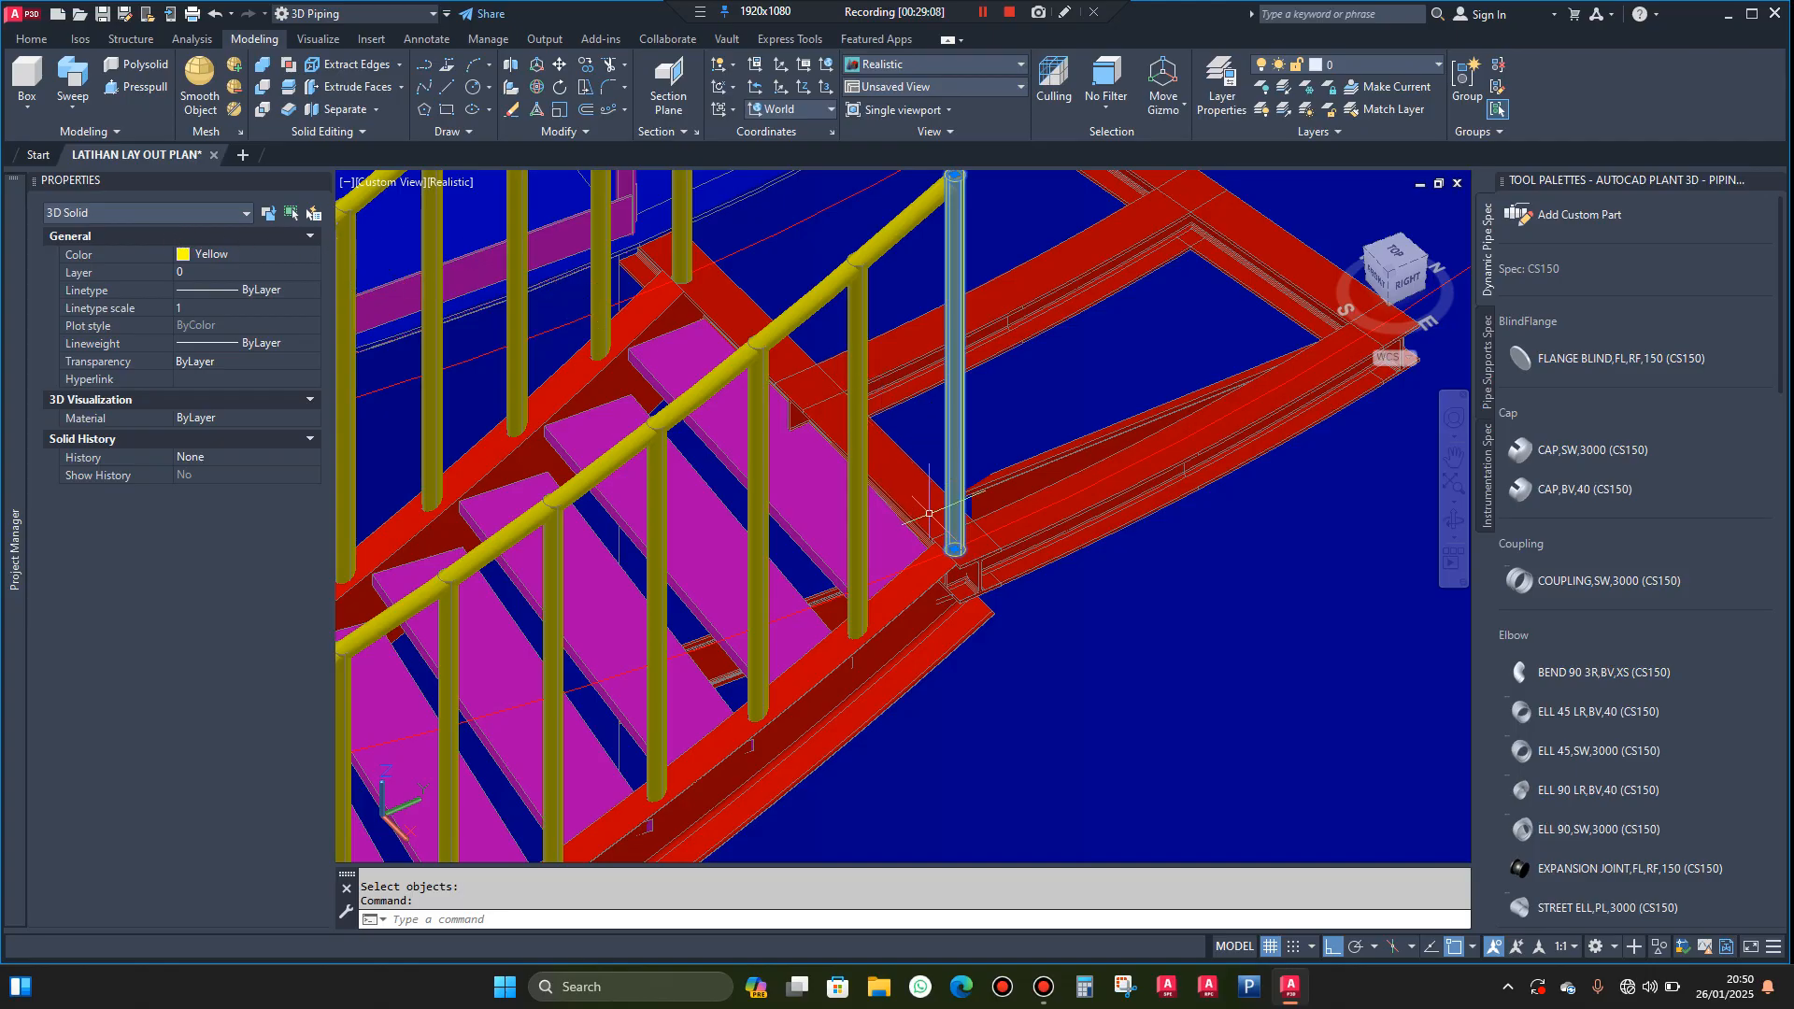
text(CO)
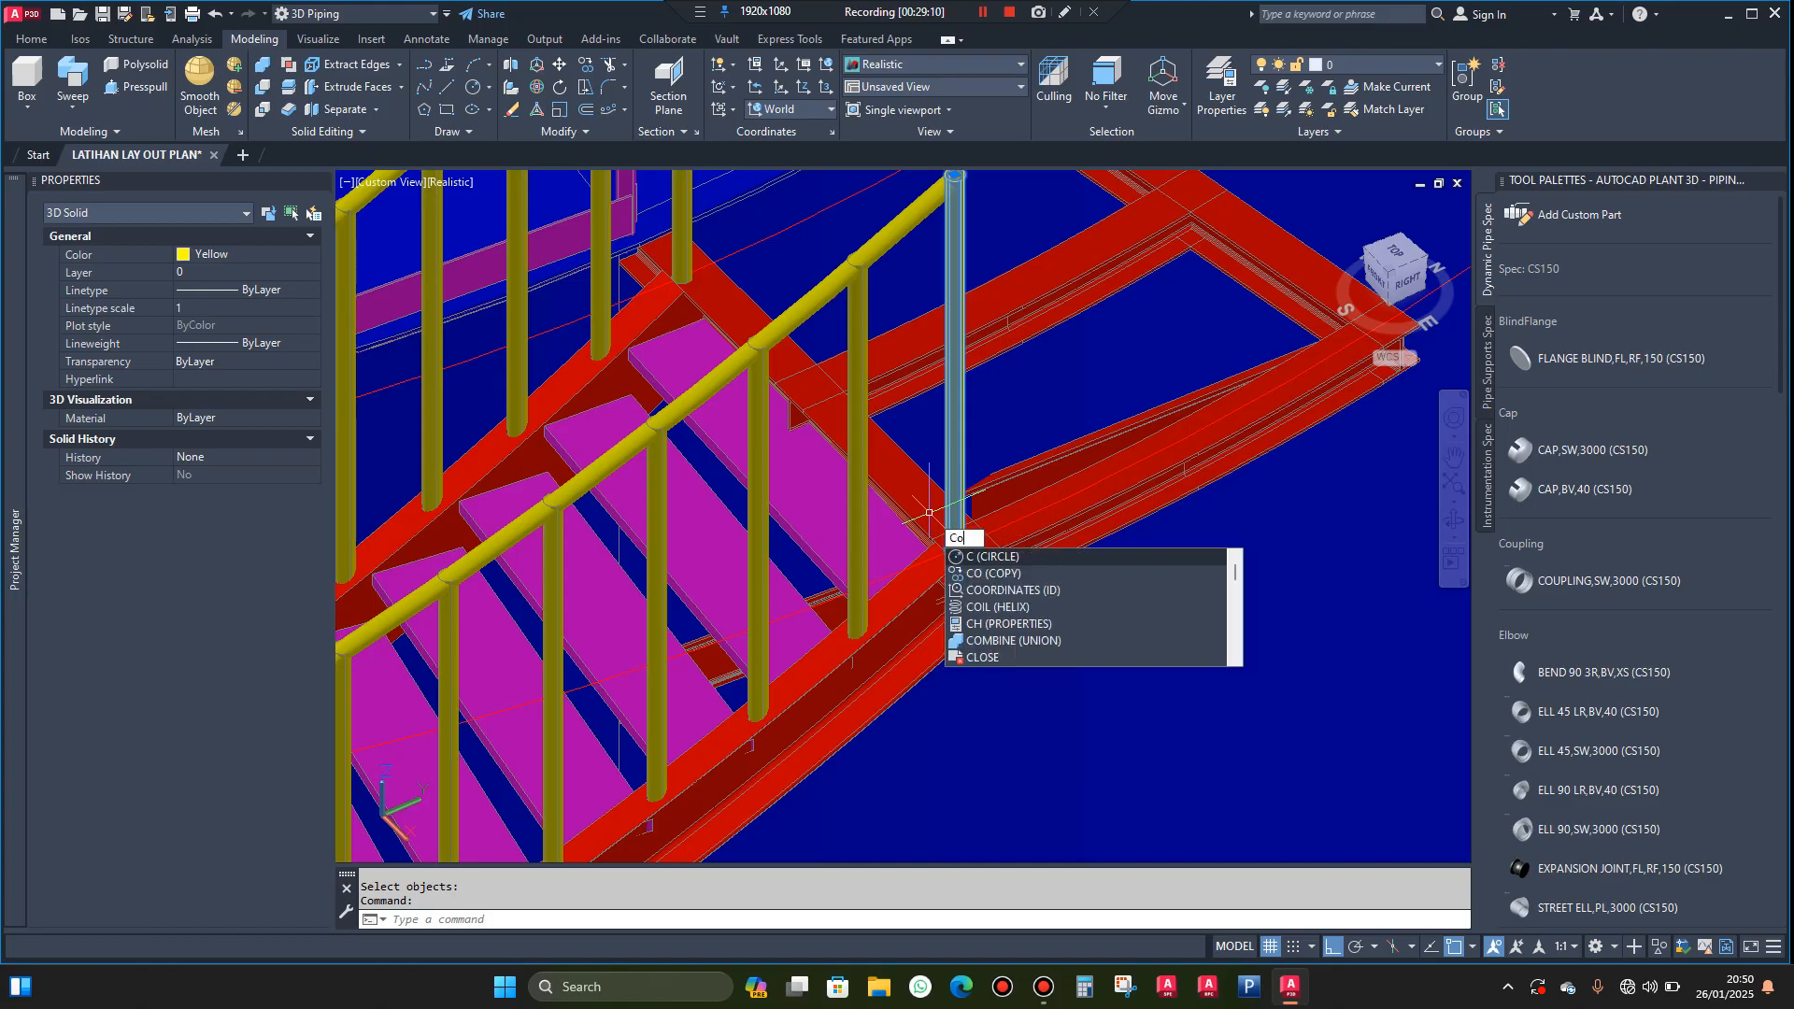
key(Return)
scroll(972, 542, up, 5)
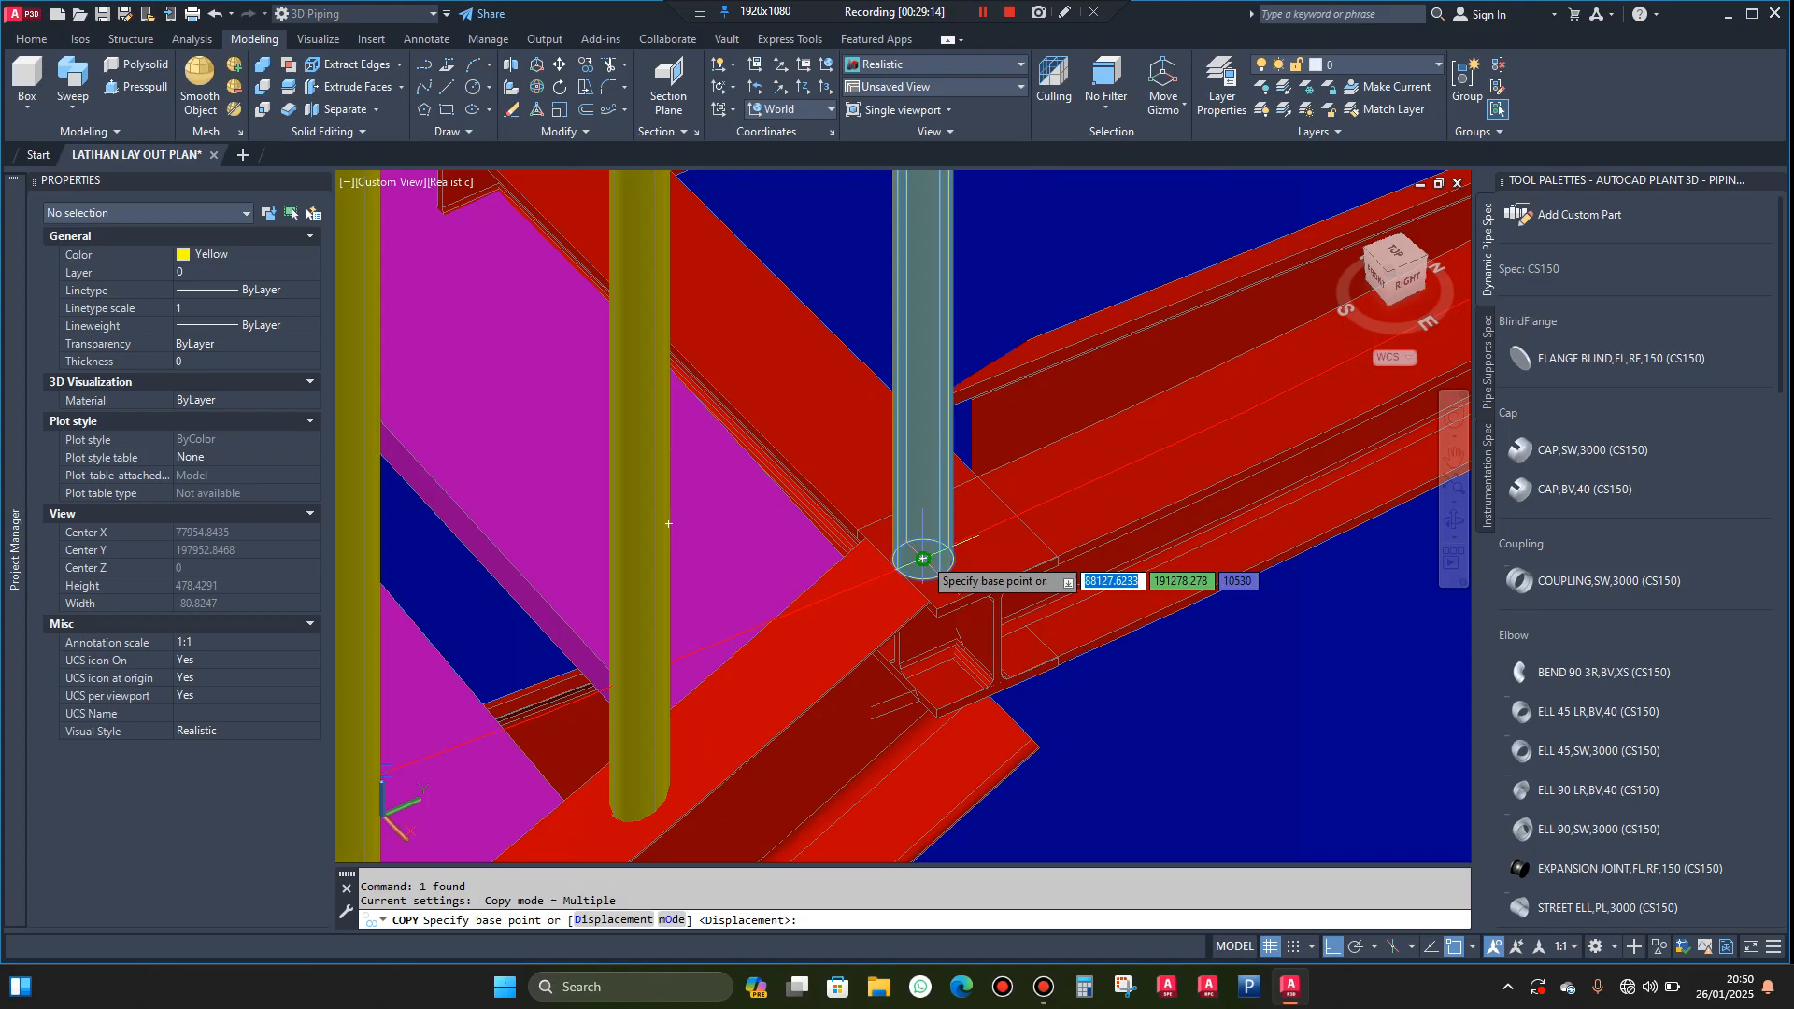
click(923, 559)
scroll(934, 570, down, 5)
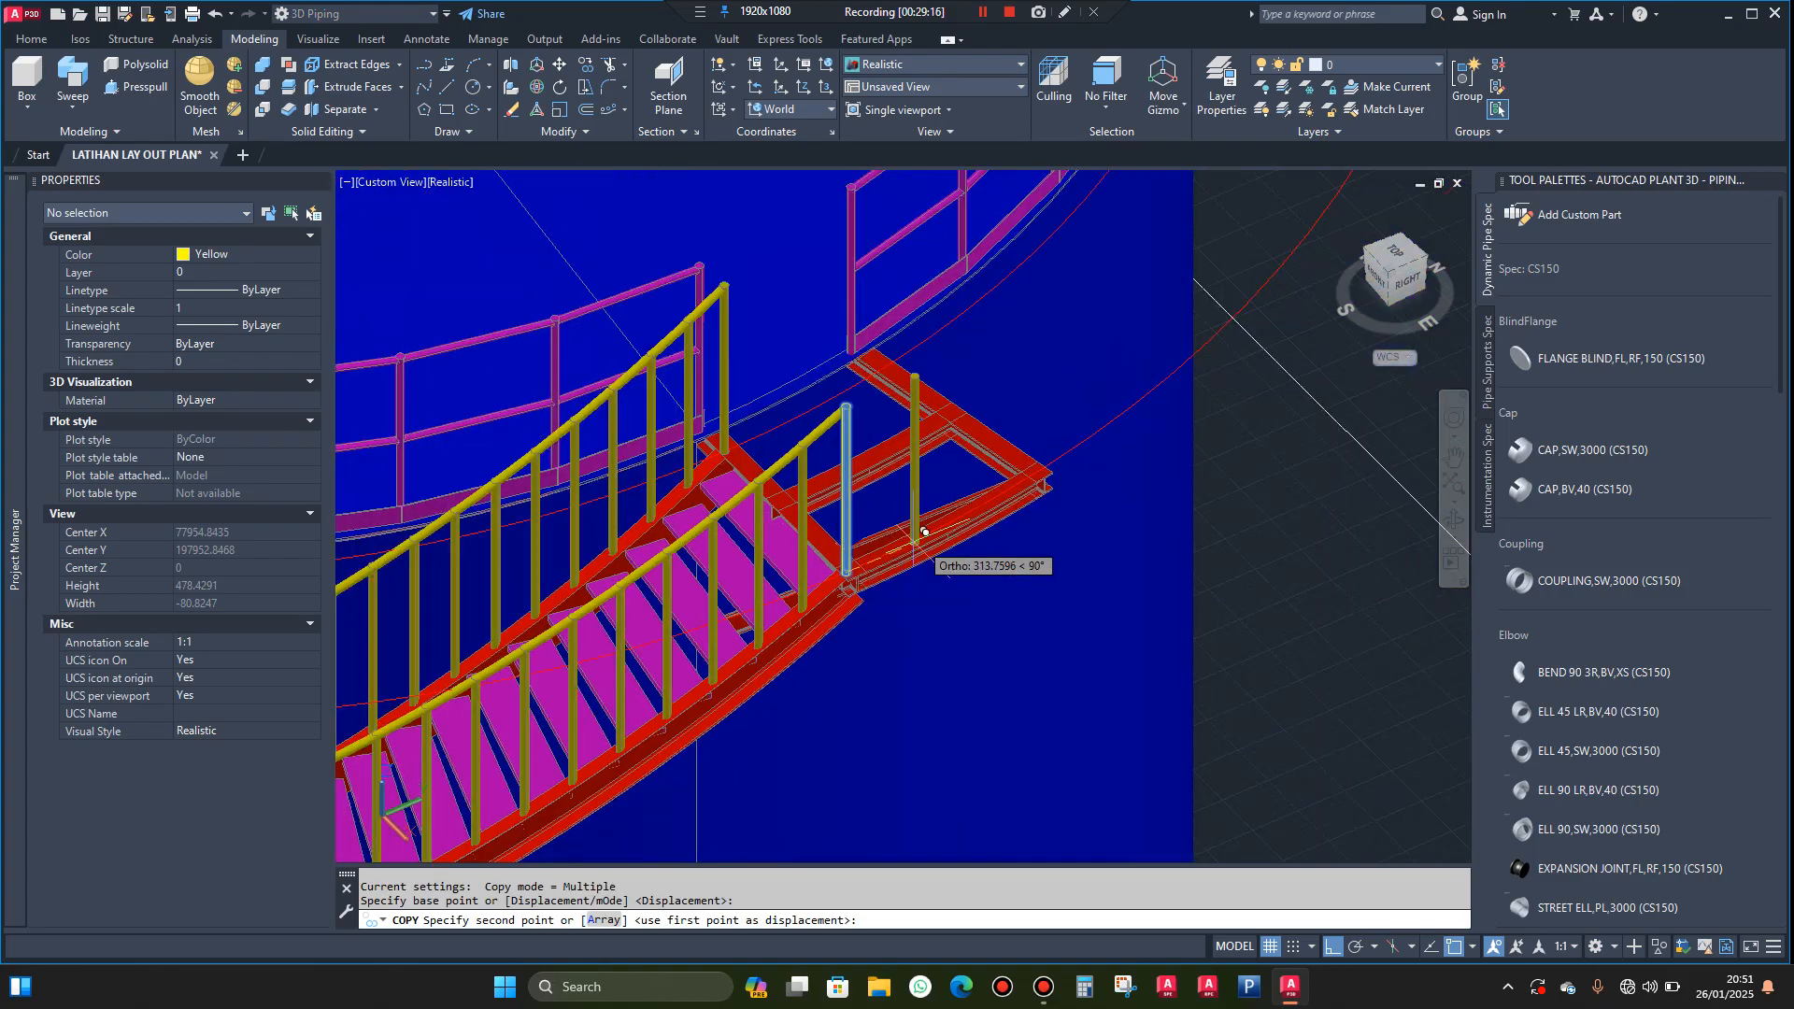
scroll(1021, 484, up, 6)
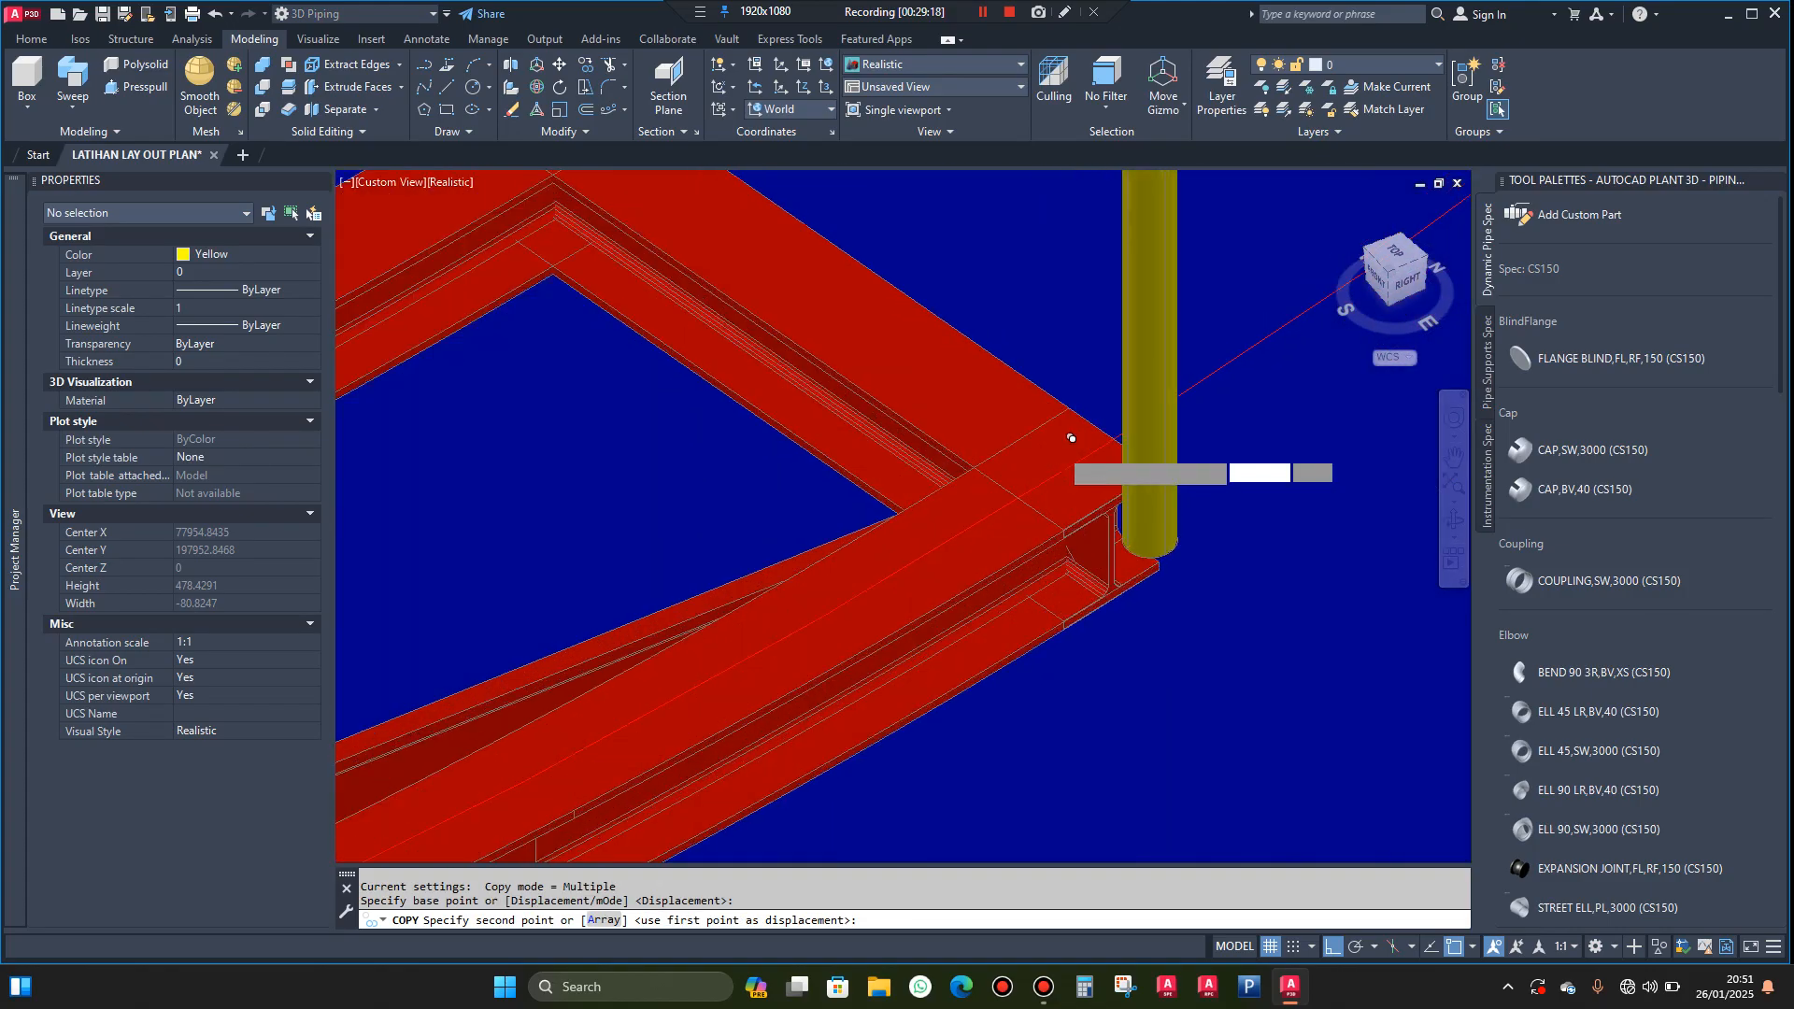
click(1138, 436)
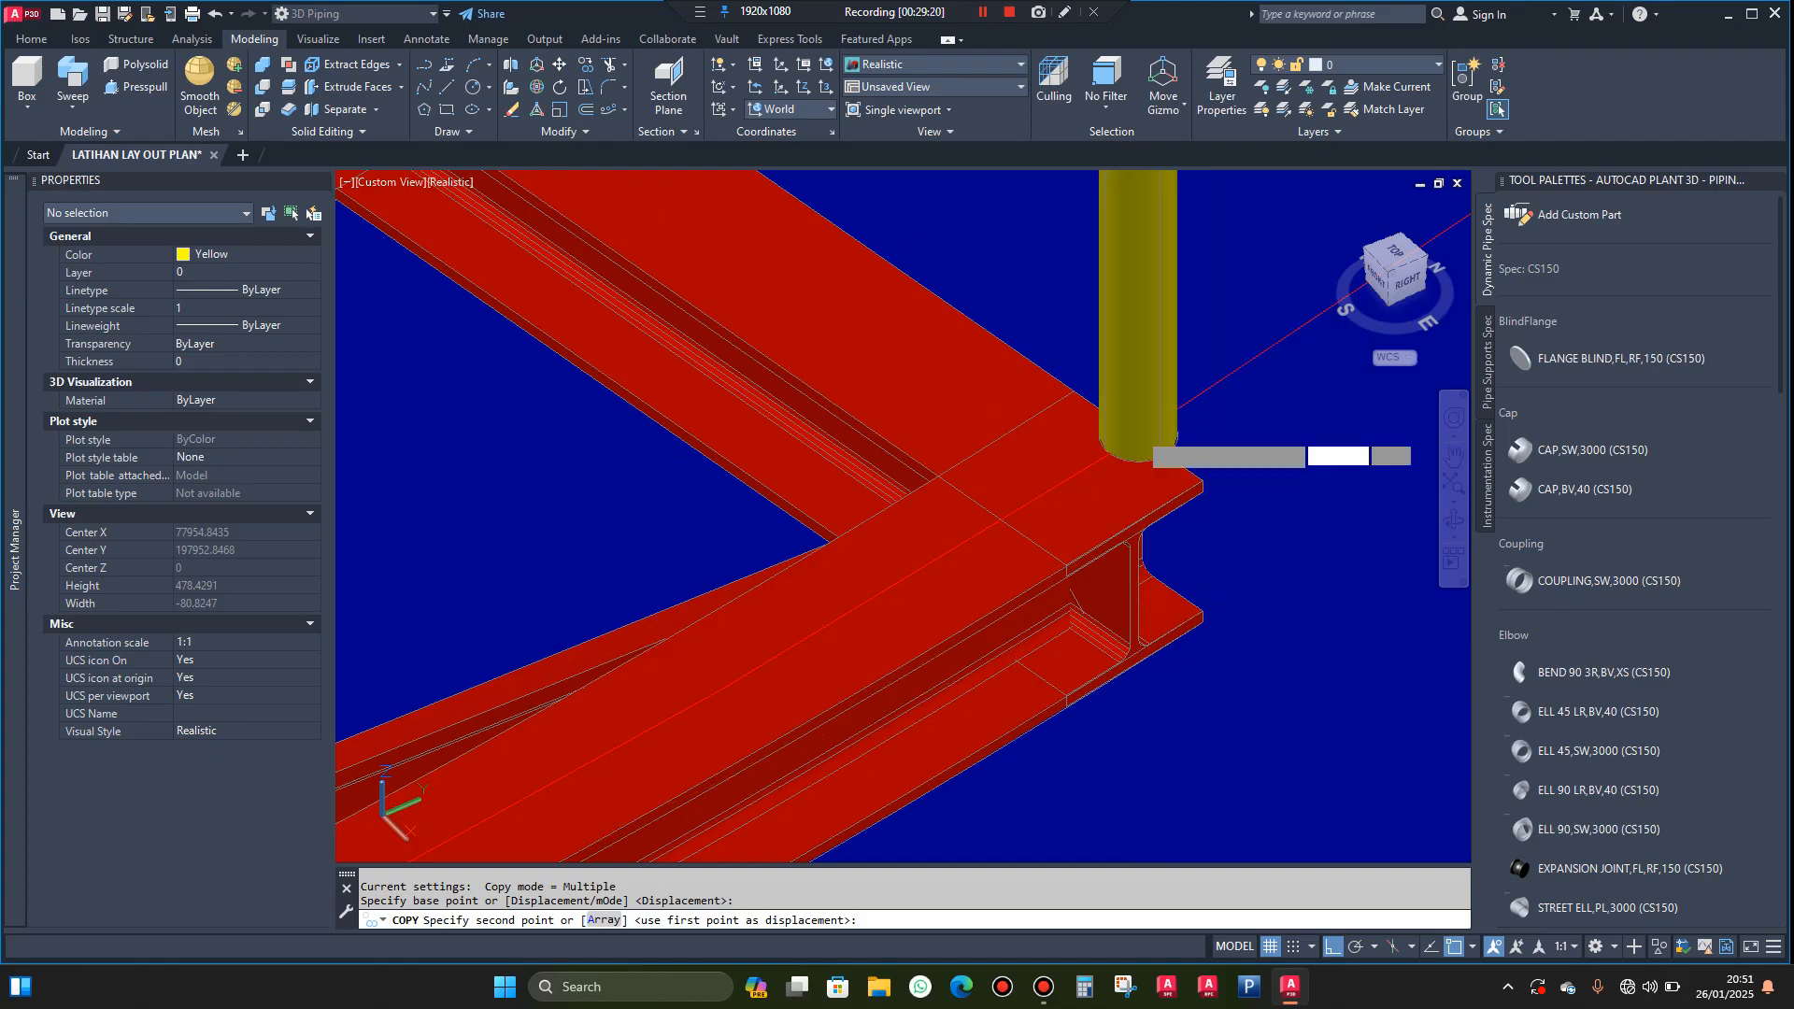
key(Escape)
Move the copied corner post inward along the landing's outer beam by one post radius, from its base quadrant to its base centre
scroll(1150, 429, up, 3)
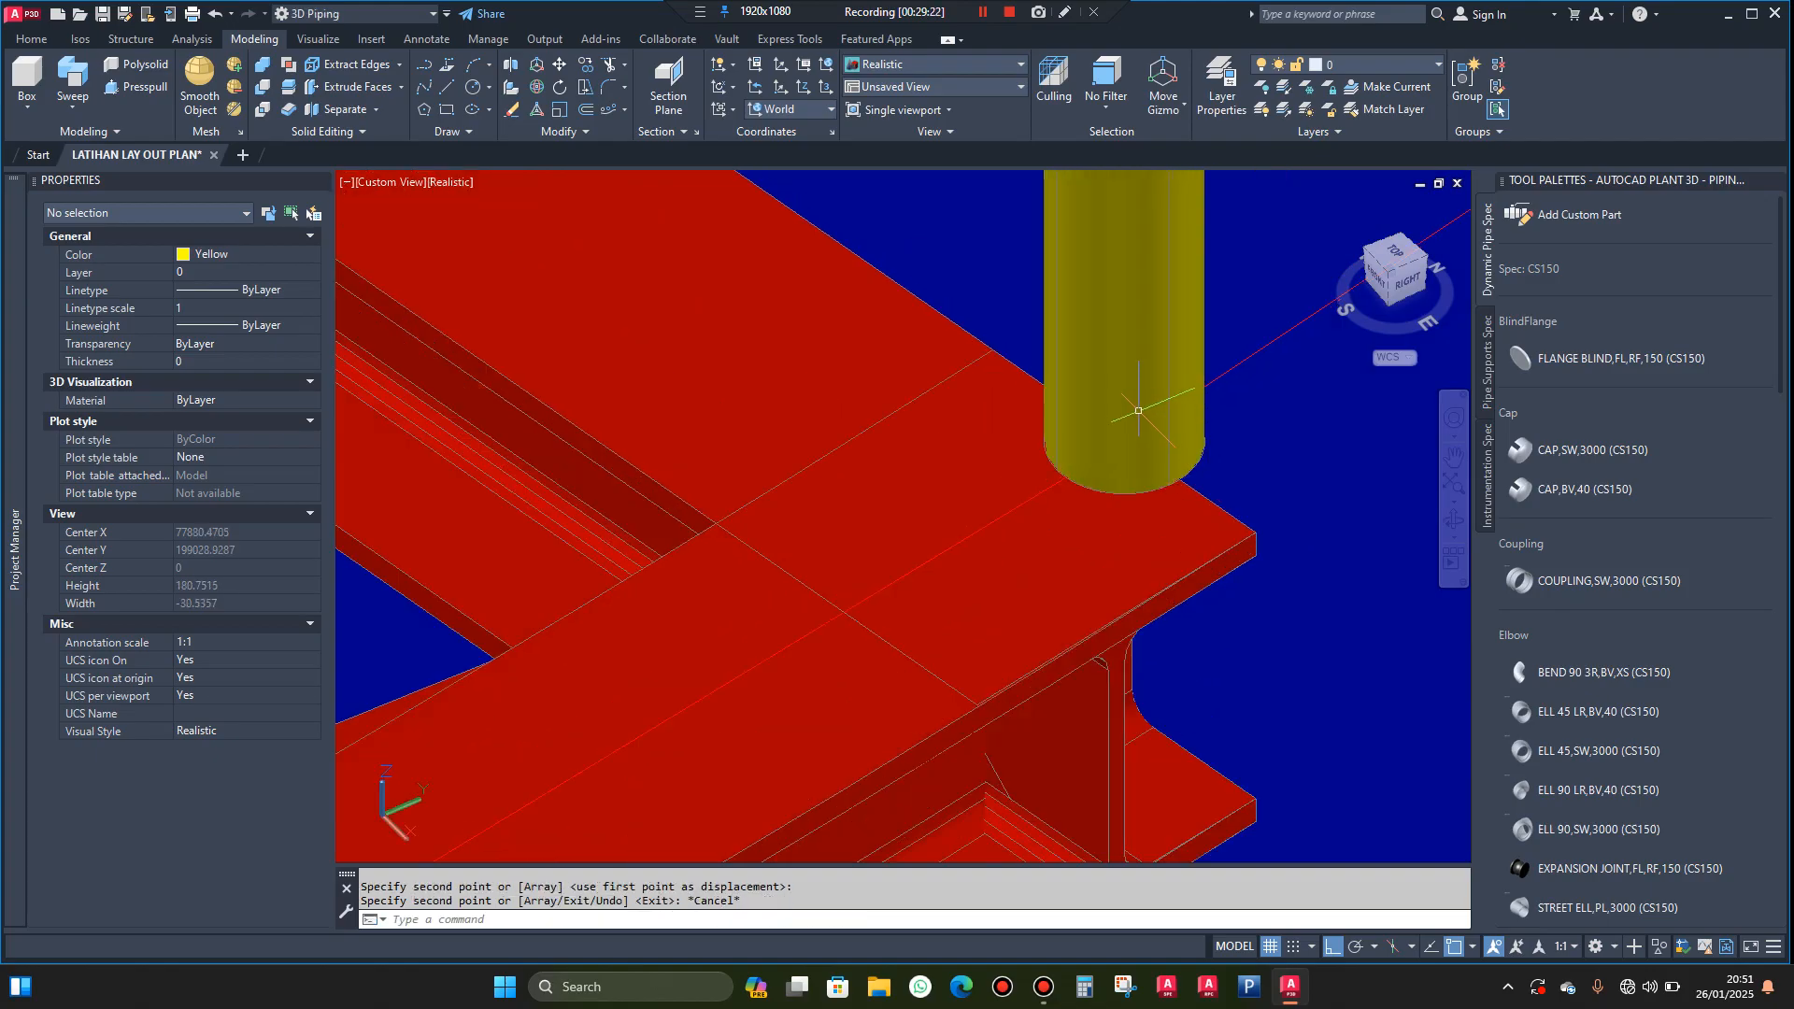
click(1083, 421)
text(m)
key(Return)
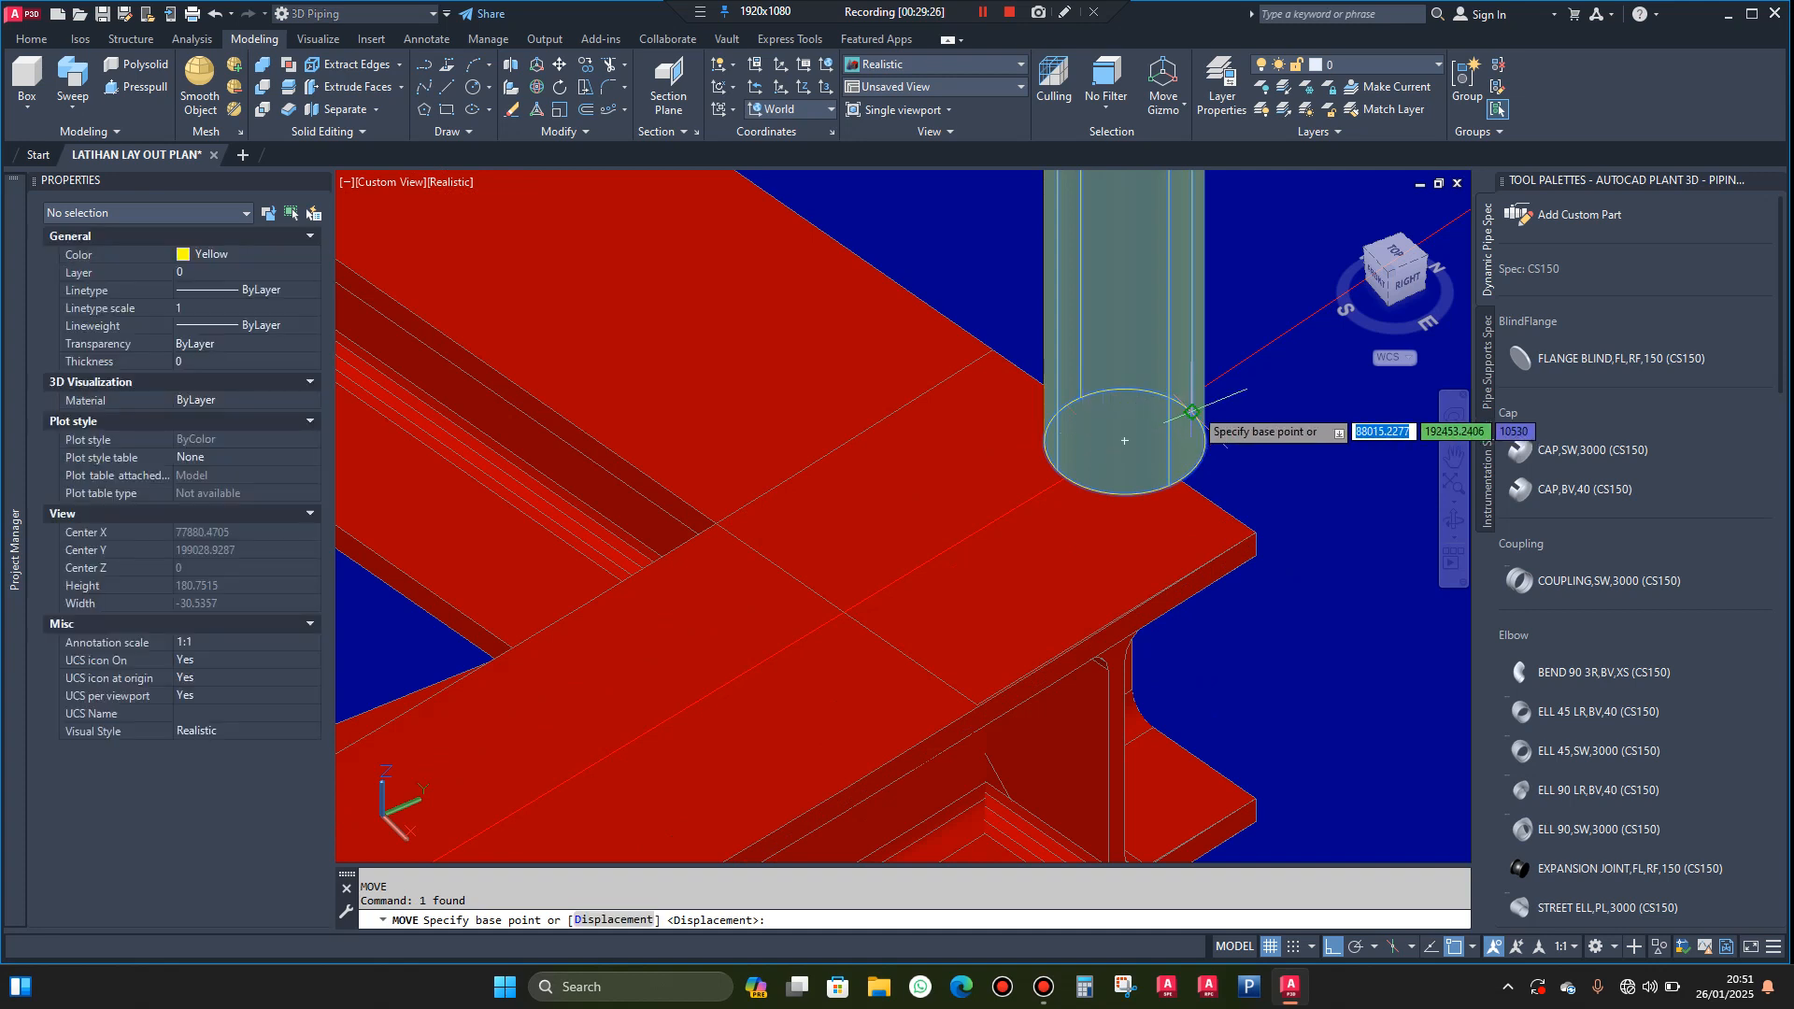
click(1192, 411)
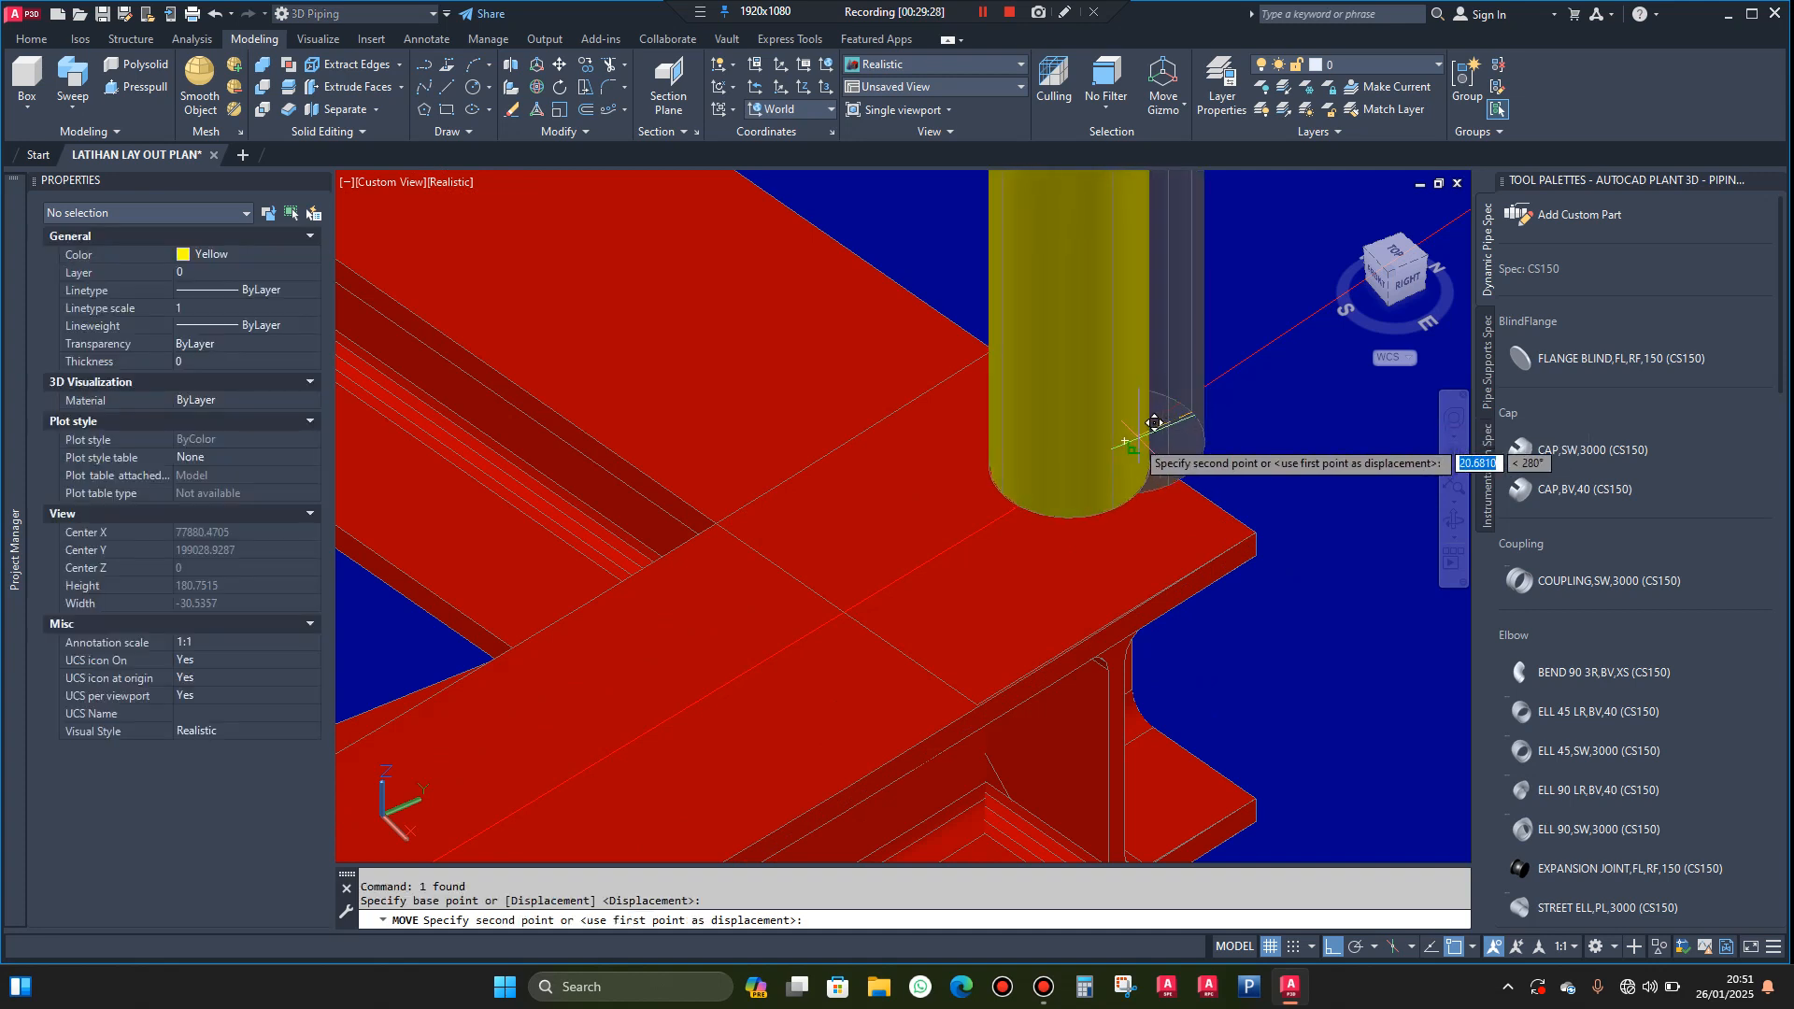
click(1085, 457)
Copy the landing's far corner post from its base centre to the tank-side end of the same side beam
scroll(1085, 457, down, 10)
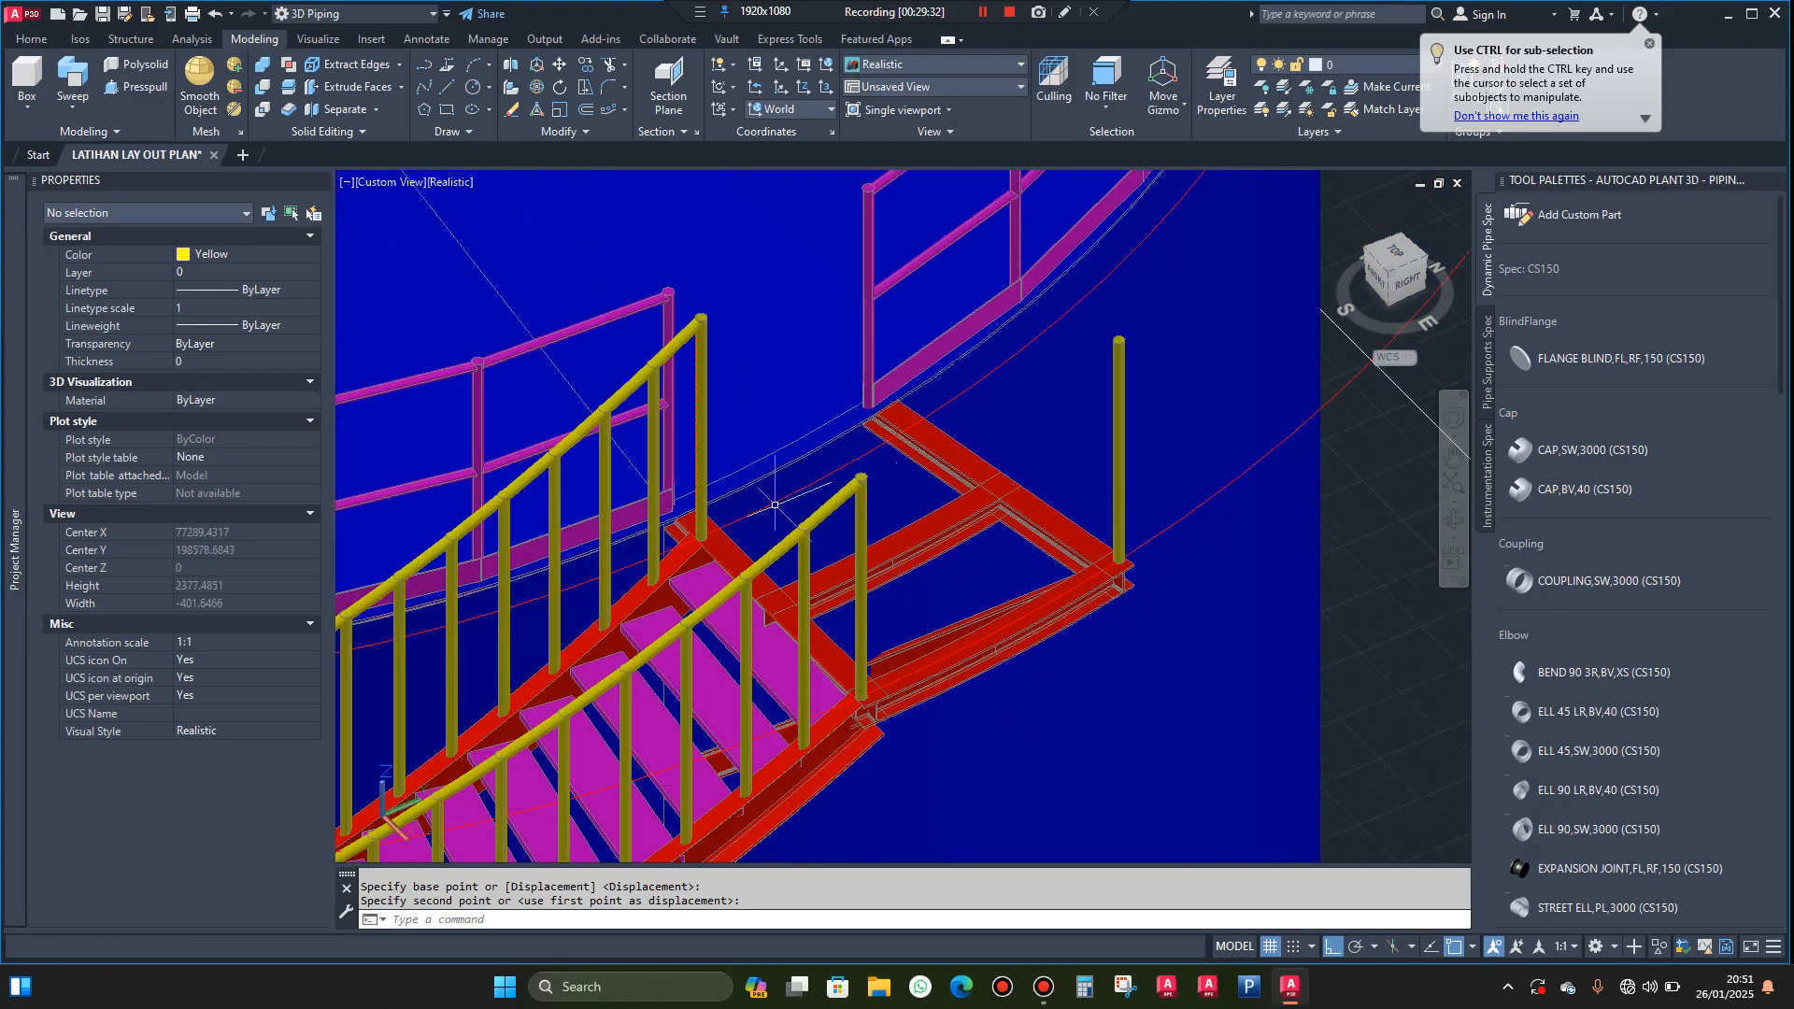
scroll(775, 505, up, 3)
scroll(701, 517, down, 2)
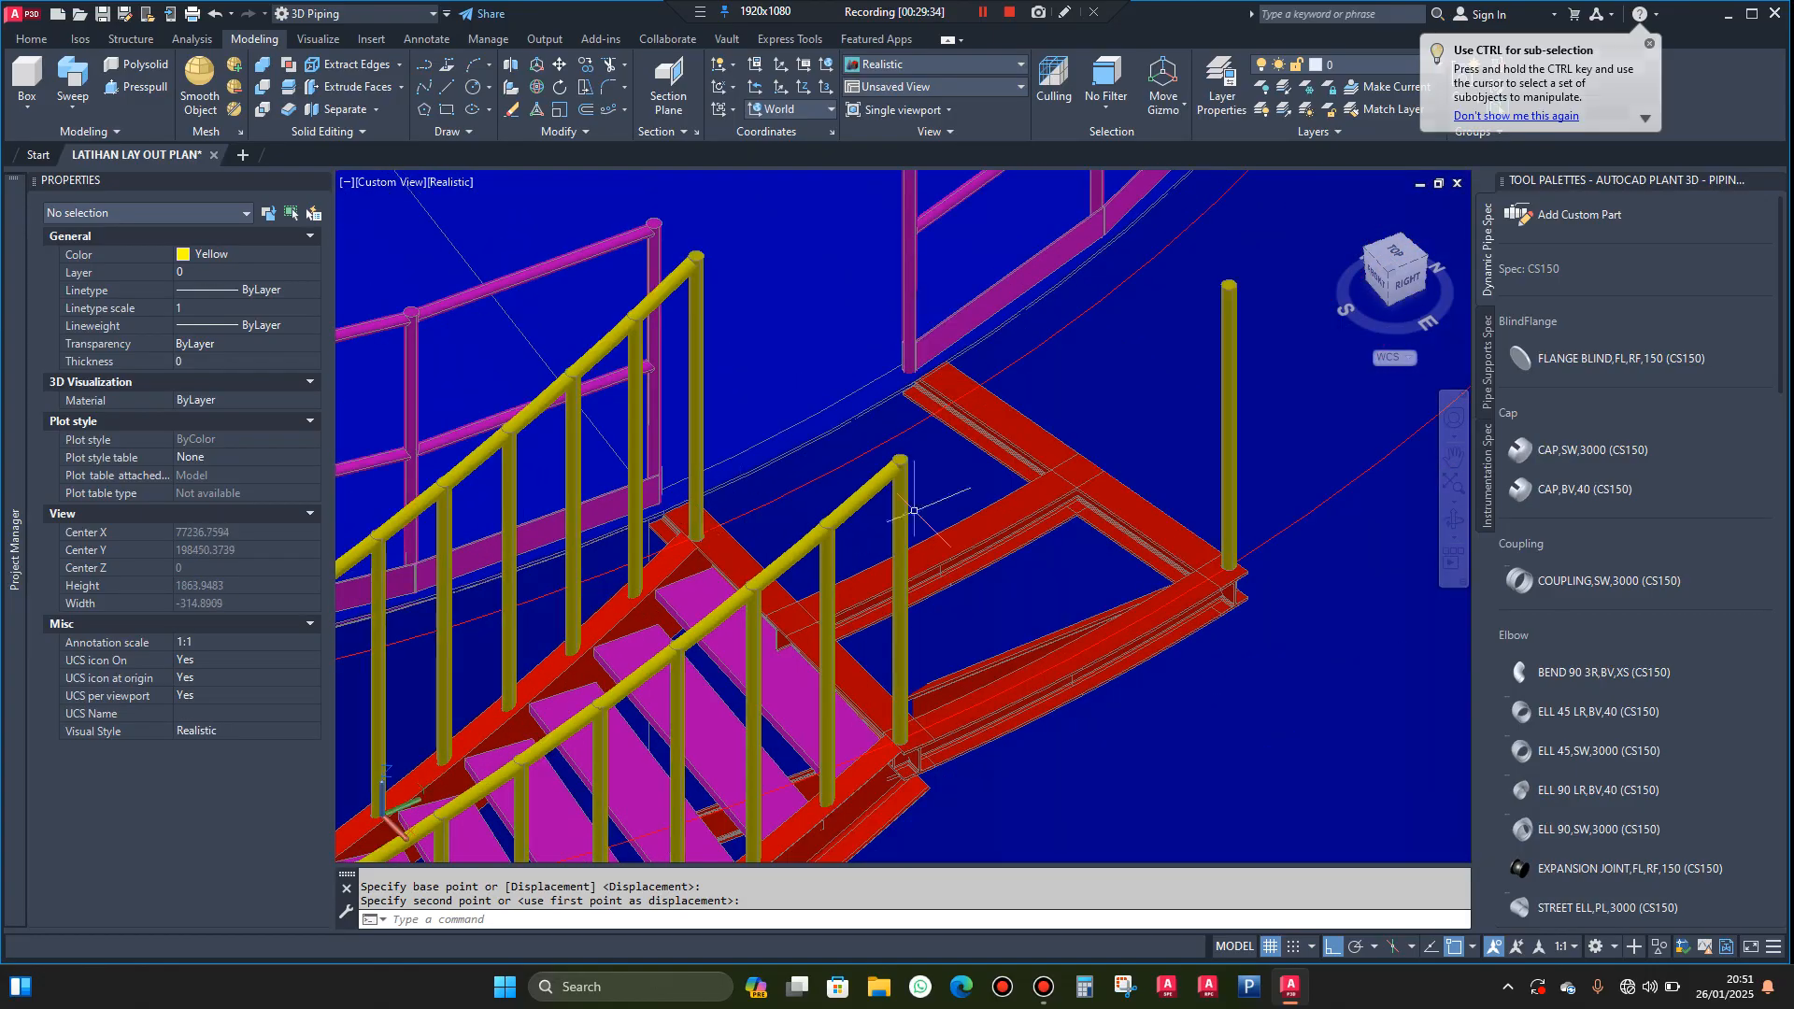
scroll(1247, 549, up, 4)
click(1256, 547)
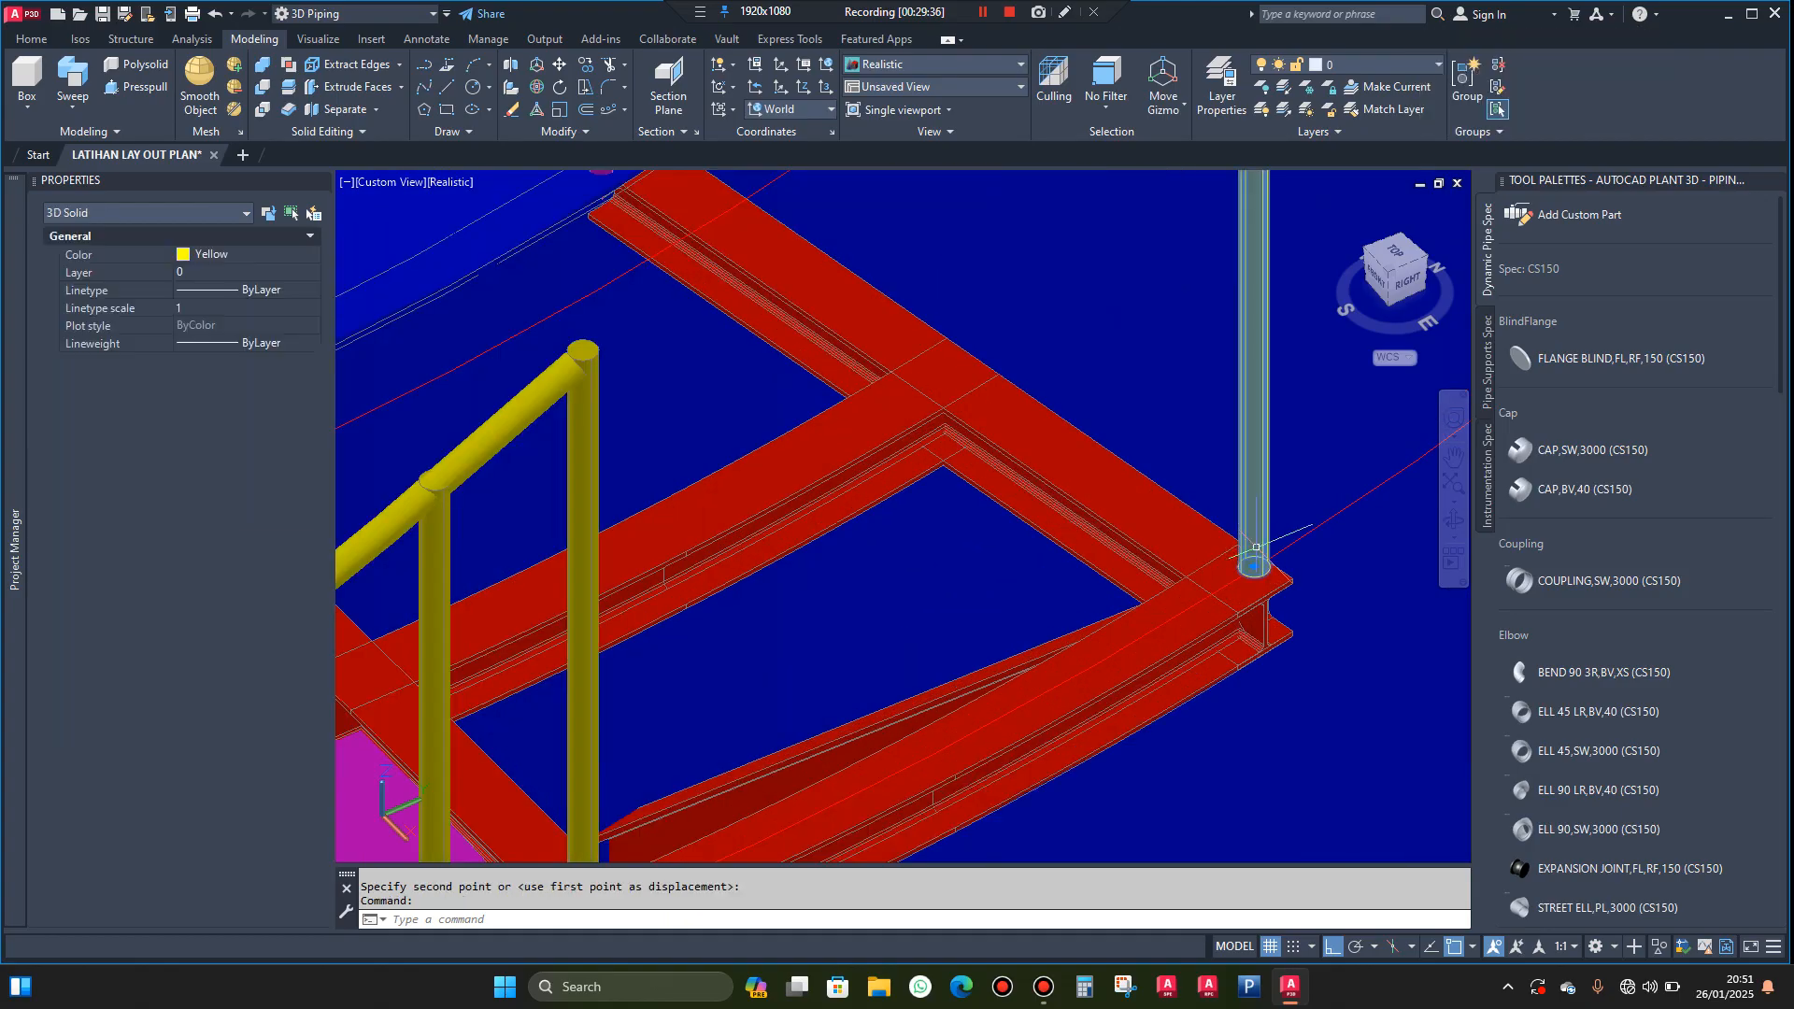
text(co)
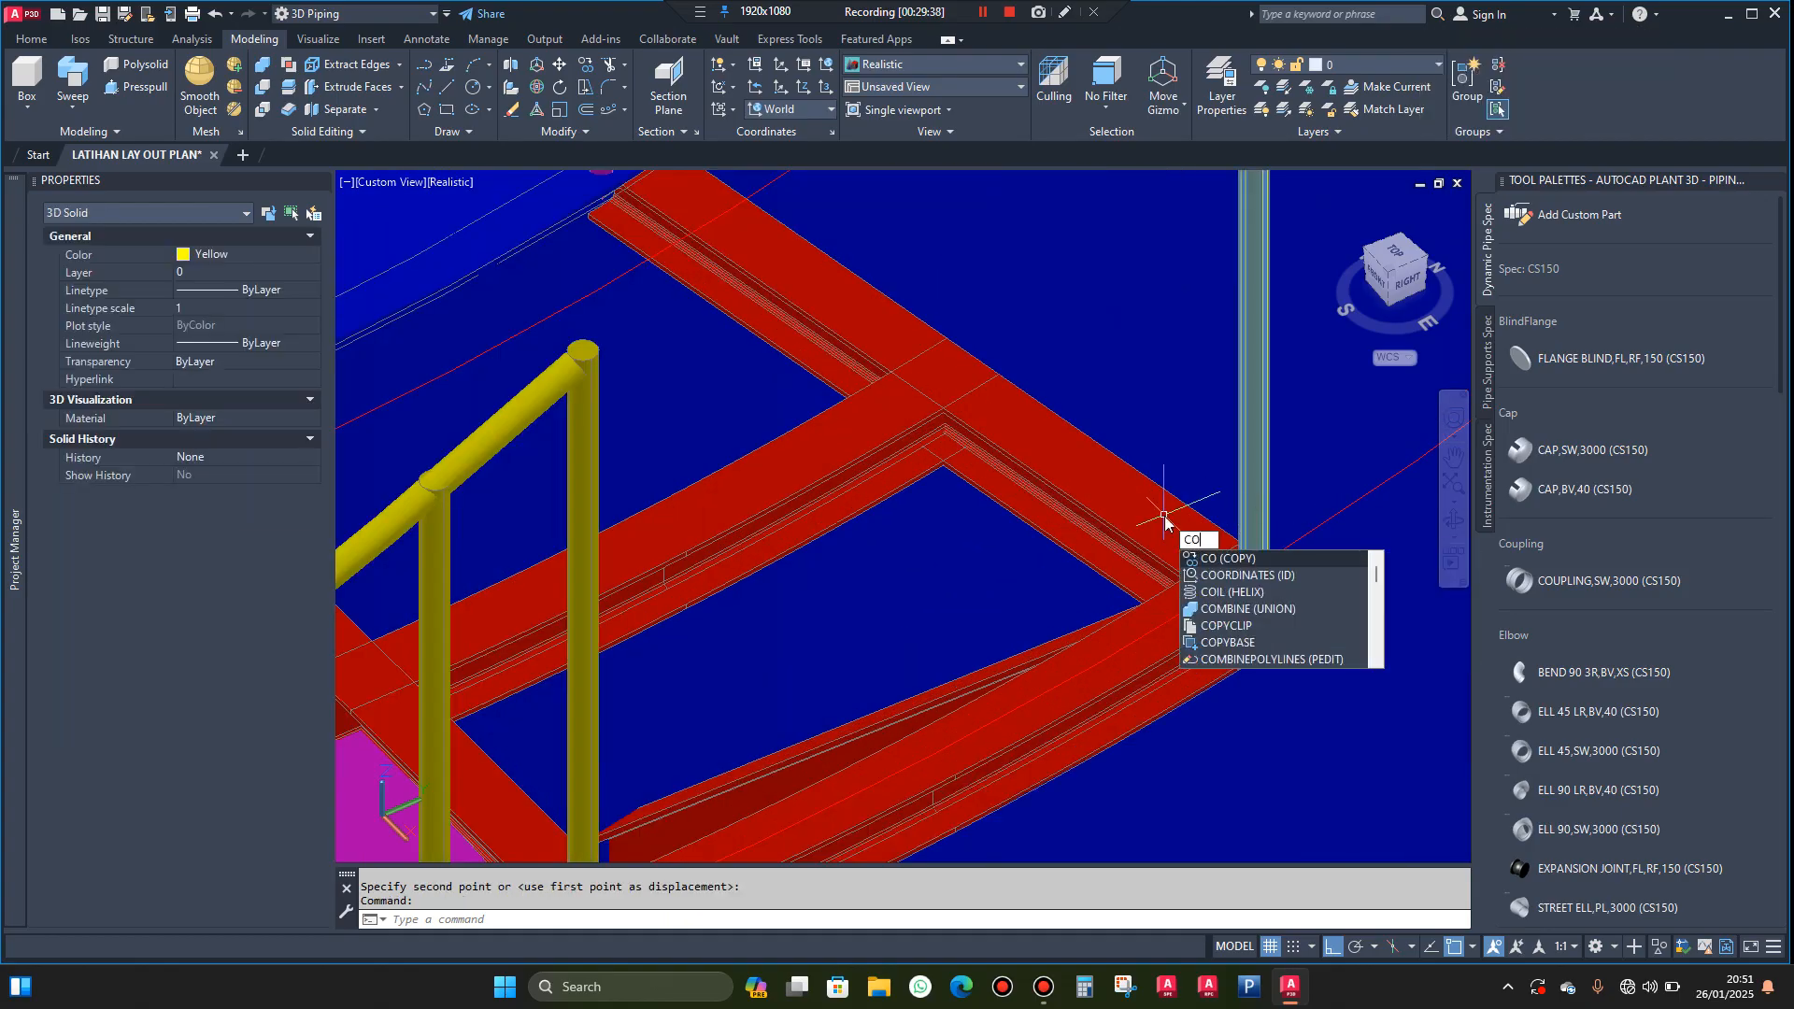
key(Return)
scroll(1231, 553, up, 2)
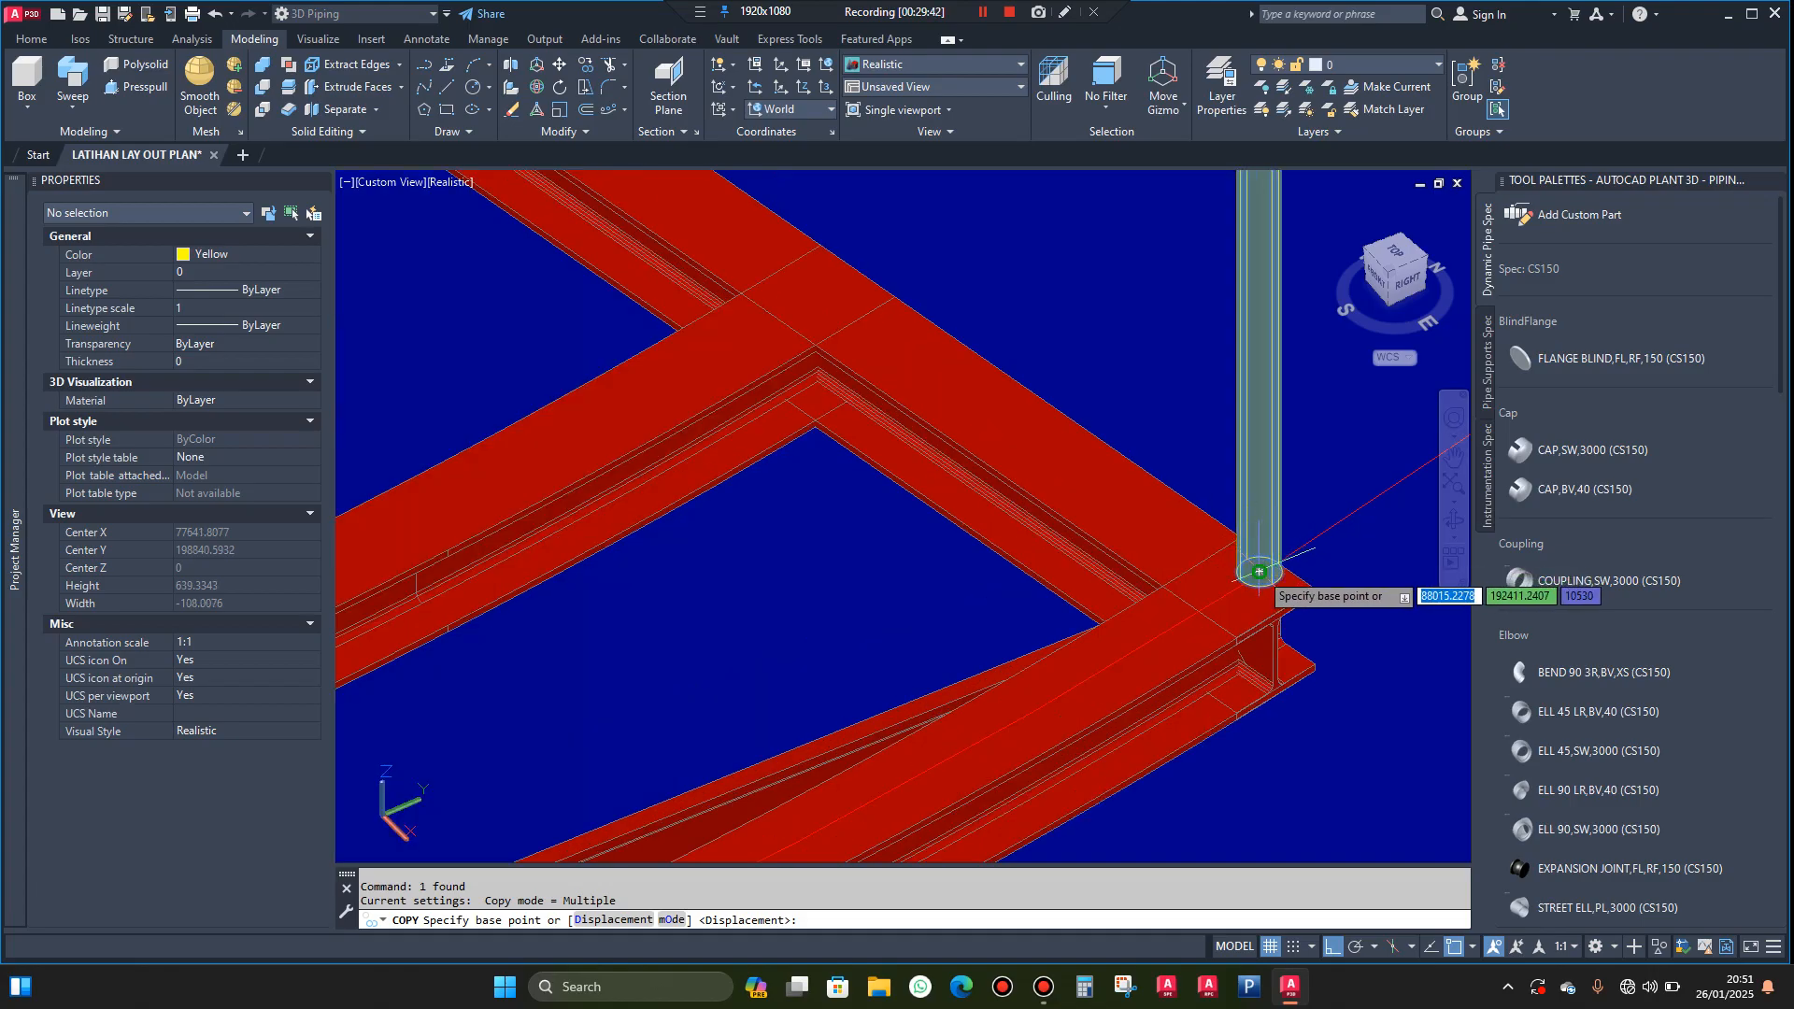
click(1258, 571)
scroll(1258, 570, down, 3)
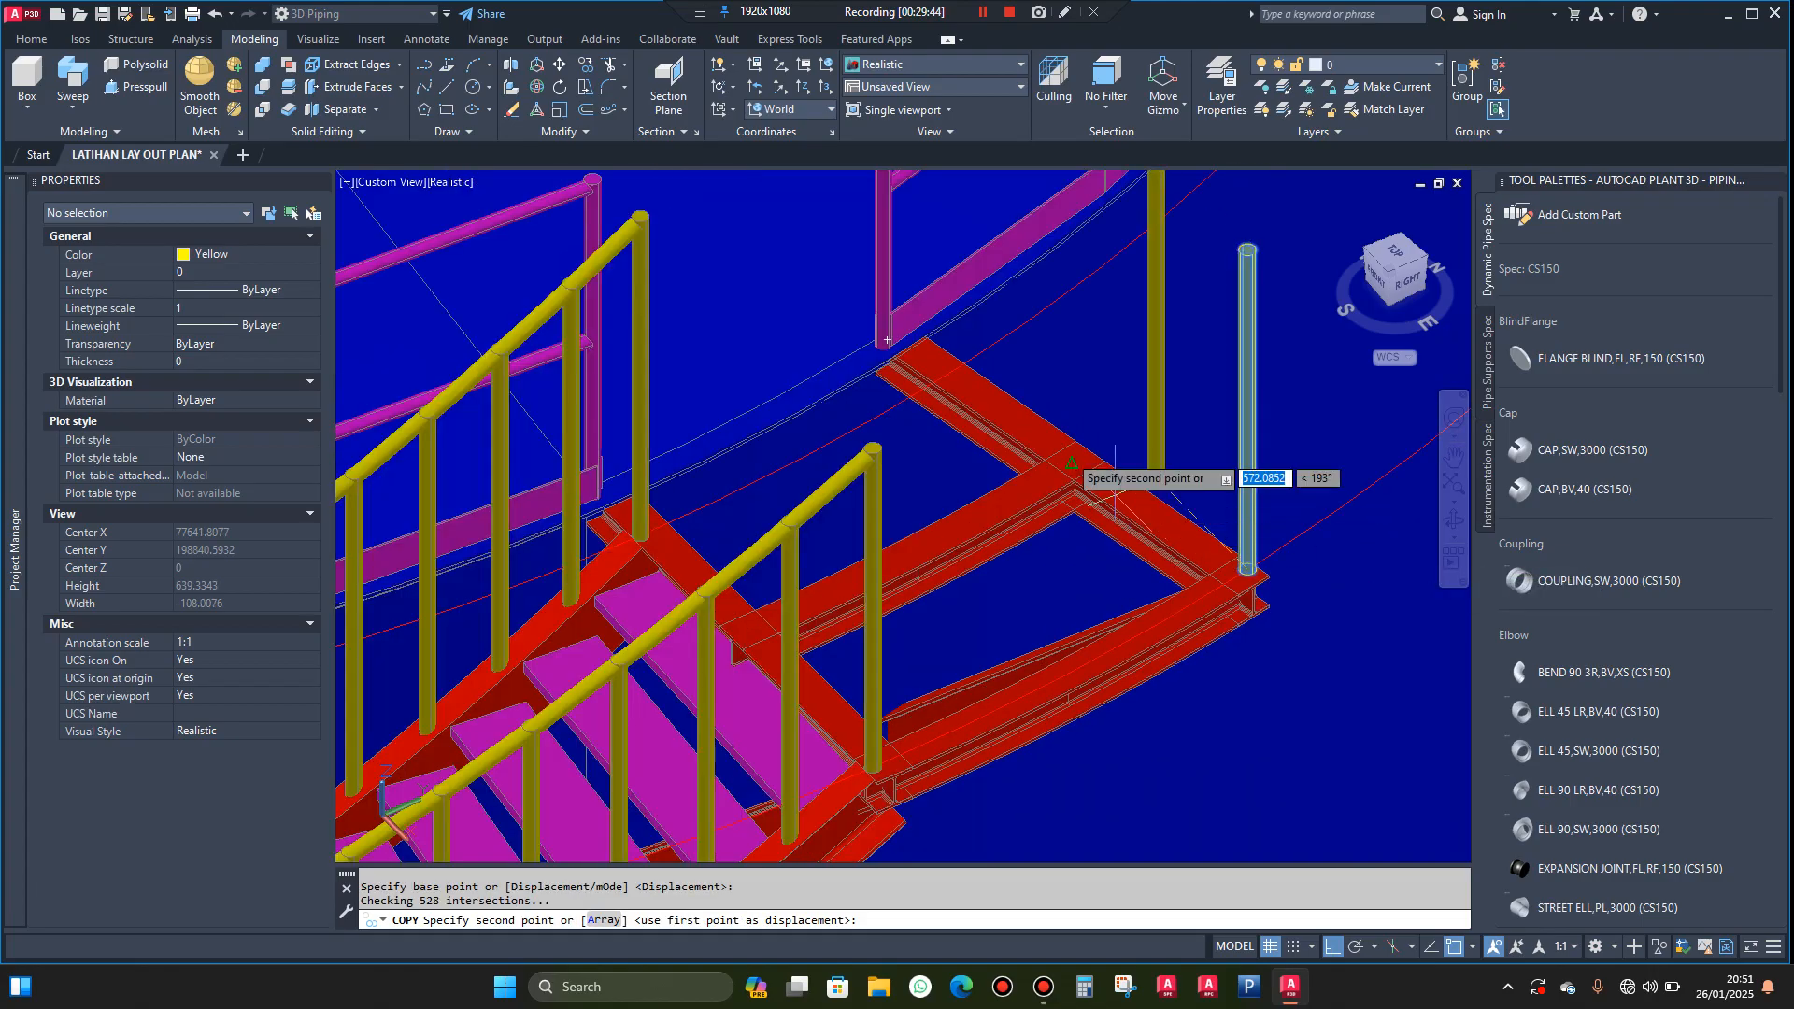
scroll(955, 370, up, 2)
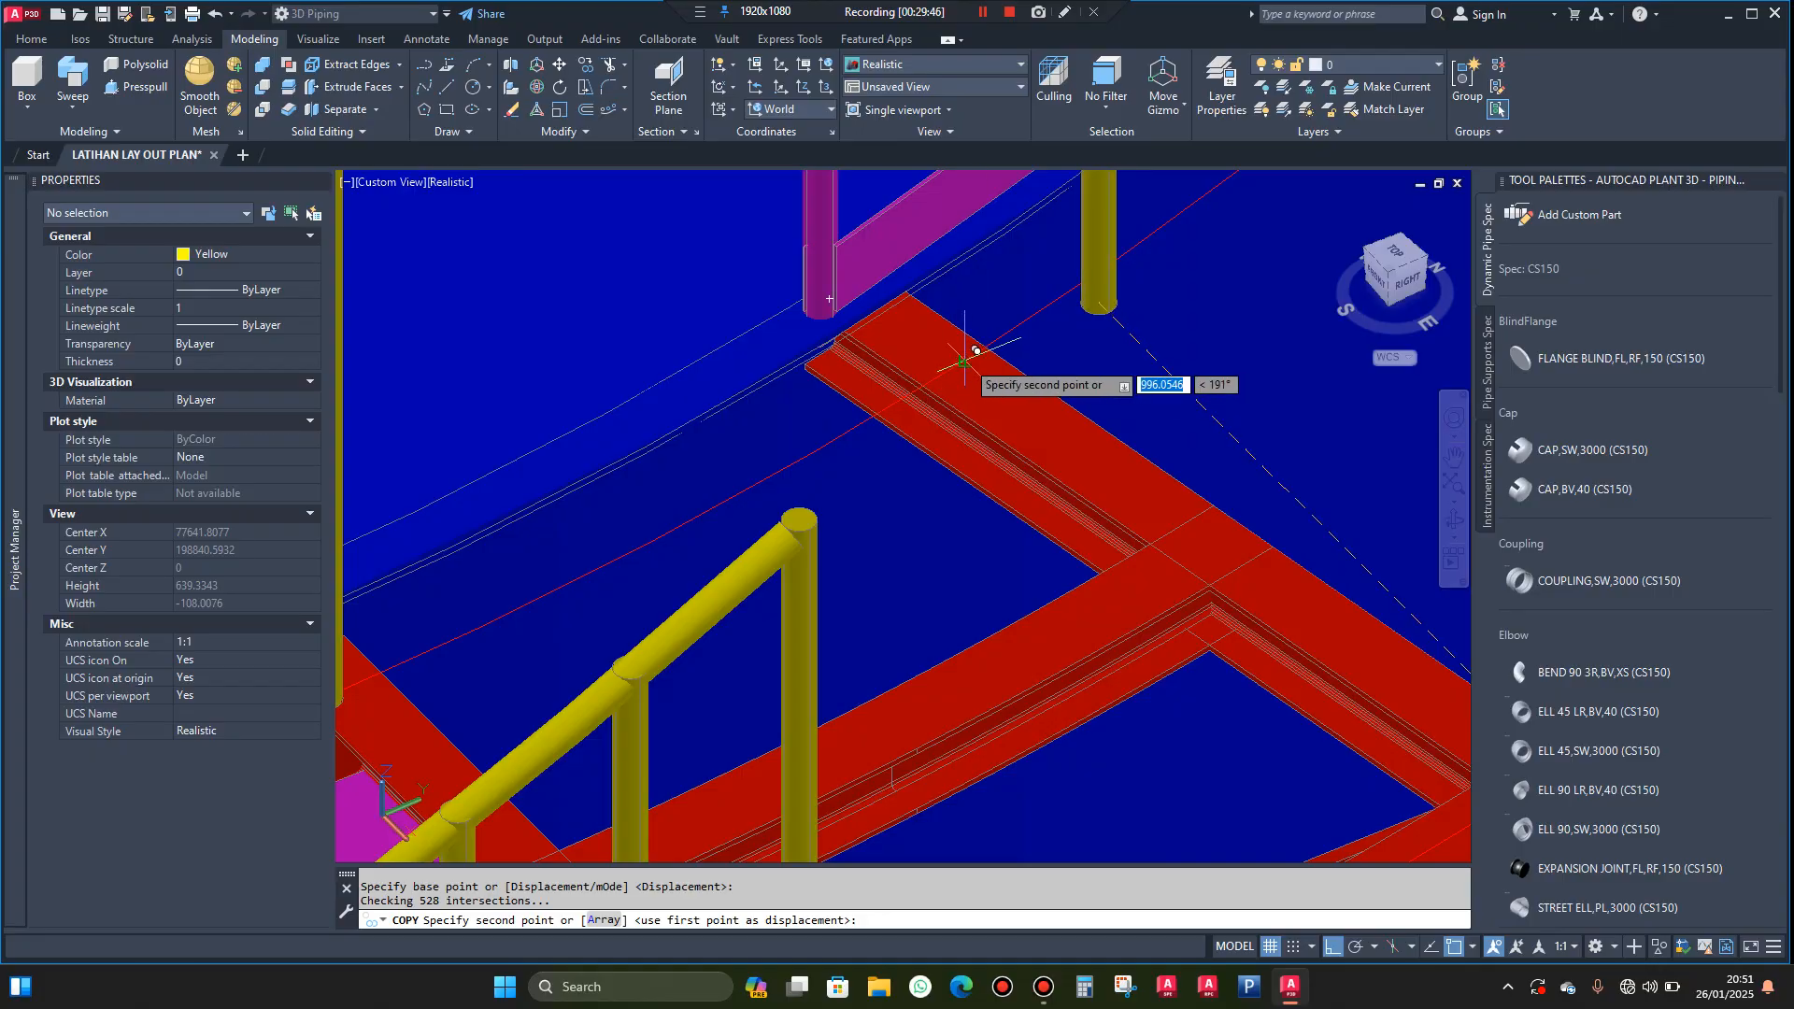
click(976, 350)
key(Escape)
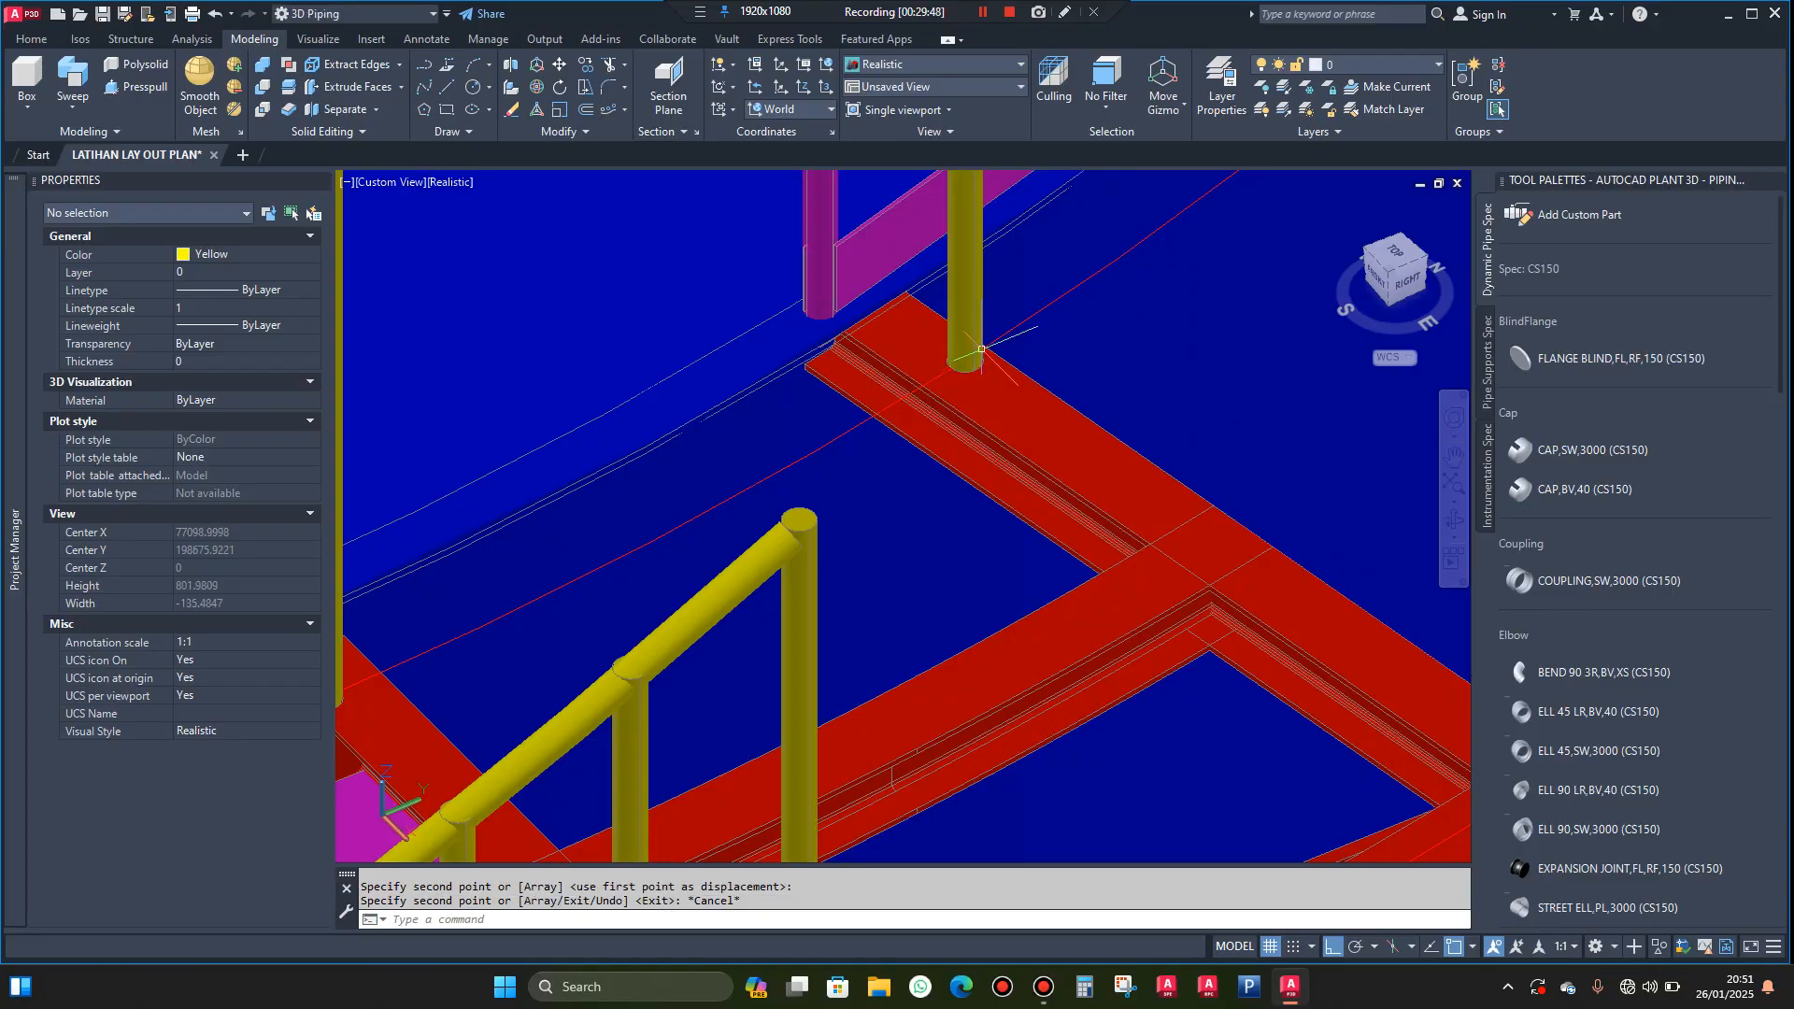
Move the copied tank-side post slightly outward so its base meets the outer edge of the landing's side beam
scroll(981, 349, up, 2)
scroll(987, 346, up, 2)
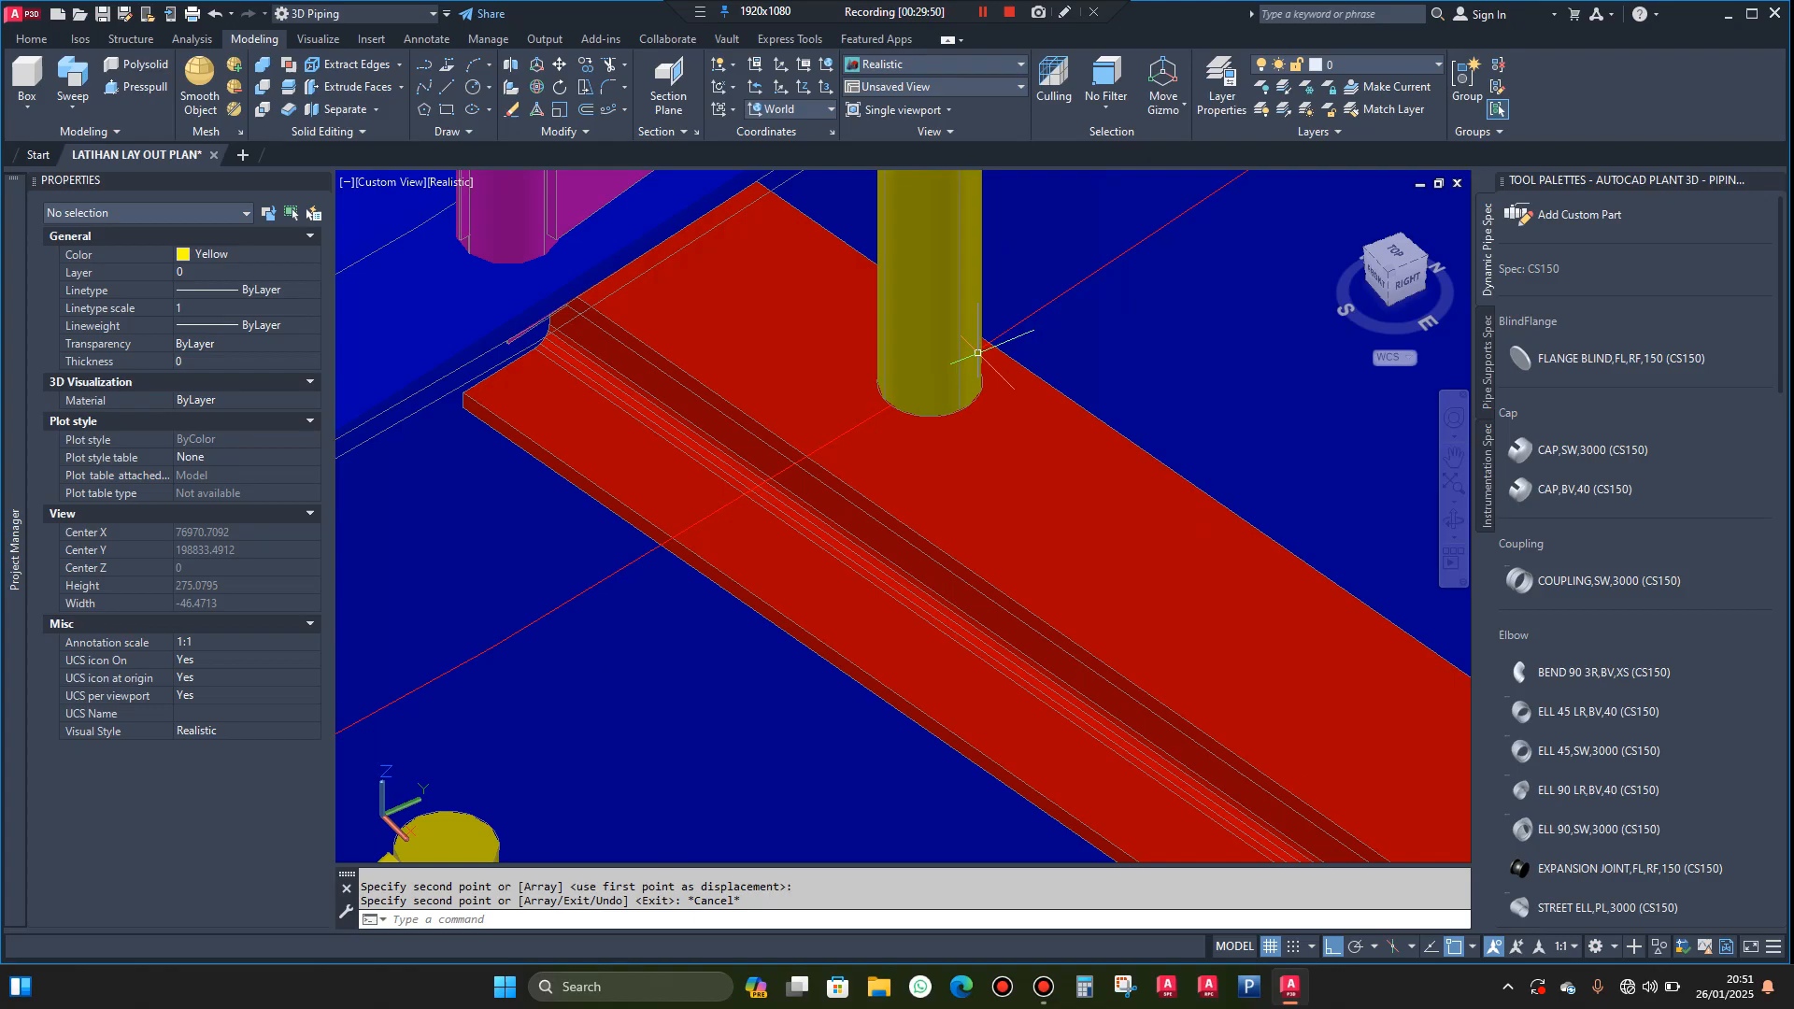
click(948, 335)
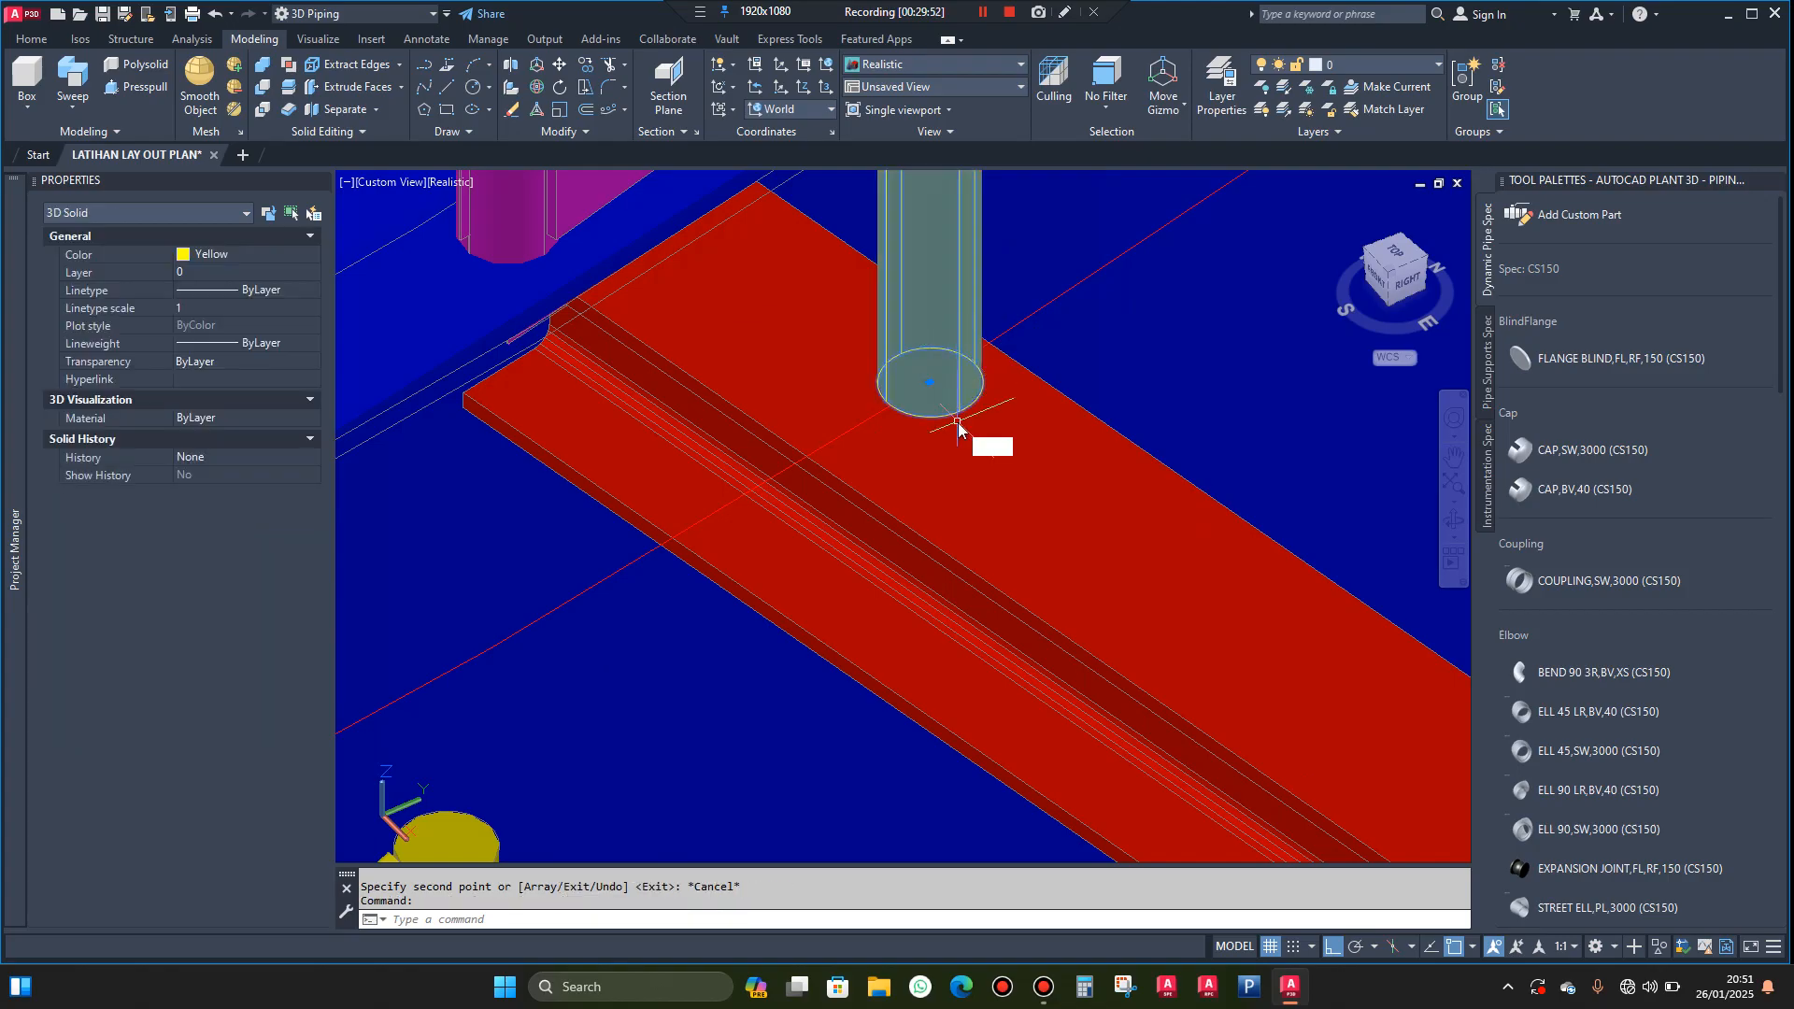
text(m)
key(Return)
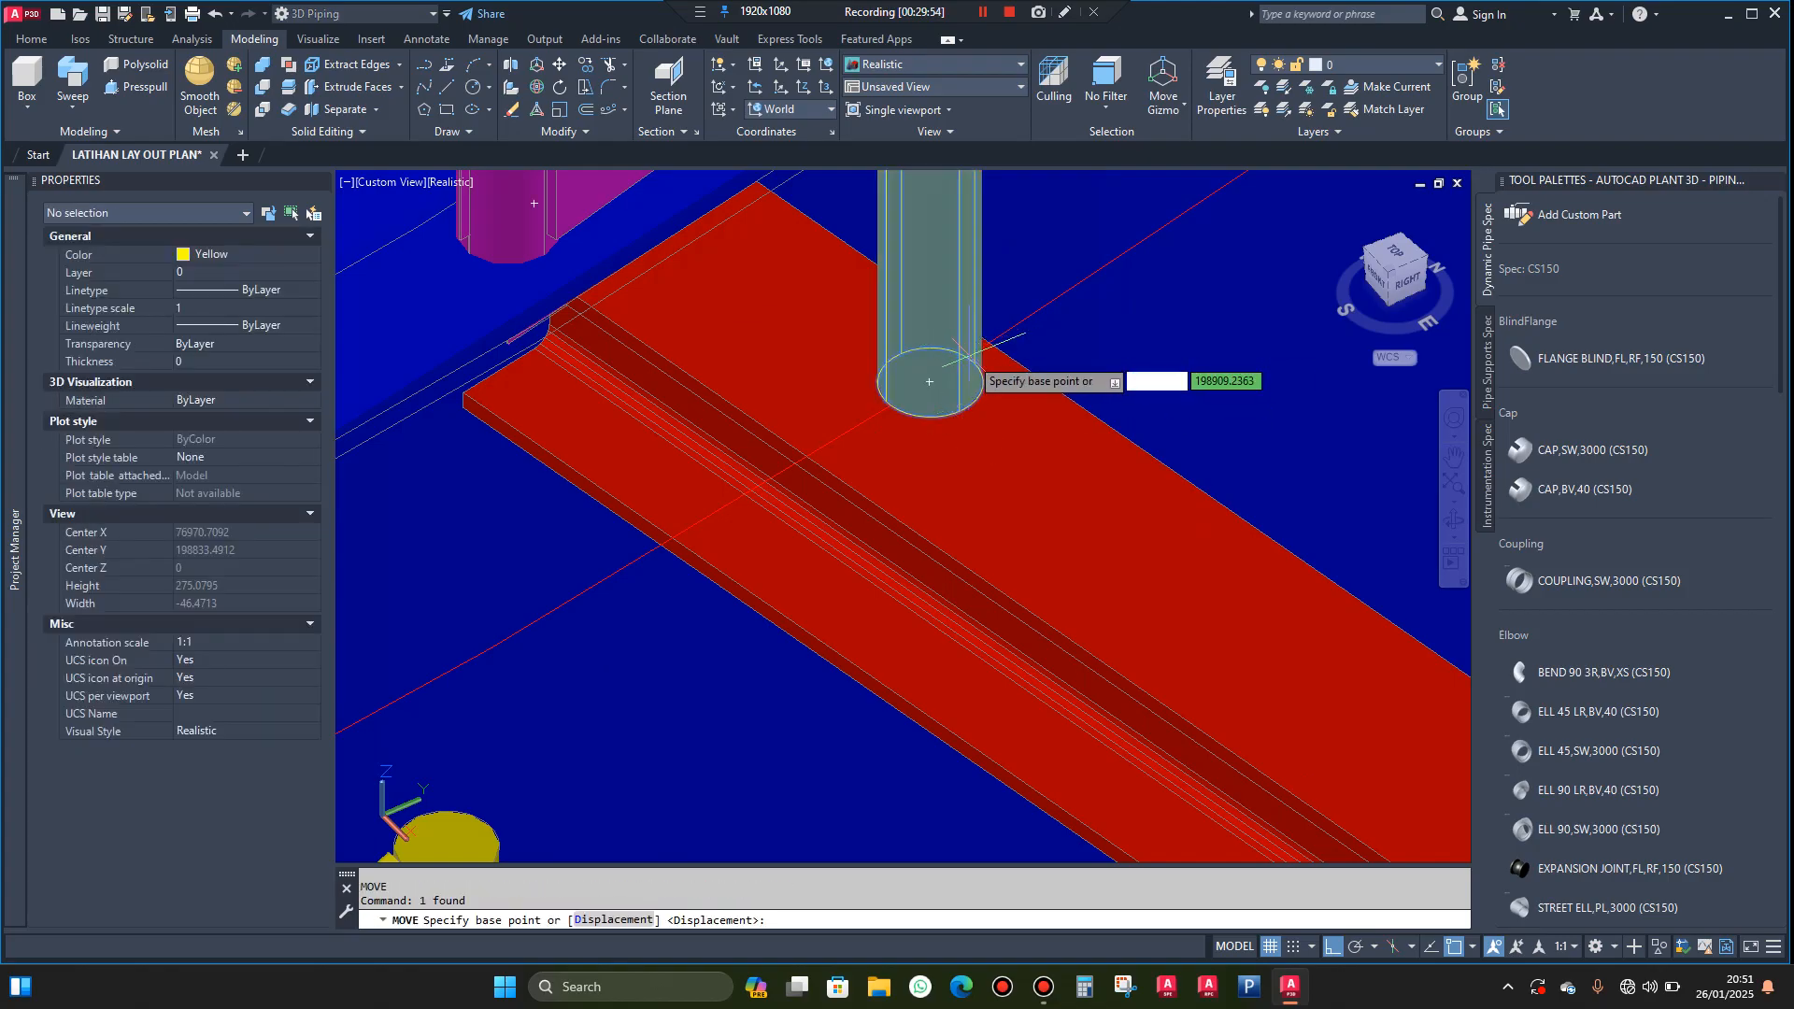
click(980, 348)
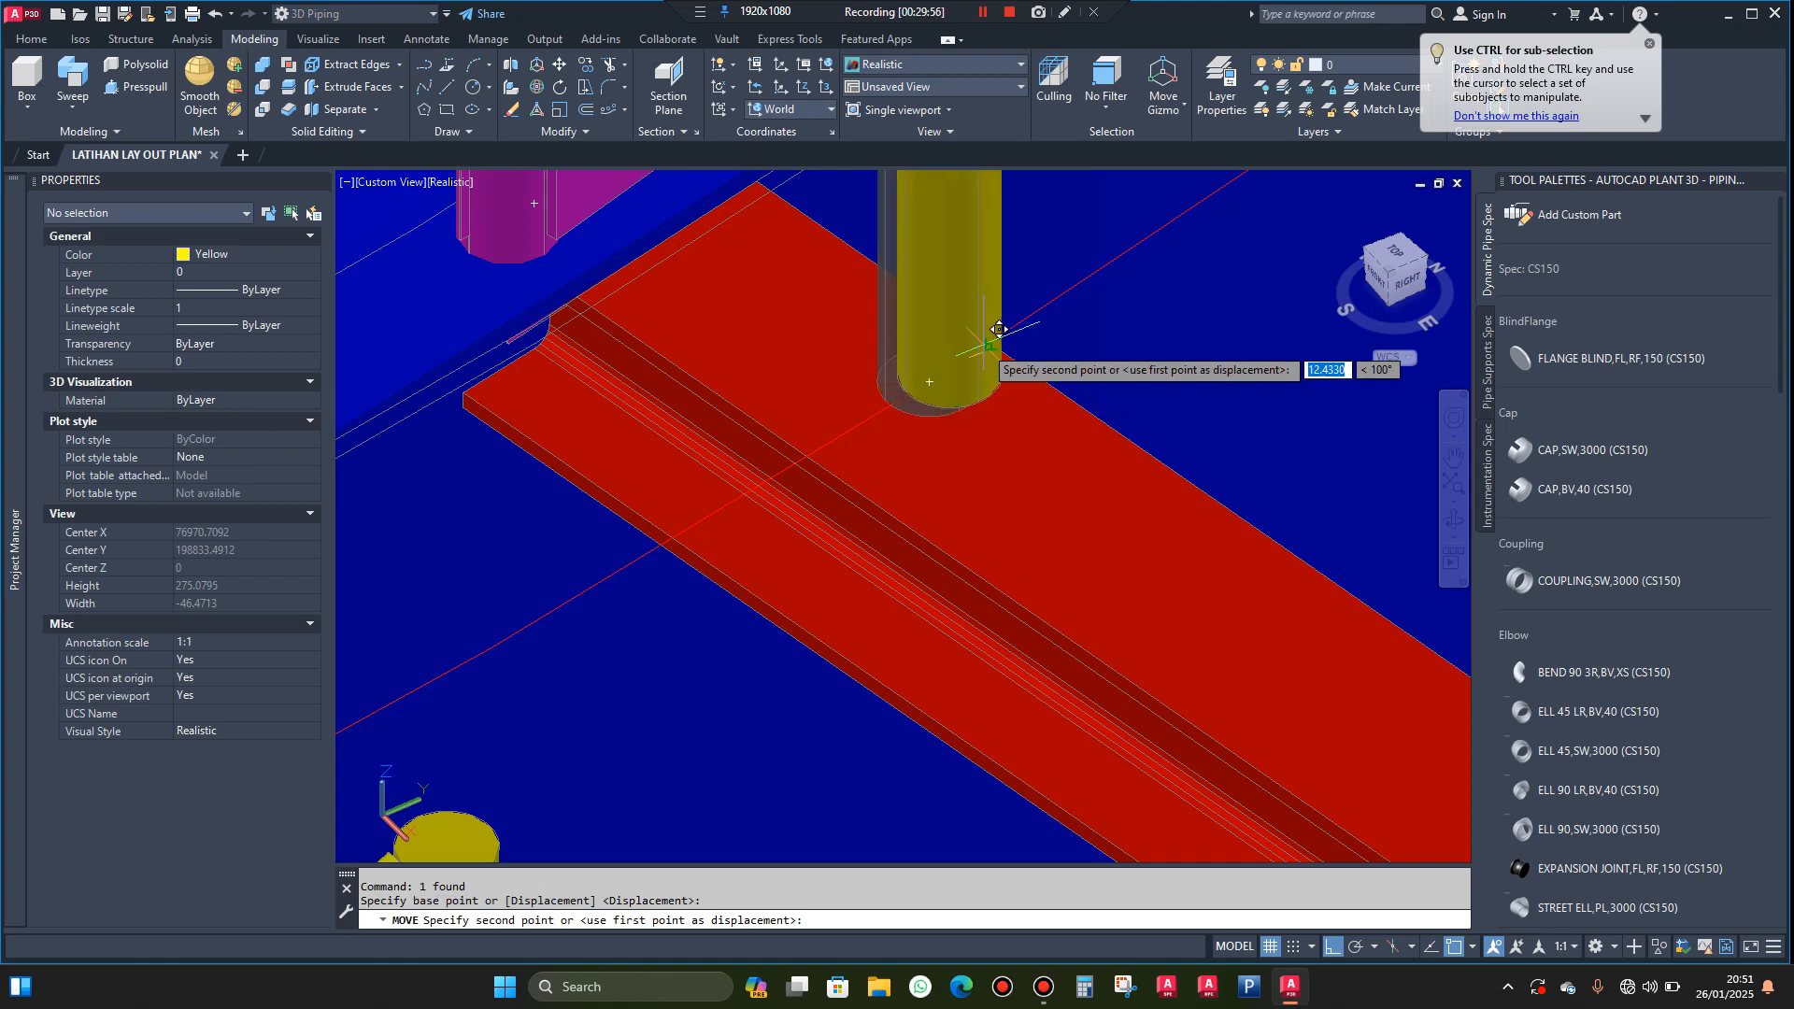
click(996, 335)
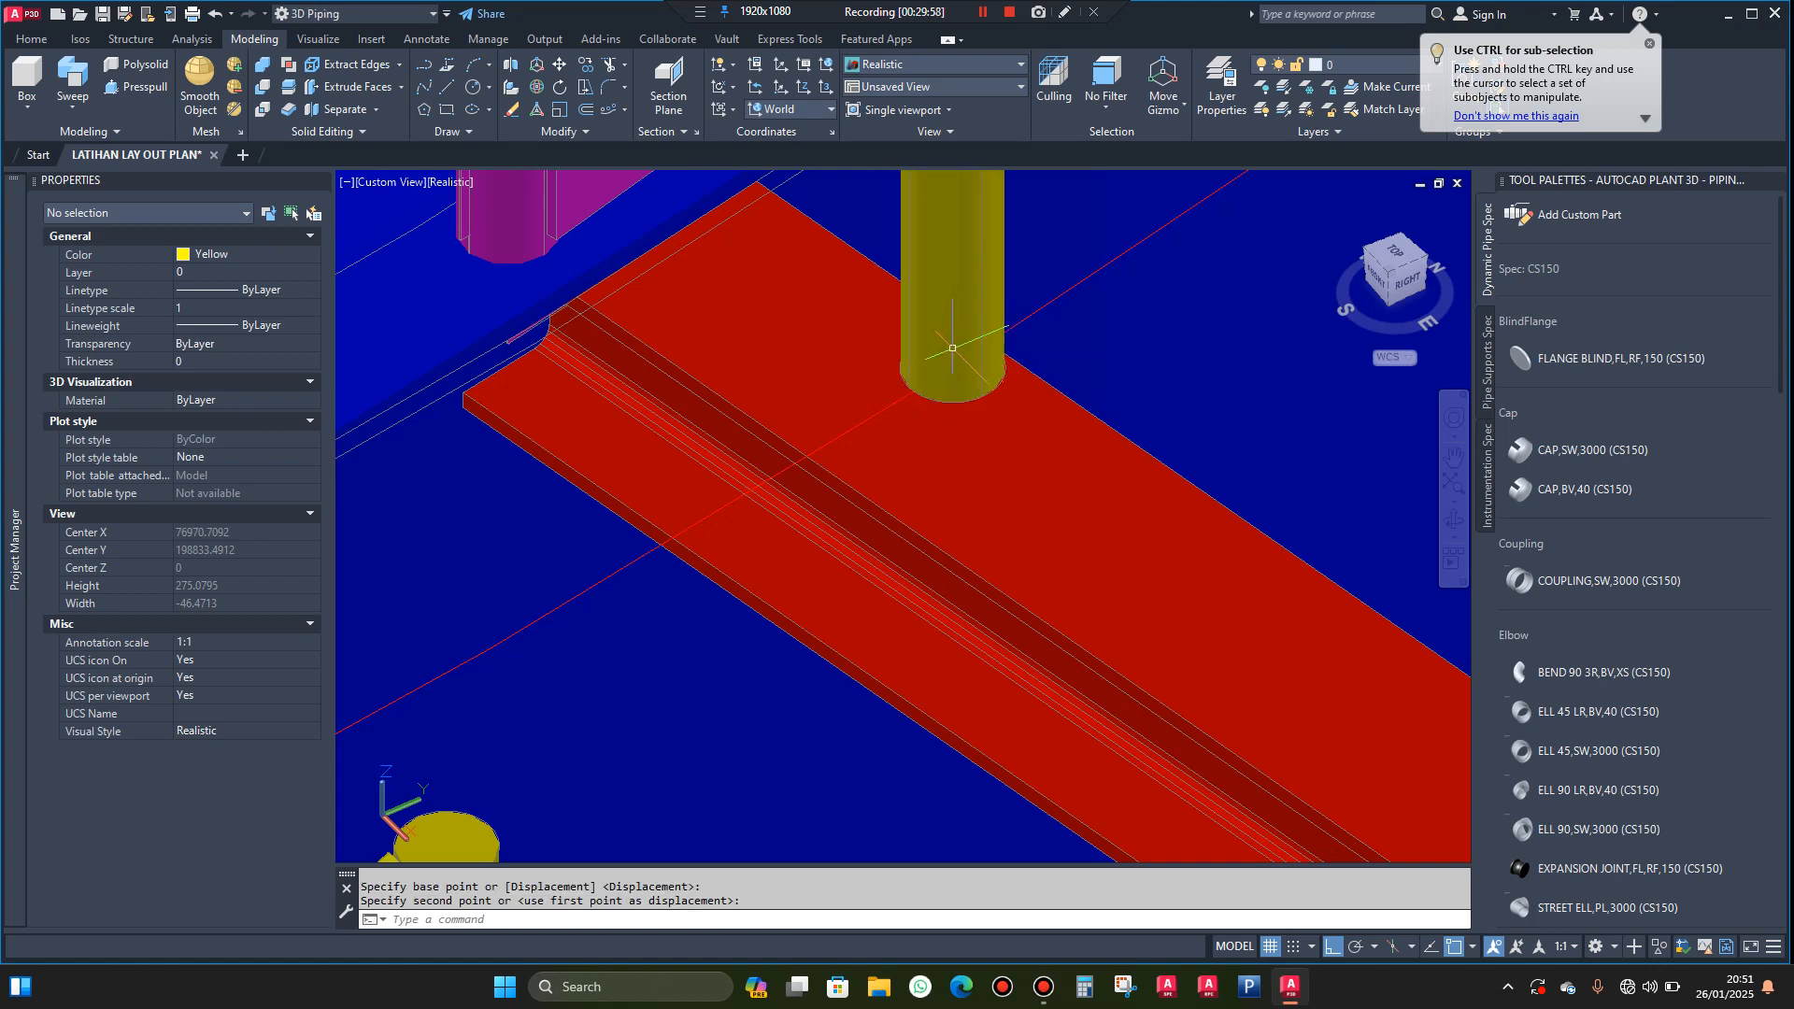
Add a structural railing along the landing's side beam from the far corner post's base centre to the tank-side post's base centre
scroll(972, 337, down, 5)
scroll(996, 355, down, 5)
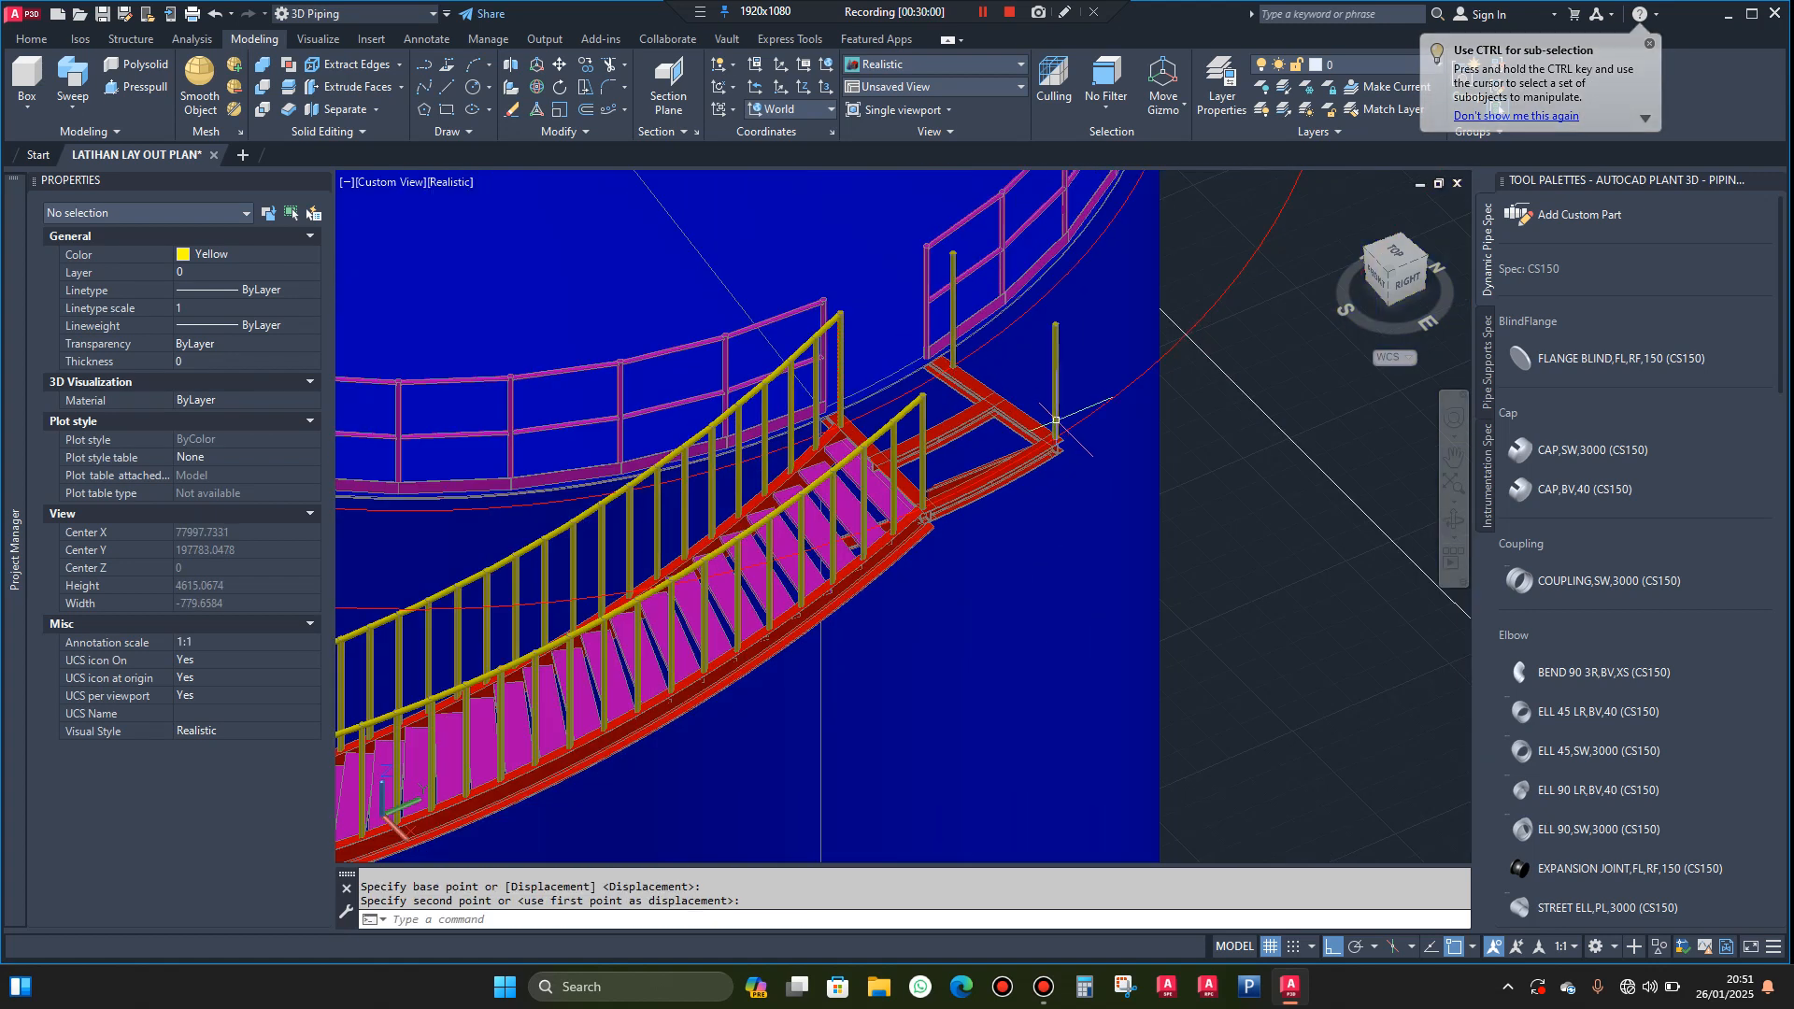
click(130, 40)
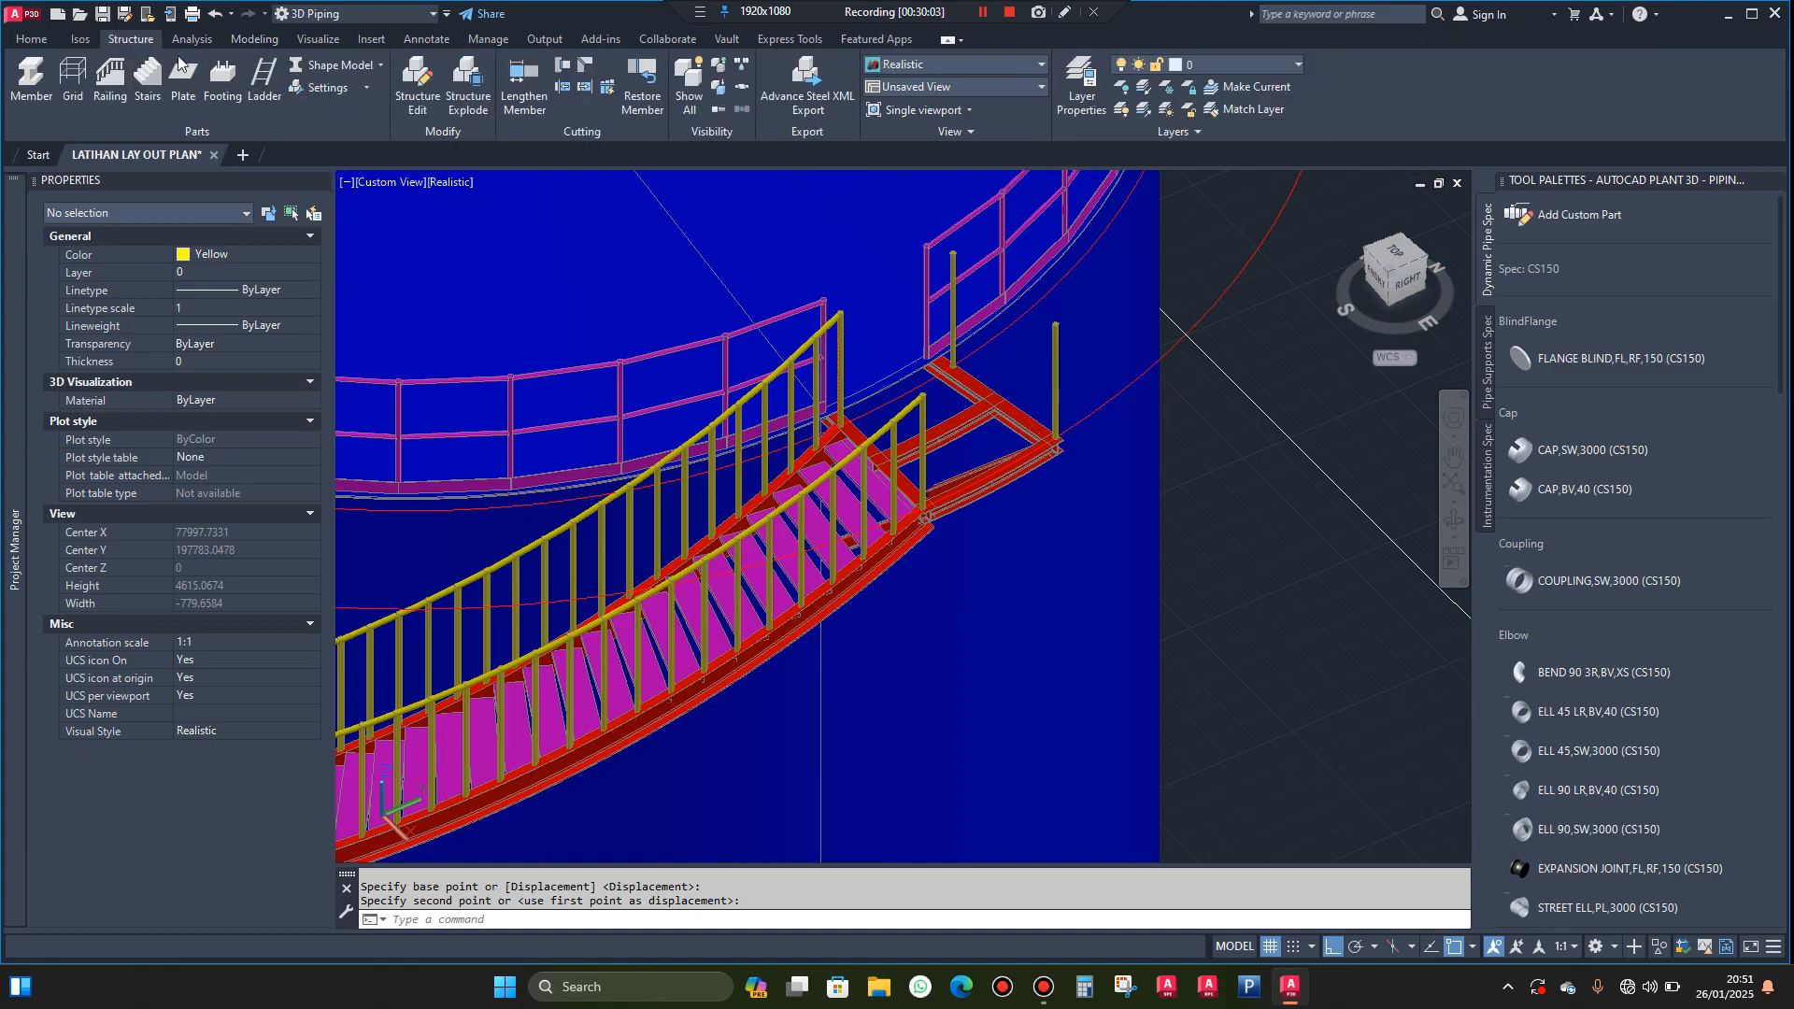
click(110, 79)
scroll(943, 372, up, 5)
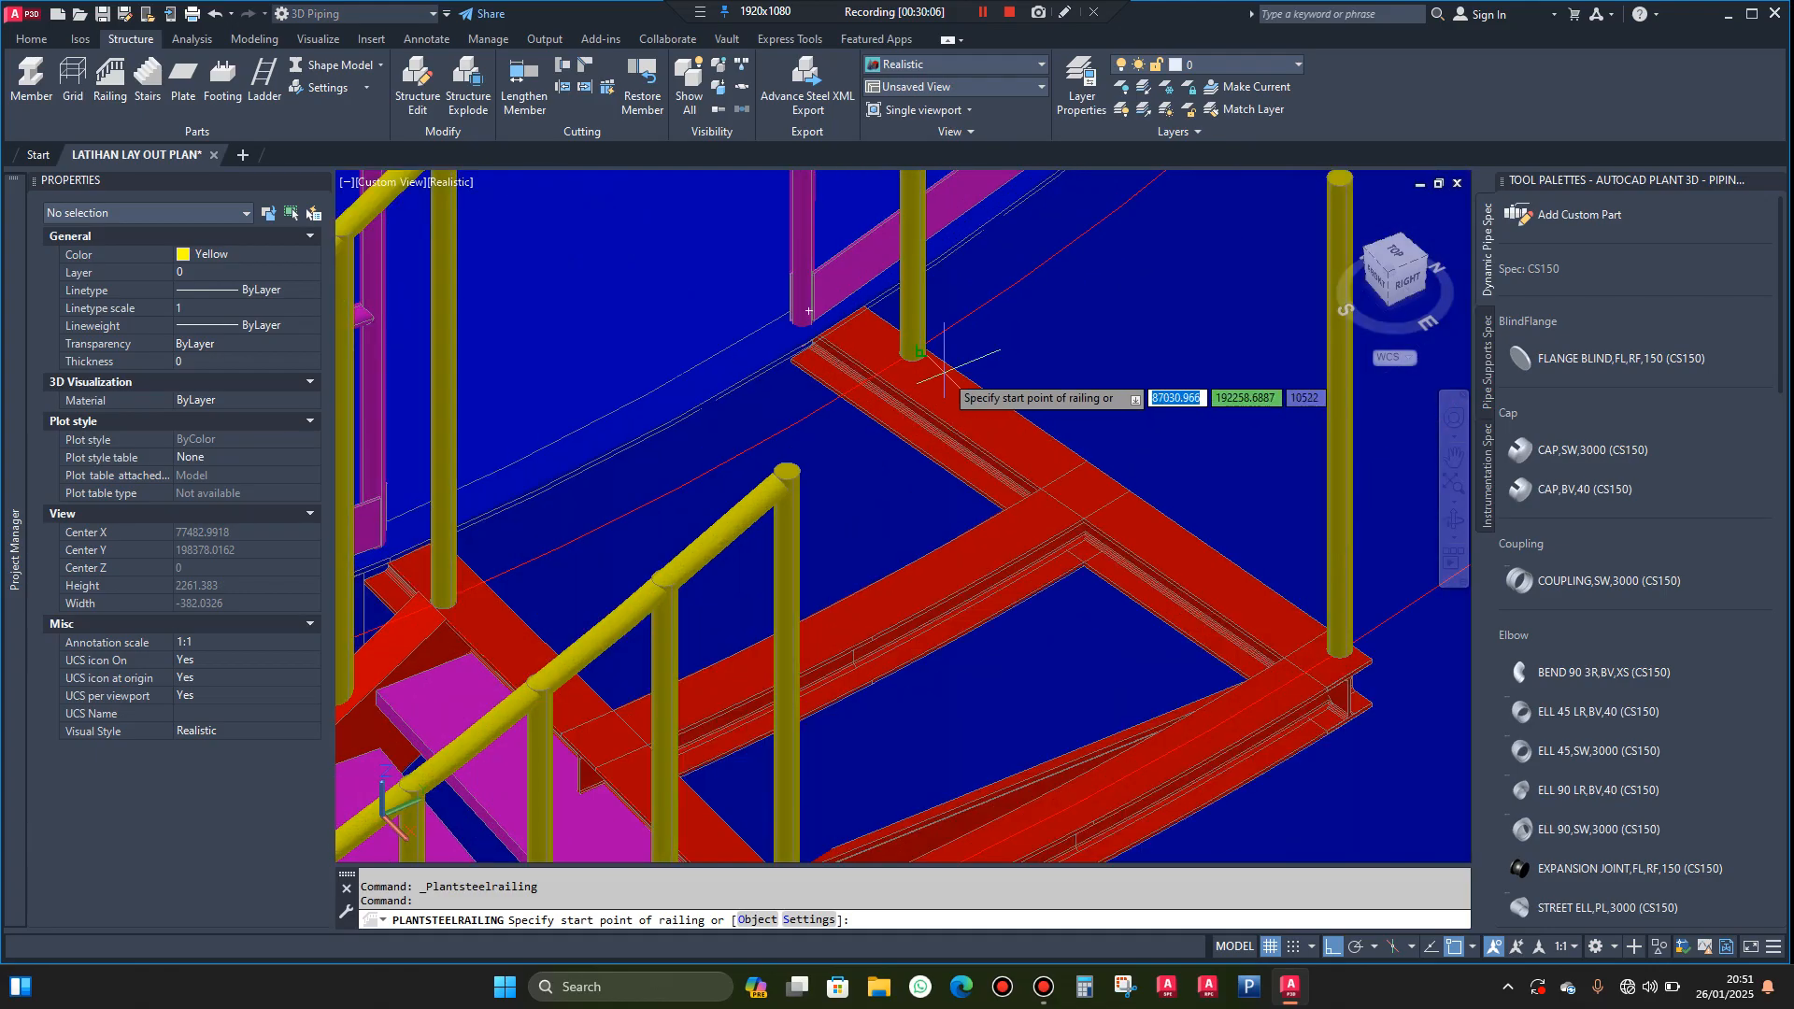
scroll(944, 372, up, 4)
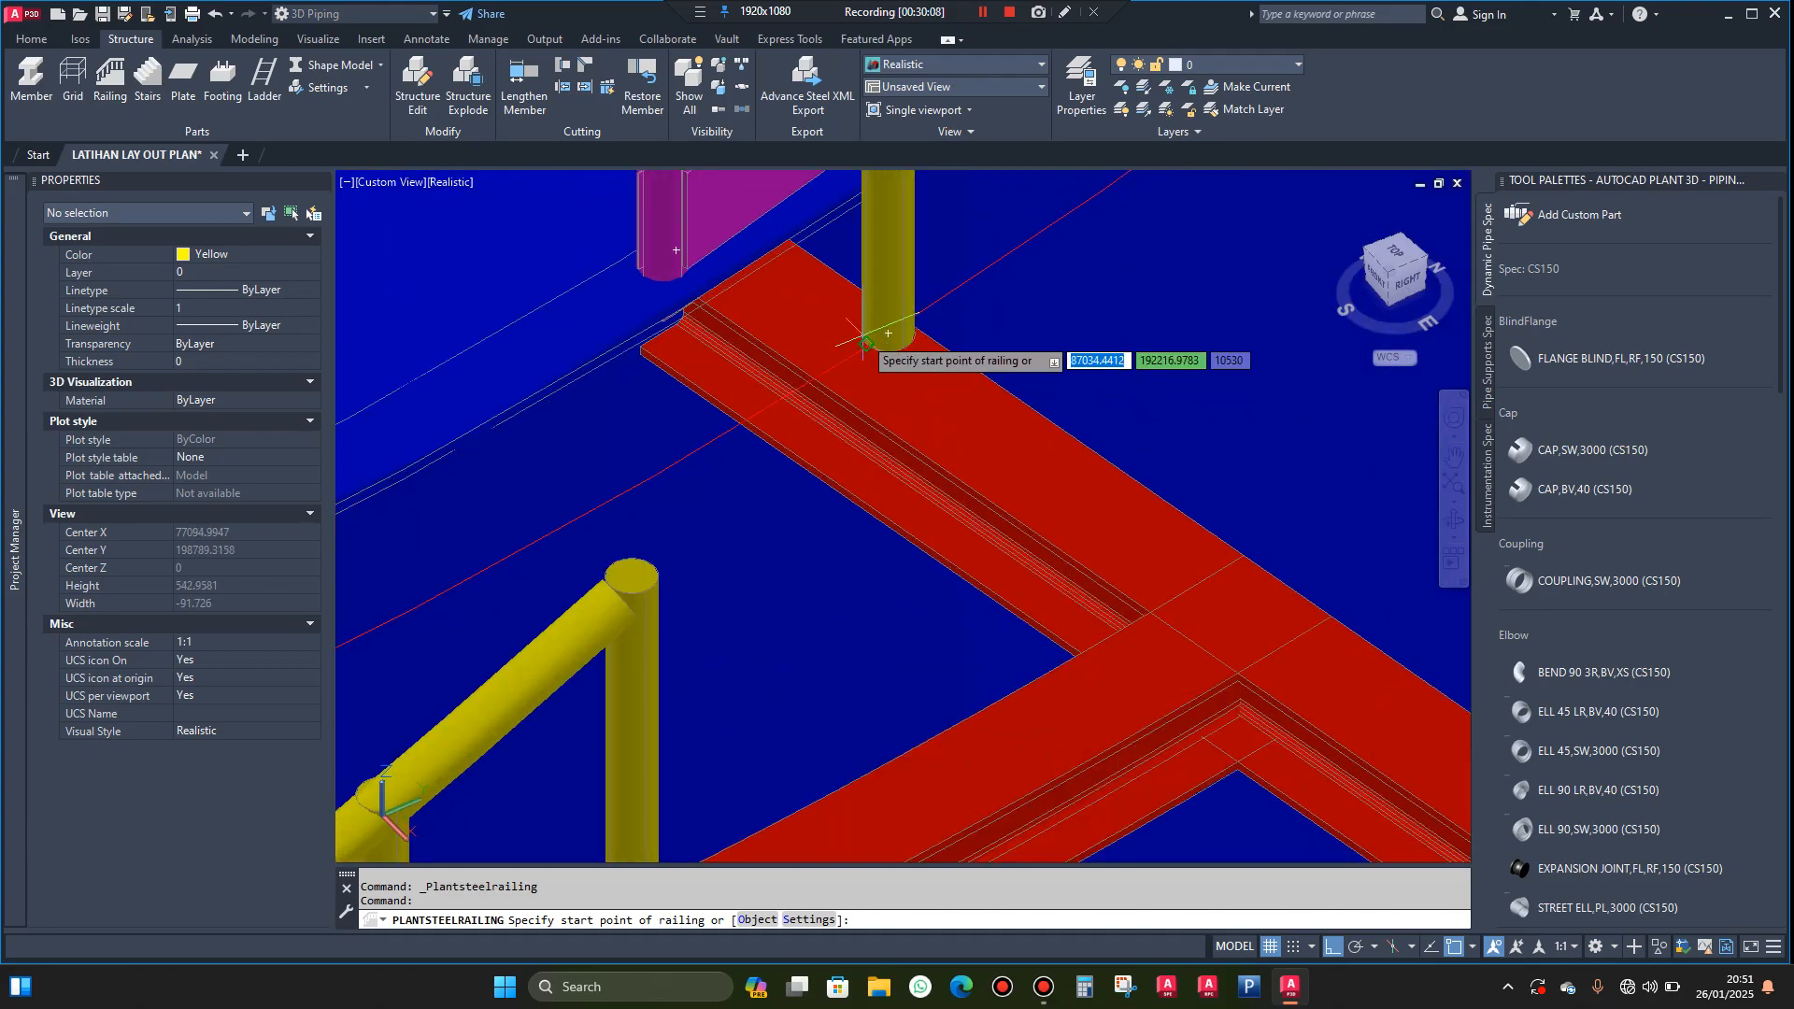
scroll(862, 346, down, 4)
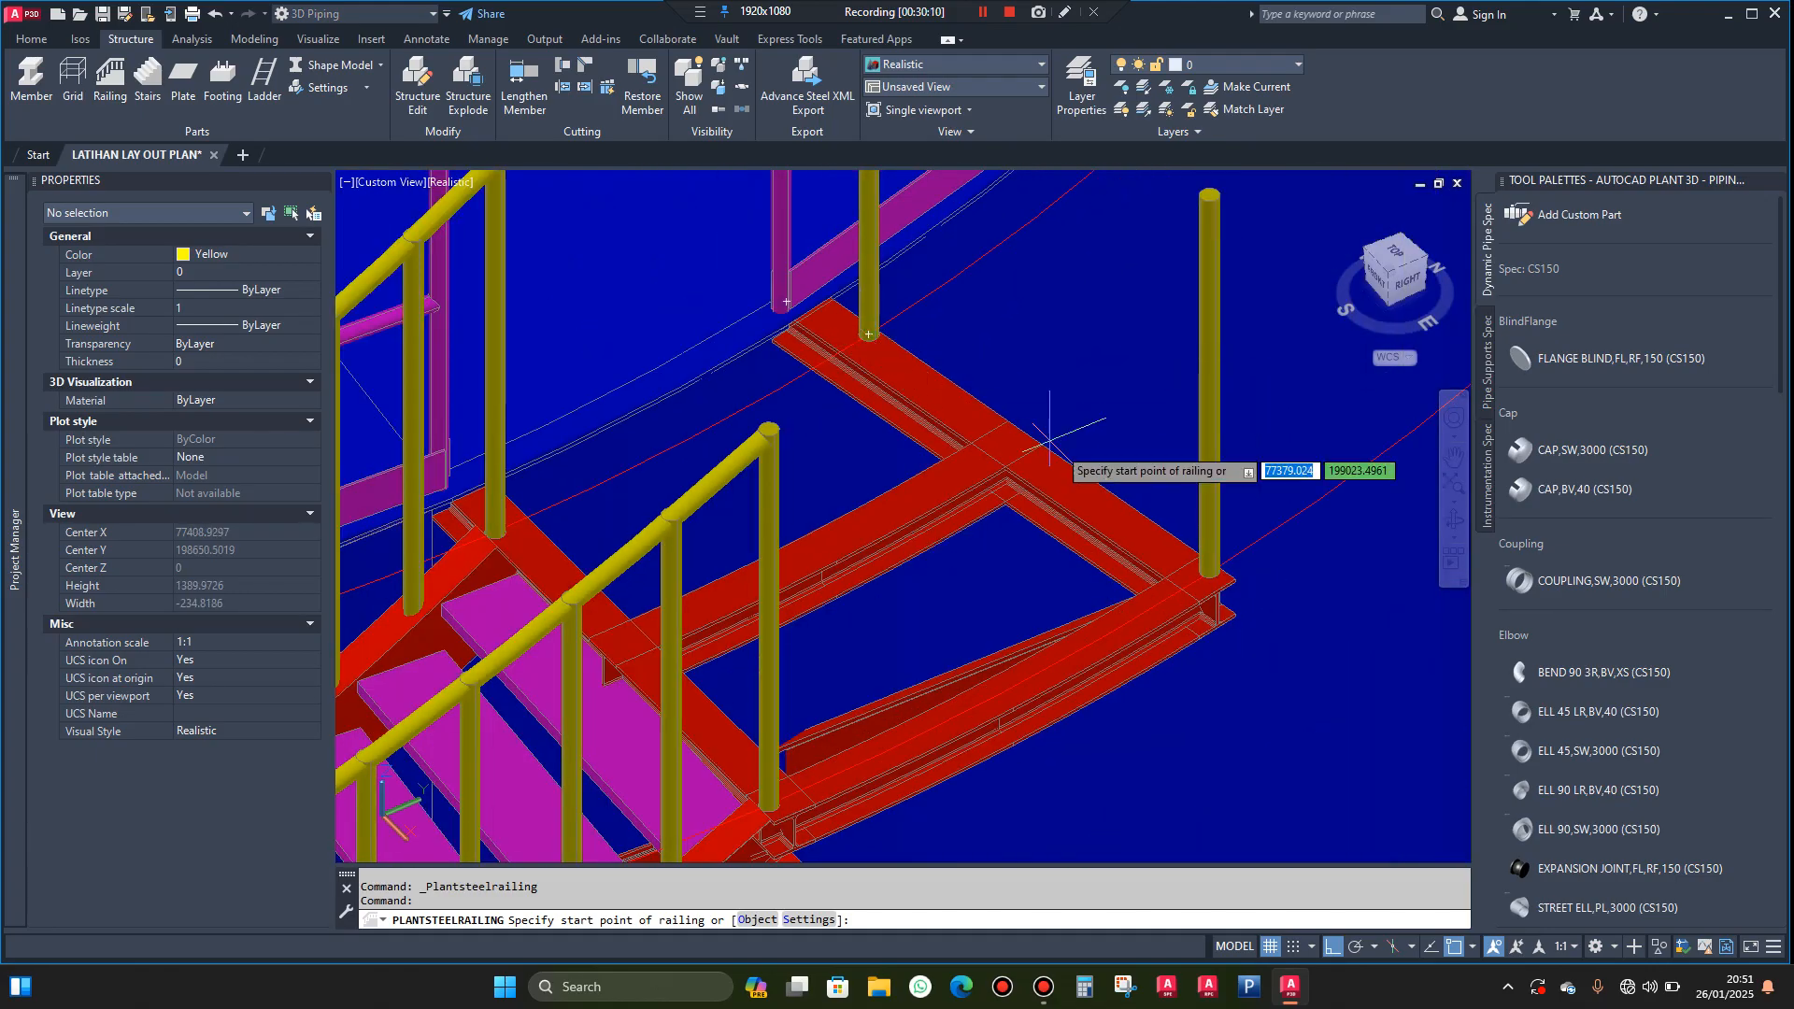
scroll(1208, 572, up, 3)
scroll(1210, 574, up, 1)
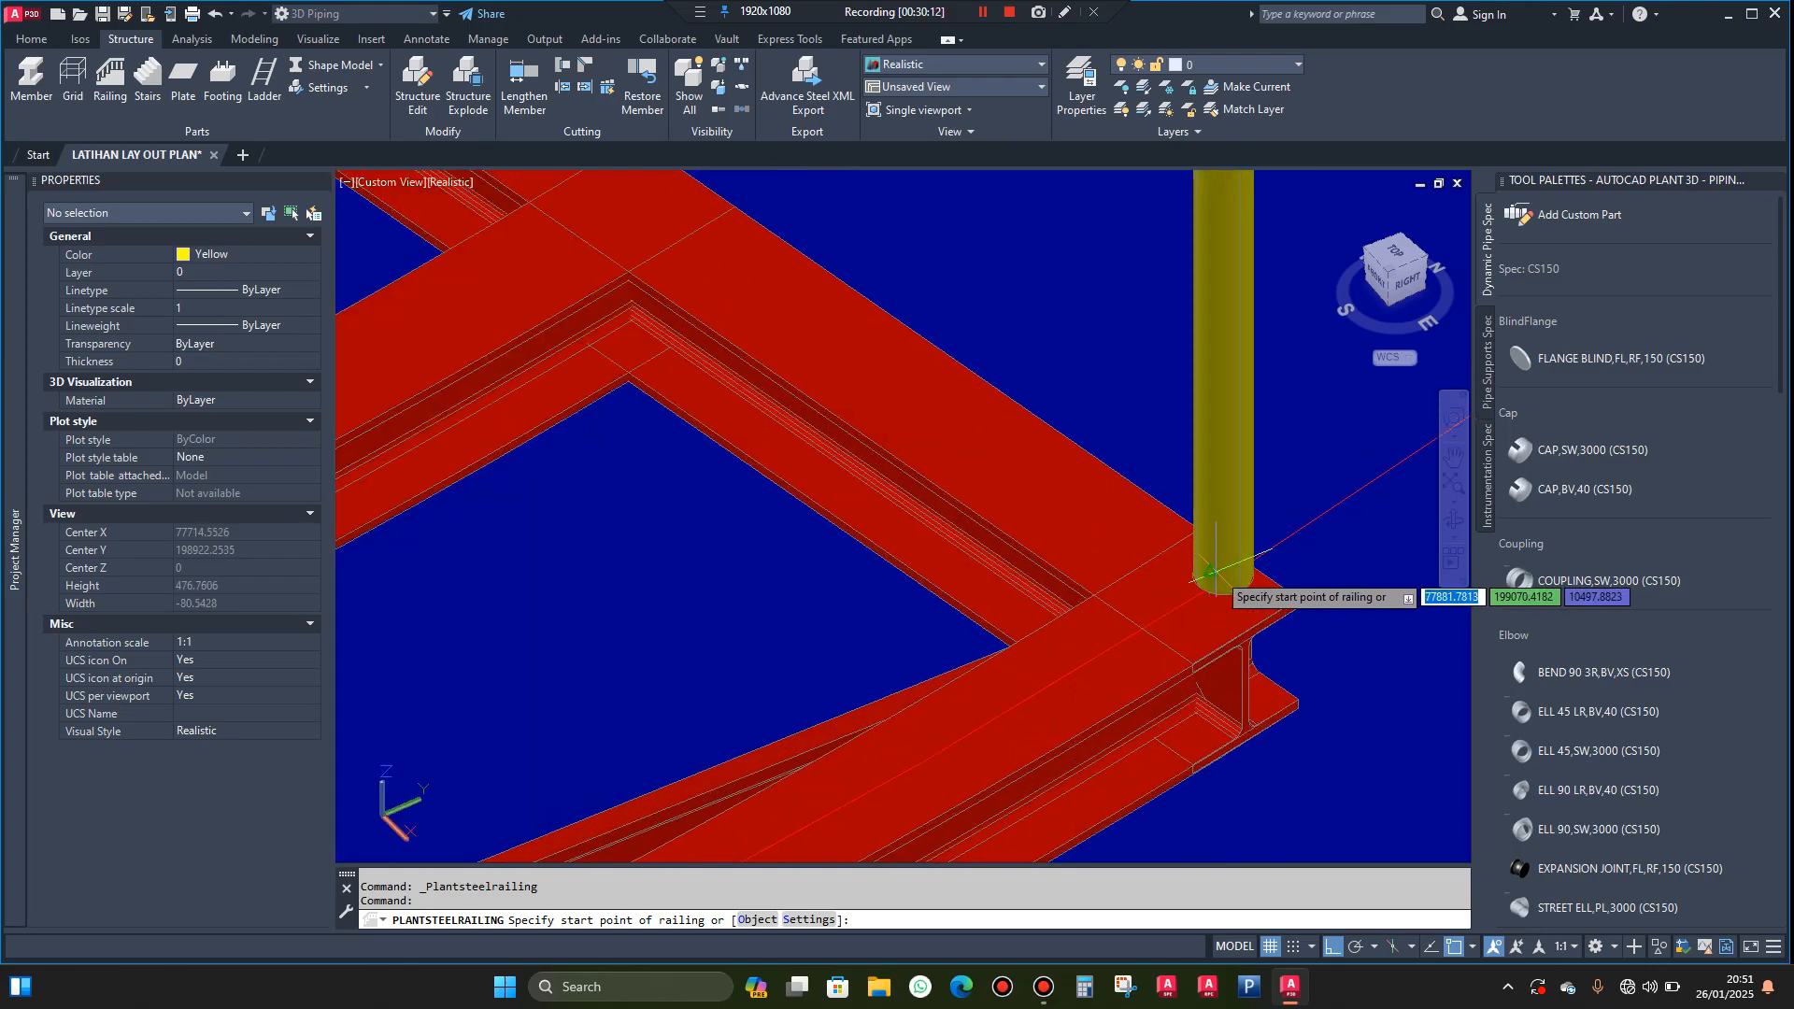
scroll(1229, 584, up, 1)
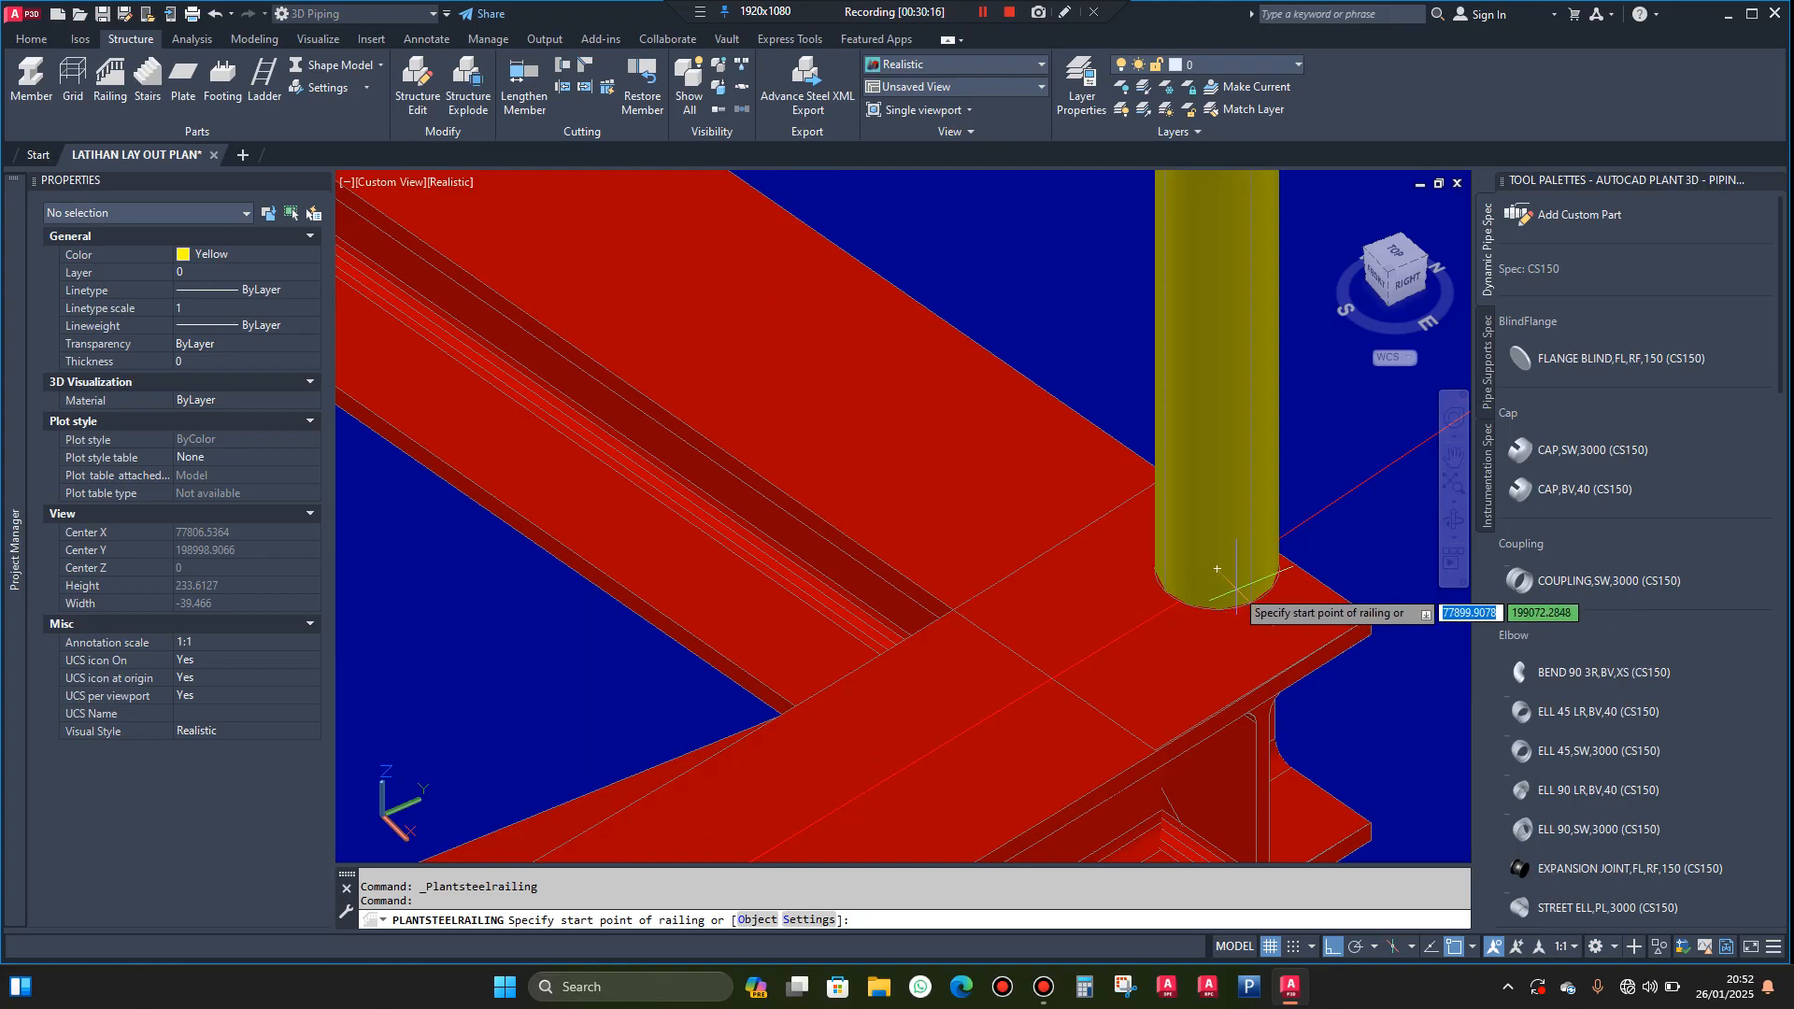
click(1219, 570)
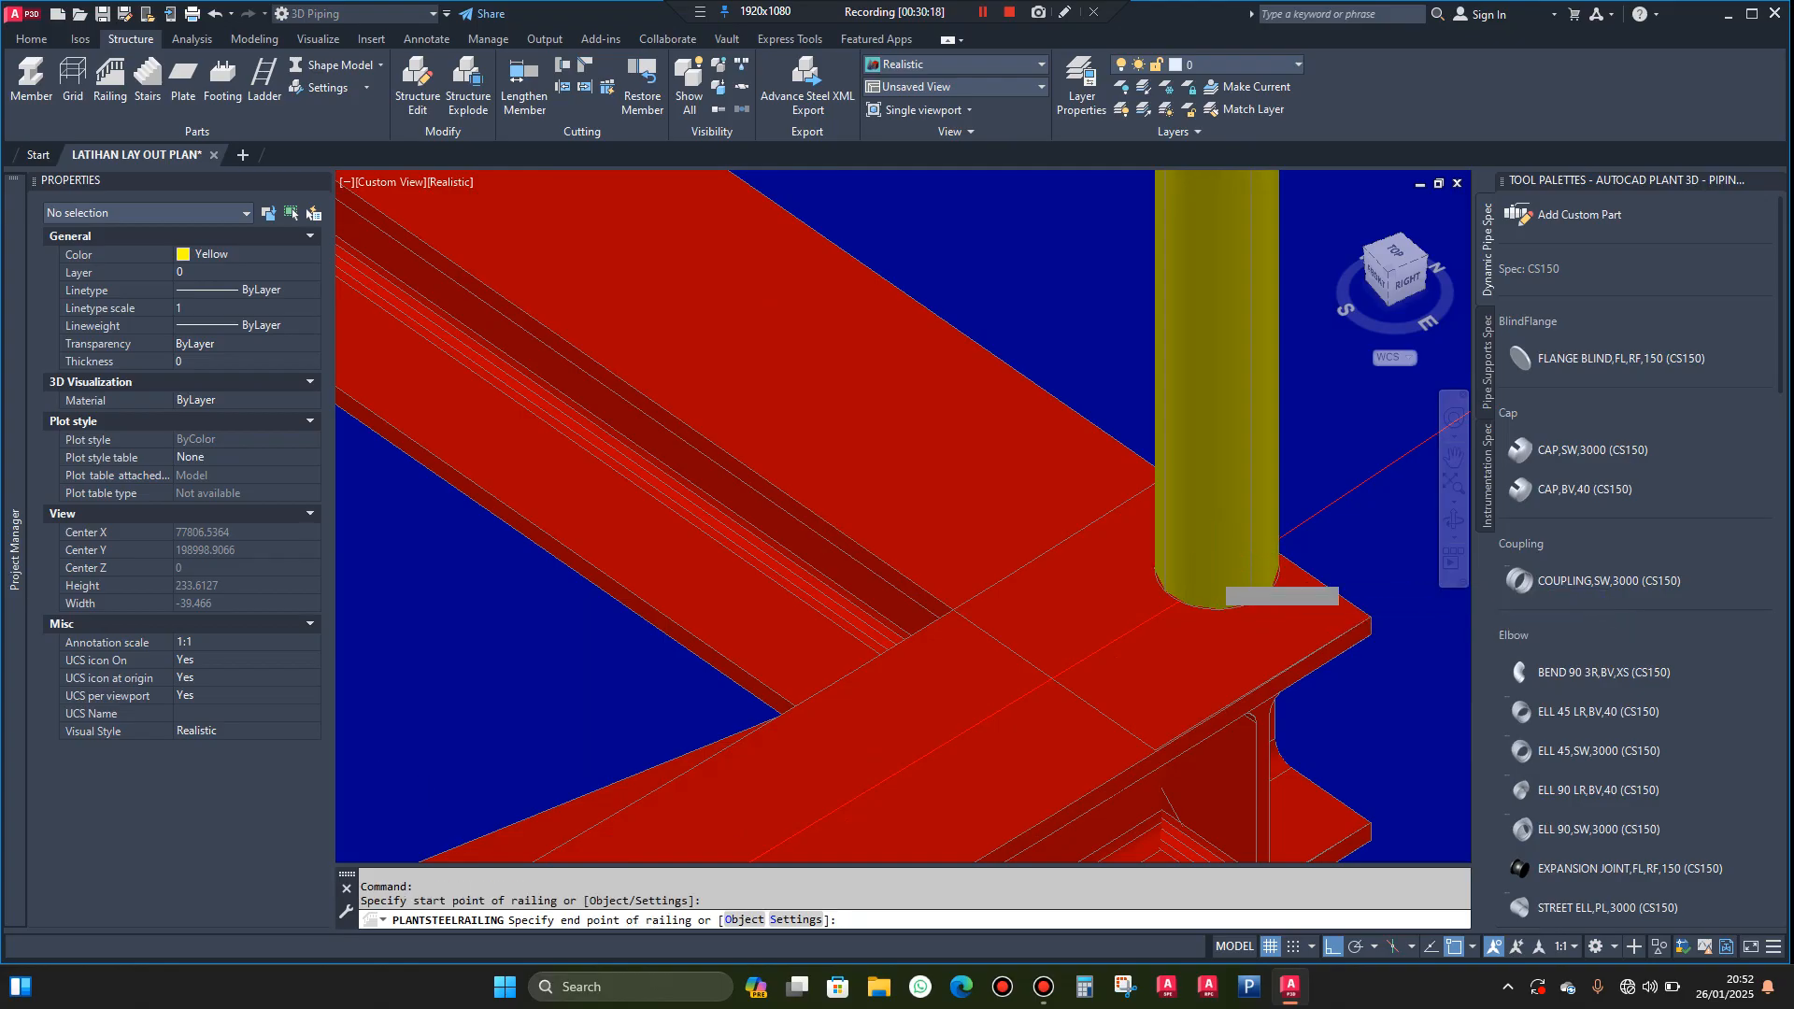
scroll(1220, 571, down, 7)
scroll(1121, 467, up, 1)
scroll(1040, 456, up, 6)
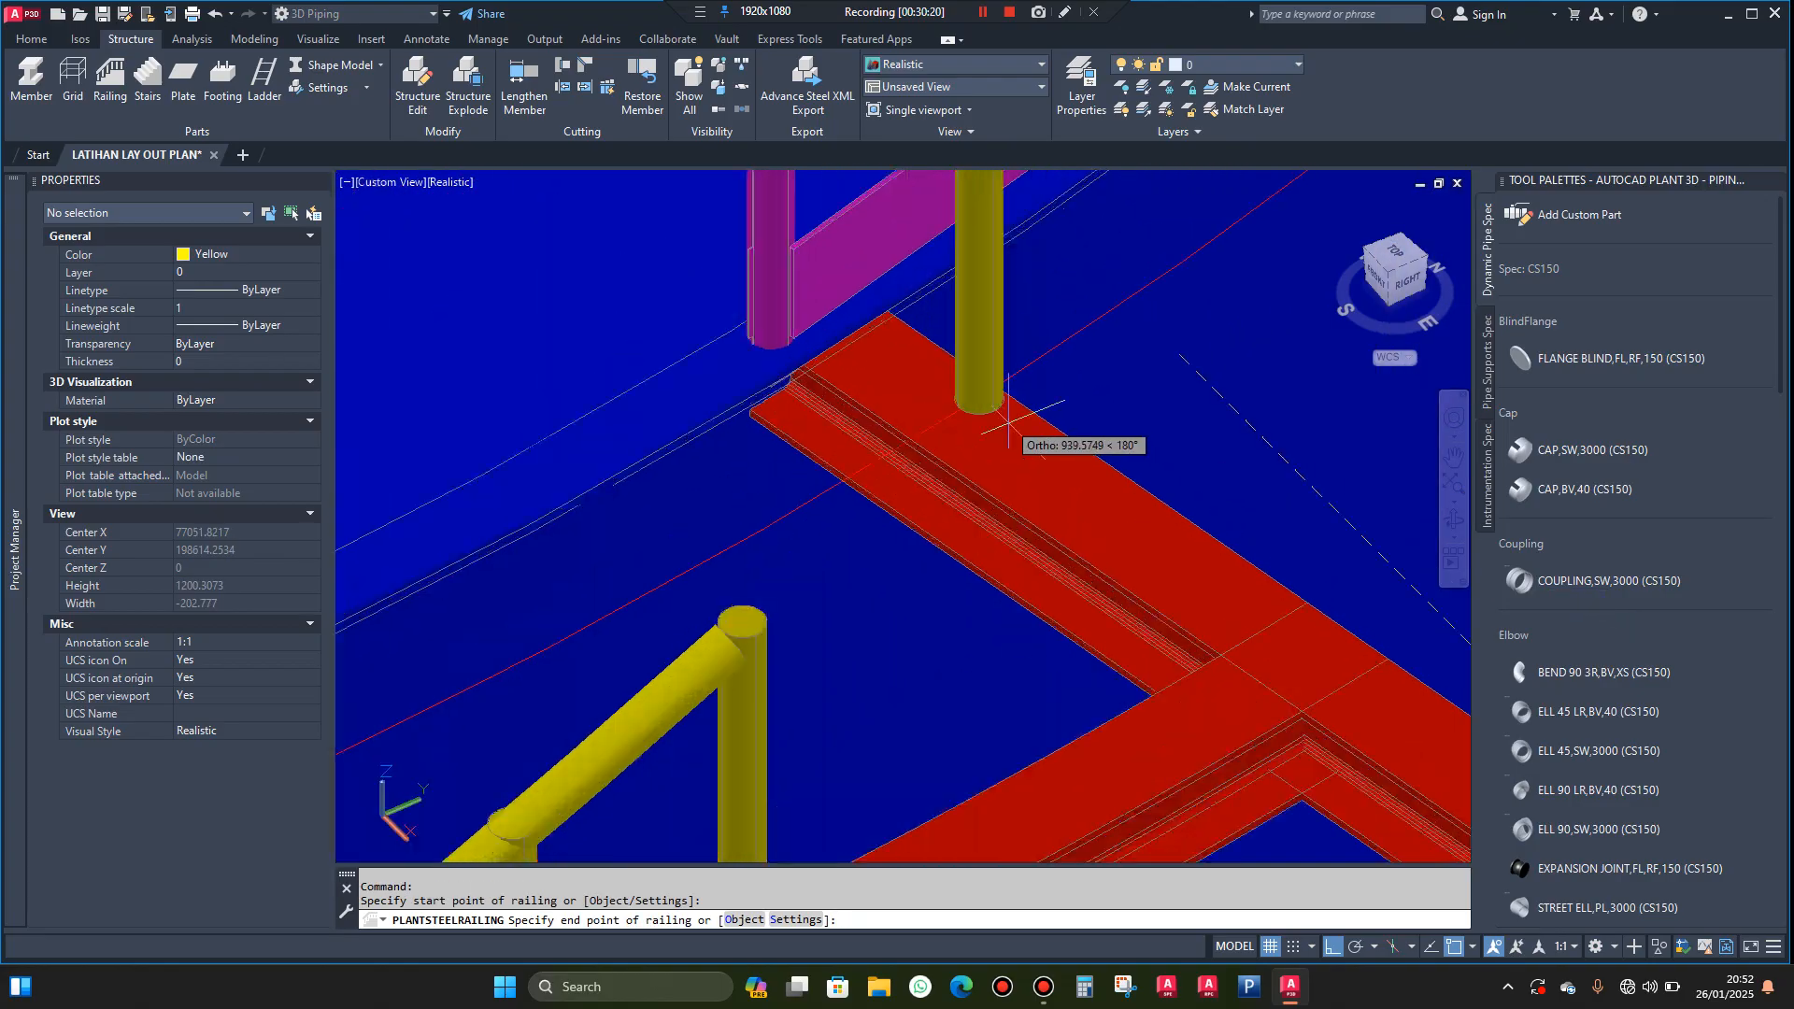
click(965, 387)
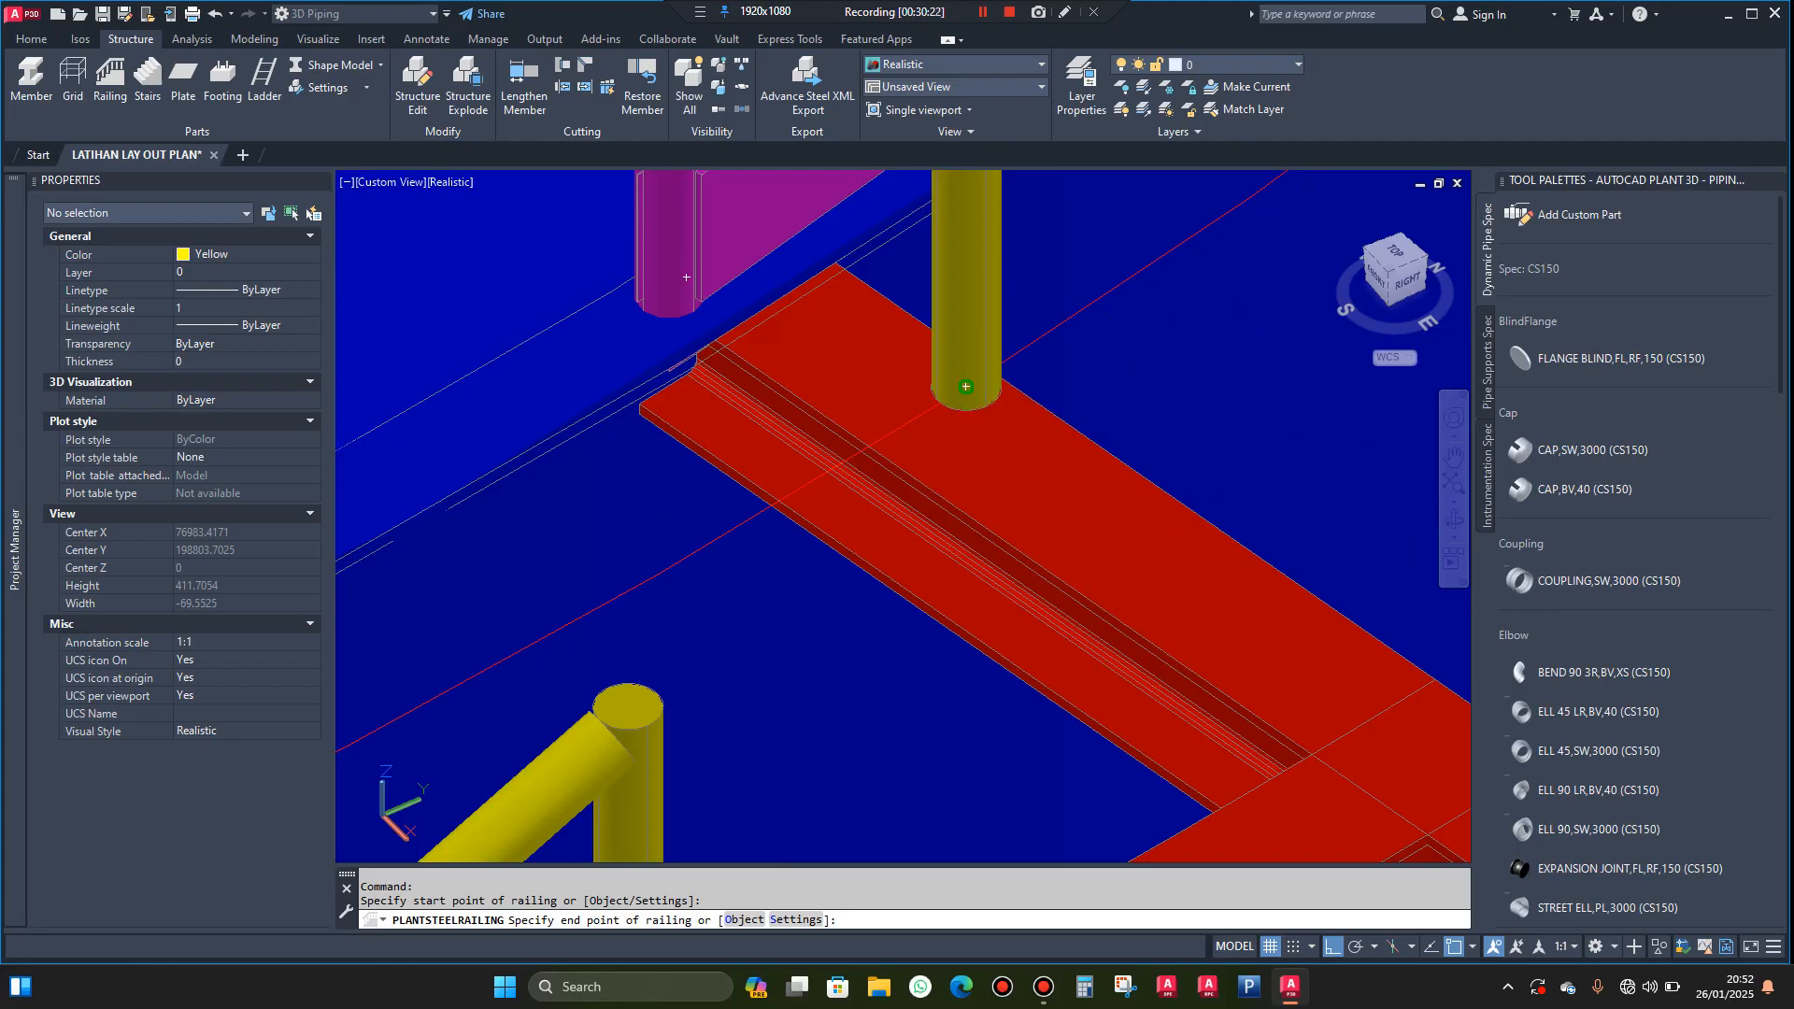
key(Escape)
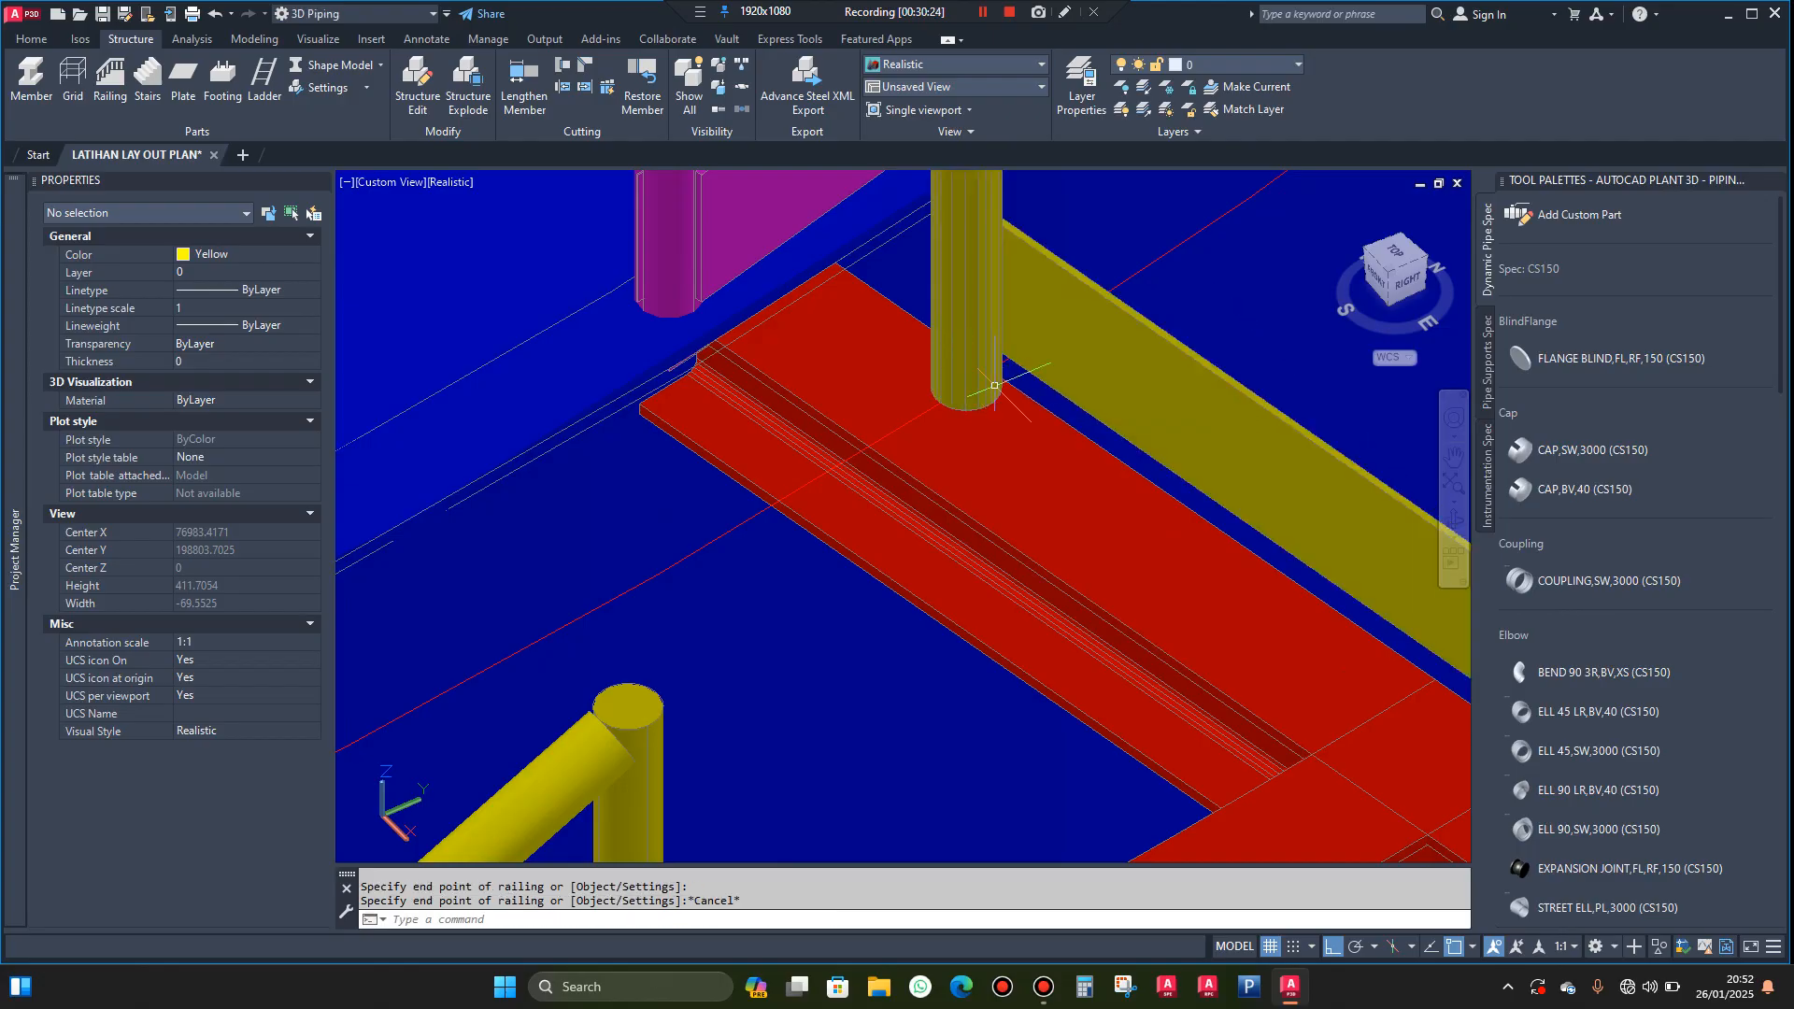
Draw a line about 100 mm long across the top flange of the landing's outer beam at its midspan
scroll(1074, 365, down, 5)
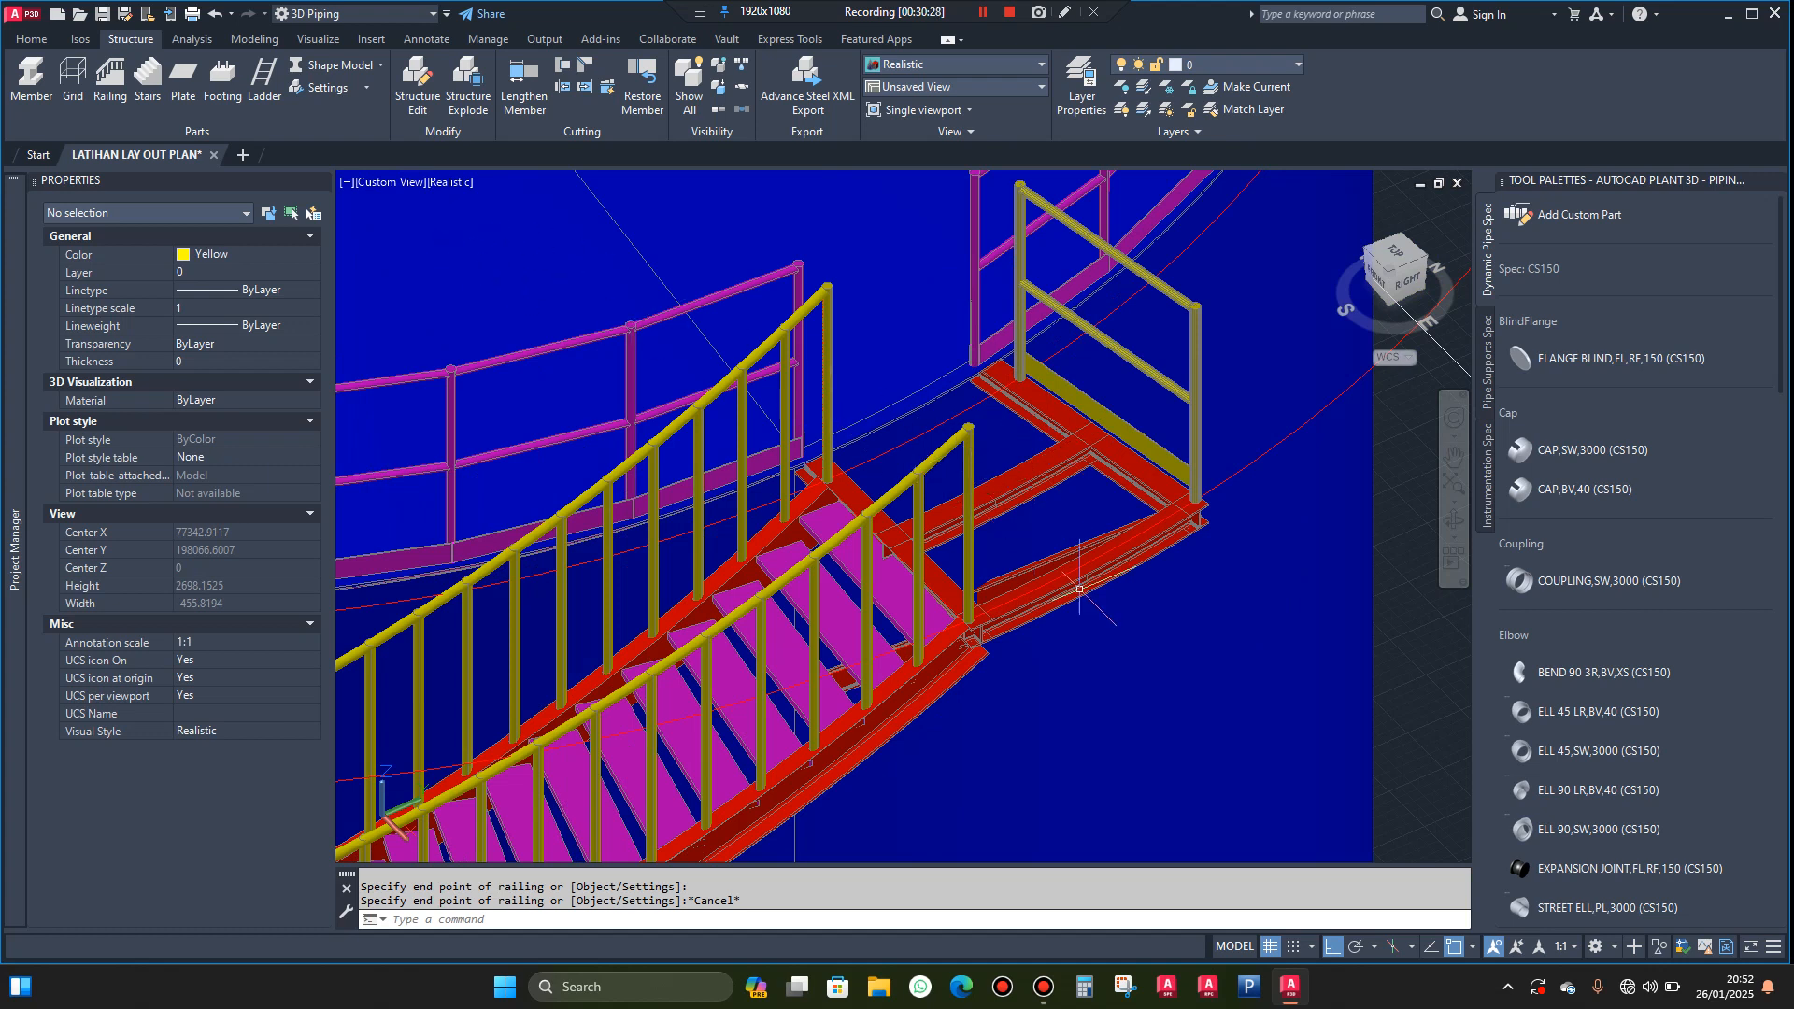
scroll(1079, 589, up, 6)
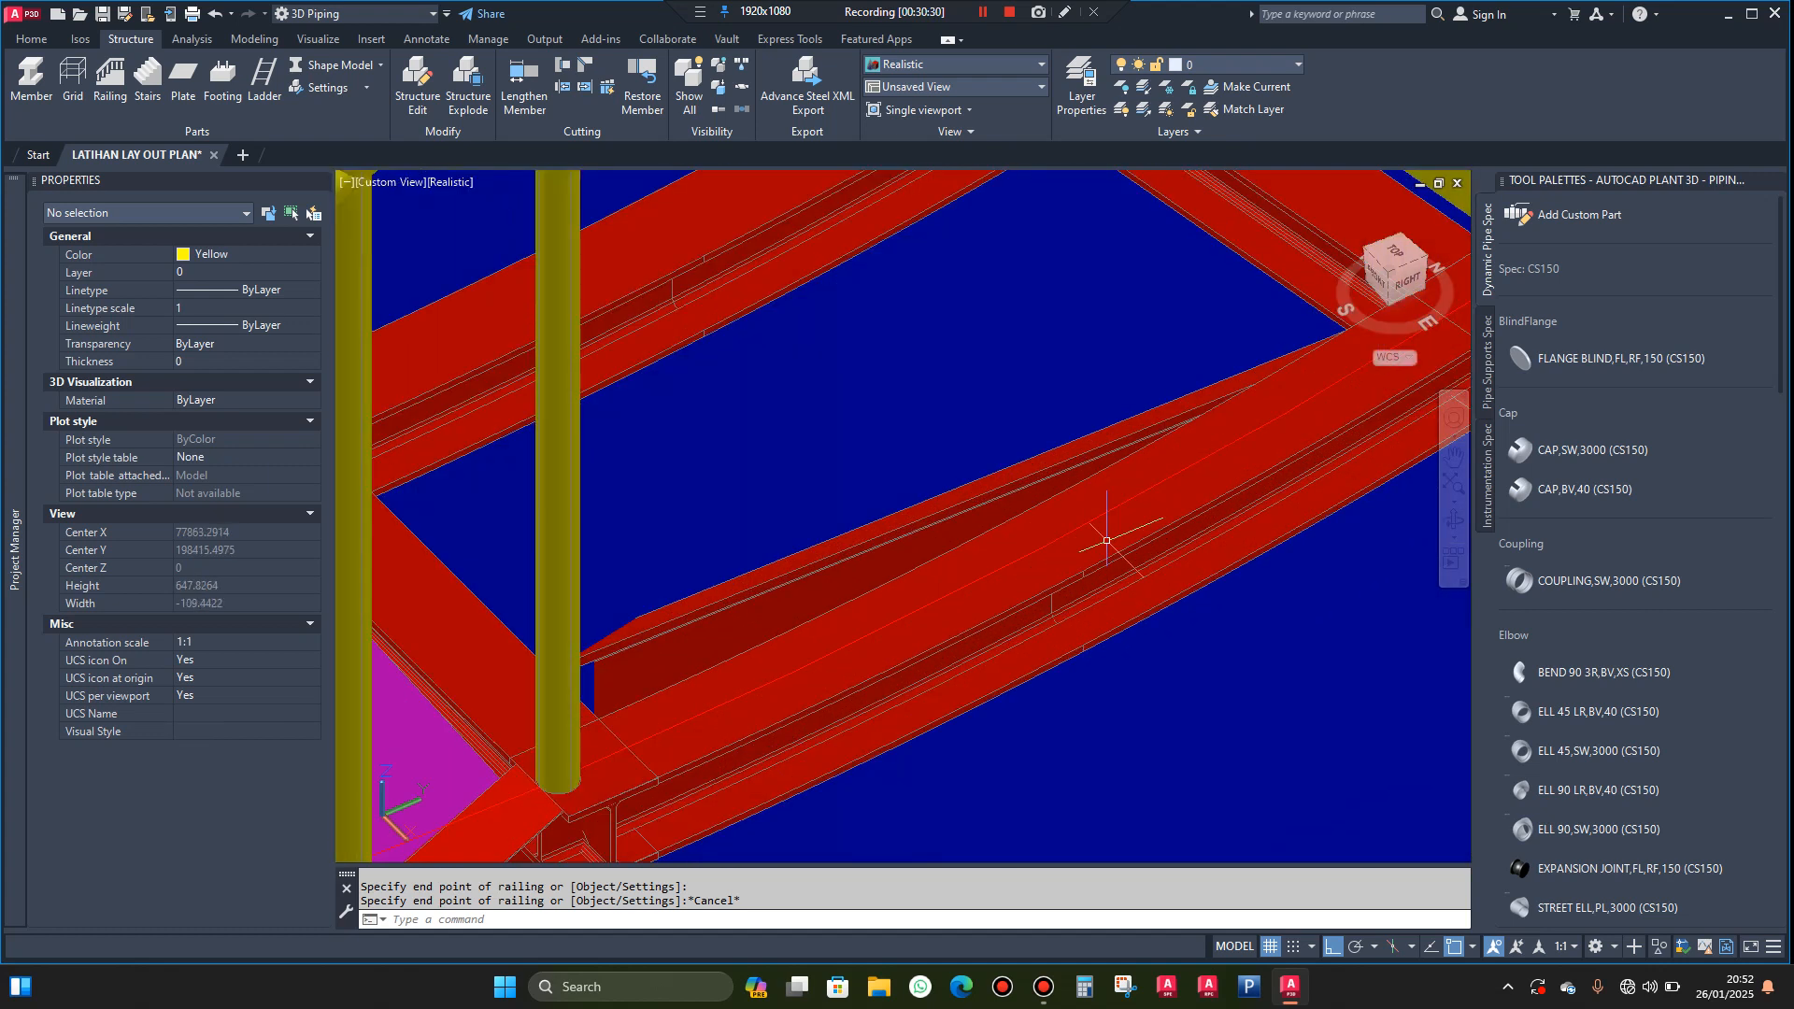
text(l)
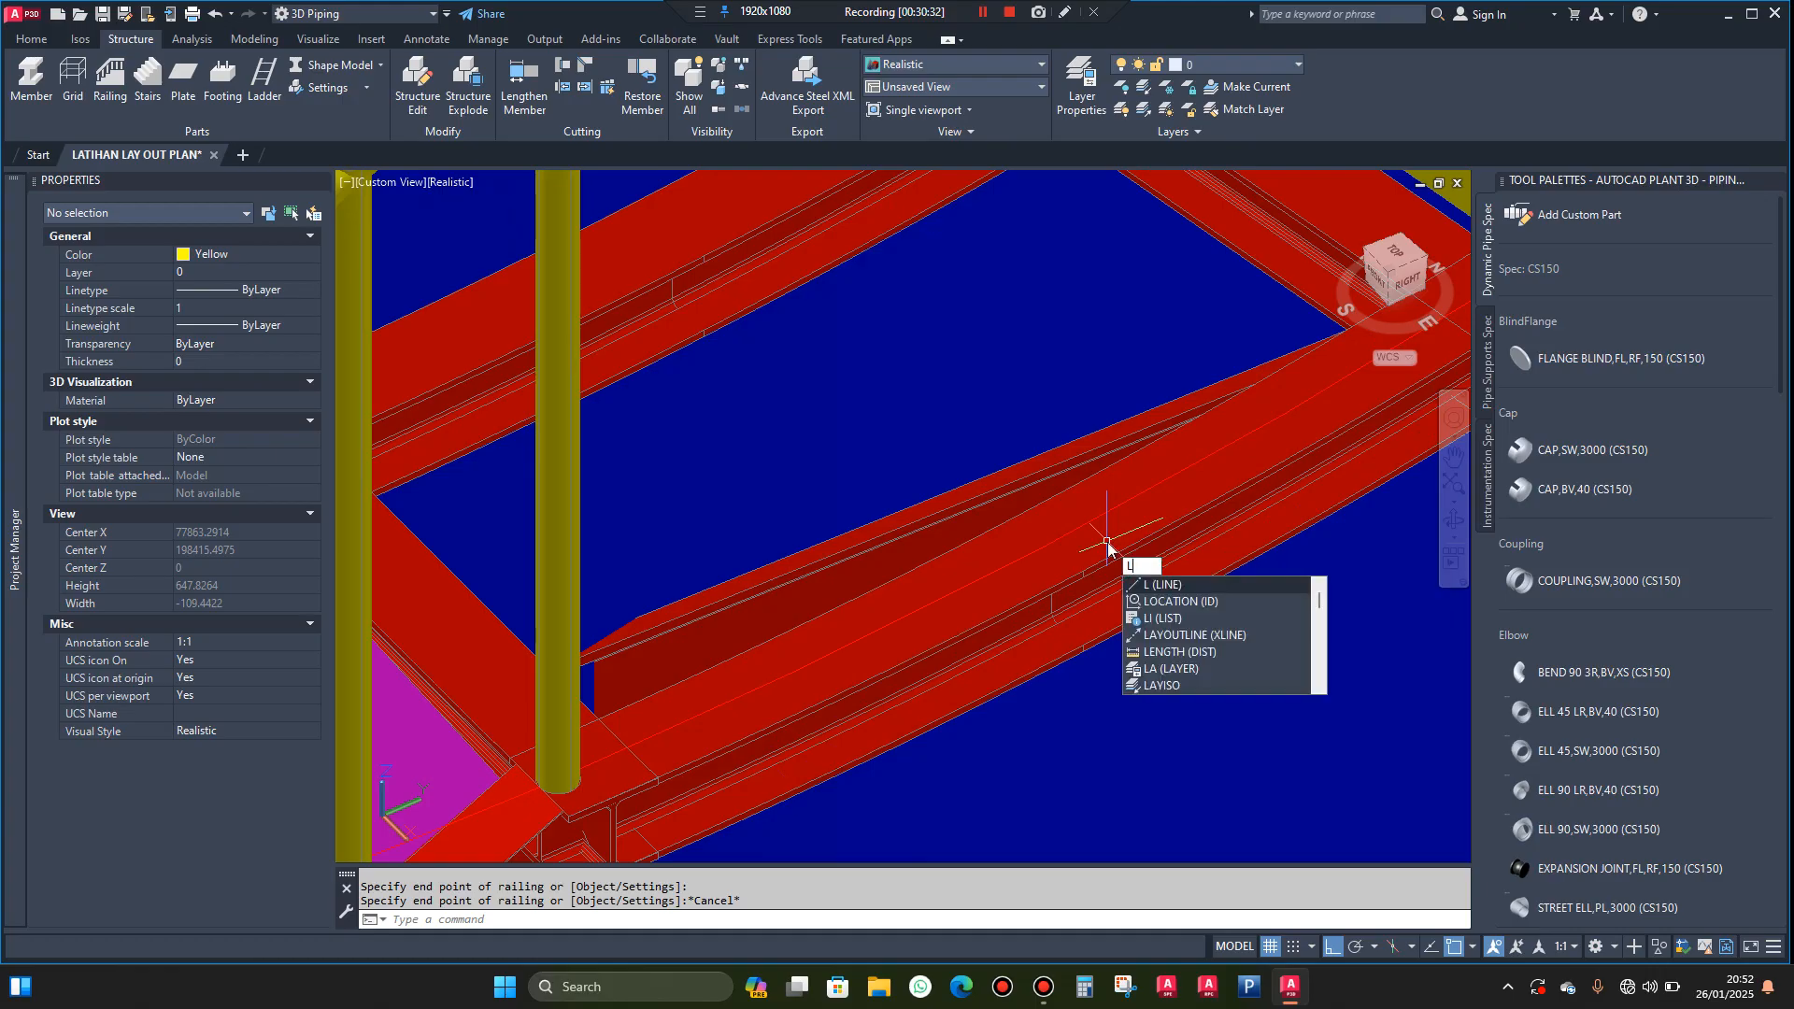
key(Return)
scroll(1079, 570, up, 2)
click(1078, 573)
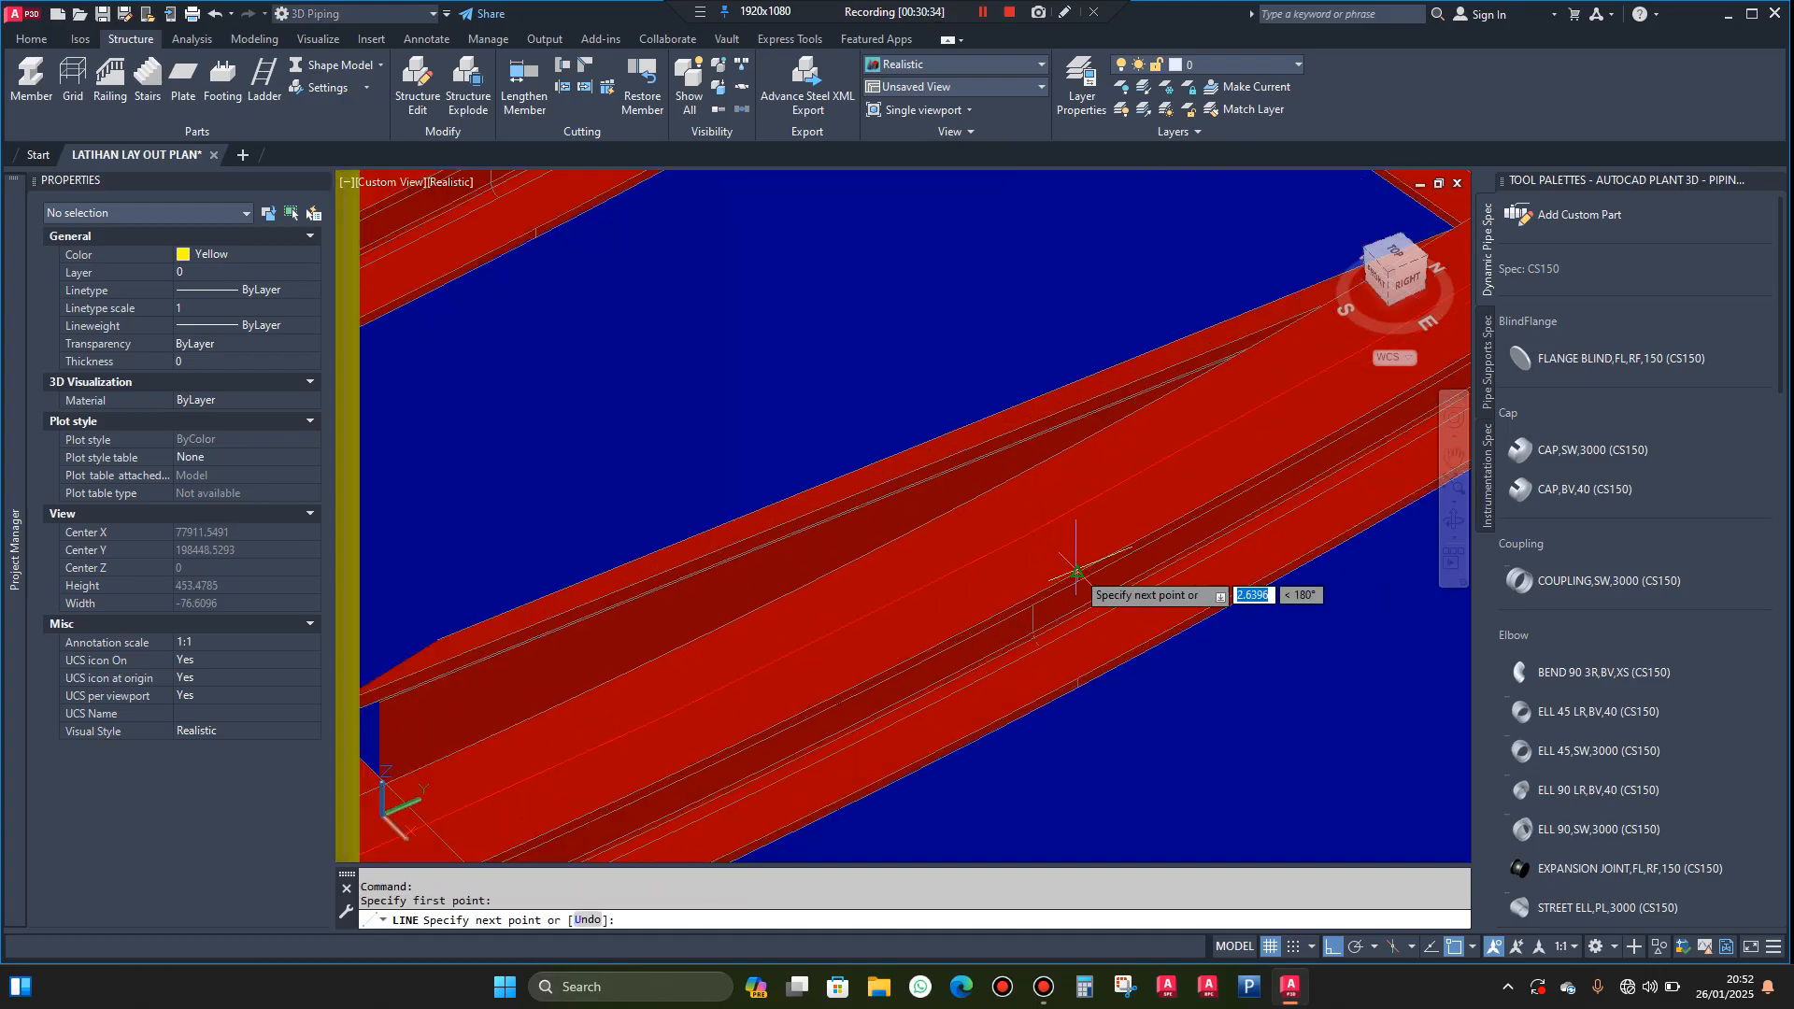
click(987, 487)
key(Escape)
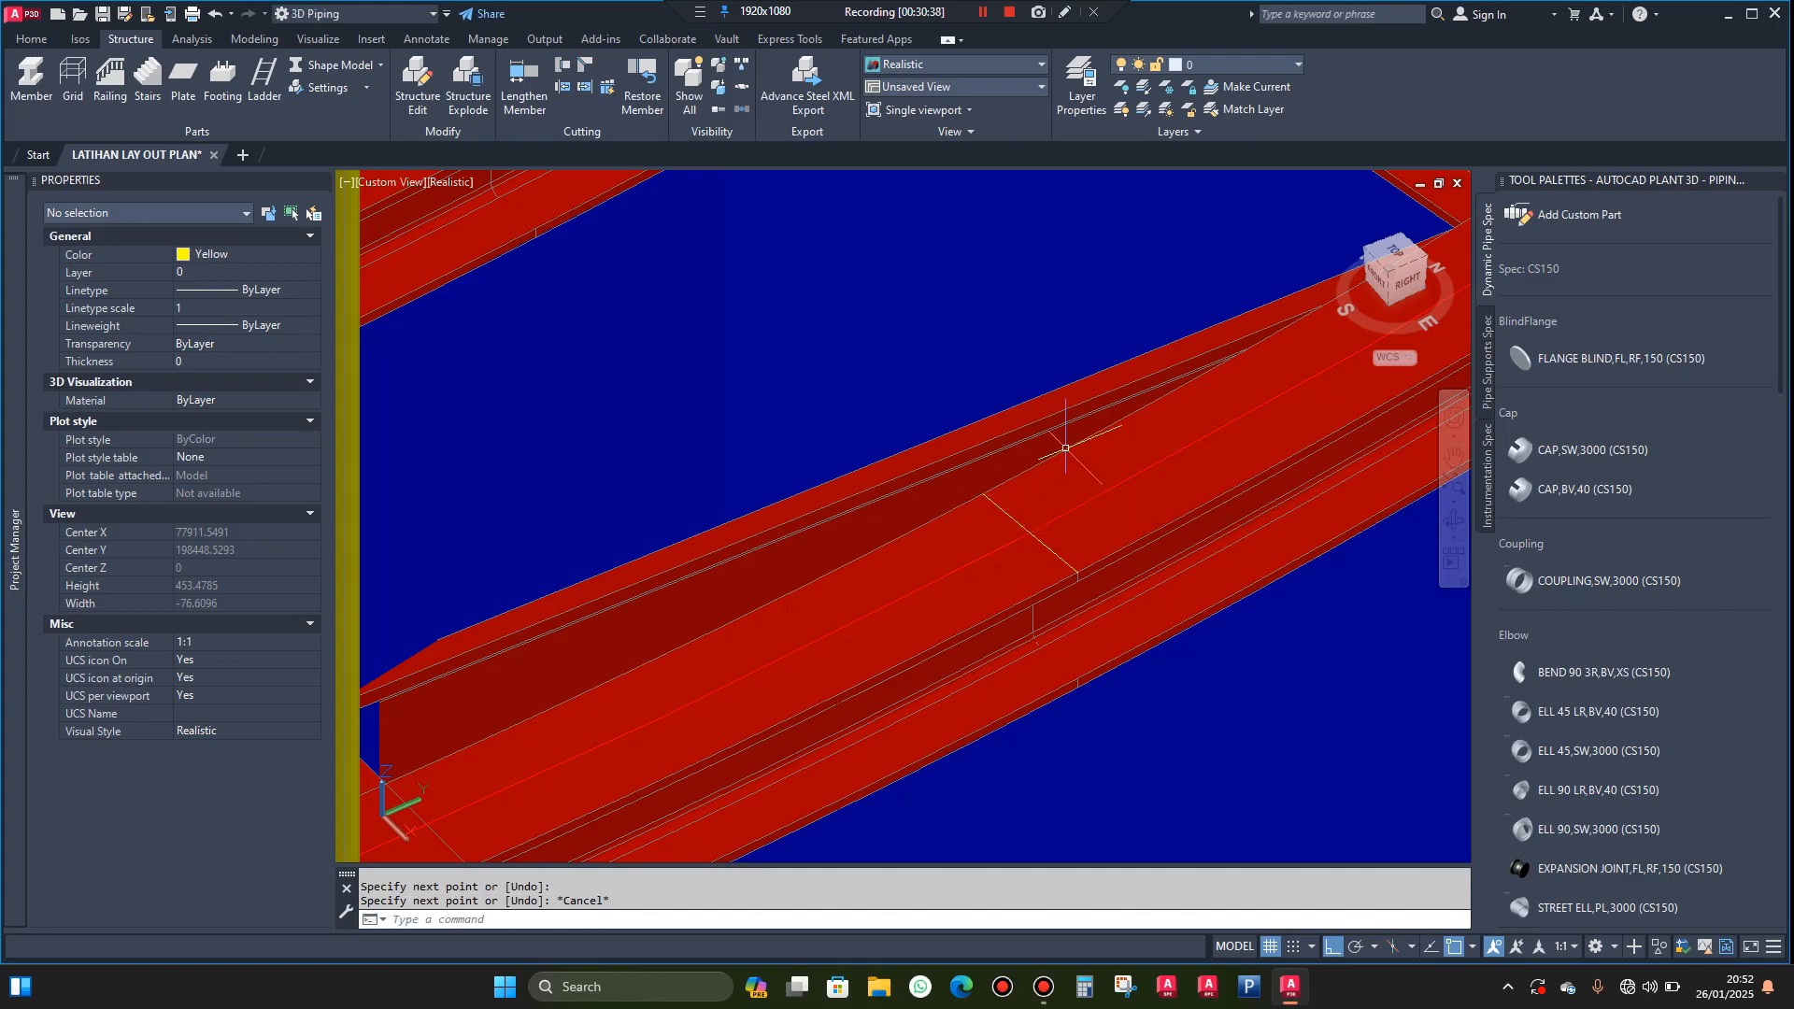
Add a railing on the outer landing beam from the topmost outer stair post's base centre to the midpoint of the cross line
scroll(998, 453, down, 2)
click(109, 79)
scroll(592, 724, up, 5)
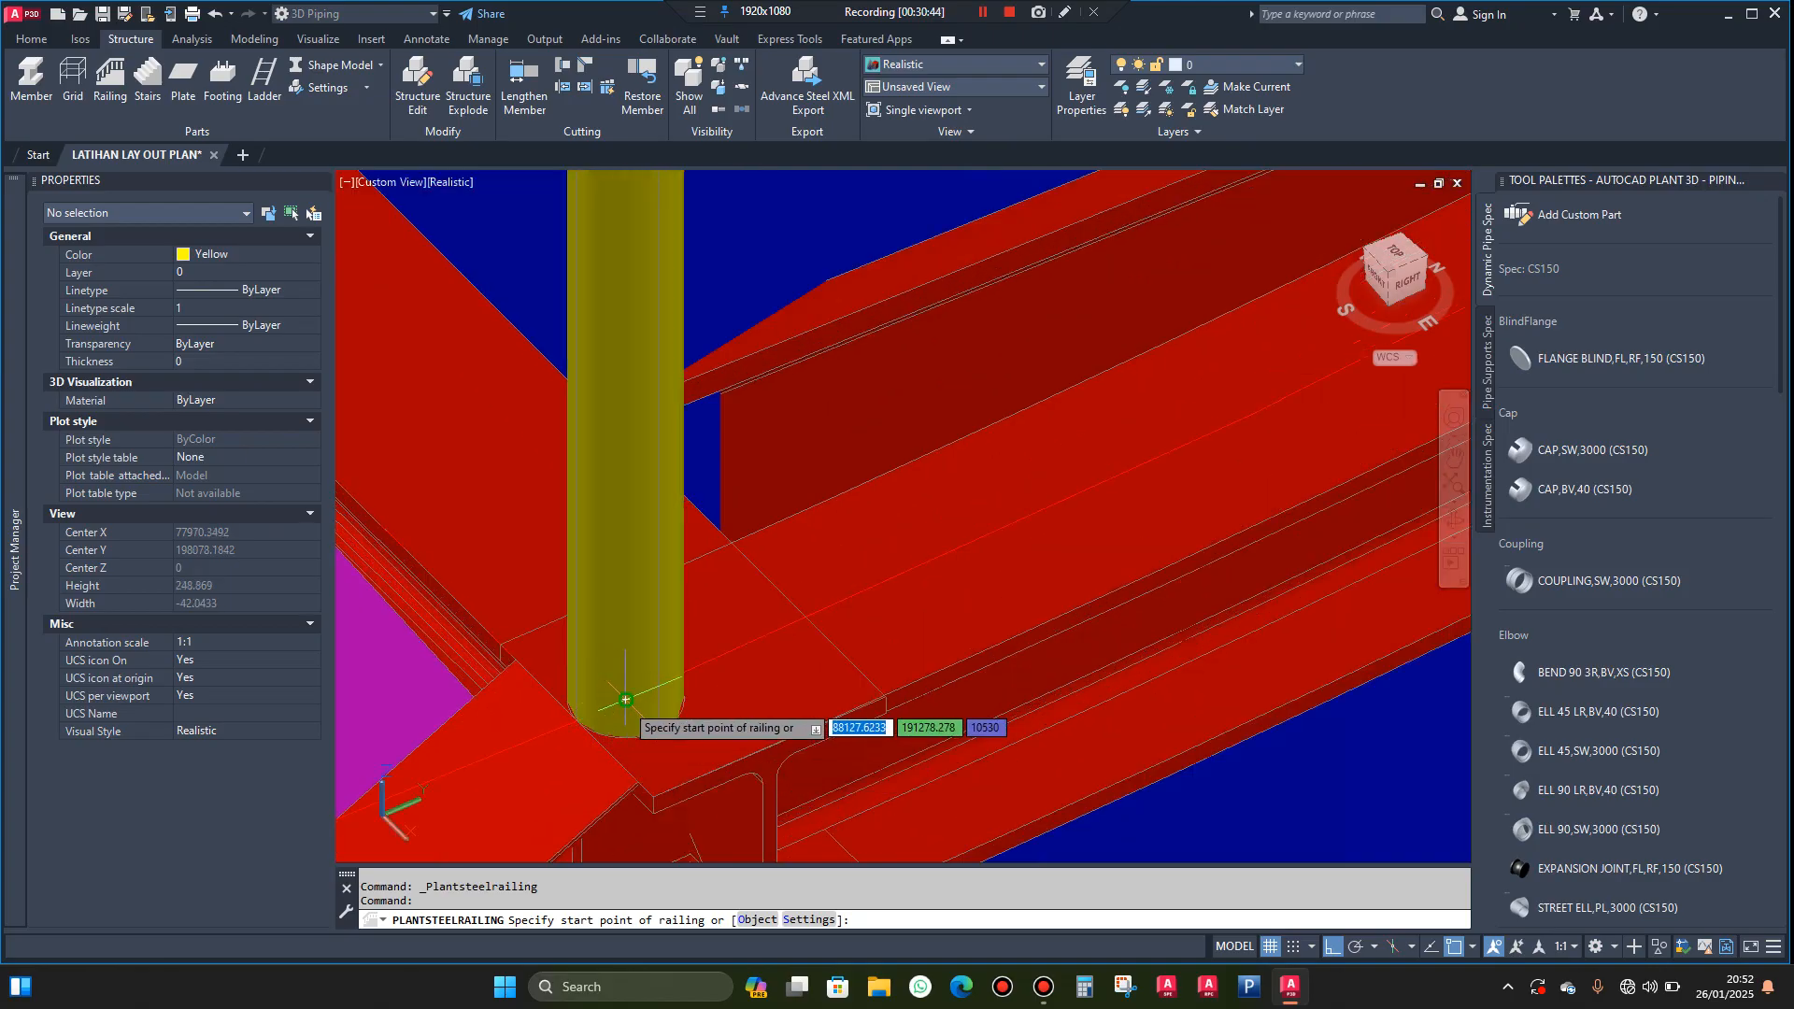
click(624, 701)
scroll(623, 702, down, 5)
scroll(1115, 464, up, 4)
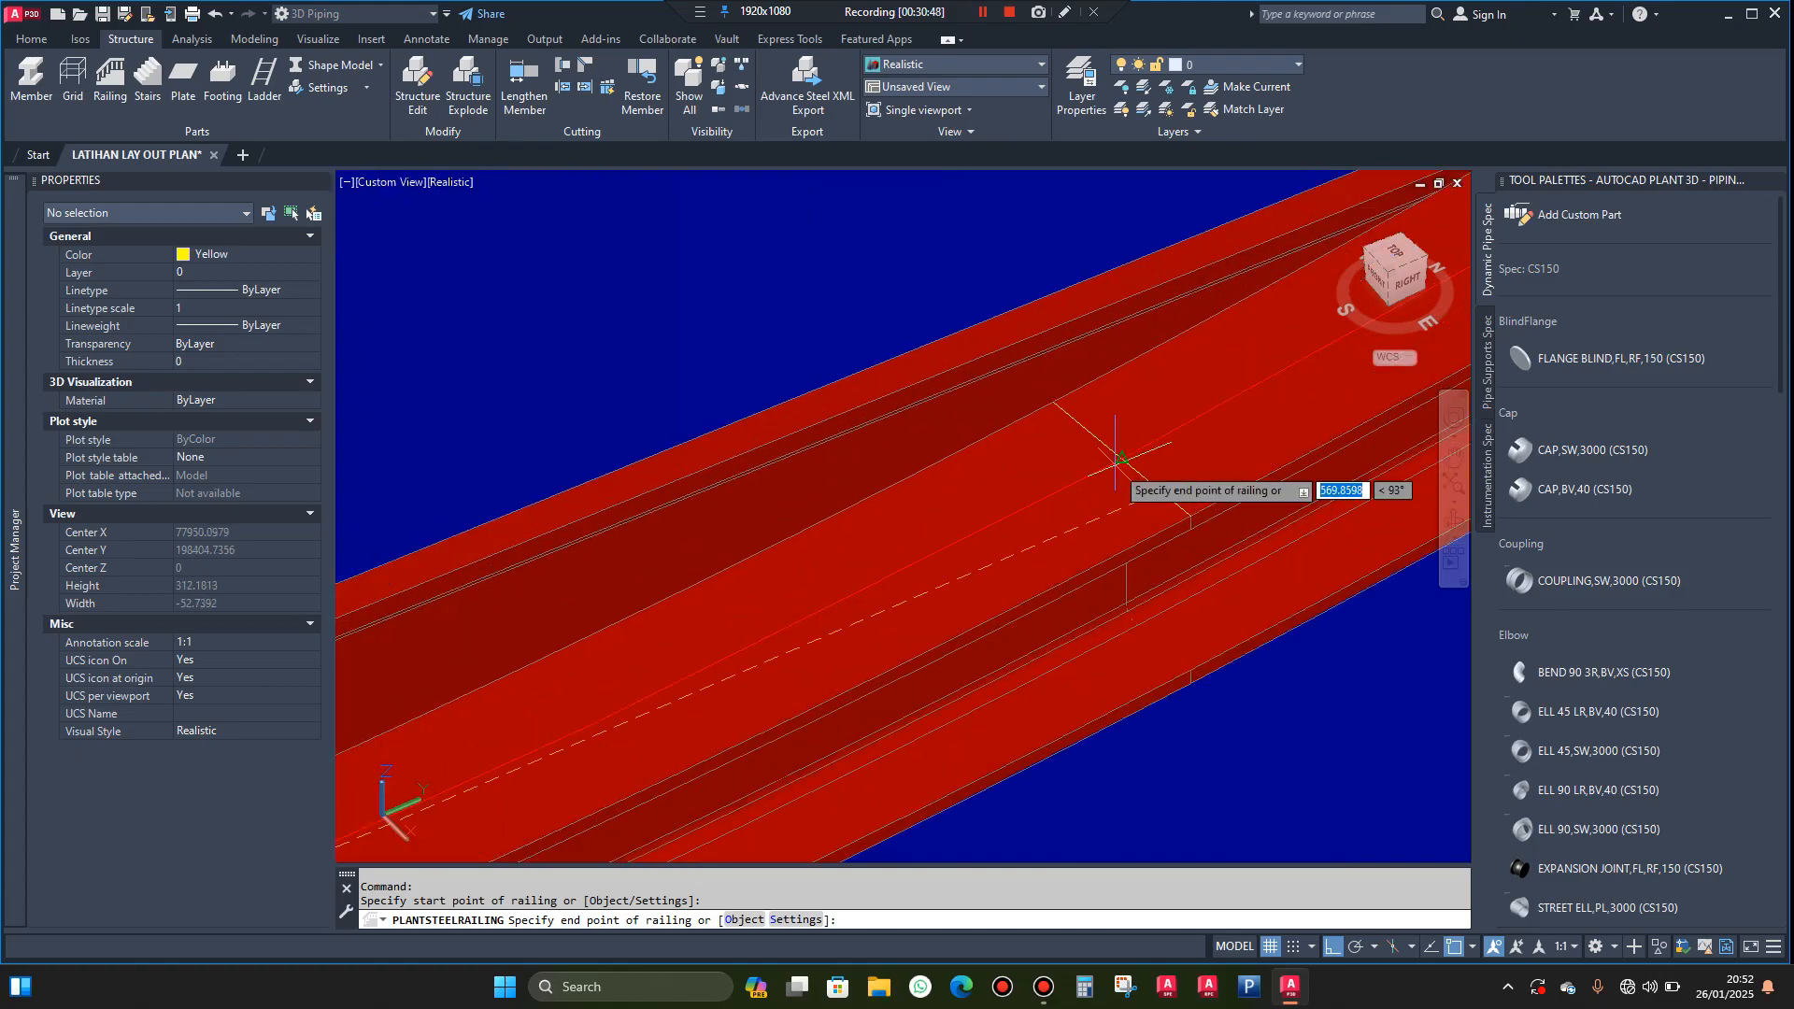
click(1116, 463)
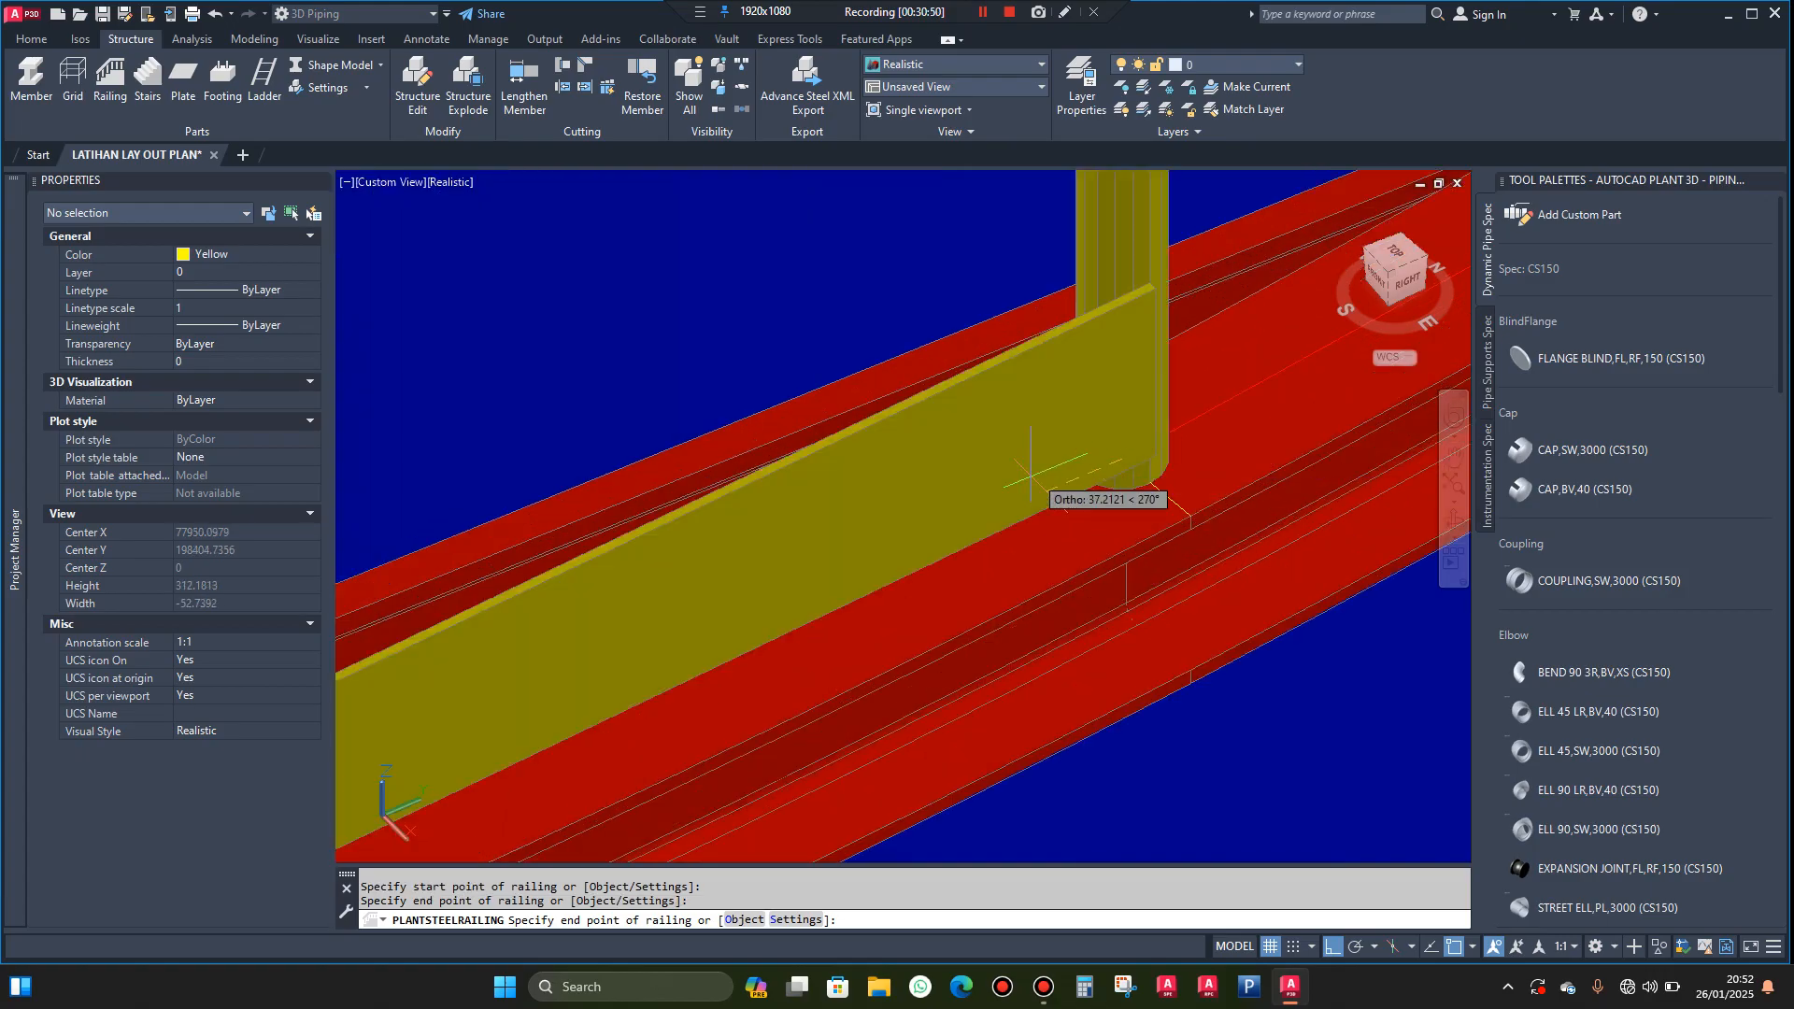
scroll(1122, 459, down, 4)
scroll(942, 512, up, 2)
key(Escape)
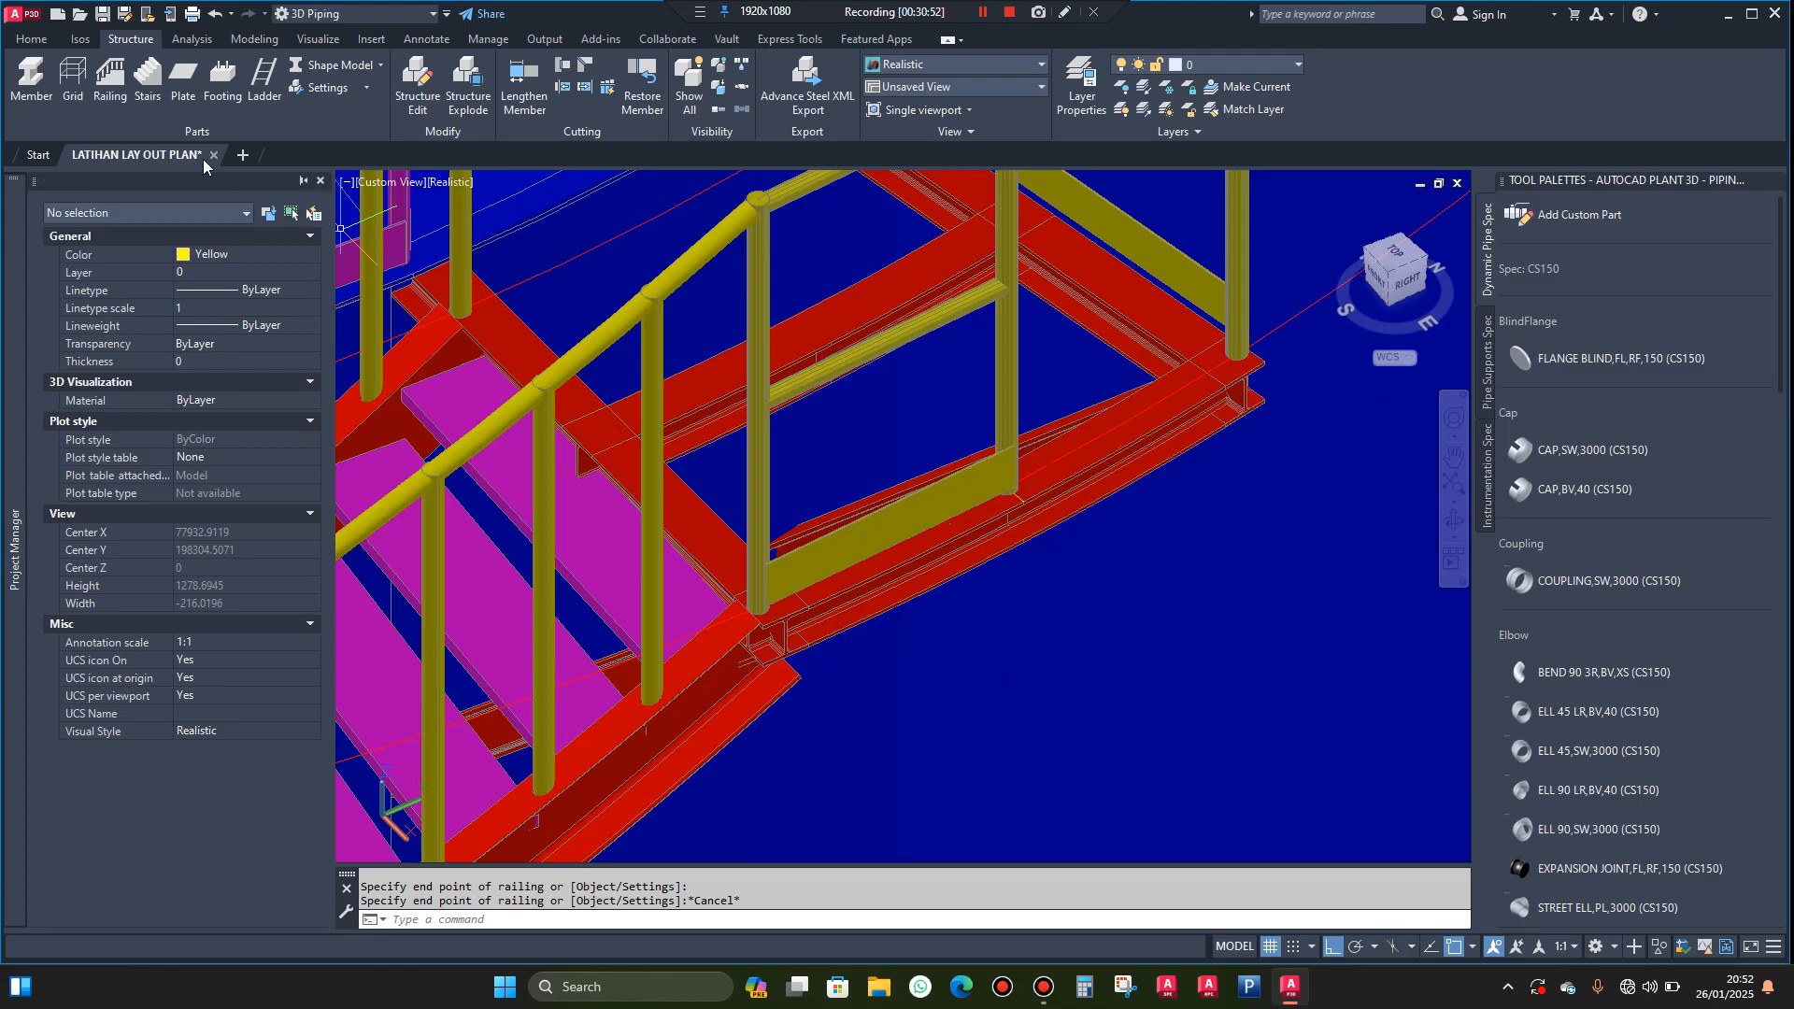
Add a railing on the outer landing beam from the midspan post's base centre to the far corner post's base centre
key(Return)
scroll(992, 506, up, 5)
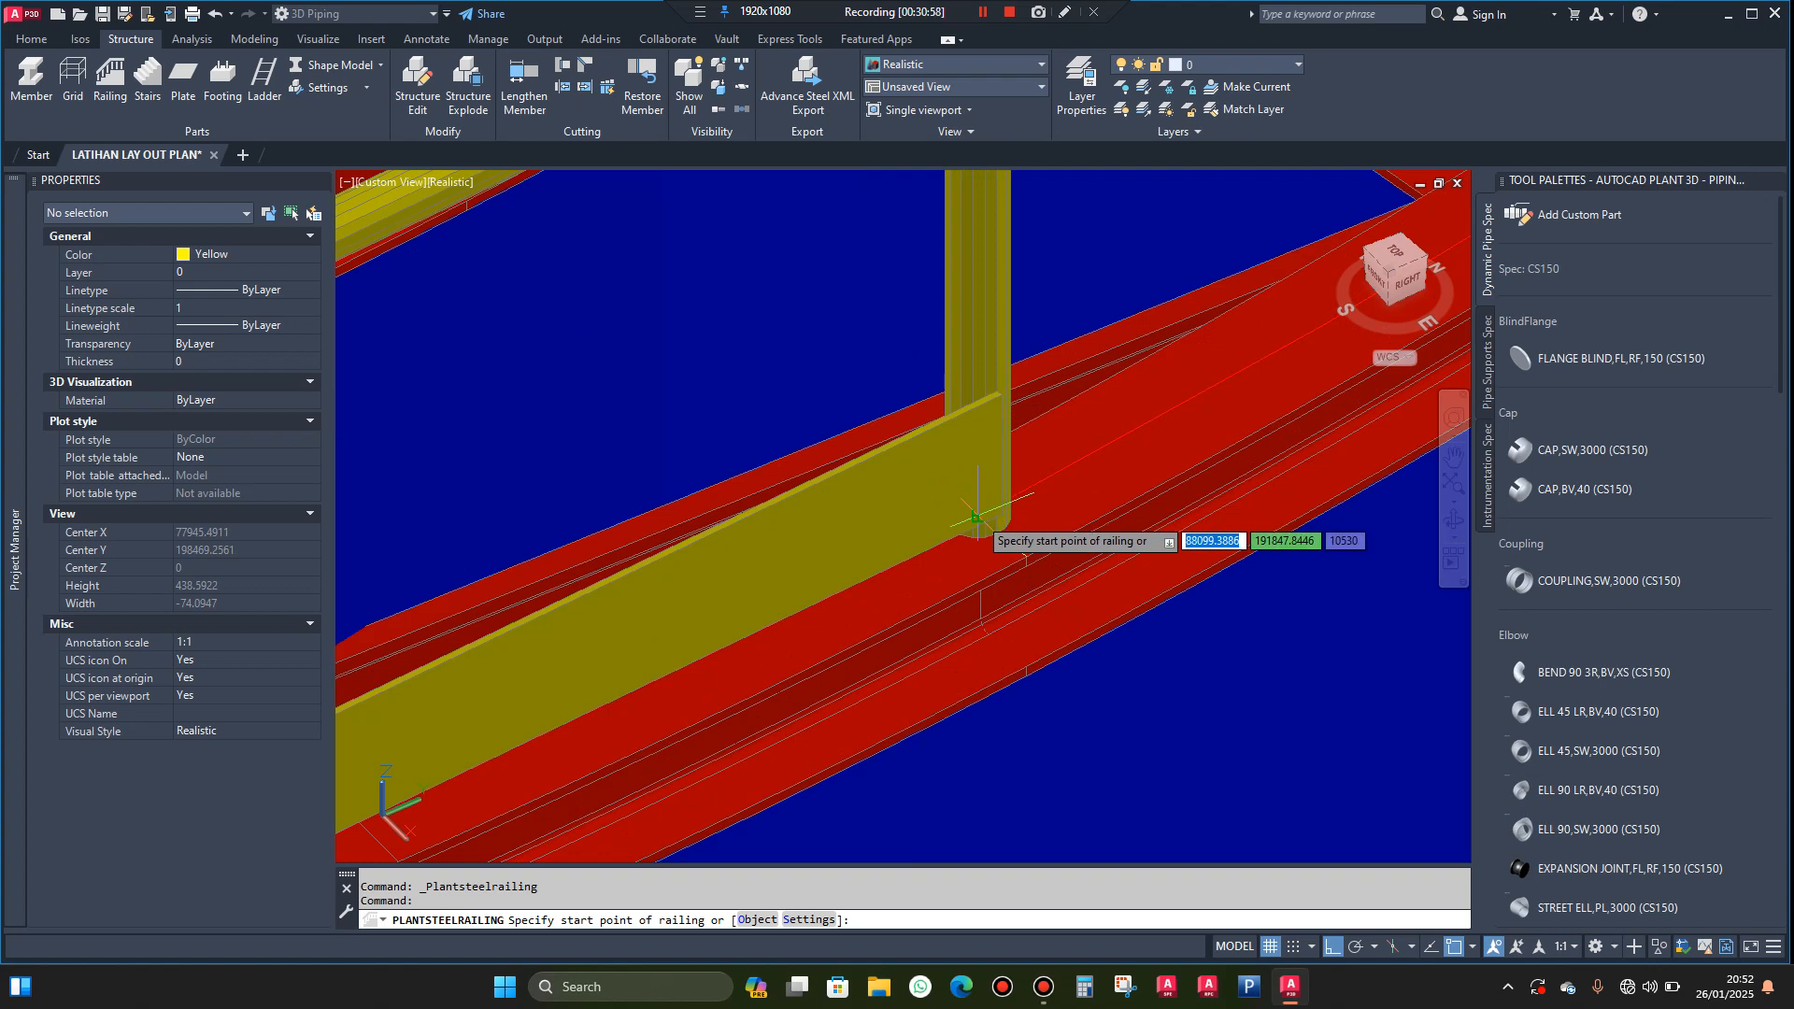
click(977, 516)
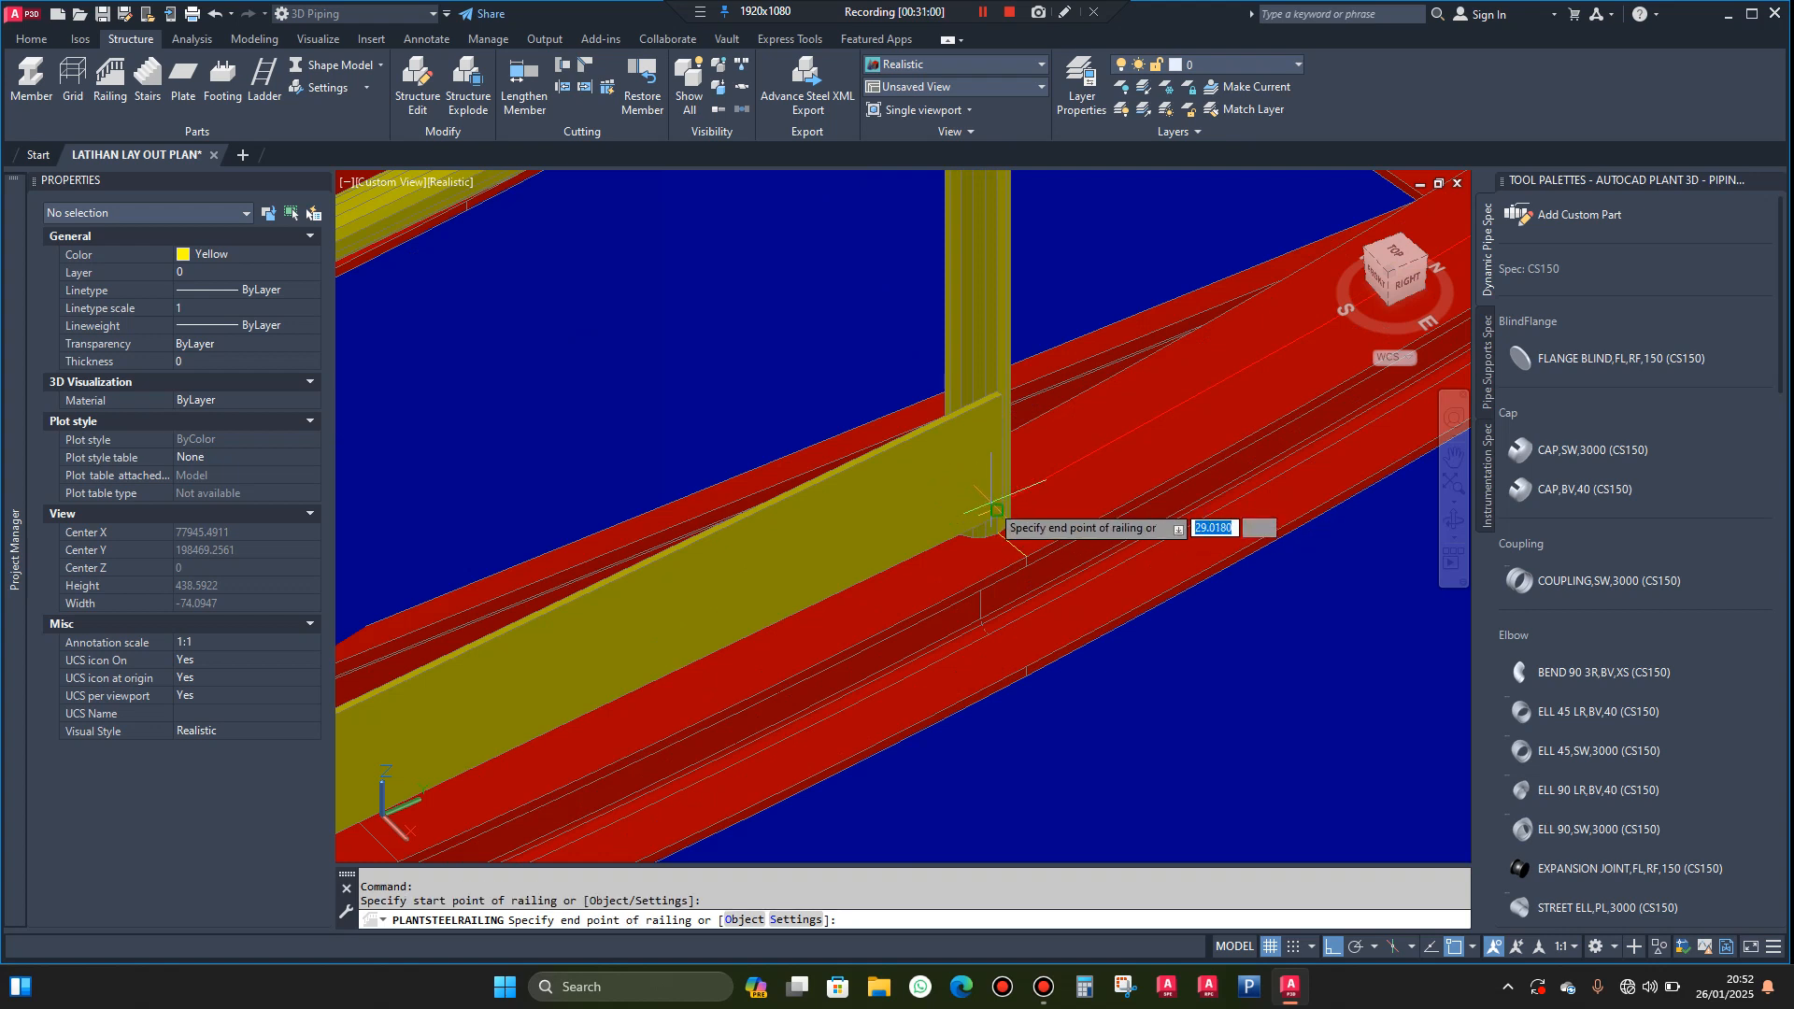
scroll(1032, 520, down, 3)
scroll(1225, 349, up, 2)
scroll(1225, 349, up, 3)
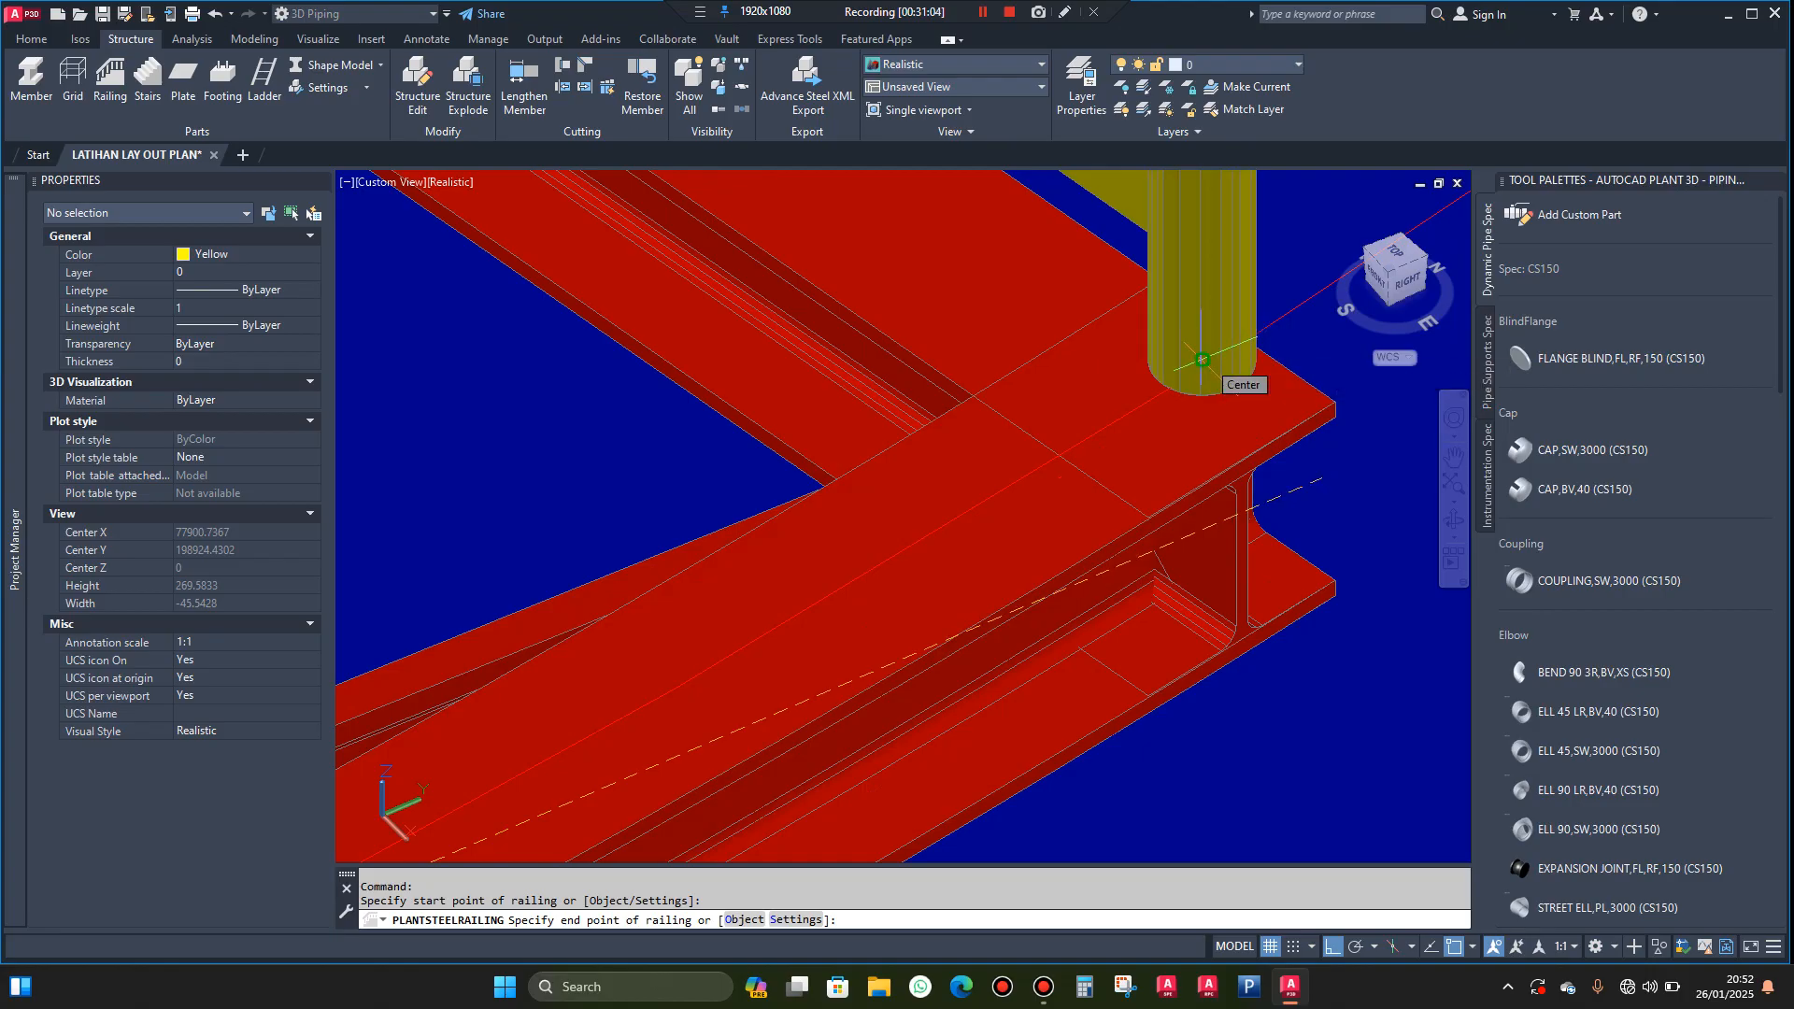
click(1202, 360)
key(Escape)
scroll(1147, 366, down, 4)
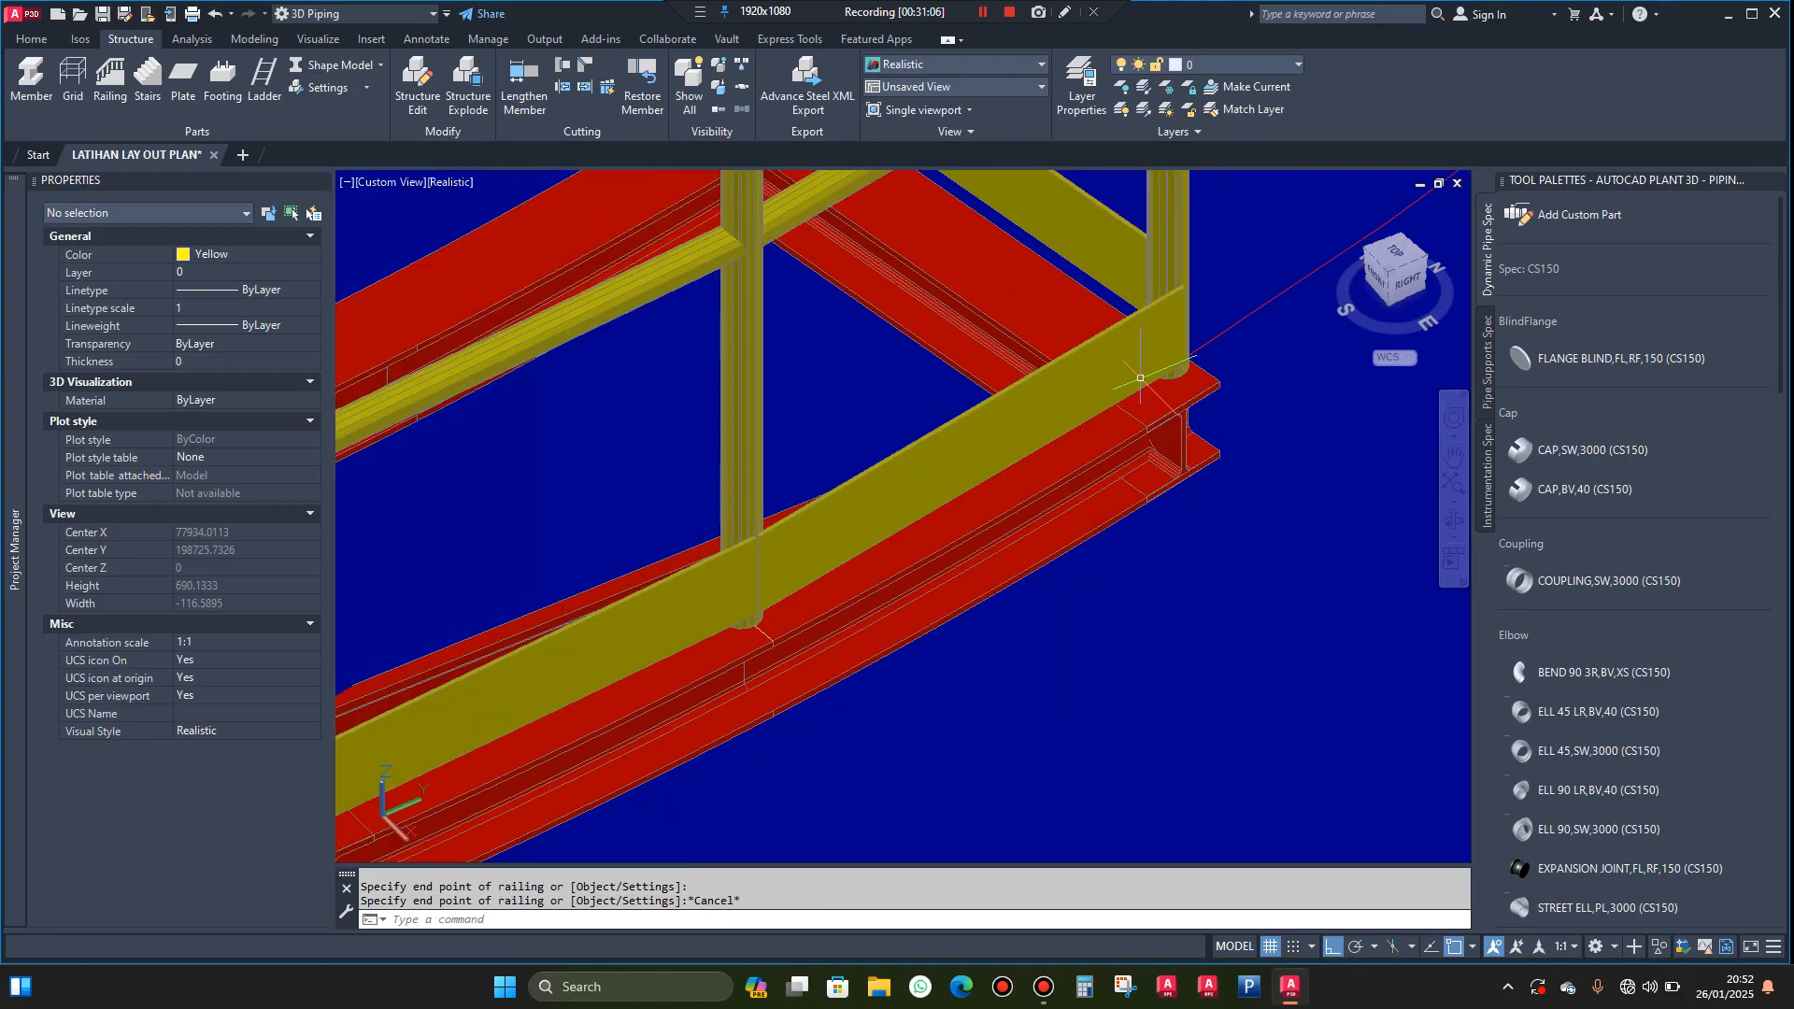
Examine the landing railings, the whole stairway around the blue tank and the stairway's bottom end from several sides
shift+middle_drag(1114, 529, 1151, 567)
scroll(1151, 567, down, 5)
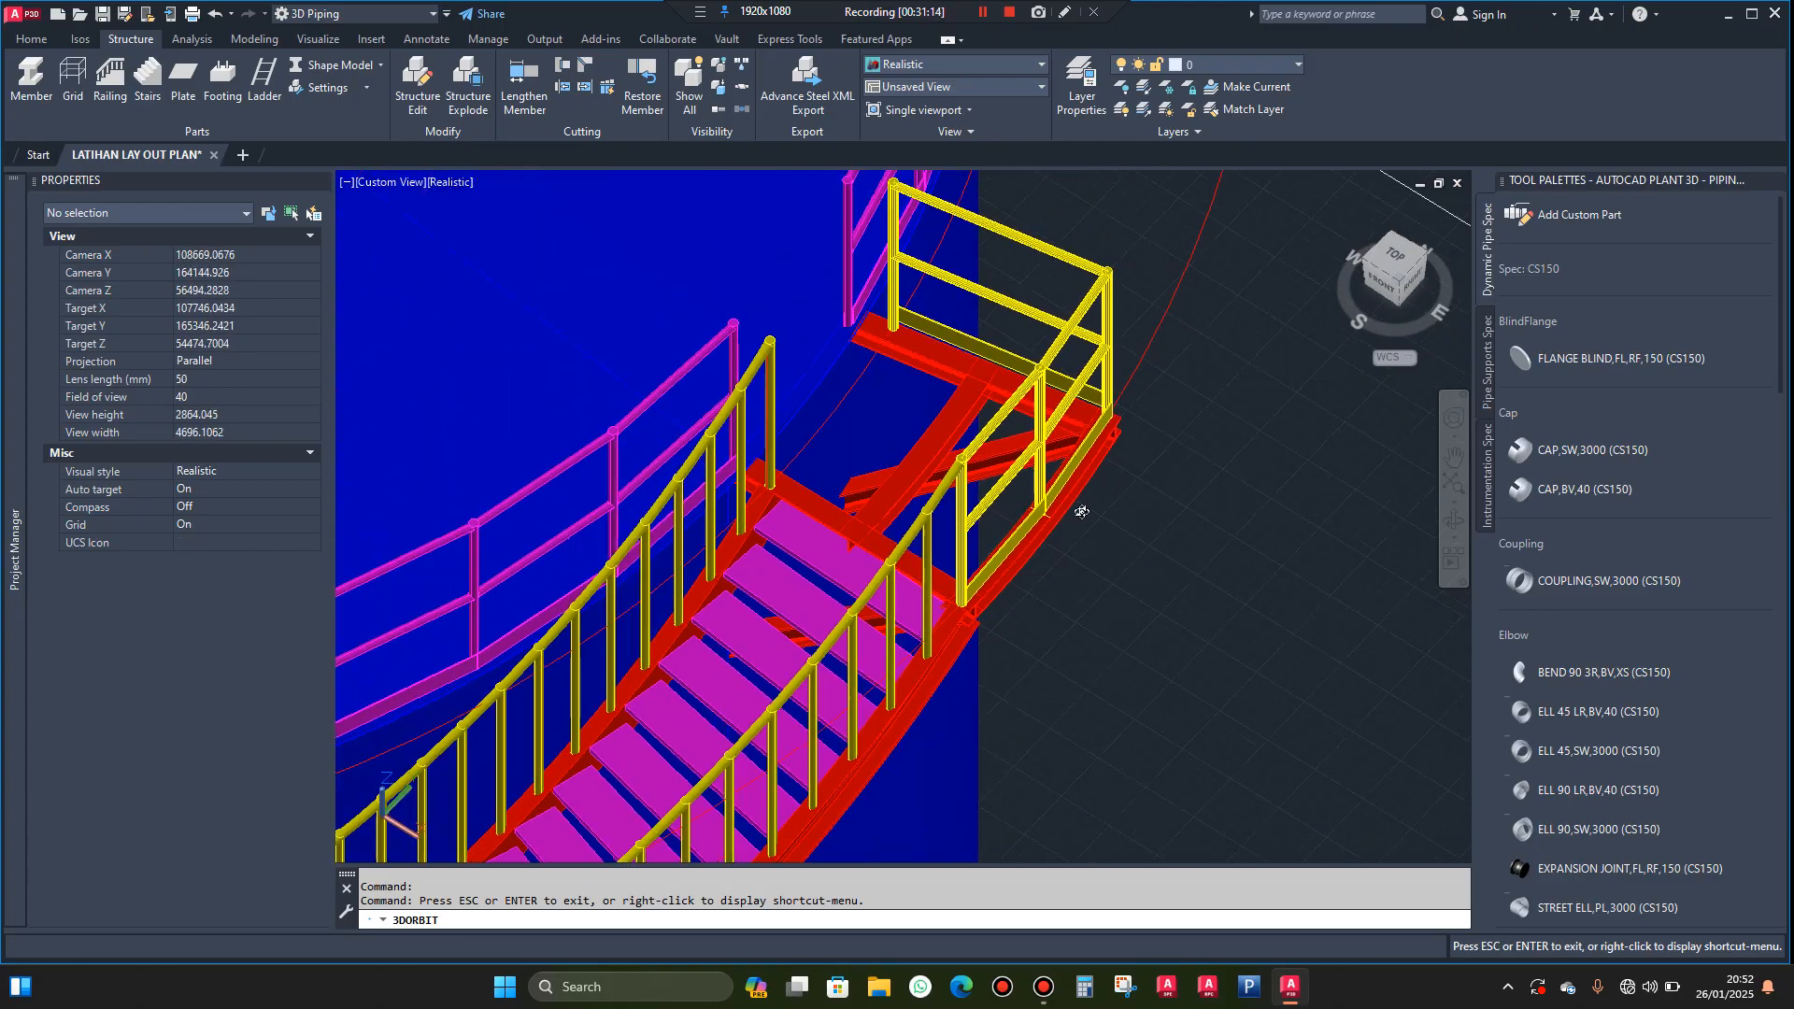
shift+middle_drag(1183, 497, 1132, 479)
scroll(1016, 504, down, 6)
scroll(1112, 473, down, 8)
shift+middle_drag(745, 578, 913, 536)
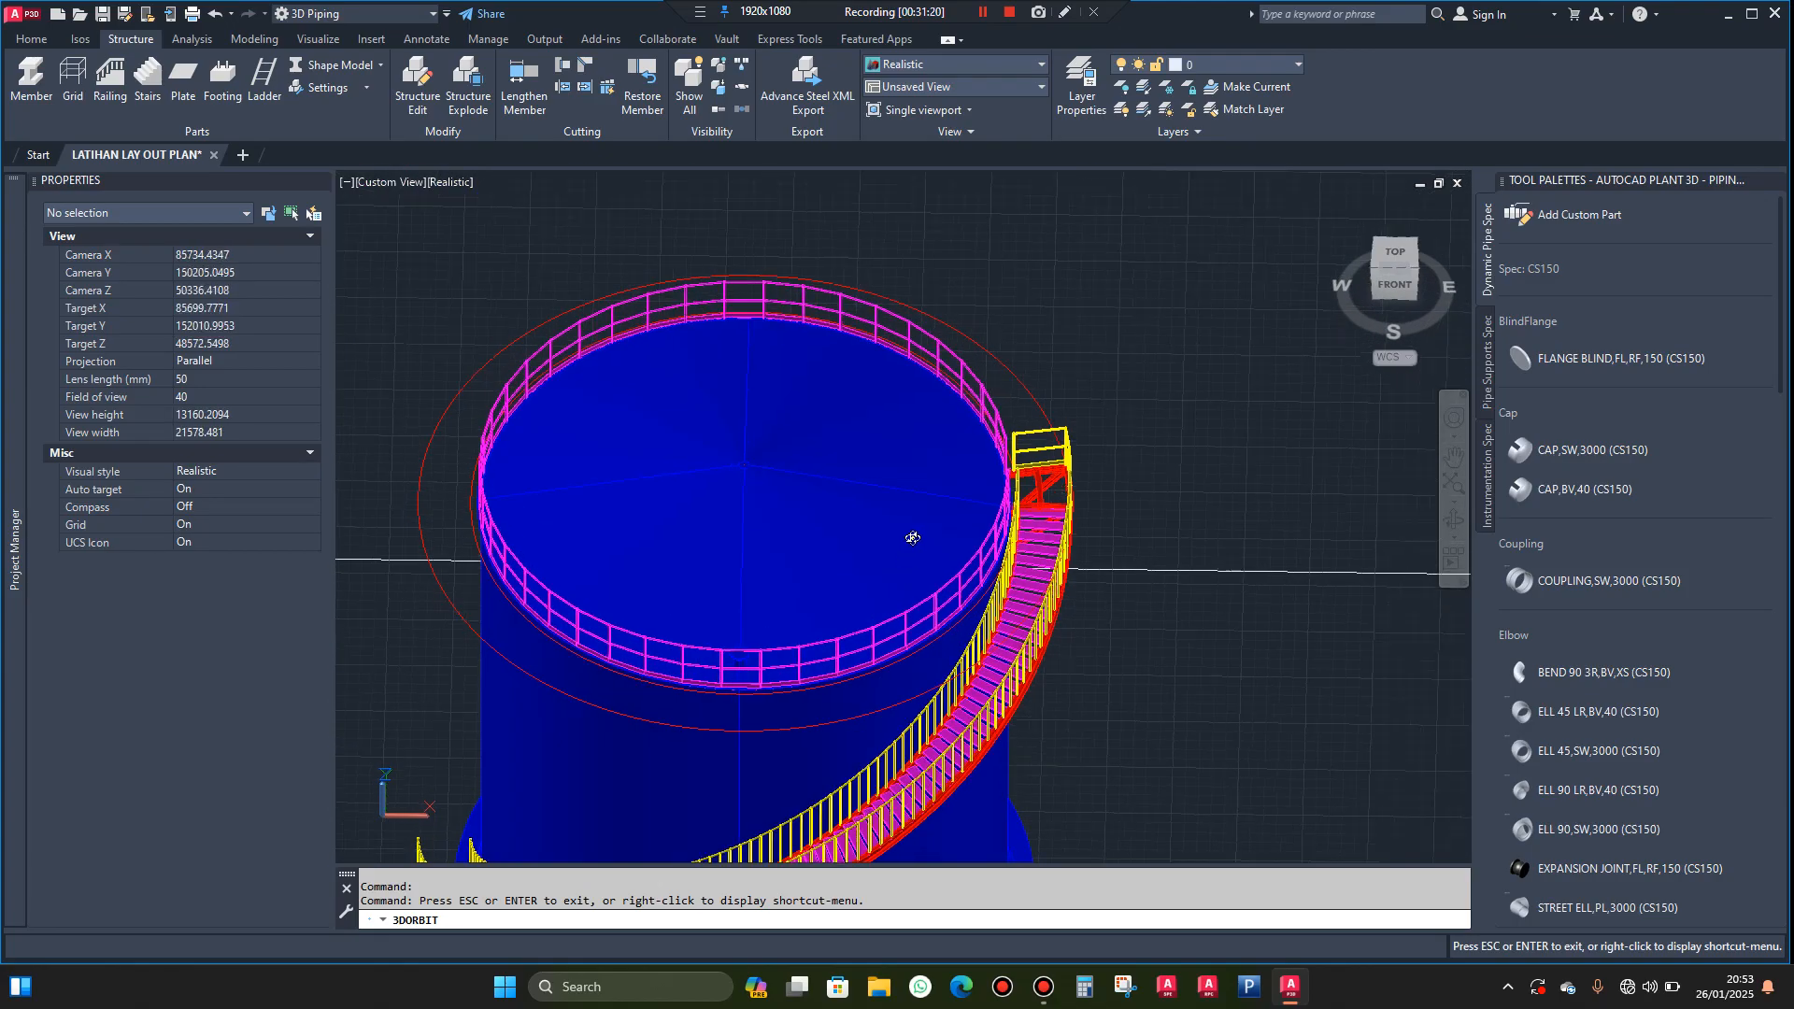
scroll(981, 409, down, 6)
shift+middle_drag(743, 595, 1094, 632)
scroll(904, 629, down, 3)
scroll(1094, 633, up, 15)
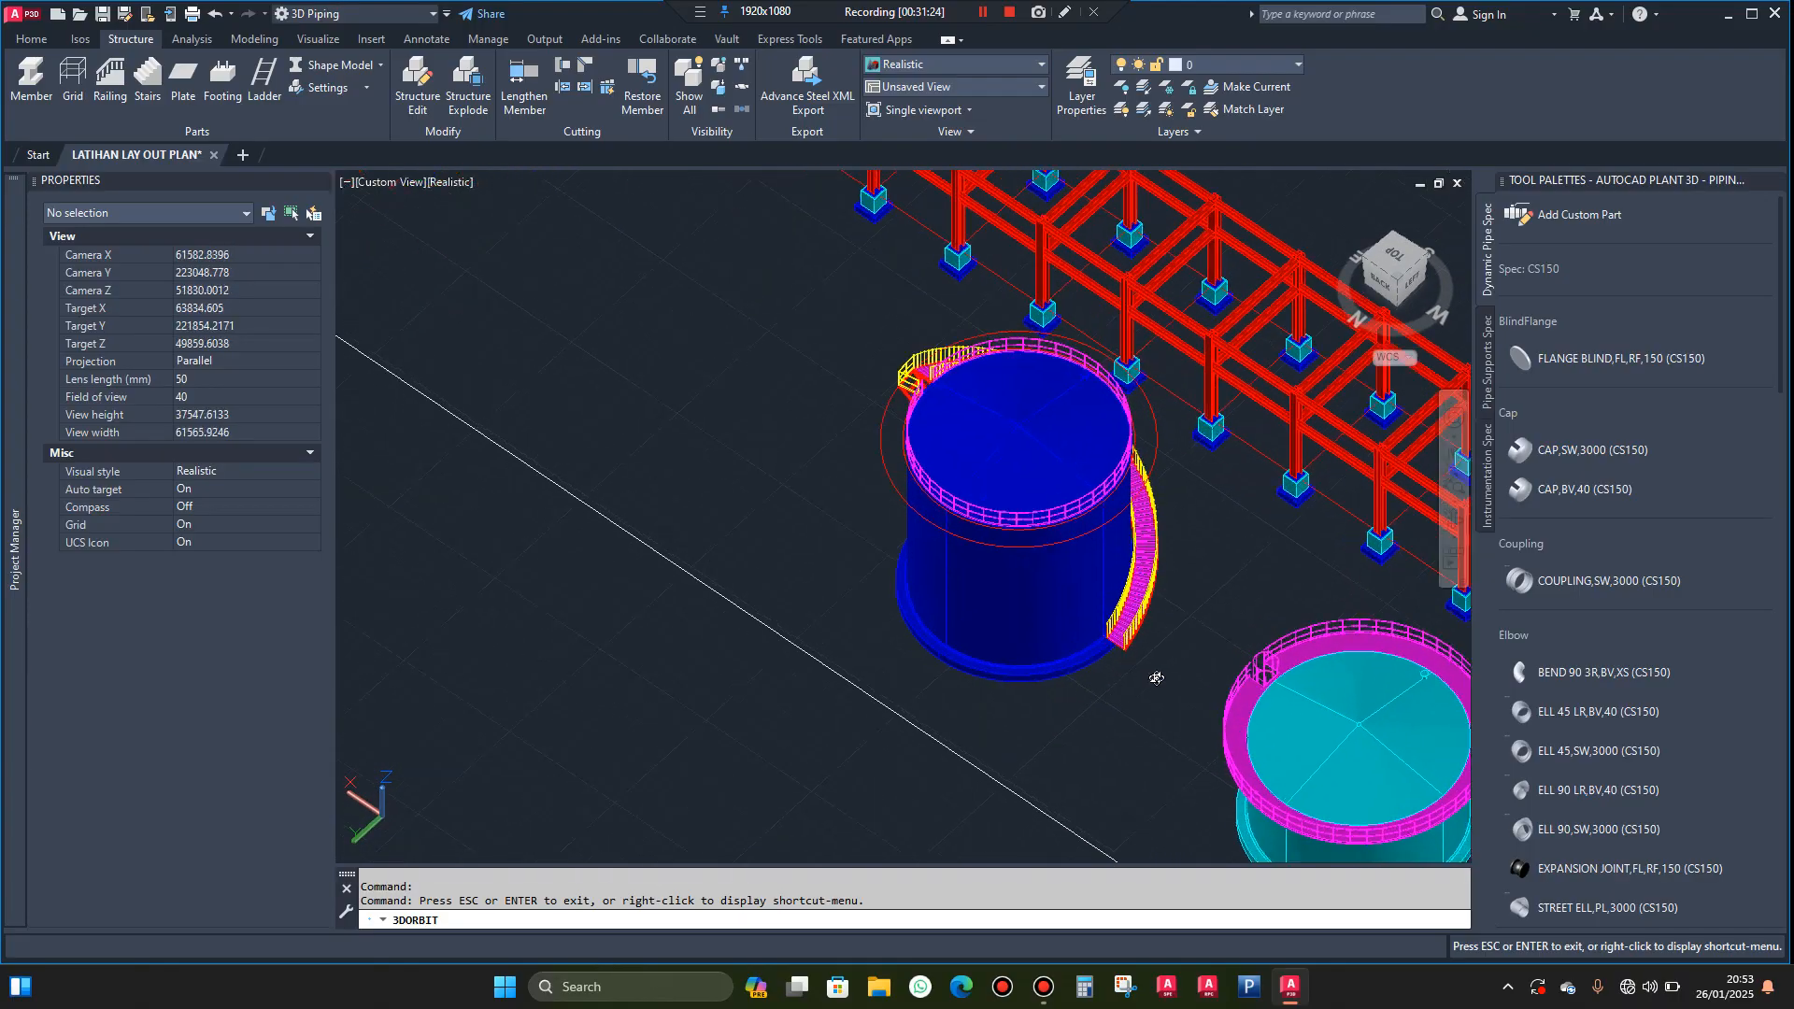
shift+middle_drag(1130, 645, 1118, 621)
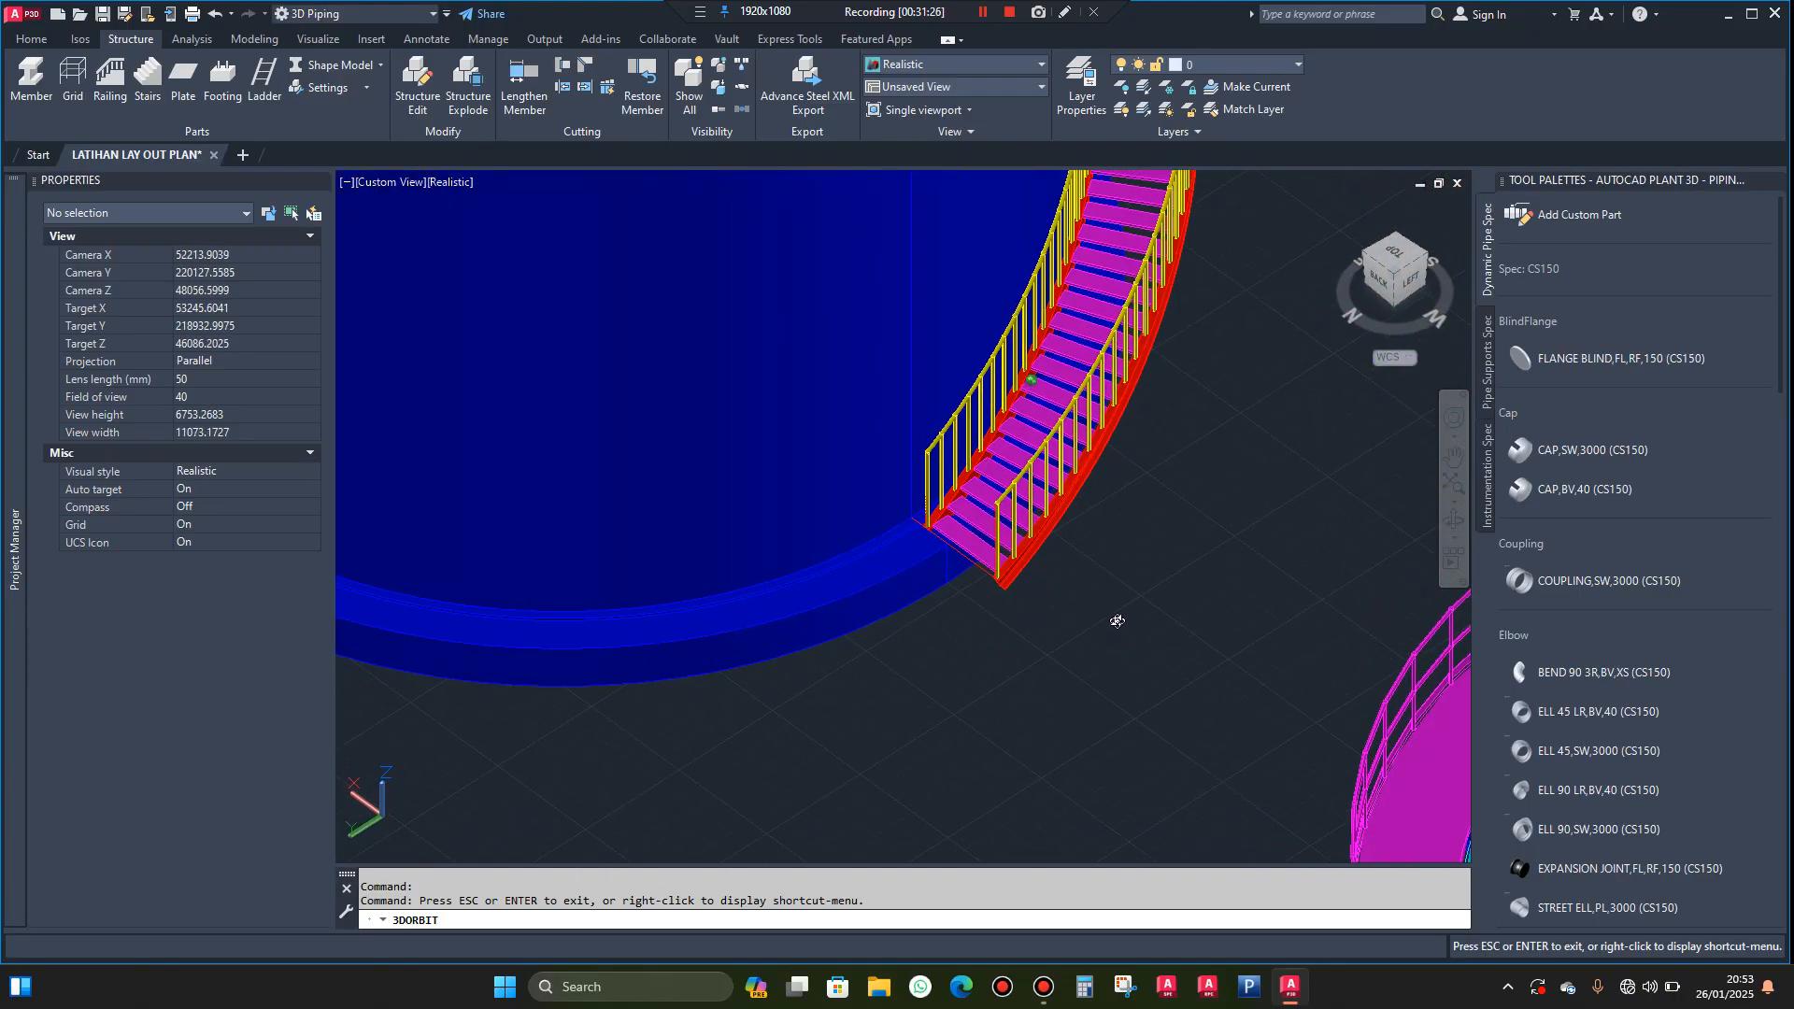
key(Escape)
Draw a line from the outer stringer's lower end about 996 mm horizontally outward, continuing about 1474 mm vertically down
scroll(1019, 587, up, 3)
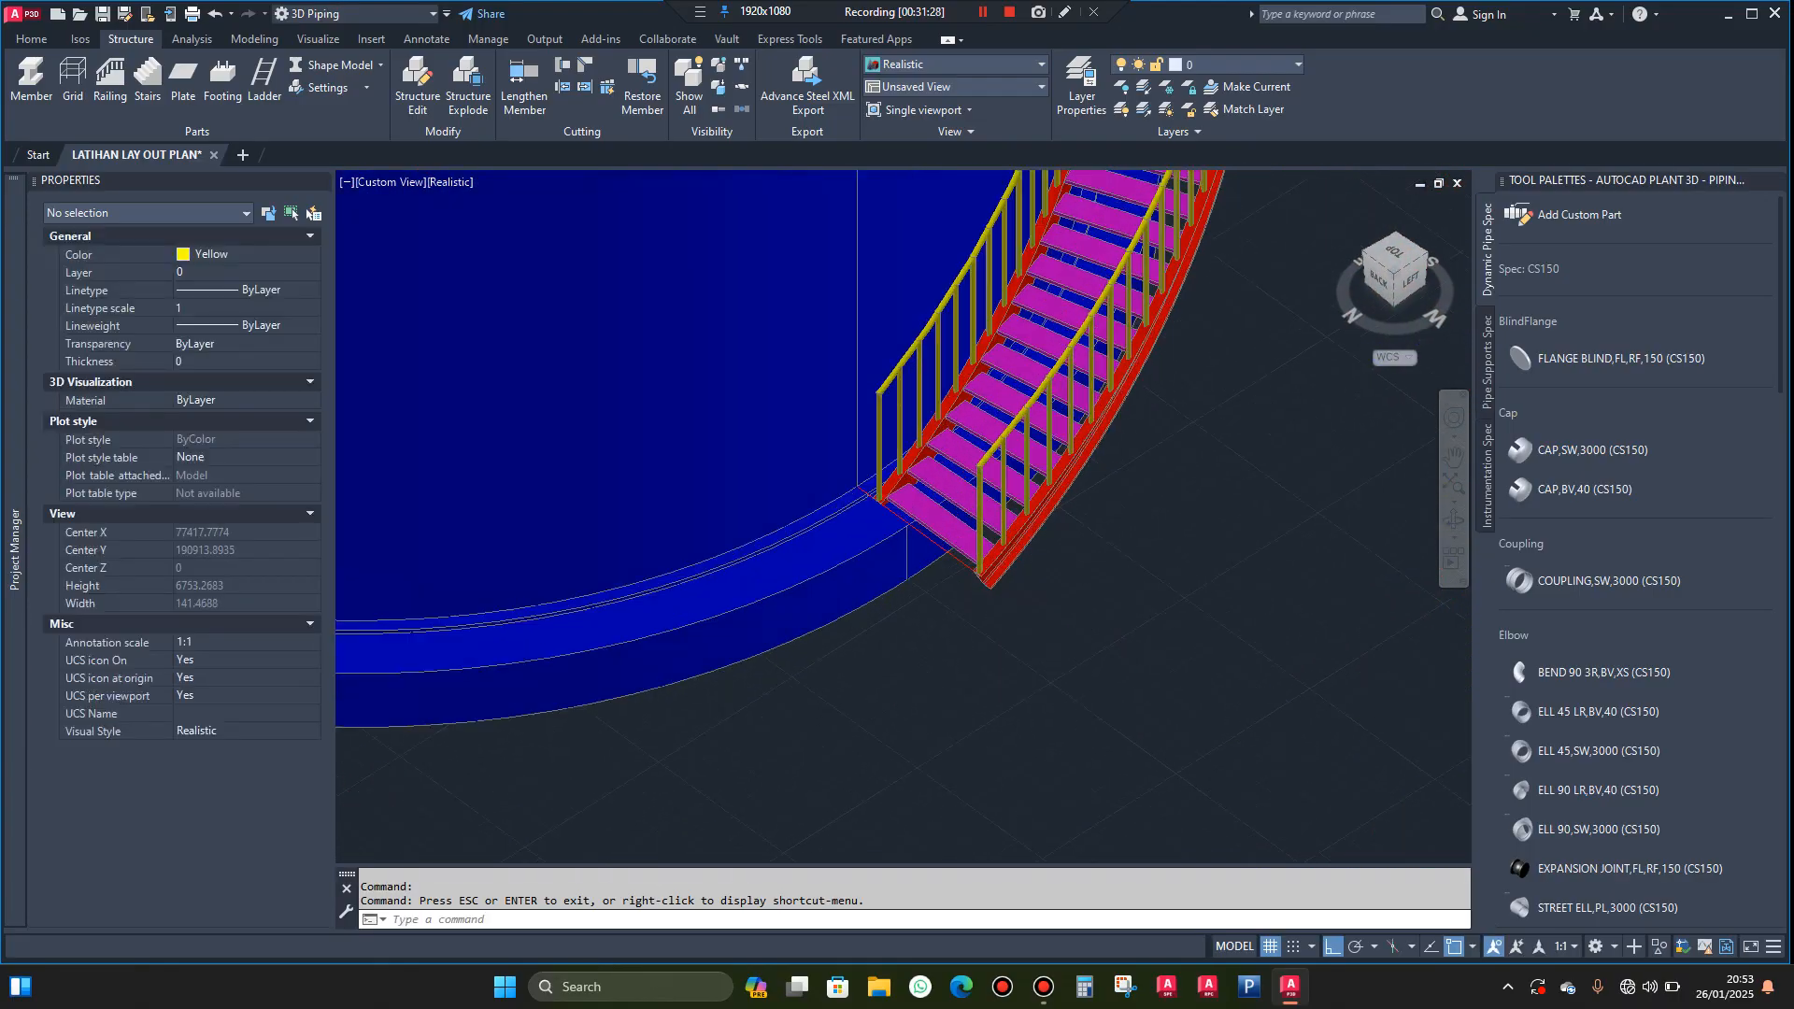
scroll(1019, 588, up, 1)
text(l)
key(Return)
scroll(929, 571, up, 3)
scroll(921, 563, up, 4)
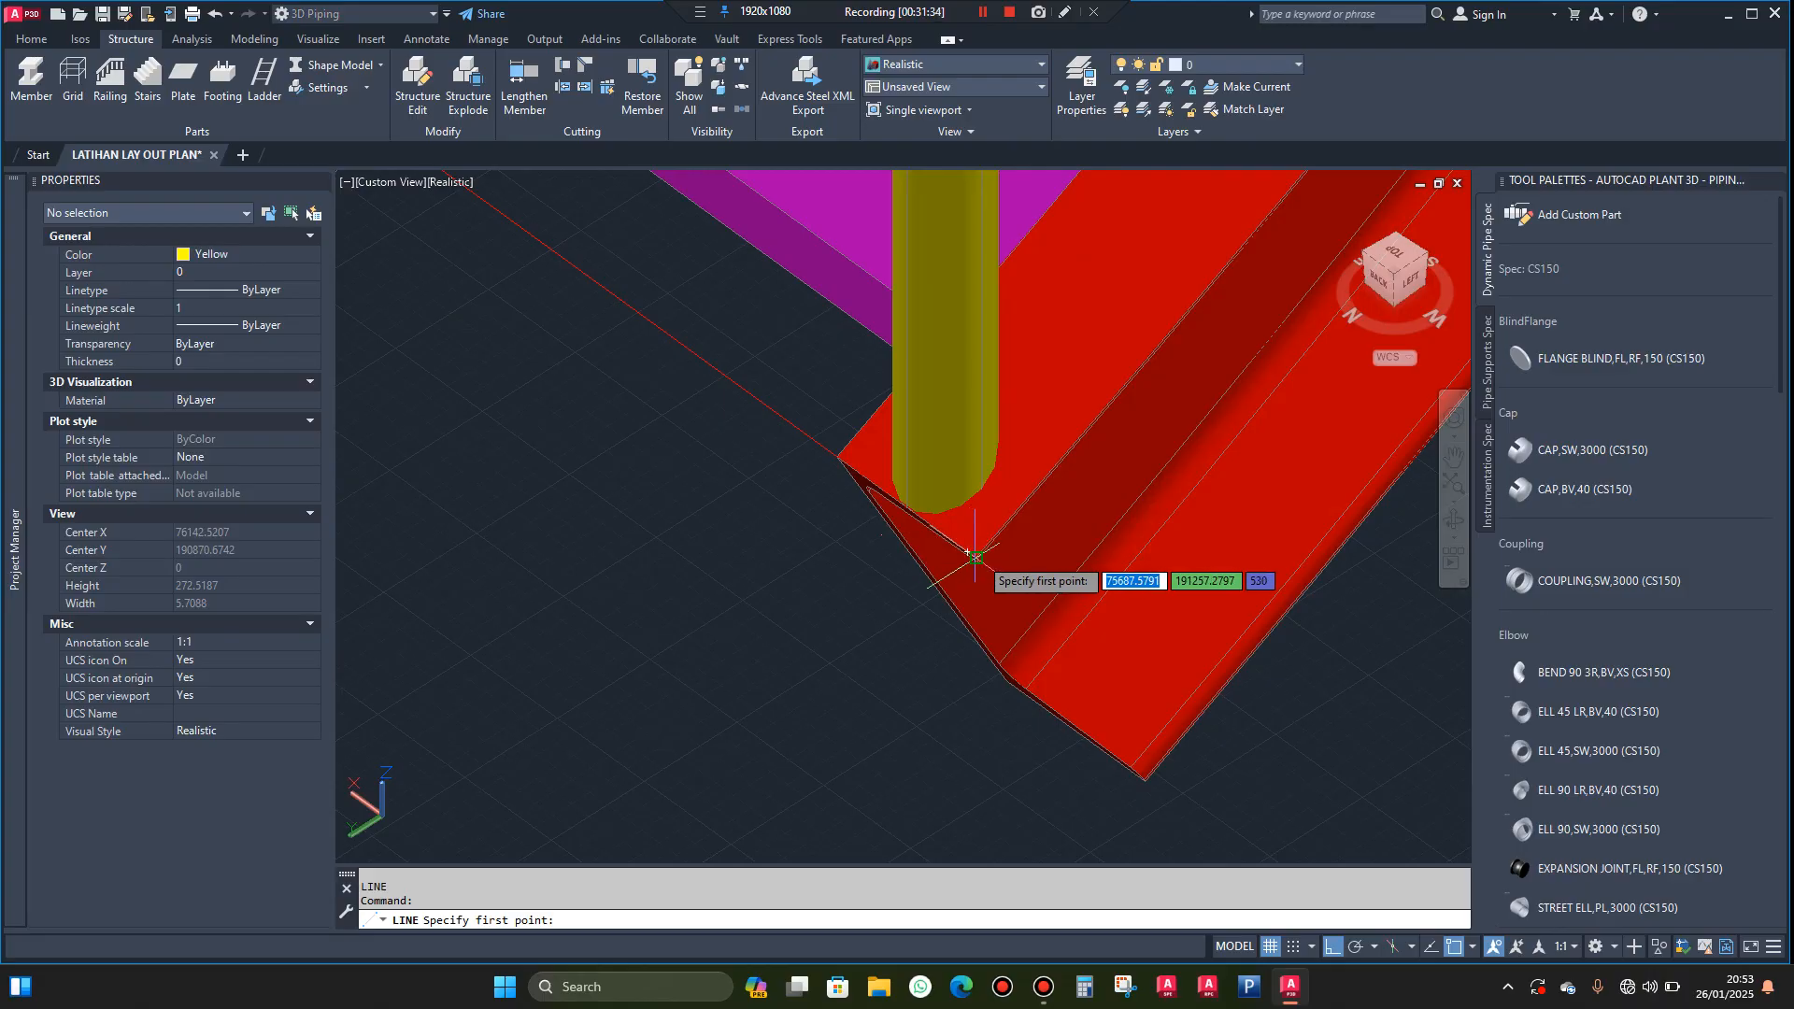
click(976, 558)
scroll(935, 570, down, 5)
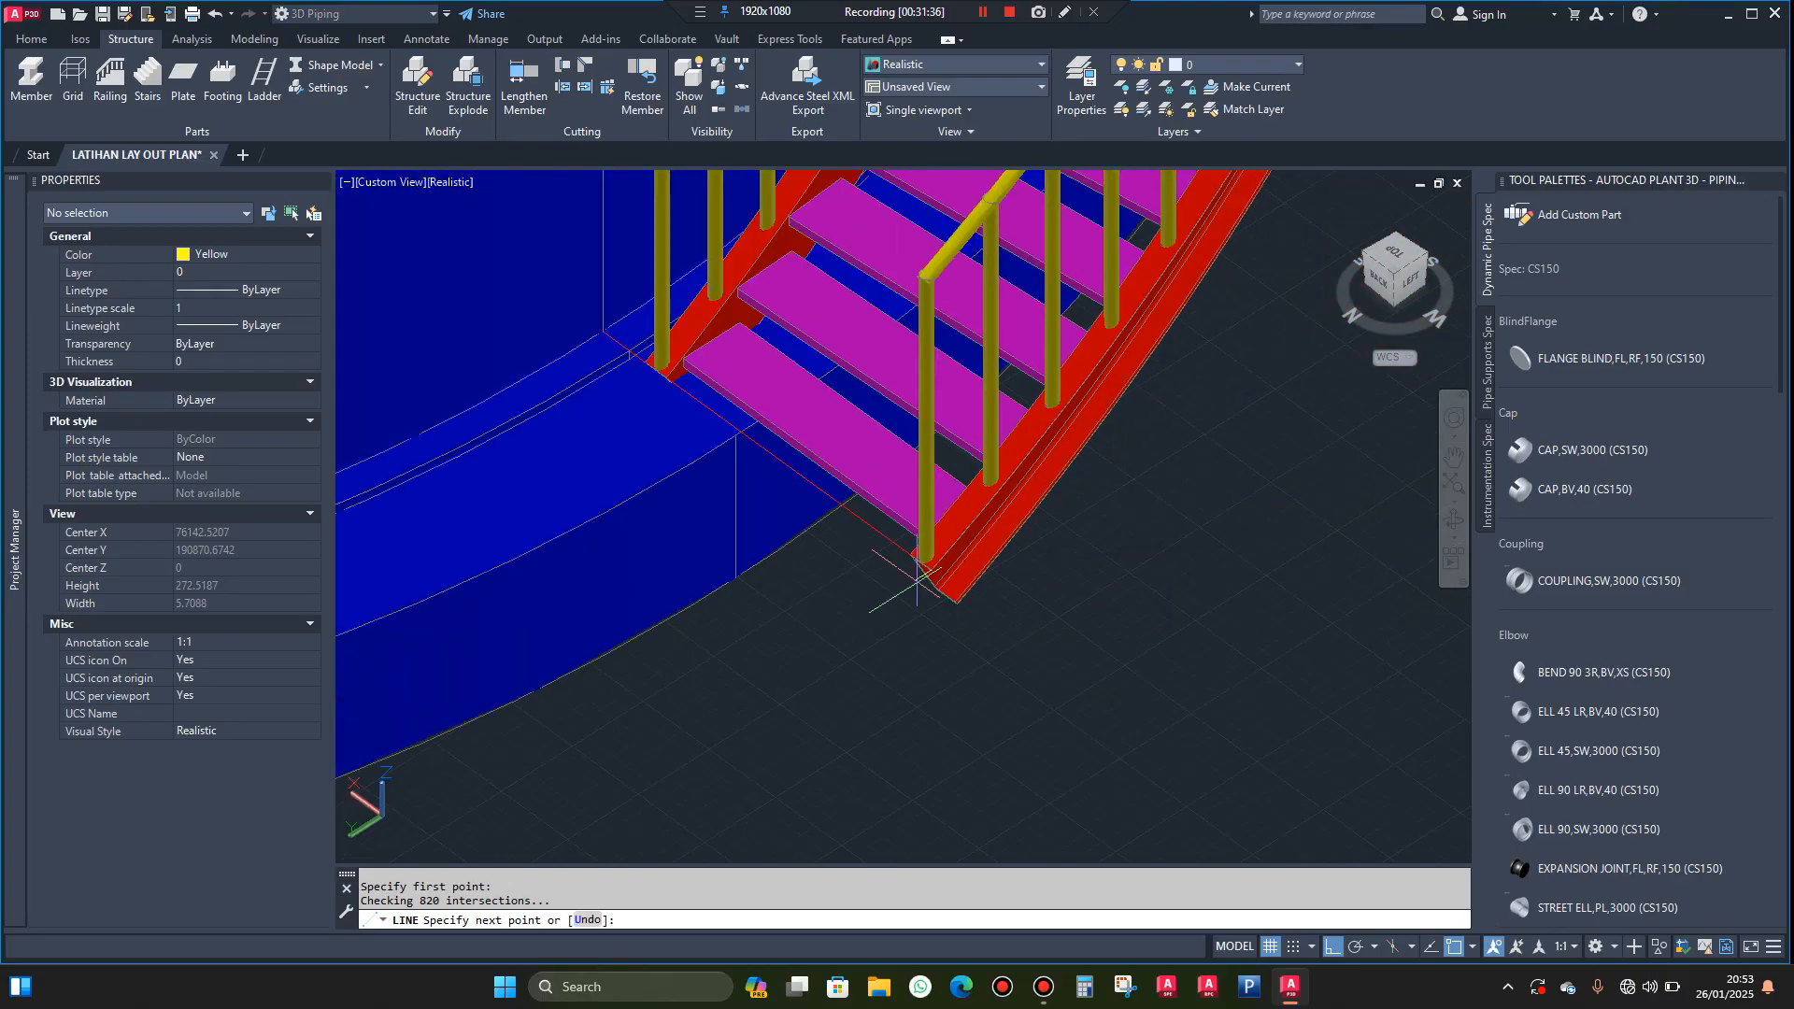
click(834, 671)
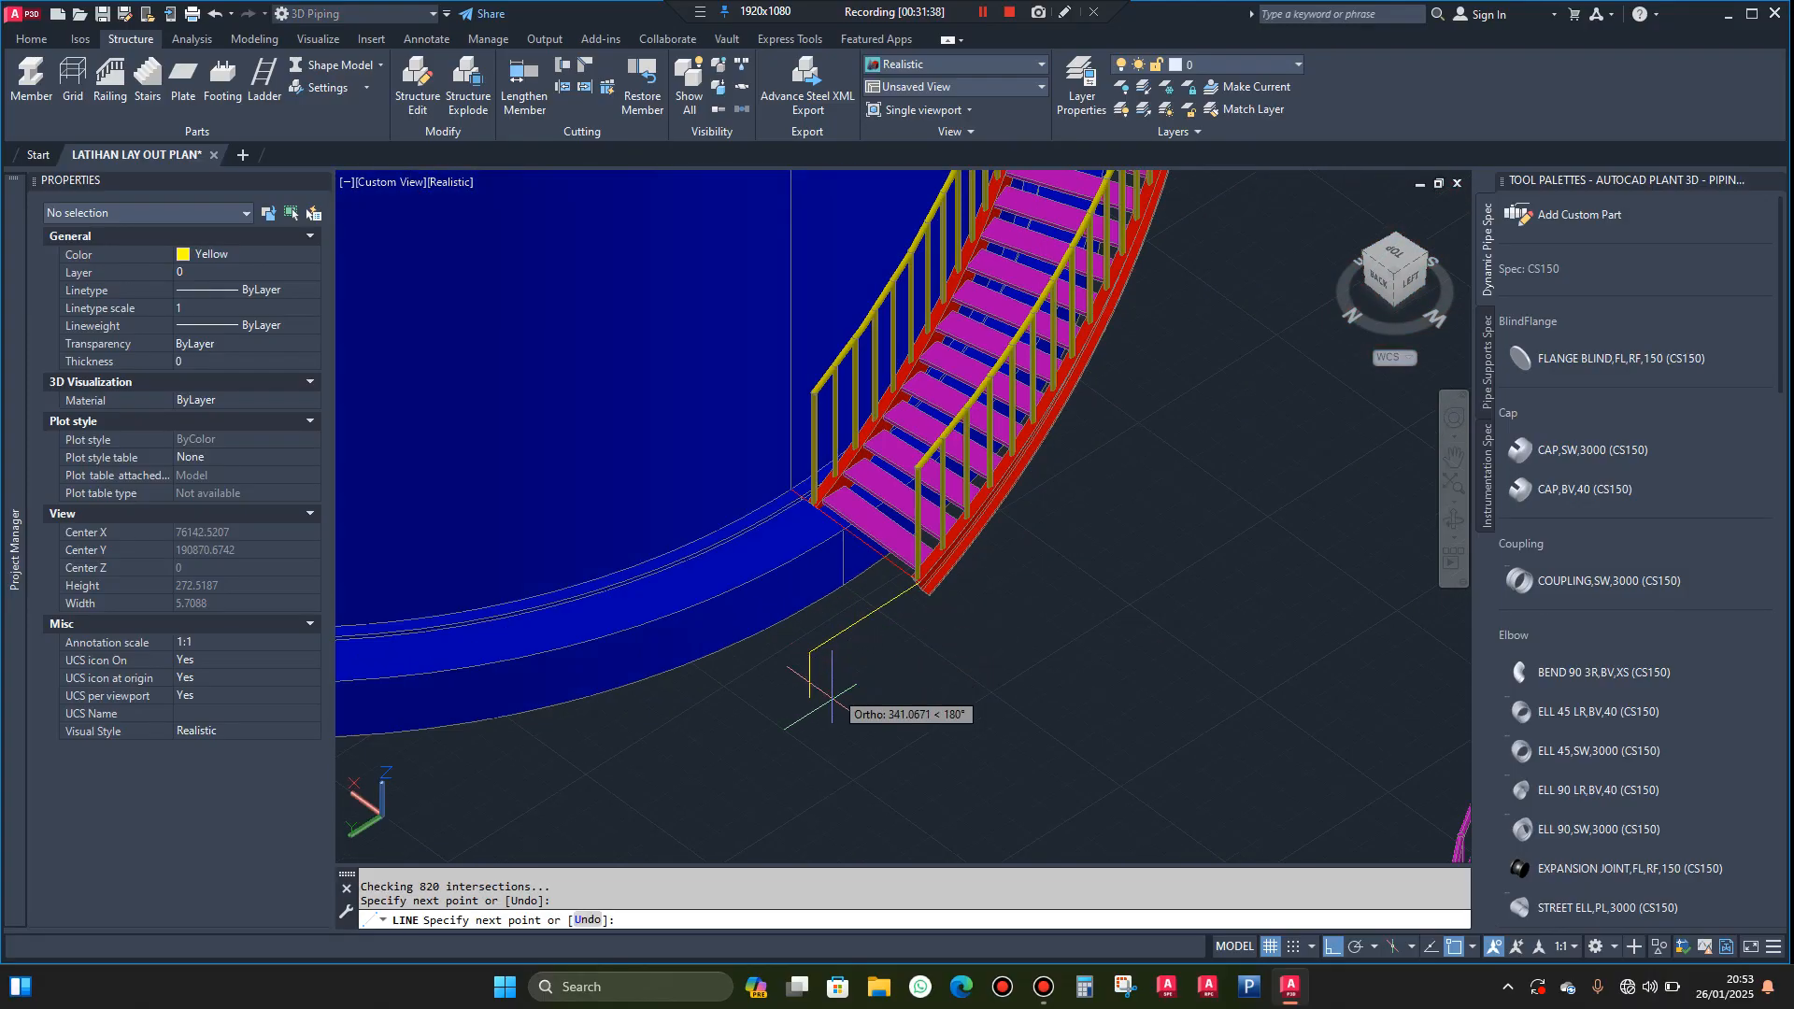
key(Escape)
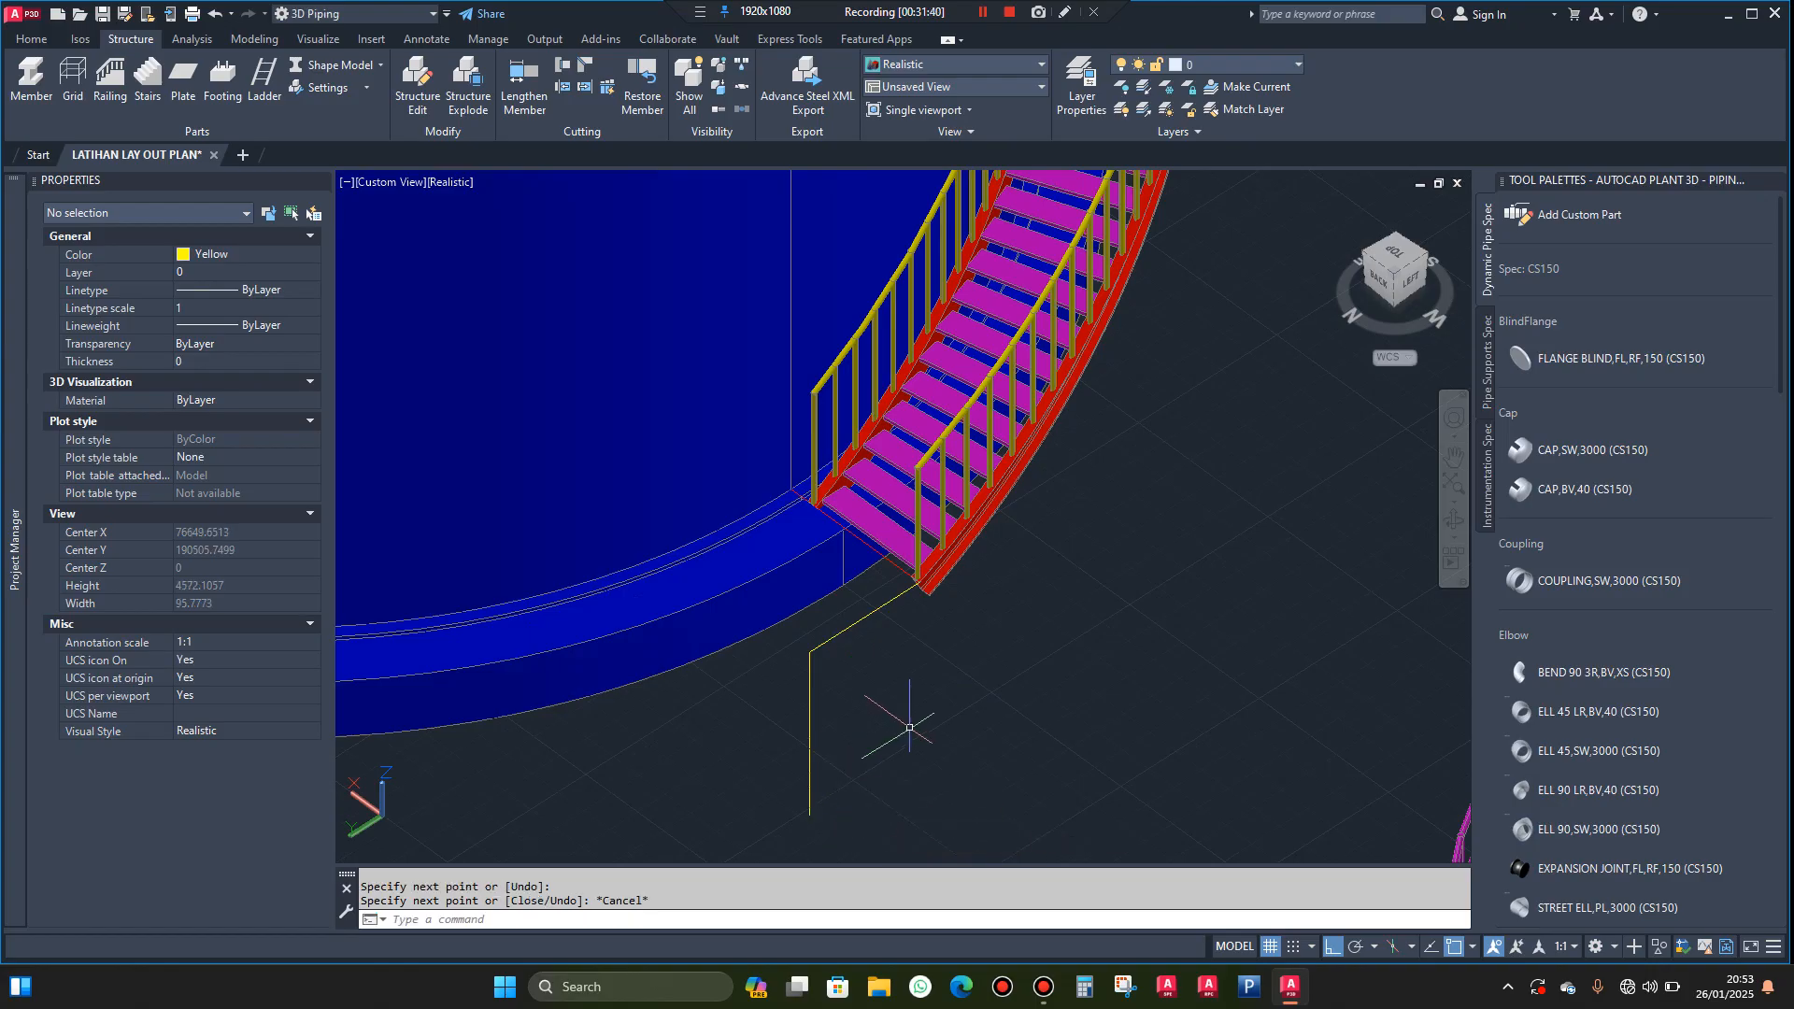
Draw a line from the tank base's bottom edge to the vertical line, continuing about 1367 mm along the ground parallel to the upper line
text(l)
key(Return)
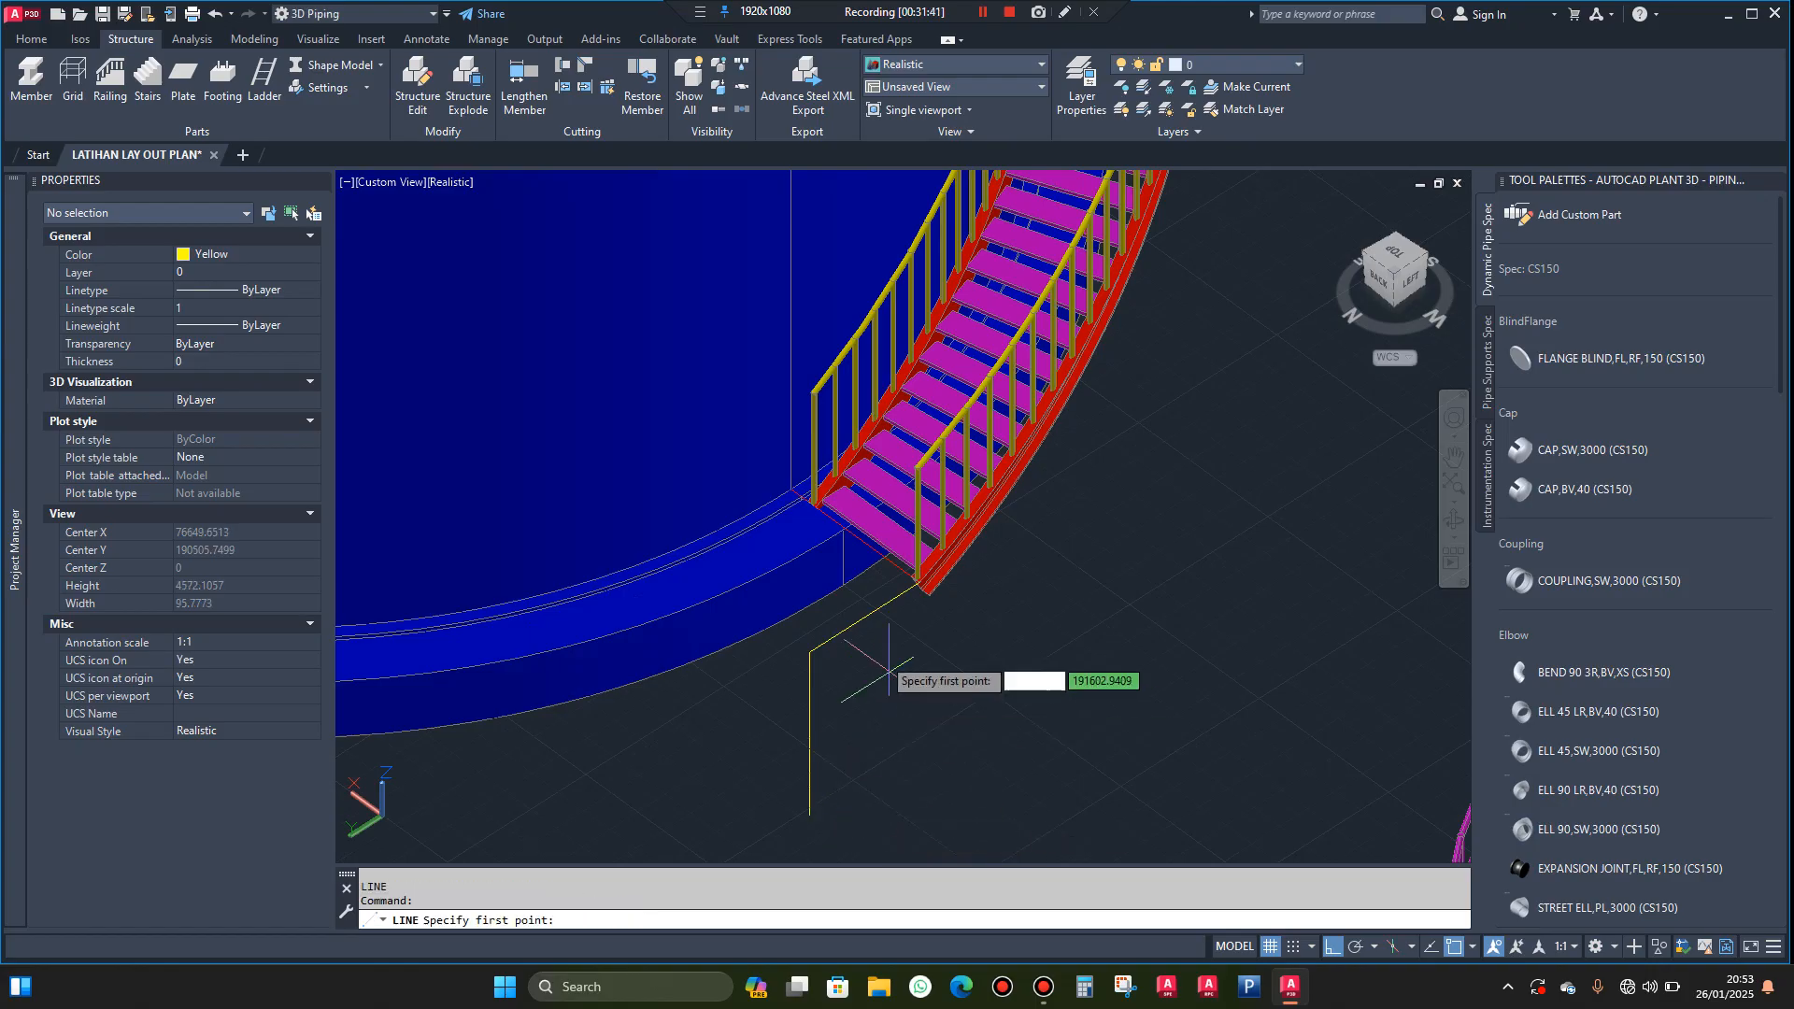
click(842, 586)
scroll(831, 711, up, 3)
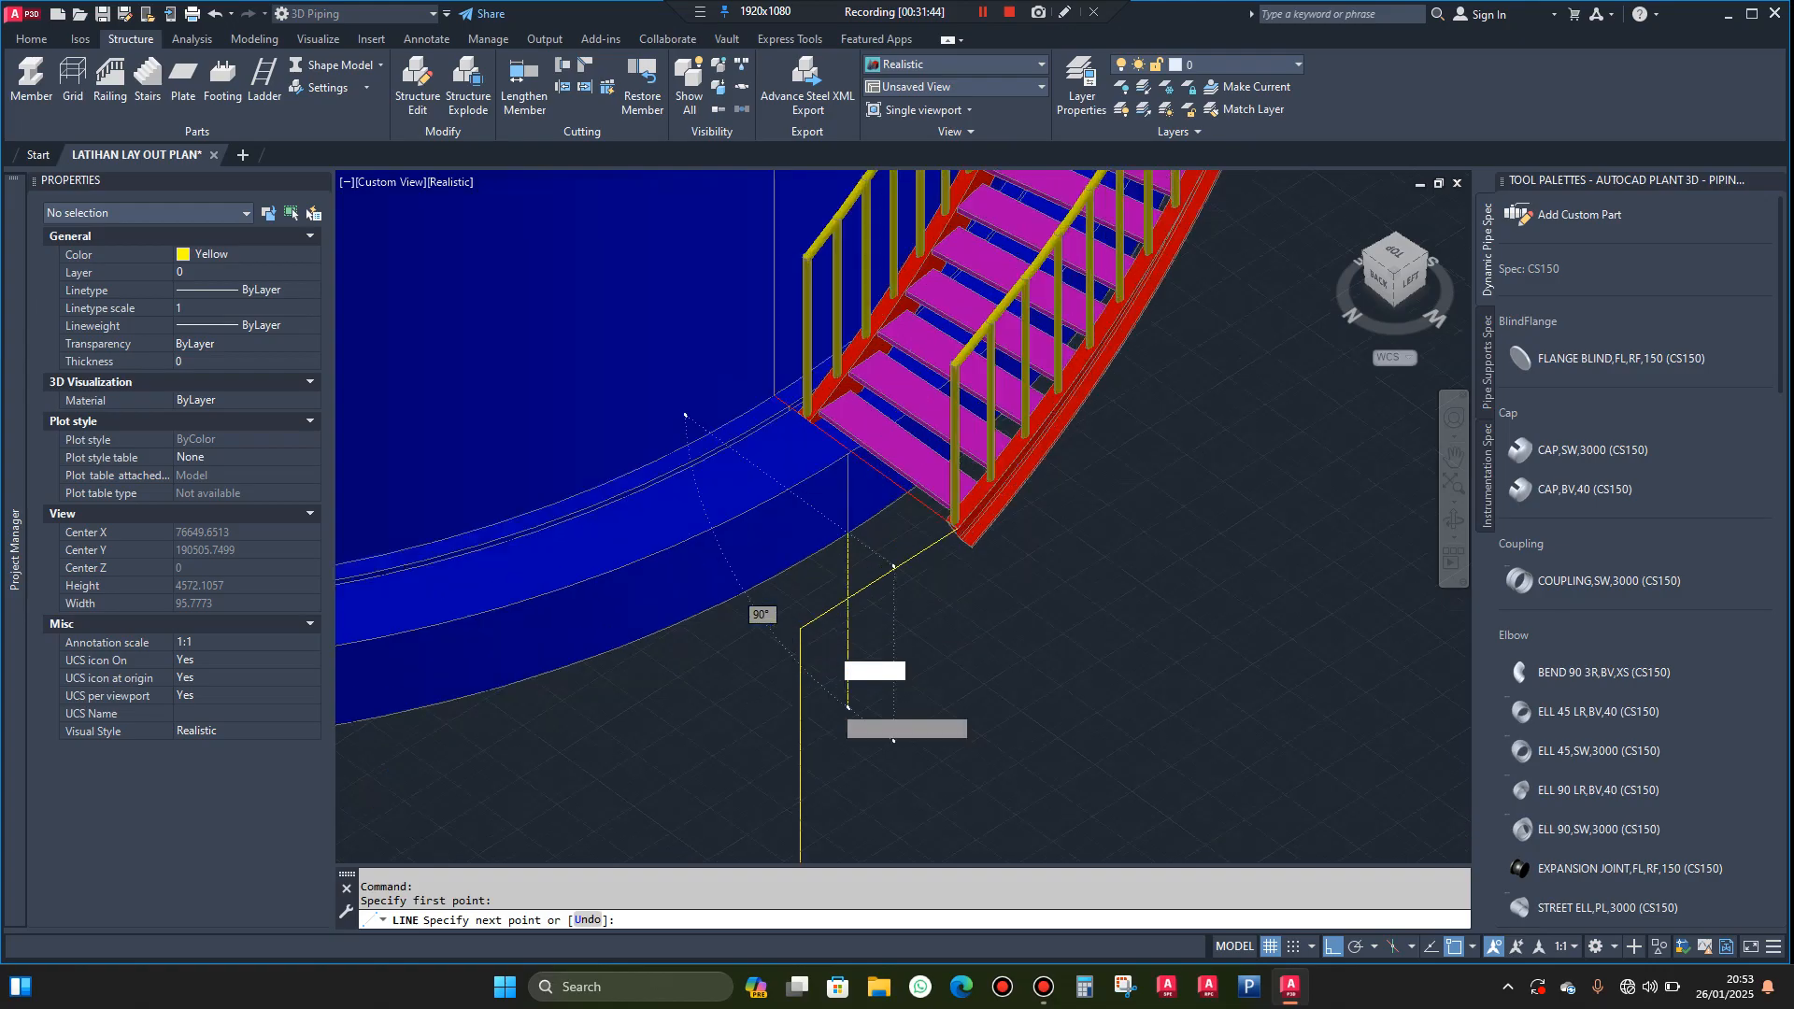
click(786, 715)
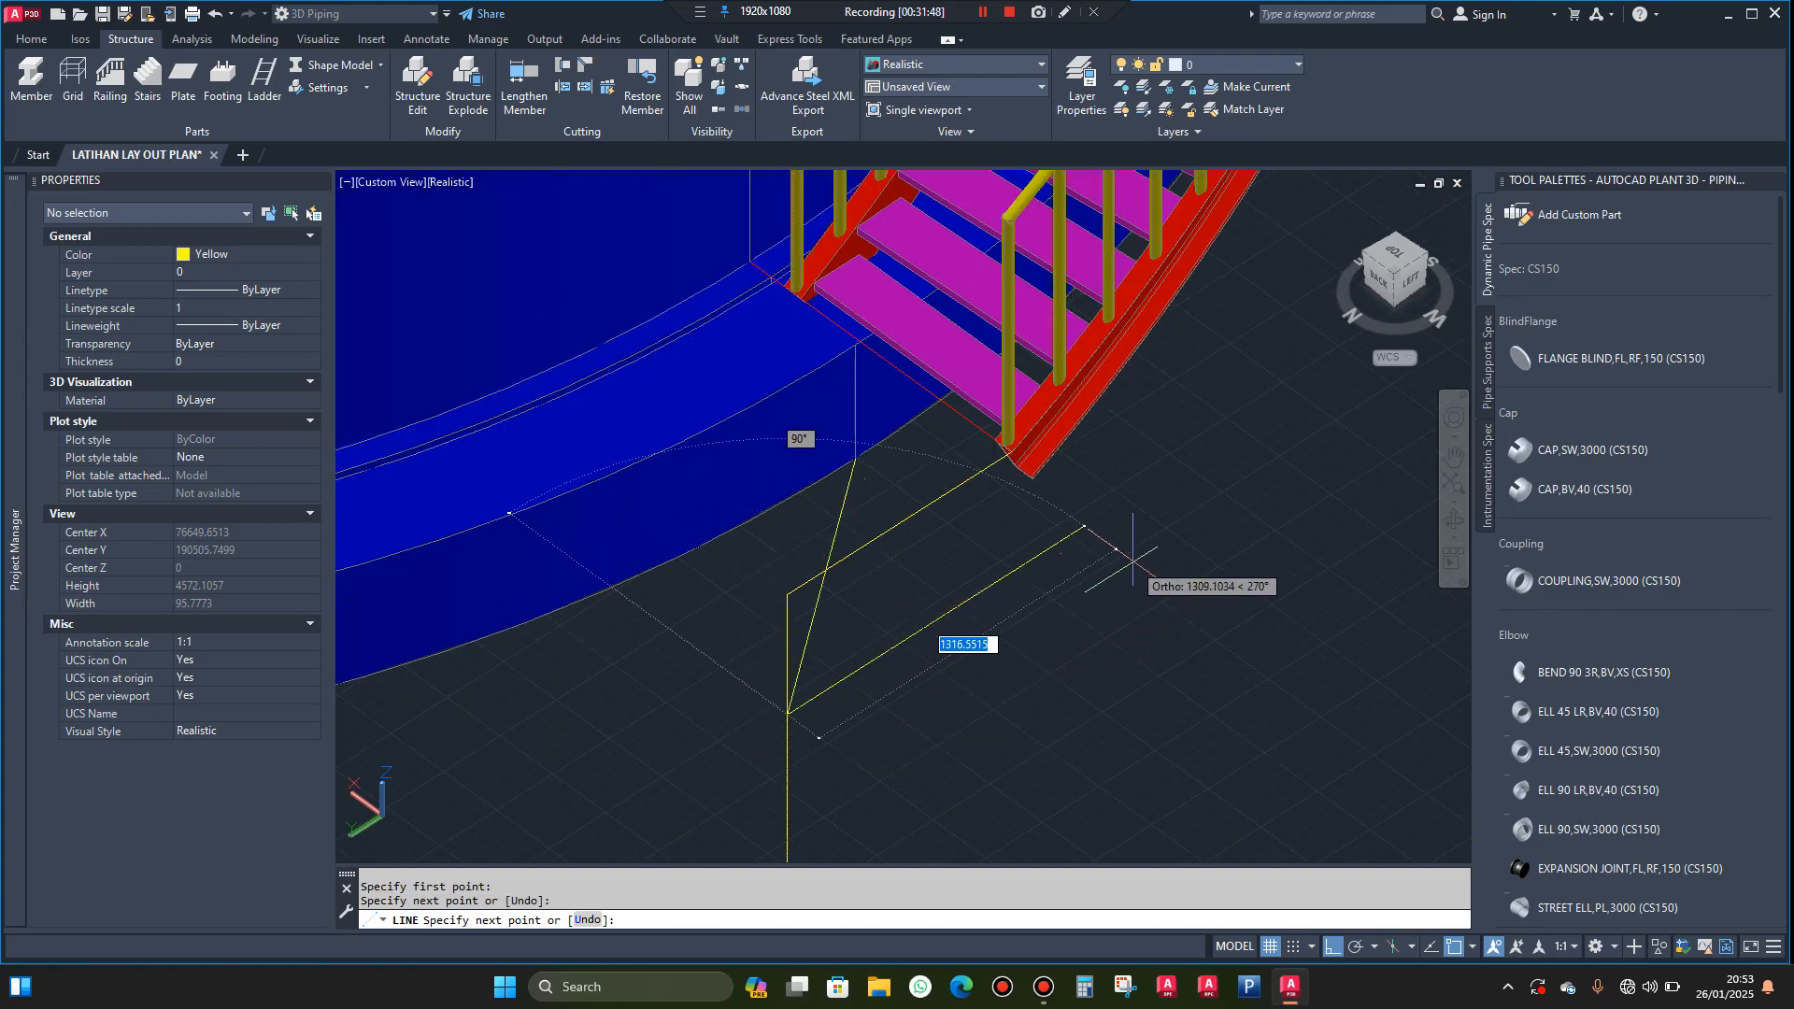
click(1144, 554)
key(Escape)
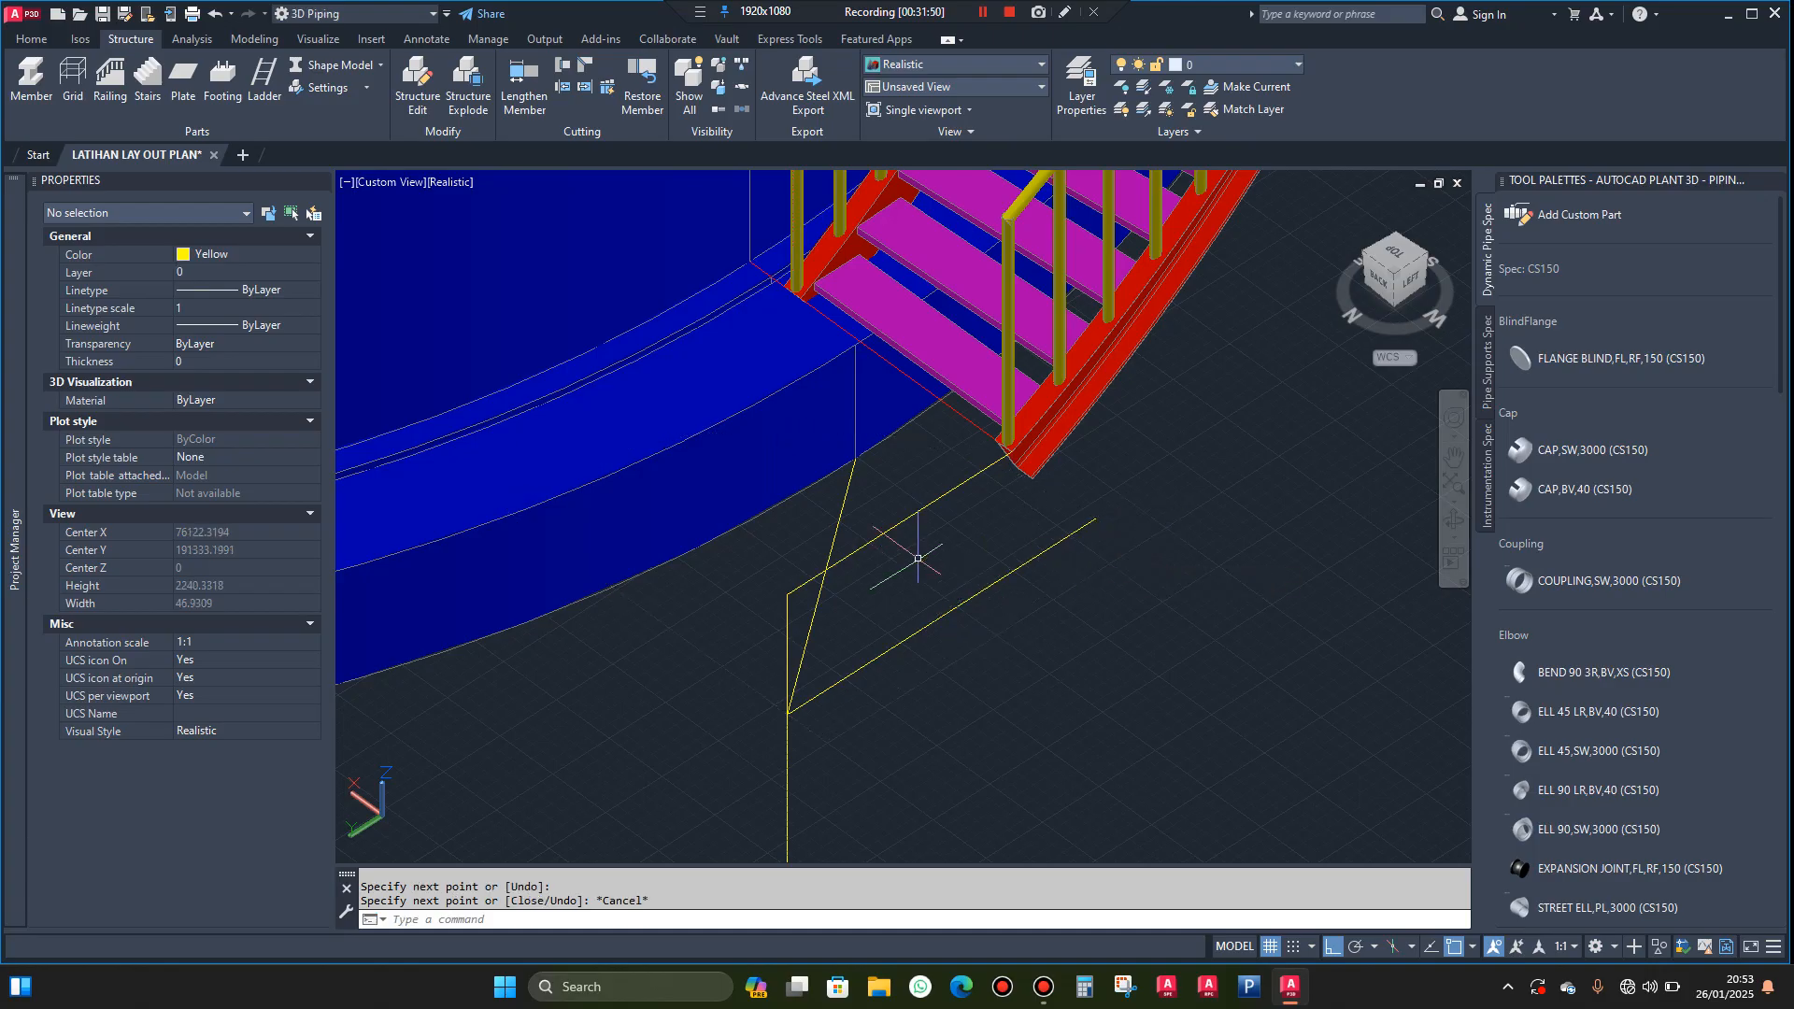
Shorten the vertical line so its lower end meets the corner of the ground line
scroll(923, 551, up, 1)
click(877, 692)
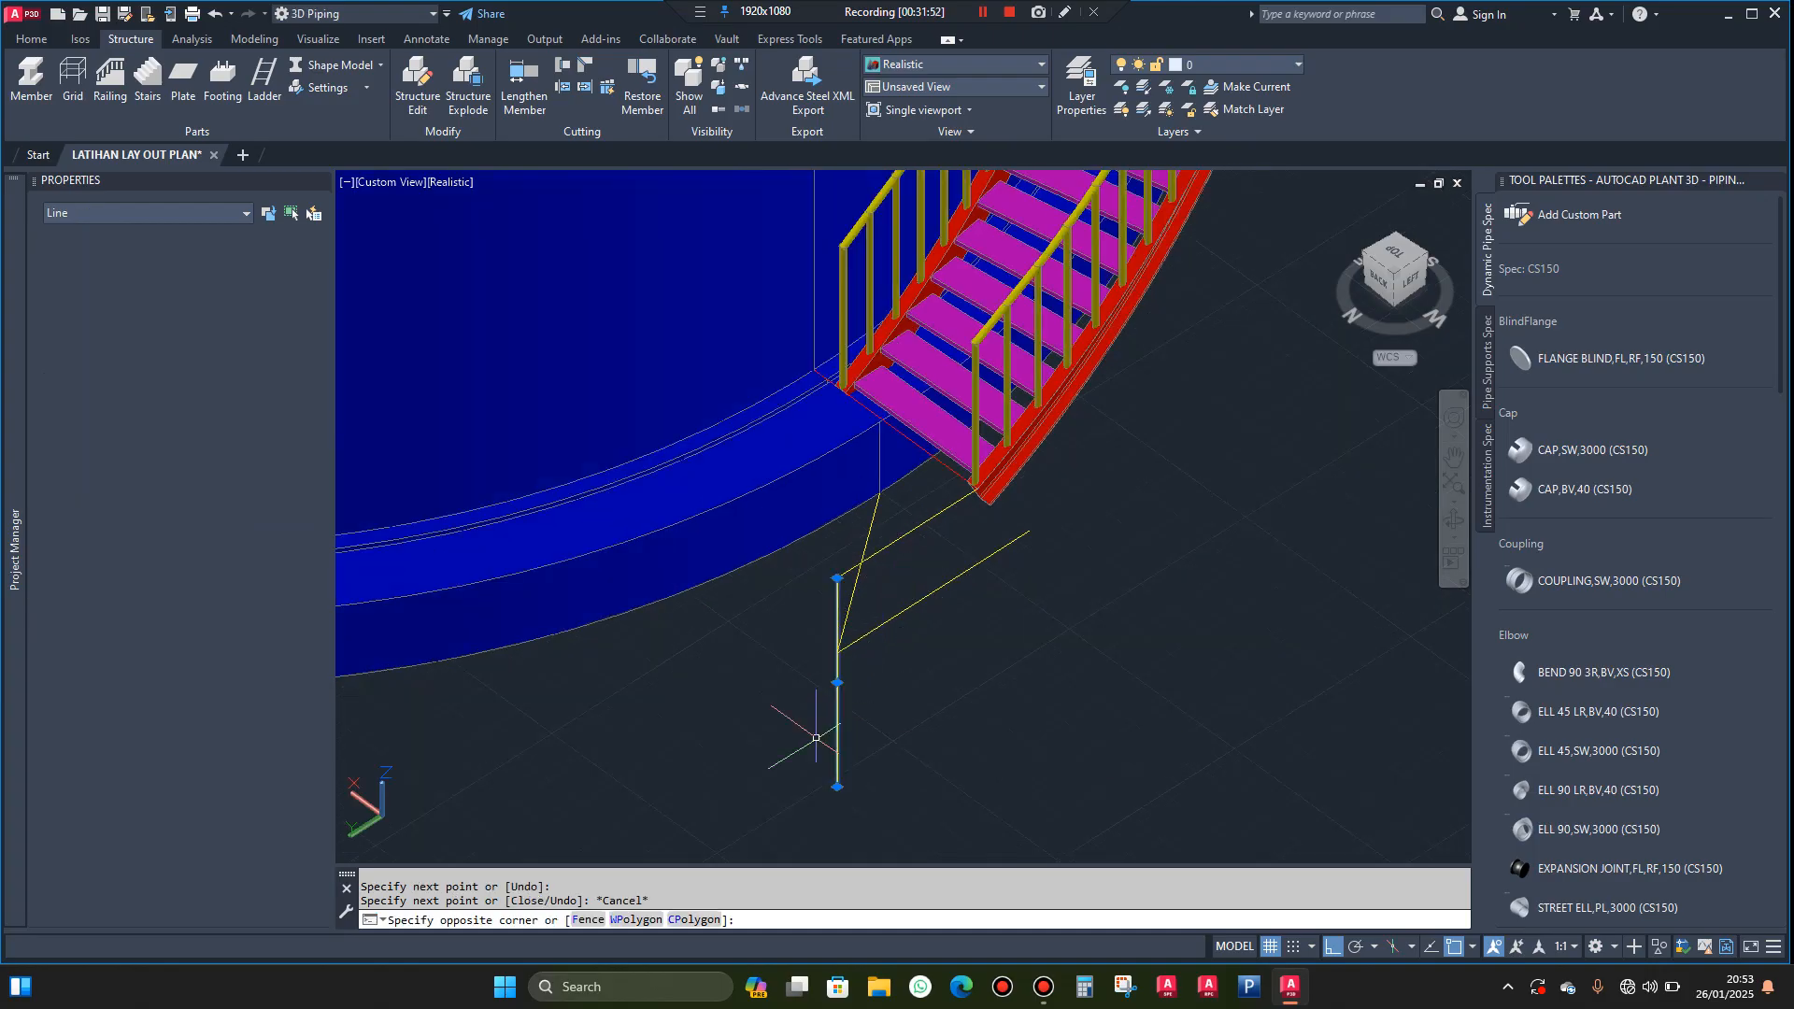
click(839, 768)
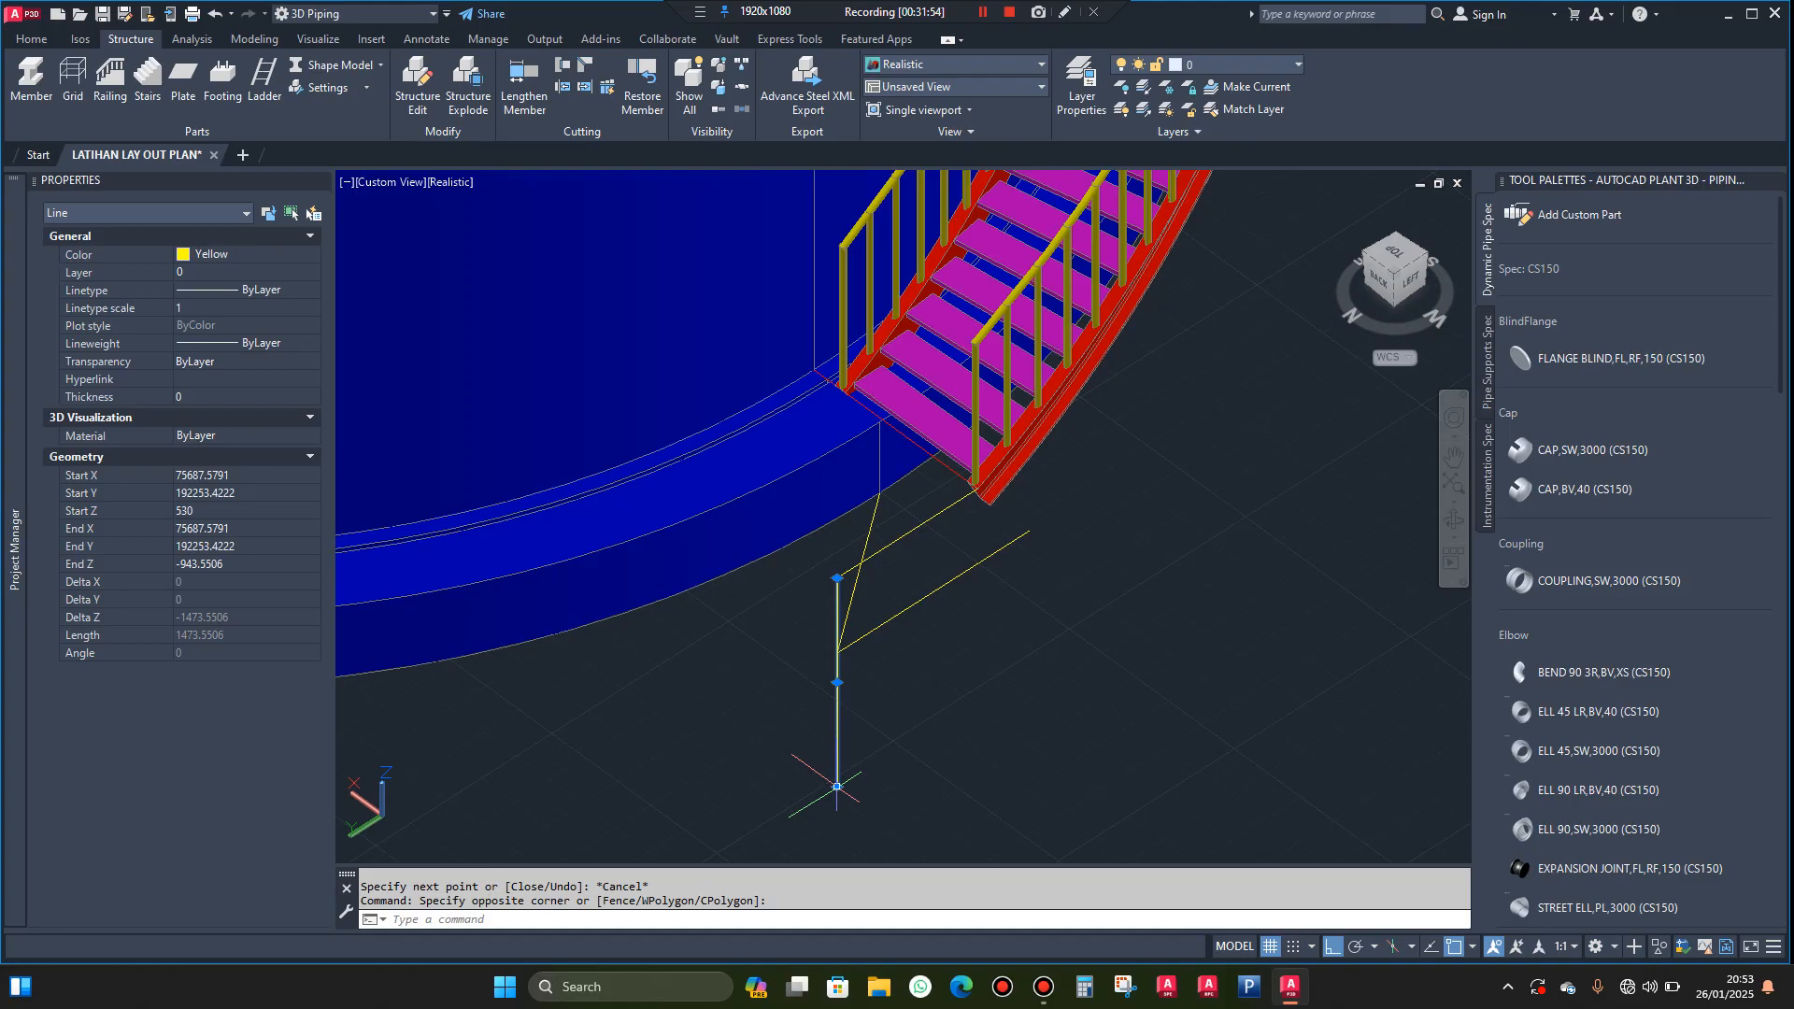
click(837, 787)
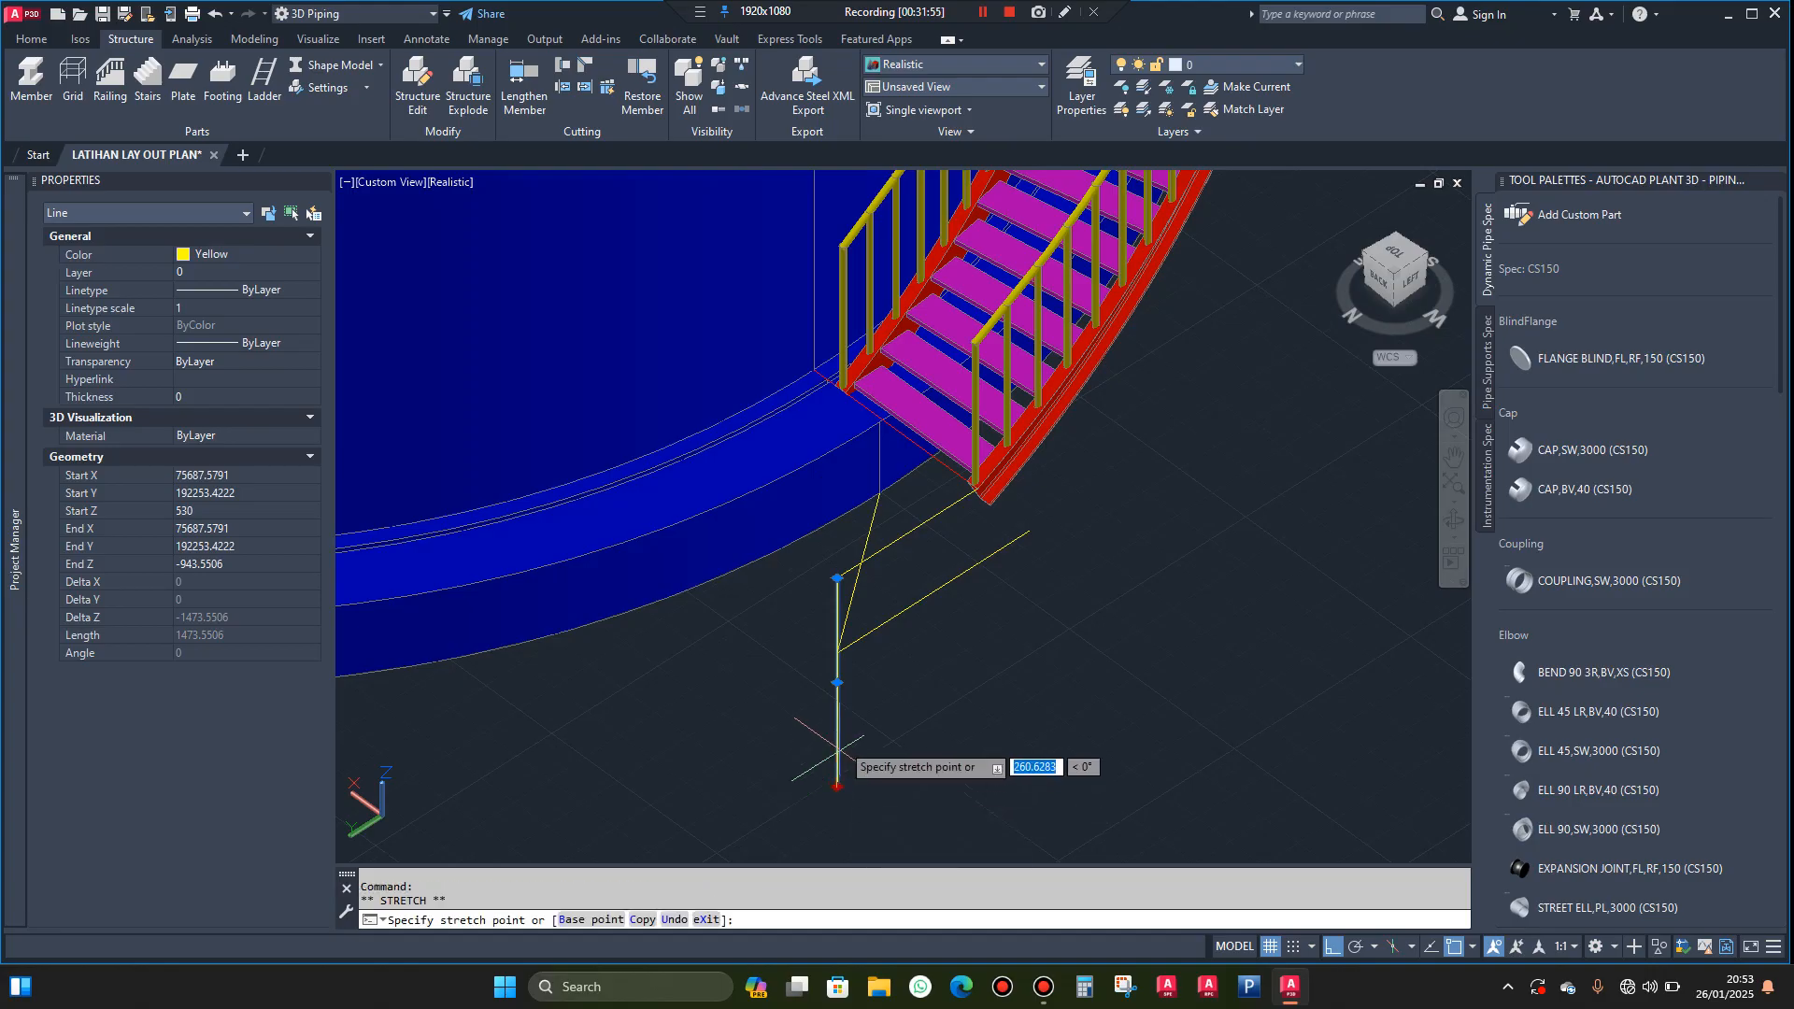
click(837, 653)
scroll(873, 551, up, 2)
key(Escape)
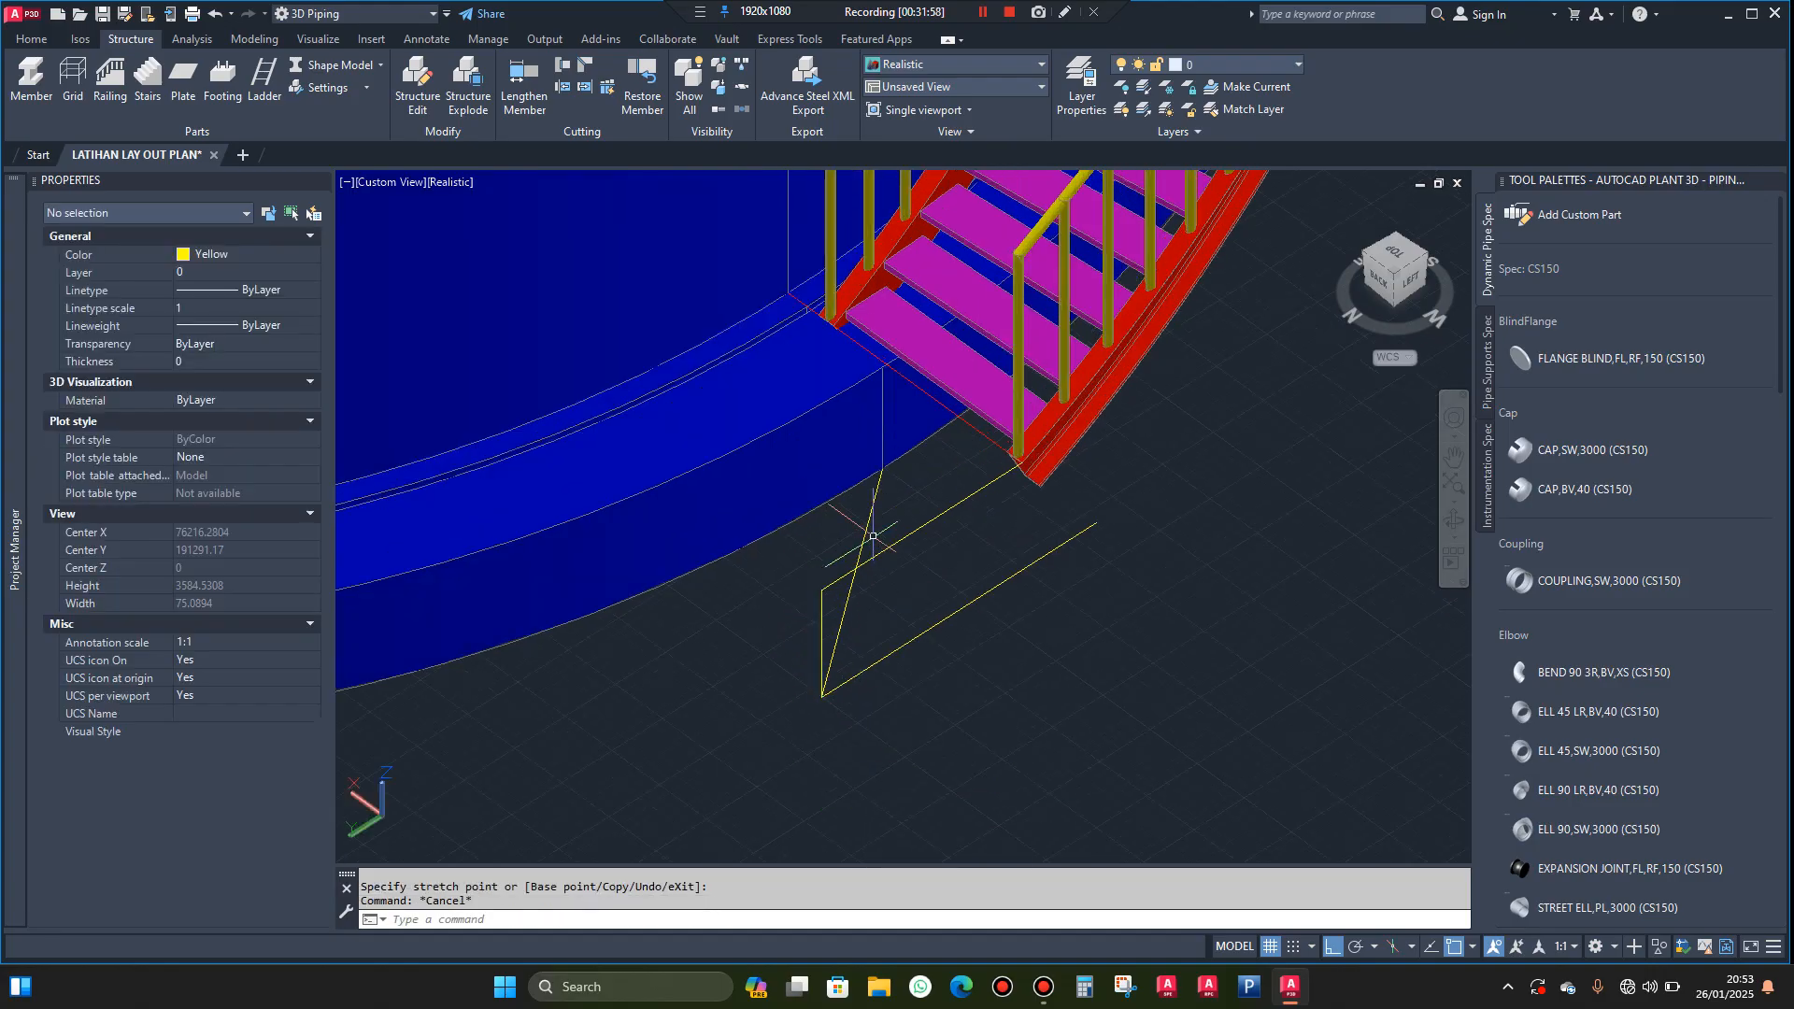
Delete the slanted line between the tank base and the corner of the ground line
click(853, 529)
click(855, 513)
key(Delete)
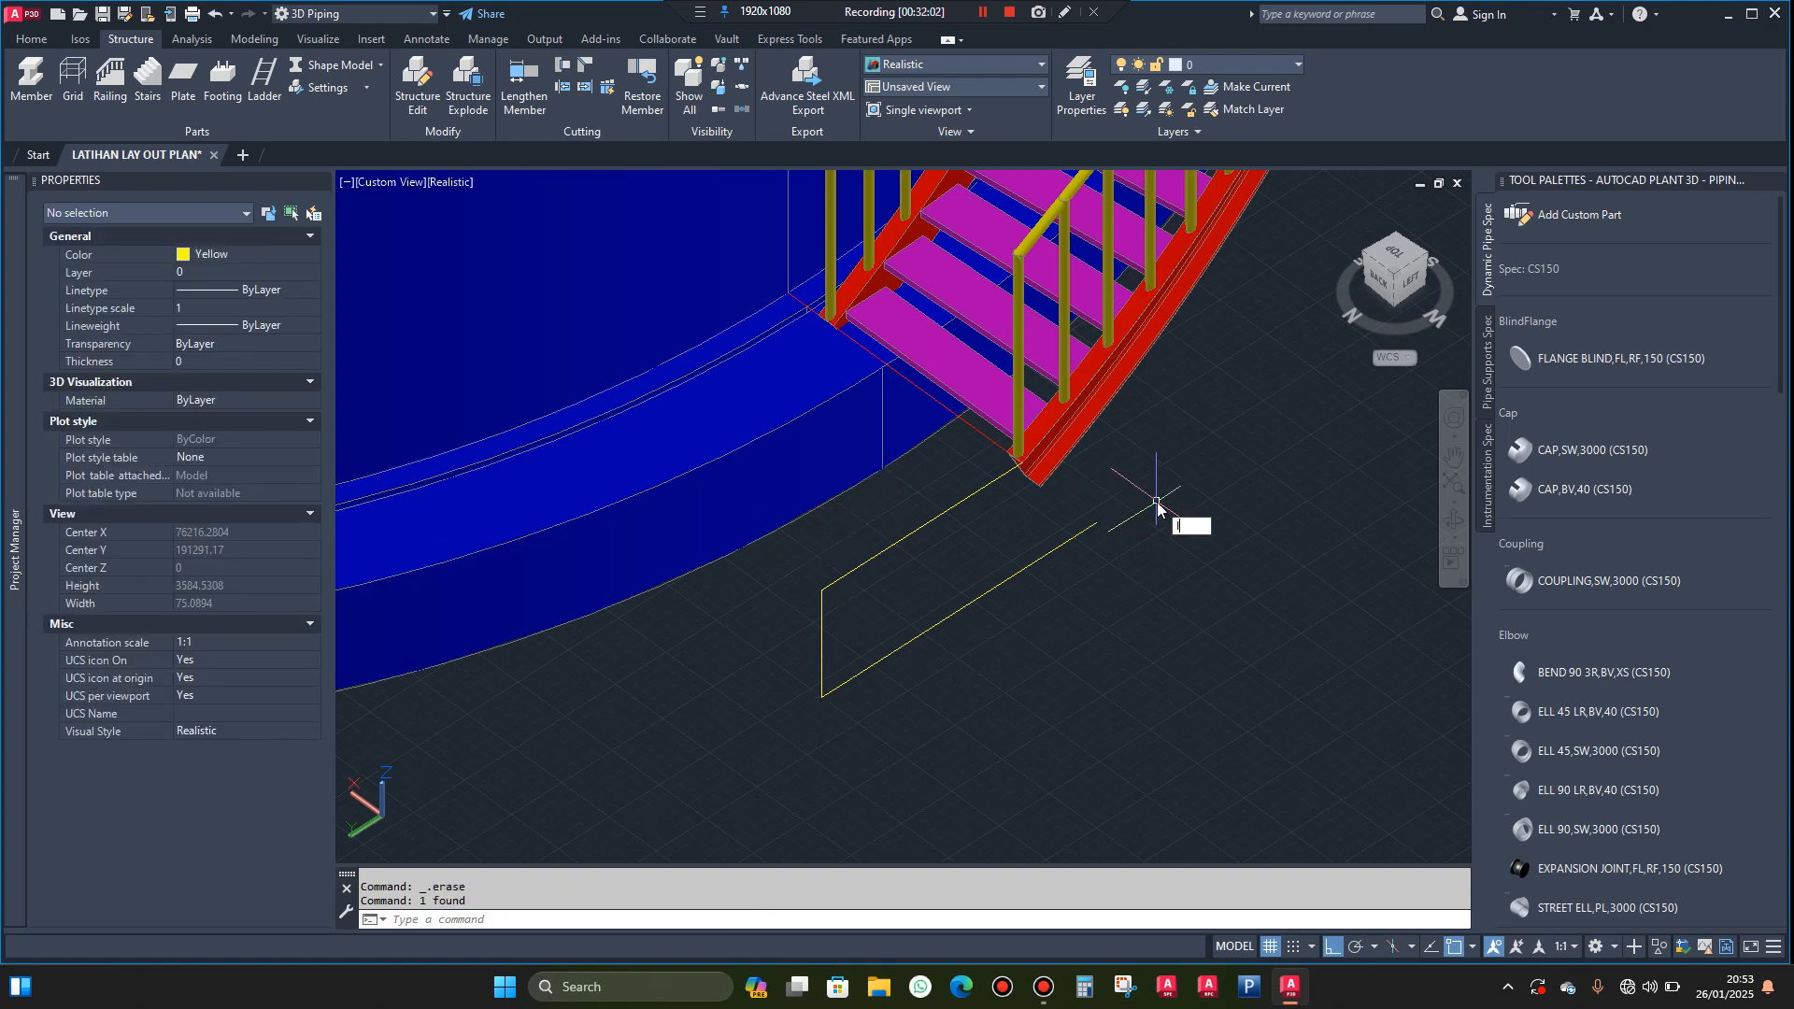
Draw a 530 mm vertical line from the outer stringer's lower end down to the ground line
text(l)
key(Return)
scroll(1023, 468, up, 5)
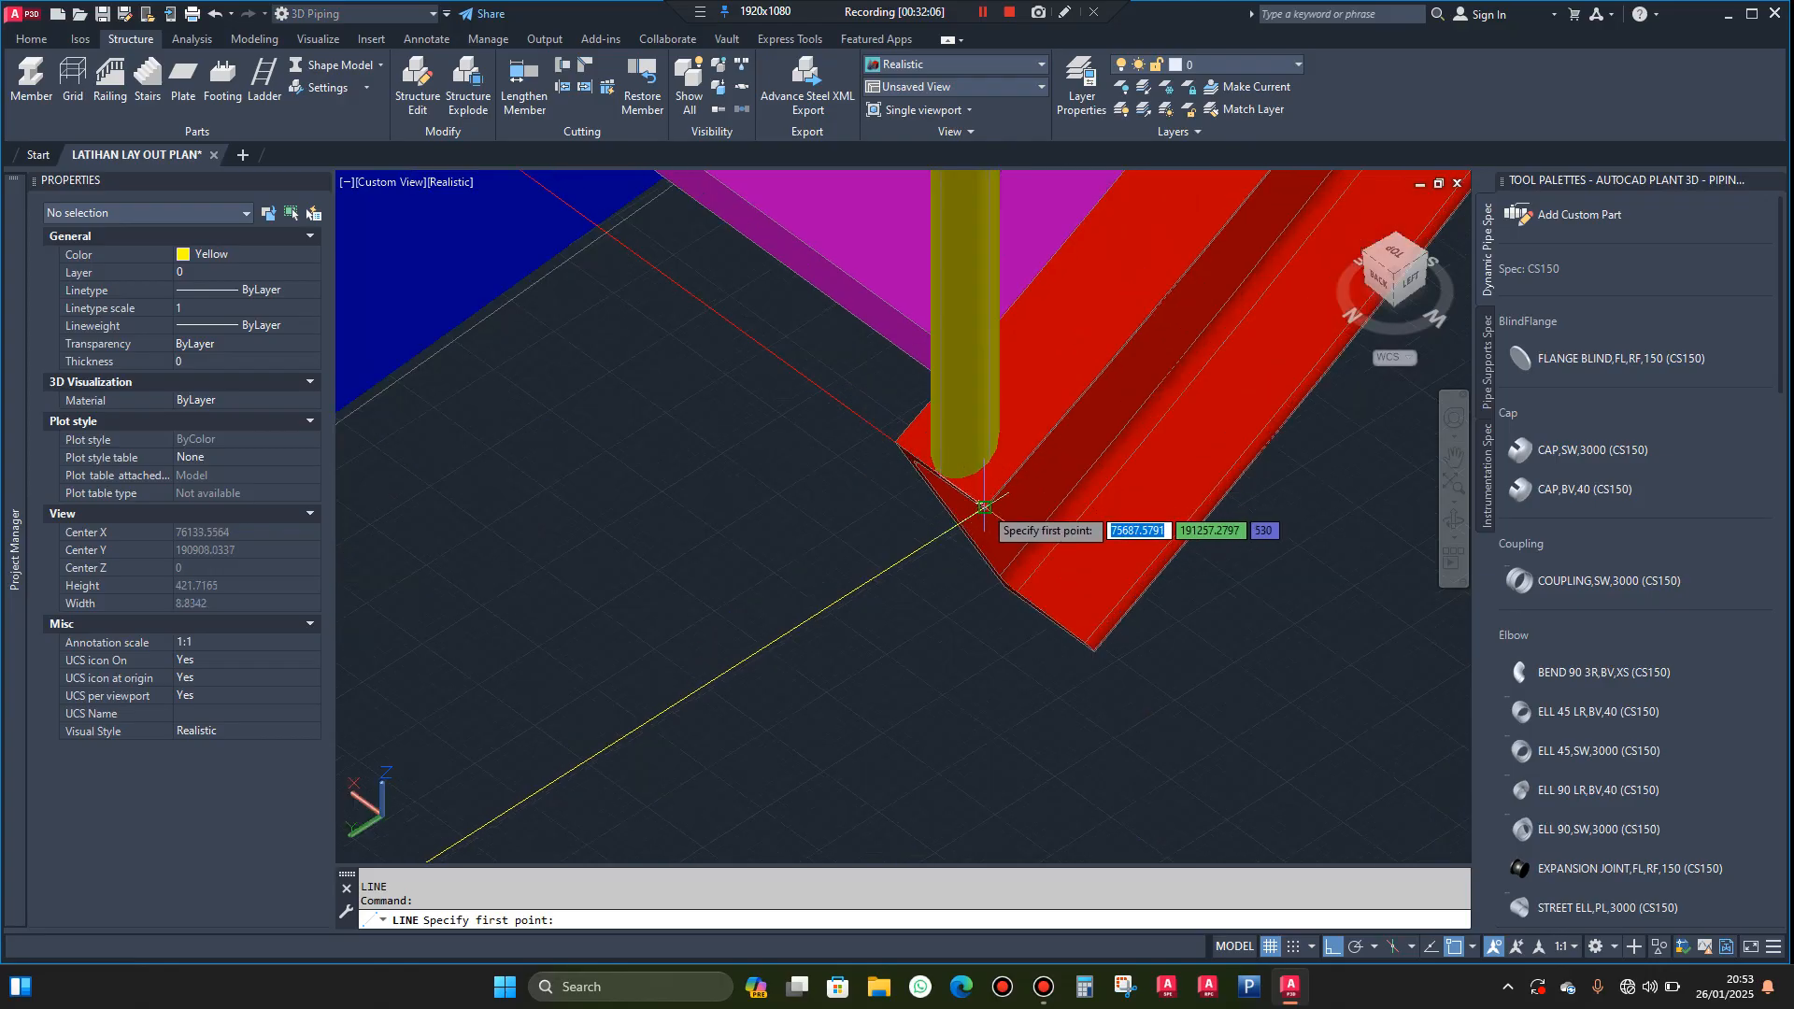
click(983, 507)
scroll(982, 509, down, 4)
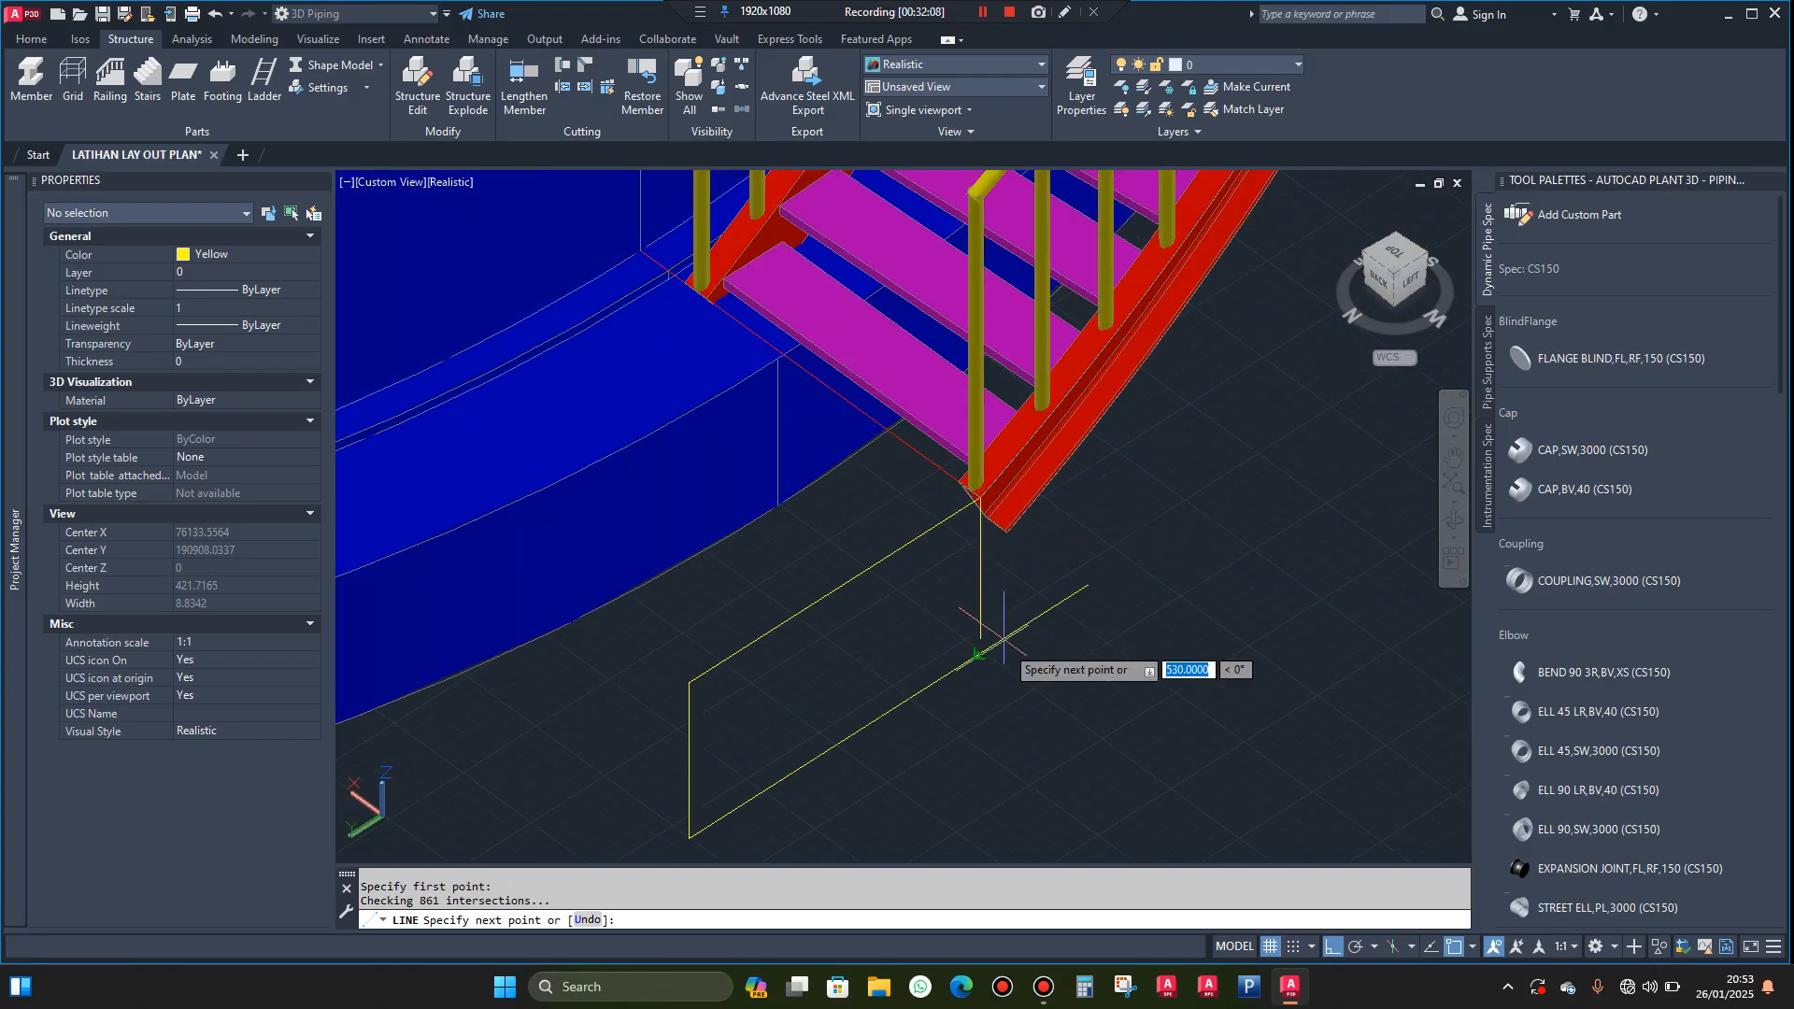
click(983, 652)
key(Escape)
Shorten the ground line so it ends at the foot of the vertical line below the stringer
click(1103, 569)
click(1078, 608)
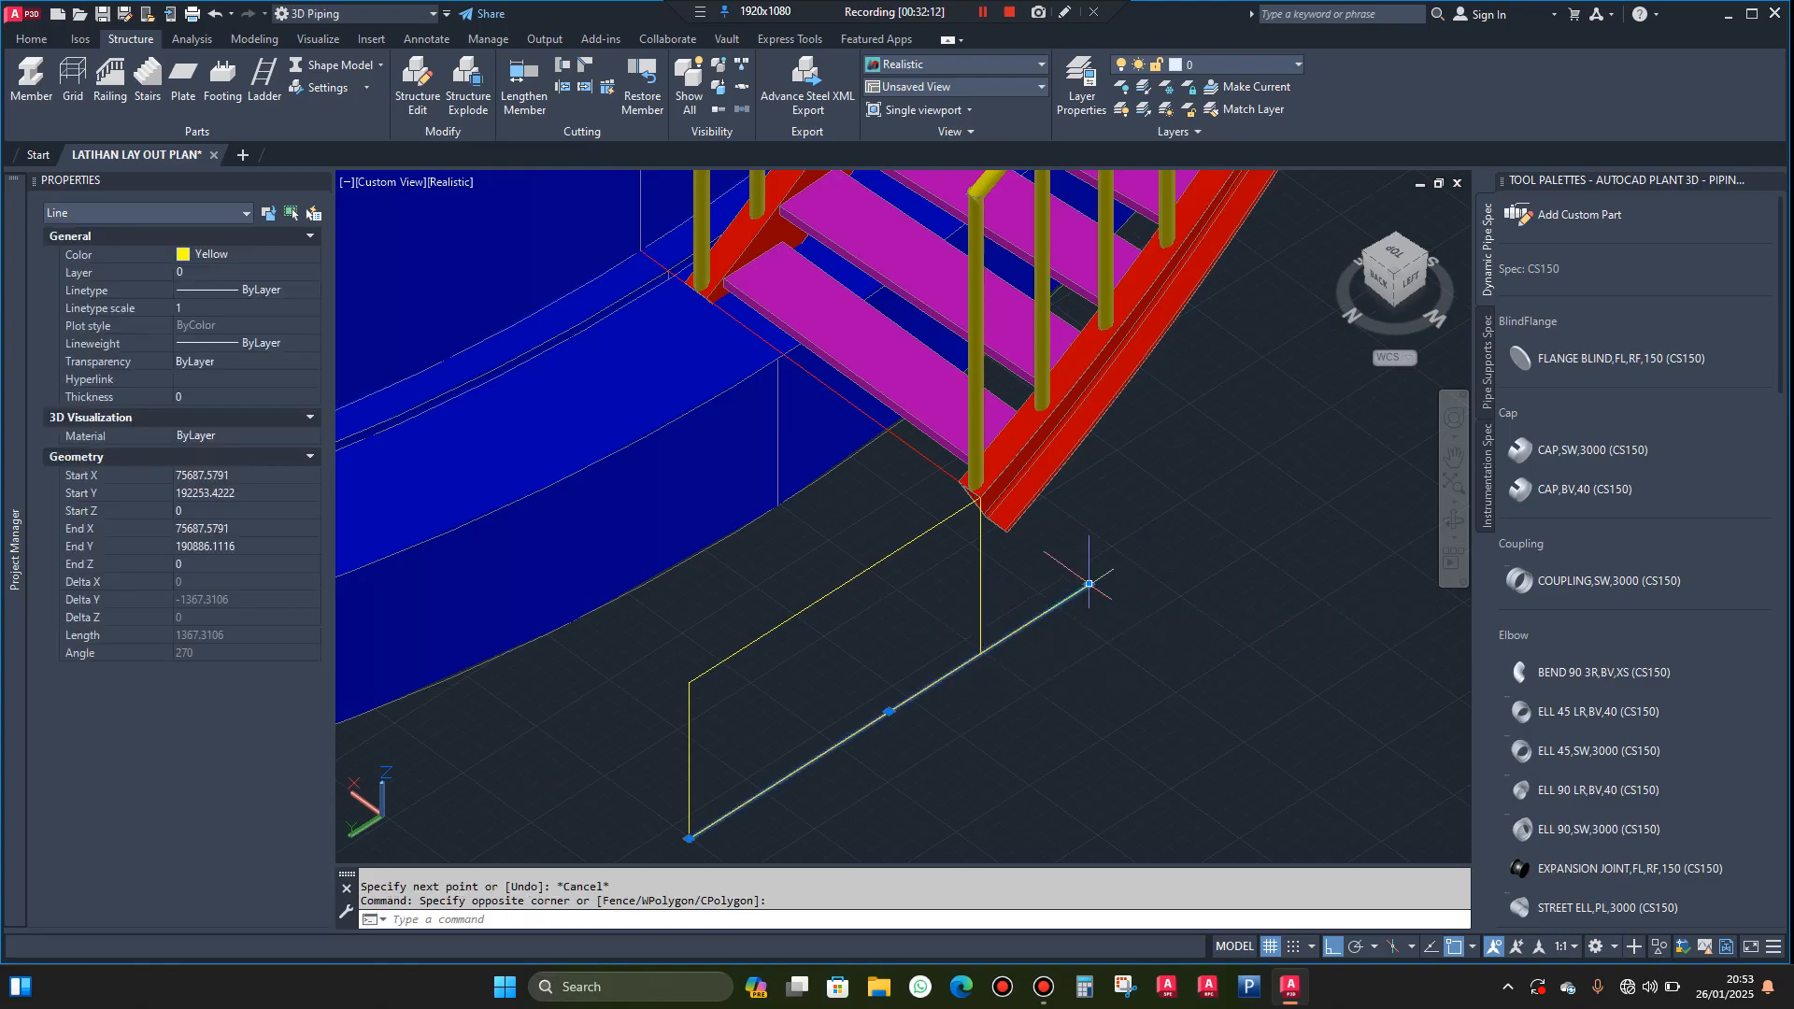
click(1089, 585)
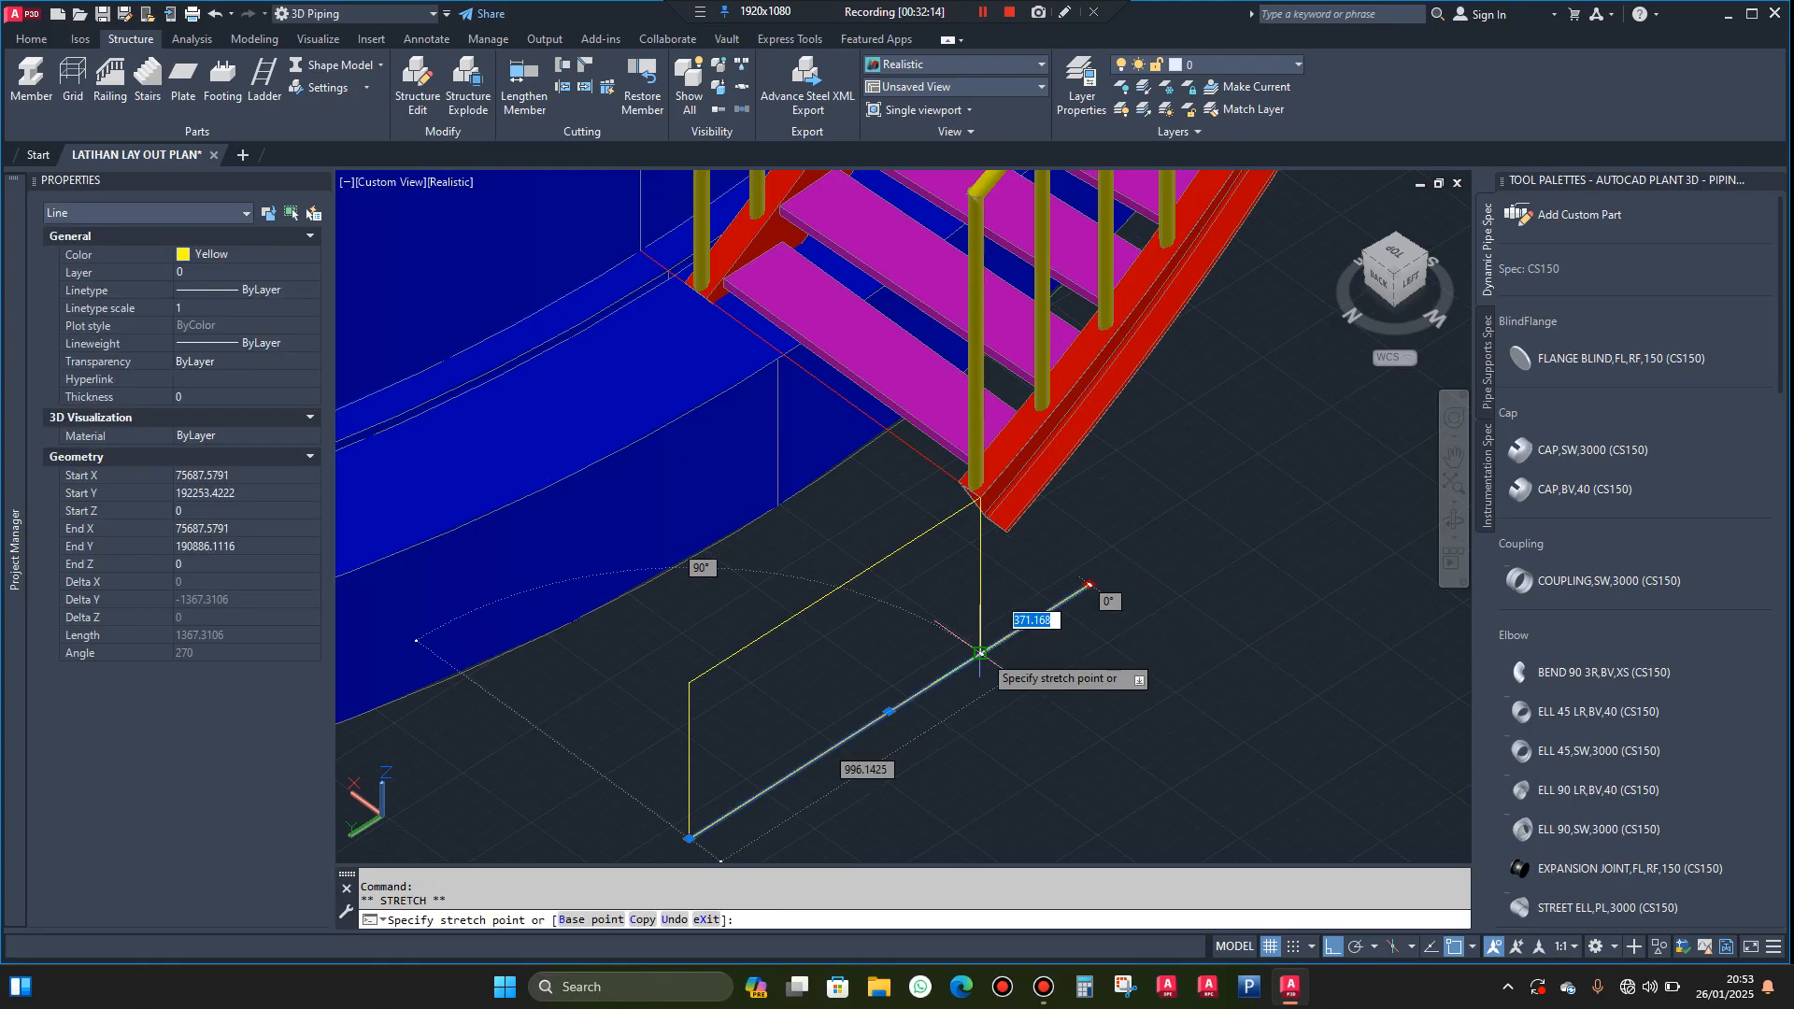
click(980, 652)
key(Escape)
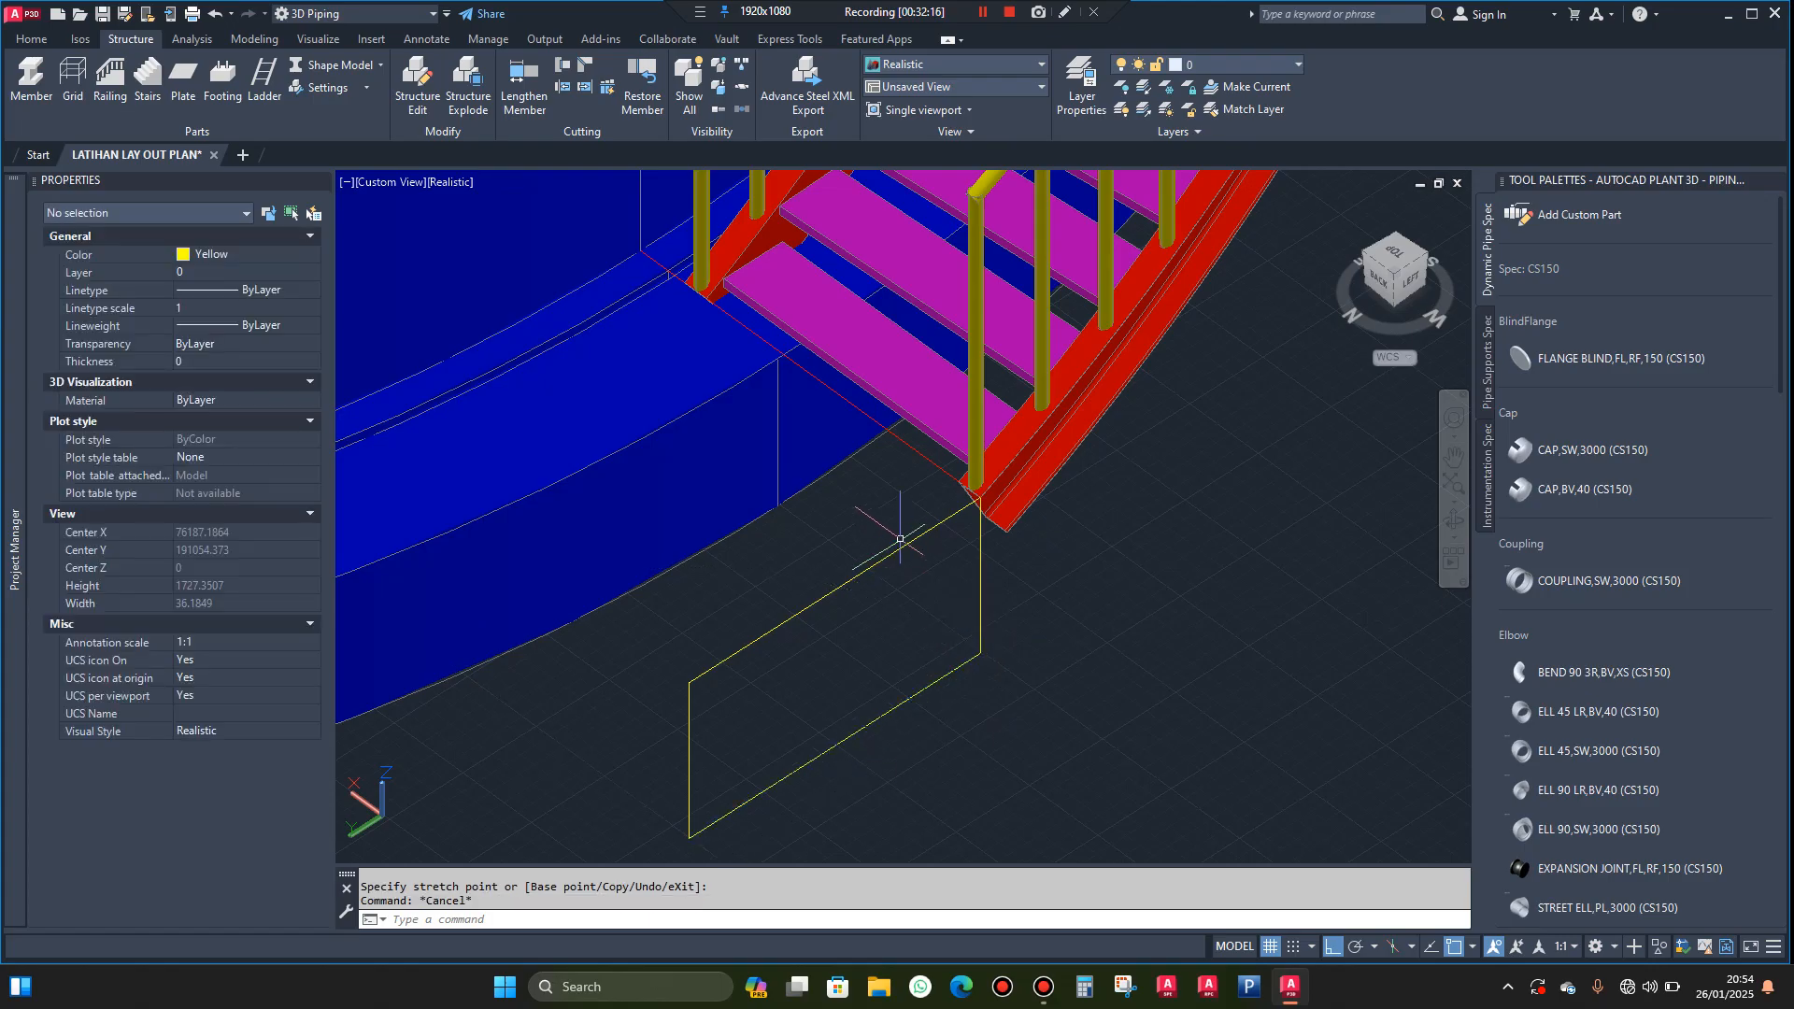
Delete the upper horizontal line running outward from the stringer's lower end
click(900, 539)
click(883, 581)
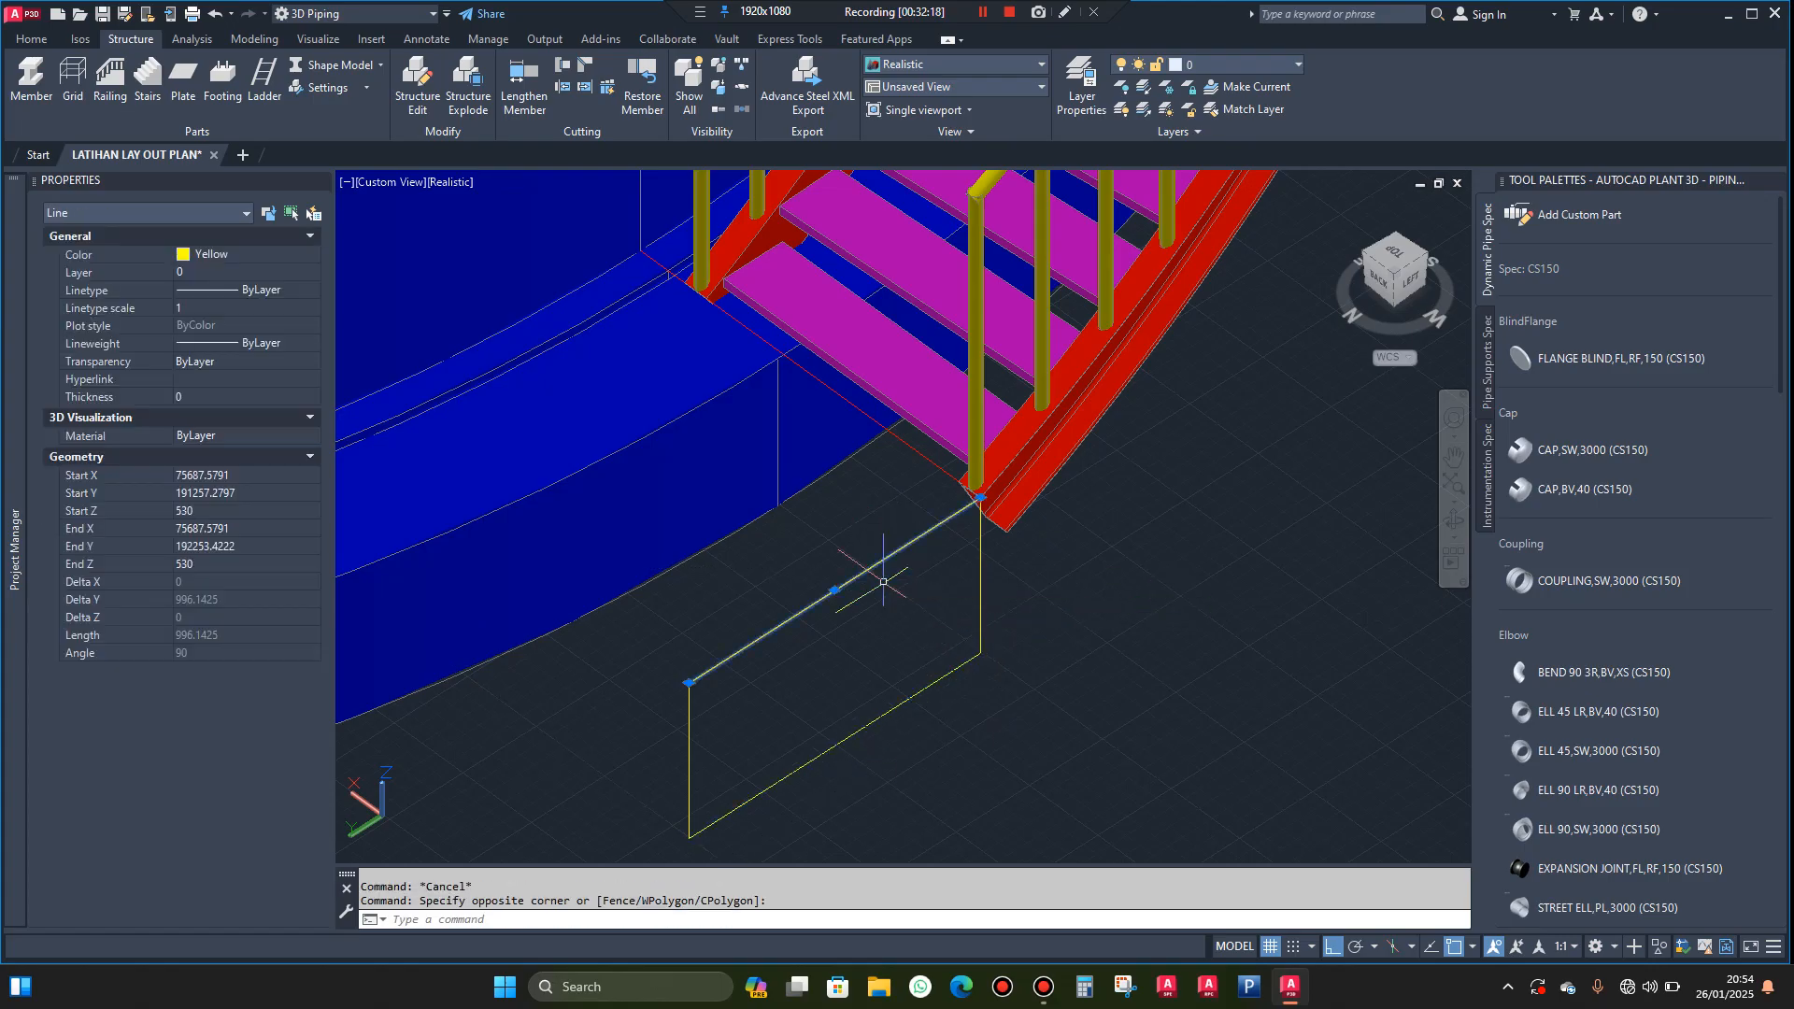
key(Delete)
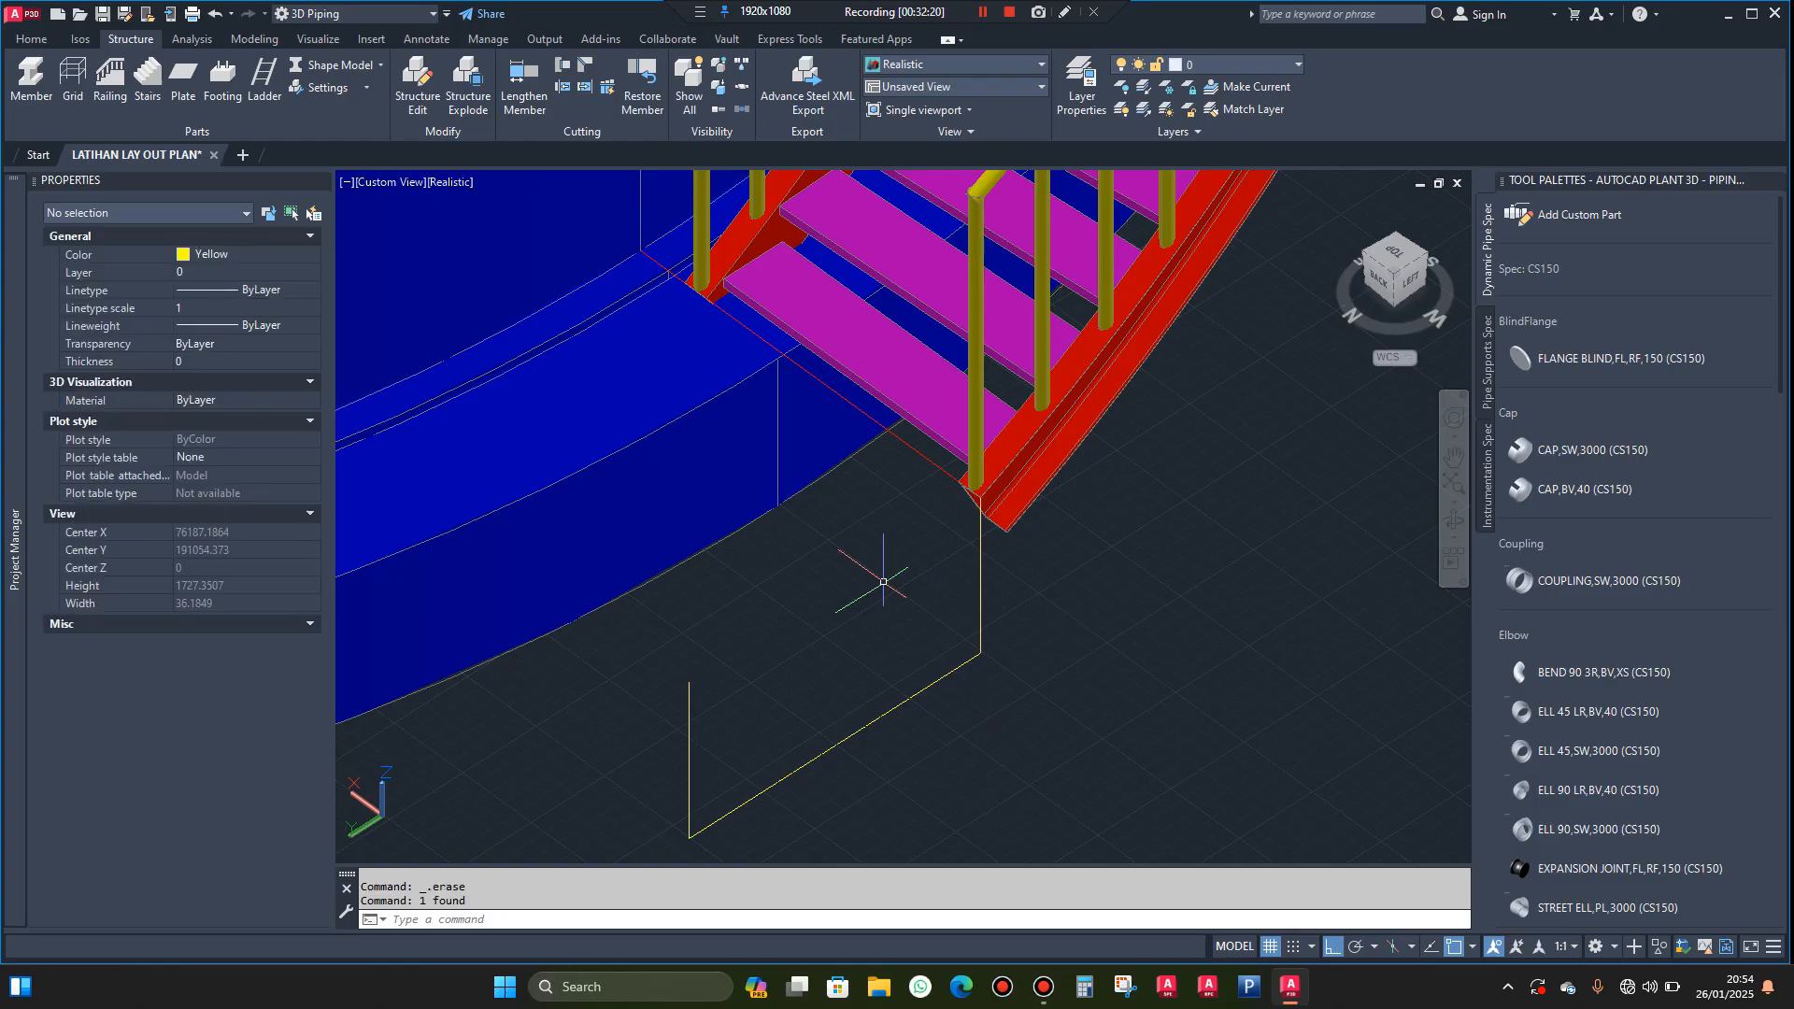
Draw a stepped line from the outer stringer's lower end, running 300 mm horizontally outward and 200 mm down
key(Return)
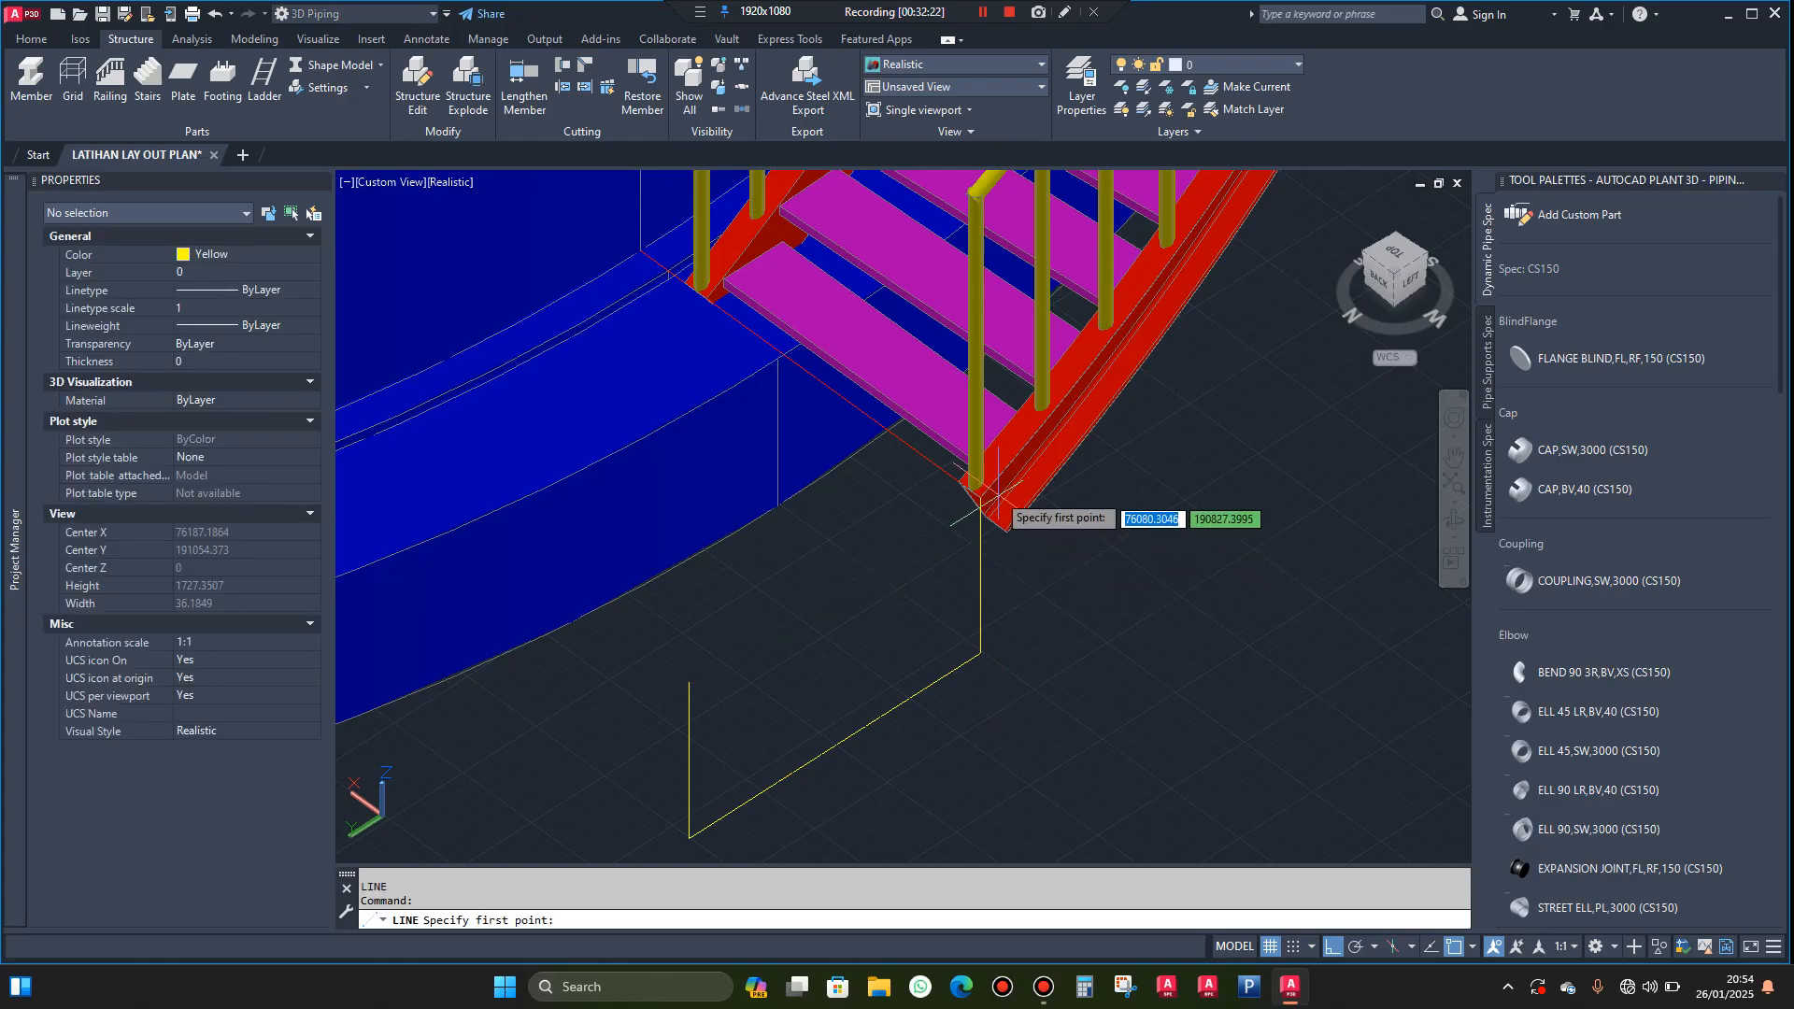
scroll(955, 509, up, 4)
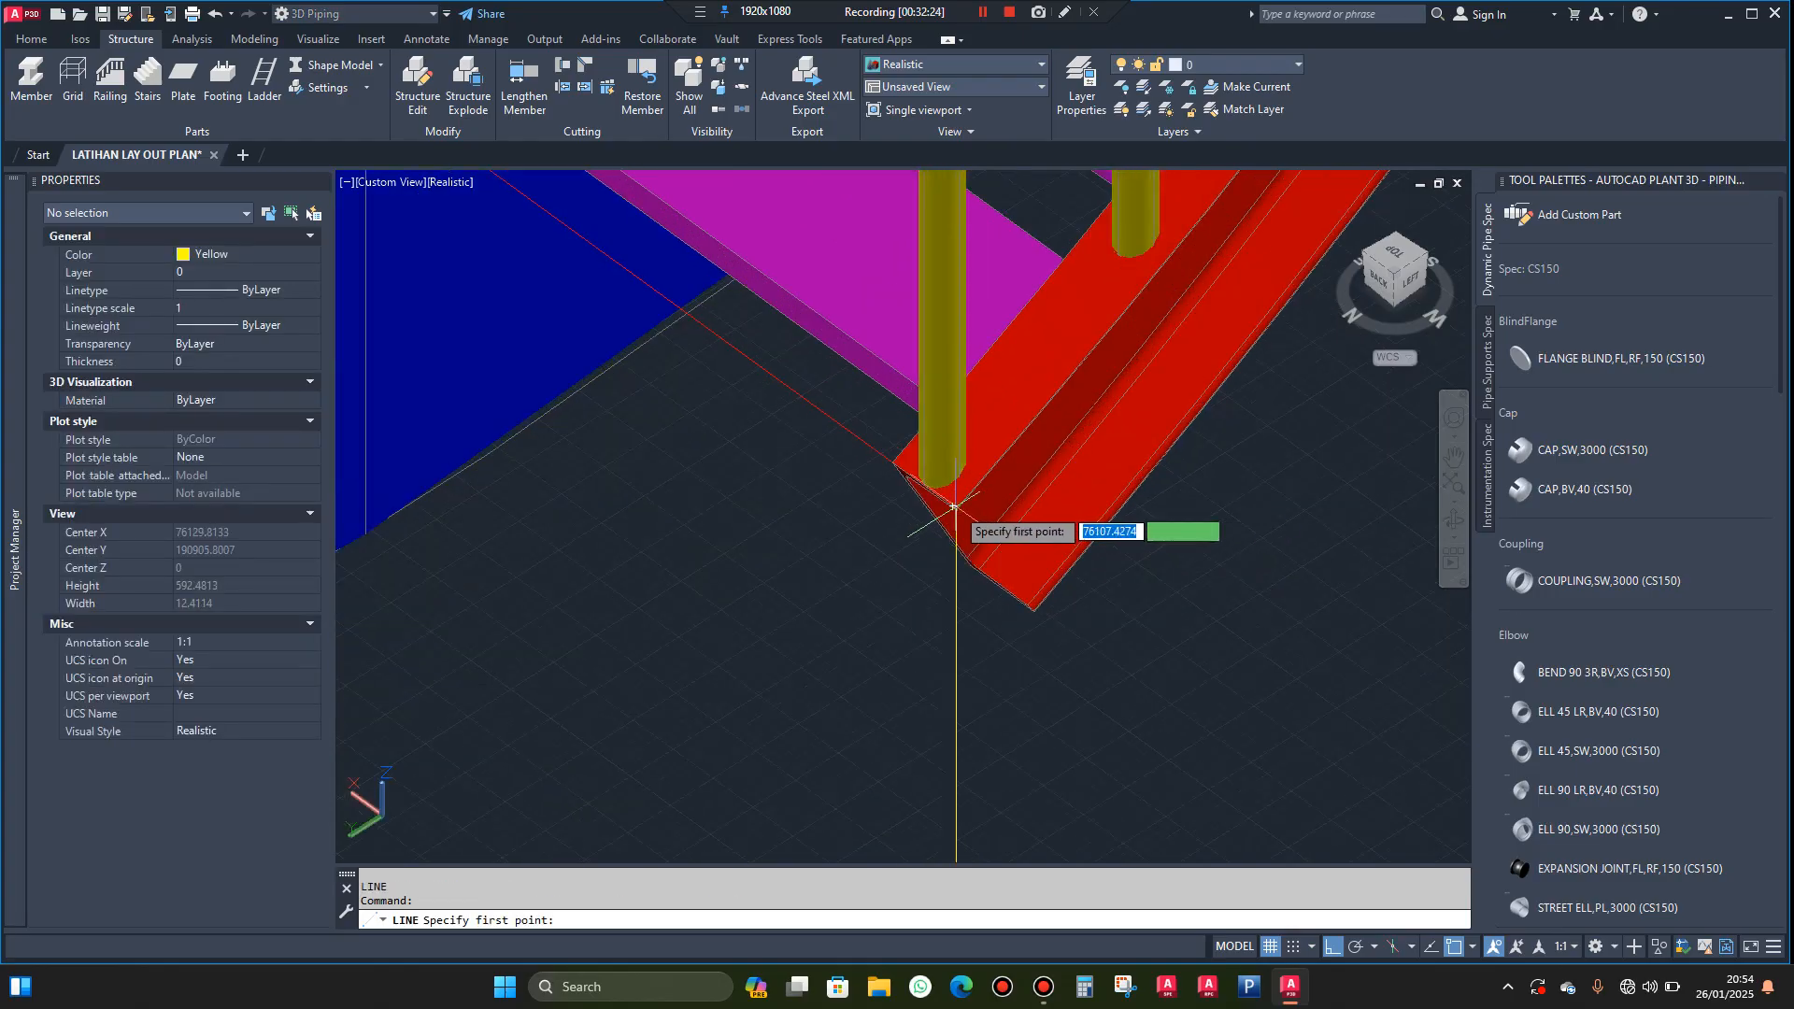
scroll(953, 507, up, 3)
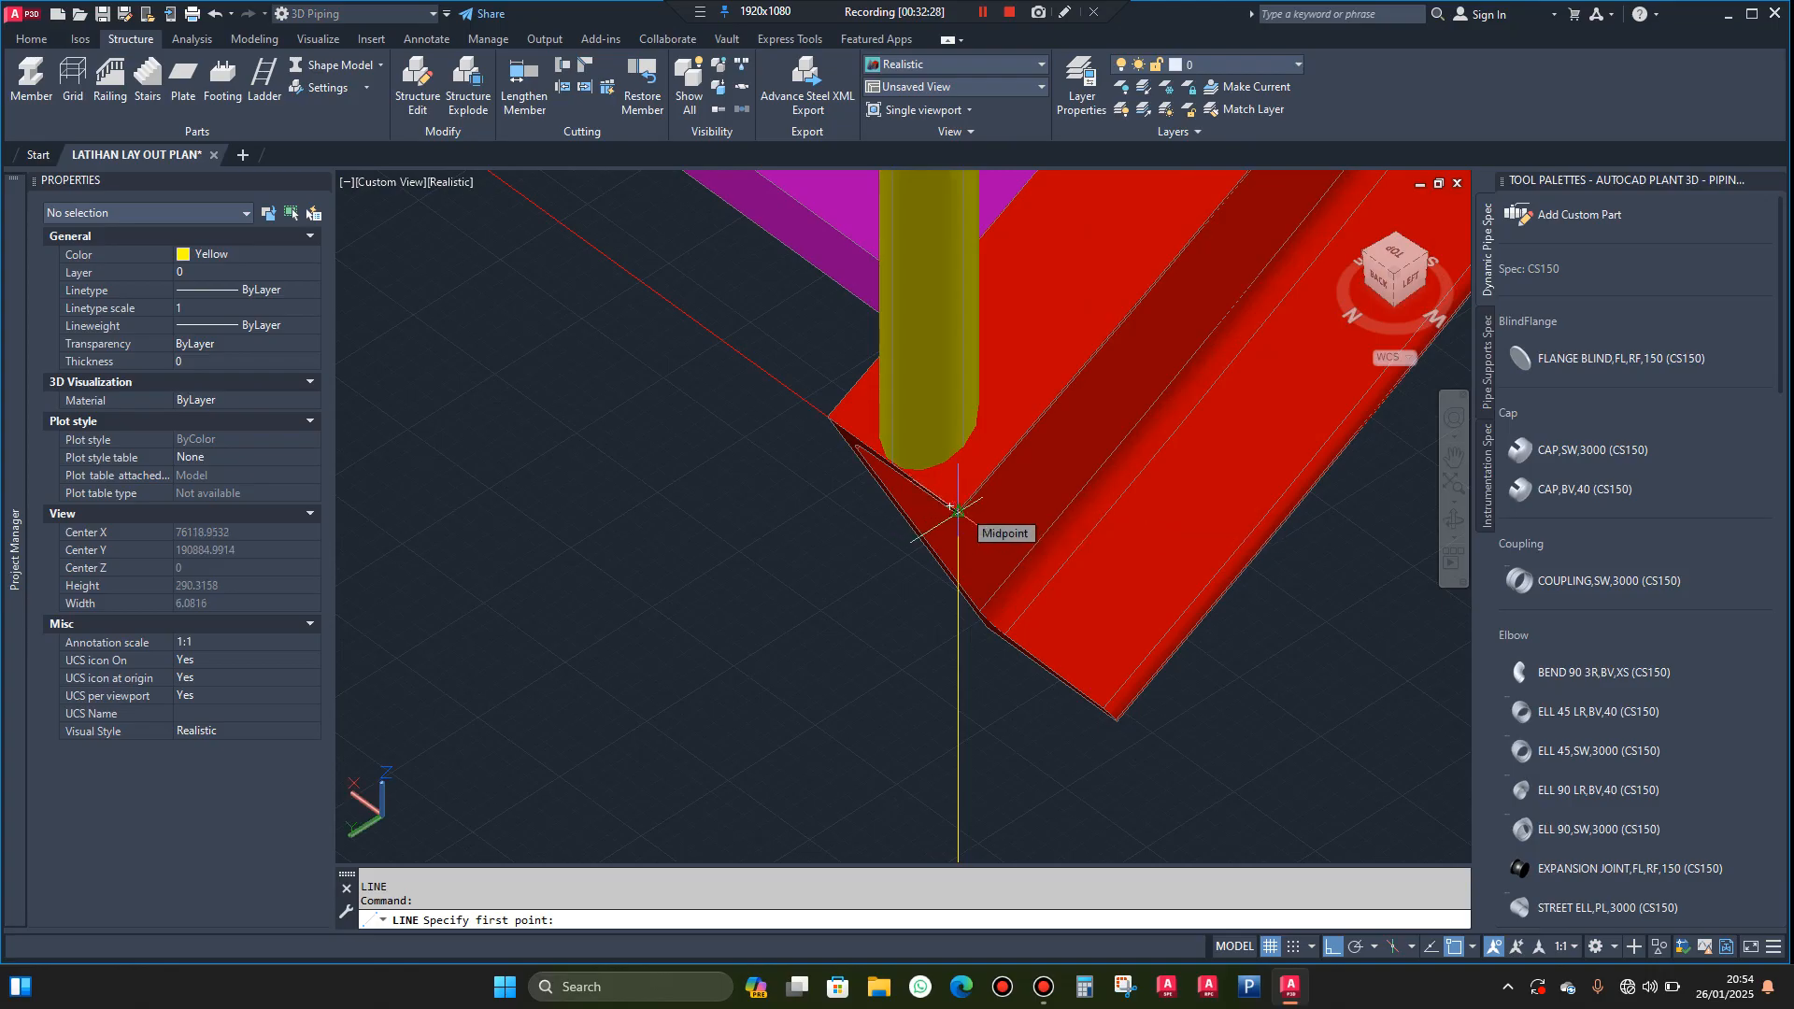
scroll(957, 511, up, 4)
click(958, 512)
scroll(953, 510, down, 4)
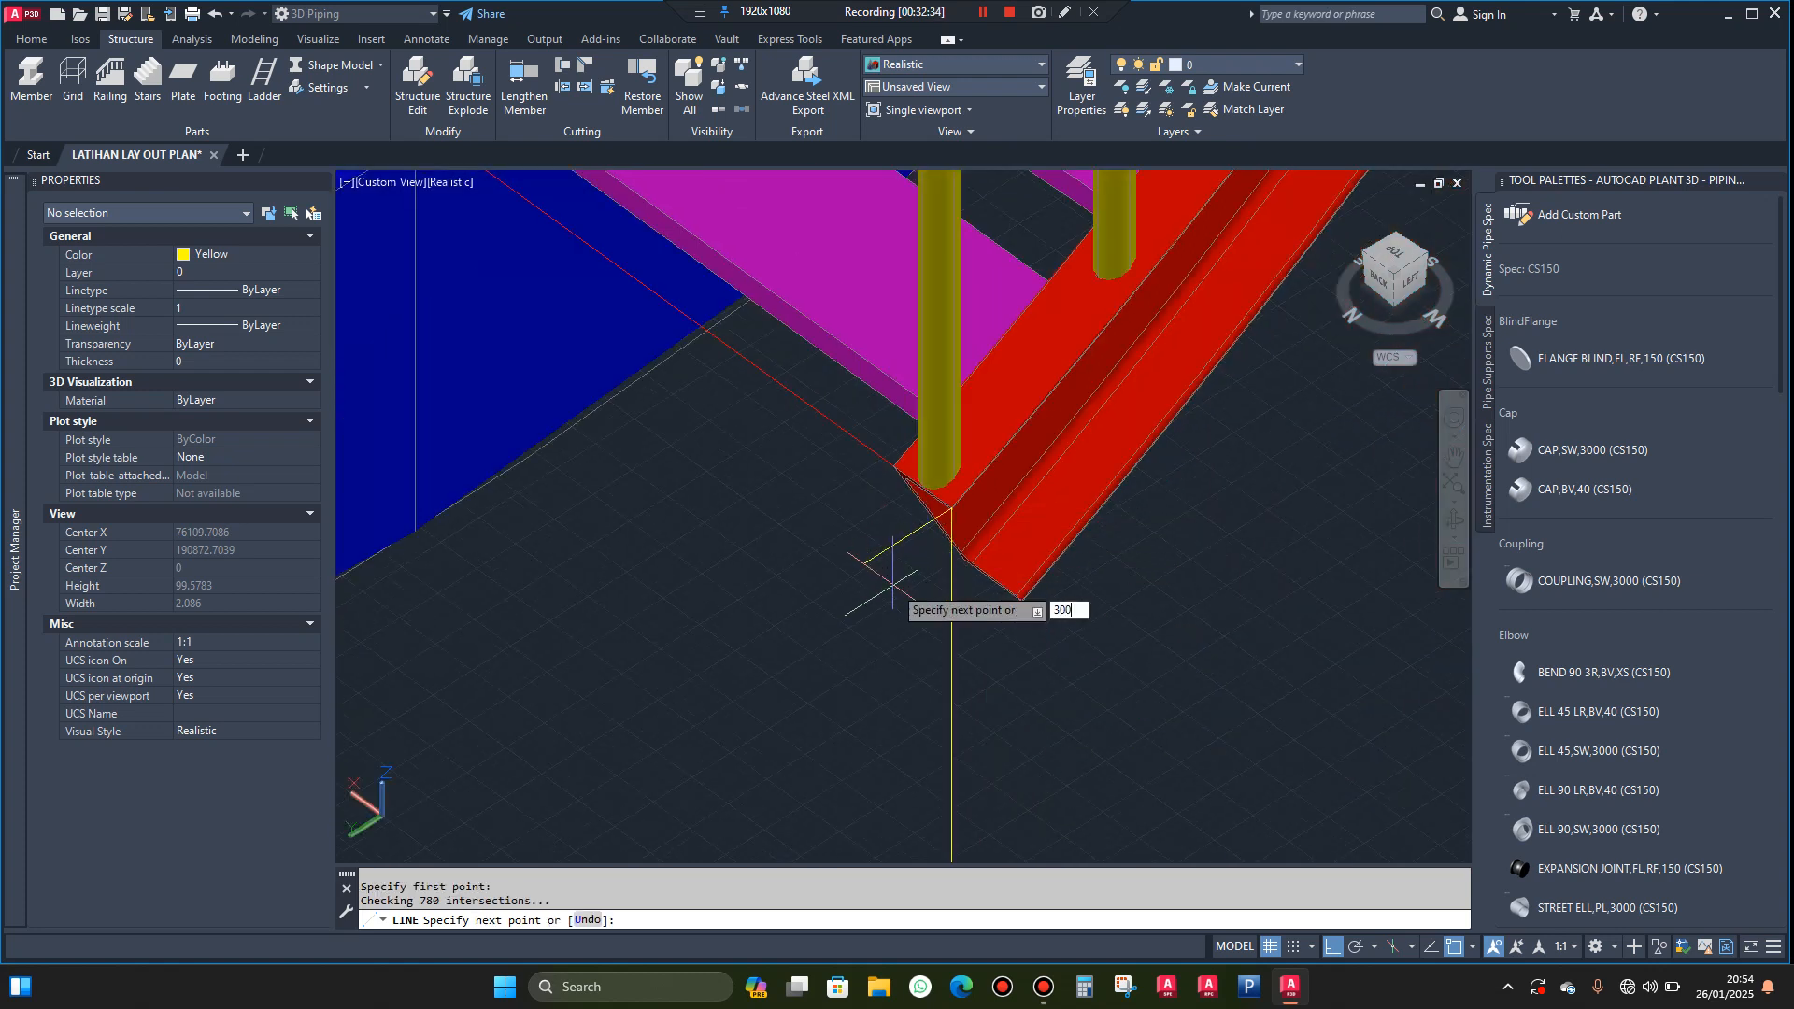
text(300)
key(Return)
scroll(827, 710, down, 3)
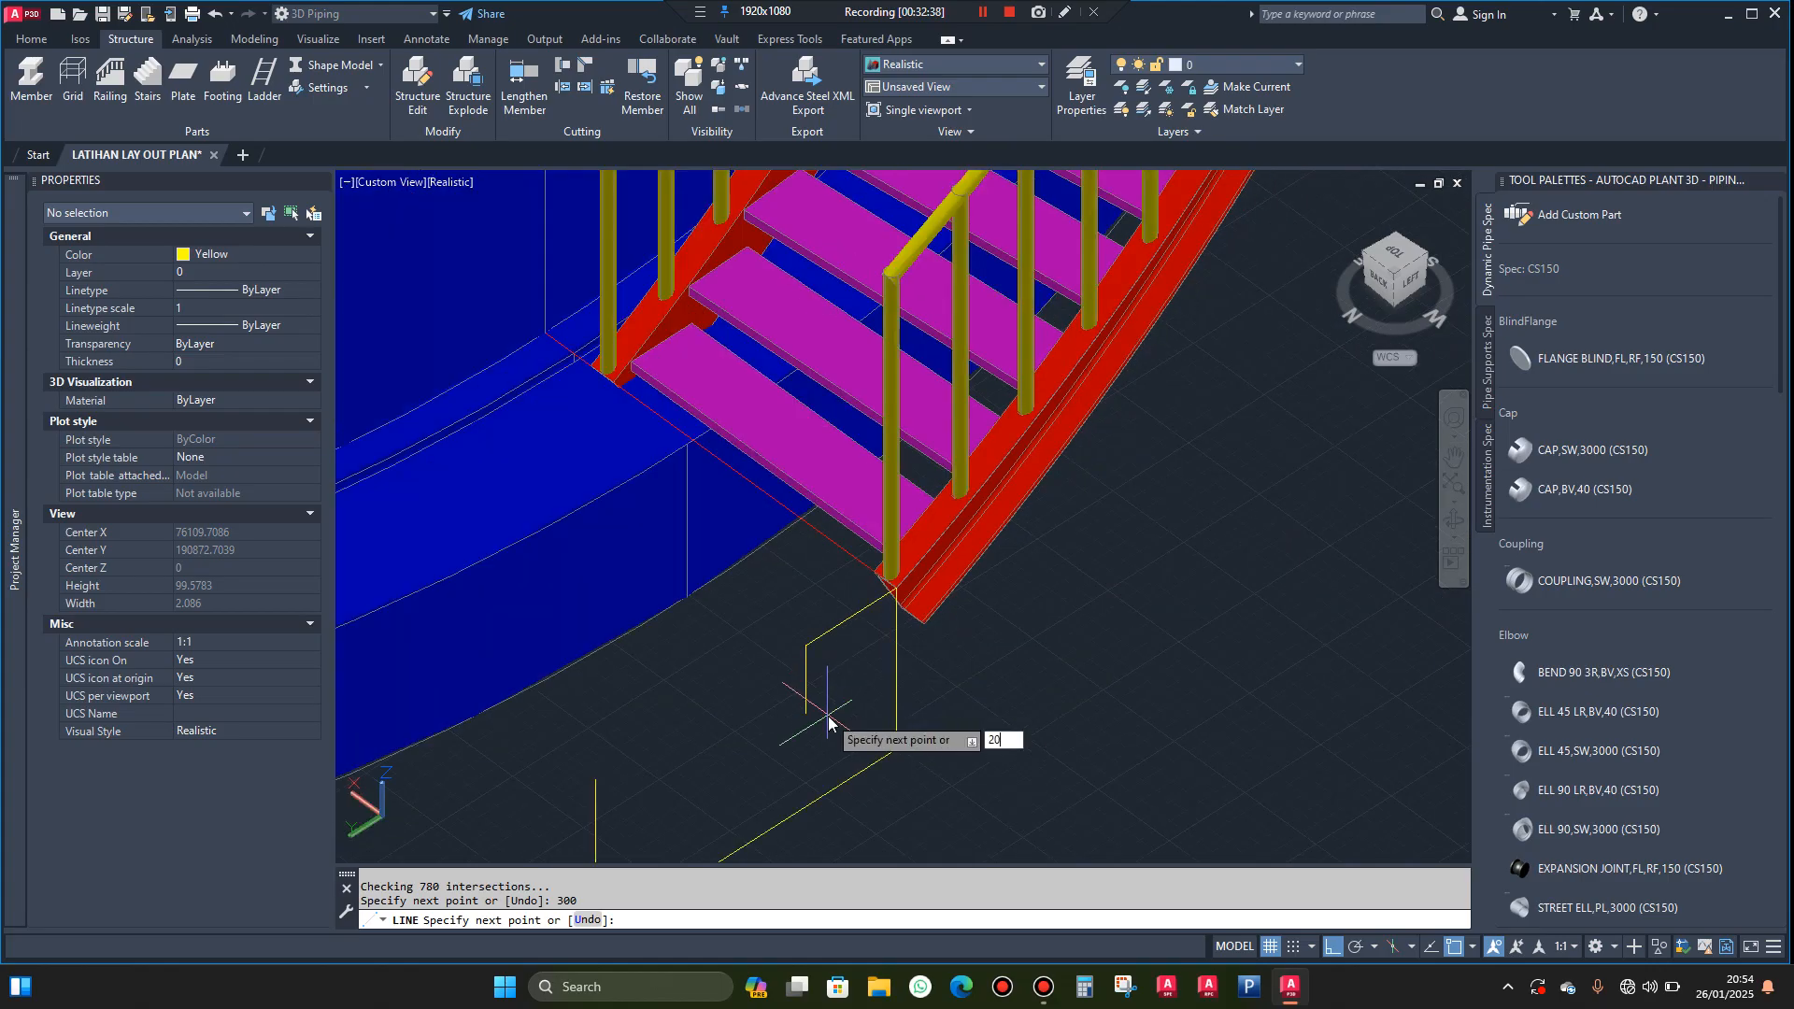
text(200)
key(Return)
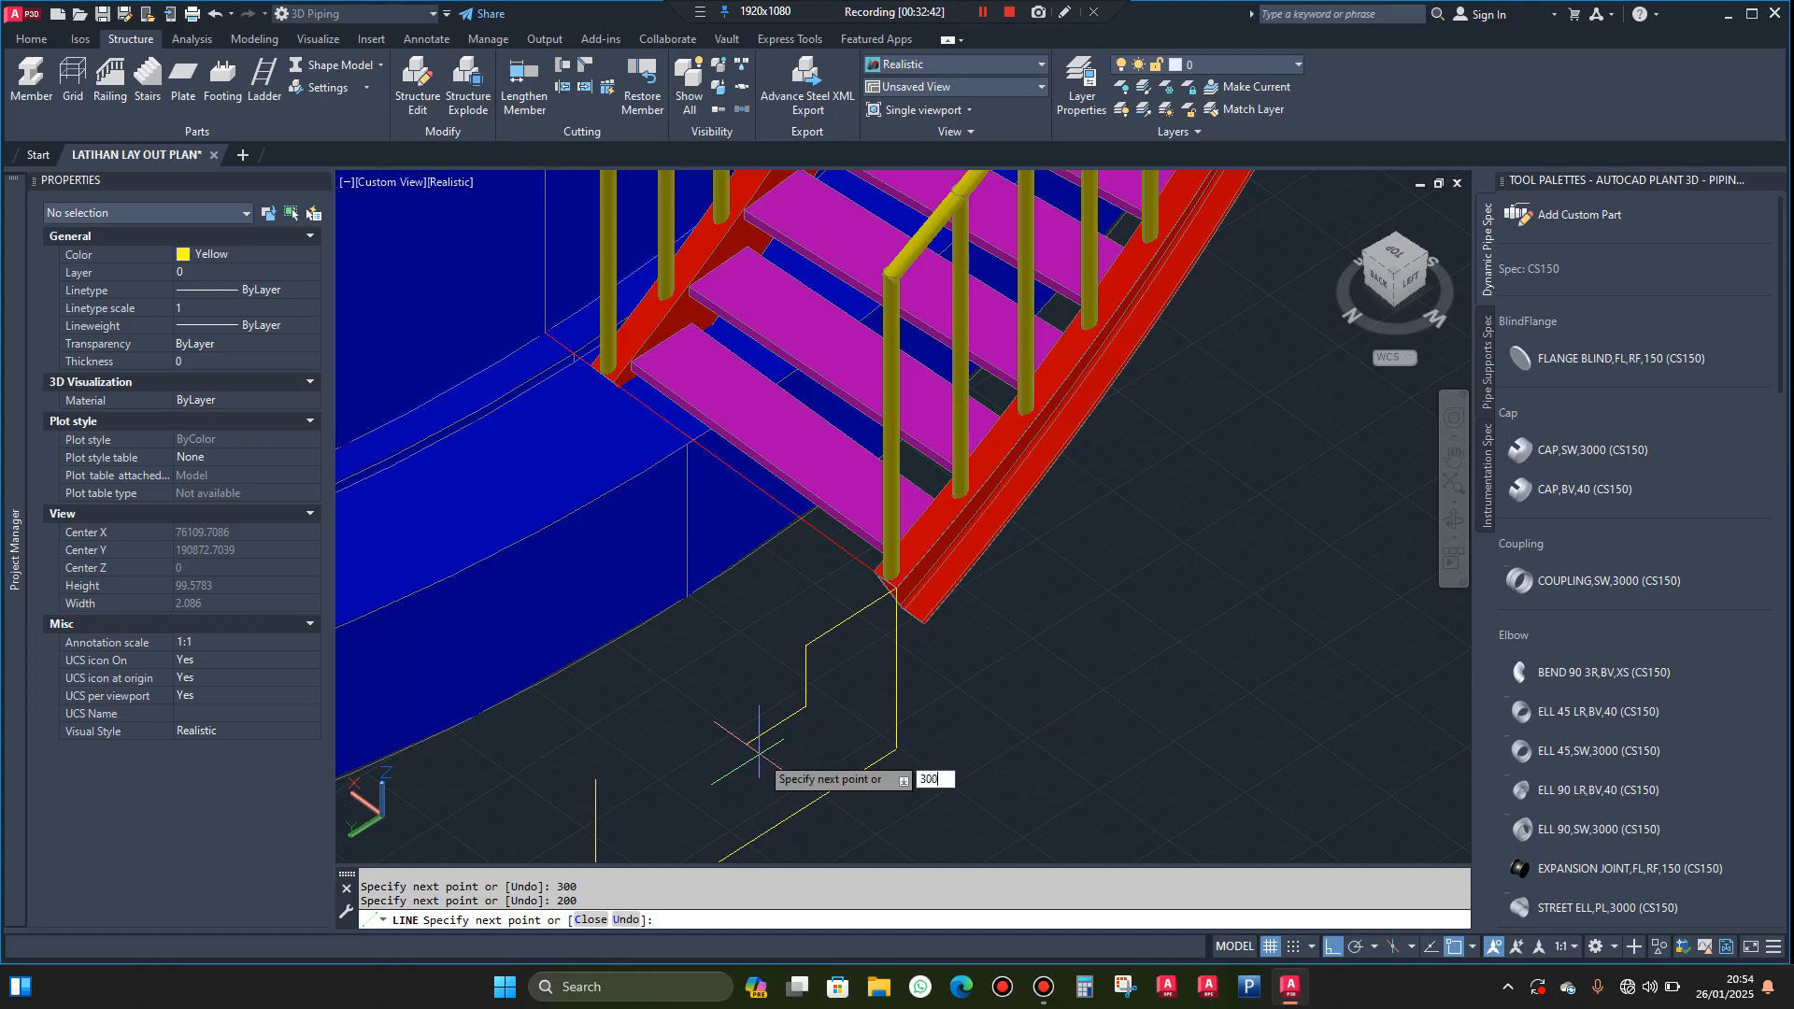
Continue the stepped line with a second tread 300 mm outward and a second riser 200 mm down
key(Return)
scroll(762, 765, down, 4)
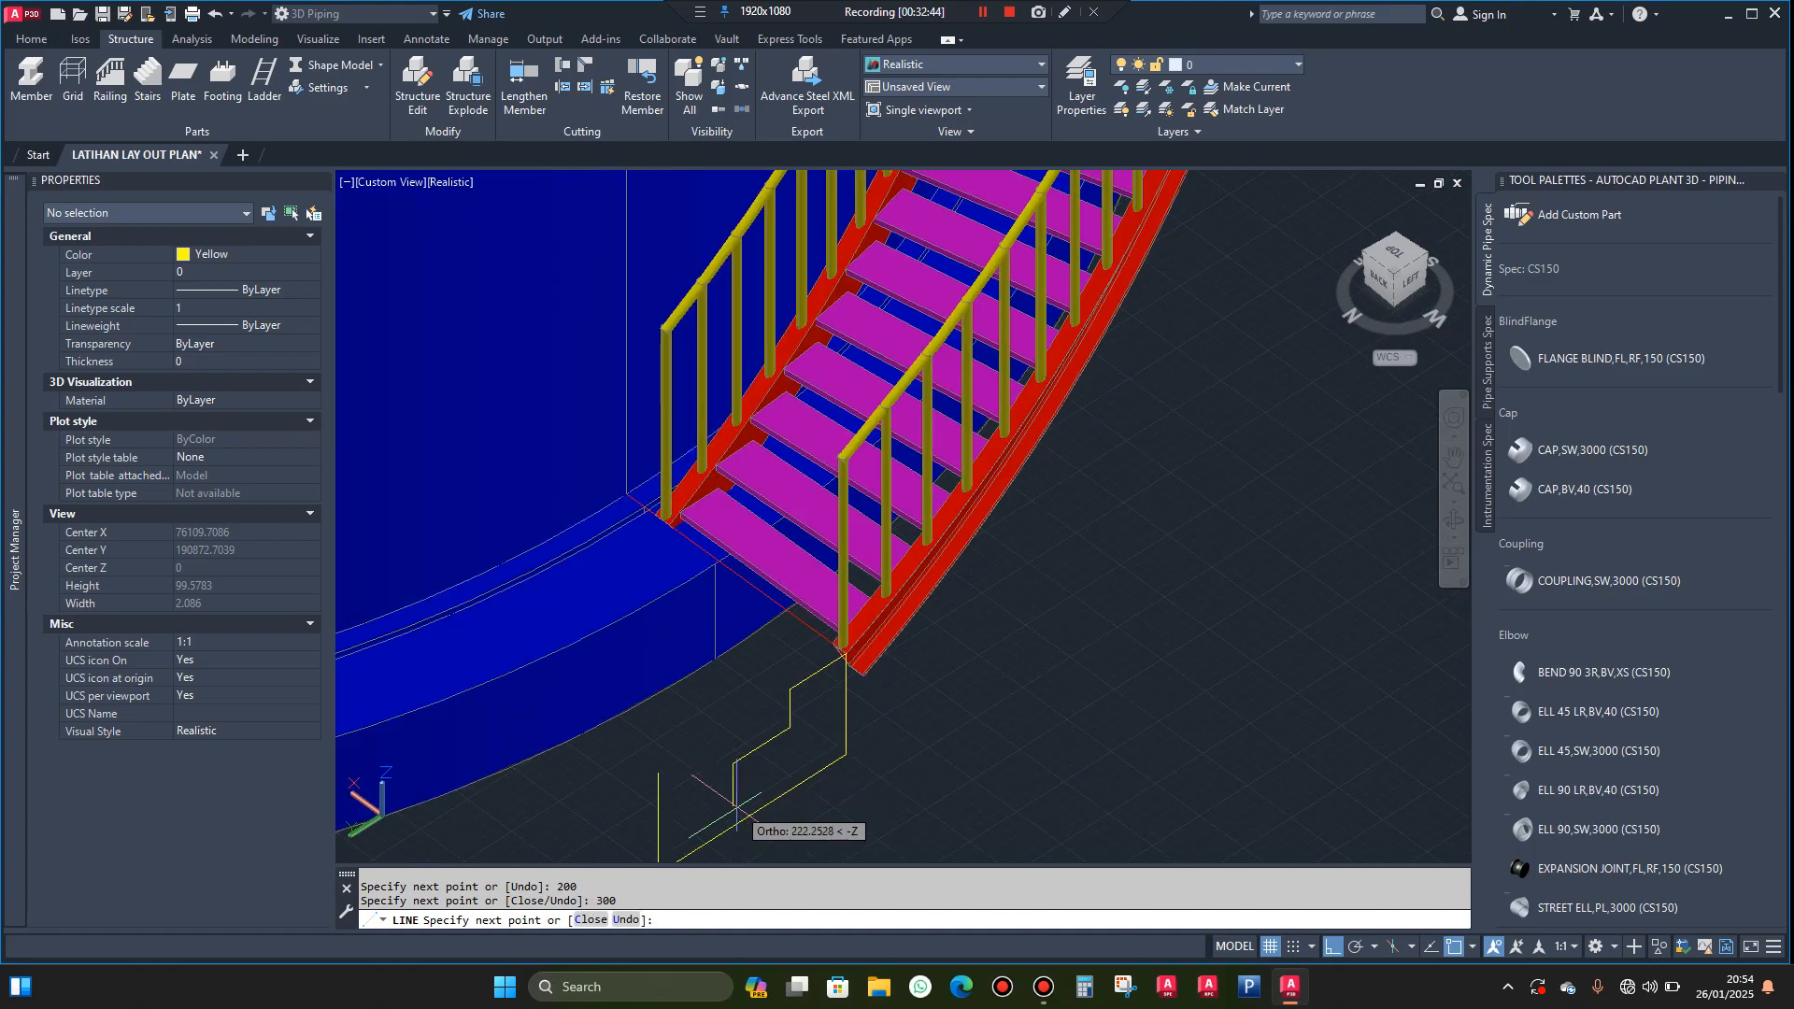
scroll(736, 807, up, 3)
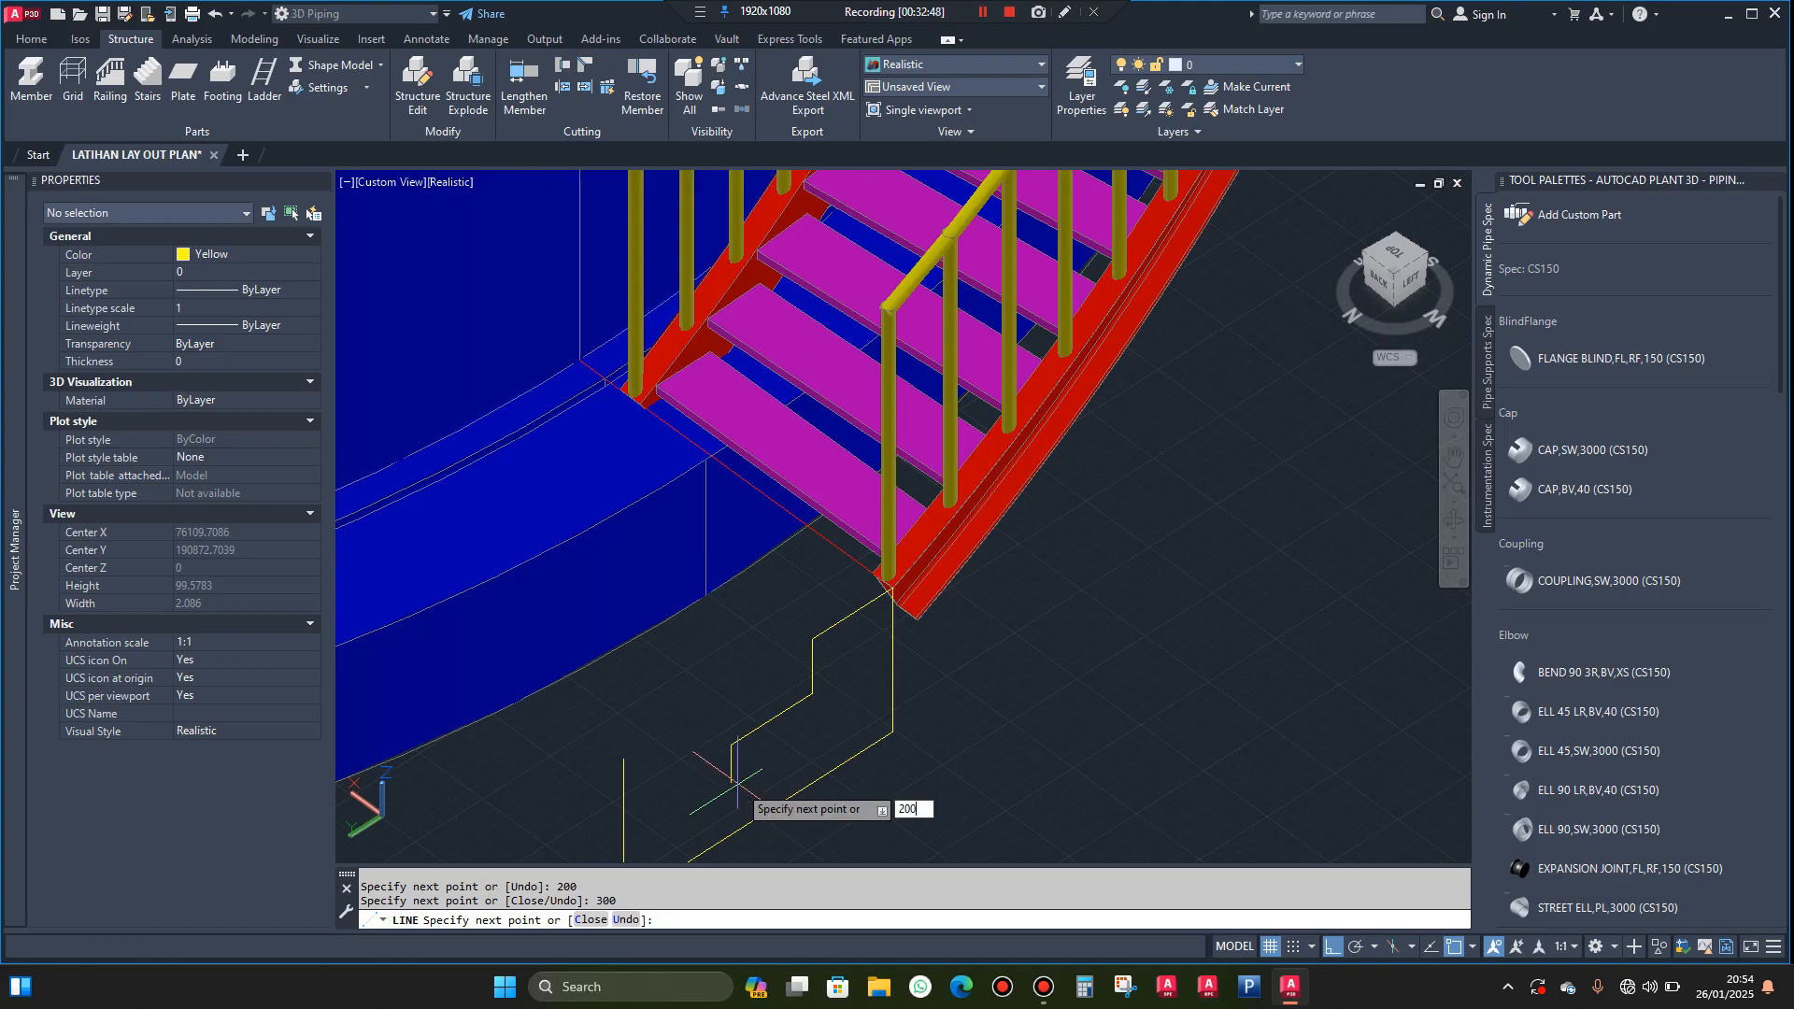
text(200)
key(Return)
scroll(736, 786, down, 1)
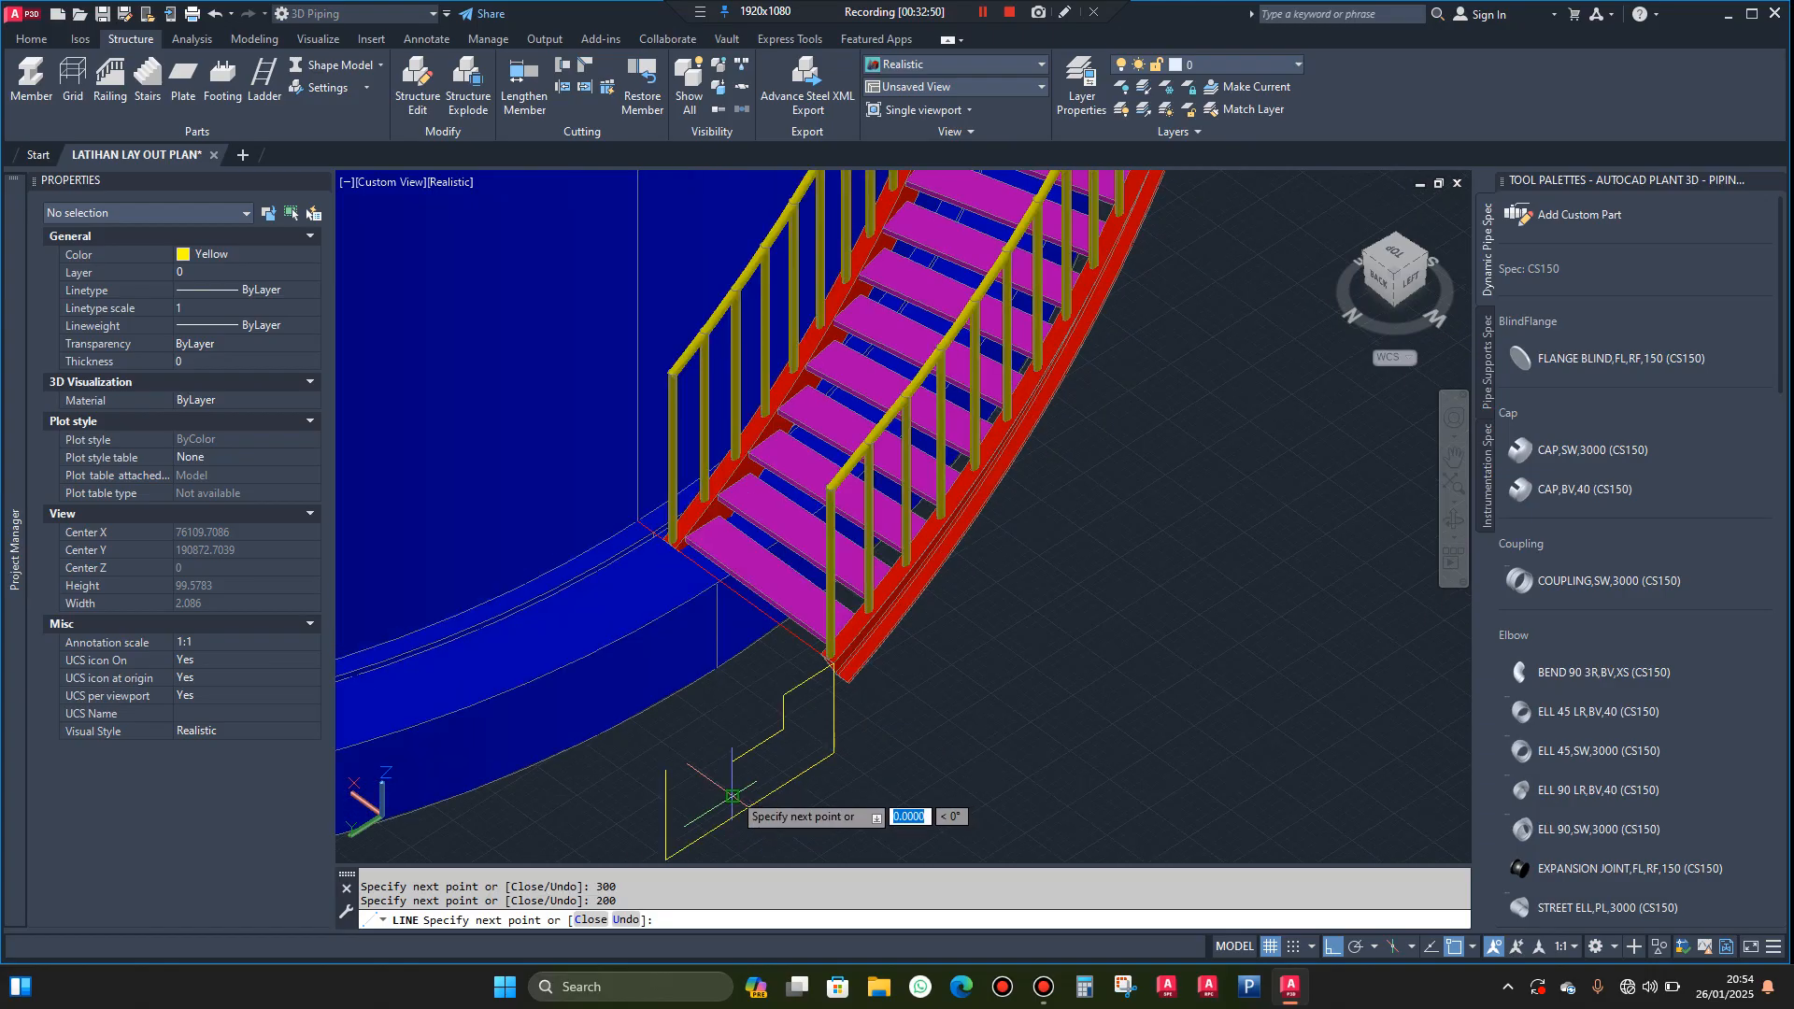
Finish the stepped profile with a 200 mm outward tread and a vertical riser down to the ground line
scroll(720, 797, up, 3)
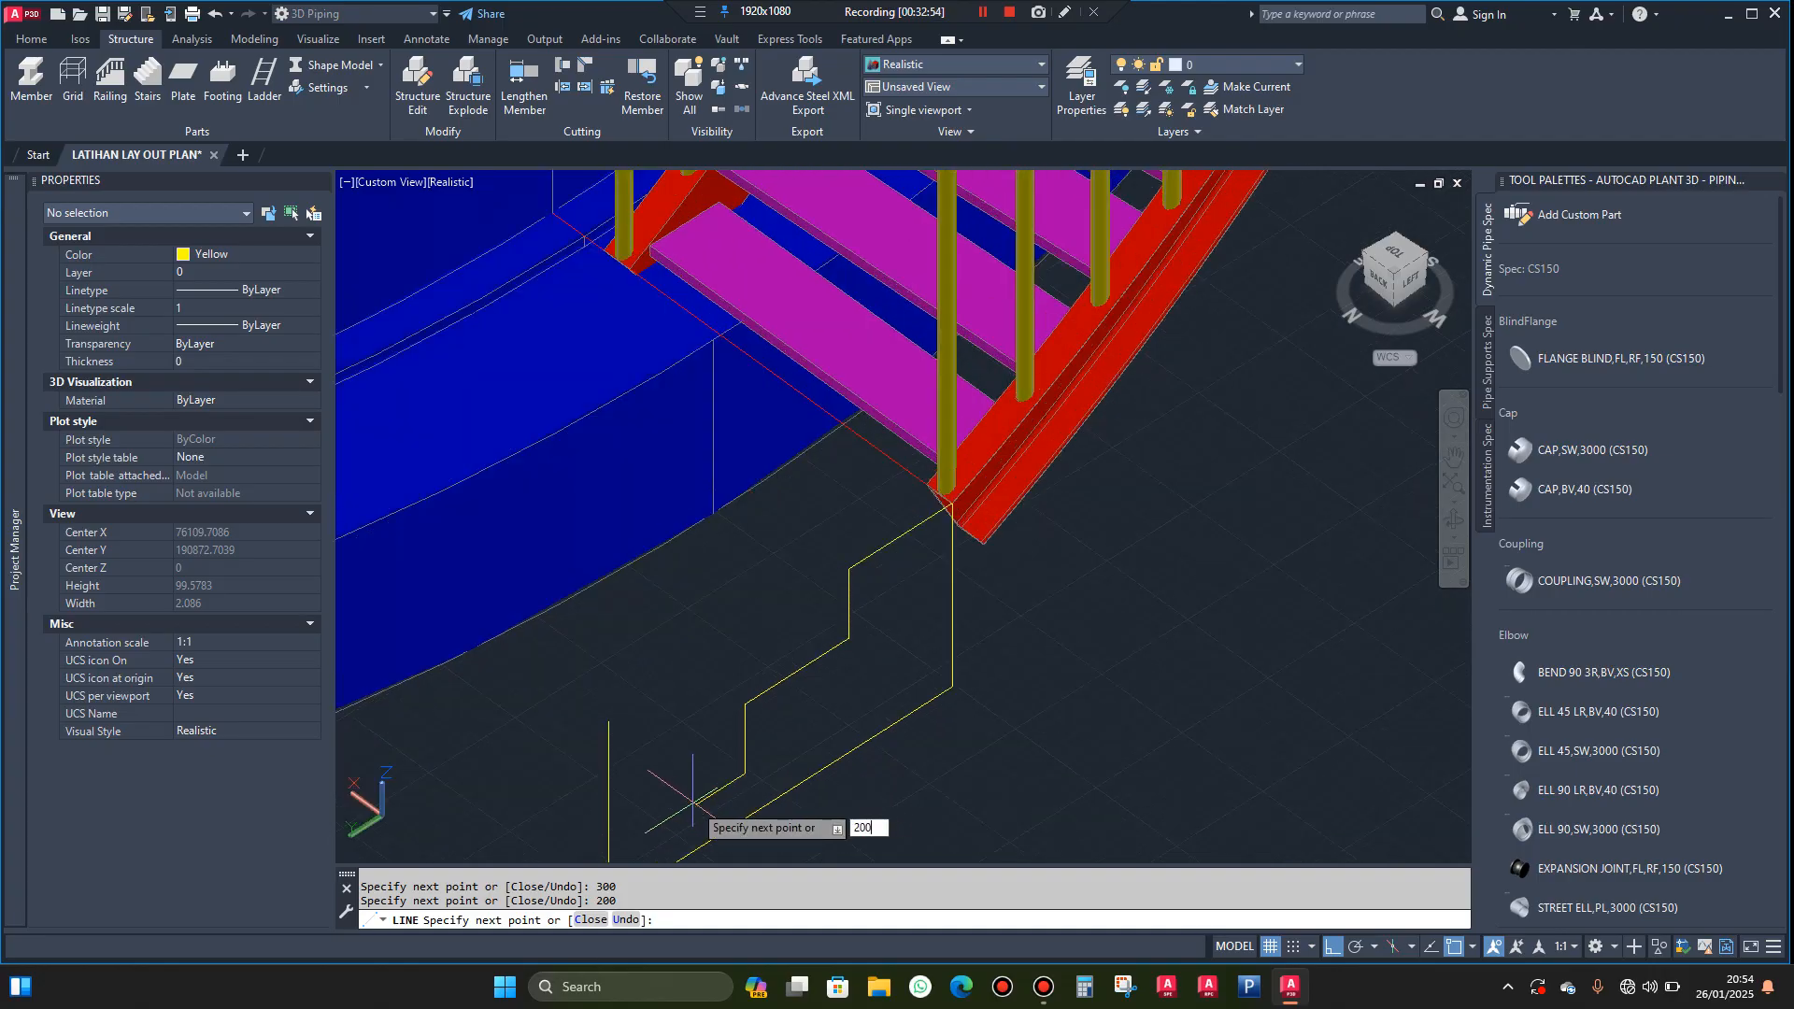
key(Return)
scroll(694, 809, down, 1)
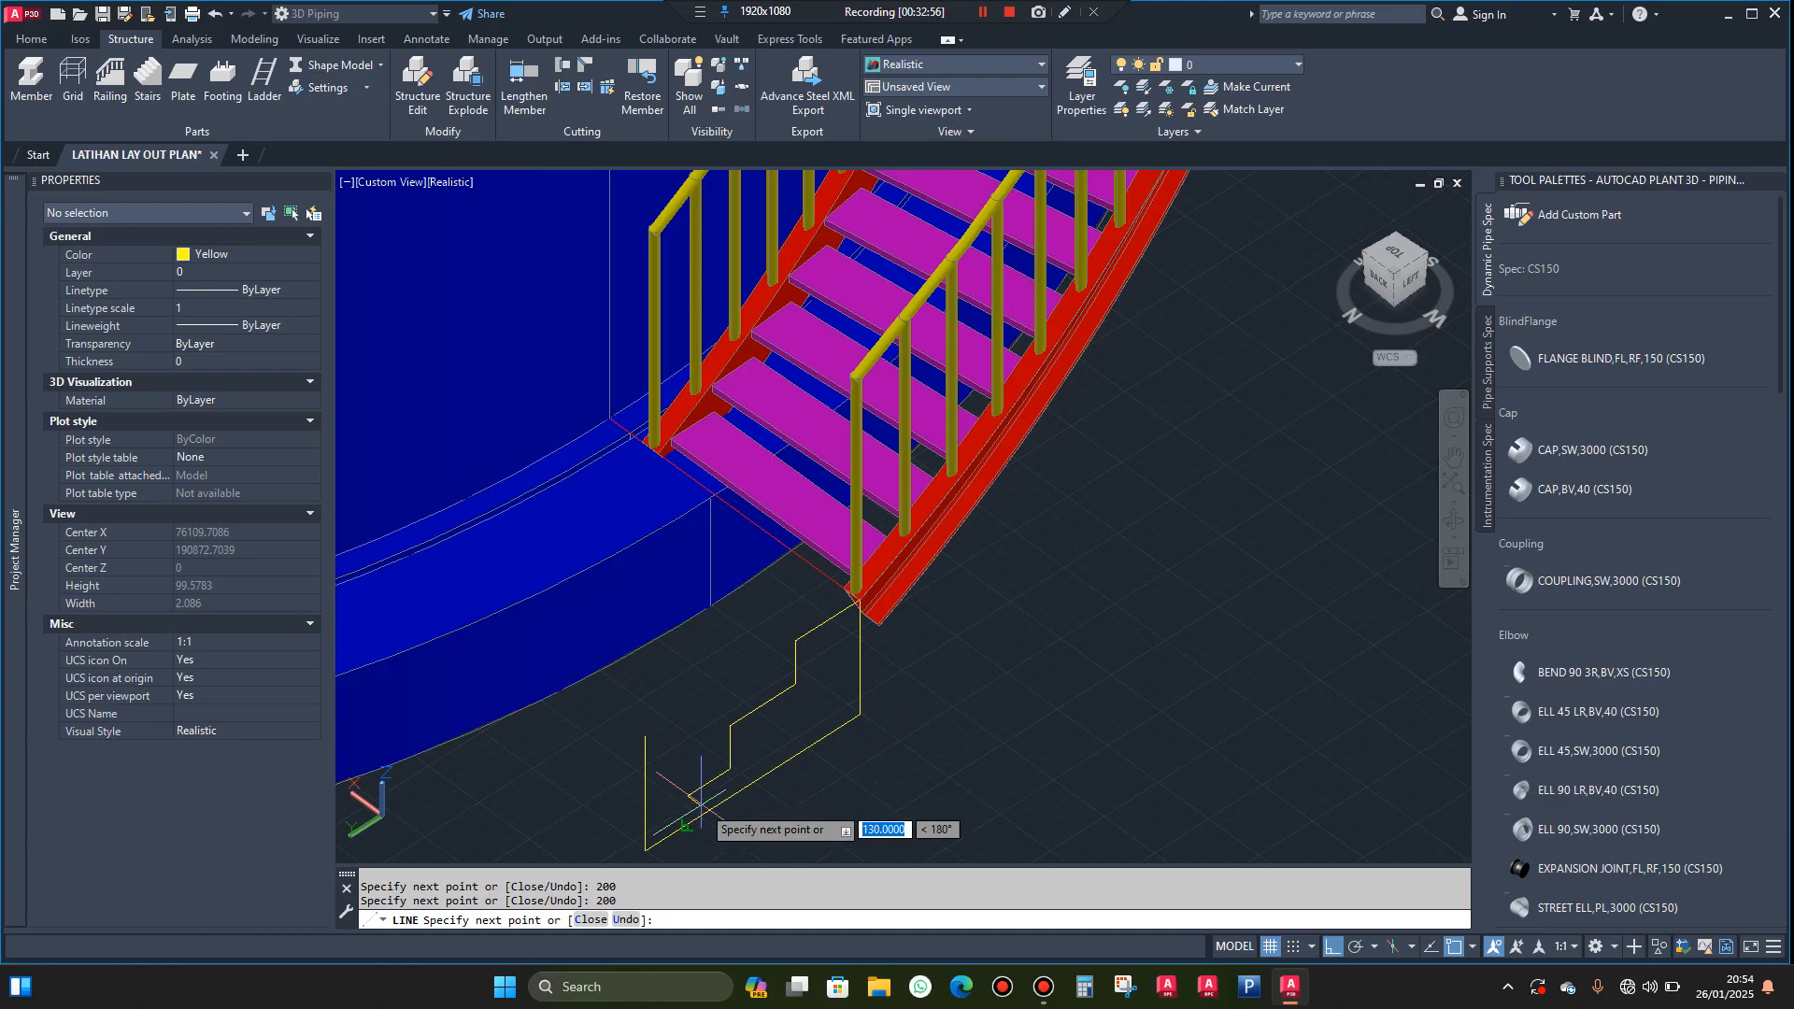
key(Escape)
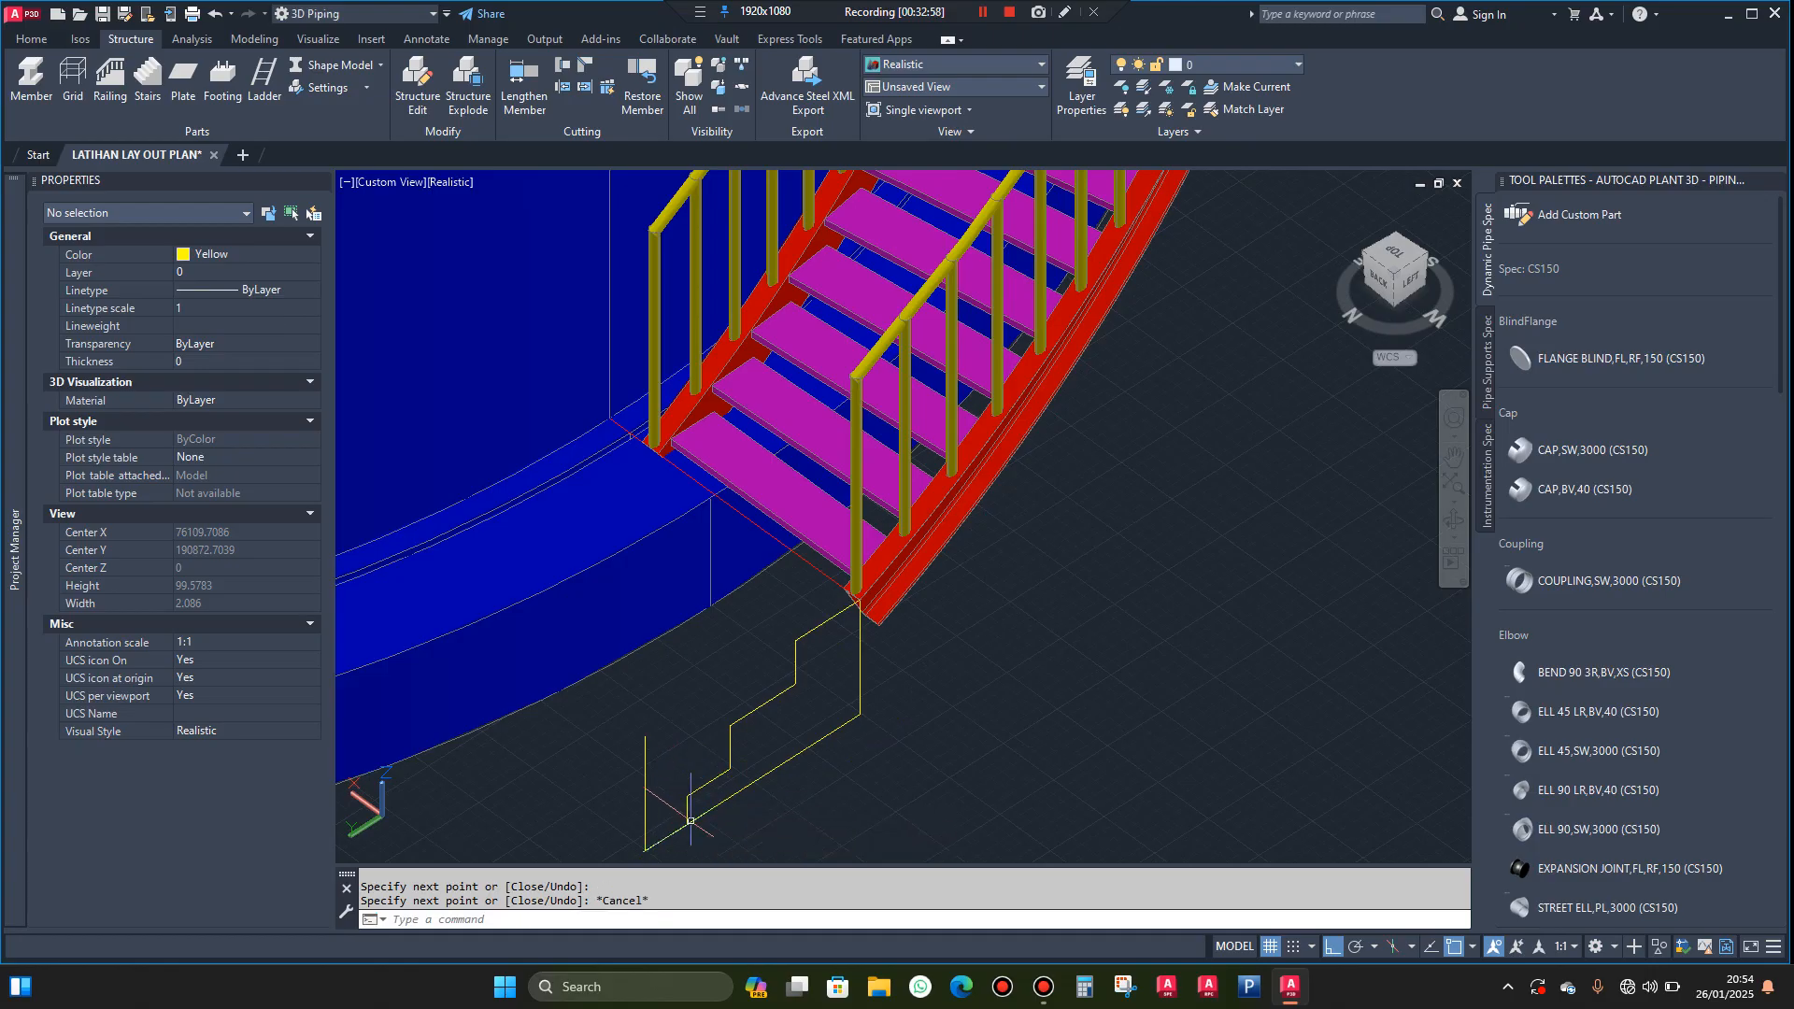
Delete the leftover vertical line at the outer end of the ground line
scroll(673, 762, down, 2)
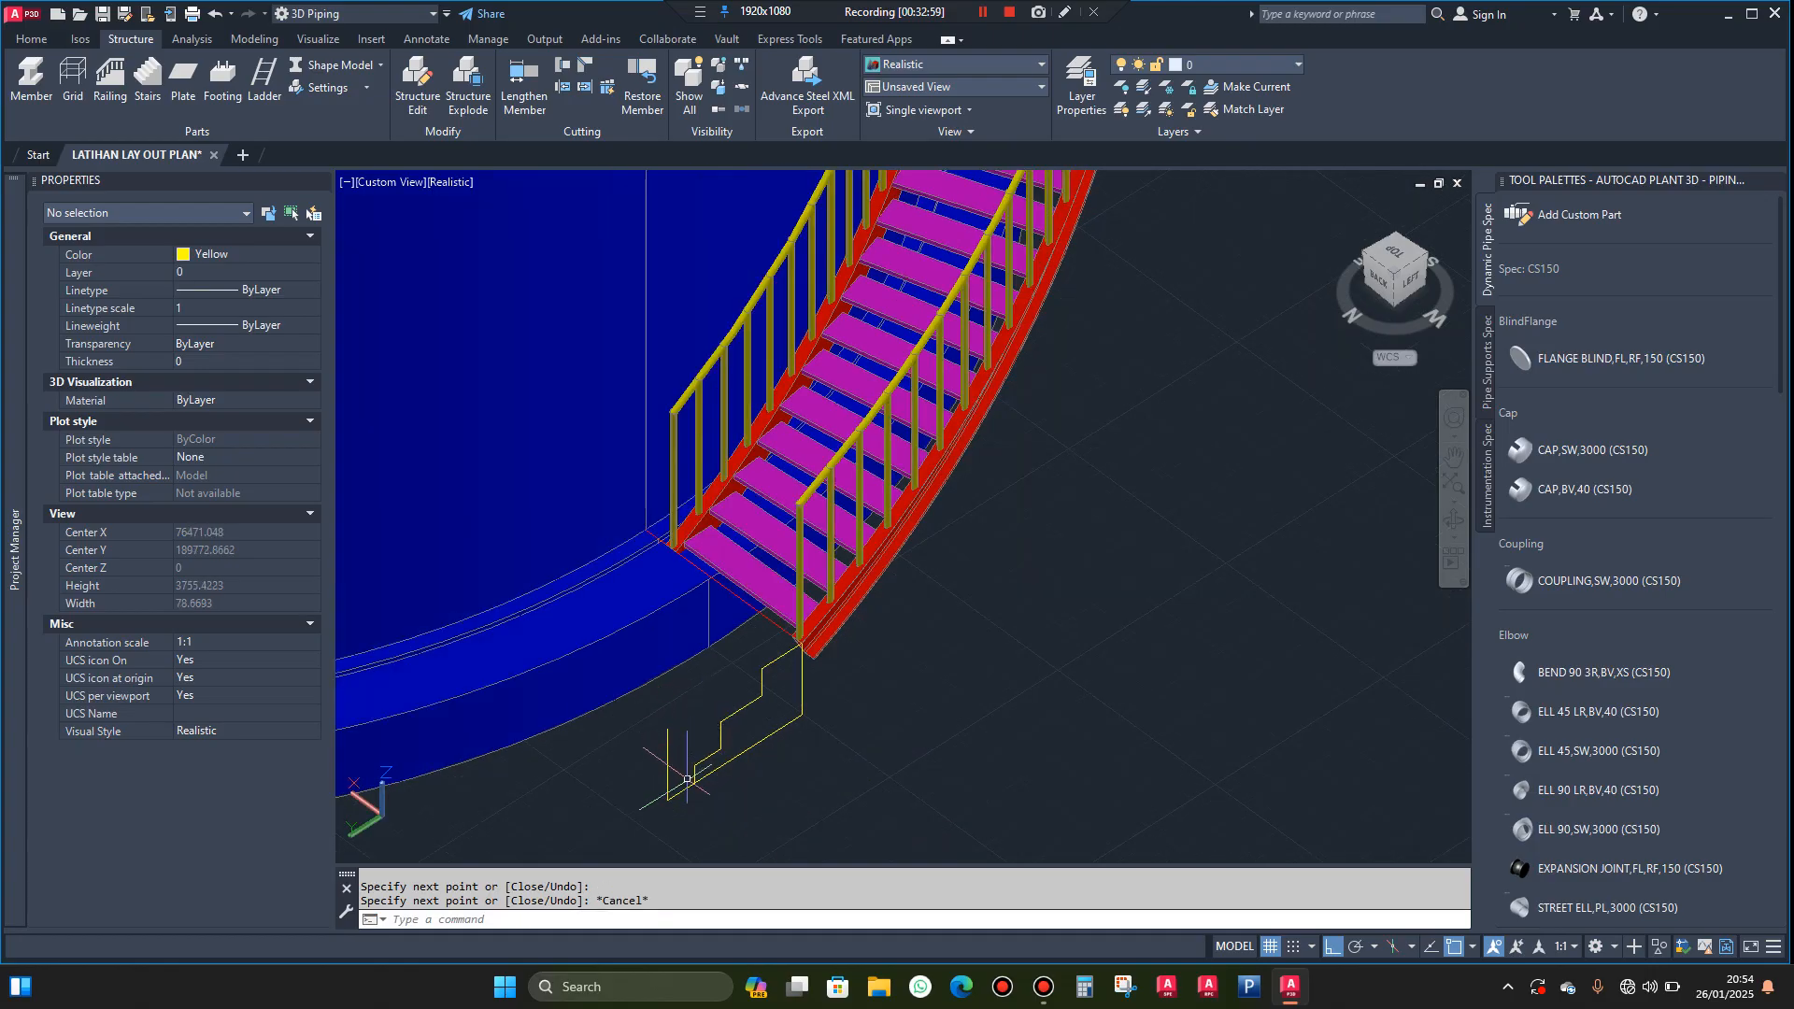
click(661, 738)
click(643, 748)
key(Delete)
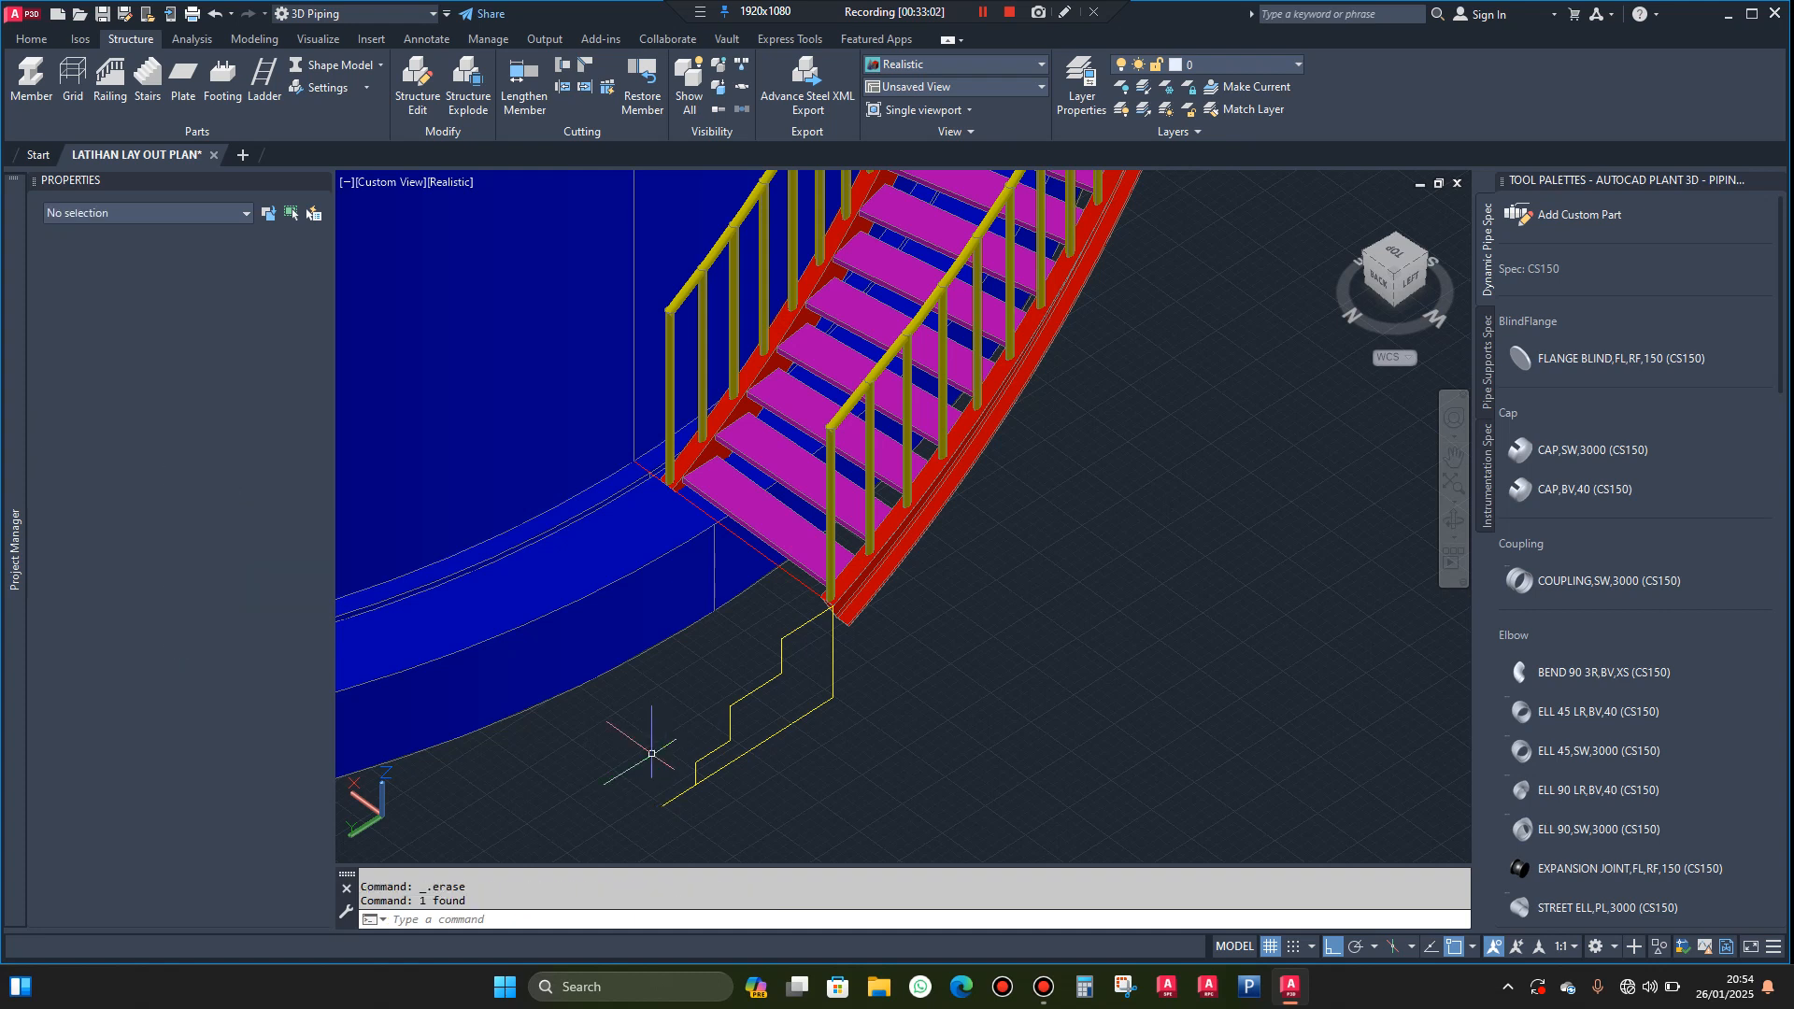
Shorten the ground line to 800 mm so it ends at the foot of the lowest riser
scroll(713, 834, up, 5)
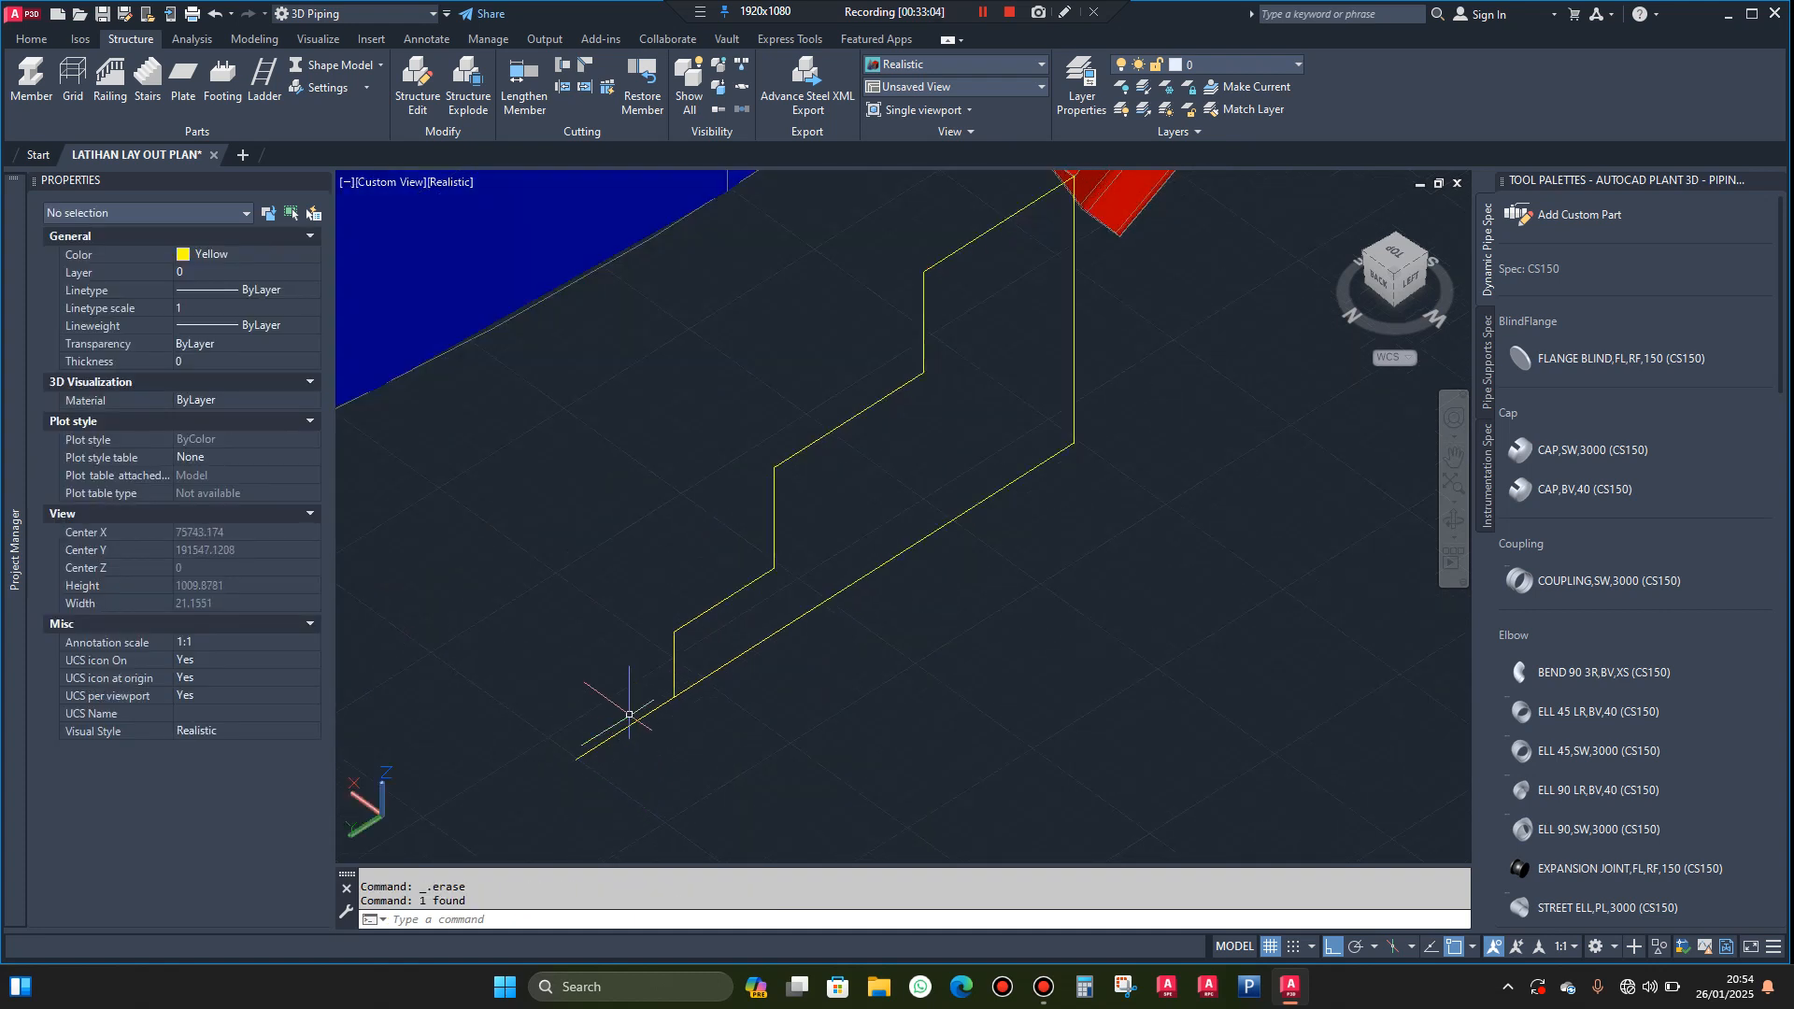
click(629, 722)
click(594, 753)
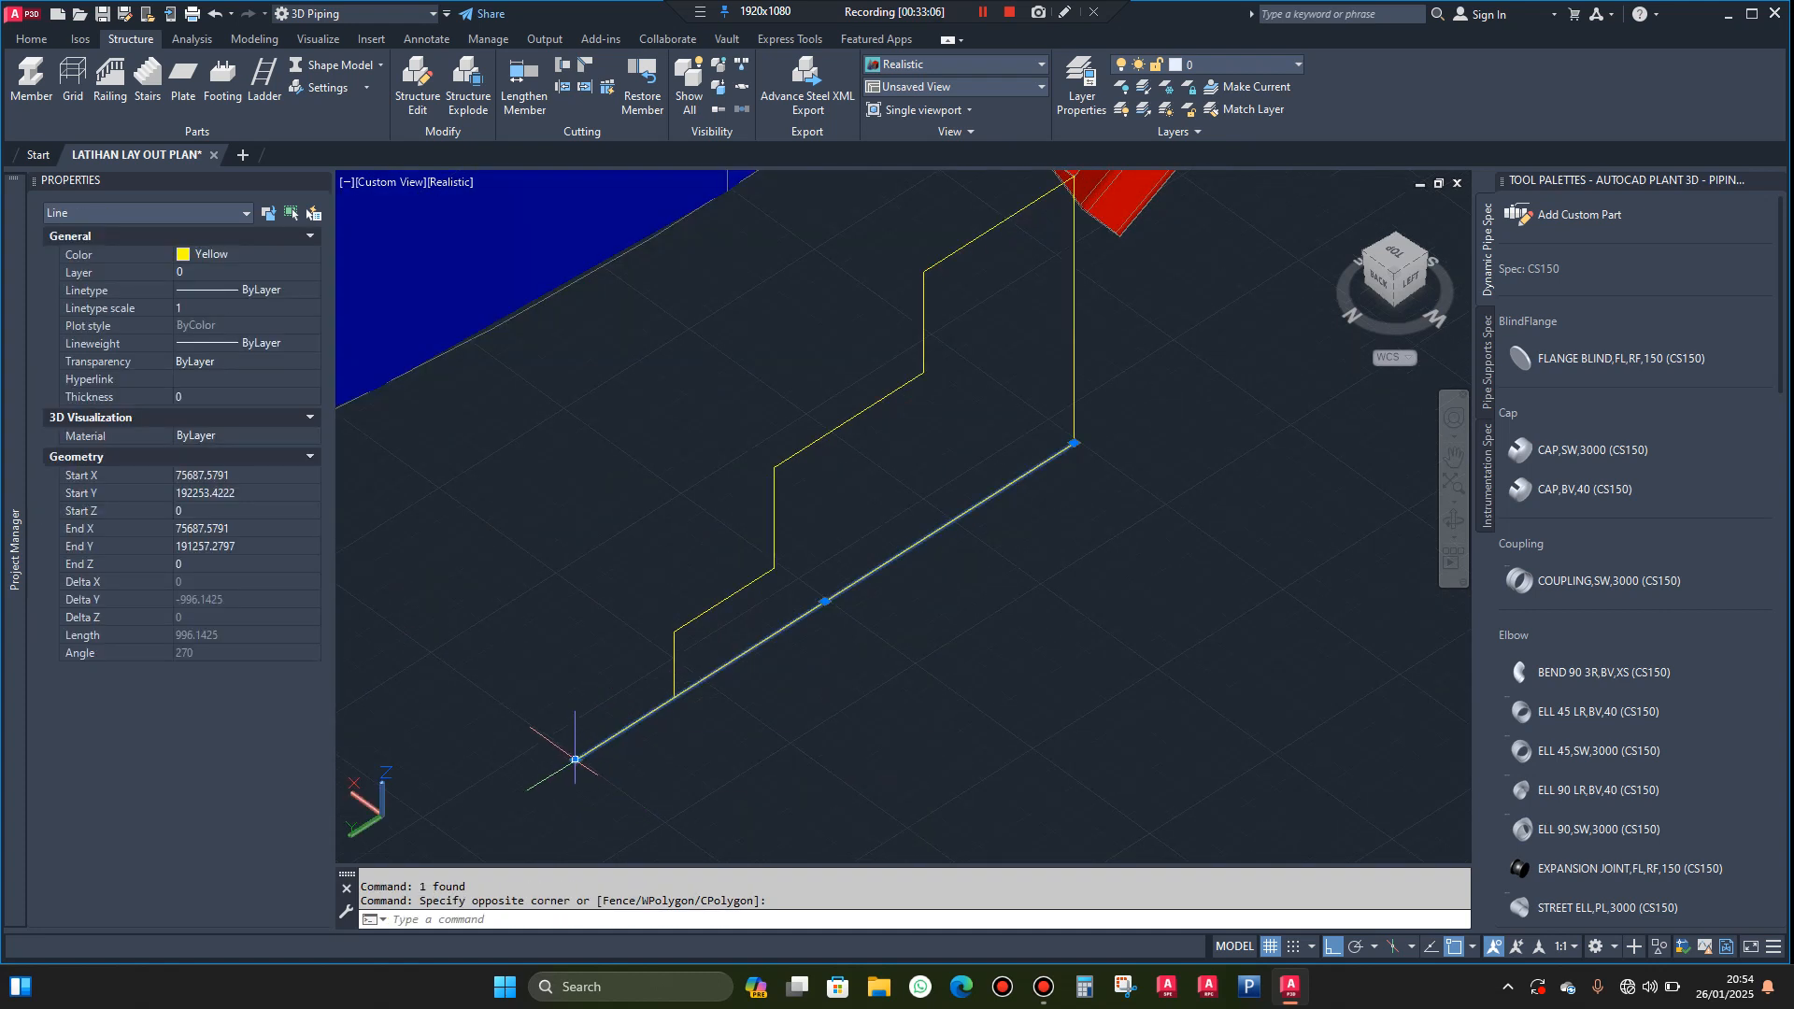
click(575, 759)
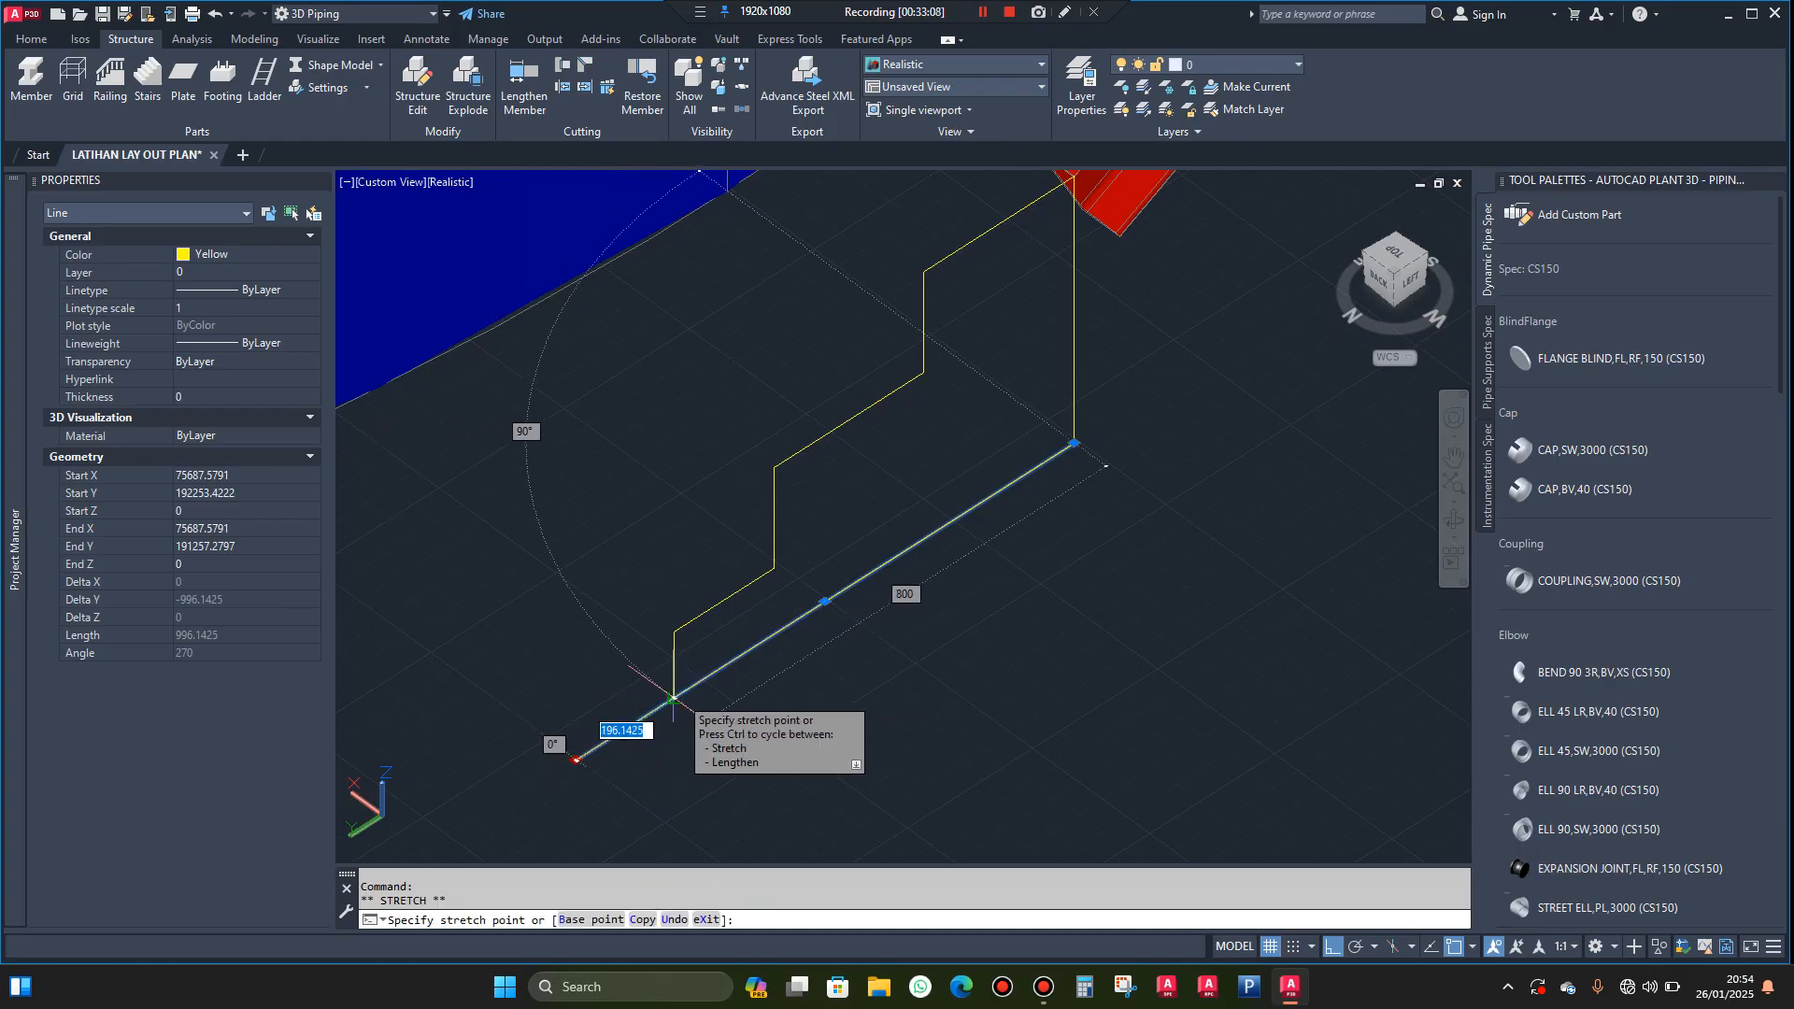
click(672, 699)
key(Escape)
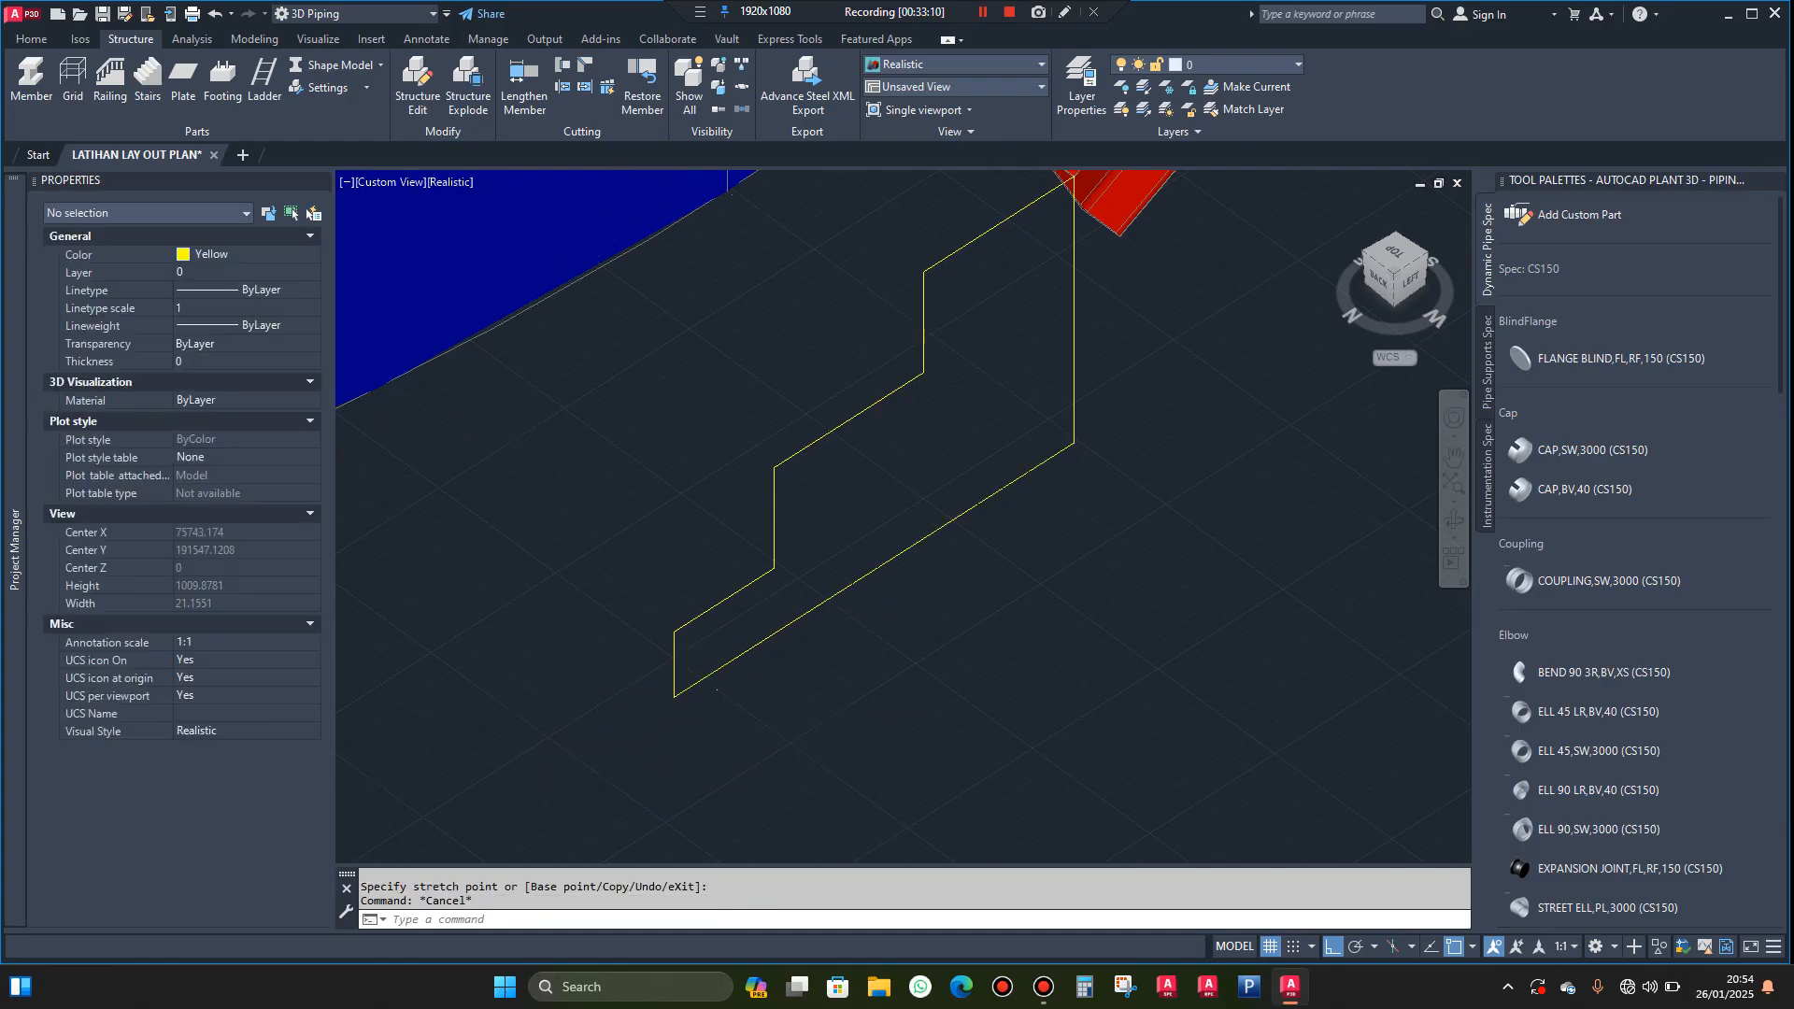
Set the coordinate system to the Right orientation so its XY plane matches the stepped profile
scroll(766, 656, down, 2)
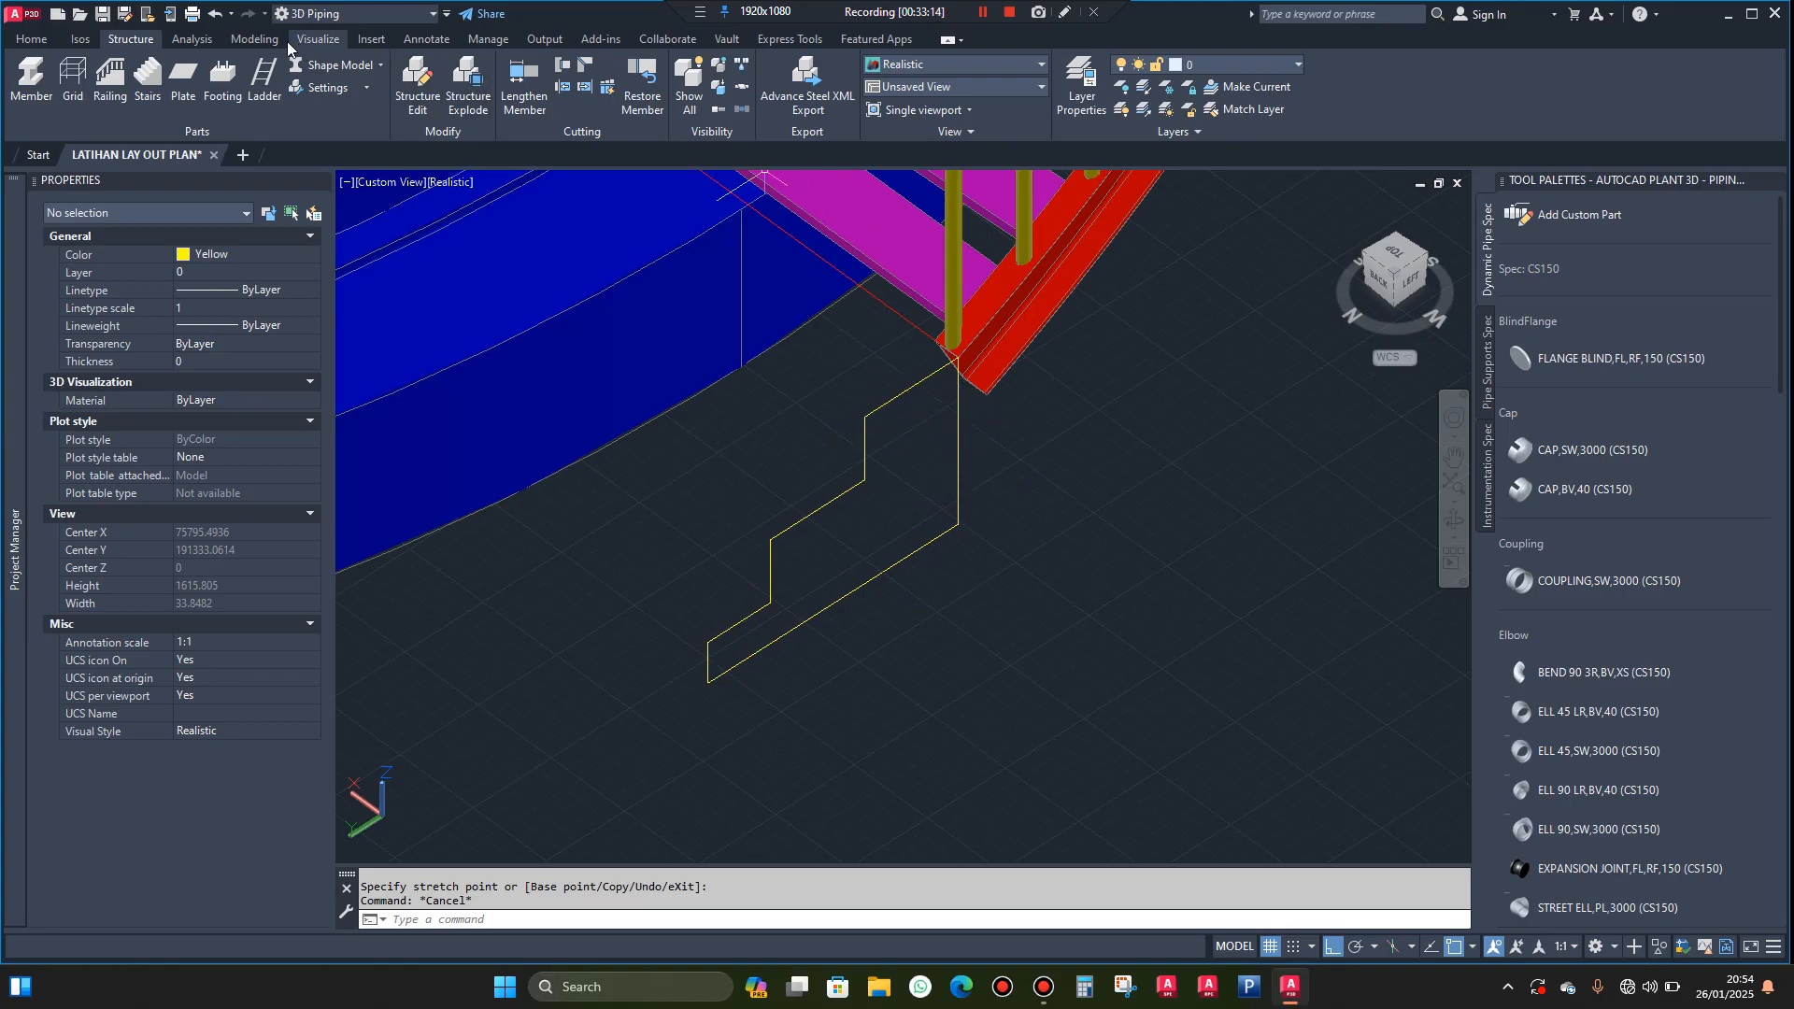
click(255, 39)
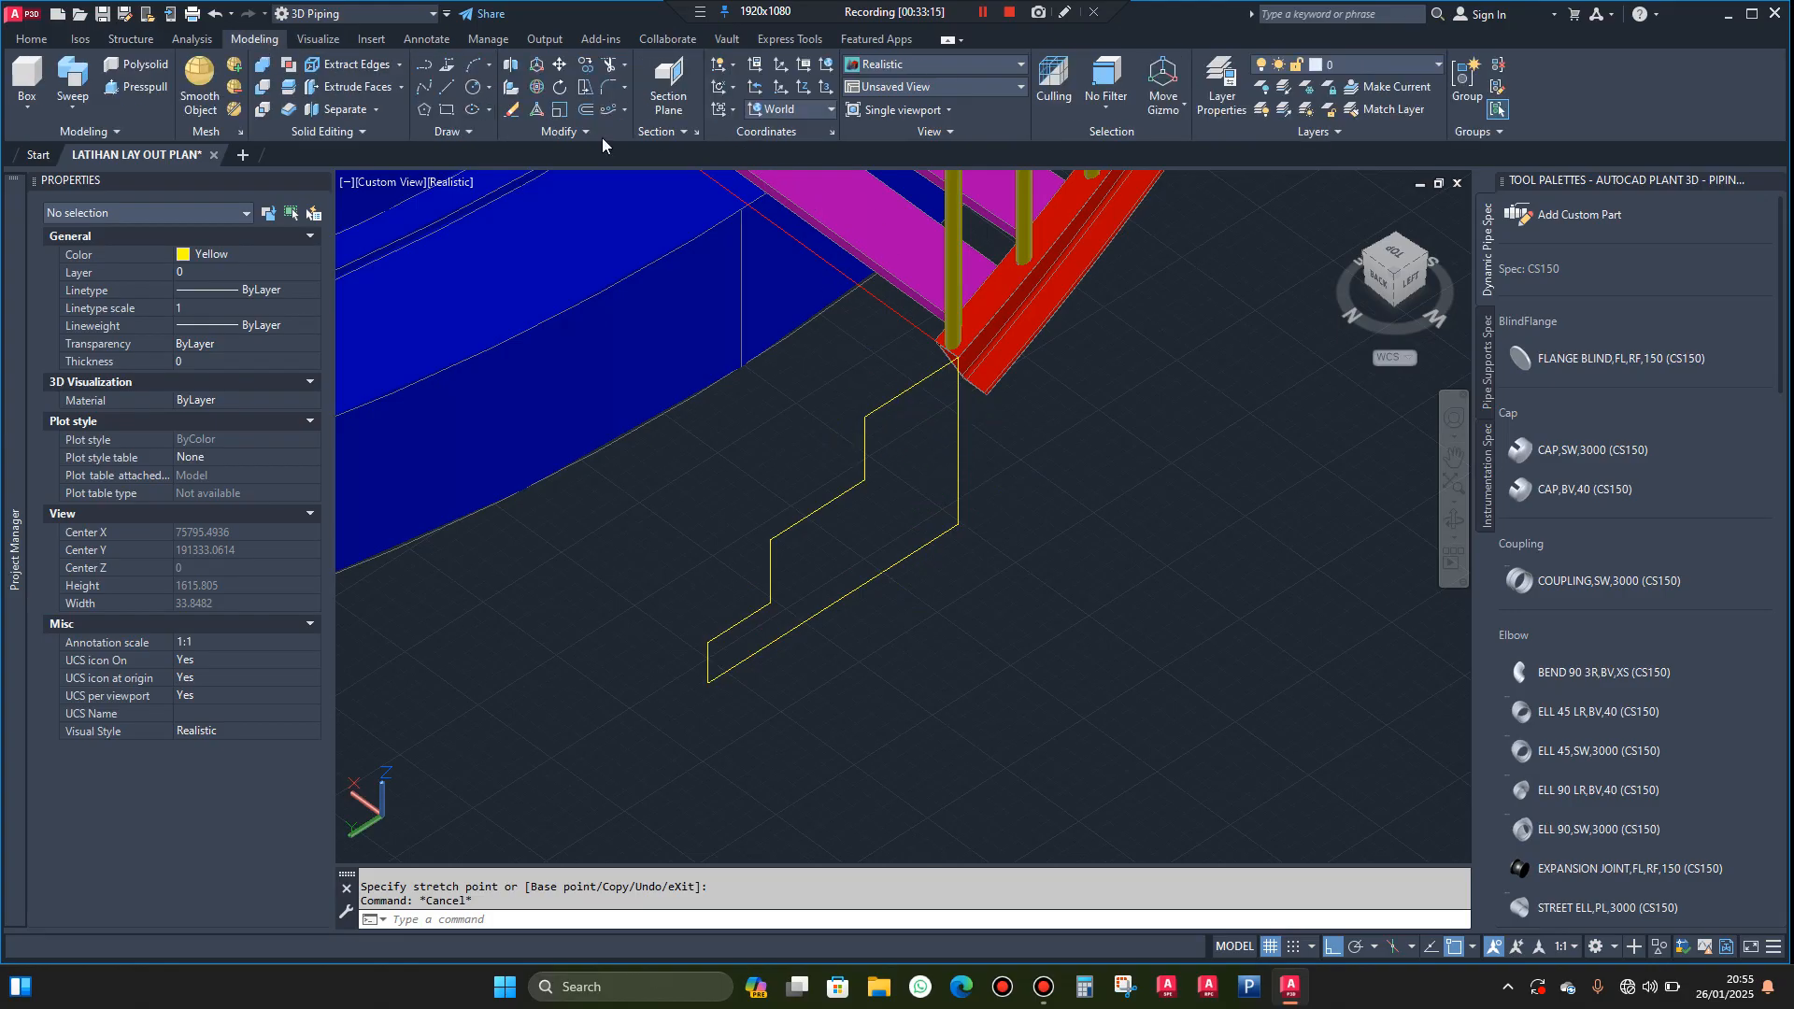
click(828, 111)
click(781, 238)
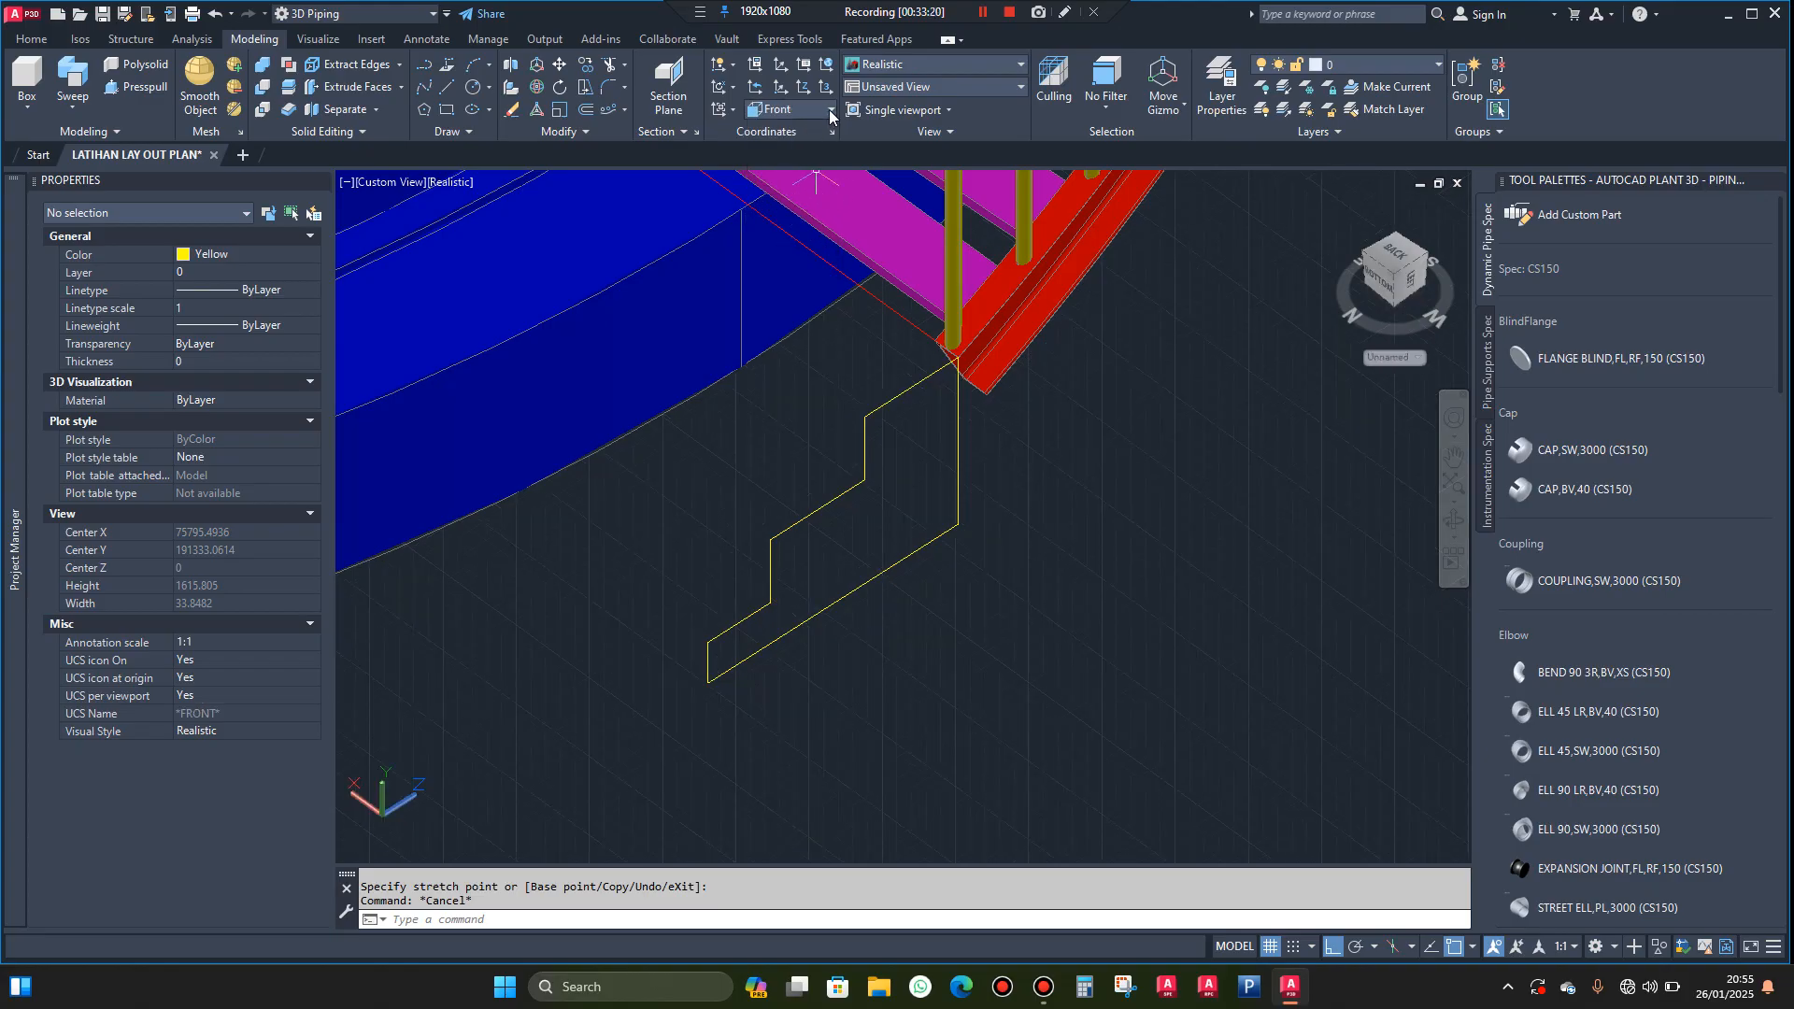
click(830, 111)
click(804, 219)
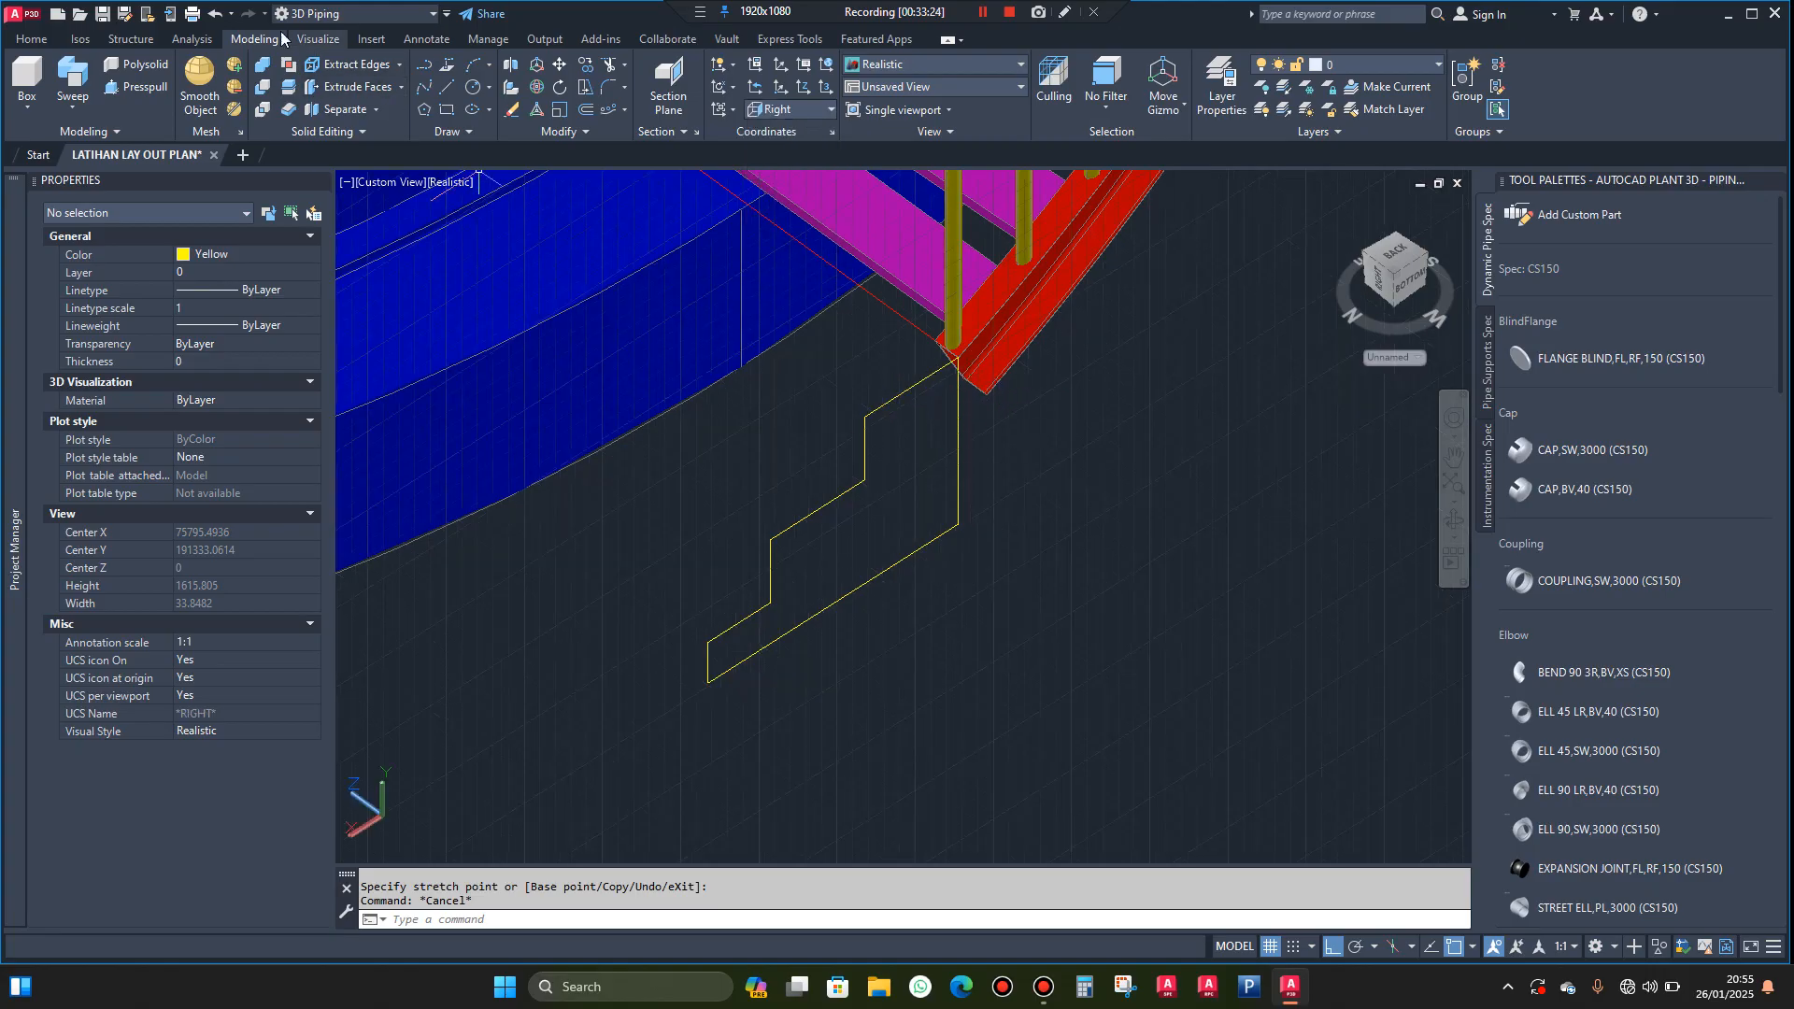
Model the top step as a 300 by 530 mm box on the profile, extended 740 mm across the stair width
click(25, 80)
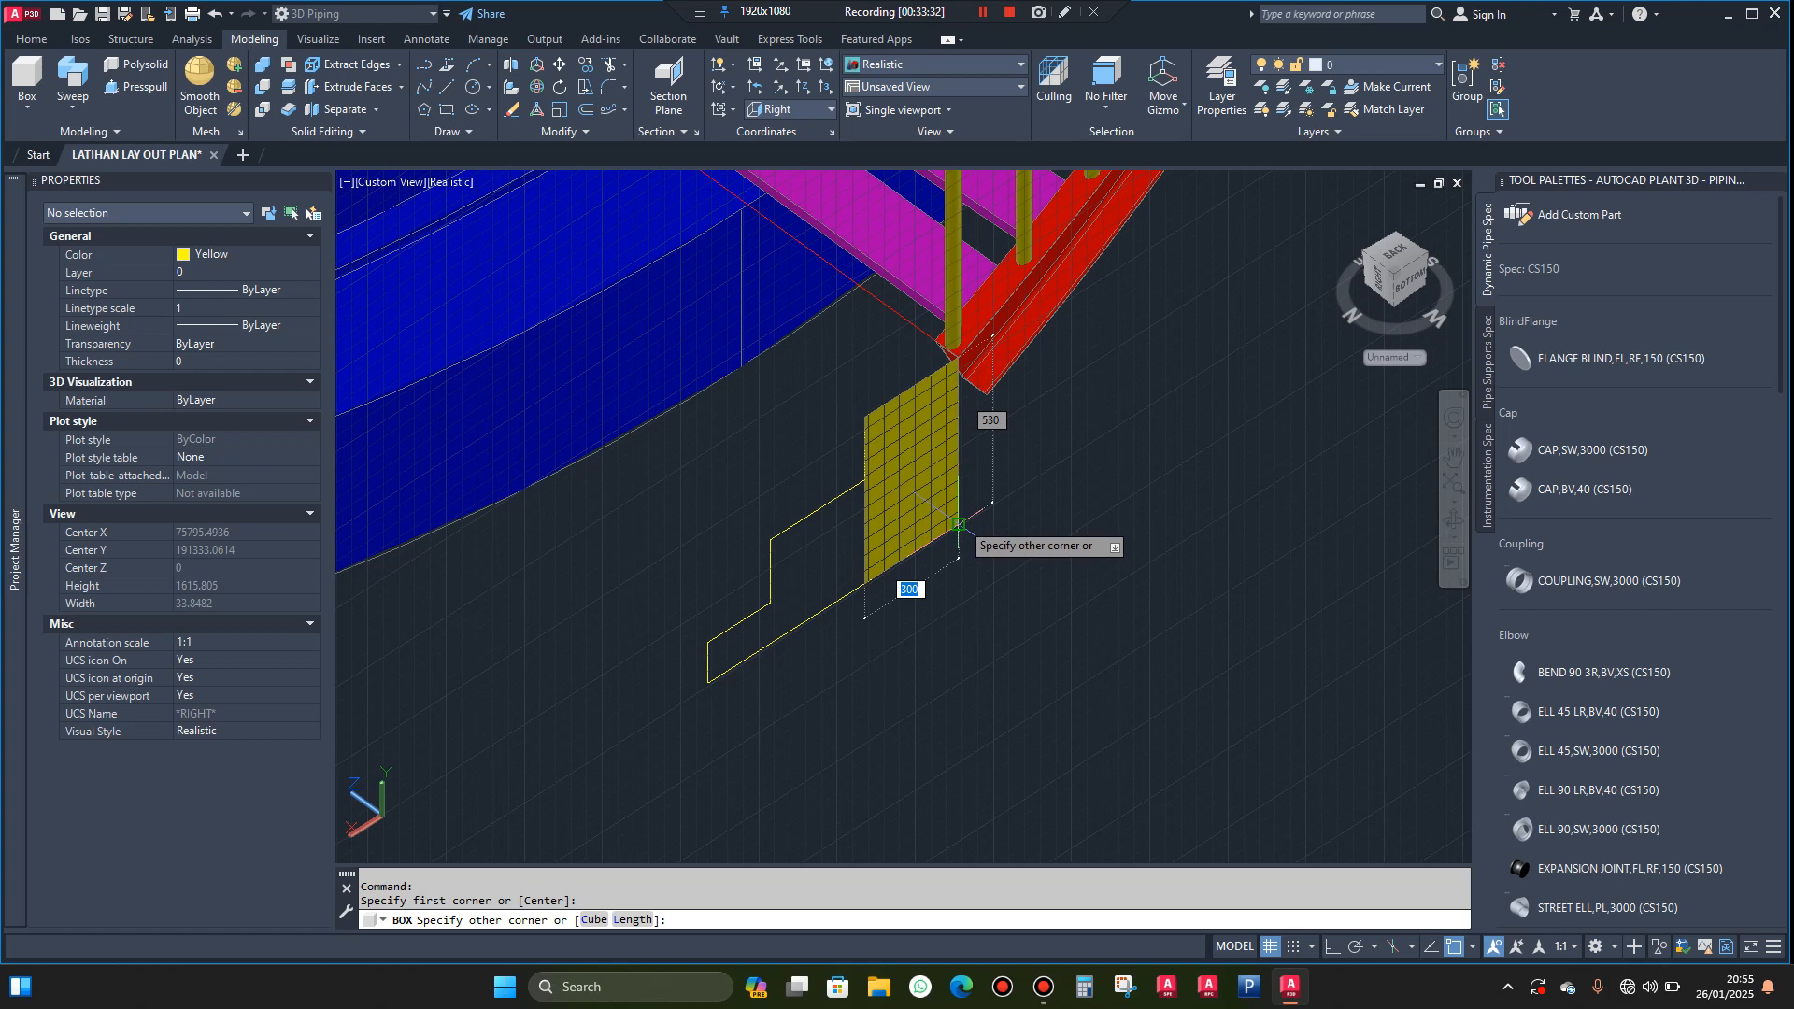
click(953, 524)
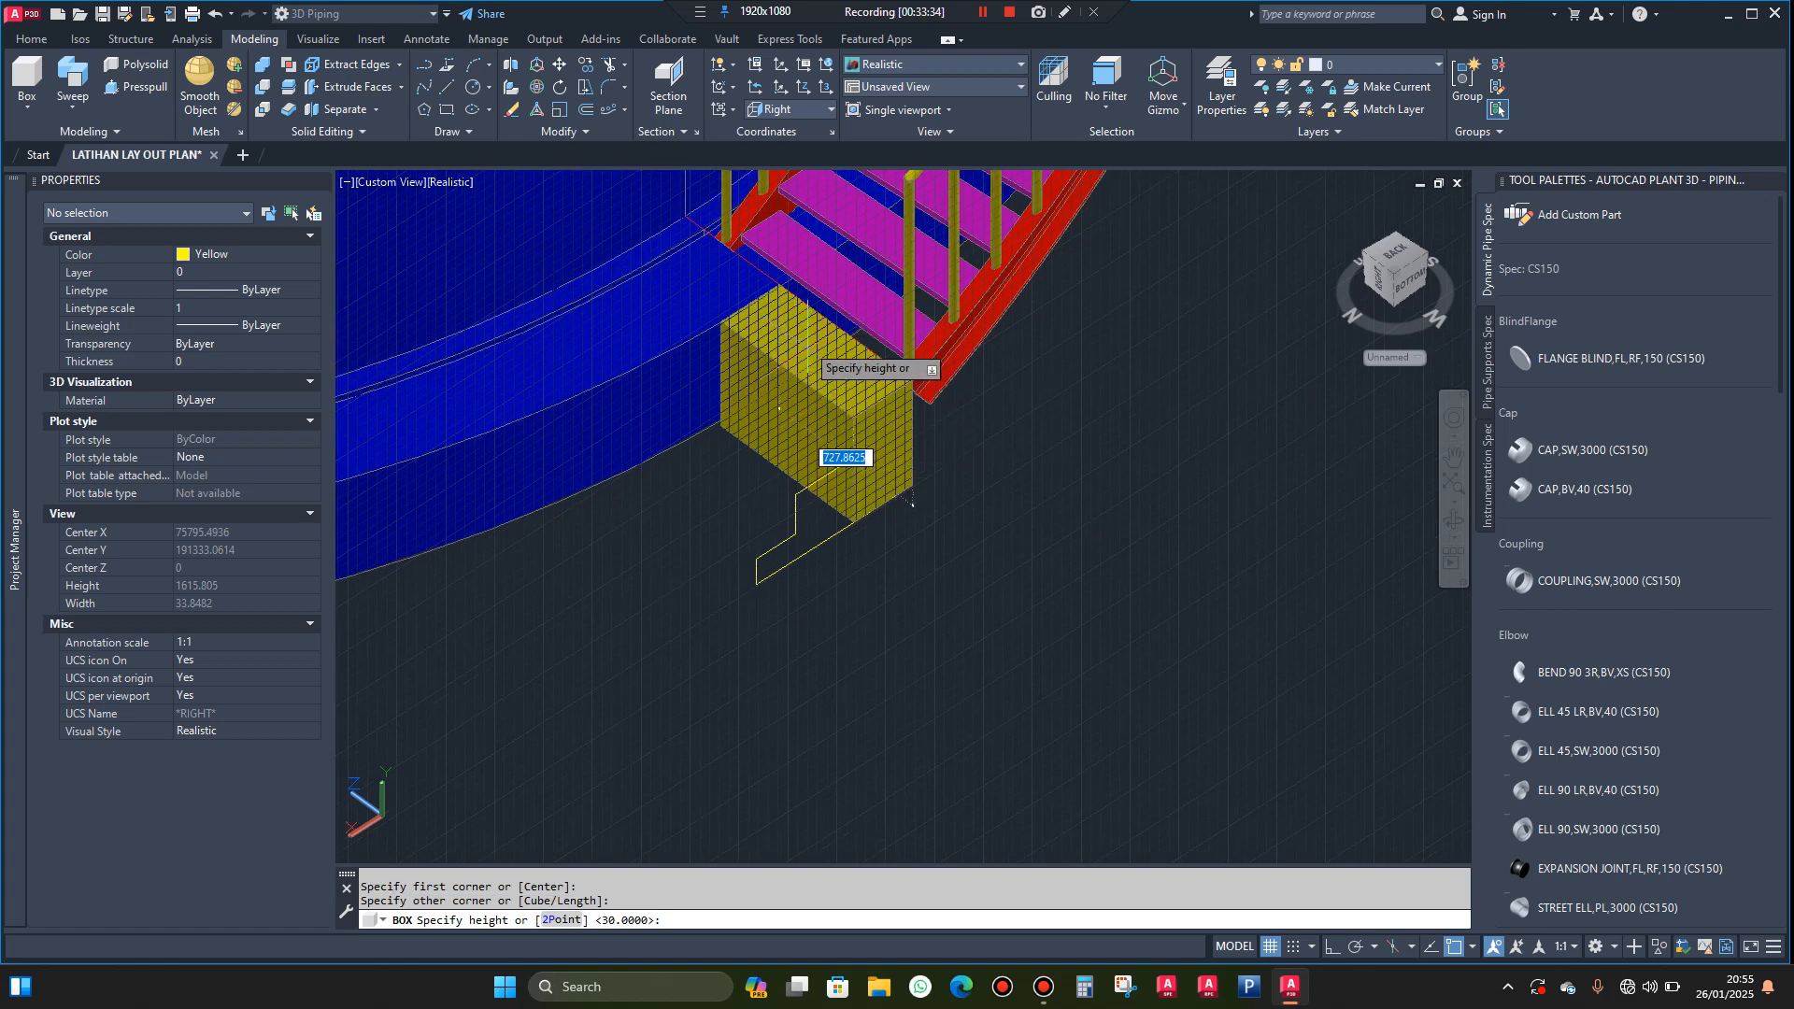
scroll(785, 313, up, 3)
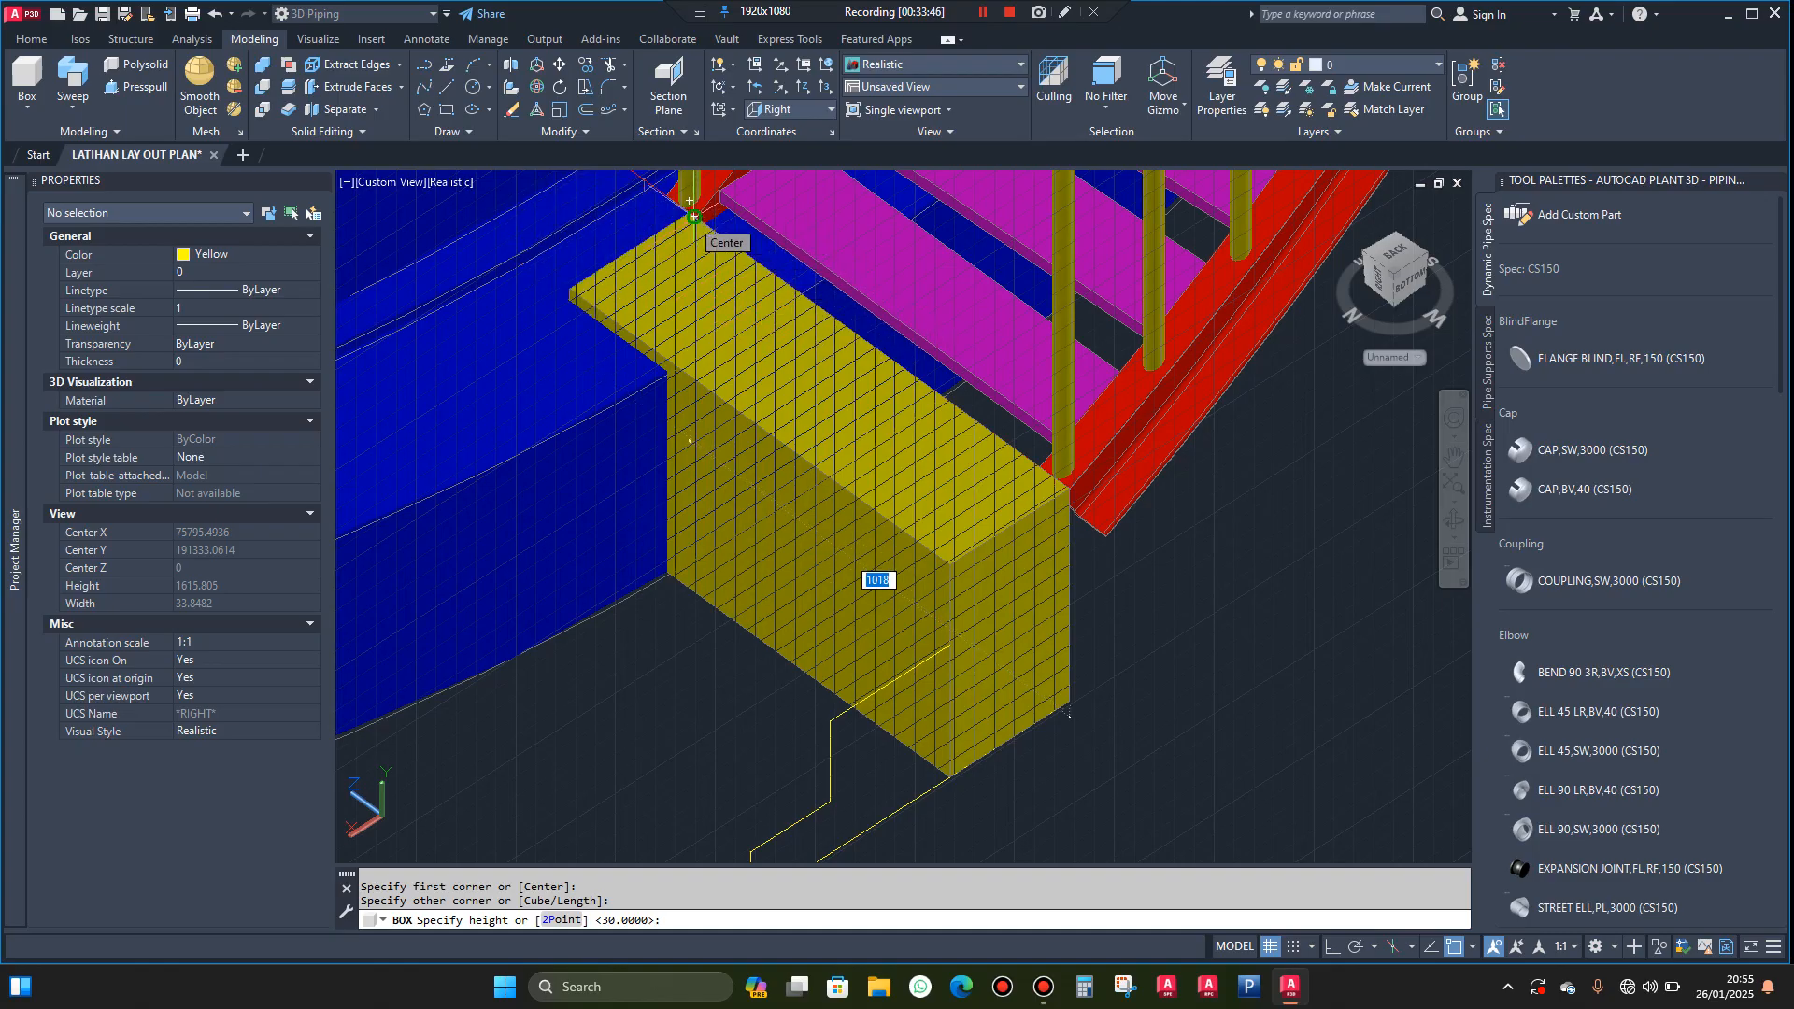
click(791, 301)
scroll(825, 352, down, 4)
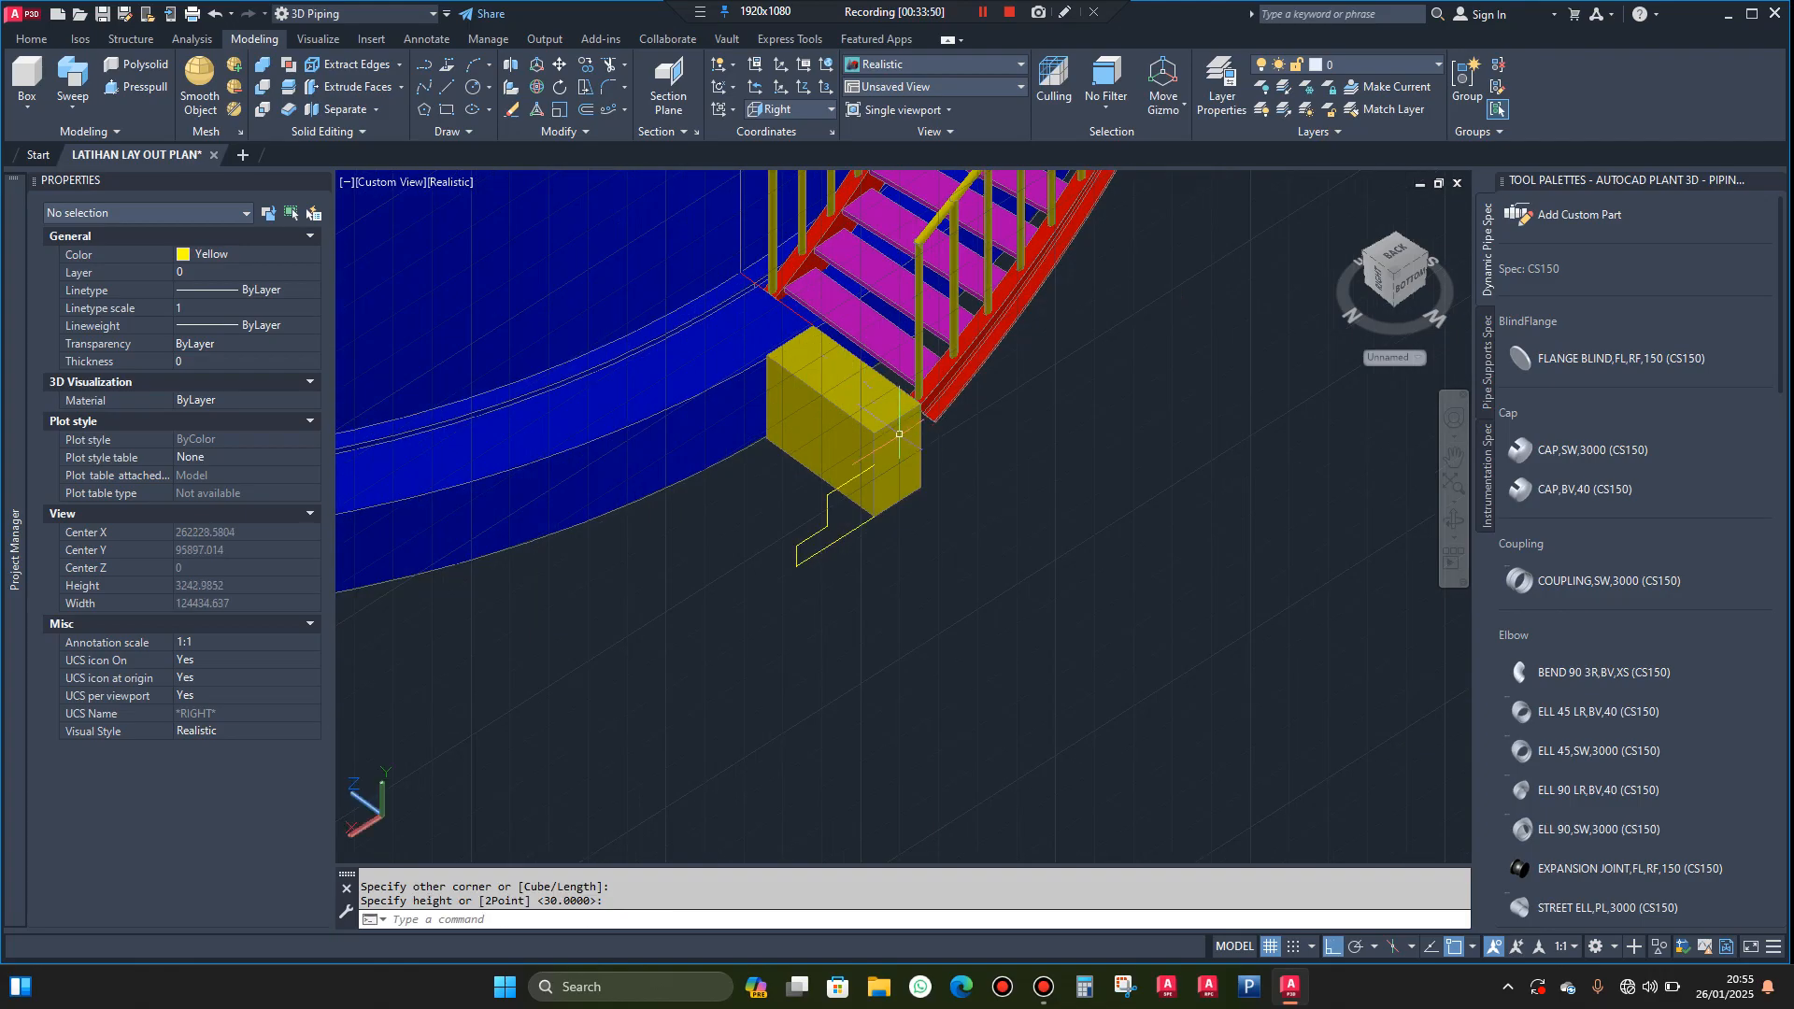
Model the middle step as a 300 by 330 mm box in front of the top one, extended 740 mm to match it
scroll(899, 434, up, 2)
scroll(875, 519, up, 2)
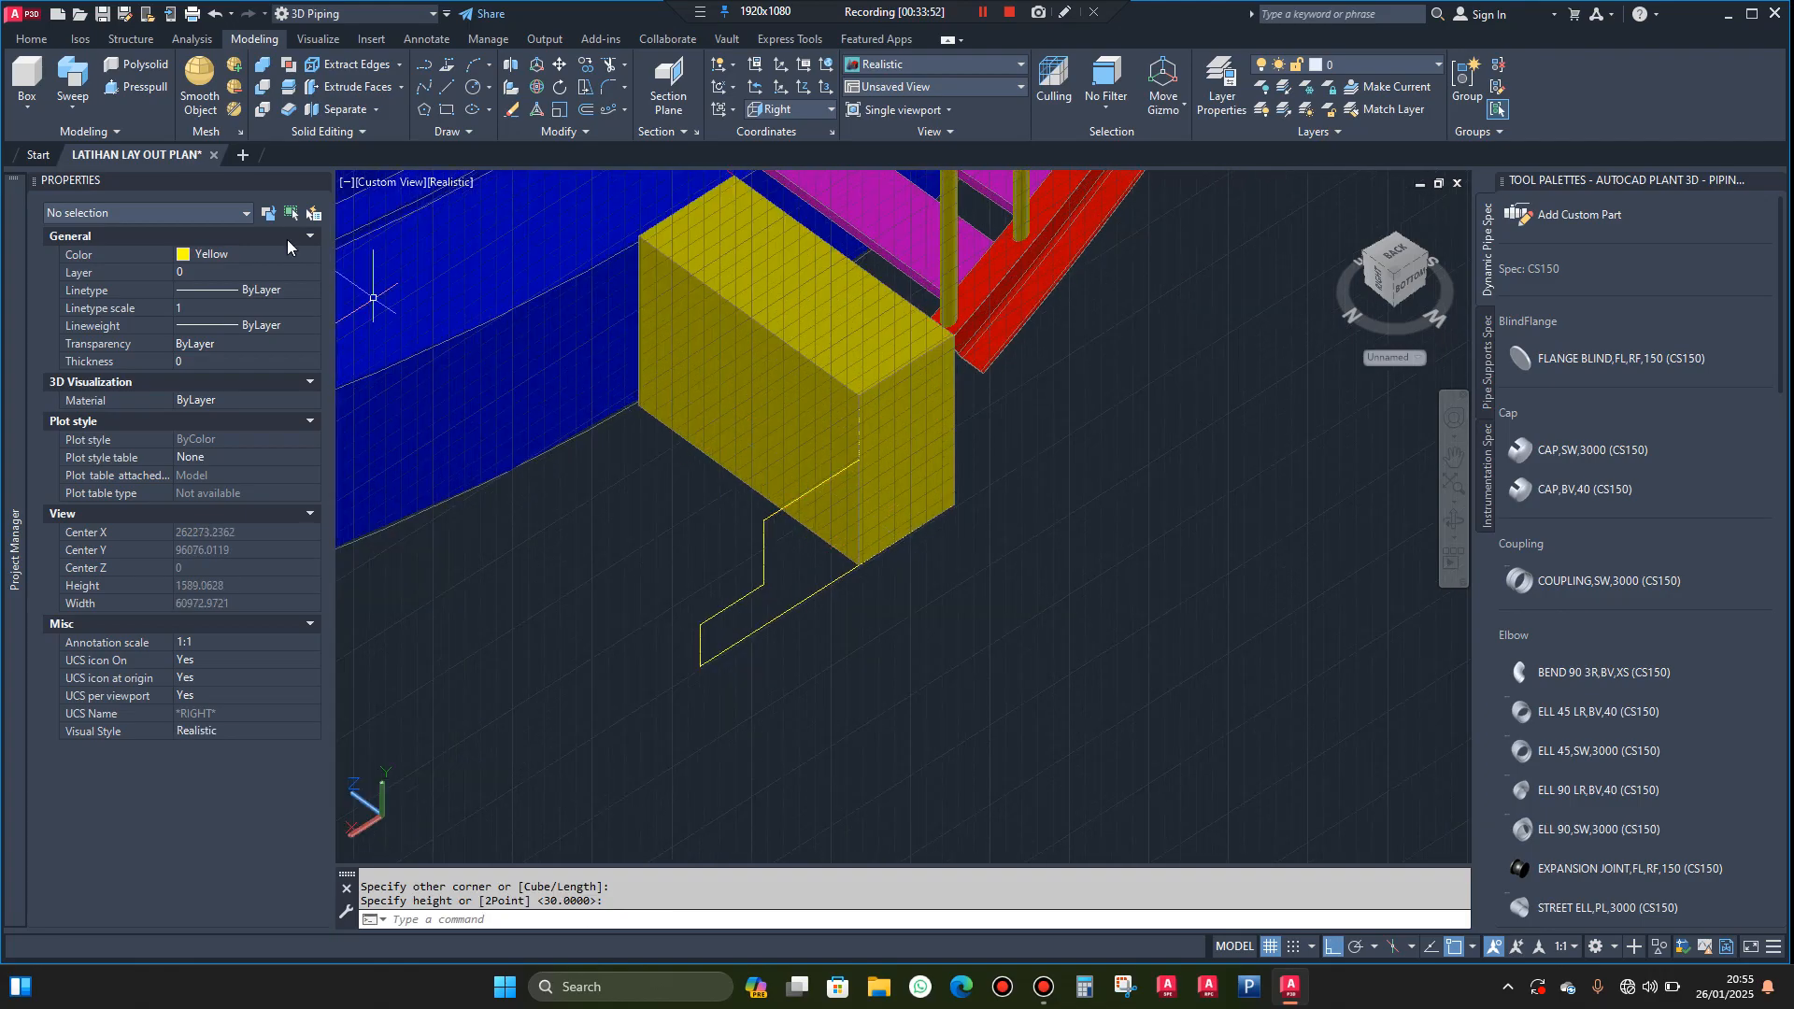
click(27, 77)
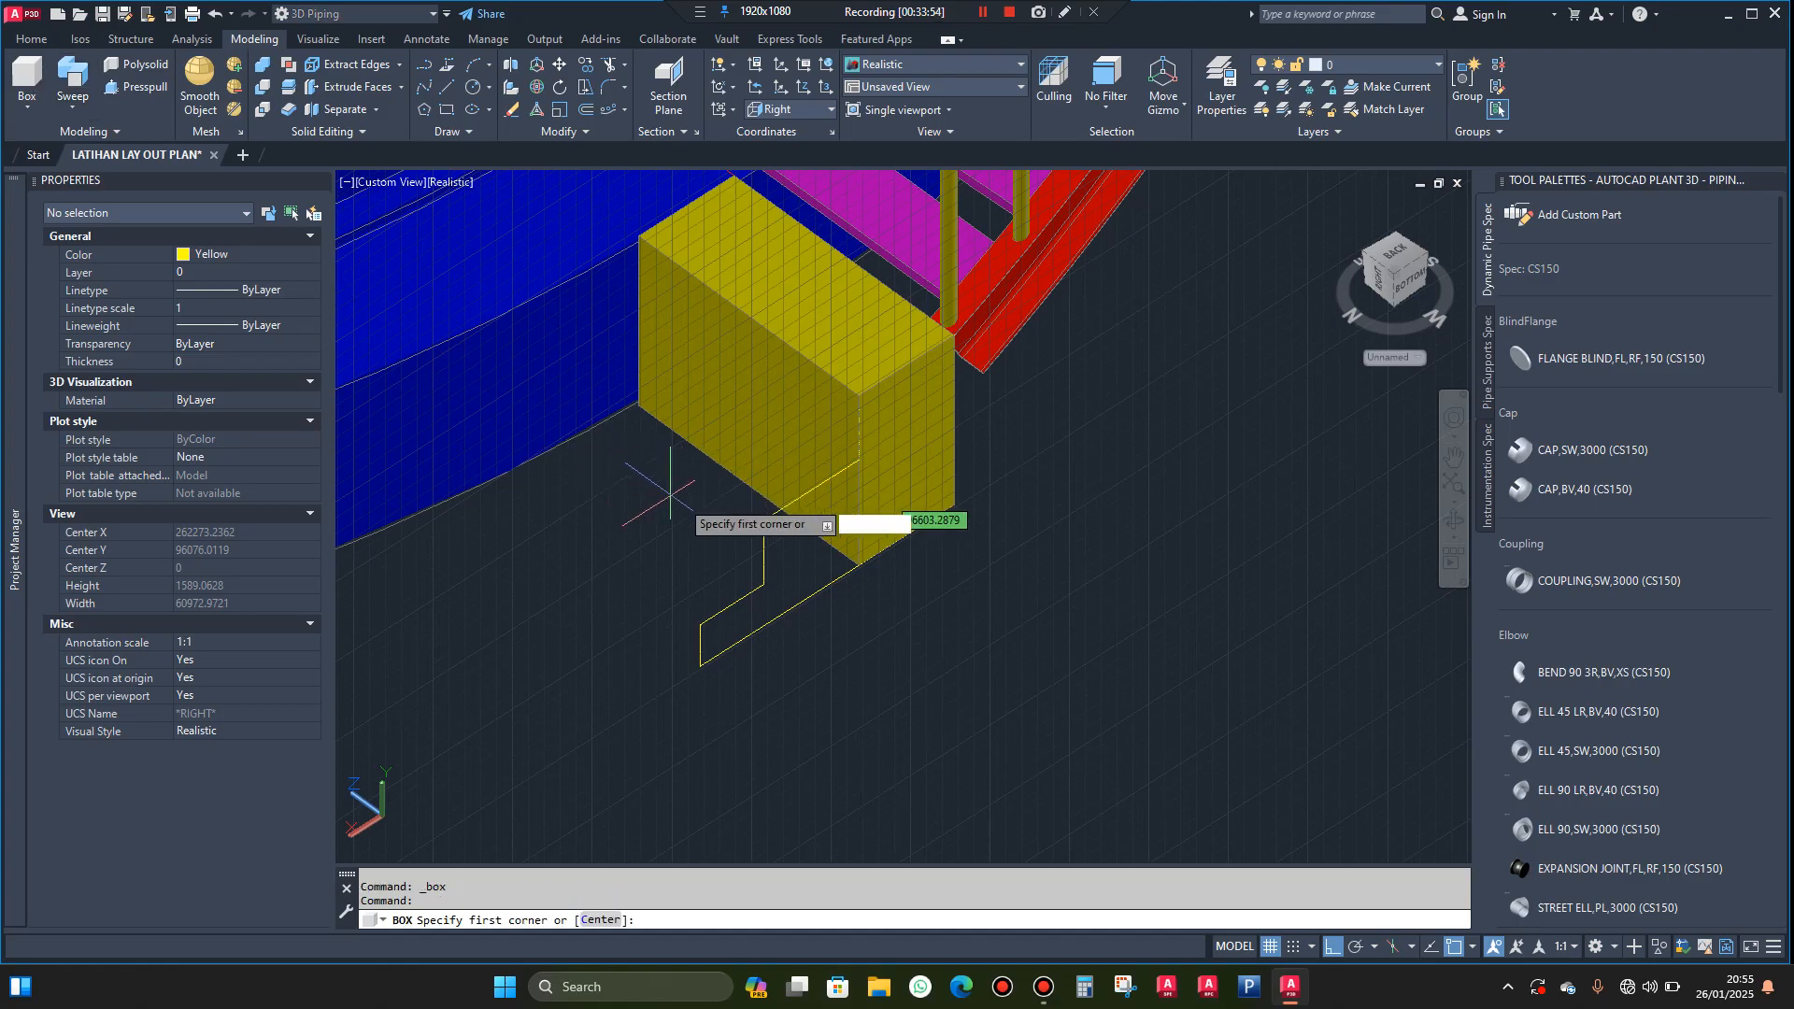
click(763, 520)
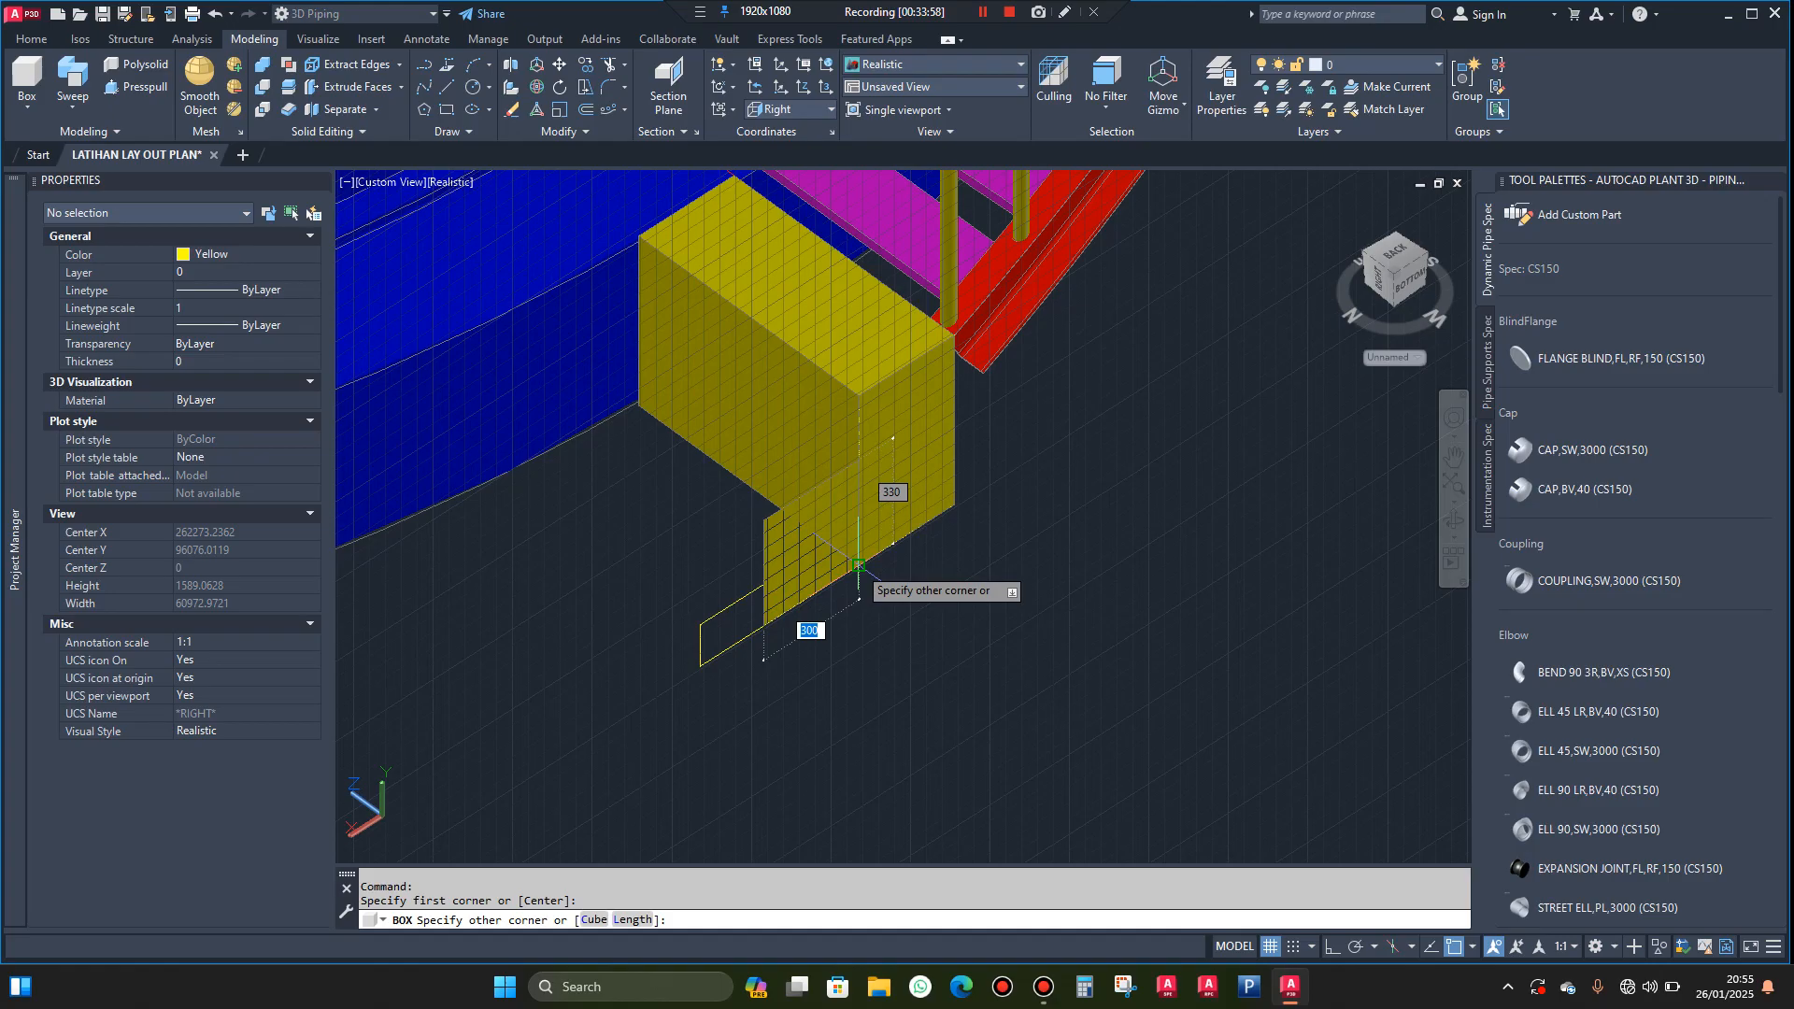
click(858, 572)
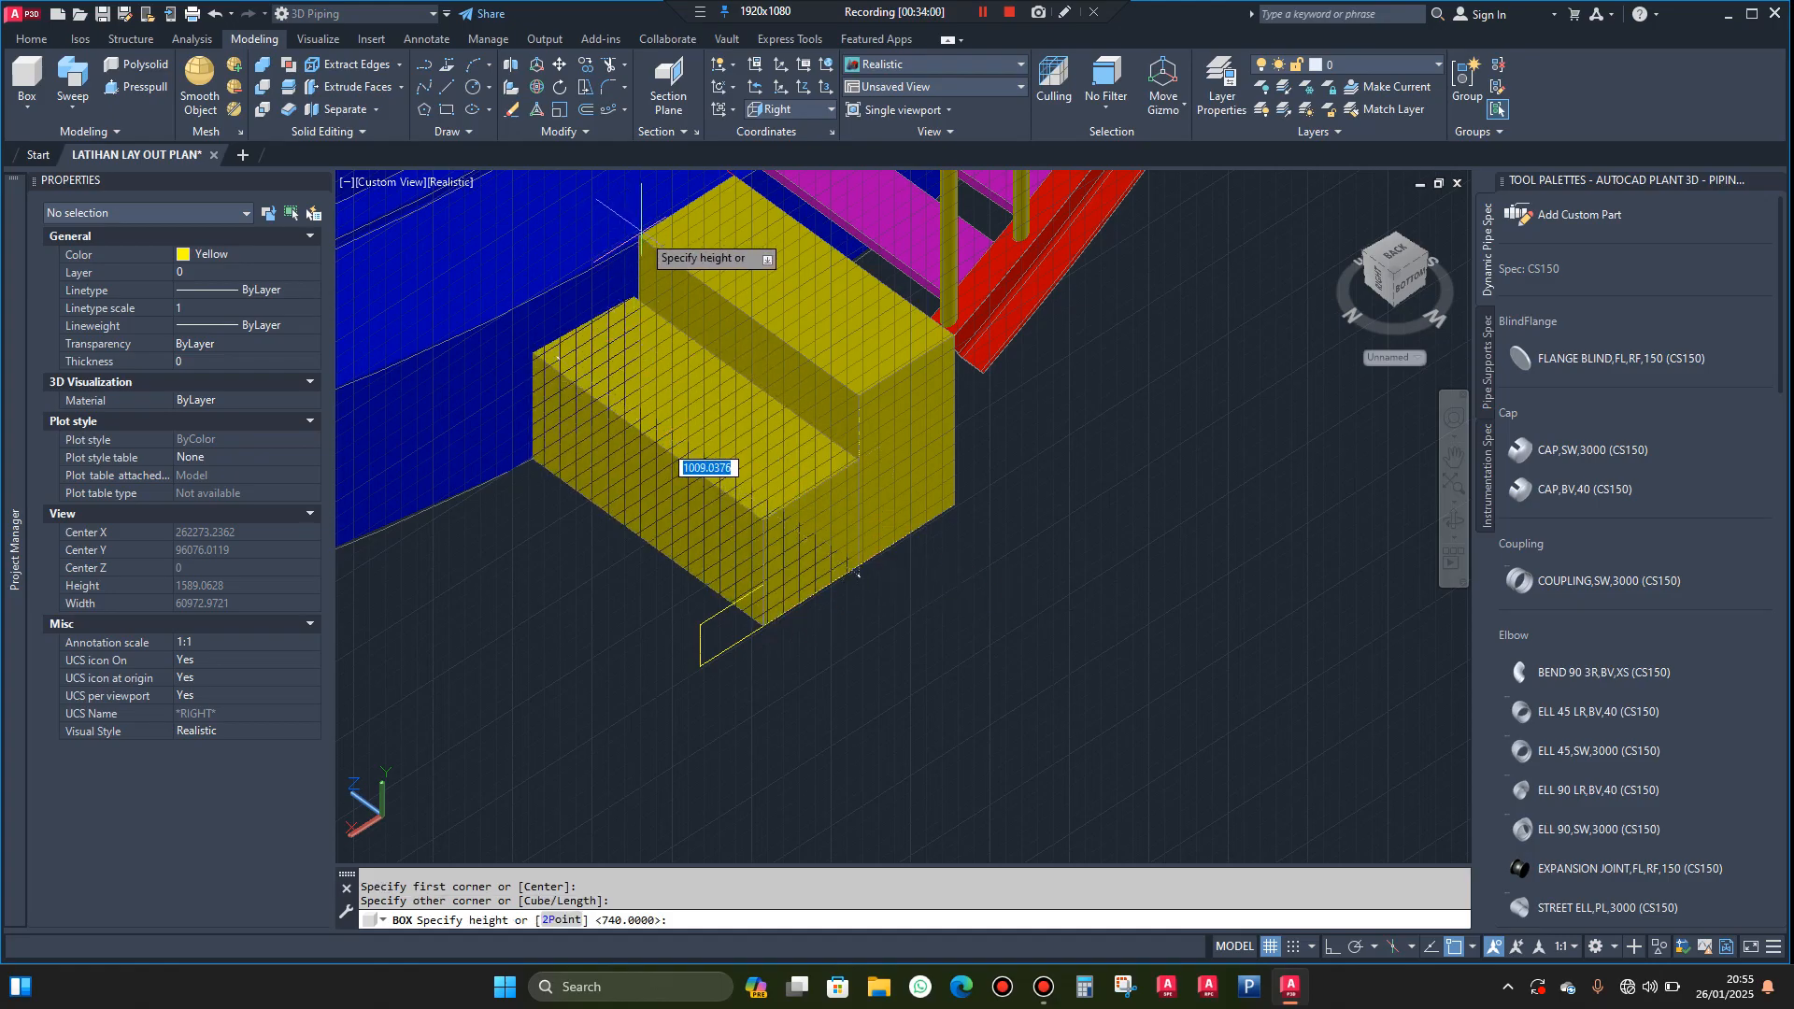
click(622, 238)
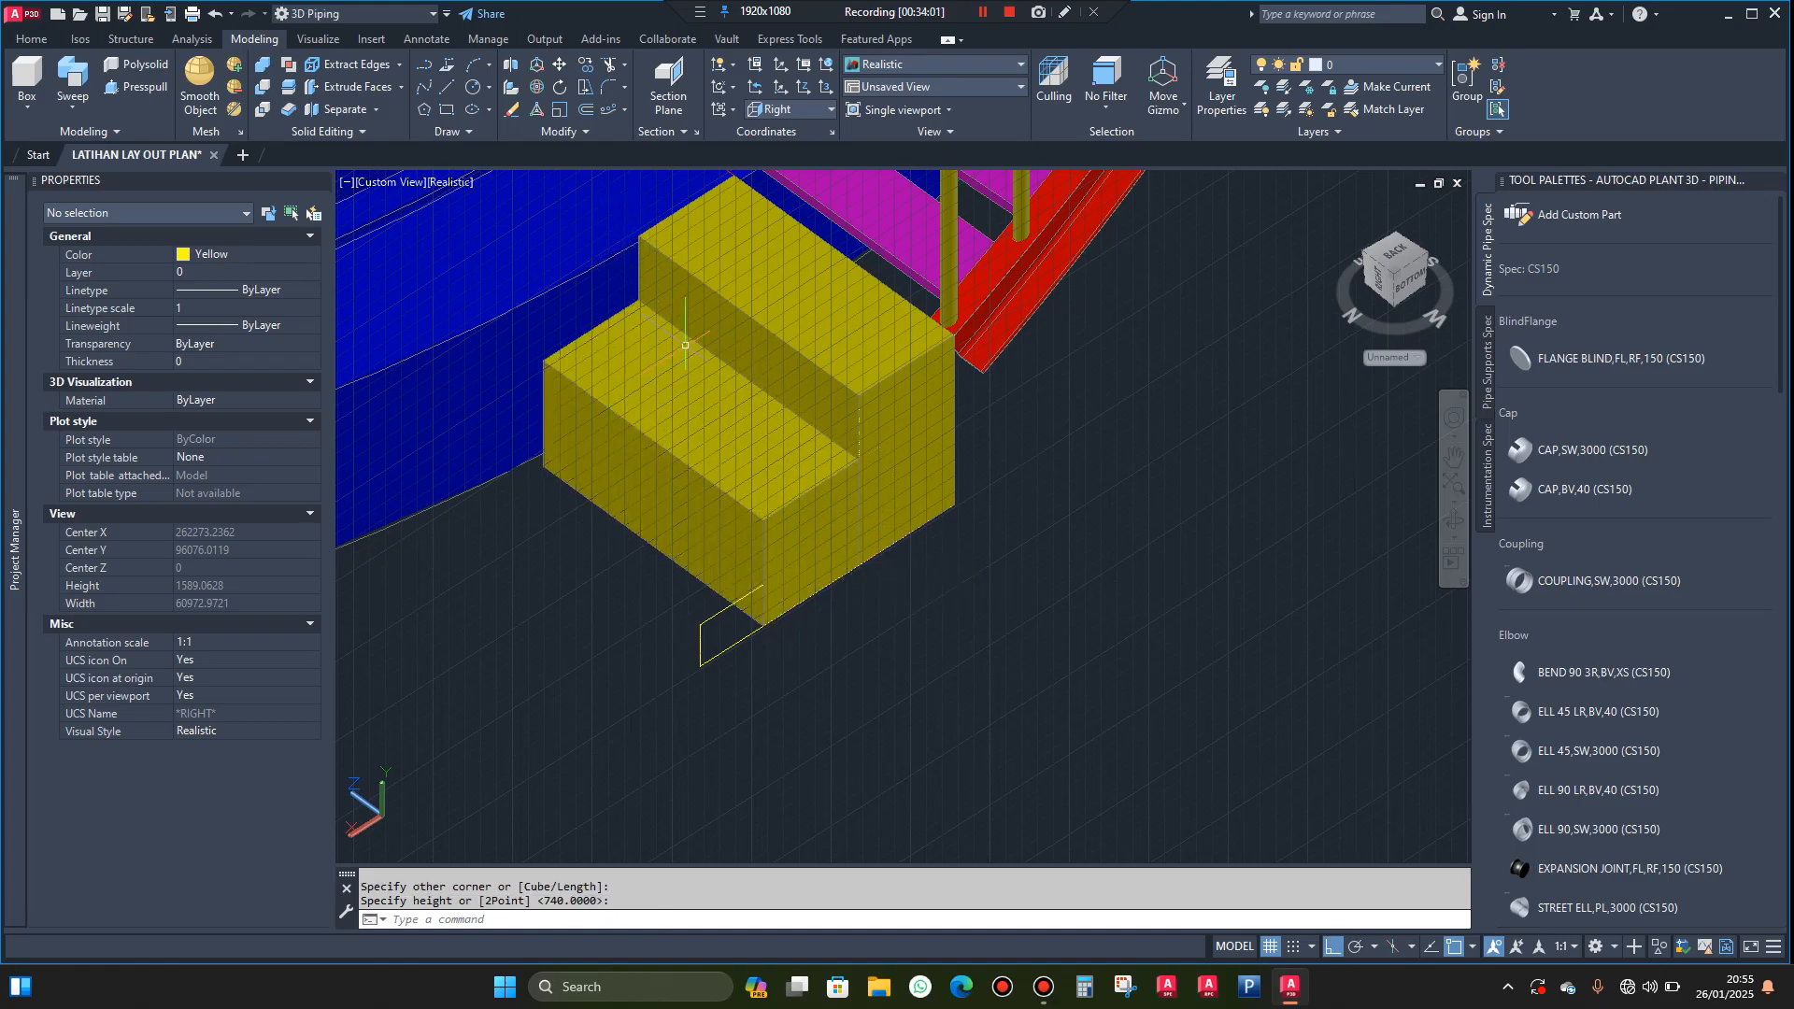
Model the lowest step as a 200 by 130 mm box on the profile, ending flush with the middle step's far side
click(28, 80)
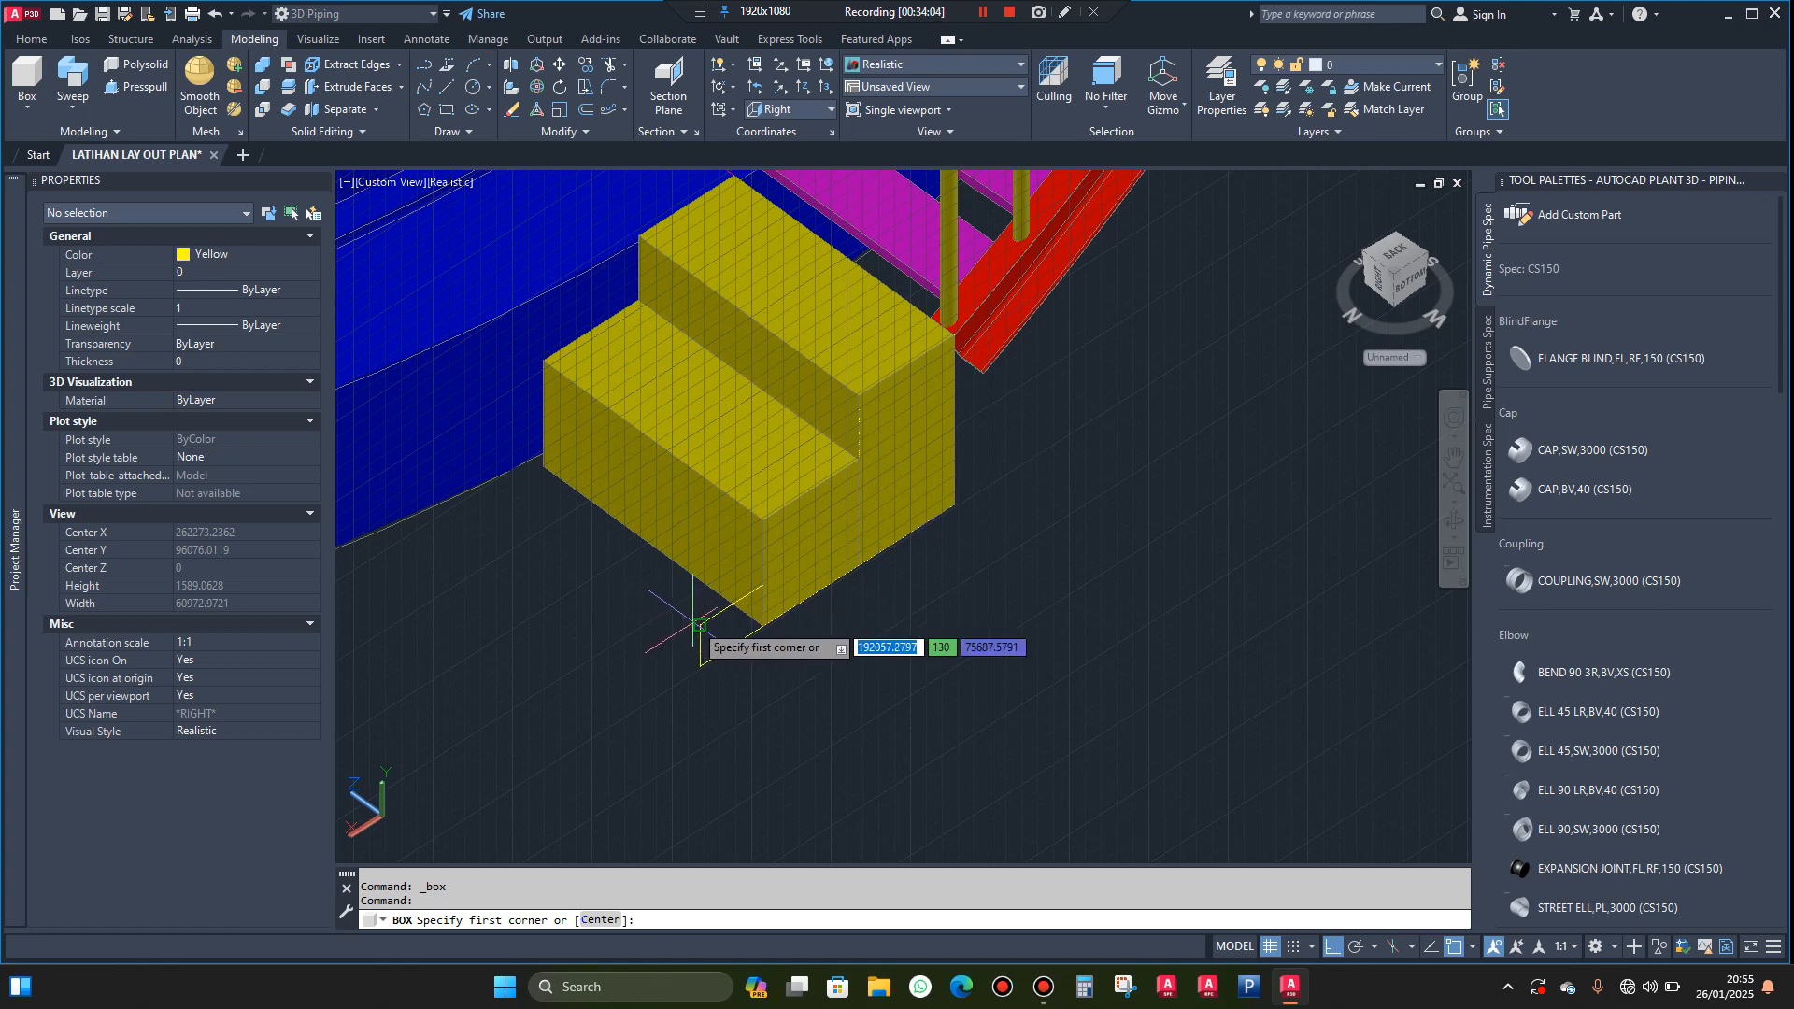
click(700, 624)
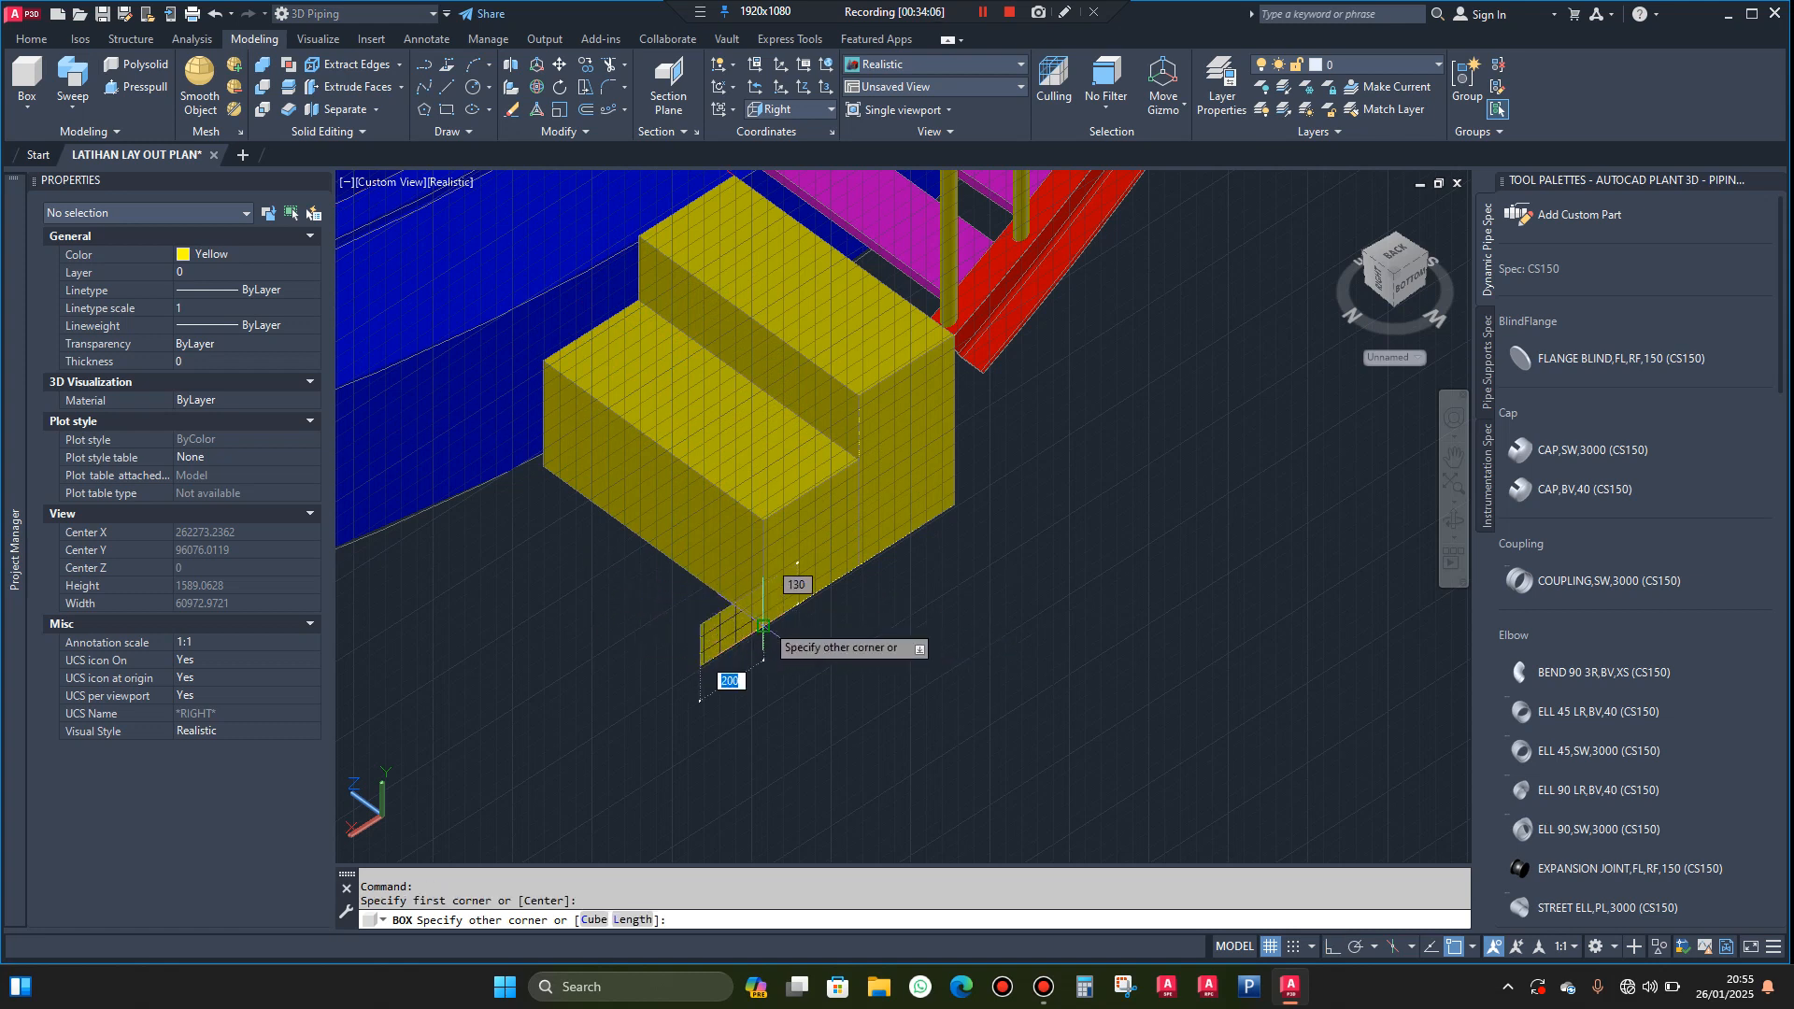
click(763, 625)
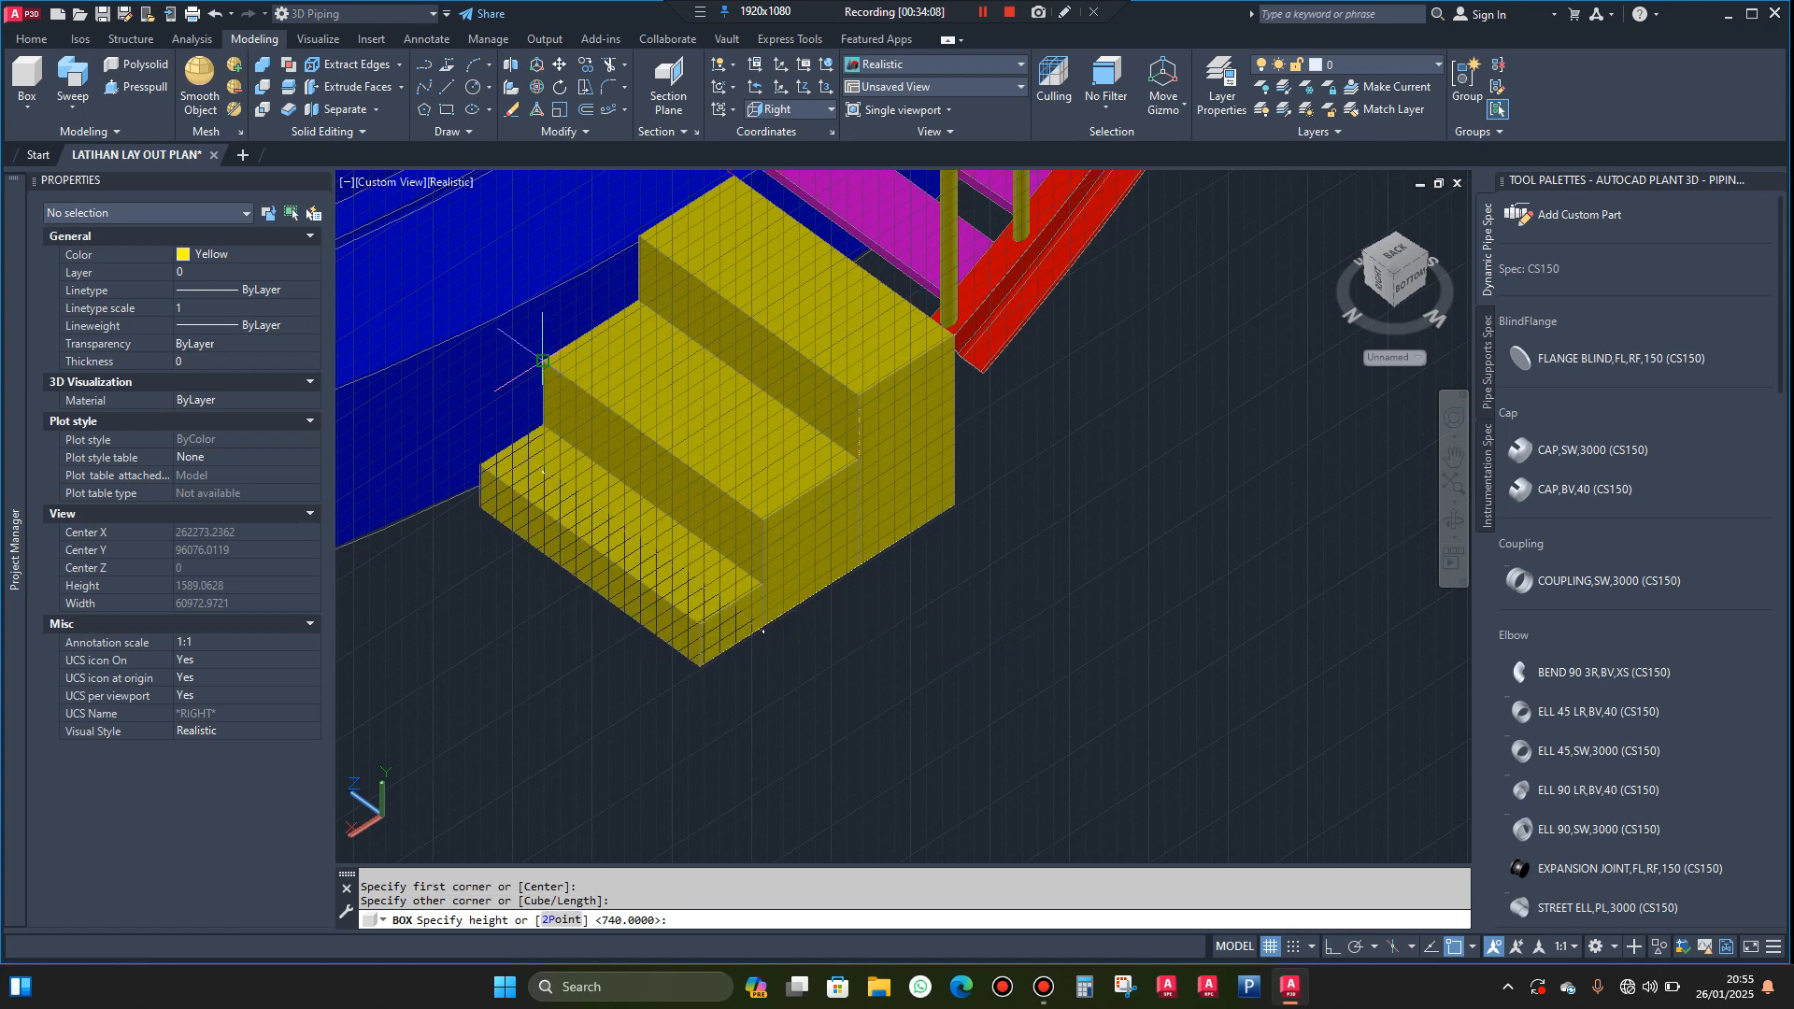
key(Escape)
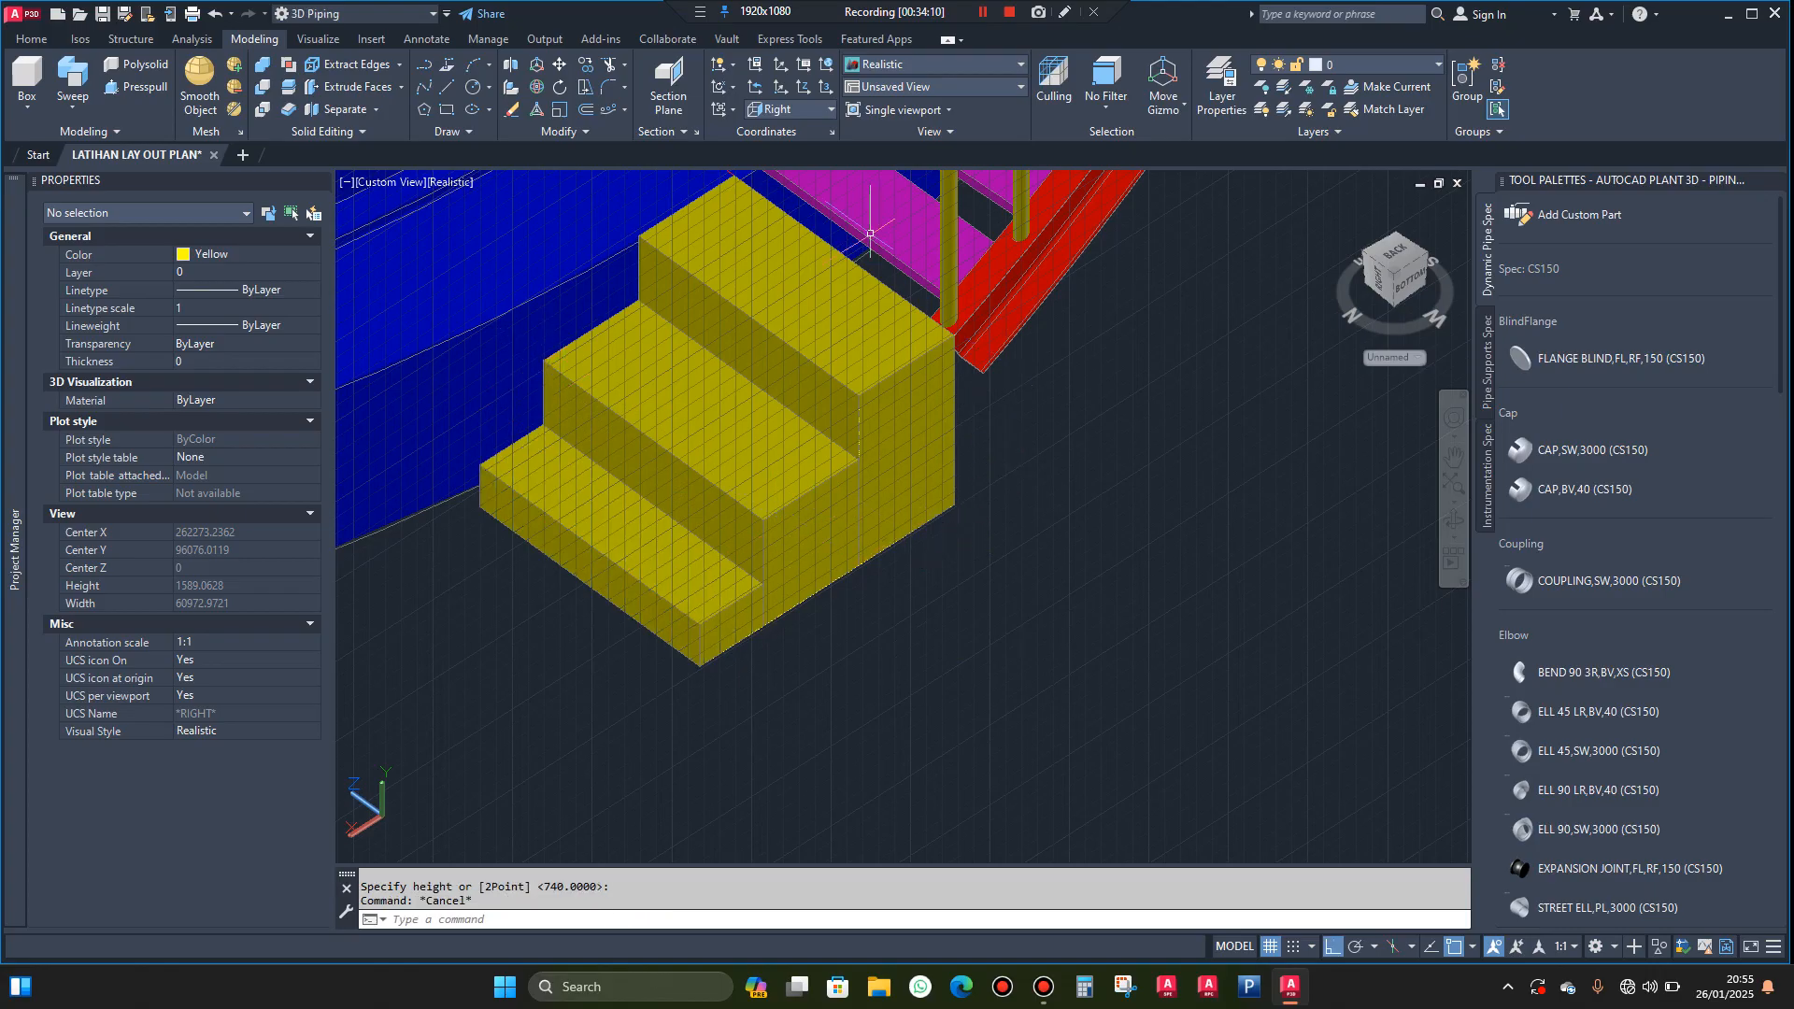
Set the coordinate system to World and stretch the top step's rear face back to the lower end corner of the red outer stringer
click(829, 111)
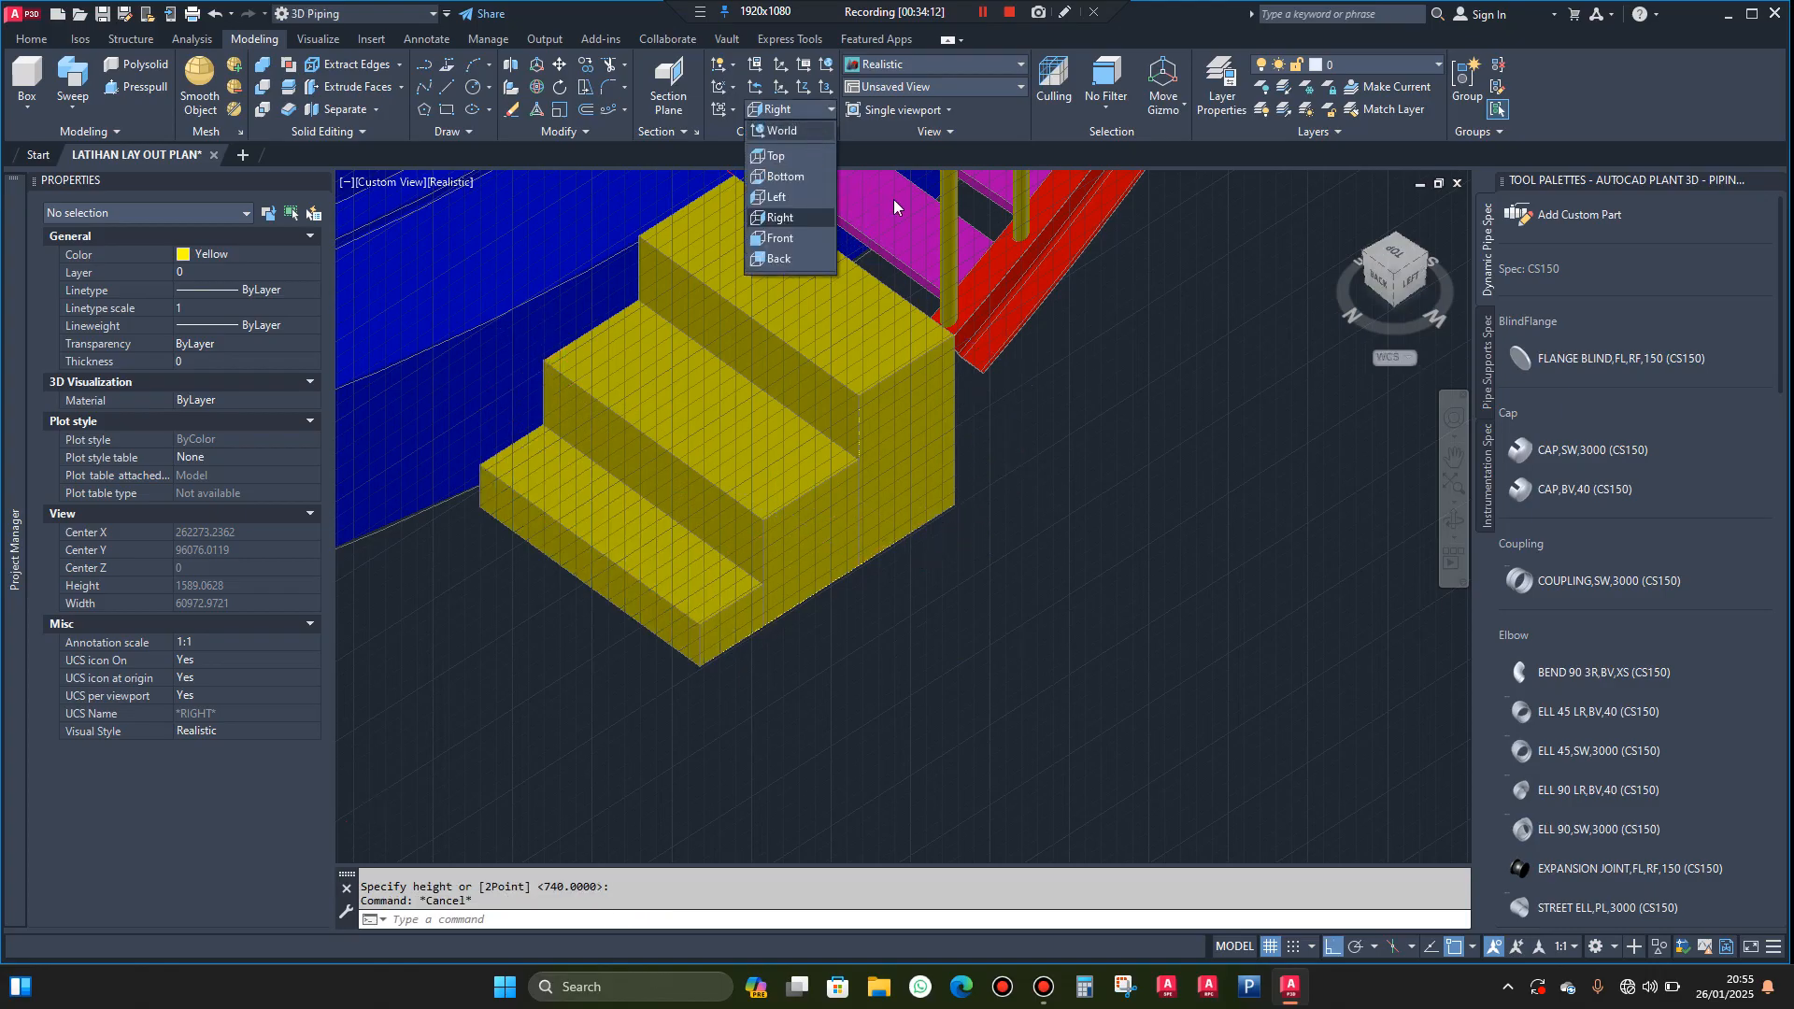
click(1451, 516)
drag(1289, 504, 1038, 531)
scroll(1074, 606, up, 6)
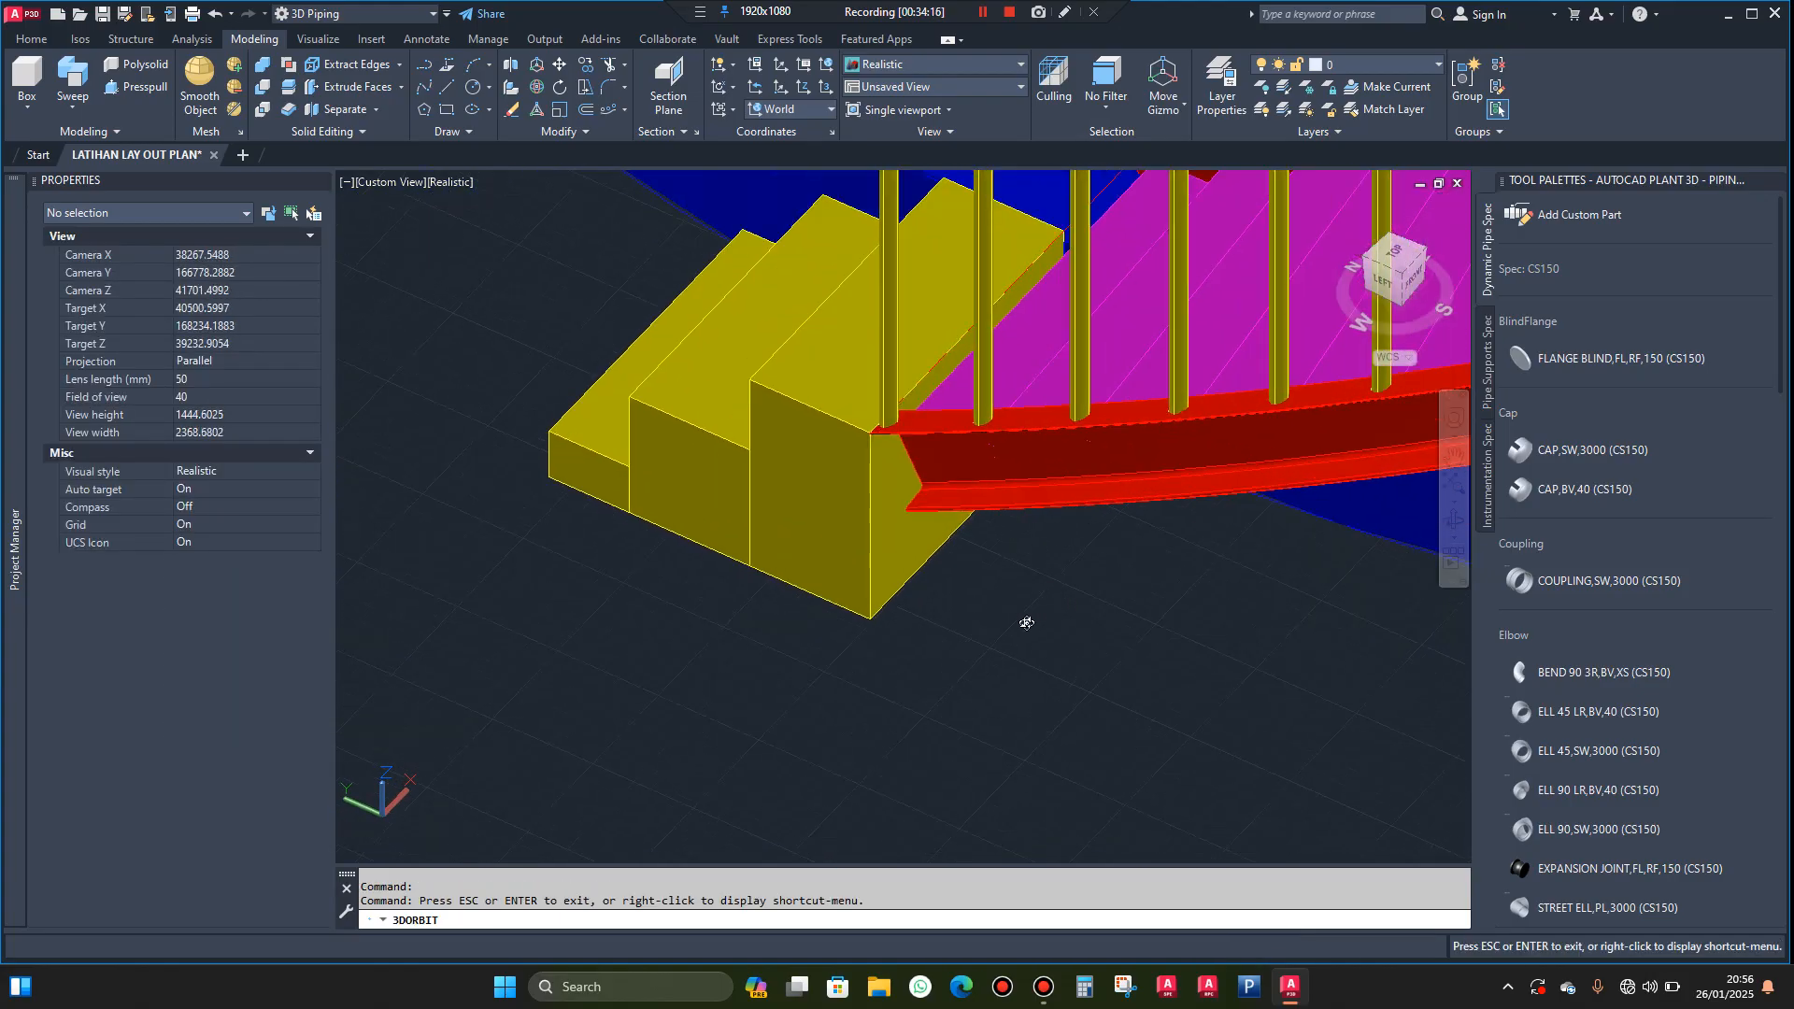
drag(954, 649, 926, 616)
key(Escape)
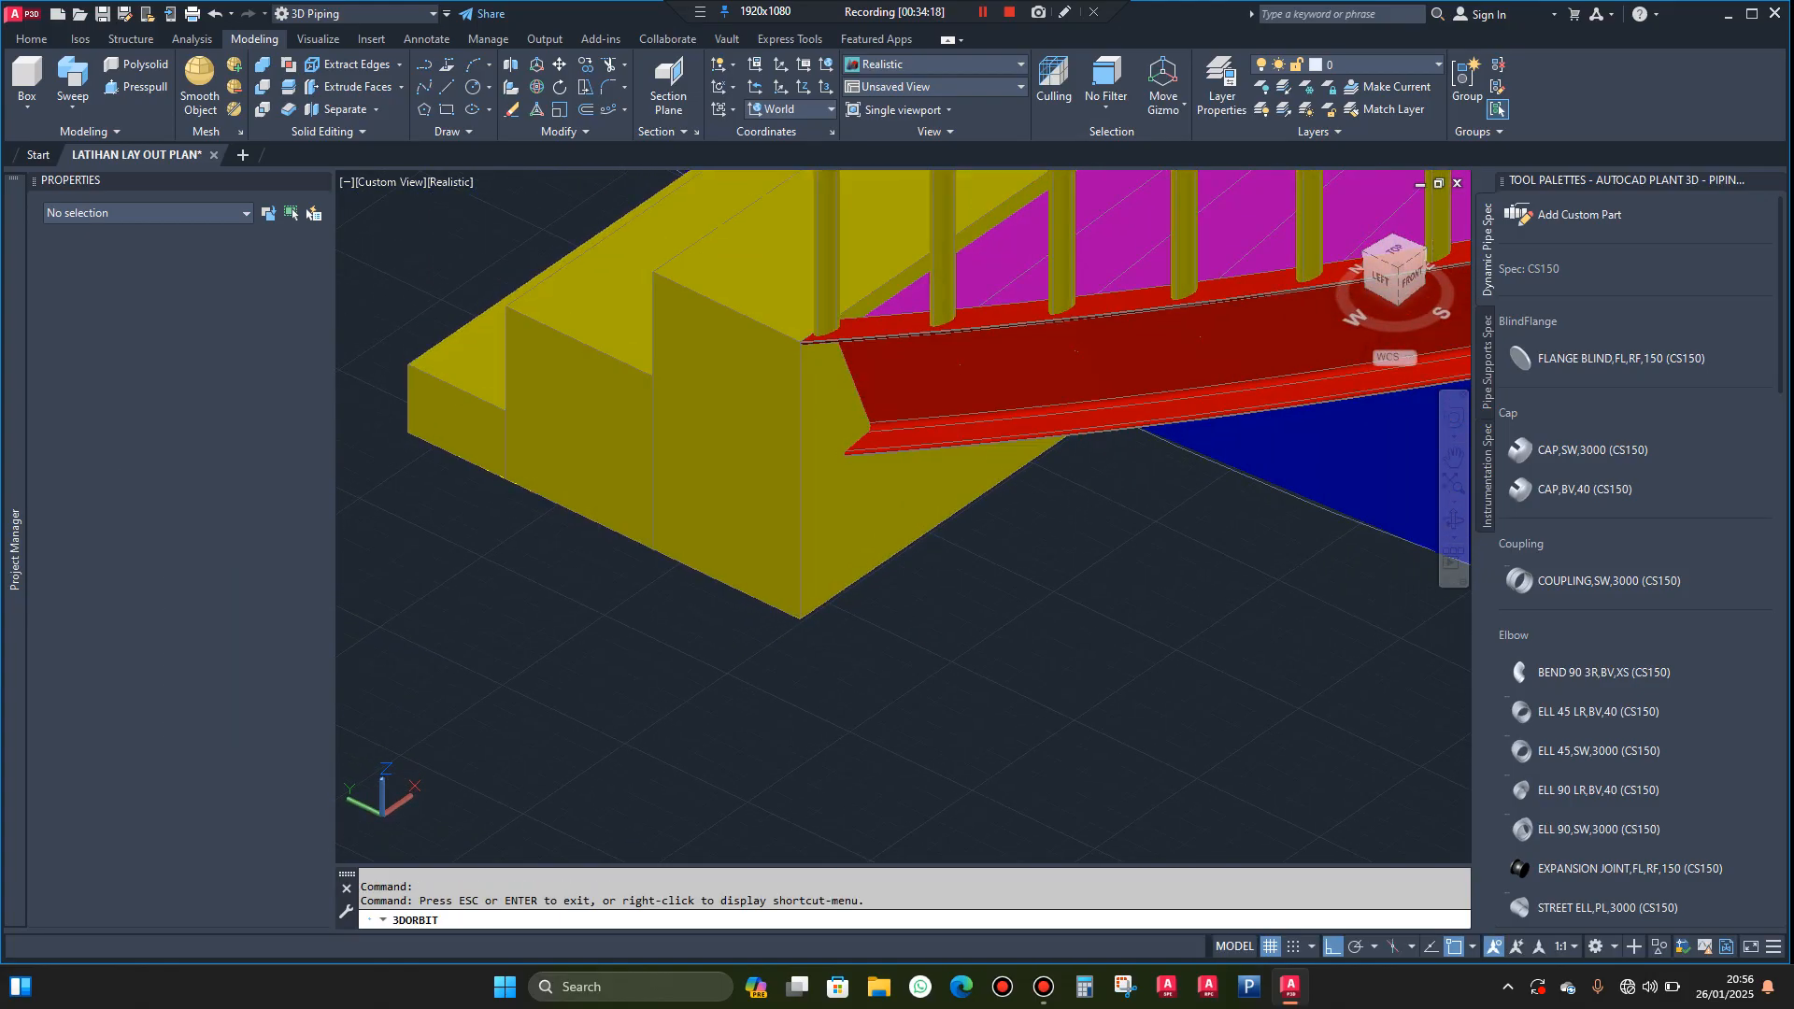
click(898, 502)
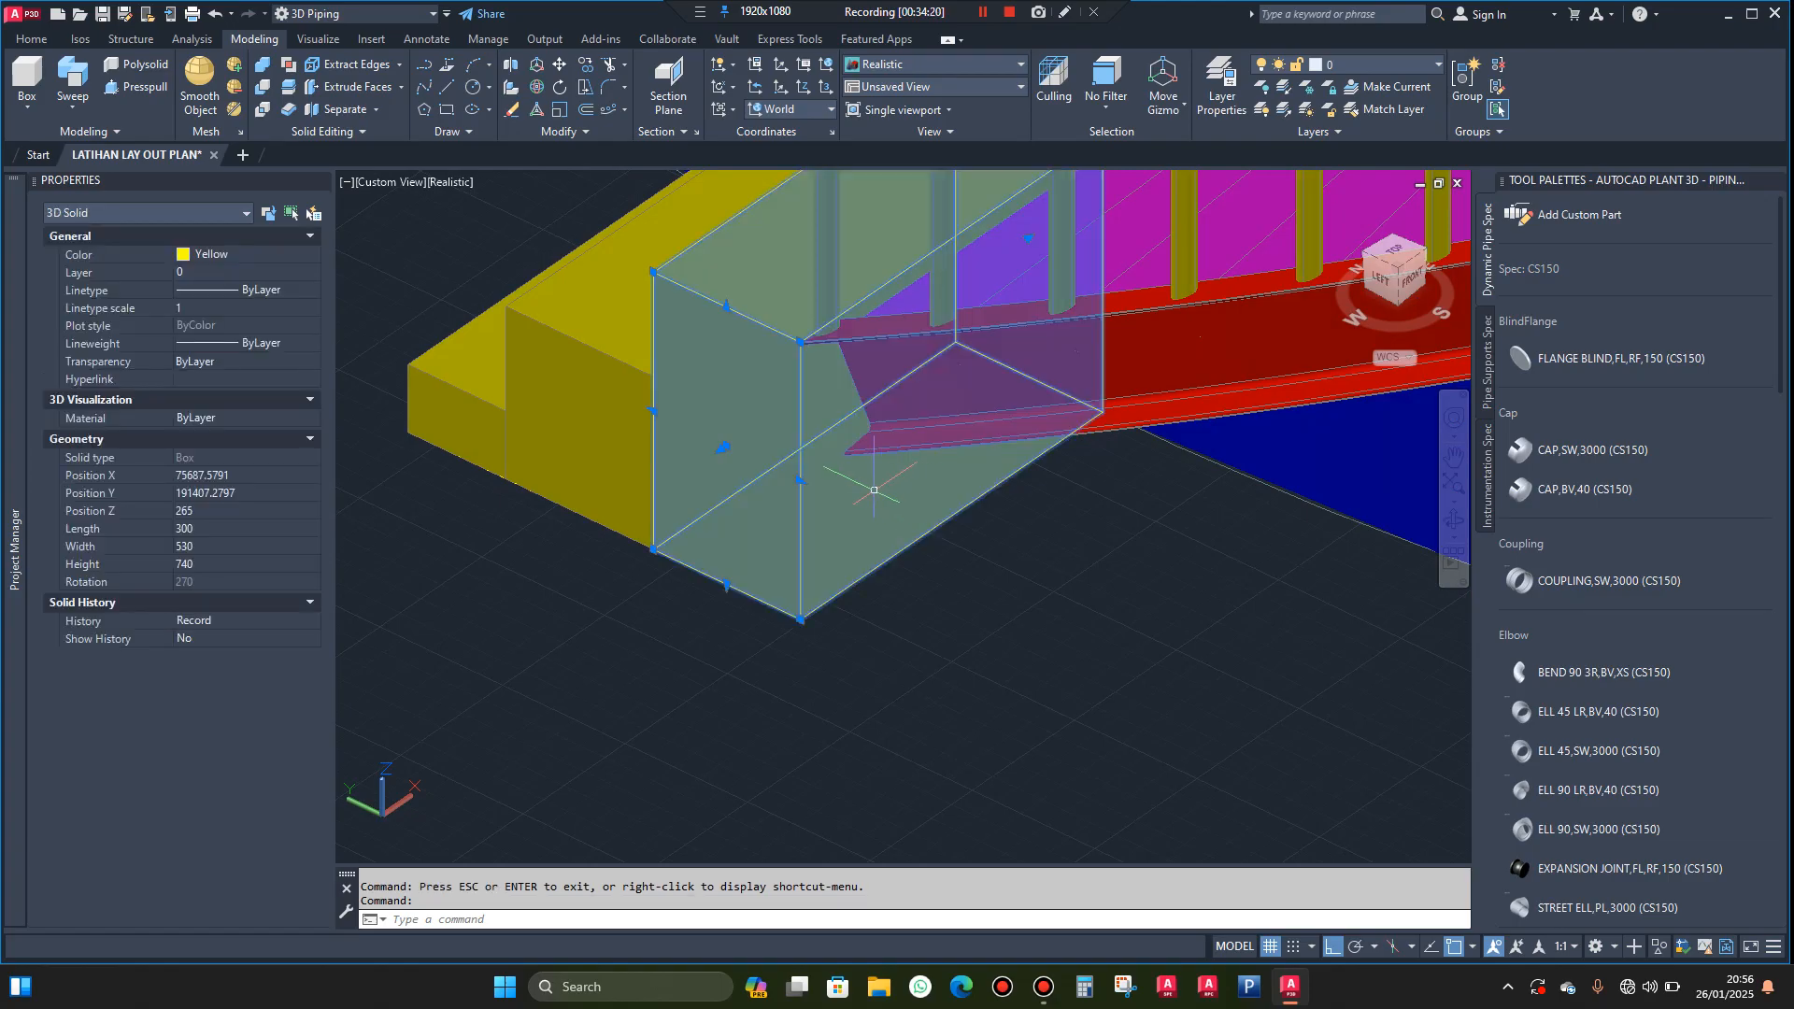
click(799, 479)
scroll(861, 468, up, 2)
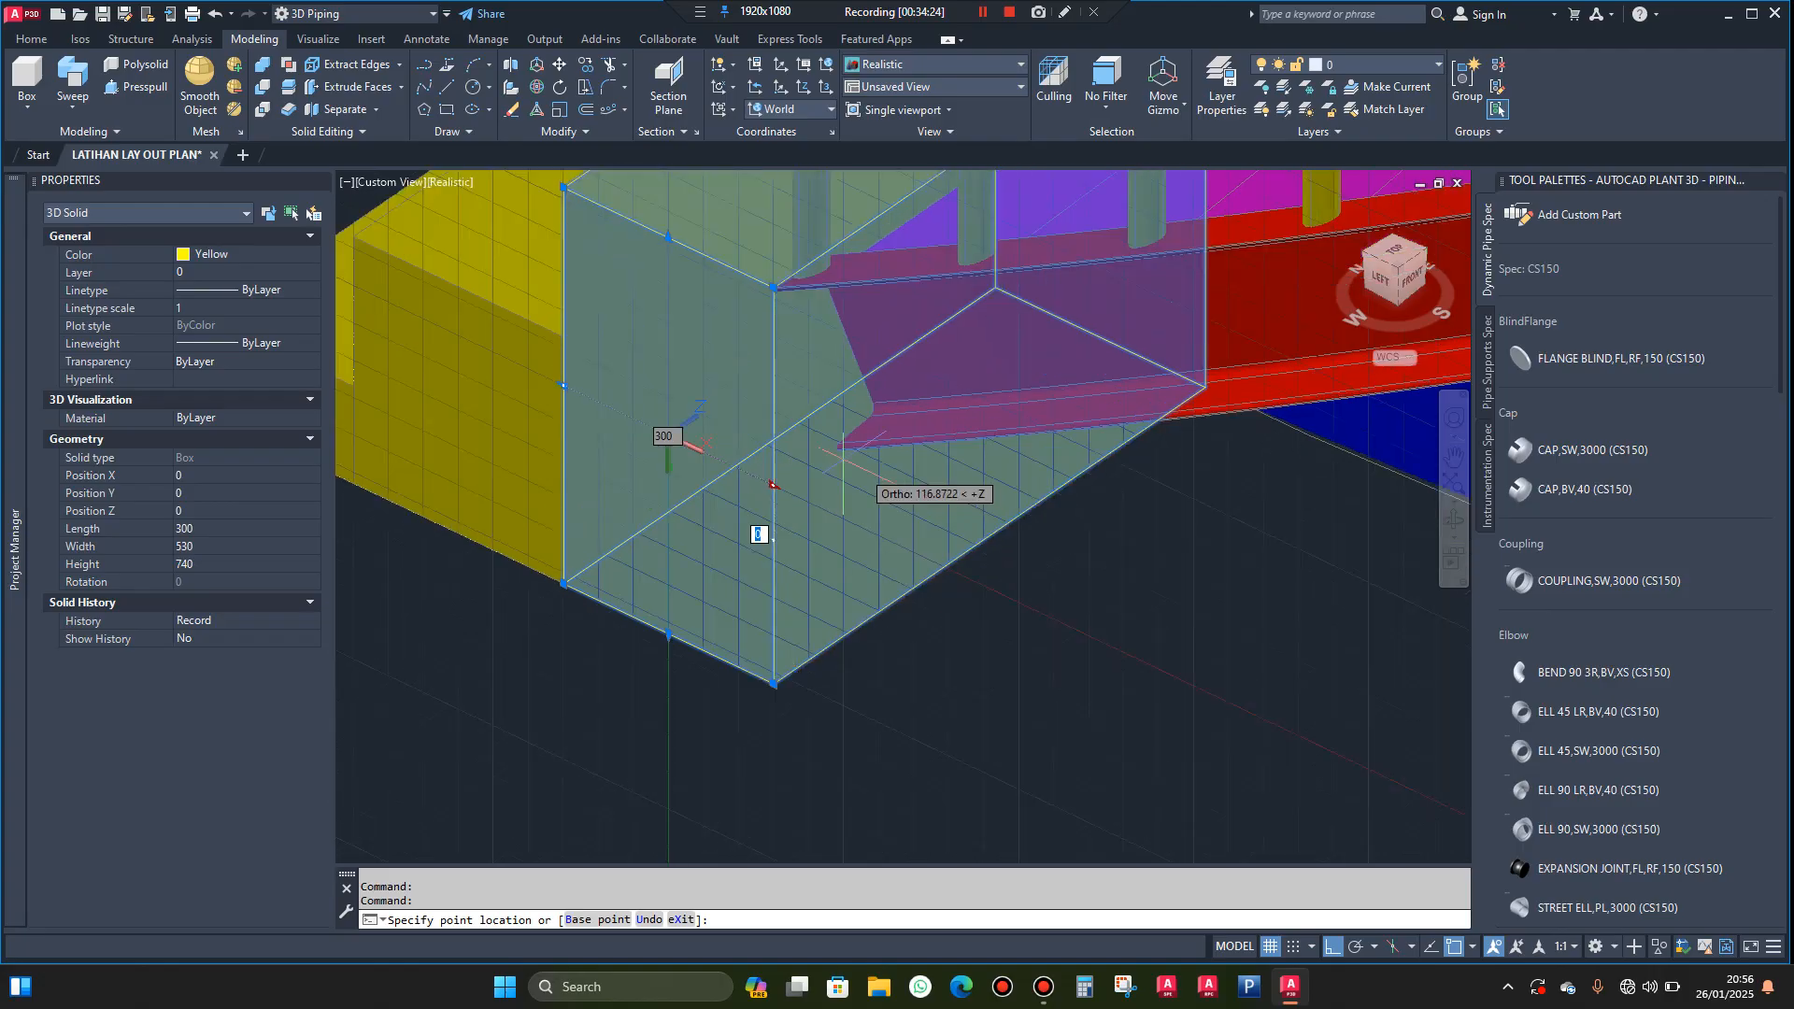
scroll(837, 450, up, 3)
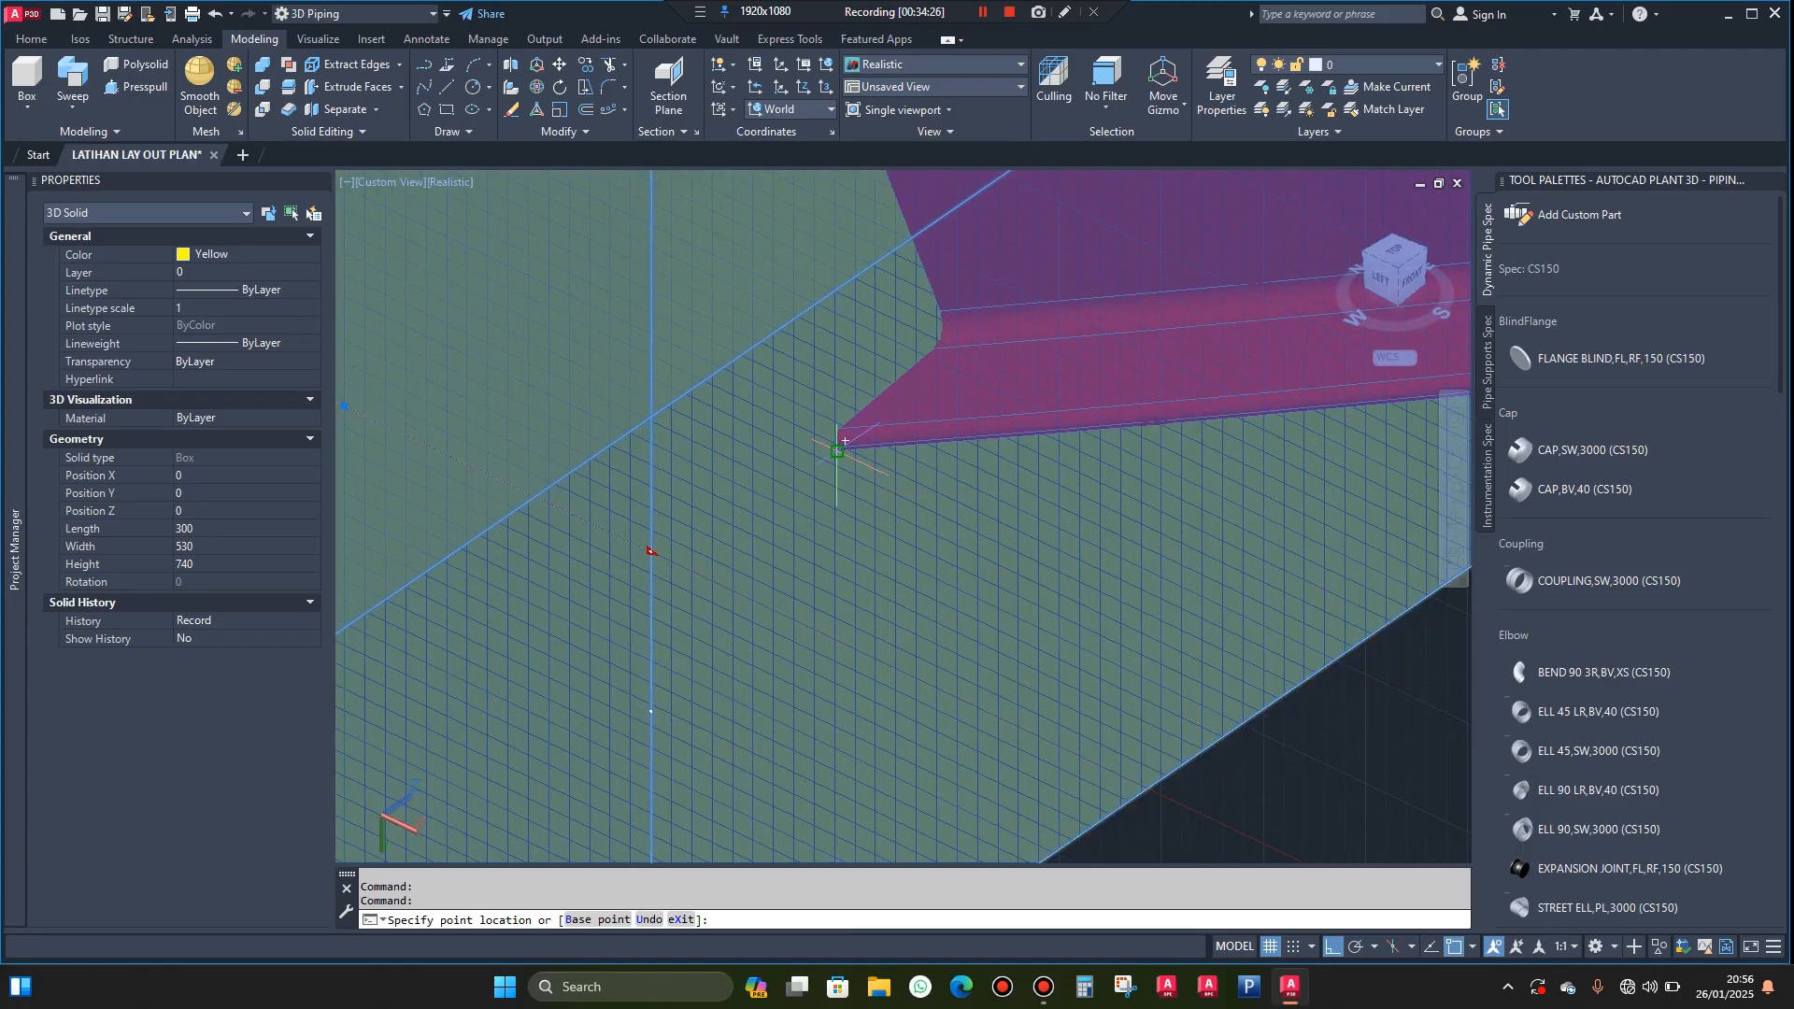
click(837, 451)
scroll(860, 477, down, 5)
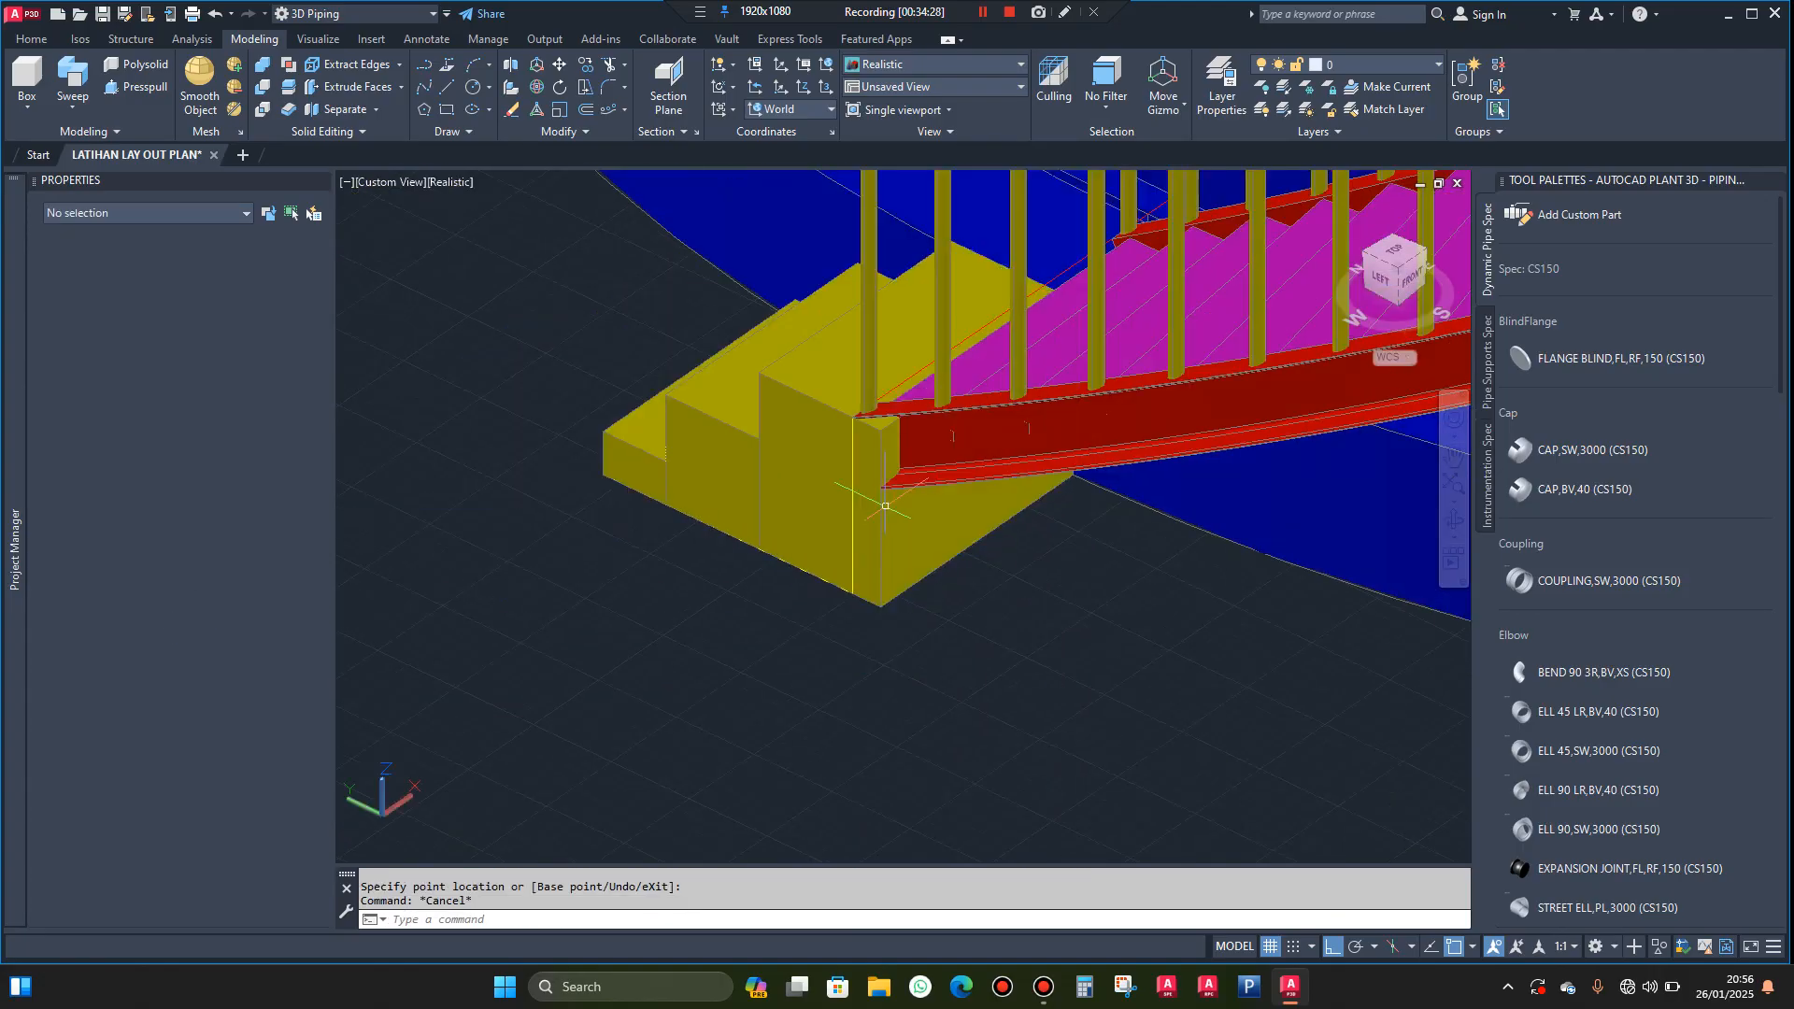
key(Escape)
Inspect the extended step base and the whole spiral stairway up to the landing from several angles
click(1454, 520)
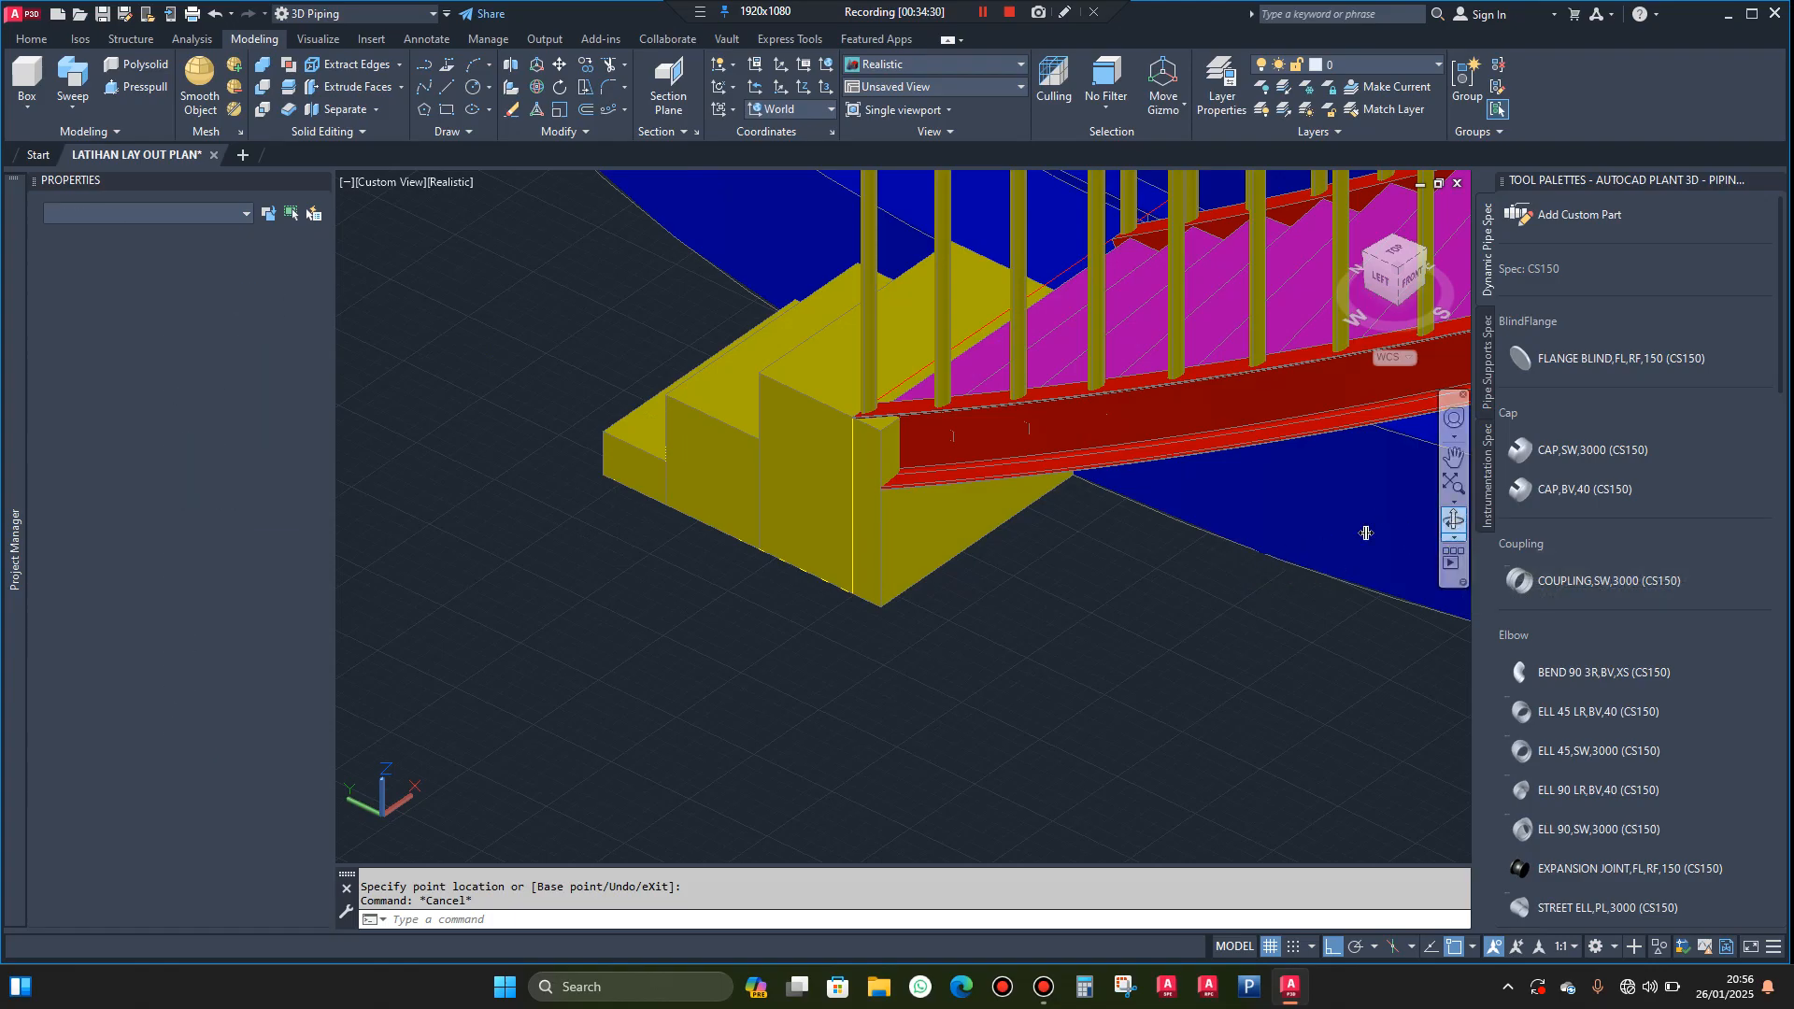
drag(972, 609, 1169, 589)
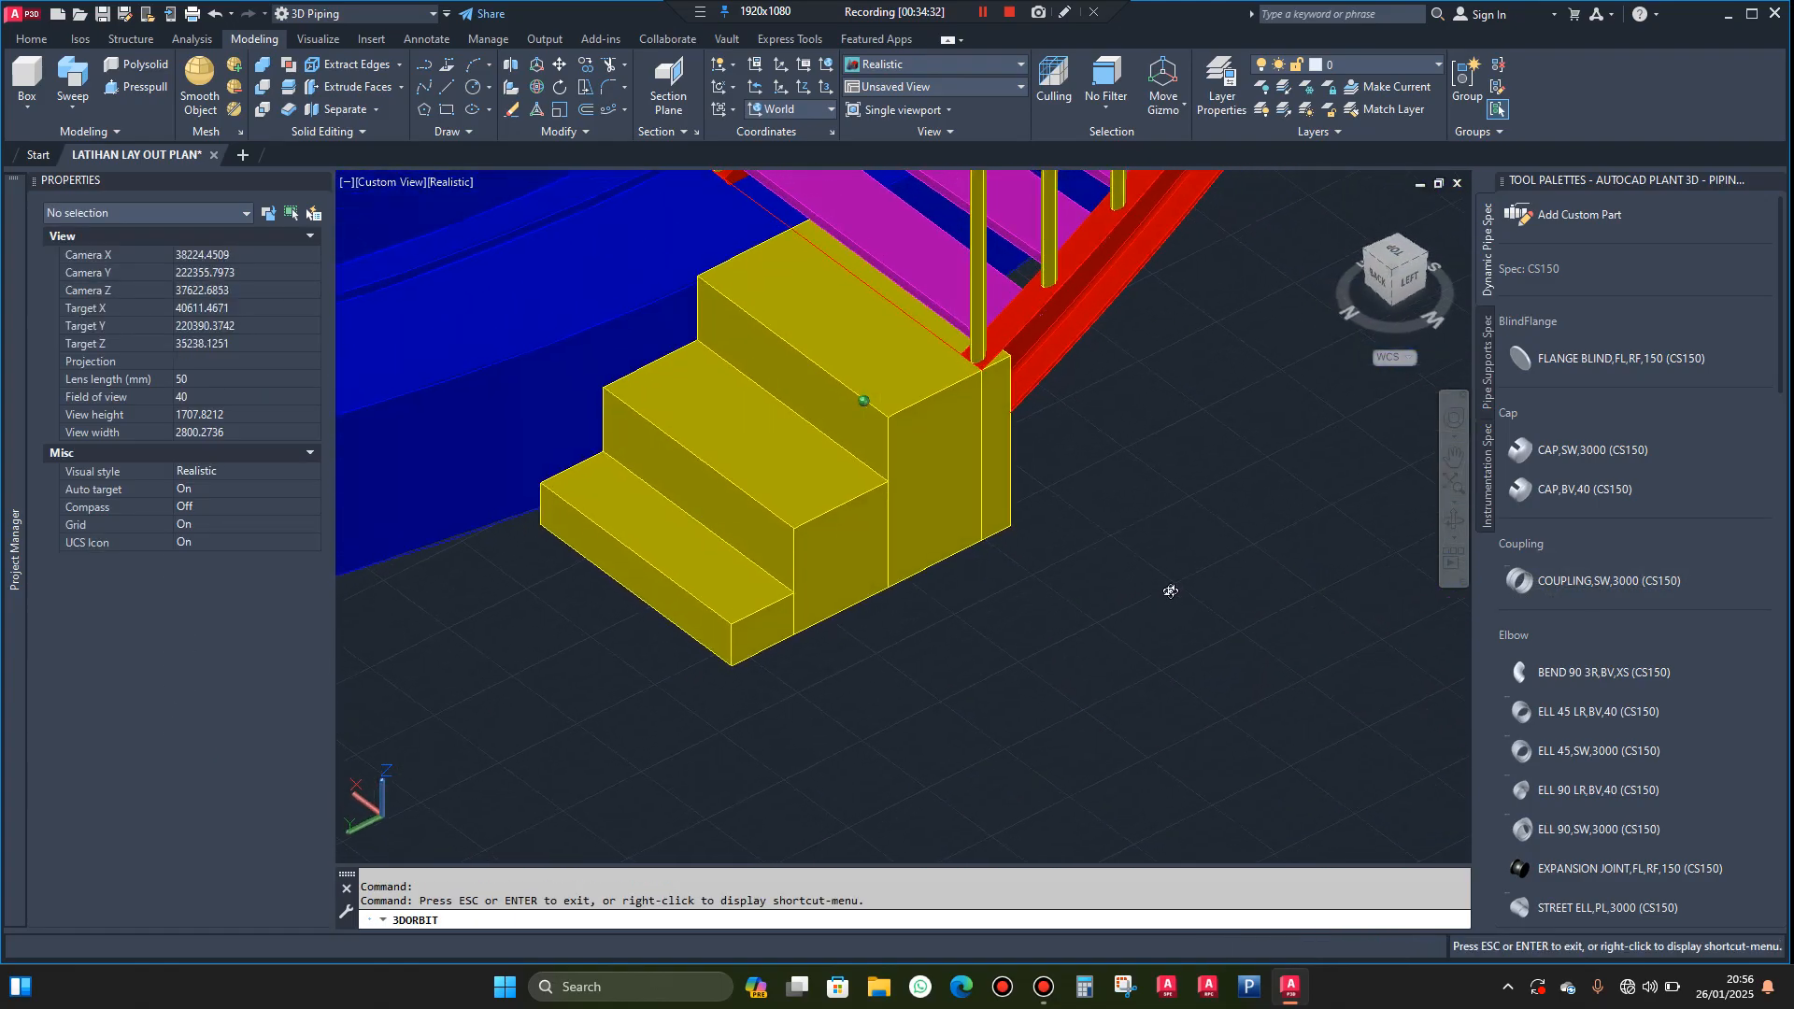
scroll(1050, 592, down, 4)
scroll(1012, 616, down, 4)
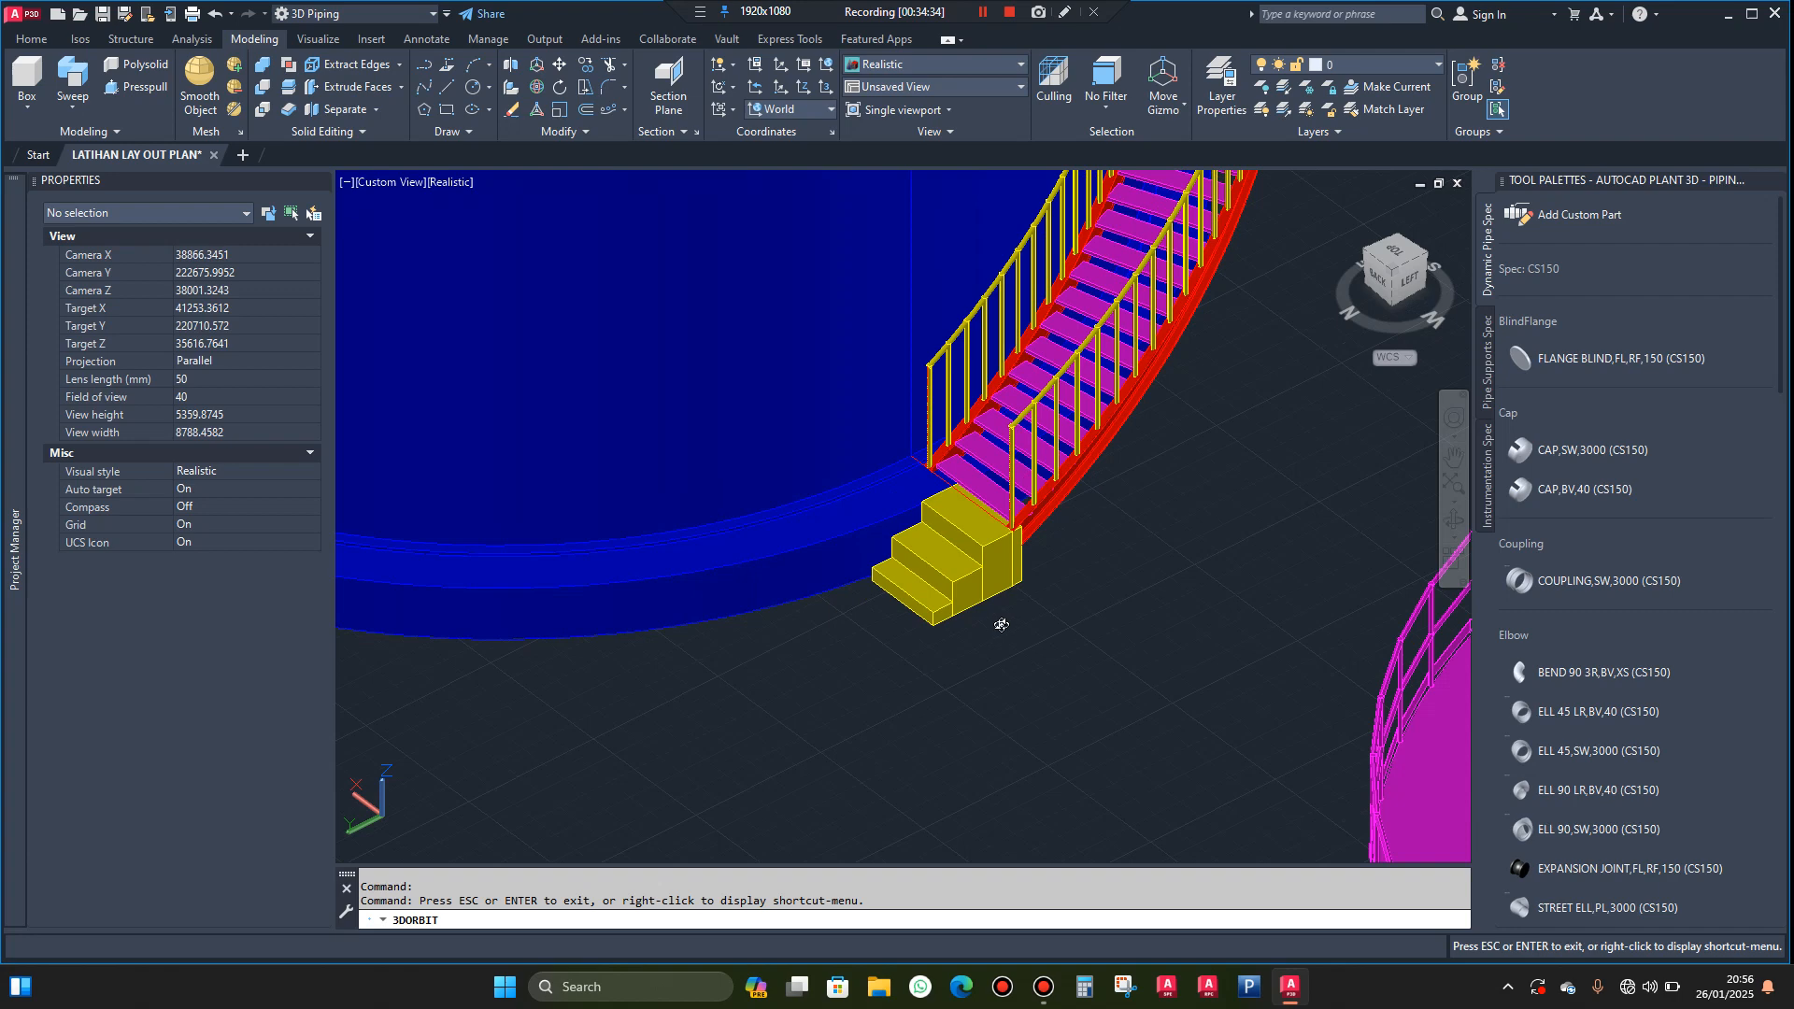
drag(1000, 638, 974, 665)
scroll(769, 664, down, 4)
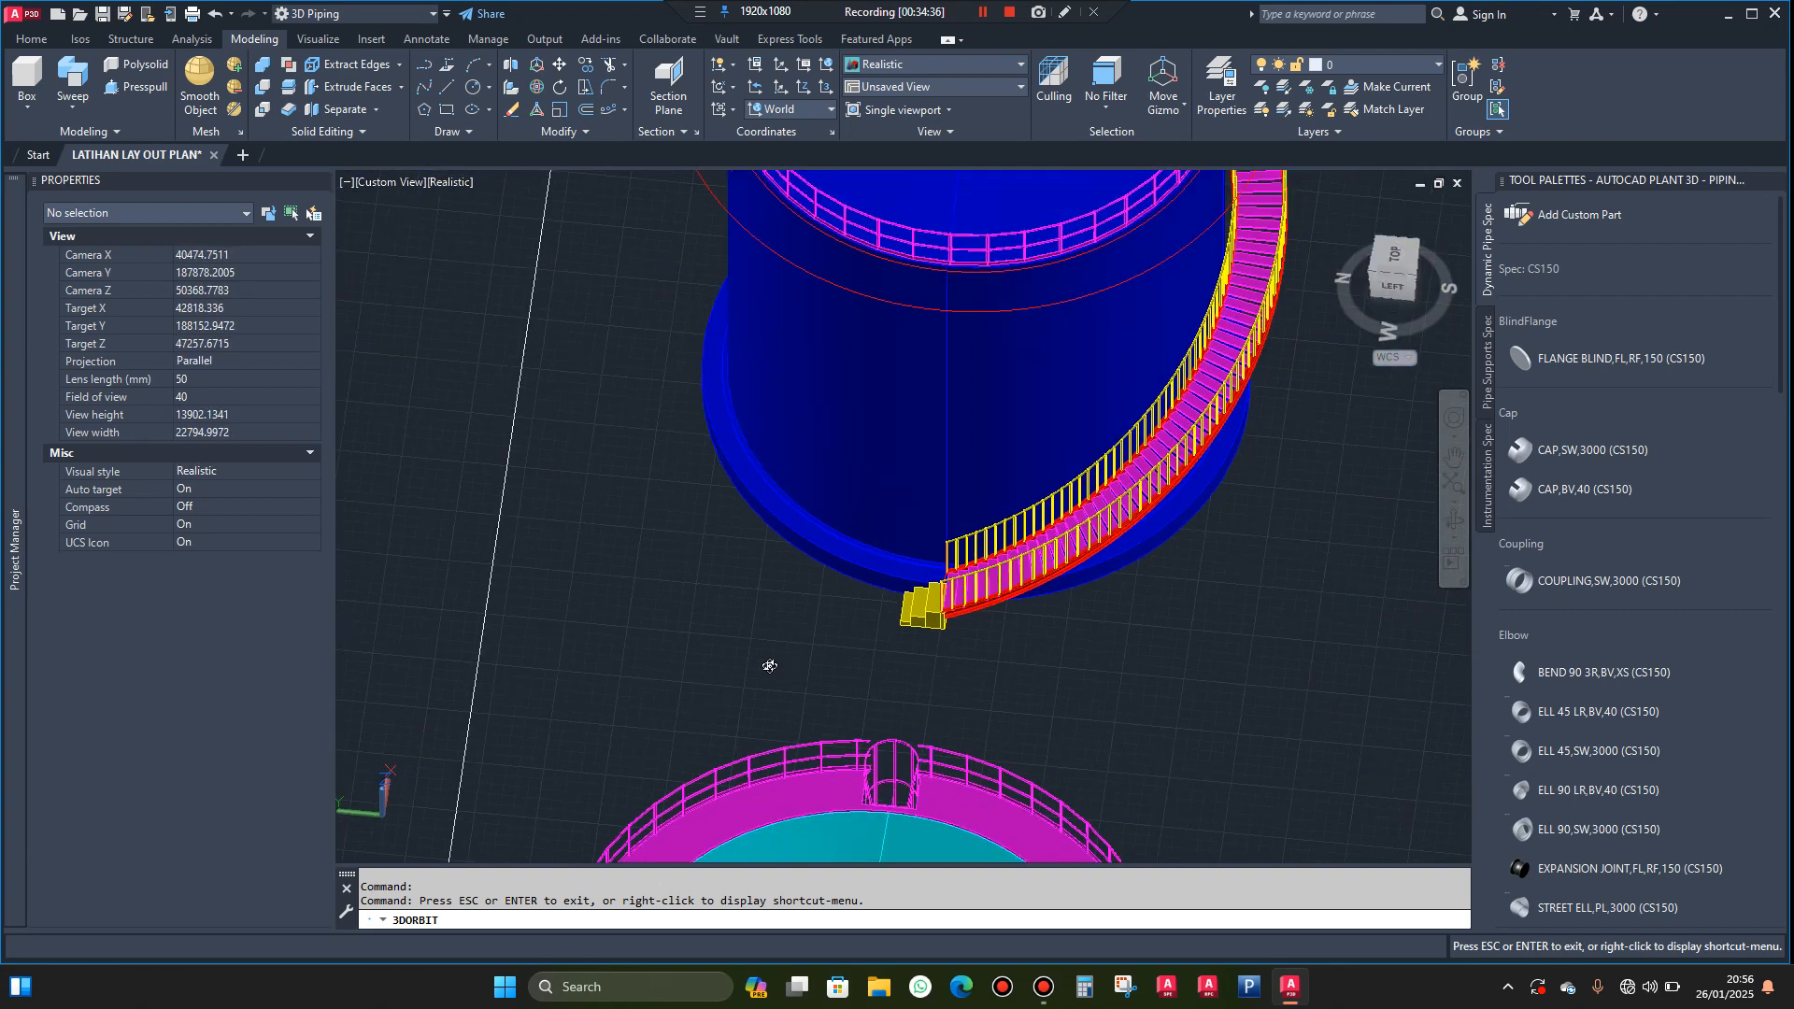
drag(1051, 608, 770, 569)
scroll(1290, 593, up, 3)
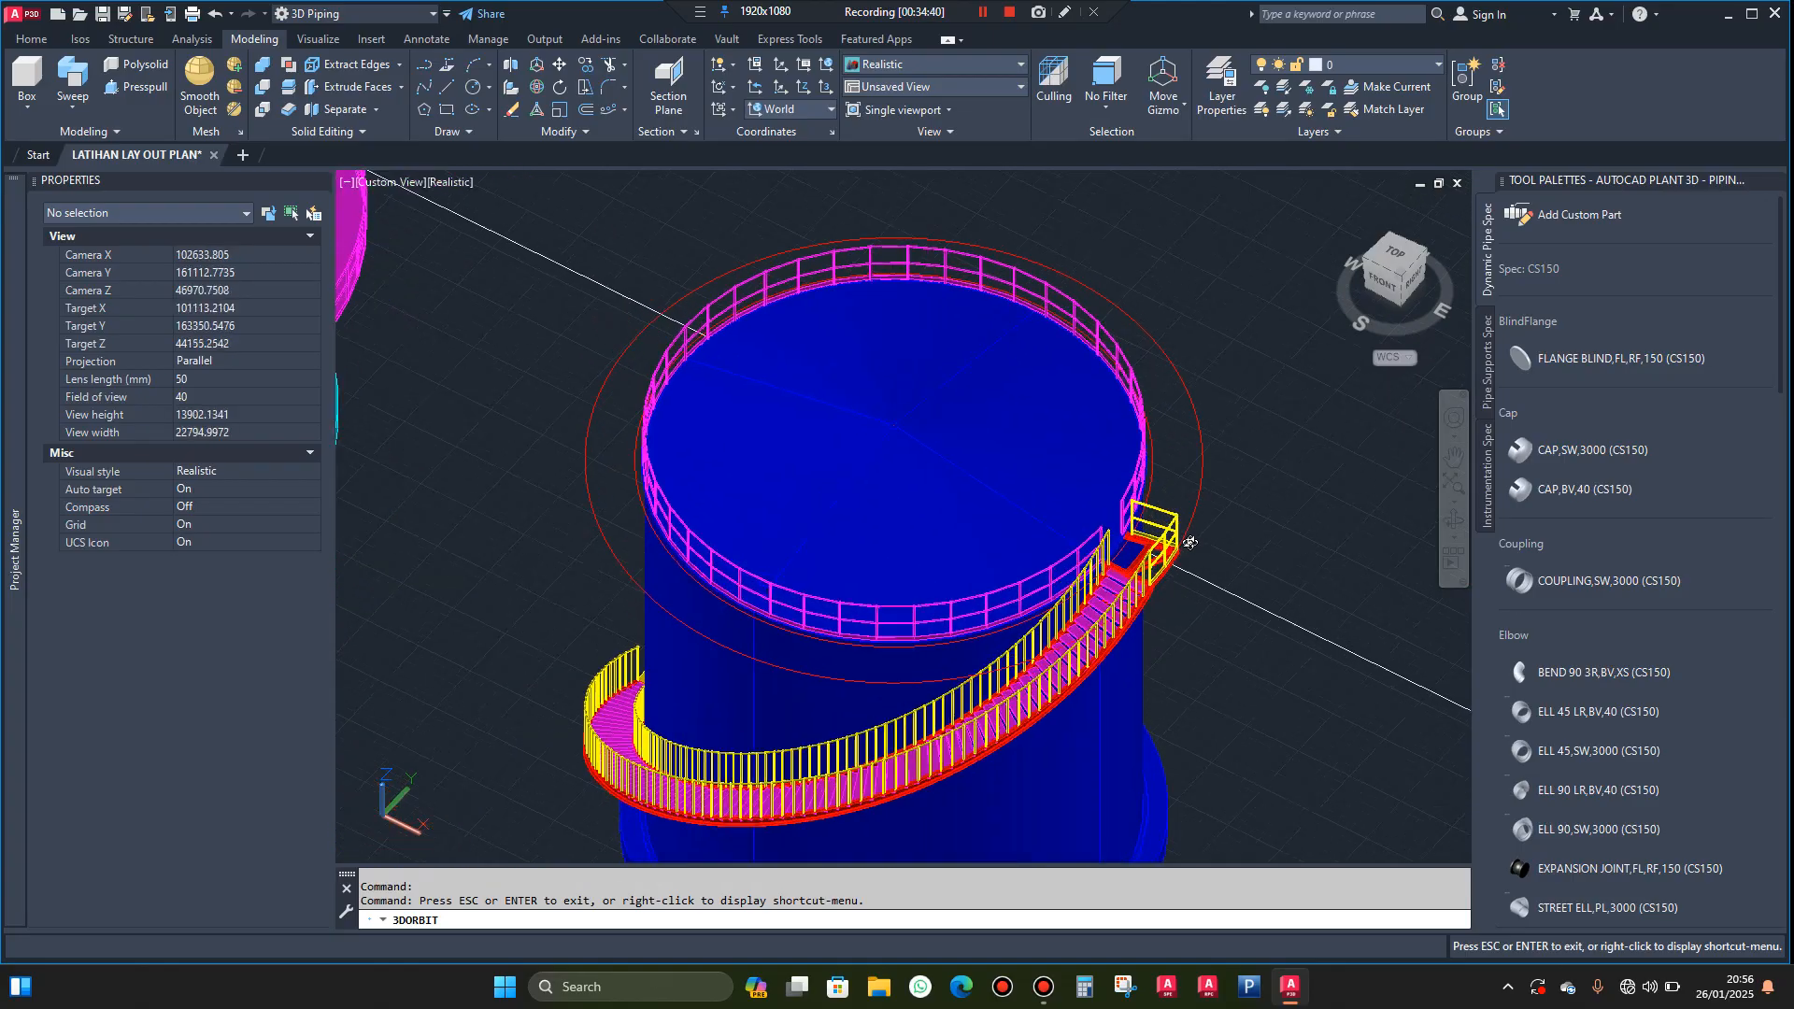
drag(1290, 588, 1272, 496)
scroll(1273, 496, down, 3)
drag(1206, 641, 1242, 629)
scroll(1239, 630, up, 2)
scroll(1239, 629, up, 2)
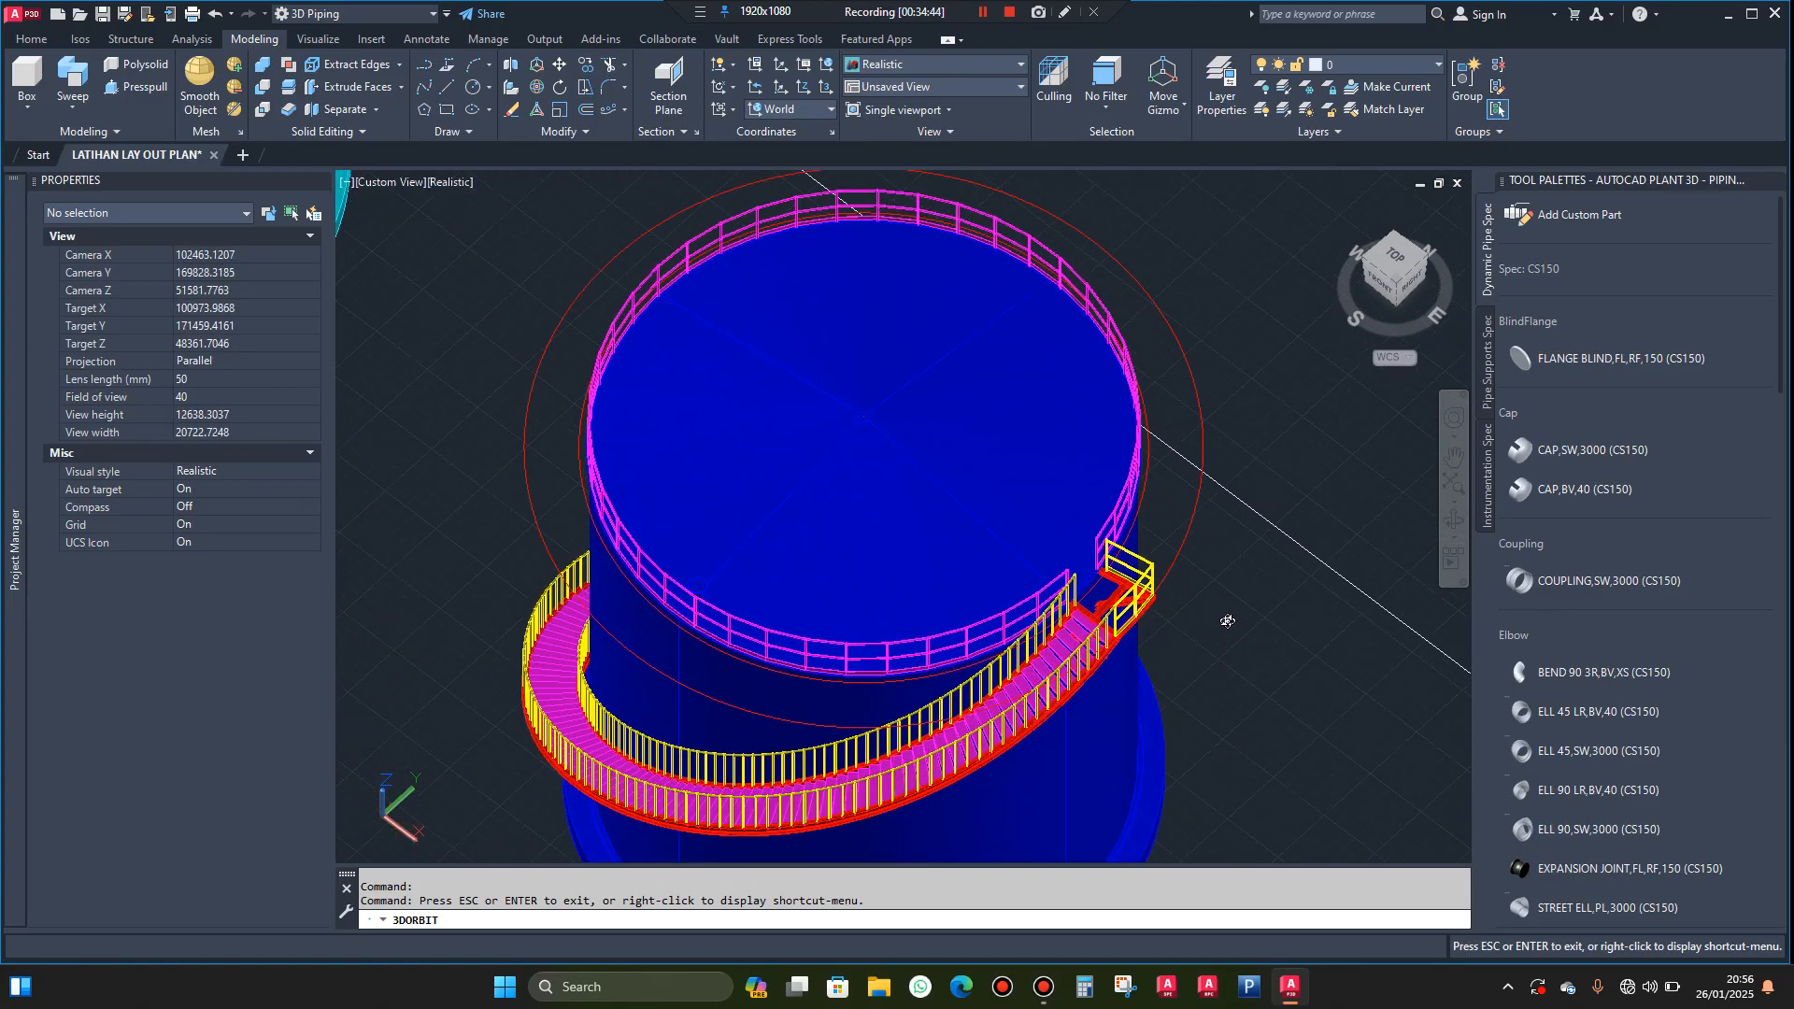
key(Escape)
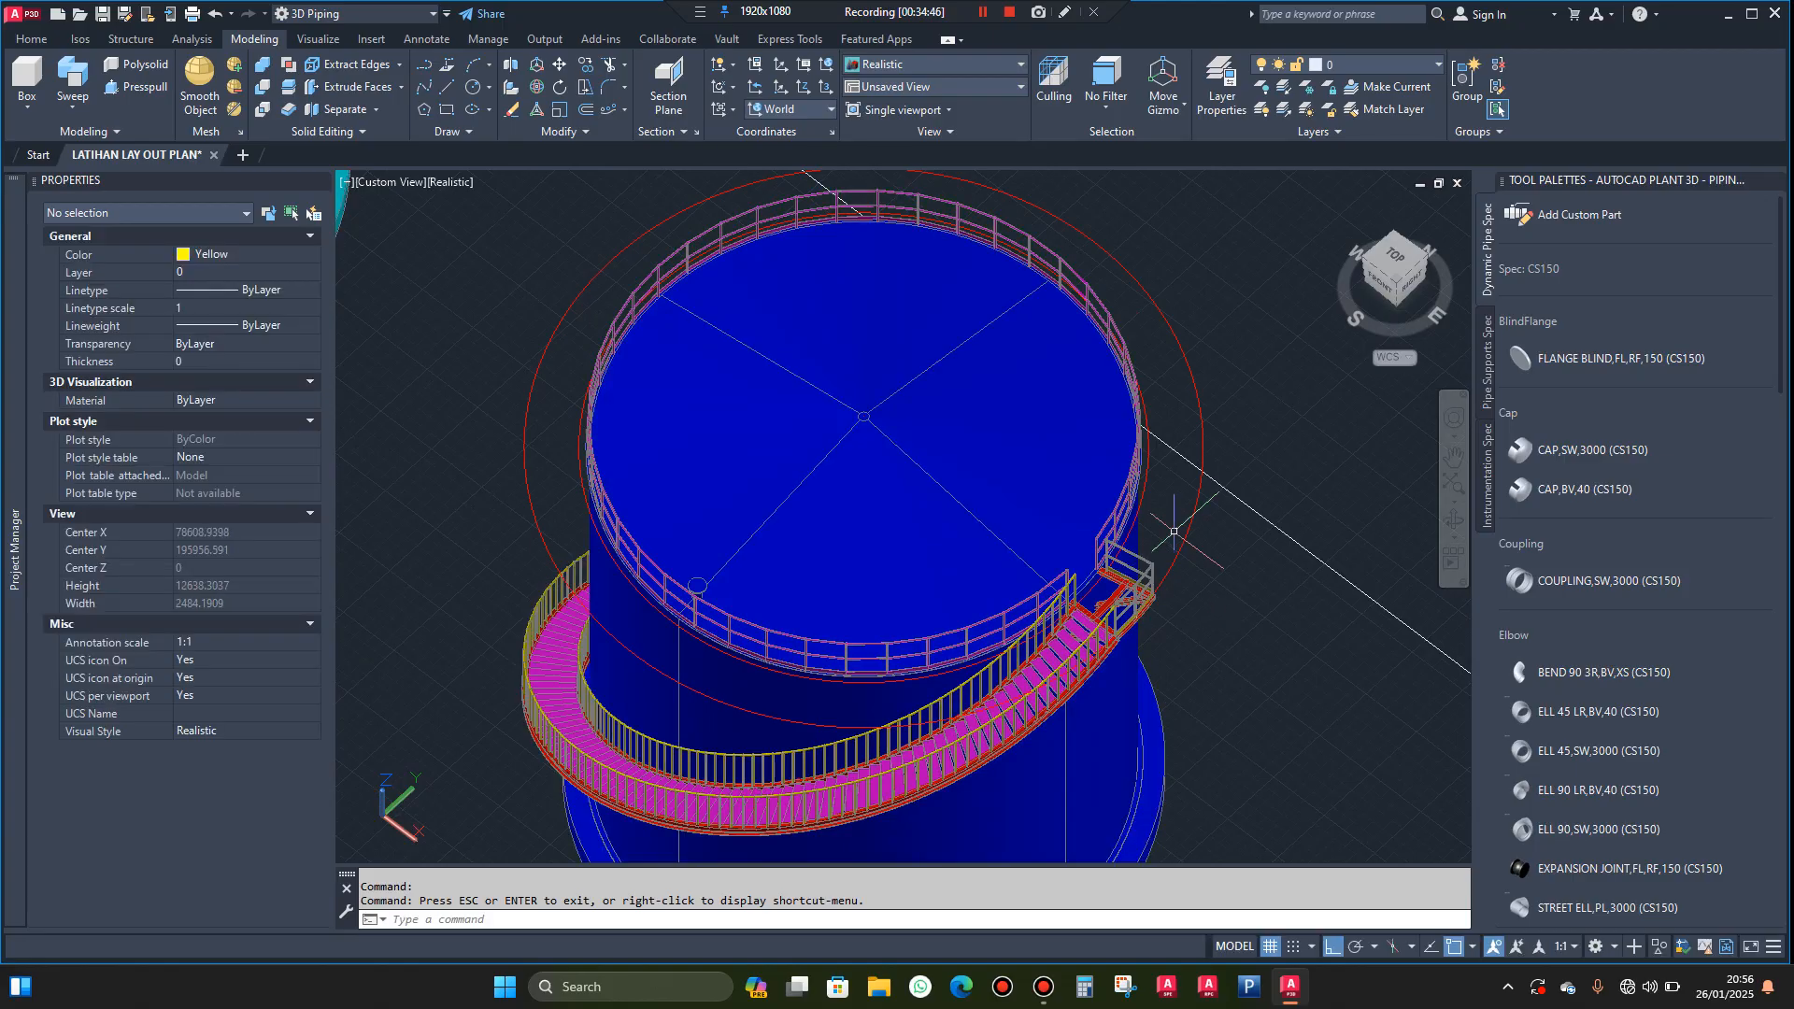
Erase the two red construction circles around the top of the blue tank
scroll(1168, 532, up, 5)
click(1268, 434)
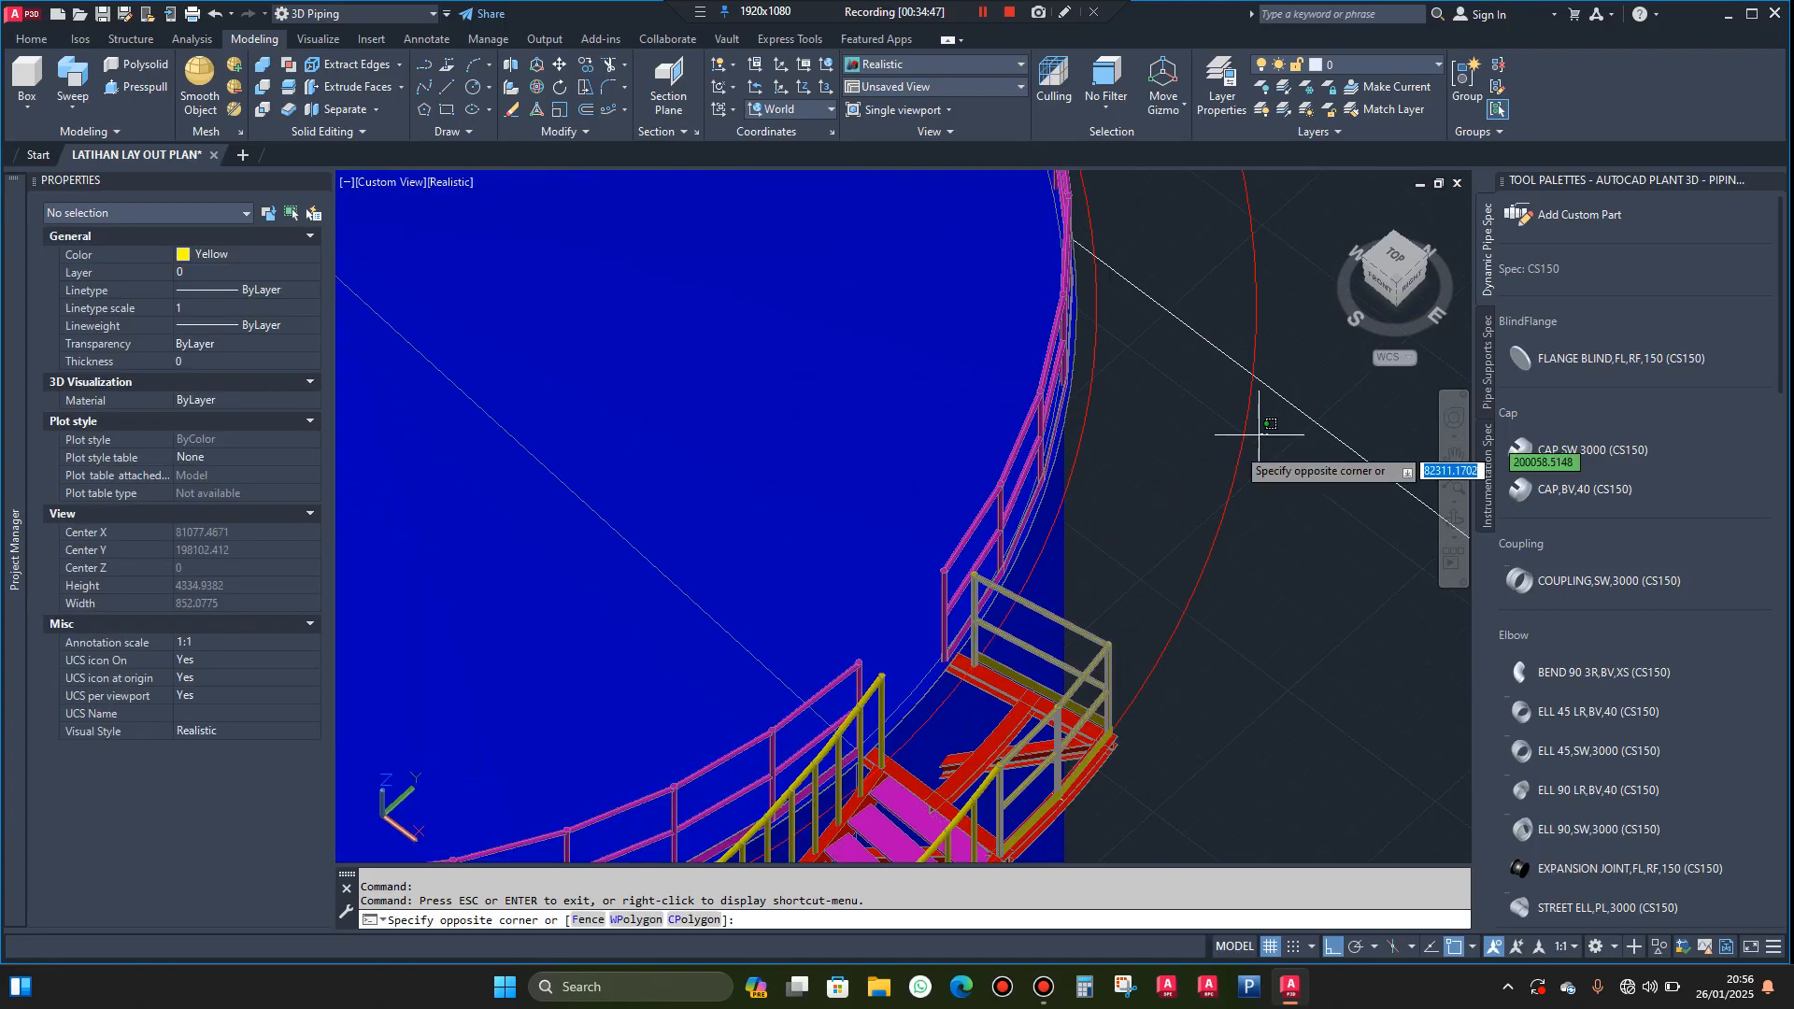
click(1085, 451)
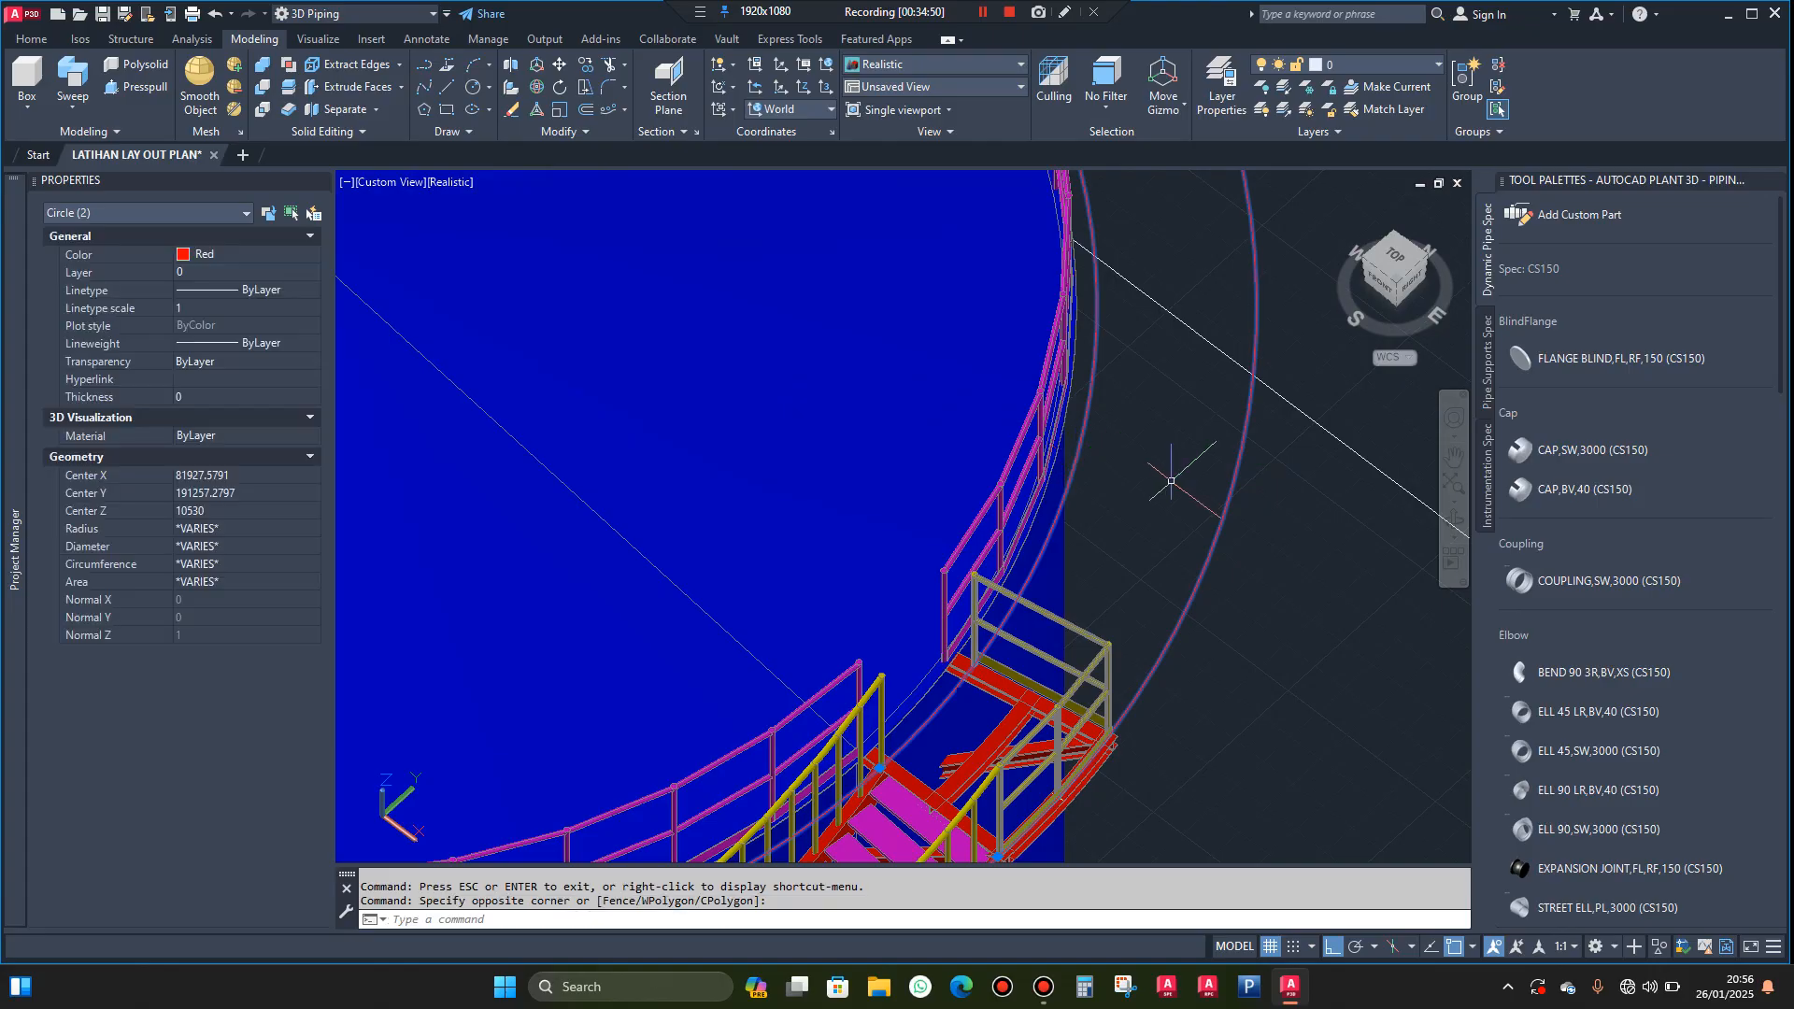
key(Delete)
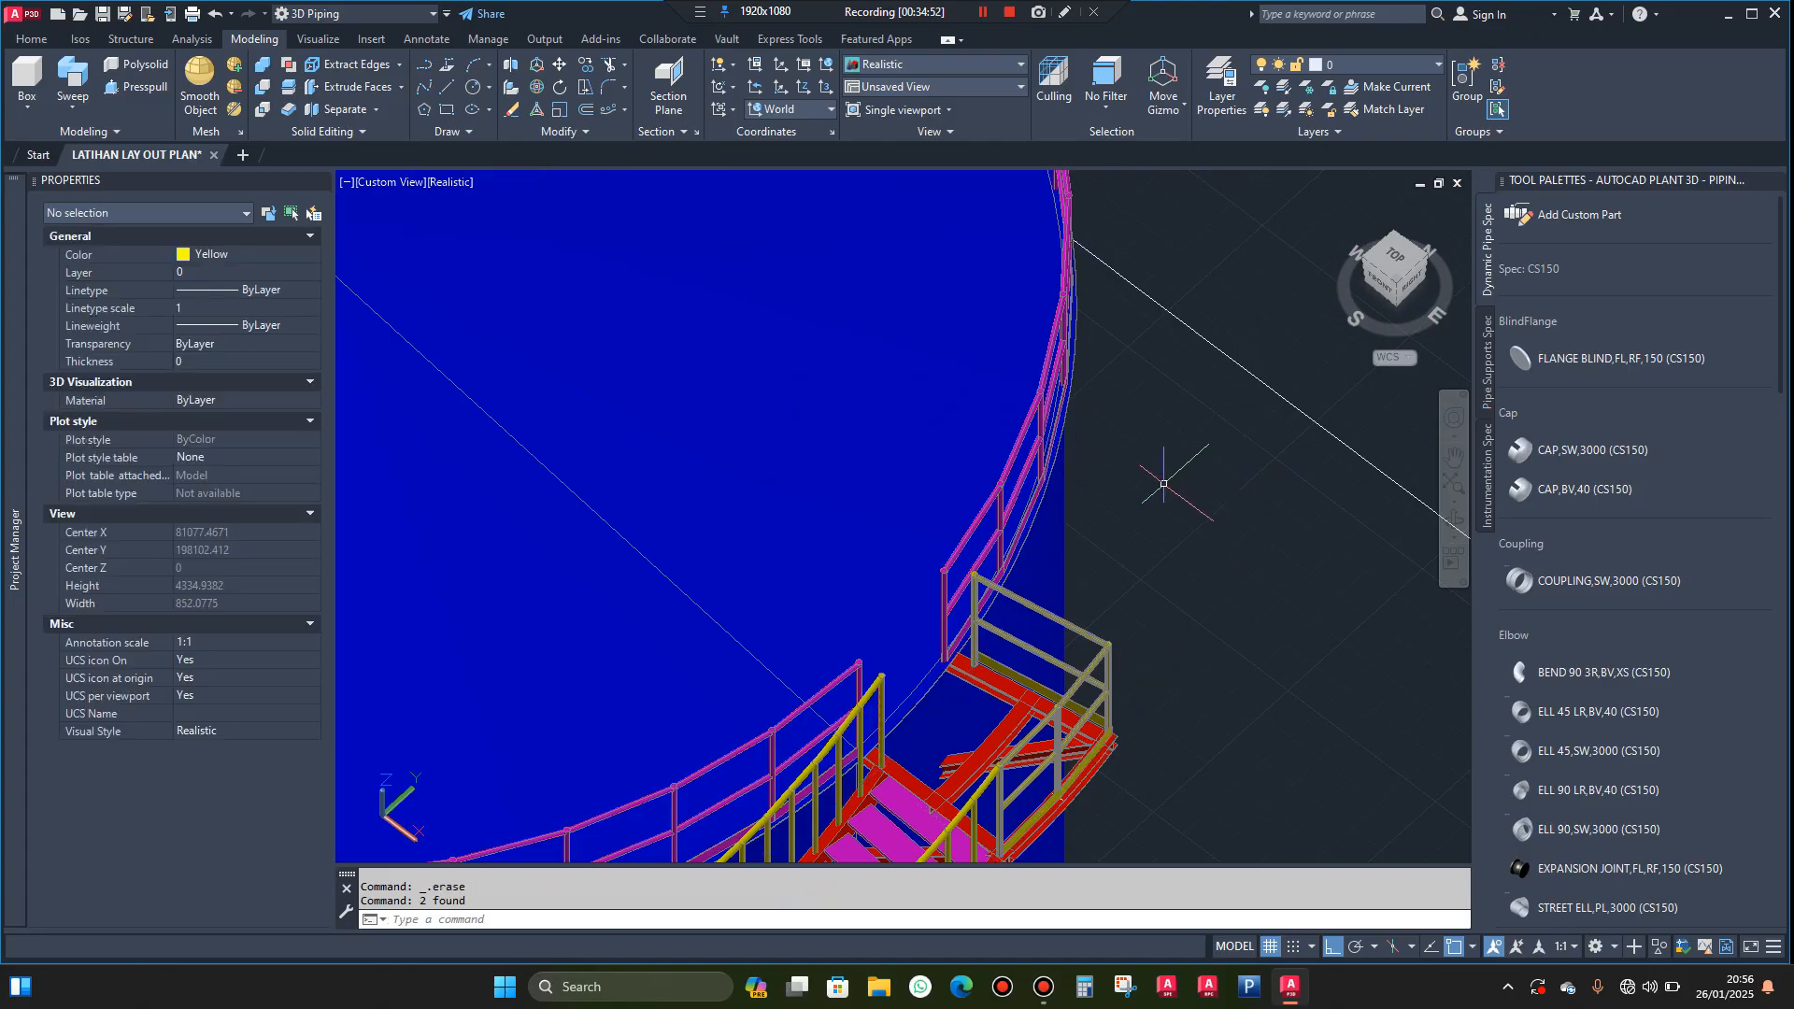
scroll(1164, 491, down, 6)
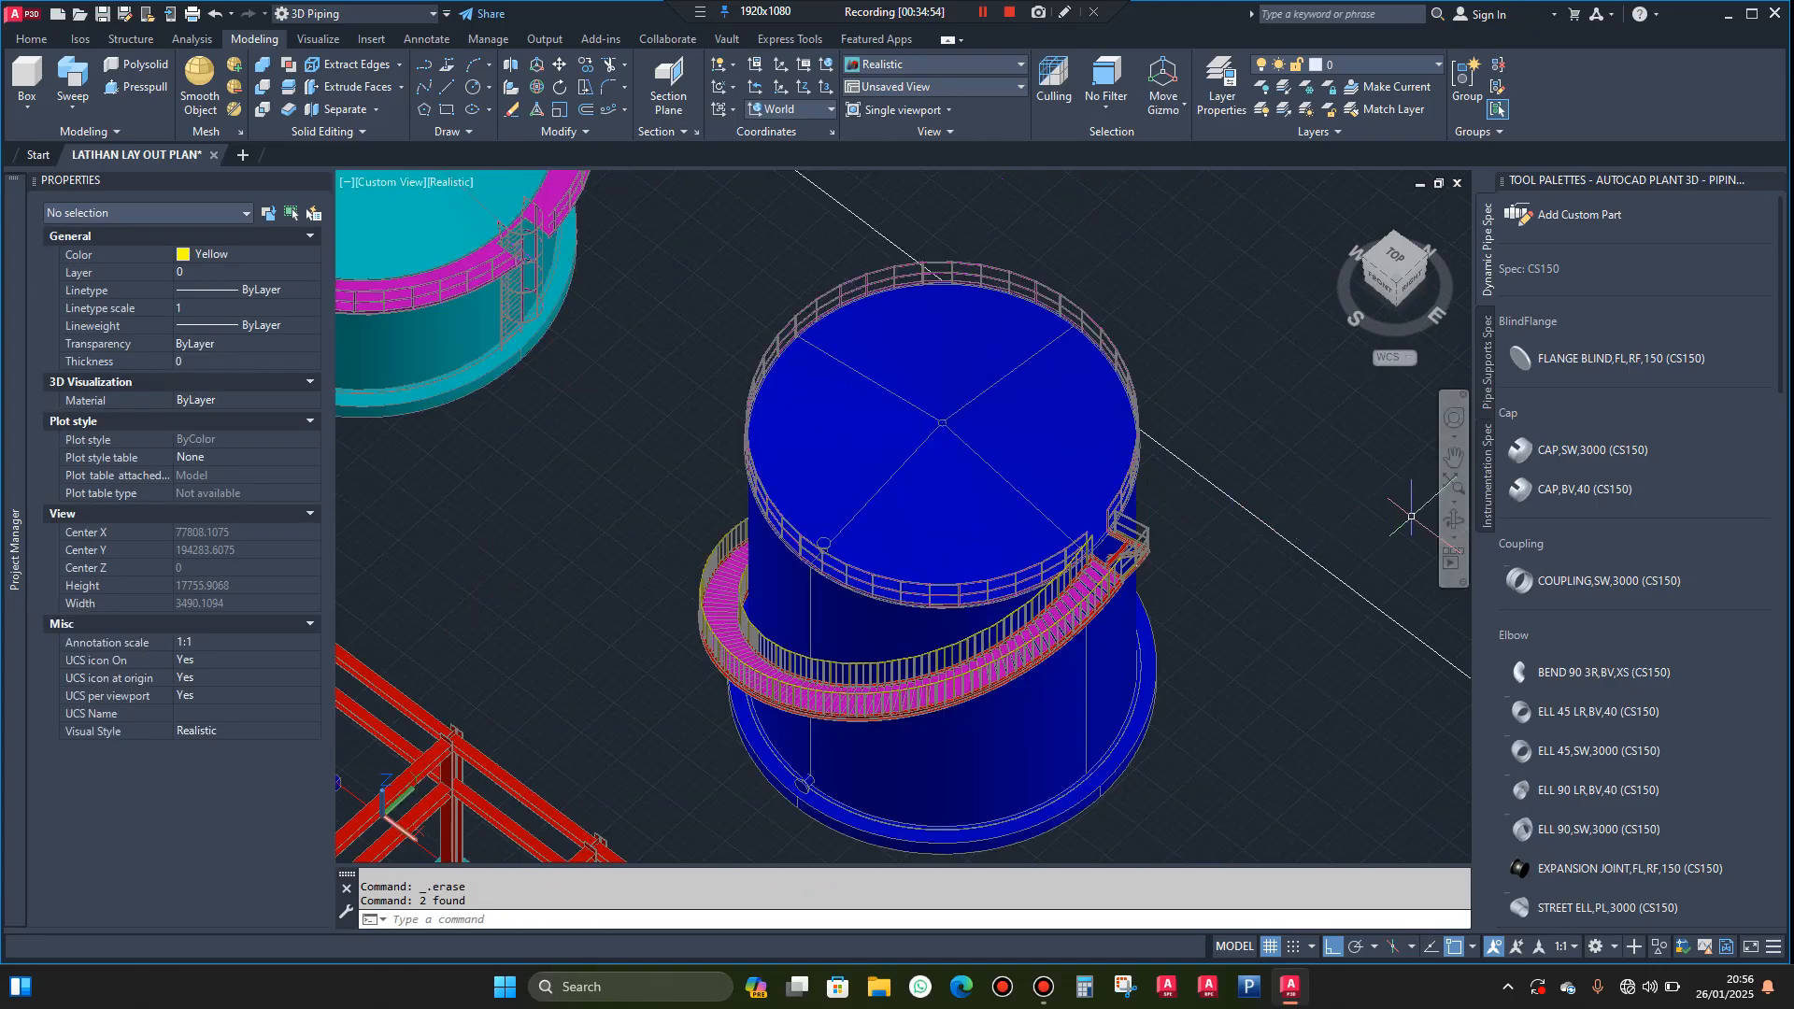
click(1454, 521)
drag(1185, 512, 1090, 540)
scroll(1045, 305, up, 2)
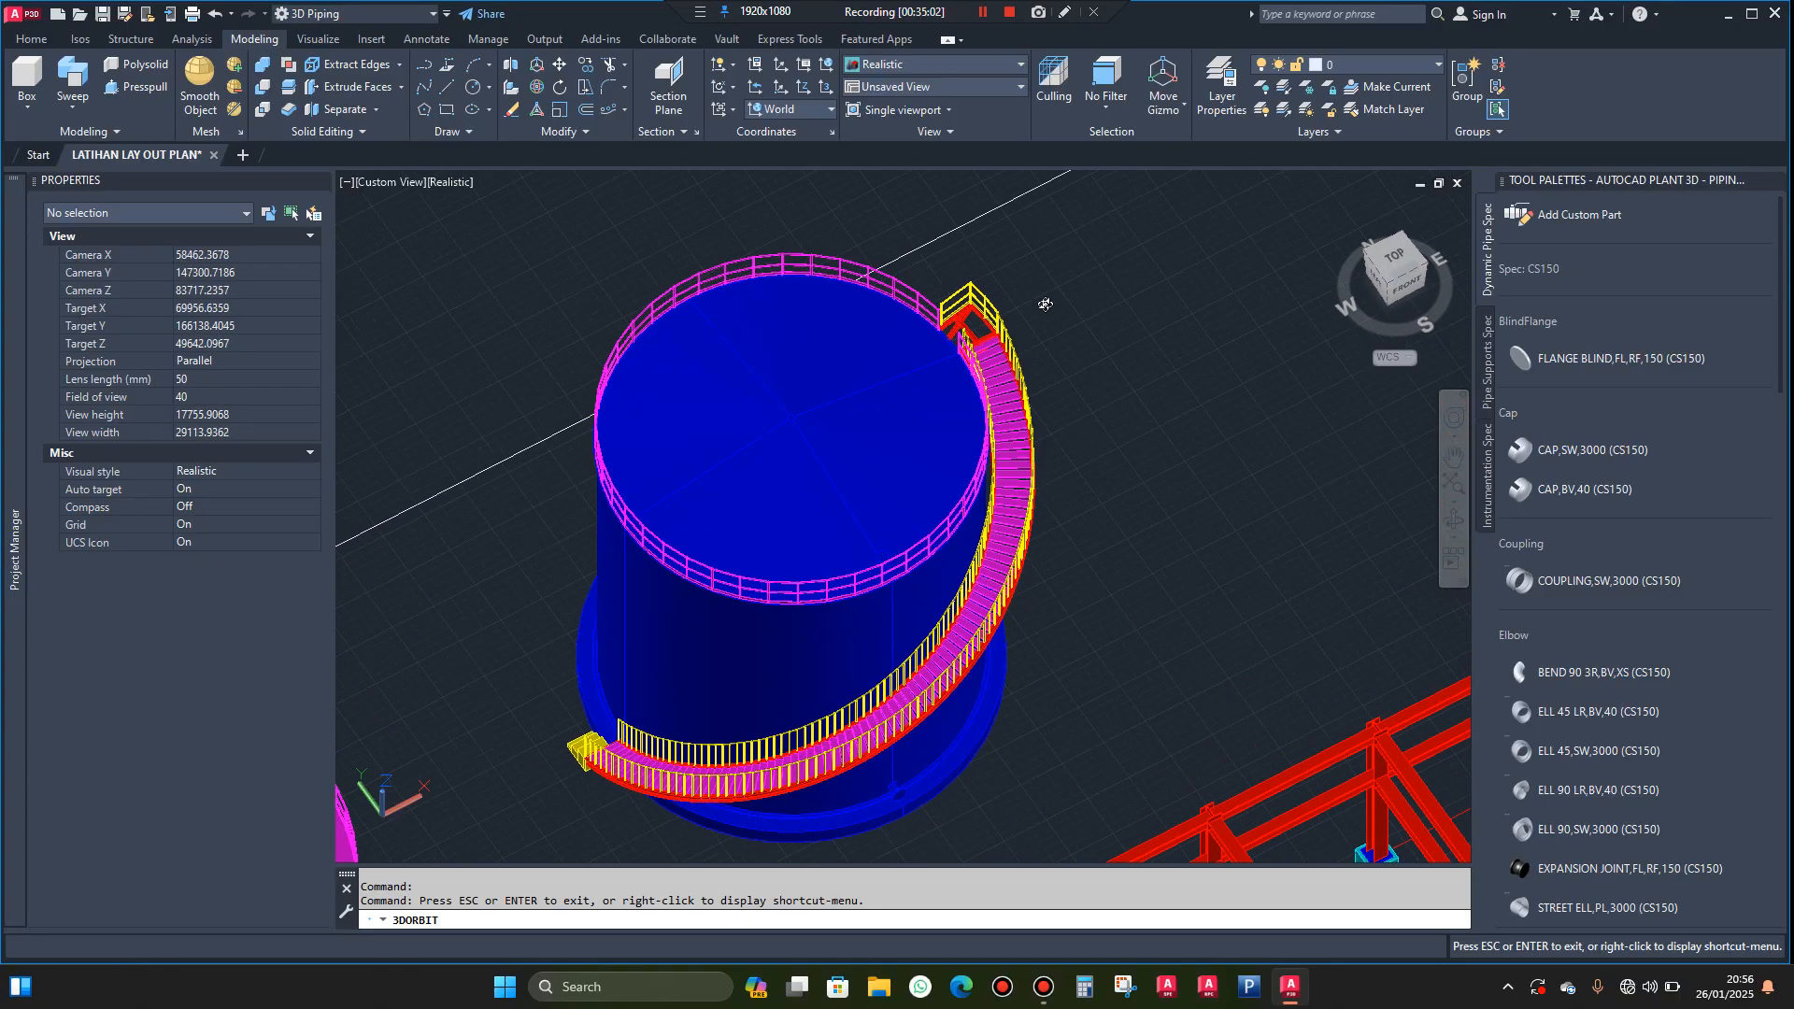
key(Escape)
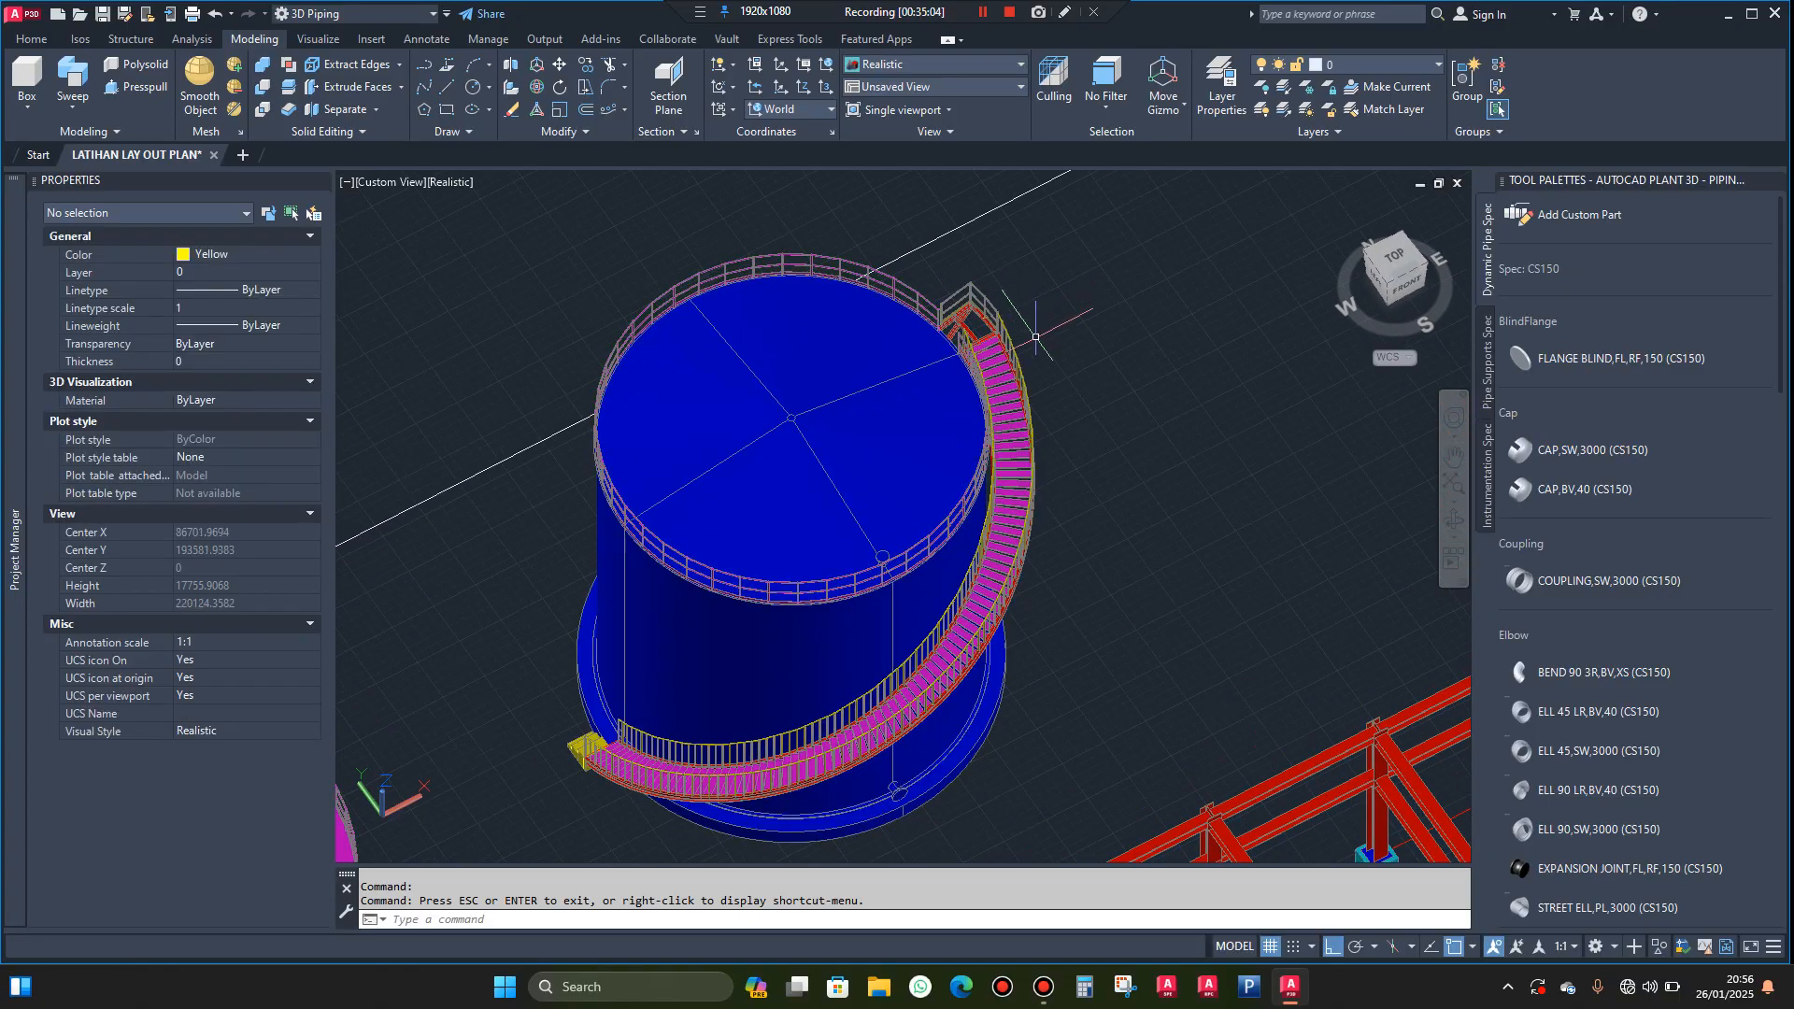